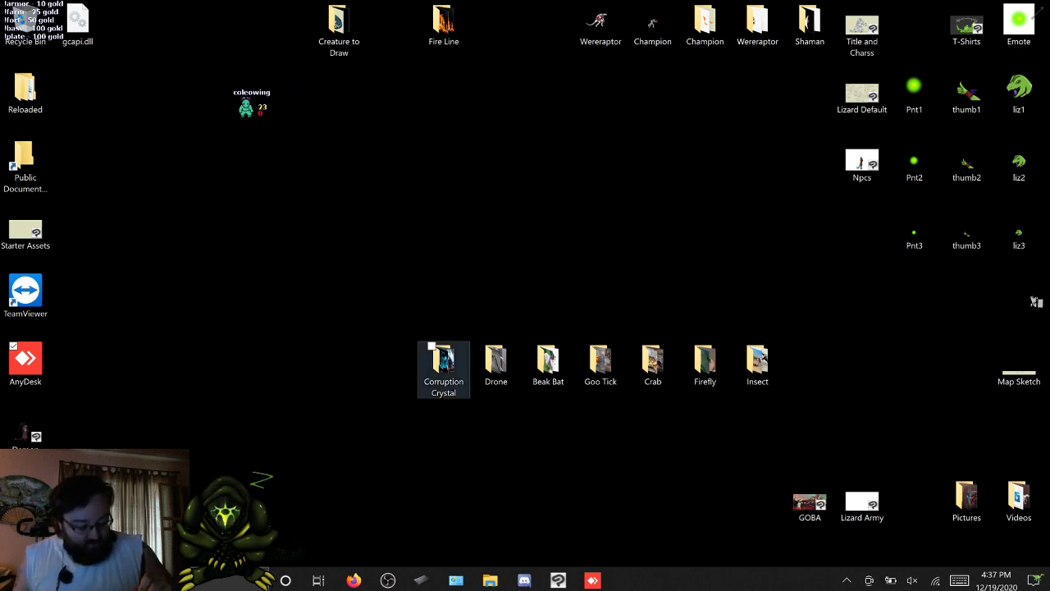
Open the !GOOD CRYSTAL reference image in the Corruption Crystal folder, examine its glowing crystals, and close it
click(444, 369)
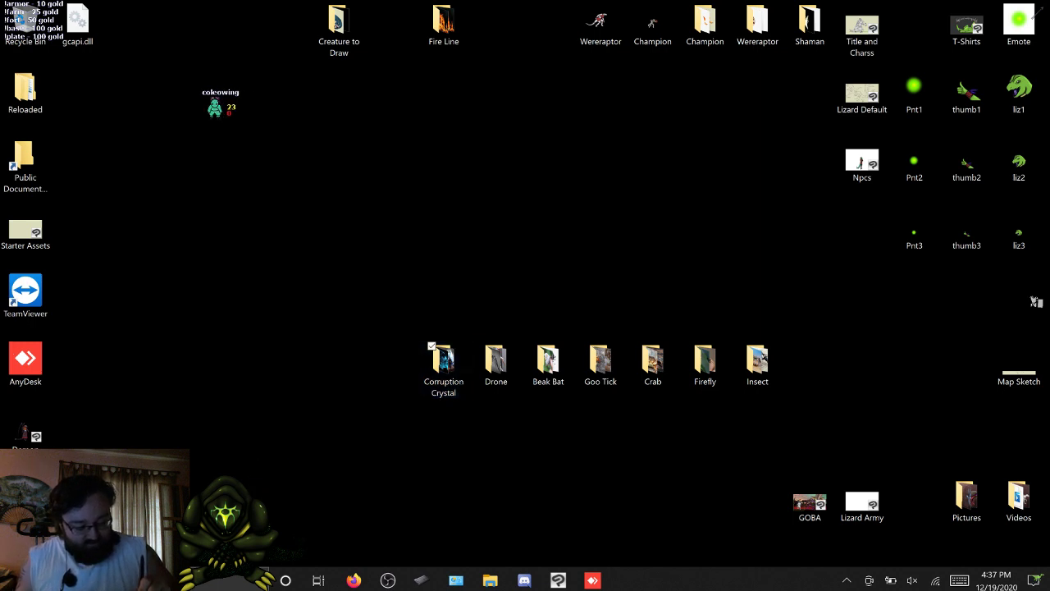
double_click(443, 369)
double_click(168, 233)
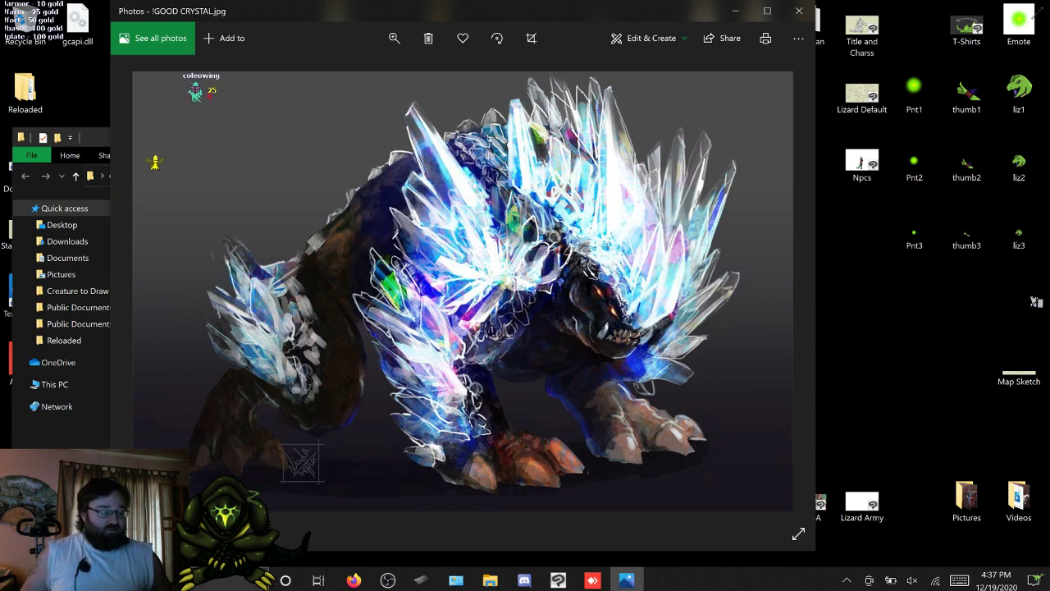
click(798, 11)
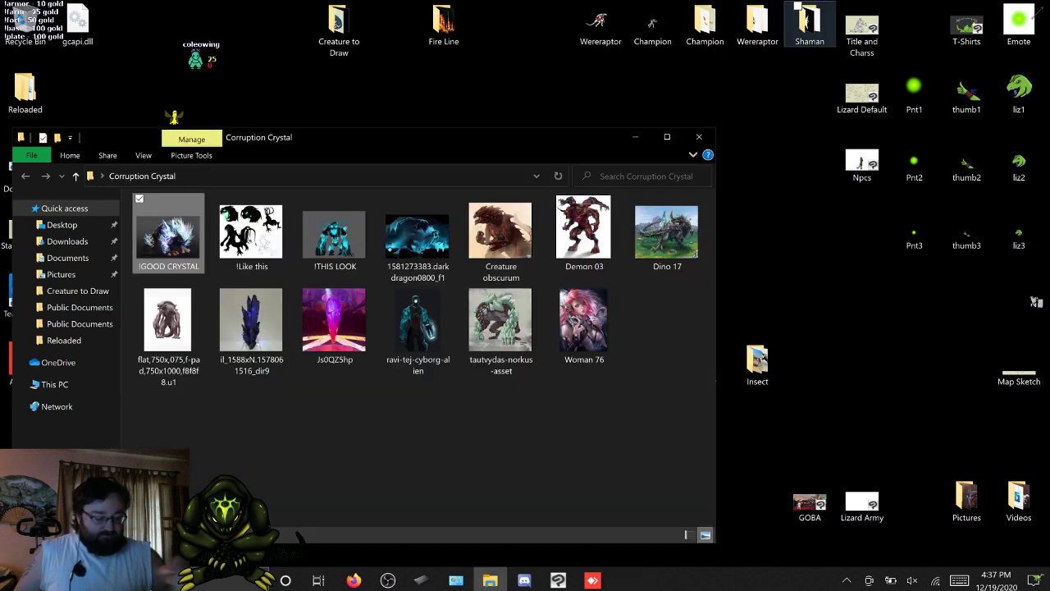
click(699, 136)
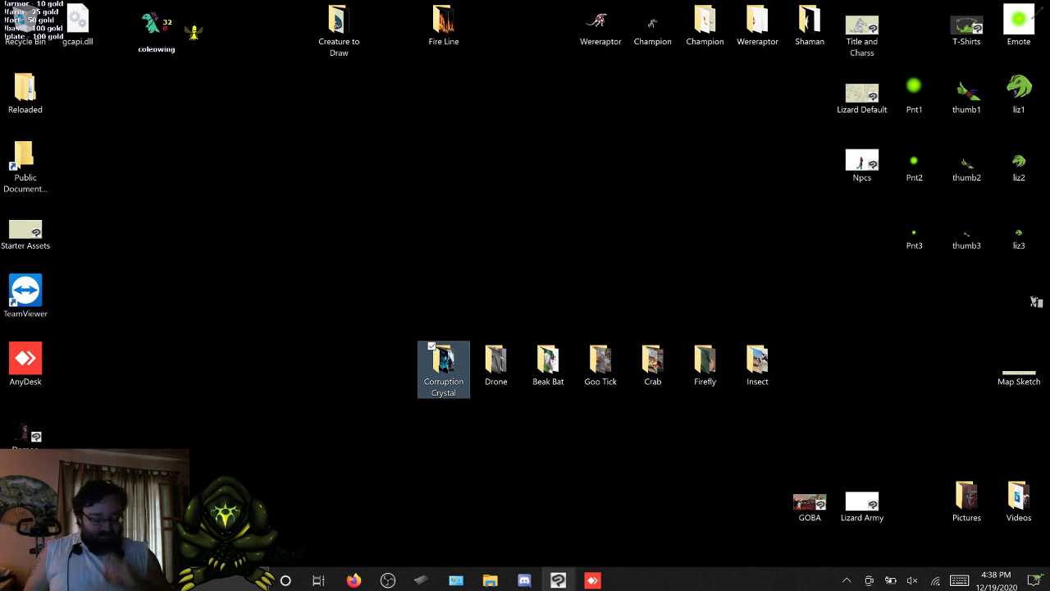
Switch to Clip Studio Paint and hide Layer 15 and the black shape on Layer 16 Copy
mouse_move(558, 580)
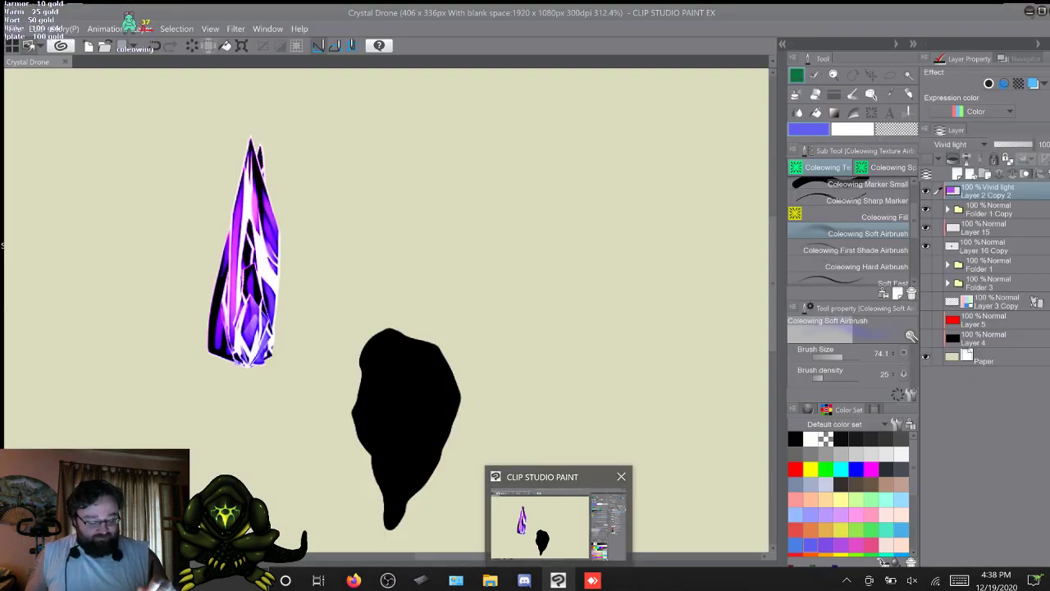
click(558, 521)
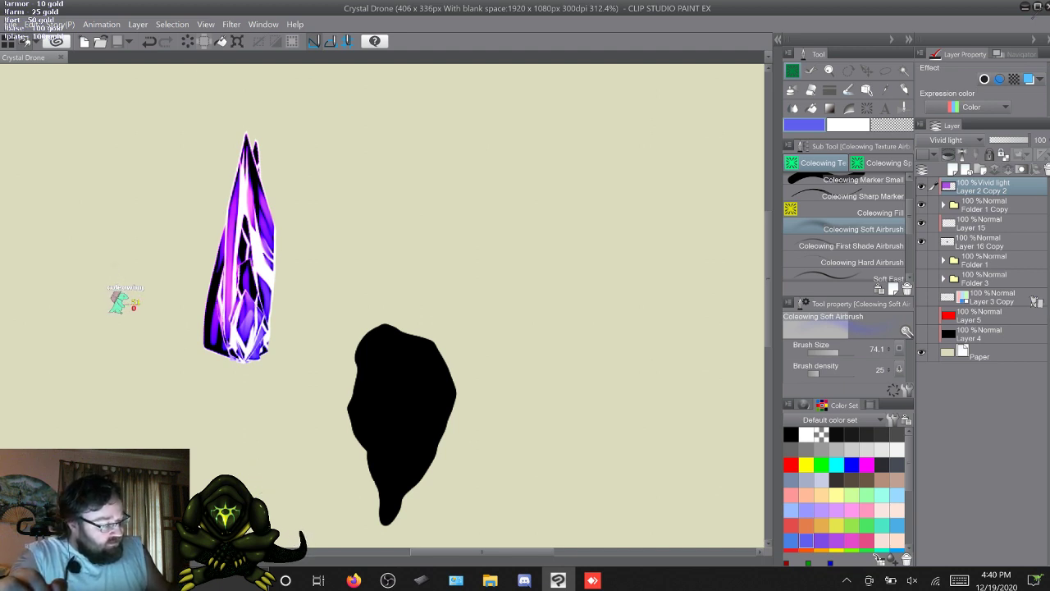
click(922, 224)
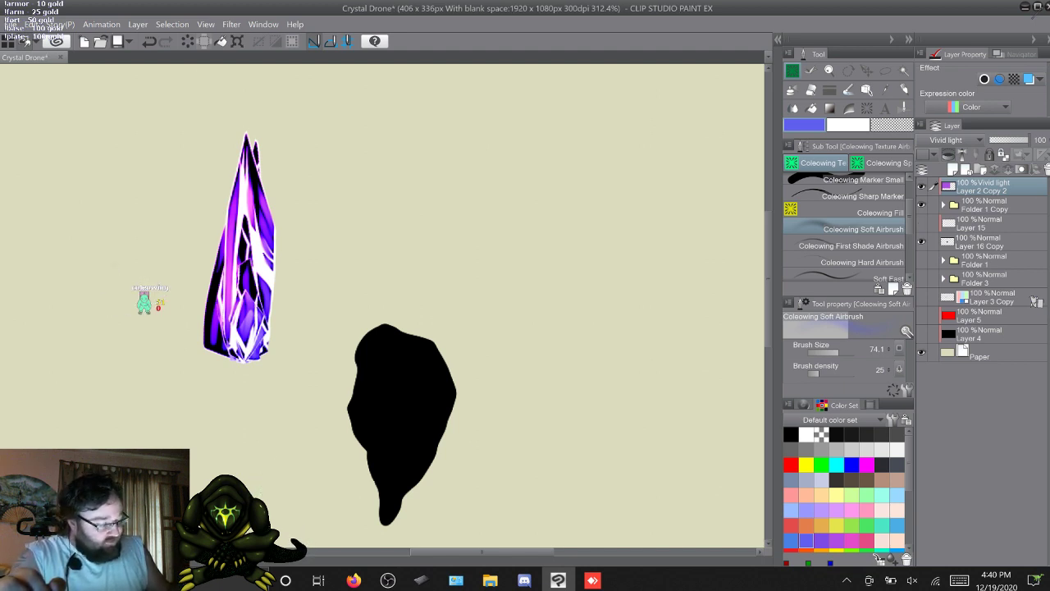
click(944, 205)
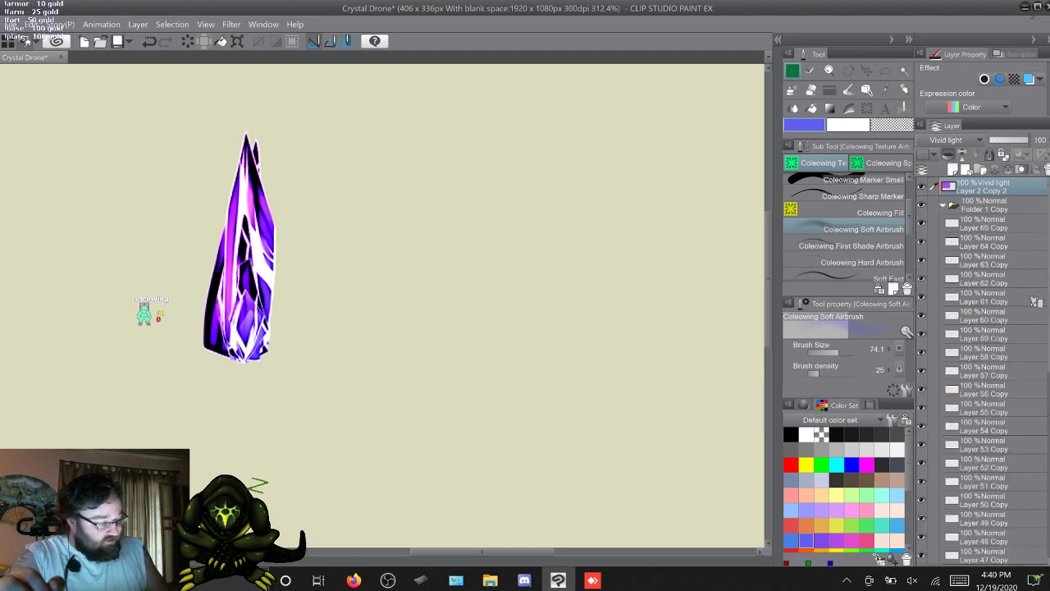
click(944, 205)
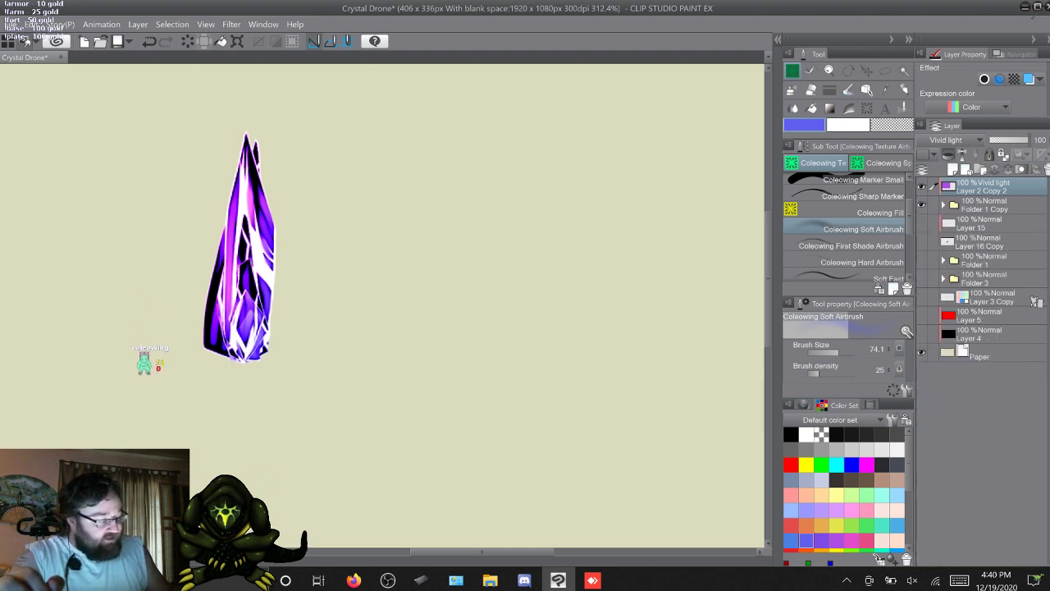
Compare the crystal with and without the Vivid light color layer, and undo that layer's clipping change
drag(922, 187, 922, 205)
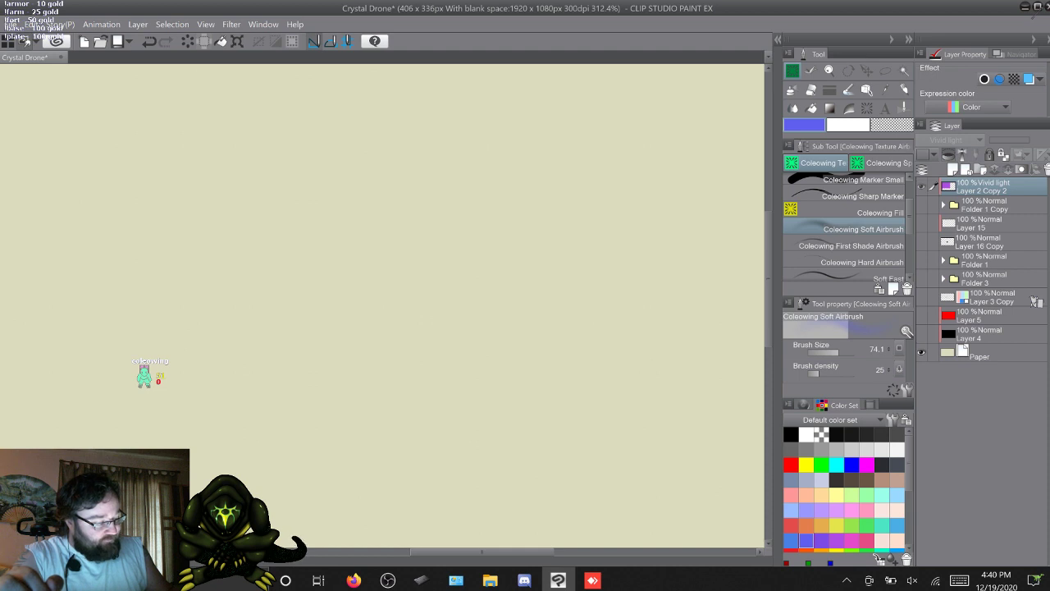
click(921, 187)
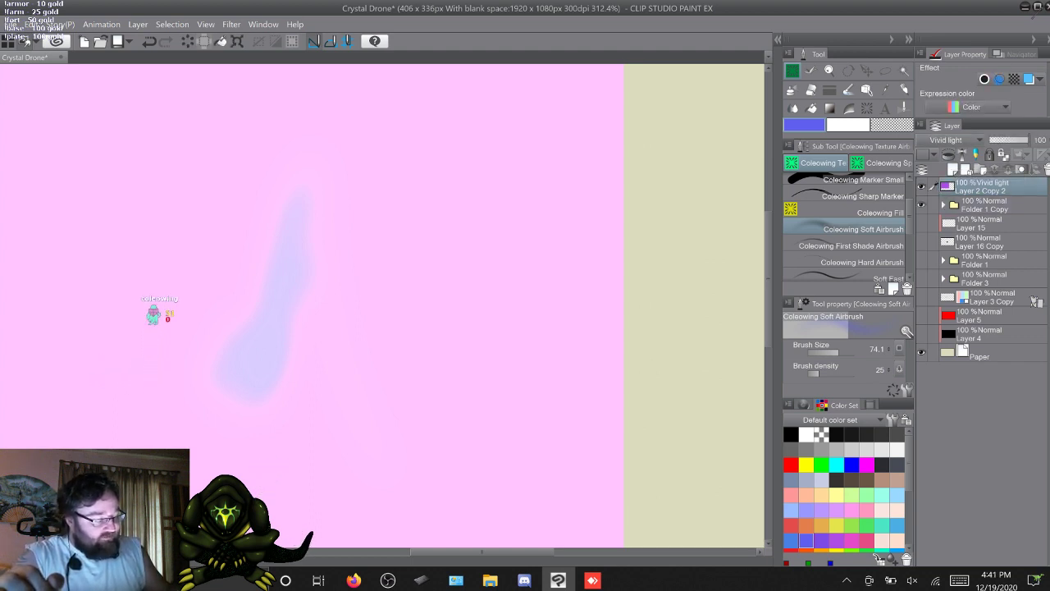
click(922, 188)
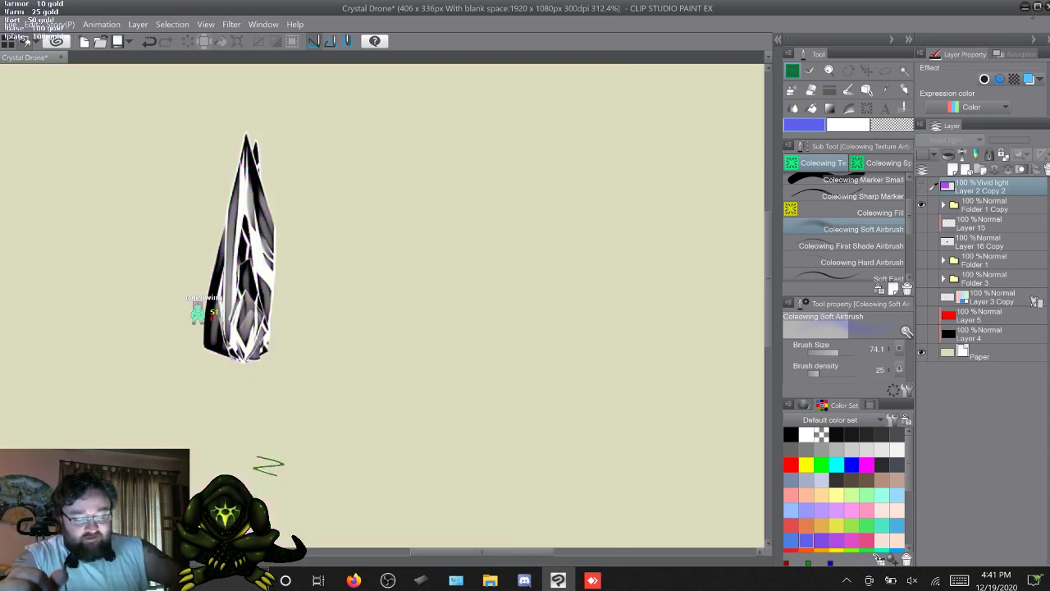
click(922, 187)
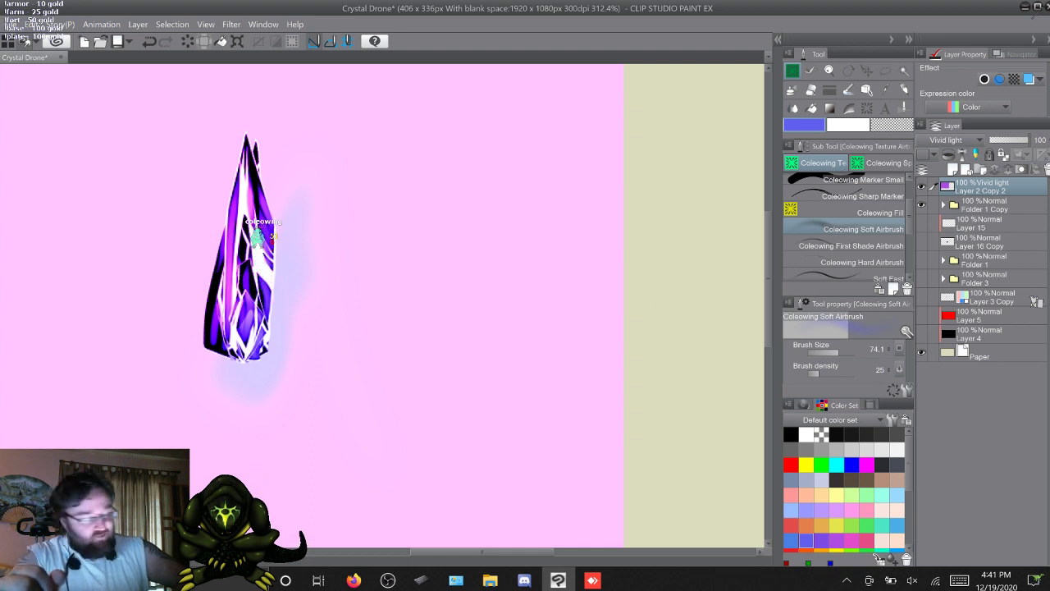
key(ctrl+z)
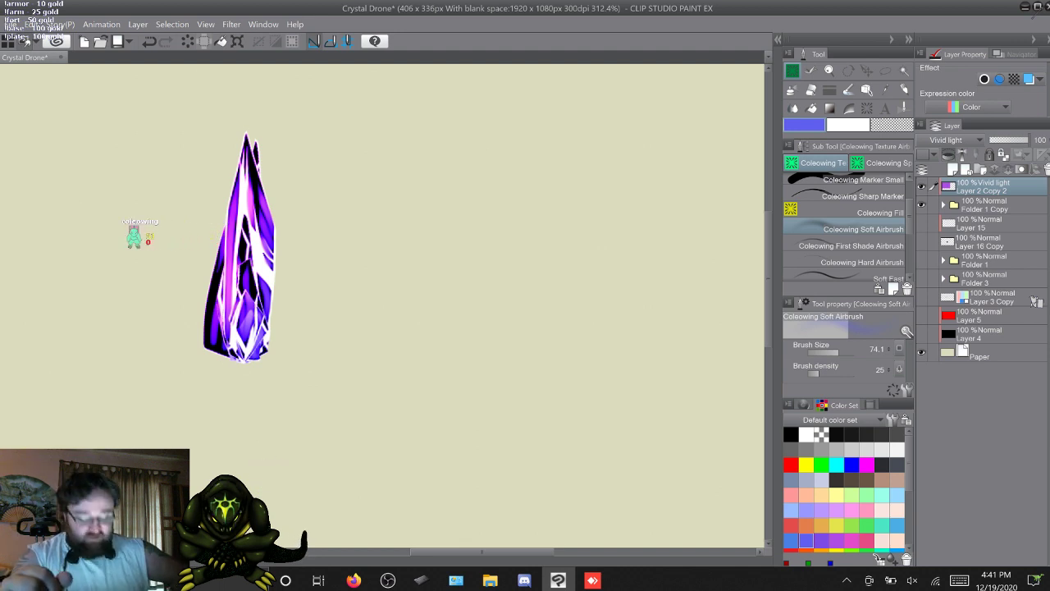
Minimize the painting and review the !GOOD CRYSTAL reference again for how its crystals are lit
click(558, 581)
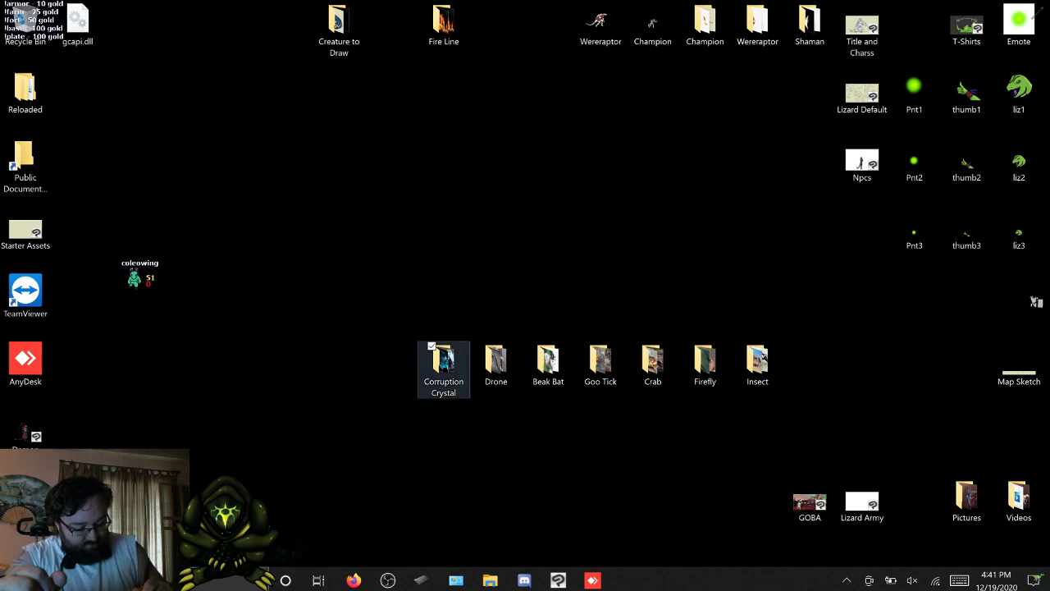
double_click(444, 362)
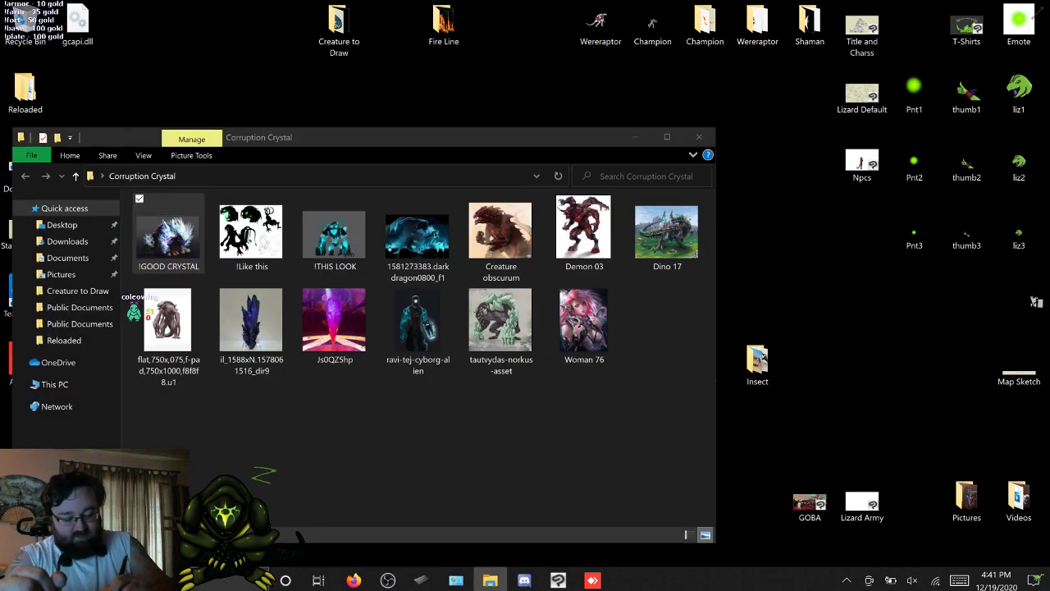
double_click(168, 234)
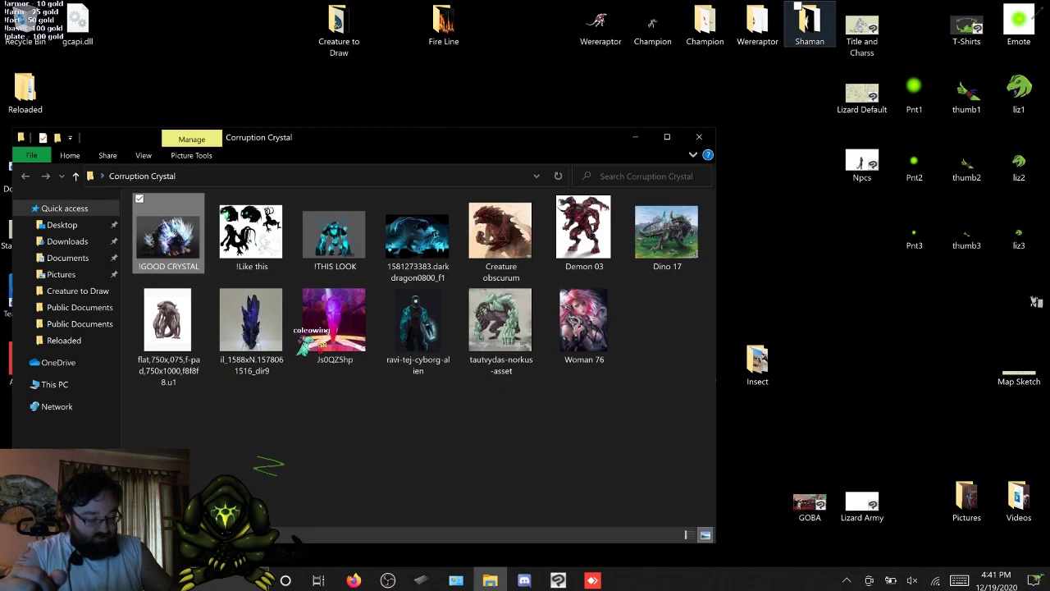
click(799, 10)
click(698, 137)
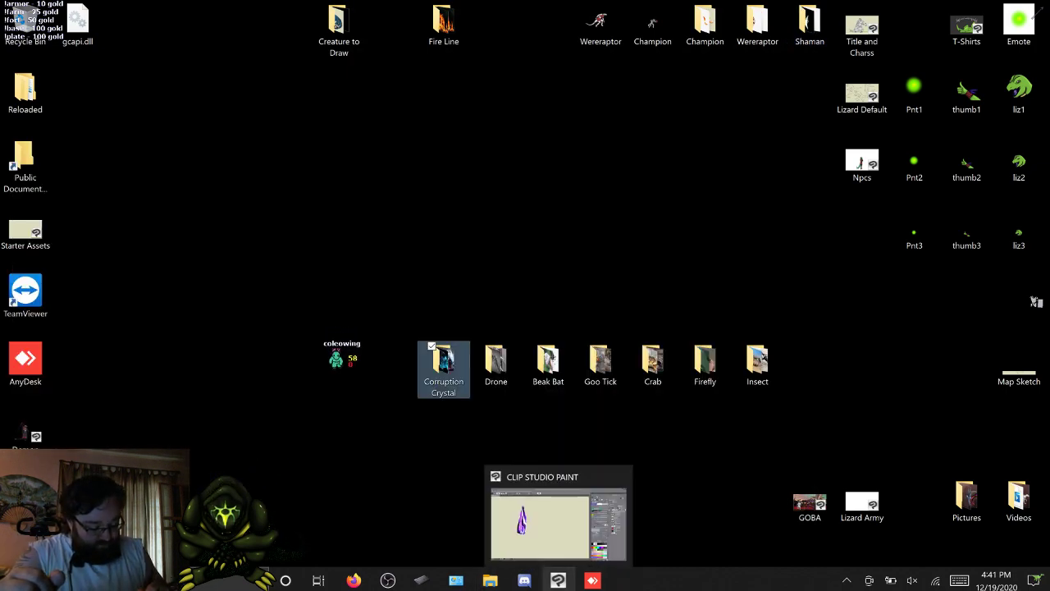
Return to Clip Studio Paint and hide every layer in Folder 1 Copy except Layer 62 Copy, isolating the large front shard
click(558, 580)
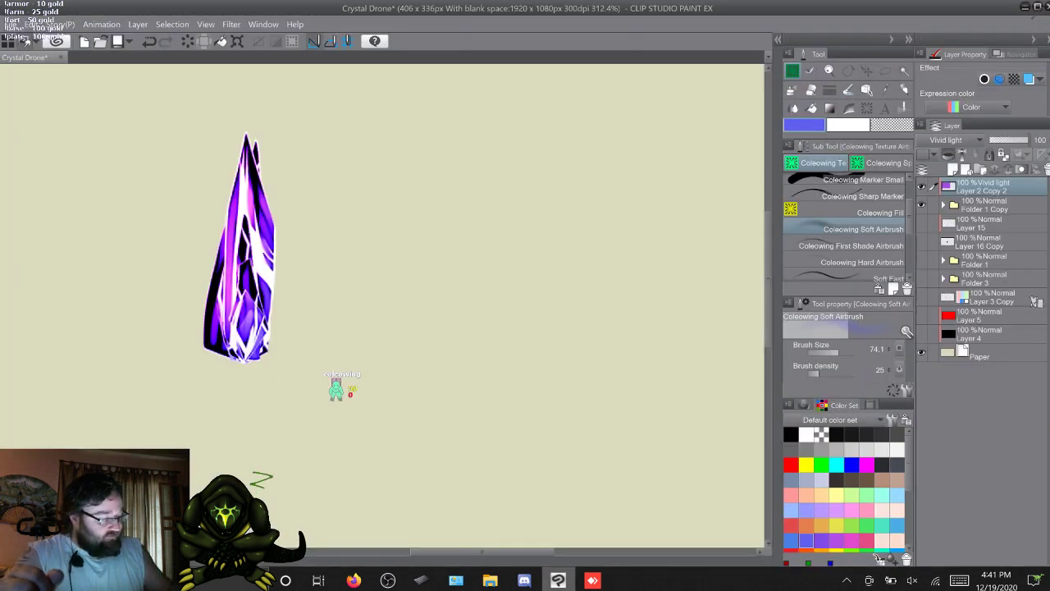
click(944, 205)
click(985, 224)
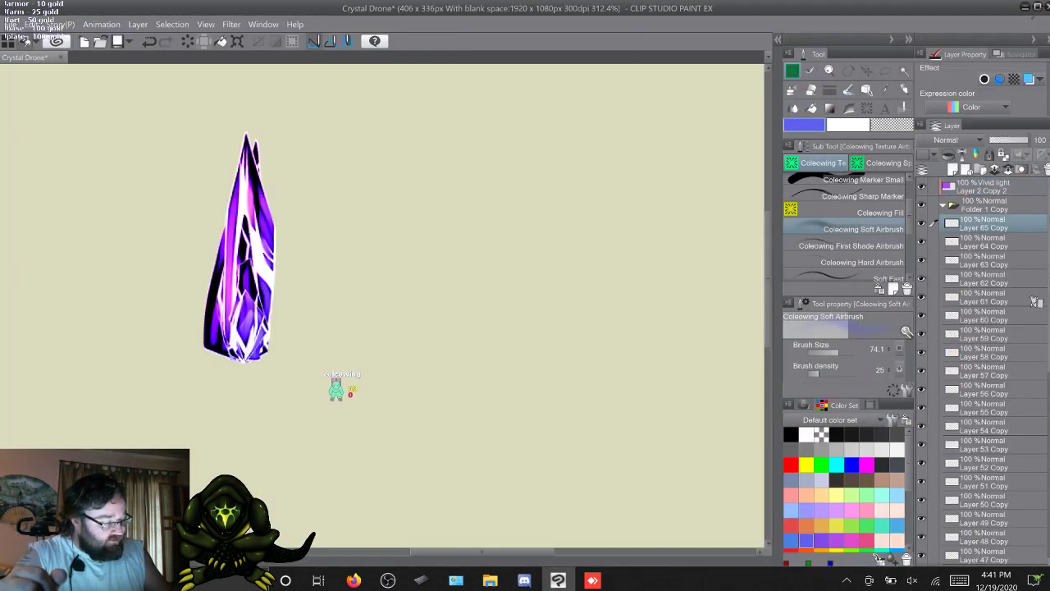
drag(922, 242, 921, 562)
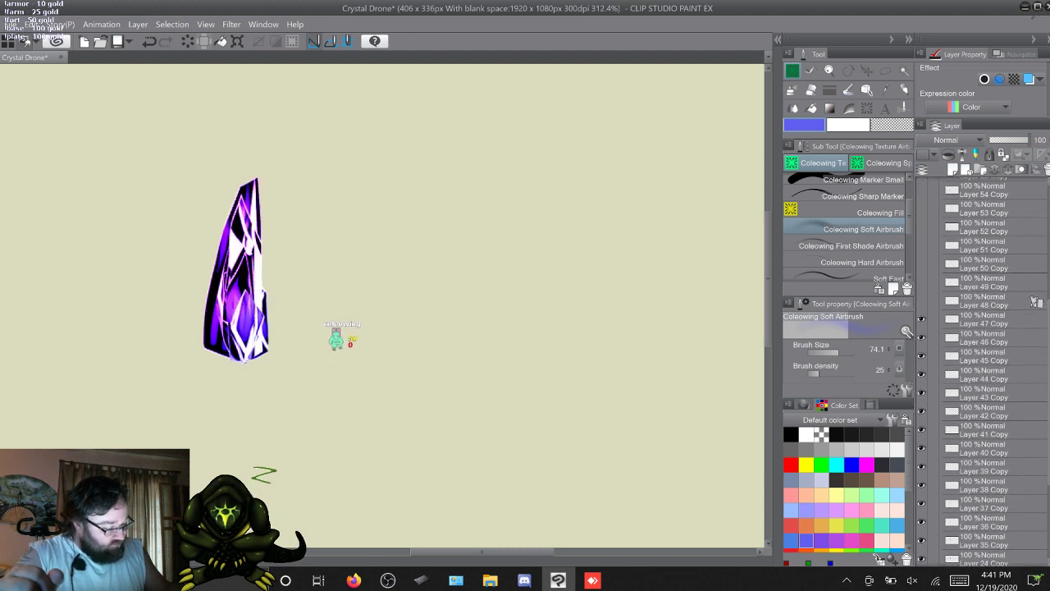
drag(922, 393, 922, 522)
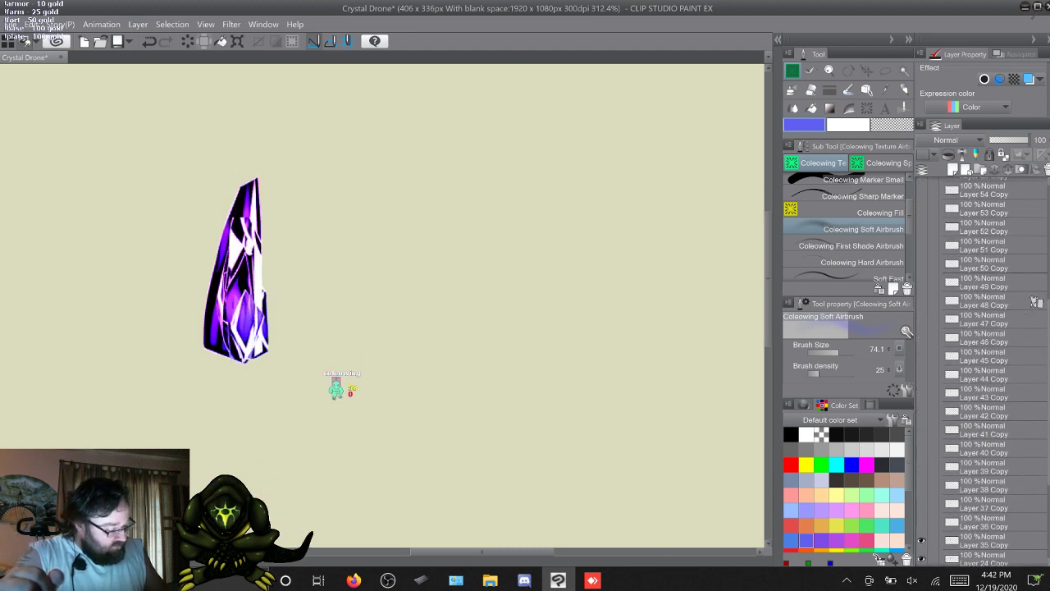
scroll(1037, 302, down, 5)
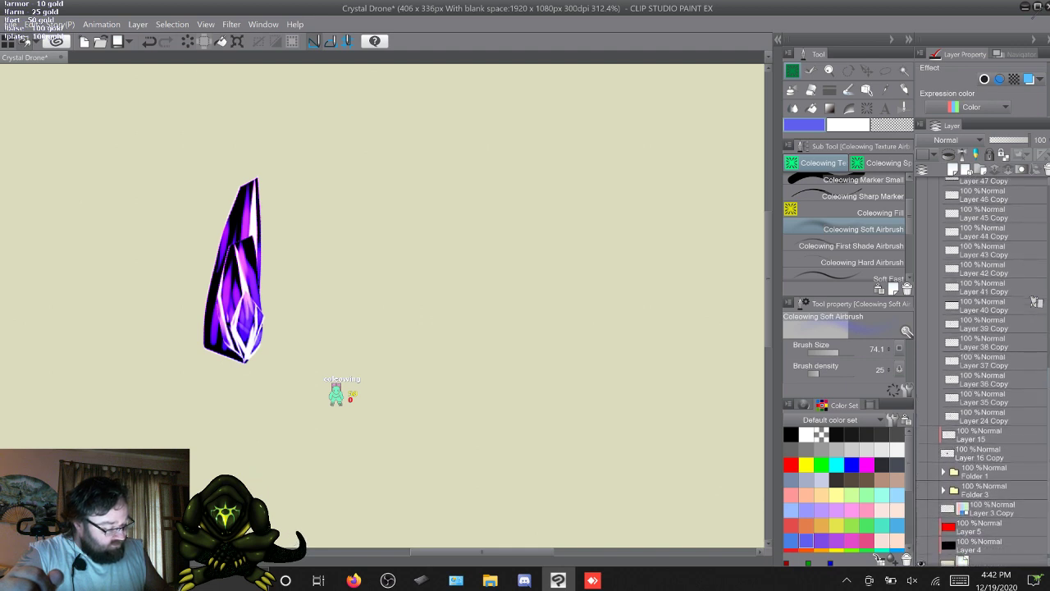
scroll(1037, 302, up, 10)
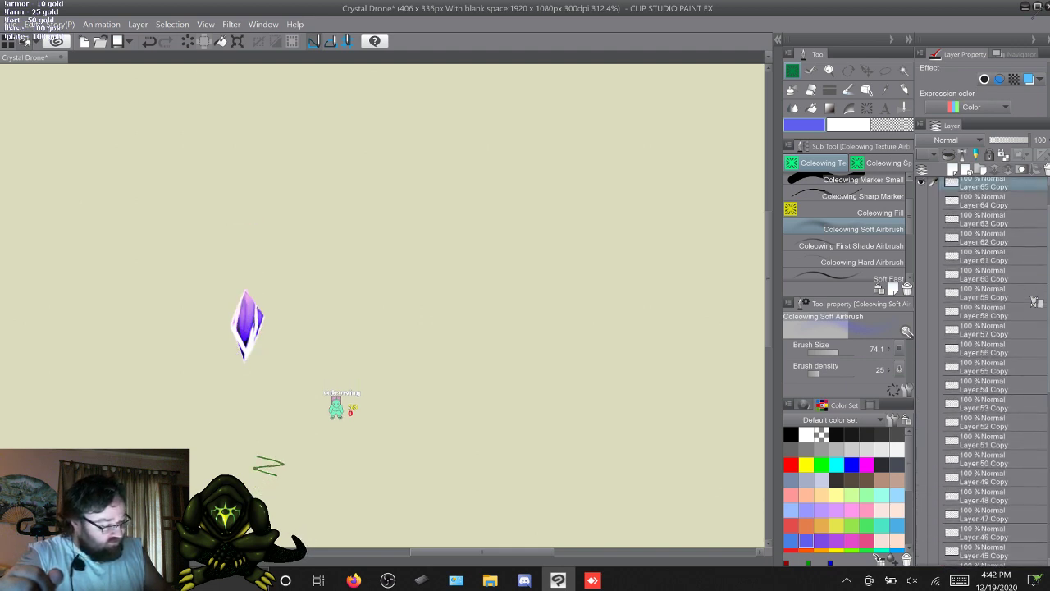
scroll(1036, 302, up, 2)
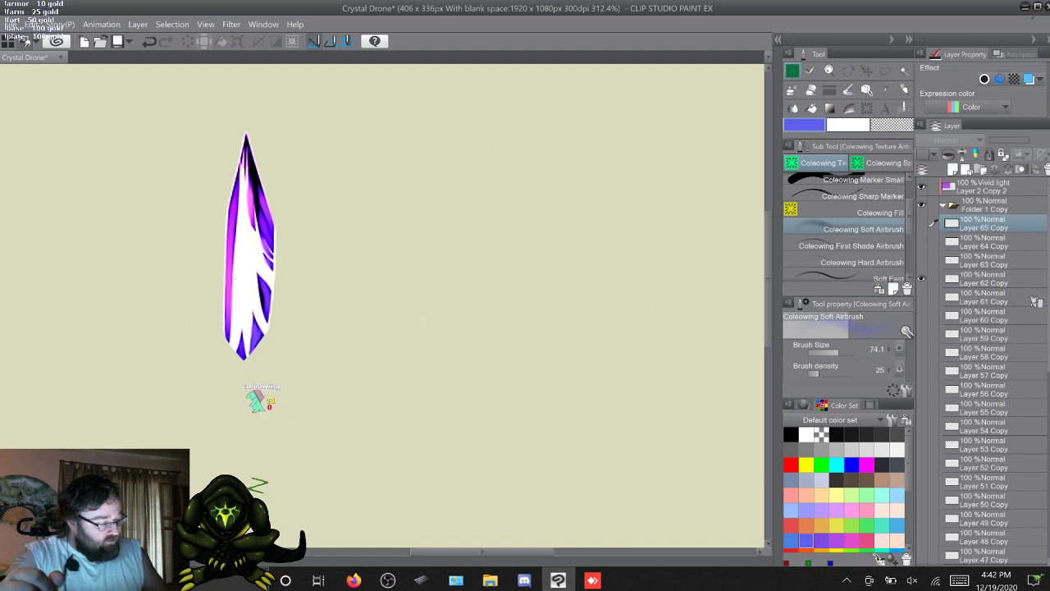
Add a new clipped layer above Layer 62 Copy and set its blending mode to Add (Glow)
click(984, 279)
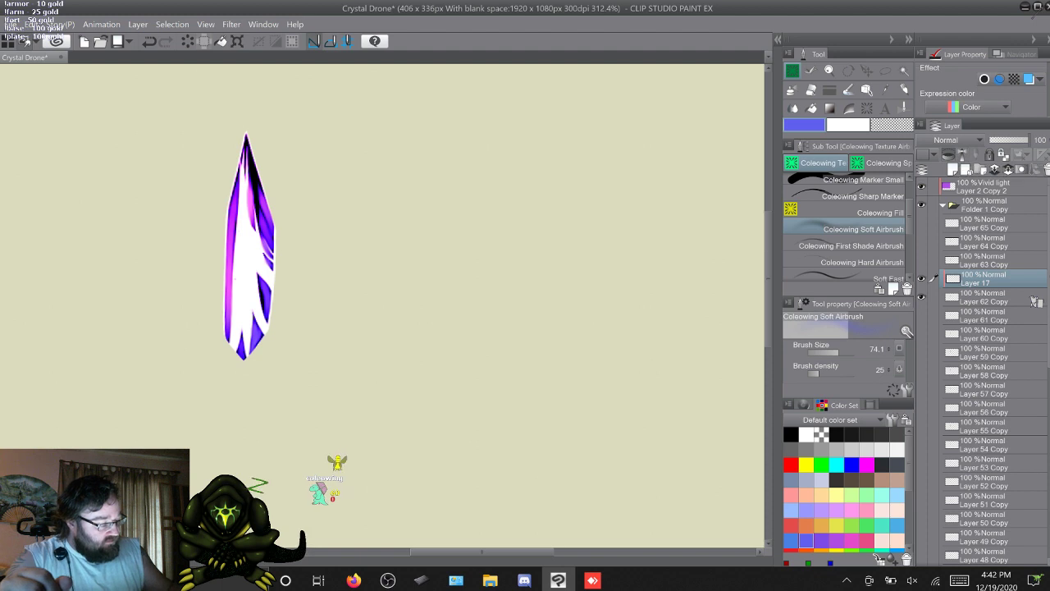
click(952, 140)
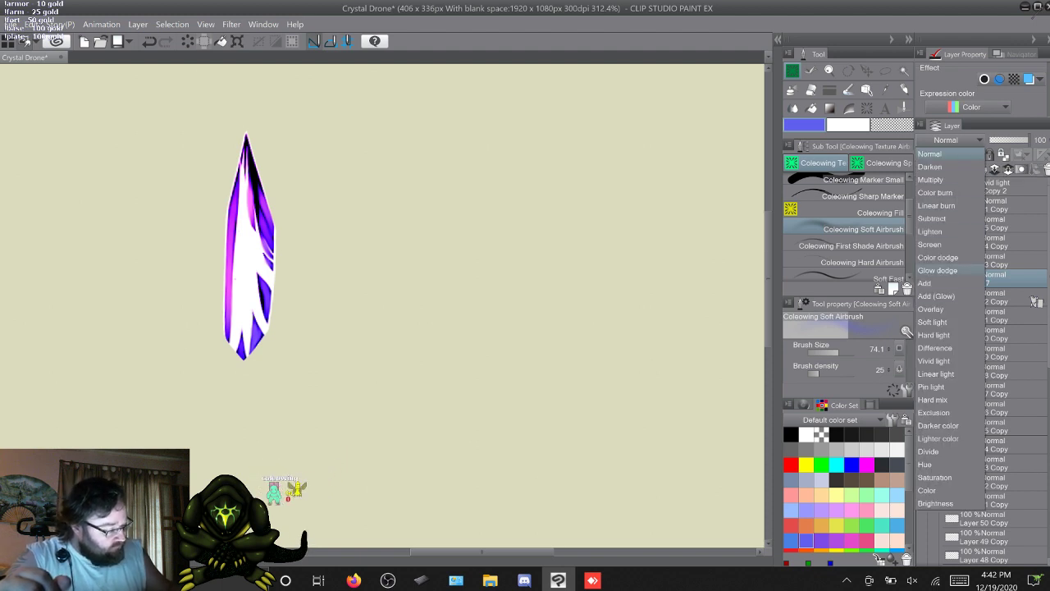
click(936, 295)
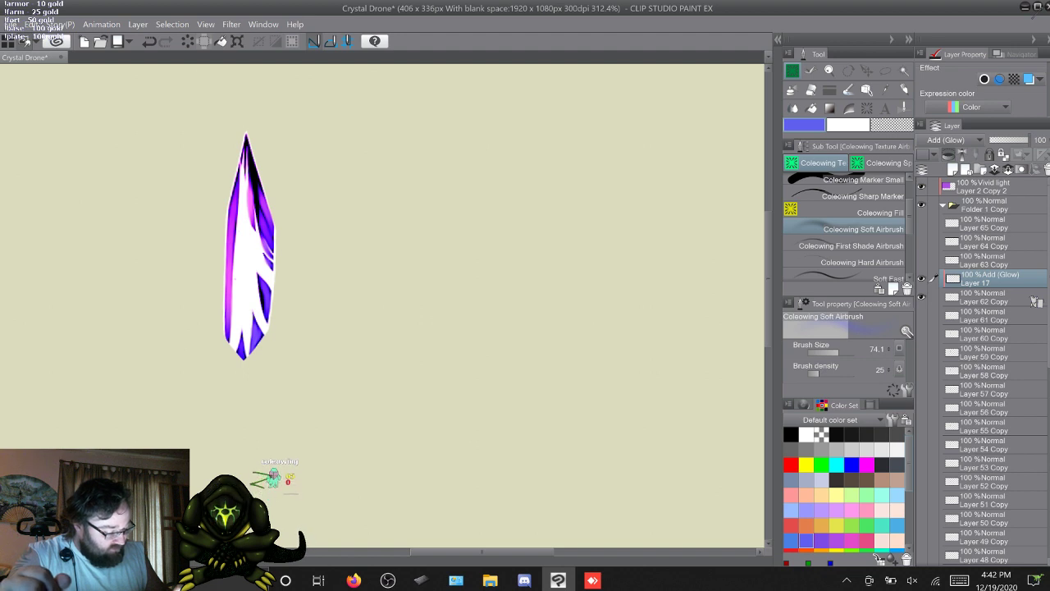
Paint a white glow up the middle of the shard with the Coleowing Soft Airbrush, undoing the first two trial strokes
scroll(846, 490, down, 3)
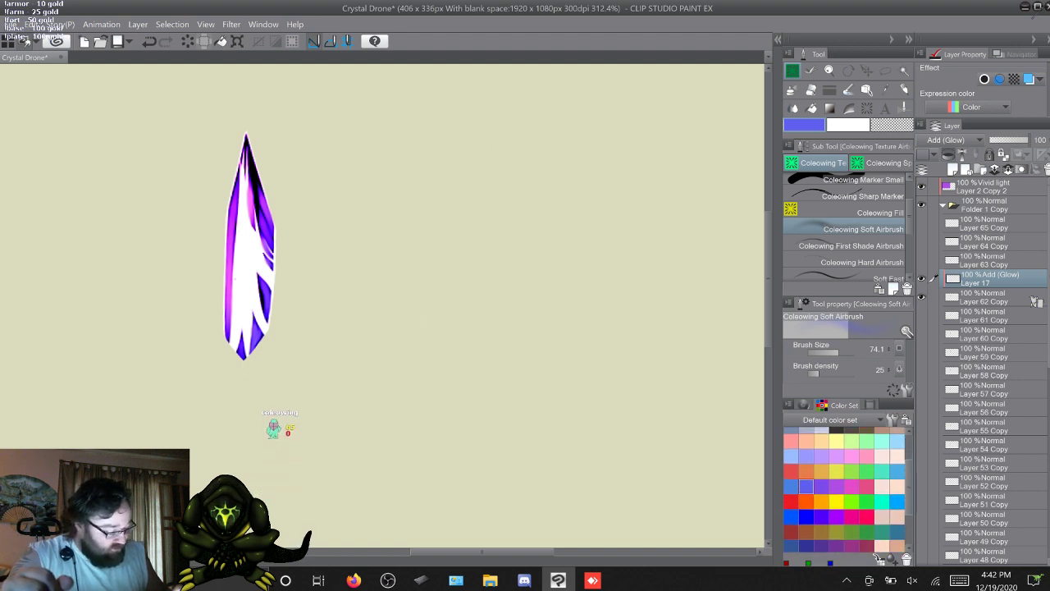
scroll(846, 490, up, 4)
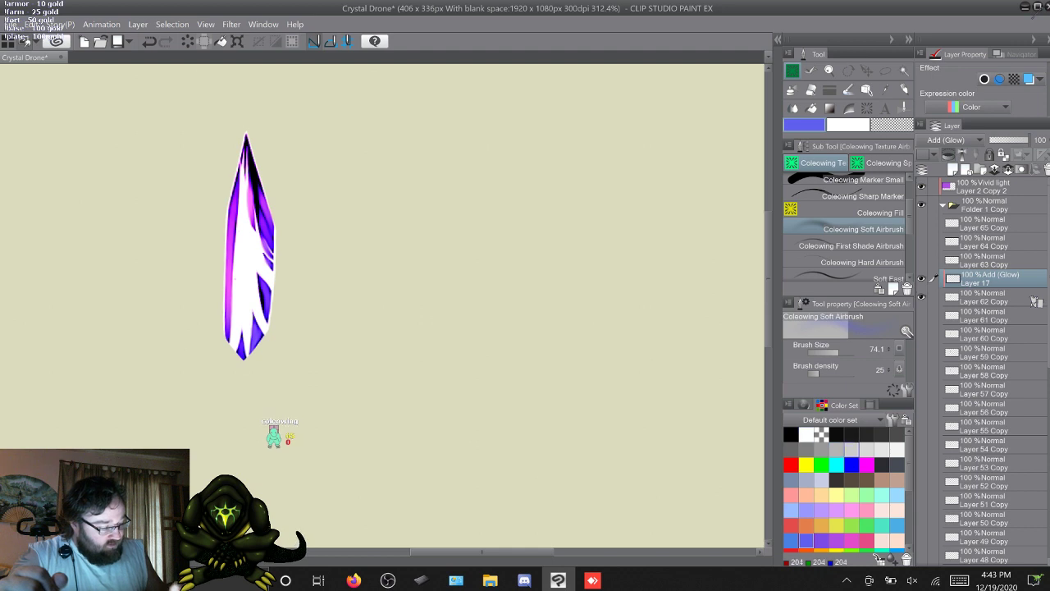
click(805, 435)
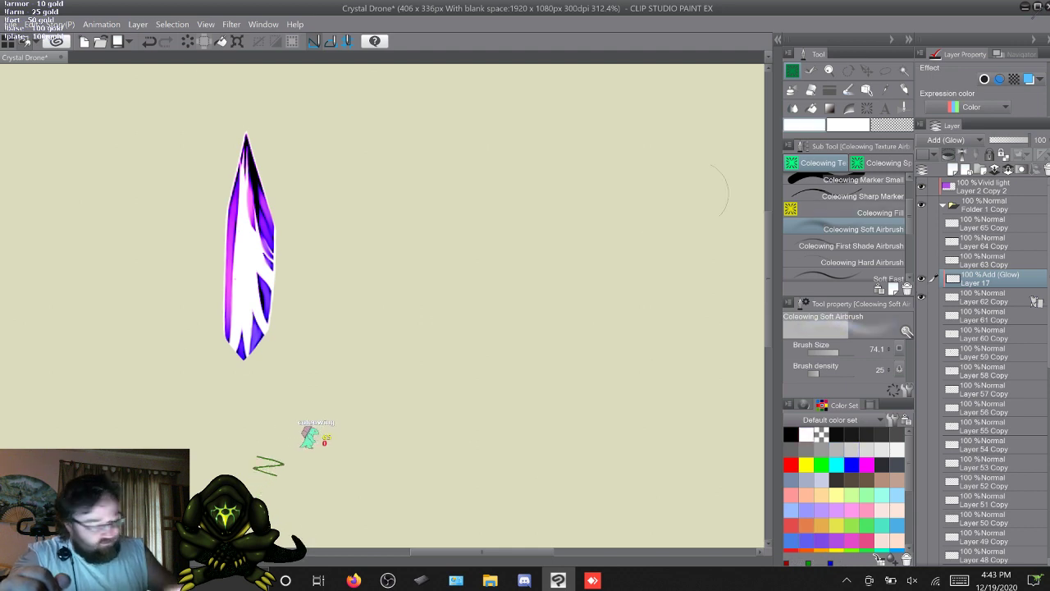
drag(246, 146, 243, 369)
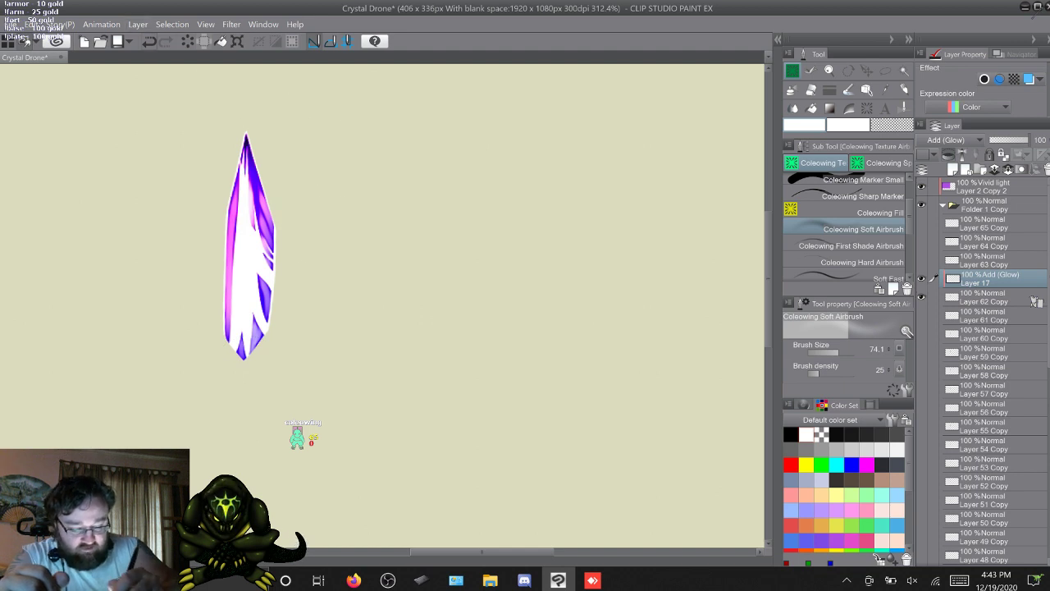
key(ctrl+z)
drag(247, 322, 251, 129)
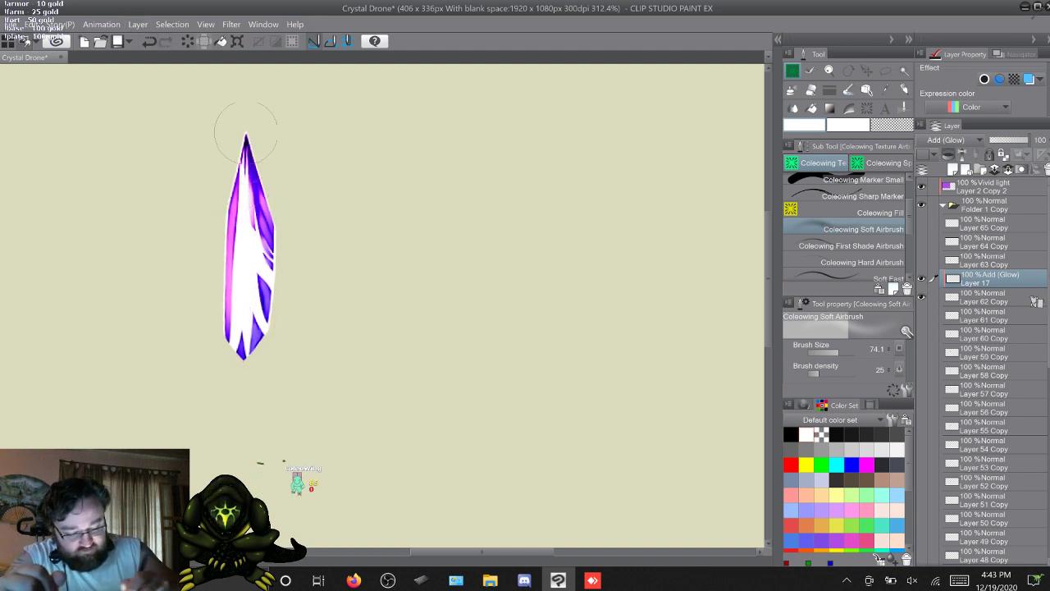
key(ctrl+z)
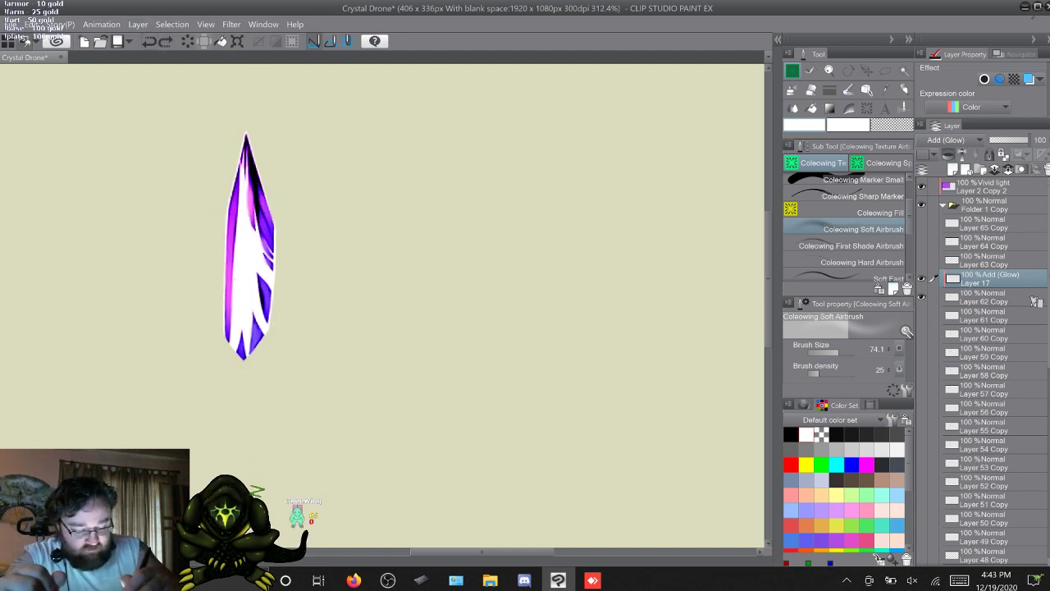
mouse_move(244, 337)
mouse_down()
mouse_move(246, 164)
mouse_move(255, 230)
mouse_move(248, 164)
mouse_move(255, 230)
mouse_move(255, 209)
mouse_up()
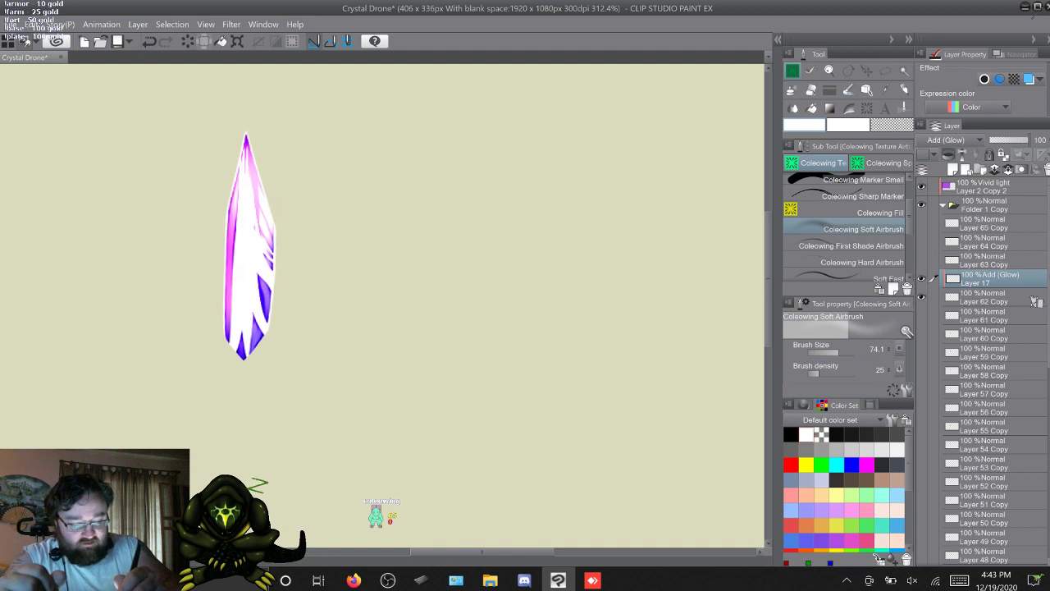
Undo the white glow stroke and delete the Add (Glow) layer above Layer 62 Copy
key(ctrl+z)
right_click(1044, 279)
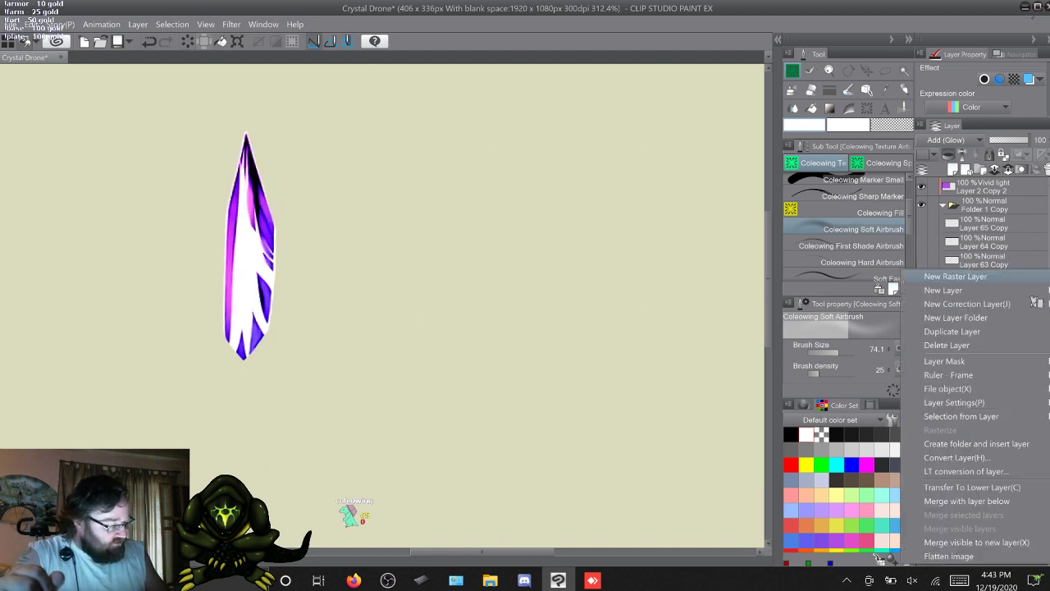
key(Escape)
right_click(977, 279)
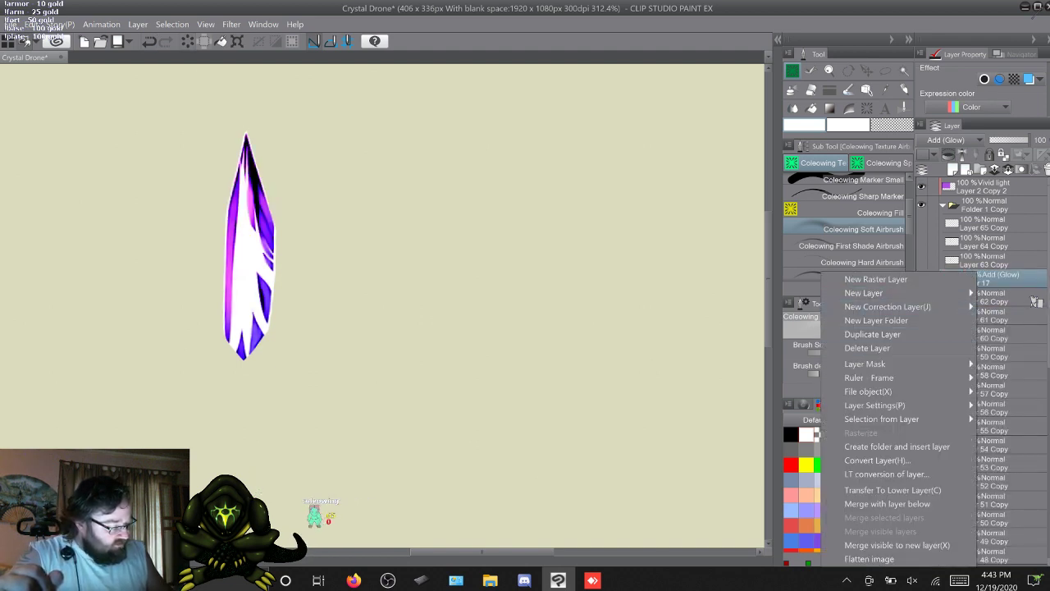
click(867, 348)
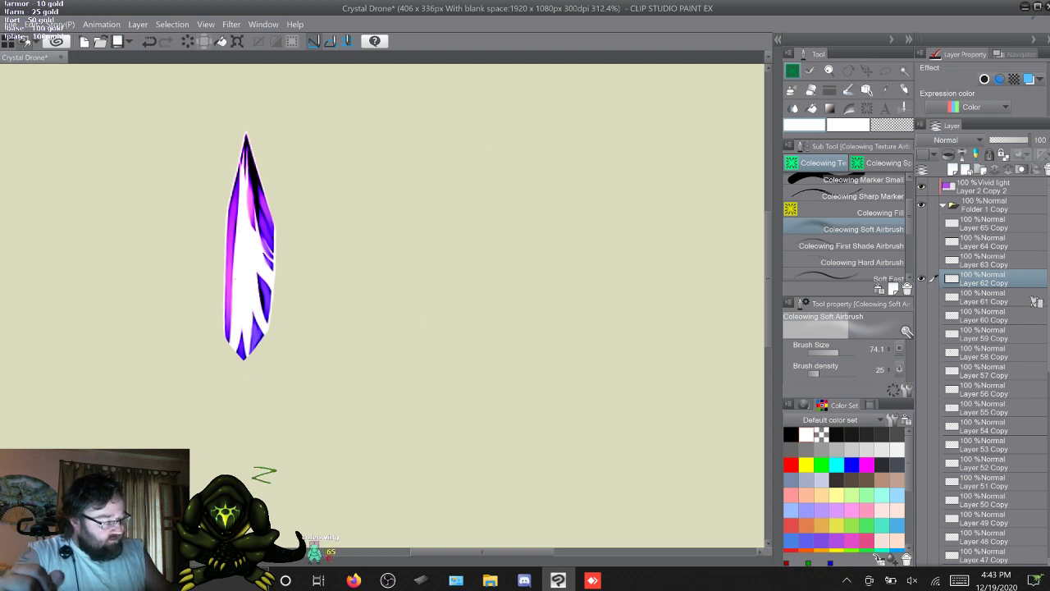
Make all the hidden crystal layers in Folder 1 Copy visible again, down to Layer 24 Copy
drag(922, 297, 921, 538)
scroll(922, 538, down, 2)
scroll(1037, 302, down, 2)
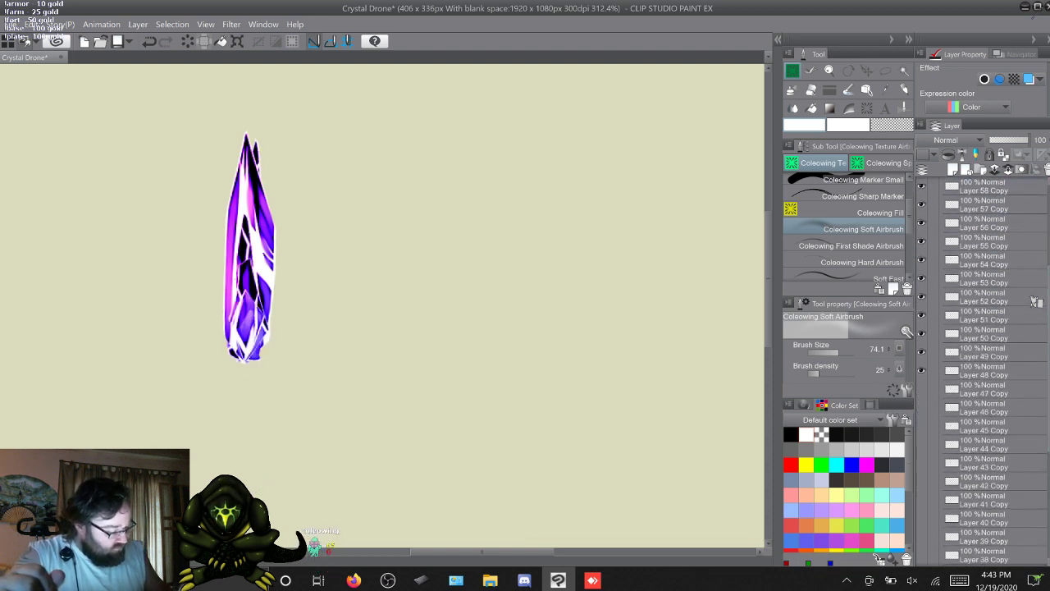
scroll(1037, 302, down, 2)
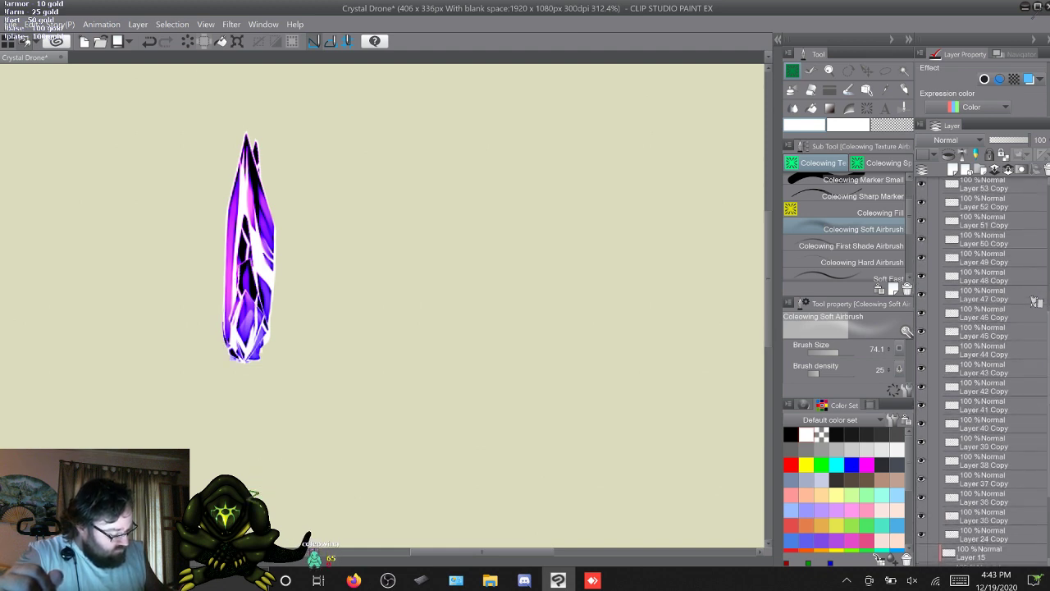
scroll(1037, 302, up, 6)
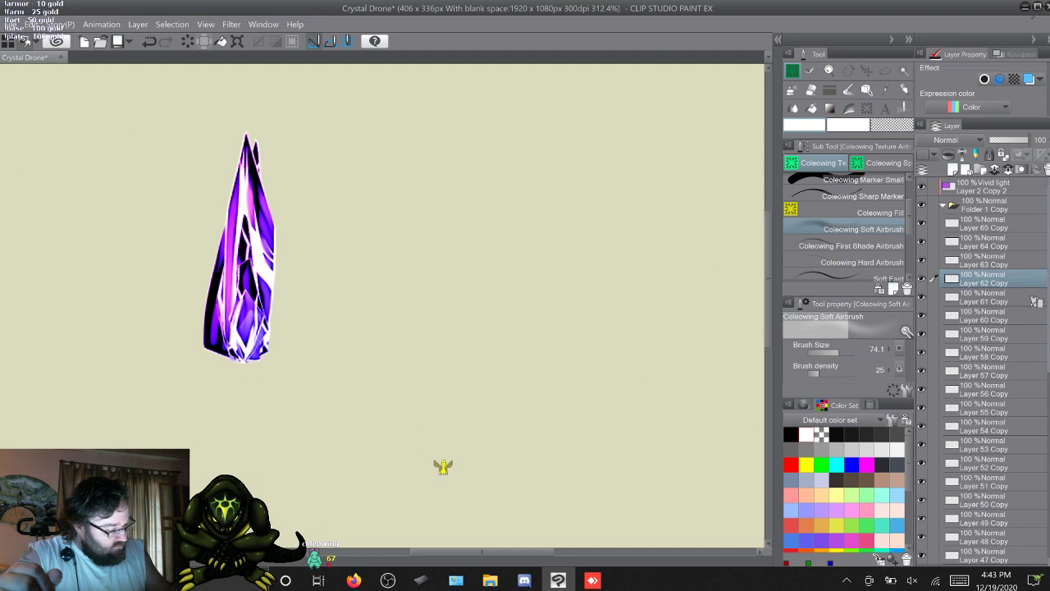
drag(997, 223, 997, 197)
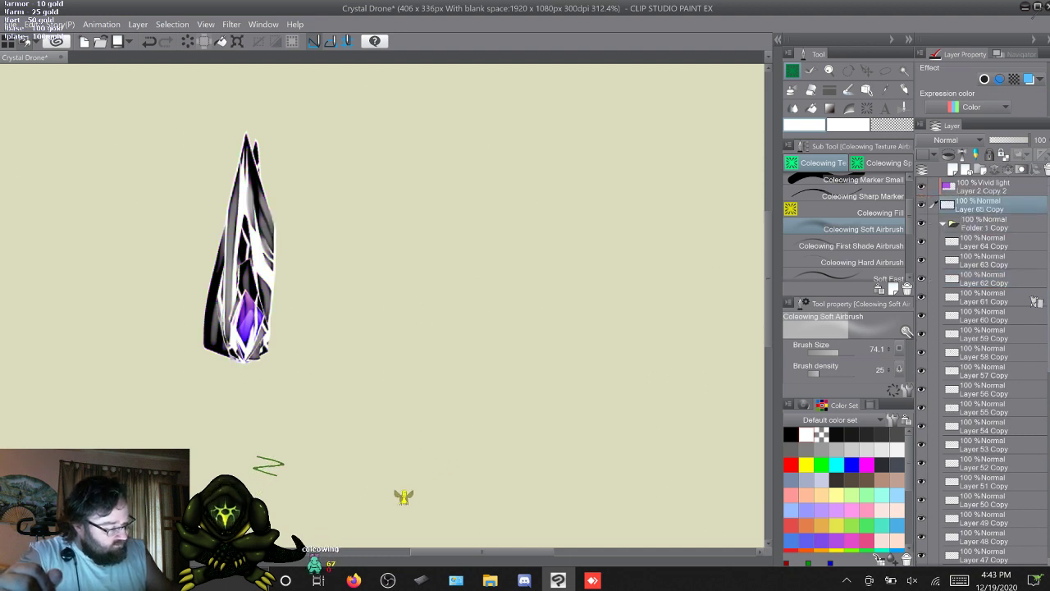
right_click(997, 203)
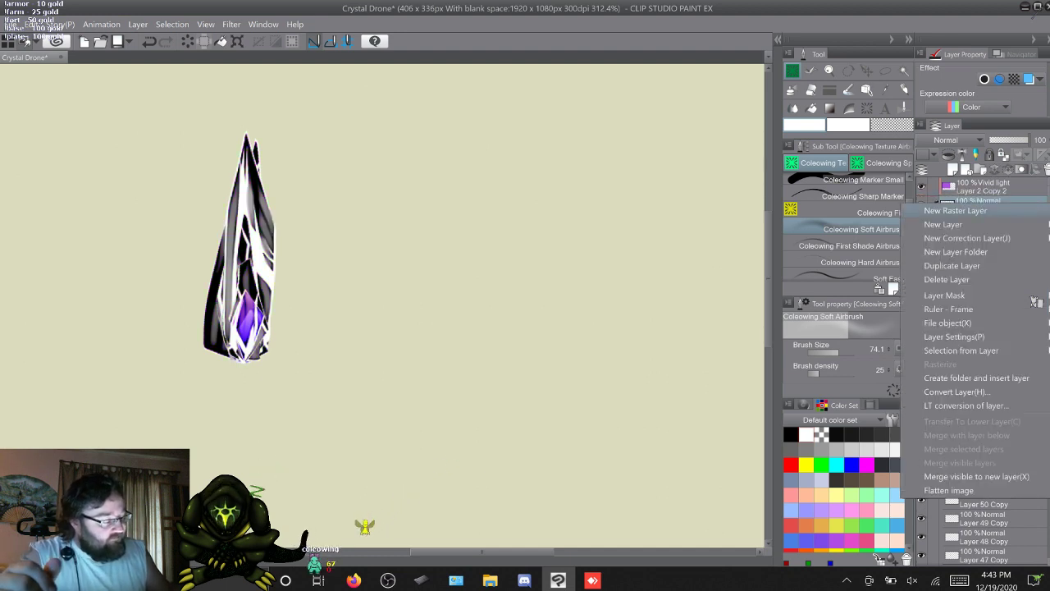
click(997, 199)
drag(997, 204, 998, 232)
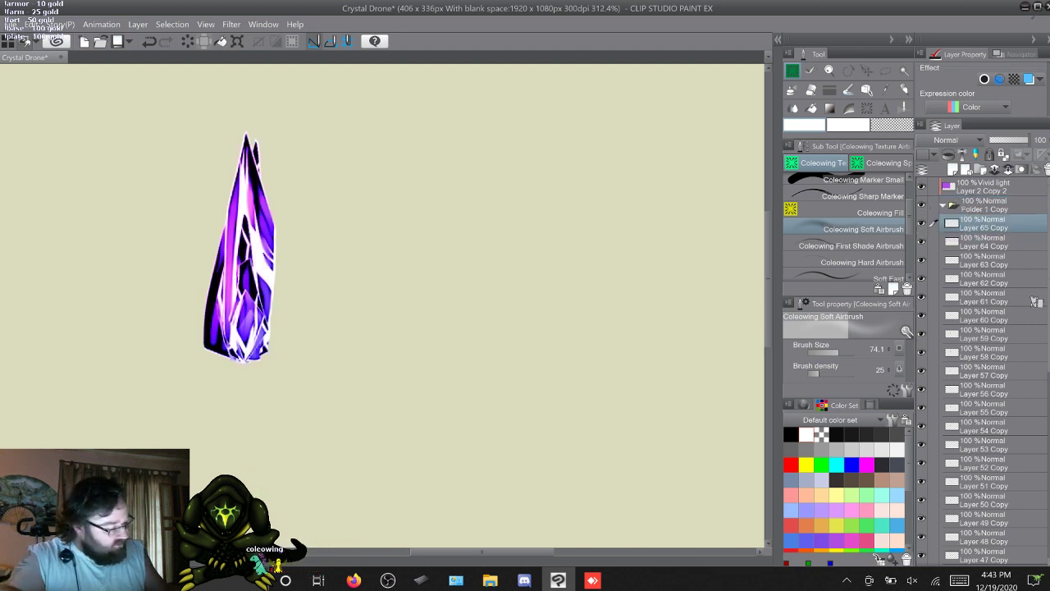
Select all crystal layers from Layer 65 Copy through Layer 24 Copy and move them out of Folder 1 Copy, directly below Layer 2 Copy 2
scroll(985, 369, down, 10)
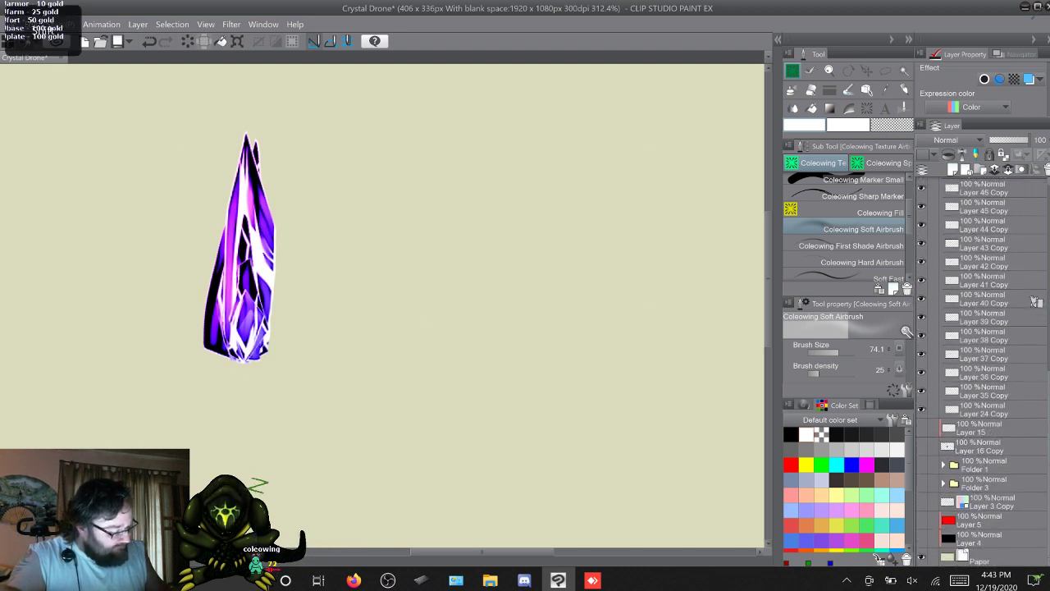
shift+click(997, 408)
scroll(985, 370, up, 10)
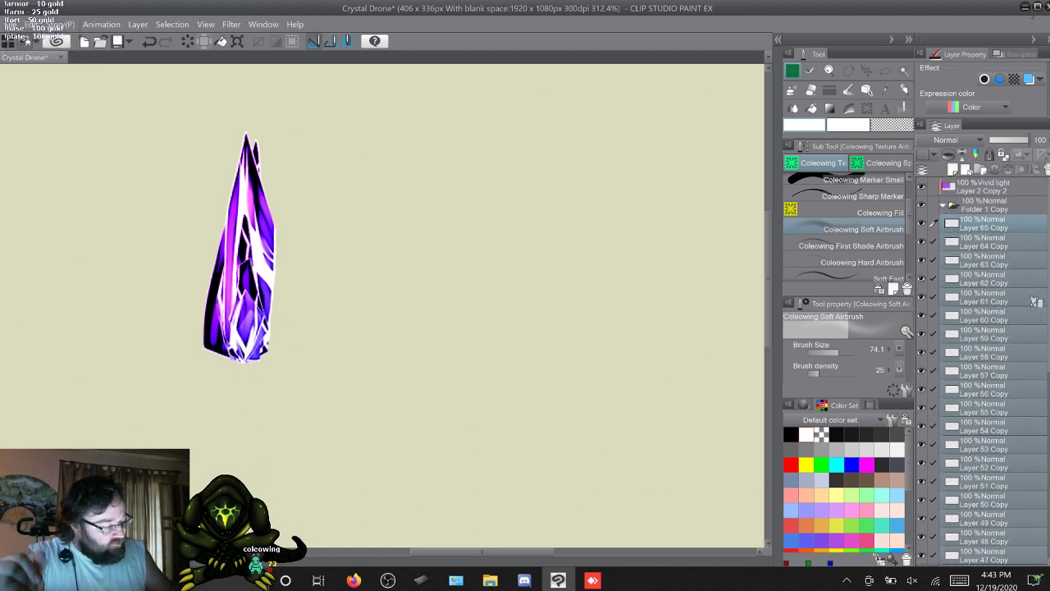
drag(1035, 302, 1009, 197)
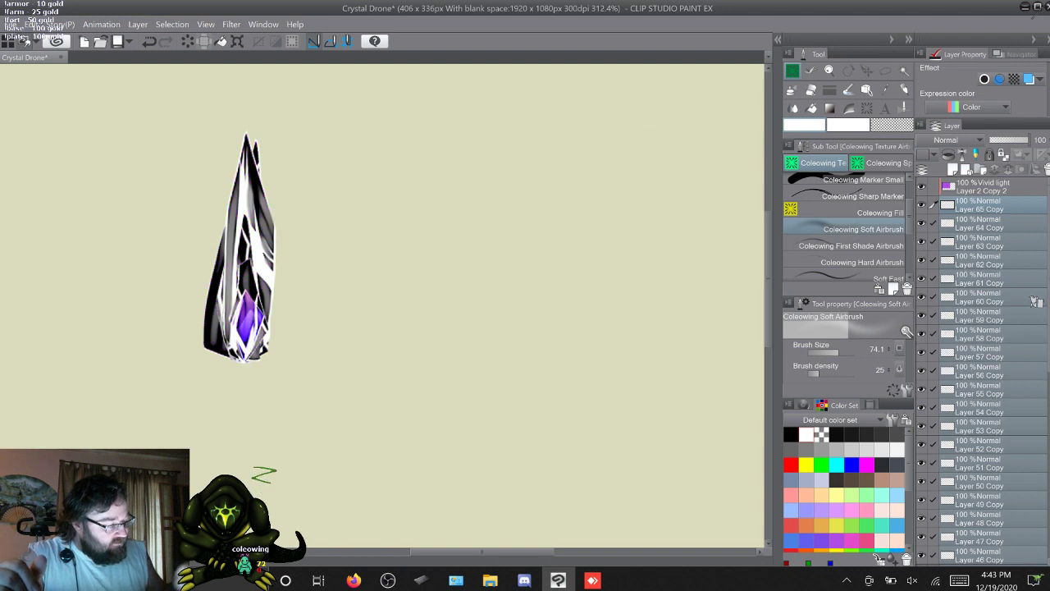
Duplicate the clipped Vivid light layer, Layer 2 Copy 2, and place one copy above each crystal layer from Layer 24 Copy up to Layer 49 Copy
click(985, 187)
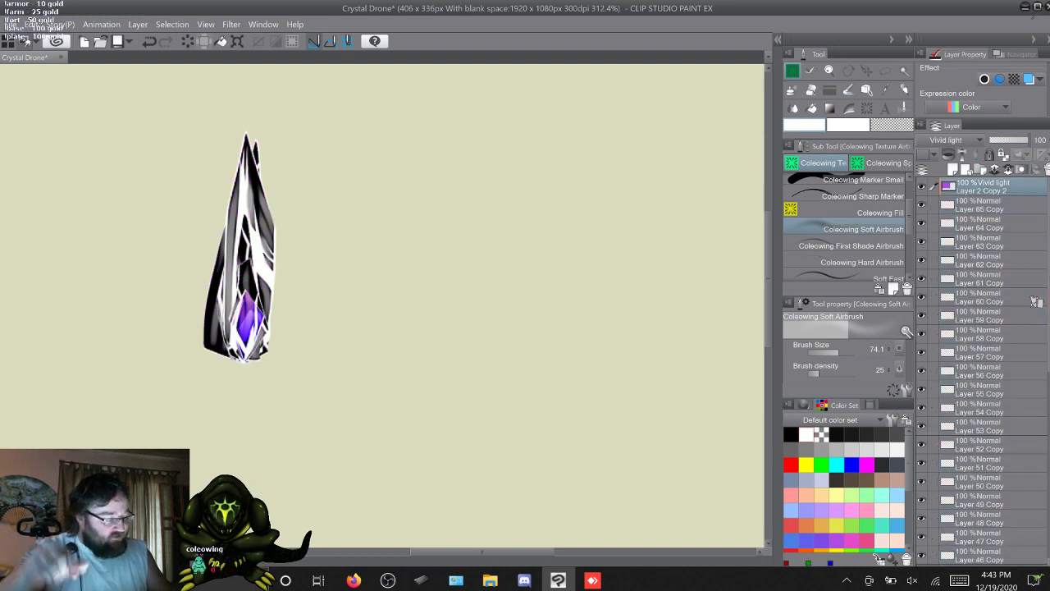
key(F9)
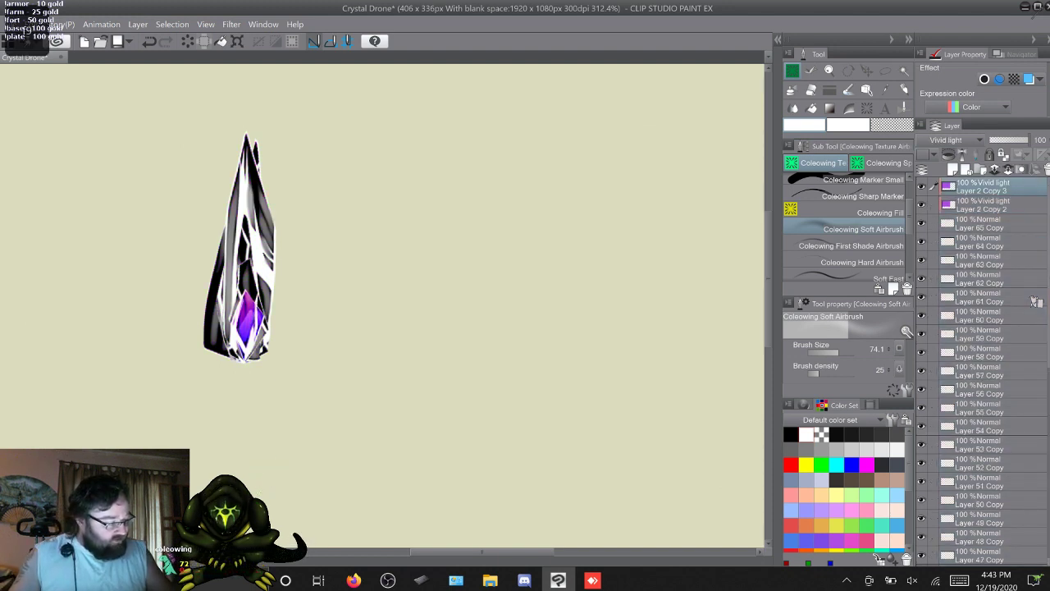
mouse_move(985, 189)
mouse_down()
mouse_move(1013, 315)
mouse_move(993, 541)
mouse_move(981, 558)
mouse_move(984, 197)
mouse_up()
key(F9)
key(F9)
key(F9)
key(F9)
key(F9)
key(F9)
key(F9)
key(F9)
key(F9)
key(F9)
key(F9)
key(F9)
key(F9)
key(F9)
key(F9)
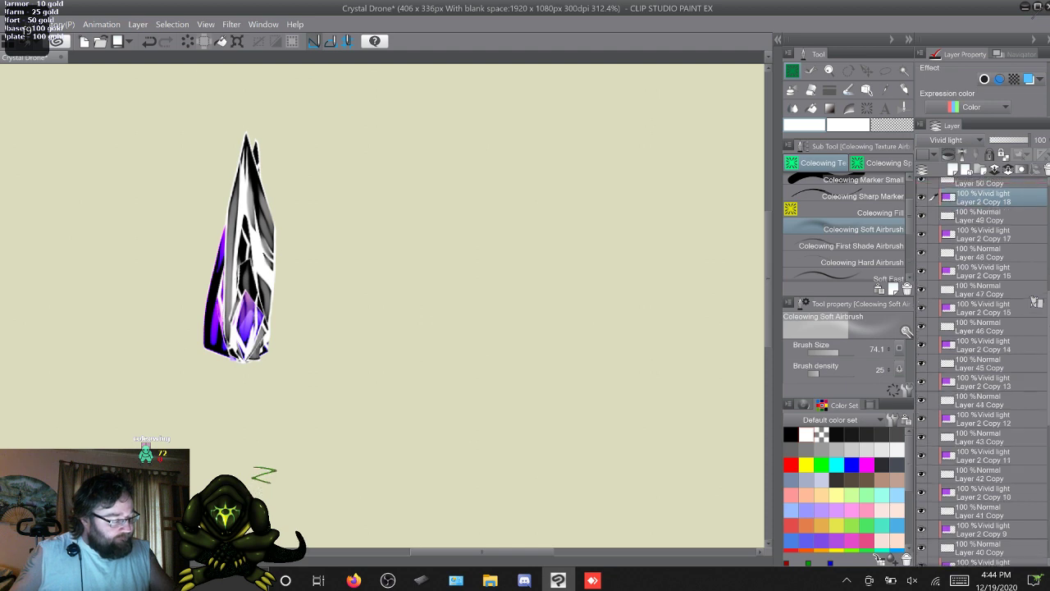
key(F9)
Continue placing duplicates of the Vivid light layer, one above each crystal layer from Layer 50 Copy to Layer 56 Copy
scroll(984, 328, up, 4)
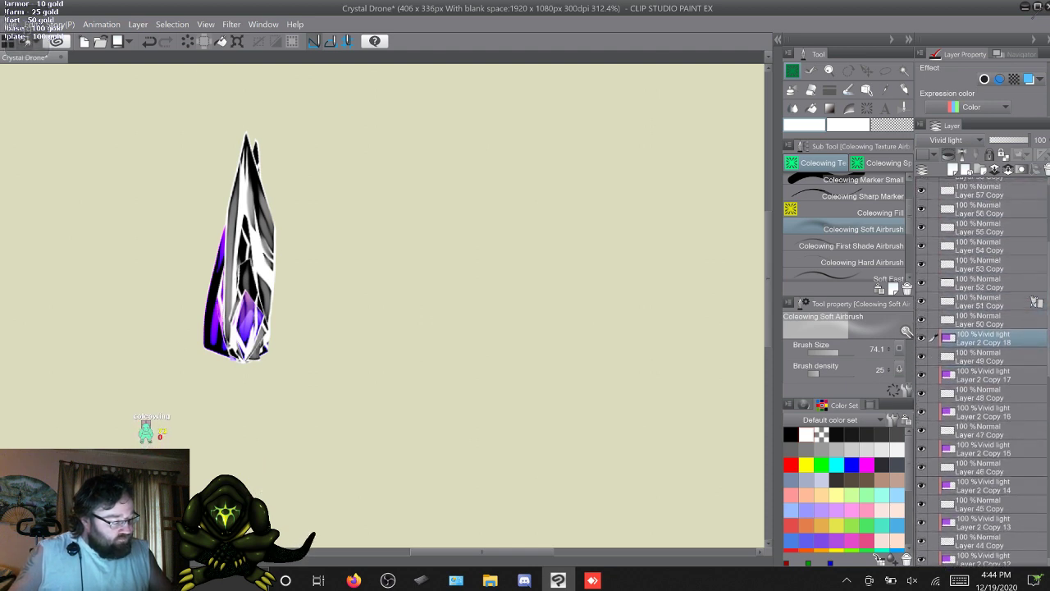
drag(985, 338, 985, 209)
key(F9)
key(F9)
key(F9)
key(F9)
key(F9)
key(F9)
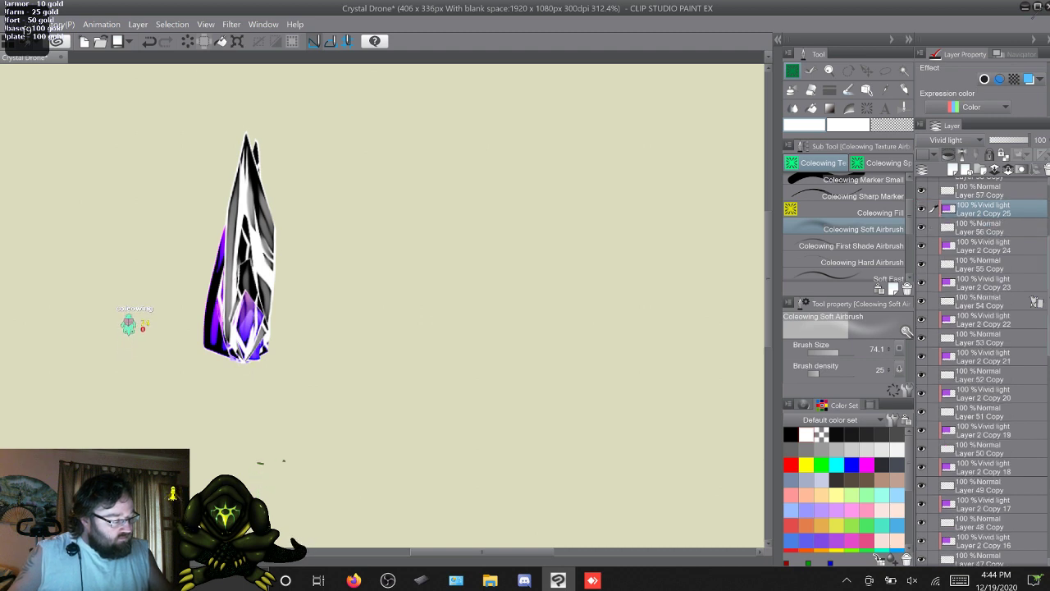
Place further Vivid light duplicates above each remaining crystal layer from Layer 57 Copy to Layer 64 Copy
scroll(985, 208, up, 5)
key(F9)
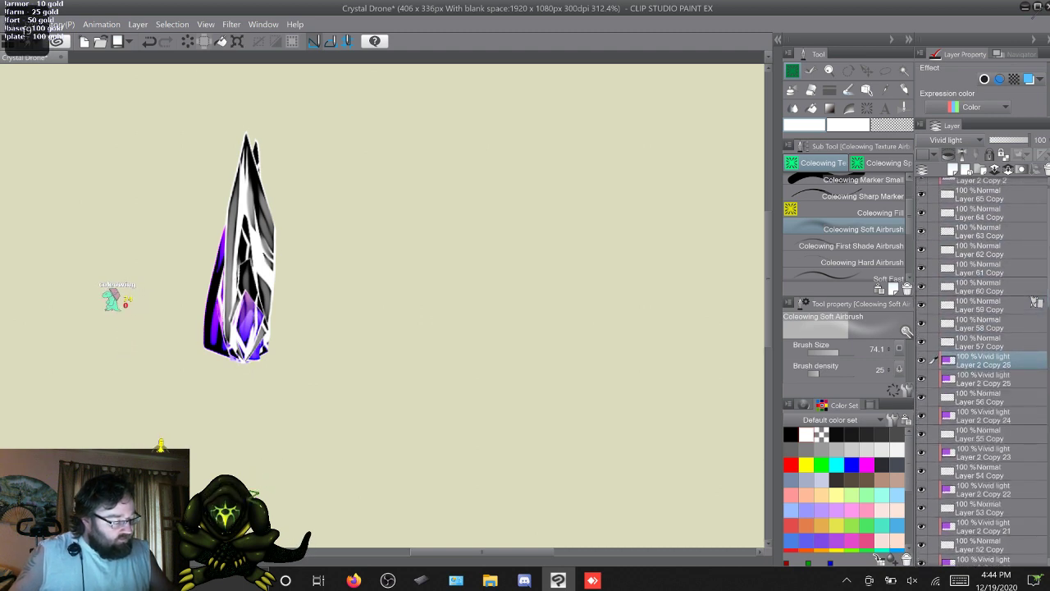
drag(985, 360, 1036, 210)
key(F9)
key(F9)
key(F9)
key(F9)
key(F9)
key(F9)
key(F9)
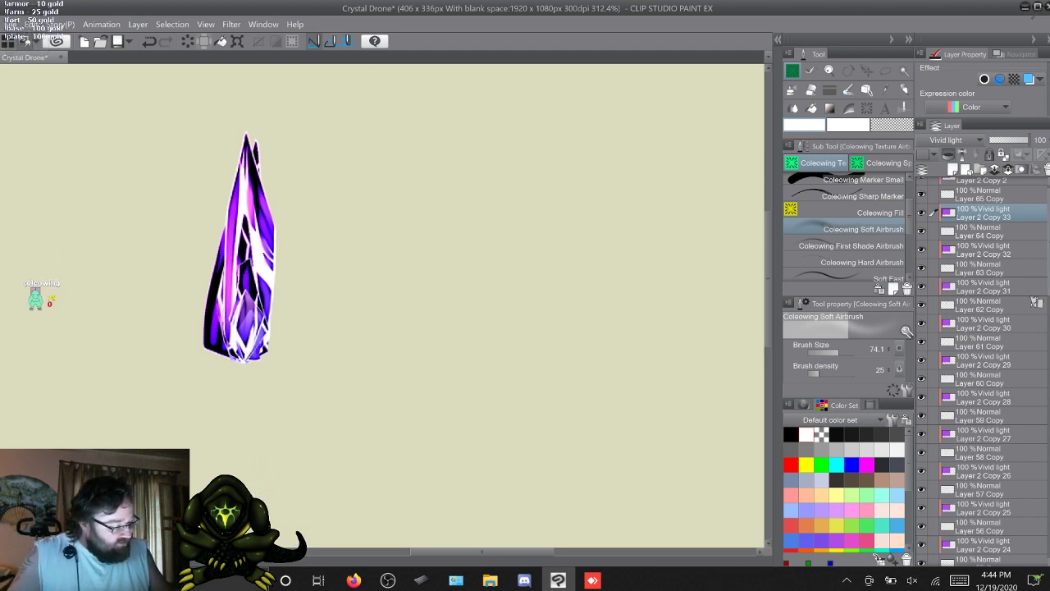
Merge the Vivid light layer Layer 2 Copy 2 with Layer 65 Copy and hide the merged layer
scroll(1037, 302, up, 1)
click(1037, 205)
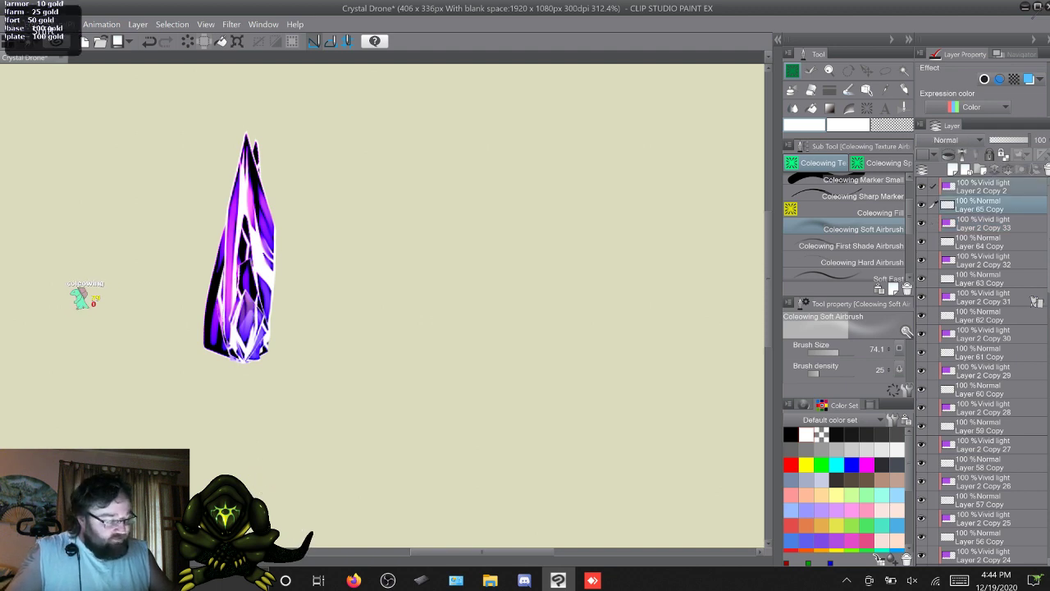
right_click(1037, 302)
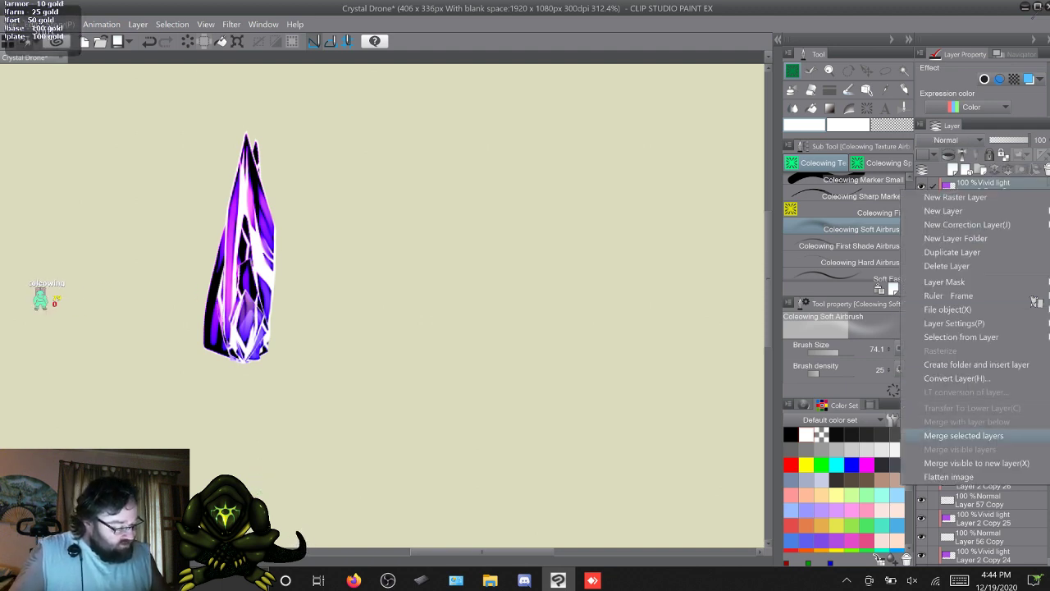
click(964, 436)
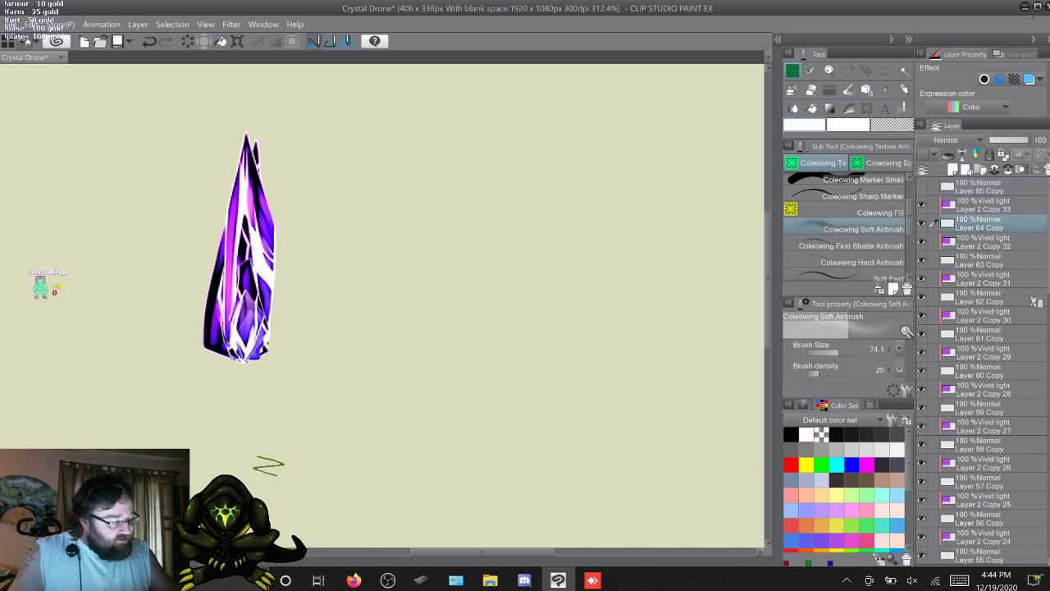
Merge Layer 2 Copy 33 with Layer 64 Copy and hide the merged layer
right_click(1036, 299)
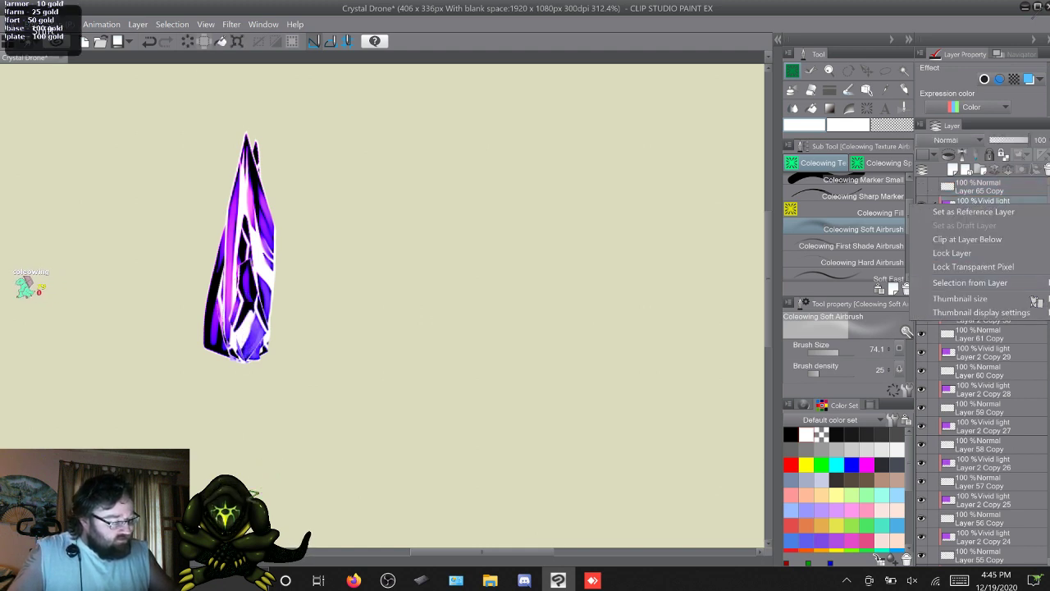
right_click(982, 202)
click(965, 447)
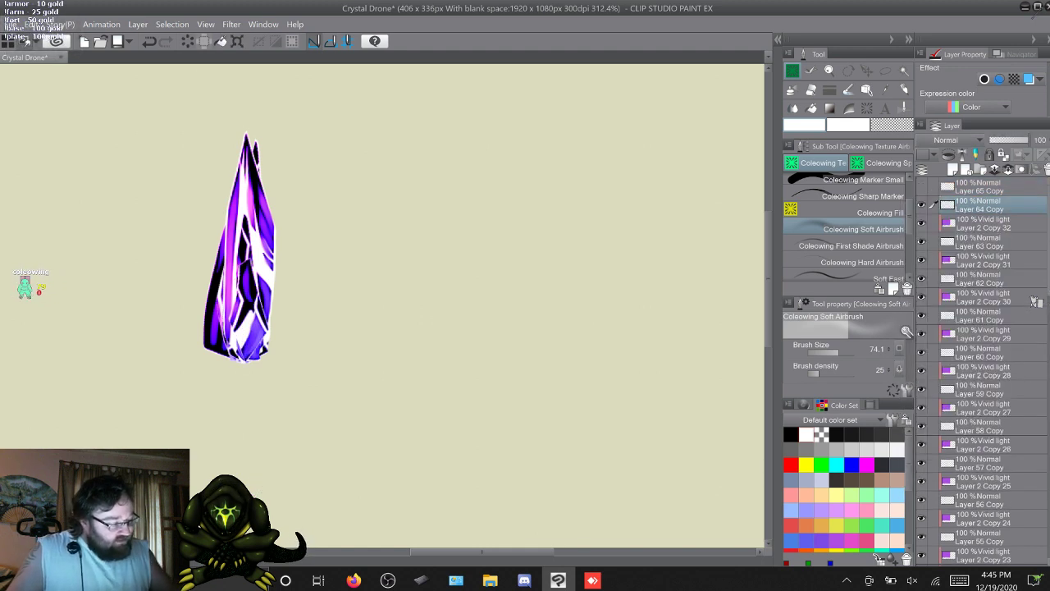
click(922, 204)
Merge Layer 2 Copy 32 with Layer 63 Copy and hide the merged layer
click(982, 242)
shift+click(983, 223)
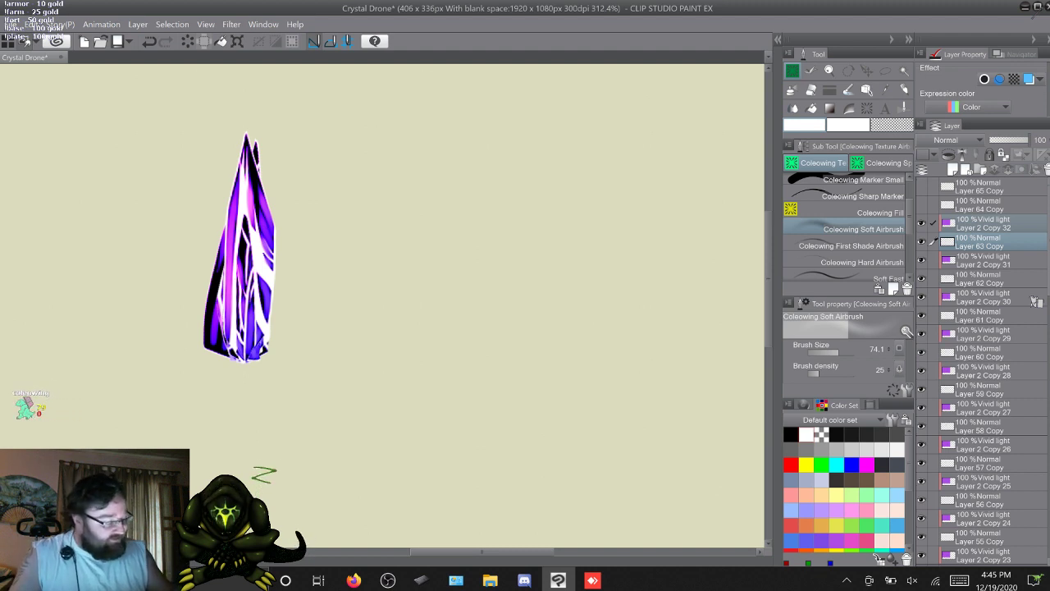
right_click(968, 223)
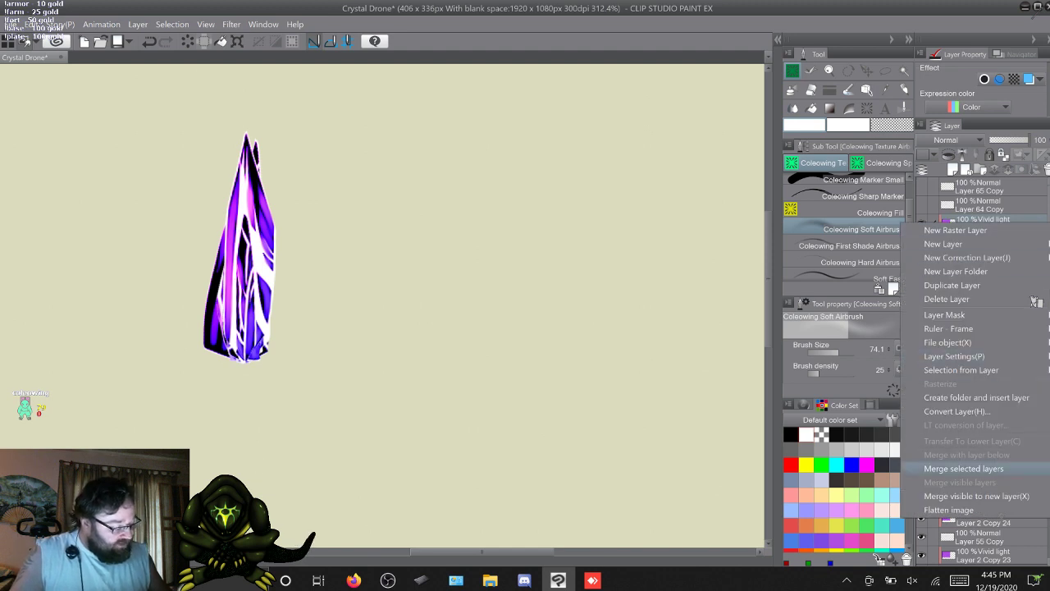
click(964, 468)
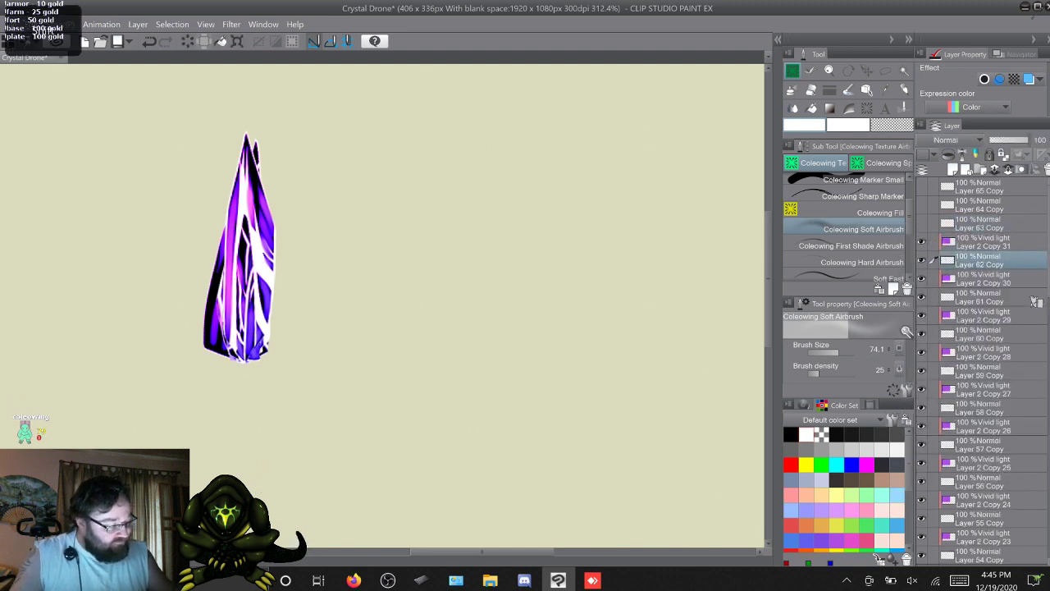
Merge Layer 2 Copy 31 with Layer 62 Copy and Layer 2 Copy 30 with Layer 61 Copy, hiding both merged layers
right_click(911, 240)
click(976, 237)
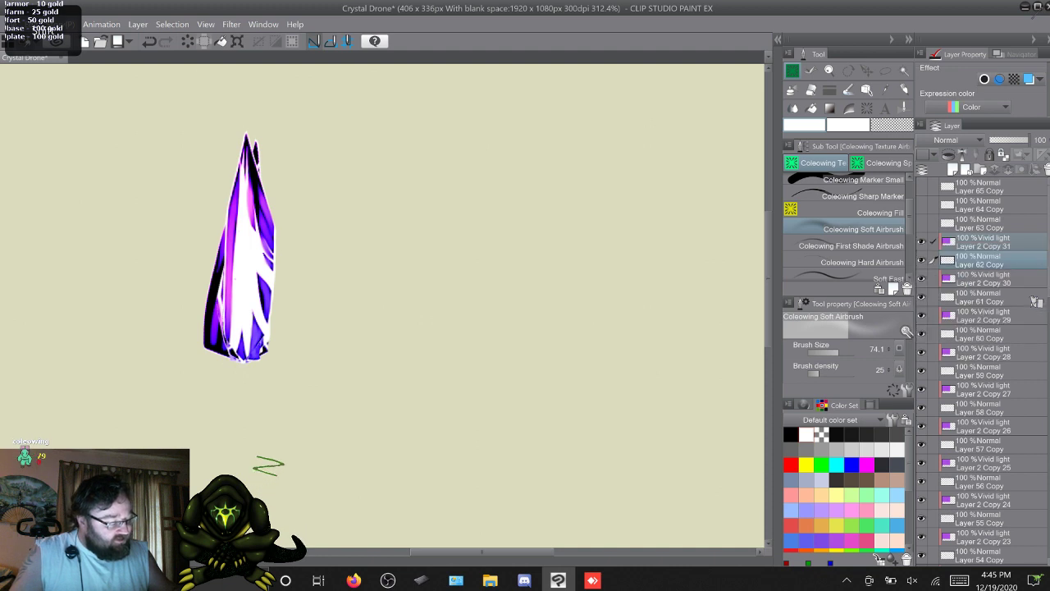
right_click(977, 239)
click(964, 485)
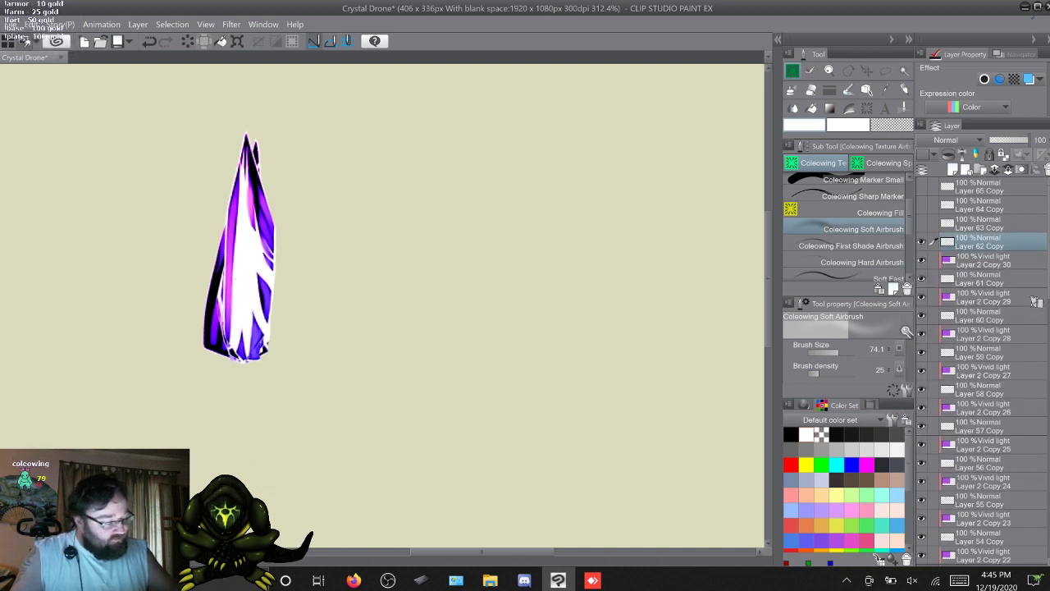
right_click(936, 259)
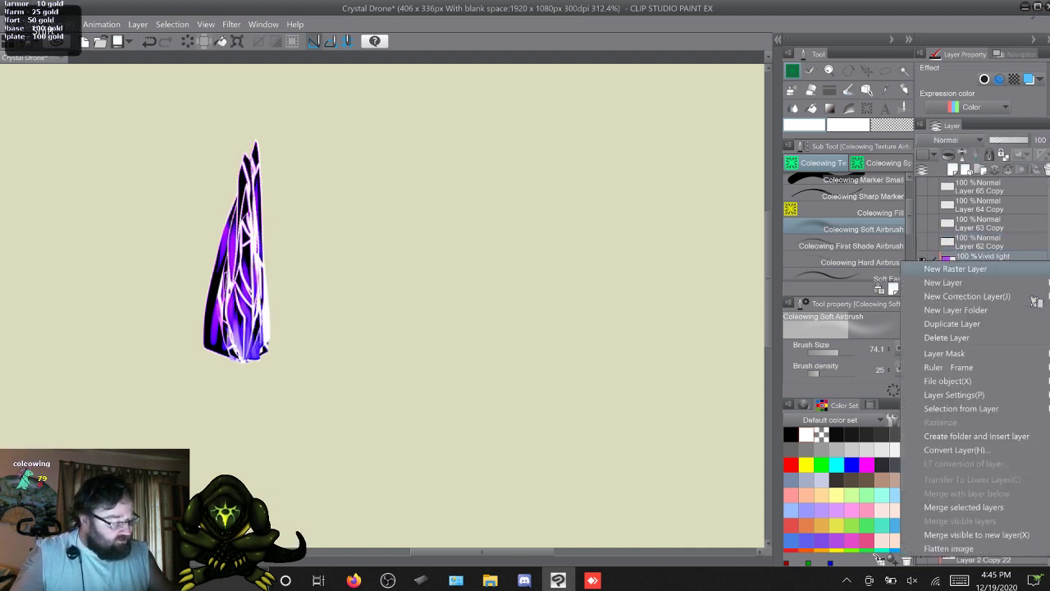
click(963, 506)
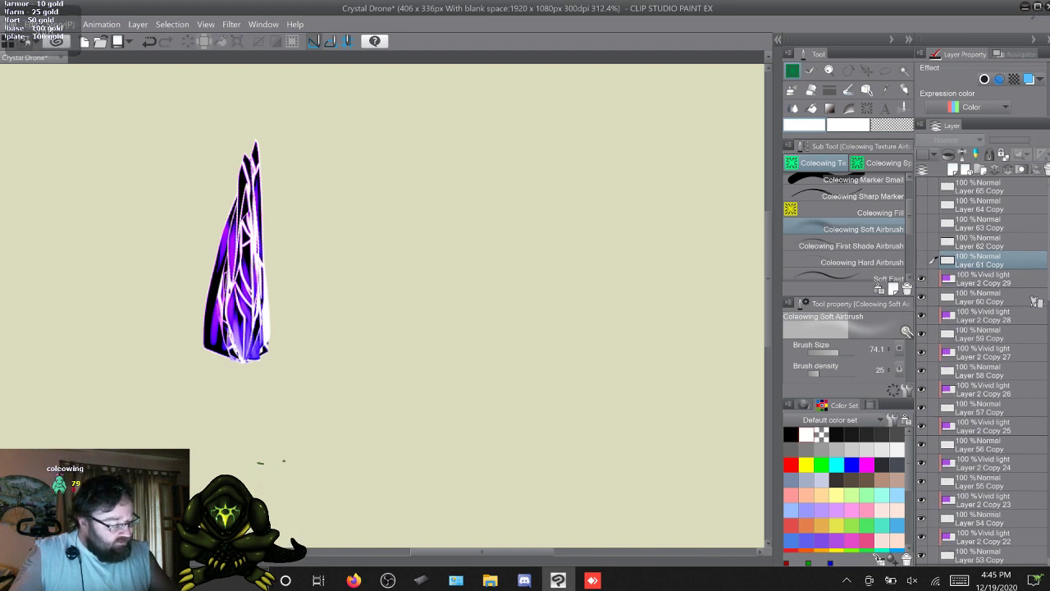
Merge Layer 2 Copy 29 with Layer 60 Copy and hide the merged layer
click(1036, 301)
right_click(933, 279)
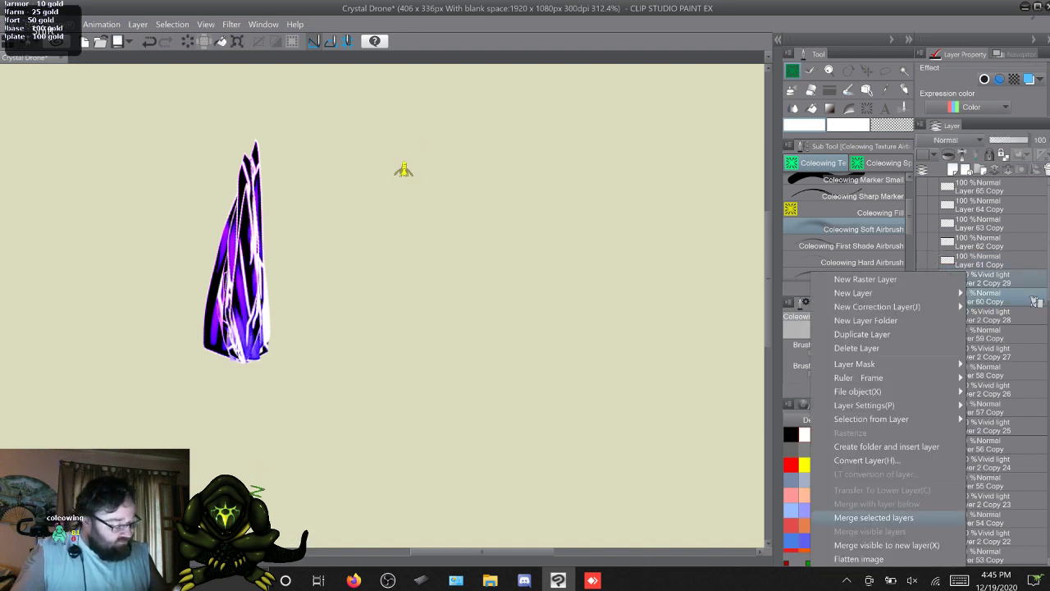
click(874, 518)
click(921, 279)
Merge Layer 2 Copy 28 with Layer 59 Copy and hide the merged layer
click(985, 316)
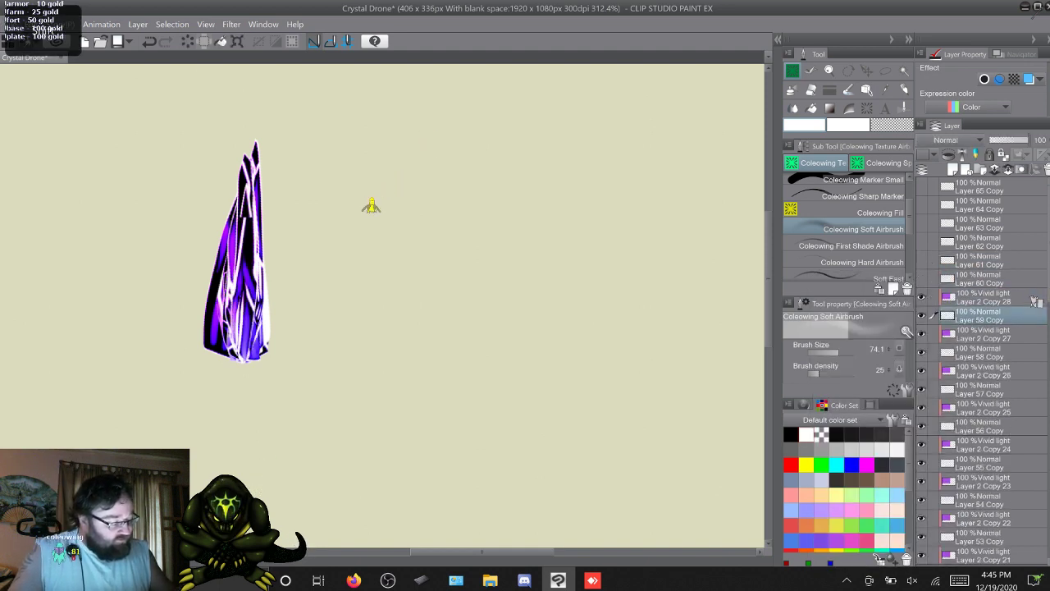
shift+click(985, 297)
right_click(985, 298)
click(956, 249)
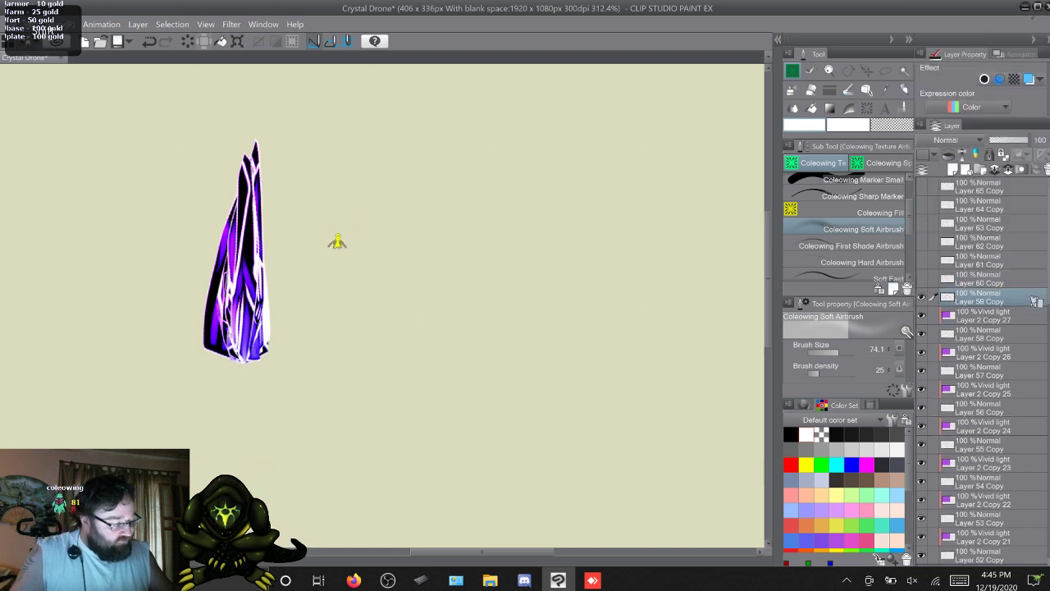
click(922, 297)
Merge Layer 2 Copy 27 with Layer 58 Copy and hide the merged layer
click(985, 334)
shift+click(985, 316)
right_click(985, 316)
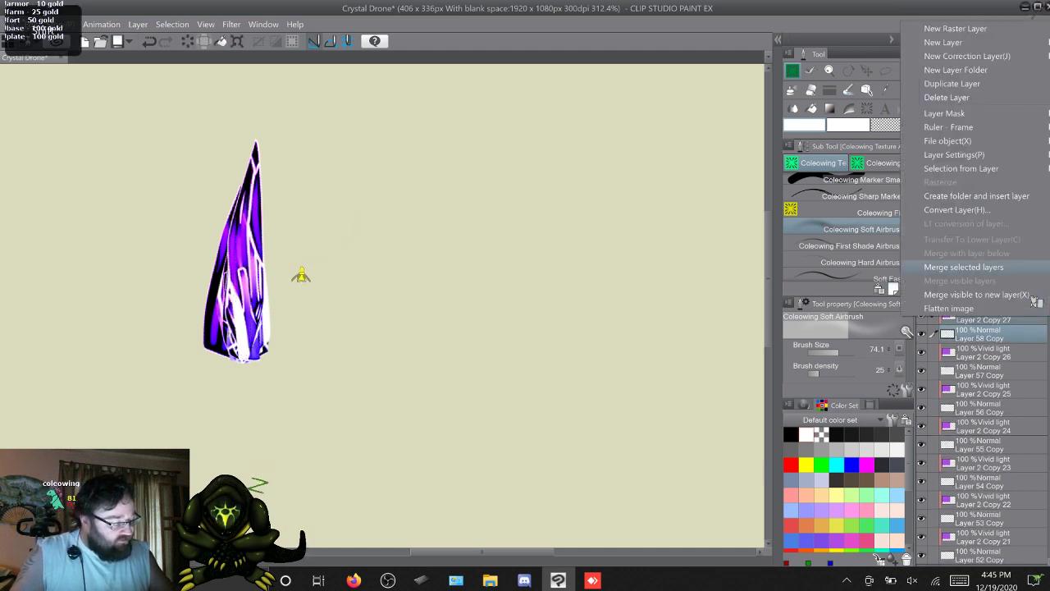
click(964, 266)
click(922, 316)
Merge Layer 2 Copy 26 with Layer 57 Copy and hide the merged layer
click(984, 352)
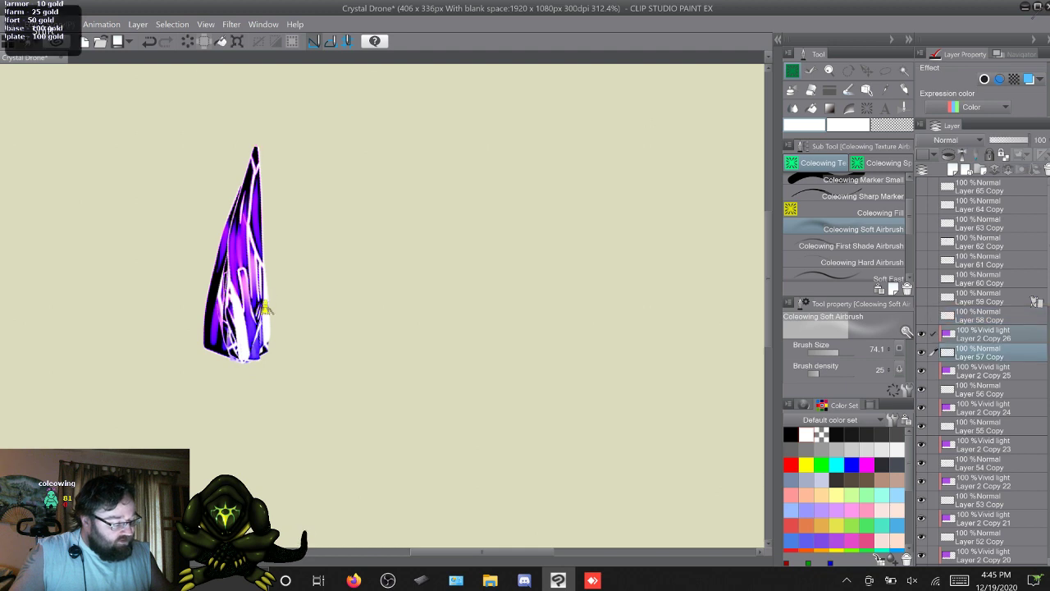
shift+click(984, 334)
right_click(985, 334)
click(964, 288)
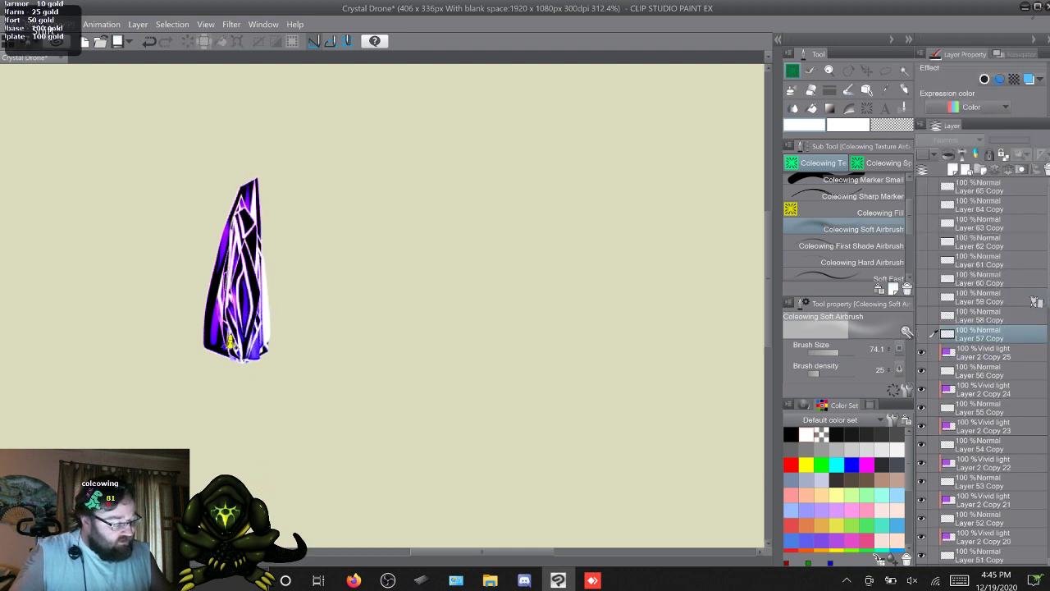
click(921, 334)
Merge Layer 2 Copy 25 with Layer 56 Copy and hide the merged layer
click(985, 370)
shift+click(984, 352)
right_click(985, 353)
click(965, 303)
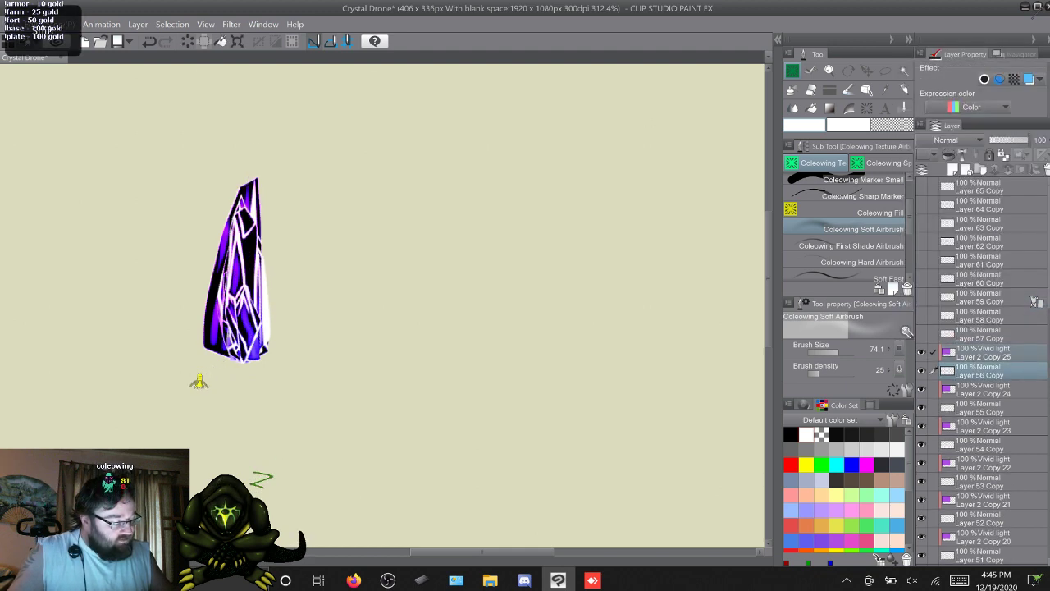
click(922, 353)
Merge Layer 2 Copy 24 with Layer 55 Copy and hide the merged layer
click(985, 389)
shift+click(985, 371)
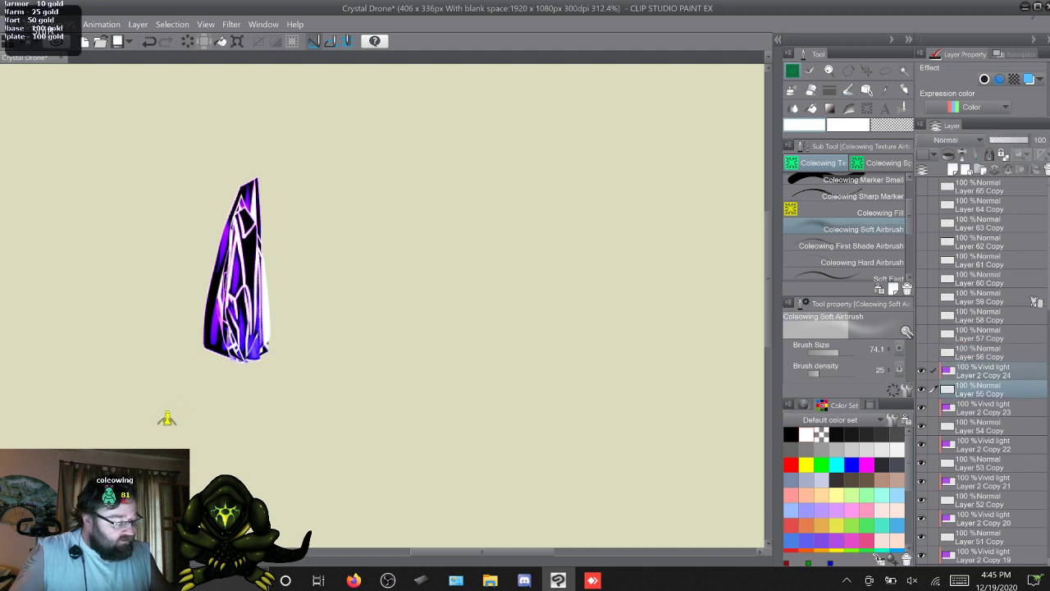
right_click(985, 371)
click(965, 320)
click(921, 371)
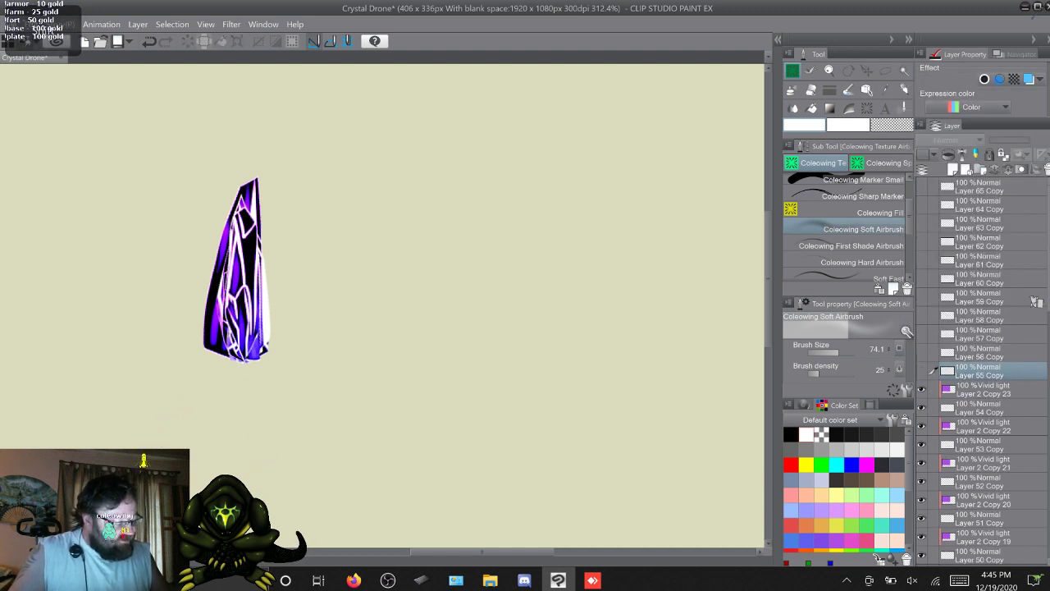
Merge Layer 2 Copy 23 with Layer 54 Copy and hide the merged layer
click(985, 408)
shift+click(985, 389)
right_click(985, 389)
click(964, 336)
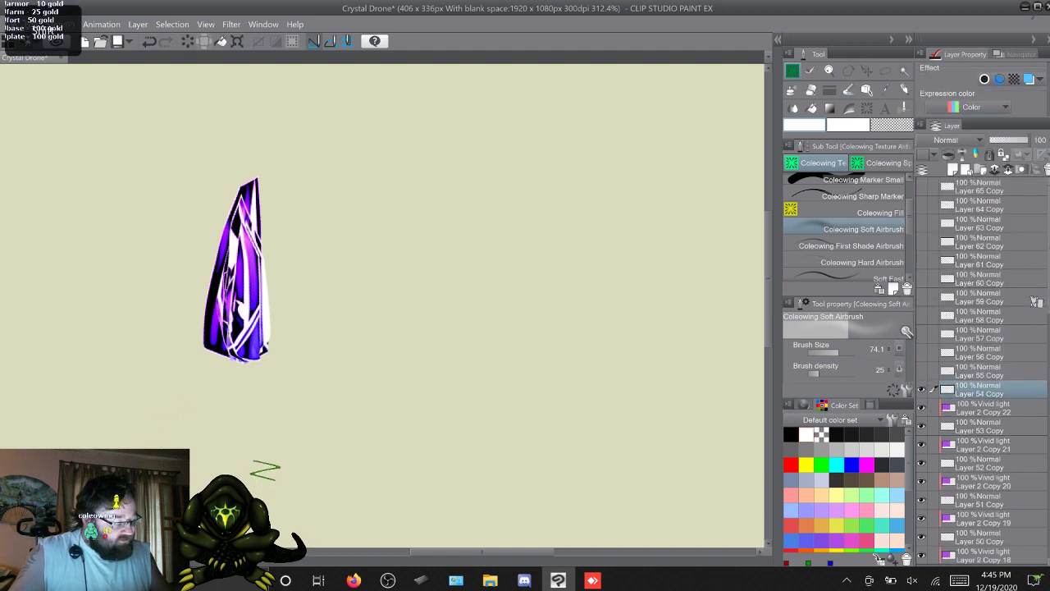
click(921, 389)
Merge Layer 2 Copy 22 with Layer 53 Copy and hide the merged layer
click(985, 425)
shift+click(984, 408)
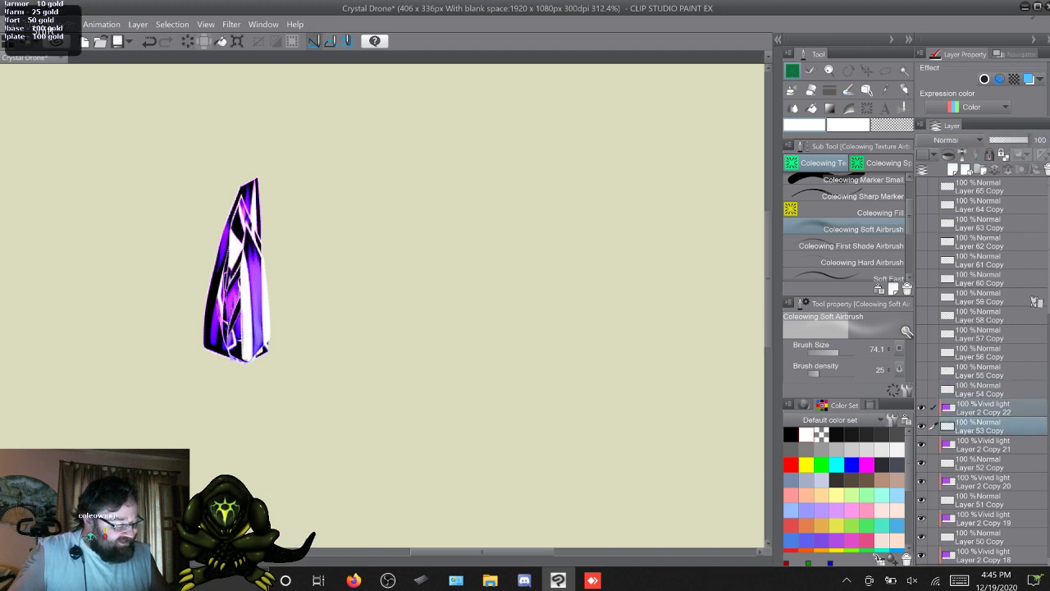
right_click(985, 407)
click(964, 356)
click(921, 408)
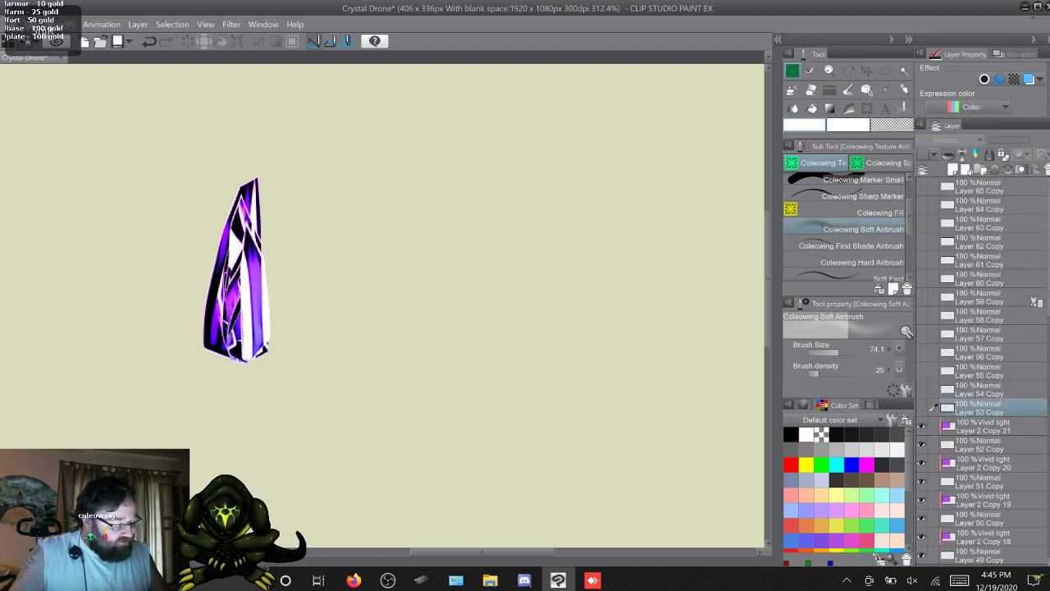
Merge Layer 2 Copy 21 with Layer 52 Copy and Layer 2 Copy 20 with Layer 51 Copy, hiding both merged layers
click(984, 445)
shift+click(985, 426)
right_click(985, 426)
click(964, 376)
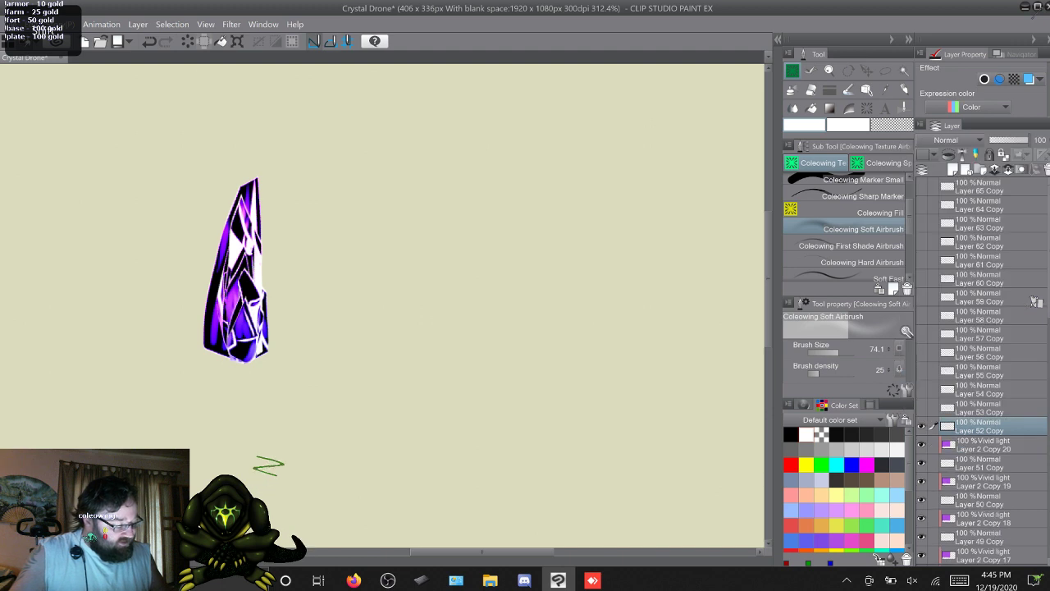
click(985, 463)
shift+click(985, 445)
right_click(985, 445)
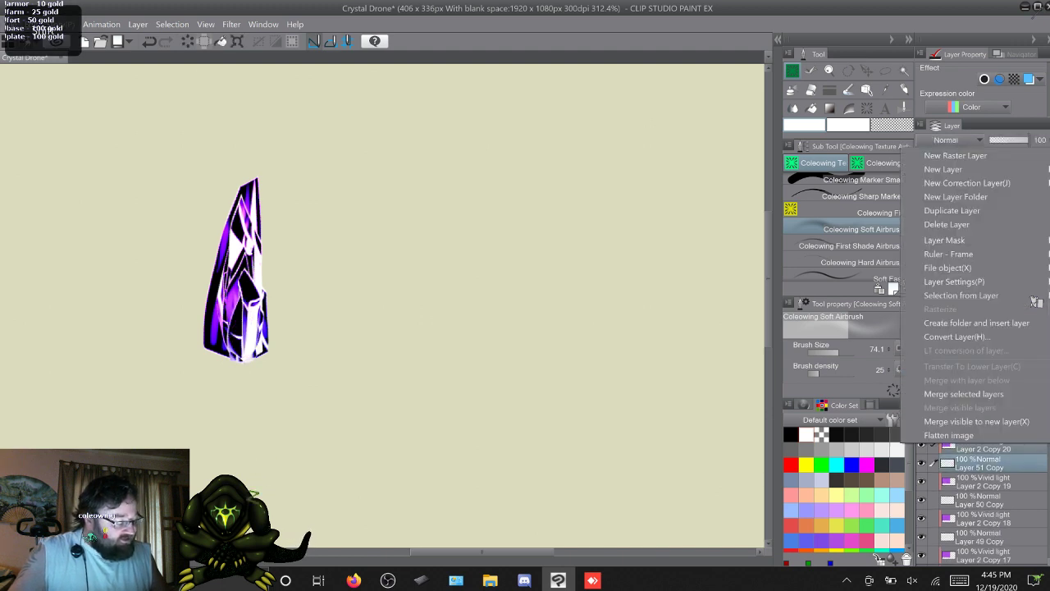
click(964, 394)
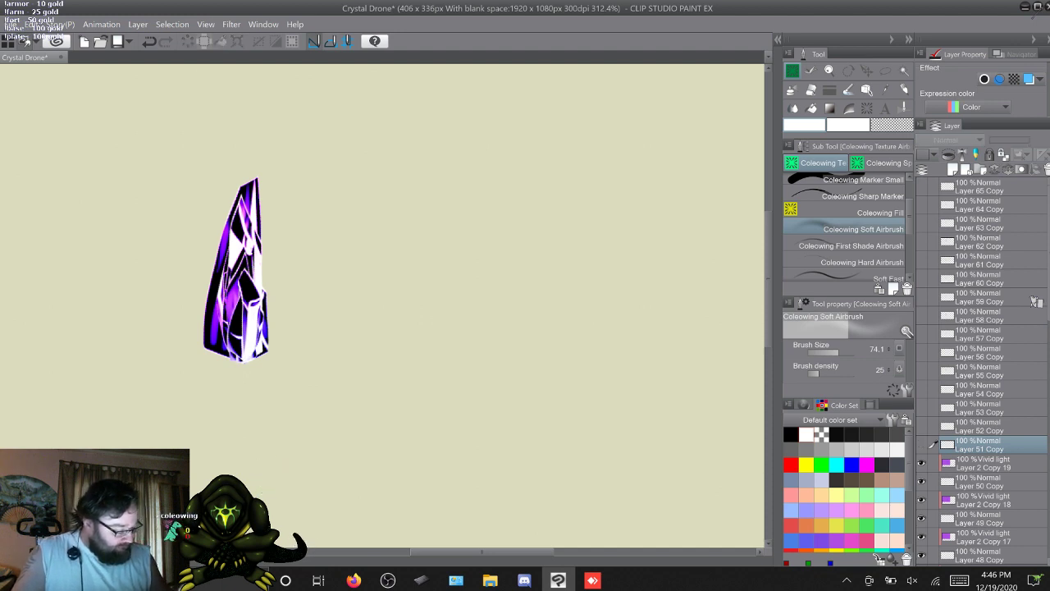
Merge Layer 2 Copy 19 with Layer 50 Copy and Layer 2 Copy 18 with Layer 49 Copy, hiding both merged layers
click(980, 481)
right_click(980, 482)
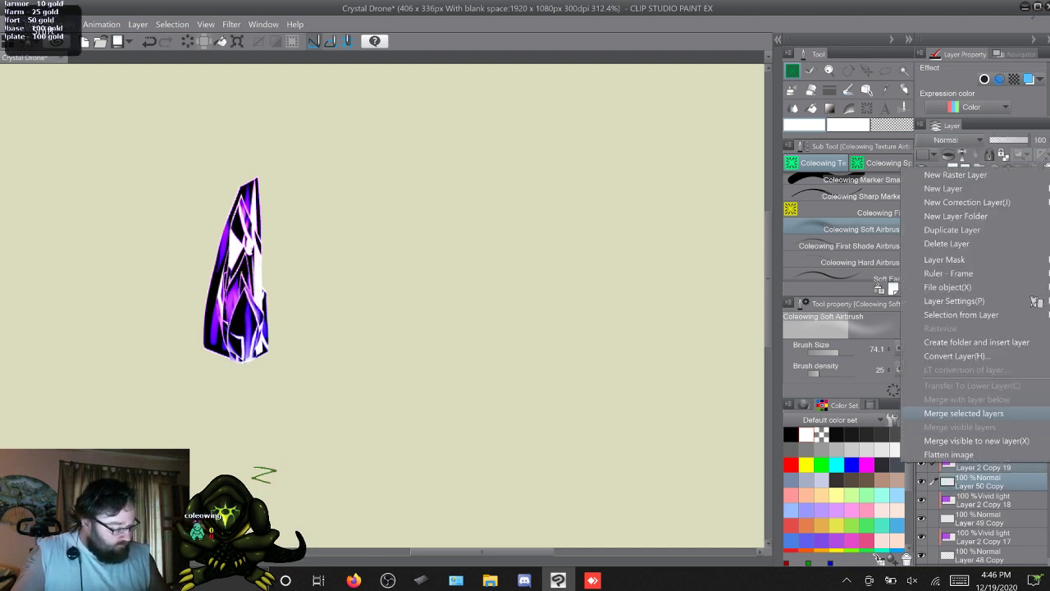
click(964, 413)
click(981, 499)
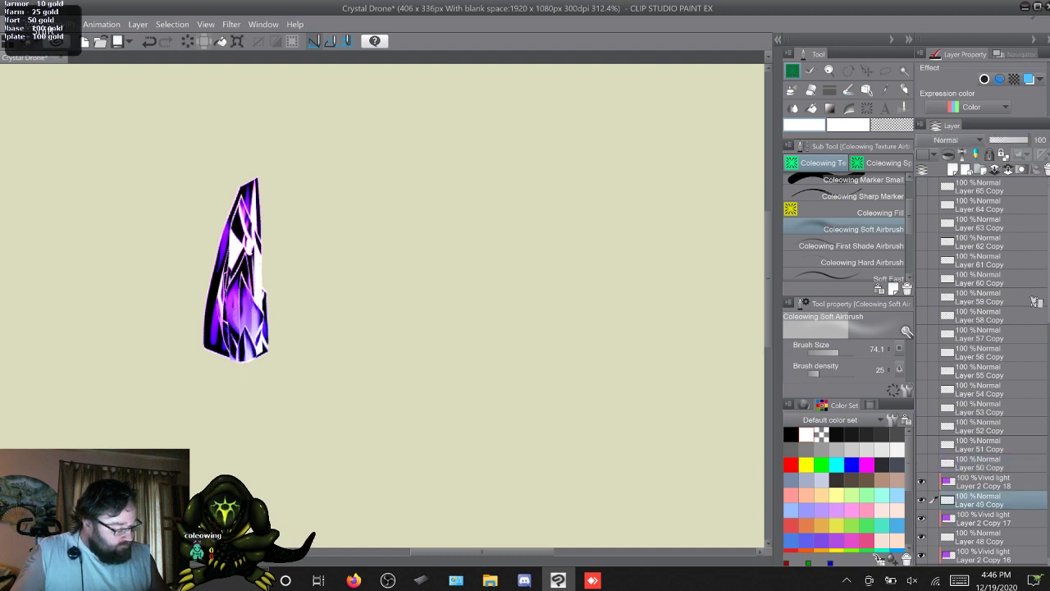
shift+click(981, 482)
right_click(981, 482)
click(960, 431)
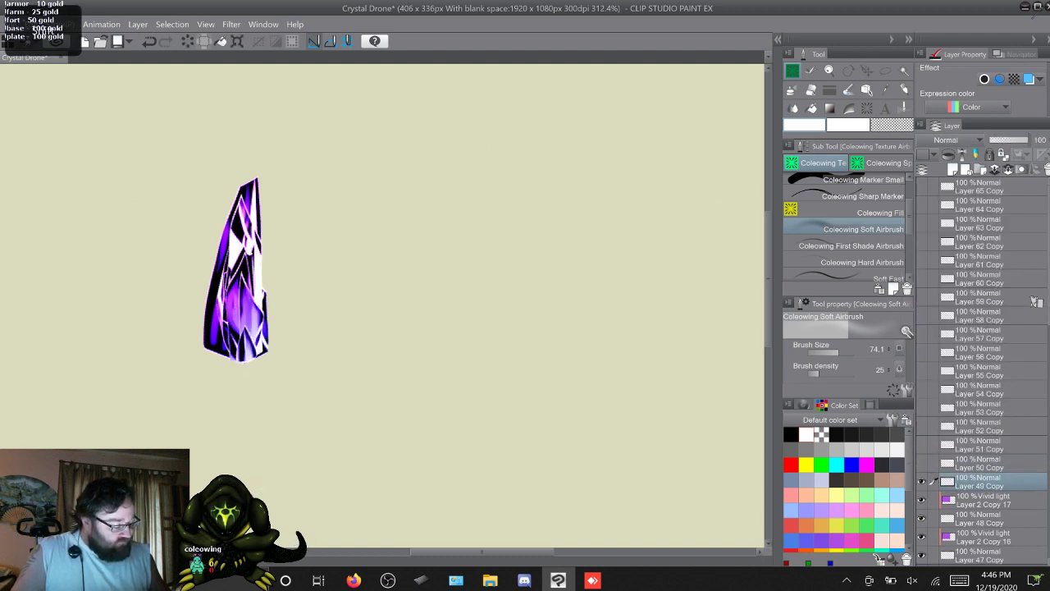
Merge Layer 2 Copy 17 with Layer 48 Copy and Layer 2 Copy 16 with Layer 47 Copy, hiding both merged layers
click(980, 518)
shift+click(980, 500)
right_click(980, 499)
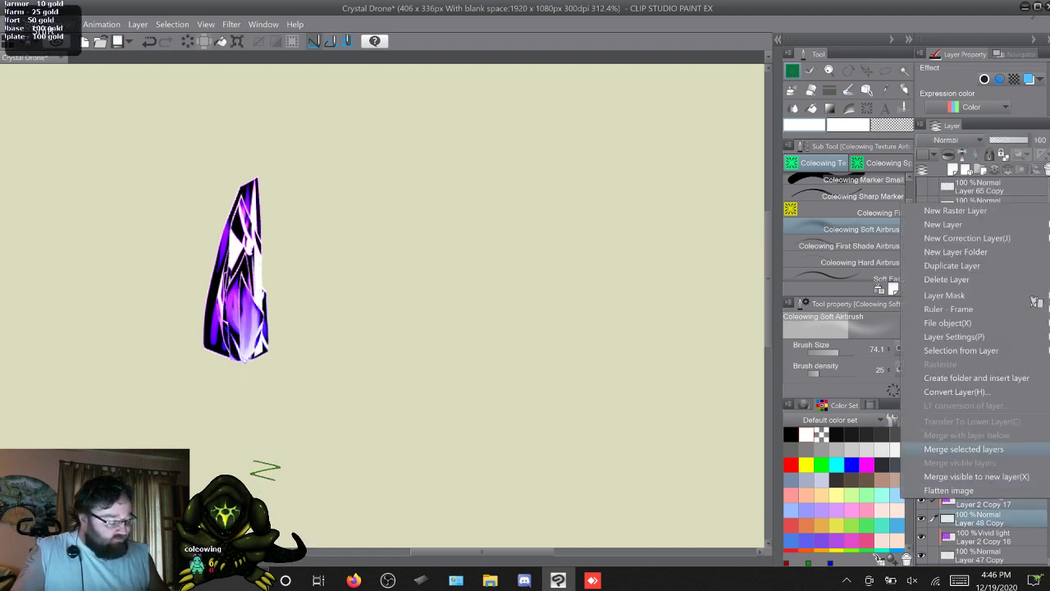
click(964, 449)
click(980, 536)
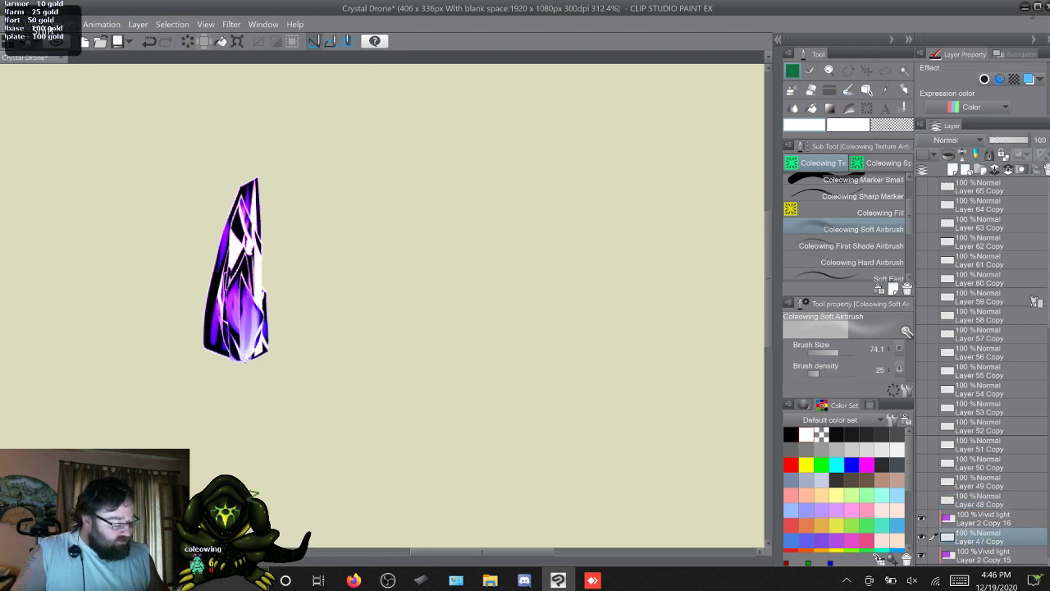
shift+click(981, 519)
right_click(981, 518)
click(964, 469)
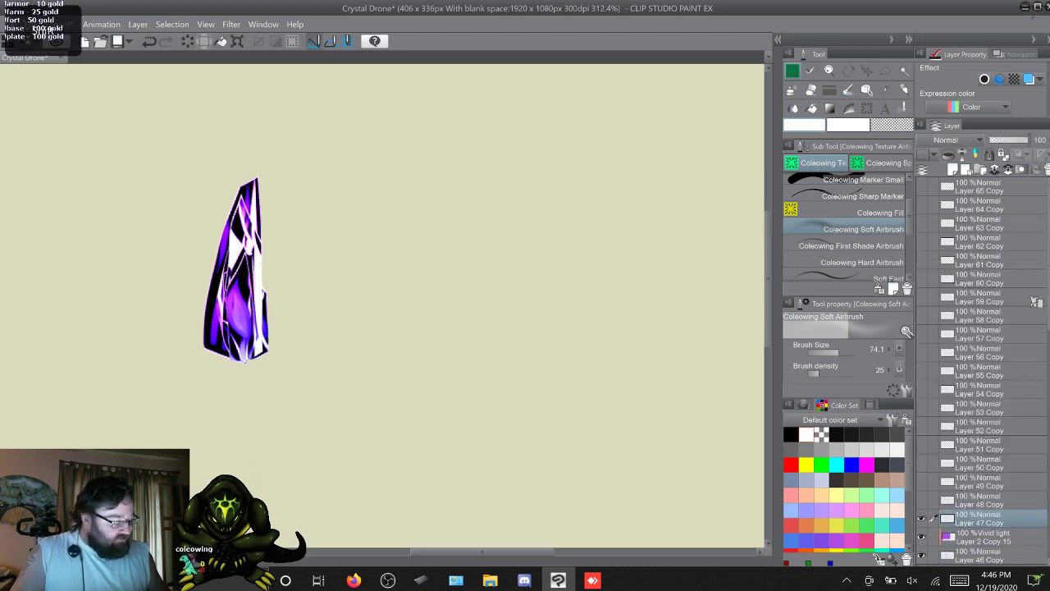
Merge Layer 2 Copy 15 with Layer 46 Copy and Layer 2 Copy 14 with Layer 45 Copy, hiding both merged layers
scroll(1036, 302, down, 8)
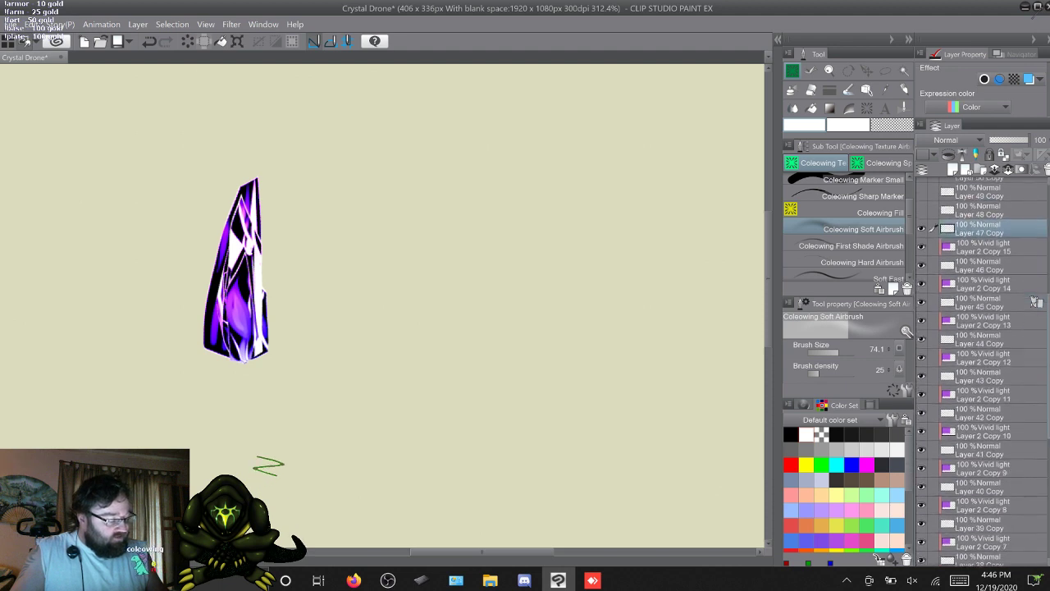
shift+click(980, 233)
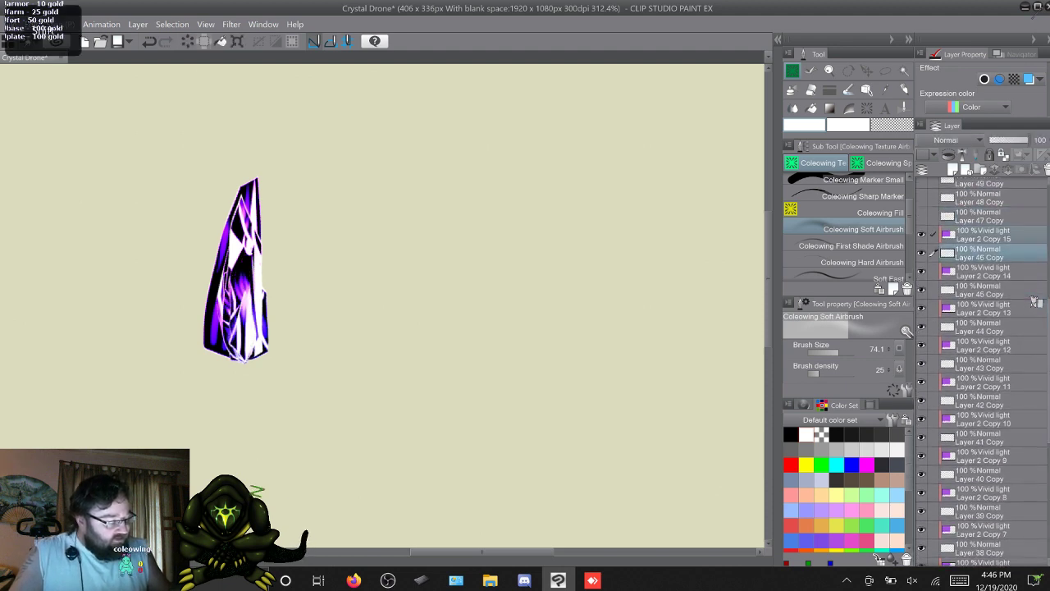
right_click(981, 236)
click(964, 485)
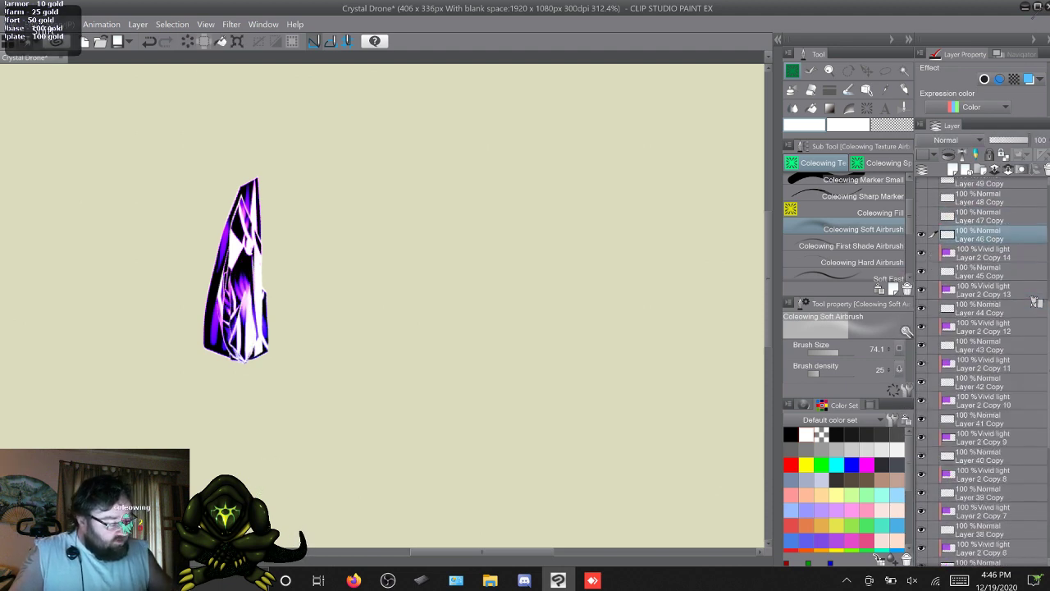
click(981, 271)
shift+click(981, 253)
right_click(980, 254)
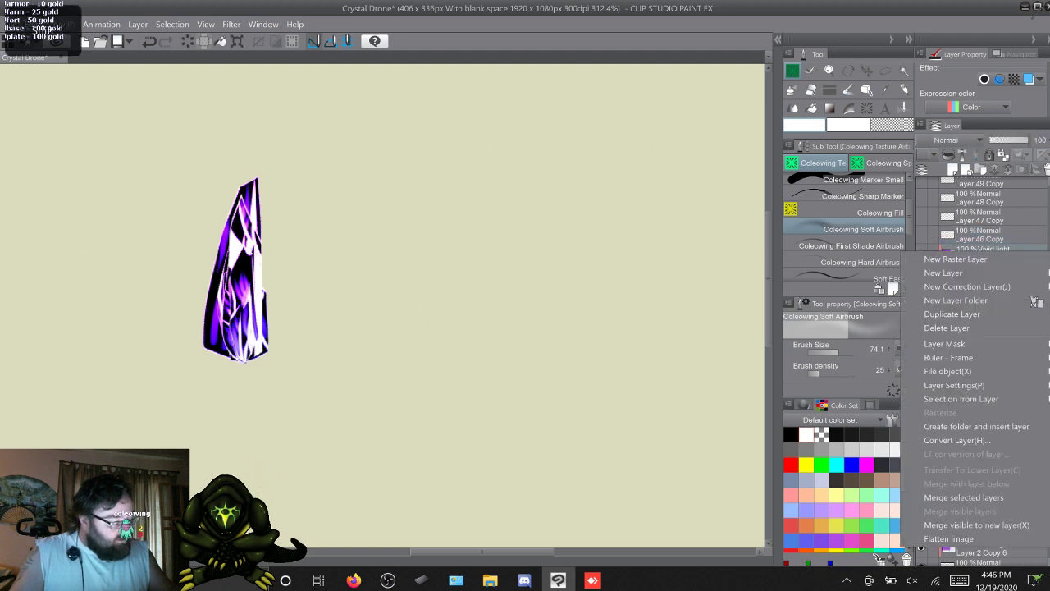
click(964, 496)
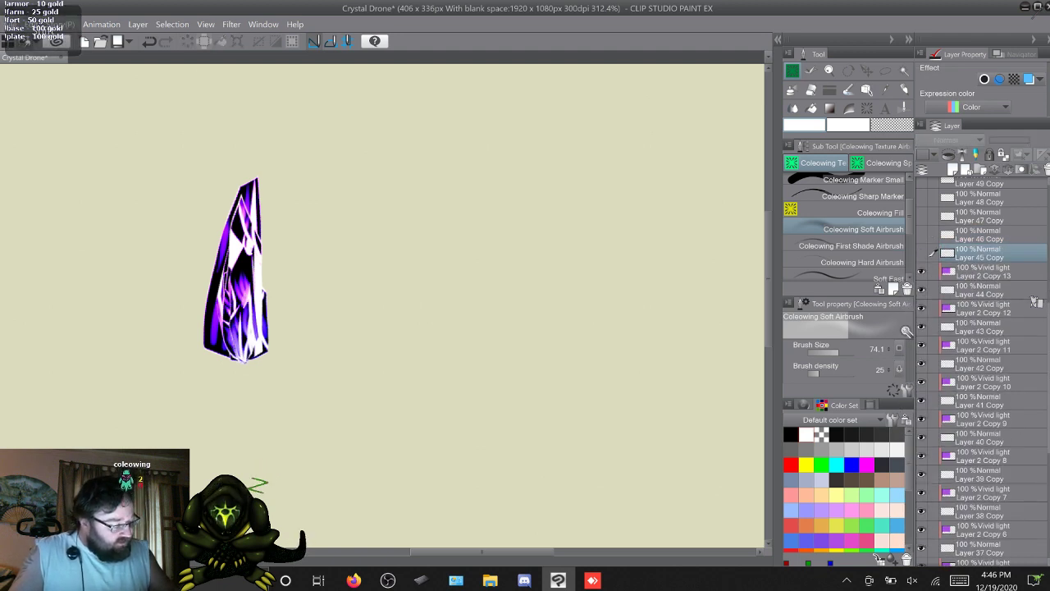
Merge Layer 2 Copy 13 with Layer 44 Copy and Layer 2 Copy 12 with Layer 43 Copy, hiding both merged layers
right_click(1035, 302)
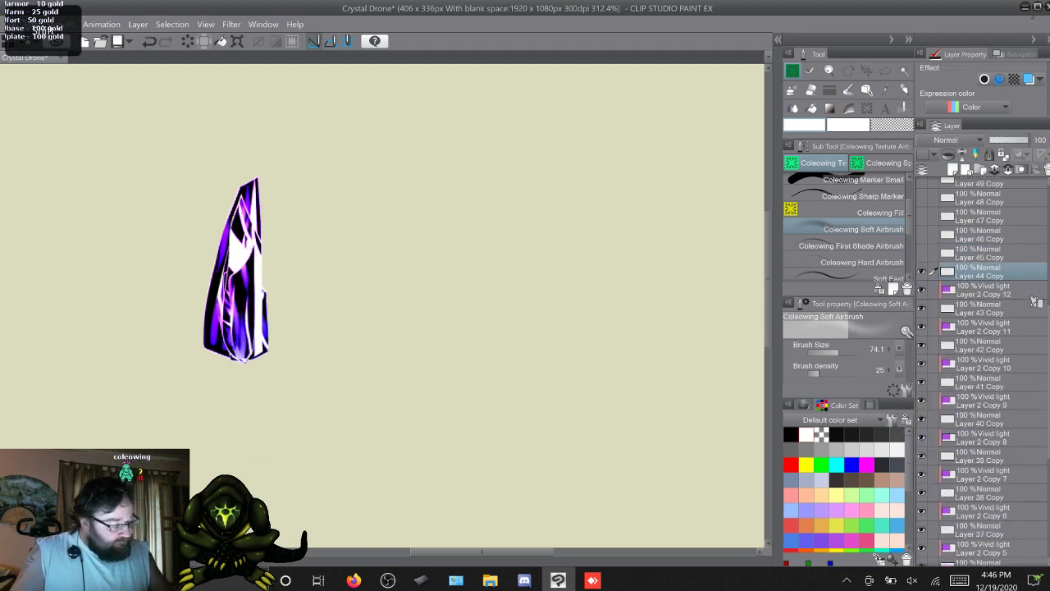
click(964, 516)
click(1035, 294)
shift+click(1036, 304)
right_click(1037, 304)
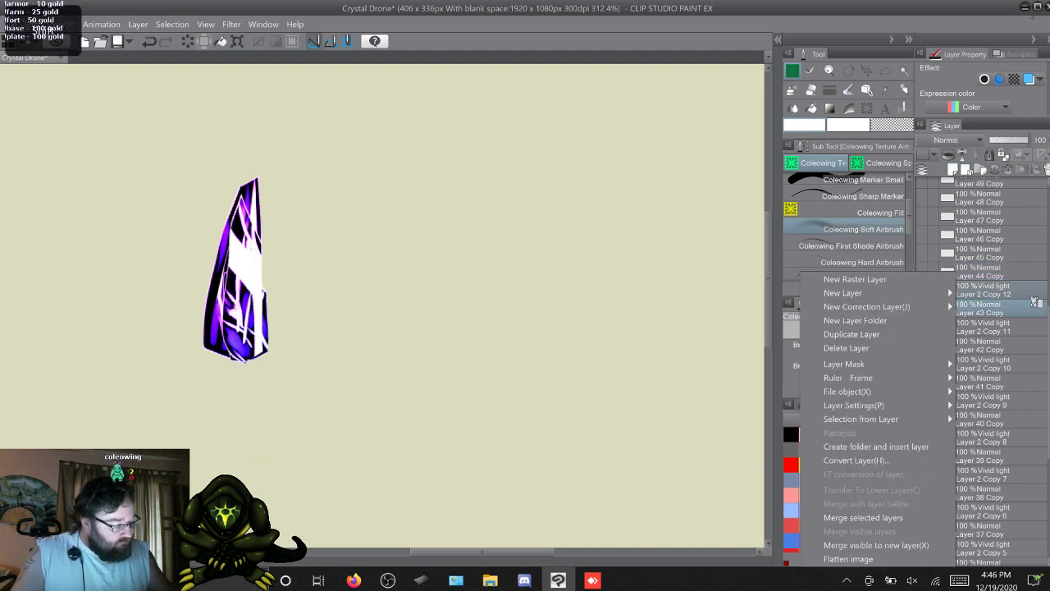
click(952, 517)
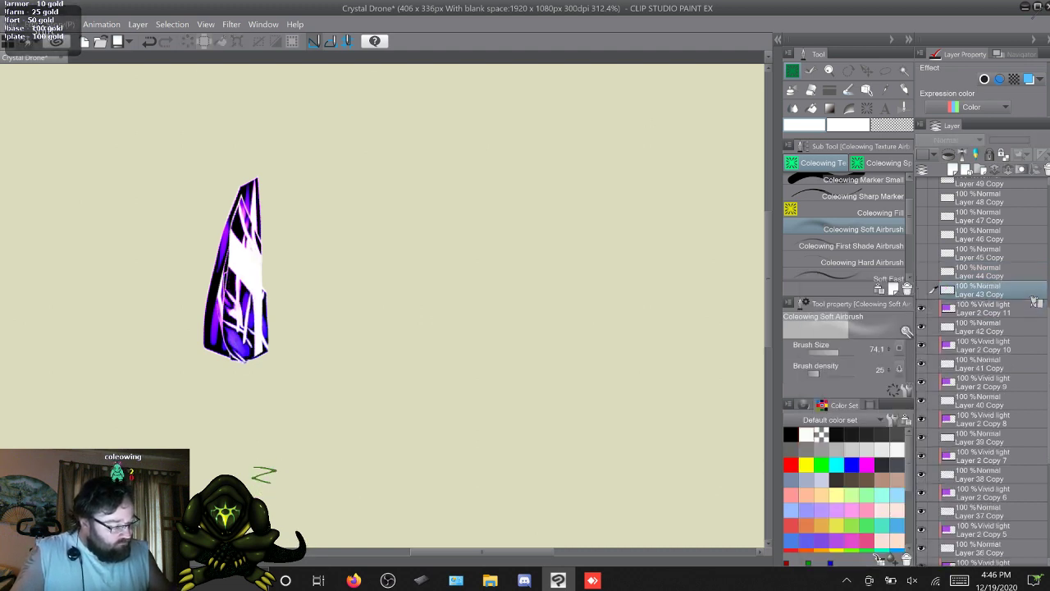
Merge Layer 2 Copy 11 with Layer 42 Copy and Layer 2 Copy 10 with Layer 41 Copy, hiding both merged layers
right_click(1036, 304)
click(1017, 283)
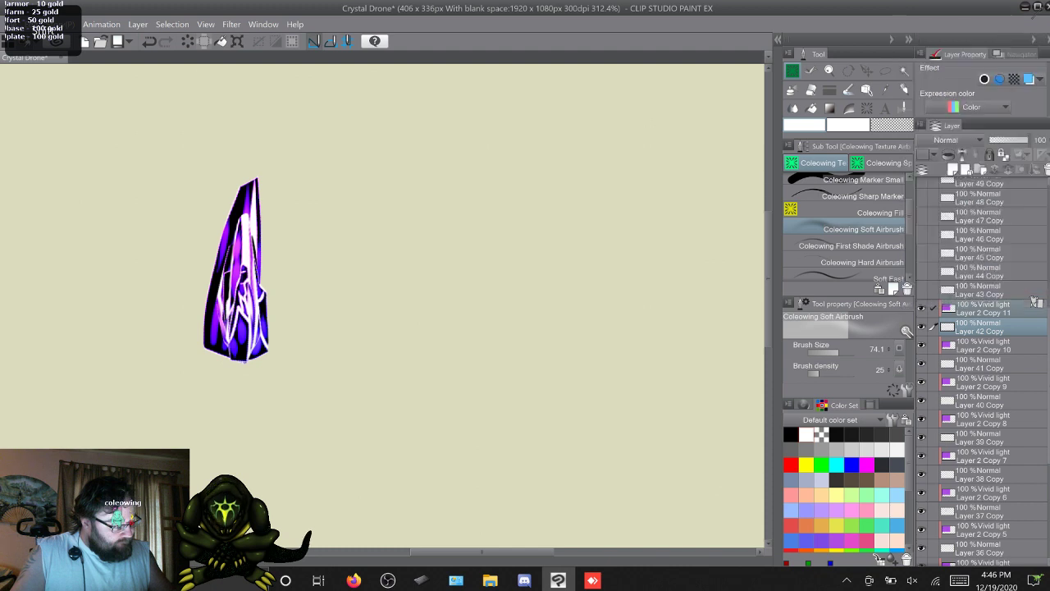
click(1018, 345)
shift+click(1018, 326)
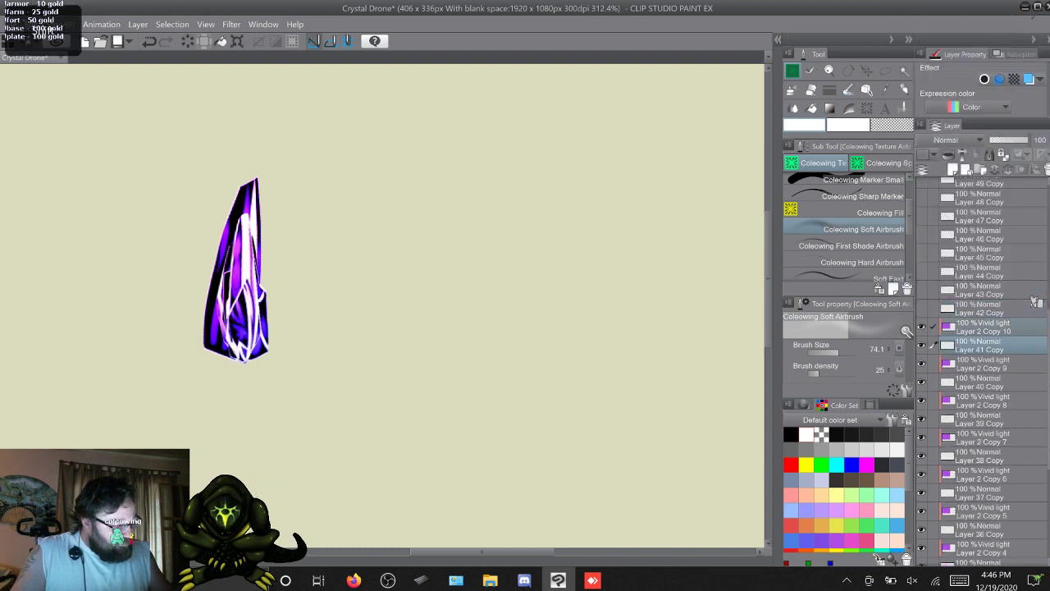
right_click(1017, 327)
click(1005, 277)
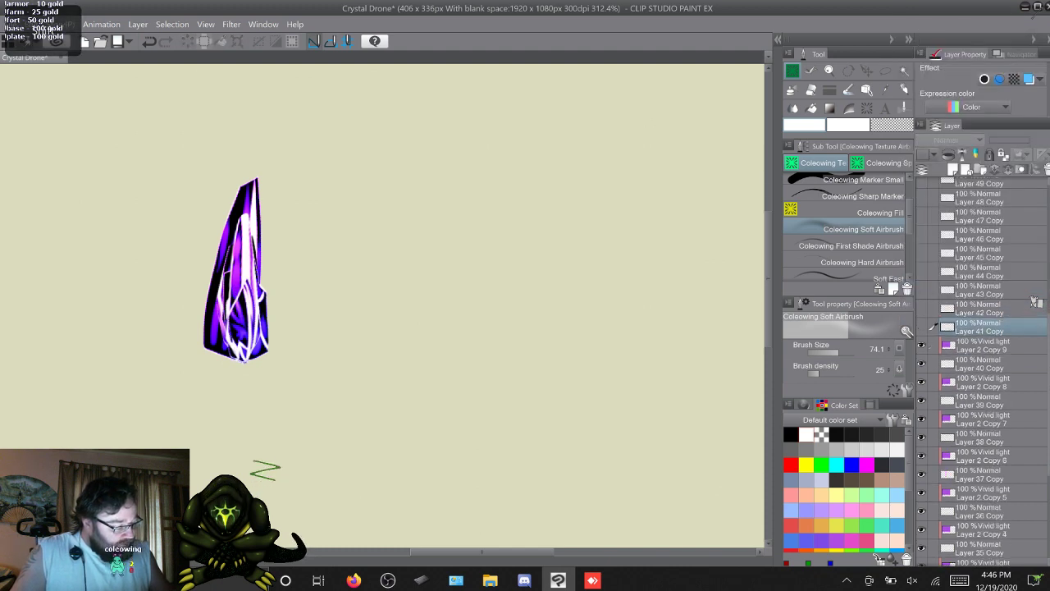
click(921, 327)
Merge Layer 2 Copy 9 with Layer 40 Copy and Layer 2 Copy 8 with Layer 39 Copy, hiding both merged layers
click(1018, 363)
shift+click(1017, 345)
right_click(1017, 345)
click(1036, 298)
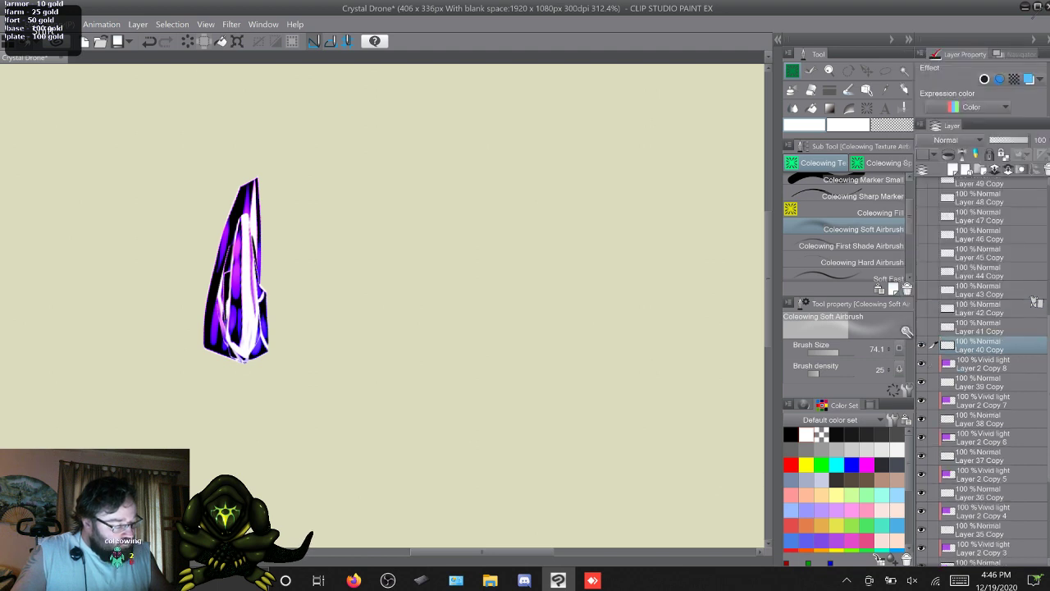
click(1017, 382)
shift+click(1017, 363)
right_click(1017, 362)
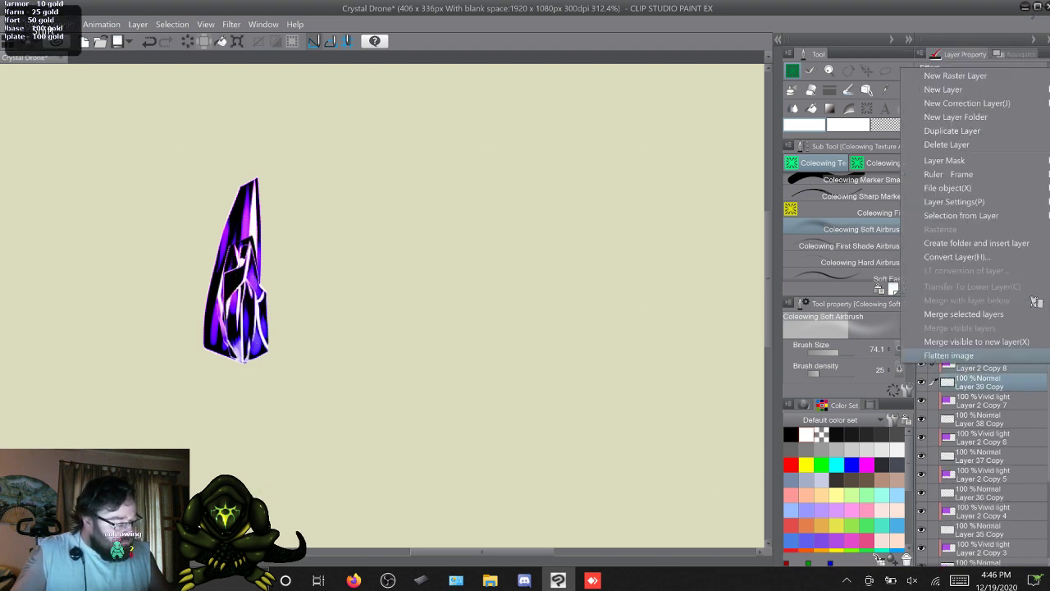
click(1018, 313)
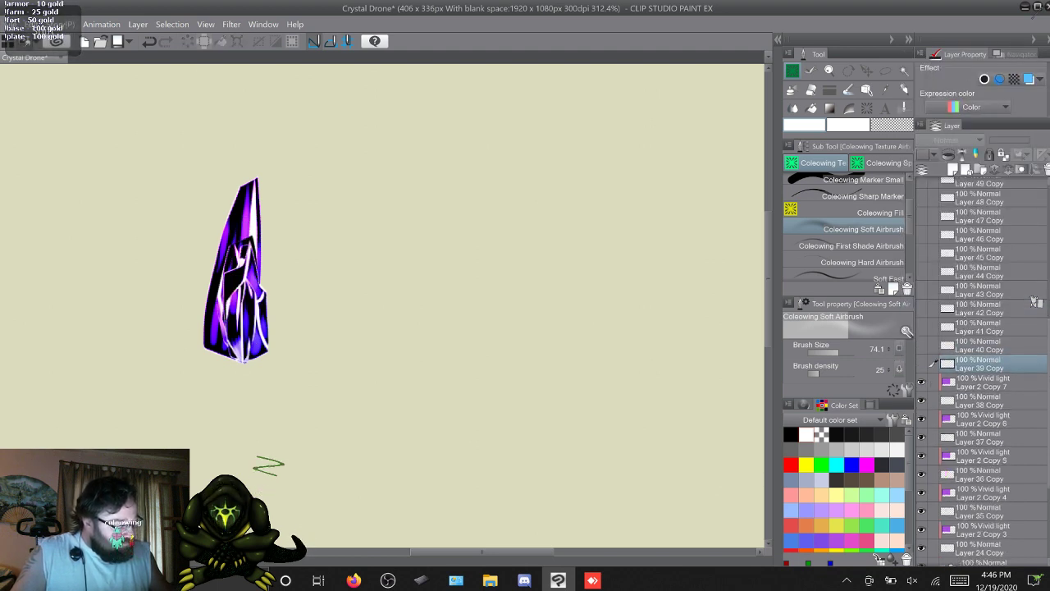
Merge Layer 2 Copy 7 with Layer 38 Copy and Layer 2 Copy 6 with Layer 37 Copy, hiding both merged layers
click(1017, 400)
shift+click(1018, 382)
right_click(1017, 381)
click(985, 331)
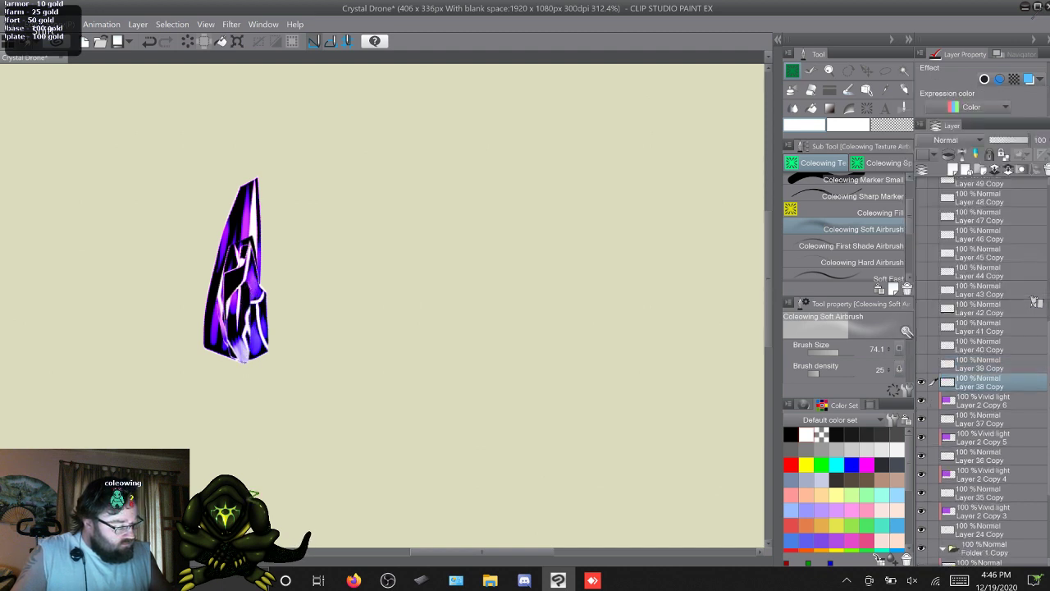
click(1009, 418)
shift+click(1018, 400)
right_click(1018, 401)
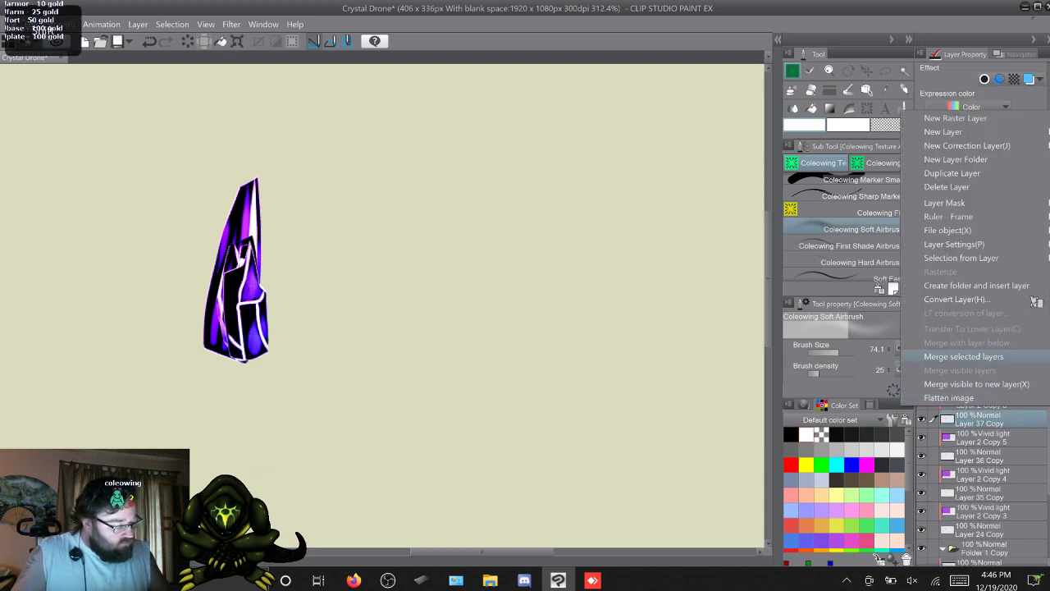
click(985, 351)
click(920, 400)
Merge Layer 2 Copy 5 with Layer 36 Copy and hide the result, and merge Layer 2 Copy 4 with Layer 35 Copy
click(1018, 437)
shift+click(1017, 419)
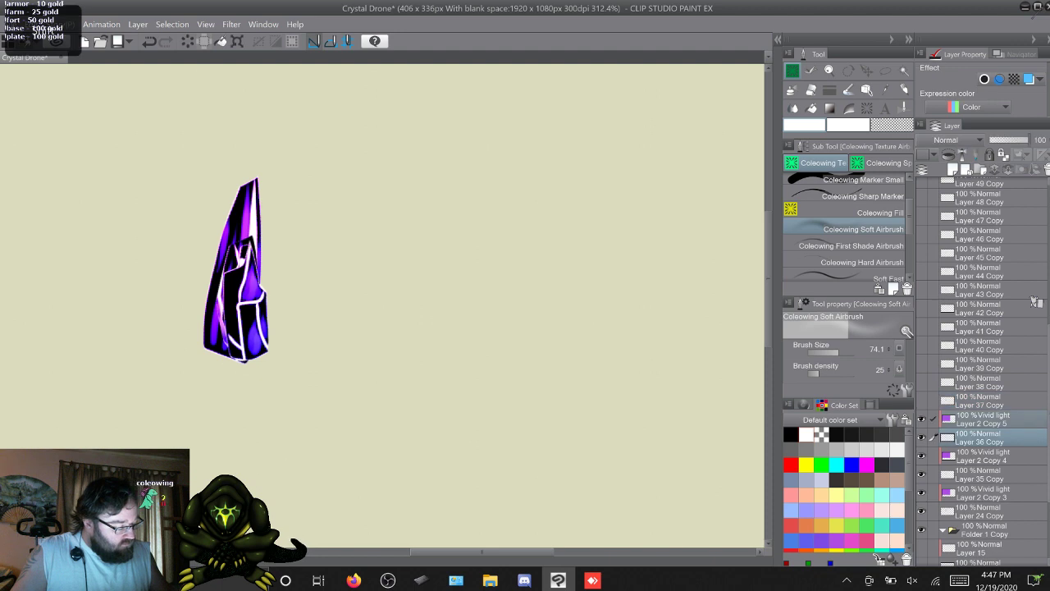
right_click(1018, 418)
click(985, 368)
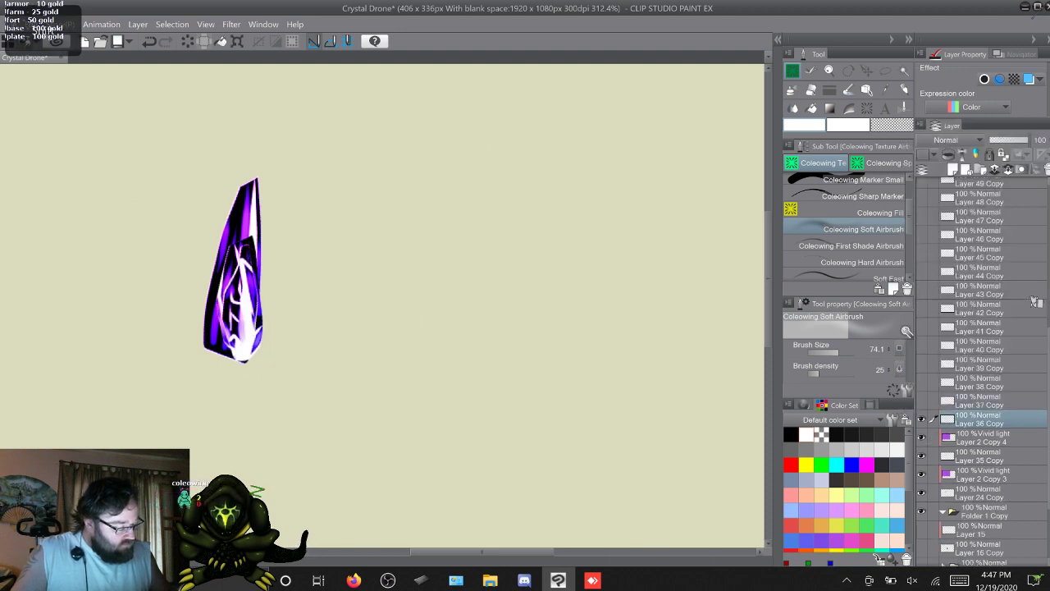
click(921, 419)
click(1017, 456)
shift+click(1018, 438)
right_click(1018, 438)
click(985, 387)
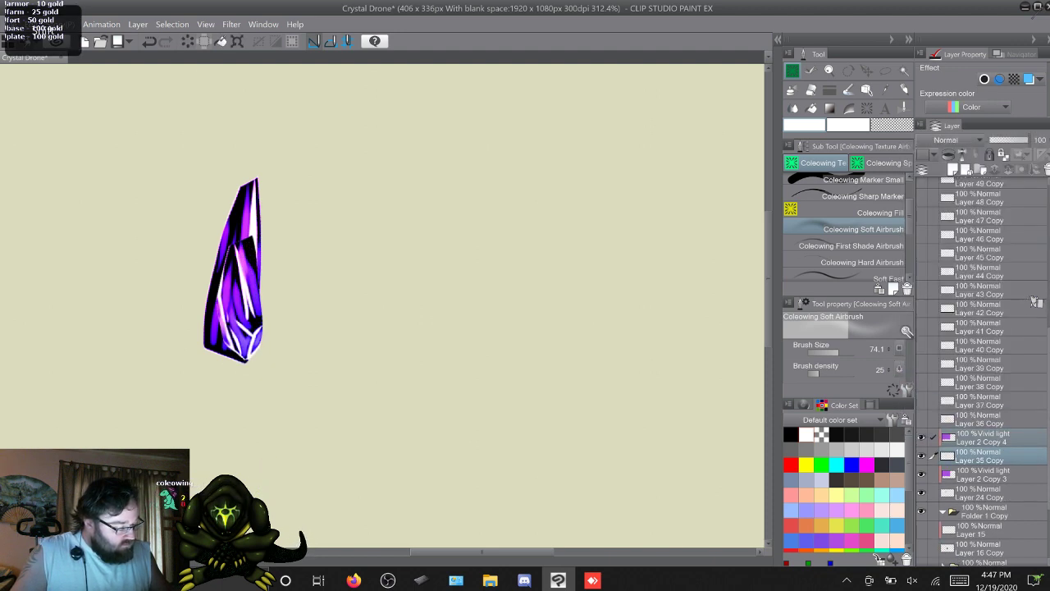
Duplicate the Vivid light layer Layer 2 Copy 3 and place the duplicate directly above Layer 15 in Folder 1 Copy
click(1018, 456)
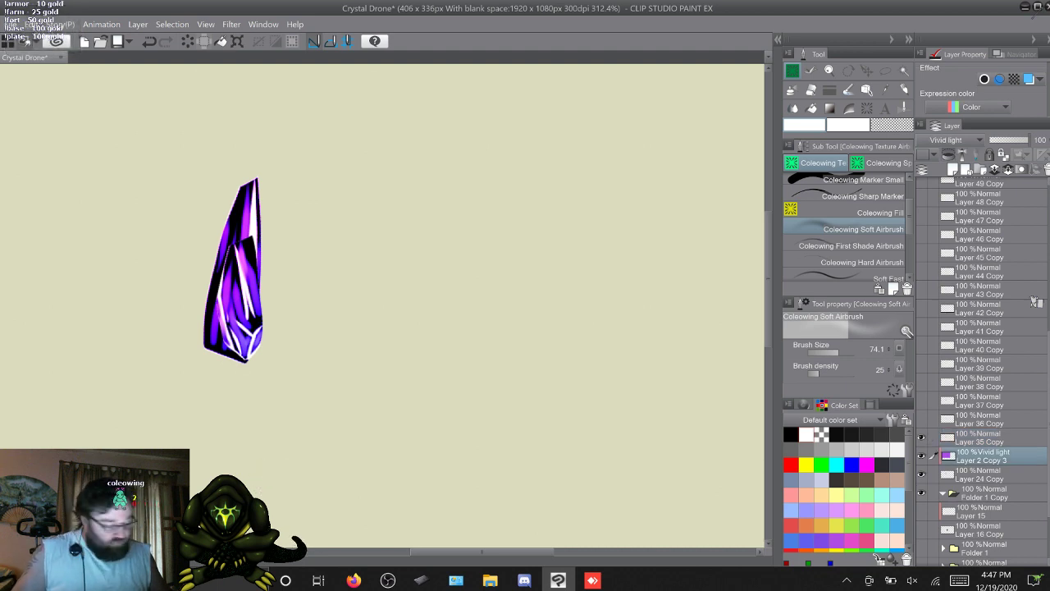
key(F9)
drag(1018, 455, 1018, 524)
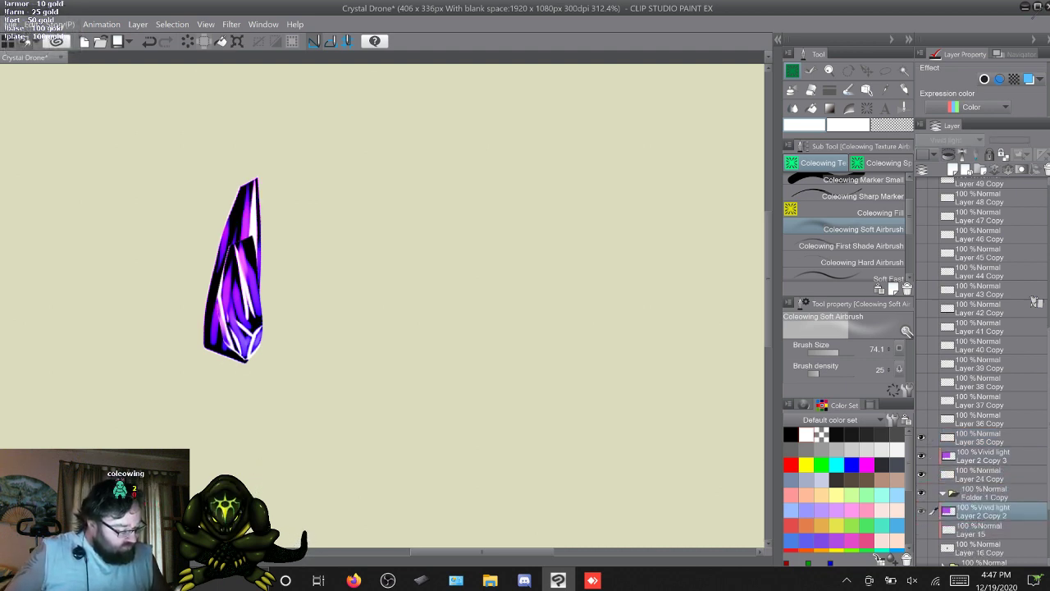
Hide Layer 35 Copy and merge Layer 2 Copy 3 with Layer 24 Copy
click(1008, 456)
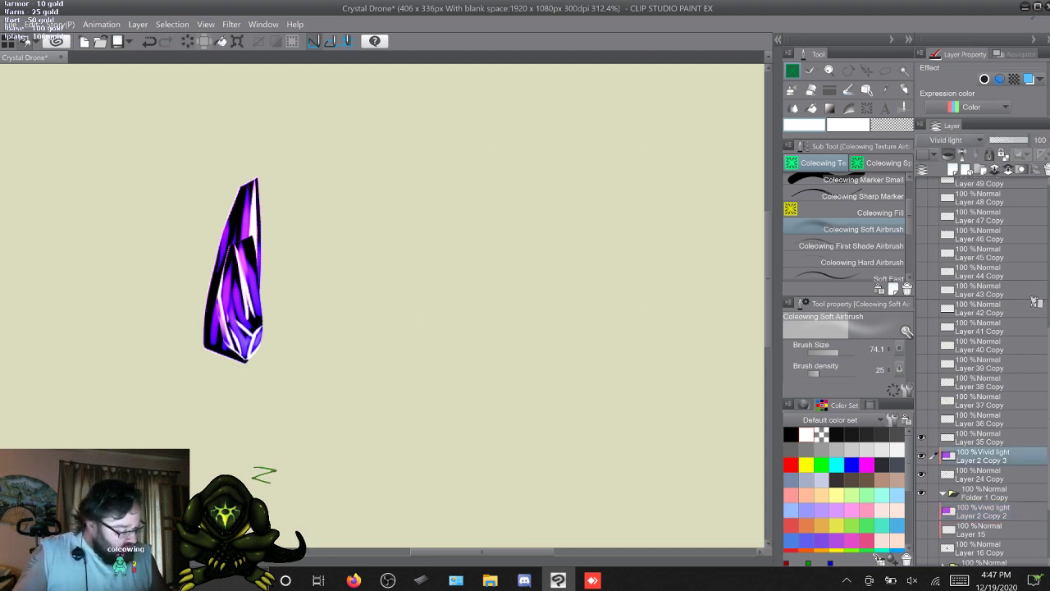
click(1006, 475)
shift+click(1007, 454)
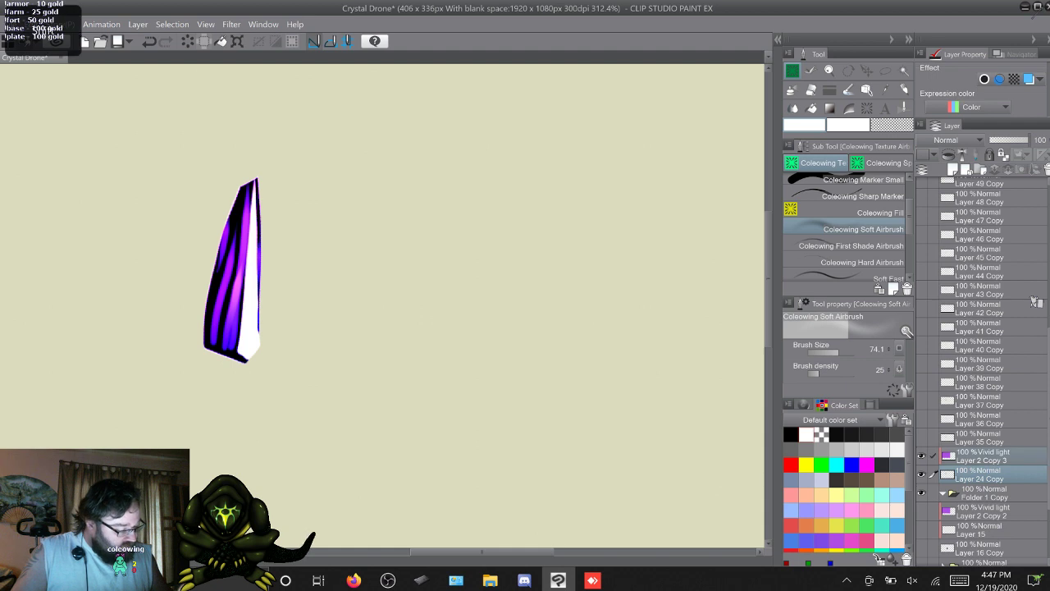
right_click(1006, 453)
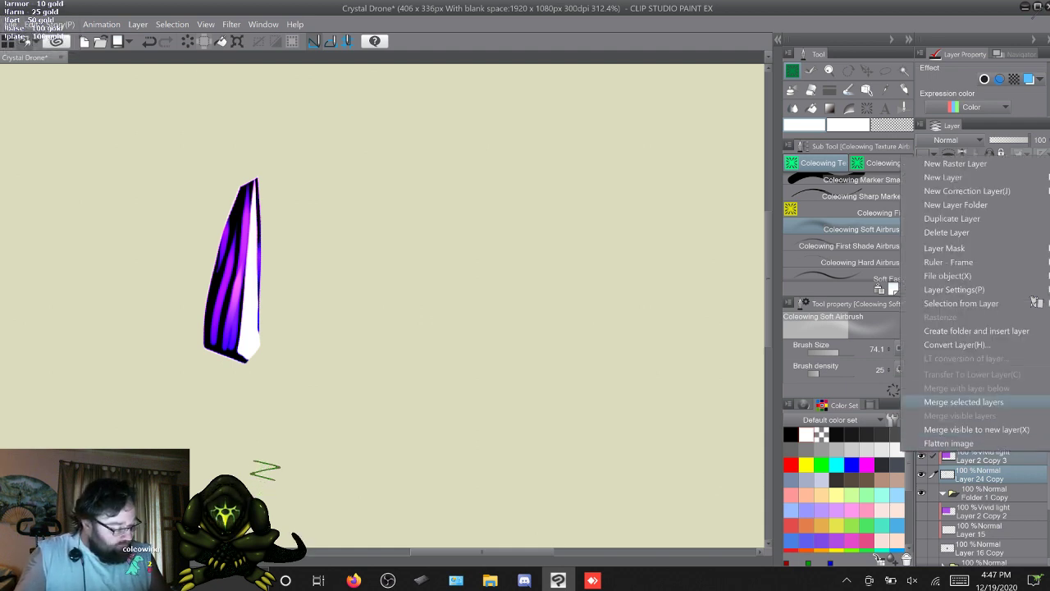
click(964, 401)
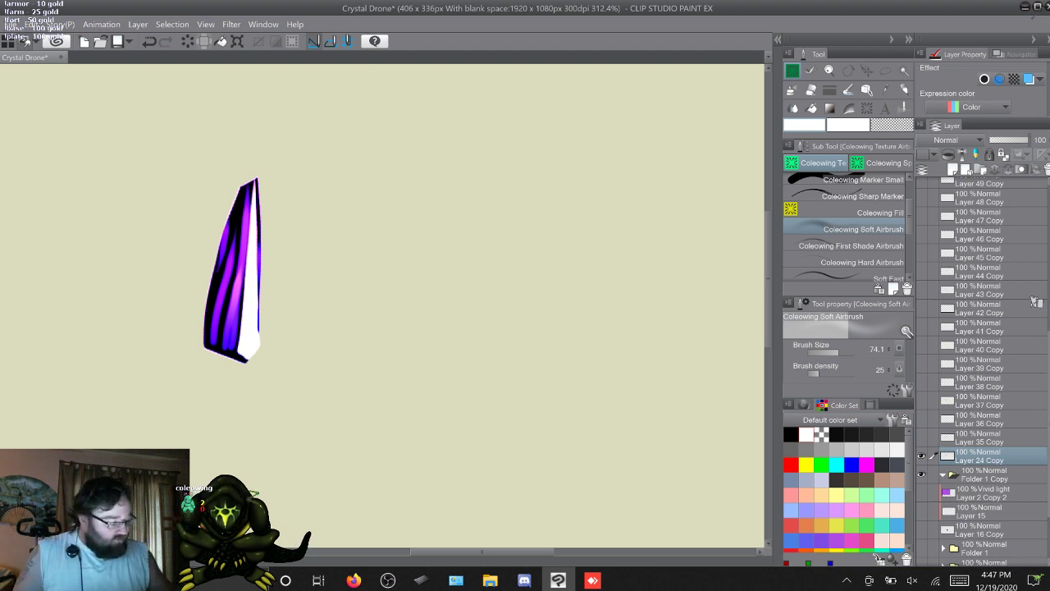
Add a raster layer above Layer 24 Copy, clip it to that layer and set its blending mode to Add (Glow)
click(953, 169)
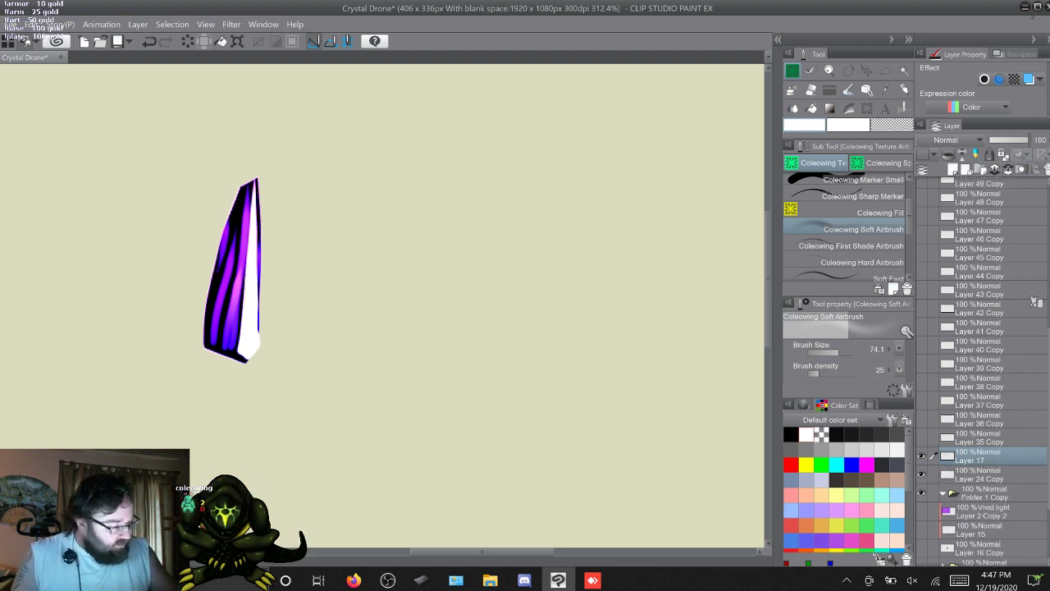
click(949, 154)
click(957, 140)
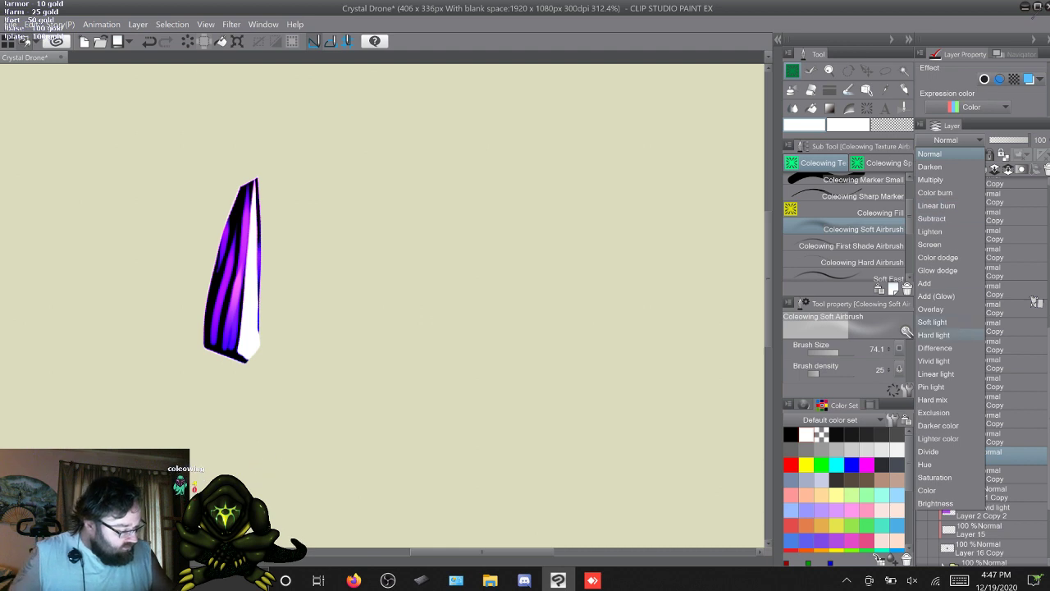
click(952, 308)
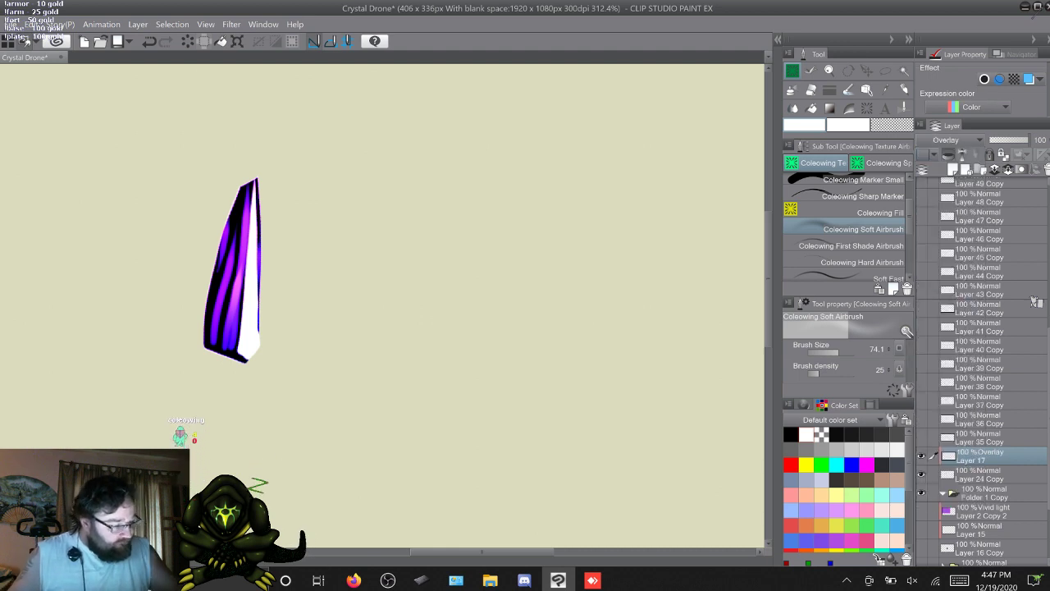
click(957, 140)
click(936, 296)
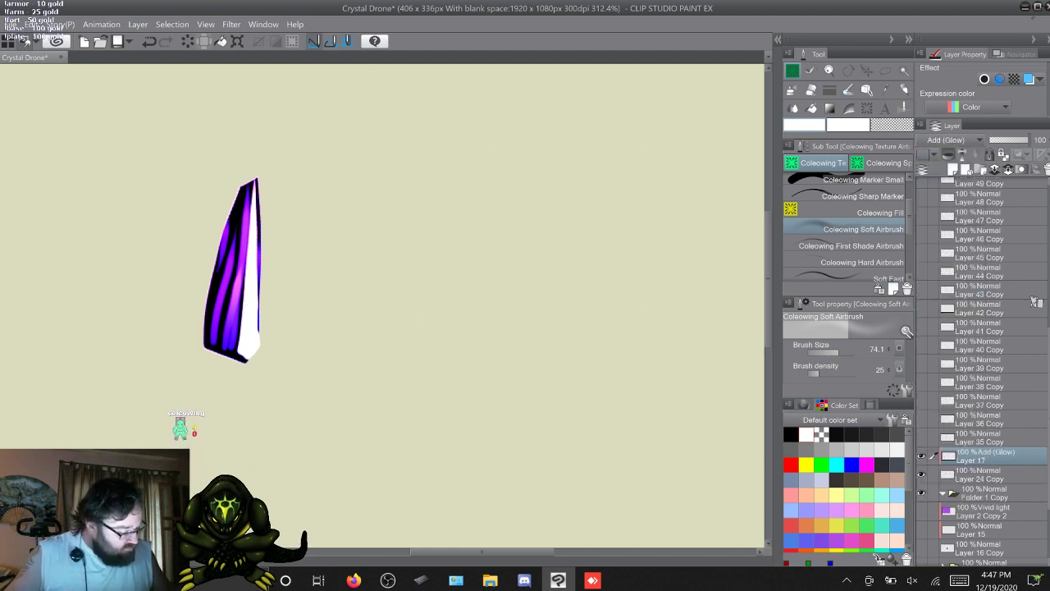
Duplicate the clipped Add (Glow) layer above Layer 35 Copy, and make the original Layer 17 active
key(F9)
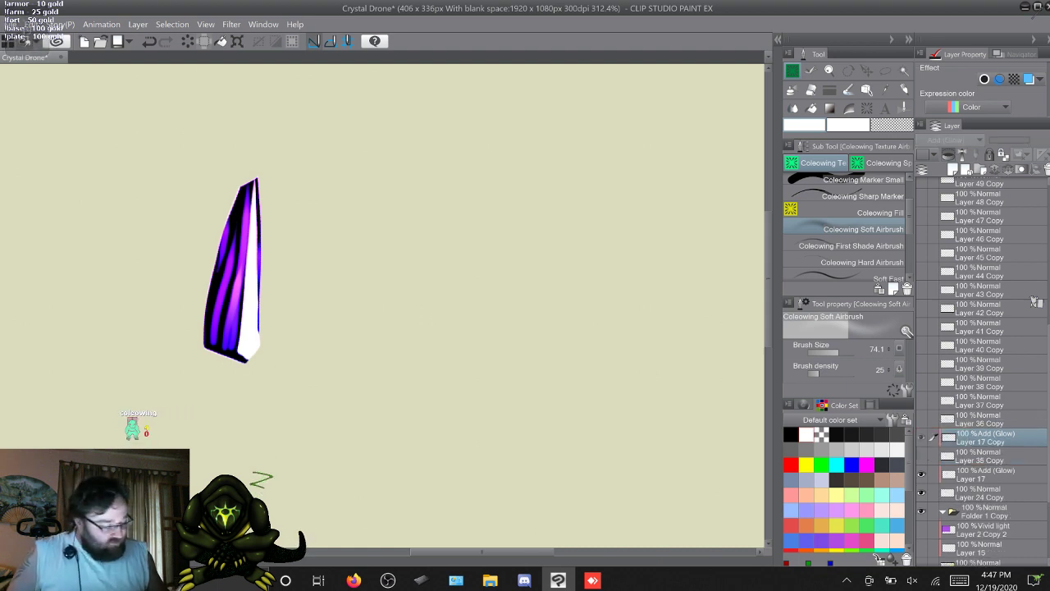
click(981, 493)
click(981, 475)
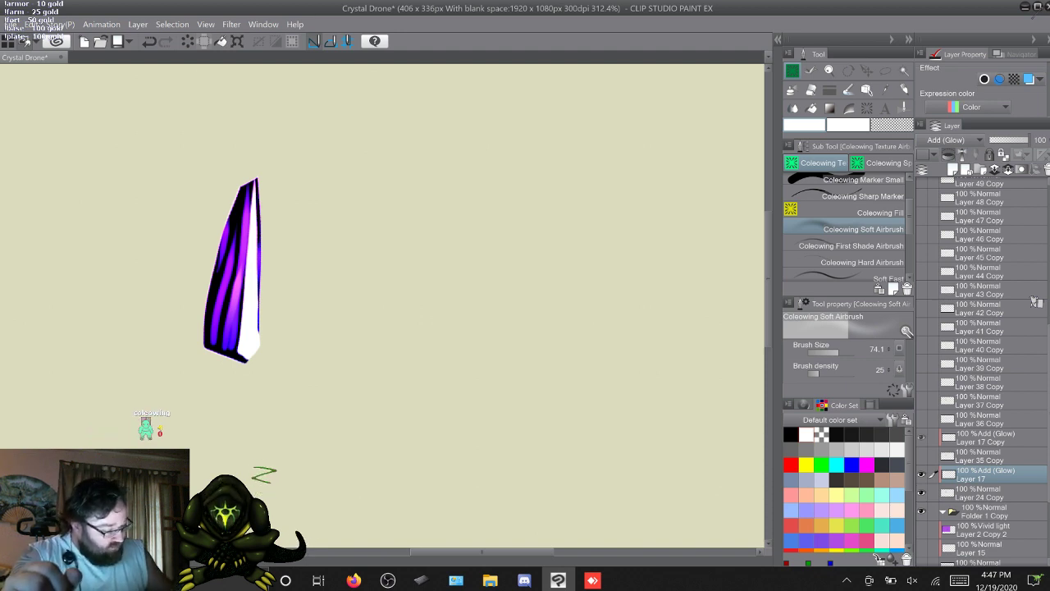
Try a white glow along the shard's ridge and base with the soft airbrush at size 27, and undo the strokes
scroll(846, 228, down, 1)
key(bracketleft)
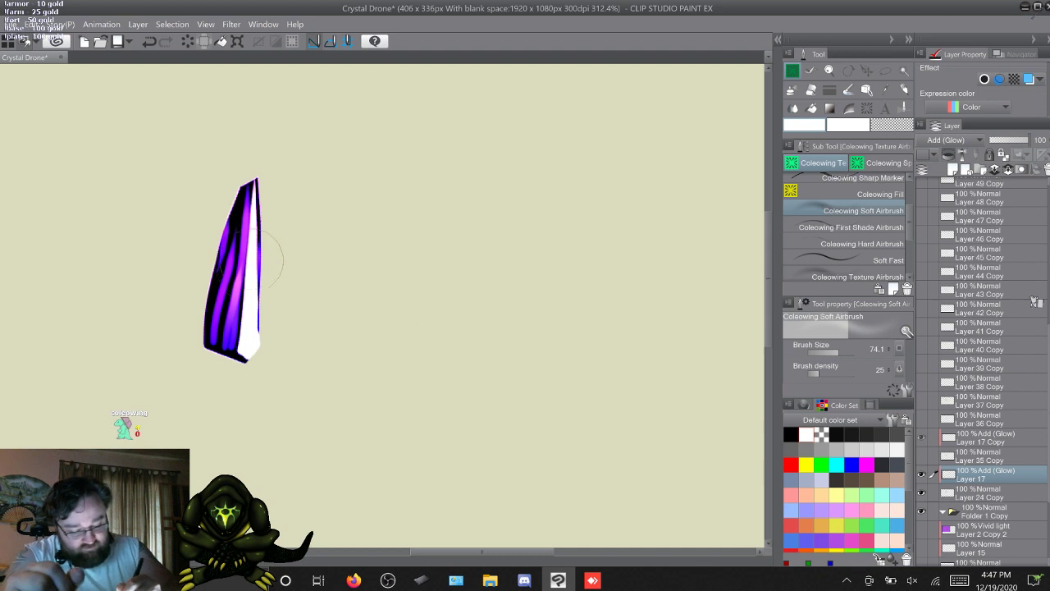
key(bracketleft)
key(bracketleft)
key(bracketleft)
key(bracketleft)
key(bracketleft)
key(bracketleft)
key(bracketleft)
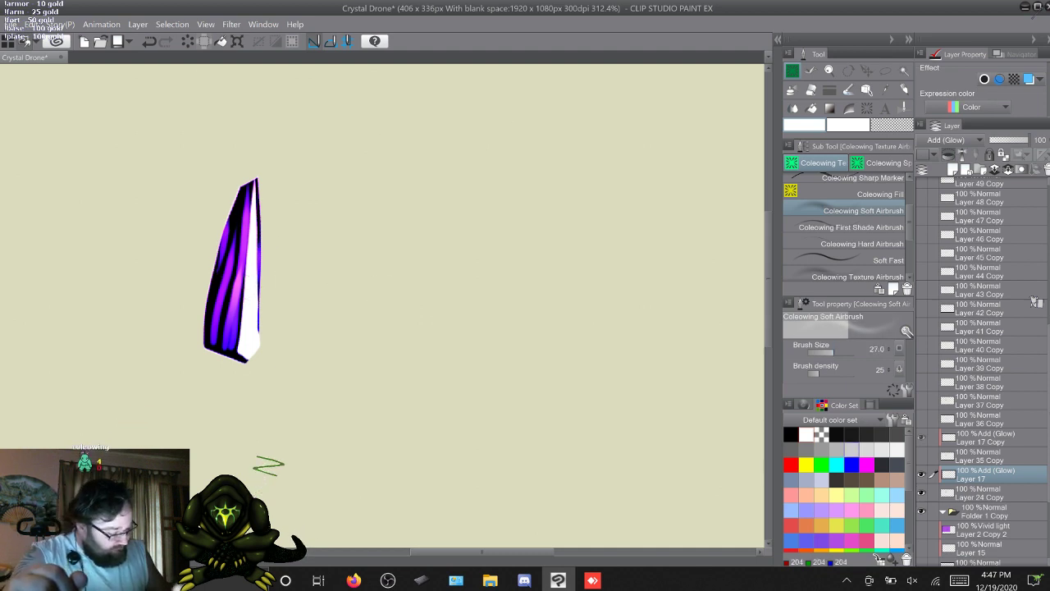
mouse_move(252, 355)
mouse_down()
mouse_move(246, 340)
mouse_move(243, 348)
mouse_up()
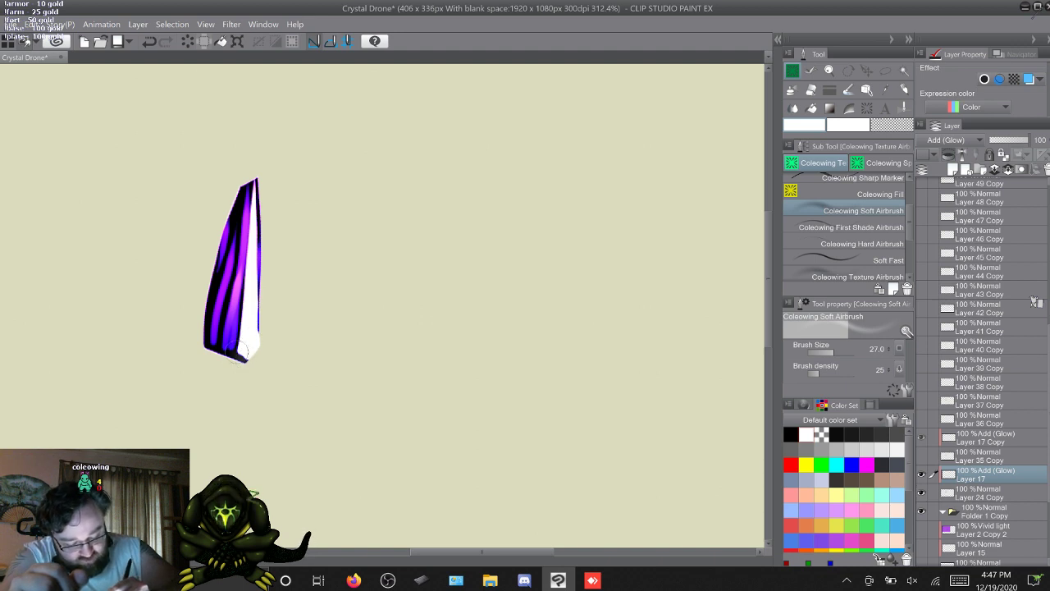
drag(244, 308, 256, 181)
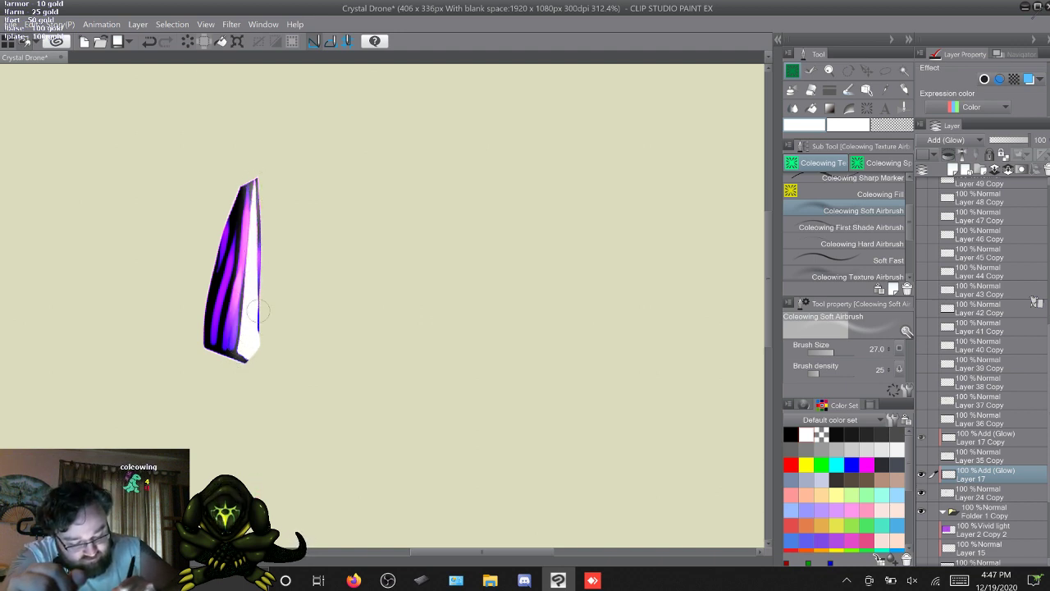
drag(252, 352, 246, 263)
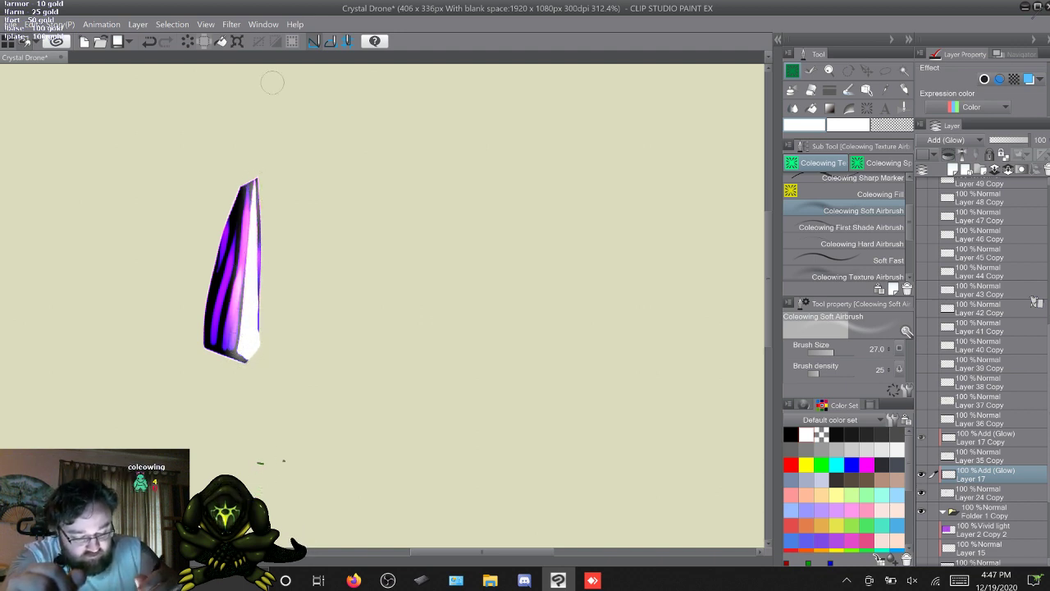
key(ctrl+z)
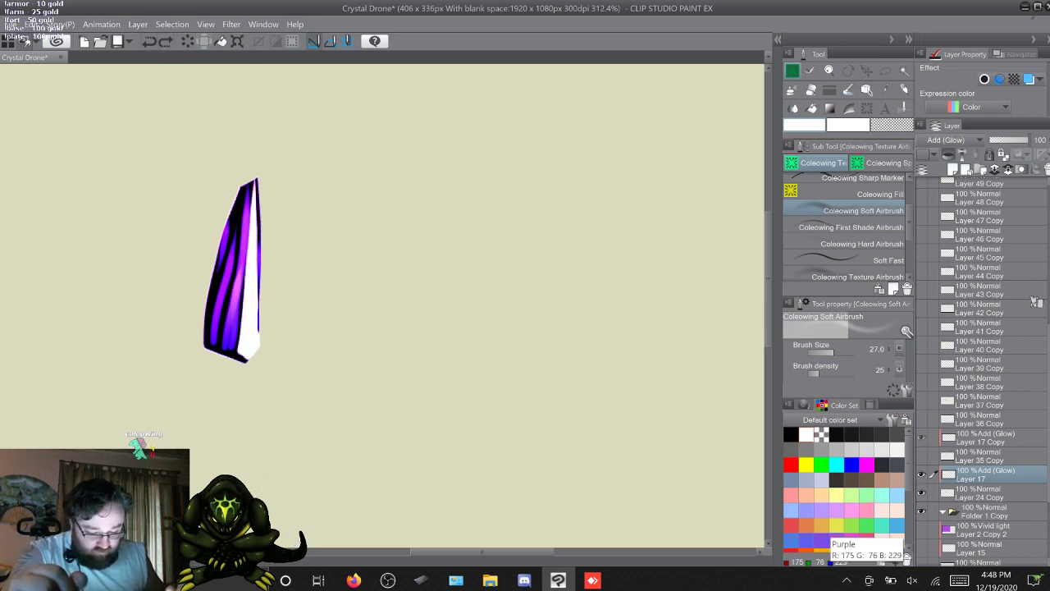
Try a blue-violet glow sampled from the shard, airbrushed over it at brush size 61.8, and undo it
alt+click(232, 338)
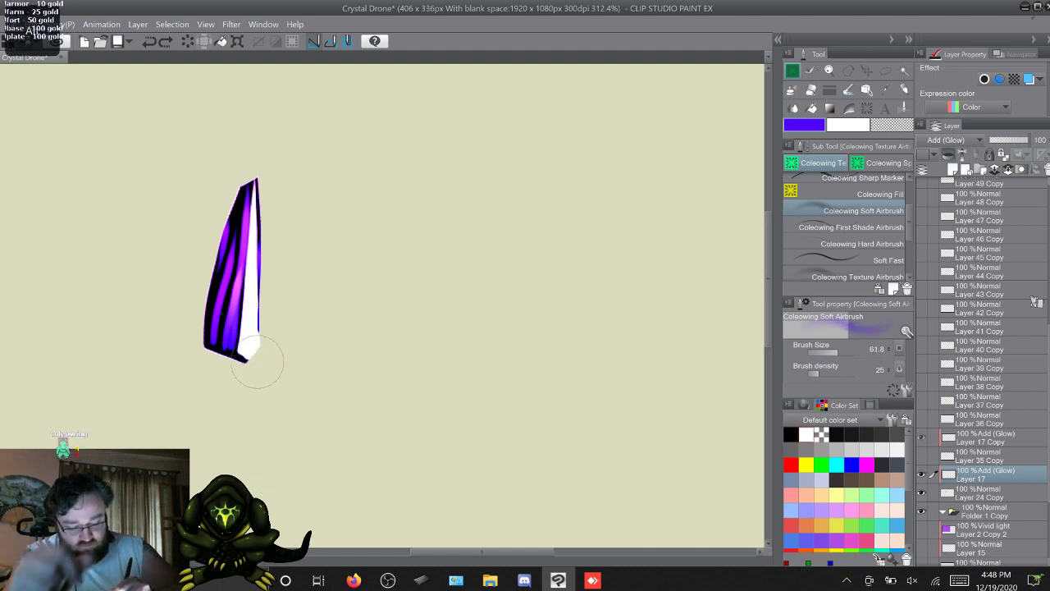
mouse_move(250, 202)
mouse_down()
mouse_move(231, 271)
mouse_move(227, 343)
mouse_up()
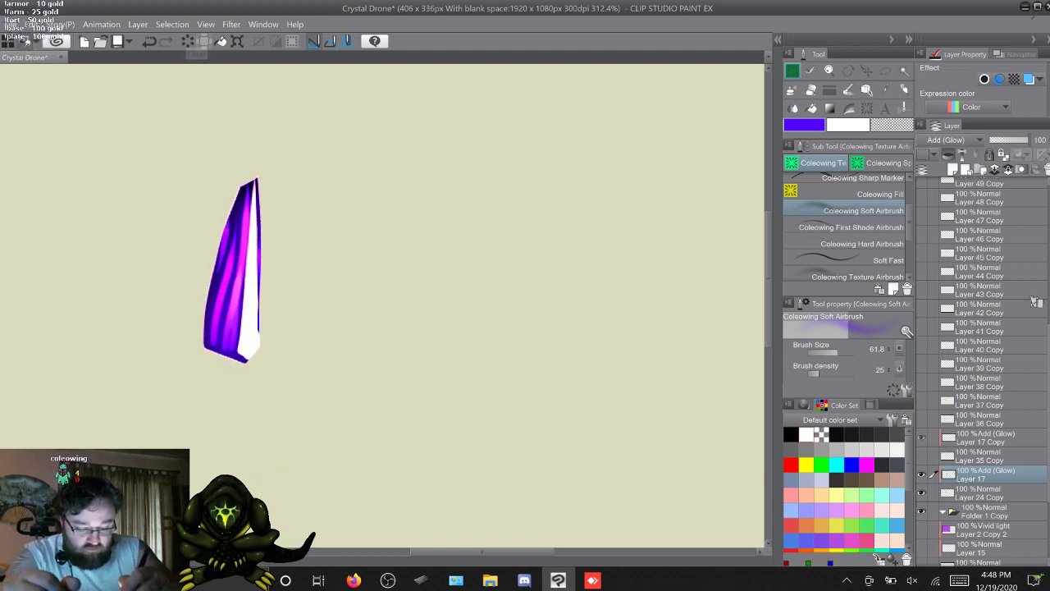
key(ctrl+z)
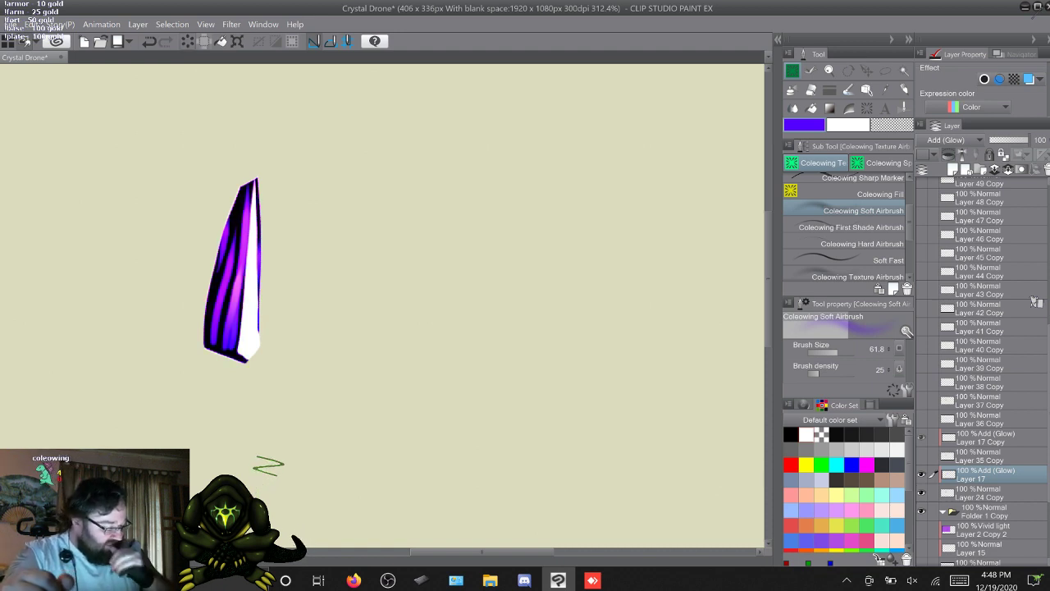
Try a broad white glow over the shard with the soft airbrush at size 61.8, and undo it
click(807, 434)
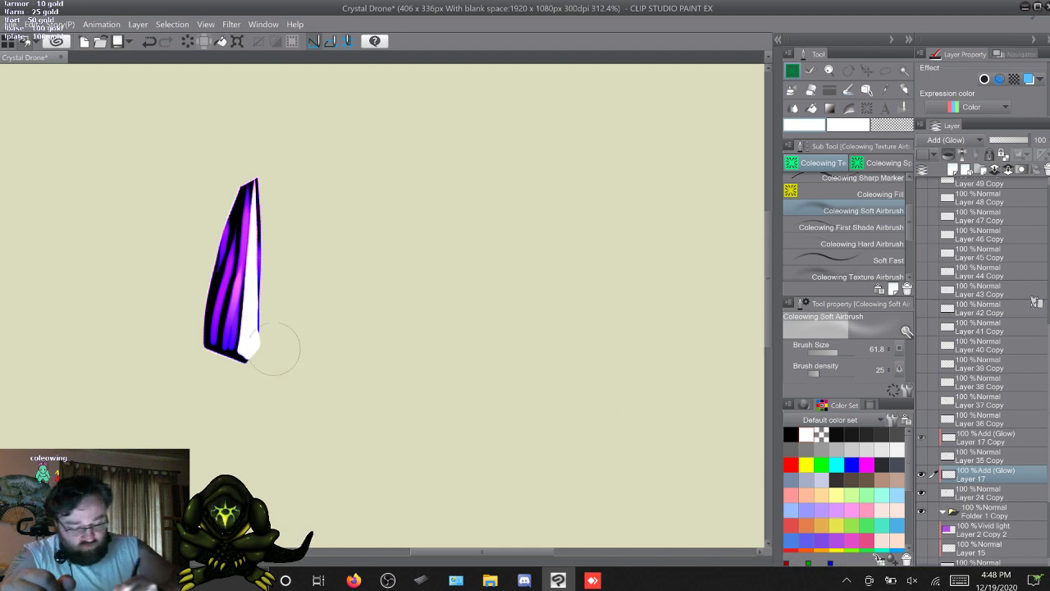
mouse_move(265, 355)
mouse_down()
mouse_move(228, 329)
mouse_move(256, 210)
mouse_move(248, 367)
mouse_up()
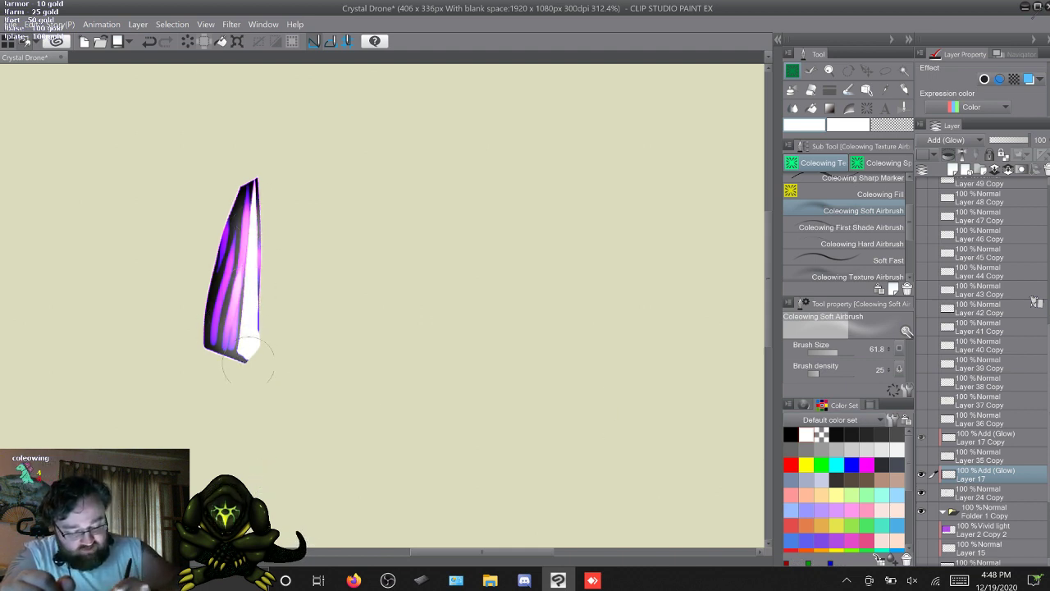
key(ctrl+z)
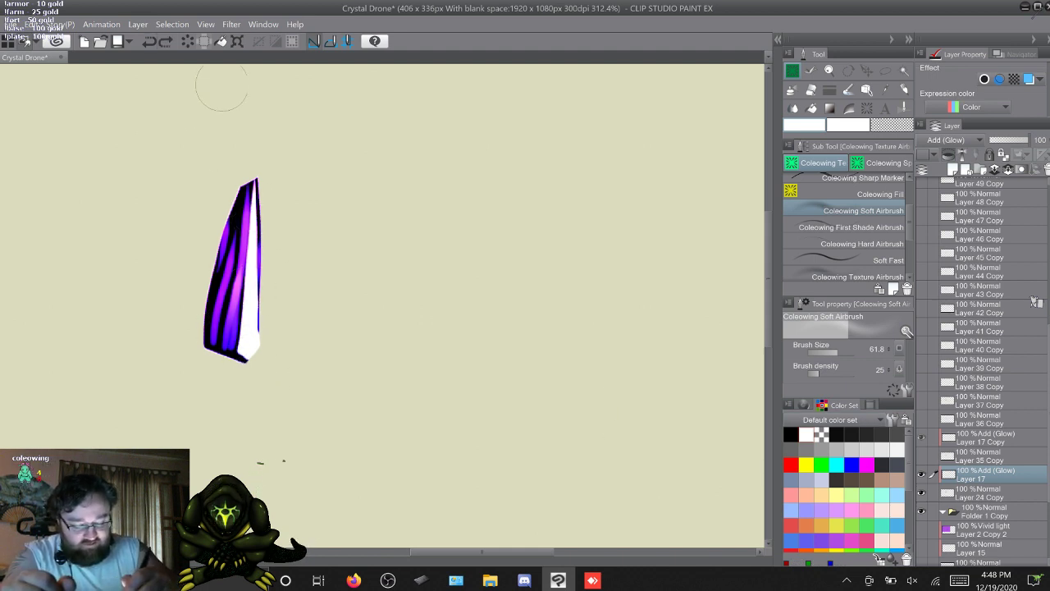
Examine the !GOOD CRYSTAL reference image from the desktop's Corruption Crystal folder, and return to Clip Studio Paint
key(super+d)
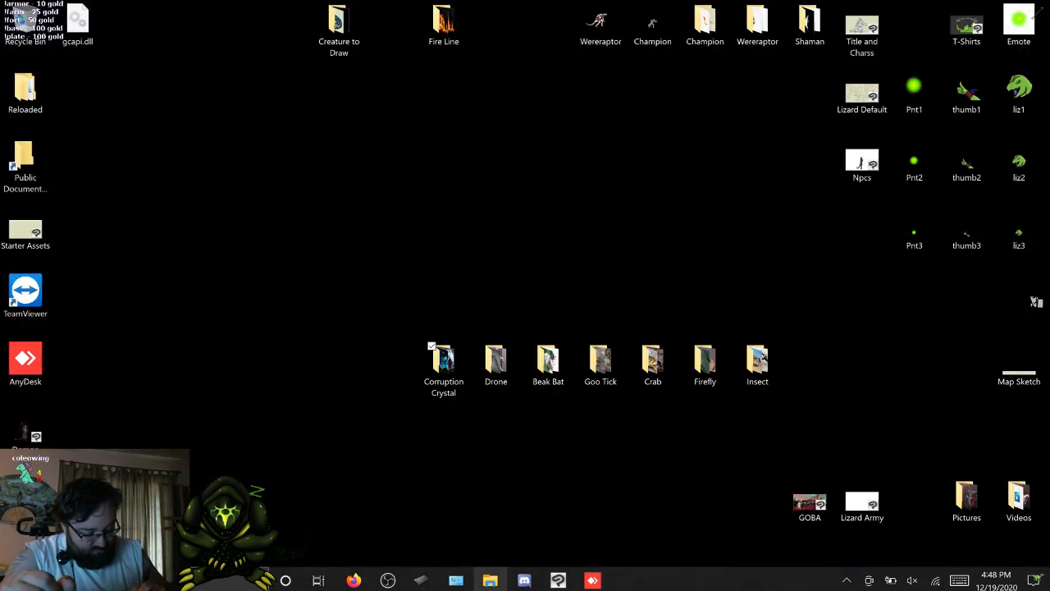
key(super+e)
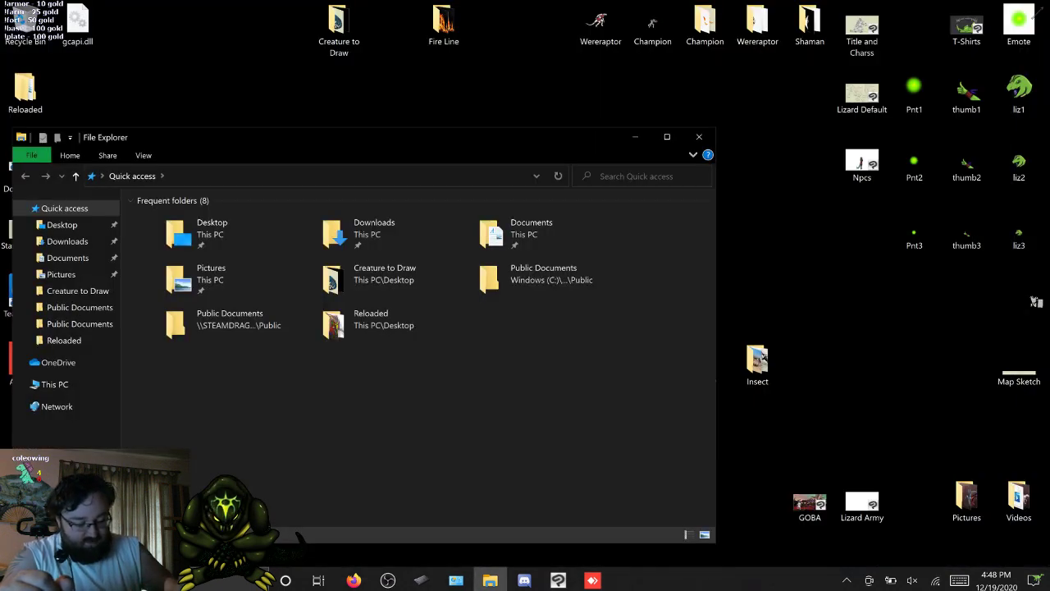
click(697, 136)
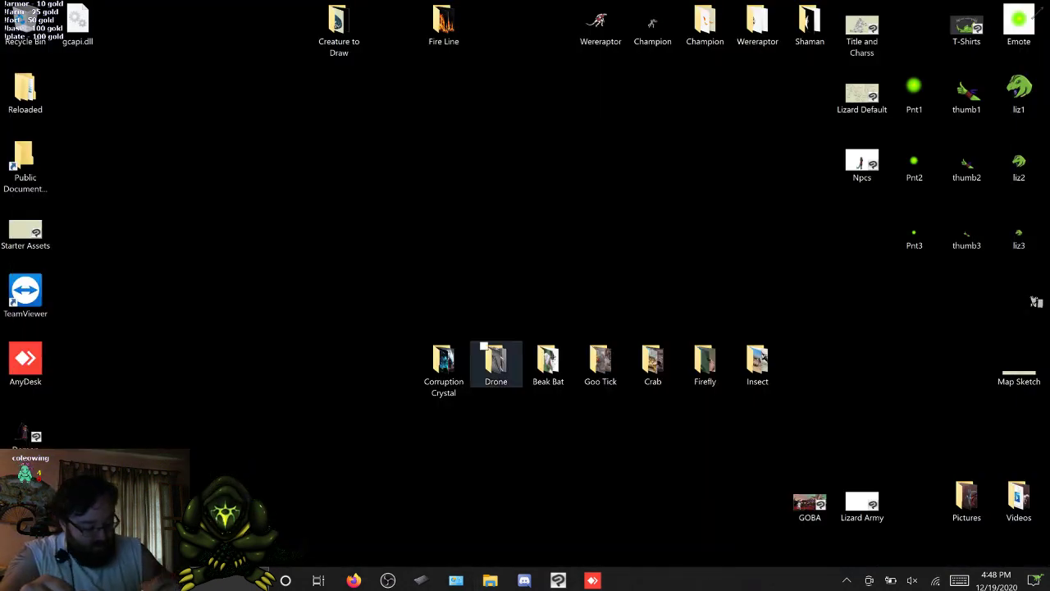
double_click(444, 365)
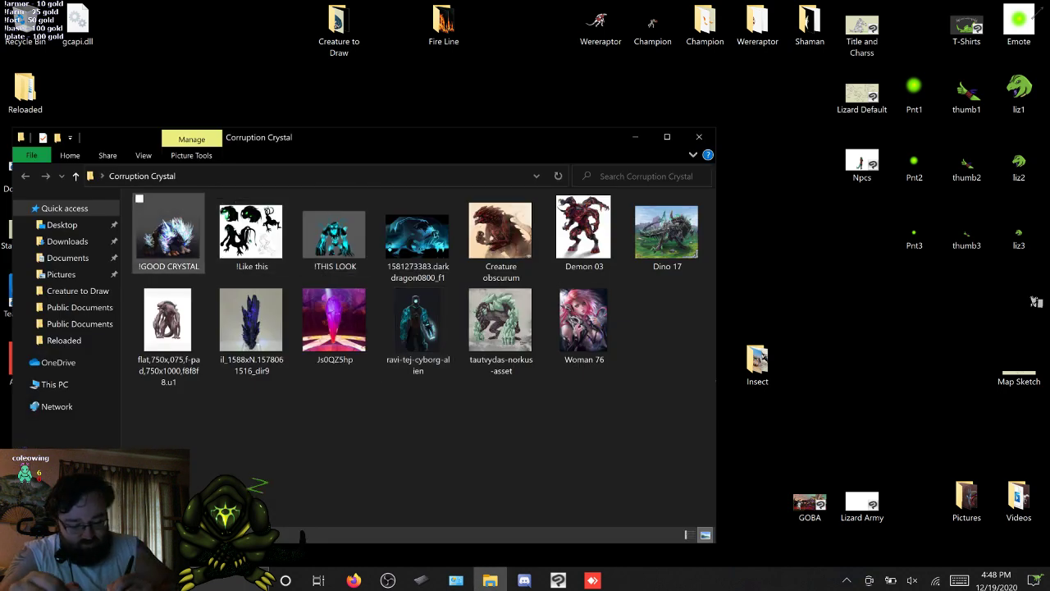
click(168, 236)
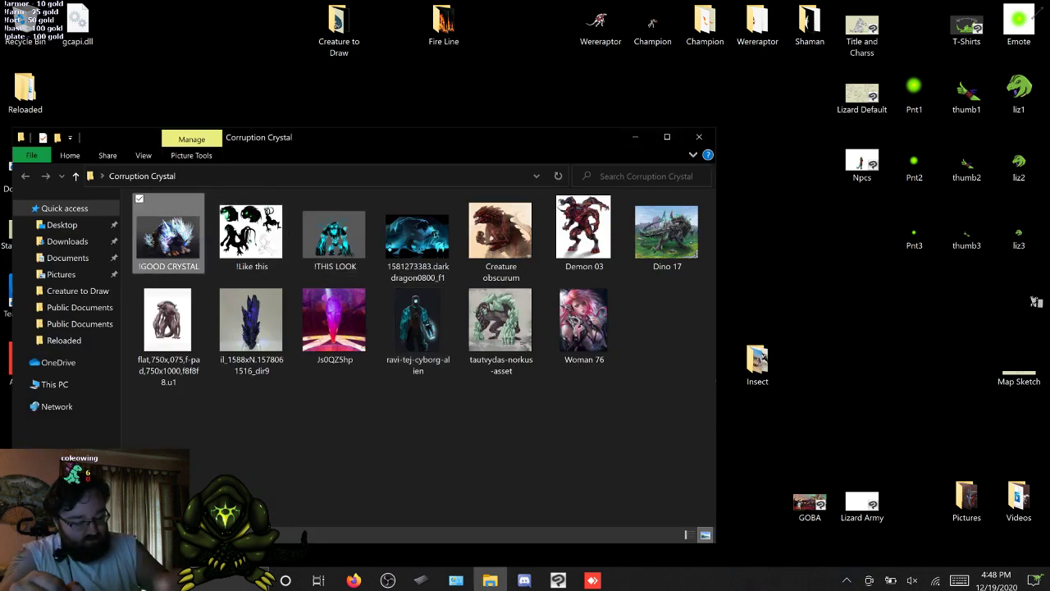
double_click(168, 237)
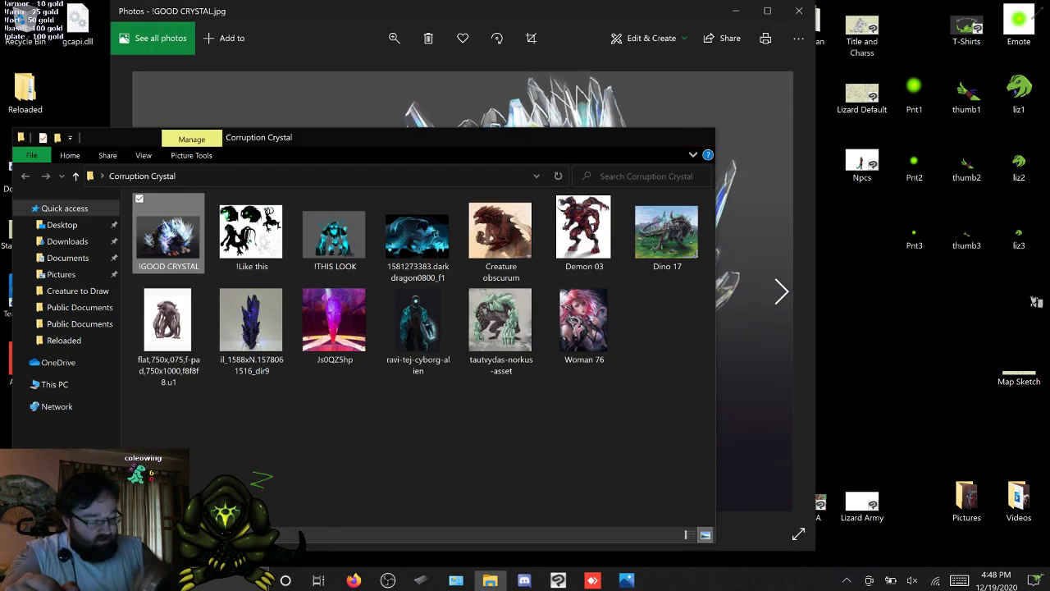
key(alt+F4)
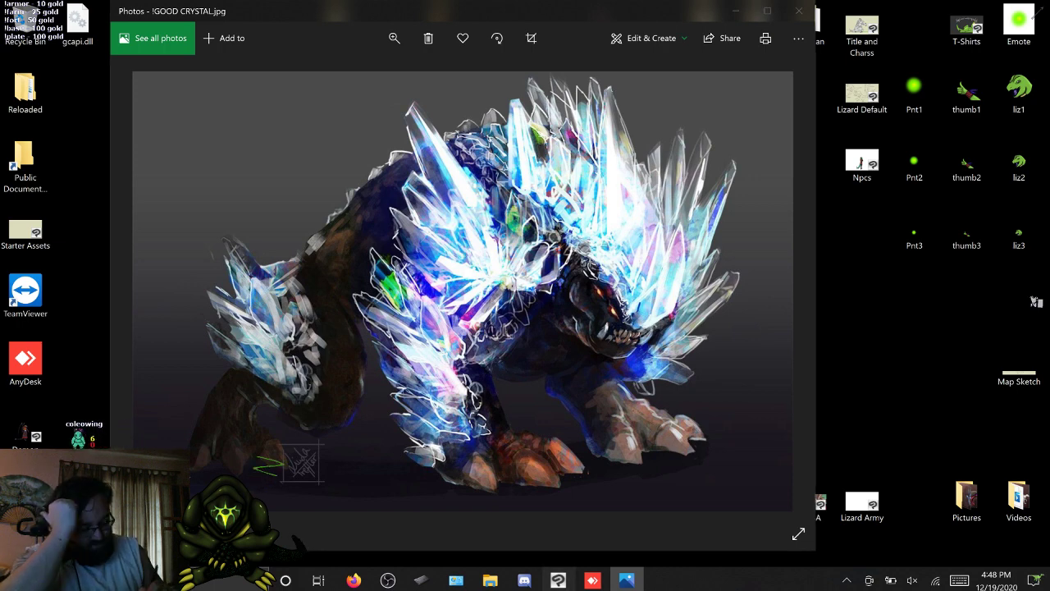
key(alt+Tab)
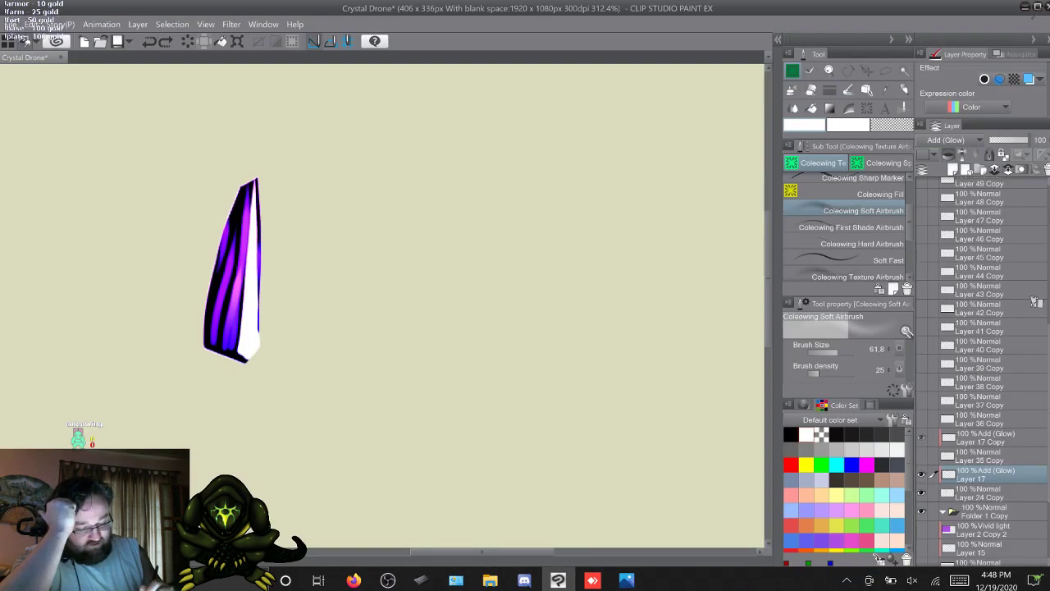
Try a pink glow sampled from the shard, airbrushed over it at brush size 61.8, and undo the strokes
alt+click(237, 280)
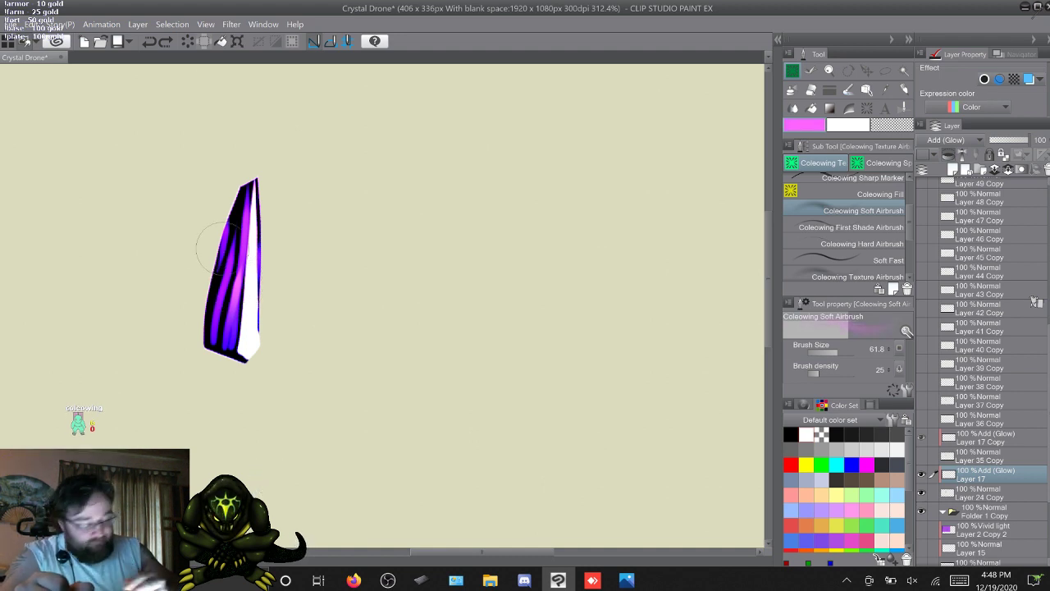
mouse_move(250, 358)
mouse_down()
mouse_move(235, 279)
mouse_move(258, 269)
mouse_move(248, 340)
mouse_up()
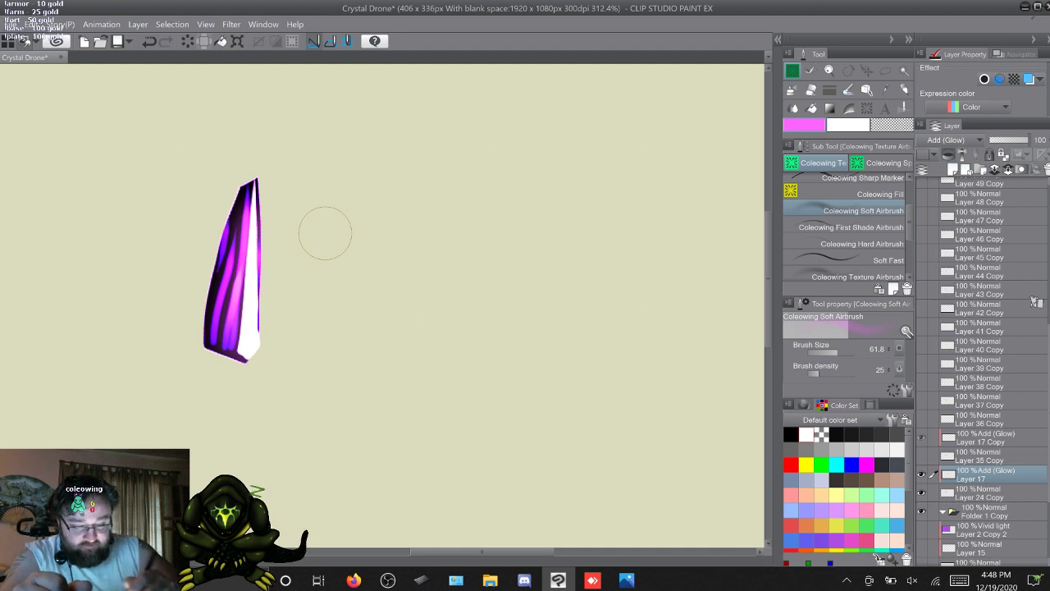
key(ctrl+z)
mouse_move(238, 355)
mouse_down()
mouse_move(217, 304)
mouse_move(247, 241)
mouse_move(251, 347)
mouse_up()
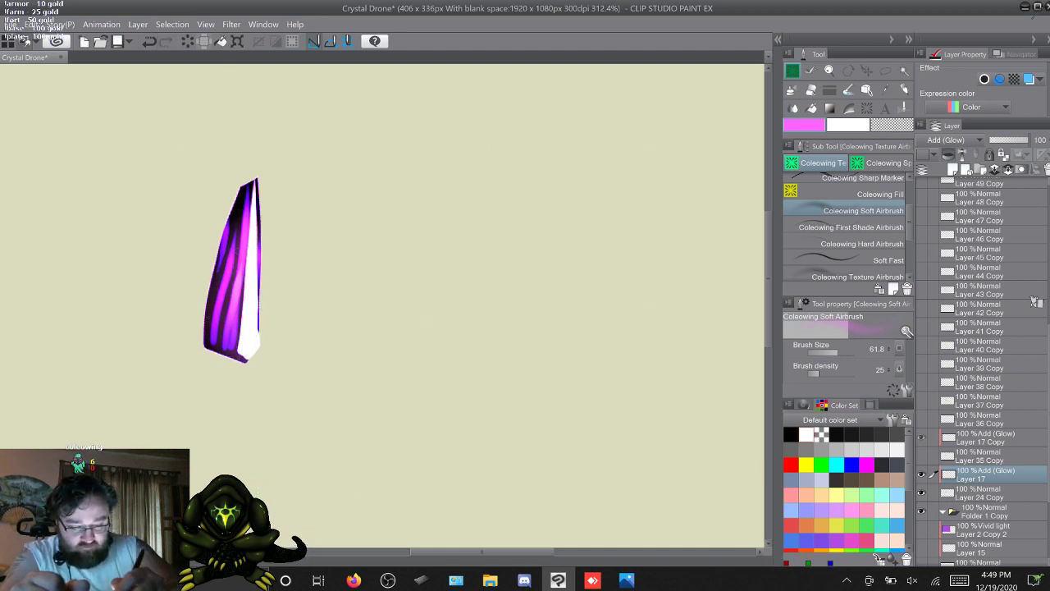
key(ctrl+z)
Try a paler pink glow (hue 299, saturation 32, value 100) airbrushed over the shard's striped face, and undo the strokes
click(805, 405)
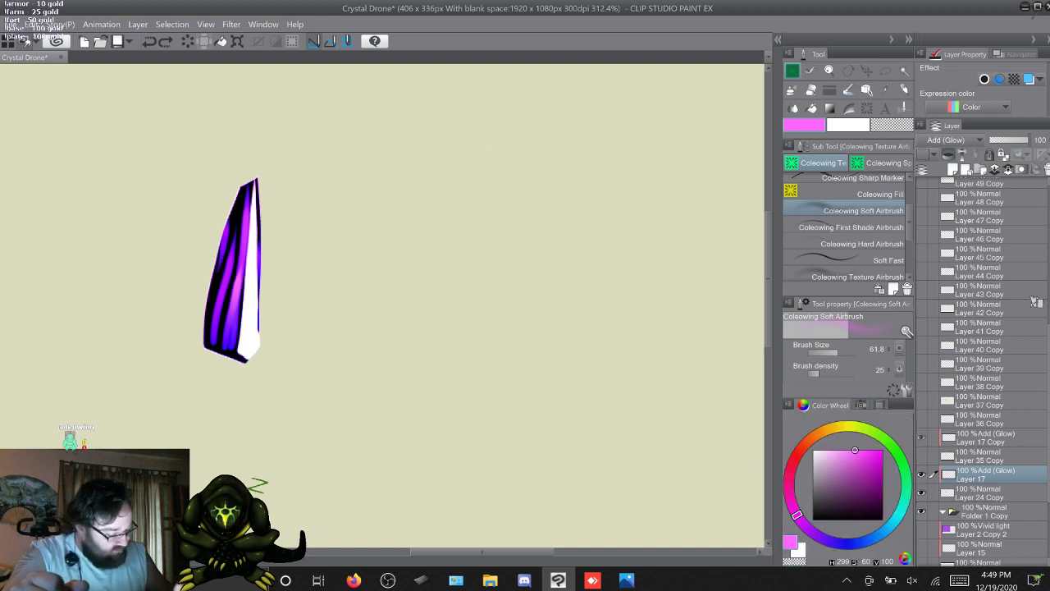
click(840, 449)
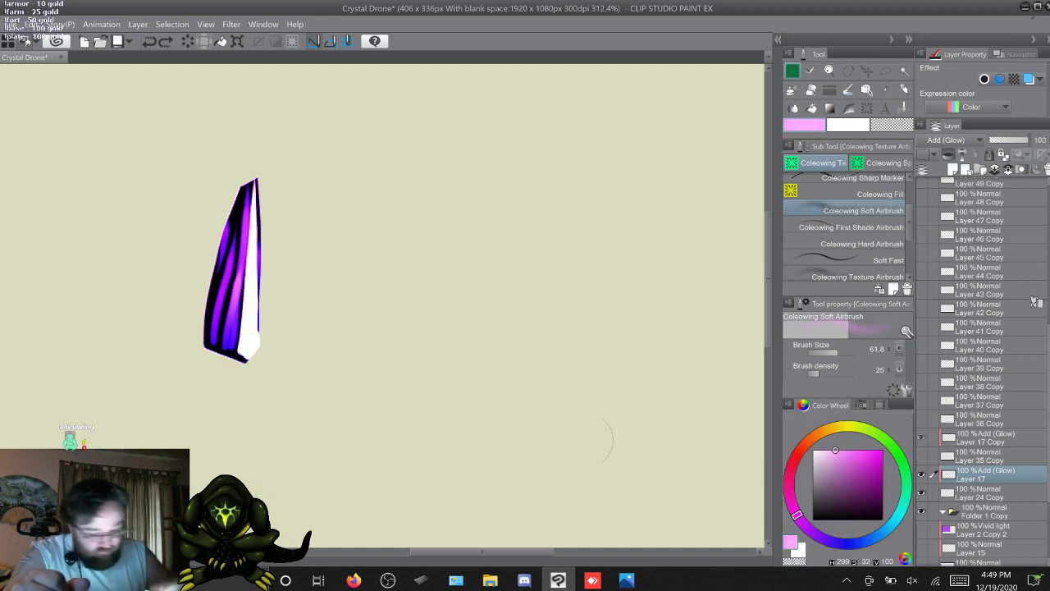
mouse_move(263, 355)
mouse_down()
mouse_move(231, 343)
mouse_move(252, 224)
mouse_move(261, 353)
mouse_move(255, 214)
mouse_move(250, 380)
mouse_move(218, 322)
mouse_move(246, 316)
mouse_up()
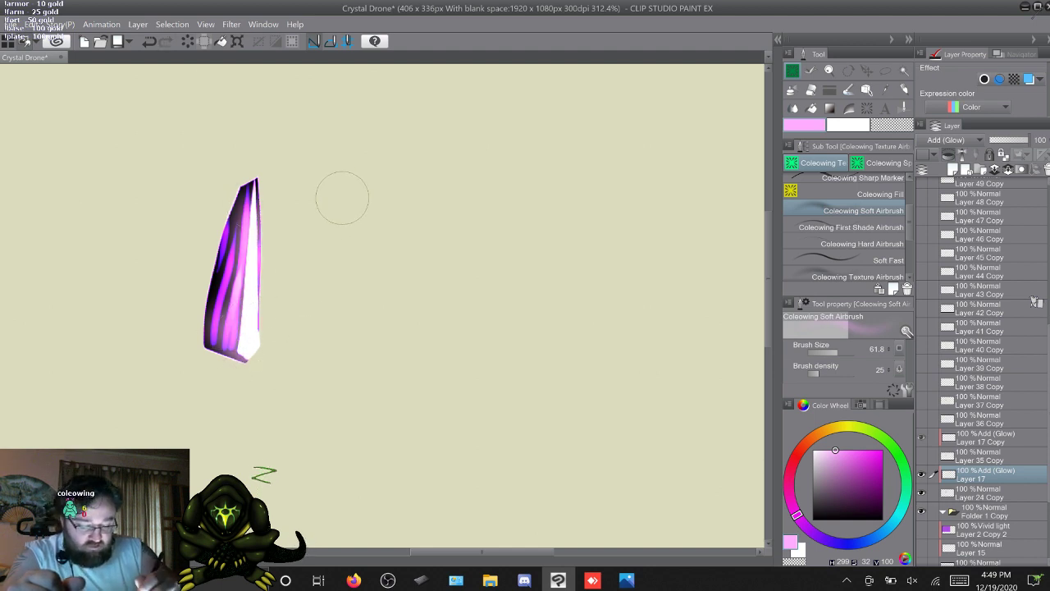
click(189, 41)
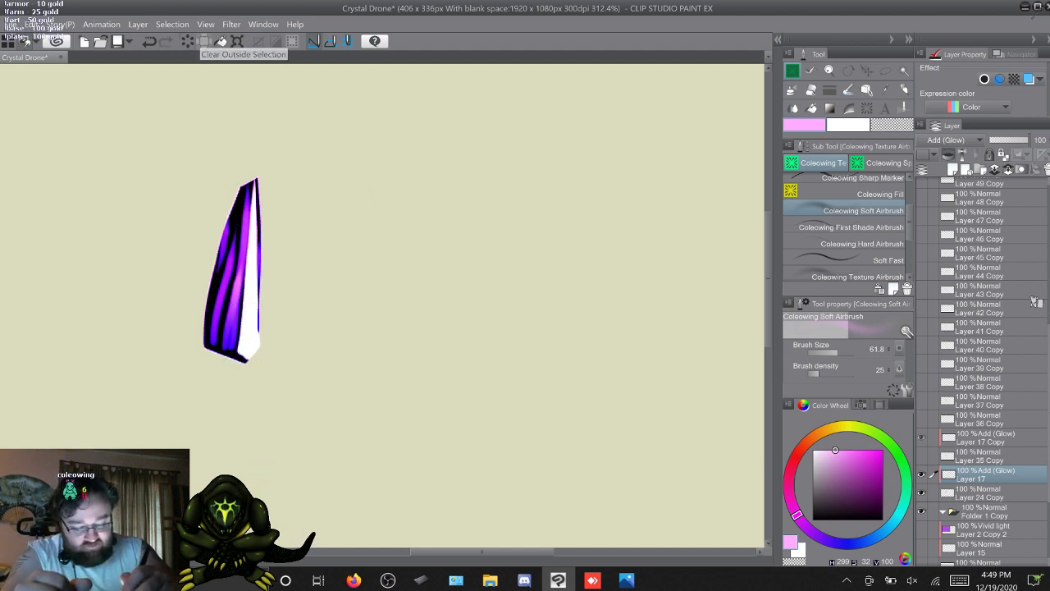
drag(227, 342, 248, 215)
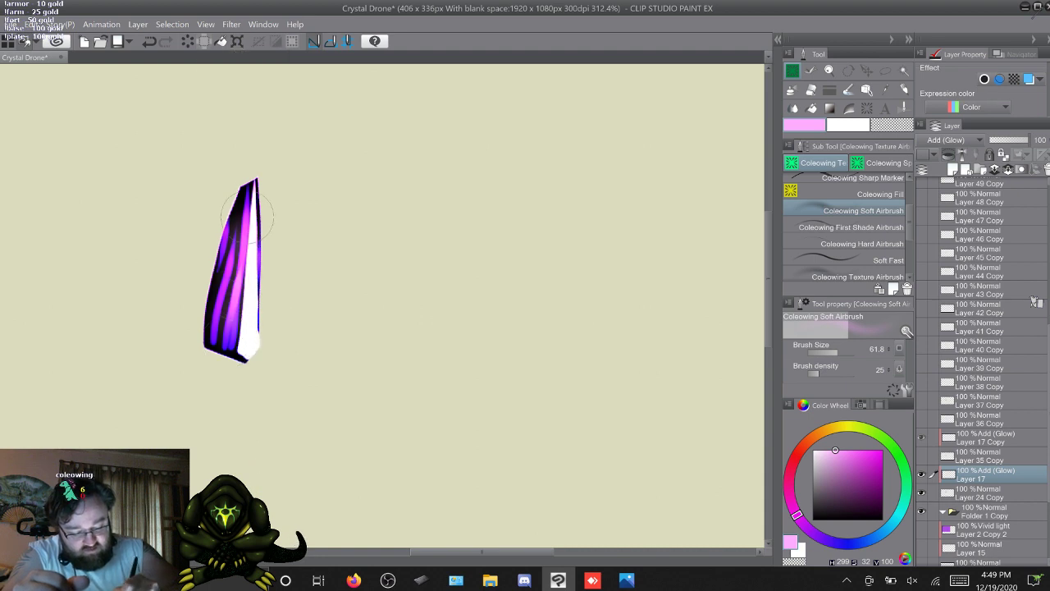
drag(222, 336, 238, 241)
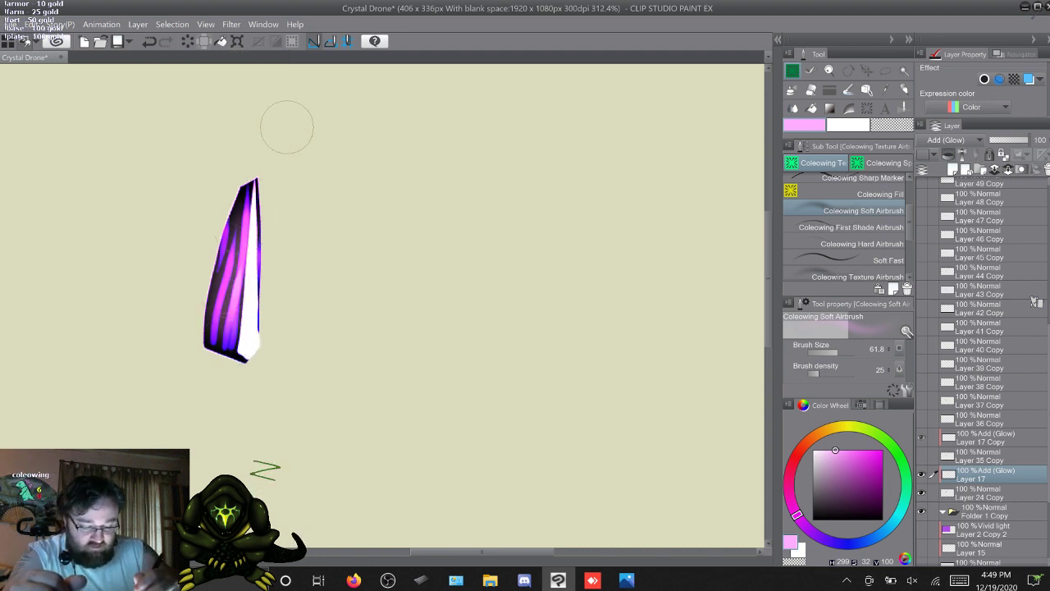
key(ctrl+z)
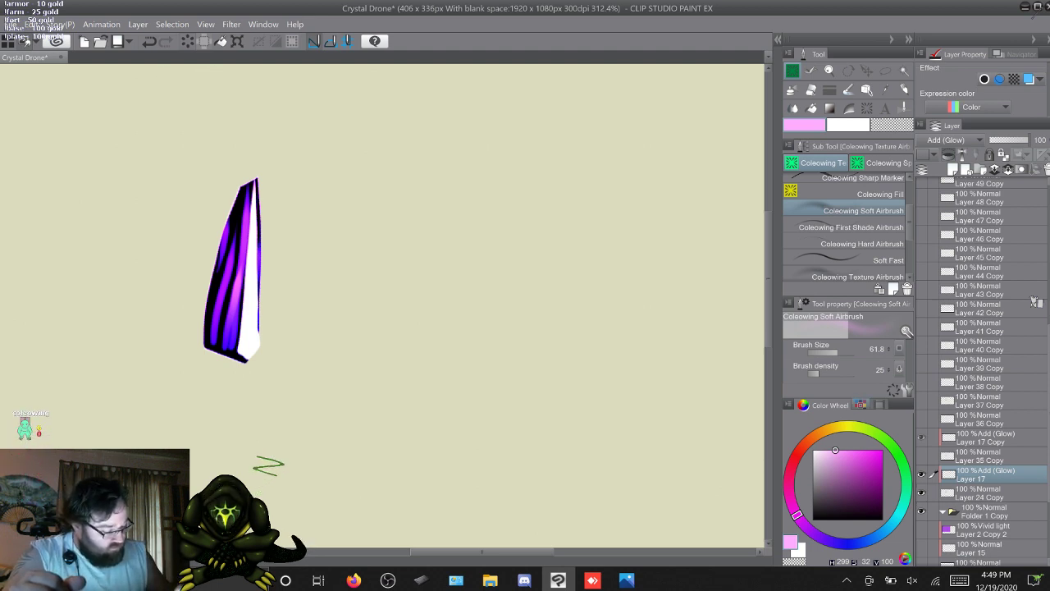
Try a white glow from the shard's base and along its ridge at brush size 61.8, and undo the strokes
click(861, 405)
click(807, 434)
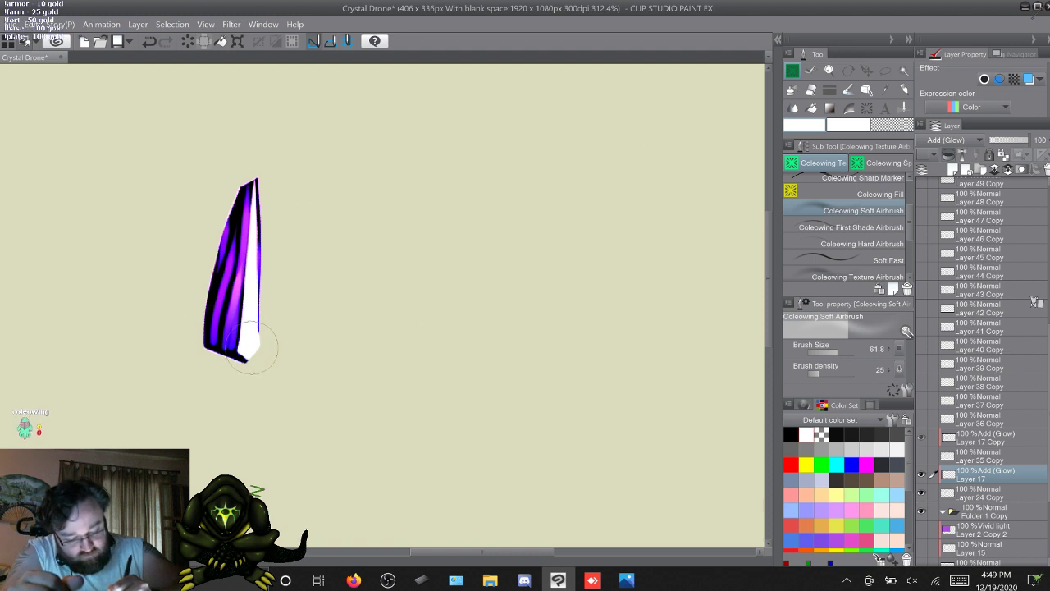
mouse_move(255, 352)
mouse_down()
mouse_move(244, 308)
mouse_move(256, 180)
mouse_move(258, 357)
mouse_up()
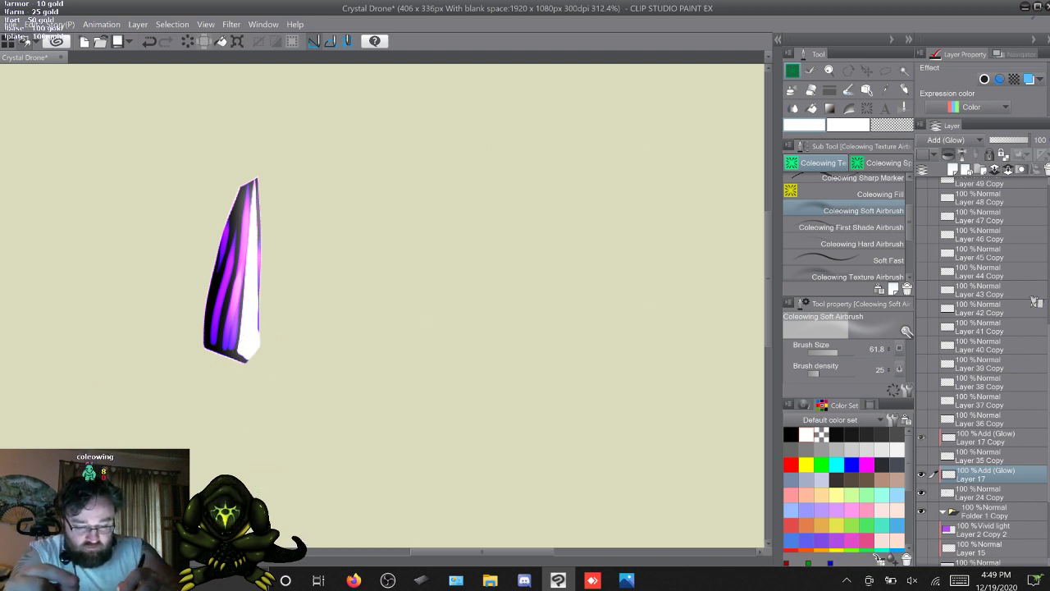
key(ctrl+z)
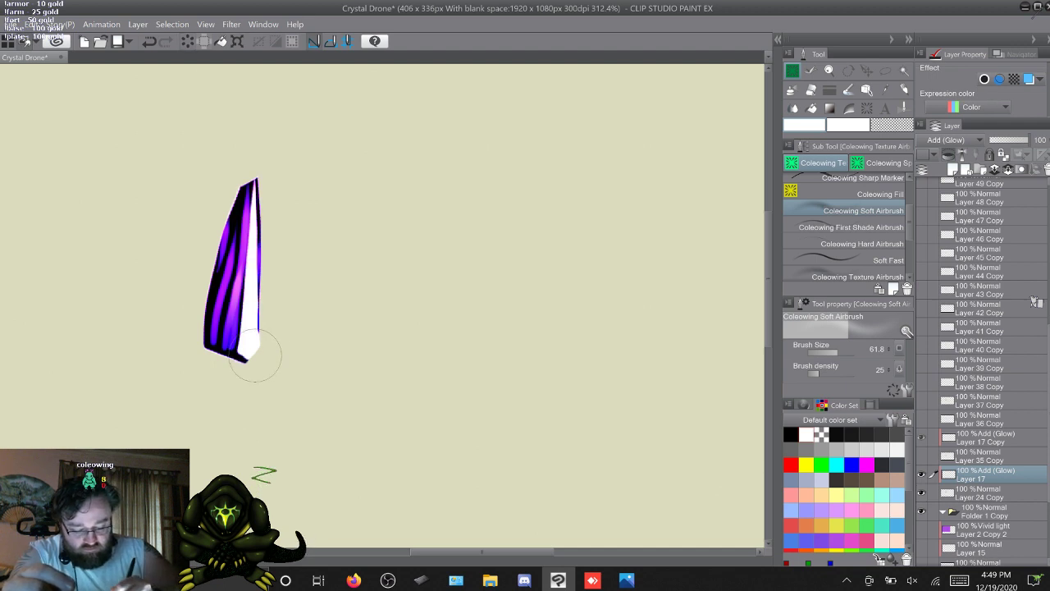
mouse_move(253, 361)
mouse_down()
mouse_move(255, 197)
mouse_move(257, 328)
mouse_up()
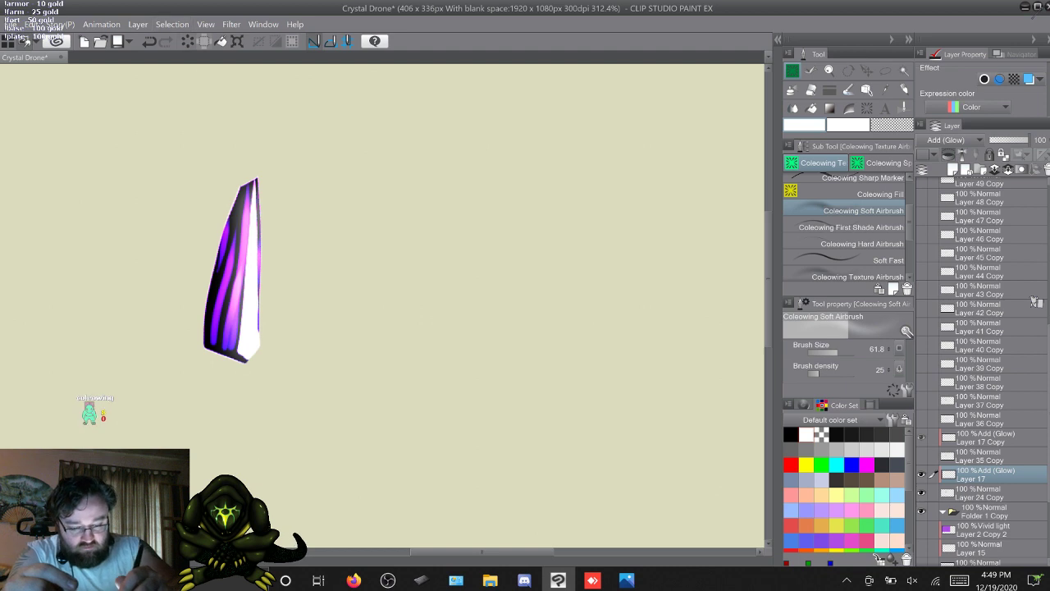
key(ctrl+z)
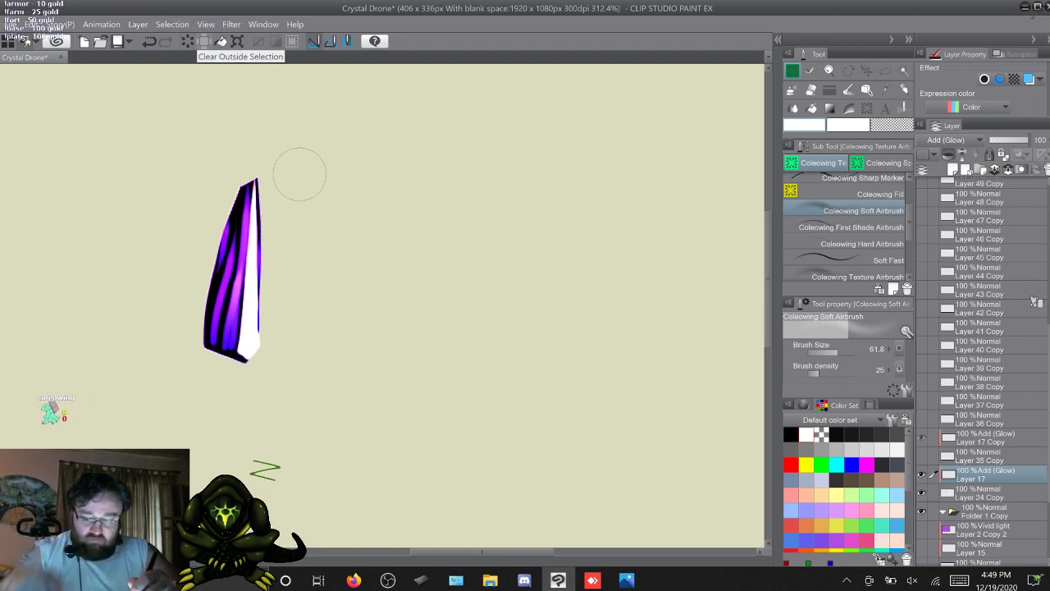
Reduce the soft airbrush size to 30.8 and paint a white glow along the shard's ridge and base on Layer 17
key(alt)
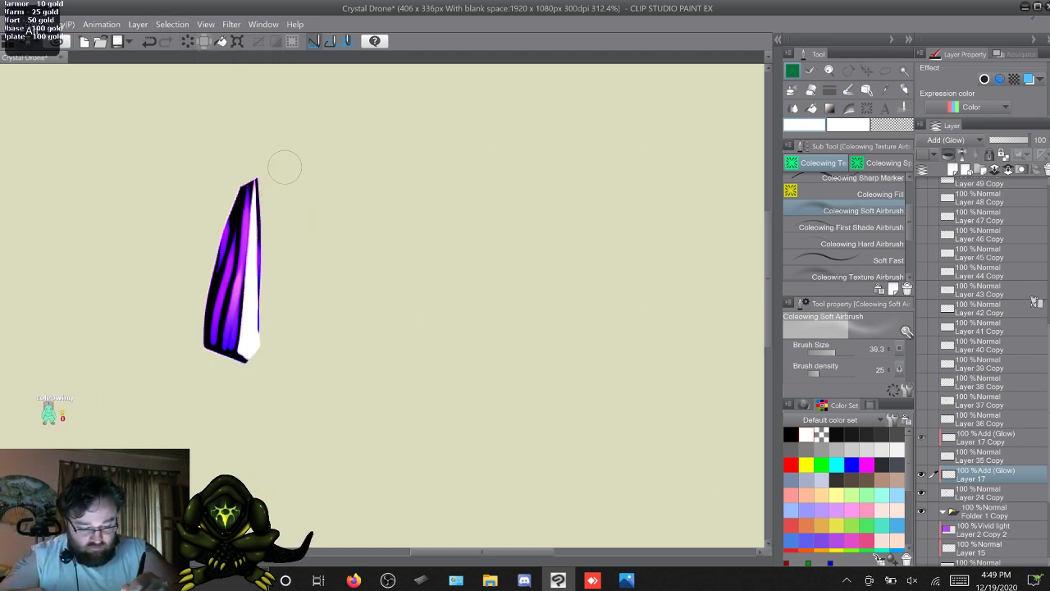
drag(285, 166, 278, 166)
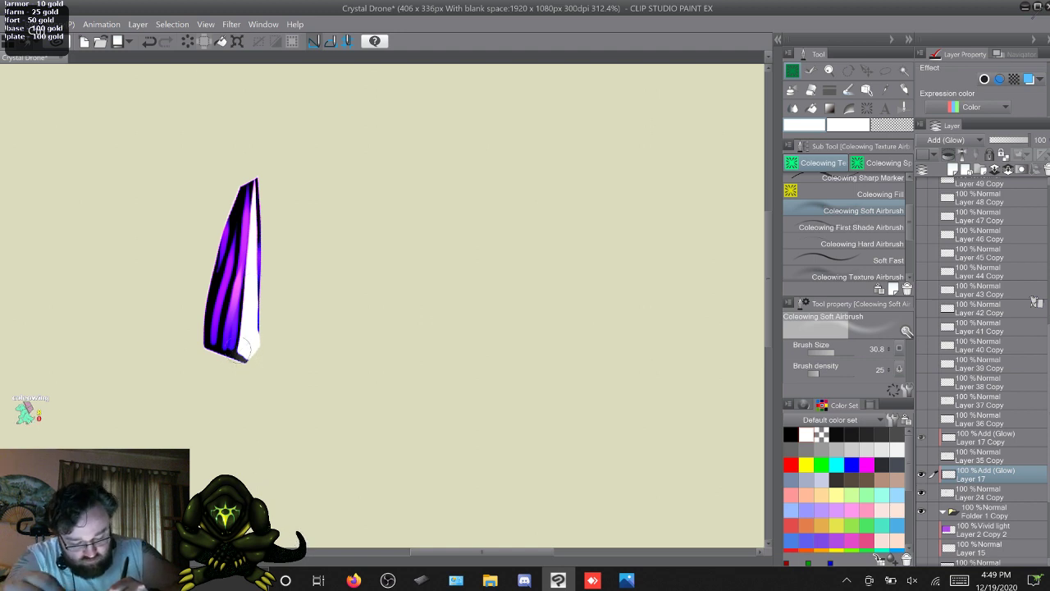
mouse_move(246, 355)
mouse_down()
mouse_move(255, 180)
mouse_move(257, 338)
mouse_up()
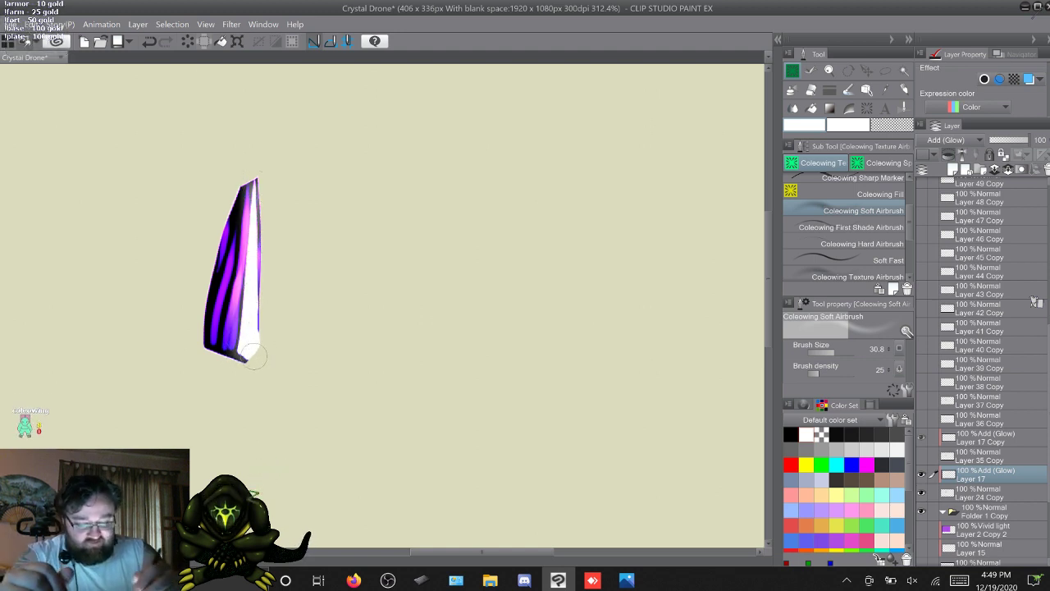
Compare the shard with and without the new white glow, leaving the glow in place
key(ctrl+z)
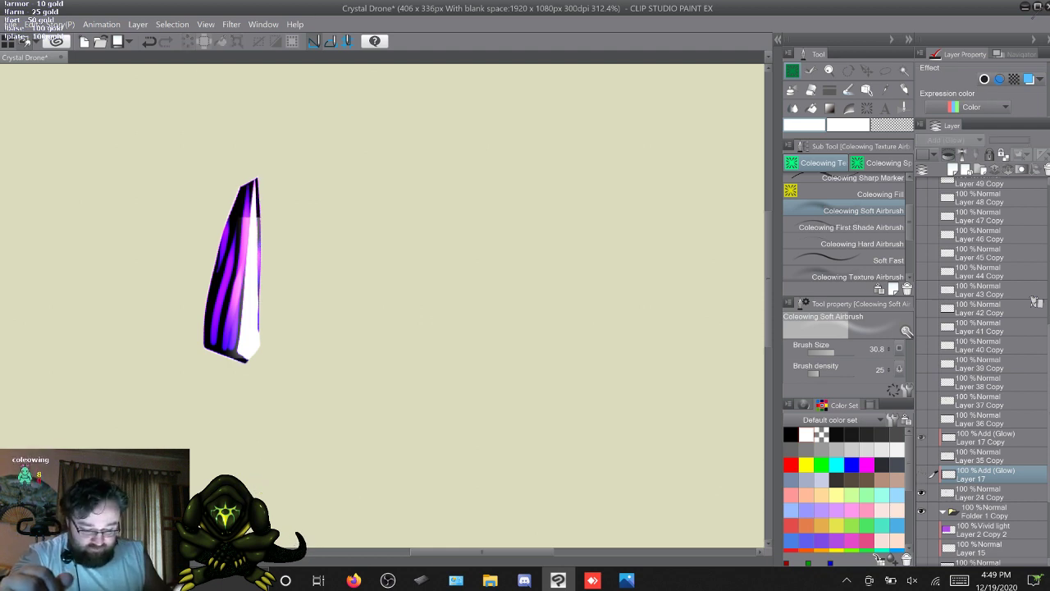
key(ctrl+y)
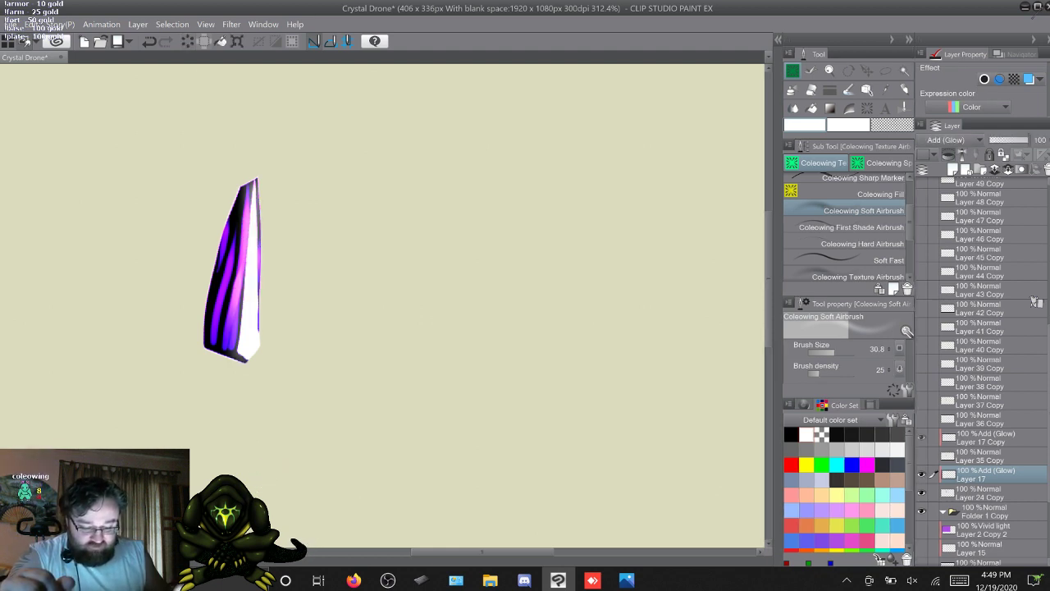
key(ctrl+z)
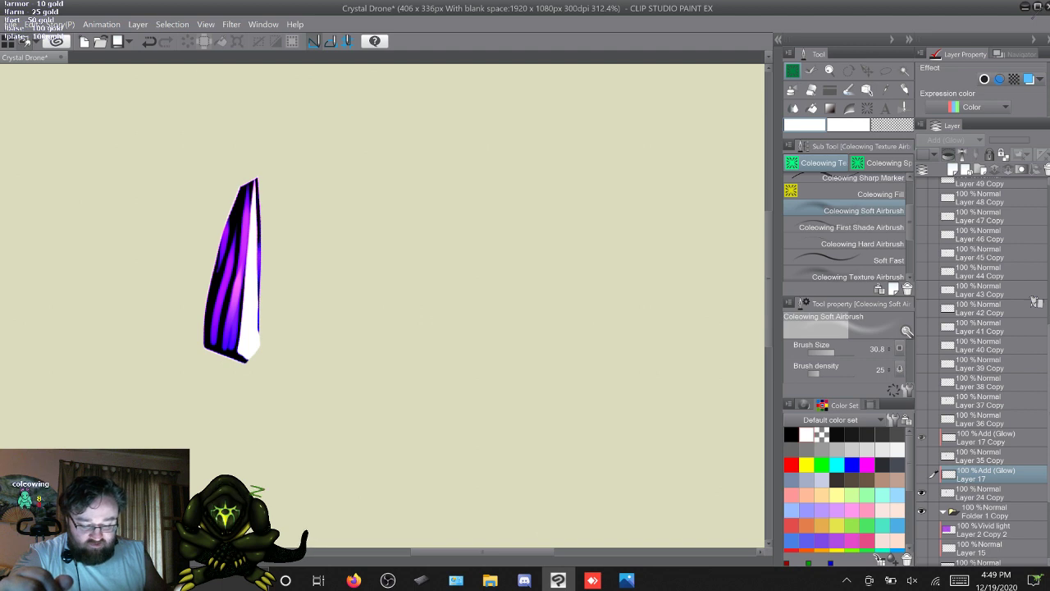
key(ctrl+y)
key(ctrl+z)
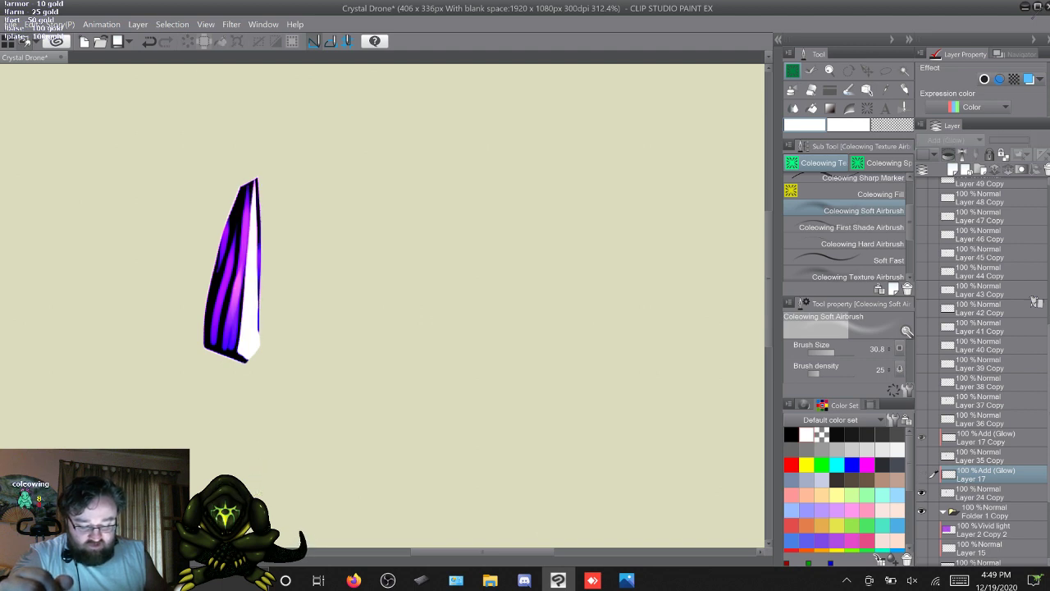
key(ctrl+y)
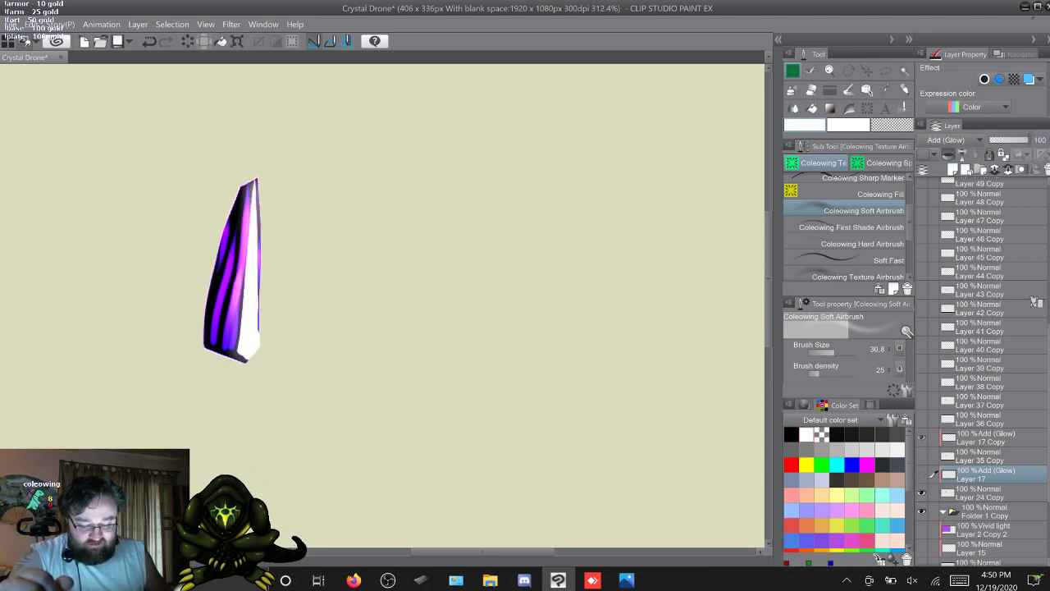
key(ctrl+z)
key(ctrl+y)
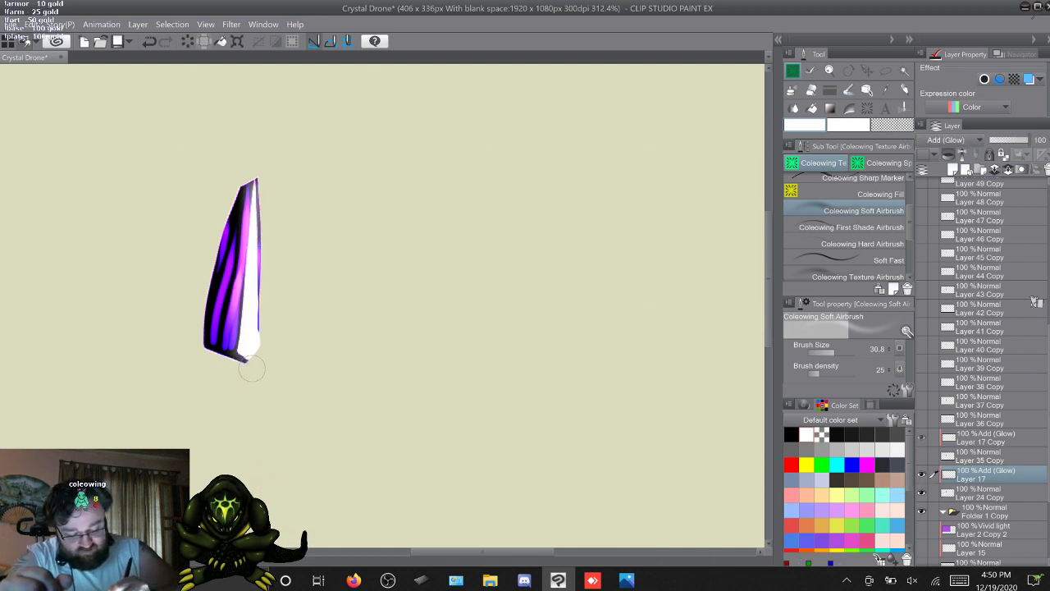
Try extending the white glow over the shard's dark striped face at brush size 30.8, and undo it
mouse_move(252, 368)
mouse_down()
mouse_move(200, 350)
mouse_move(243, 179)
mouse_up()
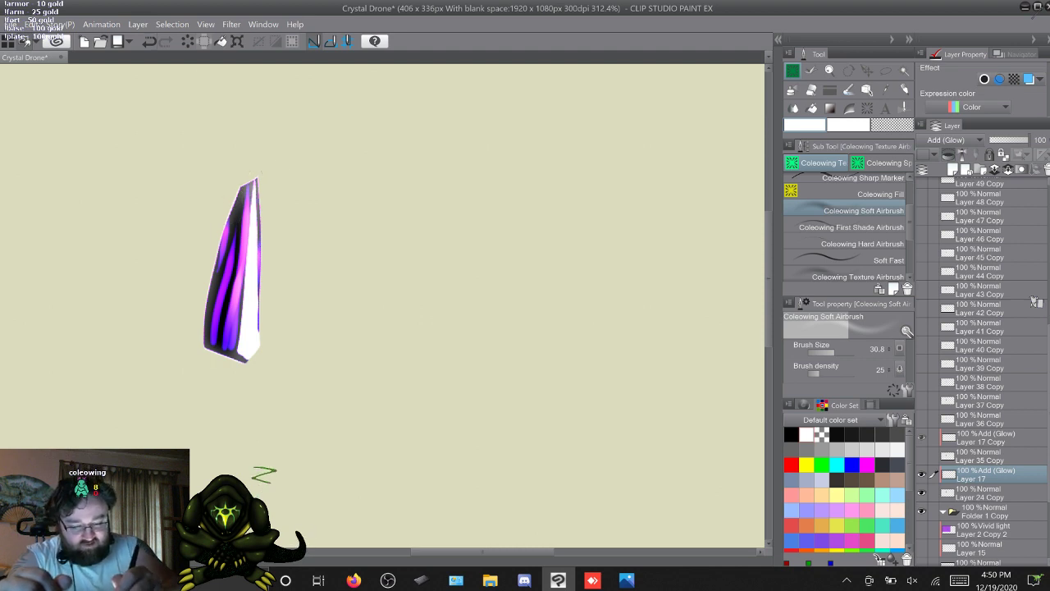
key(ctrl+z)
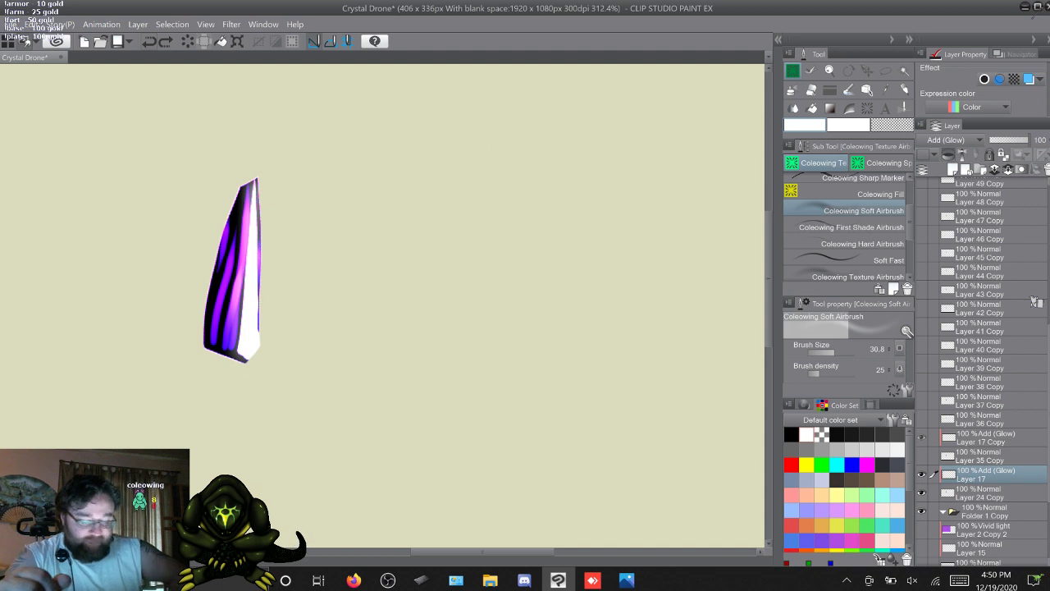
Hide and show Layer 17 repeatedly to judge its glow on the shard, leaving the layer shown
click(922, 474)
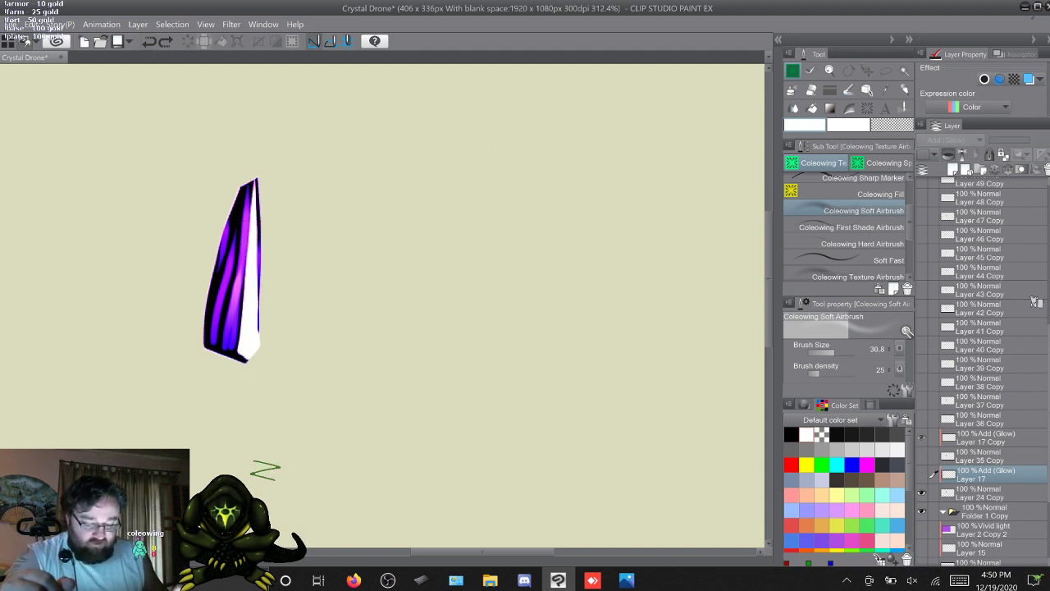
click(922, 475)
click(921, 474)
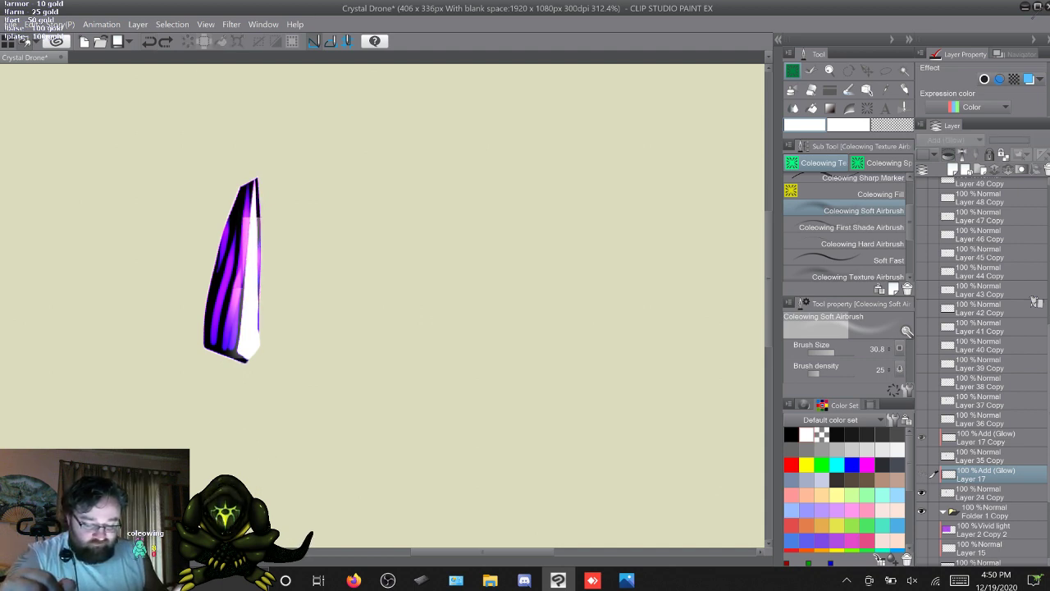
click(922, 474)
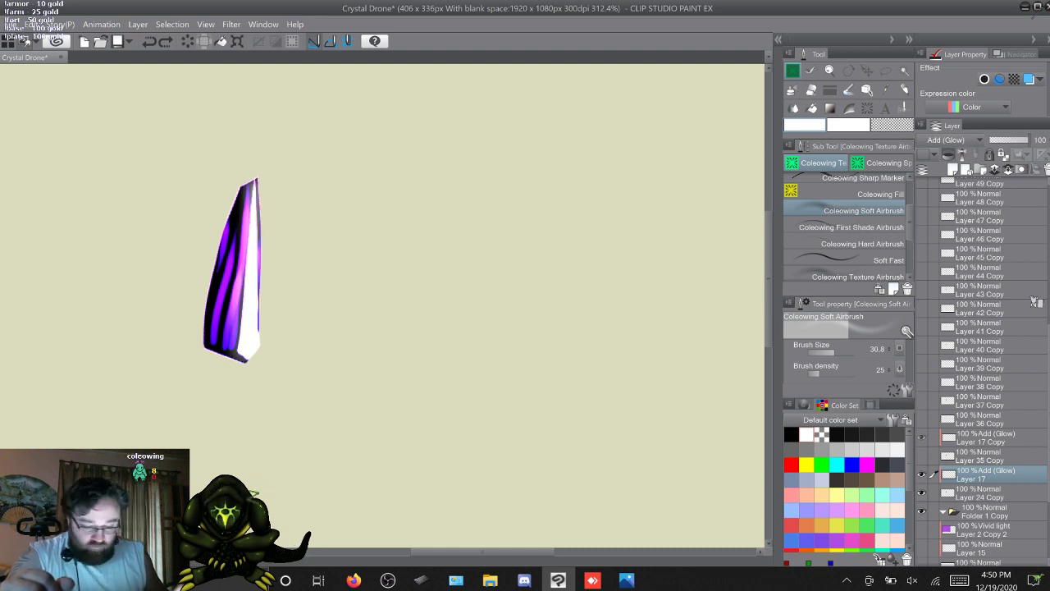
click(922, 475)
click(922, 474)
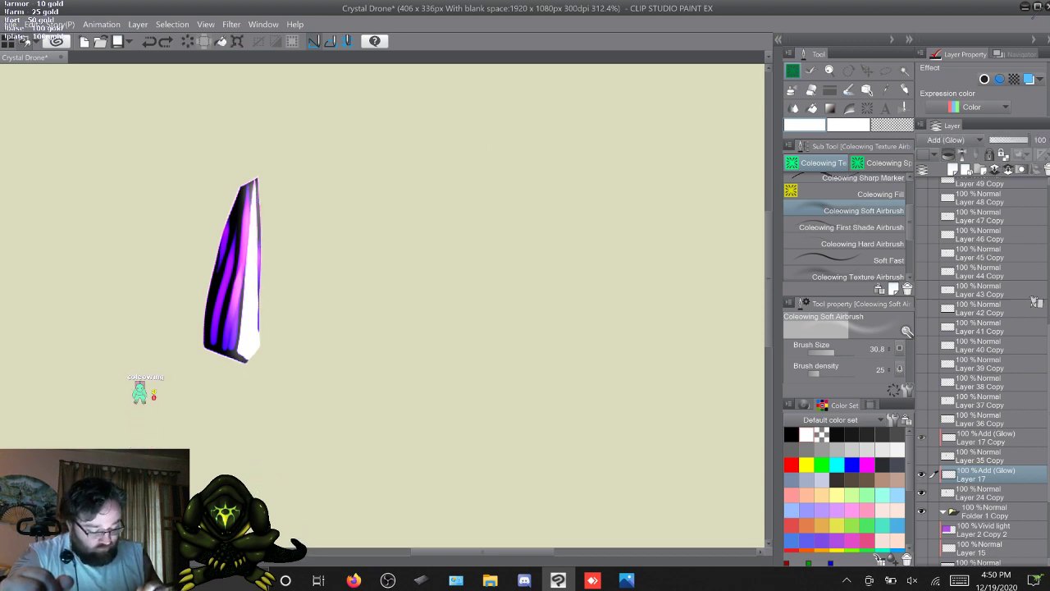
Examine the crystal glow in the open !GOOD CRYSTAL reference image, and return to the Crystal Drone canvas in Clip Studio Paint
click(1026, 8)
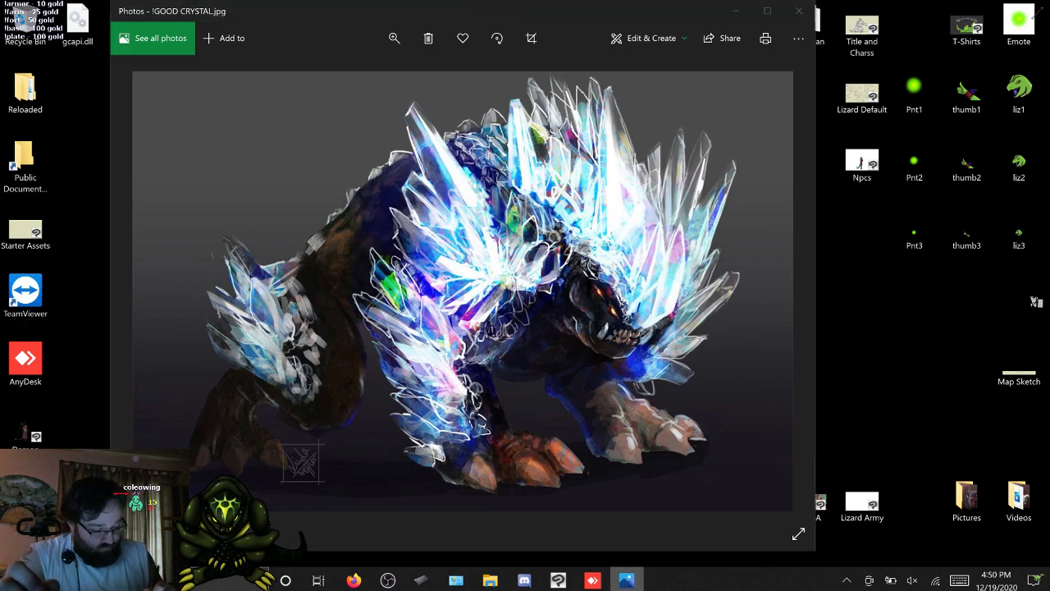
click(627, 581)
click(627, 580)
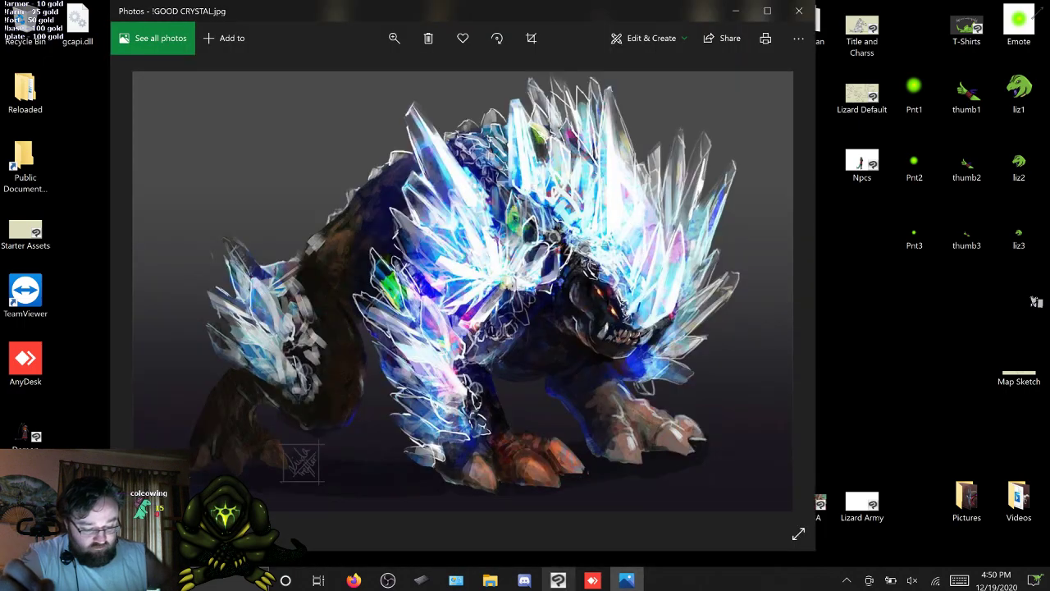
click(559, 580)
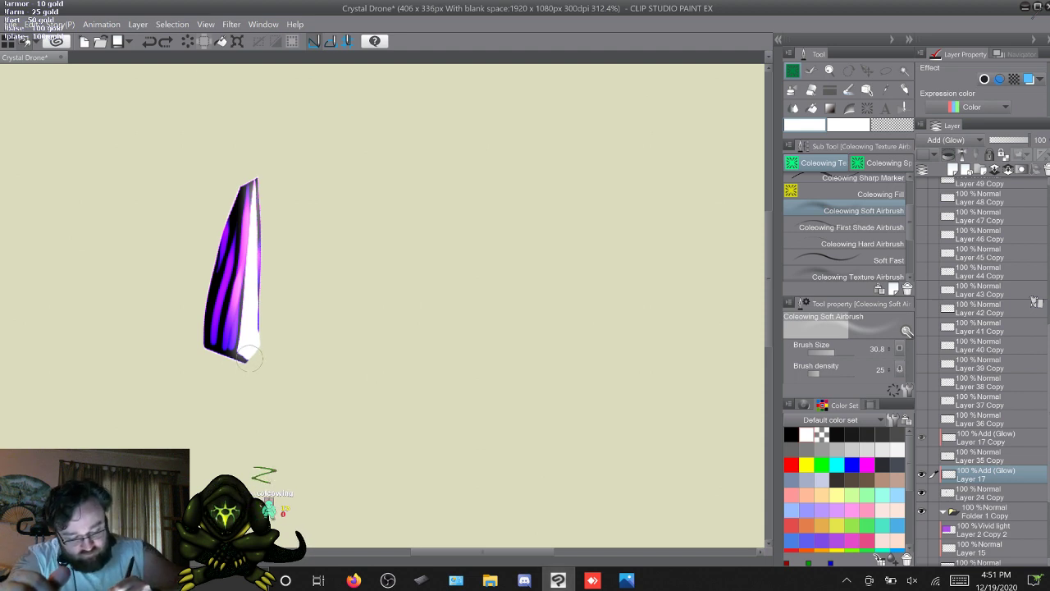
Try strengthening the white glow along the shard's ridge and base with another soft airbrush pass, and undo it
mouse_move(244, 342)
mouse_down()
mouse_move(257, 186)
mouse_move(251, 308)
mouse_move(264, 351)
mouse_up()
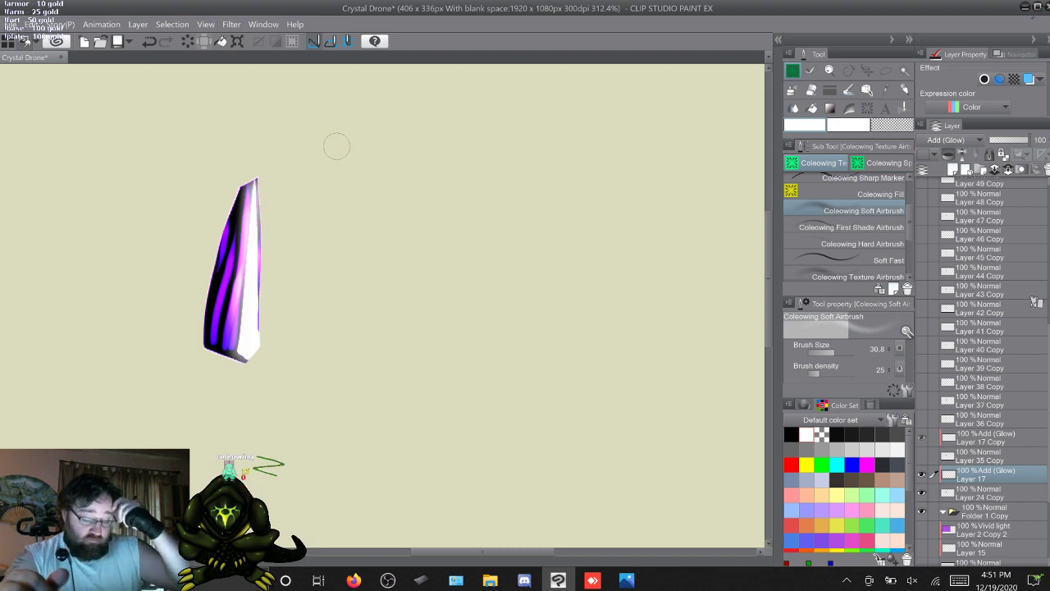
key(ctrl+z)
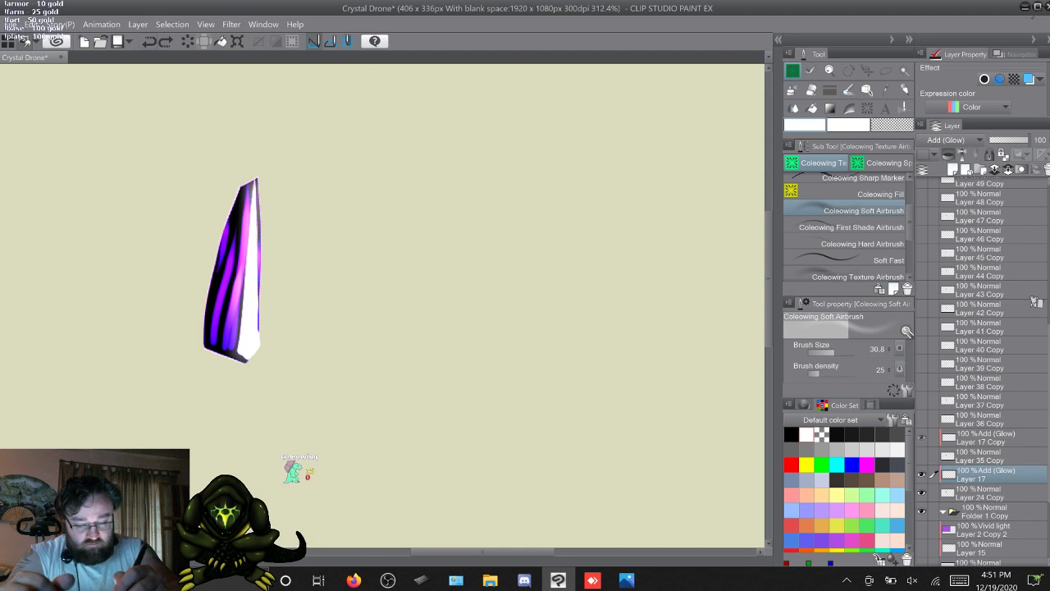
Compare the shard with Layer 17 hidden and shown, and clear the white glow painted on that layer
click(922, 474)
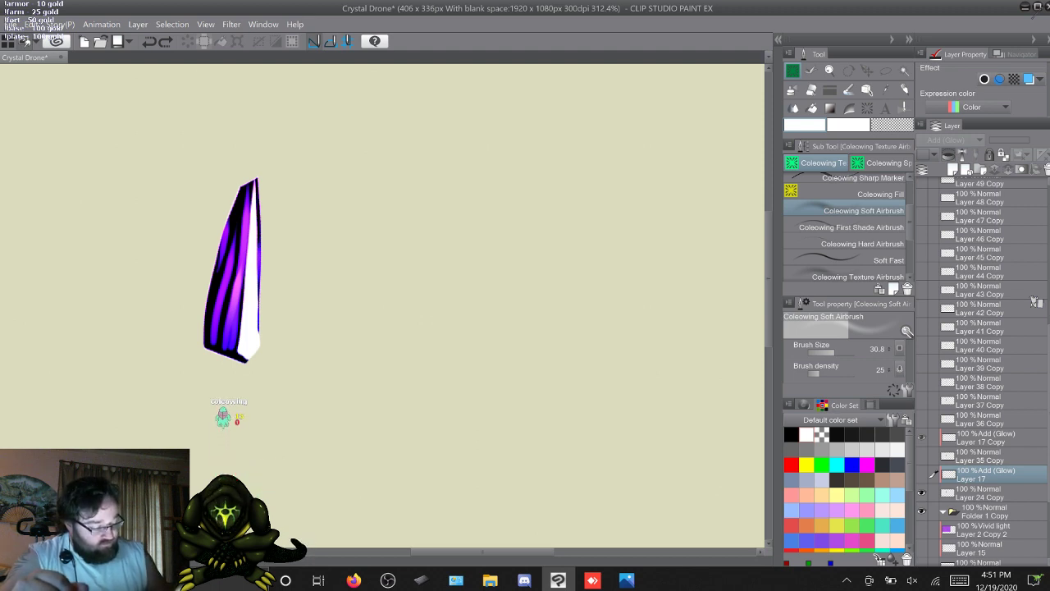
click(922, 474)
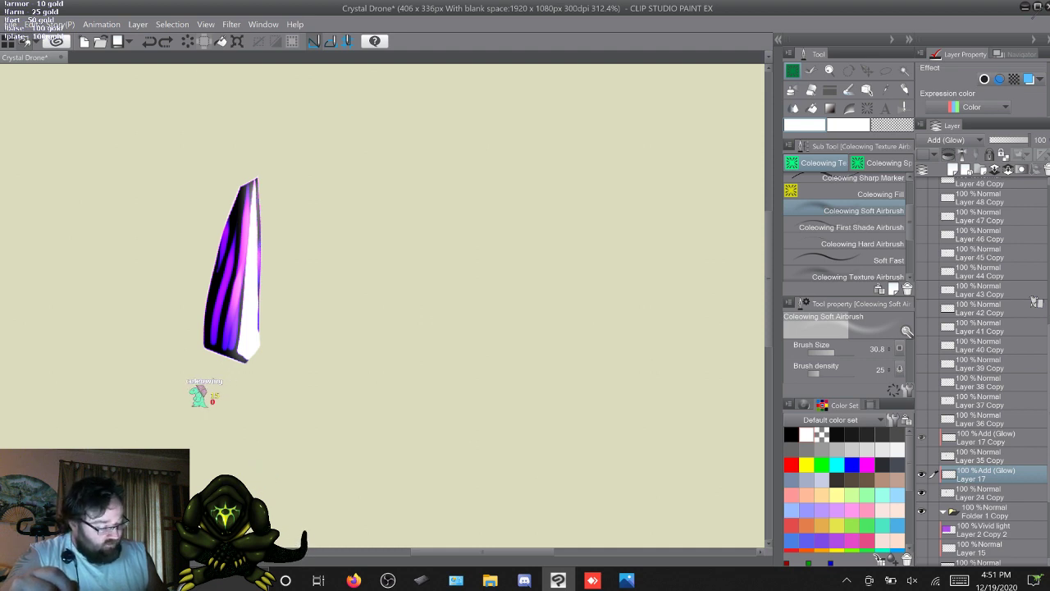
click(220, 41)
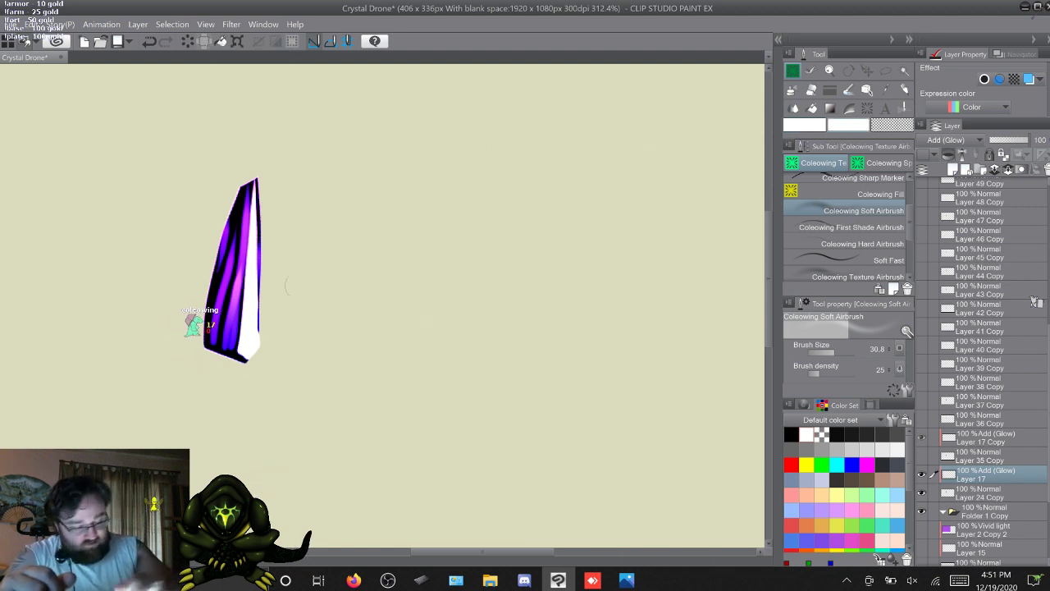
Try airbrushing a pink glow, sampled from the shard, over its dark striped face, and undo it
alt+click(239, 285)
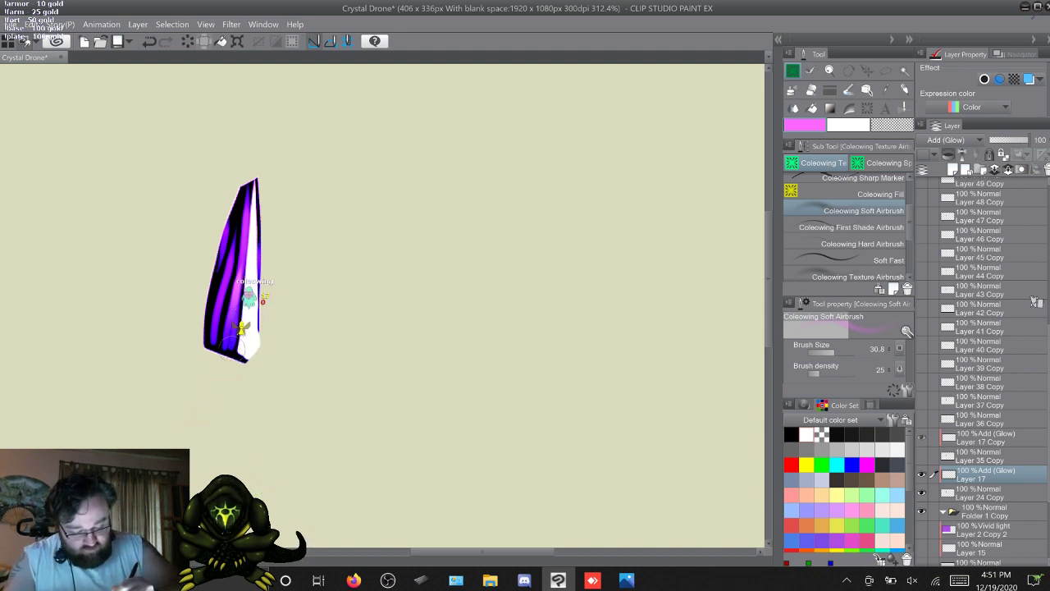
mouse_move(246, 353)
mouse_down()
mouse_move(238, 209)
mouse_move(254, 187)
mouse_move(230, 343)
mouse_move(235, 294)
mouse_up()
mouse_move(211, 346)
mouse_down()
mouse_move(236, 223)
mouse_move(223, 269)
mouse_up()
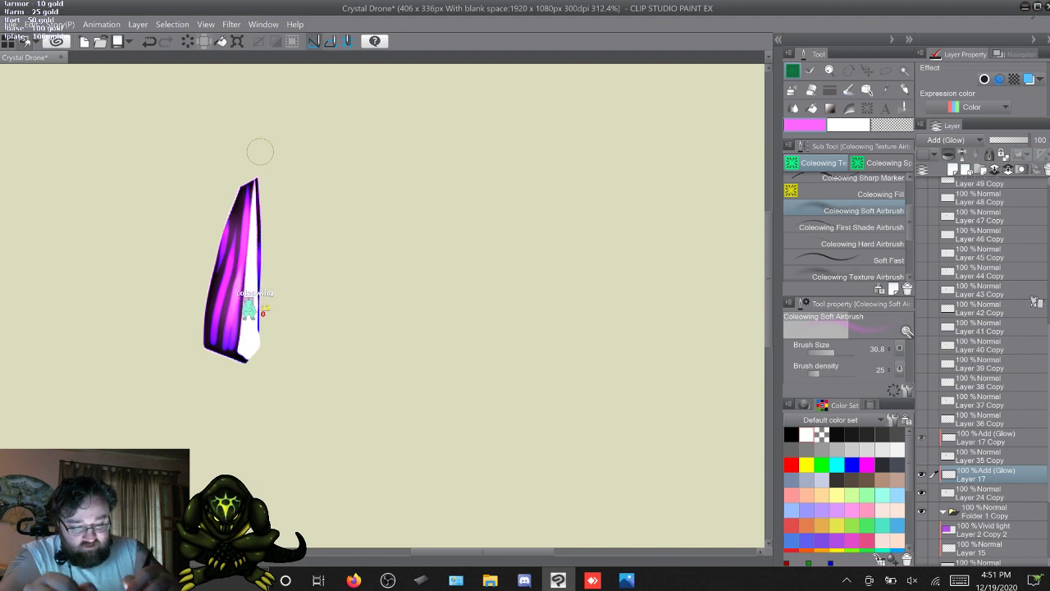
key(ctrl+z)
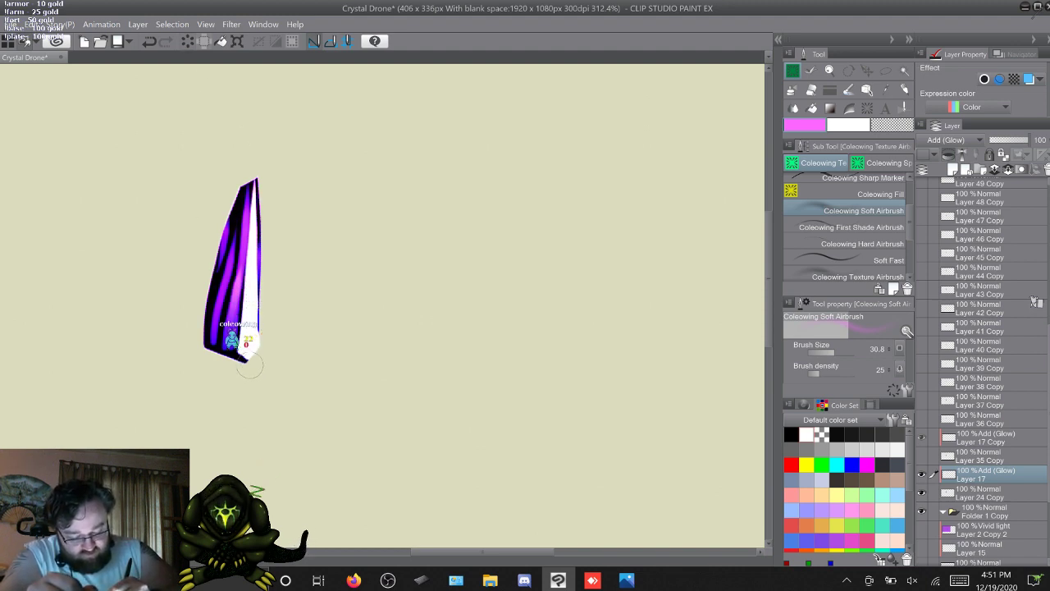
Airbrush a soft pink glow along the shard's ridge and base, and layer a white glow over it
mouse_move(243, 312)
mouse_down()
mouse_move(255, 179)
mouse_move(256, 338)
mouse_up()
key(x)
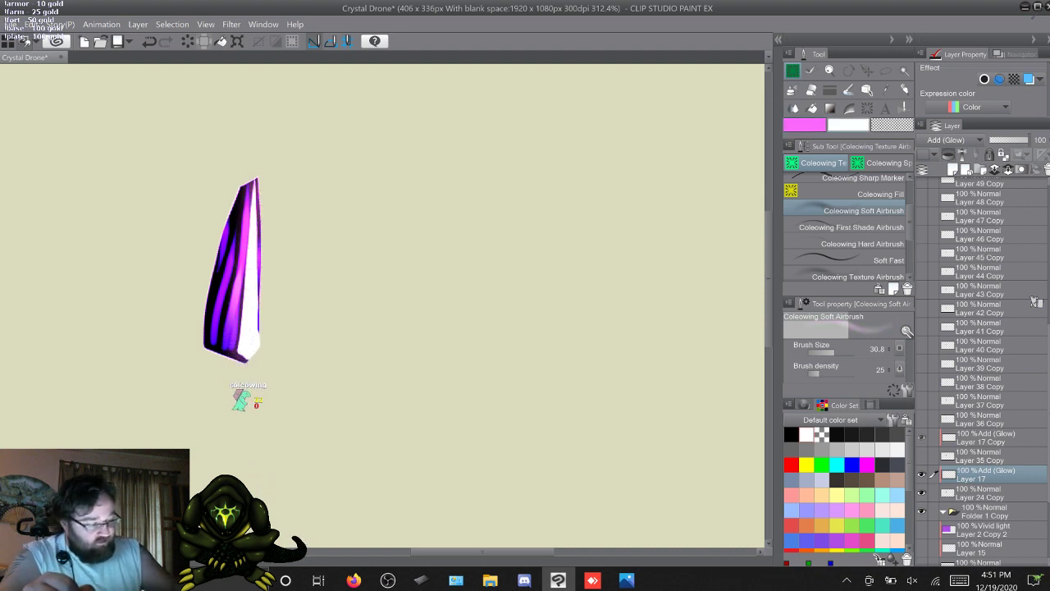
mouse_move(253, 348)
mouse_down()
mouse_move(248, 185)
mouse_move(259, 351)
mouse_move(262, 333)
mouse_up()
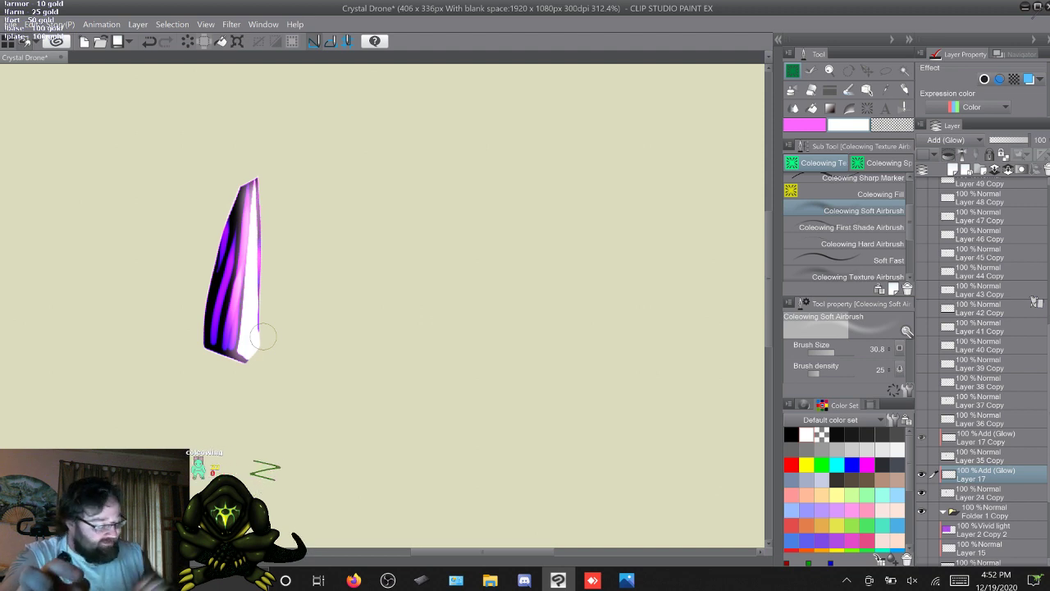
Hide and show Layer 17 to judge the layered pink and white glow on the shard
click(922, 474)
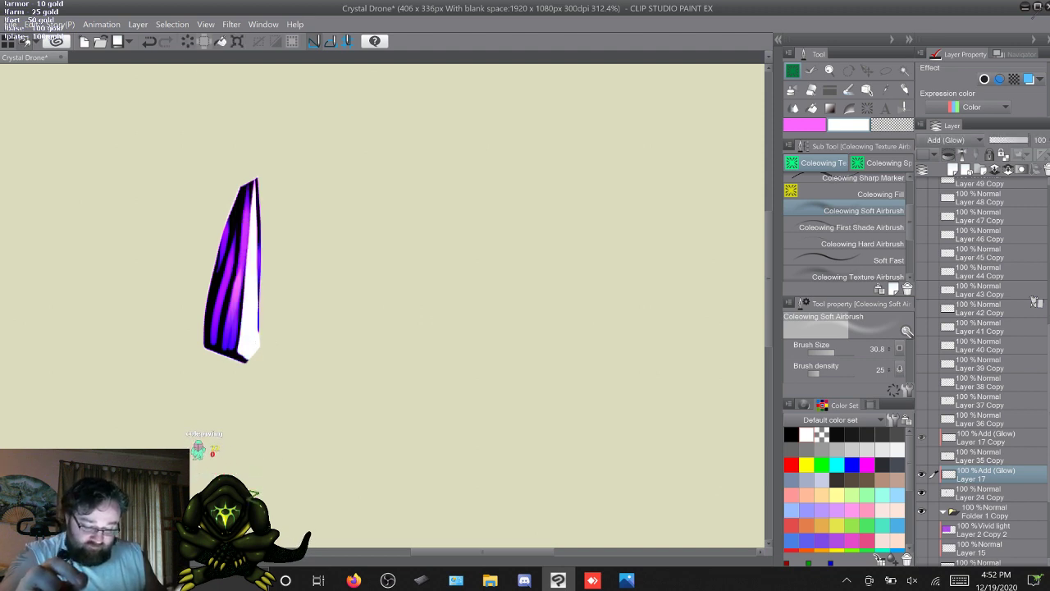
drag(258, 185, 253, 352)
key(ctrl+z)
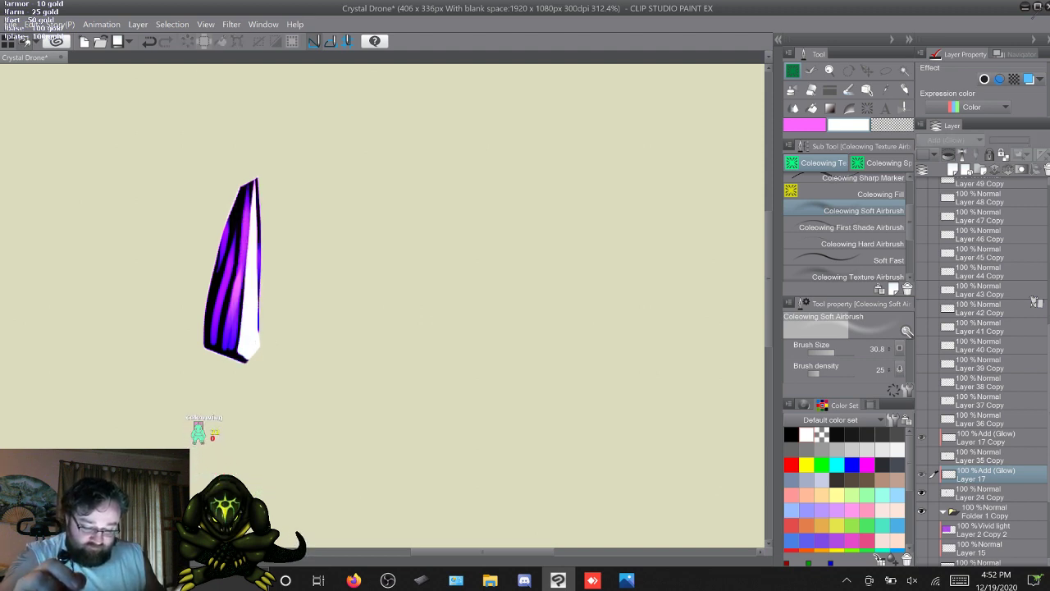
key(ctrl+y)
key(ctrl+z)
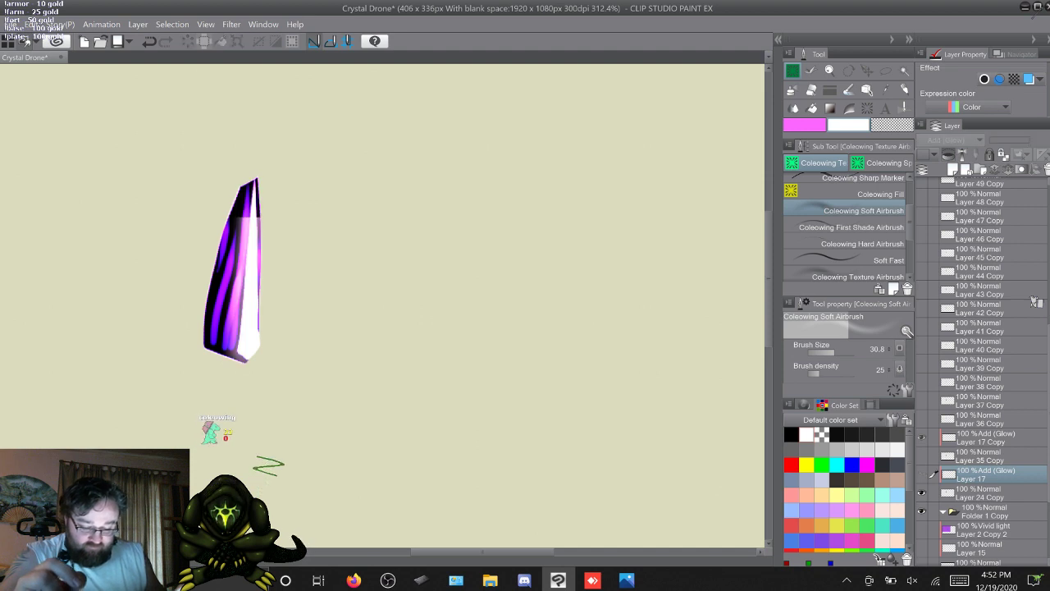
key(ctrl+y)
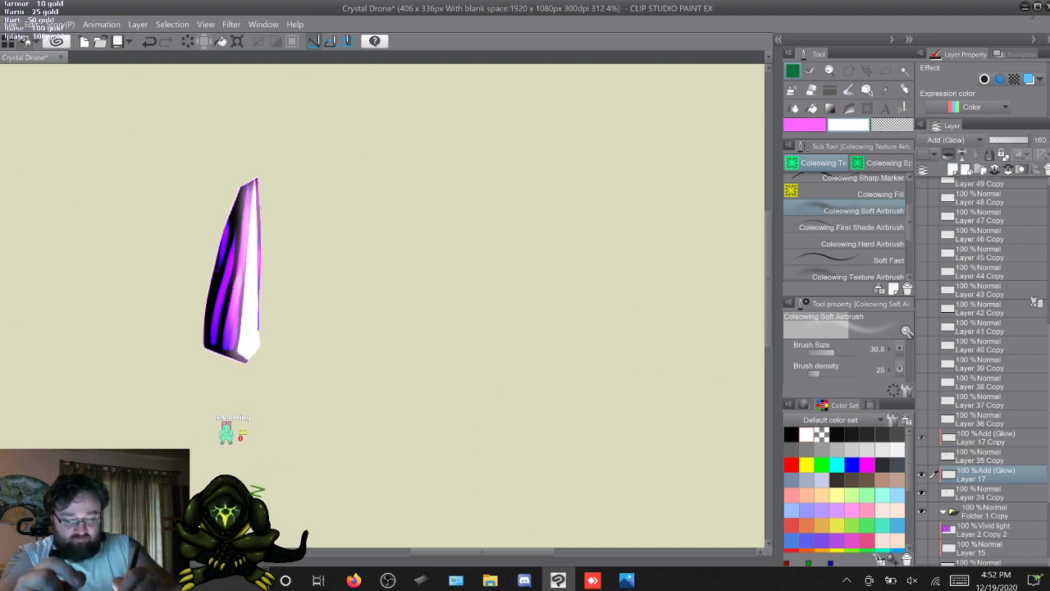
Remove the pink and white glow, try a white-only airbrush pass along the ridge and base, and undo it
key(ctrl+z)
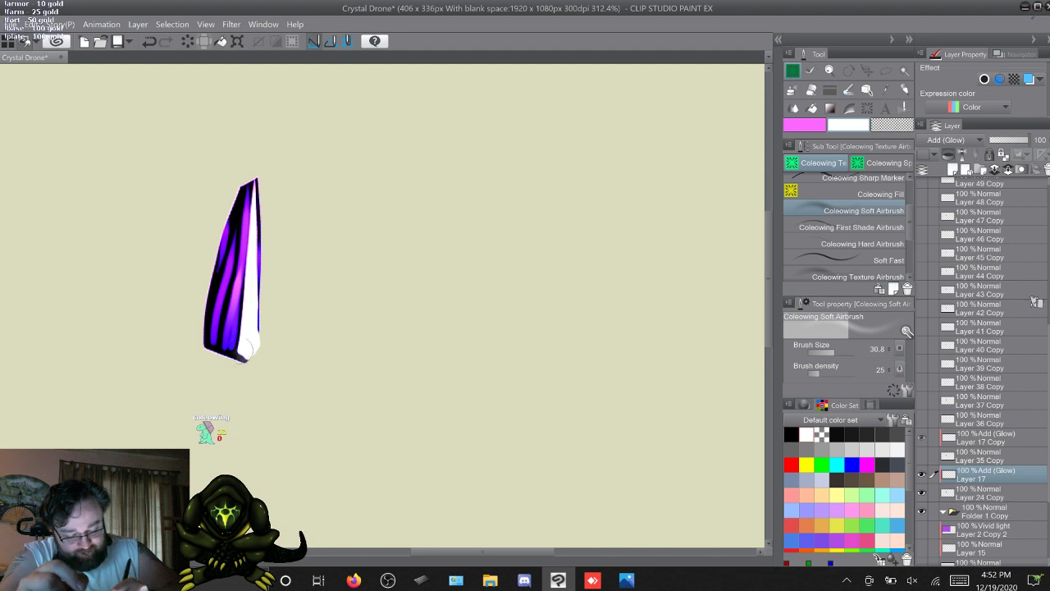
mouse_move(243, 324)
mouse_down()
mouse_move(254, 182)
mouse_move(261, 356)
mouse_up()
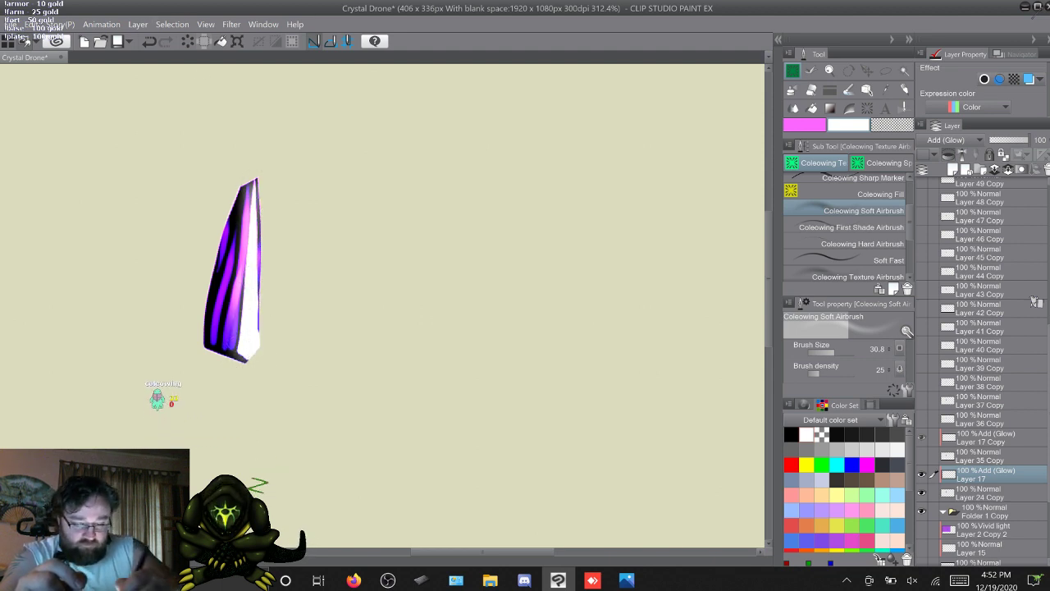
key(ctrl+z)
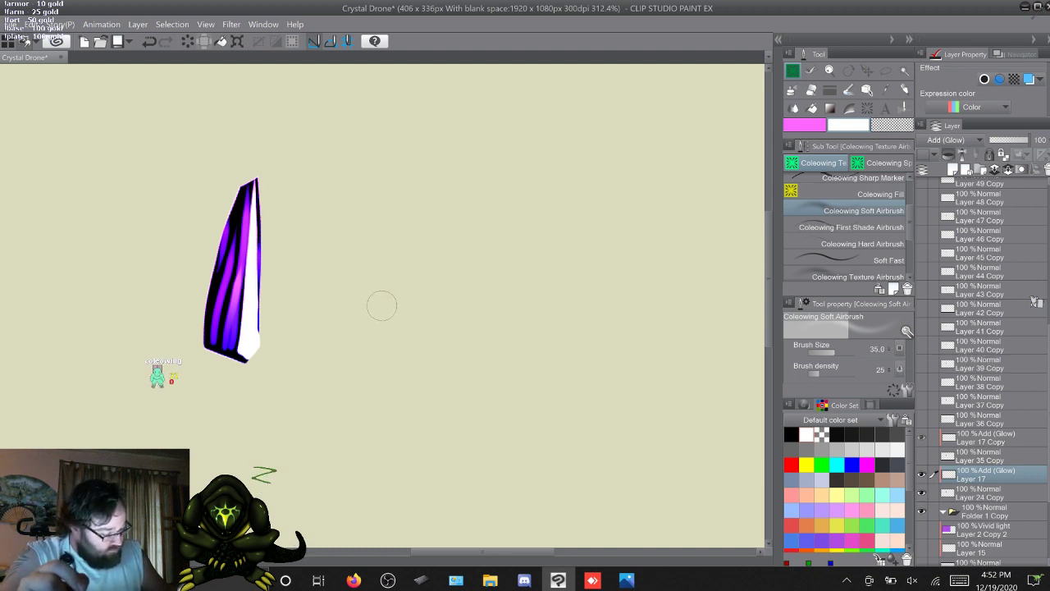
Set the soft airbrush to size 35 and density 50, and try a stronger white glow along the shard's ridge and base
click(829, 373)
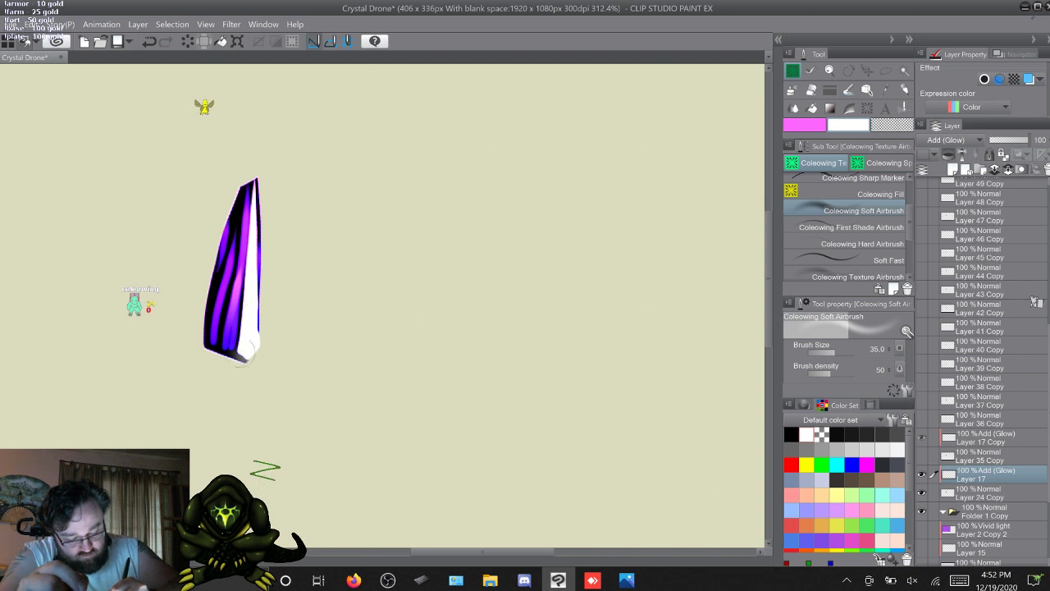
mouse_move(242, 352)
mouse_down()
mouse_move(255, 179)
mouse_move(261, 345)
mouse_up()
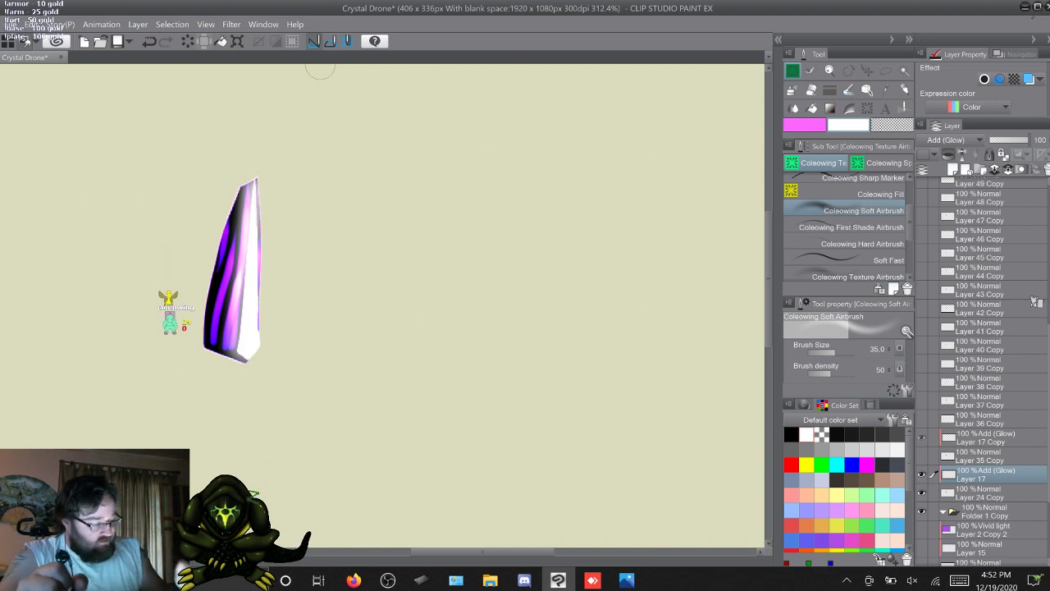
click(921, 474)
click(921, 474)
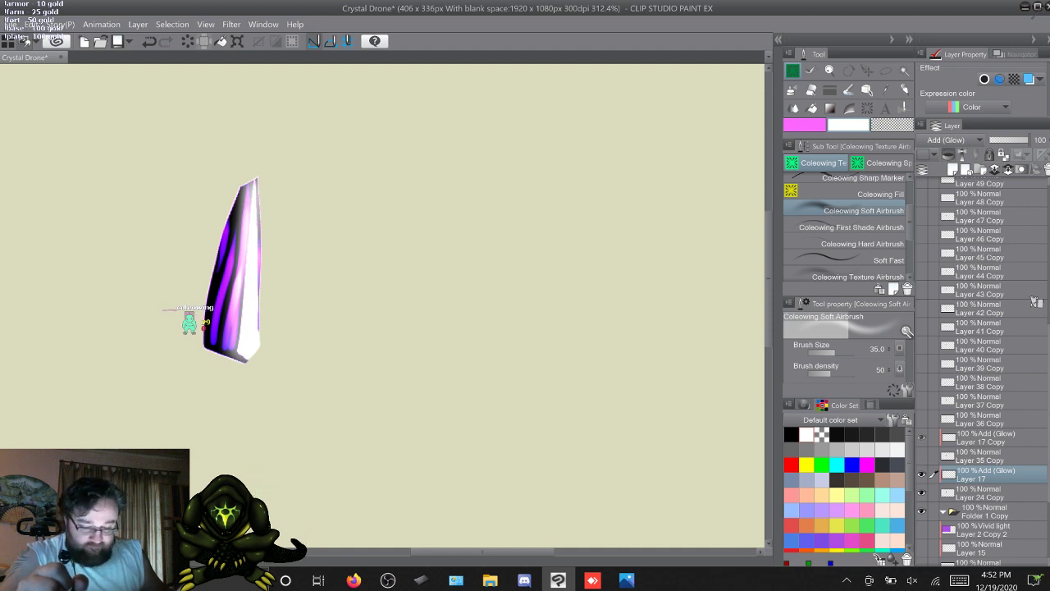
click(922, 475)
click(922, 474)
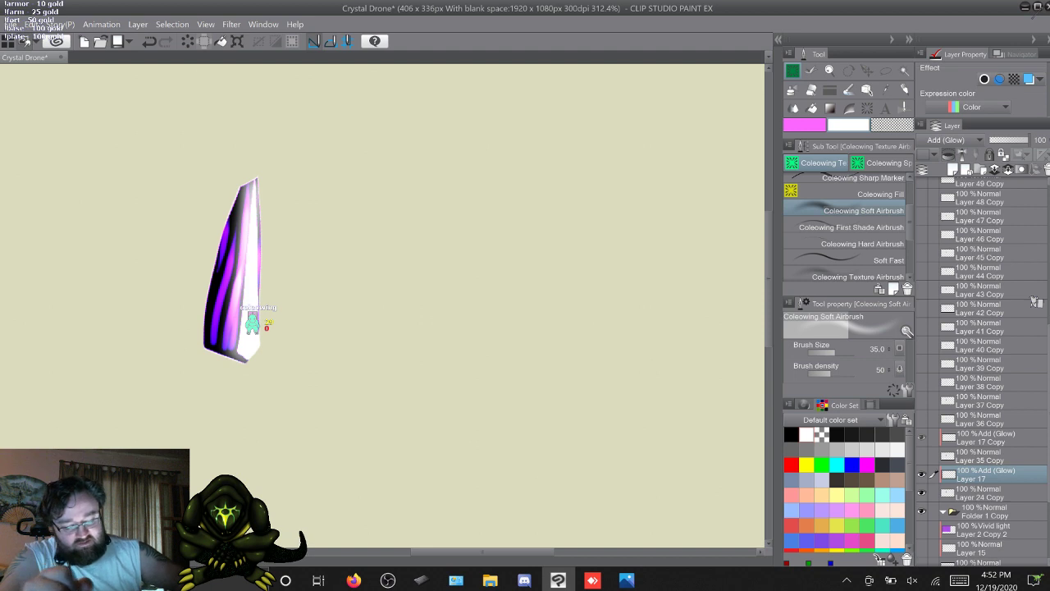
Clear Layer 17 and repaint the white glow along the shard's ridge and base at size 35 and density 50
click(188, 41)
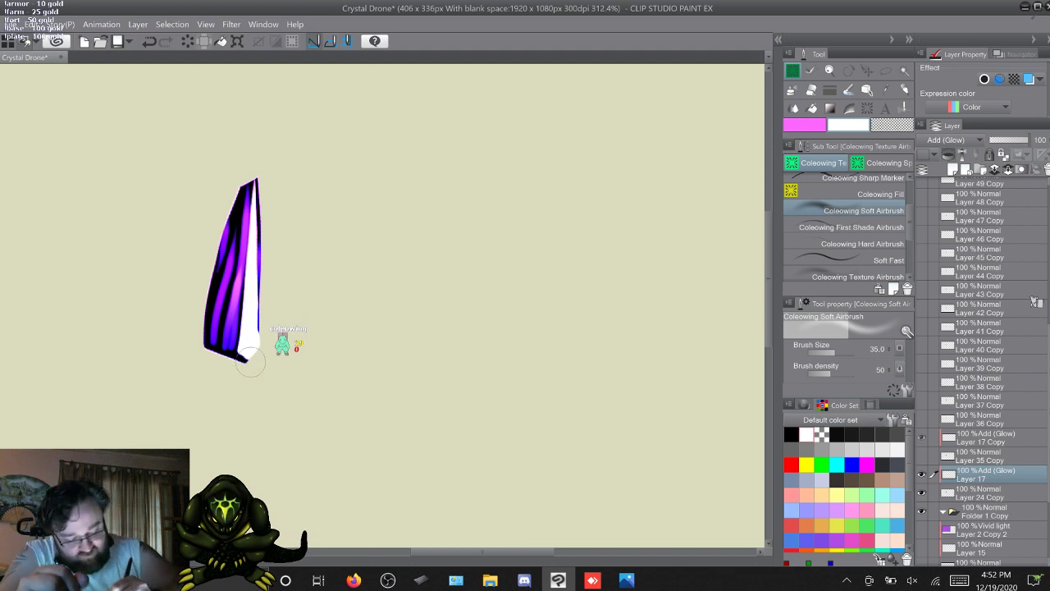
mouse_move(250, 361)
mouse_down()
mouse_move(238, 338)
mouse_move(252, 178)
mouse_move(253, 308)
mouse_move(266, 358)
mouse_up()
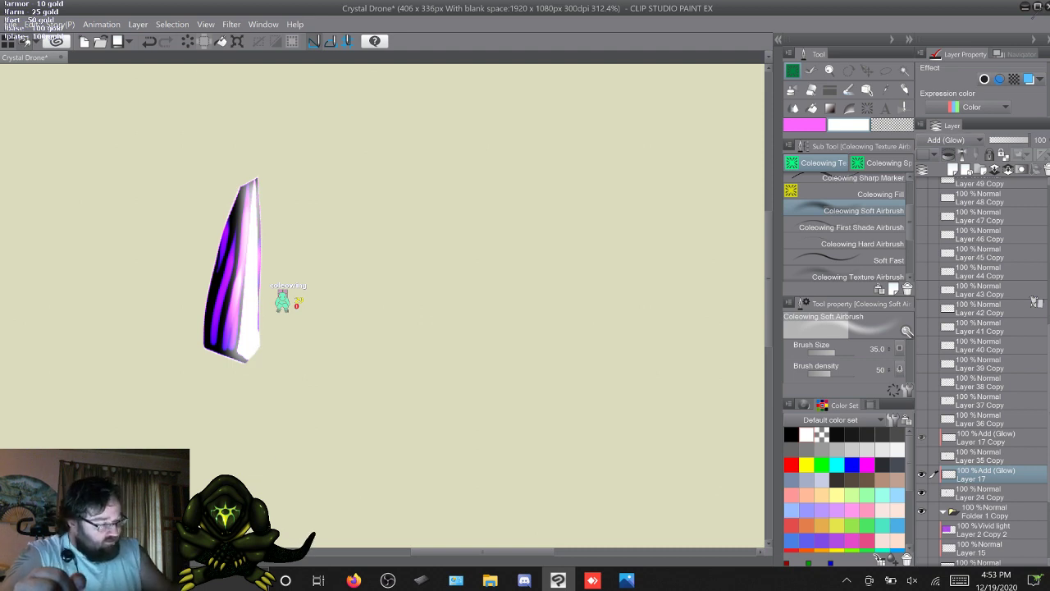
Try the Normal, Darken and Multiply blending modes on Layer 17's white glow
click(952, 139)
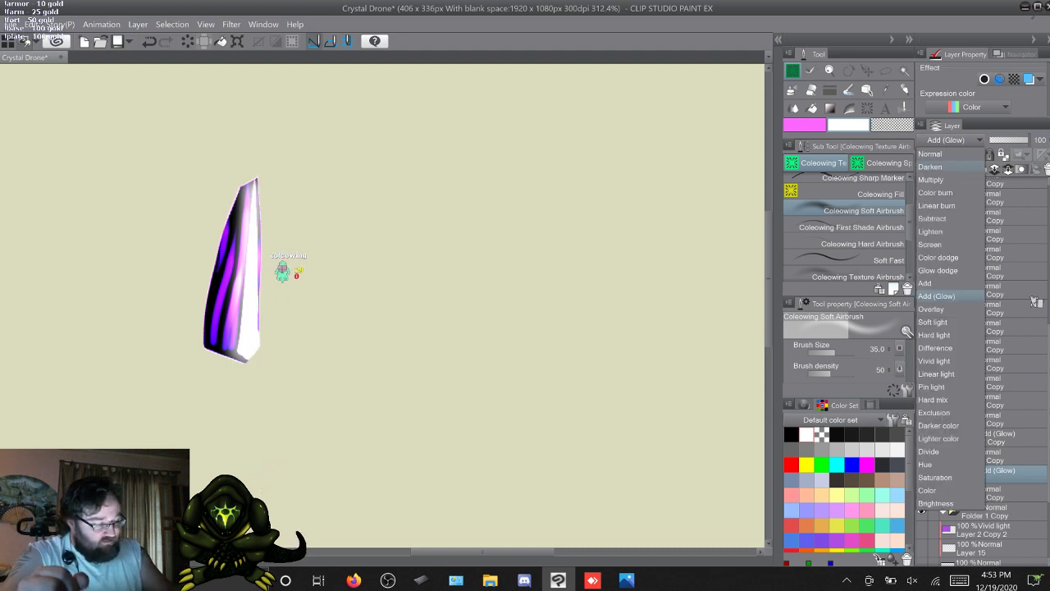
click(932, 153)
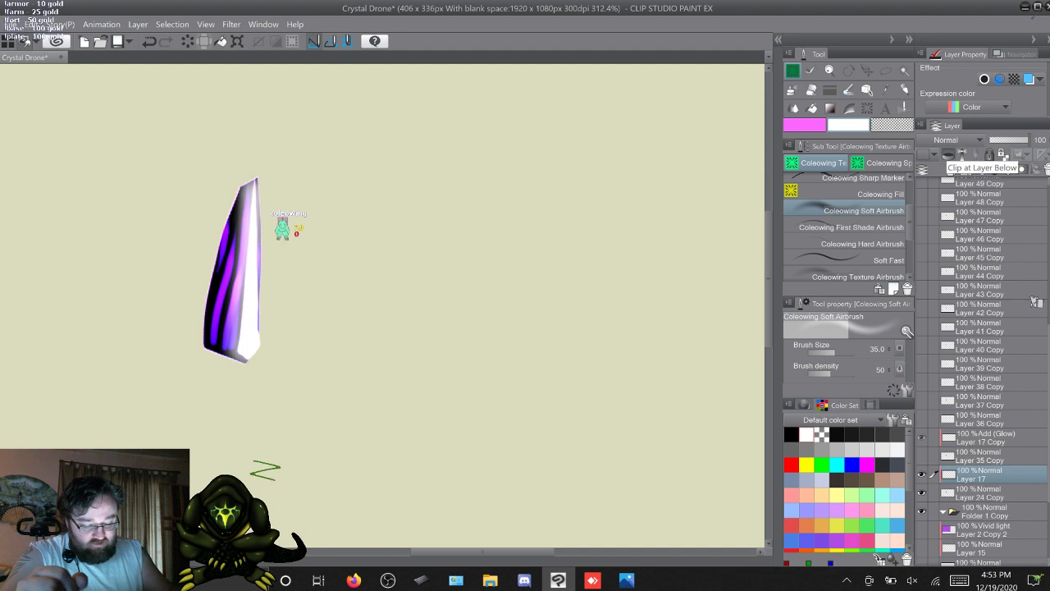
click(948, 139)
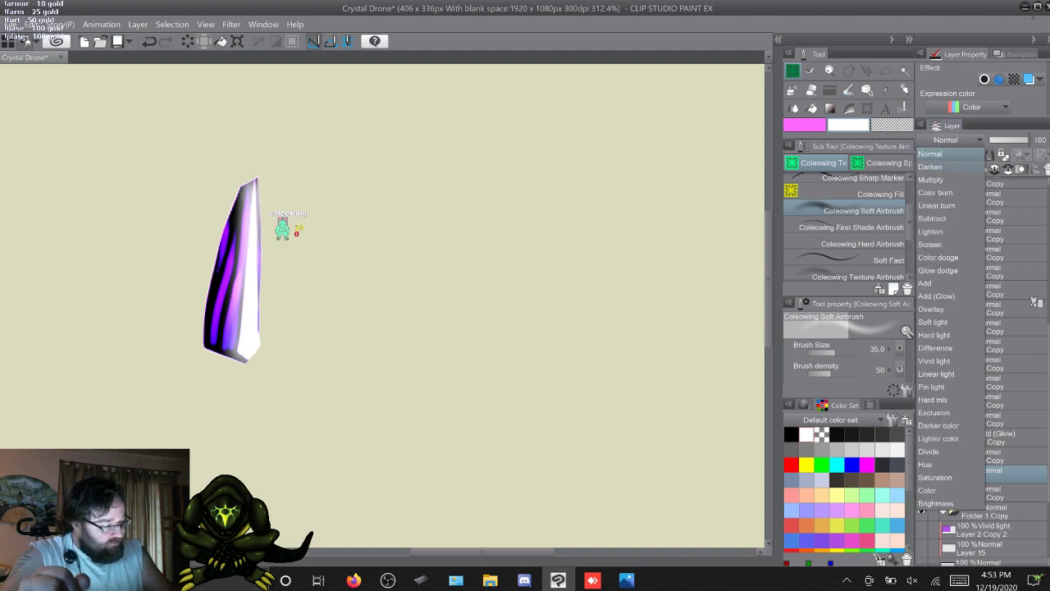
click(930, 166)
click(948, 140)
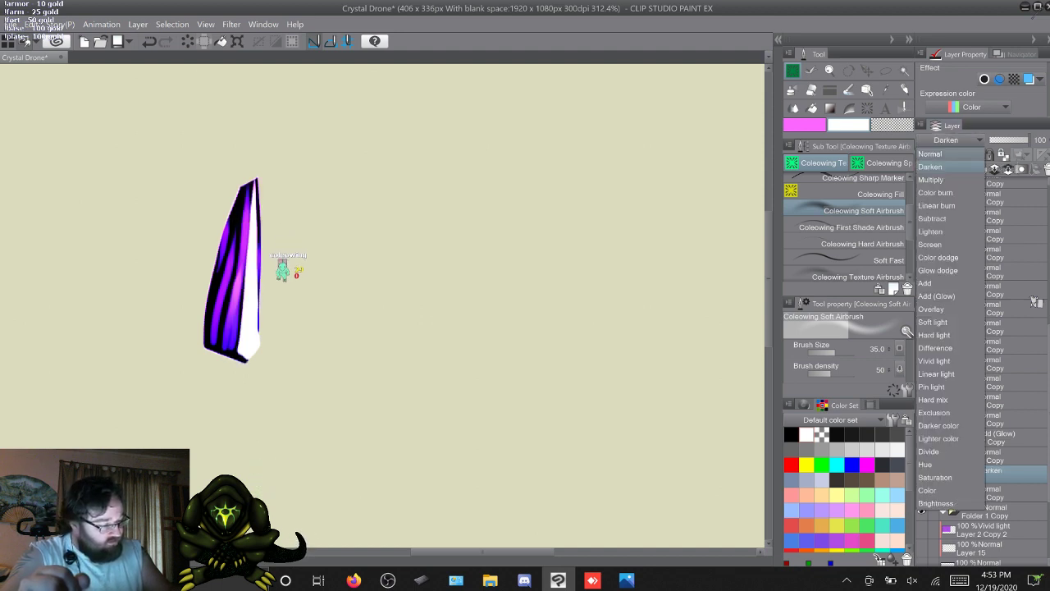
click(931, 179)
Try the Screen and Add blending modes on Layer 17, and return it to Add (Glow)
click(948, 140)
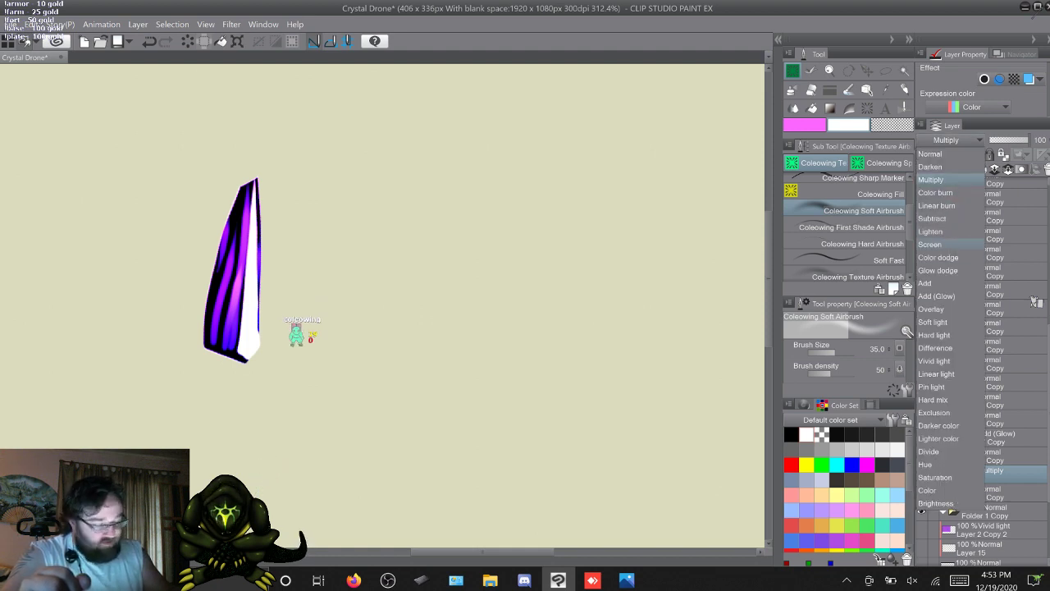
click(930, 244)
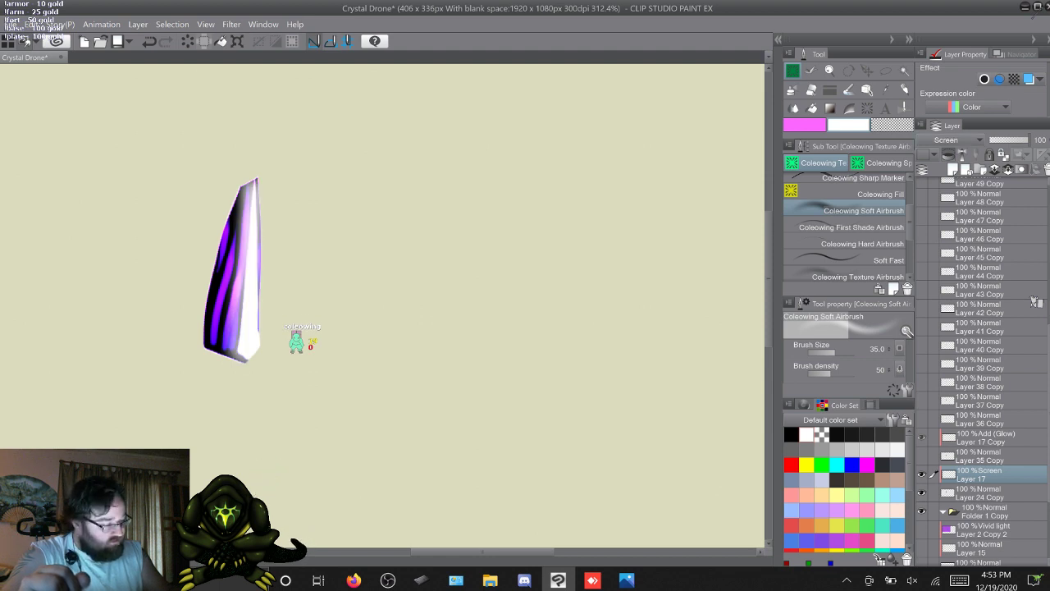
click(948, 140)
click(927, 283)
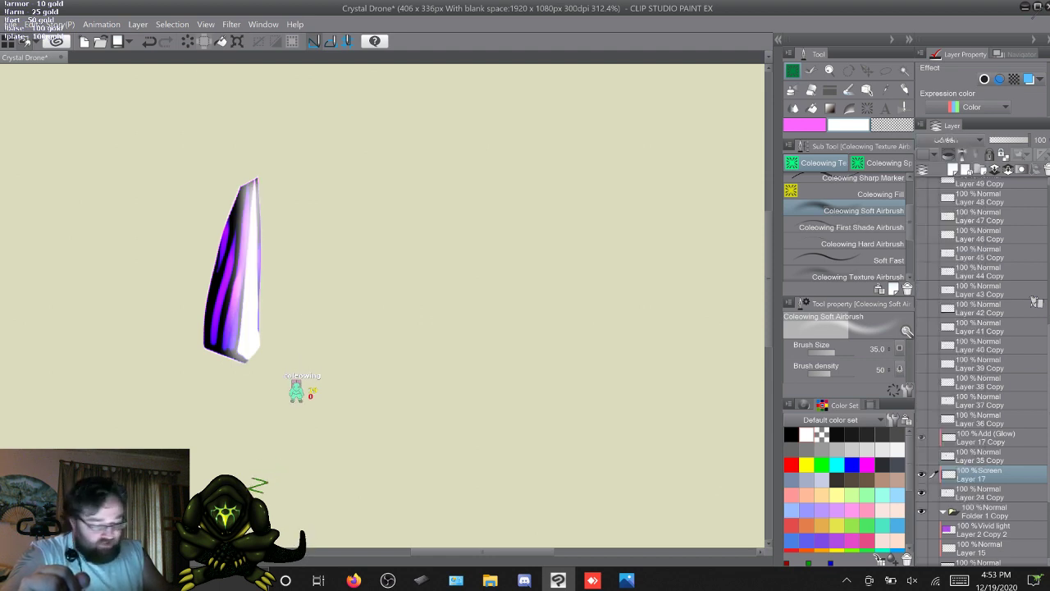
click(947, 140)
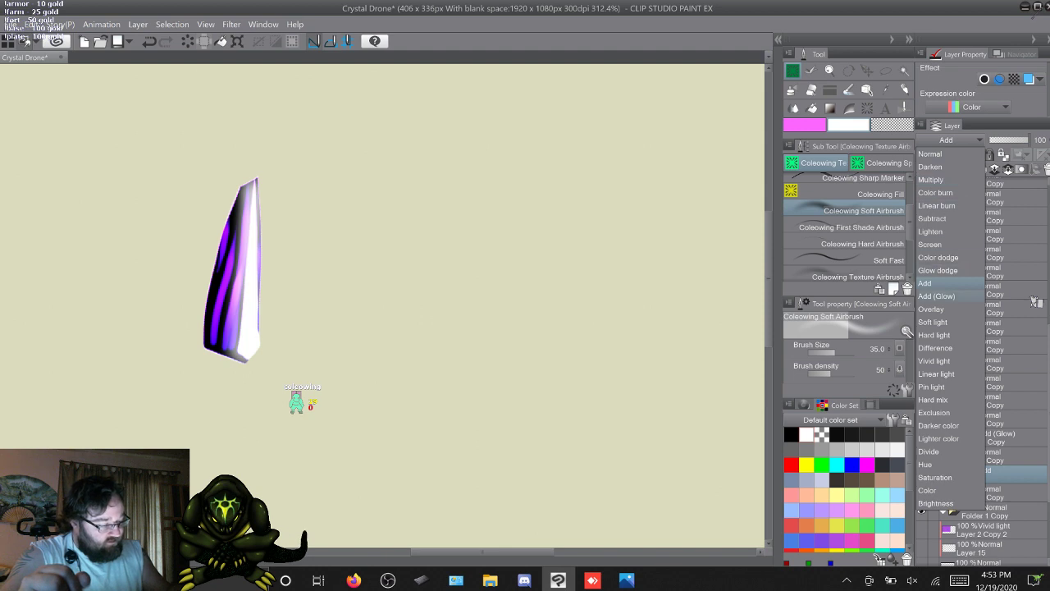
click(944, 294)
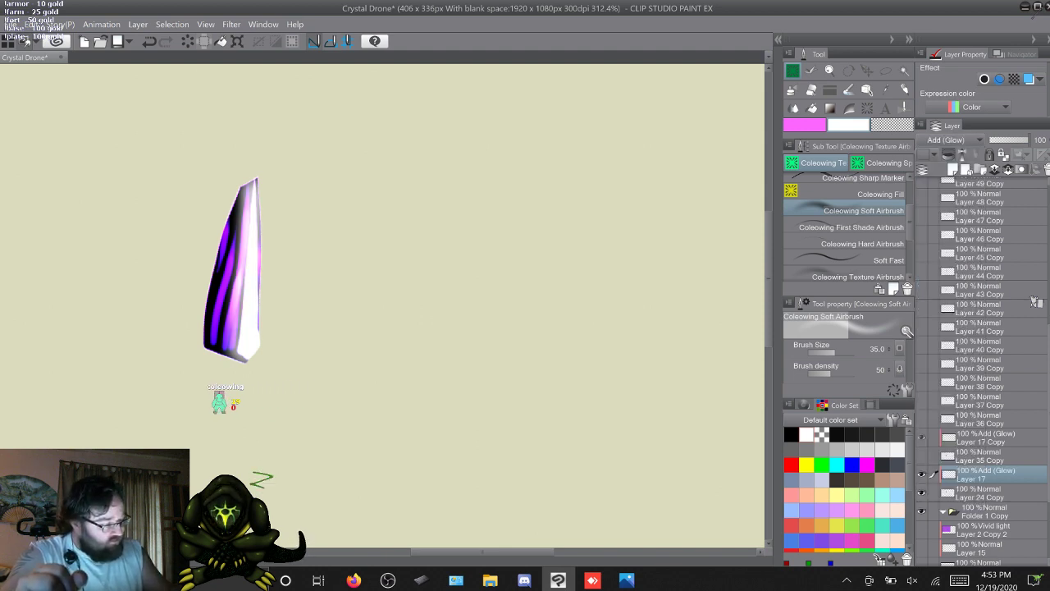
Try the Overlay, Soft light and Hard light blending modes on Layer 17's white glow
click(948, 140)
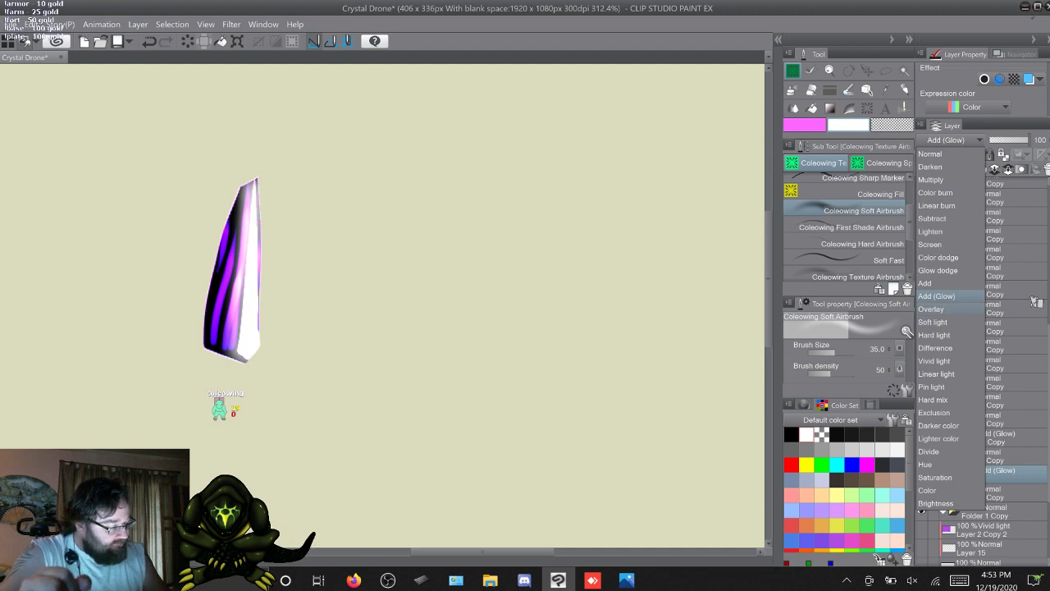
click(932, 310)
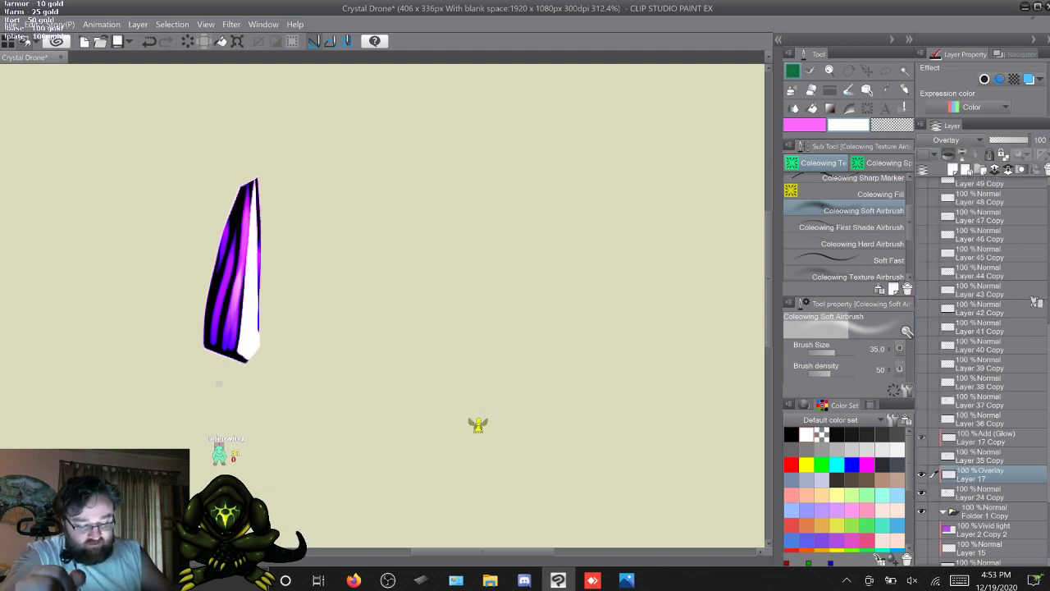
click(948, 140)
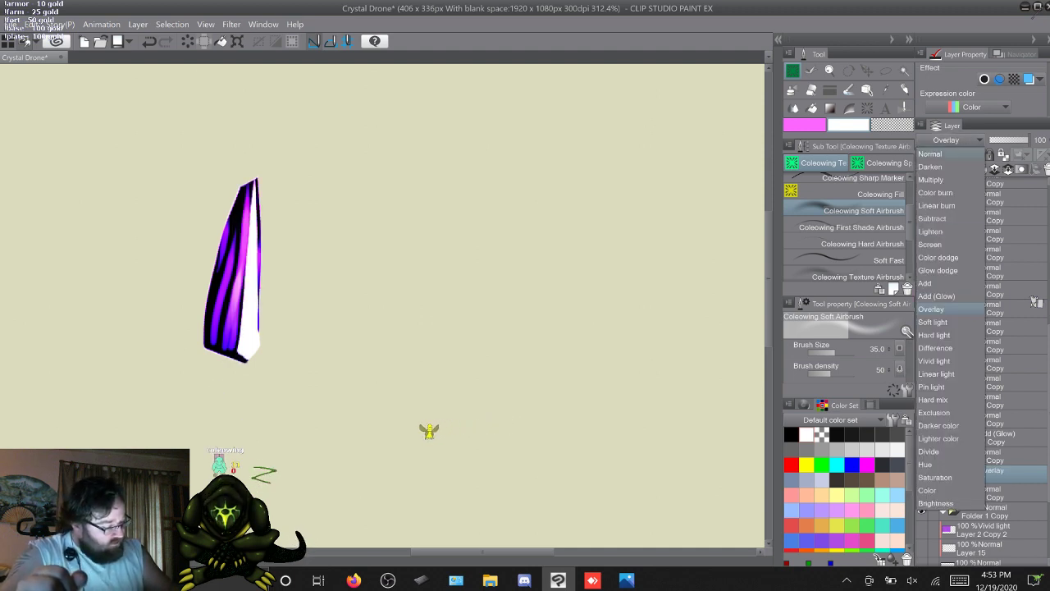
click(933, 322)
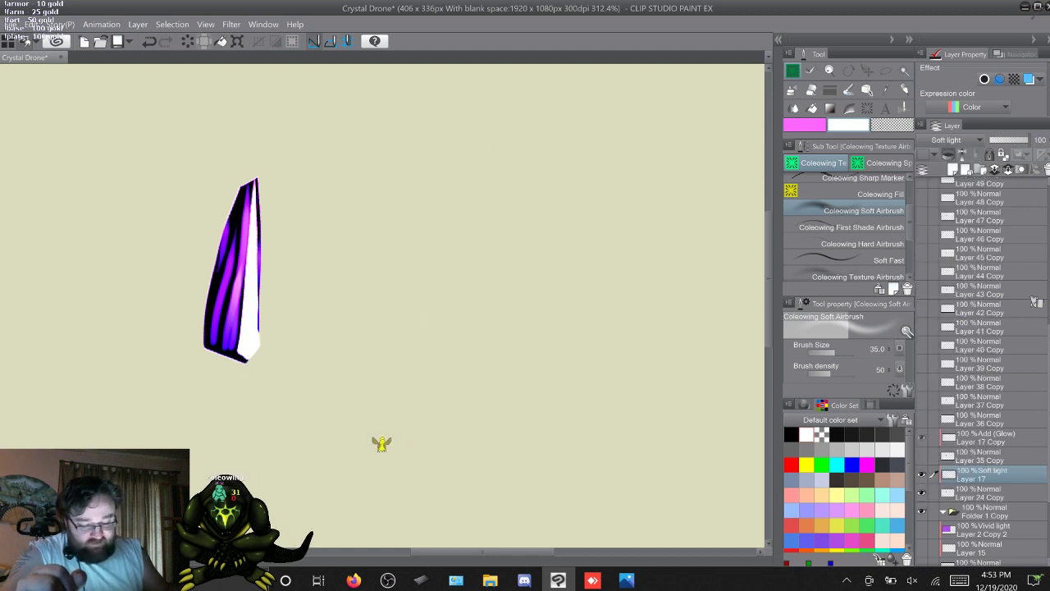
click(948, 139)
click(936, 333)
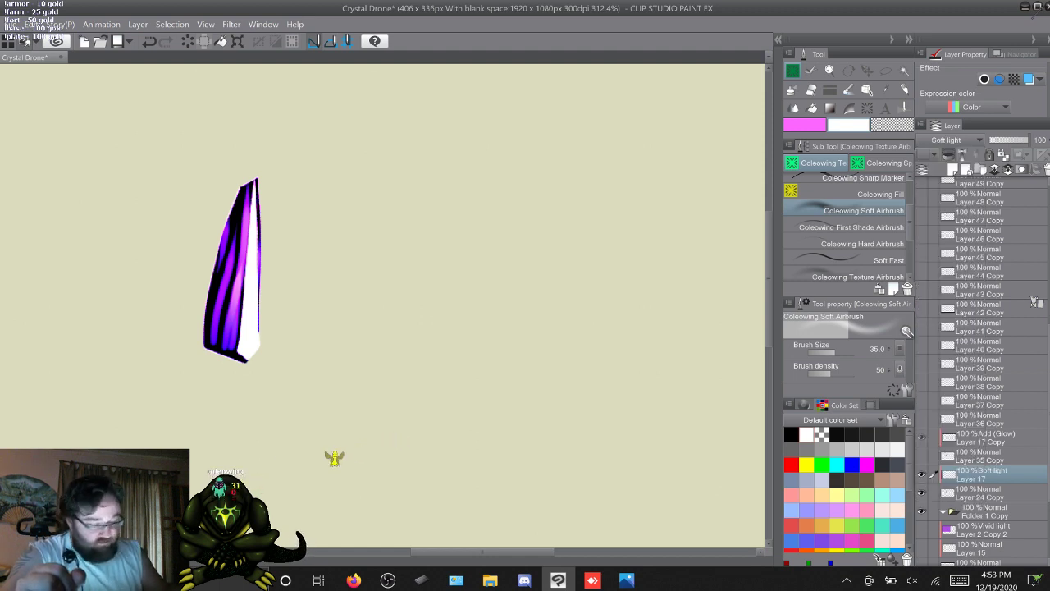
Try the Difference and Vivid light blending modes on Layer 17, and return it to Add (Glow)
click(948, 139)
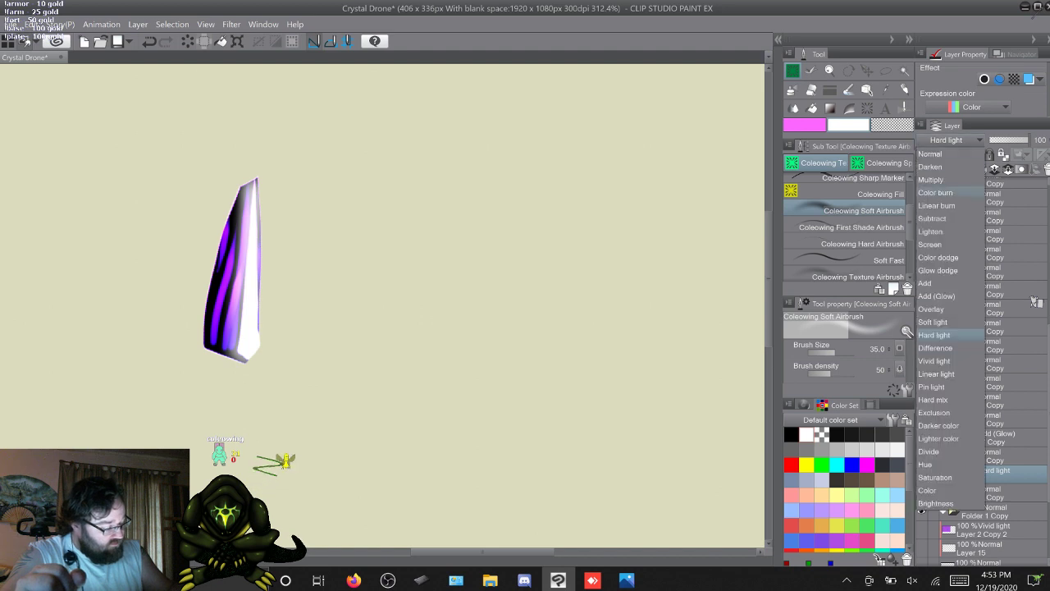
click(935, 348)
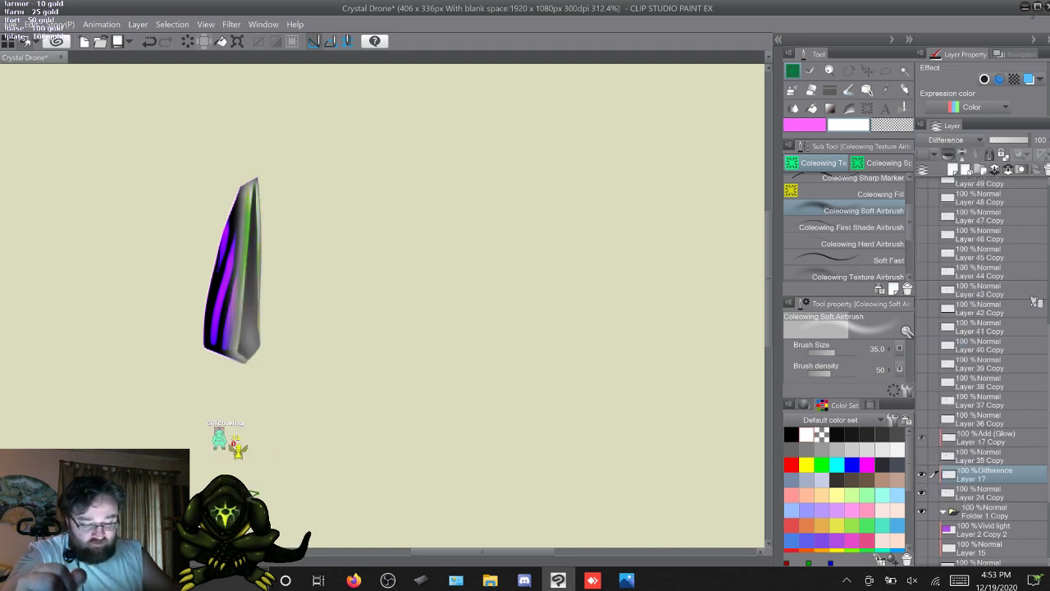
click(948, 139)
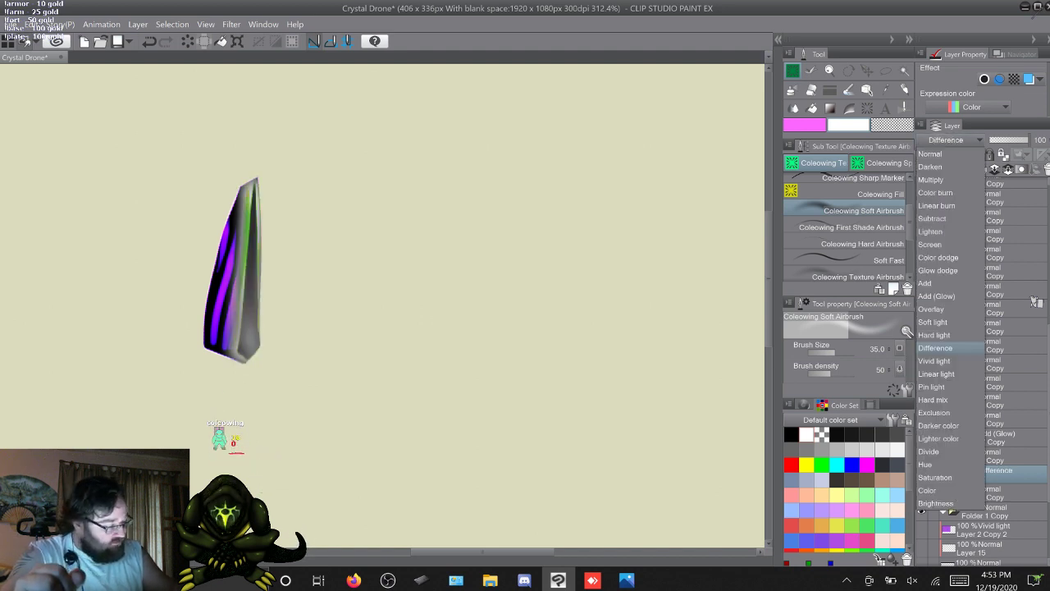
click(933, 362)
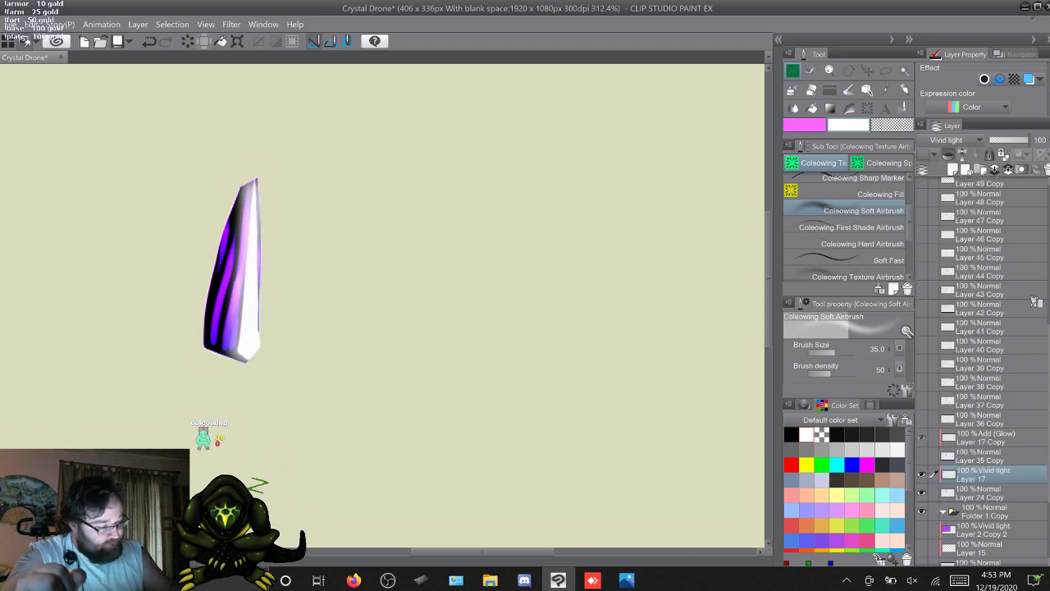
click(948, 139)
click(936, 296)
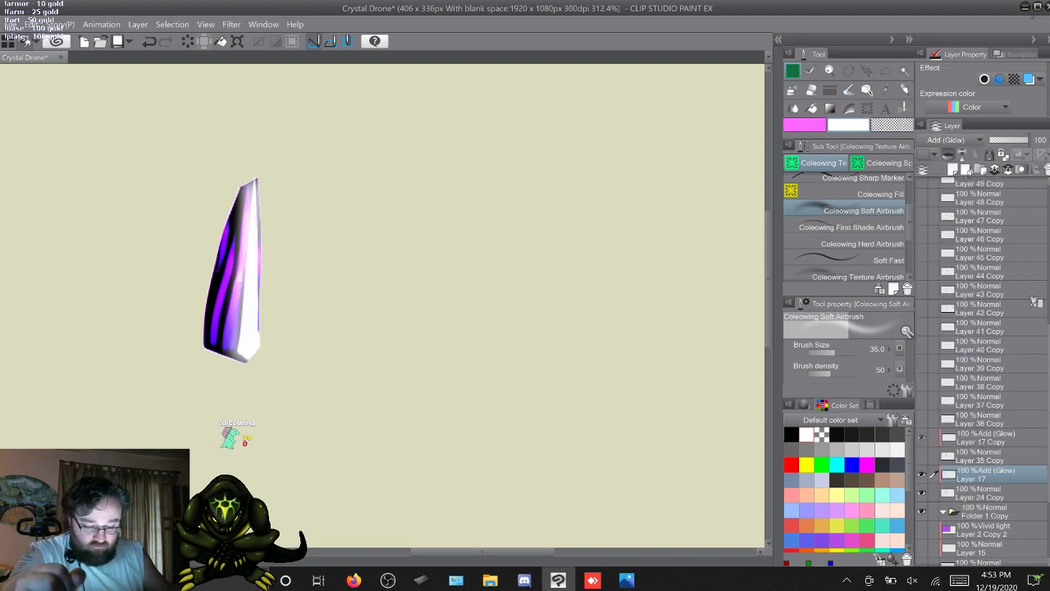
Try the Linear light, Exclusion and Divide blending modes on Layer 17, and set it back to Add (Glow)
click(948, 139)
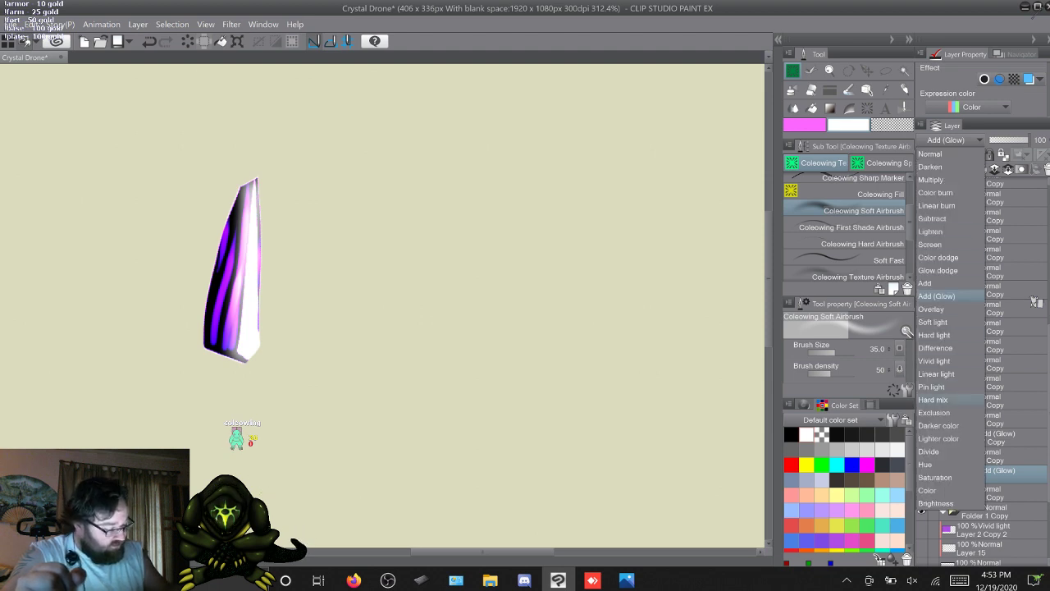
click(936, 374)
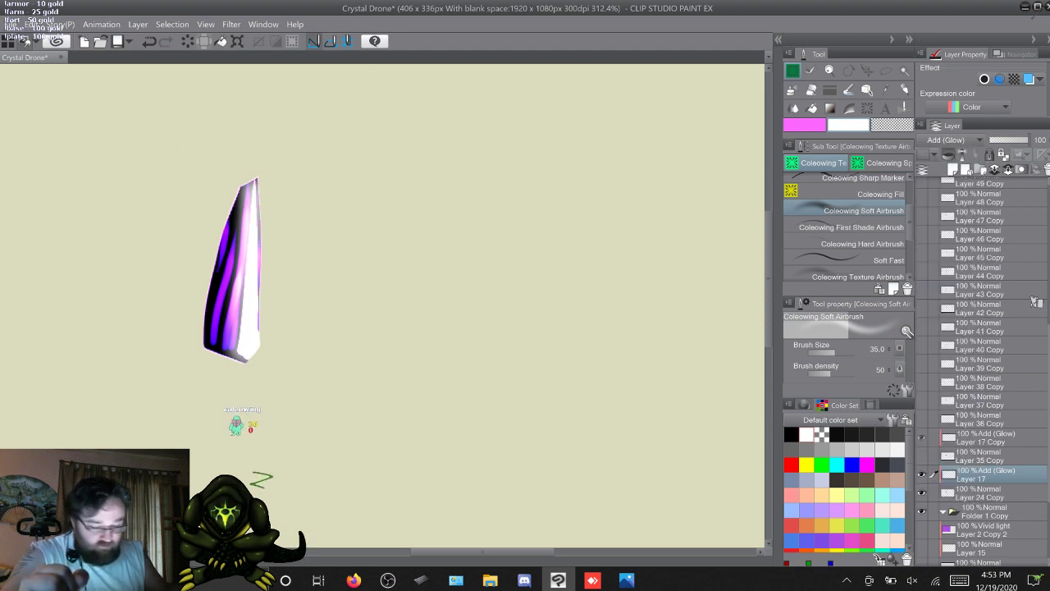
click(948, 140)
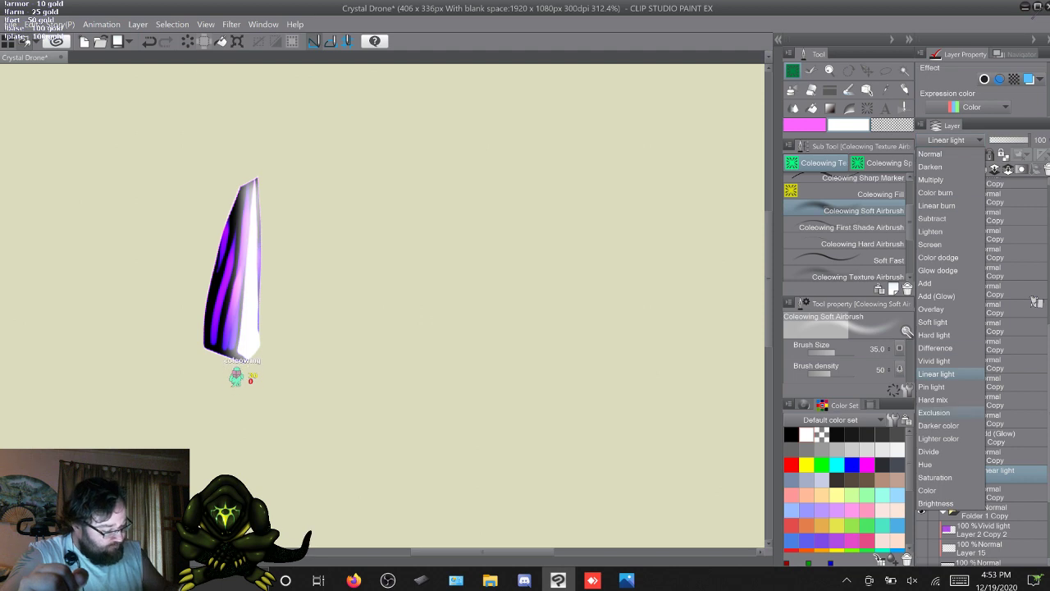
click(934, 412)
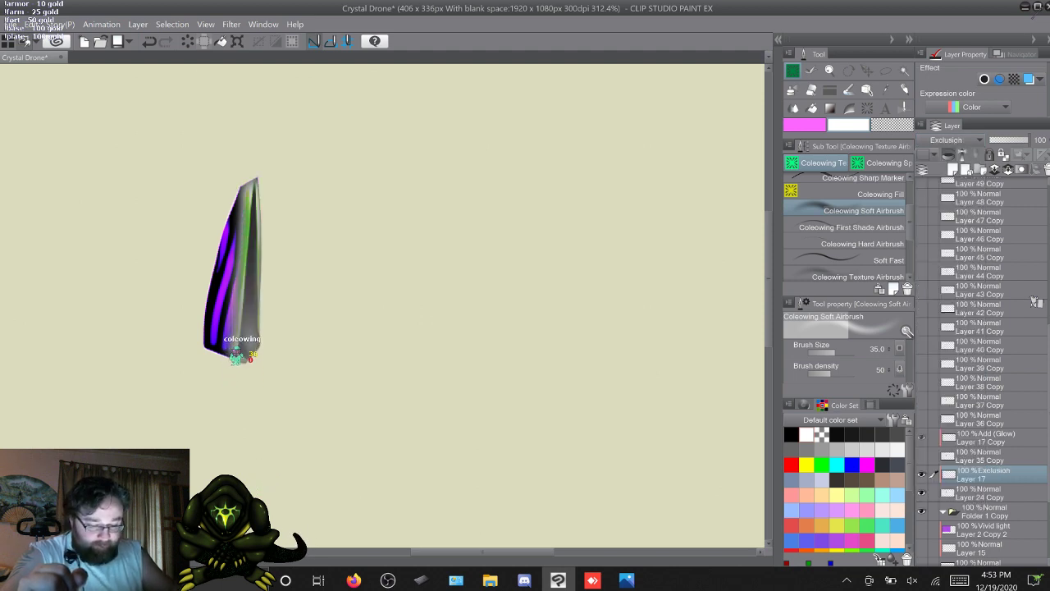
click(948, 139)
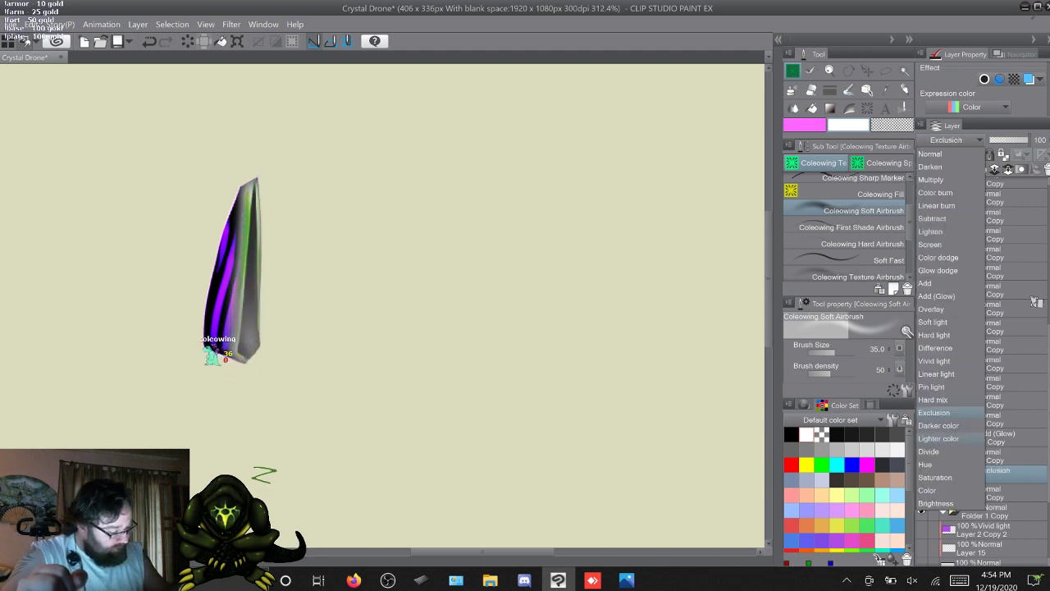
click(931, 452)
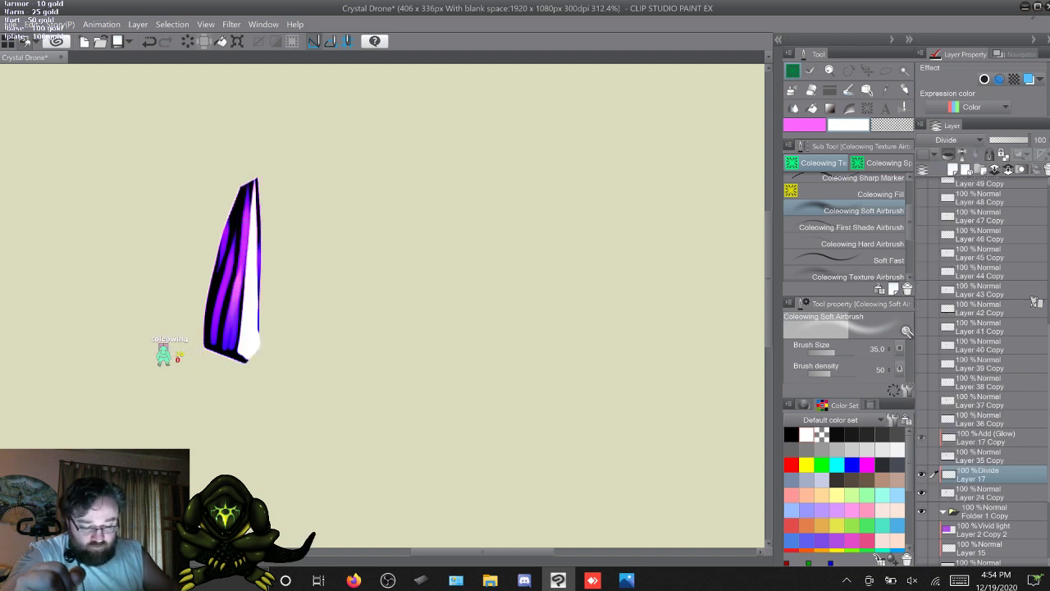
click(948, 139)
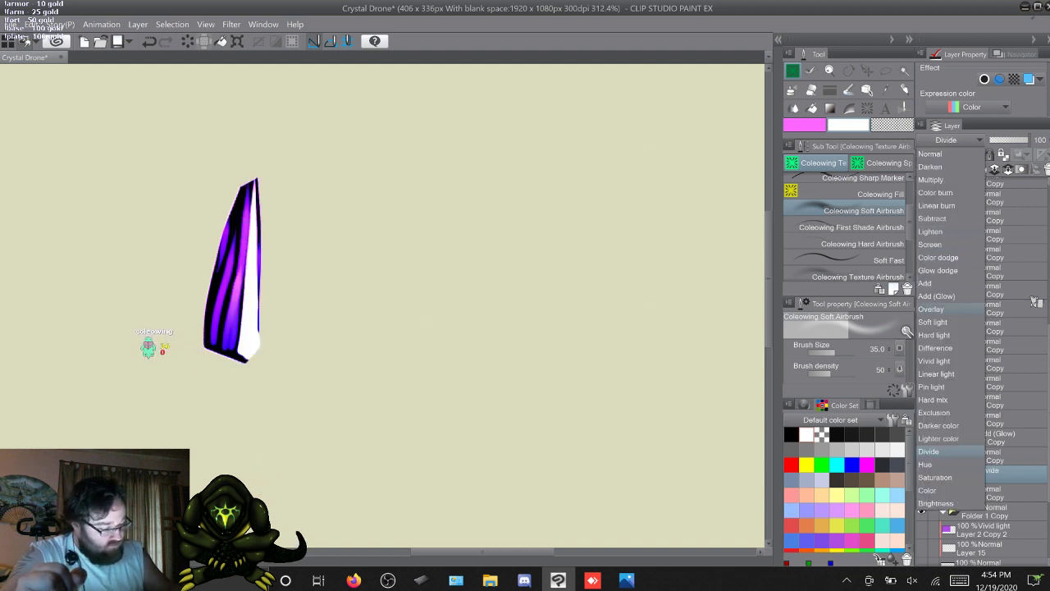
click(936, 295)
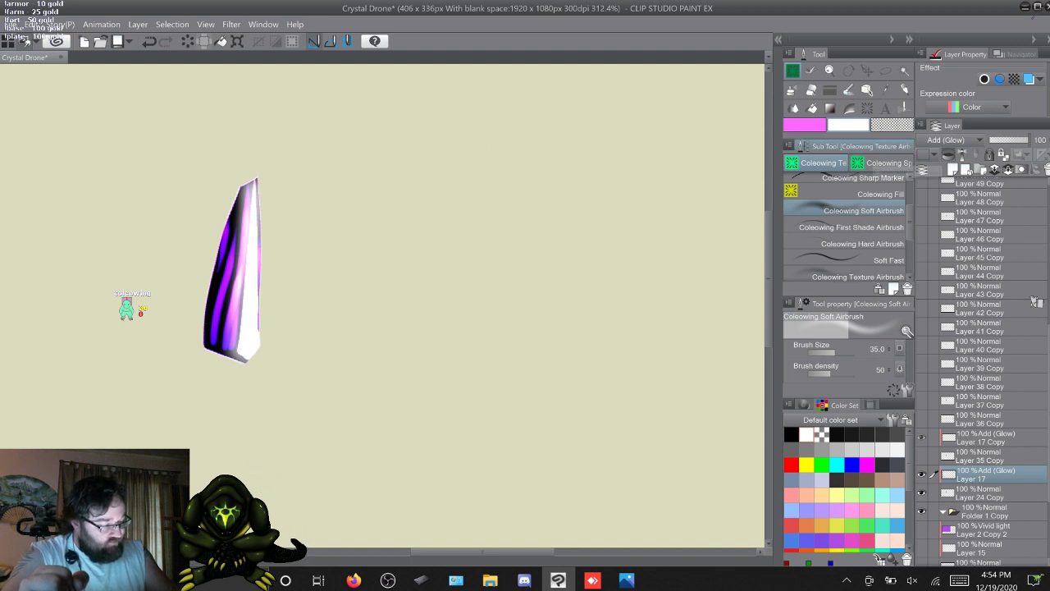
Undo Layer 17's white glow and try a pink airbrush glow along the shard's ridge and base
key(ctrl+z)
key(ctrl+z)
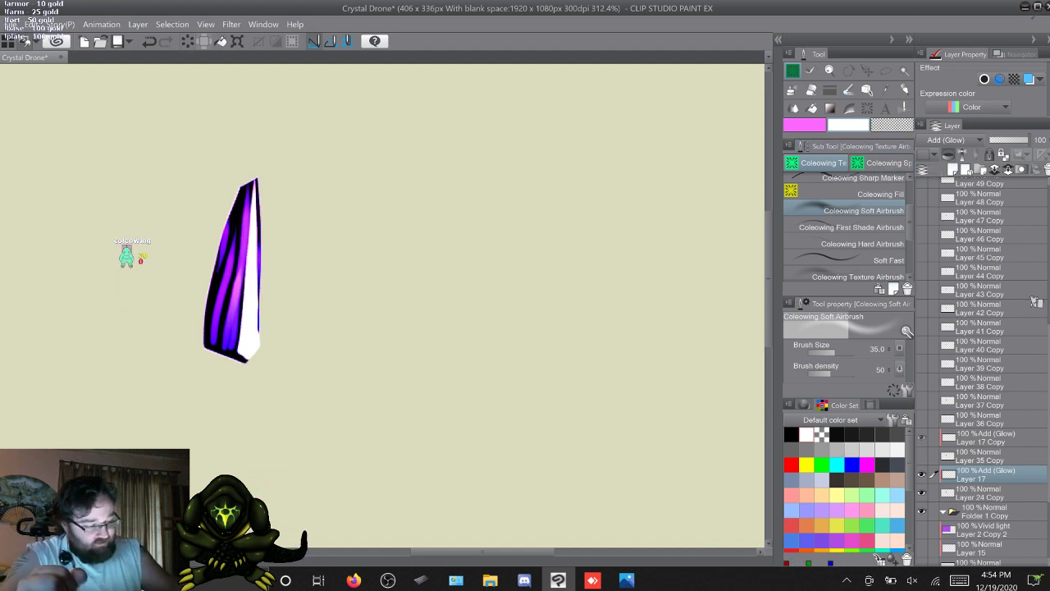
key(x)
mouse_move(241, 352)
mouse_down()
mouse_move(253, 180)
mouse_move(259, 353)
mouse_up()
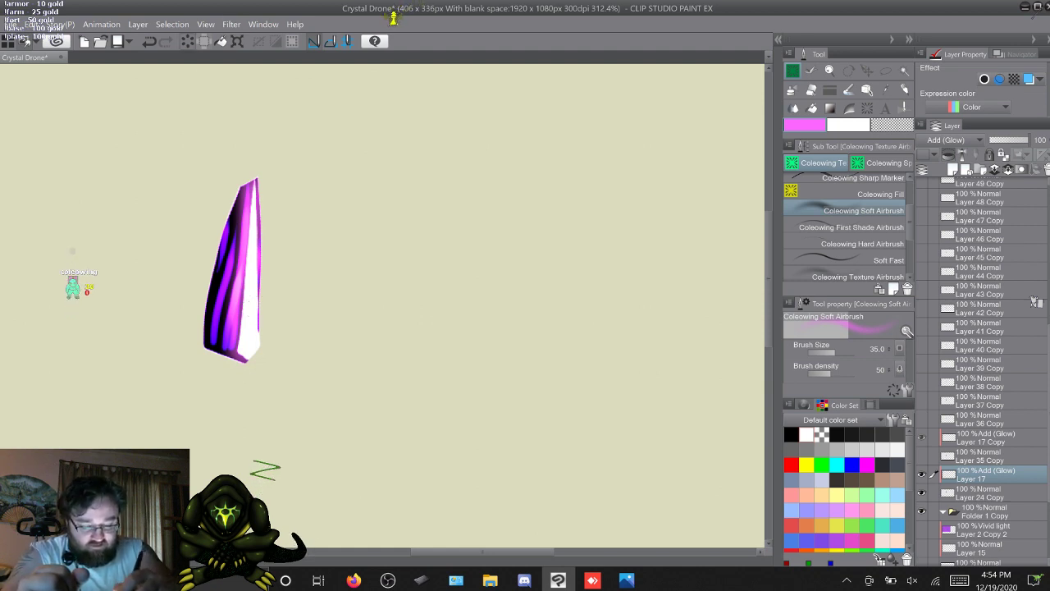
key(ctrl+z)
Try an airbrush glow along the shard's ridge and base in a purple sampled from its stripes
alt+click(216, 318)
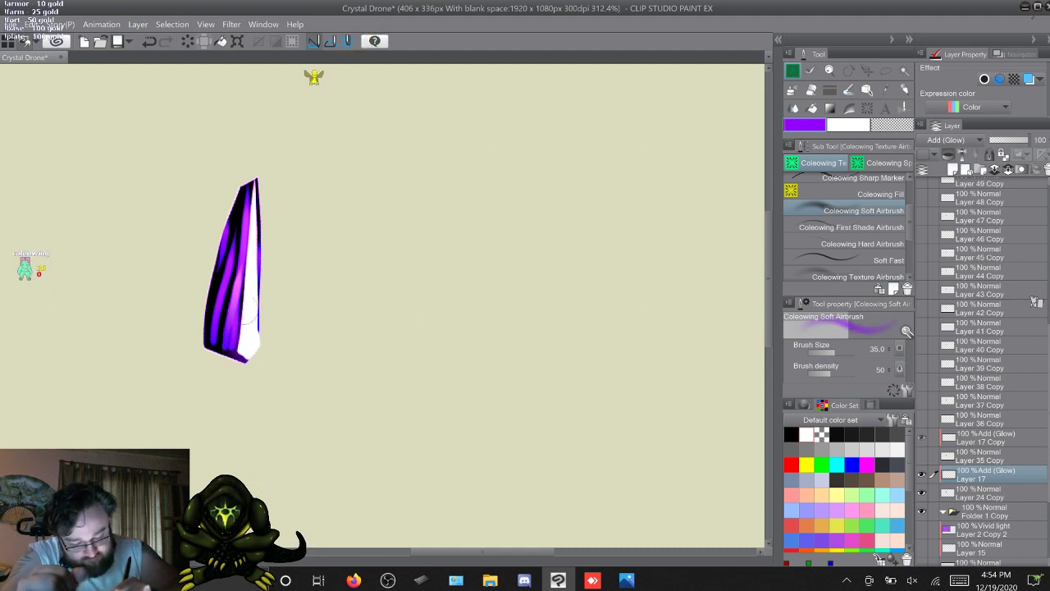
mouse_move(249, 309)
mouse_down()
mouse_move(256, 182)
mouse_move(256, 250)
mouse_up()
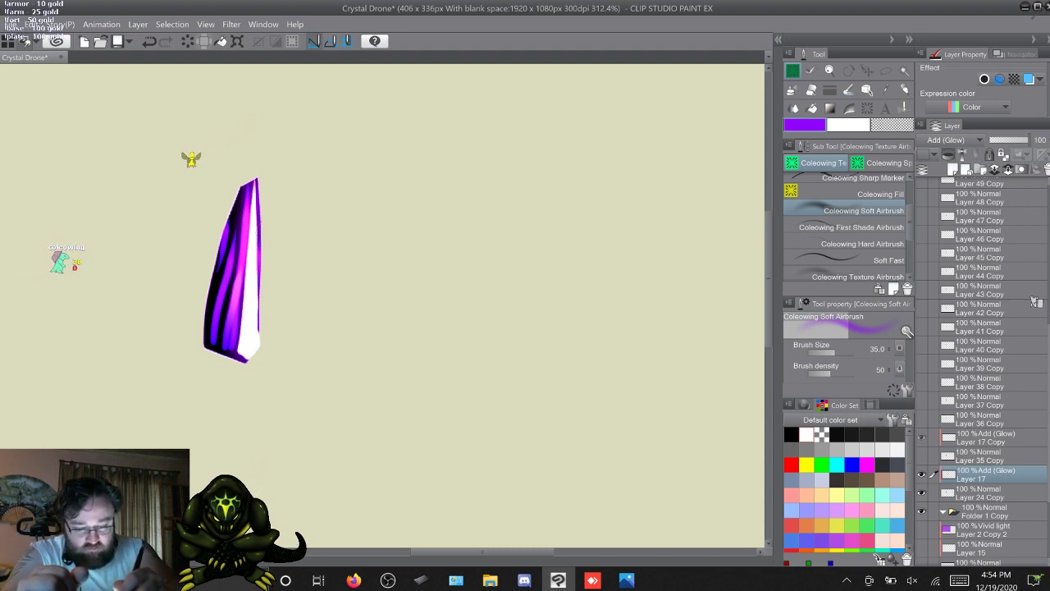
key(ctrl+z)
Sample the shard's blue-violet and try several airbrush glows with it along the ridge and base
alt+click(230, 330)
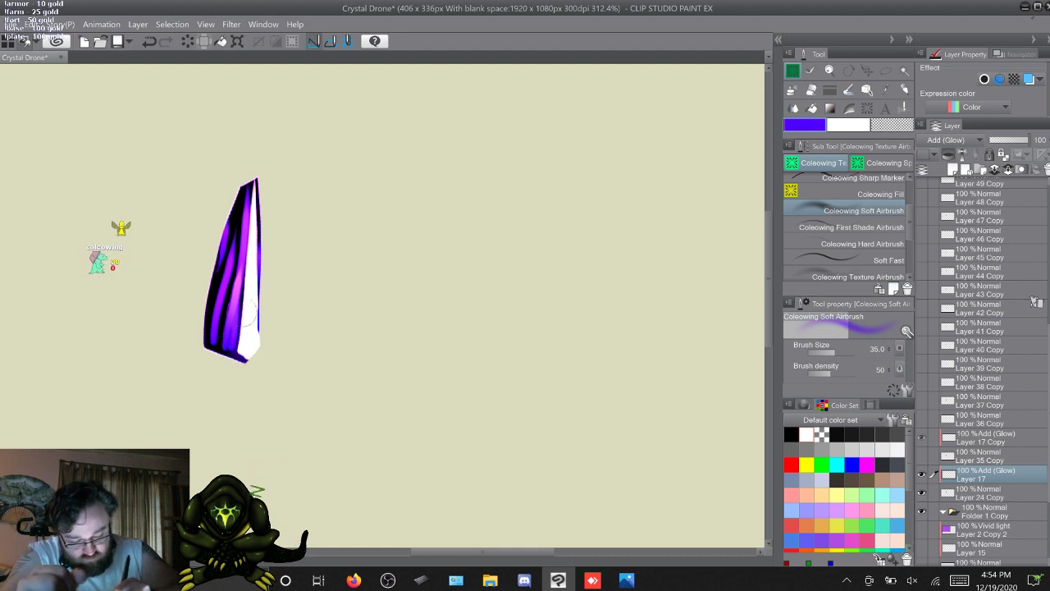
drag(253, 344, 259, 192)
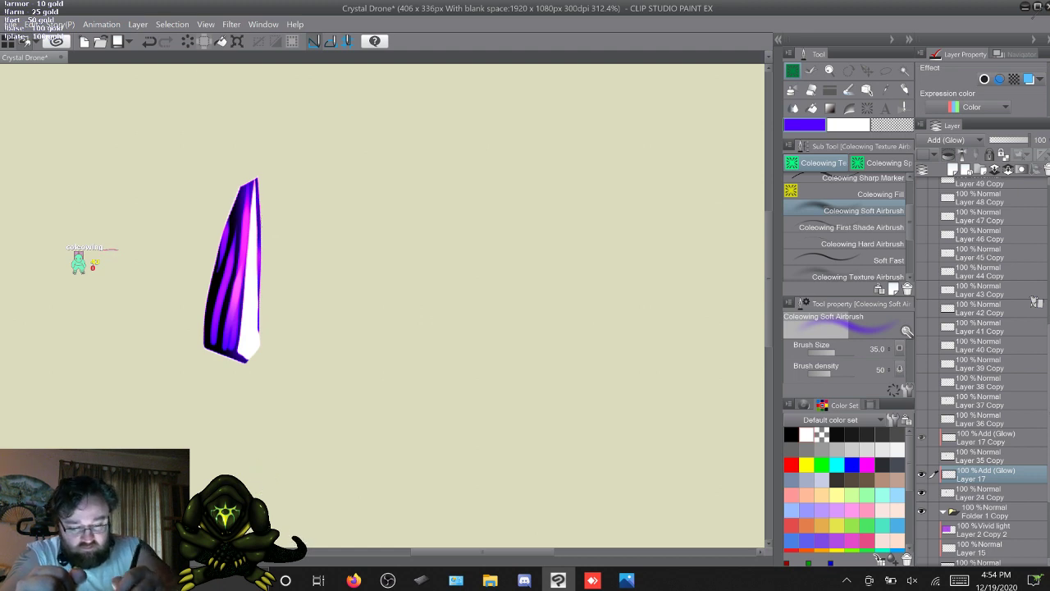
key(ctrl+z)
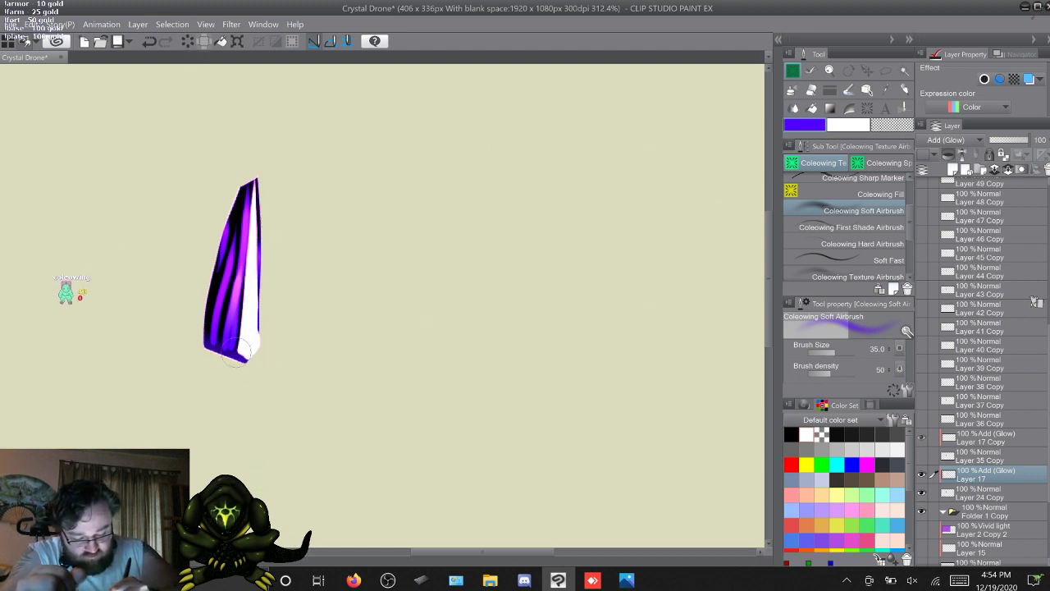
drag(236, 349, 248, 185)
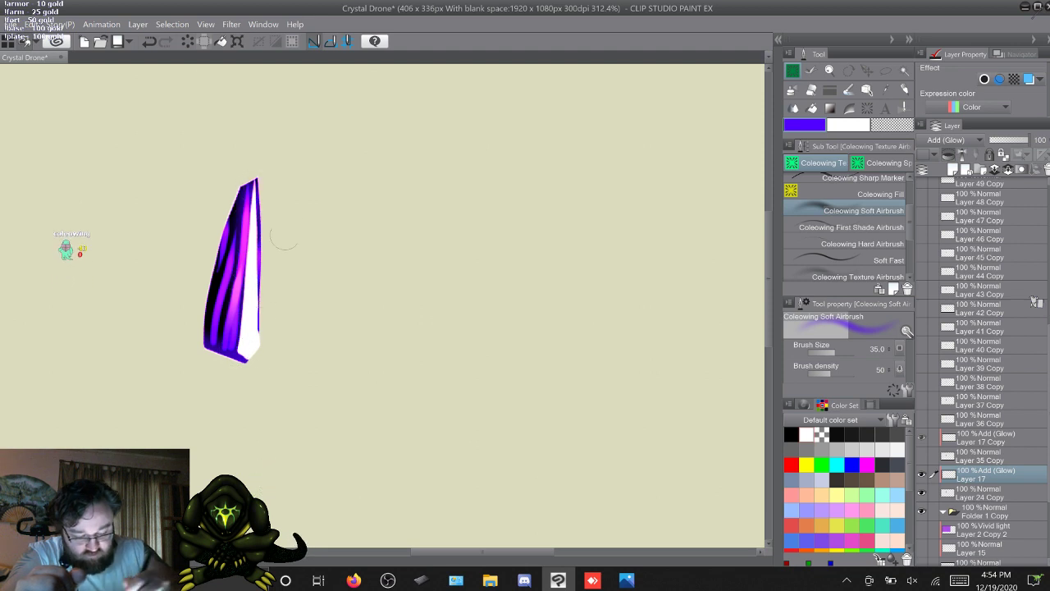
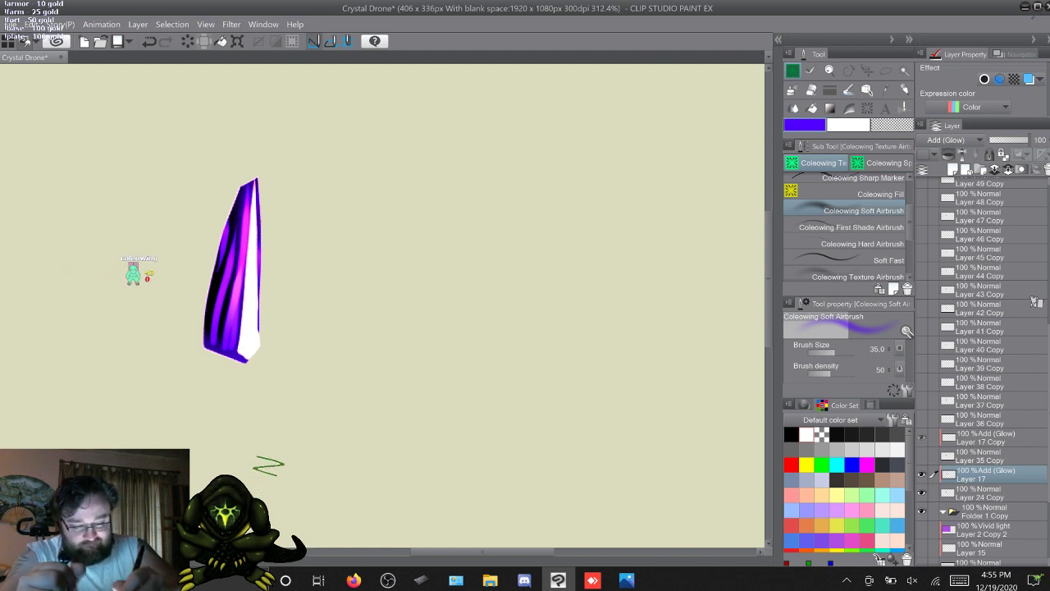
key(ctrl+z)
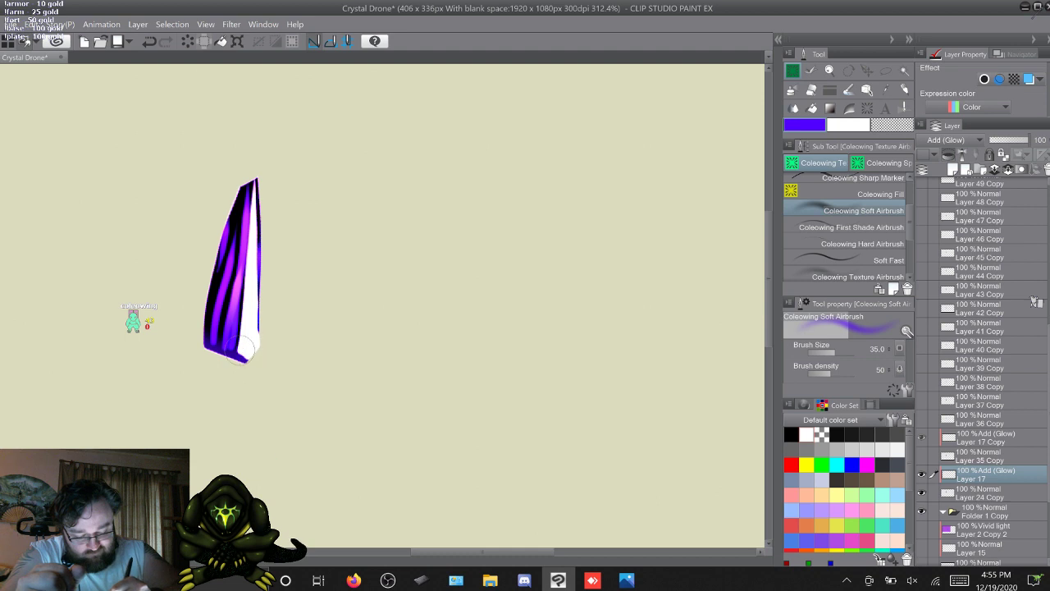
drag(243, 324, 256, 182)
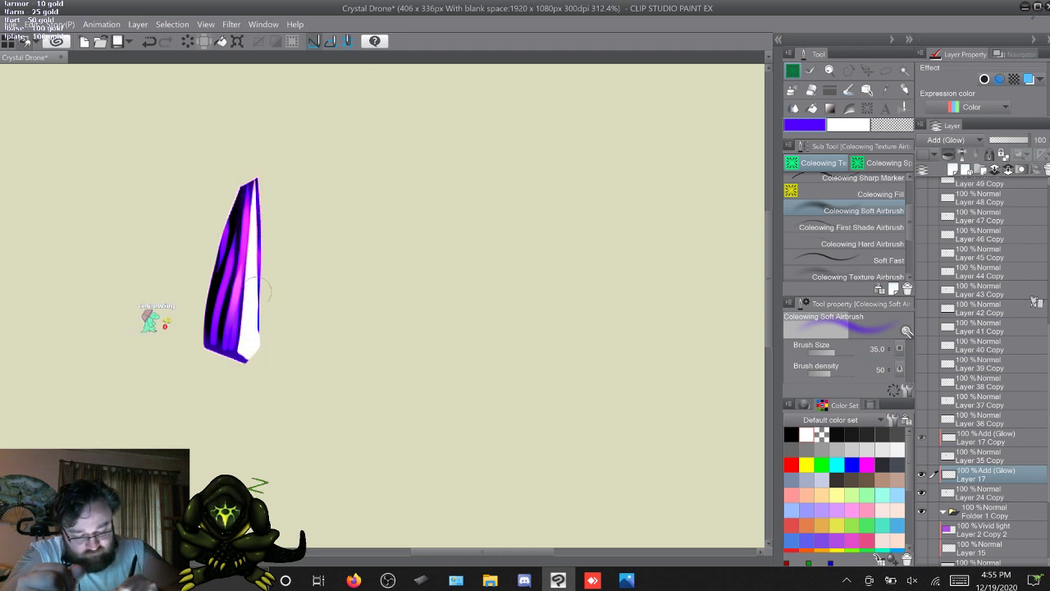
key(ctrl+z)
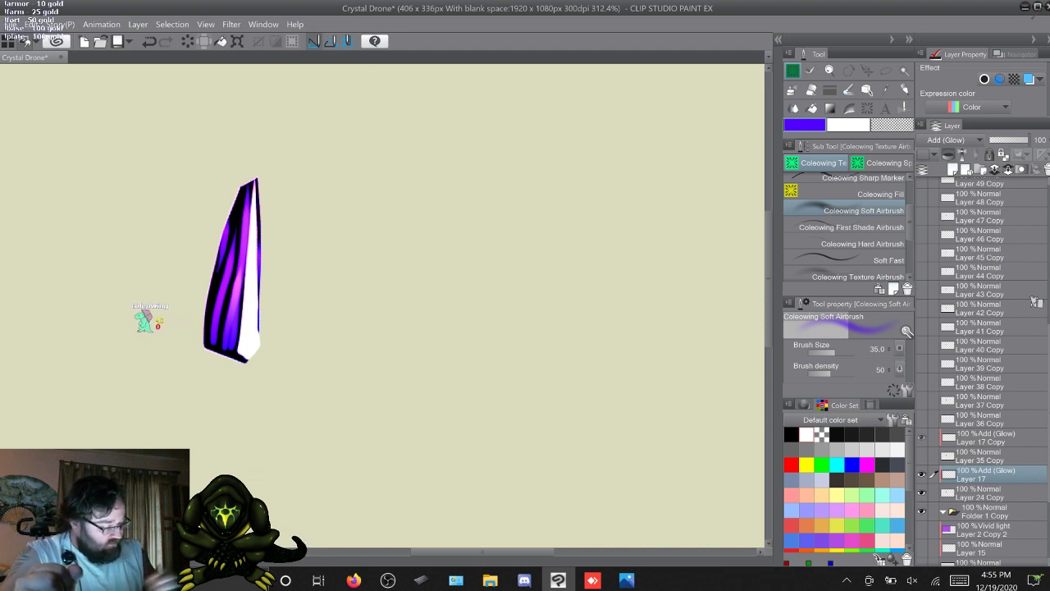
Try a pale periwinkle airbrush glow along the shard's ridge and base, and clear Layer 17
click(808, 511)
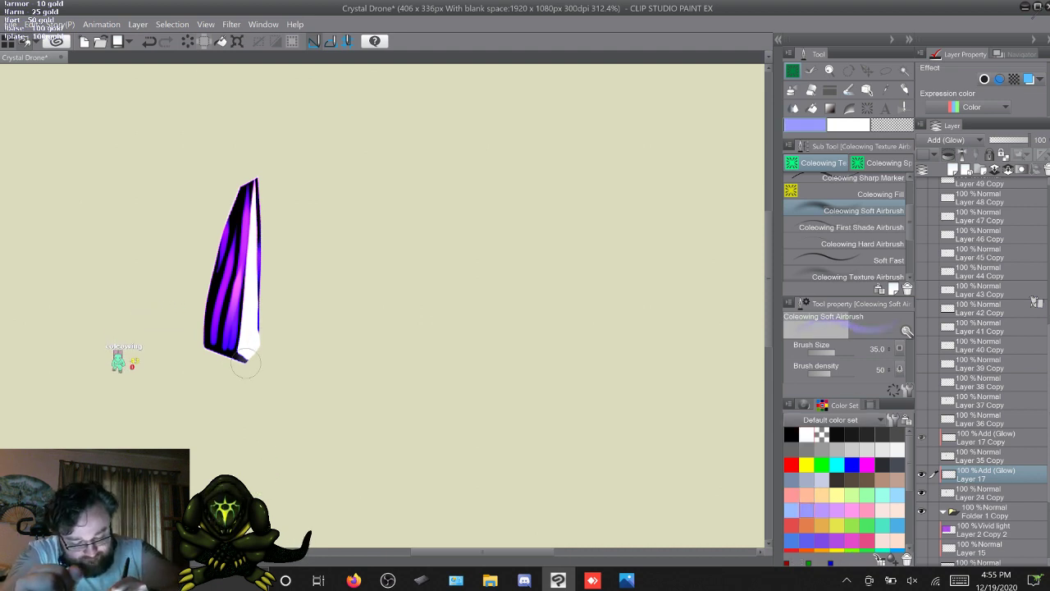
mouse_move(248, 361)
mouse_down()
mouse_move(199, 343)
mouse_move(190, 318)
mouse_move(253, 367)
mouse_move(238, 345)
mouse_move(253, 178)
mouse_move(259, 357)
mouse_up()
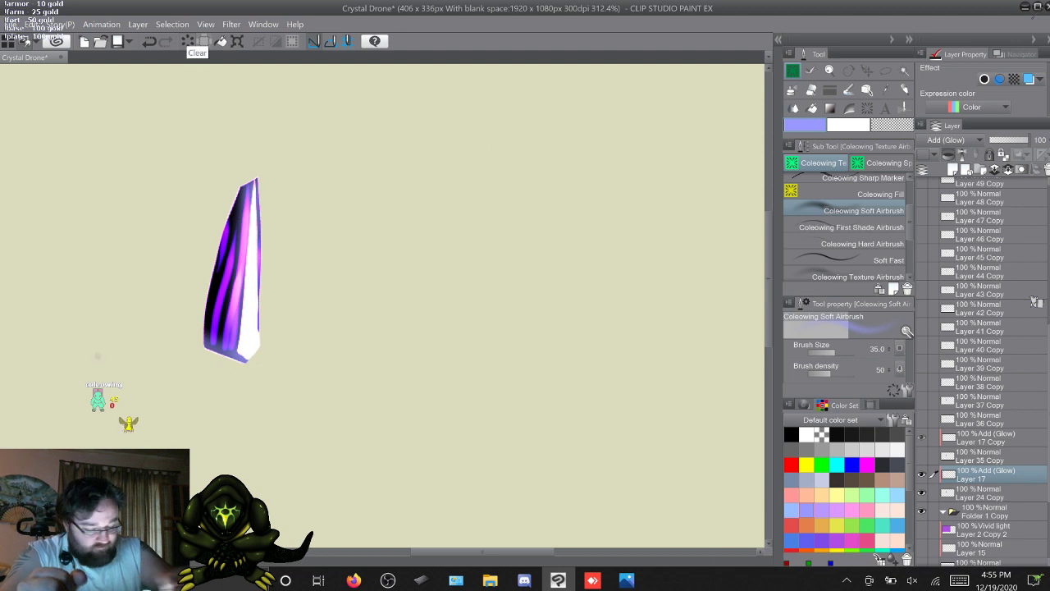
click(187, 41)
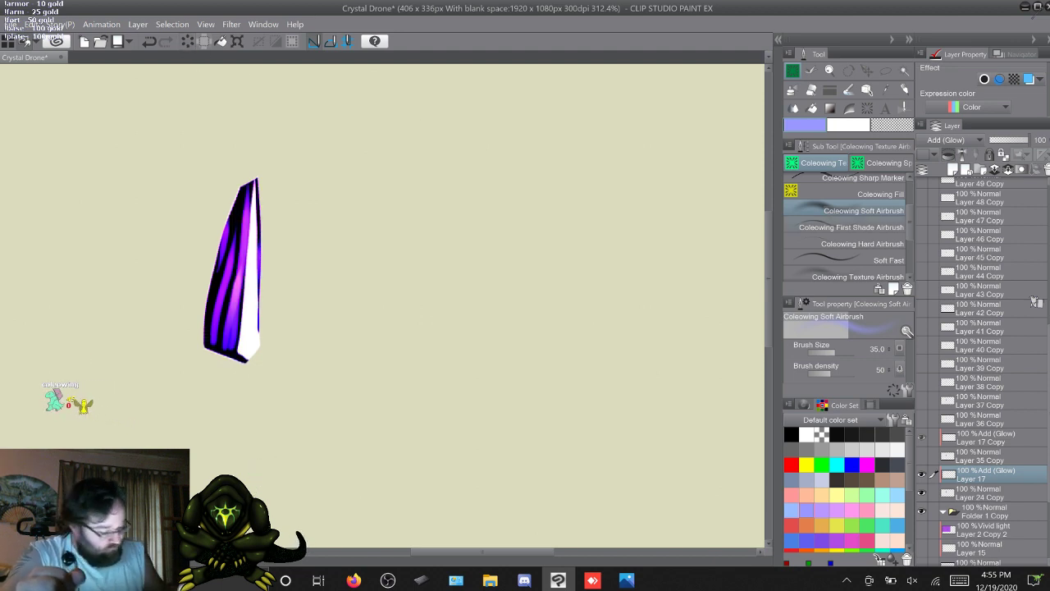
Airbrush a glow along the shard's base in the deep blue sampled from it, and try a white glow along the ridge
alt+click(227, 347)
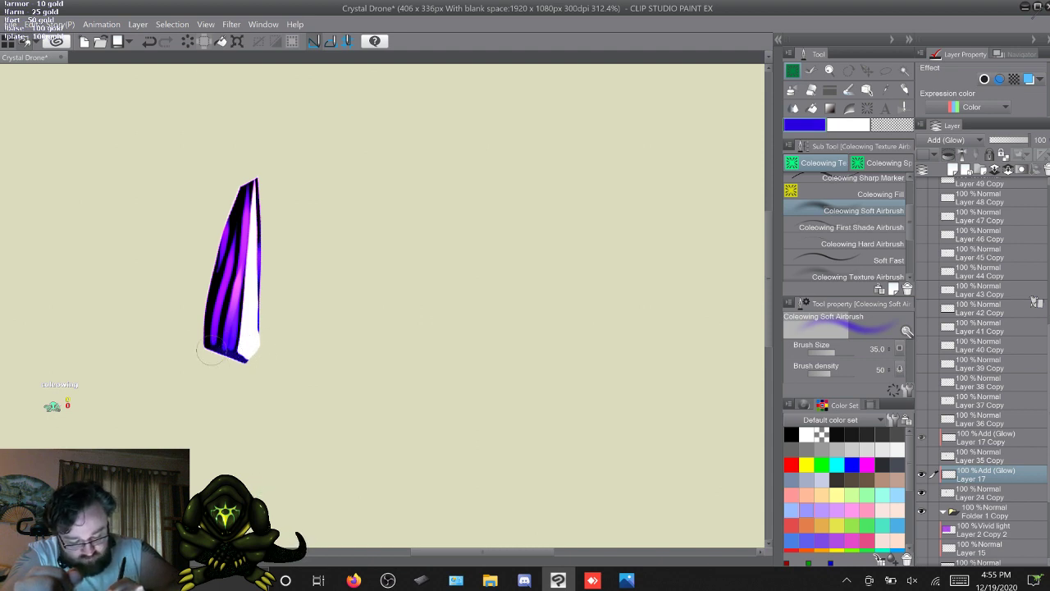
key(x)
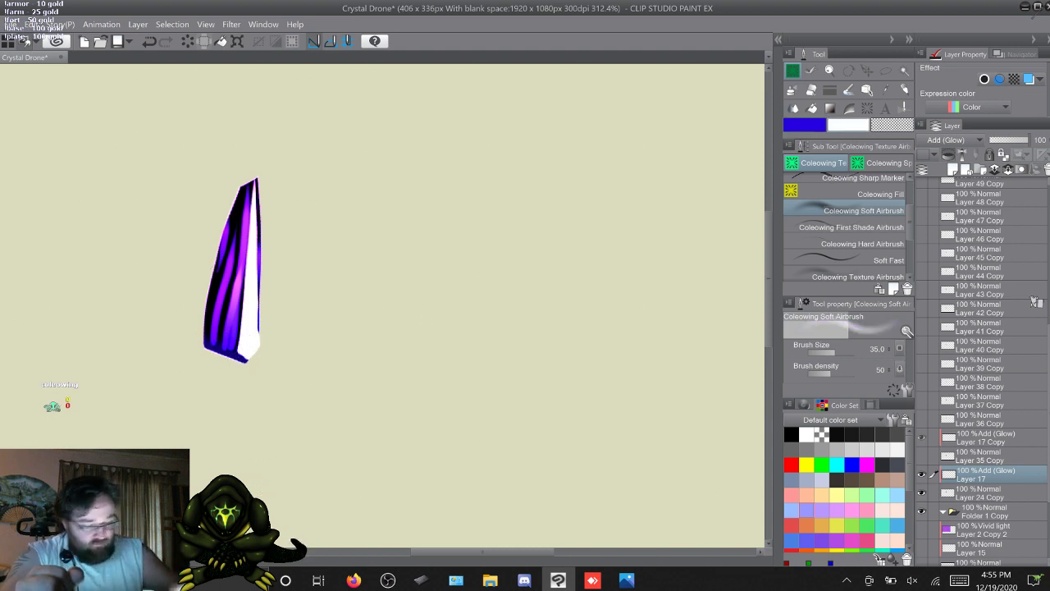
mouse_move(246, 353)
mouse_down()
mouse_move(252, 189)
mouse_move(256, 337)
mouse_up()
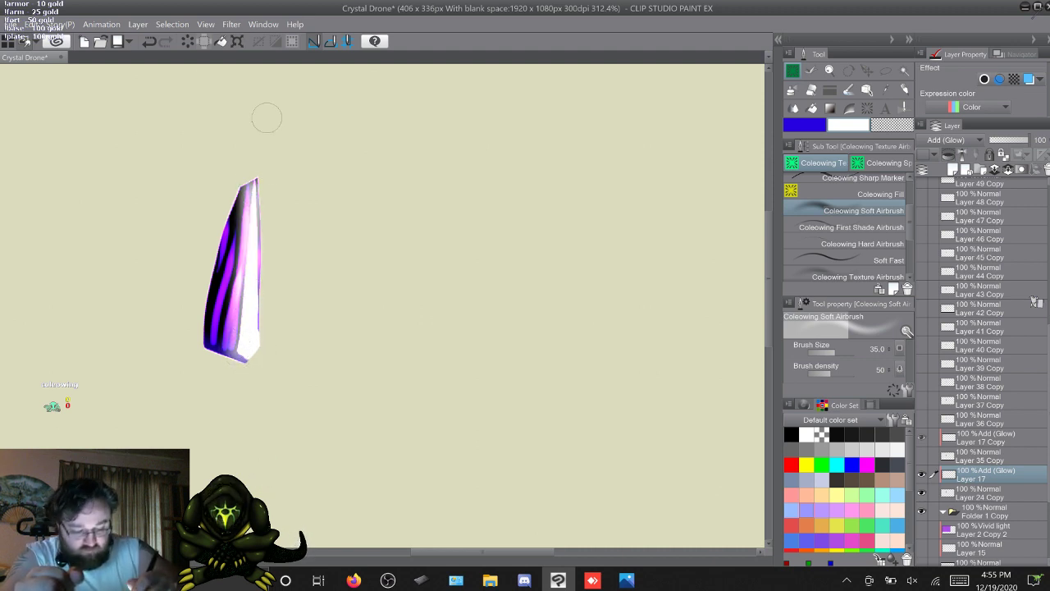
key(ctrl+z)
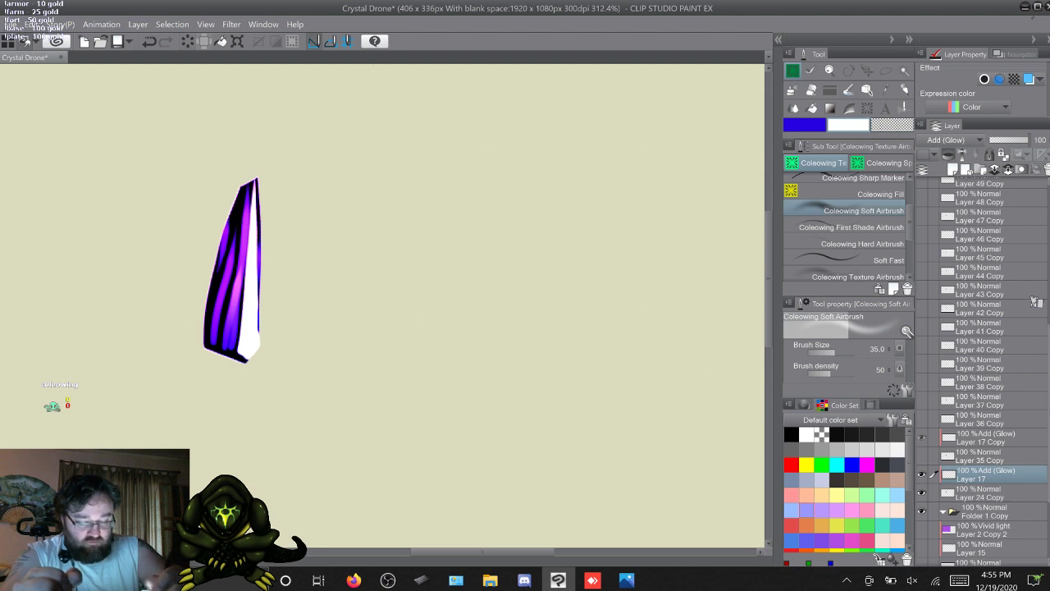
key(ctrl+y)
key(ctrl+z)
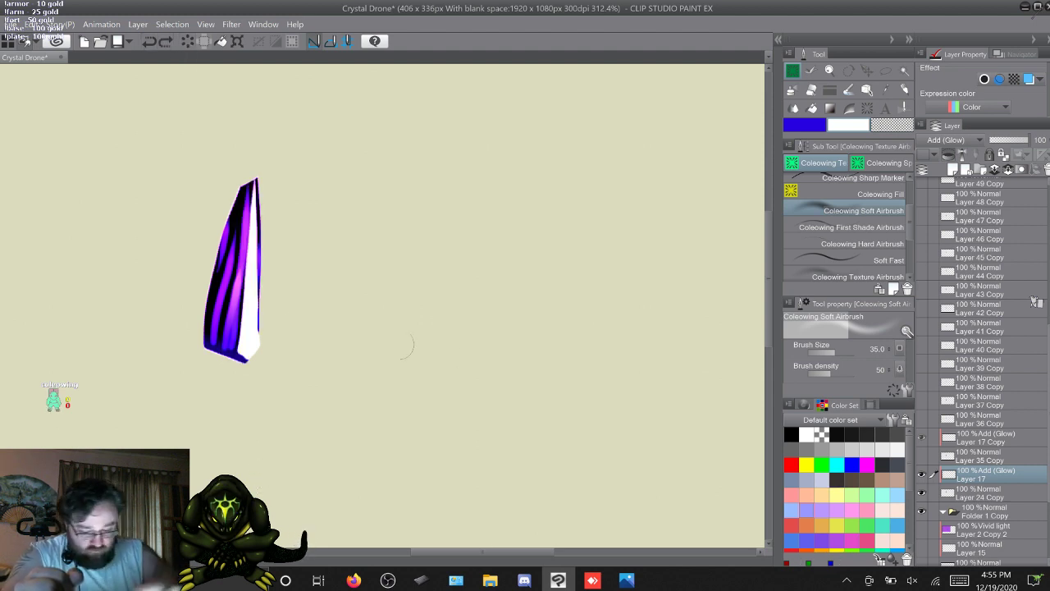
Airbrush a glow along the shard's ridge in a pink-purple sampled from its stripes, and check the reference image !GOOD CRYSTAL.jpg
alt+click(234, 302)
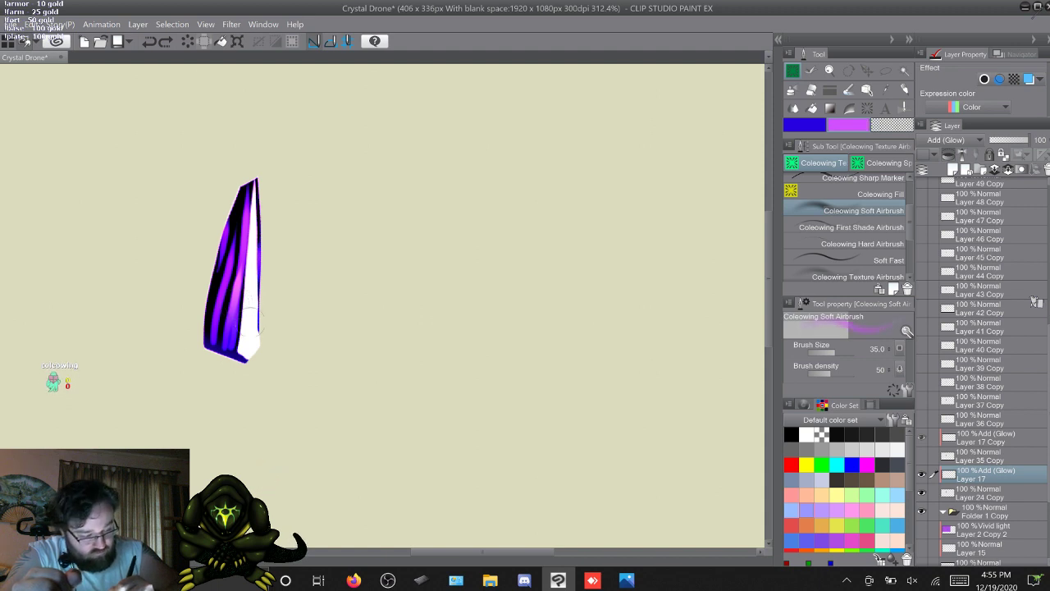
mouse_move(254, 364)
mouse_down()
mouse_move(240, 283)
mouse_move(246, 209)
mouse_move(254, 227)
mouse_up()
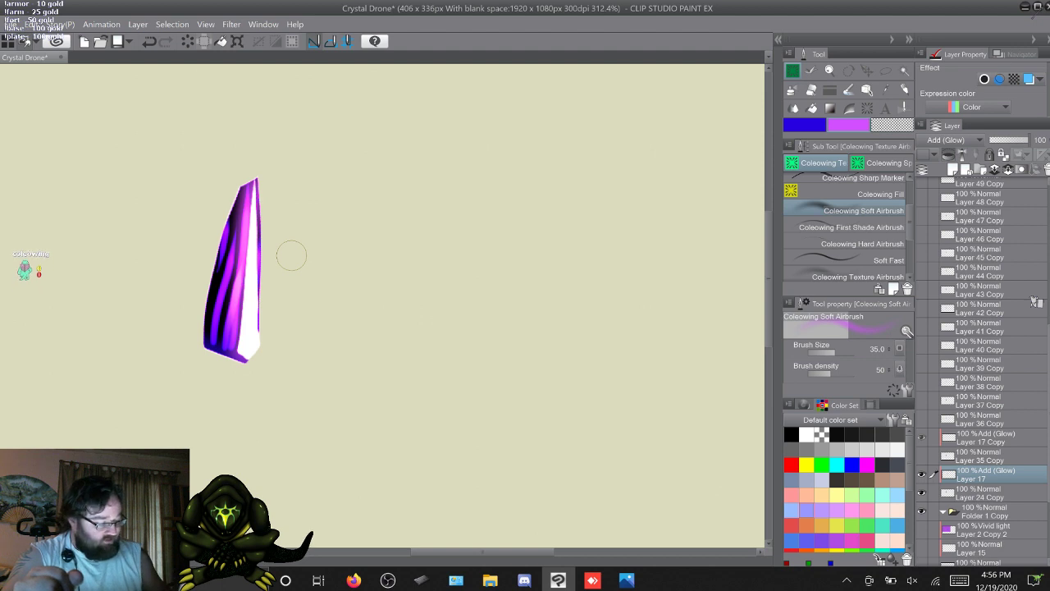
key(ctrl+z)
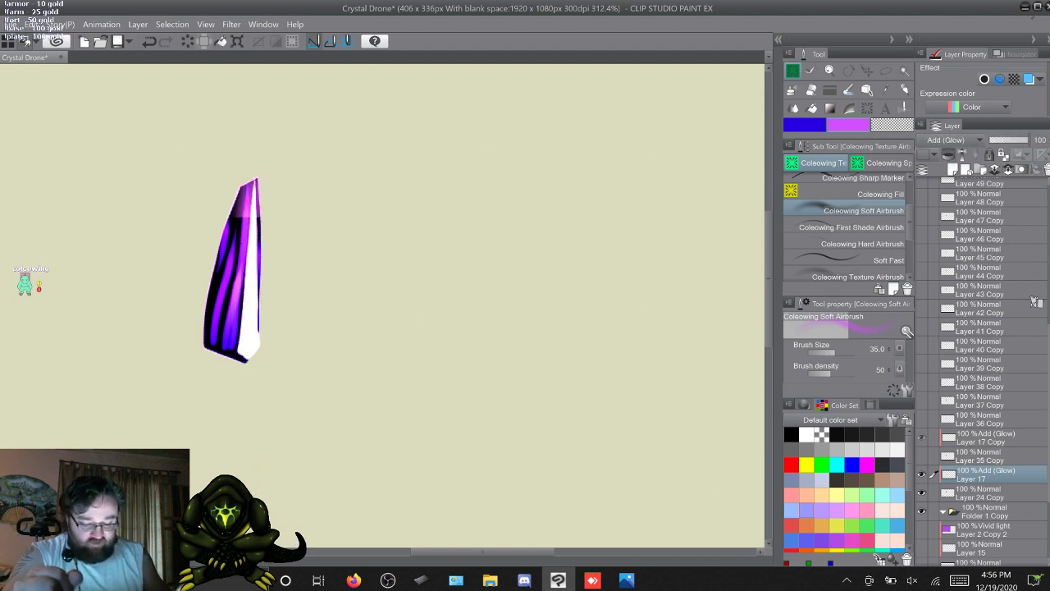
key(ctrl+y)
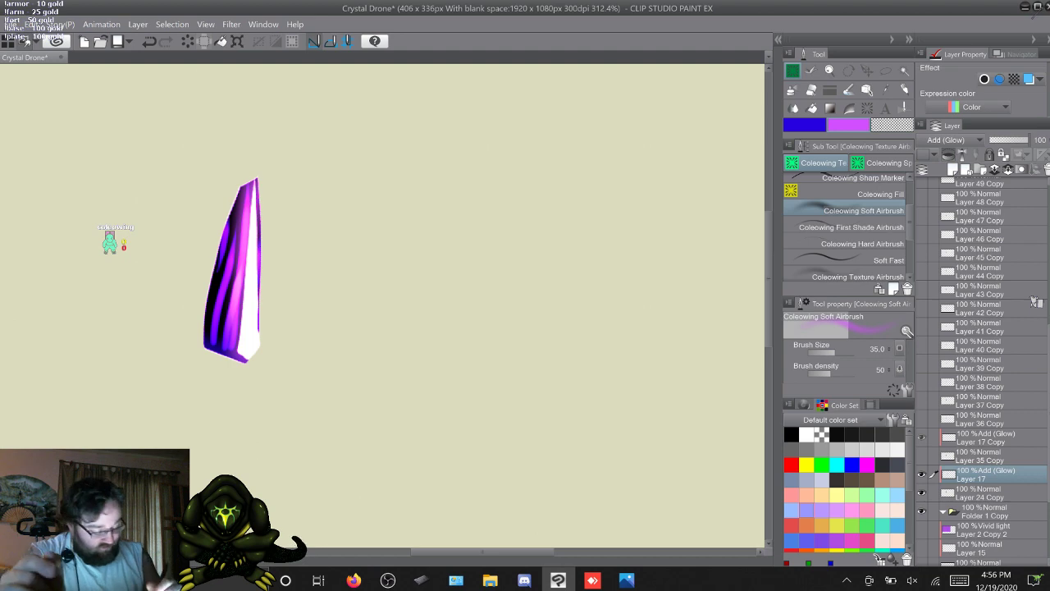
click(627, 580)
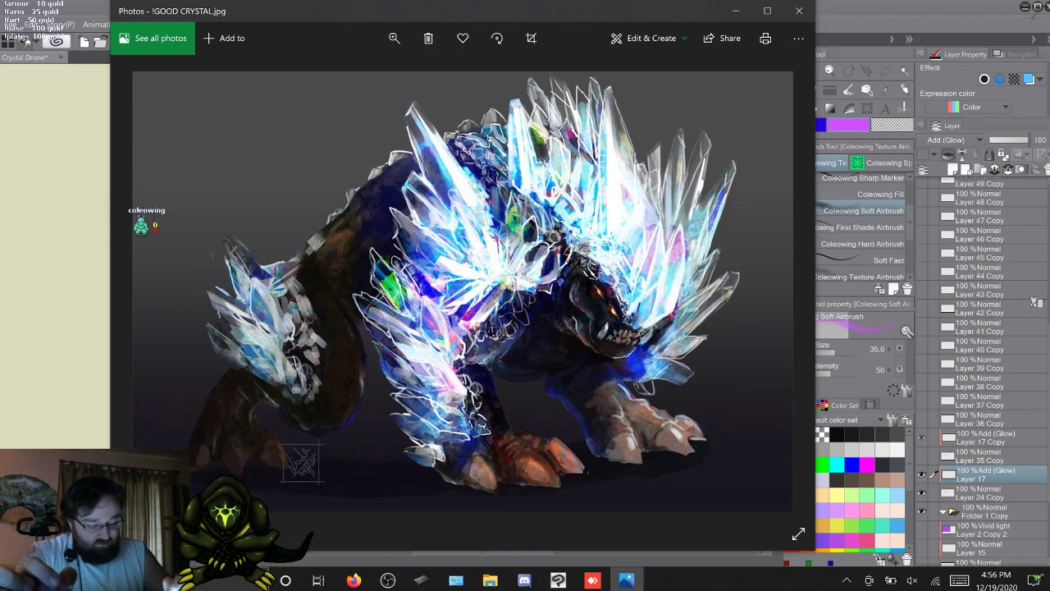
click(627, 580)
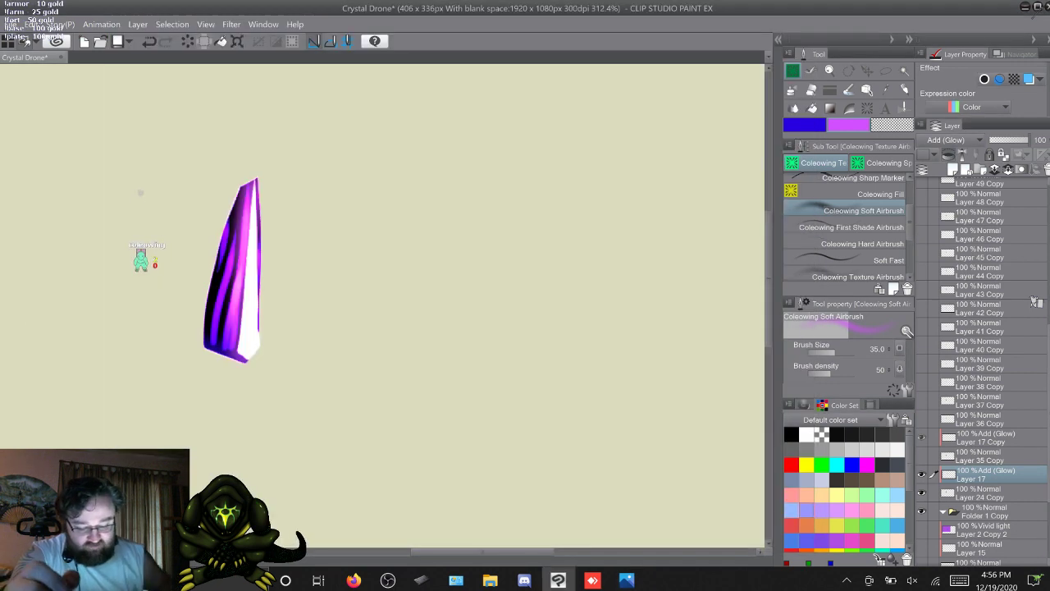
Merge the Add (Glow) Layer 17 with the shard's Layer 24 Copy
click(986, 438)
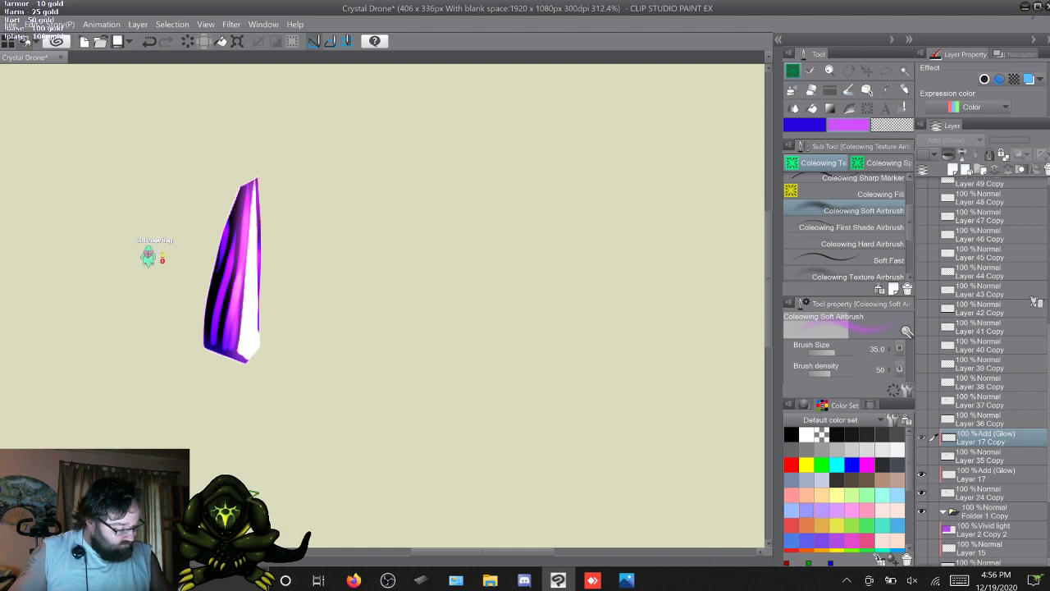
click(987, 493)
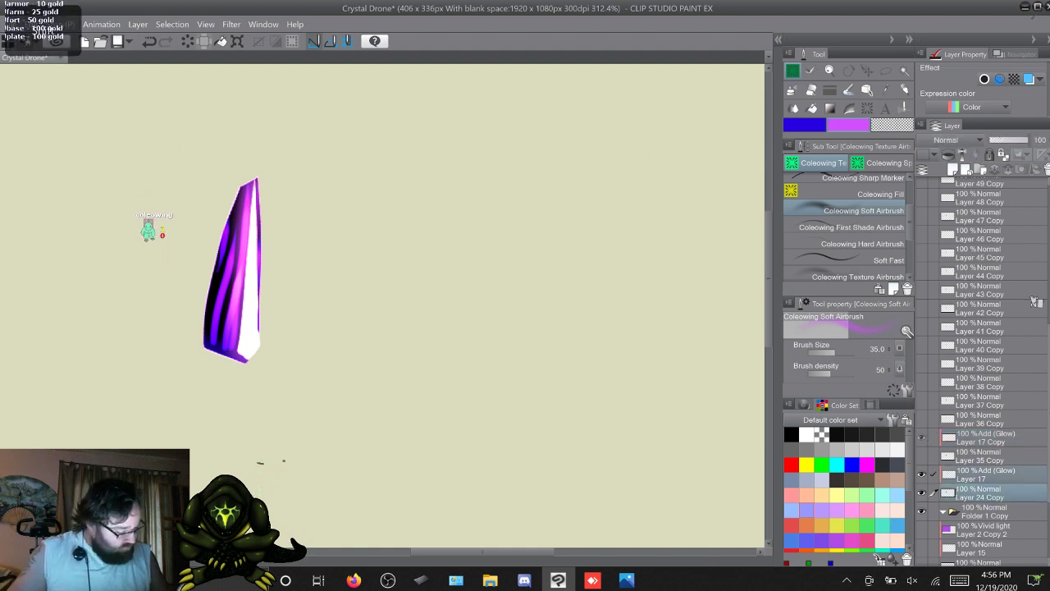
right_click(1036, 302)
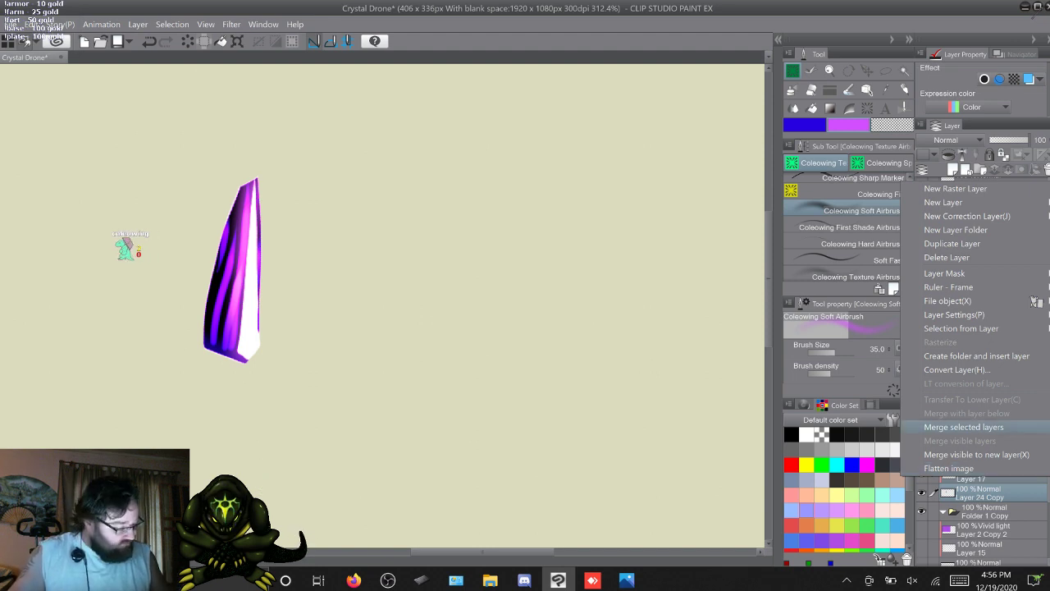
key(Return)
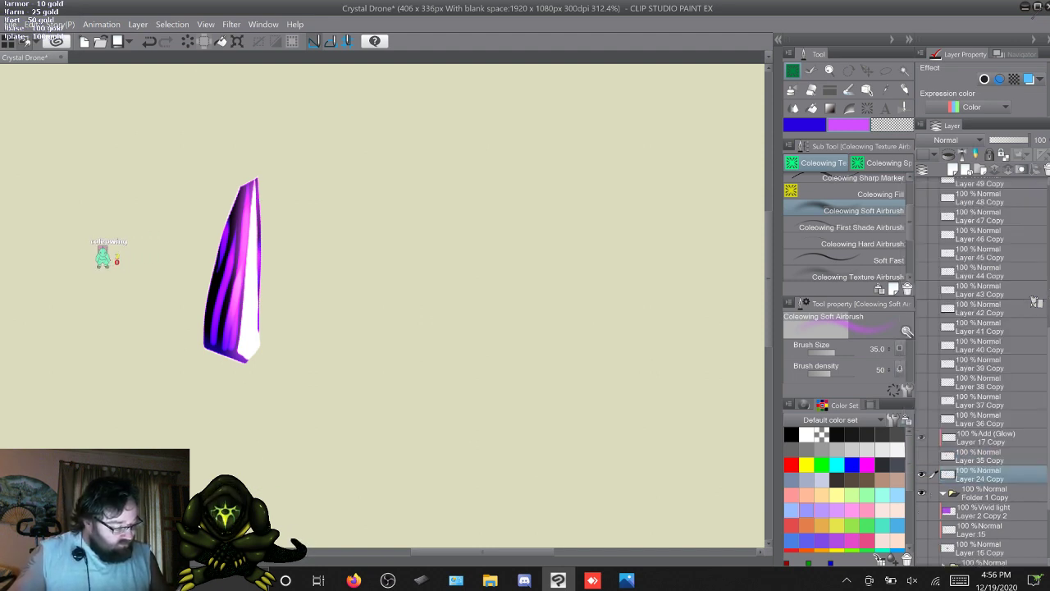
Duplicate the clipped Add (Glow) Layer 17 Copy and place one duplicate above each shard layer from Layer 36 Copy to Layer 48 Copy
click(997, 438)
key(F9)
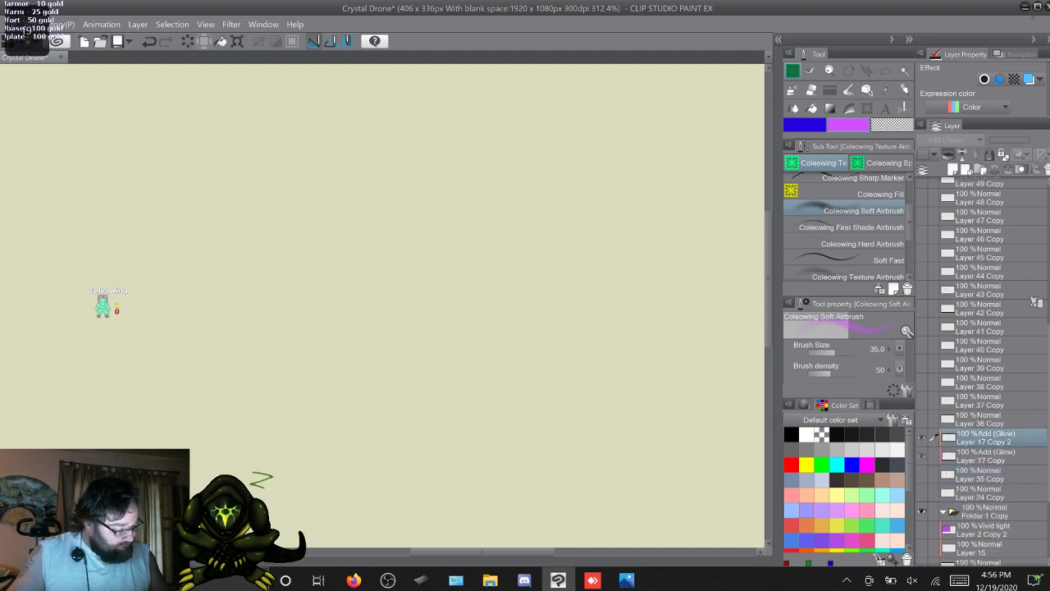
drag(997, 438, 1035, 192)
key(F9)
key(F9)
key(F9)
key(F9)
key(F9)
key(F9)
key(F9)
key(F9)
key(F9)
key(F9)
key(F9)
key(F9)
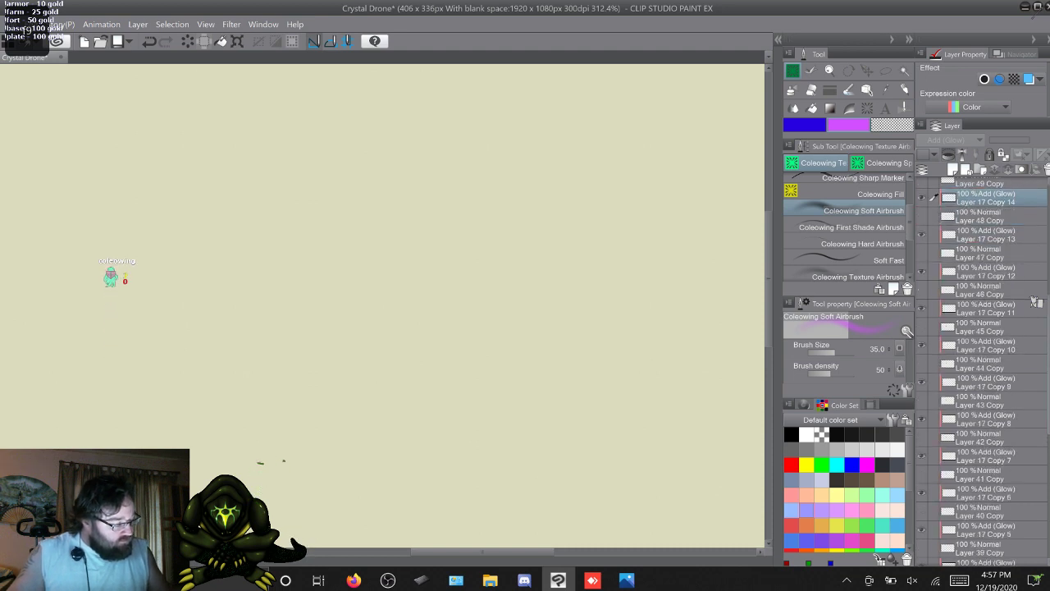
Duplicate the Add (Glow) layer further, with one duplicate above each shard layer from Layer 49 Copy to Layer 58 Copy
scroll(1036, 303, up, 5)
scroll(1035, 302, up, 1)
key(F9)
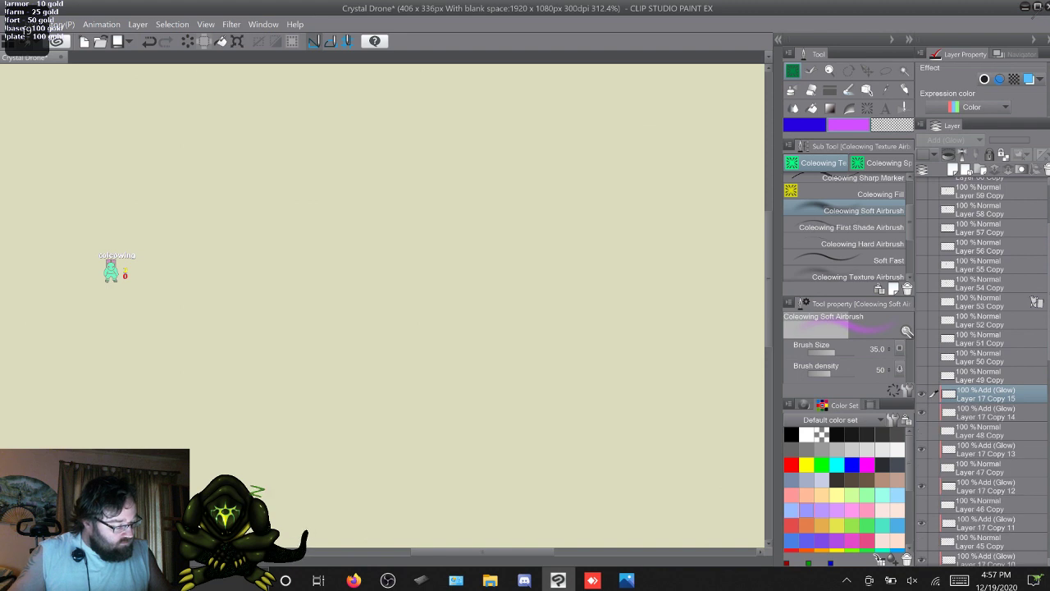
drag(1036, 393, 1035, 208)
key(F9)
key(F9)
key(F9)
key(F9)
key(F9)
key(F9)
key(F9)
key(F9)
key(F9)
key(F9)
Place further Add (Glow) duplicates above the remaining shard layers, one each from Layer 59 Copy upwards
scroll(985, 328, up, 5)
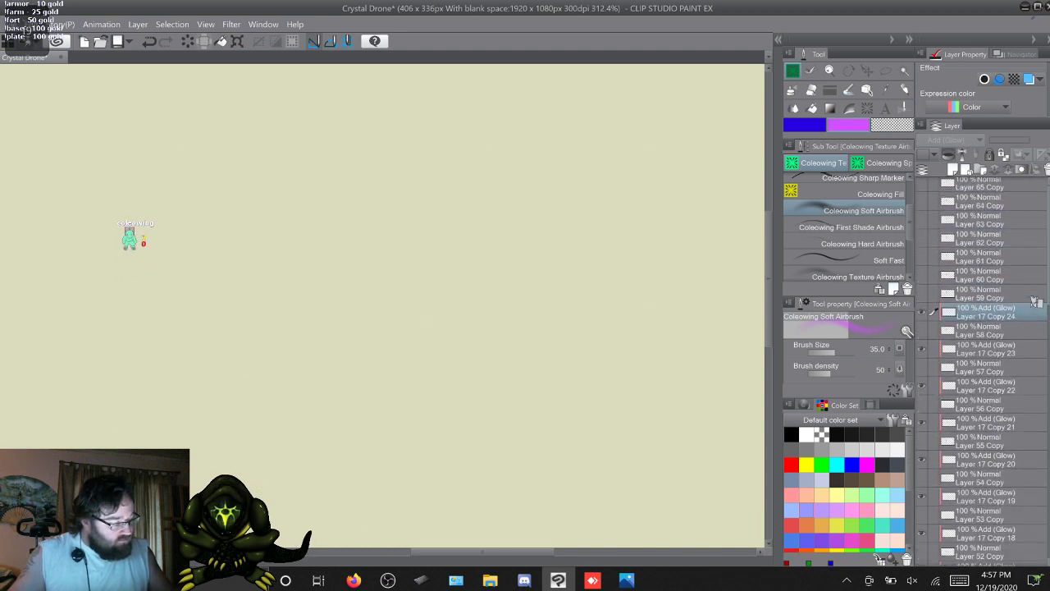
drag(1036, 316, 1035, 238)
key(F9)
key(F9)
key(F9)
key(F9)
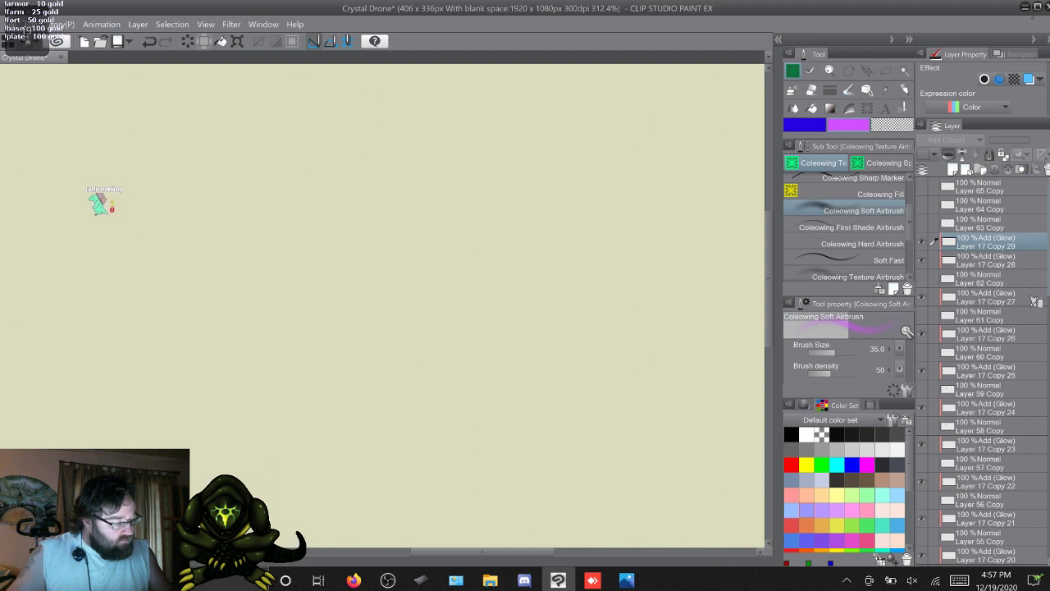
key(F9)
double_click(1018, 245)
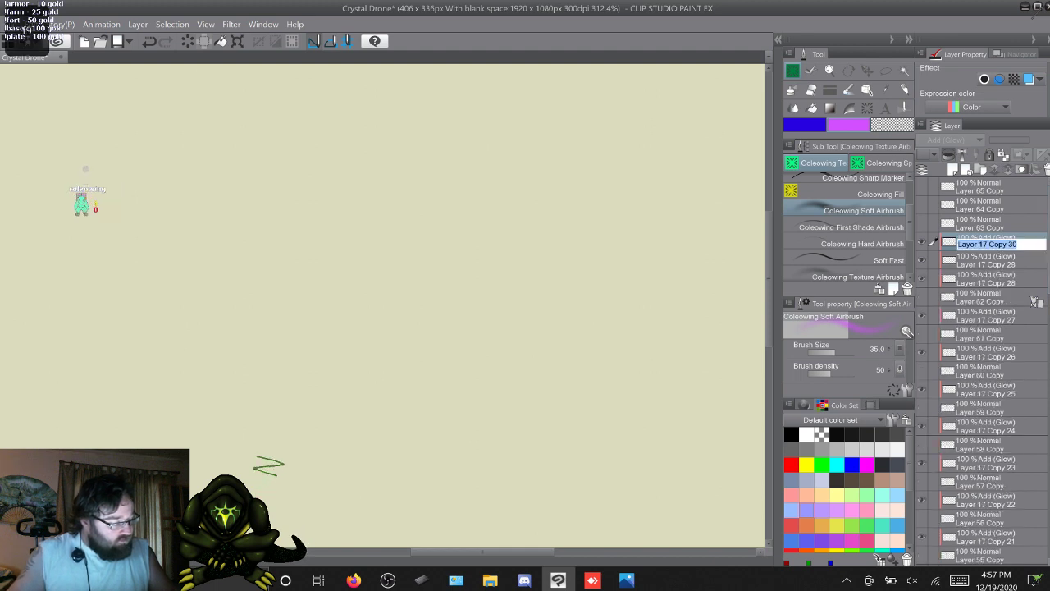
click(1018, 260)
click(1018, 260)
drag(1017, 260, 1018, 217)
click(1017, 260)
drag(1017, 260, 1018, 180)
key(F9)
Show the shard on Layer 35 Copy and make the Add (Glow) Layer 17 Copy above it the active layer
scroll(985, 370, down, 15)
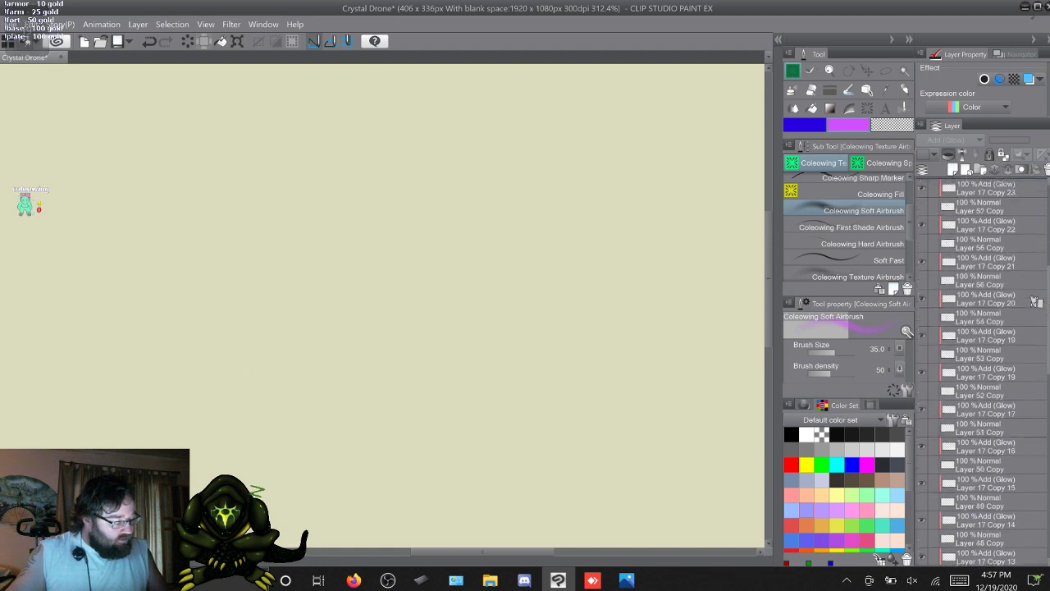
scroll(983, 369, down, 4)
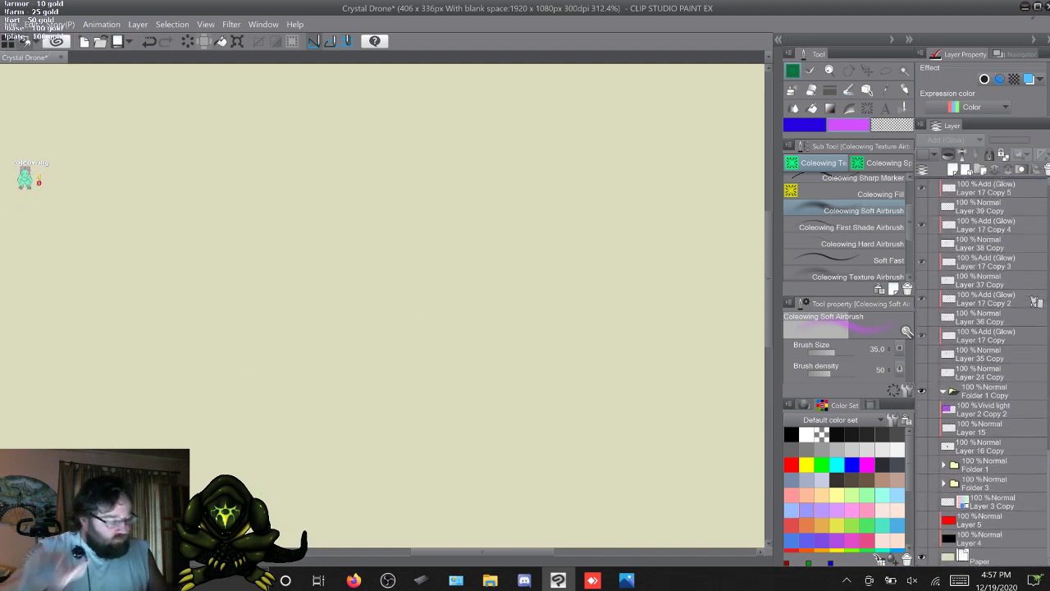
click(922, 354)
click(989, 335)
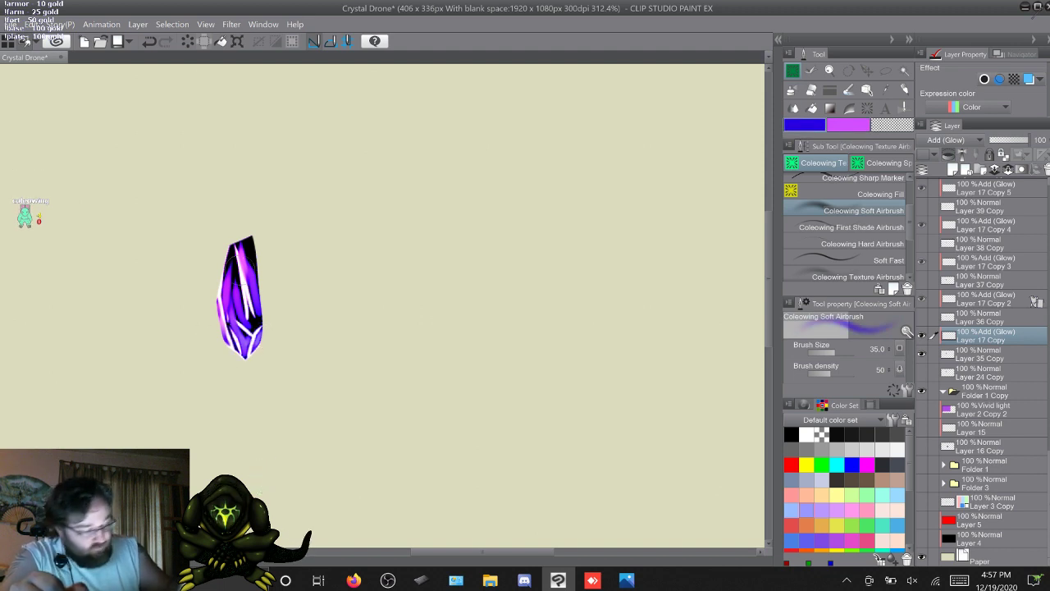
Try a pink-purple airbrush glow over the shard, compare it with the glow hidden, and clear Layer 17 Copy
key(x)
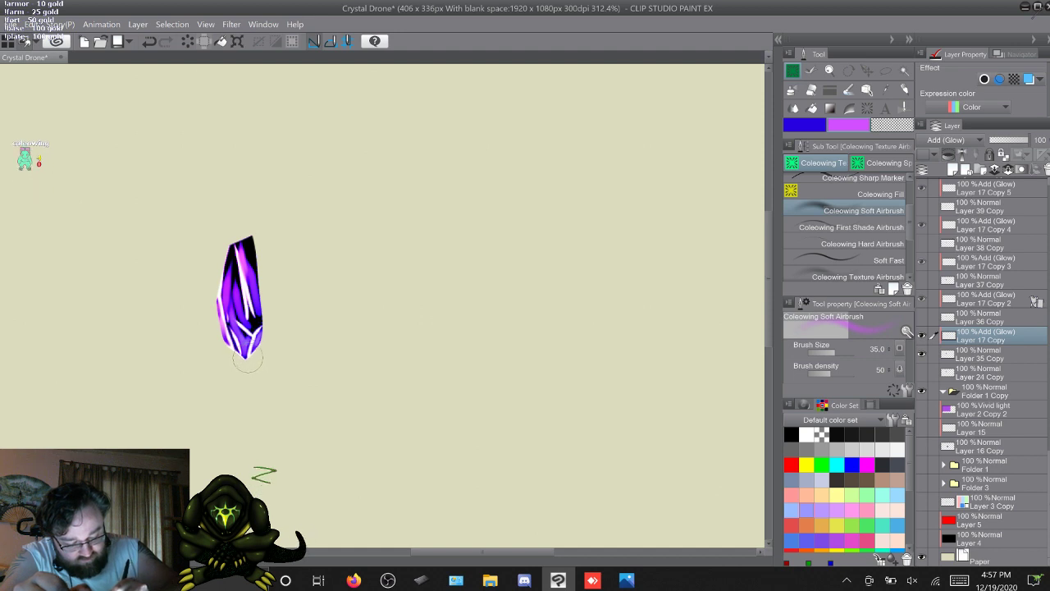
mouse_move(246, 361)
mouse_down()
mouse_move(264, 328)
mouse_move(241, 324)
mouse_move(238, 250)
mouse_up()
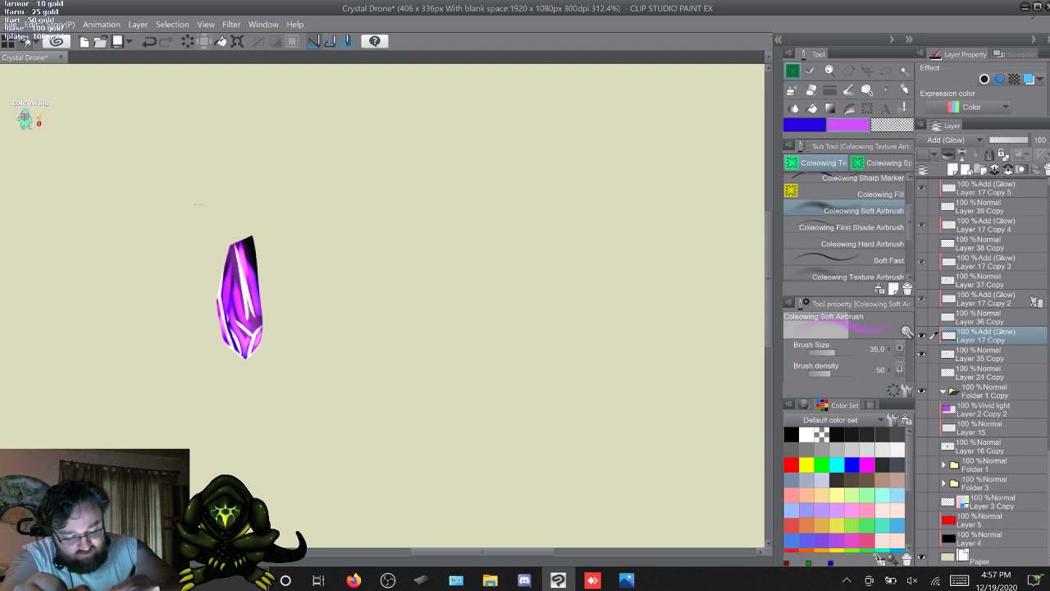
drag(240, 354, 212, 266)
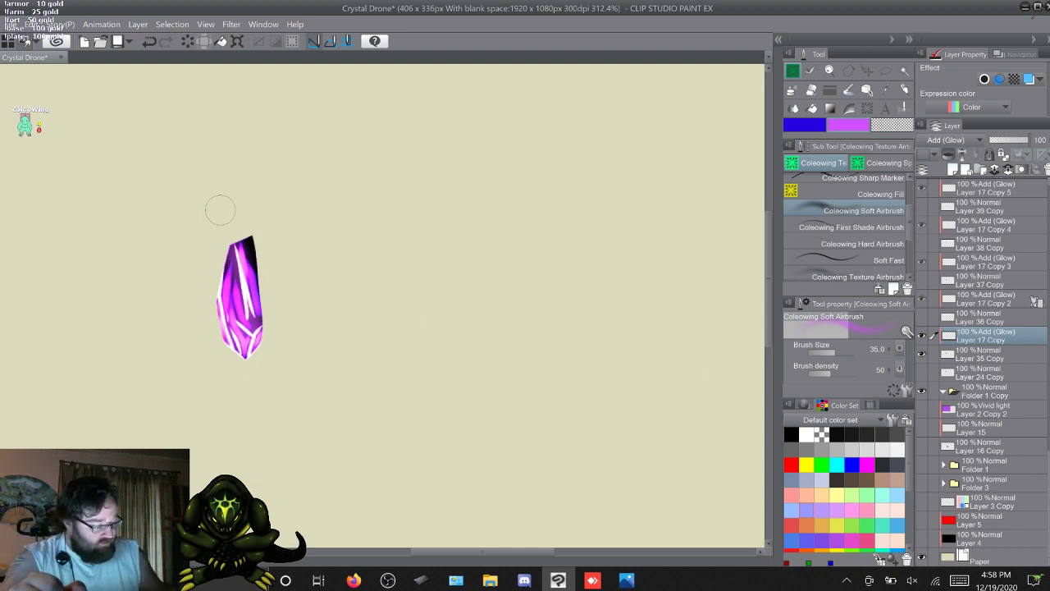
click(922, 336)
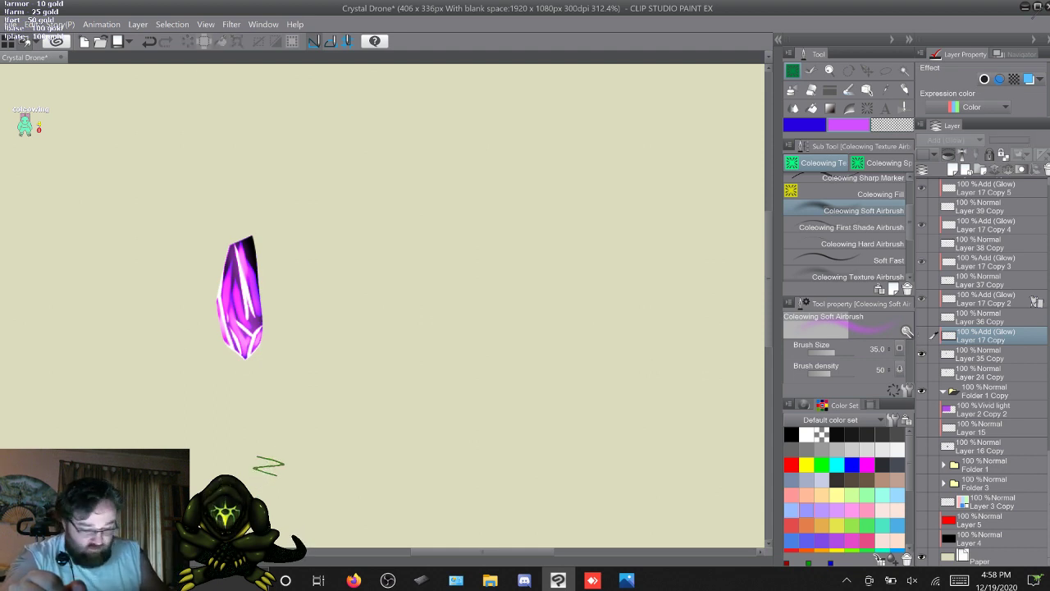
click(922, 336)
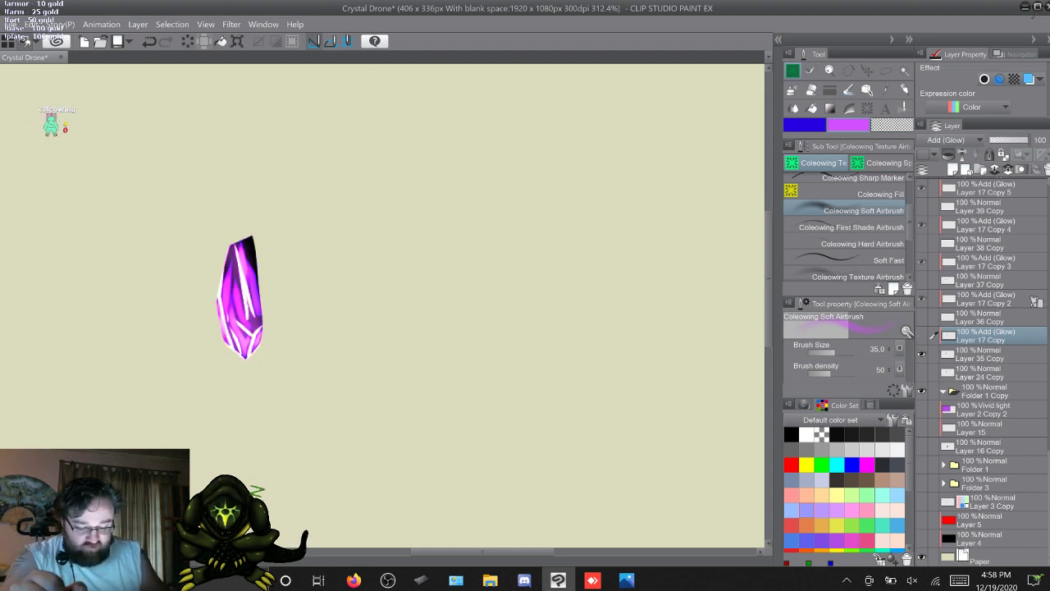
click(921, 336)
click(922, 336)
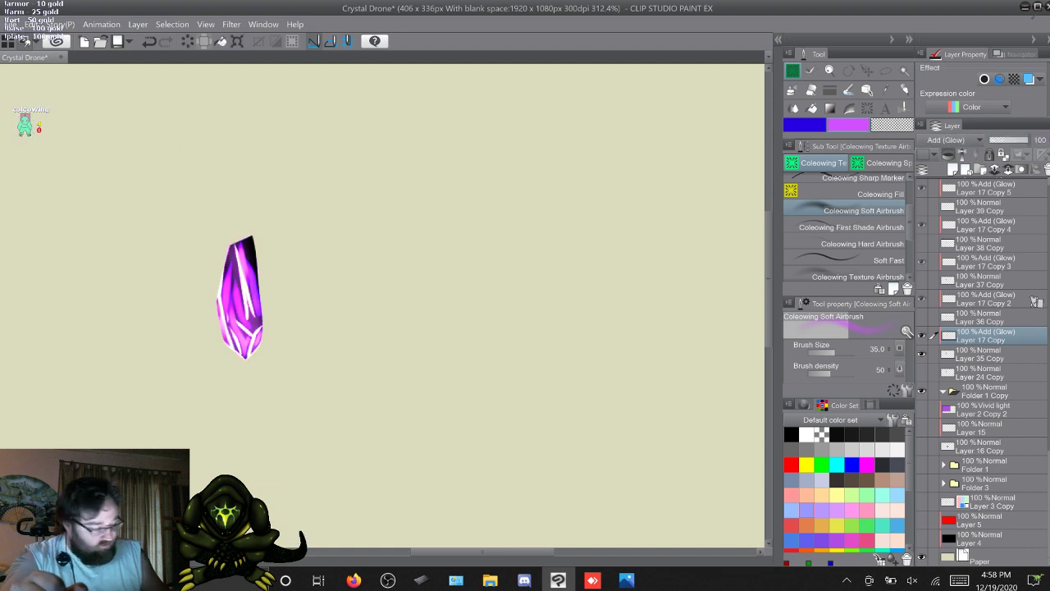
key(Delete)
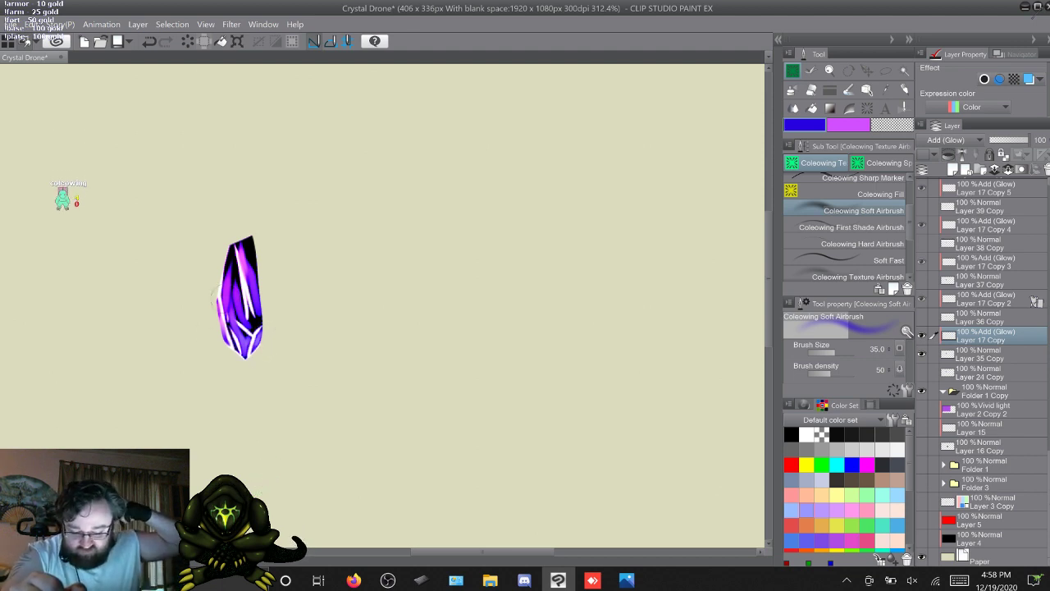
Reduce the airbrush size to 15.9 and paint a pink-purple glow from the shard's base along its ridges on Layer 17 Copy
key(x)
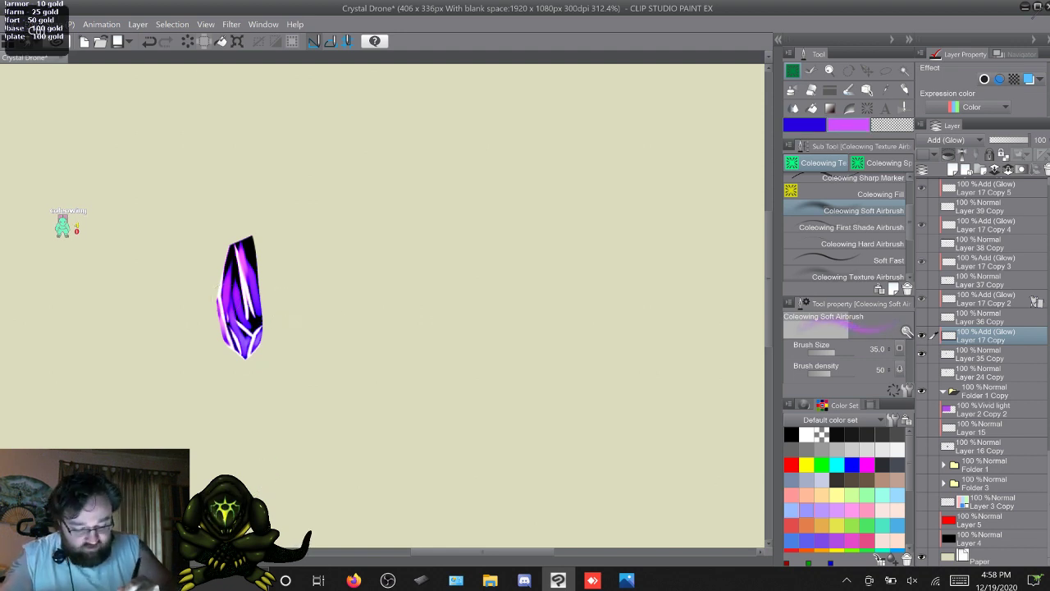
ctrl+alt+drag(279, 284, 277, 284)
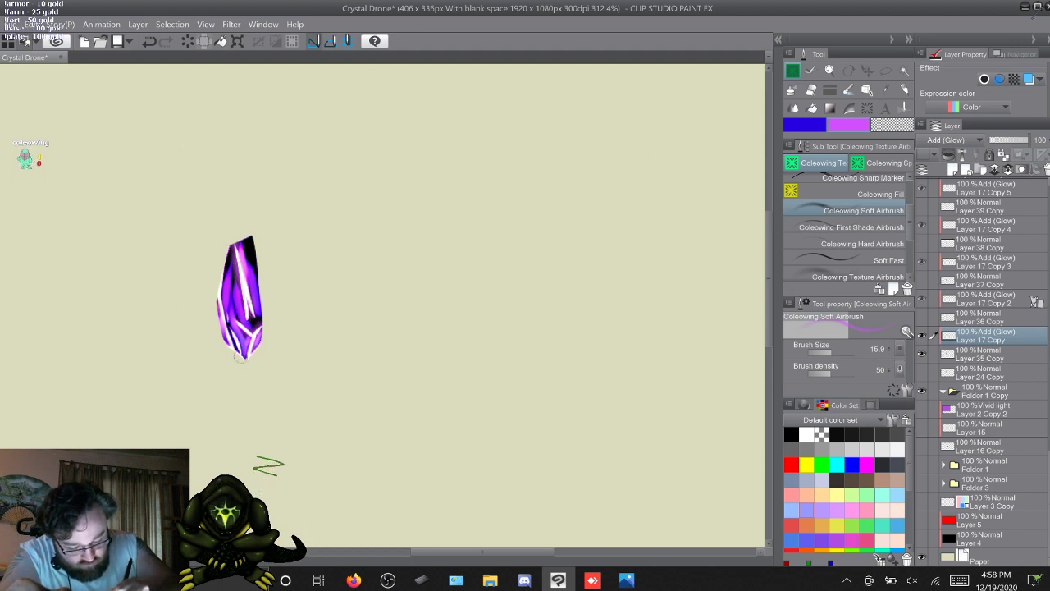
drag(241, 354, 230, 331)
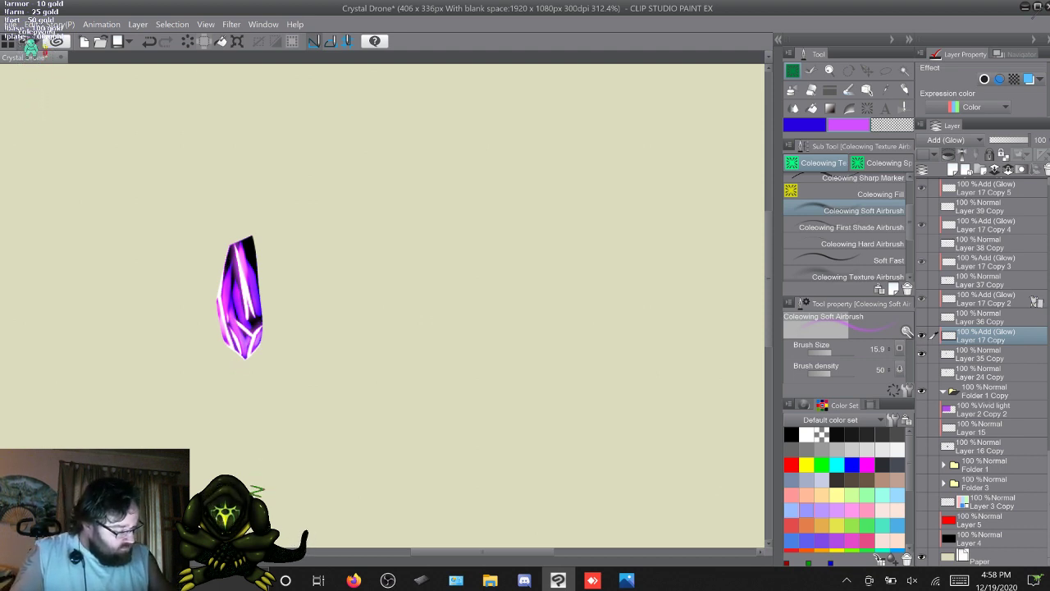
Merge the Add (Glow) Layer 17 Copy with the shard on Layer 35 Copy
click(989, 355)
ctrl+click(989, 335)
right_click(989, 336)
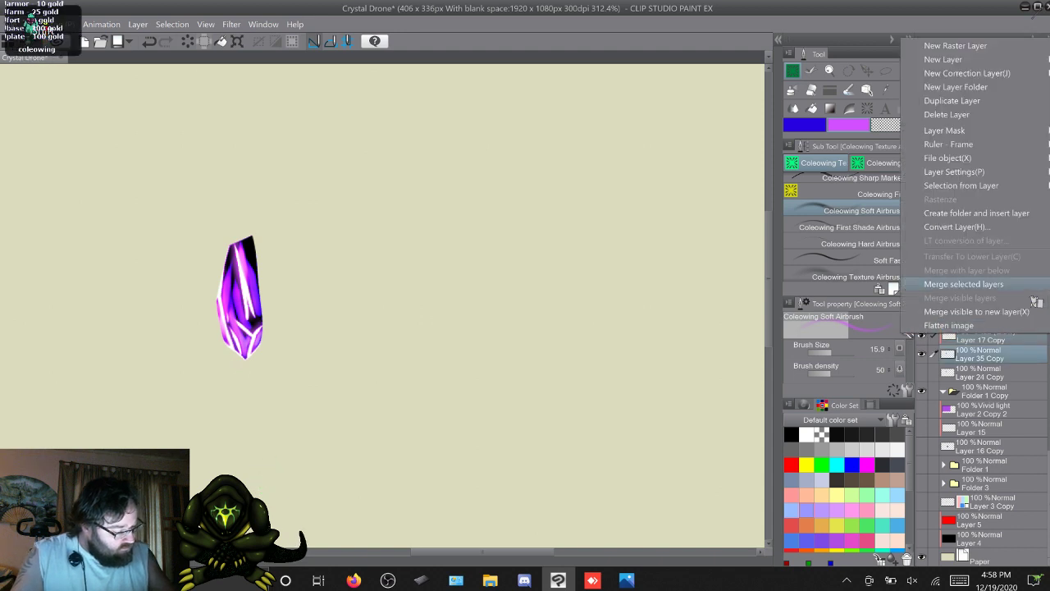
click(956, 283)
Hide Layer 35 Copy, show the shard on Layer 36 Copy, and make the Add (Glow) Layer 17 Copy 2 above it active
click(921, 354)
click(922, 335)
click(989, 318)
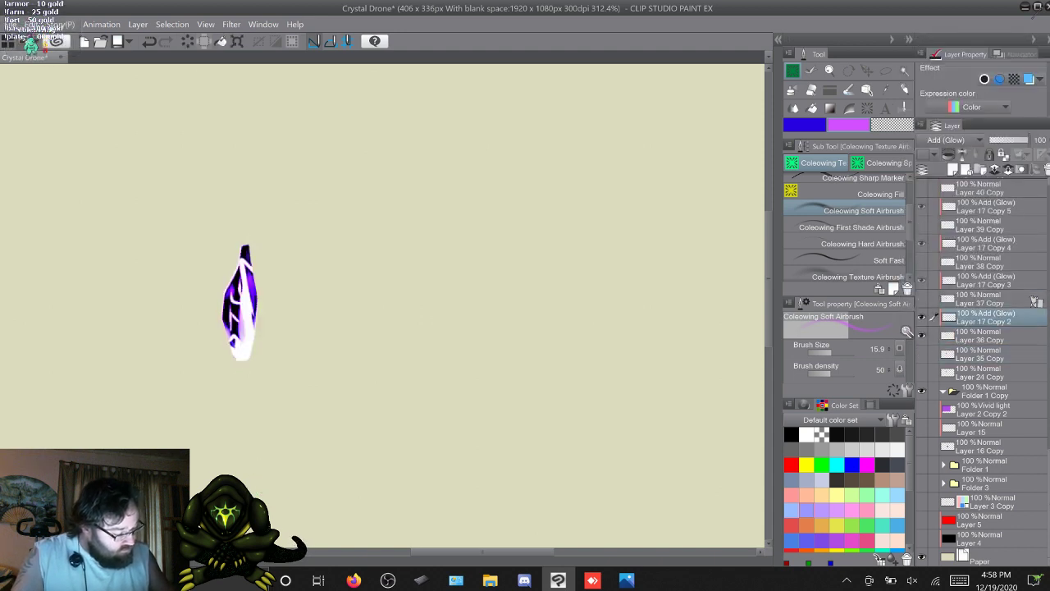
Paint a pink-purple glow along the shard's ridges on Layer 17 Copy 2 with the Soft Airbrush at size 15.9
drag(833, 352, 835, 352)
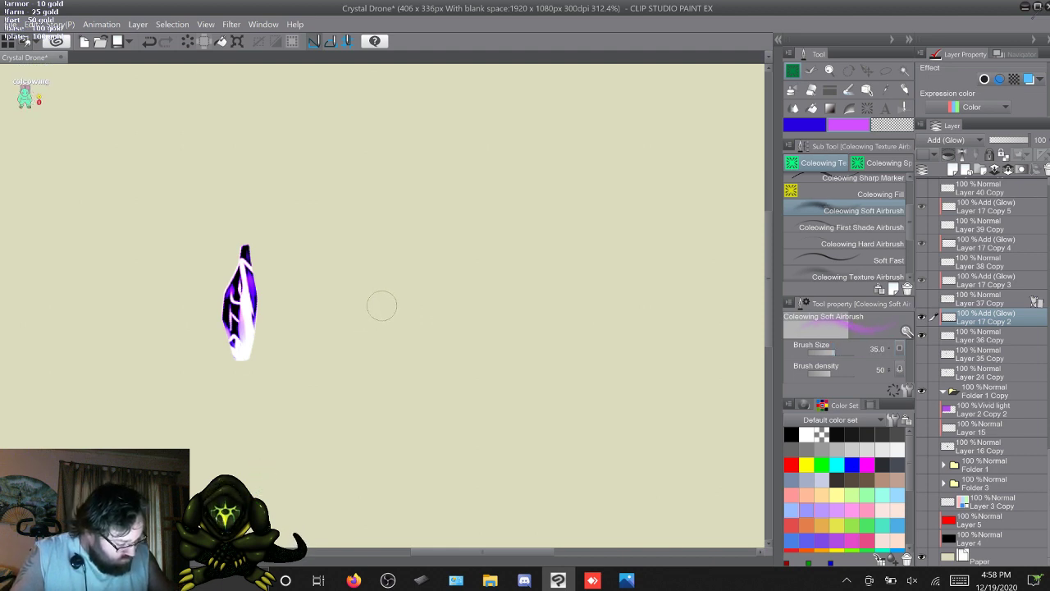
key(x)
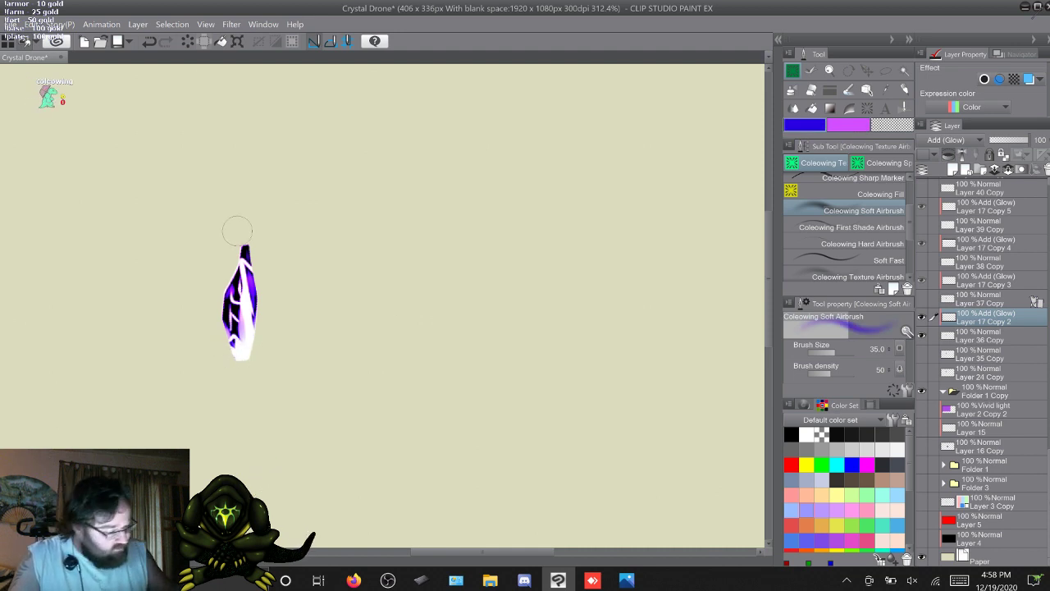
click(849, 124)
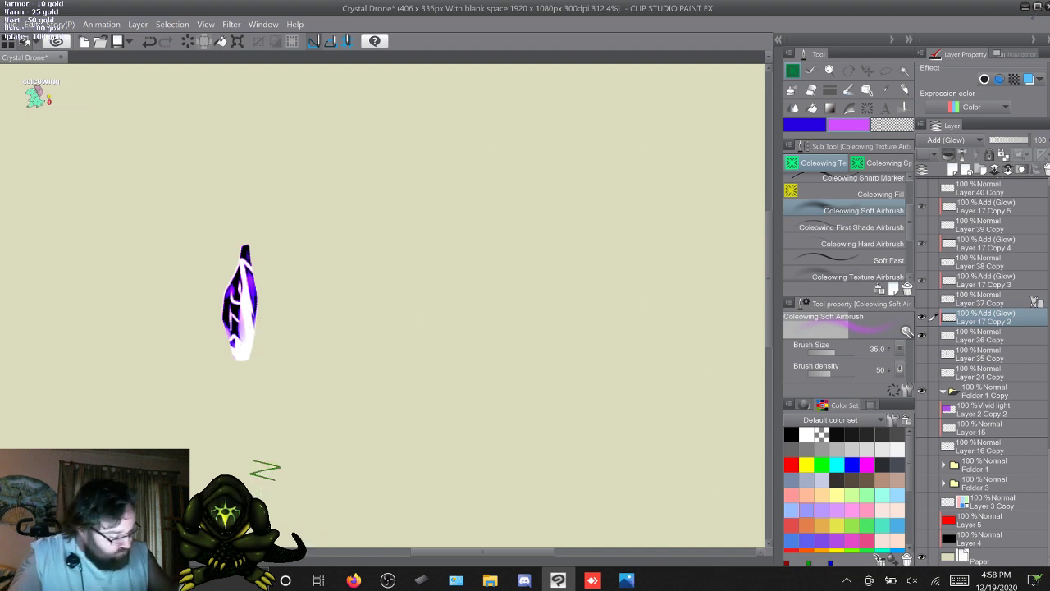
drag(834, 352, 832, 352)
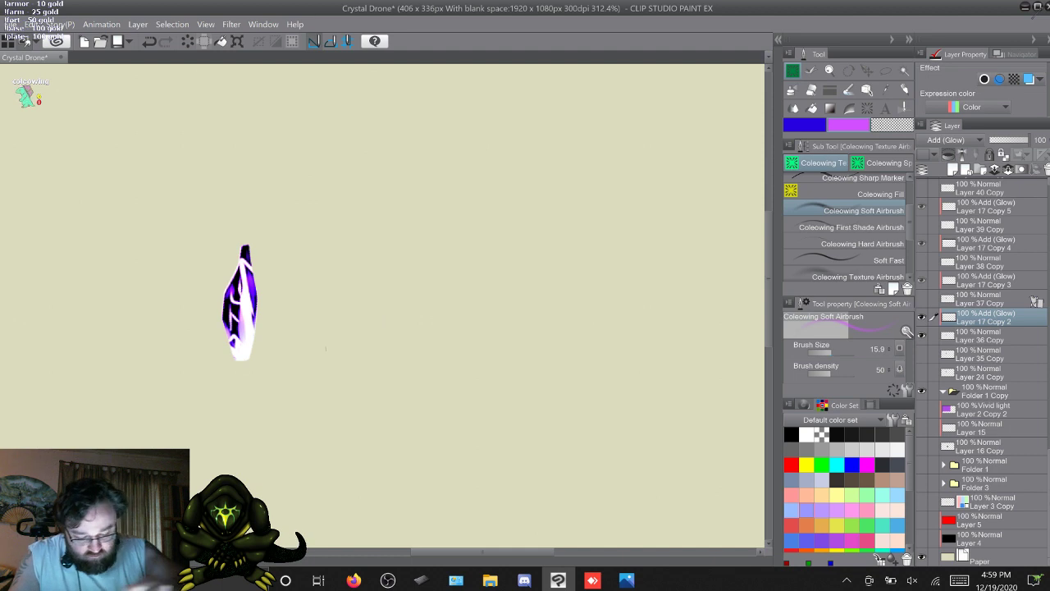
drag(234, 339, 238, 282)
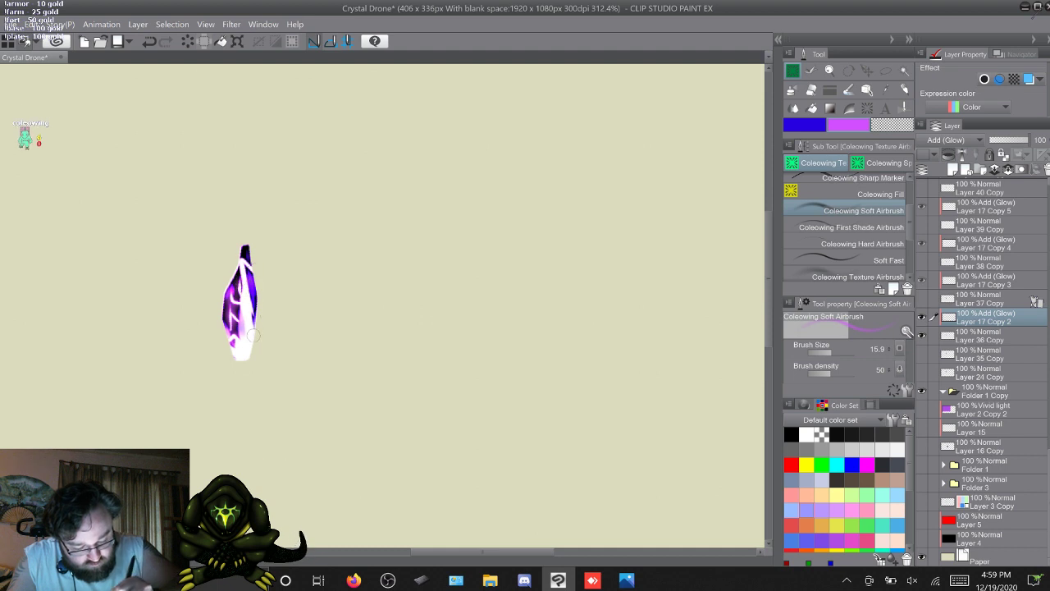
drag(246, 330, 250, 306)
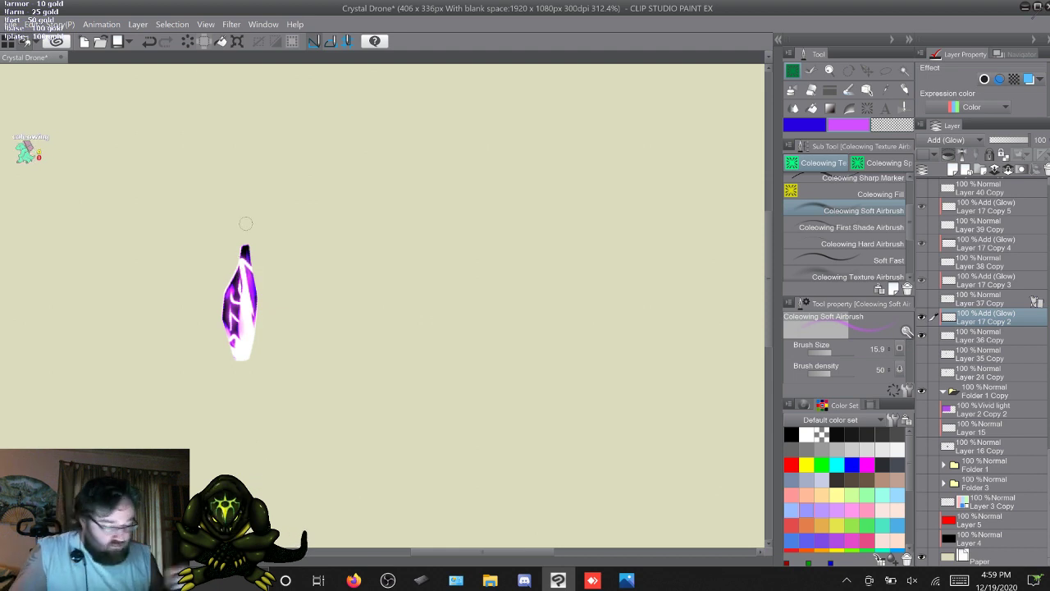
Merge Layer 17 Copy 2 with Layer 36 Copy, and make Layer 17 Copy 3 active above the visible shard on Layer 37 Copy
ctrl+click(980, 335)
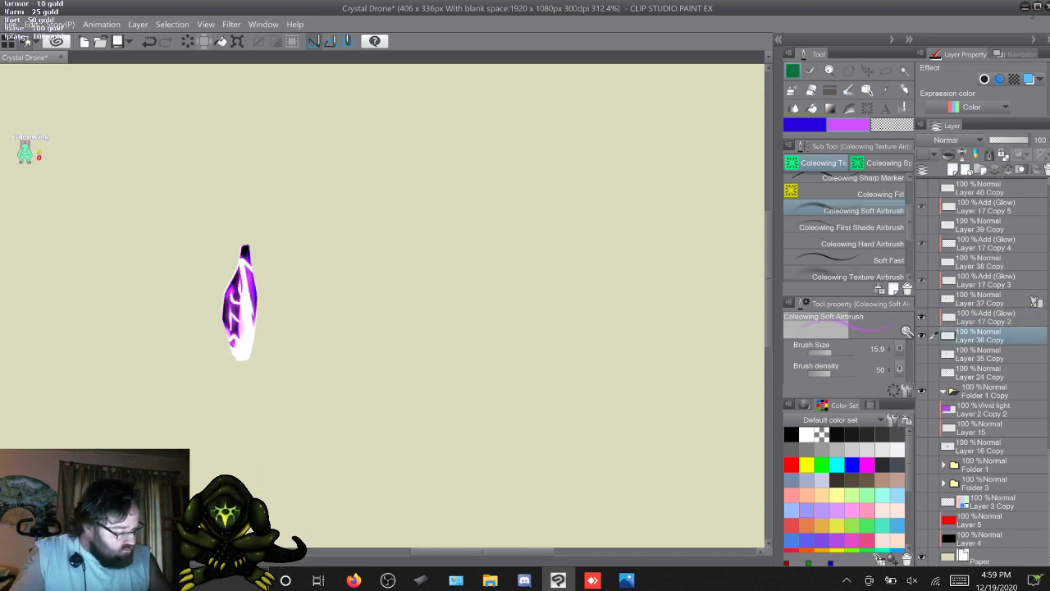
right_click(980, 335)
click(965, 262)
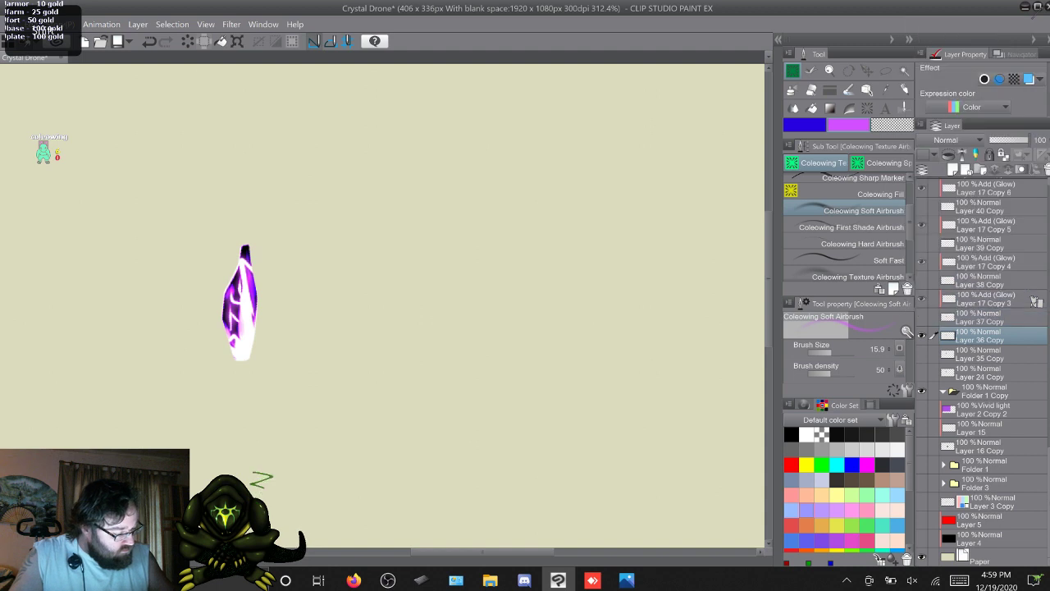
click(1035, 301)
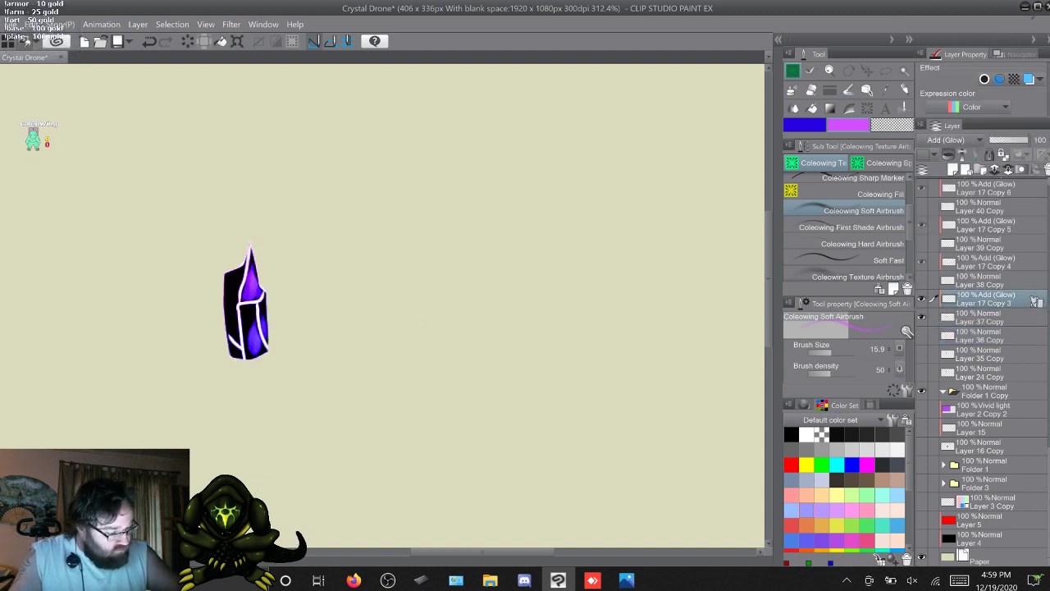
Paint a pink-purple glow from the shard's base to its tip on Layer 17 Copy 3 with the Soft Airbrush at size 17.2
click(804, 124)
click(837, 353)
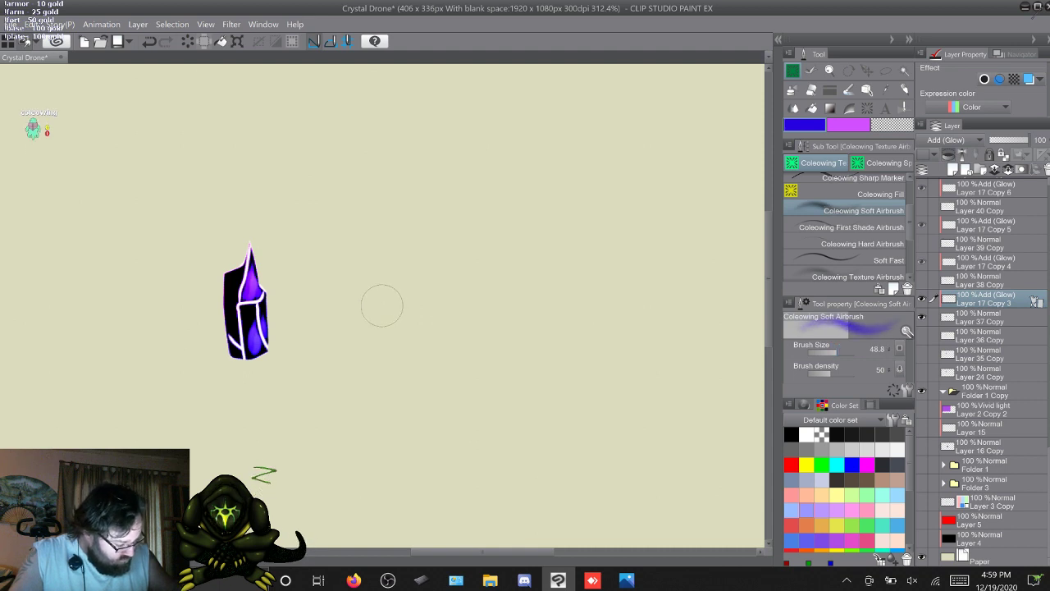
key(bracketleft)
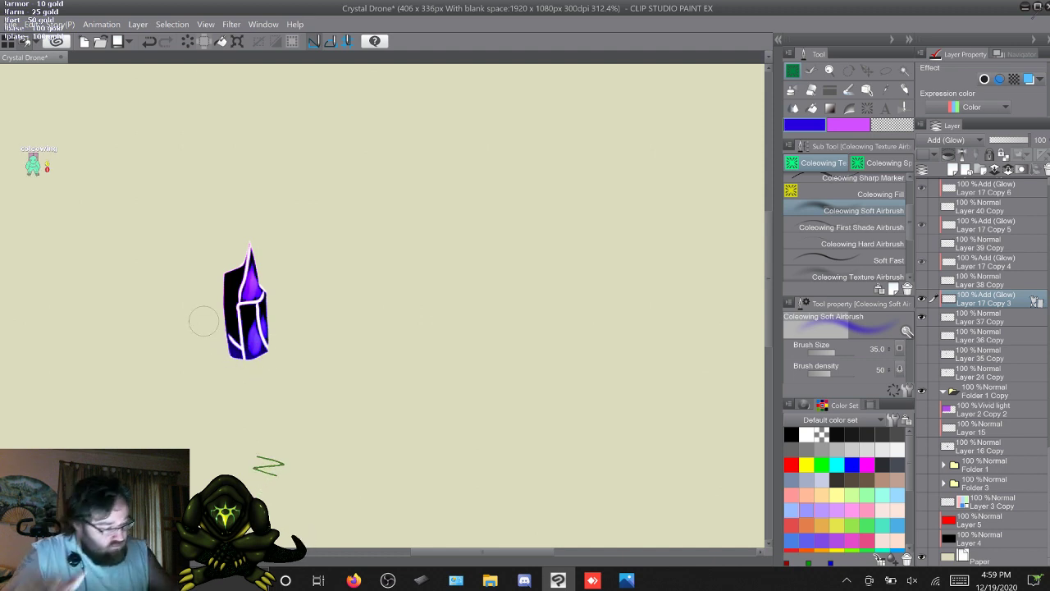
key(x)
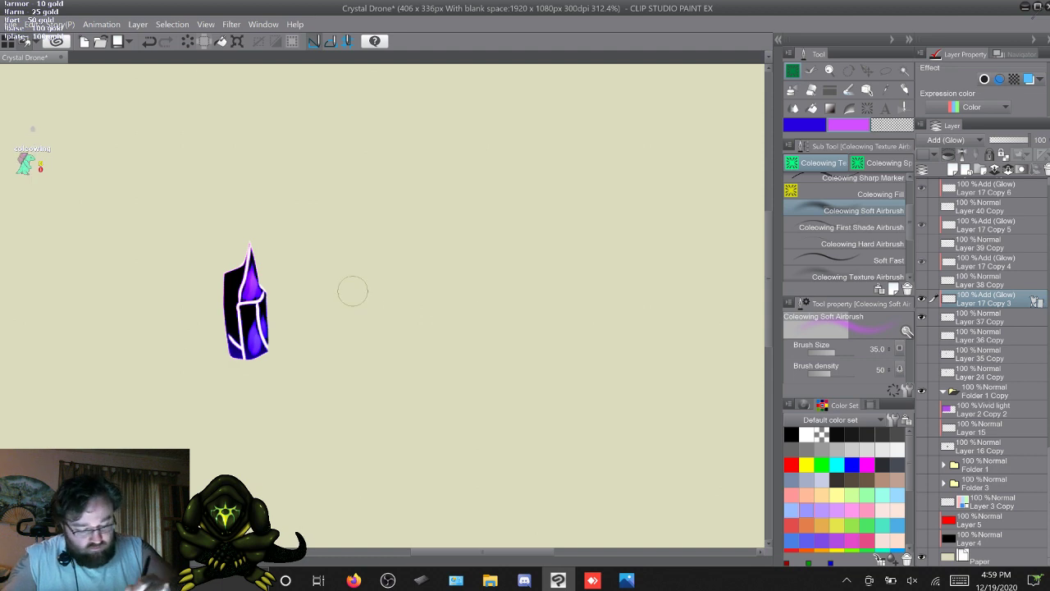
drag(352, 287, 345, 277)
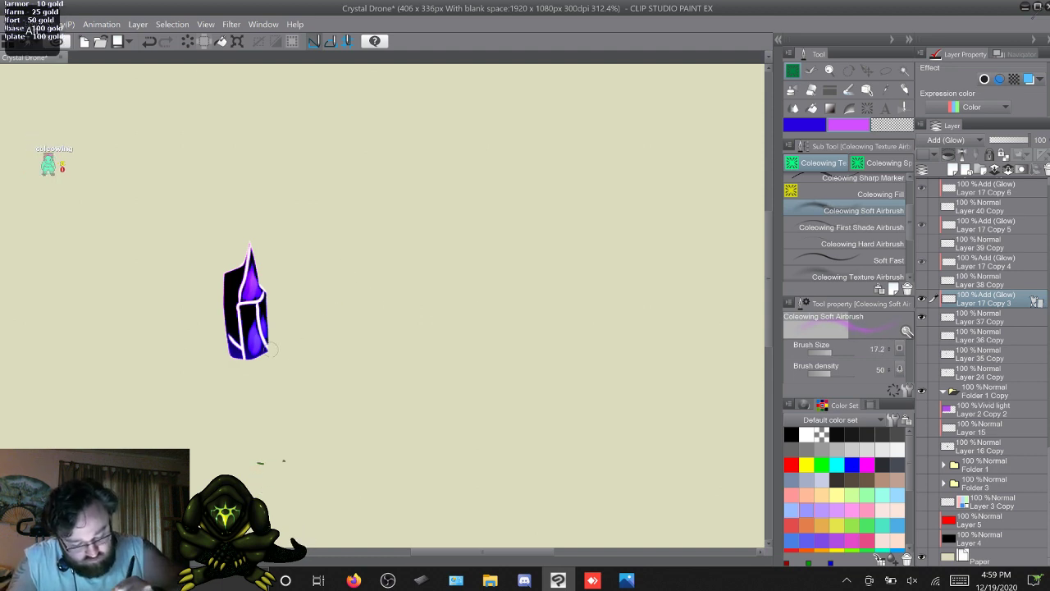
mouse_move(274, 348)
mouse_down()
mouse_move(256, 296)
mouse_move(270, 284)
mouse_move(240, 321)
mouse_move(243, 361)
mouse_move(232, 334)
mouse_move(248, 239)
mouse_up()
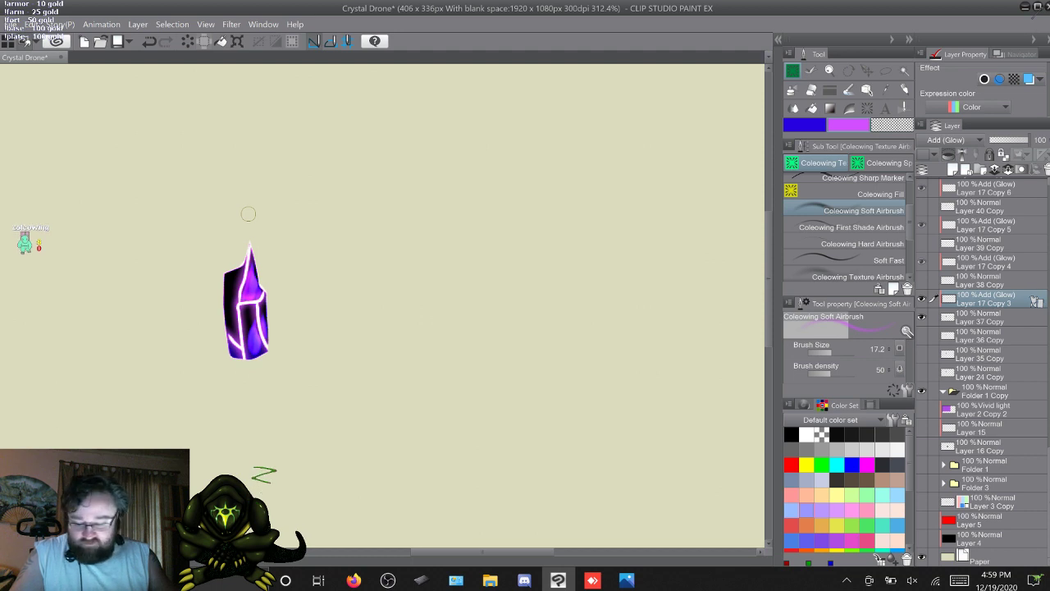
Merge Layer 17 Copy 3 with Layer 37 Copy, and make Layer 17 Copy 4 active above the visible shard on Layer 38 Copy
click(991, 318)
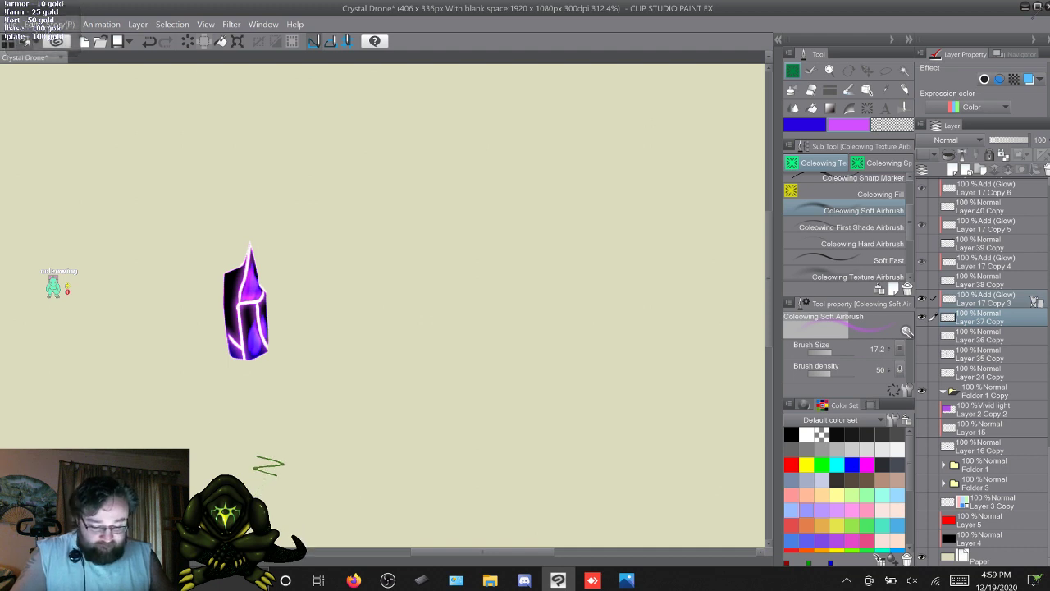
right_click(967, 276)
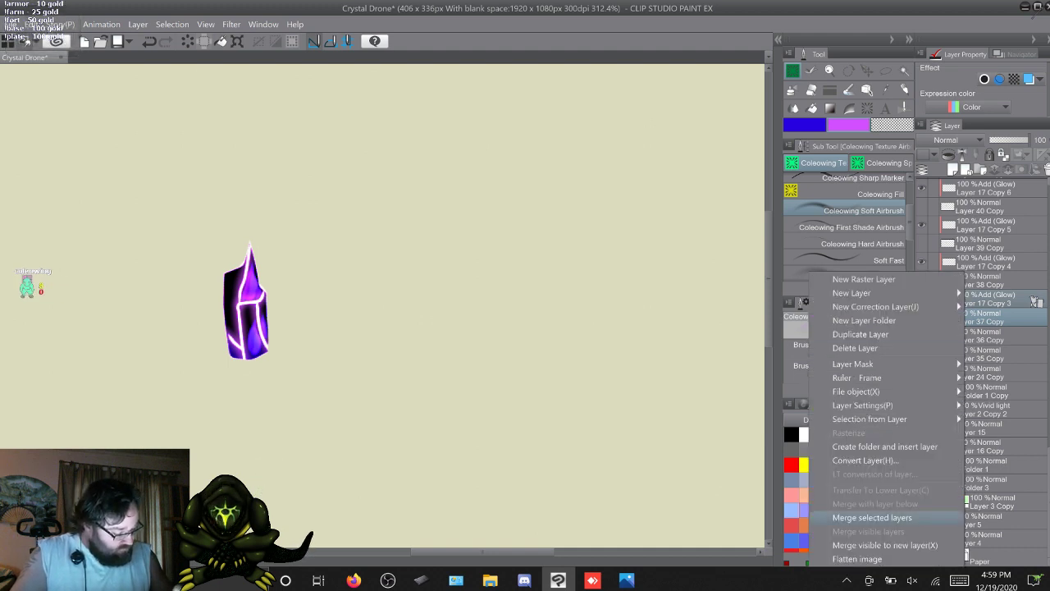
click(872, 517)
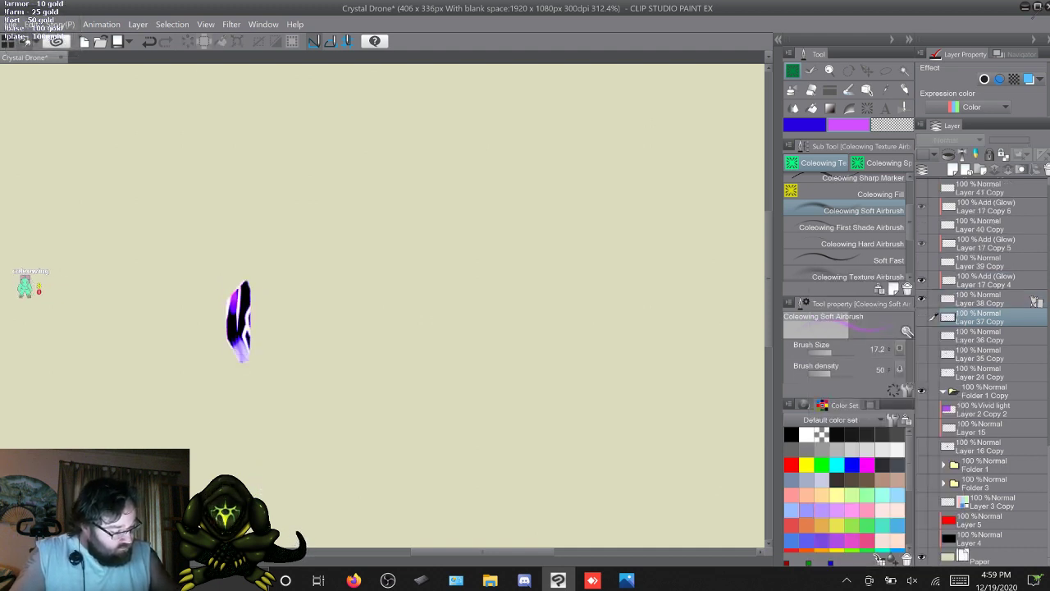
click(985, 280)
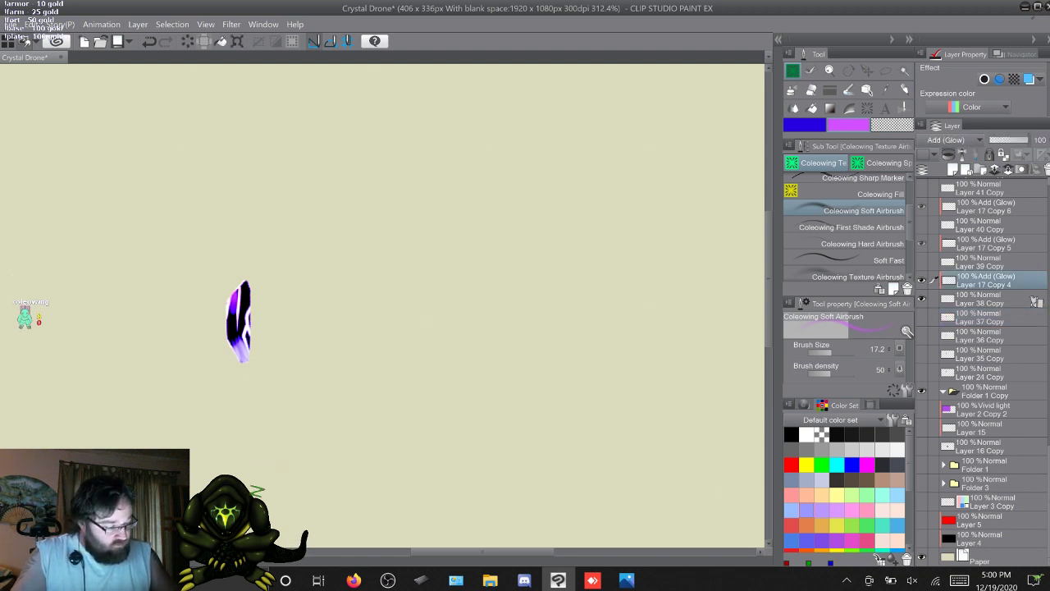
Set the Soft Airbrush to size 35.0 and the First Shade Airbrush to size 17.9 for the shard on Layer 38 Copy
key(x)
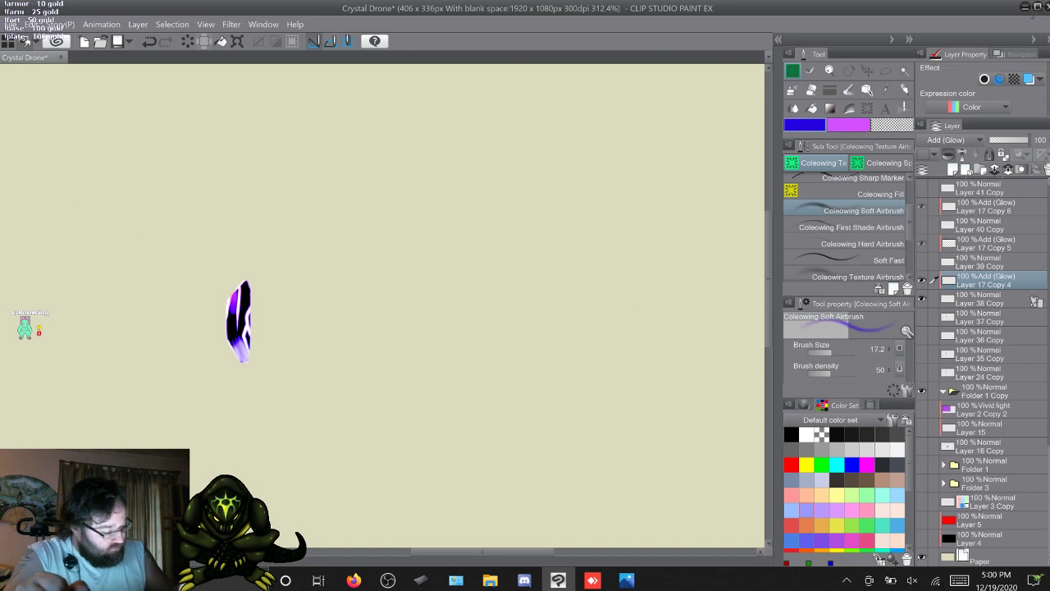
key(bracketright)
key(bracketright)
key(bracketright)
key(bracketright)
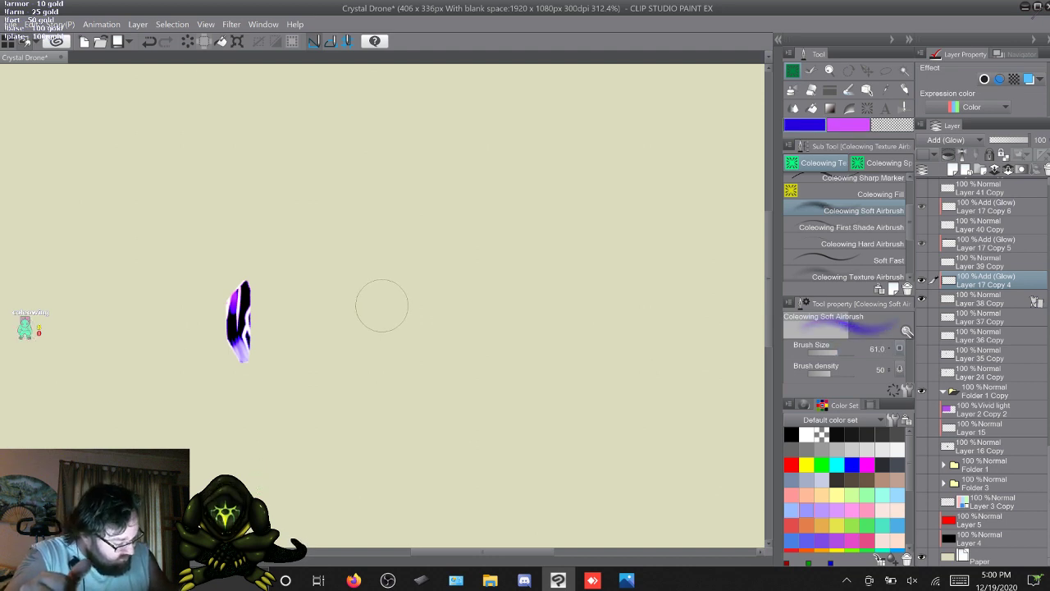
key(bracketleft)
key(bracketleft)
key(bracketleft)
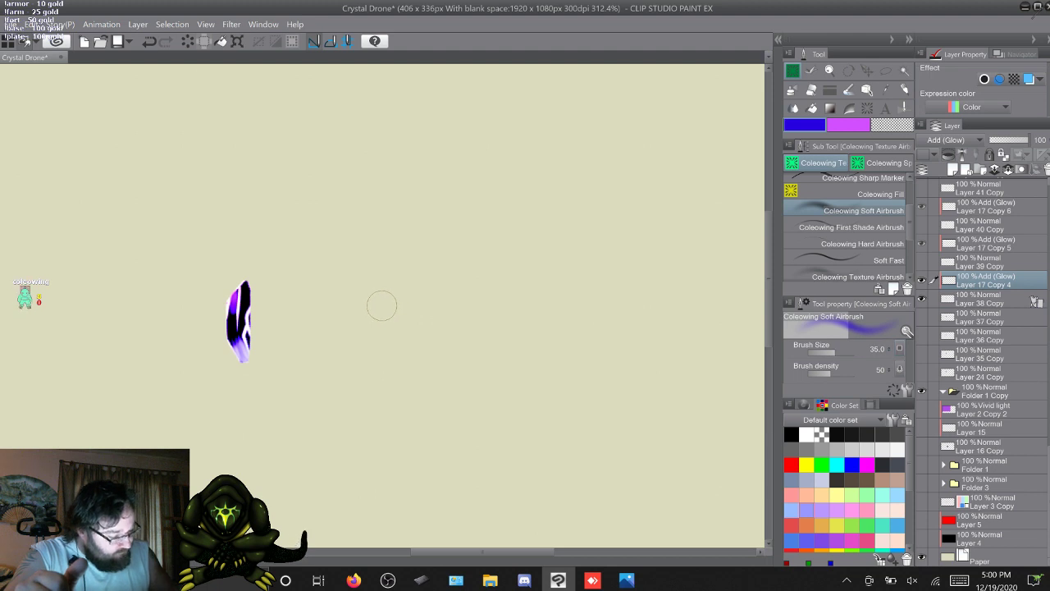
click(852, 227)
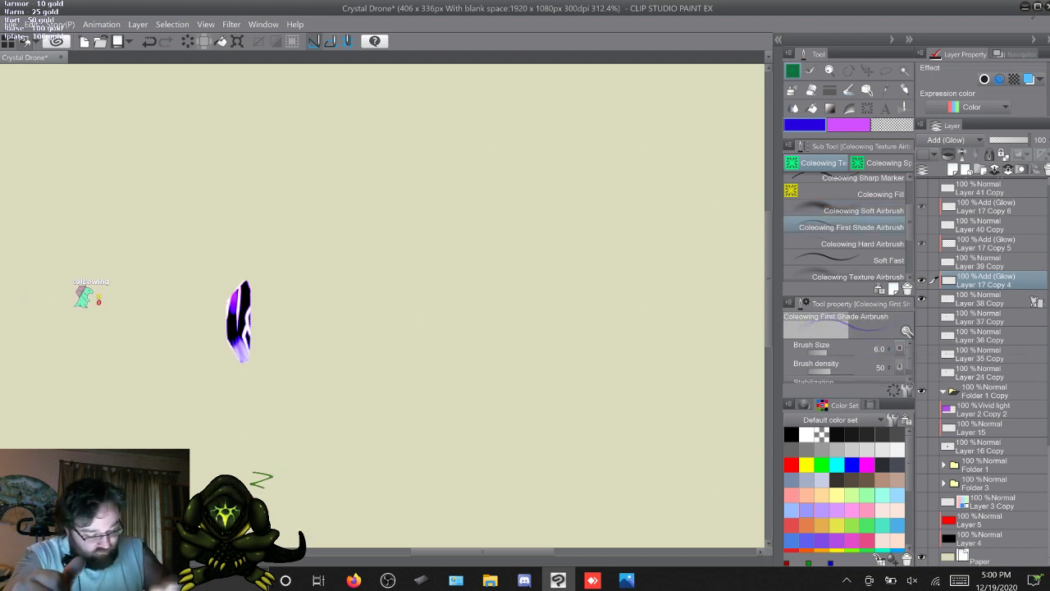
click(832, 352)
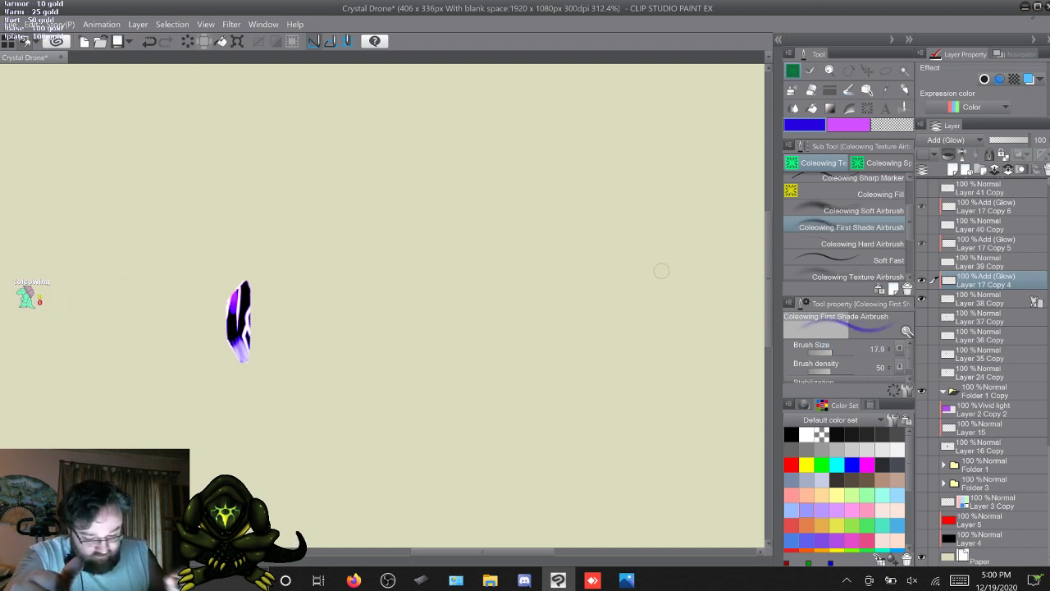
Paint a pink-purple glow over the shard on Layer 17 Copy 4 with the Soft Airbrush and the First Shade Airbrush
click(853, 211)
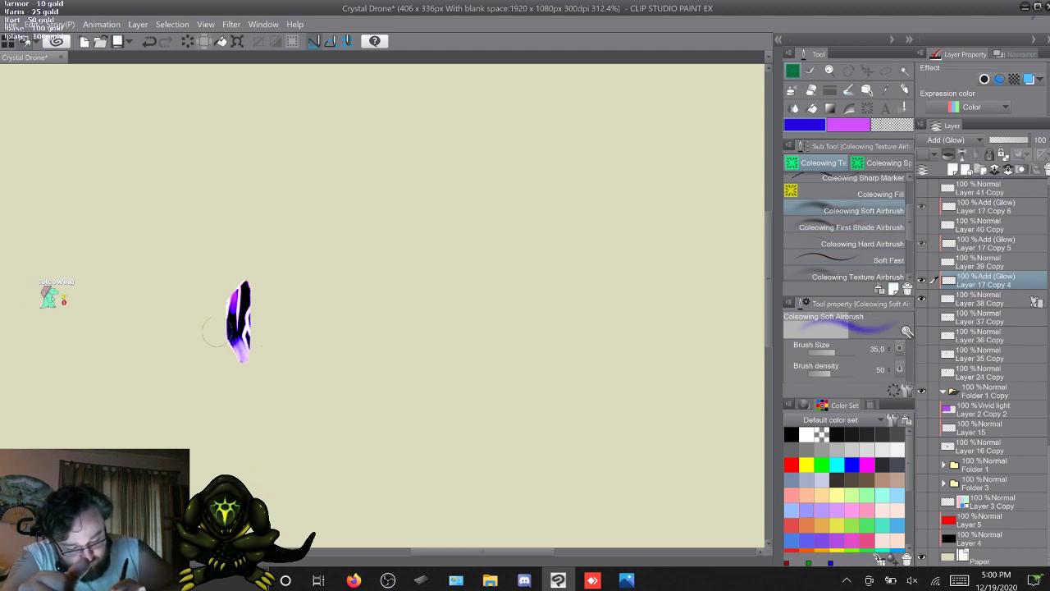
key(x)
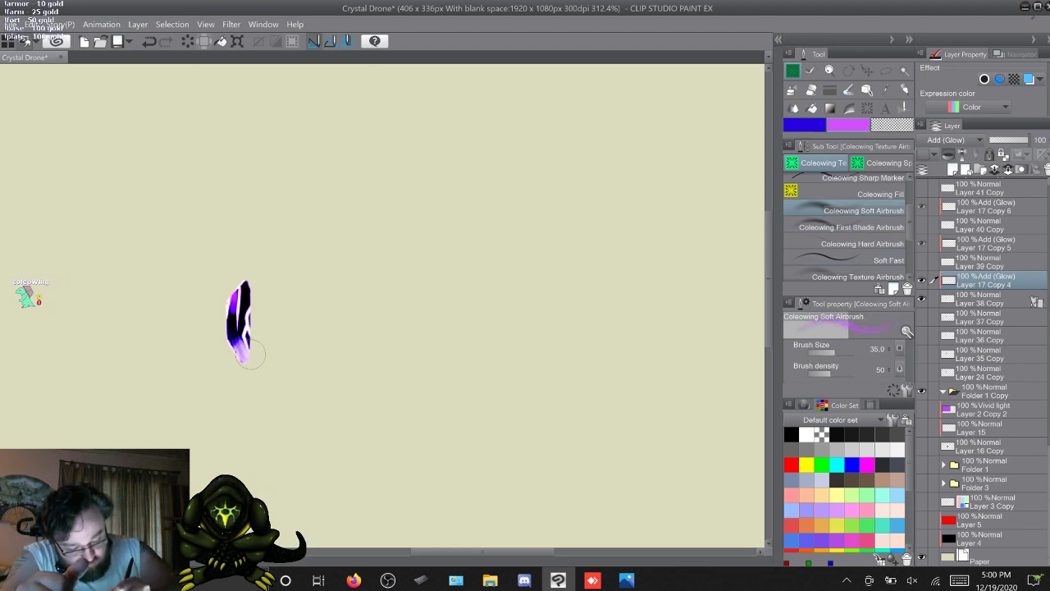
click(854, 227)
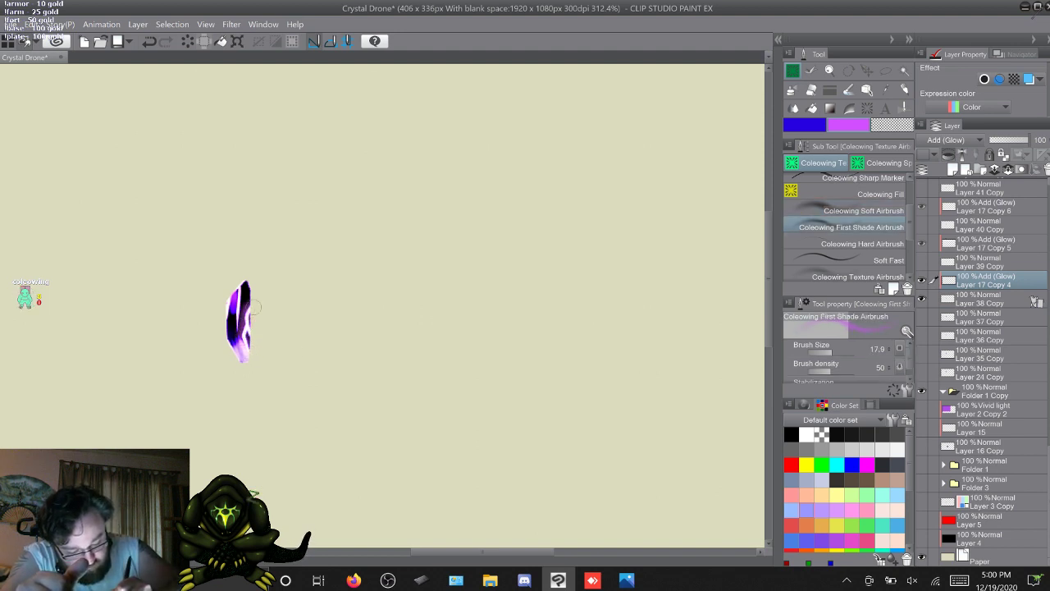
drag(233, 340, 240, 281)
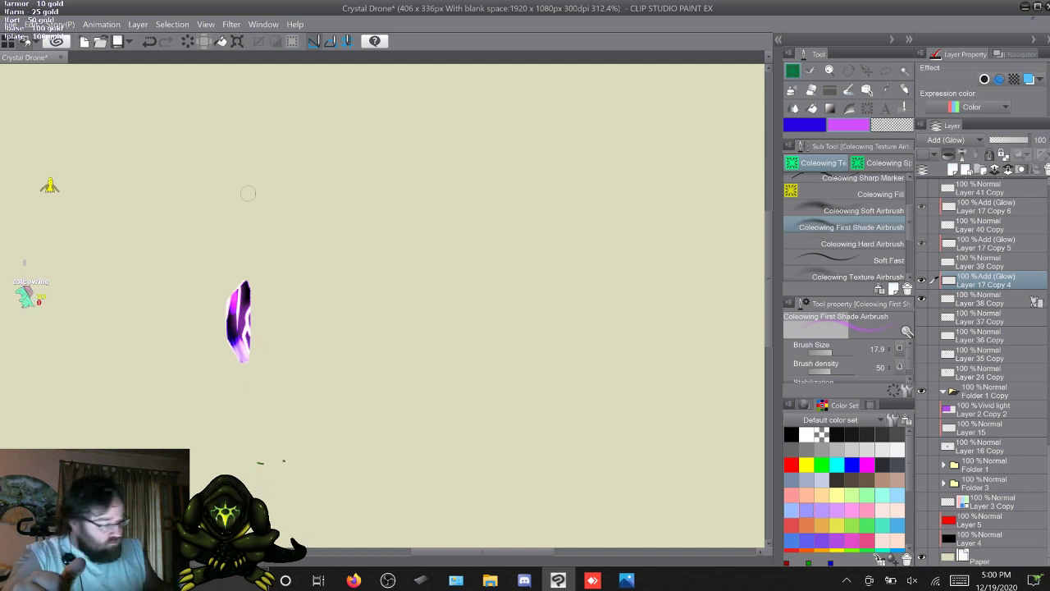
Merge the Add (Glow) Layer 17 Copy 4 with the shard on Layer 38 Copy
click(1036, 301)
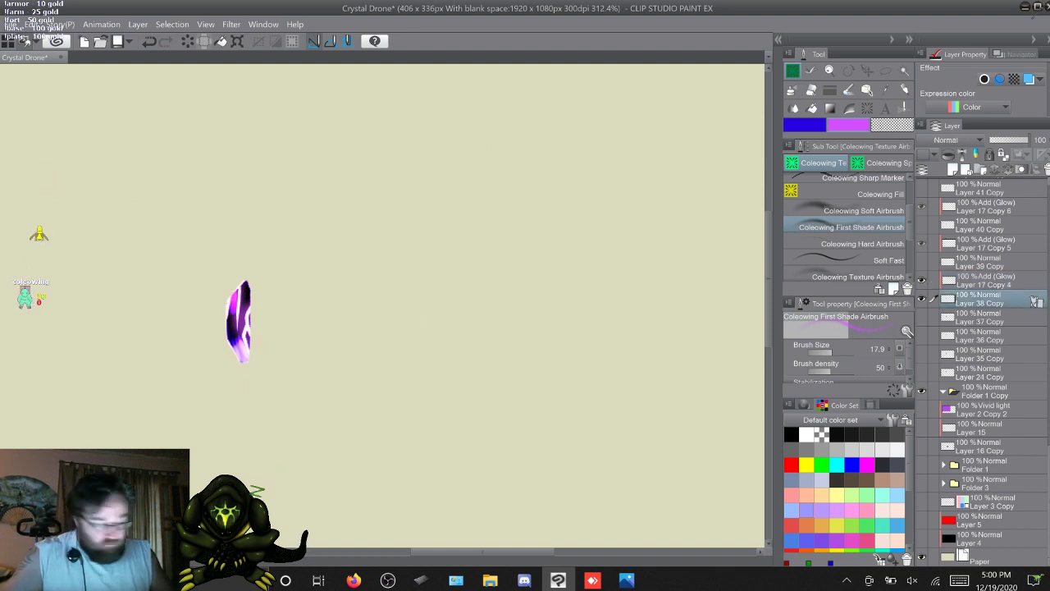
right_click(1036, 302)
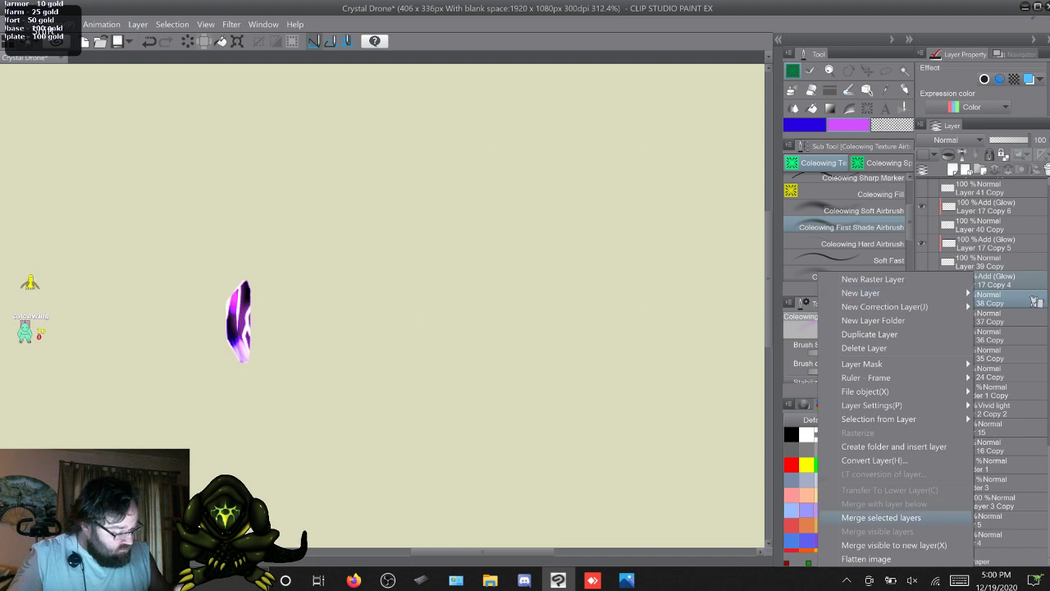
click(881, 517)
Hide Layer 38 Copy, show the shard on Layer 39 Copy, and make the Add (Glow) Layer 17 Copy 5 above it active
click(922, 281)
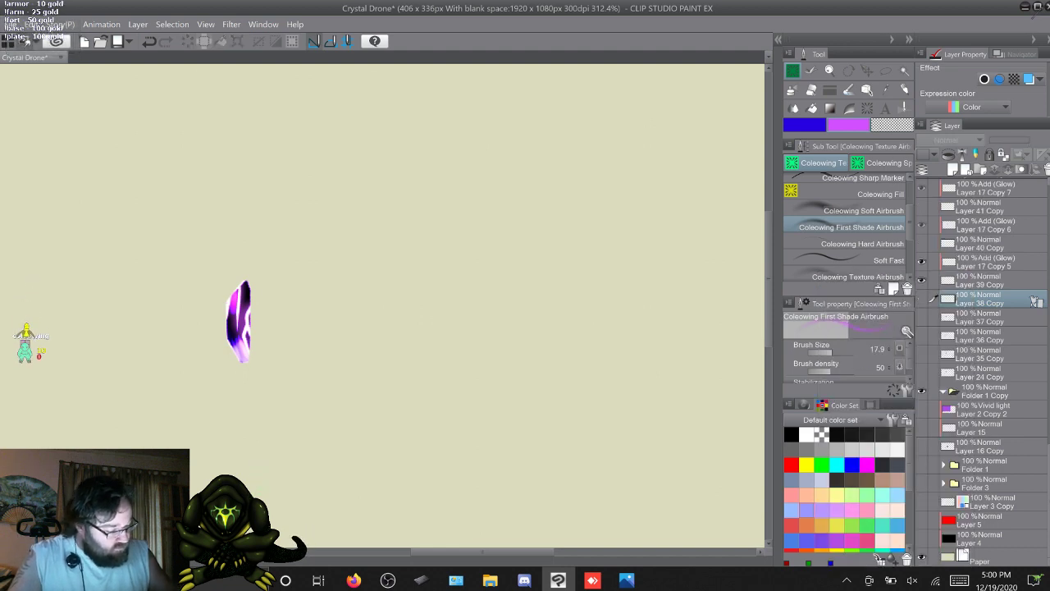
click(922, 299)
click(991, 263)
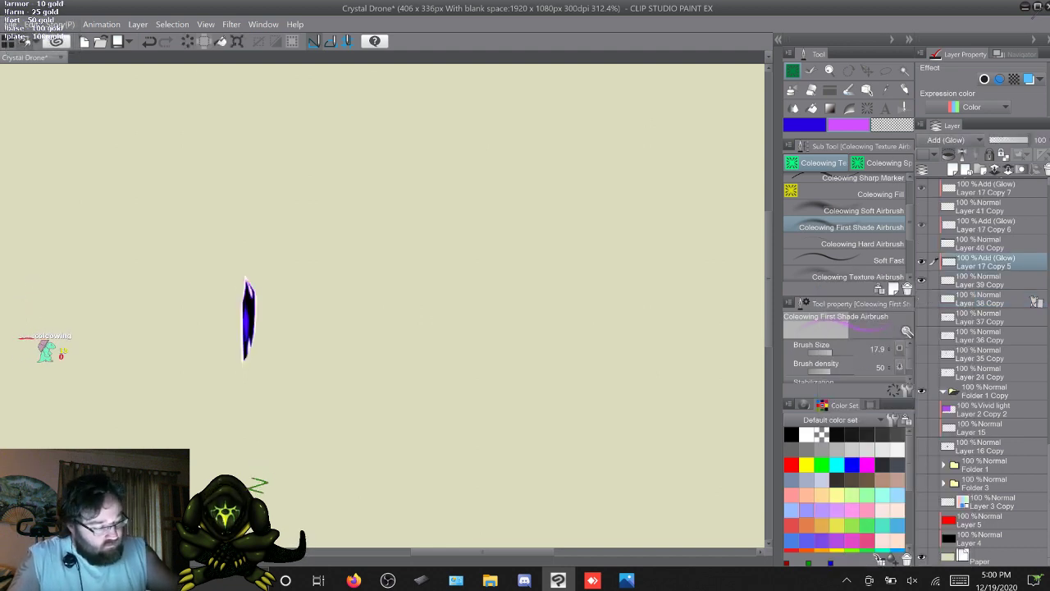
Paint a blue glow with the Soft Airbrush and a purple one with the First Shade Airbrush over the shard on Layer 39 Copy
click(806, 125)
click(854, 211)
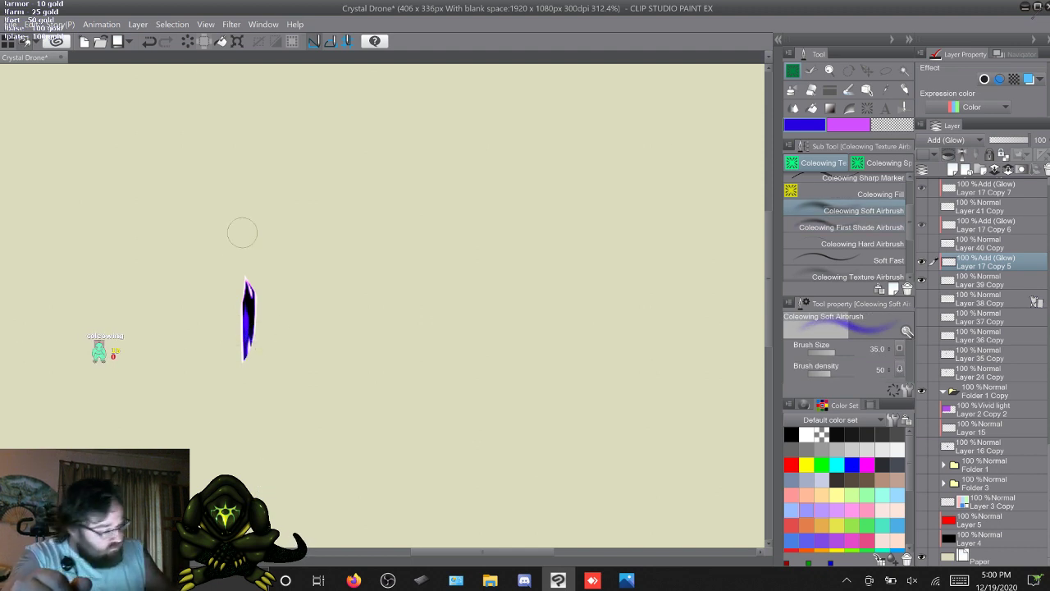
key(x)
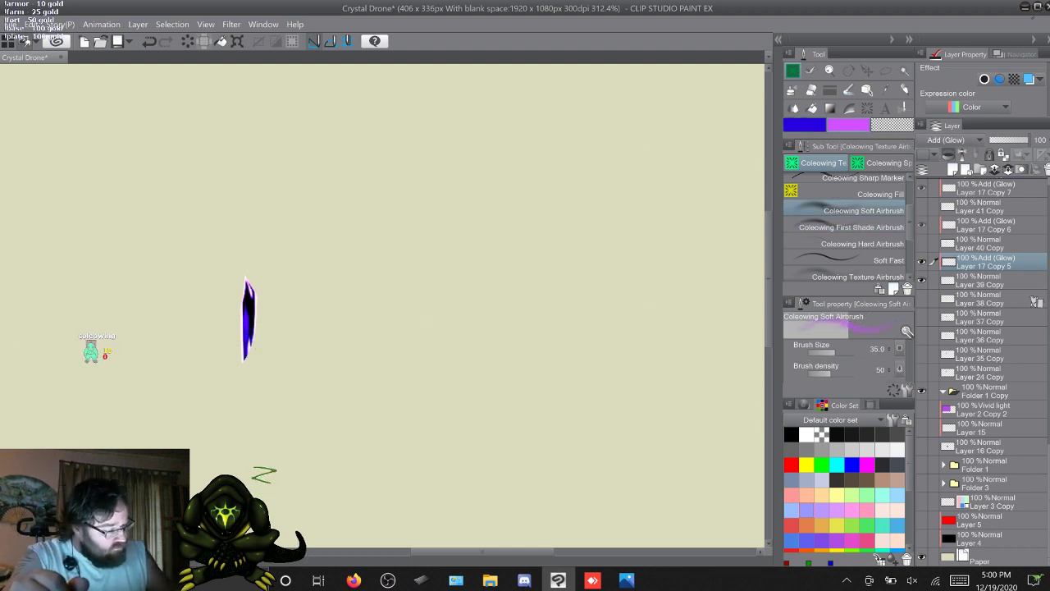
click(853, 227)
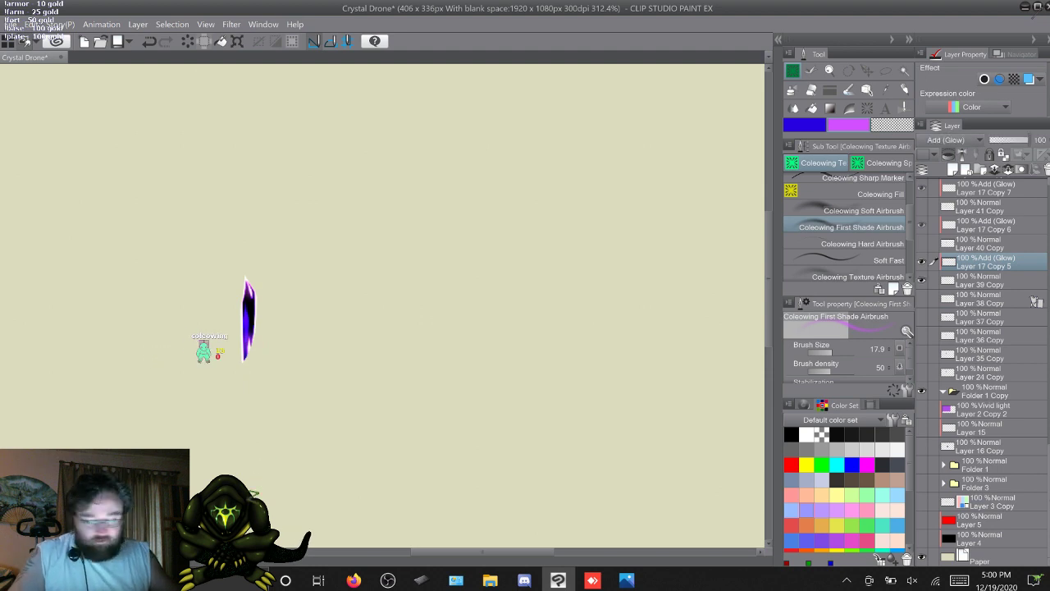
Merge the Add (Glow) Layer 17 Copy 5 with the shard on Layer 39 Copy
shift+click(989, 280)
right_click(989, 261)
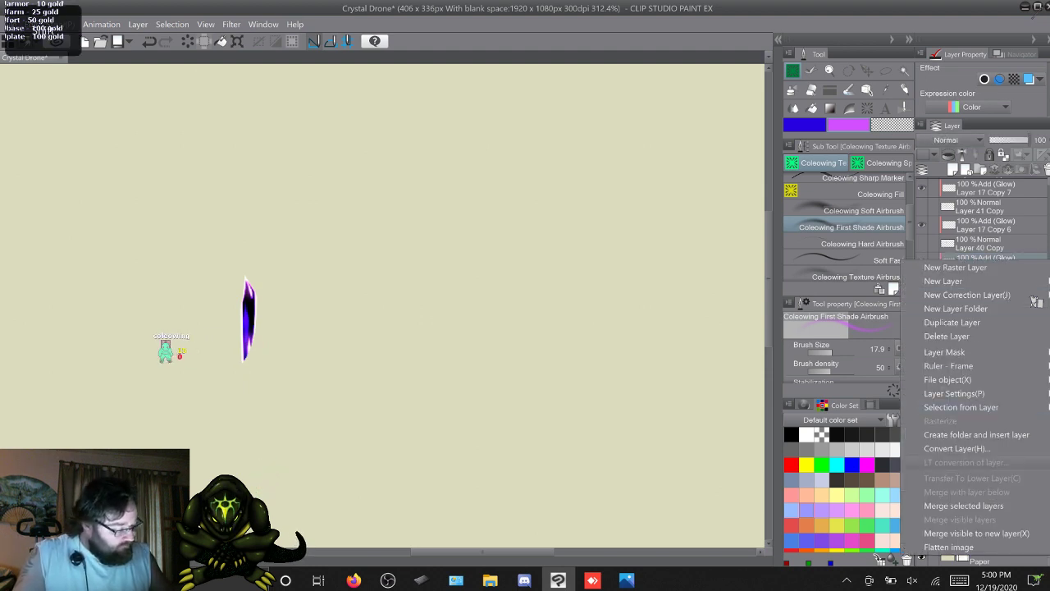
click(964, 505)
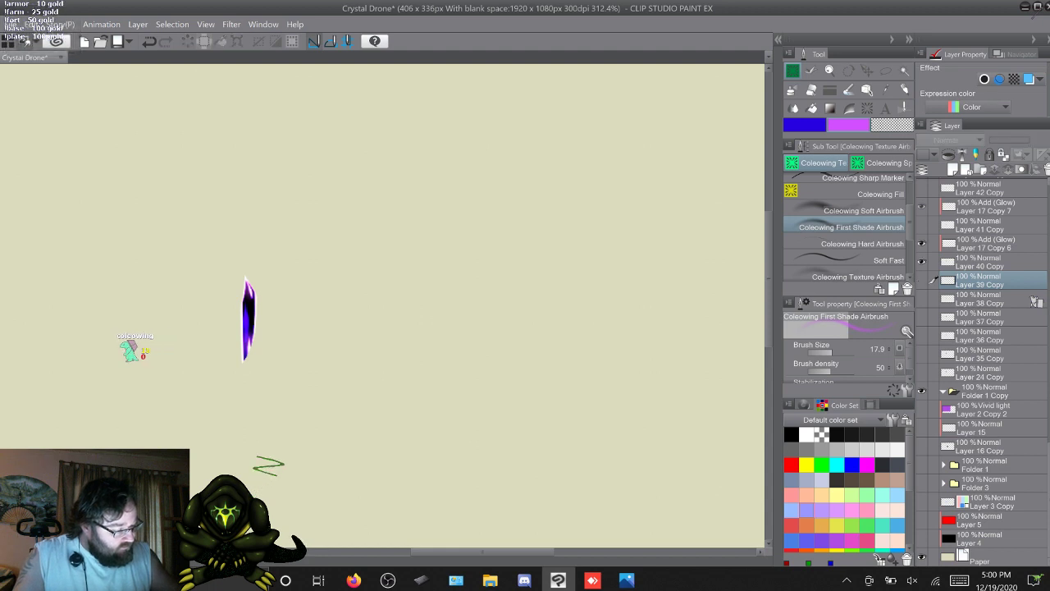
On Add (Glow) Layer 17 Copy 6, paint the Layer 40 Copy shard with a blue Soft Airbrush and a purple First Shade Airbrush
click(806, 125)
click(853, 211)
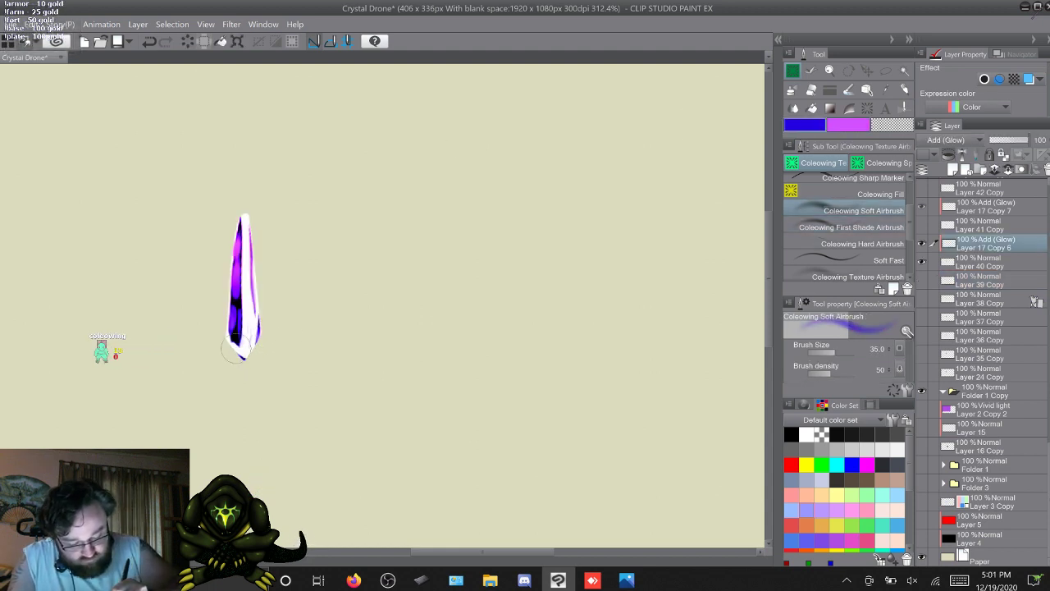
click(848, 125)
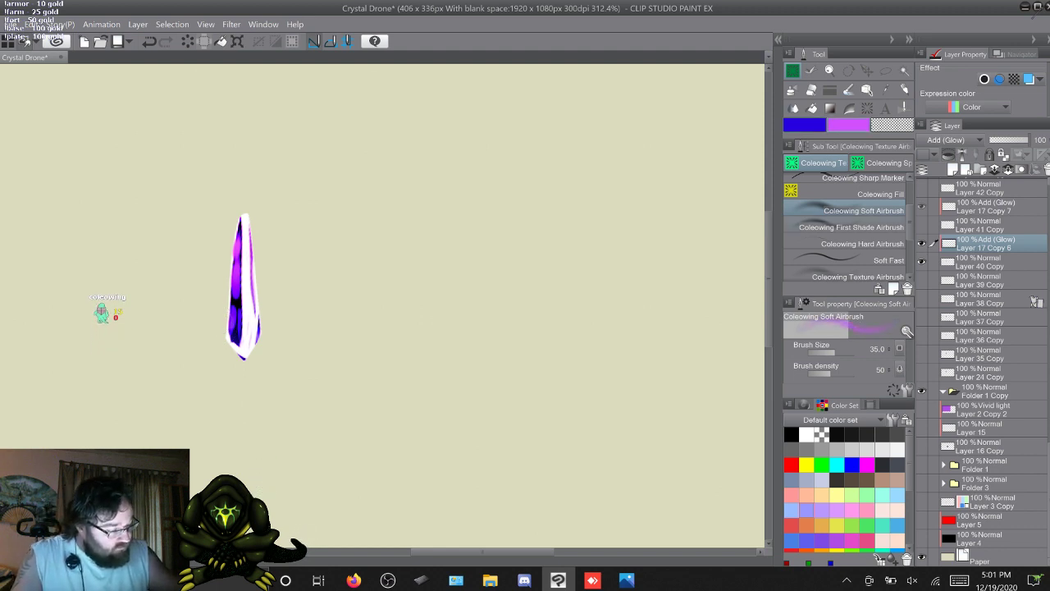
click(851, 227)
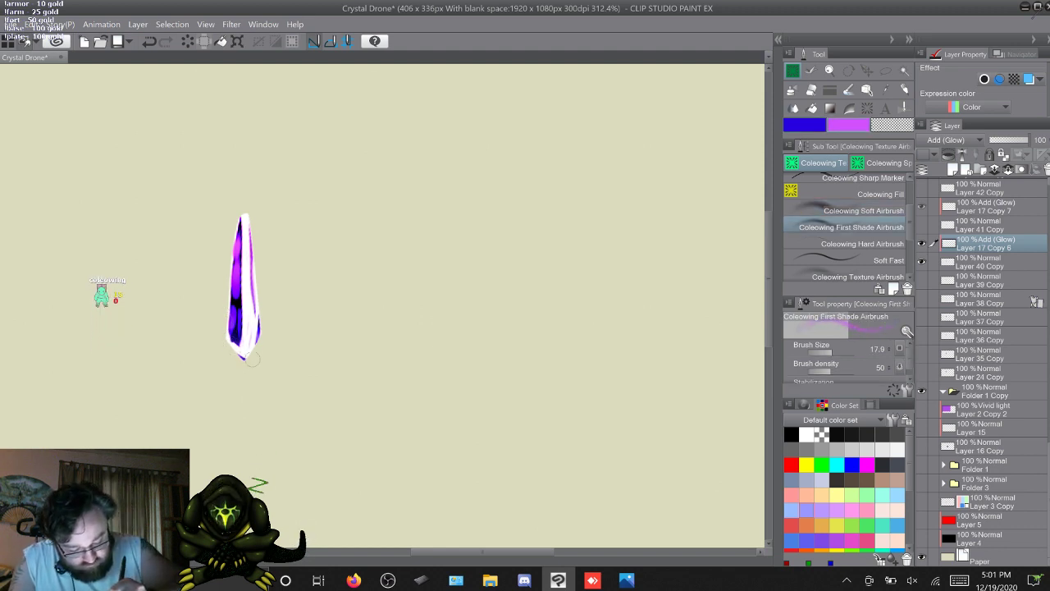
drag(252, 256, 256, 297)
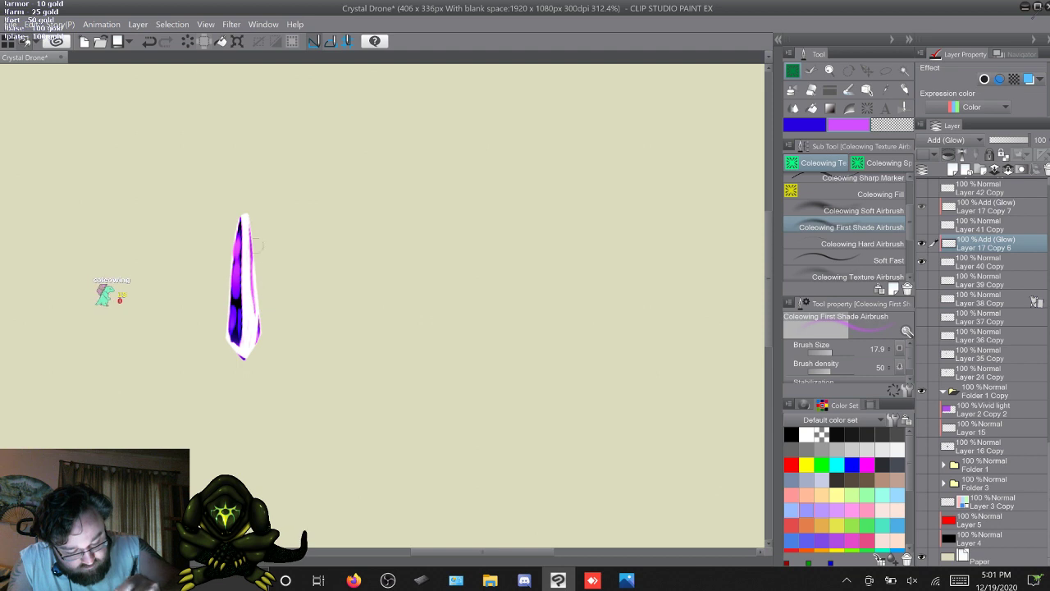
drag(242, 349, 241, 252)
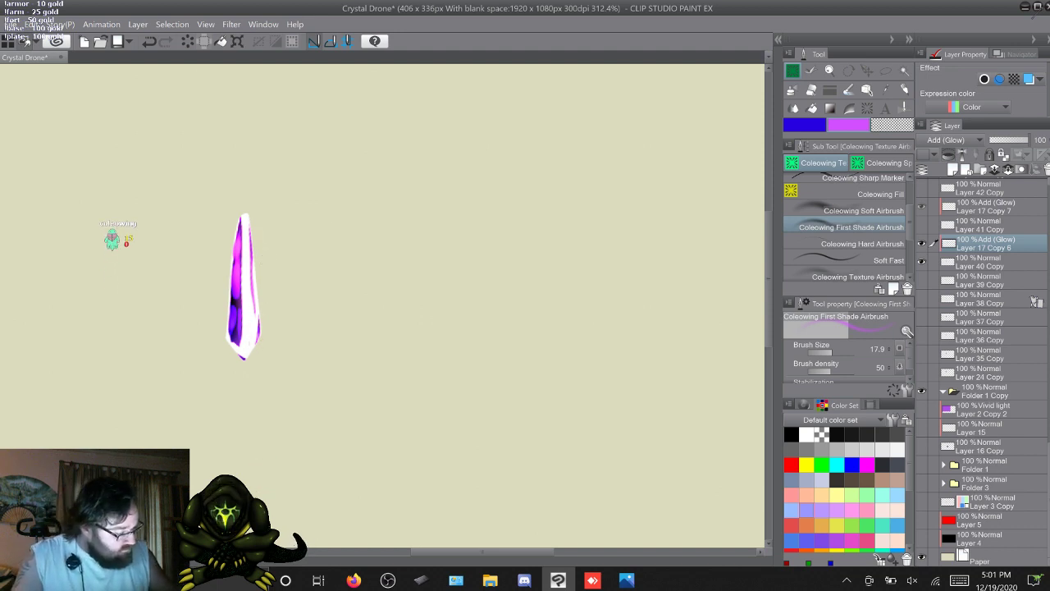
Merge the Add (Glow) Layer 17 Copy 6 with the shard on Layer 40 Copy
click(997, 261)
shift+click(997, 243)
right_click(997, 241)
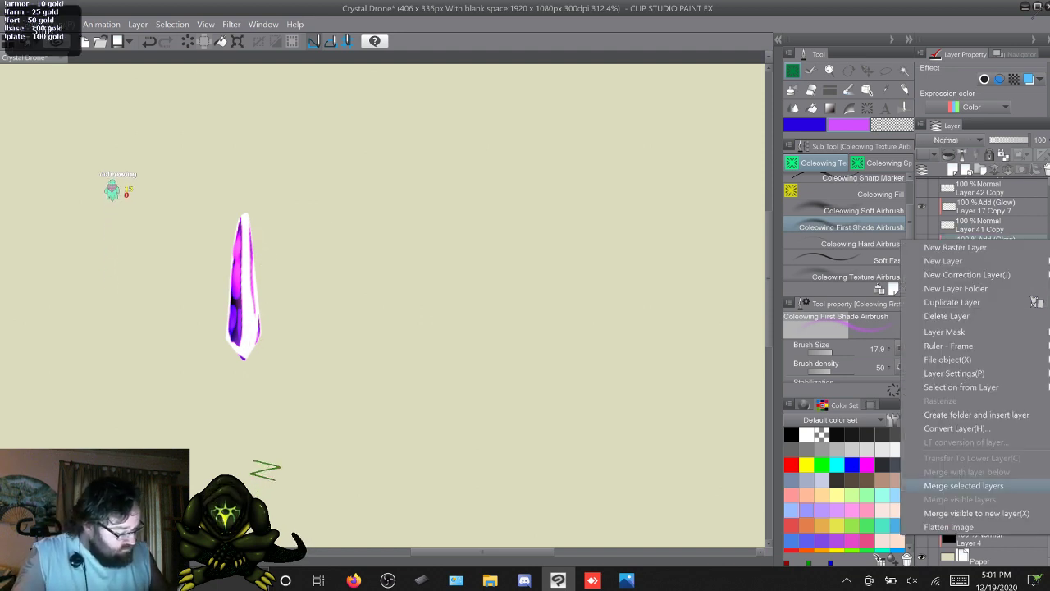
click(964, 485)
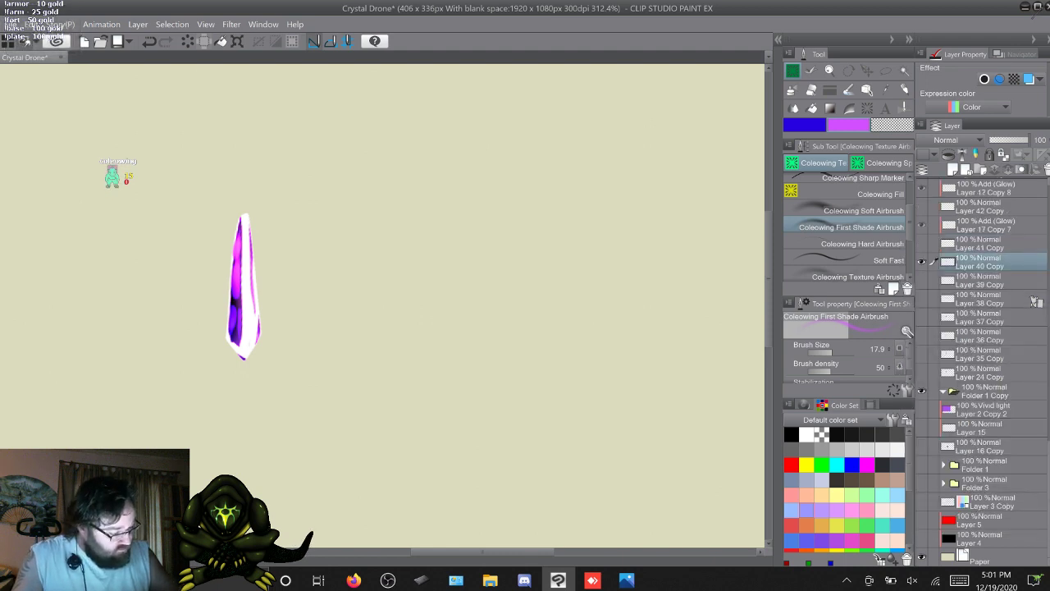
Hide Layer 40 Copy, show the shard on Layer 41 Copy, and make the Add (Glow) Layer 17 Copy 7 active
click(922, 261)
click(921, 243)
click(989, 225)
Paint a glow over the Layer 41 Copy shard with the blue Soft Airbrush and the purple First Shade Airbrush
click(853, 211)
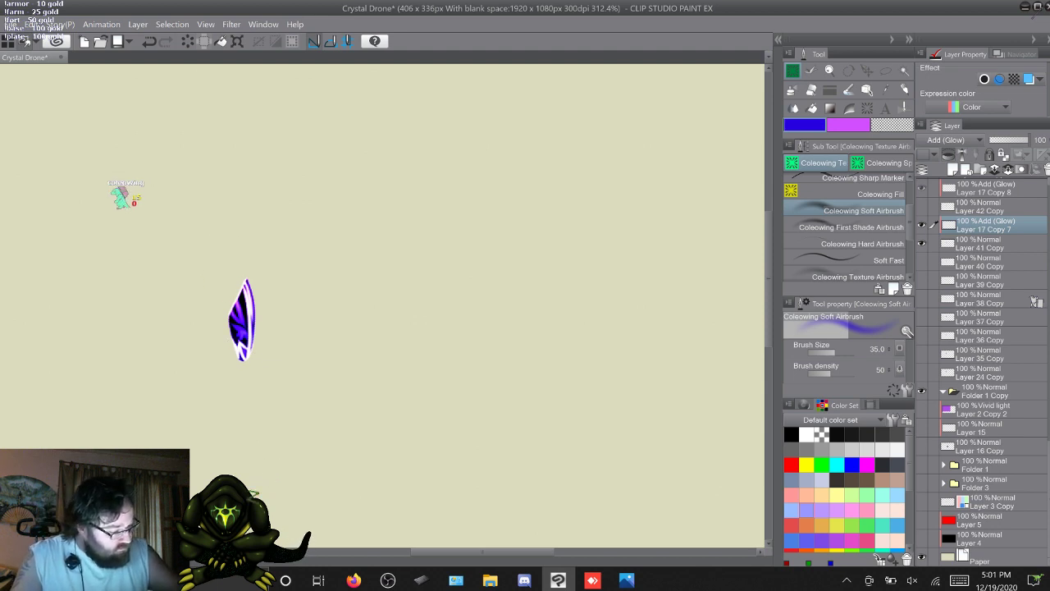
click(849, 126)
click(854, 227)
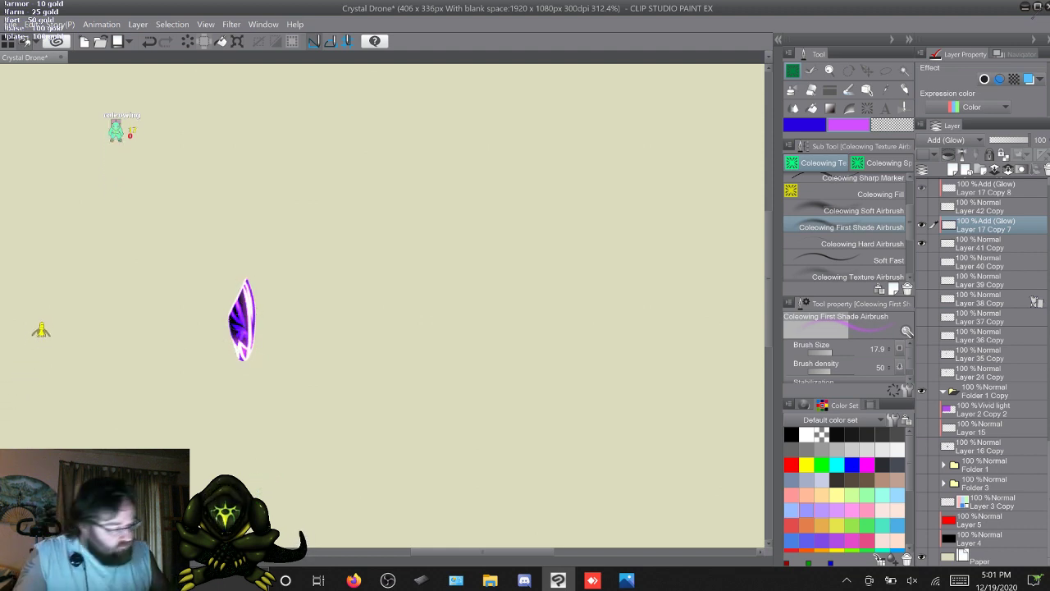
Merge the Add (Glow) Layer 17 Copy 7 with the shard on Layer 41 Copy
shift+click(997, 243)
right_click(1001, 225)
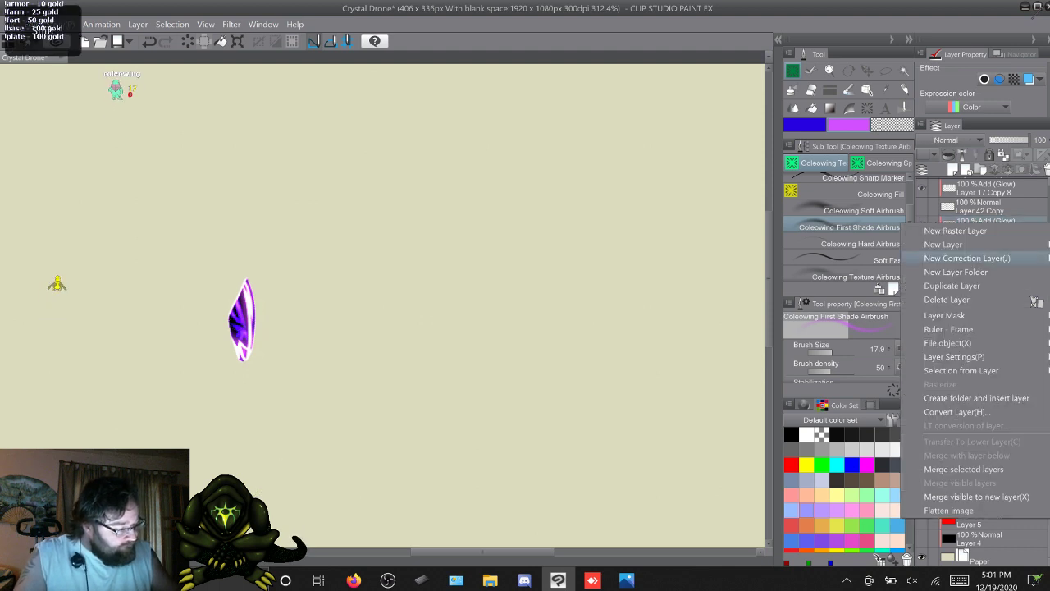
click(964, 468)
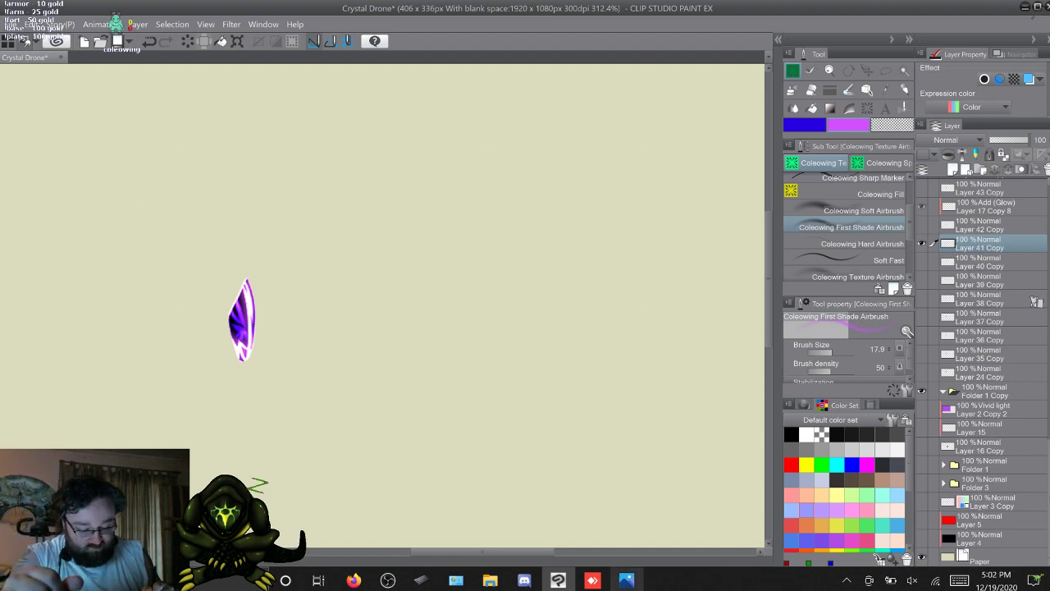
Check the crystal creature reference picture !GOOD CRYSTAL.jpg in Photos and return to the drawing
click(627, 580)
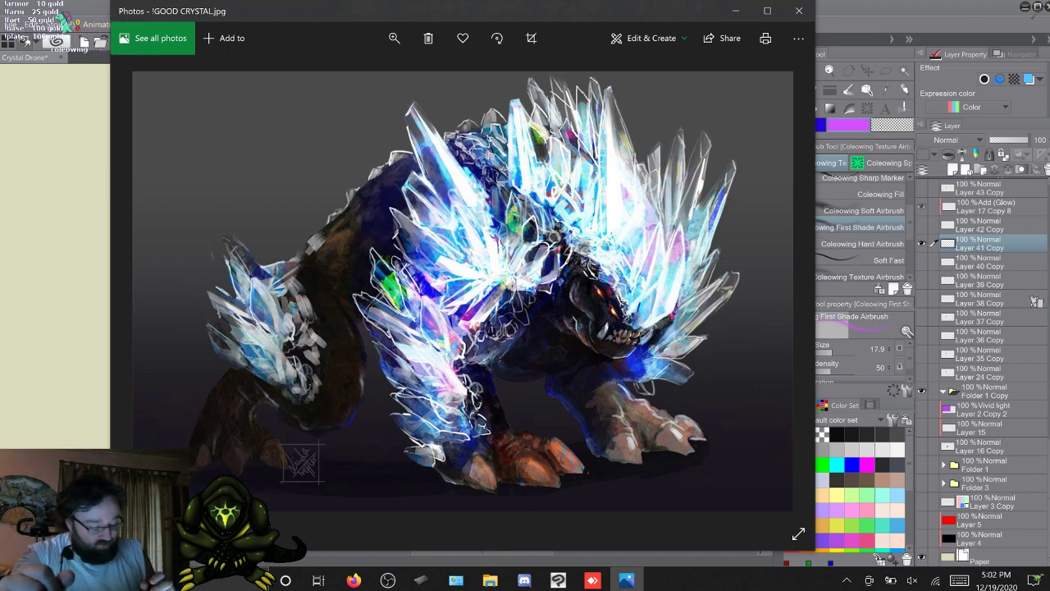
click(627, 580)
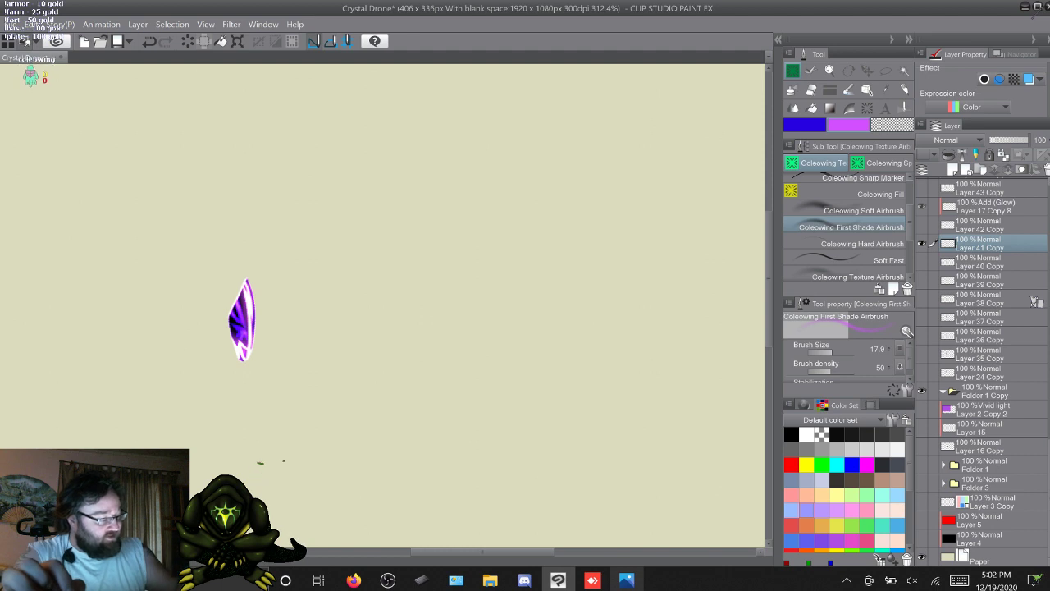
key(b)
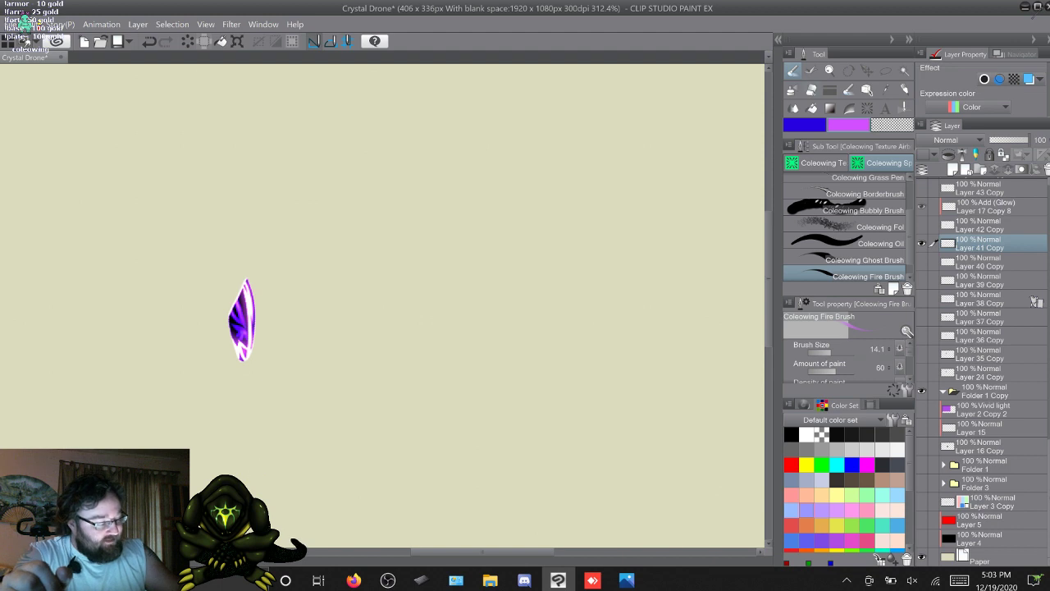
key(e)
key(b)
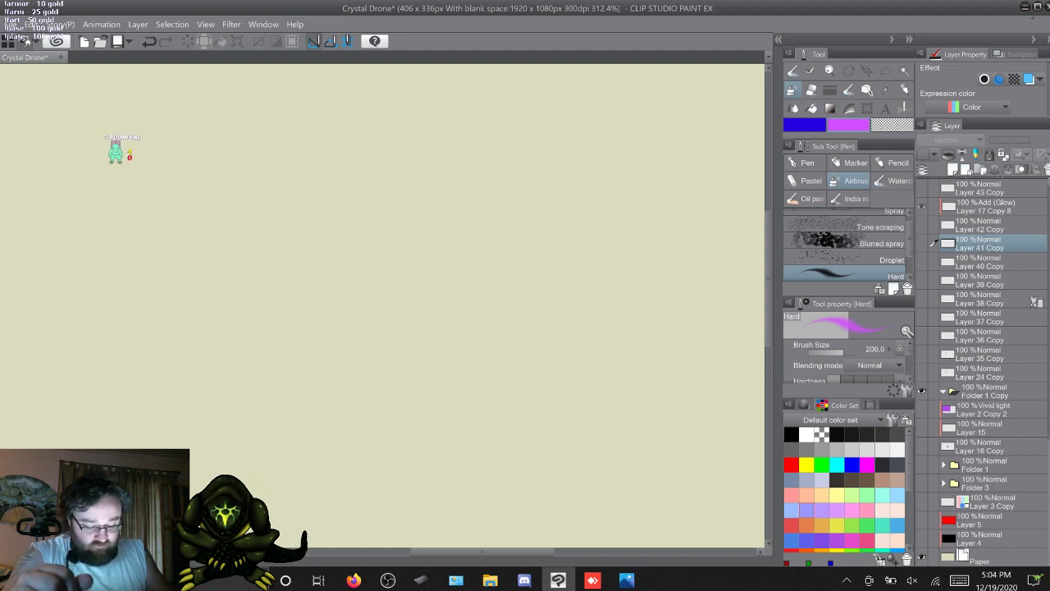
Show the shard on Layer 42 Copy and switch back to the Coleowing Texture Airbrush brush group
click(922, 225)
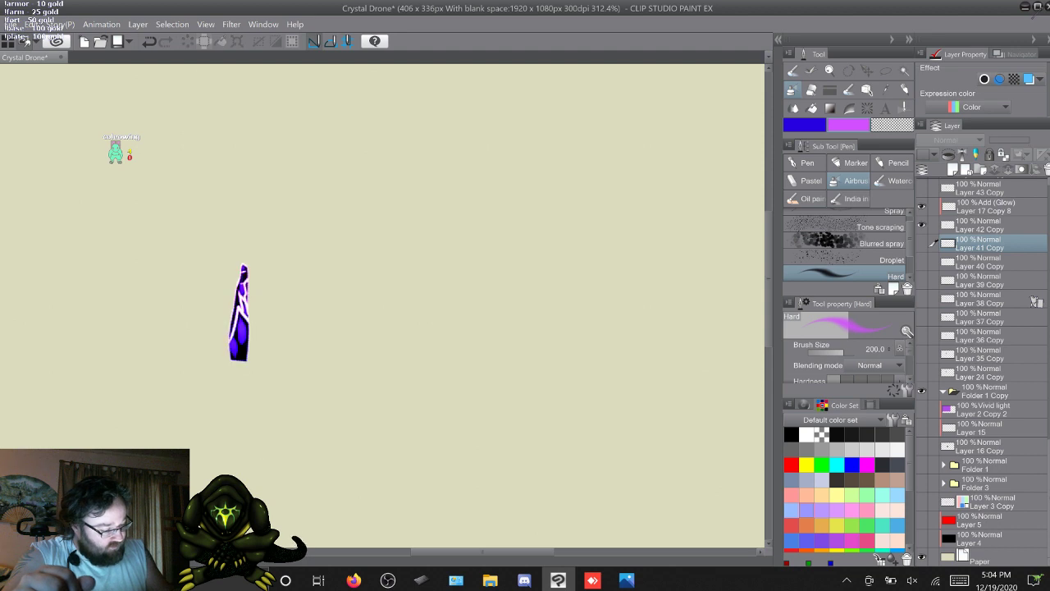
click(793, 71)
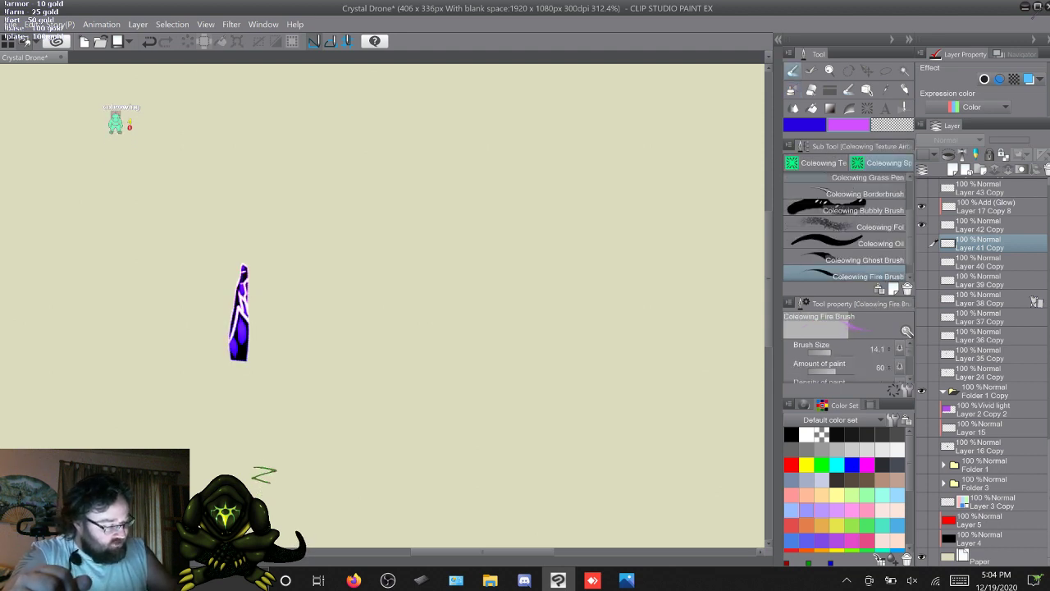
click(817, 163)
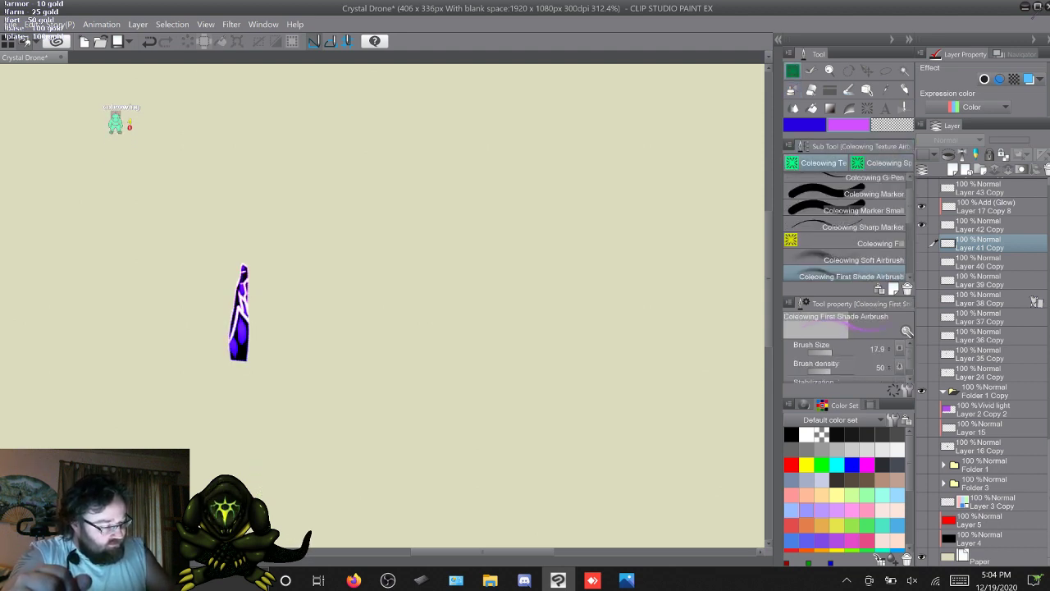
click(882, 163)
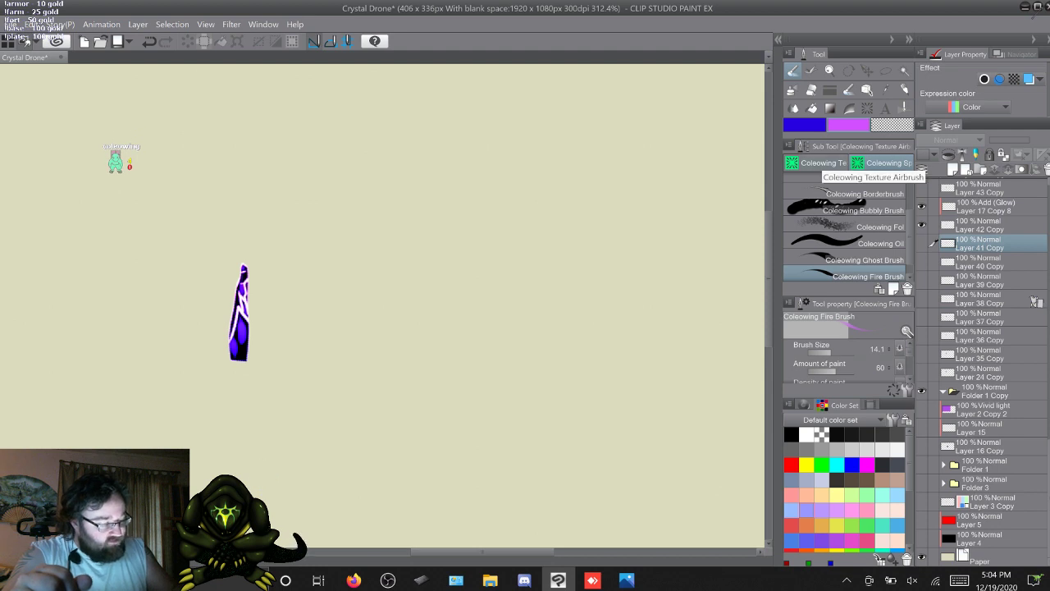
click(817, 164)
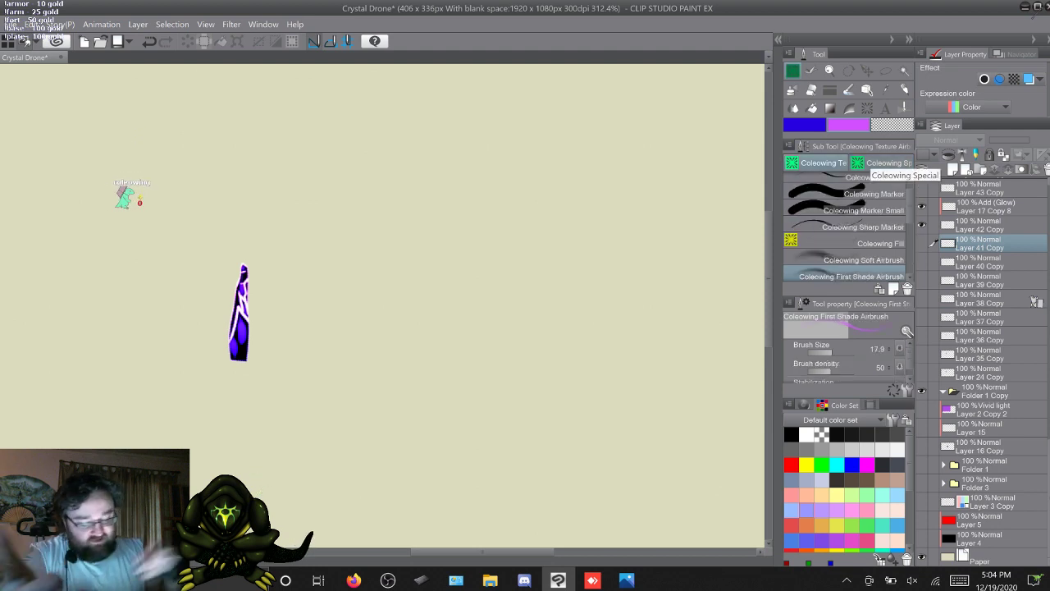
click(882, 163)
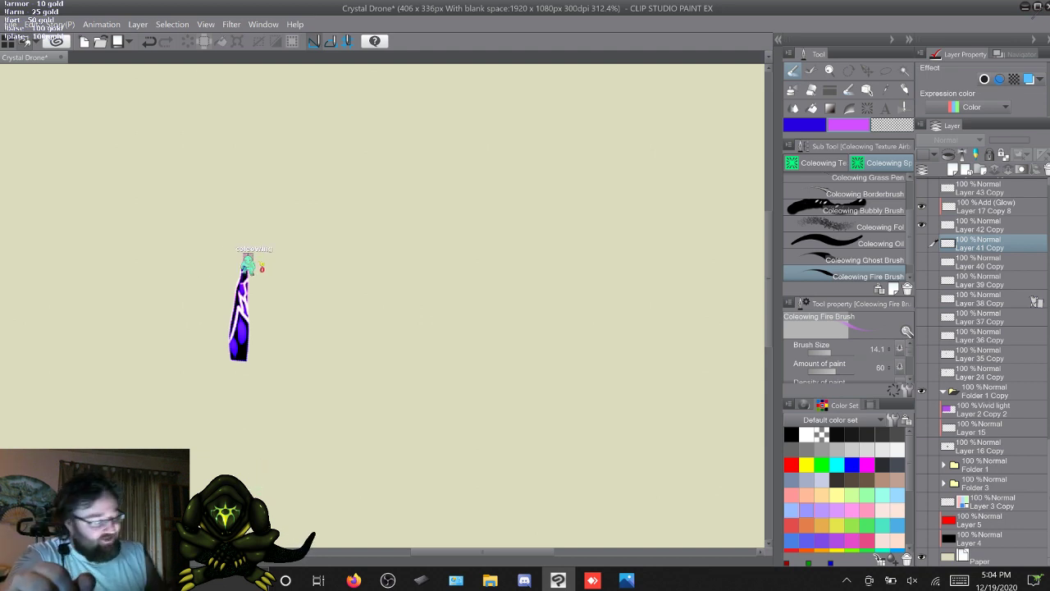
click(817, 162)
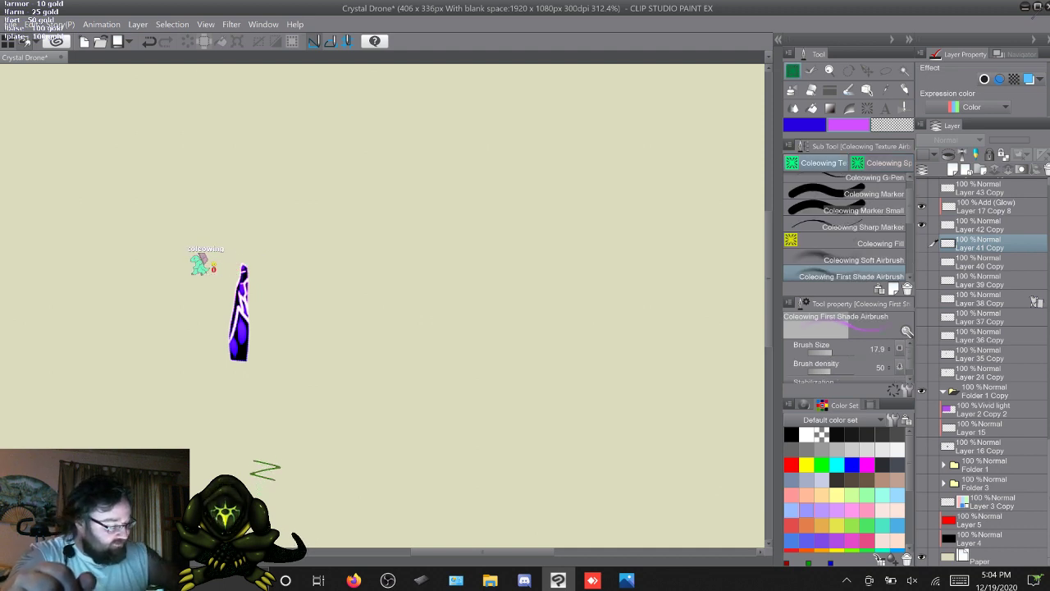
On Add (Glow) Layer 17 Copy 8, paint the Layer 42 Copy shard with a blue Soft Airbrush and a purple First Shade Airbrush
click(805, 125)
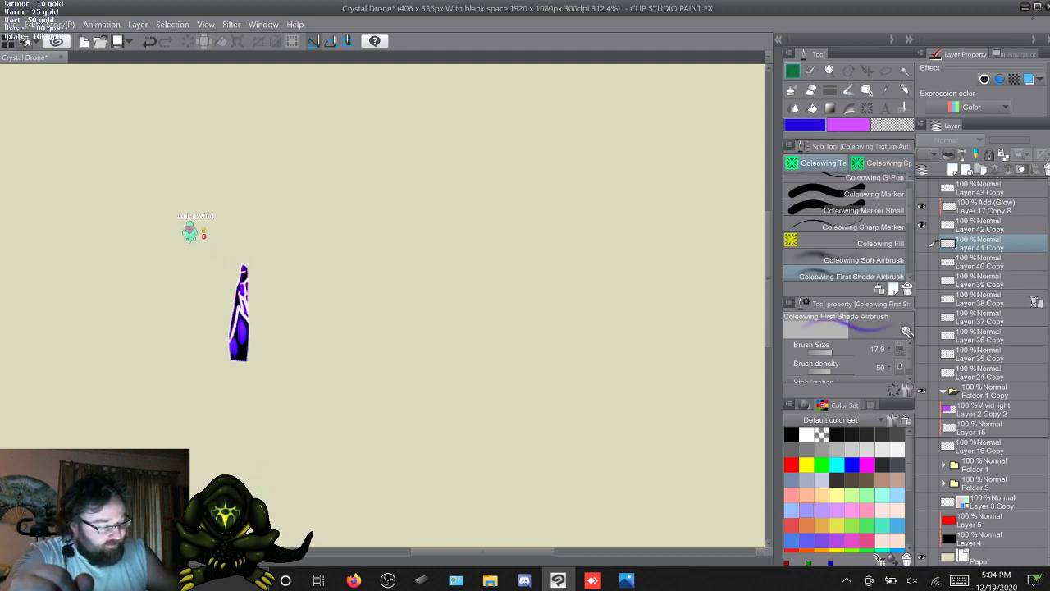
click(861, 260)
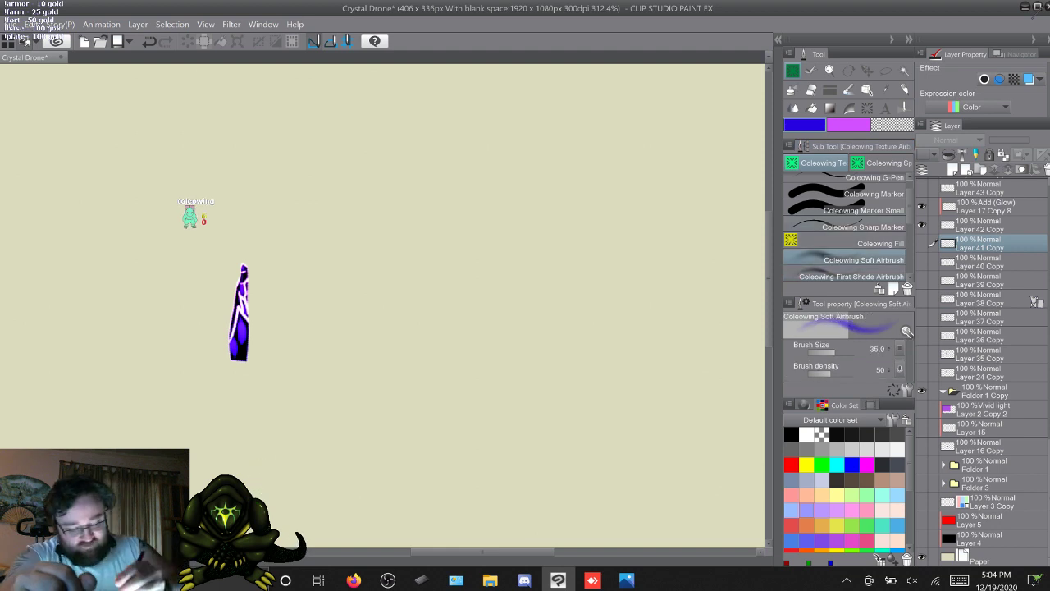
click(985, 206)
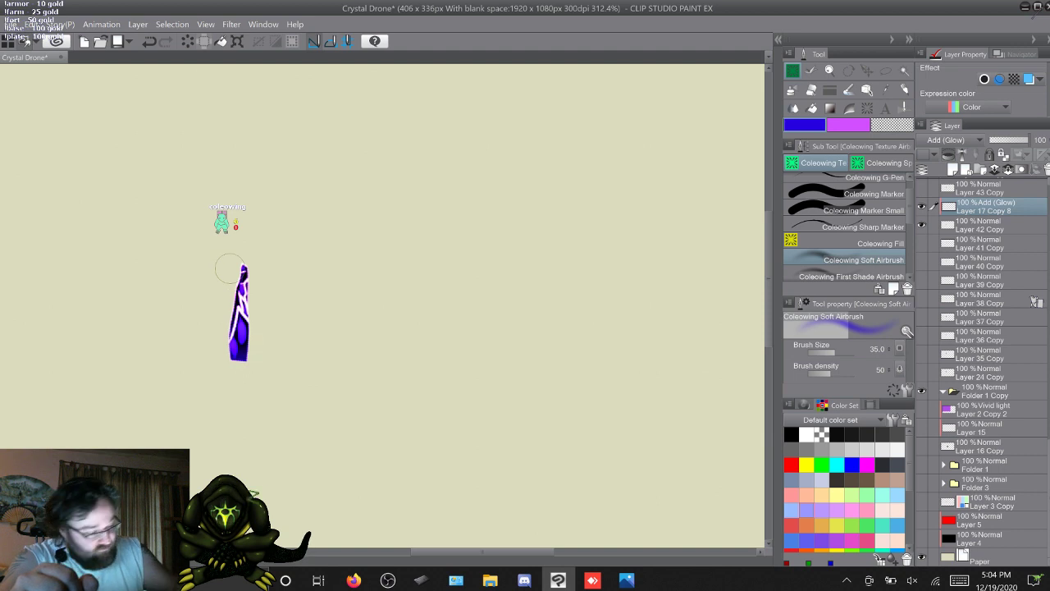
click(849, 126)
click(861, 276)
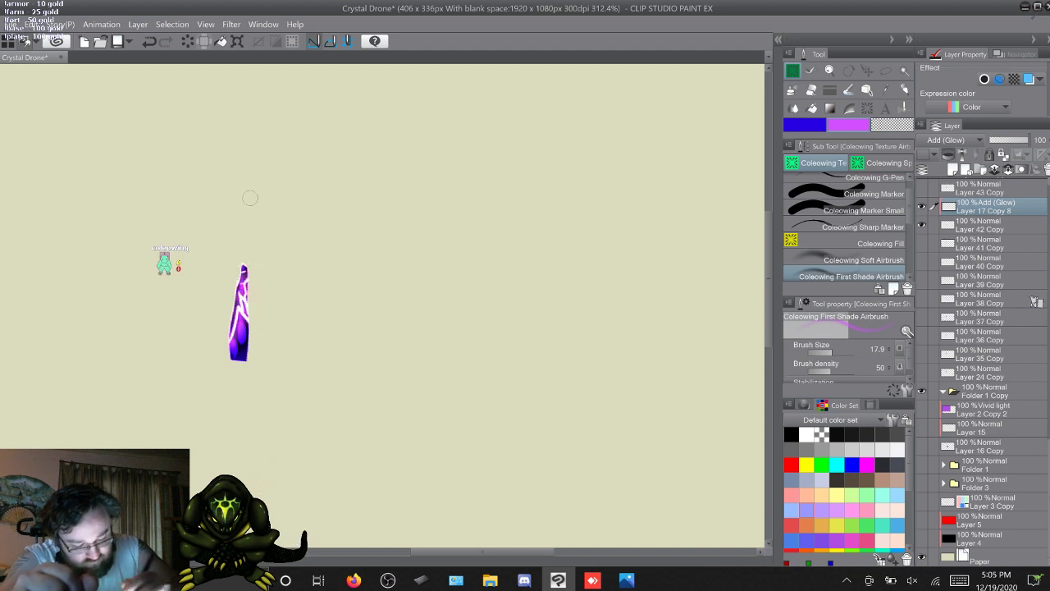
Merge the Add (Glow) Layer 17 Copy 8 with the shard on Layer 42 Copy
click(981, 225)
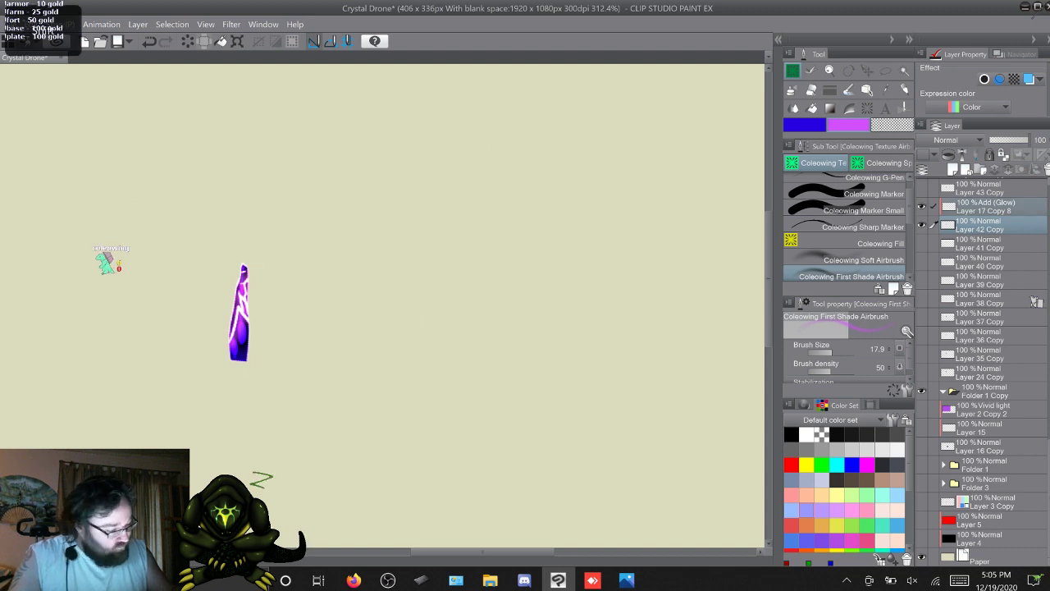
right_click(1025, 204)
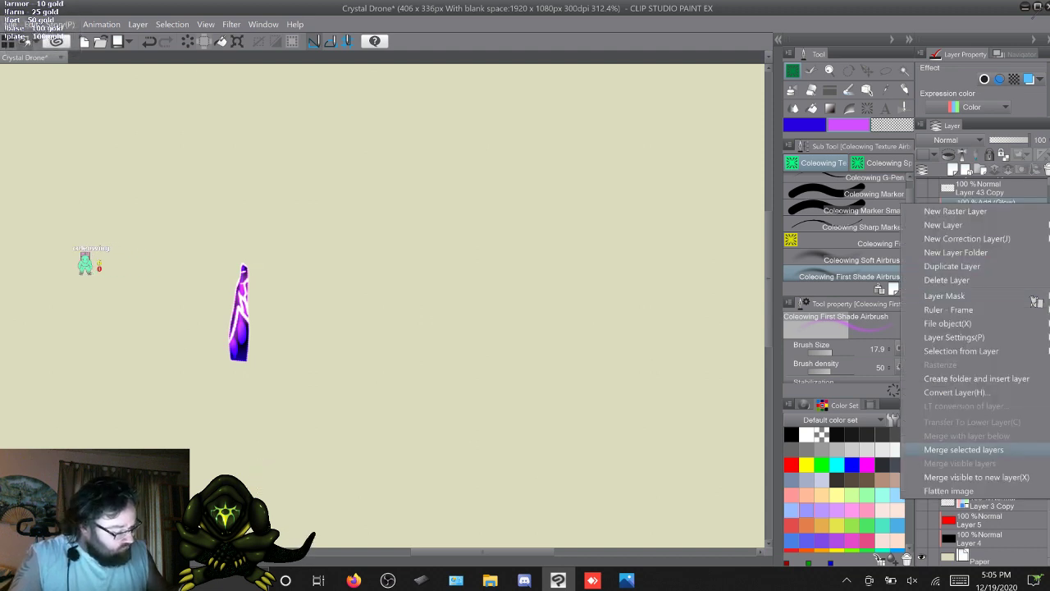
click(965, 450)
Hide Layer 42 Copy, show the shard on Layer 43 Copy, and make the Add (Glow) Layer 17 Copy 9 active
click(922, 207)
click(921, 225)
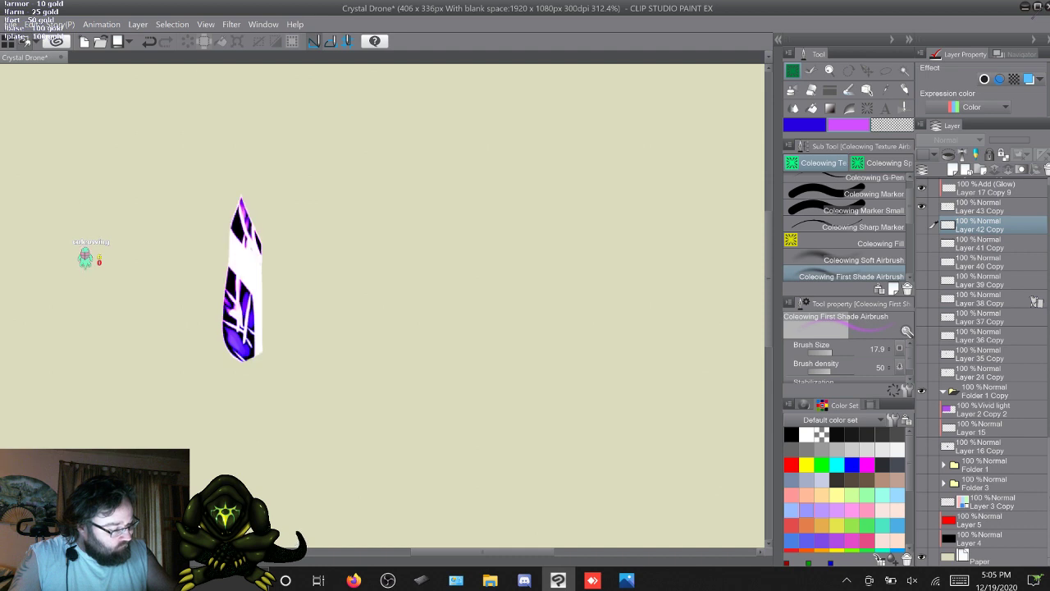
click(985, 188)
On Add (Glow) Layer 17 Copy 9, paint the Layer 43 Copy shard with a blue Soft Airbrush and a purple First Shade Airbrush
click(805, 125)
click(863, 259)
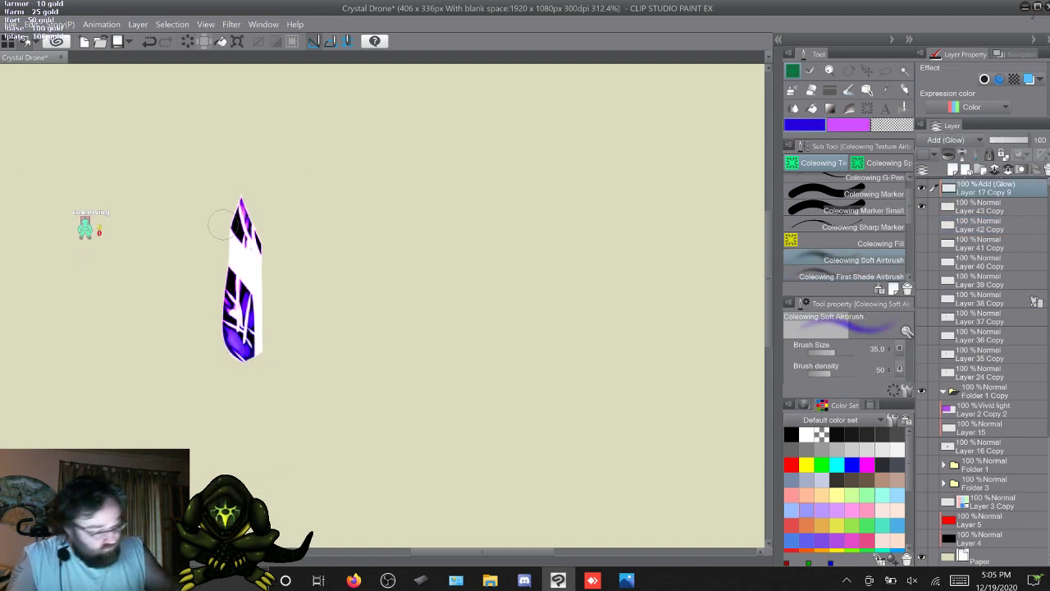
click(849, 125)
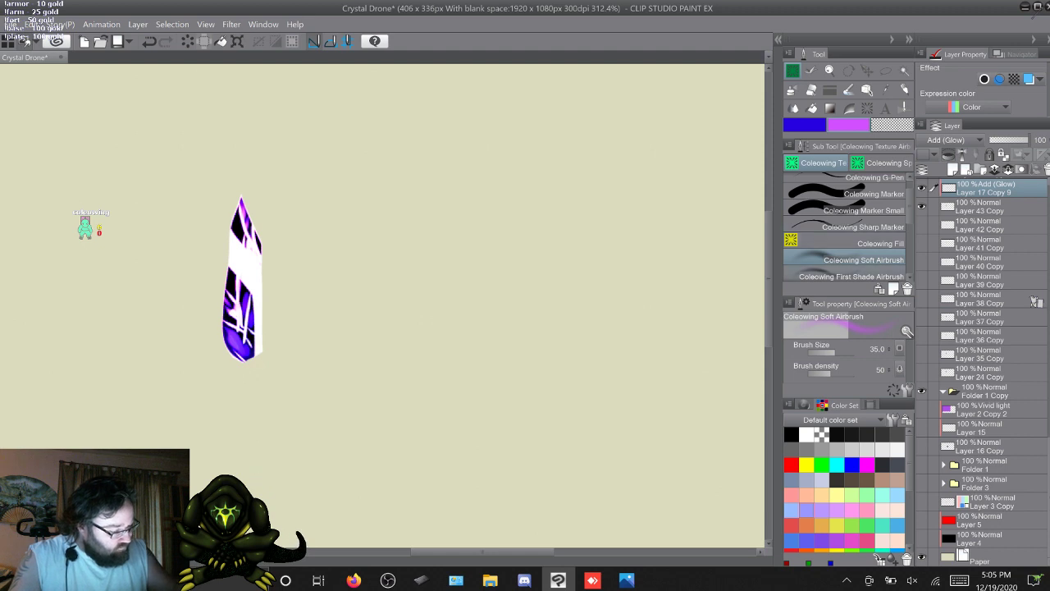
click(863, 276)
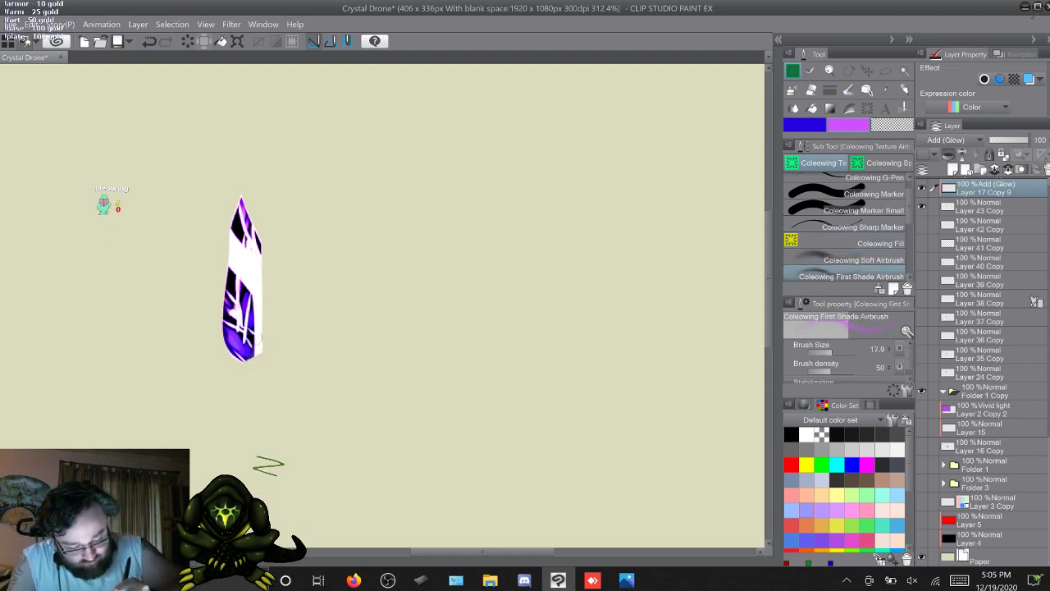
drag(253, 353, 255, 295)
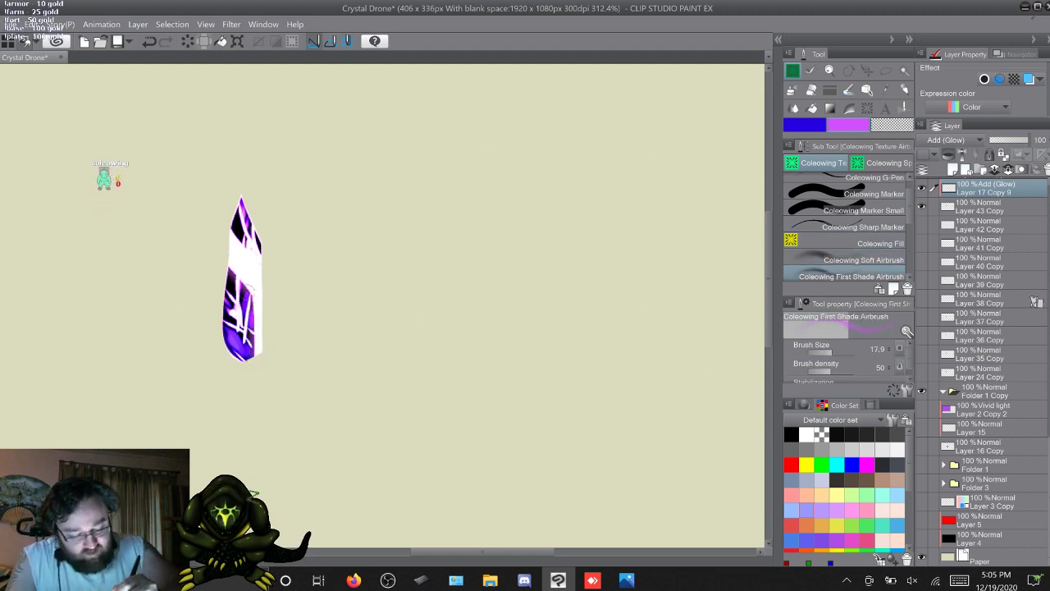
Switch to Photos to examine the crystals in the !GOOD CRYSTAL.jpg reference image, and return to Clip Studio Paint
click(559, 581)
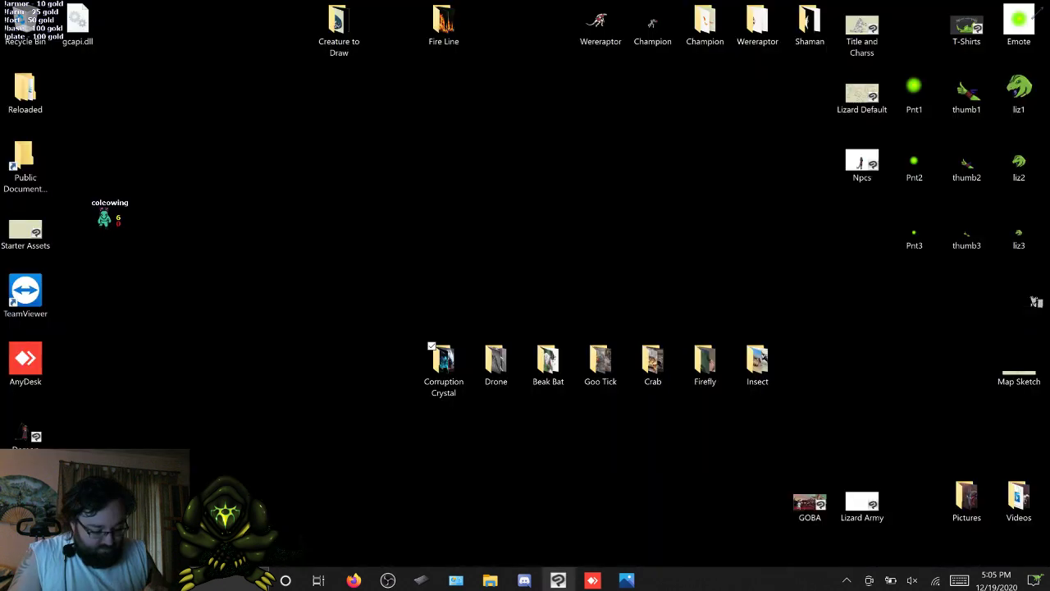
click(559, 581)
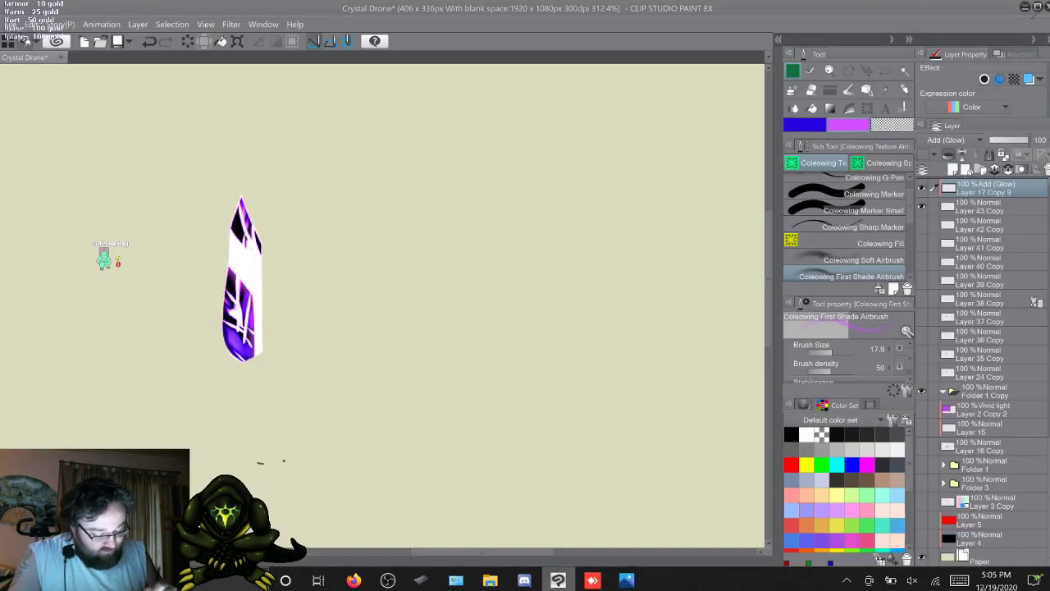
click(559, 580)
click(627, 580)
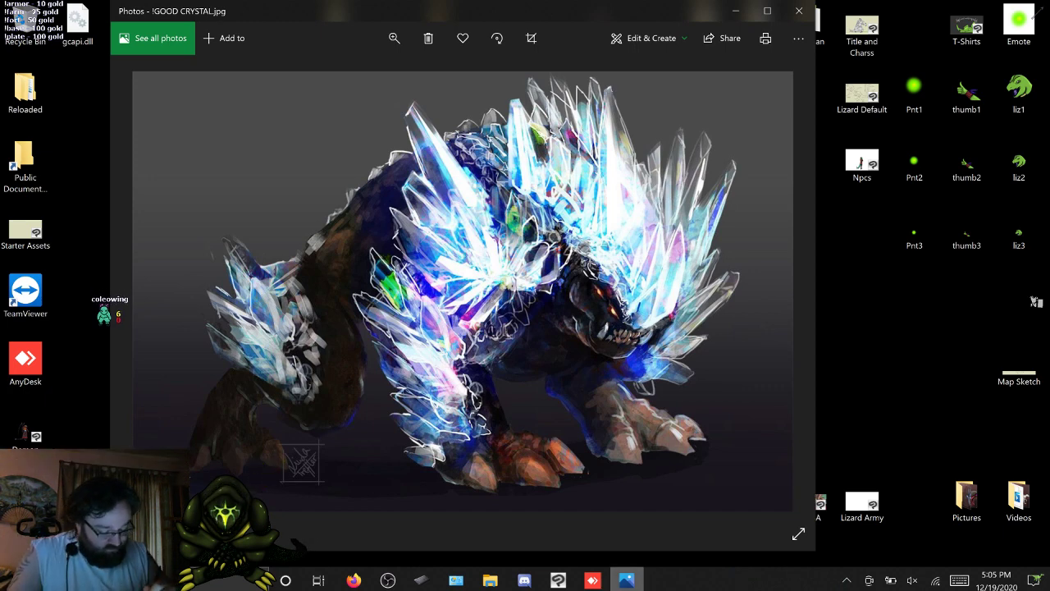
click(559, 580)
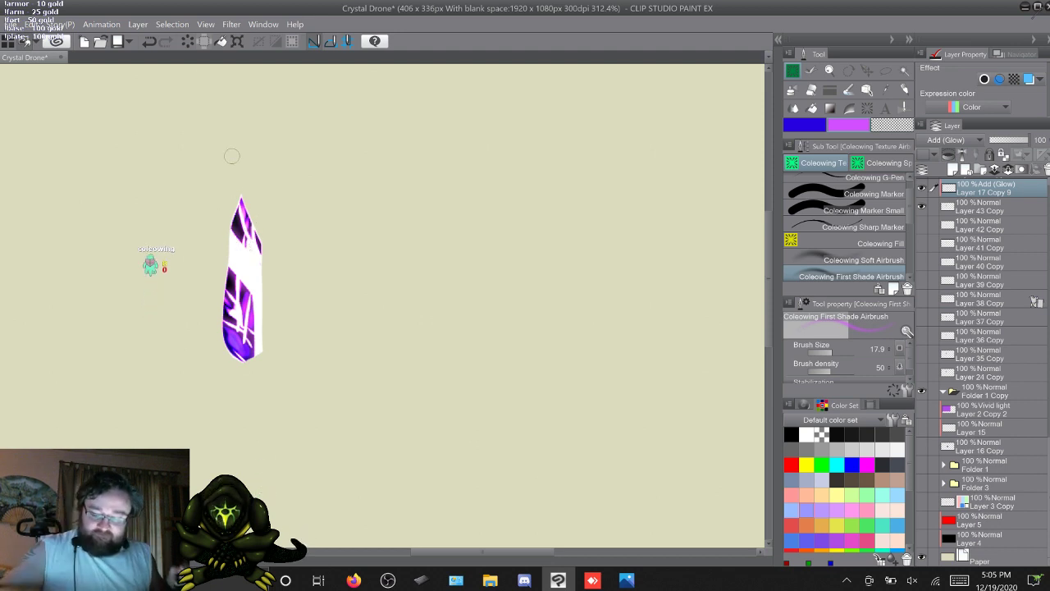
Merge the Add (Glow) Layer 17 Copy 9 with the shard on Layer 43 Copy
click(997, 206)
shift+click(1001, 188)
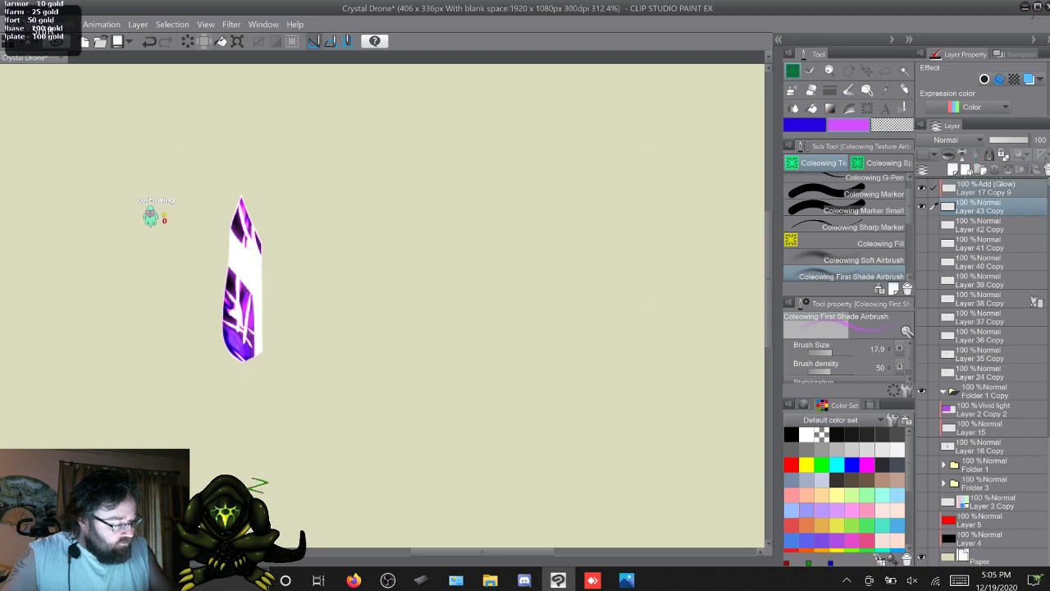
right_click(1001, 186)
click(964, 431)
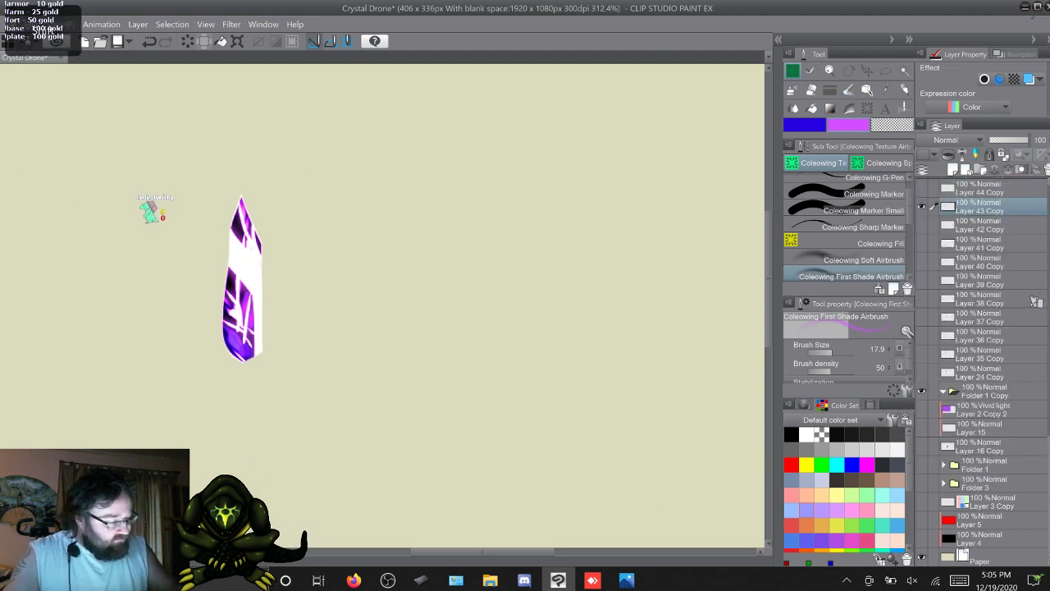
Hide Layer 43 Copy, show the shard on Layer 44 Copy, and make the Add (Glow) Layer 17 Copy 10 active
scroll(985, 369, up, 4)
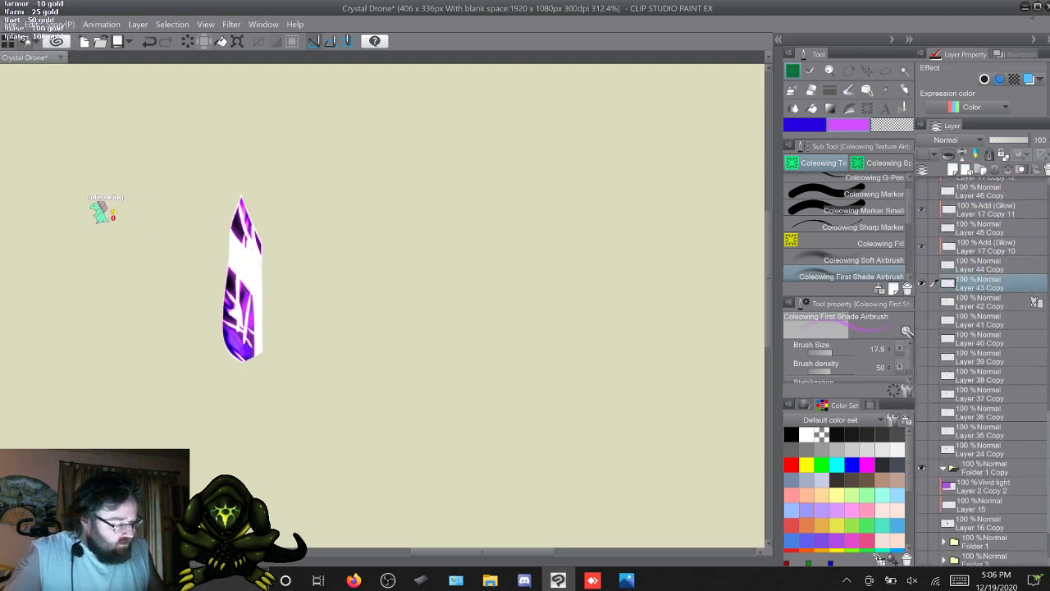
click(921, 393)
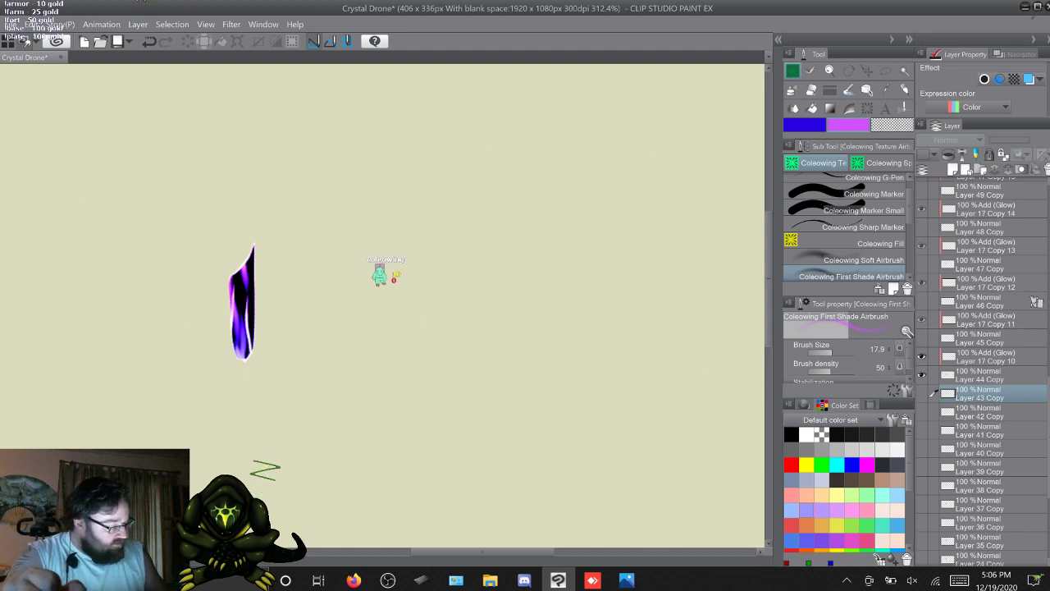
click(986, 357)
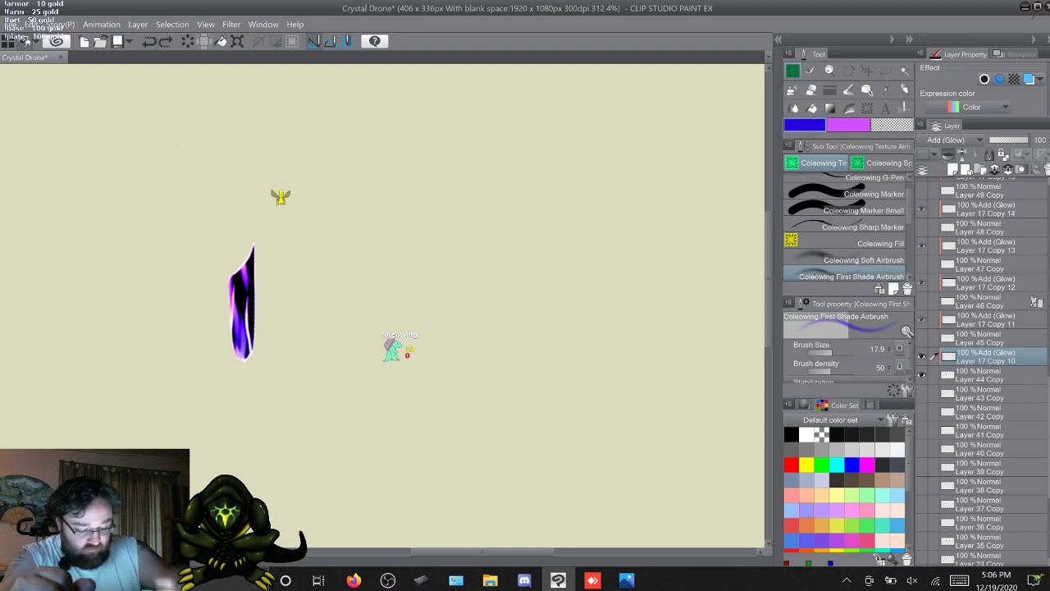
Paint a blue Soft Airbrush glow and a purple First Shade Airbrush glow over the Layer 44 Copy shard
click(858, 260)
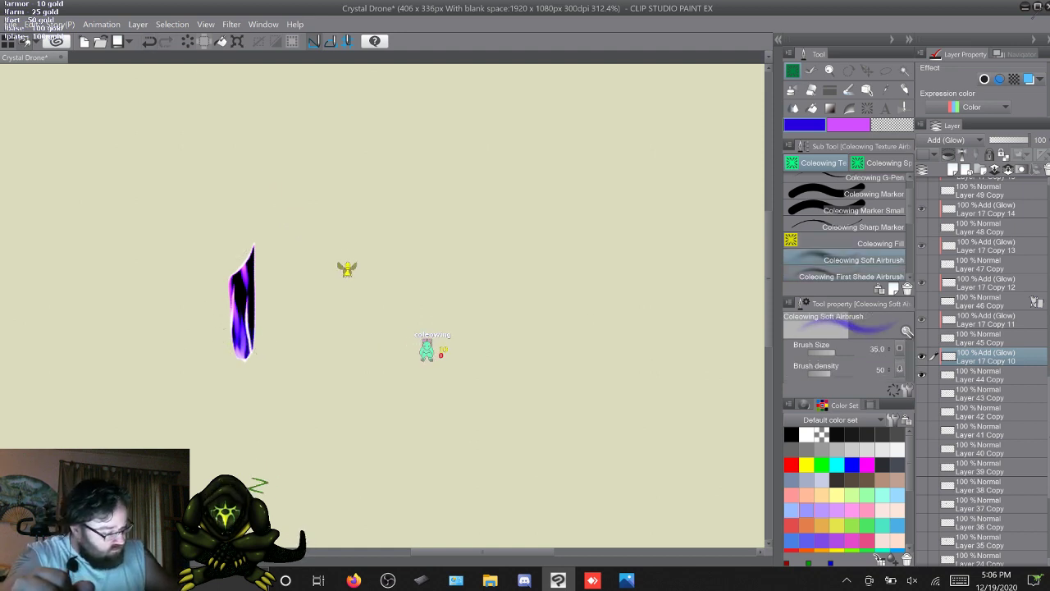
click(854, 276)
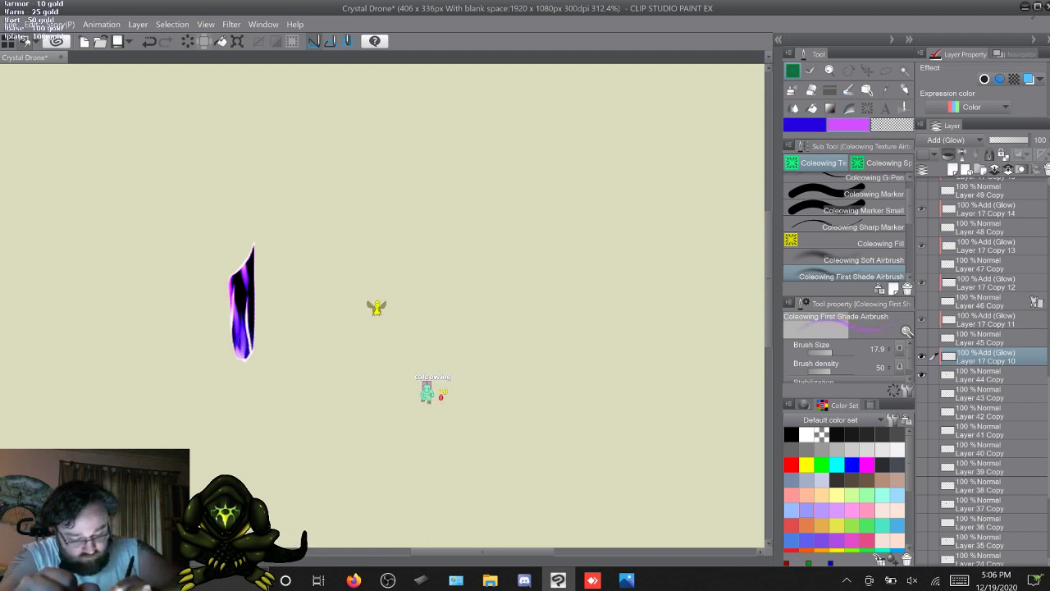
mouse_move(251, 355)
mouse_down()
mouse_move(244, 291)
mouse_move(228, 329)
mouse_move(237, 281)
mouse_up()
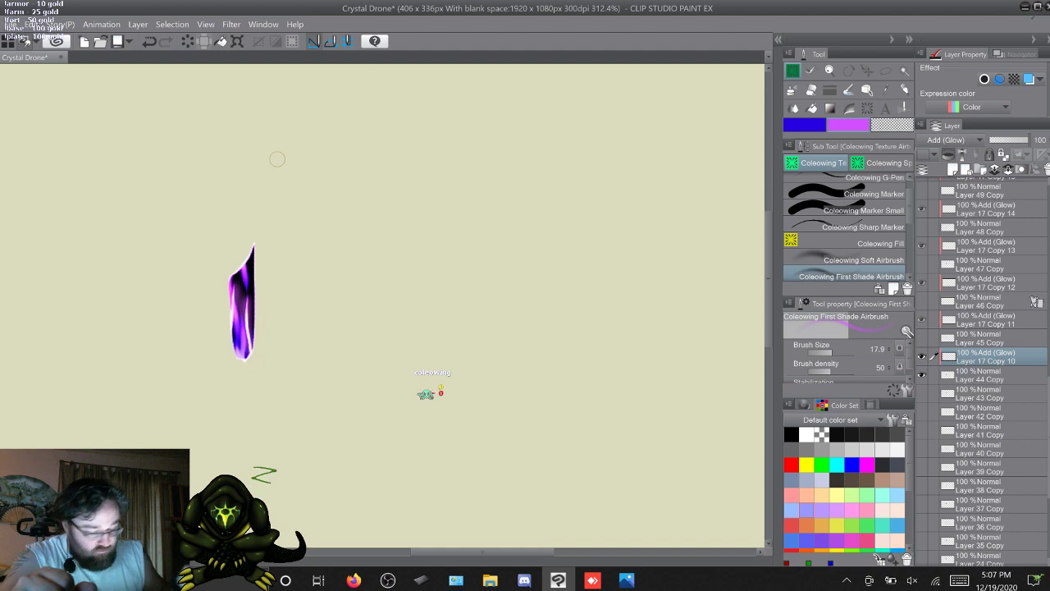
Merge the Add (Glow) Layer 17 Copy 10 with the shard on Layer 44 Copy
shift+click(989, 375)
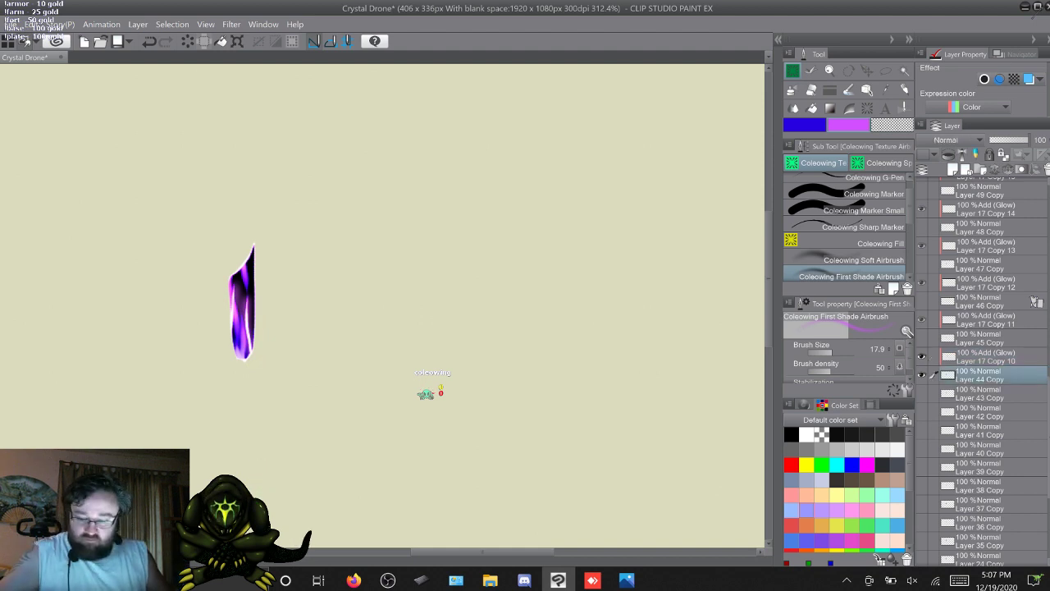
right_click(1018, 357)
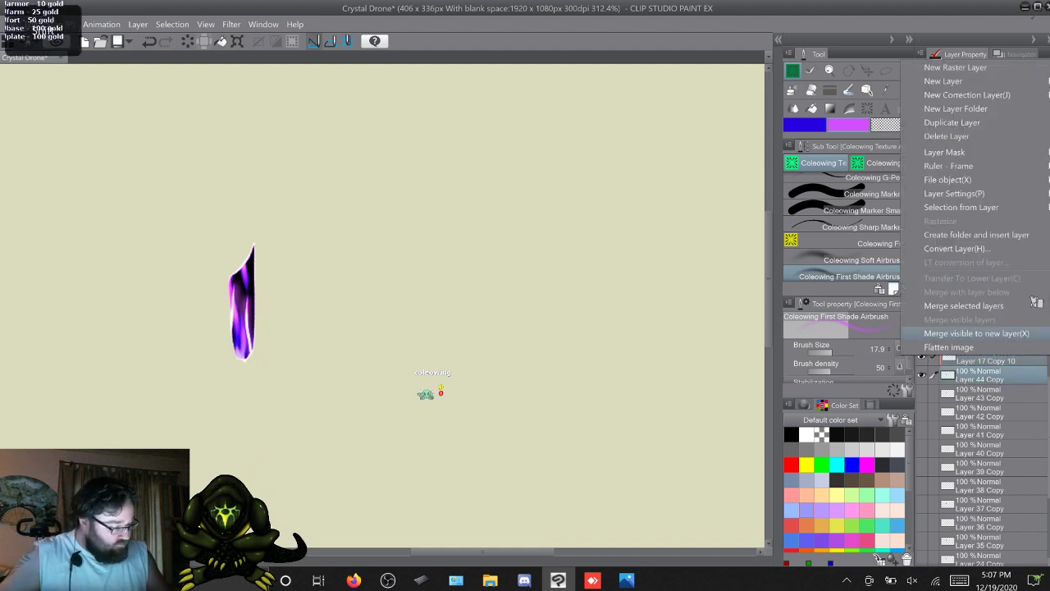
click(1018, 304)
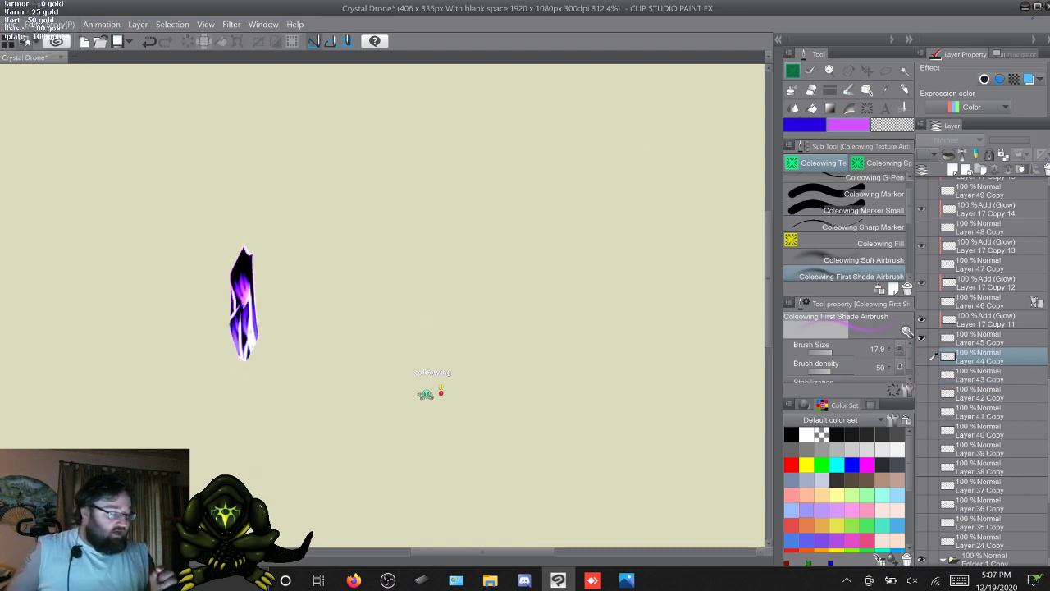
Check the black base shape on Layer 16 Copy, hide it, and show the textured rock in Folder 1
scroll(985, 369, up, 10)
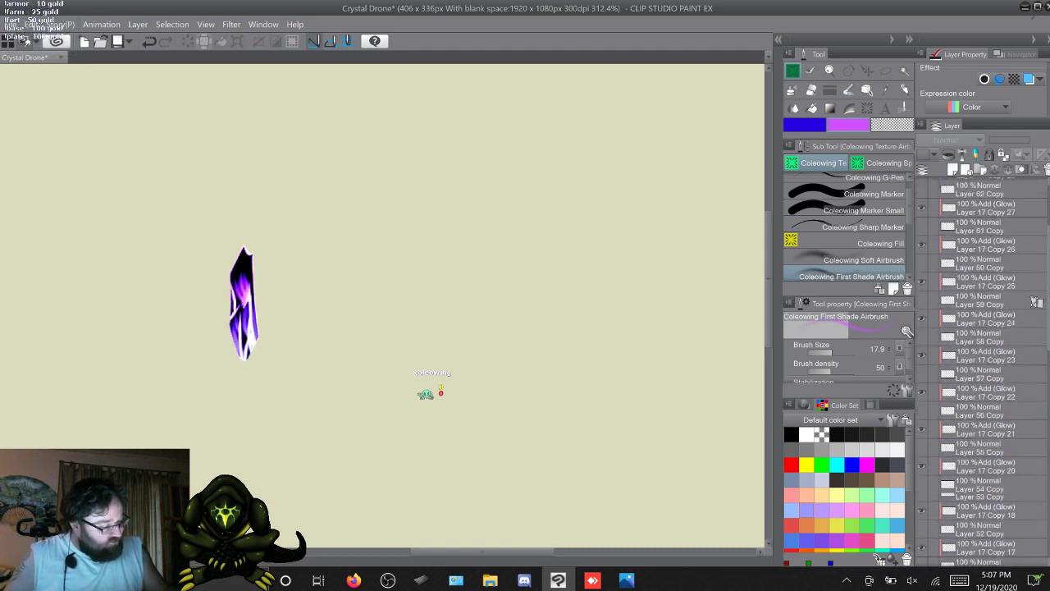
scroll(984, 369, down, 15)
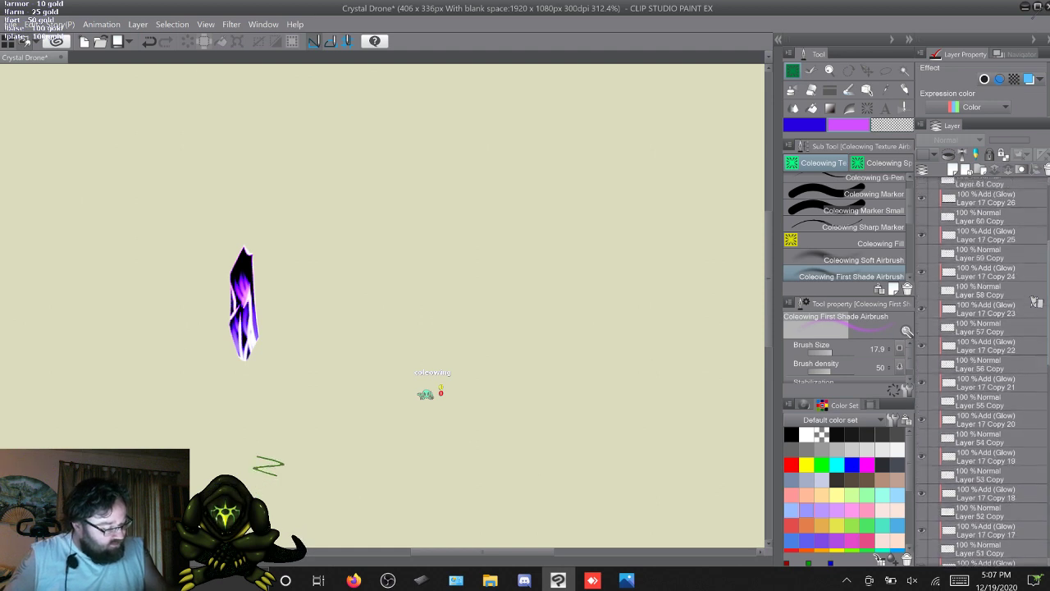
scroll(985, 369, down, 1)
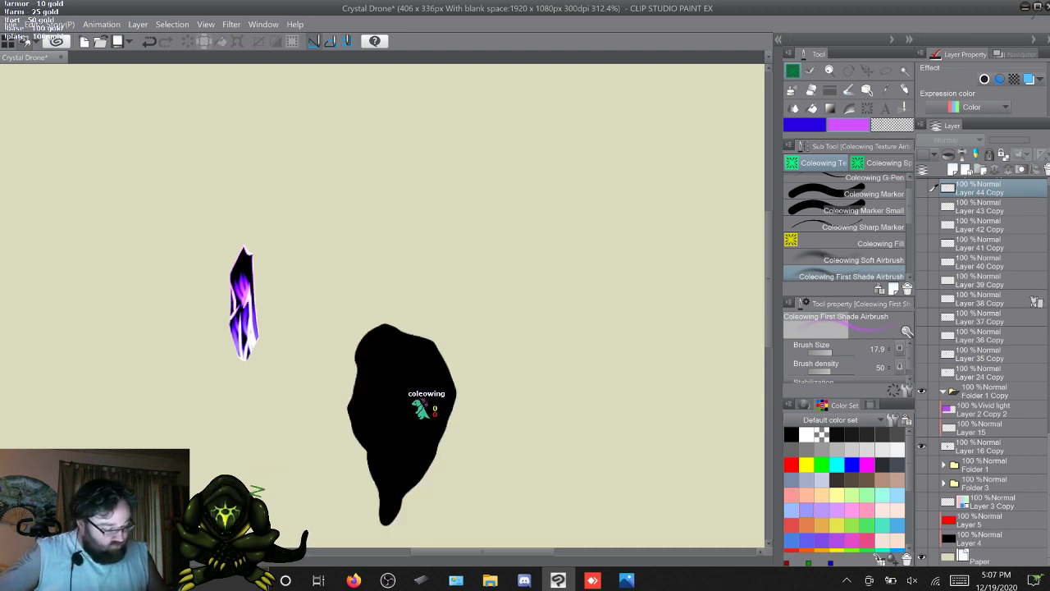
drag(921, 428, 921, 447)
click(922, 447)
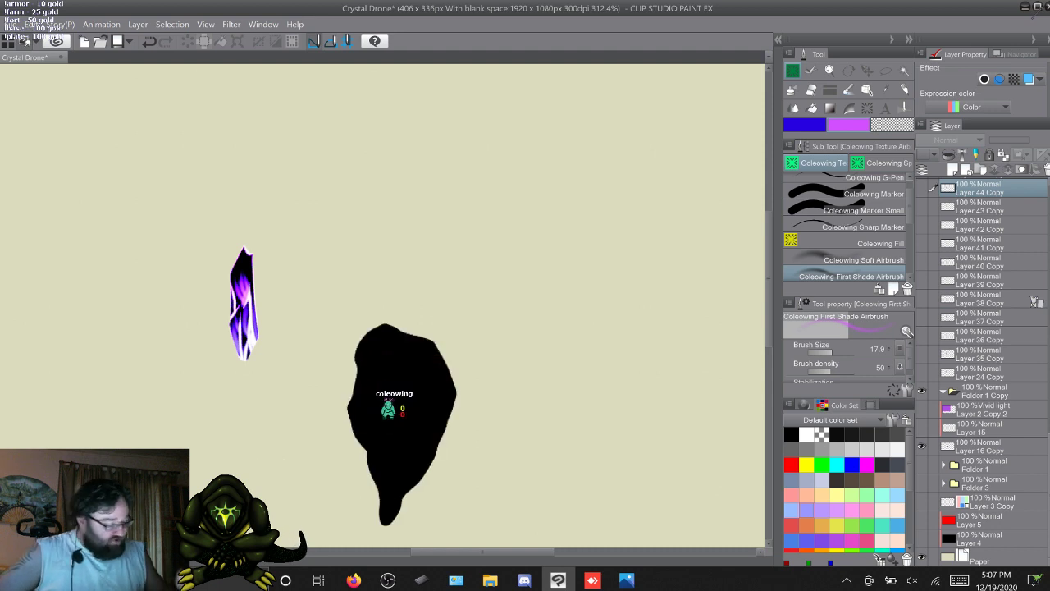
click(922, 466)
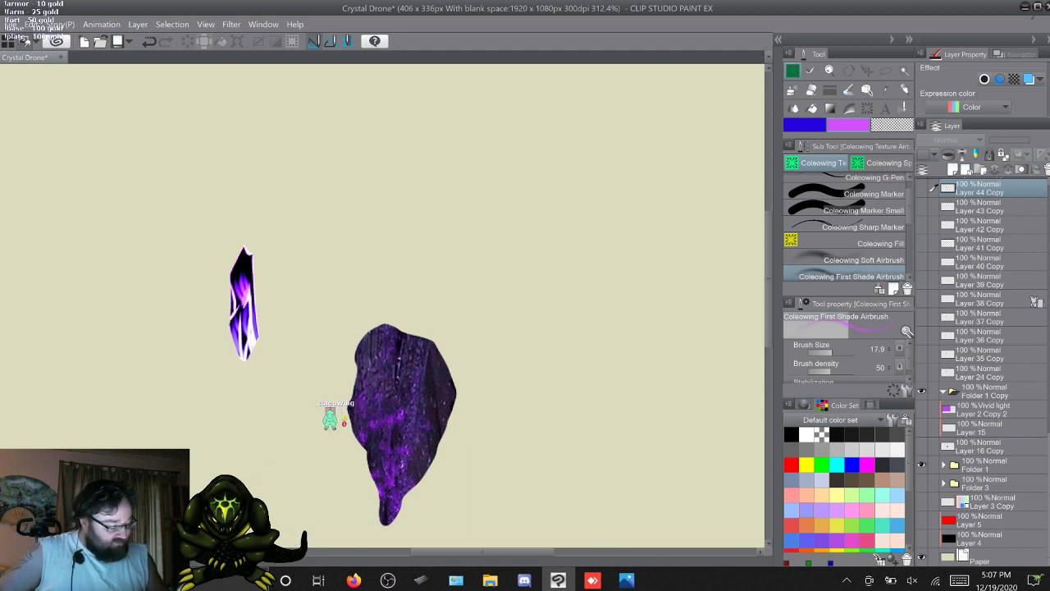
Expand Folder 1, unclip the crystal texture image from Layer 16, and look over the whole texture
click(944, 466)
click(995, 484)
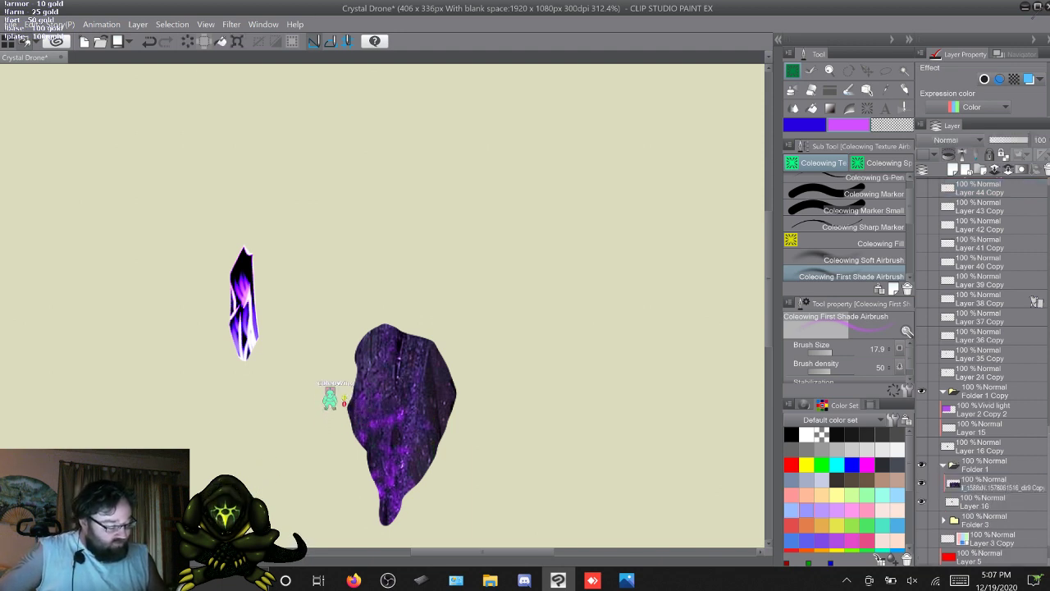
click(949, 154)
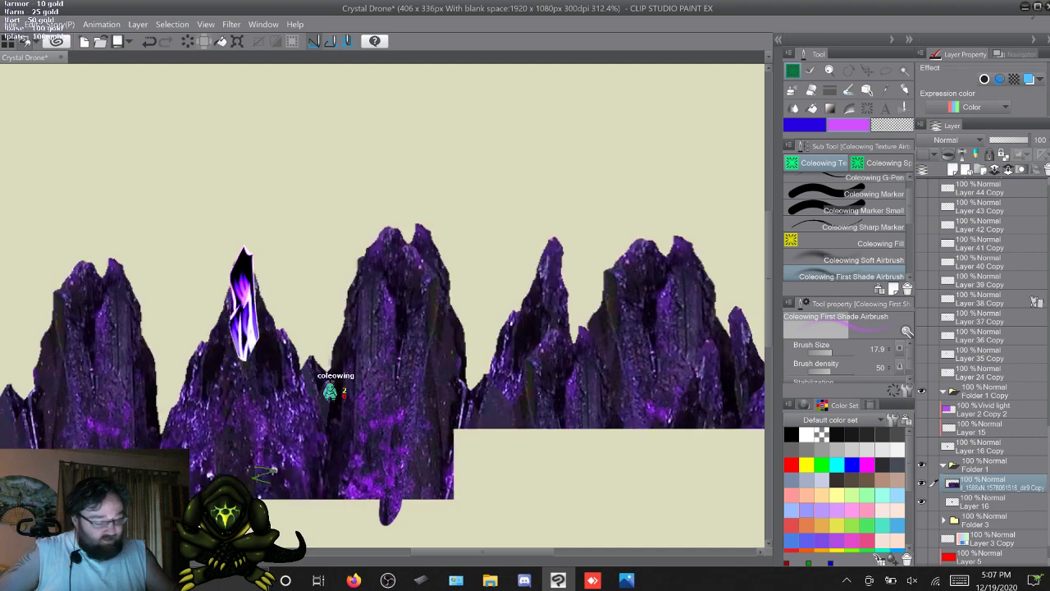
scroll(386, 366, down, 2)
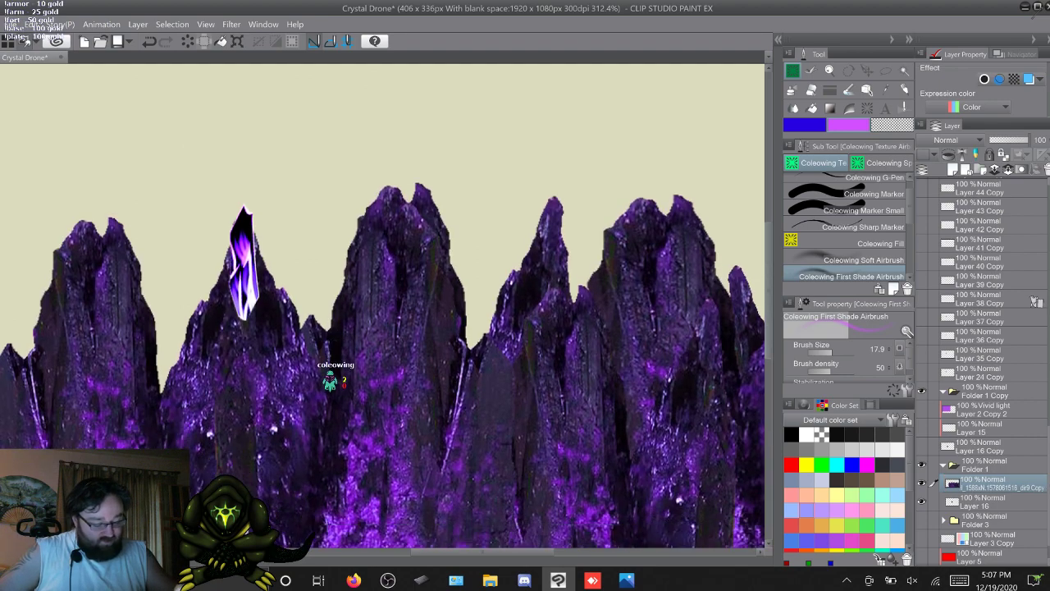
scroll(386, 328, down, 7)
scroll(385, 328, up, 5)
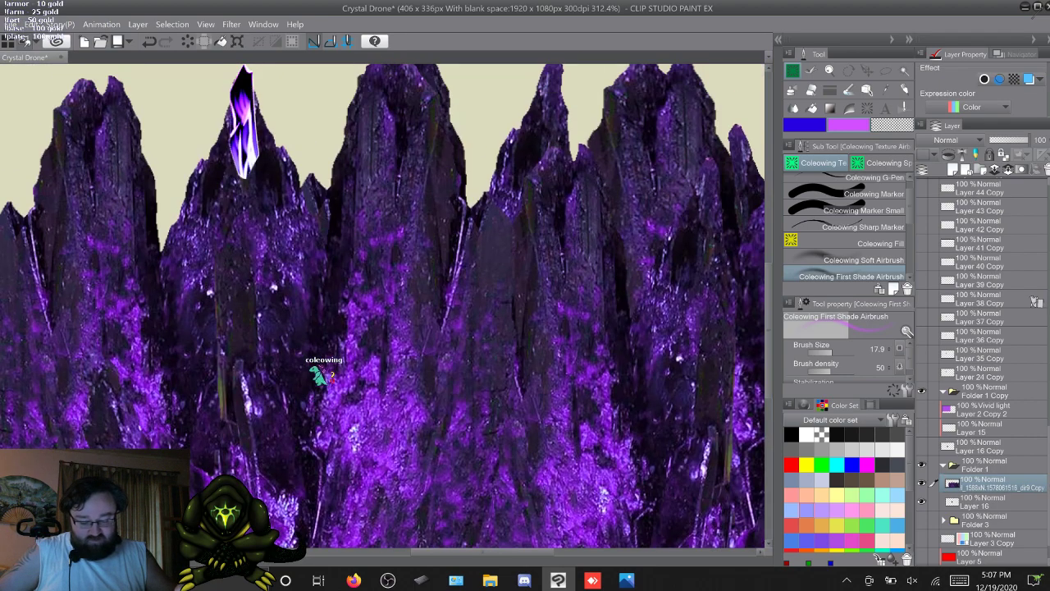
scroll(744, 345, up, 1)
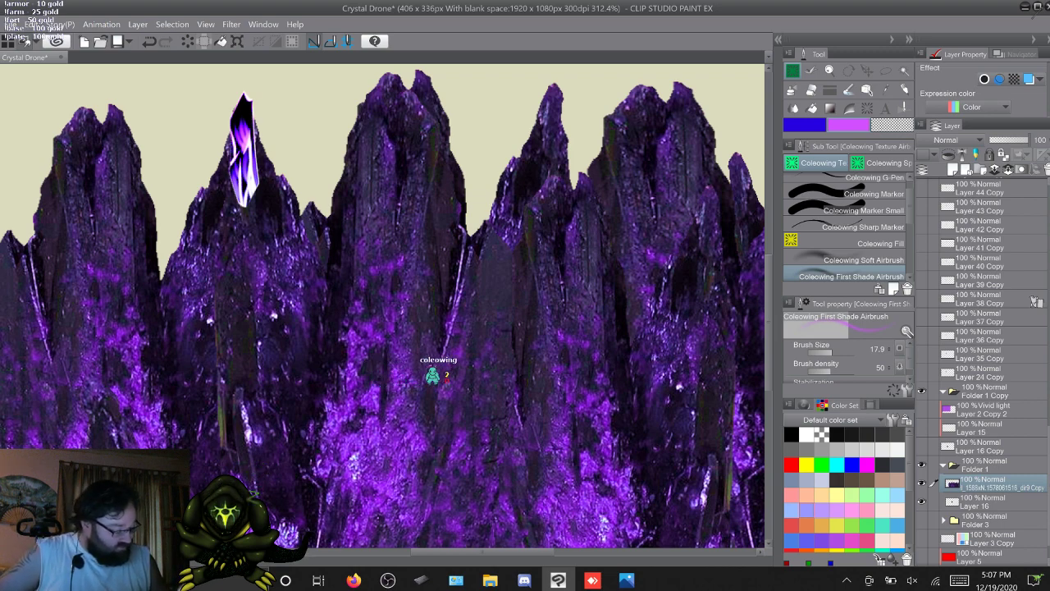
Compare Layer 16 Copy with Folder 1, and clip the texture image back onto Layer 16
click(943, 465)
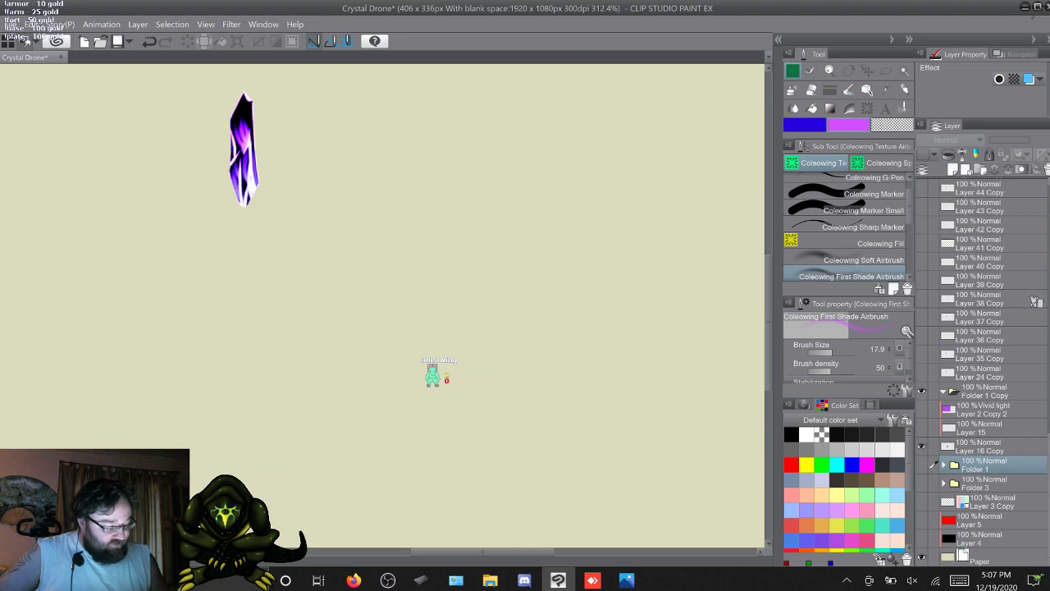
click(922, 447)
click(922, 466)
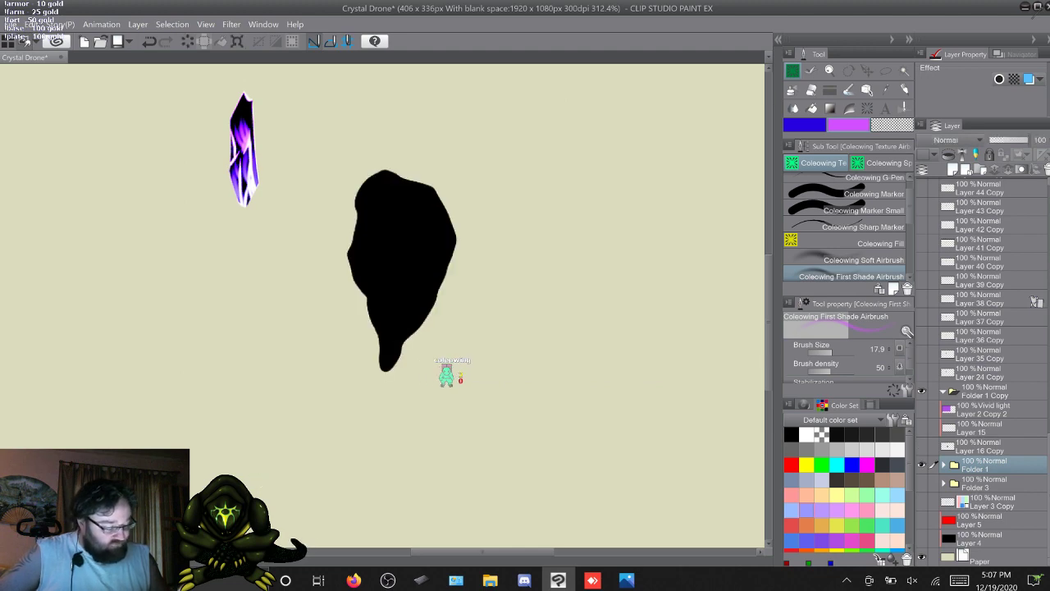
click(944, 465)
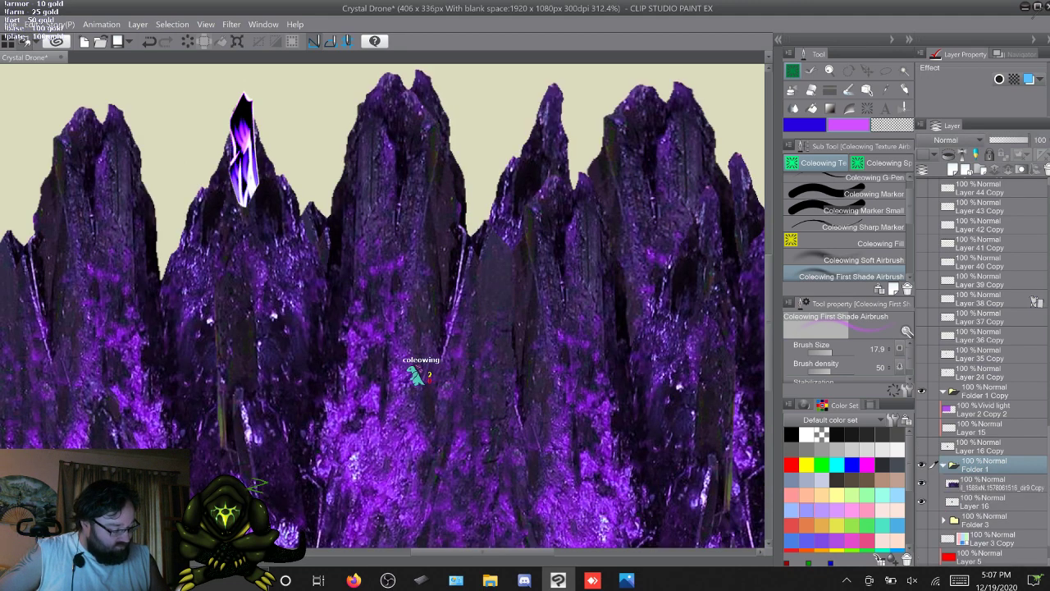
click(997, 483)
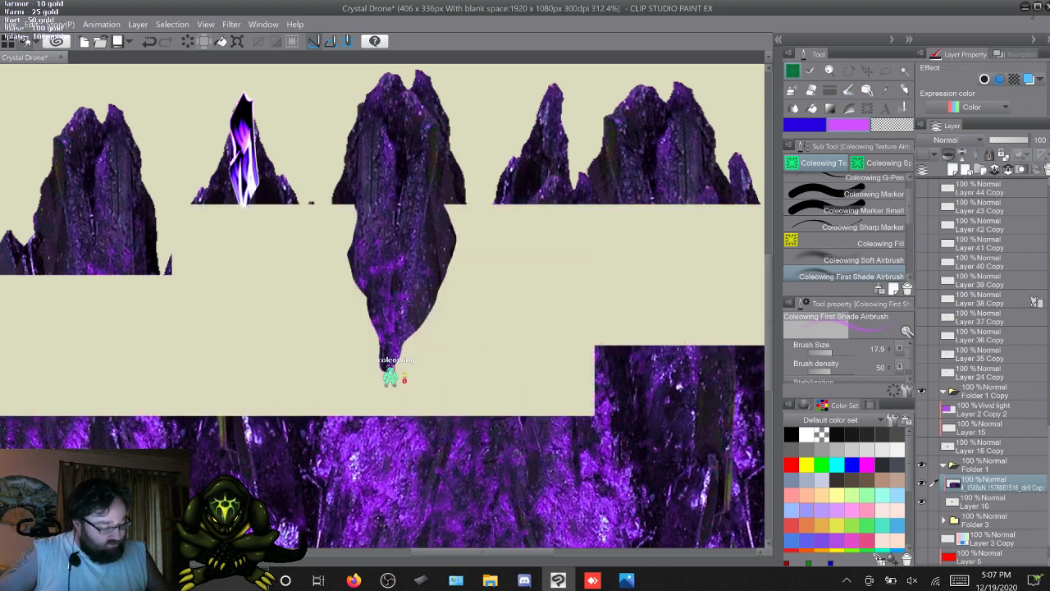
click(997, 501)
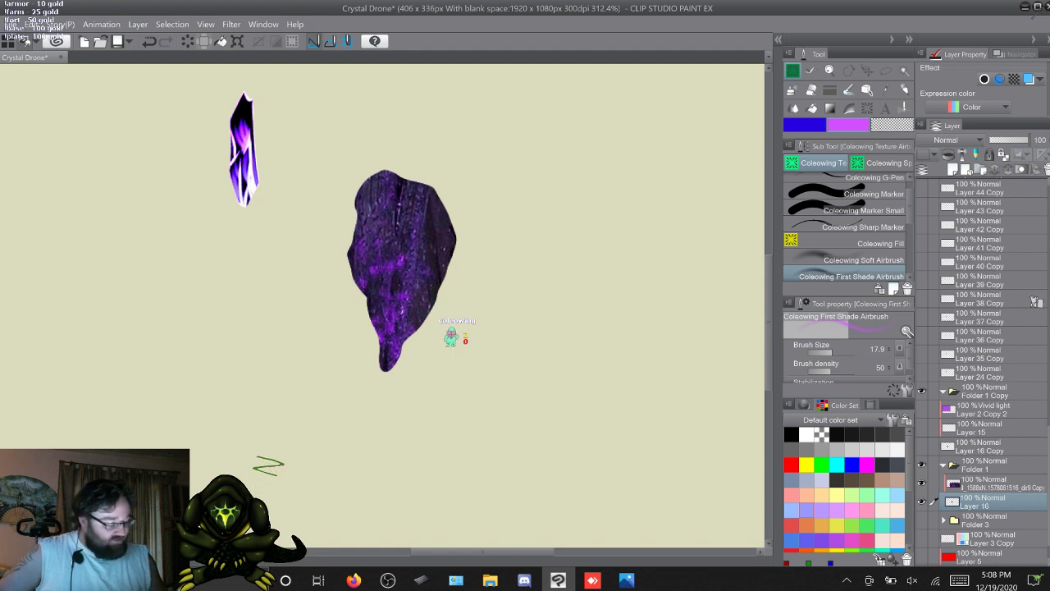
Collapse and hide Folder 1, and show the drone artwork in Folder 3
click(944, 466)
click(922, 466)
click(921, 483)
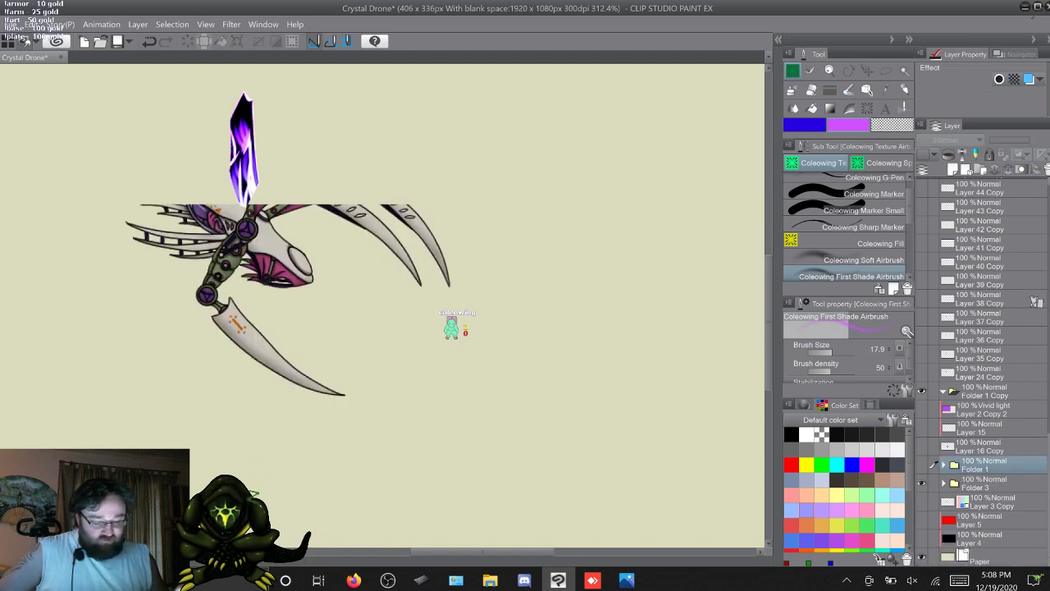
Hide Folder 3, look at the textured rock in Folder 1, and hide Folder 1 again
click(922, 465)
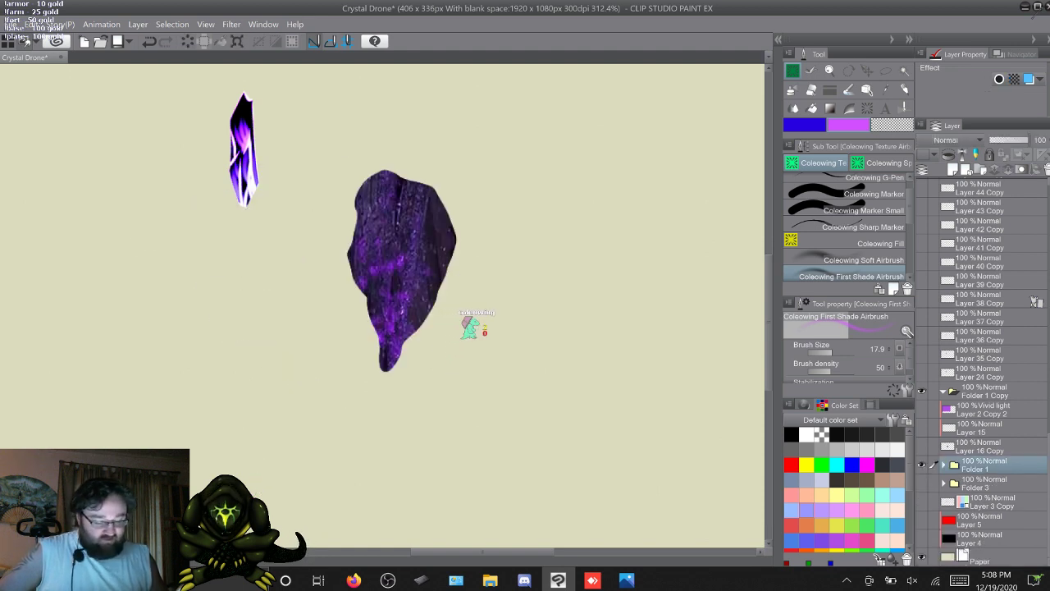
click(922, 465)
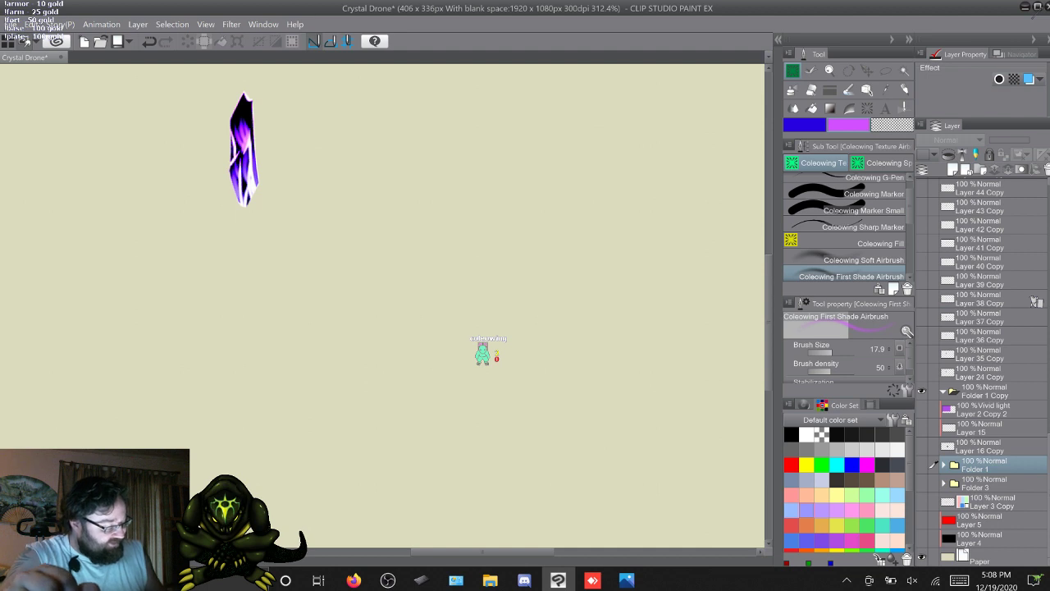
Paint a blue glow with the Soft Airbrush and a pink-purple glow with the First Shade Airbrush on Layer 17 Copy 11, over Layer 45 Copy's shard
scroll(1036, 301, up, 3)
scroll(1036, 301, up, 1)
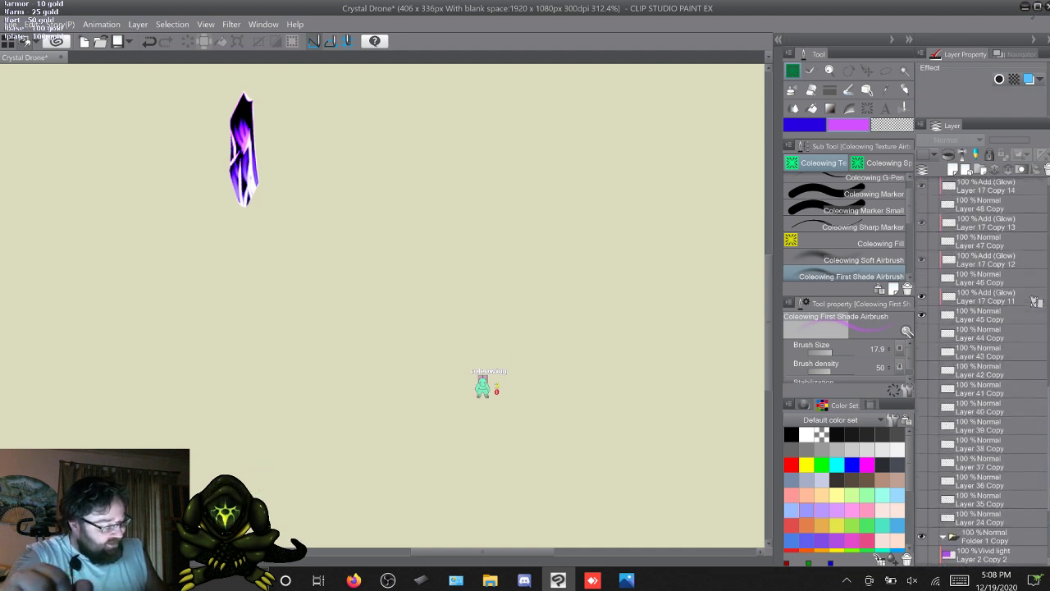
click(1035, 301)
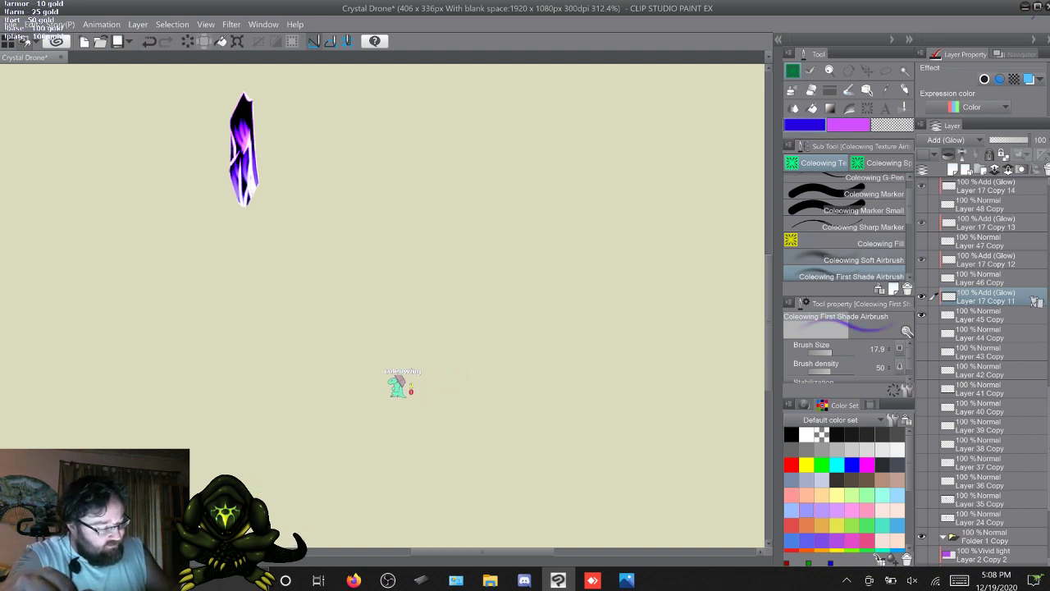
click(861, 260)
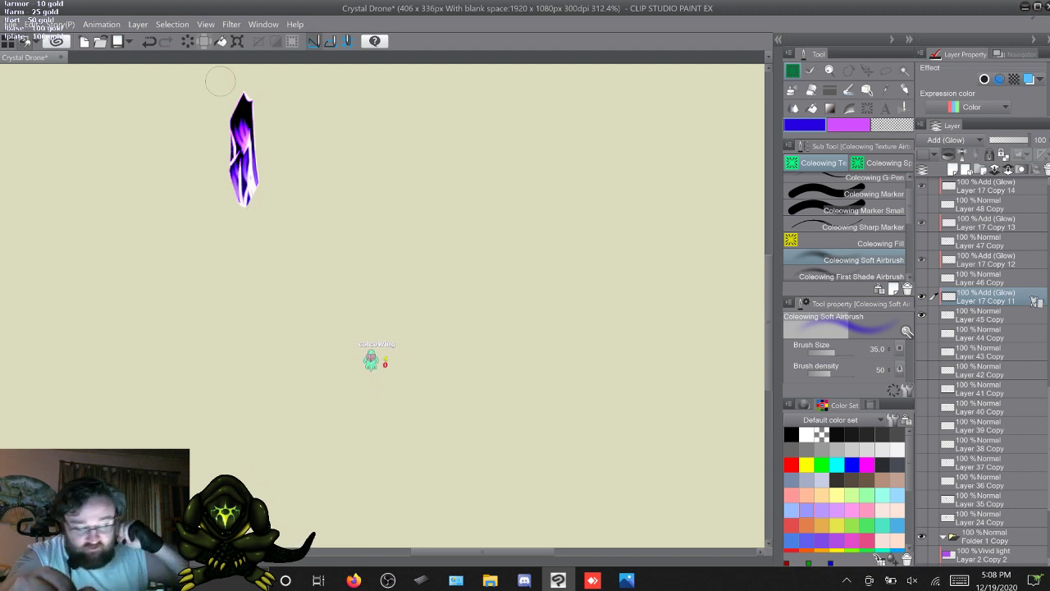
click(862, 276)
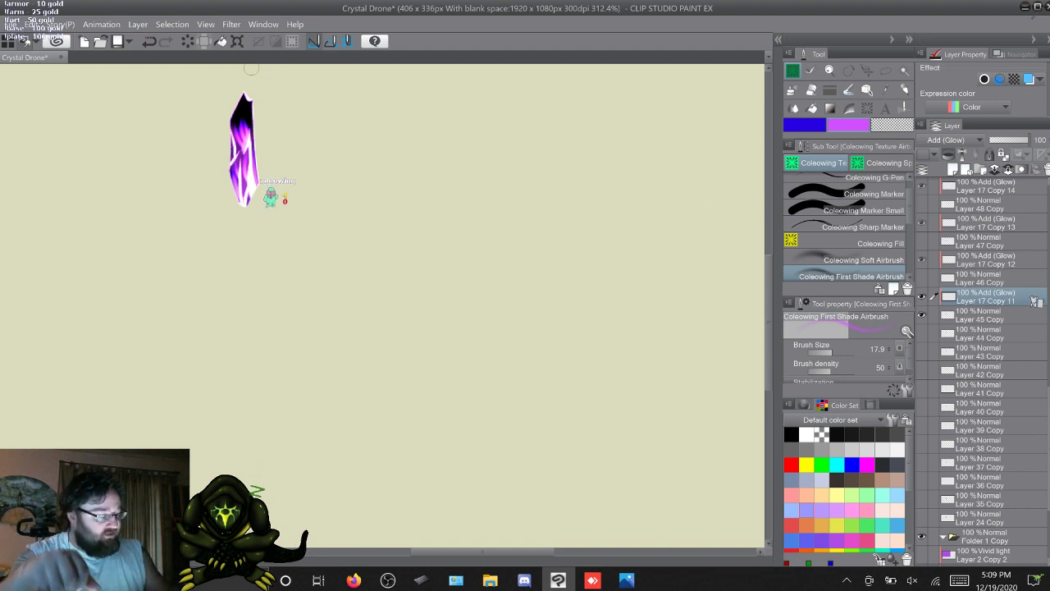
Merge Layer 17 Copy 11 with Layer 45 Copy, and swap the merged shard's visibility for Layer 46 Copy
click(989, 315)
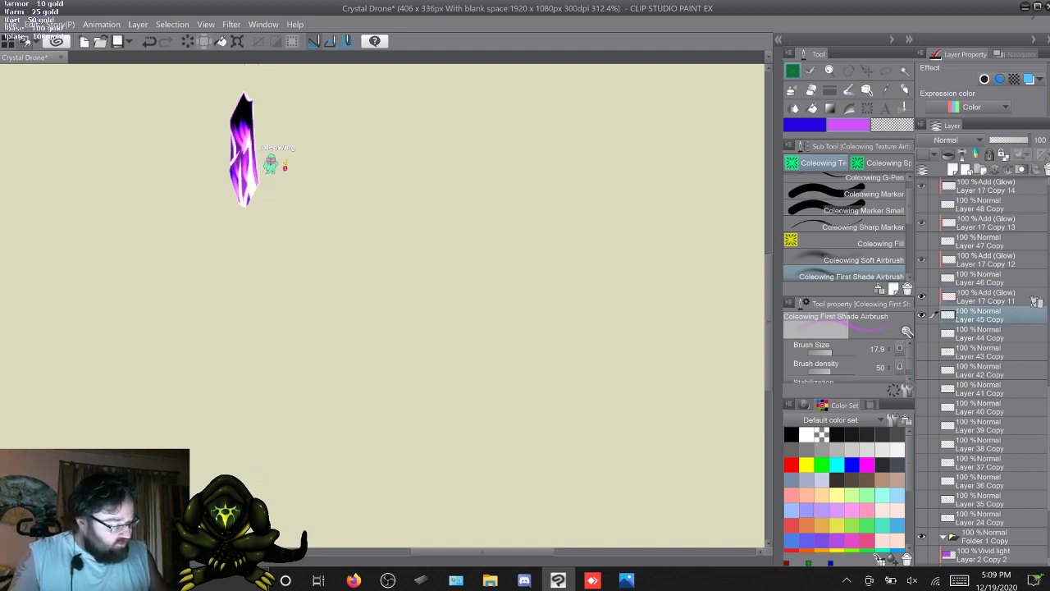
shift+click(989, 297)
right_click(973, 306)
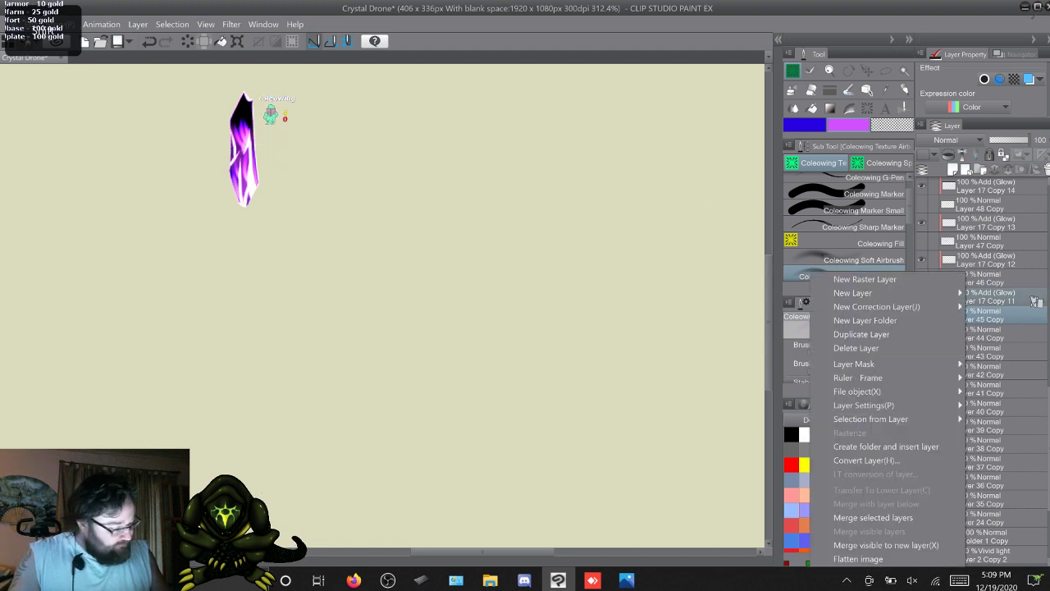
click(873, 517)
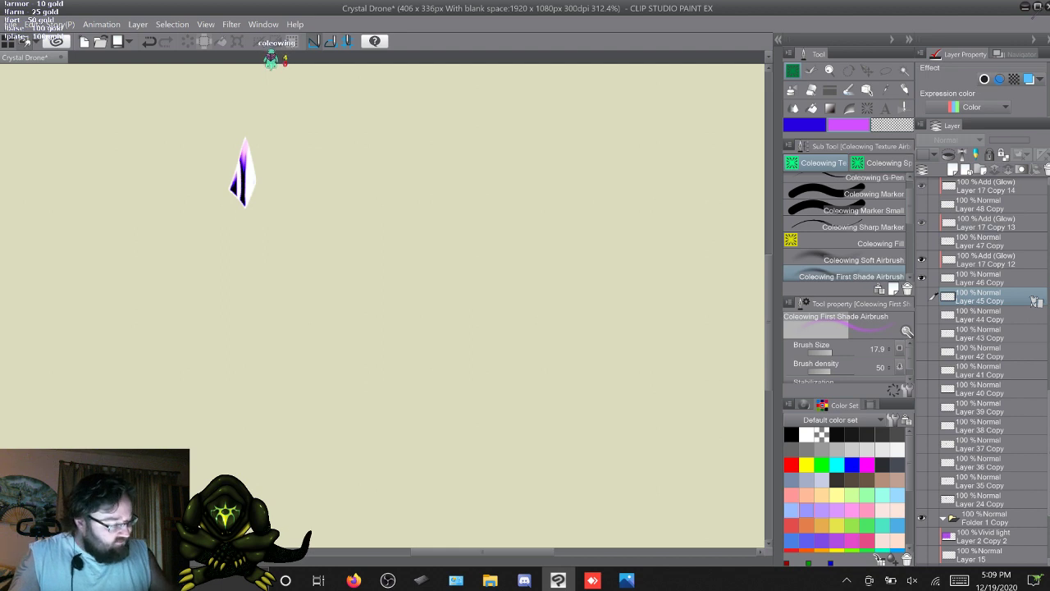
Paint a blue and pink-purple glow on Layer 17 Copy 12 over Layer 46 Copy's shard, using the Soft and First Shade Airbrushes
click(989, 260)
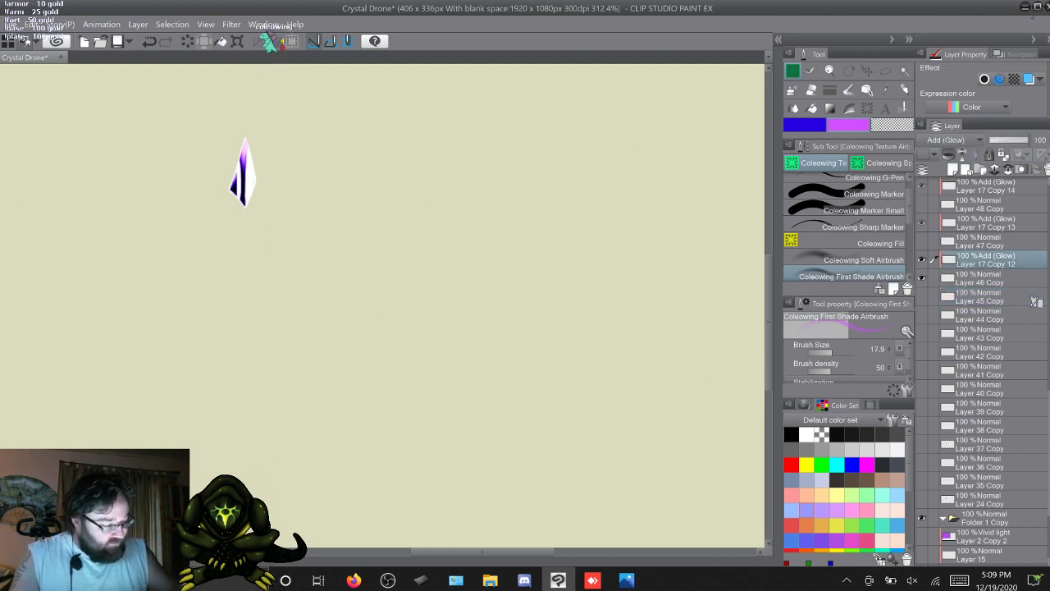
click(873, 259)
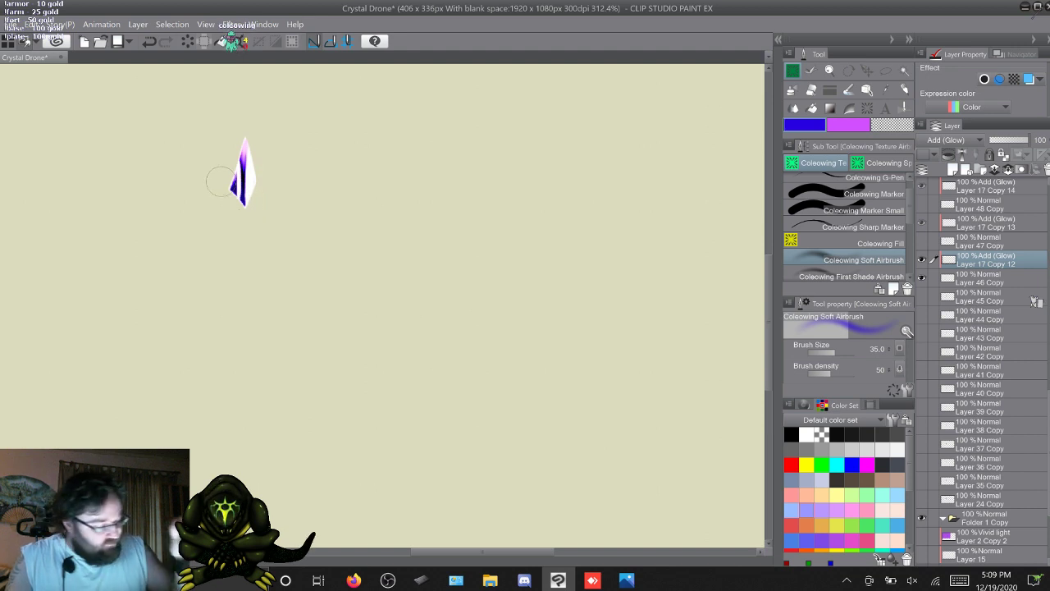
key(x)
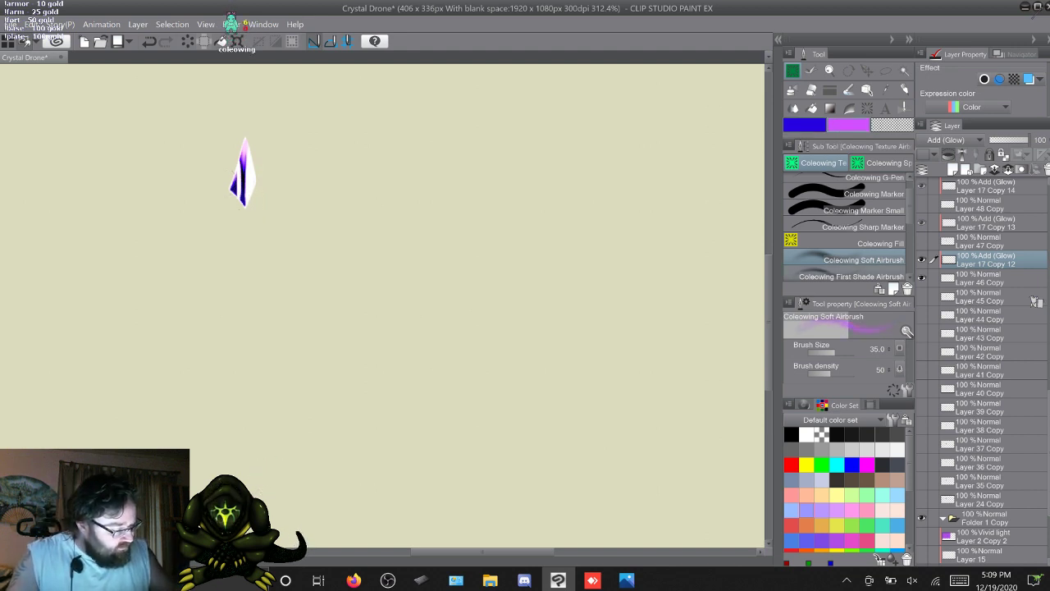
key(period)
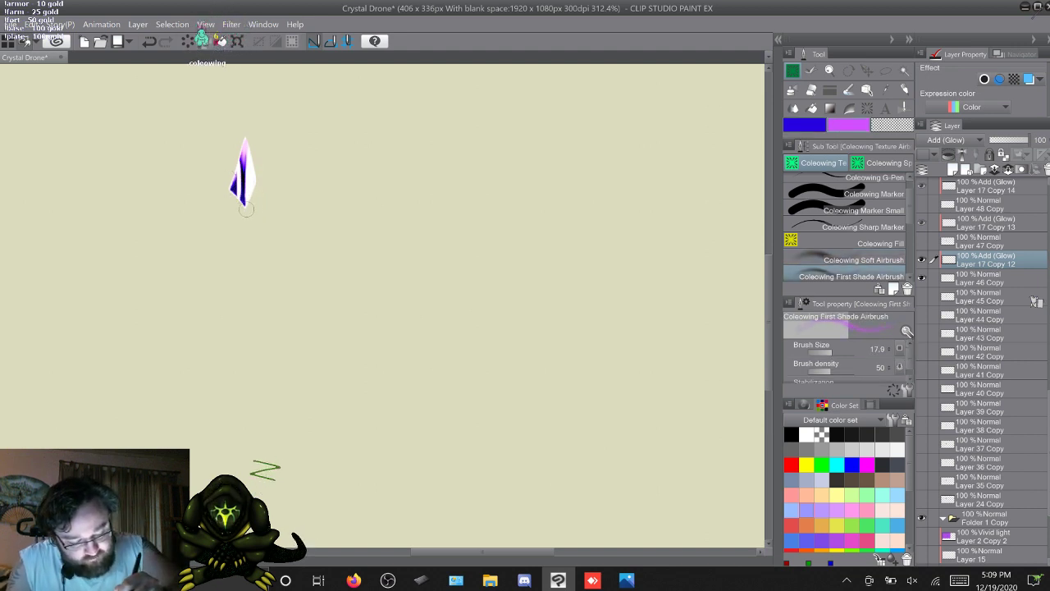
drag(246, 209, 248, 187)
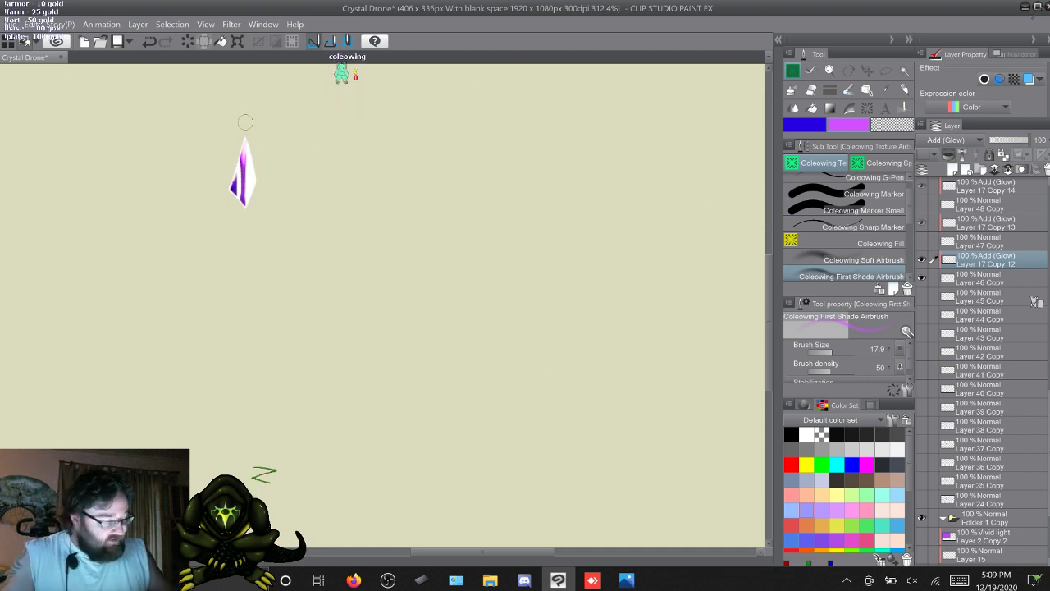
Merge Layer 17 Copy 12 with Layer 46 Copy, and swap the merged shard's visibility for Layer 47 Copy
shift+click(991, 278)
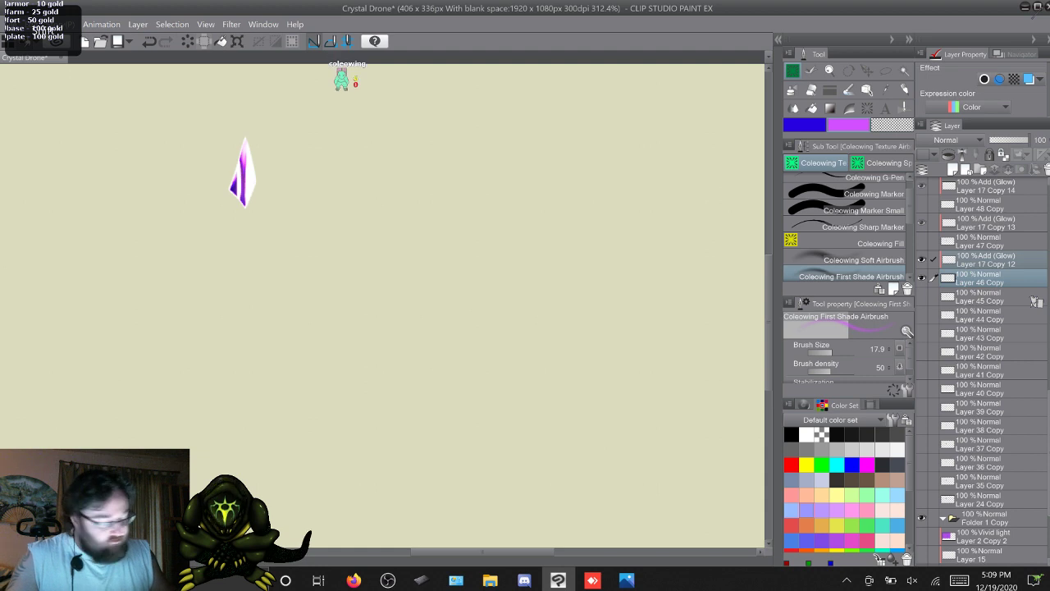
right_click(989, 278)
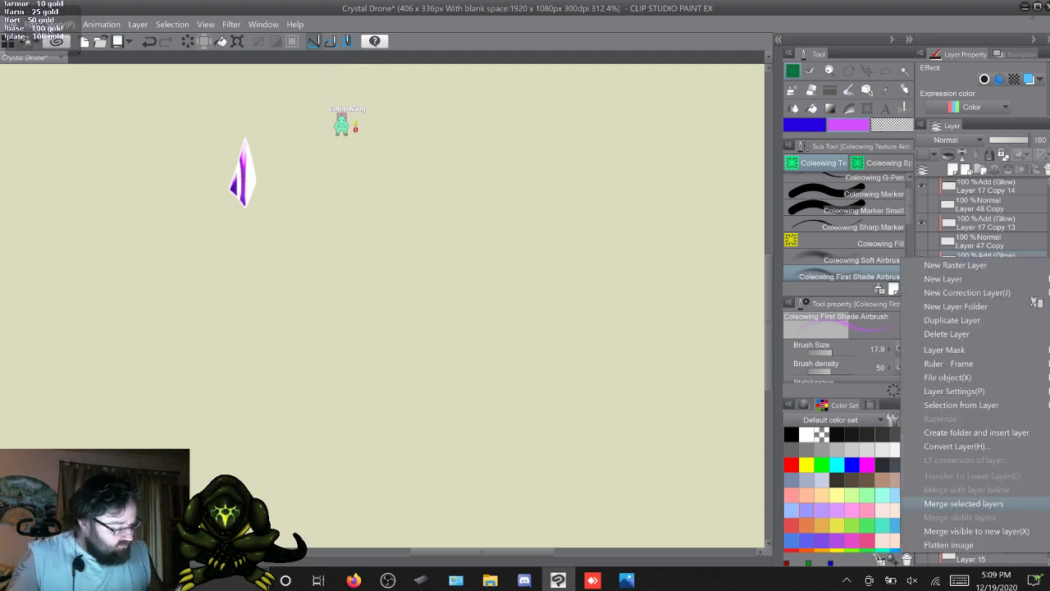
click(976, 502)
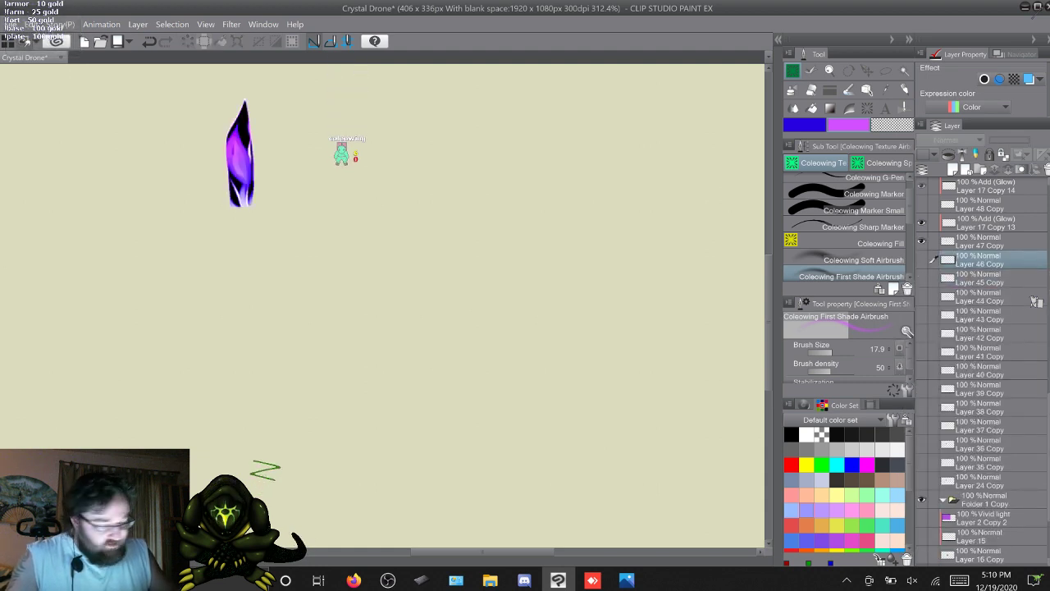
Paint a blue glow on Layer 17 Copy 13 over Layer 47 Copy's shard with the Soft Airbrush
click(991, 223)
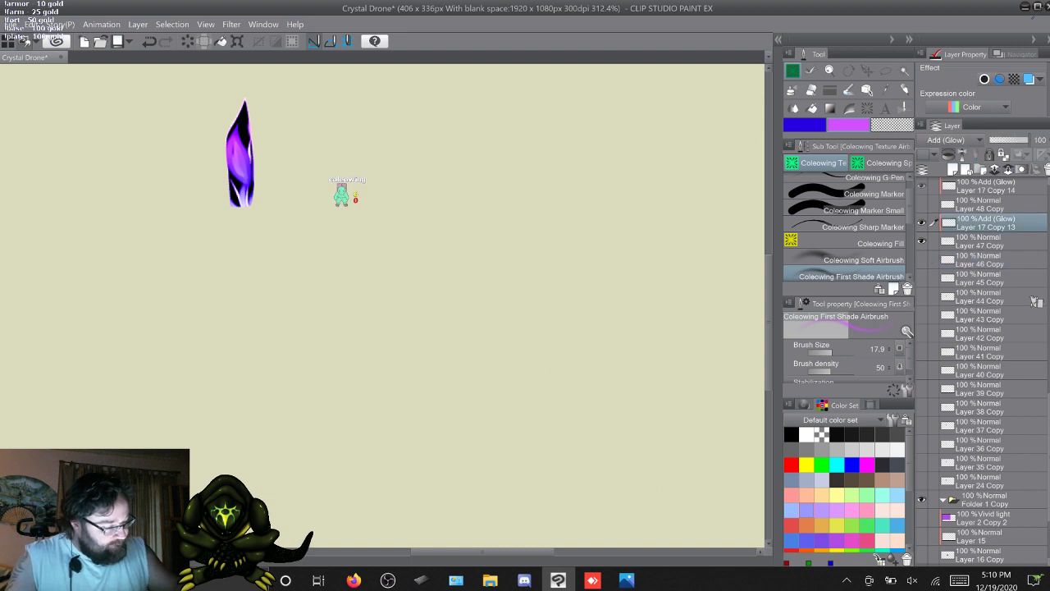
click(805, 125)
click(854, 261)
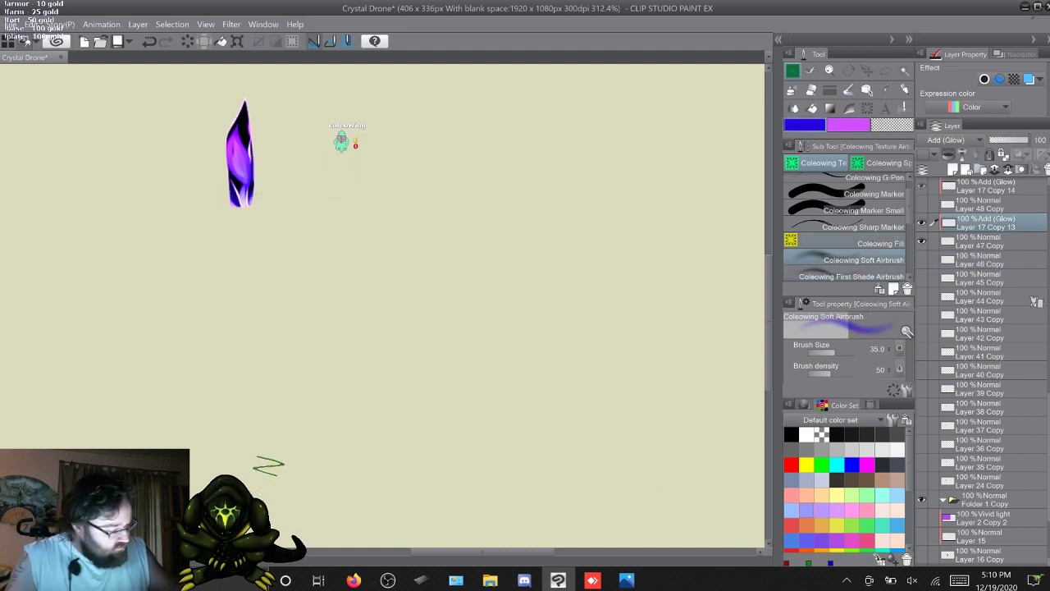
Paint a violet glow on the crystal's lower part on Layer 17 Copy 13 with the Coleowing First Shade Airbrush
click(848, 125)
click(854, 275)
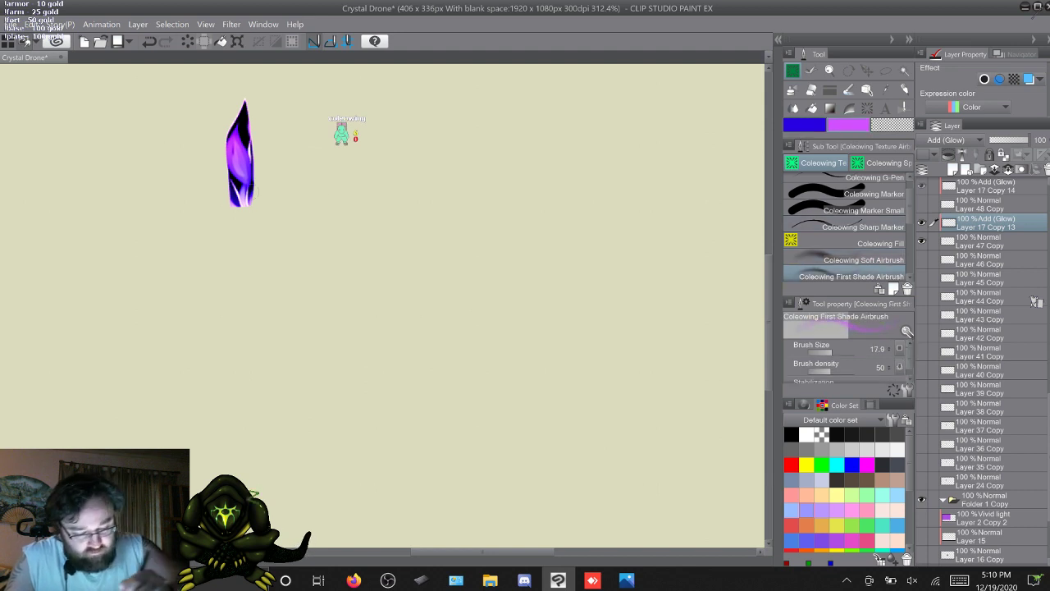
mouse_move(241, 205)
mouse_down()
mouse_move(230, 179)
mouse_move(246, 189)
mouse_up()
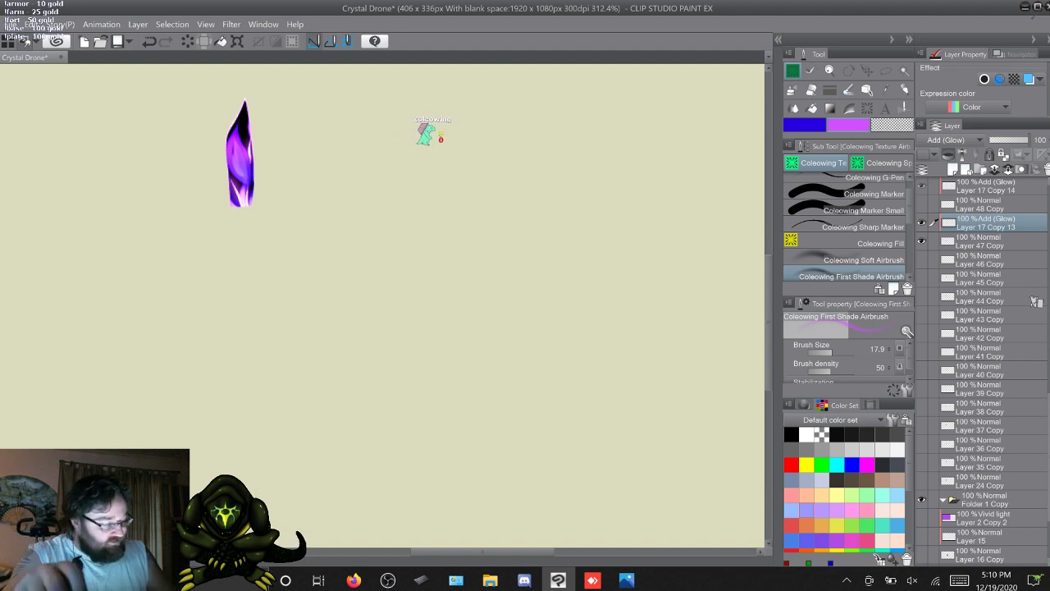
Merge the glow layer Layer 17 Copy 13 with Layer 47 Copy
click(985, 242)
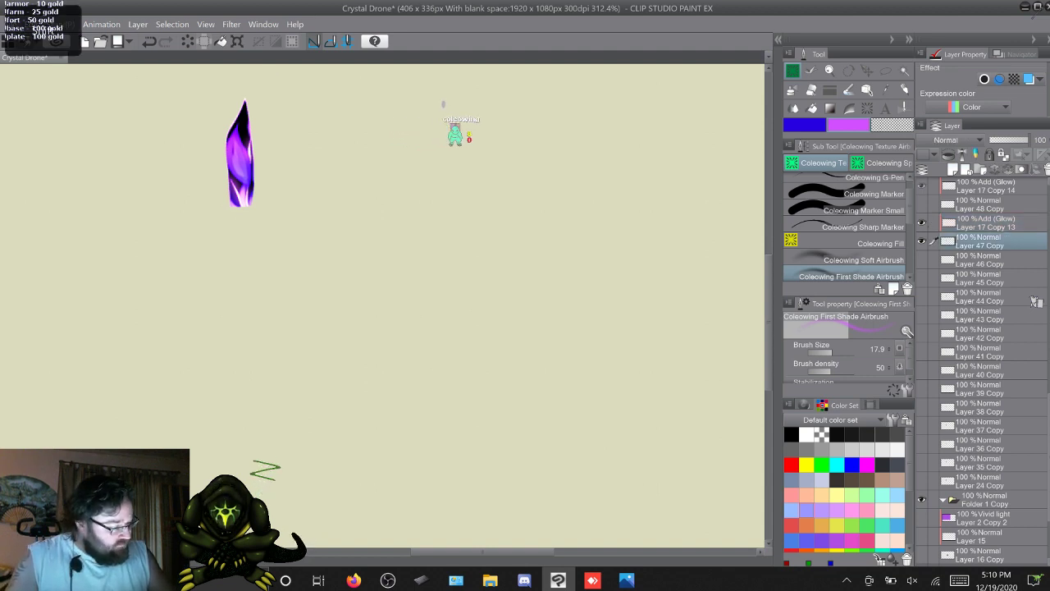
shift+click(985, 223)
right_click(985, 222)
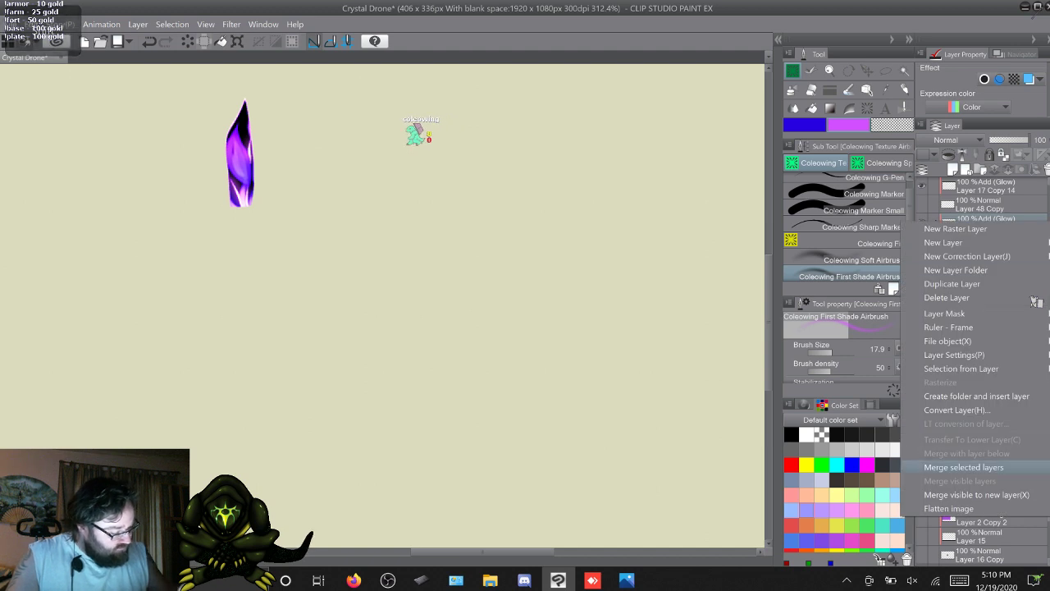
click(965, 467)
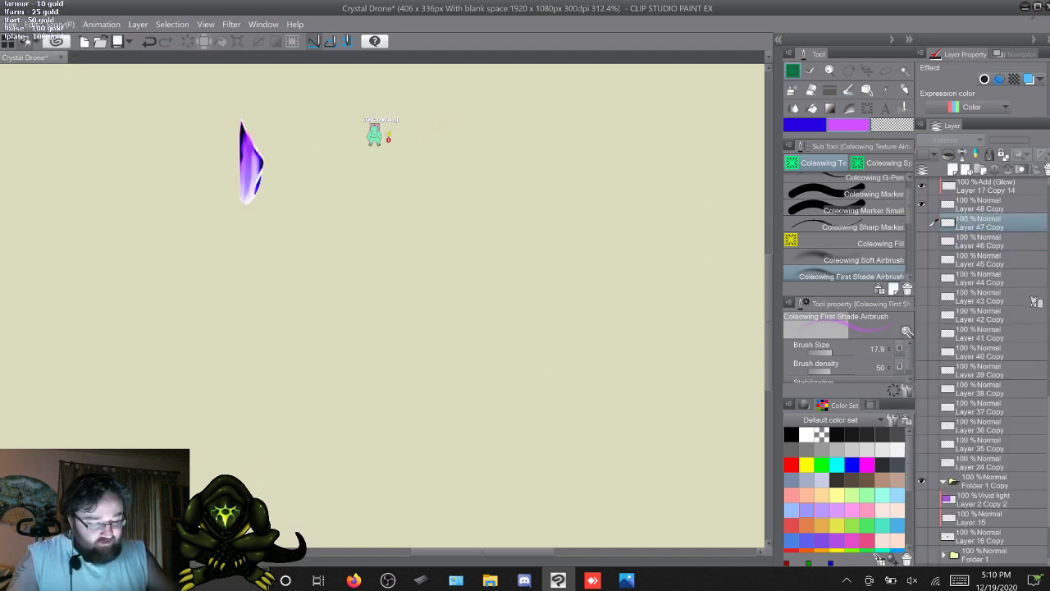
Shade the Layer 48 Copy crystal on Layer 17 Copy 14 with the blue Coleowing Soft Airbrush and the violet First Shade Airbrush
click(986, 186)
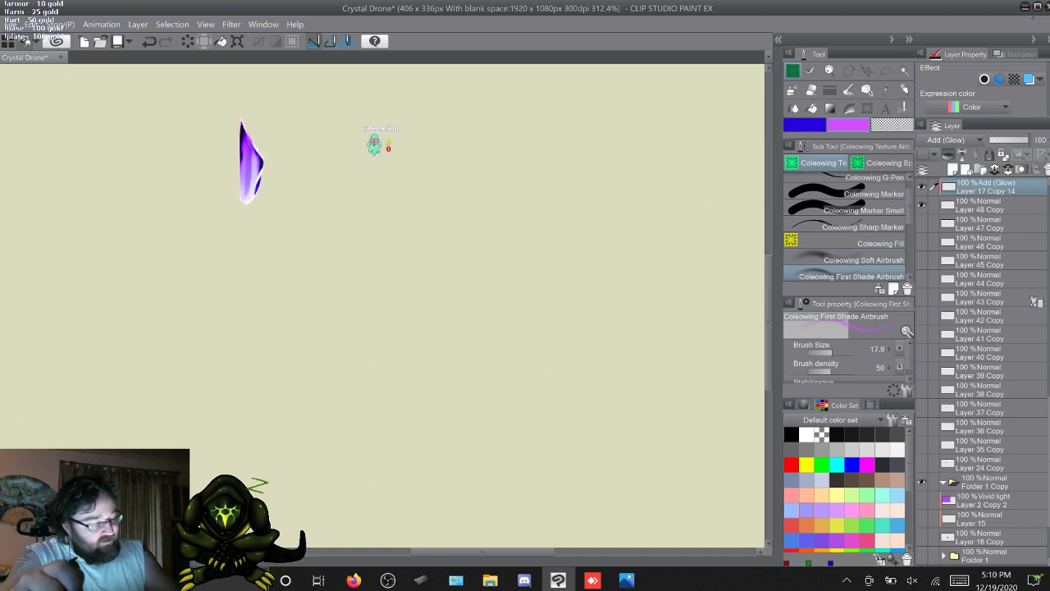
key(x)
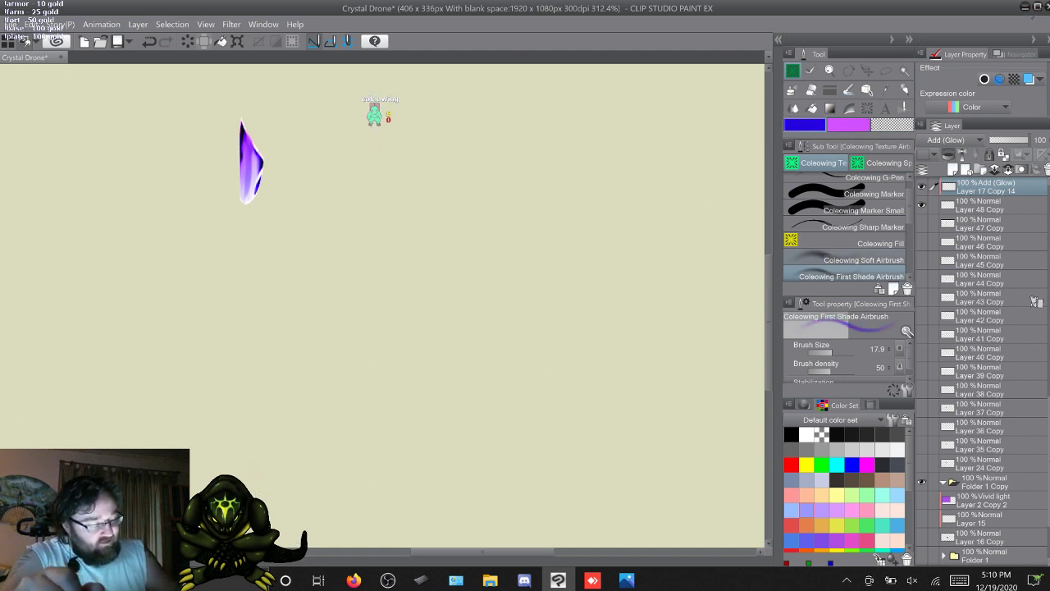
click(864, 259)
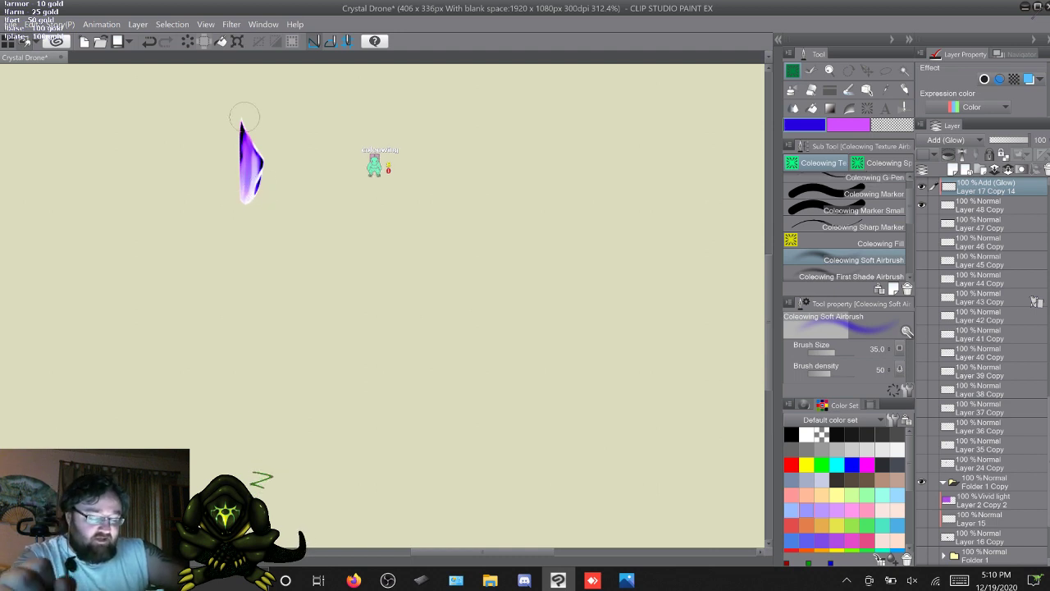
click(848, 125)
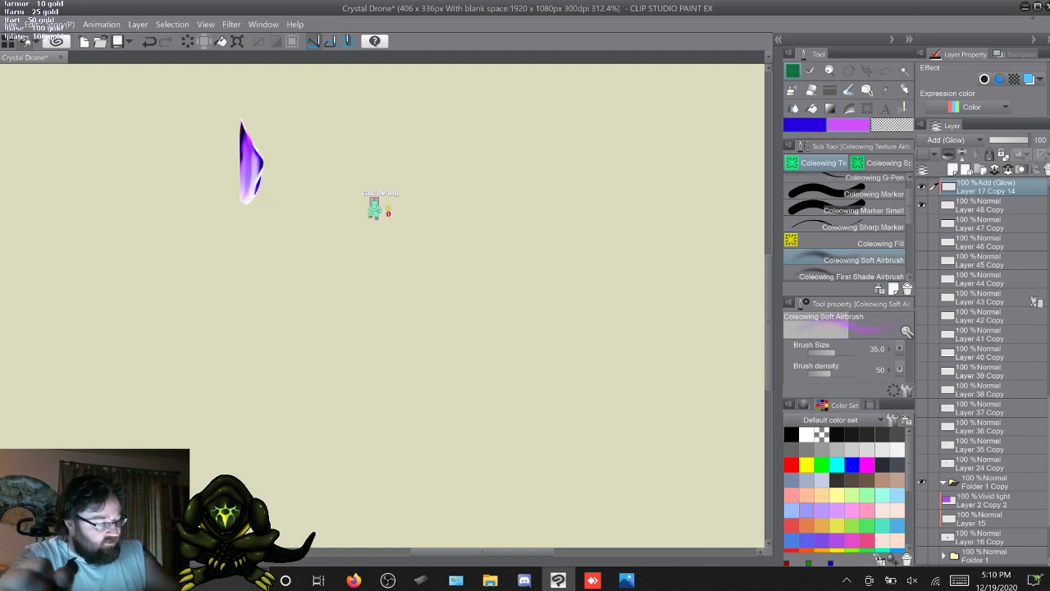
click(852, 276)
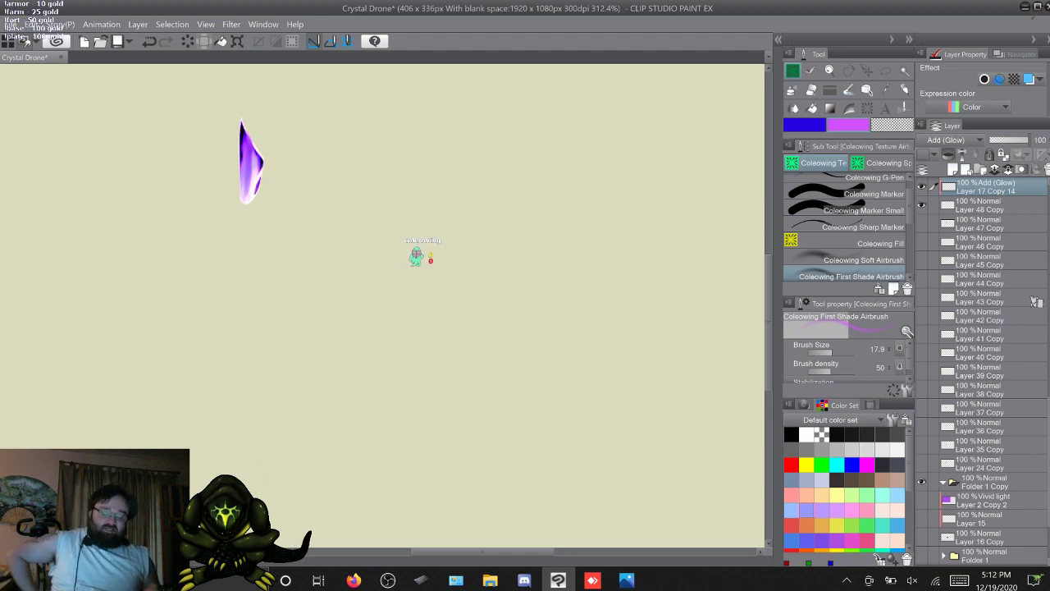
Switch to Photos and examine the crystal creature and glowing monster reference images, then return to Clip Studio Paint
click(626, 580)
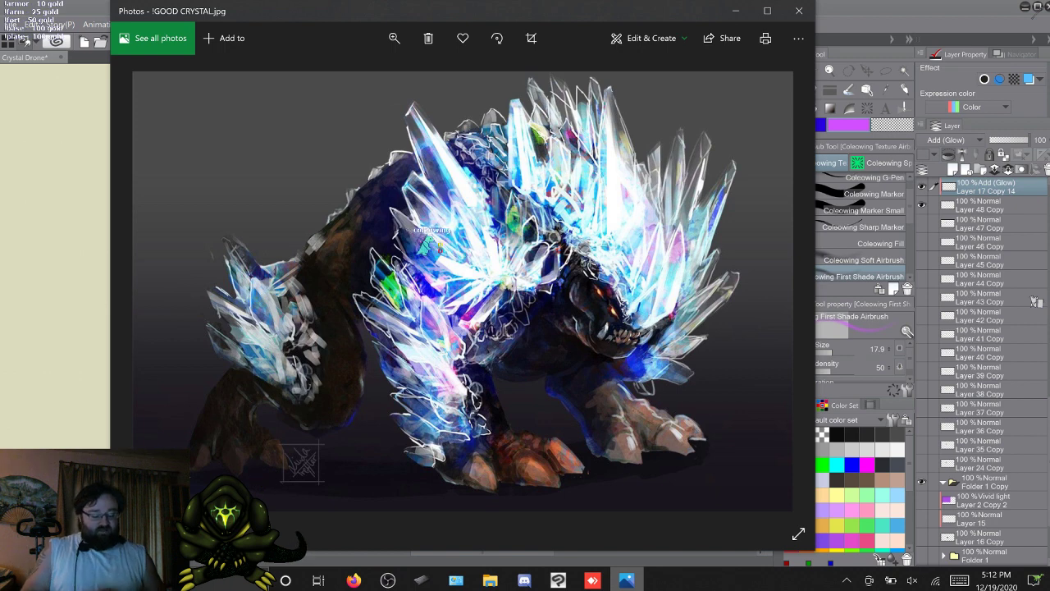
click(782, 291)
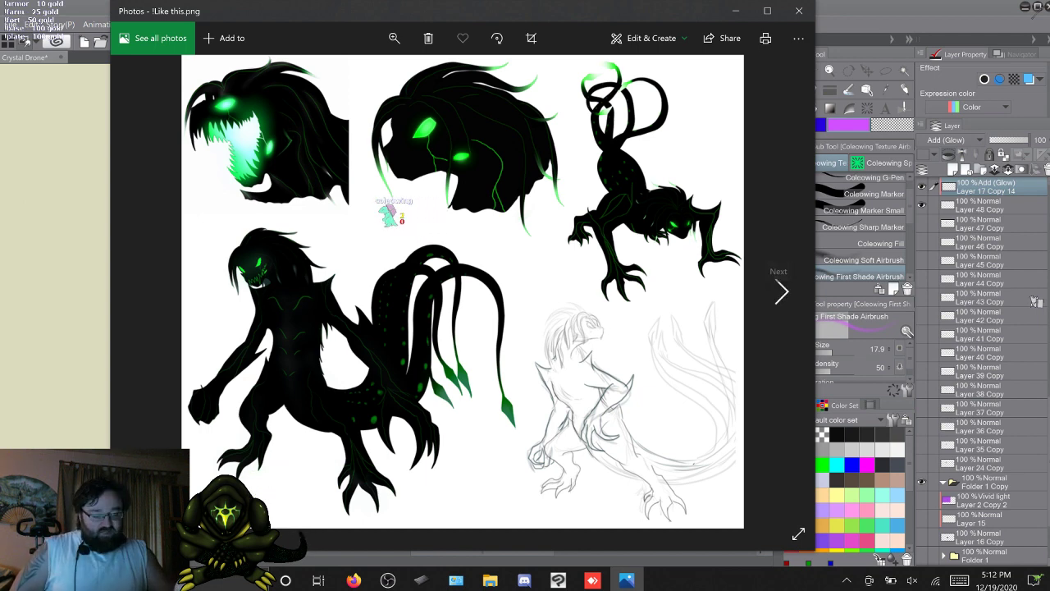
click(781, 291)
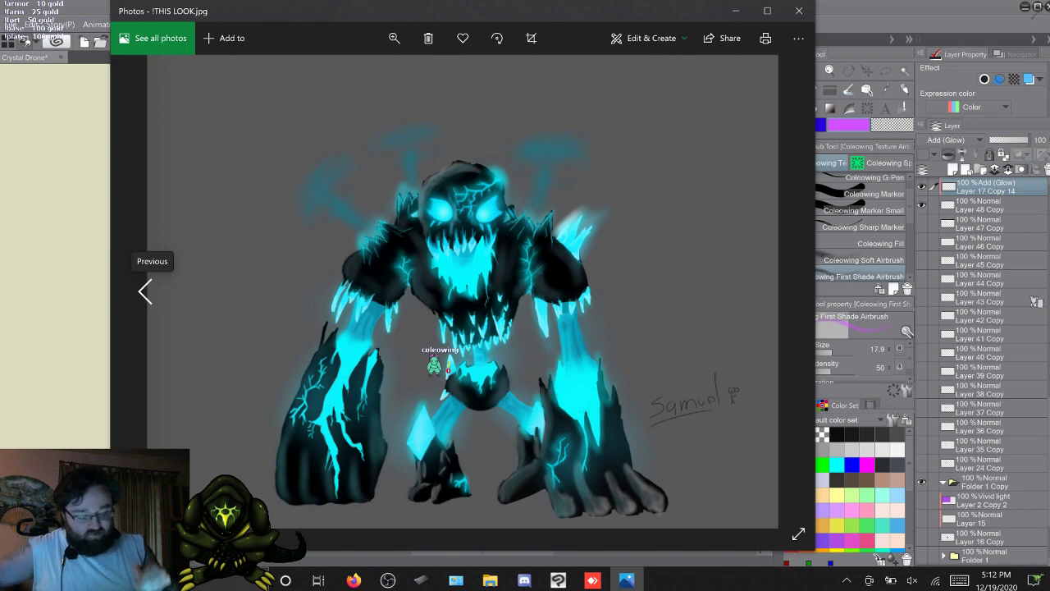
click(146, 291)
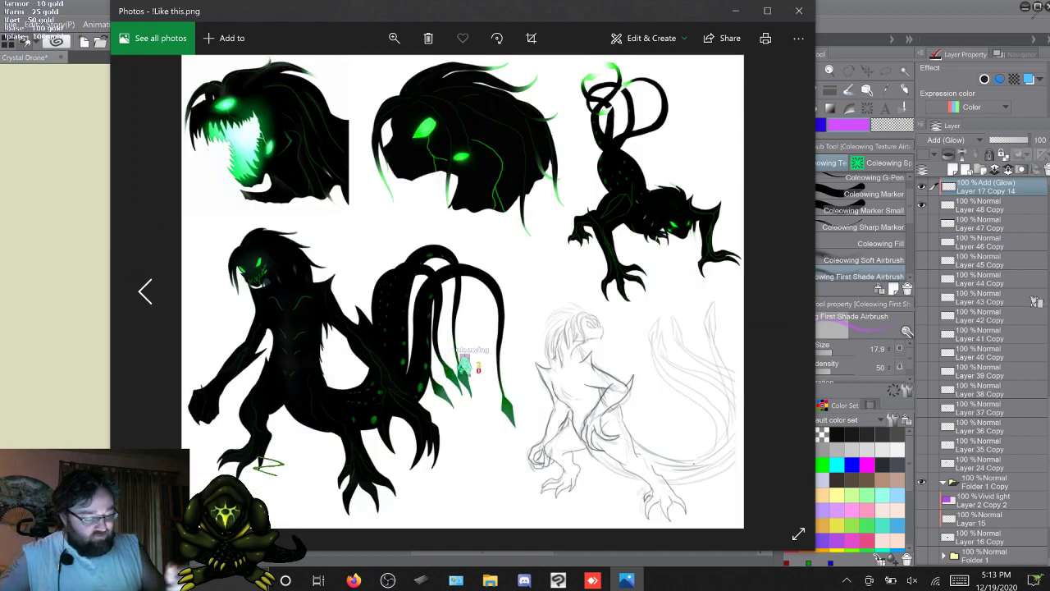
click(782, 292)
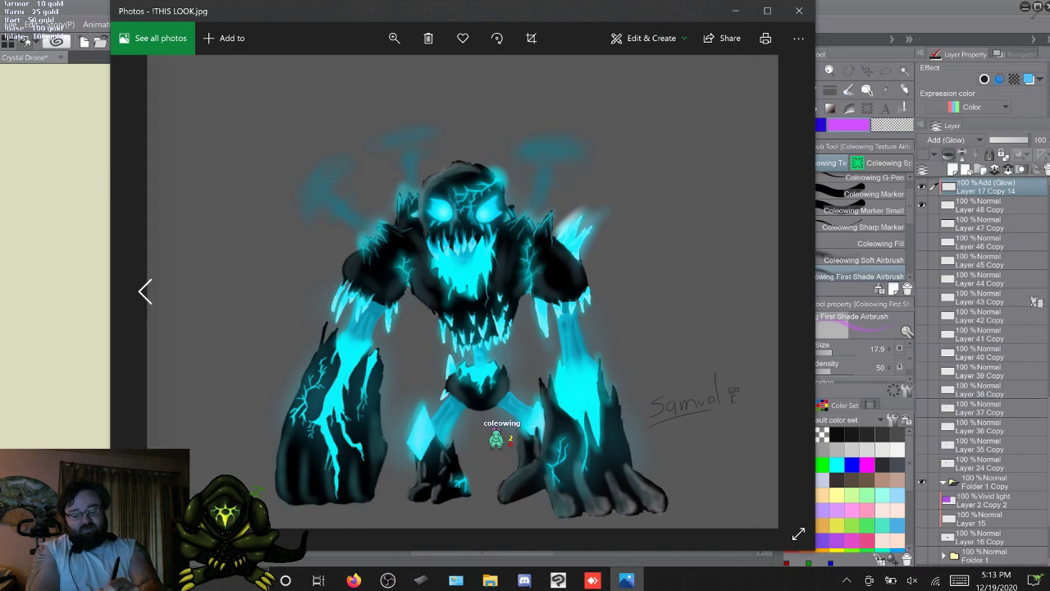
click(145, 291)
click(145, 291)
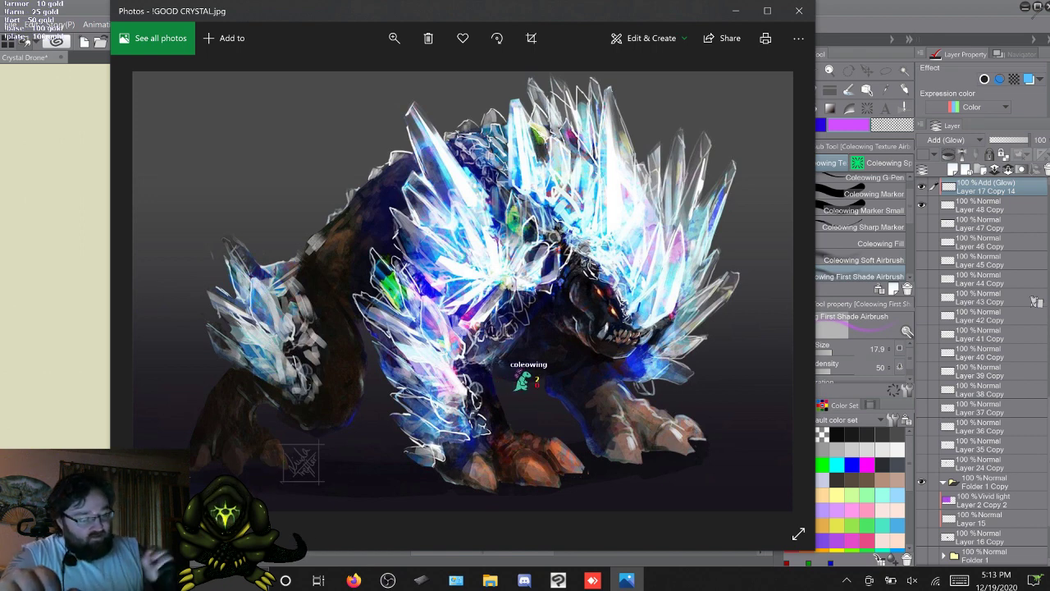
key(alt+Tab)
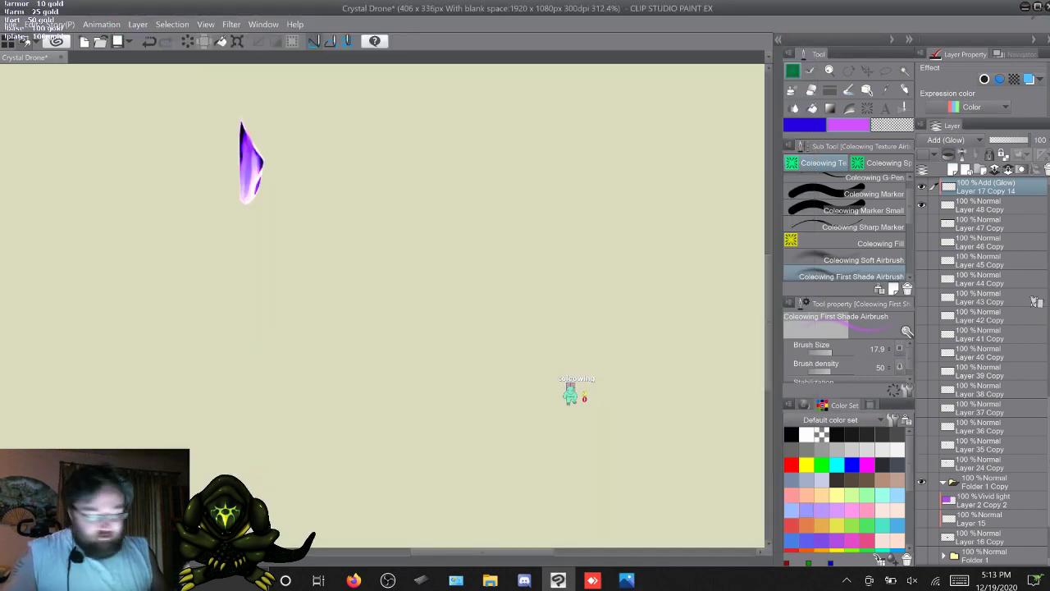
Merge the glow layer Layer 17 Copy 14 with Layer 48 Copy and hide the merged layer
click(989, 205)
shift+click(989, 188)
right_click(989, 188)
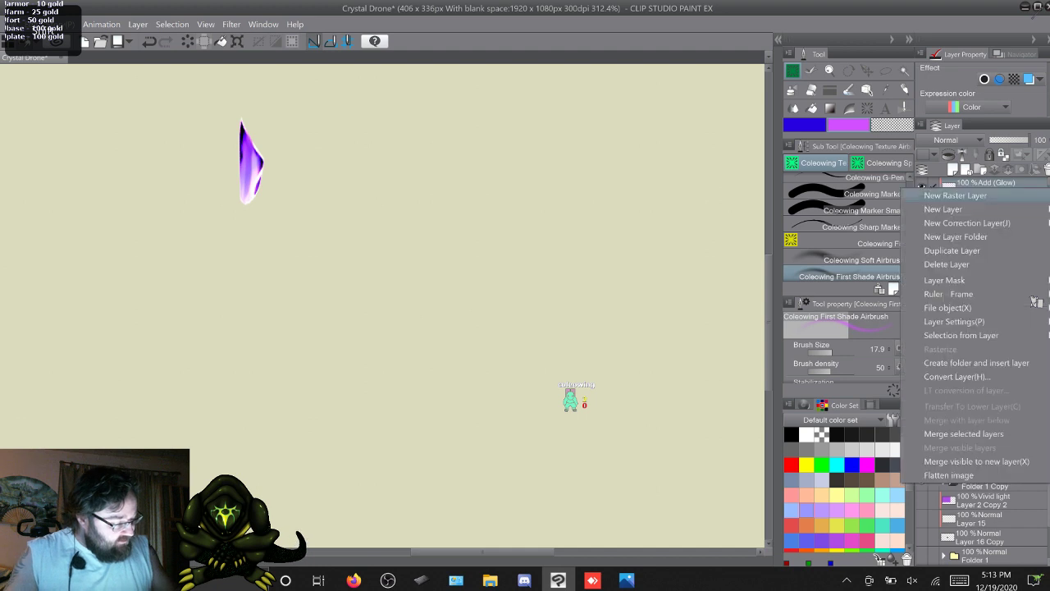
click(963, 434)
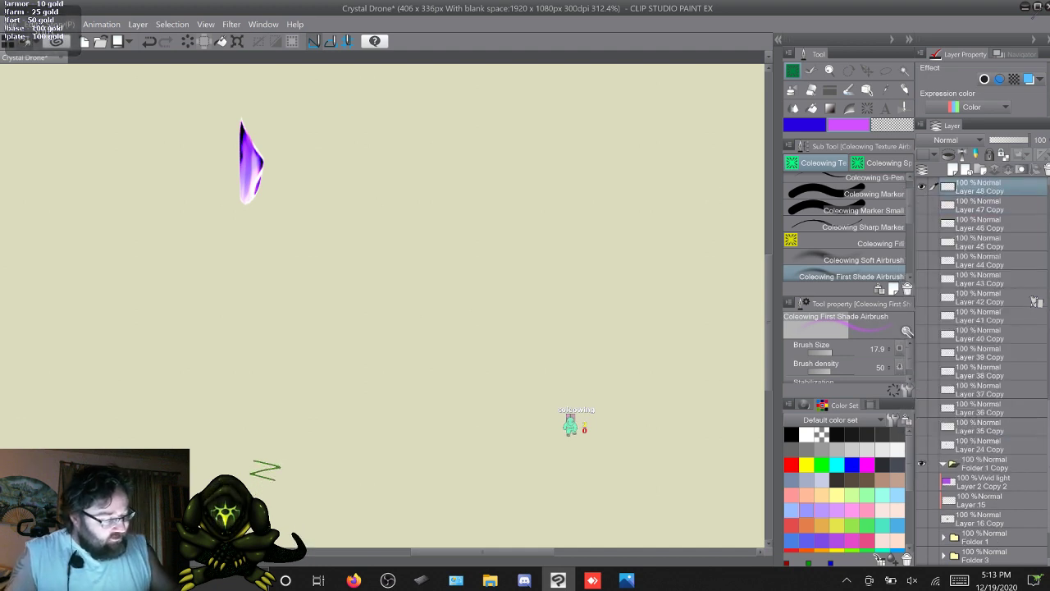
click(921, 187)
Show Layer 49 Copy and shade its crystal on Layer 17 Copy 15 with the blue Soft Airbrush and violet First Shade Airbrush
scroll(981, 353, up, 3)
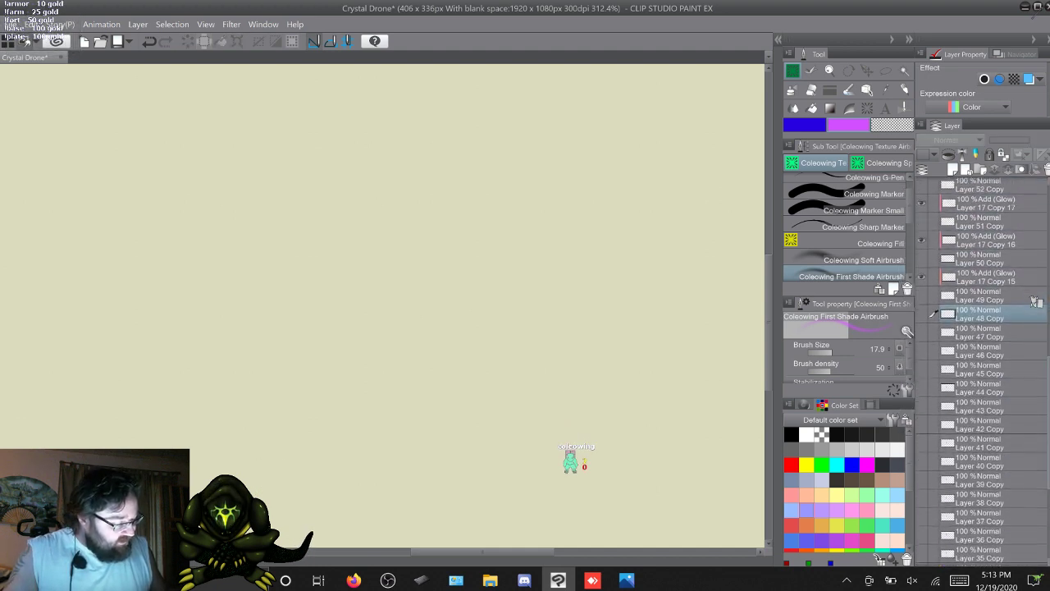
scroll(980, 353, up, 2)
click(922, 361)
click(989, 343)
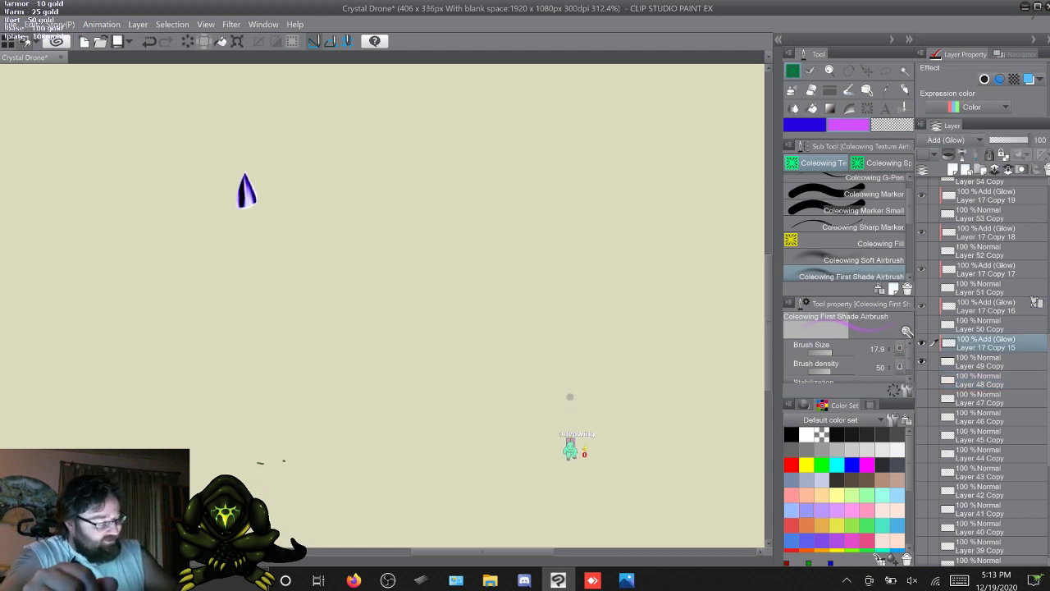
click(805, 126)
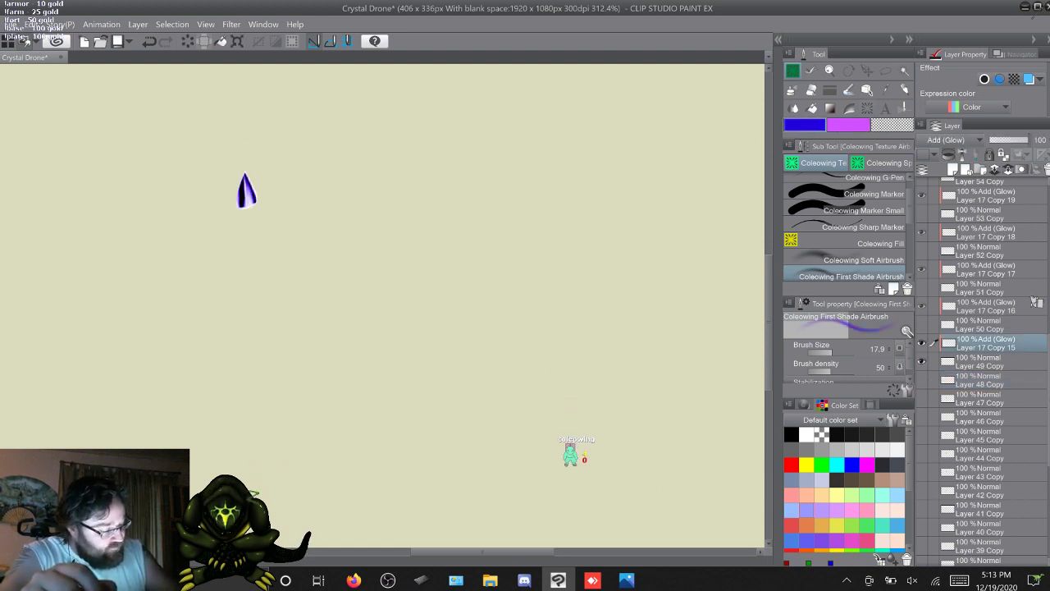
click(854, 261)
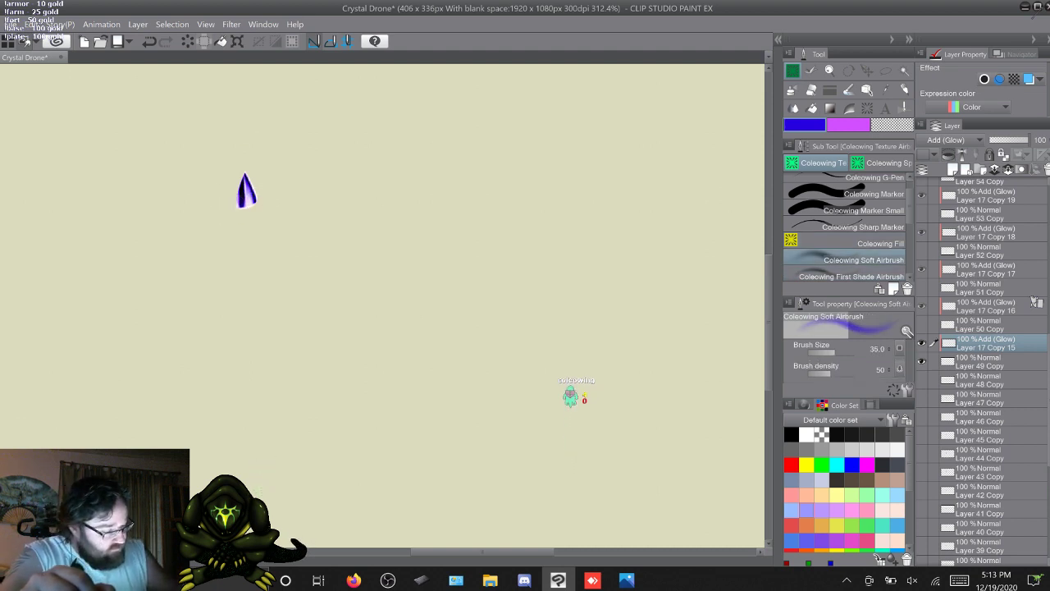
click(853, 276)
click(848, 124)
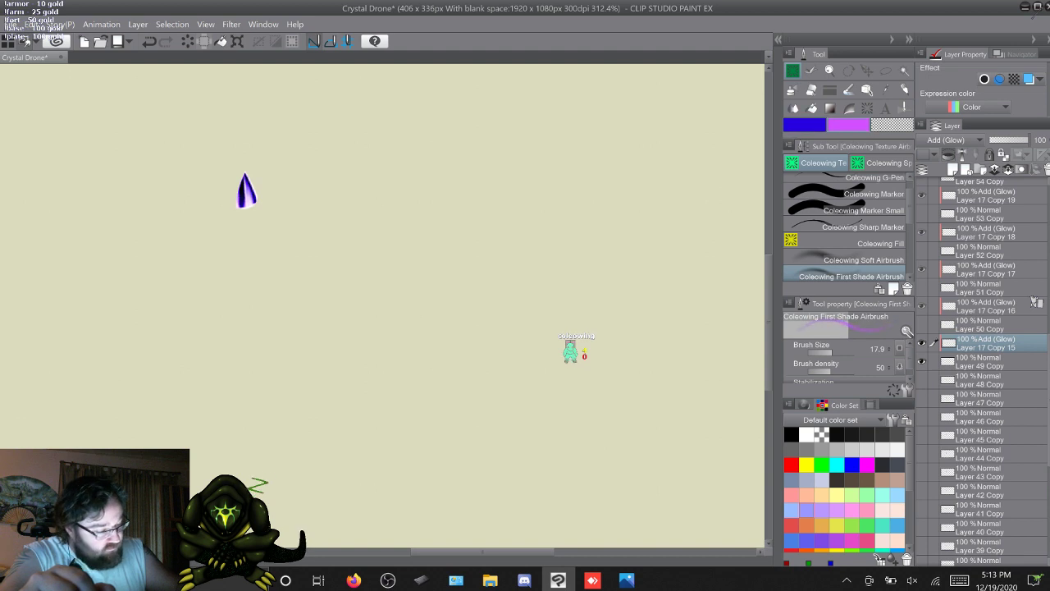
drag(247, 207, 243, 193)
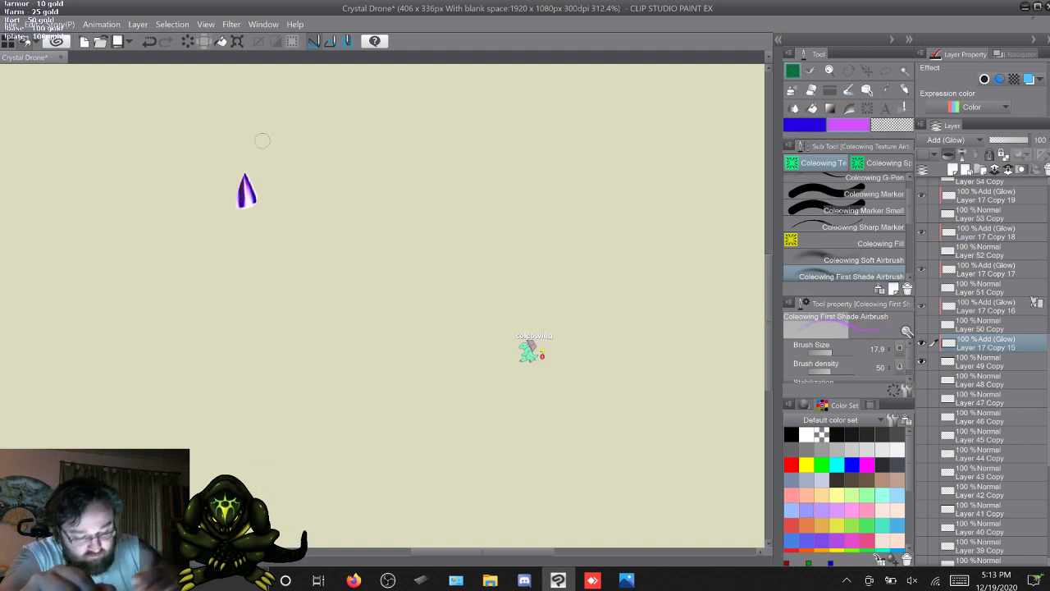
Merge the glow layer Layer 17 Copy 15 with Layer 49 Copy and hide the merged layer
click(980, 362)
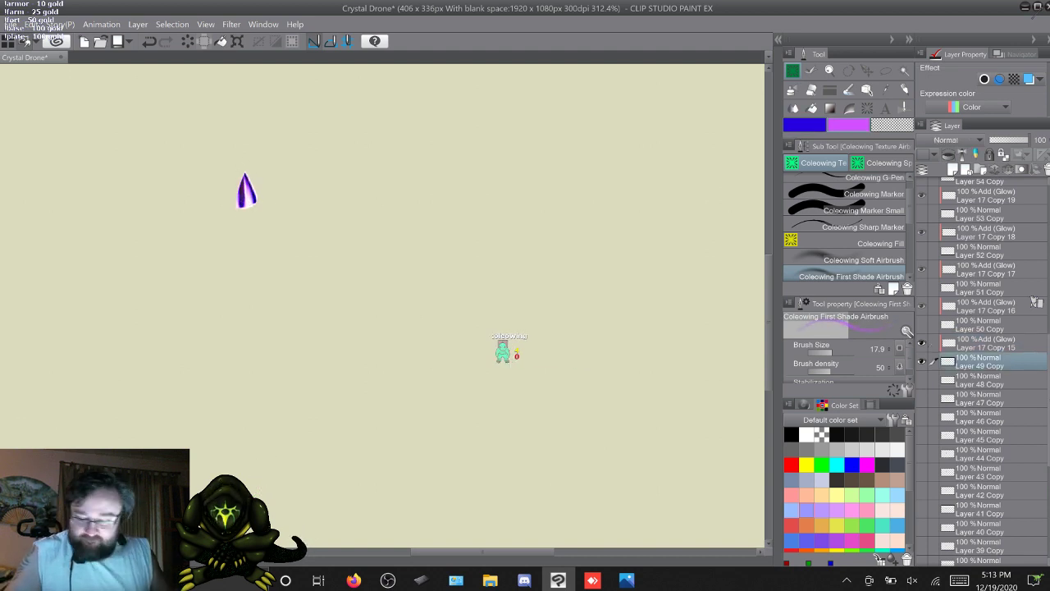
shift+click(987, 343)
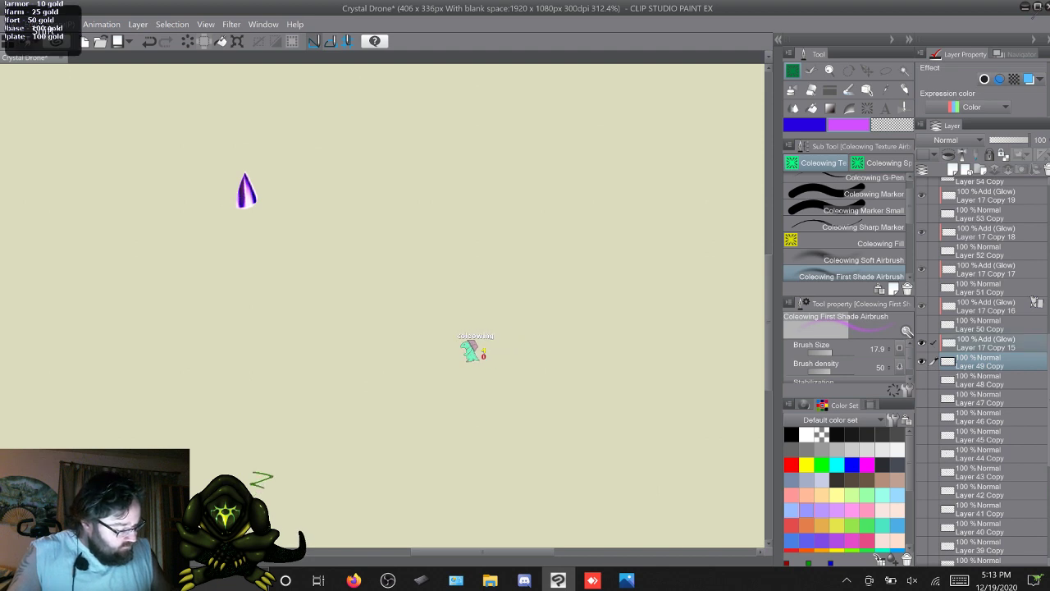
right_click(987, 343)
click(976, 292)
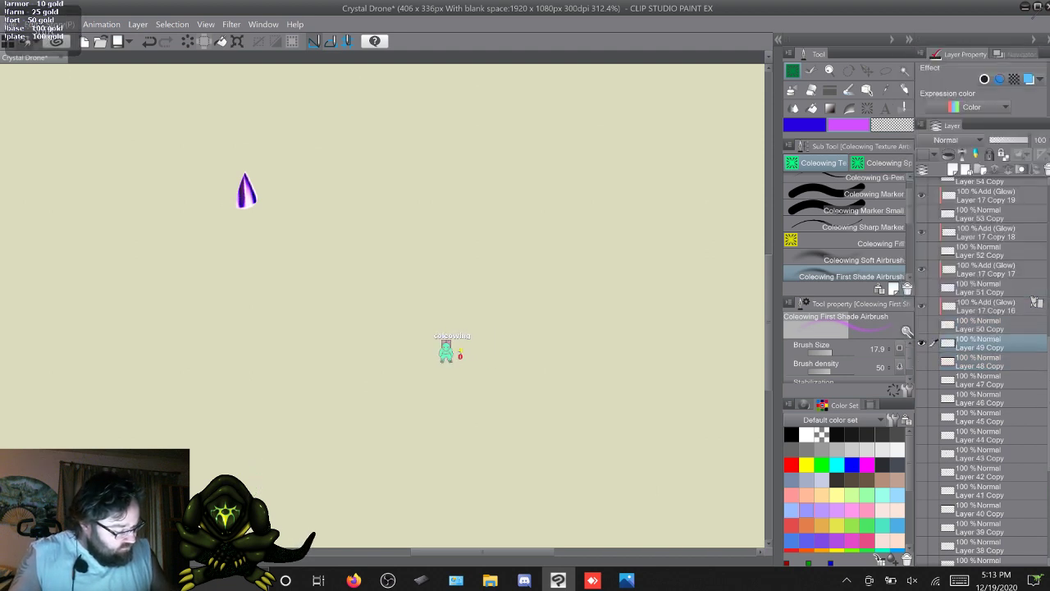
click(921, 343)
Show Layer 50 Copy and shade its crystal on Layer 17 Copy 16 with the blue Soft Airbrush and blue and violet First Shade Airbrush
click(922, 325)
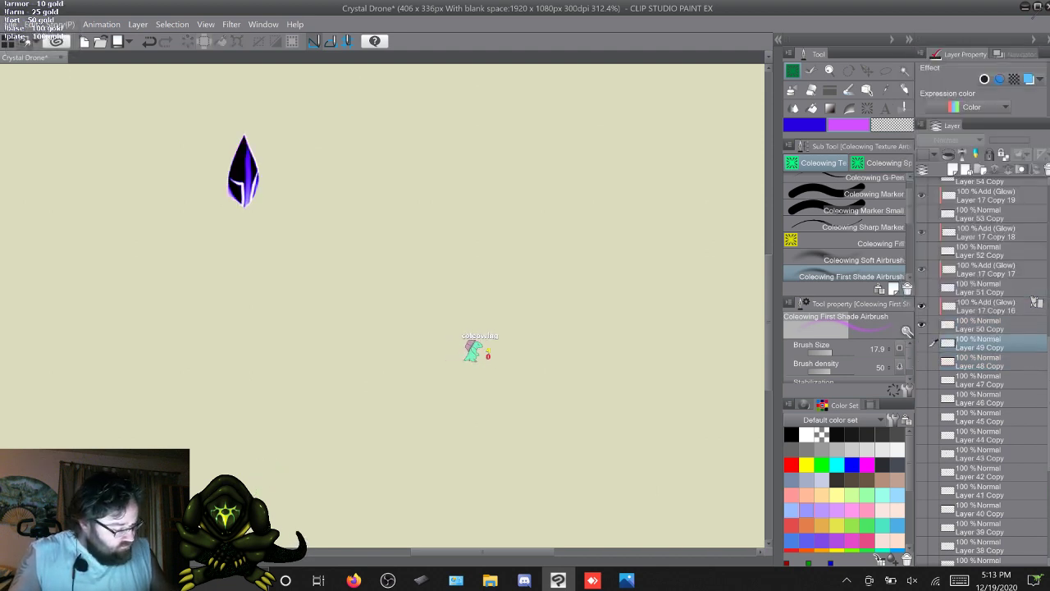
click(987, 306)
click(805, 125)
click(863, 260)
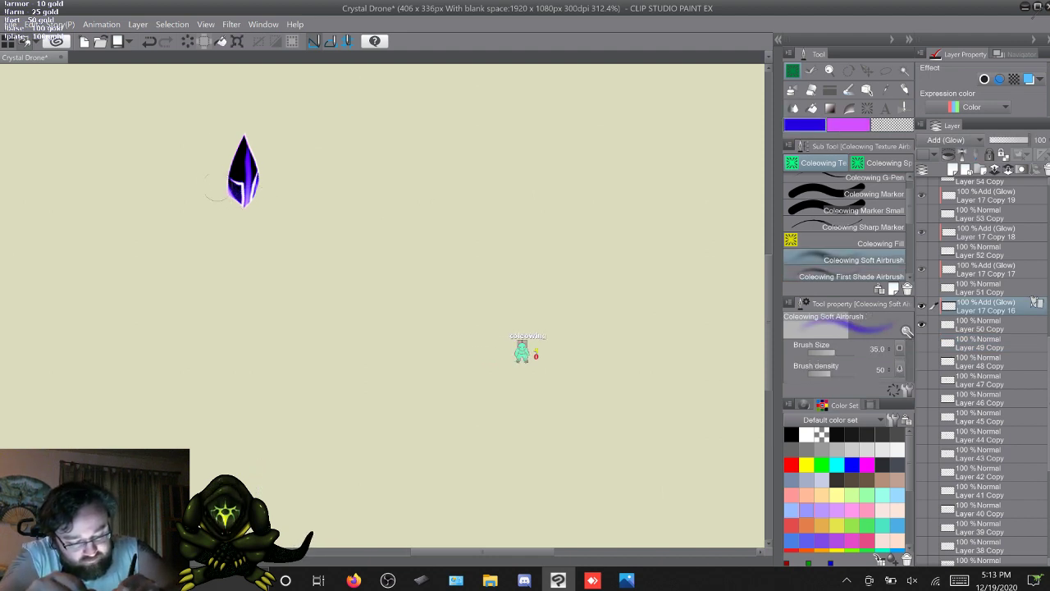
click(863, 277)
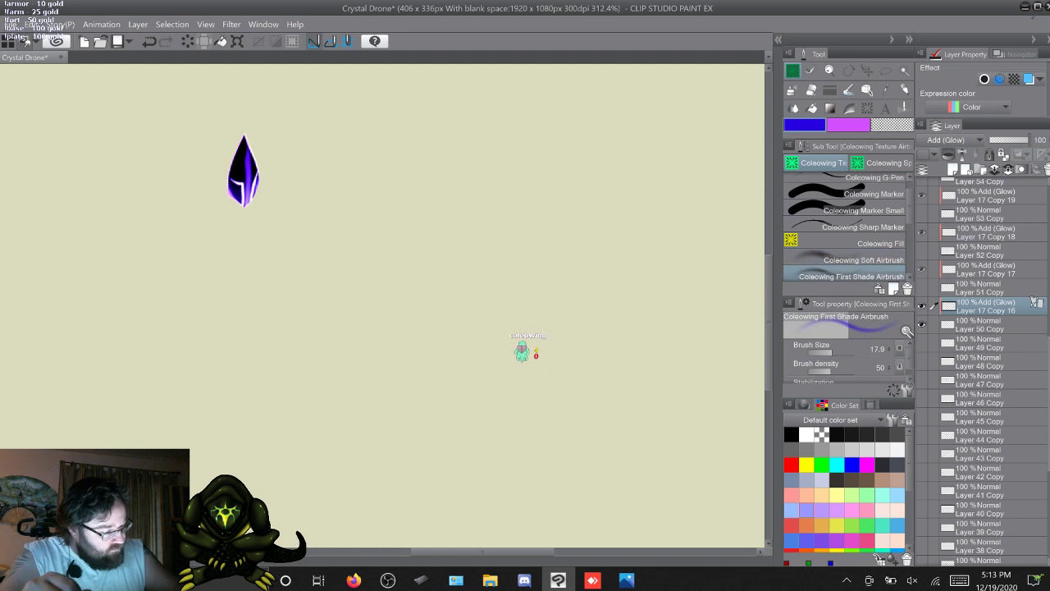
click(848, 125)
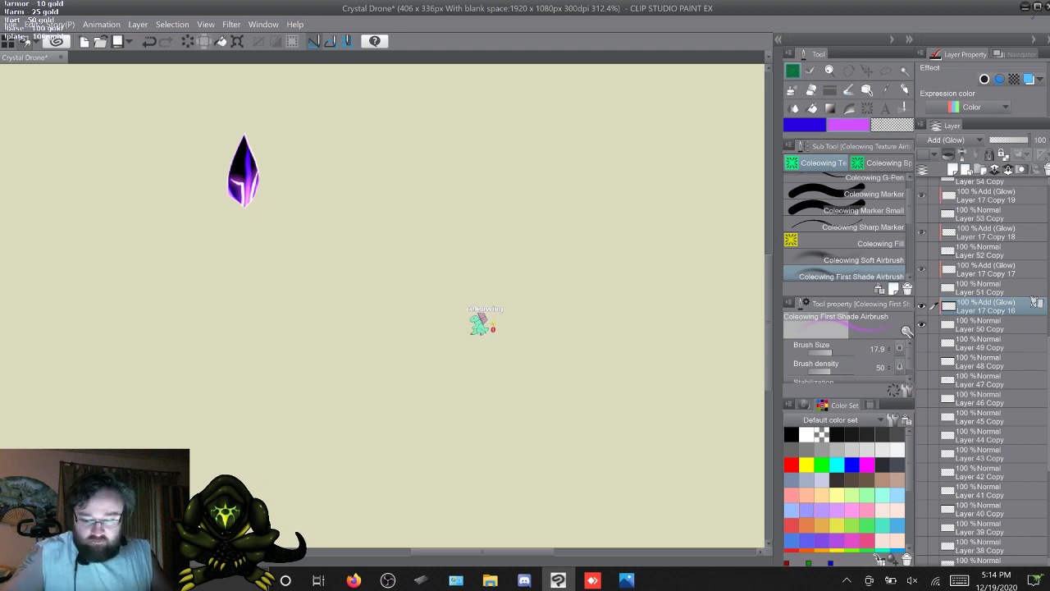
Merge the glow layer Layer 17 Copy 16 with Layer 50 Copy
click(992, 325)
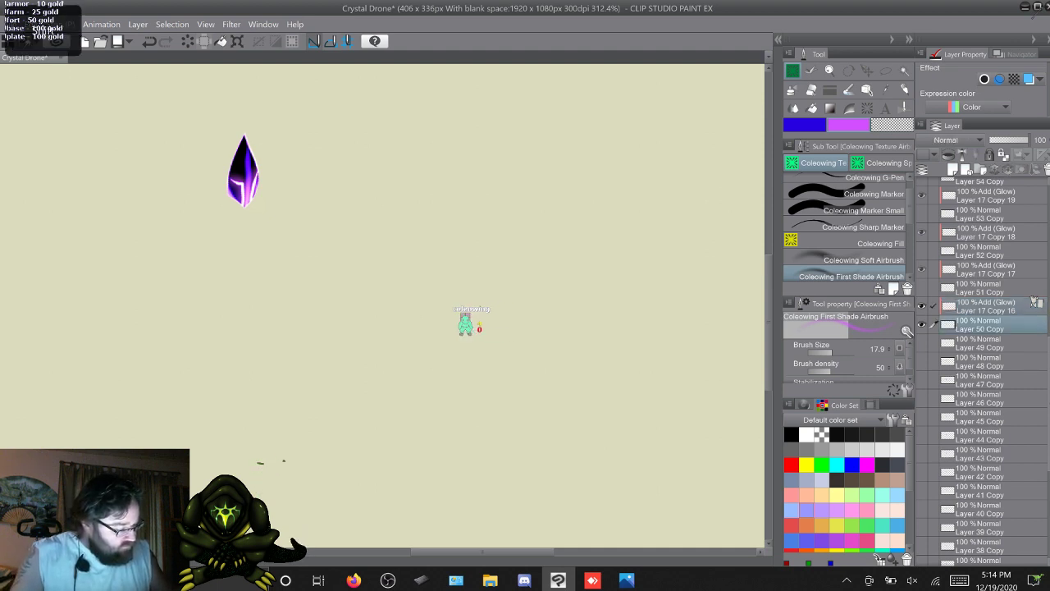
right_click(992, 306)
click(991, 252)
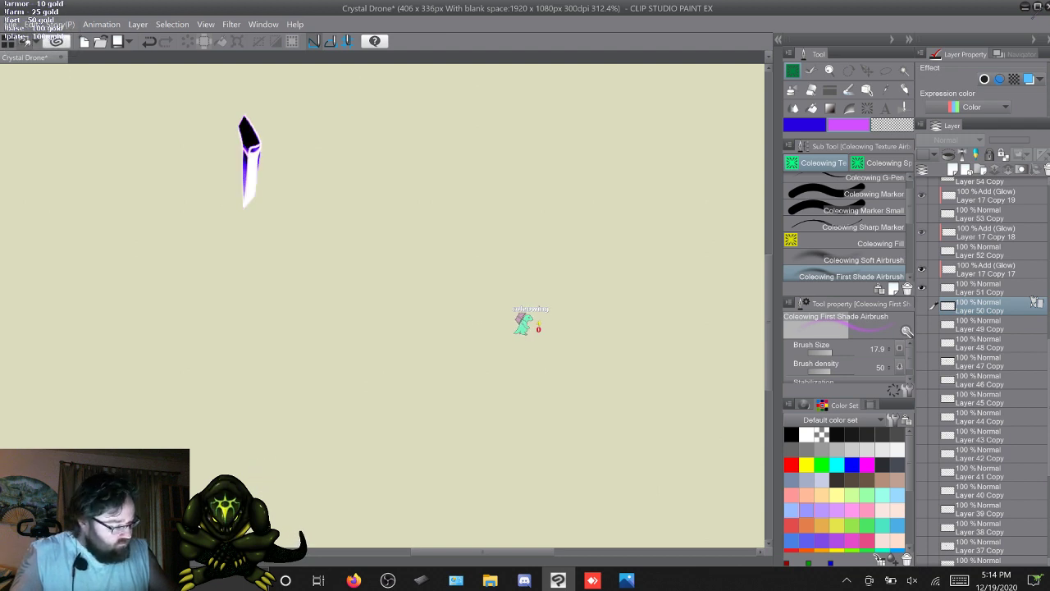
Shade the crystal of Layer 51 Copy on Layer 17 Copy 17 with the blue Soft Airbrush and violet First Shade Airbrush
click(992, 270)
click(861, 260)
click(805, 125)
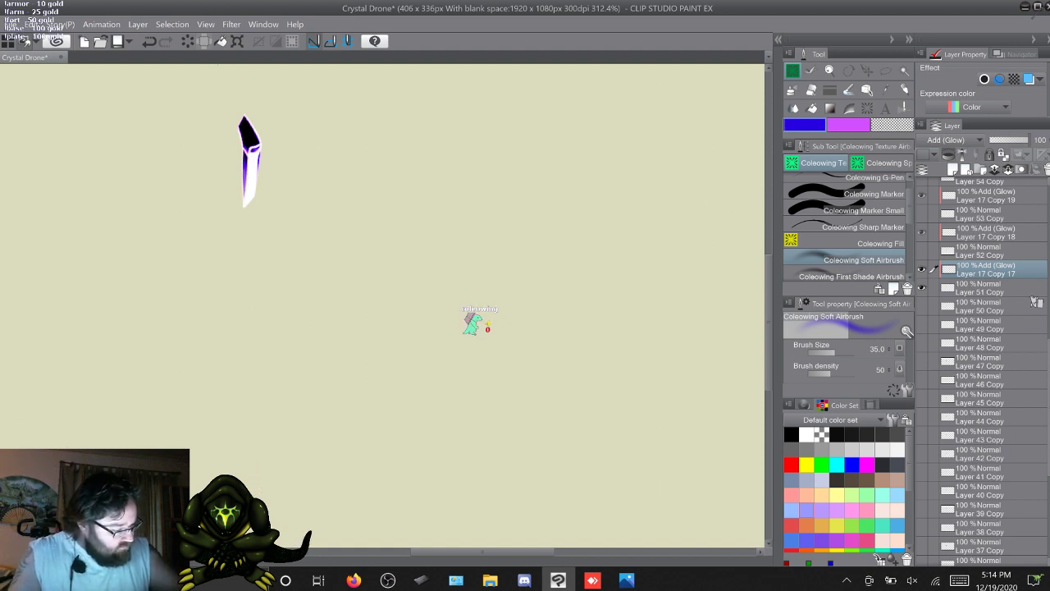
click(849, 125)
click(862, 277)
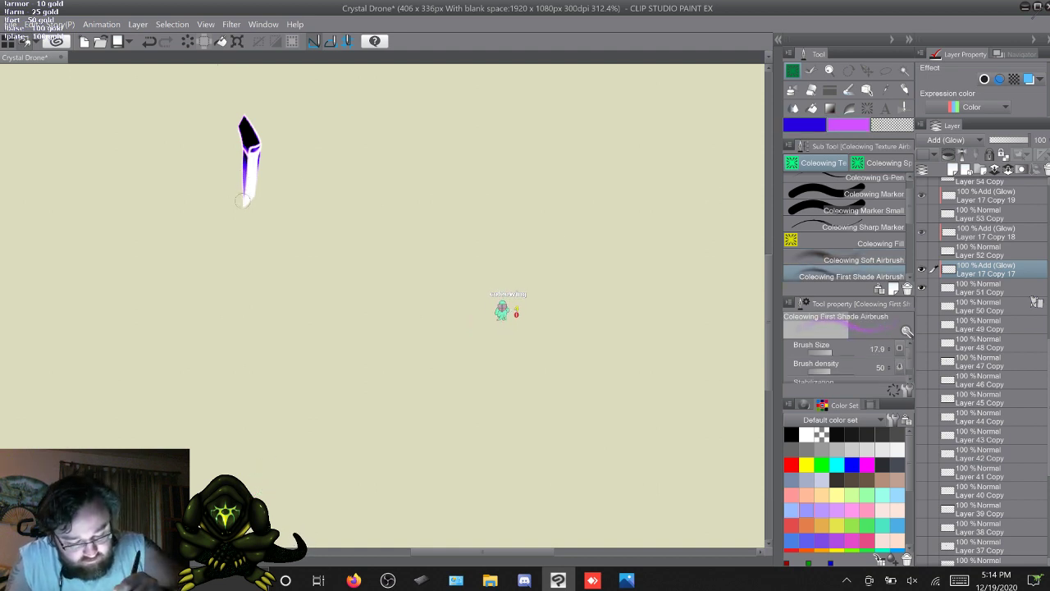
drag(243, 199, 242, 150)
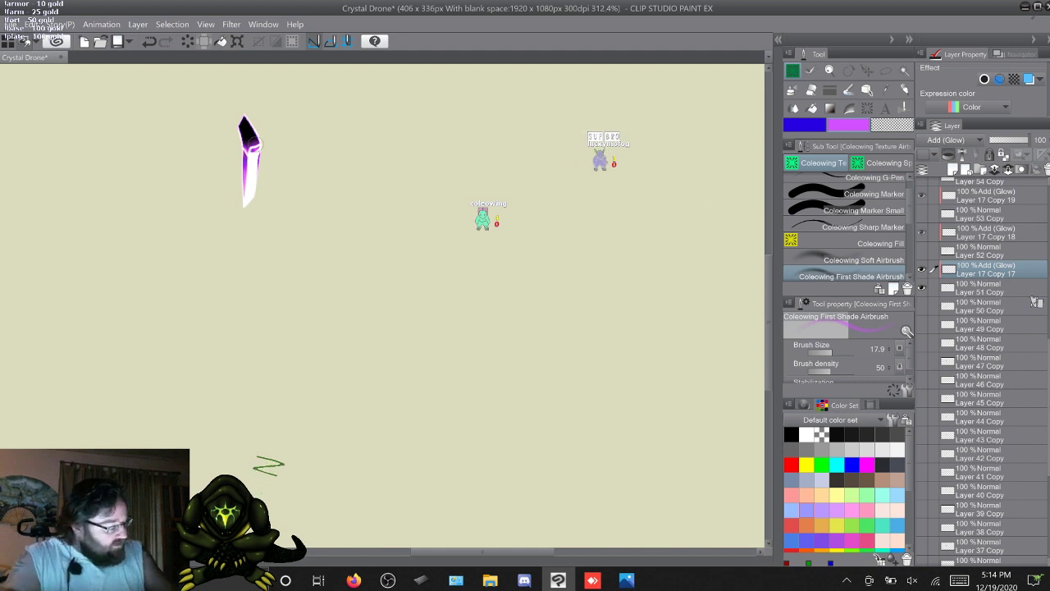
Merge the glow layer Layer 17 Copy 17 with Layer 51 Copy and hide the merged layer
click(993, 288)
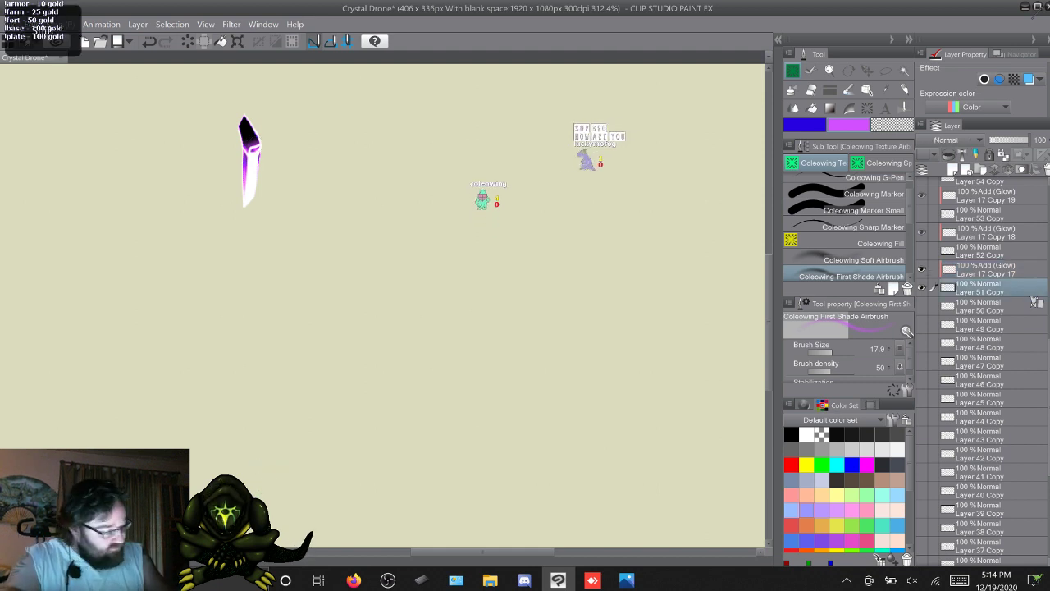
shift+click(993, 270)
right_click(985, 268)
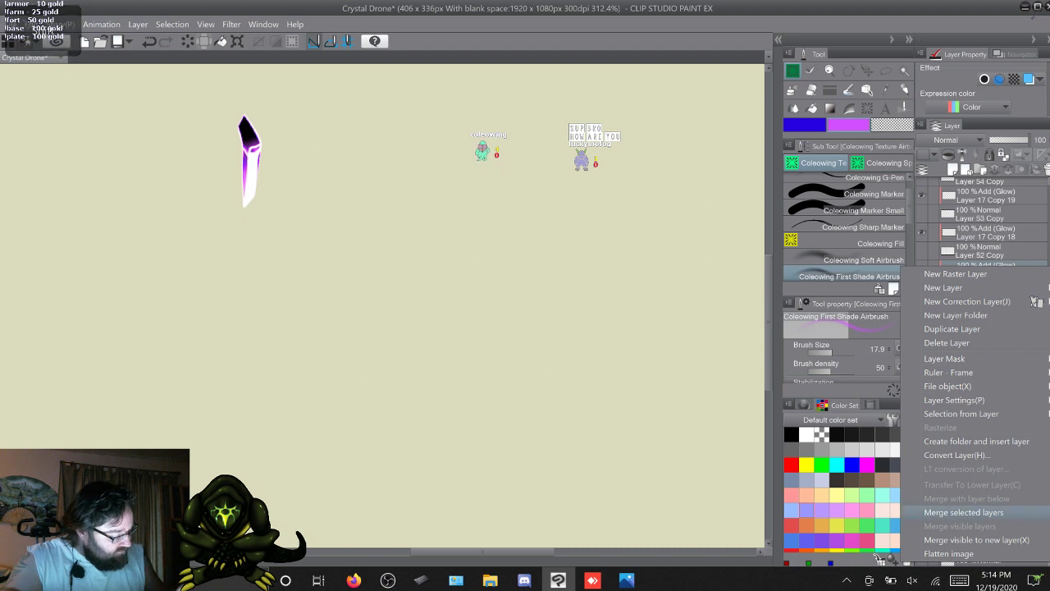
click(952, 510)
click(922, 269)
Show Layer 52 Copy and shade its crystal on Layer 17 Copy 18 with the blue Soft Airbrush and violet First Shade Airbrush
click(921, 250)
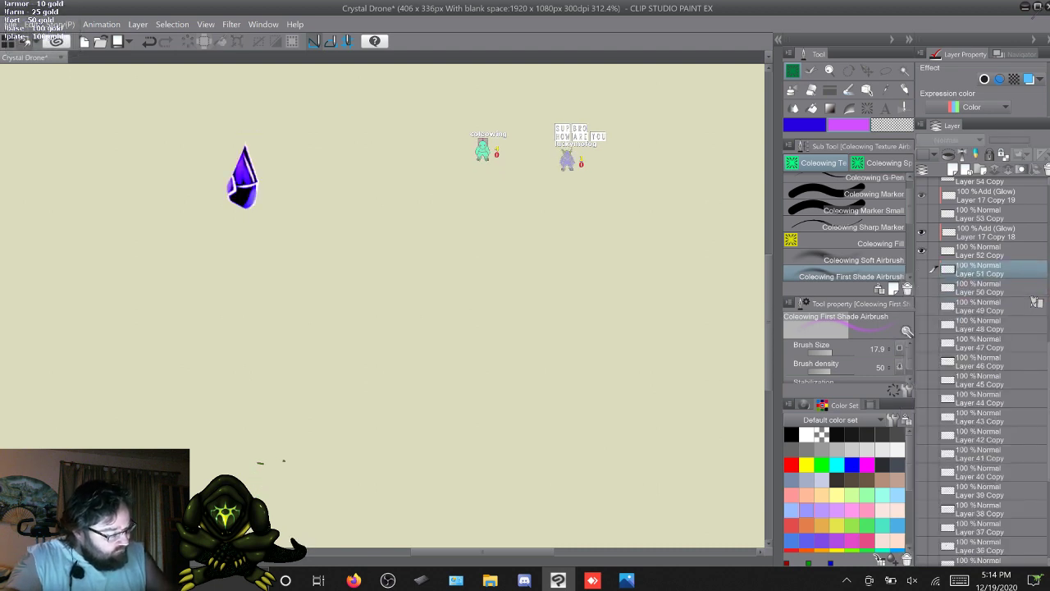
click(989, 232)
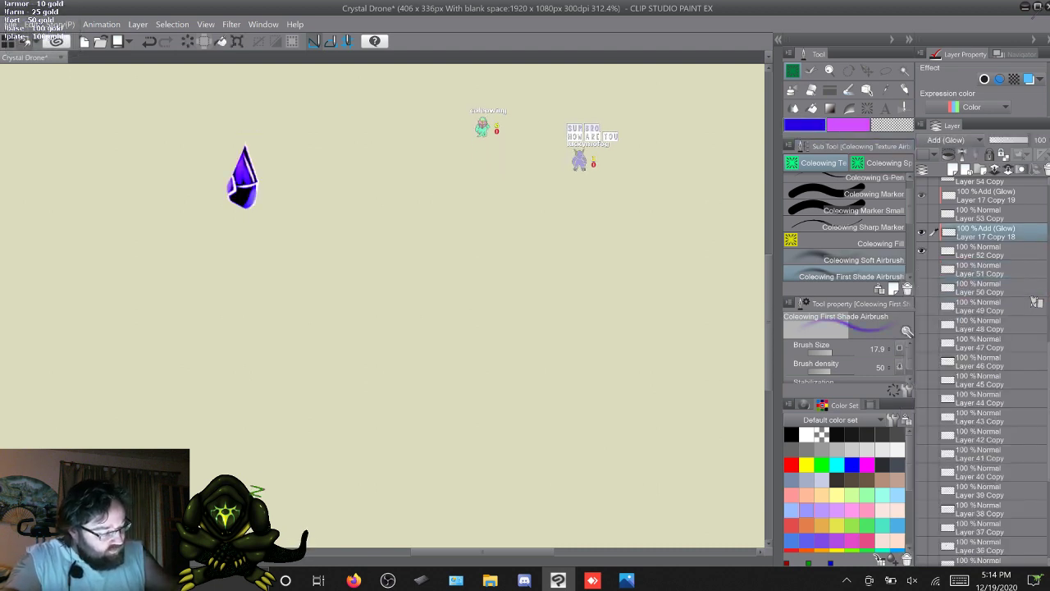
click(852, 260)
drag(259, 205, 220, 189)
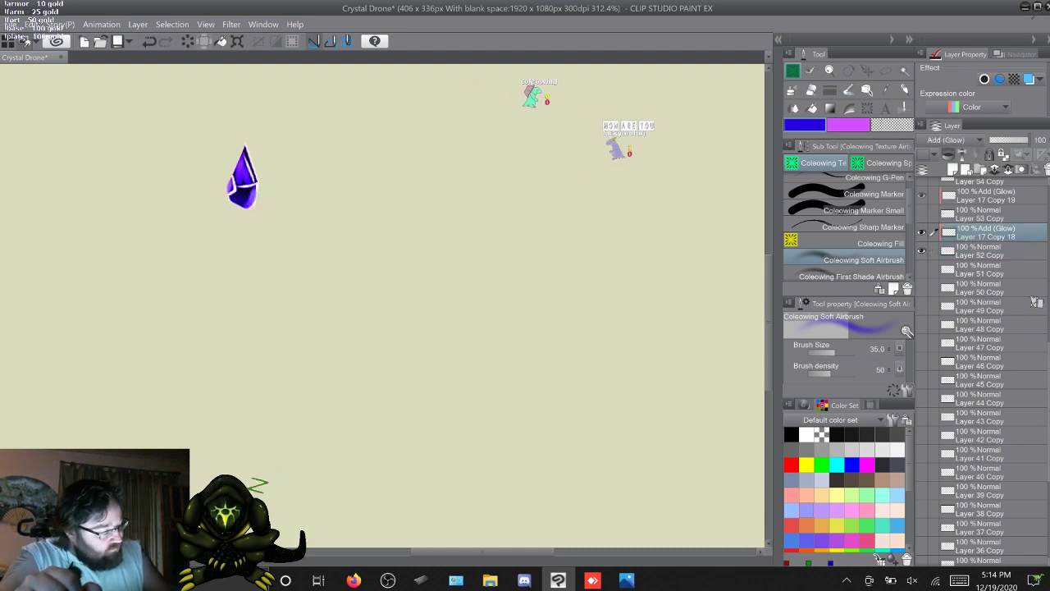
click(848, 126)
click(852, 277)
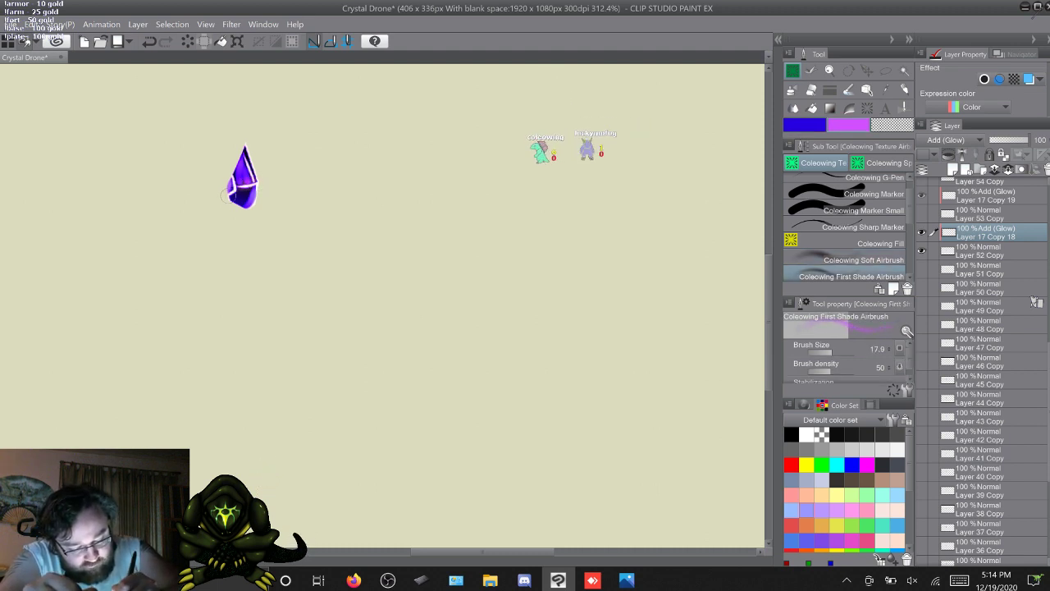
drag(226, 194, 233, 172)
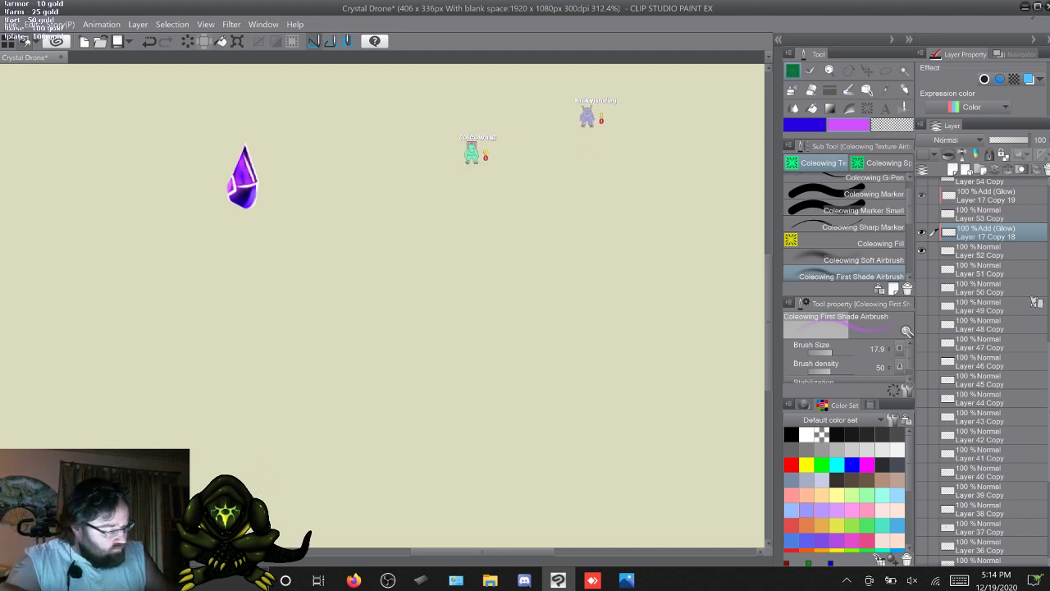
Merge the glow layer Layer 17 Copy 18 with Layer 52 Copy and hide the merged layer
click(985, 251)
shift+click(985, 233)
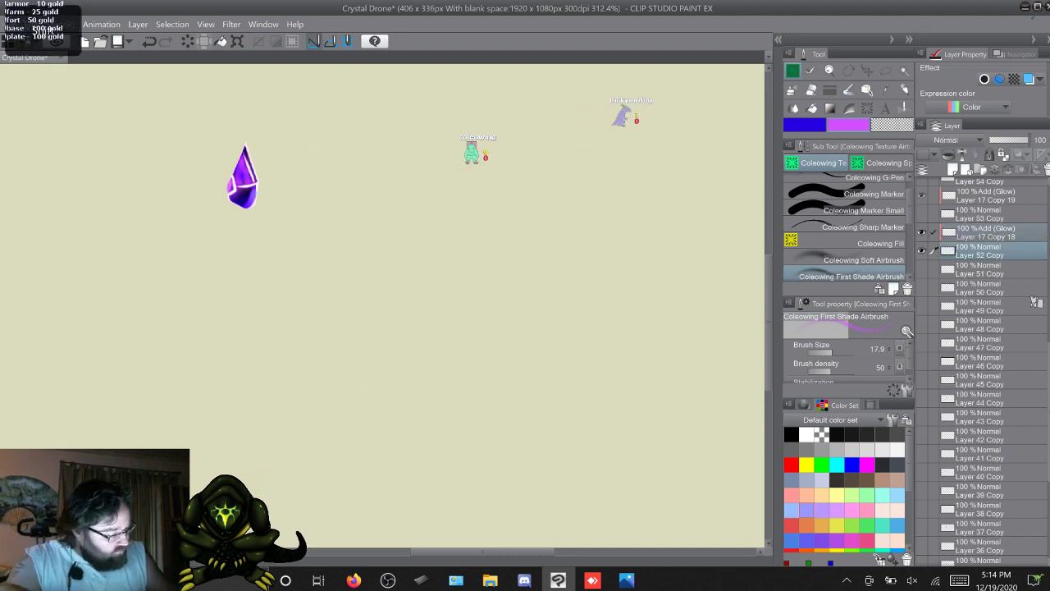
right_click(985, 235)
click(973, 481)
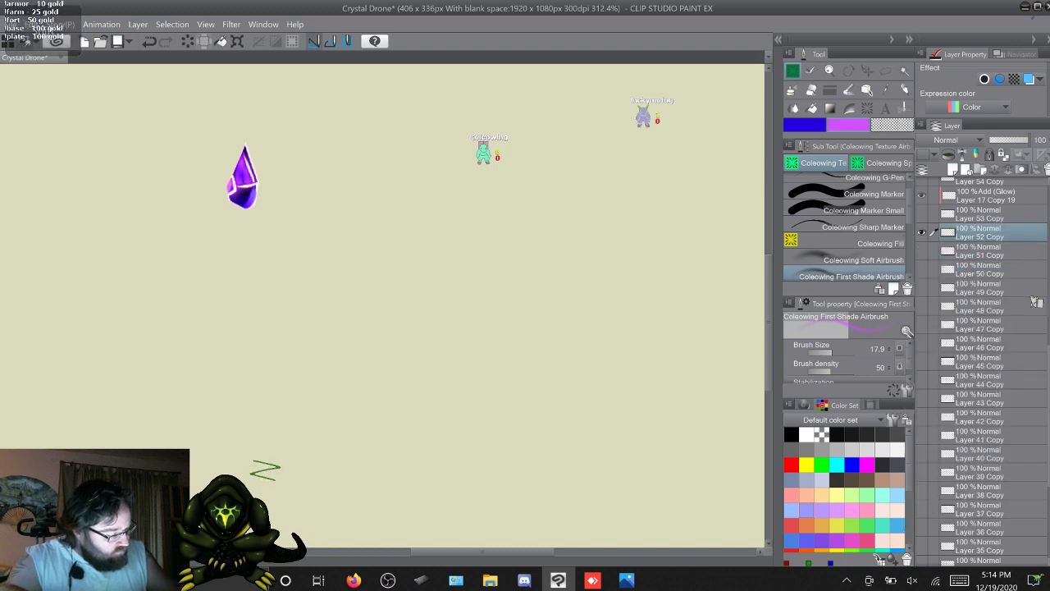
click(921, 232)
Show Layer 53 Copy and shade its crystal on Layer 17 Copy 19 with the blue Soft Airbrush and violet First Shade Airbrush
click(921, 214)
click(985, 197)
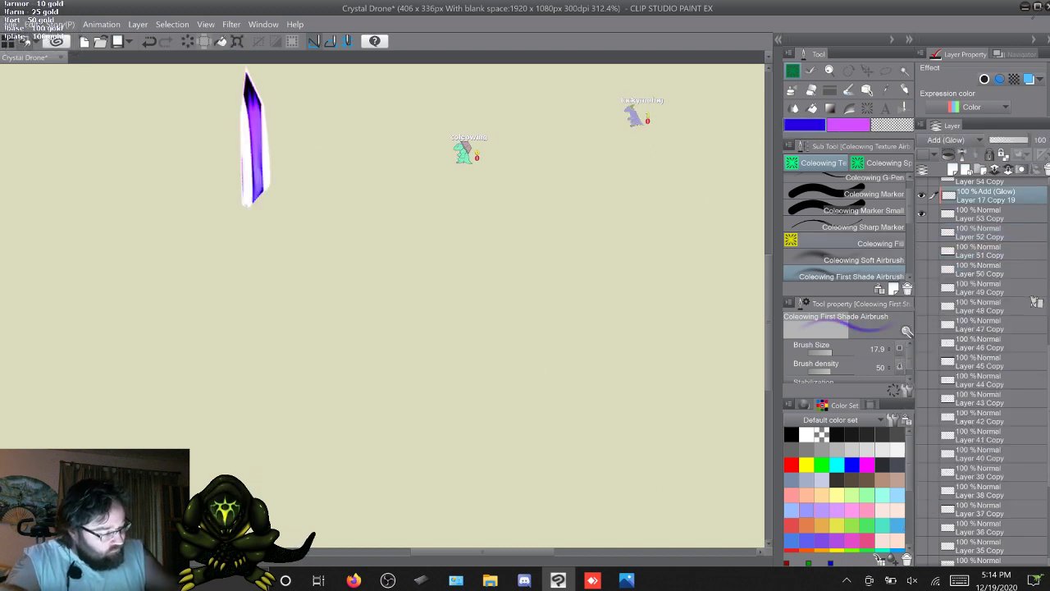
click(862, 259)
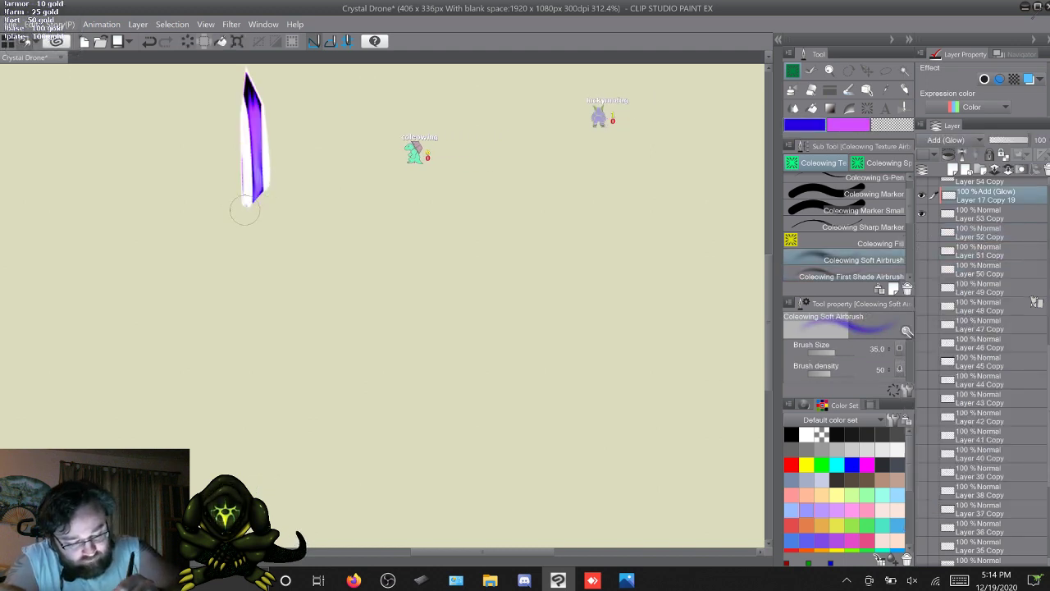
click(848, 126)
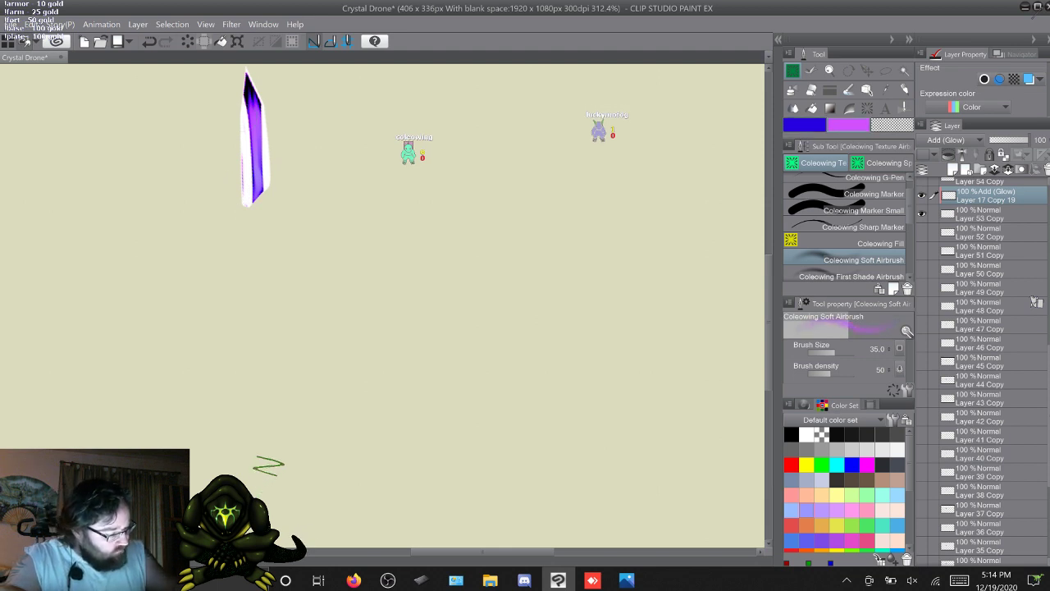
click(858, 276)
drag(266, 195, 266, 93)
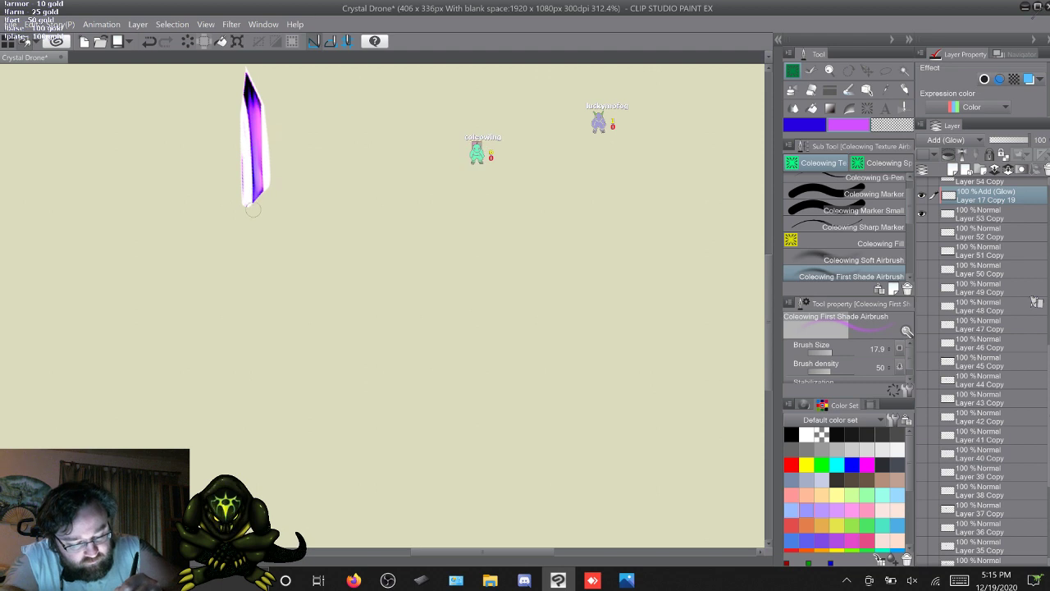
drag(249, 195, 248, 115)
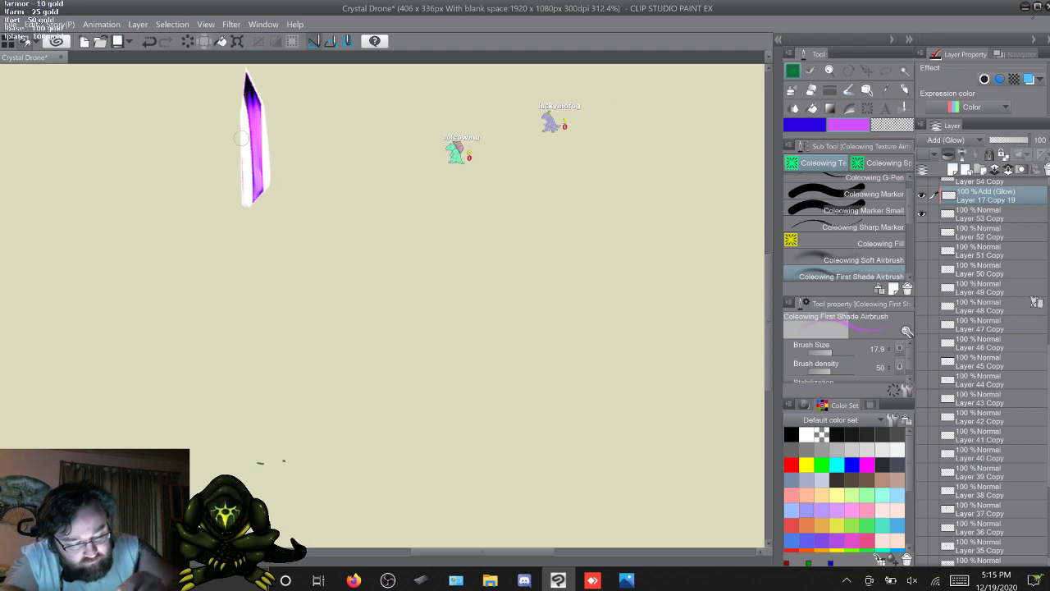
Merge the glow layer Layer 17 Copy 19 with Layer 53 Copy
shift+click(989, 214)
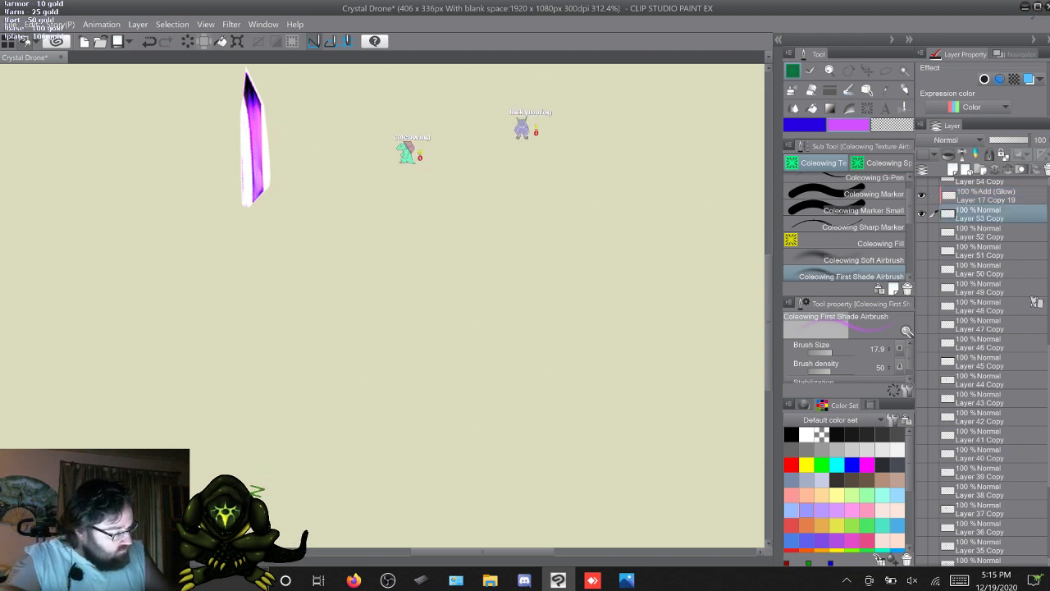
right_click(989, 198)
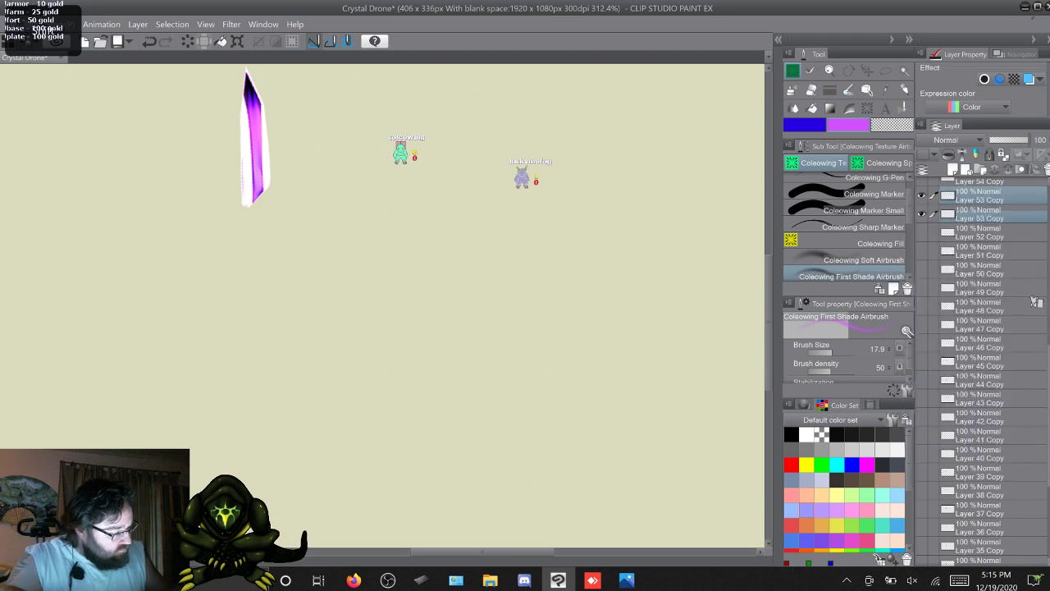
click(965, 439)
Show Layer 54 Copy and shade its crystal on Layer 17 Copy 20 with the blue Soft Airbrush and violet First Shade Airbrush, redoing one stroke
scroll(1036, 302, up, 1)
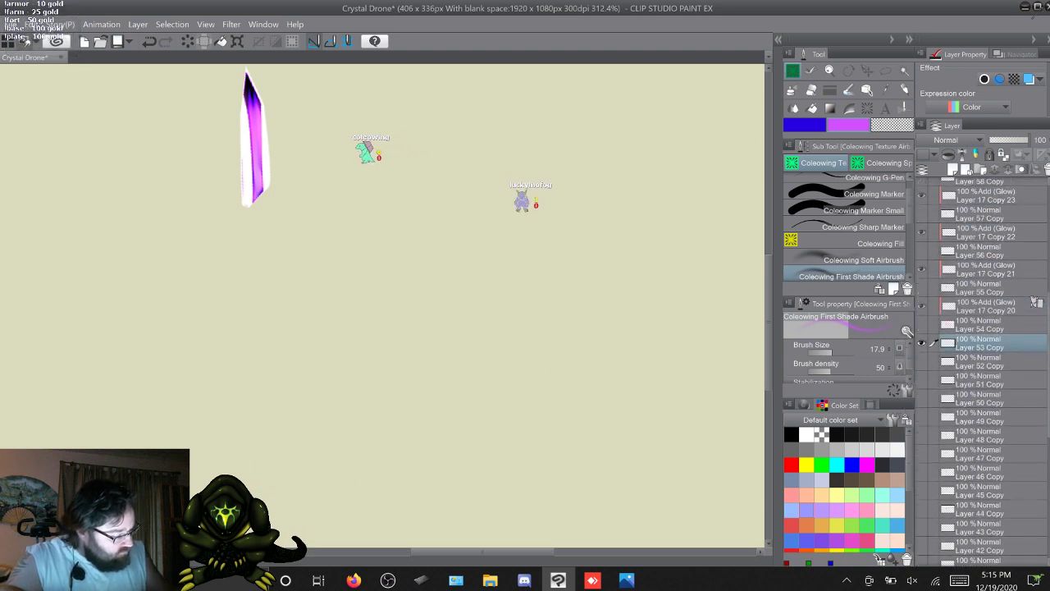
click(1035, 304)
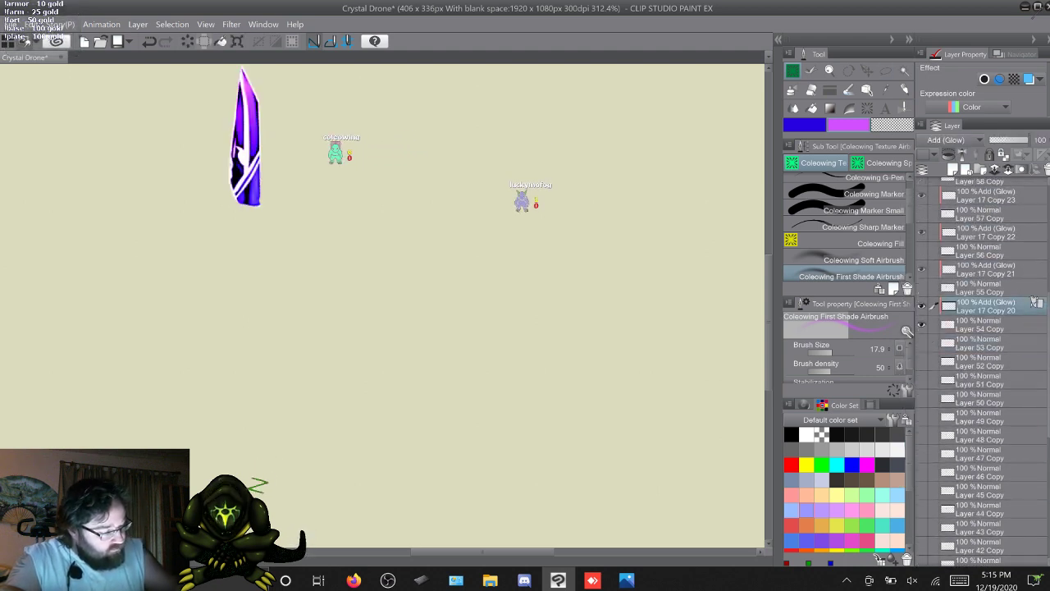
click(805, 125)
click(863, 260)
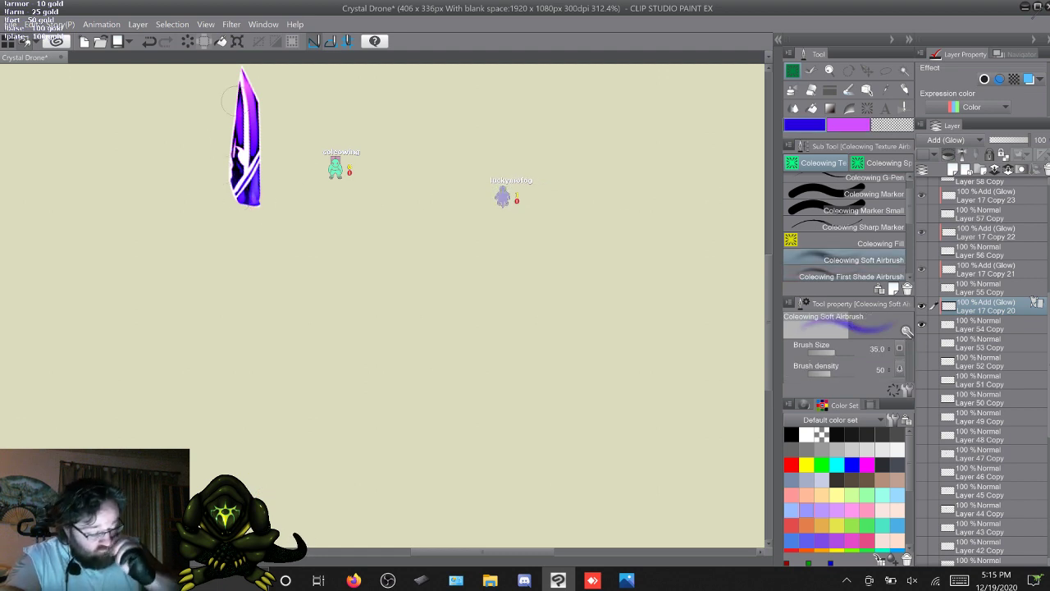
click(861, 276)
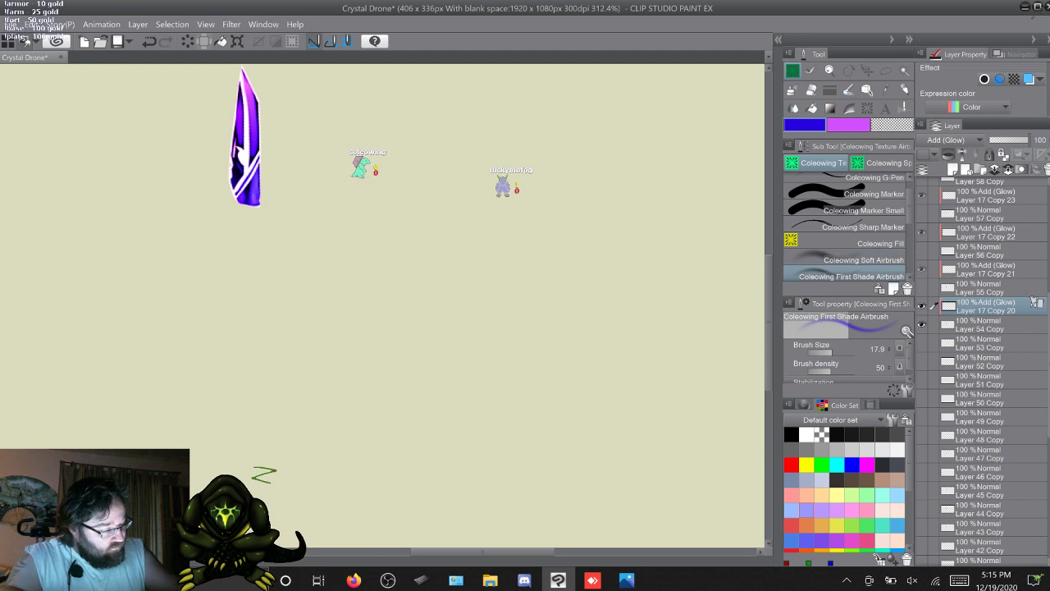
click(848, 125)
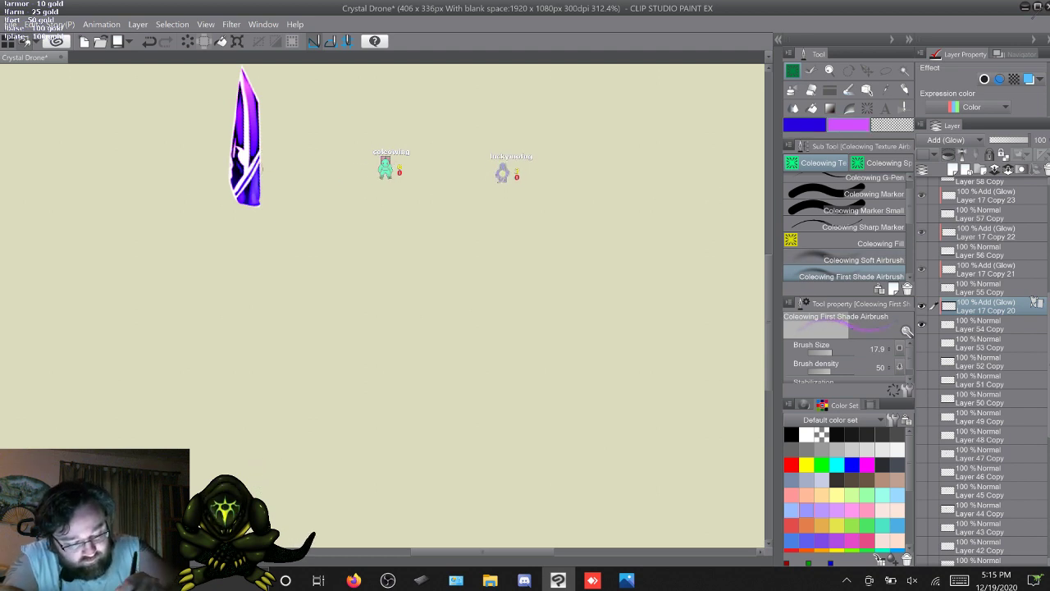
drag(256, 170, 232, 199)
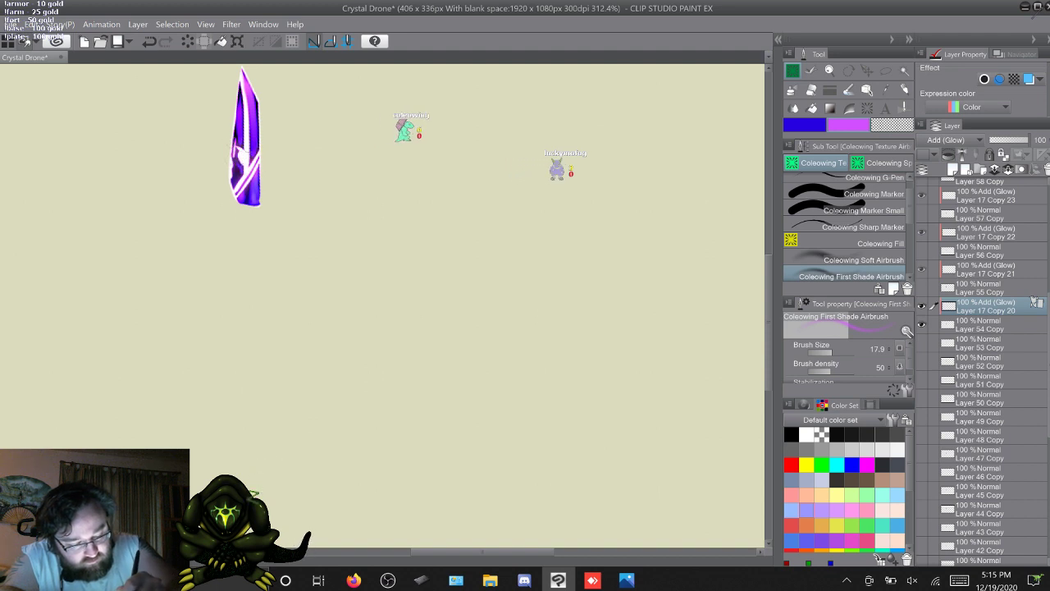
drag(251, 160, 251, 95)
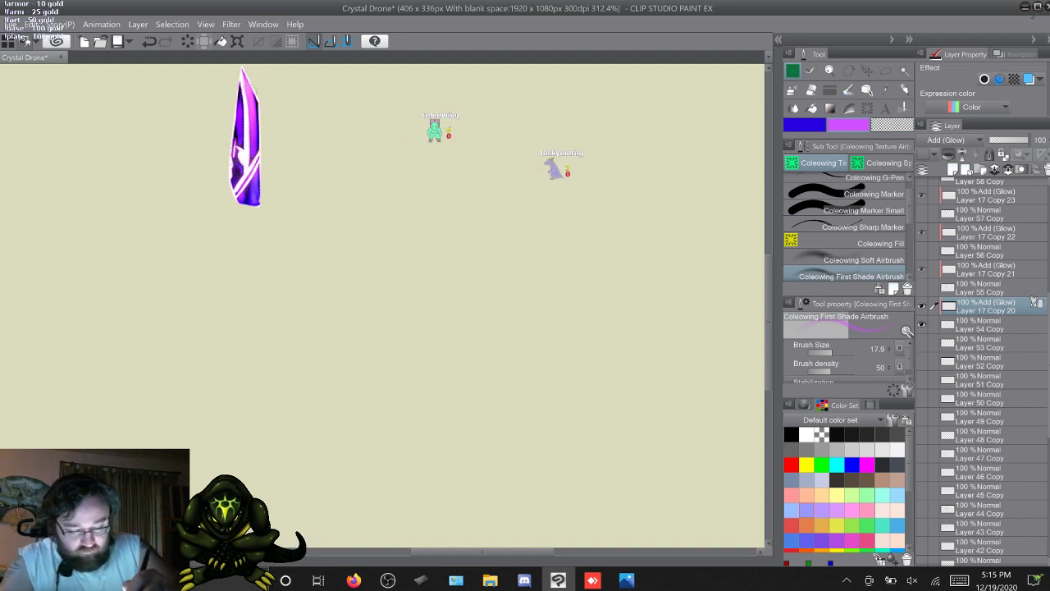
key(ctrl+z)
drag(251, 156, 237, 81)
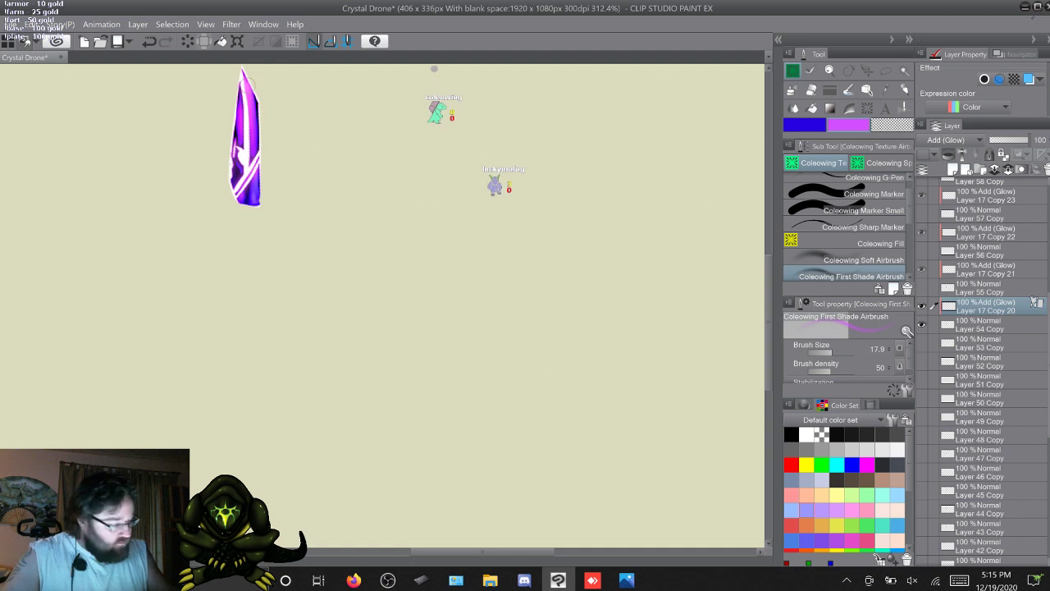
Merge the glow layer Layer 17 Copy 20 with Layer 54 Copy
shift+click(991, 325)
right_click(989, 305)
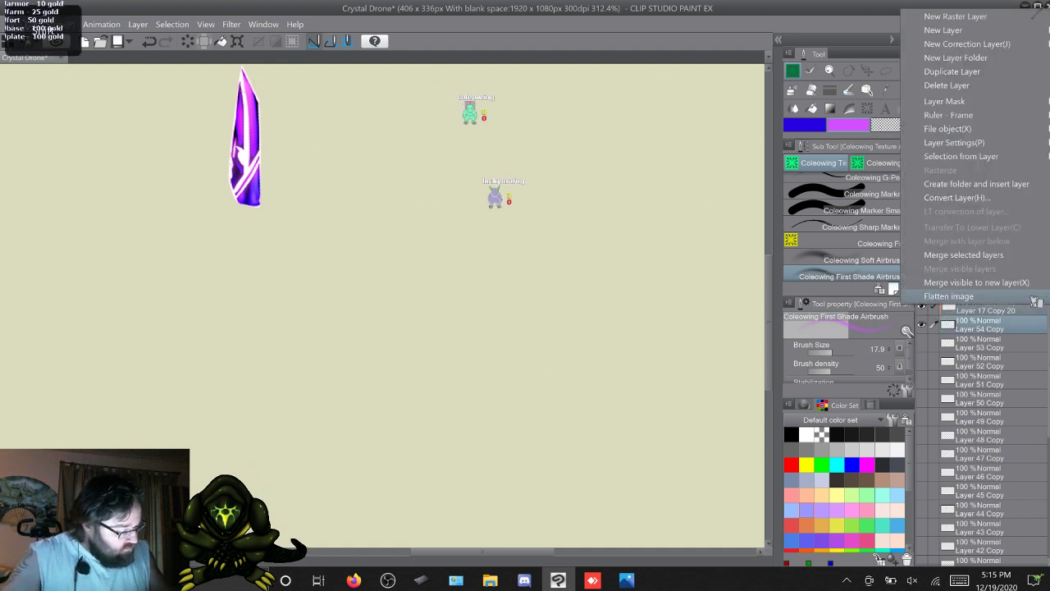
click(977, 253)
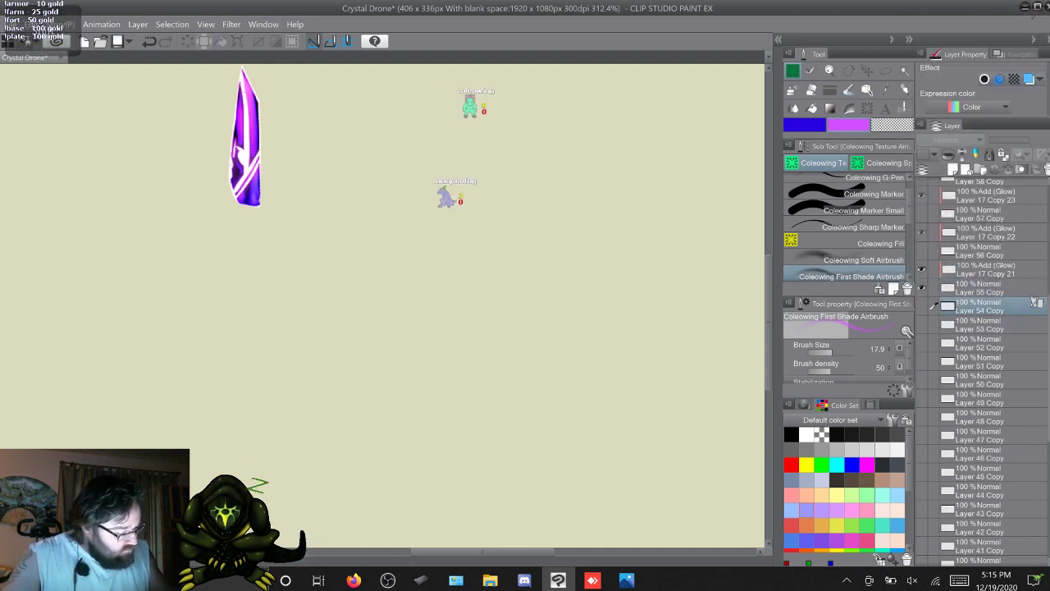
Show Layer 55 Copy and shade its crystal on Layer 17 Copy 21 with the blue Soft Airbrush and violet First Shade Airbrush
click(921, 288)
click(987, 269)
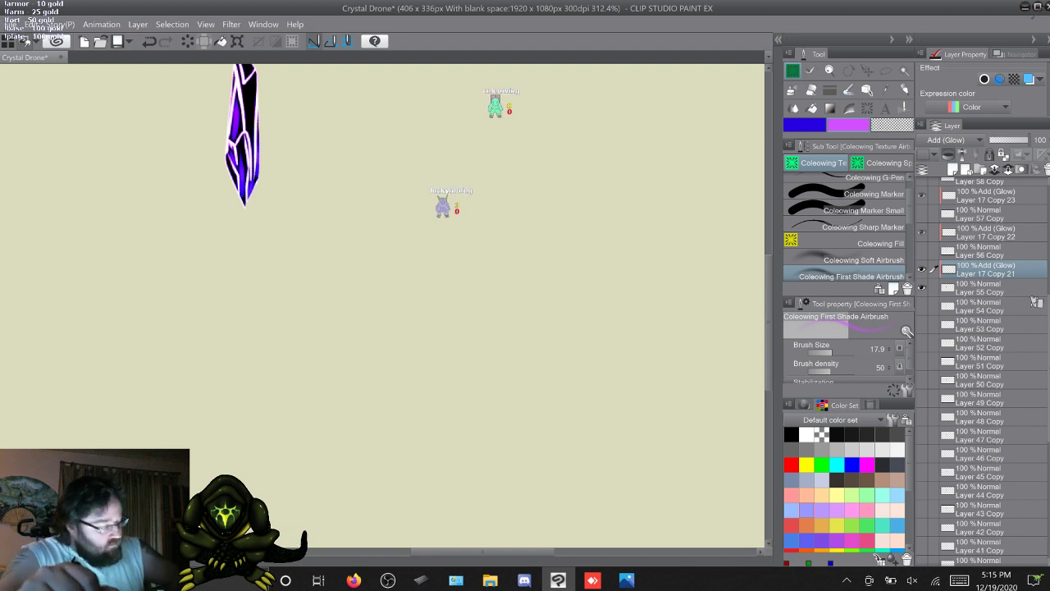
click(853, 260)
click(805, 125)
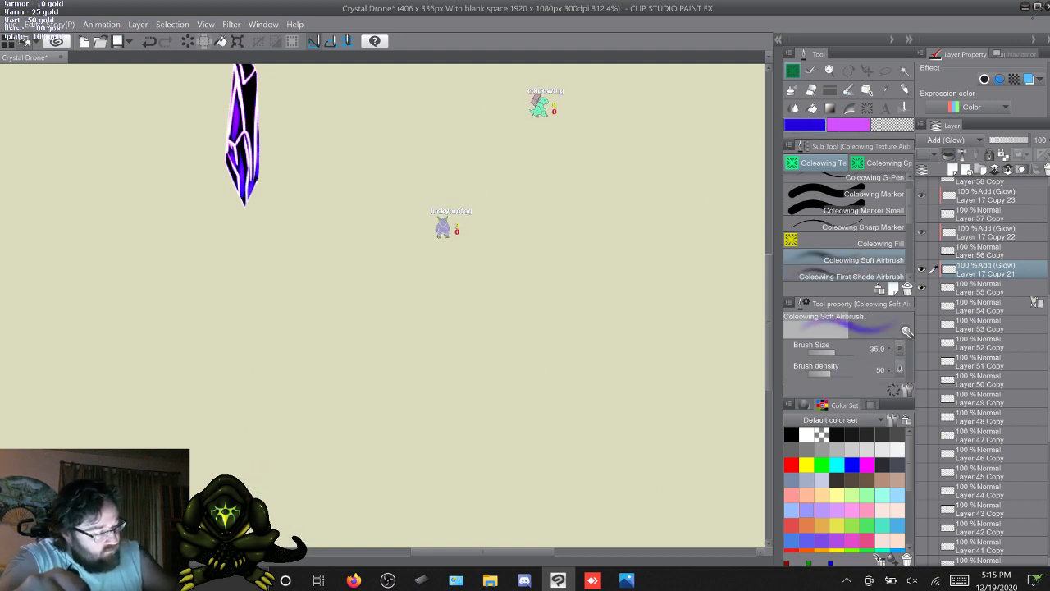
scroll(253, 250, up, 3)
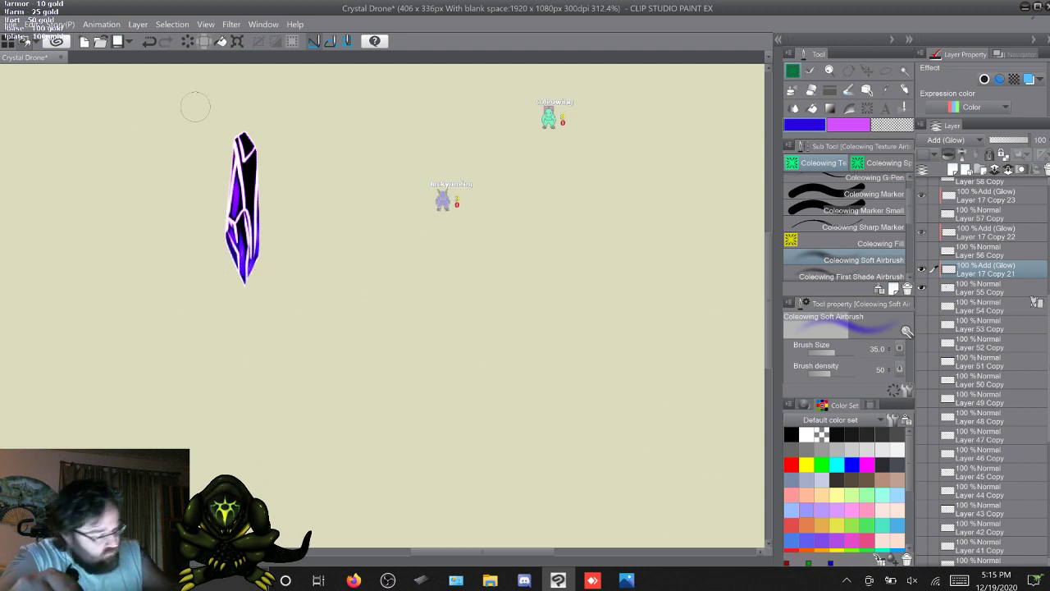
click(848, 125)
click(853, 276)
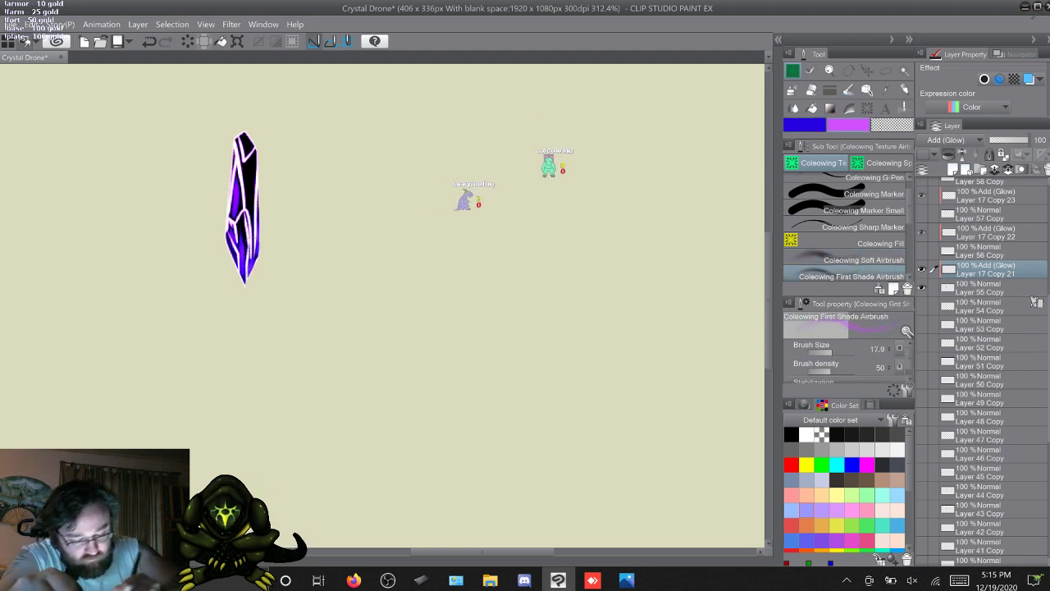
drag(246, 279, 247, 235)
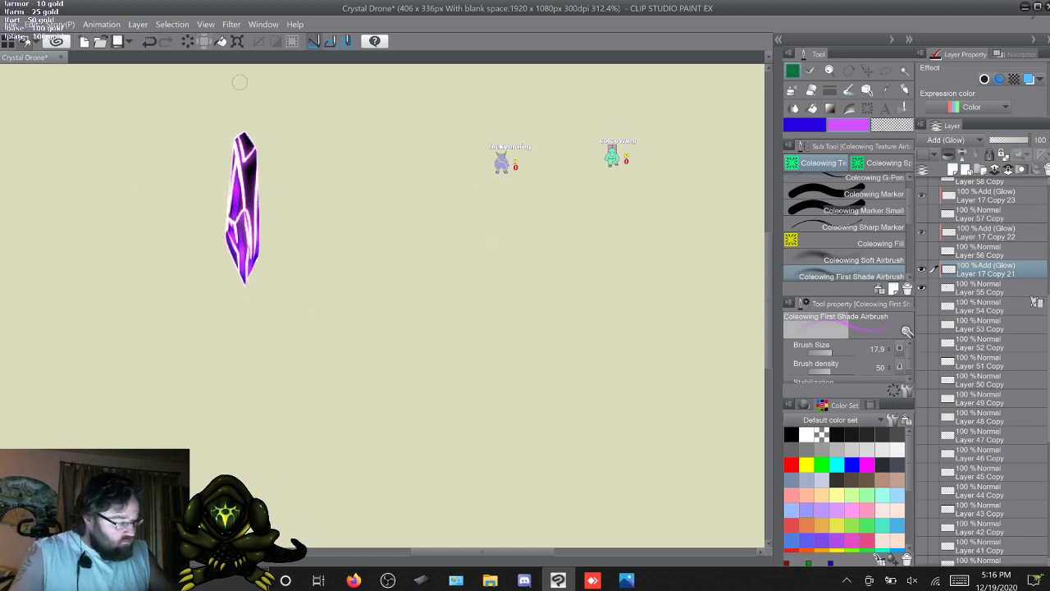
Merge the glow layer Layer 17 Copy 21 with Layer 55 Copy
shift+click(989, 288)
right_click(989, 288)
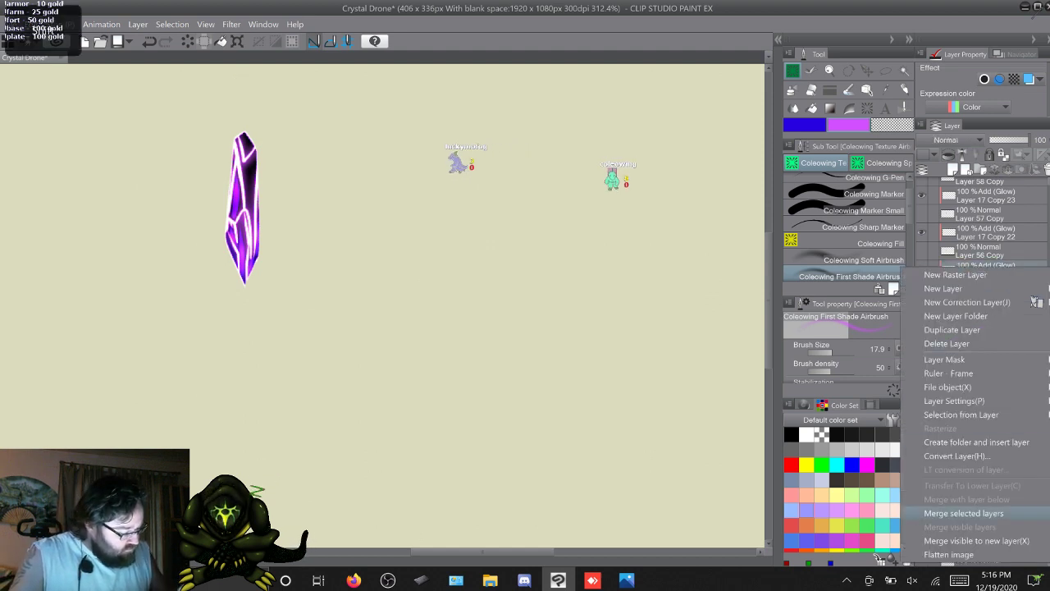
click(964, 512)
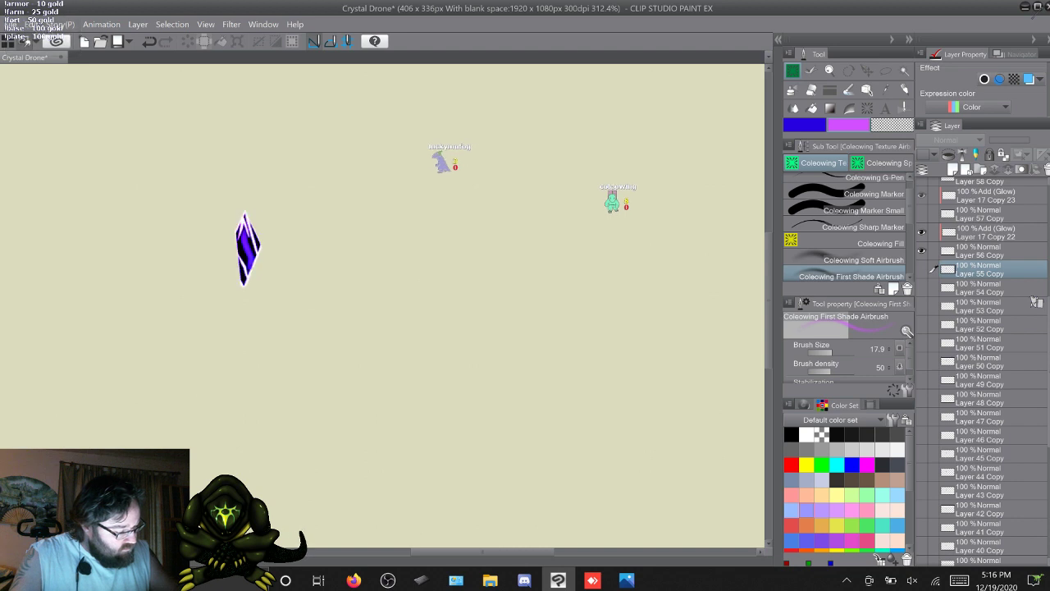
Shade the crystal of Layer 56 Copy on Layer 17 Copy 22 with the blue Soft Airbrush and violet First Shade Airbrush
click(989, 233)
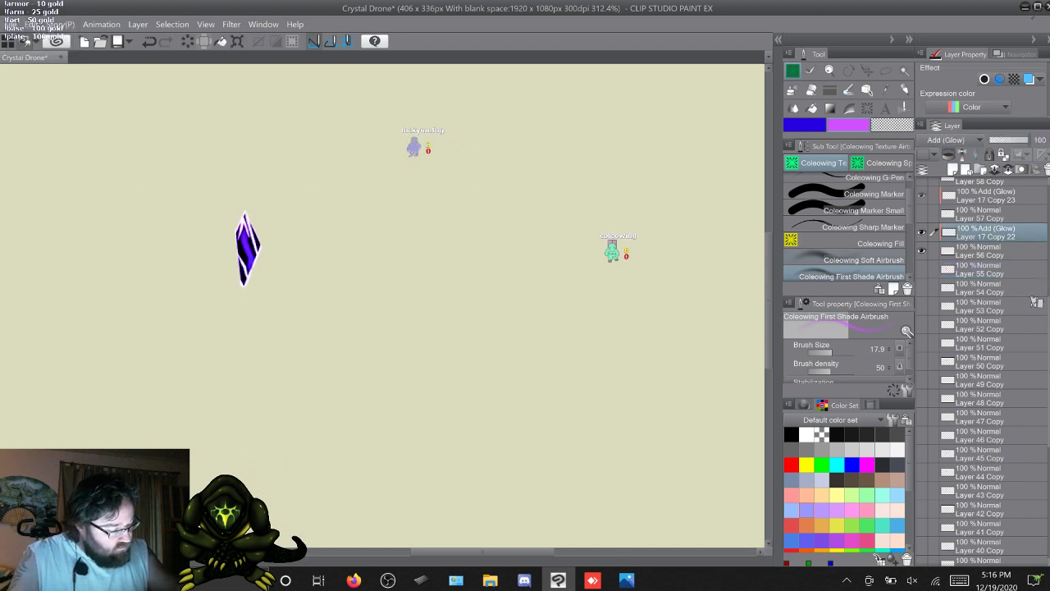
click(864, 260)
click(805, 125)
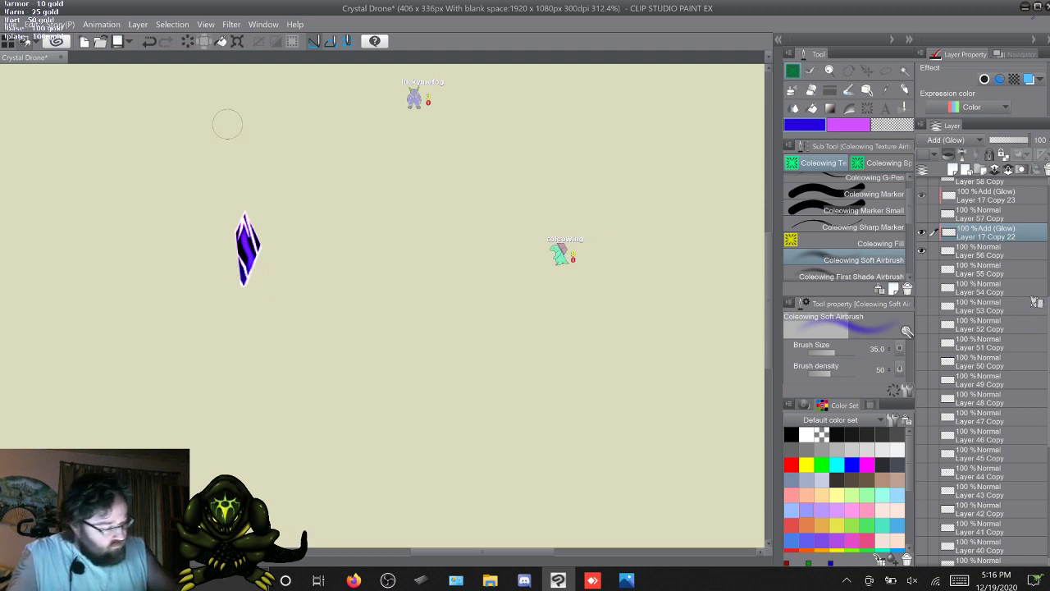
click(864, 276)
click(848, 125)
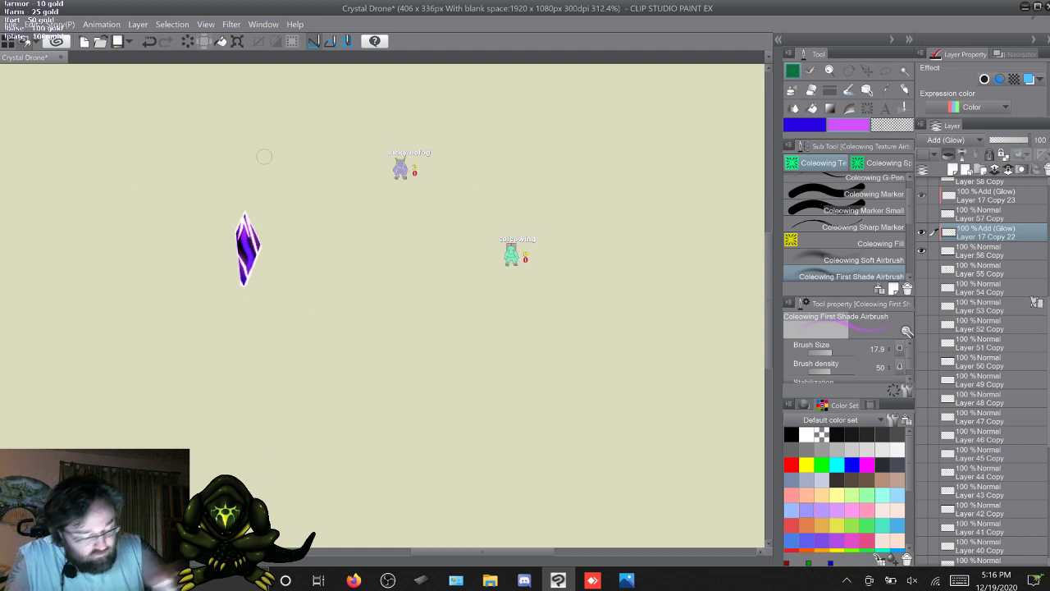
Merge the glow layer Layer 17 Copy 22 with Layer 56 Copy
click(989, 250)
shift+click(989, 232)
right_click(989, 232)
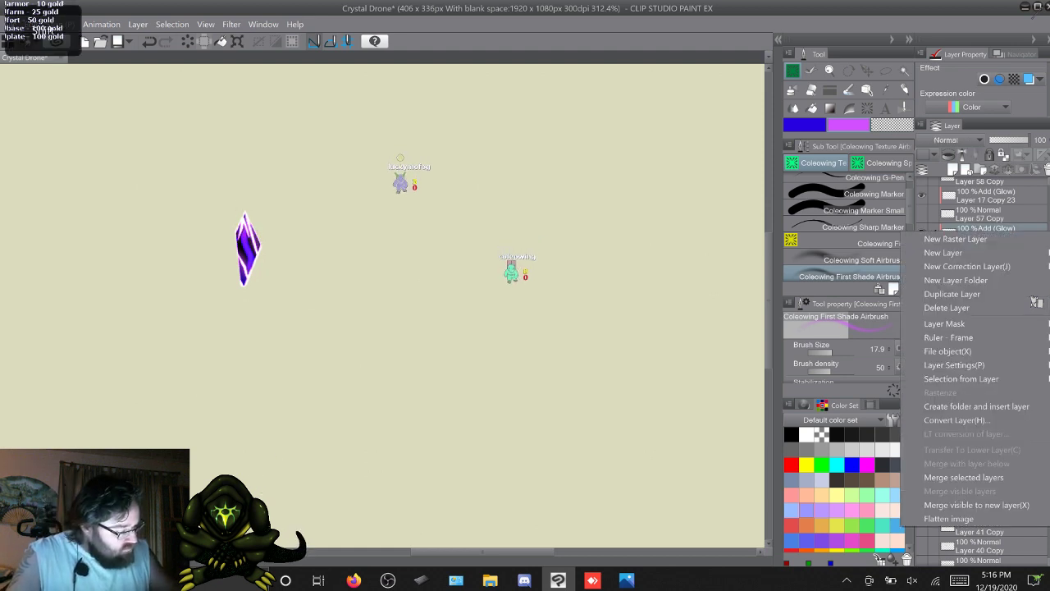
click(965, 479)
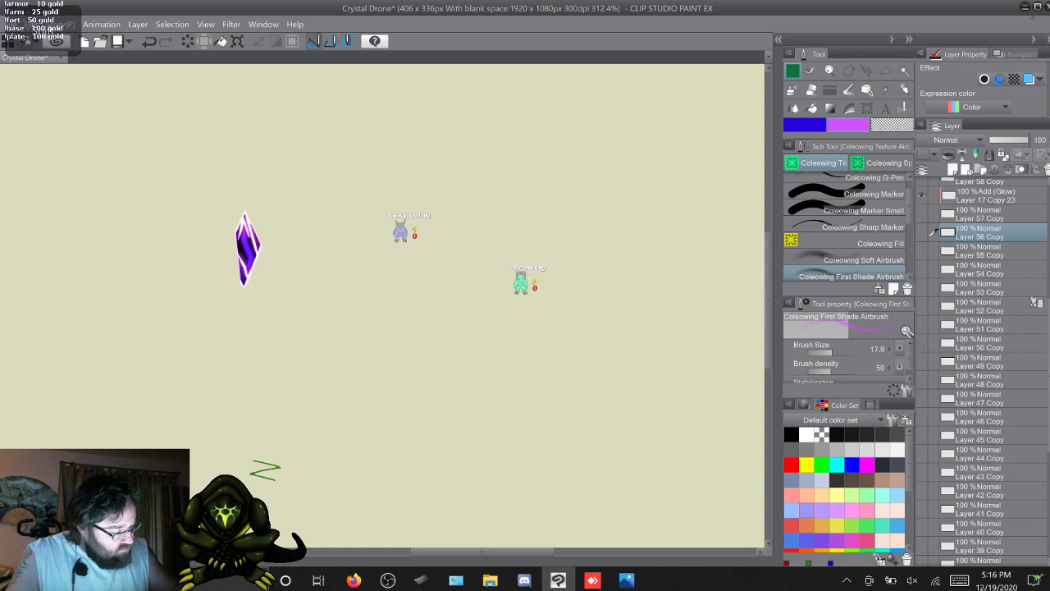
Hide Layer 56 Copy, show Layer 57 Copy and shade its crystal on Layer 17 Copy 23 with the blue Soft Airbrush and violet First Shade Airbrush
click(921, 232)
drag(921, 213, 922, 195)
click(989, 196)
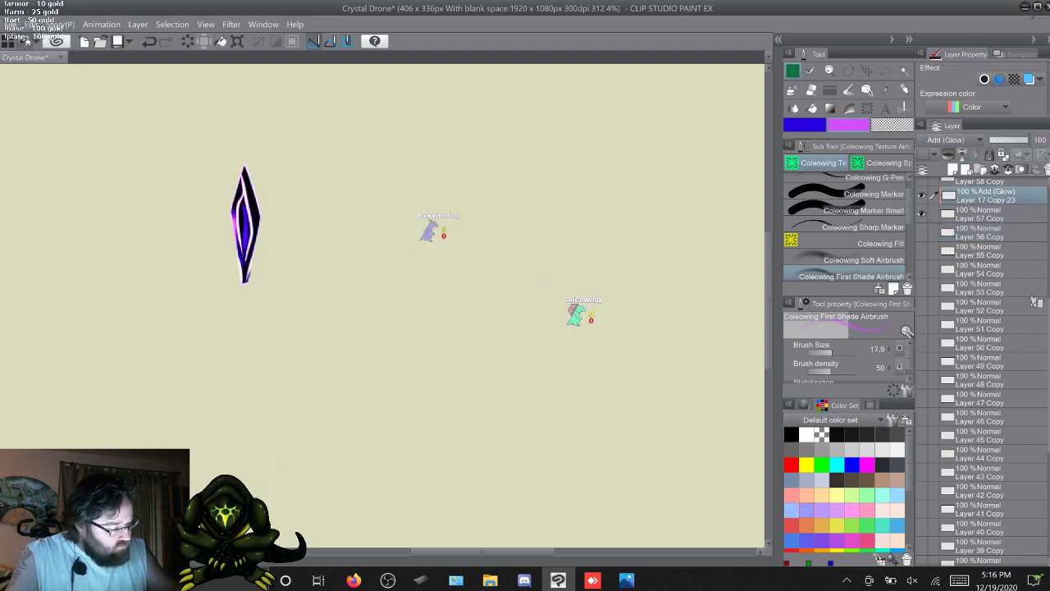
click(854, 259)
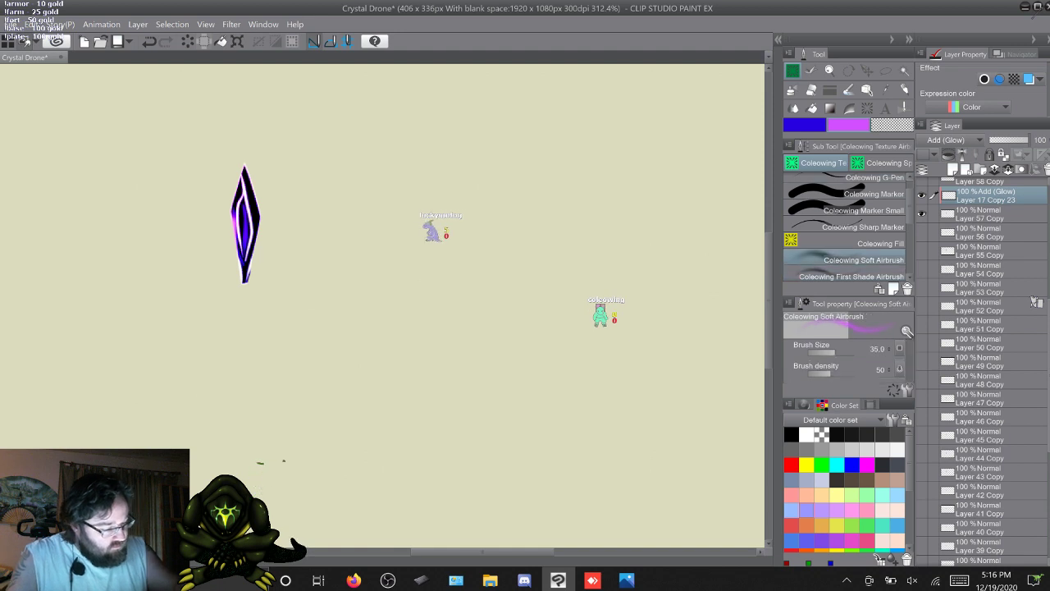
click(805, 124)
drag(247, 288, 244, 276)
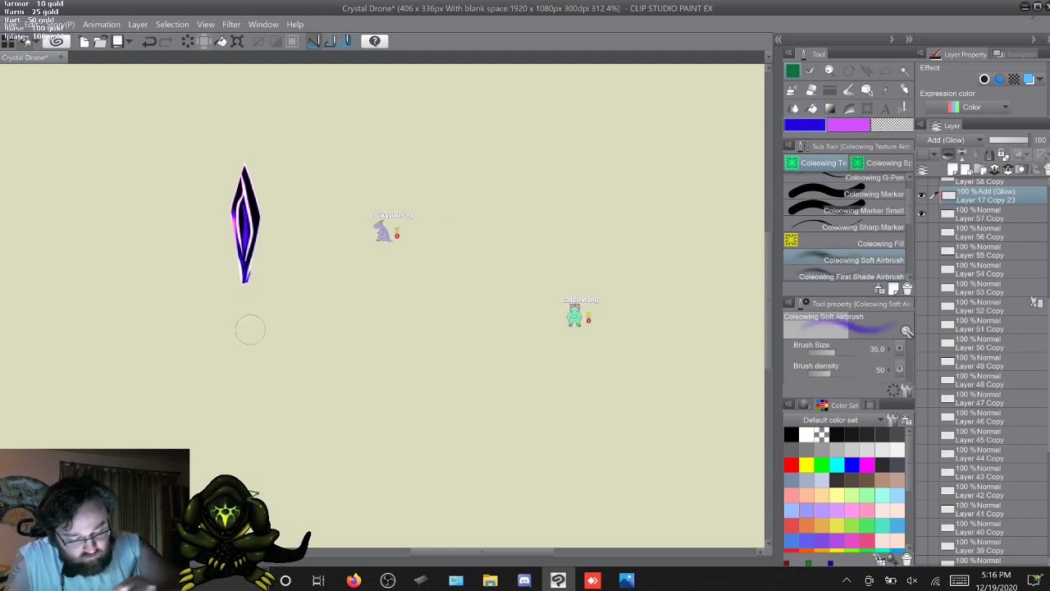
click(852, 276)
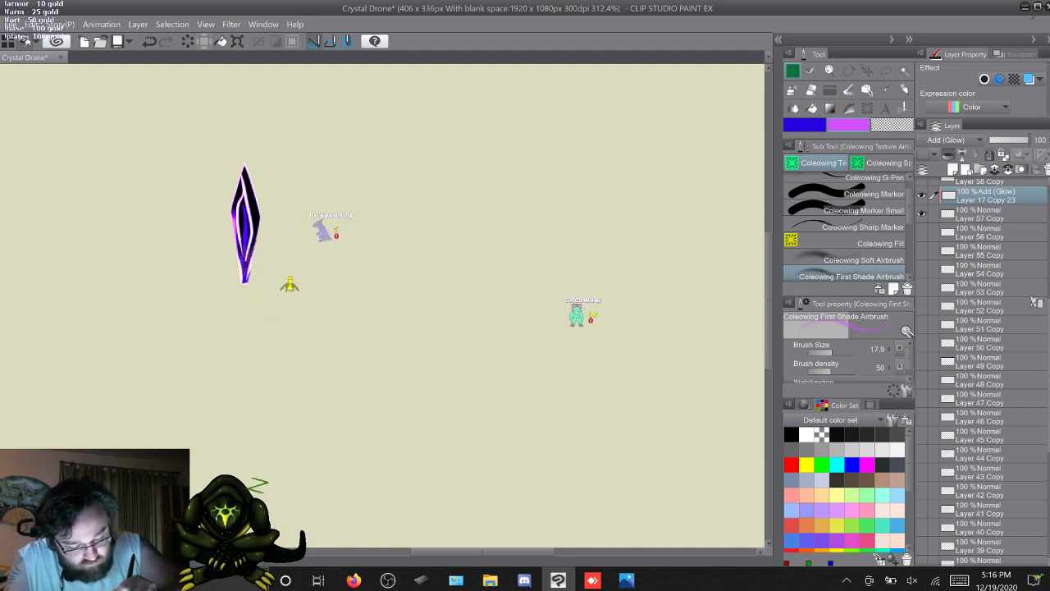
drag(246, 257, 245, 195)
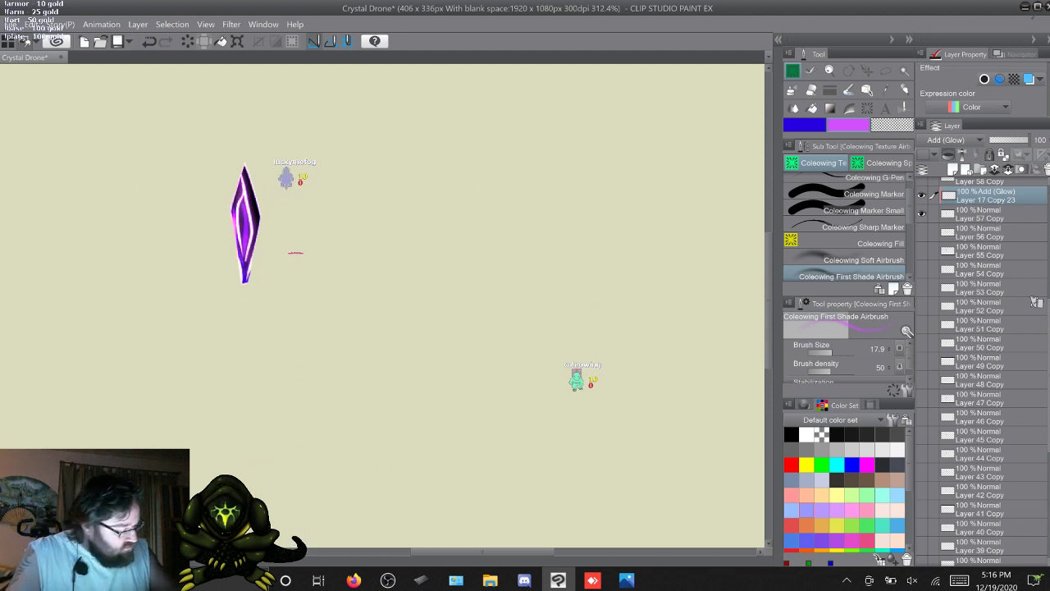
Merge the glow layer Layer 17 Copy 23 with Layer 57 Copy
click(980, 214)
right_click(980, 195)
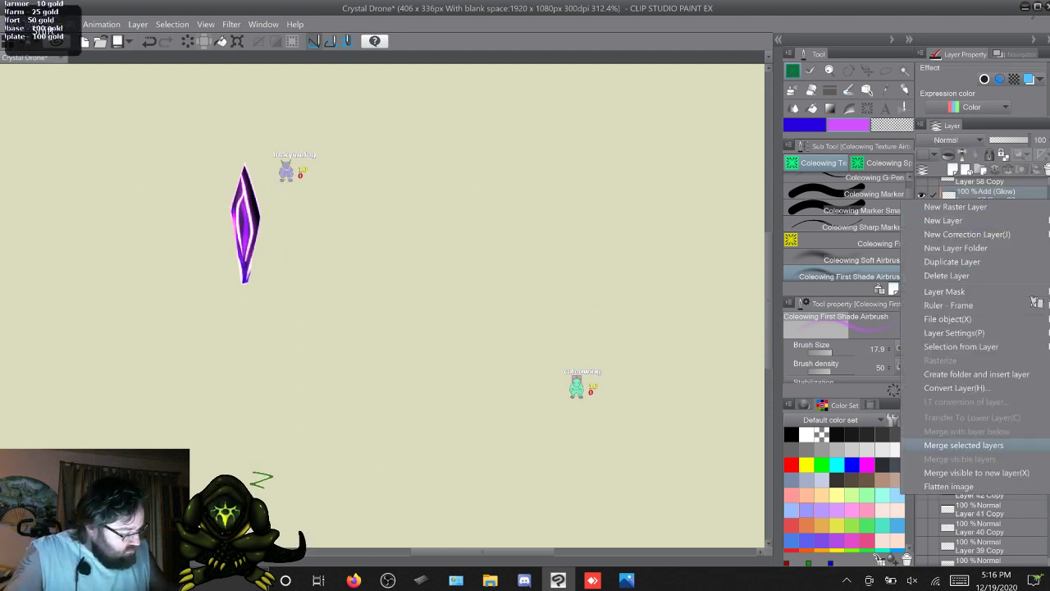
click(985, 441)
Show Layer 58 Copy and shade its crystal on Layer 17 Copy 24 with the blue Soft Airbrush and violet First Shade Airbrush
scroll(1036, 302, up, 7)
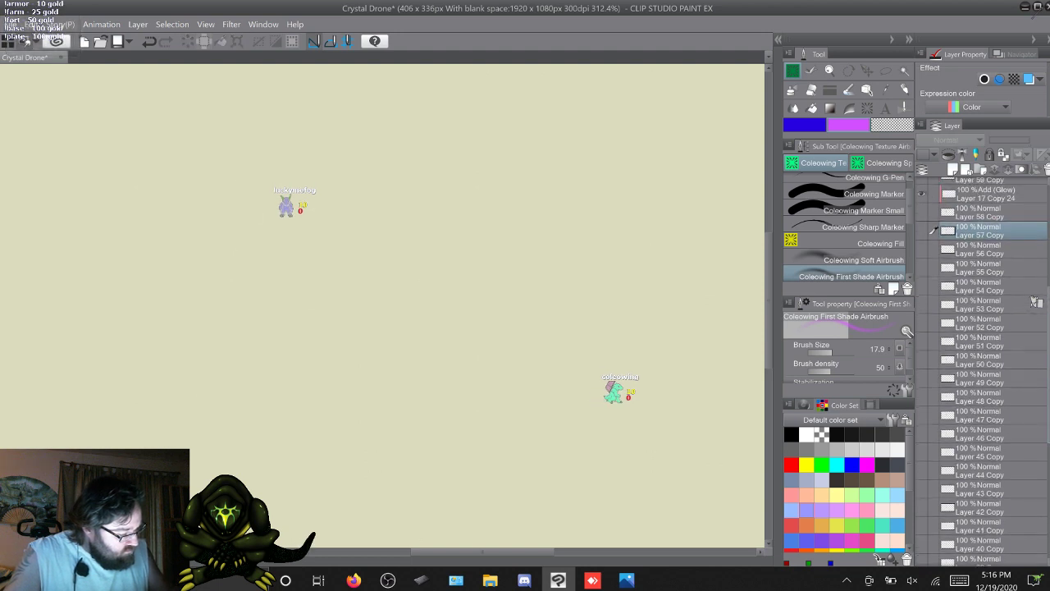
scroll(1036, 302, up, 3)
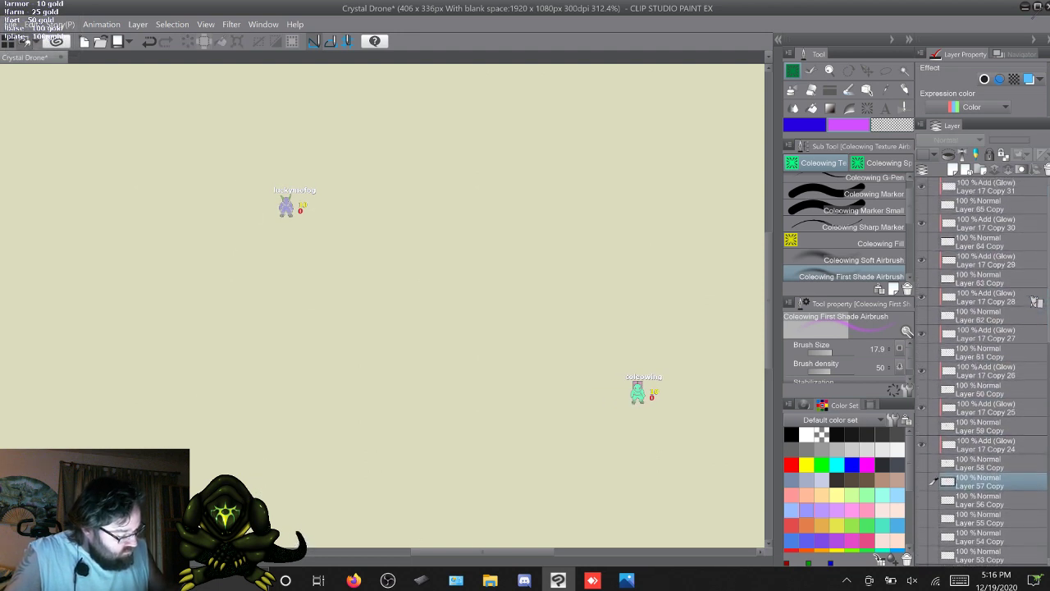
click(922, 464)
click(986, 445)
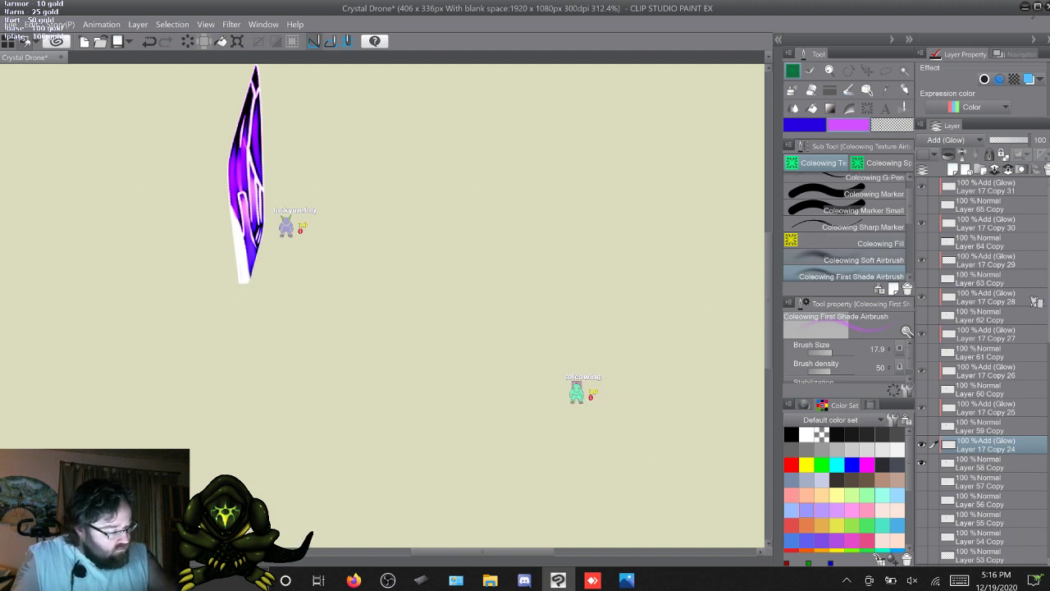
click(854, 260)
click(805, 126)
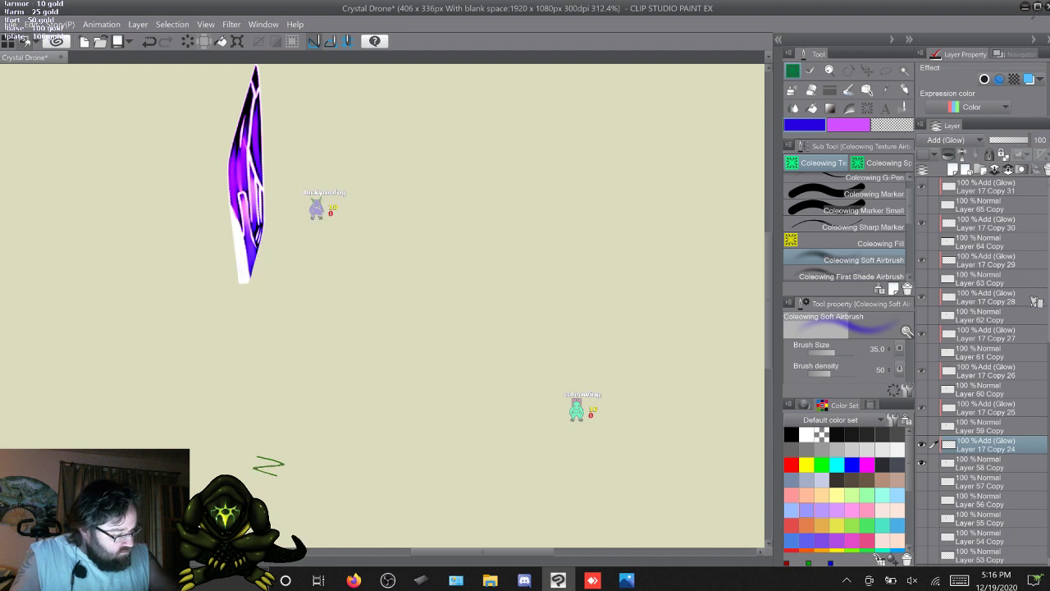
click(848, 125)
click(853, 277)
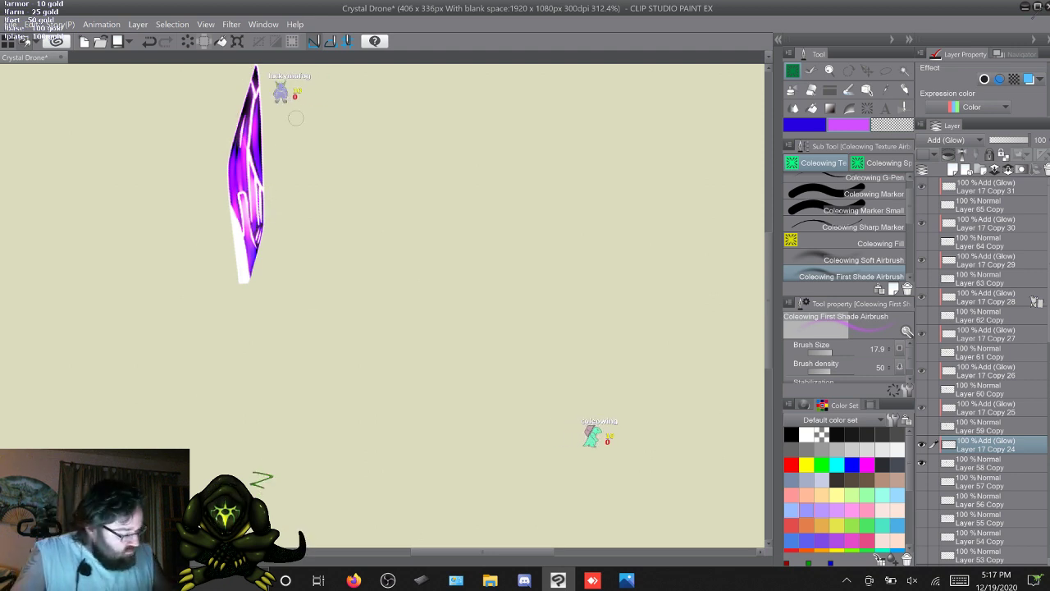
Merge the glow layer Layer 17 Copy 24 with Layer 58 Copy
click(993, 463)
shift+click(993, 444)
right_click(993, 443)
click(980, 387)
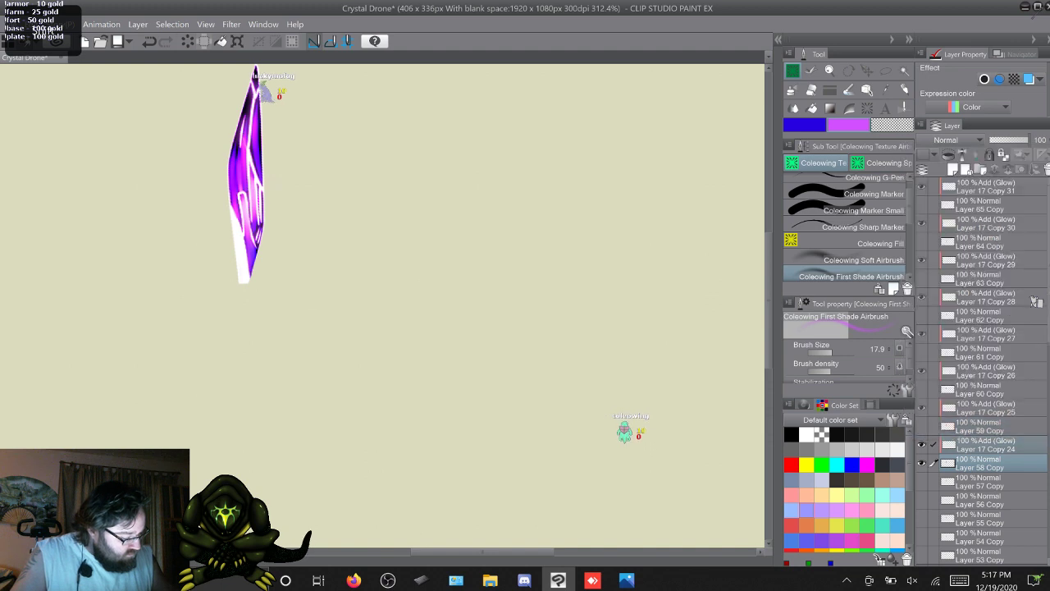
Hide Layer 58 Copy, show Layer 59 Copy and shade its crystal on Layer 17 Copy 25 with the blue Soft Airbrush and violet First Shade Airbrush
click(922, 444)
click(922, 426)
click(993, 408)
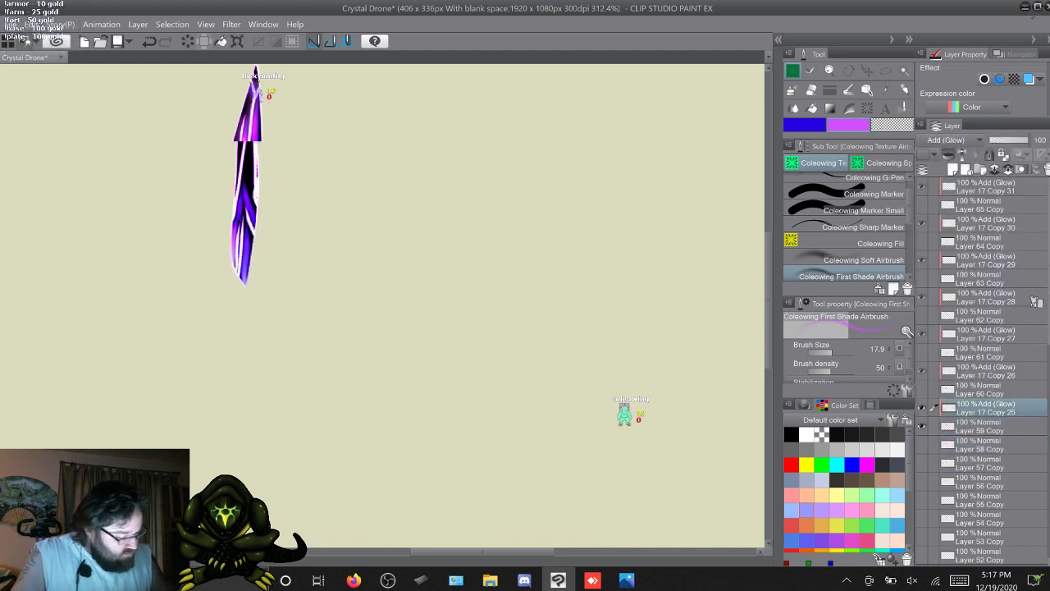
click(861, 261)
click(805, 124)
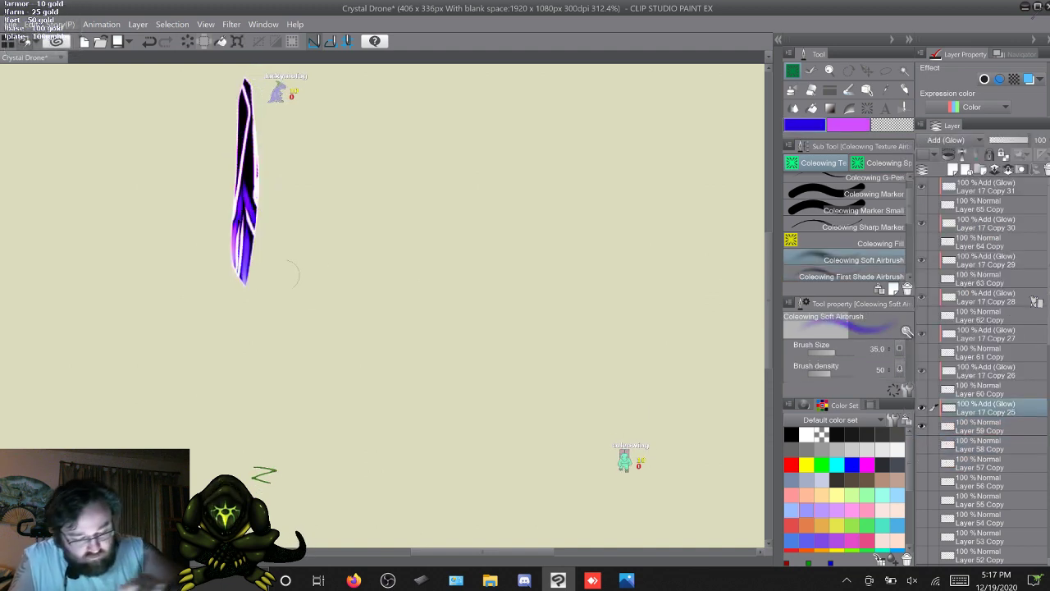
click(848, 124)
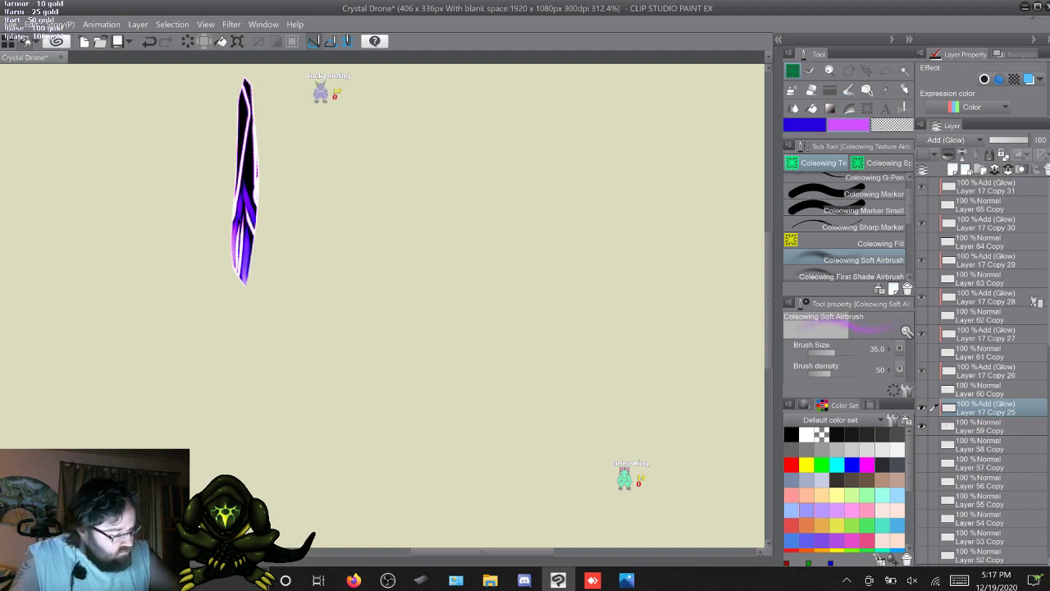
click(852, 276)
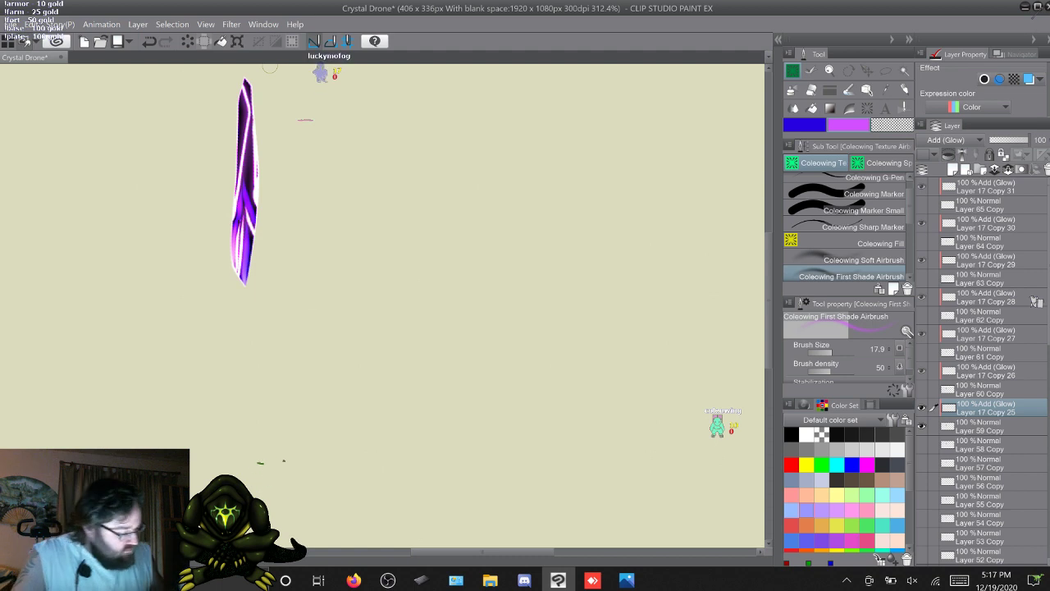
Merge the glow layer Layer 17 Copy 25 with Layer 59 Copy
shift+click(988, 426)
right_click(1003, 408)
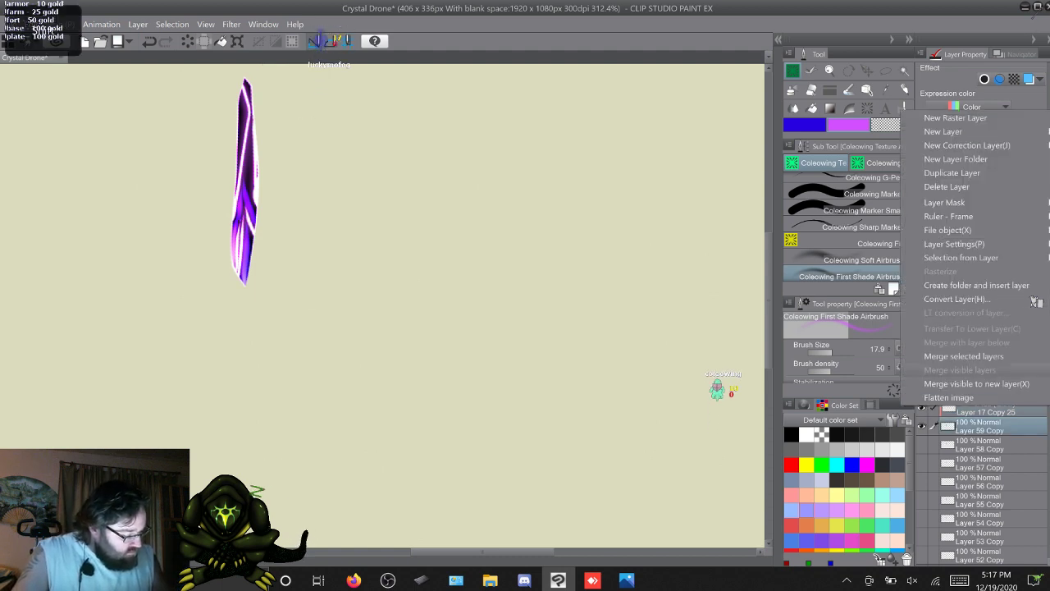
click(976, 355)
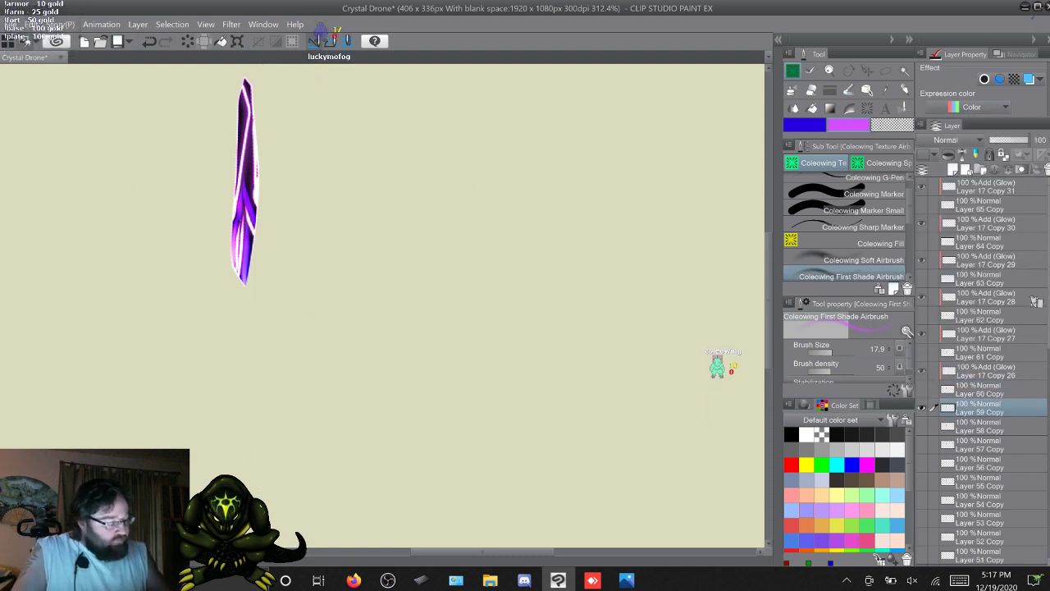
Show Layer 60 Copy and shade its crystal on Layer 17 Copy 26 with the Soft Airbrush and violet First Shade Airbrush
click(921, 389)
click(988, 371)
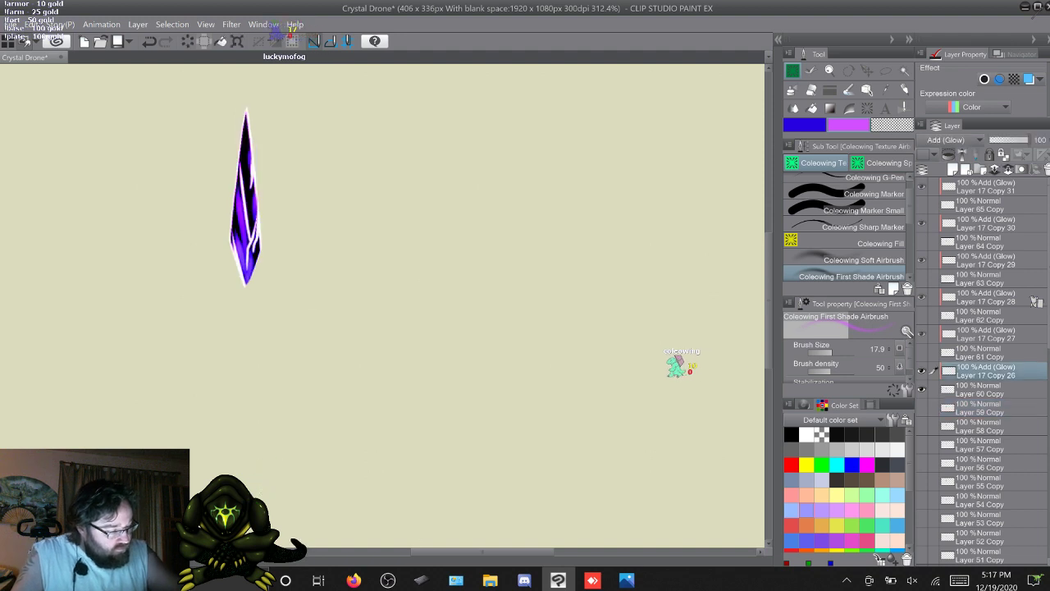
click(854, 259)
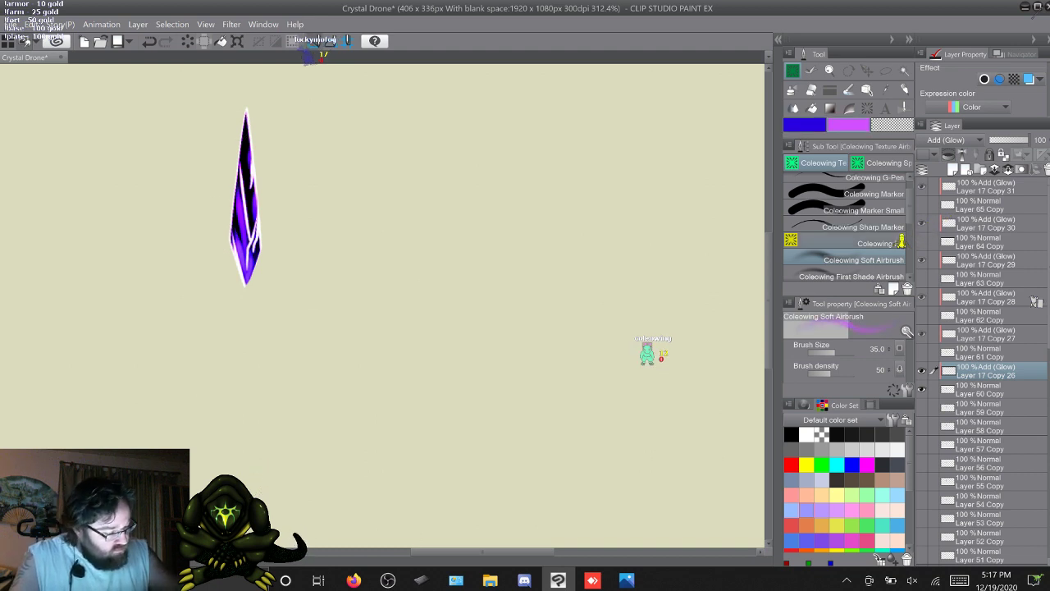
click(853, 276)
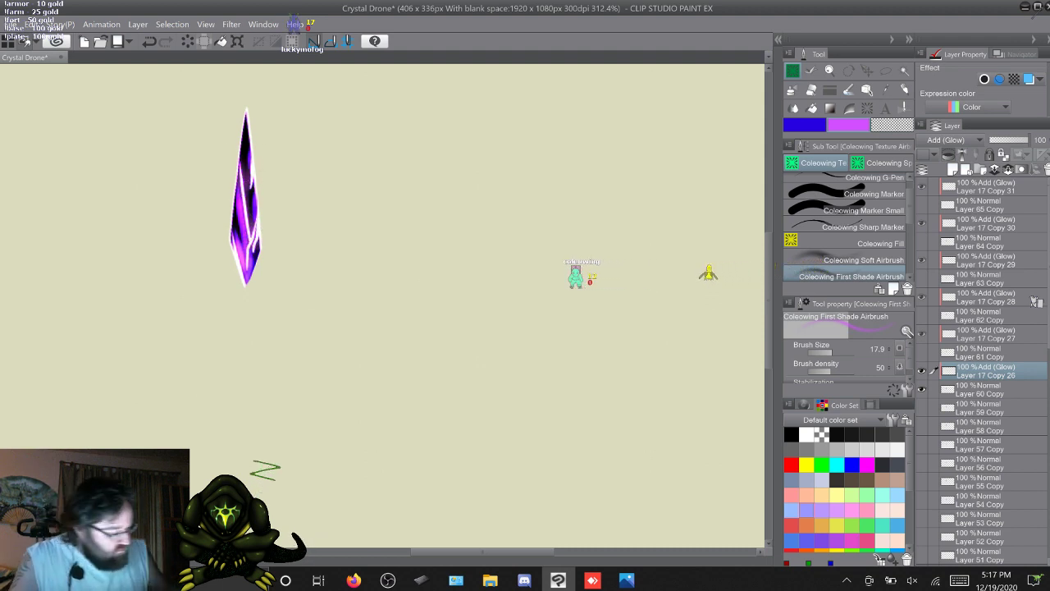
Merge the glow layer Layer 17 Copy 26 with Layer 60 Copy
shift+click(997, 389)
right_click(997, 376)
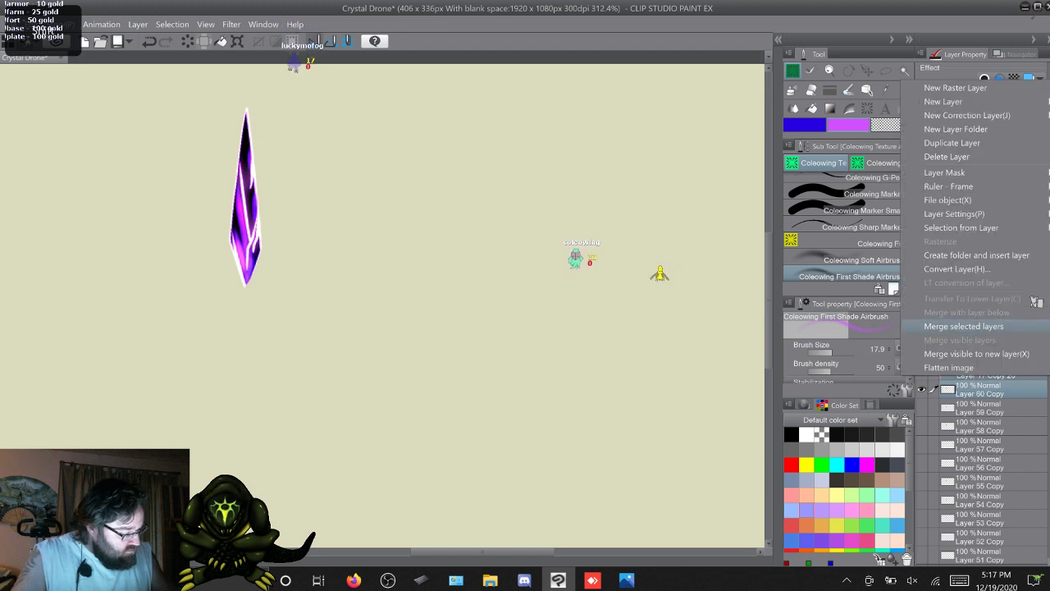
click(989, 325)
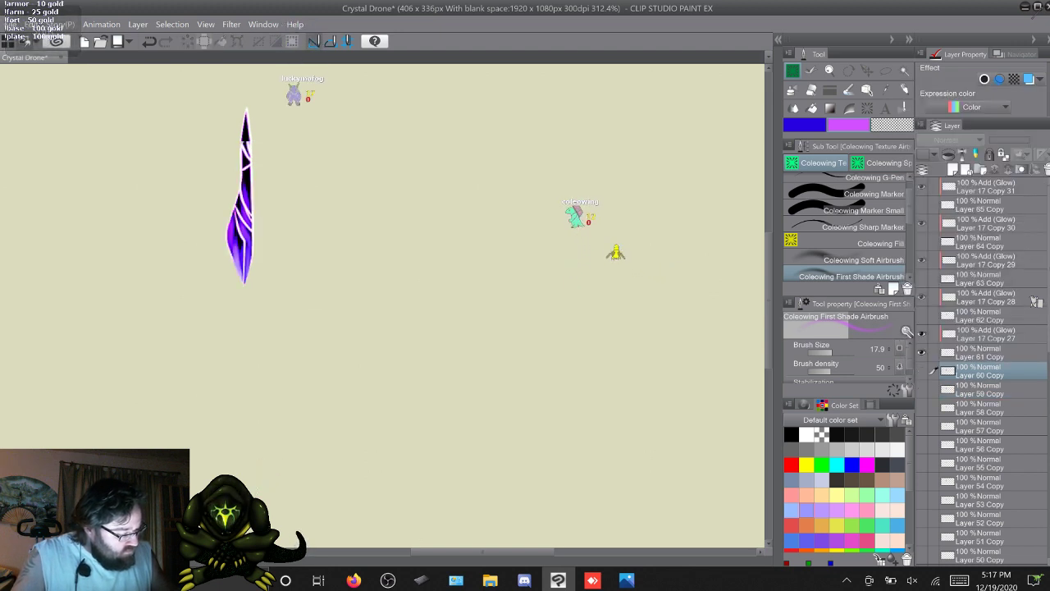
Shade the crystal of Layer 61 Copy on Layer 17 Copy 27 with the blue Soft Airbrush and violet First Shade Airbrush
click(985, 334)
click(864, 259)
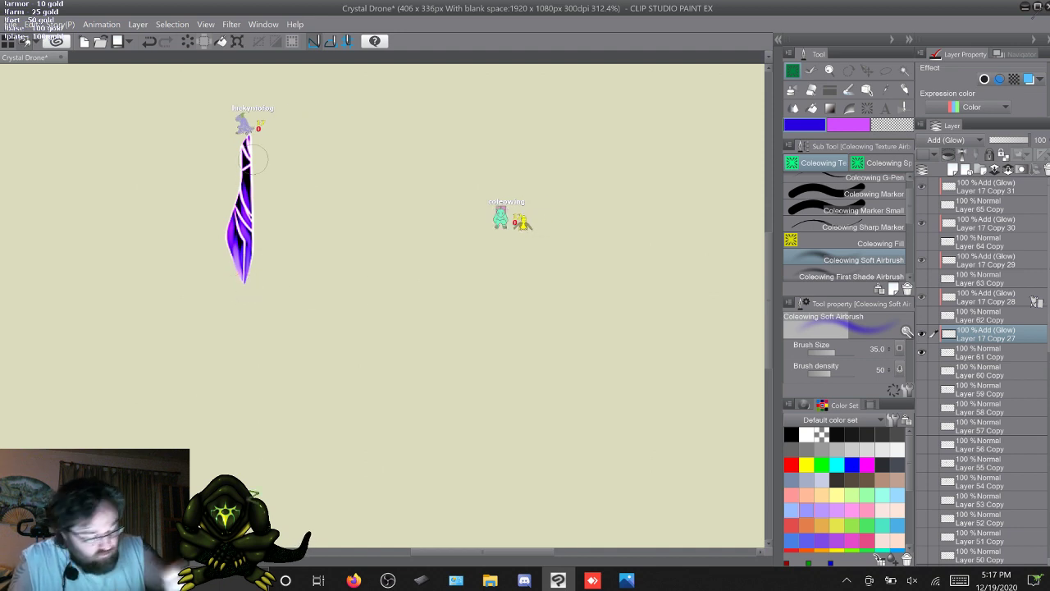
click(848, 125)
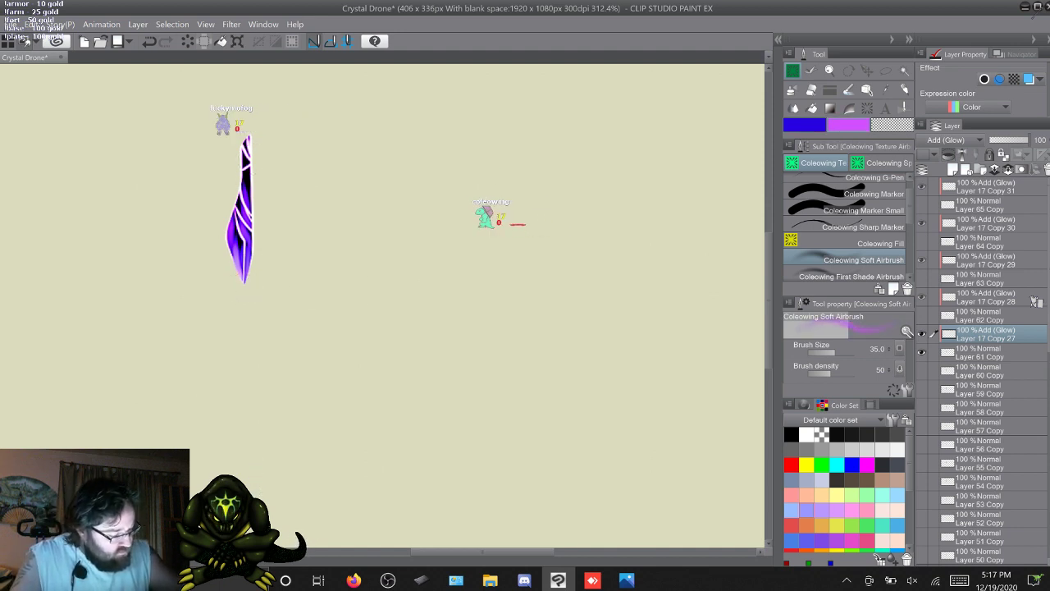
click(863, 276)
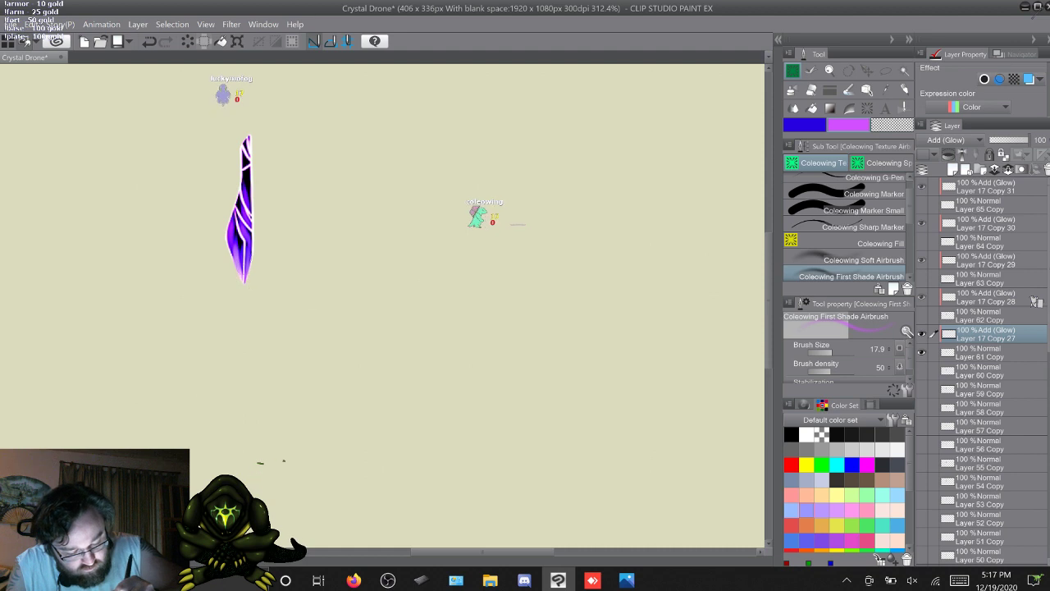
drag(243, 282, 231, 210)
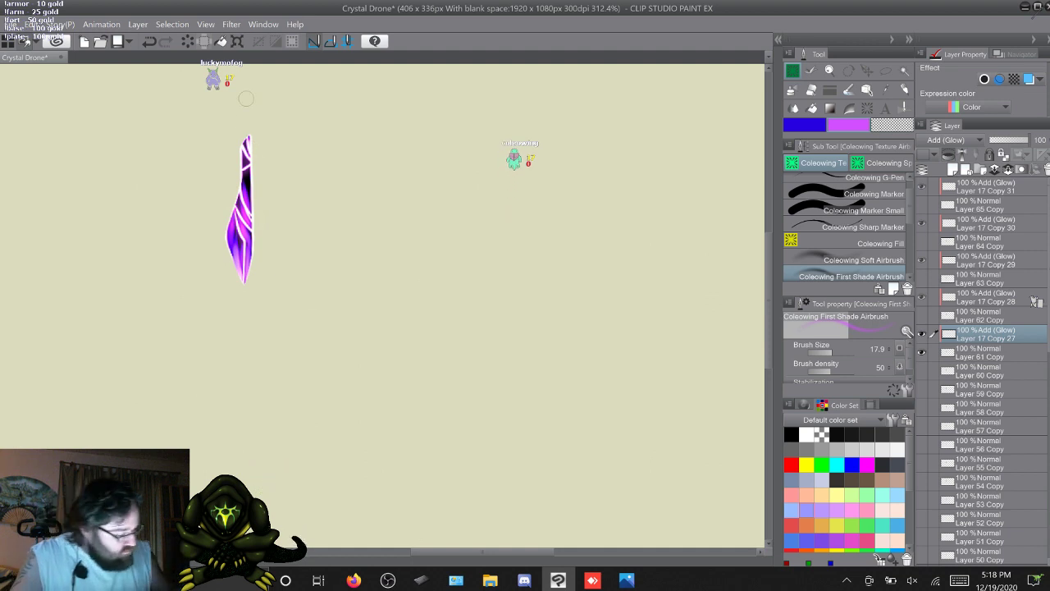
Merge the glow layer Layer 17 Copy 27 with Layer 61 Copy
click(985, 353)
right_click(985, 353)
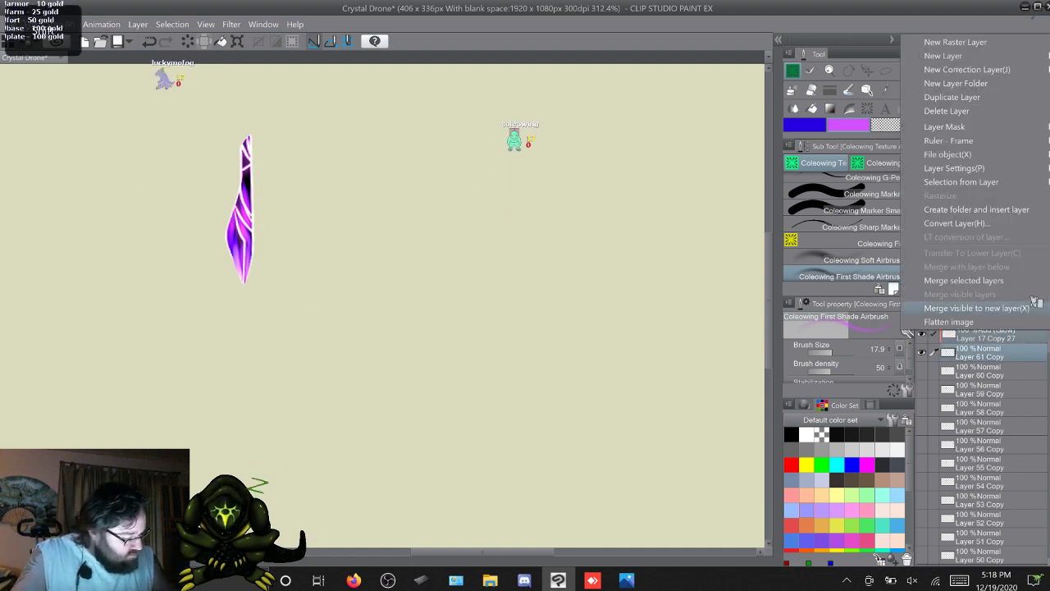
click(1036, 302)
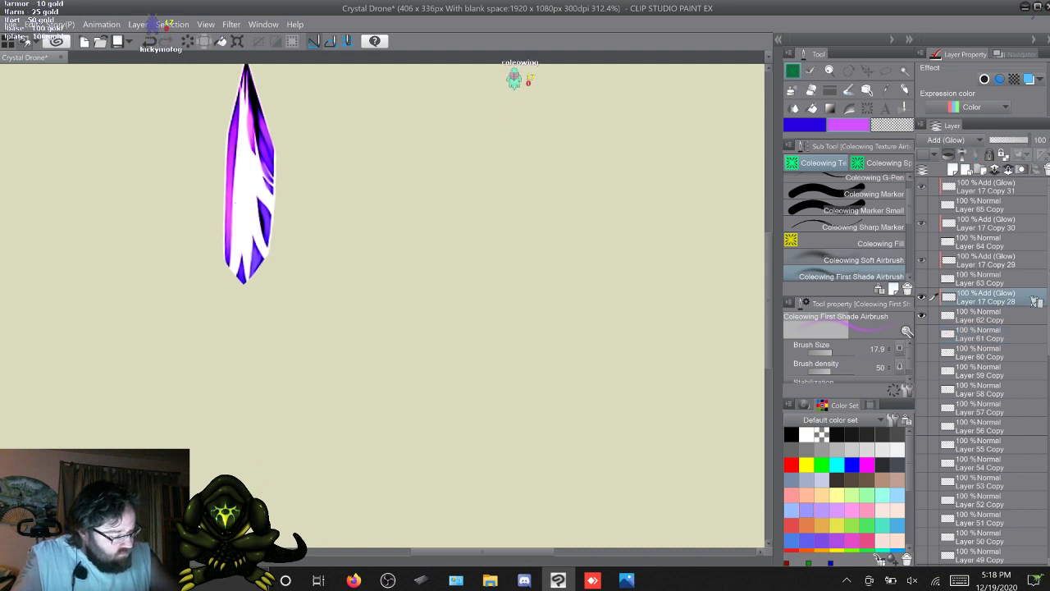
Shade the crystal of Layer 62 Copy on Layer 17 Copy 28 with the blue Soft Airbrush and violet First Shade Airbrush
click(853, 260)
click(805, 125)
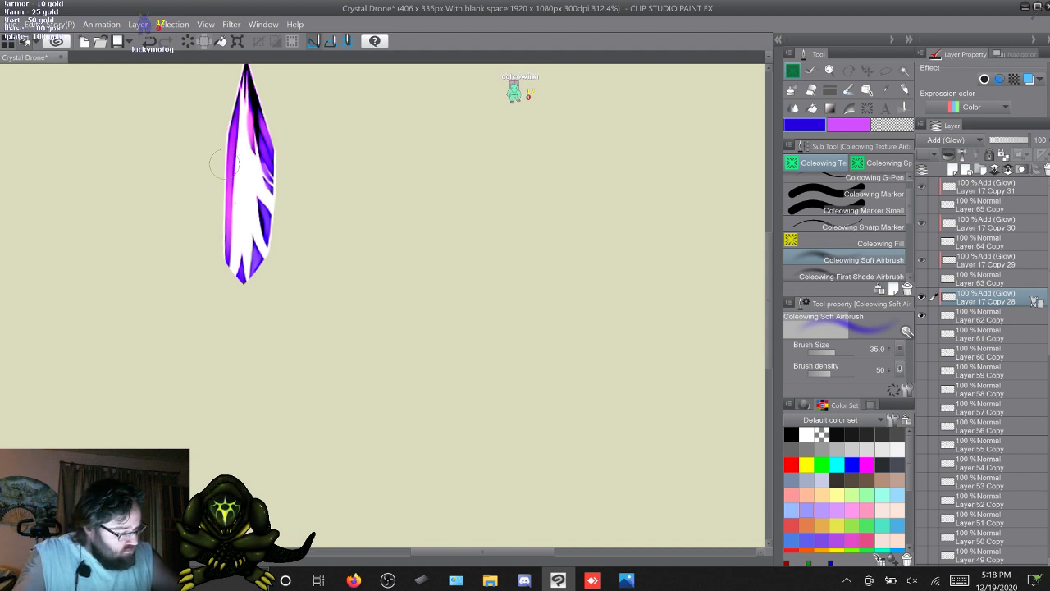
click(849, 125)
click(854, 276)
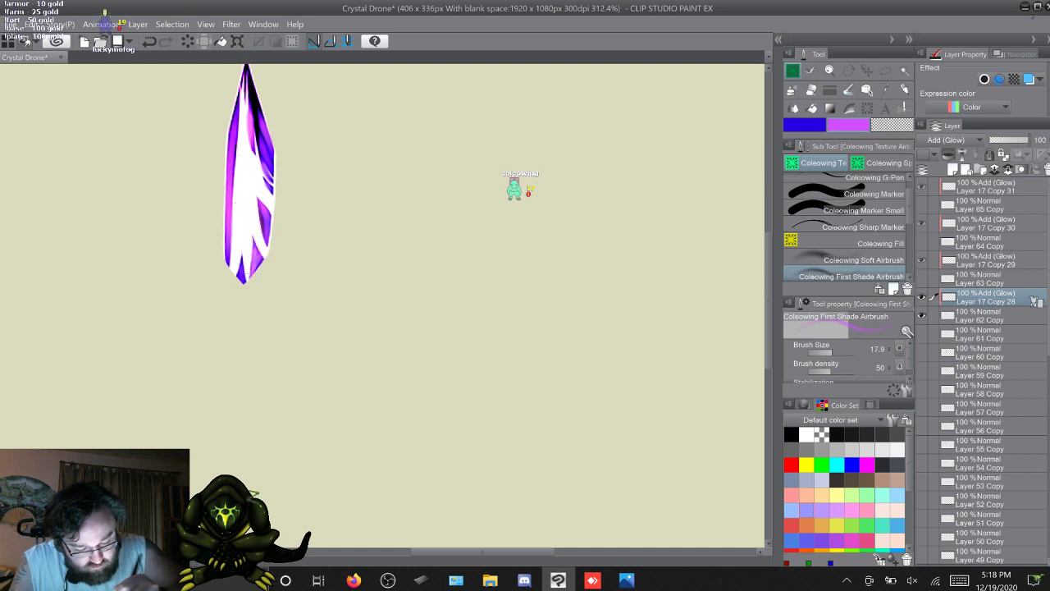
drag(229, 269, 238, 91)
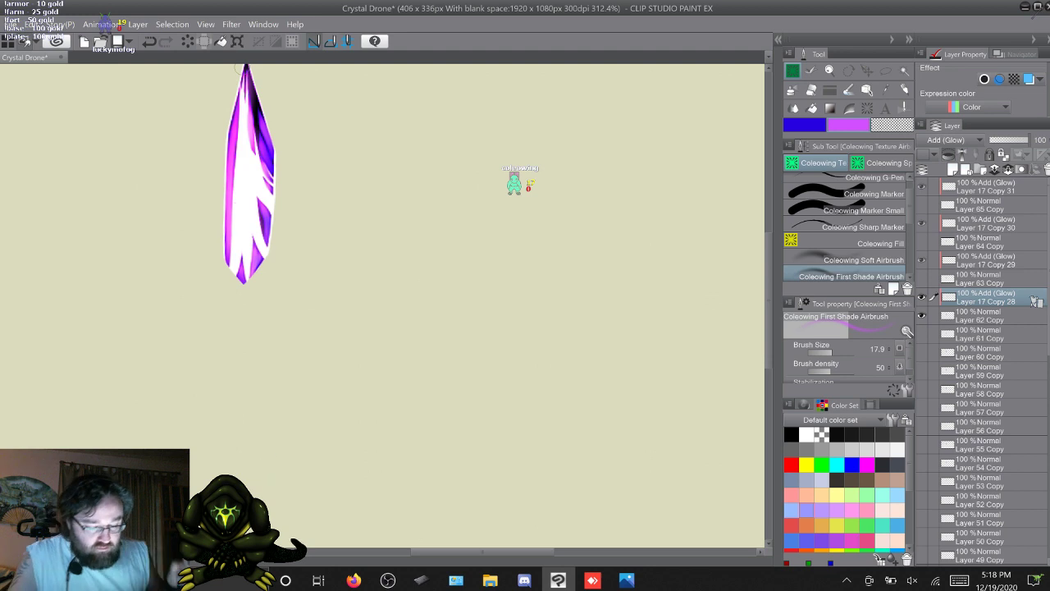
Merge the glow layer Layer 17 Copy 28 with Layer 62 Copy and hide the merged crystal layer
click(991, 316)
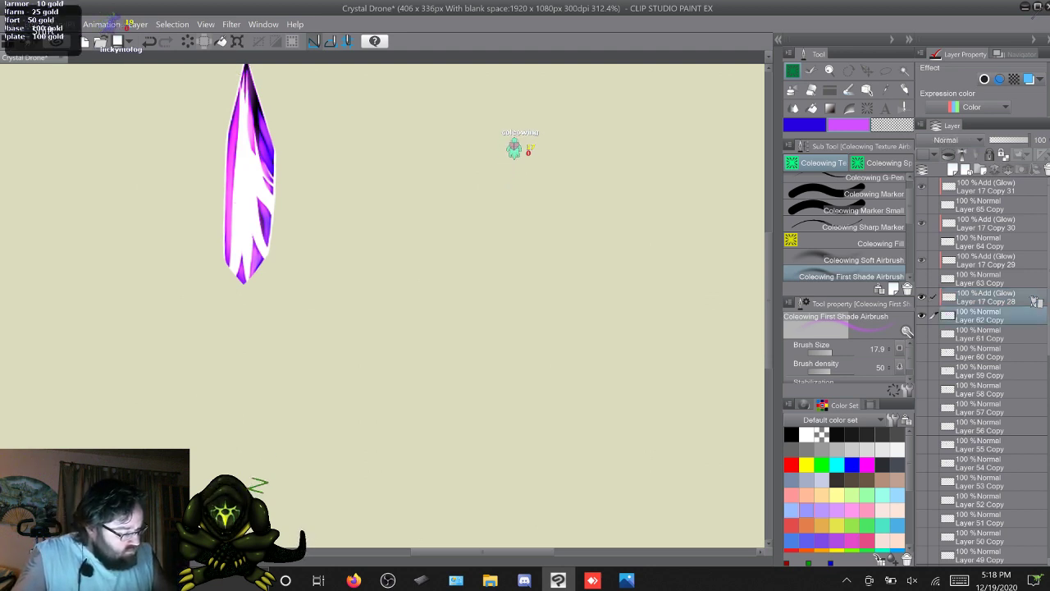
right_click(991, 312)
click(963, 250)
click(922, 297)
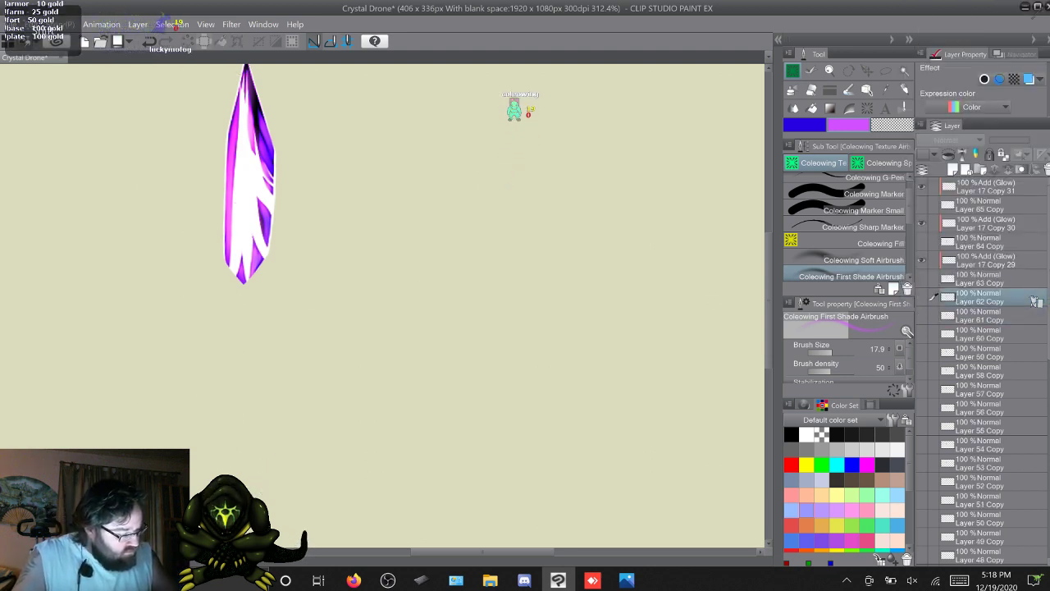
Shade the crystal of Layer 63 Copy on Layer 17 Copy 29 with the blue Soft Airbrush and violet First Shade Airbrush
click(991, 261)
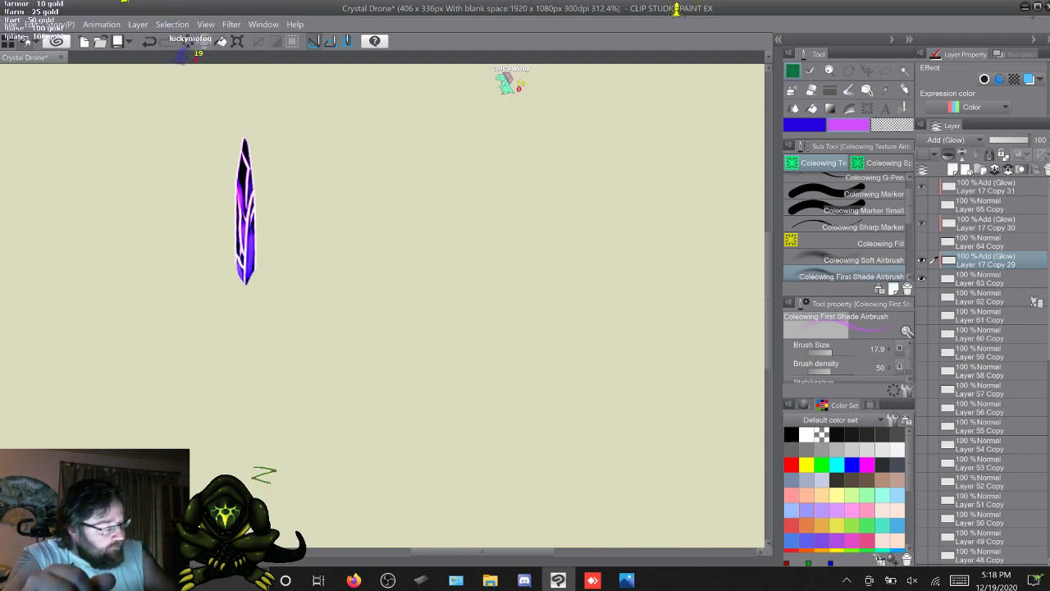
key(x)
click(854, 260)
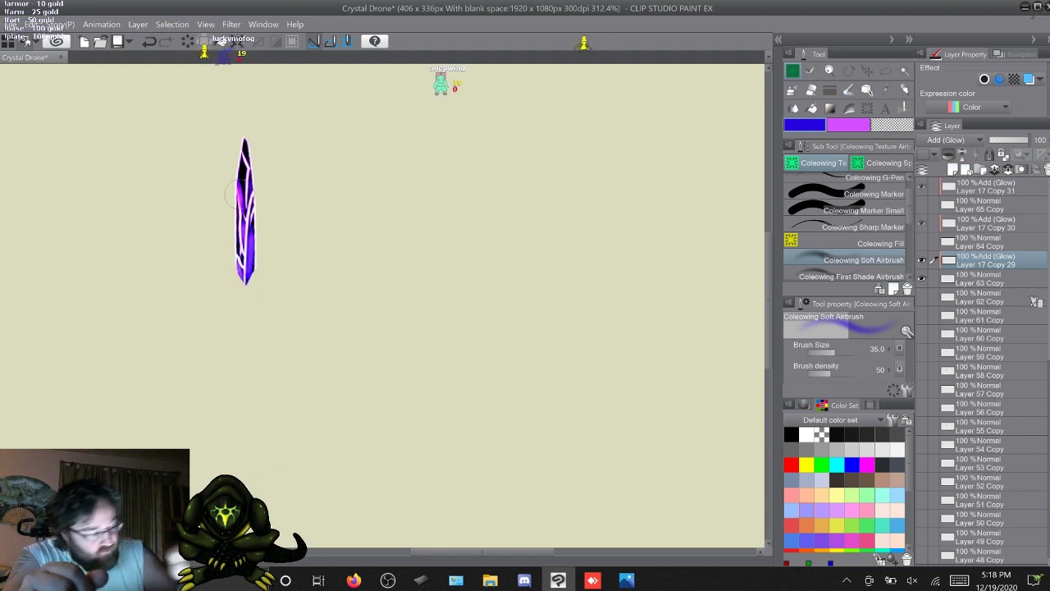
key(x)
click(853, 276)
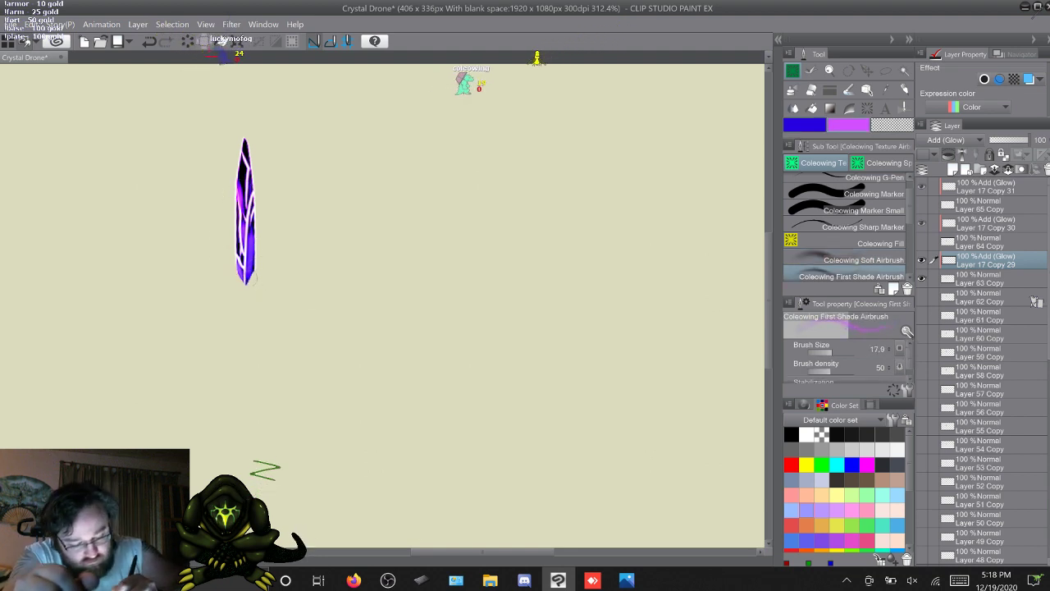
drag(245, 284, 258, 185)
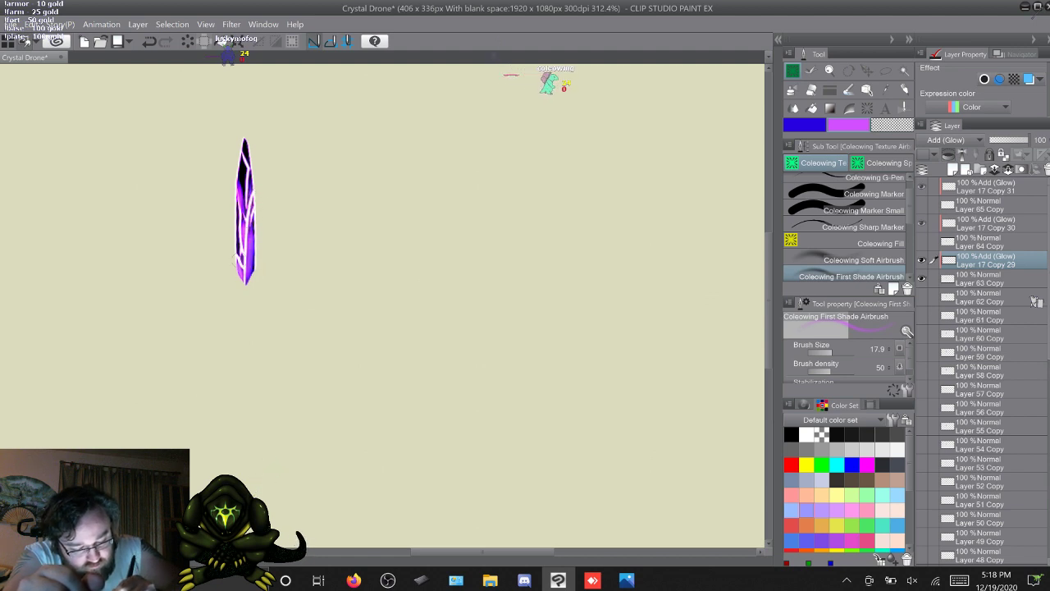
drag(240, 226, 238, 193)
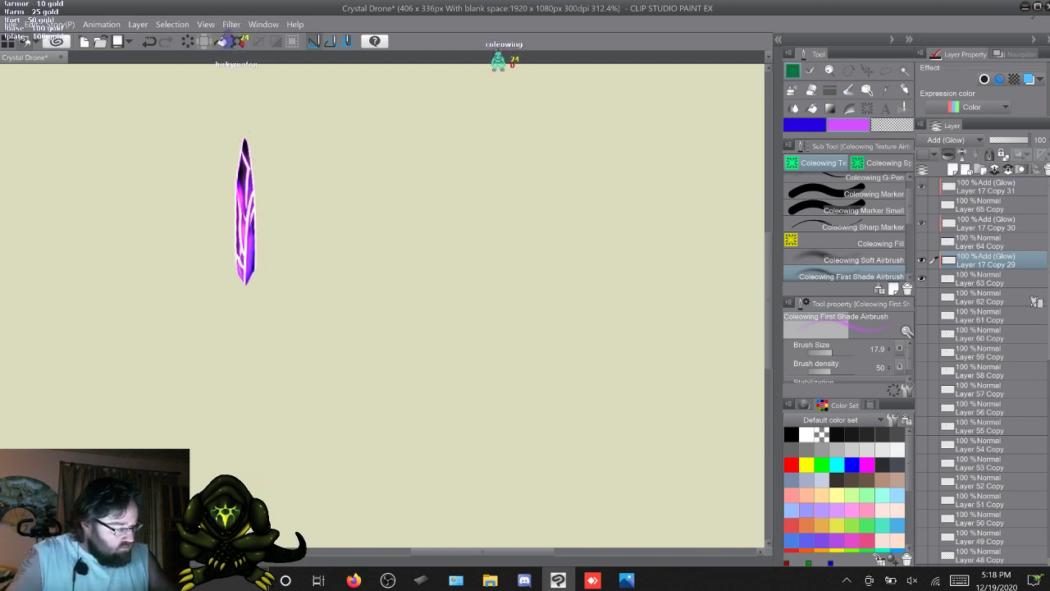
Merge the glow layer Layer 17 Copy 29 with Layer 63 Copy
click(994, 278)
shift+click(995, 260)
right_click(995, 260)
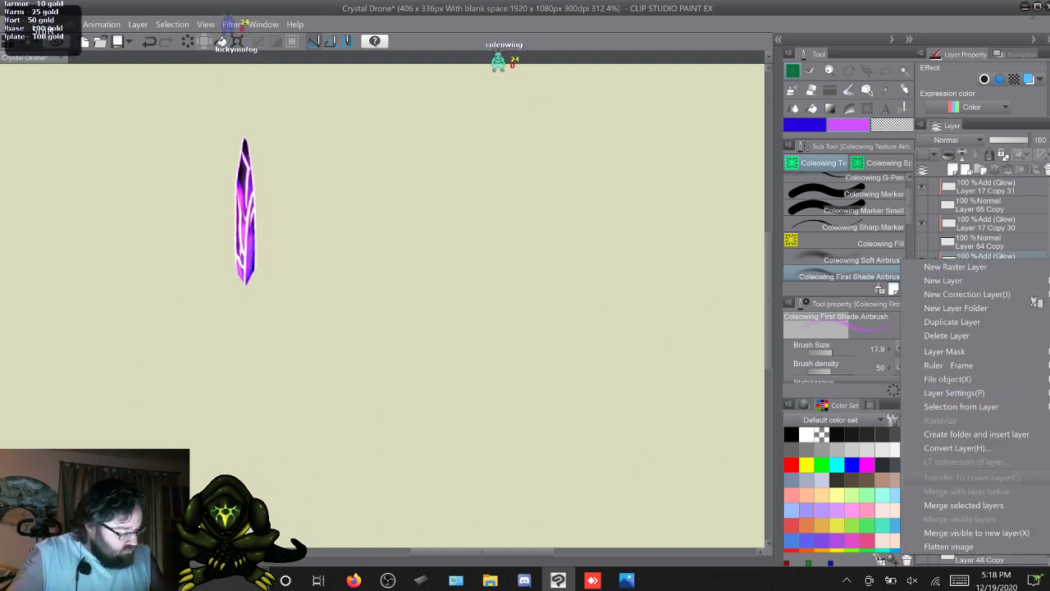
click(964, 504)
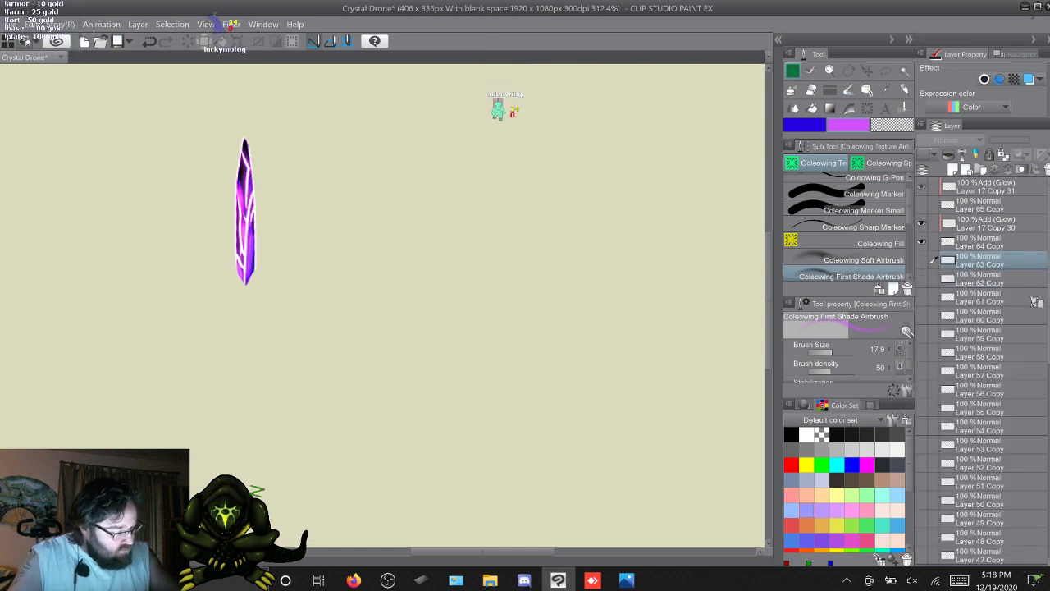
Shade the crystal of Layer 64 Copy on Layer 17 Copy 30 with the blue Soft Airbrush and violet First Shade Airbrush
click(994, 223)
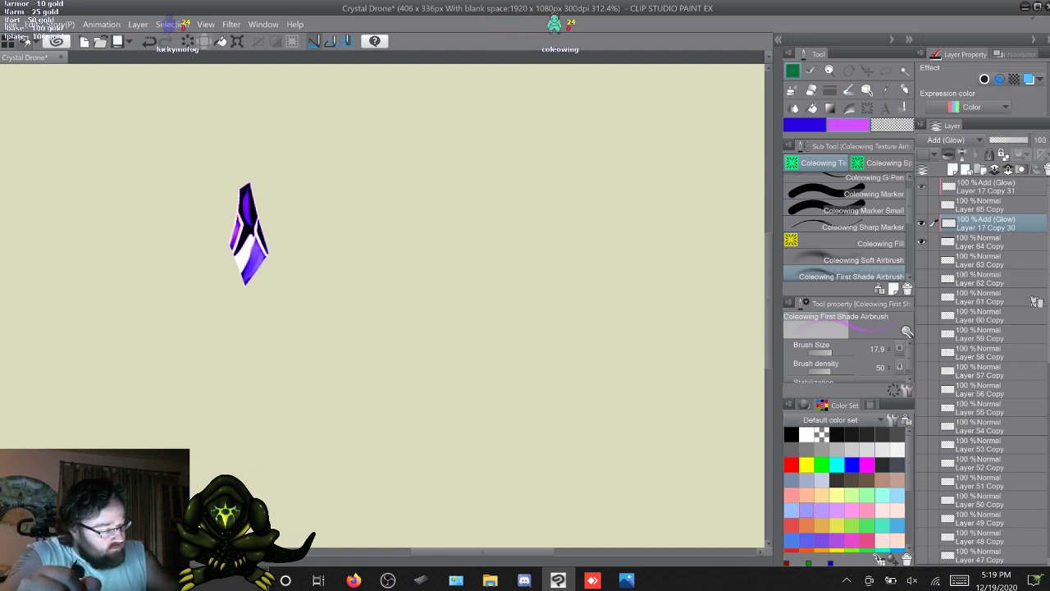
key(x)
click(854, 260)
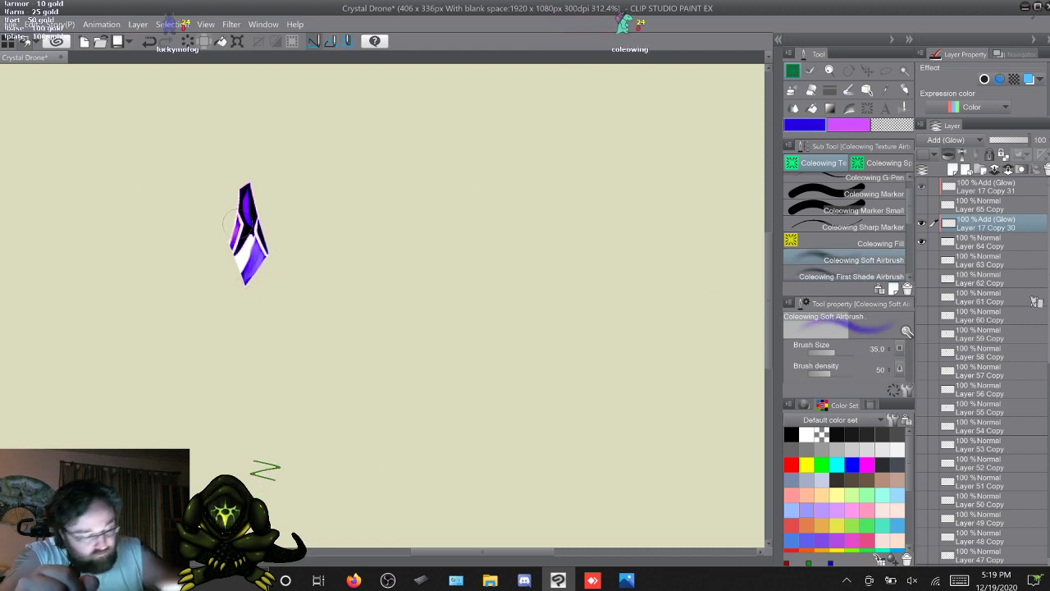
key(x)
click(857, 276)
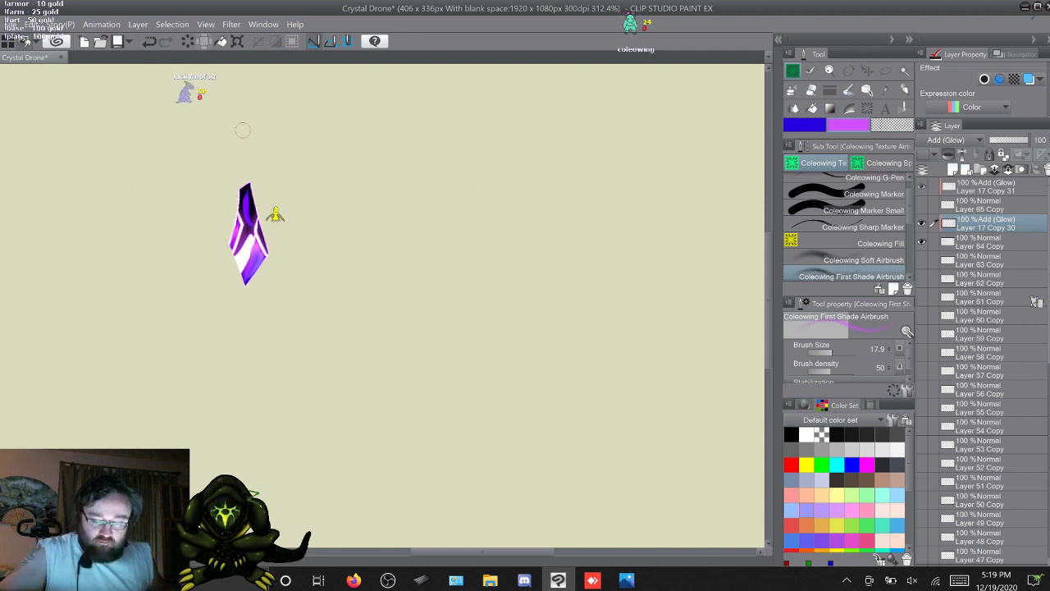
Merge the glow layer Layer 17 Copy 30 with Layer 64 Copy
key(alt+bracketleft)
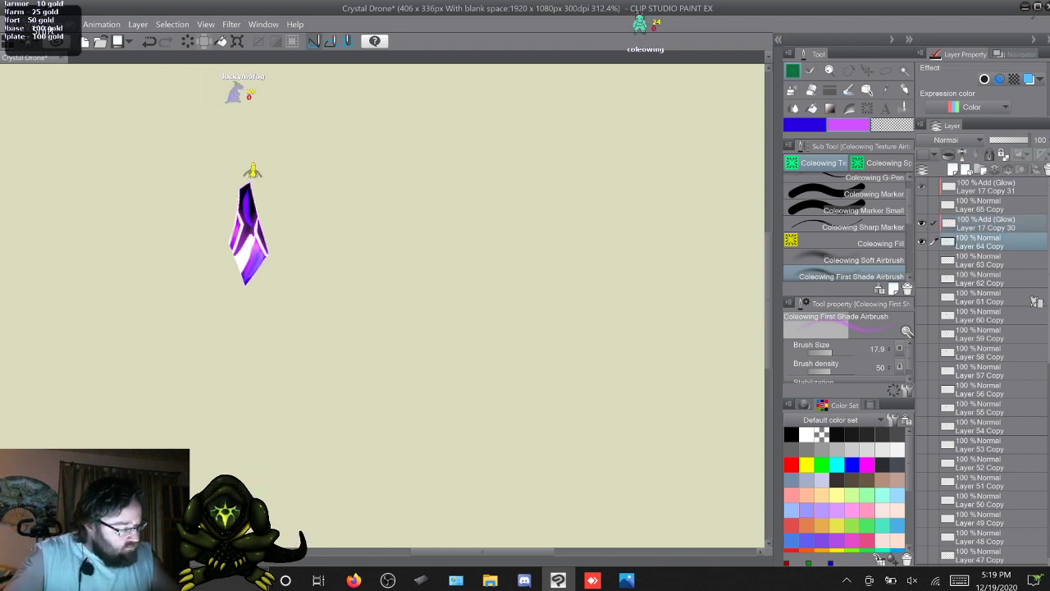
right_click(987, 222)
click(972, 466)
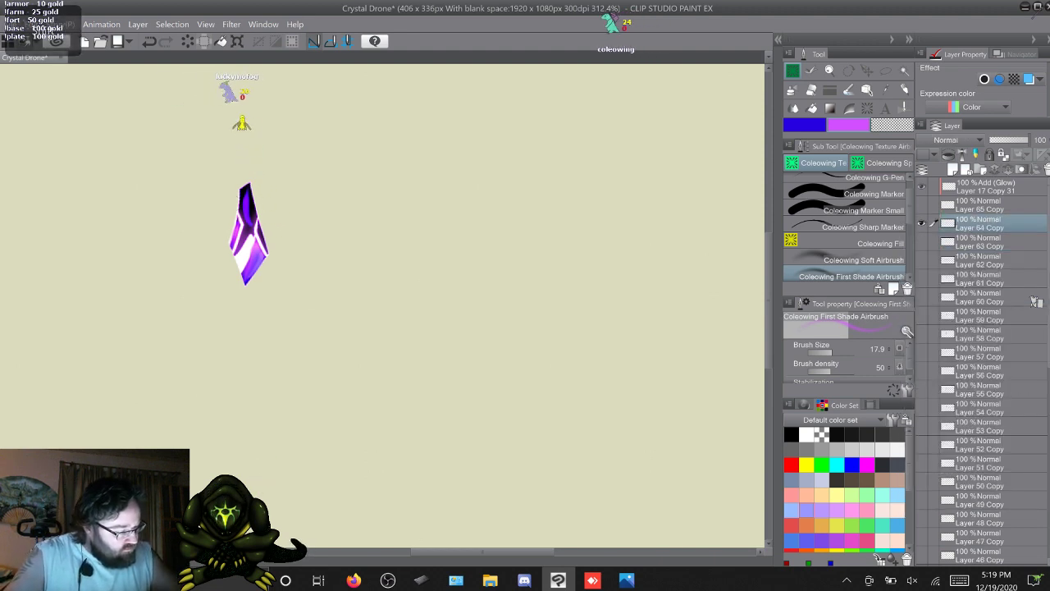
Show Layer 65 Copy instead of Layer 64 Copy and shade its crystal on Layer 17 Copy 31 with the blue Soft Airbrush and violet First Shade Airbrush
click(988, 187)
click(922, 204)
click(921, 223)
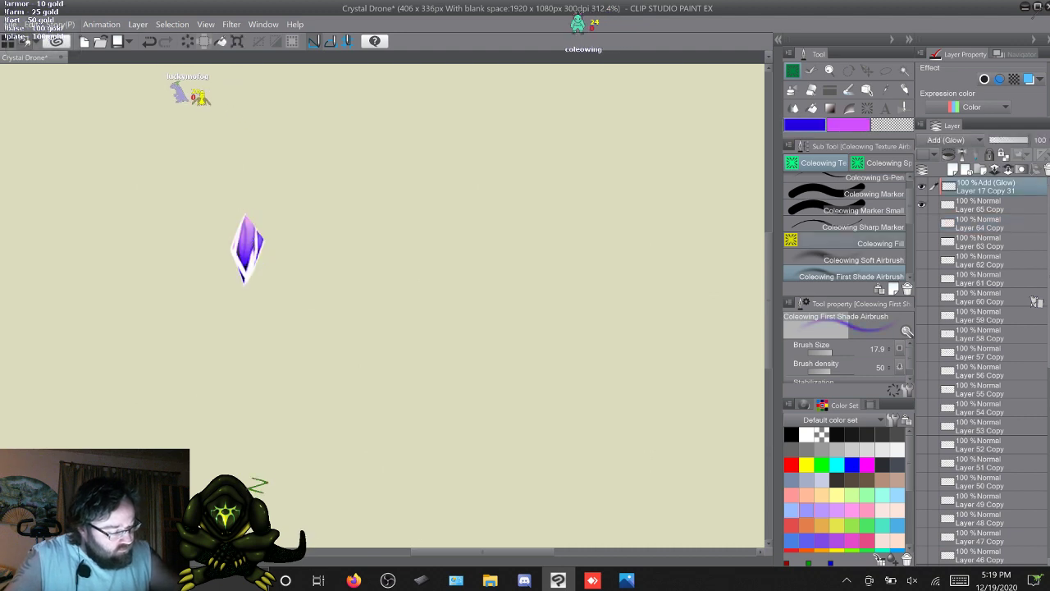
click(863, 260)
mouse_move(255, 269)
mouse_down()
mouse_move(228, 258)
mouse_move(248, 208)
mouse_up()
click(849, 125)
click(852, 277)
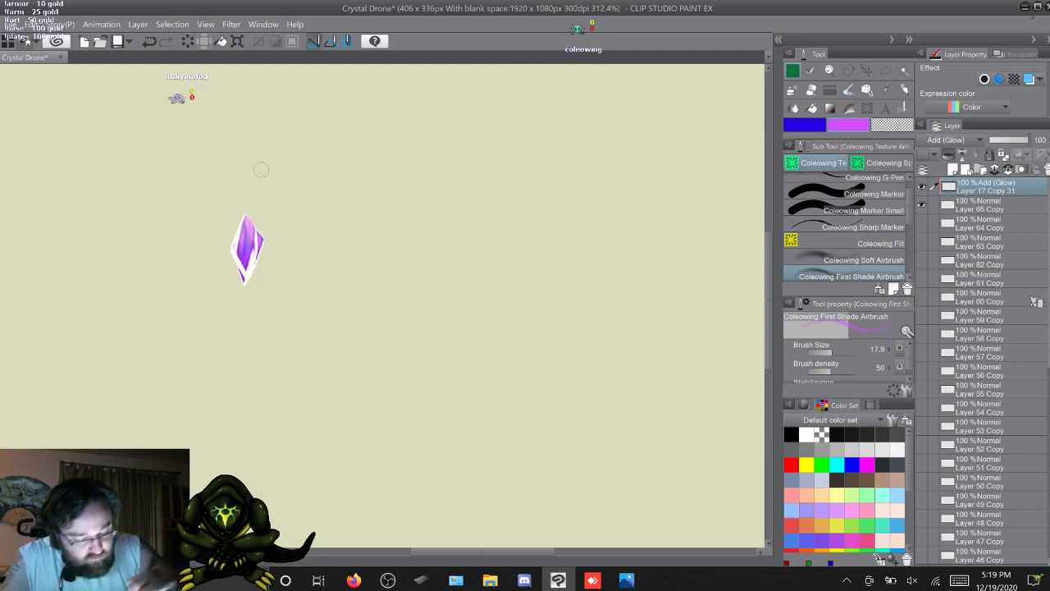
Merge the glow layer Layer 17 Copy 31 with Layer 65 Copy
click(980, 206)
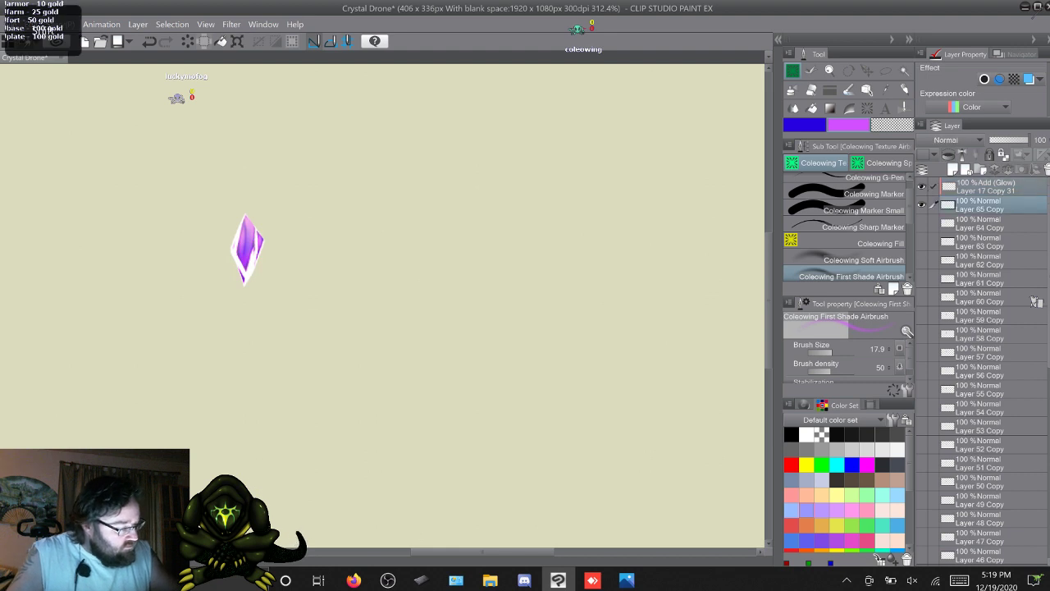
right_click(982, 187)
click(969, 429)
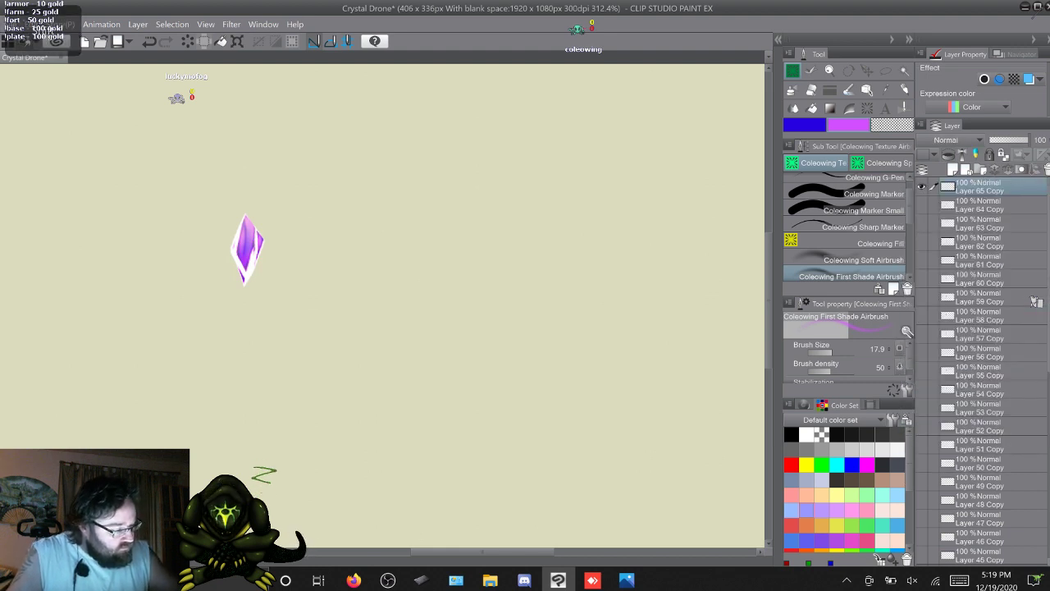
Hide Layer 64 Copy and show Layer 65, 56, 52, 50, 49 and 46 Copy together as one crystal cluster
click(922, 187)
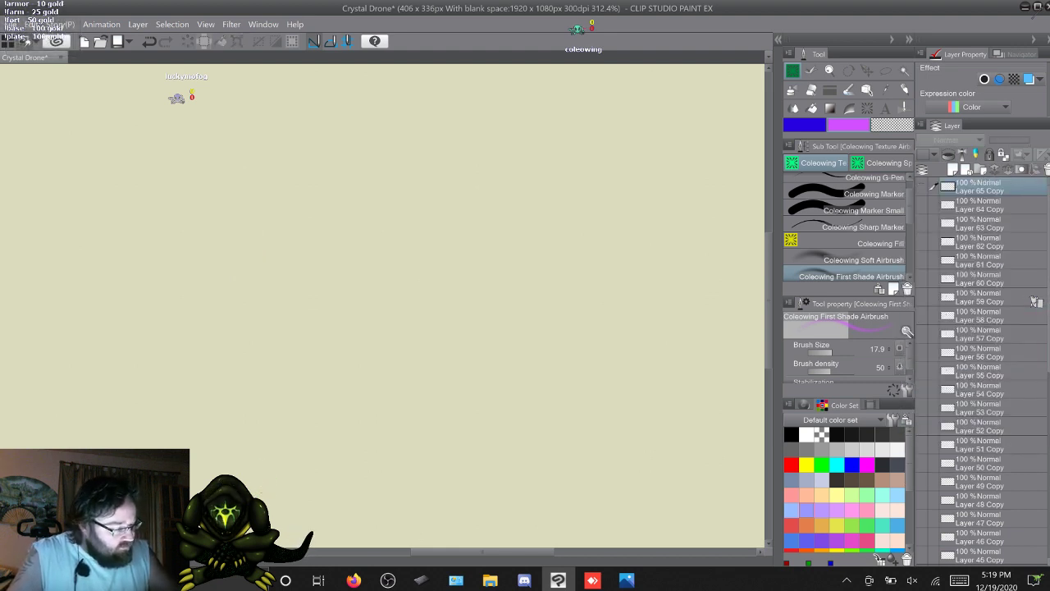
click(922, 187)
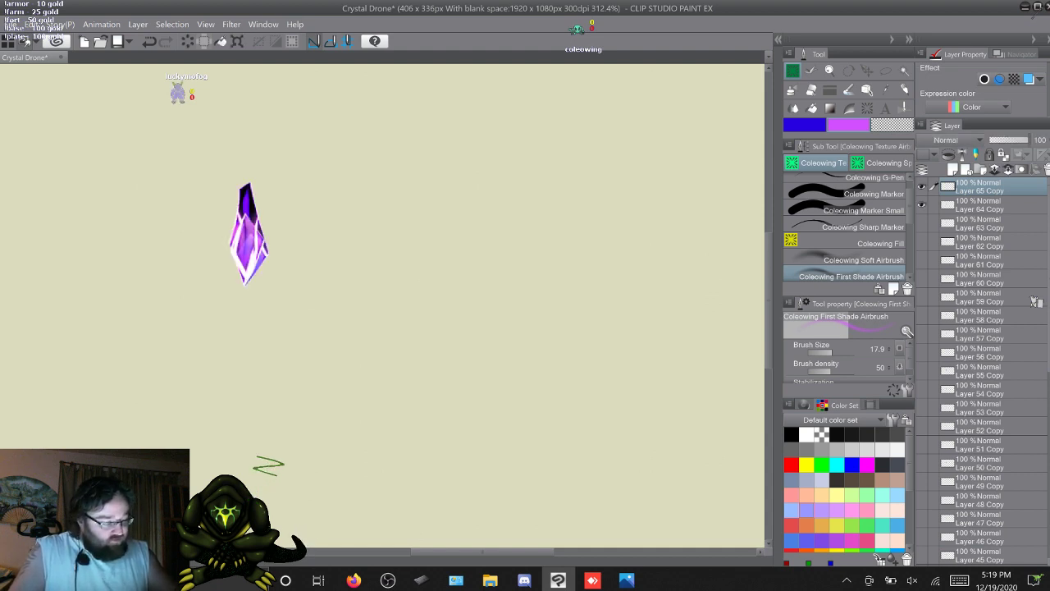
click(921, 205)
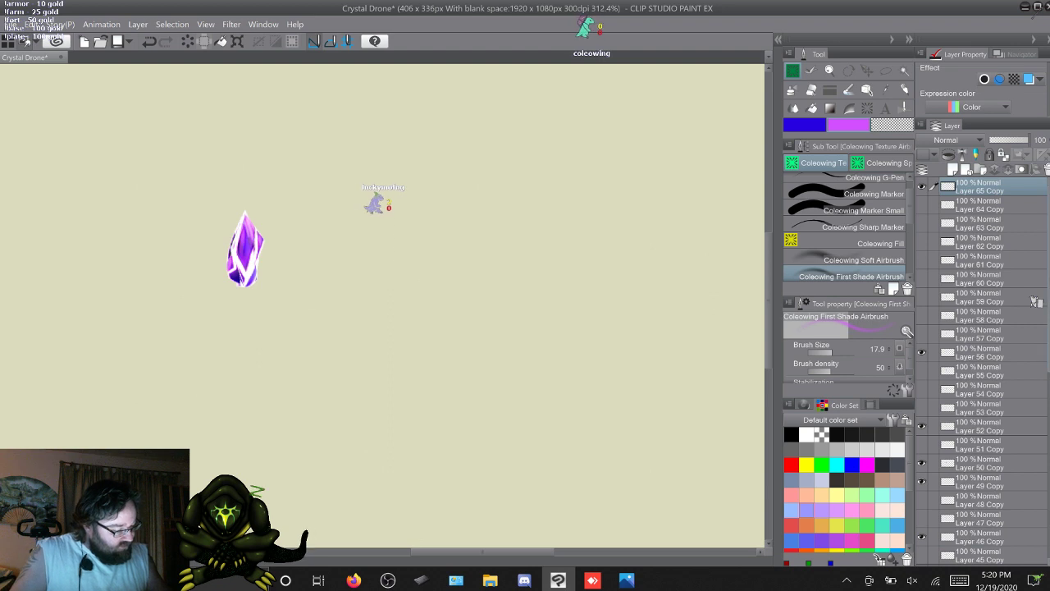
scroll(1035, 301, down, 5)
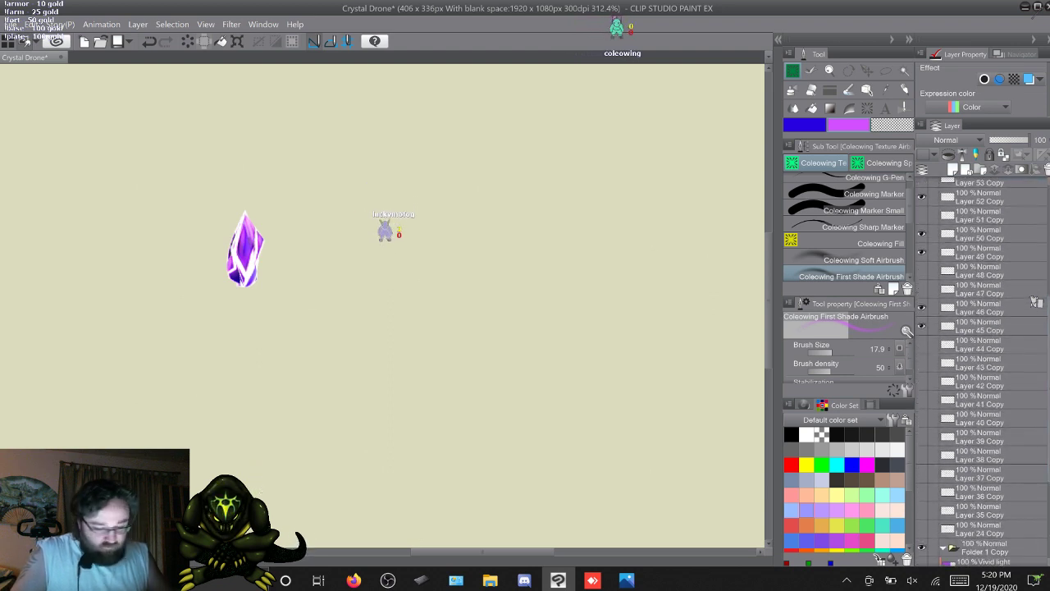
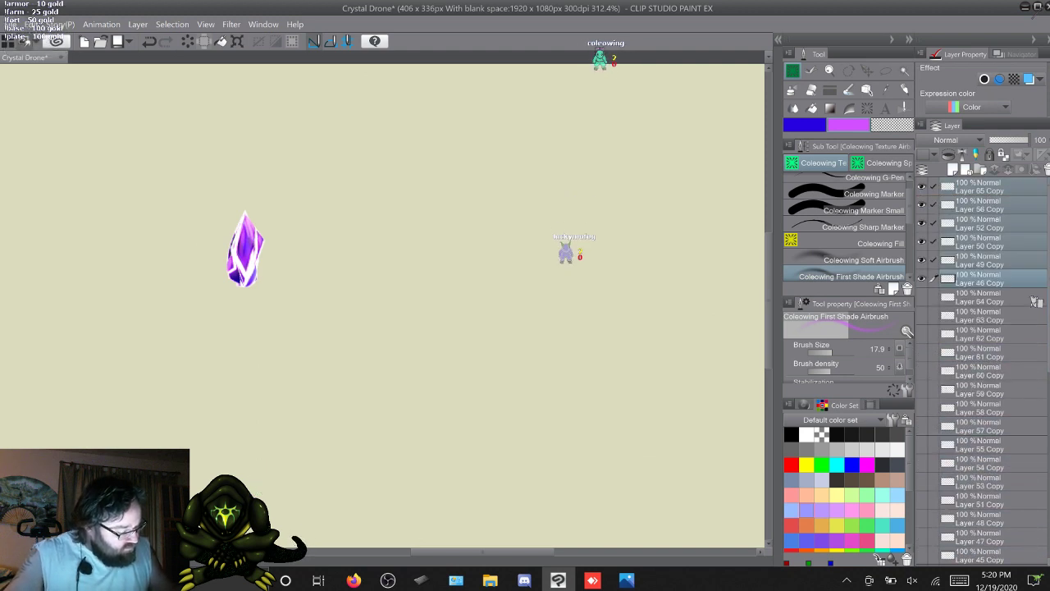
Create a layer folder below Layer 46 Copy, move the hidden crystal layers from Layer 64 Copy to Layer 24 Copy into it, and collapse it
key(ctrl+z)
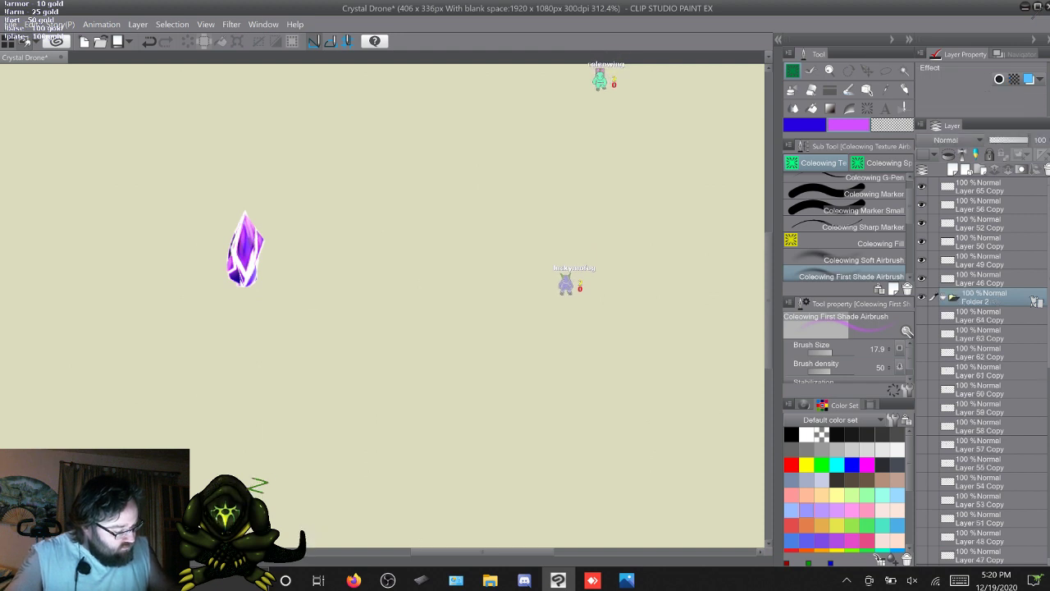
click(1002, 316)
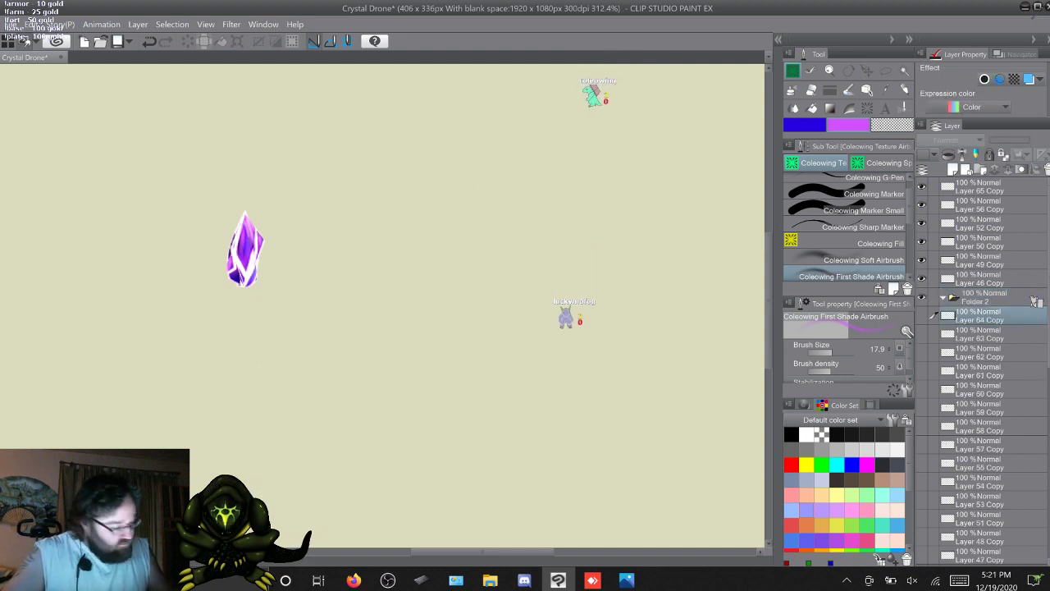
scroll(985, 369, down, 10)
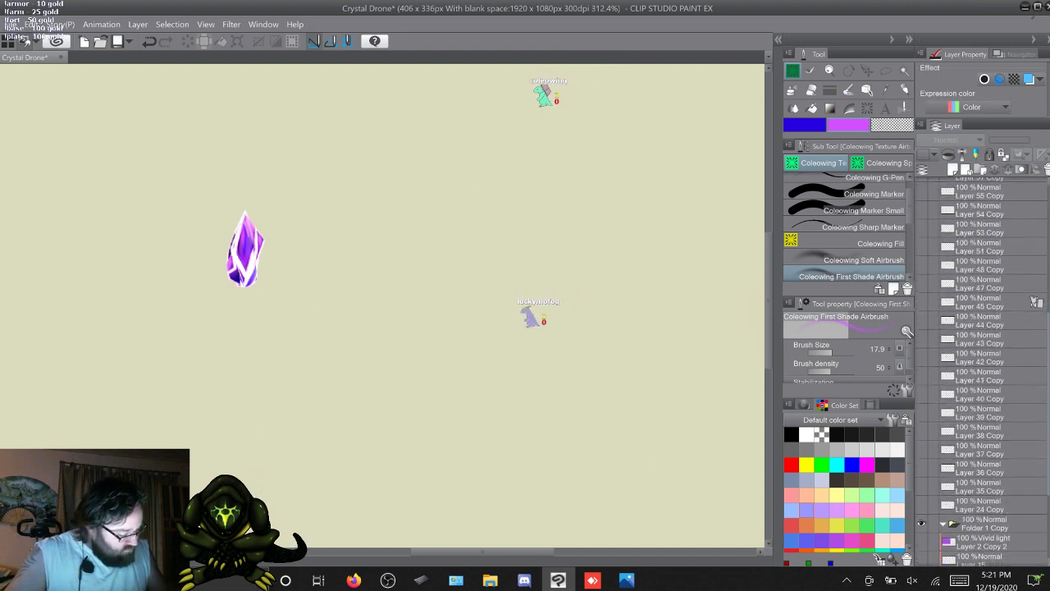
shift+click(997, 503)
scroll(985, 369, up, 10)
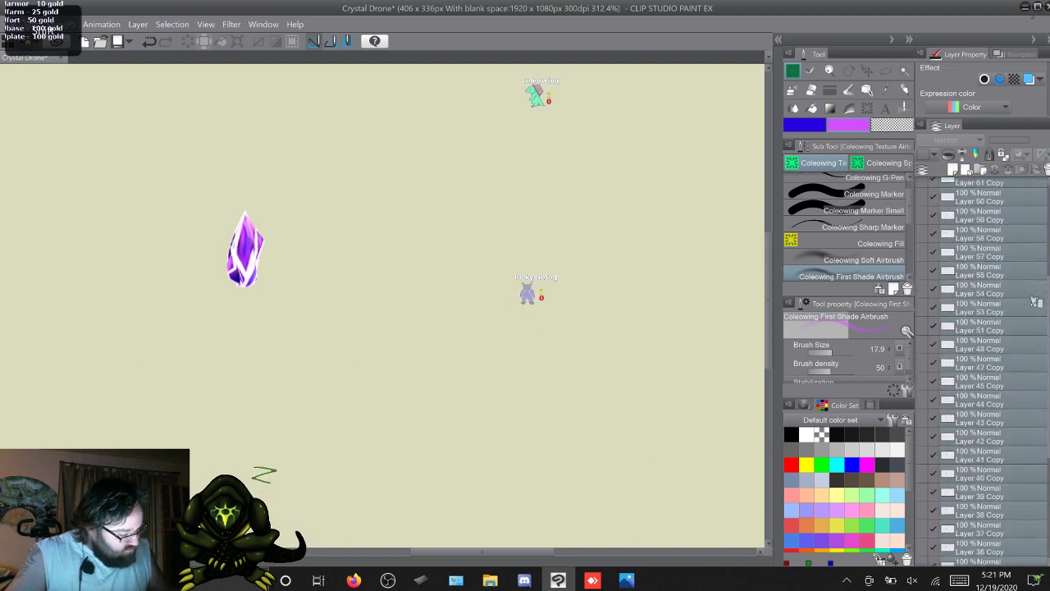
drag(993, 288, 989, 269)
click(944, 269)
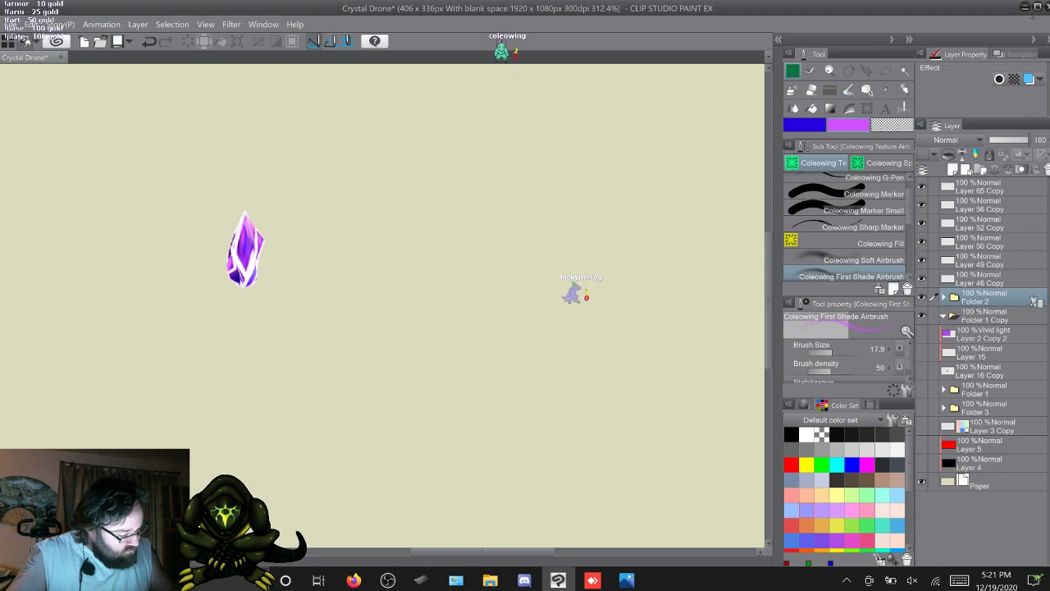
Delete Layer 15 and Layer 16 Copy from the Folder 1 Copy group
click(943, 316)
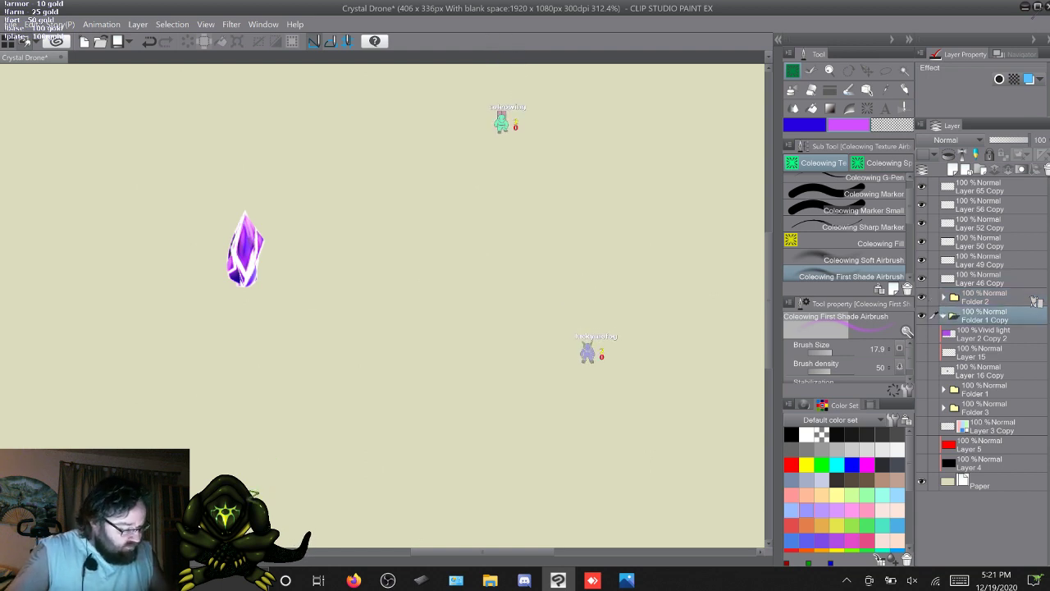
click(989, 353)
ctrl+click(989, 371)
right_click(989, 356)
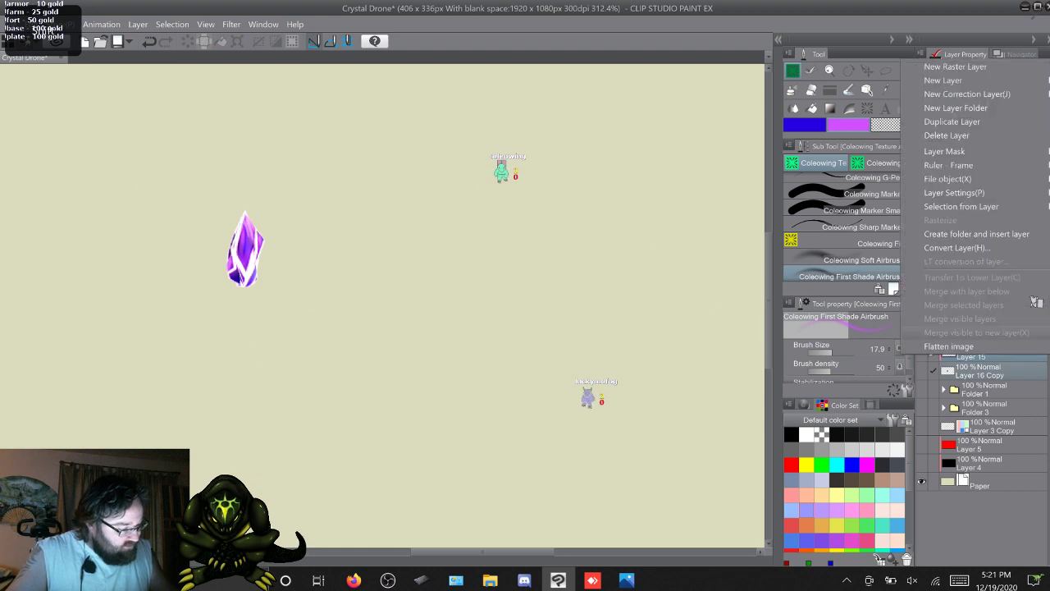
click(956, 135)
Delete the Folder 1 Copy layer folder below Folder 2
right_click(984, 316)
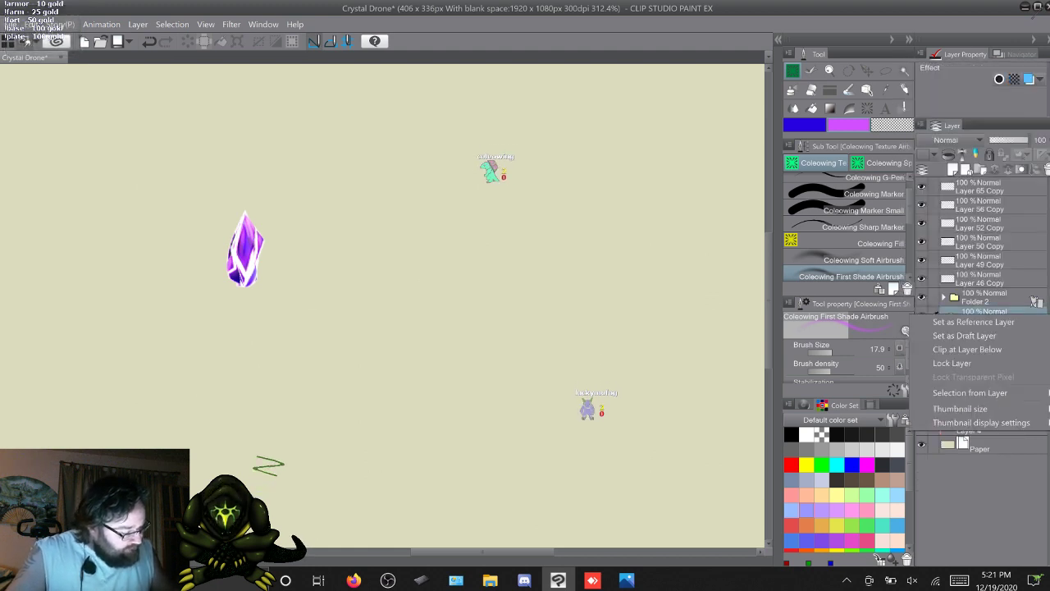
click(967, 350)
right_click(985, 316)
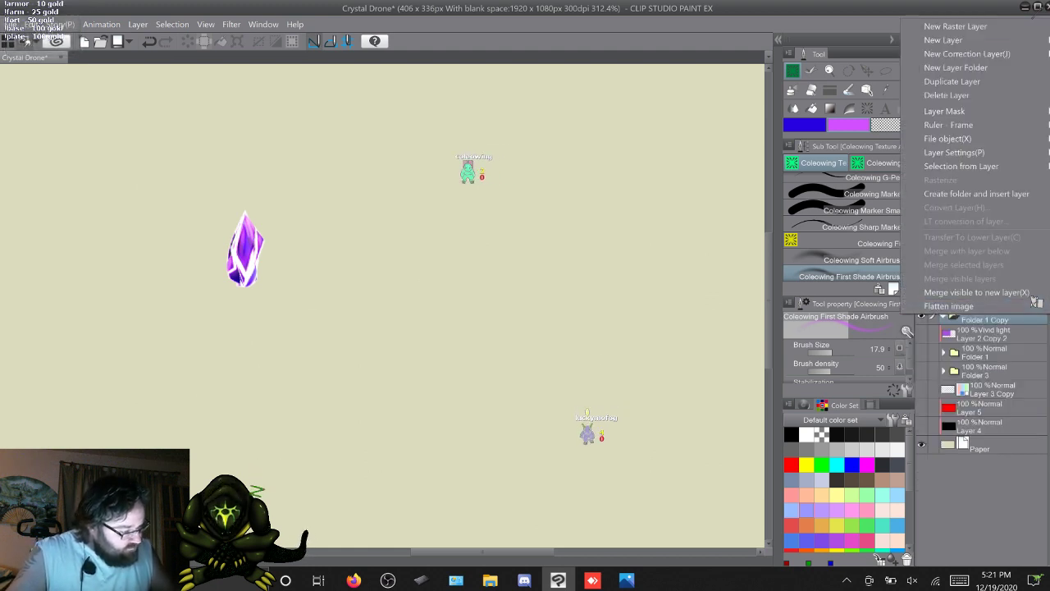
click(956, 95)
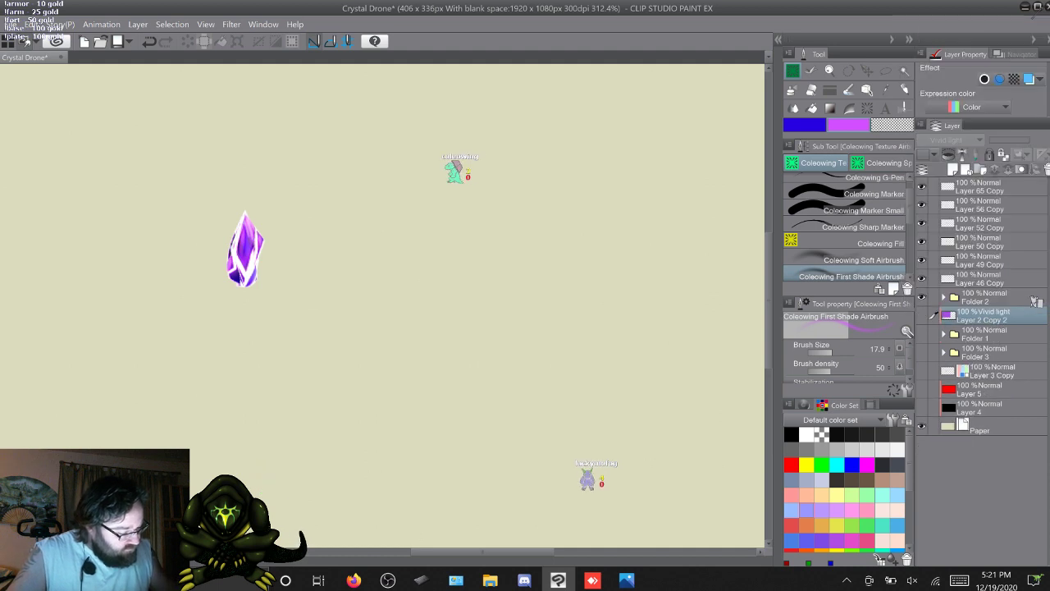
Delete Folder 1 with the dark purple rock artwork and keep Folder 3 with the drone artwork hidden
click(985, 334)
right_click(984, 335)
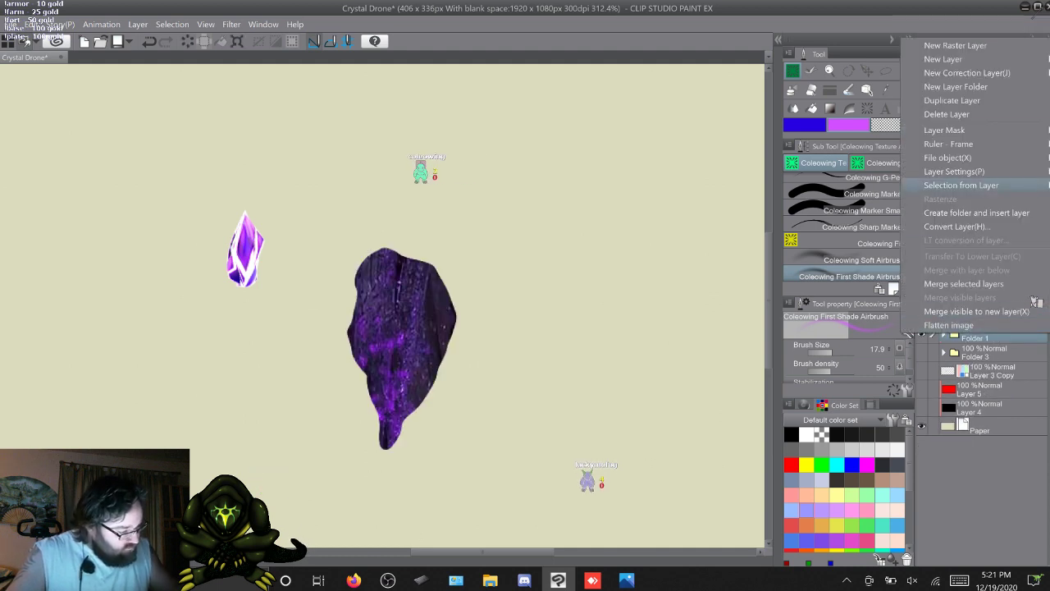
click(956, 113)
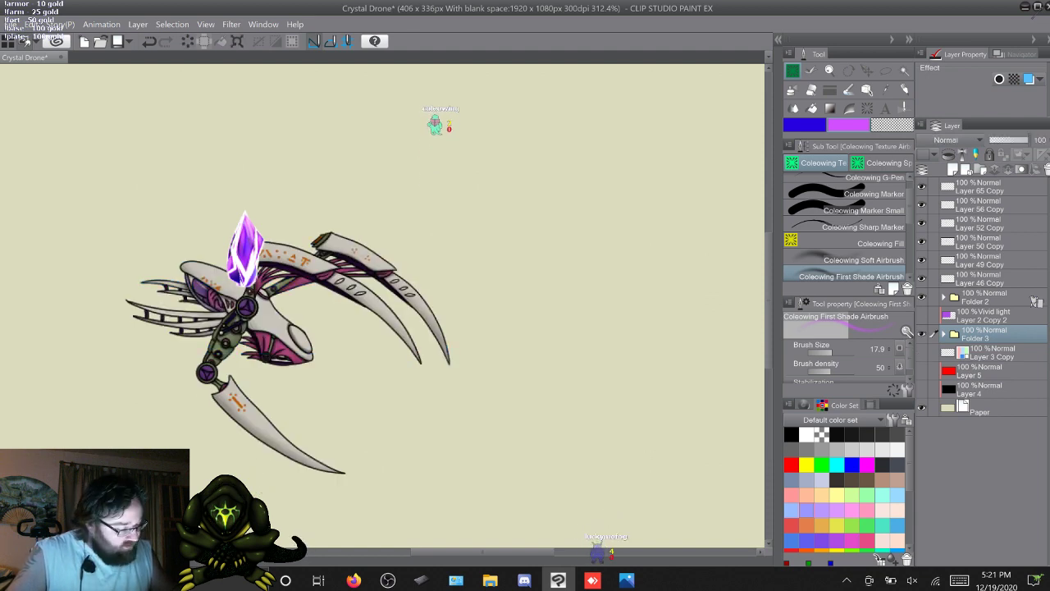
click(921, 334)
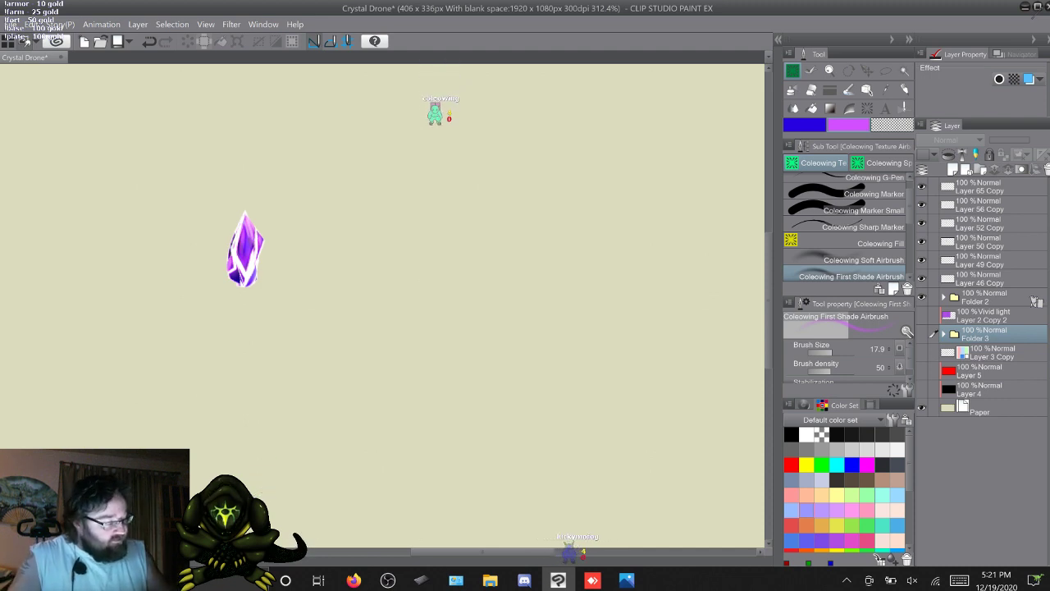
Create a layer folder above Layer 65 Copy, move the six crystal layers down to Layer 46 Copy into it, and collapse it
click(988, 187)
click(981, 169)
click(989, 205)
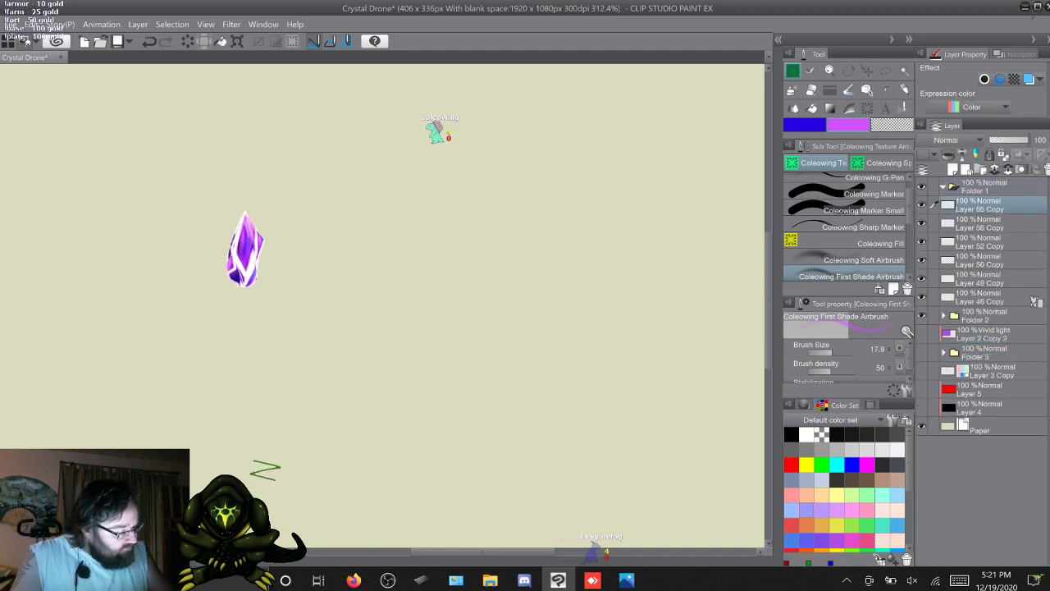
shift+click(988, 297)
drag(990, 297, 987, 188)
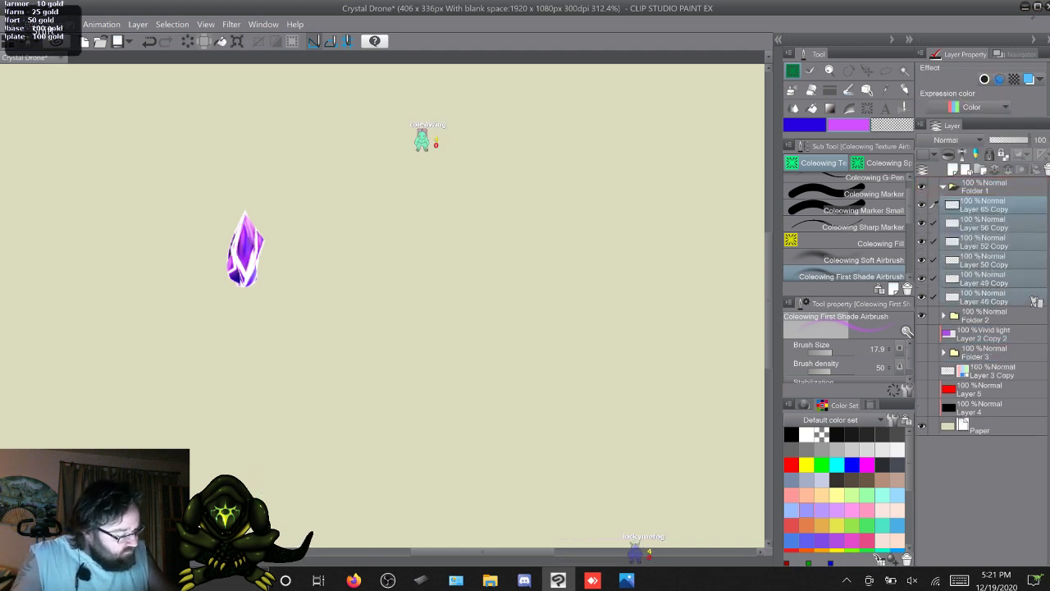
click(943, 187)
Turn on the visibility of all crystal layers in Folder 2, from Layer 64 Copy to Layer 24 Copy, and collapse the folder
click(944, 205)
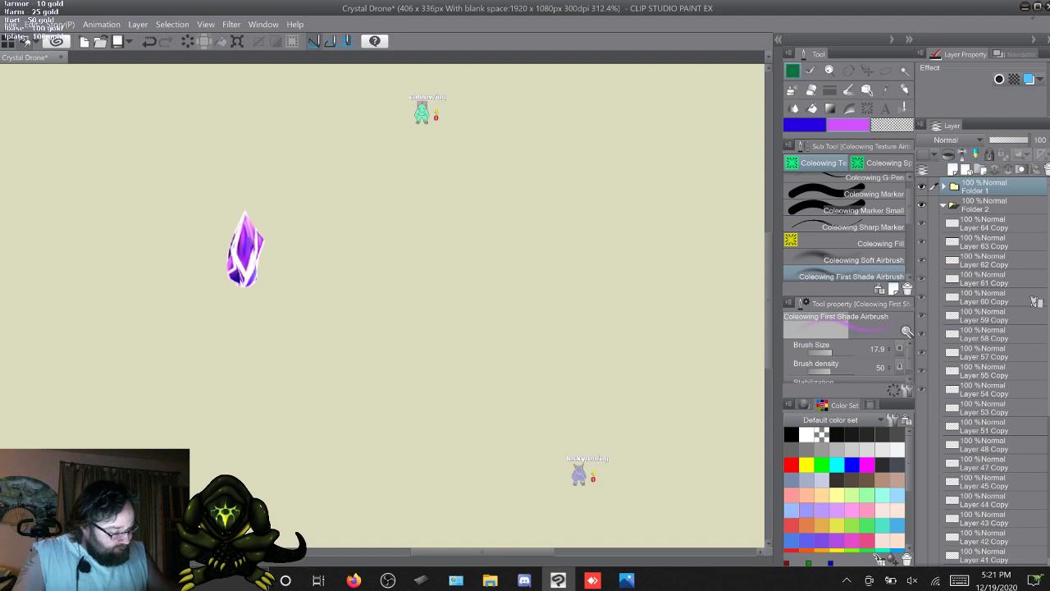
scroll(1036, 302, down, 5)
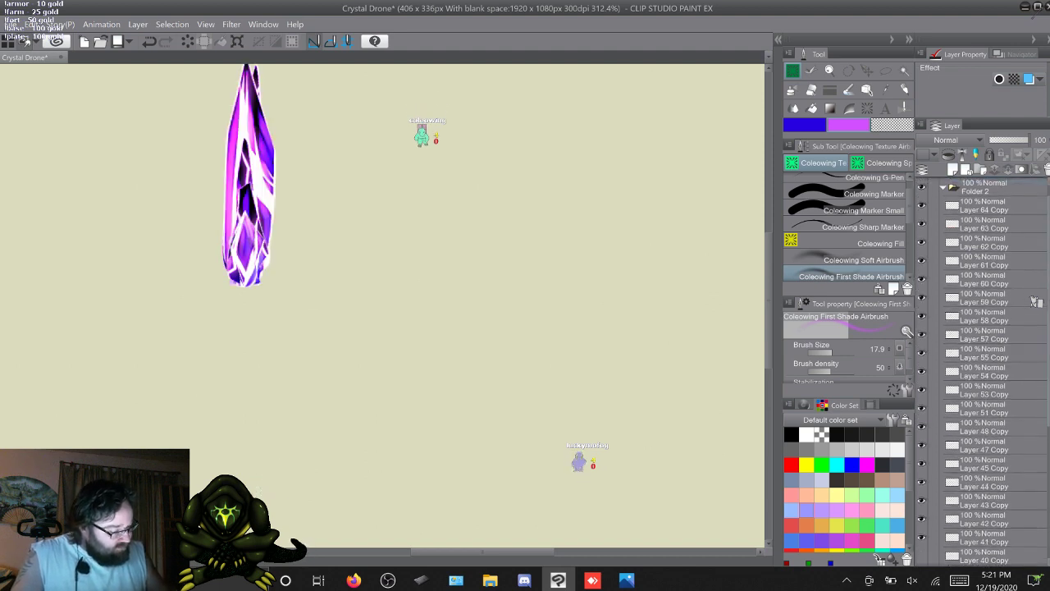
scroll(1037, 302, down, 2)
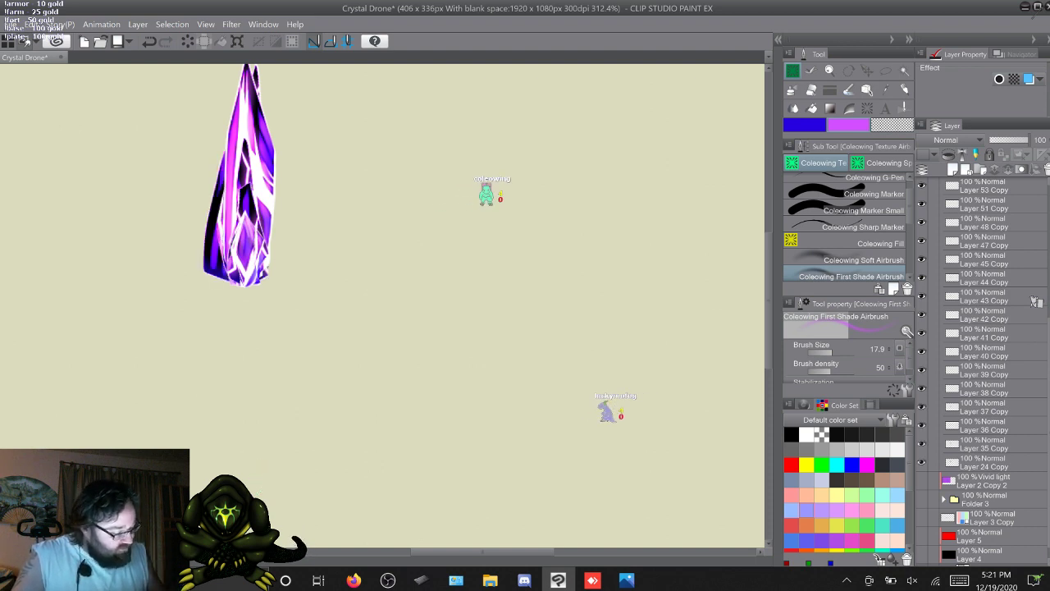
scroll(1037, 302, up, 5)
scroll(1036, 302, up, 1)
click(944, 206)
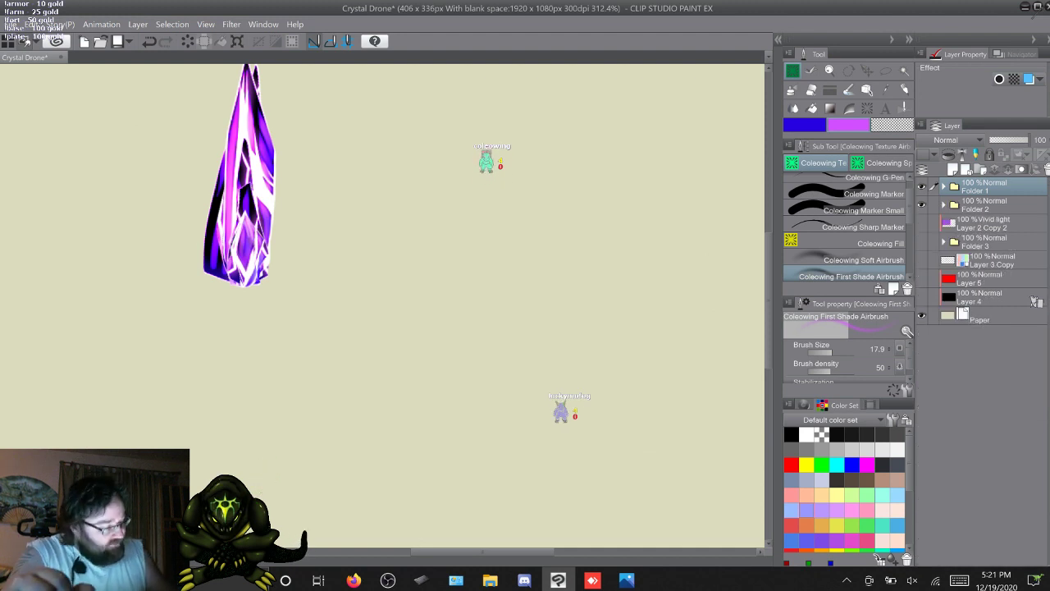
Hide Folder 2 and check the crystal layers inside Folder 1 on their own
click(921, 205)
click(944, 188)
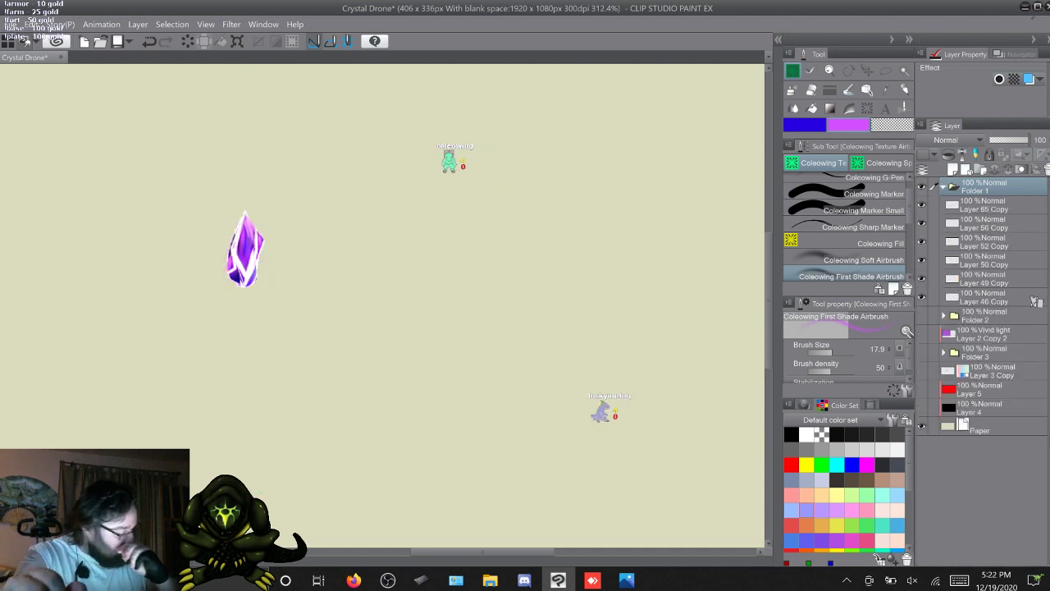
click(943, 188)
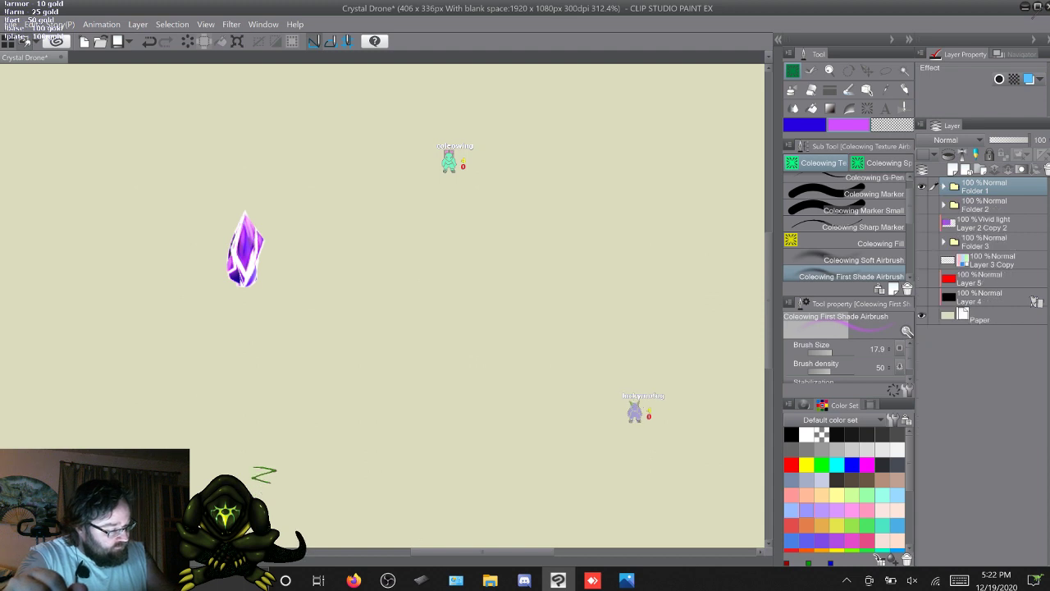
Show Folder 2 instead of Folder 1 and rename its lowest layer, Layer 24 Copy, as 1
click(922, 205)
click(943, 205)
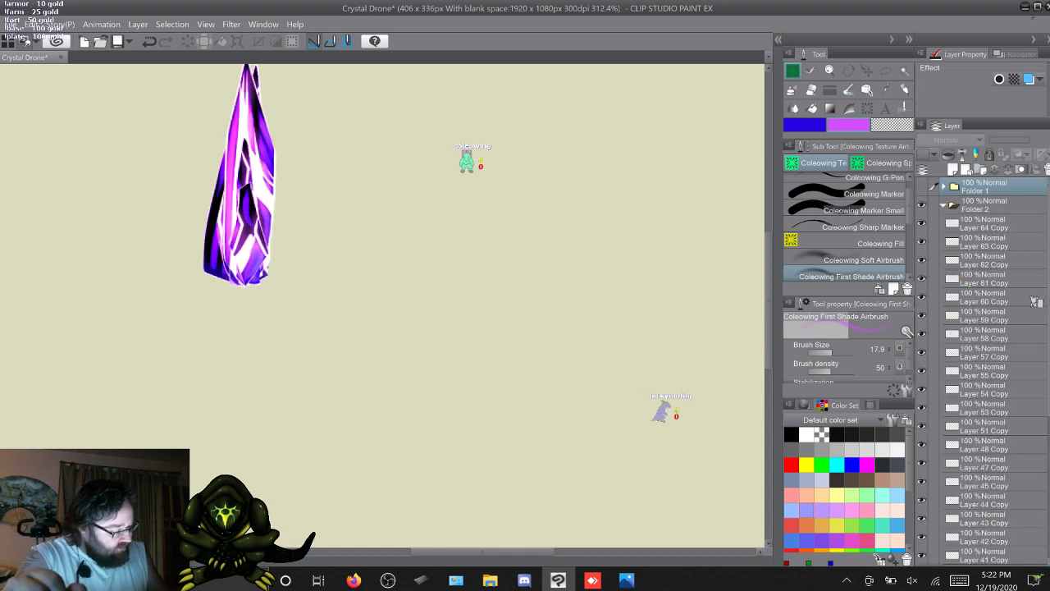
scroll(1036, 301, down, 5)
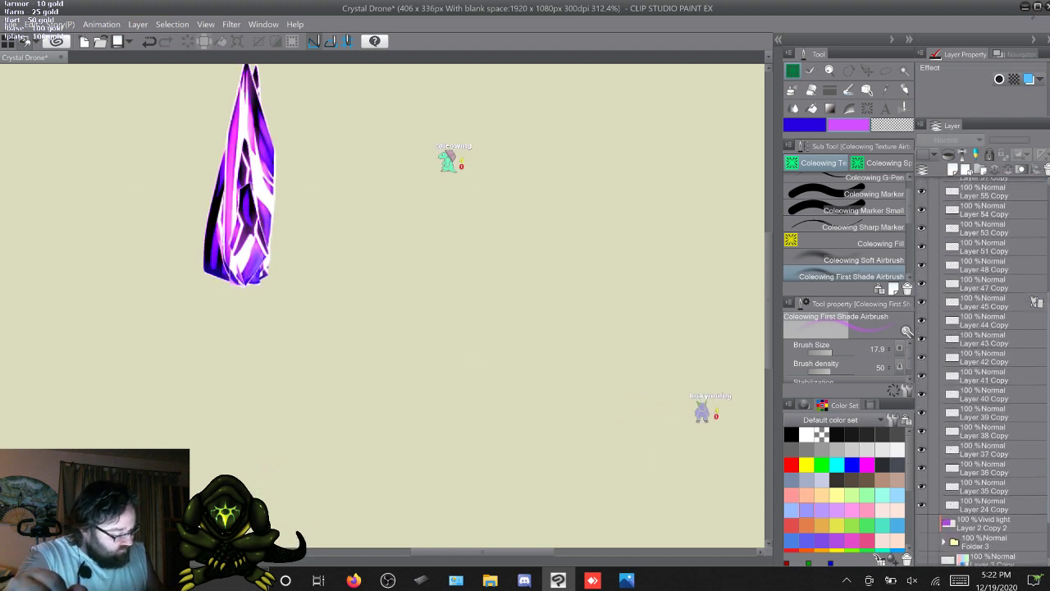
scroll(1037, 301, down, 1)
click(989, 475)
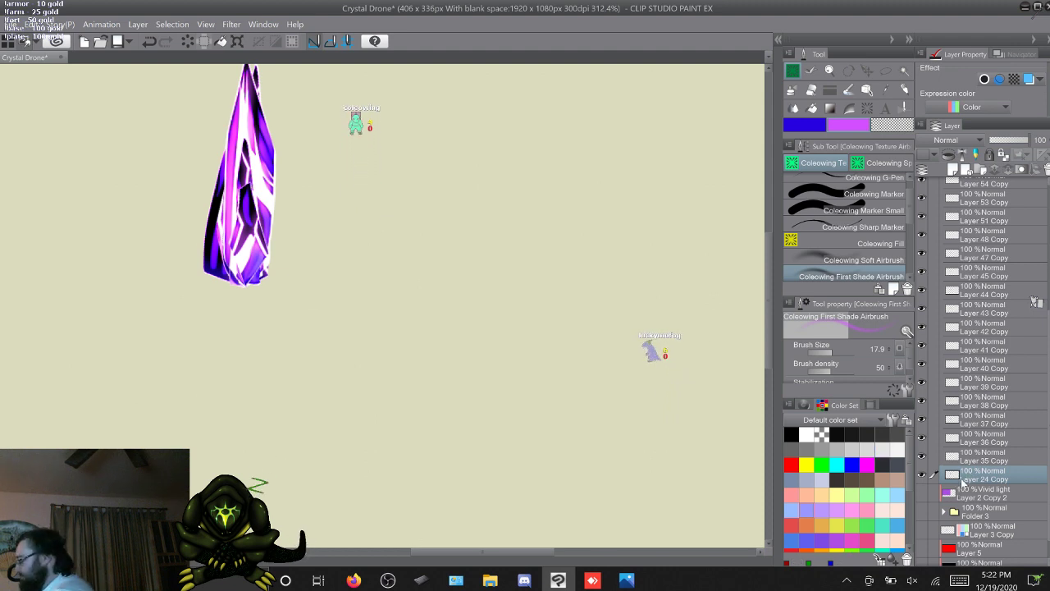
double_click(963, 483)
text(1)
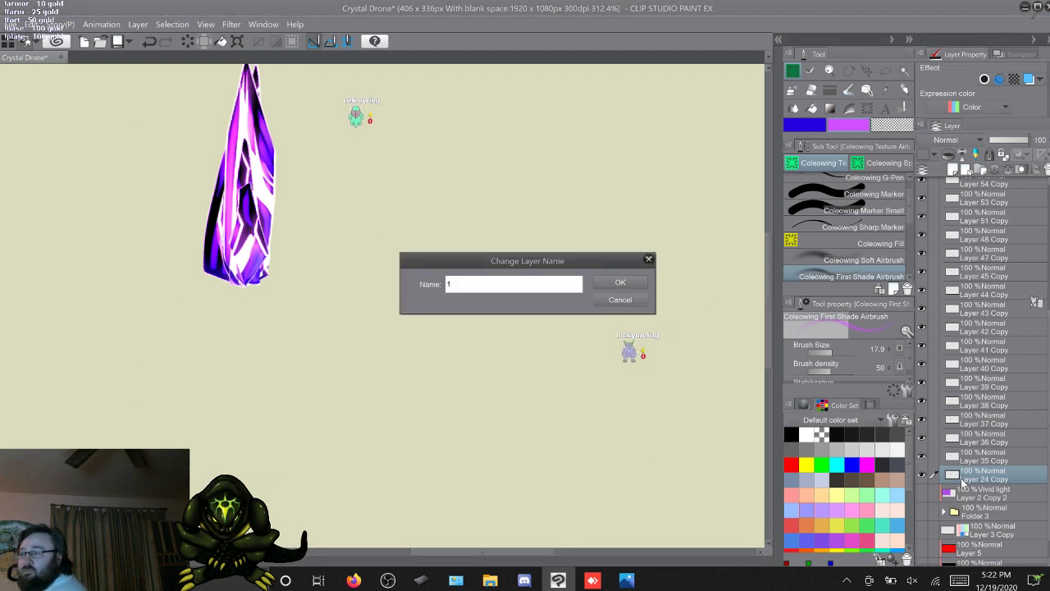
key(Return)
Rename Layer 35 Copy as 2 and Layer 36 Copy as 3
key(alt+bracketright)
key(F2)
text(2)
key(Return)
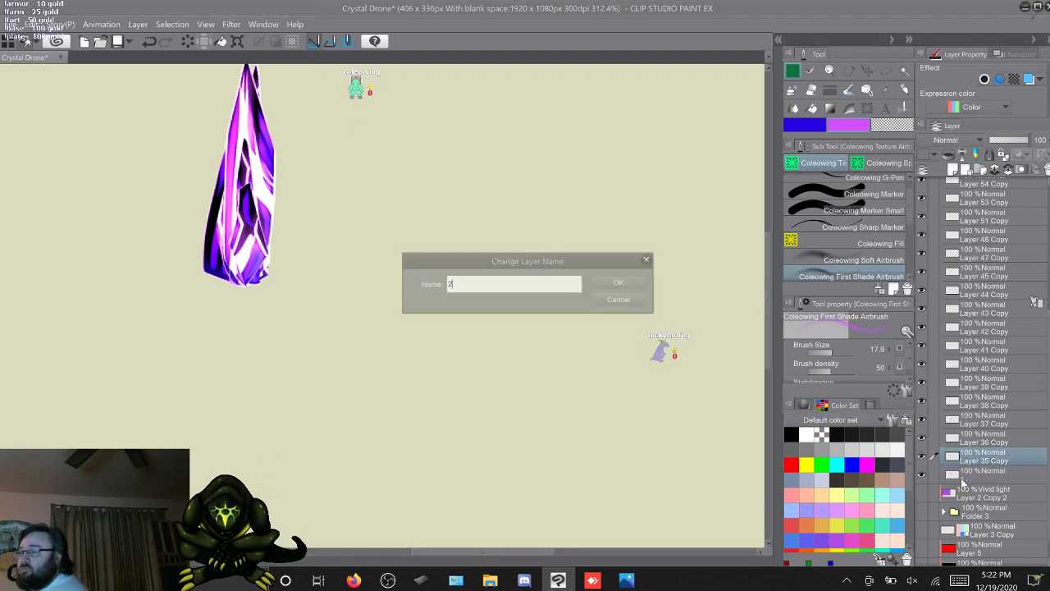
key(alt+bracketright)
key(F2)
text(3)
key(Return)
Rename Layer 37 Copy as 4 and Layer 38 Copy as 5
key(alt+bracketright)
key(F2)
text(4)
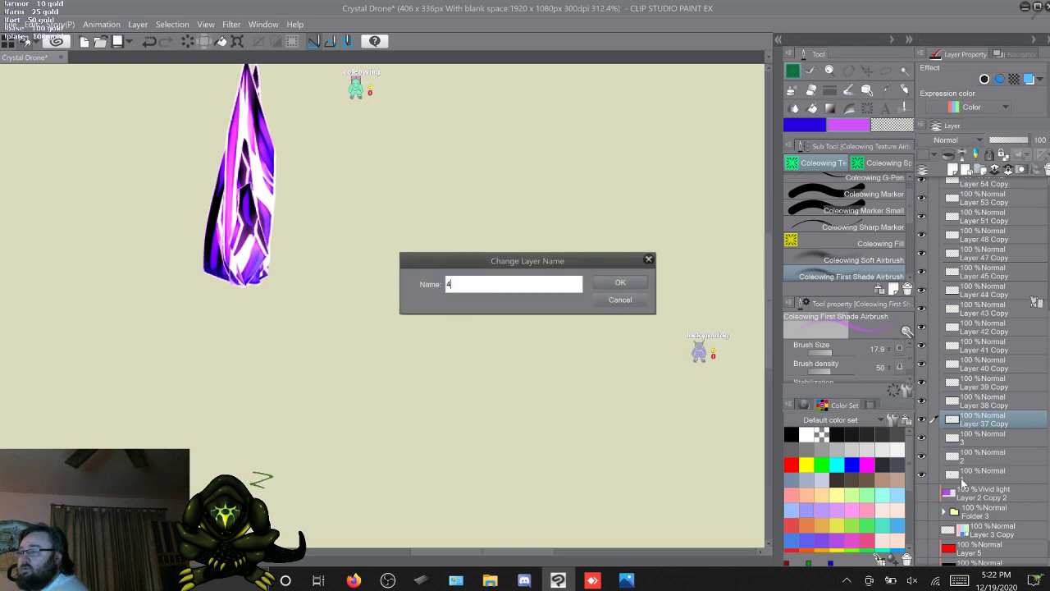
key(Return)
key(alt+bracketright)
key(F2)
text(5)
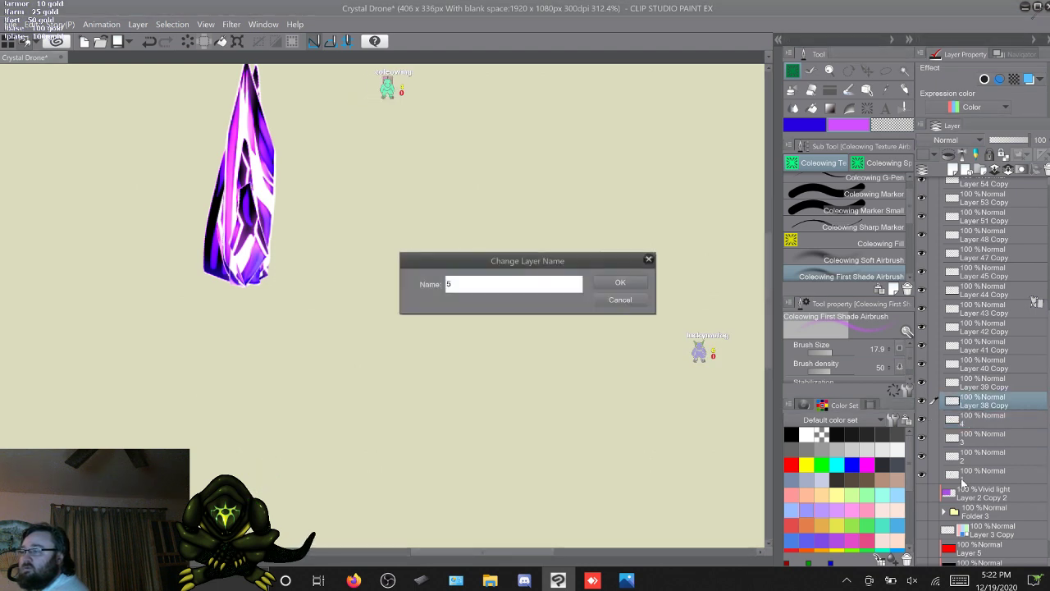
key(Return)
Rename Layer 39 Copy as 6 and Layer 40 Copy as 7
key(alt+bracketright)
key(F2)
text(6)
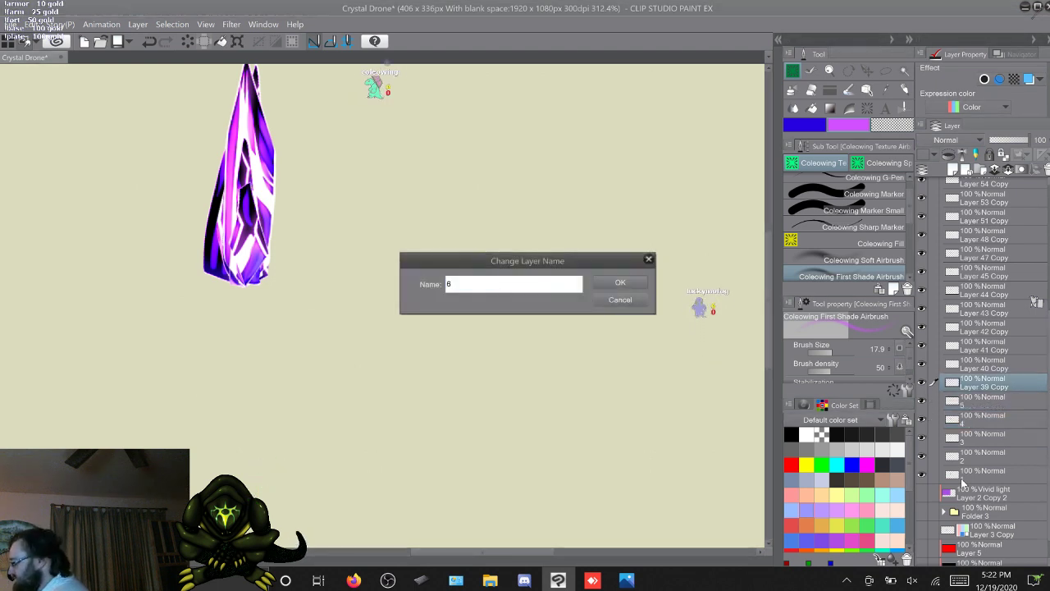
key(Return)
key(alt+bracketright)
key(F2)
text(7)
key(Return)
Rename Layer 41 Copy as 8 and Layer 42 Copy as 9
key(alt+bracketright)
key(F2)
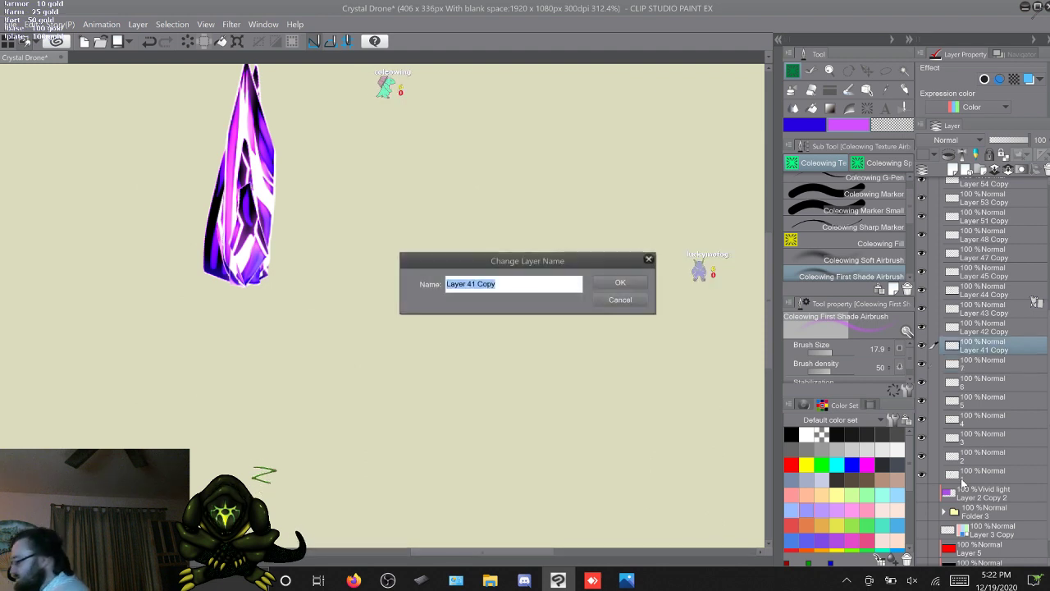
text(8)
key(Return)
key(alt+bracketright)
key(F2)
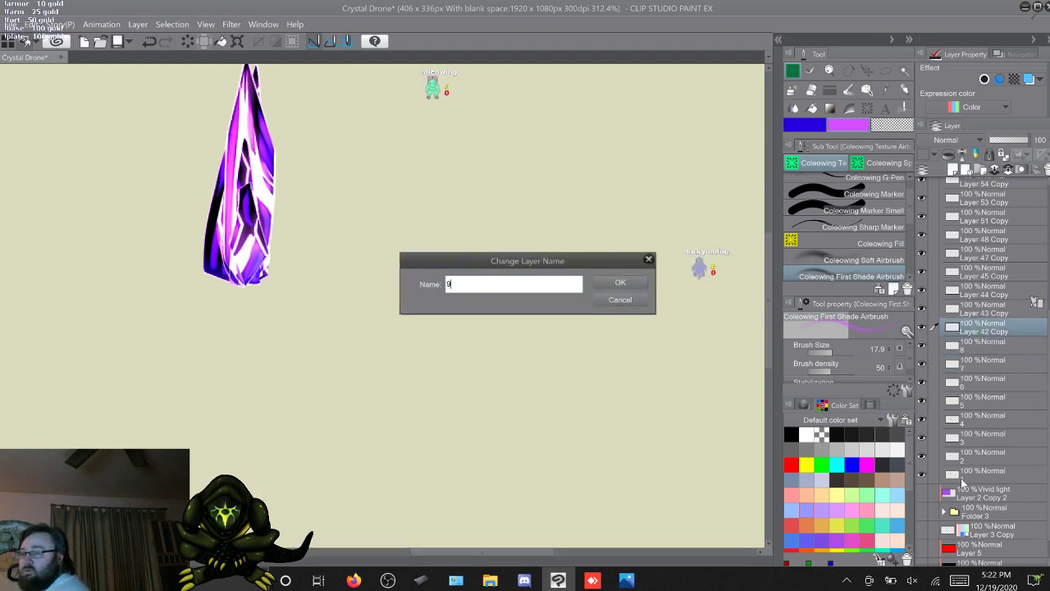
text(9)
key(Return)
Rename Layer 43 Copy as 10 and Layer 44 Copy as 11
key(alt+bracketright)
key(F2)
text(10)
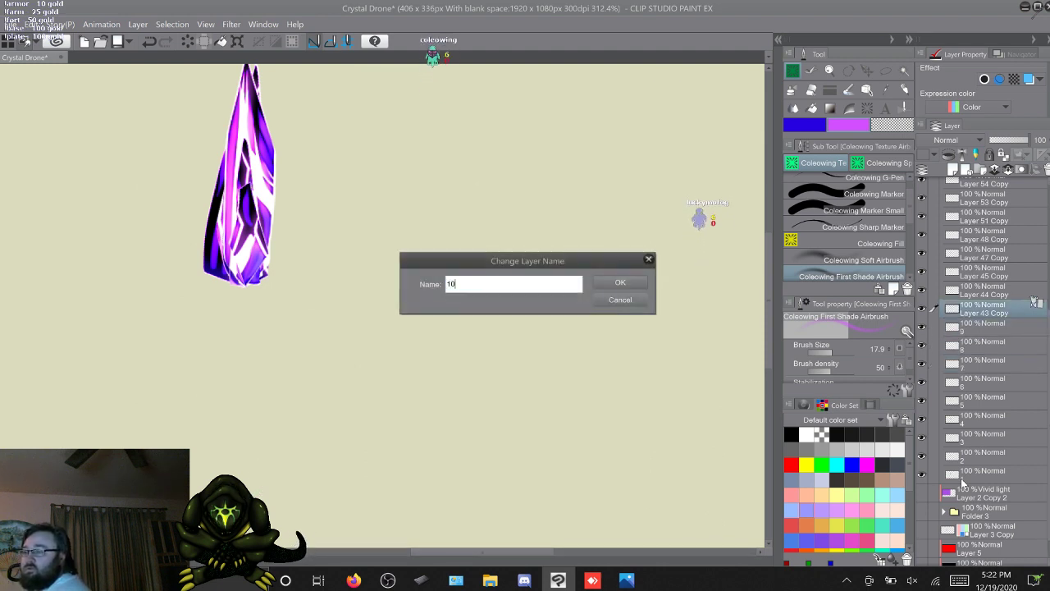
key(Return)
key(alt+bracketright)
key(F2)
text(1)
Rename Layer 45 Copy as 12 and Layer 47 Copy as 13
key(alt+bracketright)
key(F2)
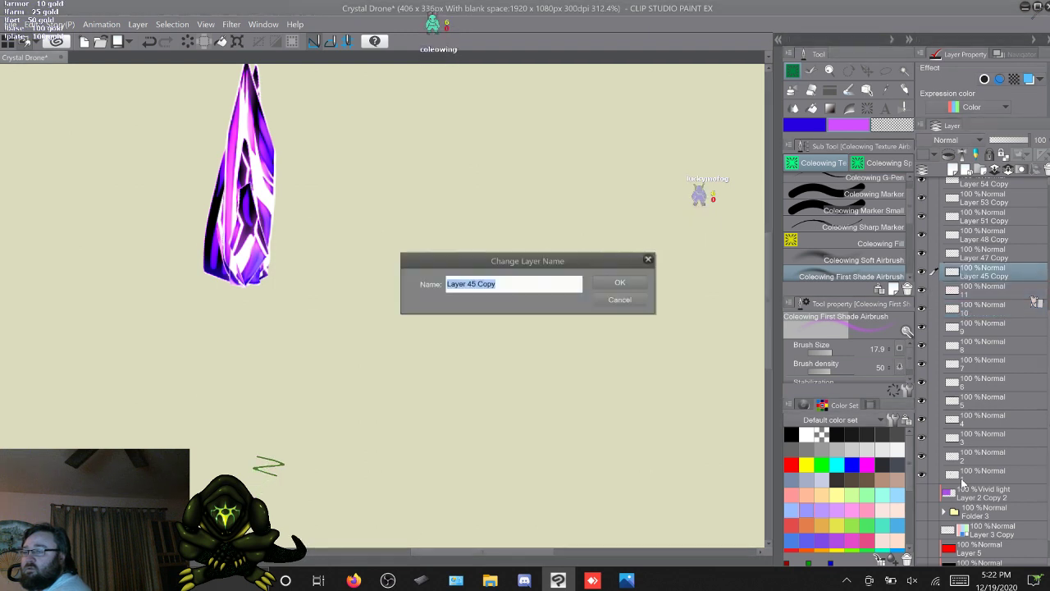
text(12)
key(Return)
key(alt+bracketright)
text(13)
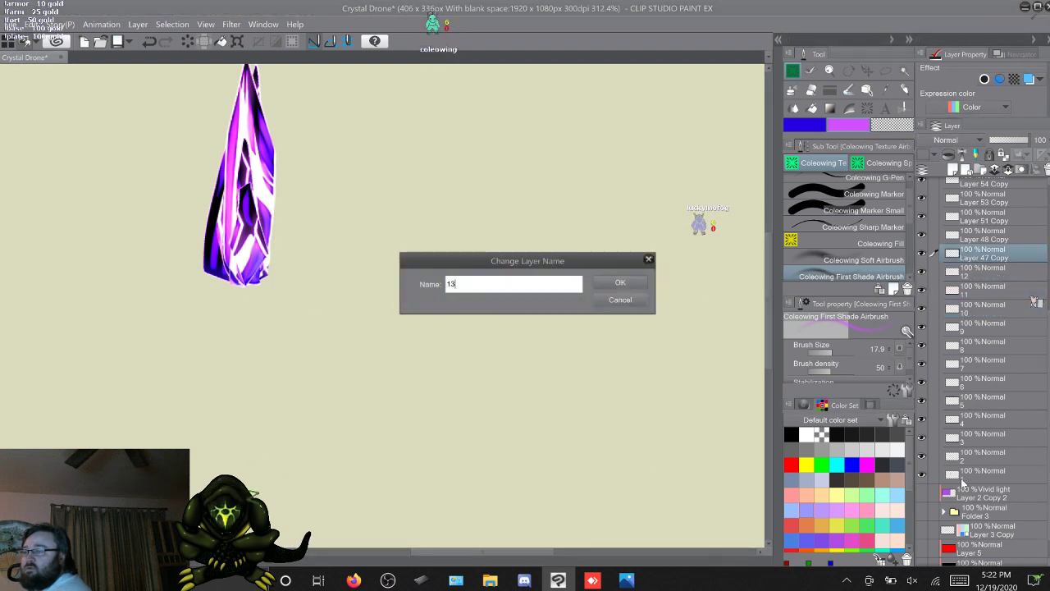
key(Return)
Rename Layer 48 Copy as 14 and Layer 51 Copy as 15
key(alt+bracketright)
key(F2)
text(14)
key(Return)
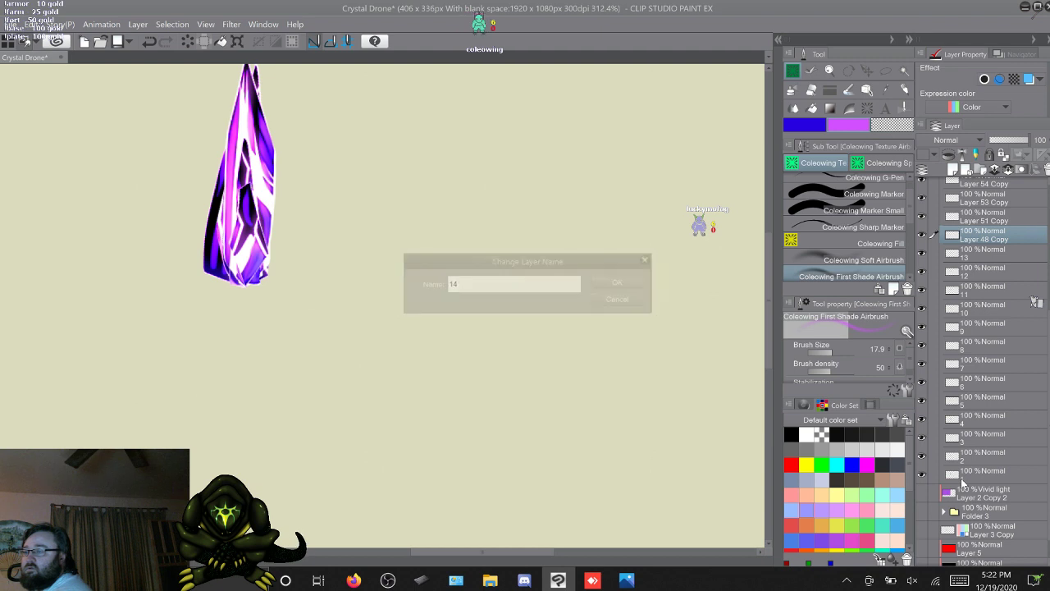
key(alt+bracketright)
key(F2)
text(15)
key(Return)
Rename Layer 53 Copy as 16 and Layer 54 Copy as 17
key(alt+bracketright)
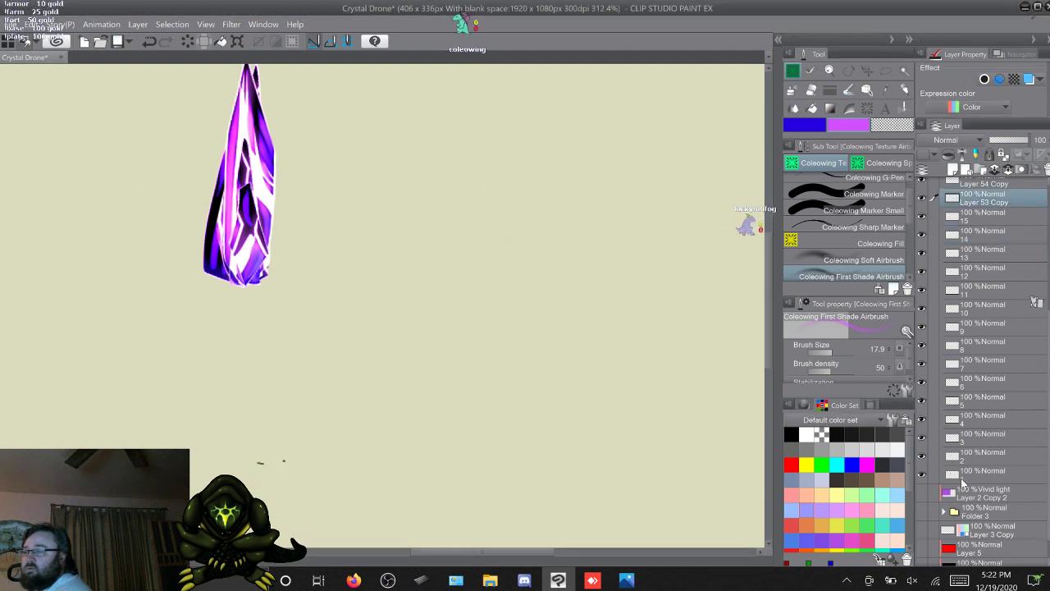
key(F2)
text(16)
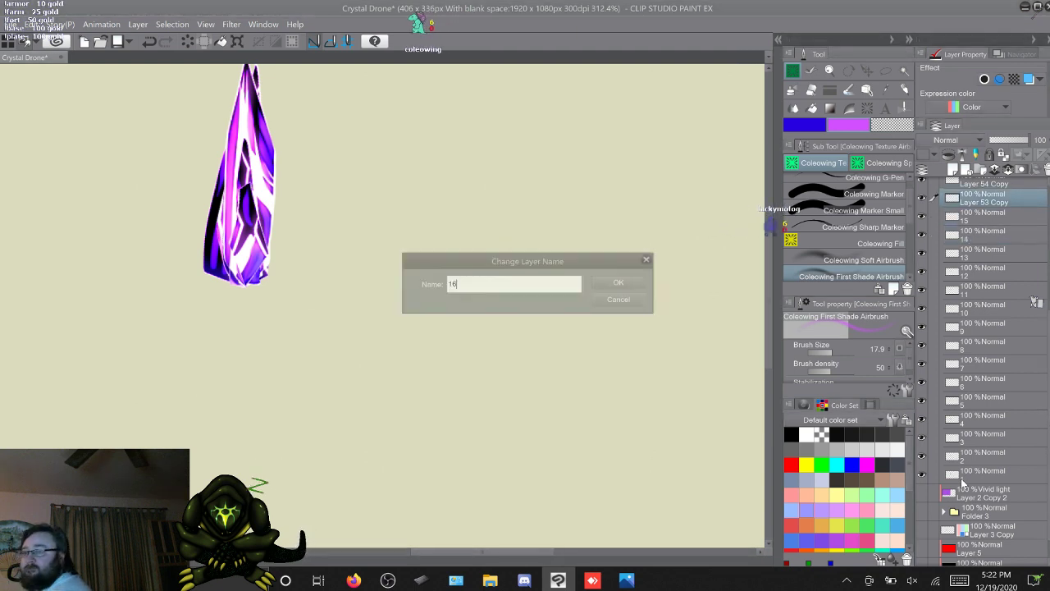
key(Return)
key(alt+bracketright)
key(F2)
text(17)
key(Return)
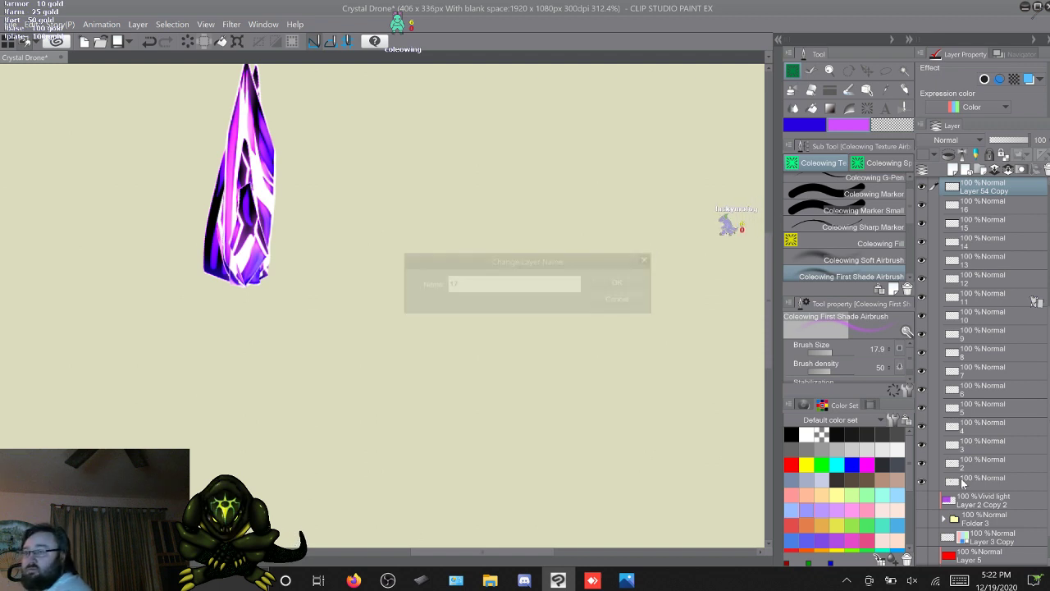
Rename Layer 55 Copy as 18 and Layer 57 Copy as 19
key(alt+bracketright)
key(F2)
text(18)
key(Return)
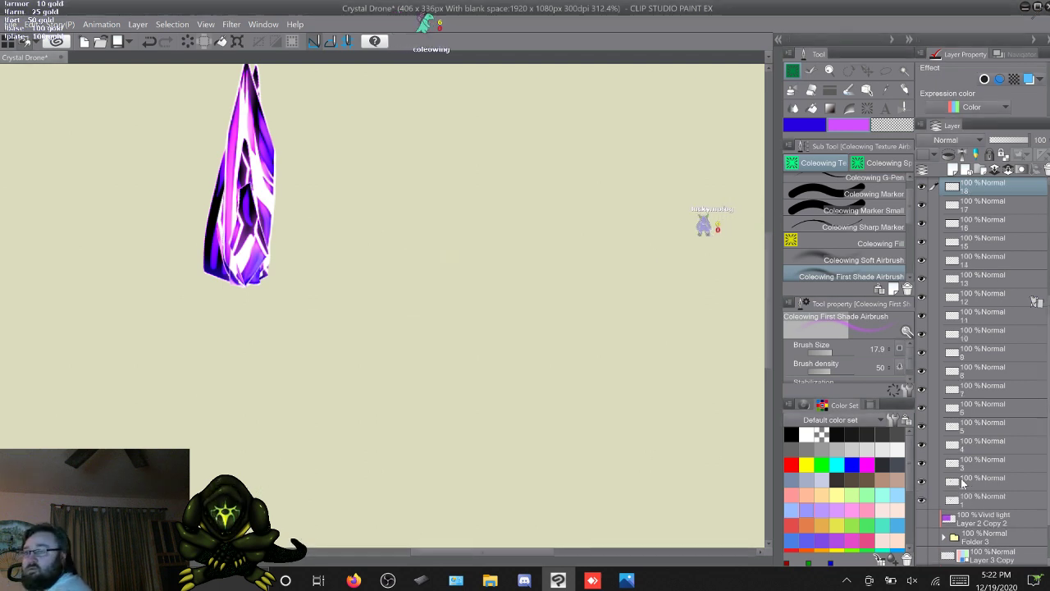
key(alt+bracketright)
key(F2)
text(19)
key(Return)
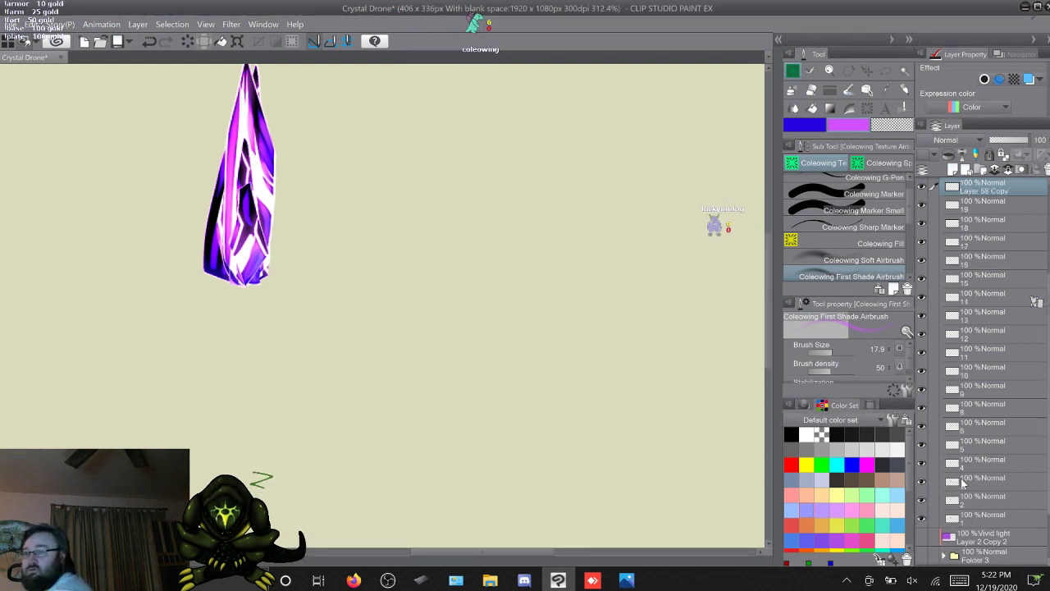
Rename Layer 58 Copy as 20 and Layer 59 Copy as 21
key(alt+bracketright)
key(F2)
text(20)
key(Return)
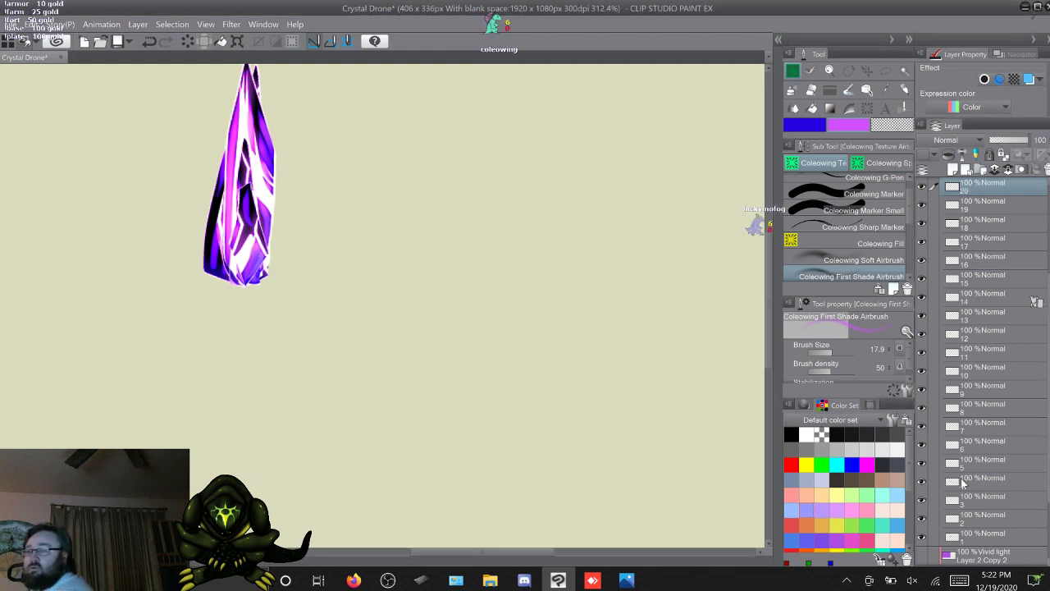
key(alt+bracketright)
key(F2)
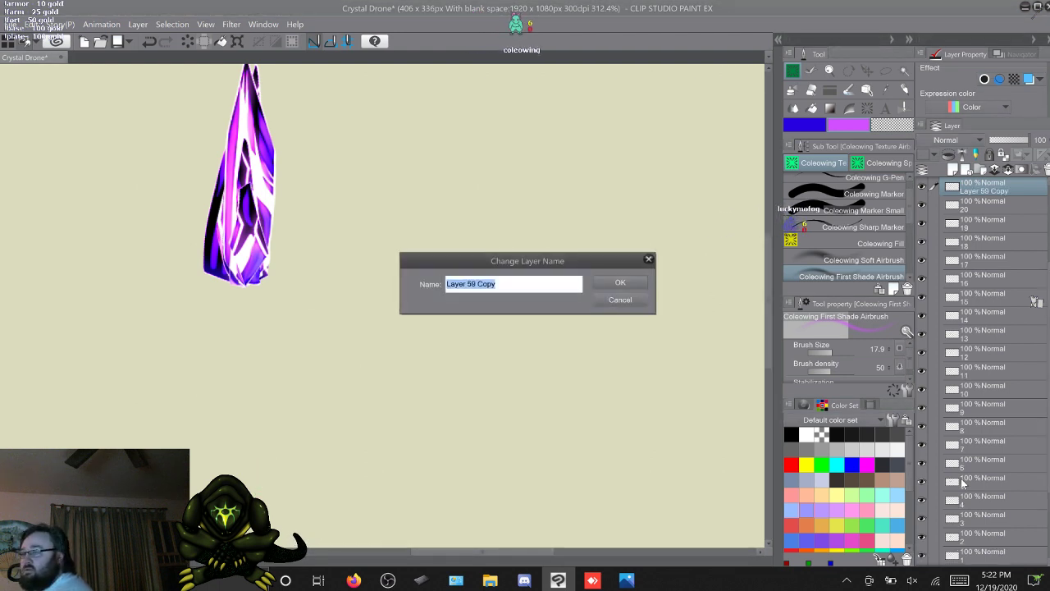
text(21)
key(Return)
Rename Layer 60 Copy as 22 and Layer 61 Copy as 23
key(alt+bracketright)
key(F2)
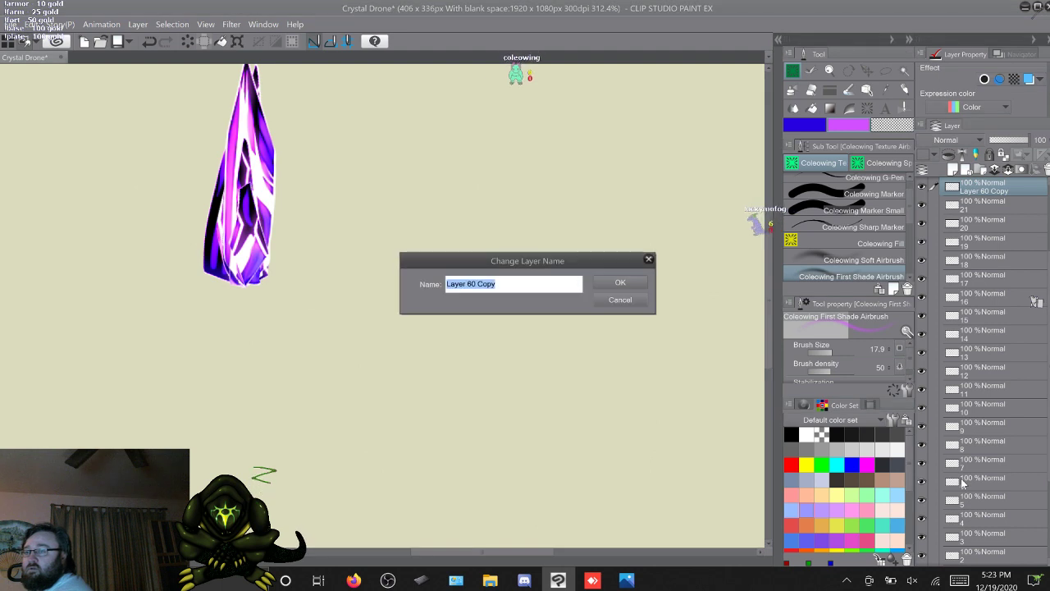
text(22)
key(Return)
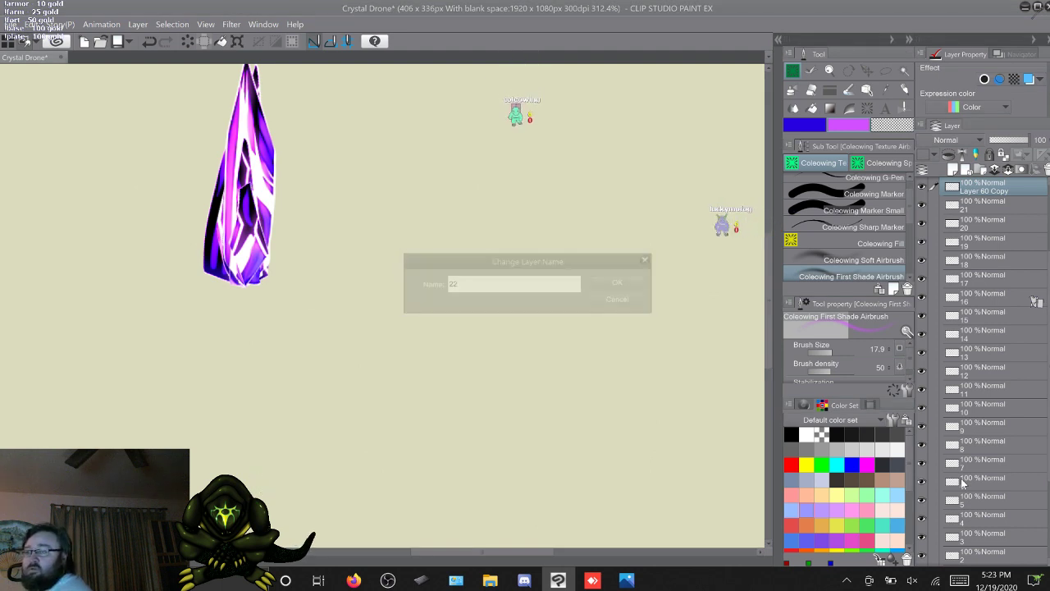
key(alt+bracketright)
key(F2)
text(23)
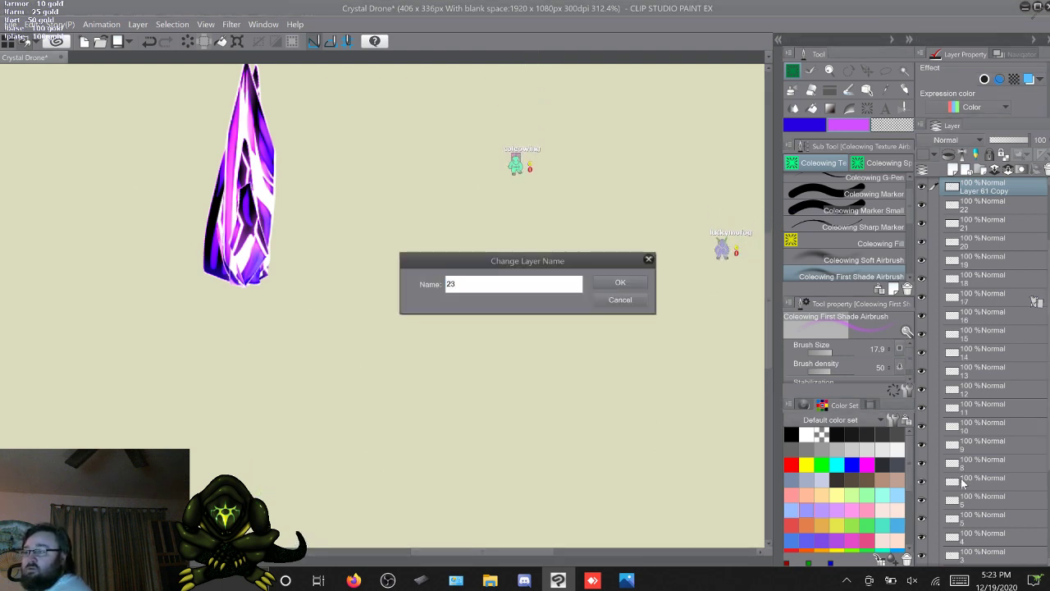
key(Return)
Rename Layer 62 Copy as 24 and Layer 63 Copy as 25
key(alt+bracketright)
key(F2)
text(2)
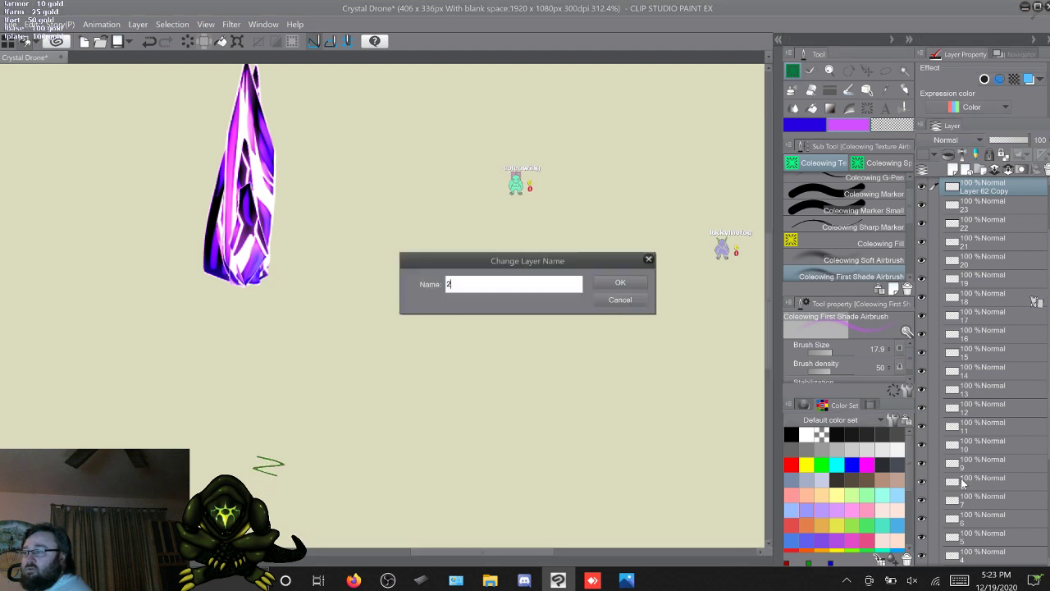
text(4)
key(Return)
key(alt+bracketright)
key(F2)
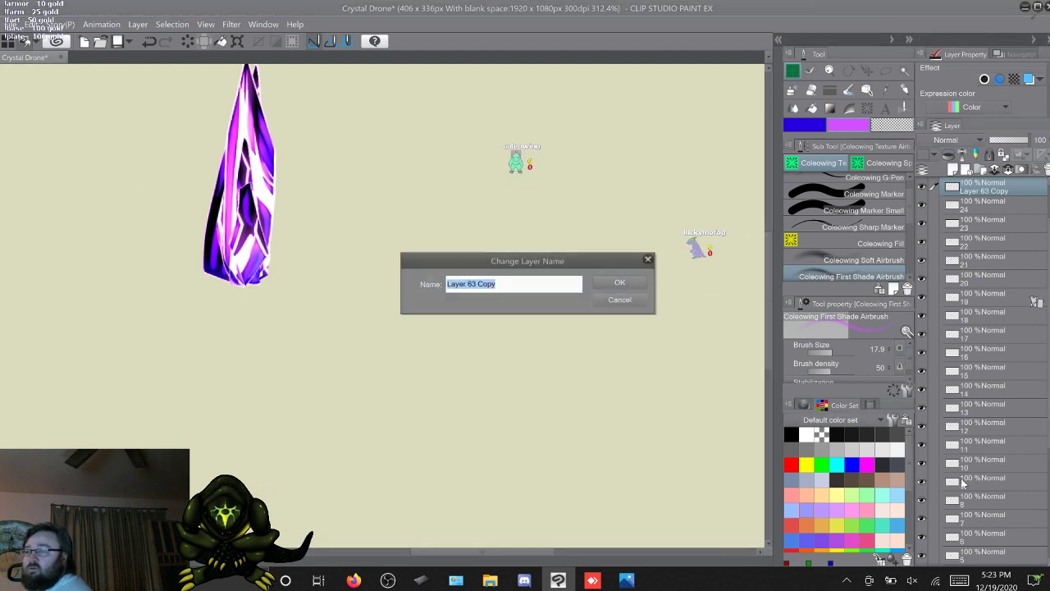
text(25)
key(Return)
Rename Layer 64 Copy, the uppermost layer in Folder 2, as 26
key(alt+bracketright)
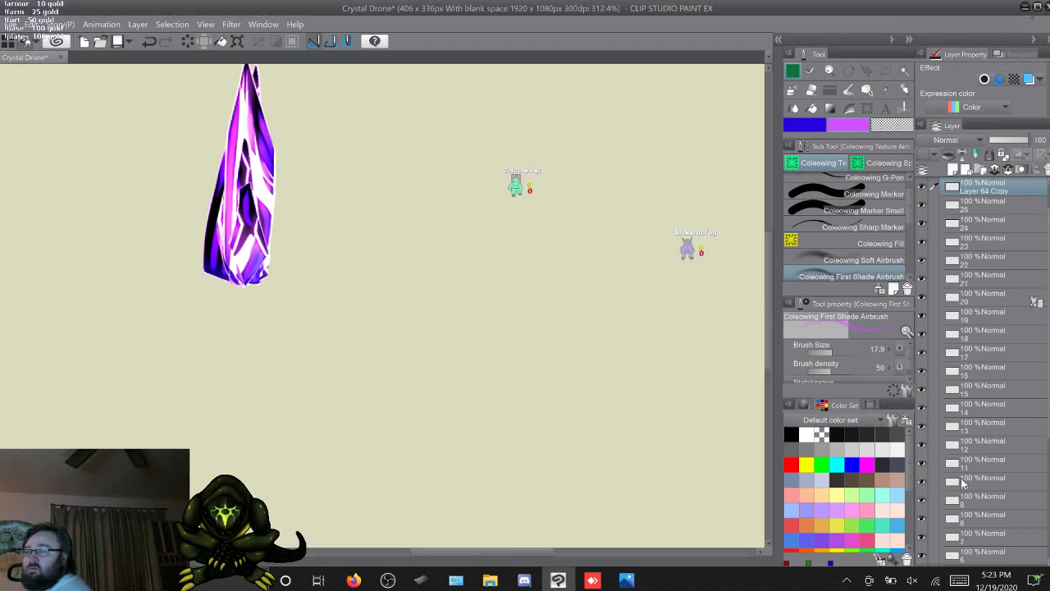
key(F2)
text(2)
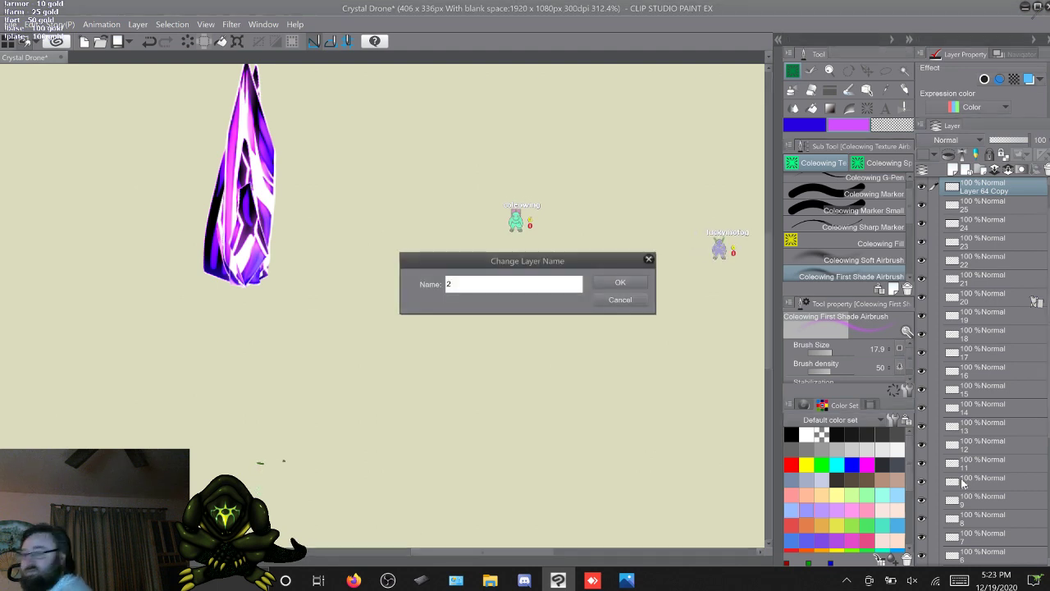
text(6)
key(Return)
key(alt+bracketright)
key(F2)
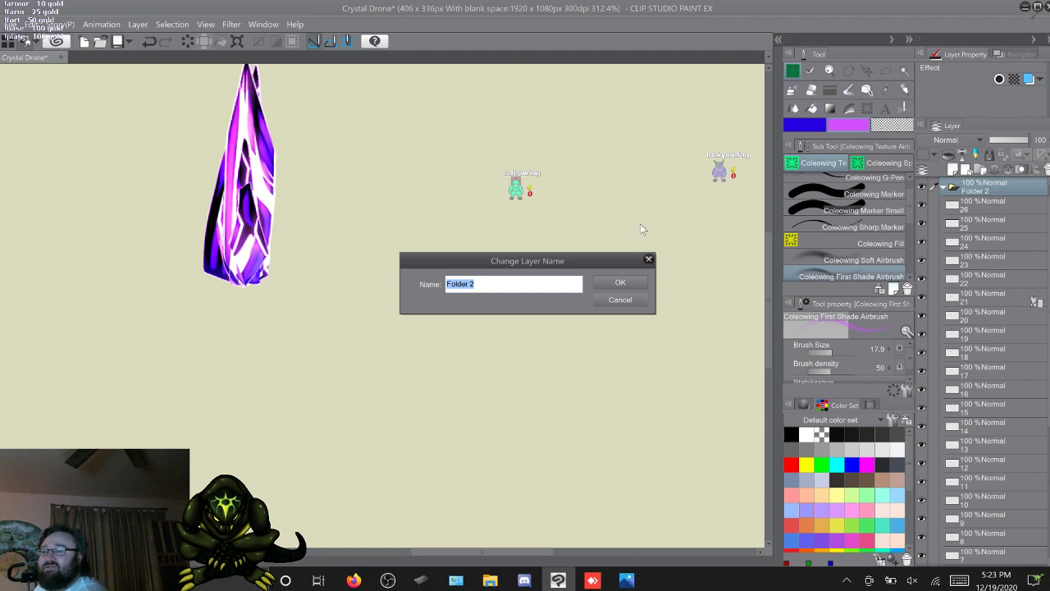
click(620, 301)
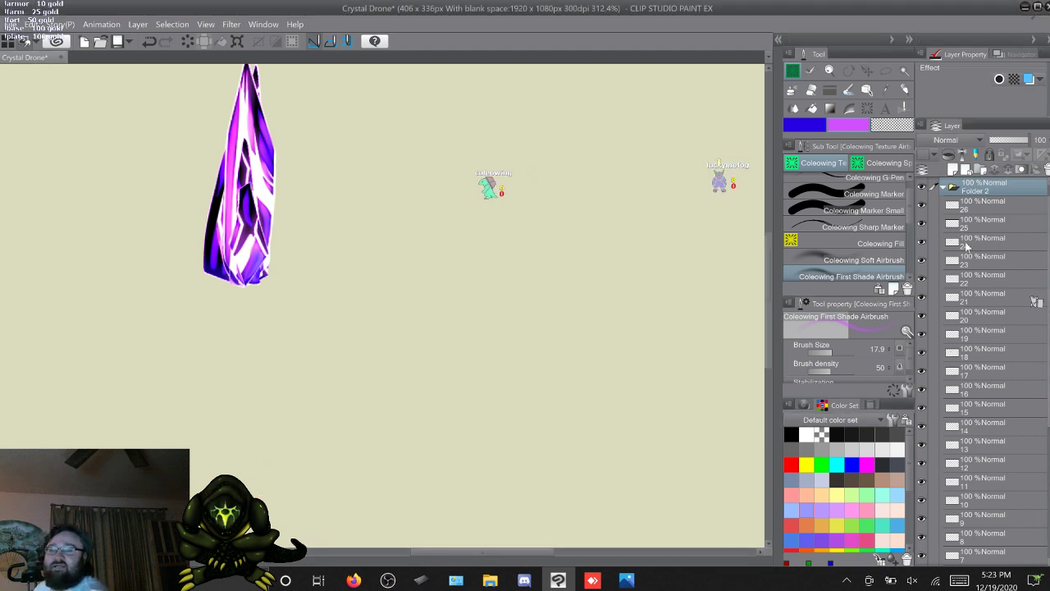
Make Folder 1 visible and expand it to list its layers
scroll(967, 244, up, 1)
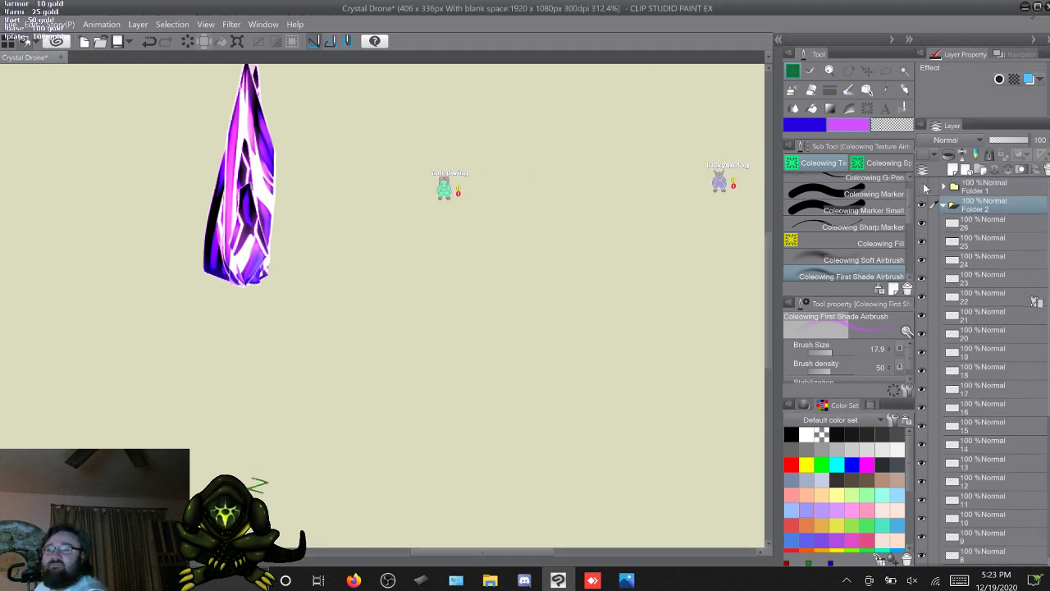
click(924, 188)
click(944, 188)
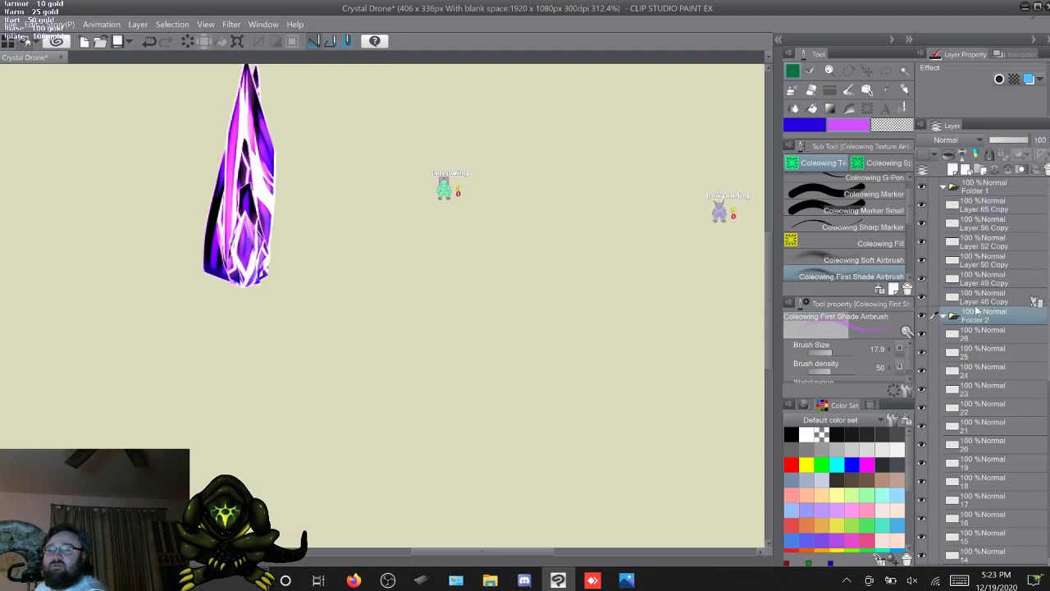
In Folder 1, rename Layer 46 Copy as 1 and Layer 49 Copy as 2
click(978, 303)
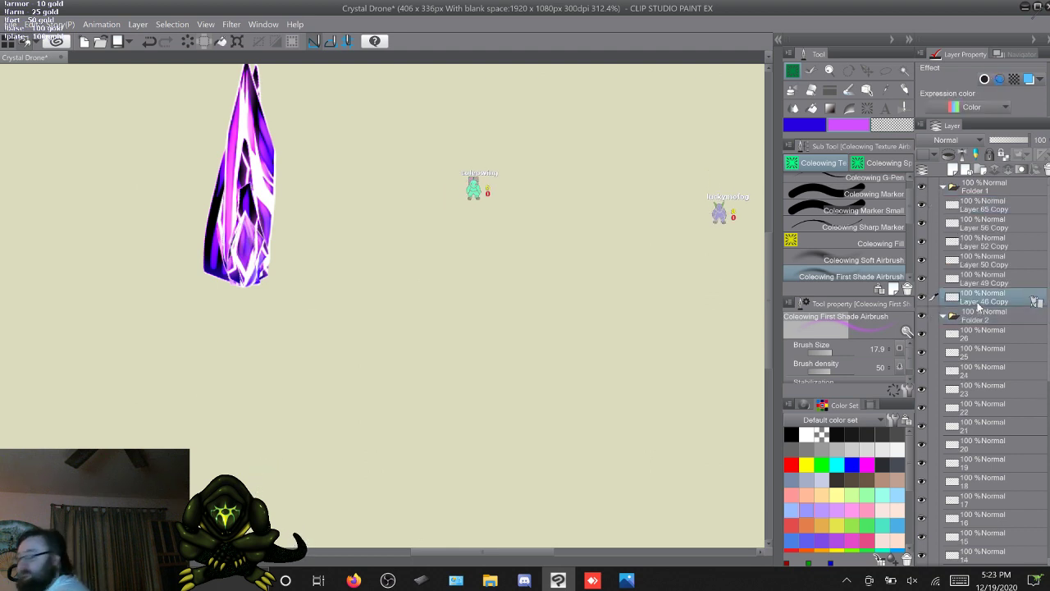
double_click(978, 302)
text(1)
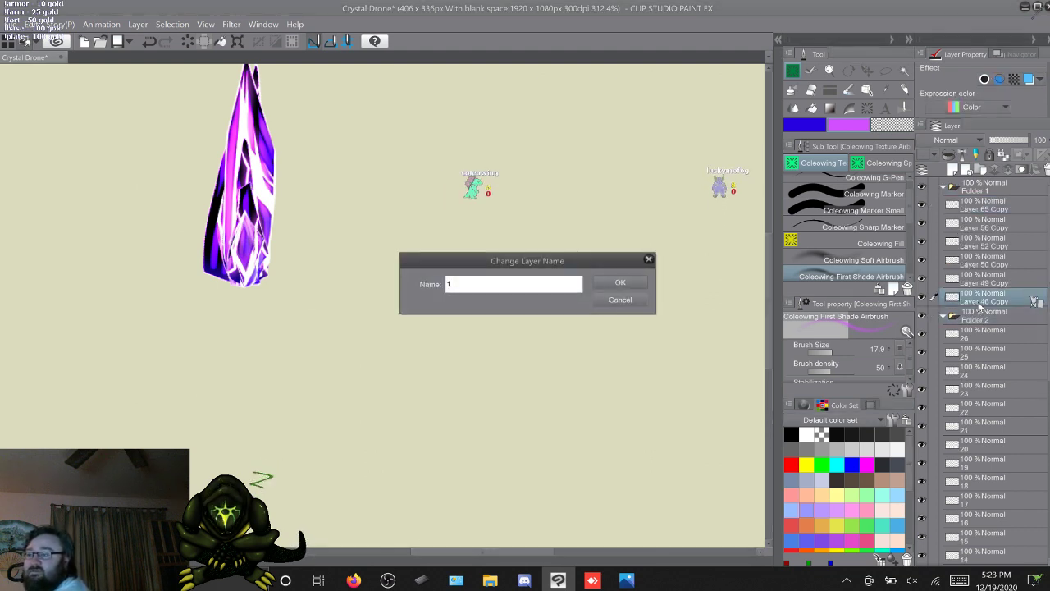
key(Return)
key(alt+])
key(F2)
key(BackSpace)
text(2)
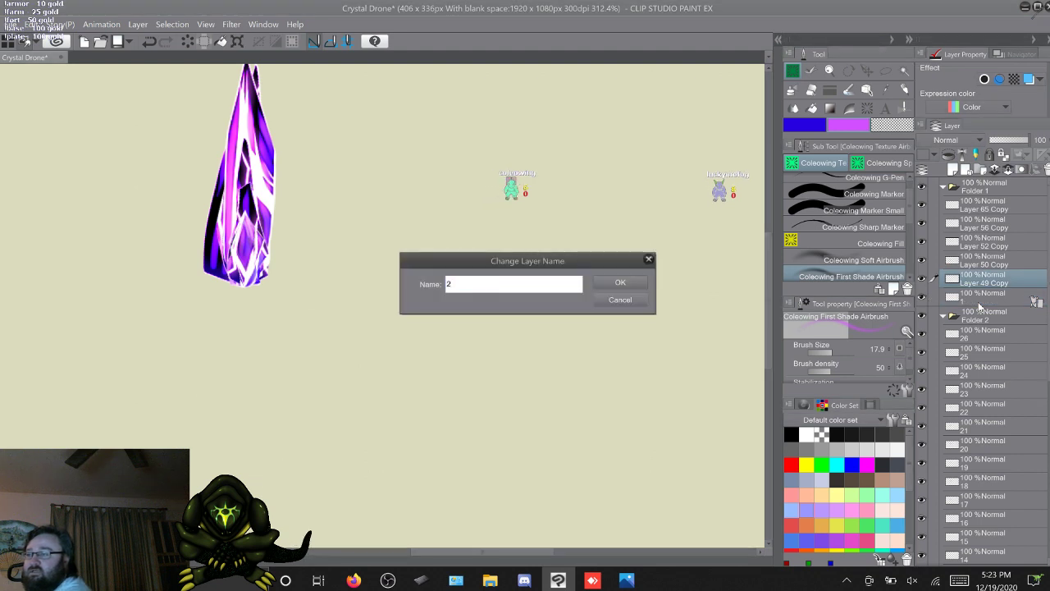
key(Return)
Rename Layer 50 Copy as 3 and Layer 52 Copy as 4 in Folder 1
key(alt+])
key(F2)
key(BackSpace)
text(3)
key(Return)
key(alt+])
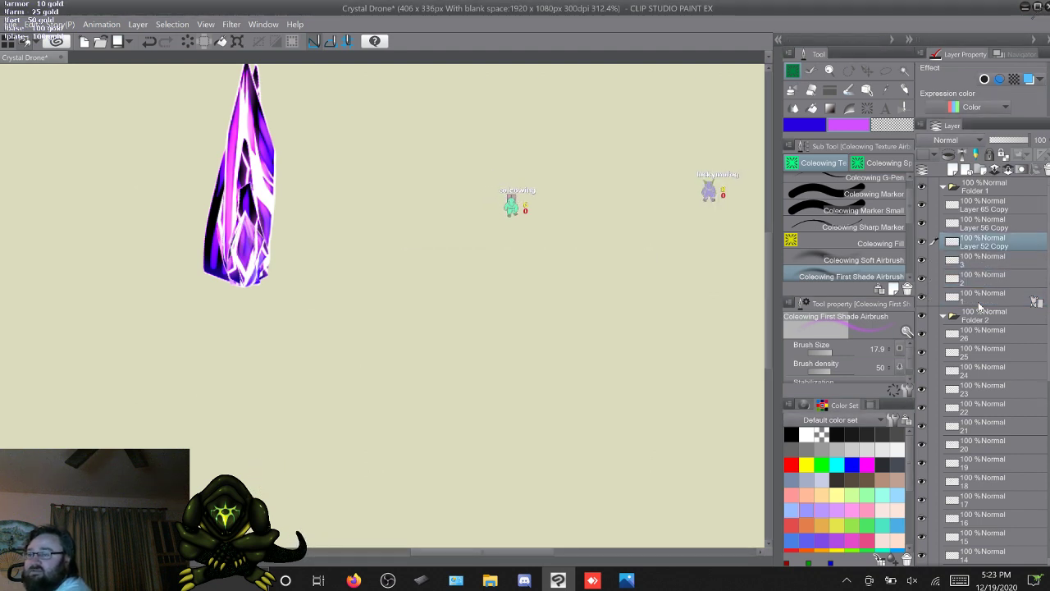
key(F2)
key(BackSpace)
text(4)
key(Return)
Rename Layer 56 Copy as 5 and Layer 65 Copy as 6 in Folder 1
key(alt+])
key(F2)
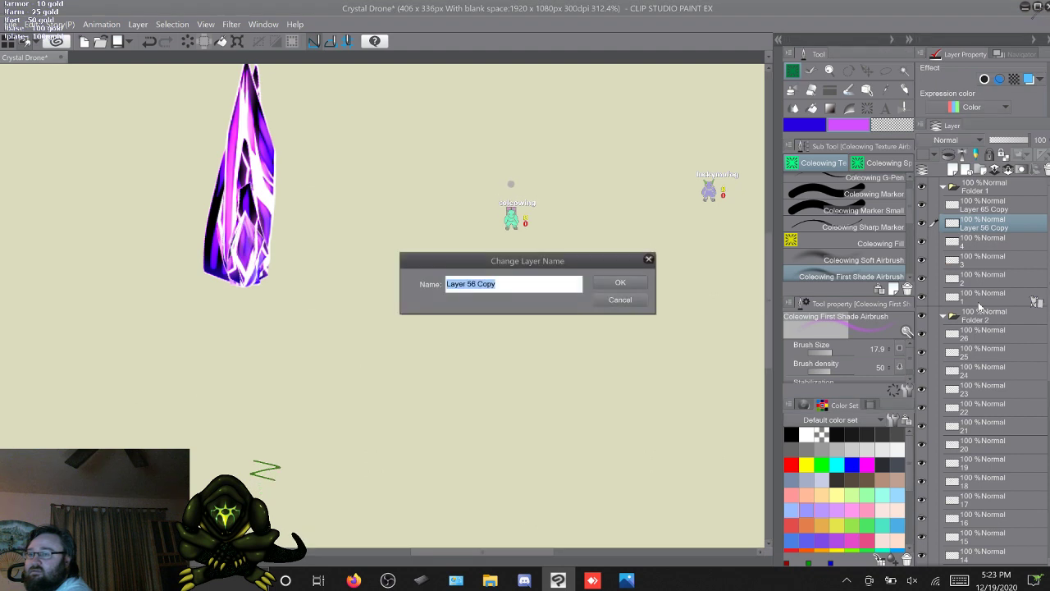
key(BackSpace)
text(5)
key(Return)
key(alt+])
key(F2)
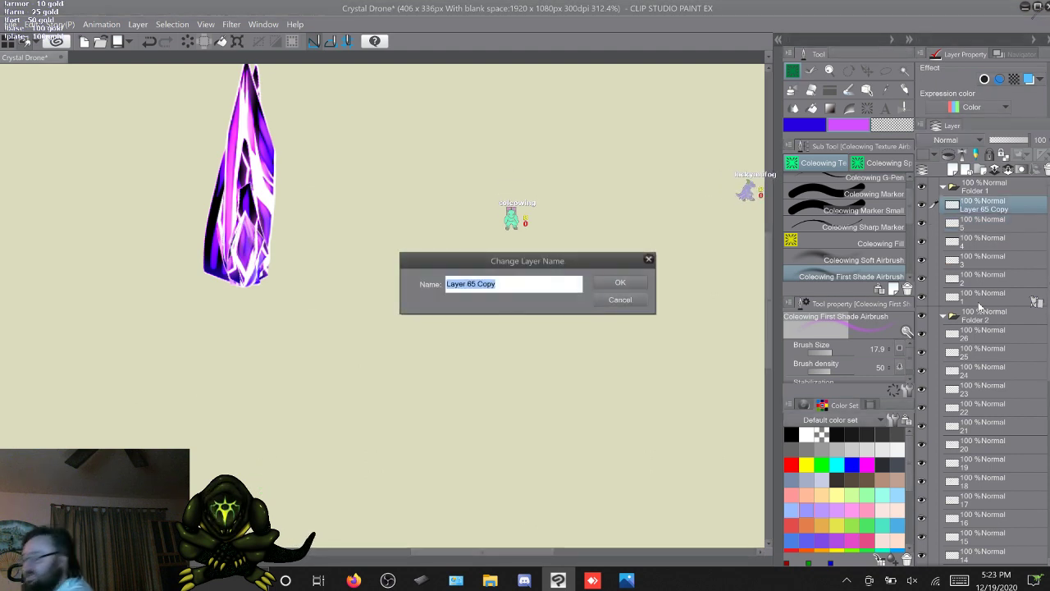
key(BackSpace)
text(6)
key(Return)
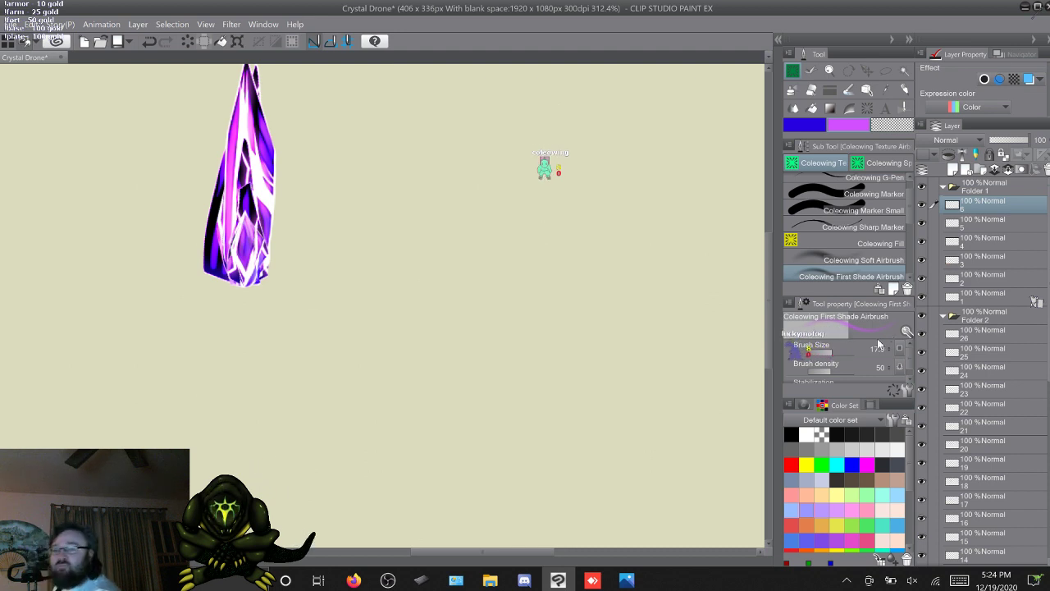
scroll(956, 349, down, 6)
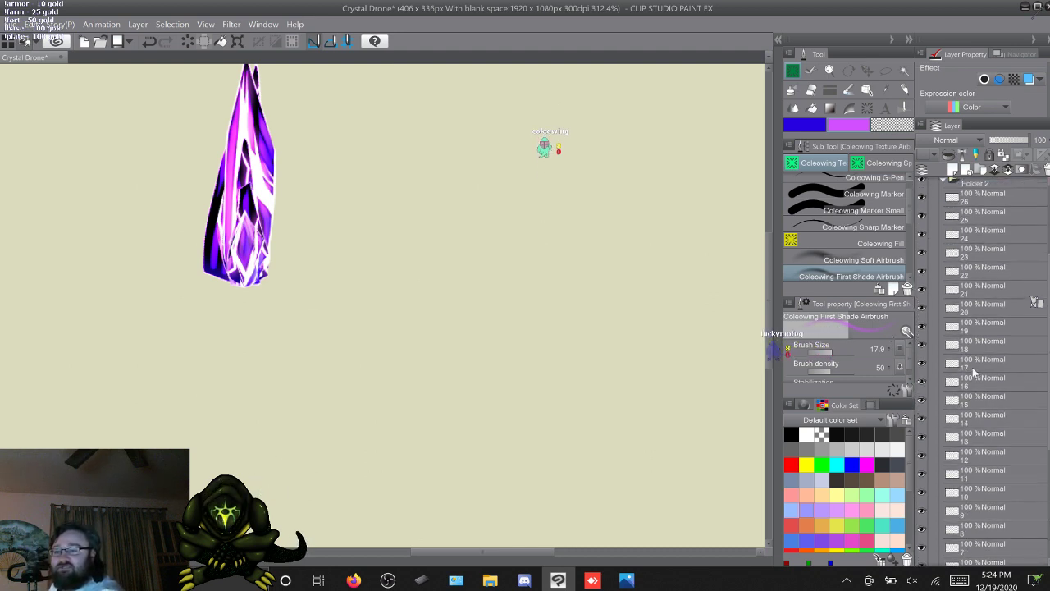
scroll(979, 380, up, 5)
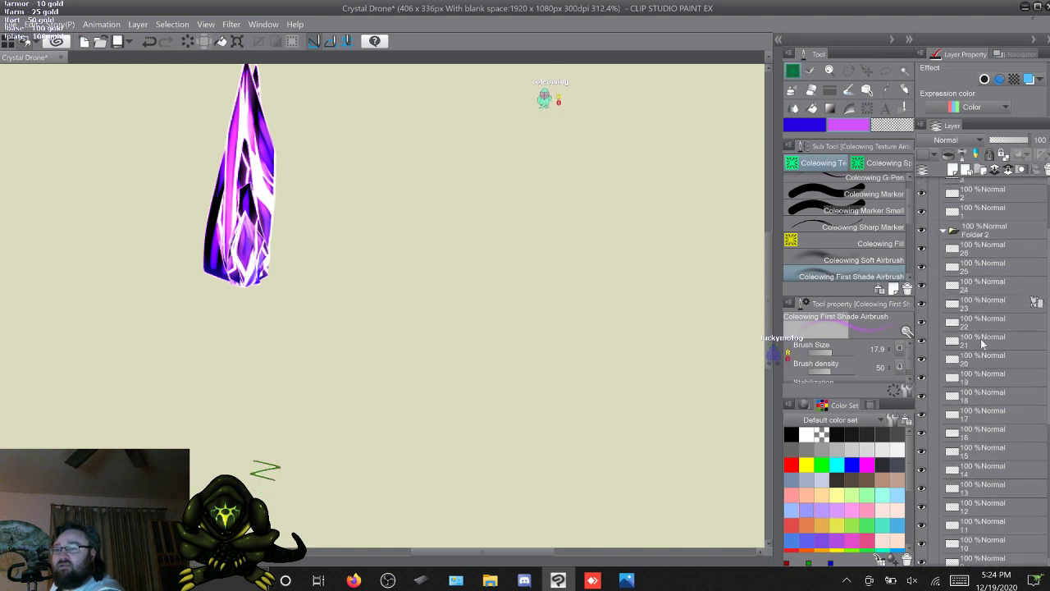
click(996, 246)
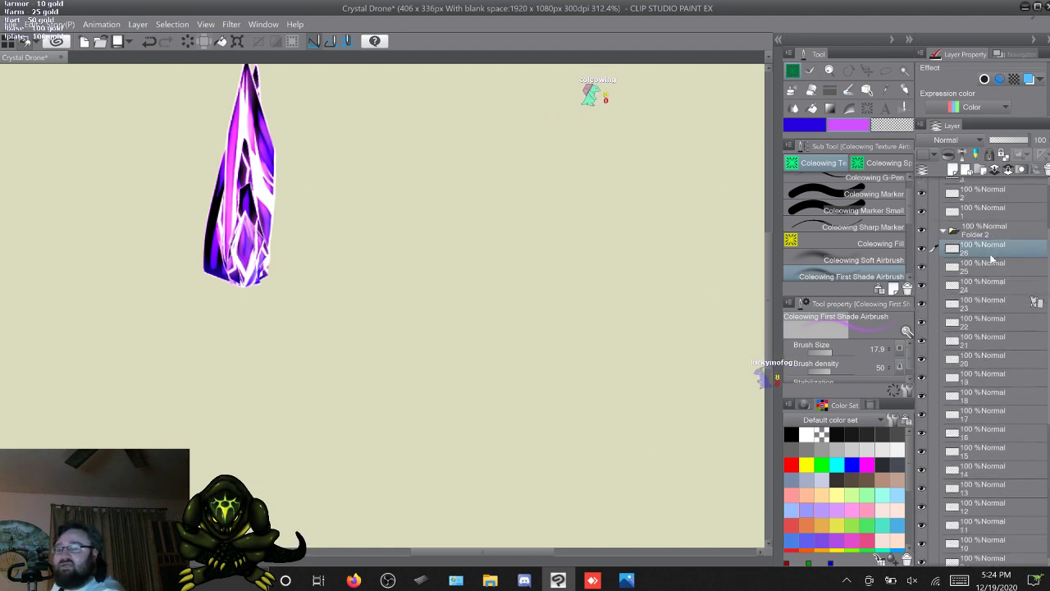
scroll(989, 259, up, 3)
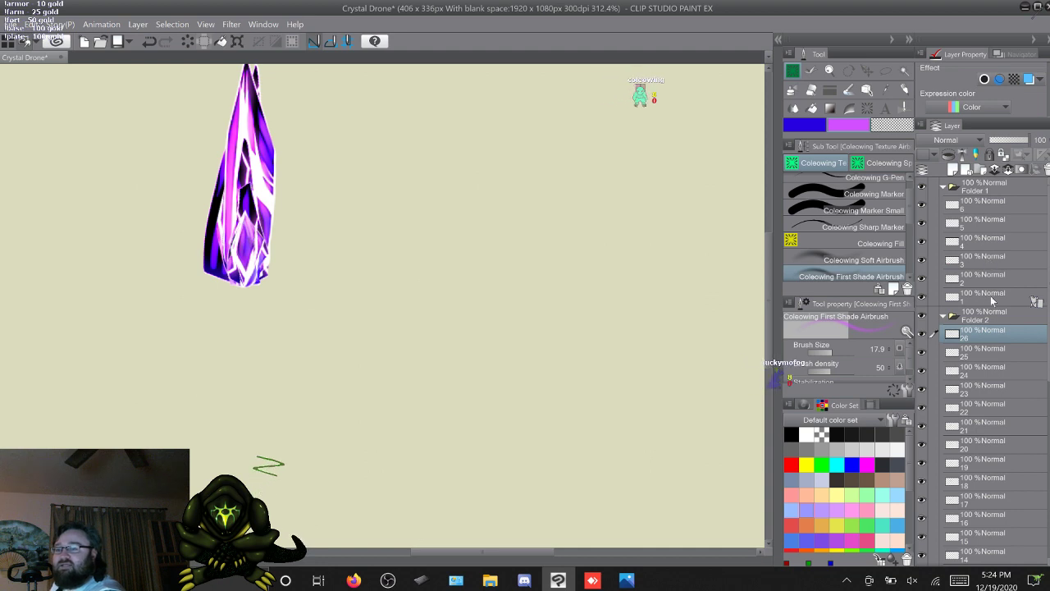
click(991, 295)
click(987, 209)
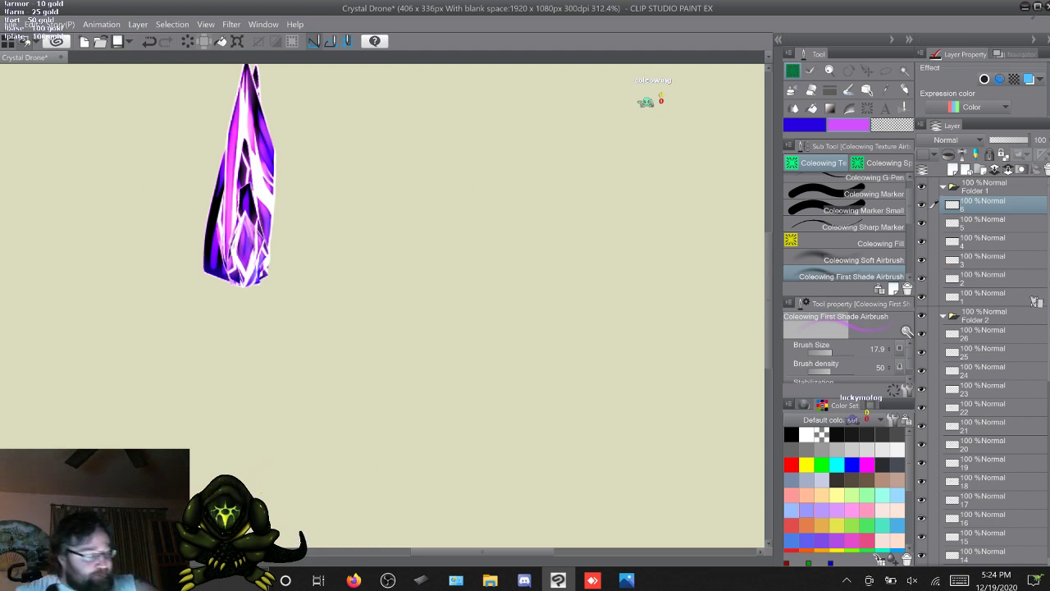
click(993, 223)
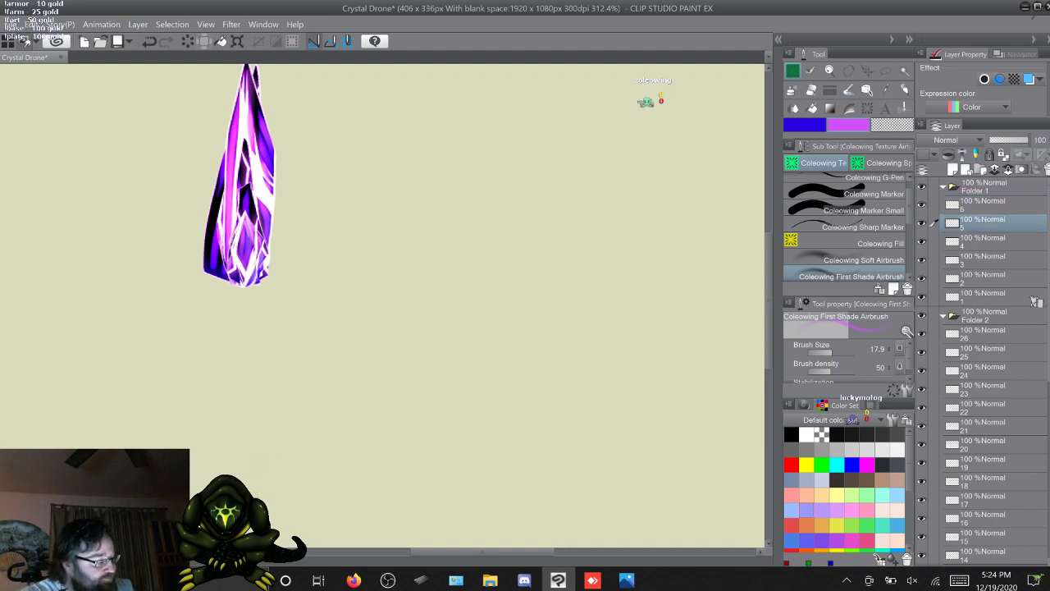
Add seven new raster layers above layer 6 in Folder 1
click(993, 205)
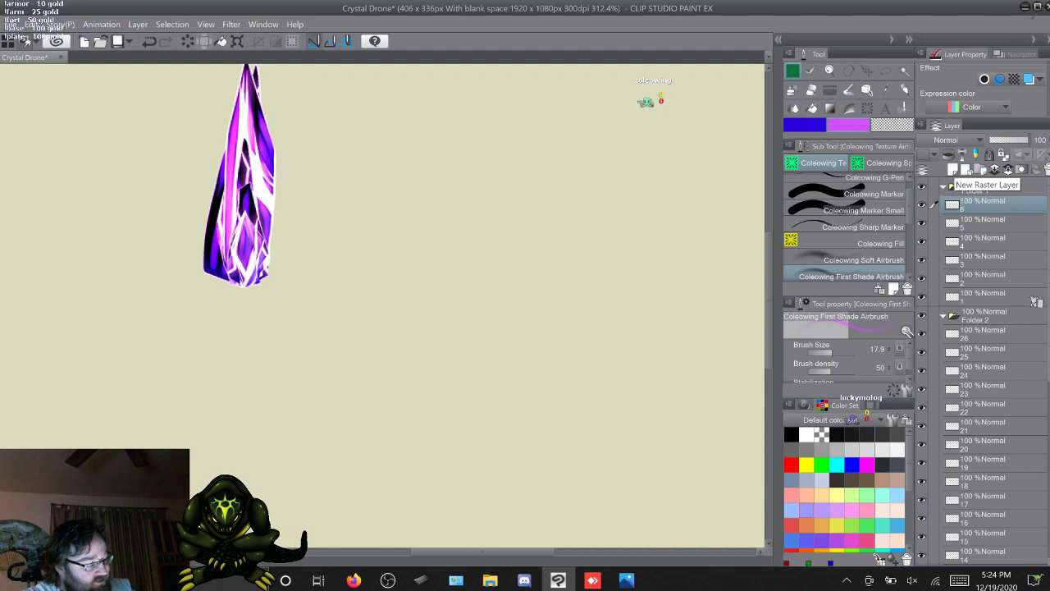
click(953, 169)
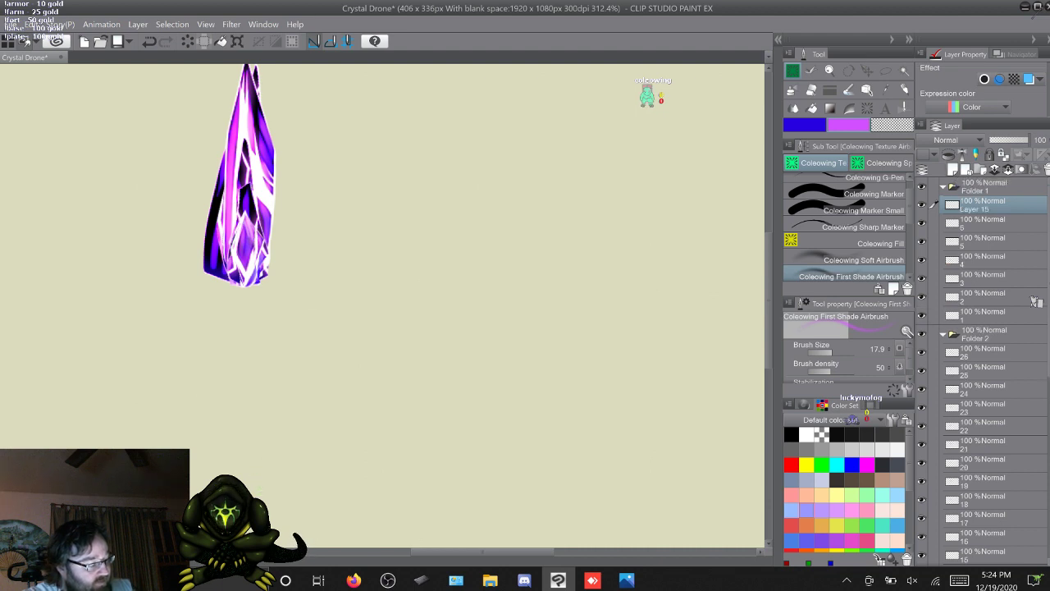
click(953, 169)
click(953, 169)
click(953, 169)
click(953, 169)
click(953, 169)
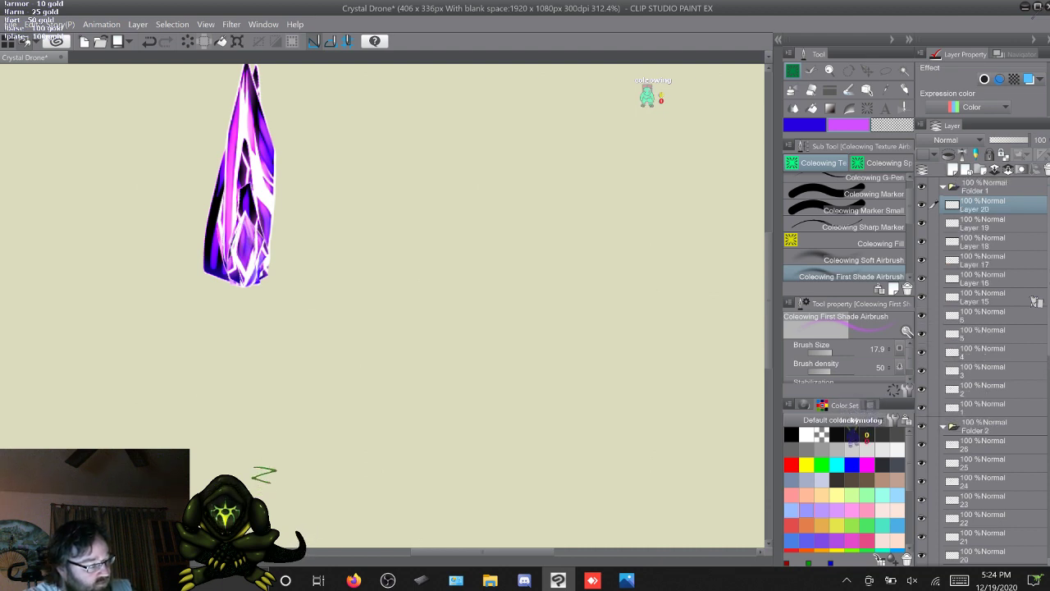
click(953, 169)
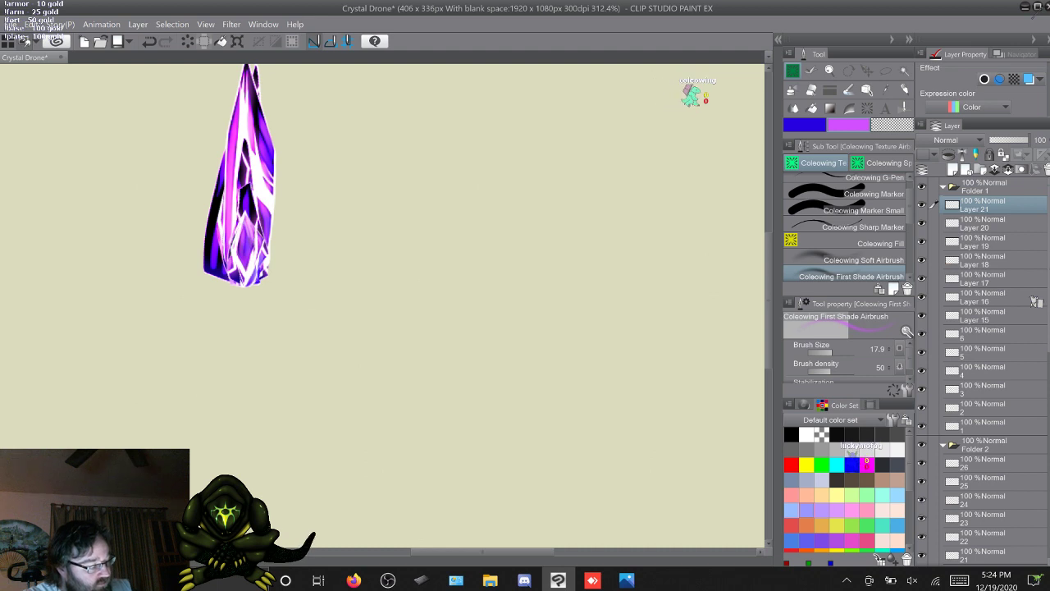
Rename the new Layer 15 as 7 and Layer 16 as 8
double_click(976, 318)
click(960, 580)
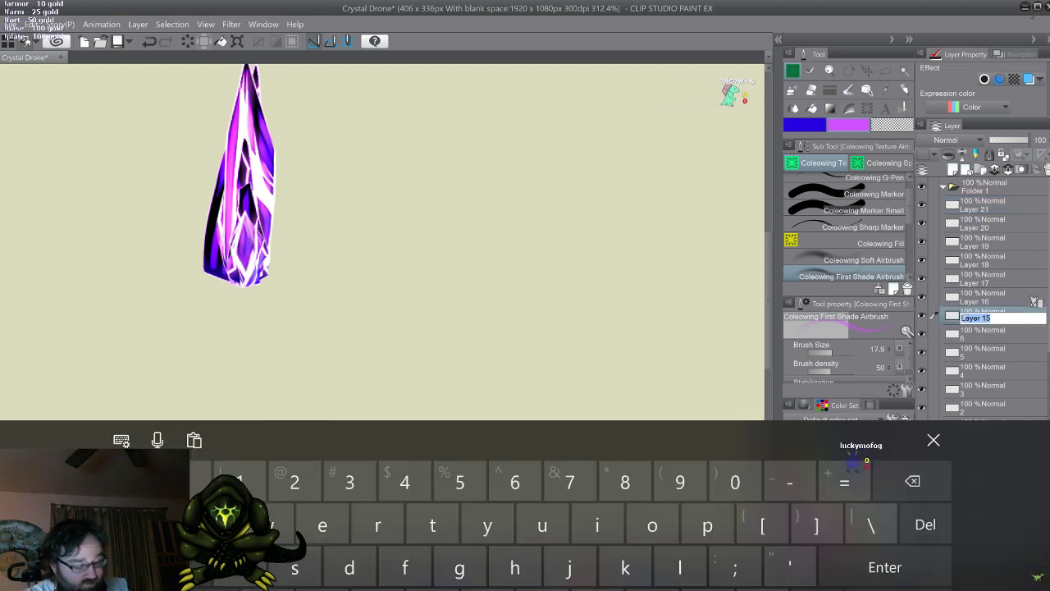
text(7)
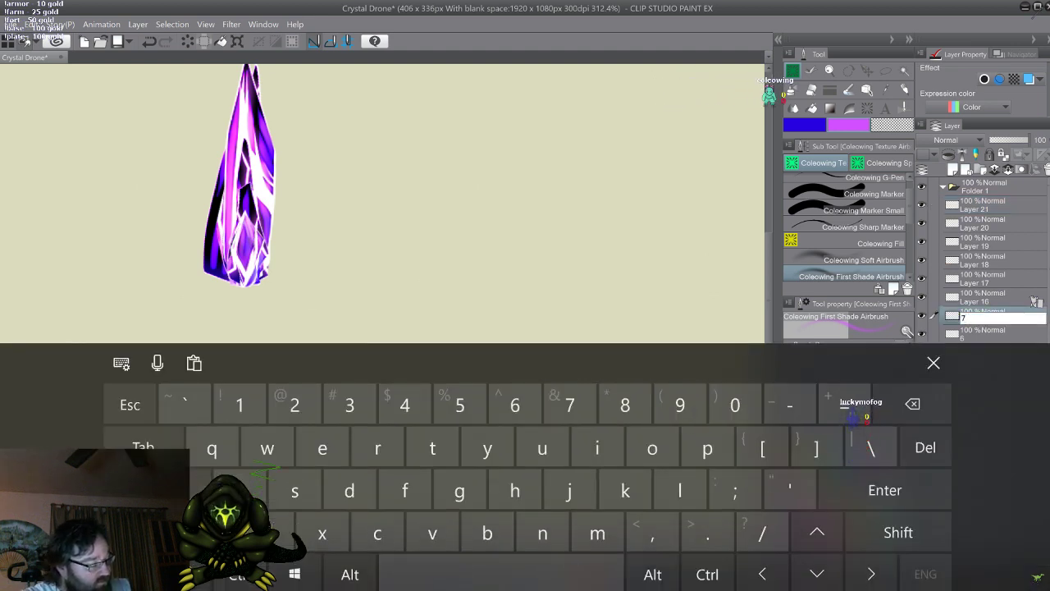
double_click(976, 299)
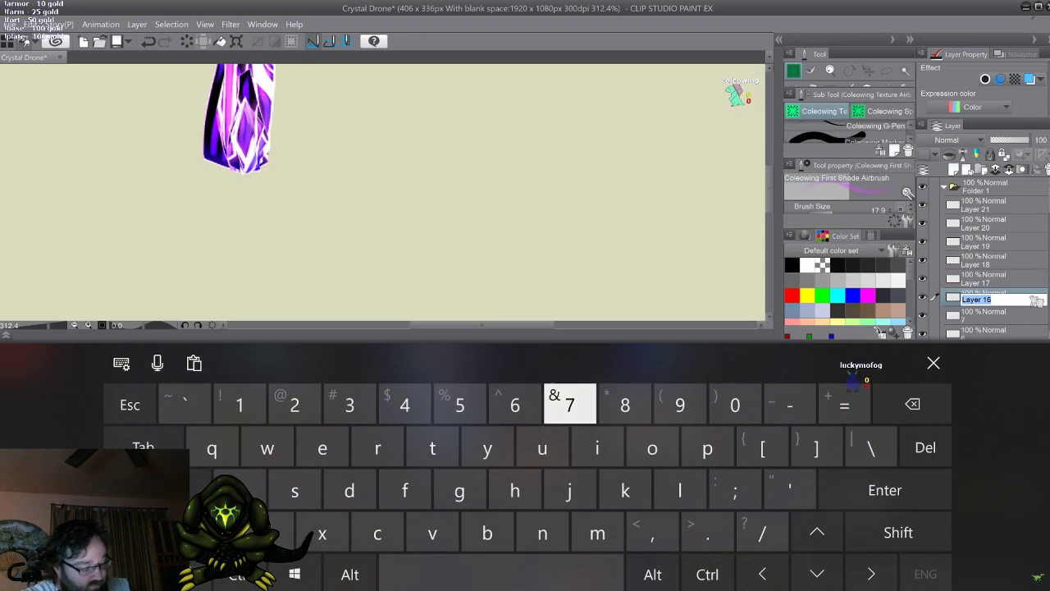
text(8)
Rename Layer 17 as 9, Layer 18 as 10 and Layer 19 as 11 in Folder 1
double_click(976, 279)
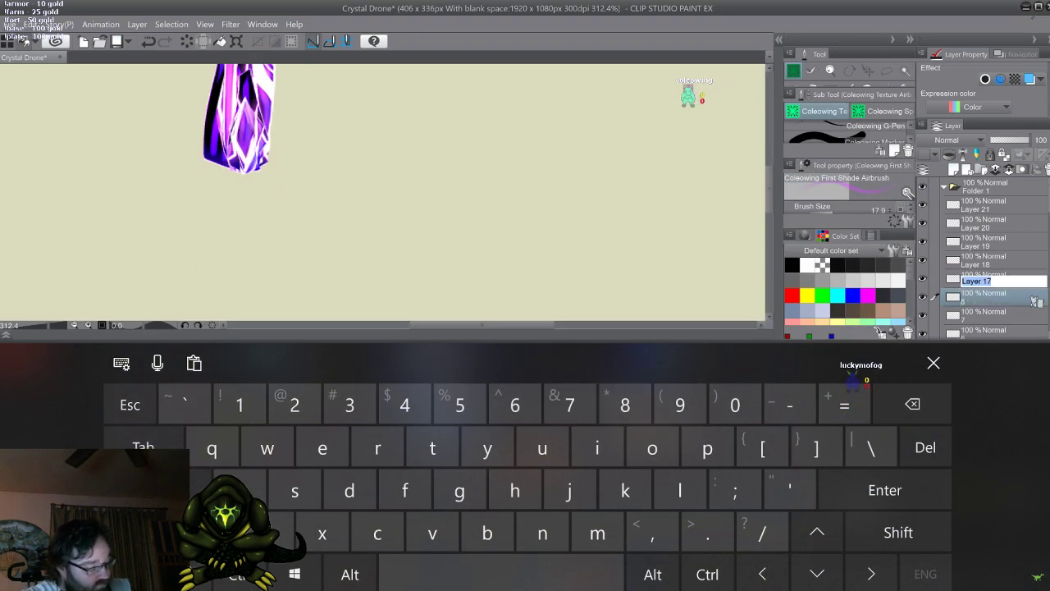
text(9)
double_click(976, 263)
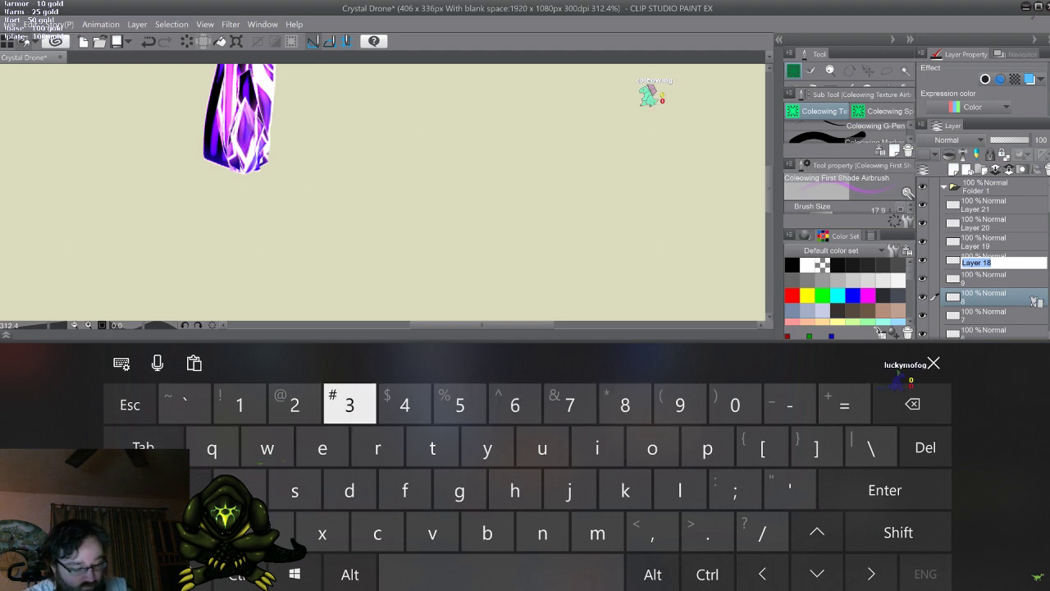
text(10)
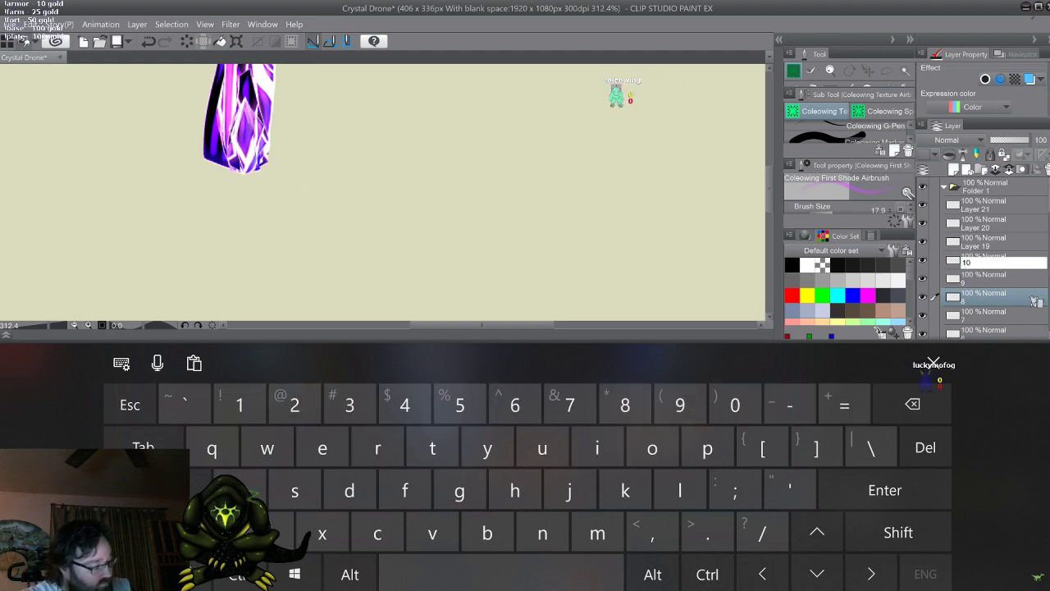
double_click(975, 245)
text(11)
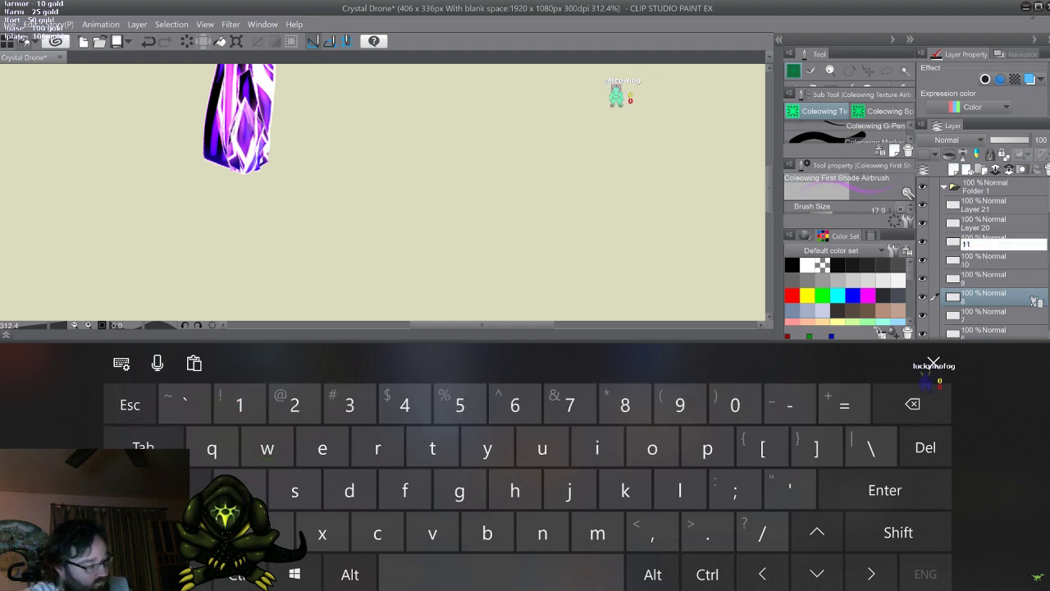
Rename Layer 20 as 12 and Layer 21 as 13 in Folder 1
double_click(976, 225)
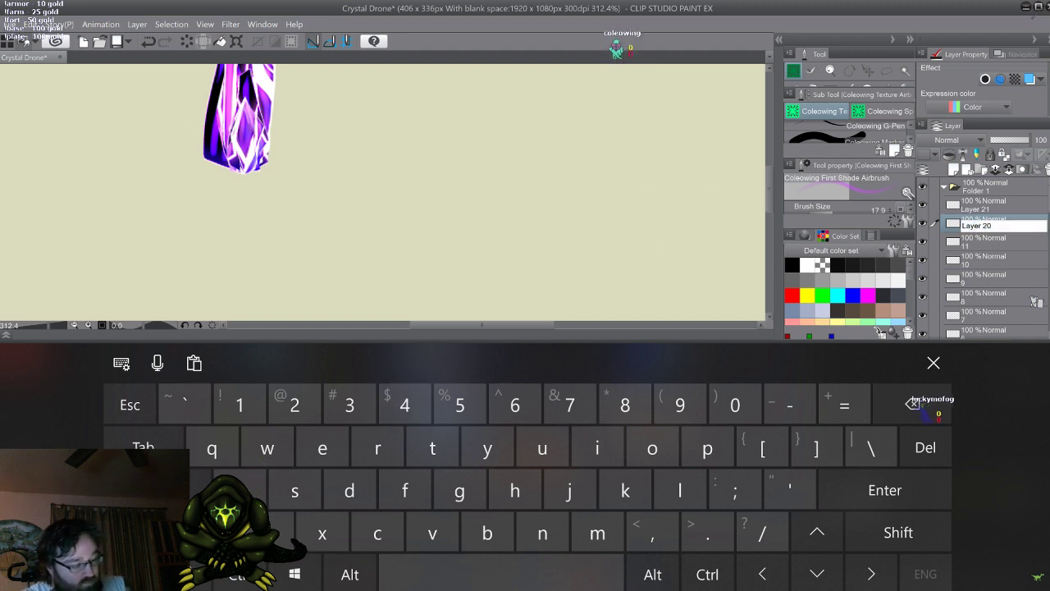
text(2)
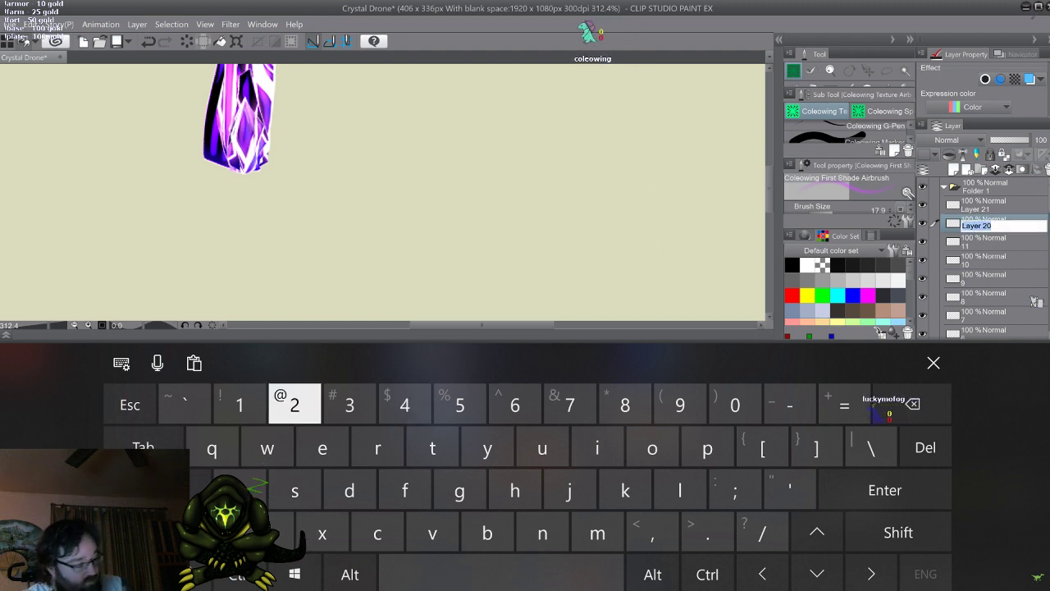
text(12)
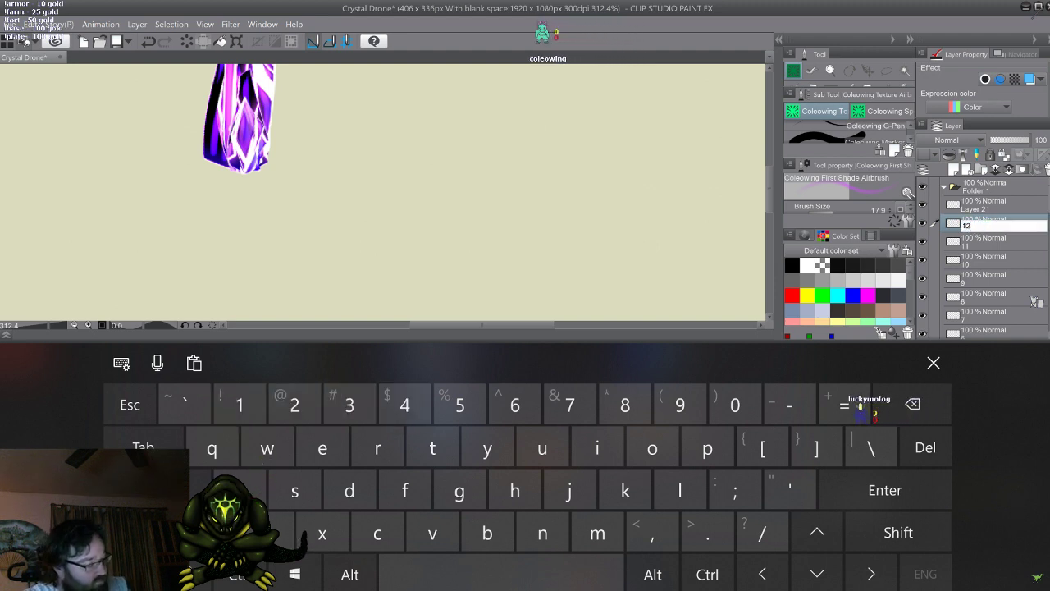
double_click(976, 209)
text(13)
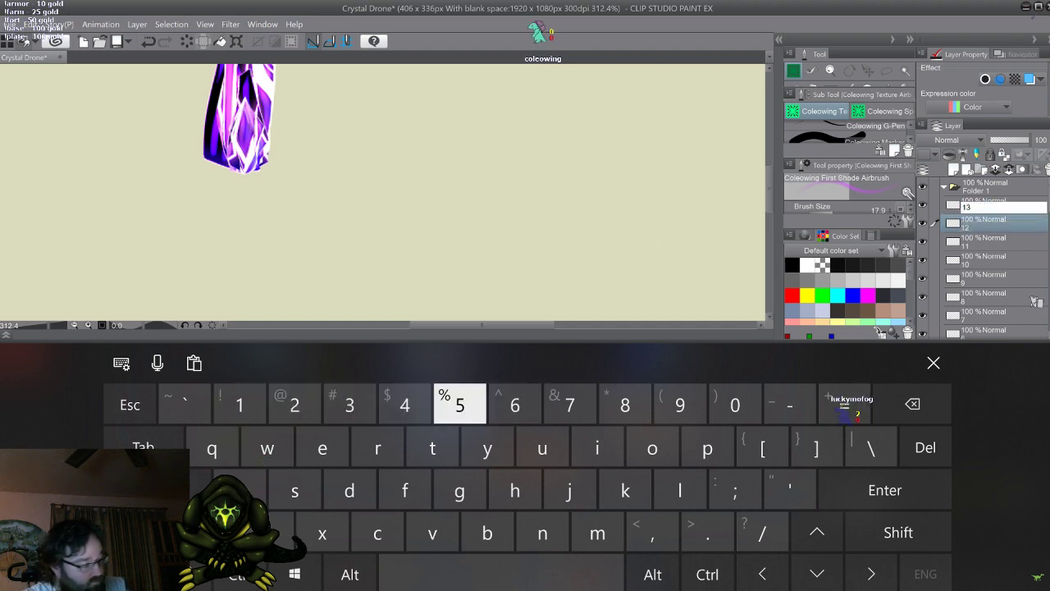
click(934, 363)
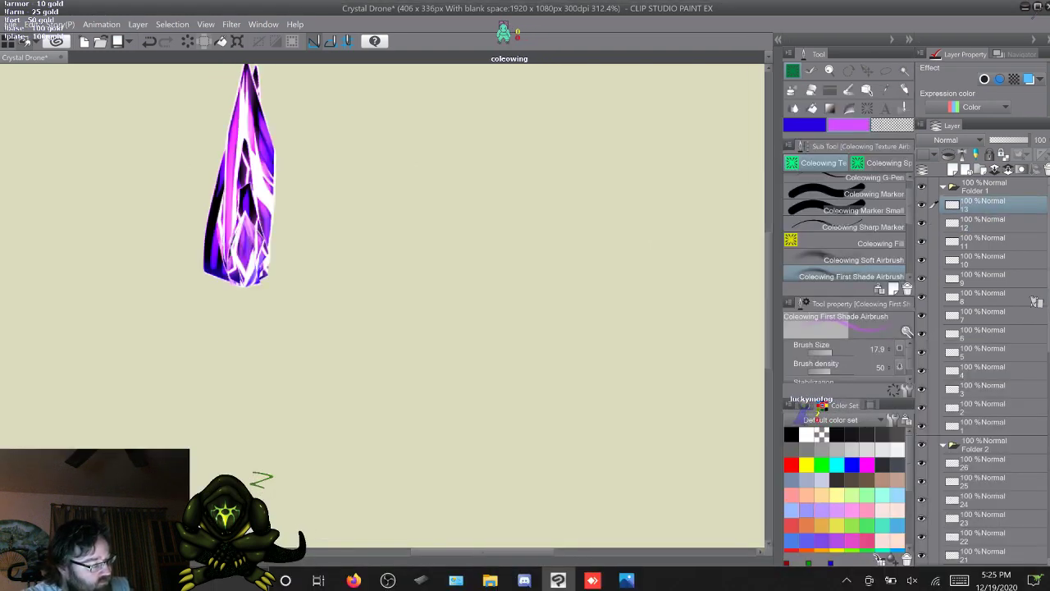
Add seven new raster layers above layer 13 in Folder 1
click(953, 170)
click(953, 170)
click(953, 170)
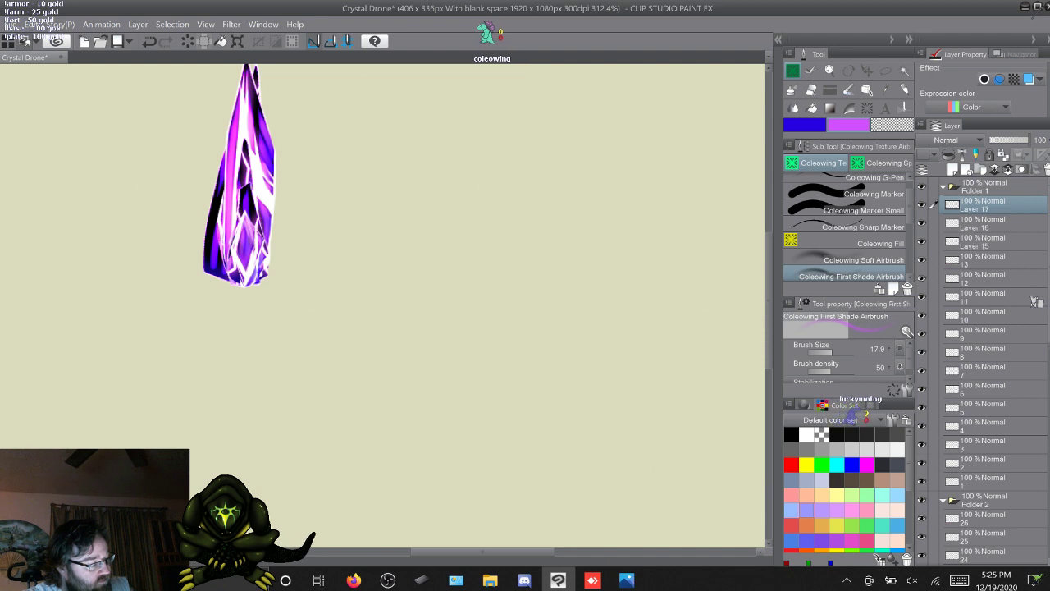
click(953, 169)
click(952, 170)
click(952, 170)
click(953, 170)
Rename the new Layer 15 as 14 and Layer 16 as 15 in Folder 1
double_click(976, 319)
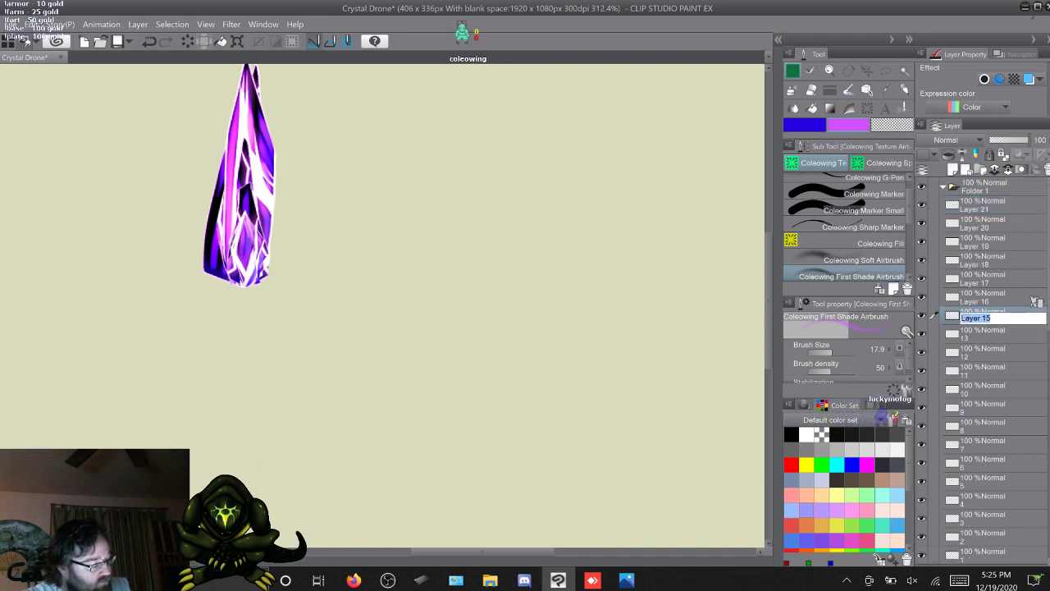
text(134o)
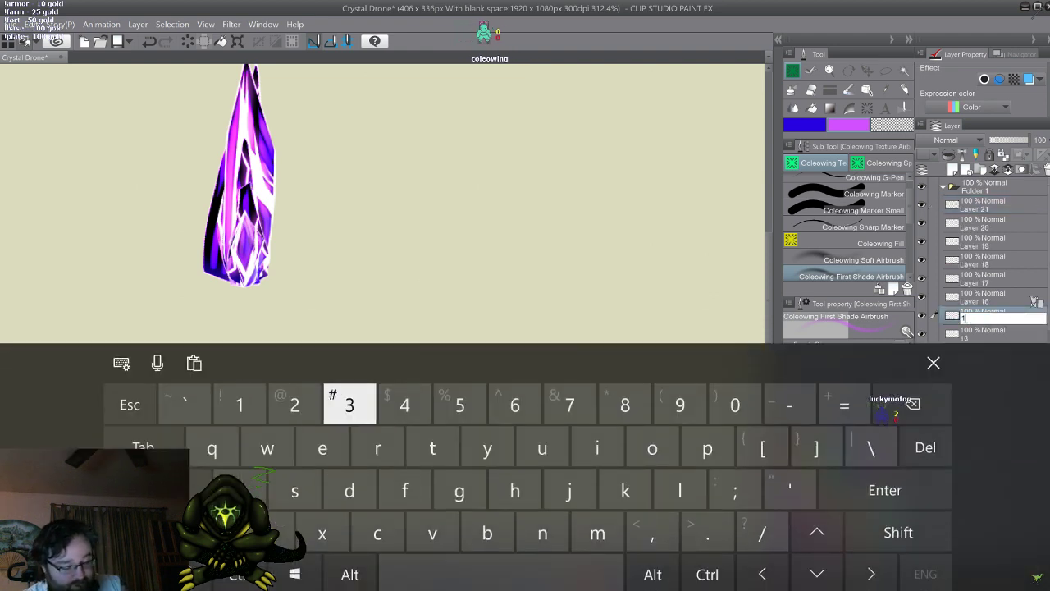
key(Escape)
double_click(1036, 301)
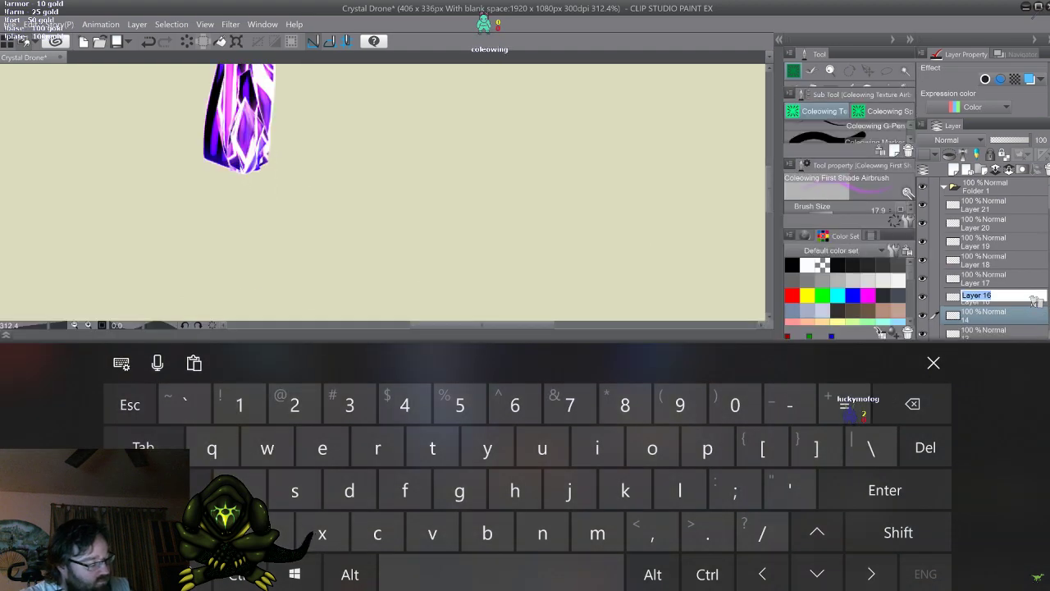
text(15)
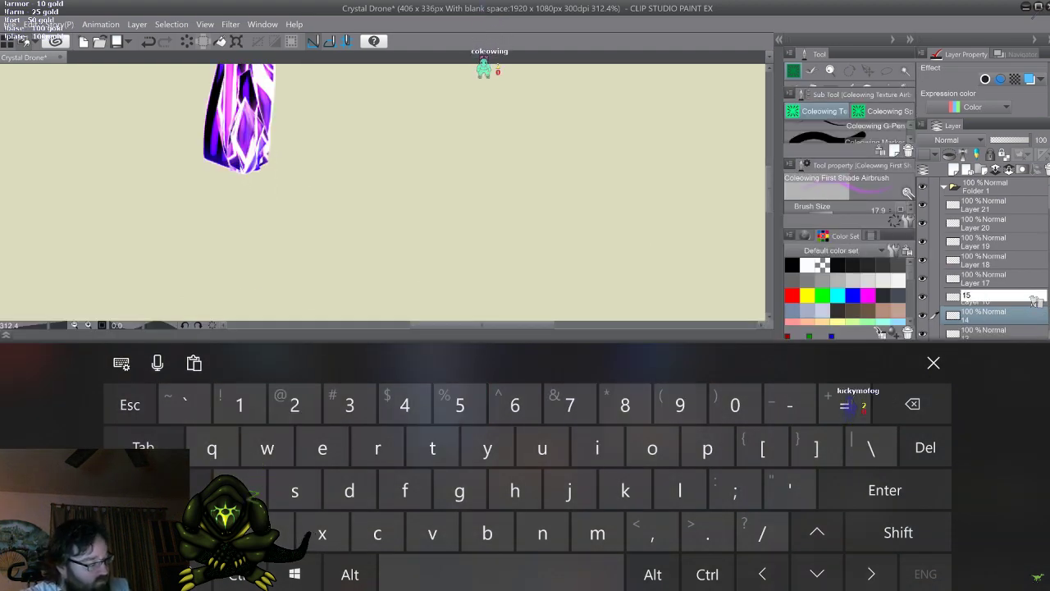
Rename the new Layer 17 as 16 and Layer 18 as 17 in Folder 1
key(Up)
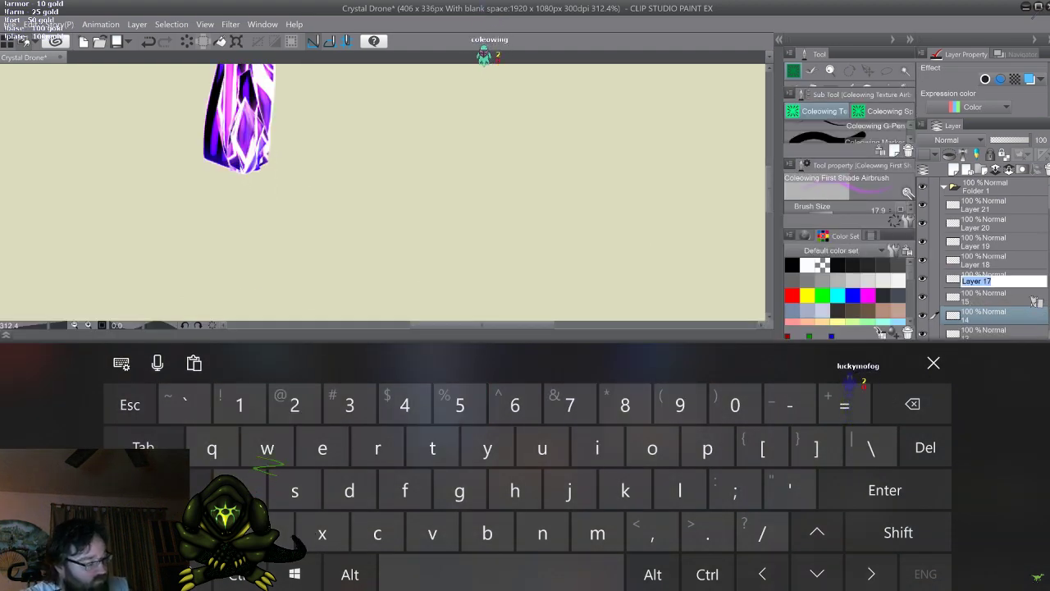
text(17l)
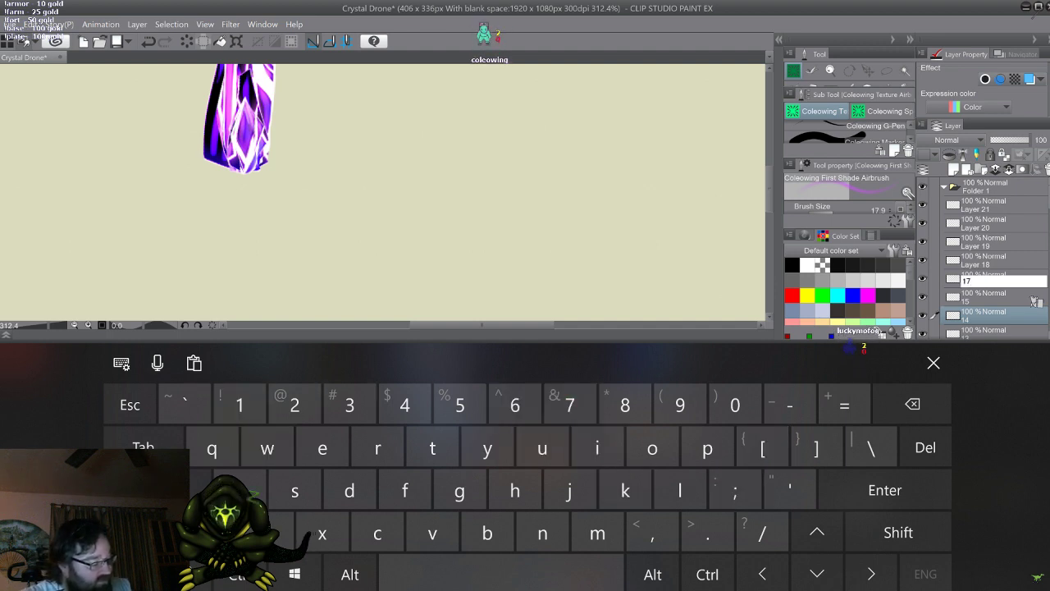
key(BackSpace)
key(BackSpace)
text(6)
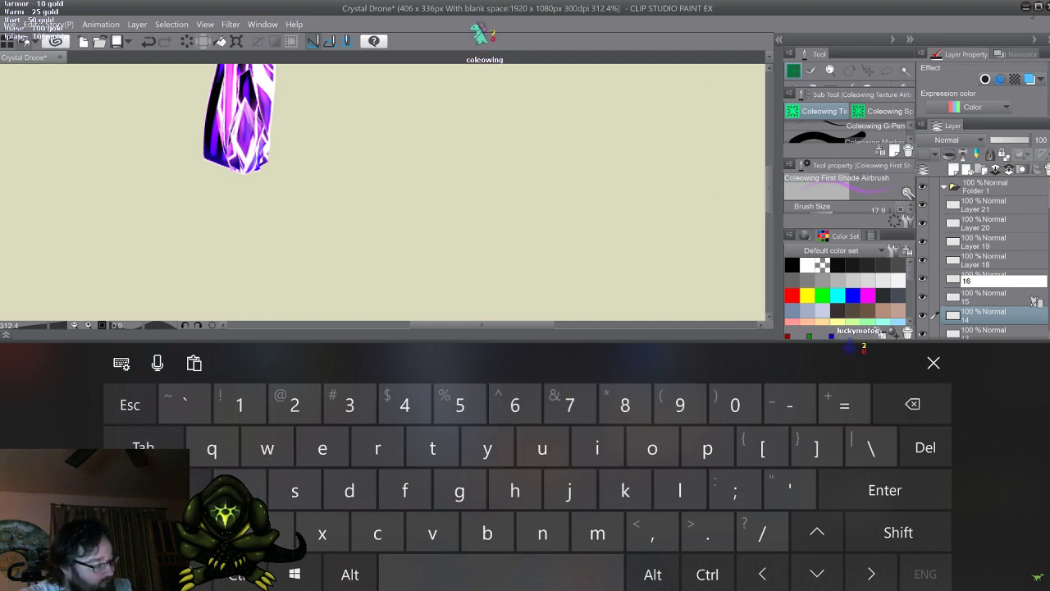
key(Up)
text(17)
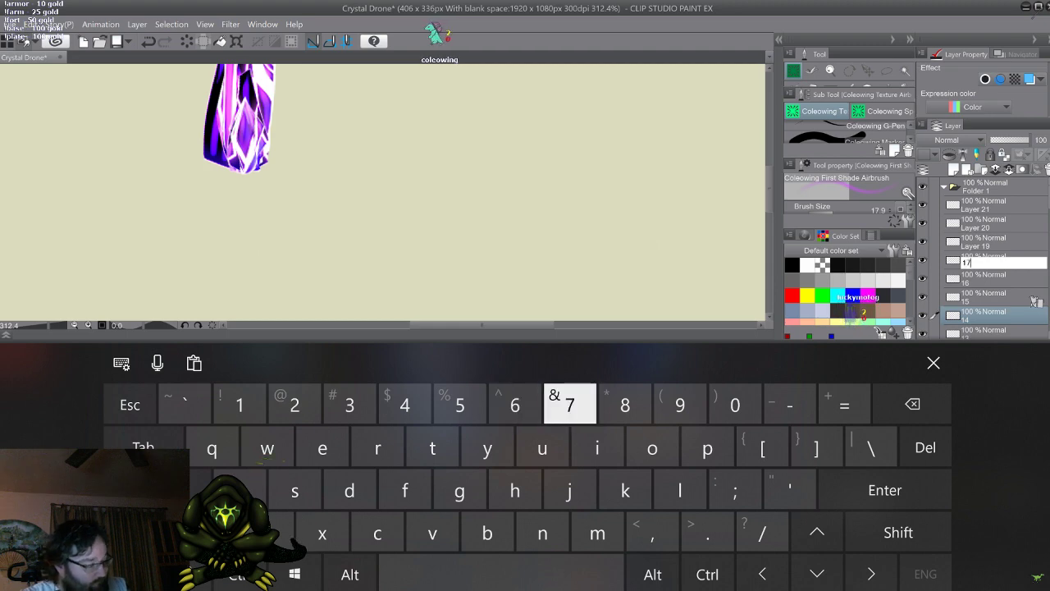
Rename the new Layer 19 as 18, Layer 20 as 19 and Layer 21 as 20 in Folder 1
key(Up)
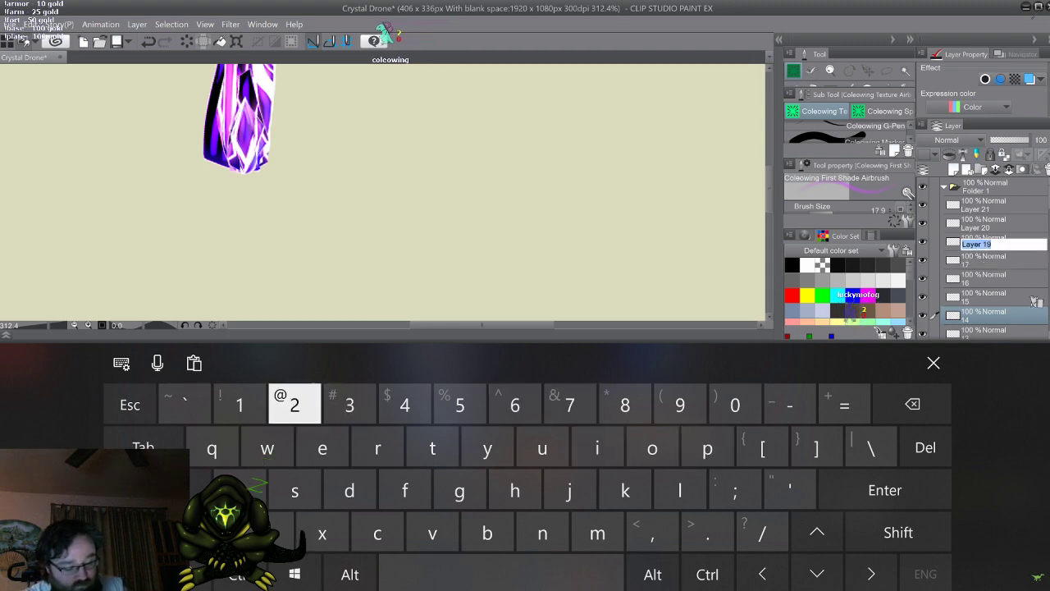
text(18)
key(Up)
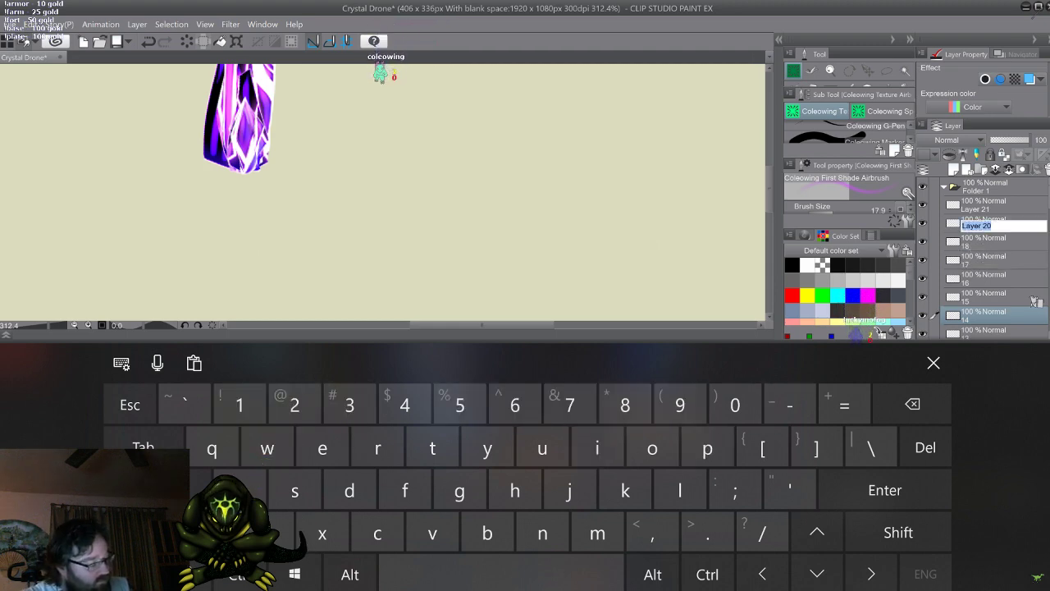
text(19)
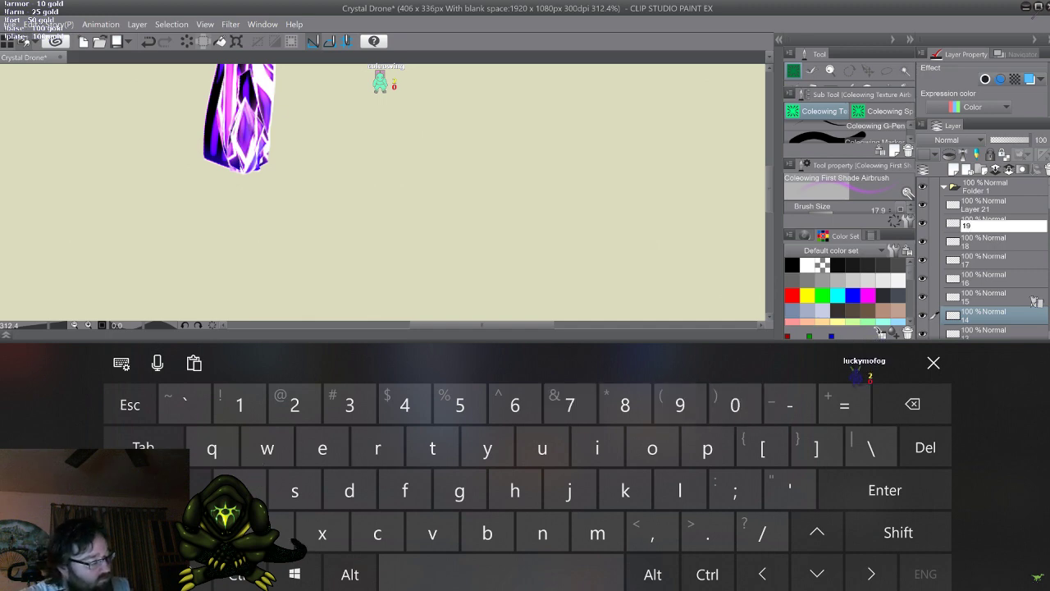
key(Up)
text(20)
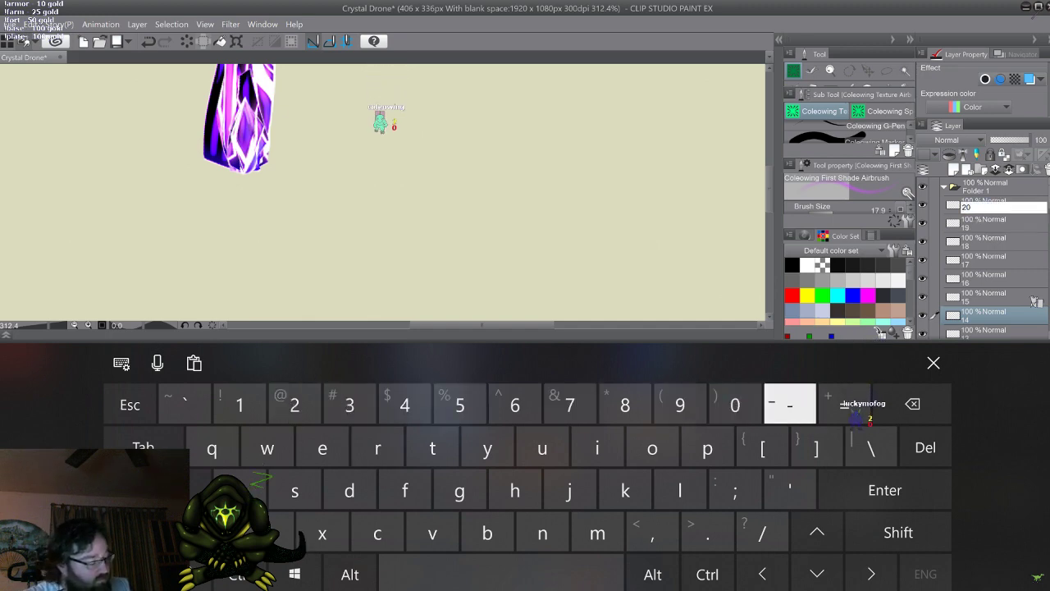
key(Return)
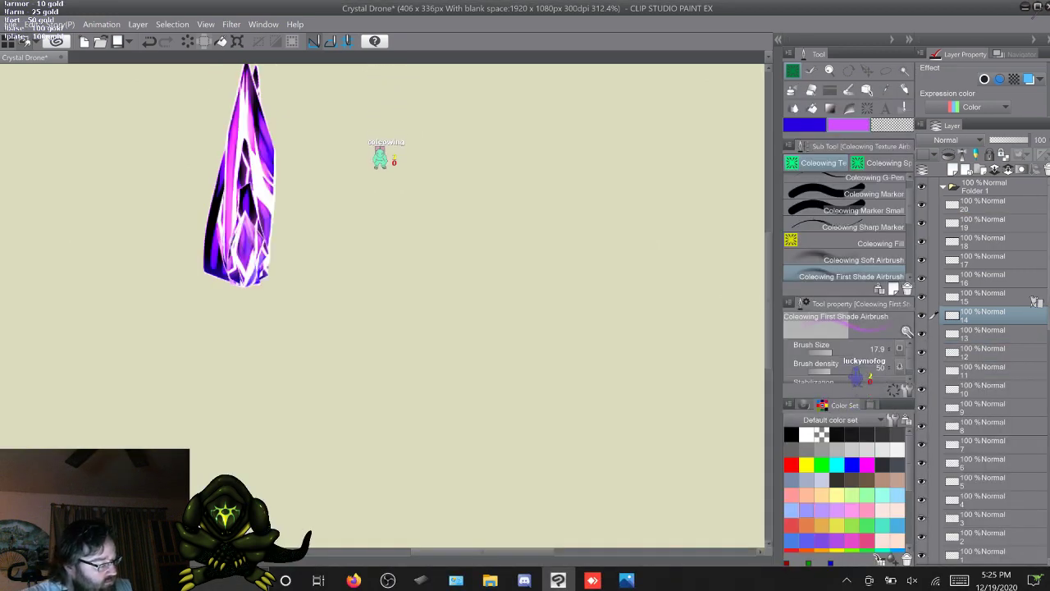
Add four new raster layers above layer 26 in Folder 2
scroll(1035, 302, down, 4)
click(993, 395)
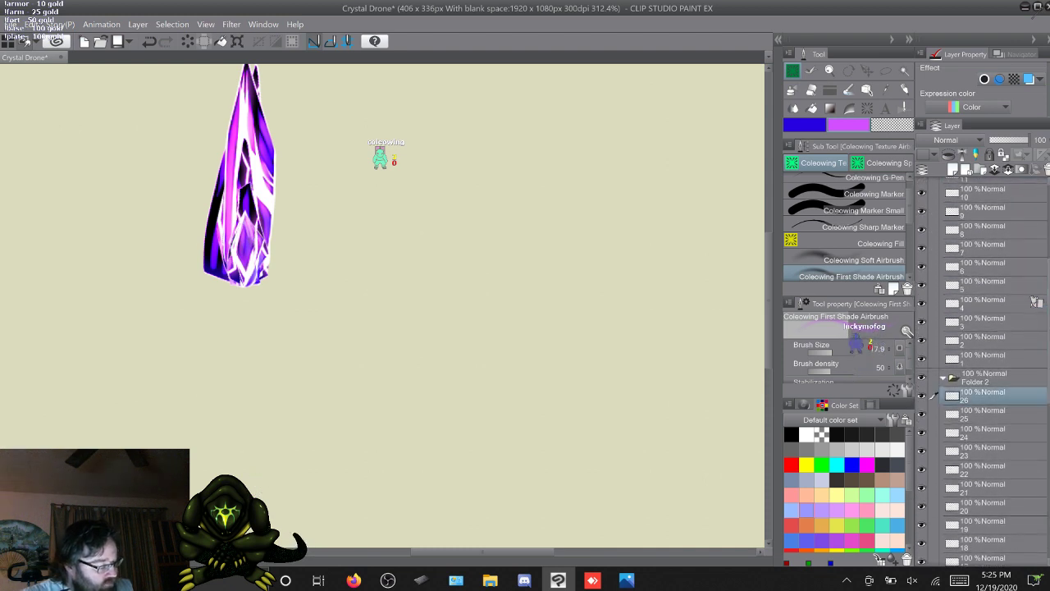
key(ctrl+shift+n)
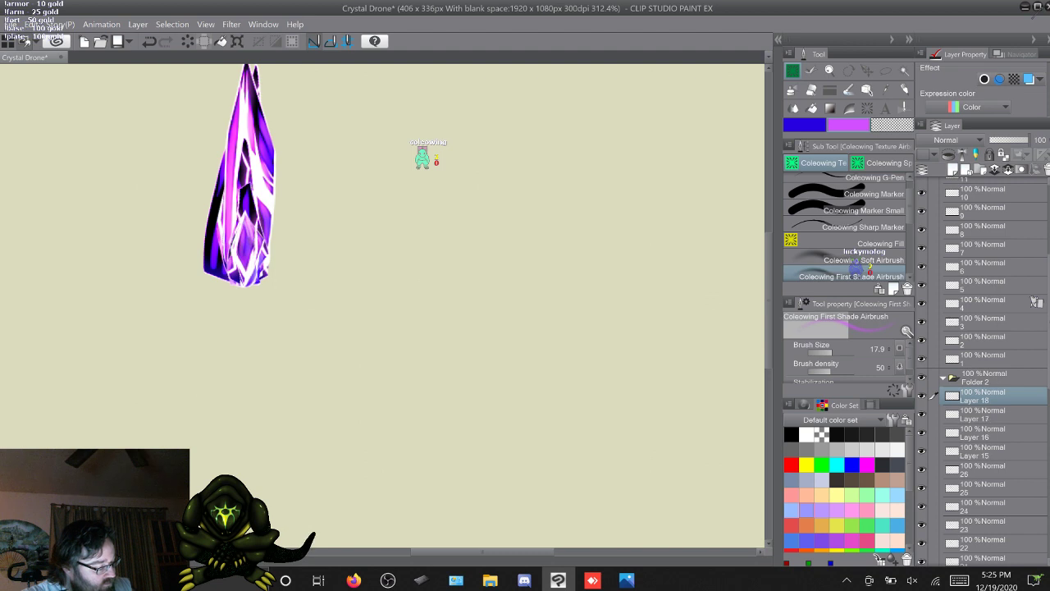
Rename the new Layer 15 as 27 and Layer 16 as 28 in Folder 2
click(993, 451)
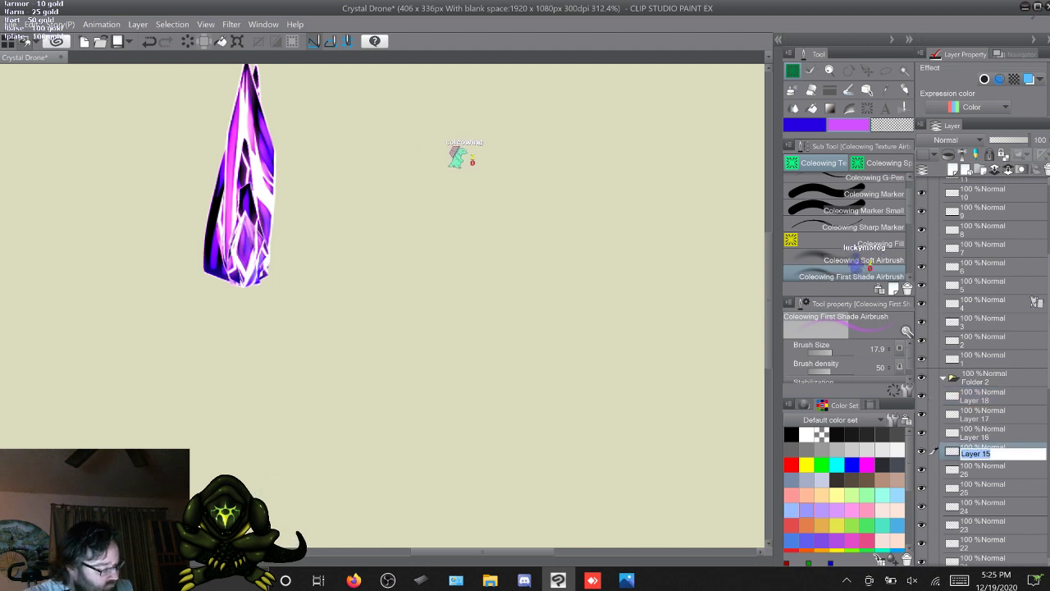
click(961, 580)
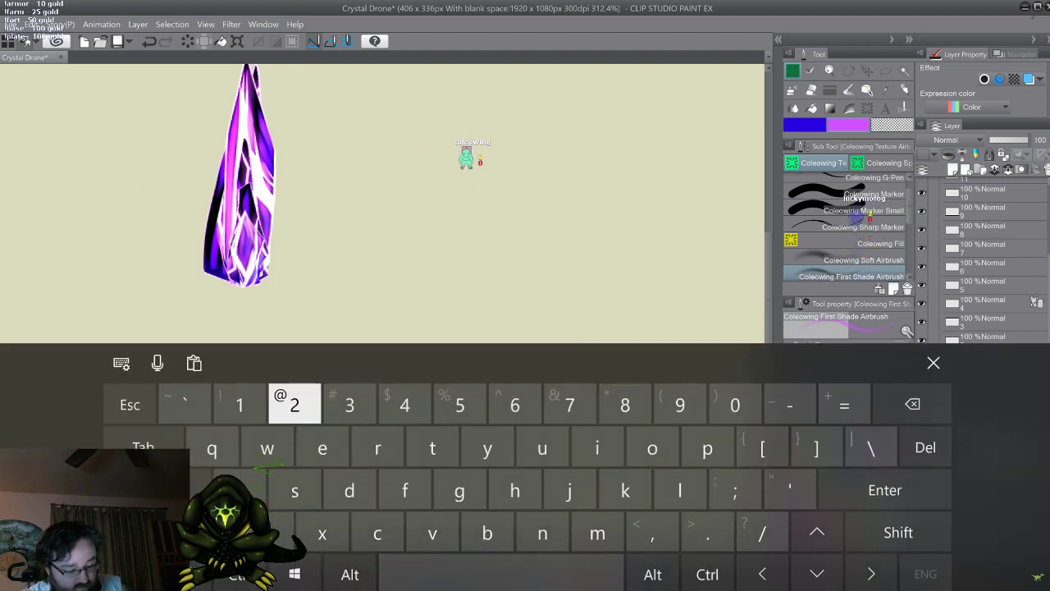
text(27)
click(934, 363)
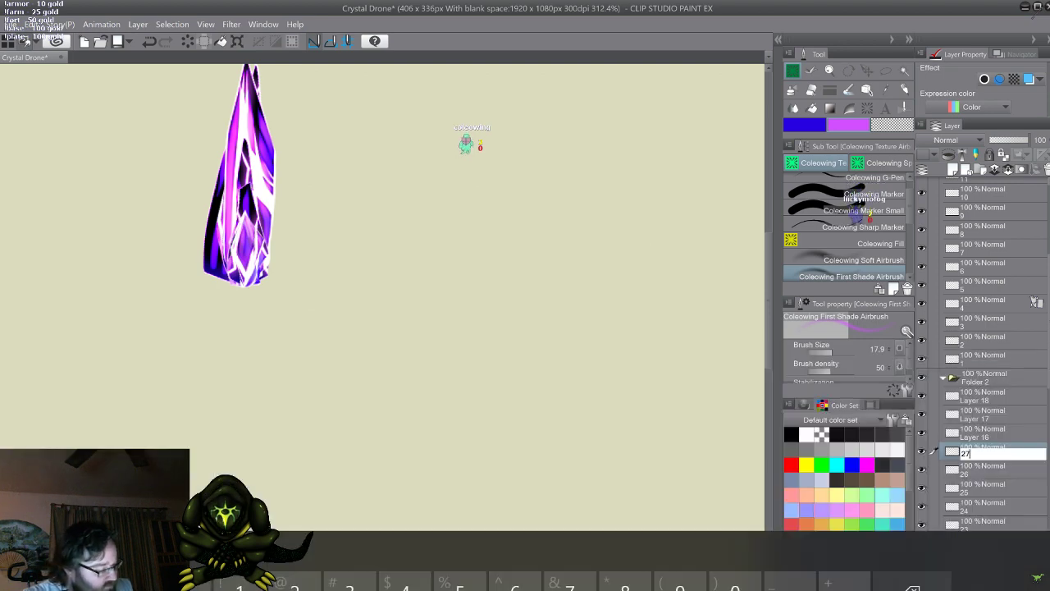
double_click(976, 436)
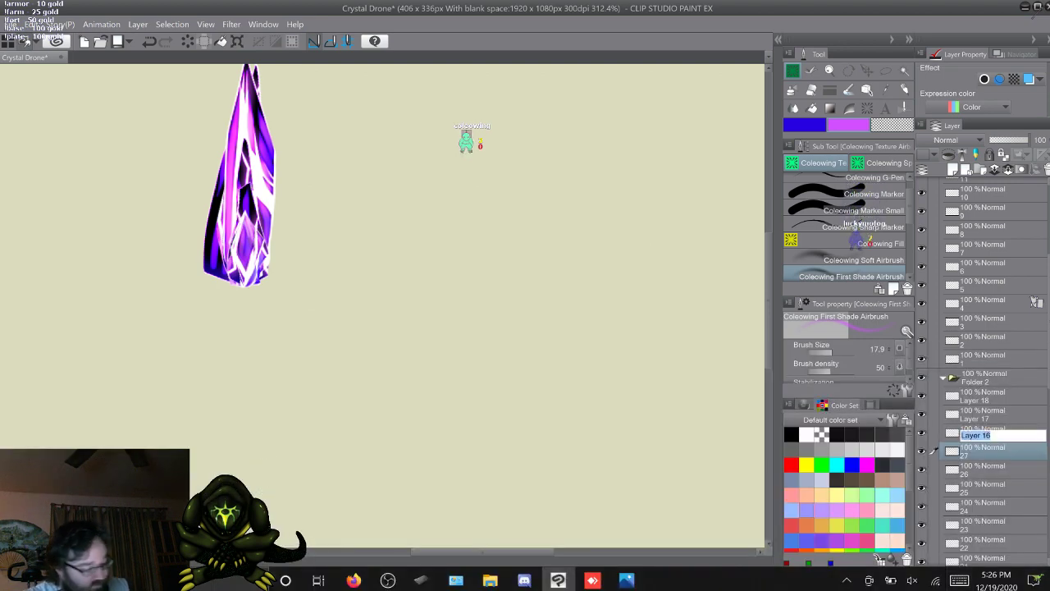
click(961, 580)
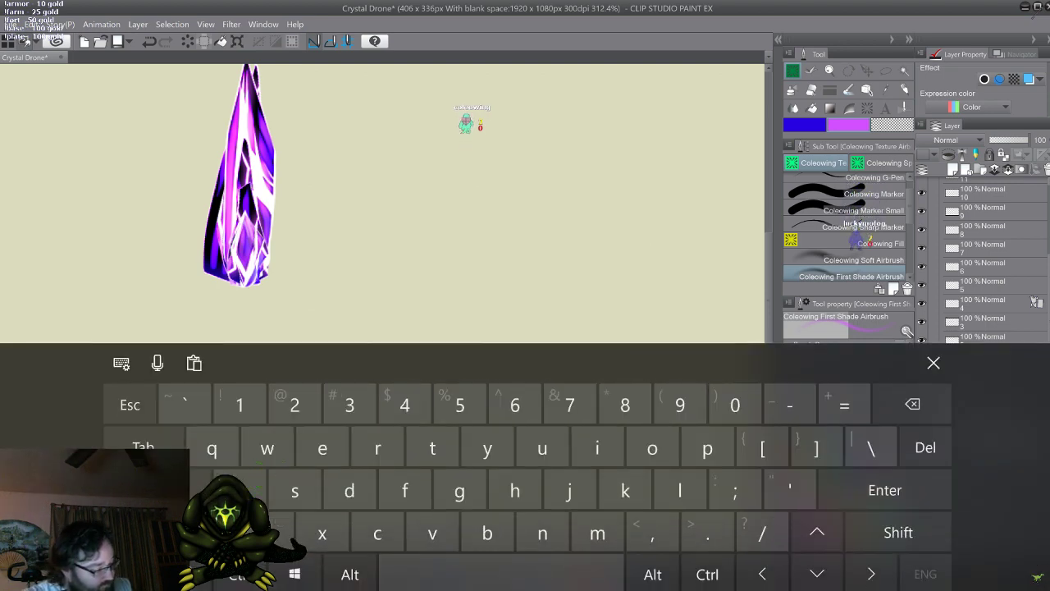
click(934, 363)
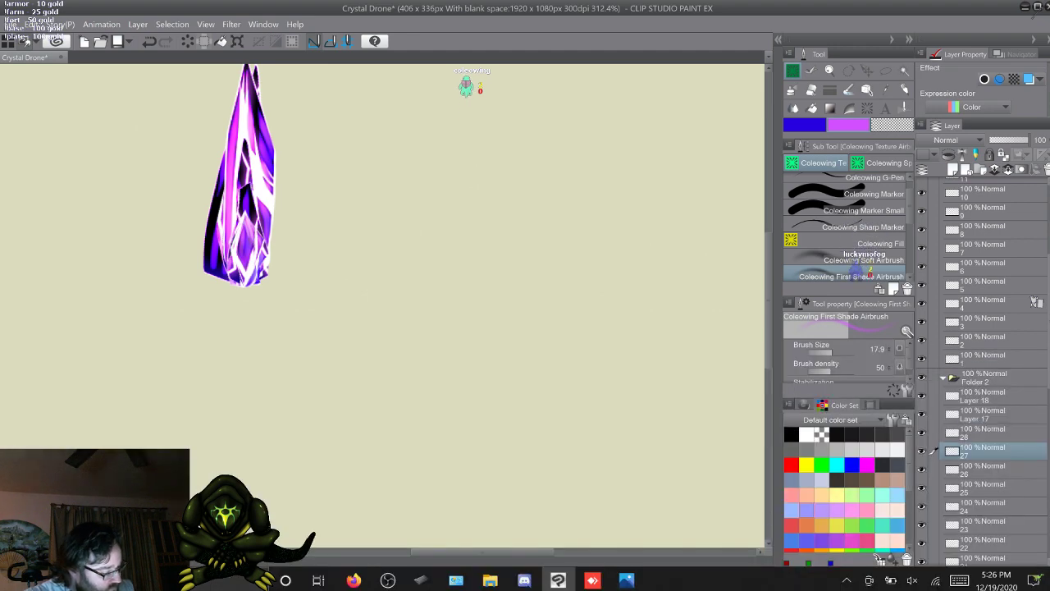
Rename the new Layer 17 as 29 in Folder 2
double_click(976, 417)
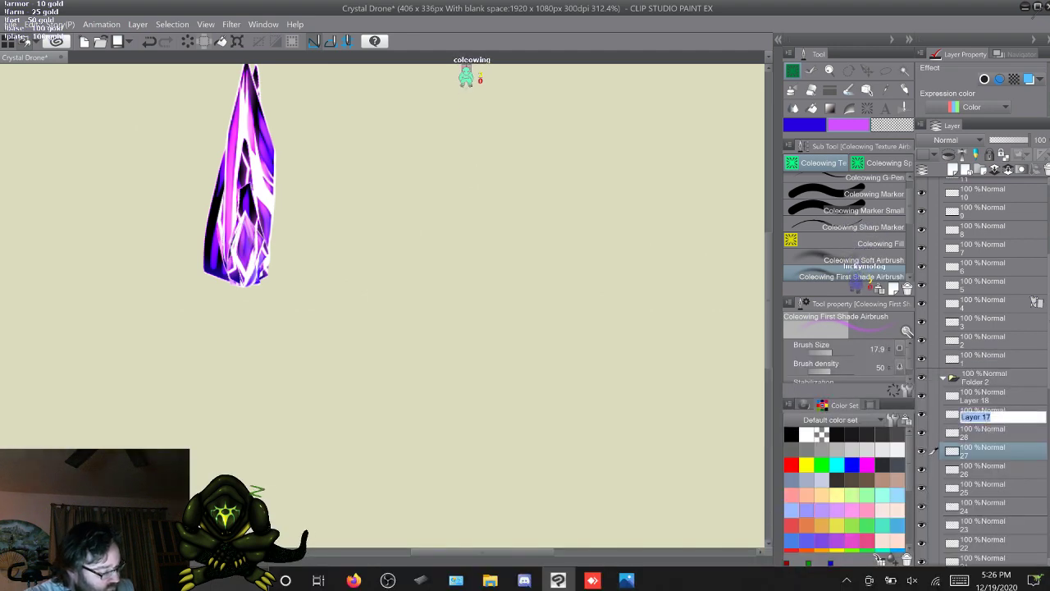
click(961, 580)
click(295, 405)
click(681, 405)
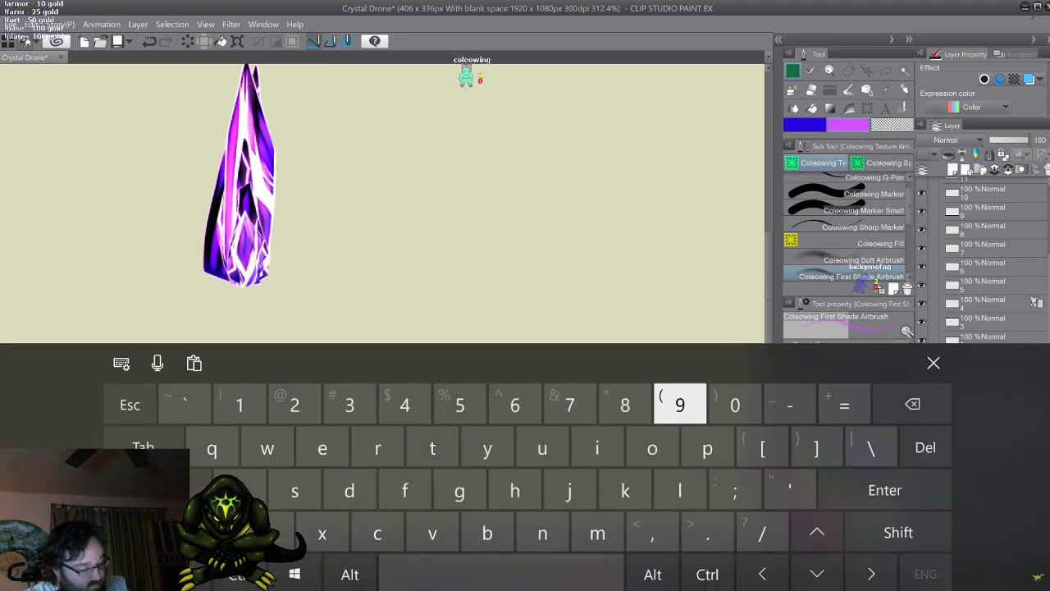
click(934, 362)
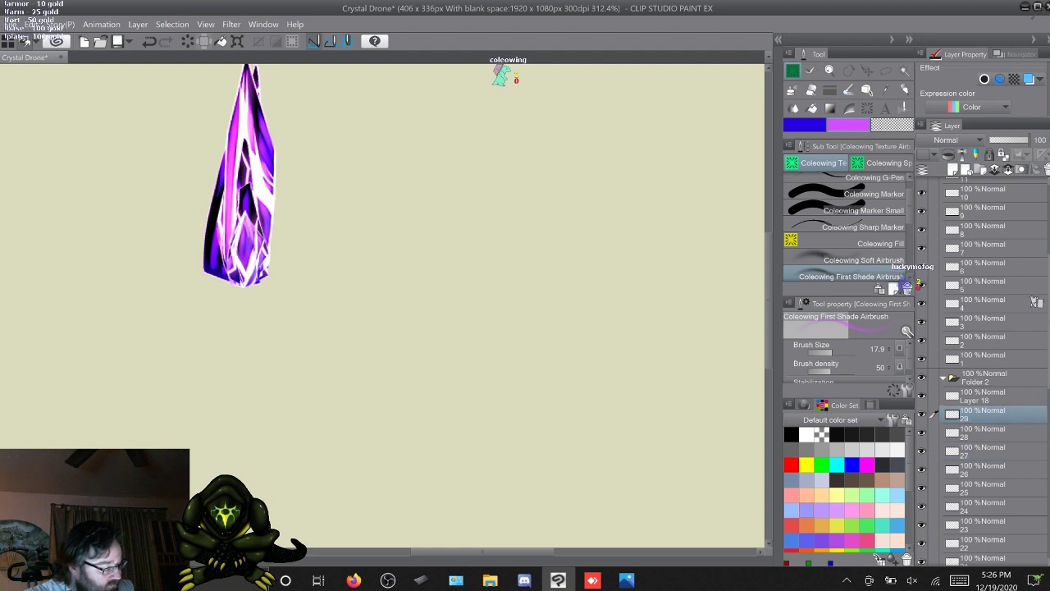
Rename the new Layer 18 as 30 in Folder 2
double_click(977, 398)
click(960, 580)
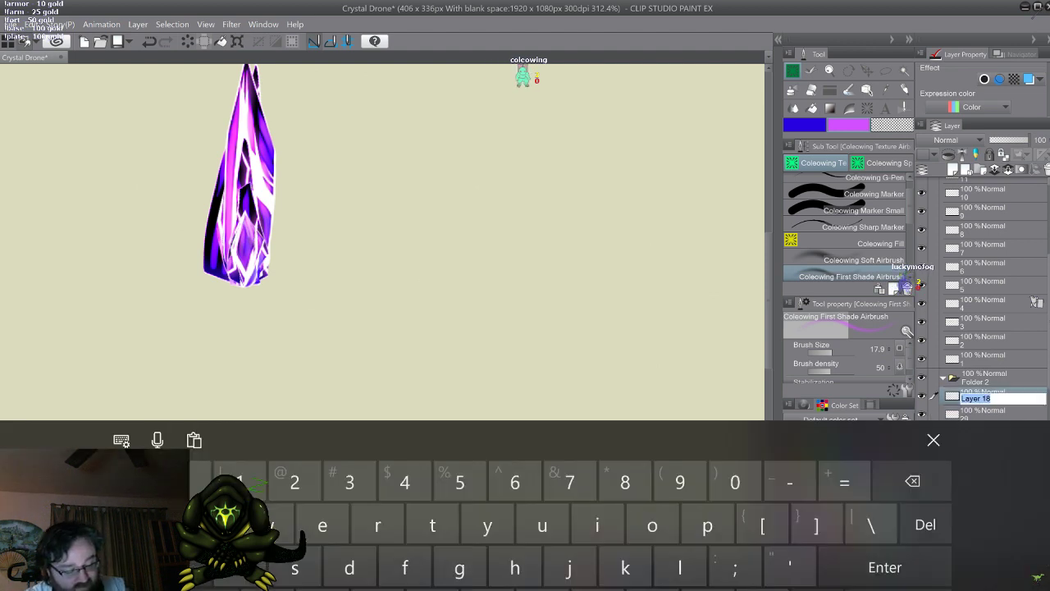
click(735, 404)
click(934, 362)
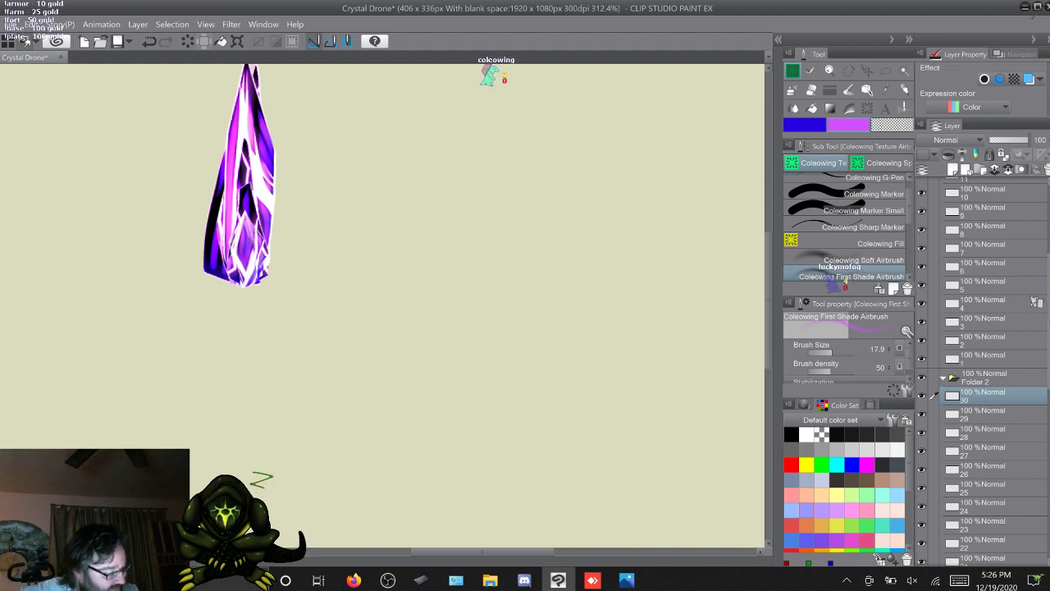
scroll(1036, 302, down, 2)
scroll(1037, 302, up, 2)
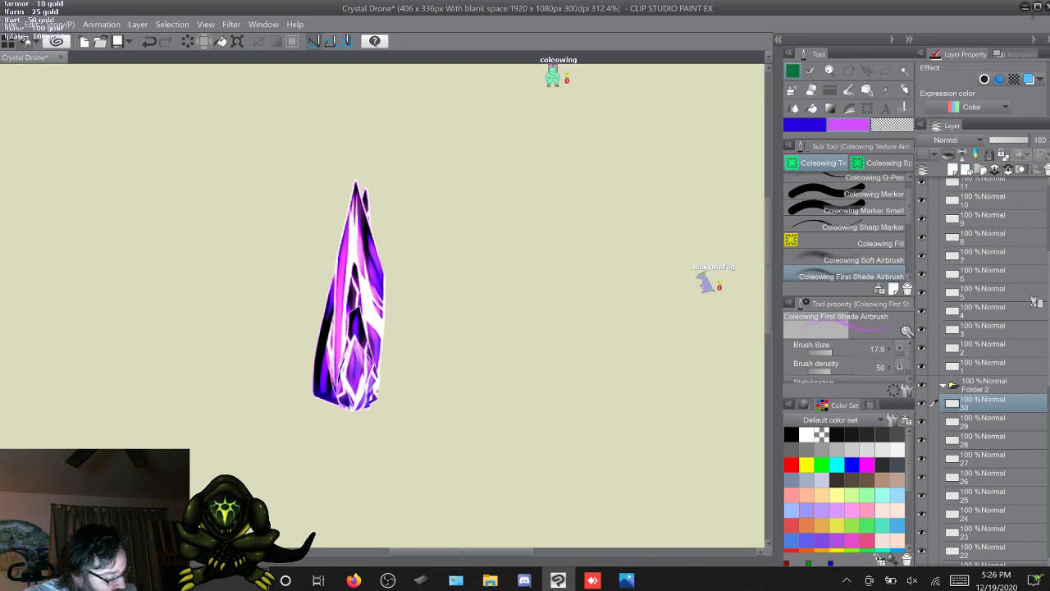
Collapse and hide Folder 1
click(985, 459)
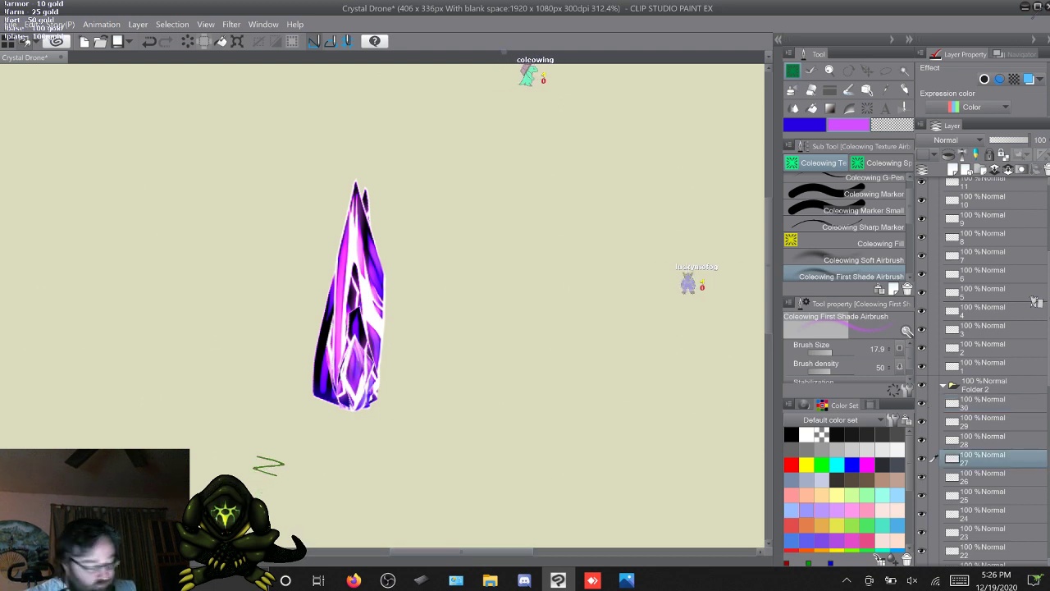
click(985, 385)
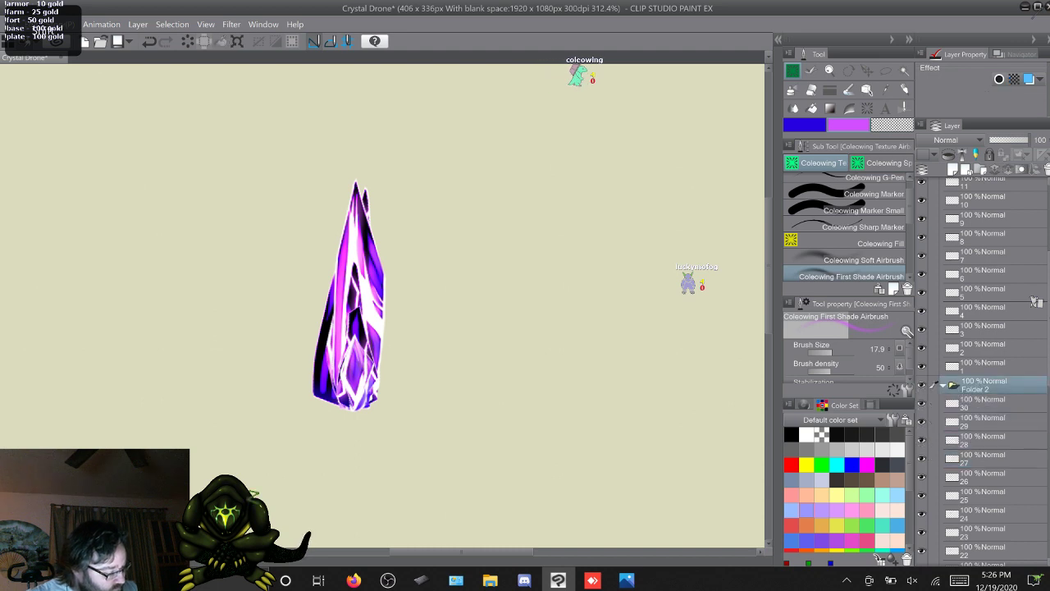
scroll(1037, 302, up, 7)
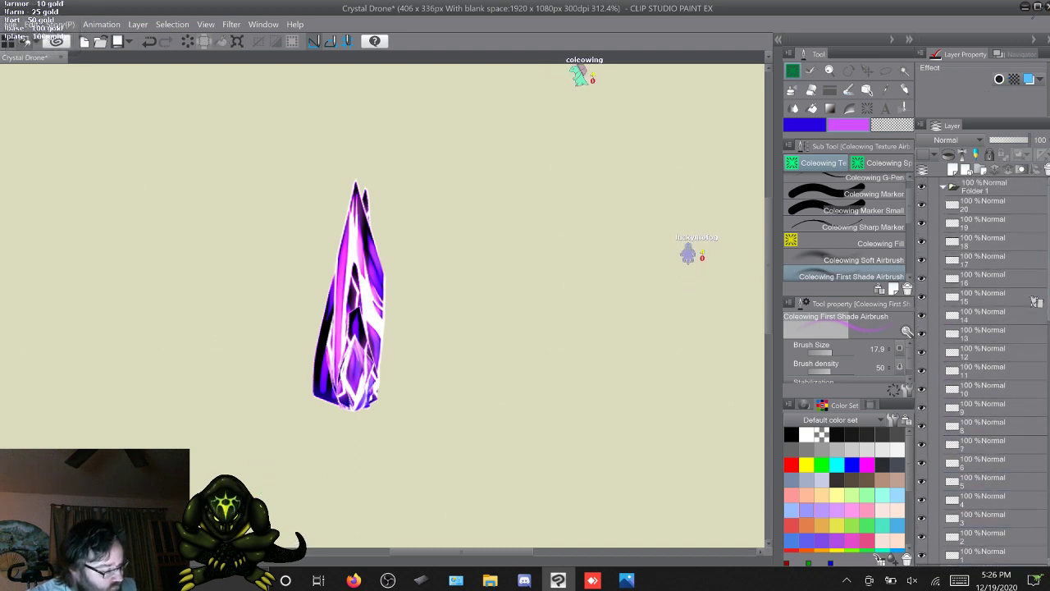
click(944, 186)
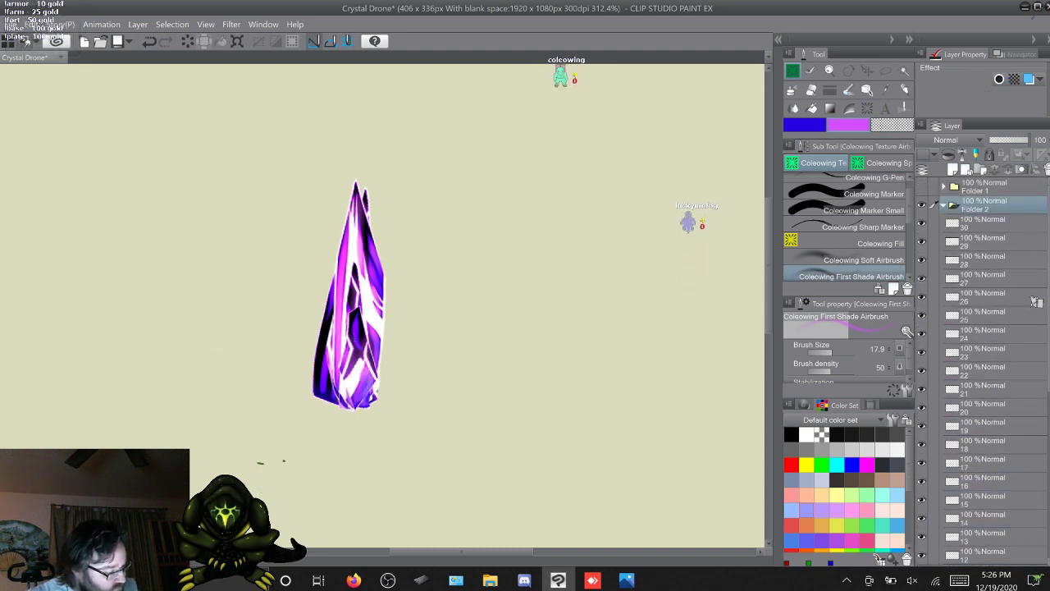
Move layers 27 to 30 out of Folder 2 to directly above it, and collapse and hide Folder 2
click(985, 223)
shift+click(985, 278)
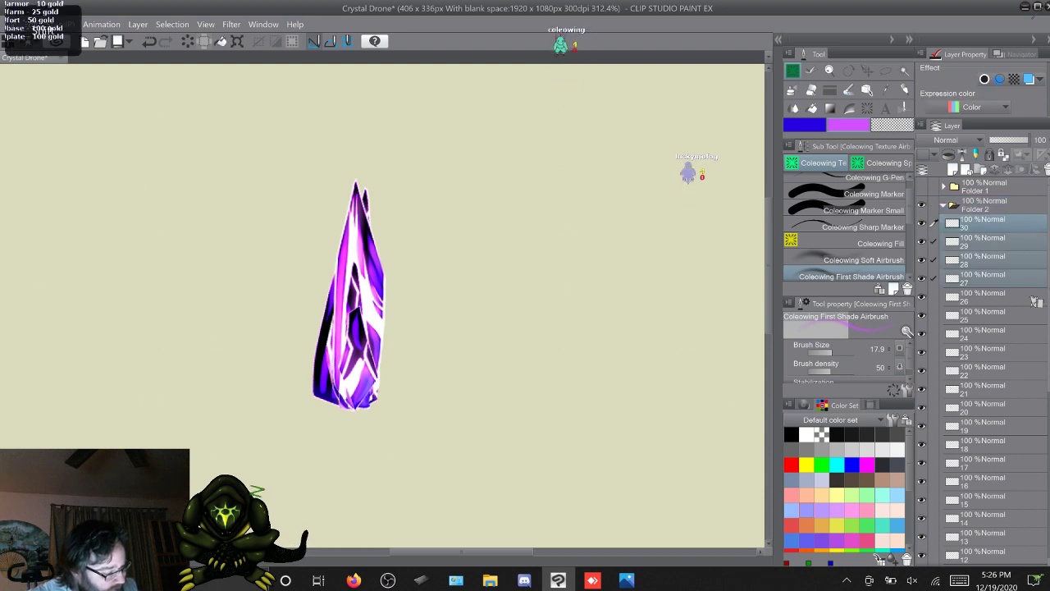
drag(985, 222, 984, 197)
click(944, 278)
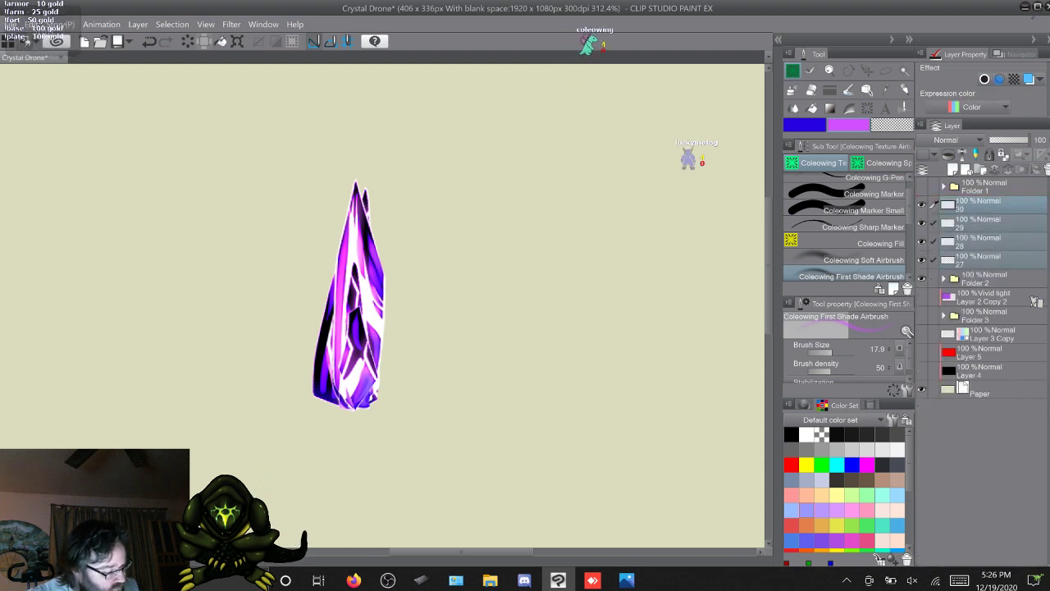
click(922, 278)
click(985, 261)
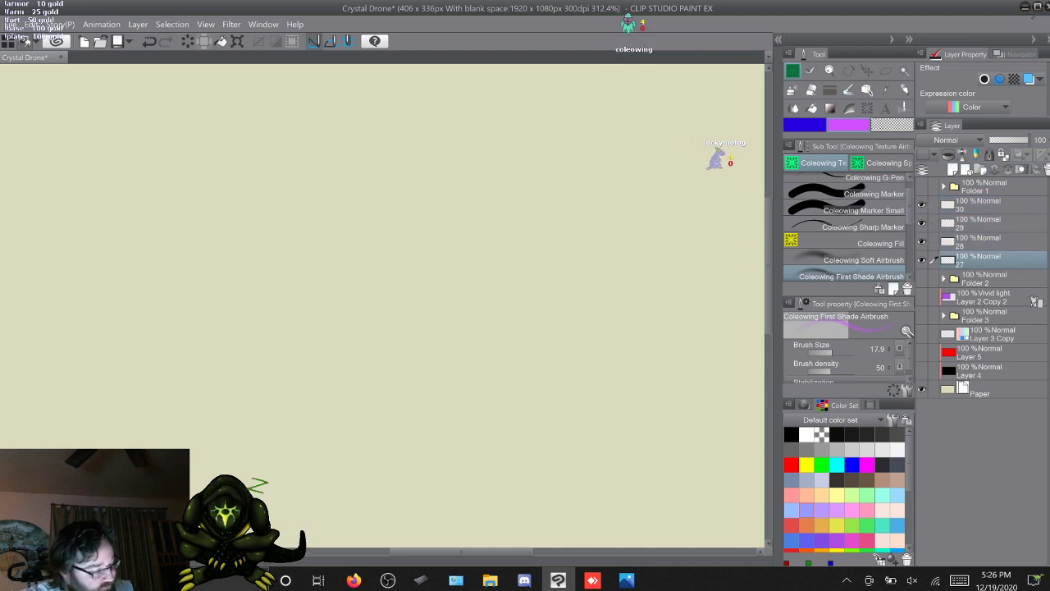
Show Layer 2 Copy 2 and set its blending mode to Normal
key(p)
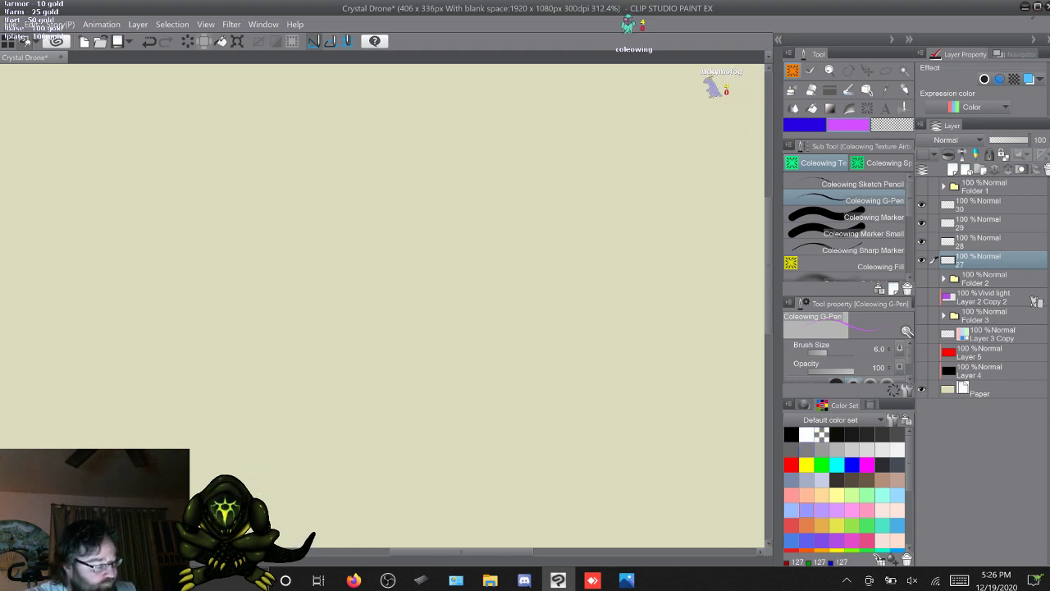
click(989, 297)
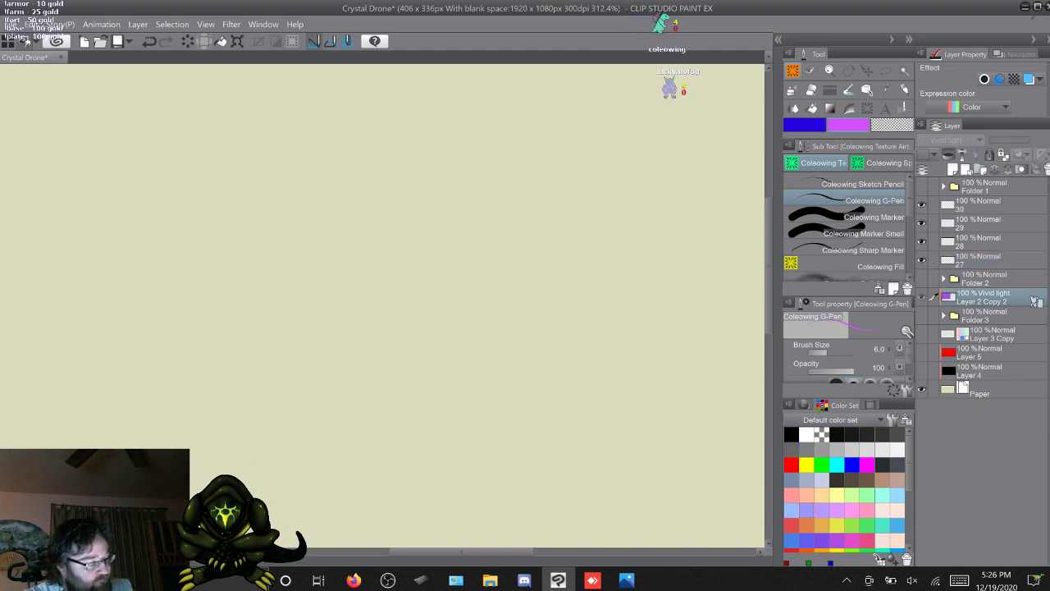
click(922, 297)
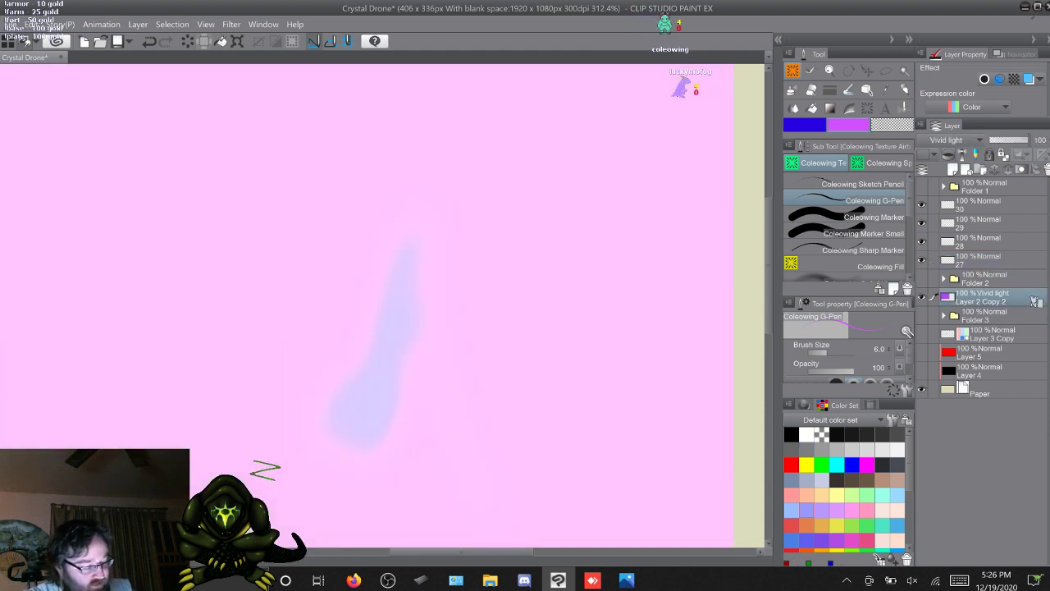
click(952, 139)
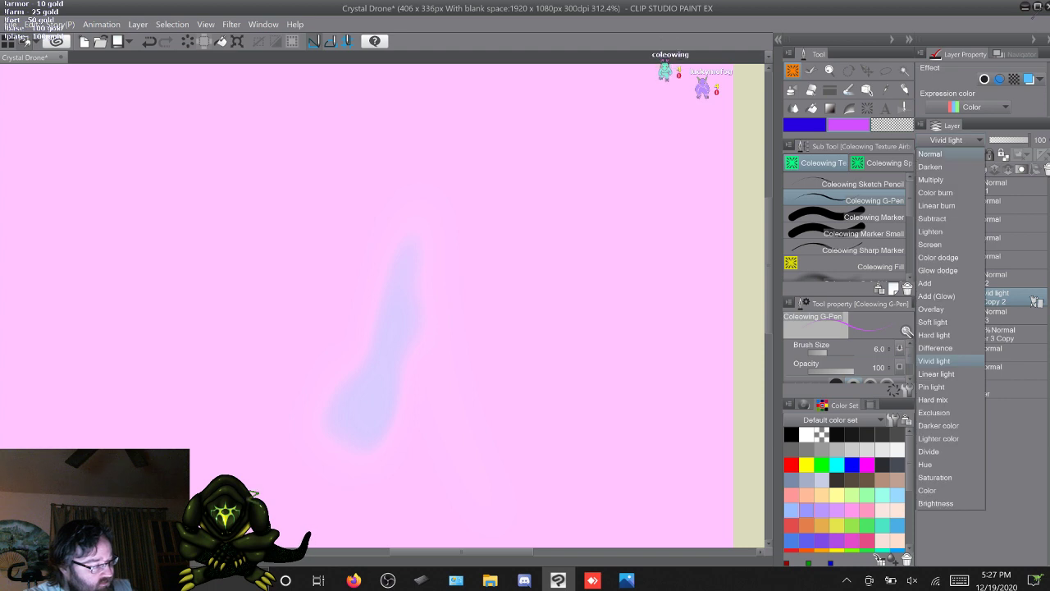
click(931, 154)
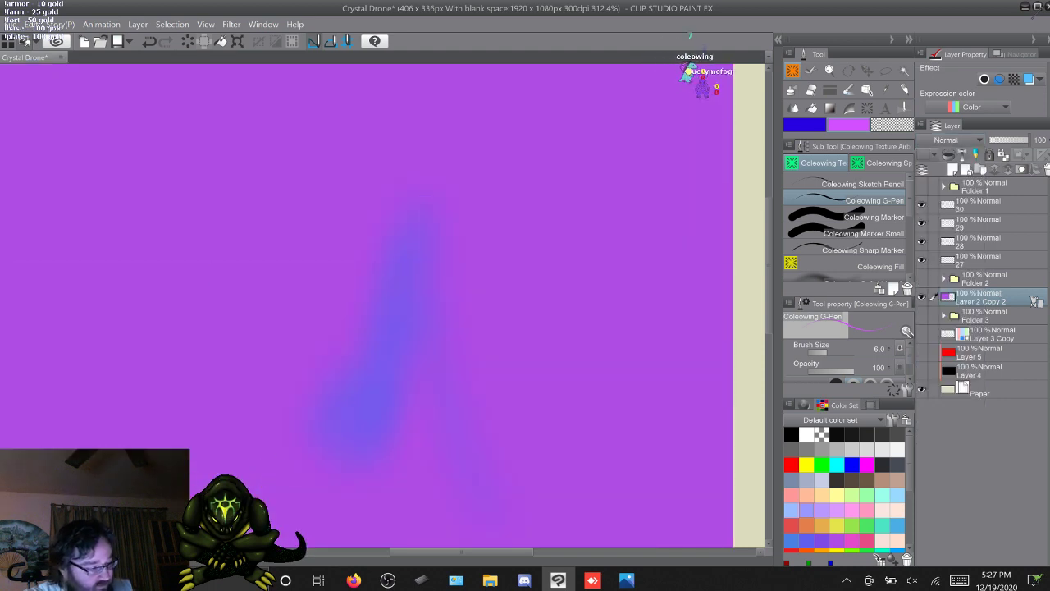
With the Coleowing Marker, paint a dark blue and a pink-purple swatch dot on the blank area beside Layer 2 Copy 2's purple fill
drag(769, 264, 769, 230)
scroll(675, 378, right, 5)
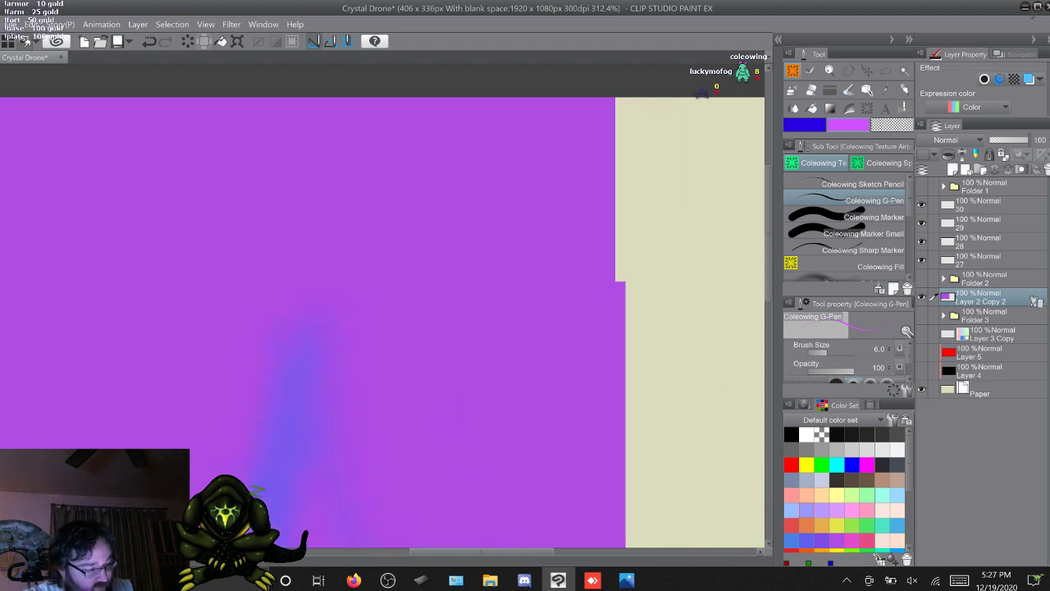
click(848, 217)
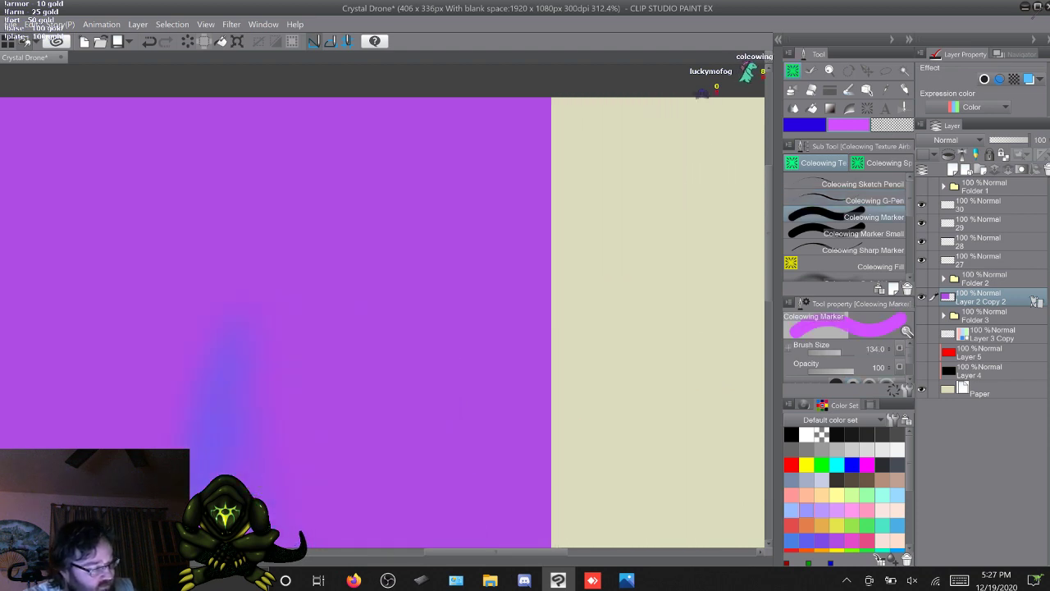
click(805, 124)
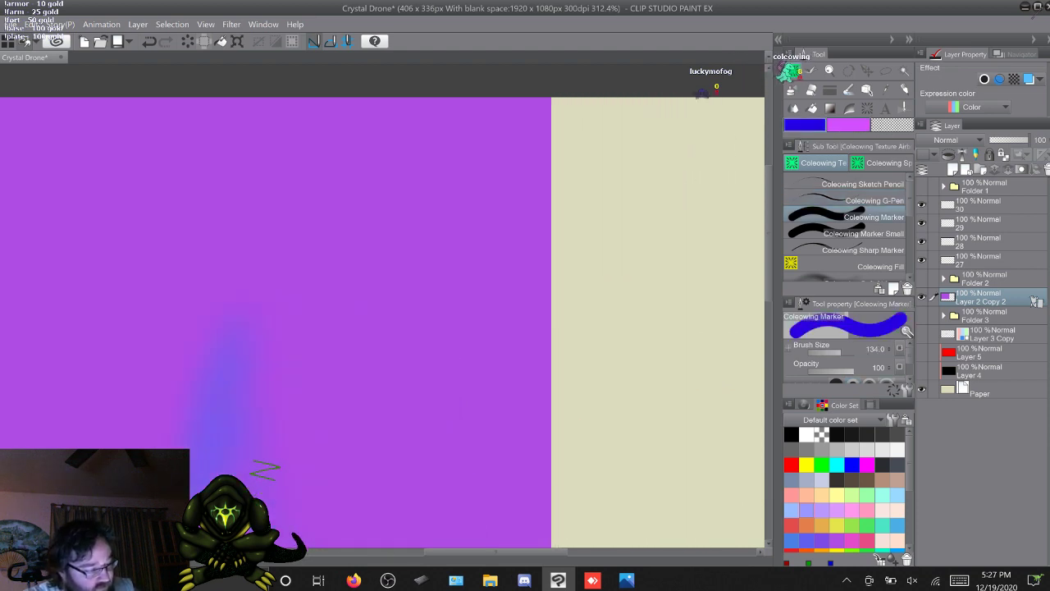
click(689, 149)
key(x)
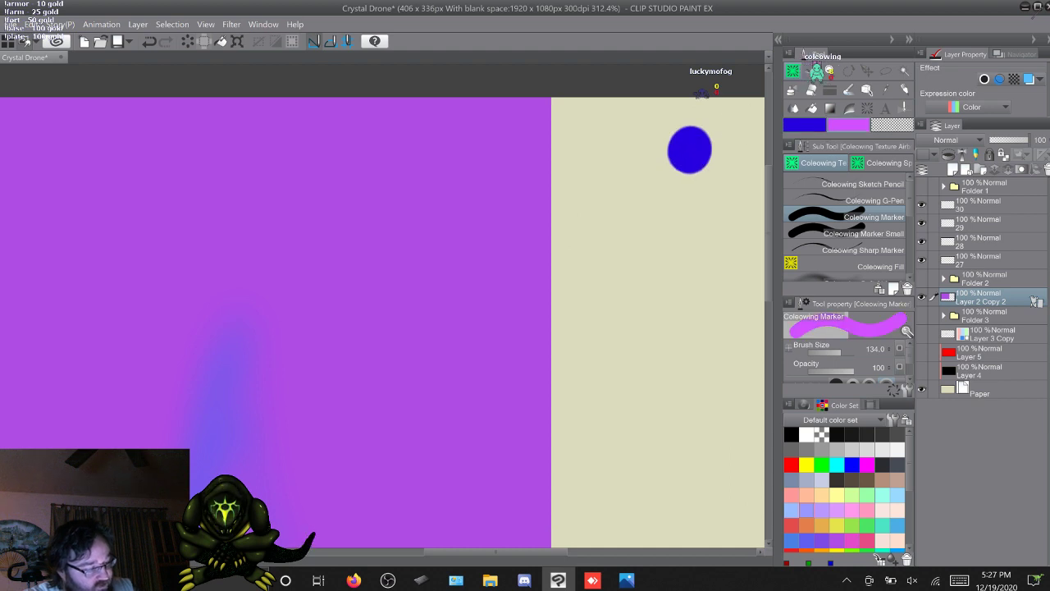
click(652, 150)
Below the first swatches, paint a dot in the purple sampled from the fill and a medium blue dot beside it
alt+click(521, 200)
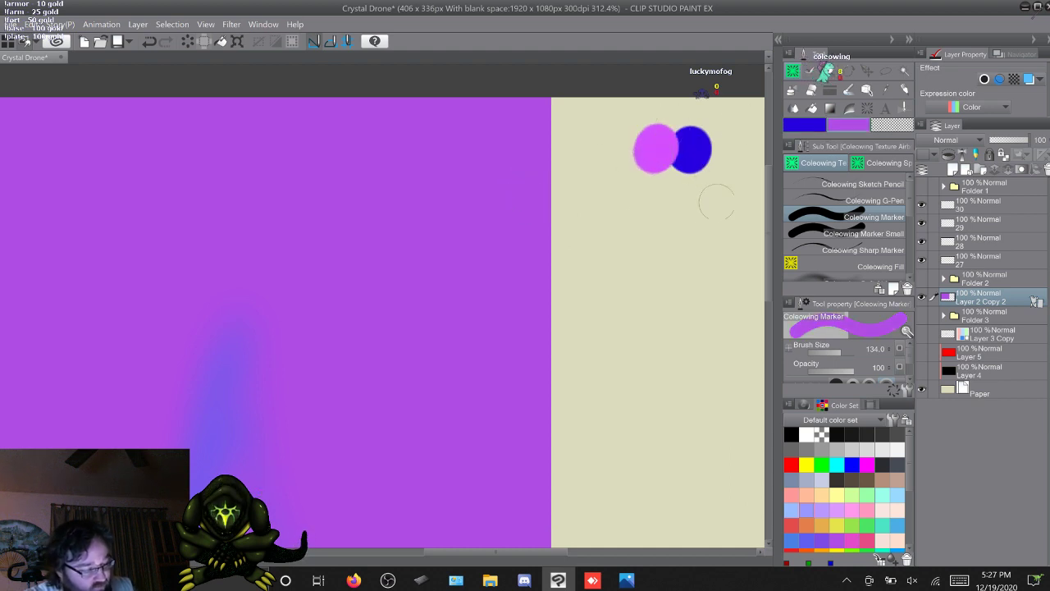
click(698, 214)
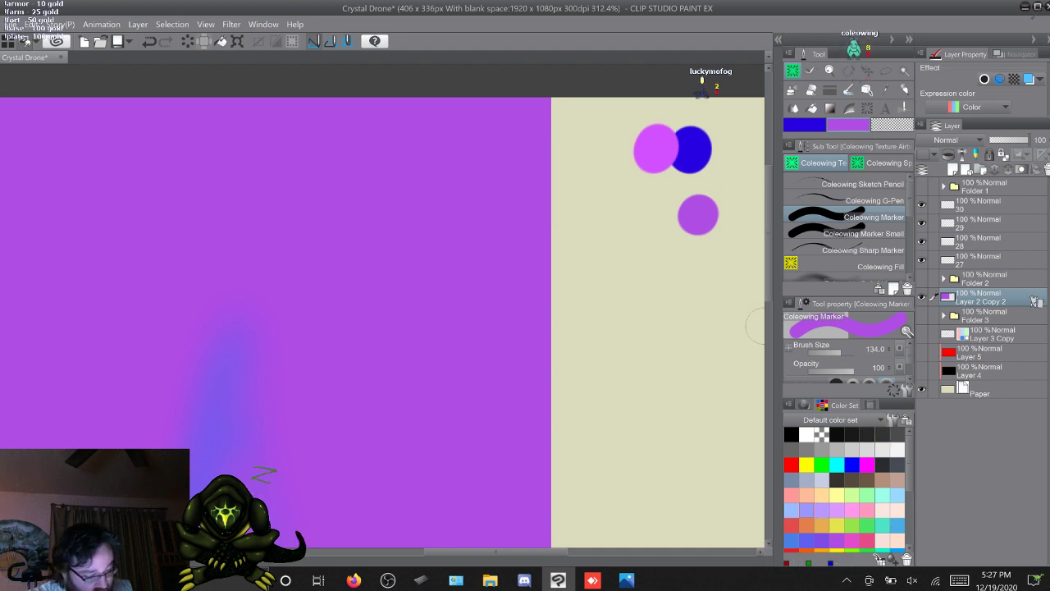
scroll(383, 320, down, 3)
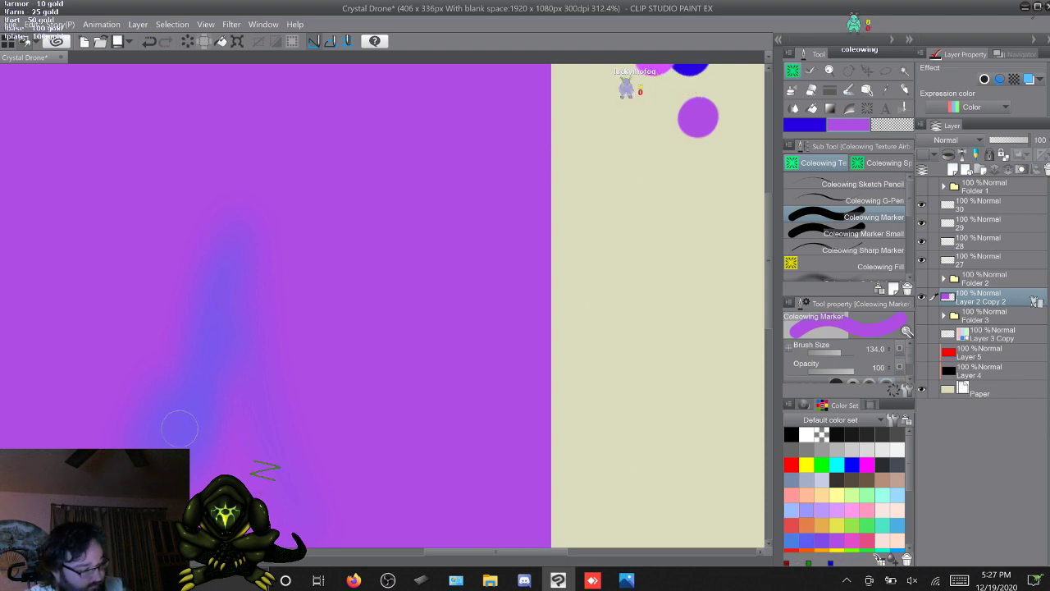
click(807, 510)
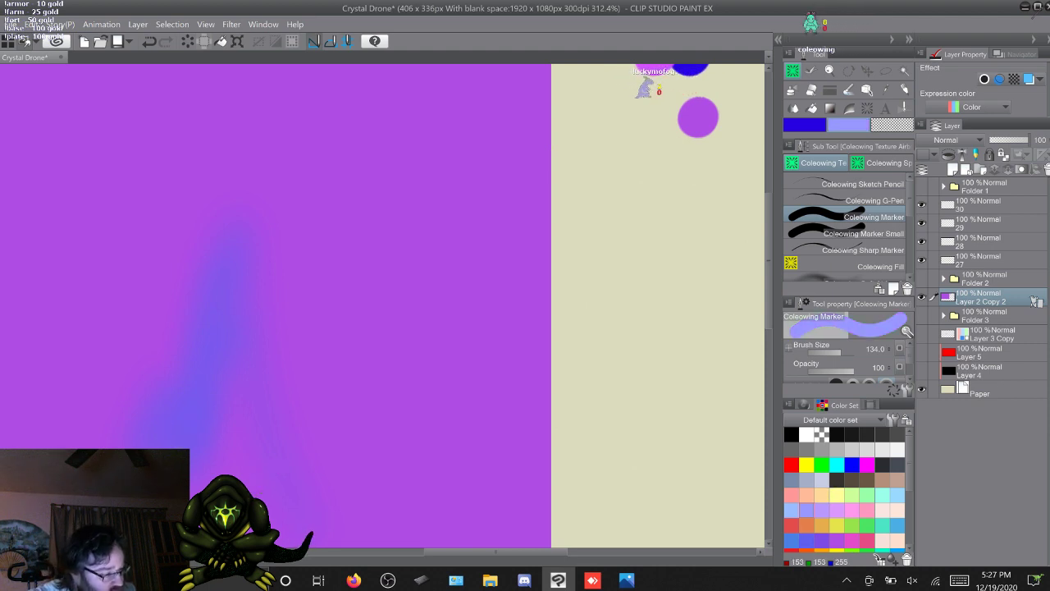
click(807, 540)
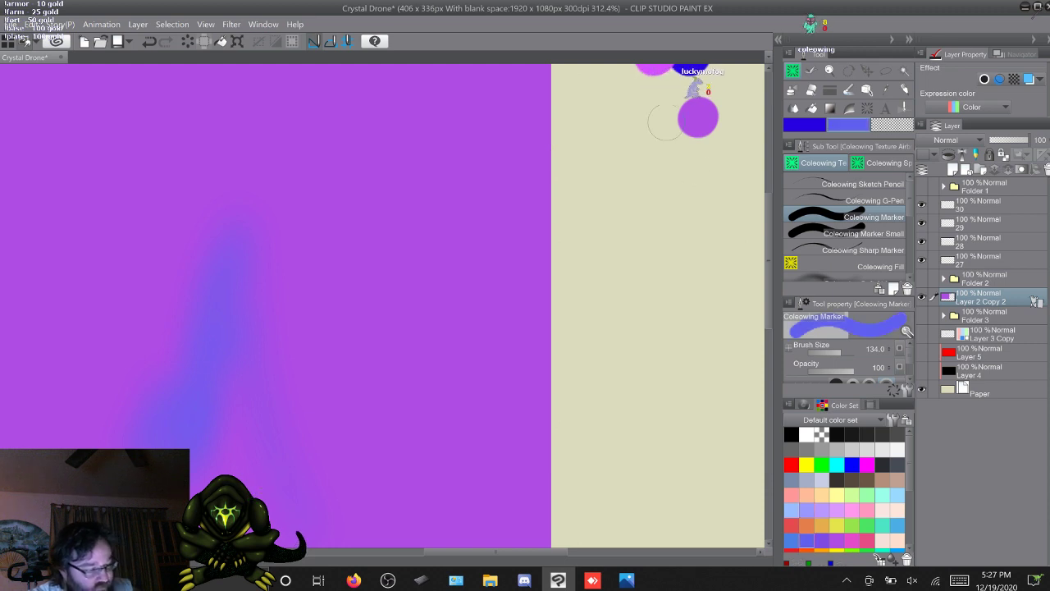
click(660, 121)
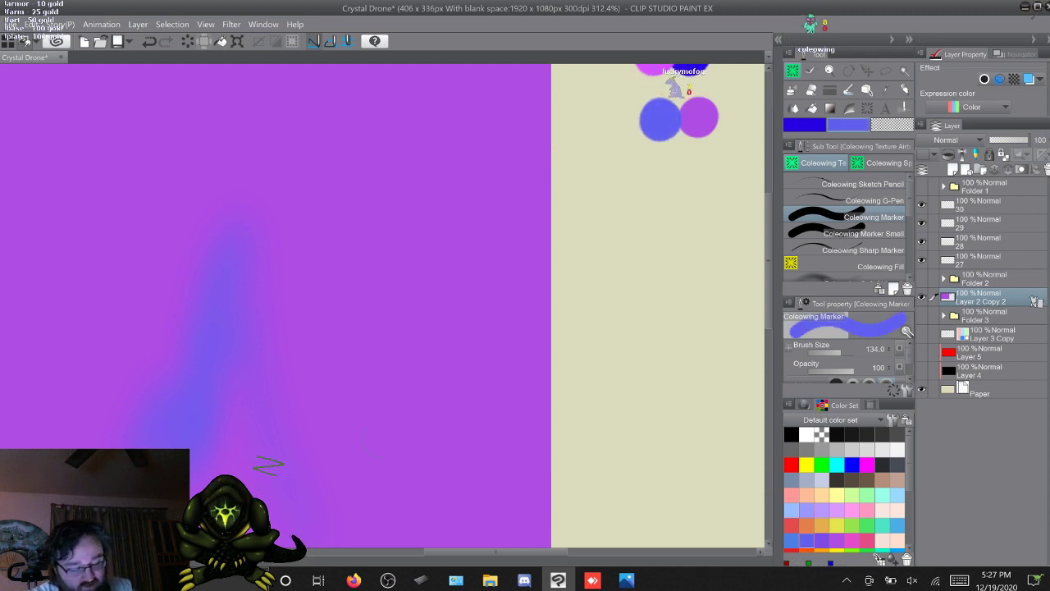
Lasso the four colour swatches, copy and paste them onto a new layer, and deselect with Layer 2 Copy 2 active
scroll(383, 305, up, 3)
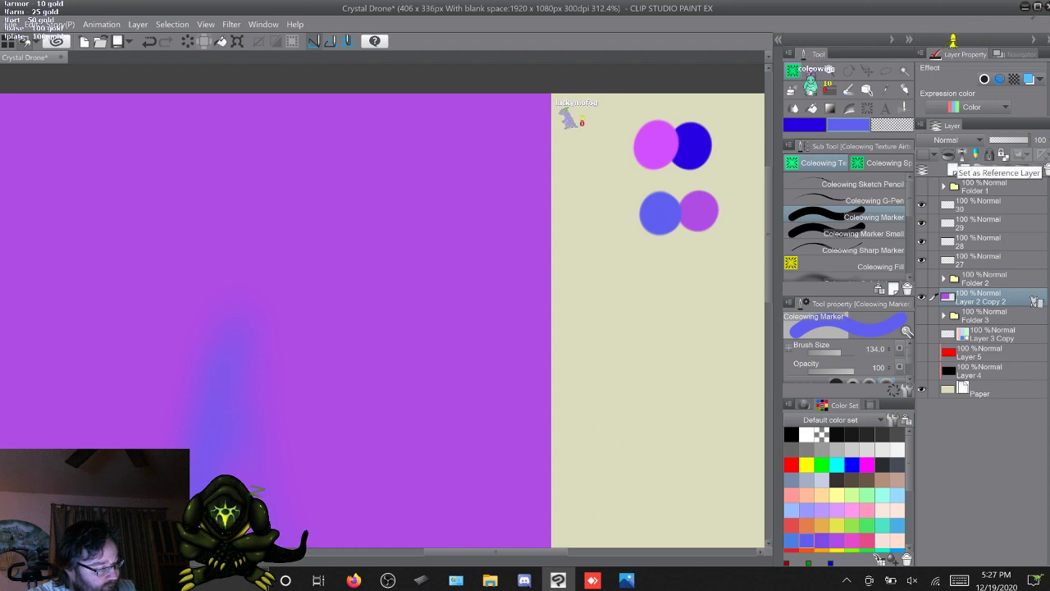
key(m)
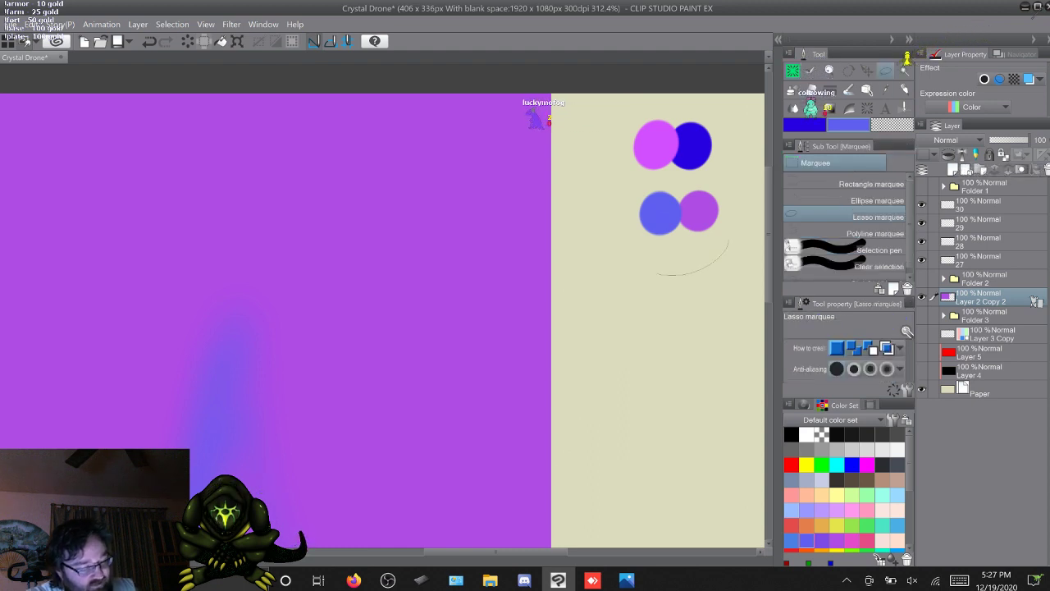
drag(728, 242, 744, 193)
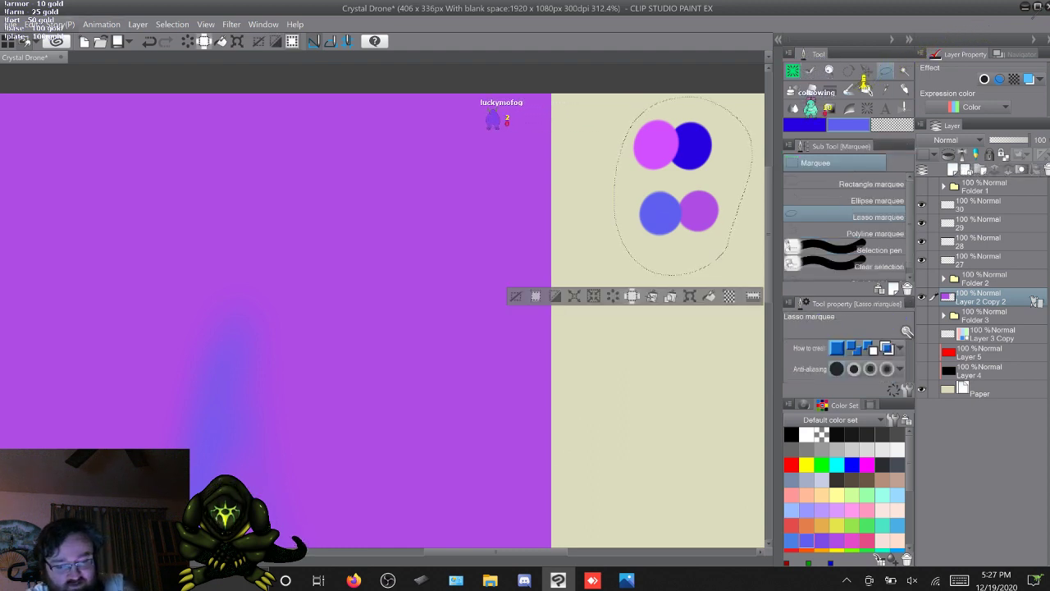
click(31, 25)
click(54, 83)
click(31, 25)
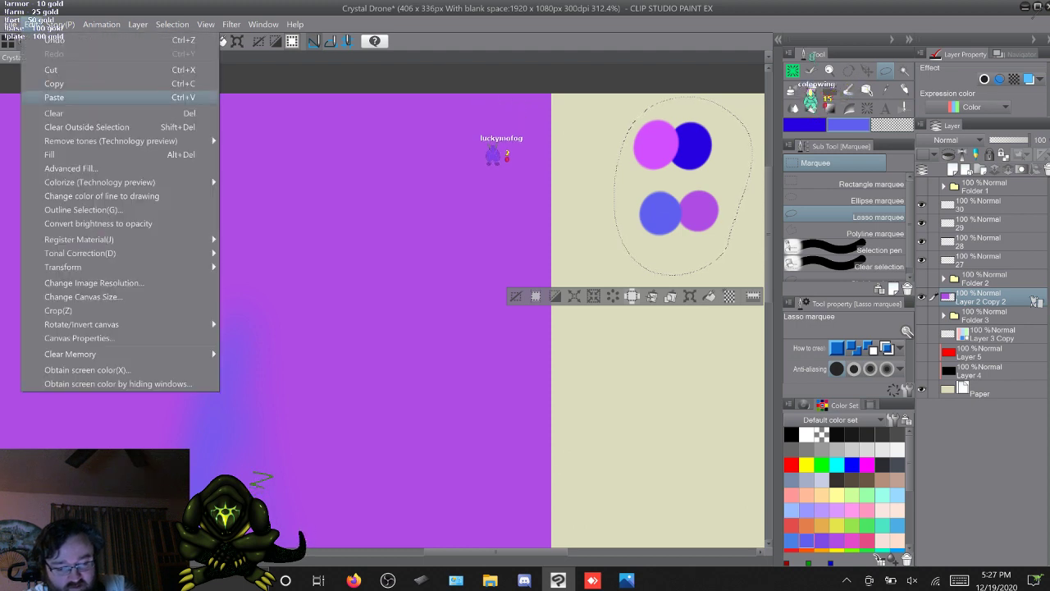
click(54, 97)
click(992, 315)
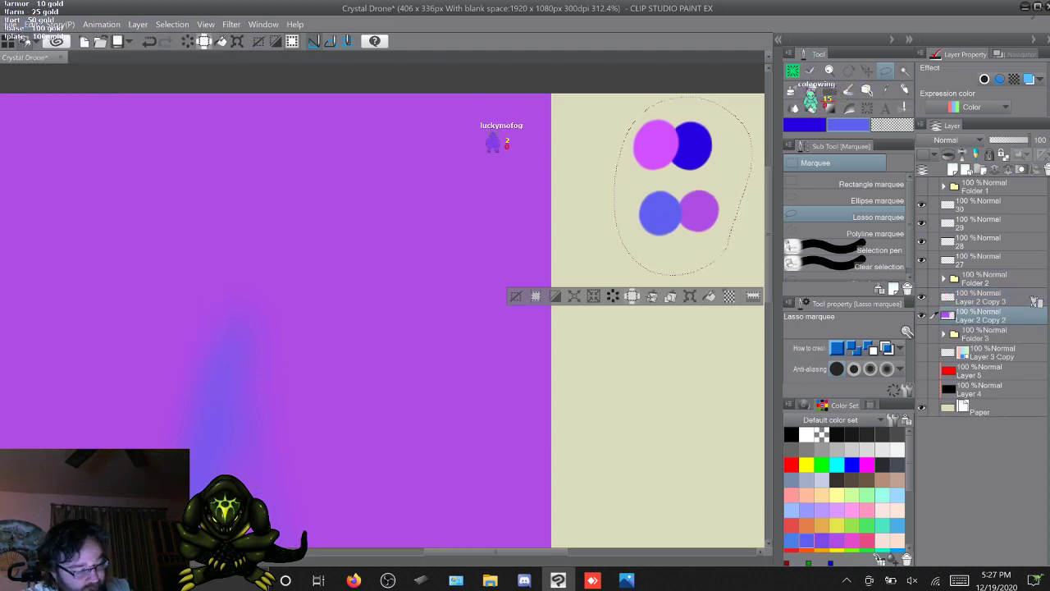
key(ctrl+d)
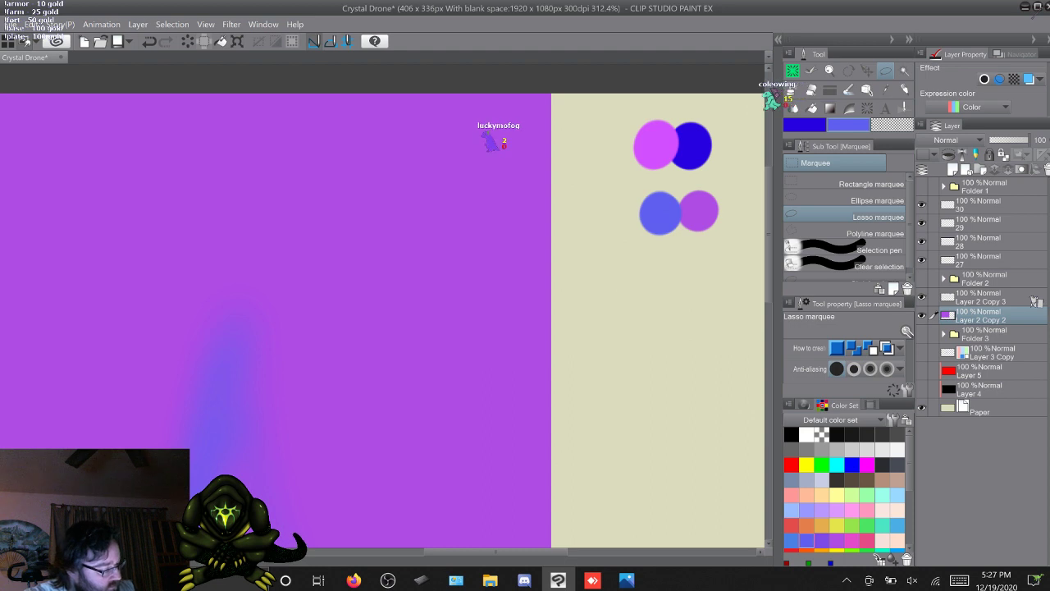
Set Layer 2 Copy 2's blending mode to Vivid light and hide both it and the pasted swatch layer
click(952, 139)
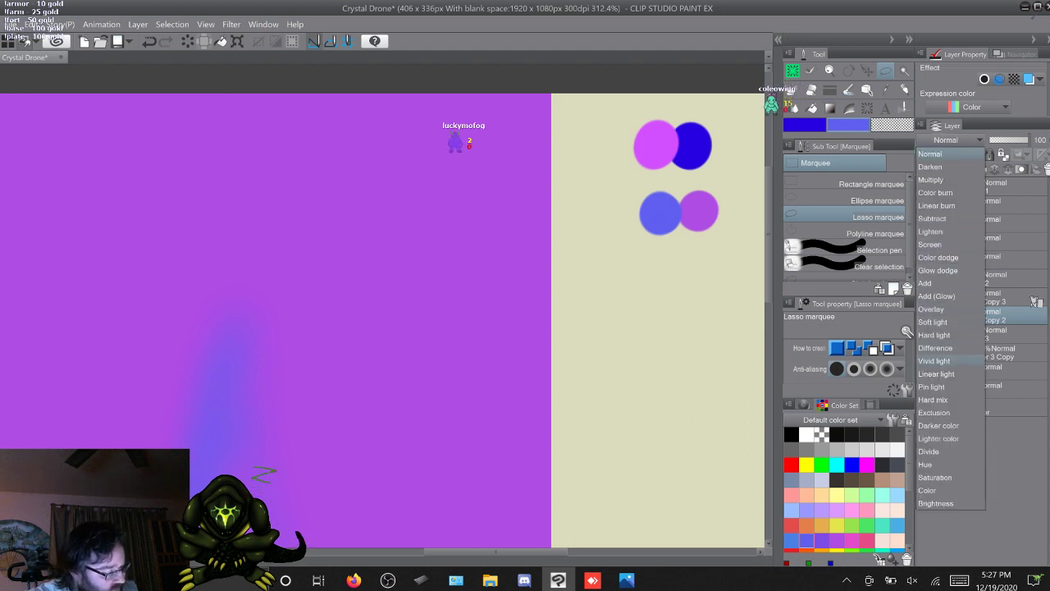
click(934, 361)
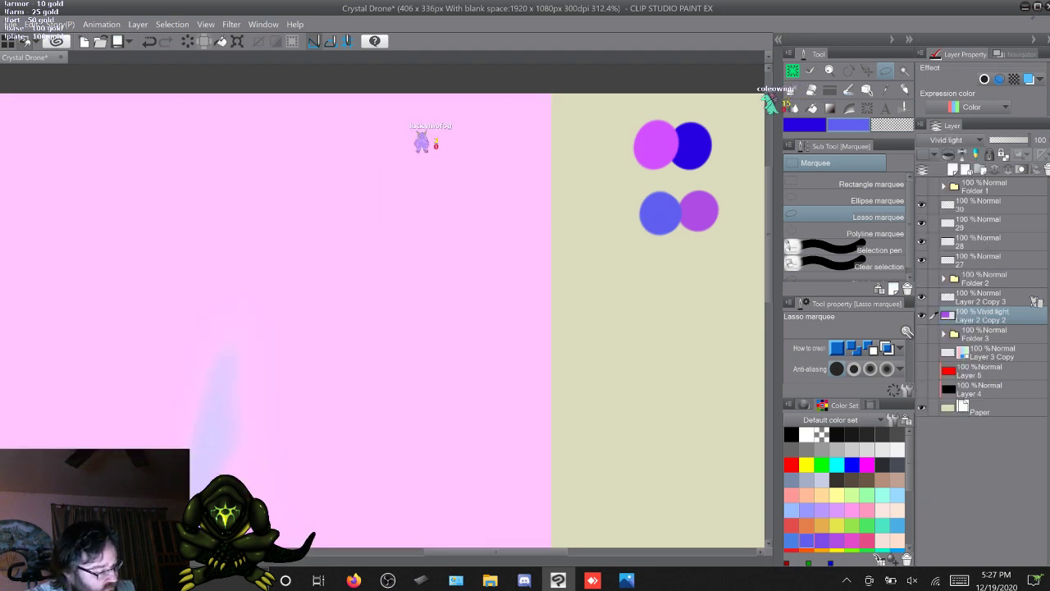
click(922, 316)
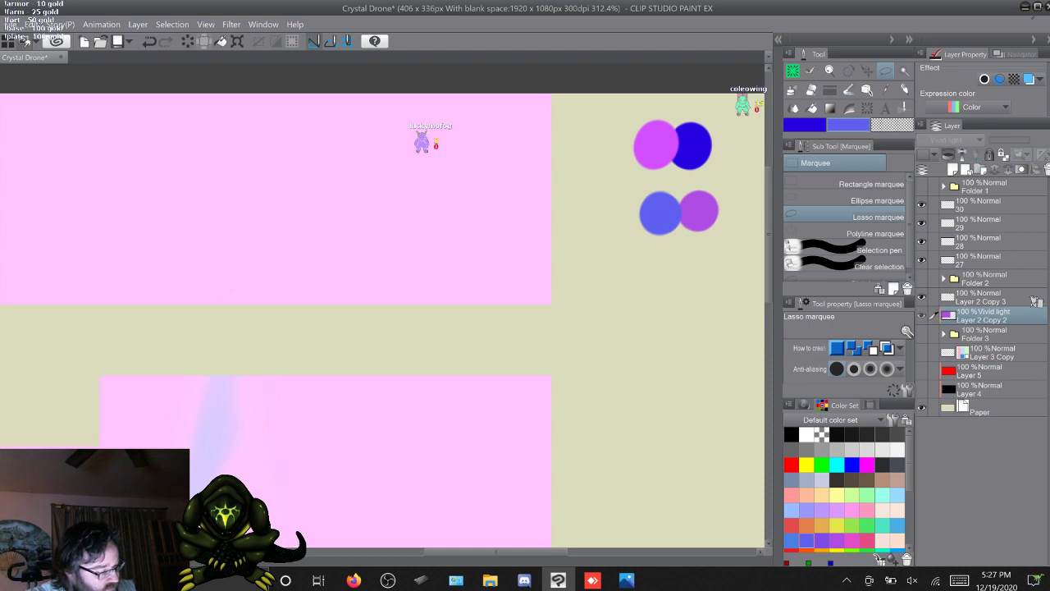
click(921, 297)
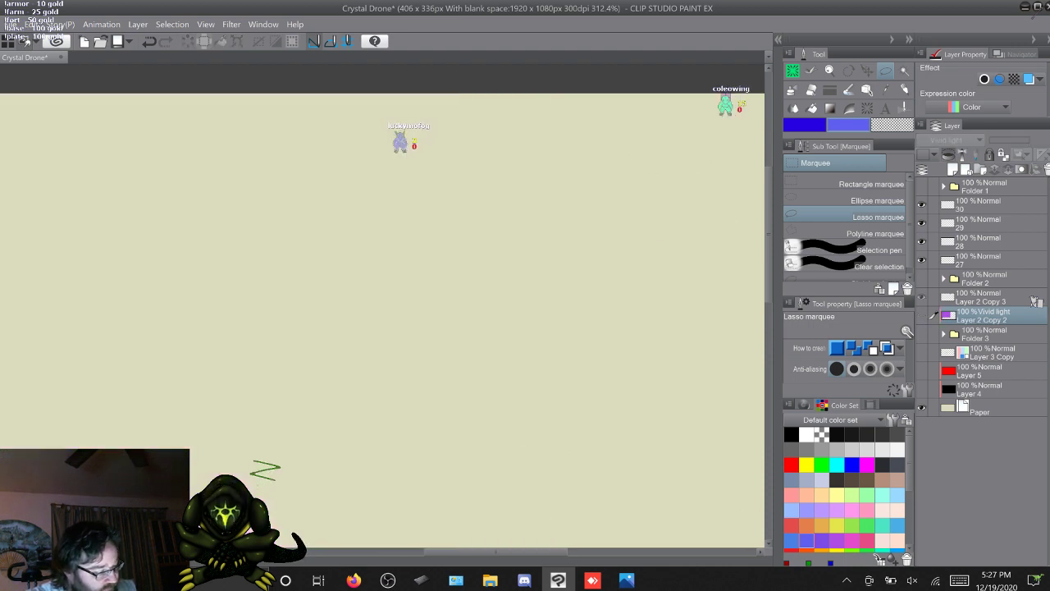
Show the colour swatch layer (Layer 2 Copy 3) and ready the Coleowing G-Pen in black on layer 27
click(922, 297)
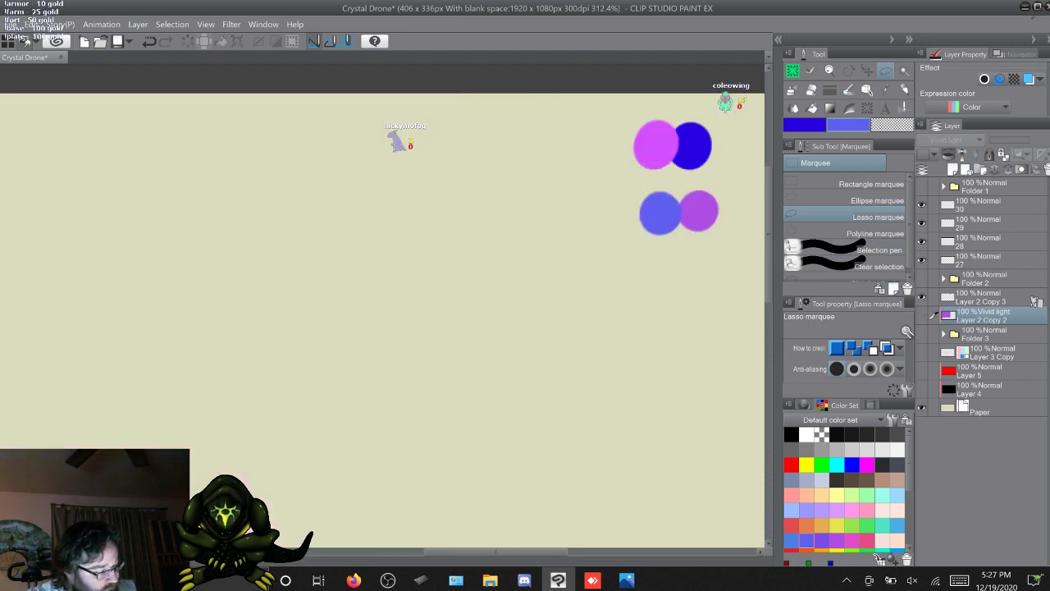
click(985, 260)
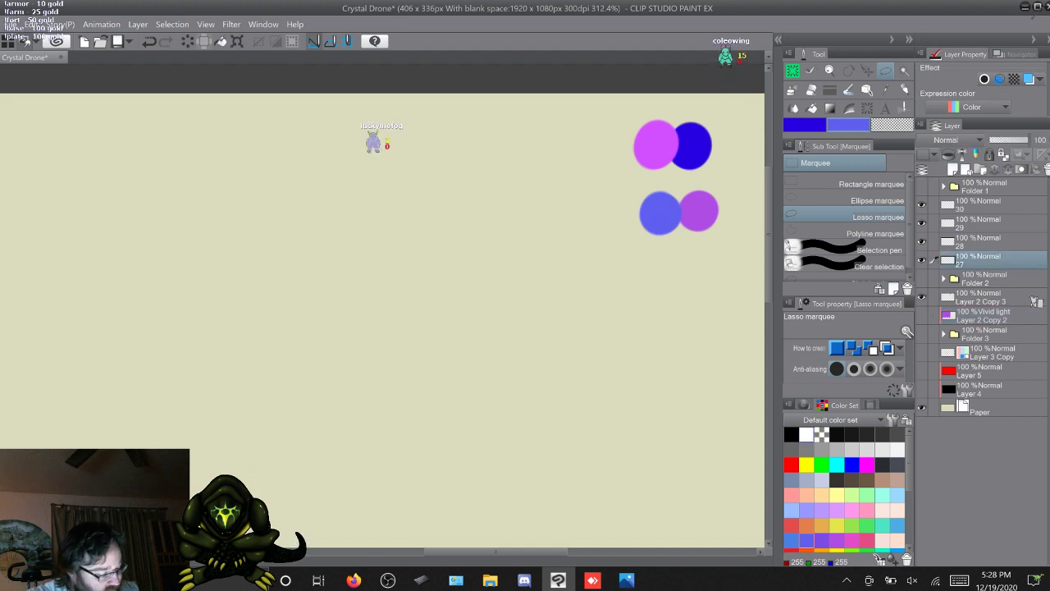
click(792, 435)
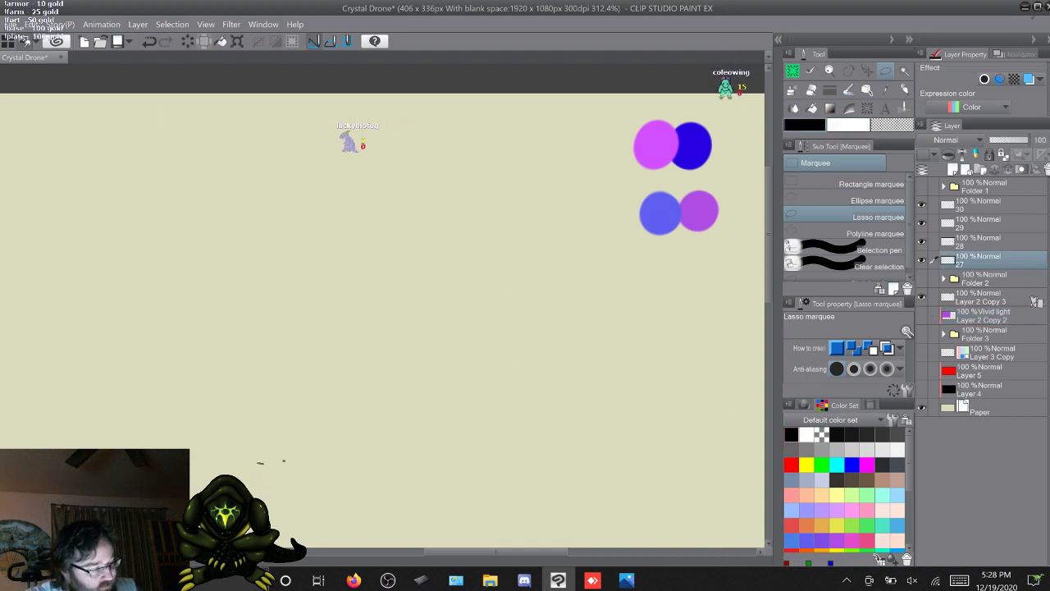
click(792, 72)
click(862, 200)
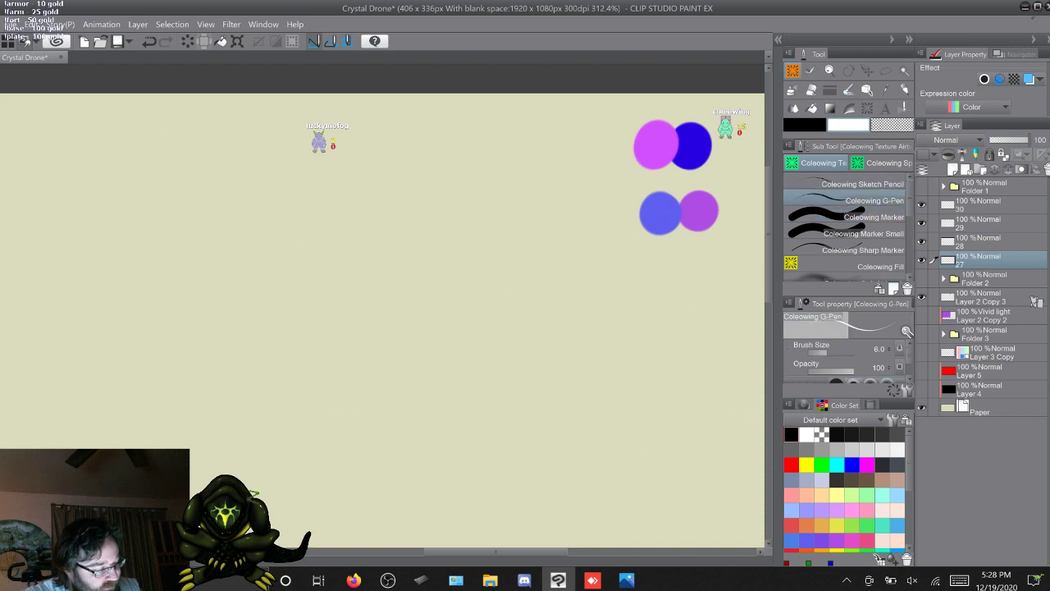
With Folder 2's crystal temporarily shown for reference, mark its base and tip in green on Layer 2 Copy 3 using the size 6 G-Pen
mouse_move(769, 235)
mouse_down()
mouse_move(769, 253)
mouse_move(769, 241)
mouse_up()
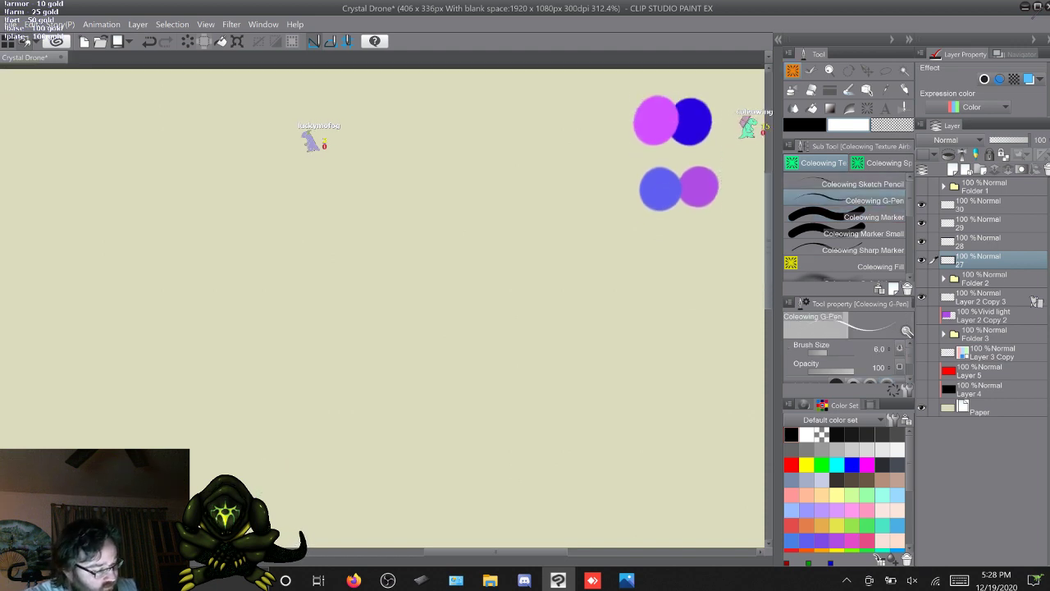
key(ctrl+z)
key(ctrl+z)
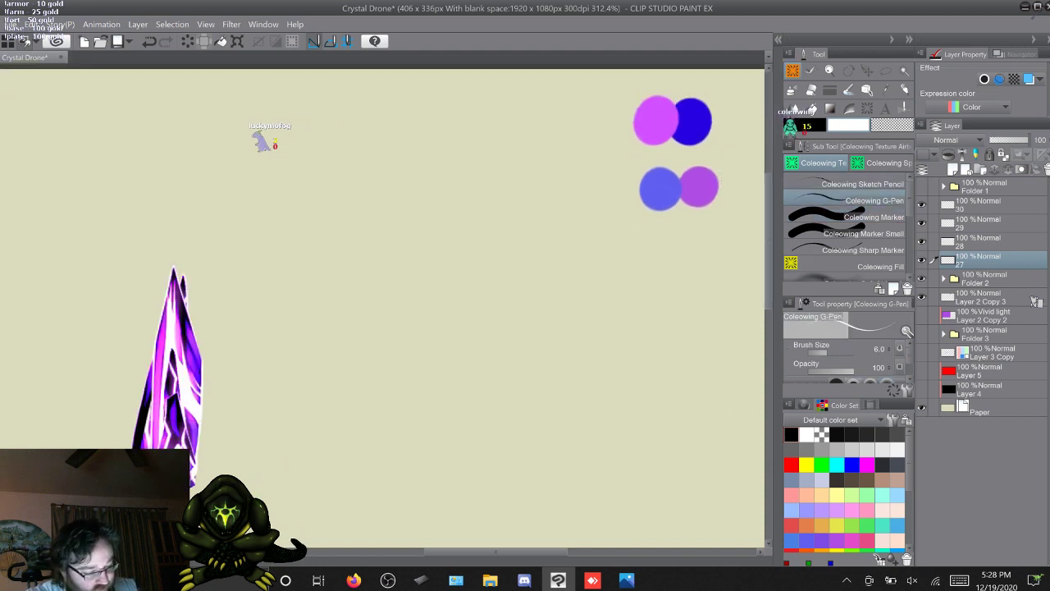
scroll(383, 306, down, 2)
drag(496, 552, 455, 552)
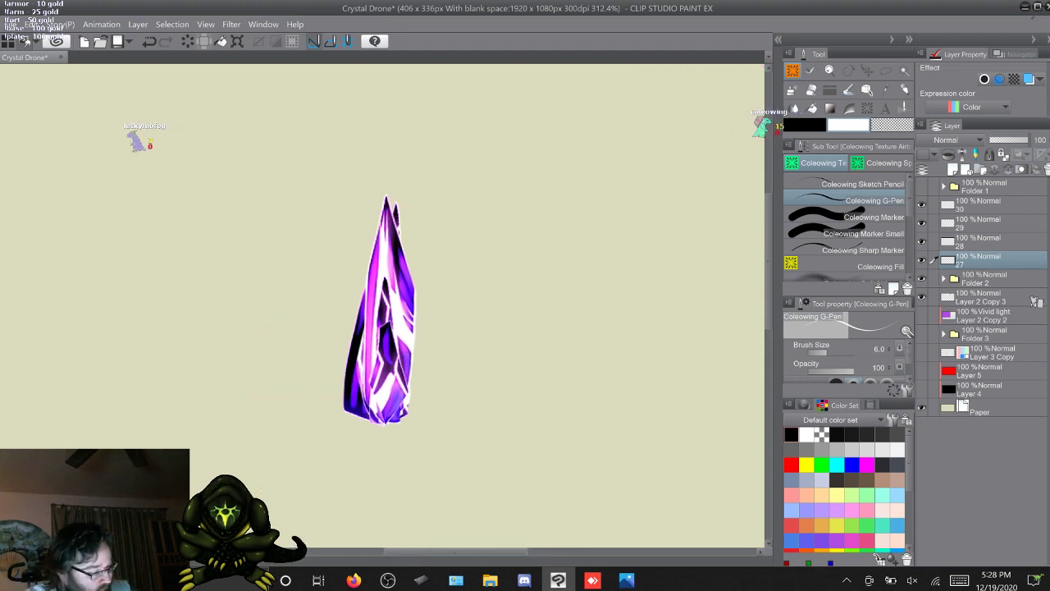
click(1034, 299)
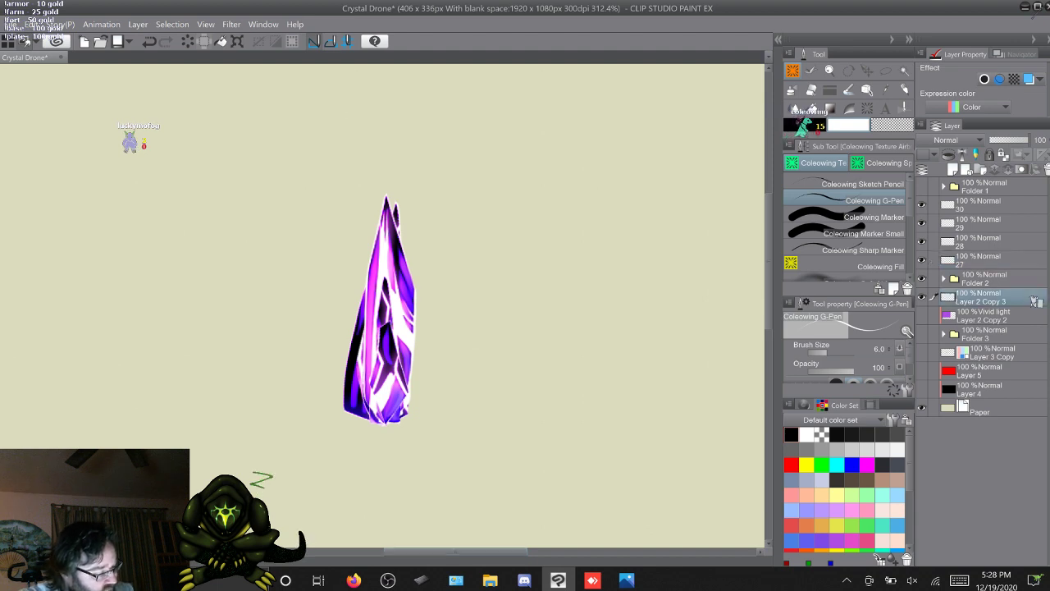
click(822, 465)
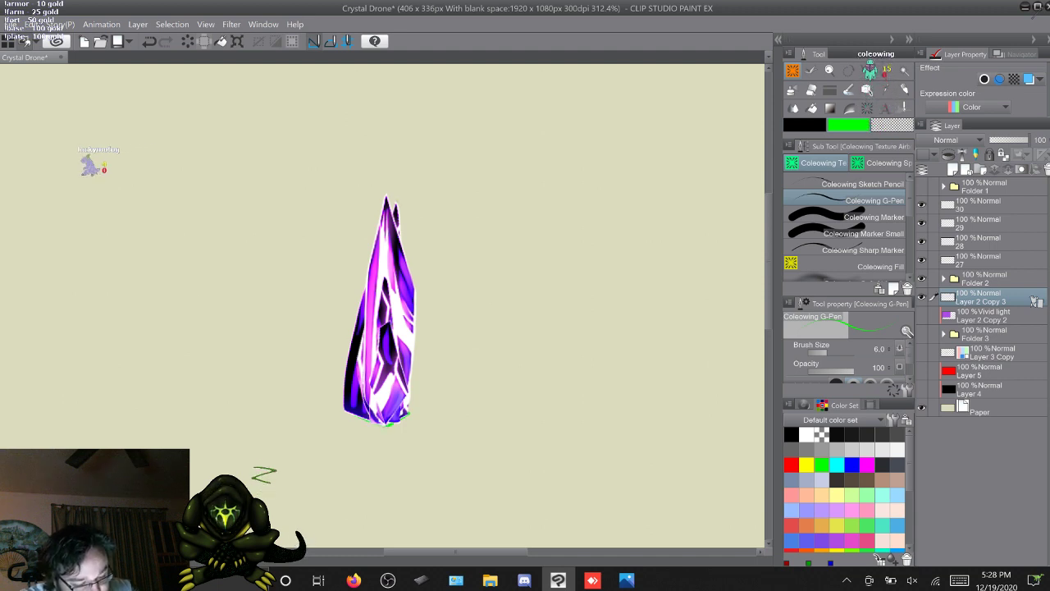
drag(386, 200, 404, 202)
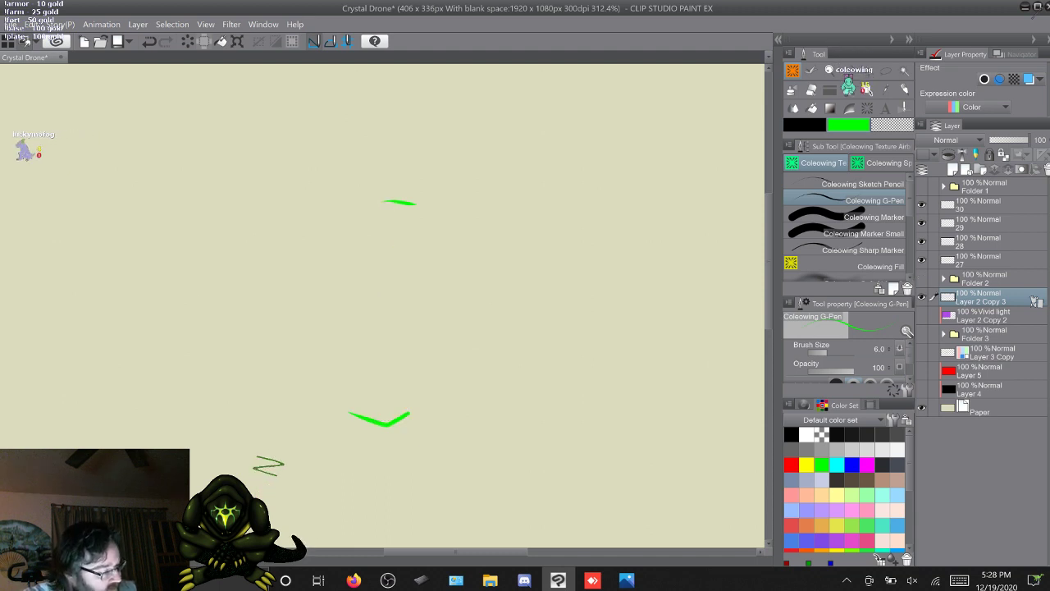
Make layer 27 active and set the drawing colour to white
click(978, 260)
click(807, 435)
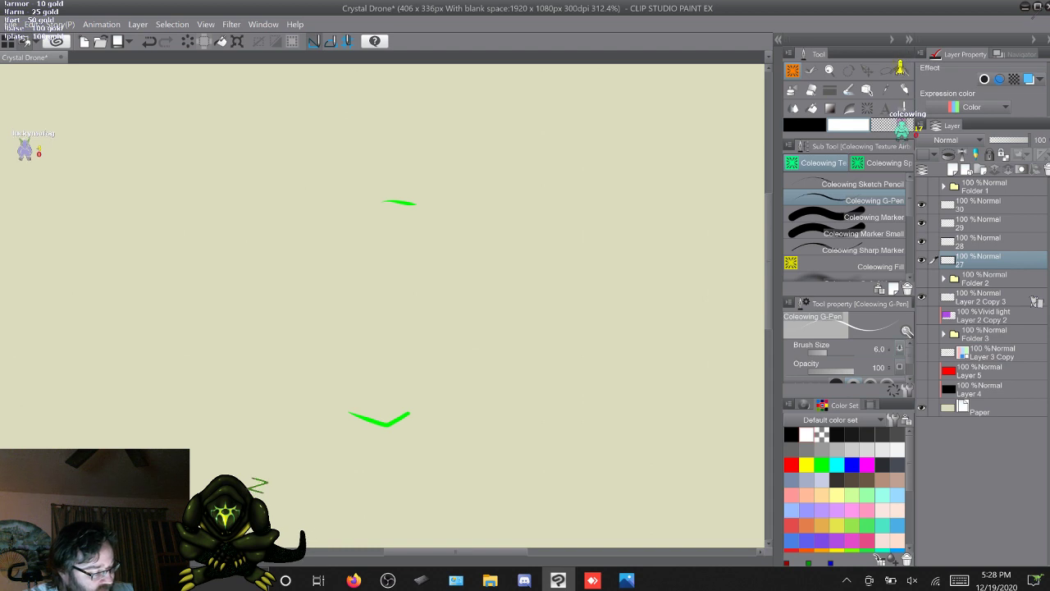
key(bracketright)
key(bracketright)
key(bracketright)
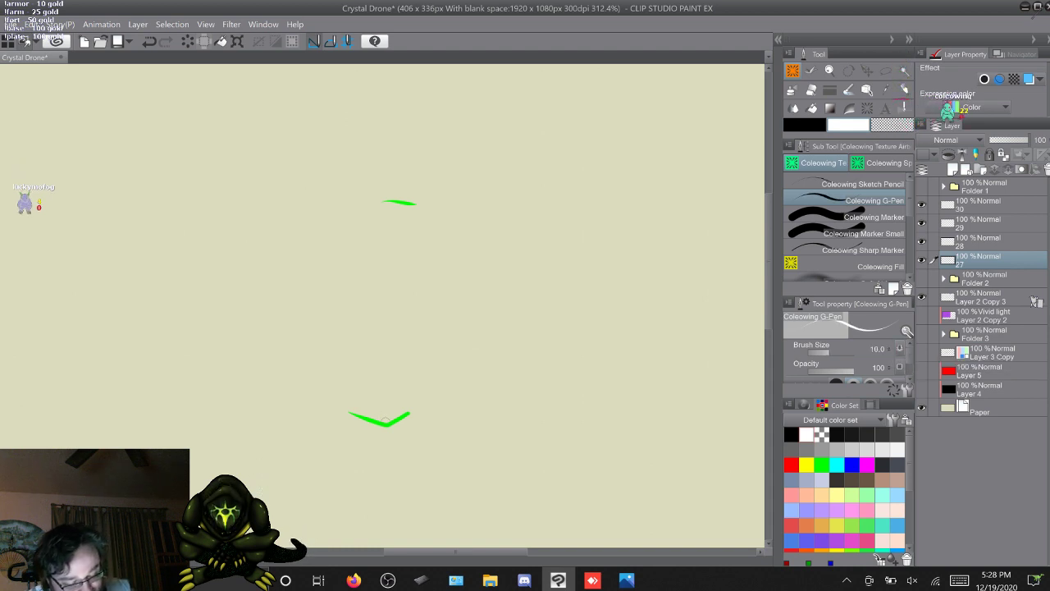
drag(351, 358, 376, 255)
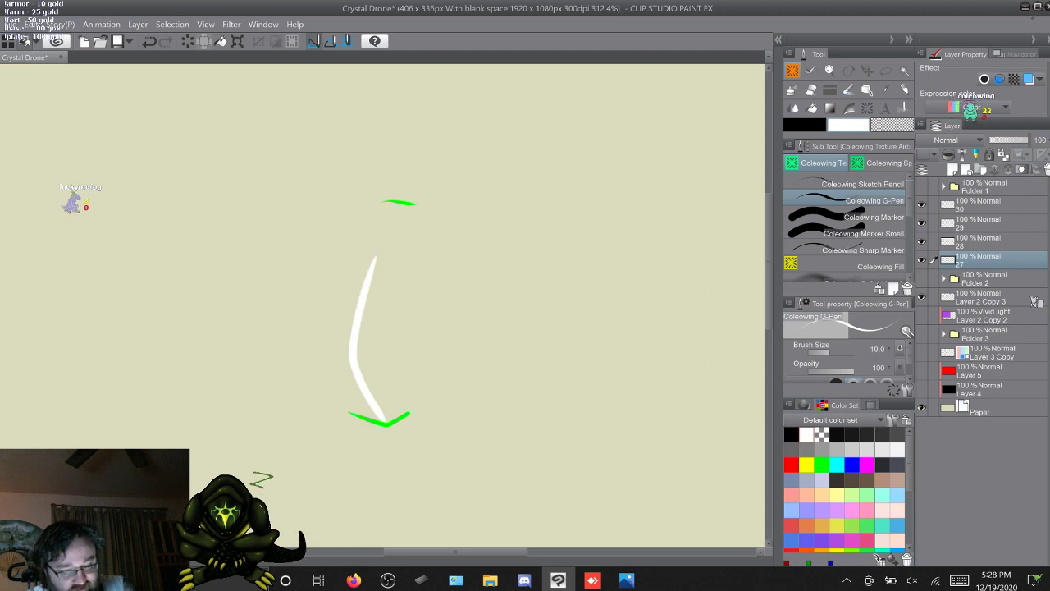
key(ctrl+z)
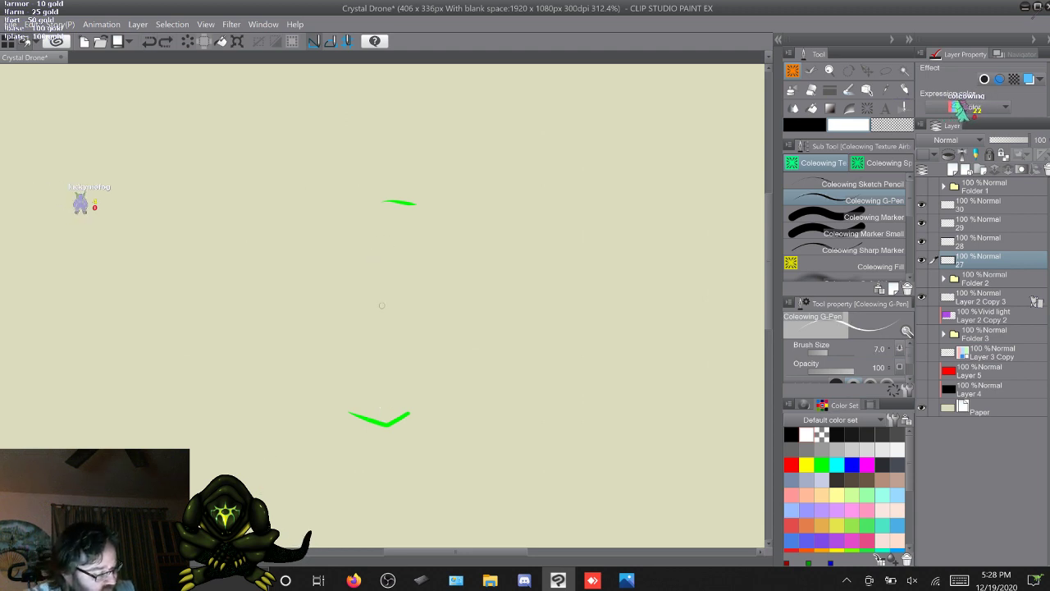
mouse_move(386, 423)
mouse_down()
mouse_move(340, 352)
mouse_move(366, 255)
mouse_up()
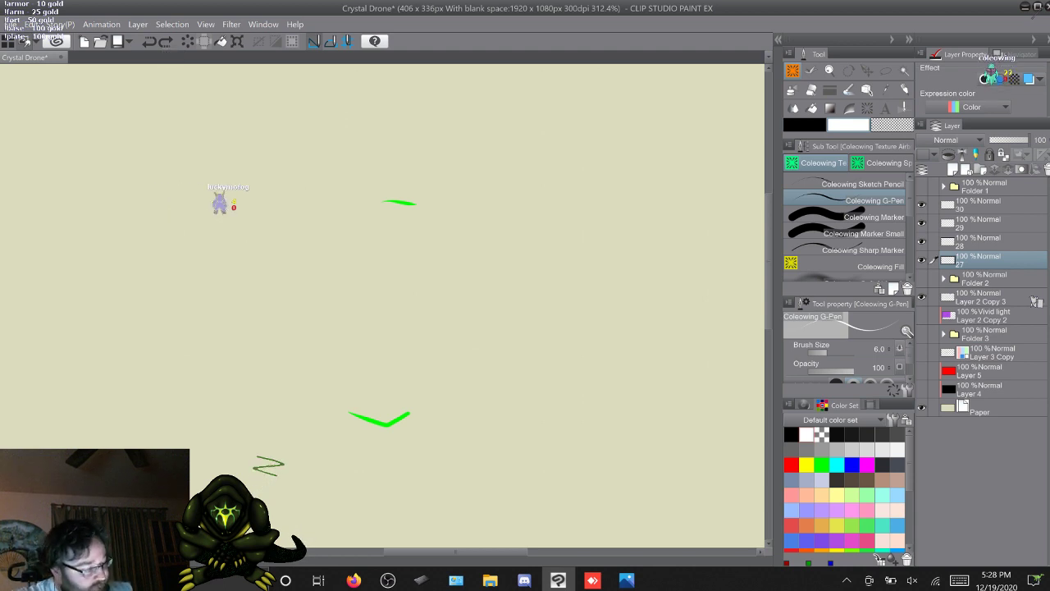
key(bracketright)
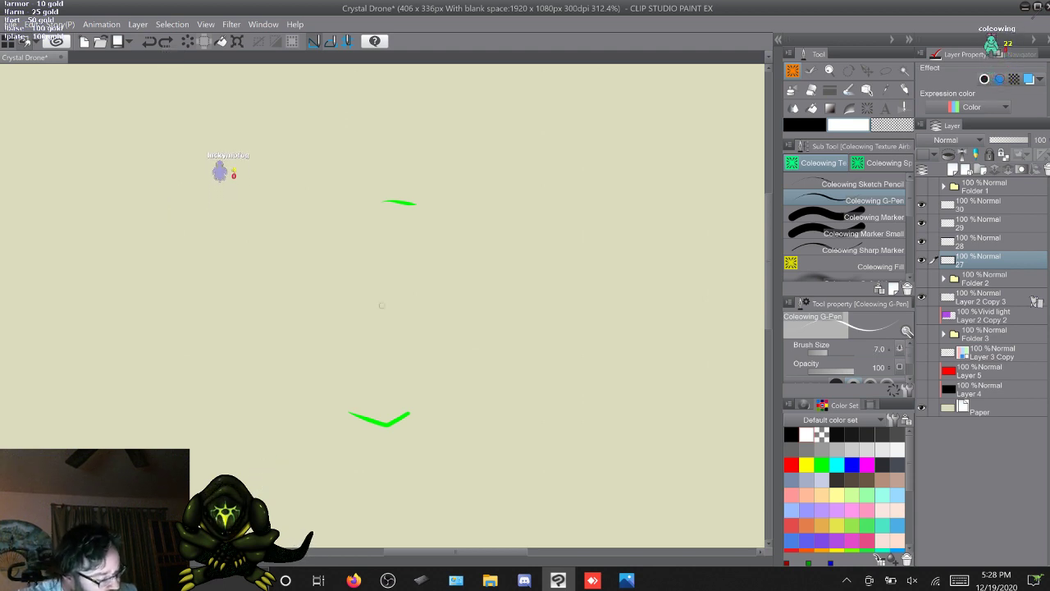
key(bracketright)
key(bracketright)
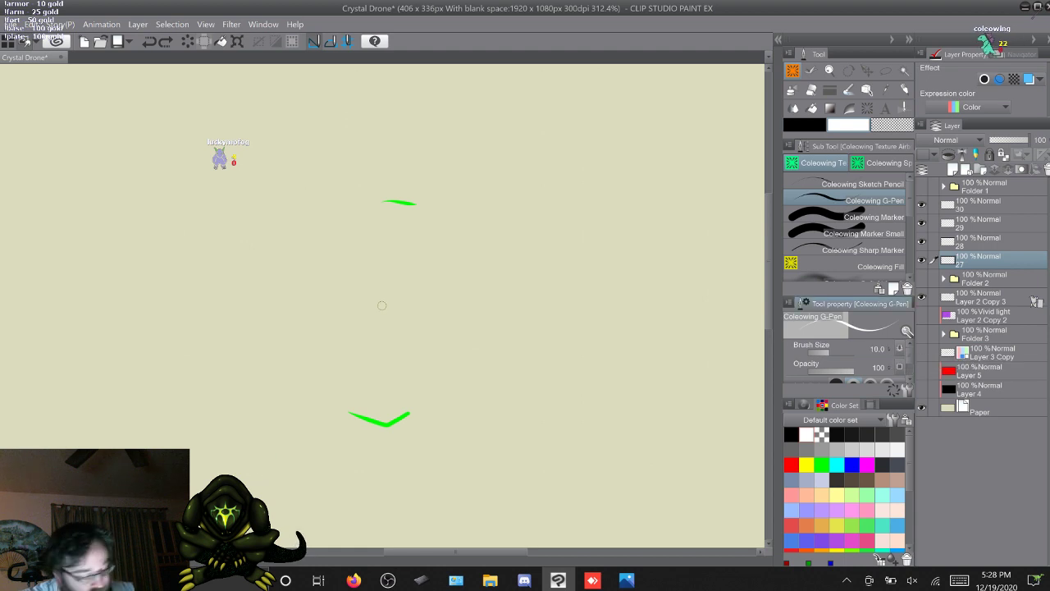
mouse_move(376, 394)
mouse_down()
mouse_move(364, 356)
mouse_move(360, 295)
mouse_move(382, 282)
mouse_move(430, 304)
mouse_move(431, 327)
mouse_move(400, 391)
mouse_move(385, 406)
mouse_move(373, 384)
mouse_up()
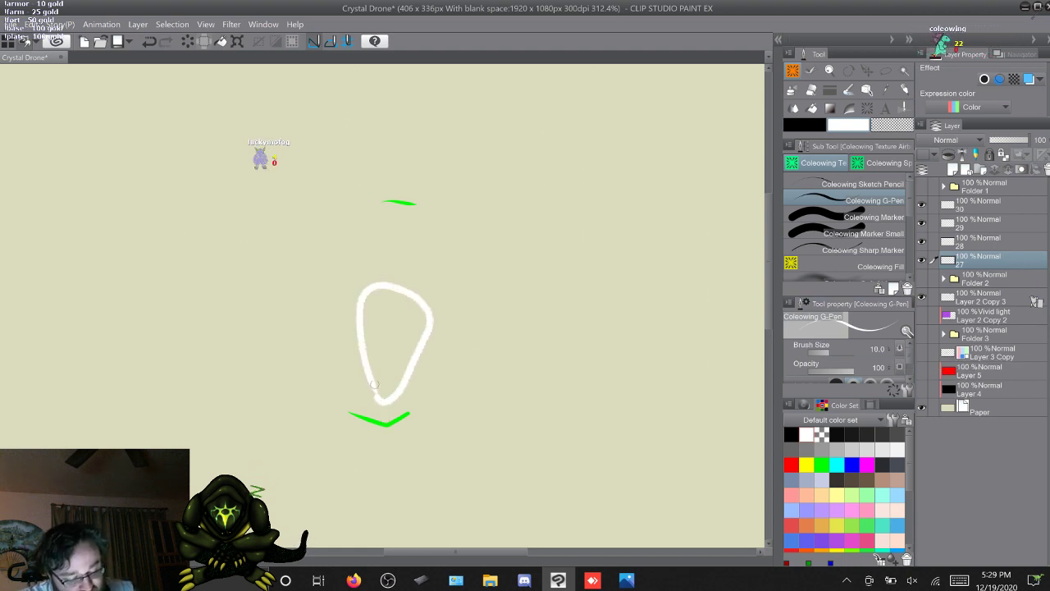
key(ctrl+z)
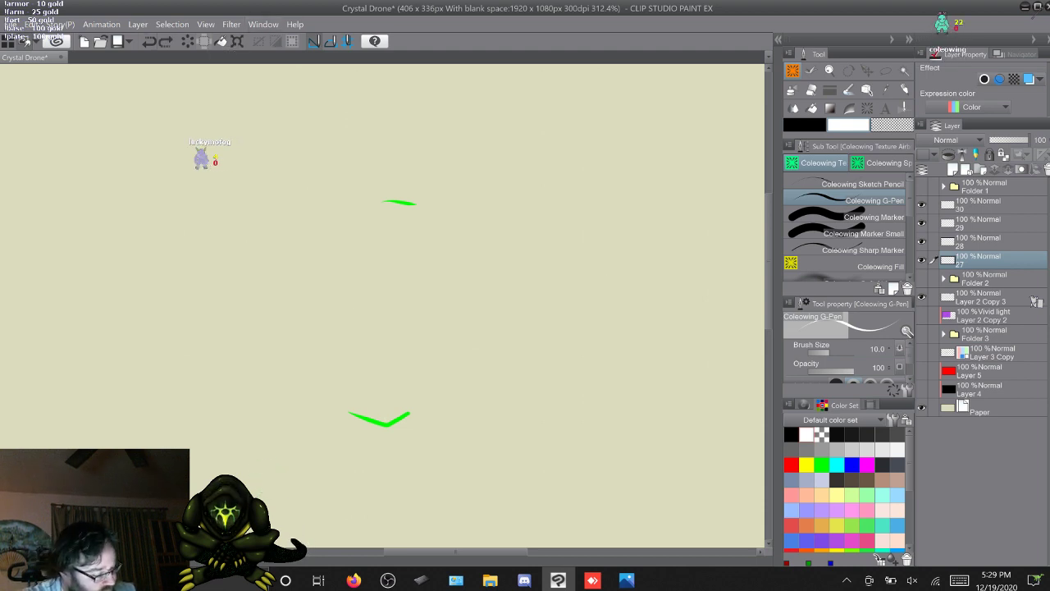
On layer 27, outline a tall narrow white crystal between the green marks with the G-Pen at size 8 and add its central edge
key([)
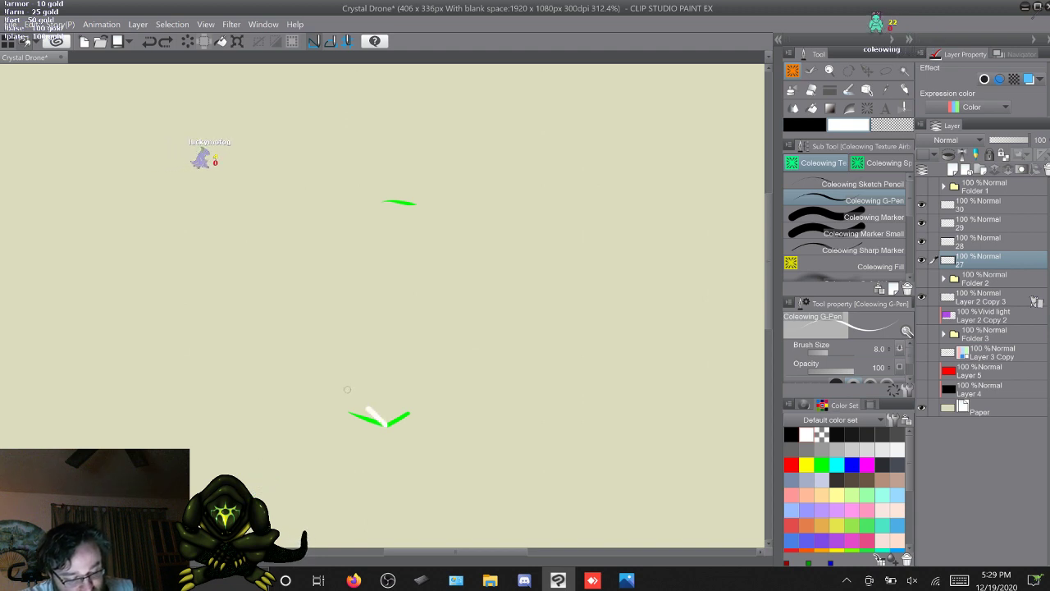
drag(354, 371, 388, 214)
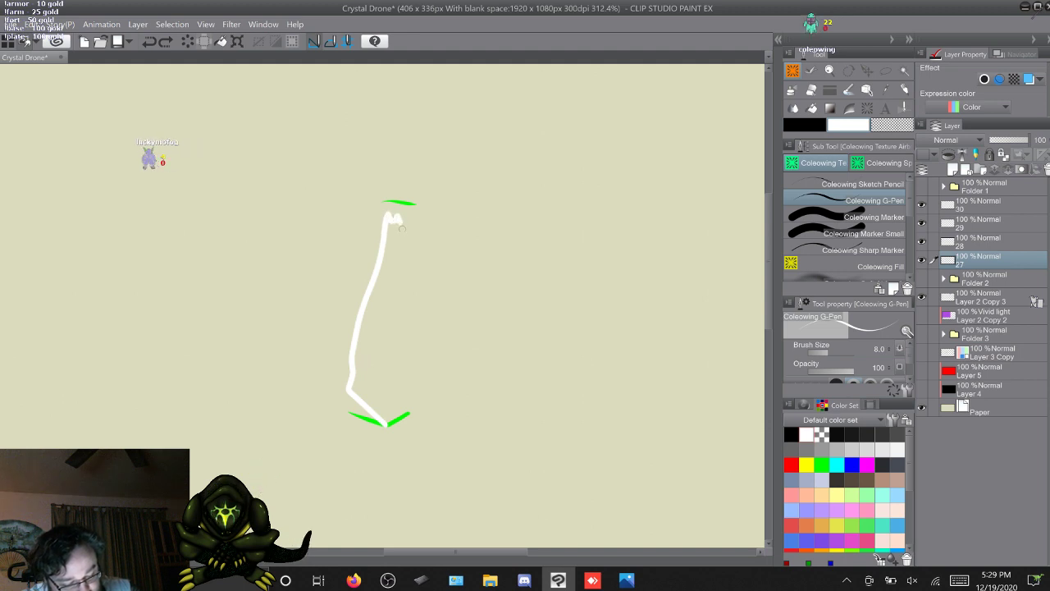
drag(401, 272, 405, 305)
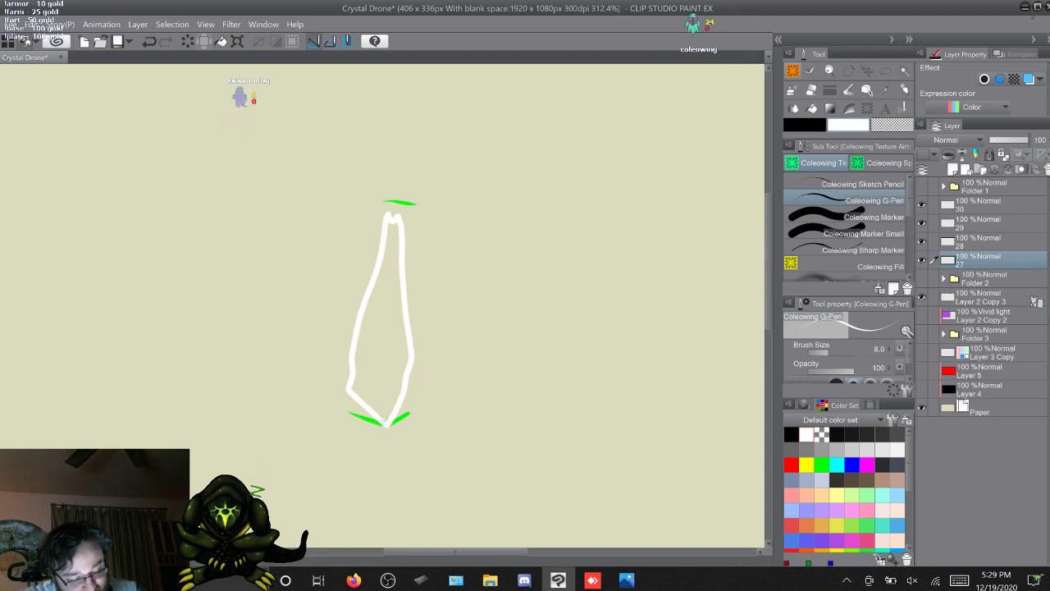
drag(380, 417, 382, 356)
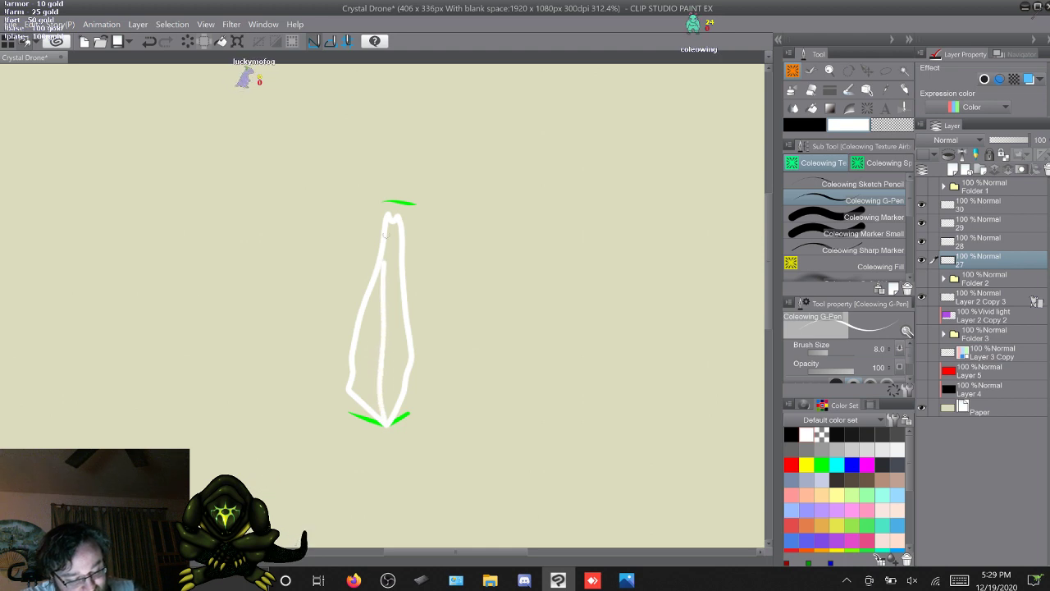
drag(381, 263, 387, 220)
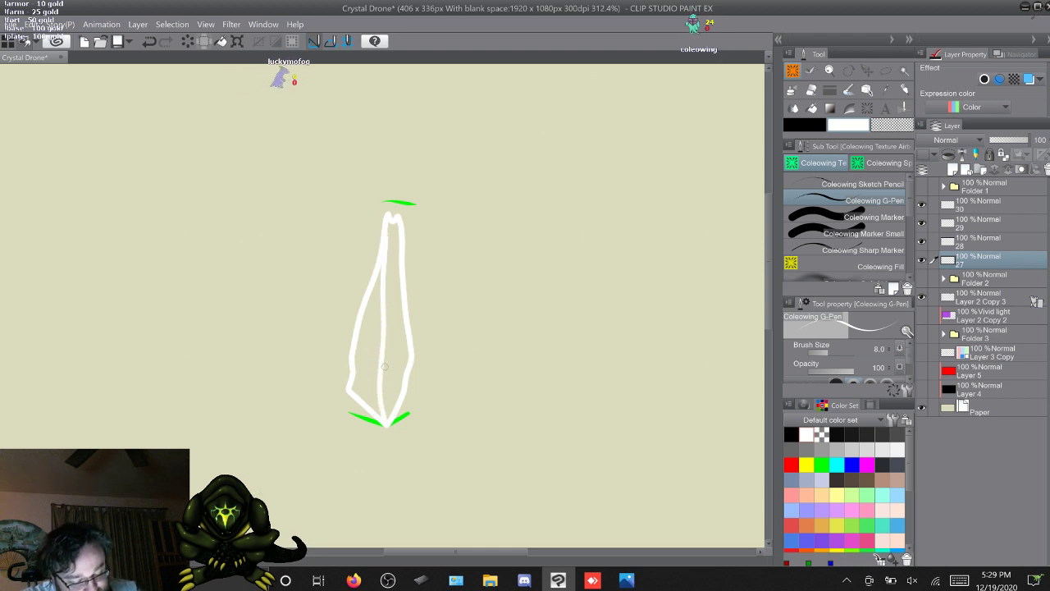
Add short white facet lines inside the layer 27 crystal, on both sides of the central edge and near the base
drag(398, 353, 384, 367)
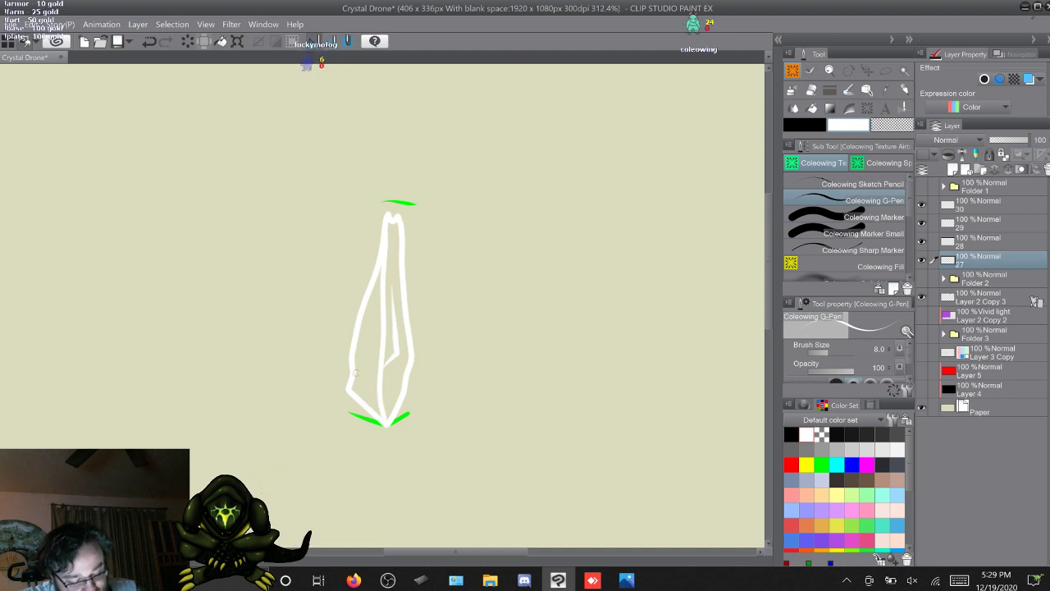
drag(362, 378, 369, 327)
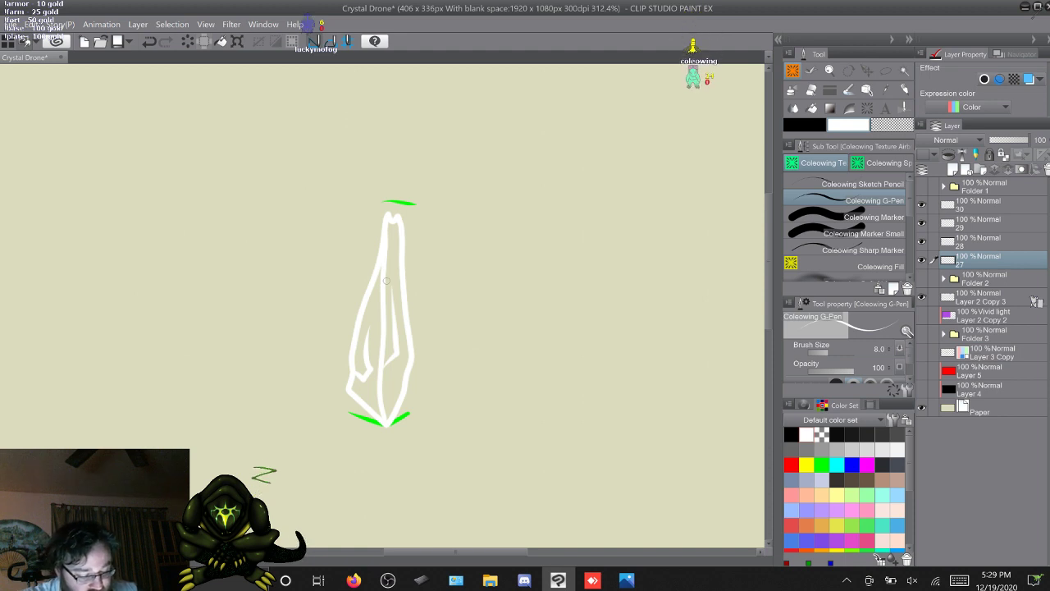
drag(397, 404, 397, 373)
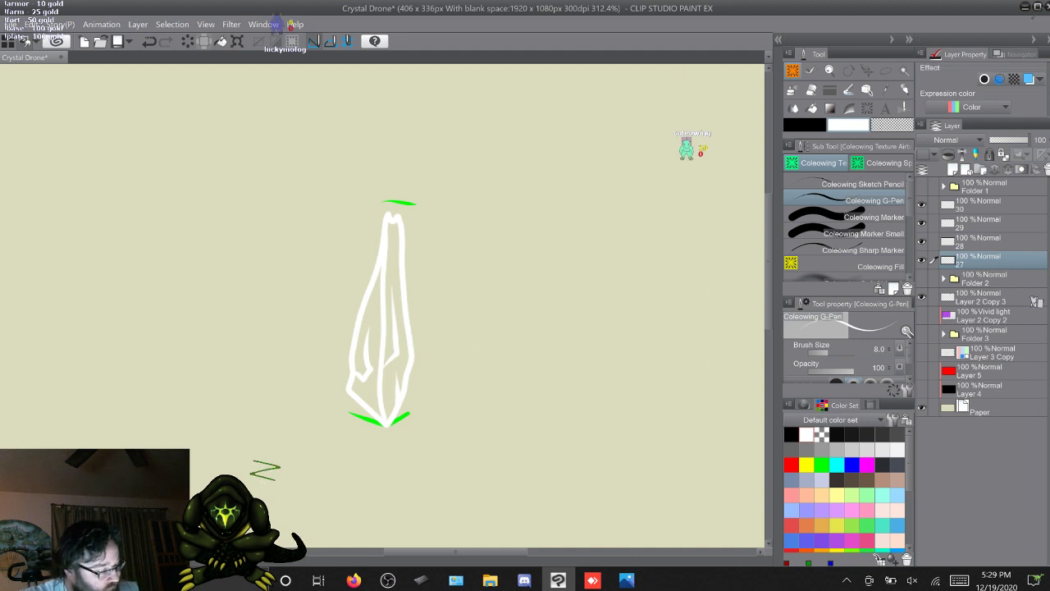
With layer 27 hidden, draw a shorter pointed white crystal with inner facet lines on layer 28 above the green base mark, and hide layer 28
click(989, 242)
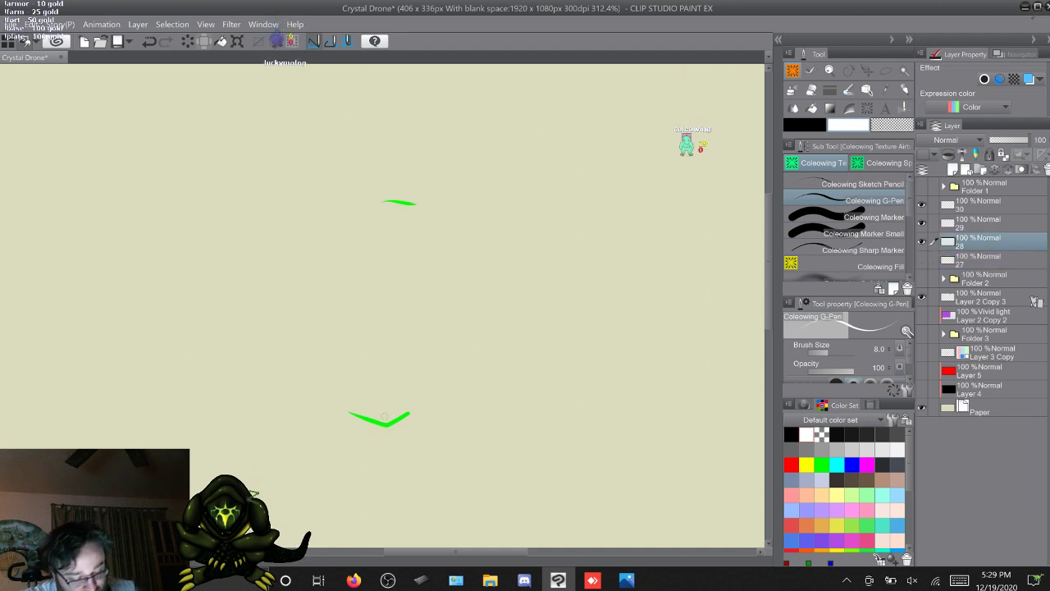
mouse_move(387, 423)
mouse_down()
mouse_move(364, 410)
mouse_move(375, 342)
mouse_up()
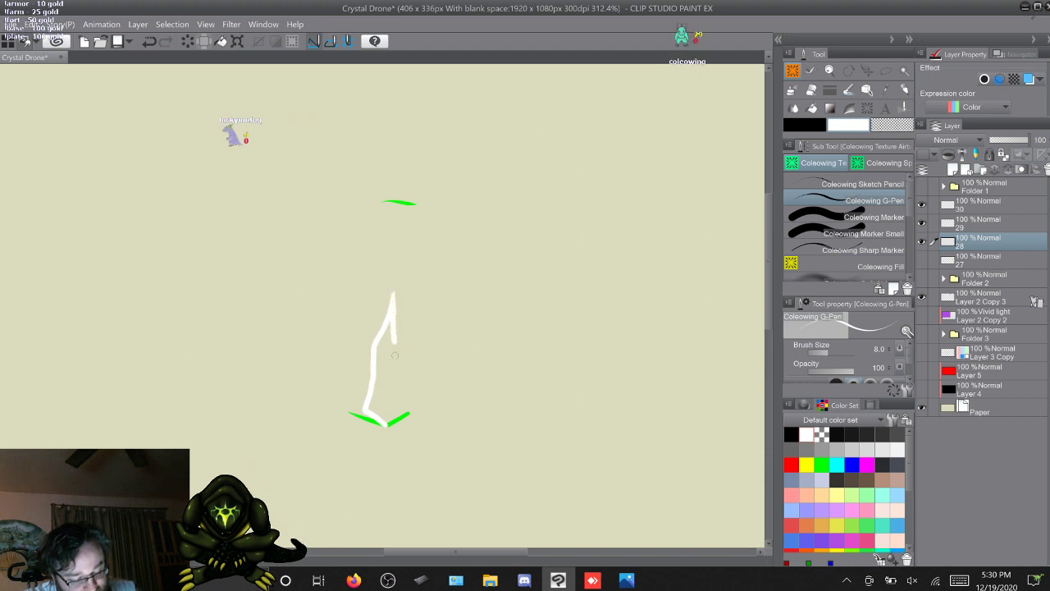
mouse_move(399, 370)
mouse_down()
mouse_move(403, 394)
mouse_move(384, 424)
mouse_up()
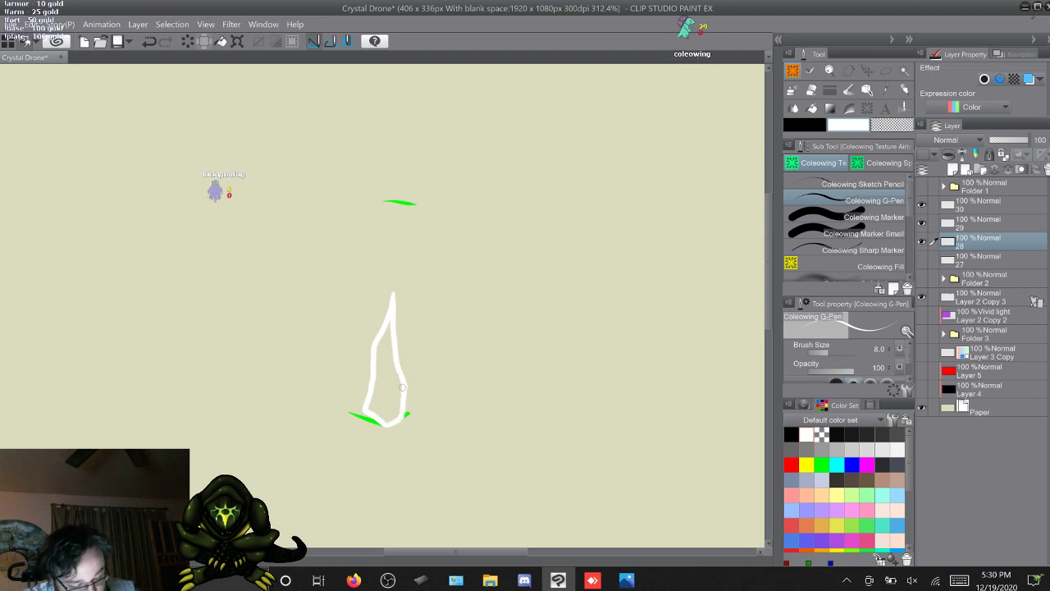
mouse_move(404, 385)
mouse_down()
mouse_move(389, 377)
mouse_move(383, 345)
mouse_up()
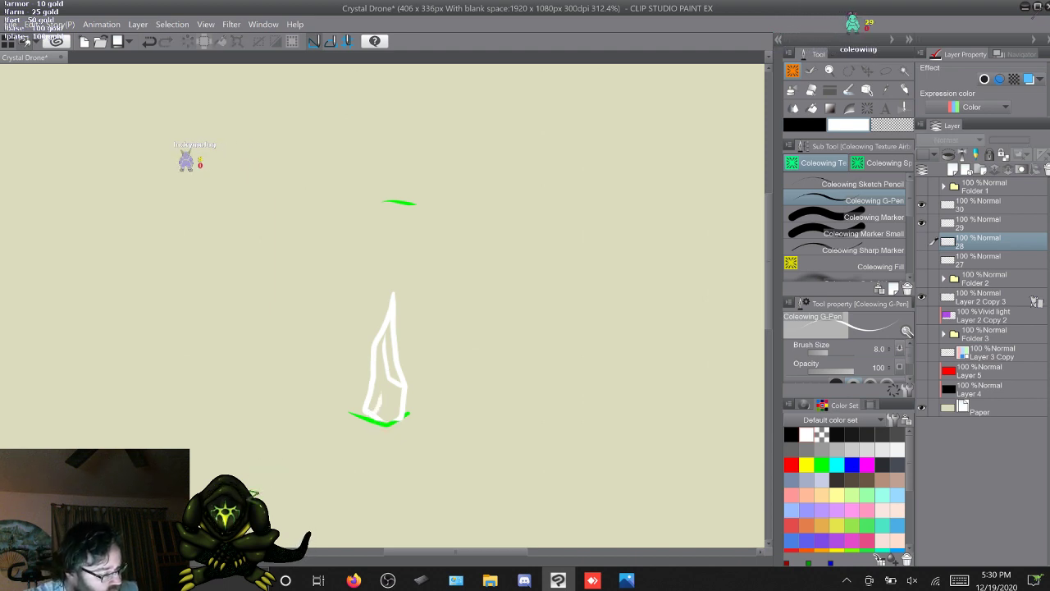
click(921, 242)
On layer 29, outline a tall white crystal with two uneven points from the green base mark up to the tip mark, and hide the layer
click(978, 224)
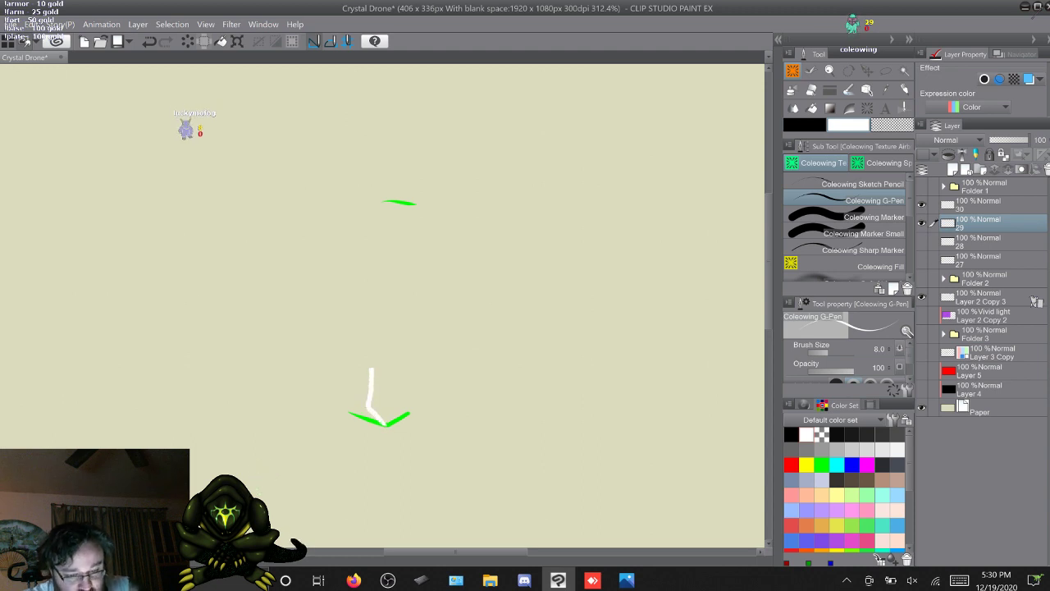
key(ctrl+z)
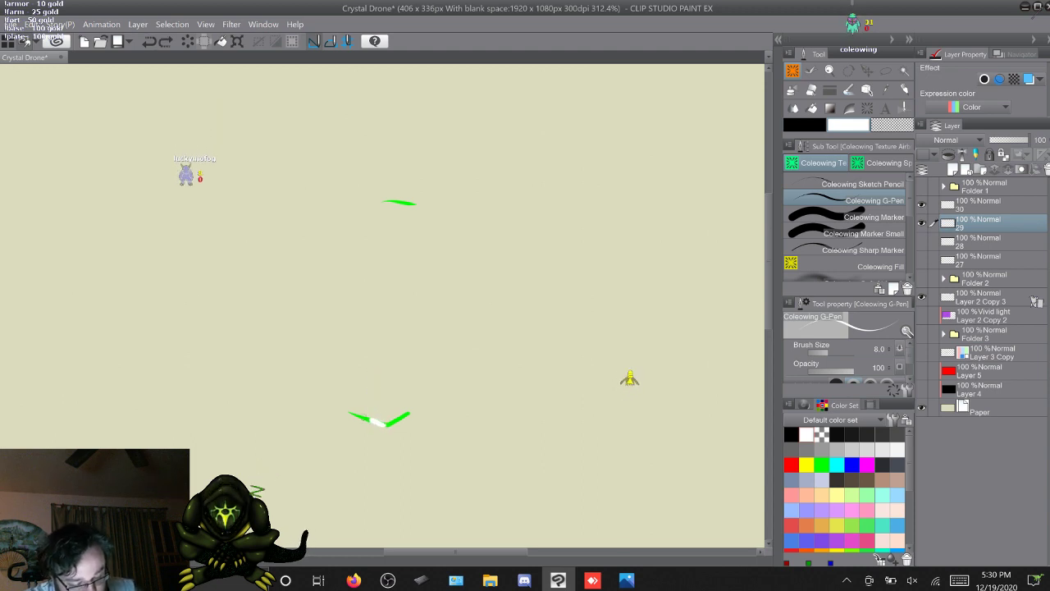
mouse_move(382, 425)
mouse_down()
mouse_move(362, 405)
mouse_move(366, 272)
mouse_up()
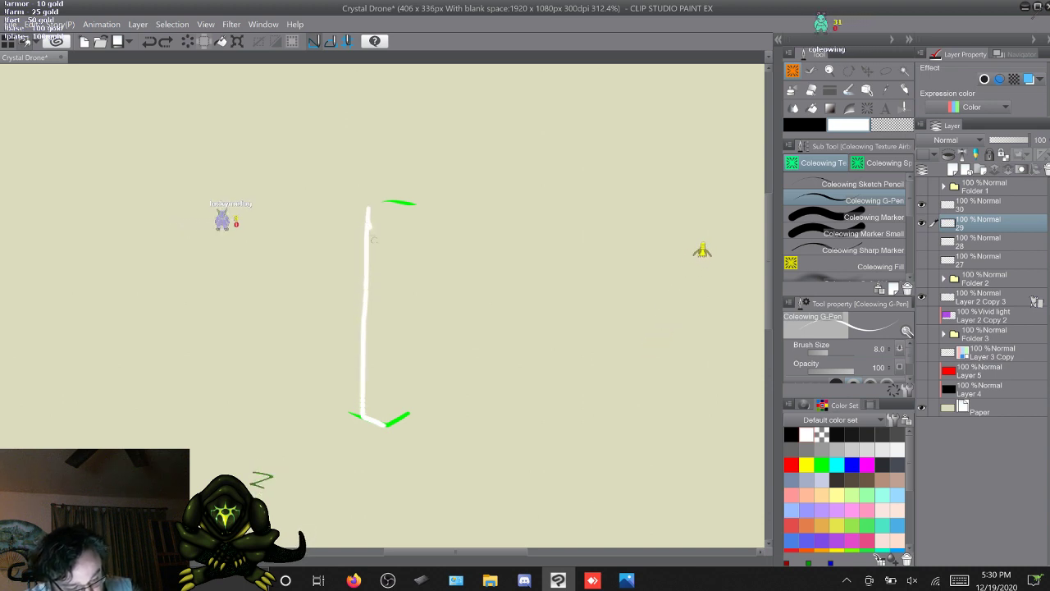
mouse_move(369, 208)
mouse_down()
mouse_move(387, 315)
mouse_move(393, 256)
mouse_move(403, 385)
mouse_up()
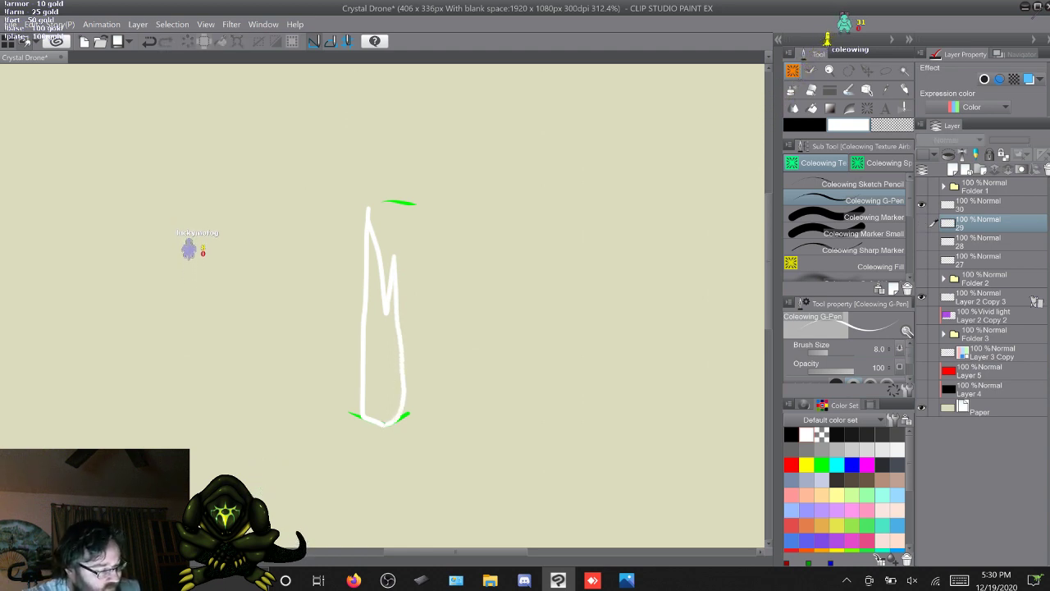
With layer 29 hidden, outline a tall white crystal on layer 30, narrow at the green base mark and widening below its pointed tip
click(978, 206)
click(921, 223)
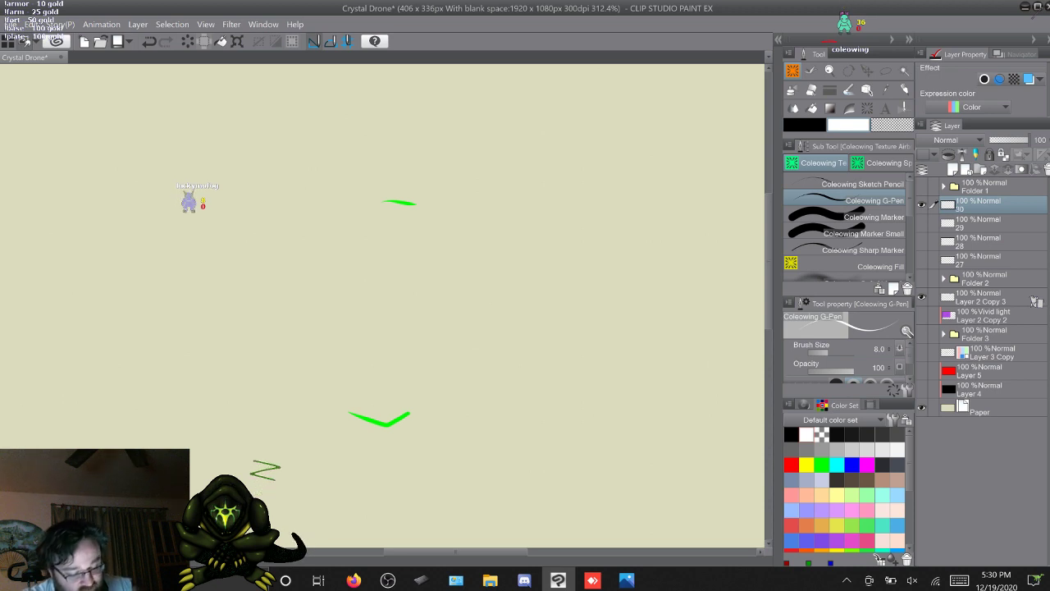
mouse_move(387, 422)
mouse_down()
mouse_move(404, 401)
mouse_move(397, 222)
mouse_up()
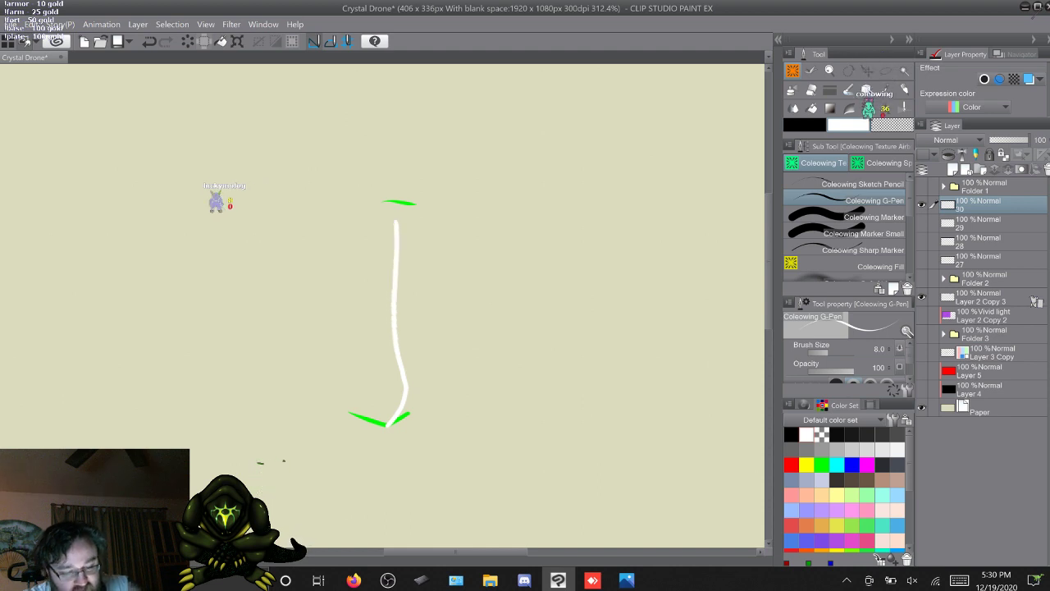
key(ctrl+z)
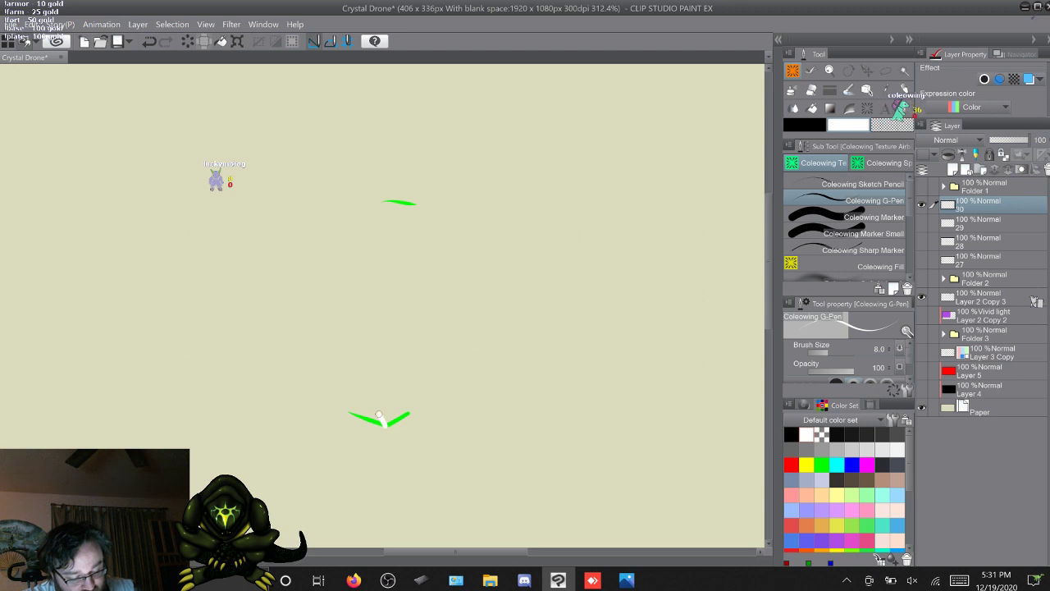
mouse_move(380, 421)
mouse_down()
mouse_move(367, 255)
mouse_move(387, 200)
mouse_move(414, 255)
mouse_move(386, 424)
mouse_up()
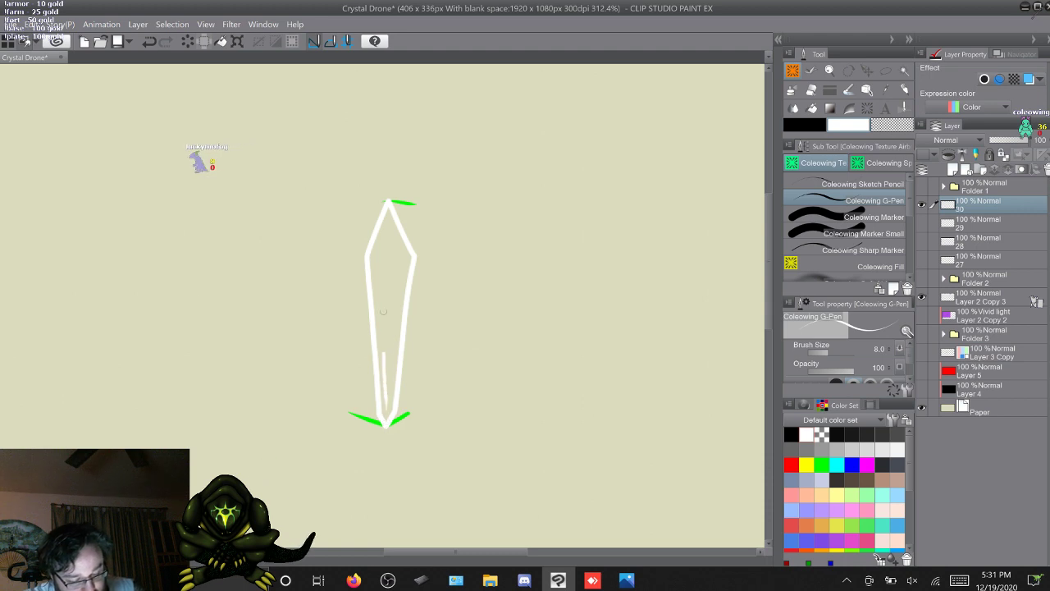
Add a lengthwise inner edge and short cross facet lines at the shoulders and base of the layer 30 crystal
drag(383, 312, 388, 207)
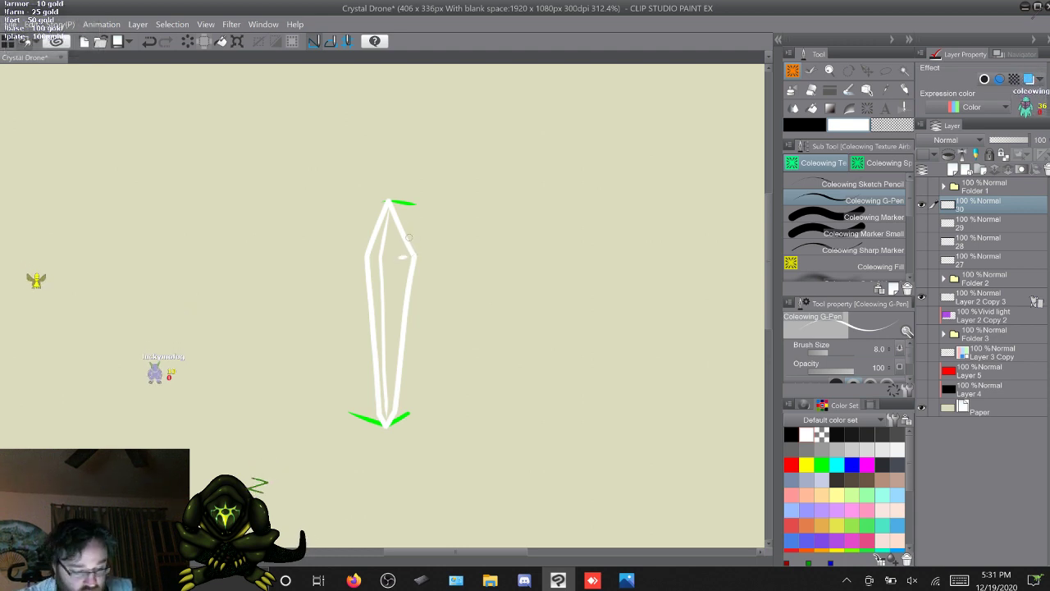
key(ctrl+z)
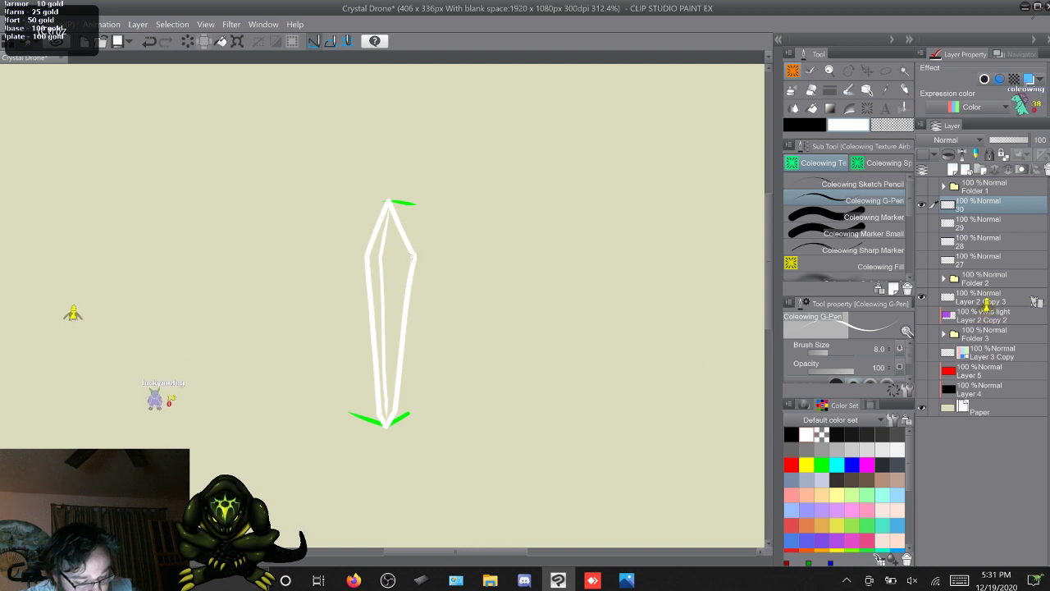
drag(415, 257, 397, 262)
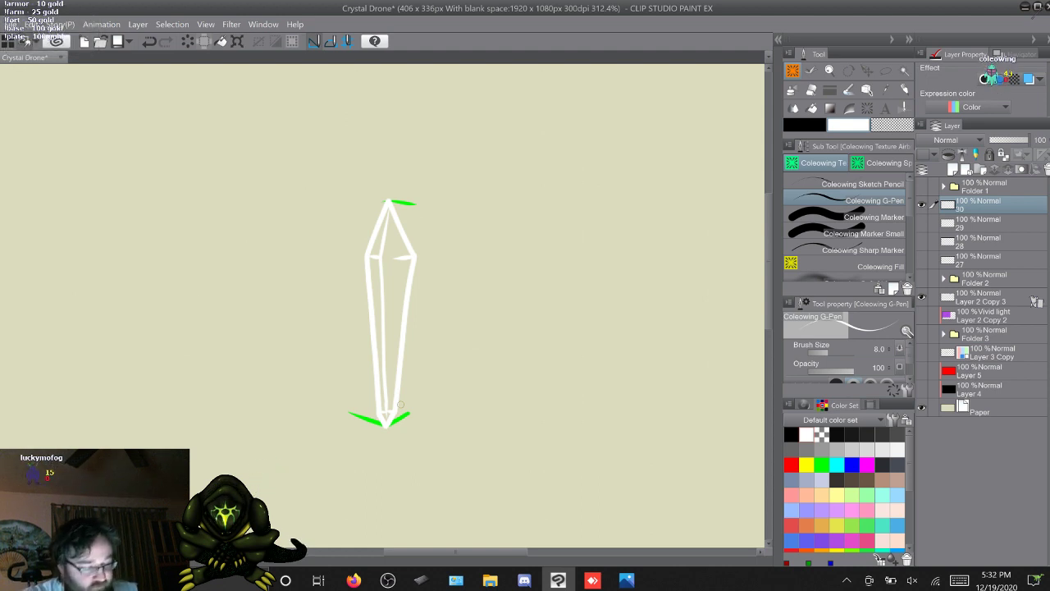
Show only the layer 27 crystal and shade its facets with soft translucent white using the Fire Brush at size 14.1
key(space)
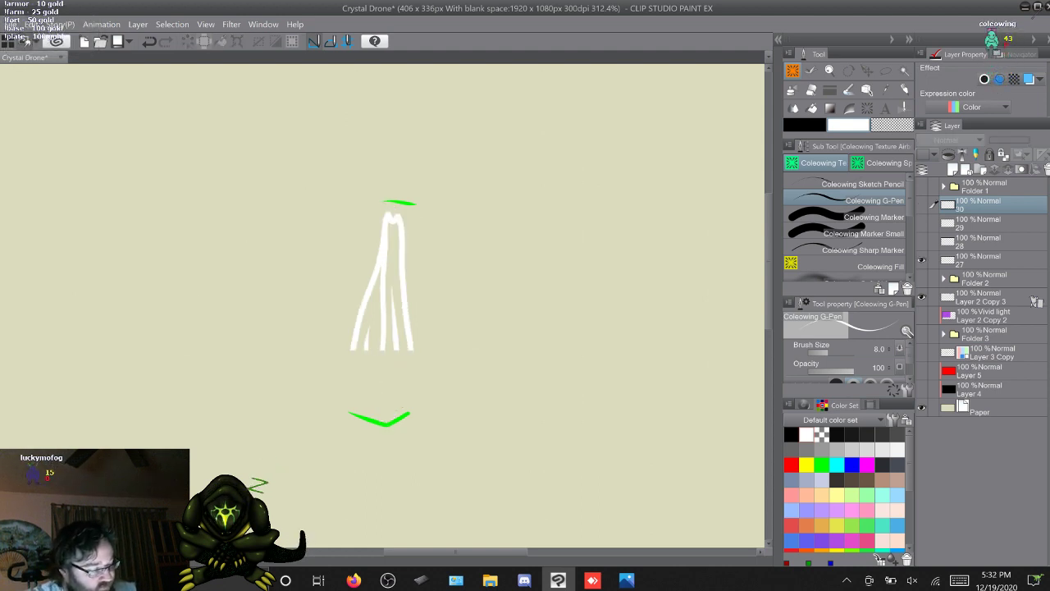
click(989, 261)
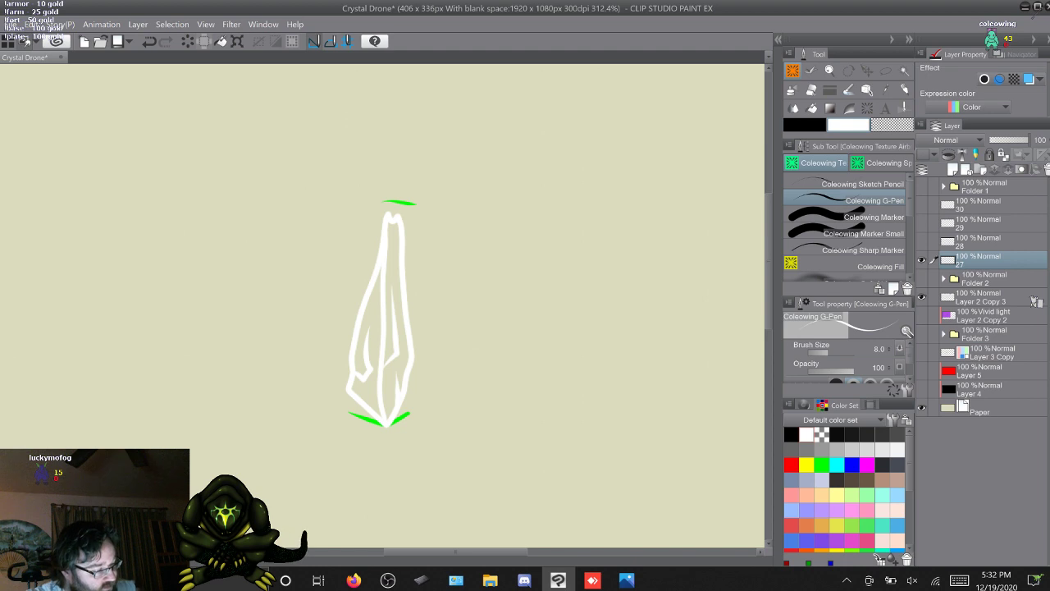
key(b)
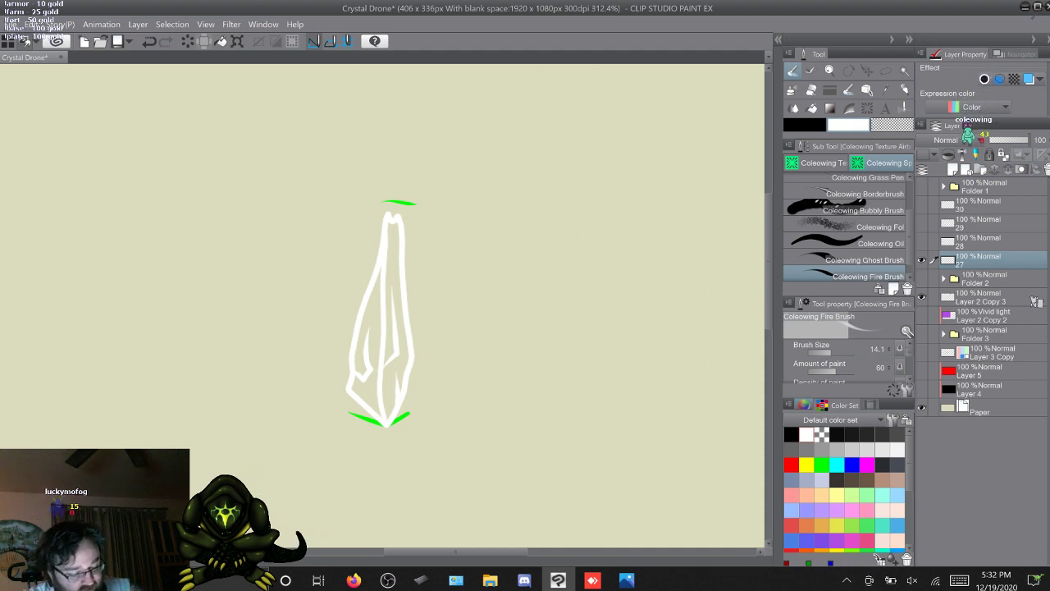
mouse_move(373, 404)
mouse_down()
mouse_move(385, 324)
mouse_move(371, 399)
mouse_move(358, 389)
mouse_move(373, 332)
mouse_move(394, 296)
mouse_move(388, 389)
mouse_up()
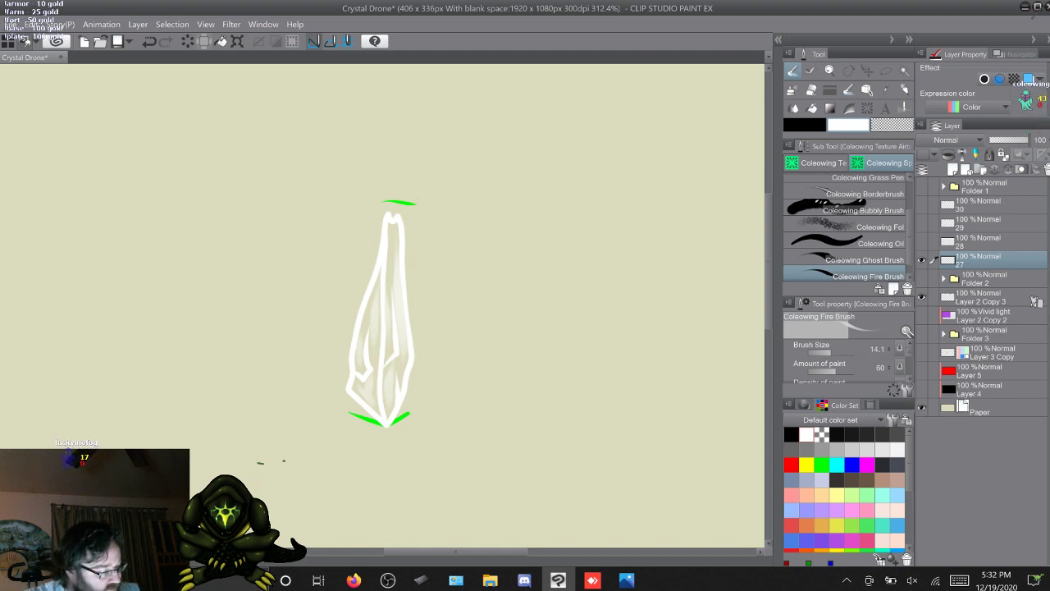
Switch to layer 28 and shade the inner facets of the short crystal with soft white, redoing unsatisfactory strokes
key(alt+bracketright)
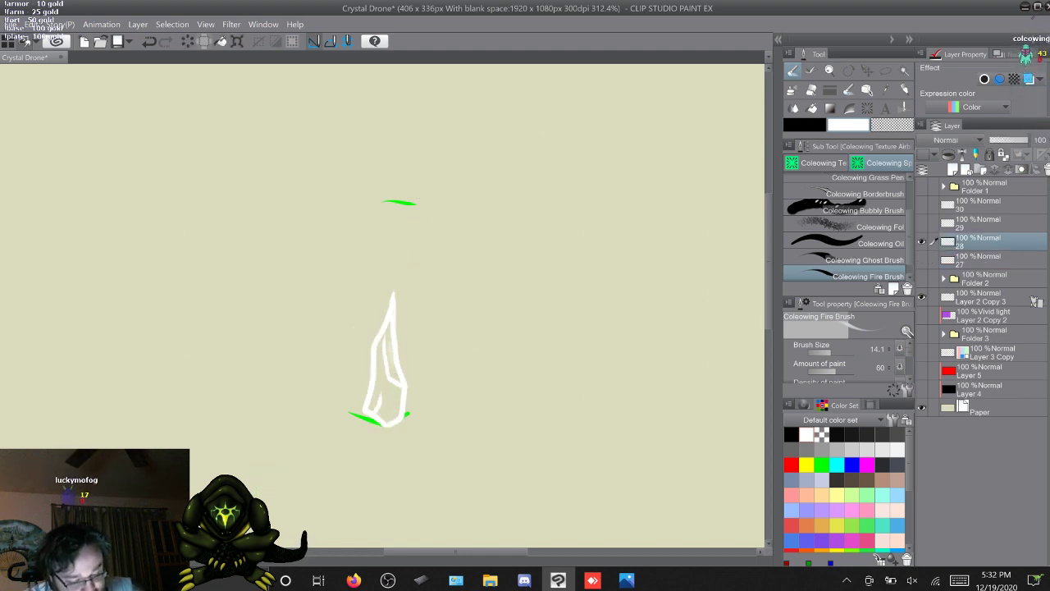
key(ctrl+z)
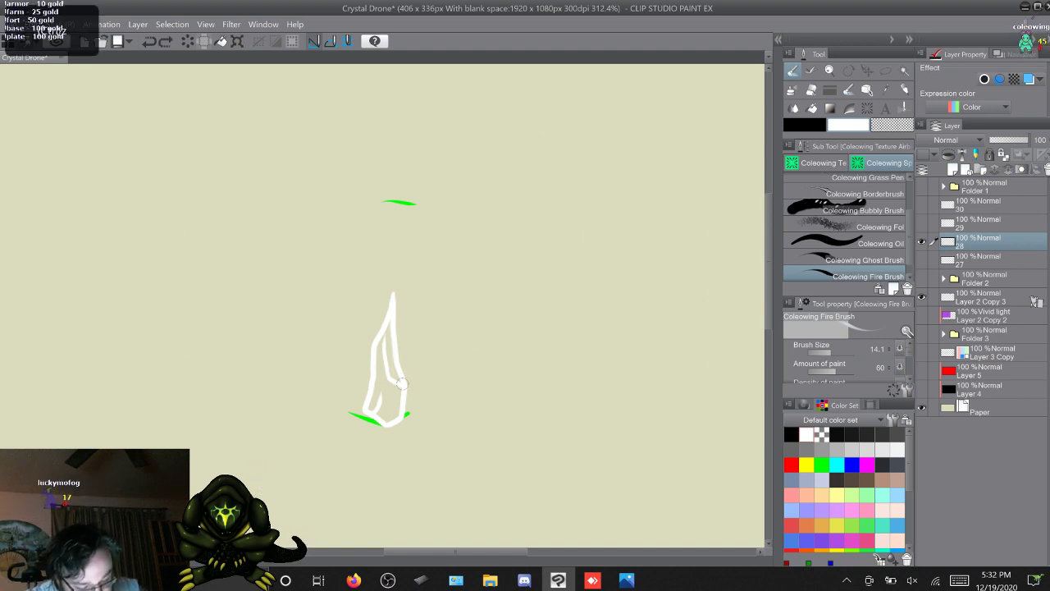
drag(395, 377, 390, 330)
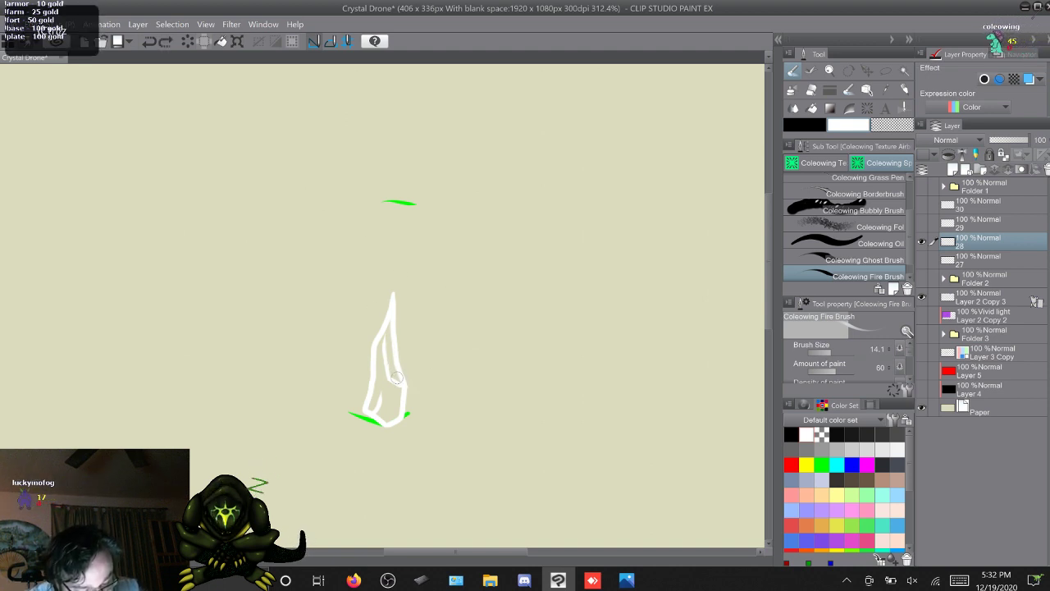
key(ctrl+z)
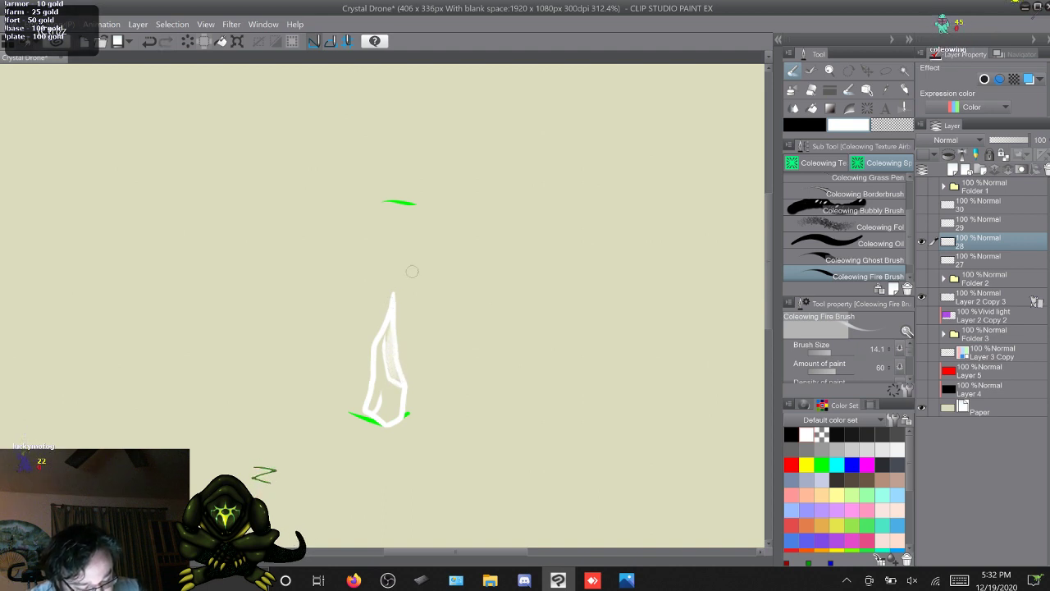
mouse_move(390, 413)
mouse_down()
mouse_move(382, 378)
mouse_move(379, 316)
mouse_move(386, 390)
mouse_up()
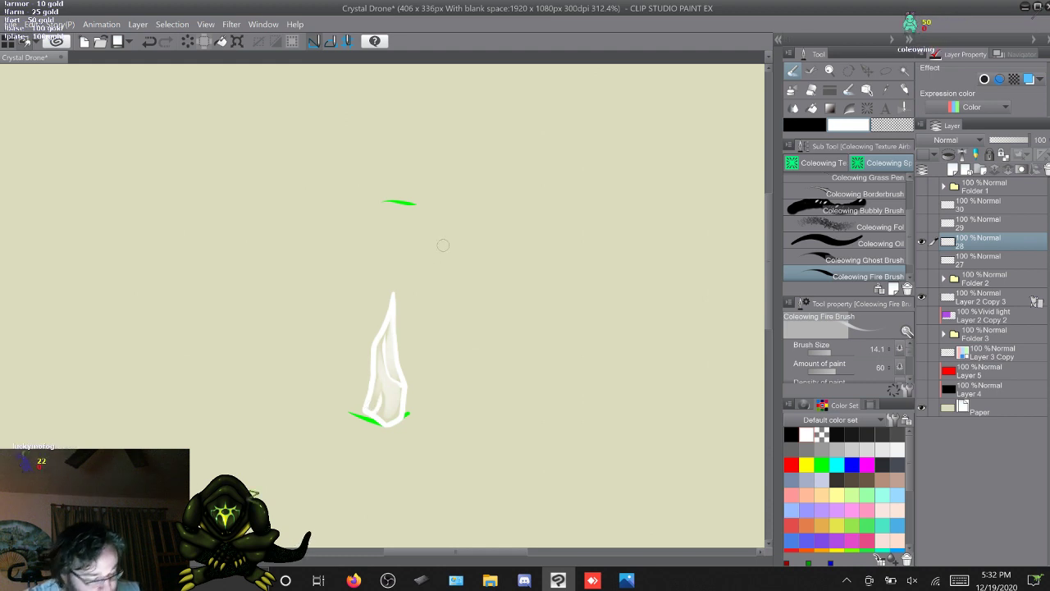
Switch to layer 29 and build up soft white shading inside the two-pointed crystal, densest through its lower body
key(alt+])
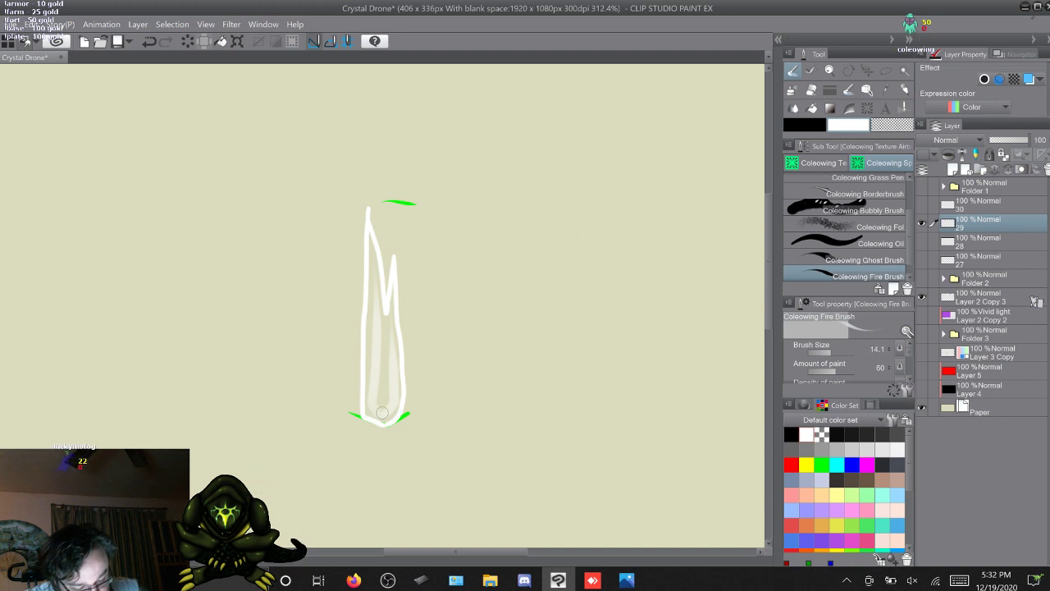
mouse_move(379, 398)
mouse_down()
mouse_move(388, 306)
mouse_move(391, 353)
mouse_up()
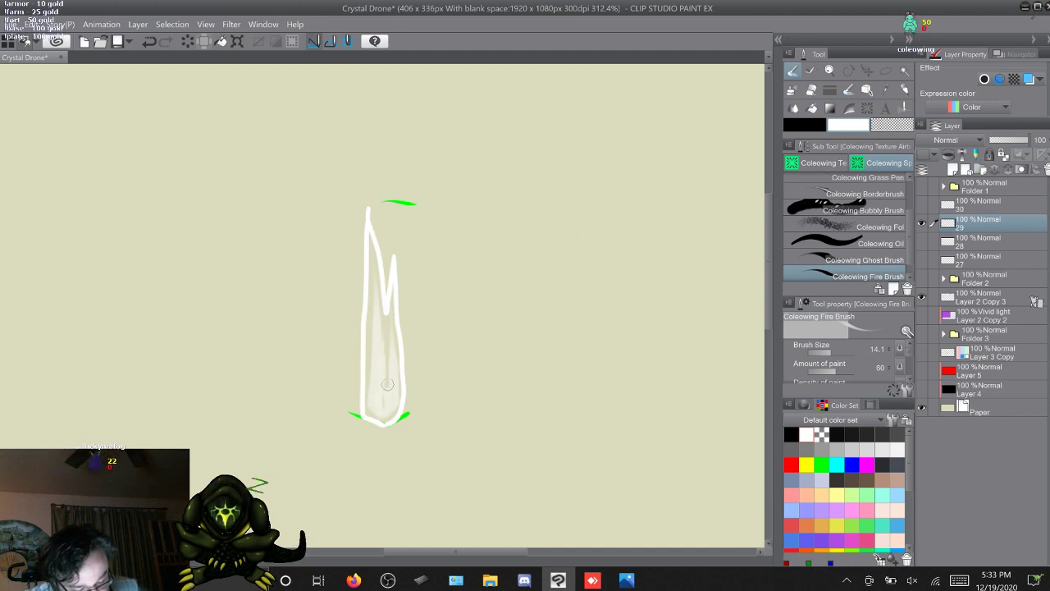
key(ctrl+z)
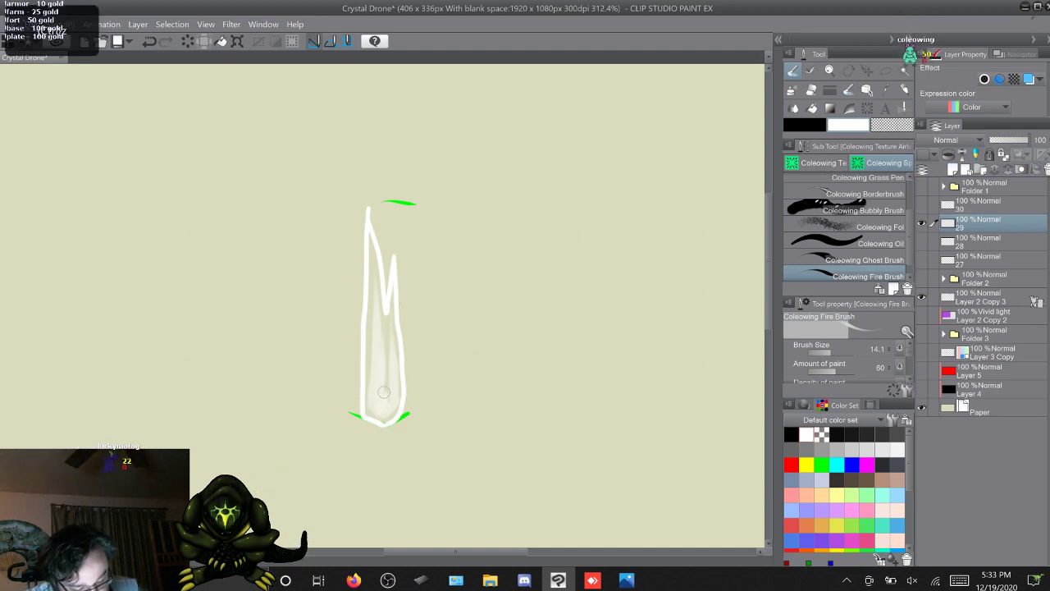
drag(386, 391, 387, 316)
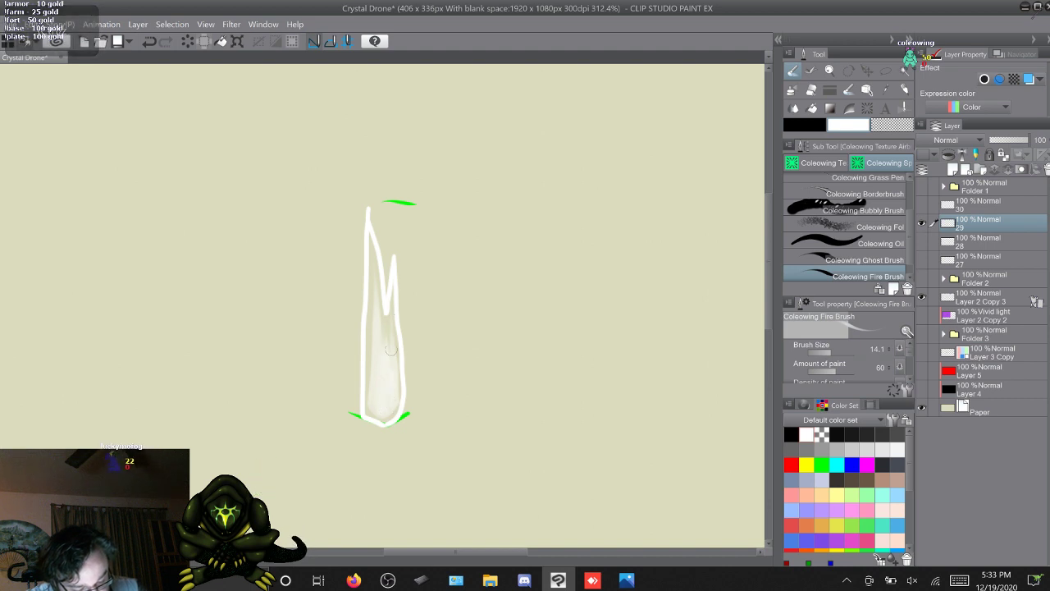
drag(388, 397, 392, 334)
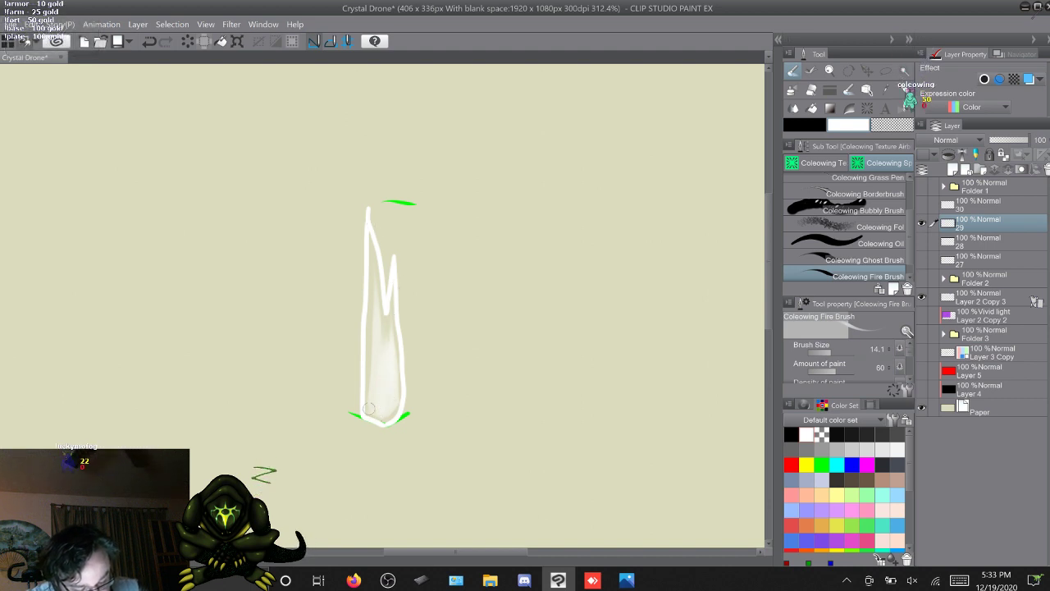
drag(371, 396, 371, 324)
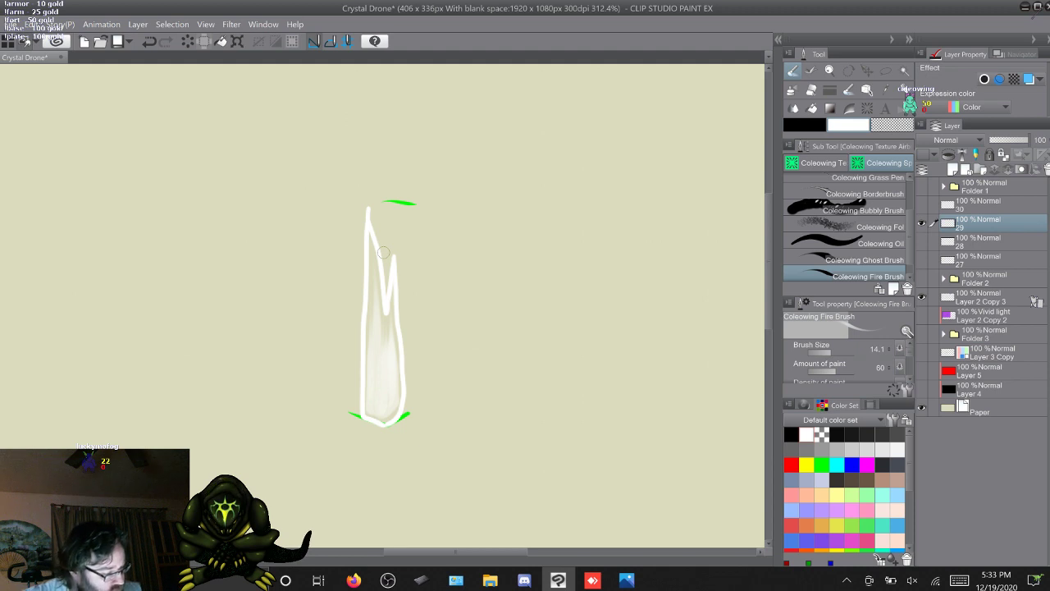
Show layer 30 in place of layer 29 and shade the crystal's body and tip facets with translucent white strokes
click(922, 223)
click(922, 205)
click(982, 205)
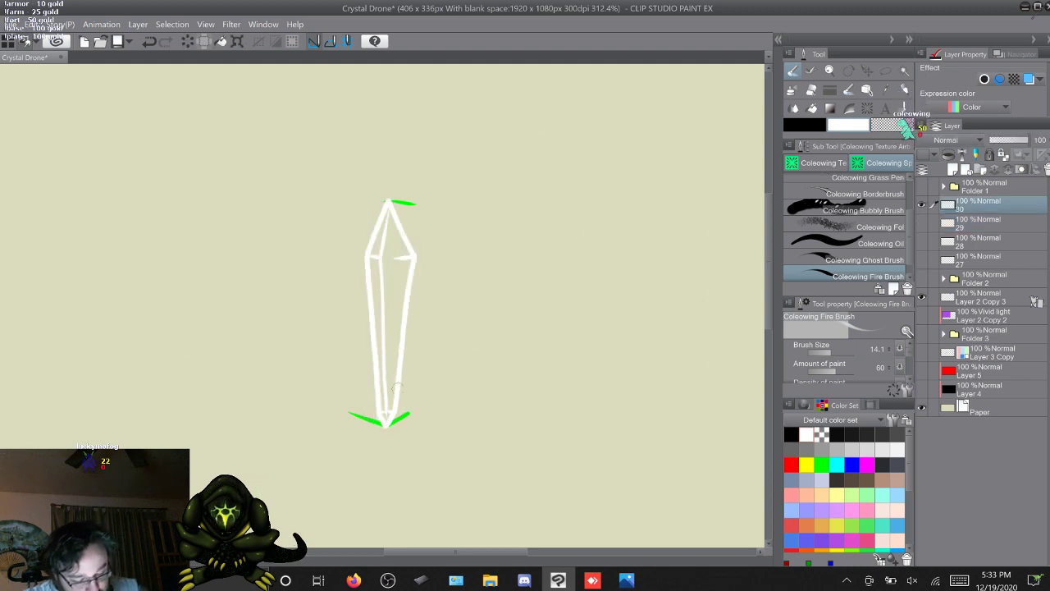
drag(397, 386, 403, 256)
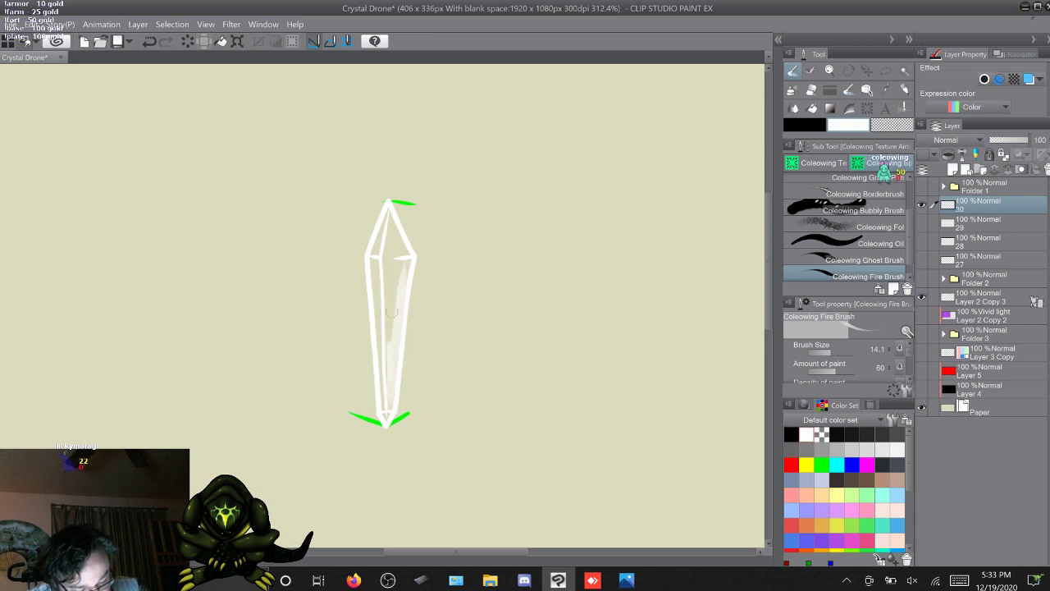
drag(392, 313, 392, 267)
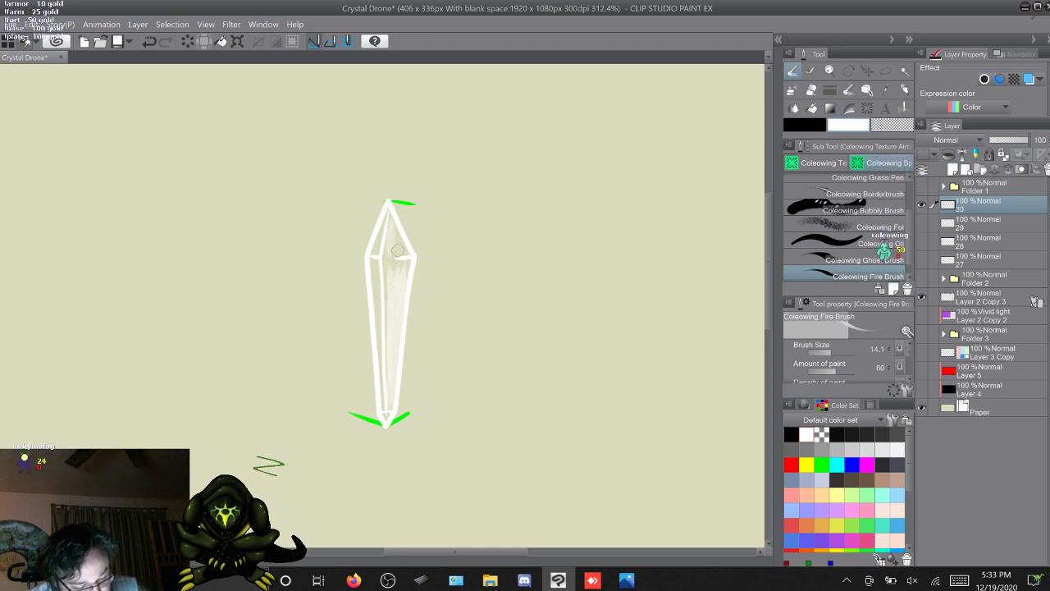
drag(396, 251, 395, 216)
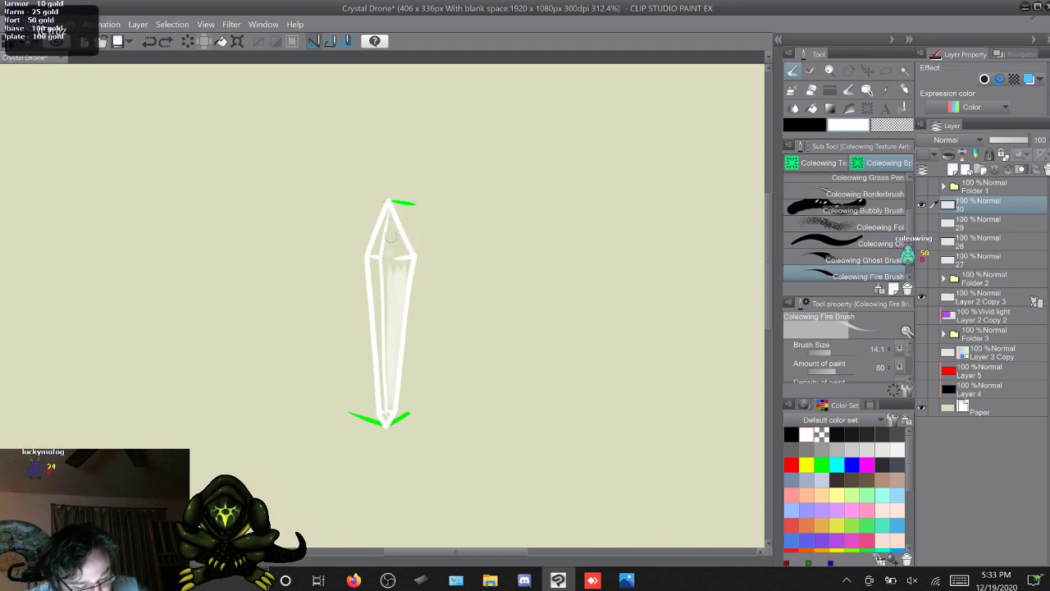
mouse_move(402, 255)
mouse_down()
mouse_move(398, 215)
mouse_move(408, 245)
mouse_move(381, 237)
mouse_up()
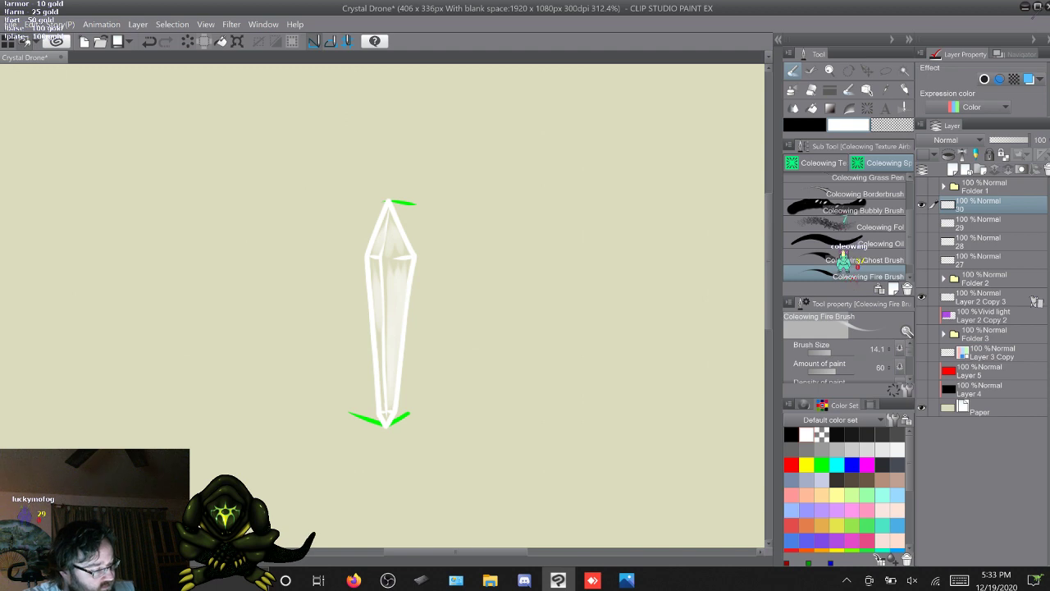
Insert a new layer directly beneath layer 30 and choose the Coleowing Fill tool
click(989, 223)
key(ctrl+shift+n)
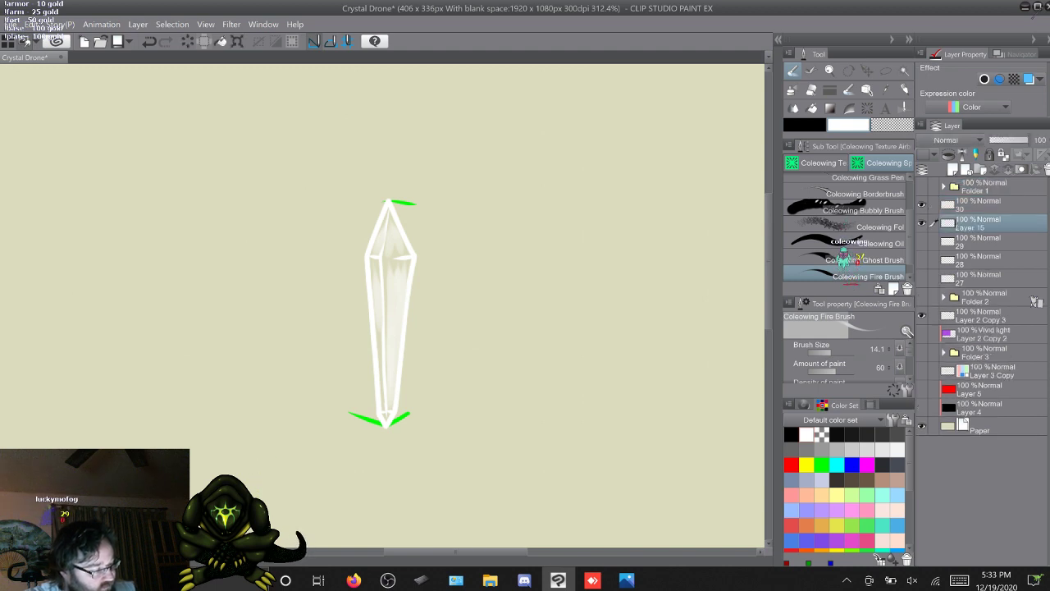
scroll(845, 230, up, 2)
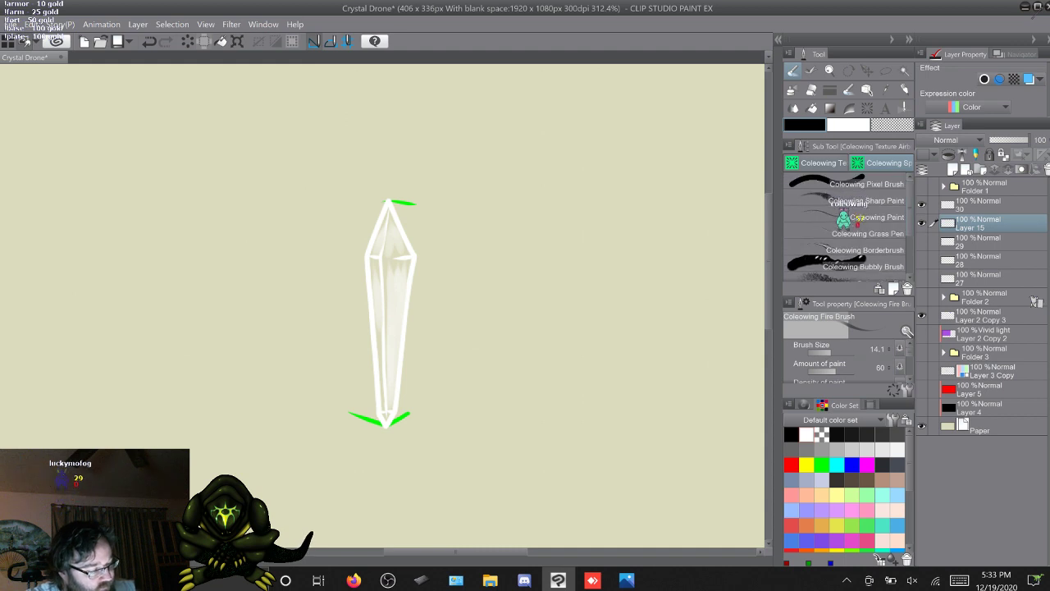
key(p)
click(844, 261)
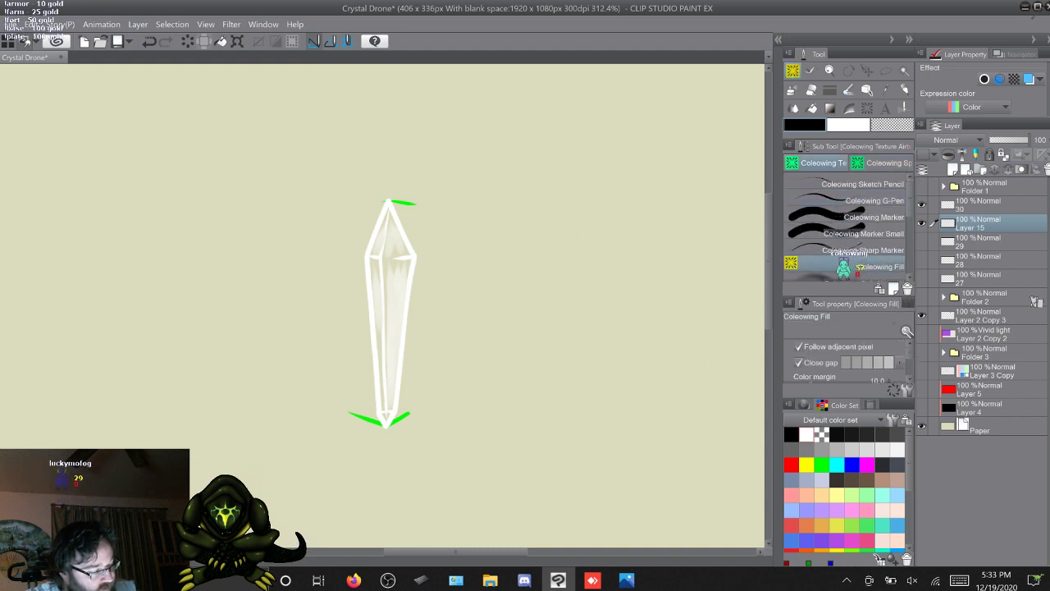
With layer 30 as the reference layer, auto-select the area around its crystal from the new layer and expand that selection
key(w)
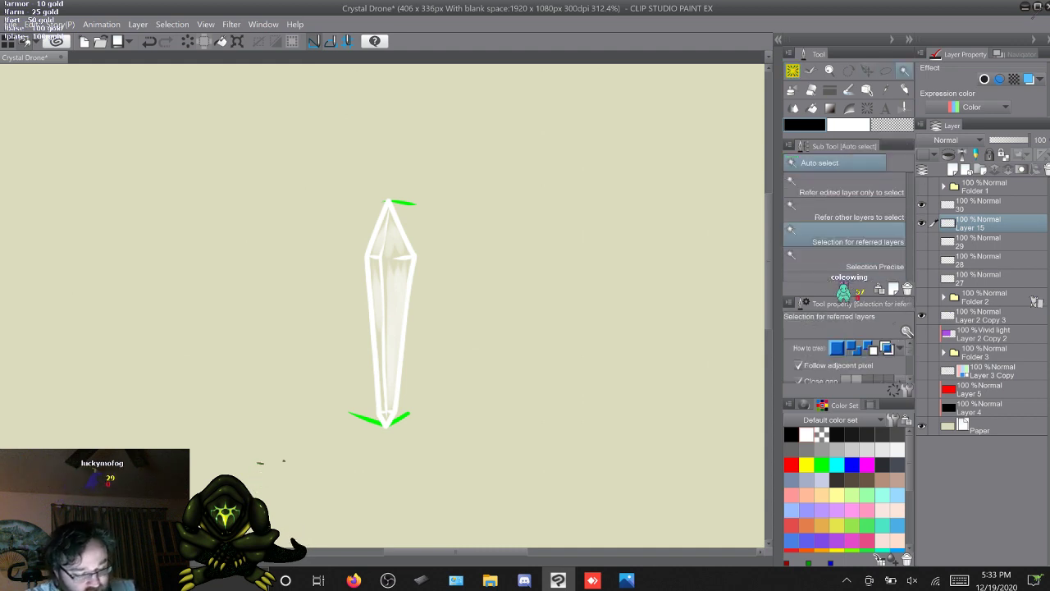
click(476, 320)
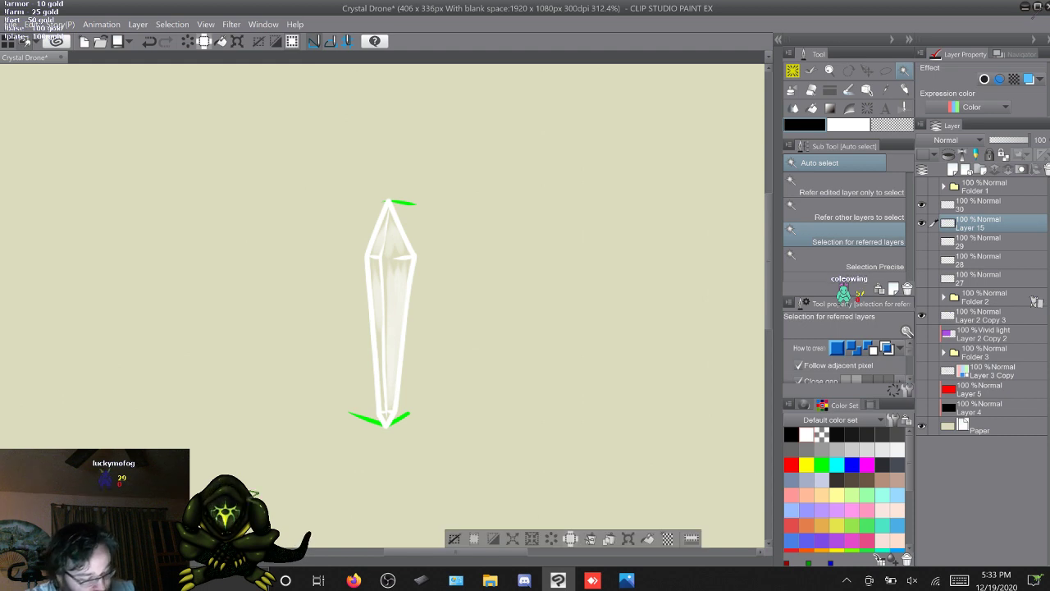
key(ctrl+d)
click(984, 205)
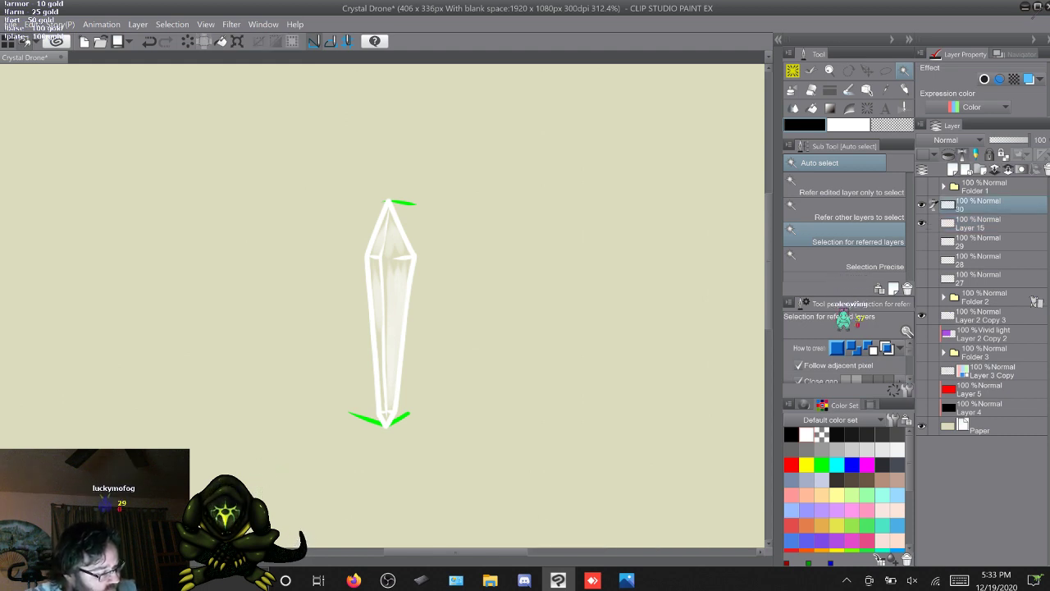
click(985, 224)
click(476, 320)
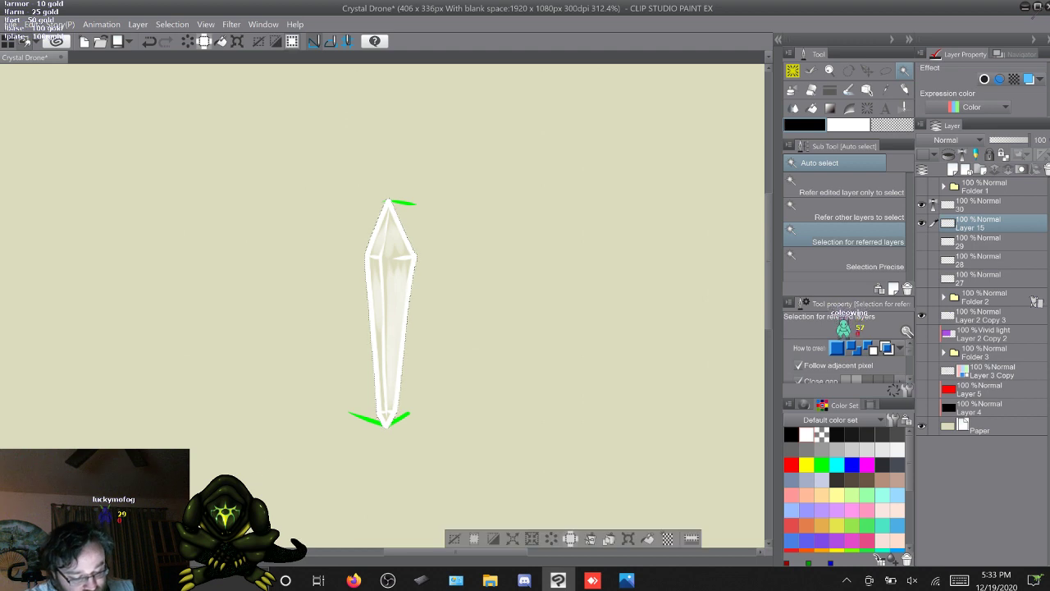
click(513, 539)
click(612, 266)
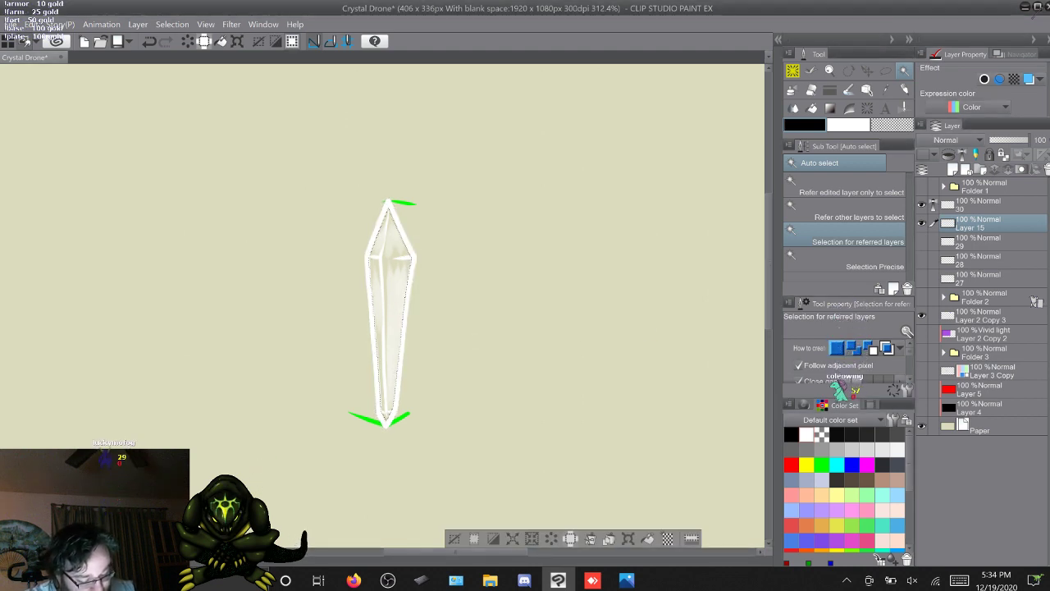
Restore the selection around layer 30's crystal and expand it by 1 px
click(455, 538)
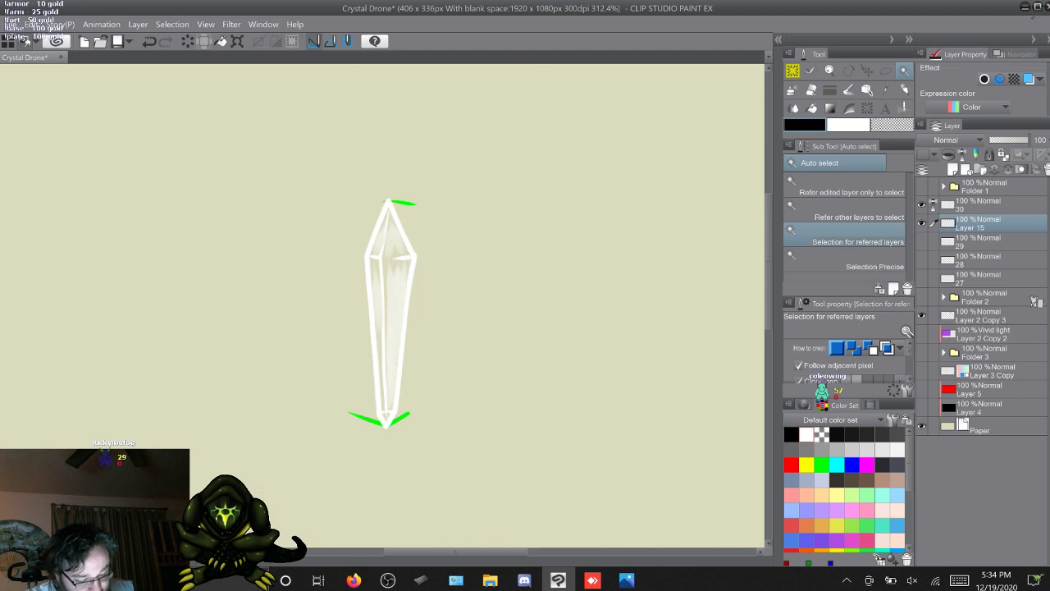
key(ctrl+z)
click(513, 538)
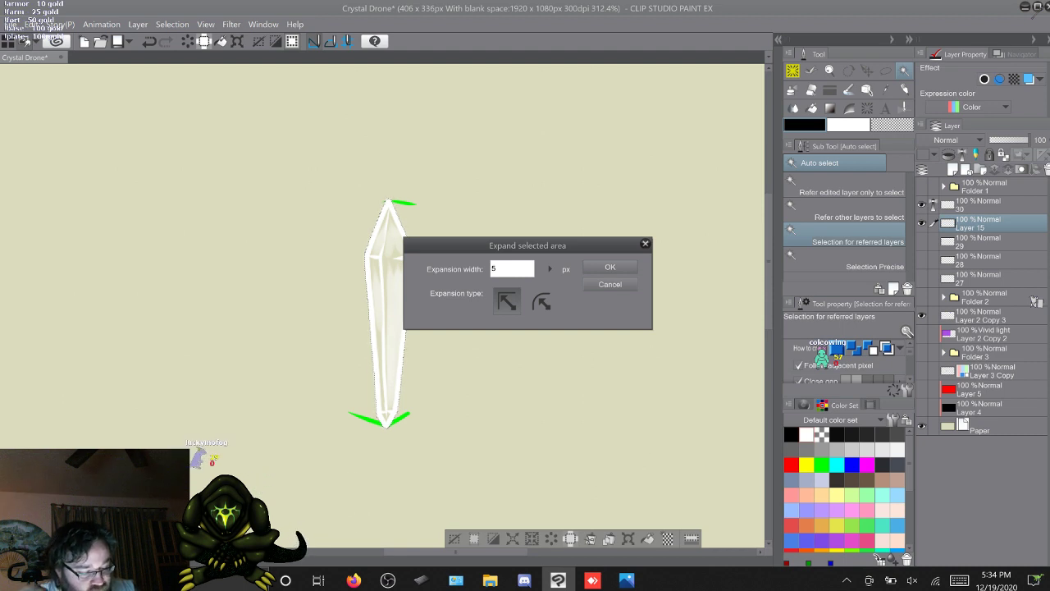
click(550, 269)
click(563, 255)
click(562, 255)
click(562, 254)
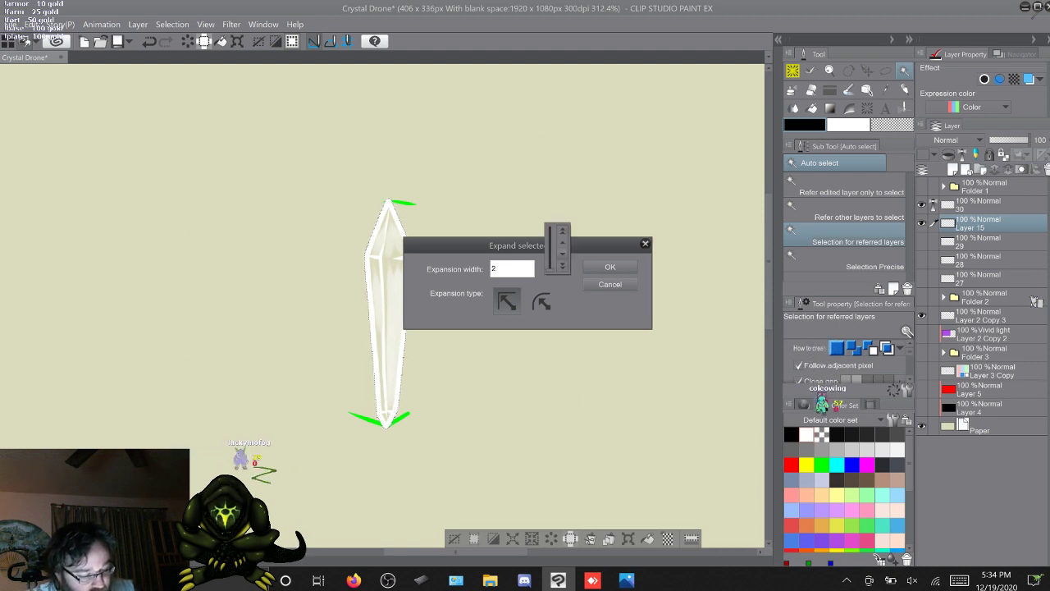
click(563, 254)
click(610, 267)
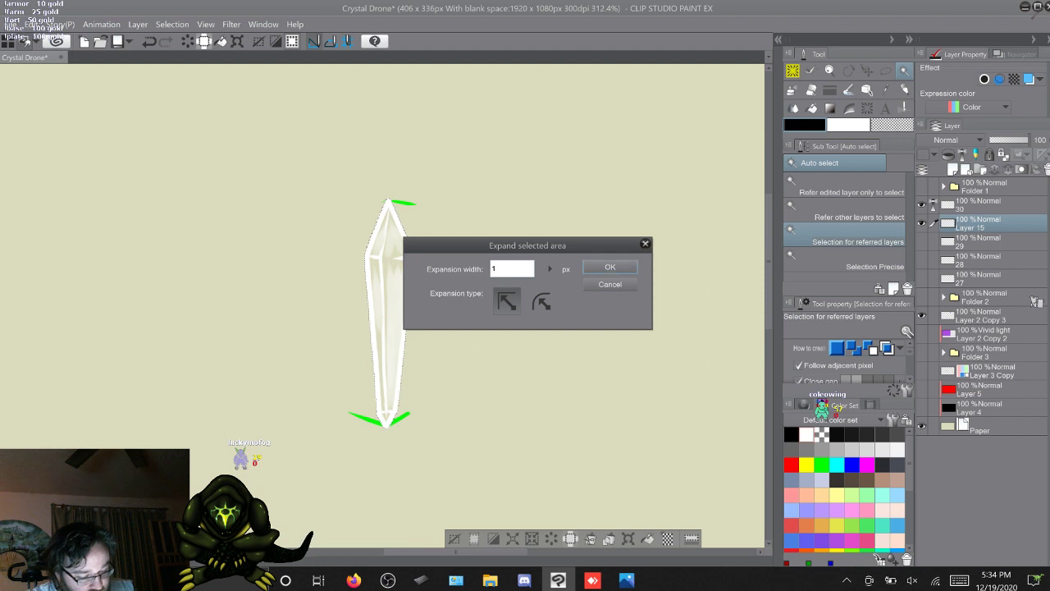
click(609, 267)
Expand the crystal selection by another 1 px, fill it with black on Layer 15, and deselect
click(513, 539)
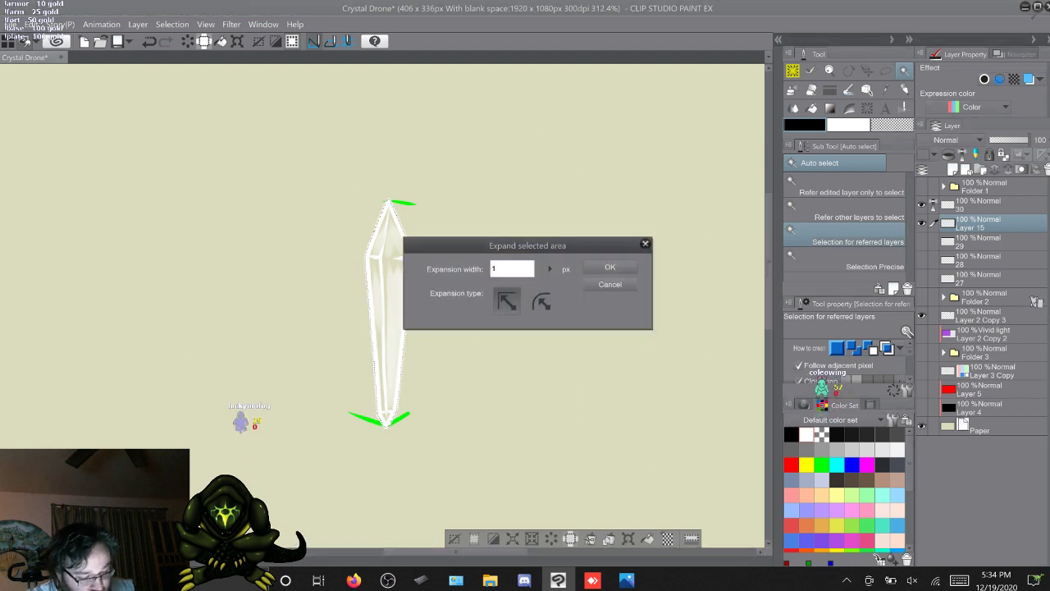
click(610, 267)
key(alt+Delete)
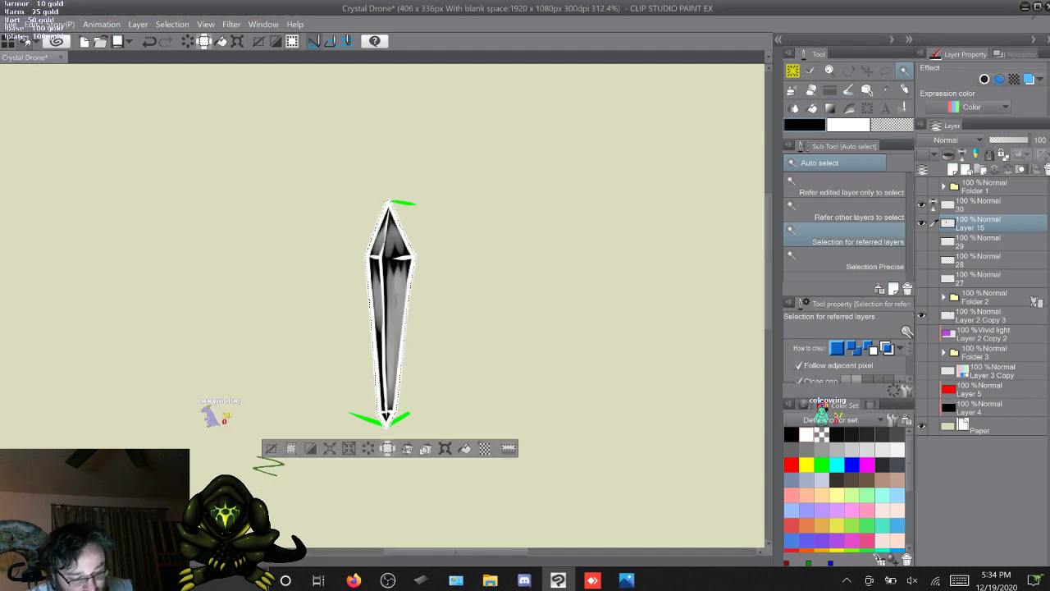
key(ctrl+d)
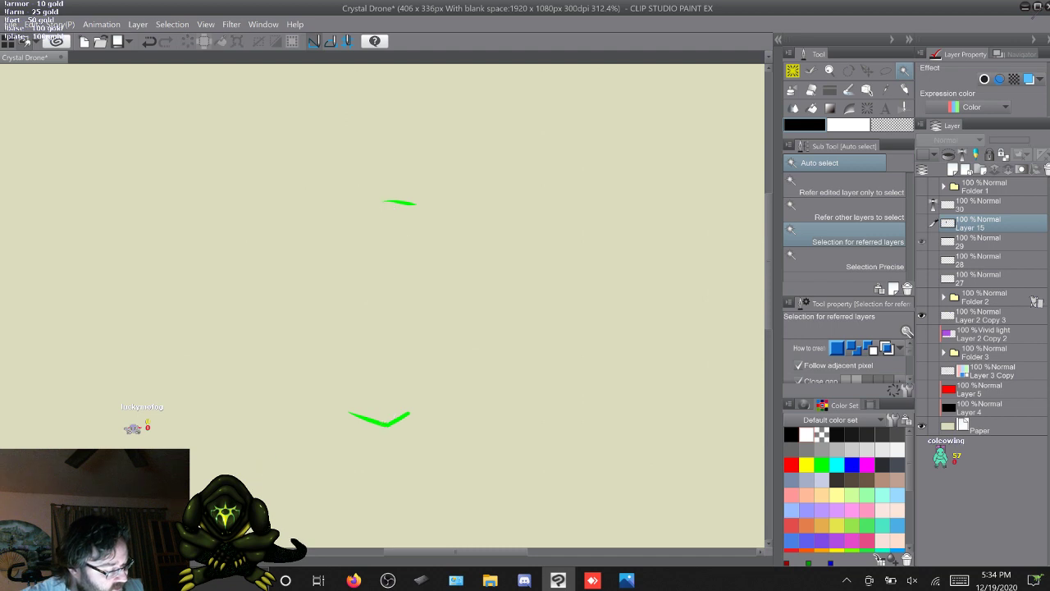
Show layer 29, insert a new layer directly beneath it, and make layer 29 the reference layer
click(921, 242)
click(921, 260)
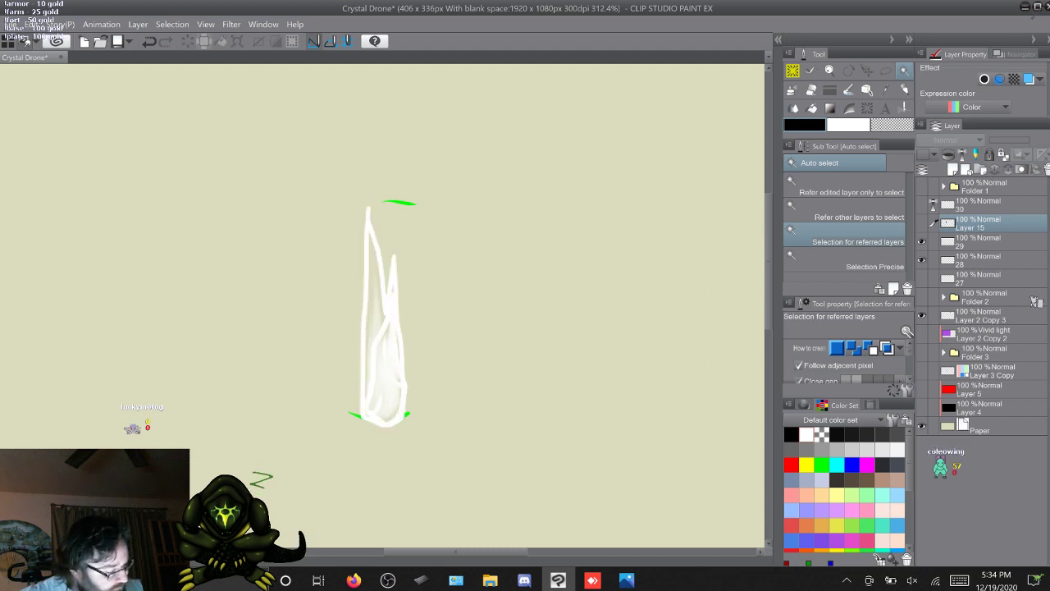
click(985, 260)
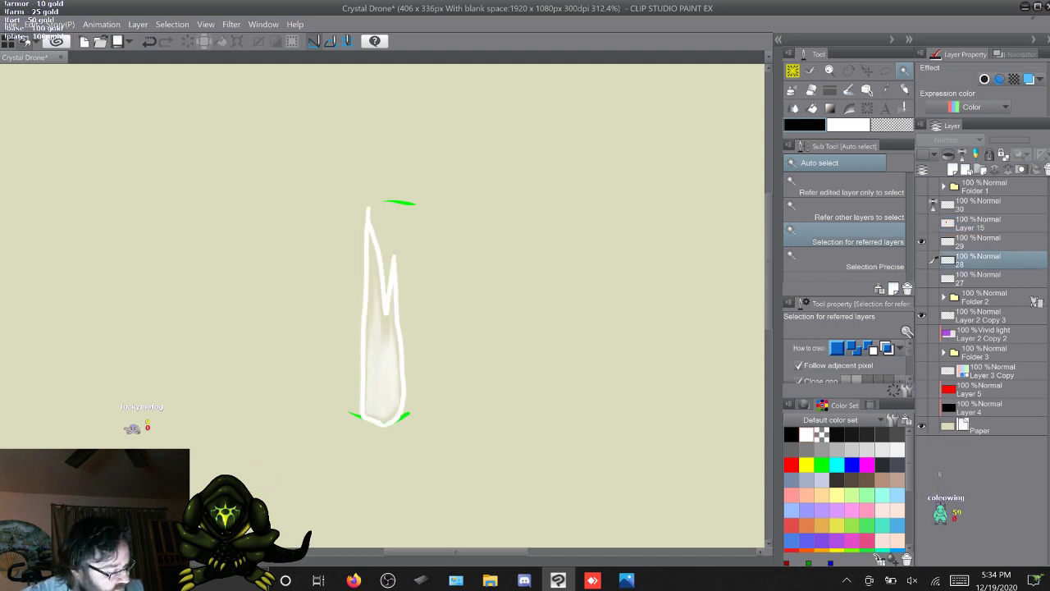
key(ctrl+shift+n)
click(985, 242)
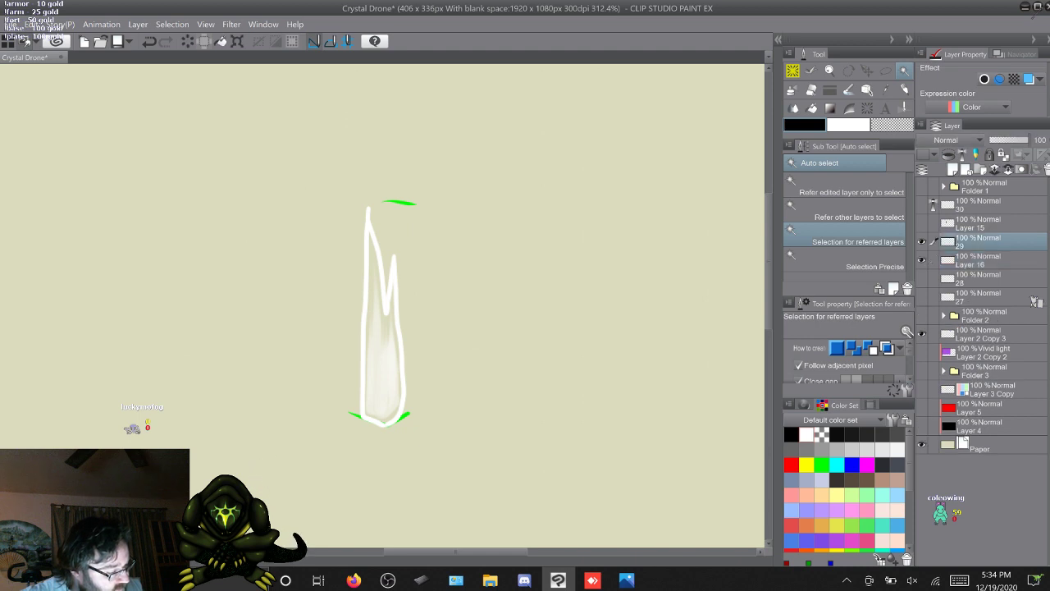
click(962, 155)
click(985, 261)
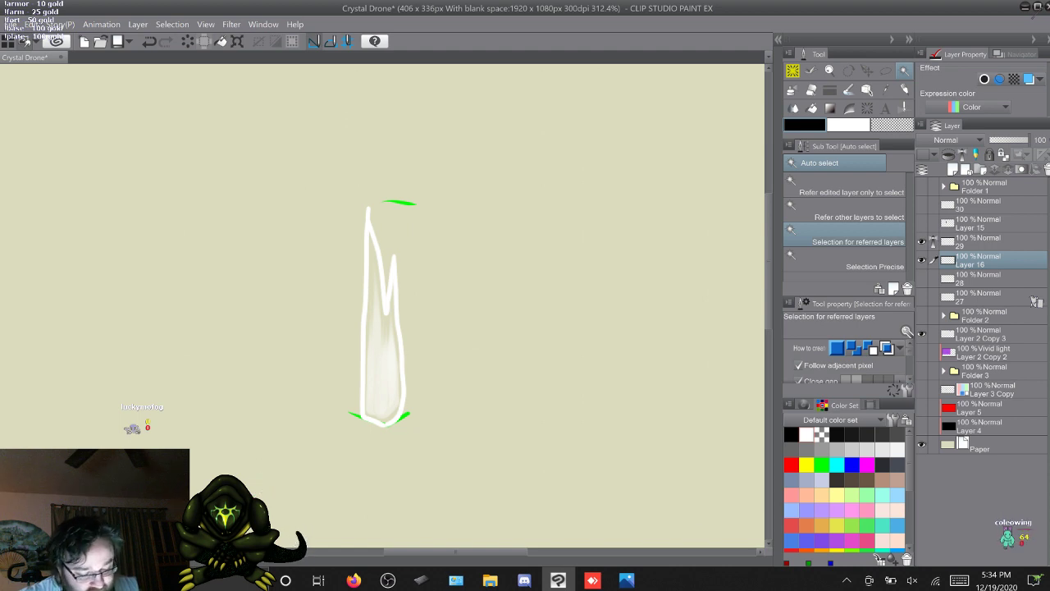
Auto-select the two-pointed crystal's area, expand it by 1 px, and fill it with black on the layer beneath layer 29
click(462, 309)
click(513, 539)
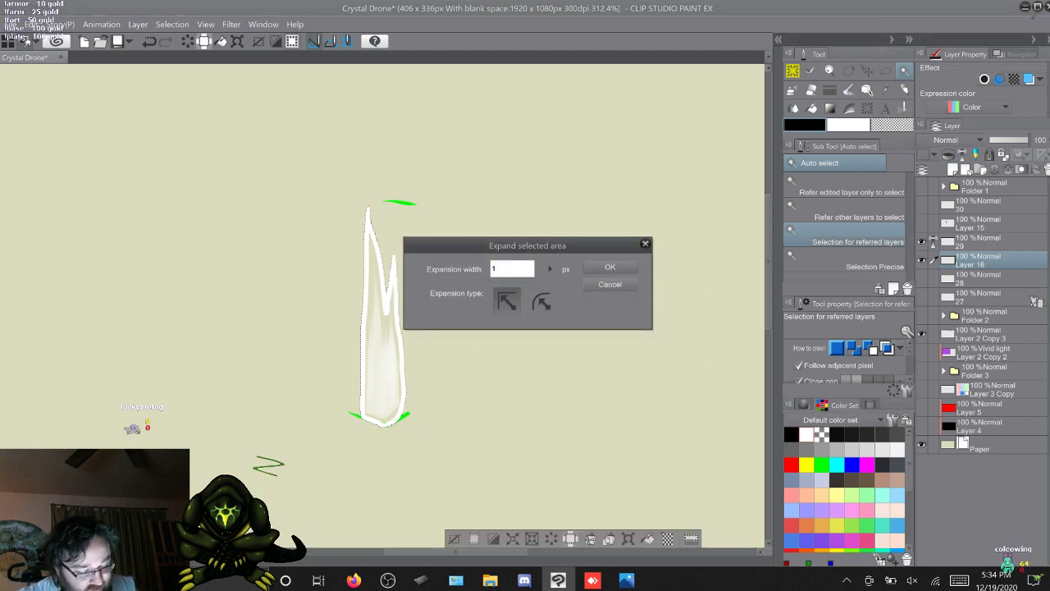
click(610, 267)
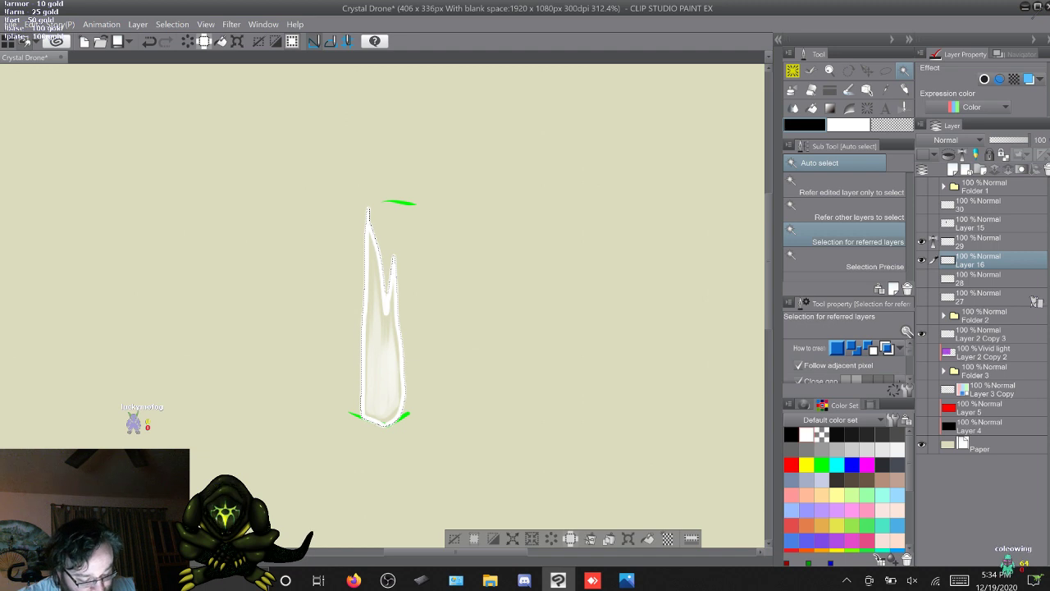
click(457, 447)
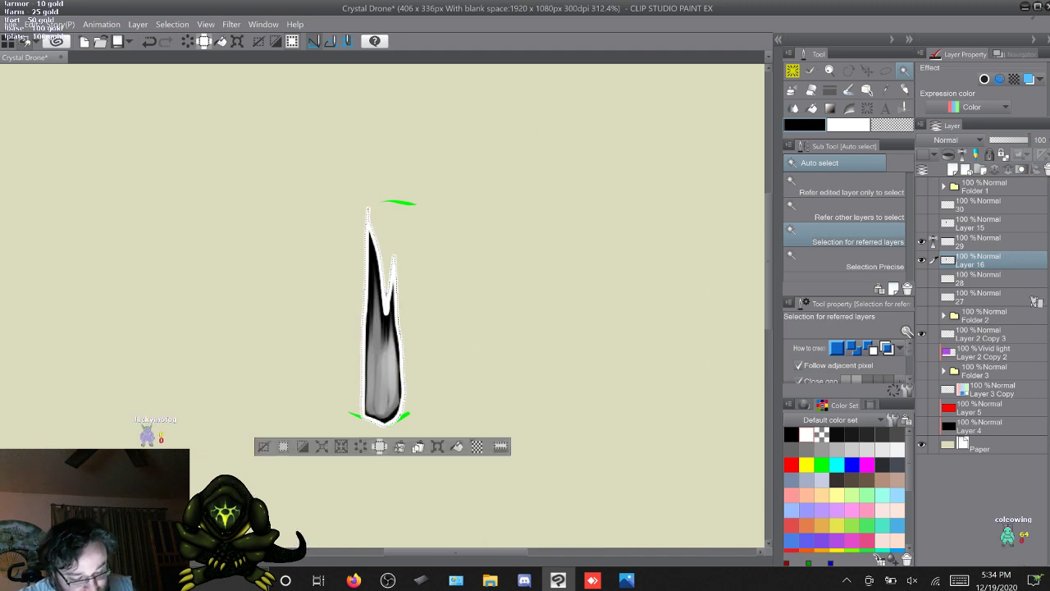
key(ctrl+d)
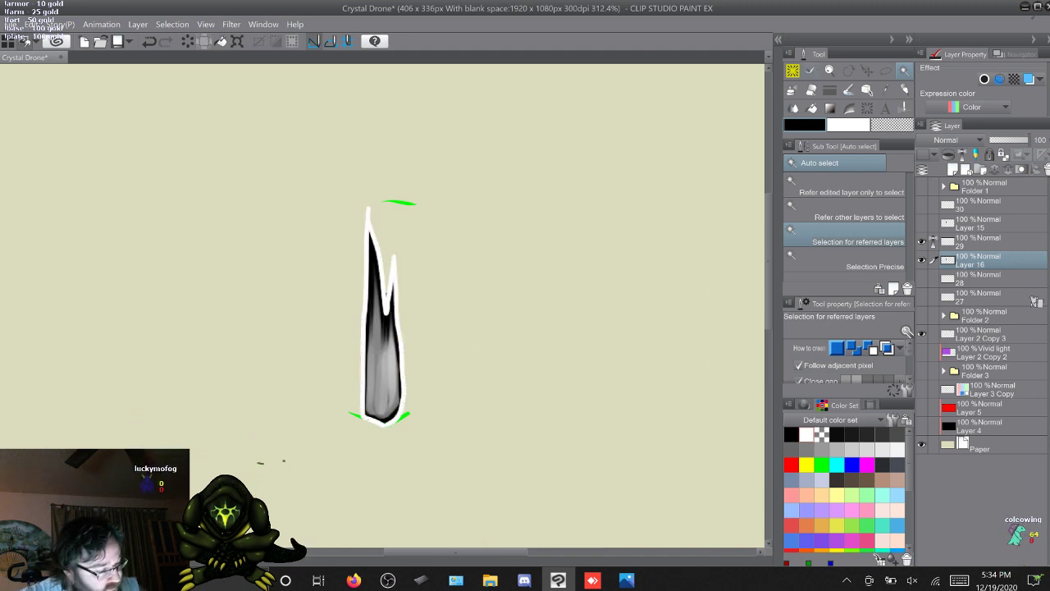
On layer 29, draw a thin white facet line from the notch down the crystal's body with the Coleowing G-Pen
key(g)
click(850, 249)
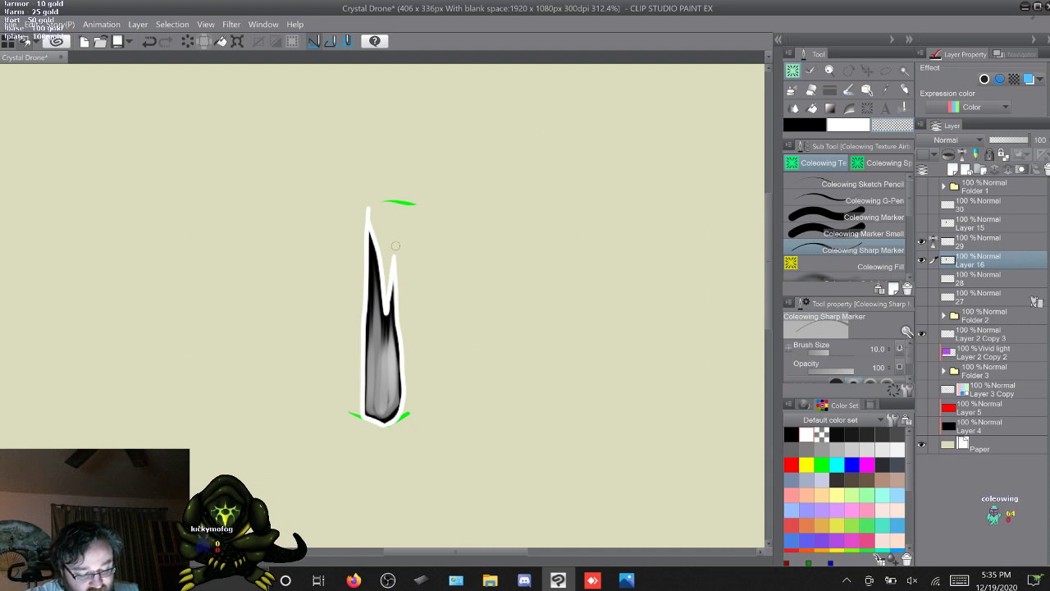
click(993, 242)
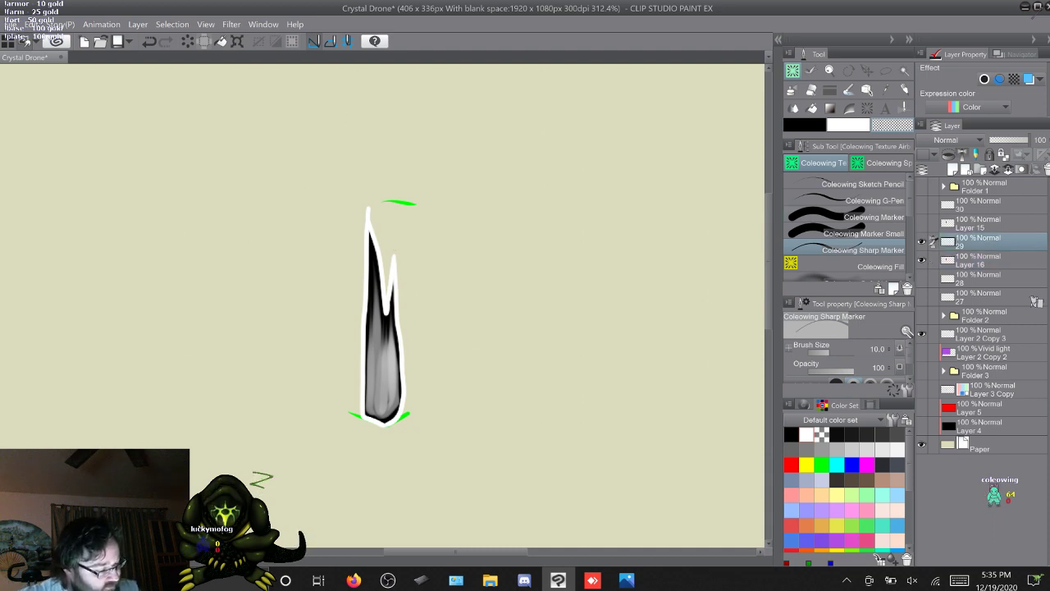
click(874, 200)
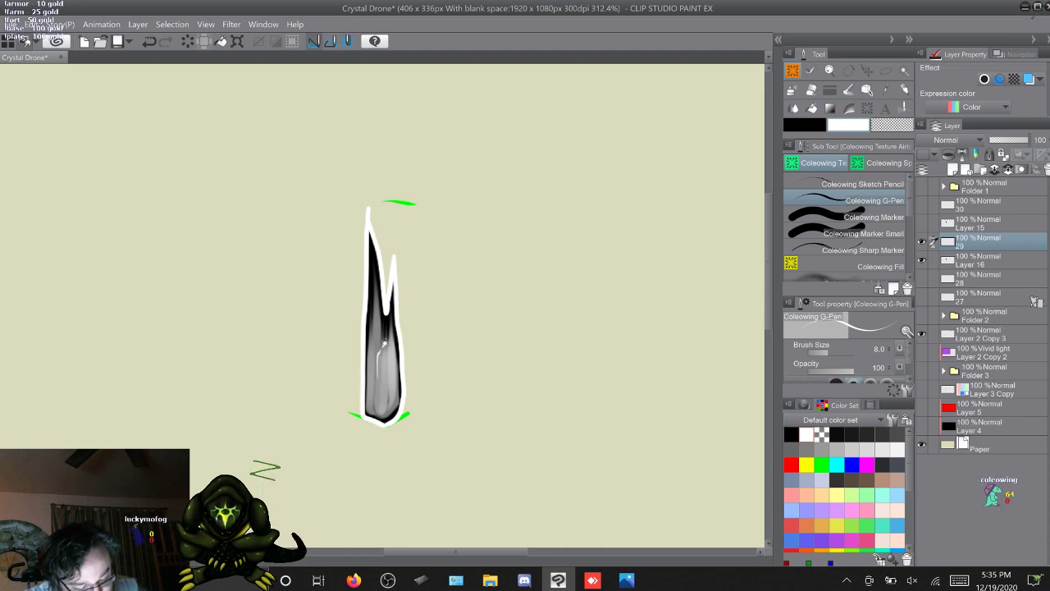
mouse_move(387, 334)
mouse_down()
mouse_move(386, 308)
mouse_move(379, 357)
mouse_up()
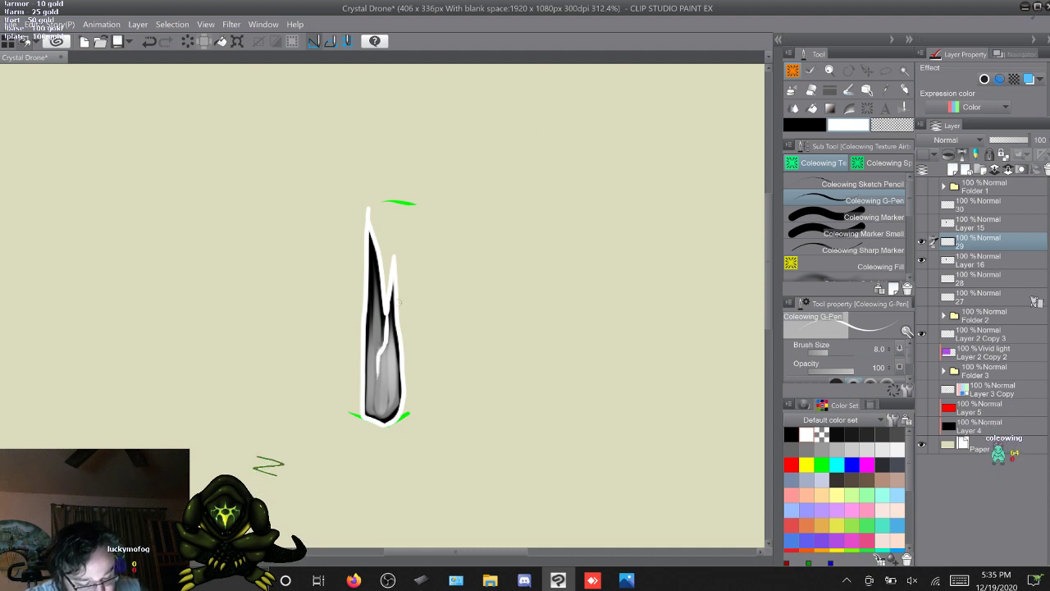
drag(388, 317, 383, 329)
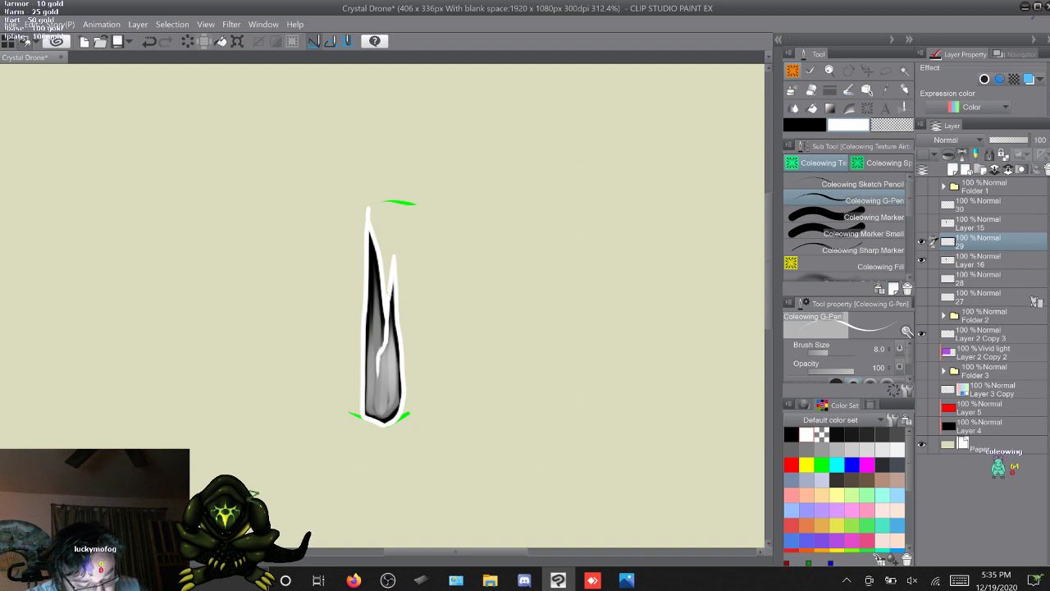
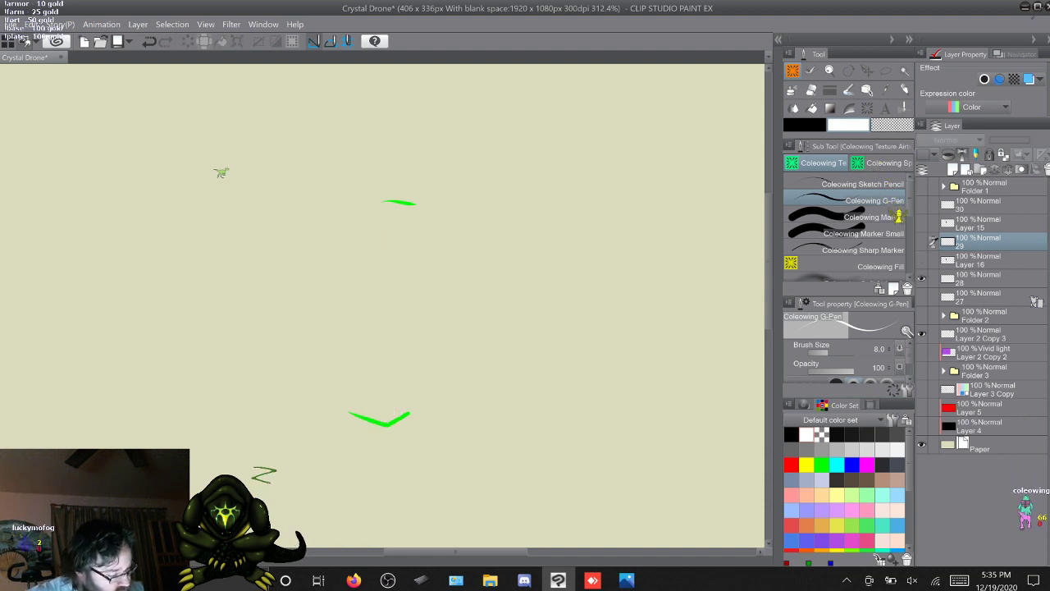
Show layer 28, insert a new layer directly beneath it, and make layer 28 the reference layer
click(921, 278)
click(985, 297)
click(953, 169)
click(925, 277)
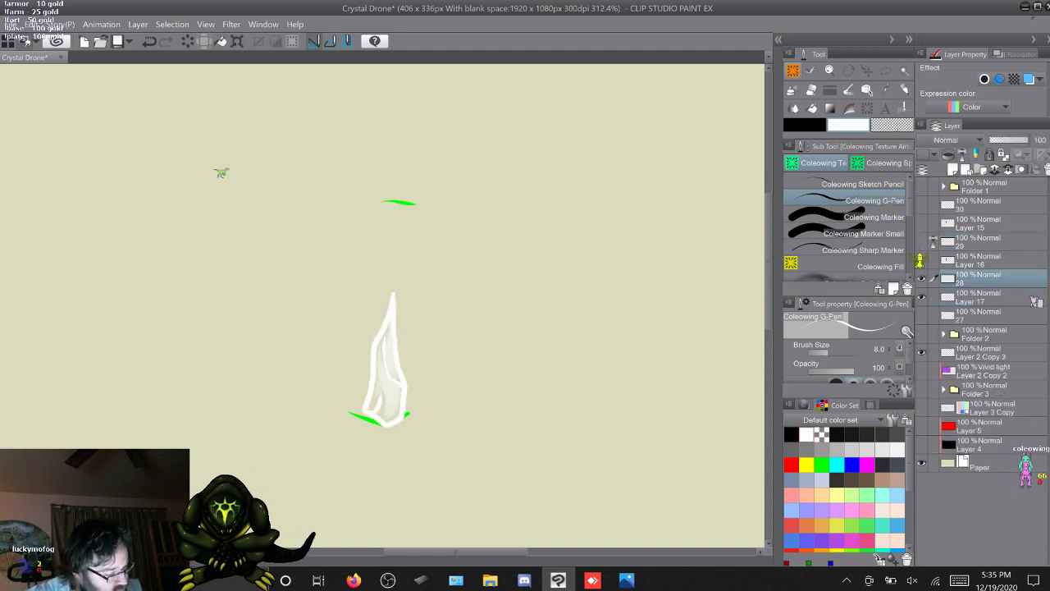
click(936, 295)
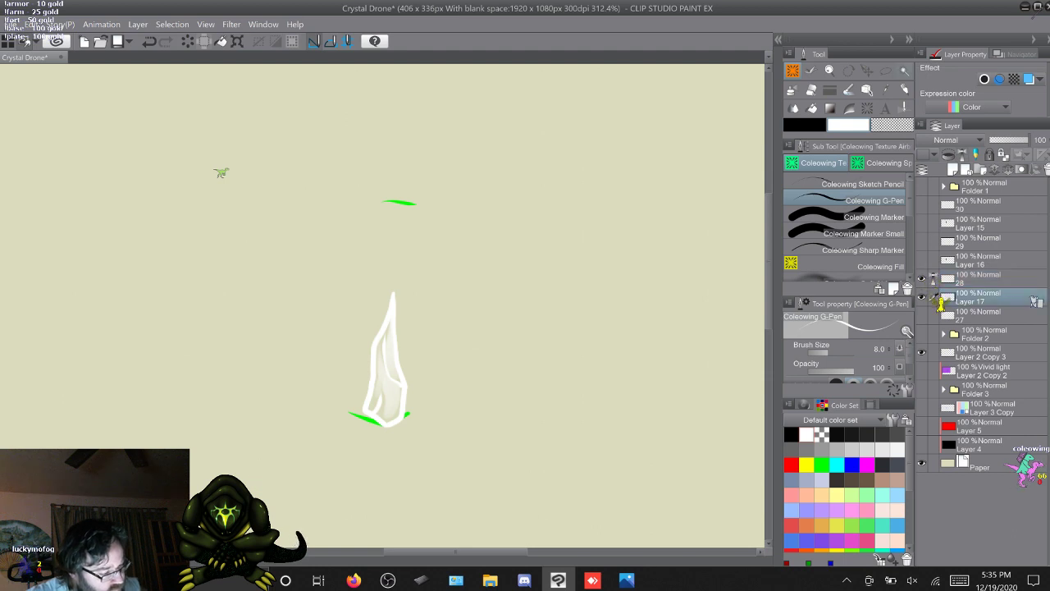
Auto-select layer 28's crystal area, expand the selection, and fill it with black on Layer 17
key(w)
ctrl+click(955, 335)
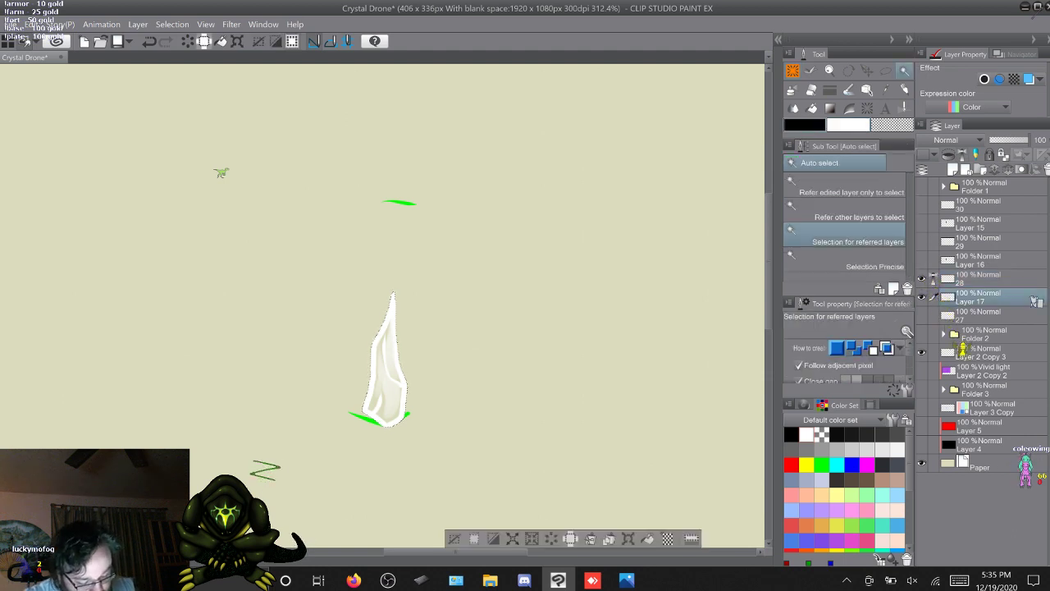
key(alt+e)
key(Return)
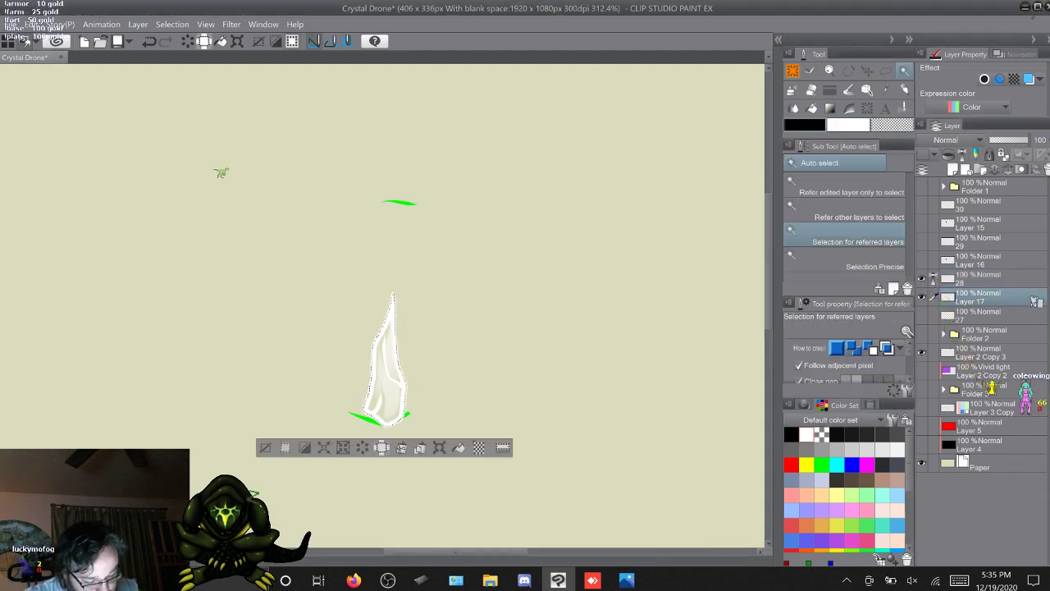
key(alt+Delete)
key(ctrl+d)
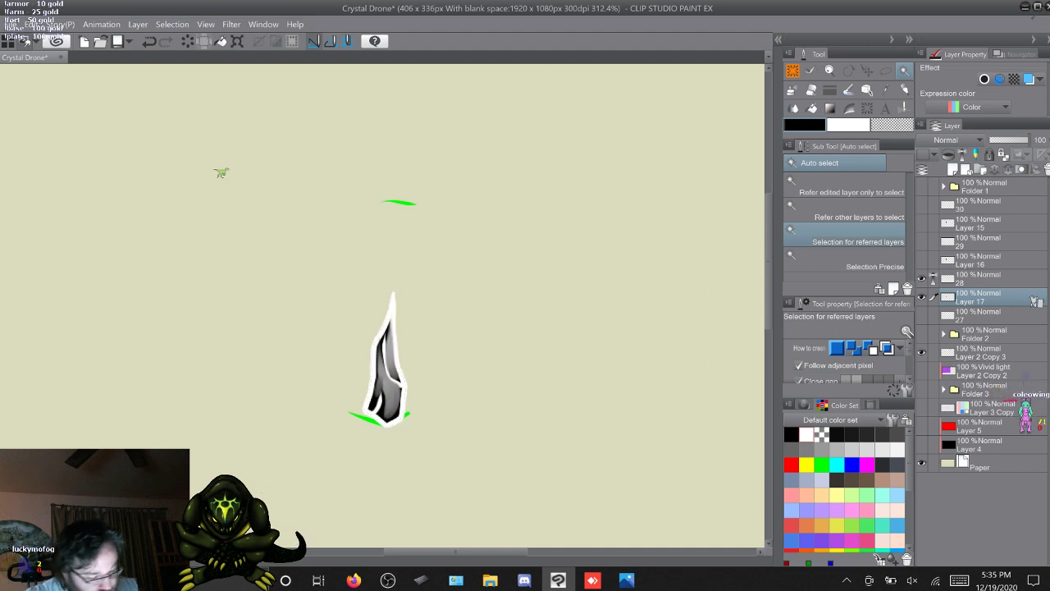
Show only layer 27's crystal, insert a new layer directly beneath layer 27, and make layer 27 the reference layer
click(922, 279)
click(922, 297)
click(921, 316)
click(989, 316)
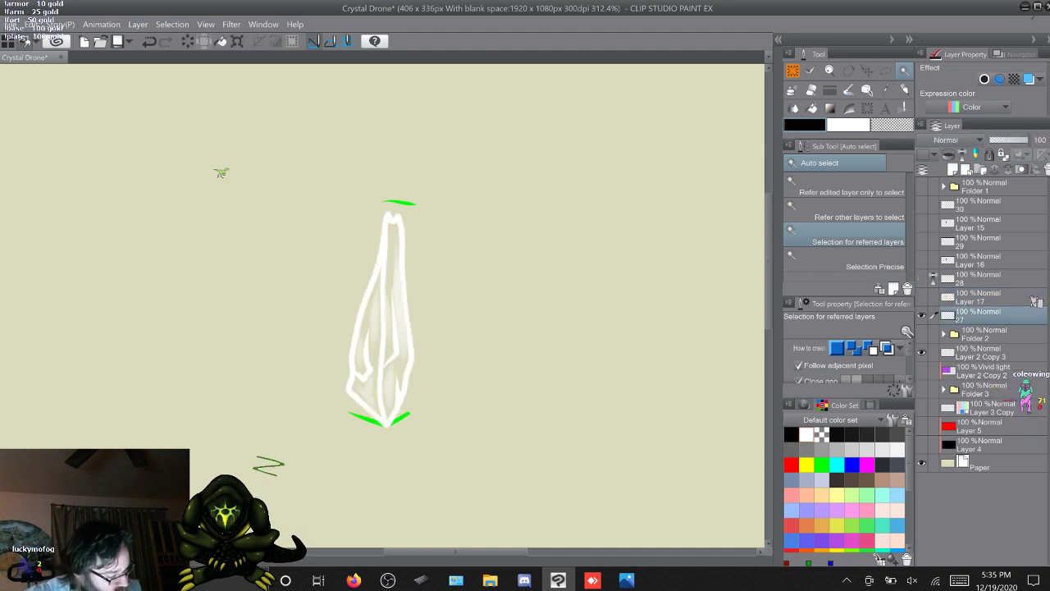
key(ctrl+shift+n)
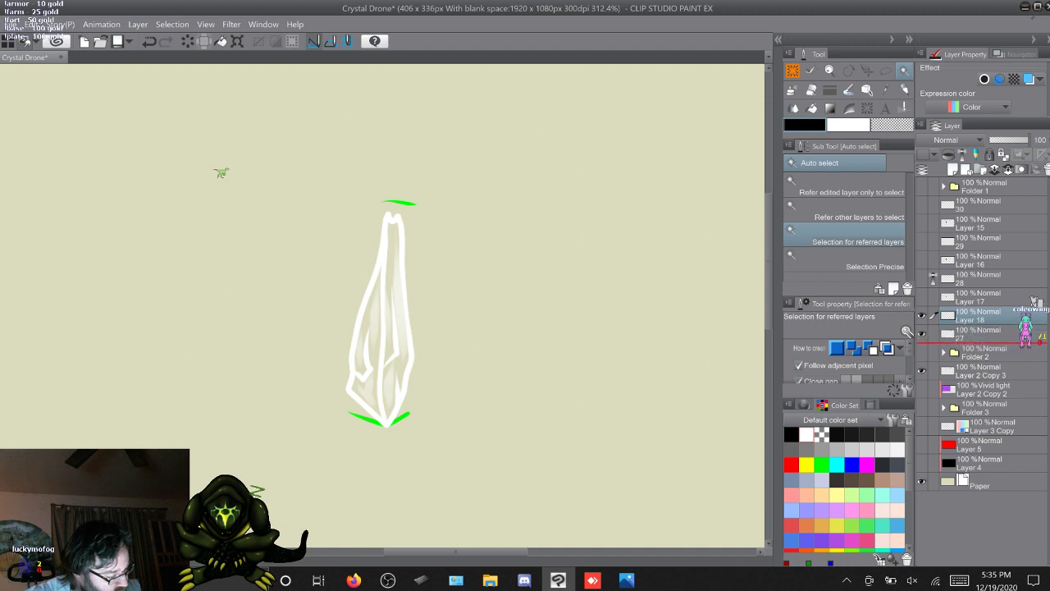
click(989, 316)
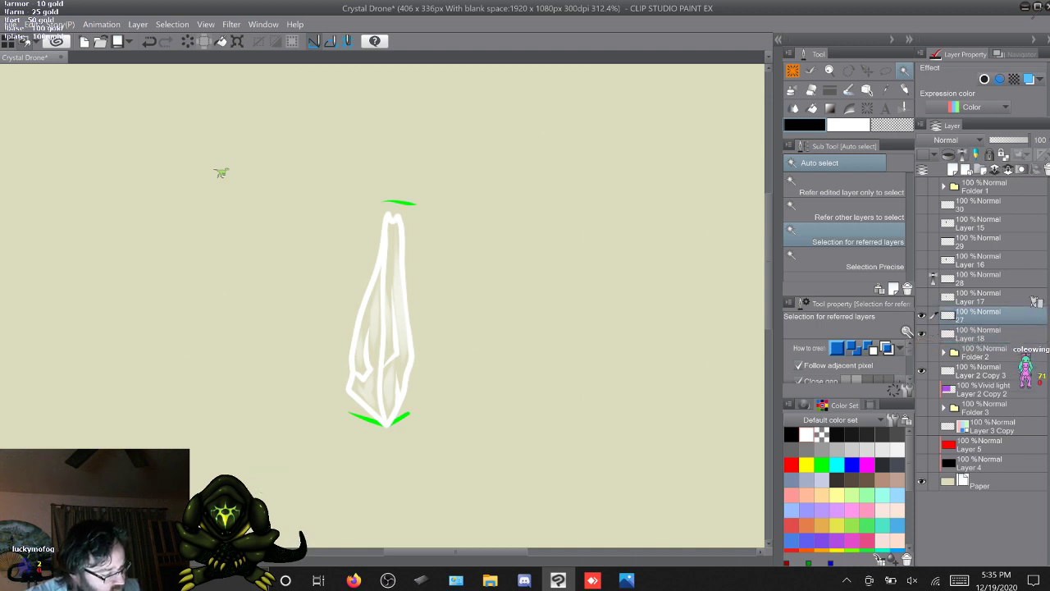
click(988, 334)
Auto-select layer 27's crystal area, expand the selection, fill it with black on Layer 18, and deselect
click(221, 172)
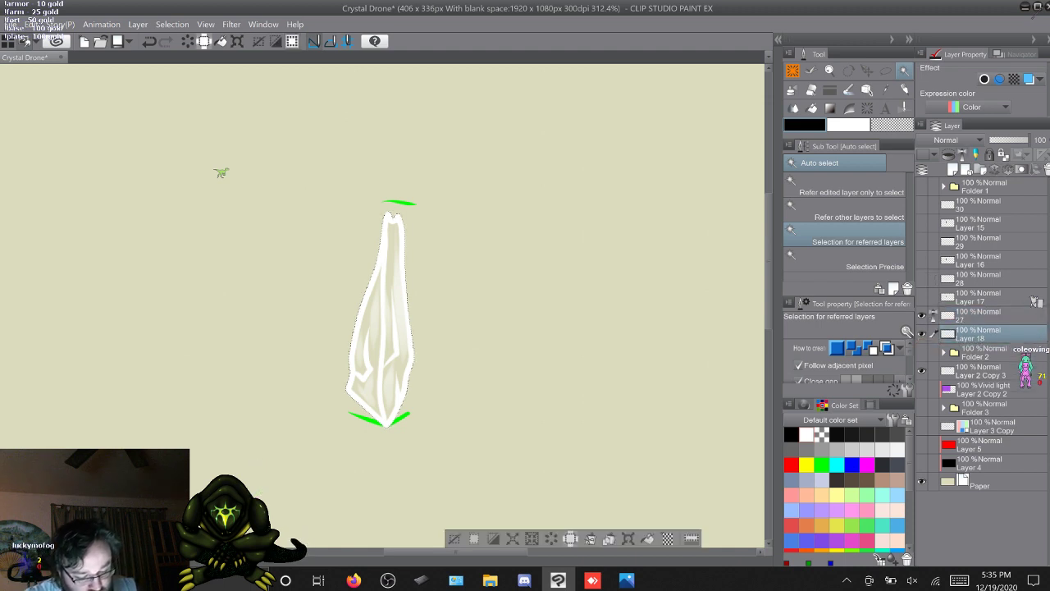
key(ctrl+e)
key(Return)
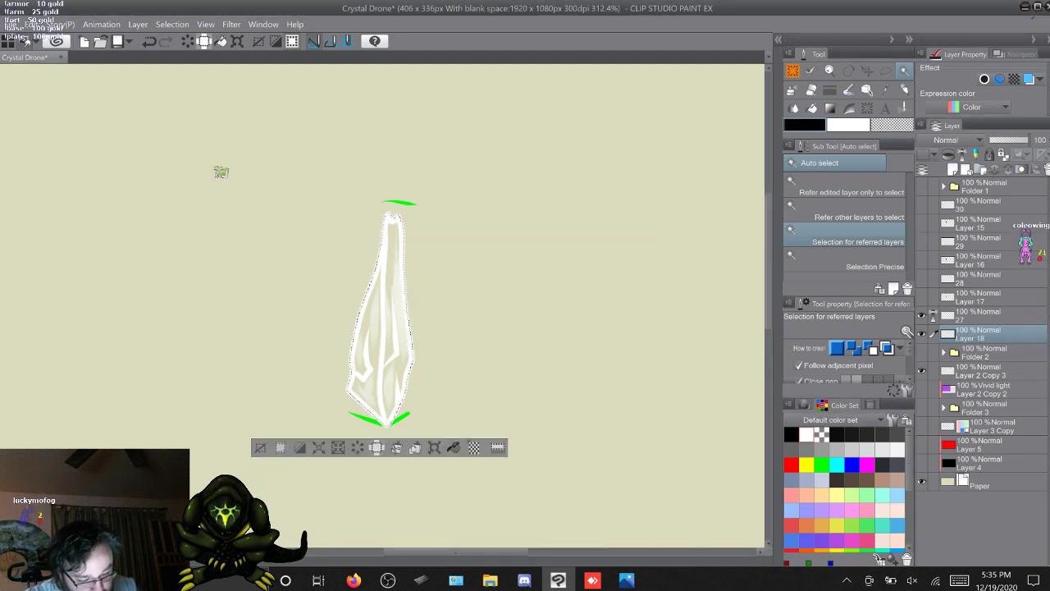
key(ctrl+d)
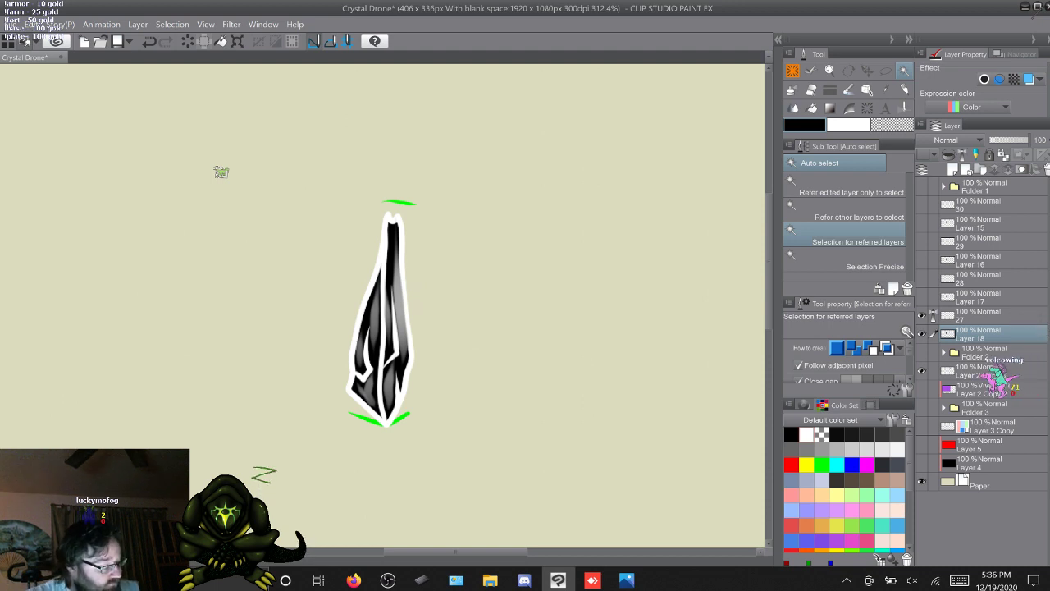
Show all crystal layers from Layer 17 up to layer 30, and merge layer 27 with its black fill layer
key(alt+bracketright)
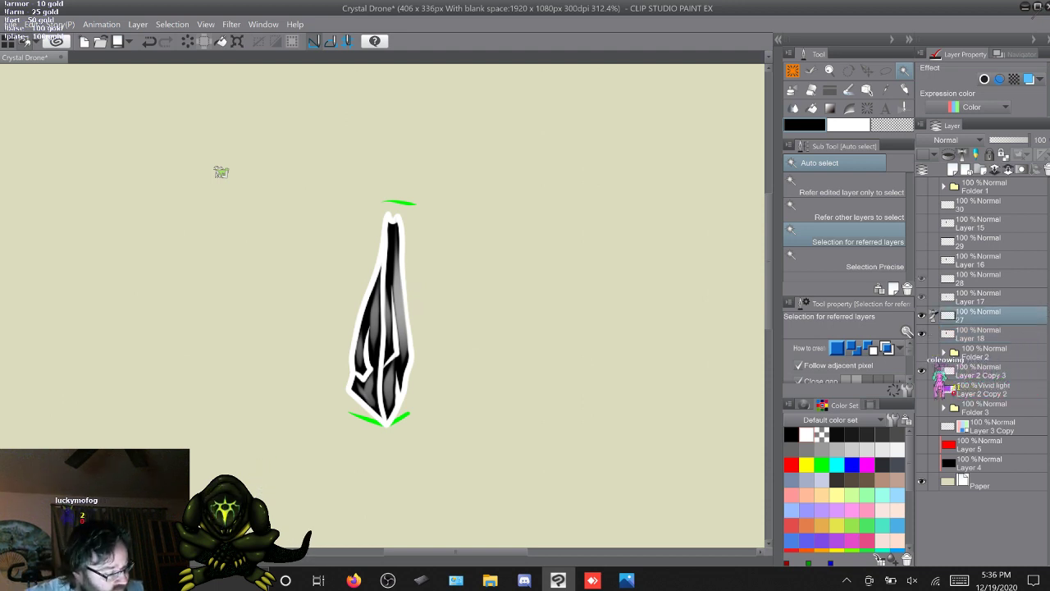
drag(921, 297, 921, 205)
ctrl+click(979, 334)
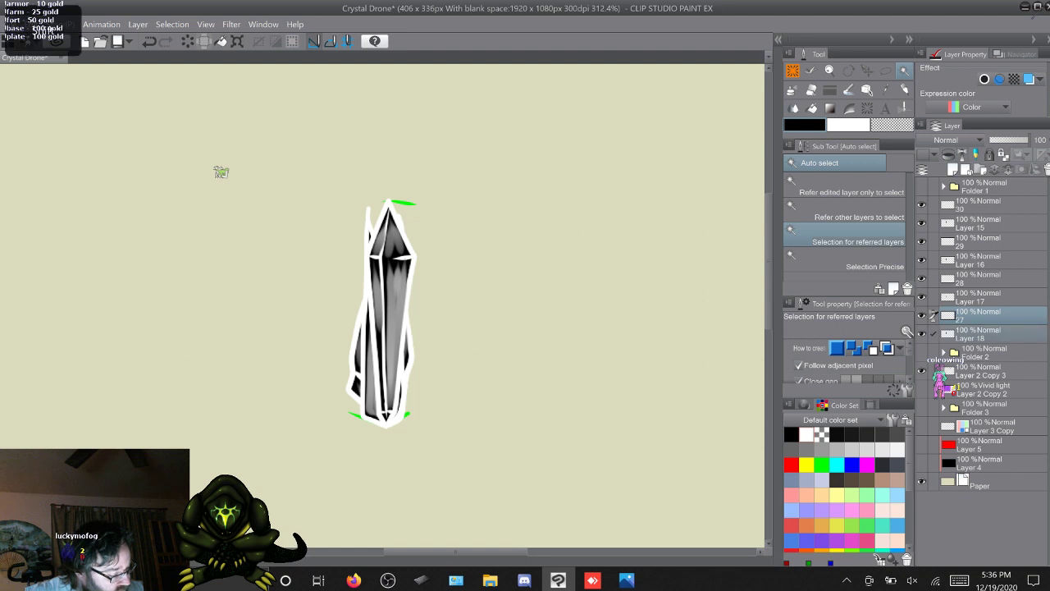
right_click(977, 317)
click(971, 264)
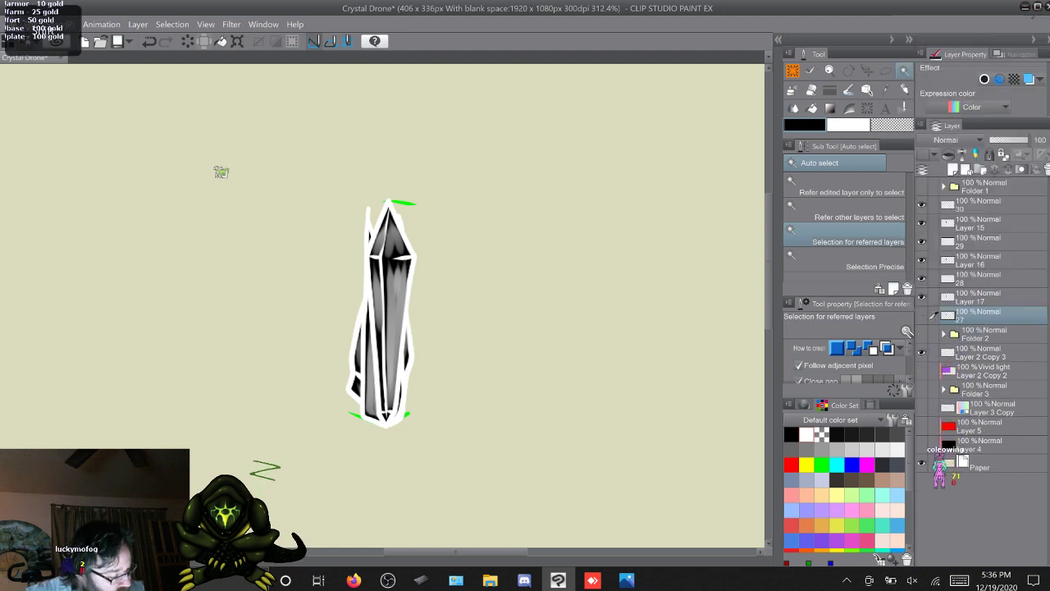
Hide the layer 27 and 28 crystals, and merge layer 28 with its black fill on Layer 17
click(921, 315)
click(977, 278)
ctrl+click(977, 297)
right_click(961, 297)
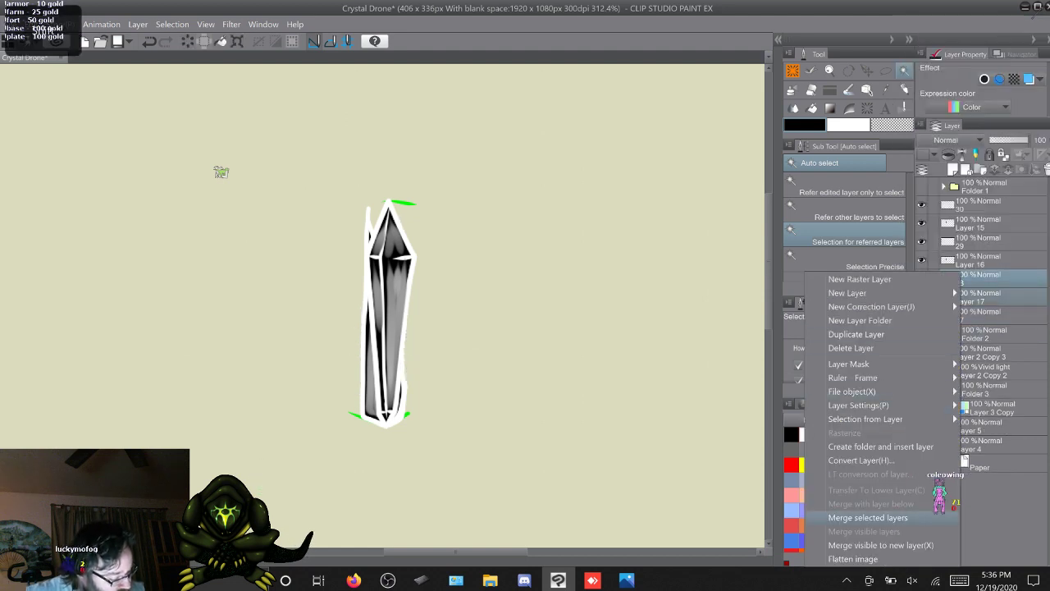
click(869, 517)
Merge layer 29 with its black fill on Layer 16
click(976, 242)
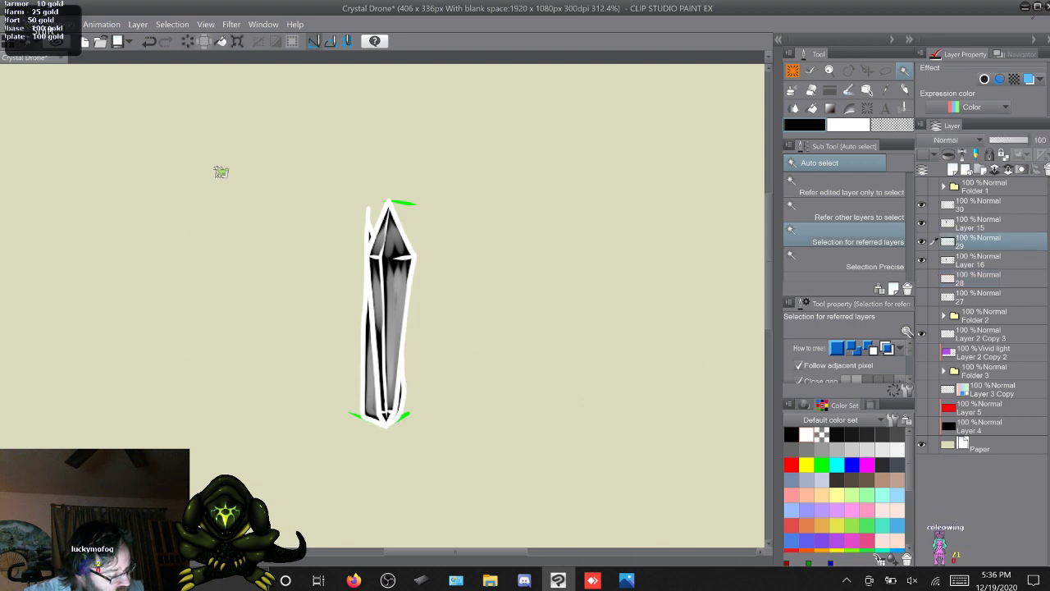
ctrl+click(976, 260)
right_click(973, 244)
click(965, 490)
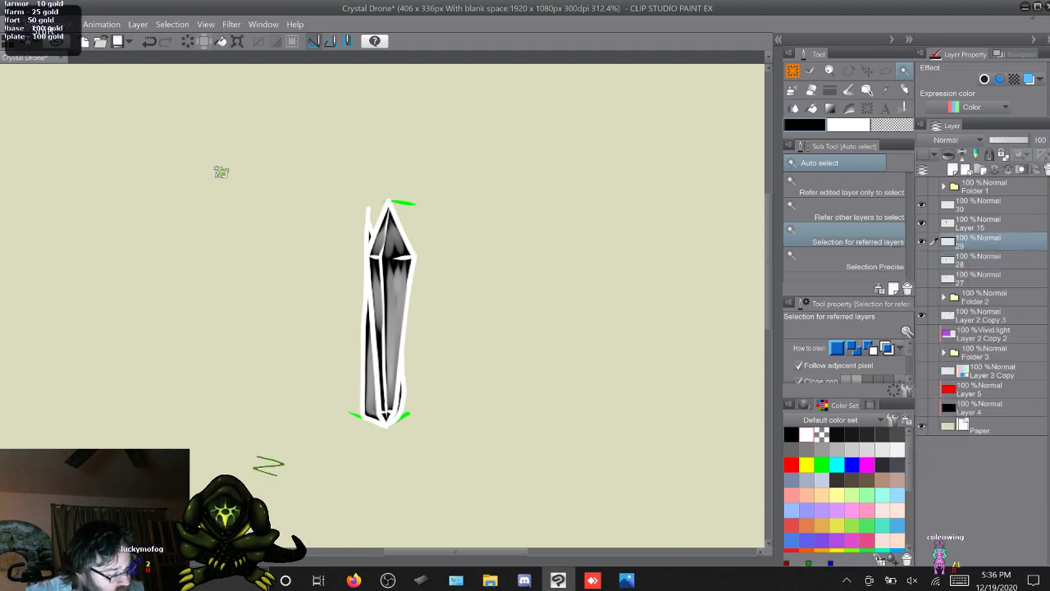
Merge layer 30 with its black fill on Layer 15
click(977, 205)
ctrl+click(977, 224)
right_click(977, 213)
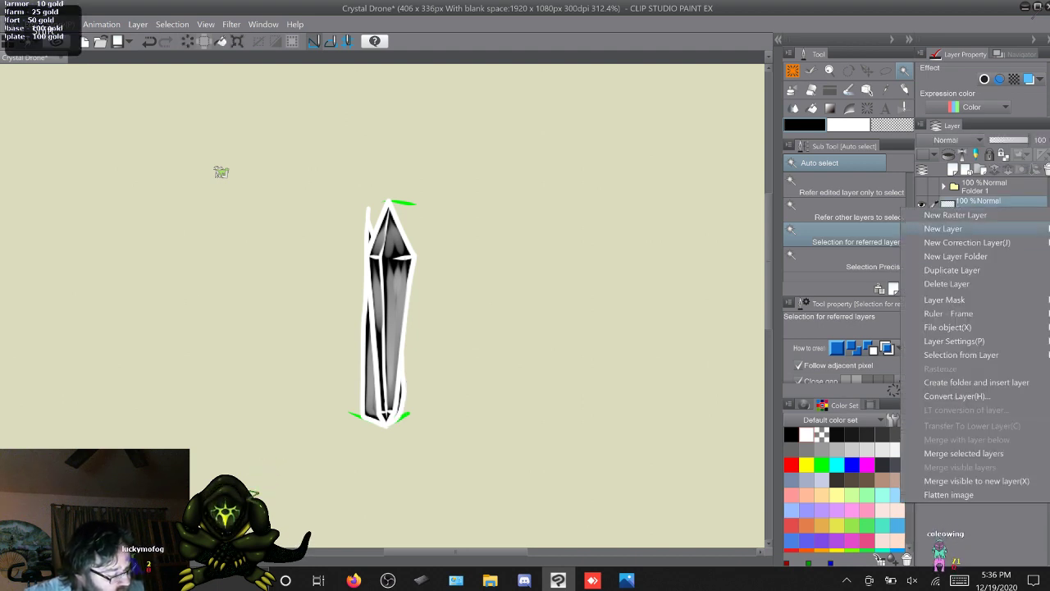
click(977, 453)
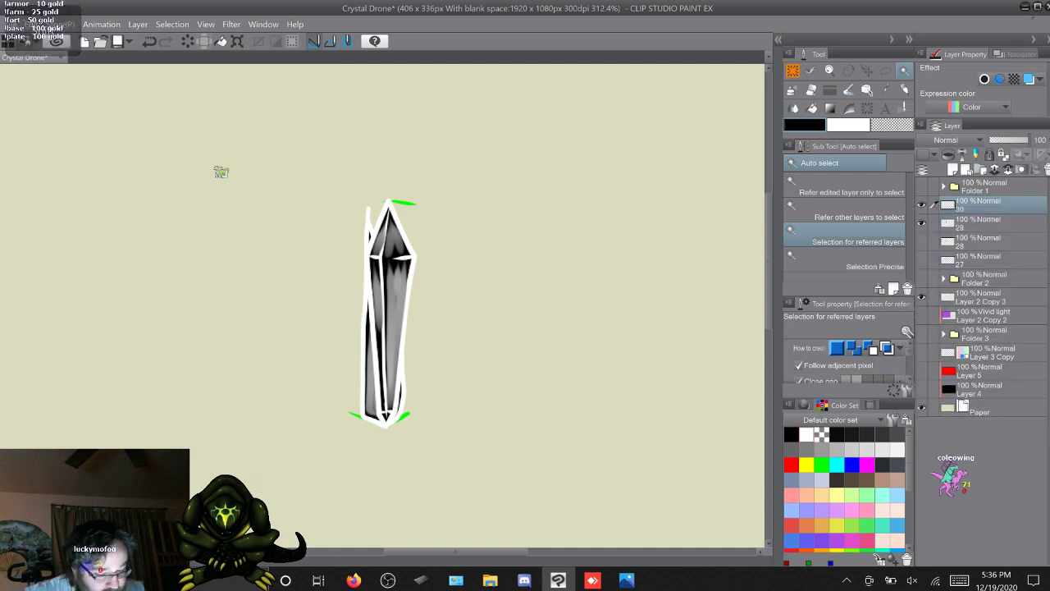
Leave layer 30 as the only visible crystal variation and select the area around its outline
click(921, 260)
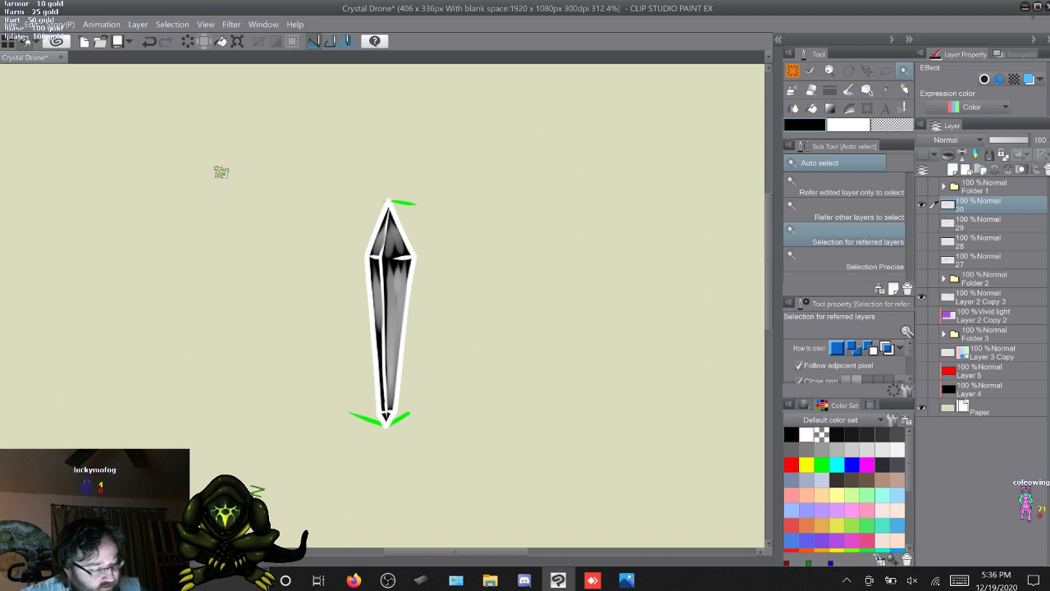
key(ctrl+a)
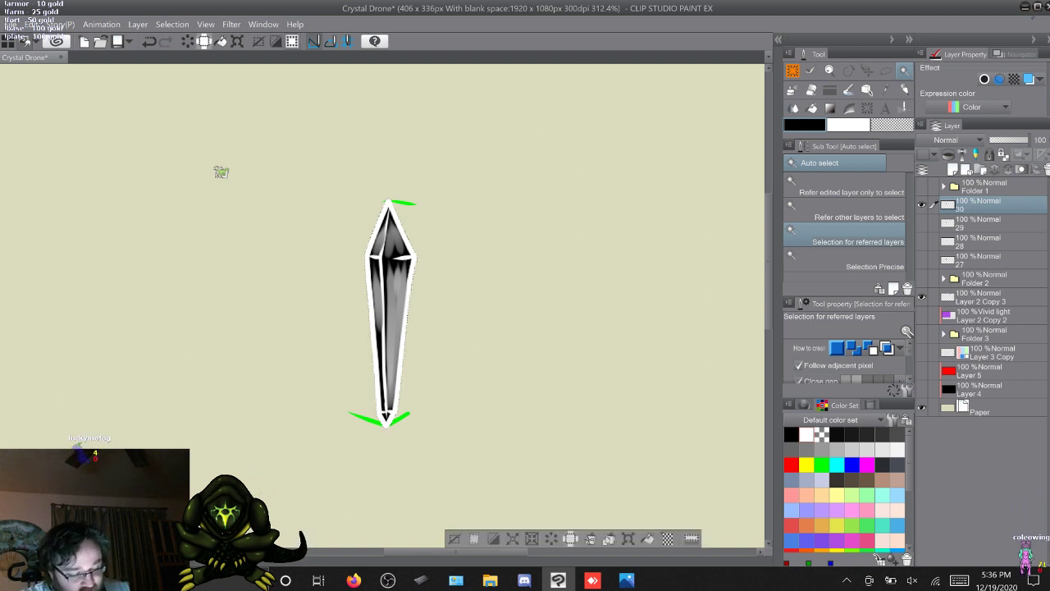
Try expanding the selection by 5 px and clearing the outer edge of layer 30's white outline, and undo it
click(513, 539)
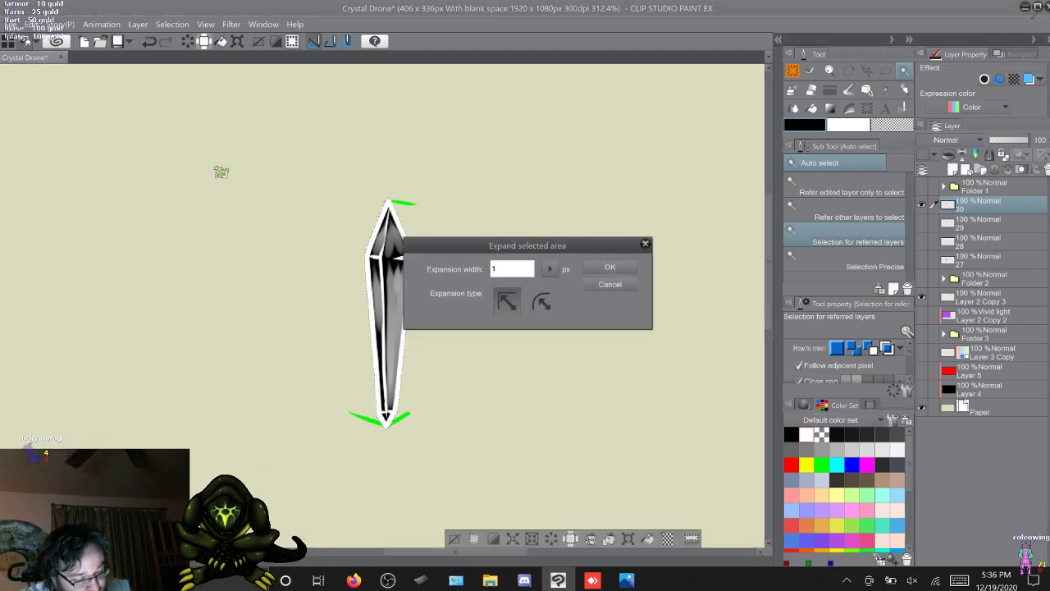
click(550, 268)
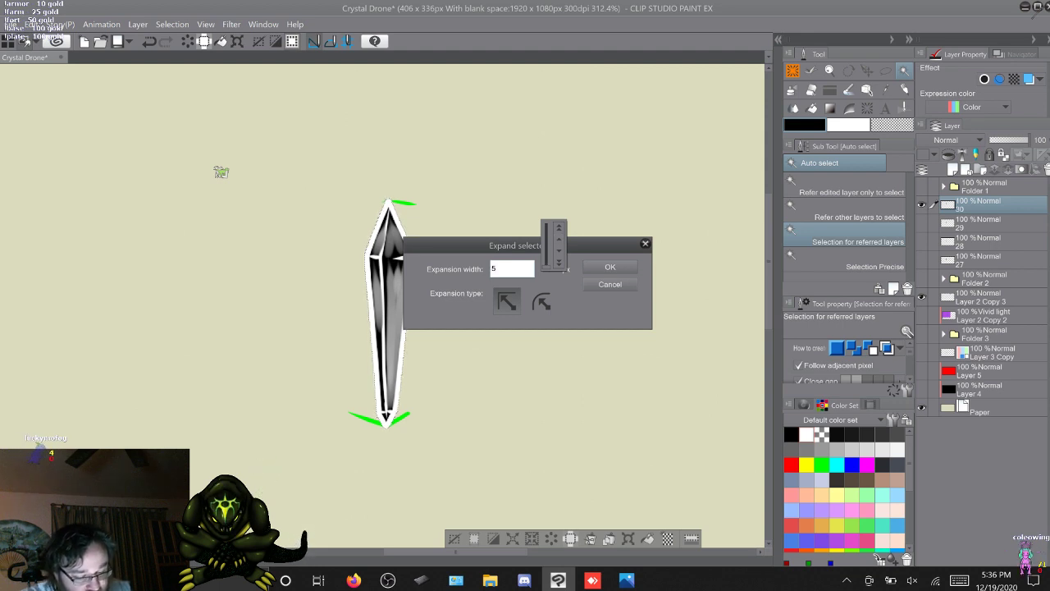
click(512, 269)
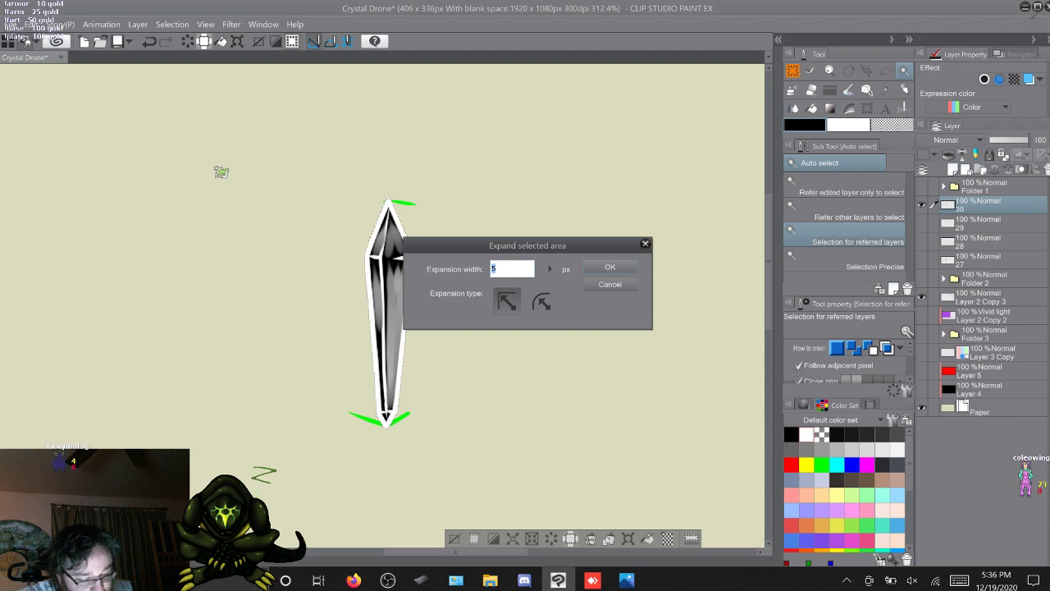
key(Return)
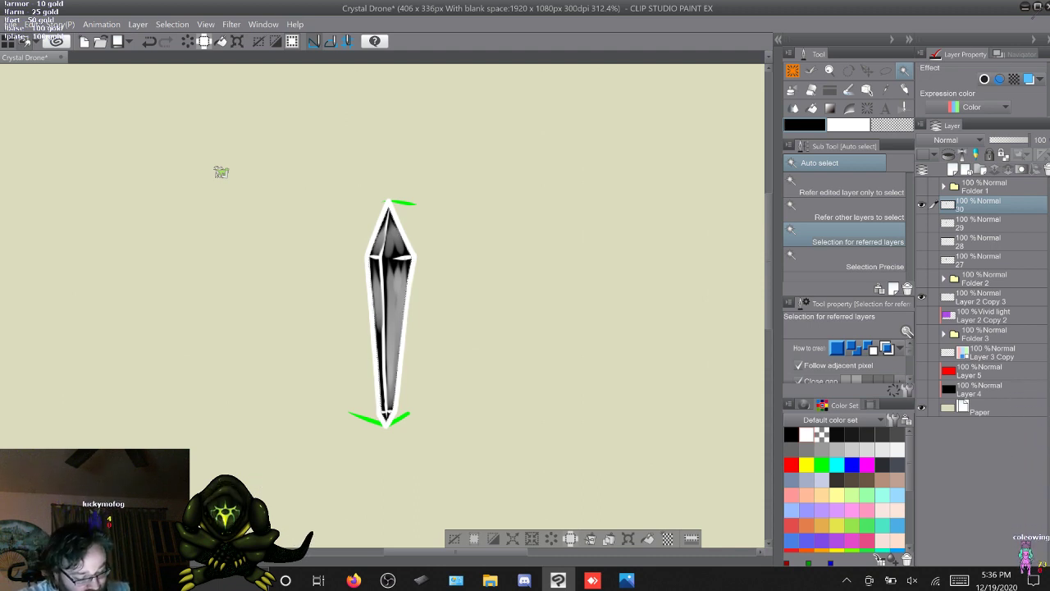
click(570, 538)
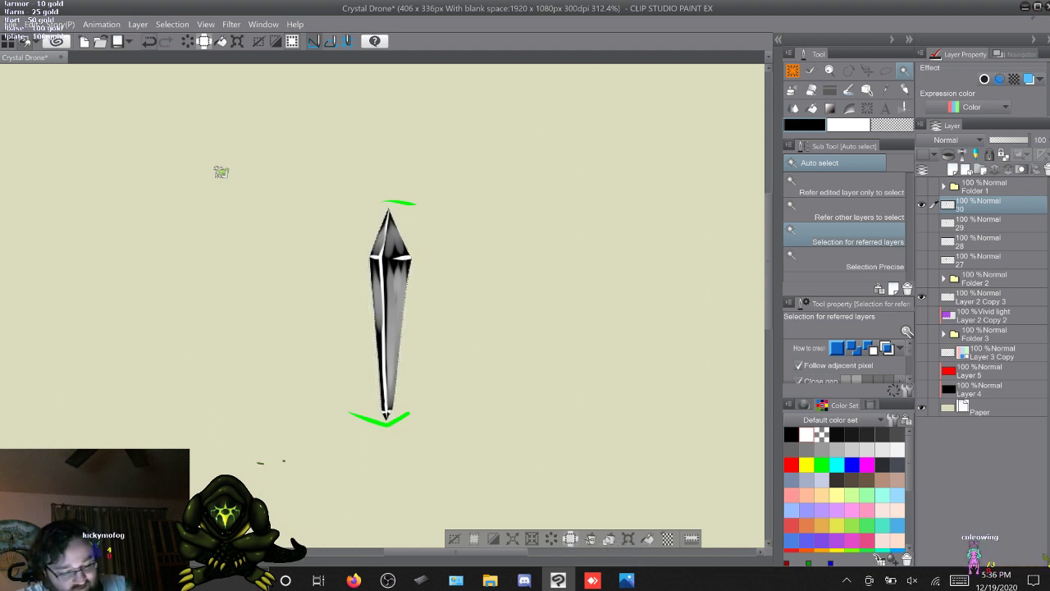
key(ctrl+z)
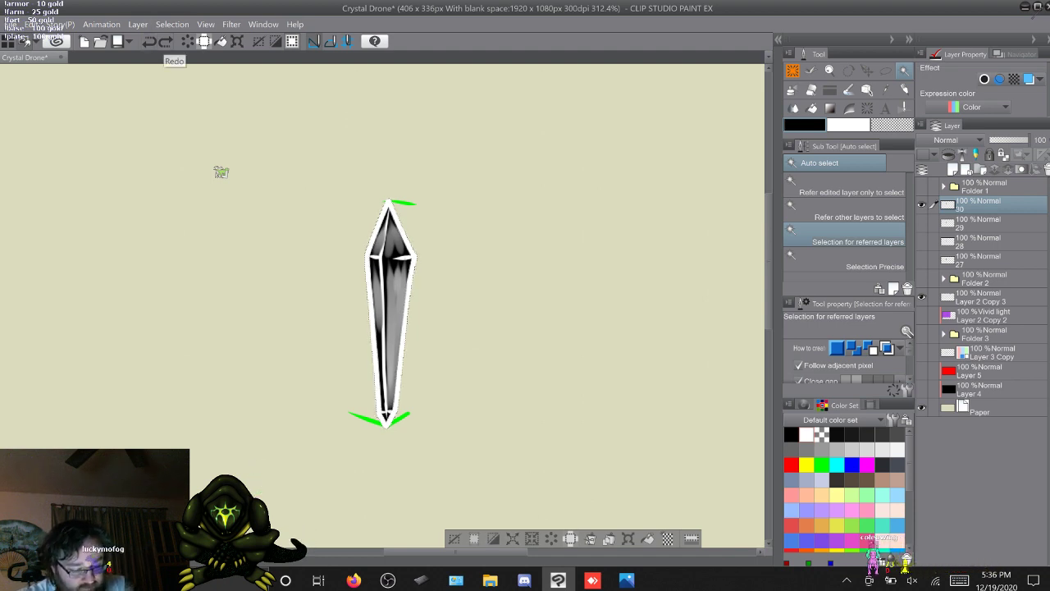
Expand the selection around layer 30's crystal by 4 px
click(513, 538)
click(551, 268)
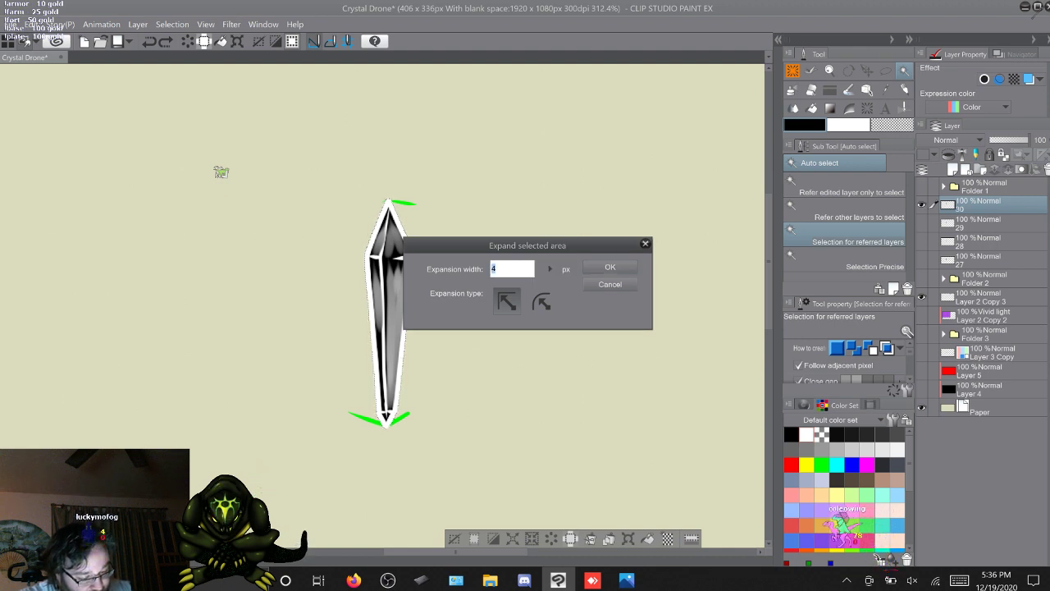
Expand the selection around the layer 30 crystal by 4 px, clear the outer white outline it covers, and deselect
key(Return)
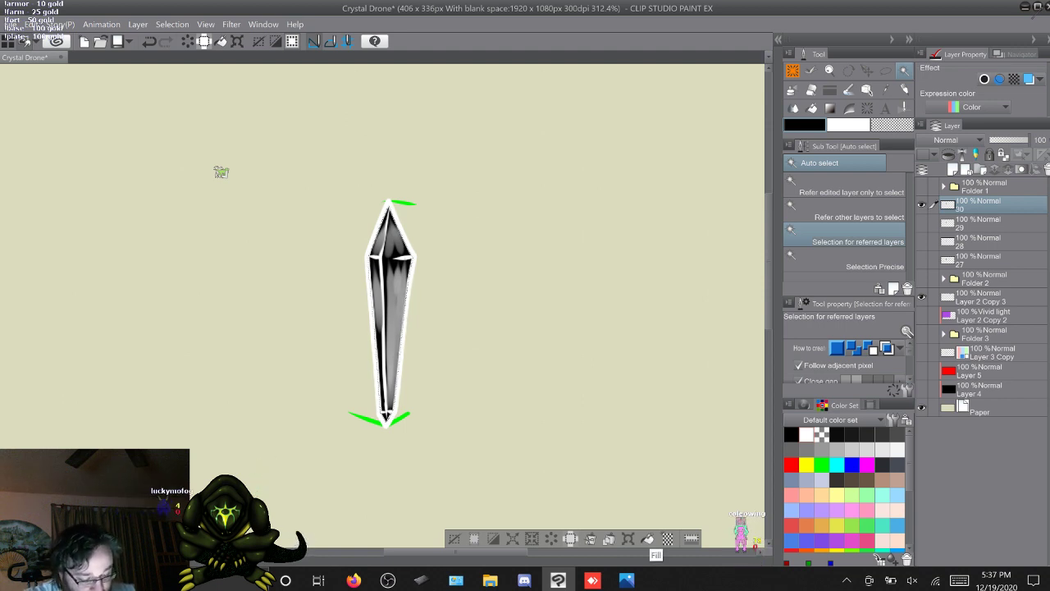
click(552, 539)
click(456, 539)
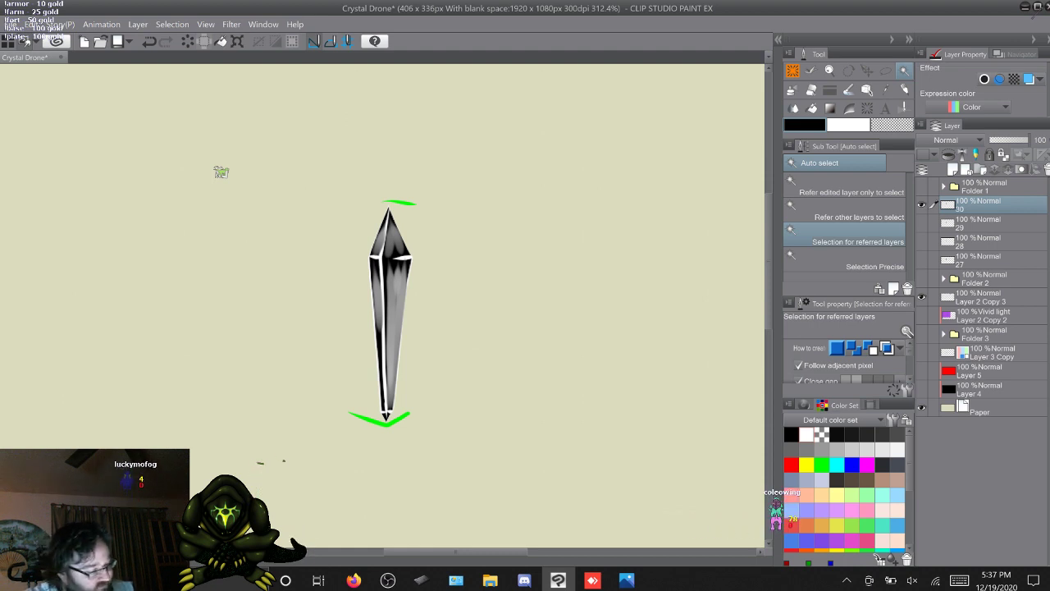
On layer 29, auto-select the area outside the crystal, expand it by 4 px, delete the covered white outline, and deselect
key(comma)
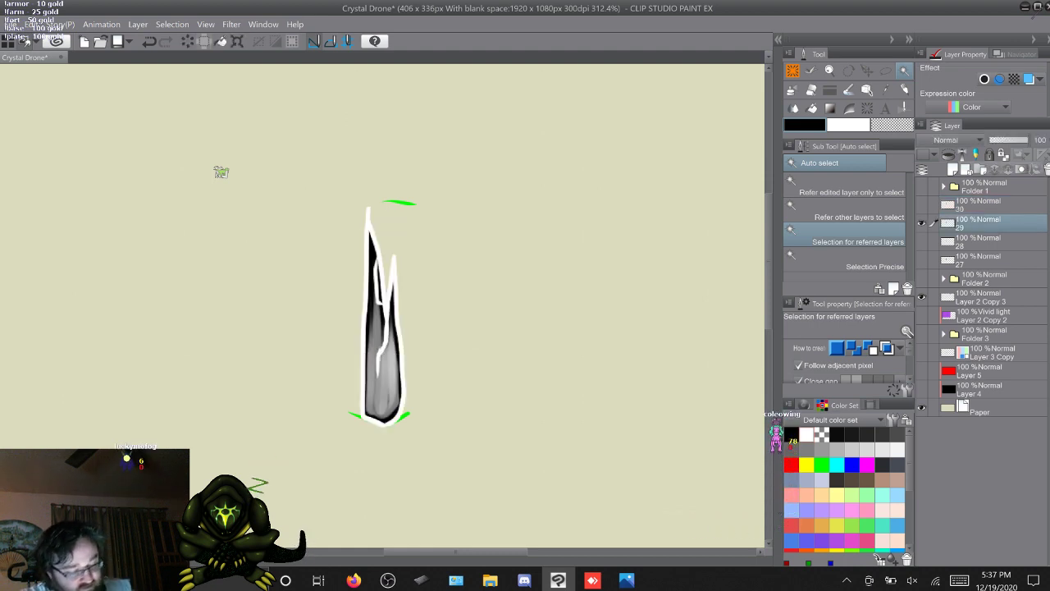
click(220, 173)
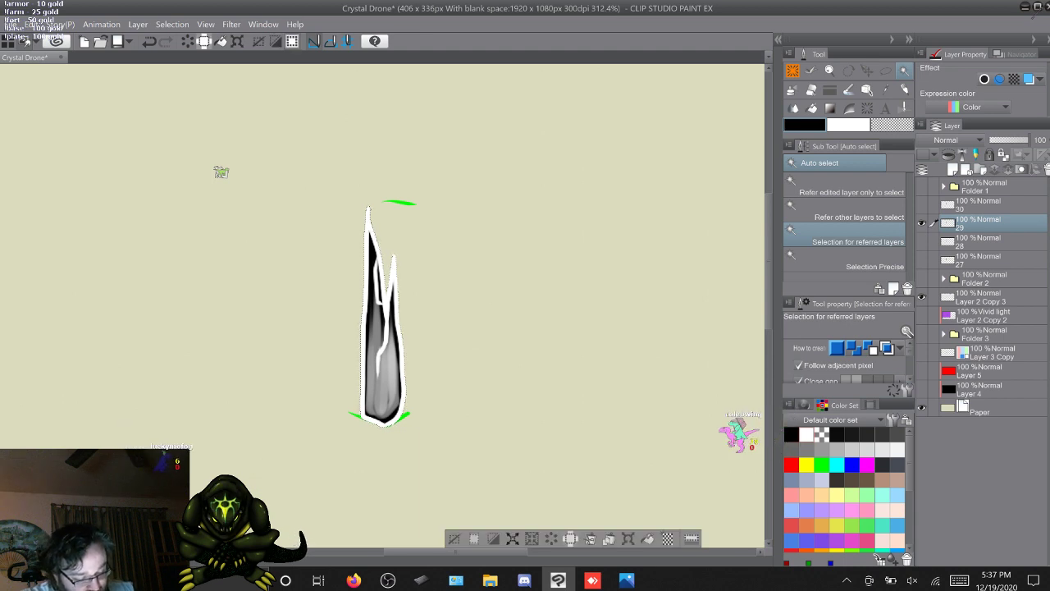
key(alt+e)
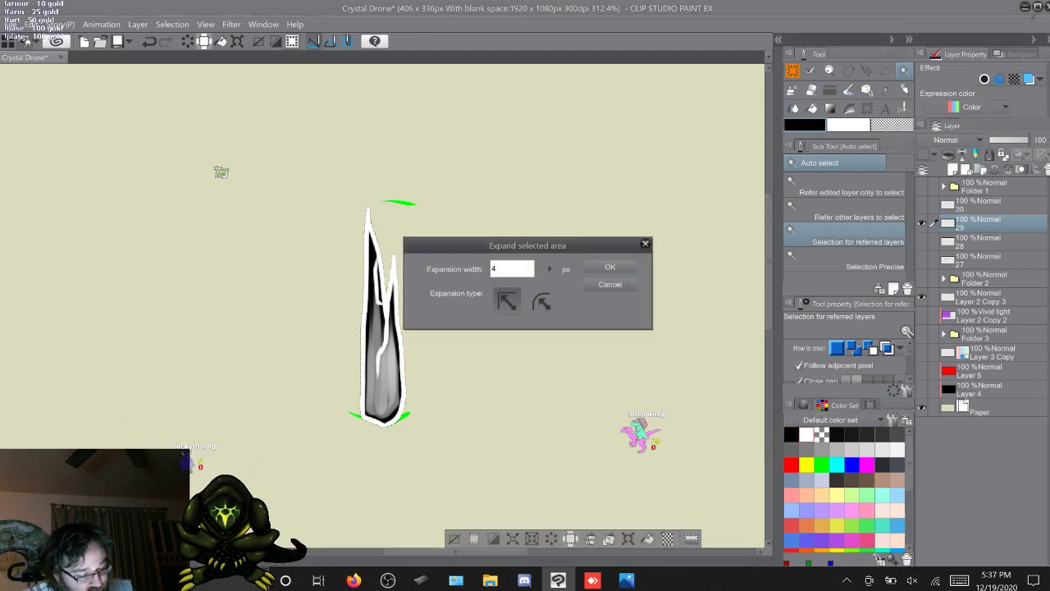
key(Return)
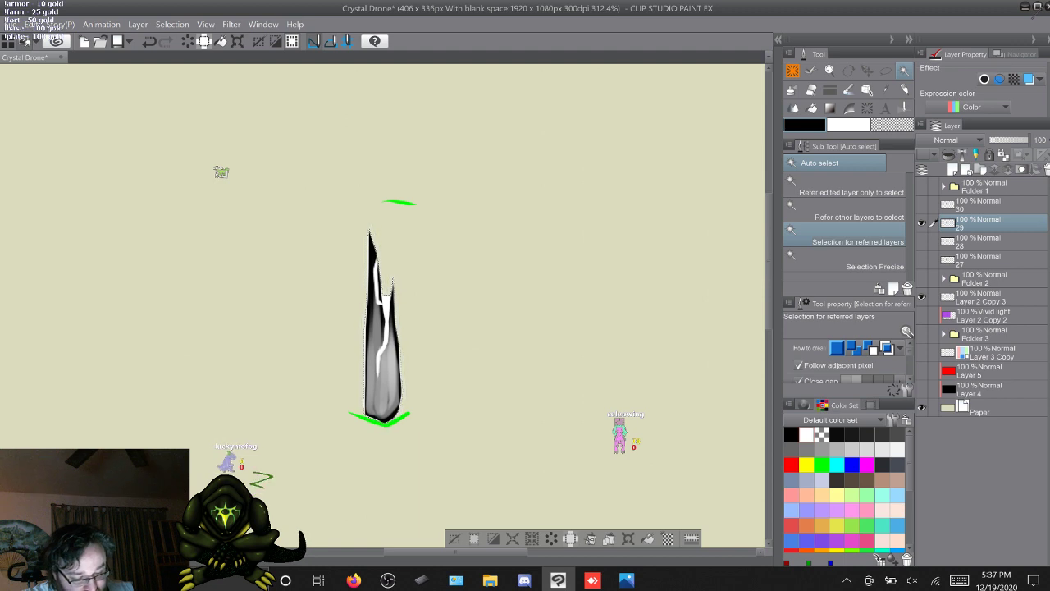
key(Delete)
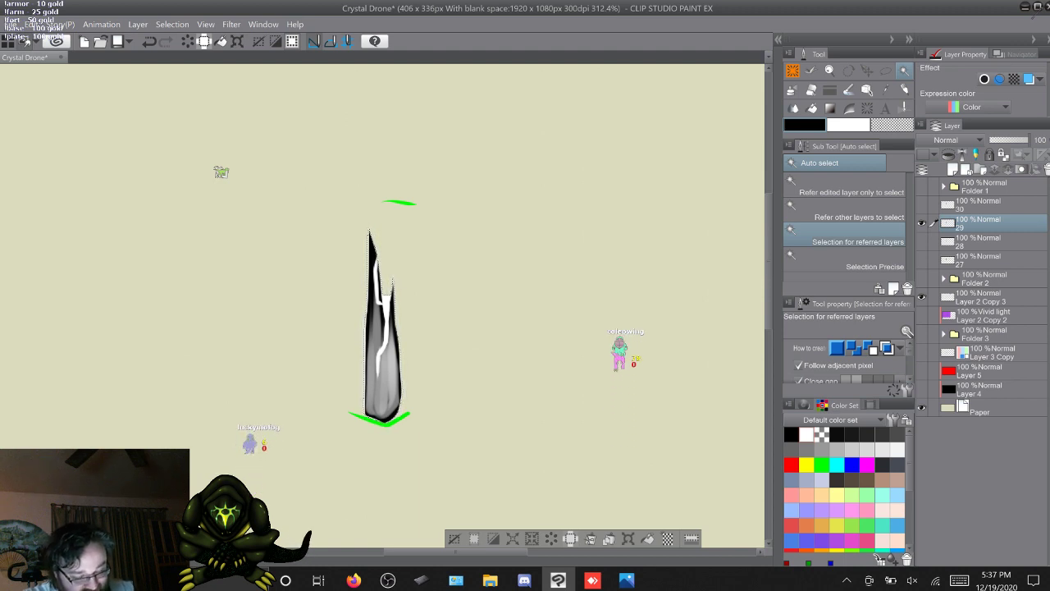
key(ctrl+d)
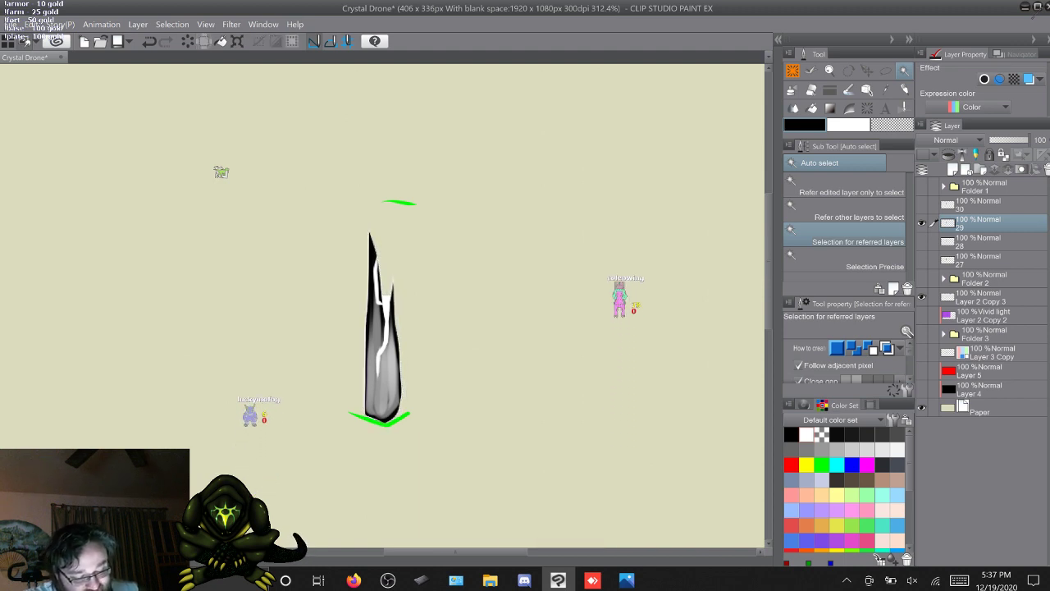
Hide layer 29 and show layer 30 to check its trimmed crystal
key(m)
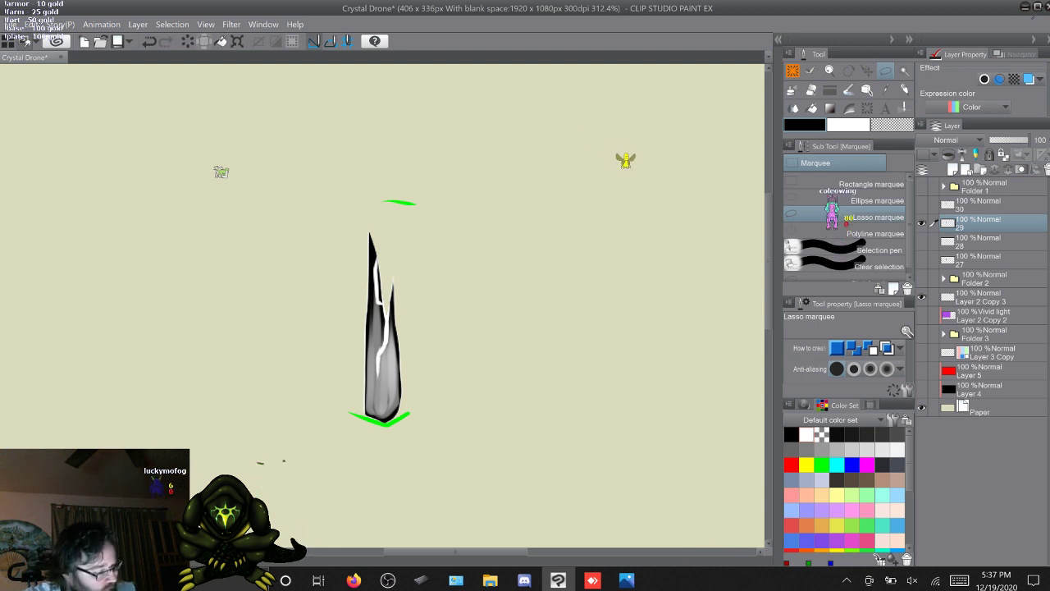
click(922, 224)
click(921, 205)
click(978, 205)
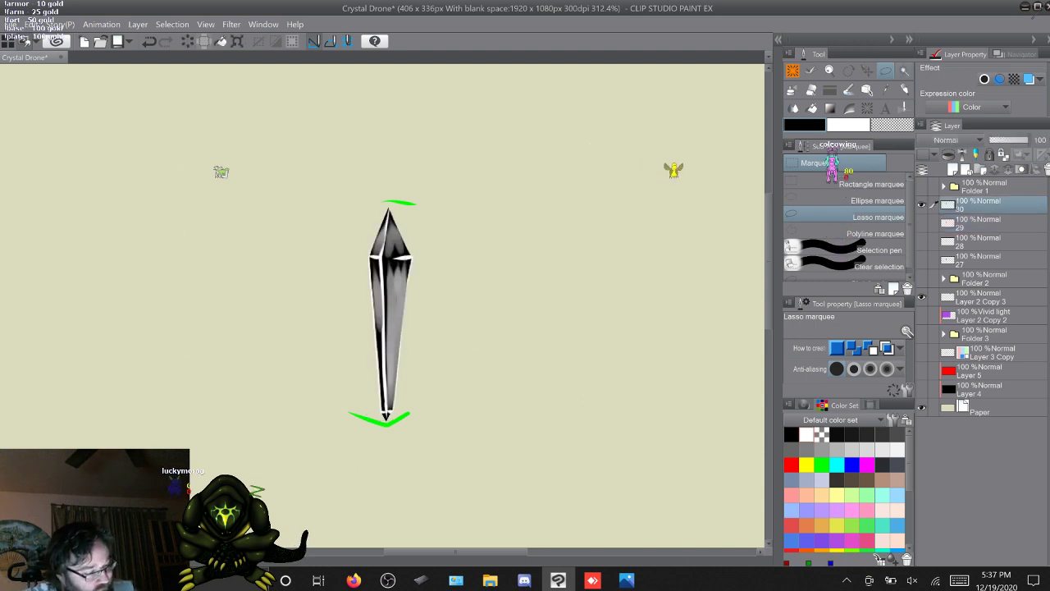
Show only crystal layer 28, select and expand the area outside it, clear the outer white outline, and deselect
click(922, 205)
click(922, 242)
click(978, 242)
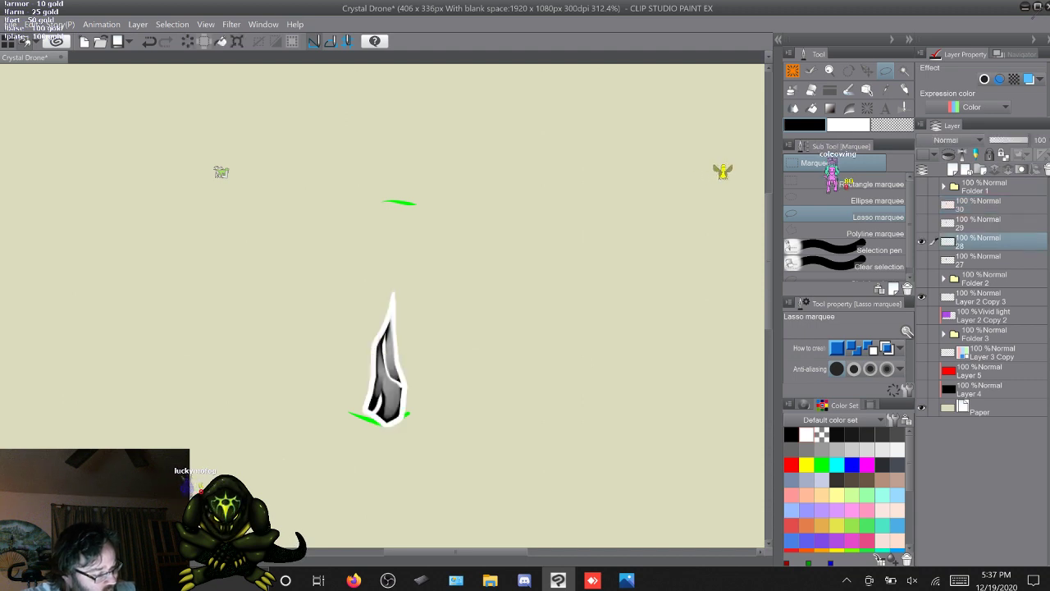
key(w)
click(526, 328)
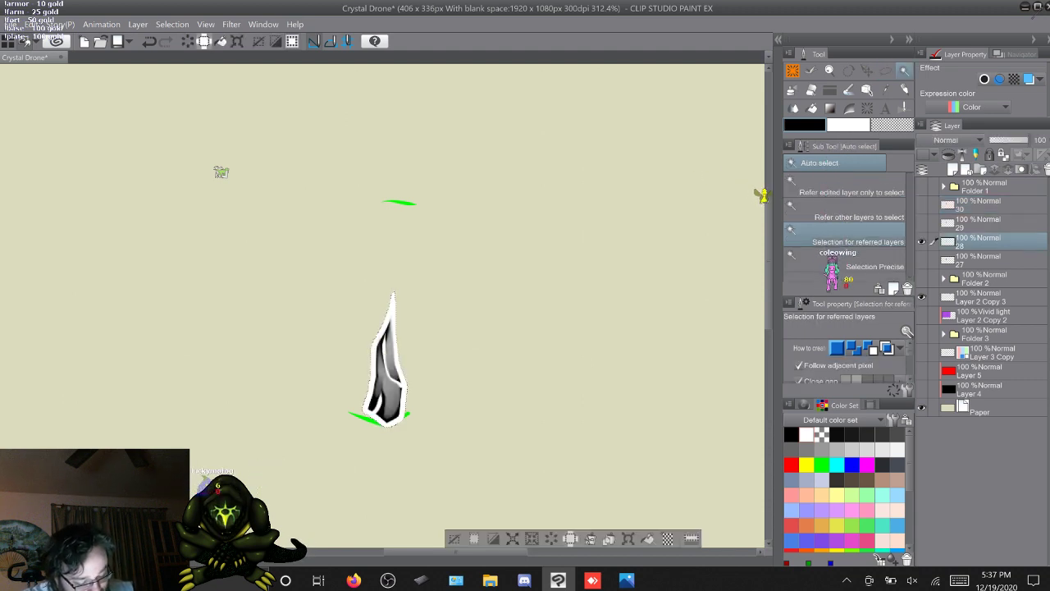
click(513, 539)
key(Escape)
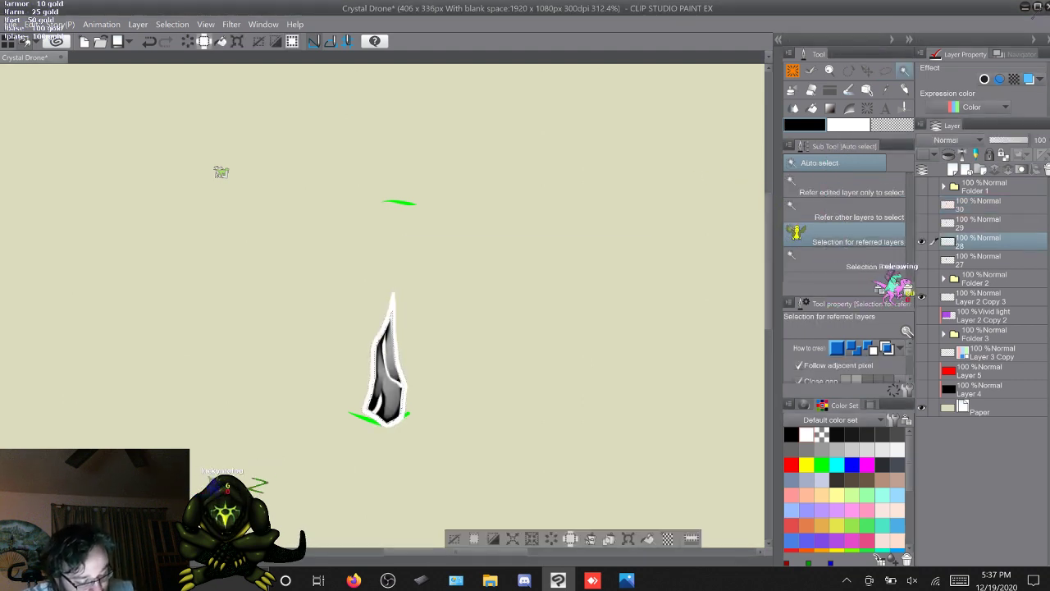
key(ctrl+d)
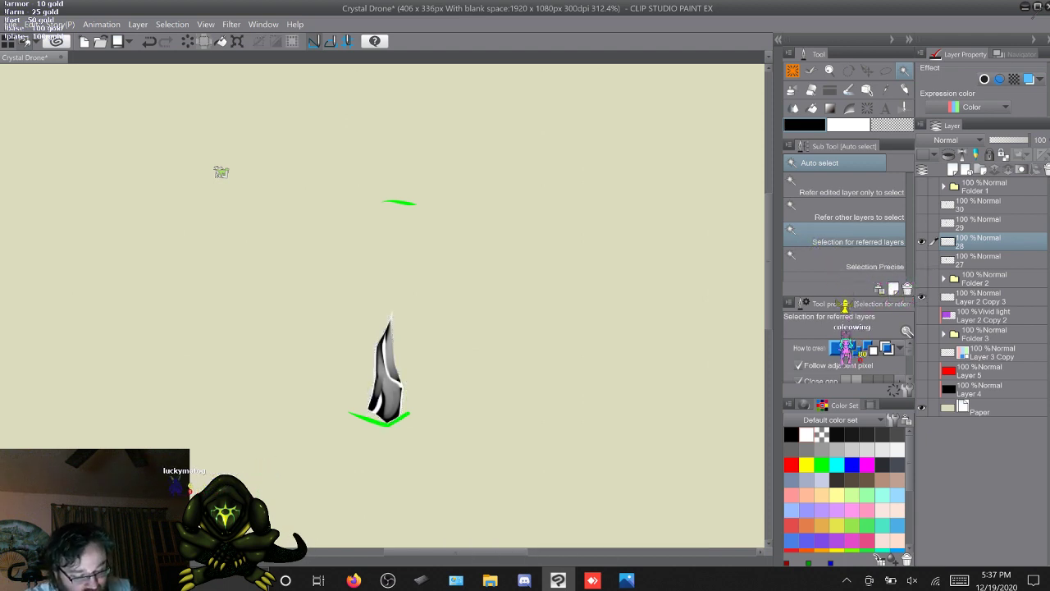
Trim the outer white outline on layer 27 by deleting an expanded auto-selection of the area outside the crystal, and deselect
key(Left)
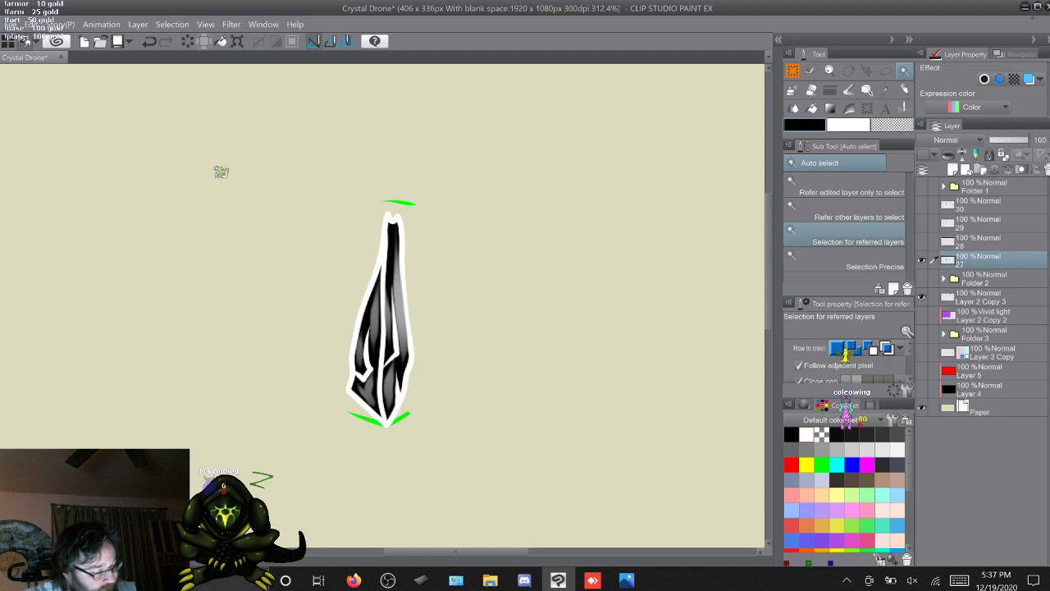
click(221, 171)
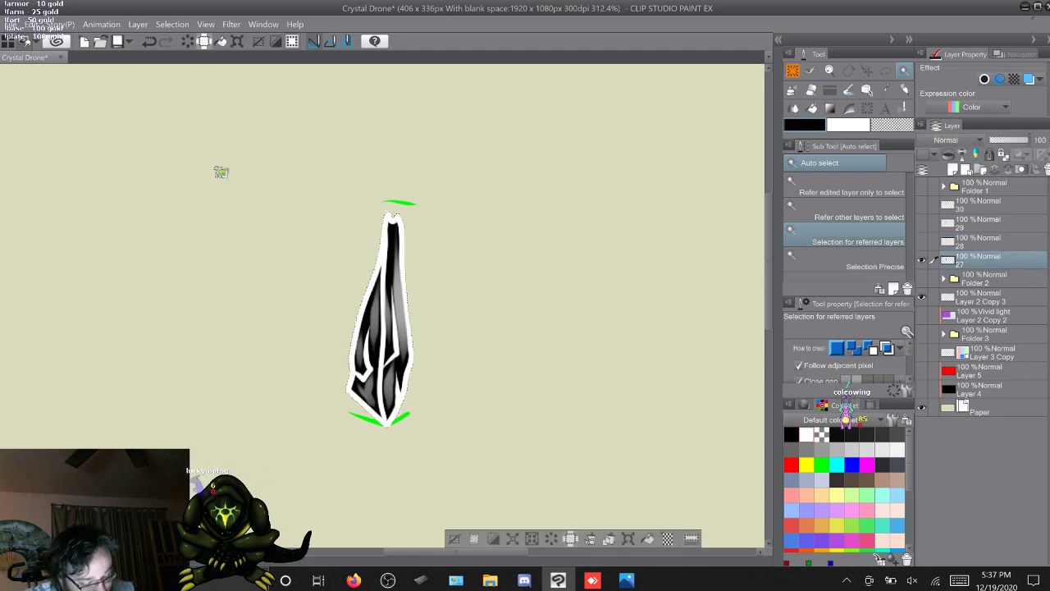
key(ctrl+shift+e)
key(Return)
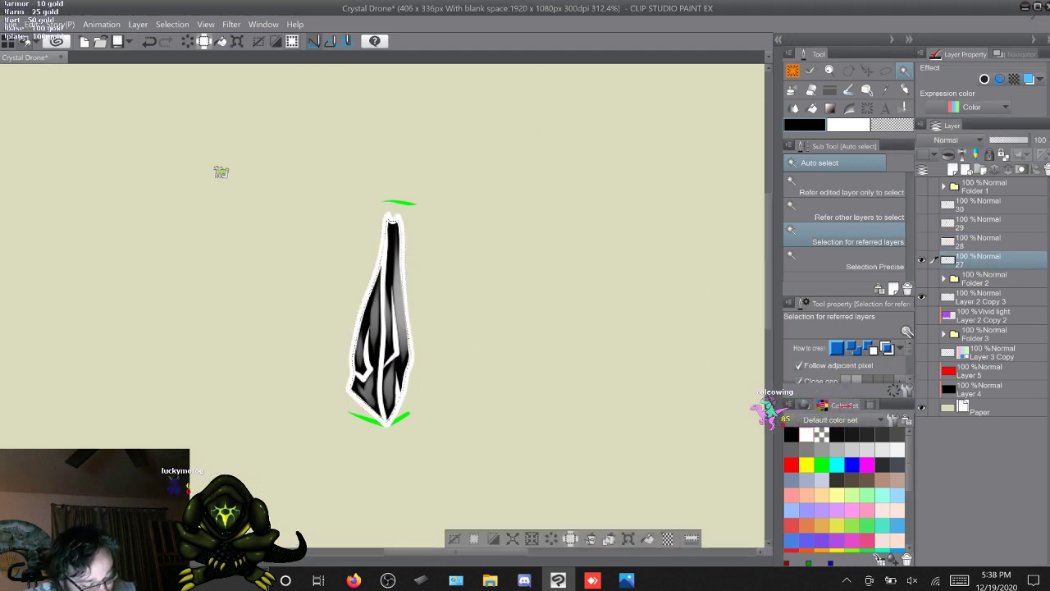
key(Delete)
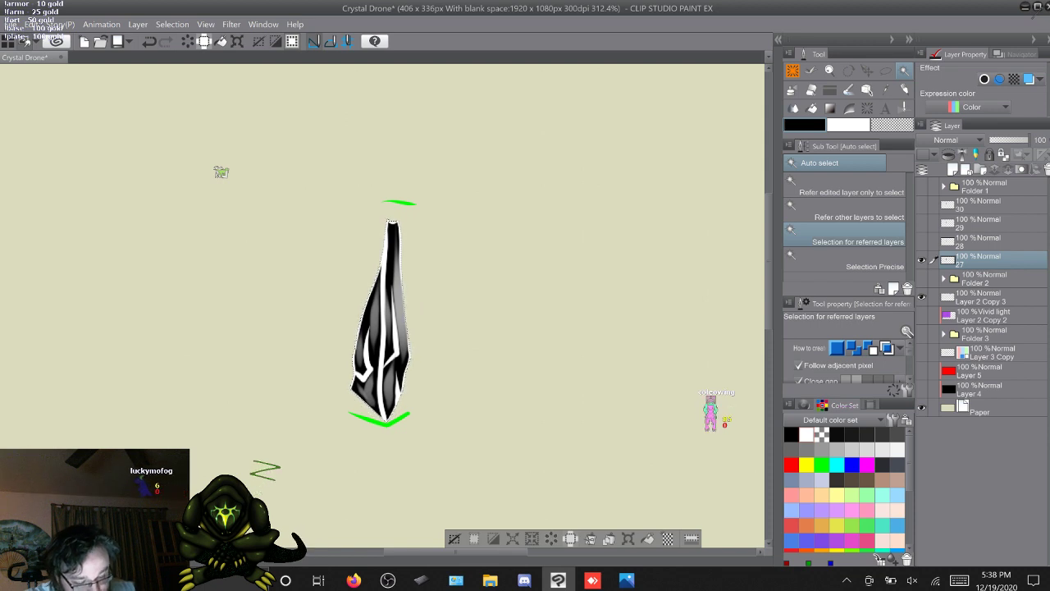
key(ctrl+d)
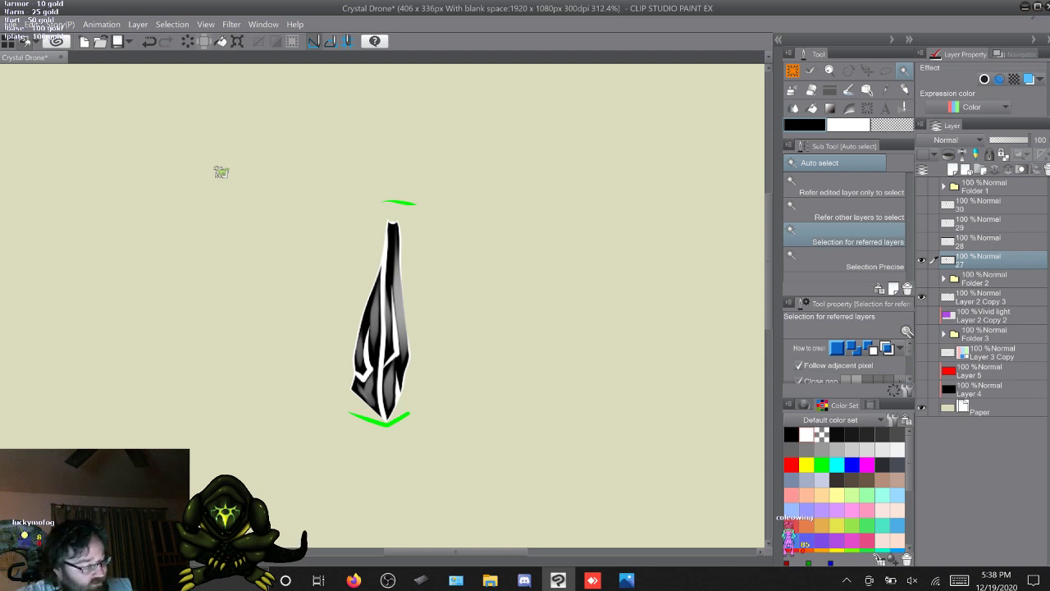
Make crystal layers 28, 29 and 30 visible together with layer 27
click(922, 242)
click(922, 223)
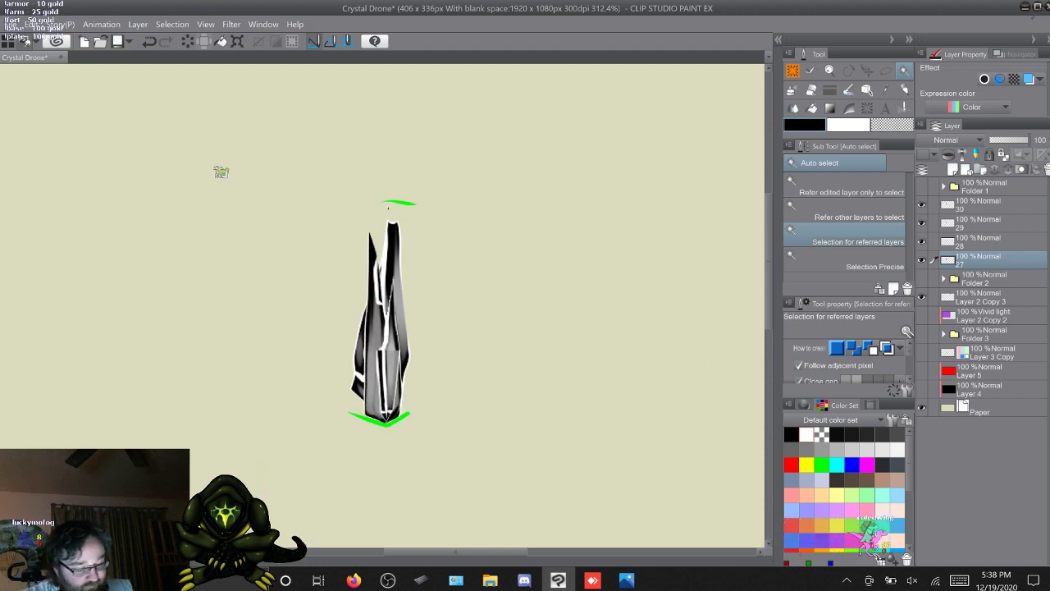
click(922, 205)
Duplicate the Vivid light layer Layer 2 Copy 2, place the visible copy above layer 30, and hide Layer 2 Copy 3
click(985, 315)
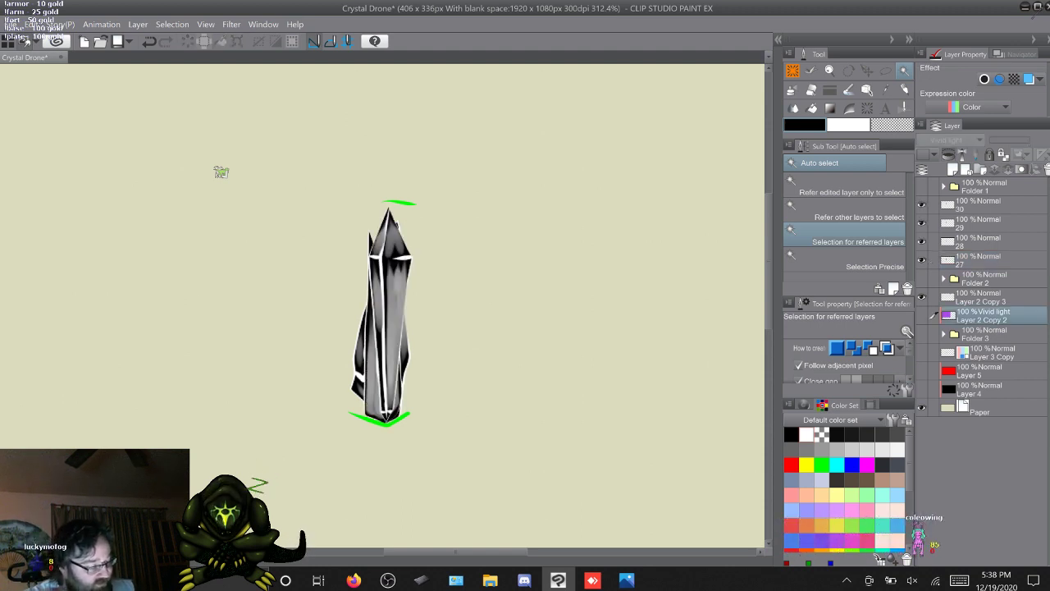
key(F9)
drag(980, 316, 981, 205)
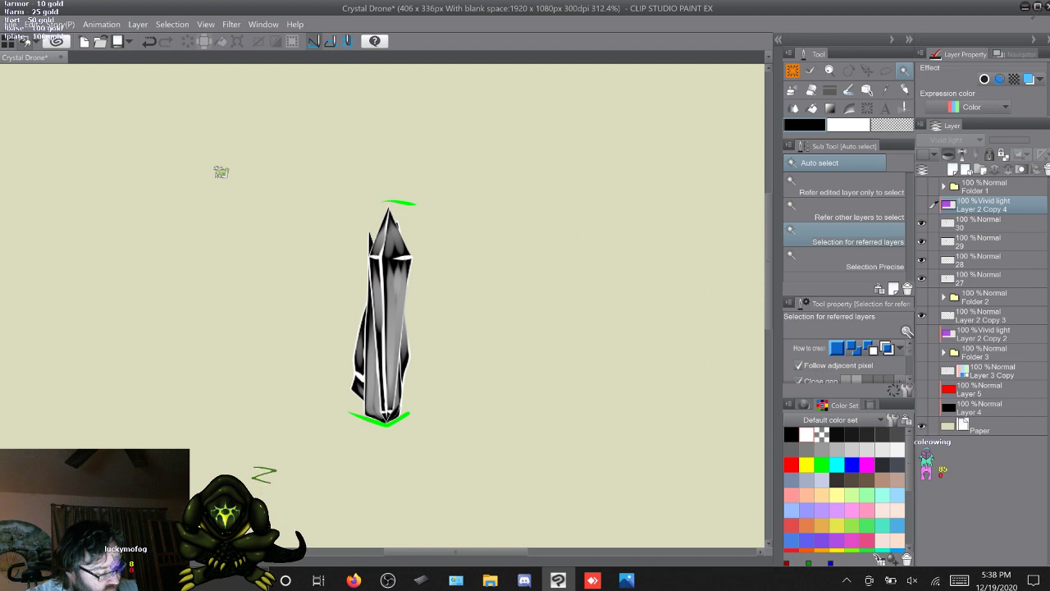
click(921, 316)
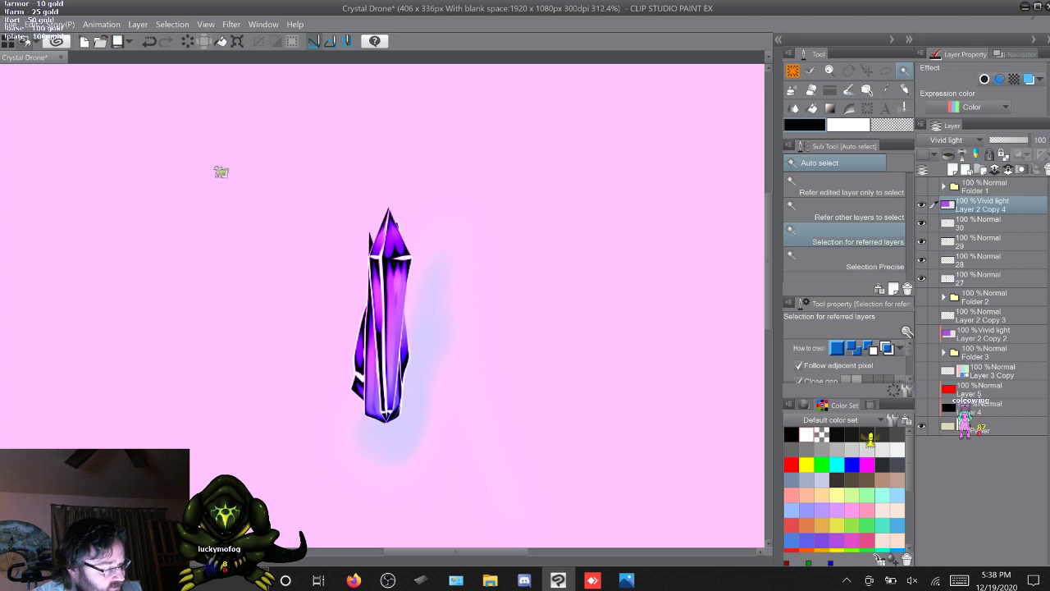
Clip the Vivid light copy to layer 30 and compare the crystal with the color layer hidden and shown
key(ctrl+alt+g)
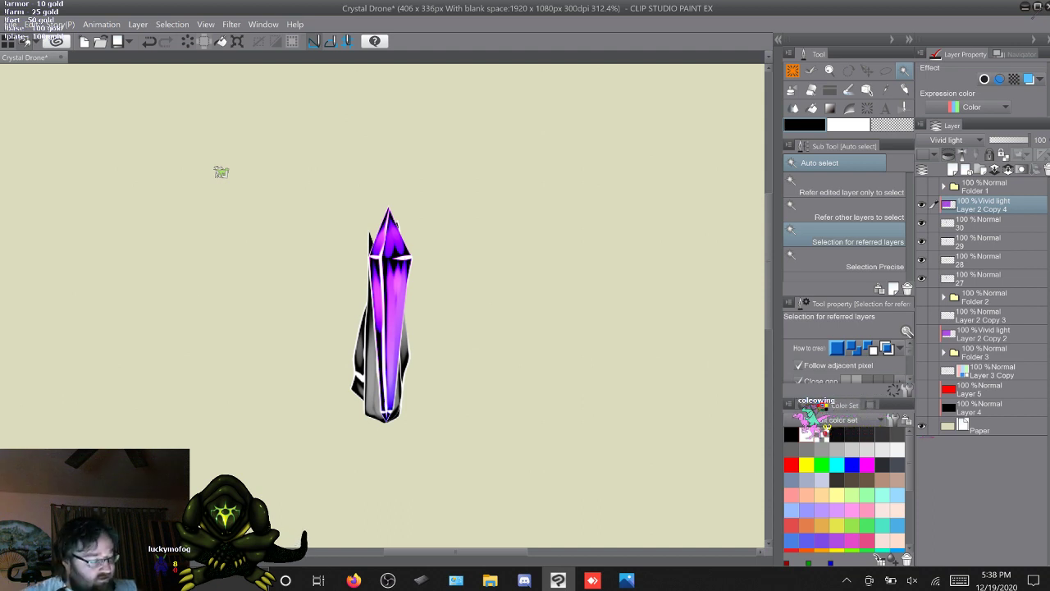
key(ctrl+z)
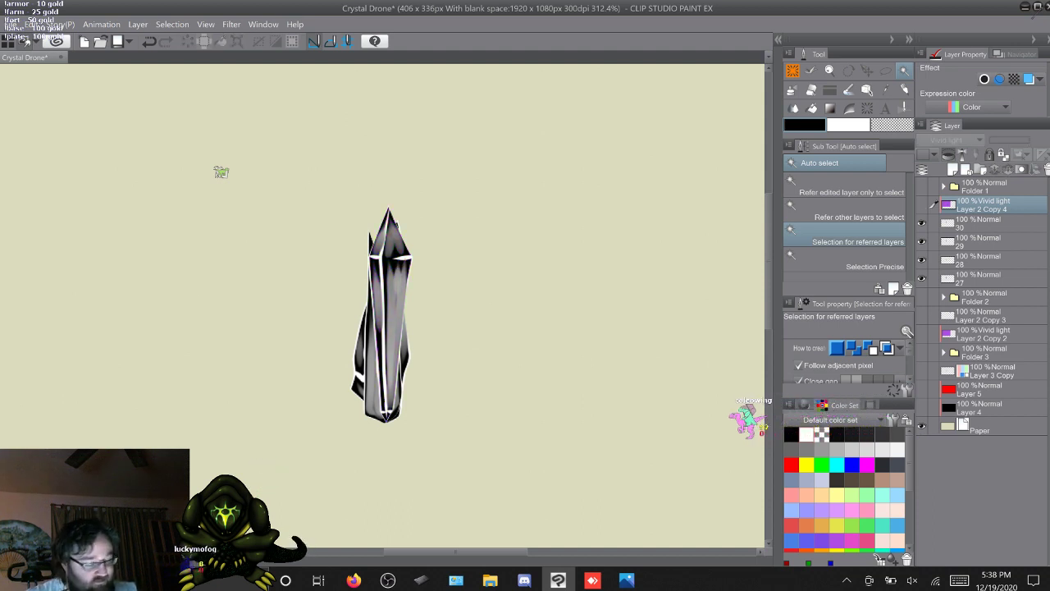
click(922, 205)
click(922, 205)
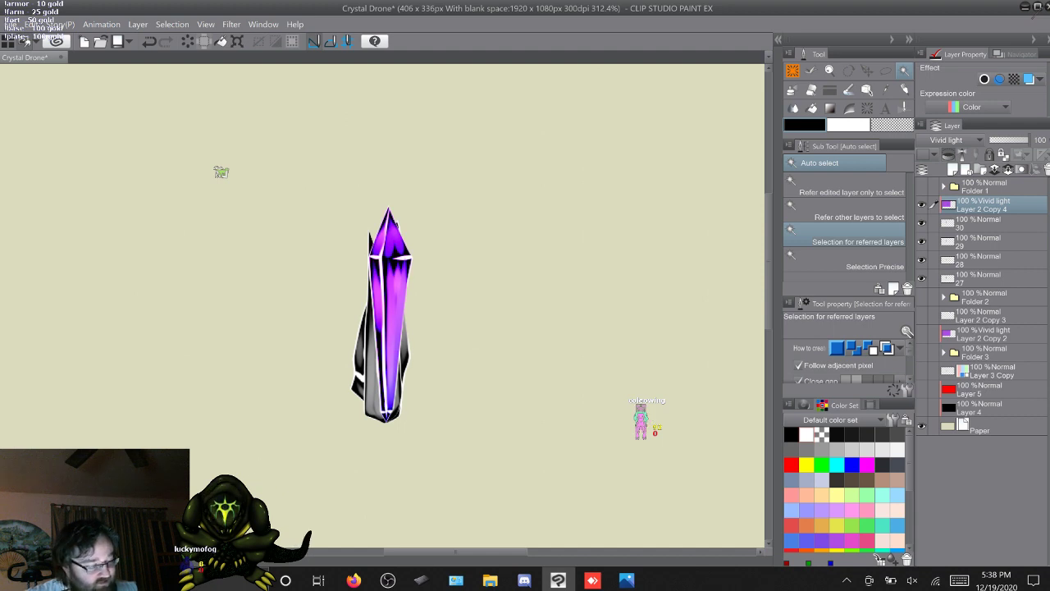
click(922, 205)
click(922, 205)
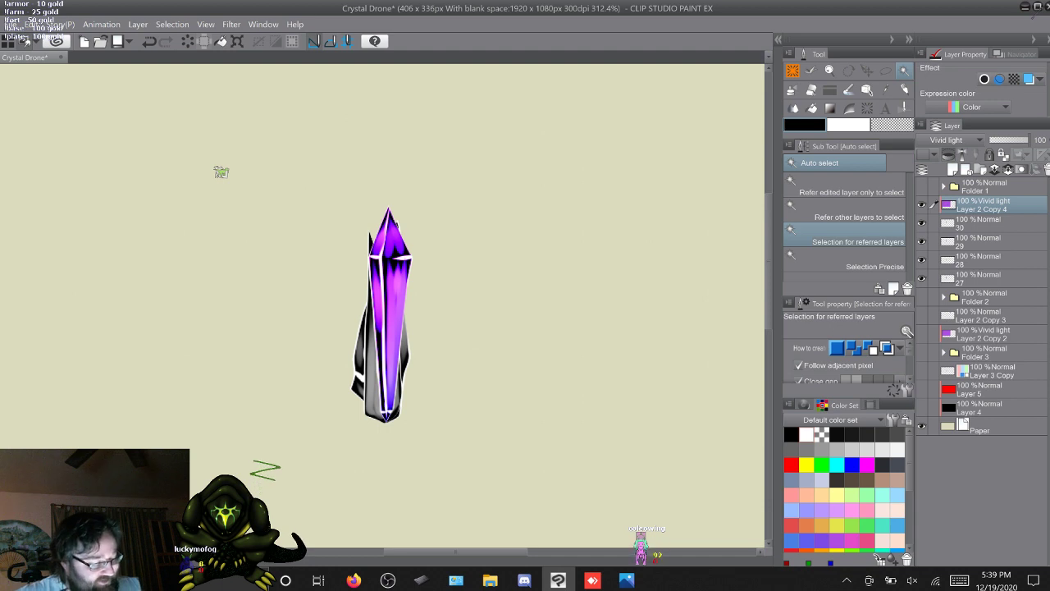
Duplicate the clipped Vivid light layer three times and place one copy directly above each of layers 29, 28 and 27
key(F9)
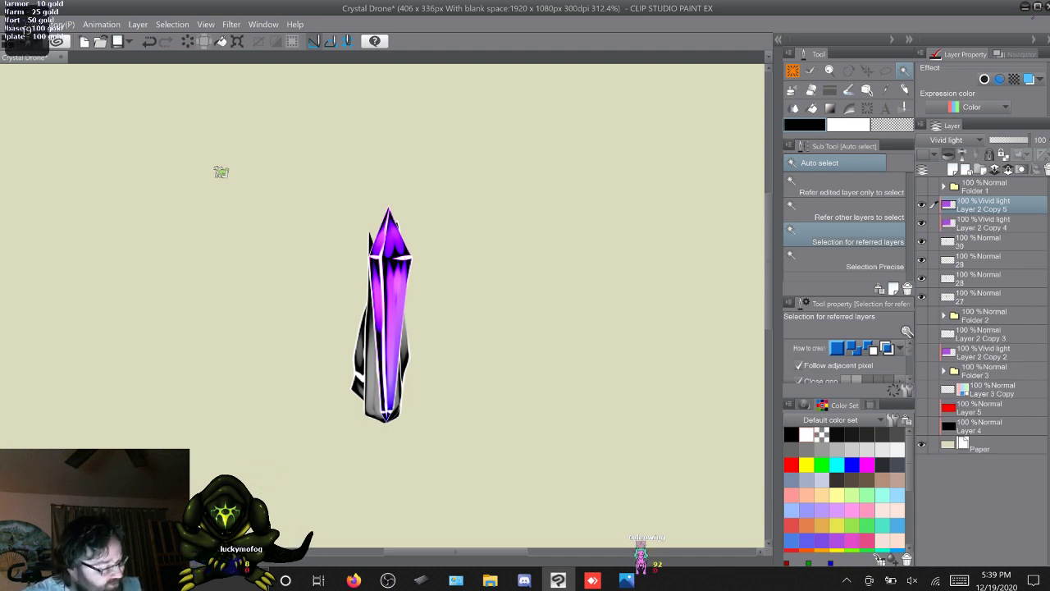
drag(997, 205, 1002, 323)
key(F9)
key(F9)
Merge layer 27 with the Vivid light layer clipped to it
click(989, 333)
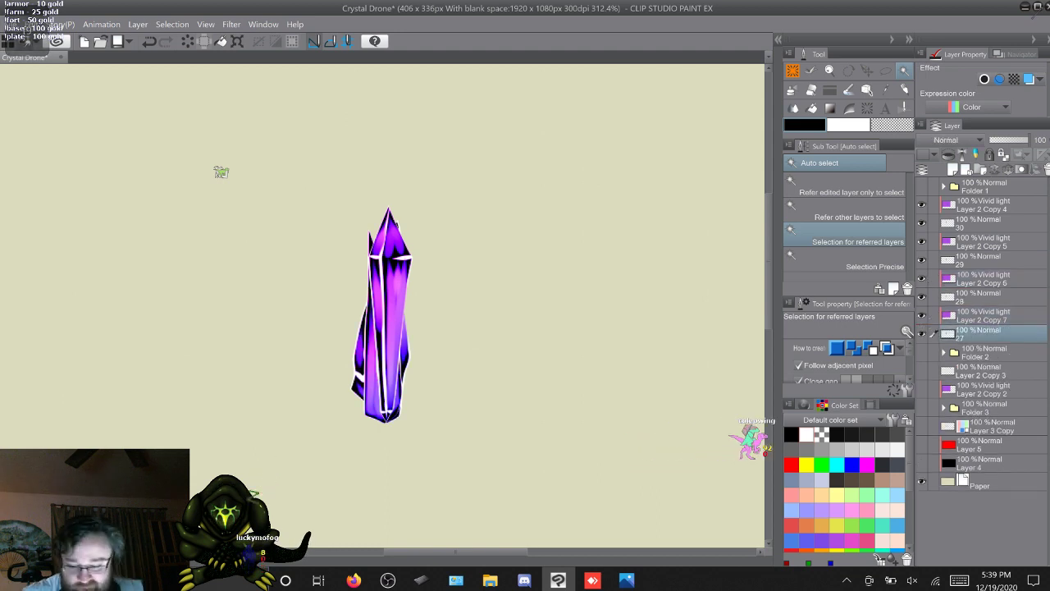
right_click(989, 316)
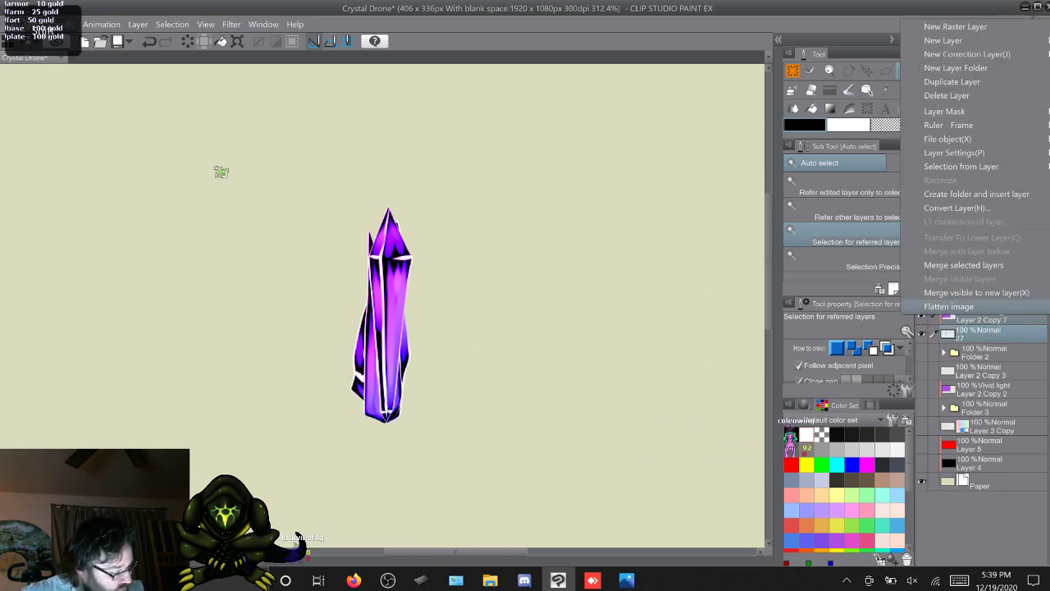
click(977, 266)
Merge layer 28 with the Vivid light layer clipped to it
click(981, 298)
shift+click(978, 280)
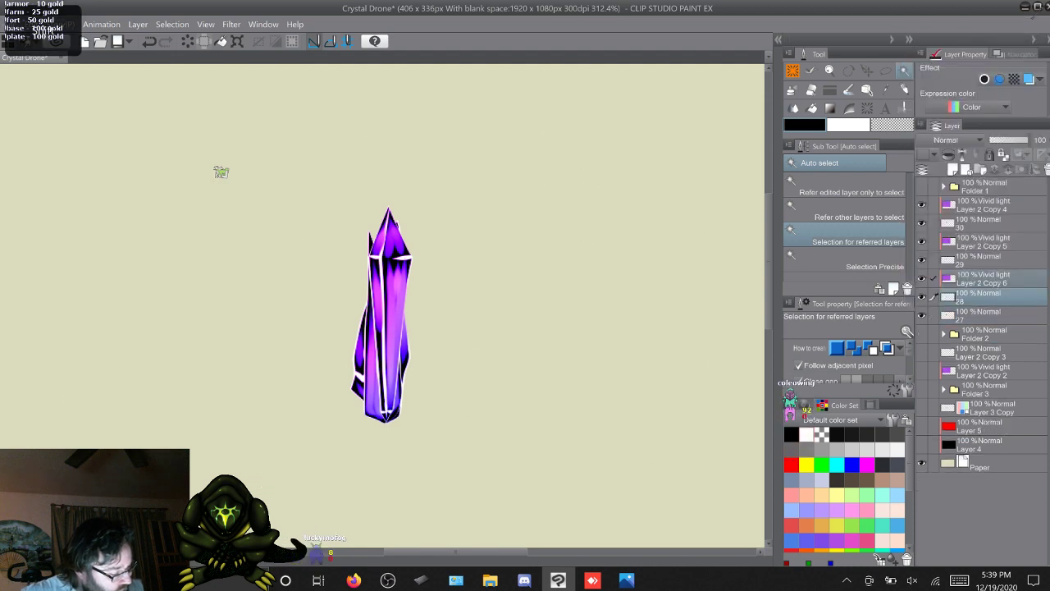
right_click(972, 281)
click(890, 516)
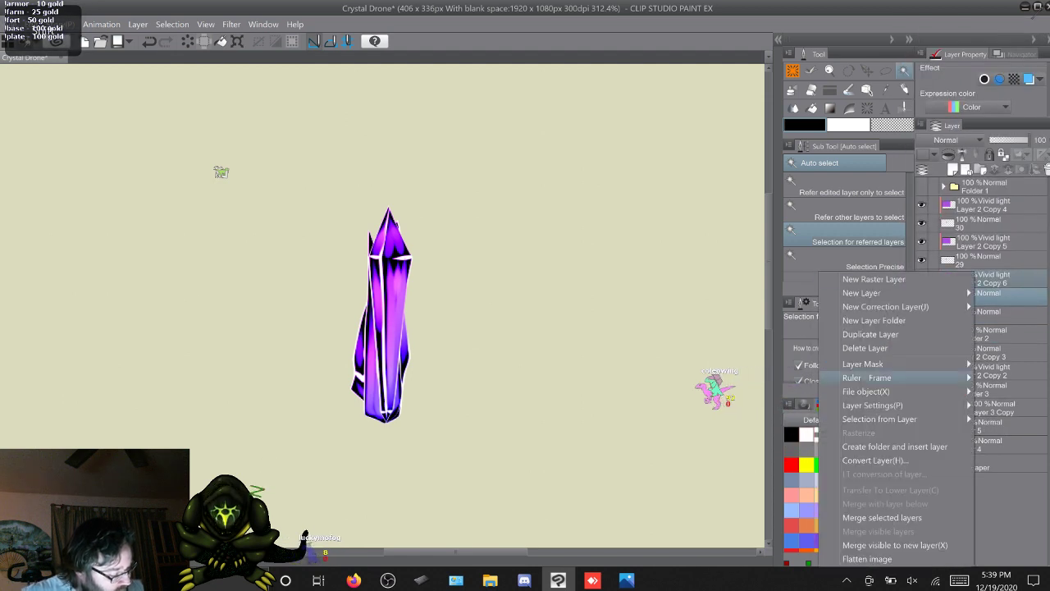
click(886, 516)
Merge layer 29 with the Vivid light layer clipped to it
click(978, 261)
shift+click(979, 242)
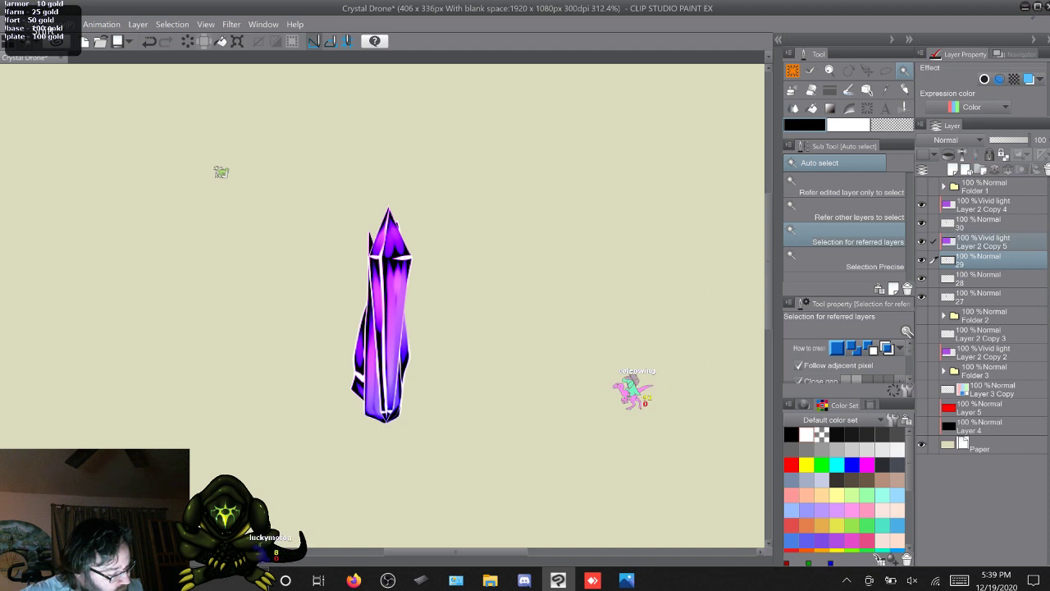
right_click(977, 243)
click(968, 487)
Merge layer 30 with the Vivid light layer clipped to it
click(978, 224)
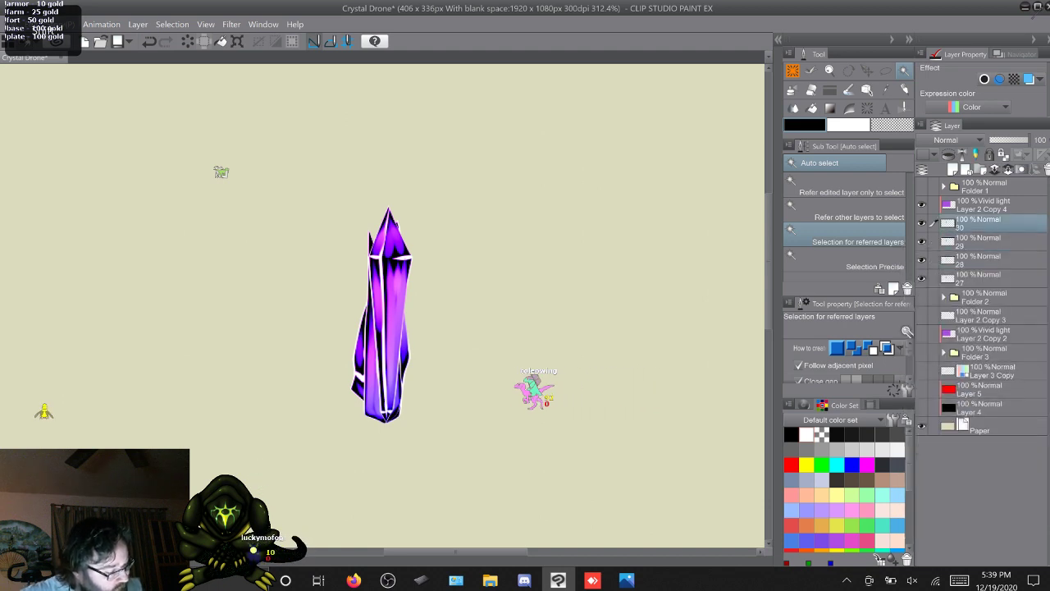
shift+click(978, 205)
right_click(976, 203)
click(969, 446)
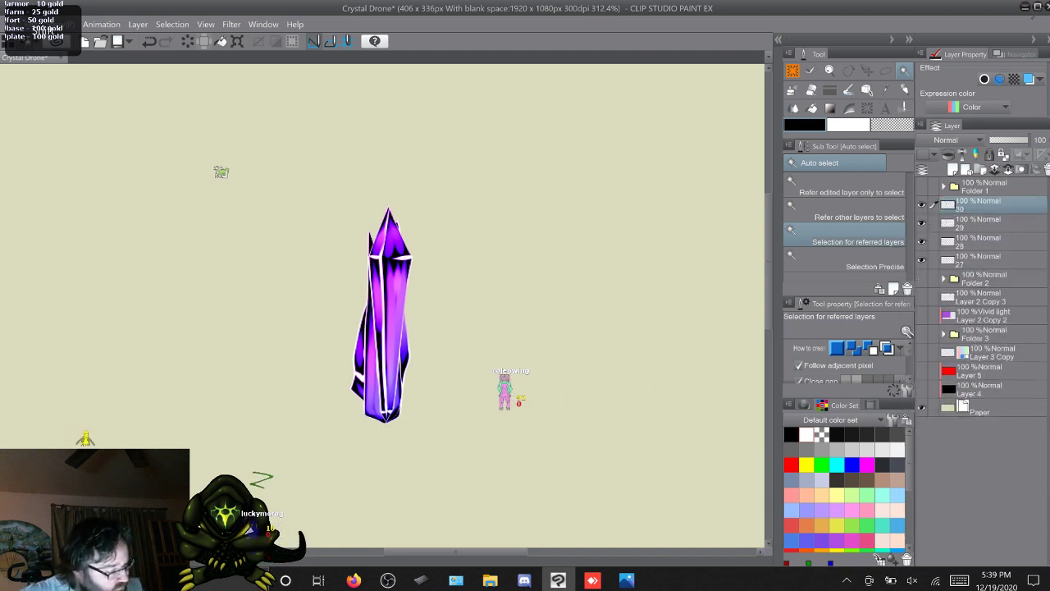
Create an Add (Glow) layer clipped to layer 30 and place duplicates of it directly above layers 29, 28 and 27
click(948, 139)
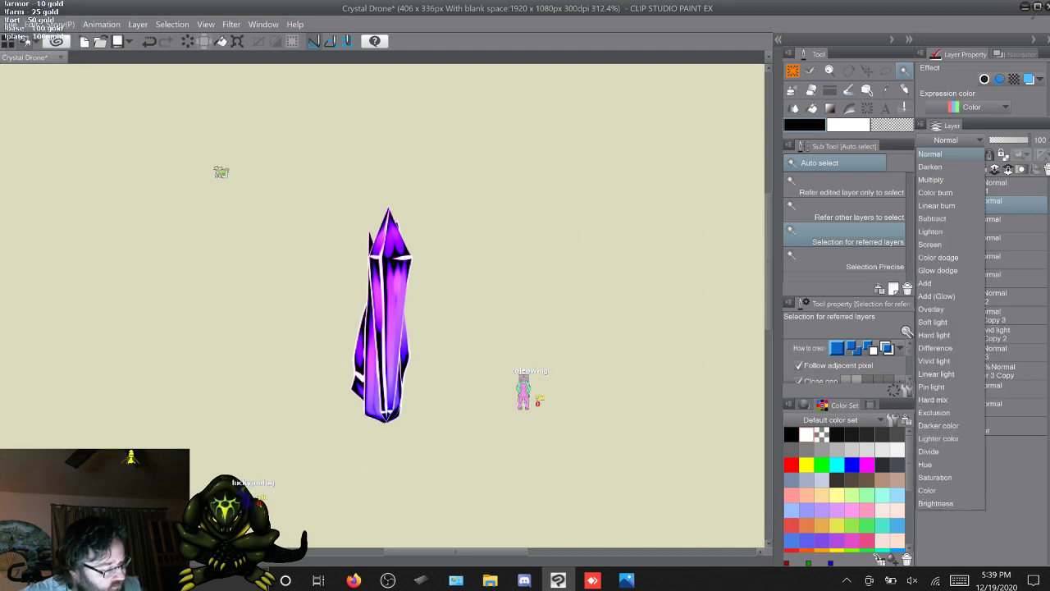
click(936, 296)
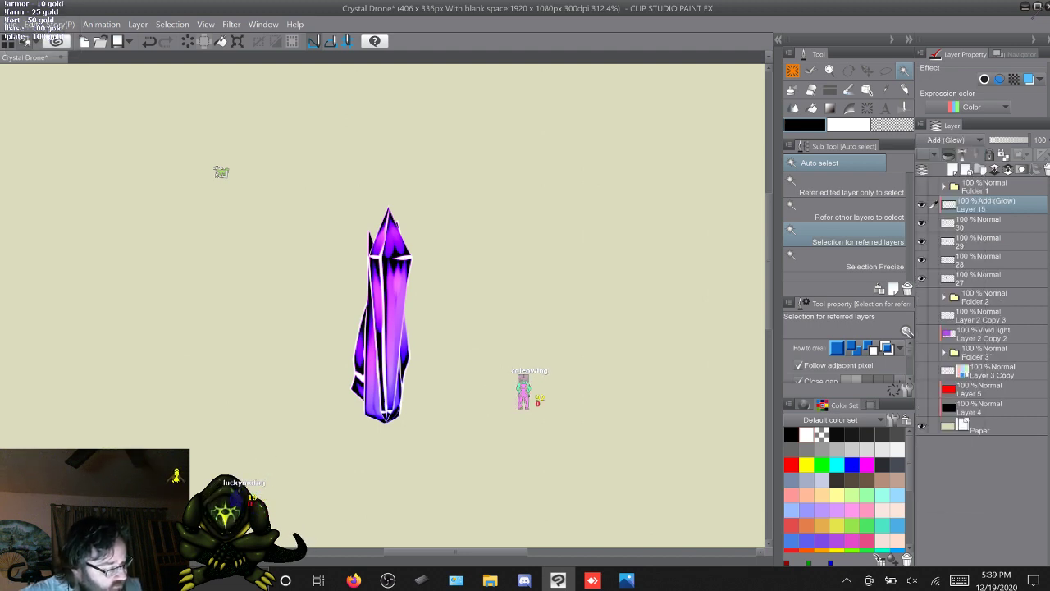
key(F9)
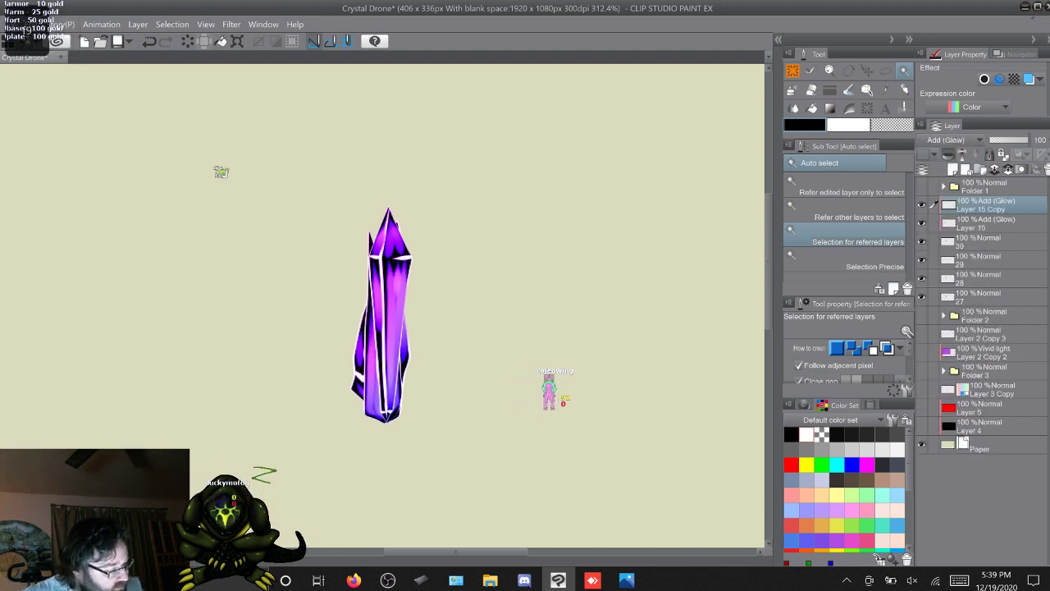
drag(991, 205, 991, 316)
key(F9)
key(F9)
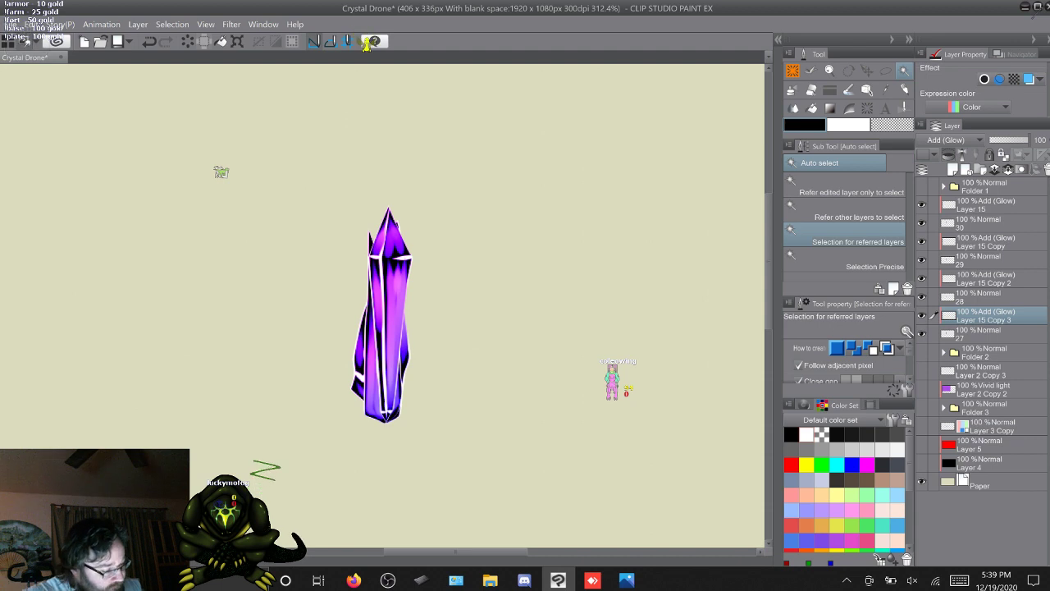
Hide layers 27 to 29 with their glow layers and make the glow layer above layer 30 active
click(921, 315)
click(921, 334)
click(991, 205)
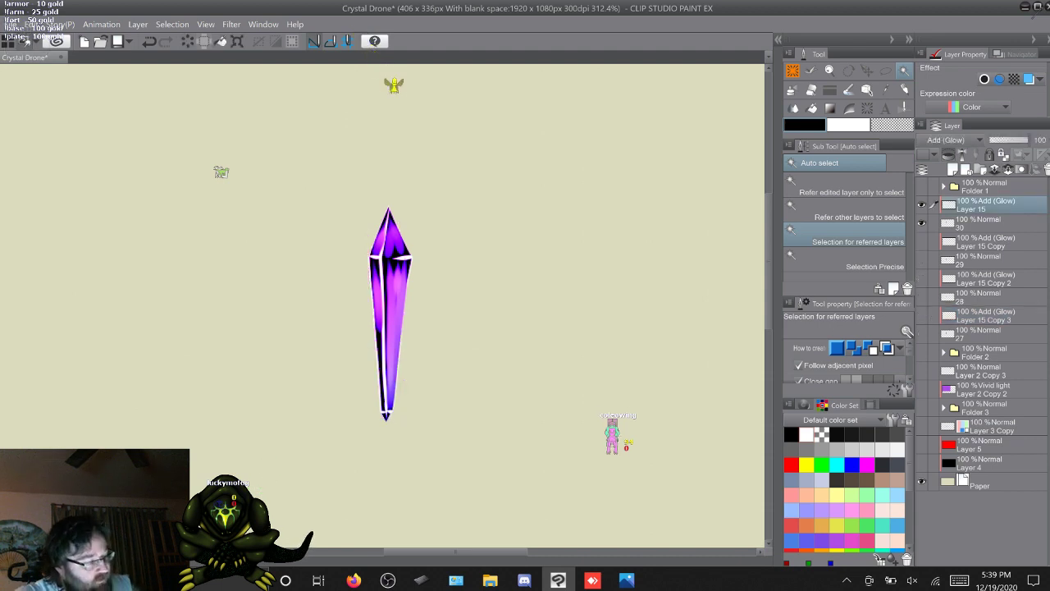
Sample the saturated blue as main color and the bright magenta as sub color from the swatches on Layer 2 Copy 3, leaving that layer hidden
key(p)
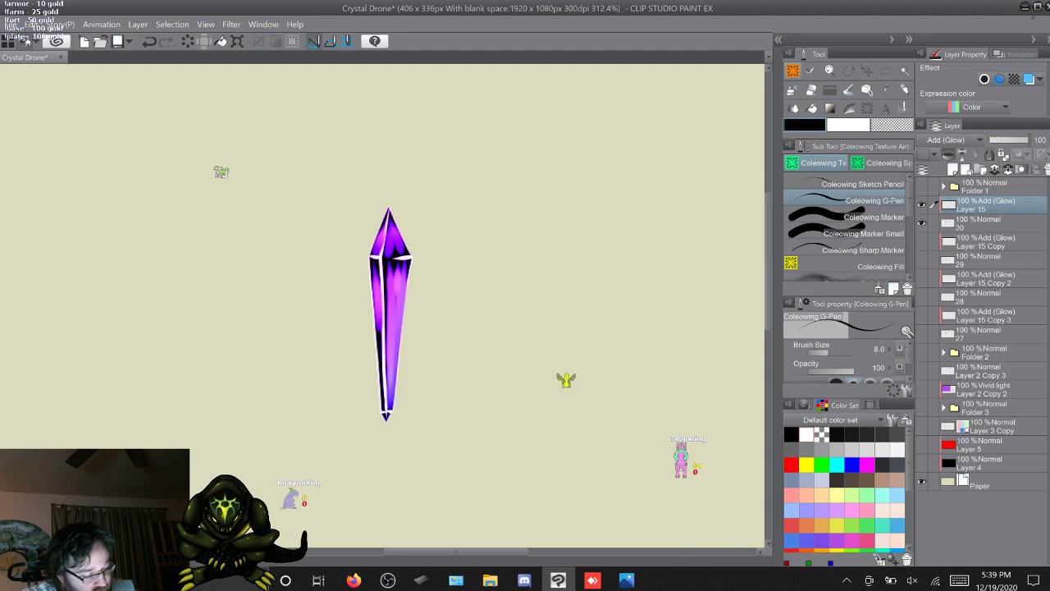
scroll(389, 312, up, 3)
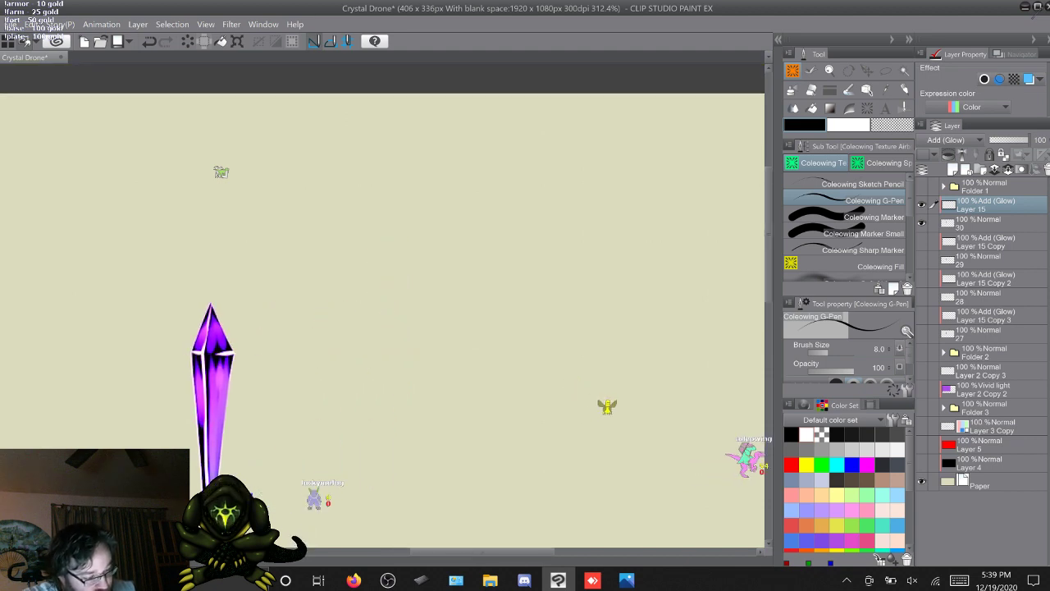
scroll(389, 312, right, 1)
scroll(389, 312, left, 6)
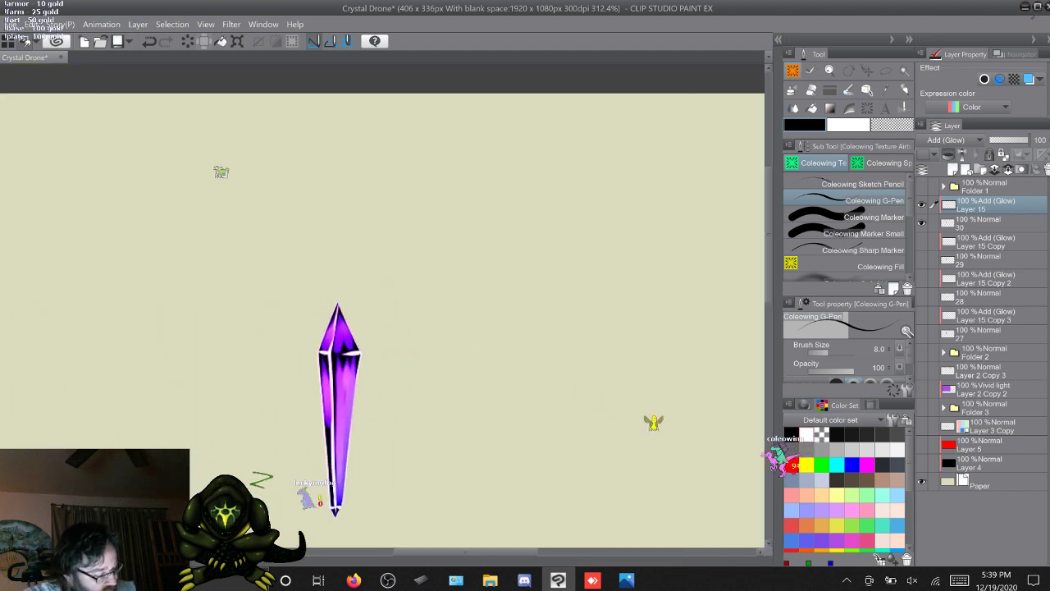
click(922, 371)
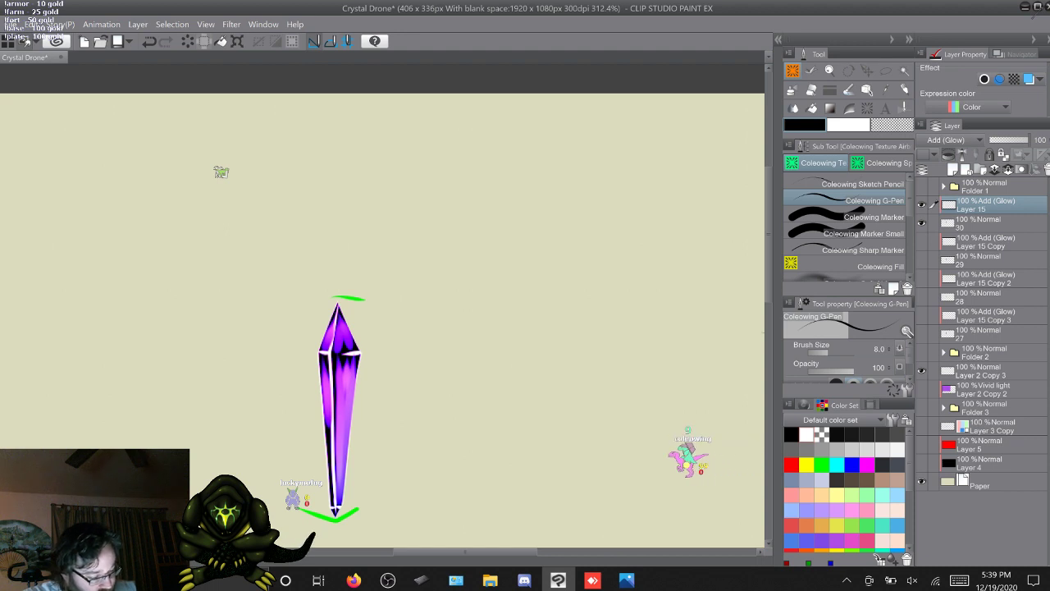
scroll(389, 312, down, 1)
scroll(383, 312, down, 3)
scroll(382, 311, right, 6)
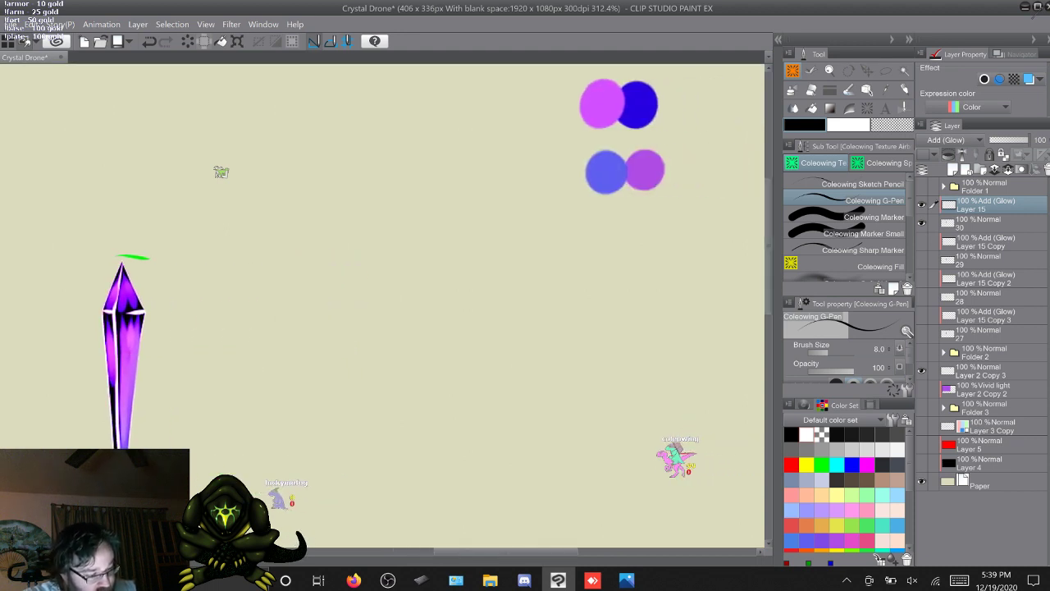
alt+click(644, 107)
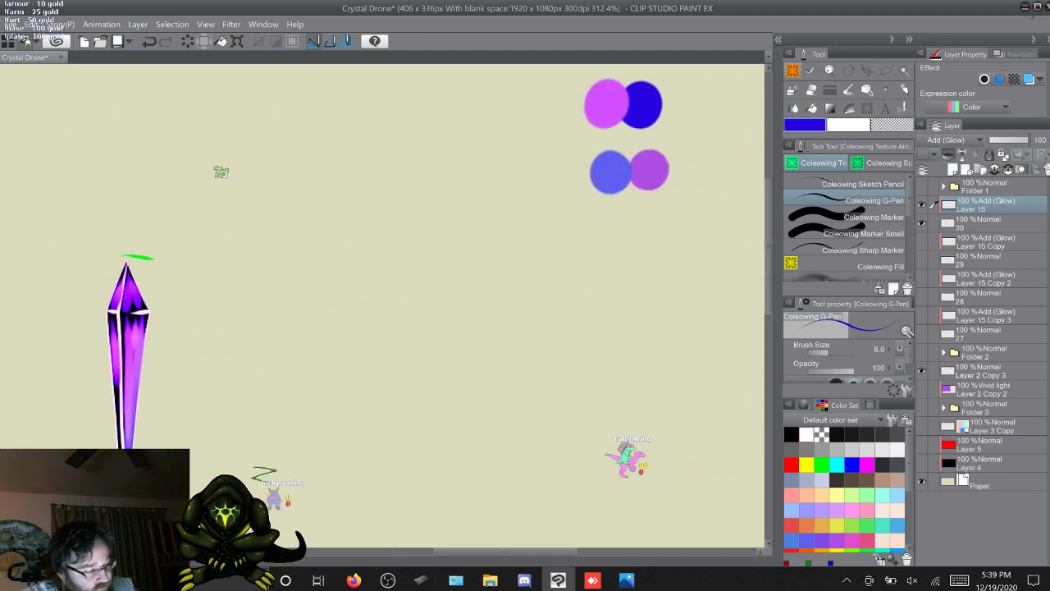
key(x)
alt+click(609, 105)
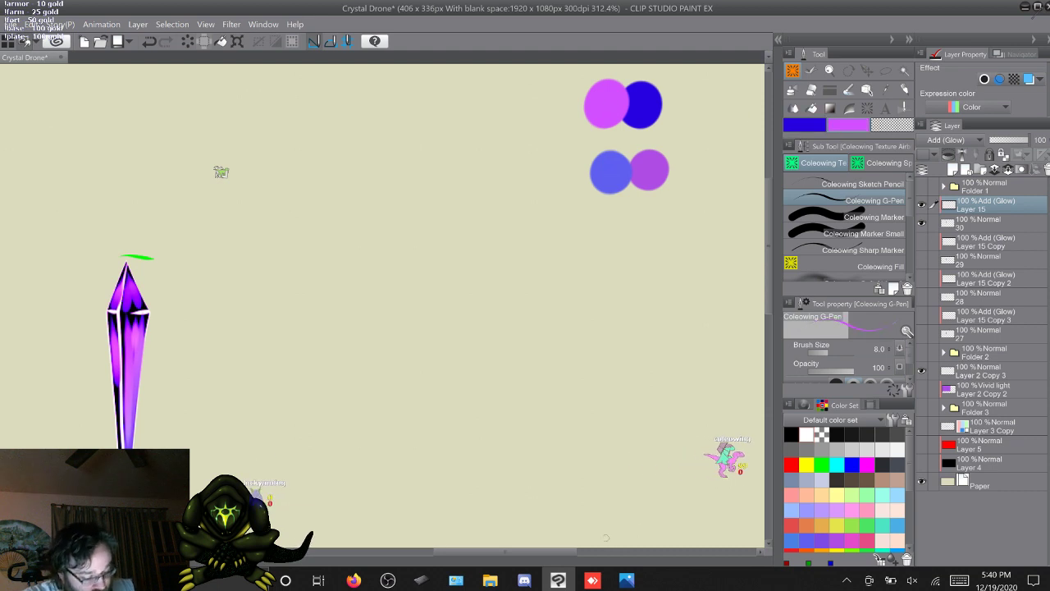
scroll(604, 517, left, 6)
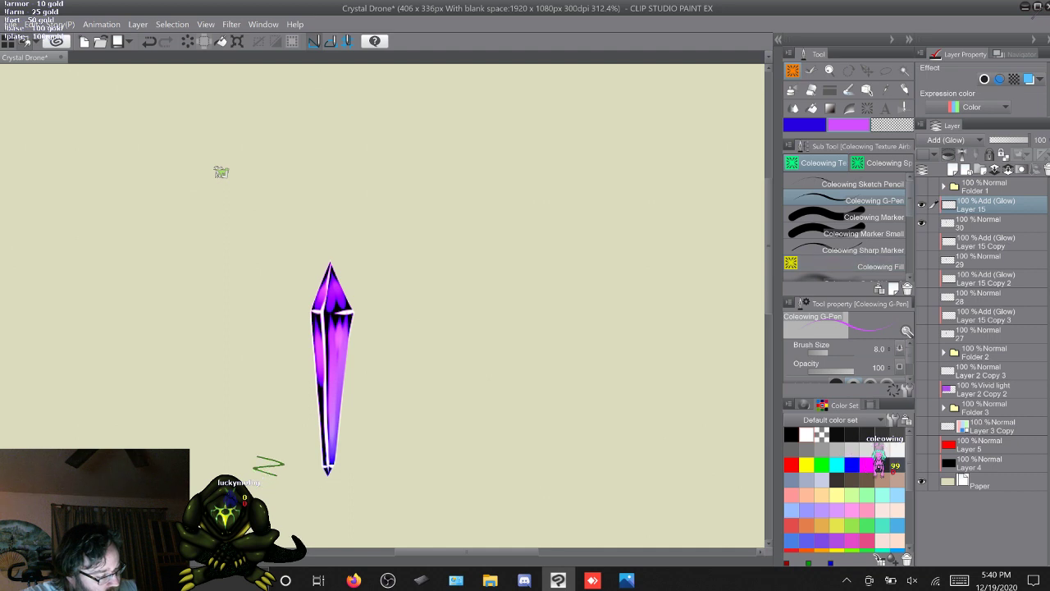
Shade the layer 30 crystal on its glow layer with the blue Soft Airbrush at size 35 and the magenta First Shade Airbrush at 17.9
scroll(849, 226, down, 3)
click(864, 234)
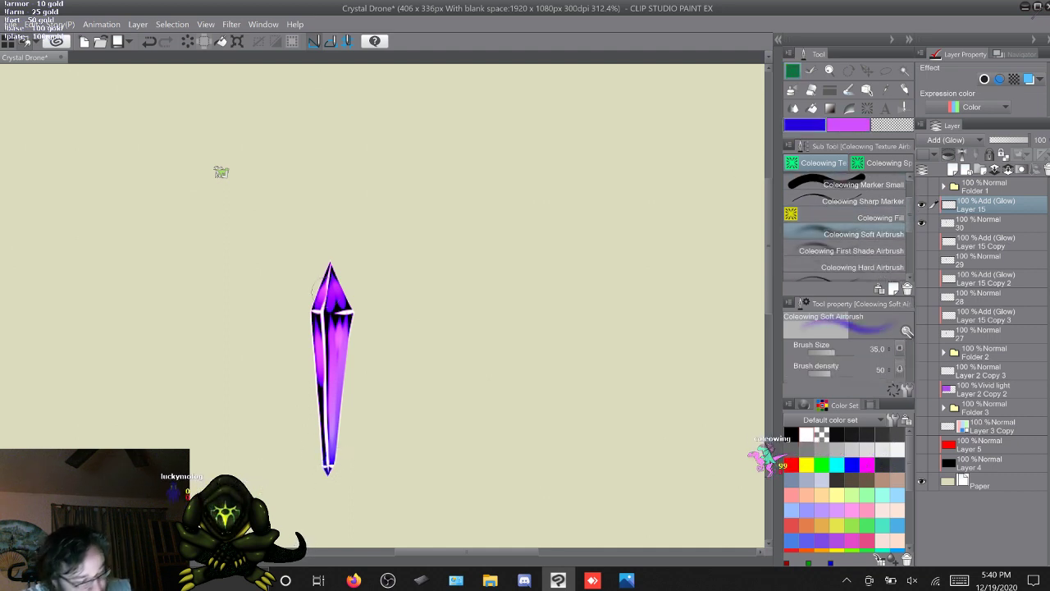
click(848, 125)
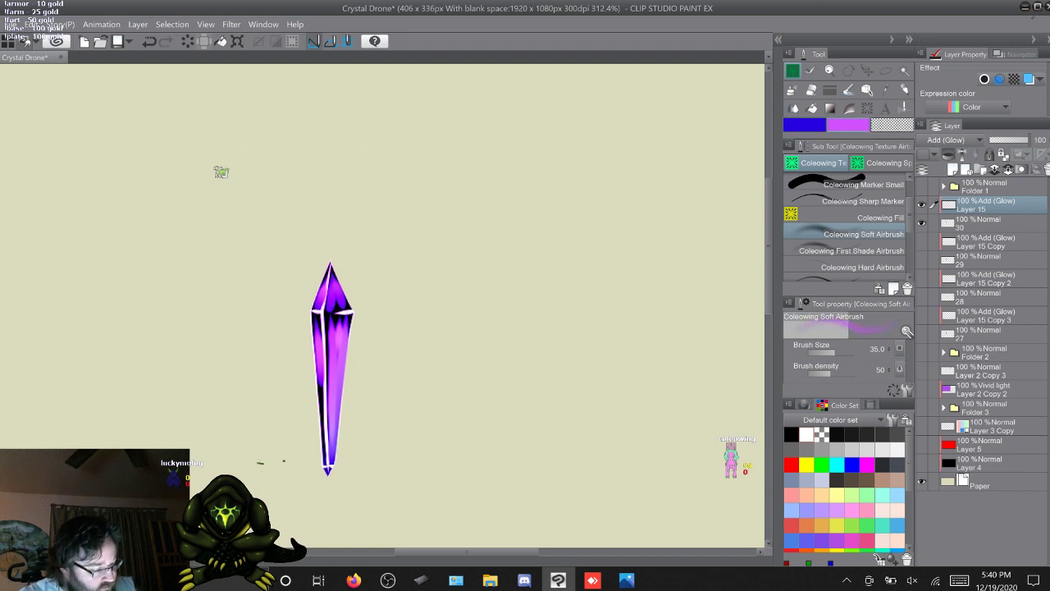
click(862, 250)
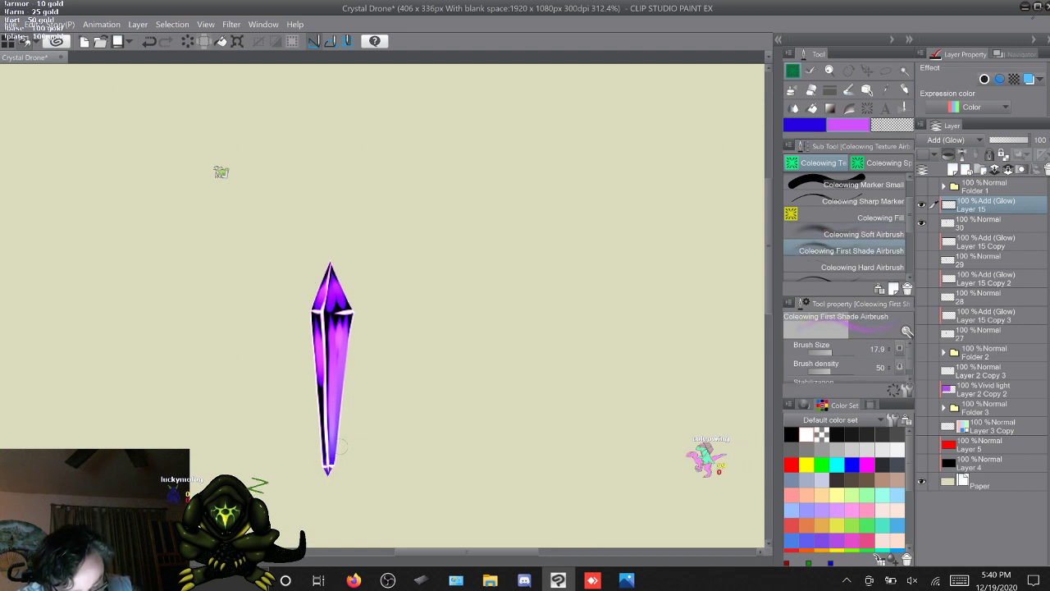
mouse_move(327, 463)
mouse_down()
mouse_move(321, 303)
mouse_move(333, 264)
mouse_up()
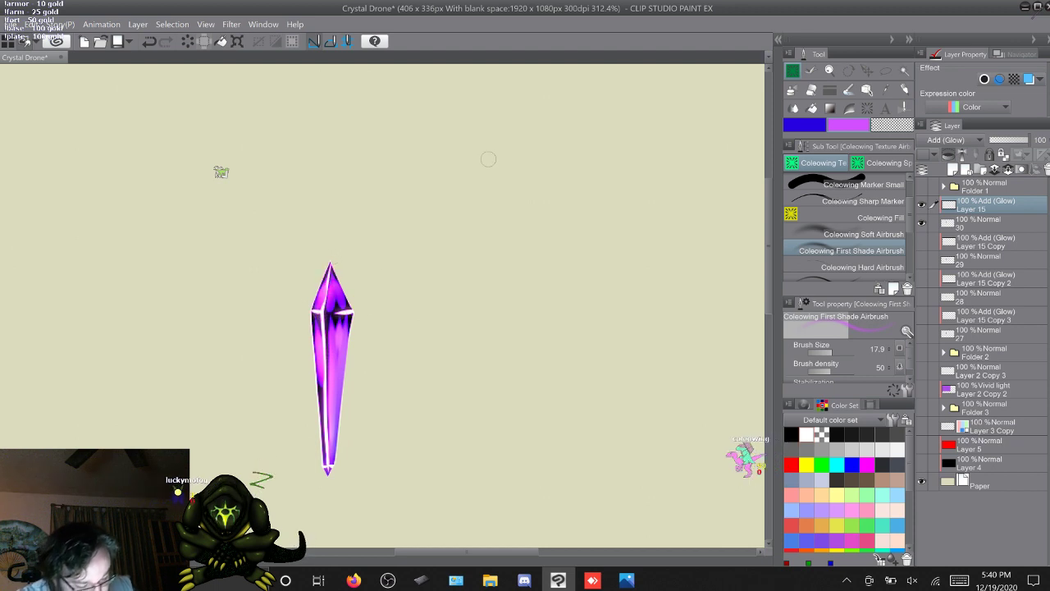
Merge the Add (Glow) layer above layer 30 with layer 30
click(983, 223)
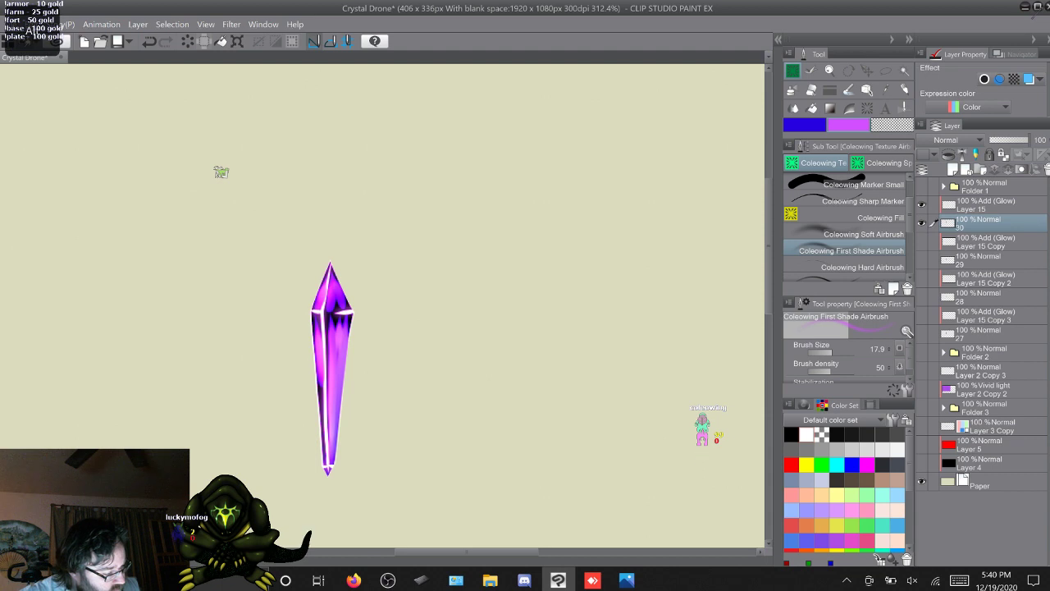
right_click(984, 202)
click(972, 434)
click(983, 223)
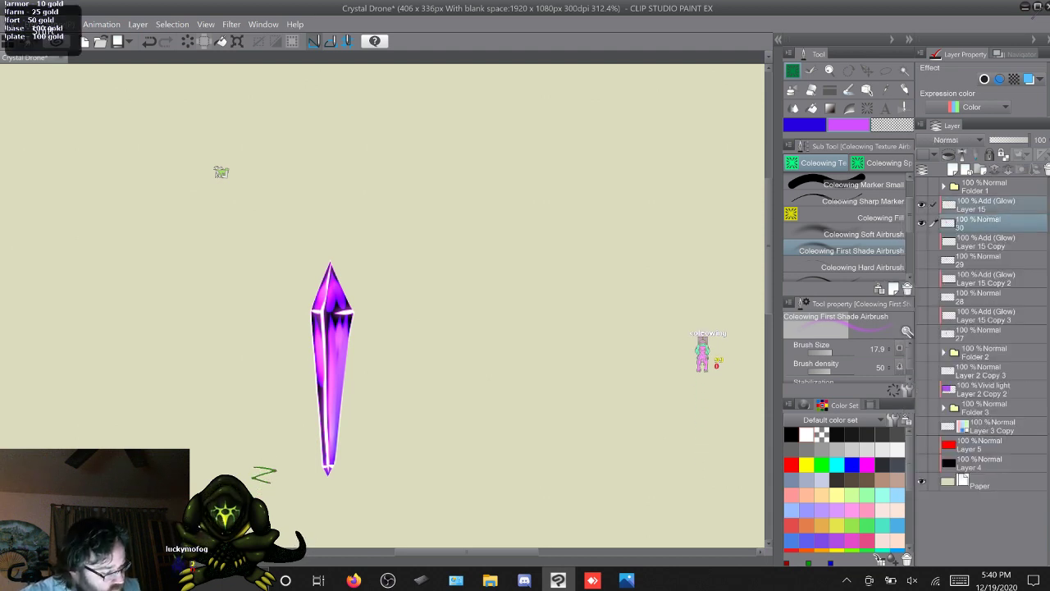
right_click(985, 215)
click(1009, 450)
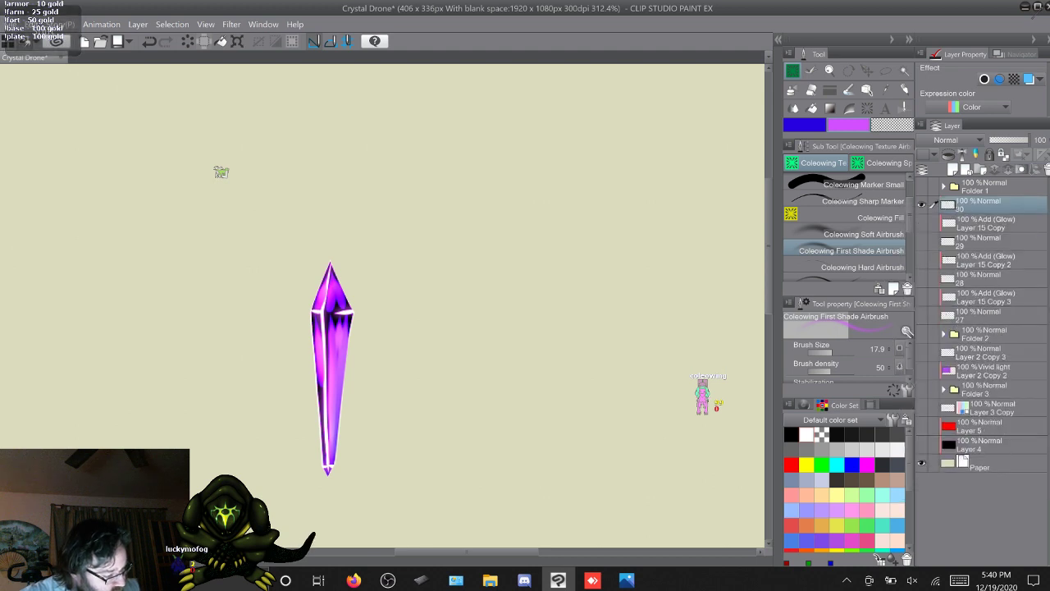
Isolate layer 29 with its glow layer and airbrush blue, then magenta glow over the crystal, using the Soft and First Shade Airbrushes
click(922, 205)
click(922, 224)
click(922, 241)
click(984, 224)
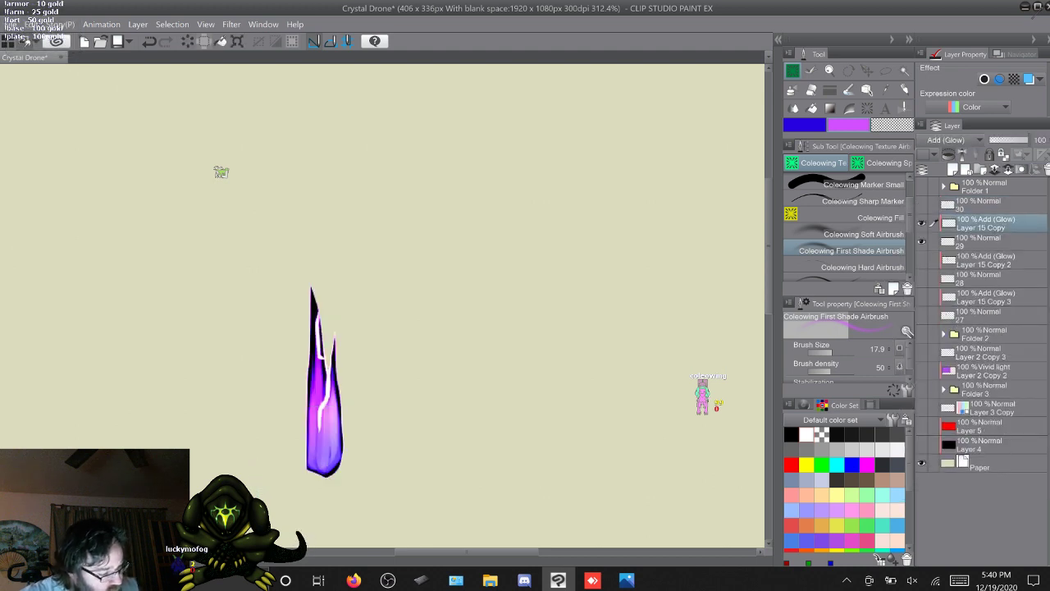
key(x)
click(853, 235)
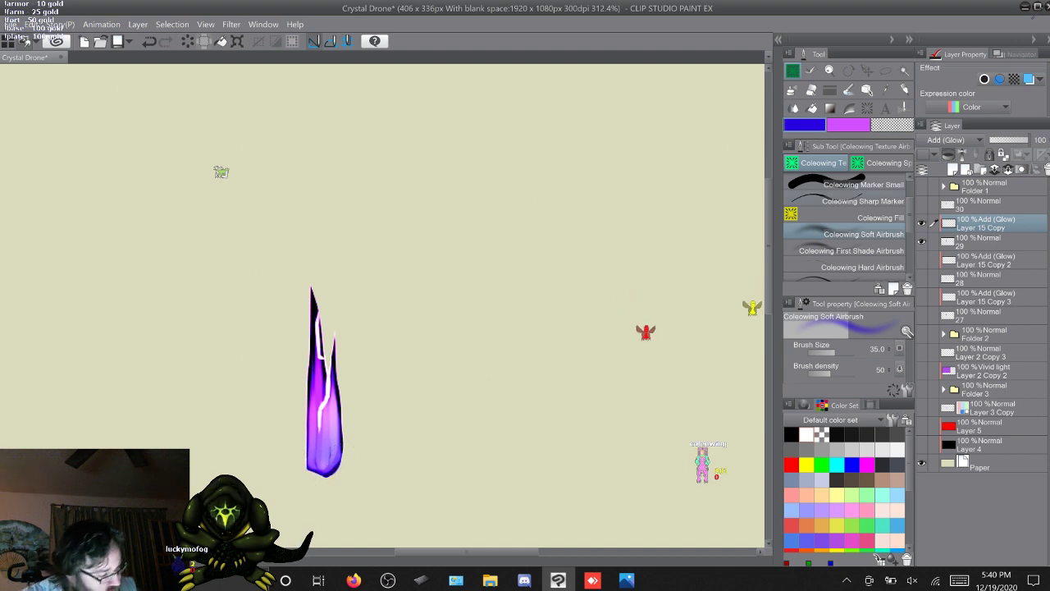
key(x)
click(853, 251)
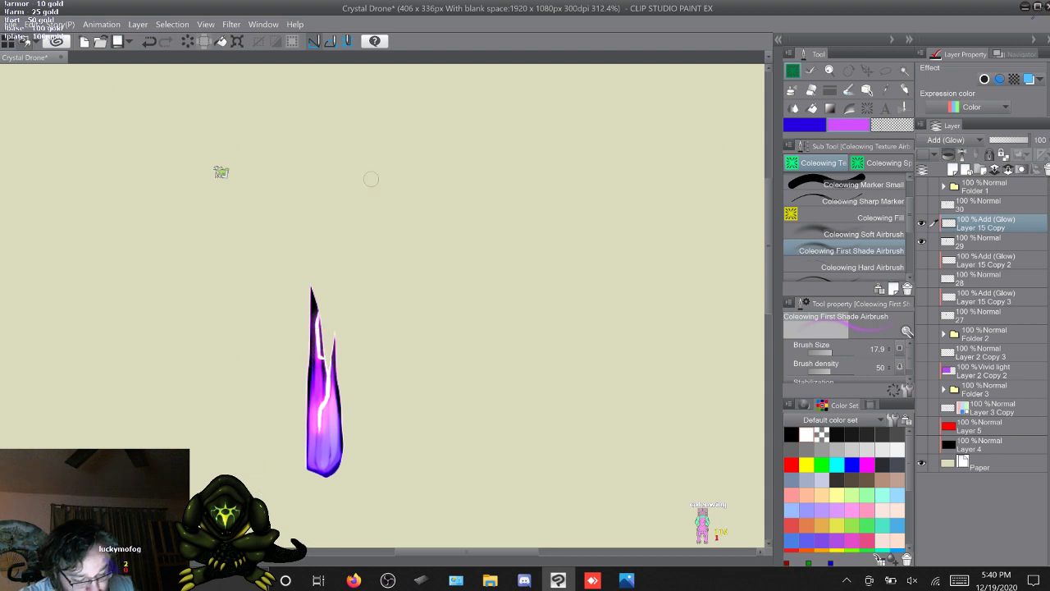
Merge the Add (Glow) layer above layer 29 with layer 29
shift+click(984, 241)
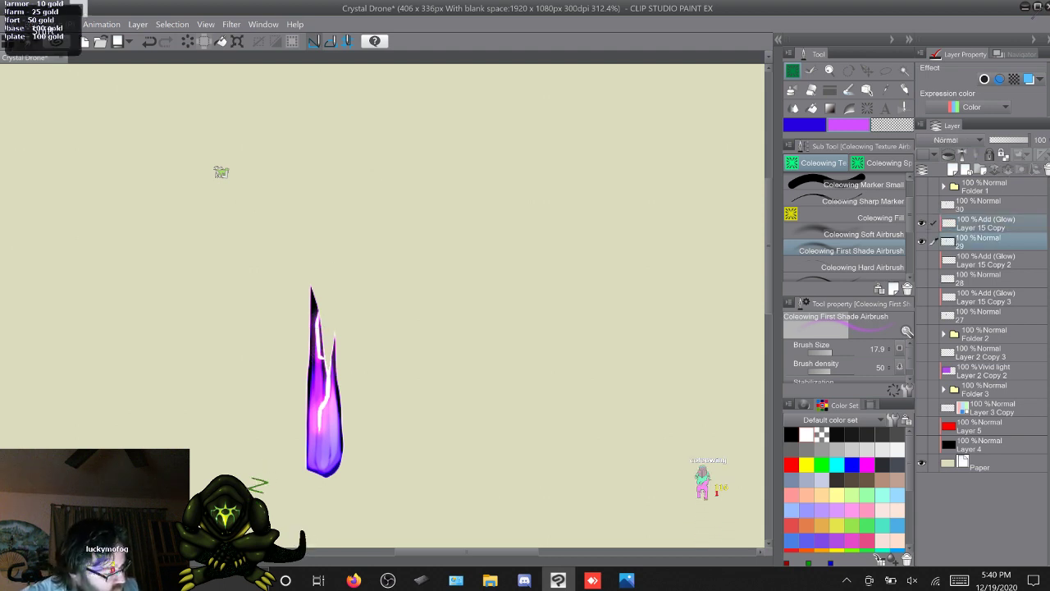
right_click(985, 224)
click(960, 466)
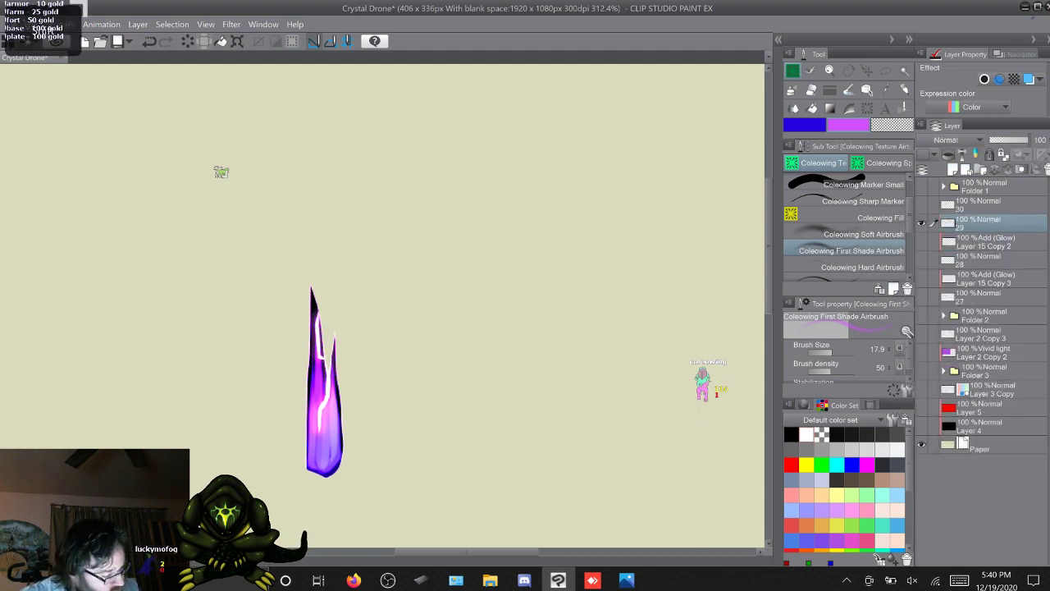
Isolate layer 28 with its glow layer and shade the crystal using the blue Soft Airbrush and the magenta First Shade Airbrush
click(985, 241)
drag(921, 224, 921, 259)
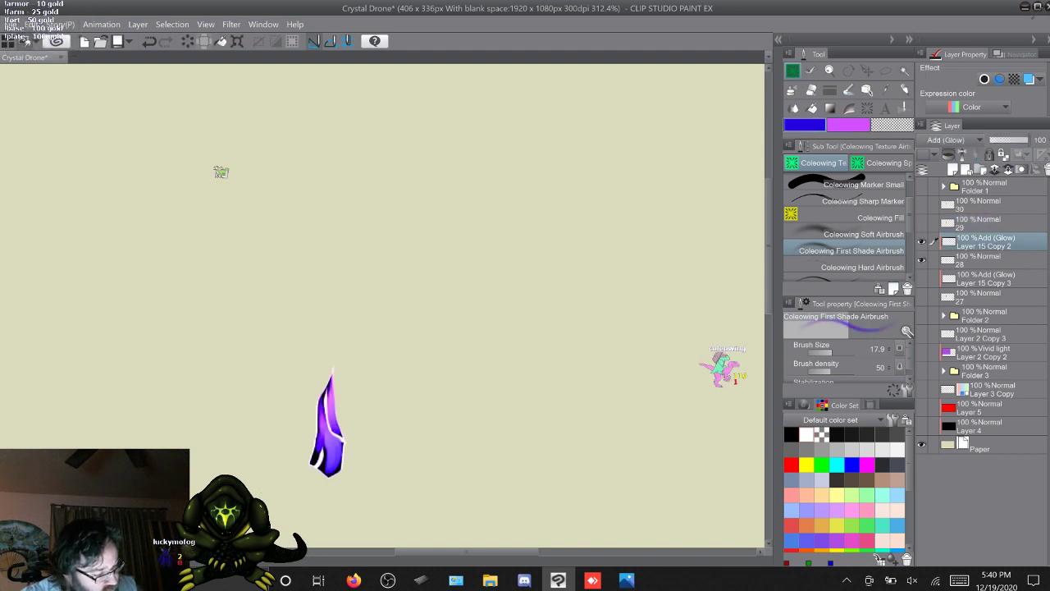
click(863, 233)
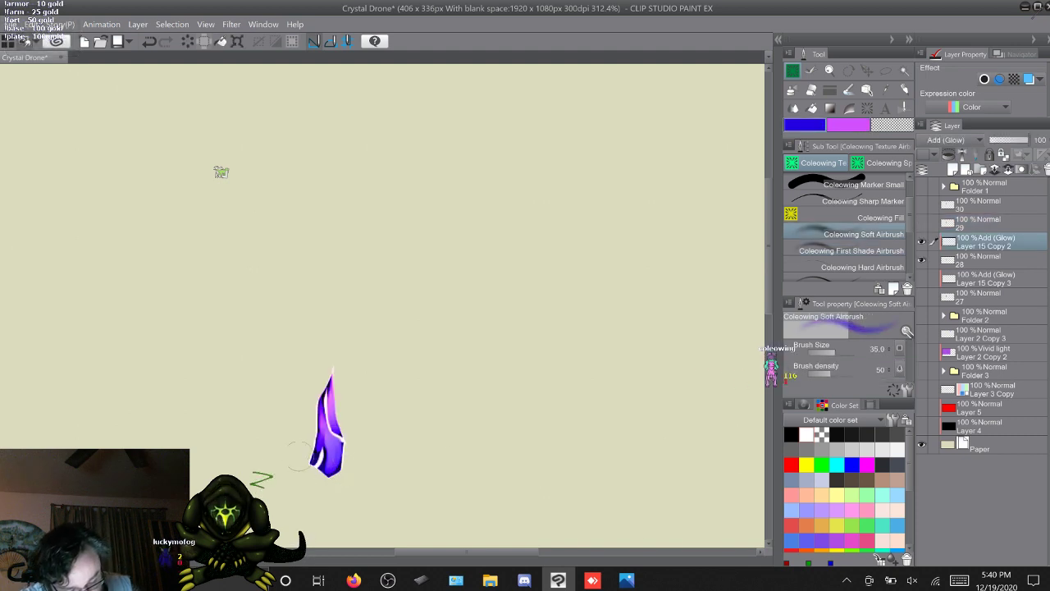
click(849, 125)
click(864, 251)
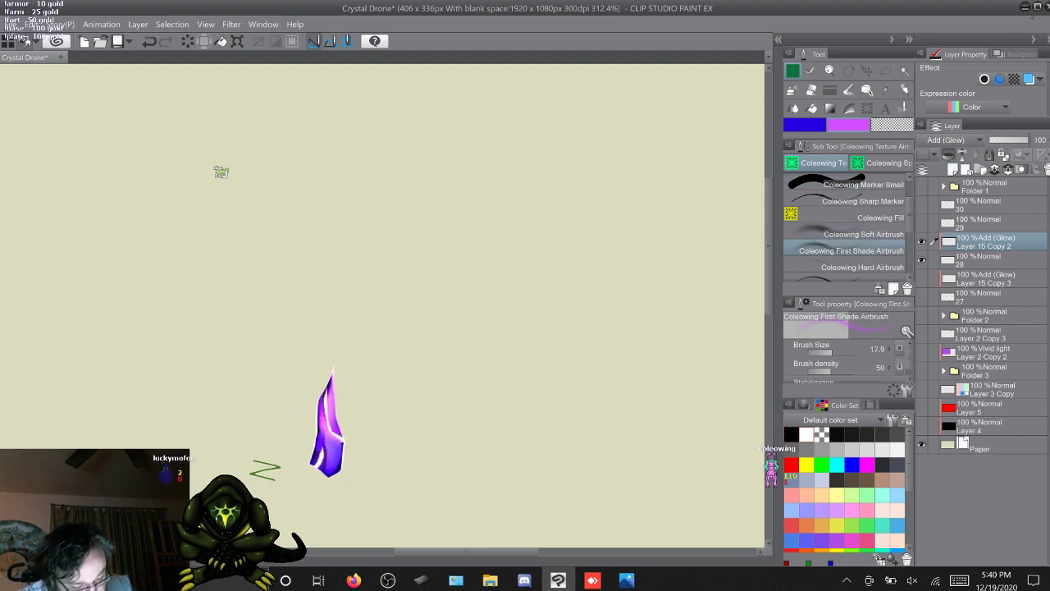
Merge layer 28 with its Add (Glow) layer and show layer 27 together with its glow layer
right_click(903, 240)
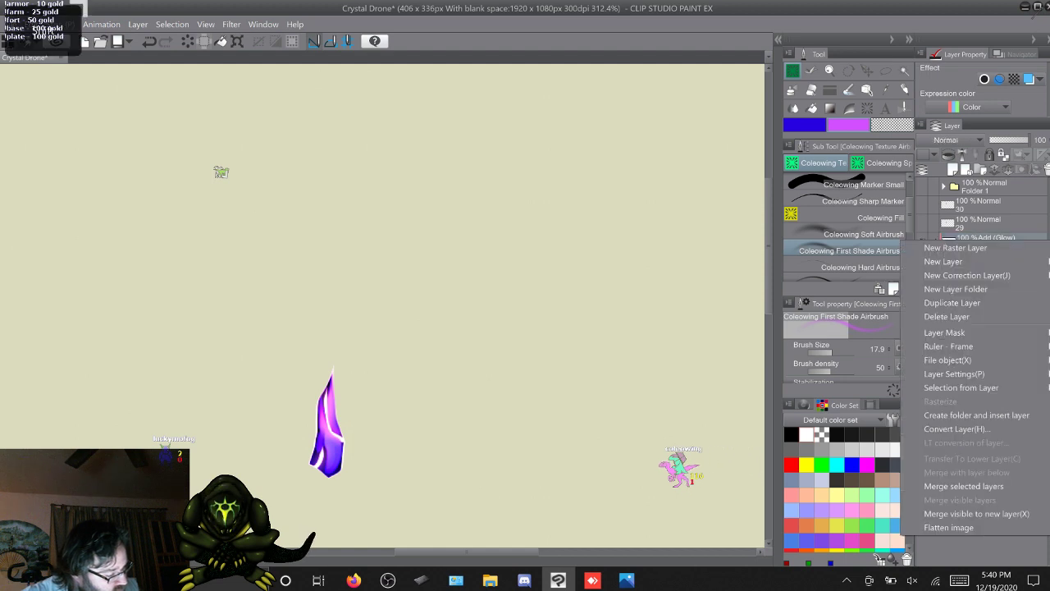
click(963, 486)
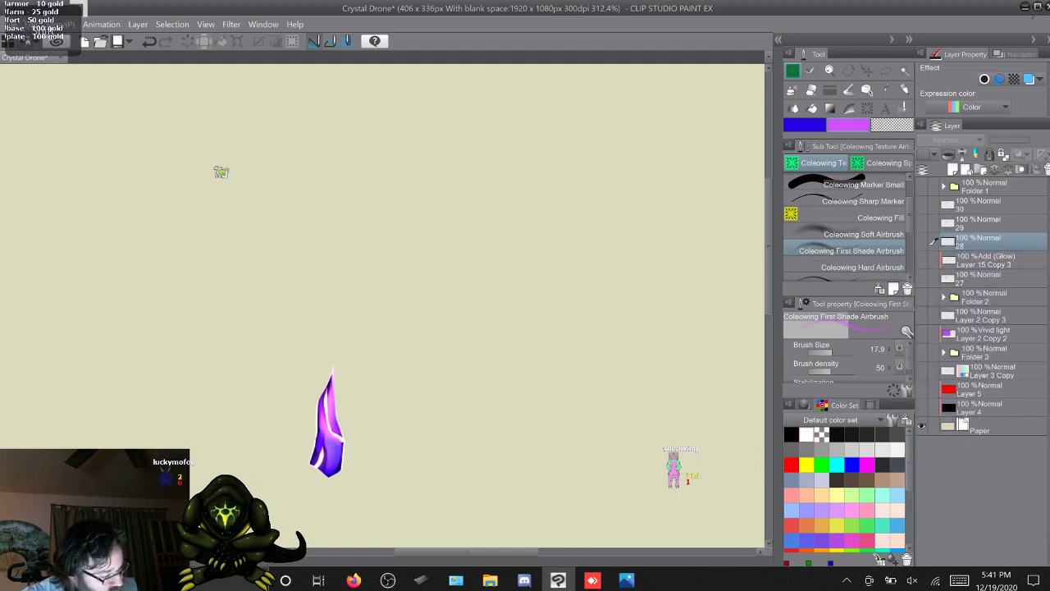
click(921, 261)
click(922, 279)
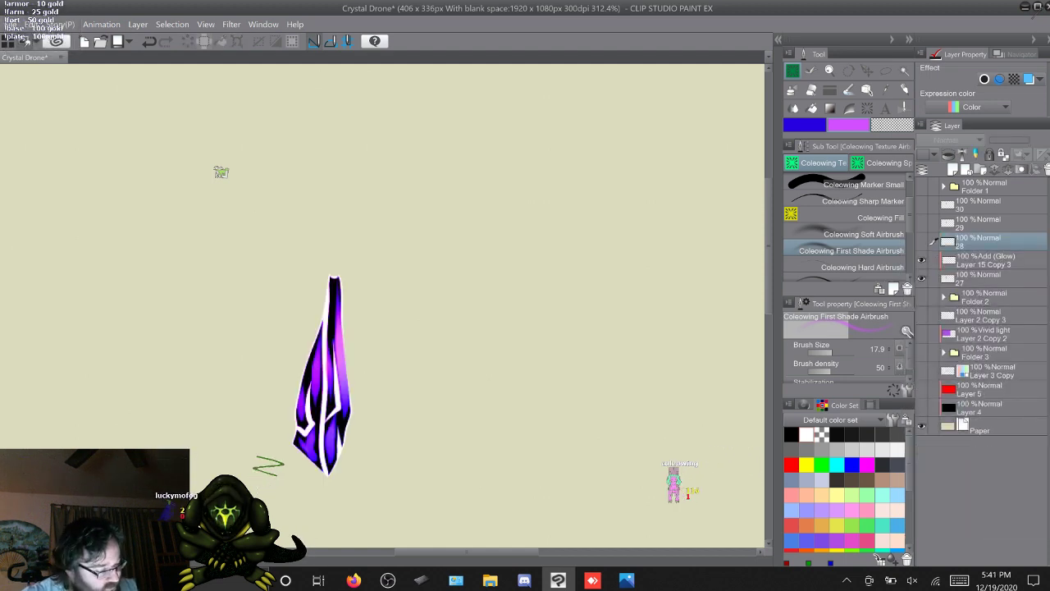
Shade the layer 27 crystal on its Add (Glow) layer with the blue Soft Airbrush and the magenta First Shade Airbrush
click(989, 279)
click(989, 260)
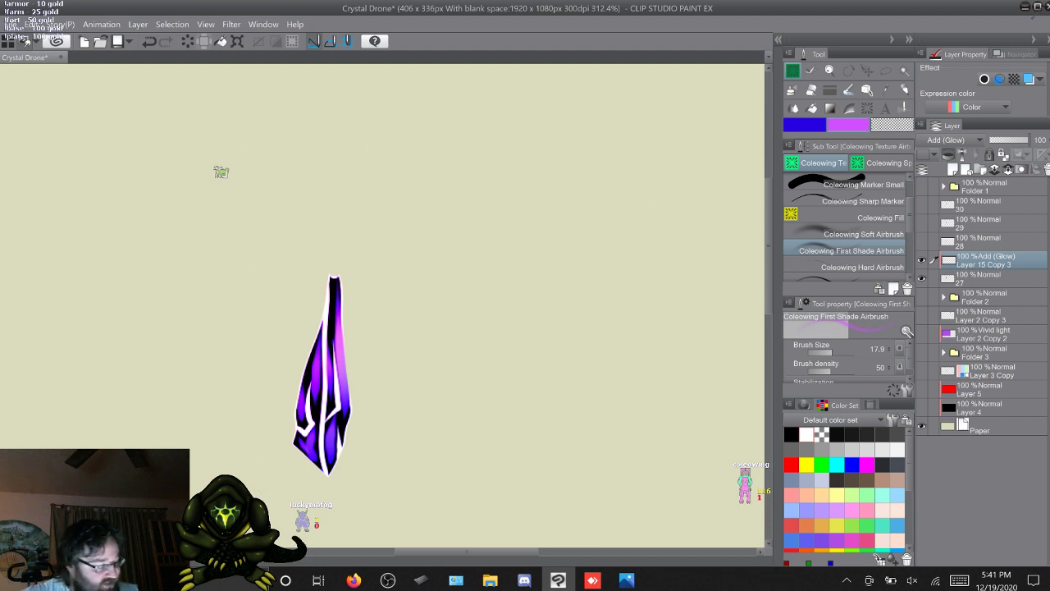
click(805, 125)
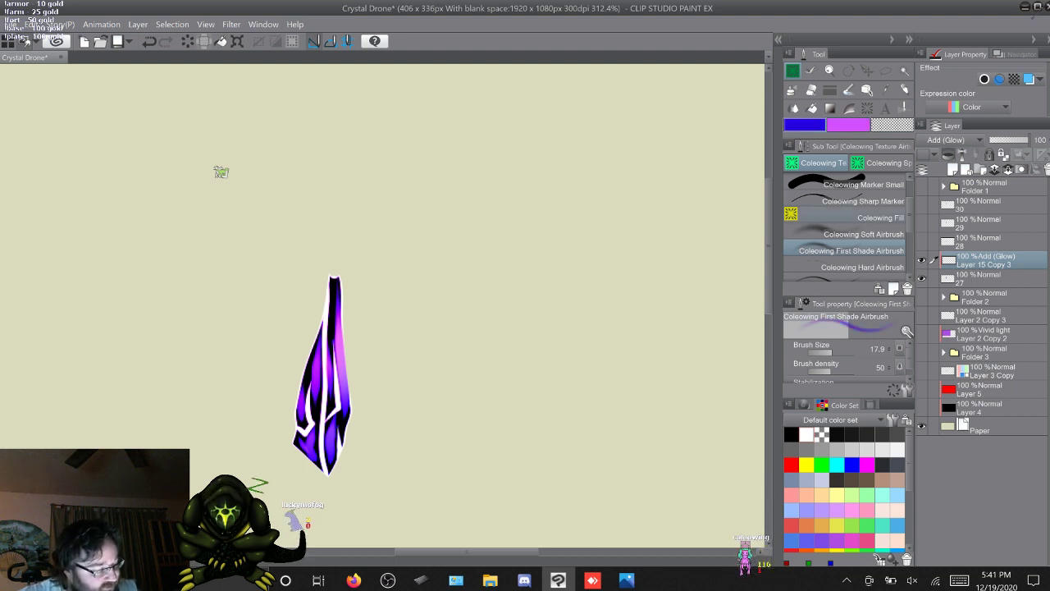
click(852, 233)
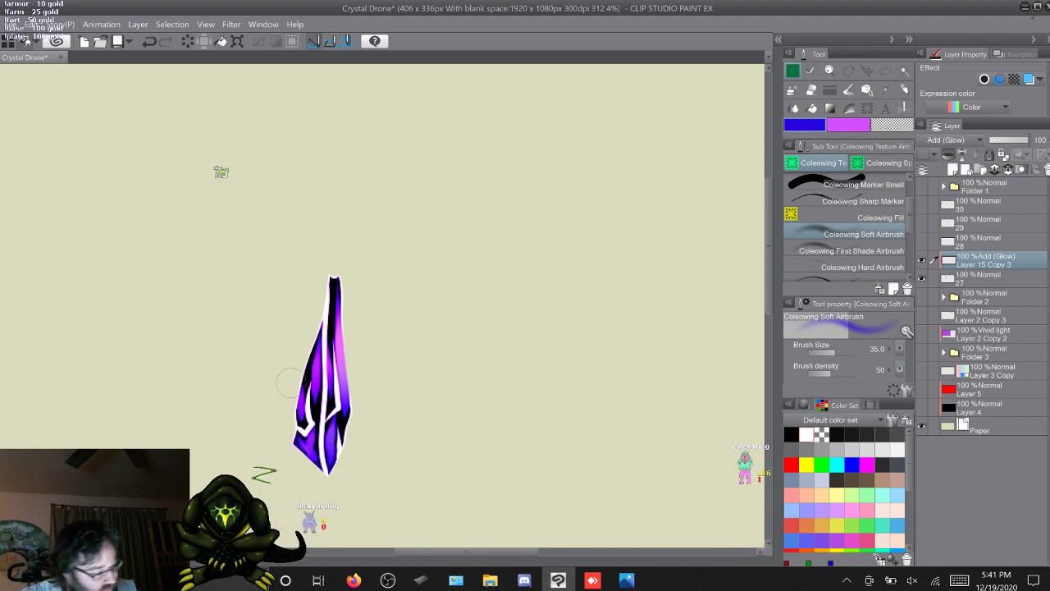
click(848, 125)
click(854, 250)
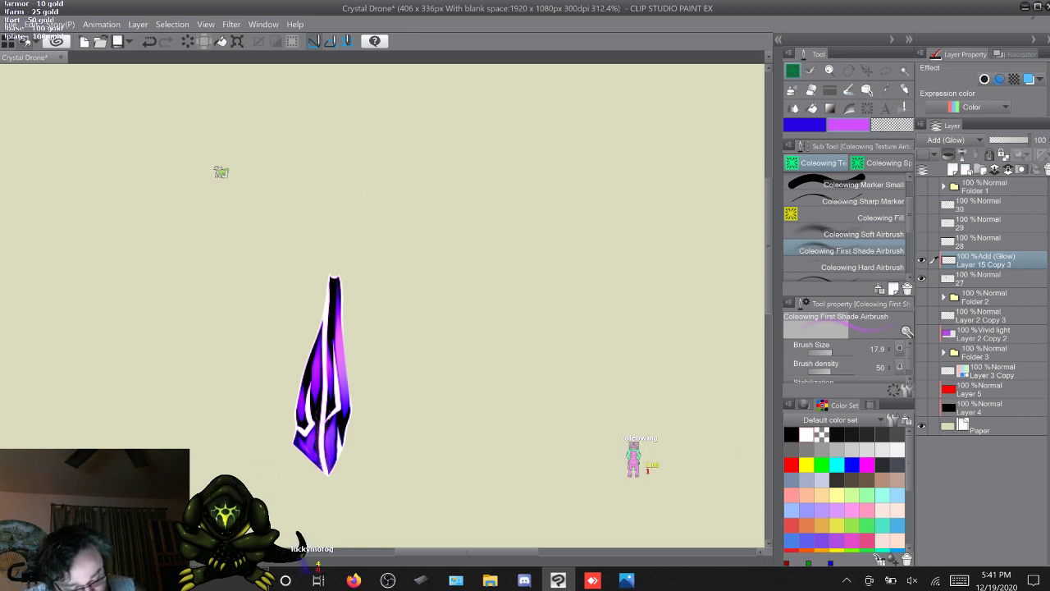
drag(328, 392, 330, 355)
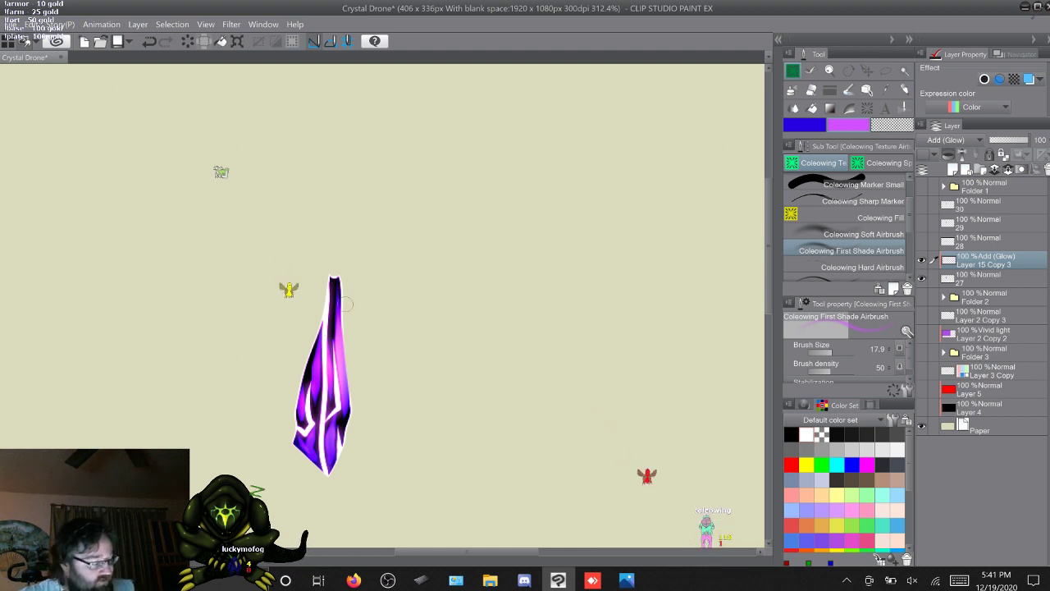
Merge layer 27 with the Add (Glow) layer above it
click(995, 278)
shift+click(995, 260)
right_click(994, 260)
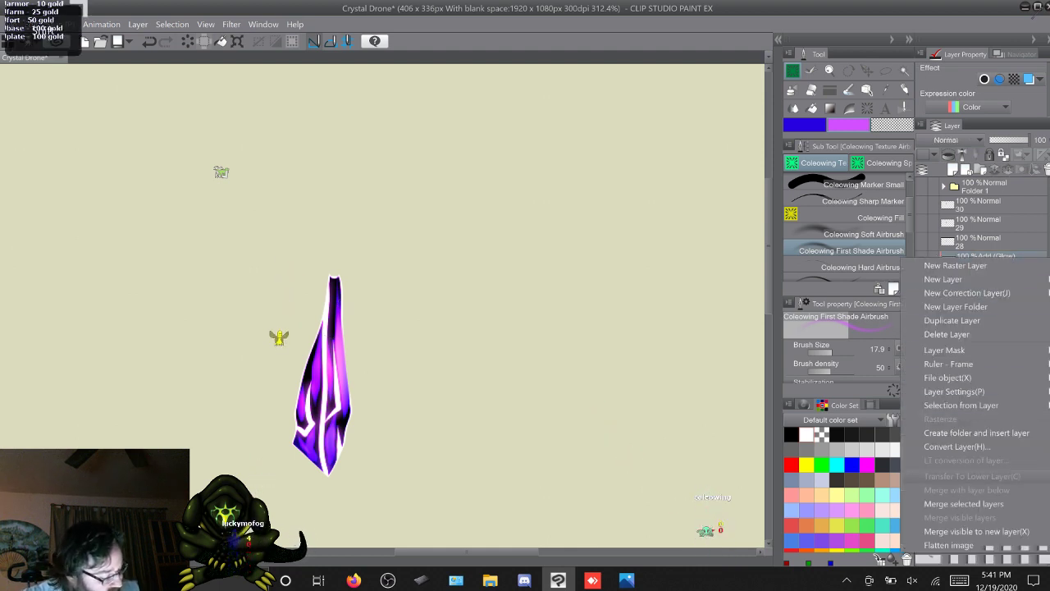
click(968, 501)
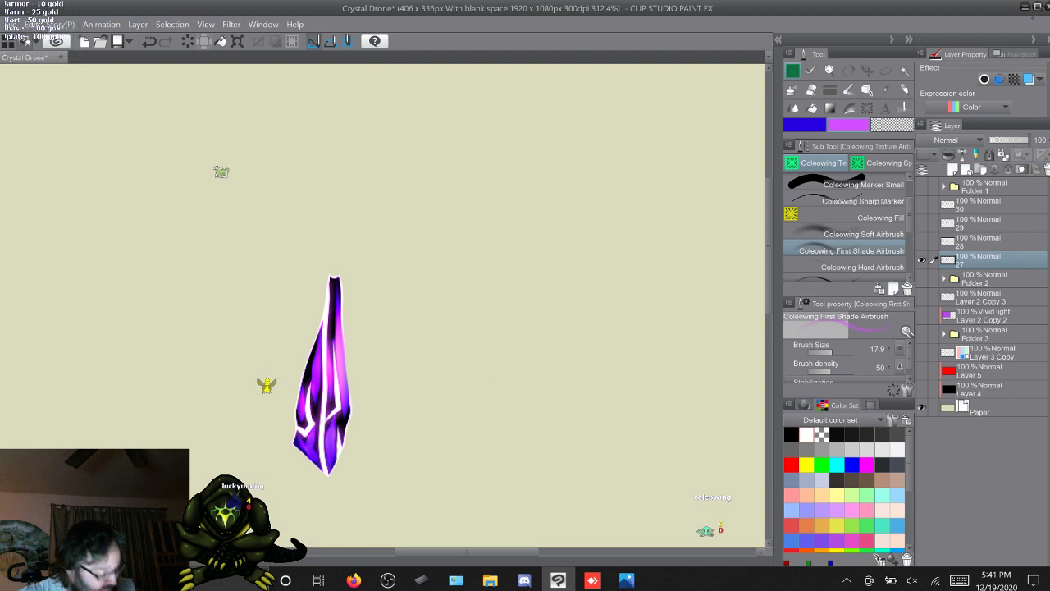
Show layers 28 to 30 and move layers 27 to 30 to the top of Folder 2
drag(921, 241, 922, 204)
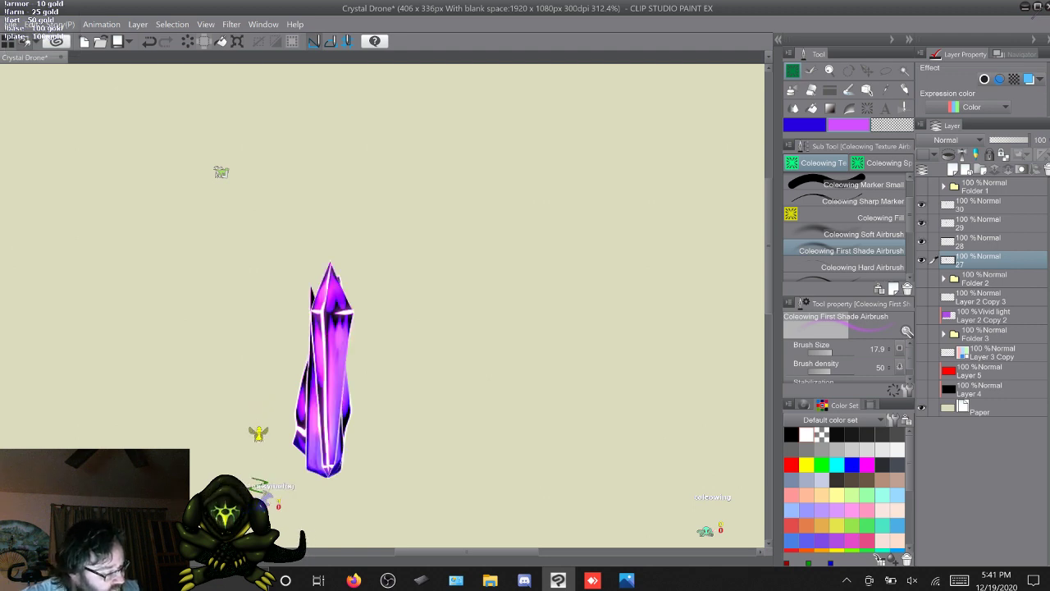
click(944, 279)
click(995, 205)
shift+click(995, 260)
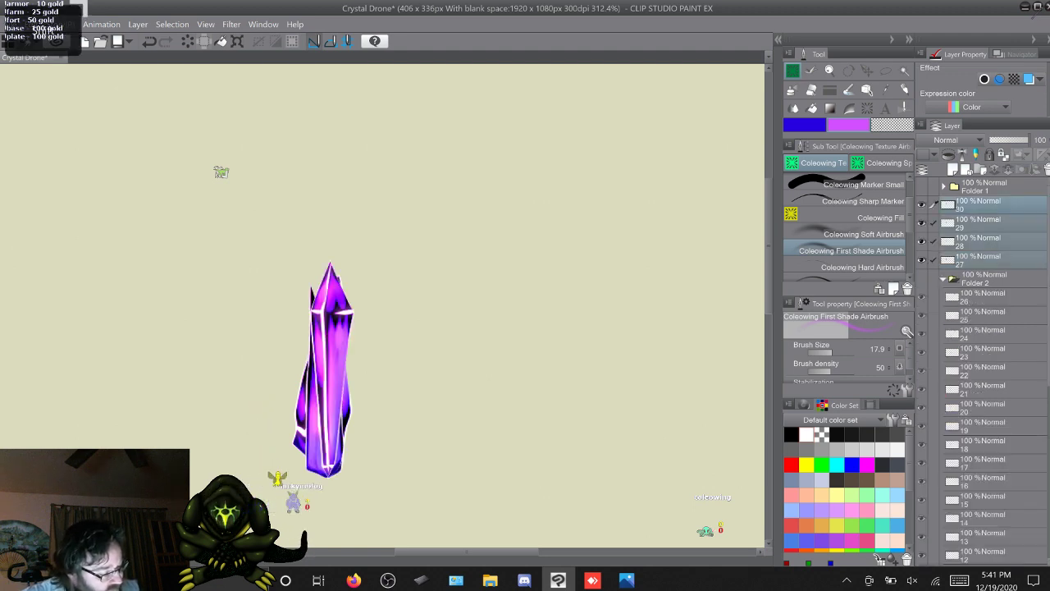
drag(995, 259, 995, 286)
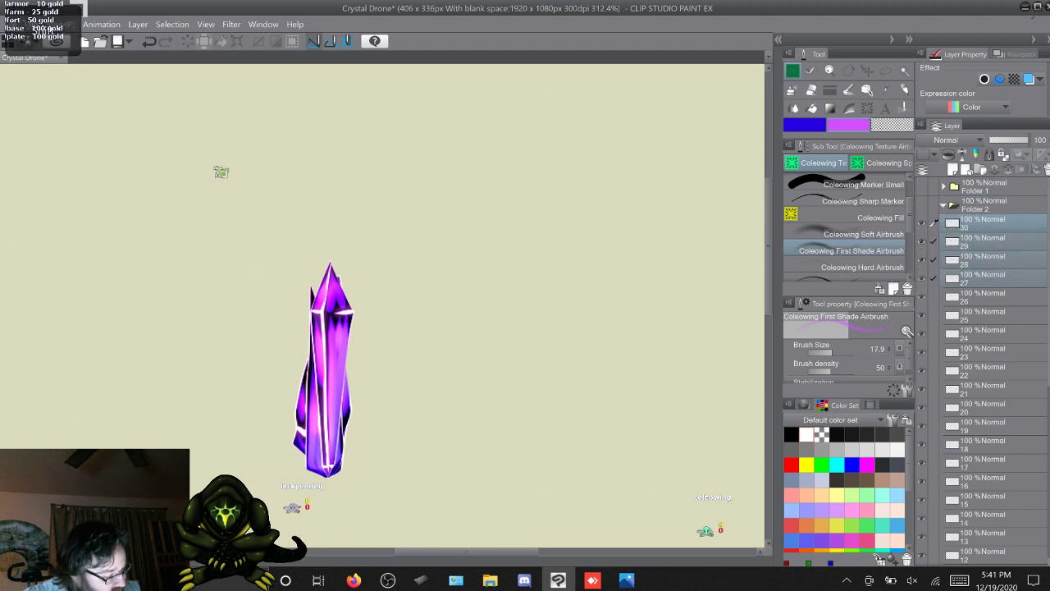
Review the crystals in Folder 2 and the layers of Folder 1, leaving both folders collapsed and hidden
key(ctrl+z)
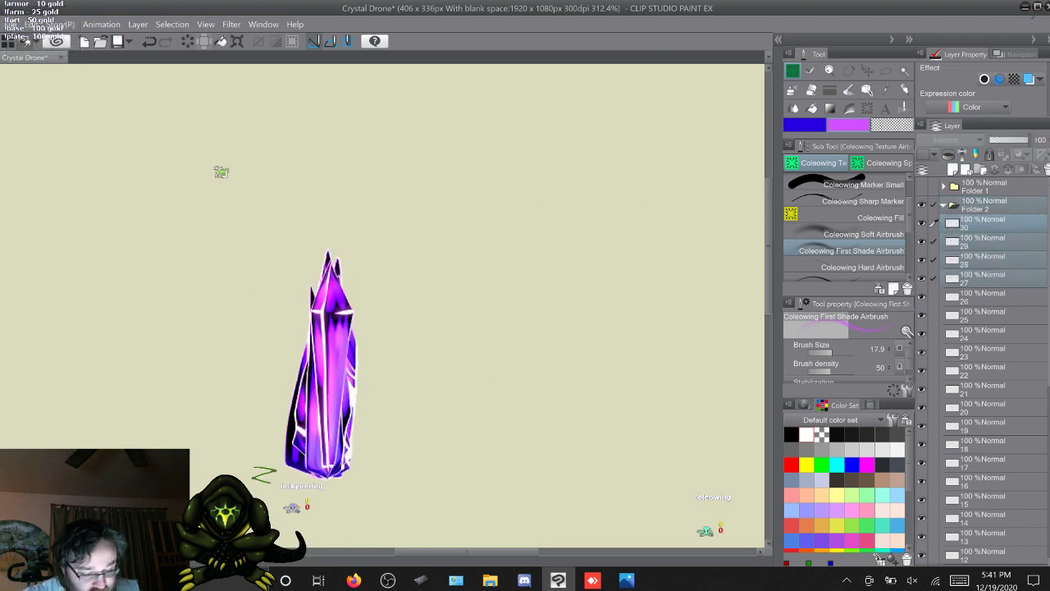
key(ctrl+z)
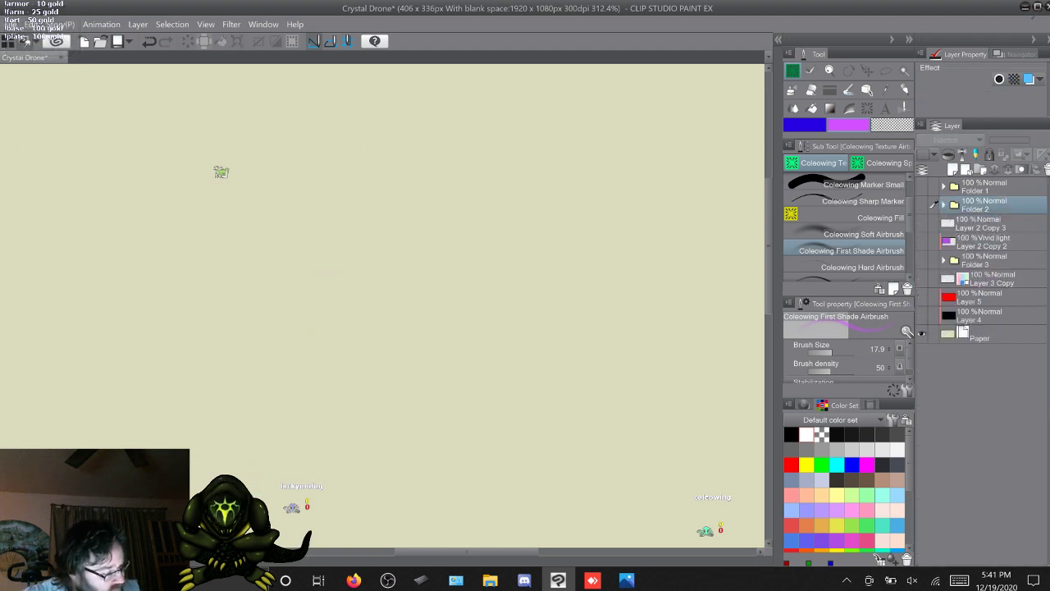
key(ctrl+z)
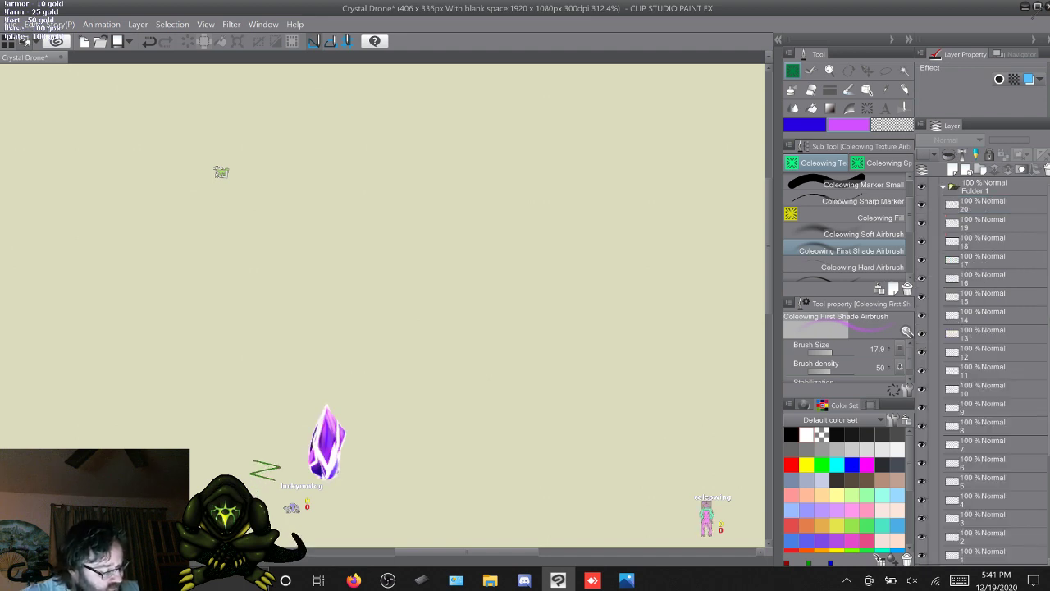
click(983, 445)
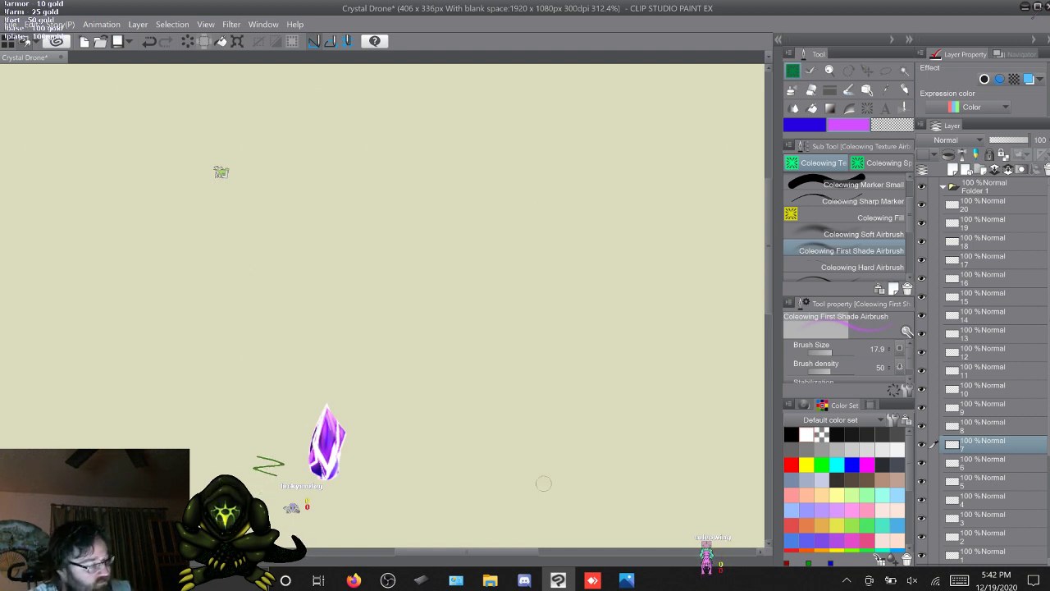
click(943, 187)
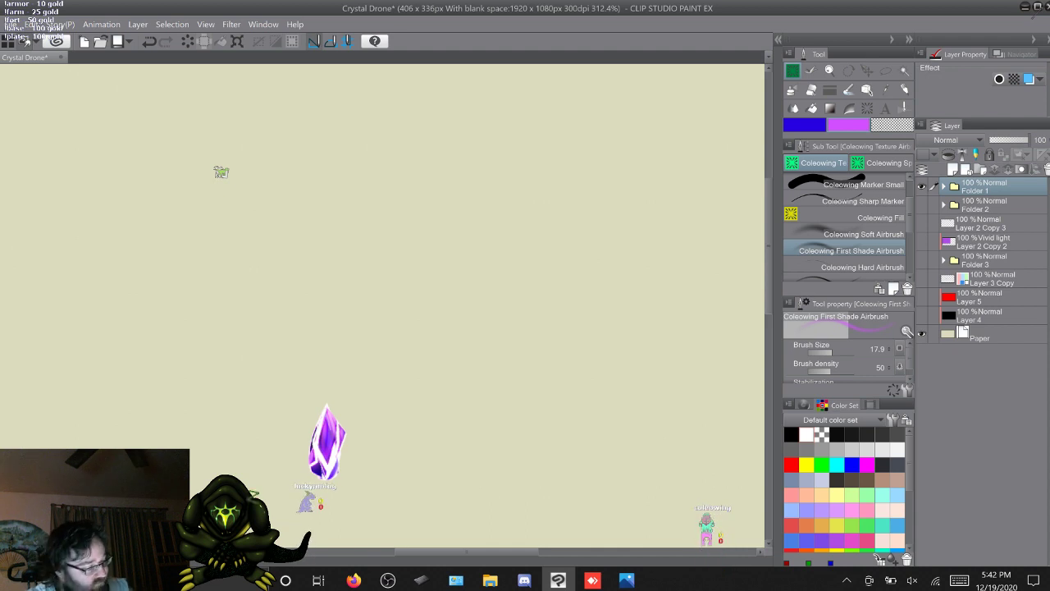
click(922, 187)
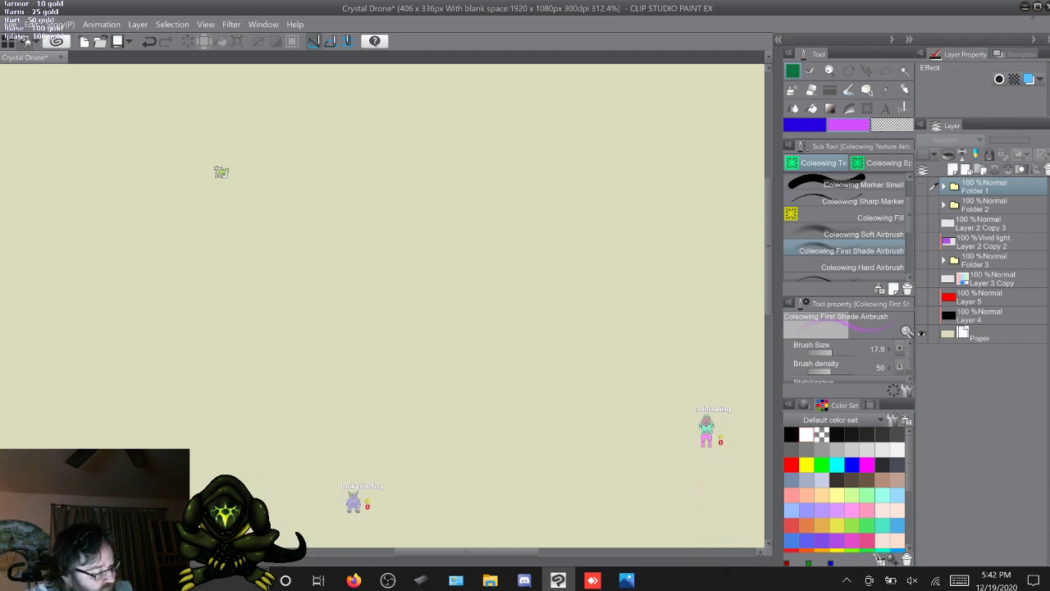
Show Folder 3 and isolate the drone's rear arm by hiding its layers from Layer 3 Copy 4 down to Layer 1
click(922, 260)
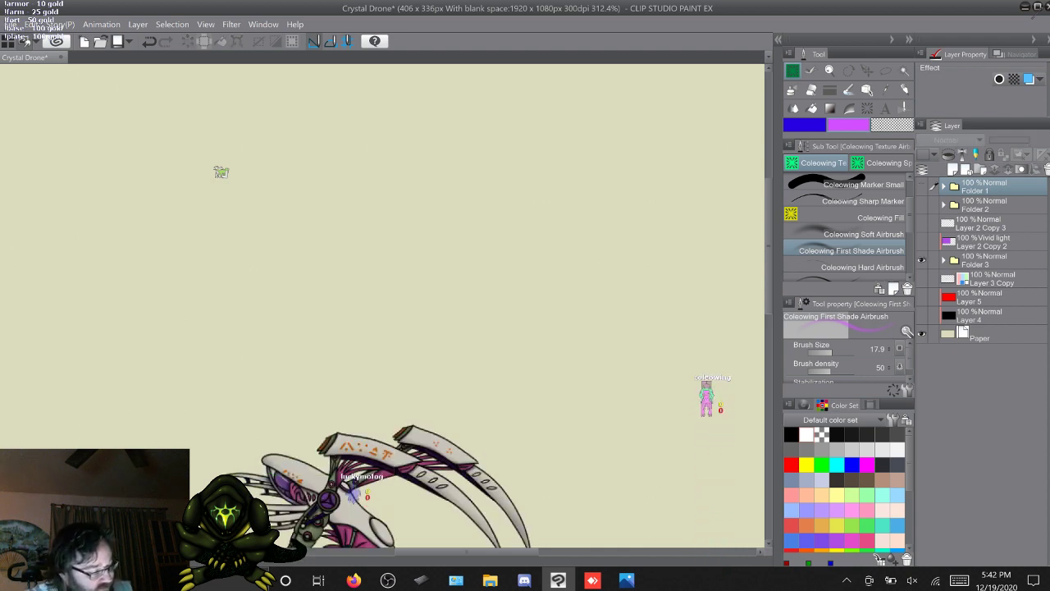
scroll(220, 172, down, 5)
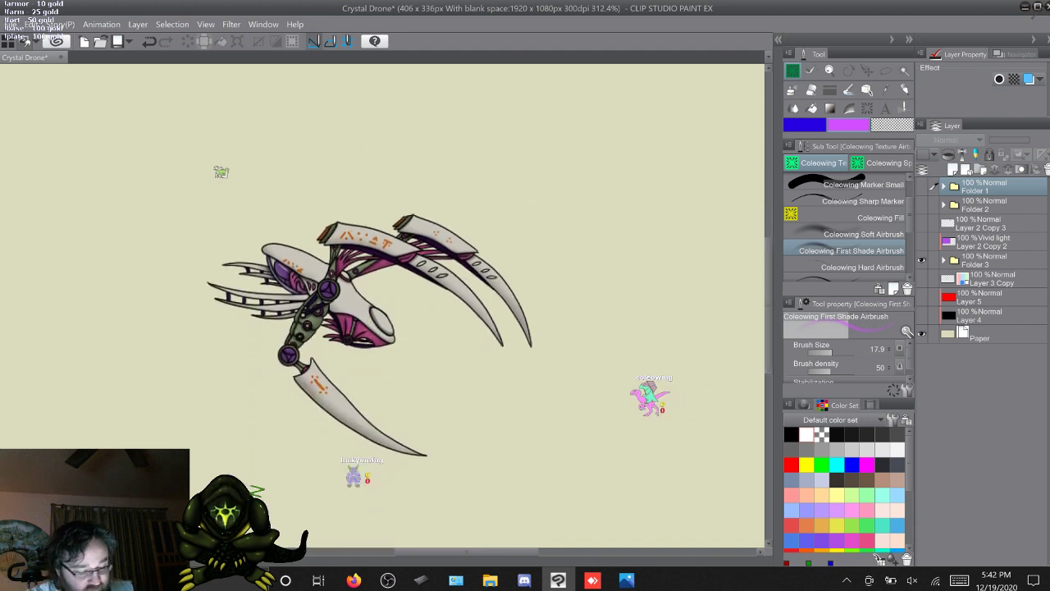
click(944, 261)
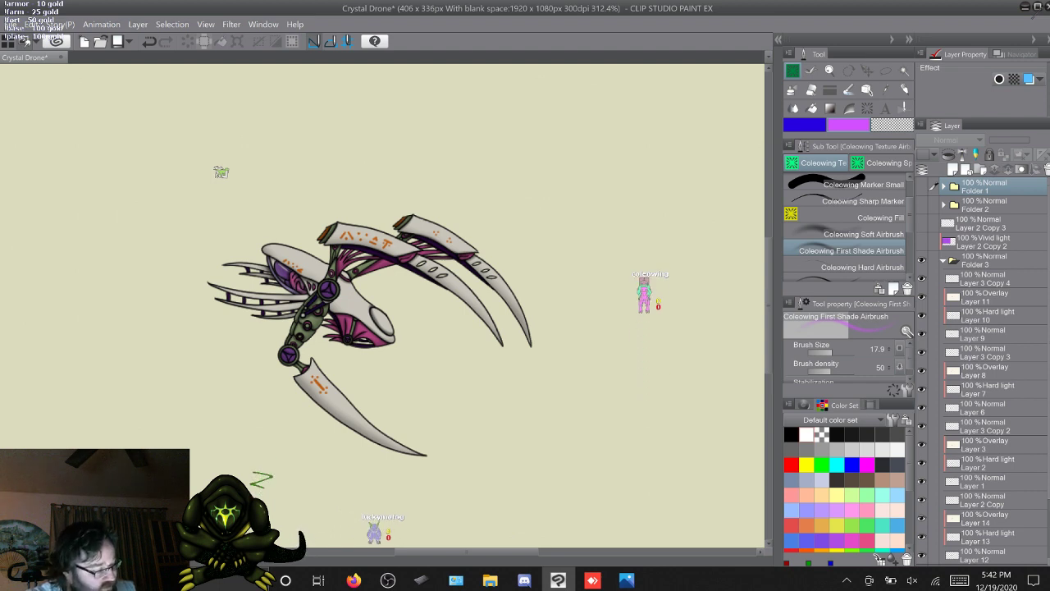
click(921, 297)
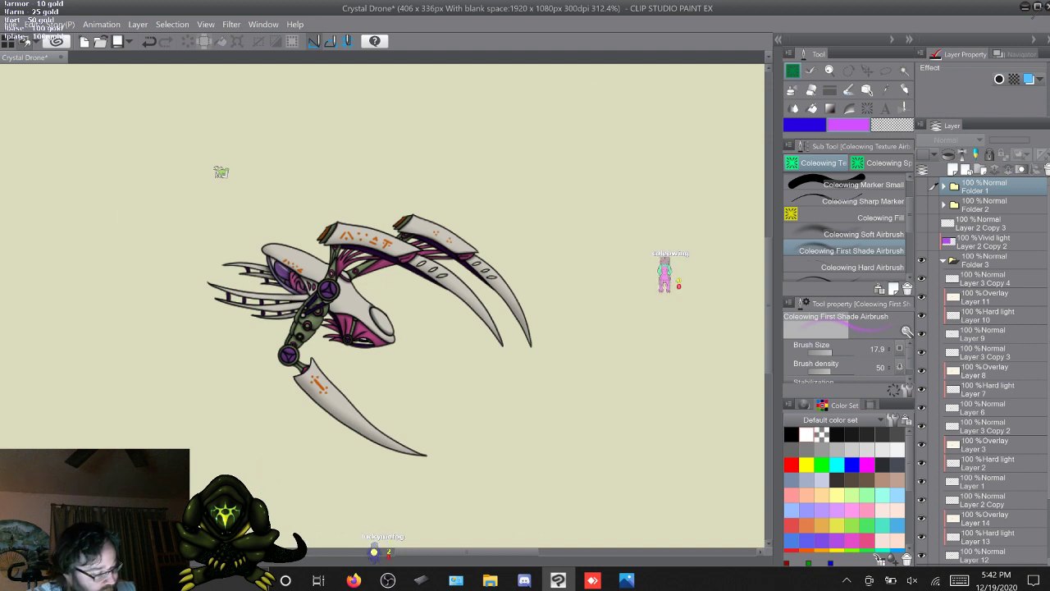
scroll(981, 369, down, 2)
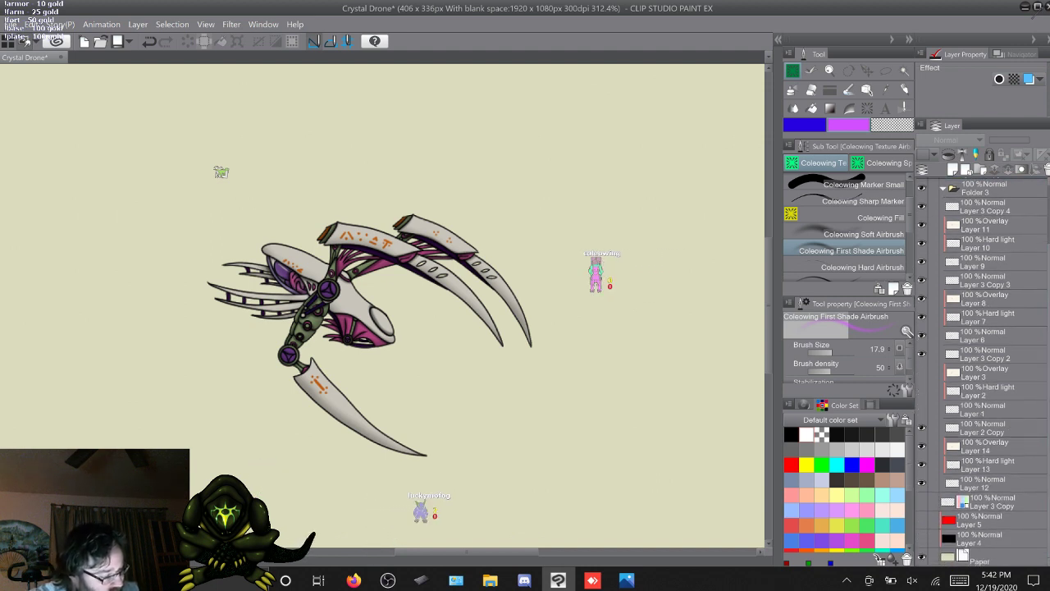
click(922, 206)
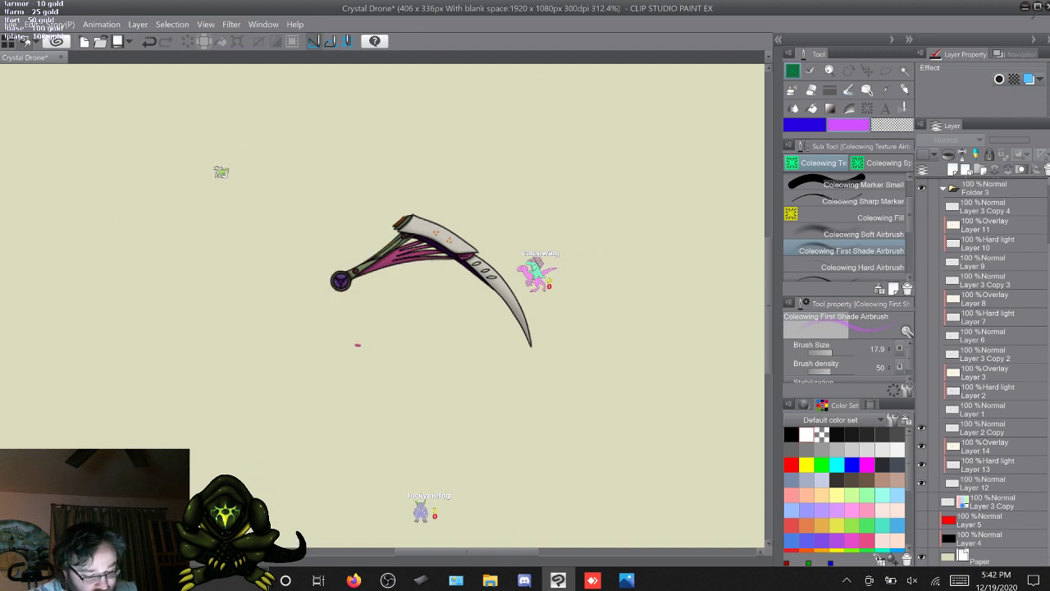
Toggle the visibility of Layers 14, 2 Copy, 13 and 12 to examine the rear arm's line art, shading and base color
click(922, 446)
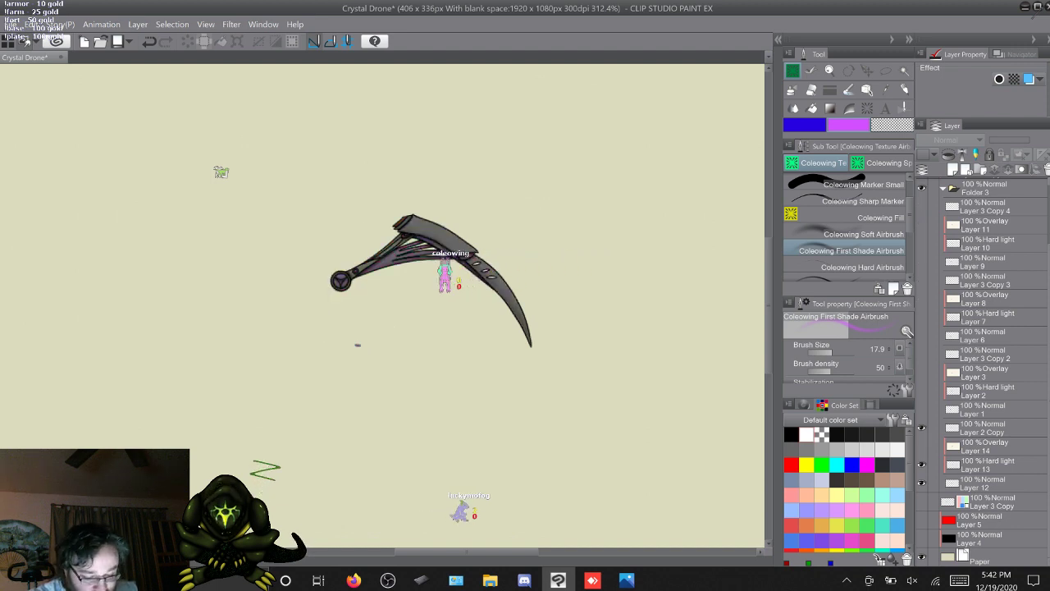
click(922, 429)
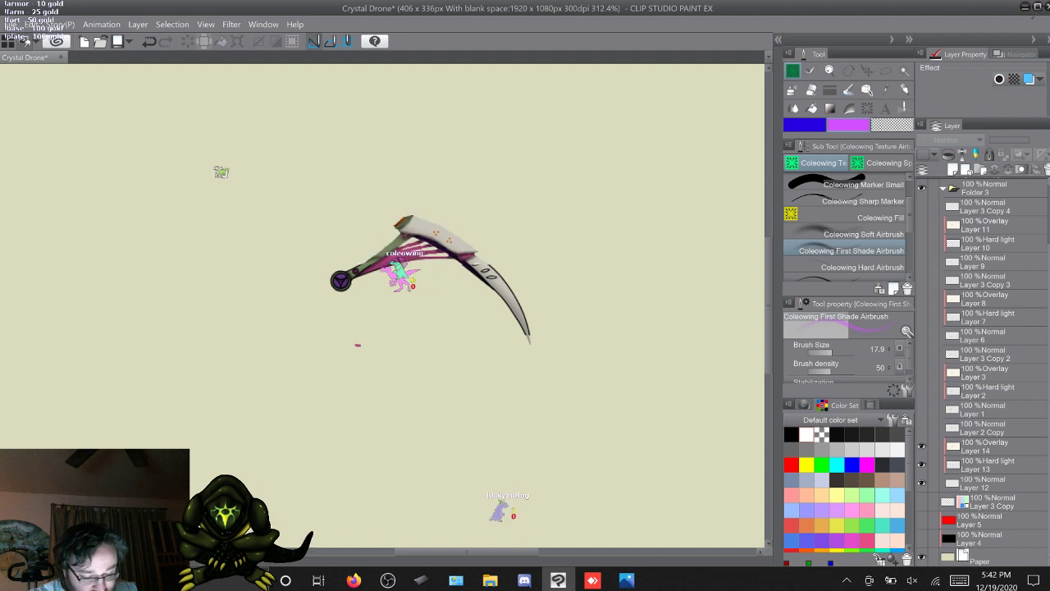
click(922, 429)
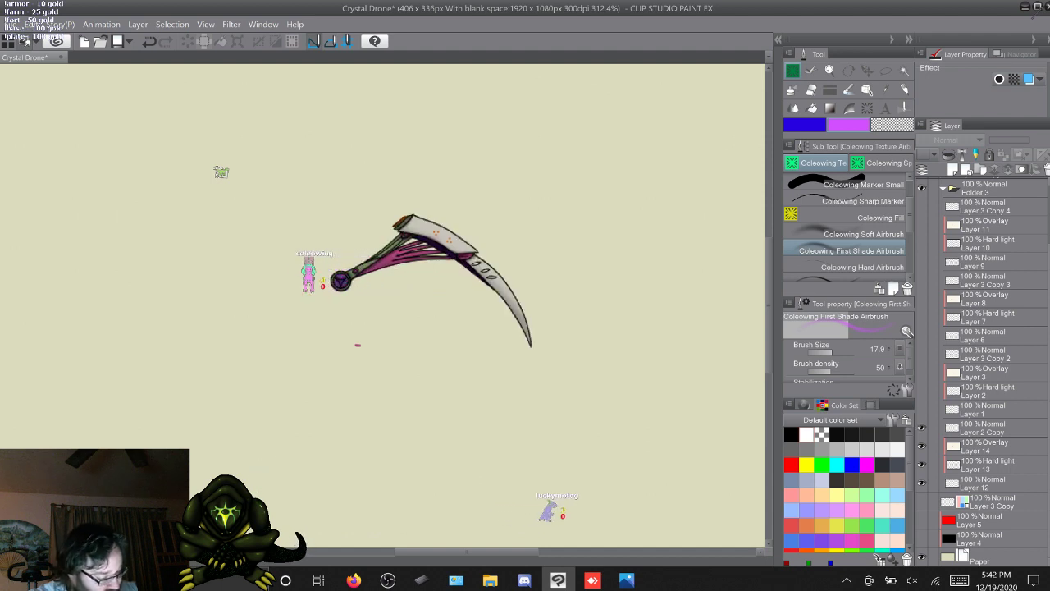
click(922, 465)
click(922, 483)
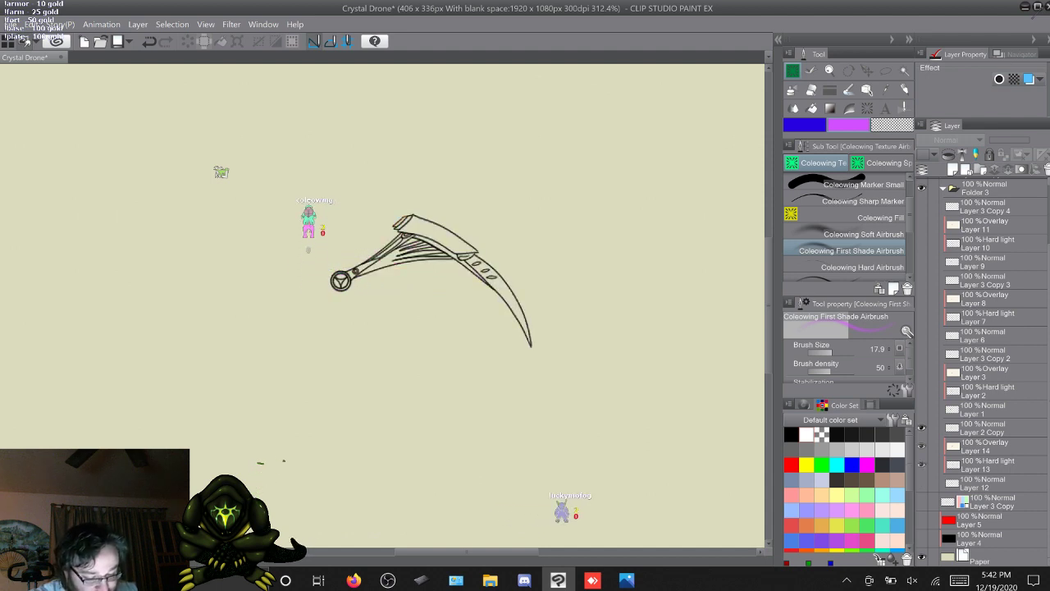
Compare the rear arm with the whole drone by showing all Folder 3 layers, ending with only Layer 2 Copy and Layers 12 to 14 visible
click(922, 483)
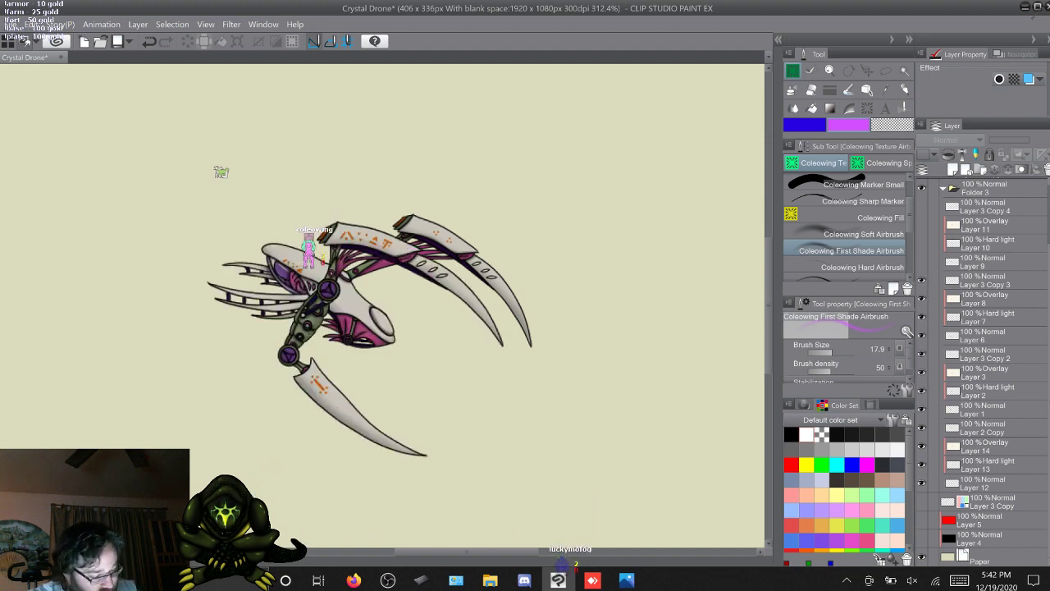
drag(921, 355, 921, 409)
click(922, 427)
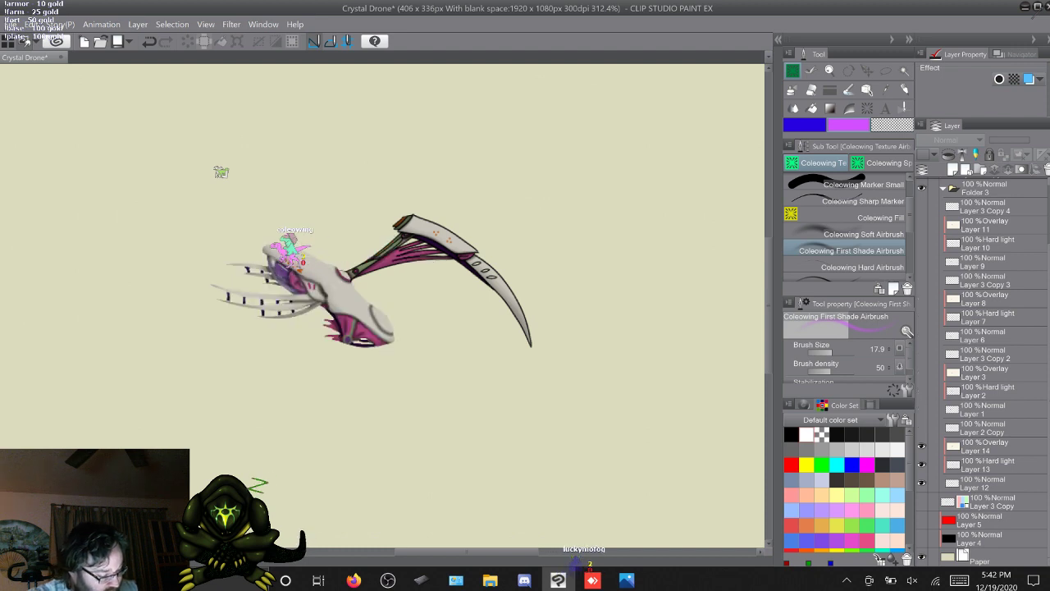
click(921, 427)
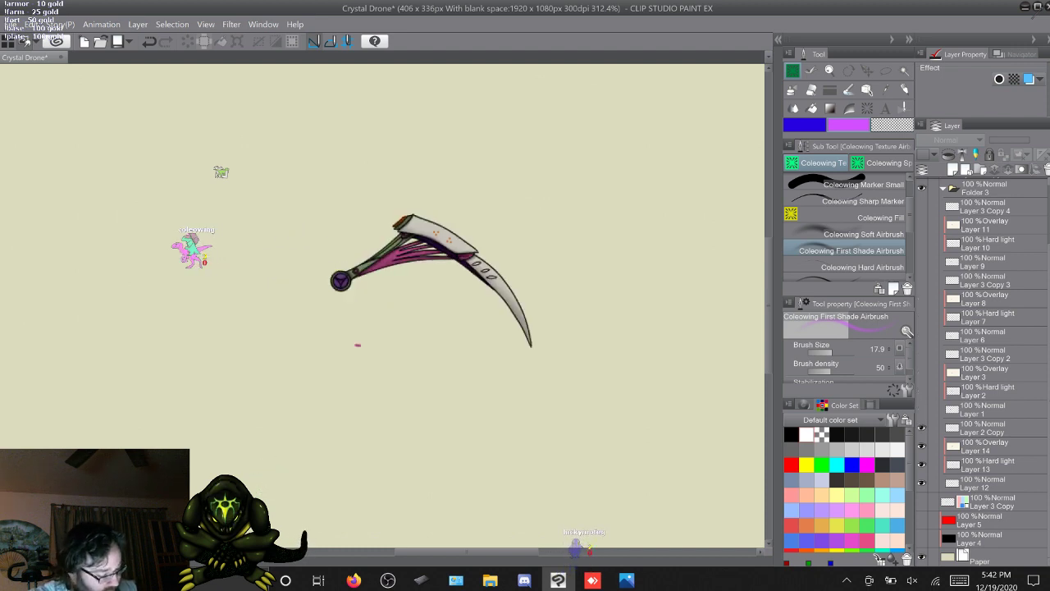
Lasso the small stray magenta mark below the rear arm on Layer 12 and delete it
click(989, 483)
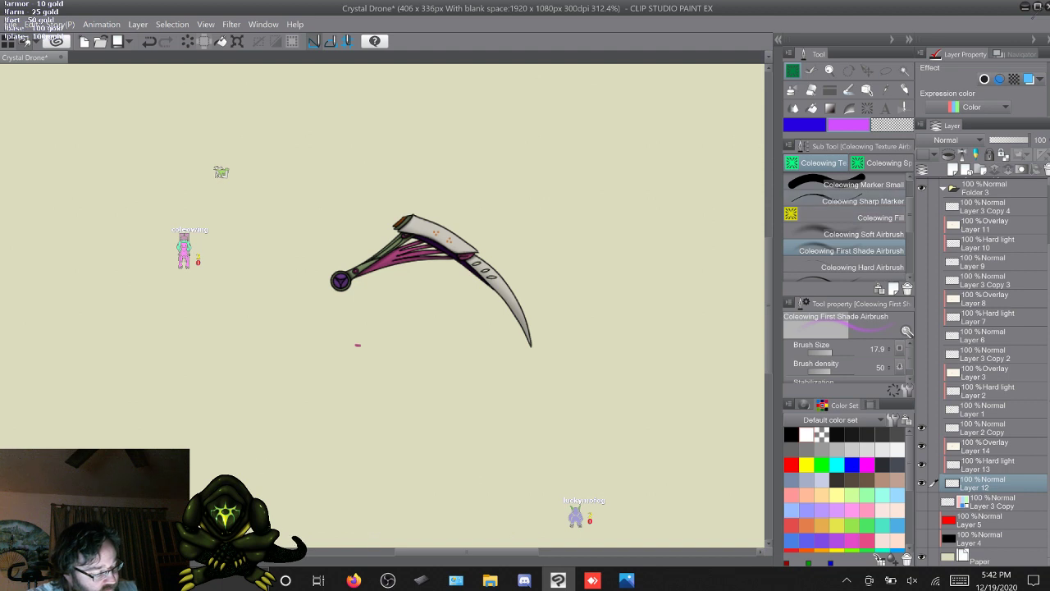
key(m)
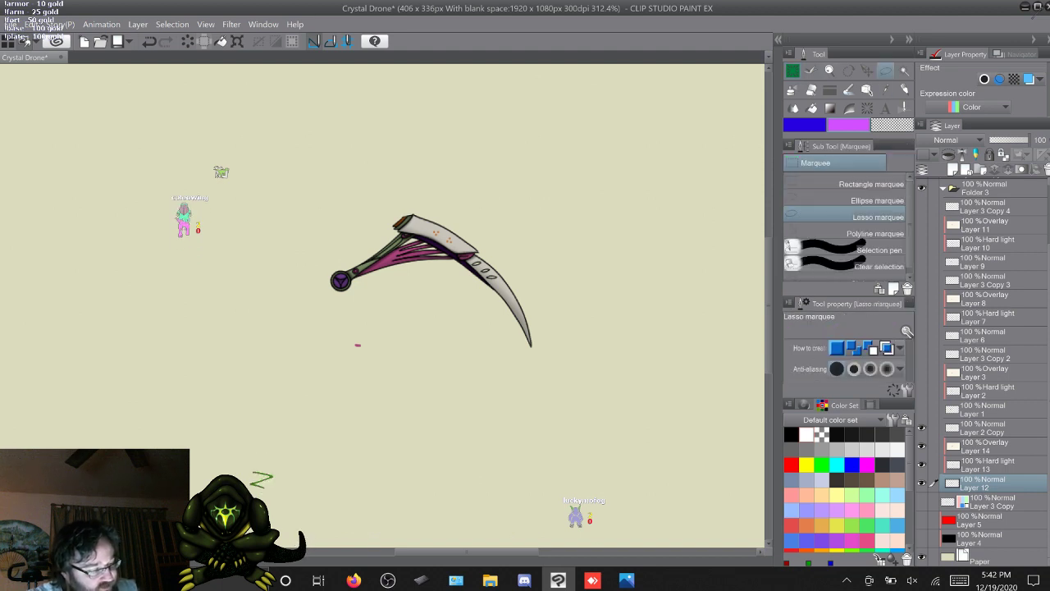
mouse_move(361, 323)
mouse_down()
mouse_move(338, 344)
mouse_move(361, 323)
mouse_up()
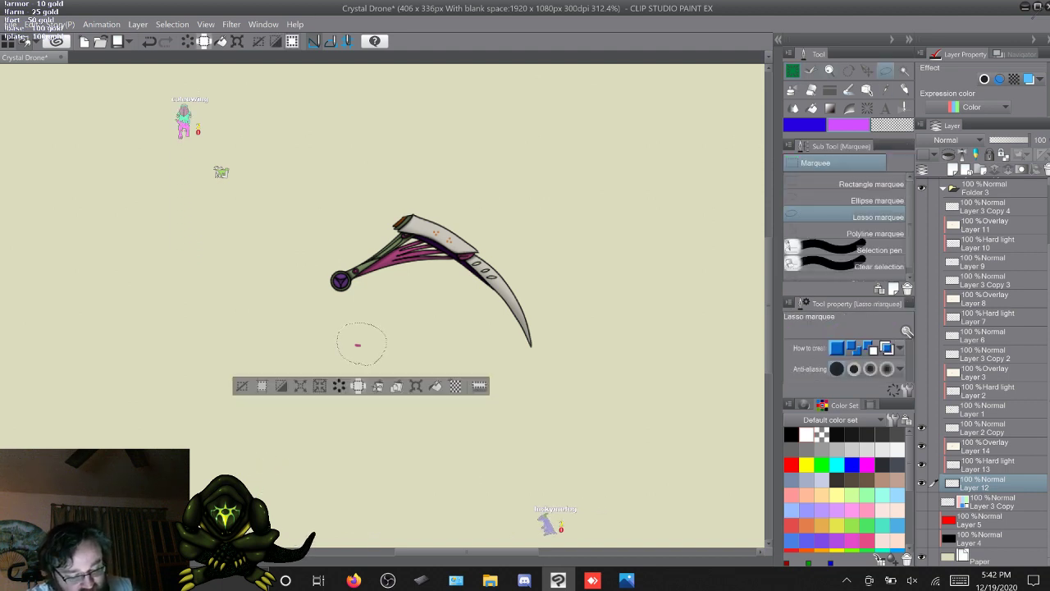
key(ctrl+d)
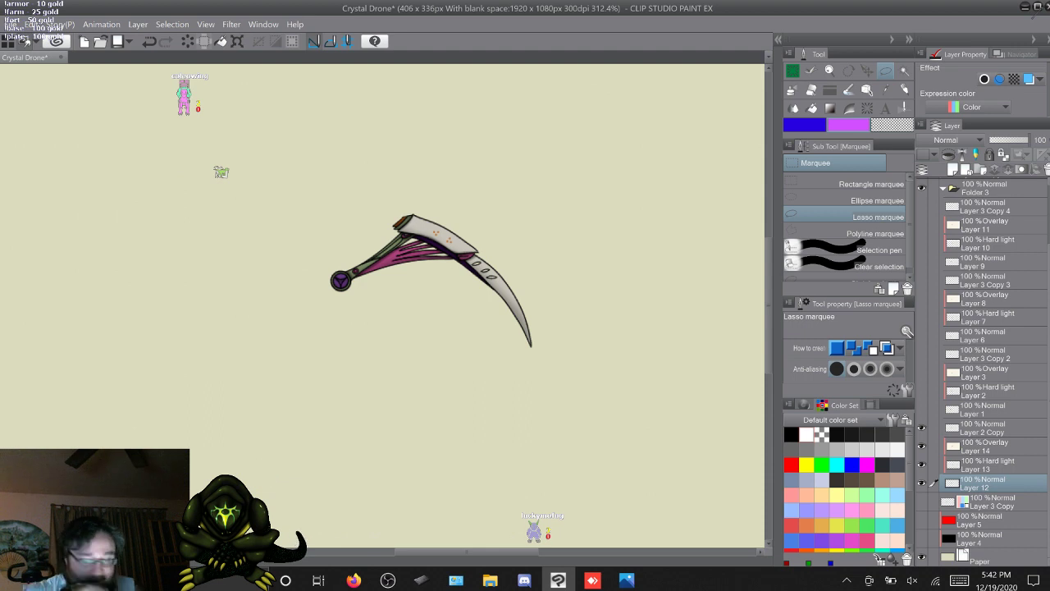
scroll(445, 414, up, 5)
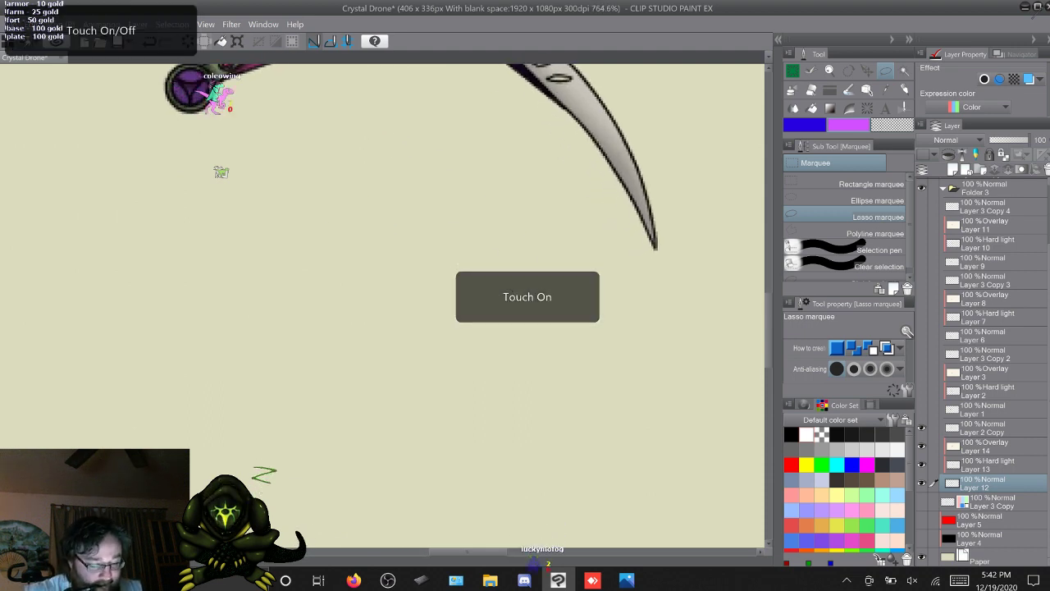
drag(443, 205, 321, 411)
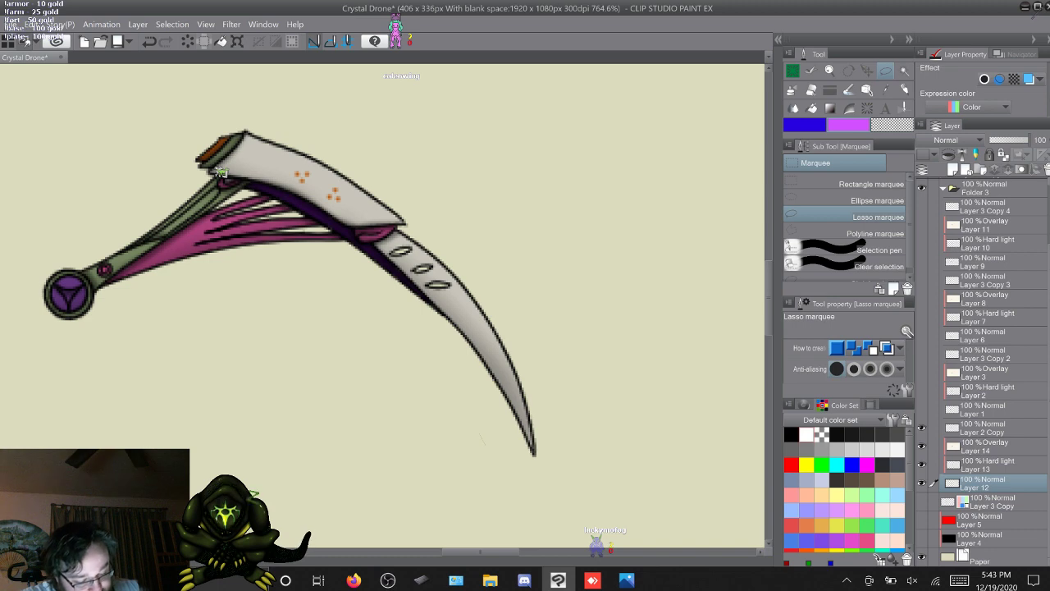
drag(444, 337, 448, 354)
drag(487, 436, 490, 457)
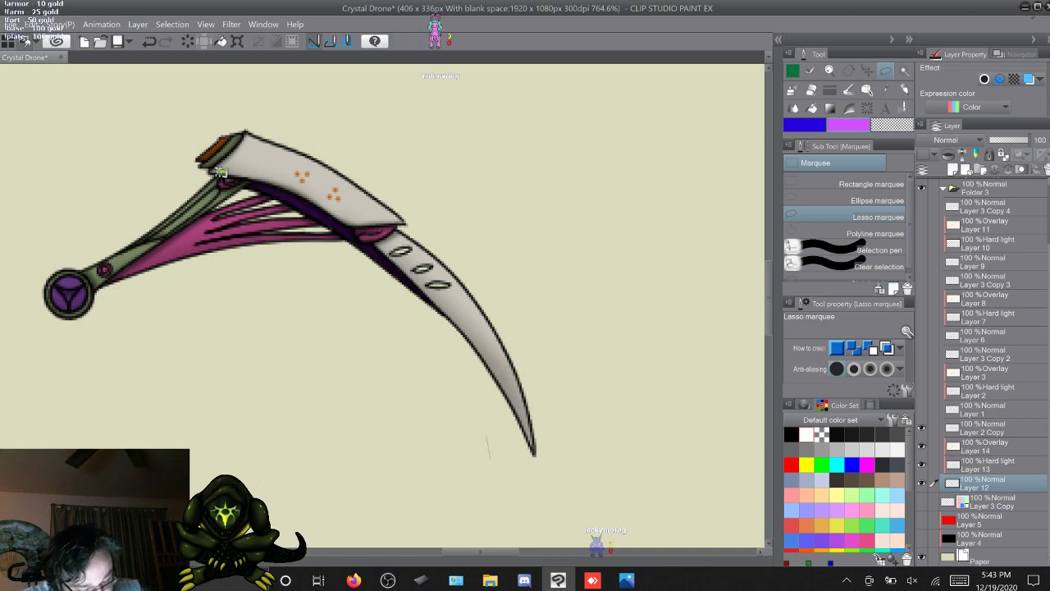
drag(446, 318, 431, 302)
key(ctrl+z)
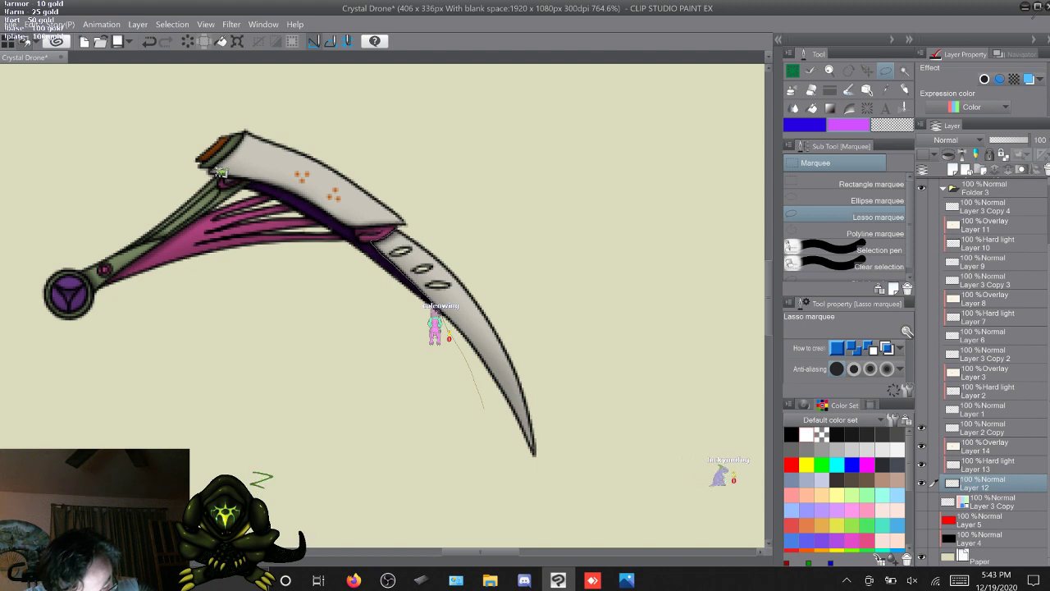
Lasso-select the curved blade and the two small joints on the rear arm
drag(564, 474, 479, 431)
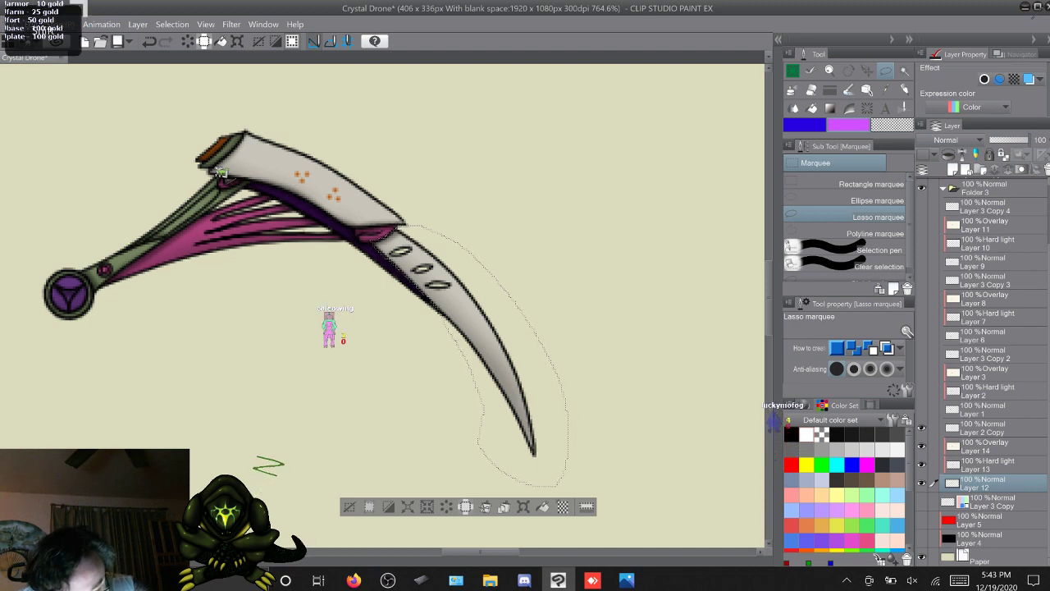
drag(220, 172, 223, 177)
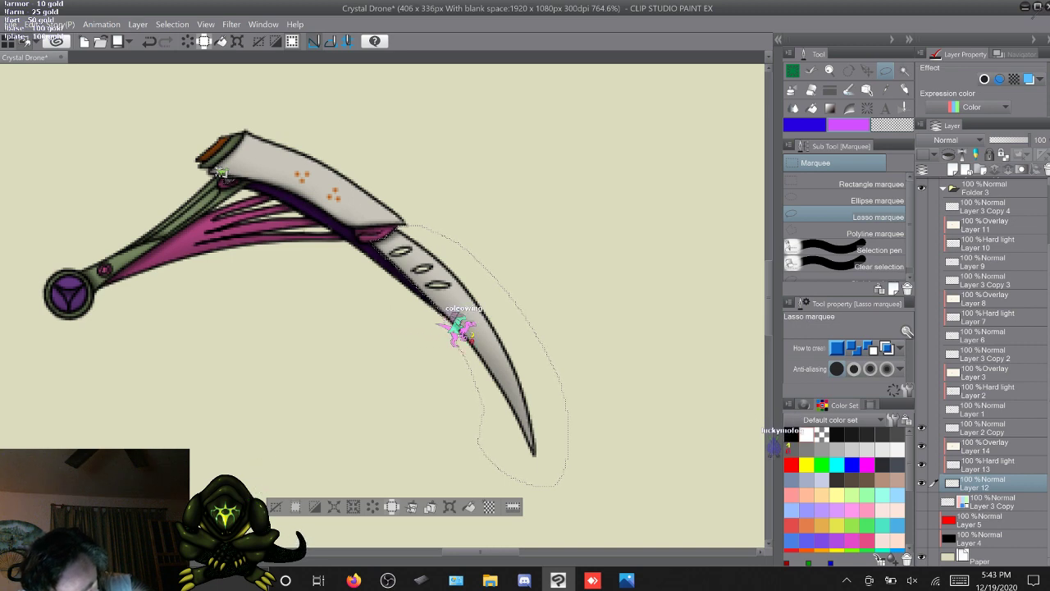
drag(100, 267, 101, 272)
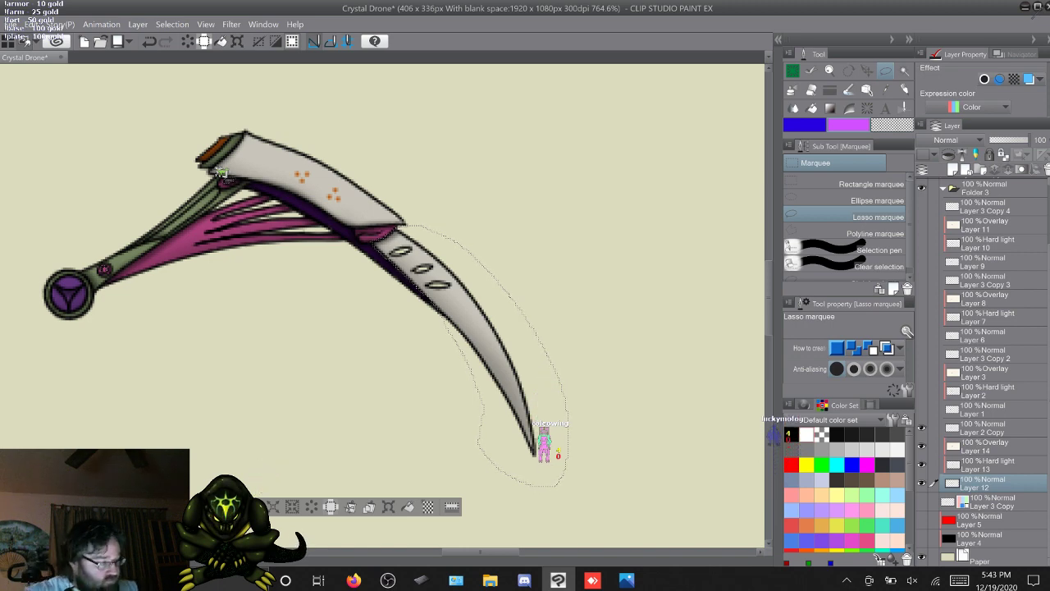
Try filling the selected areas with black on Layer 12 and on Layer 14, undoing each fill
key(b)
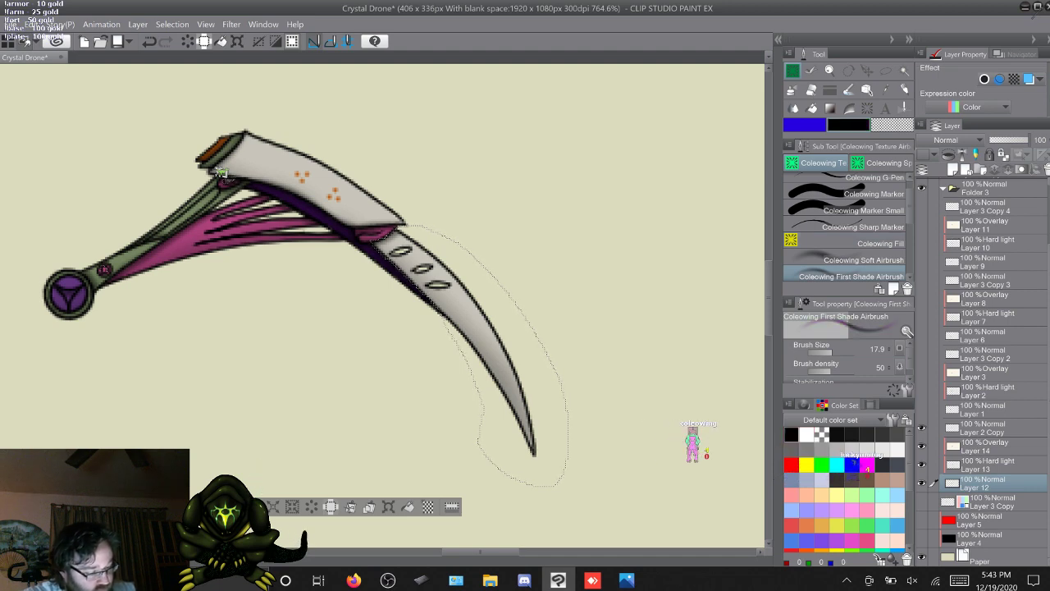
click(791, 434)
key(alt+BackSpace)
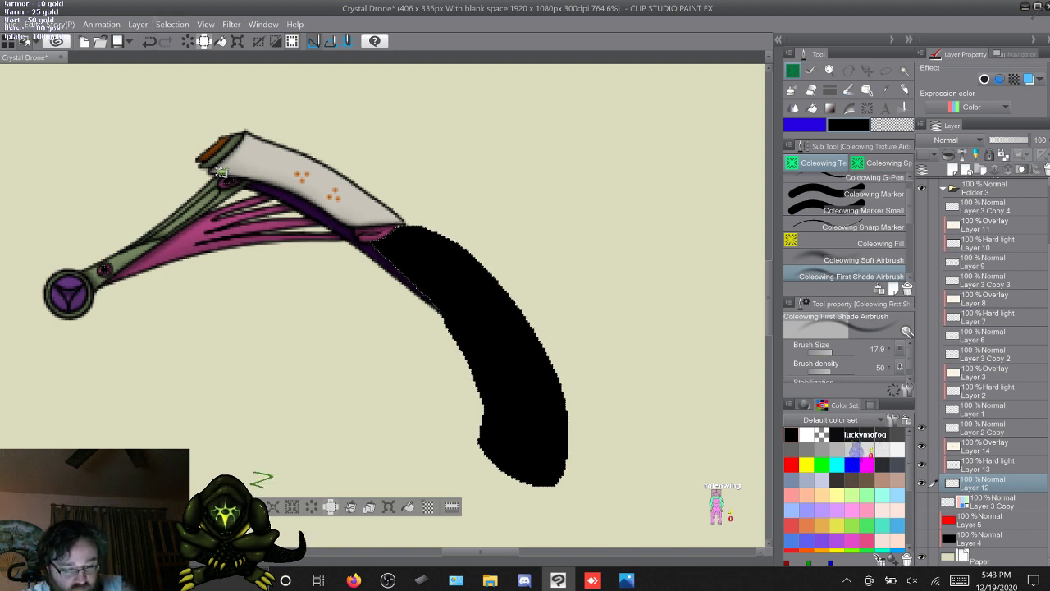
key(ctrl+z)
click(992, 446)
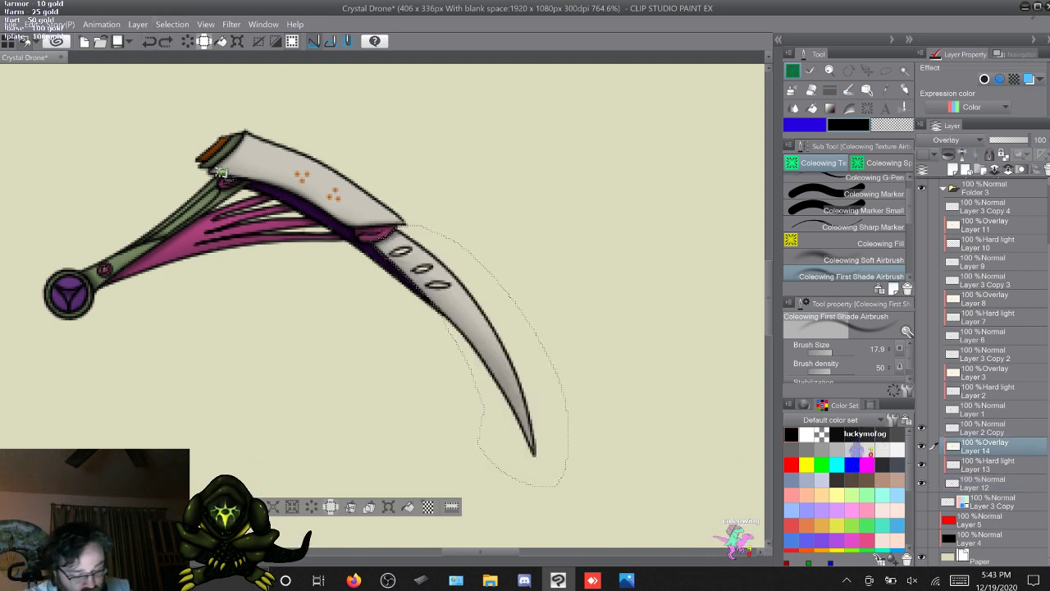
click(409, 507)
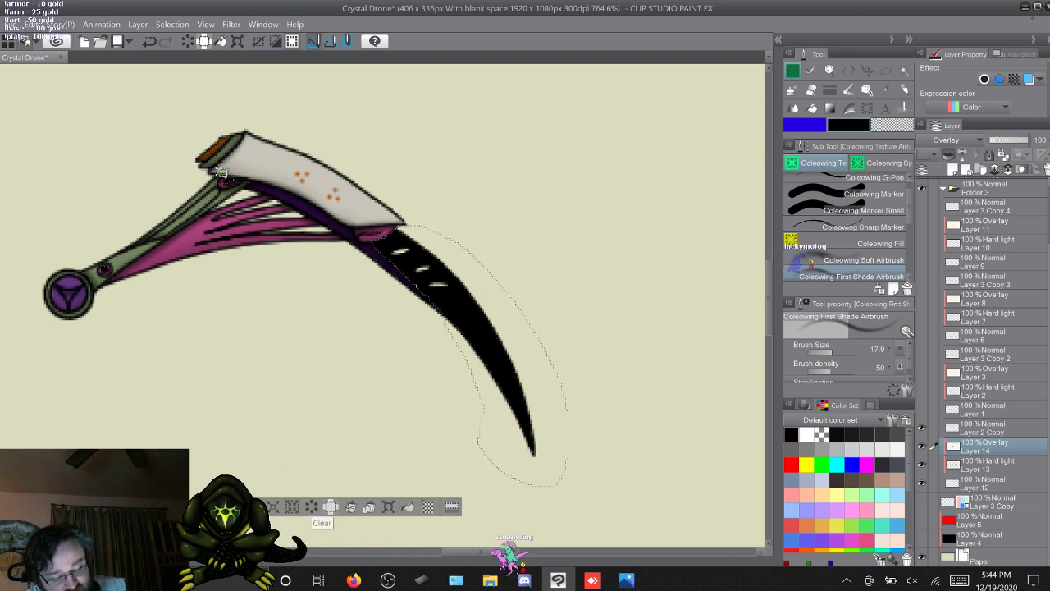
key(ctrl+z)
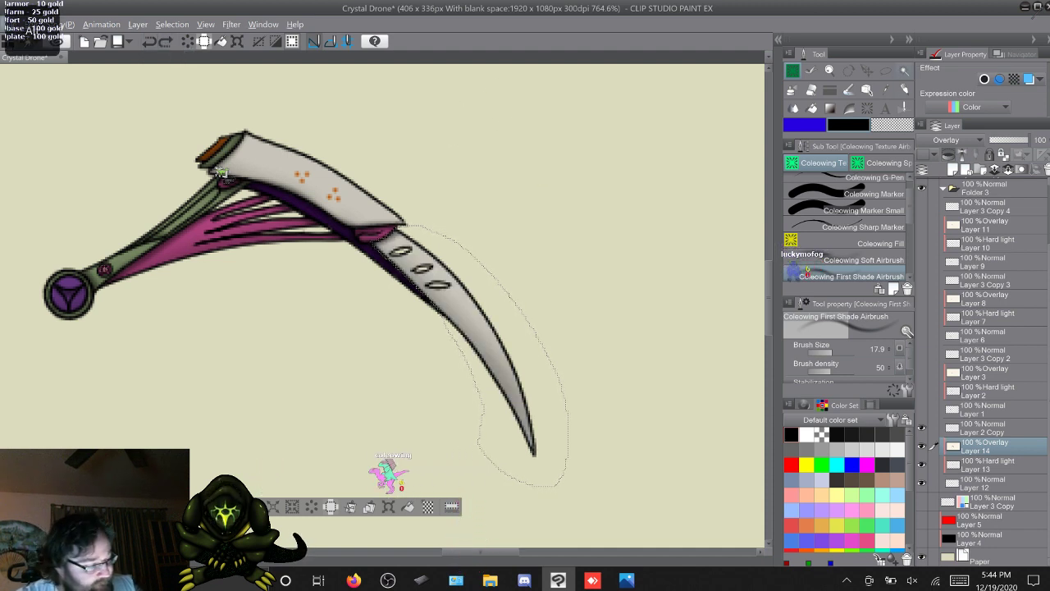
Subtract the blade from the selection so that only the arm's small joints stay selected
key(m)
mouse_move(602, 423)
mouse_down()
mouse_move(479, 427)
mouse_move(330, 316)
mouse_move(484, 221)
mouse_move(534, 499)
mouse_up()
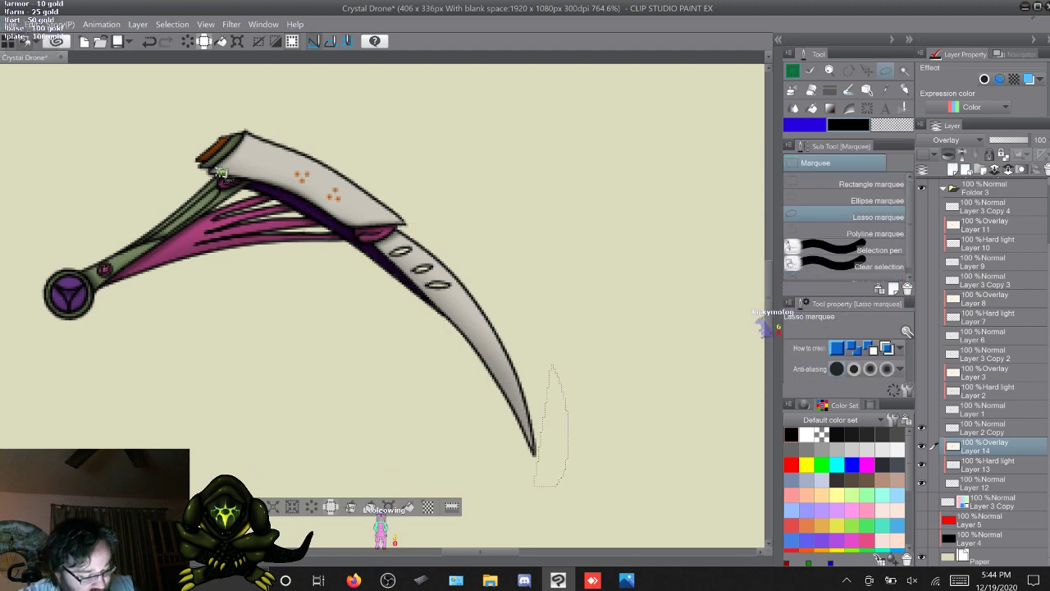
mouse_move(614, 348)
mouse_down()
mouse_move(578, 493)
mouse_move(551, 349)
mouse_up()
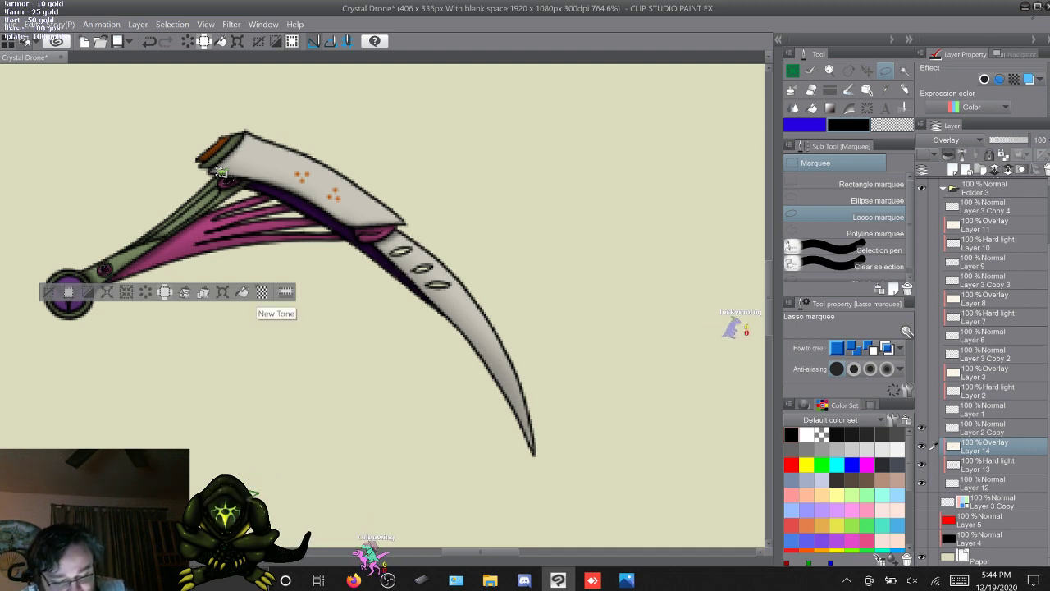
Prepare the Coleowing Soft Airbrush at size 5.2 and density 25 in pink for the selected joints
key(b)
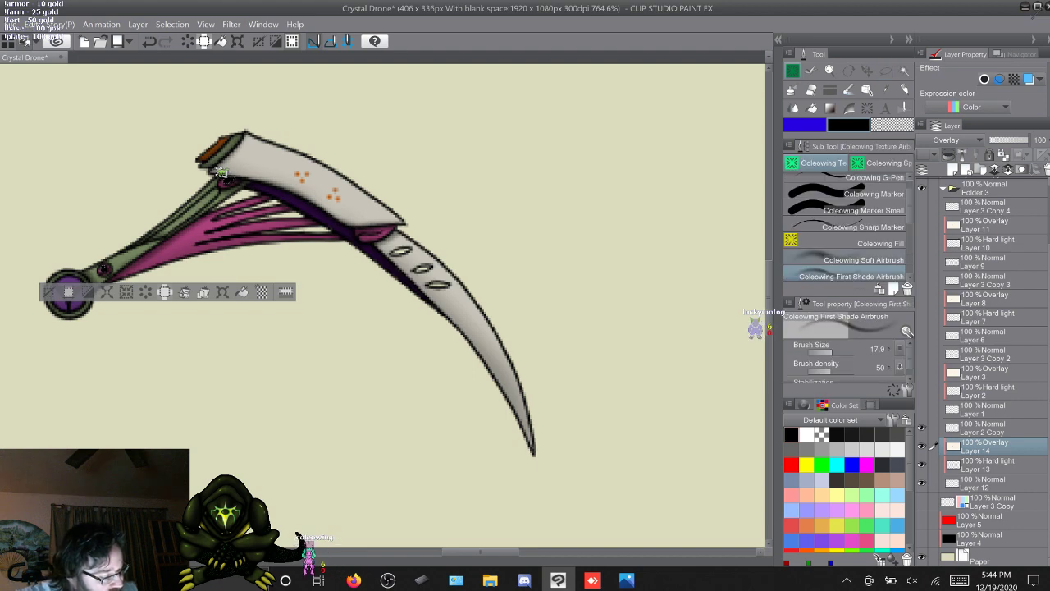
key(comma)
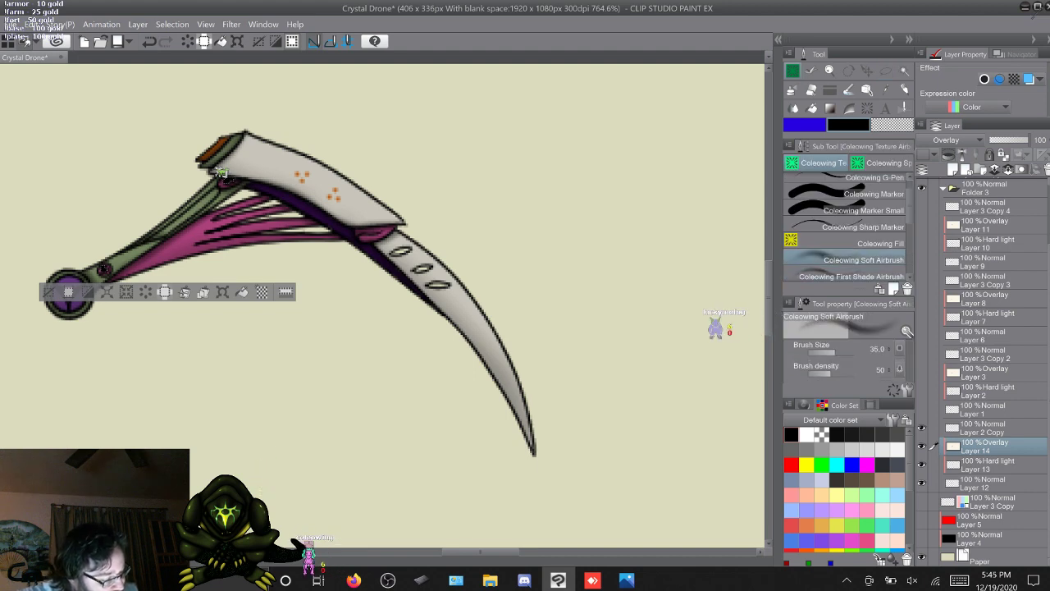
key(period)
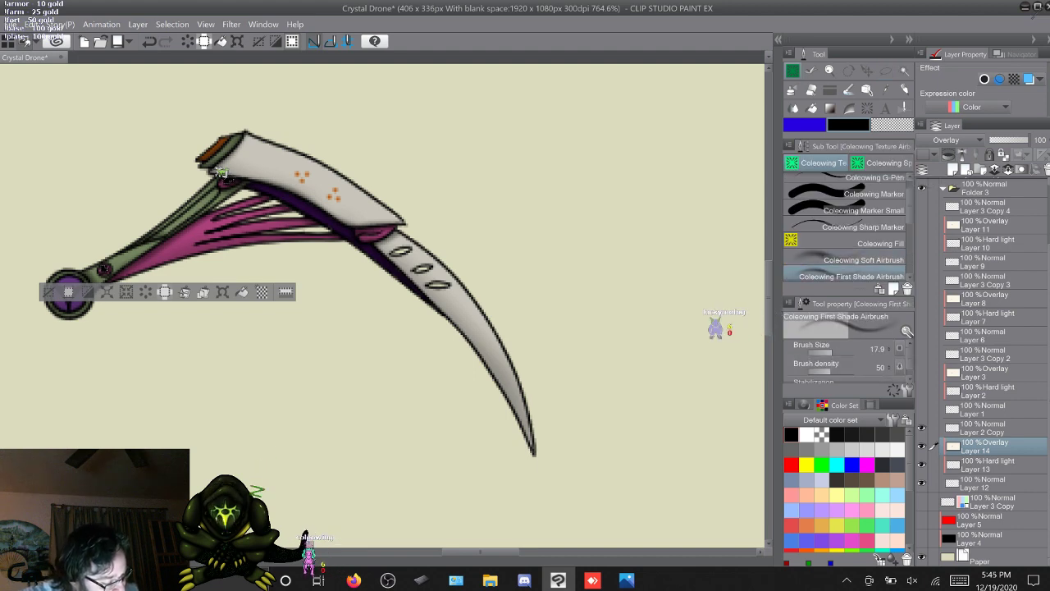
key(comma)
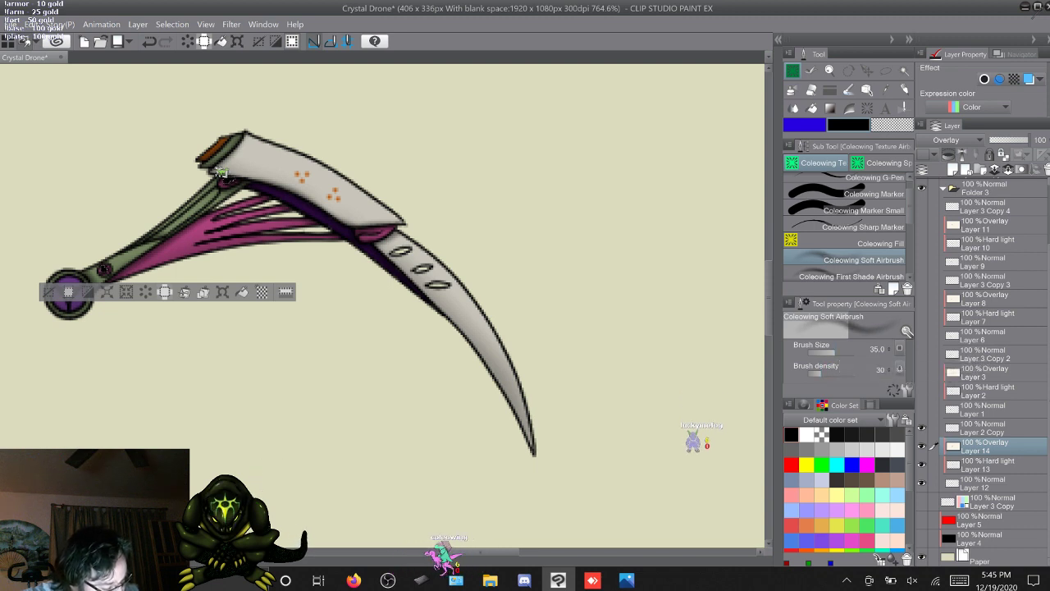
click(819, 373)
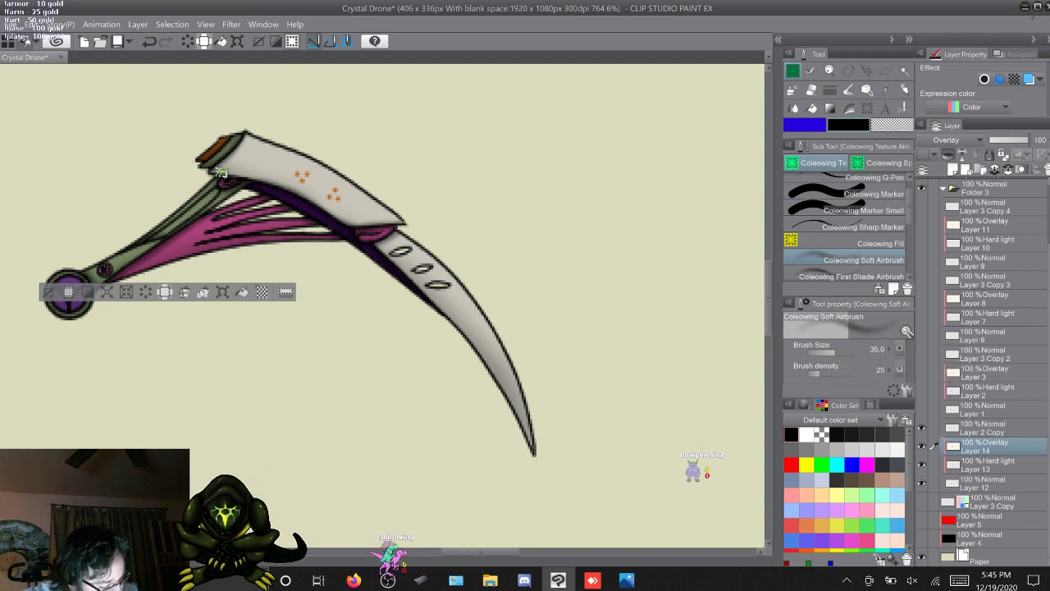
drag(836, 351, 827, 351)
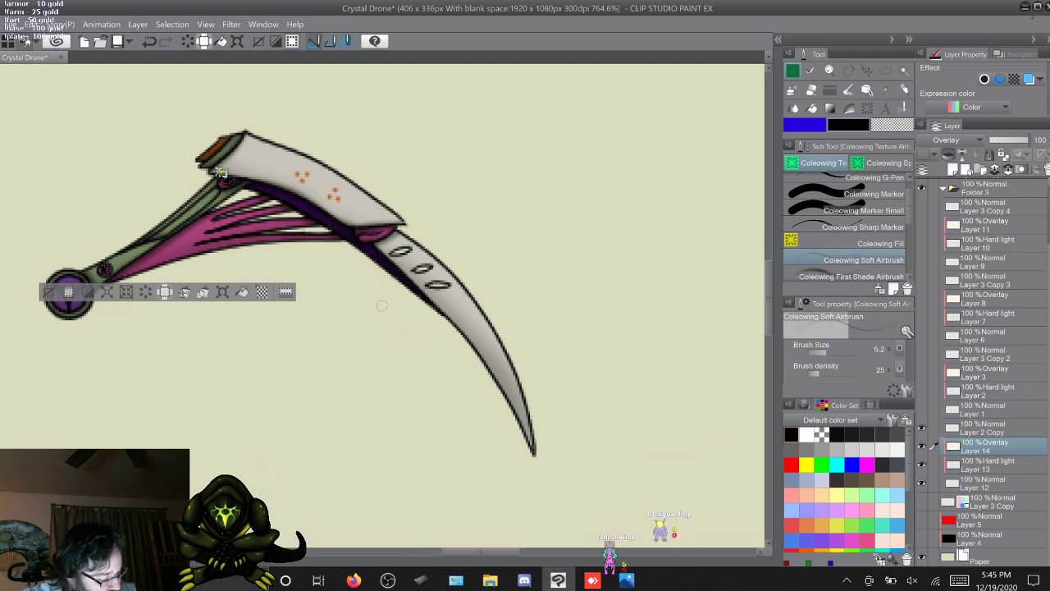
click(867, 540)
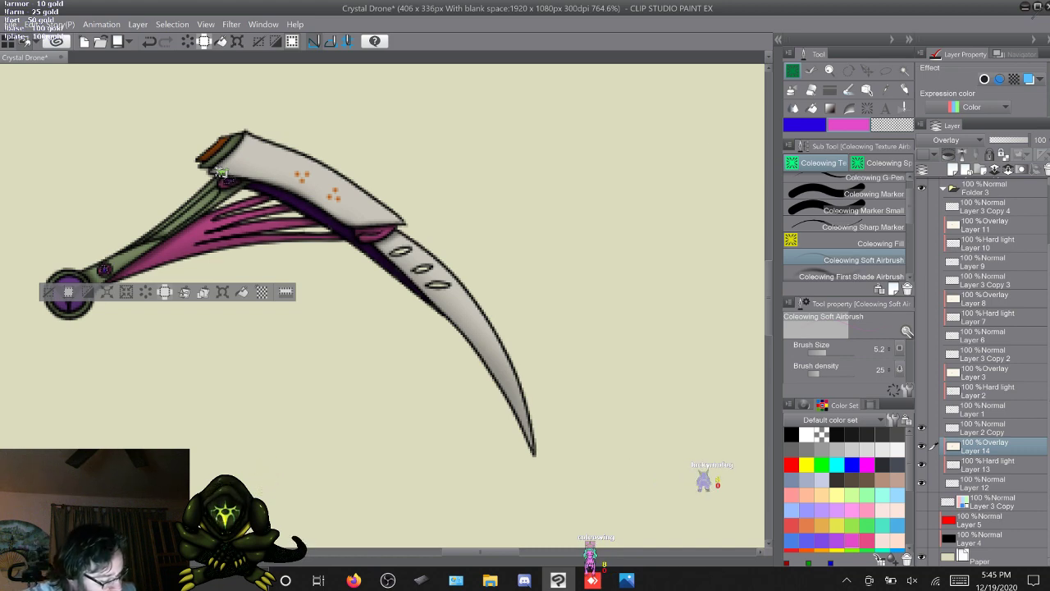
Switch to the white Coleowing G-Pen at size 3.0 for the joints, and clear the selection
key(p)
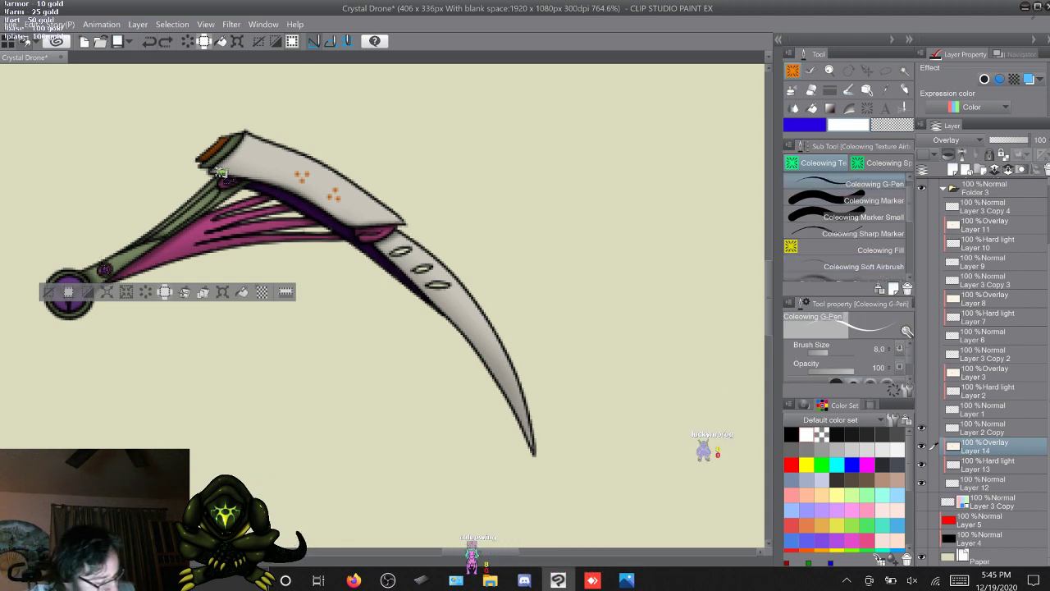
key([)
key([)
key([)
key([)
key([)
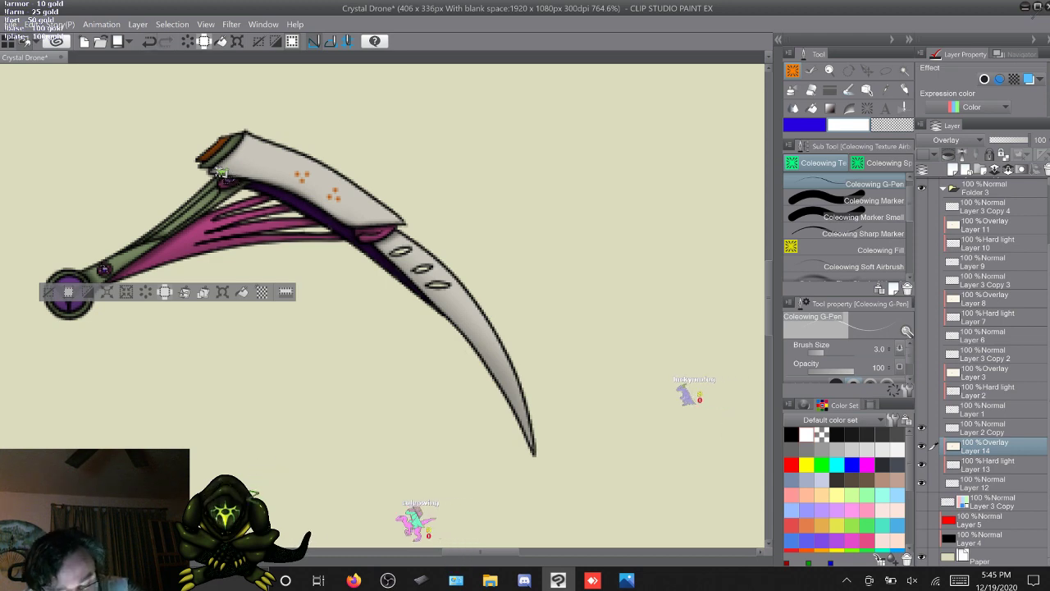
key(ctrl+d)
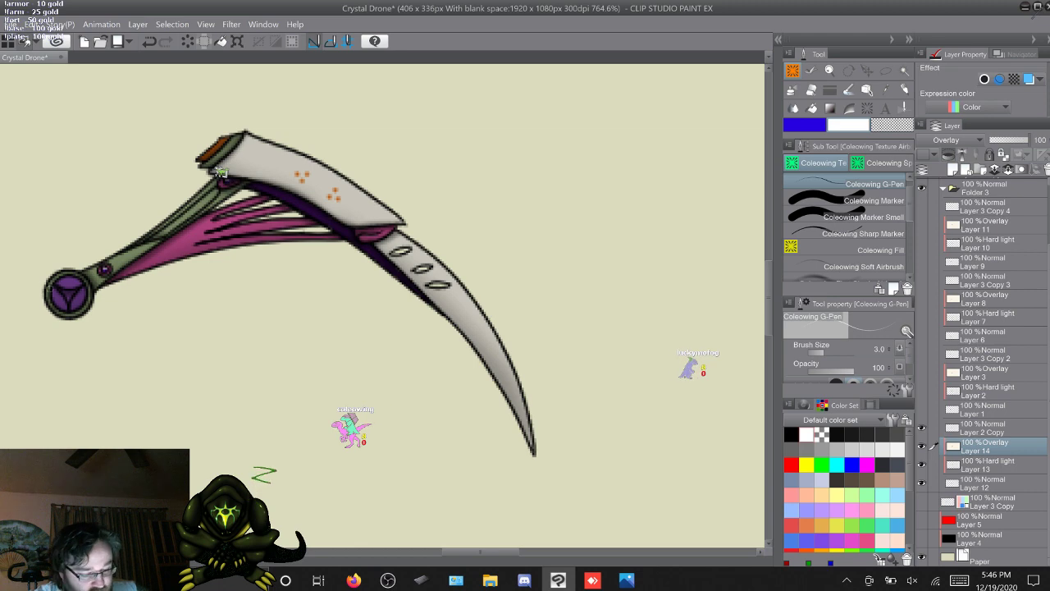
Lasso the rear arm's whole curved blade on Layer 12, starting below the pink joint
ctrl+shift+click(220, 173)
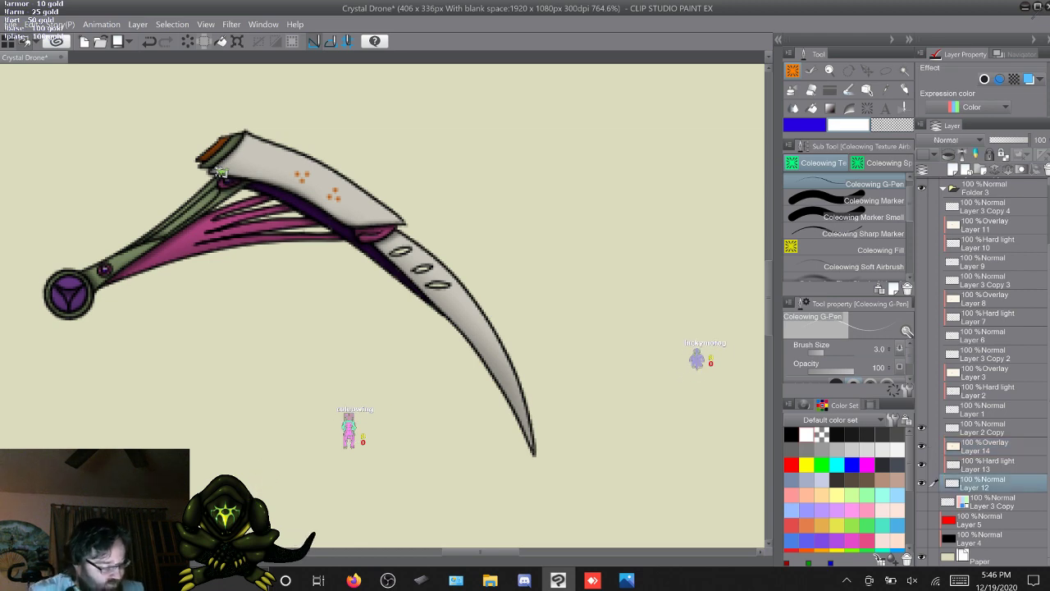
key(m)
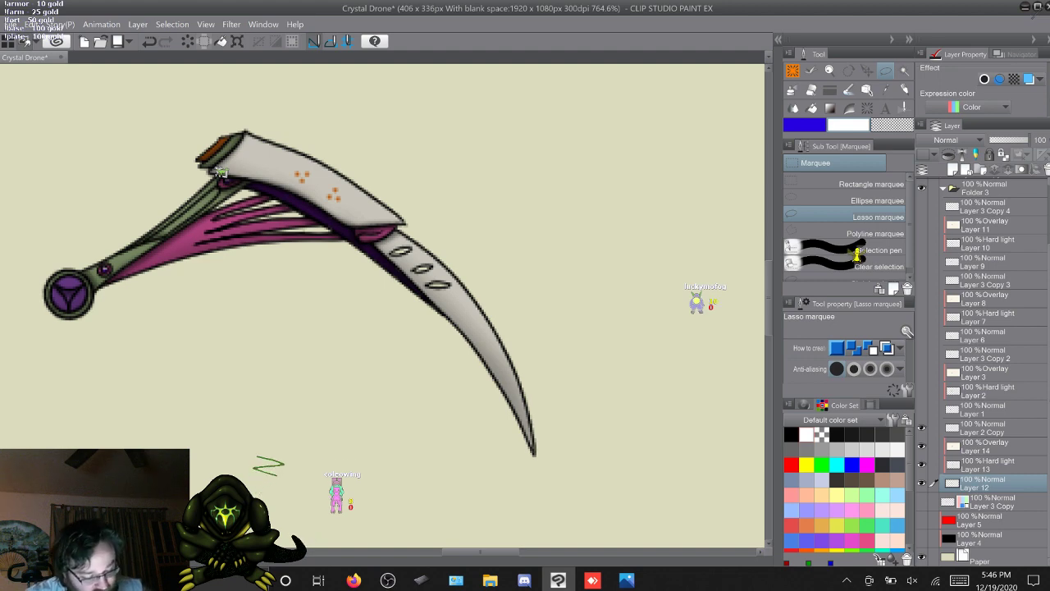
mouse_move(547, 378)
mouse_down()
mouse_move(531, 491)
mouse_move(486, 477)
mouse_move(418, 383)
mouse_up()
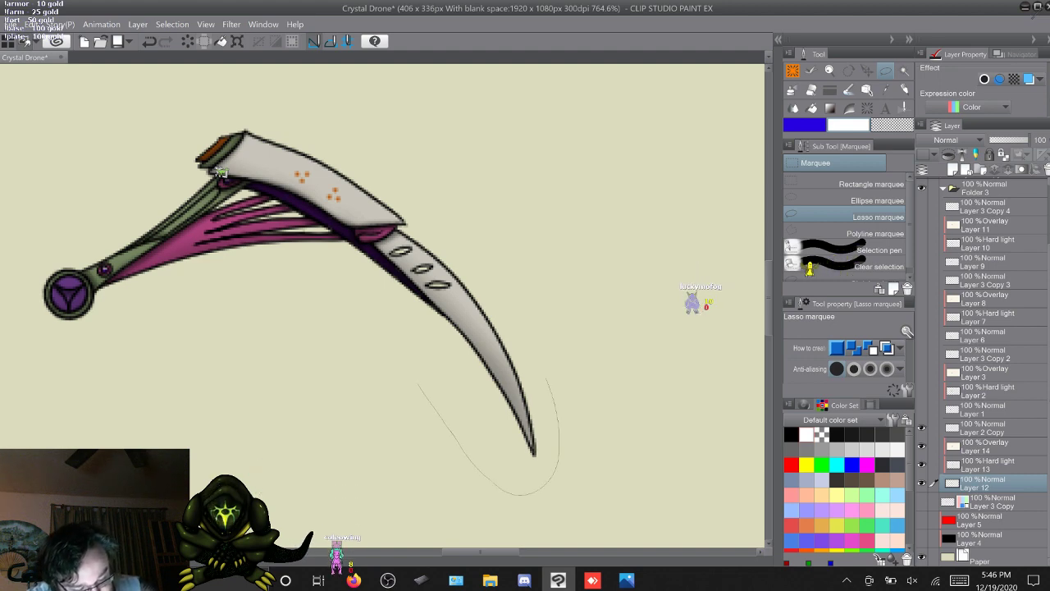
drag(379, 293, 362, 252)
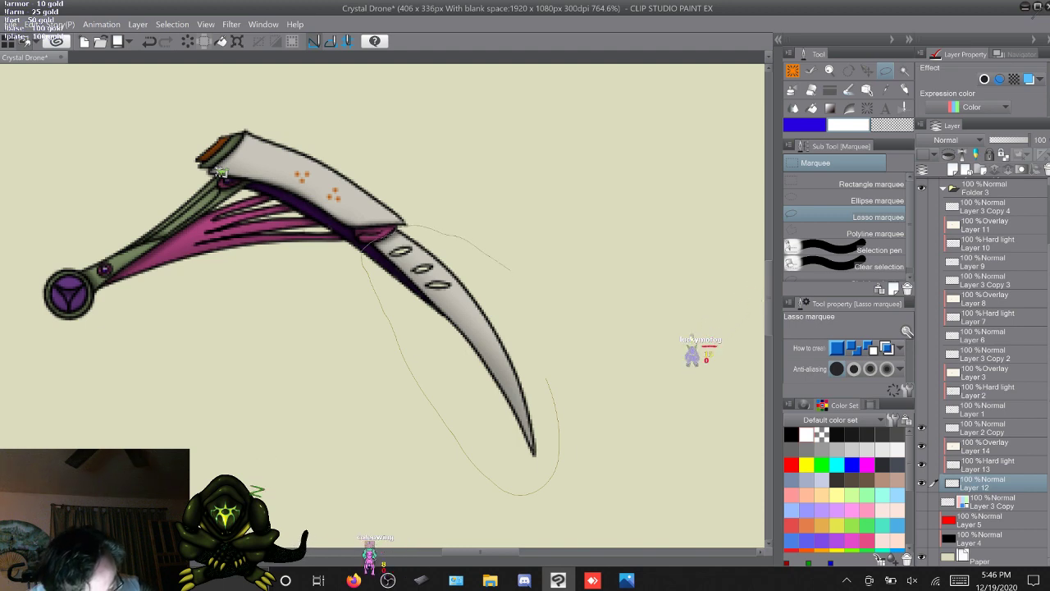
drag(362, 253, 362, 253)
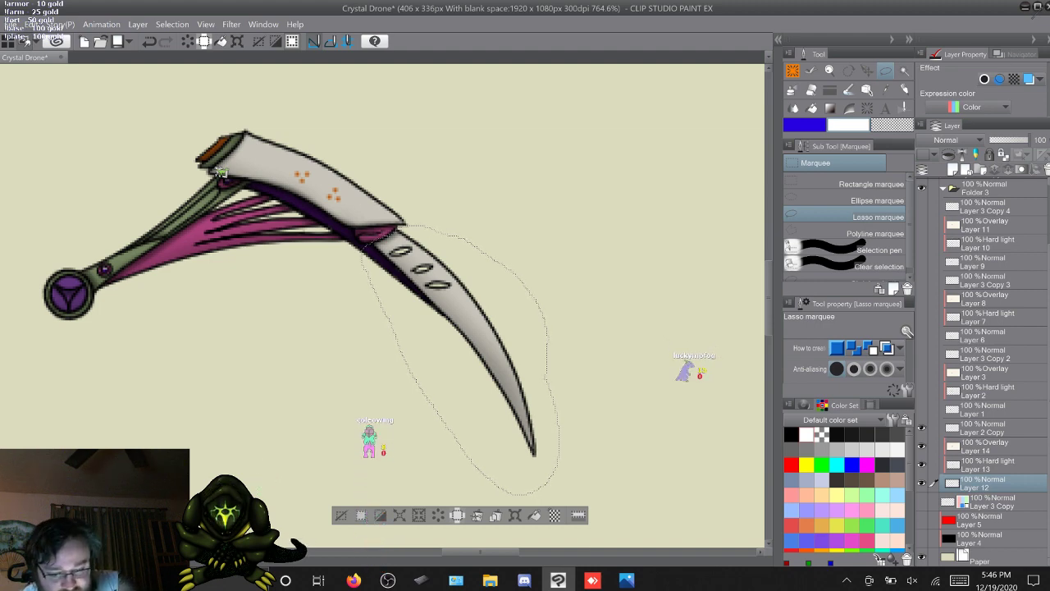
Copy the selected blade from Layer 12 and paste it onto its own layer
click(31, 25)
click(54, 84)
click(31, 25)
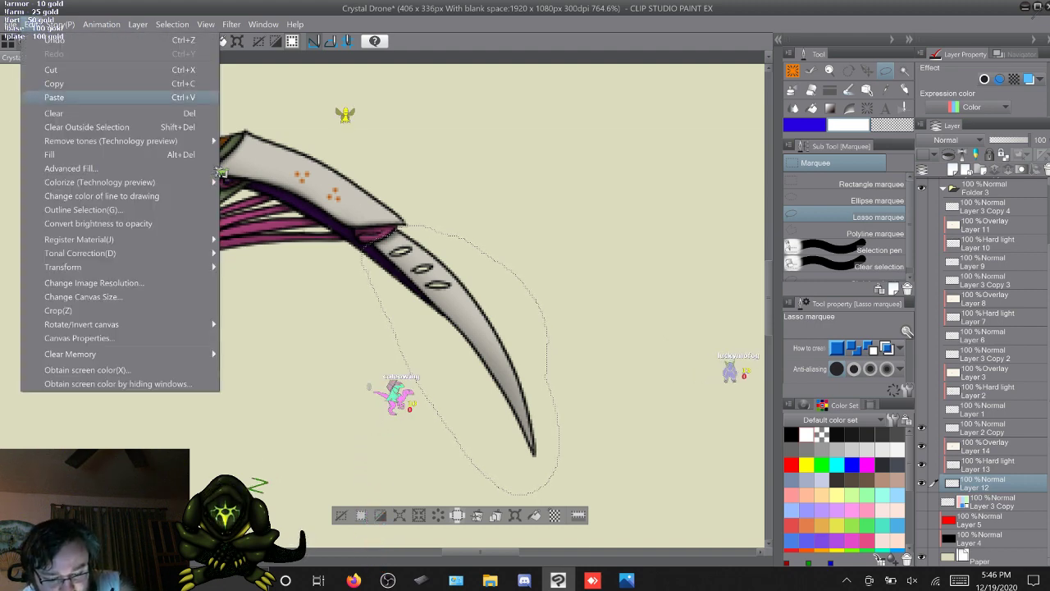
click(54, 97)
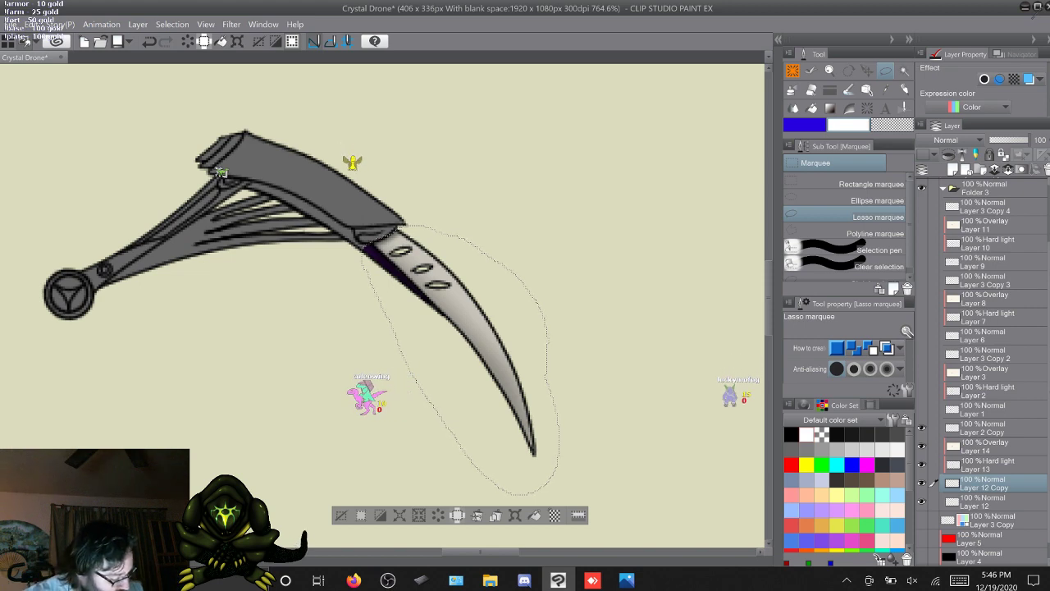
Subtract the area along the blade's inner edge from the selection, and delete the selected shading on Layer 14
click(992, 501)
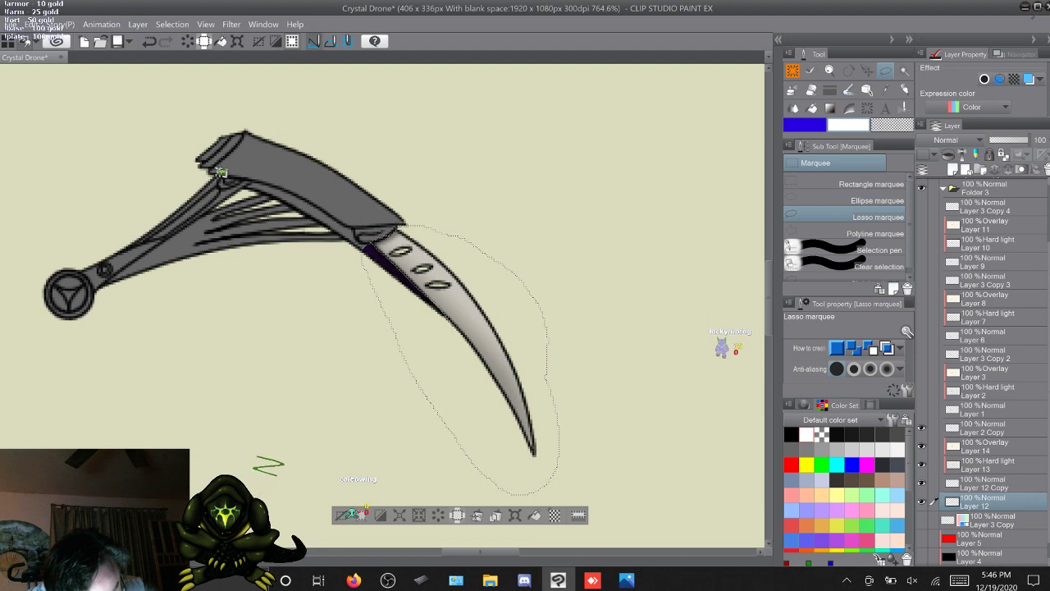
drag(443, 361, 452, 359)
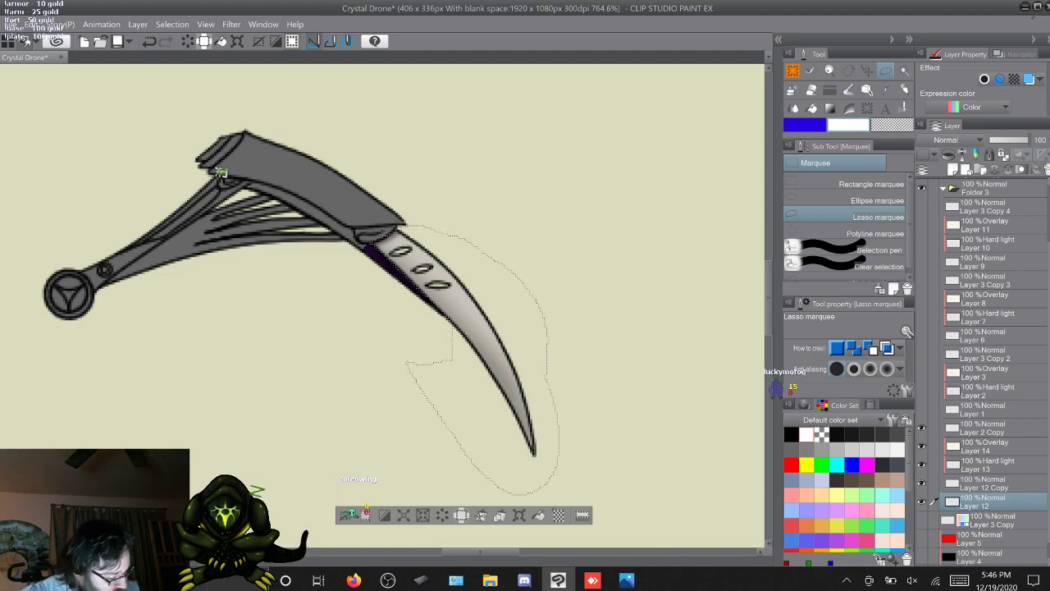
click(988, 465)
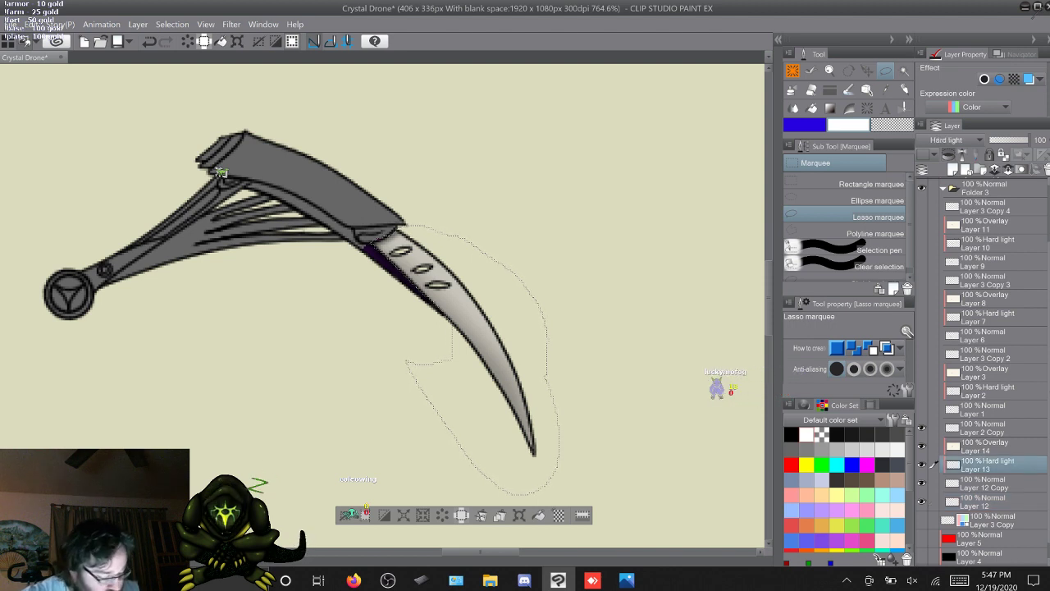
click(988, 446)
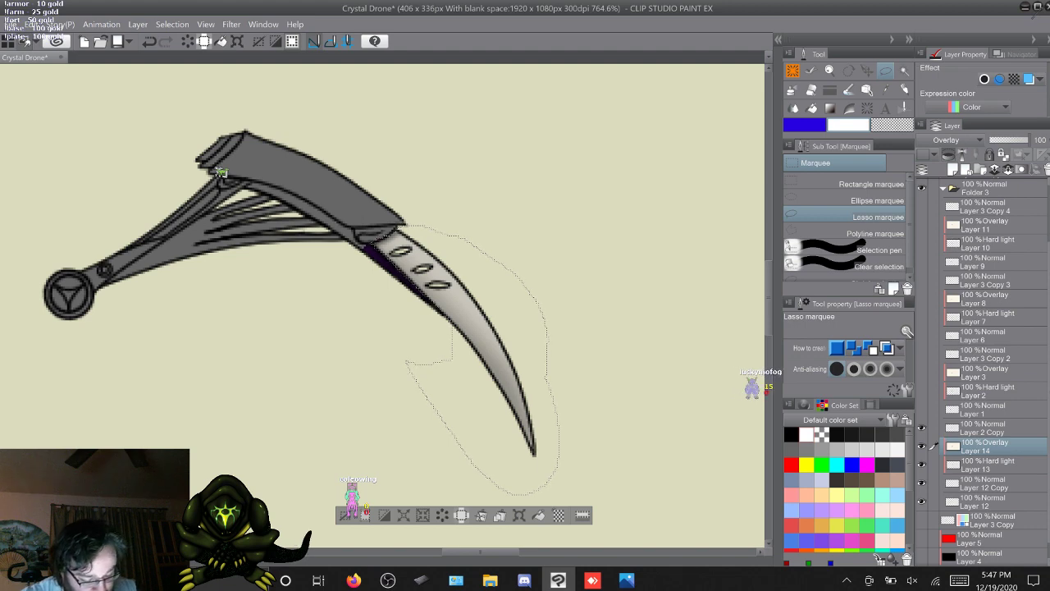
key(Delete)
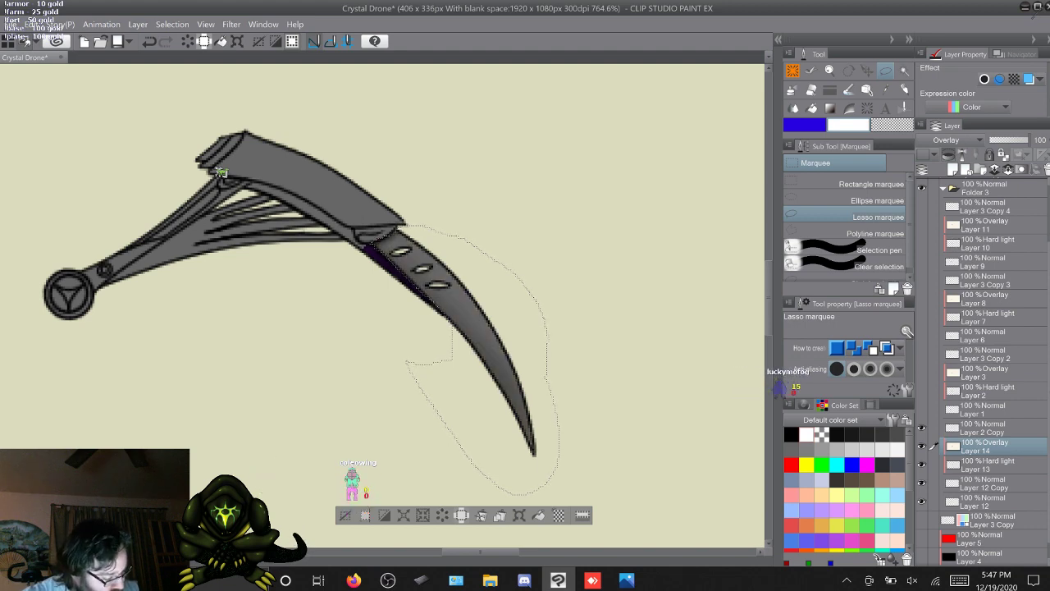
click(988, 427)
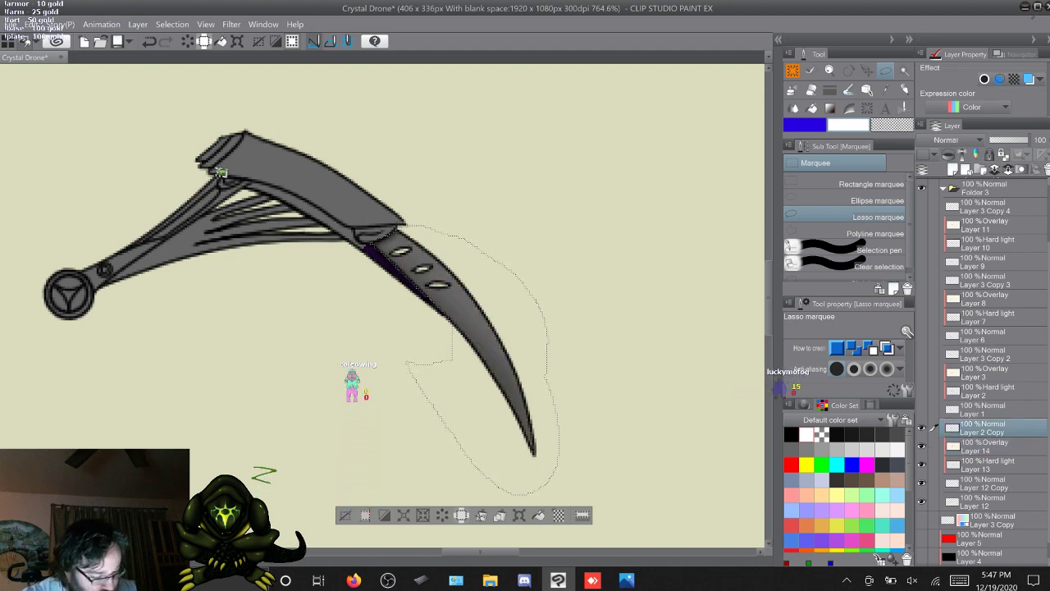
Try clearing the selected blade lines on Layer 2 Copy, undo that, and delete the Layer 12 Copy layer
click(443, 515)
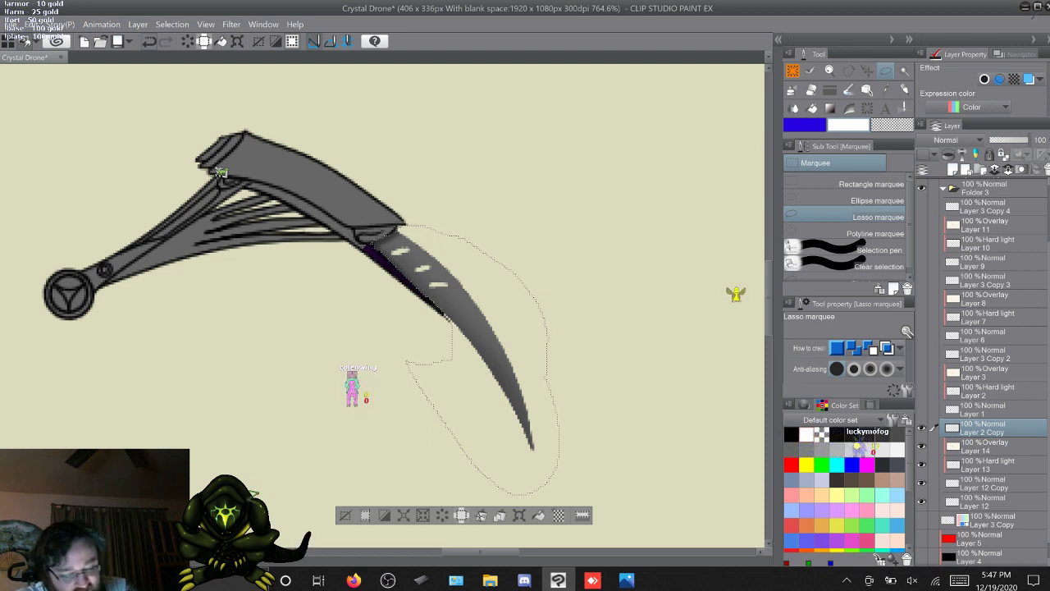
key(ctrl+z)
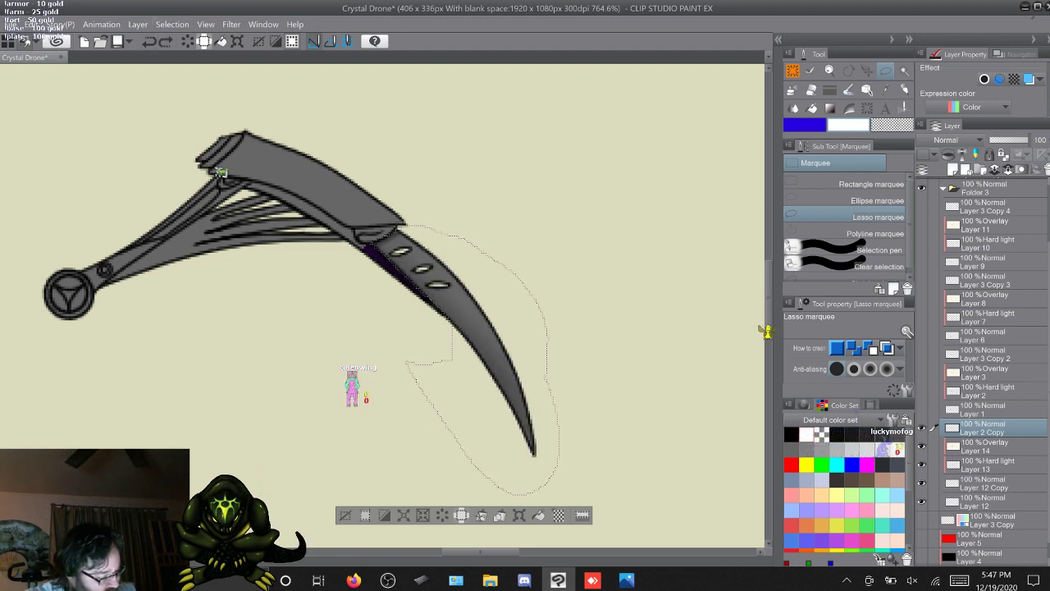
click(995, 483)
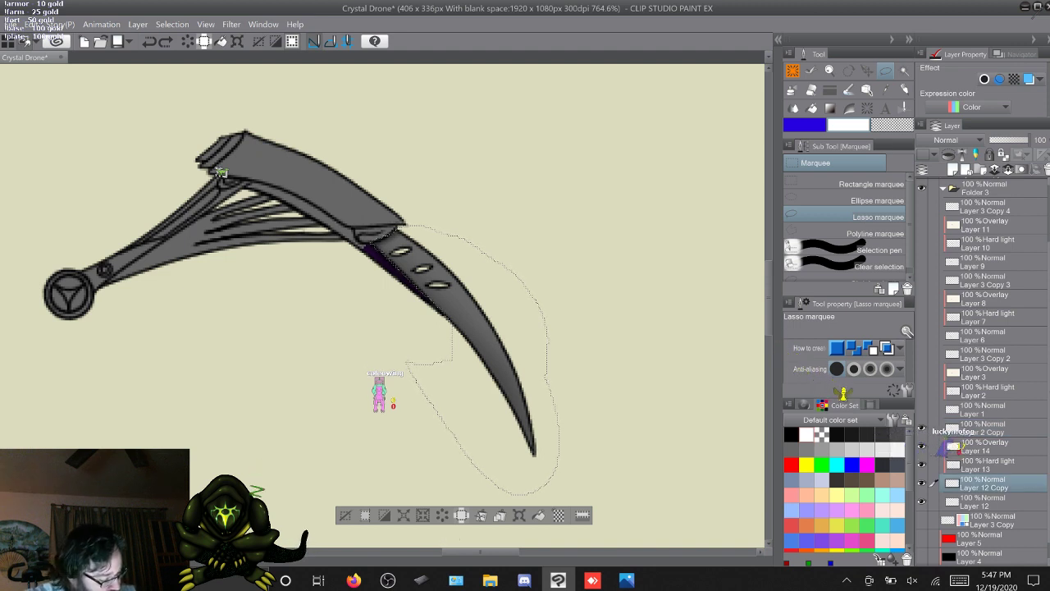
right_click(988, 482)
click(968, 400)
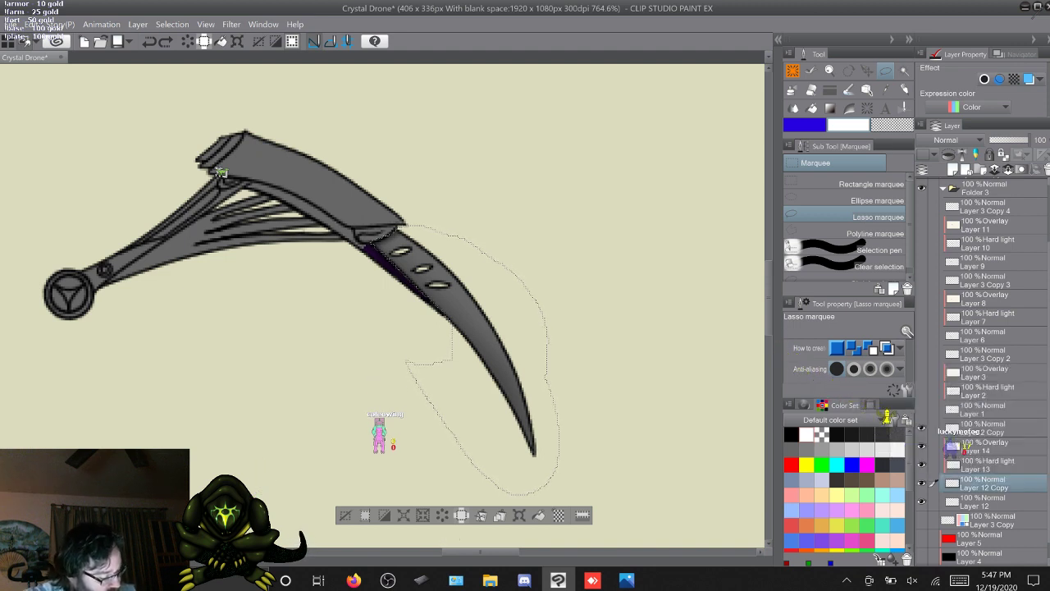
right_click(985, 482)
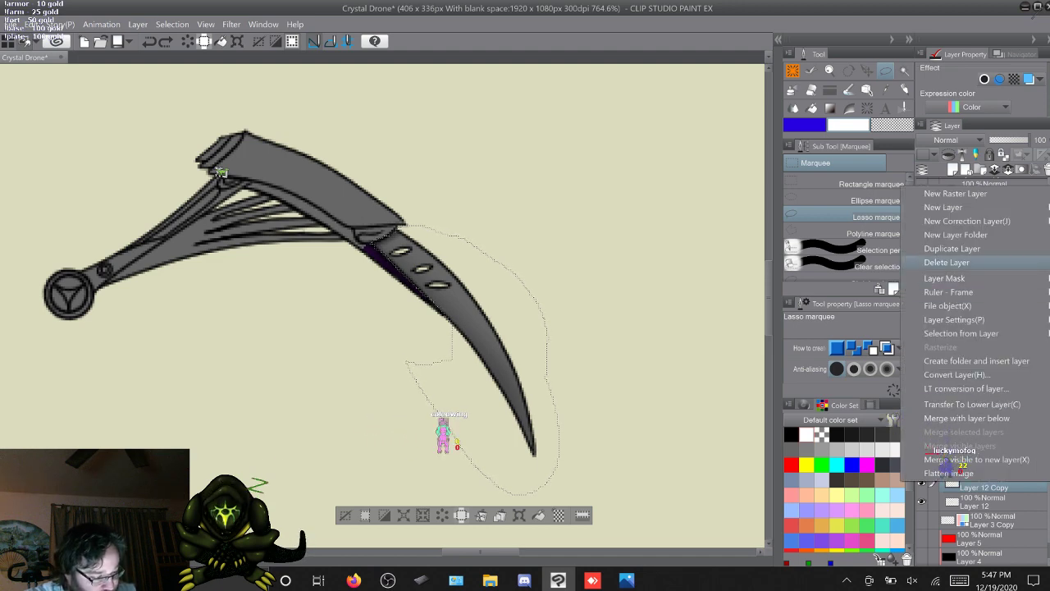
click(946, 262)
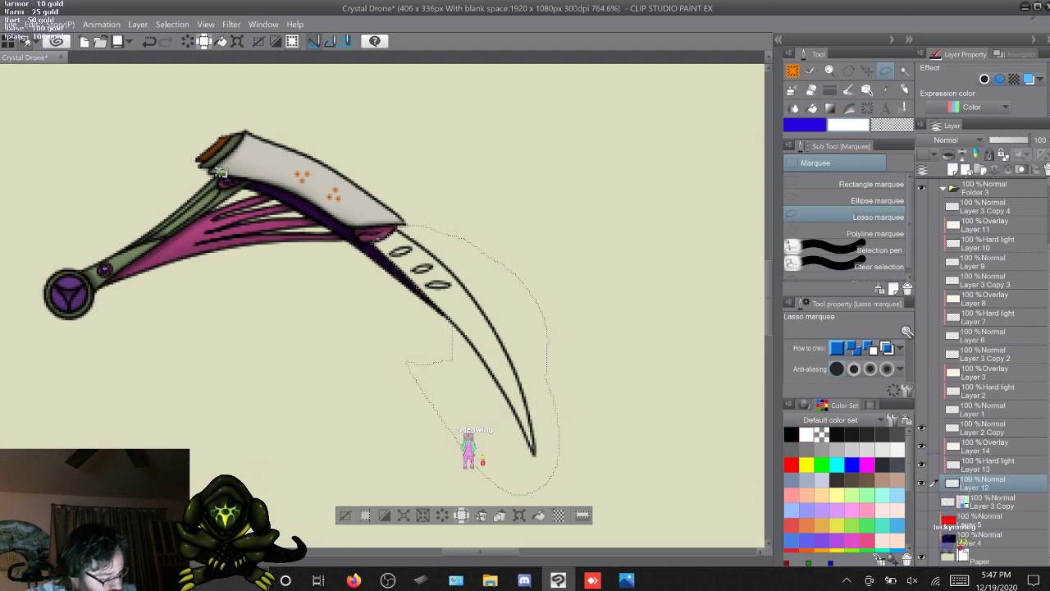
Copy the selected blade line art from Layer 2 Copy and paste it onto its own layer
click(985, 428)
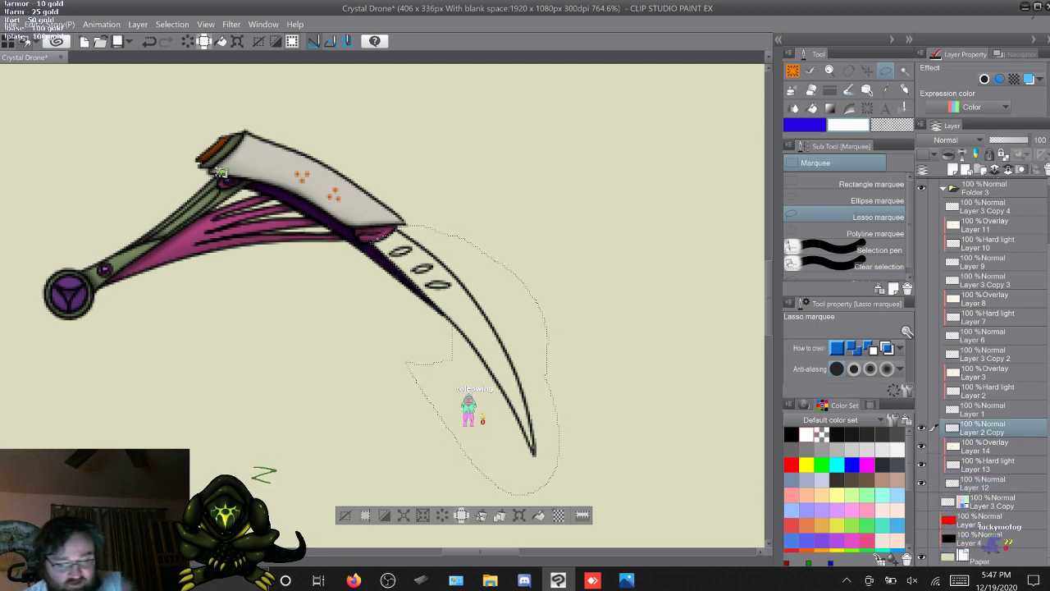
key(alt+e)
key(Down)
key(Down)
key(Down)
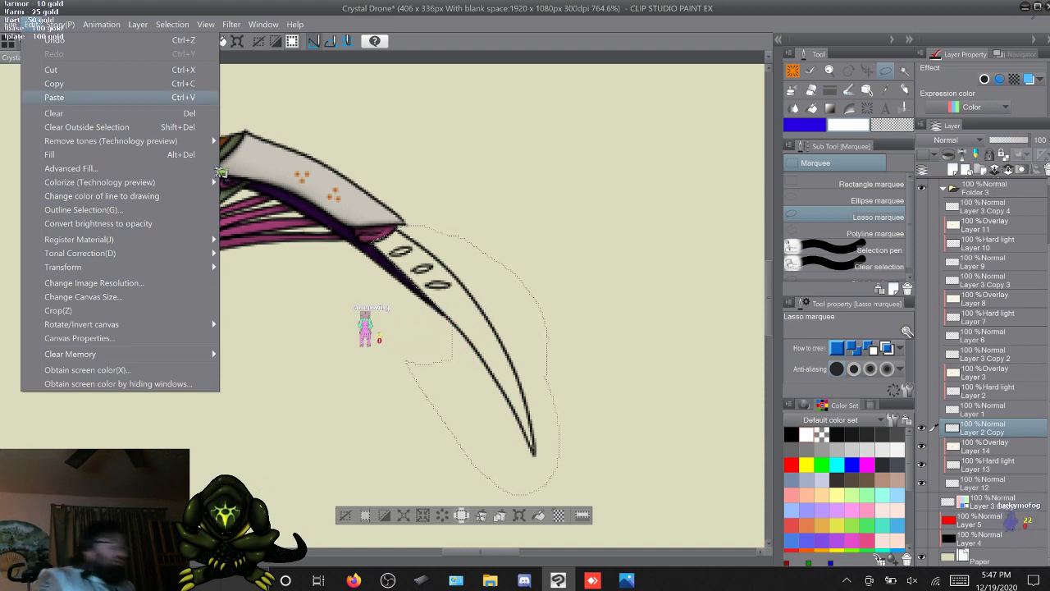
key(Down)
key(Down)
key(Down)
key(Down)
key(Down)
key(Down)
key(Down)
key(Down)
key(Down)
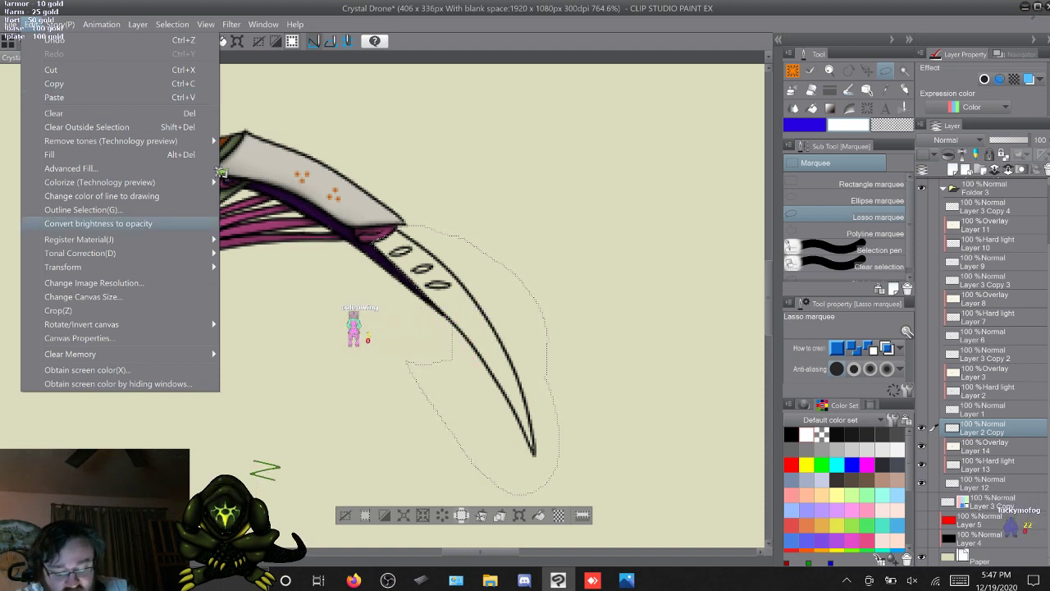
key(Up)
key(Up)
key(Up)
key(Up)
key(Up)
key(Up)
key(Up)
key(Up)
key(Up)
key(Left)
key(Right)
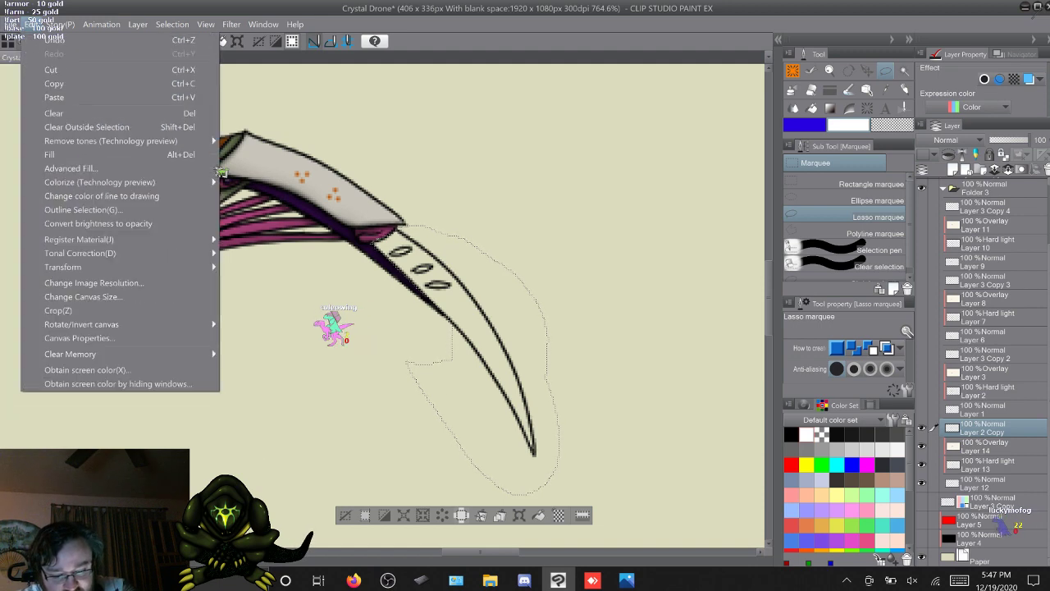
click(54, 84)
click(31, 25)
key(Down)
key(Return)
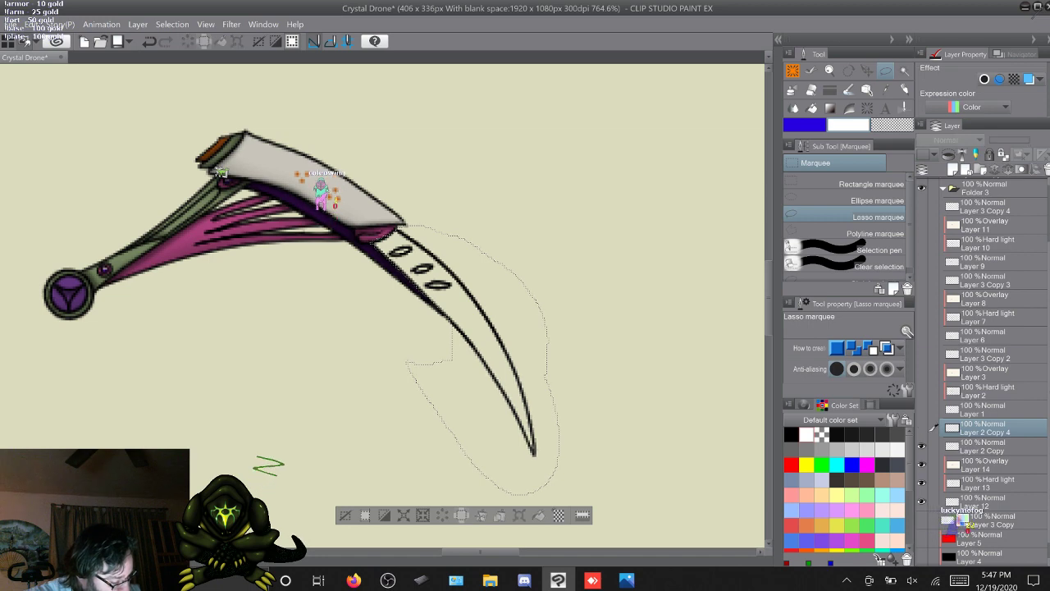
Clear the selected blade lines from Layer 2 Copy, deselect, and show the pasted blade line layer
key(alt+bracketleft)
key(Delete)
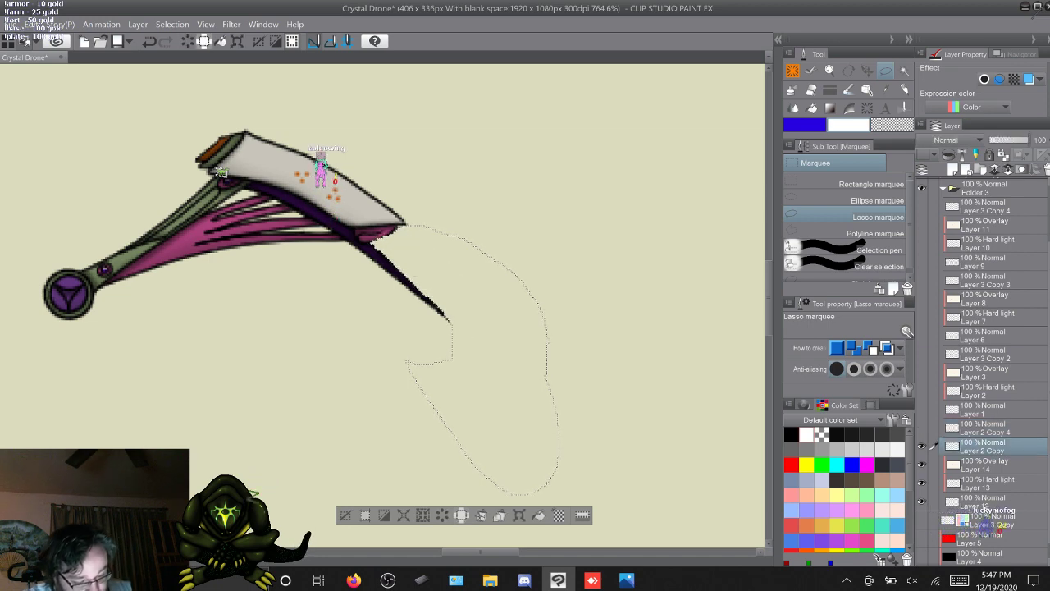
key(ctrl+d)
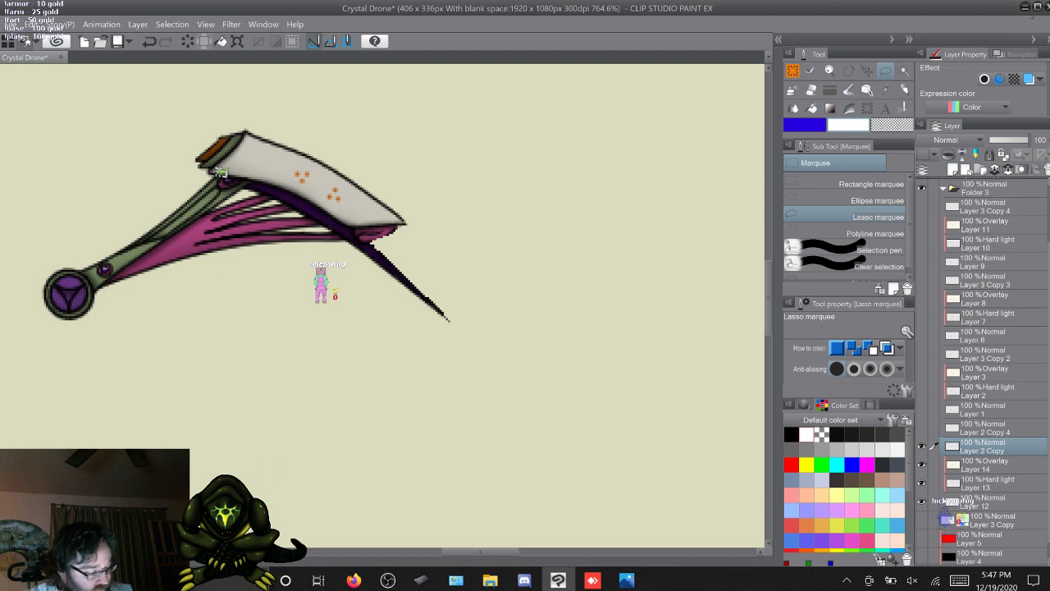
click(922, 427)
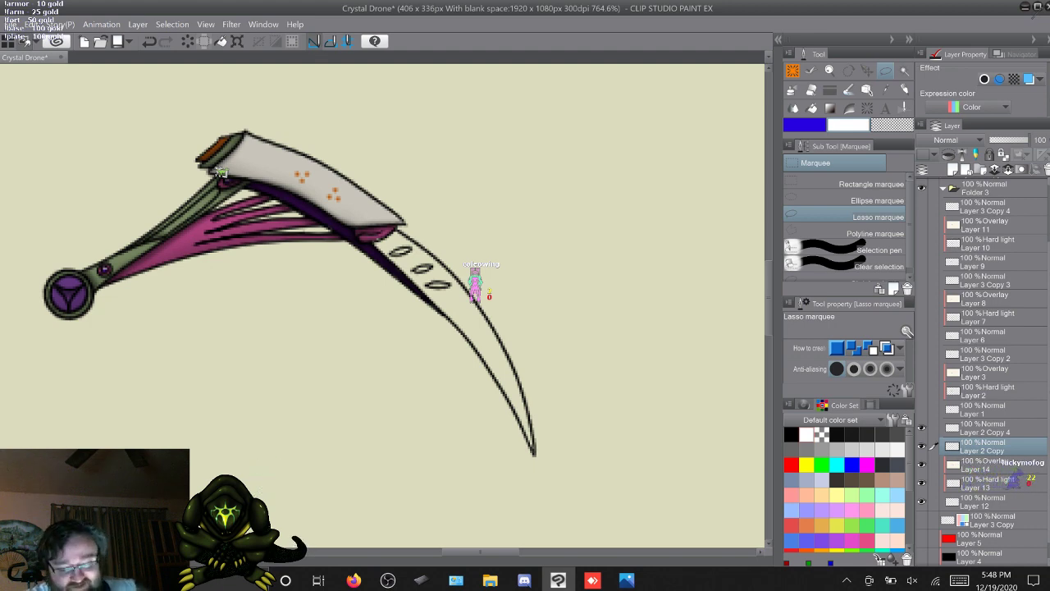
Restore the blade lines on Layer 2 Copy, clear the selection, and delete the Layer 2 Copy 4 layer
drag(375, 240, 452, 330)
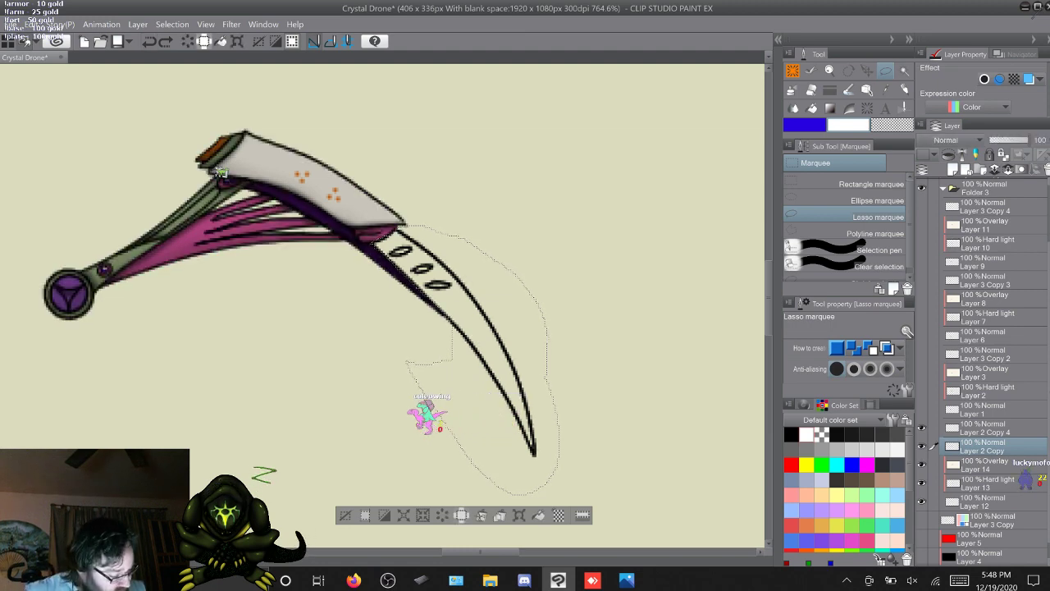
key(alt+bracketright)
key(ctrl+d)
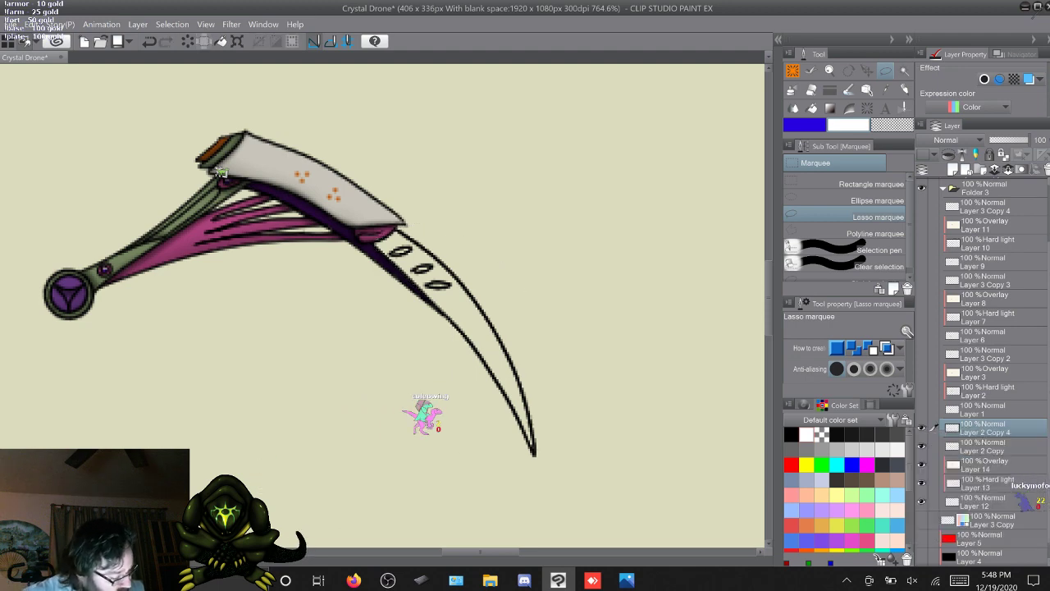
right_click(985, 428)
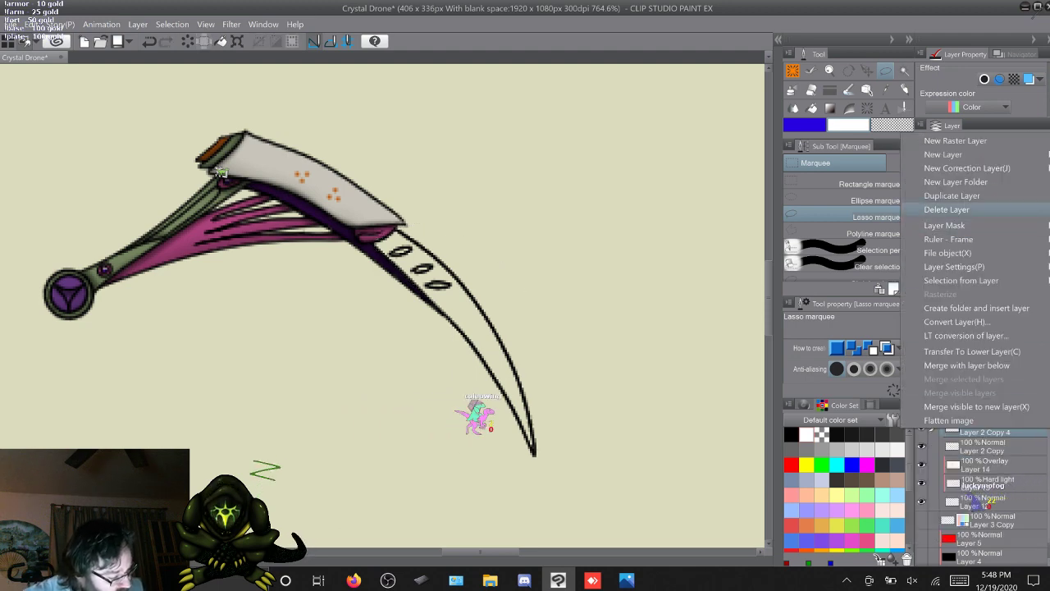
click(977, 209)
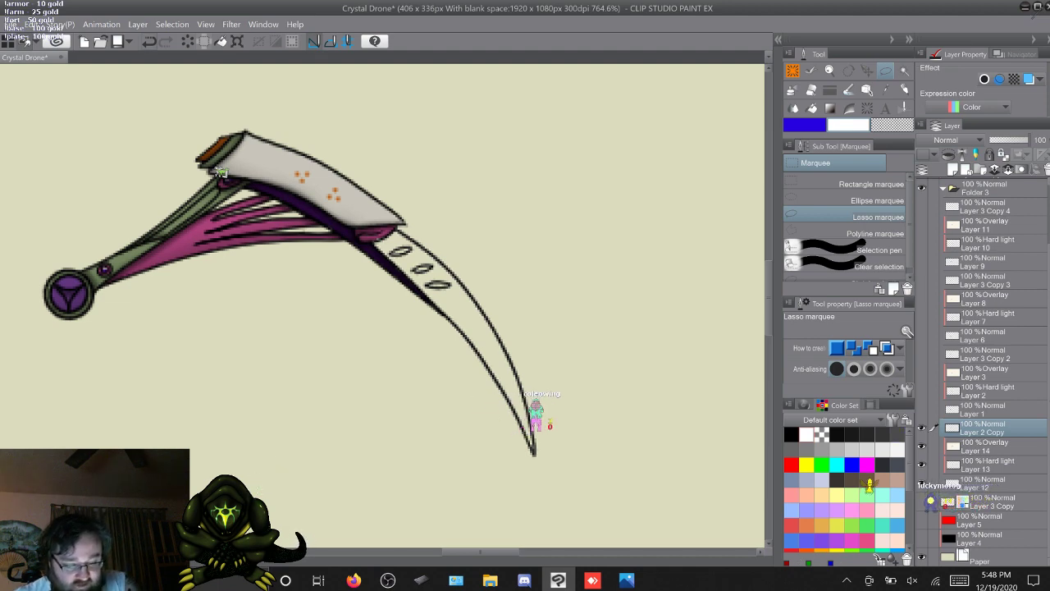
Undo the blade separation back to the uncut Layer 12, and clear the selection
key(ctrl+z)
key(ctrl+z)
key(ctrl+z)
key(ctrl+z)
key(ctrl+z)
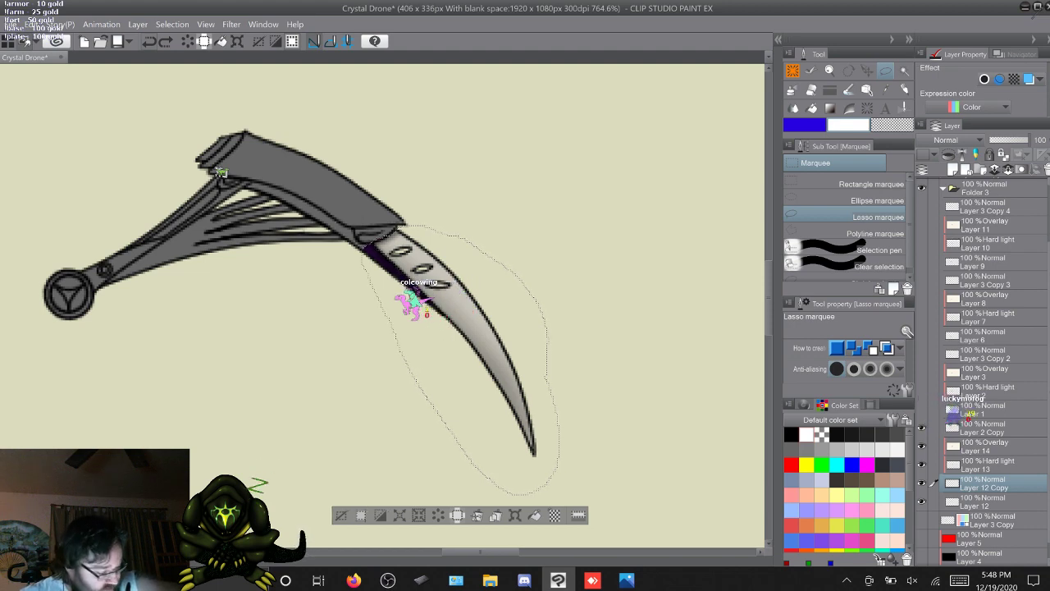
key(ctrl+z)
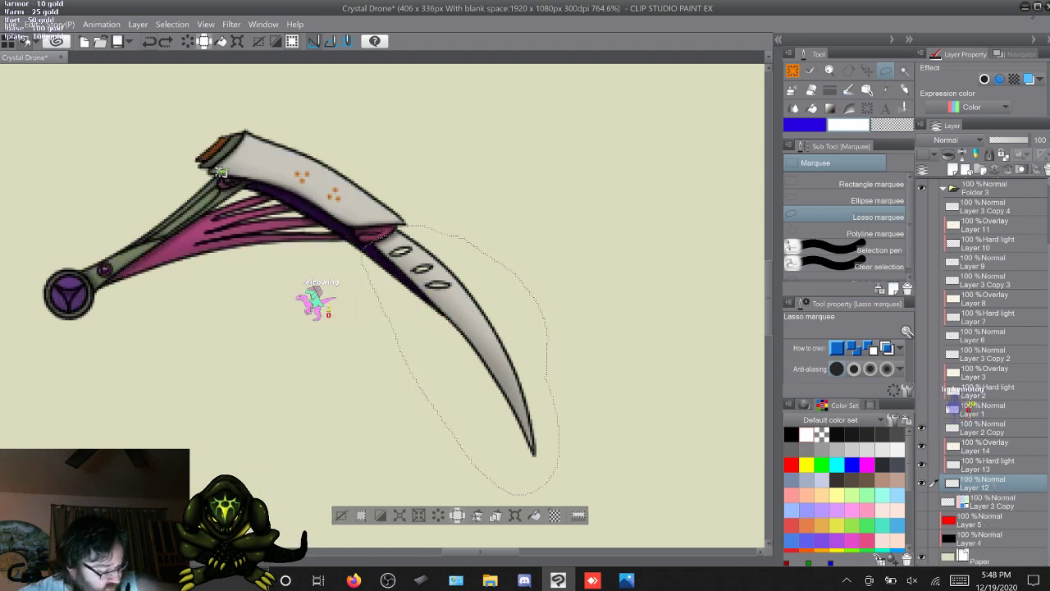
key(ctrl+d)
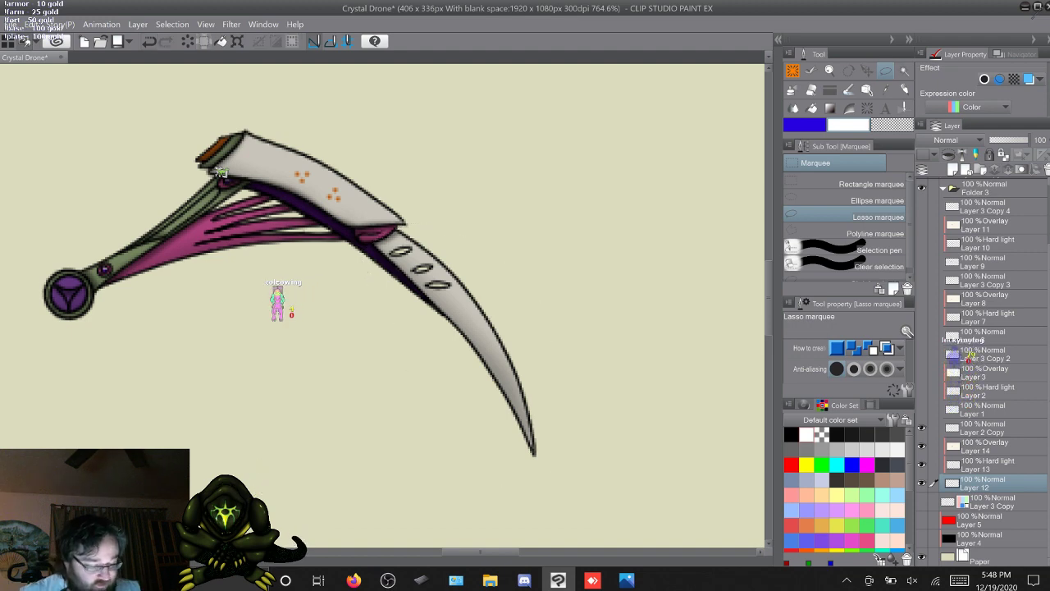
Hide the colour and shading Layers 12, 13 and 14, and make the line art on Layer 2 Copy active
key(ctrl+z)
key(ctrl+z)
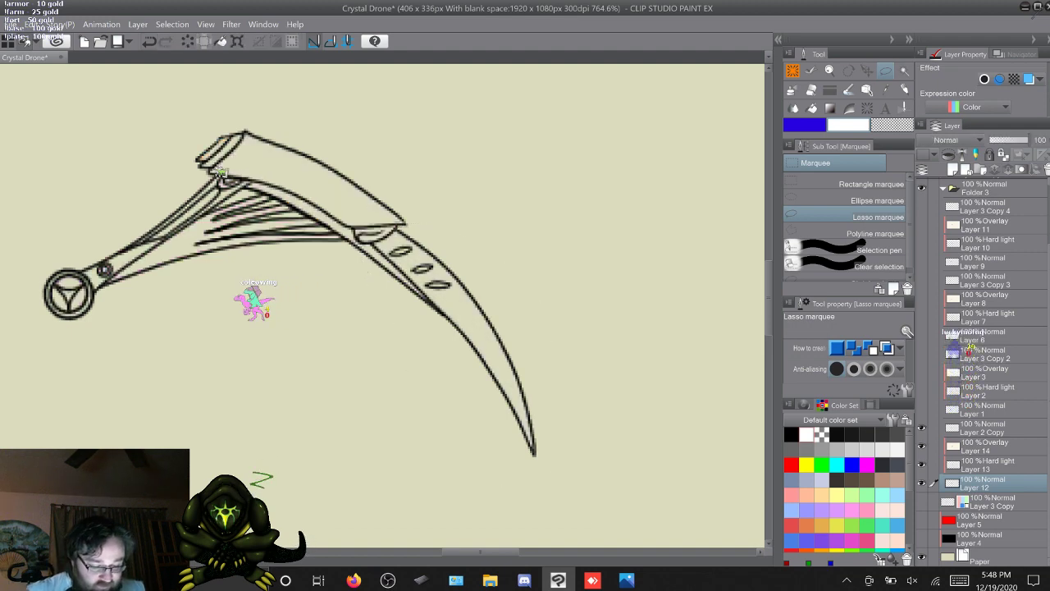
click(985, 427)
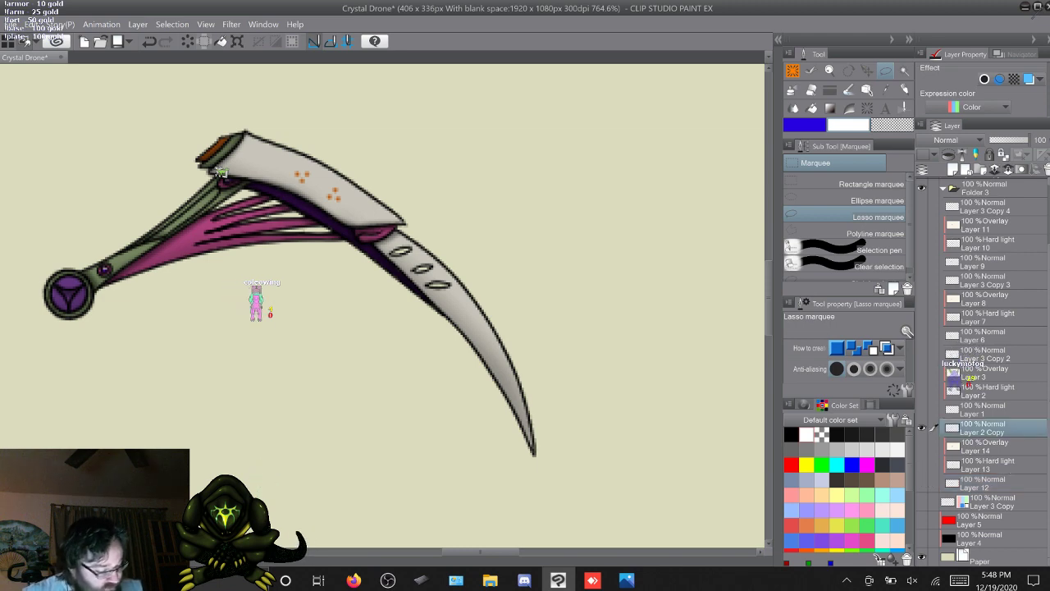
key(Delete)
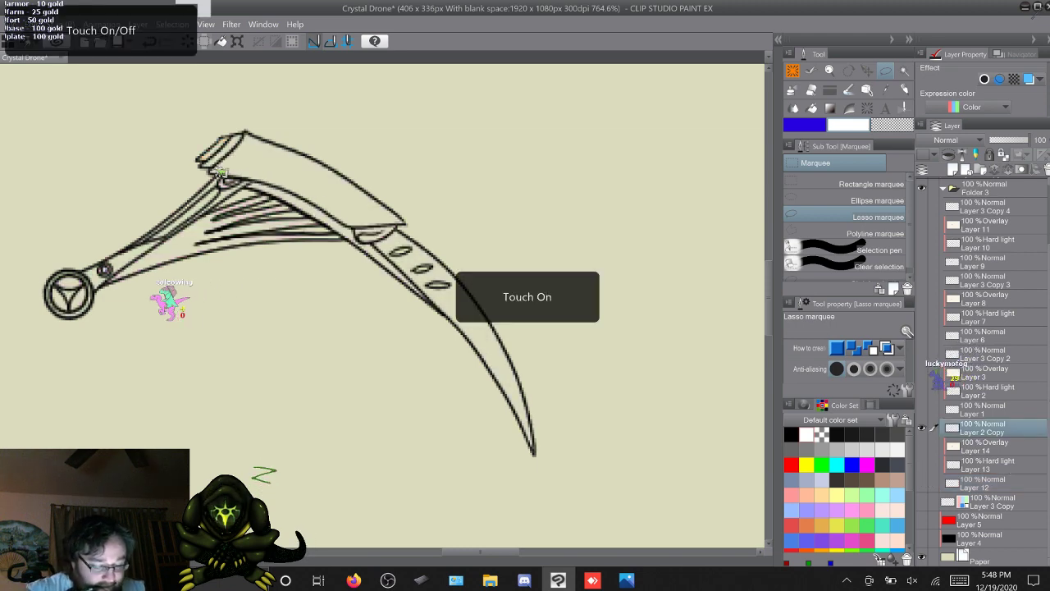
Lasso the blade's outline and three slots on Layer 2 Copy, leaving out the joint and the strip along the upper inner edge
scroll(220, 173, up, 3)
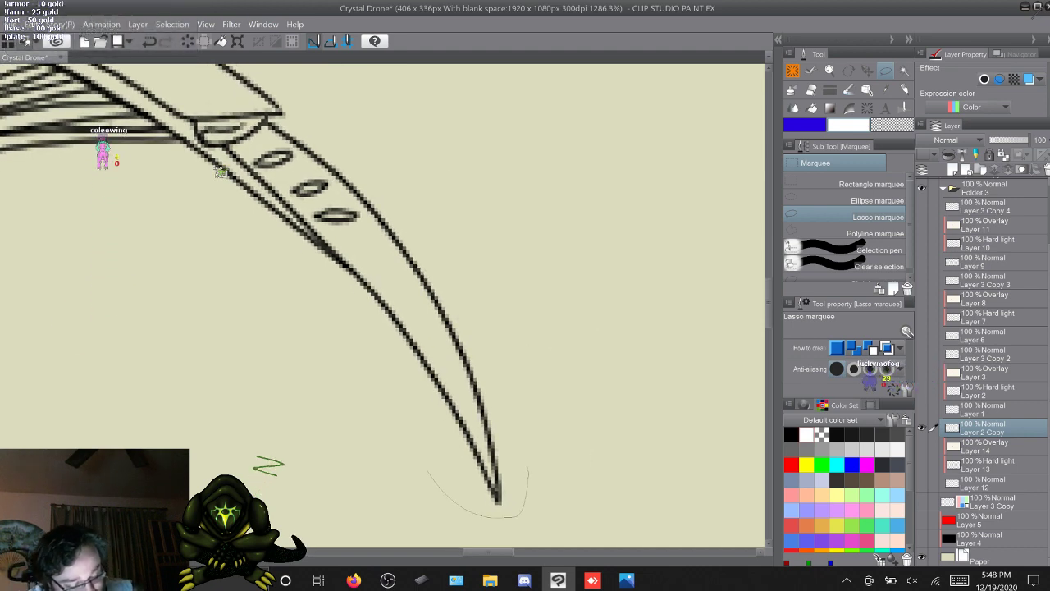
drag(333, 290, 342, 283)
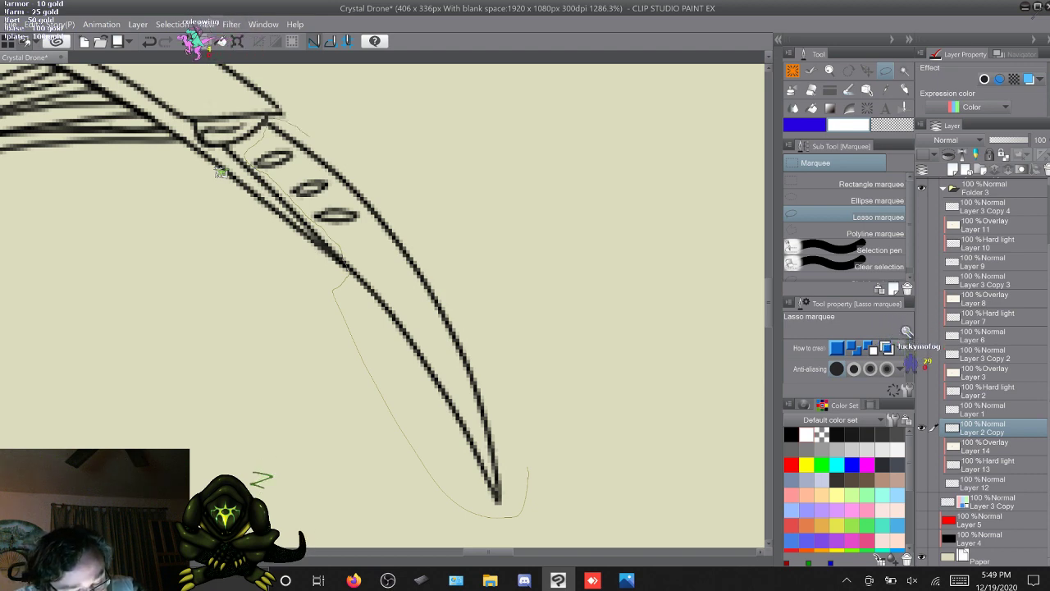
mouse_move(527, 472)
mouse_down()
mouse_move(362, 176)
mouse_move(283, 122)
mouse_up()
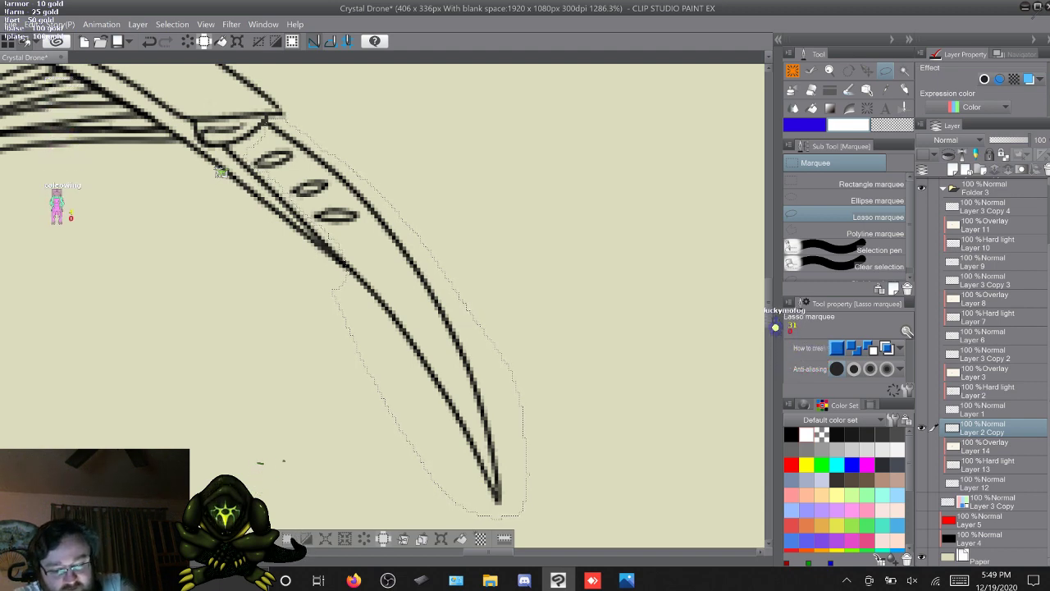
Copy the lassoed blade lines and paste them onto a new layer above Layer 2 Copy
key(alt+e)
click(55, 83)
click(32, 26)
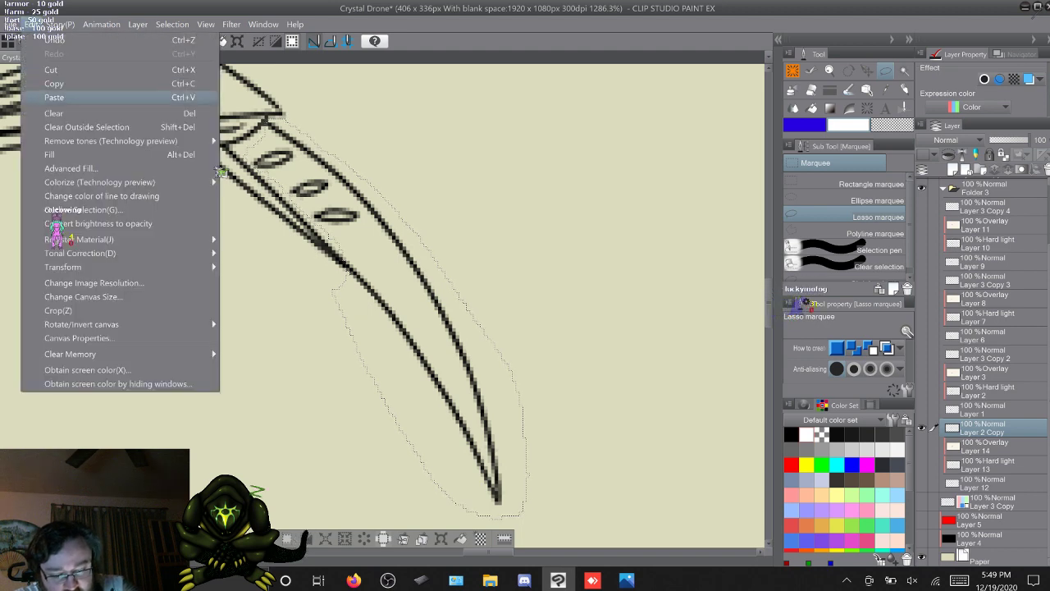
key(Return)
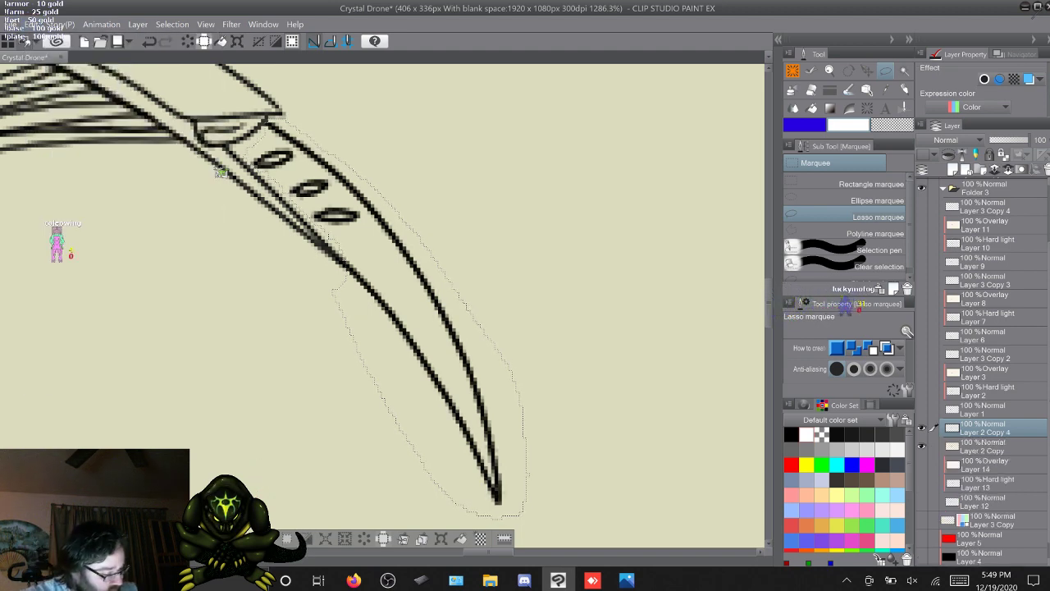
Delete the selected blade lines from Layer 2 Copy, deselect, and briefly hide that layer to check the separated blade
click(983, 447)
key(Delete)
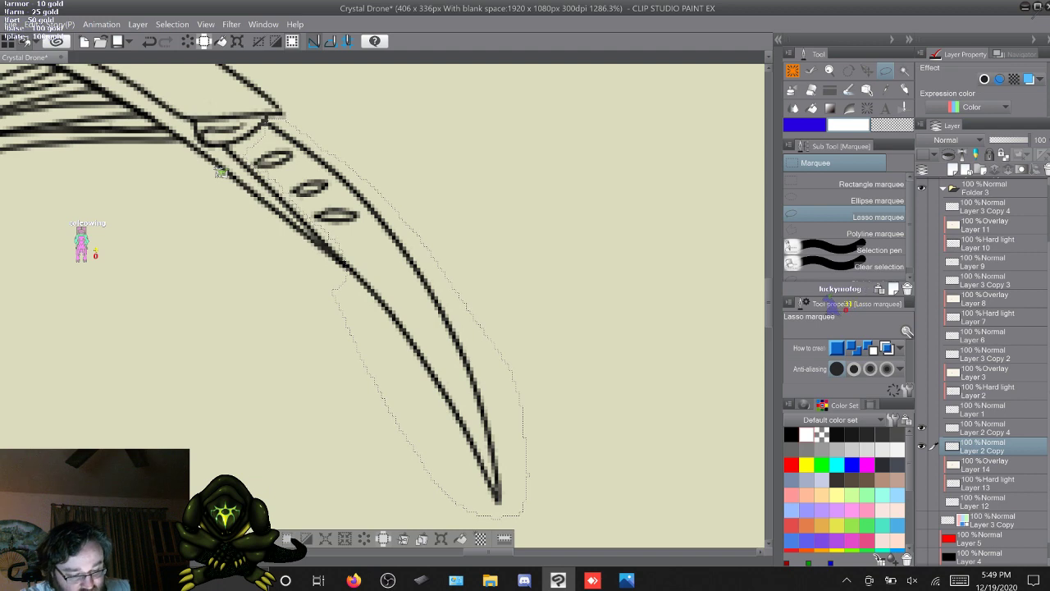
key(ctrl+d)
click(921, 446)
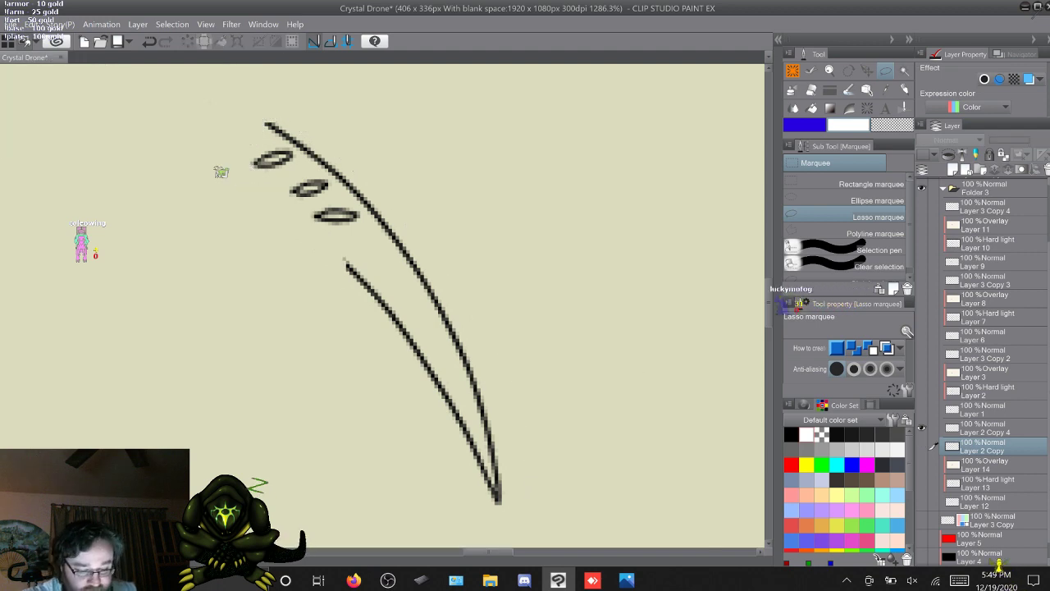
click(921, 447)
Draw the blade's missing upper inner edge on Layer 2 Copy 4 in black with the Coleowing G-Pen
click(983, 429)
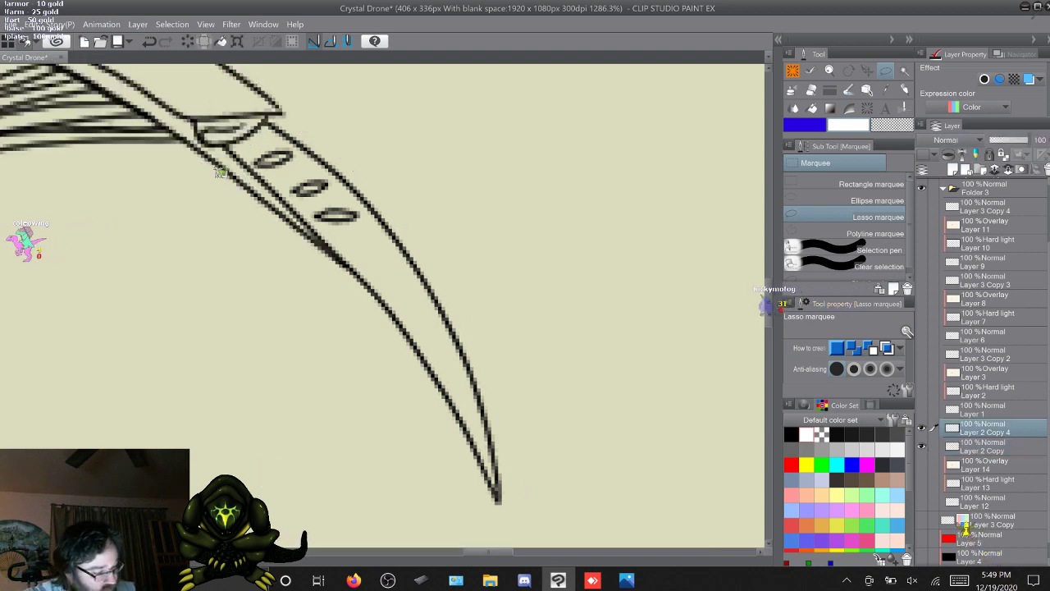
key(p)
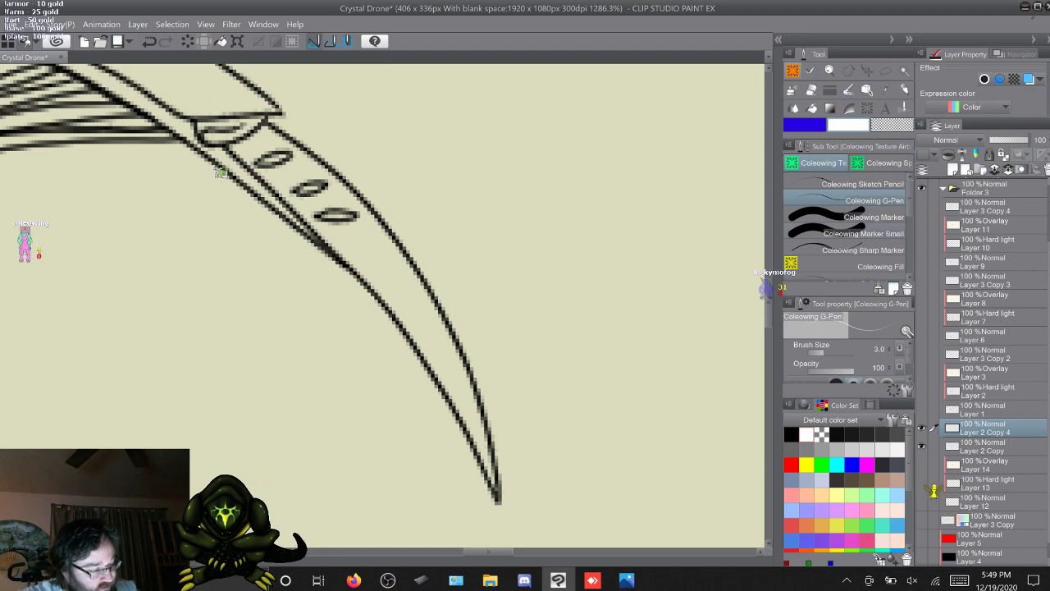
click(792, 435)
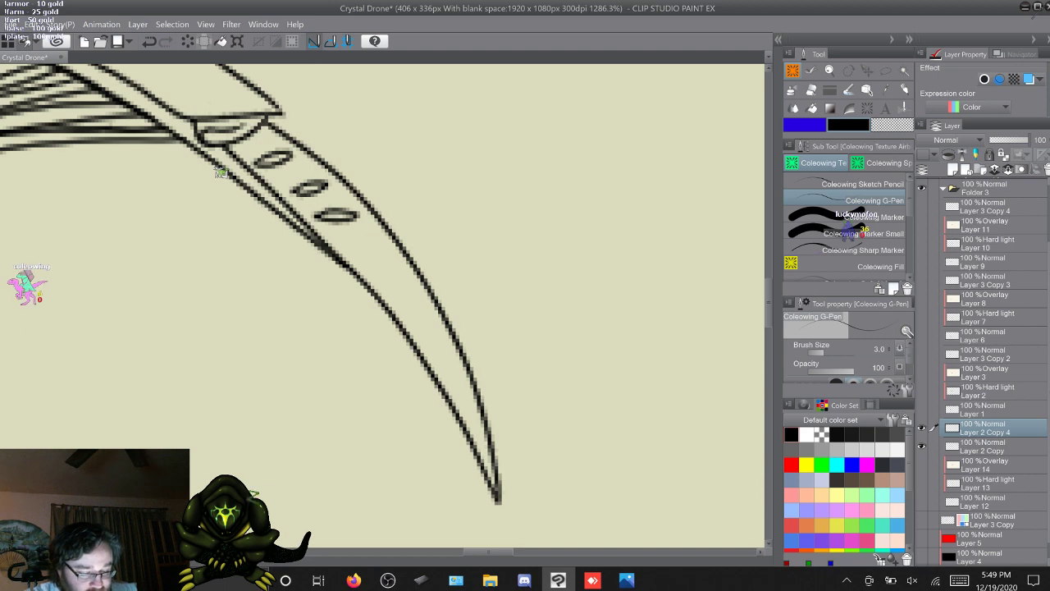
key(ctrl+z)
key(ctrl+y)
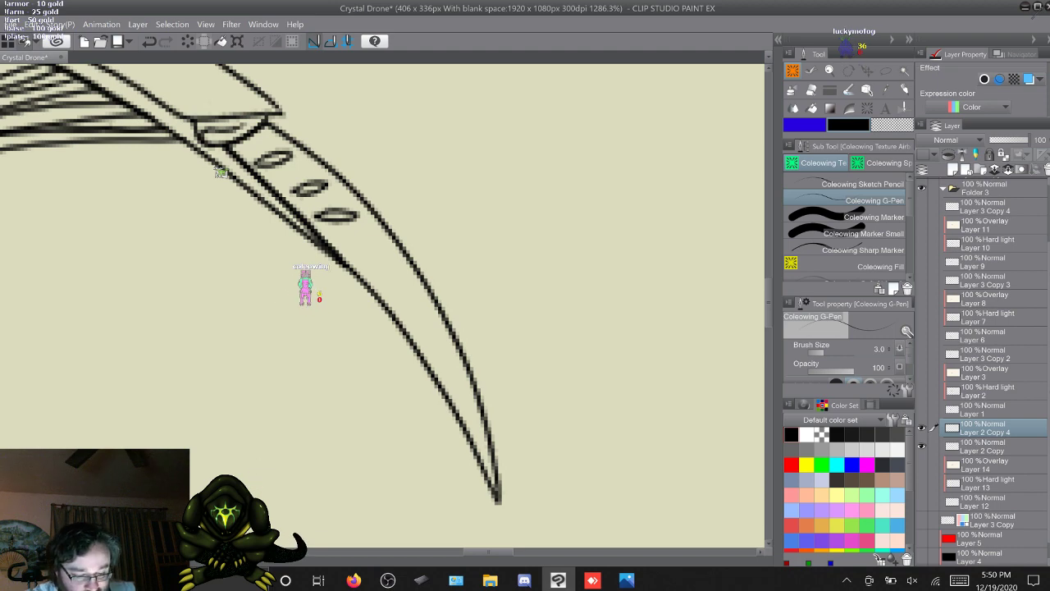
Hide Layer 2 Copy and clean the doubled strokes off the blade's inner edge on Layer 2 Copy 4, leaving one continuous line
click(922, 447)
click(921, 447)
click(922, 447)
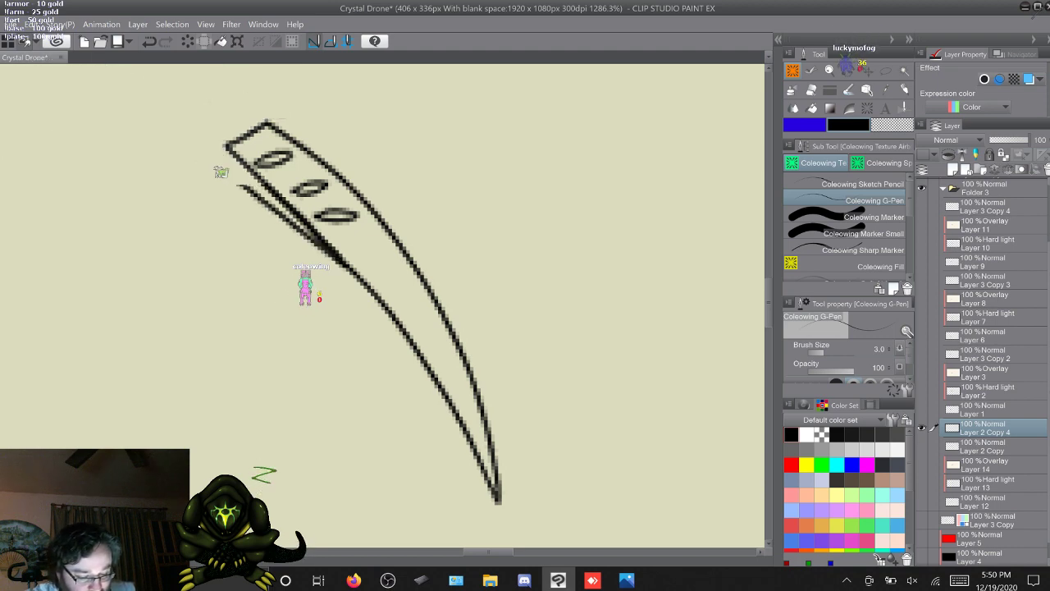
click(985, 408)
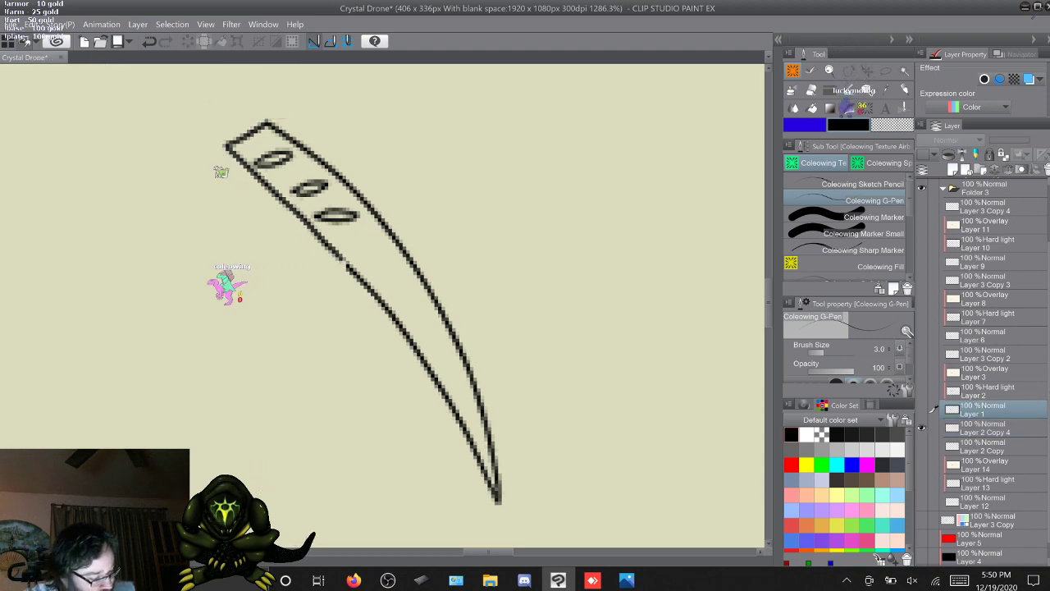
click(985, 427)
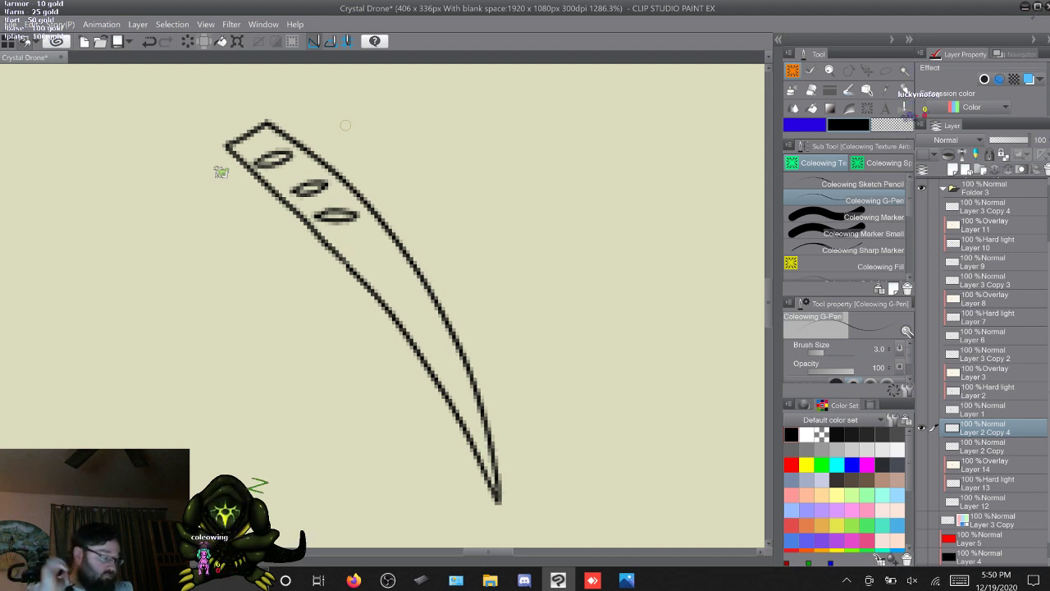
Add a clipped layer above Layer 2 Copy 4 and fill it with white to recolor the blade's line art
key(ctrl+shift+n)
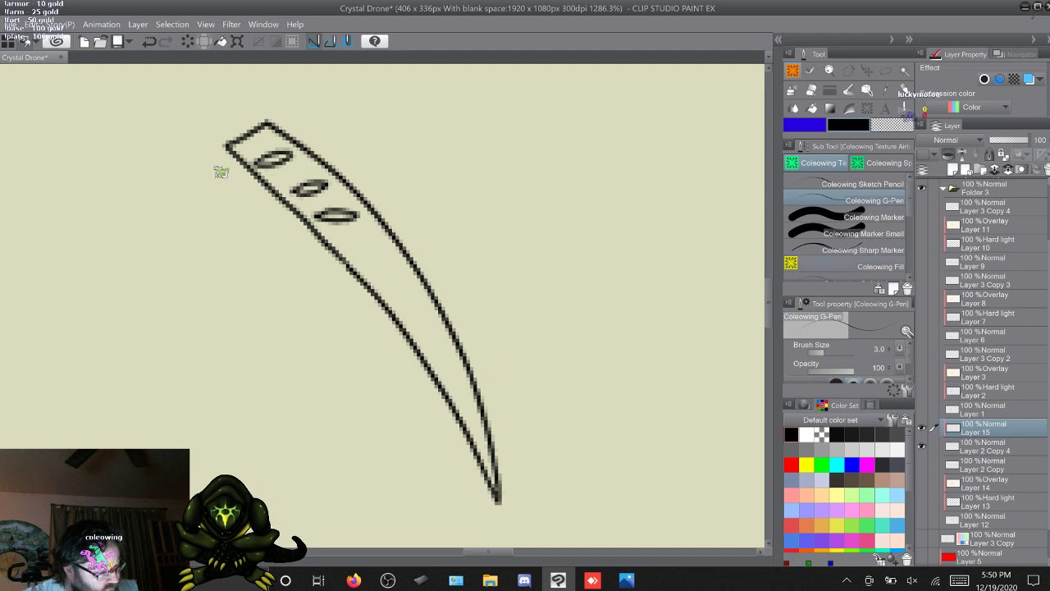
key(g)
click(220, 171)
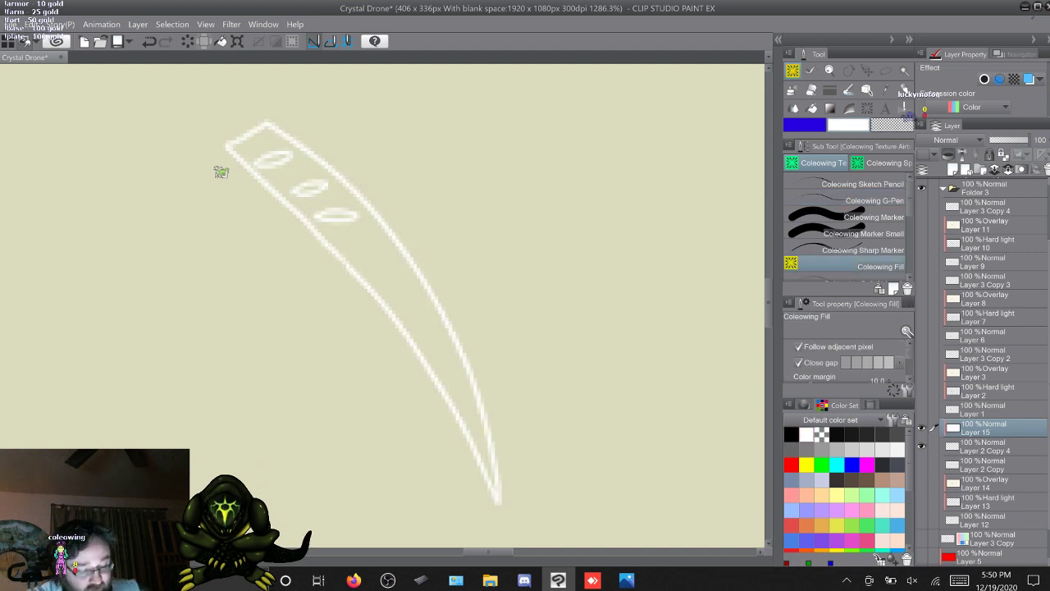
Draw white crystal facet lines across the blade and between its slots on Layer 2 Copy 4 with the Coleowing G-Pen
key(p)
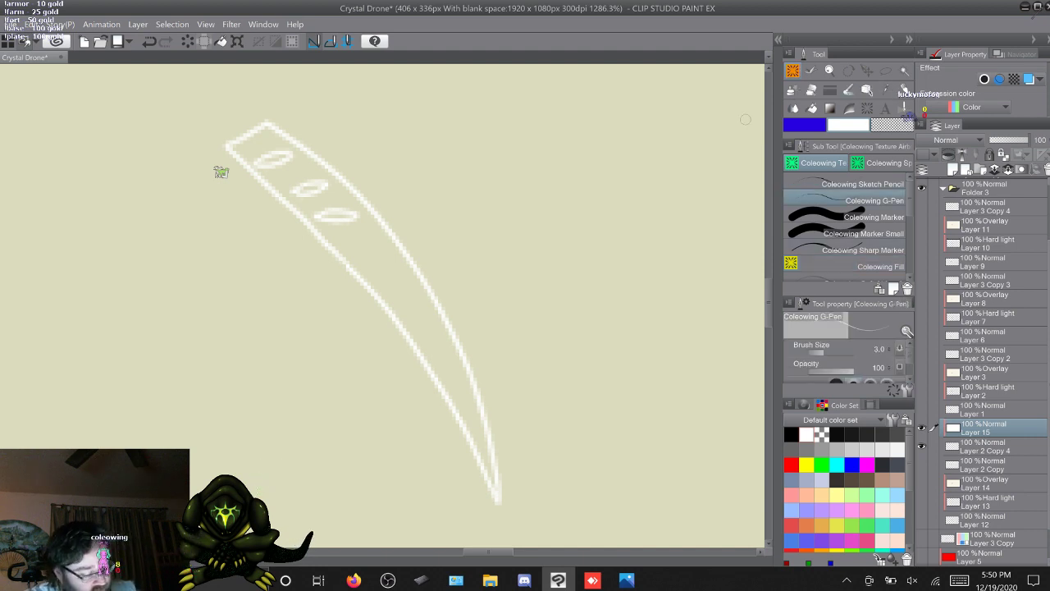
key(alt+bracketleft)
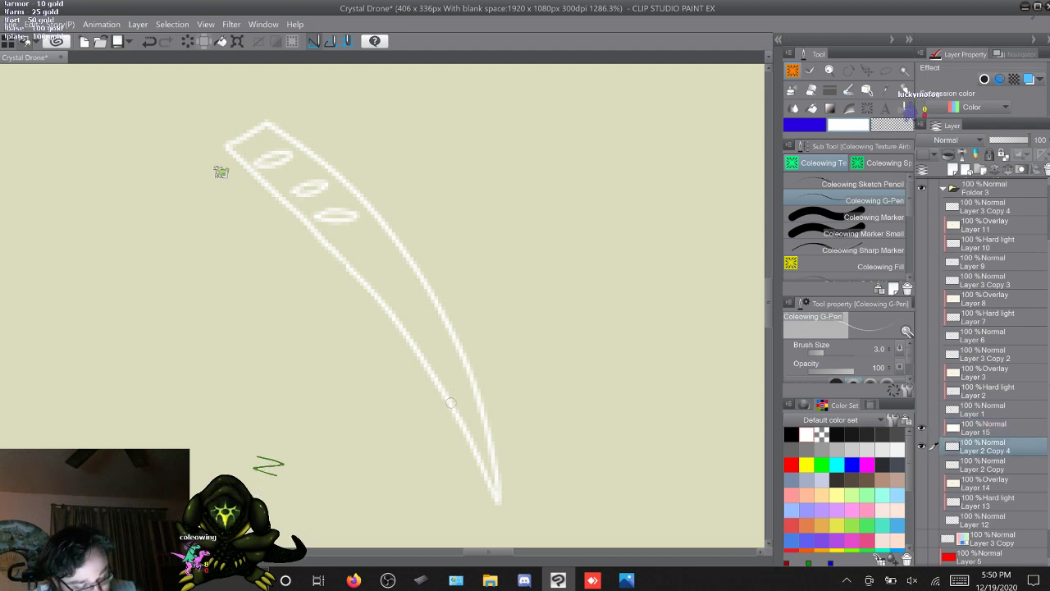
drag(448, 400, 433, 346)
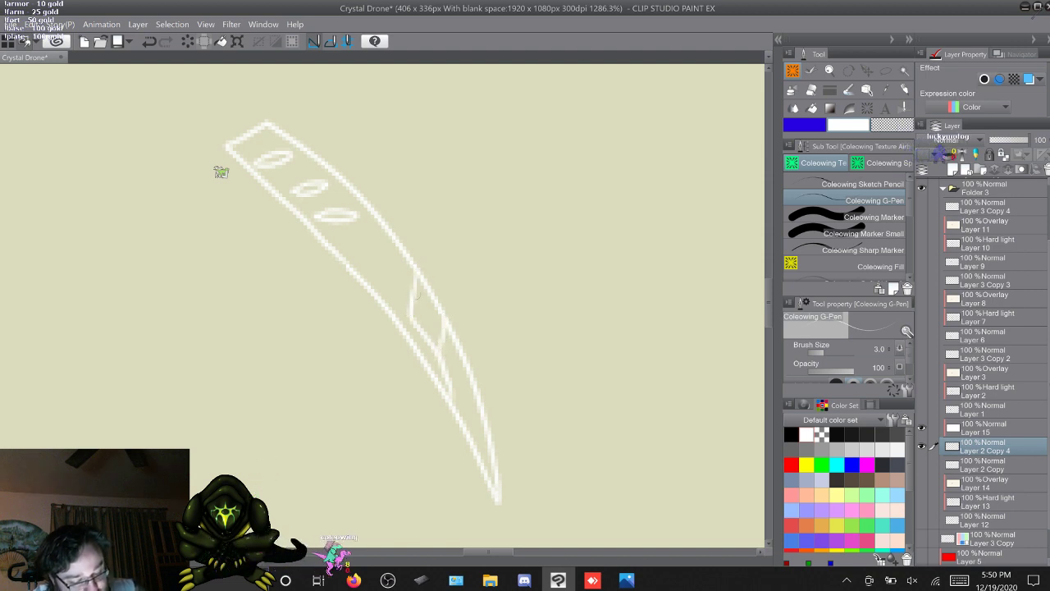
drag(379, 294, 388, 230)
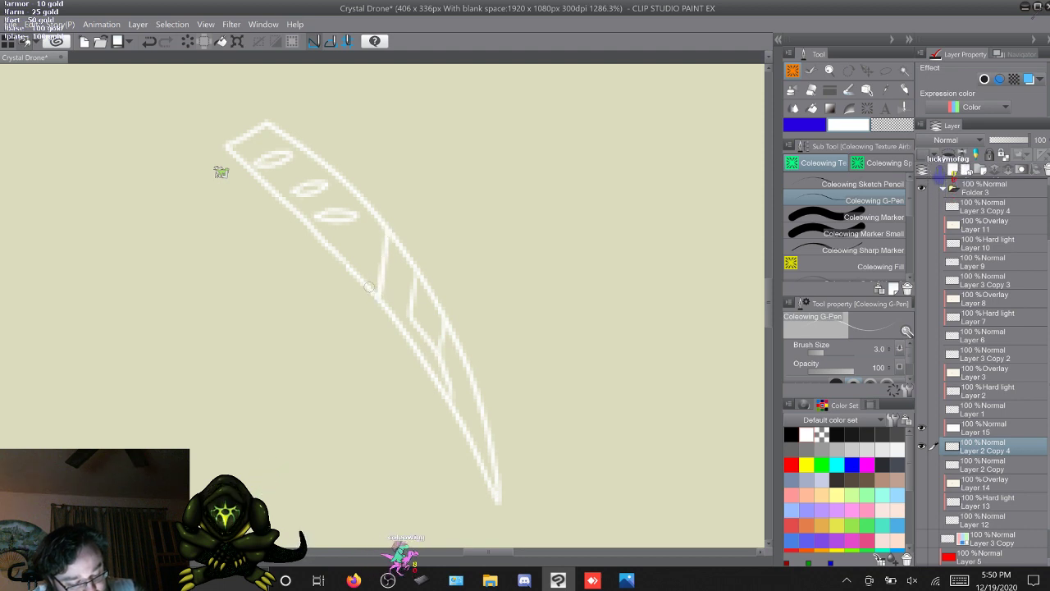
drag(370, 285, 377, 216)
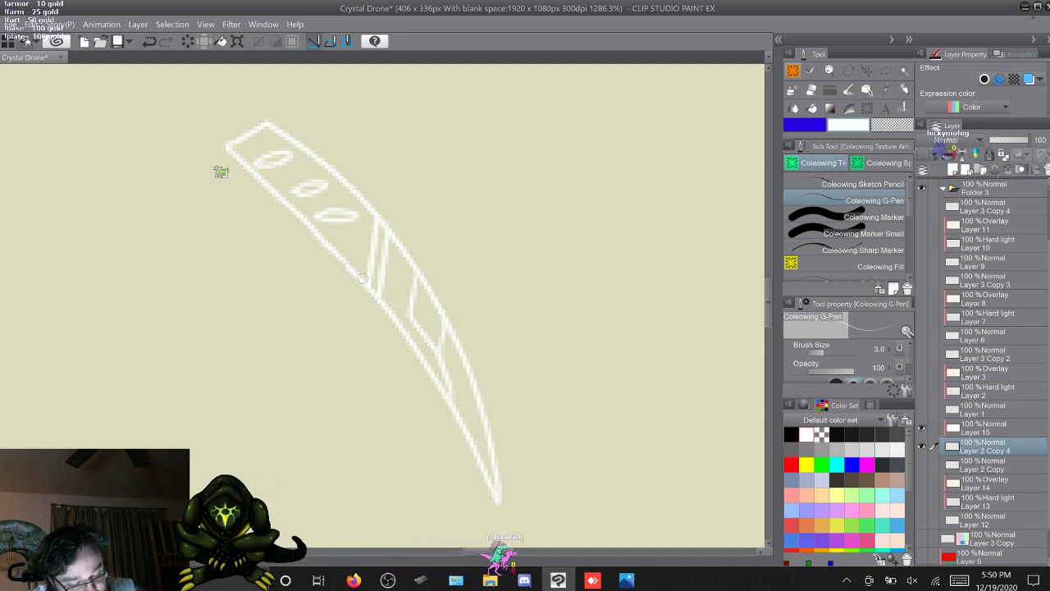
drag(364, 281, 368, 207)
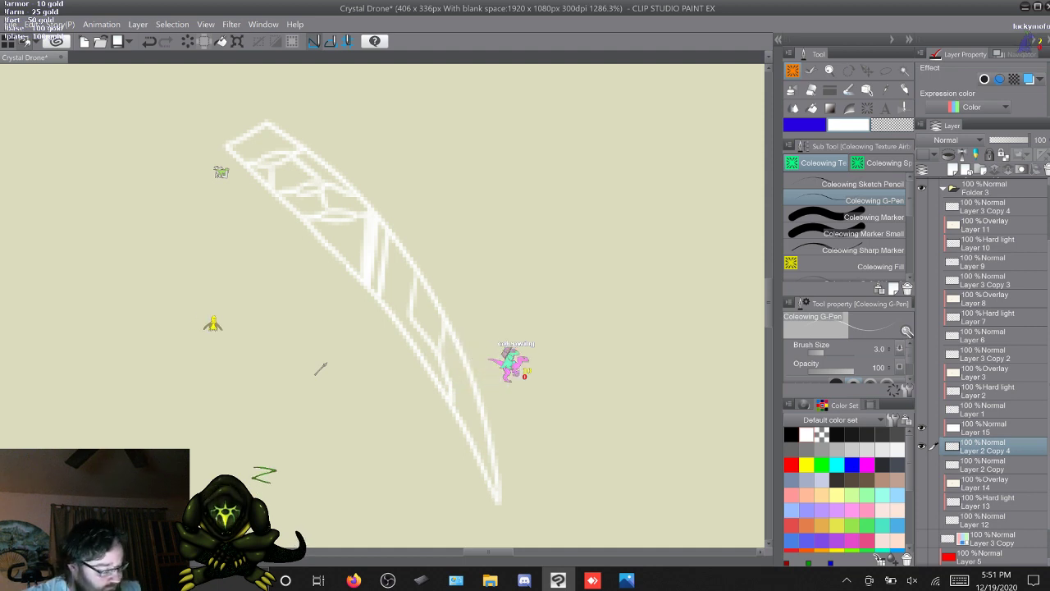
Merge the white clipped layer, Layer 15, with Layer 2 Copy 4
shift+click(989, 429)
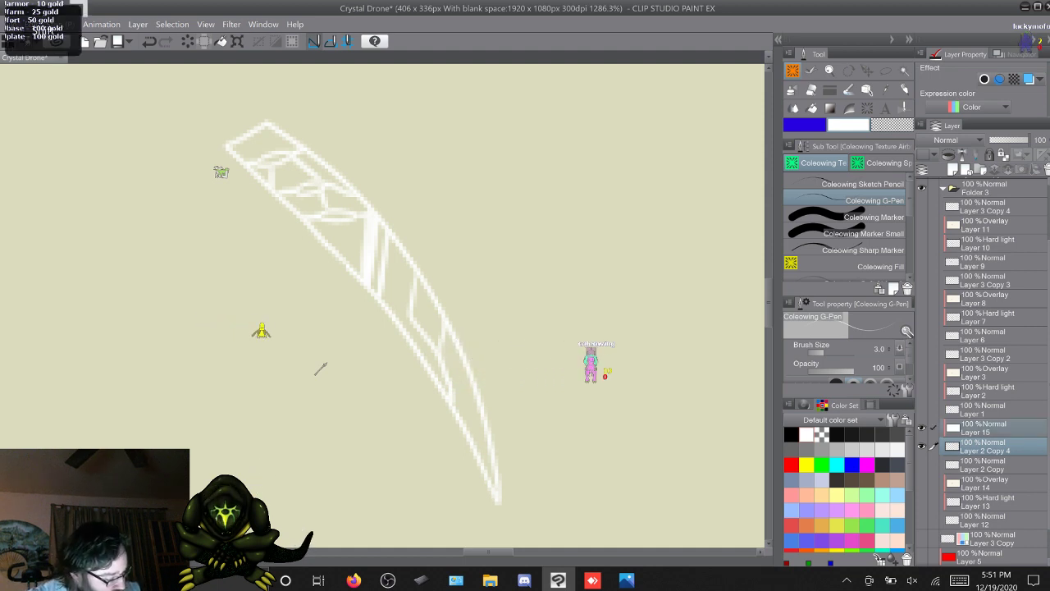
right_click(988, 428)
click(972, 375)
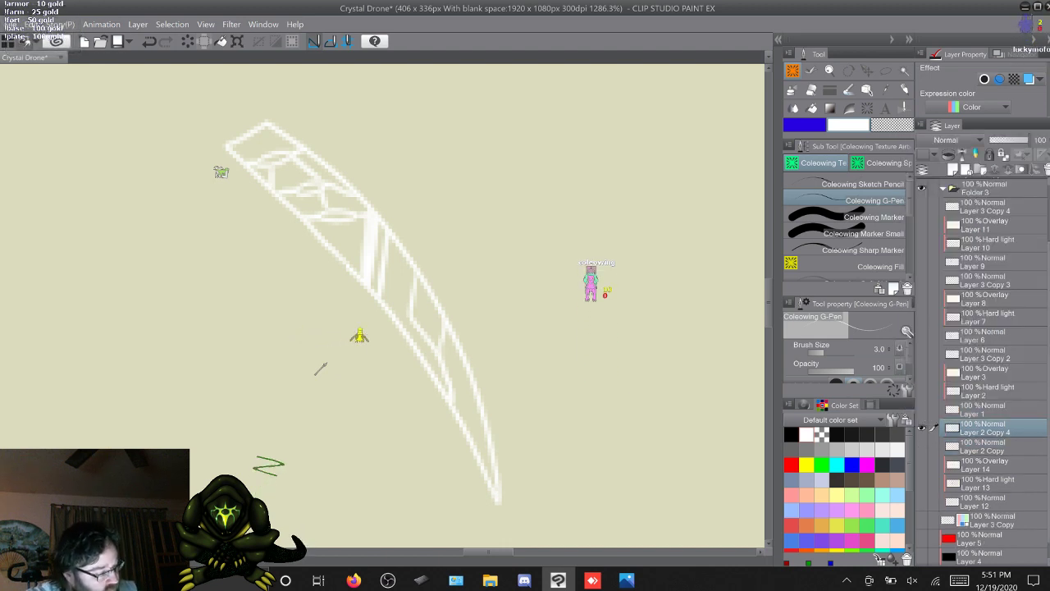
Paint faint white shading inside the blade's facets with the Coleowing Fire Brush at brush size 6.0
key(b)
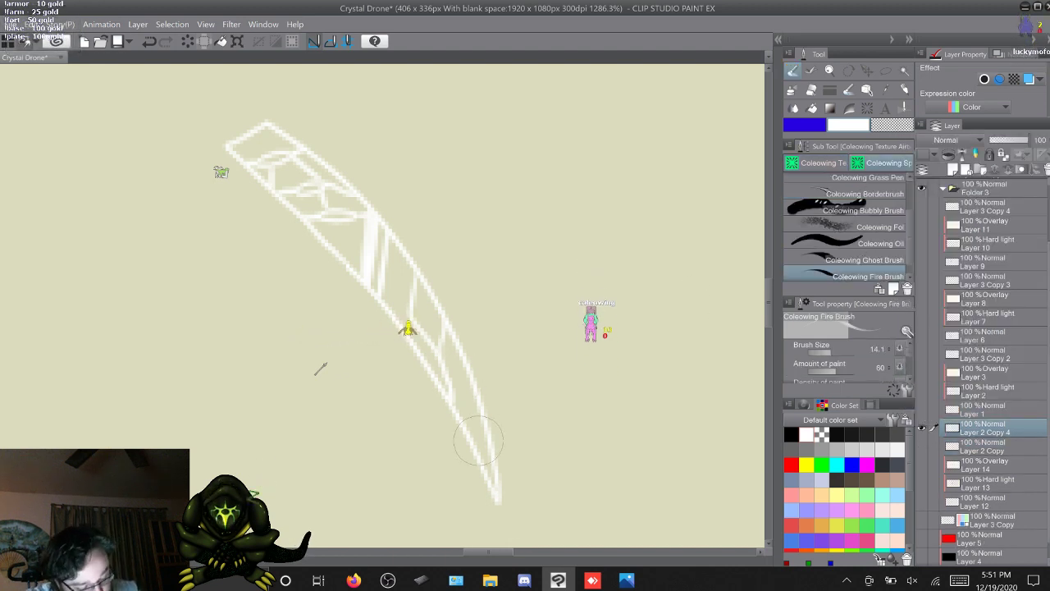
drag(480, 435, 427, 325)
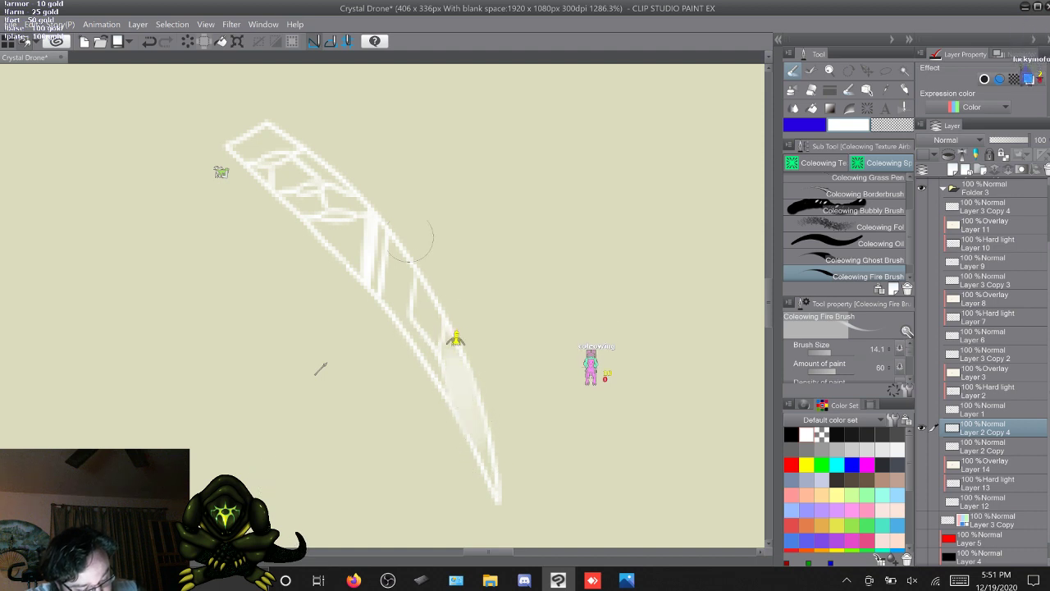
key(ctrl+z)
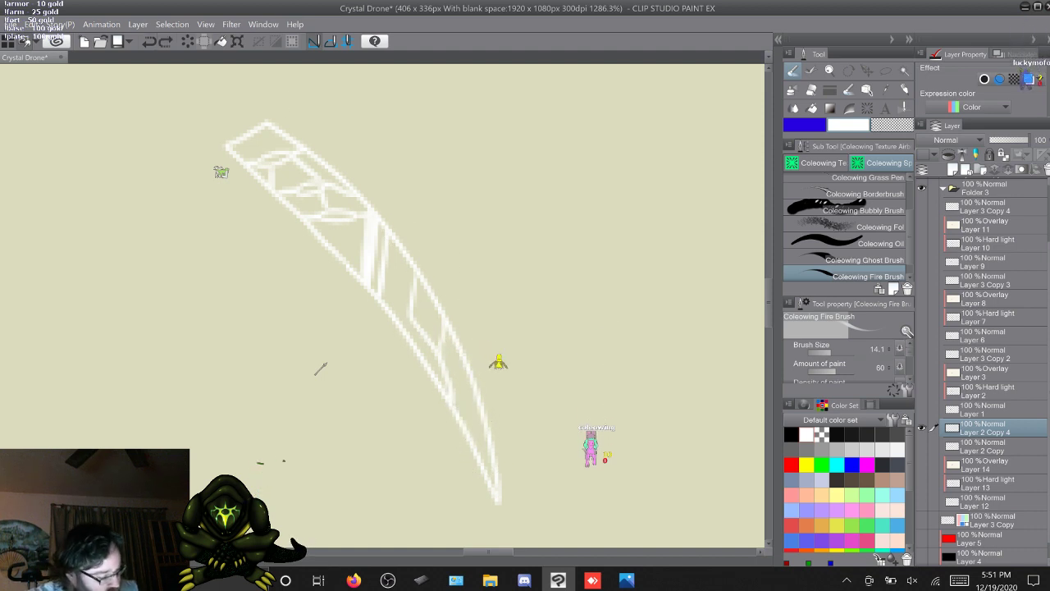
click(889, 351)
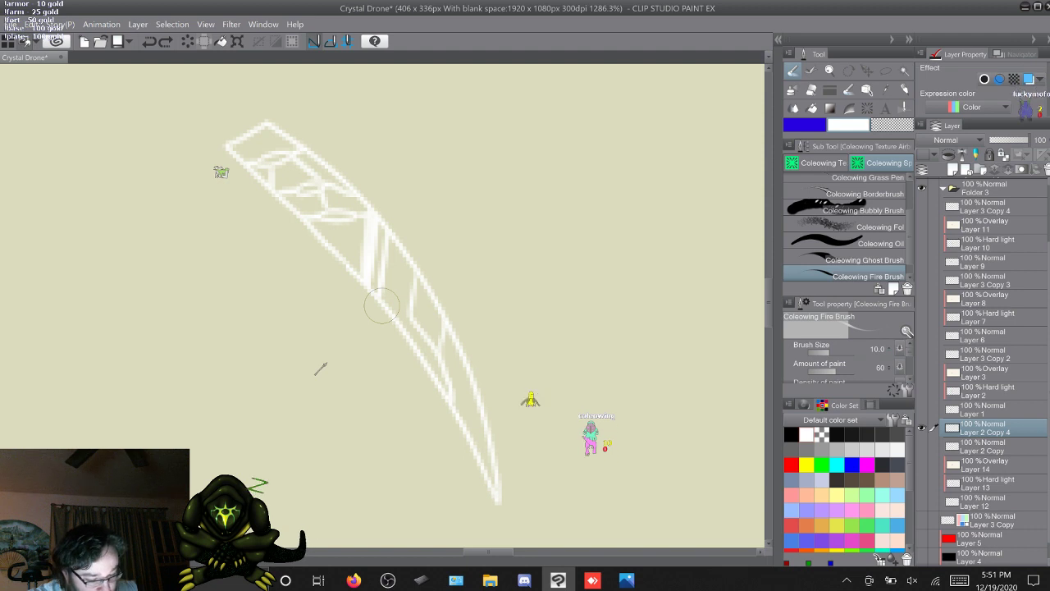
click(889, 351)
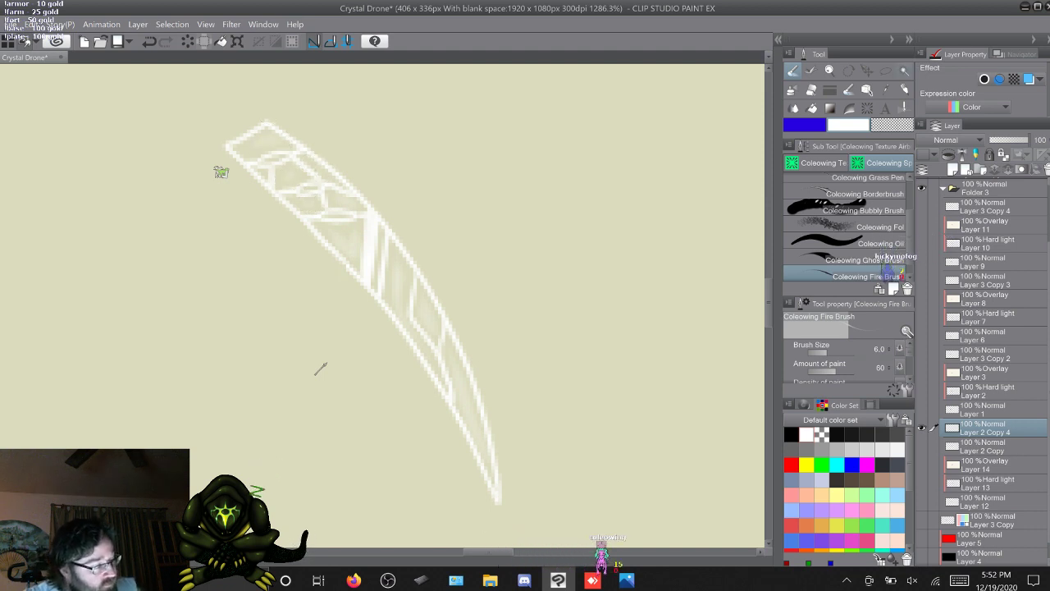
Set Layer 2 Copy 4 as the reference and auto-select the area outside the blade and inside its slots on a new layer beneath it
key(w)
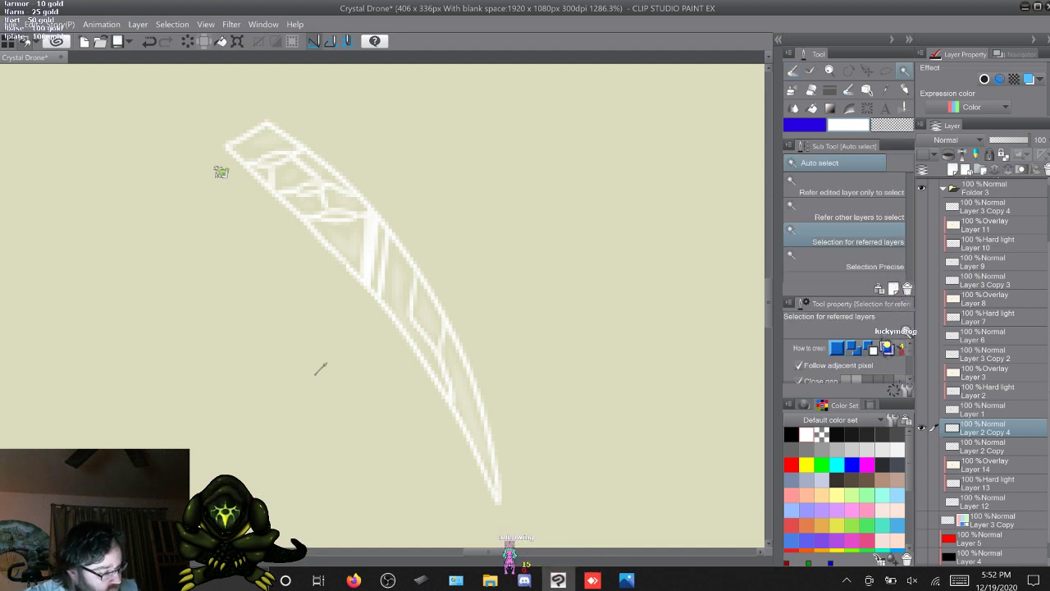
key(alt+bracketleft)
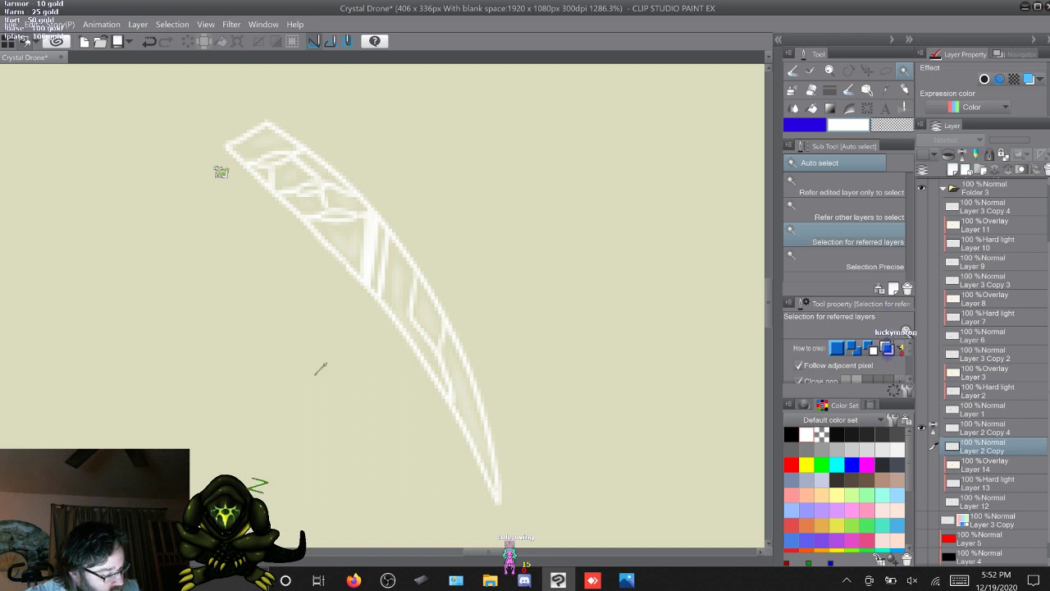
key(ctrl+shift+n)
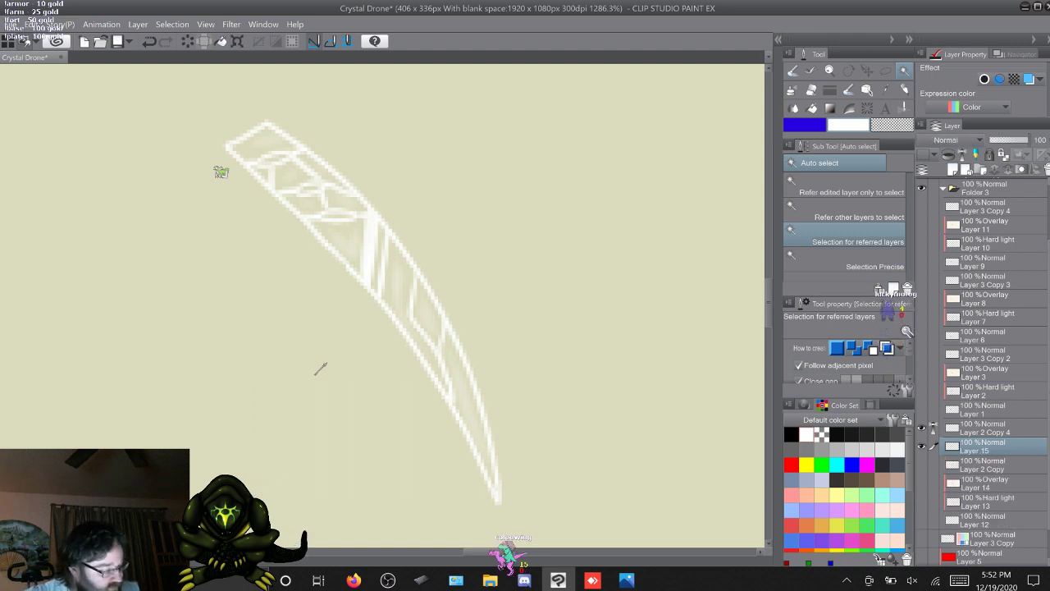
click(320, 368)
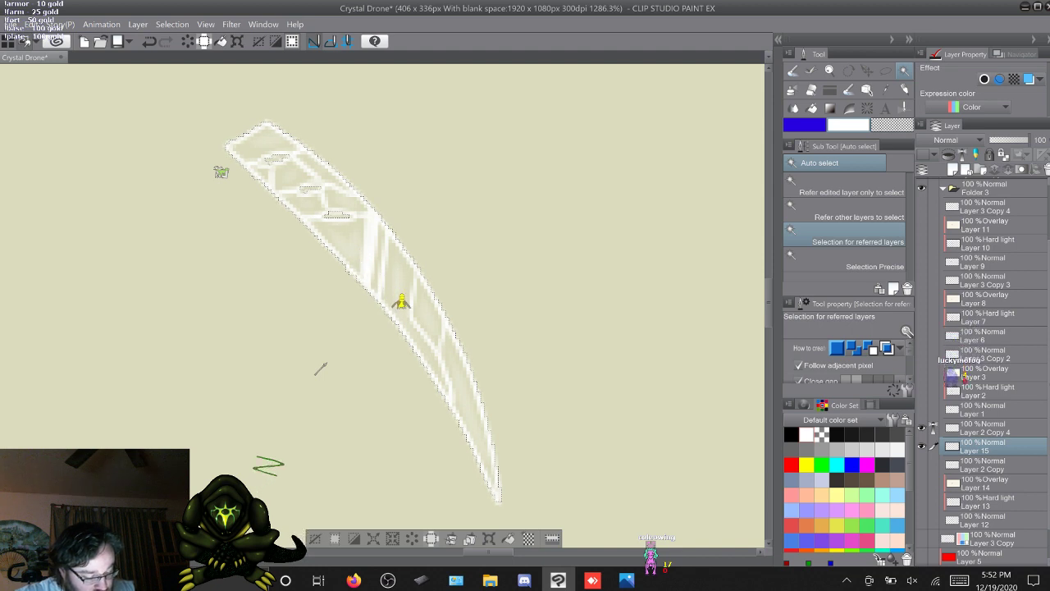
Invert the selection to the blade's interior and try filling it with black on Layer 15
click(792, 435)
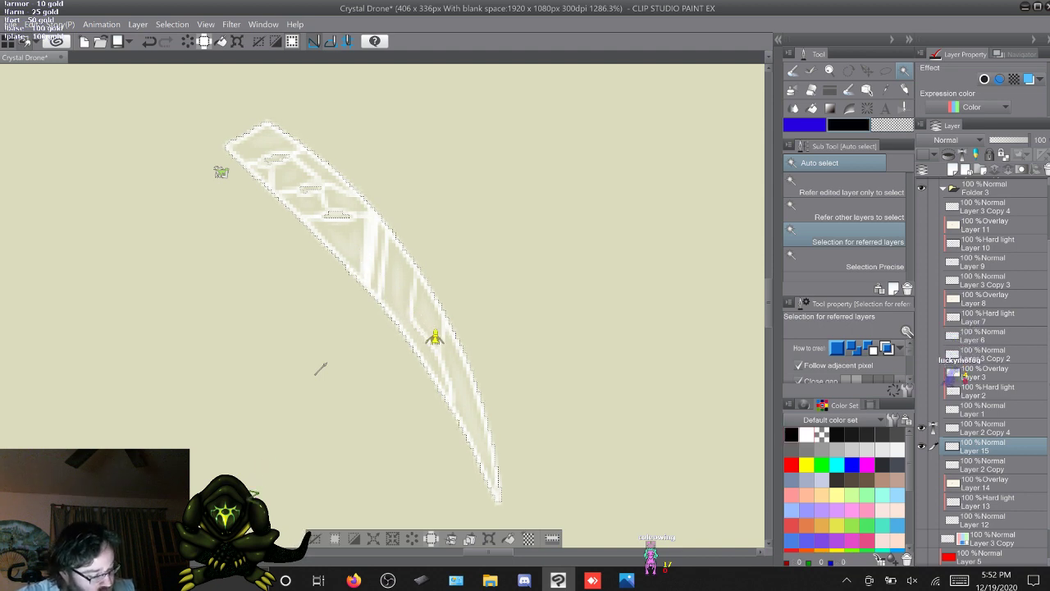
click(509, 539)
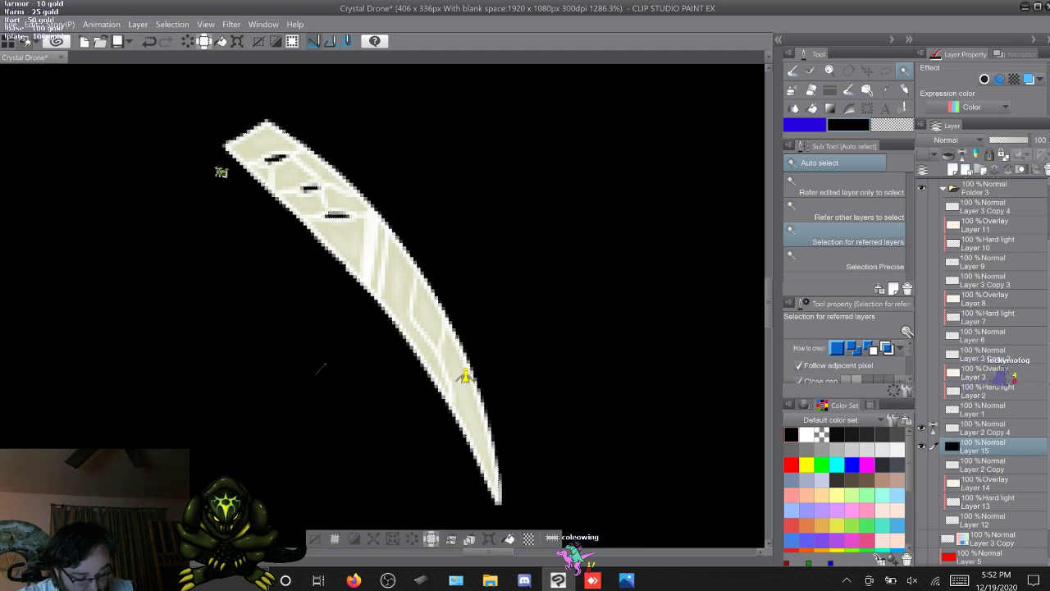
key(ctrl+z)
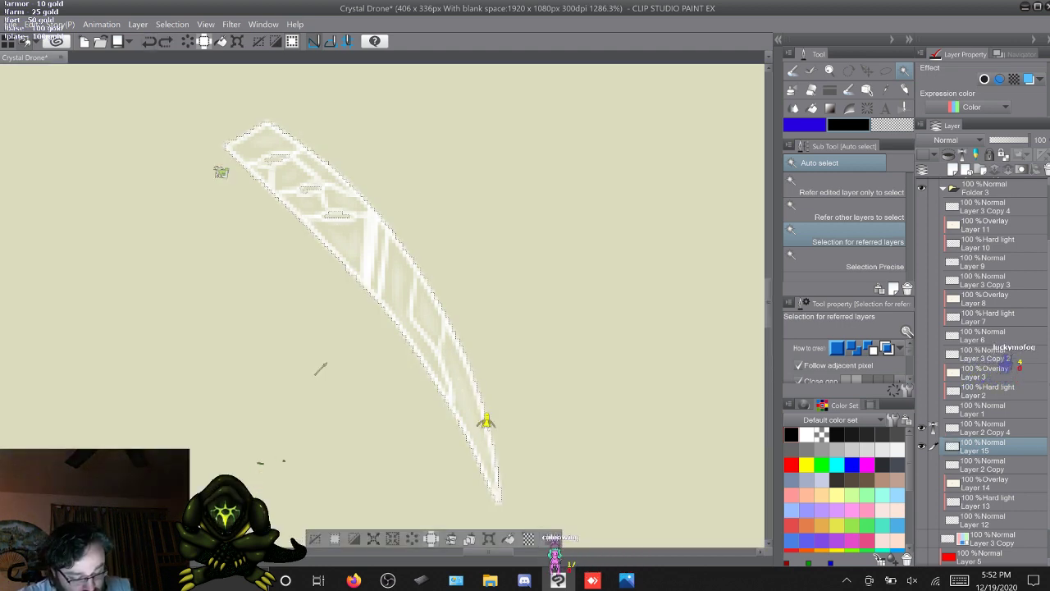
click(436, 525)
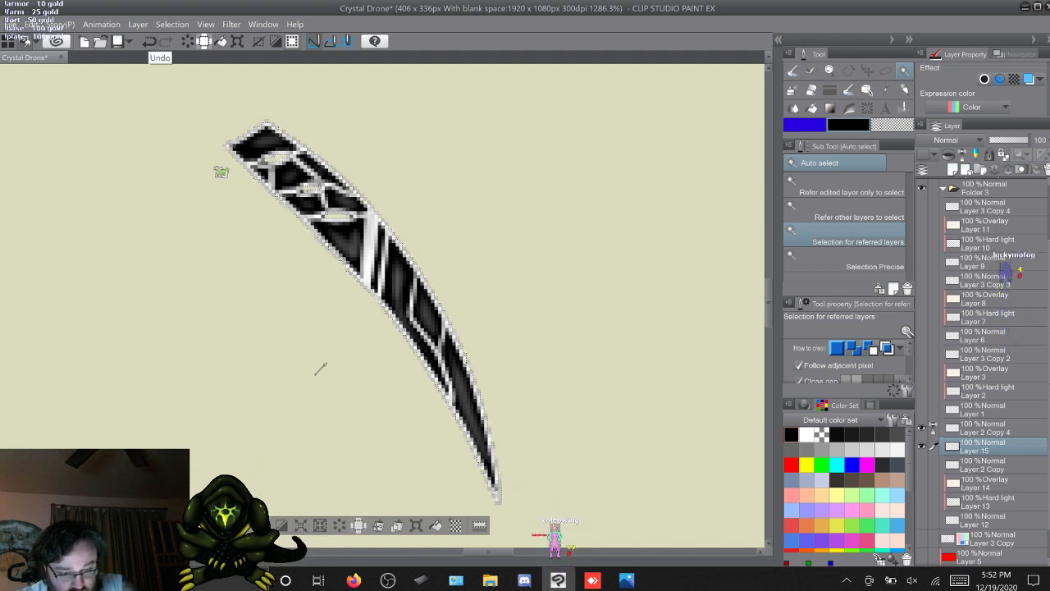
click(150, 41)
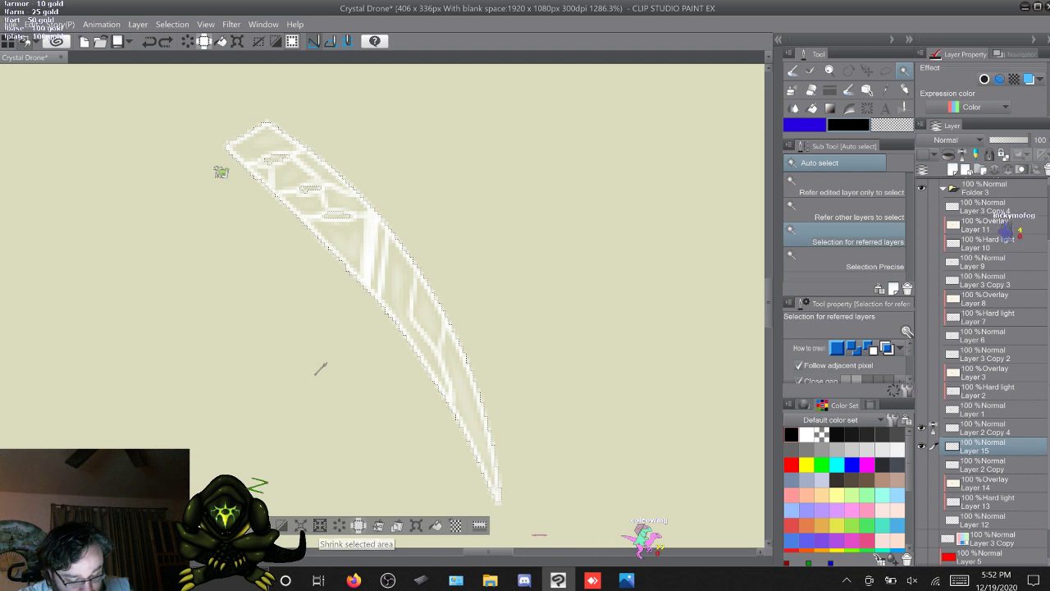
Shrink the blade selection by a width of 1 and try the black fill on Layer 15 again
click(358, 525)
click(543, 262)
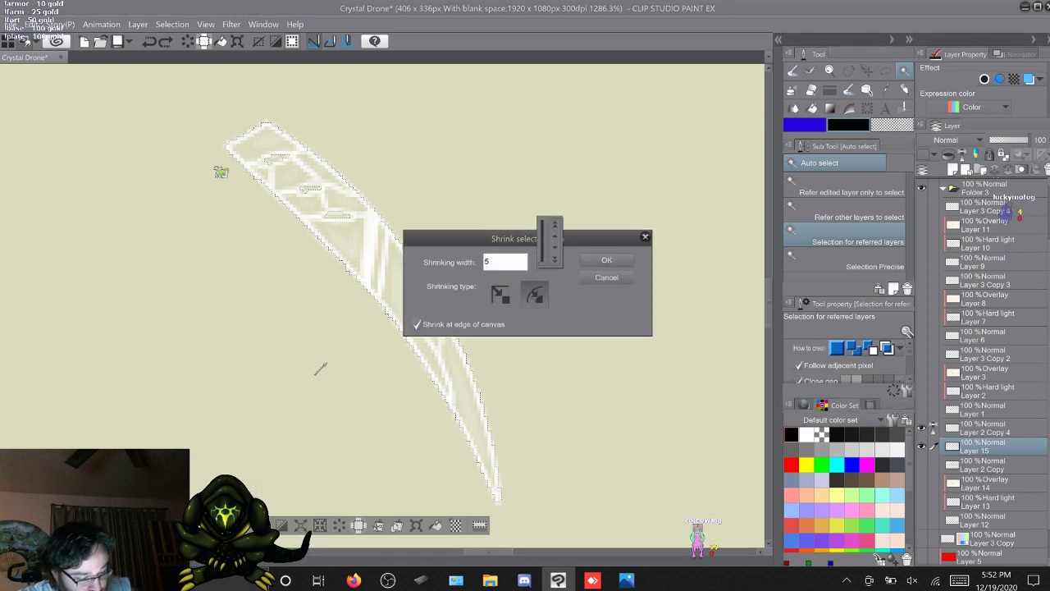
click(555, 247)
click(555, 247)
click(555, 247)
click(555, 247)
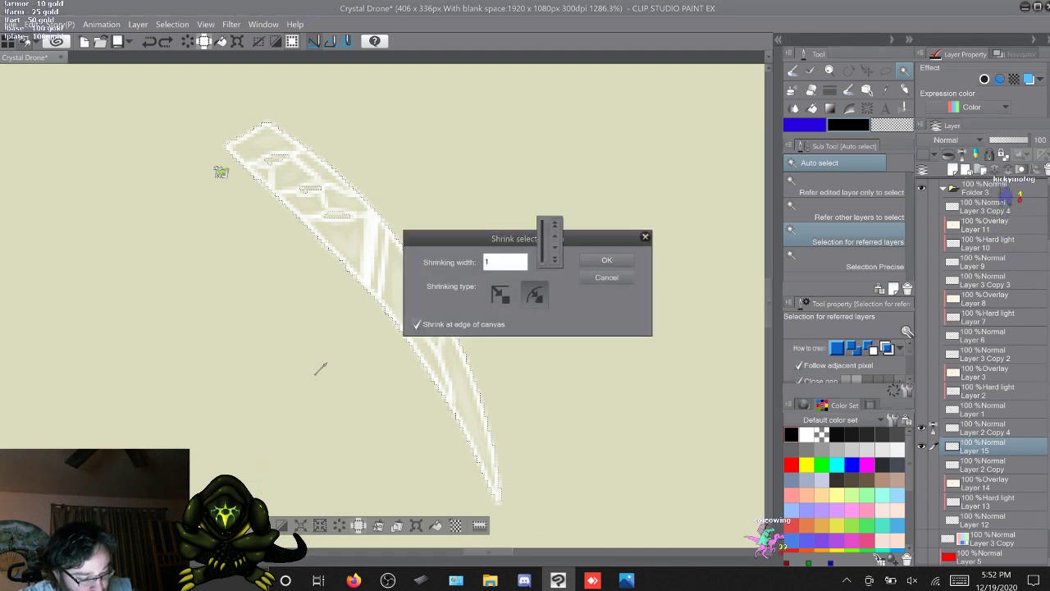
click(606, 260)
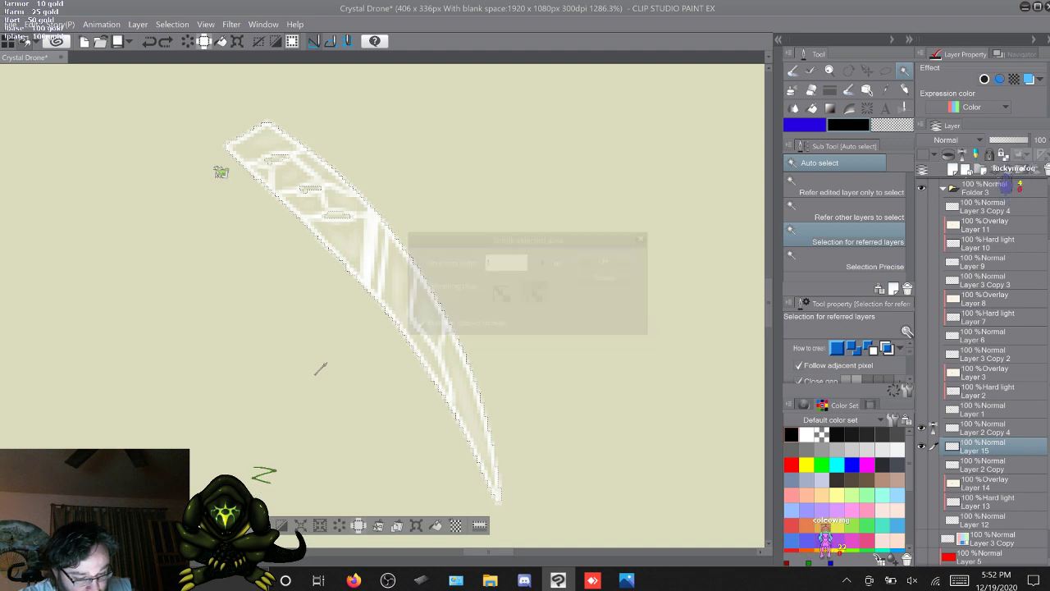
key(alt+BackSpace)
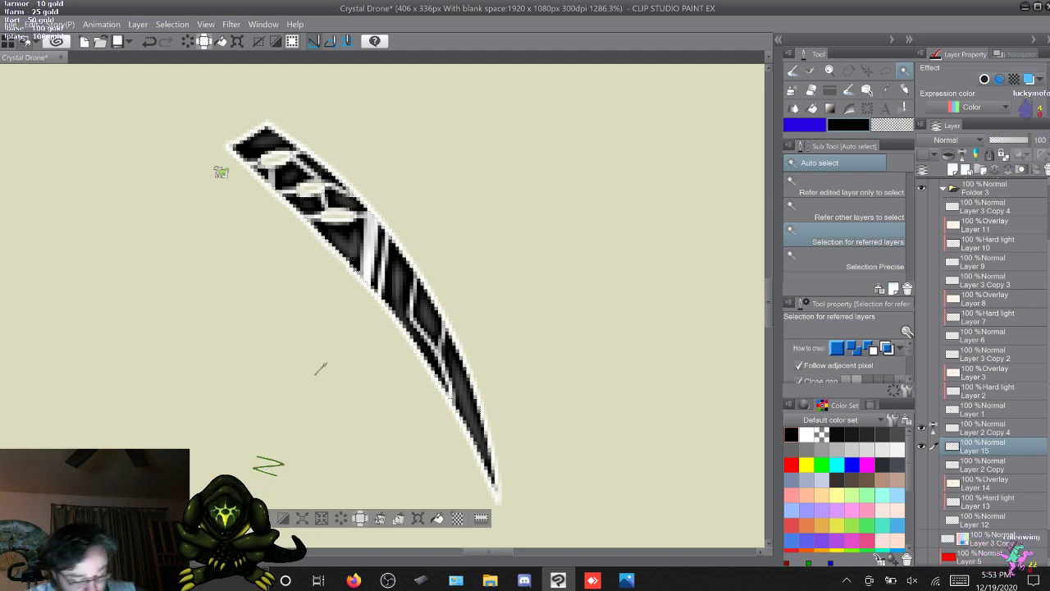
key(Delete)
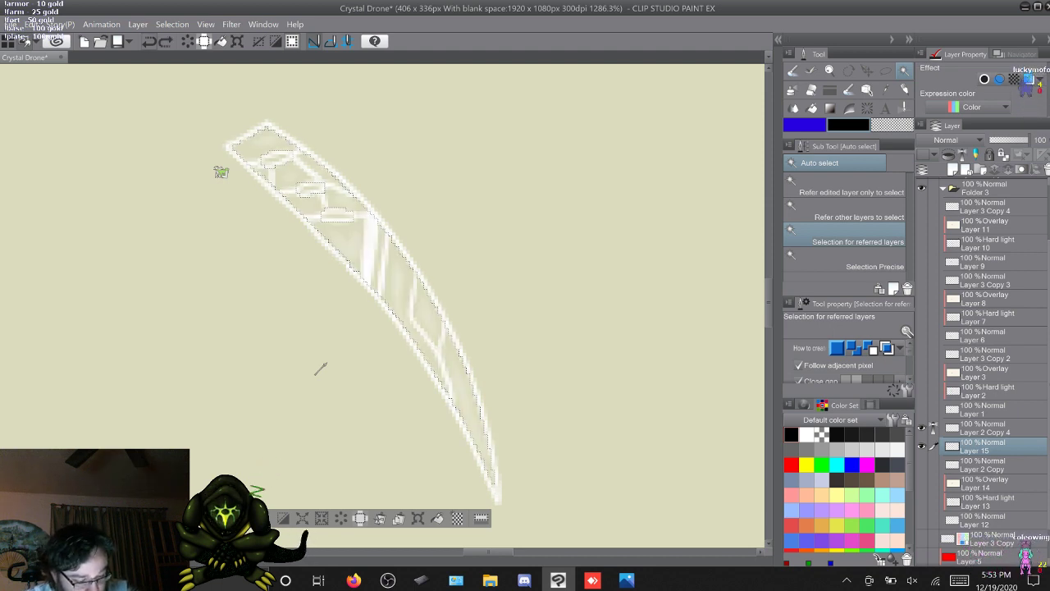
key(ctrl+z)
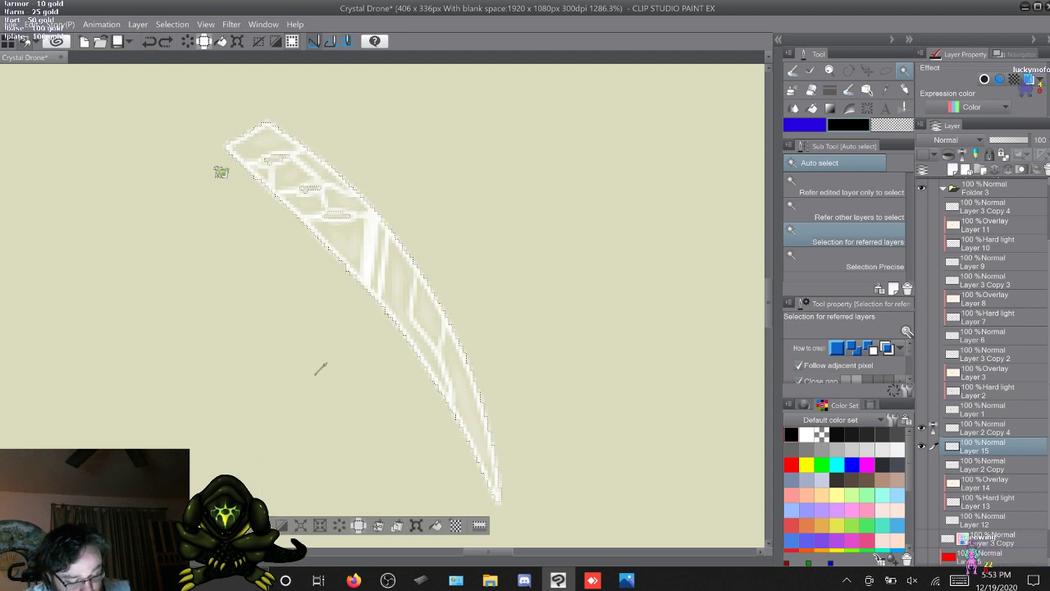
Fill the unshrunk blade selection with black on Layer 15, deselect, and switch back to the Coleowing Fire Brush
key(ctrl+z)
key(ctrl+d)
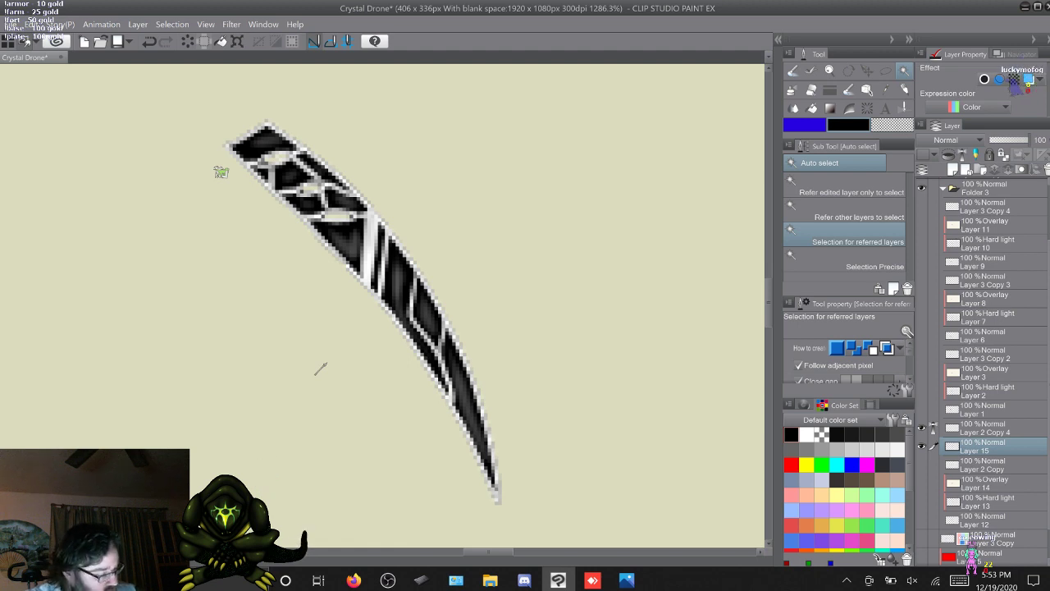
key(b)
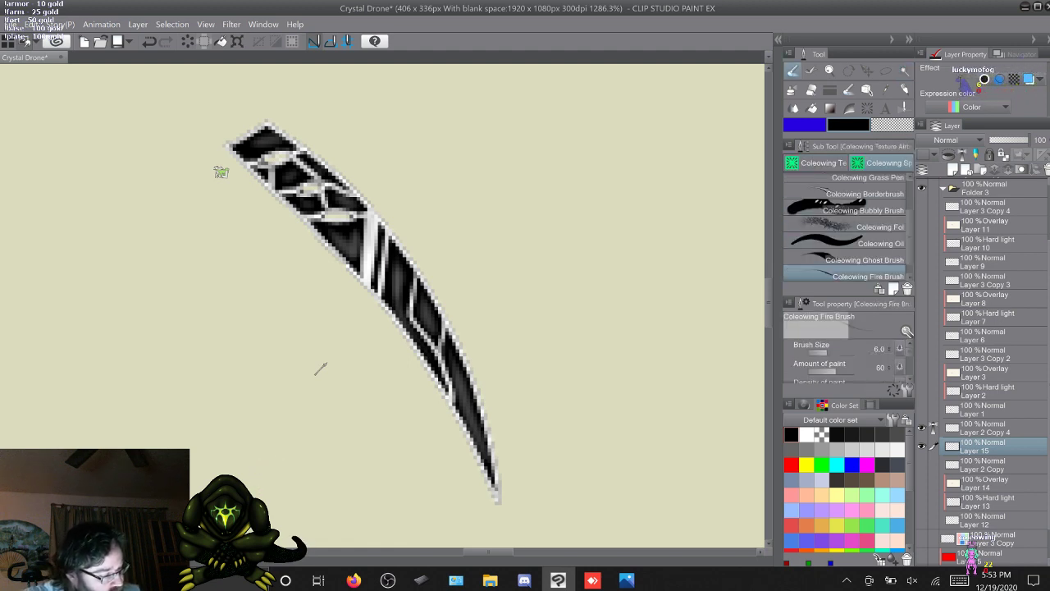
Switch to the Coleowing Marker Small and merge the black-filled Layer 15 with Layer 2 Copy 4
key(p)
key(p)
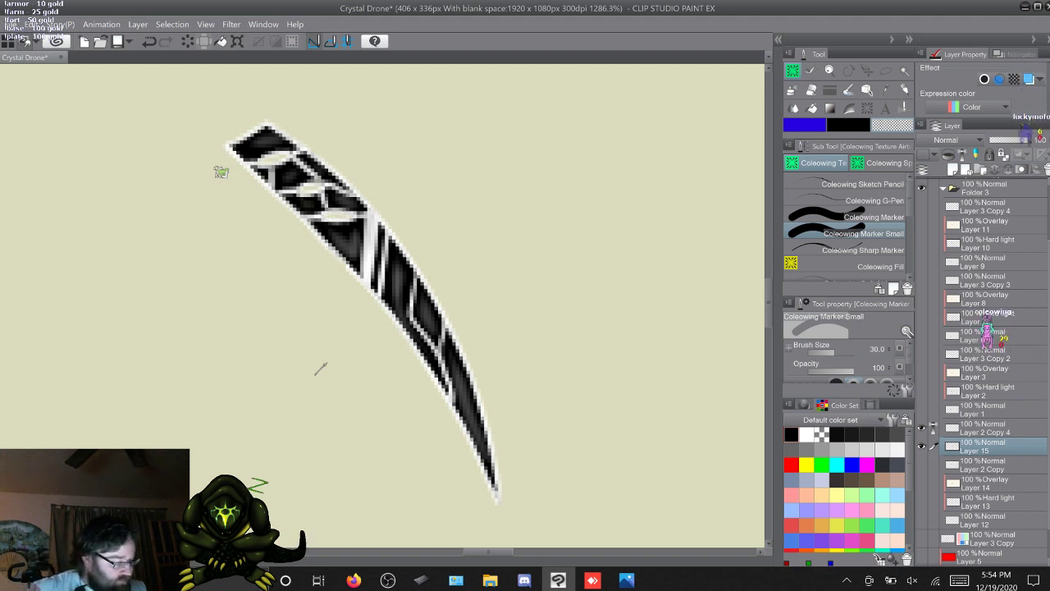
key(alt+bracketright)
shift+click(993, 446)
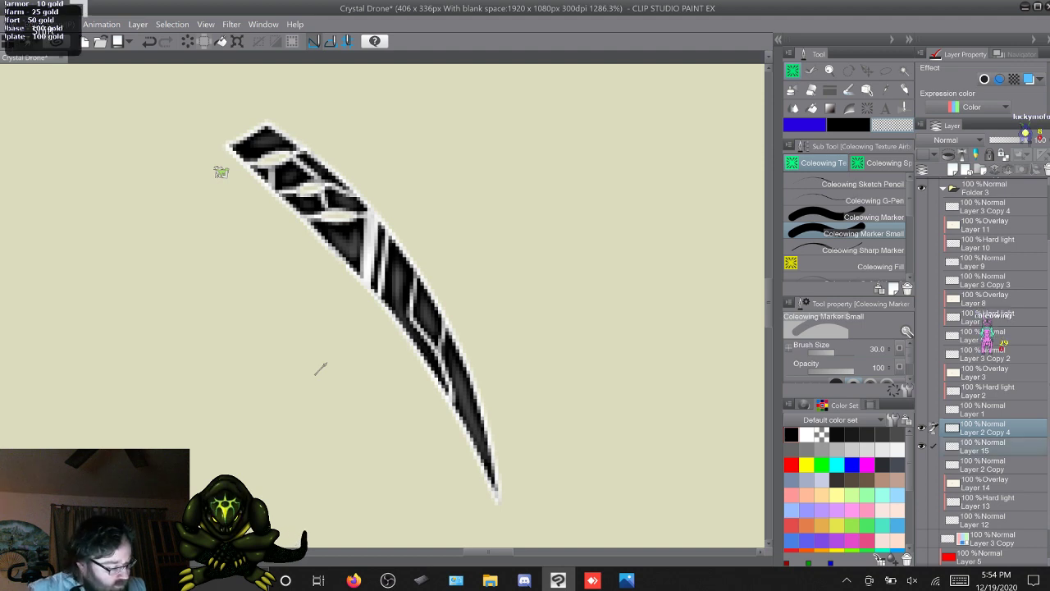
right_click(993, 433)
click(968, 380)
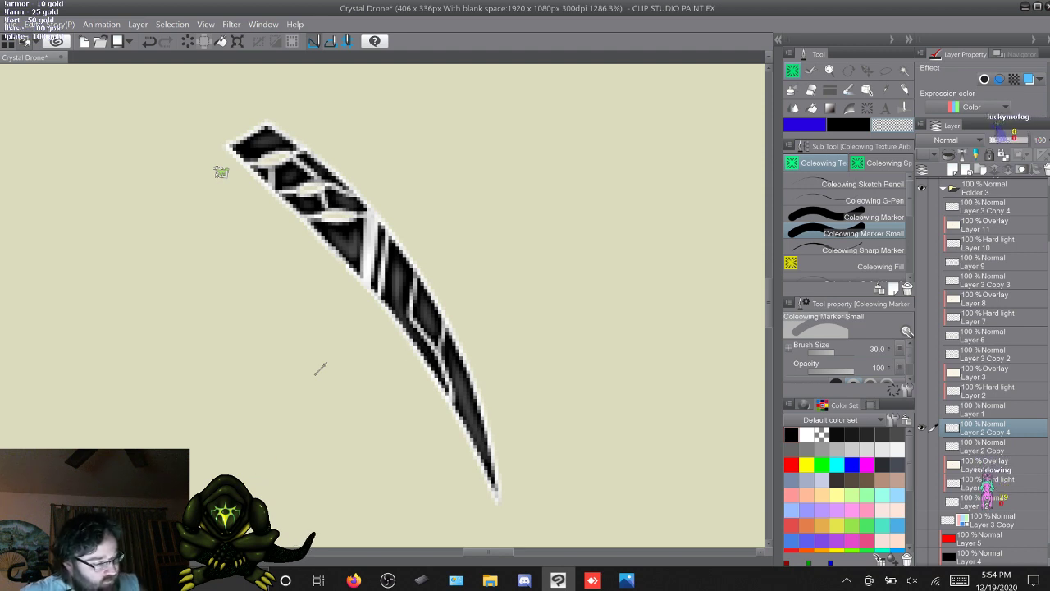
Try trimming the blade's outer edge on Layer 2 Copy 4 with the outside selection expanded by 1, undo it and deselect
key(w)
click(320, 369)
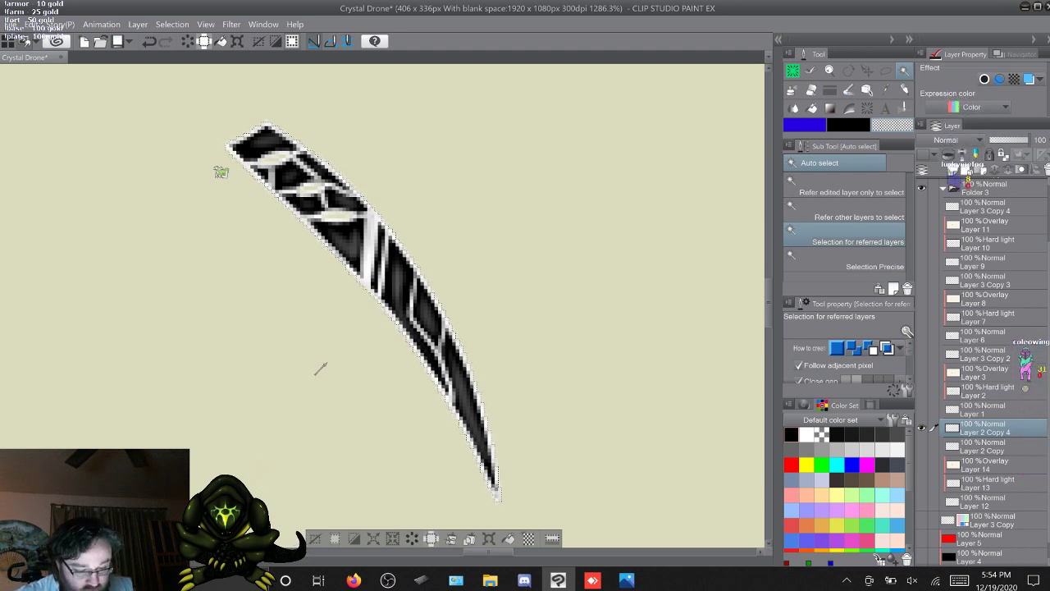
click(373, 540)
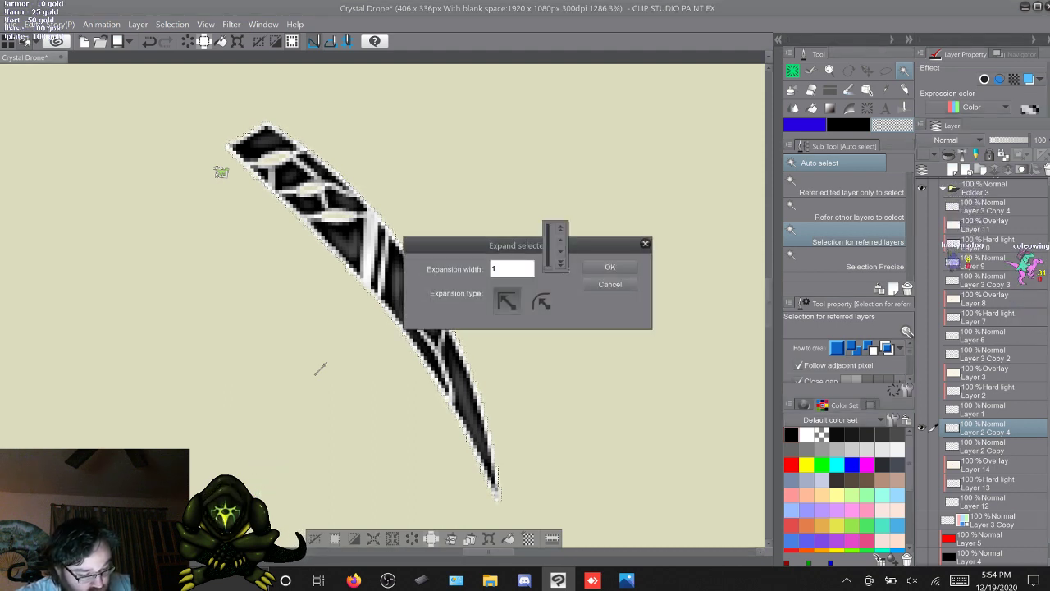
key(Return)
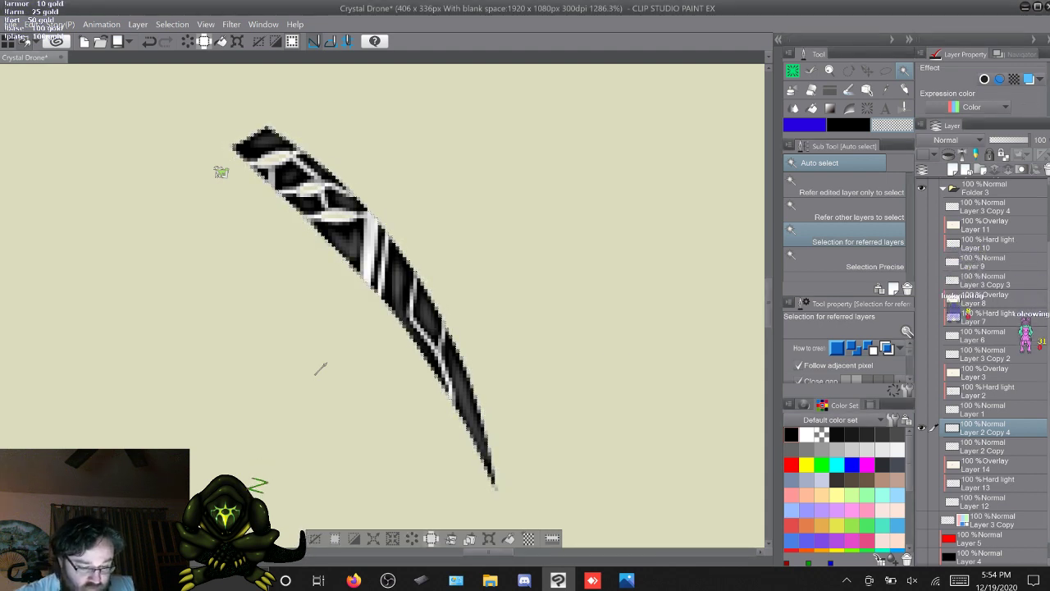
key(ctrl+z)
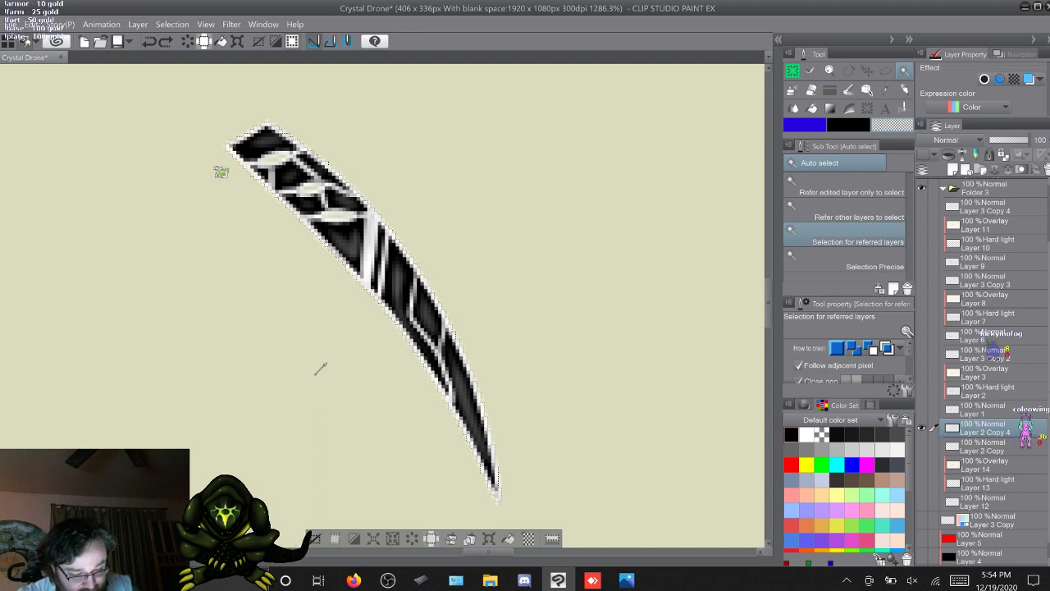
key(ctrl+d)
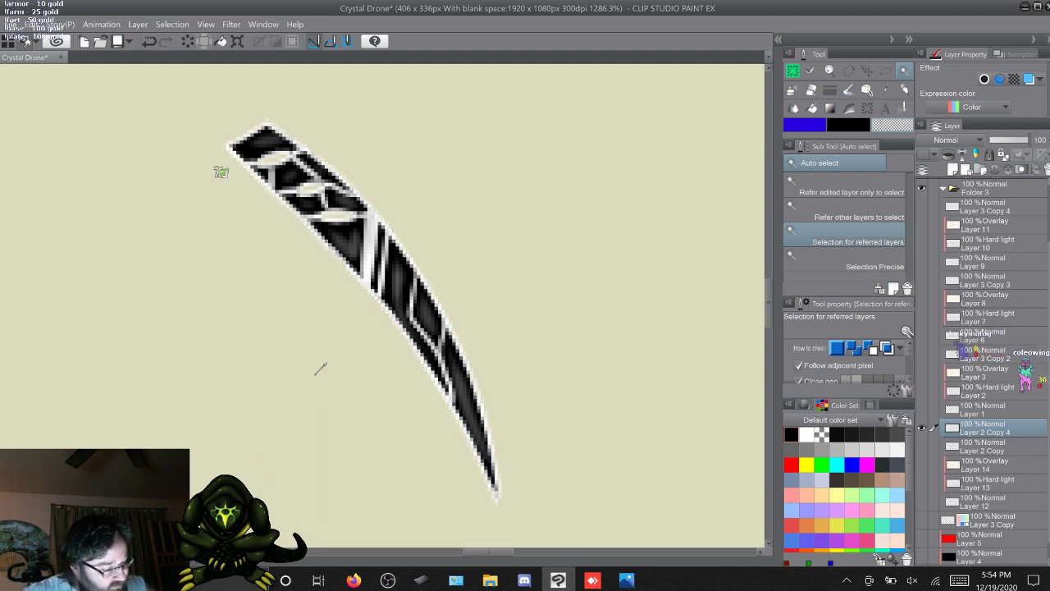
key(p)
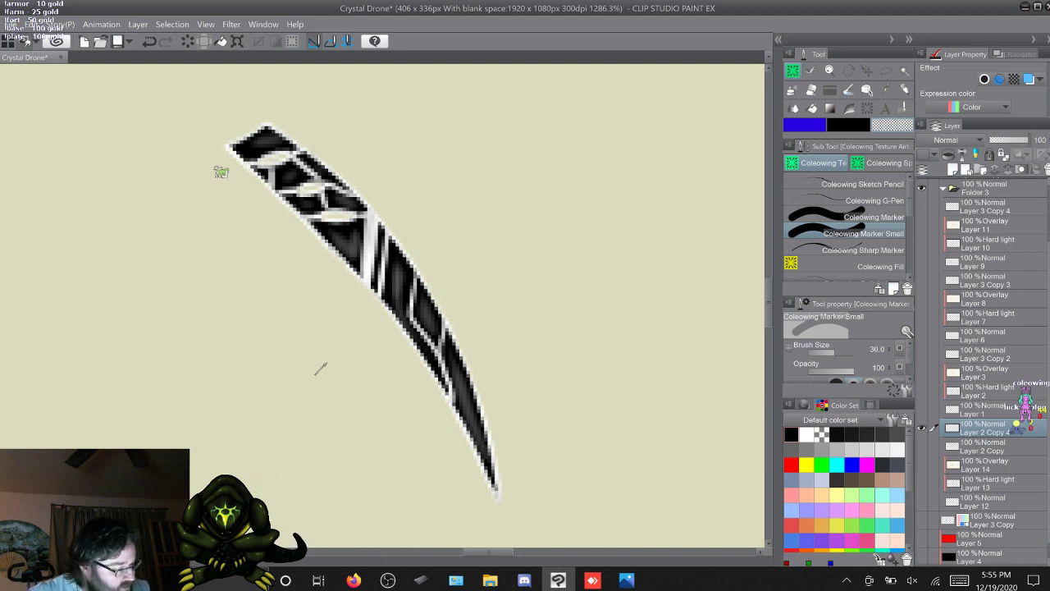
Duplicate the Vivid light Layer 2 Copy 2 and place the visible copy directly above Layer 2 Copy 4 in Folder 3
scroll(985, 369, up, 2)
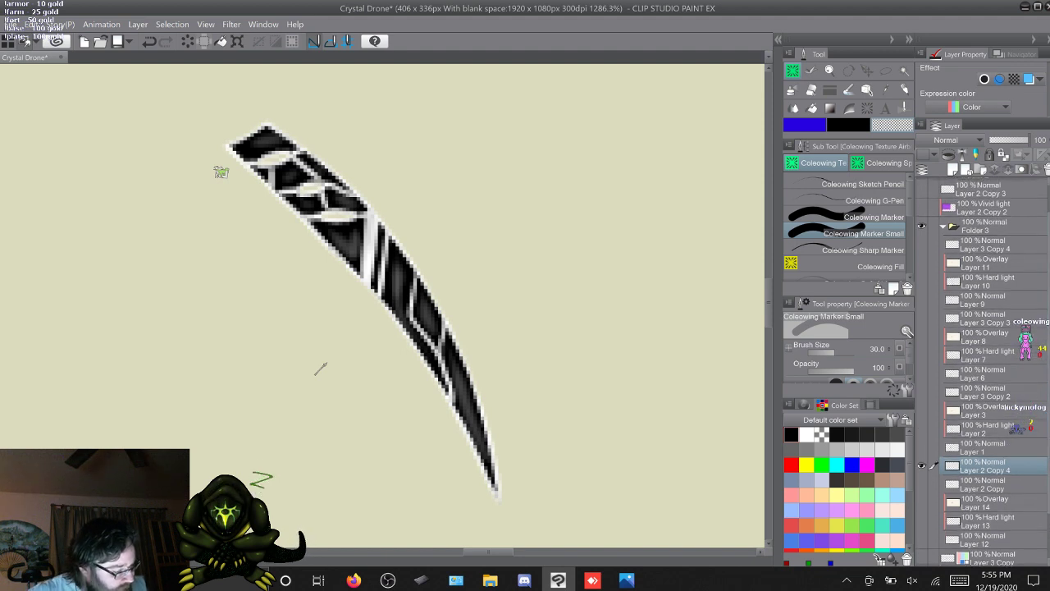
click(991, 208)
key(F9)
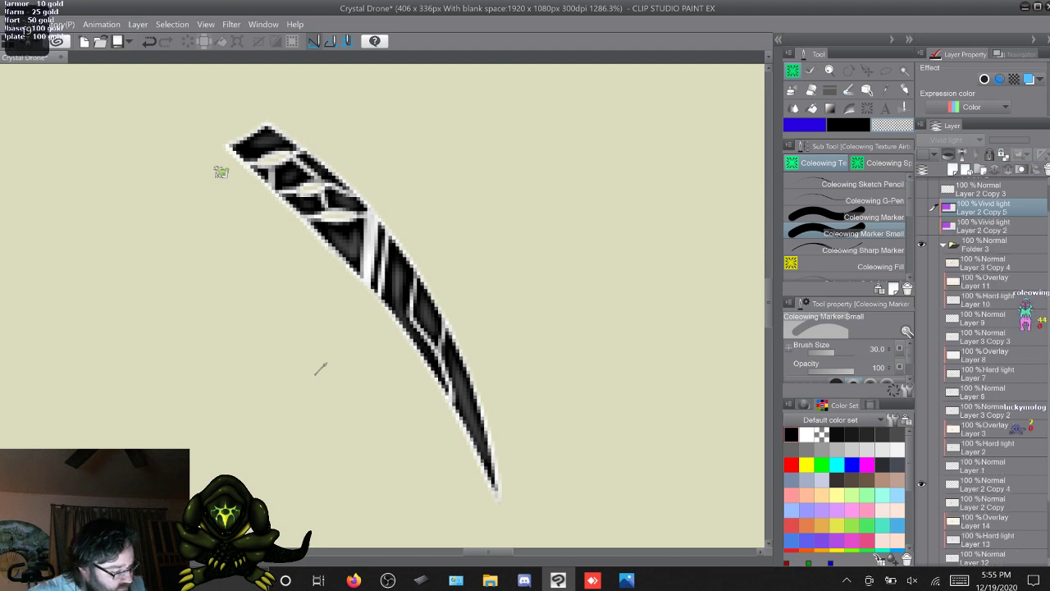
drag(991, 207, 991, 477)
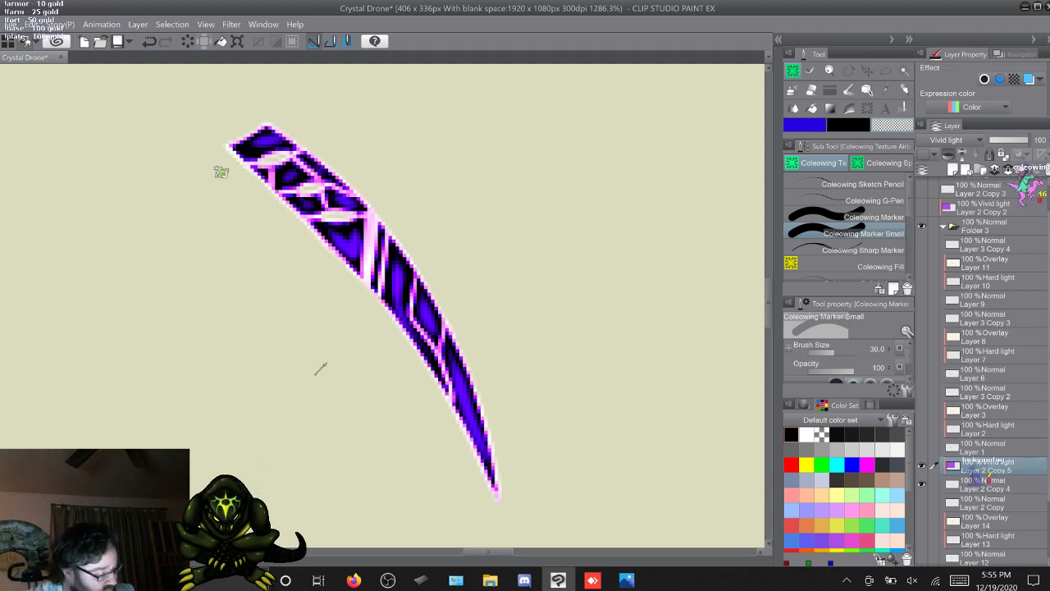
Show the blade's underlying layers and merge the Vivid light Layer 2 Copy 5 with Layer 2 Copy 4
scroll(983, 369, down, 3)
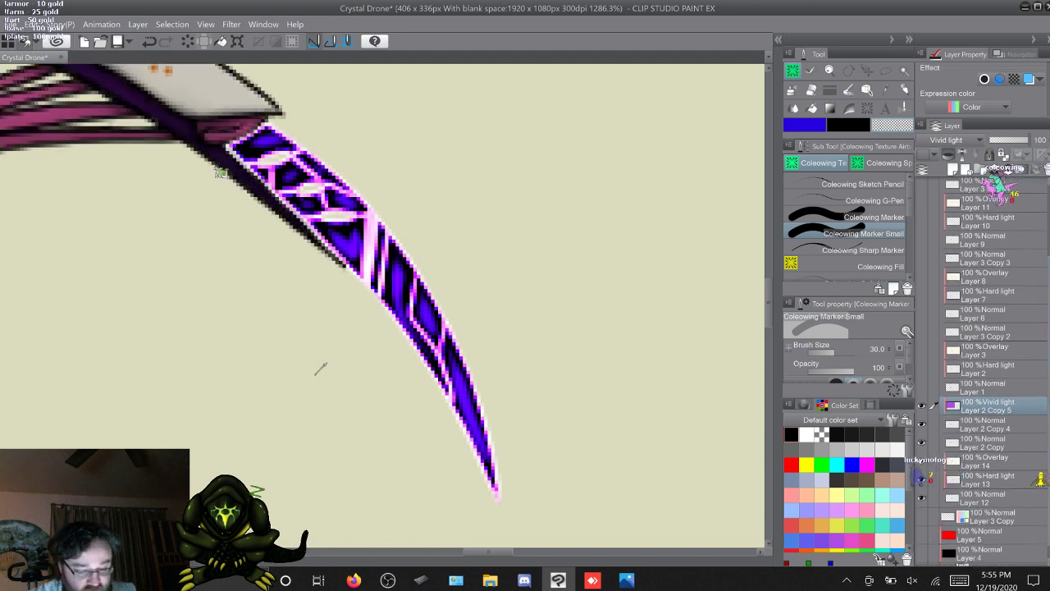
scroll(320, 367, up, 5)
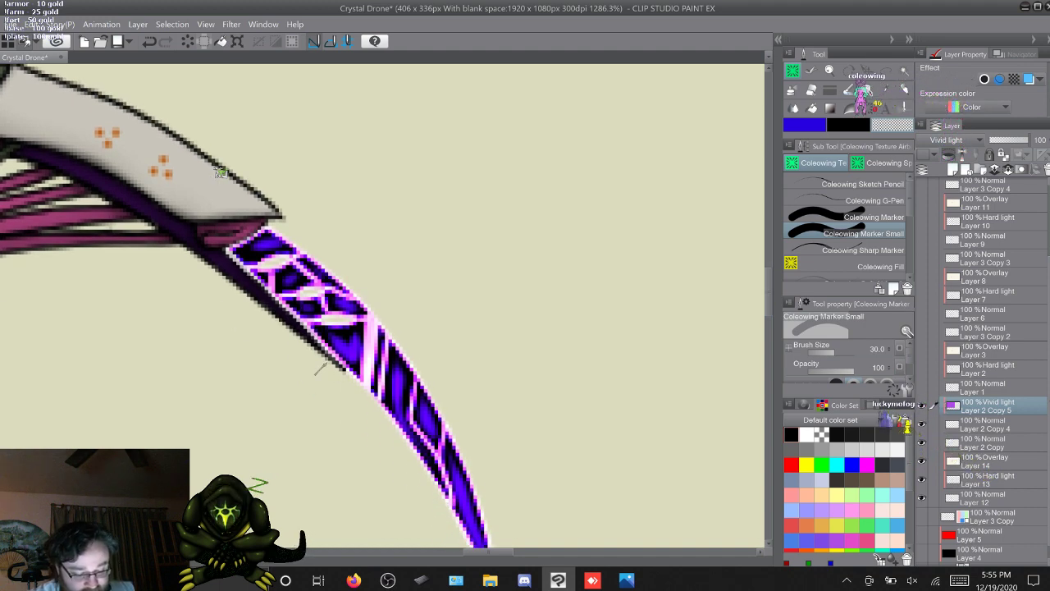
scroll(319, 368, down, 3)
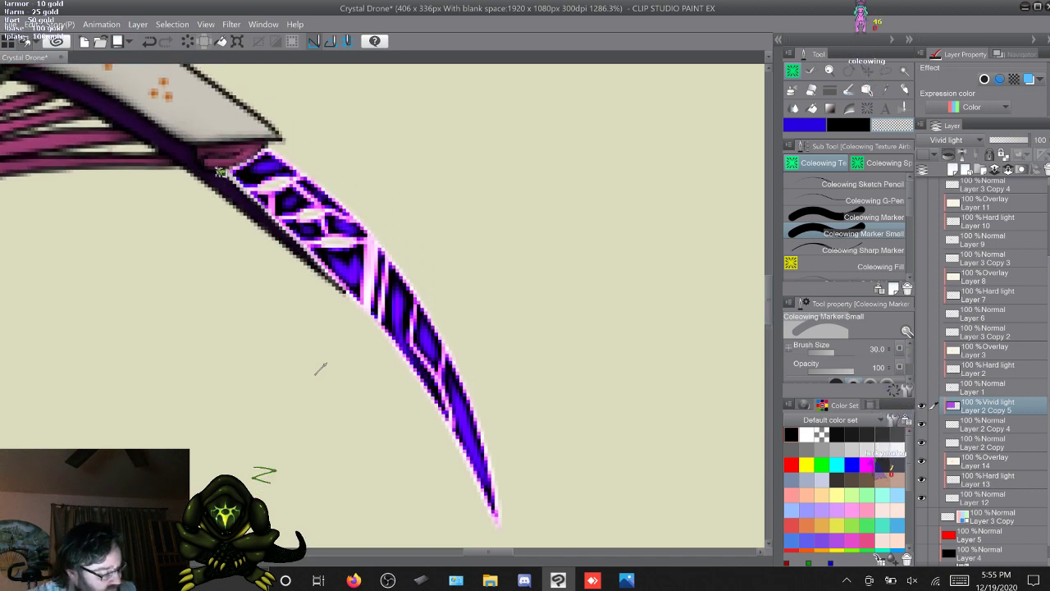
key(alt+bracketleft)
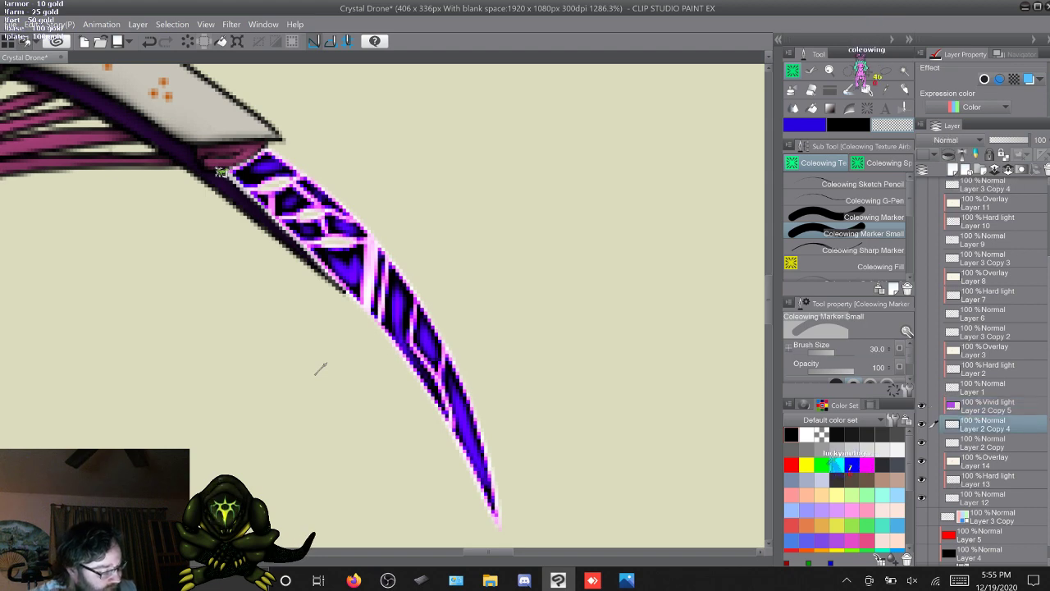
shift+click(1005, 406)
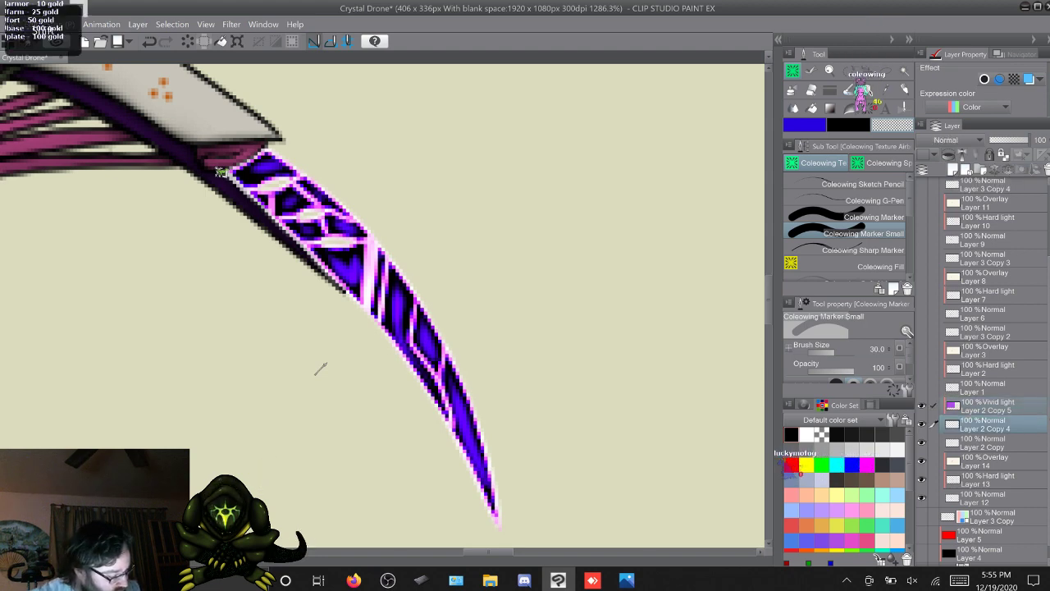
right_click(1006, 406)
click(965, 358)
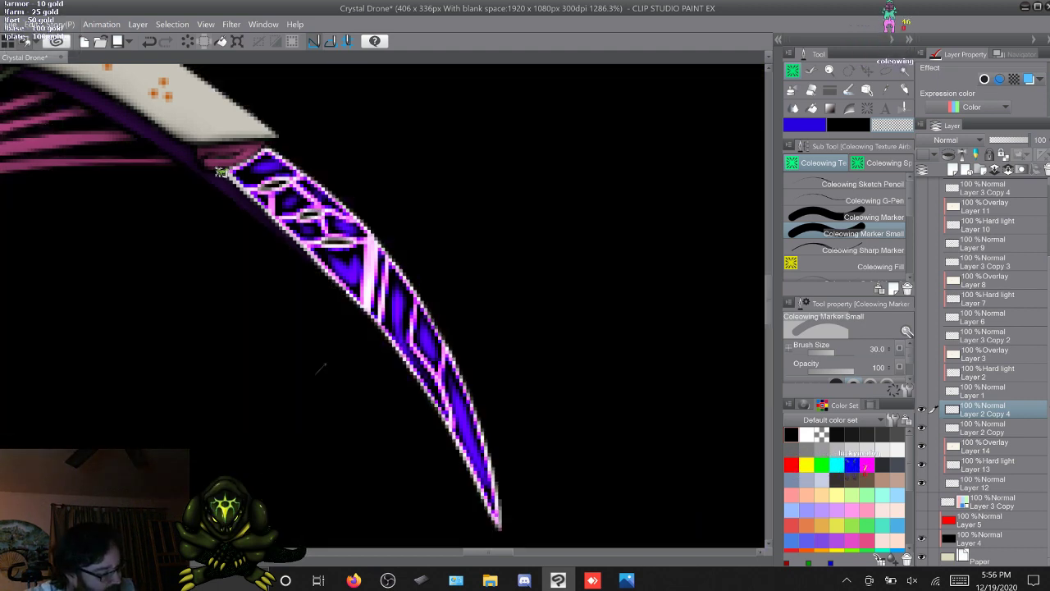
Add a new layer above Layer 2 Copy 4 and set its blending mode to Add (Glow)
key(ctrl+shift+n)
click(959, 141)
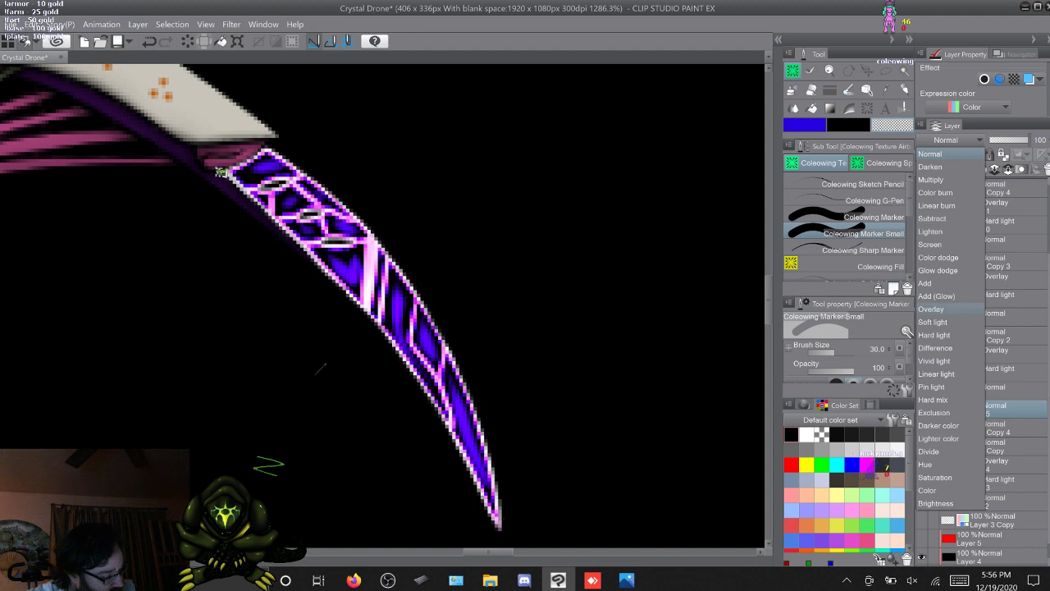
click(937, 296)
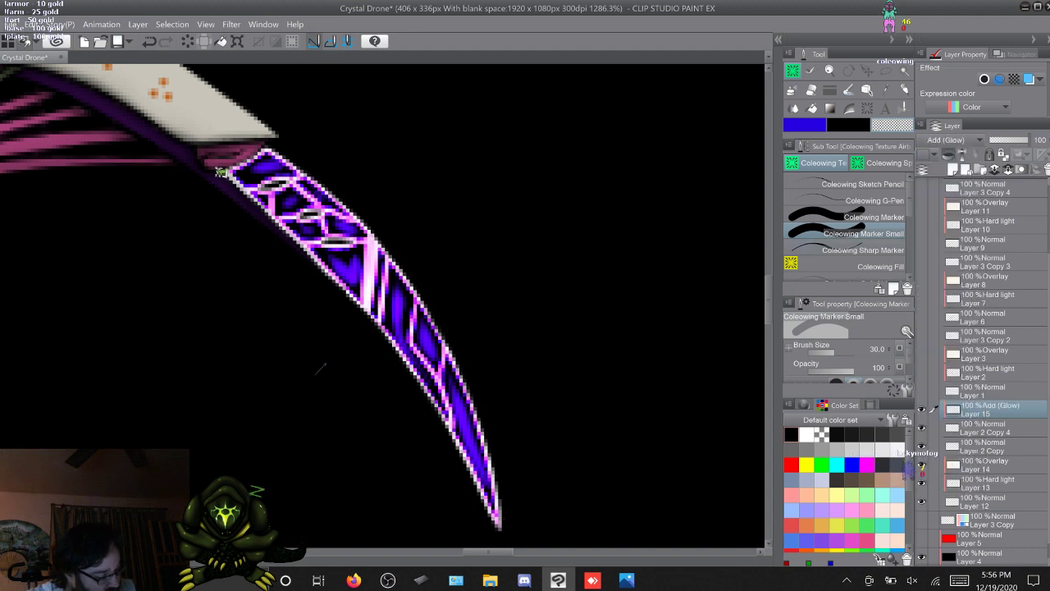
Sample the bright pink-purple from the reference colour circle that overlaps the dark blue one
click(1018, 54)
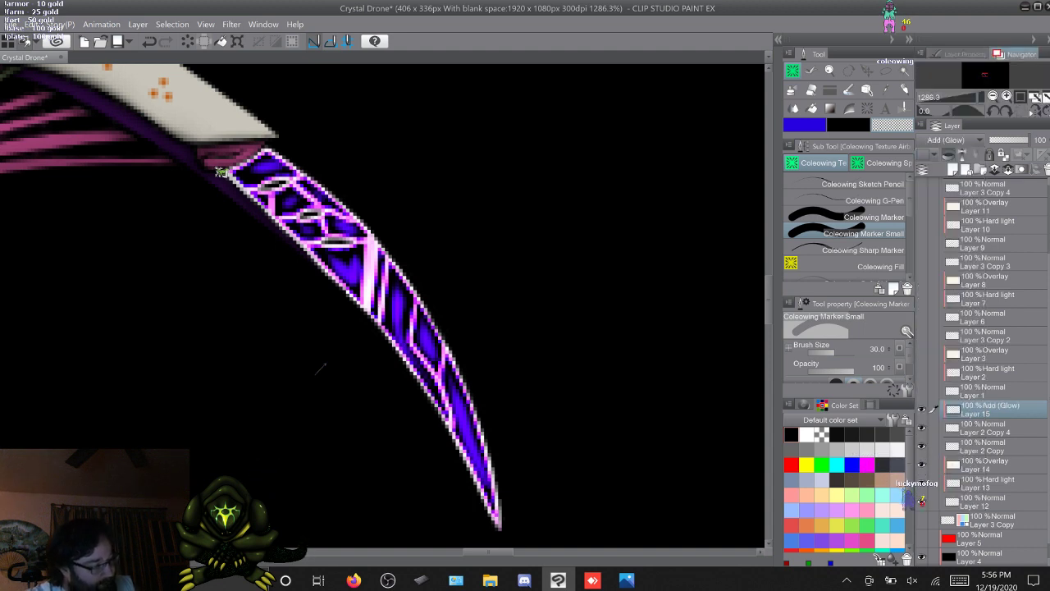
scroll(923, 521, up, 5)
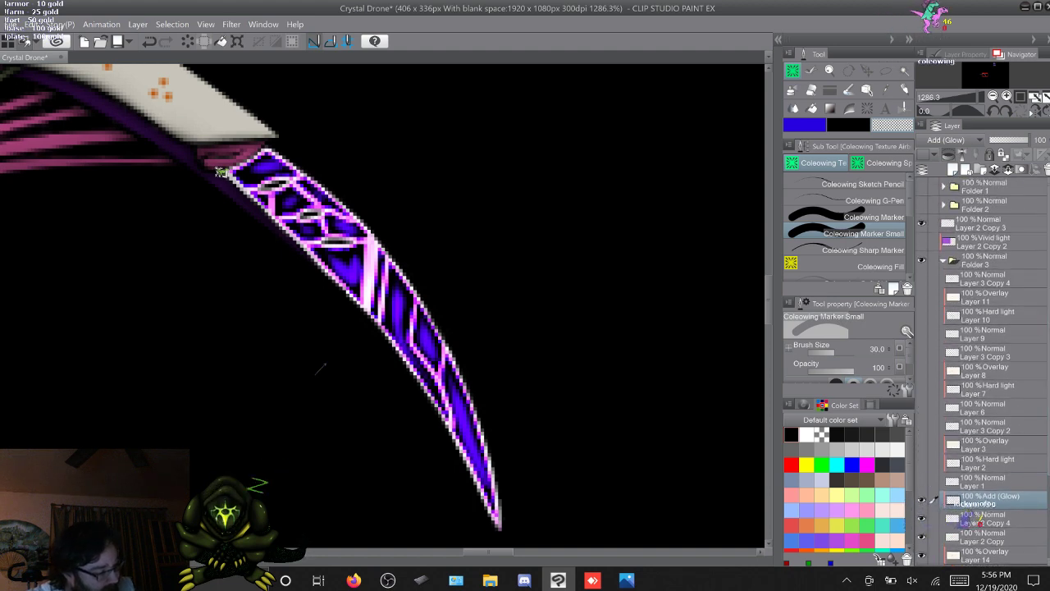
scroll(320, 368, up, 10)
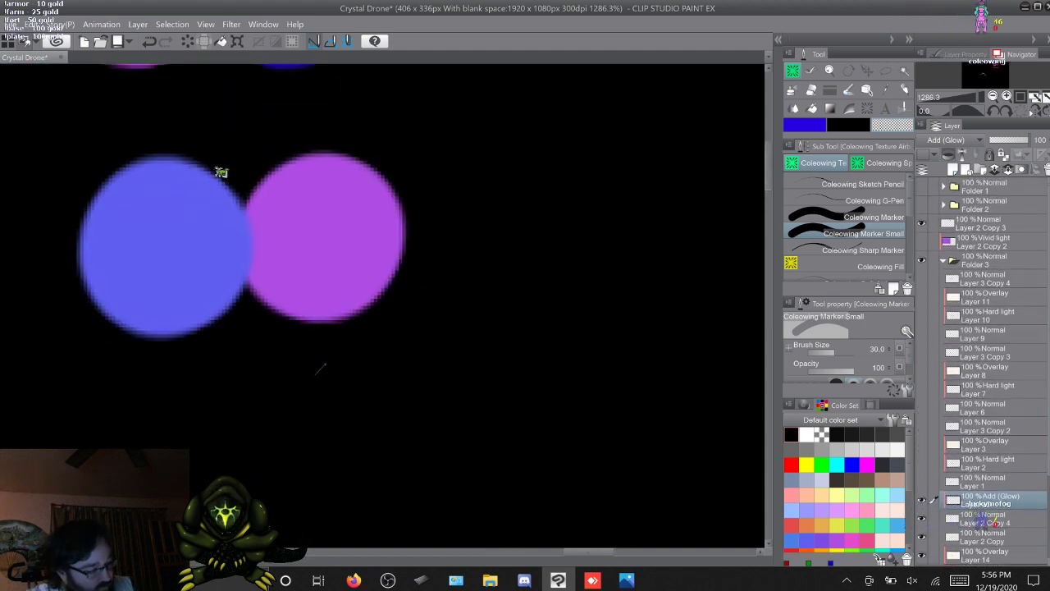
scroll(320, 369, up, 5)
scroll(320, 369, down, 1)
alt+click(111, 279)
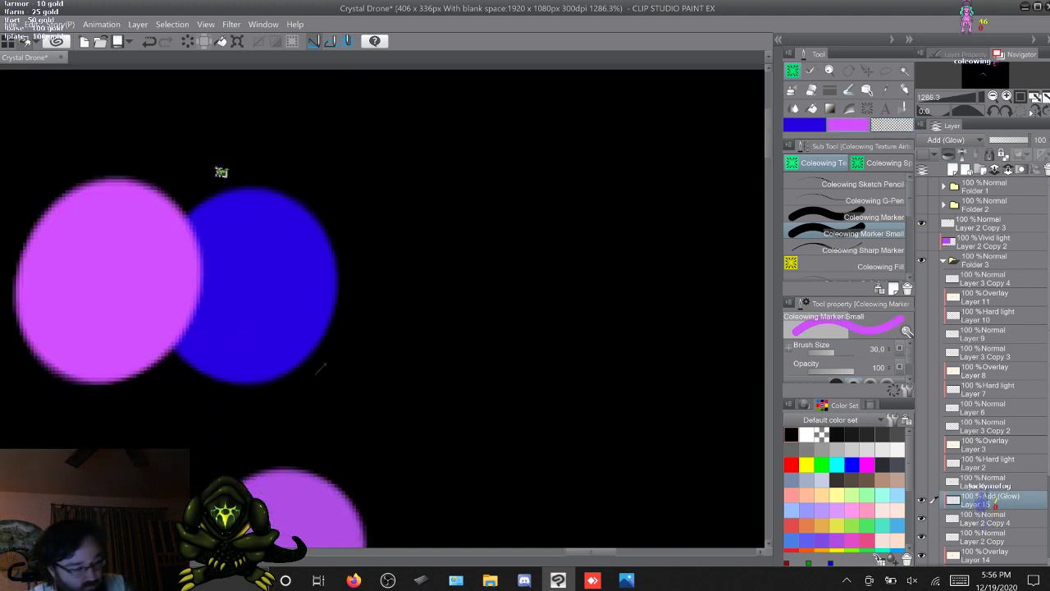
Airbrush a soft purple glow over the blade on Layer 15 with the Coleowing Soft Airbrush enlarged to size 20
drag(988, 76, 986, 77)
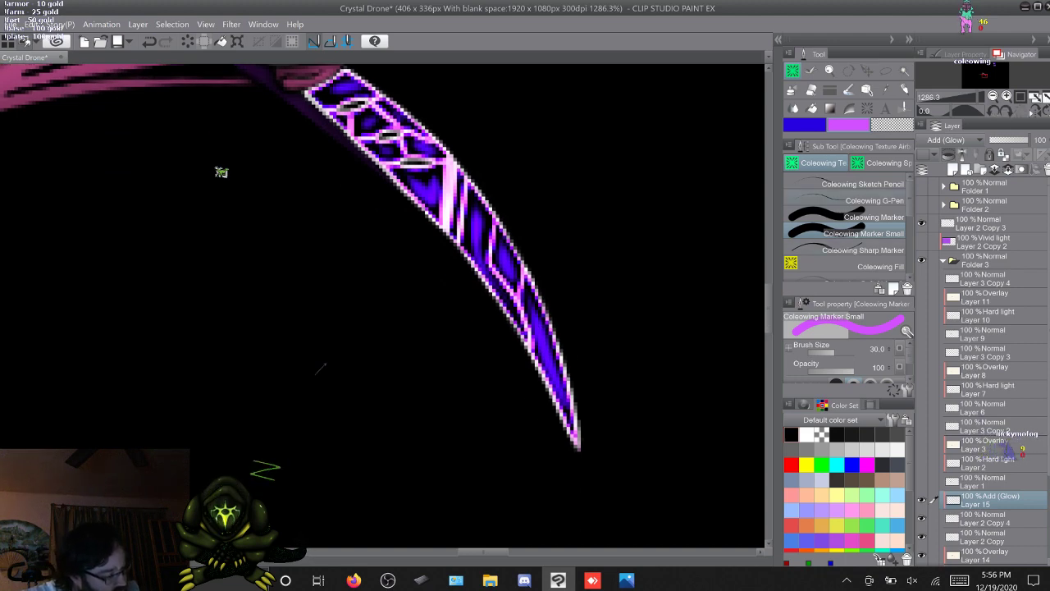
drag(910, 200, 910, 208)
click(862, 258)
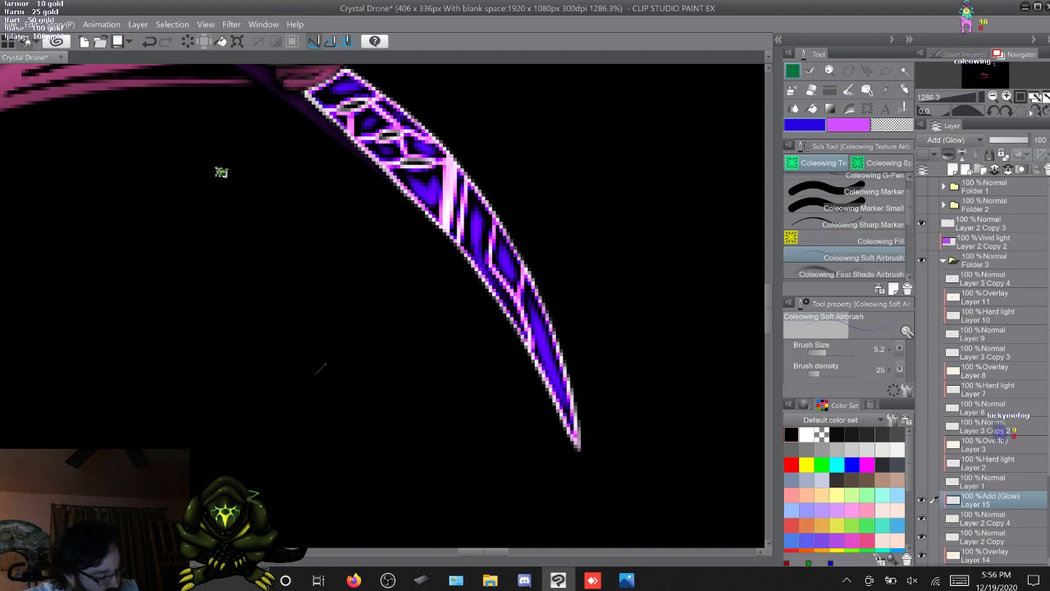
key(])
key(])
key(])
key(])
key(])
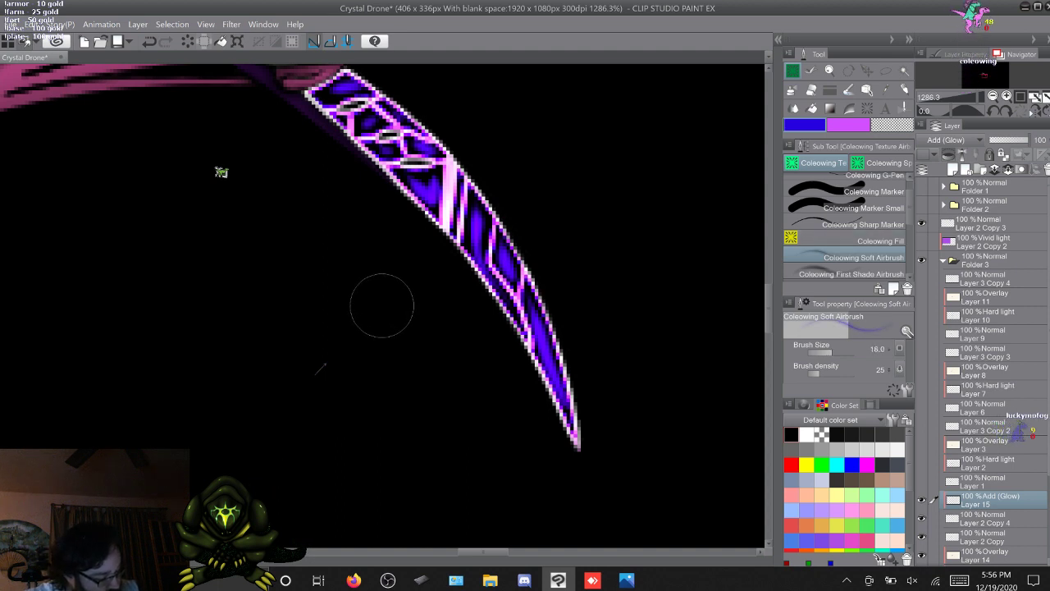
scroll(382, 305, up, 1)
scroll(381, 306, up, 5)
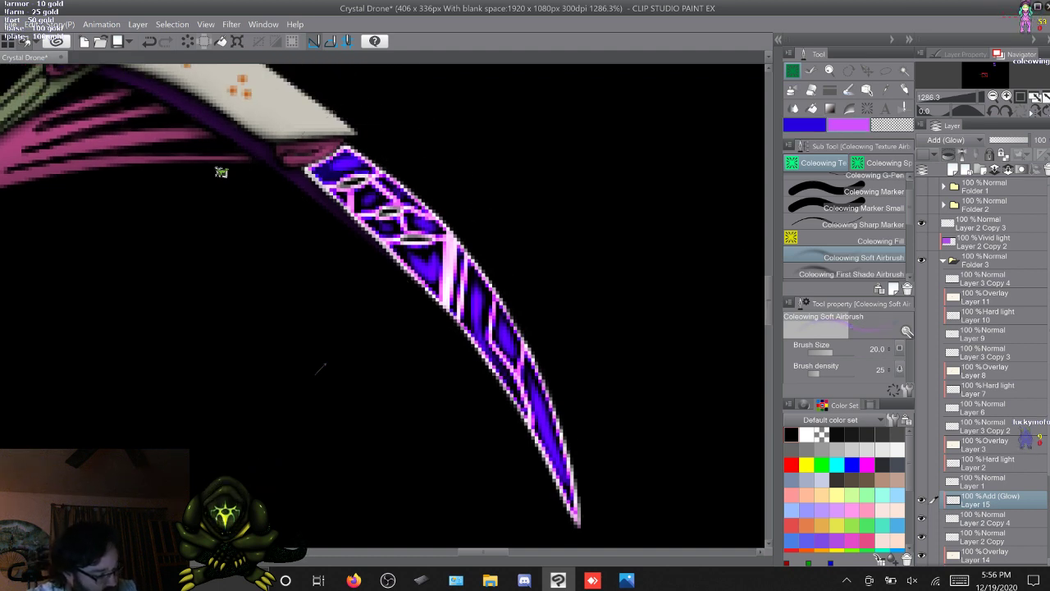
Brighten the blade's crystal facet lines on Layer 15 with the Coleowing First Shade Airbrush reduced to size 5
click(852, 273)
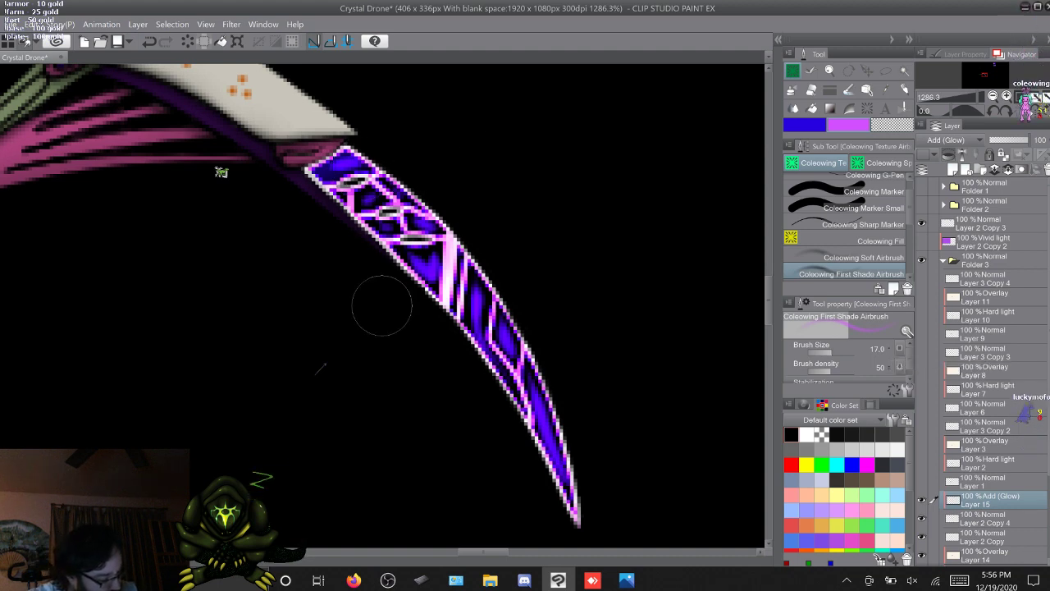
key(bracketleft)
key(bracketleft)
key(bracketleft)
key(bracketleft)
key(bracketleft)
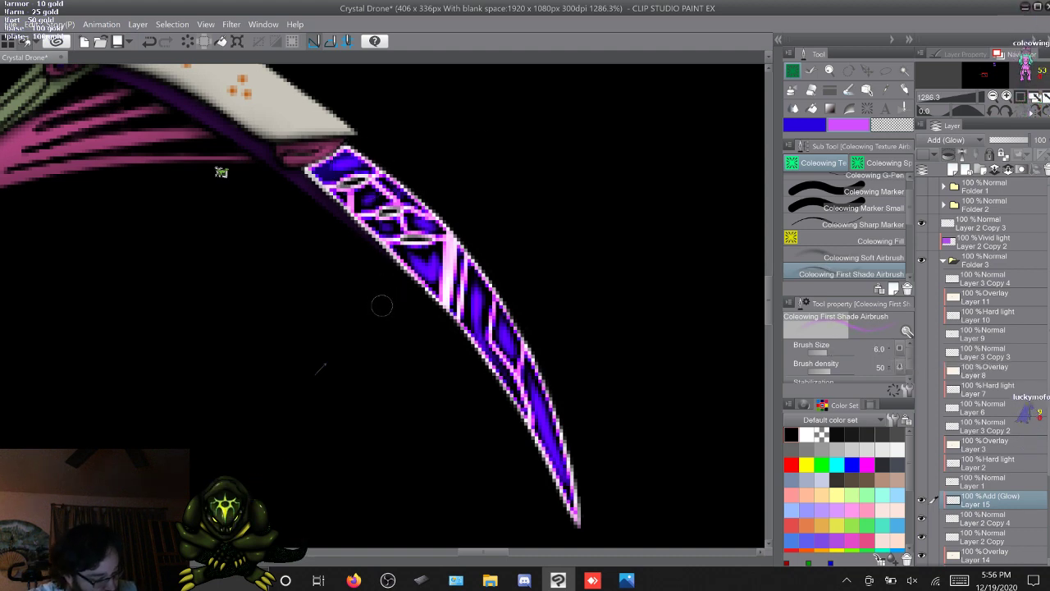
key(bracketleft)
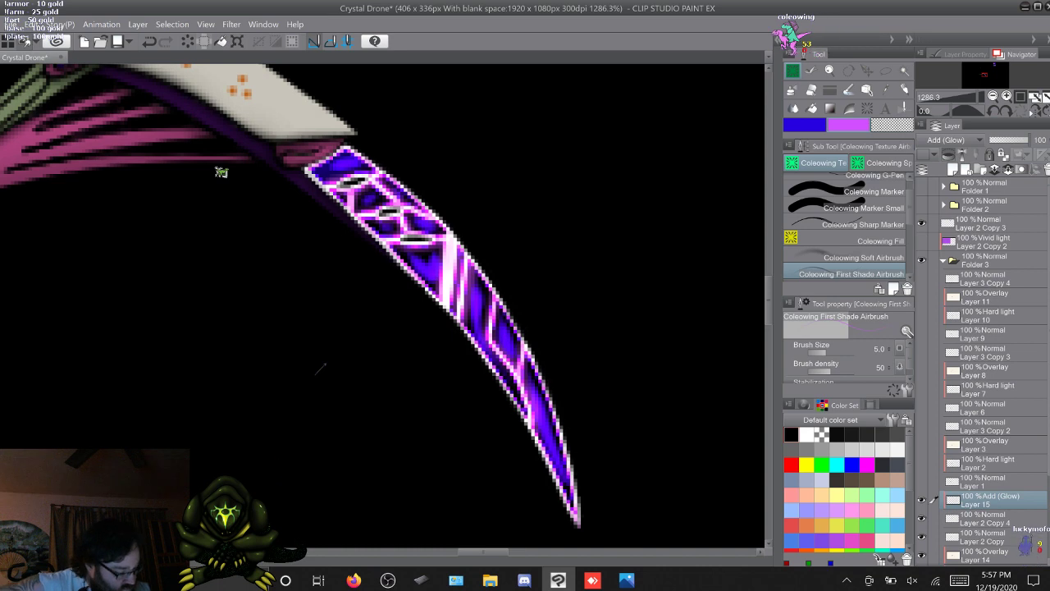
Merge the Add (Glow) Layer 15 with Layer 2 Copy 4 and move the merged layer beneath Layer 12
click(987, 518)
shift+click(993, 498)
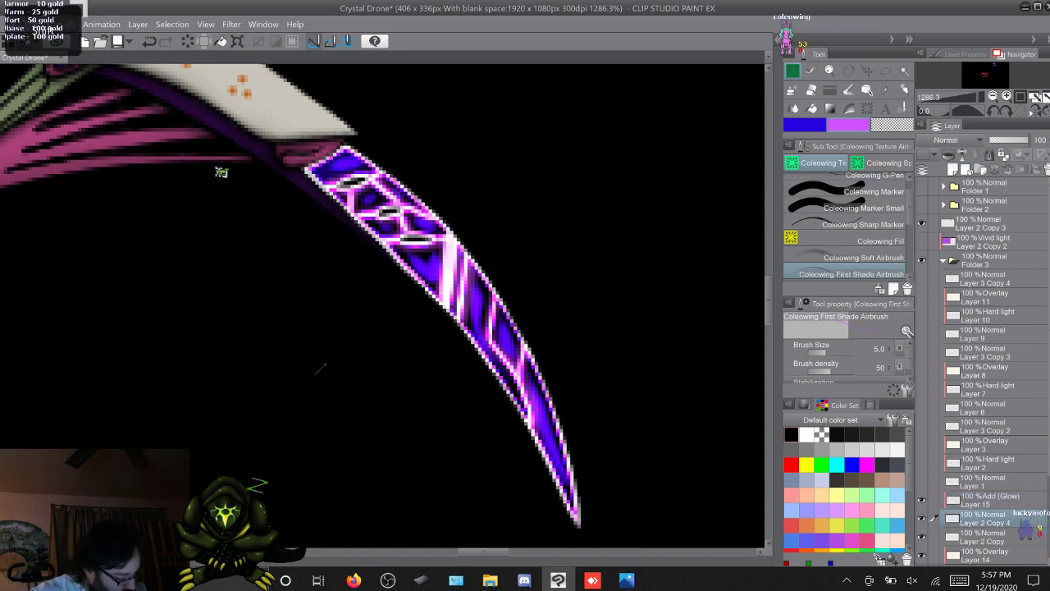
right_click(993, 498)
click(977, 449)
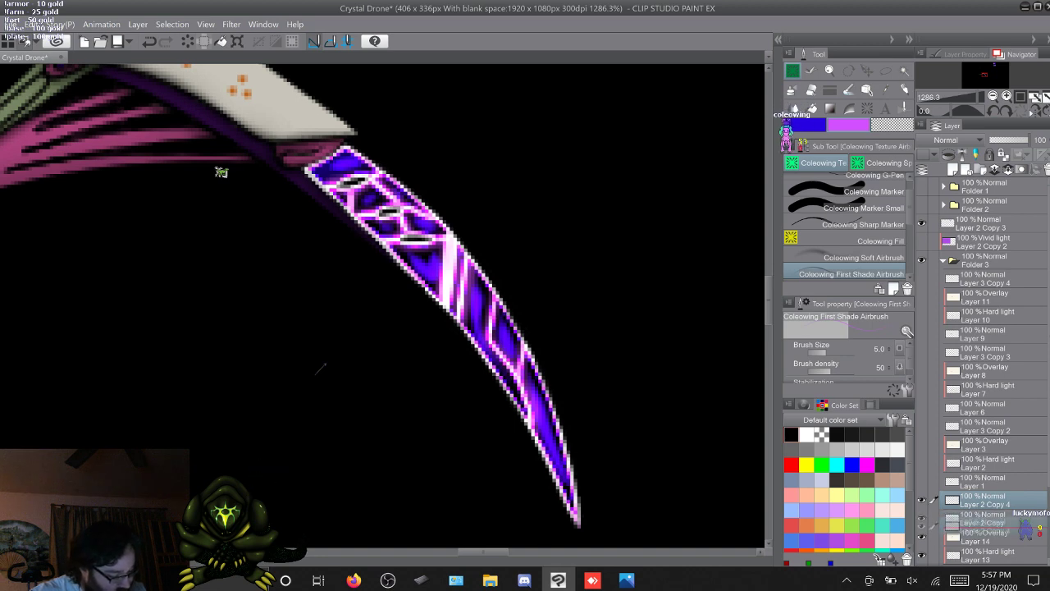
scroll(985, 369, down, 3)
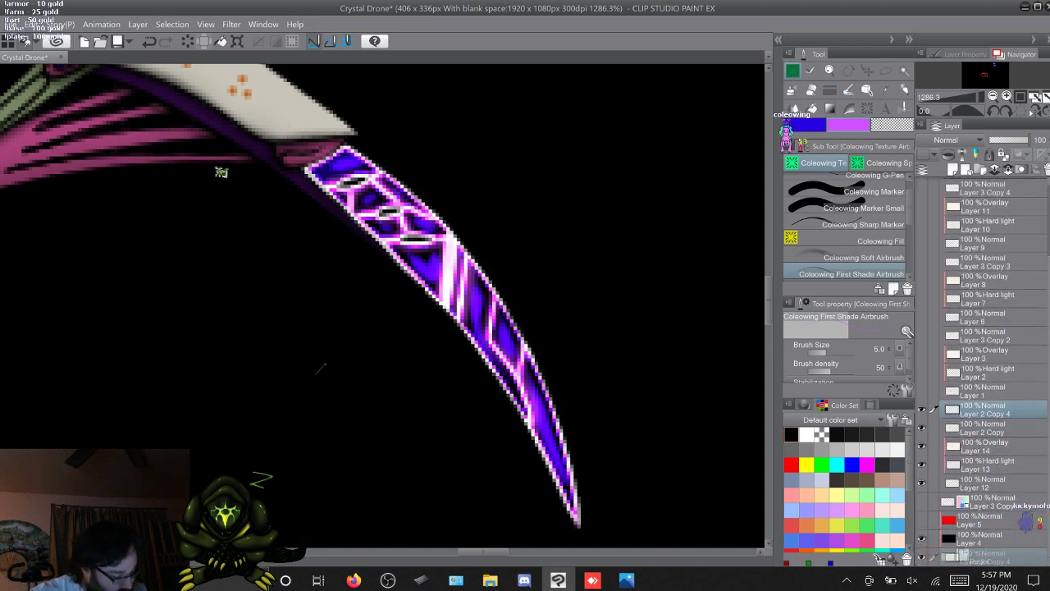
drag(981, 558, 985, 492)
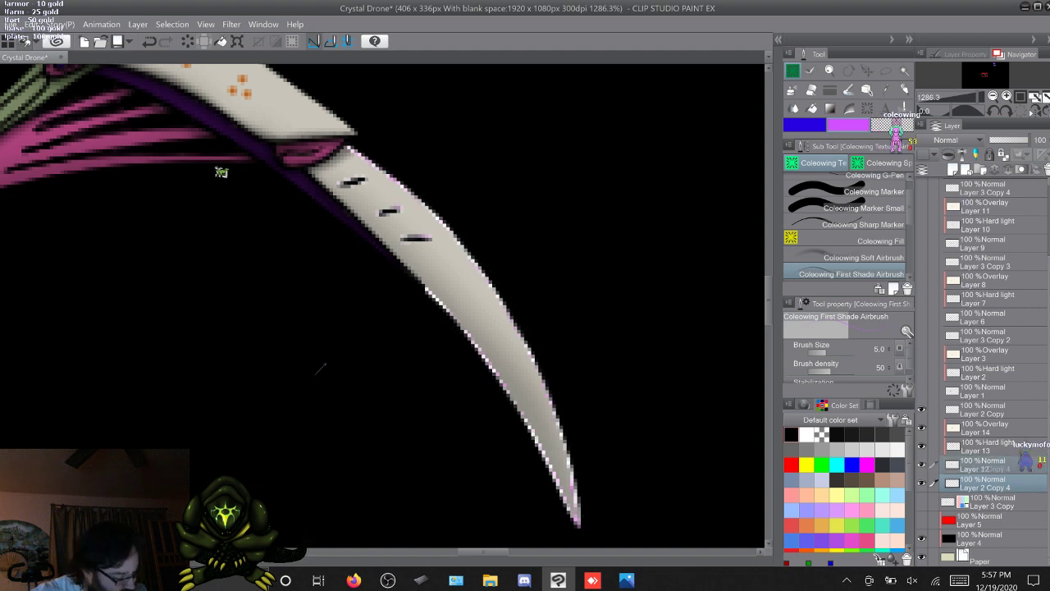
Move the crystal Layer 2 Copy 4 directly beneath Layer 2 Copy and hide the black backdrop on Layer 4
drag(985, 467, 985, 428)
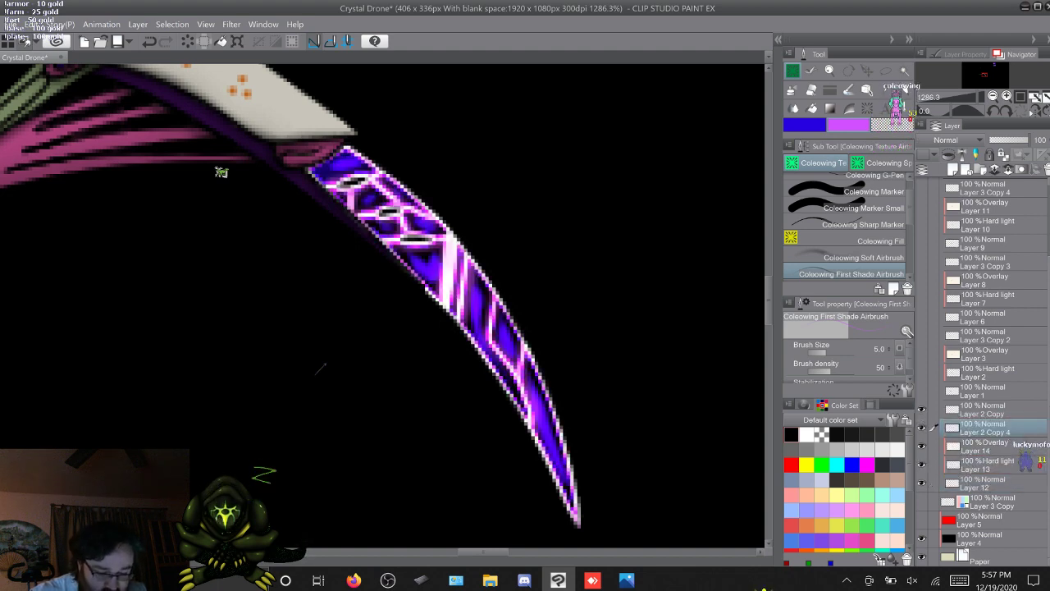
click(921, 539)
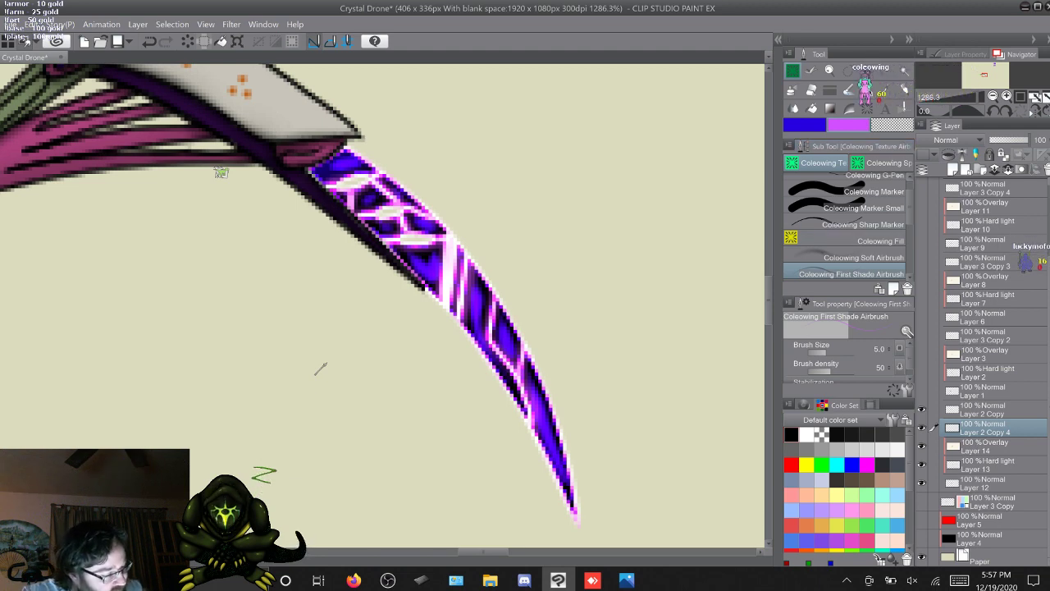
key(p)
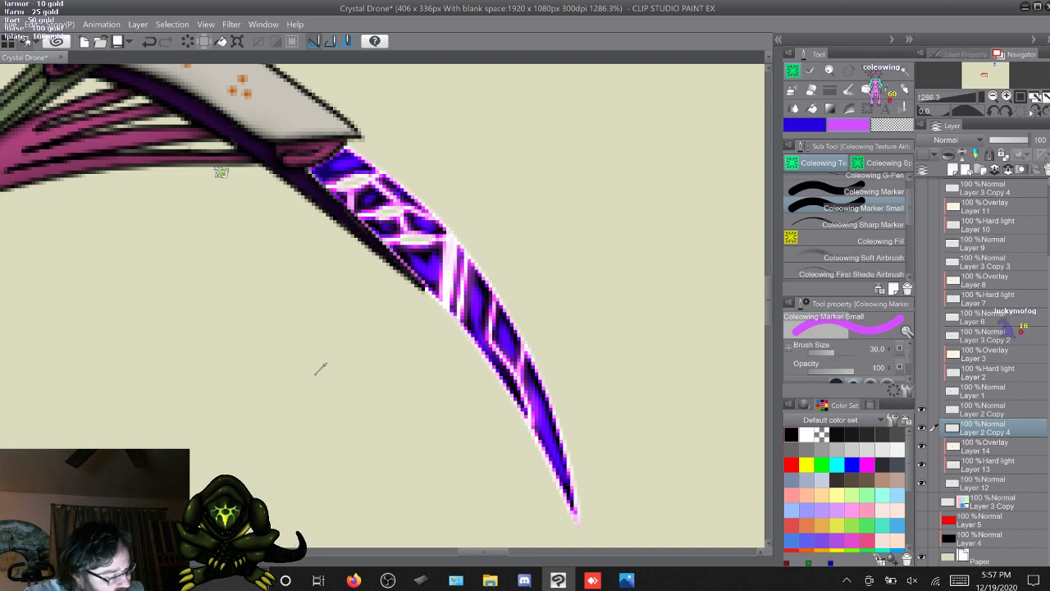
key(p)
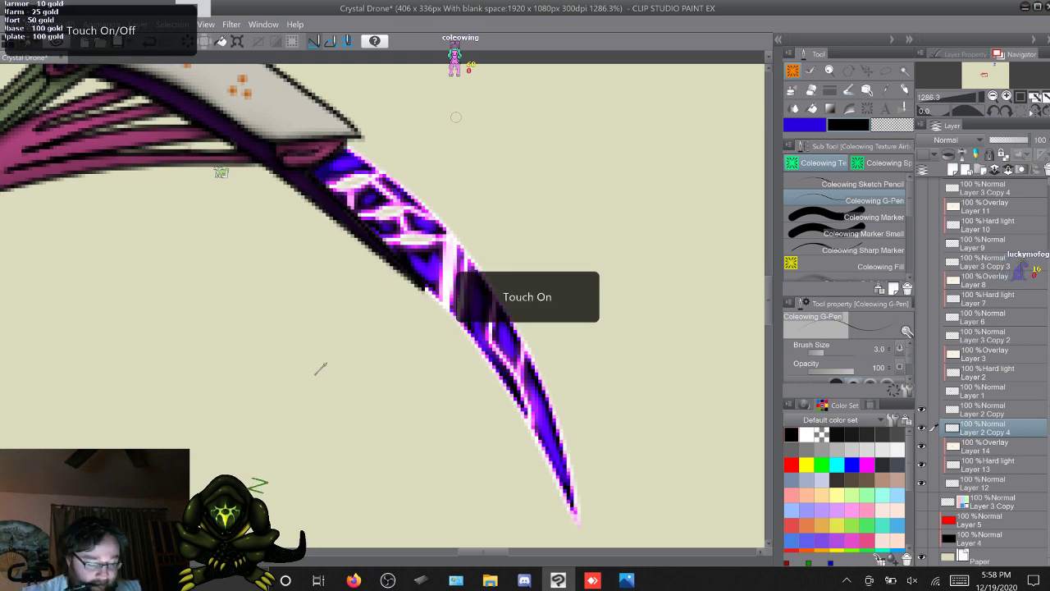
Show the remaining hidden layers of Folder 3, up to Layer 3 Copy 4, so the whole drone is displayed
scroll(316, 375, down, 5)
scroll(316, 375, down, 2)
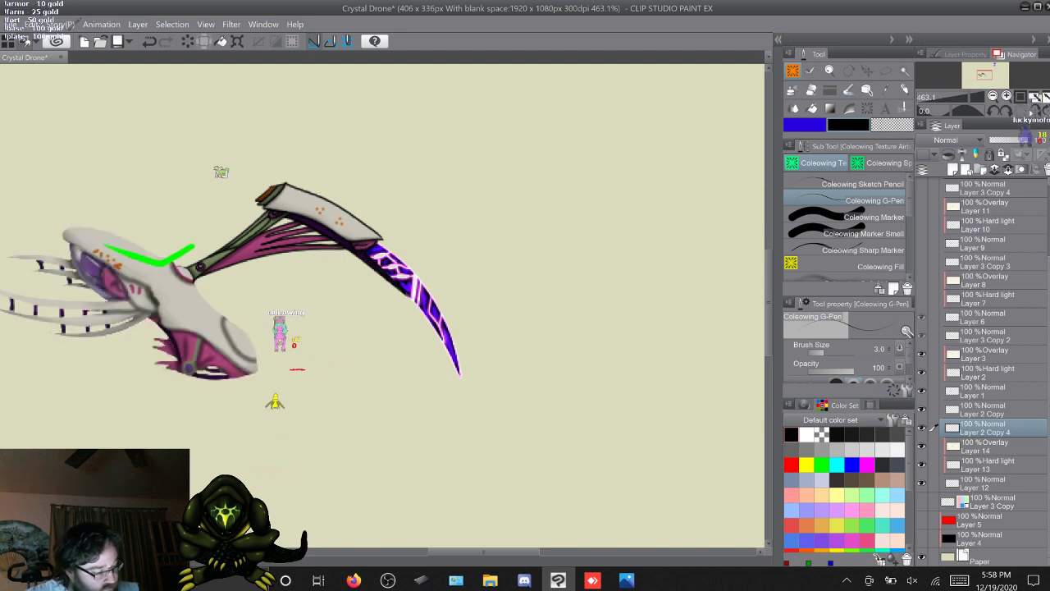
drag(921, 335, 922, 207)
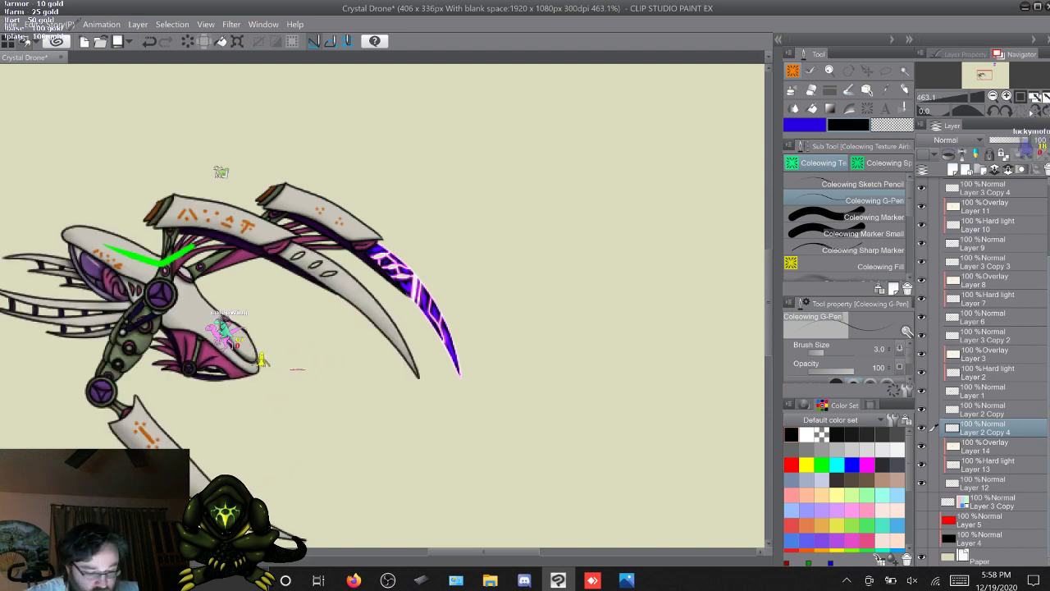
scroll(985, 369, up, 1)
scroll(985, 369, down, 1)
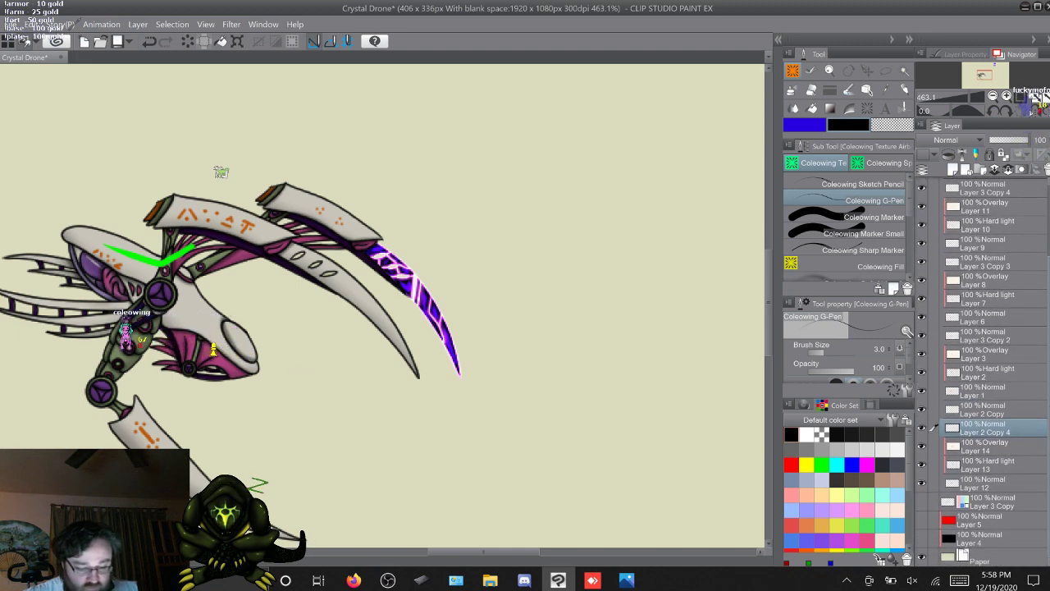
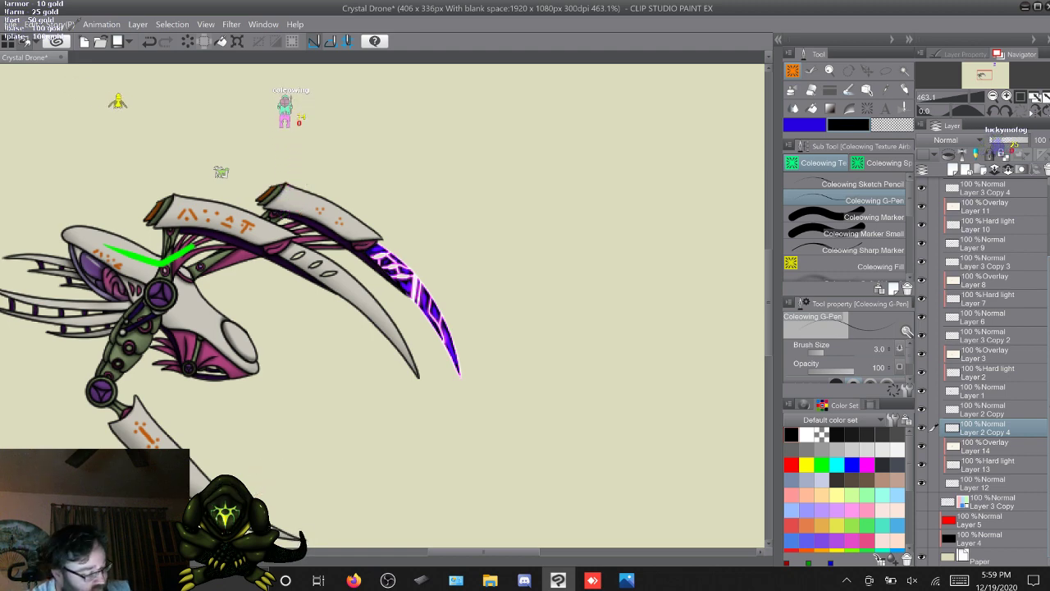
Compare the rear blade with and without the crystal Layer 2 Copy 4, and copy that layer to the clipboard
click(922, 427)
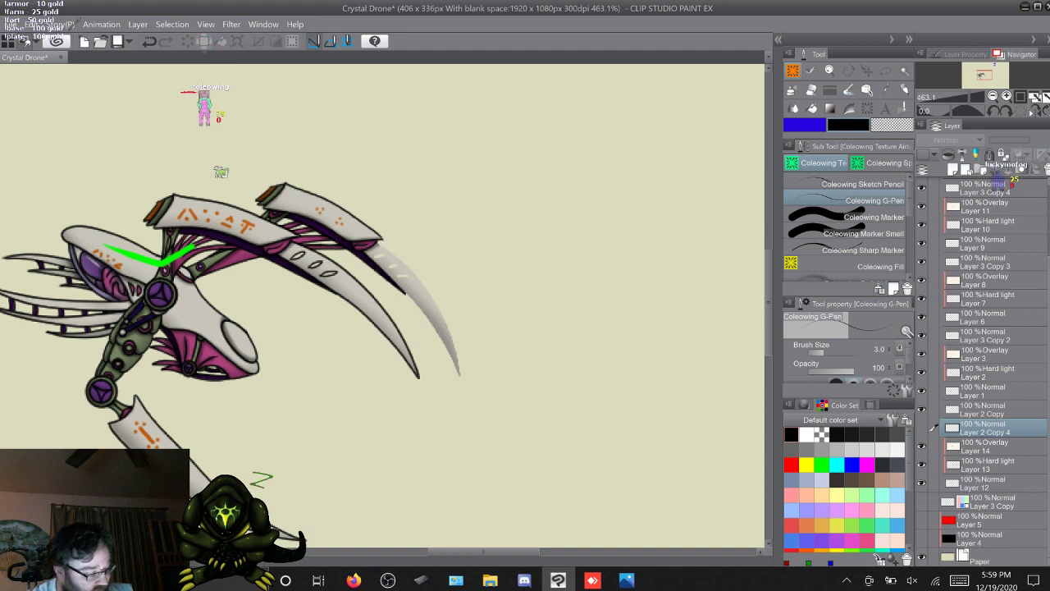
click(922, 410)
click(921, 409)
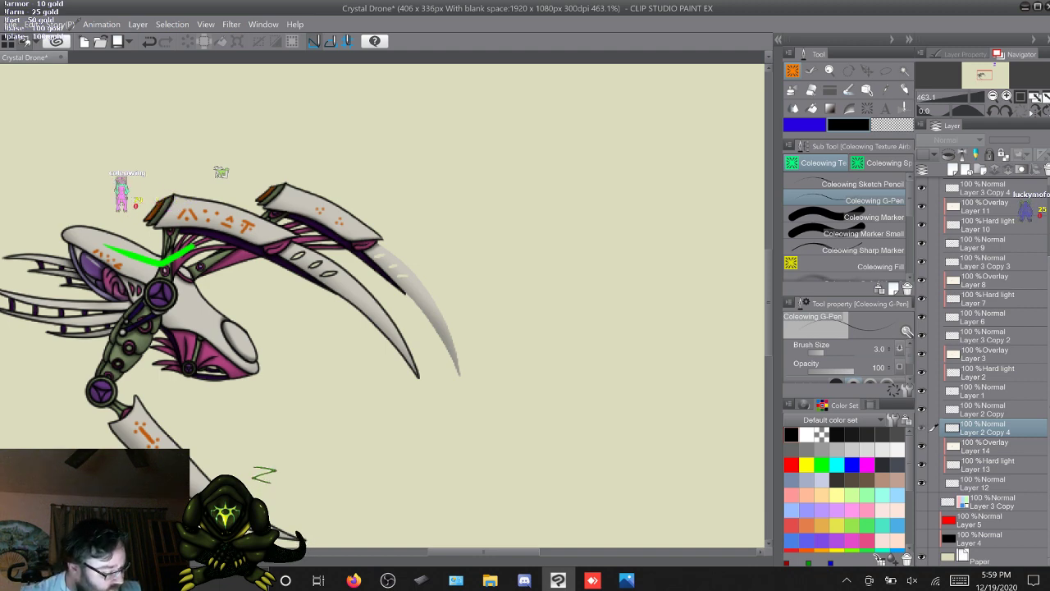
click(921, 428)
click(31, 24)
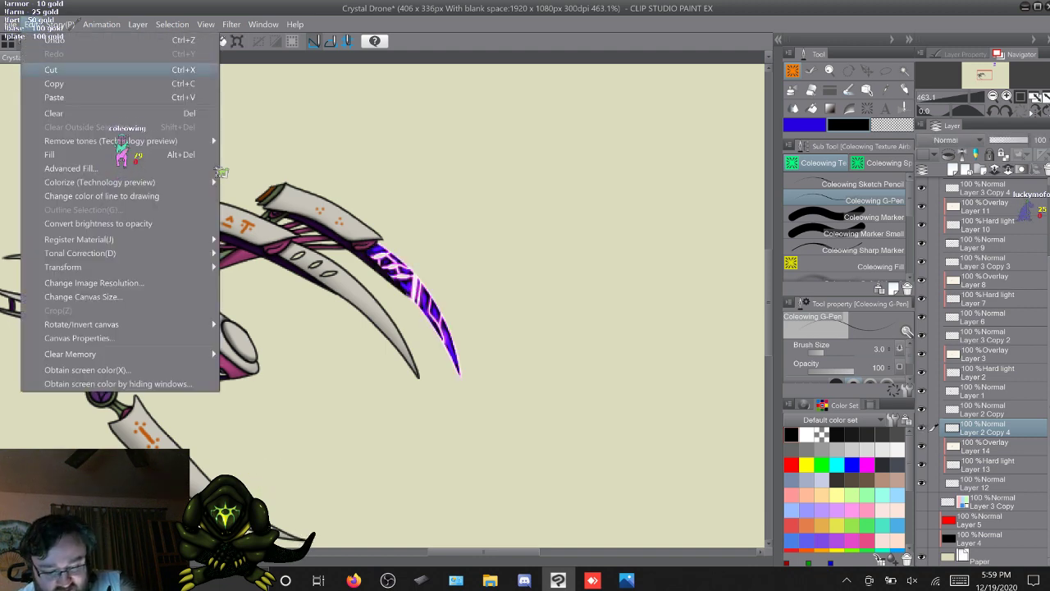
click(54, 83)
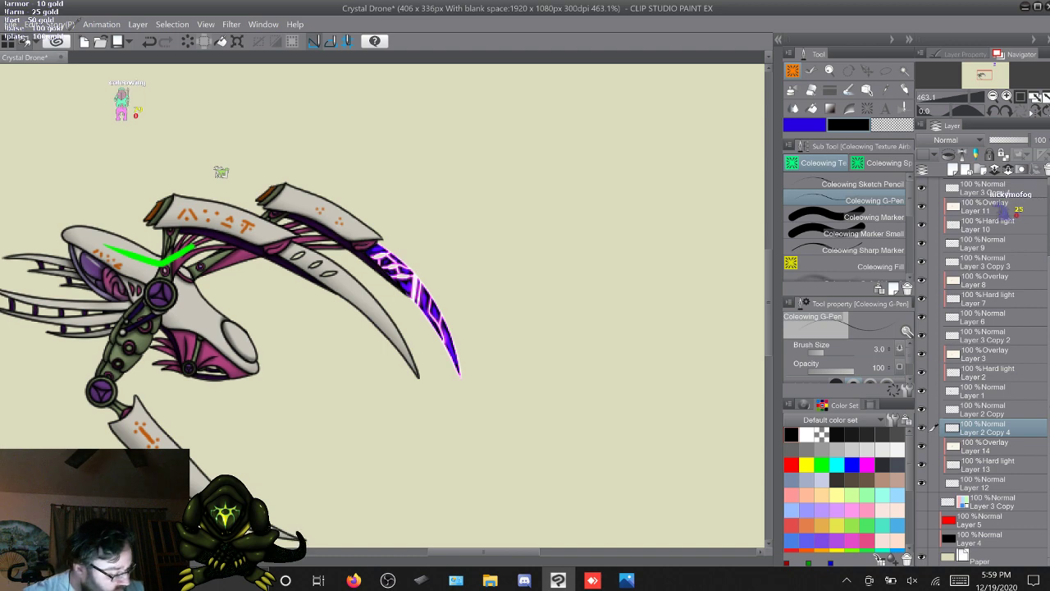
Undo the crystal blade edits back to the original outline in Layer 2 Copy, clear the selection, and show Layers 14, 13 and 12
click(993, 410)
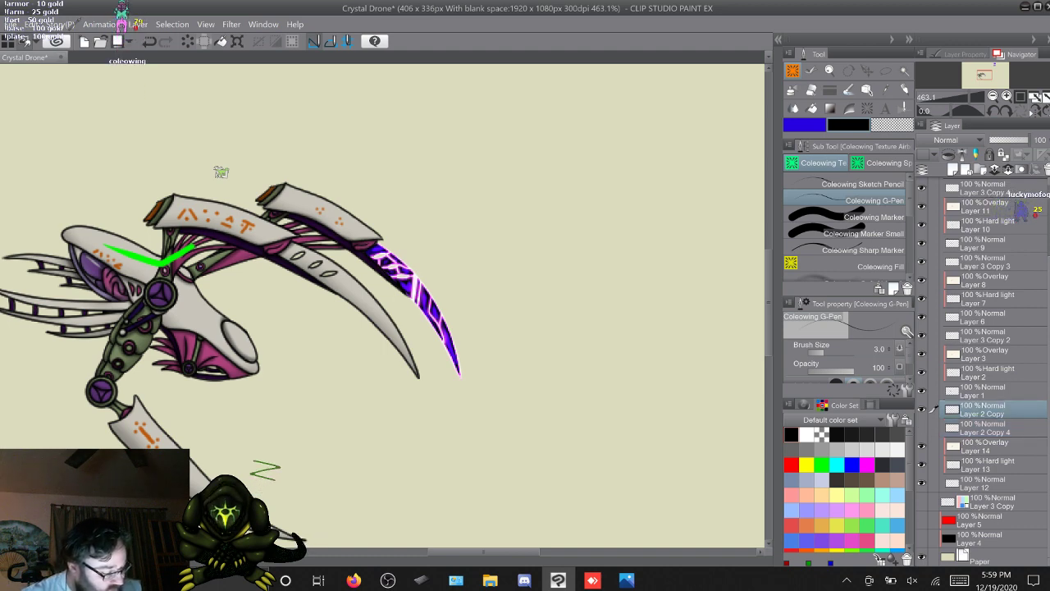
click(921, 427)
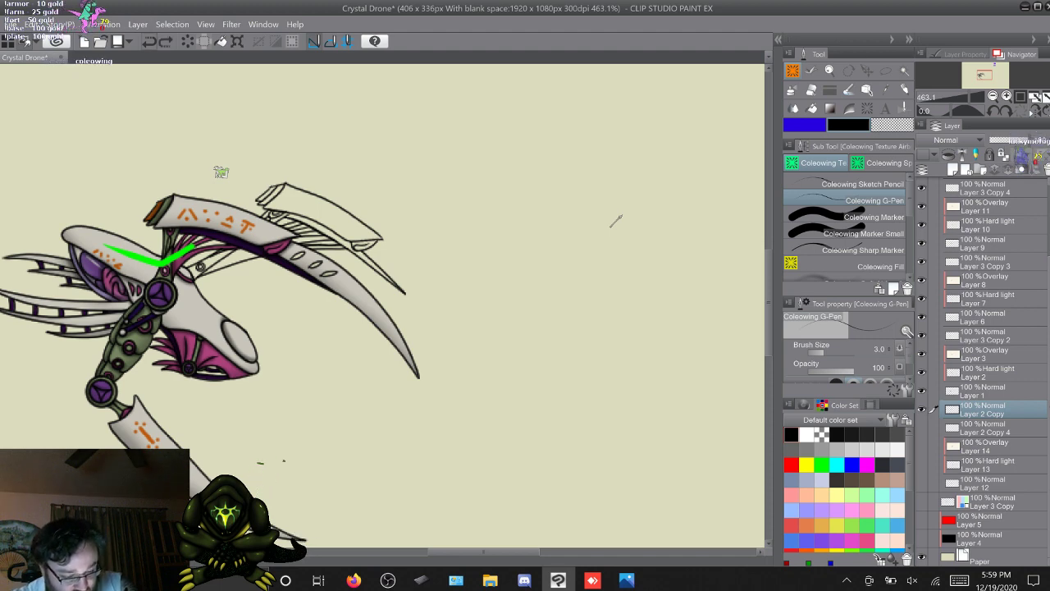
key(ctrl+z)
key(ctrl+z)
key(ctrl+z)
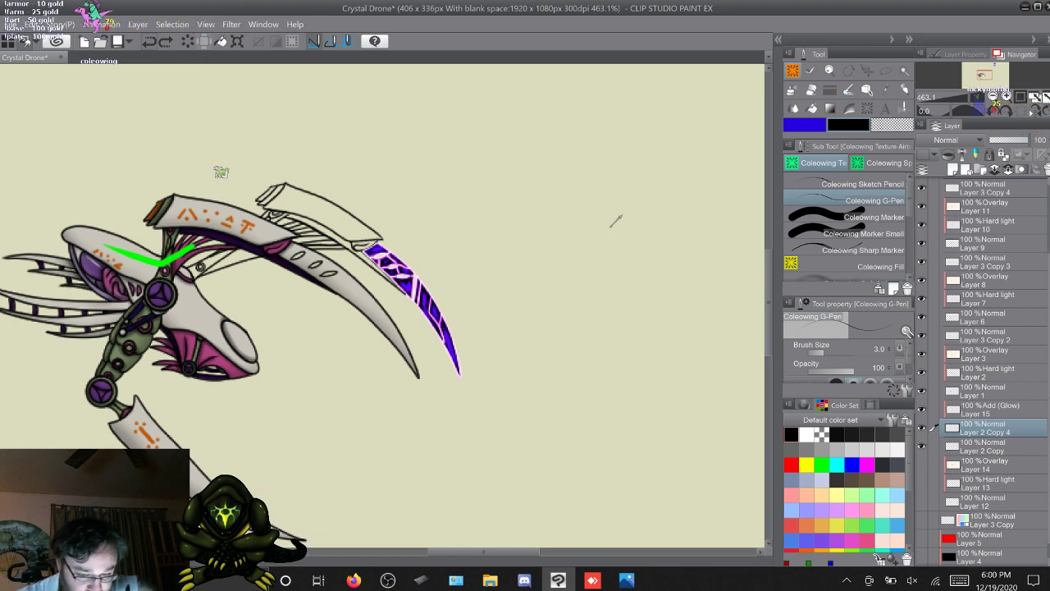
key(ctrl+y)
key(ctrl+y)
key(ctrl+y)
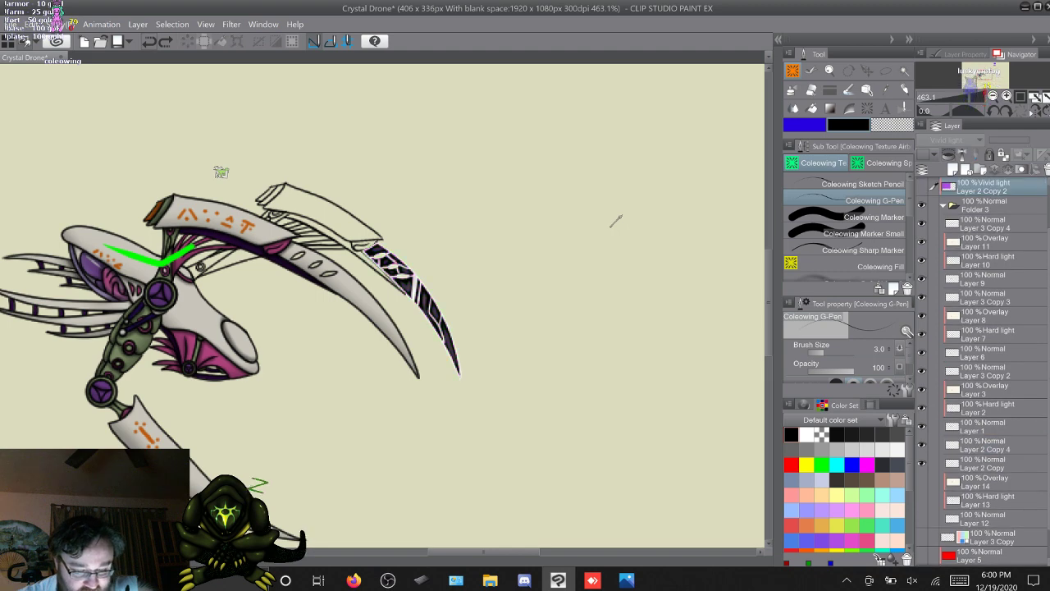
key(ctrl+z)
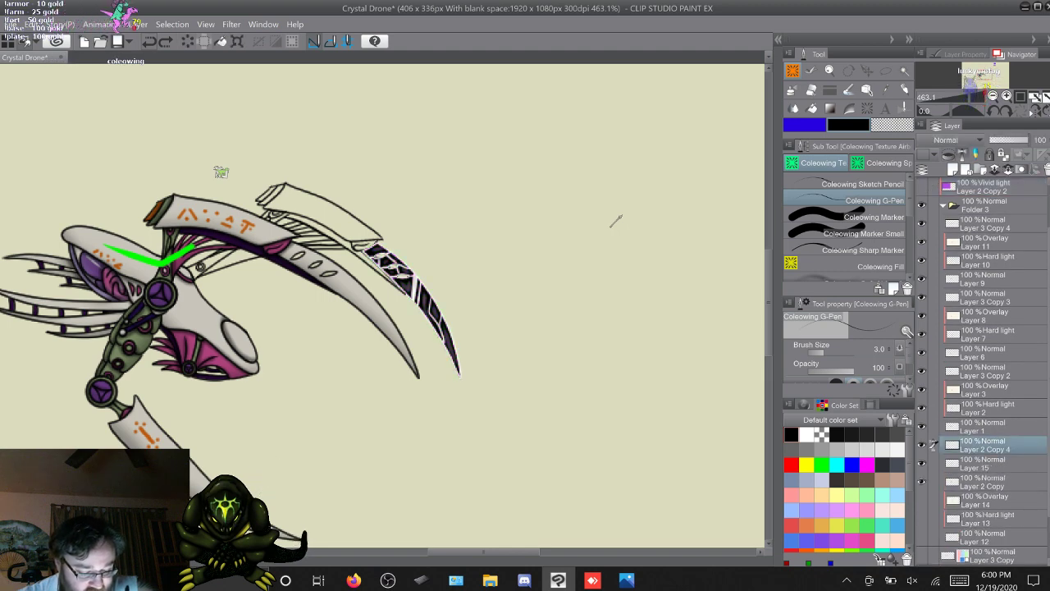
key(ctrl+z)
key(ctrl+z)
key(ctrl+z)
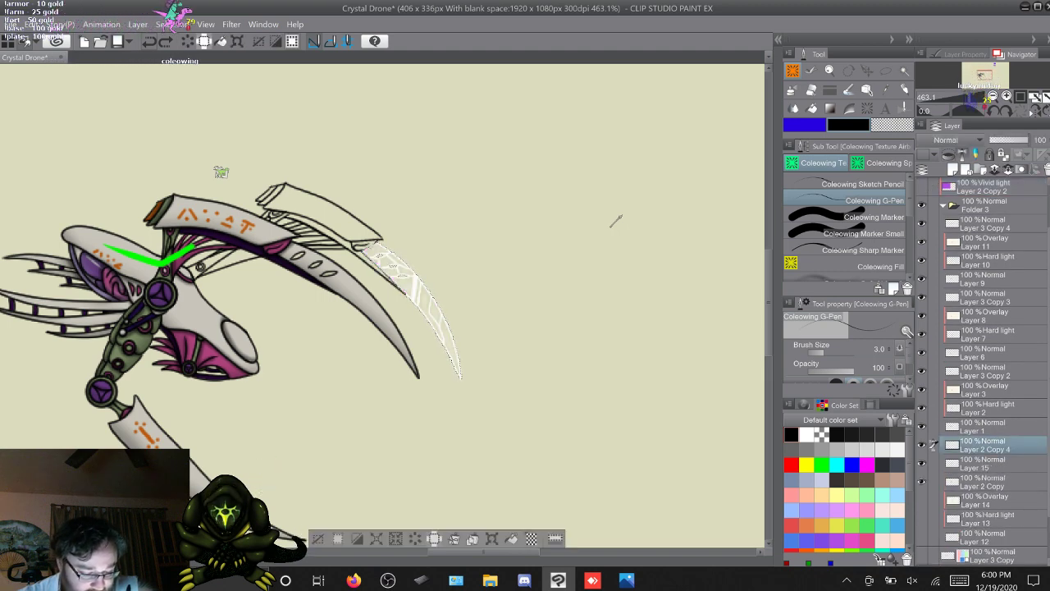
key(ctrl+z)
key(ctrl+z)
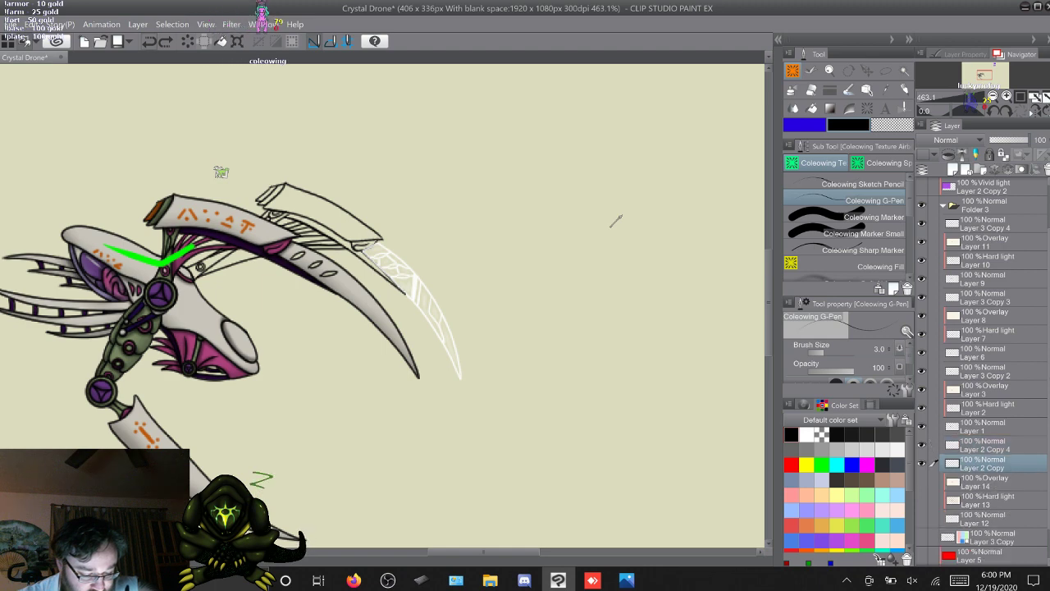
key(ctrl+y)
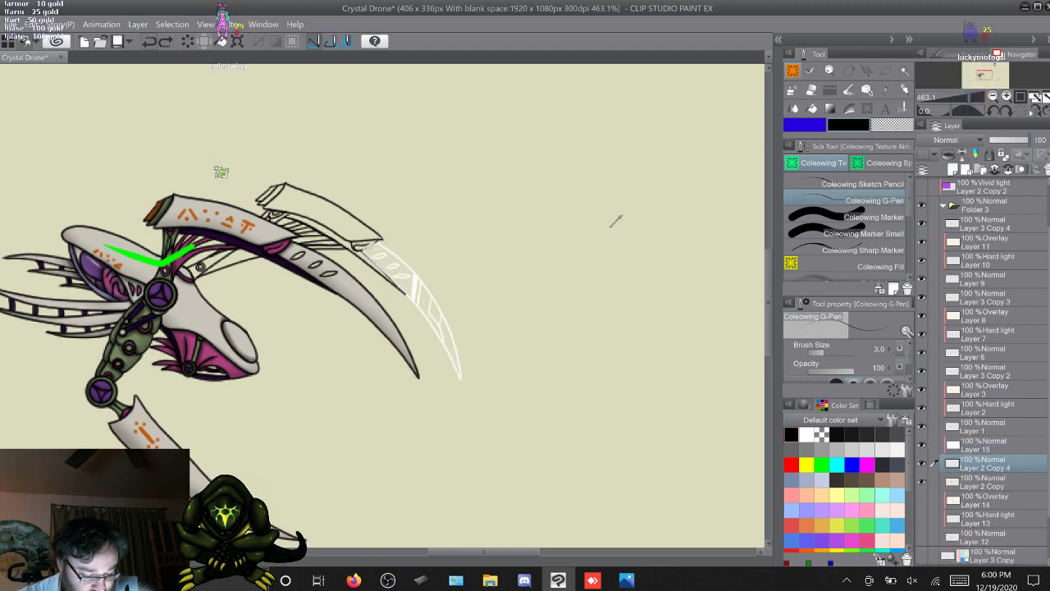
key(ctrl+y)
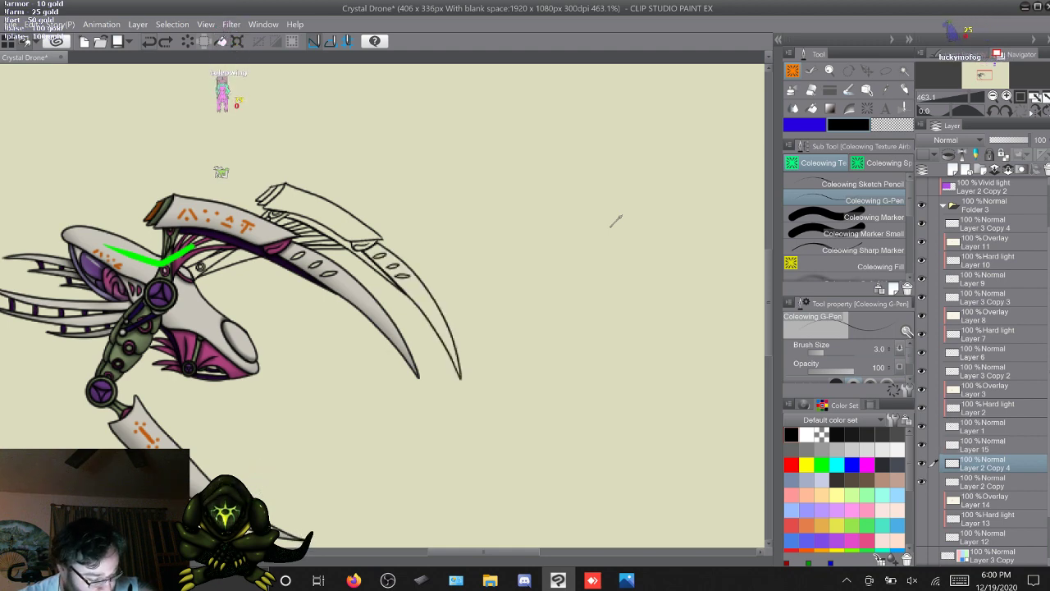
key(ctrl+z)
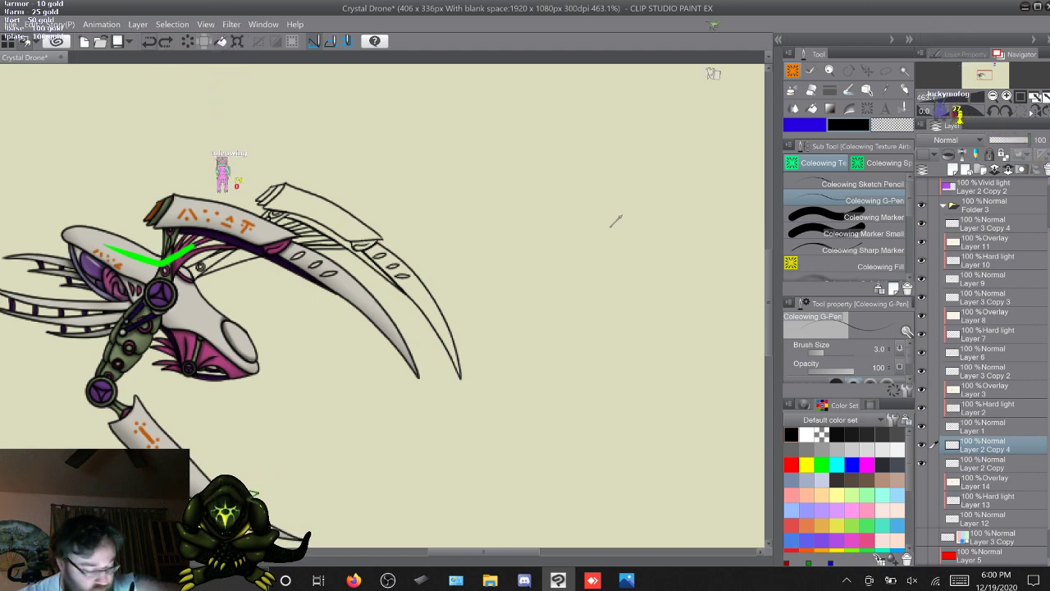
key(ctrl+z)
key(ctrl+z)
key(ctrl+z)
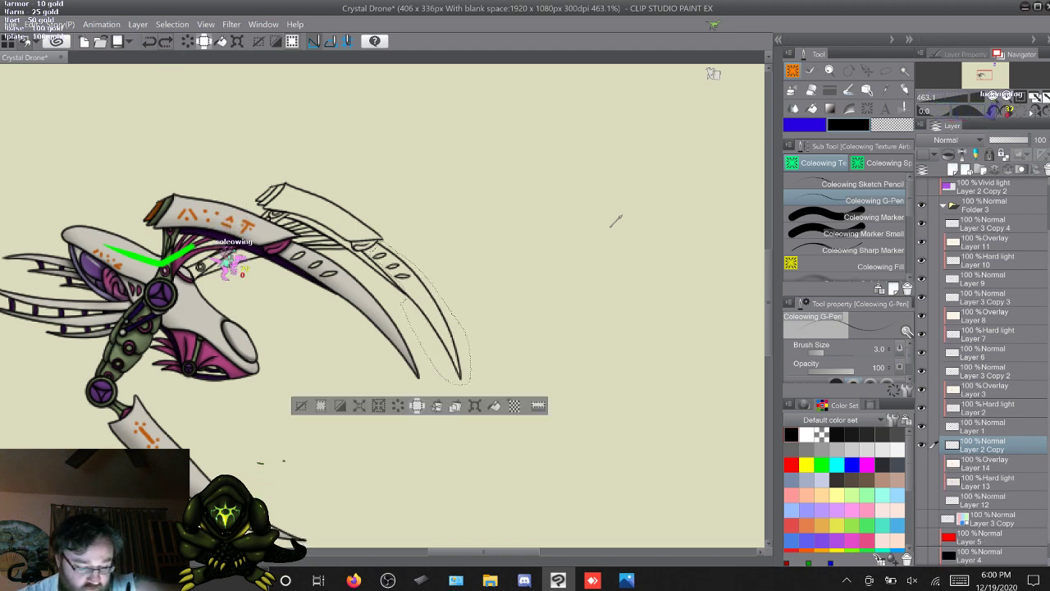
key(ctrl+d)
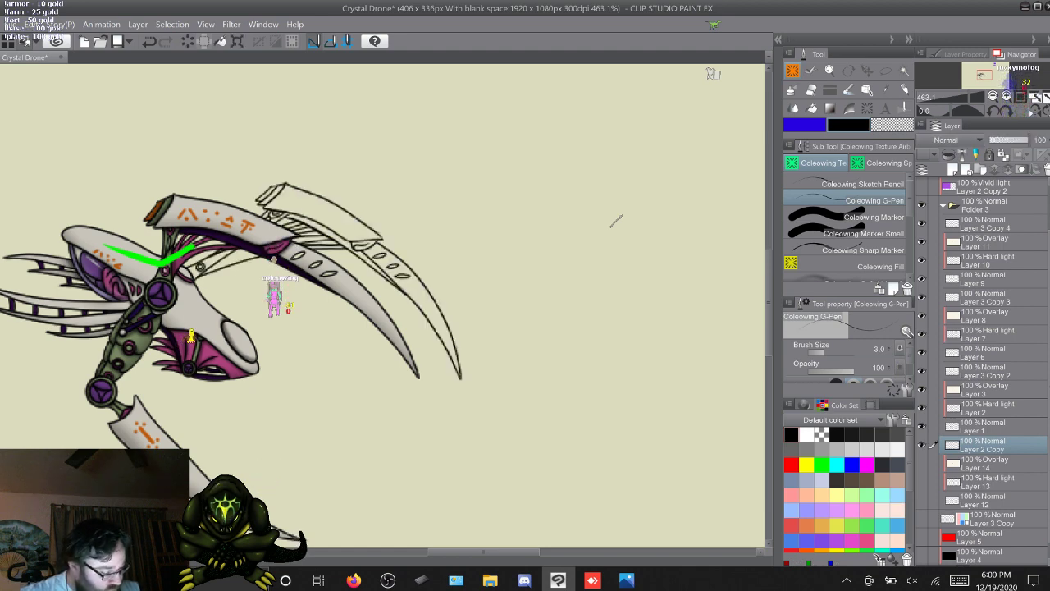
drag(922, 464, 921, 500)
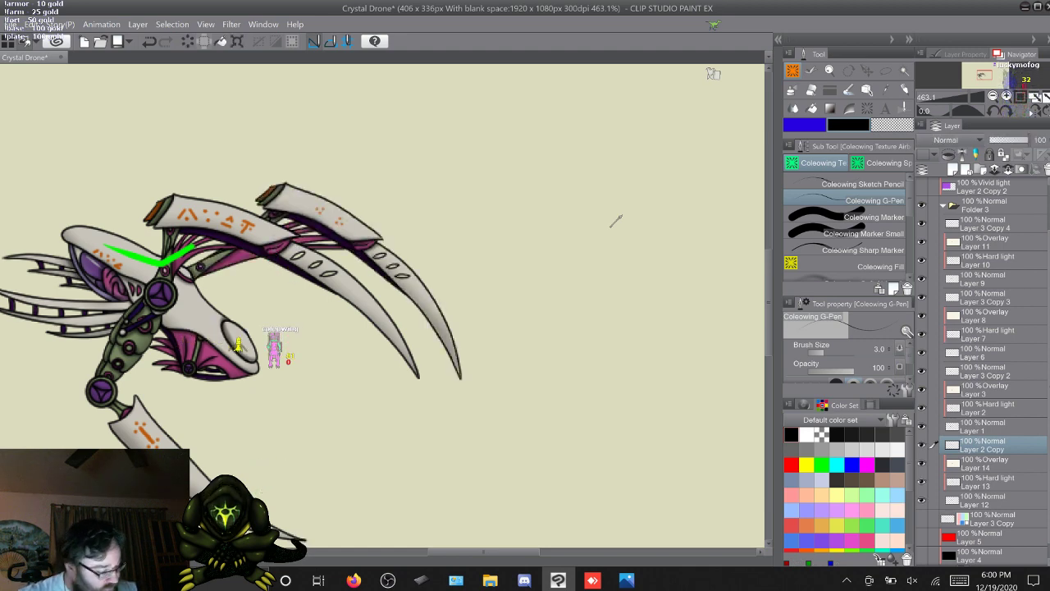
Paste the copied crystal blade as a new layer and place it directly beneath Layer 2 Copy
click(31, 24)
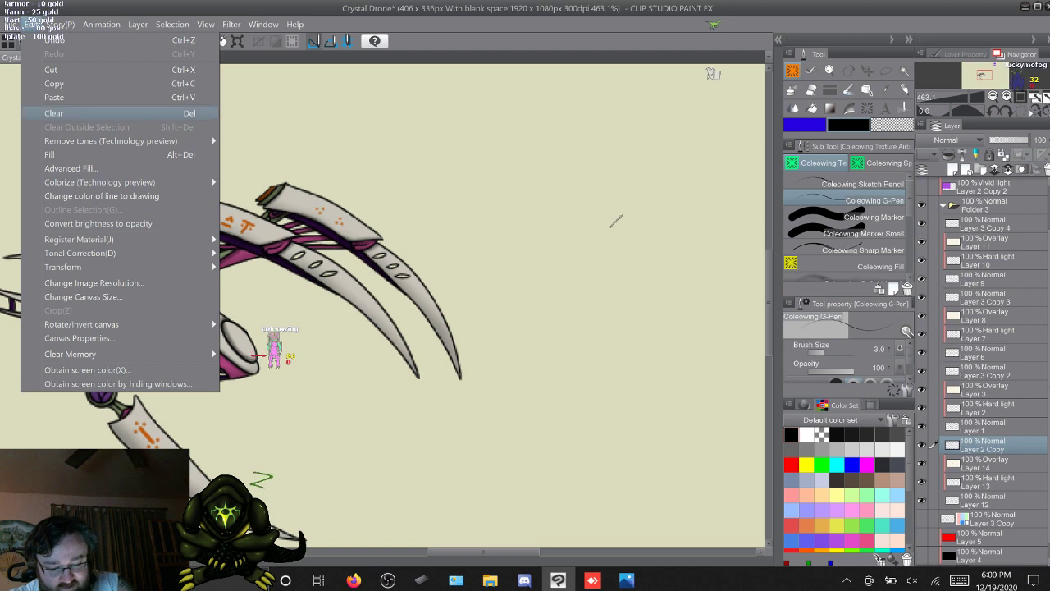
click(61, 96)
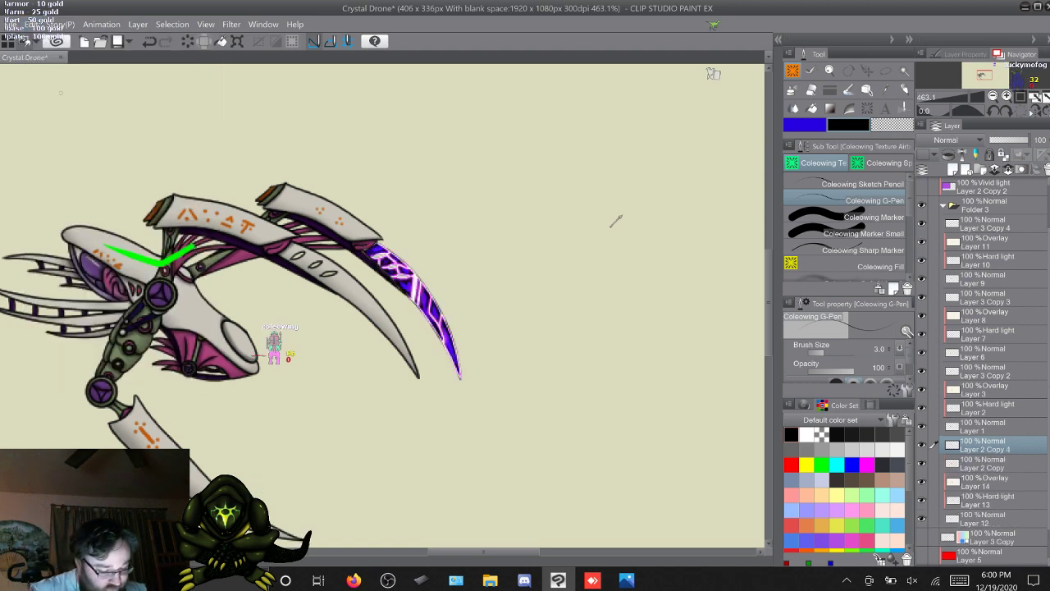
drag(985, 445, 987, 470)
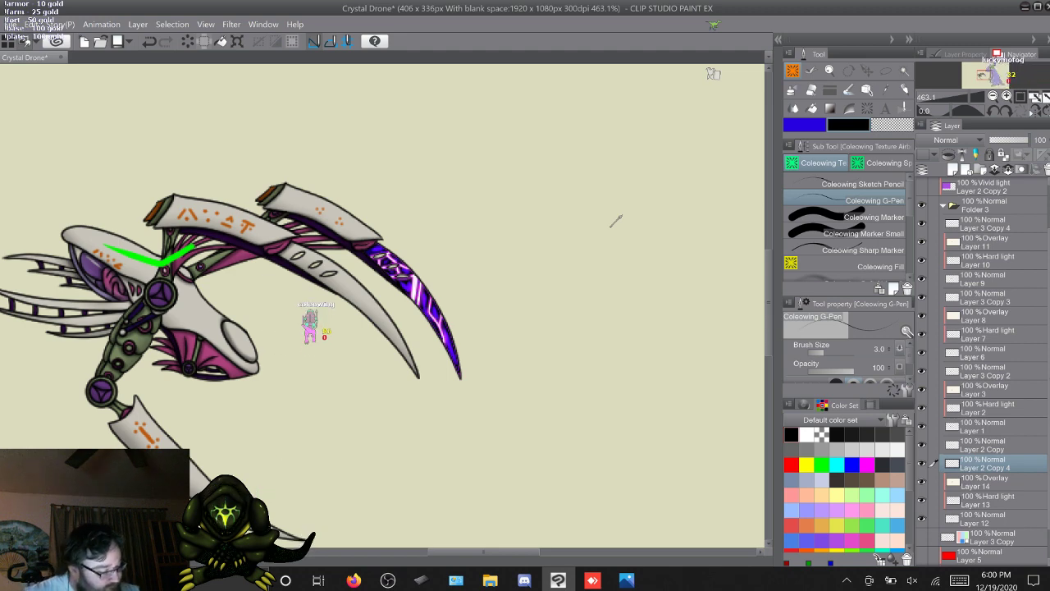
Check the blade without the pasted crystal, delete the pasted Layer 2 Copy 4, and select Layer 2 Copy
click(921, 463)
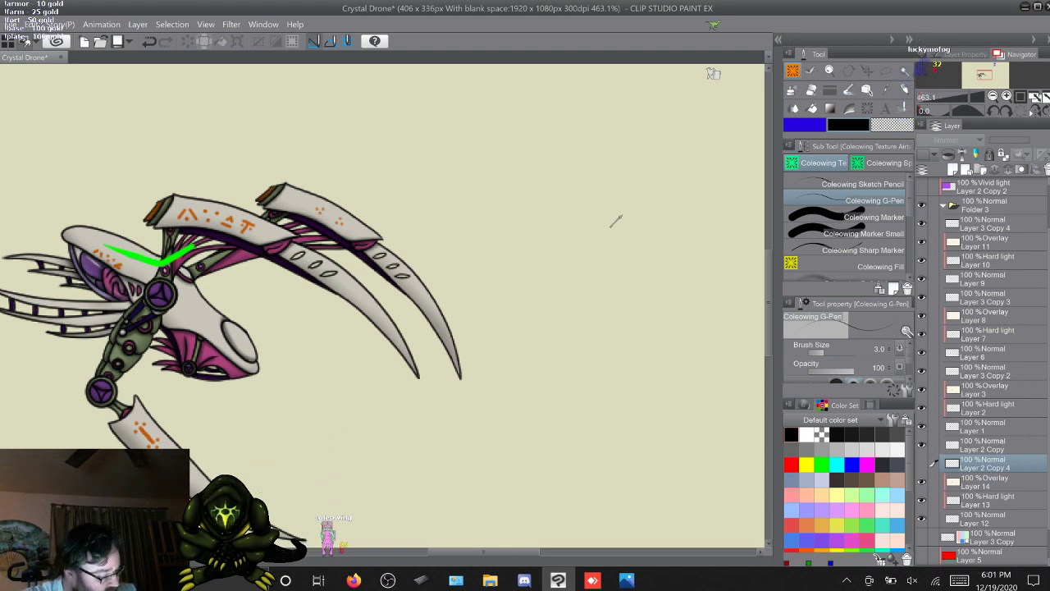
key(ctrl+z)
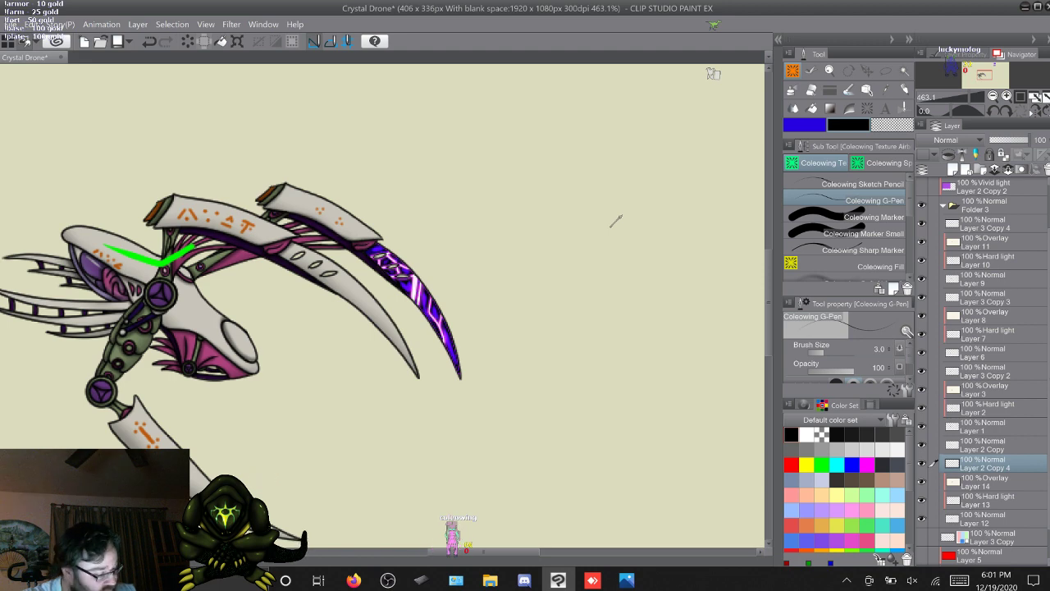
right_click(985, 463)
click(943, 242)
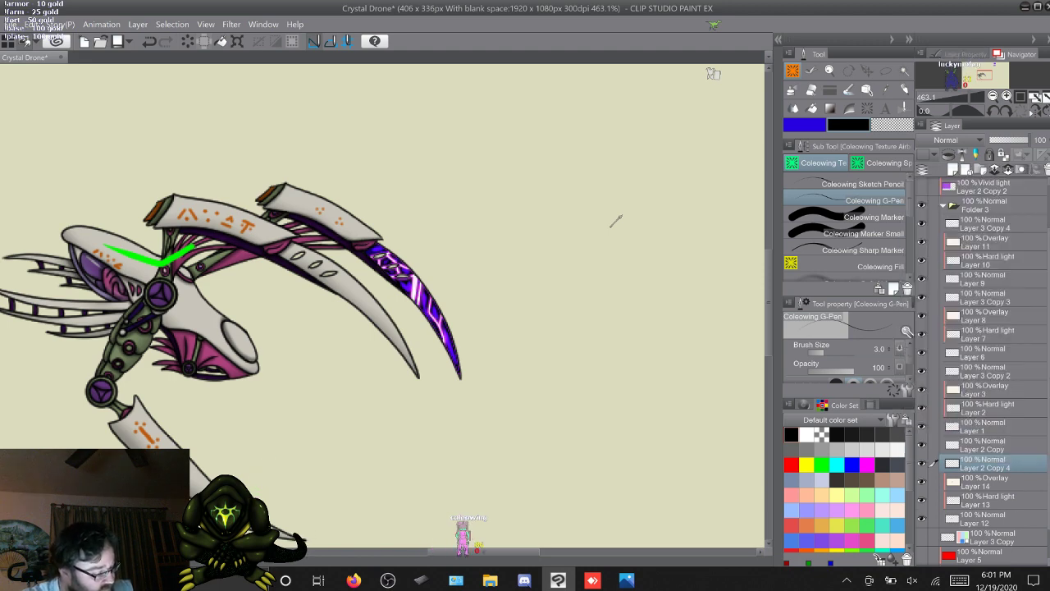
click(984, 445)
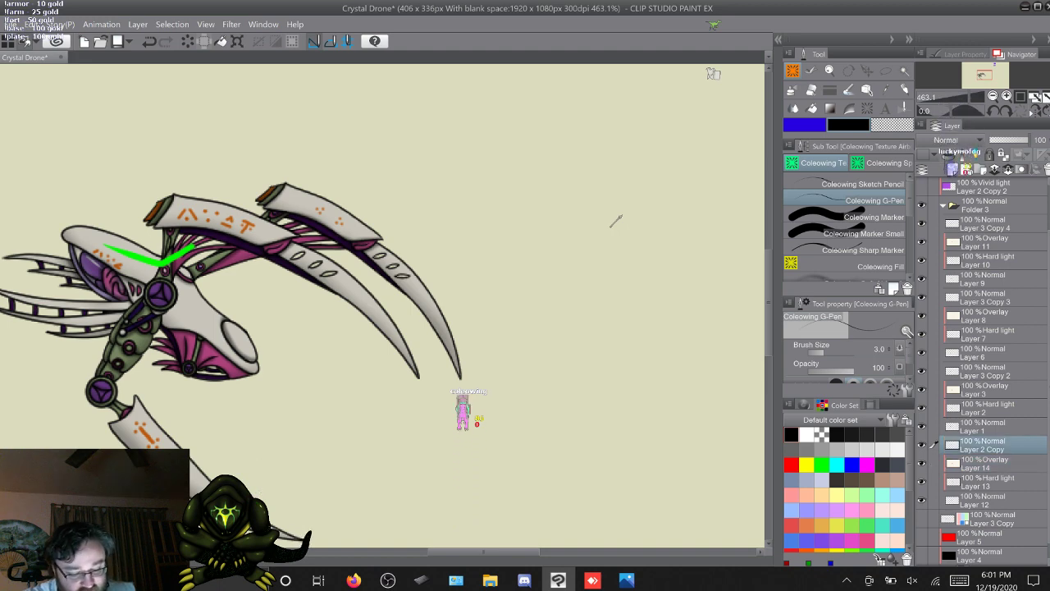
Preview the drone with the Vivid light tint layer Layer 2 Copy 2 shown, and hide that layer again
scroll(985, 369, up, 1)
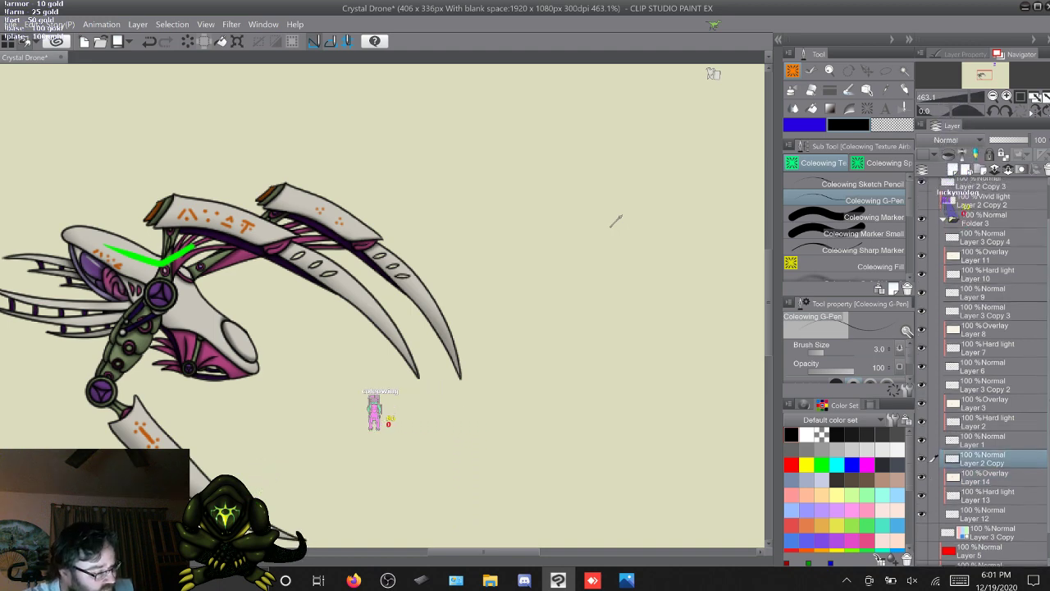
scroll(985, 369, up, 2)
click(922, 242)
click(985, 242)
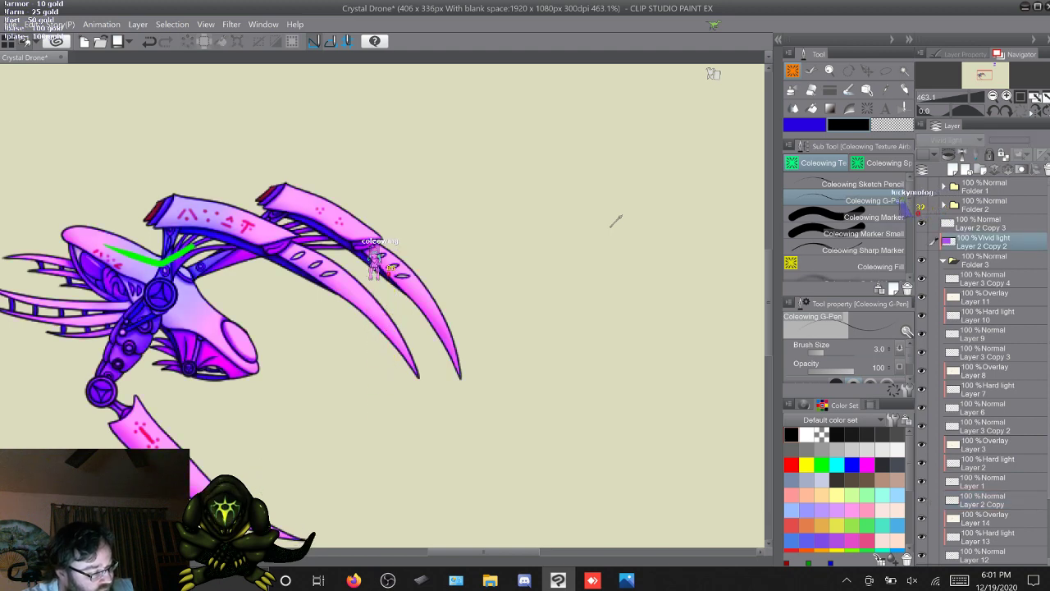
click(922, 242)
Show the palette layer Layer 2 Copy 3, sample its bright magenta circle as the drawing colour, and hide the layer again
click(984, 223)
scroll(616, 220, up, 5)
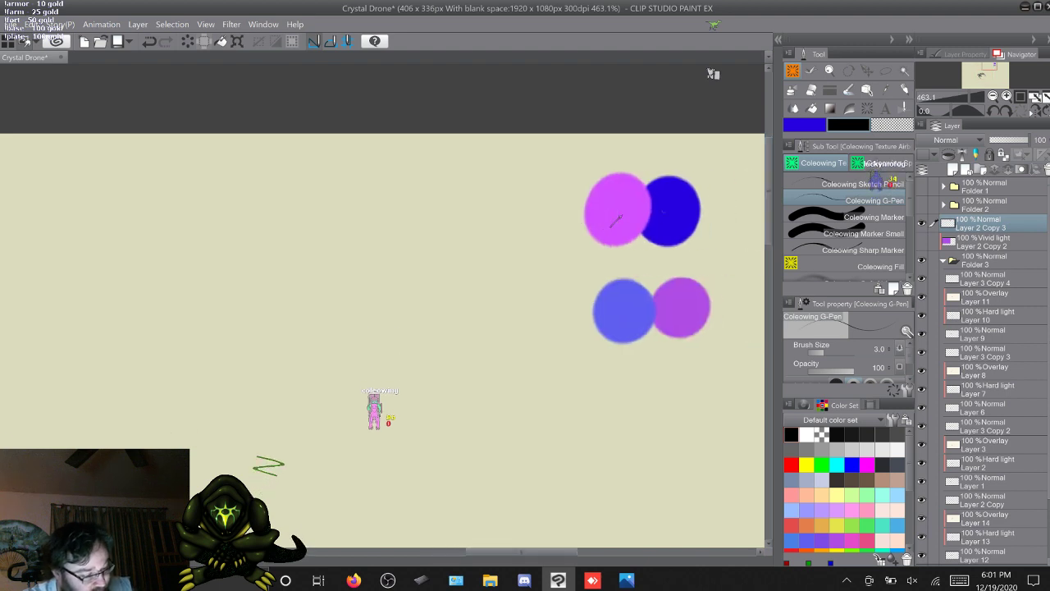
alt+click(617, 220)
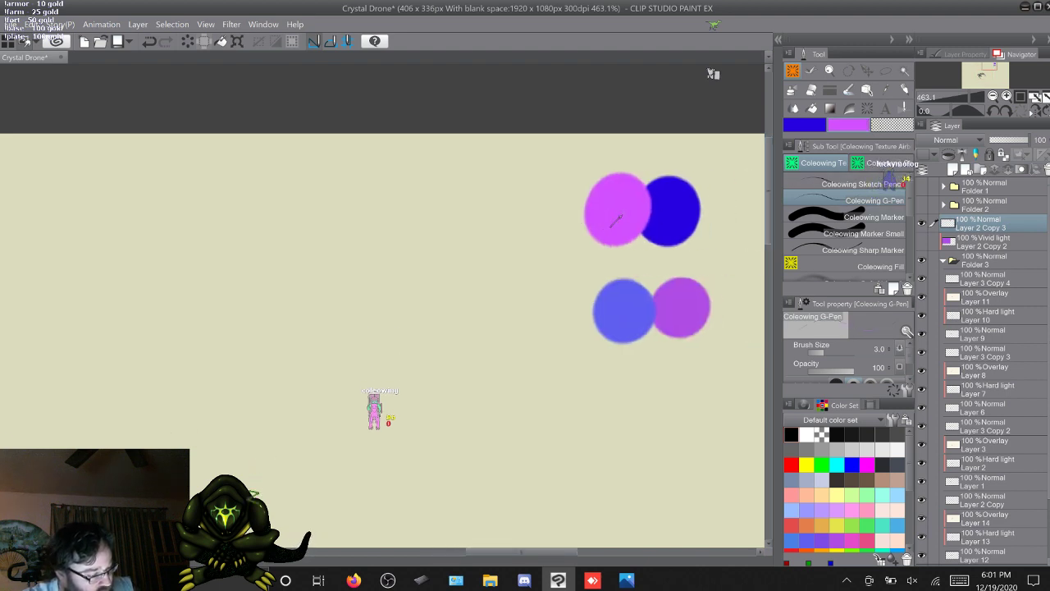
scroll(617, 219, down, 5)
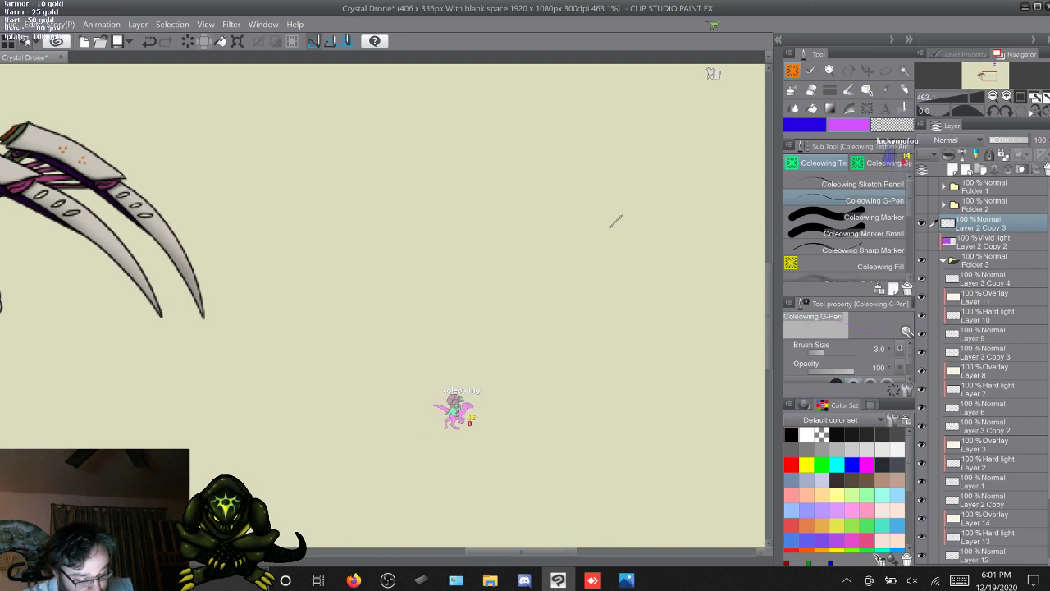
scroll(617, 219, left, 5)
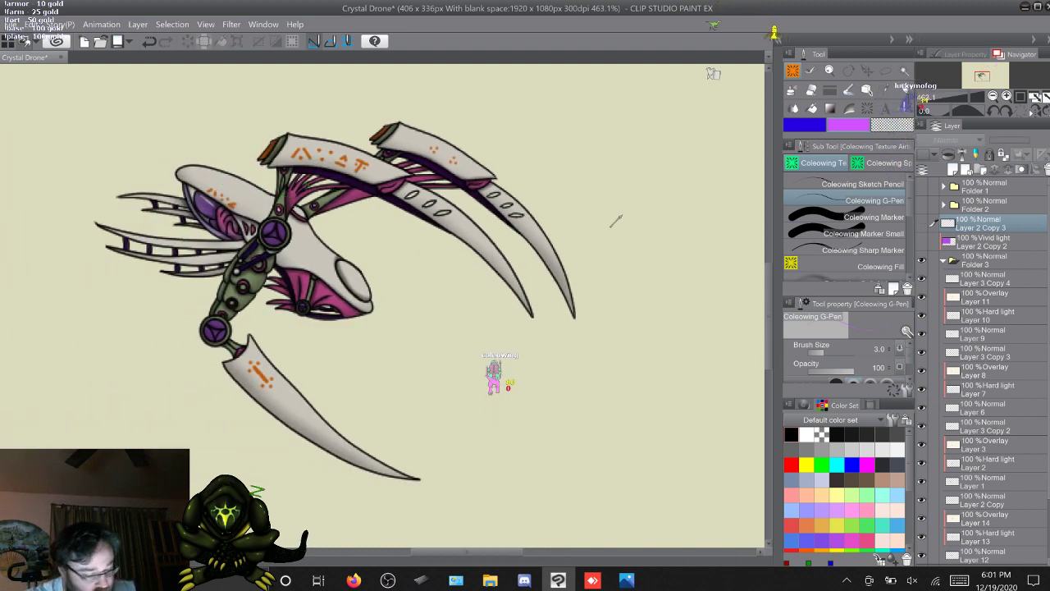
Isolate the head in Folder 3 by leaving only Layer 3 Copy 2, Layer 3, Layer 2 and Layer 1 shown, and select Layer 3
scroll(982, 372, down, 3)
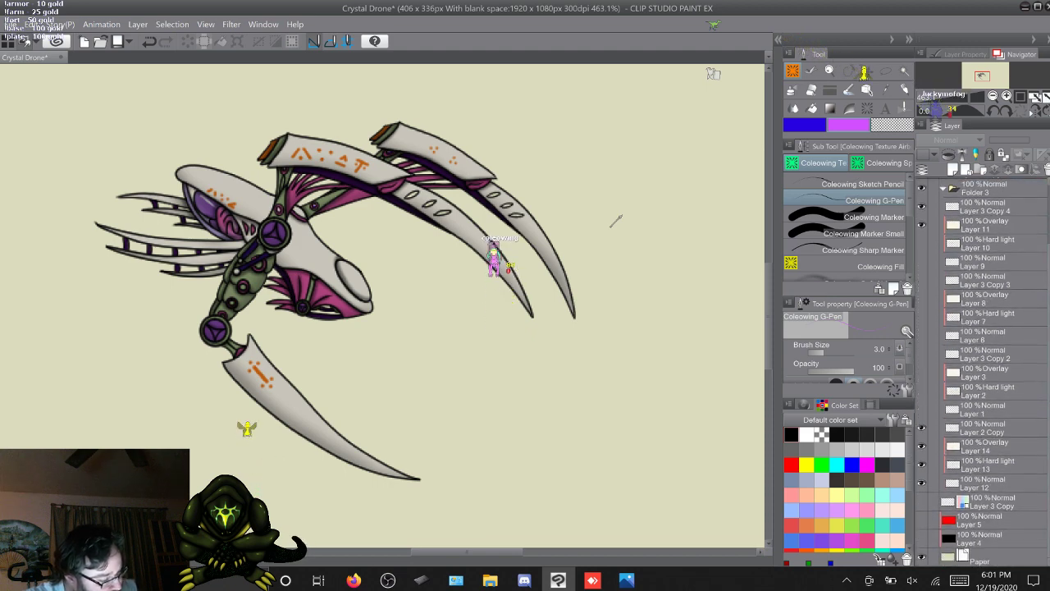
drag(922, 207, 922, 354)
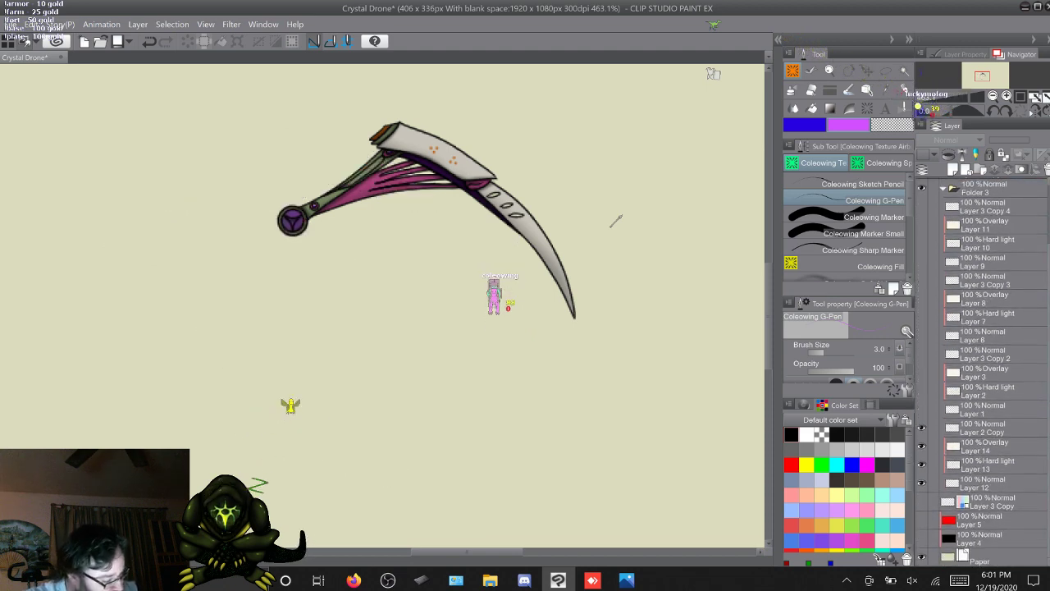
drag(922, 427, 922, 482)
click(921, 408)
drag(922, 408, 922, 354)
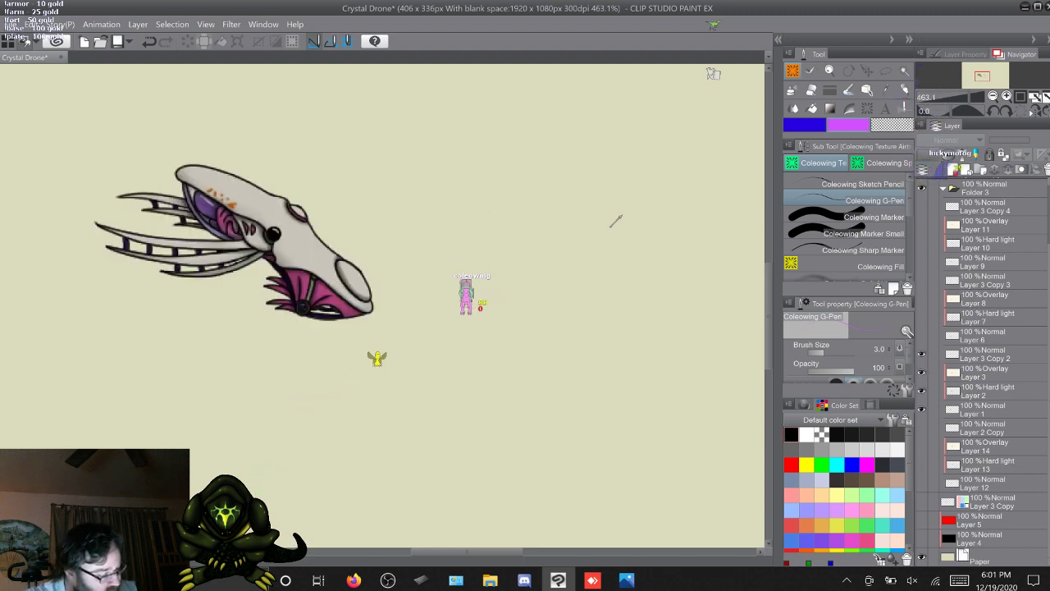
click(993, 372)
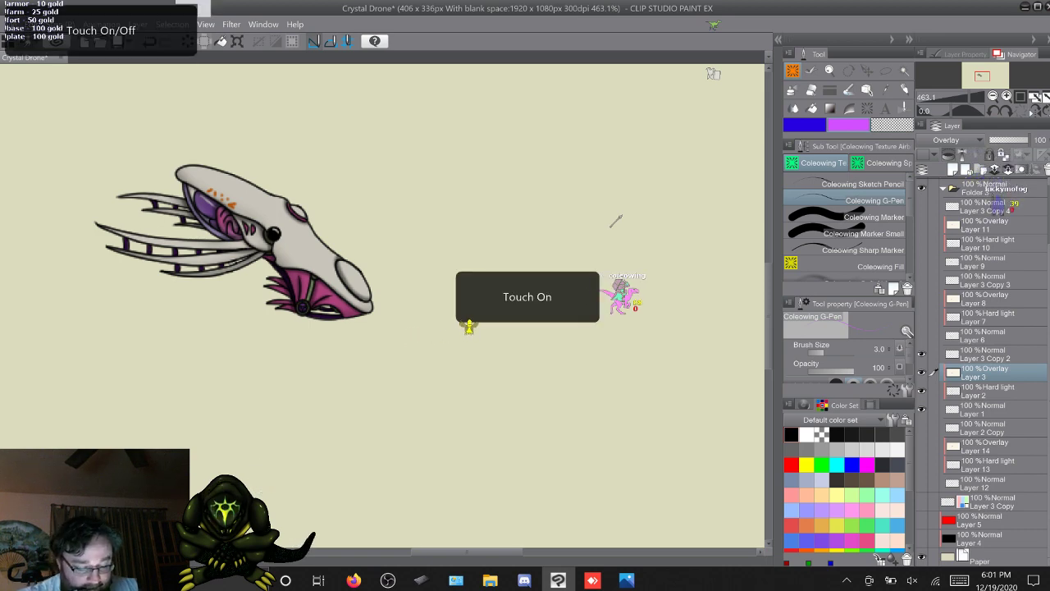
Lasso the large oval on the drone's snout and add the small oval on top of its head to the selection
scroll(616, 221, up, 5)
scroll(617, 221, up, 3)
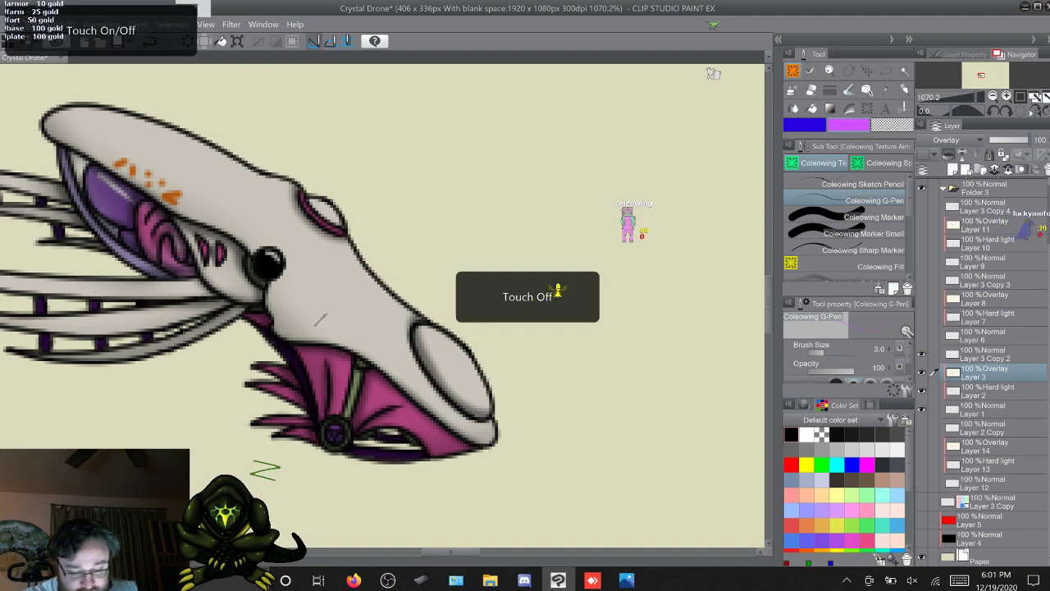
key(m)
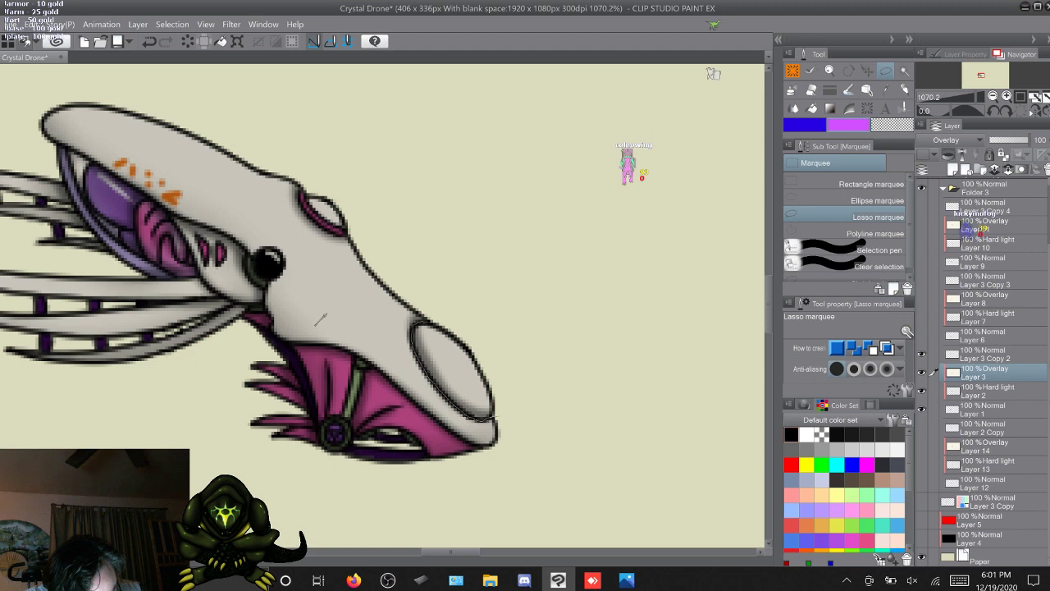
drag(512, 374, 497, 420)
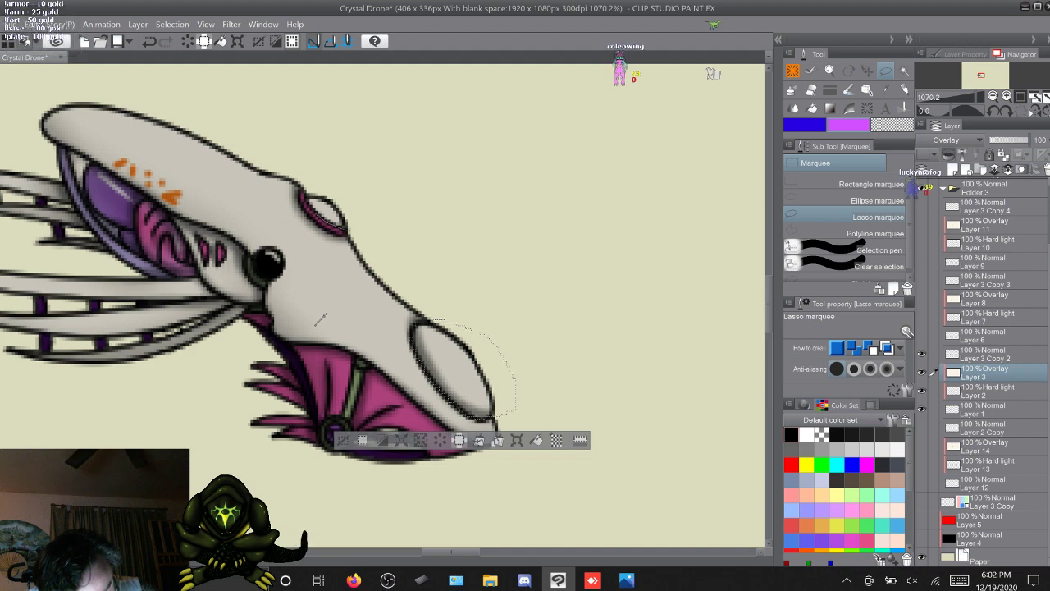
mouse_move(345, 230)
mouse_down()
mouse_move(365, 211)
mouse_move(349, 230)
mouse_up()
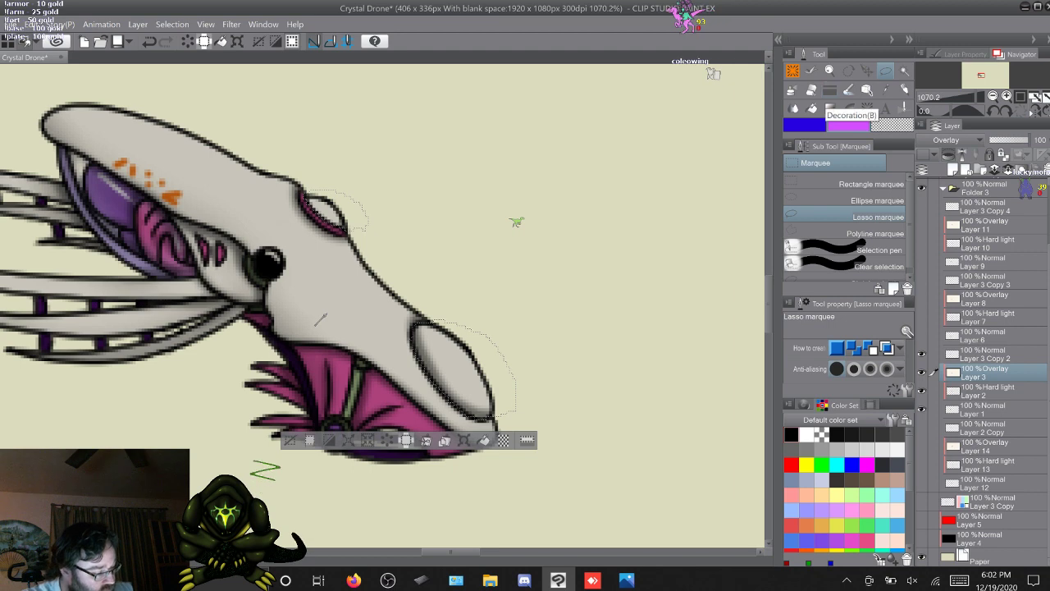
key(ctrl+shift+n)
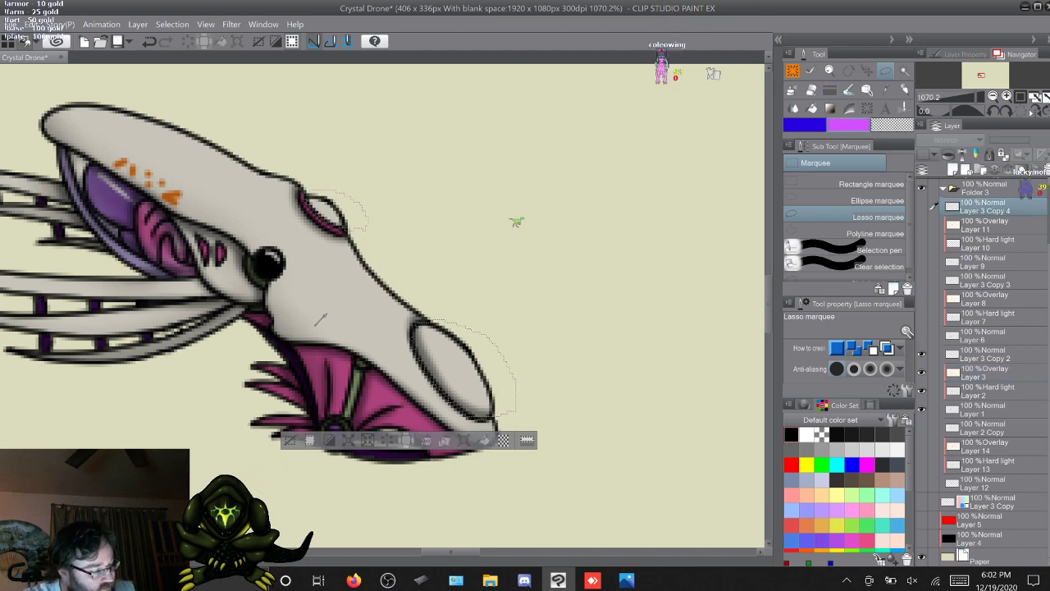
key(p)
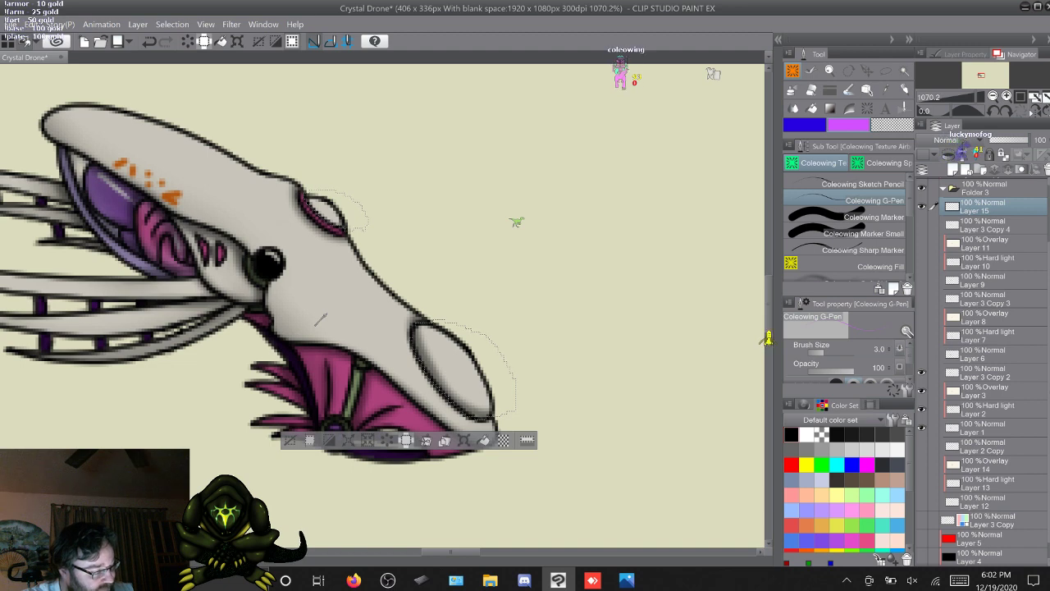
right_click(989, 204)
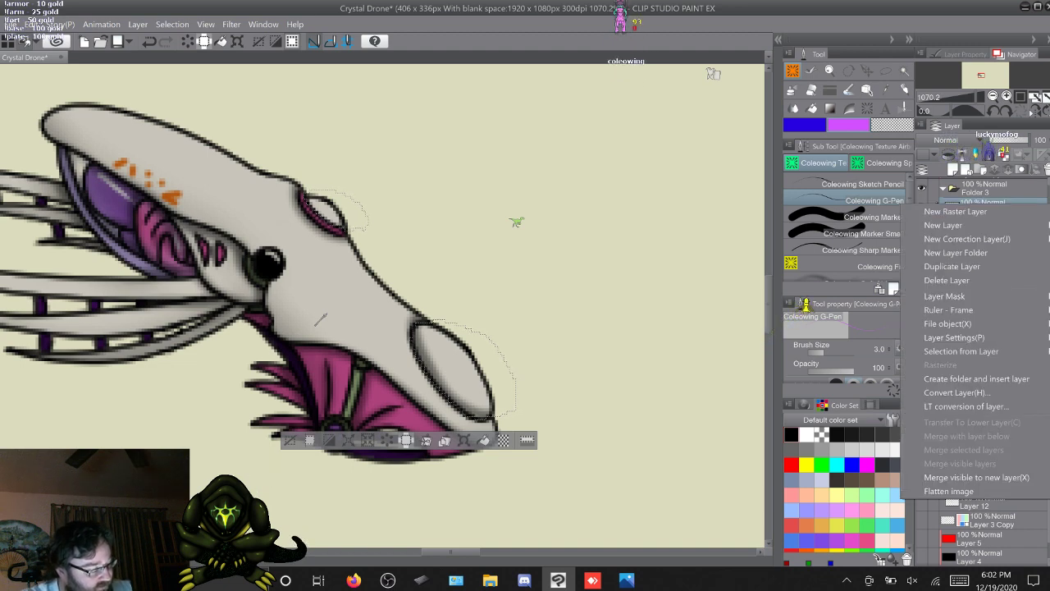
click(947, 280)
Show and select the palette layer Layer 2 Copy 3 and move its colour circles beside the drone's head
scroll(985, 369, up, 4)
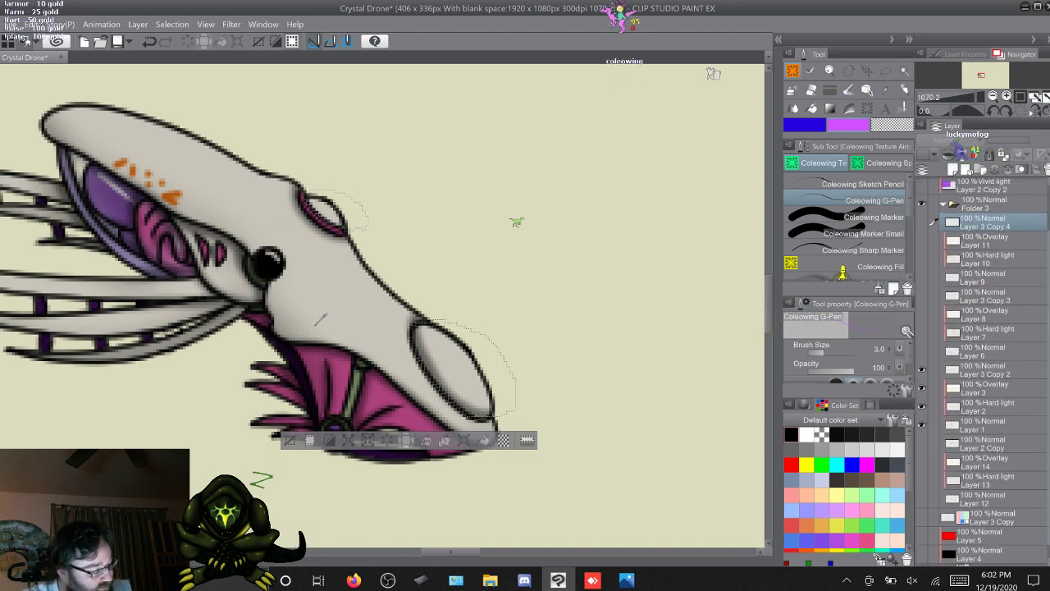
drag(138, 149, 344, 151)
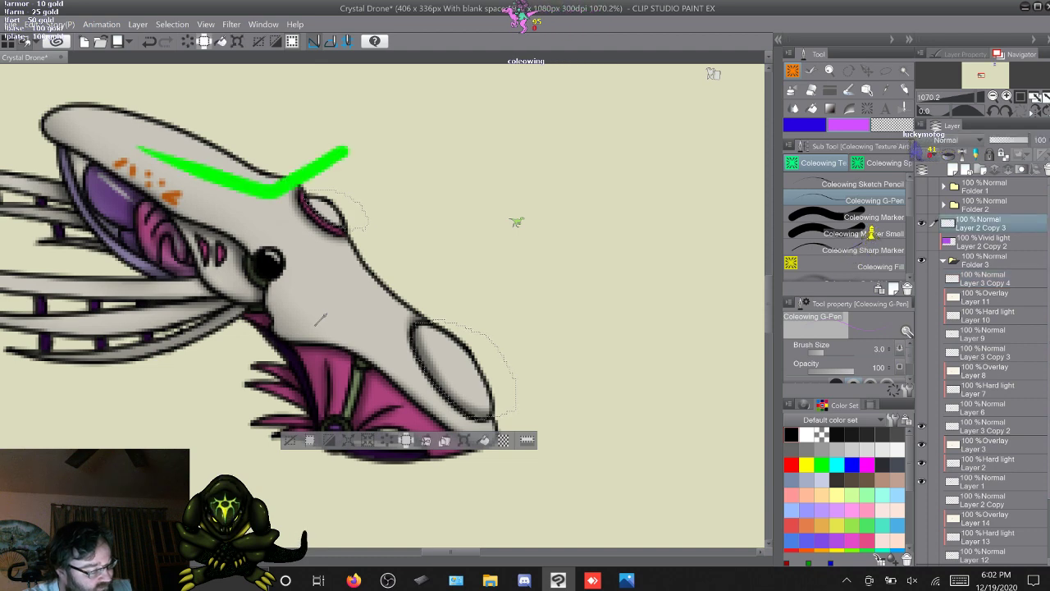
key(k)
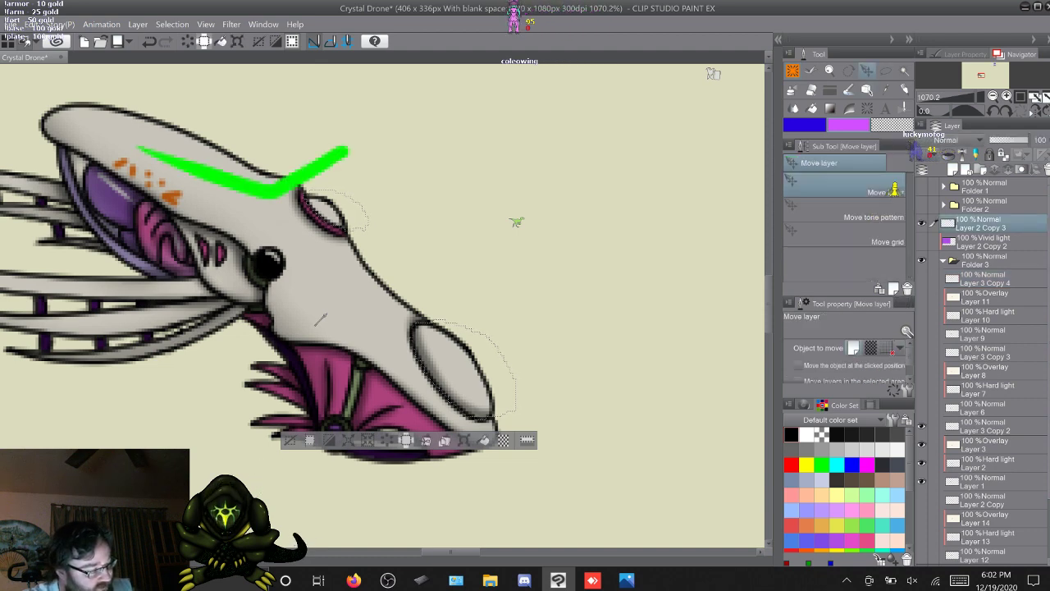
mouse_move(246, 176)
mouse_down()
mouse_move(74, 451)
mouse_move(173, 499)
mouse_up()
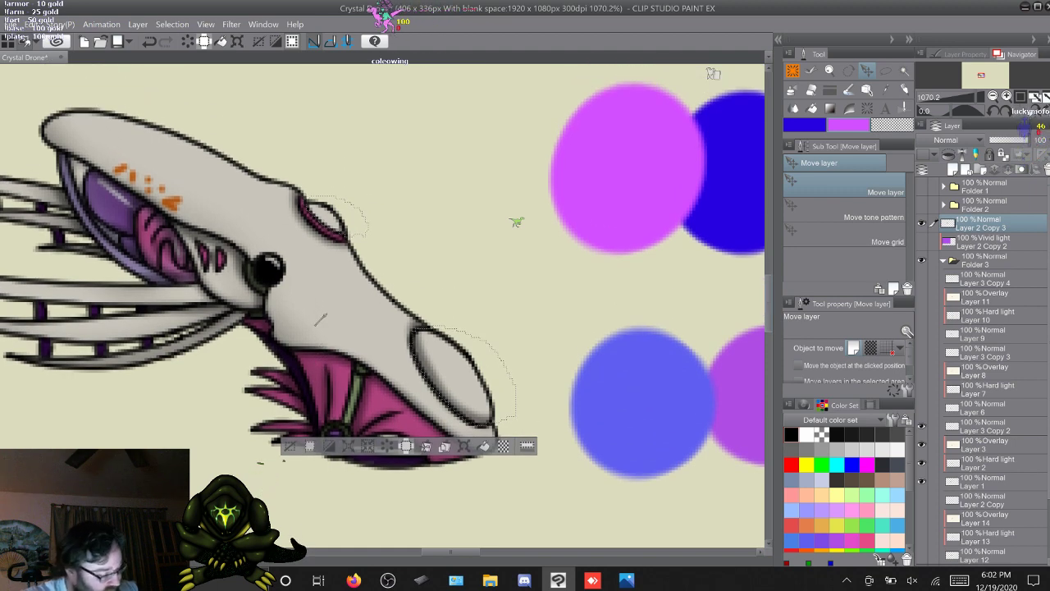
Fill both selected head ovals with black on Layer 3, undoing the misplaced fill on Layer 2 Copy 3
click(792, 435)
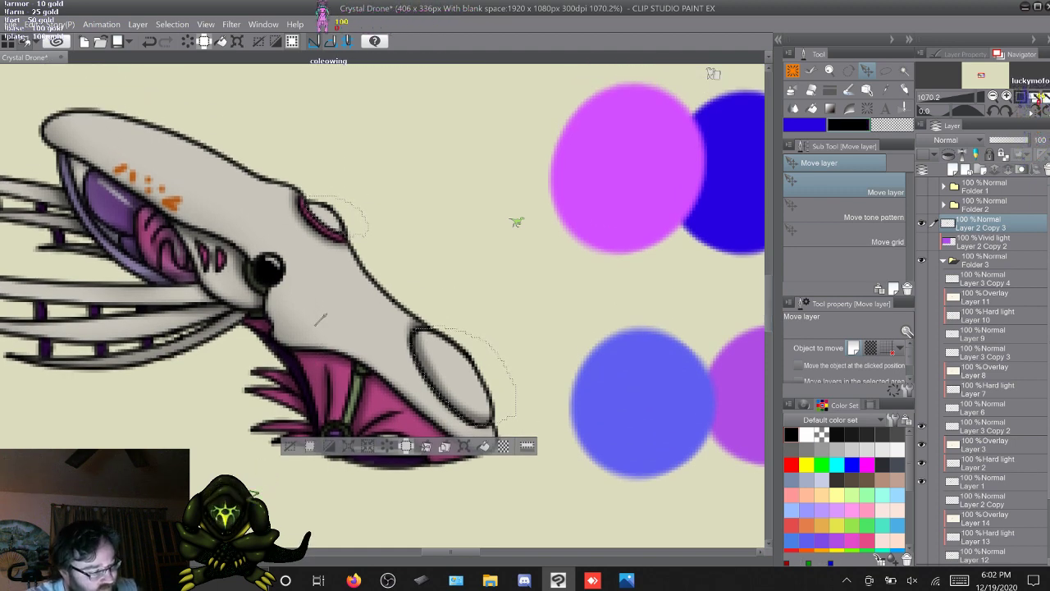
key(p)
click(484, 446)
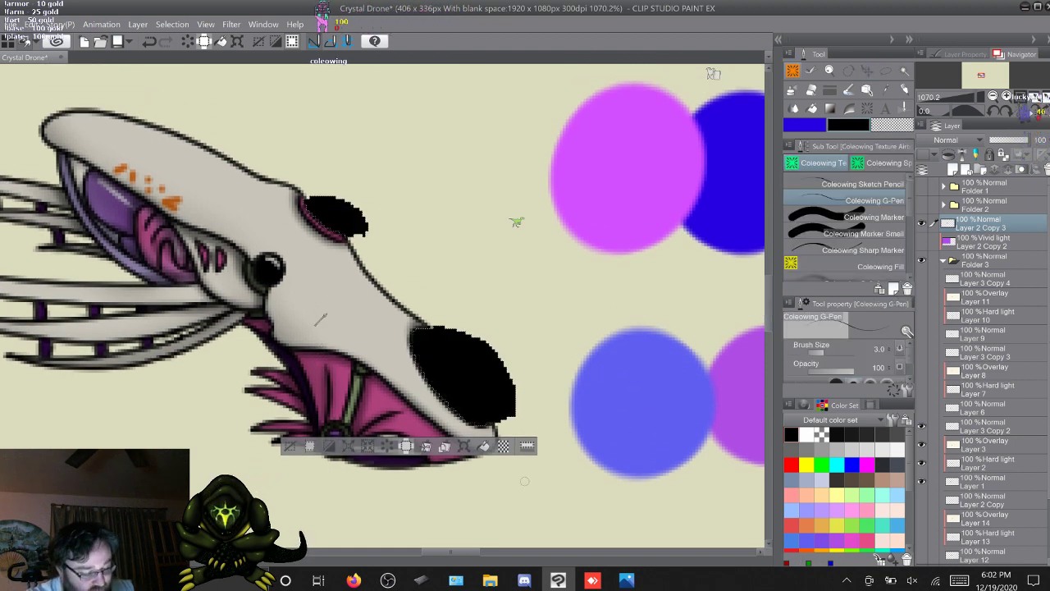
key(ctrl+z)
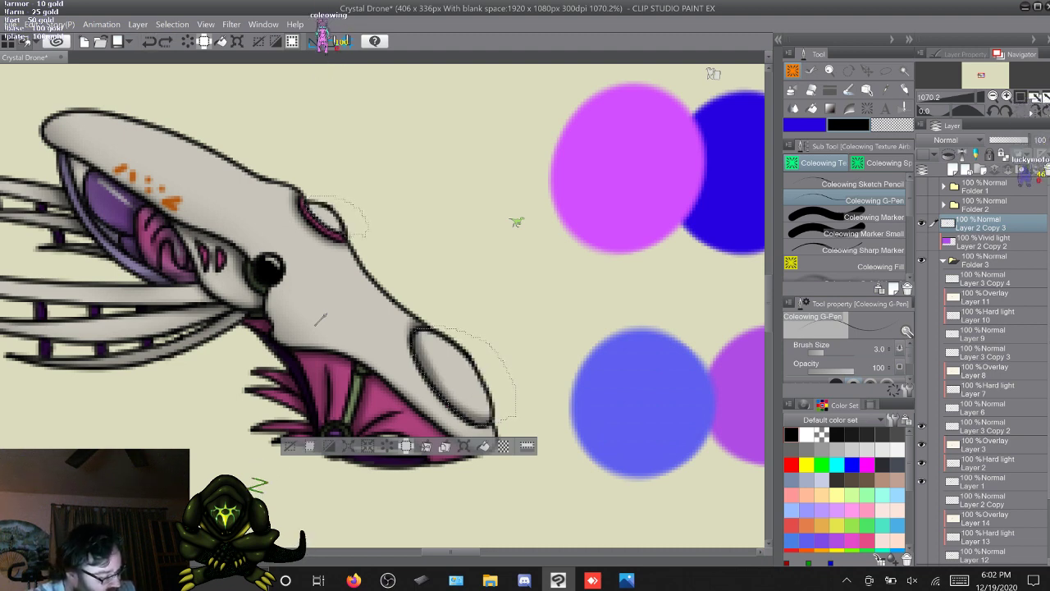
click(986, 445)
key(ctrl+y)
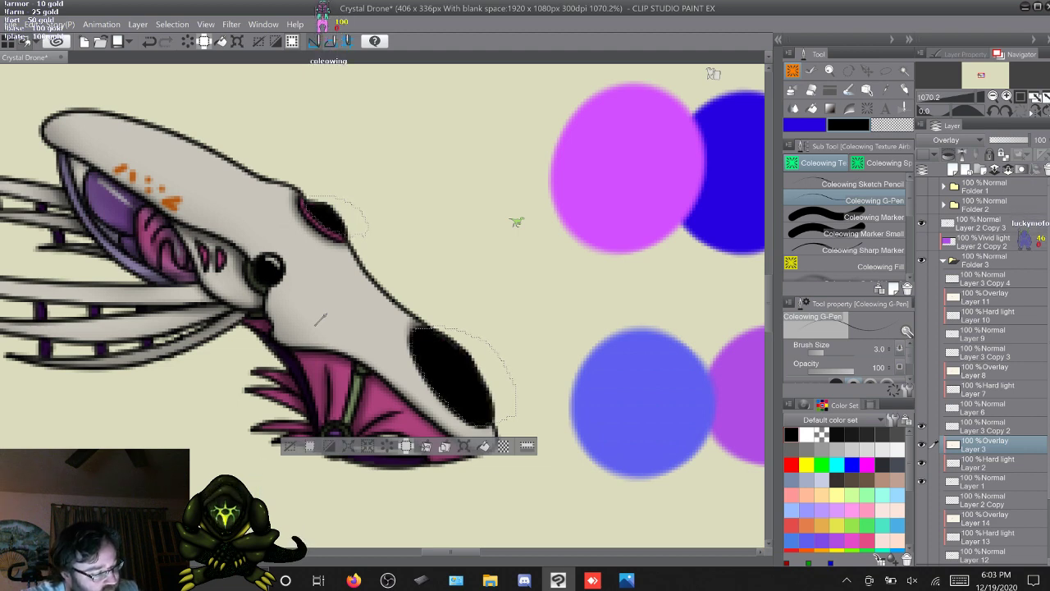
Shade both black ovals with dark blue and the sampled palette magenta using the Coleowing Soft Airbrush at size 20
scroll(853, 234, down, 2)
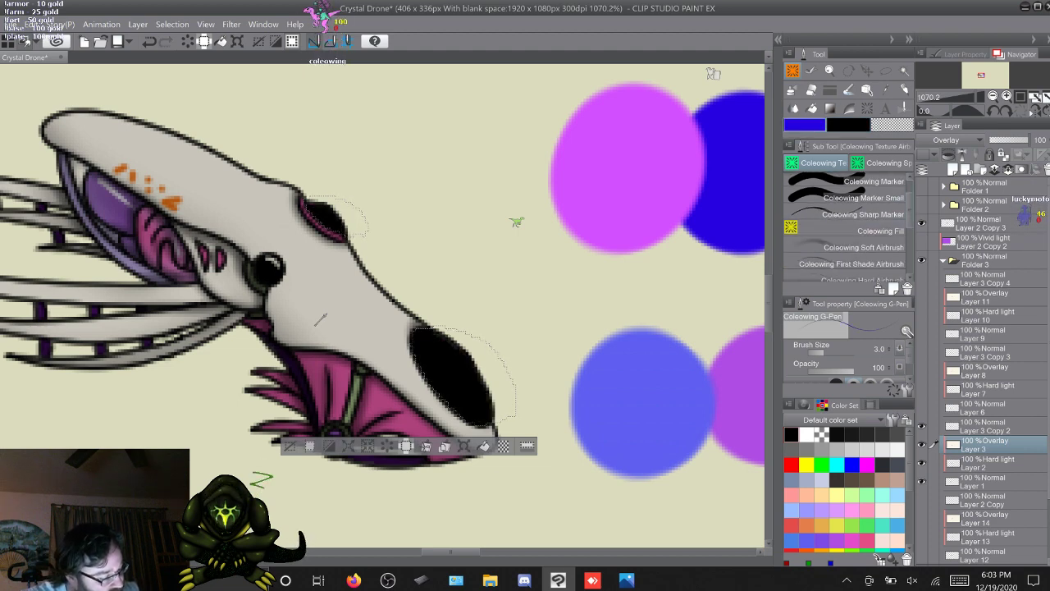
click(862, 247)
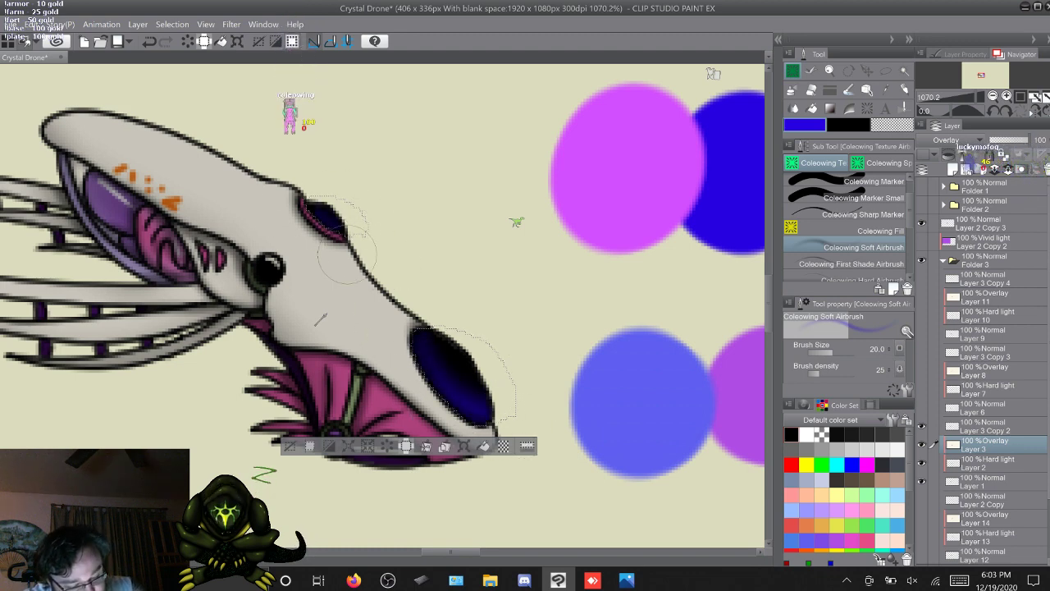
alt+click(656, 212)
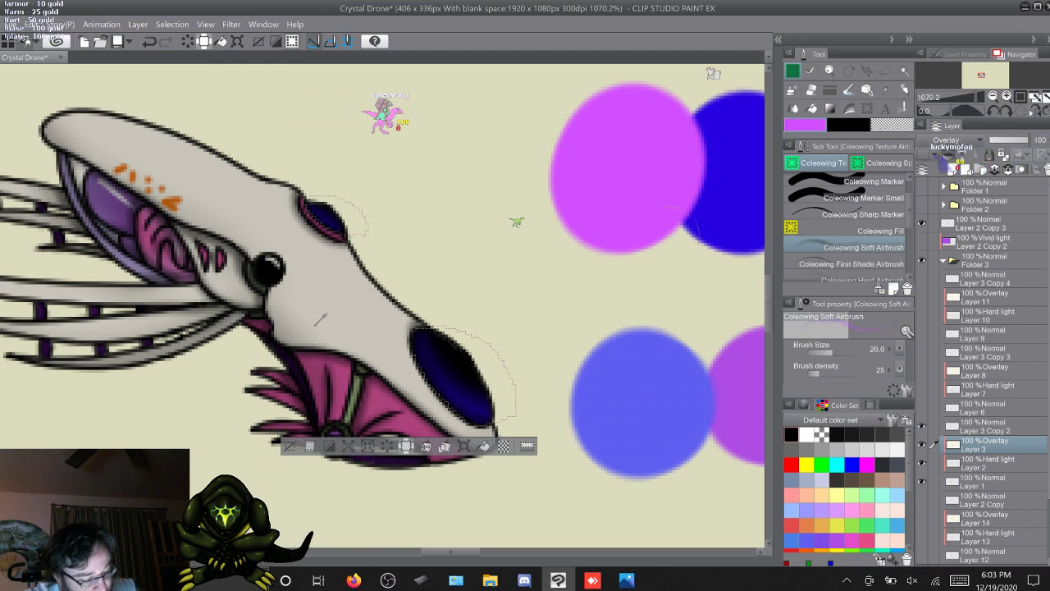
mouse_move(502, 415)
mouse_down()
mouse_move(444, 320)
mouse_move(492, 380)
mouse_move(503, 410)
mouse_up()
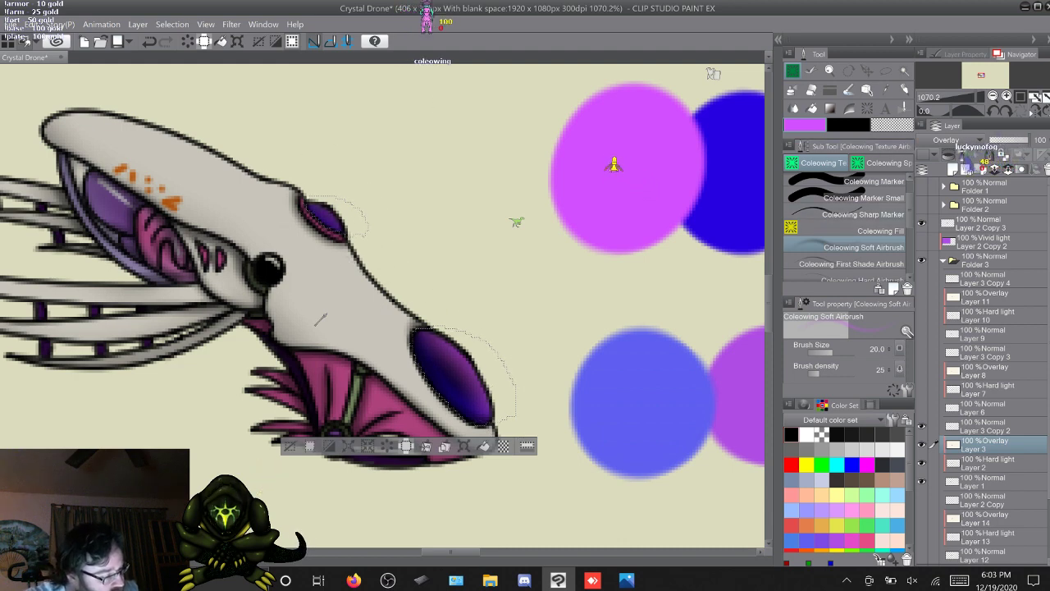
Paint white highlights on both purple head ovals with the Coleowing G-Pen at size 3, and clear the selection
scroll(849, 229, down, 2)
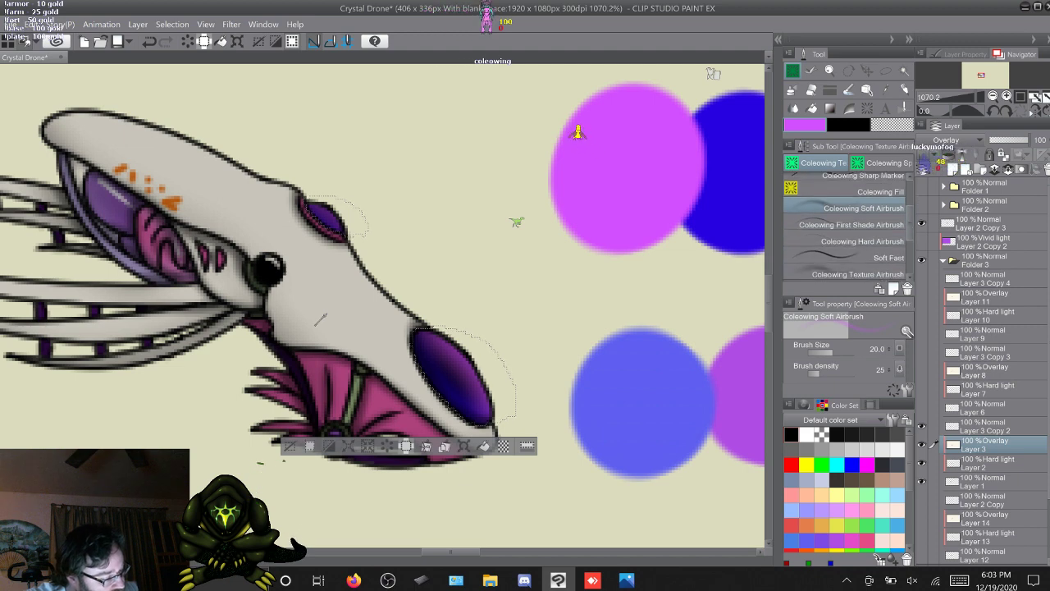
scroll(849, 230, down, 1)
key(p)
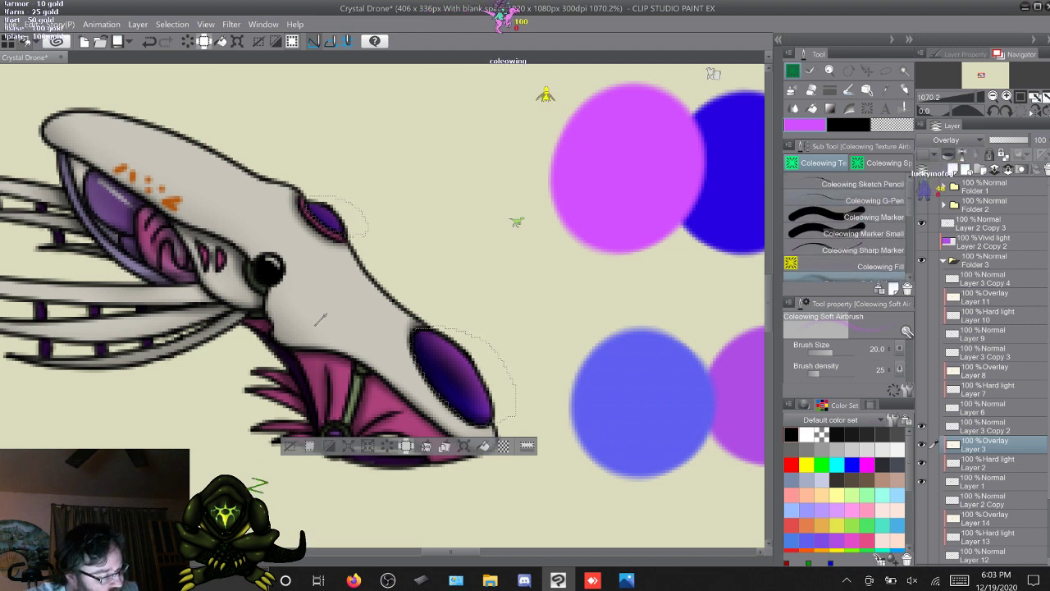
click(807, 435)
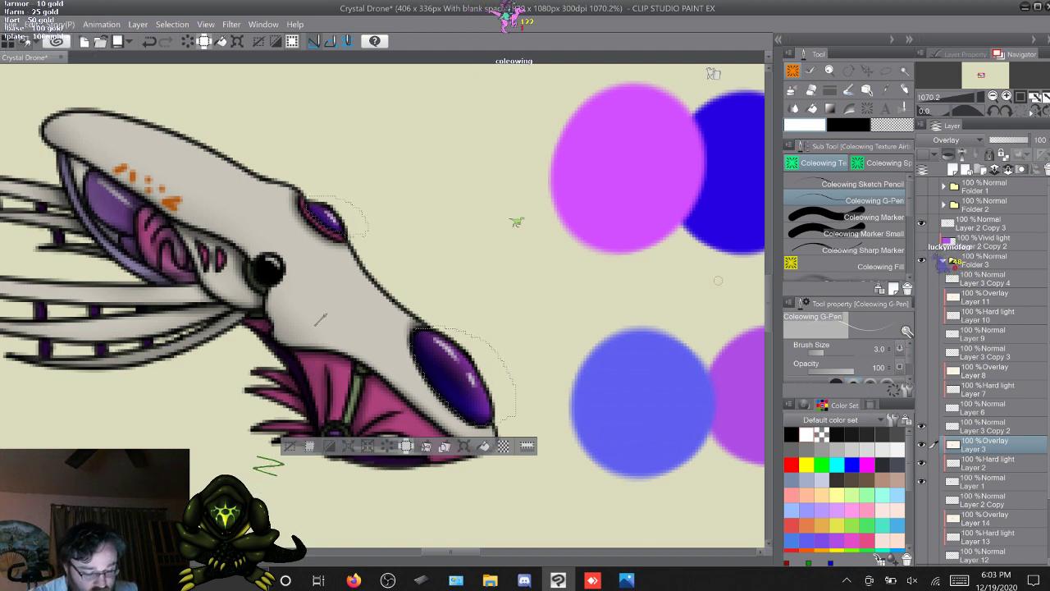
key(ctrl+d)
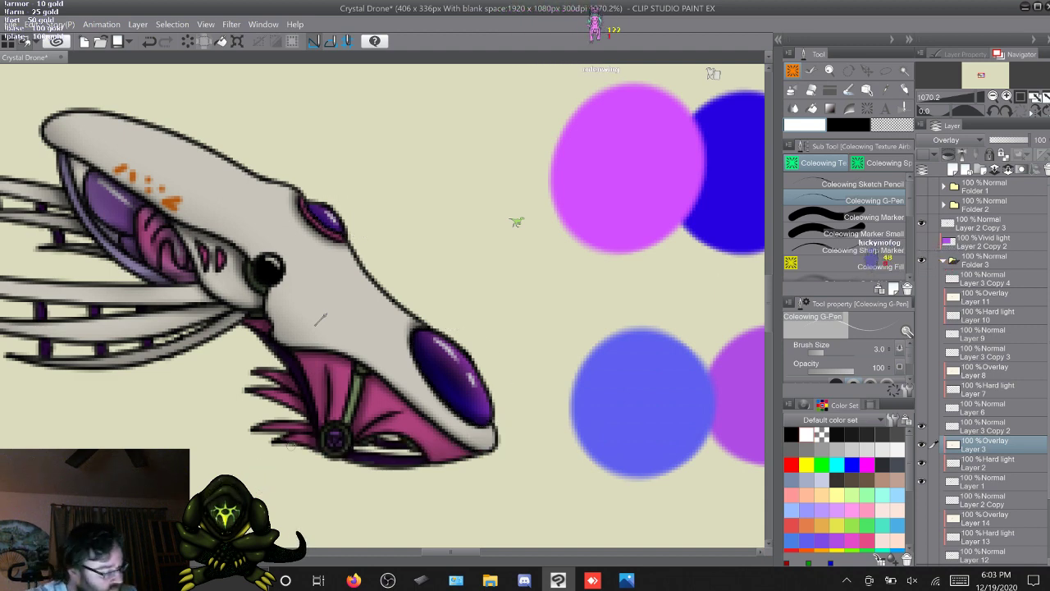
Hide the head layers and show the arm layers Layer 3 Copy 3, 8, 7 and 6 instead
drag(921, 444, 921, 482)
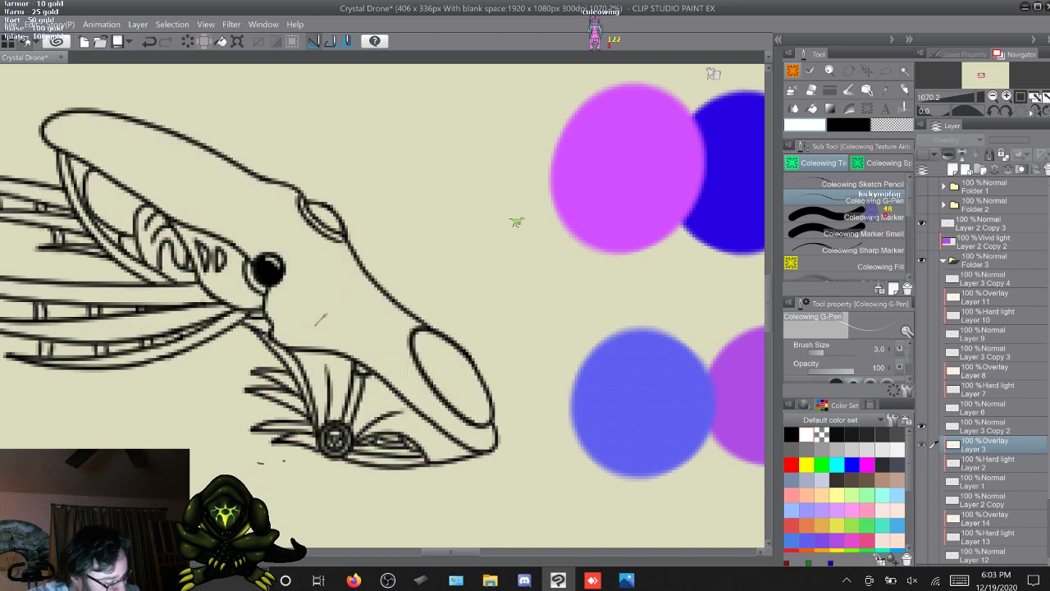
click(922, 353)
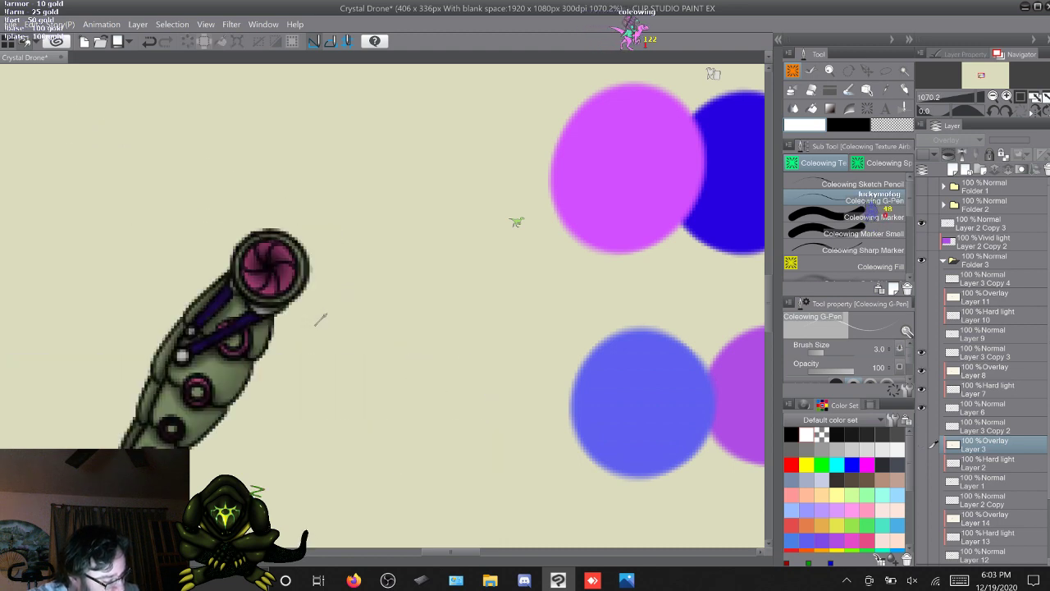
Lasso the centres of the arm's small round insets on Layer 8 and fill them with black
scroll(320, 319, down, 3)
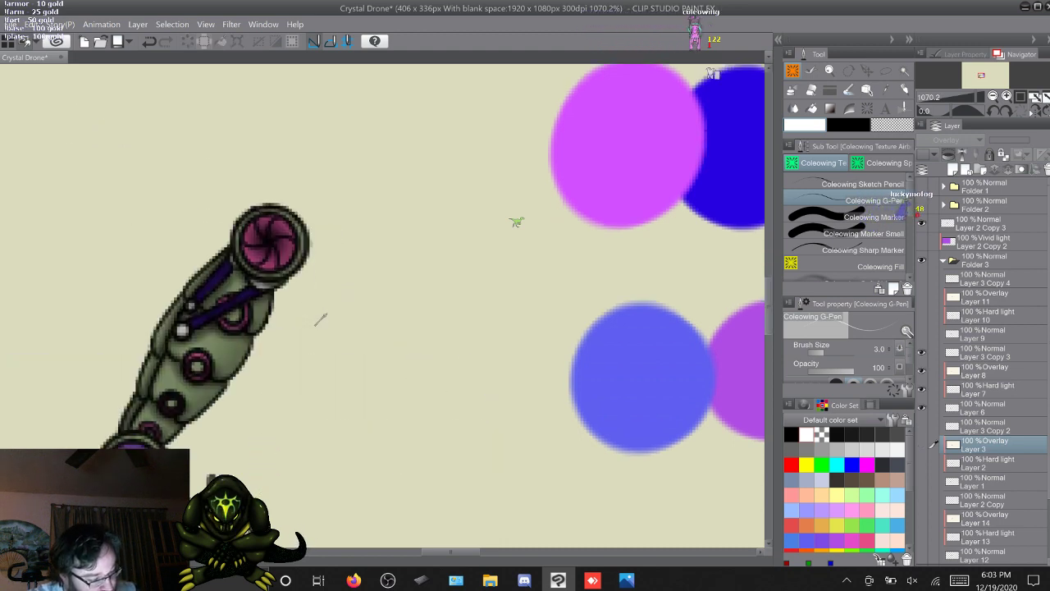
key(m)
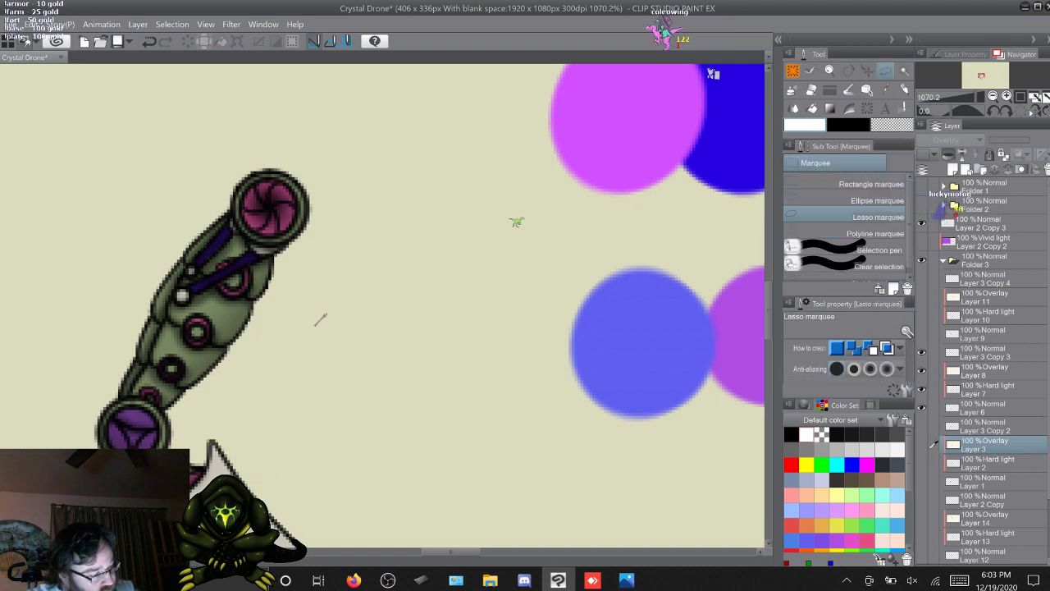
click(987, 371)
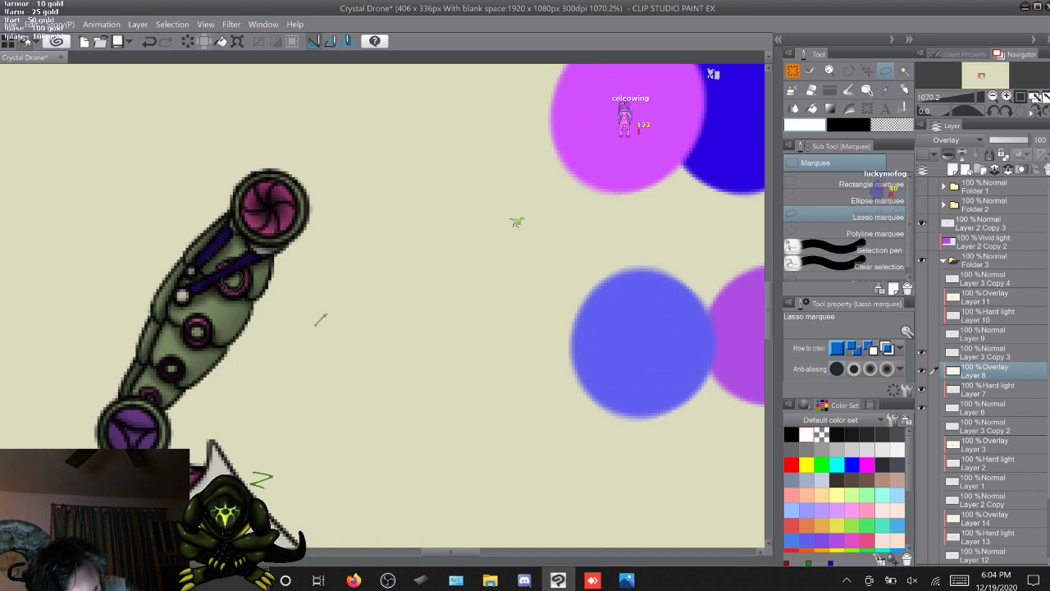
key(ctrl+a)
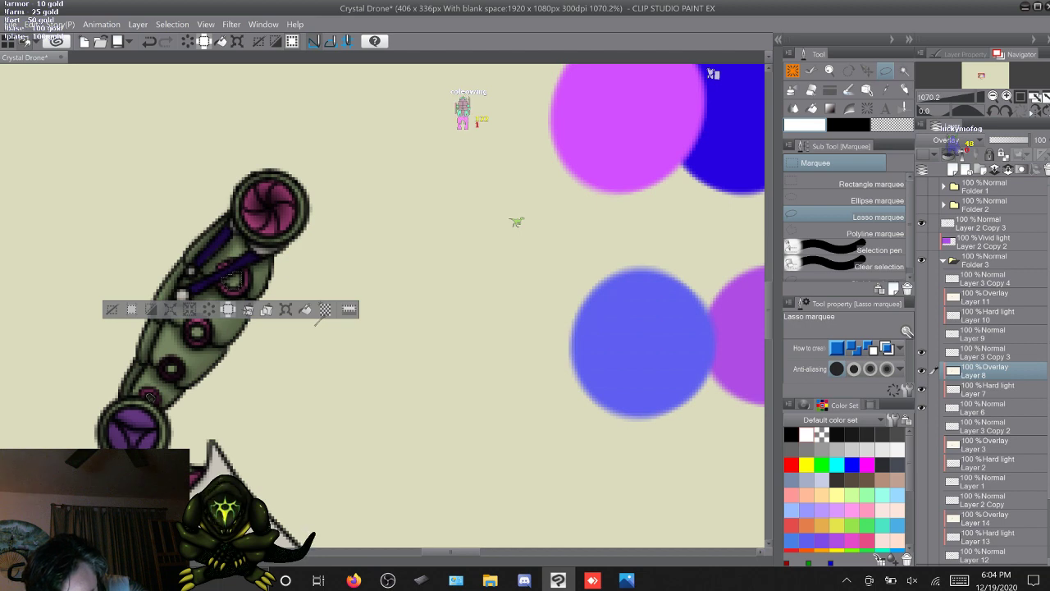
drag(152, 399, 147, 396)
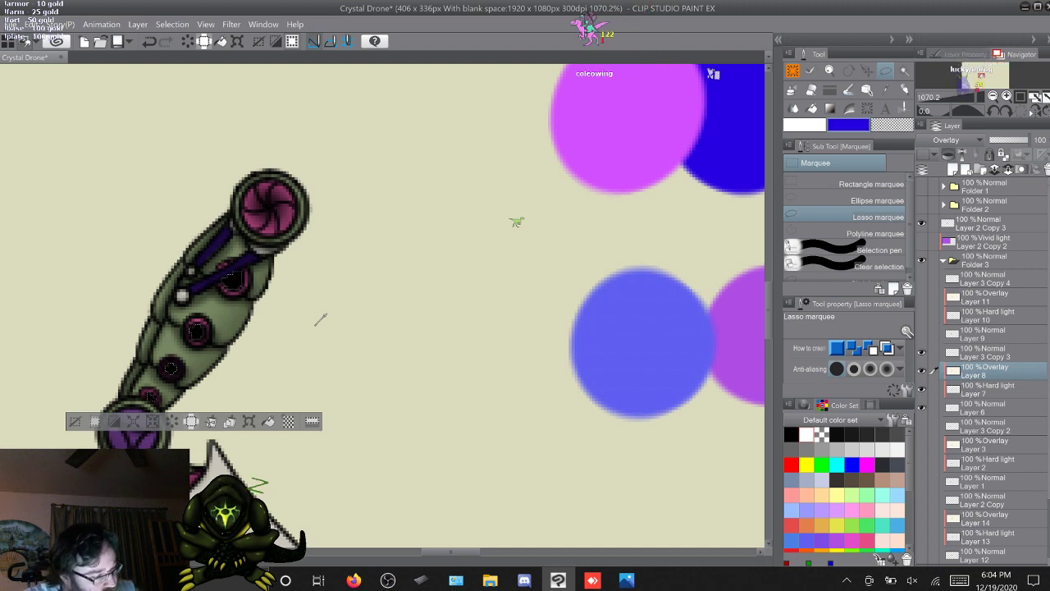
Shade the black arm insets with dark blue and the sampled palette magenta using the Coleowing Soft Airbrush at size 6.2
key(p)
key(b)
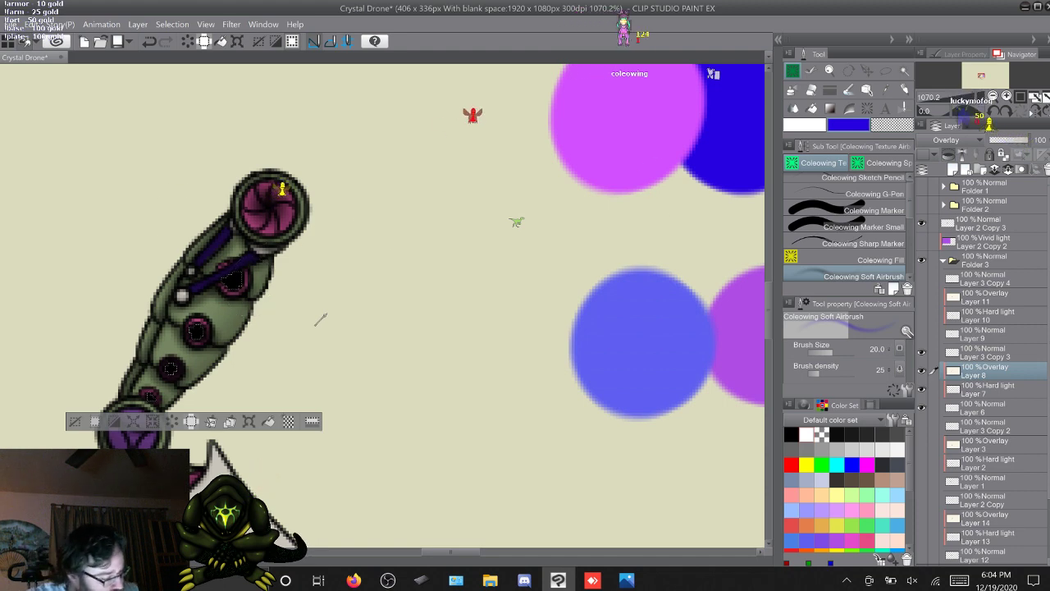
click(827, 352)
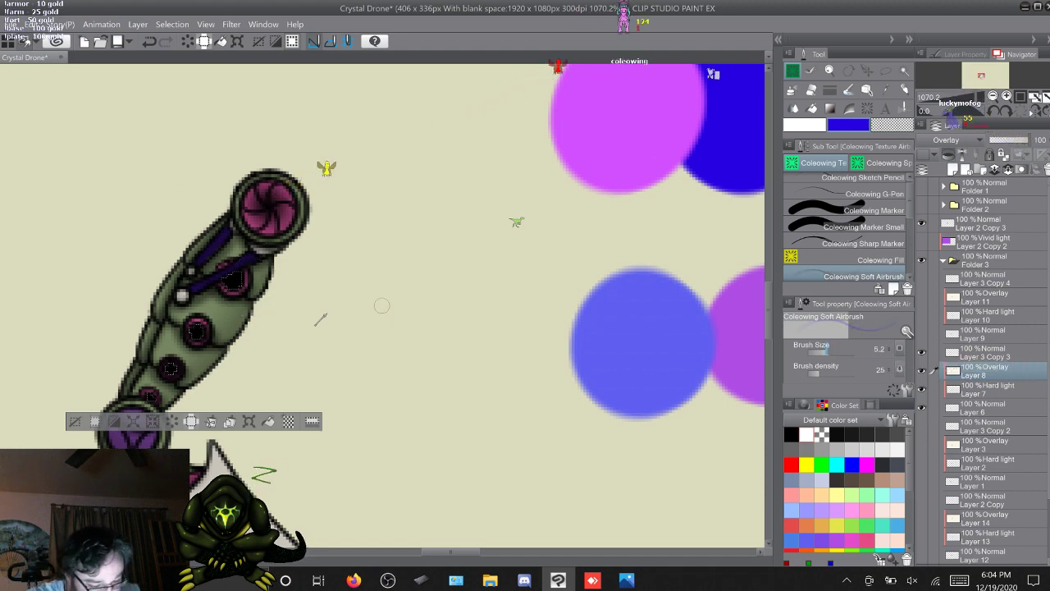
click(829, 352)
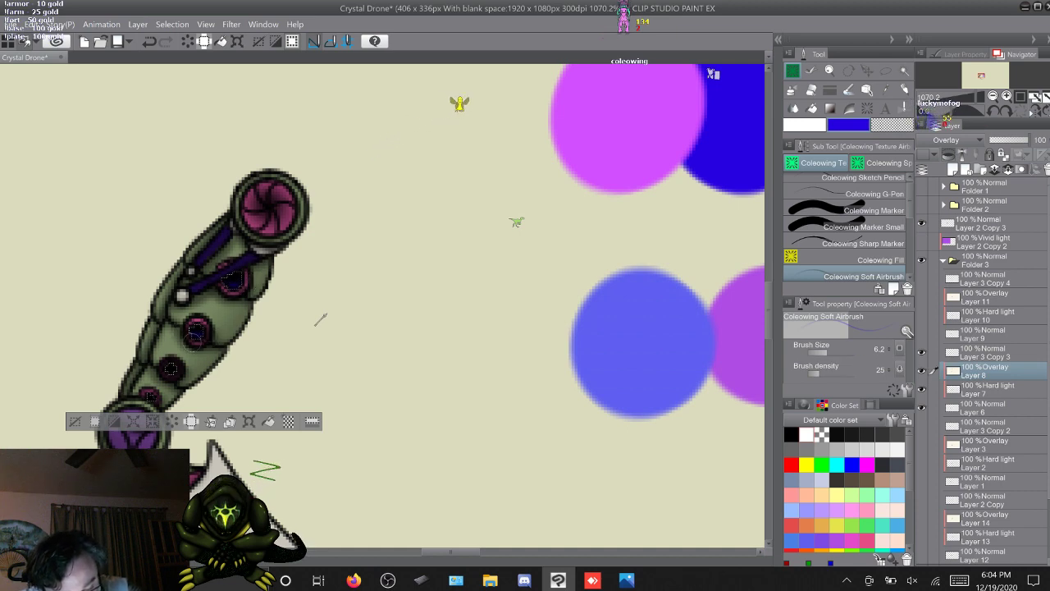
drag(169, 366, 174, 371)
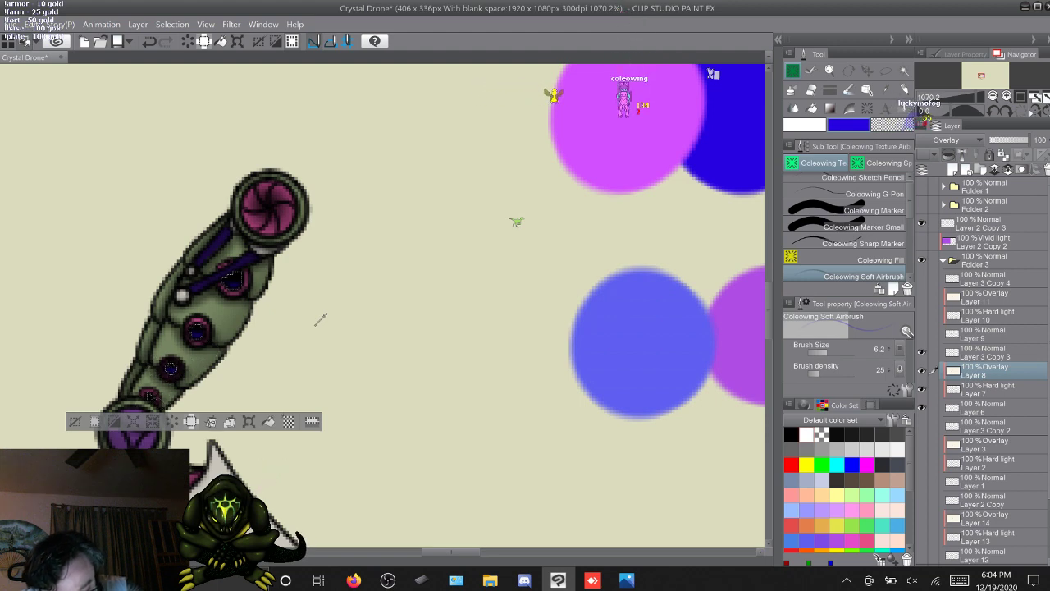
alt+click(628, 152)
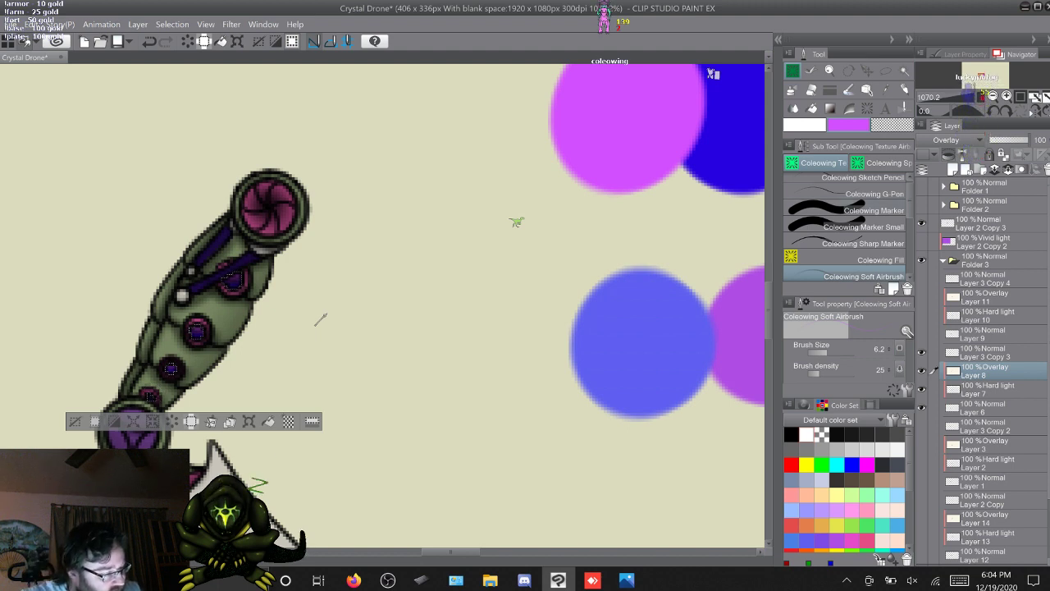
Paint white highlights on the arm's purple insets with the Coleowing G-Pen at size 3, and clear the selection
key(p)
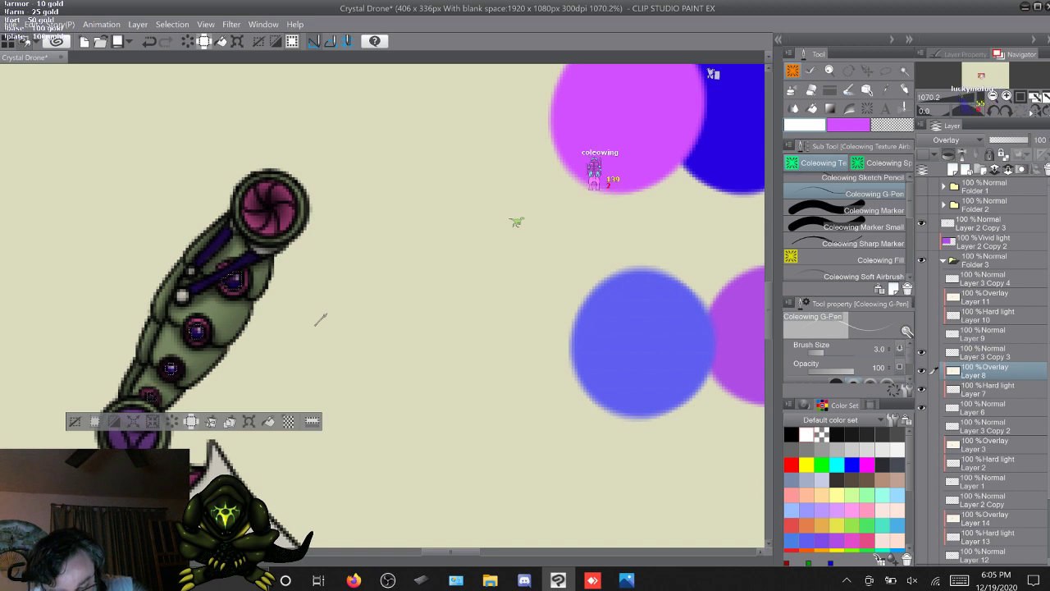
click(75, 421)
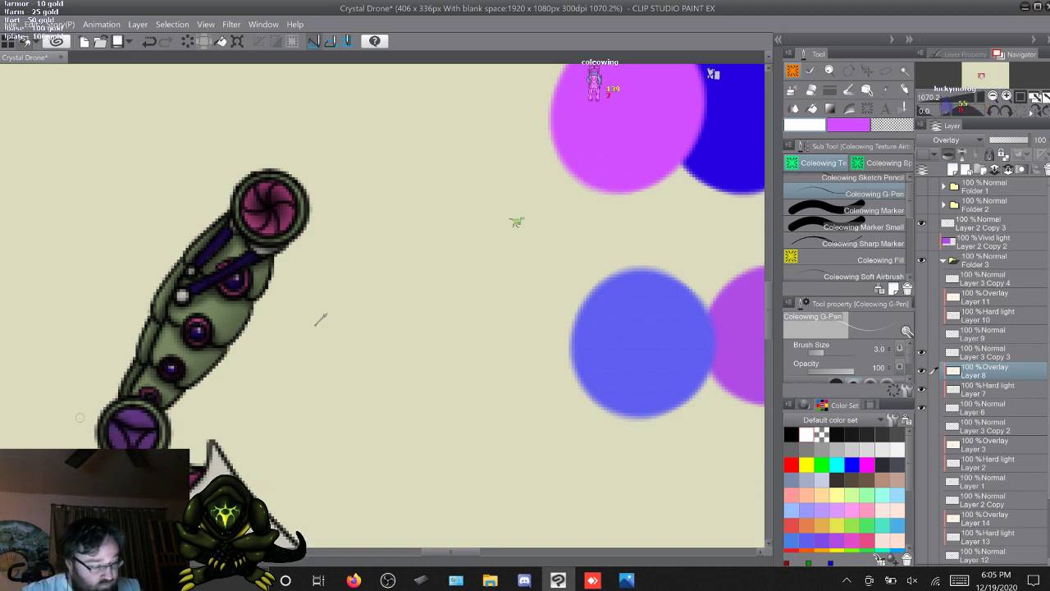
scroll(320, 318, down, 5)
scroll(320, 318, up, 4)
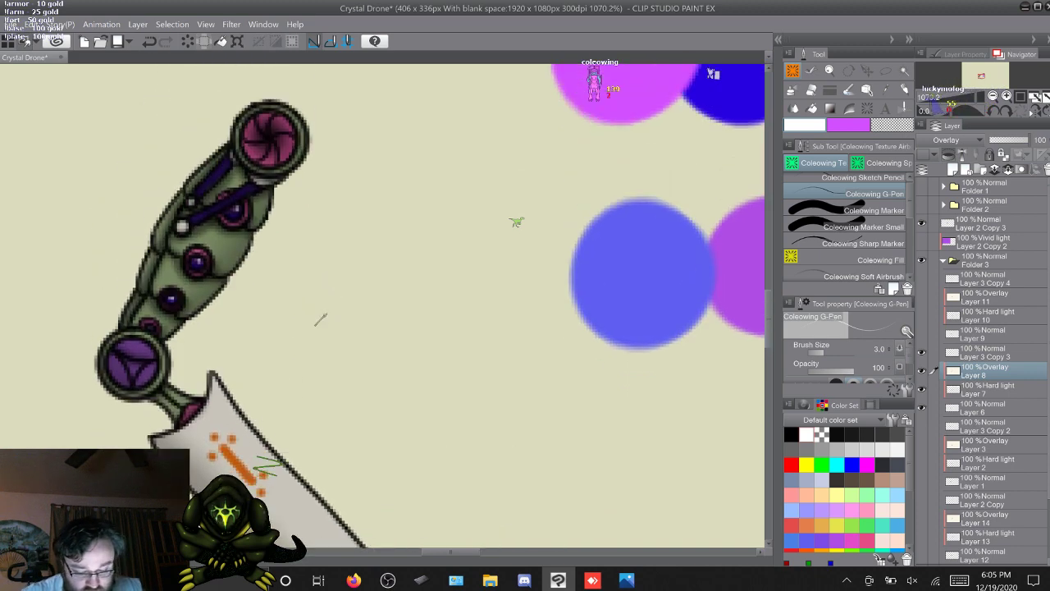
scroll(320, 318, up, 1)
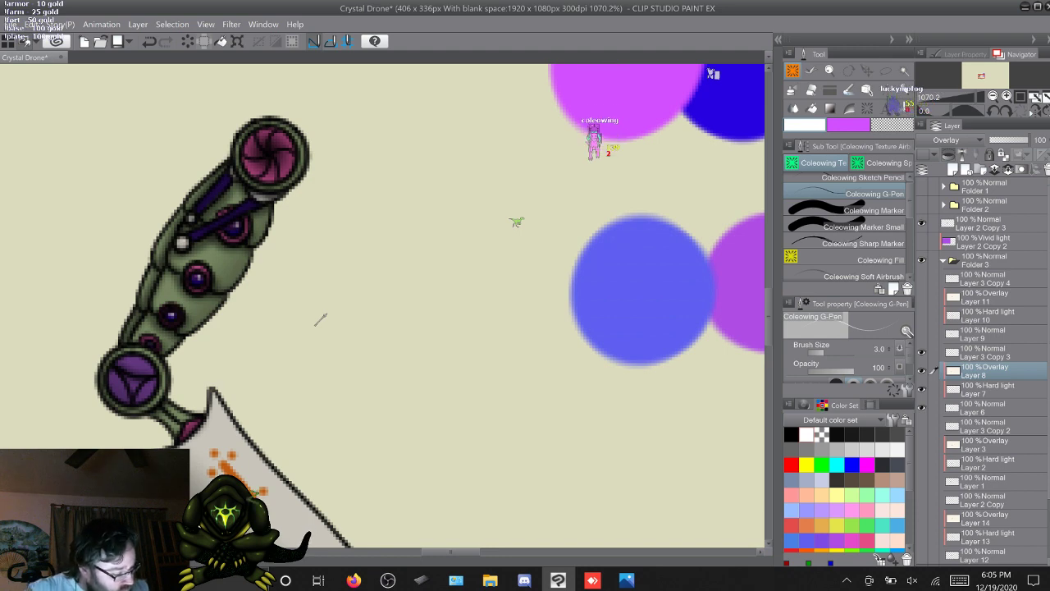
Hide the arm layers, show Layer 3 Copy 4, 11, 10 and 9 instead, and make Layer 11 active
key(ctrl+z)
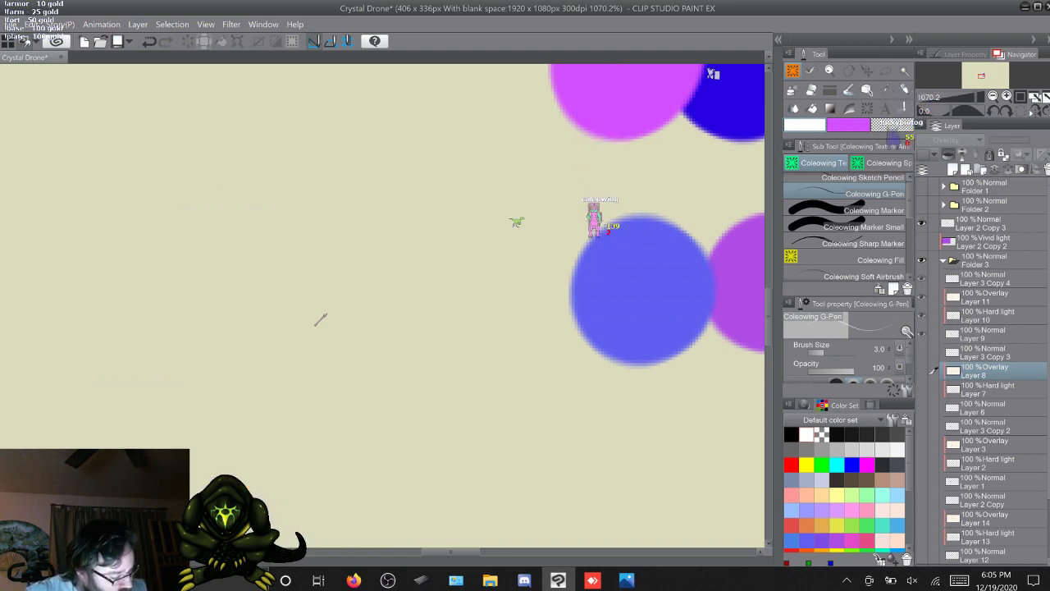
key(ctrl+z)
click(985, 297)
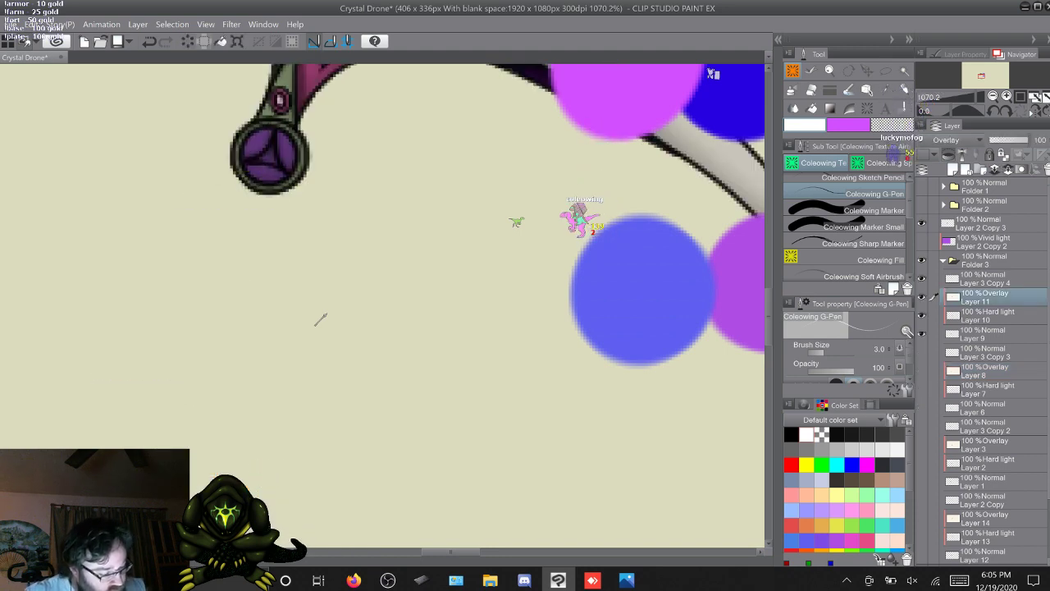
Lasso the two small ovals on the green strut below the blade on Layer 11 and fill them with black
scroll(321, 319, up, 5)
scroll(320, 318, down, 1)
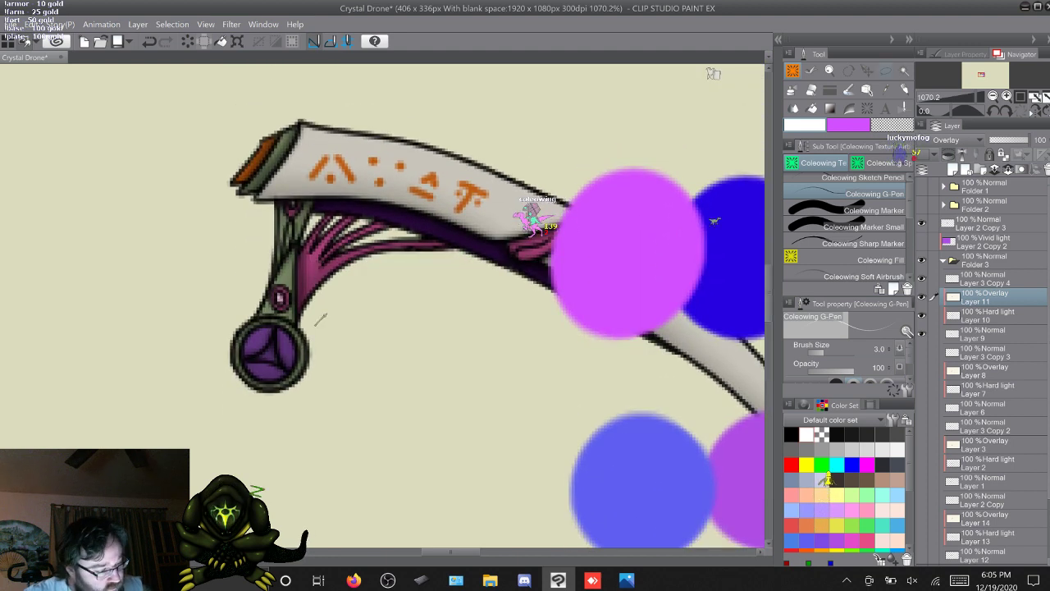
key(m)
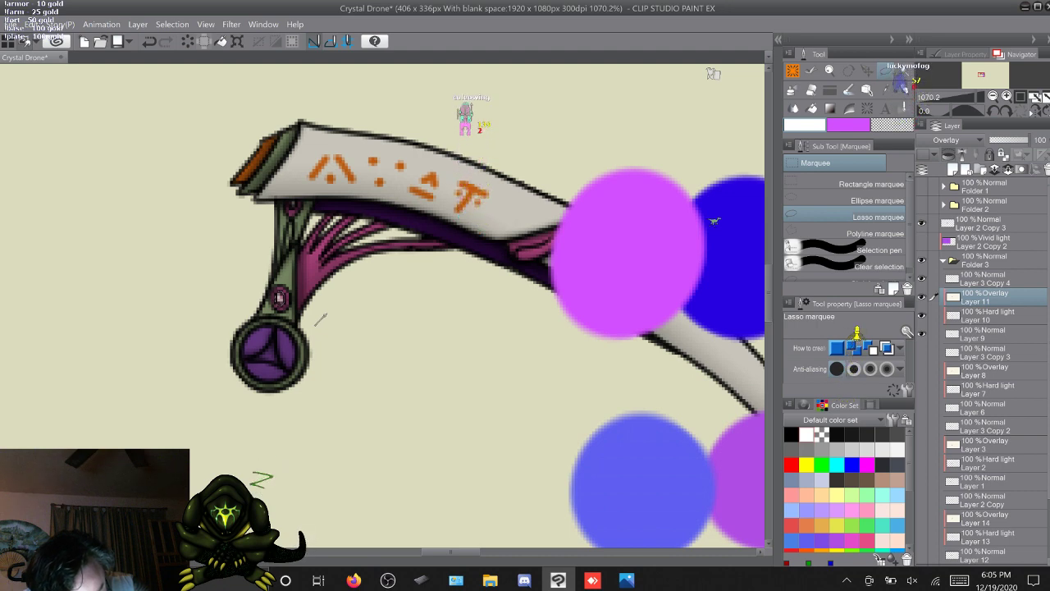
drag(279, 292, 278, 295)
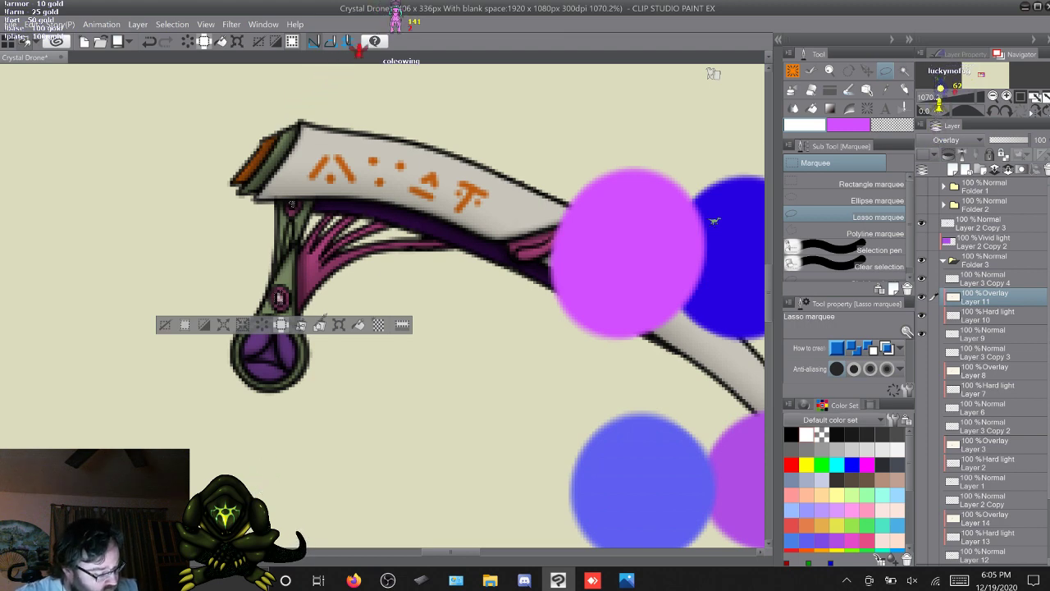
click(791, 435)
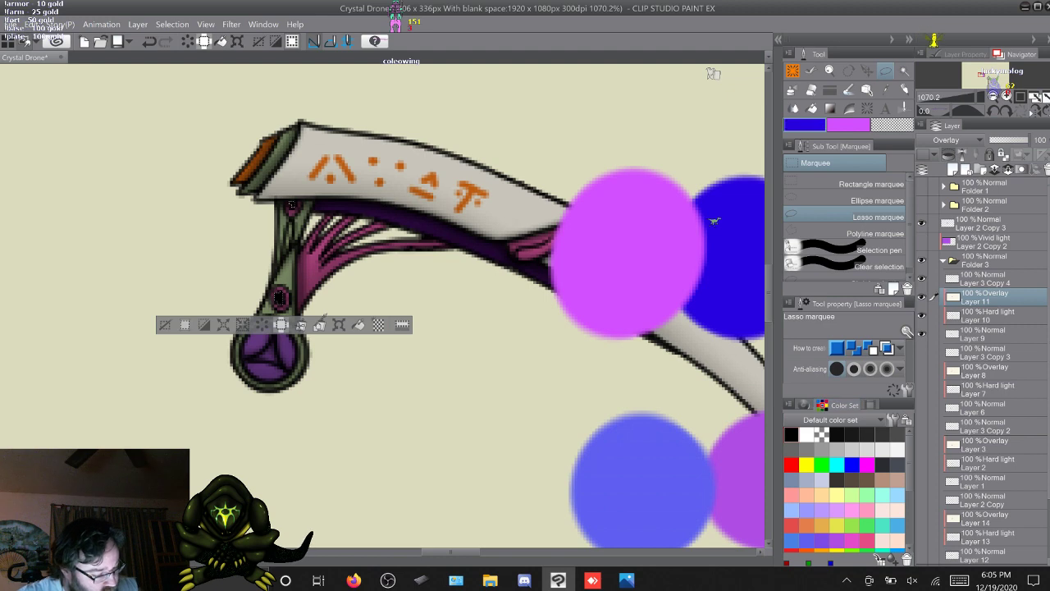
Shade both strut ovals dark blue and magenta with the Soft Airbrush at size 6.2, and add white highlights with the G-Pen at size 3
key(p)
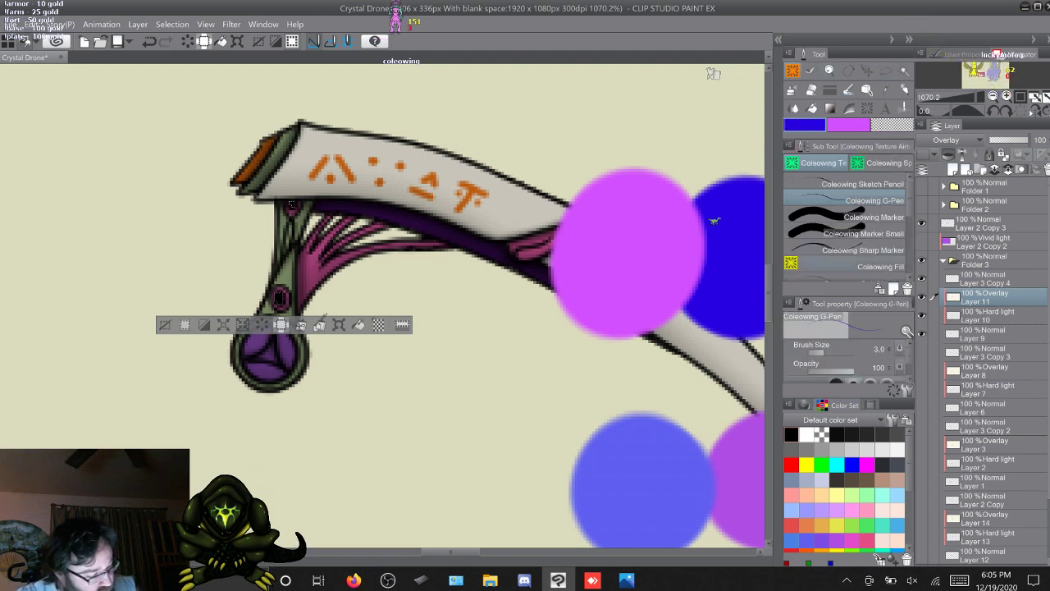
key(b)
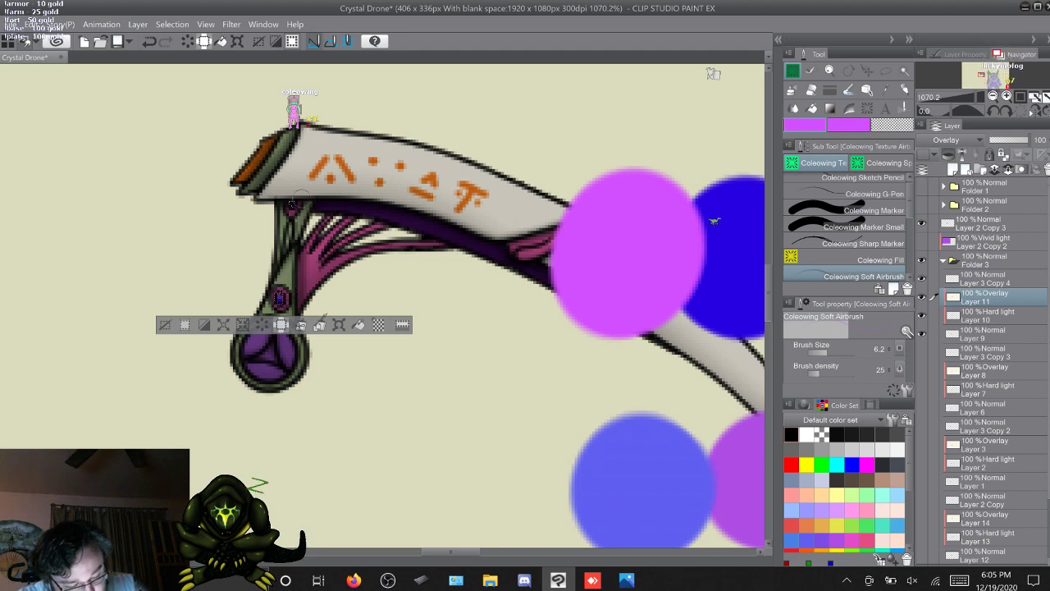
key(p)
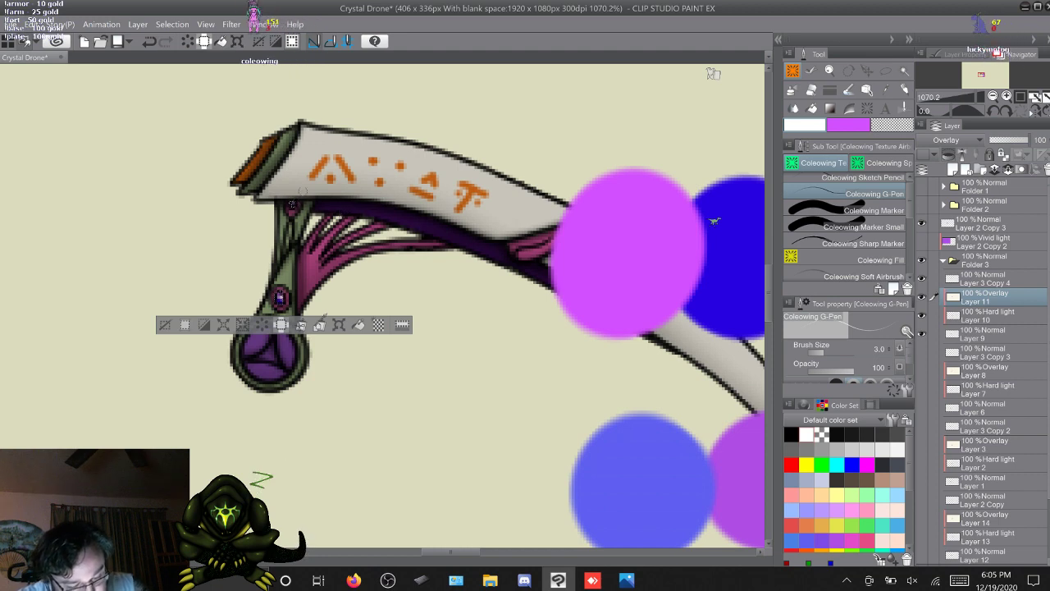
key(ctrl+d)
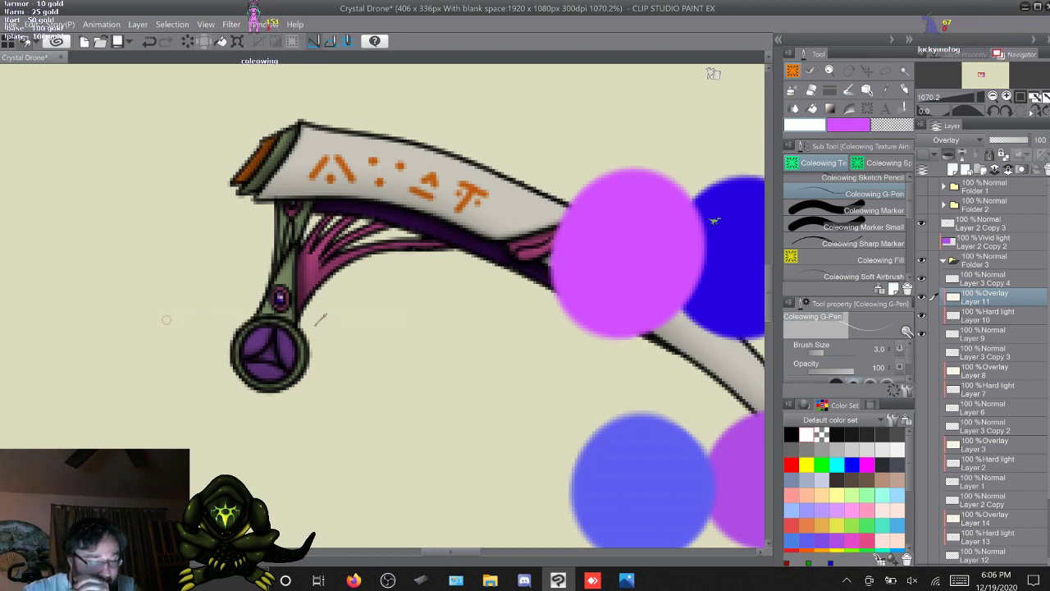
Move the colour swatch circles on Layer 2 Copy 3 up and away from the blade
scroll(321, 320, down, 5)
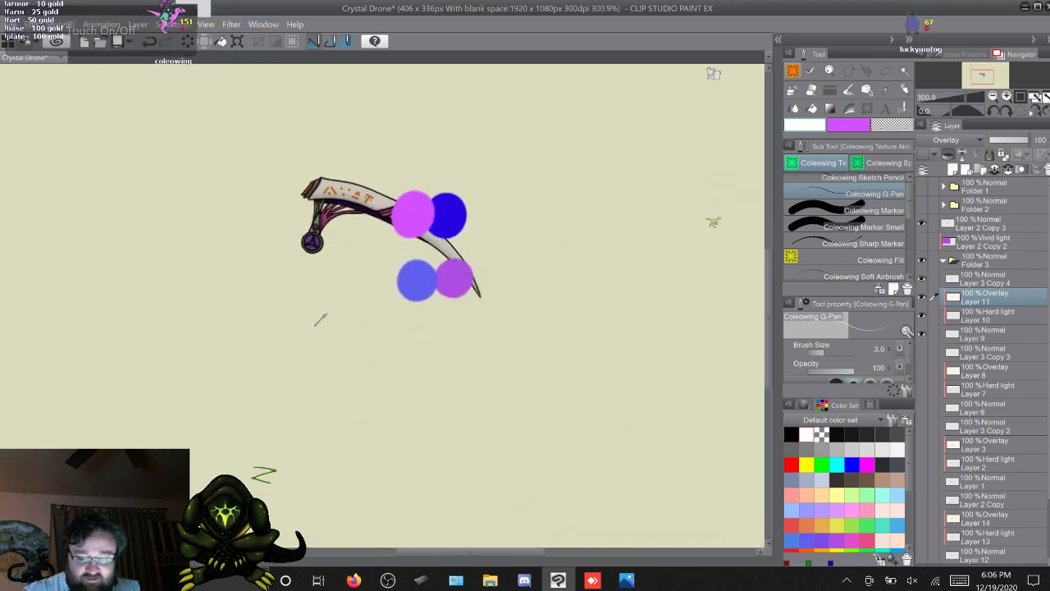
key(XF86TouchpadToggle)
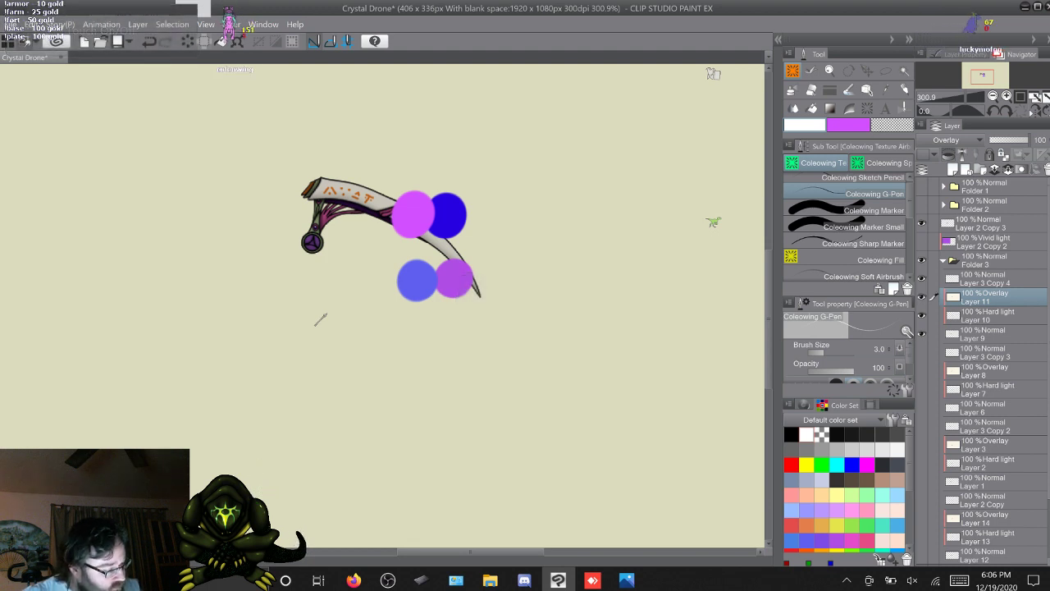
click(984, 224)
scroll(320, 318, up, 4)
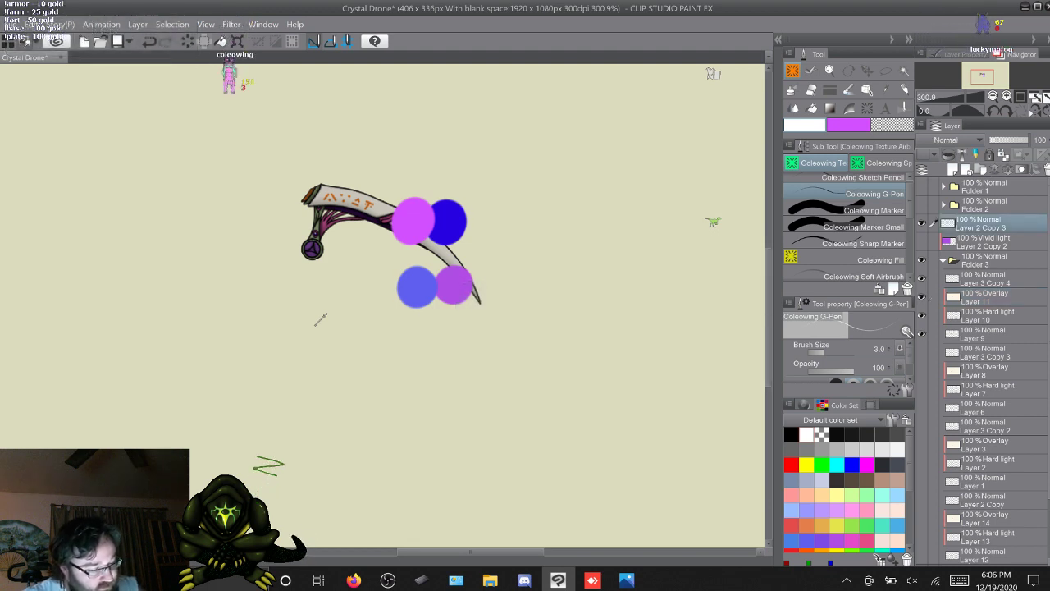
scroll(382, 305, right, 2)
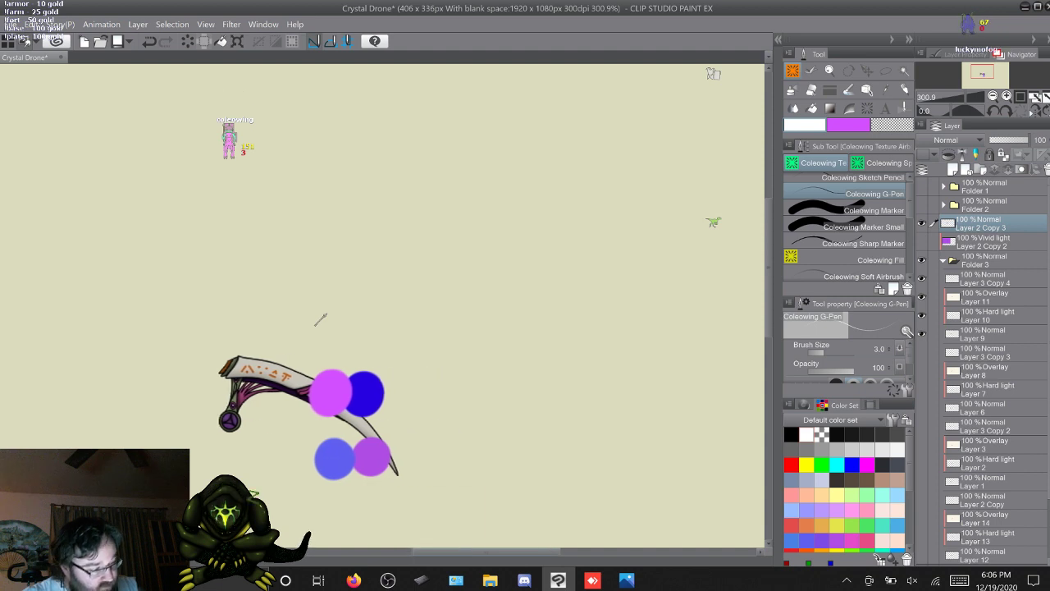
key(k)
drag(329, 393, 618, 51)
Lasso the stray bright green marks on Layer 2 Copy 3 and delete them, clearing the selection
key(m)
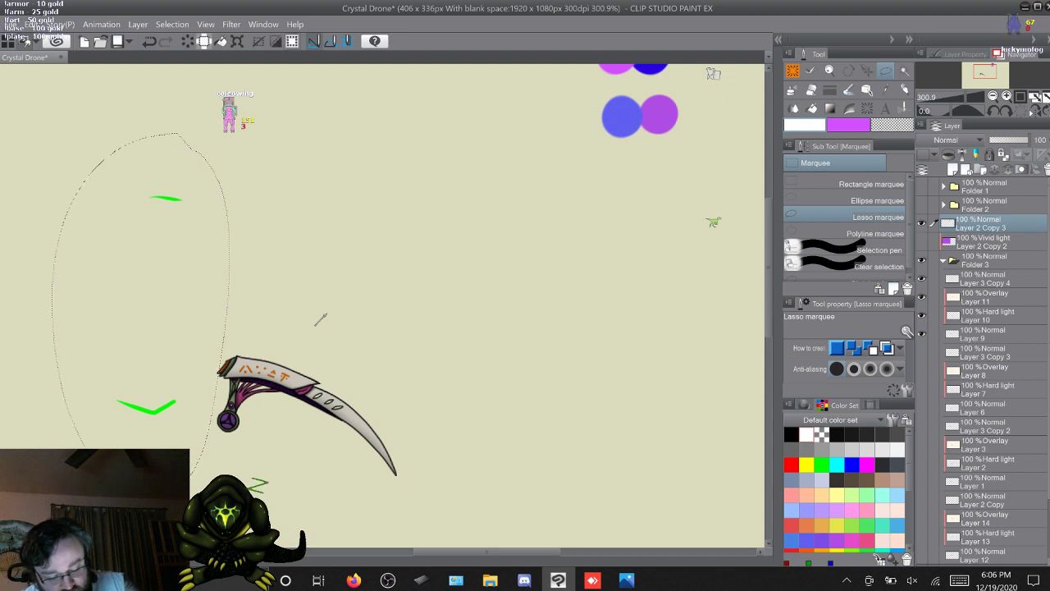
key(Delete)
key(ctrl+d)
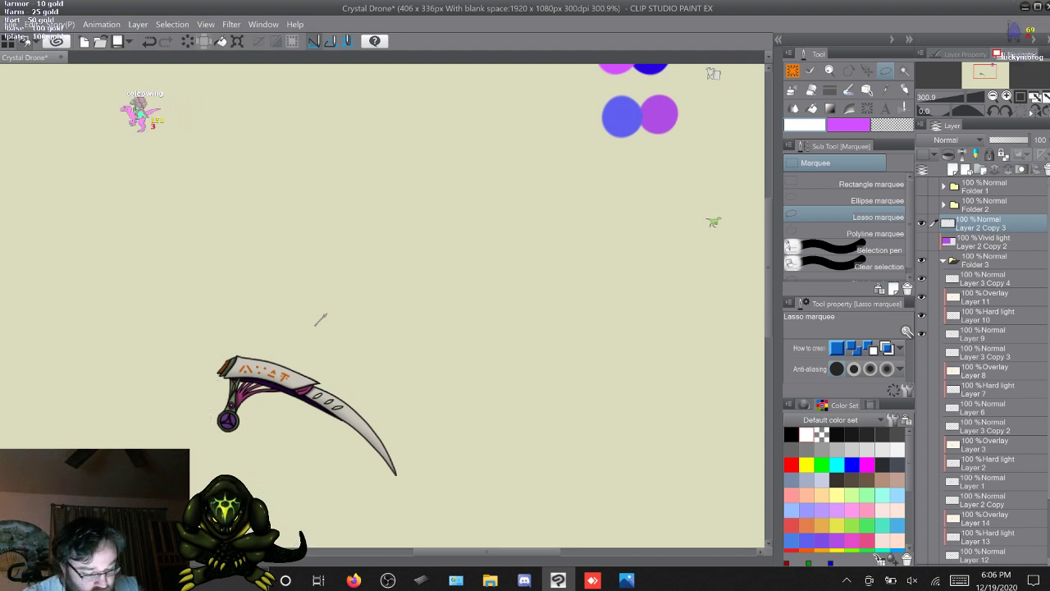
Show all the hidden drone layers in Folder 3 again and collapse the folder
scroll(320, 320, down, 4)
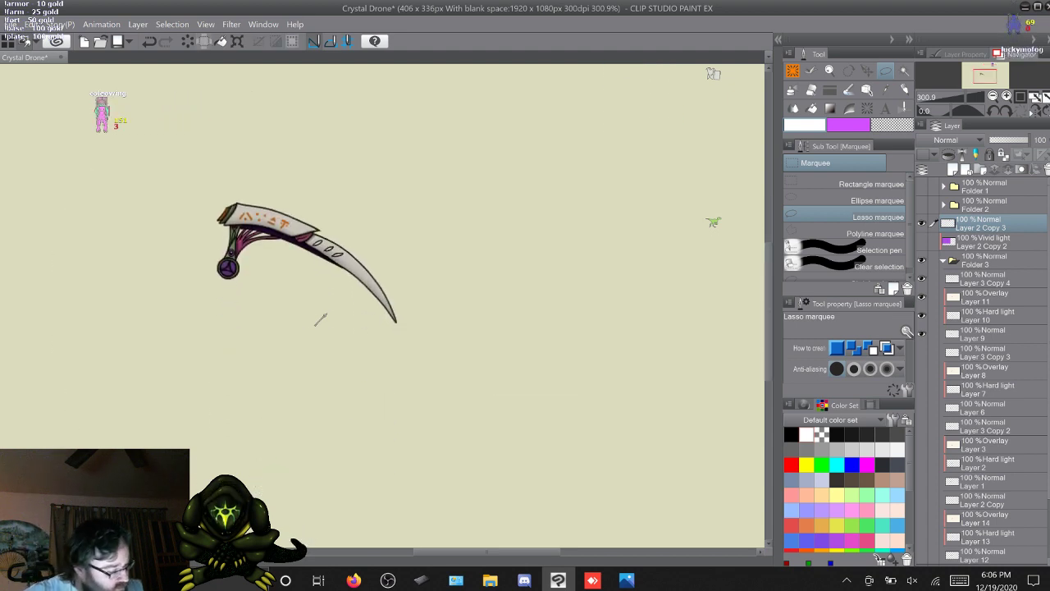
drag(922, 389, 921, 407)
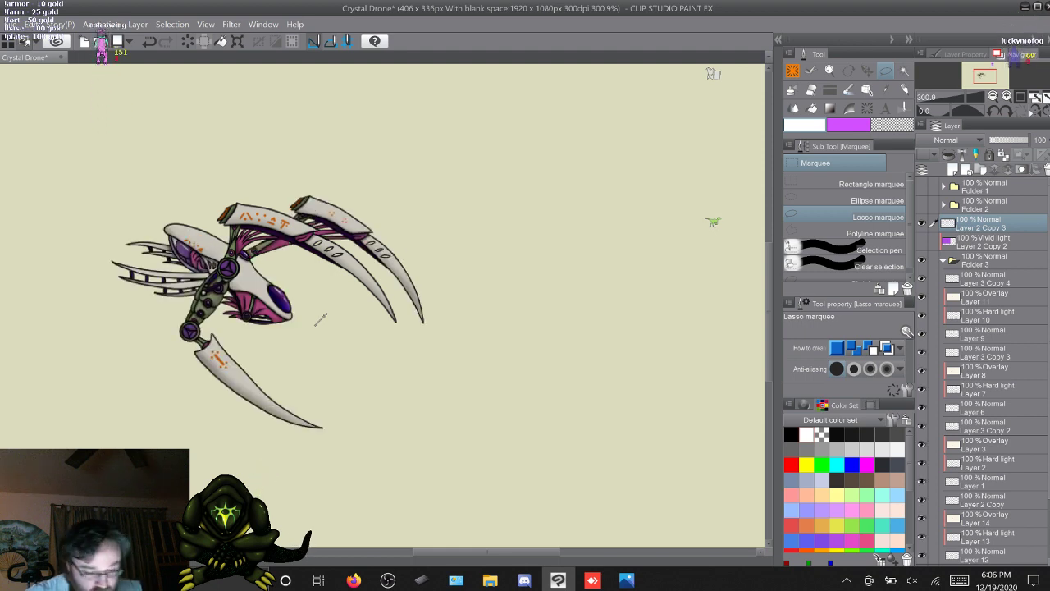
click(944, 260)
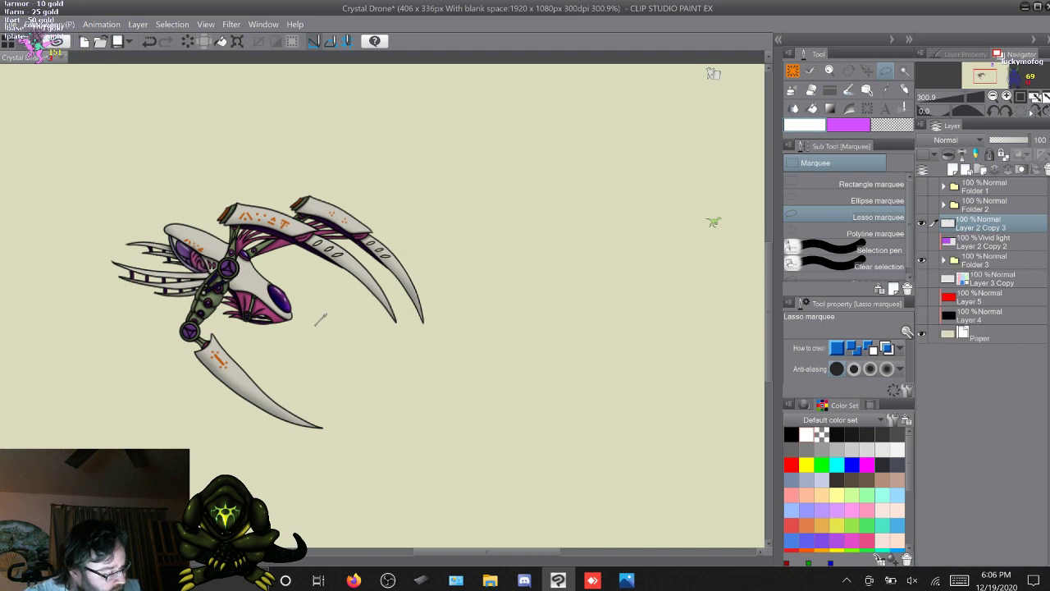
Duplicate Folder 3 and hide the original folder
click(984, 261)
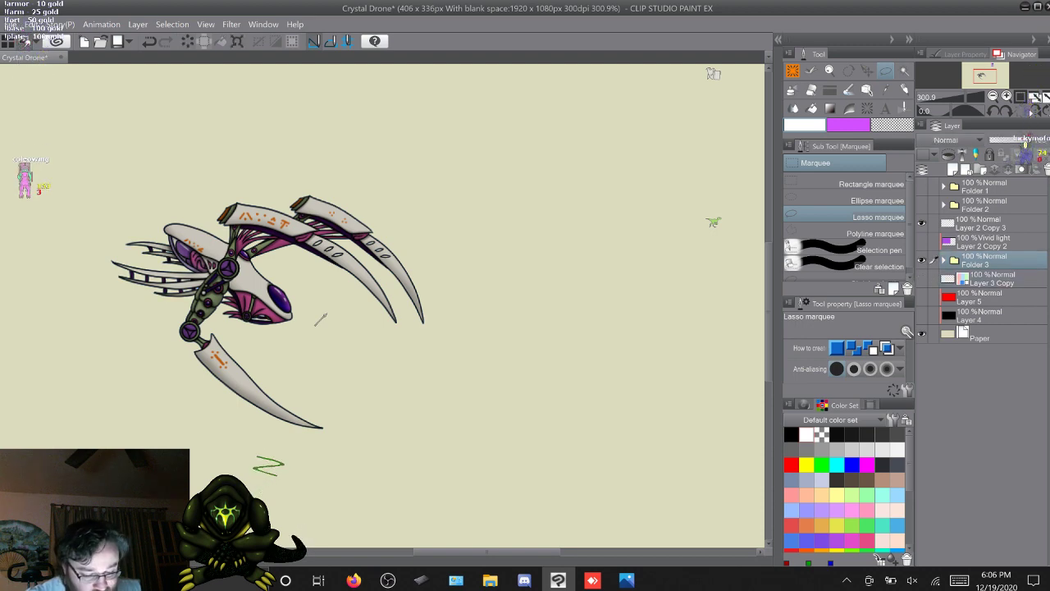
key(ctrl+v)
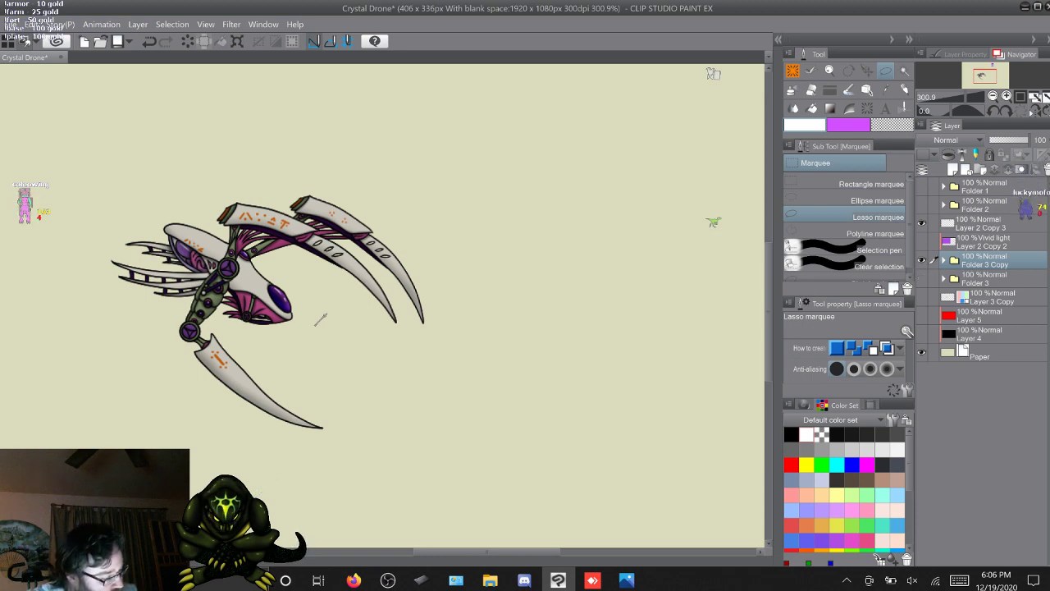
Expand Folder 3 Copy and merge Layer 3 Copy 5 through Layer 9 Copy into one layer
click(943, 260)
click(986, 279)
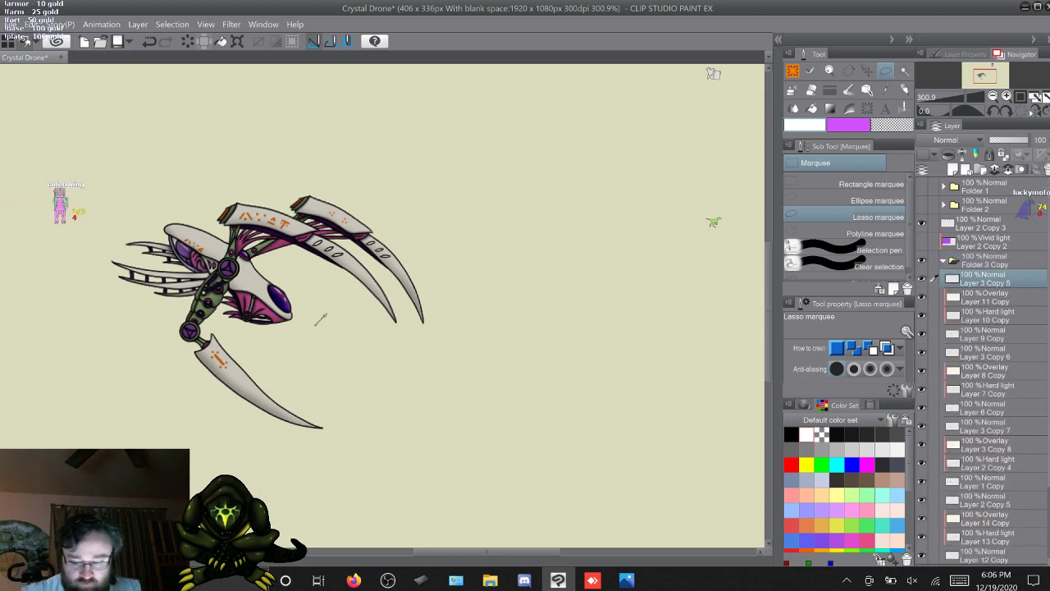
shift+click(976, 334)
right_click(967, 332)
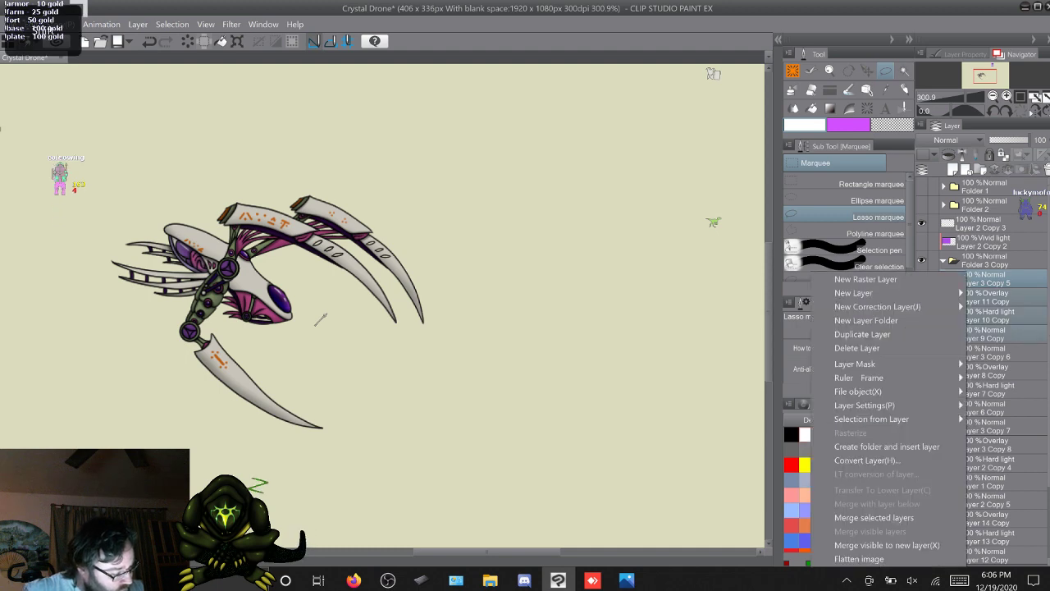
click(874, 517)
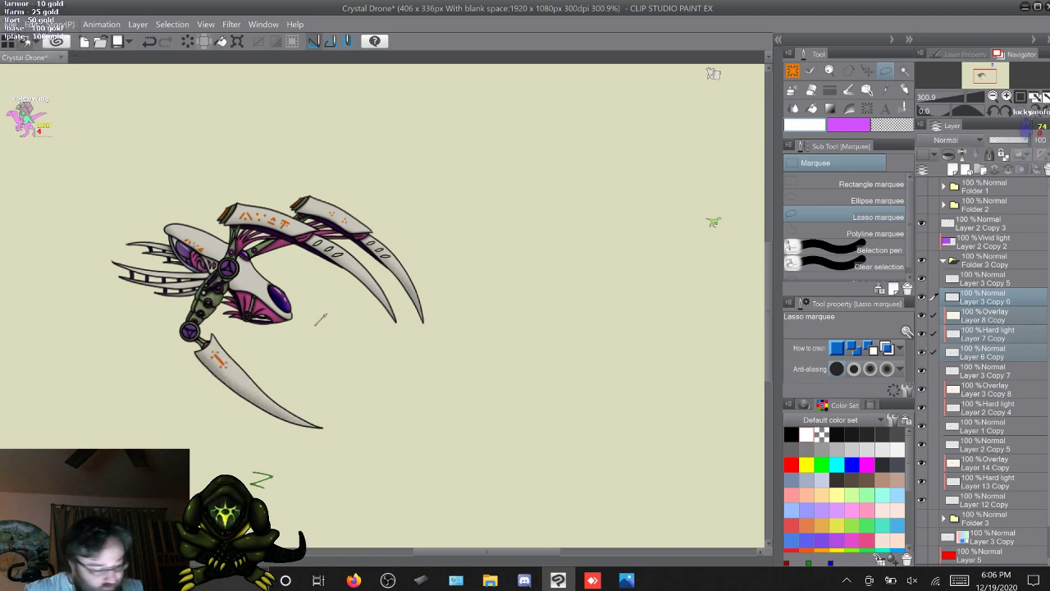
Merge Layer 3 Copy 7 through Layer 1 Copy into one layer, and Layer 2 Copy 5 through Layer 12 Copy into another
click(987, 371)
shift+click(986, 426)
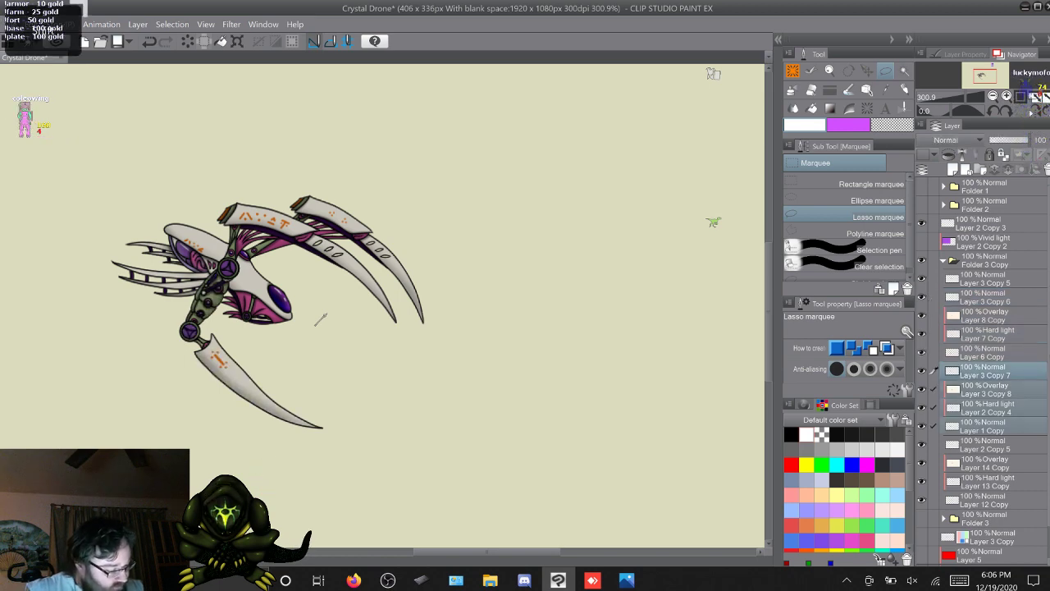
right_click(988, 385)
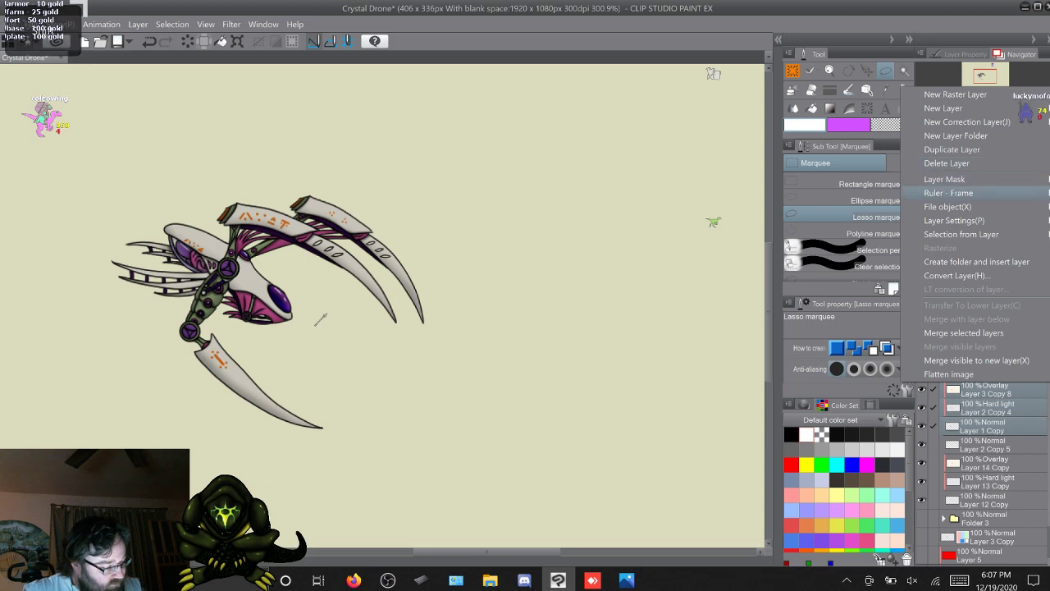
click(963, 332)
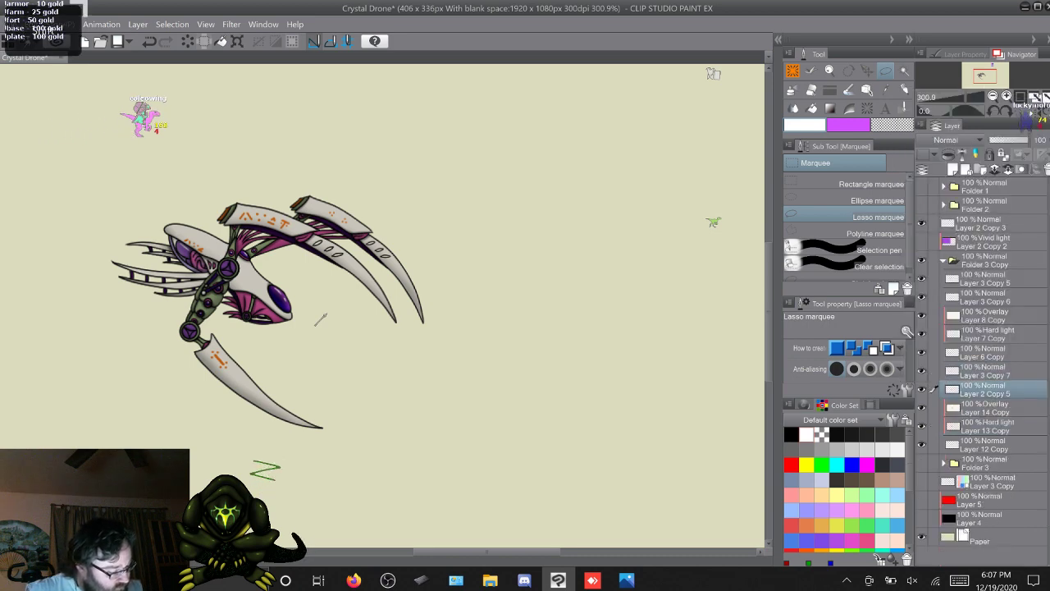
shift+click(984, 444)
right_click(985, 390)
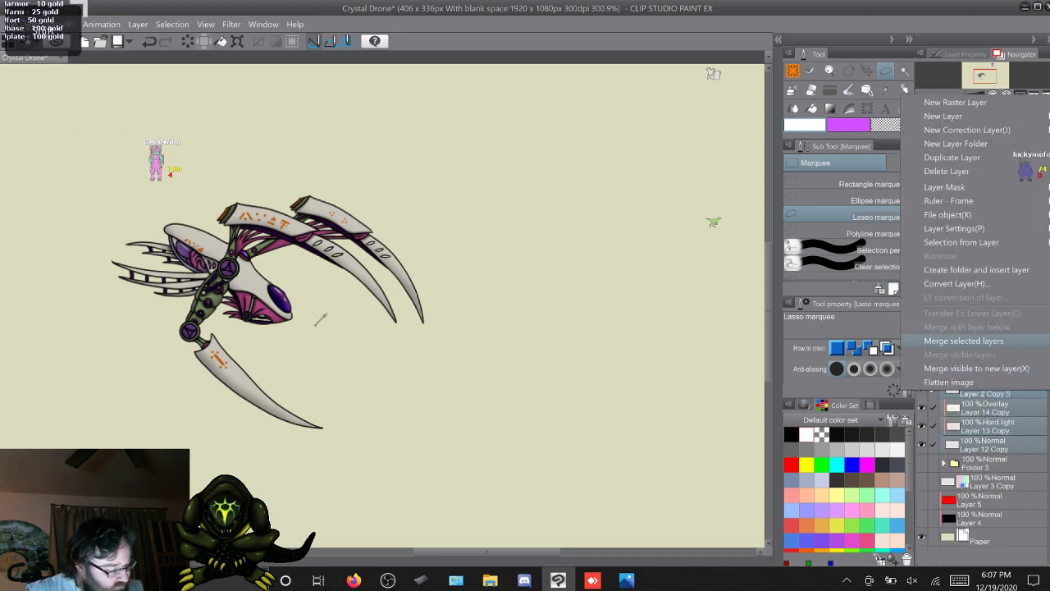
click(963, 340)
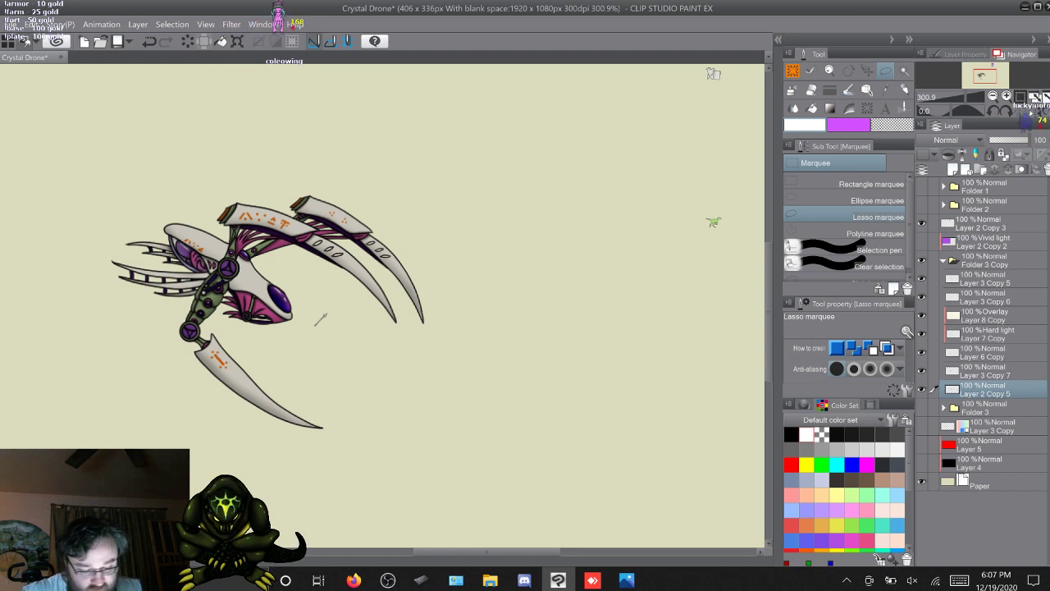
Check which drone part each merged layer holds, leaving the two raised arm layers, Layer 3 Copy 5 and Layer 2 Copy 5, hidden
key(ctrl+z)
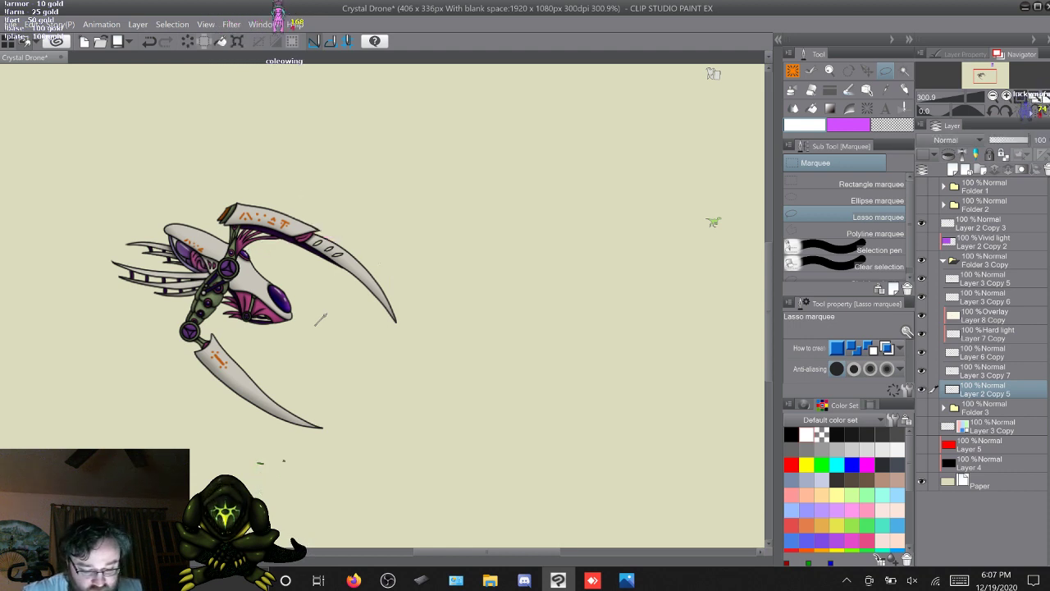
key(ctrl+y)
key(ctrl+z)
key(ctrl+z)
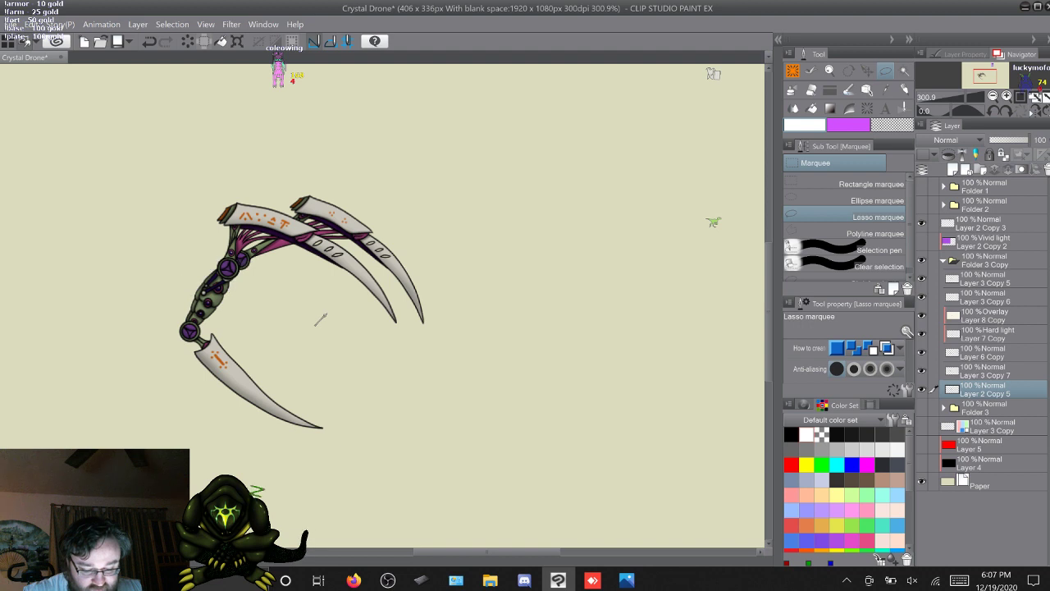
key(ctrl+y)
key(ctrl+y)
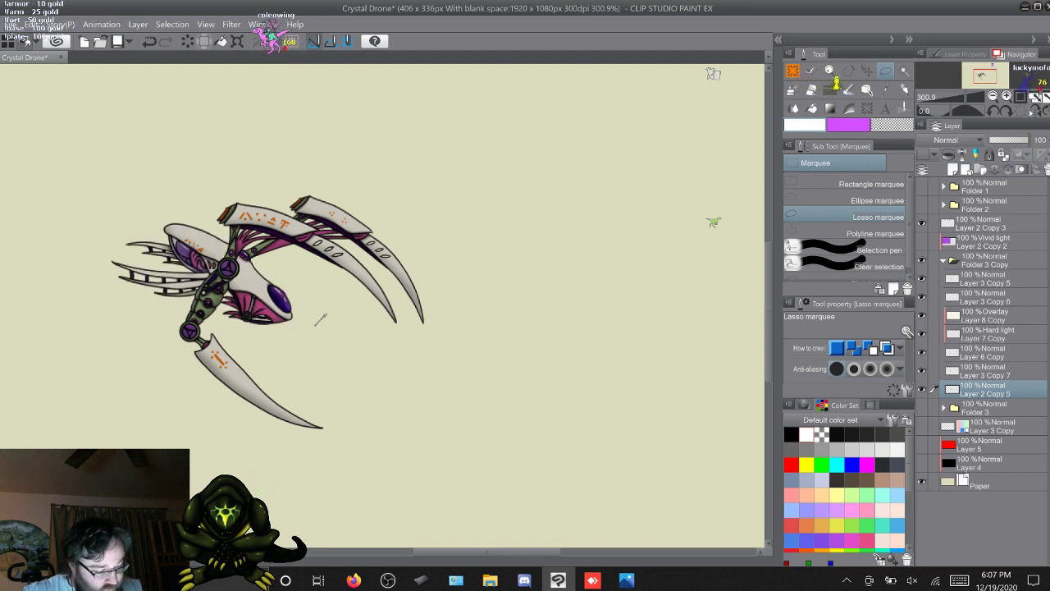
key(ctrl+z)
key(ctrl+z)
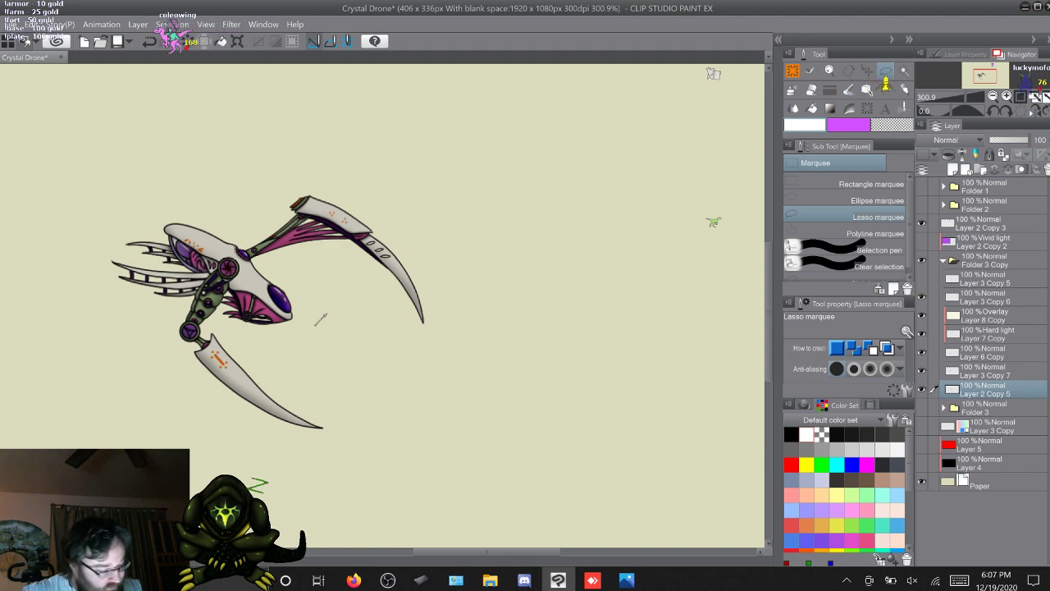
key(ctrl+z)
key(ctrl+z)
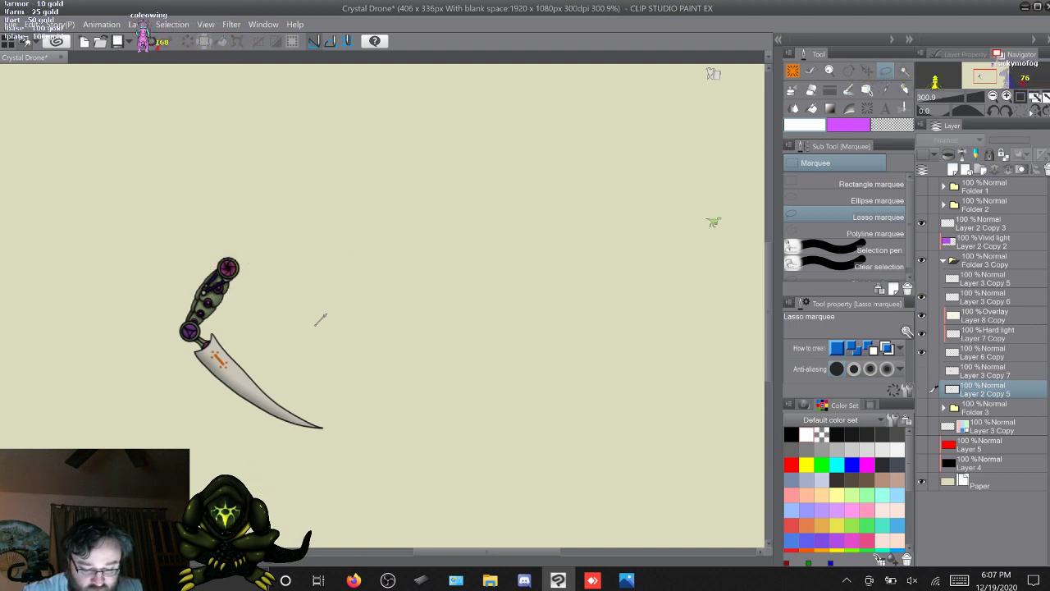
key(ctrl+y)
key(ctrl+y)
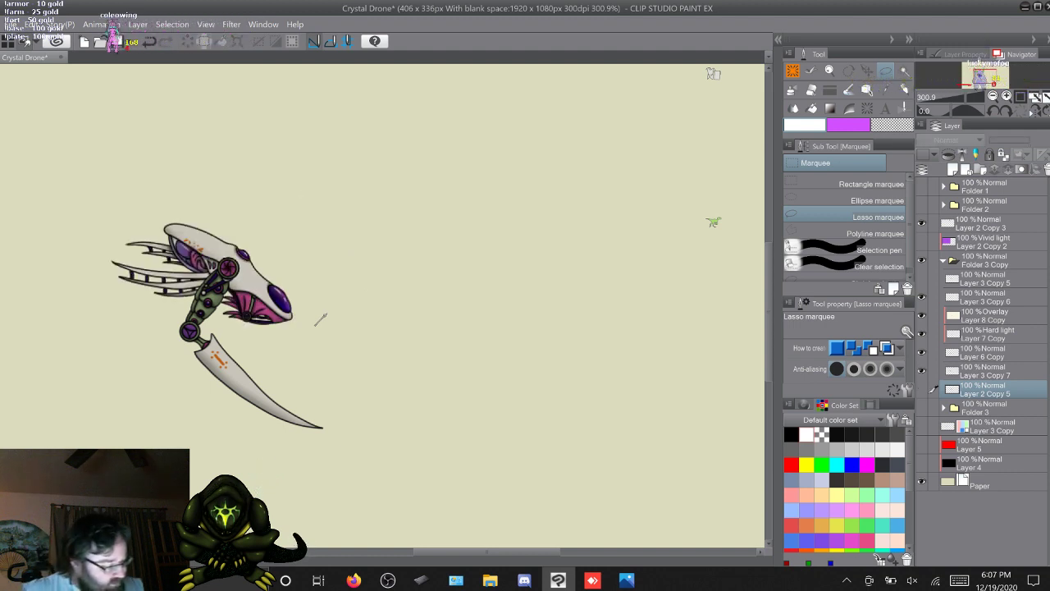
Merge the lowered arm's layers, Layer 3 Copy 6 through Layer 6 Copy, into one layer
key(ctrl+y)
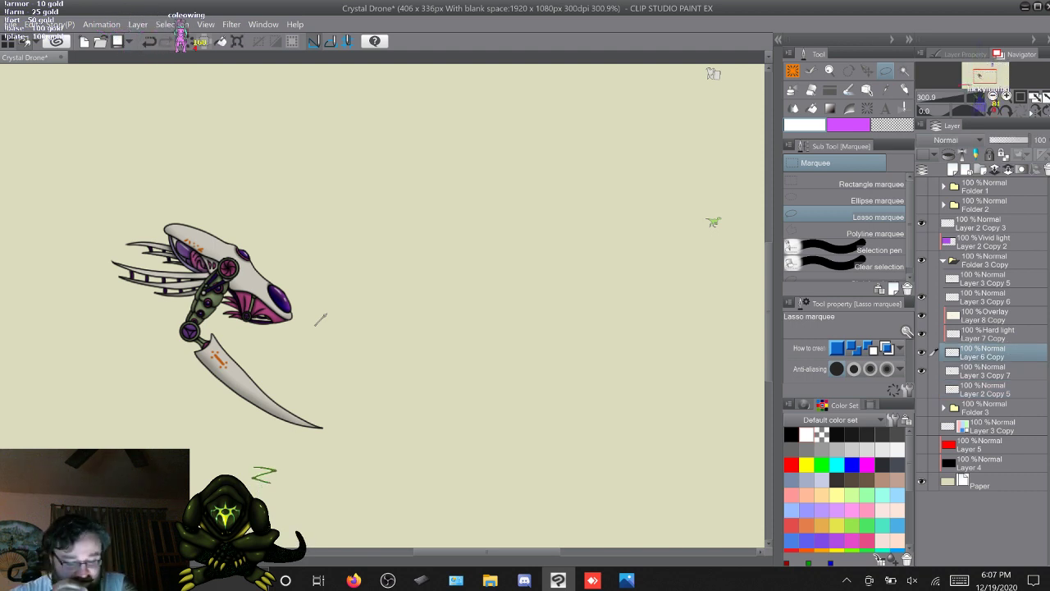
scroll(321, 319, up, 5)
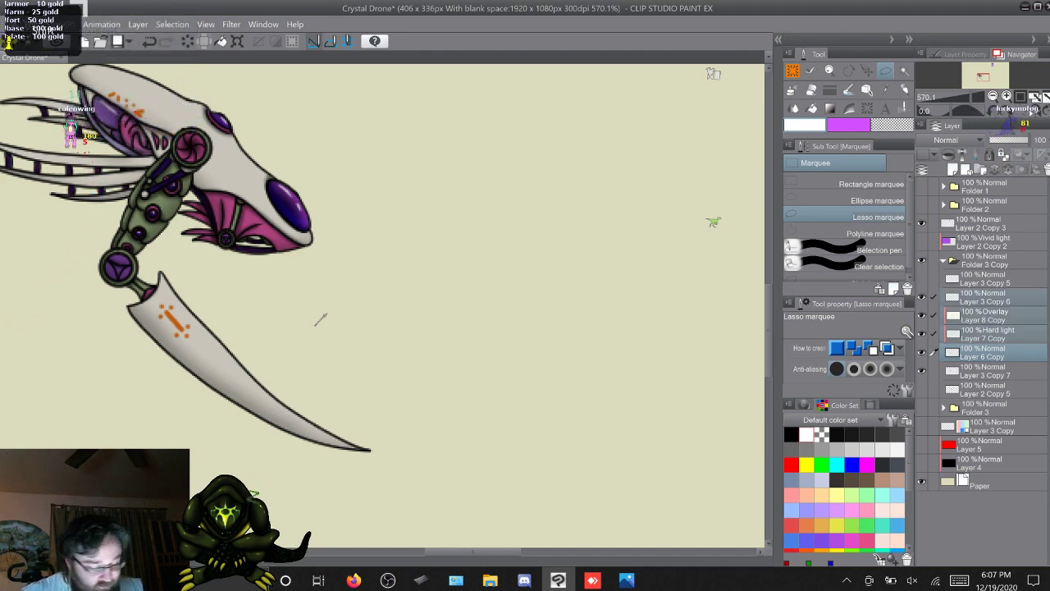
right_click(991, 298)
click(968, 246)
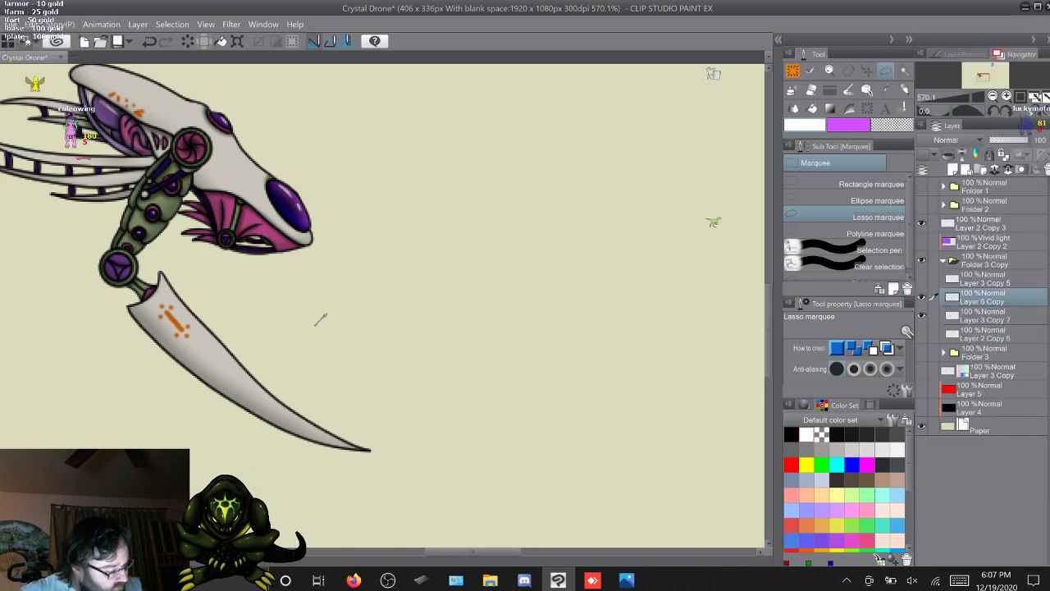
Duplicate the merged lowered arm layer below Layer 3 Copy 7 and delete the duplicate
key(F9)
drag(991, 298, 992, 342)
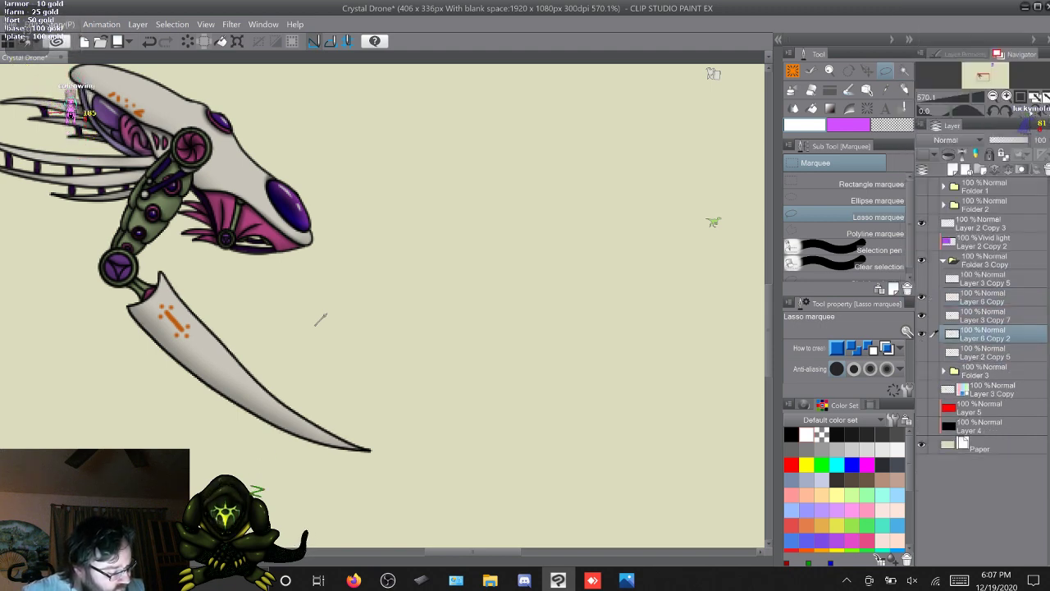
right_click(991, 334)
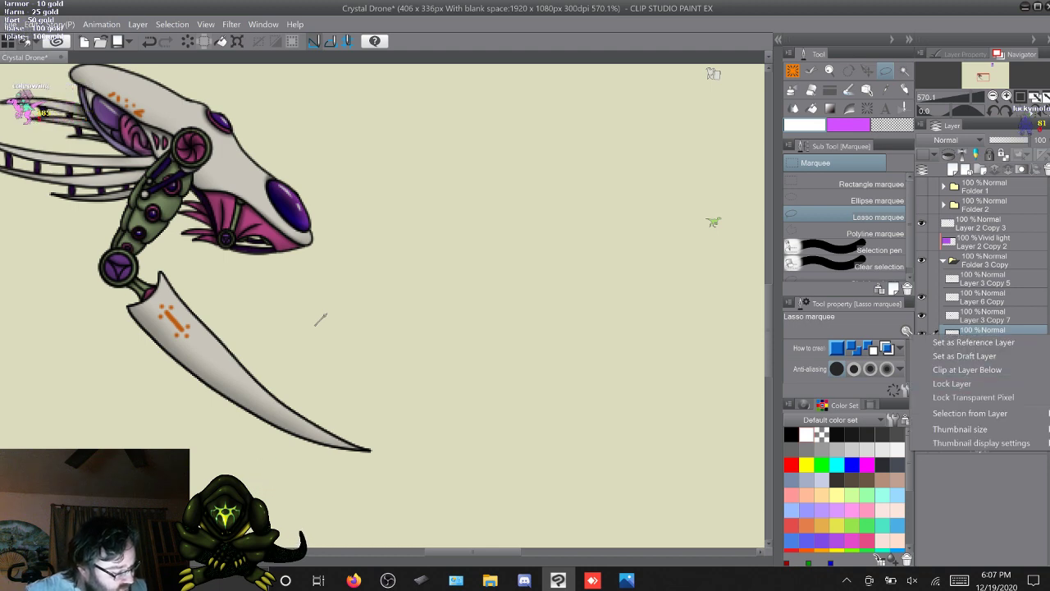
click(991, 334)
right_click(992, 334)
click(991, 113)
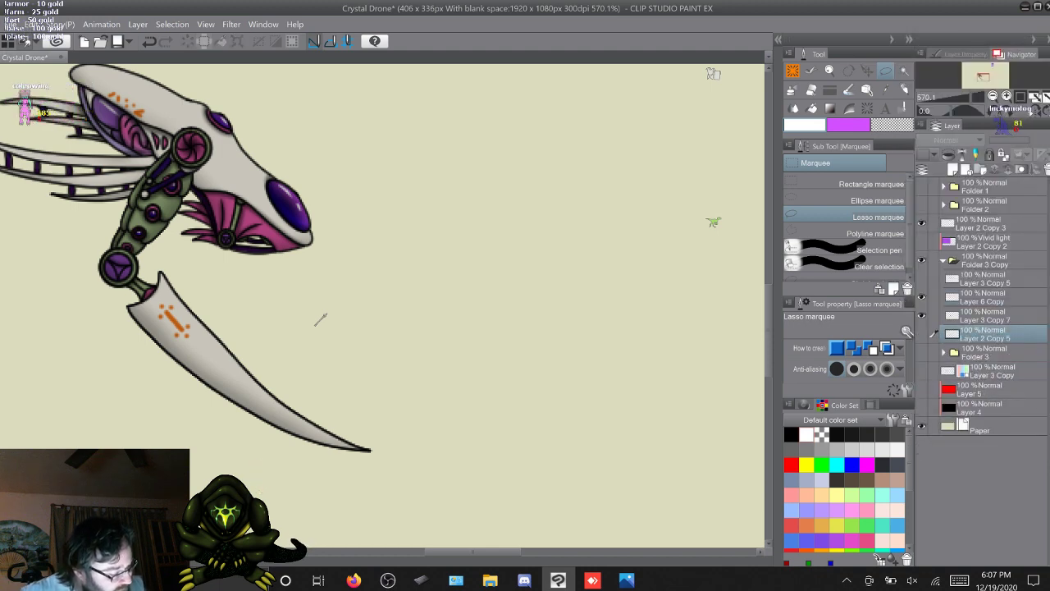
Select the merged lowered arm layer, check its contents, and choose the Coleowing Marker Small brush
click(992, 297)
click(921, 297)
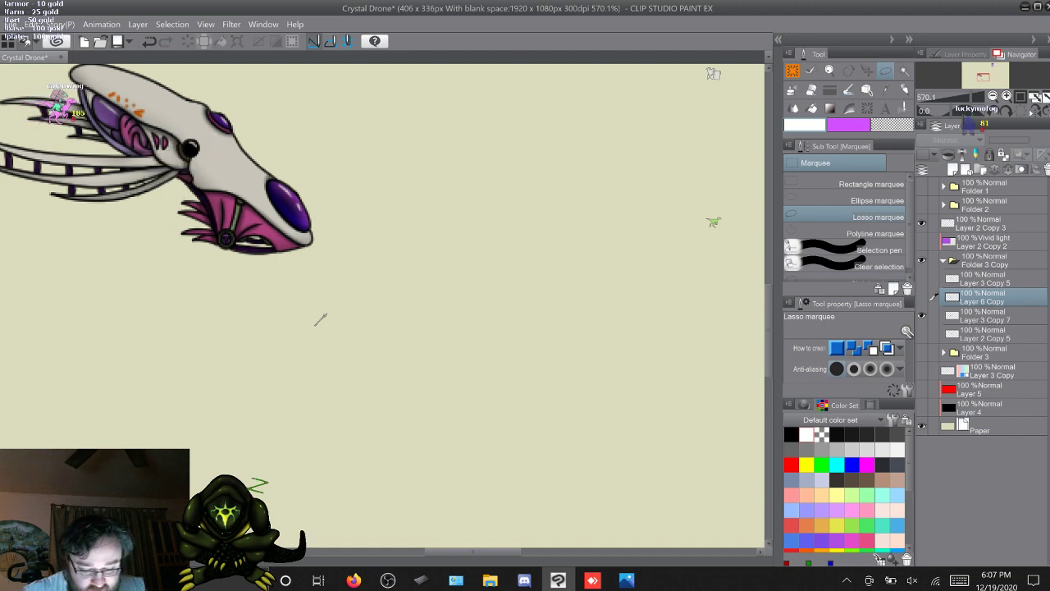
click(922, 297)
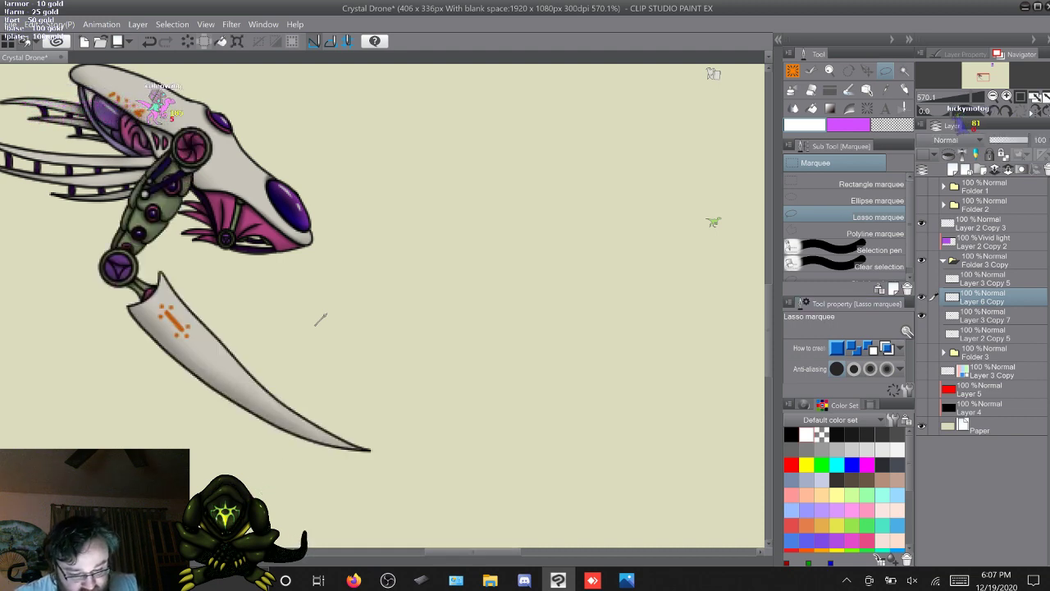
scroll(320, 319, left, 4)
scroll(322, 315, up, 3)
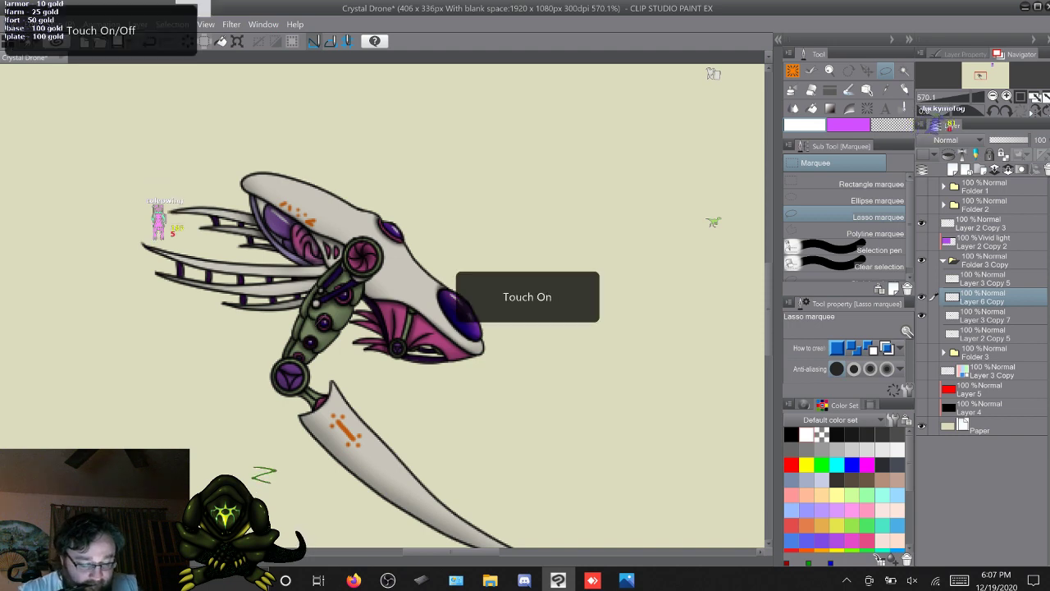
scroll(320, 318, up, 4)
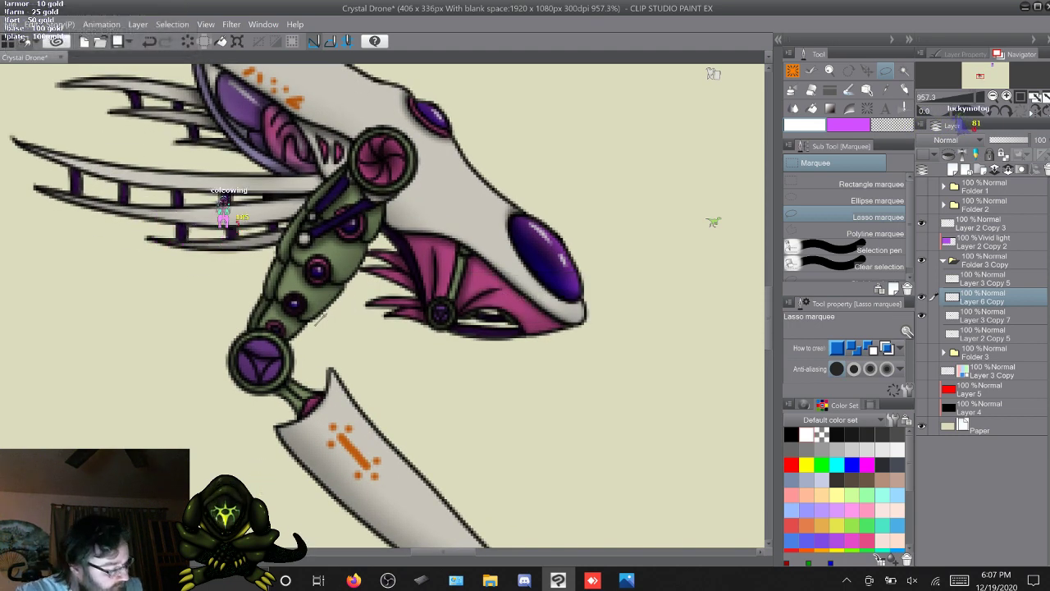
key(p)
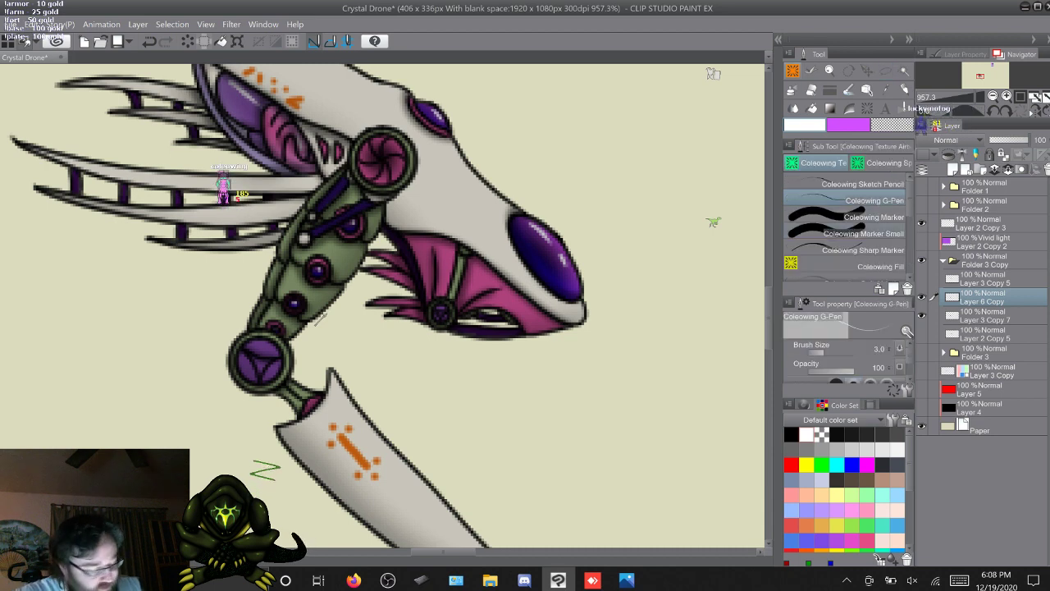
key(p)
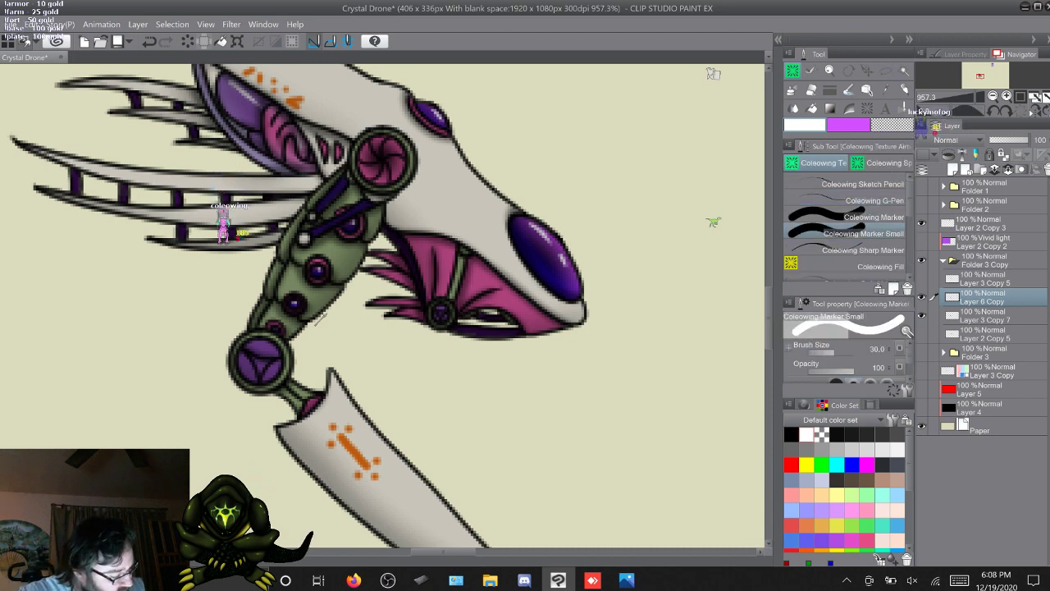
Preview the lowered arm layer at 59% opacity over the head and restore it to 100%
click(1019, 141)
drag(1019, 140, 1010, 140)
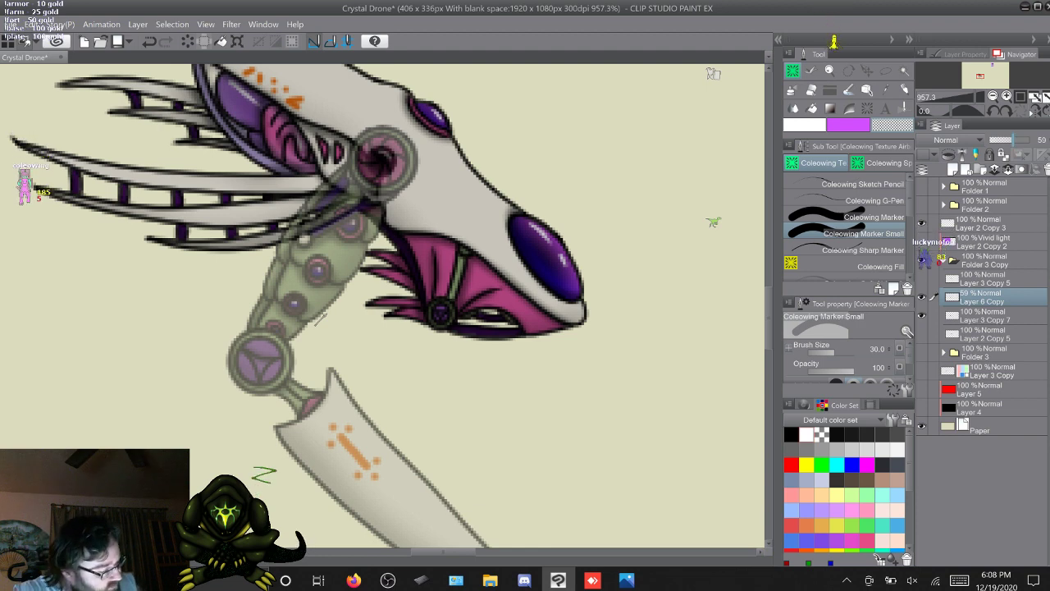
click(1028, 140)
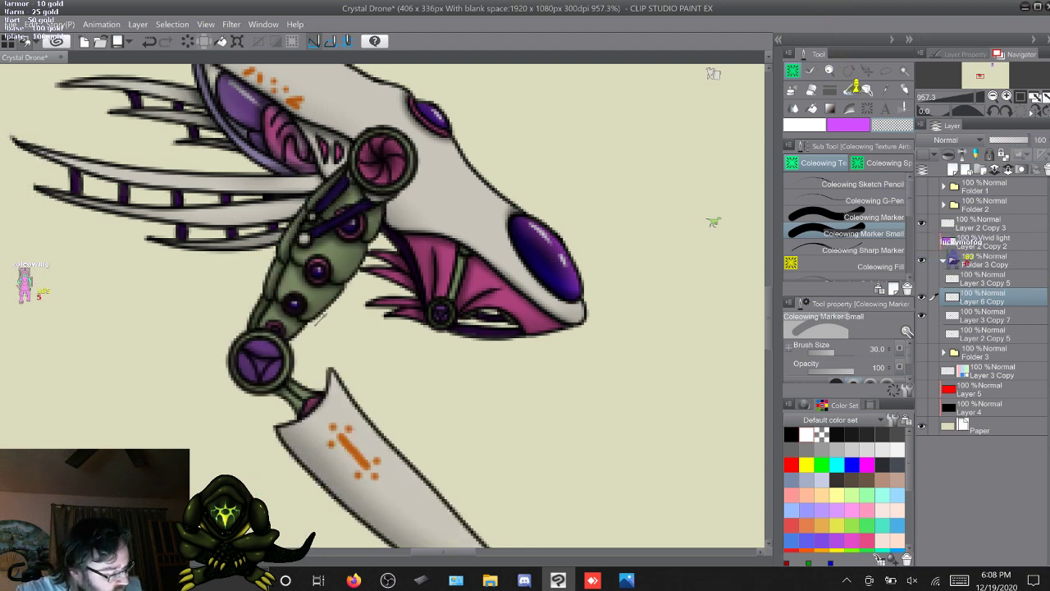
Hide the head layer, Layer 3 Copy 7, to isolate the lowered arm, and save the file
click(922, 315)
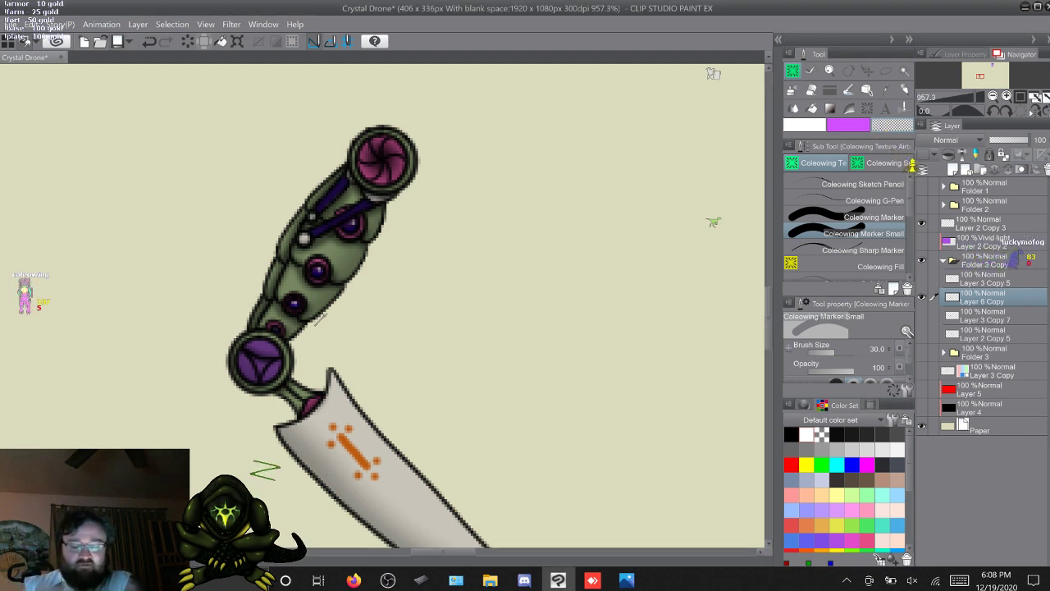
key(ctrl+s)
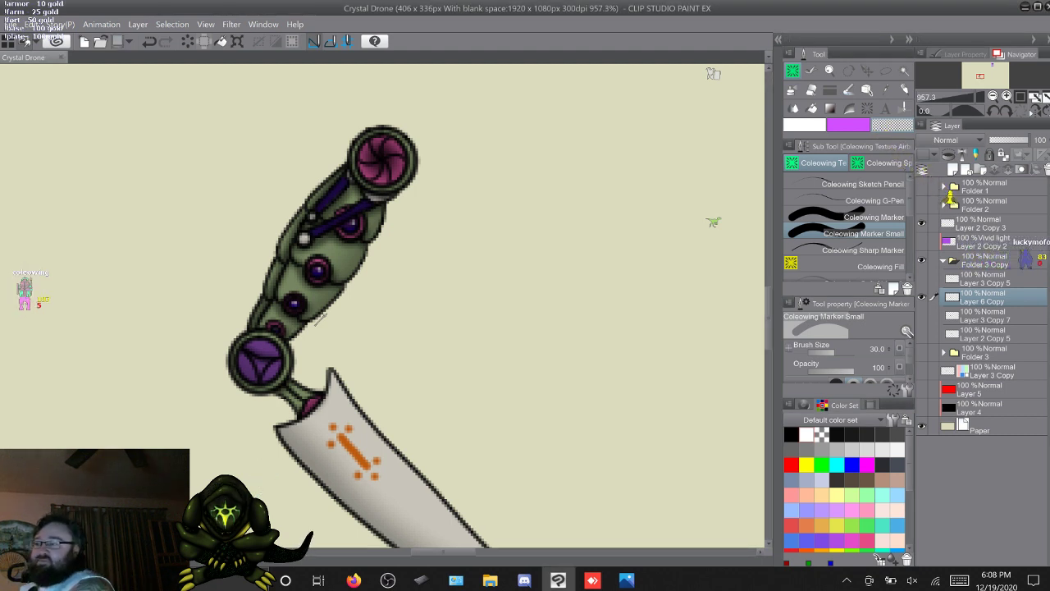
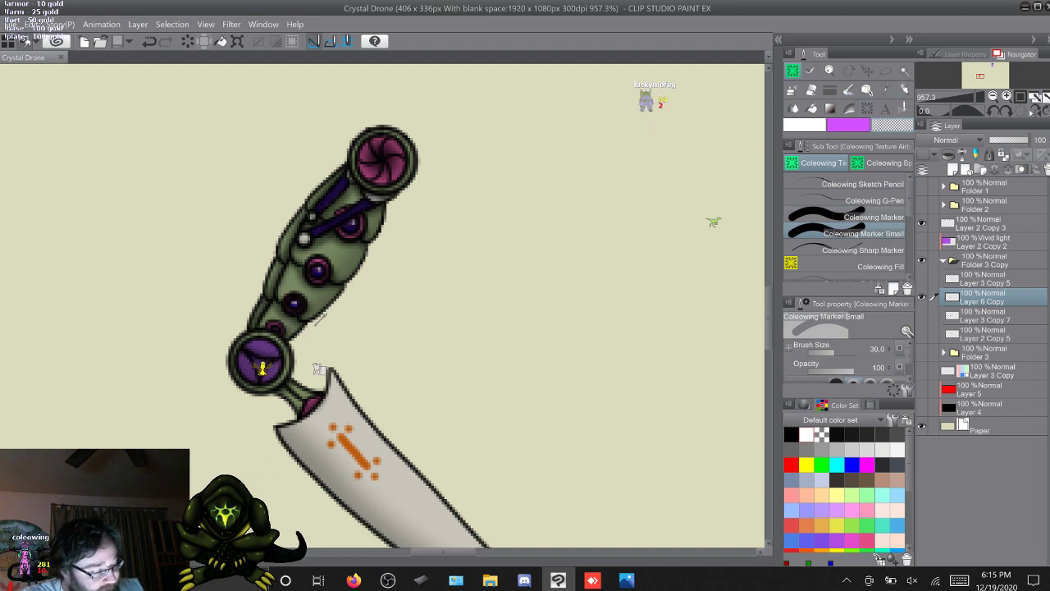
Erase the plating along the outer edge of the lowered arm's upper segment using the Coleowing Marker and Marker Small brushes
key(comma)
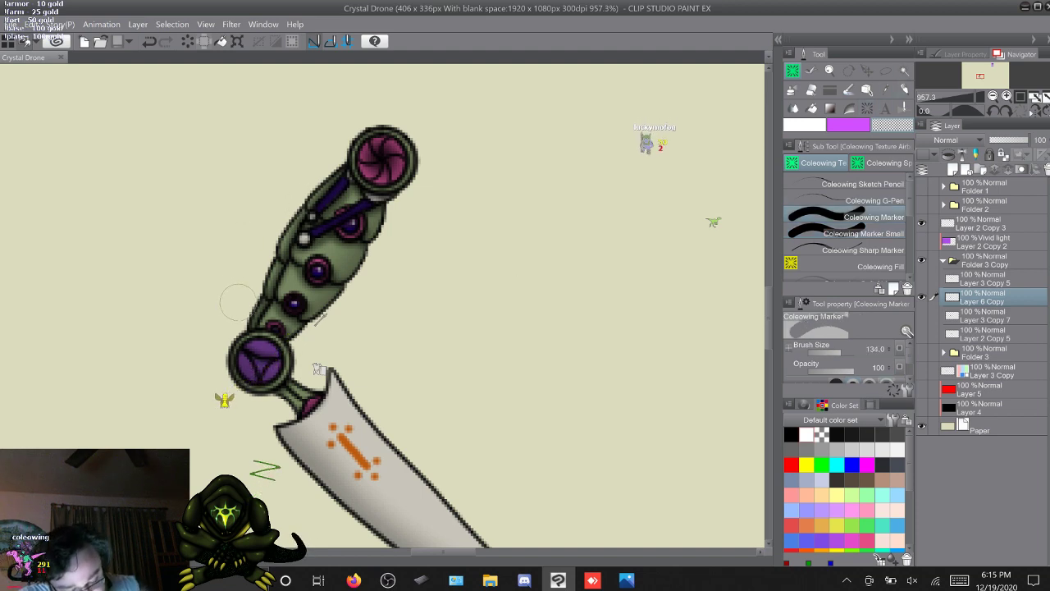
drag(240, 313, 238, 302)
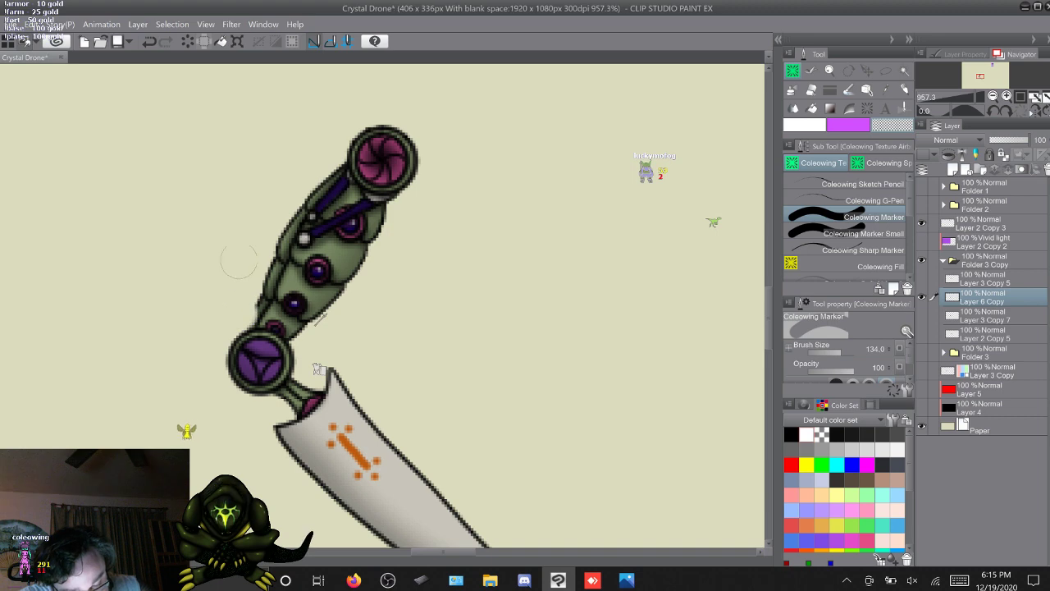
key(period)
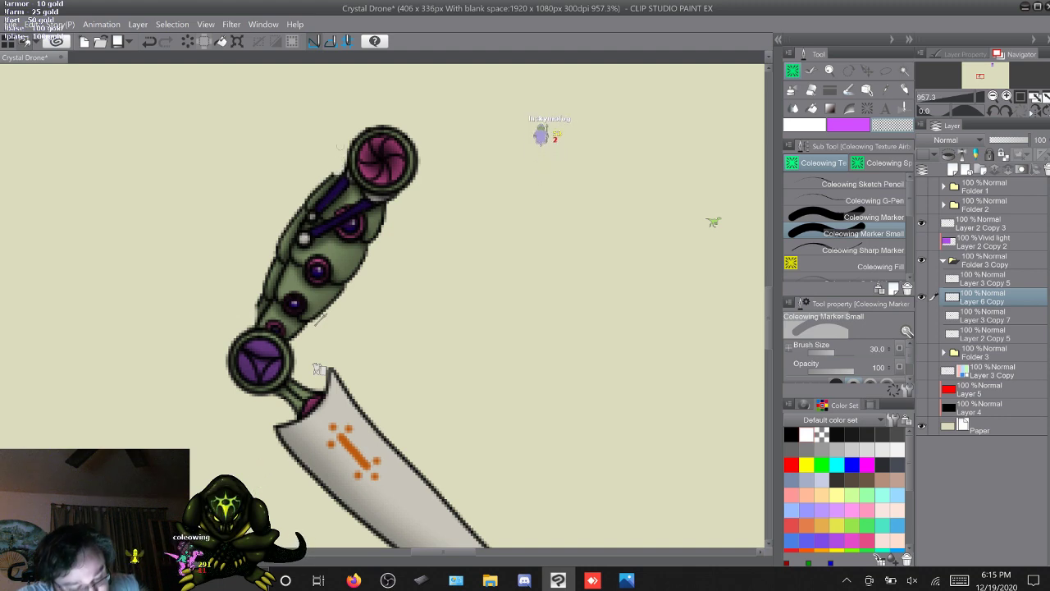
key(comma)
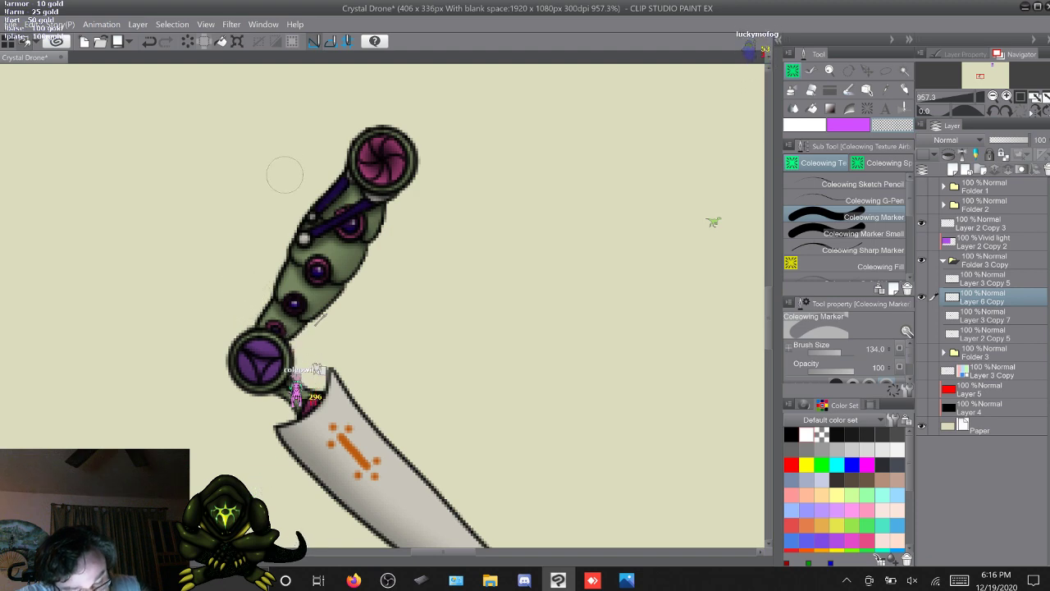
click(855, 236)
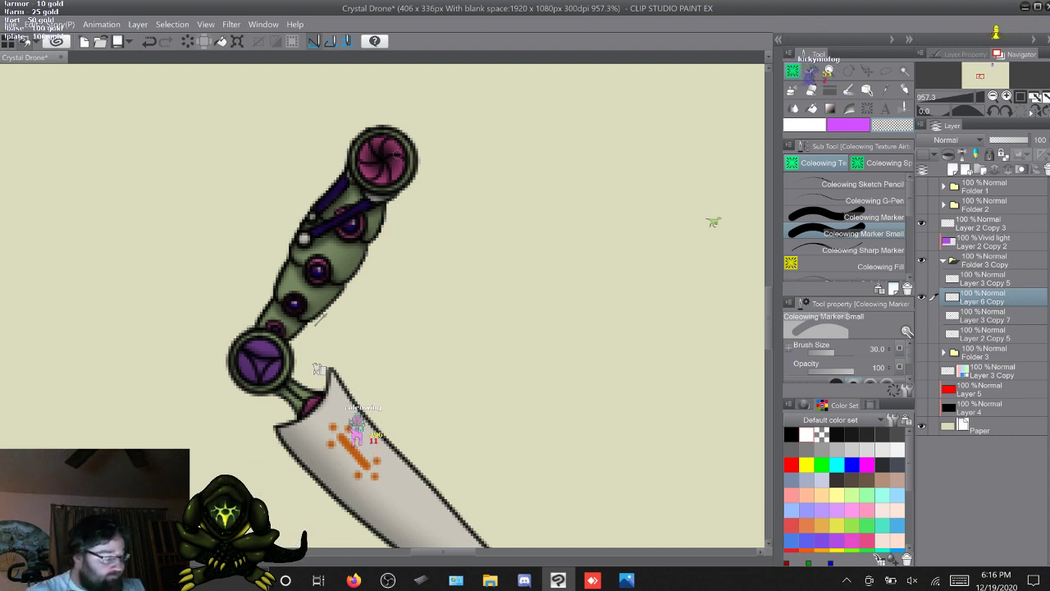
Duplicate the lowered arm layer below Layer 3 Copy 7 and remove the elbow joint and the blade from the duplicate
key(F9)
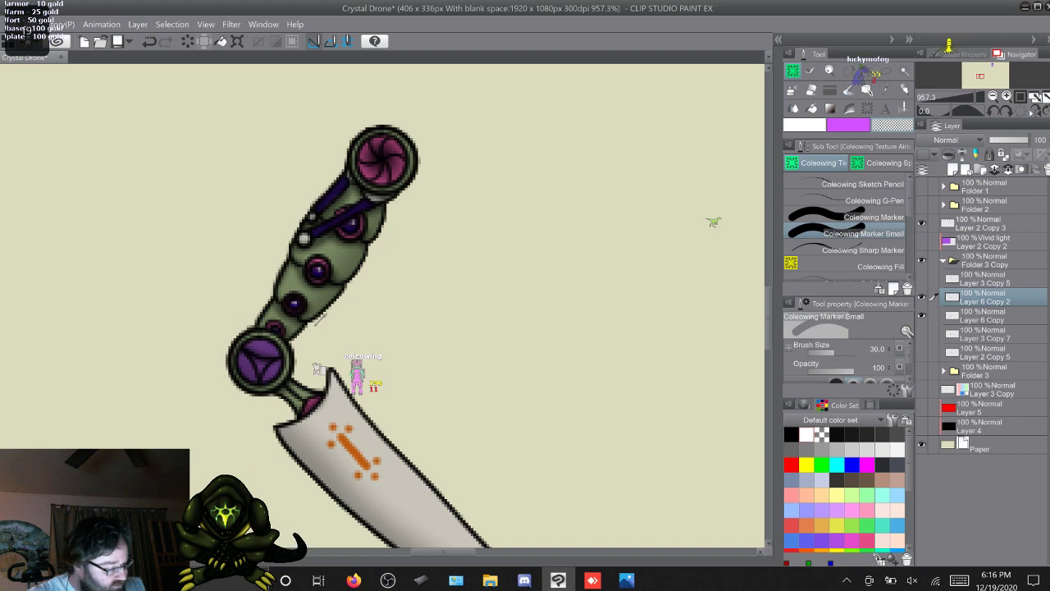
drag(987, 297, 987, 343)
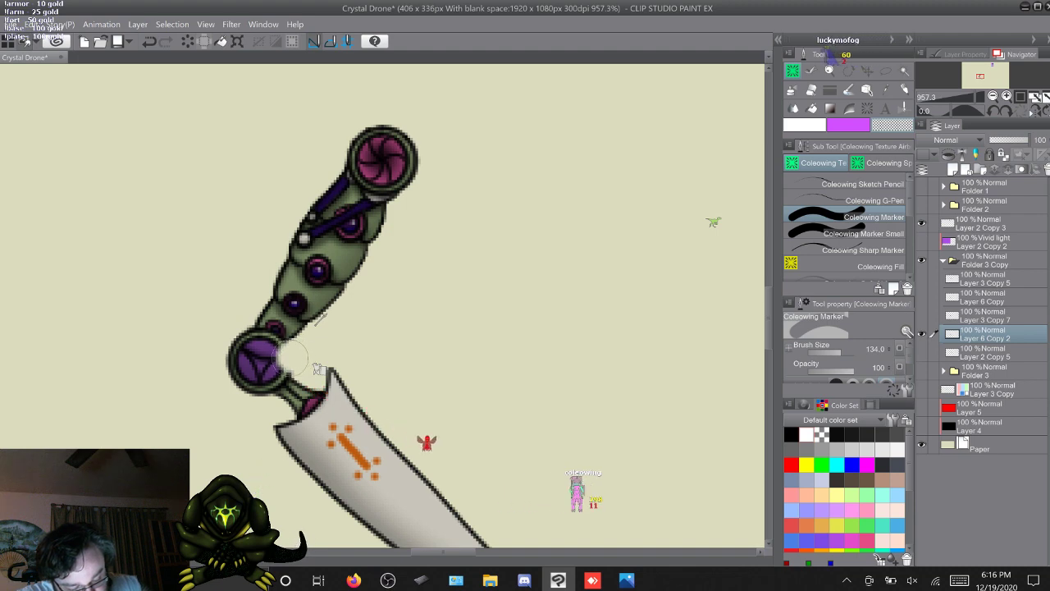
mouse_move(289, 359)
mouse_down()
mouse_move(253, 359)
mouse_move(236, 324)
mouse_move(242, 364)
mouse_move(283, 393)
mouse_move(314, 370)
mouse_move(308, 404)
mouse_up()
scroll(319, 369, down, 3)
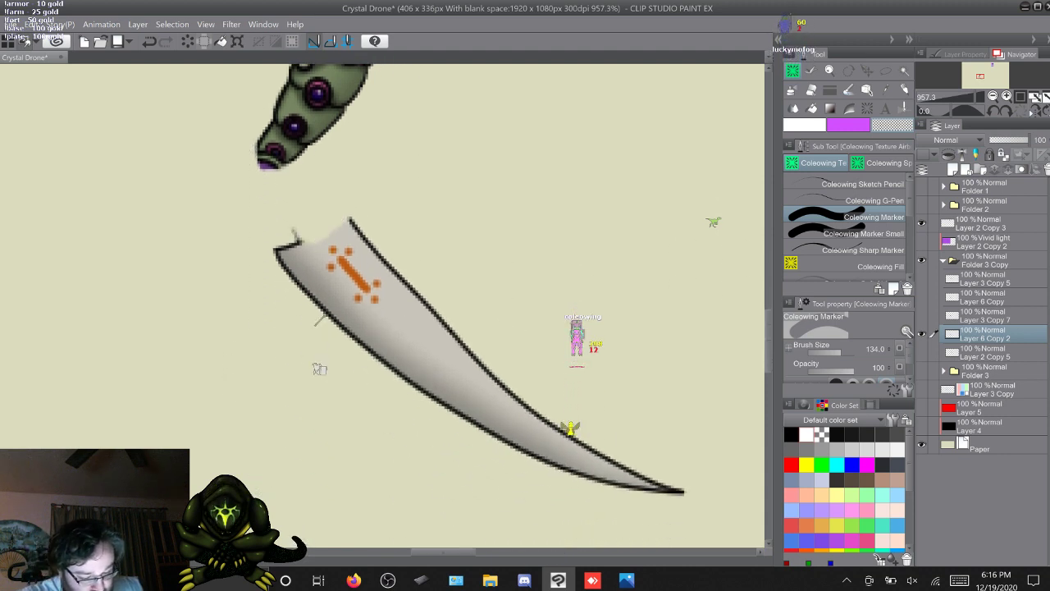
key(m)
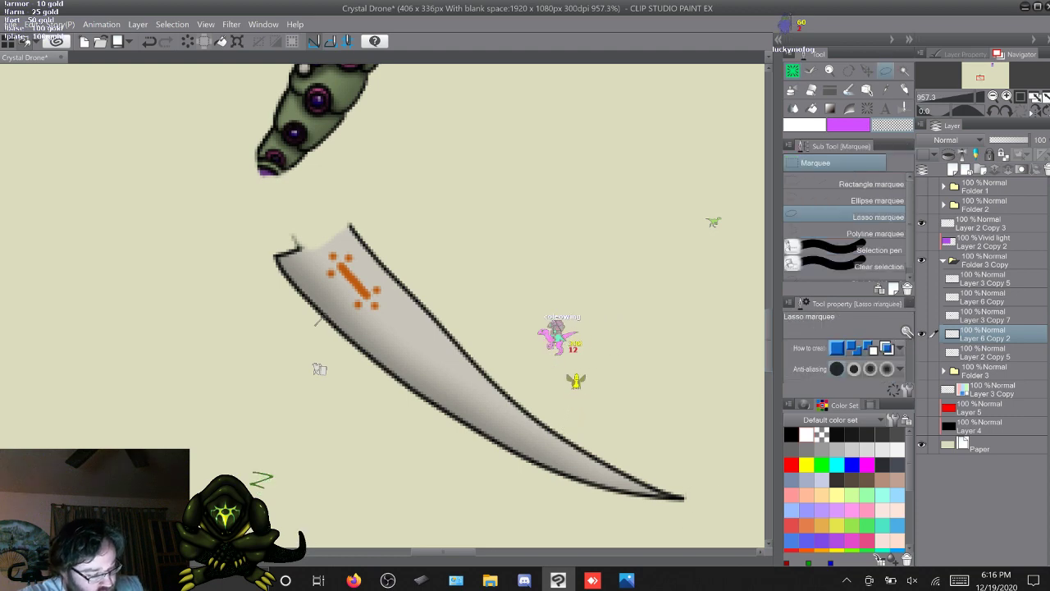
mouse_move(315, 321)
mouse_down()
mouse_move(279, 197)
mouse_move(394, 193)
mouse_up()
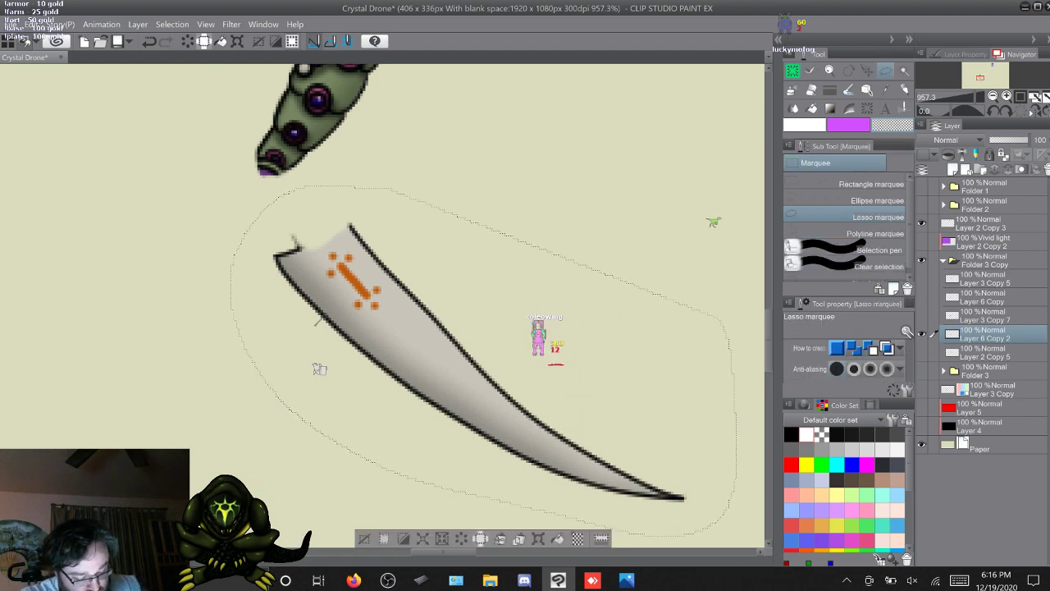
key(Delete)
key(ctrl+d)
scroll(320, 369, up, 6)
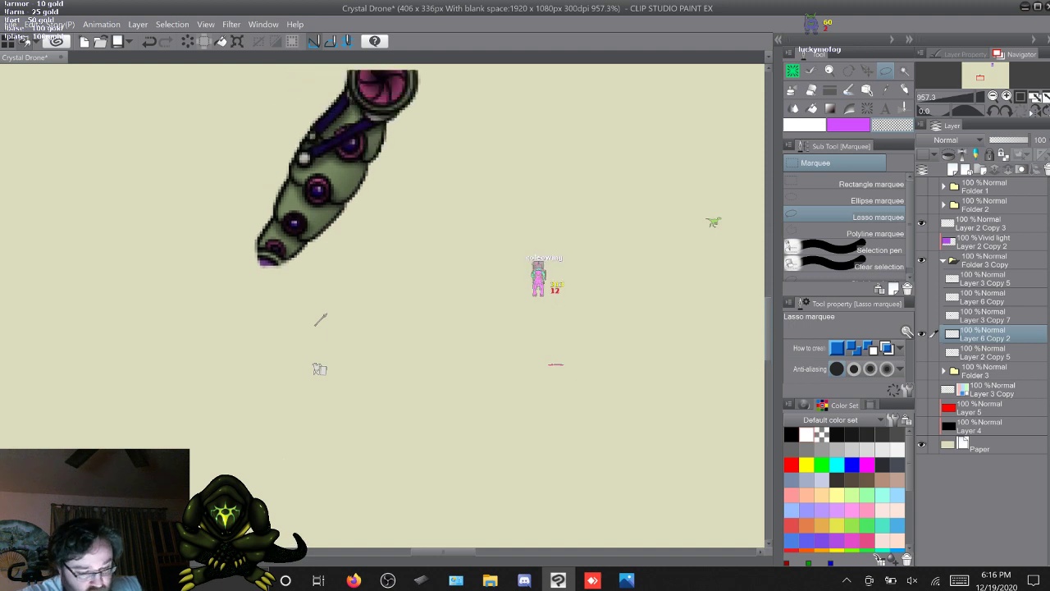
Erase the round shoulder joint from the duplicated arm segment and show the other body part layers in Folder 3 Copy
key(b)
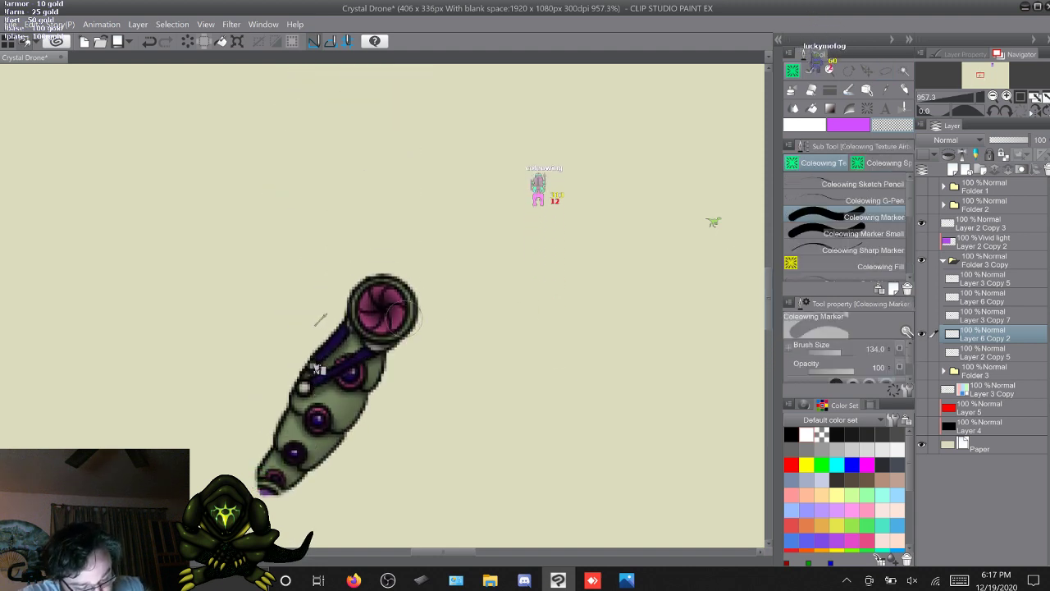
mouse_move(397, 313)
mouse_down()
mouse_move(410, 325)
mouse_move(352, 288)
mouse_move(420, 287)
mouse_up()
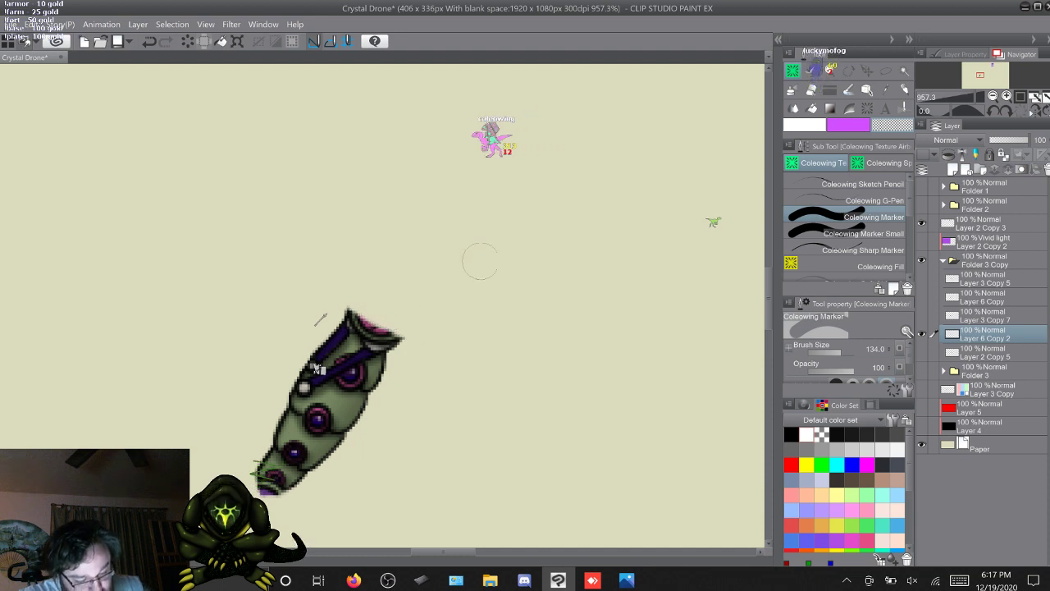
drag(921, 280, 922, 352)
scroll(318, 369, down, 4)
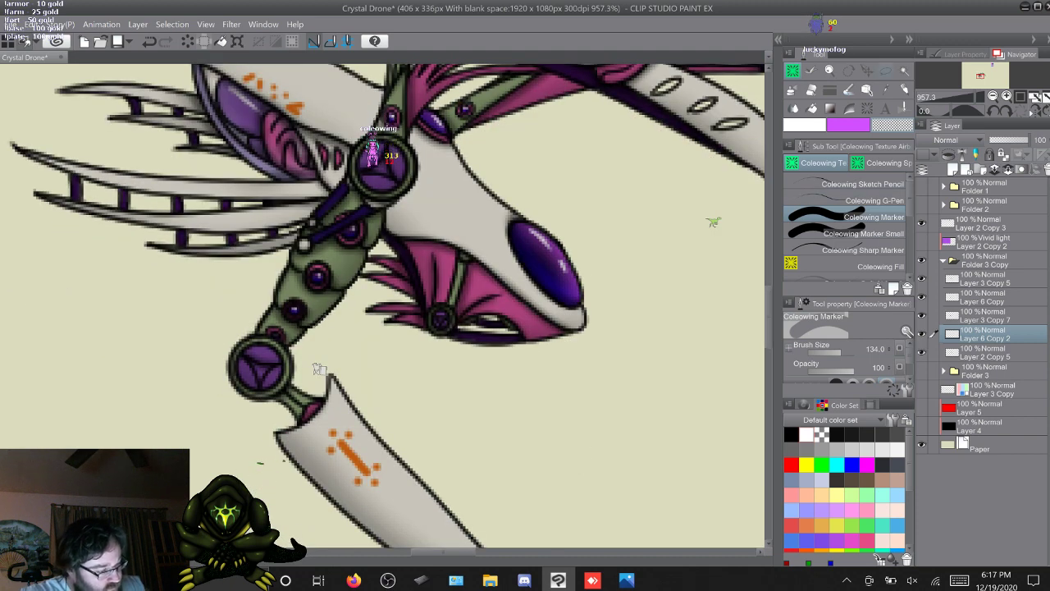
Lasso the duplicated arm segment and rotate it slightly counterclockwise around the elbow, shifting it behind the original arm
key(m)
mouse_move(417, 170)
mouse_down()
mouse_move(191, 361)
mouse_move(305, 168)
mouse_up()
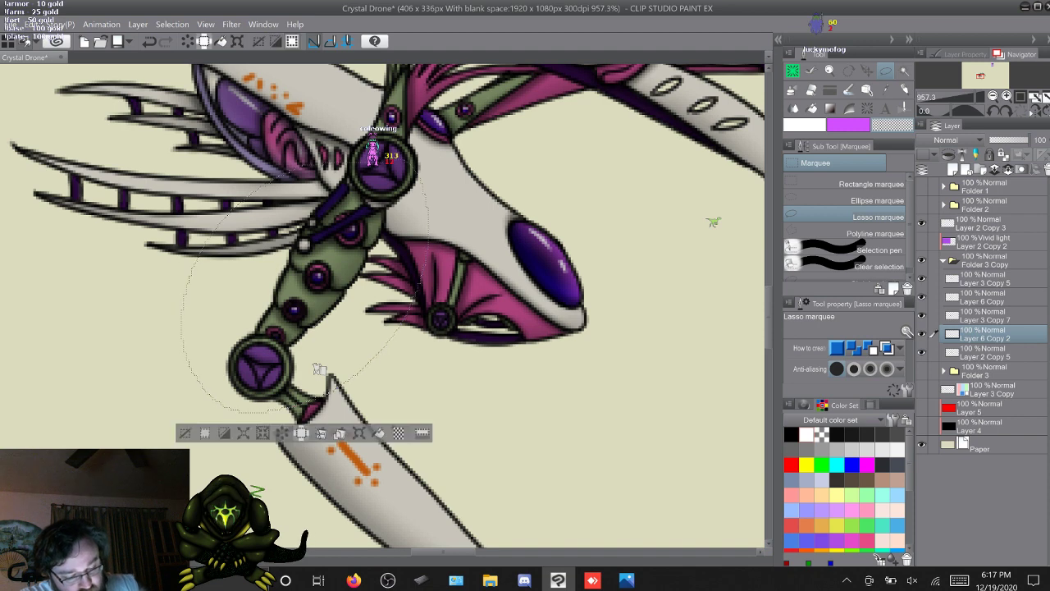
key(ctrl+t)
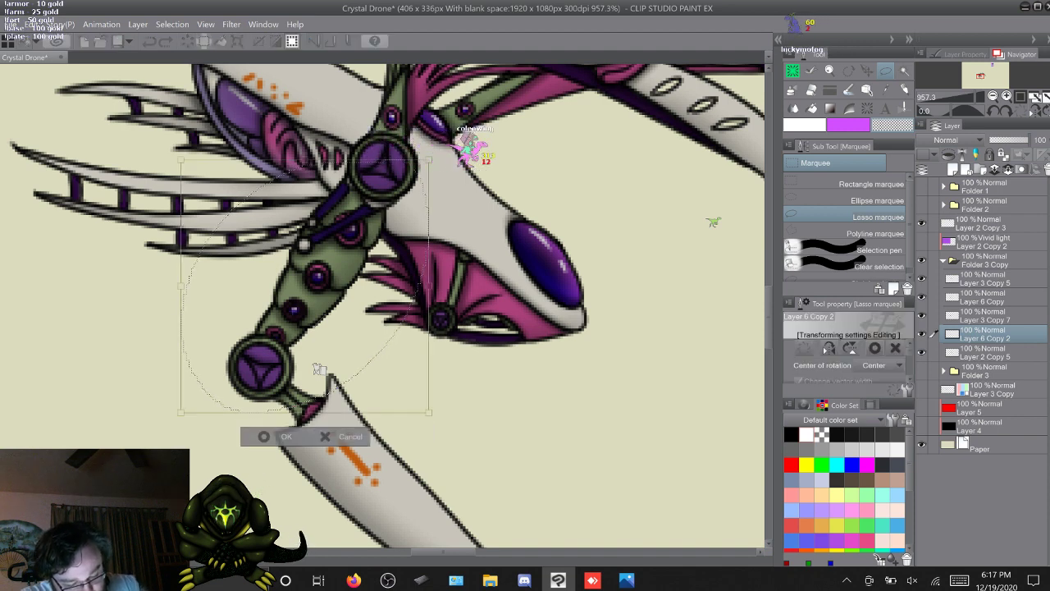
drag(304, 286, 268, 344)
drag(443, 427, 450, 408)
drag(319, 369, 313, 366)
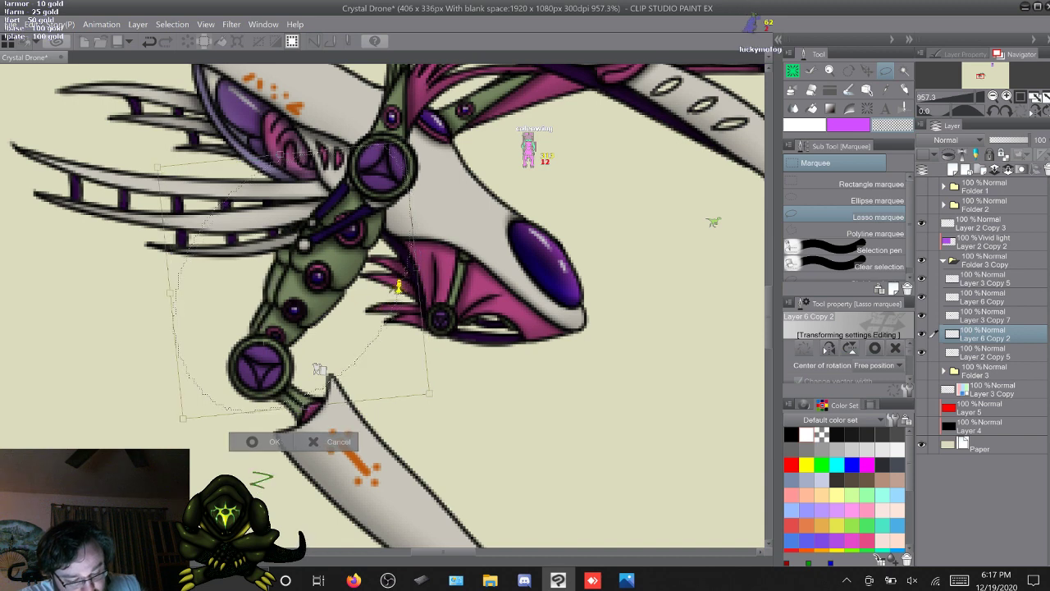
Fine-tune the rotation and position of the lassoed upper leg section on Layer 6 Copy 2, apply the transformation and clear the selection
key(ctrl+z)
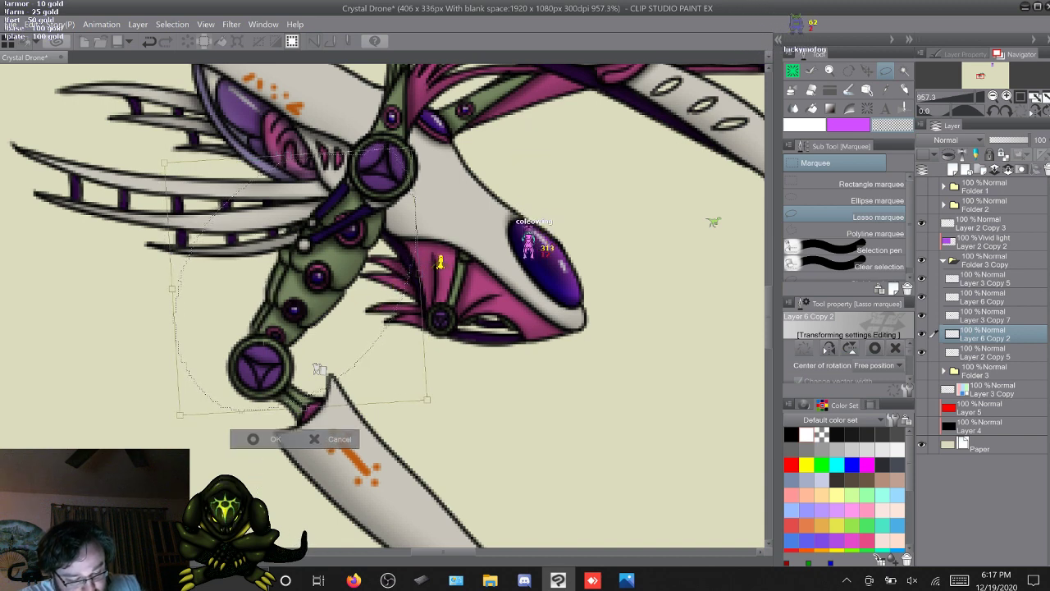
drag(319, 370, 322, 366)
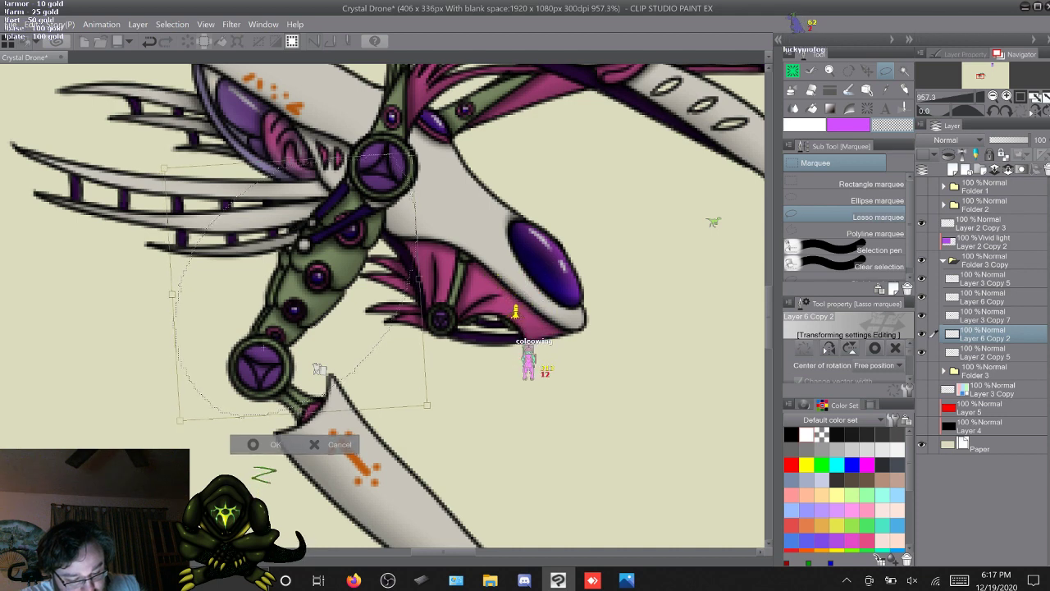
key(Left)
key(Down)
key(Right)
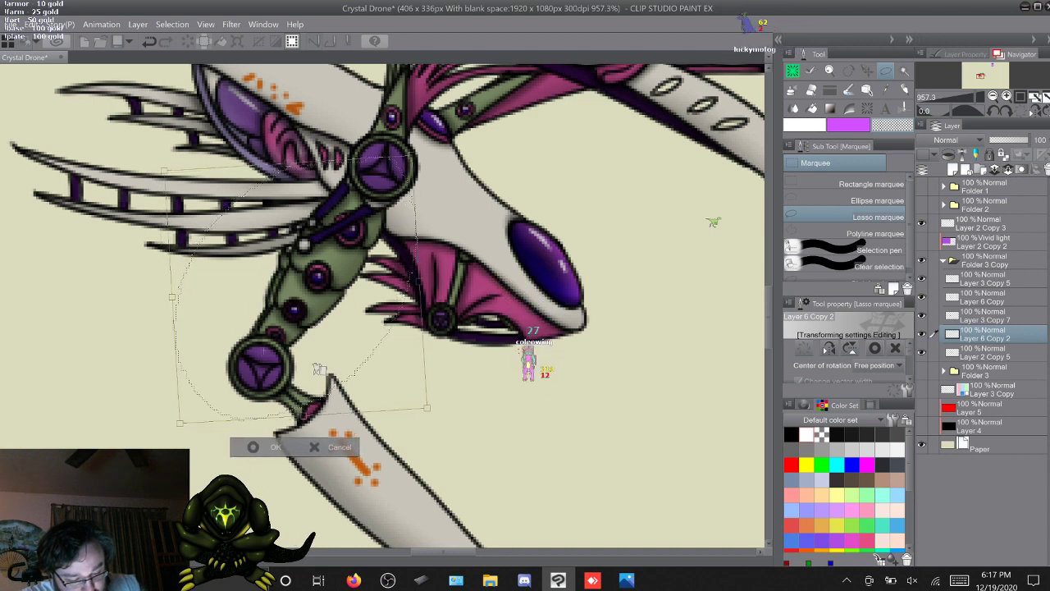
key(Left)
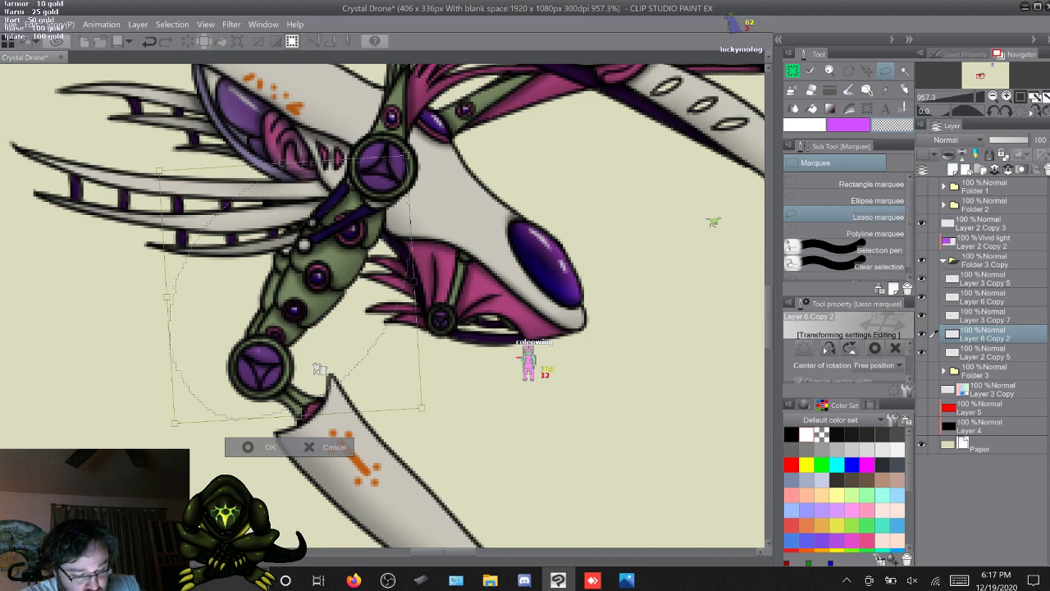
drag(319, 369, 318, 372)
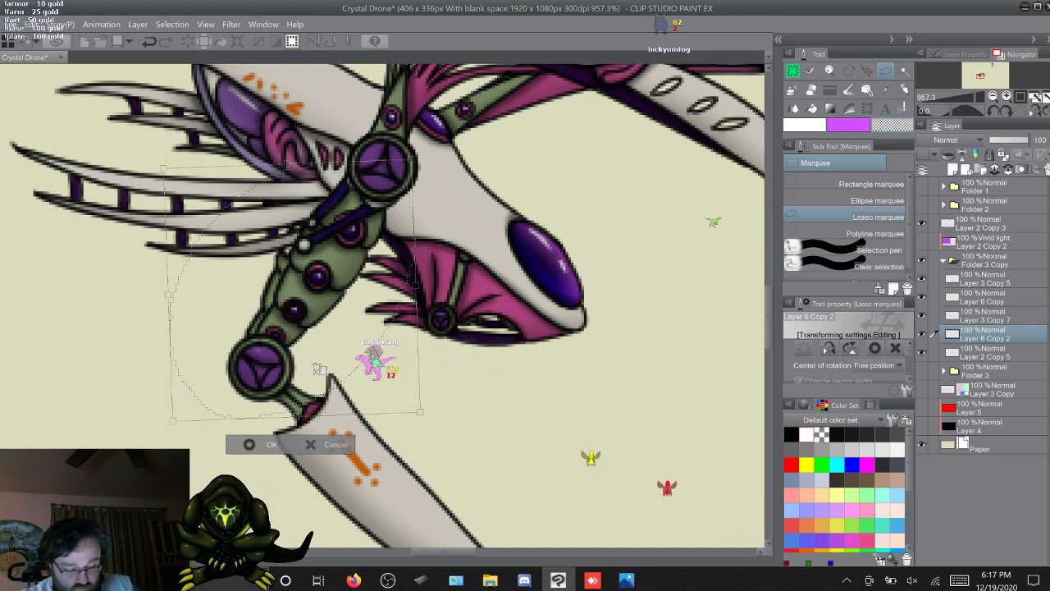
key(Return)
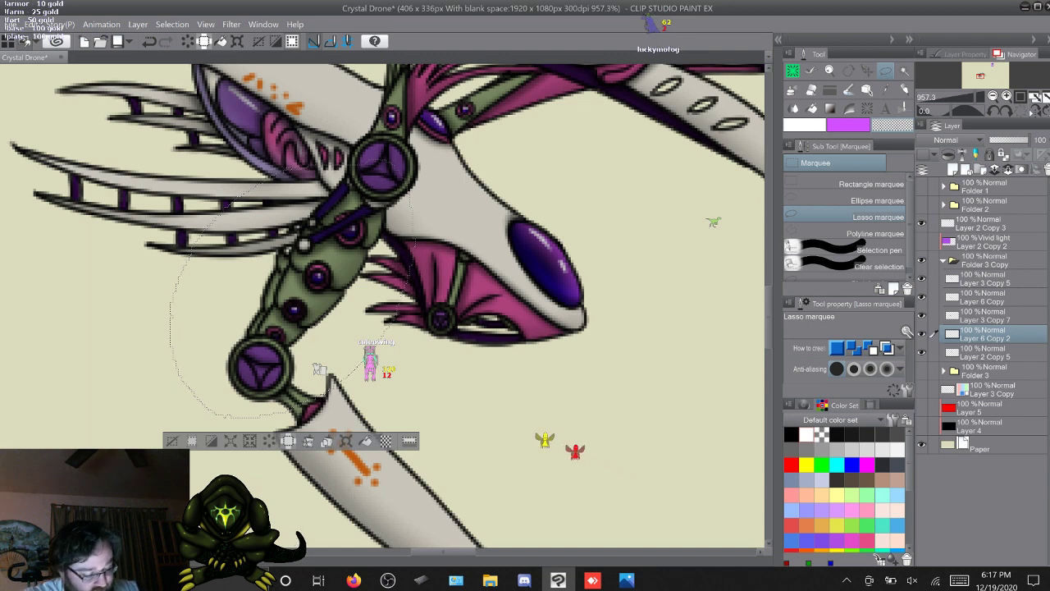
key(ctrl+d)
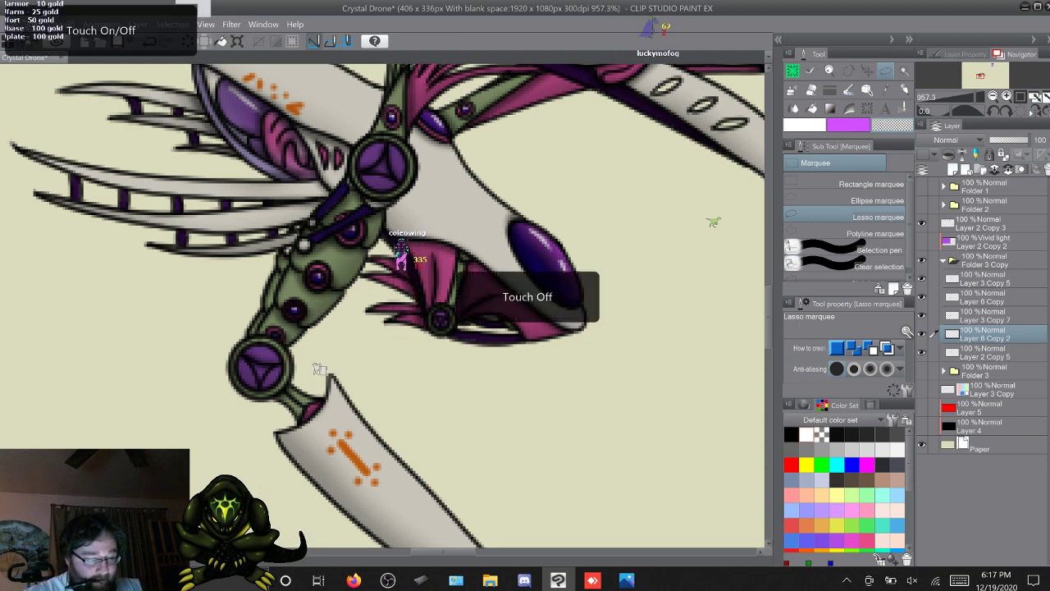
Collapse the Folder 3 Copy layer folder and rename it 1
scroll(318, 370, down, 5)
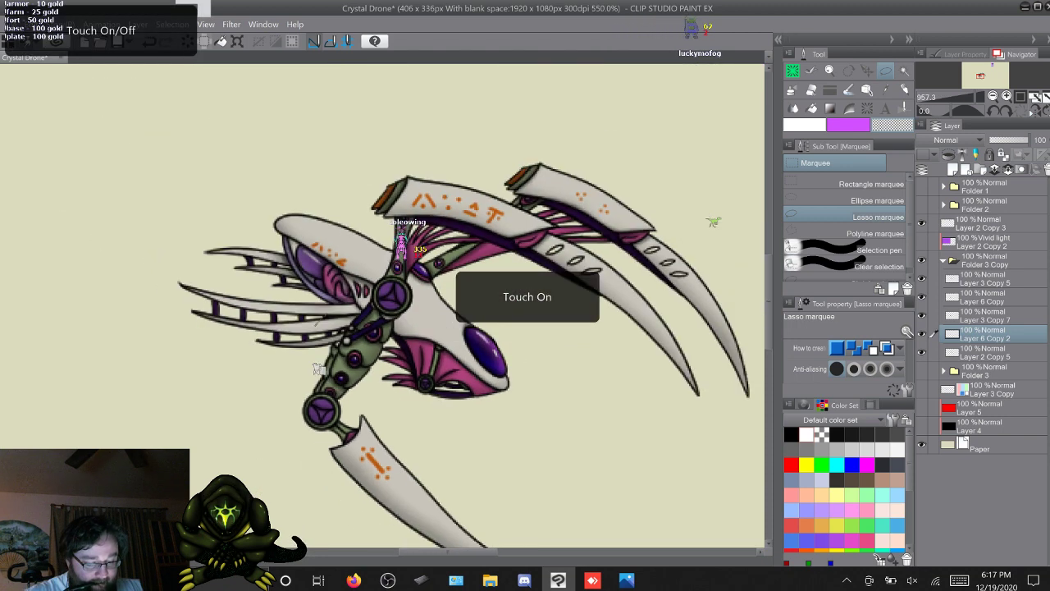
scroll(318, 370, down, 3)
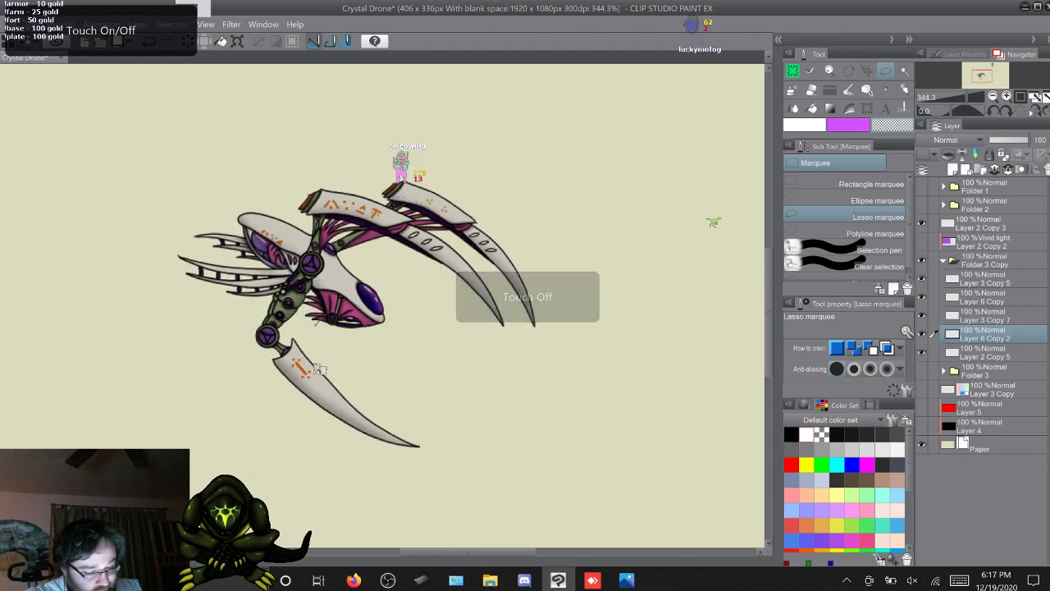
click(984, 279)
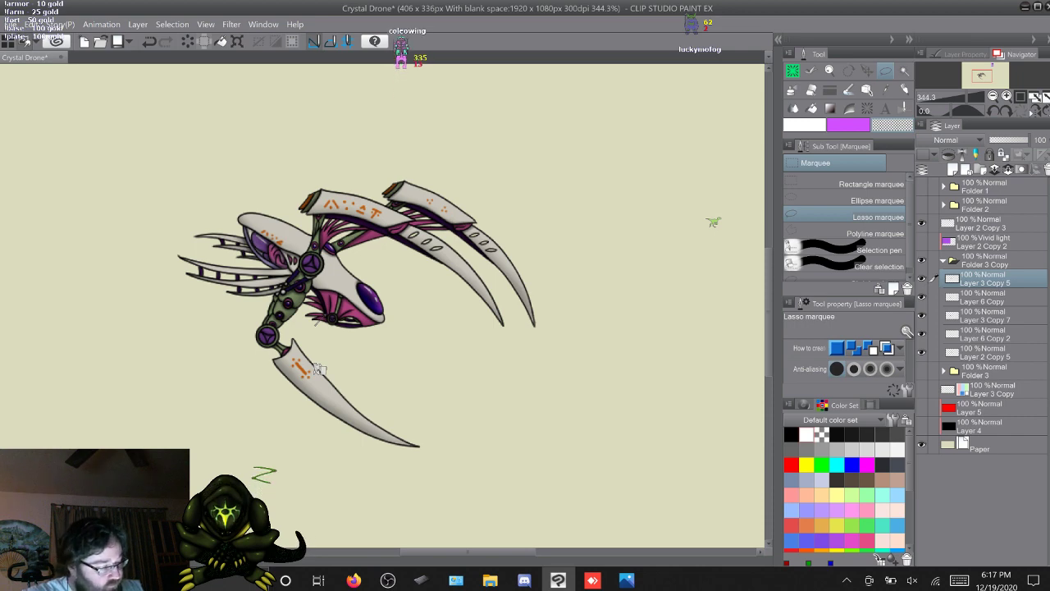
click(986, 261)
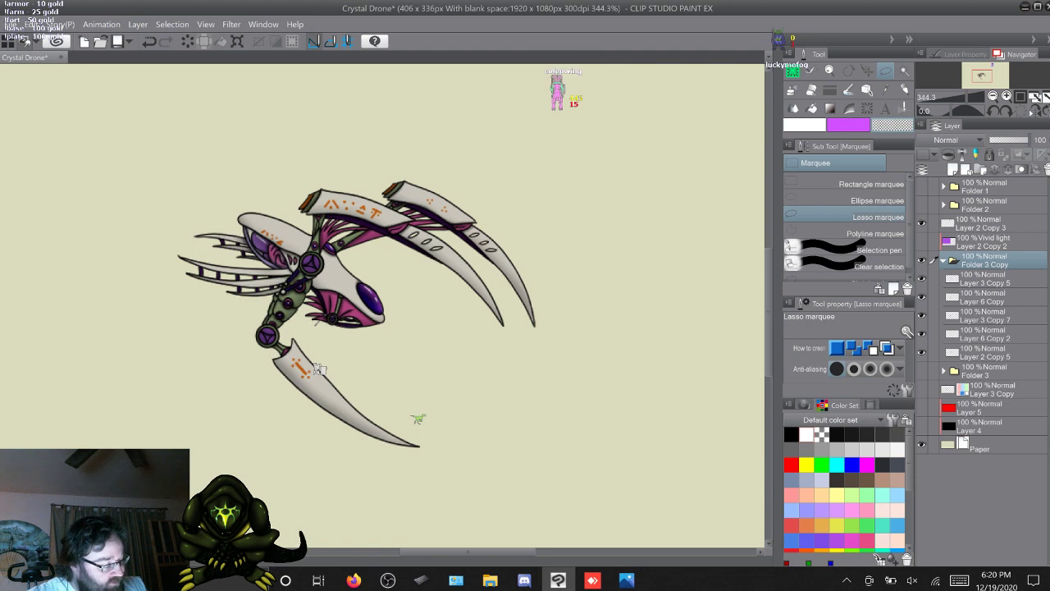
click(944, 260)
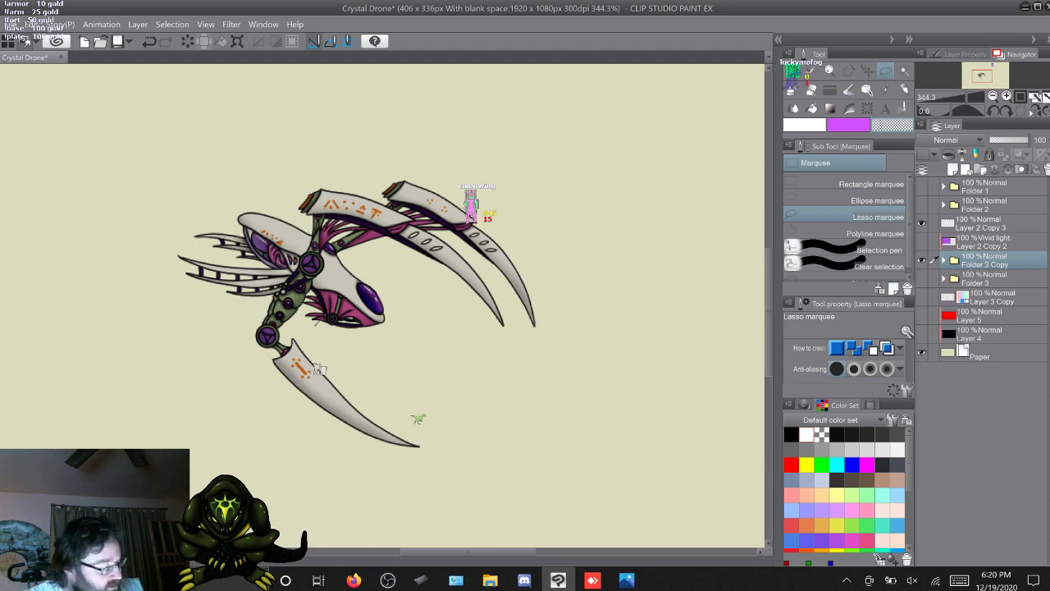
double_click(986, 265)
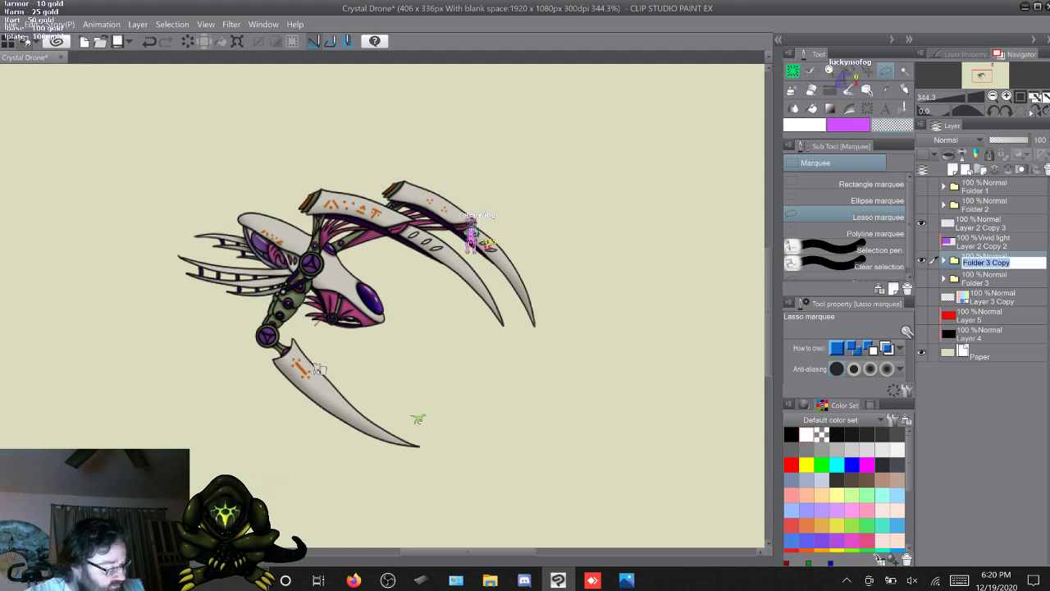
click(959, 580)
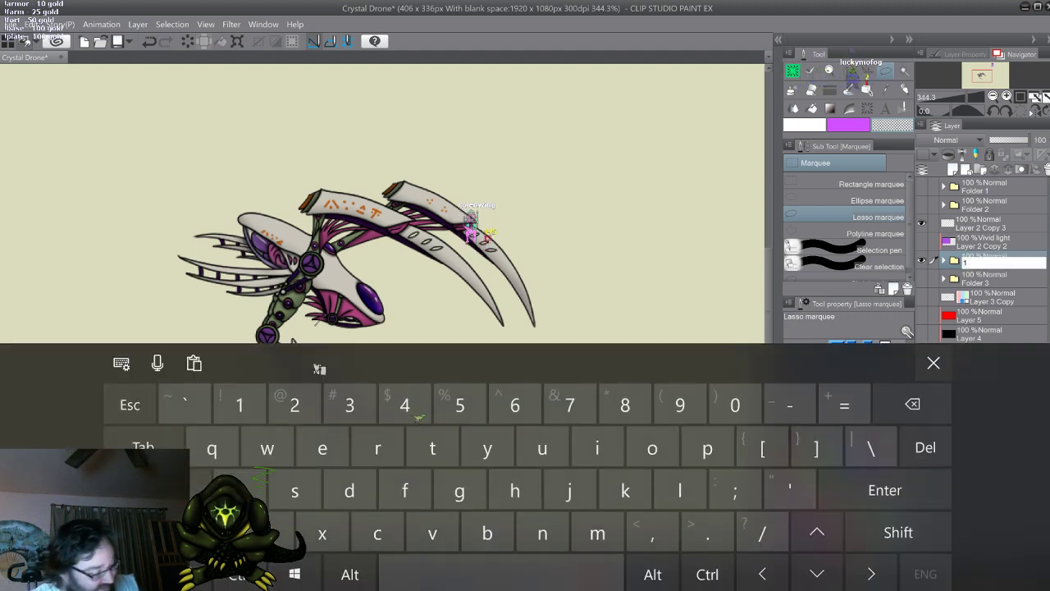
text(1)
key(Return)
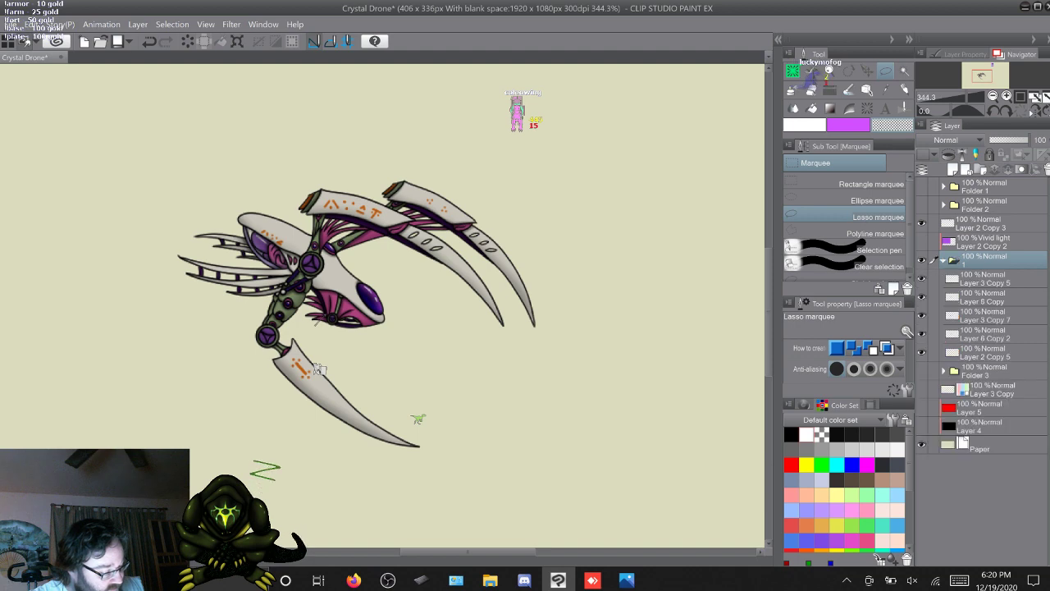
key(ctrl+z)
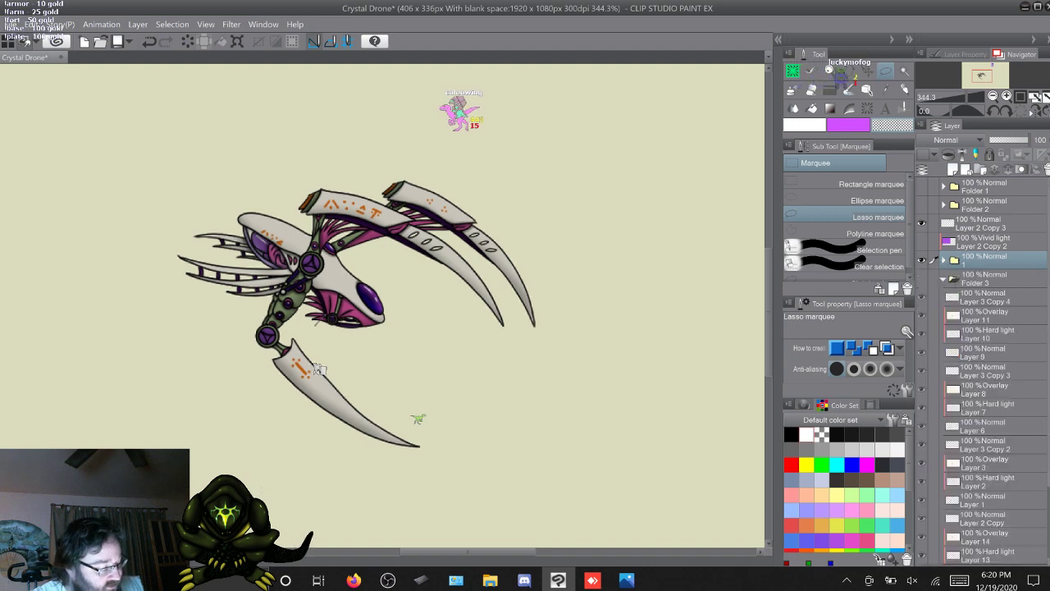
key(ctrl+y)
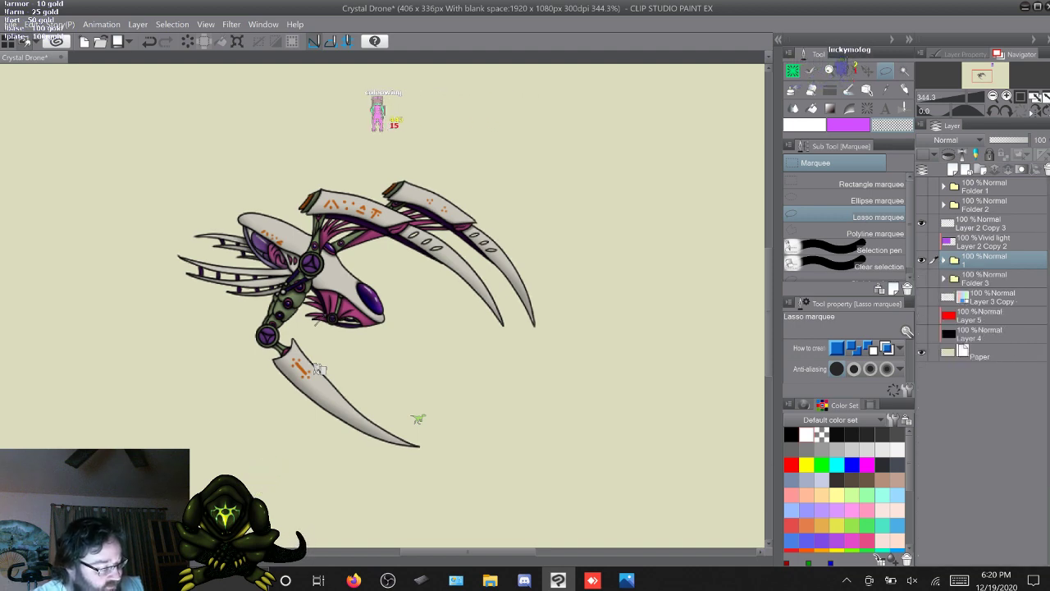
Duplicate folder 1, expand the copy and hide the original folder
key(F9)
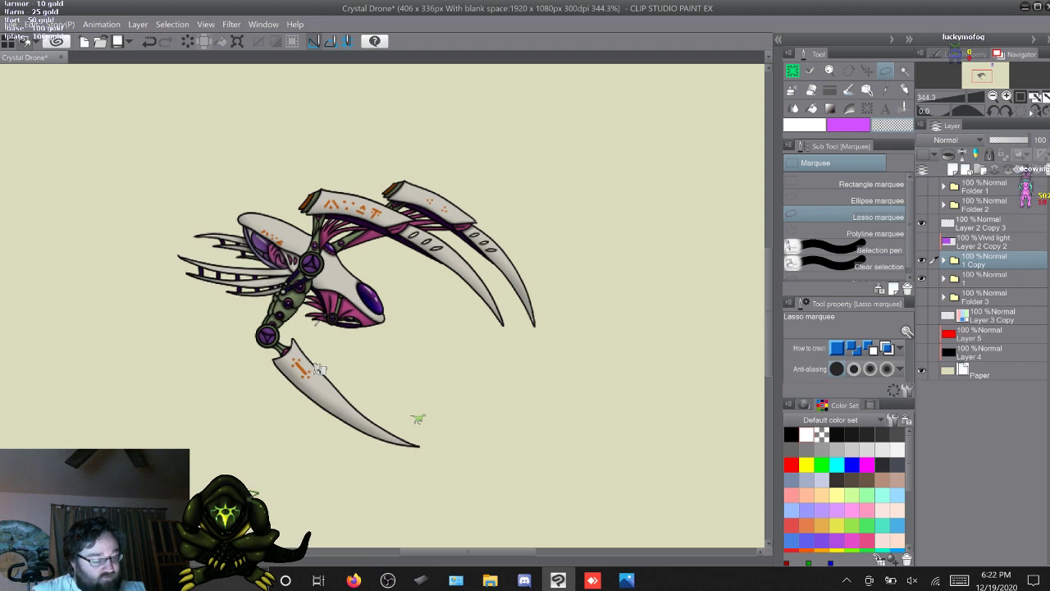
click(944, 260)
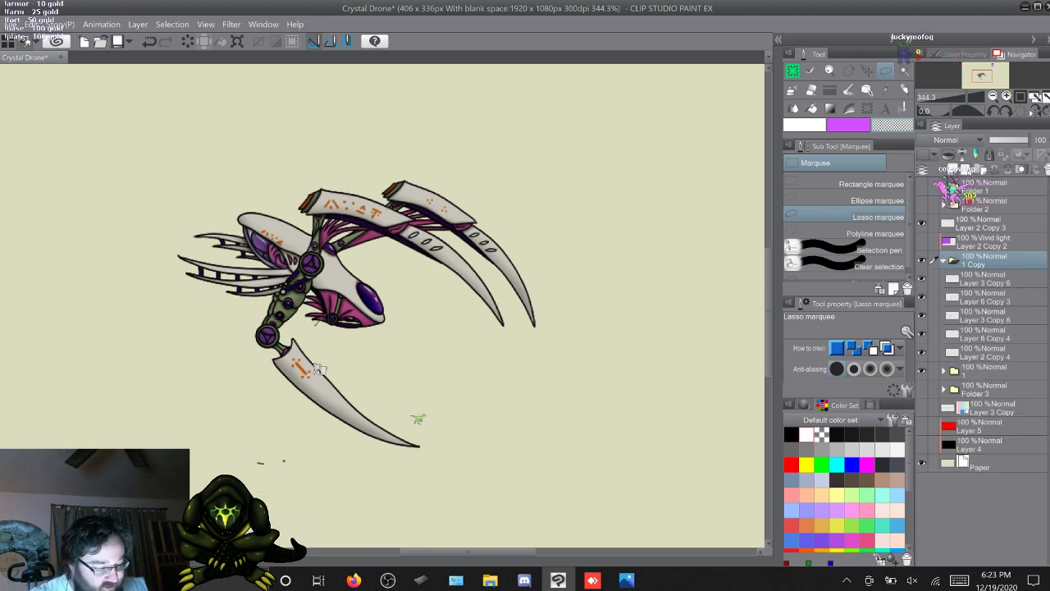
click(922, 279)
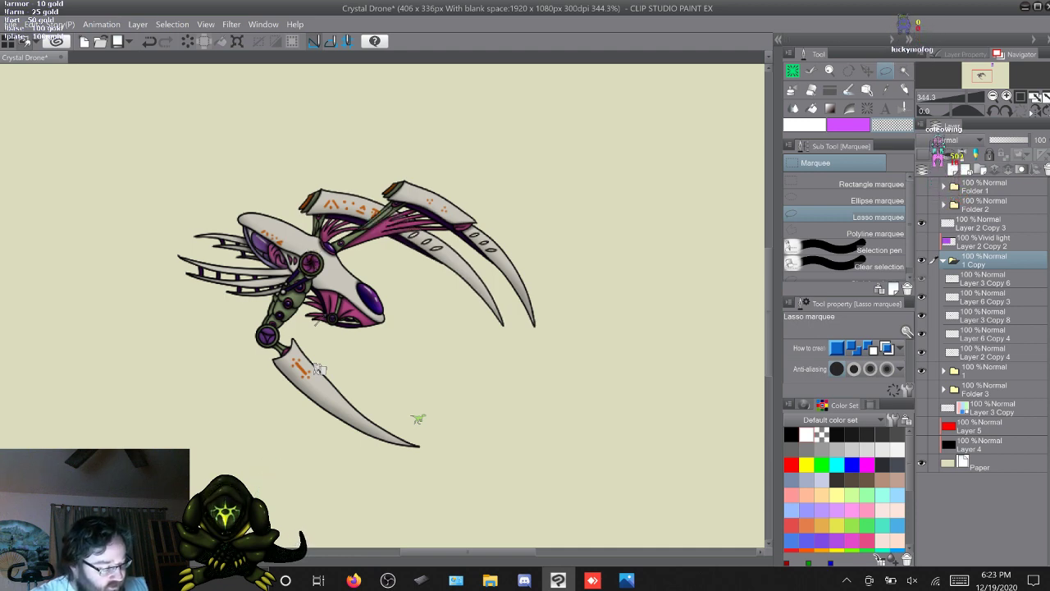
click(921, 279)
click(922, 371)
click(922, 279)
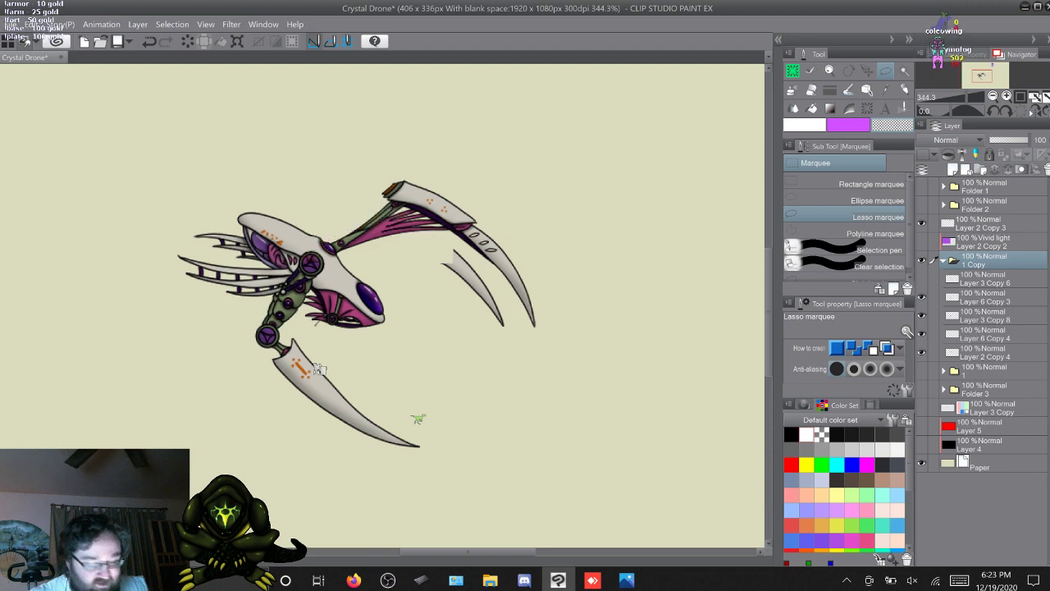
click(922, 279)
Lasso the front scythe arm on Layer 3 Copy 6 and rotate it slightly clockwise around its shoulder joint
click(985, 279)
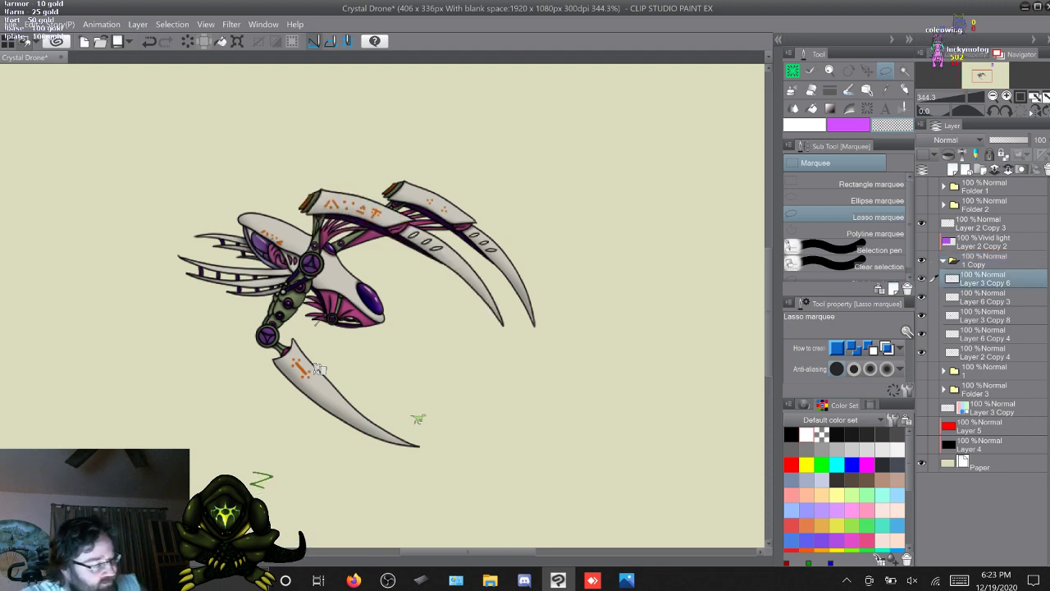
mouse_move(586, 337)
mouse_down()
mouse_move(331, 345)
mouse_move(343, 140)
mouse_up()
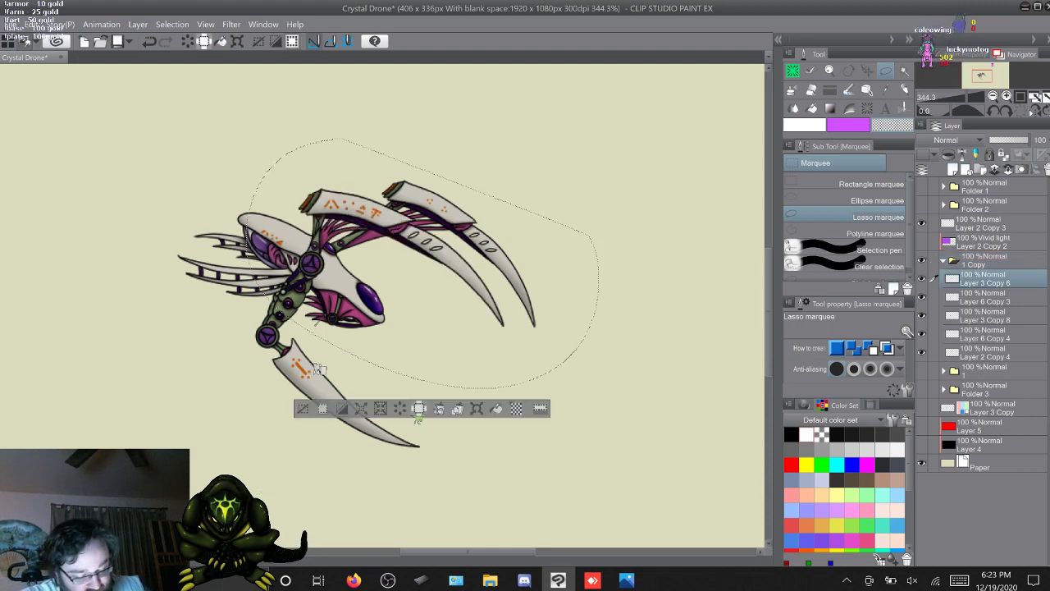
click(476, 409)
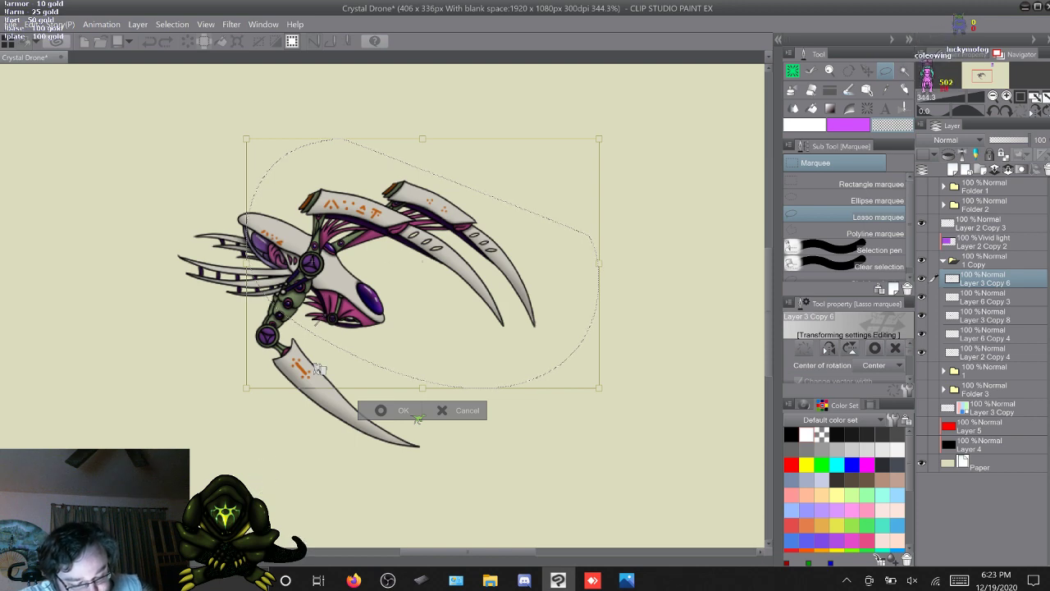
drag(423, 262, 311, 263)
drag(266, 476, 253, 463)
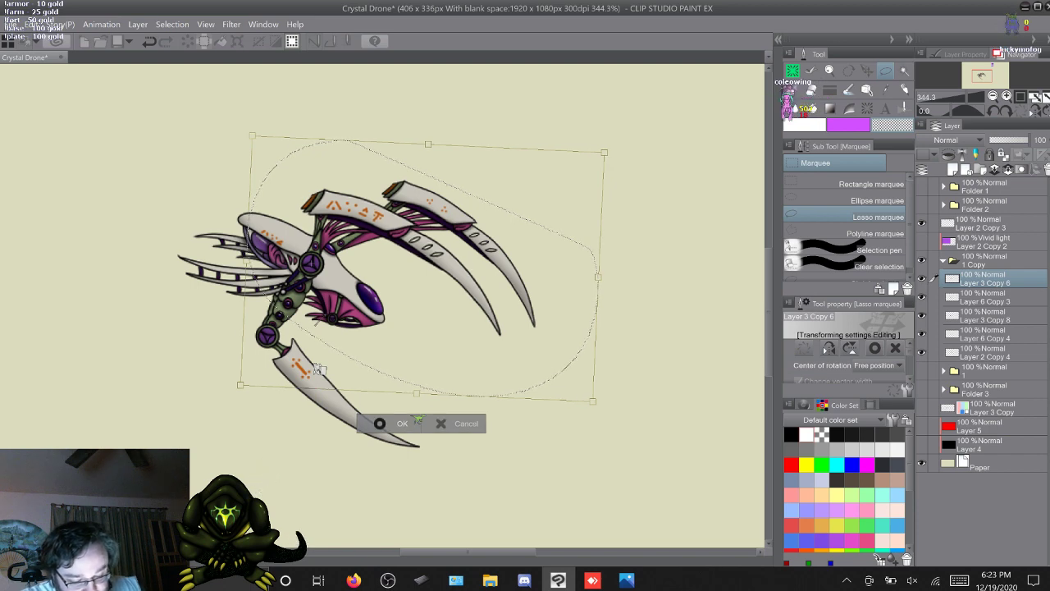
click(418, 421)
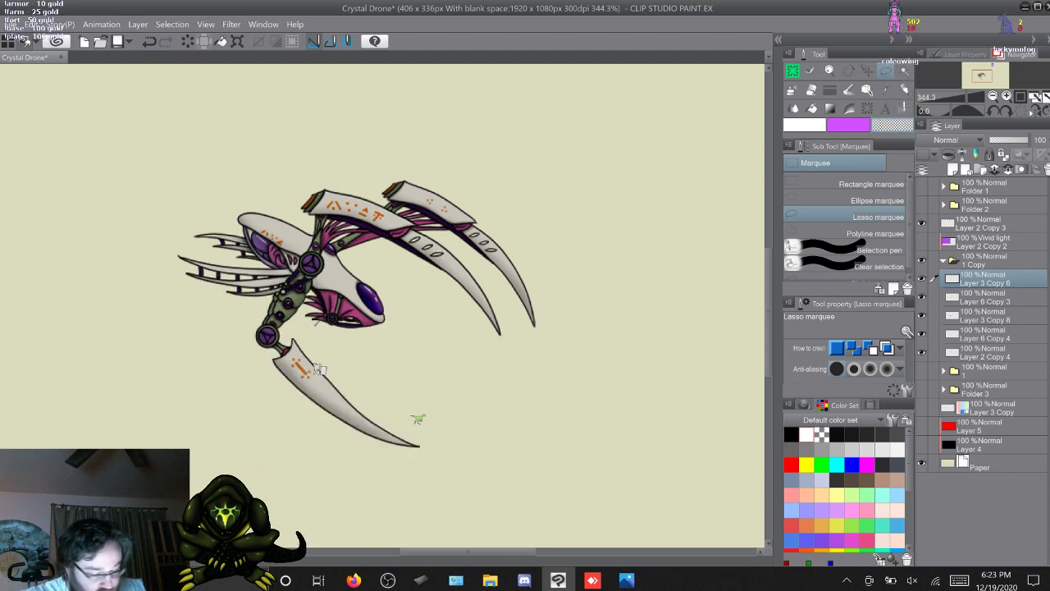
Lasso the lower leg and its blade on Layer 6 Copy 3
key(alt+bracketleft)
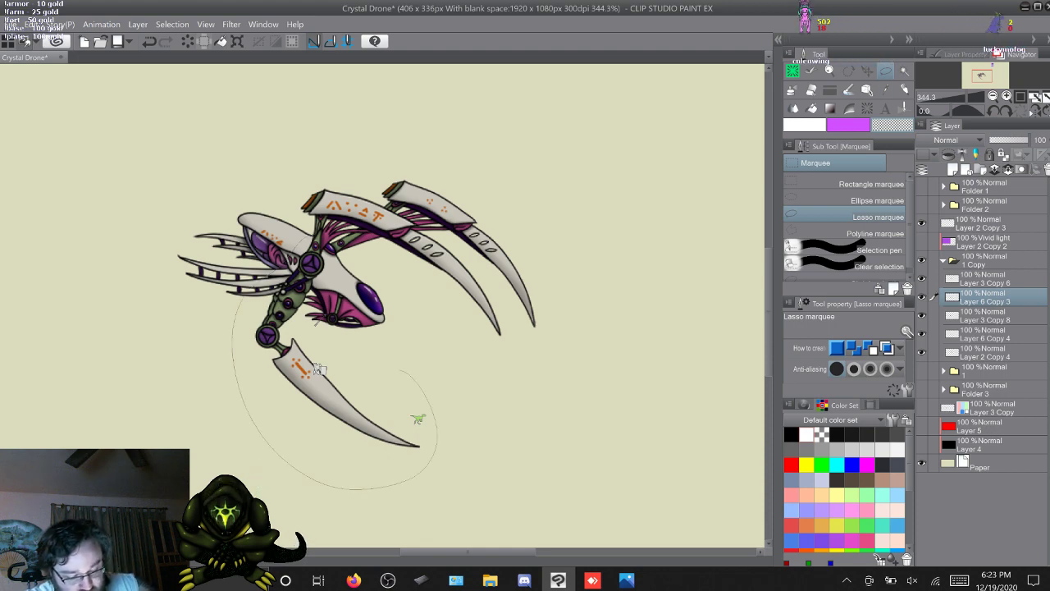
drag(401, 371, 399, 368)
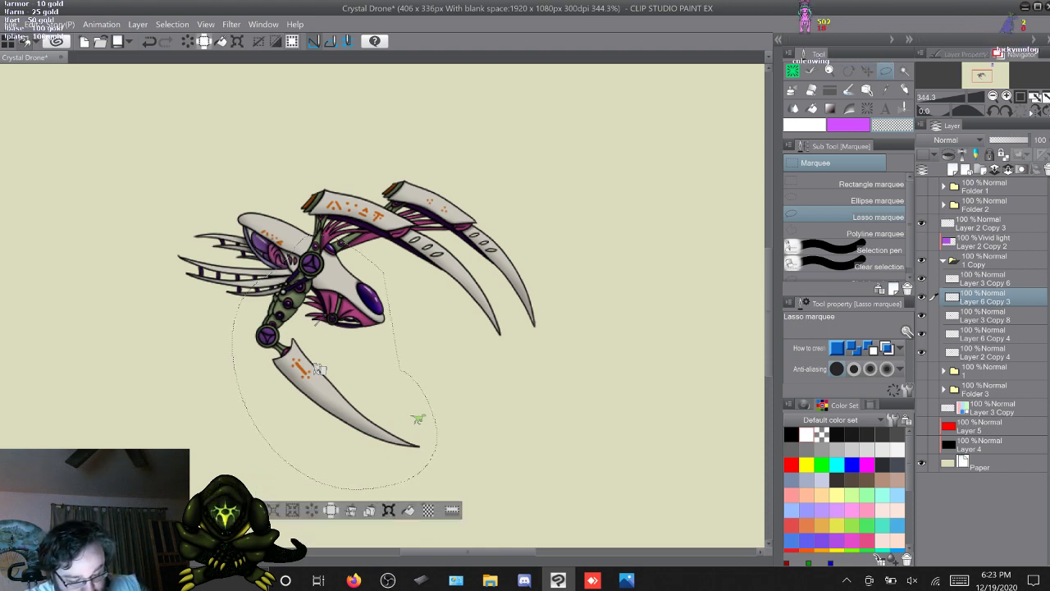
key(ctrl+t)
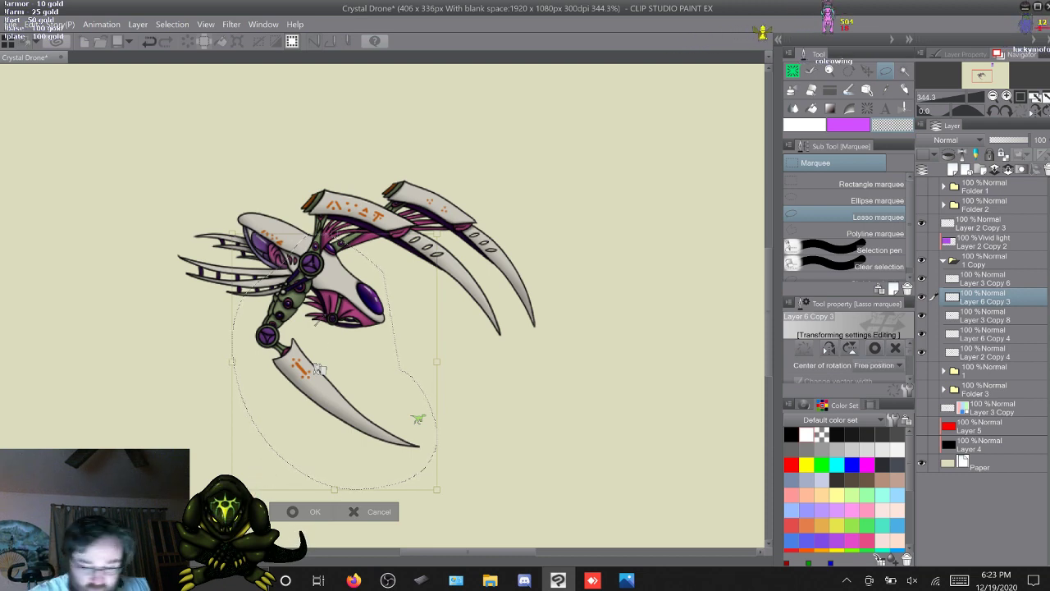
key(alt)
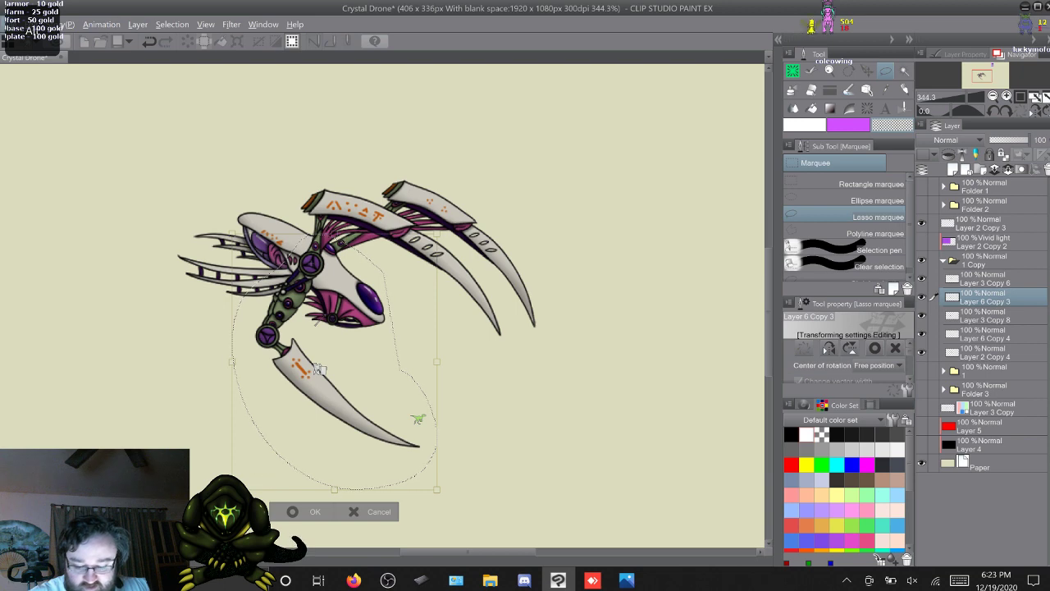
key(ctrl+d)
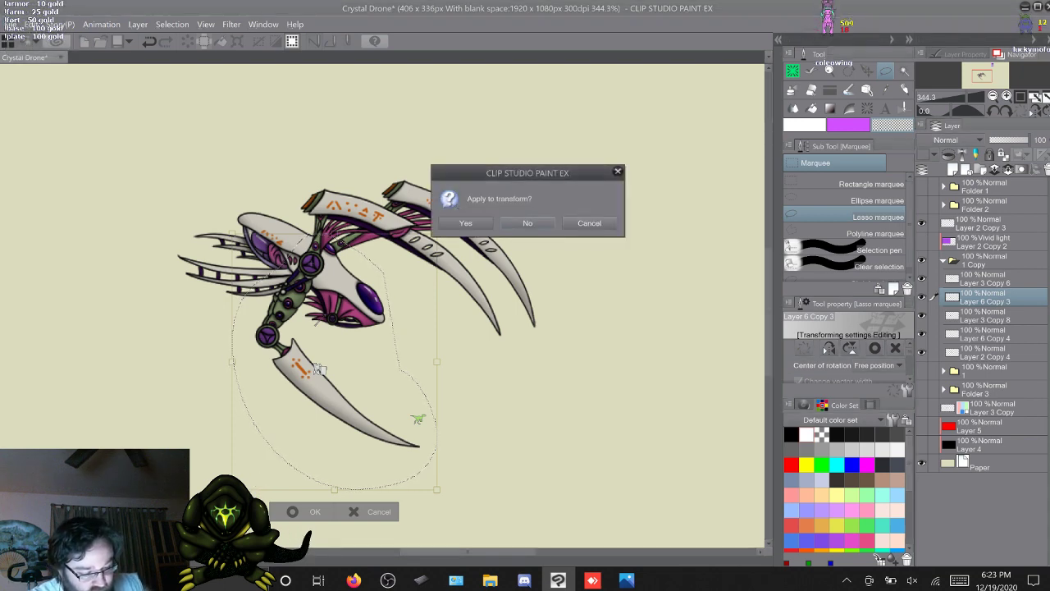
key(Return)
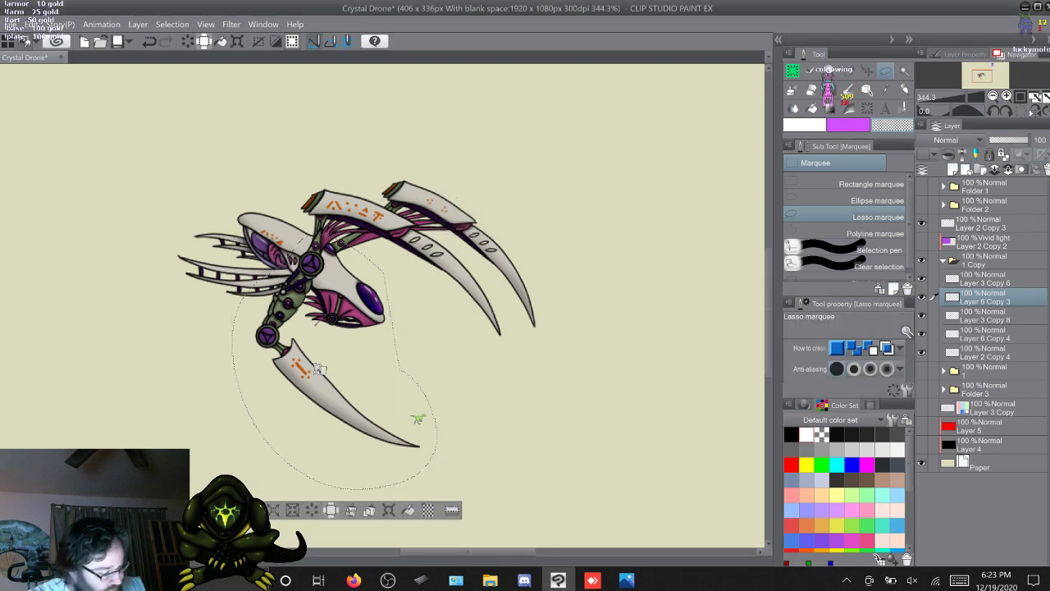
Include Layer 6 Copy 4 with the lassoed lower leg and rotate the leg slightly counterclockwise around its upper joint
ctrl+click(985, 334)
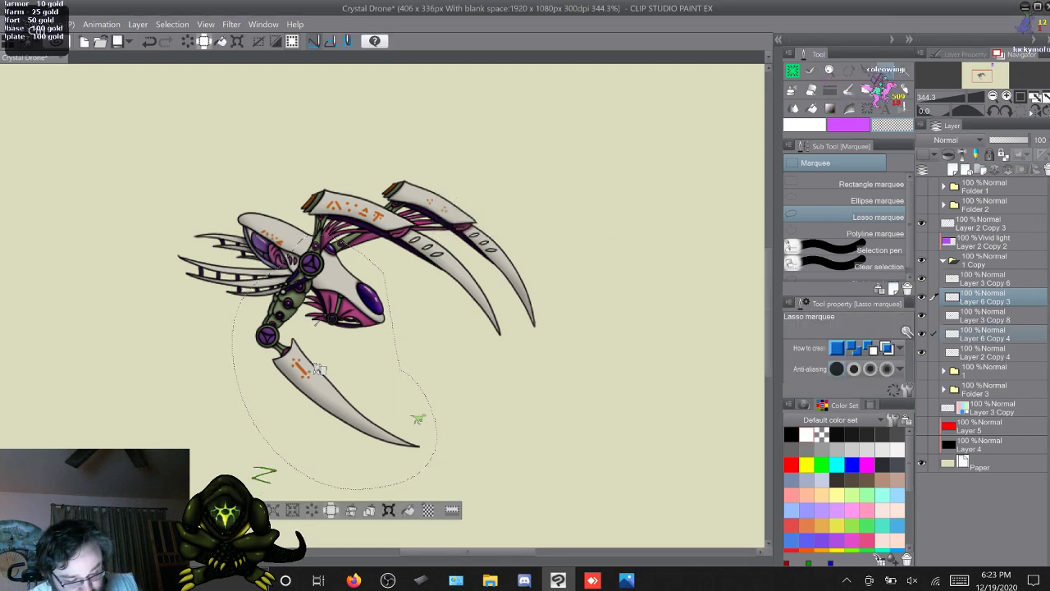
key(ctrl+t)
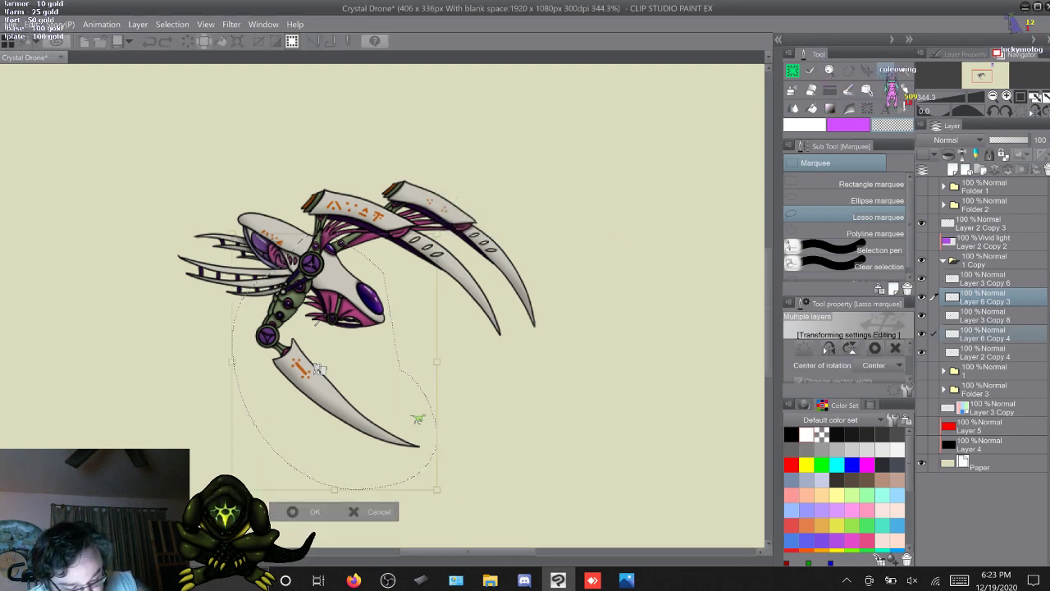
drag(319, 370, 320, 369)
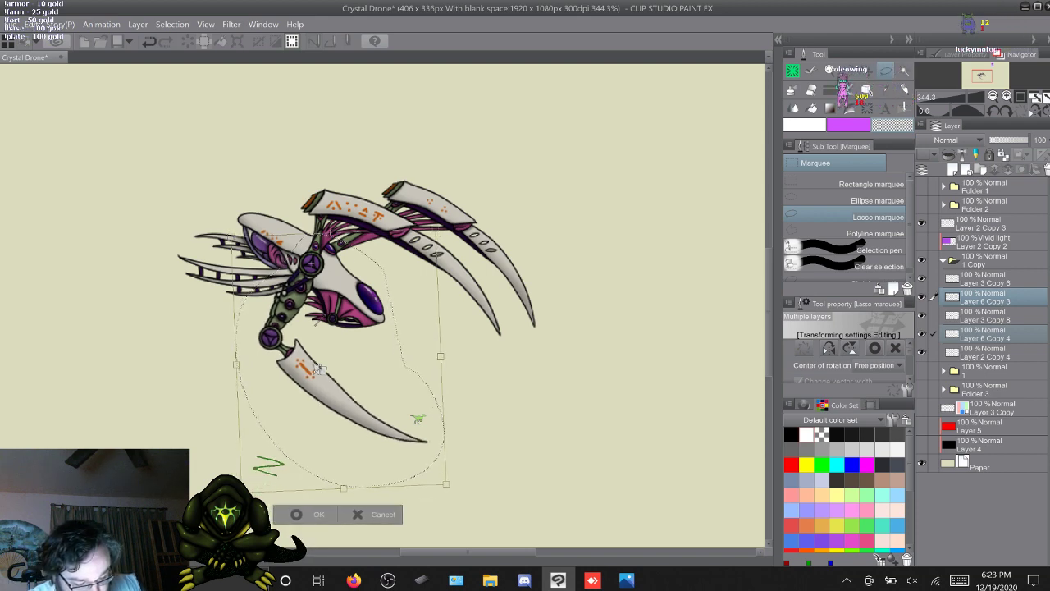
key(Return)
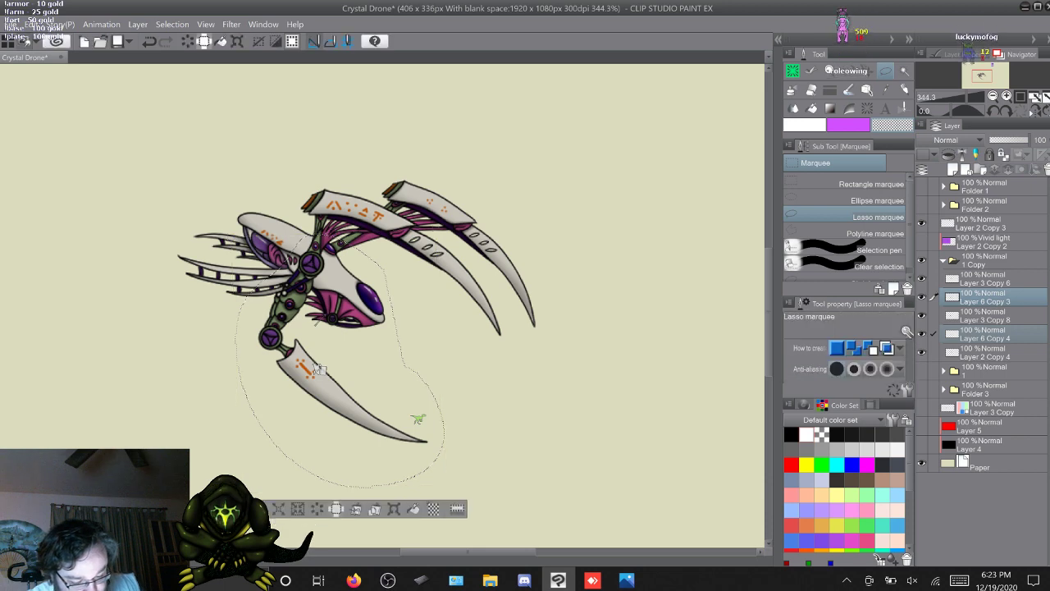
key(ctrl+d)
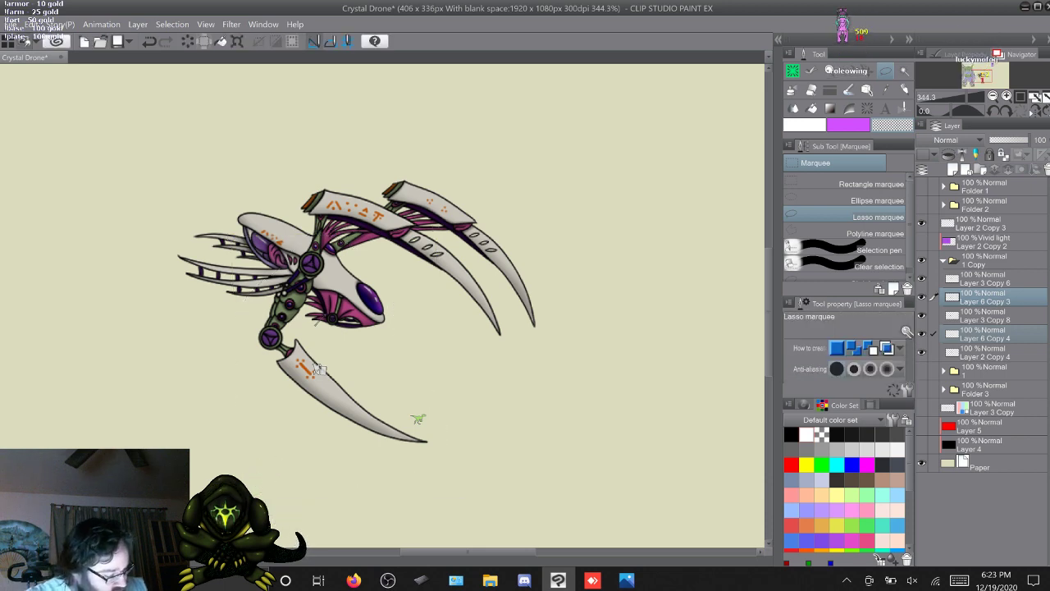
Lasso the rear scythe arm on Layer 2 Copy 4 and rotate it slightly counterclockwise around the shoulder joint
click(985, 353)
mouse_move(589, 221)
mouse_down()
mouse_move(511, 396)
mouse_move(370, 144)
mouse_move(444, 146)
mouse_up()
key(ctrl+t)
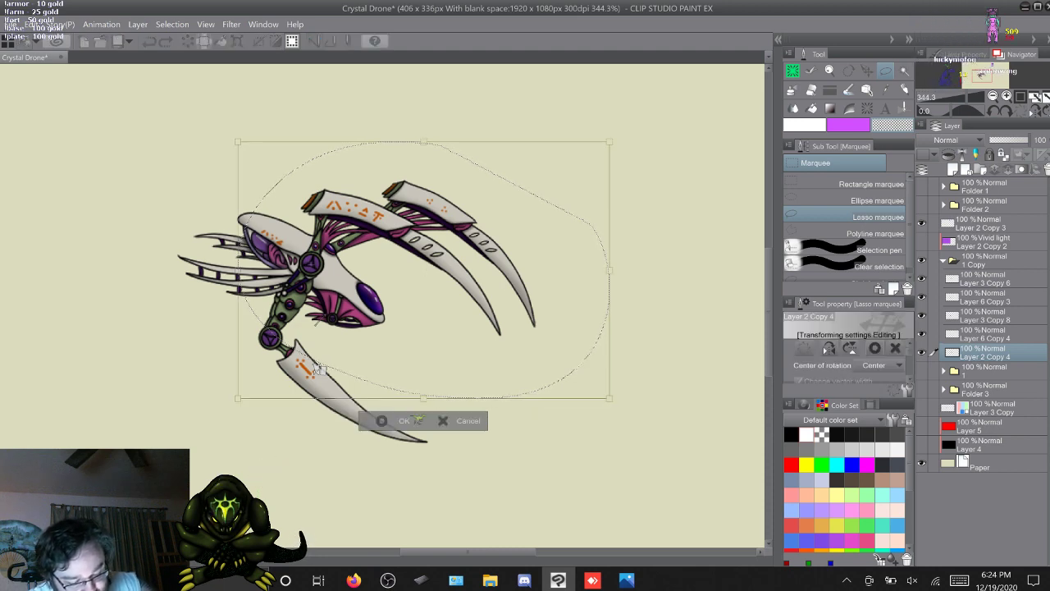
drag(424, 270, 311, 263)
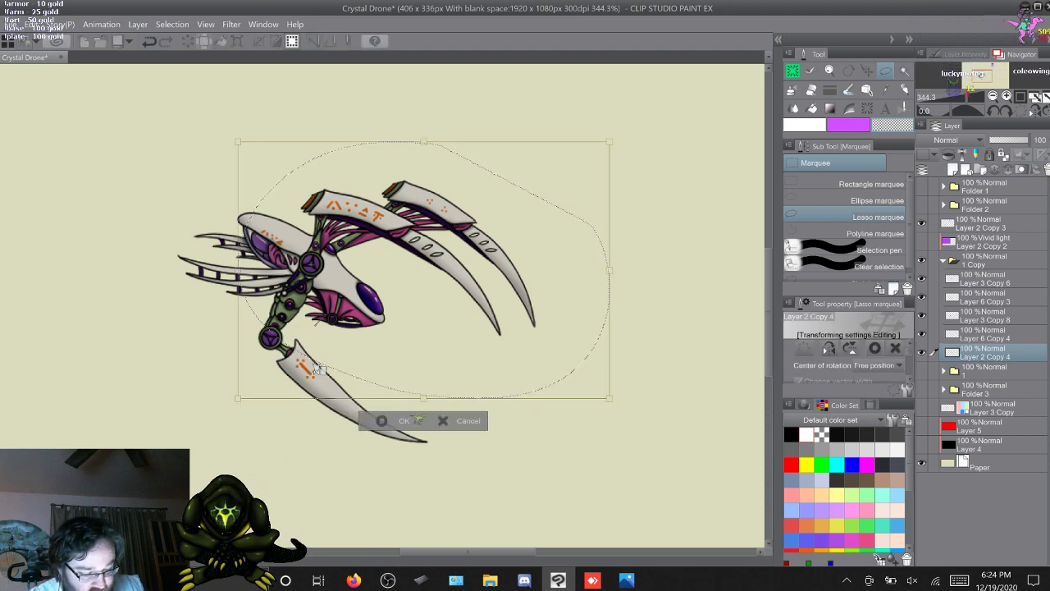
drag(648, 271, 647, 258)
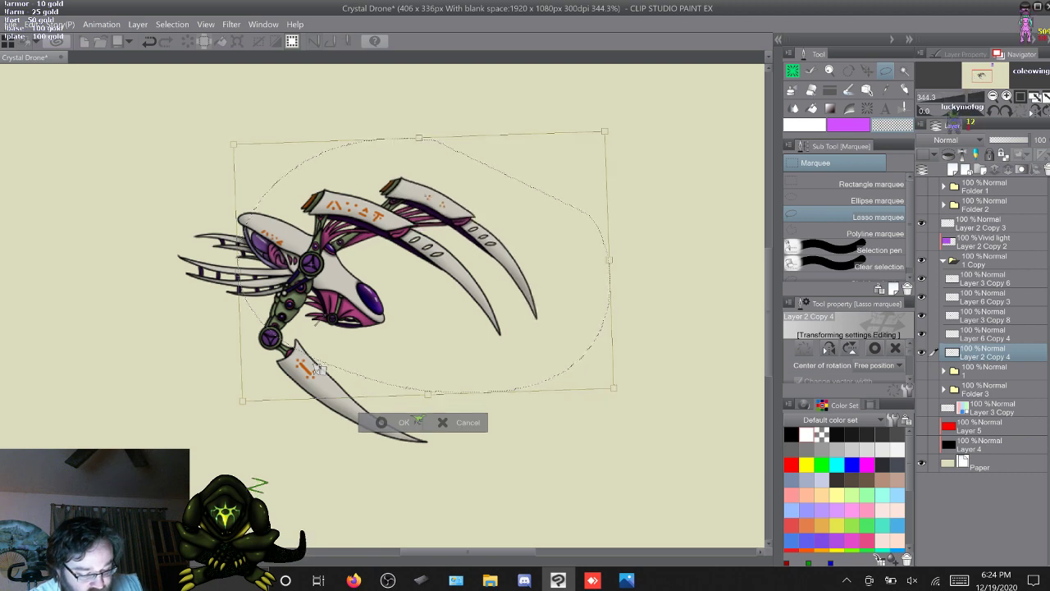
click(417, 421)
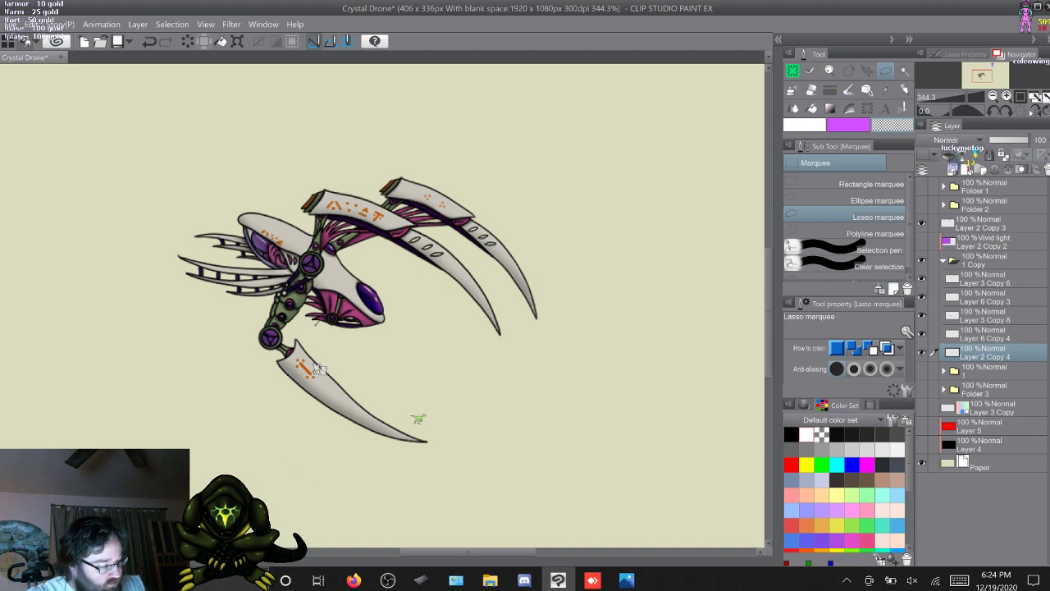
Collapse and duplicate the 1 Copy folder, hide the original and expand the duplicate
click(944, 260)
key(ctrl+v)
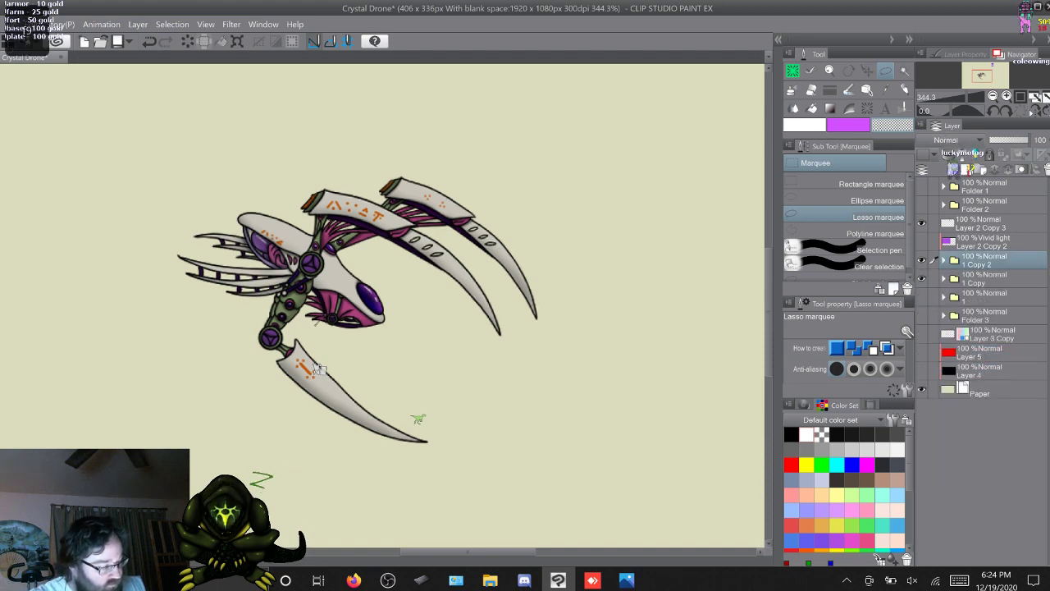
click(944, 260)
Lasso the front scythe arm on Layer 3 Copy 9 and rotate it slightly clockwise around its shoulder joint
click(985, 279)
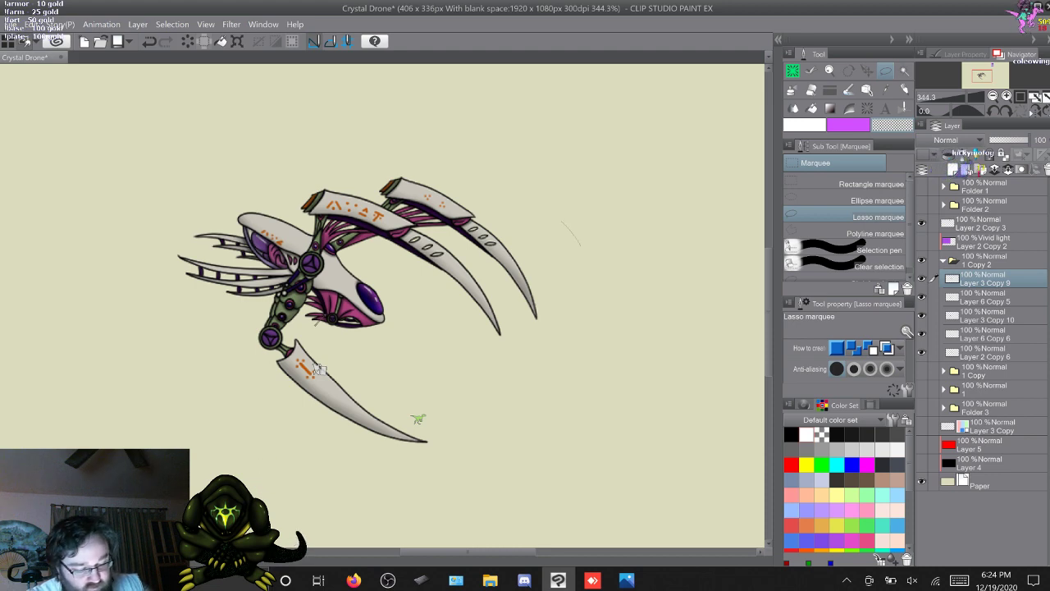
drag(563, 220, 250, 193)
key(ctrl+t)
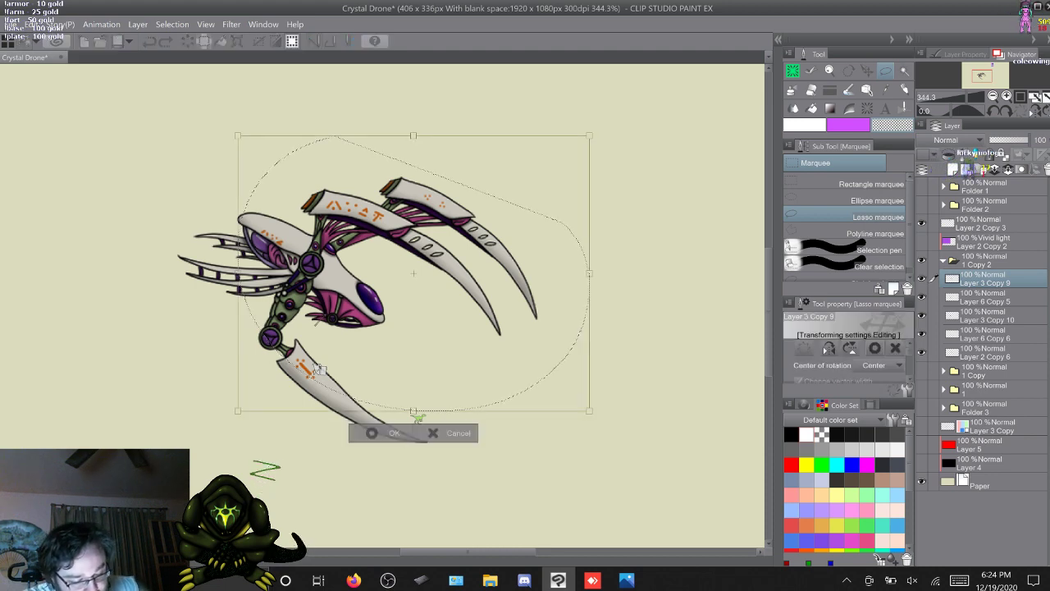
drag(414, 273, 311, 264)
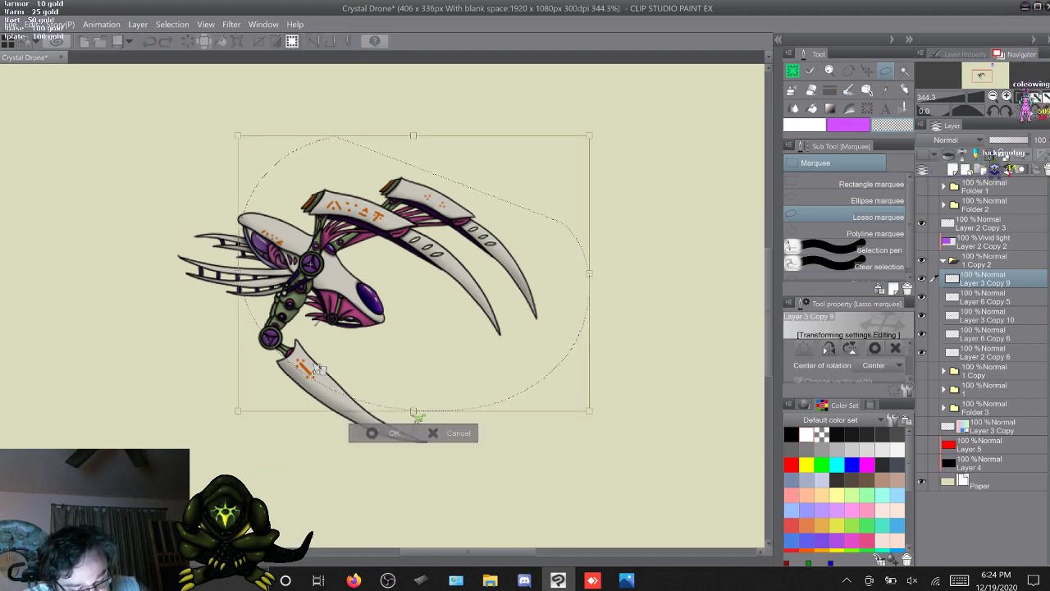
drag(617, 284, 615, 299)
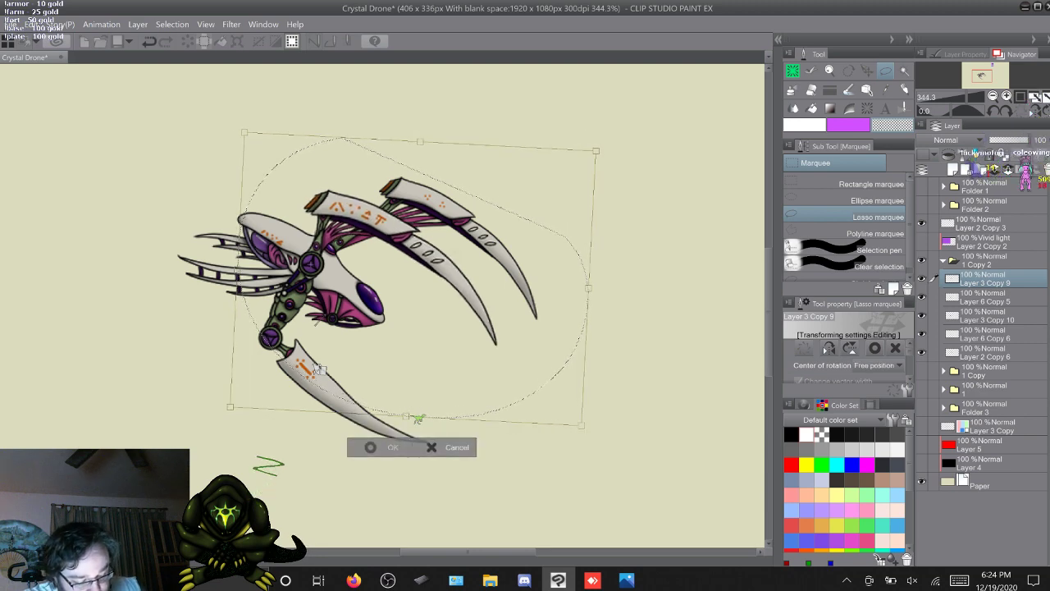
key(Return)
key(ctrl+d)
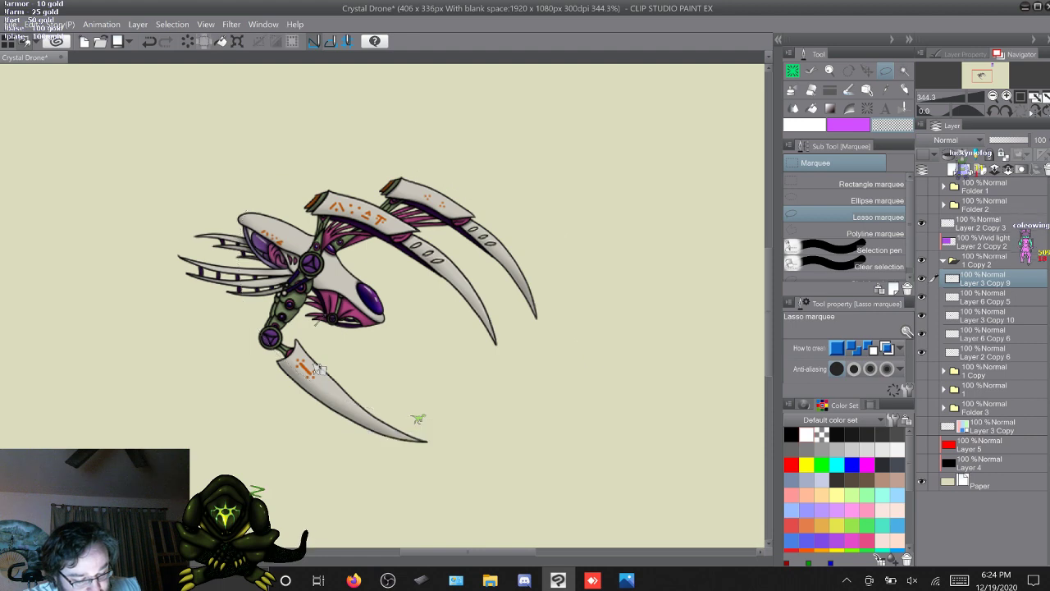
Lasso the lower leg on Layer 6 Copy 5 and Layer 6 Copy 6 together and rotate it slightly counterclockwise
key(alt+bracketleft)
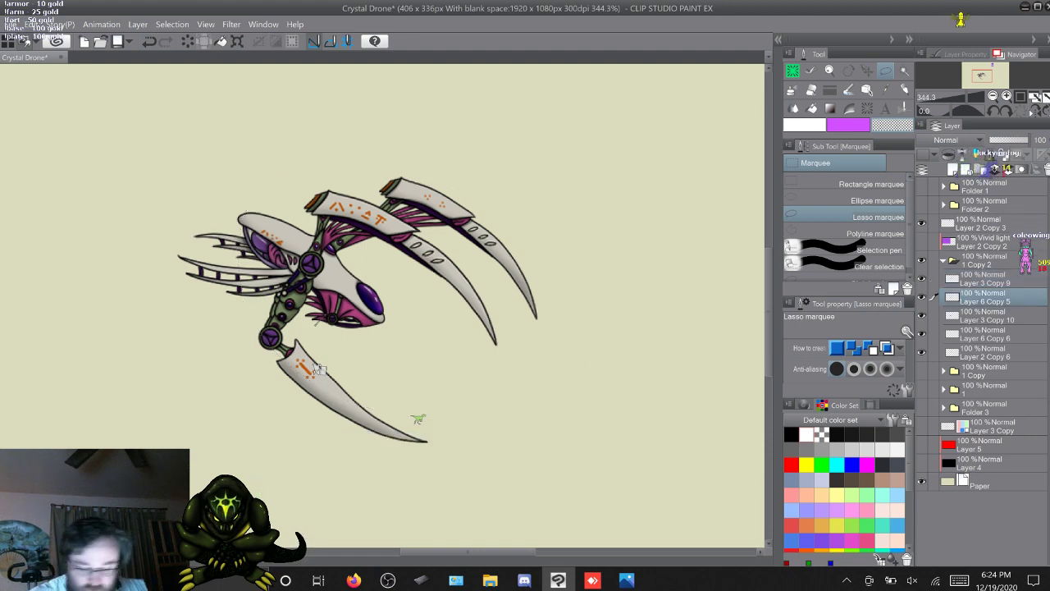
click(934, 334)
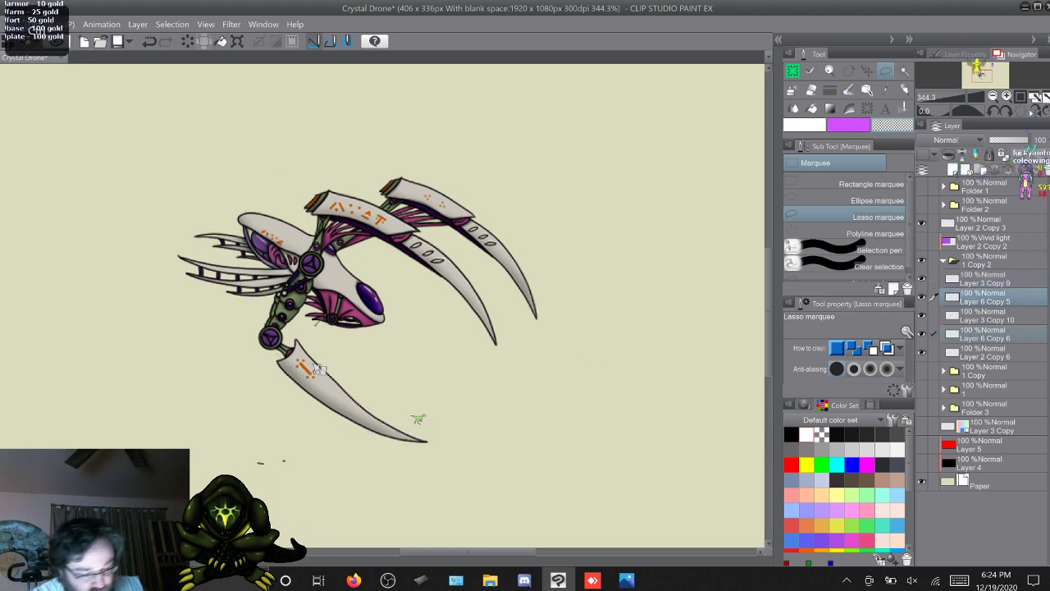
mouse_move(491, 405)
mouse_down()
mouse_move(199, 422)
mouse_move(486, 382)
mouse_up()
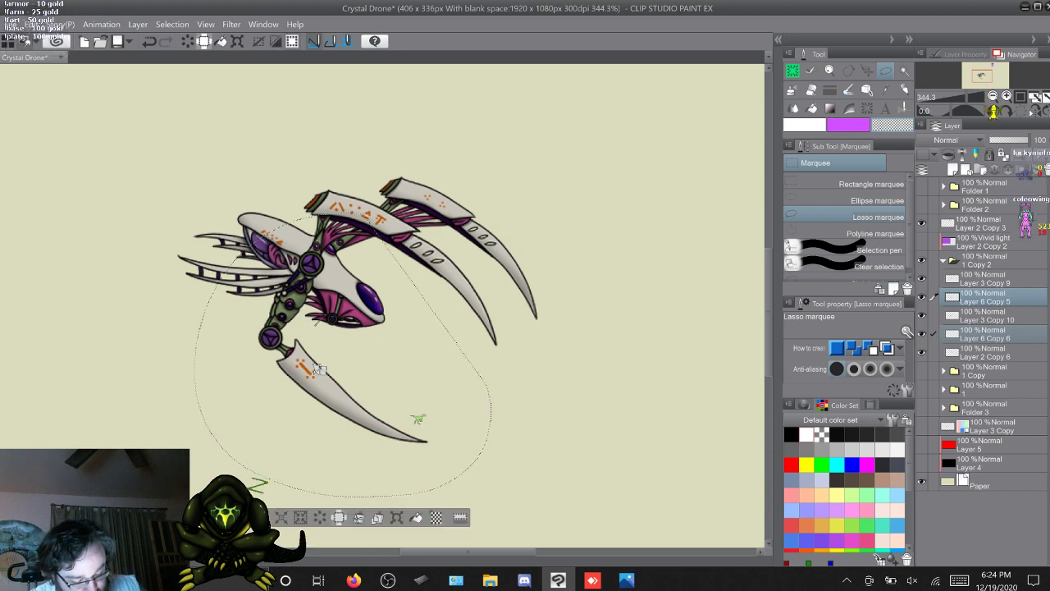
key(ctrl+t)
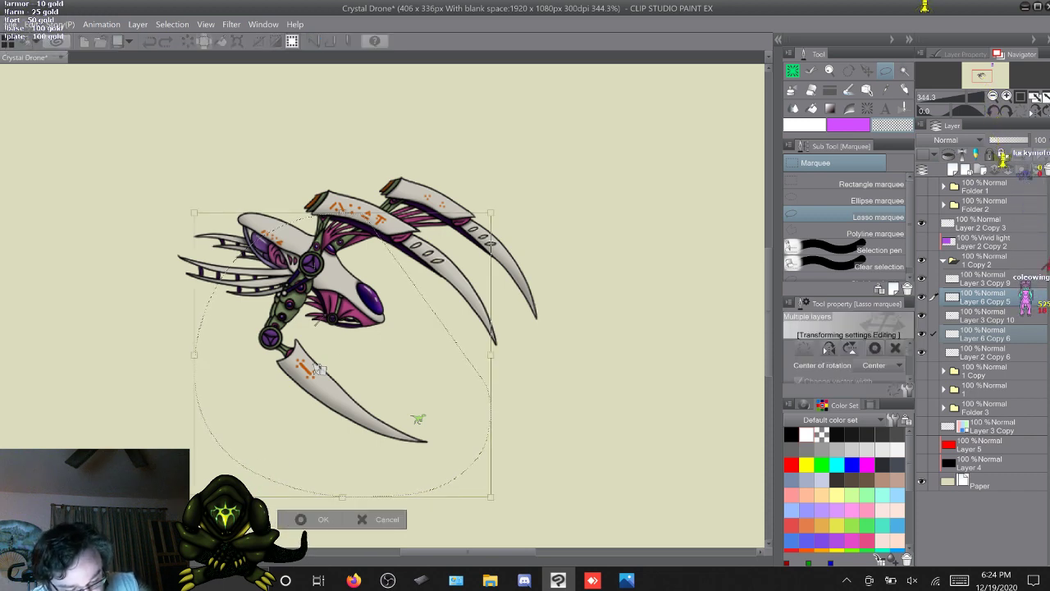
drag(319, 369, 323, 368)
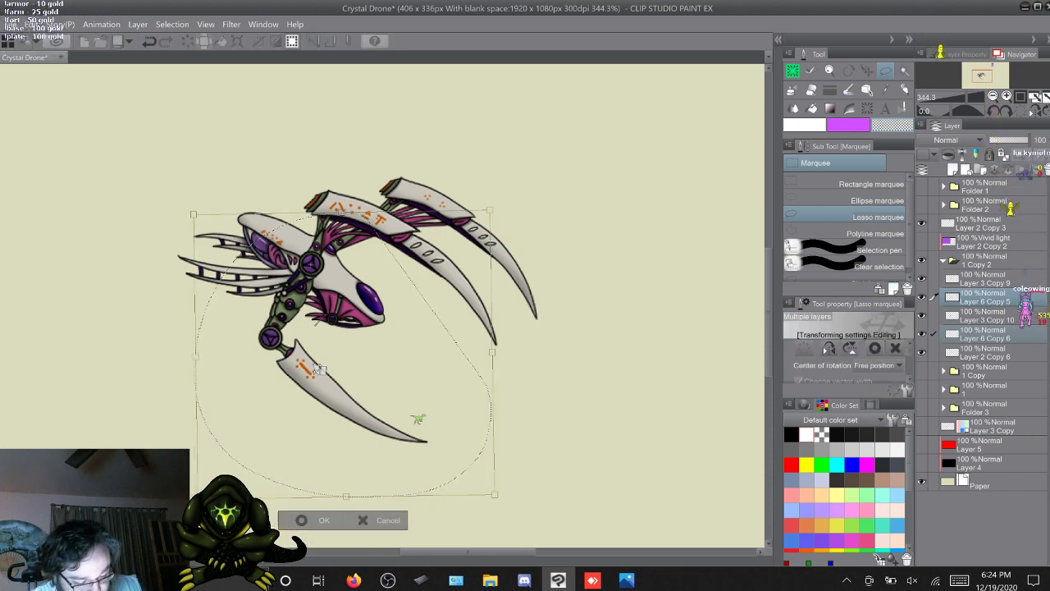
drag(517, 492, 522, 485)
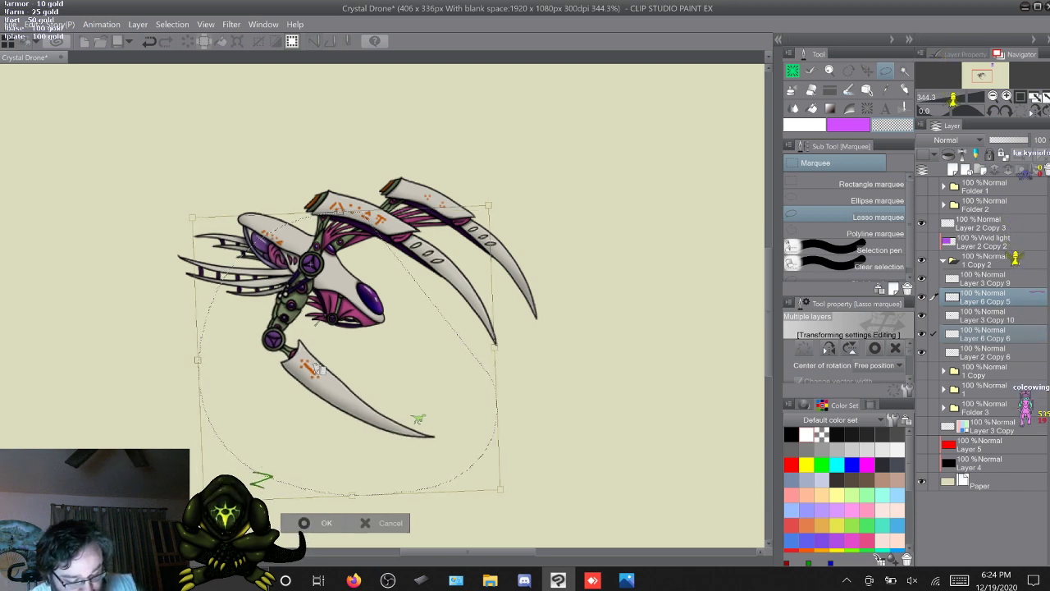
key(Return)
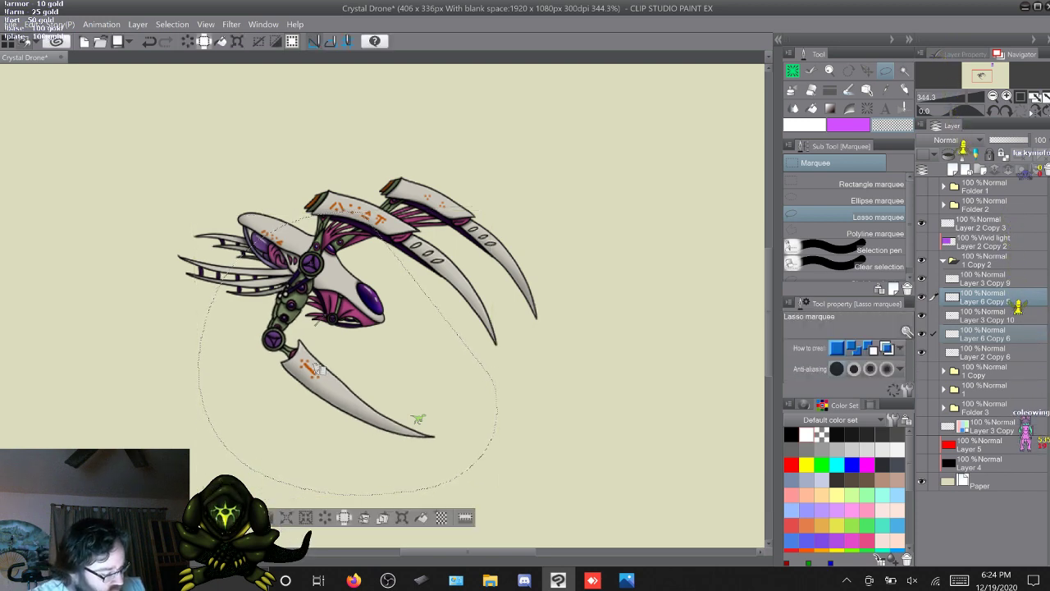
Lasso the rear scythe arm on Layer 2 Copy 6 and rotate it slightly counterclockwise around the shoulder joint
click(986, 353)
key(ctrl+d)
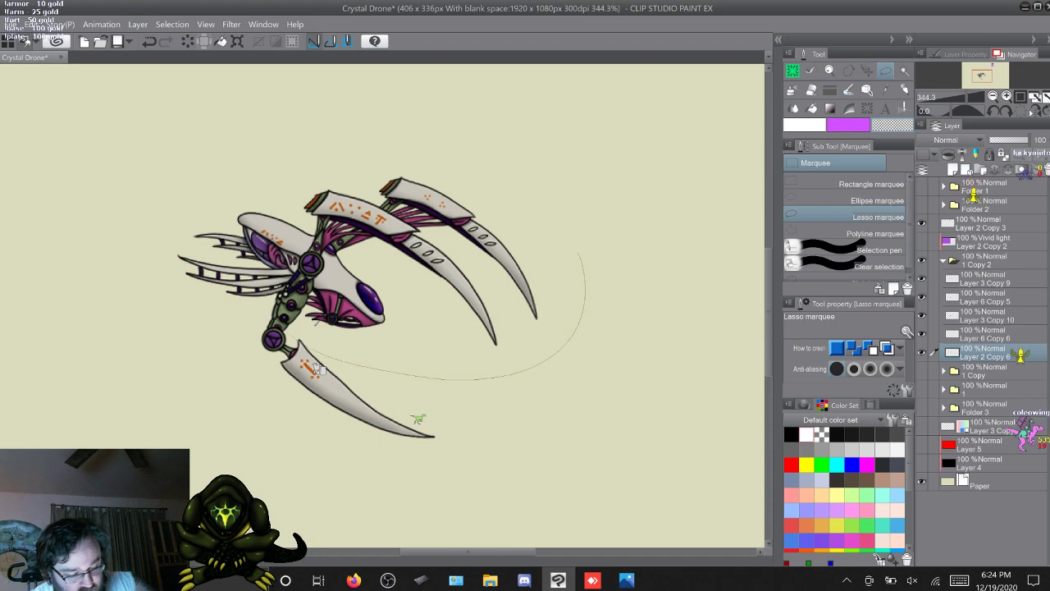
drag(312, 365, 580, 250)
key(ctrl+t)
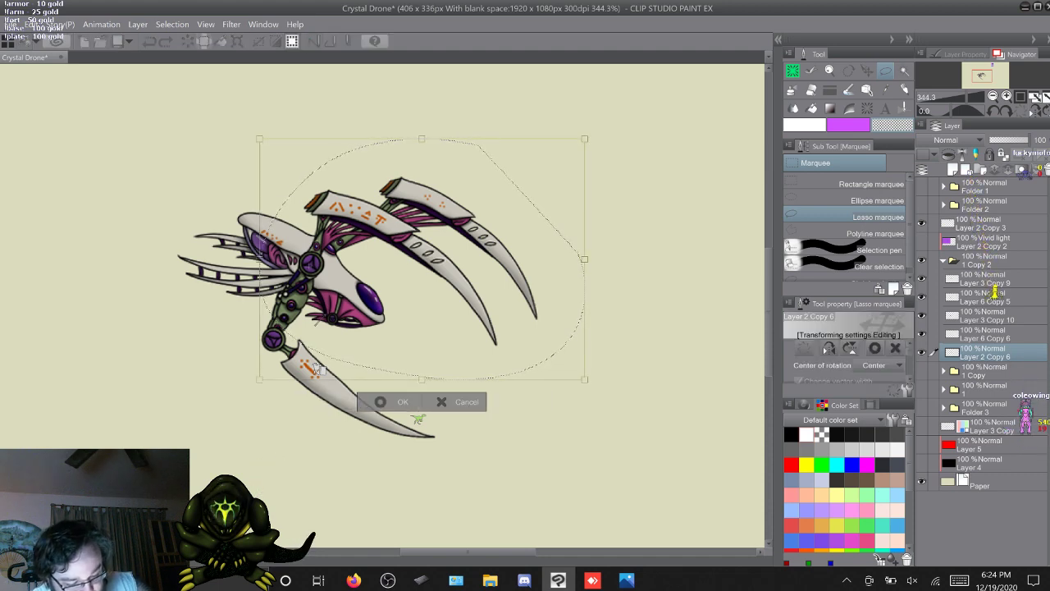
drag(421, 260, 310, 261)
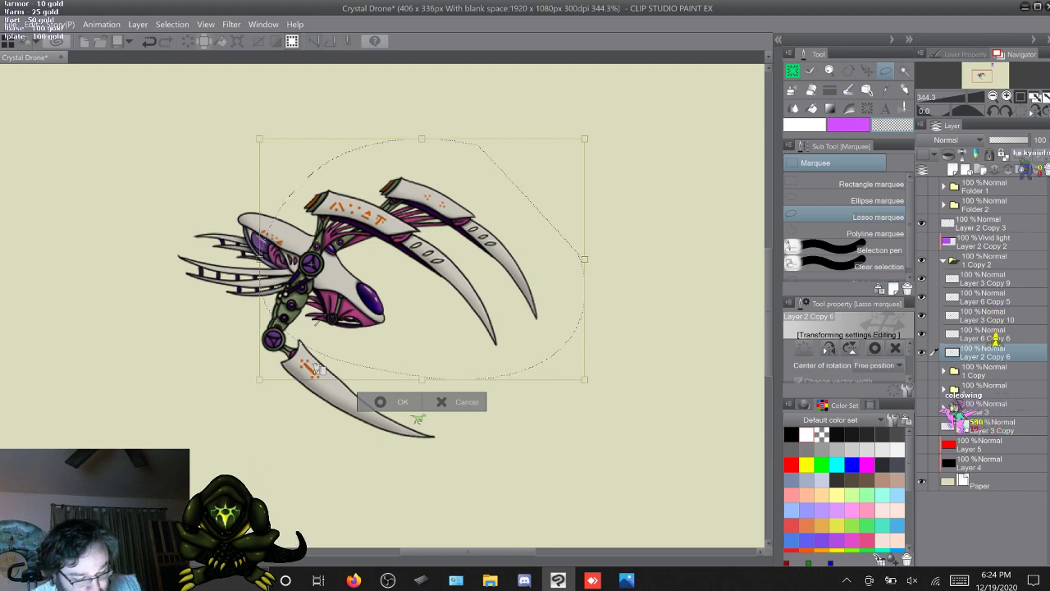
drag(611, 262, 611, 255)
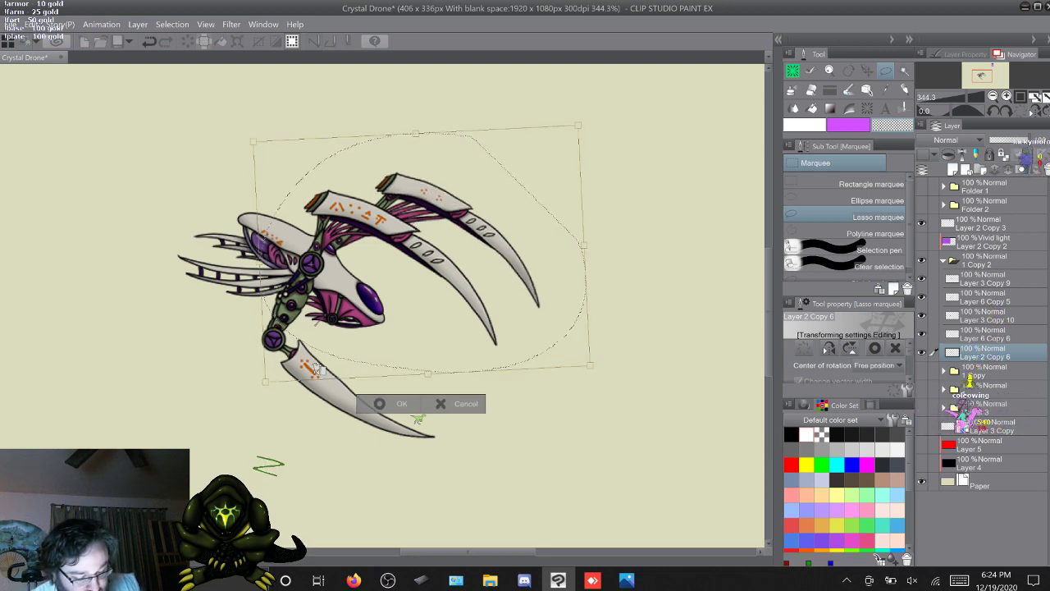
key(Return)
key(ctrl+d)
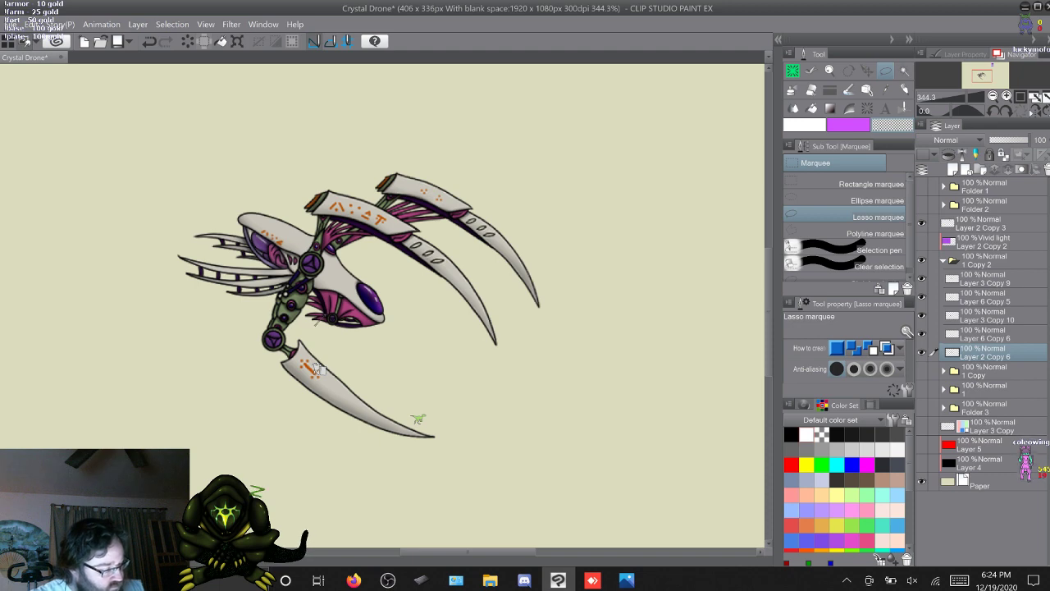
Collapse the 1 Copy 2 folder and compare the poses by toggling folder visibility, leaving only folder 1 of the three shown
click(944, 261)
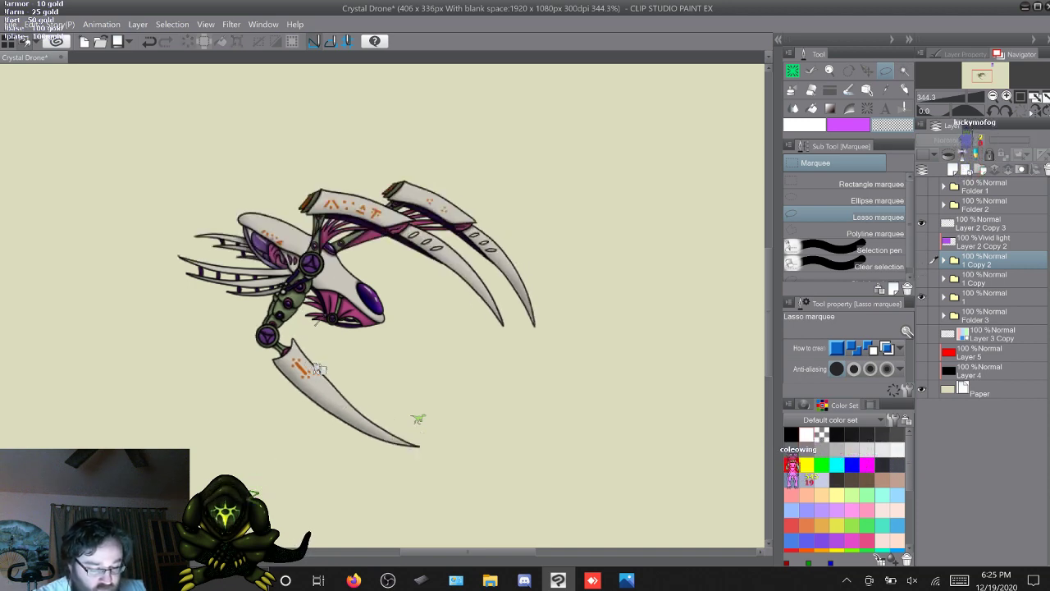
key(alt+[)
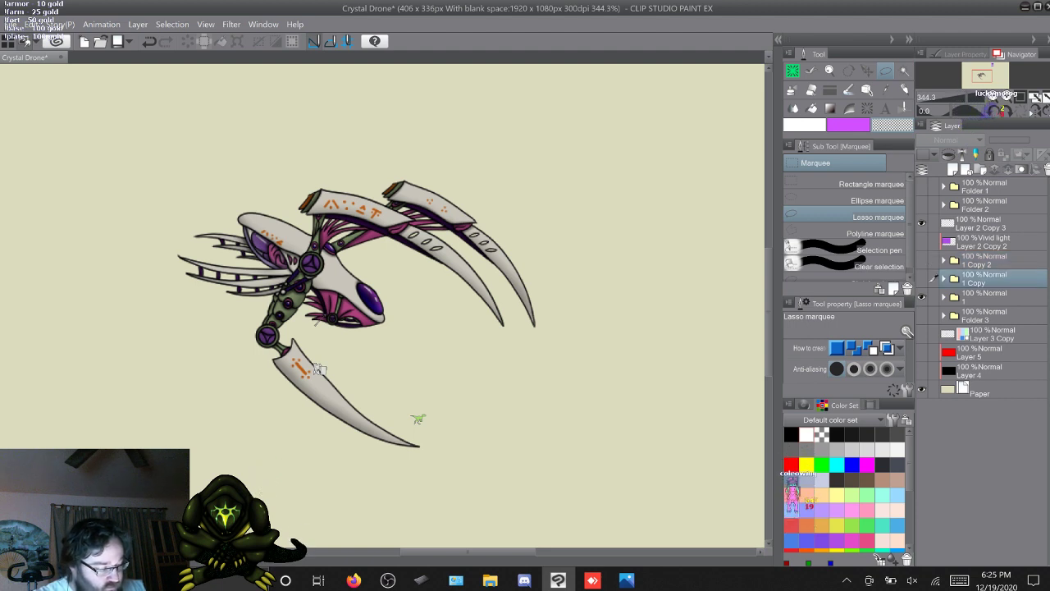
click(922, 278)
click(922, 260)
click(943, 278)
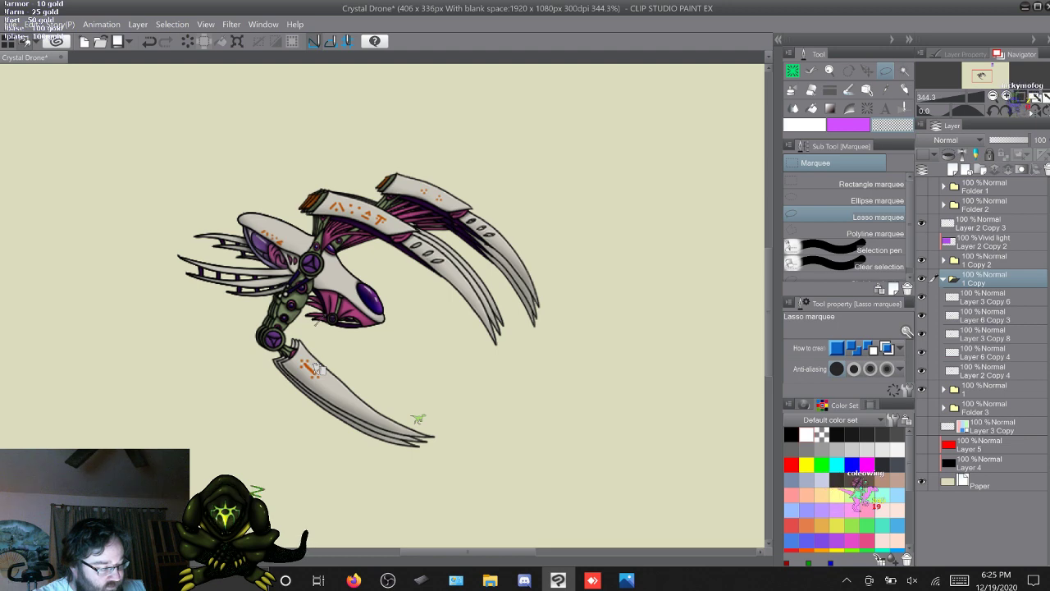
click(943, 279)
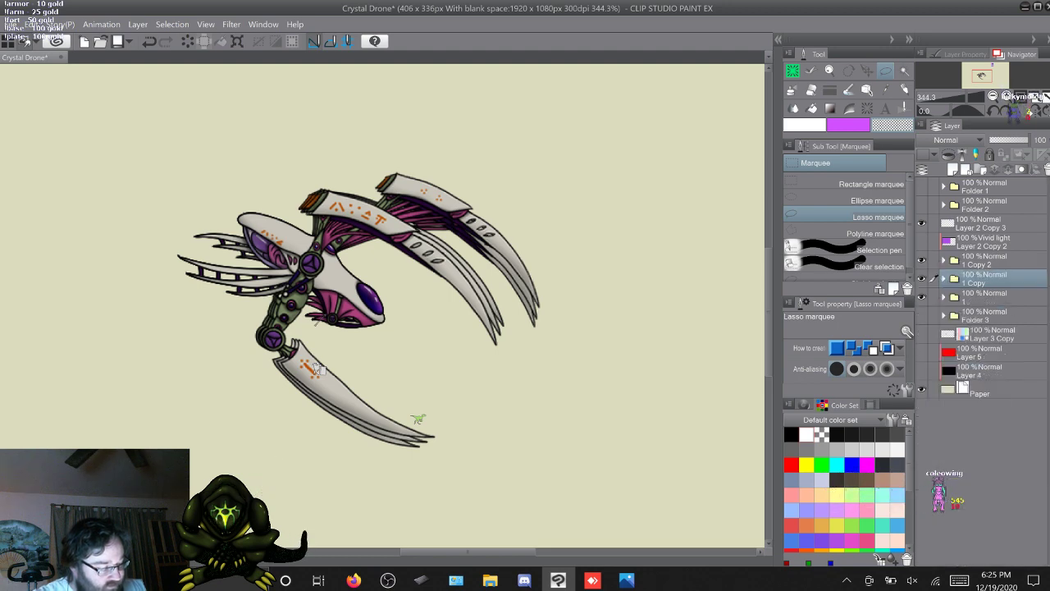
click(921, 278)
Expand folder 1, add a new layer directly above Layer 2 Copy 5 and set its blending mode to Hard light
click(943, 297)
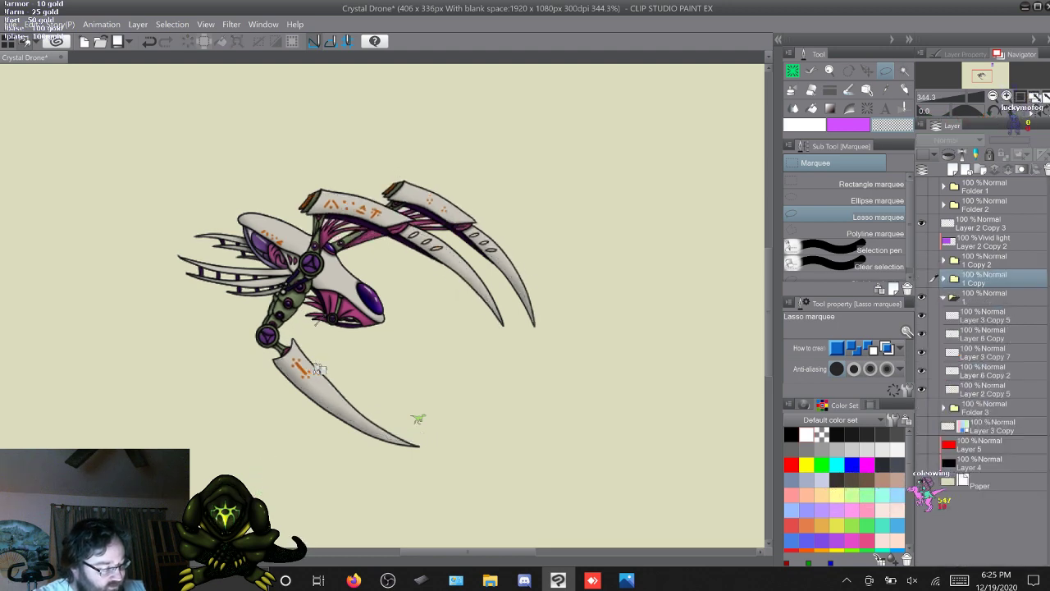
click(984, 334)
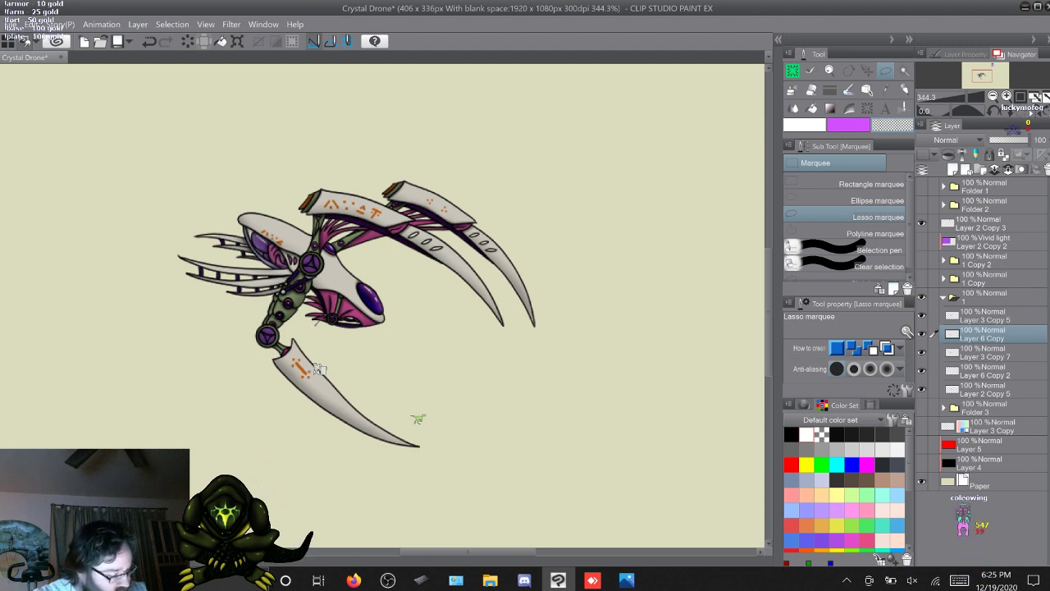
ctrl+shift+click(315, 366)
key(ctrl+shift+n)
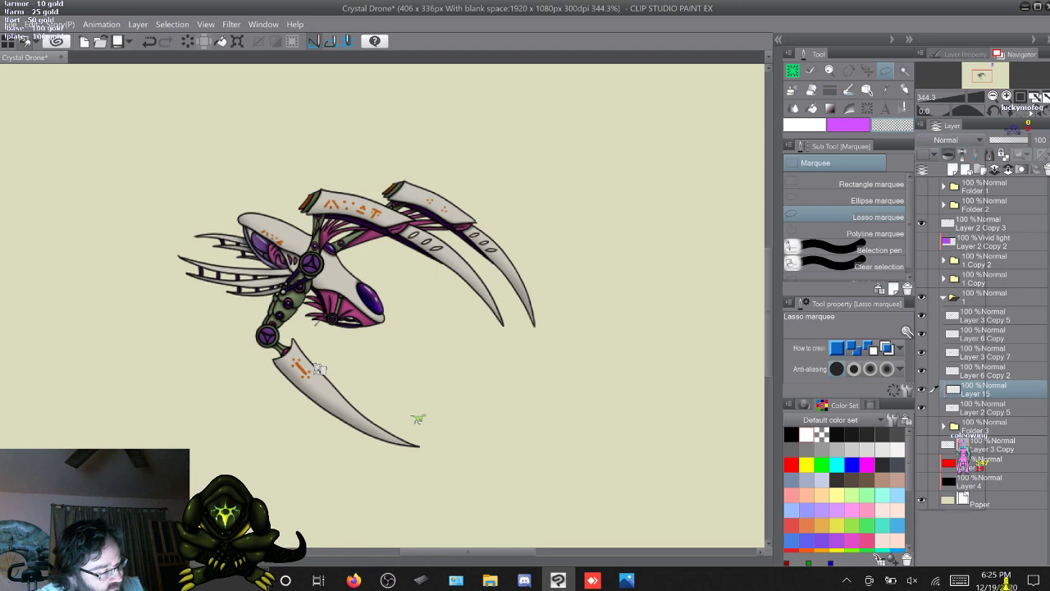
click(957, 141)
click(934, 335)
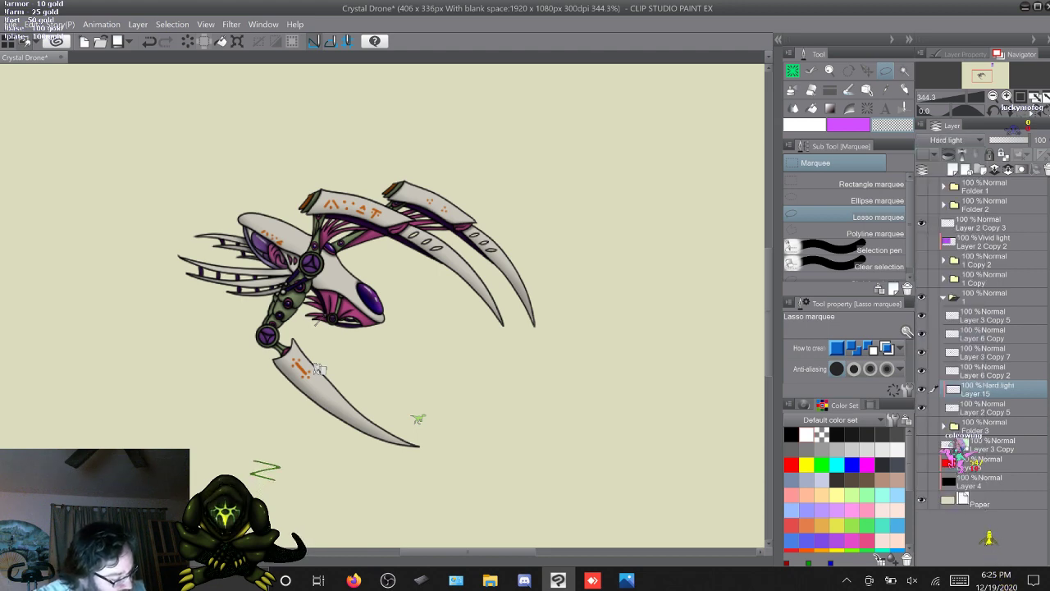
Duplicate the Hard light Layer 15, move the copy out of folder 1 to just above the 1 Copy 2 folder, and reselect Layer 15
key(F9)
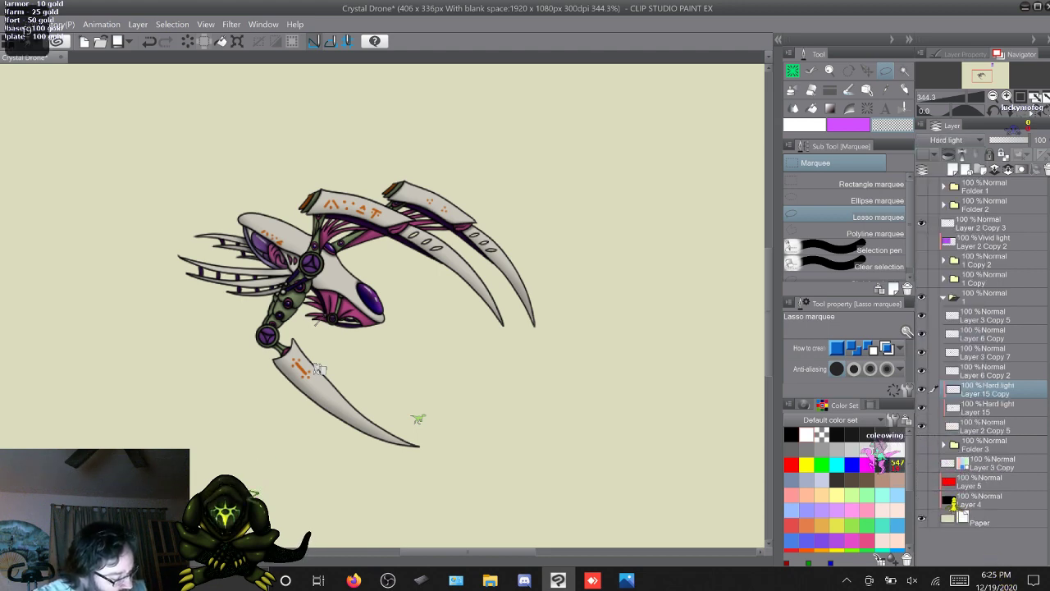
drag(989, 390, 989, 252)
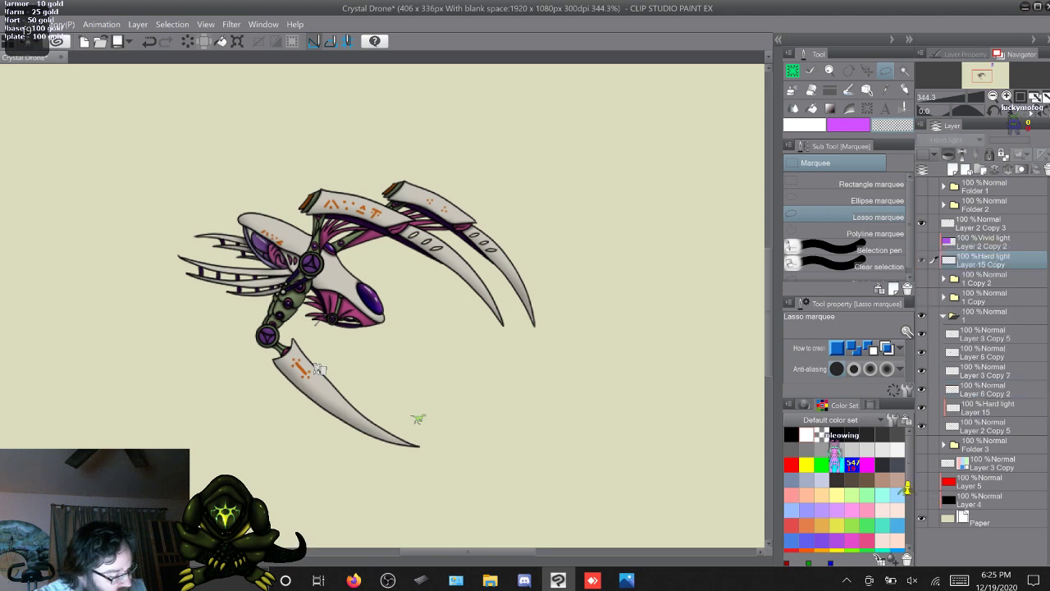
click(989, 407)
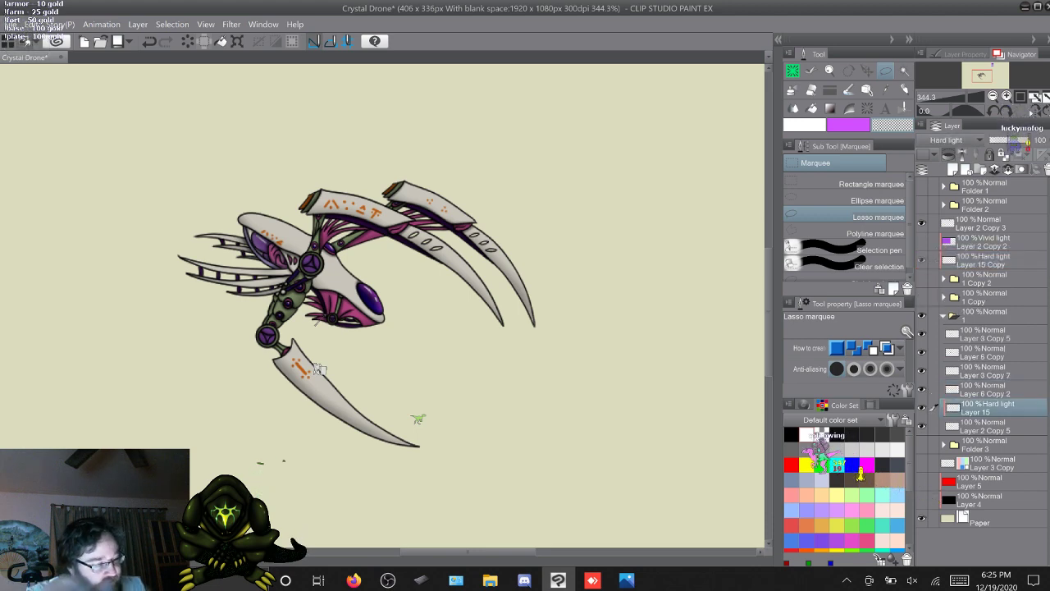
Set up the Coleowing First Shade Airbrush with a near-black color and a brush size of 9.0
click(793, 72)
scroll(852, 234, down, 2)
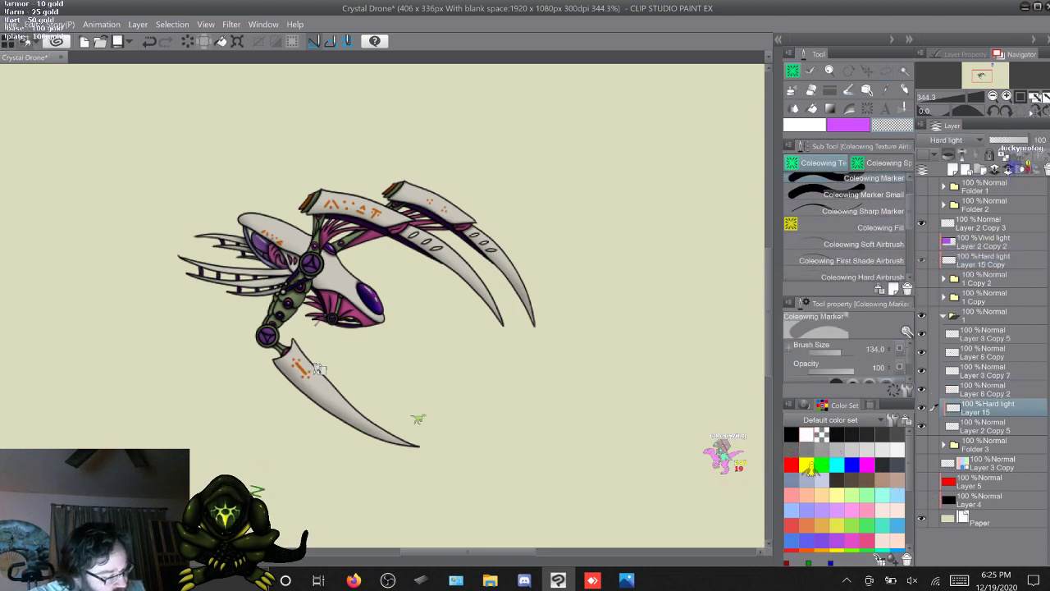
click(852, 261)
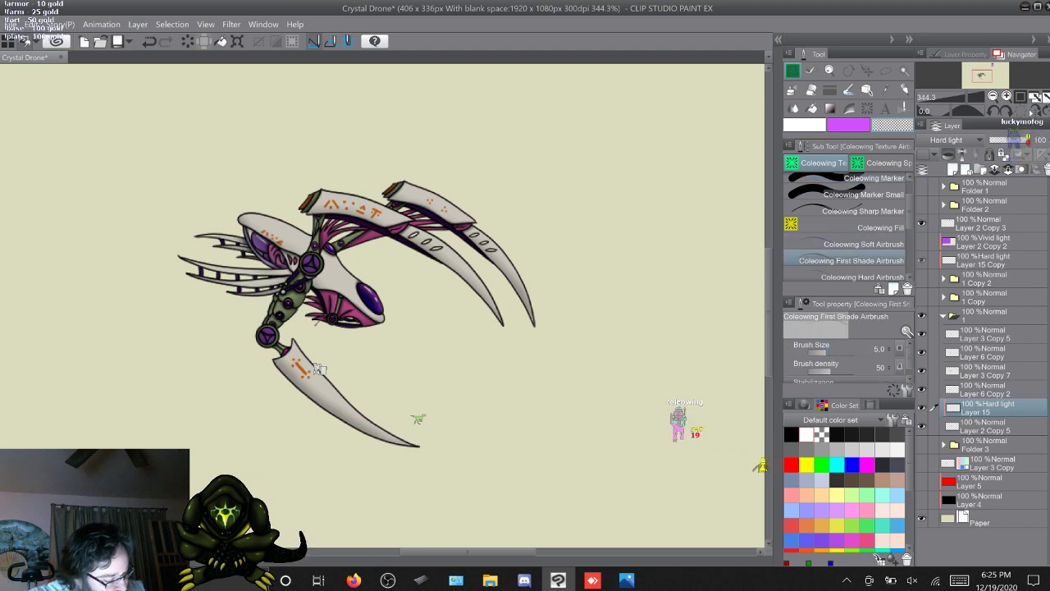
click(837, 434)
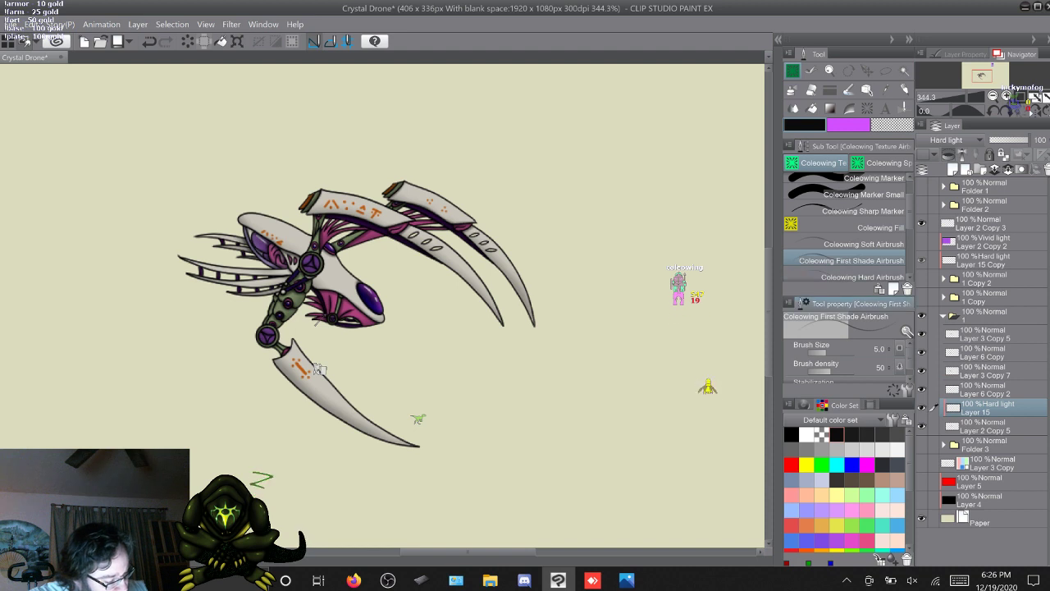
key(bracketright)
key(bracketright)
key(bracketright)
key(bracketright)
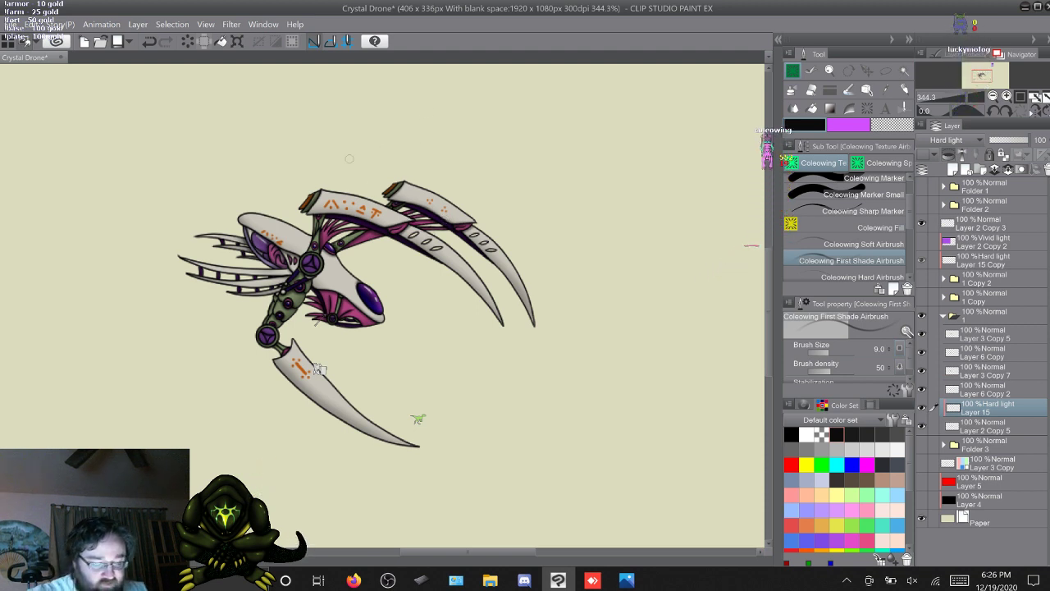
Show the 1 Copy folder instead of folder 1 and place a duplicate of Layer 15 Copy directly above its Layer 2 Copy 4
click(943, 316)
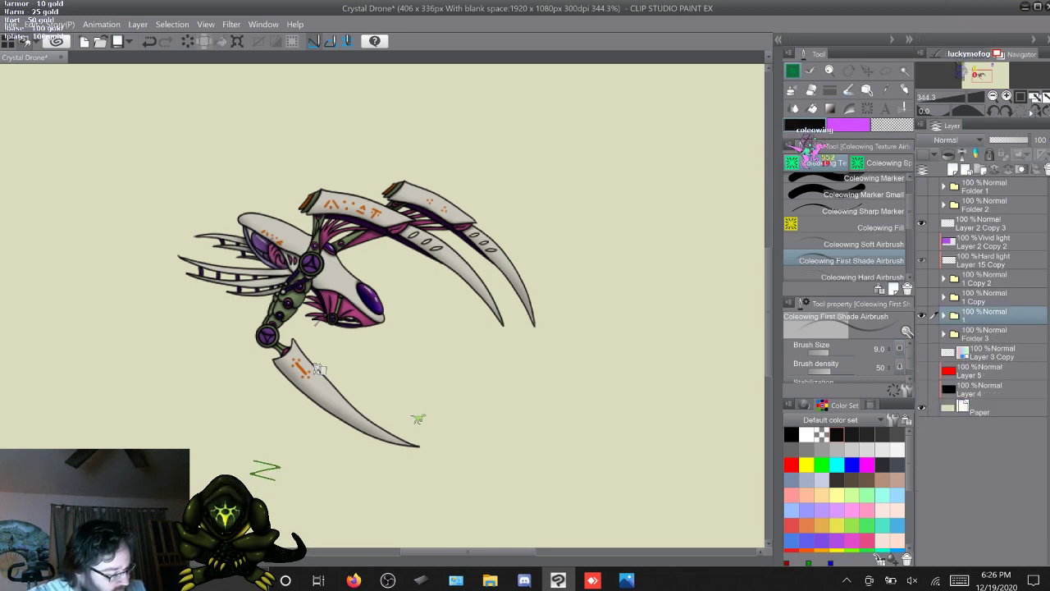
click(921, 316)
click(921, 297)
click(943, 297)
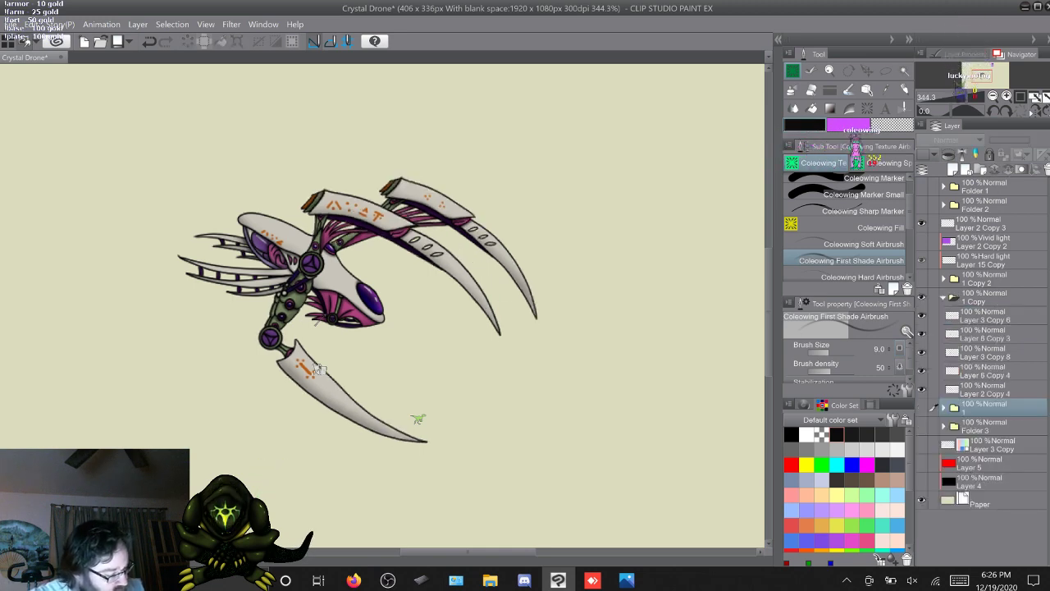
click(985, 260)
key(F9)
drag(985, 261, 985, 392)
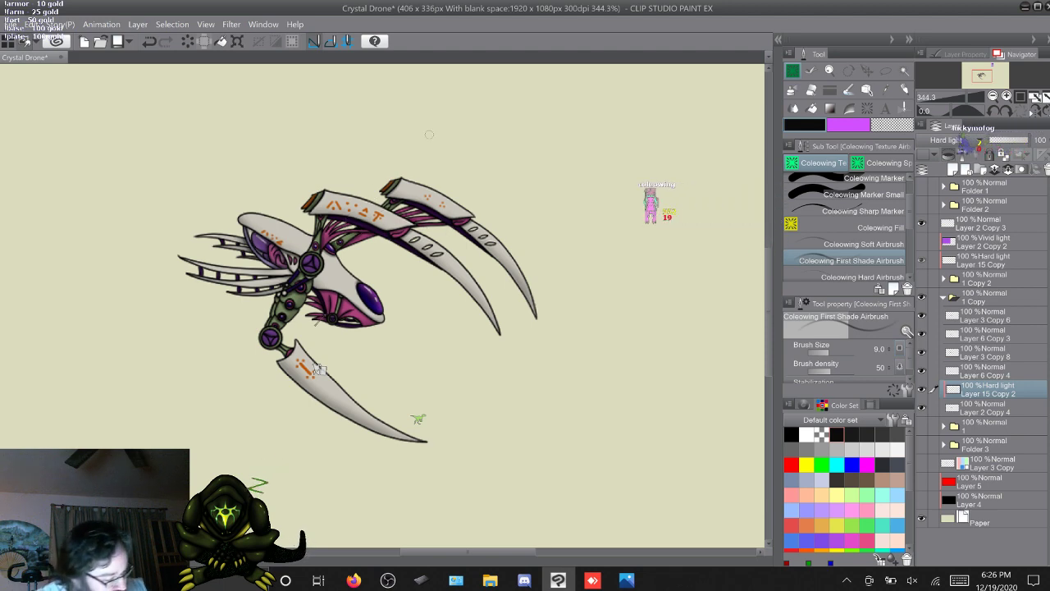
click(944, 297)
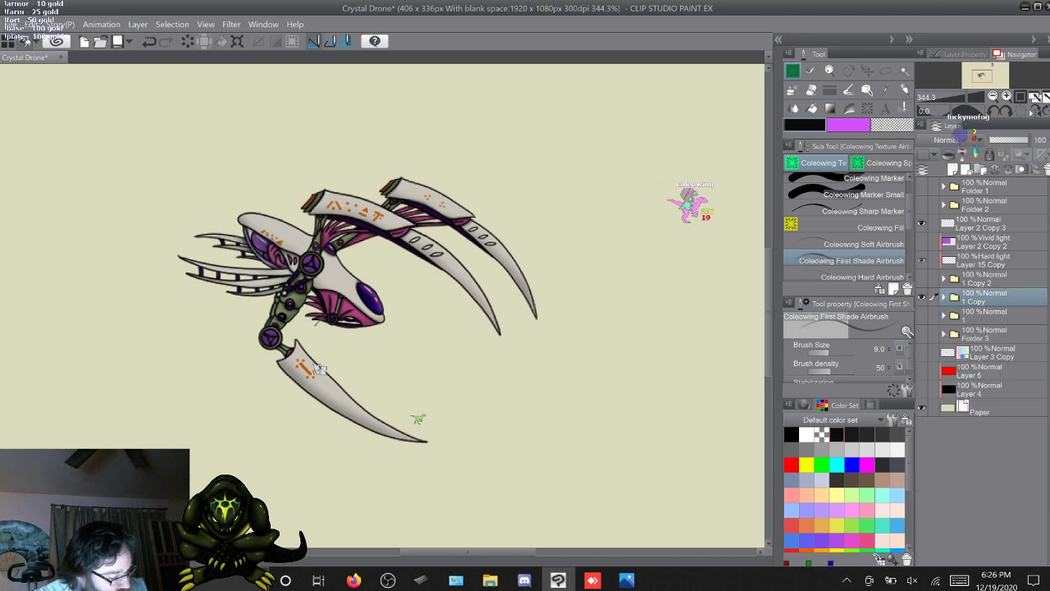
Show the 1 Copy 2 folder instead of 1 Copy and move Layer 15 Copy into it, directly above Layer 2 Copy 6
click(922, 297)
click(922, 279)
click(944, 279)
click(984, 260)
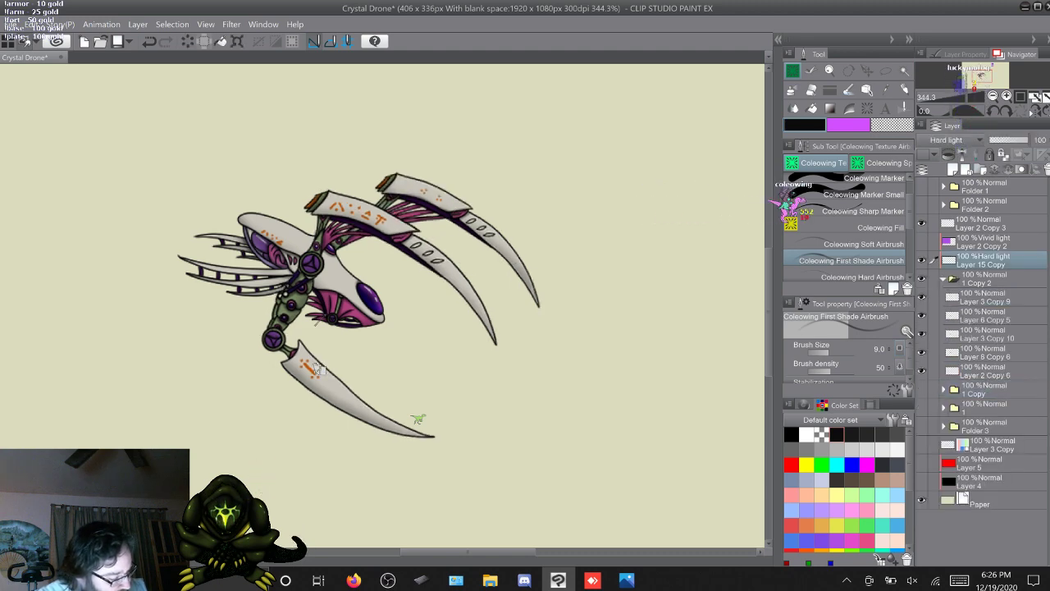
drag(983, 260, 983, 352)
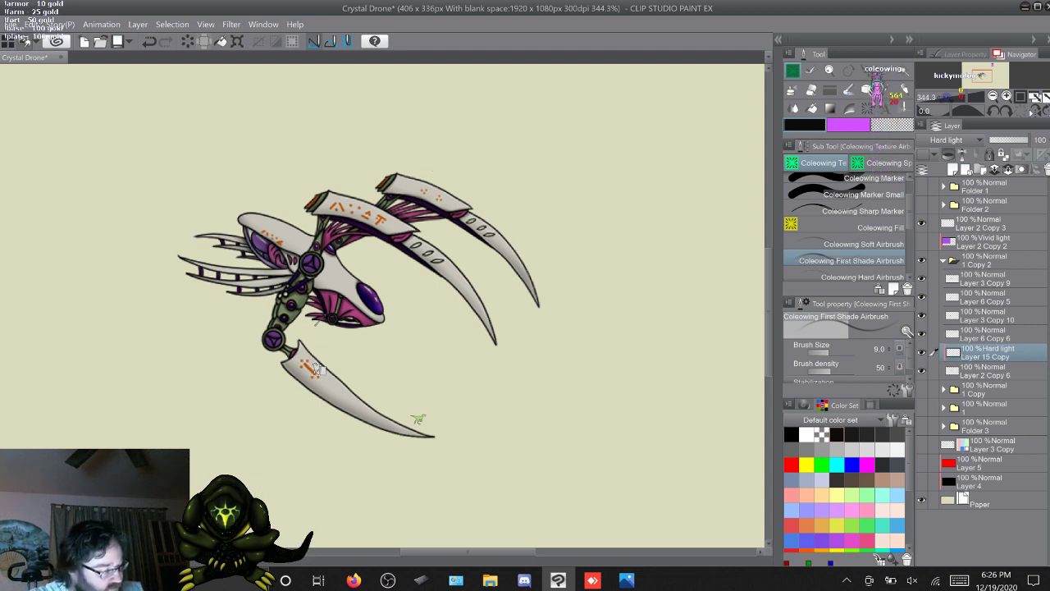
click(943, 260)
Duplicate the 1 Copy folder and folder 1, stacking the copies in that order above the 1 Copy 2 folder
click(985, 279)
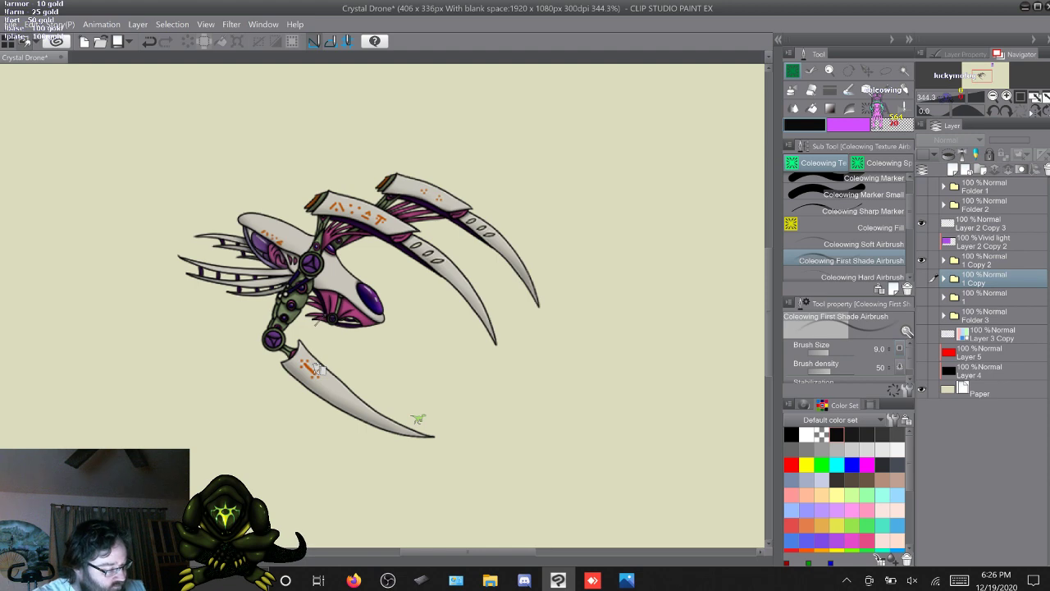
key(F9)
drag(984, 279, 985, 251)
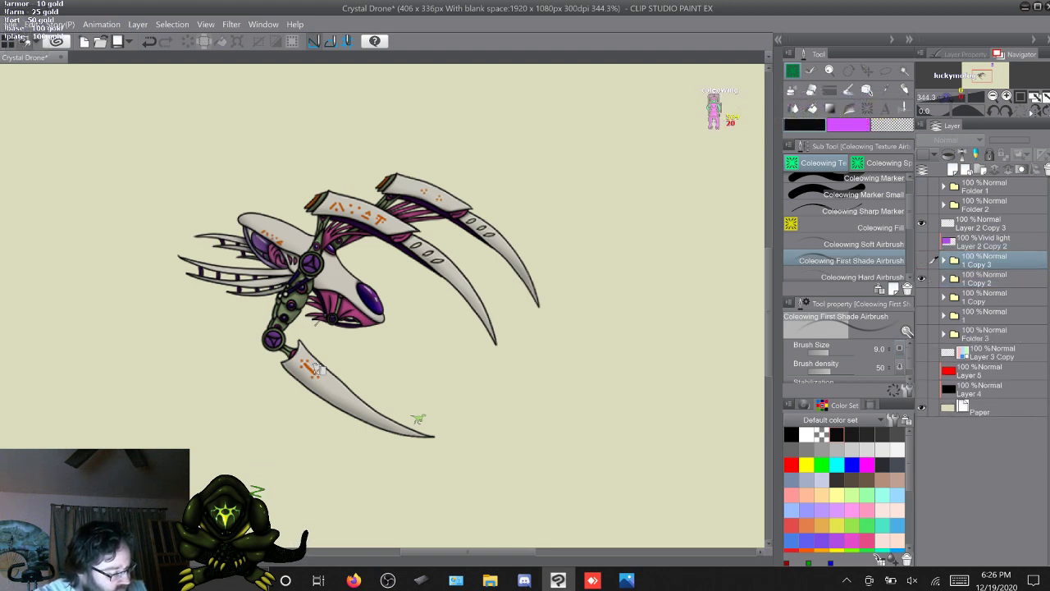
click(985, 311)
key(F9)
drag(984, 297, 985, 255)
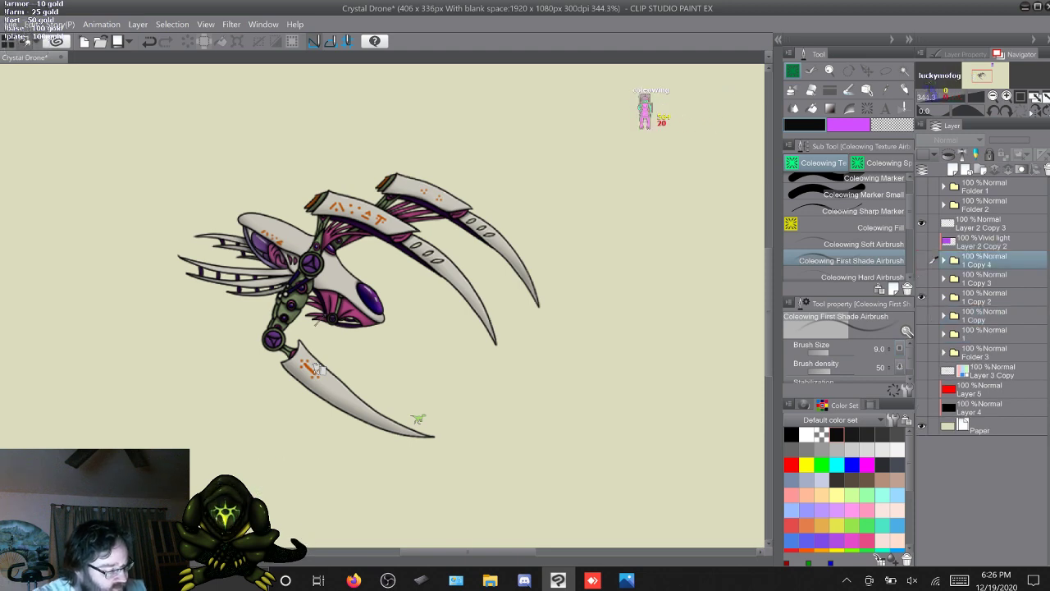
Preview the animation by switching folder visibility one frame at a time from folder 1 up to 1 Copy 4
click(922, 297)
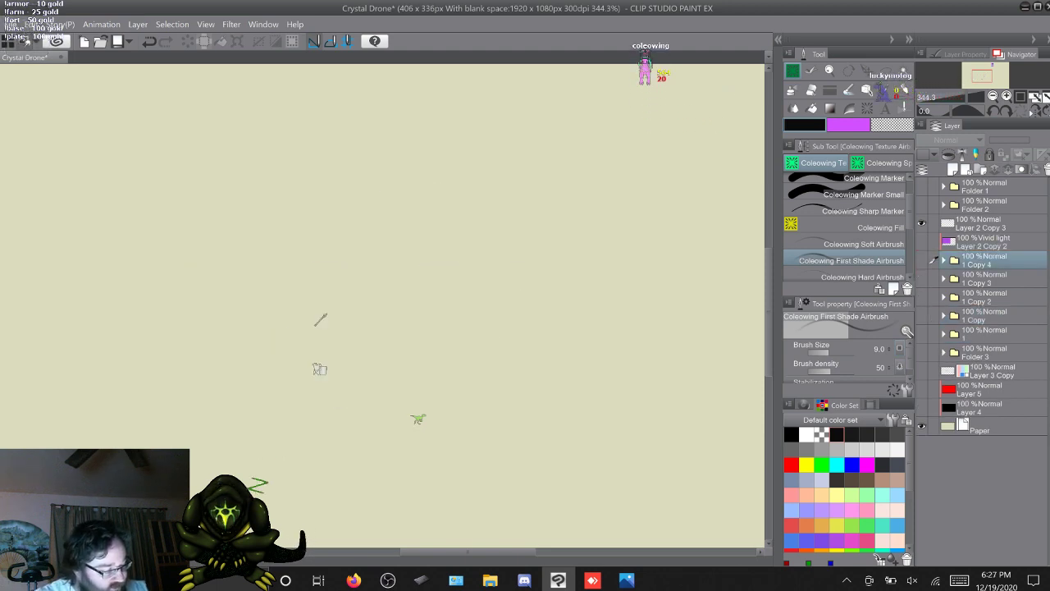
click(922, 334)
click(921, 315)
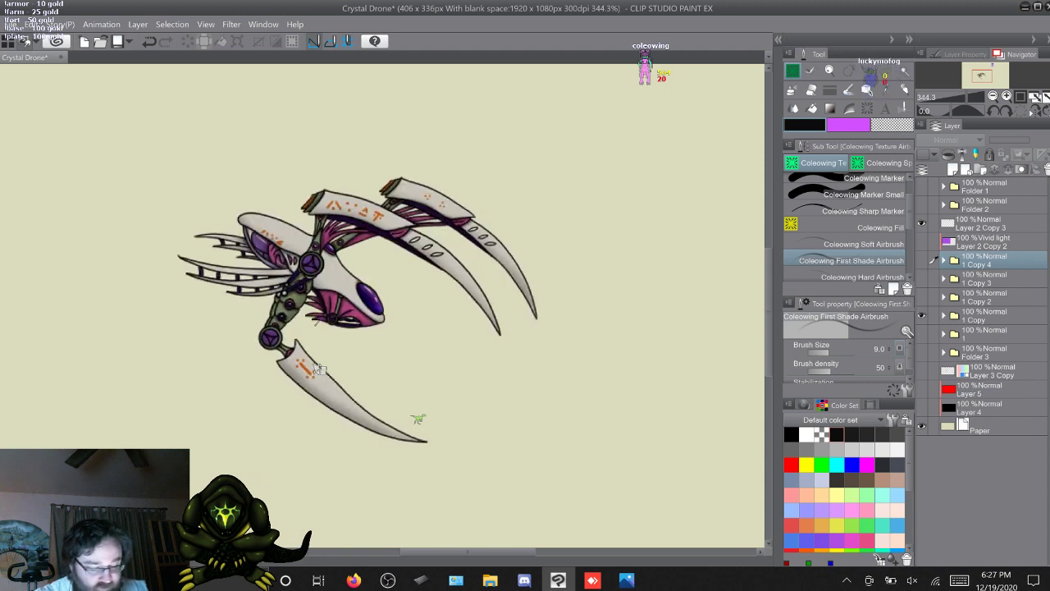
click(922, 297)
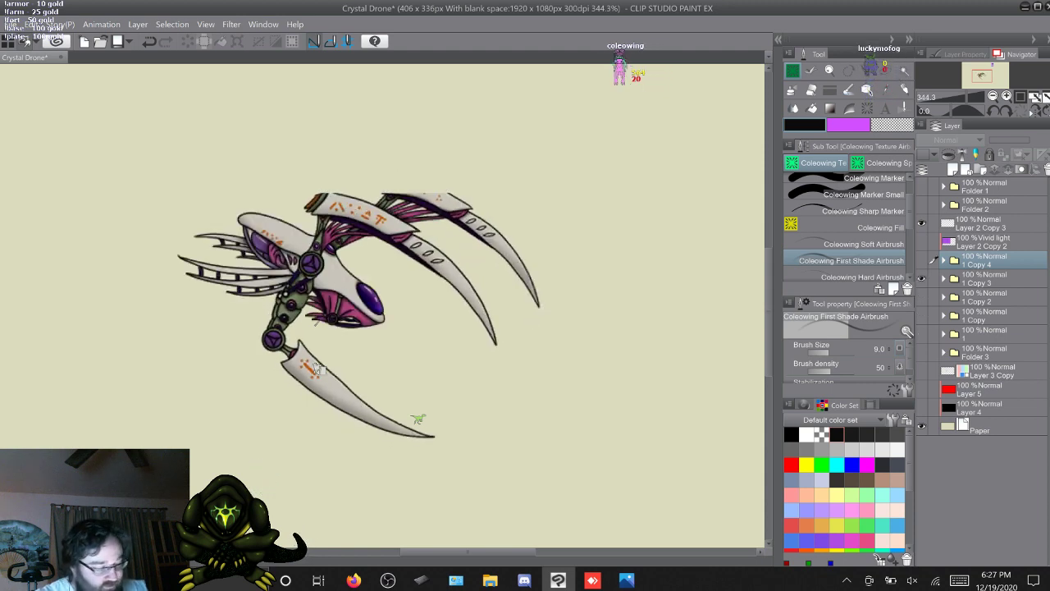
click(921, 278)
click(921, 260)
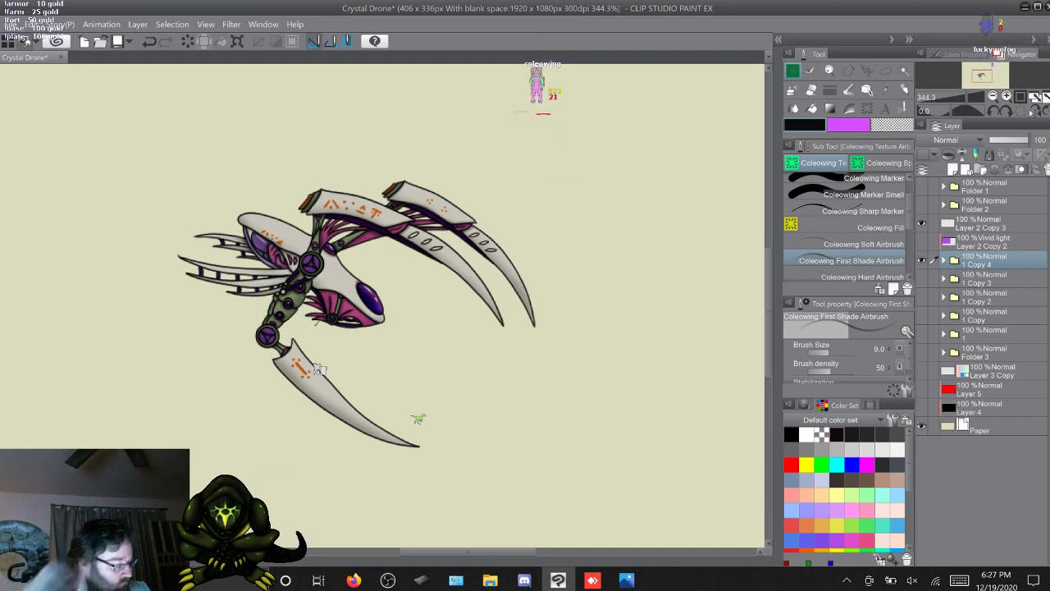
Duplicate the original folder 1, place the copy directly beneath it, and rename the copy 1
click(989, 333)
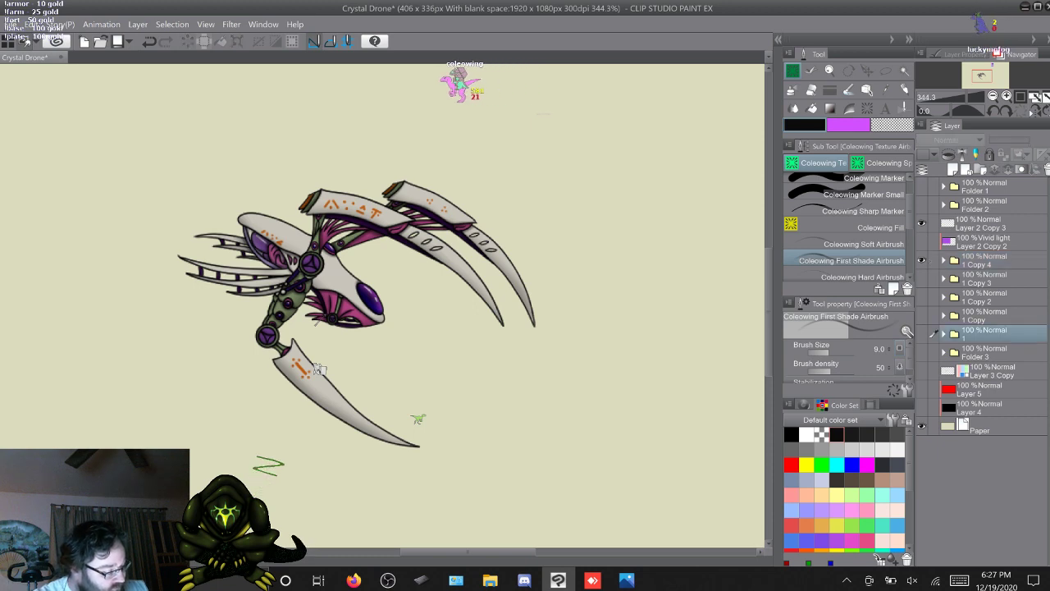
key(ctrl+c)
key(ctrl+v)
drag(988, 334, 989, 362)
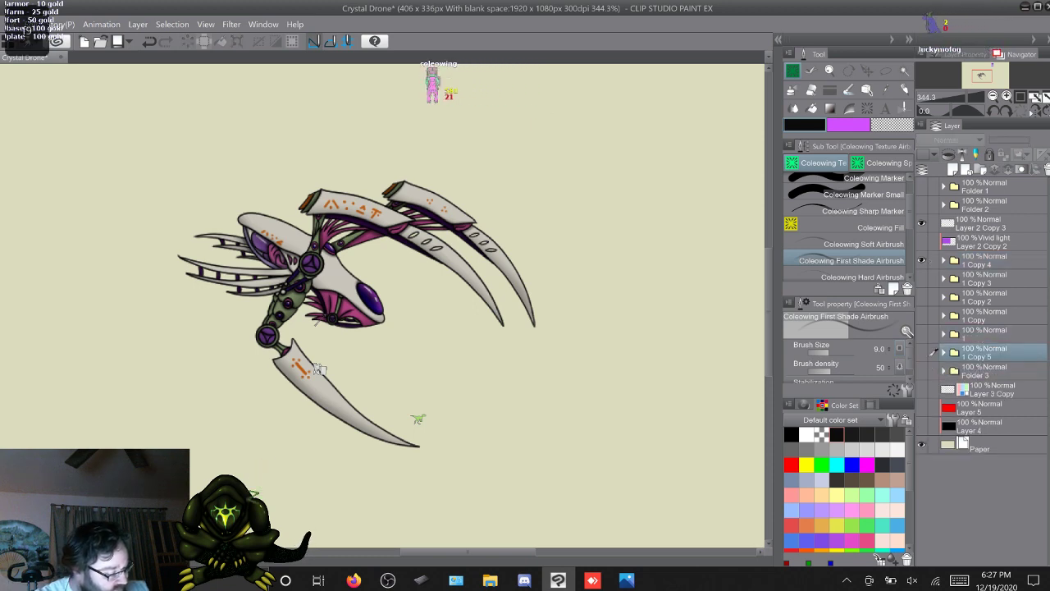
double_click(979, 355)
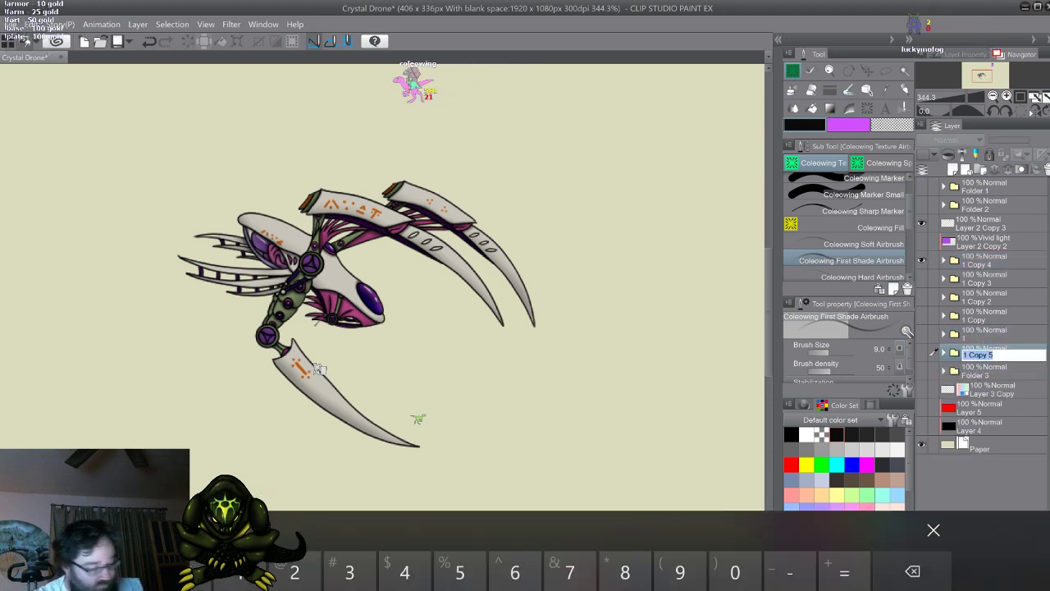
text(1)
key(Return)
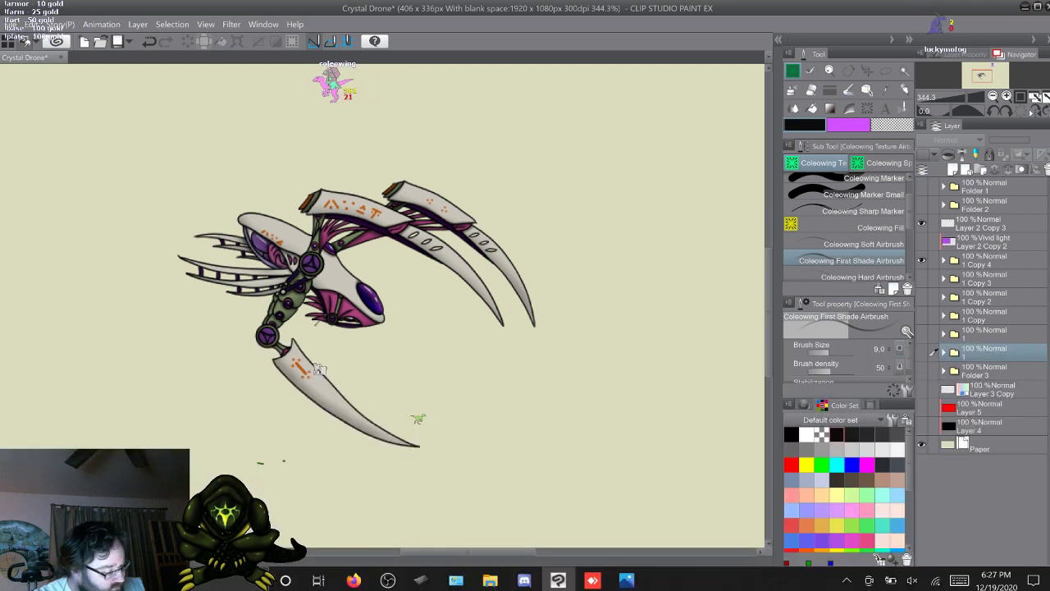
Rename Folder 3 as Seperated
double_click(979, 374)
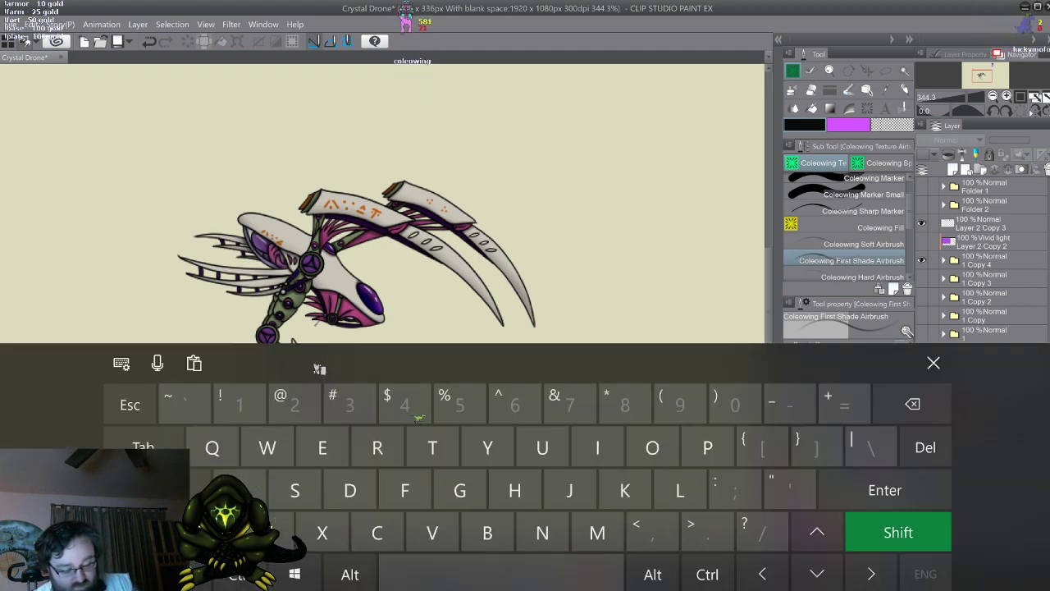
text(Spo)
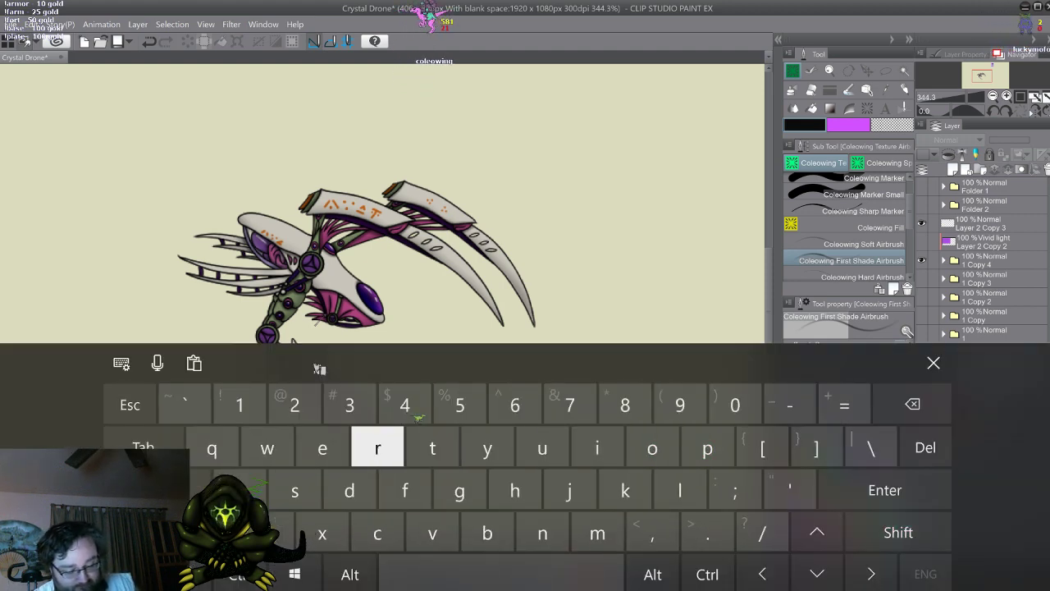
text(reated)
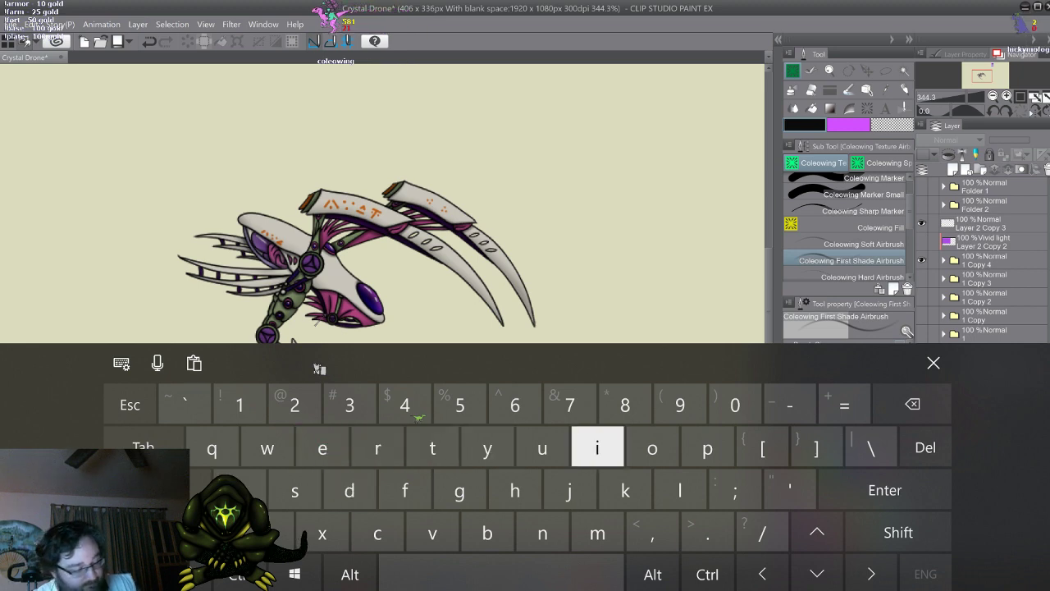
click(933, 362)
Delete Layer 3 Copy beneath the Seperated folder
click(993, 390)
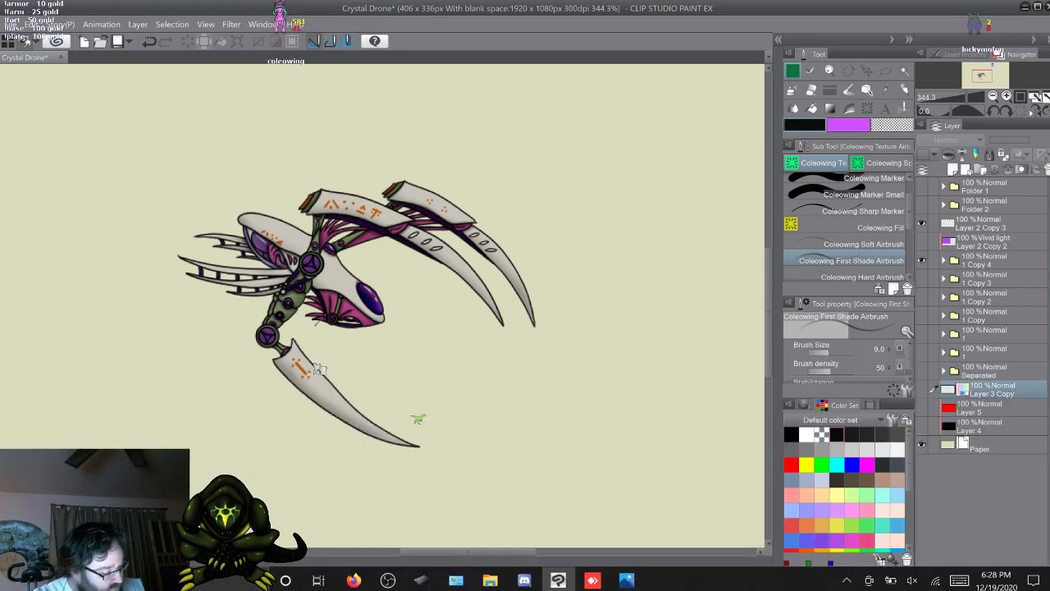
right_click(993, 390)
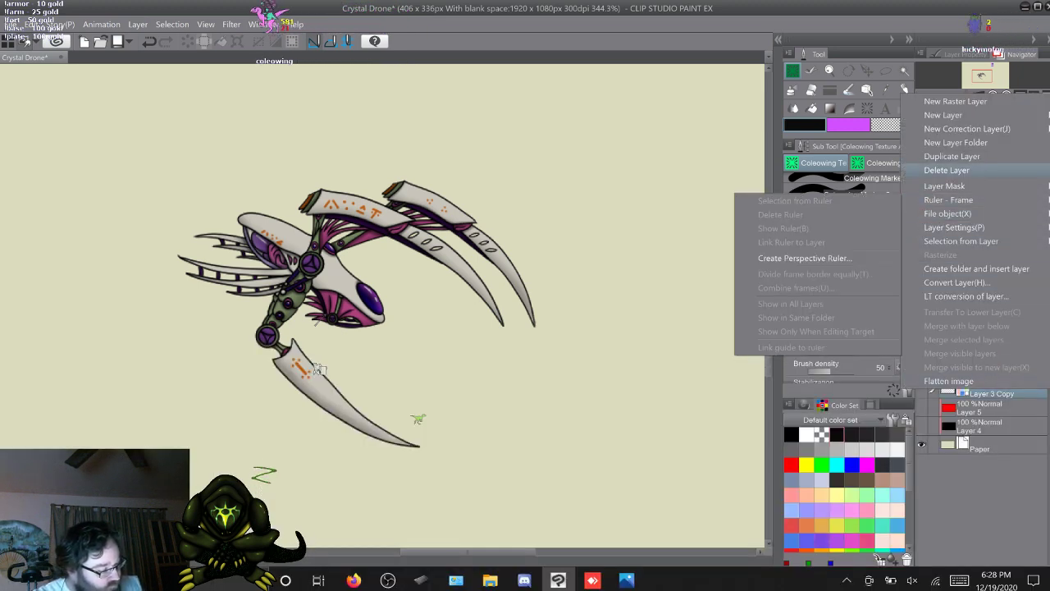
click(947, 169)
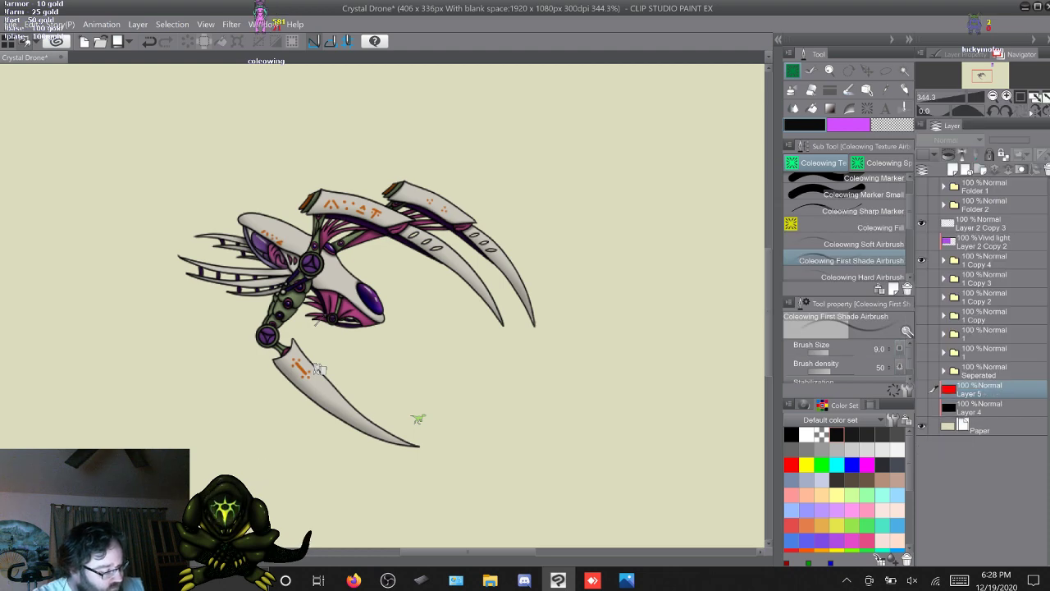
Select and hide the 1 Copy 4 folder, and show the upper folder 1 instead
click(993, 334)
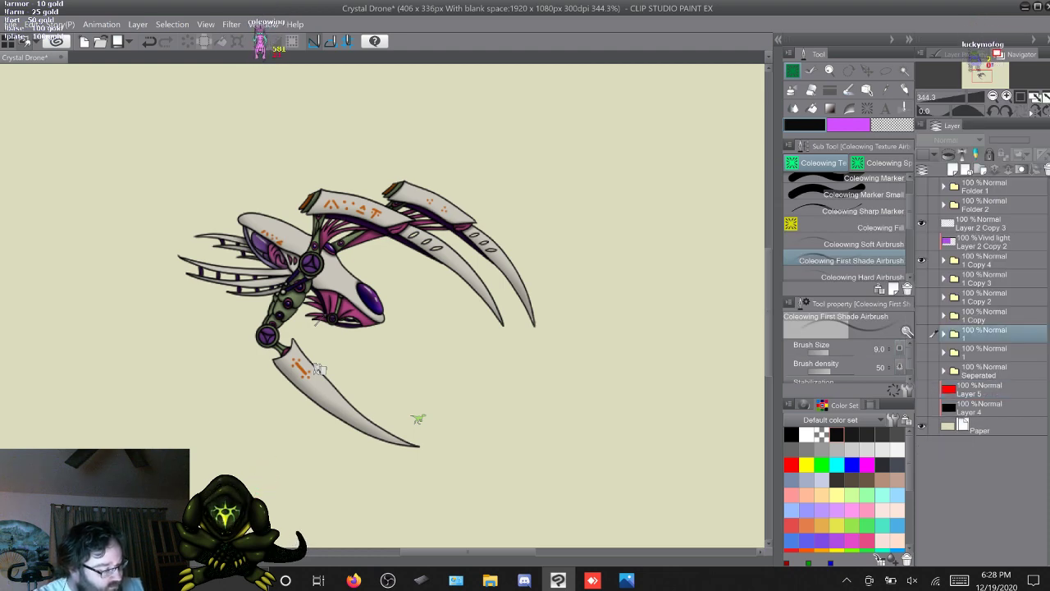
click(993, 261)
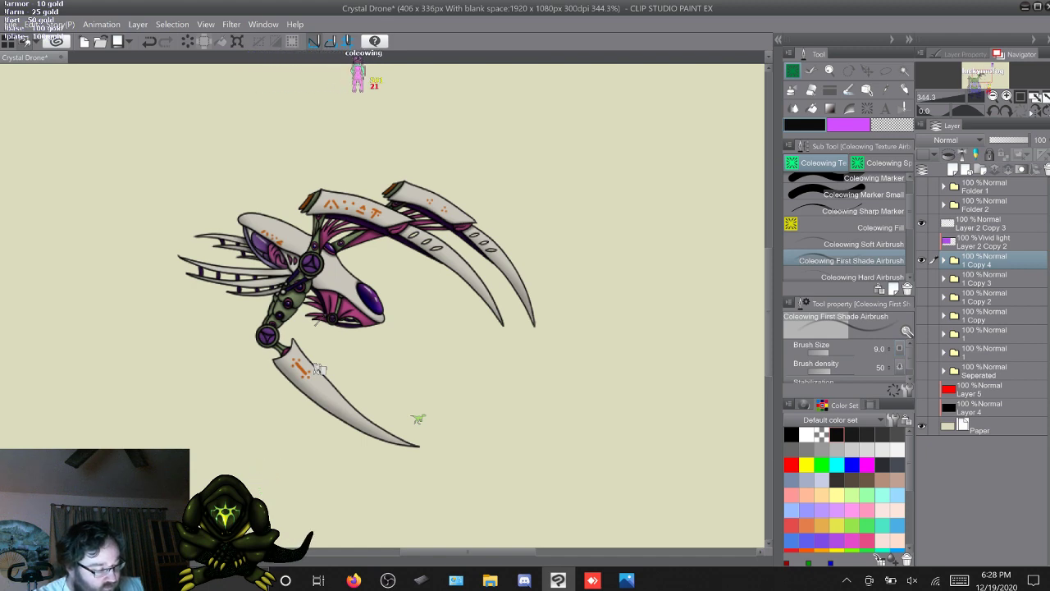
click(922, 261)
click(922, 334)
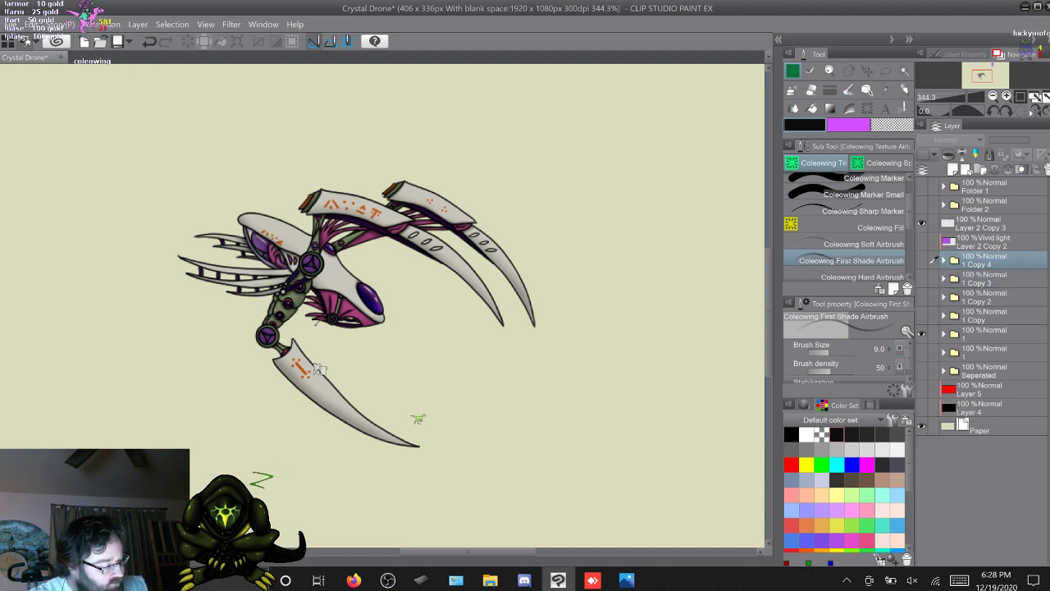
Make four duplicates of the 1 Copy 4 folder, stacked above it
key(F9)
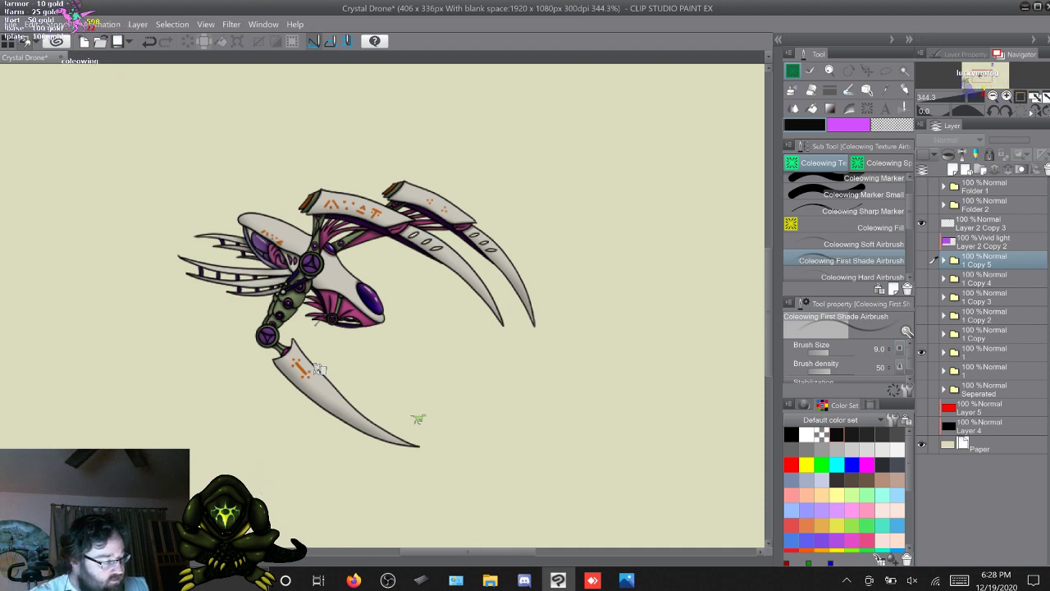
key(ctrl+v)
key(ctrl+v)
key(ctrl+v)
key(ctrl+v)
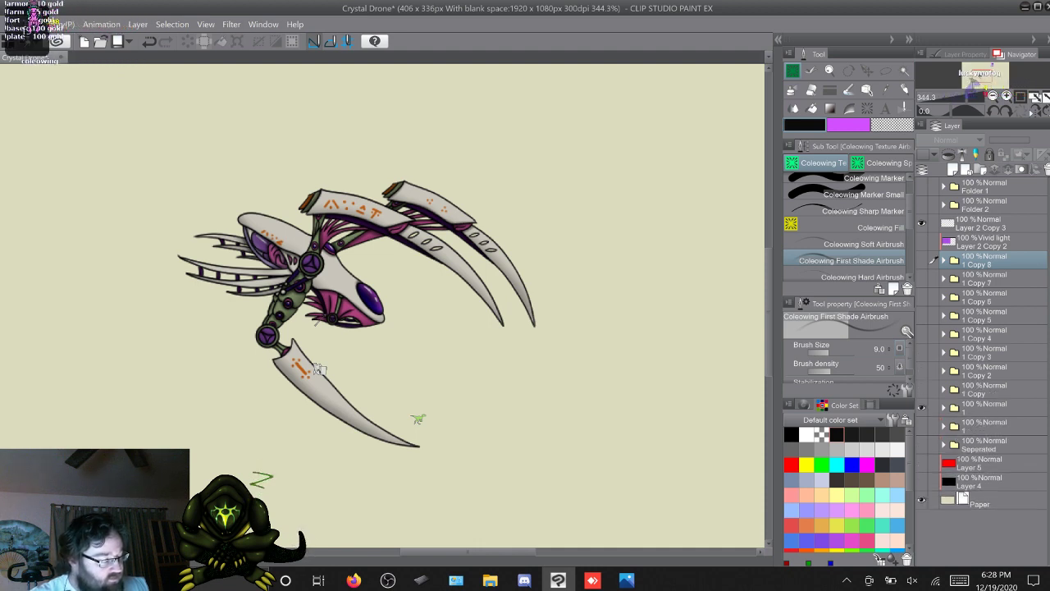
Make two more duplicates of the selected frame folder at the top of the frame stack
key(ctrl+v)
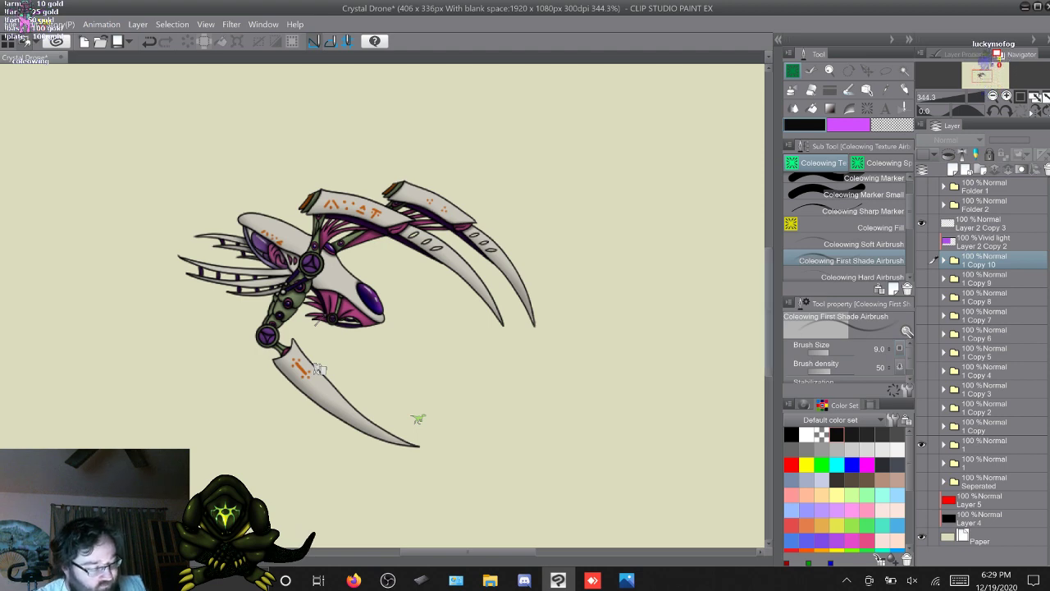
Expand the visible folder 1 and show the black Layer 4 as the backdrop behind the drone
scroll(316, 325, down, 3)
click(943, 444)
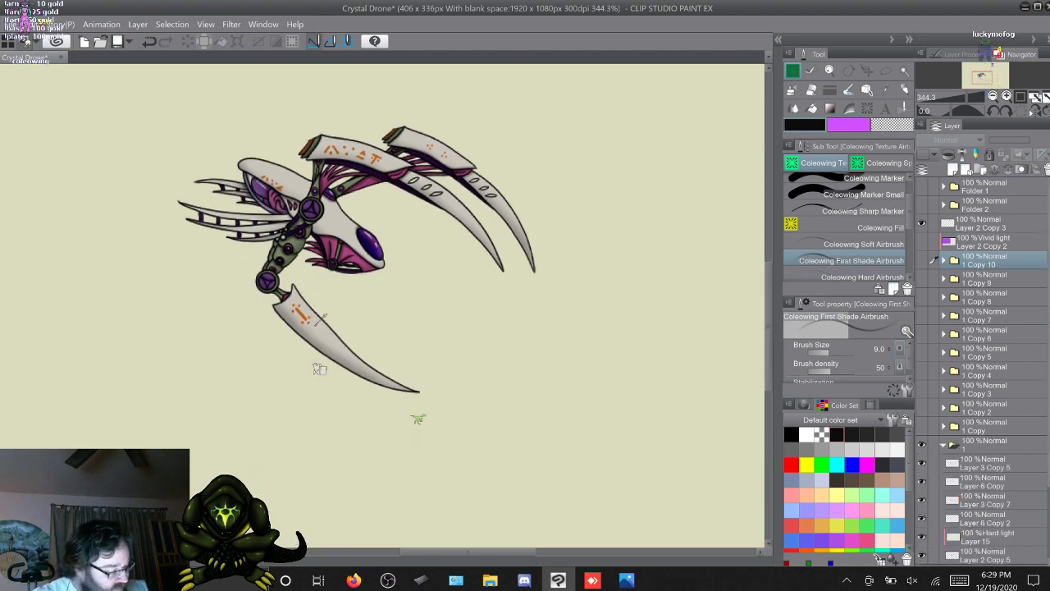
drag(1048, 374, 1048, 424)
click(922, 560)
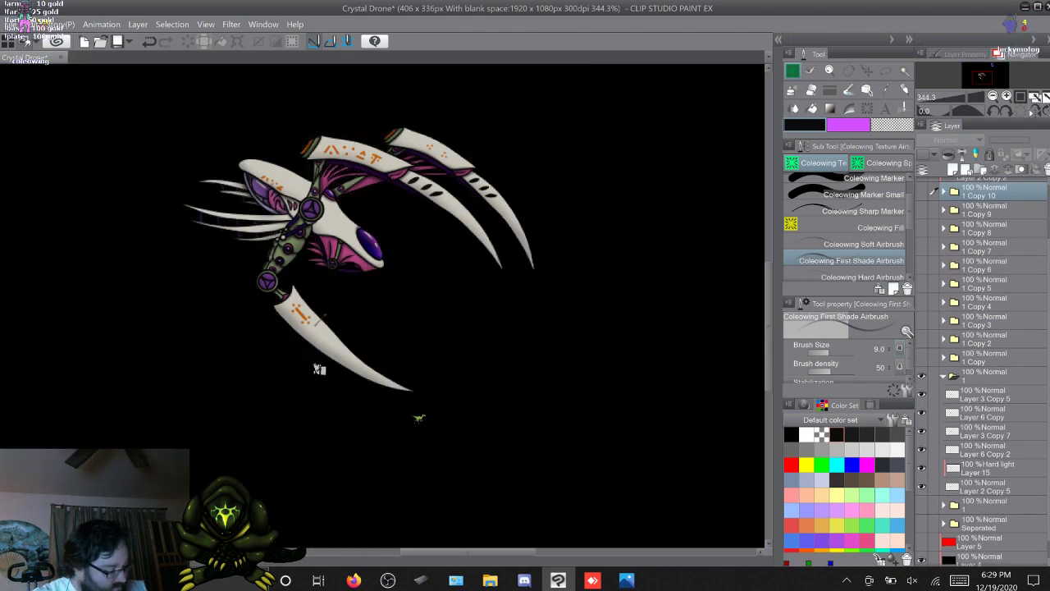
Add a new layer at the top of the visible folder 1 and set its blending mode to Add (Glow)
click(986, 487)
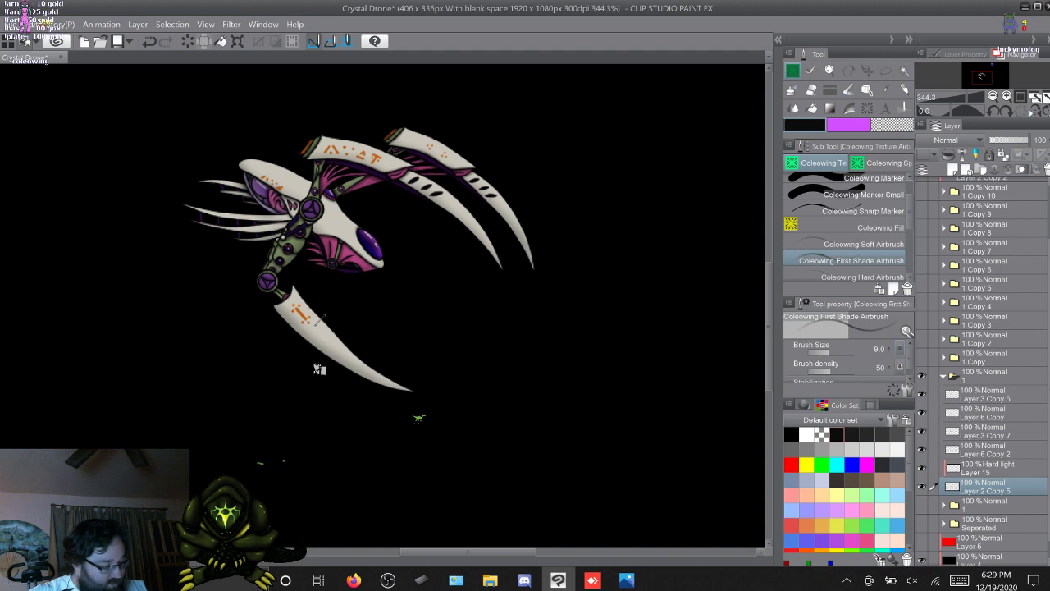
click(986, 395)
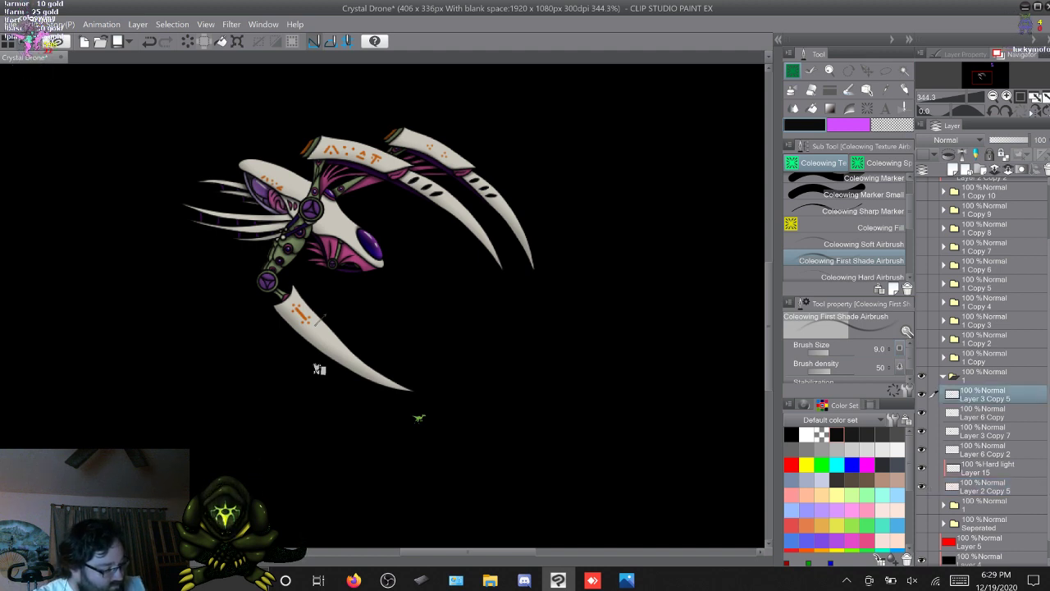
click(953, 170)
click(956, 140)
click(943, 295)
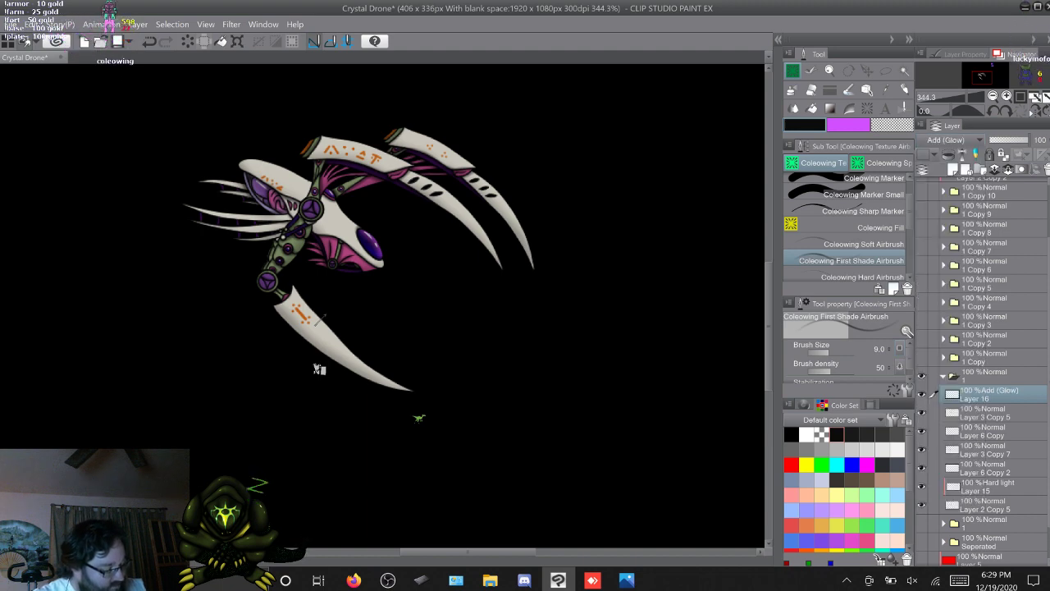
Duplicate the Add (Glow) layer, place the copy above folder 1 outside it, and hide the copy
key(F9)
drag(989, 394, 989, 368)
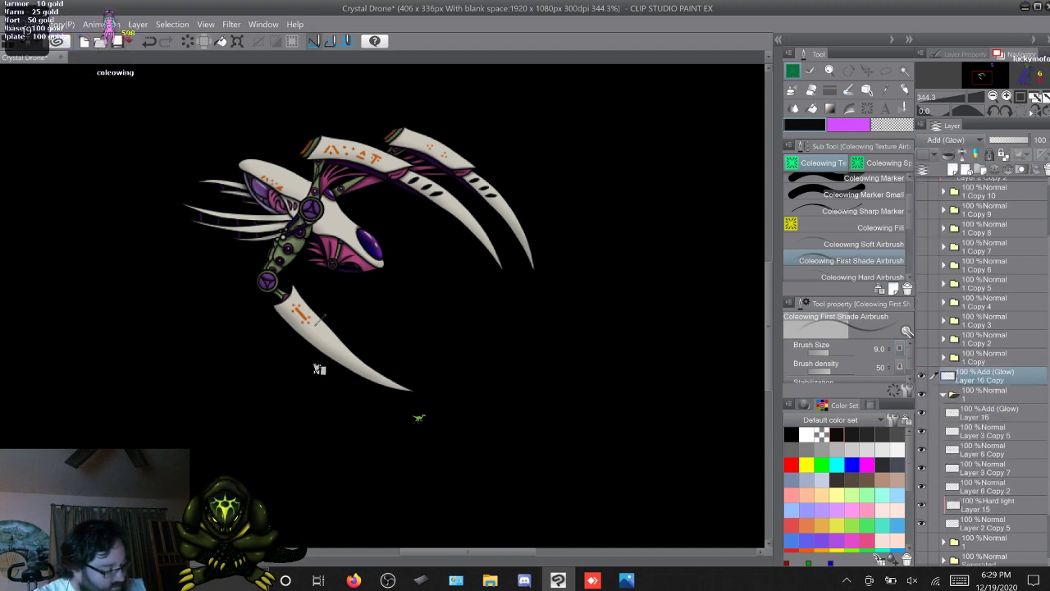
click(922, 376)
With Layer 16 selected, sample the deep blue from the colour circles above the drone and choose the Coleowing Marker Small brush
click(989, 413)
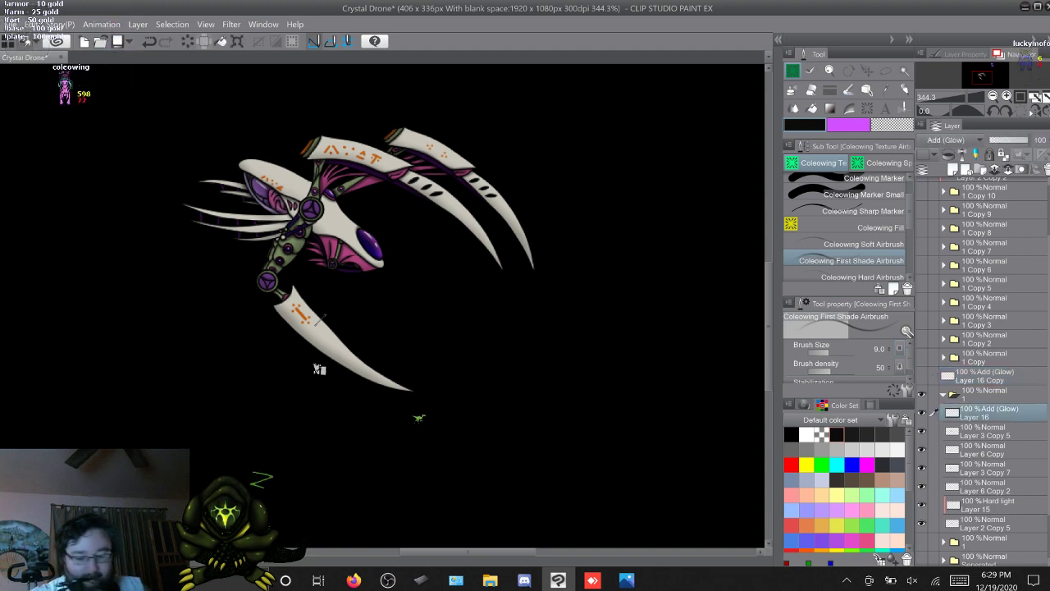
scroll(320, 320, up, 4)
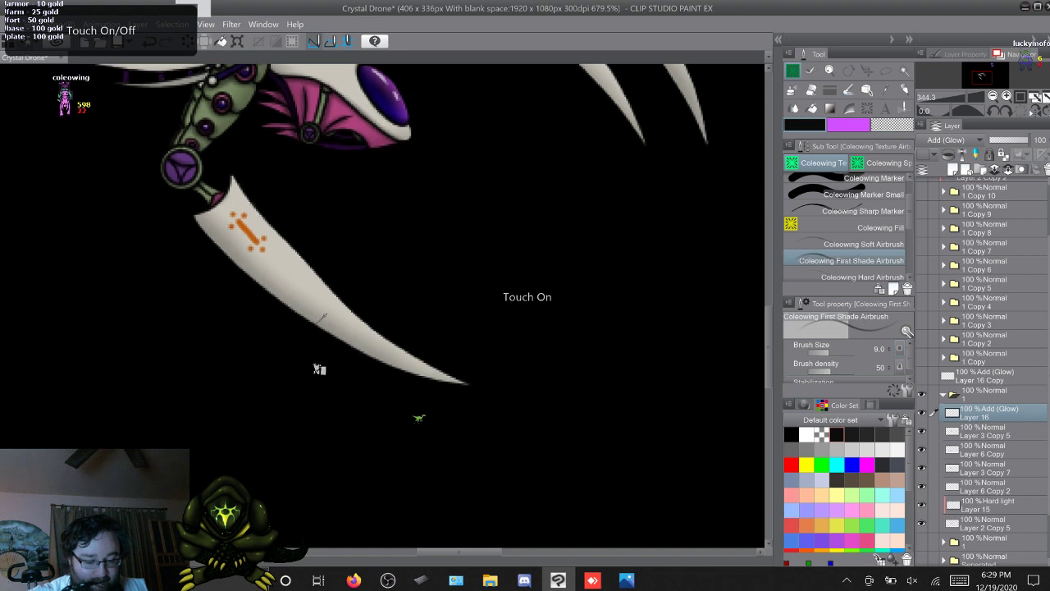
scroll(320, 320, up, 2)
scroll(318, 324, up, 3)
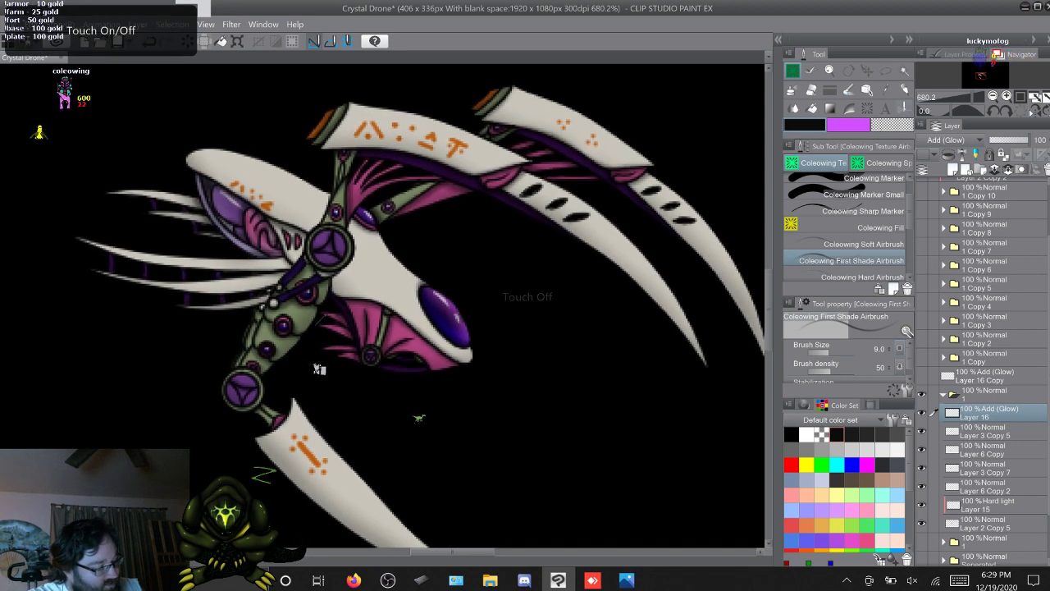
click(993, 65)
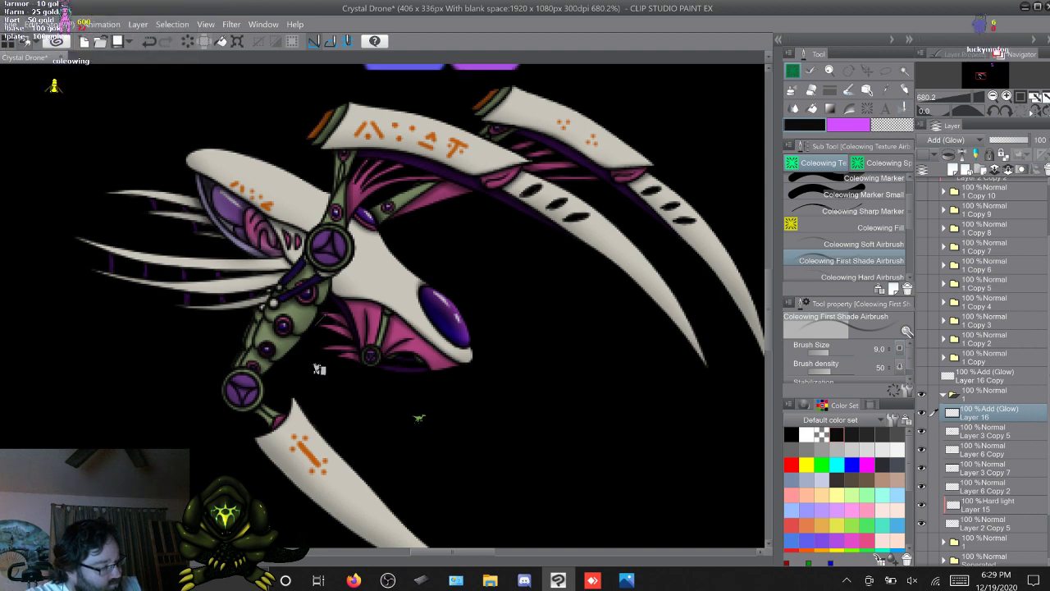
alt+click(396, 164)
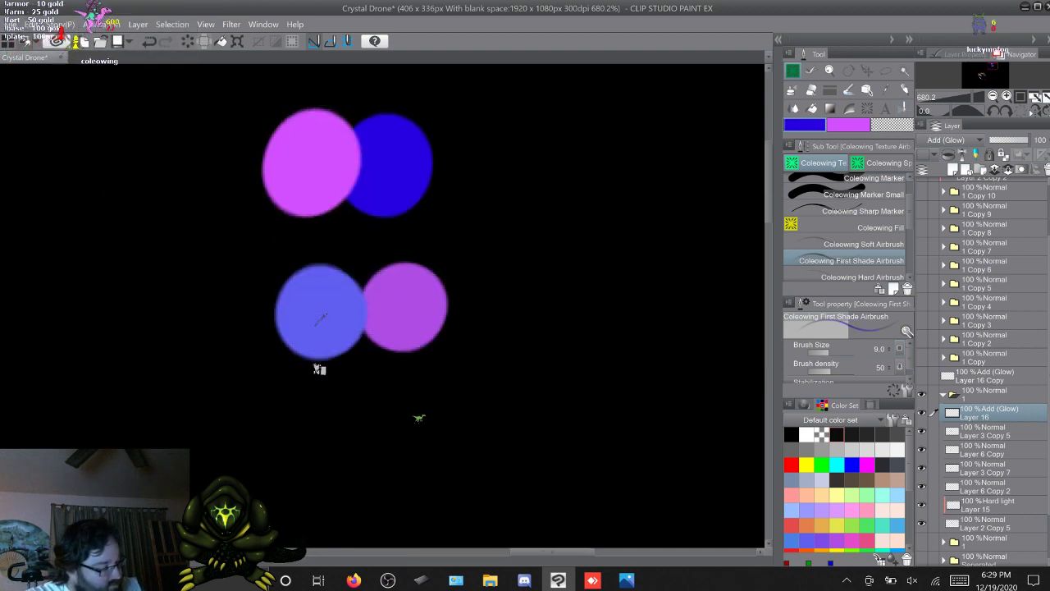
click(982, 75)
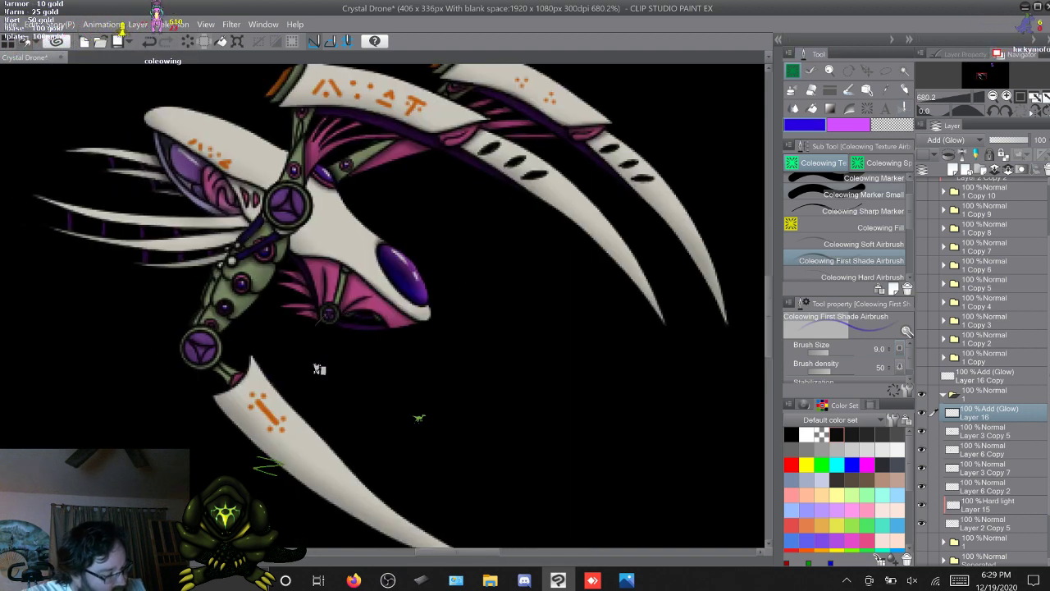
scroll(849, 228, up, 3)
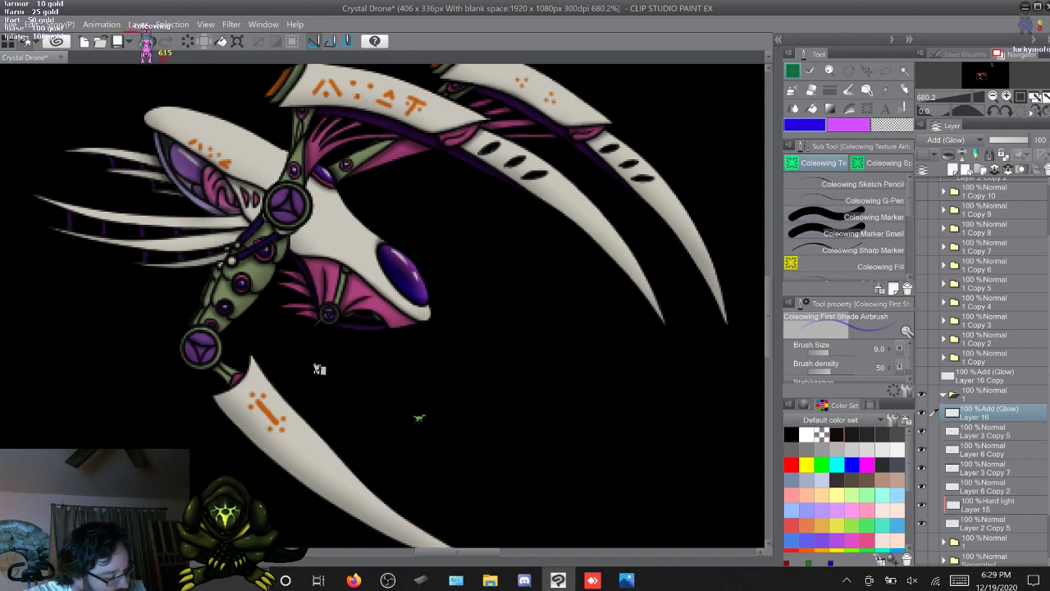
click(862, 233)
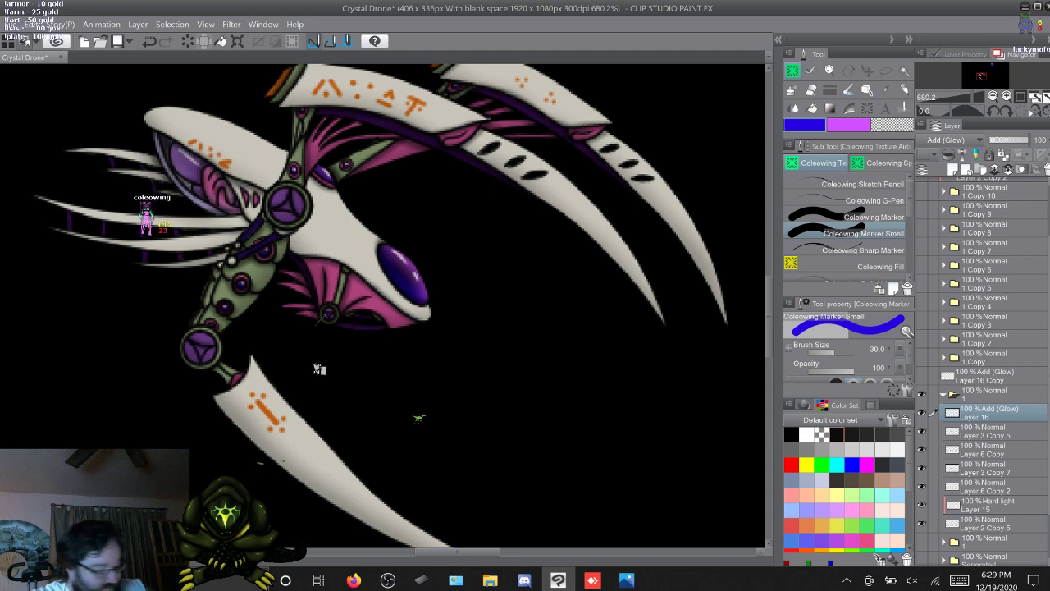
Switch the visible frame from folder 1 to 1 Copy and move Layer 16 to the top inside 1 Copy
drag(989, 413, 989, 386)
click(944, 412)
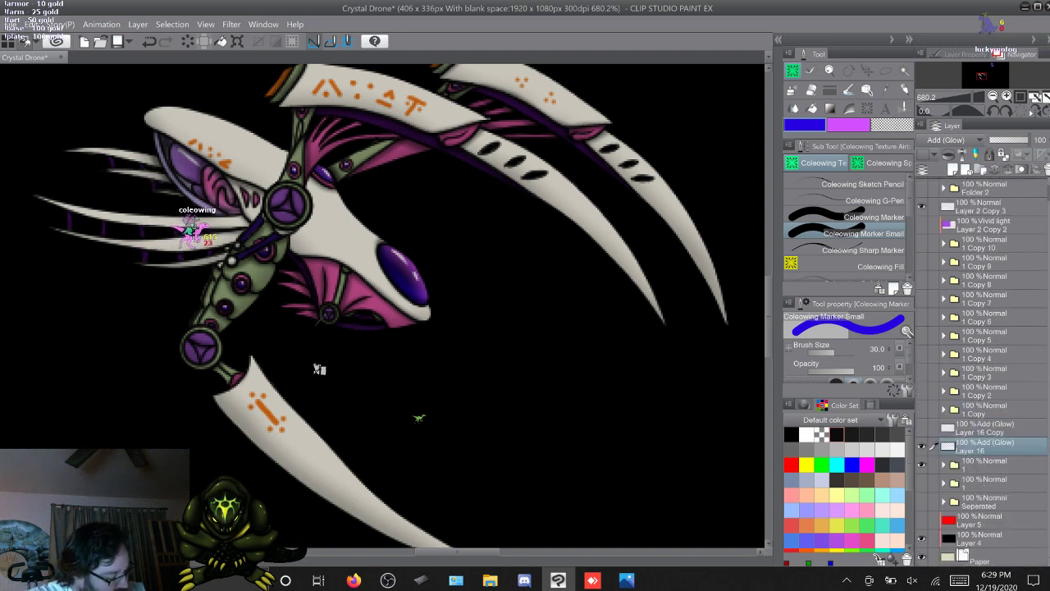
click(922, 464)
click(921, 409)
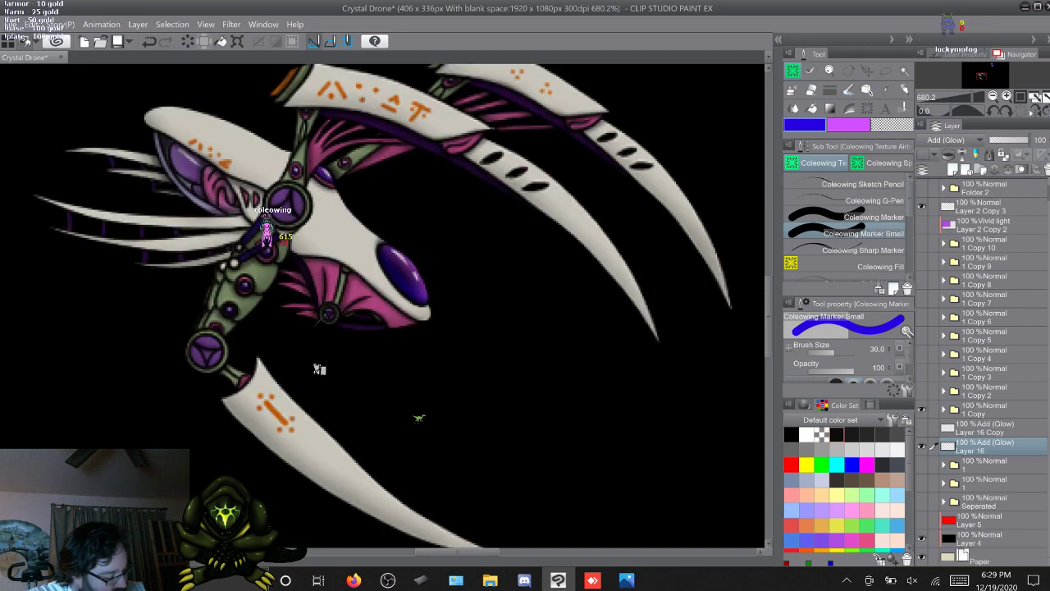
click(944, 409)
scroll(989, 492, down, 2)
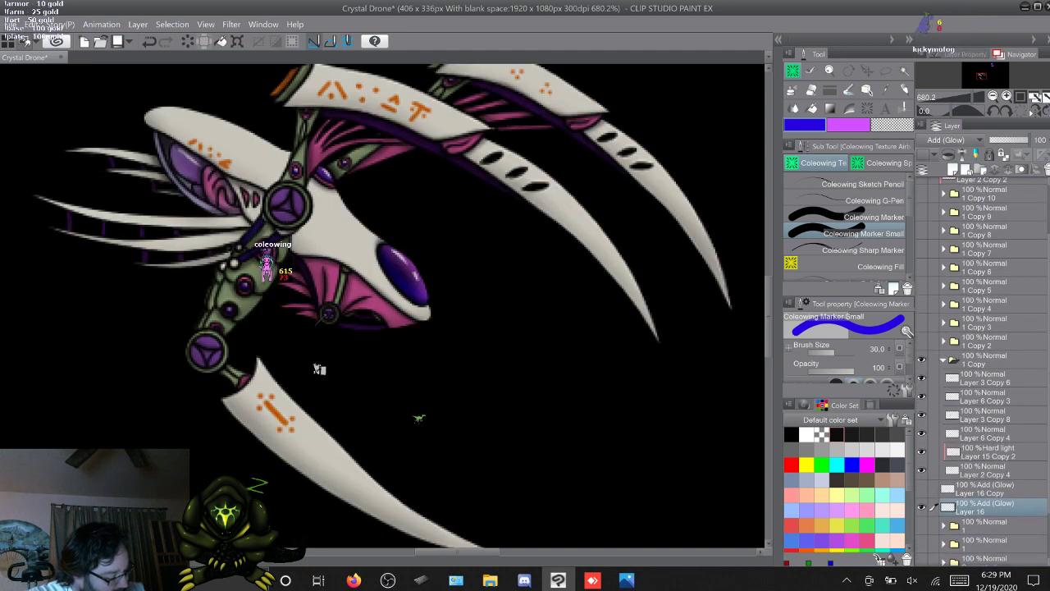
drag(989, 507, 991, 378)
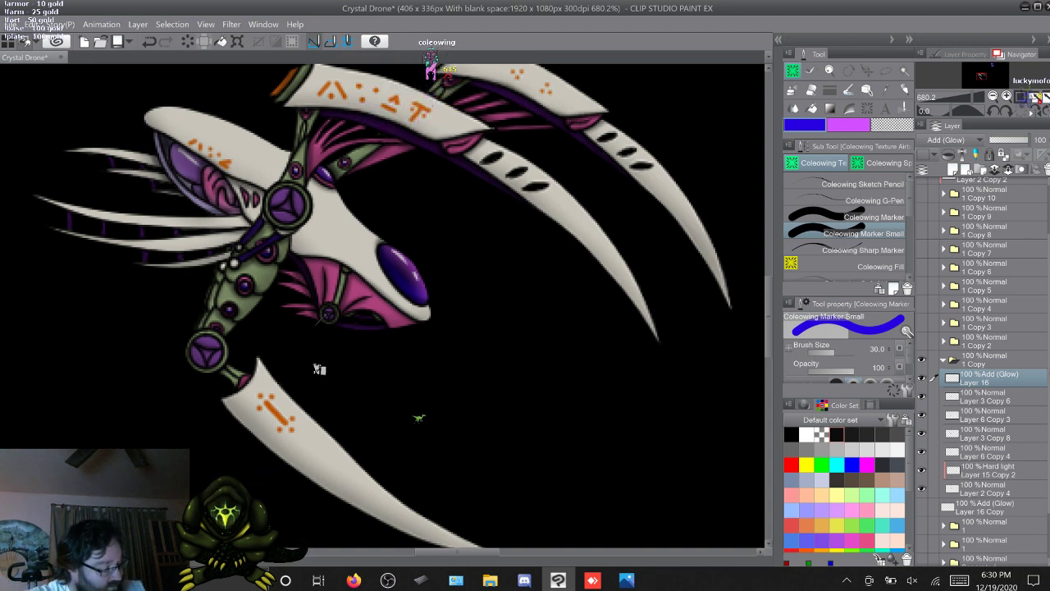
Try to paint blue glow spots on the drone's rear fins, jaw and scythe arms with the Coleowing First Shade Airbrush at size 9
scroll(847, 234, down, 1)
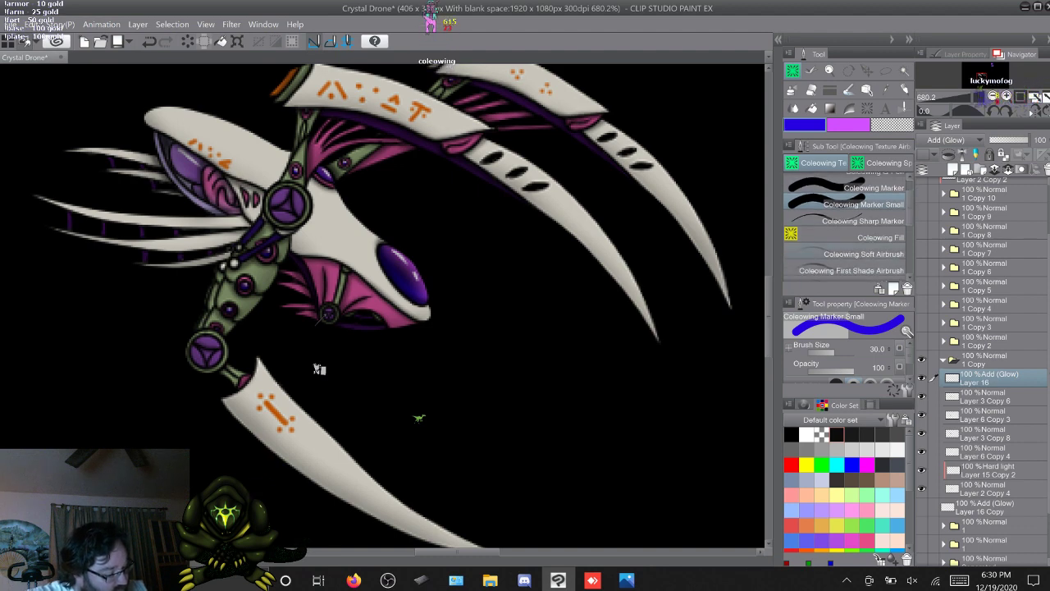
click(851, 271)
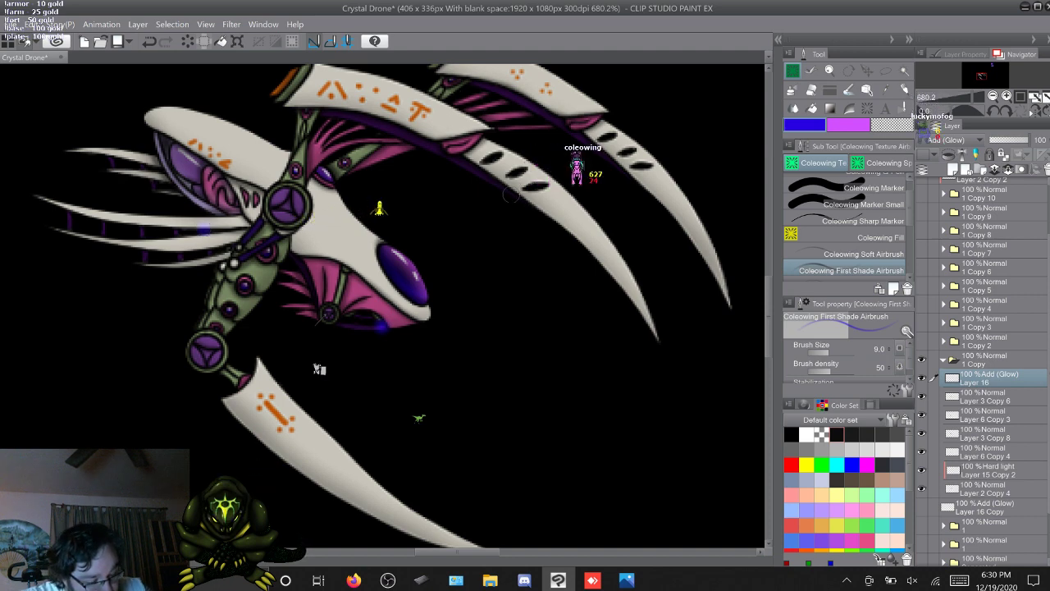
drag(514, 195, 497, 184)
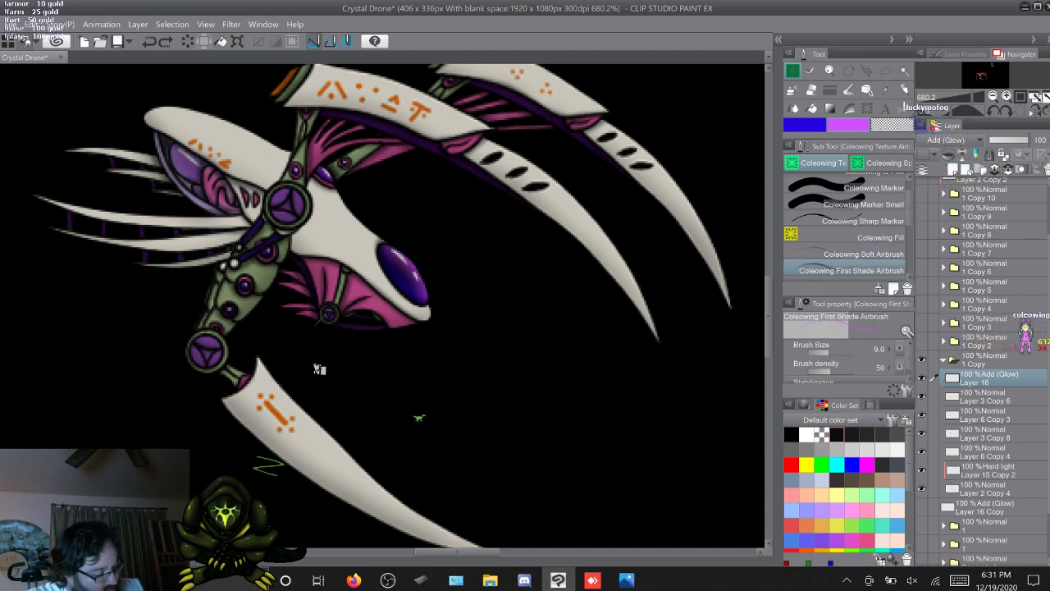
Paint purple glow spots on the rear fins, jaw and both scythe arms with the Coleowing Soft Airbrush at size 15
key(comma)
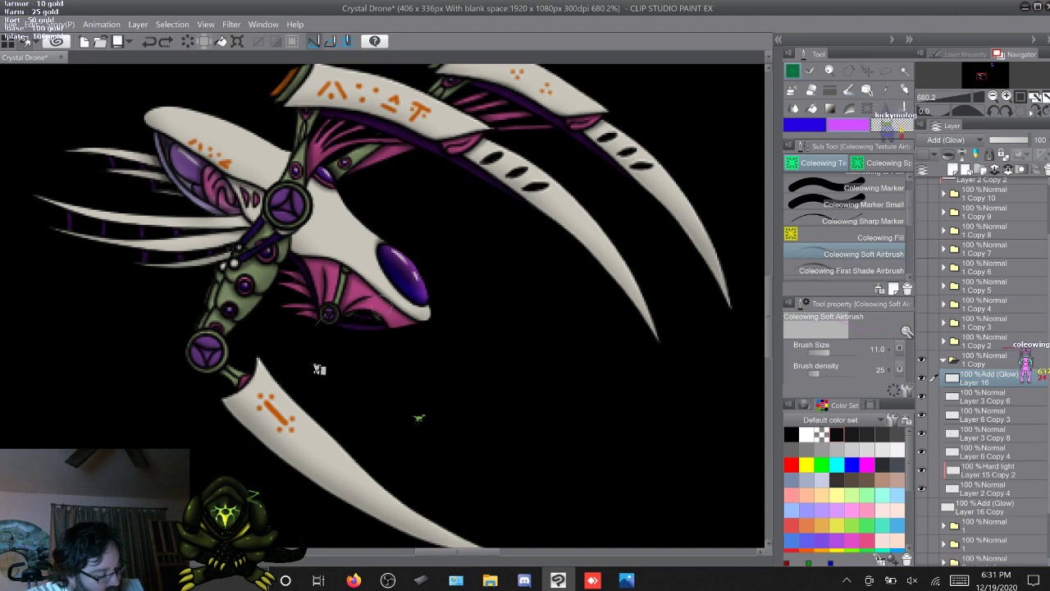
key(bracketright)
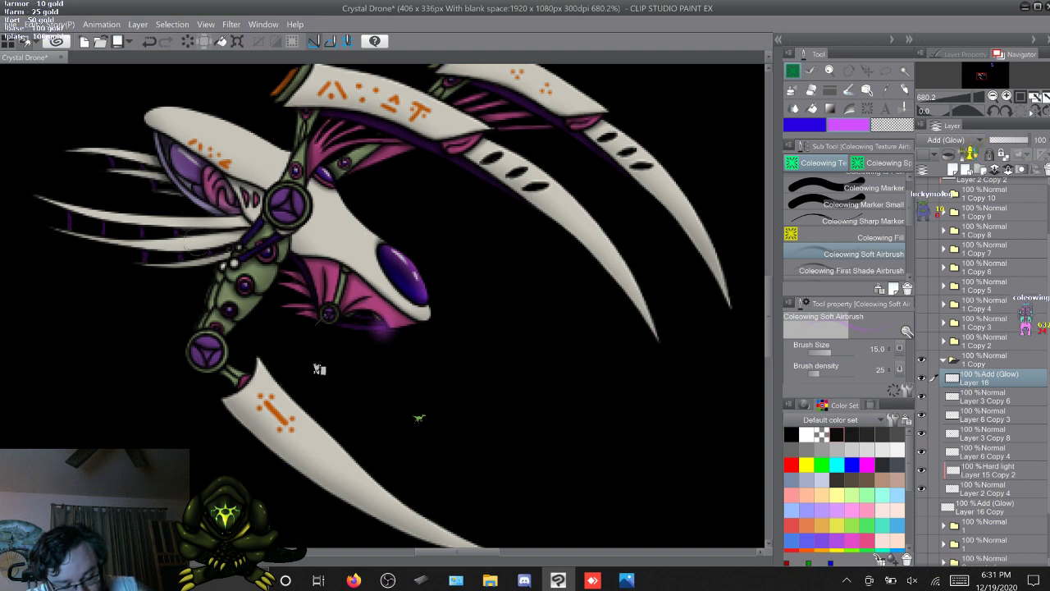
click(203, 229)
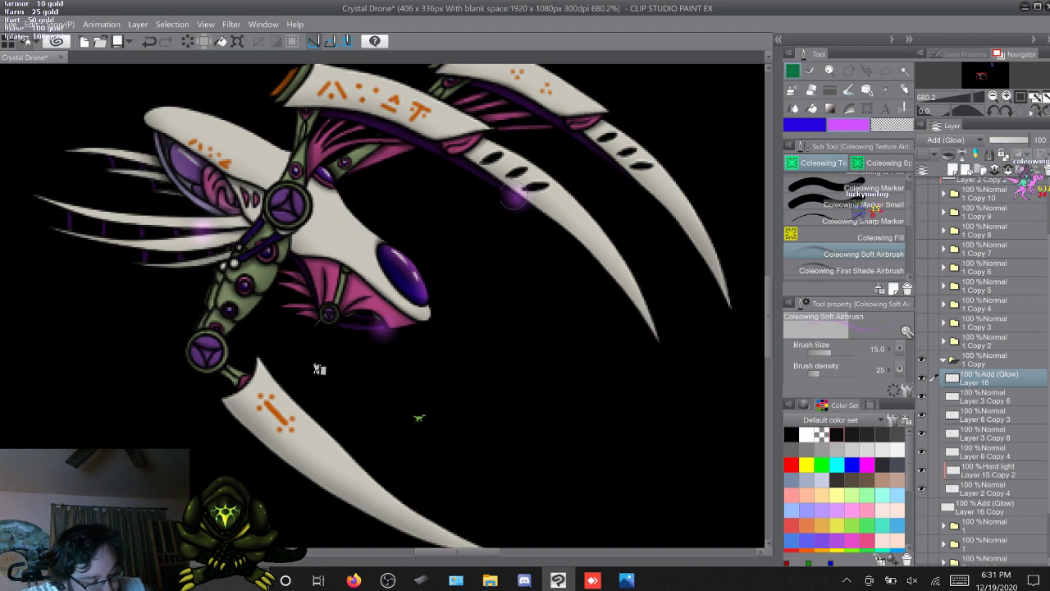
click(612, 163)
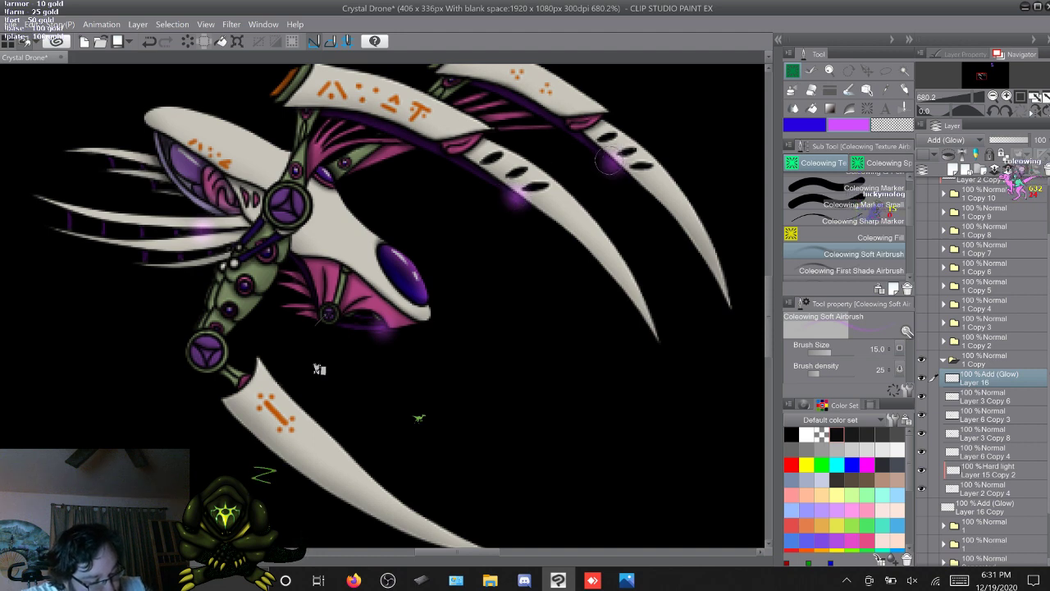
Add blue cores to the purple glow spots with the Coleowing First Shade Airbrush at size 9
click(805, 125)
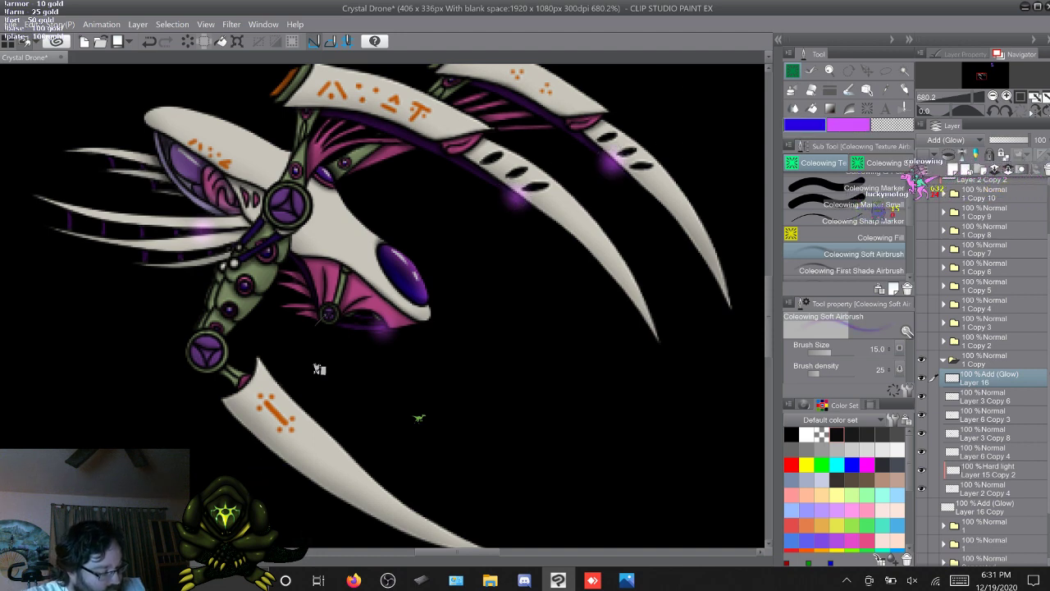
click(852, 270)
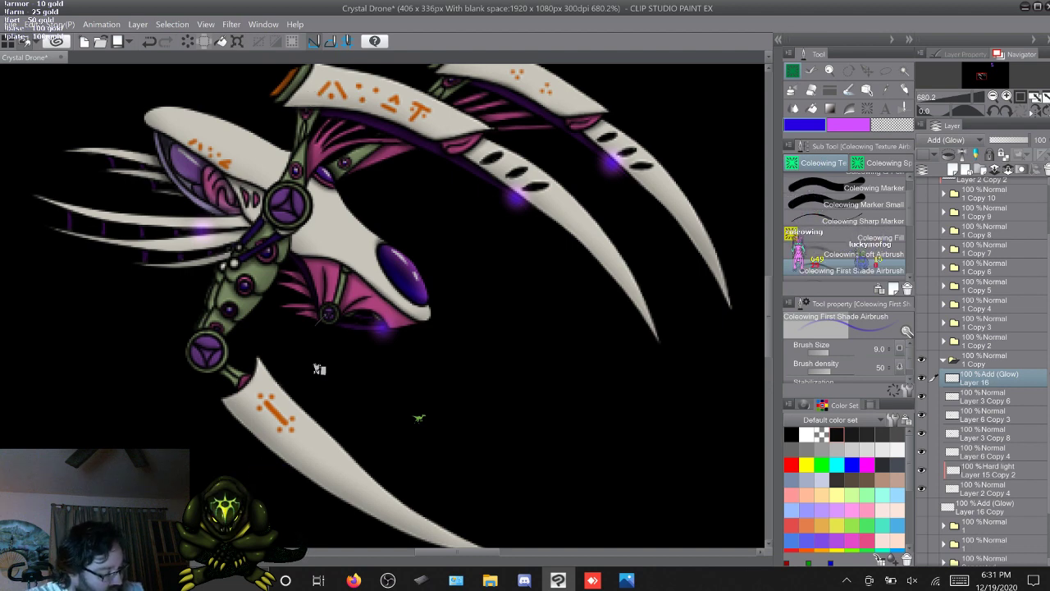
Switch the visible frame to 1 Copy 2 and place a duplicate of Layer 16 Copy at the top inside it
click(944, 360)
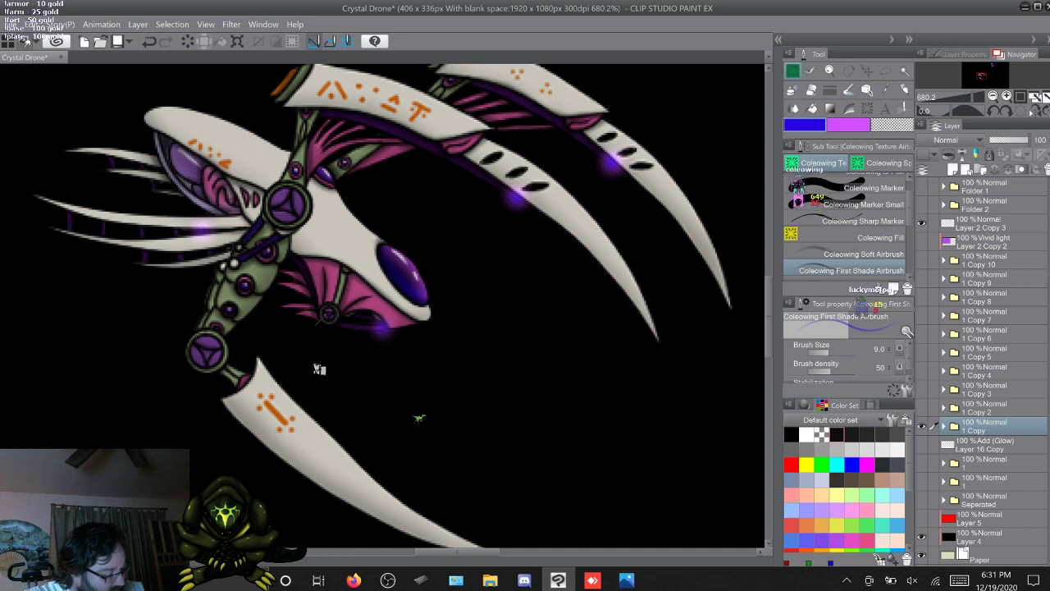
click(922, 426)
click(922, 407)
click(944, 408)
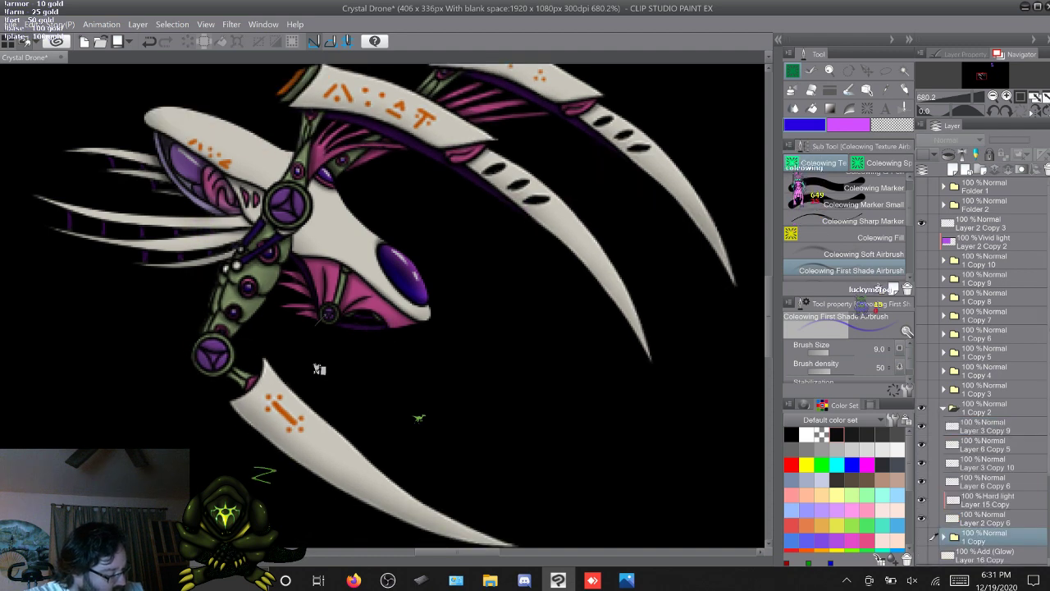
scroll(985, 411, down, 3)
click(988, 485)
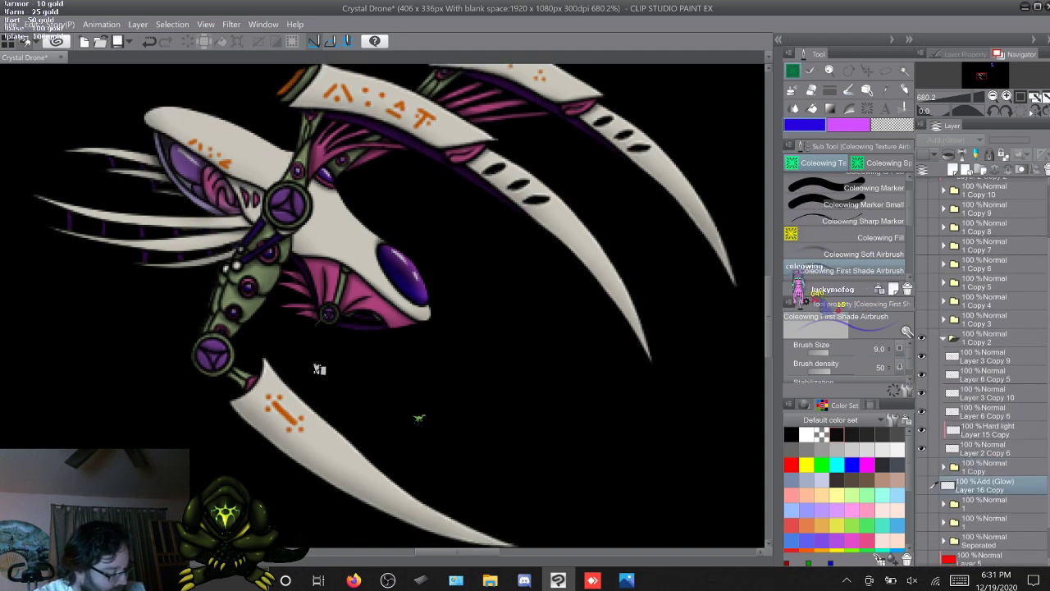
drag(989, 485, 988, 356)
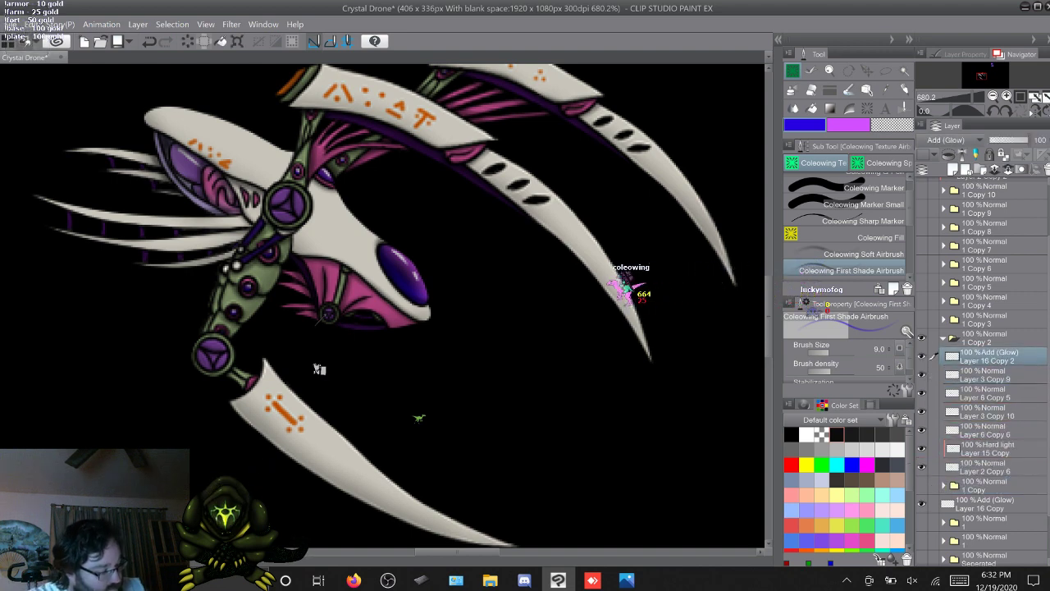
Paint purple size 15 Soft Airbrush glow spots on the rear fins, jaw and scythe arms, with blue size 9 First Shade Airbrush cores
click(848, 125)
click(861, 254)
drag(769, 317, 769, 307)
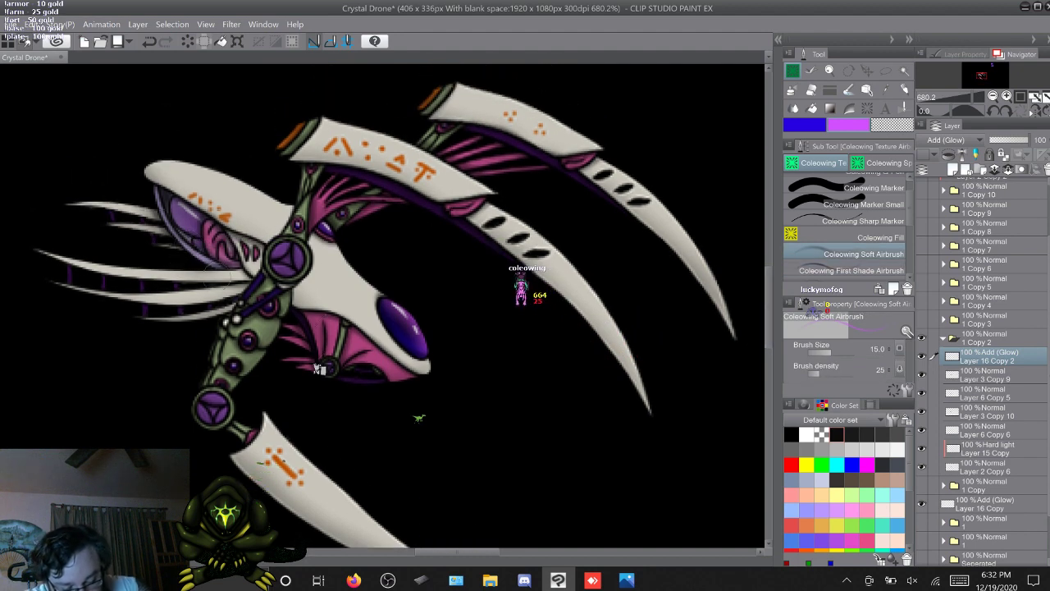
click(175, 283)
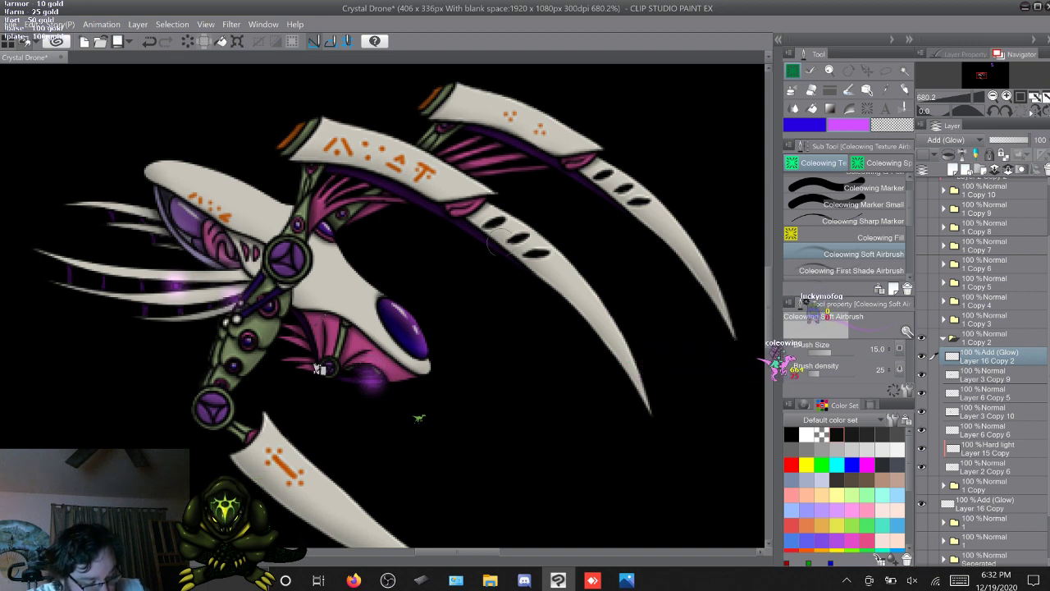
drag(482, 240, 480, 238)
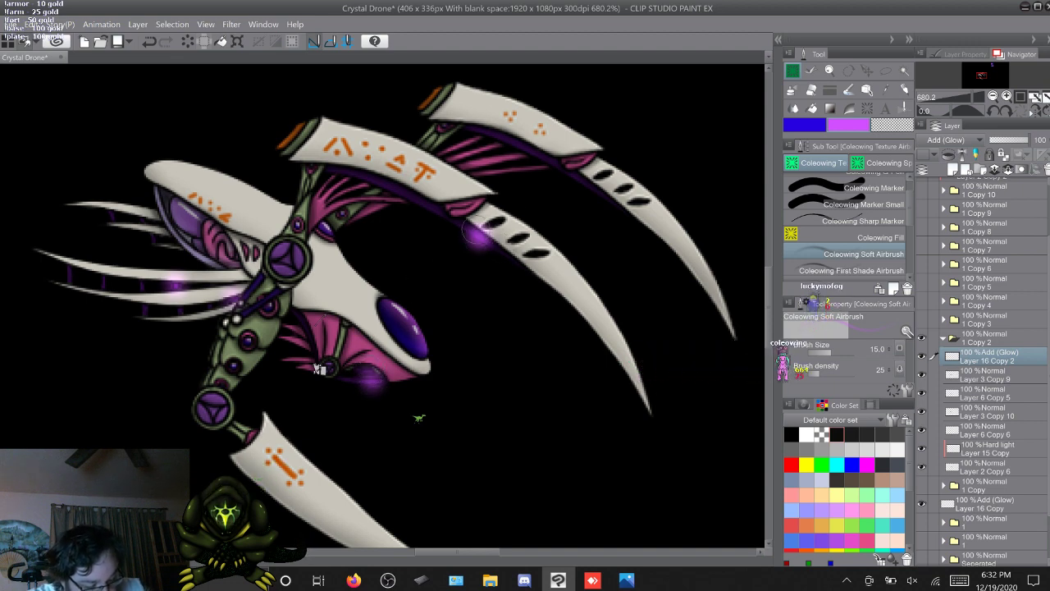
drag(578, 178, 581, 181)
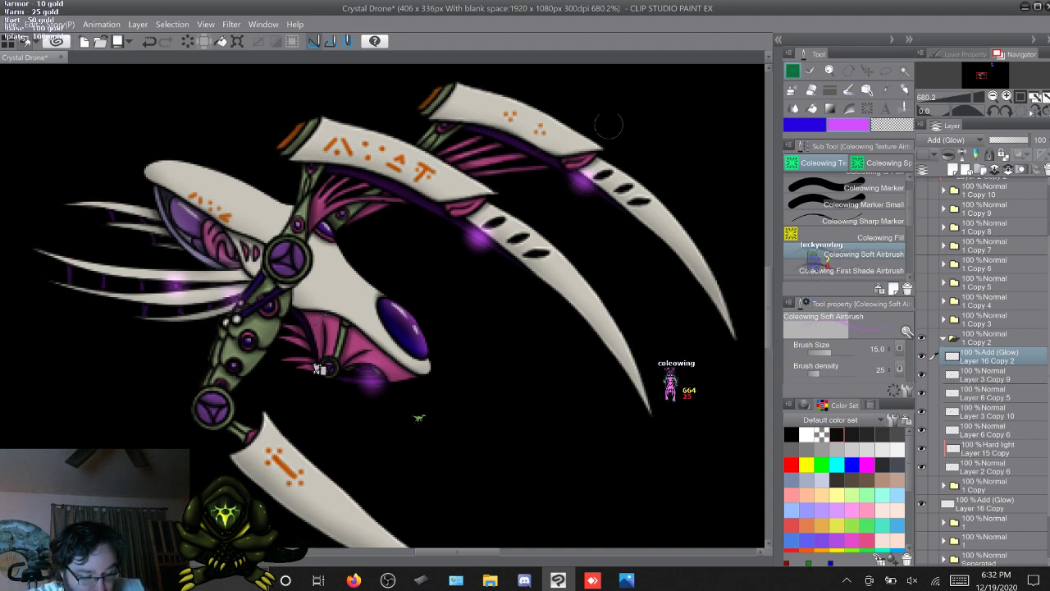
click(852, 271)
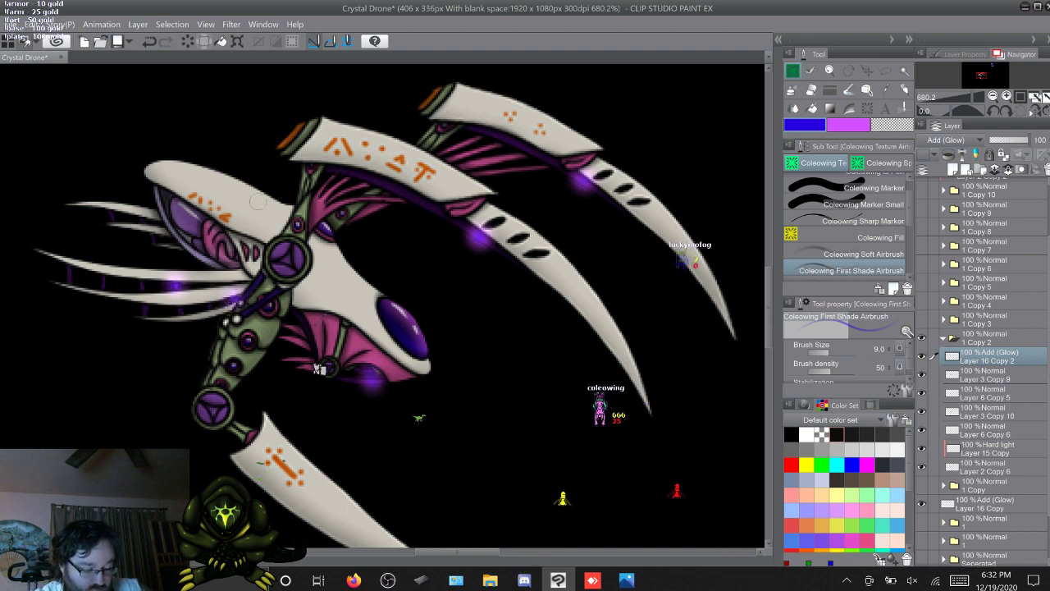
Switch the visible frame from 1 Copy 2 to 1 Copy 3 and place a duplicate of Layer 16 Copy at the top inside it
click(944, 338)
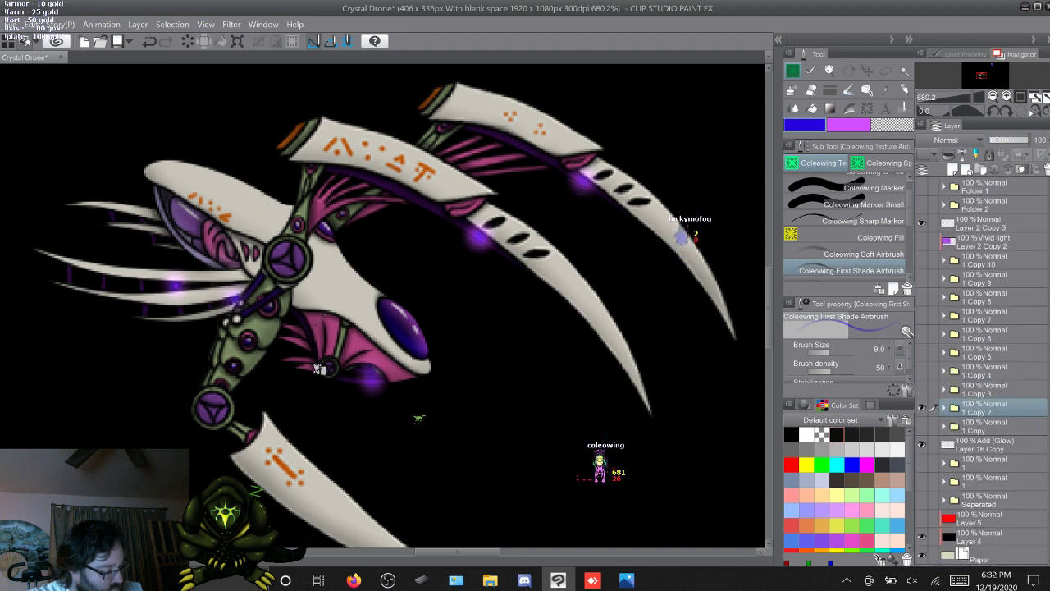
click(921, 408)
click(921, 389)
click(944, 389)
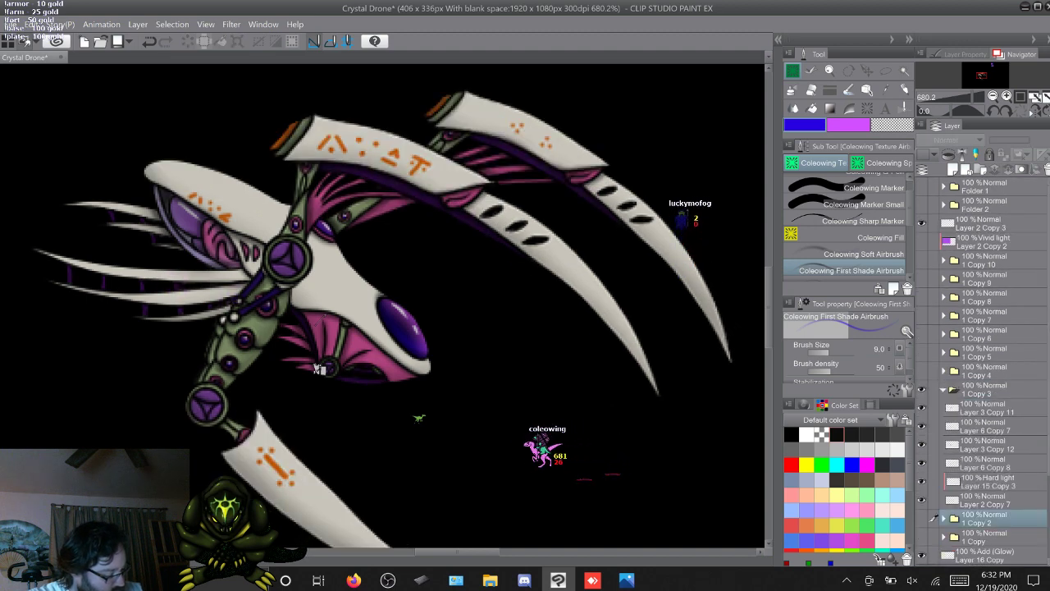
scroll(985, 369, down, 1)
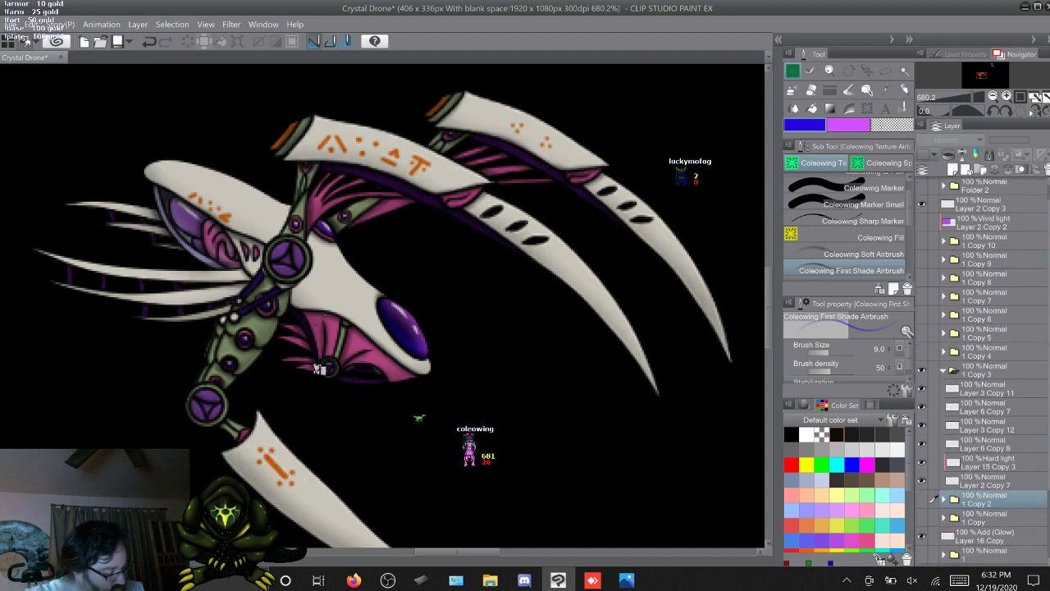
ctrl+shift+click(316, 366)
drag(984, 536, 984, 380)
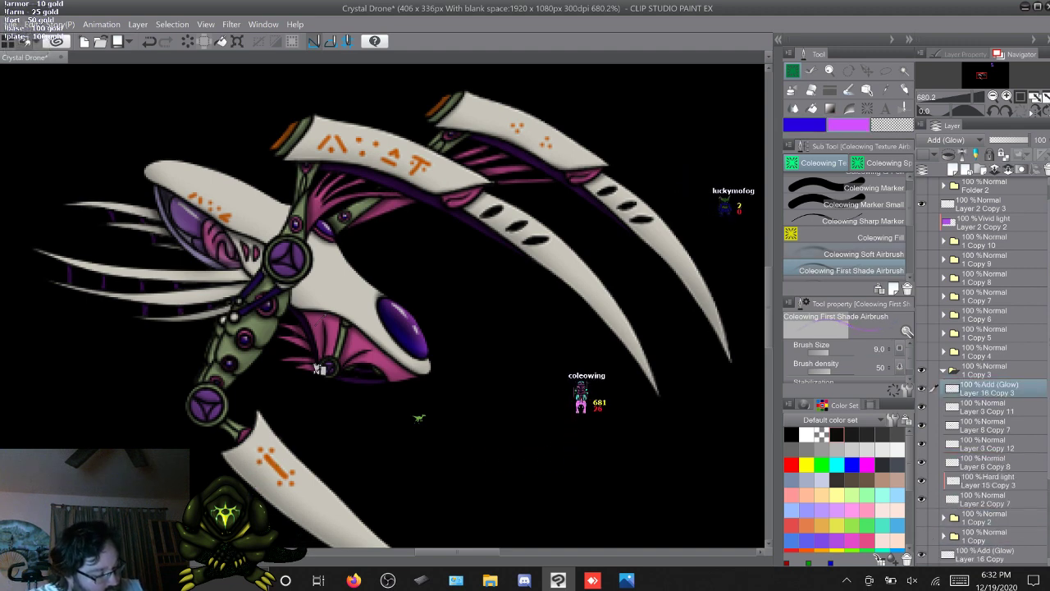
In frame 1 Copy 3, paint purple Soft Airbrush glow spots on the arms, rear fins and jaw, with blue First Shade Airbrush cores
click(854, 254)
drag(439, 200, 440, 206)
drag(564, 178, 562, 176)
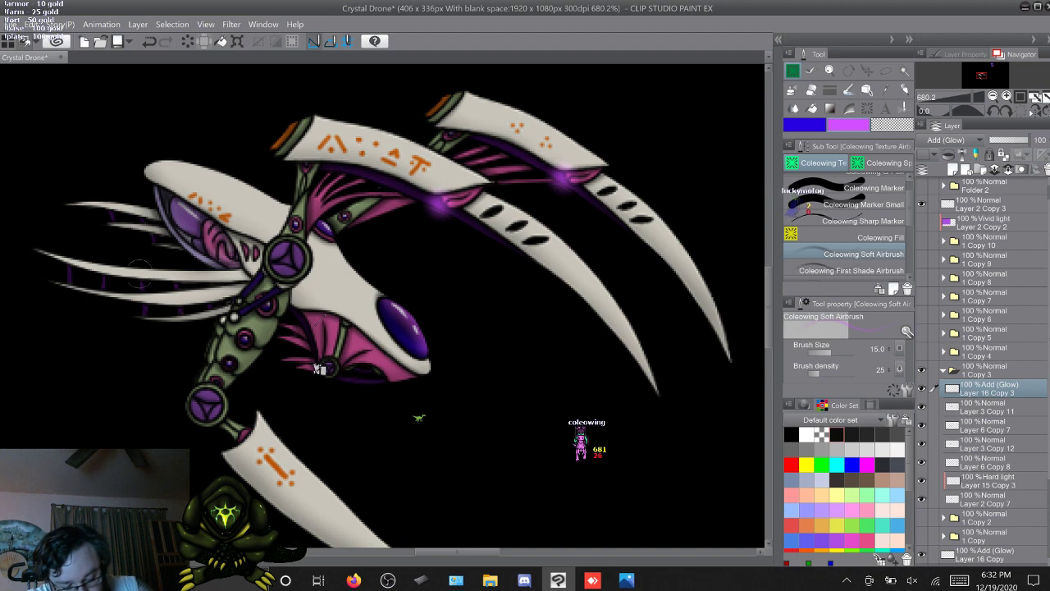
drag(144, 287, 141, 283)
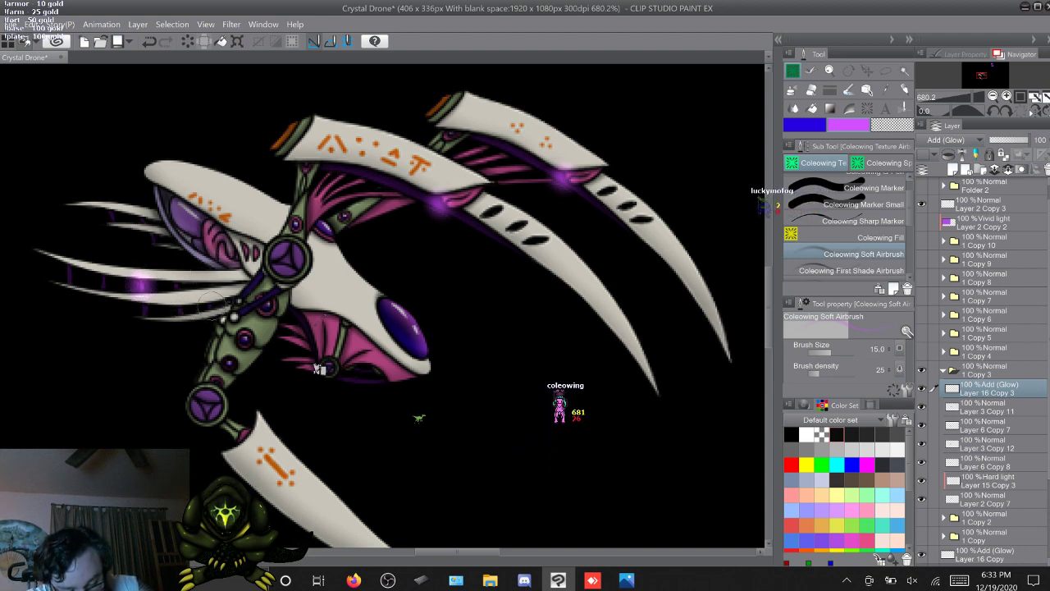
drag(217, 304, 209, 305)
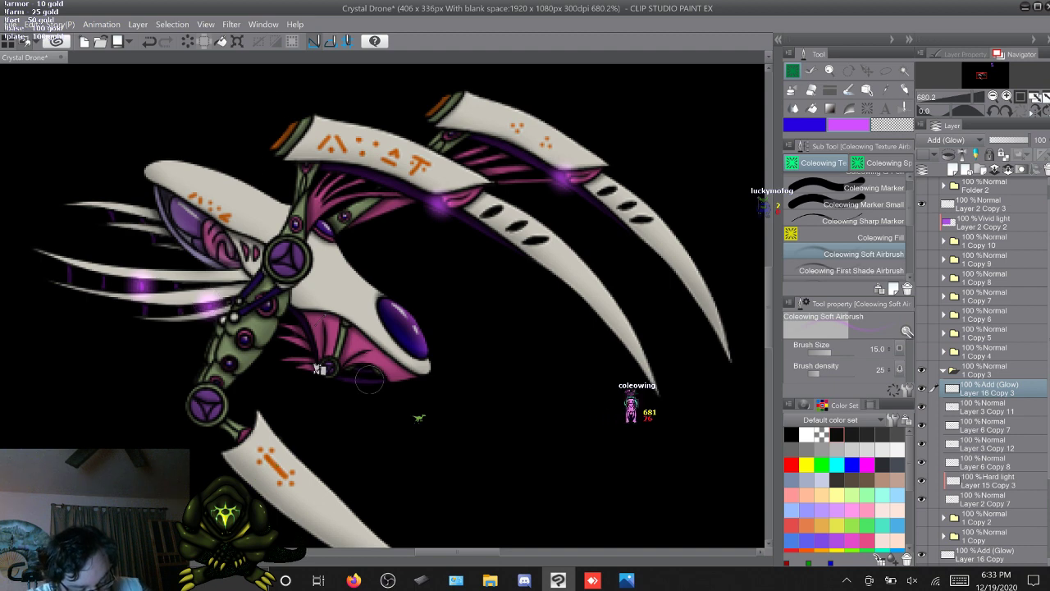
drag(369, 379, 368, 376)
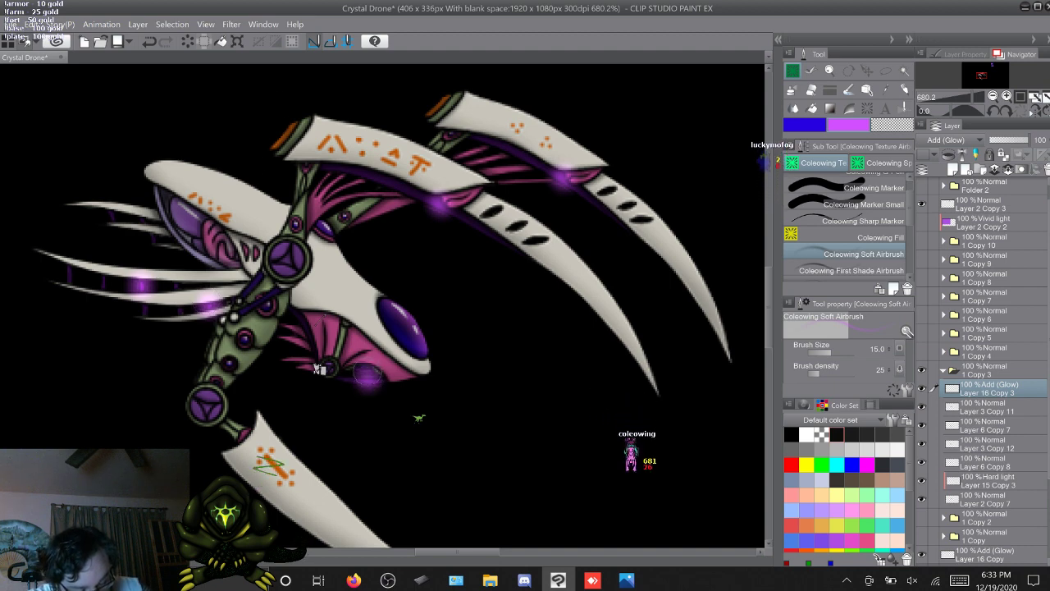
click(805, 125)
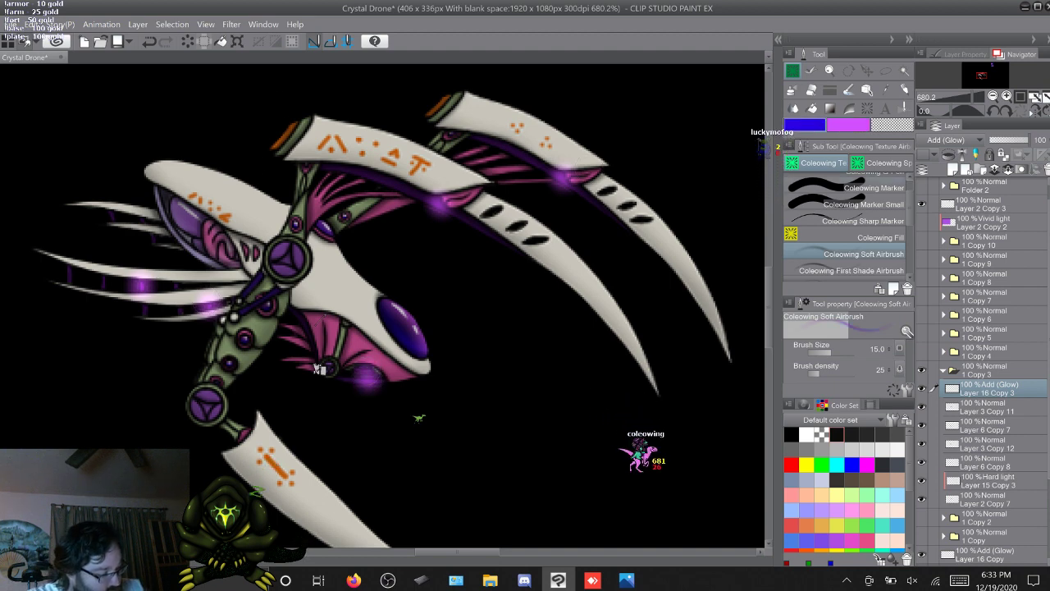
click(857, 270)
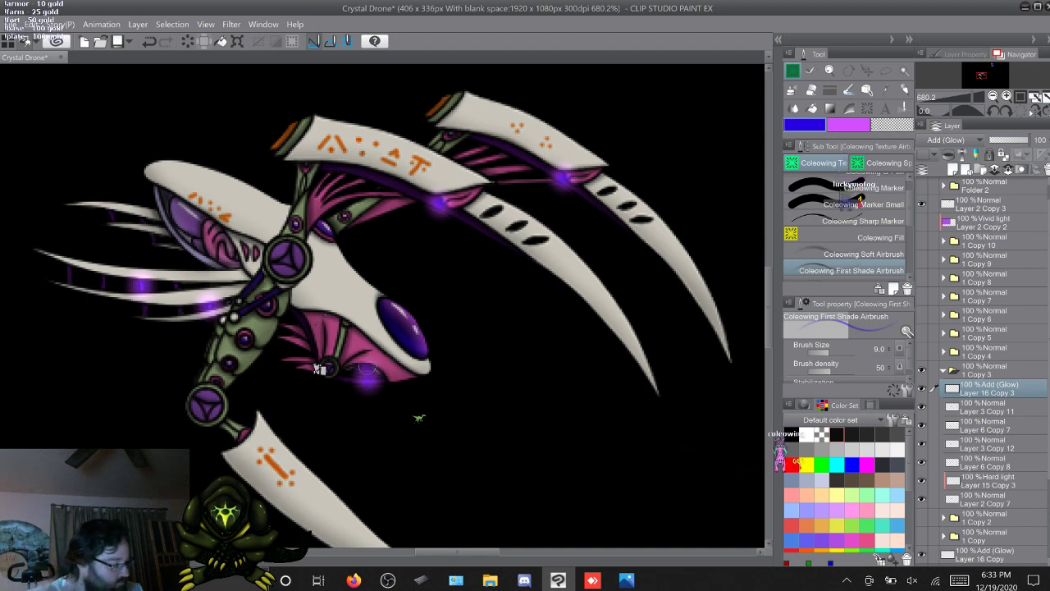
Collapse the 1 Copy 3 folder and switch the visible frame to 1 Copy 4
click(944, 370)
click(922, 389)
click(922, 371)
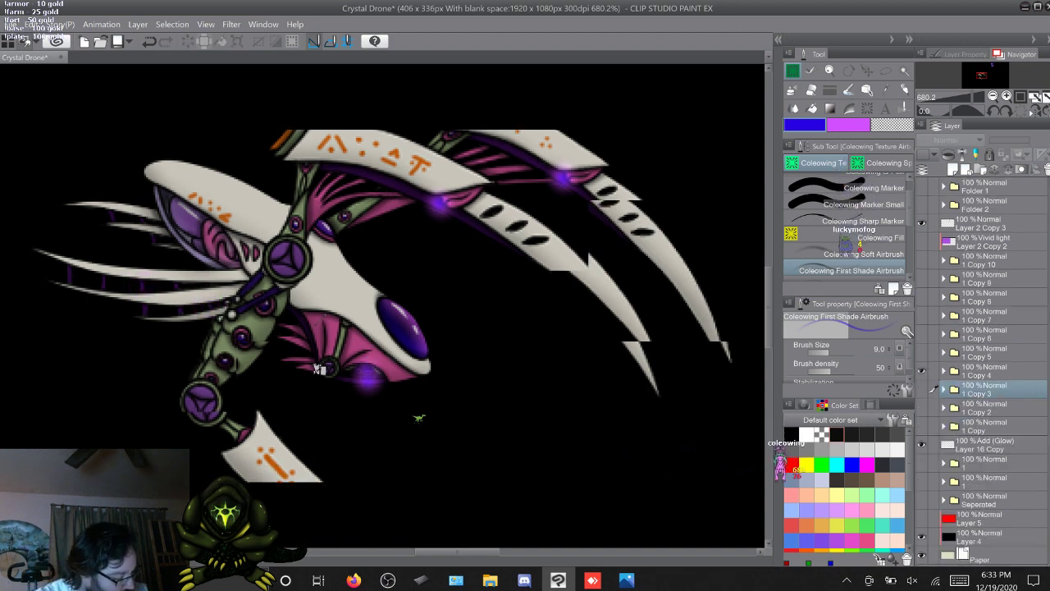
Duplicate the Layer 16 Copy glow layer twice, placing one copy at the top inside 1 Copy 4 and the other above 1 Copy 5
click(984, 445)
key(F9)
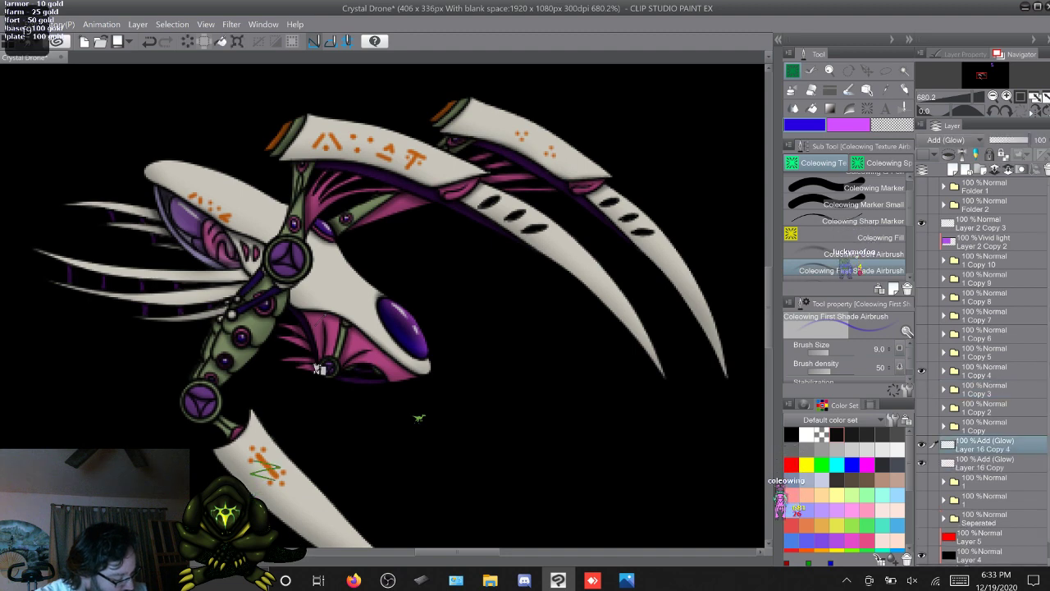
drag(984, 444, 985, 351)
key(F9)
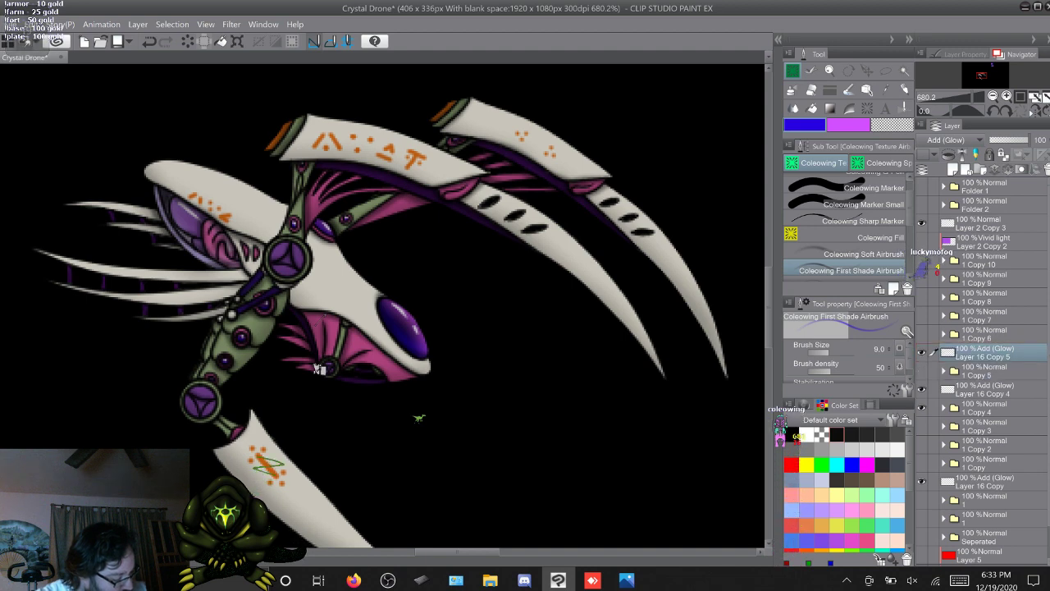
click(943, 407)
drag(987, 390, 988, 415)
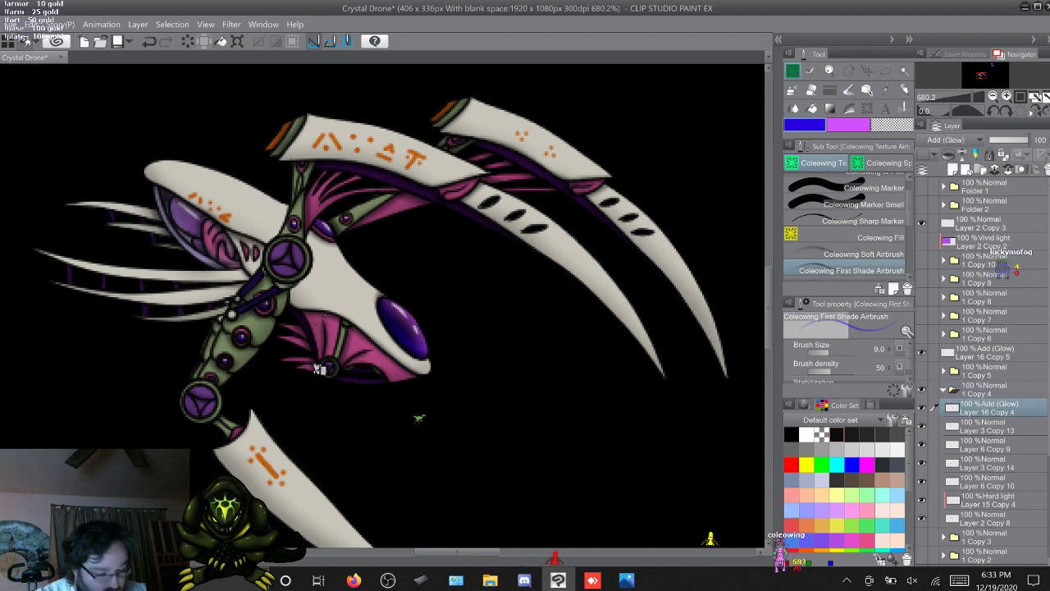
In frame 1 Copy 4, paint purple size 15 glow spots on the rear fins, jaw and scythe arms, with blue size 9 cores
click(864, 254)
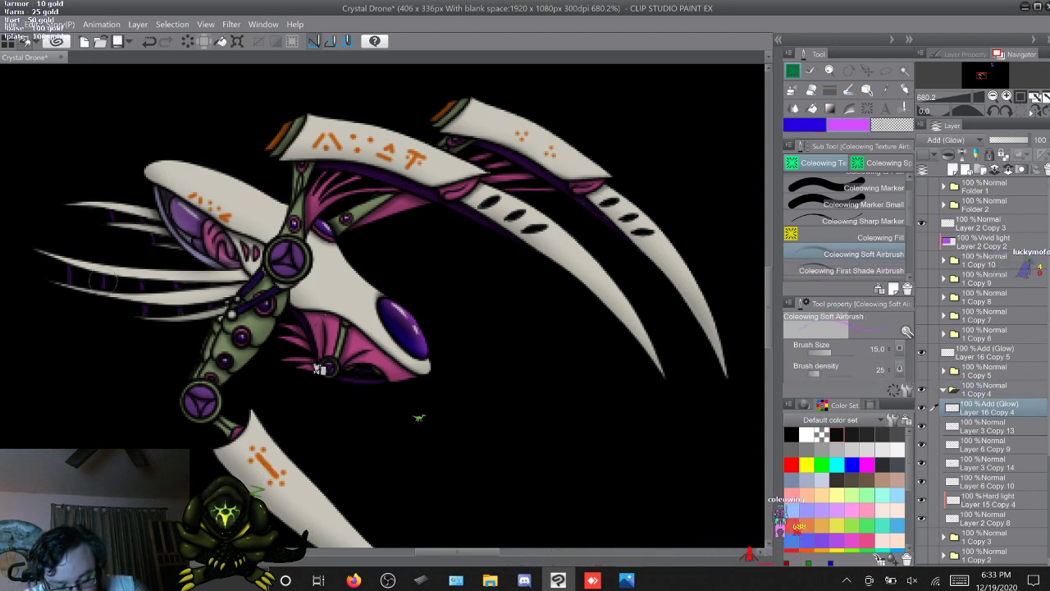
drag(102, 281, 100, 274)
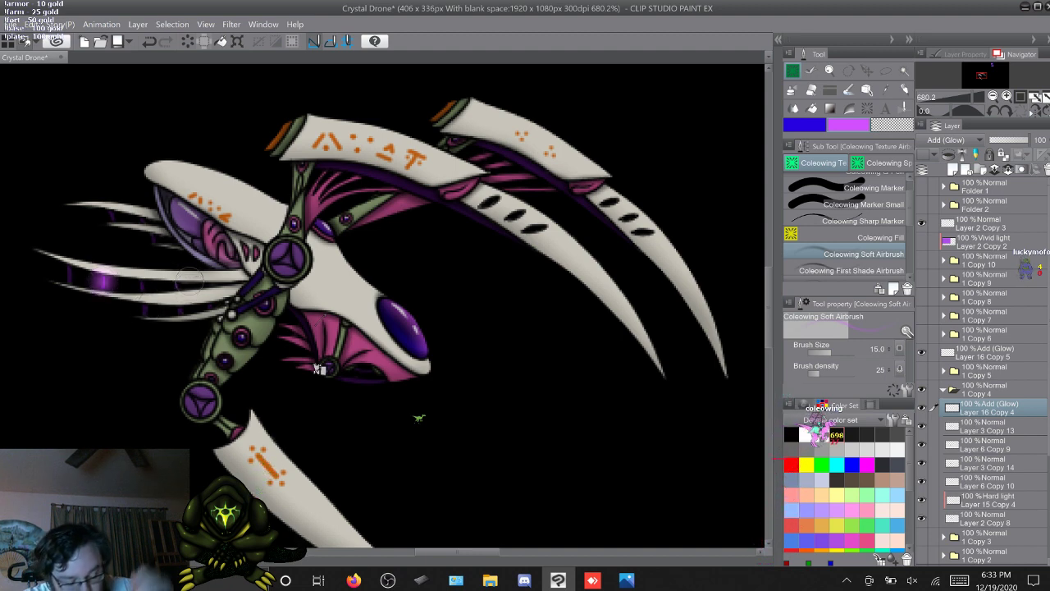
click(922, 537)
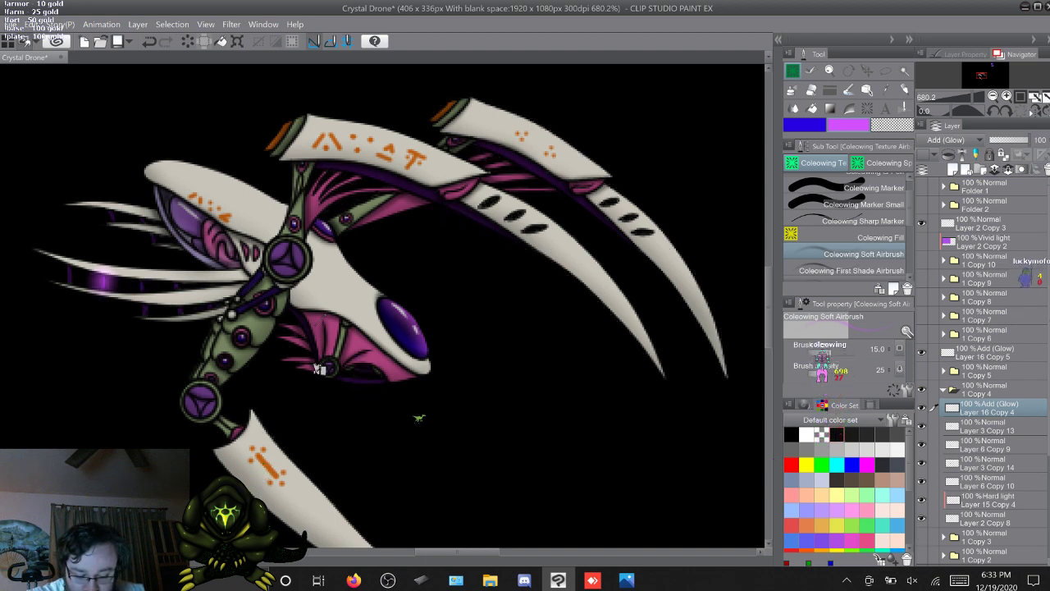
click(922, 538)
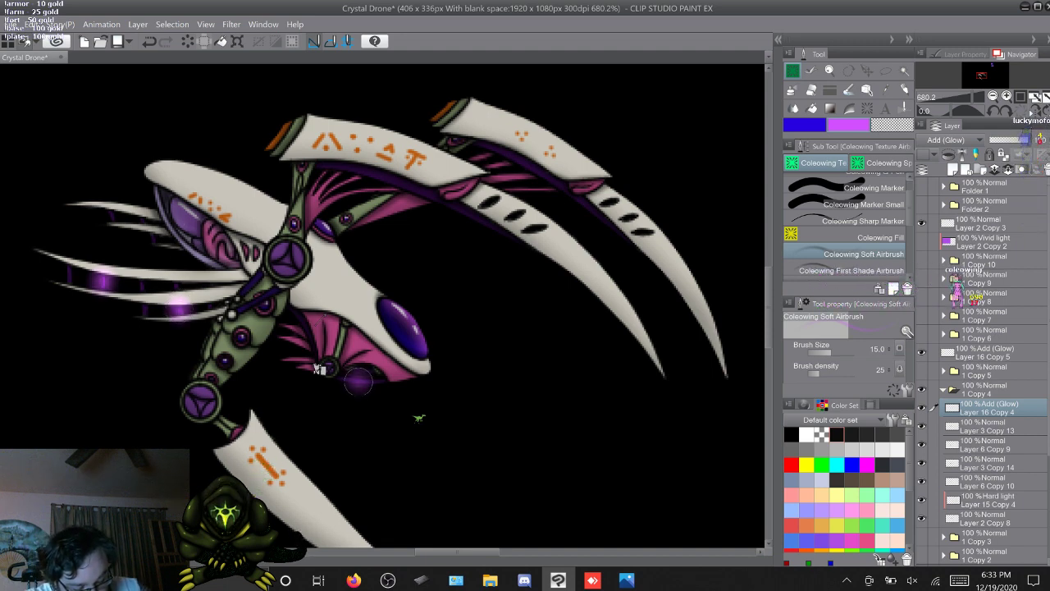
drag(358, 380, 358, 376)
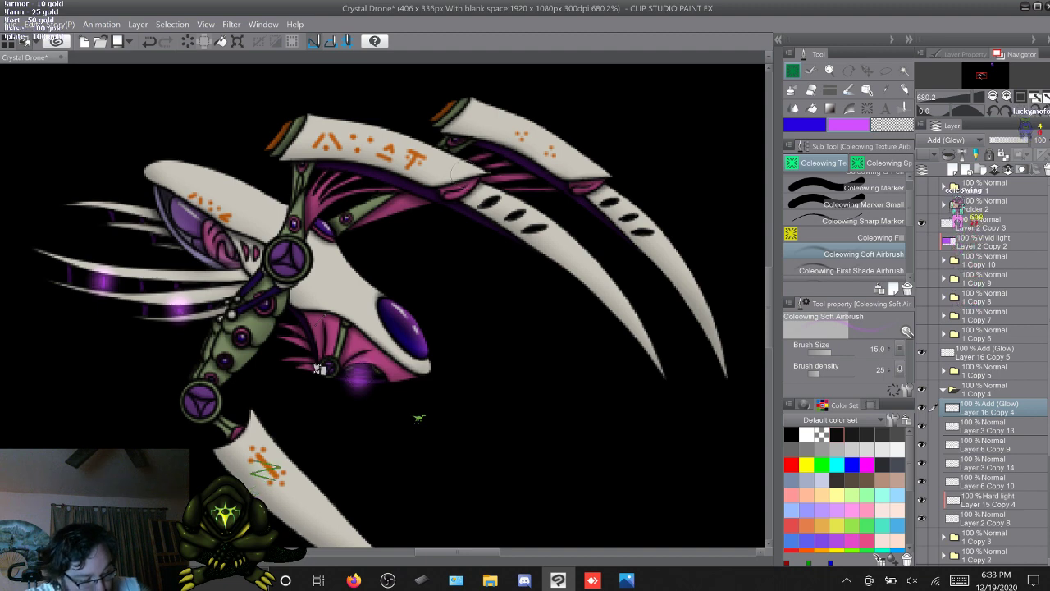
drag(414, 190, 406, 185)
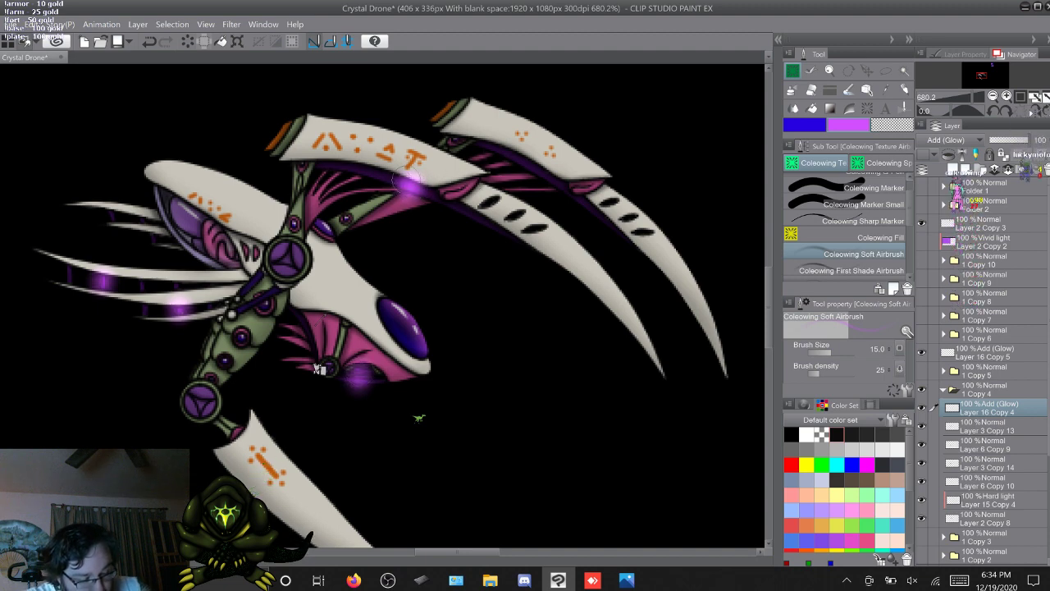
drag(544, 169, 546, 176)
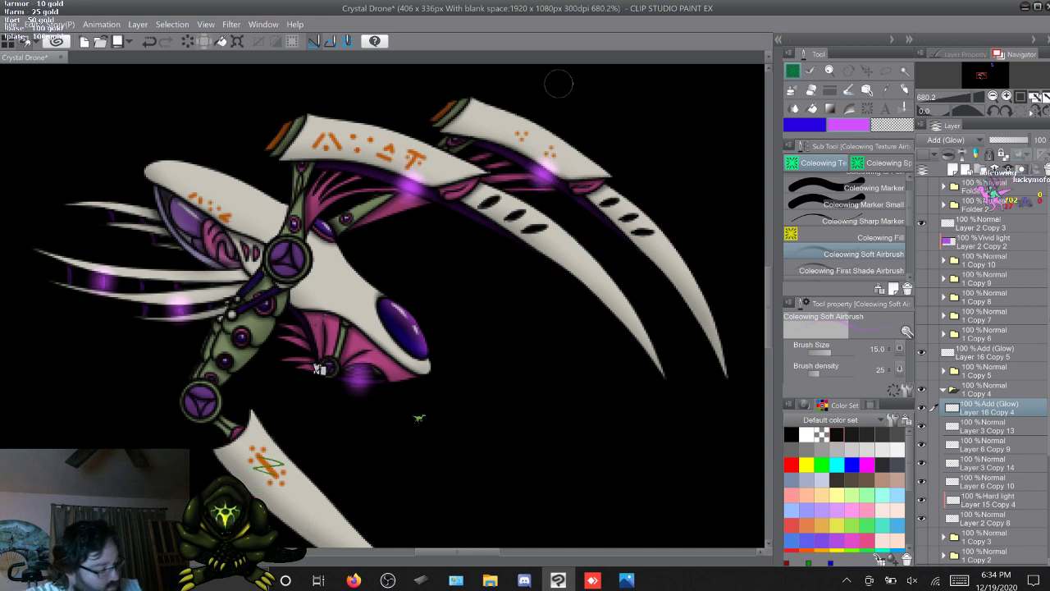
click(851, 270)
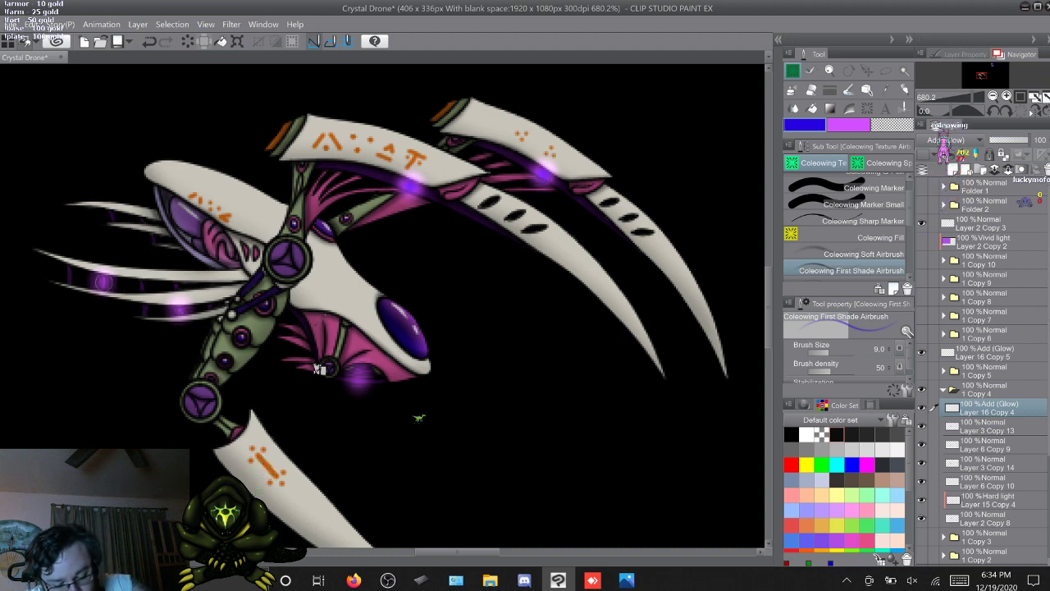
click(103, 281)
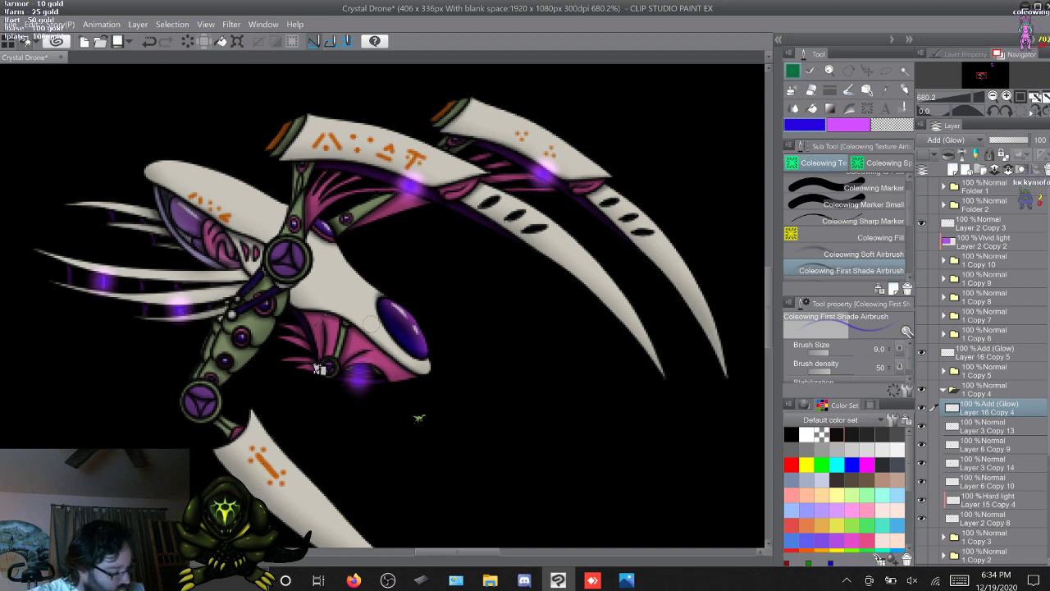
Switch the visible frame to 1 Copy 5 and move Layer 16 Copy 5 to the top inside that folder
click(944, 390)
click(921, 390)
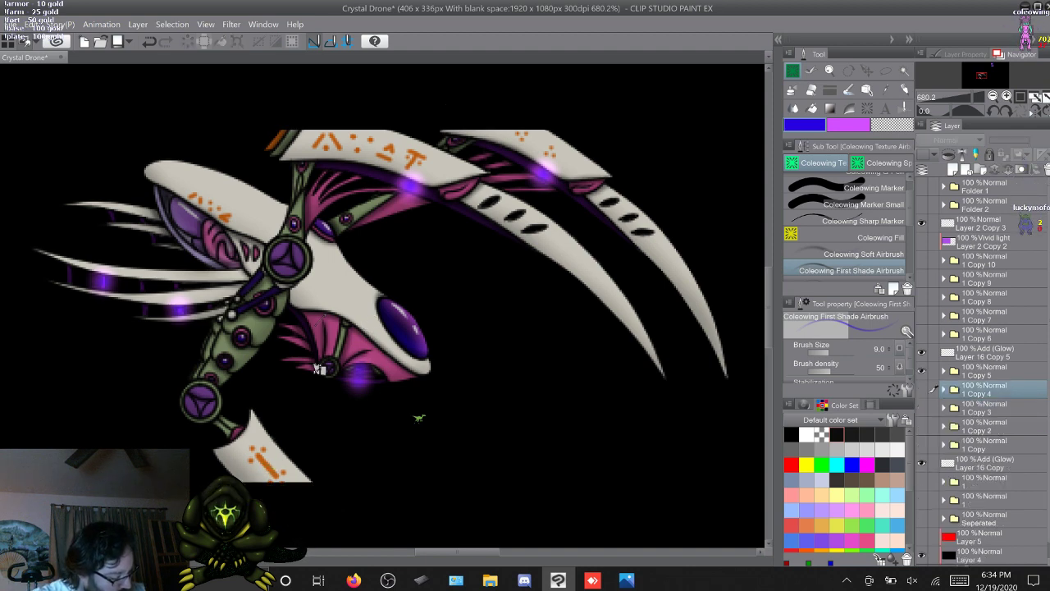
click(921, 371)
click(943, 371)
drag(985, 353, 985, 371)
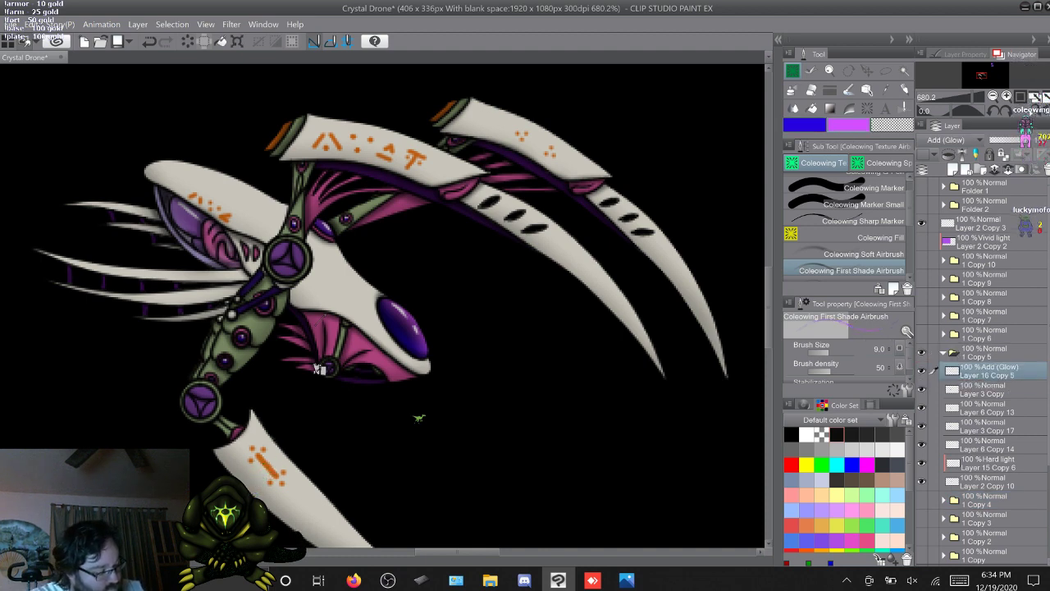
In frame 1 Copy 5, paint purple Soft Airbrush glow spots on the arms, rear fins and jaw, with blue First Shade Airbrush cores
click(858, 254)
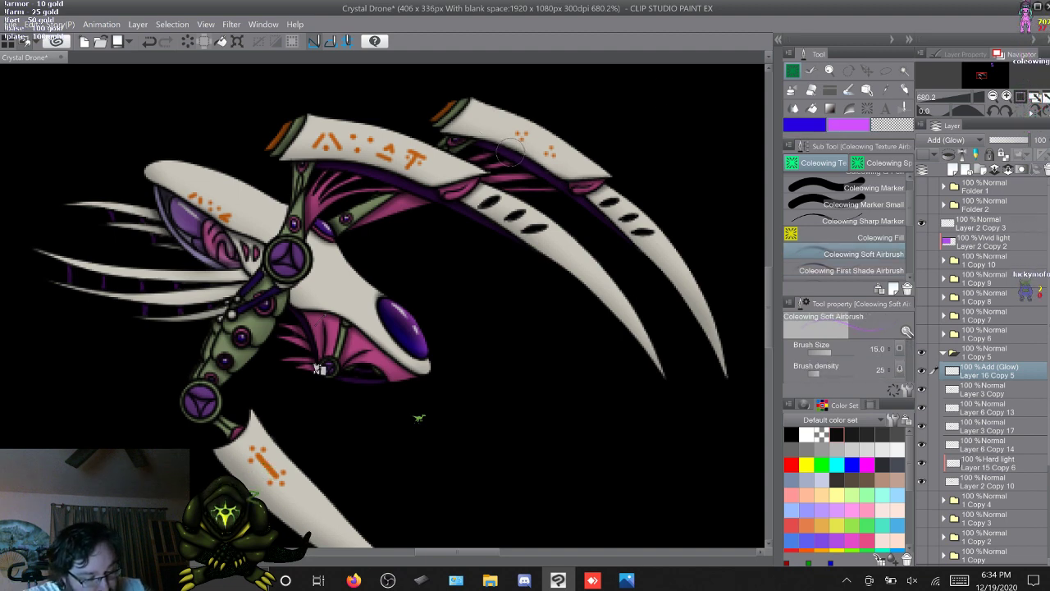
drag(503, 147, 504, 149)
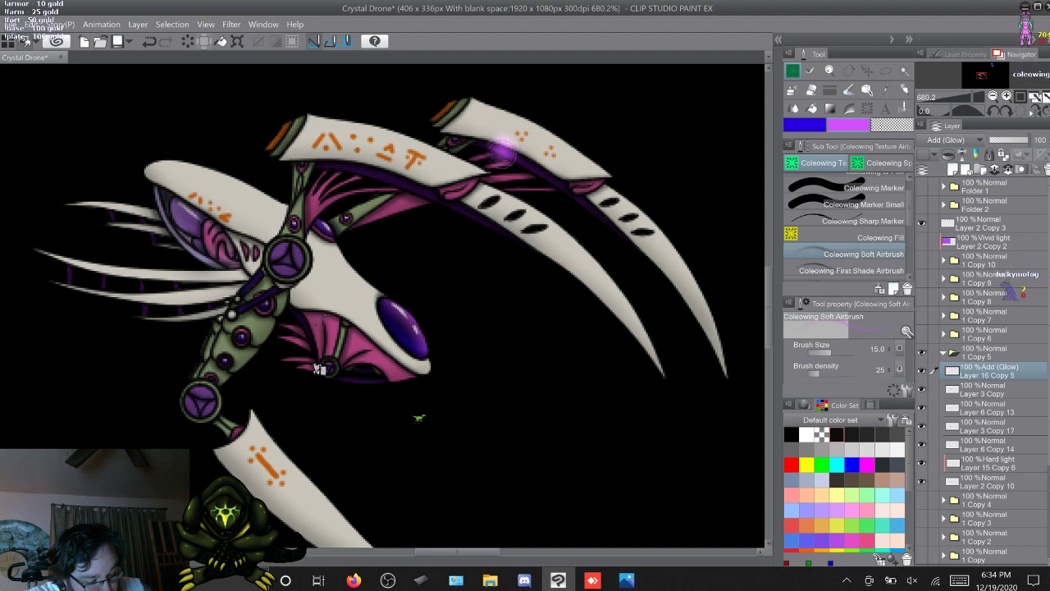
drag(342, 164, 343, 165)
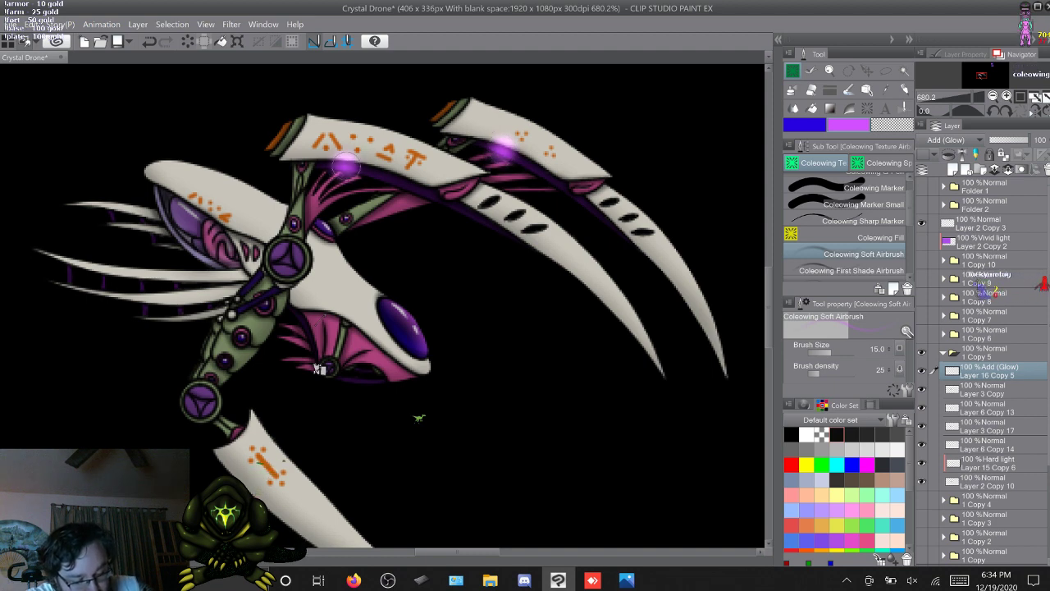
drag(65, 276, 69, 278)
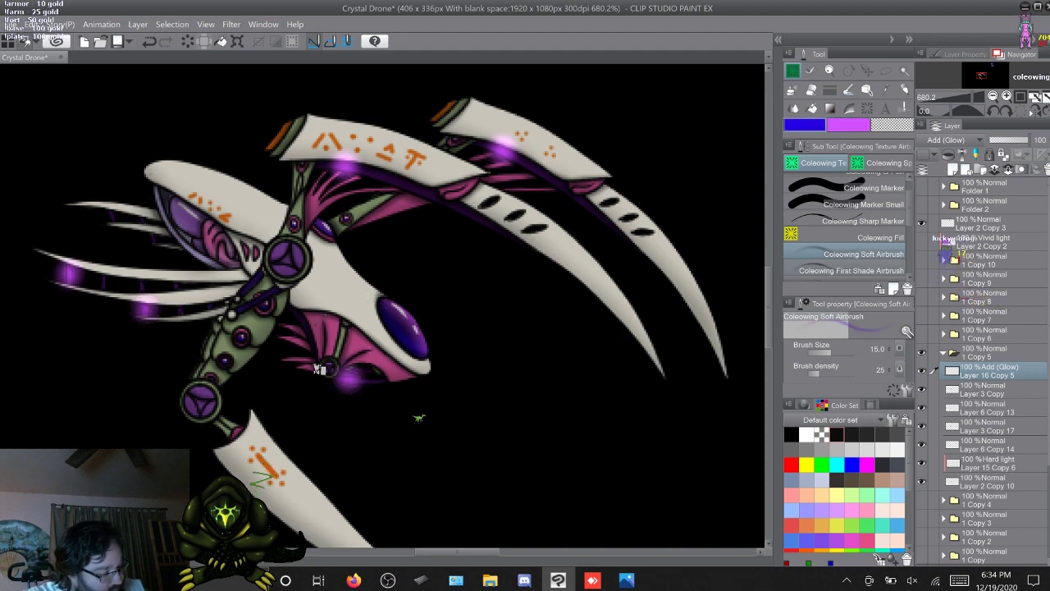
click(851, 270)
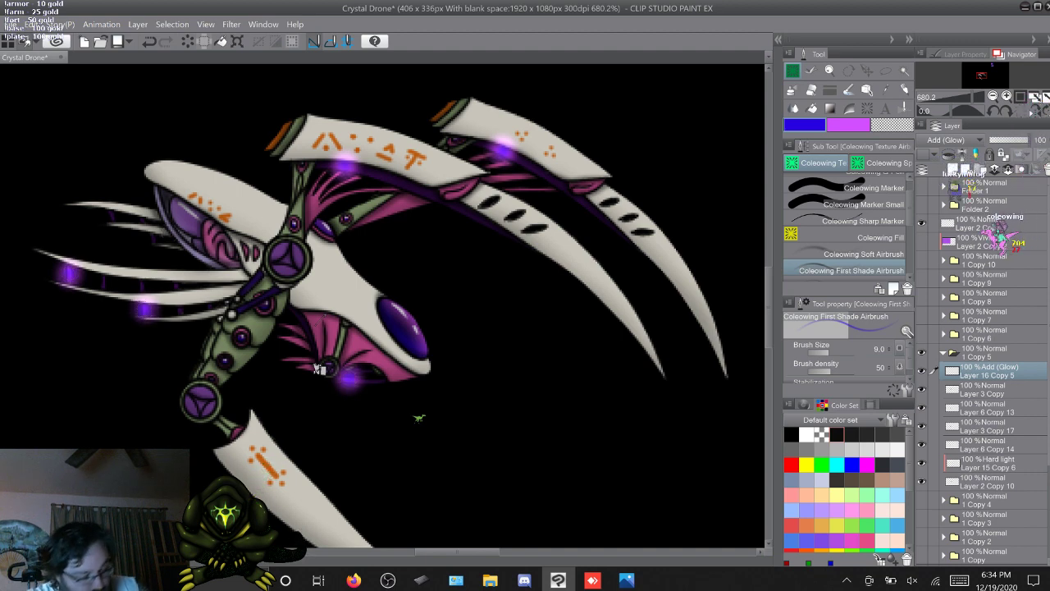
Add two purple size 15 Soft Airbrush glow spots with blue size 9 cores to the upper rear fins in frame 1 Copy 5
click(854, 255)
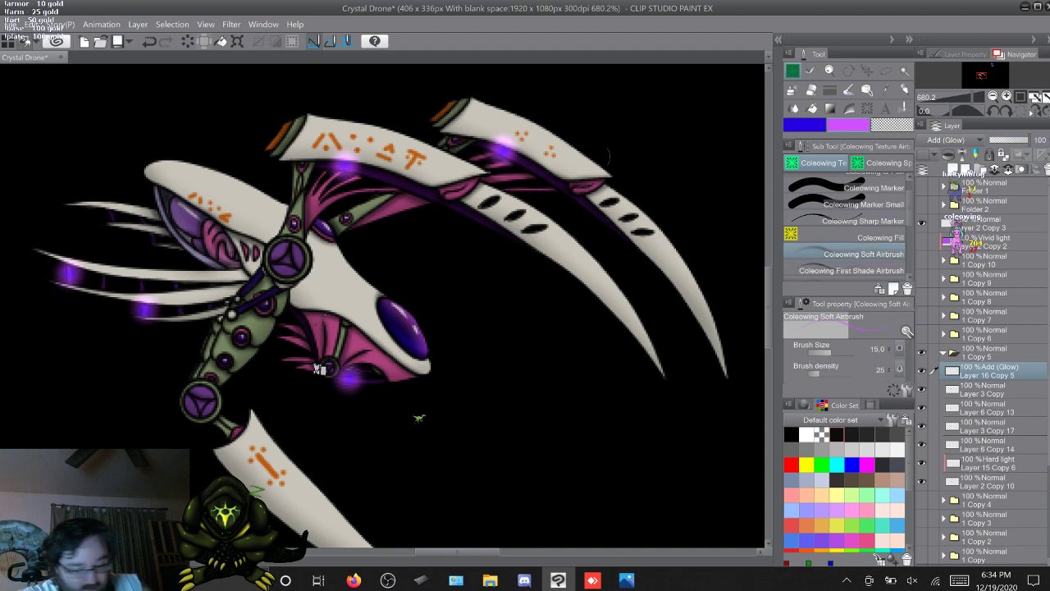
click(109, 215)
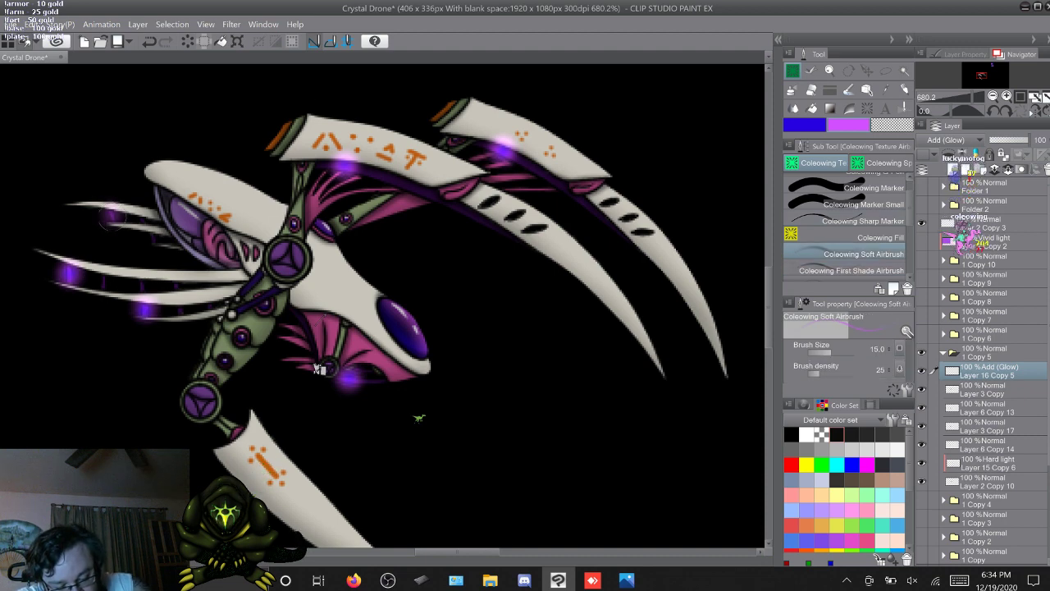
click(154, 240)
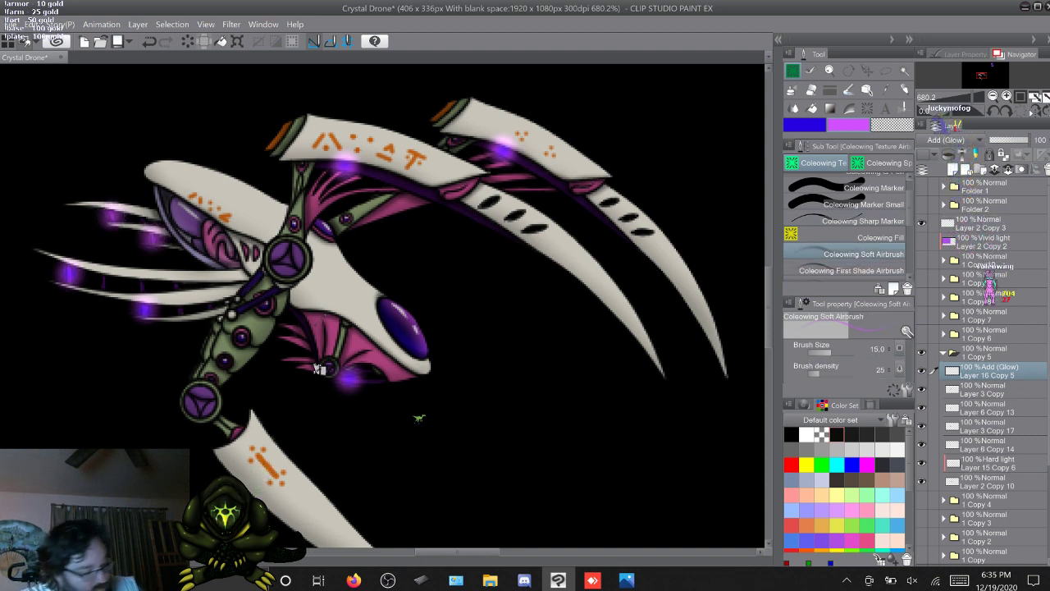
click(852, 271)
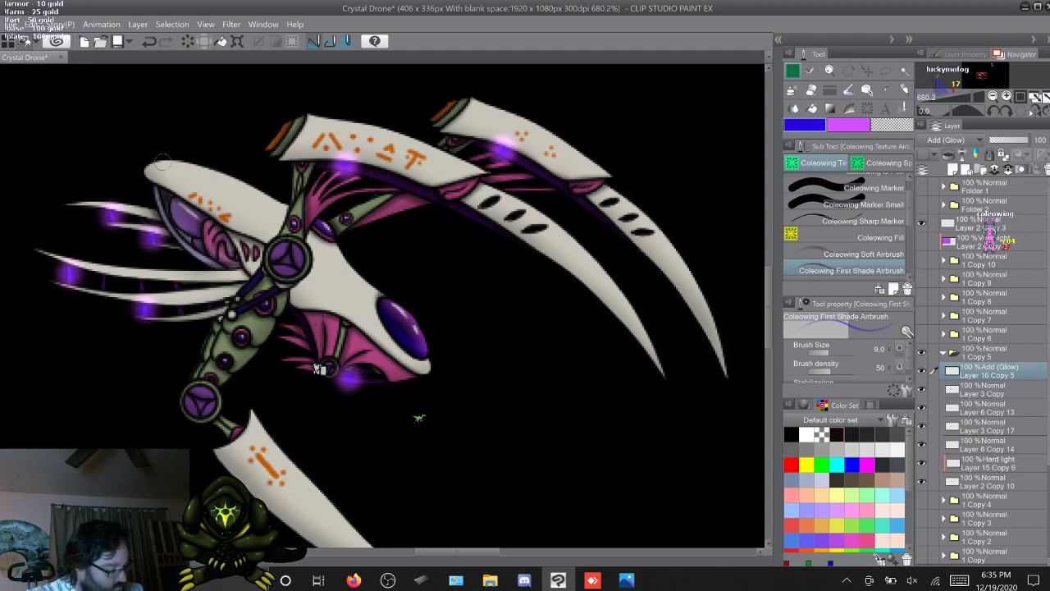
Show frame 1 Copy 4 instead and paint purple size 15 glow spots with blue size 9 cores on its upper rear fins, on Layer 16 Copy 4
click(943, 352)
click(922, 353)
click(922, 372)
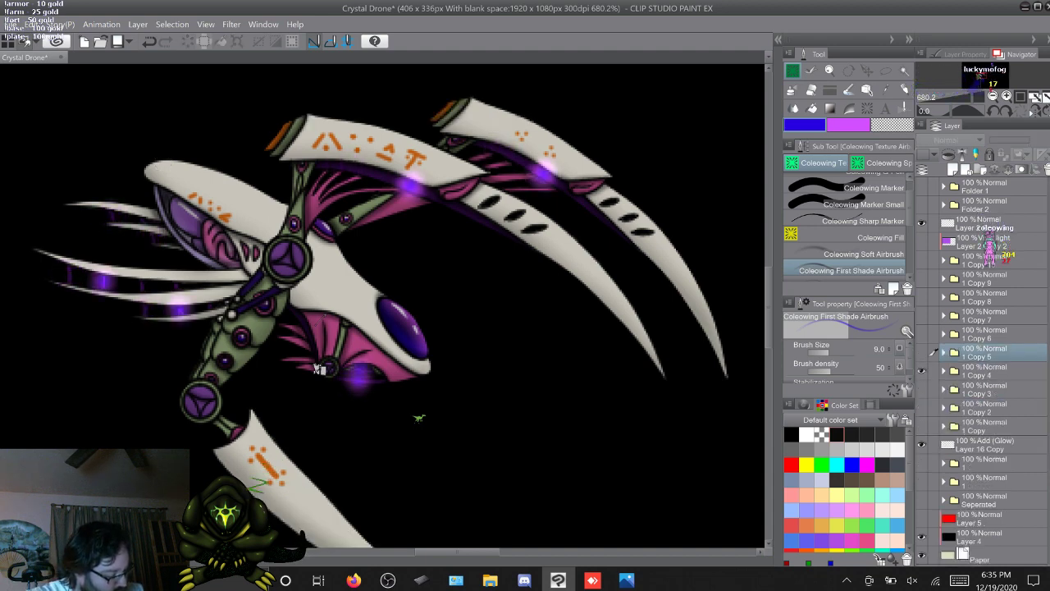
click(943, 372)
click(989, 390)
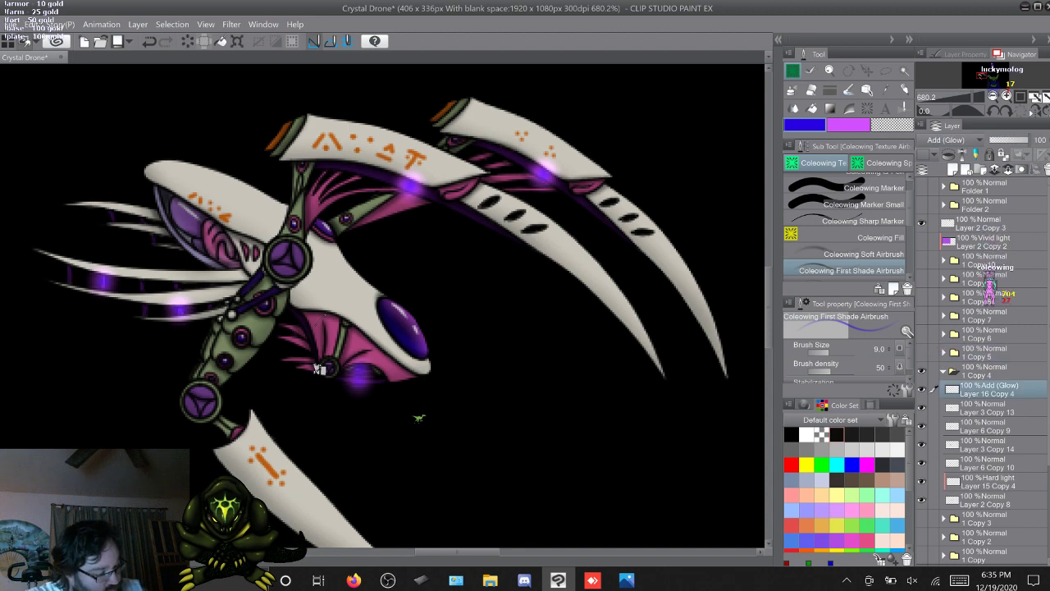
click(848, 125)
click(862, 254)
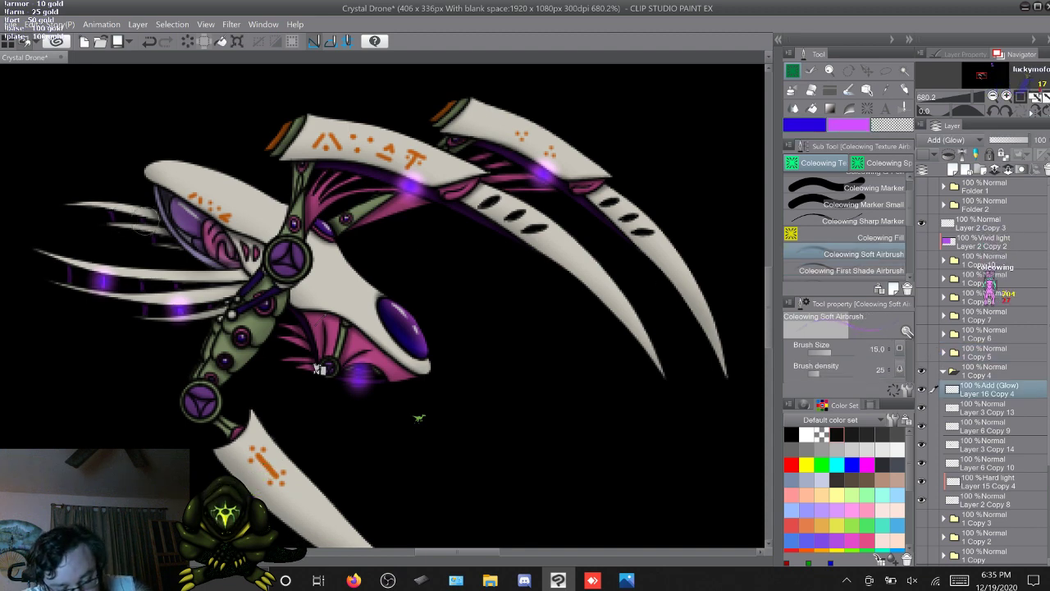
drag(138, 219, 173, 241)
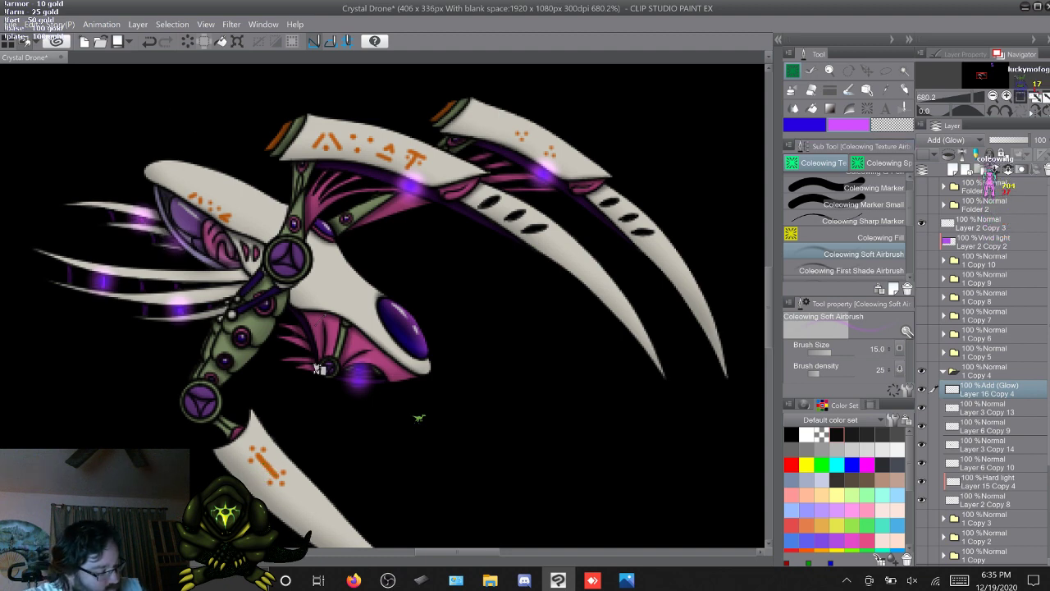
click(862, 271)
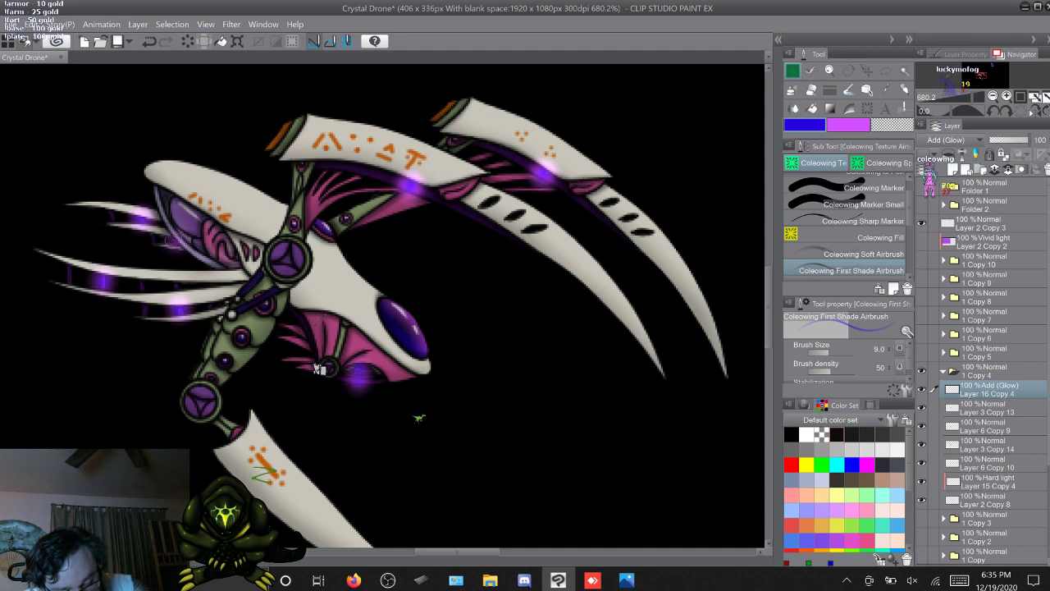
Switch to frame 1 Copy 3 and paint purple Soft Airbrush glow with First Shade Airbrush blue on its upper rear fins, on Layer 16 Copy 3
click(944, 371)
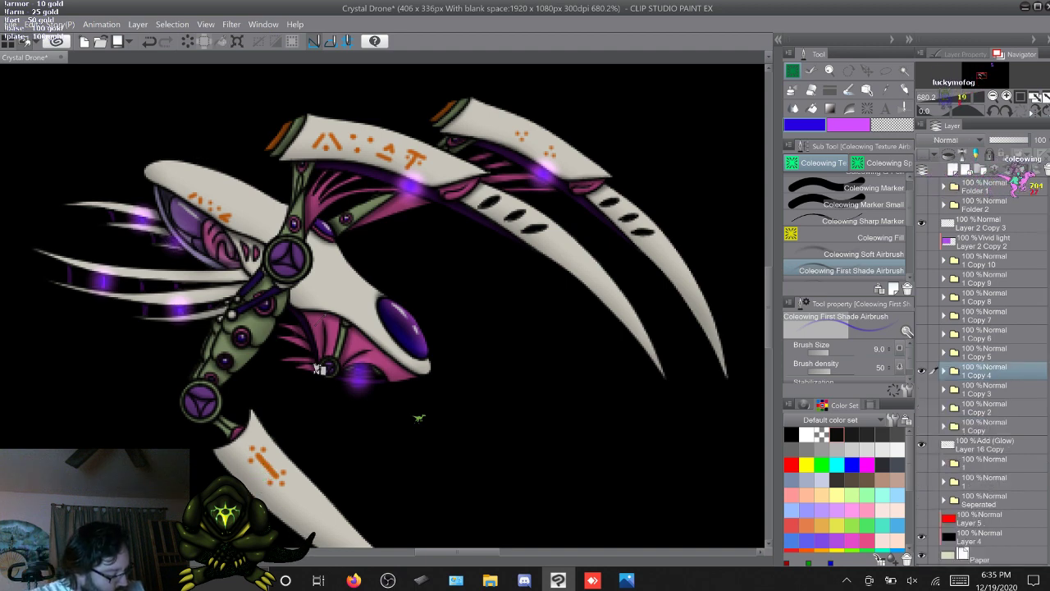
click(944, 390)
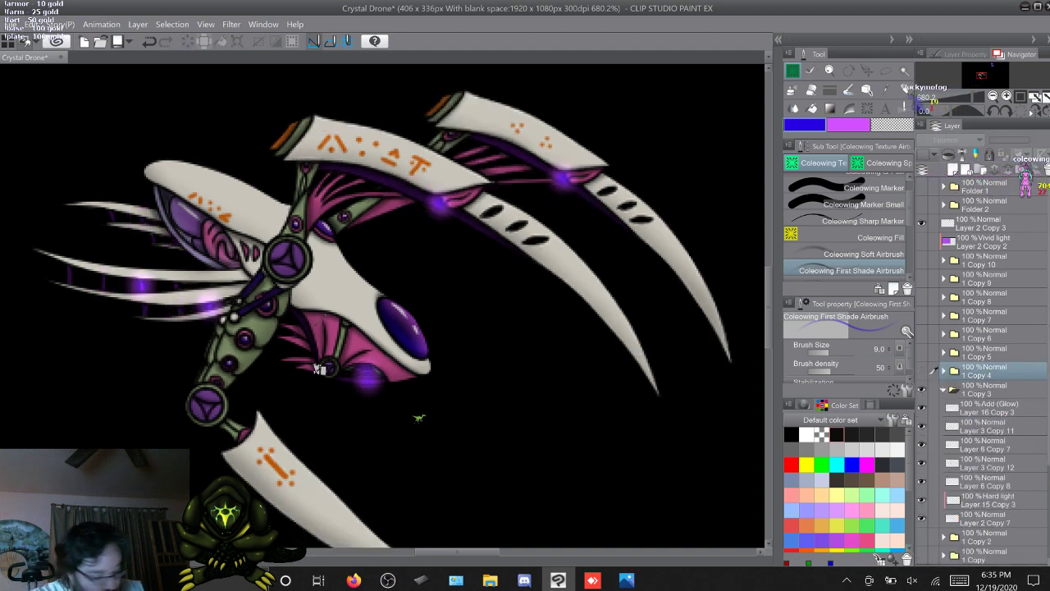
click(989, 407)
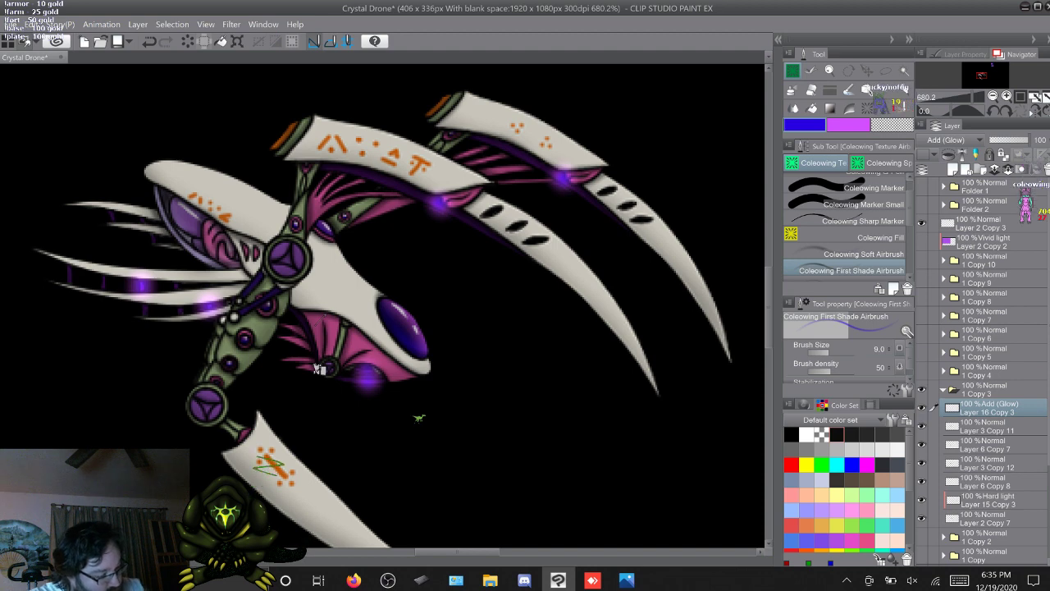
click(849, 125)
click(863, 254)
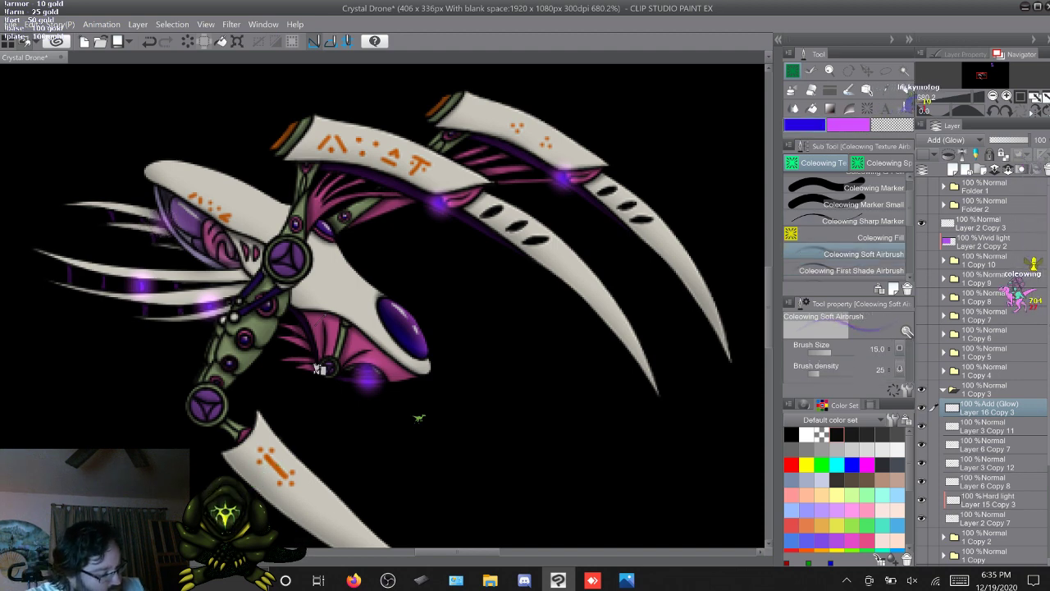
click(854, 271)
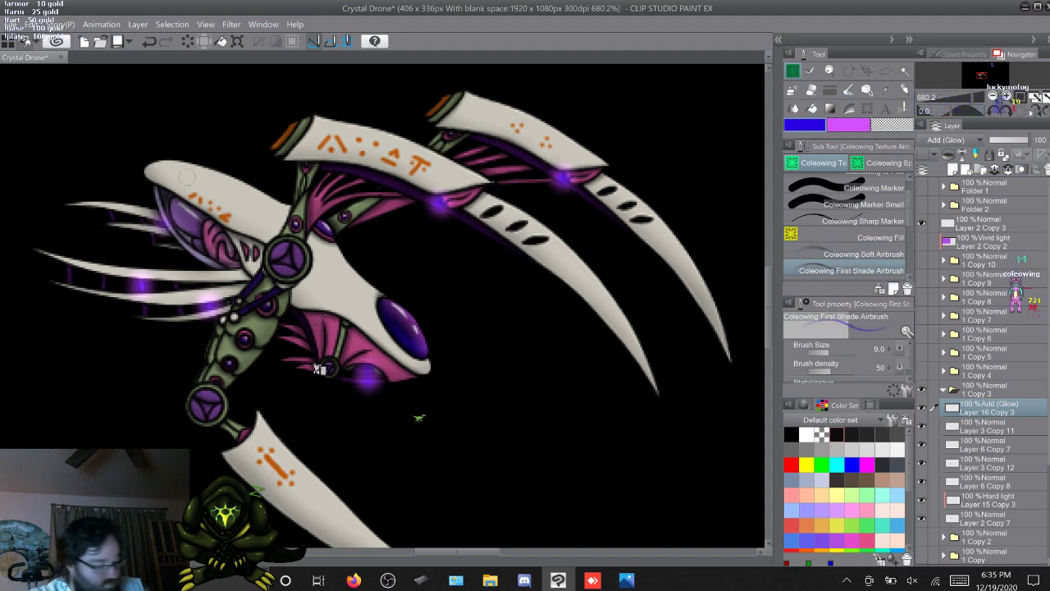
Show frames 1 Copy through 1 Copy 5 one at a time to check how the glow spots travel
click(944, 390)
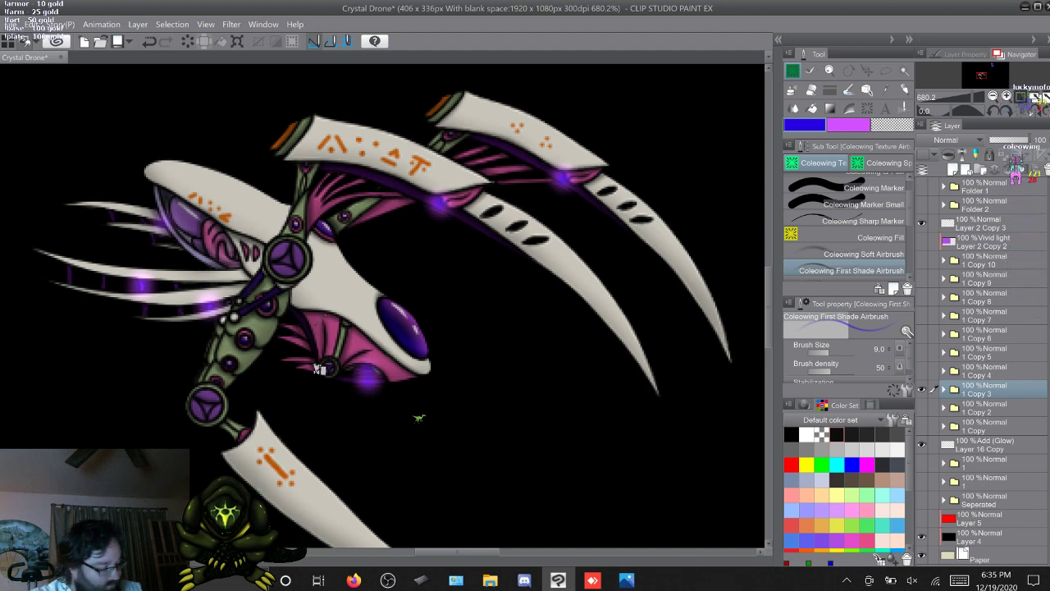
click(922, 390)
click(922, 426)
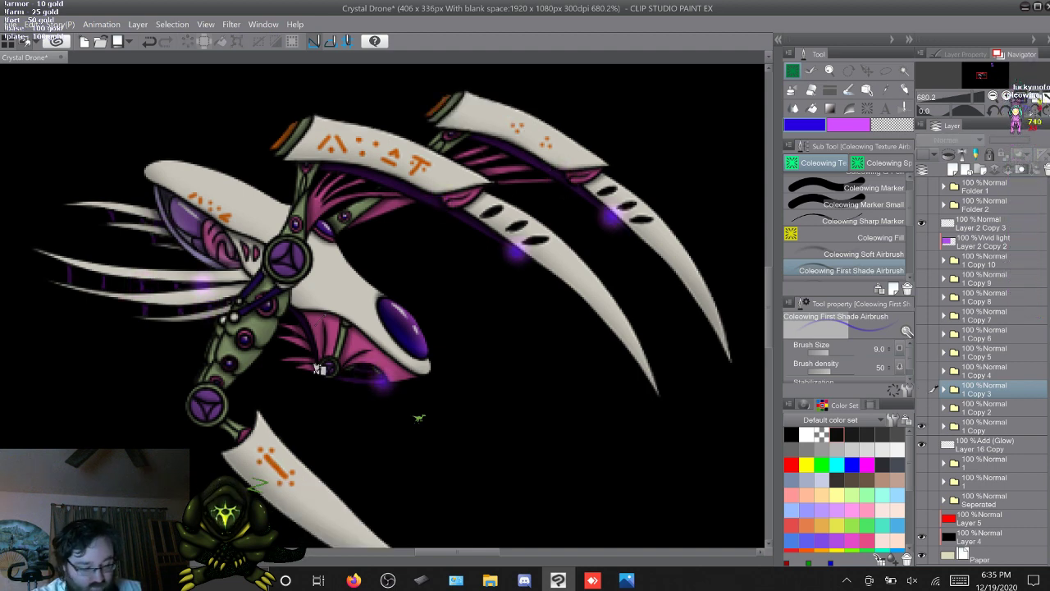
click(921, 408)
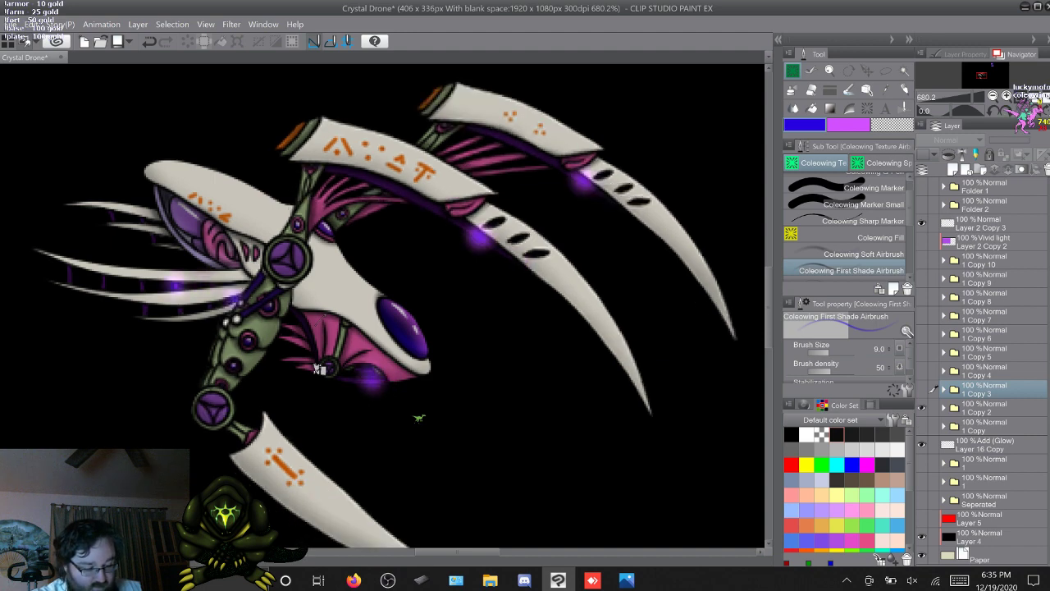
click(921, 389)
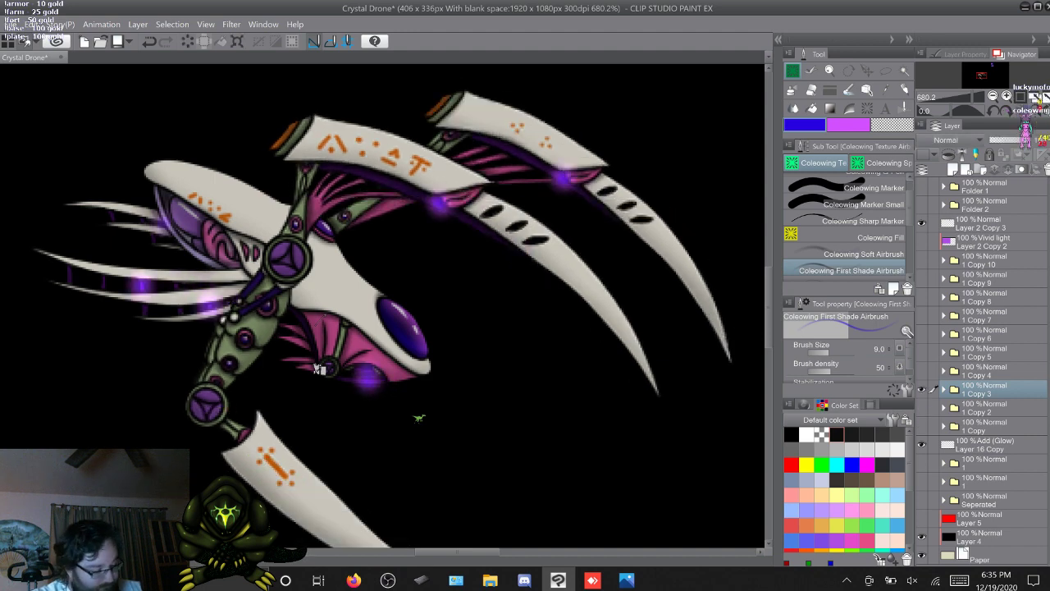
click(922, 389)
click(922, 371)
click(922, 371)
click(921, 352)
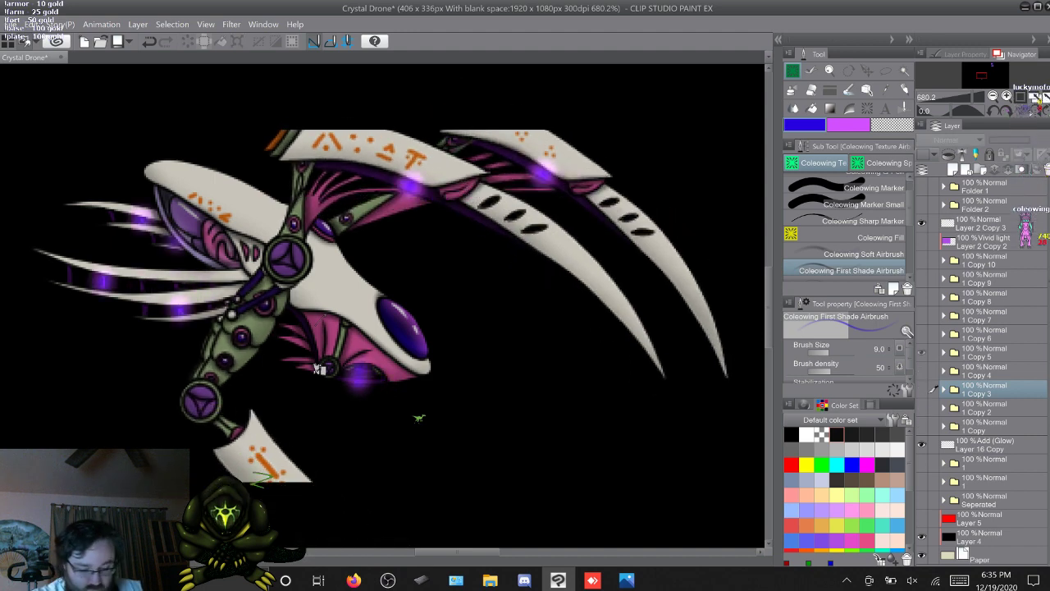
Show frame 1 Copy 6, move Layer 16 Copy above its folder, and place a duplicate above each folder from 1 Copy 7 to 1 Copy 10
click(921, 334)
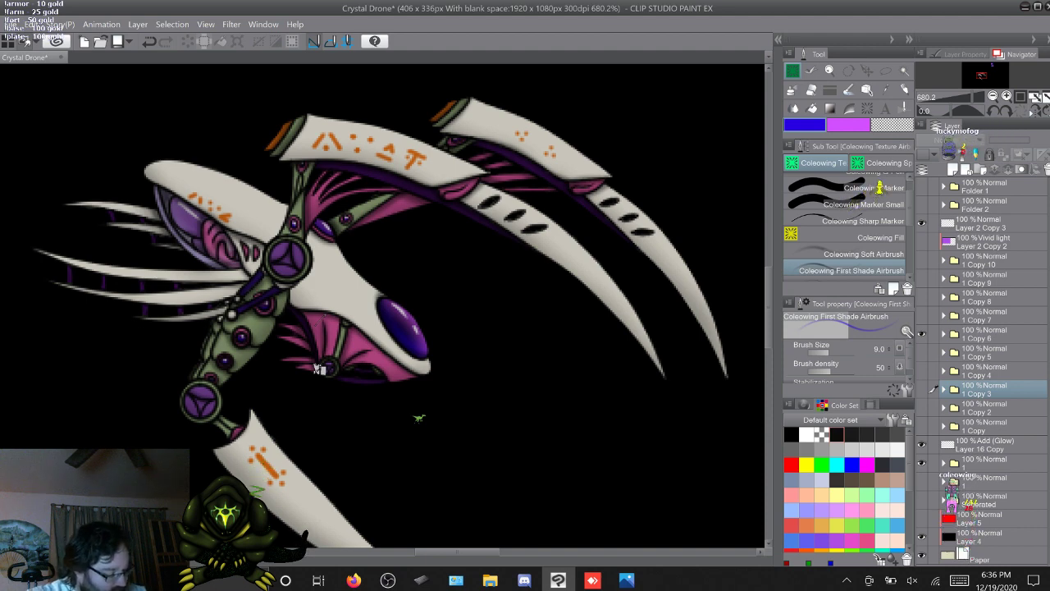
click(943, 334)
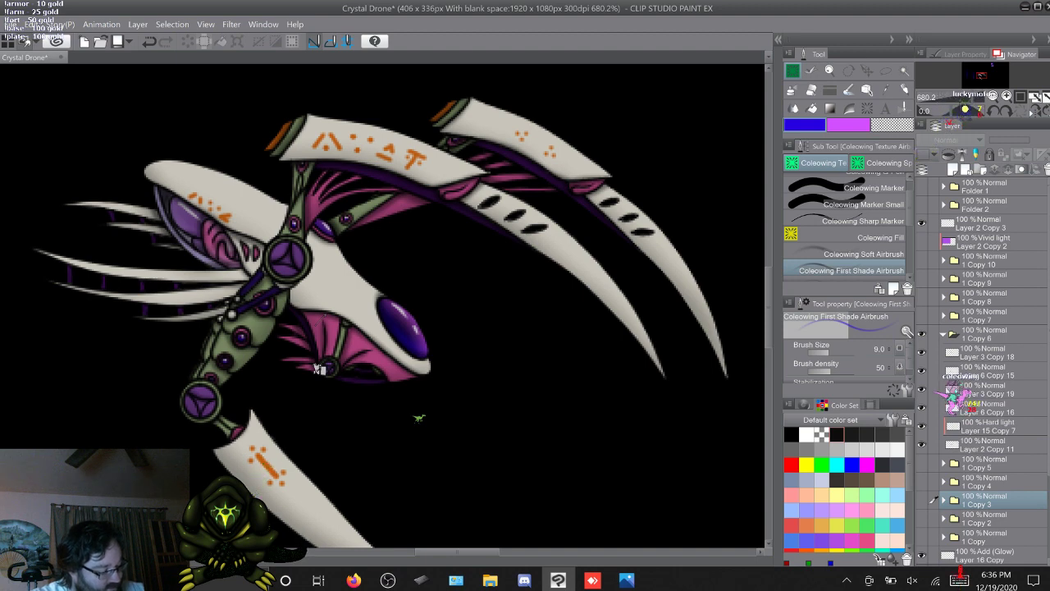
scroll(983, 370, down, 1)
scroll(983, 370, down, 1)
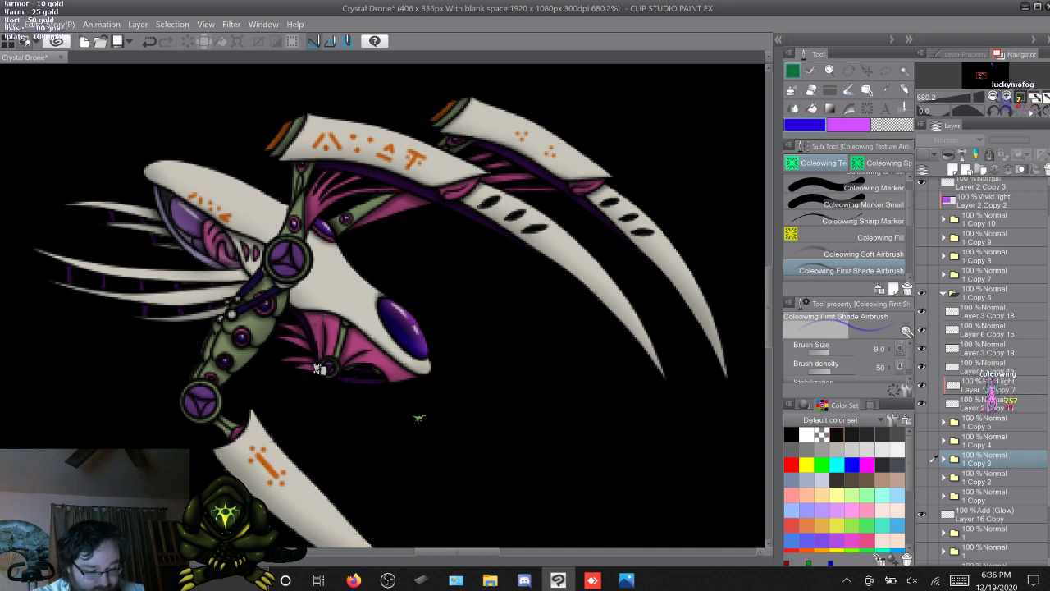
click(985, 515)
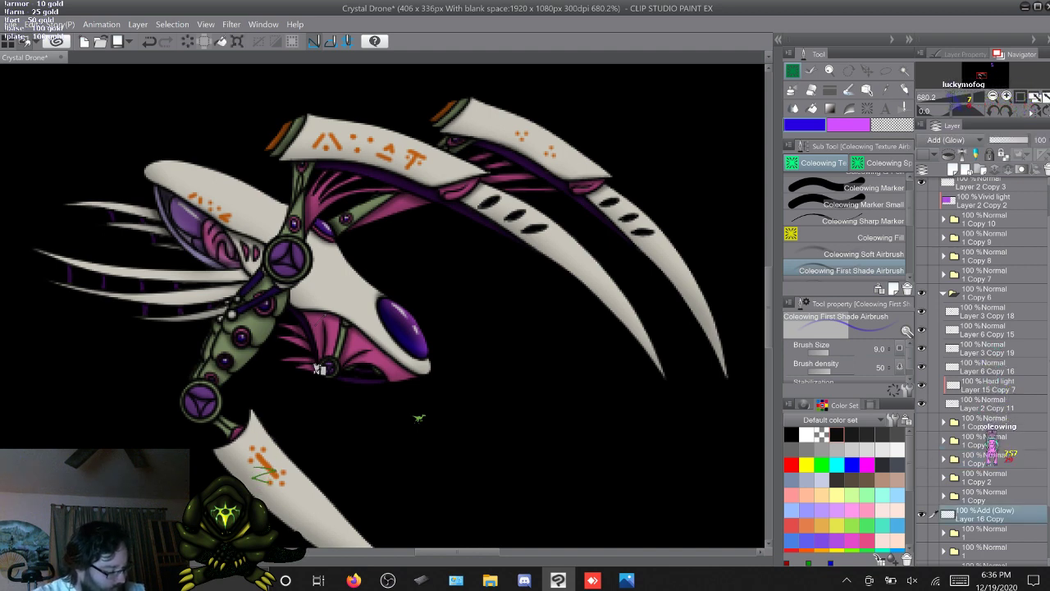
drag(985, 514, 985, 219)
key(F9)
key(F9)
key(F9)
key(F9)
Hide the glow layers Layer 16 Copy 6 through Copy 9 and move Layer 16 Copy to the top inside folder 1 Copy 6
click(922, 219)
click(922, 256)
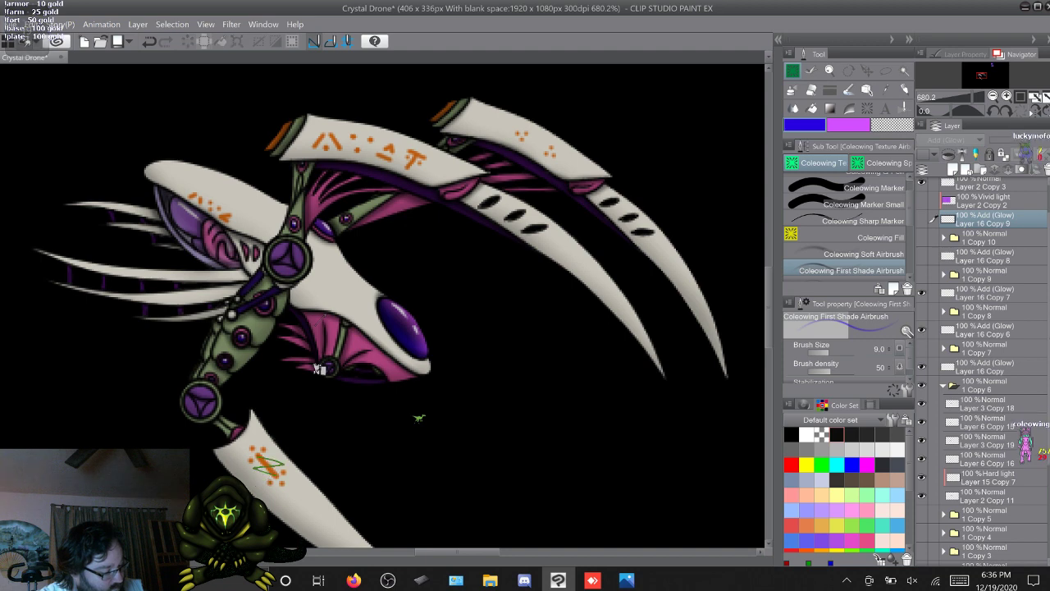
click(922, 293)
click(922, 330)
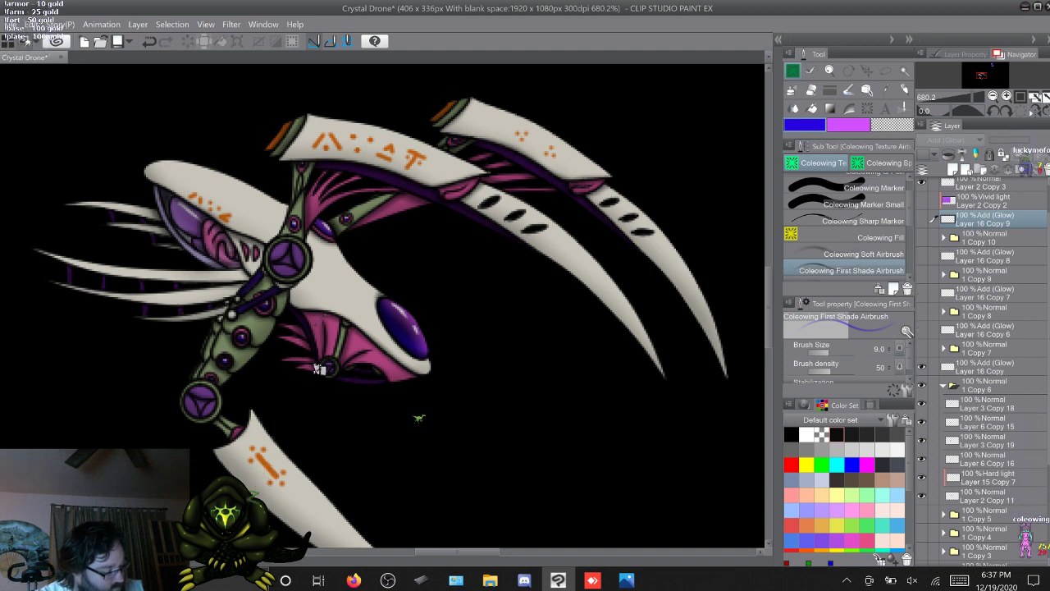
click(984, 367)
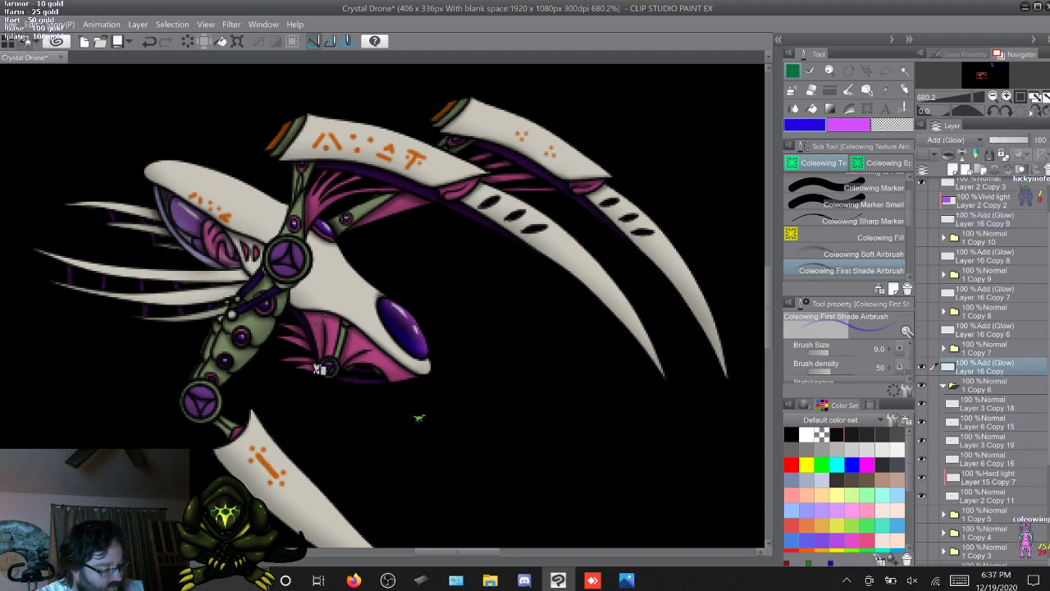
drag(984, 367, 985, 395)
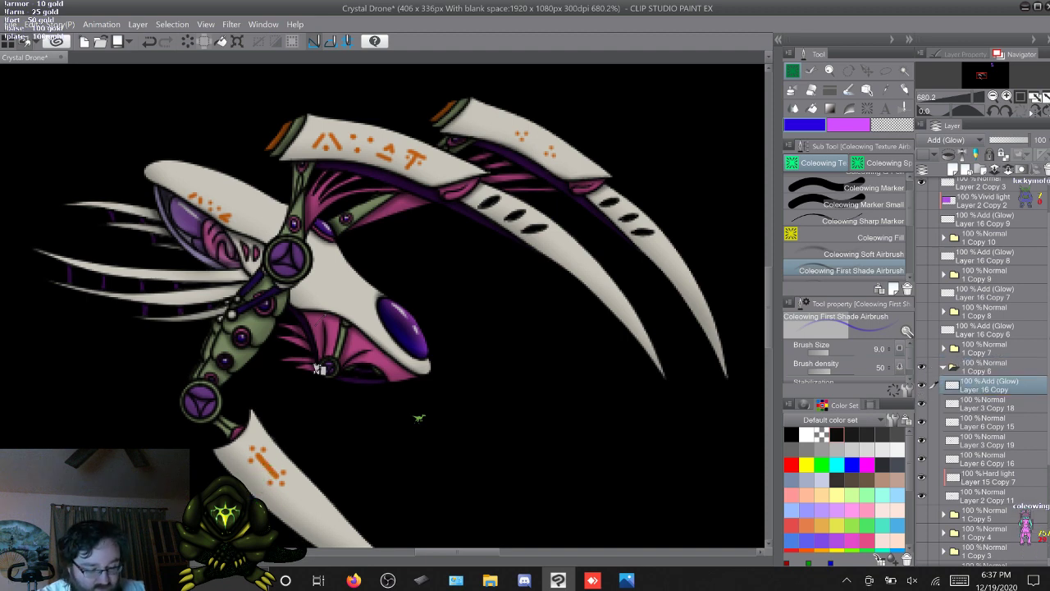
In frame 1 Copy 6, paint purple size 15 Soft Airbrush glow spots on the rear fin, the jaw and both scythe arms
click(853, 253)
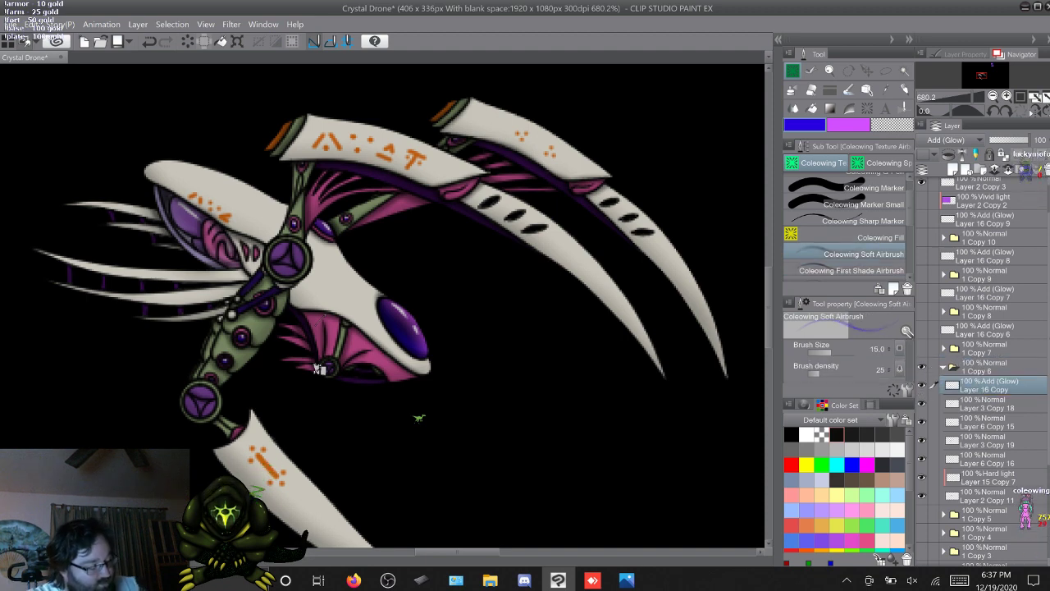
drag(255, 461, 281, 479)
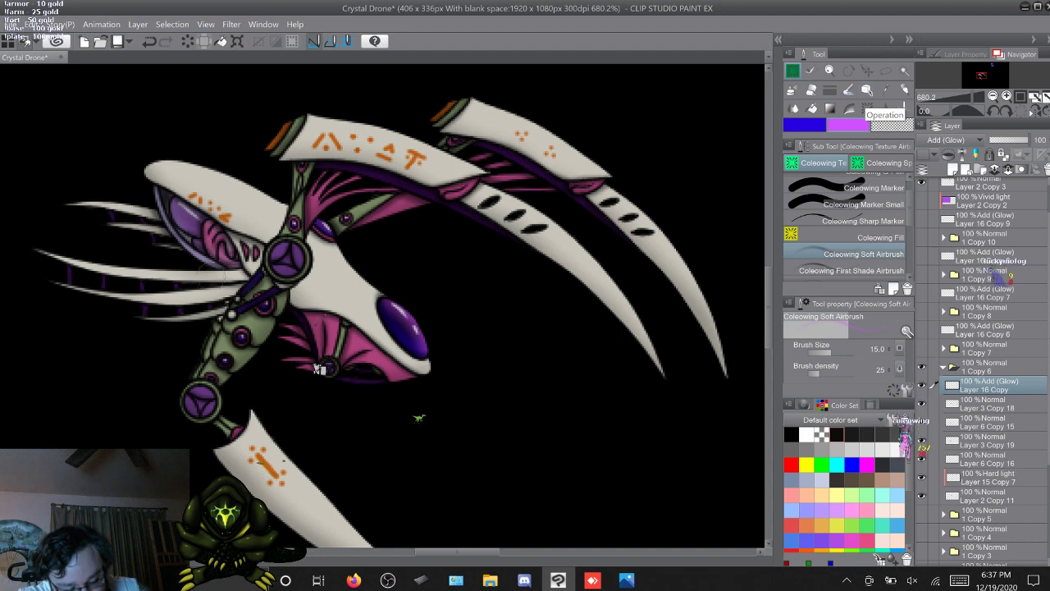
click(203, 286)
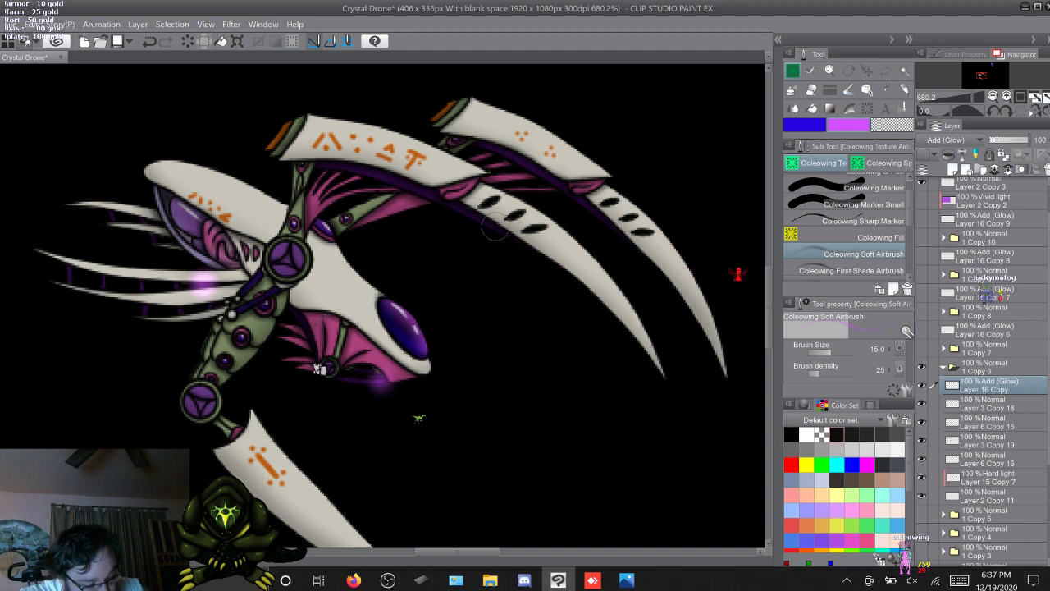
drag(495, 228, 495, 229)
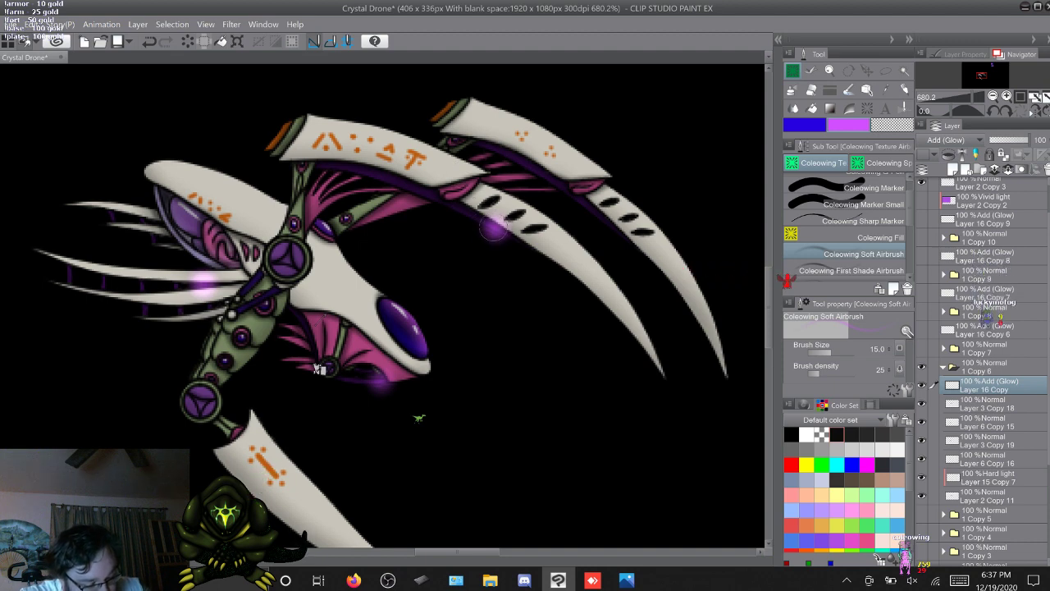
click(608, 220)
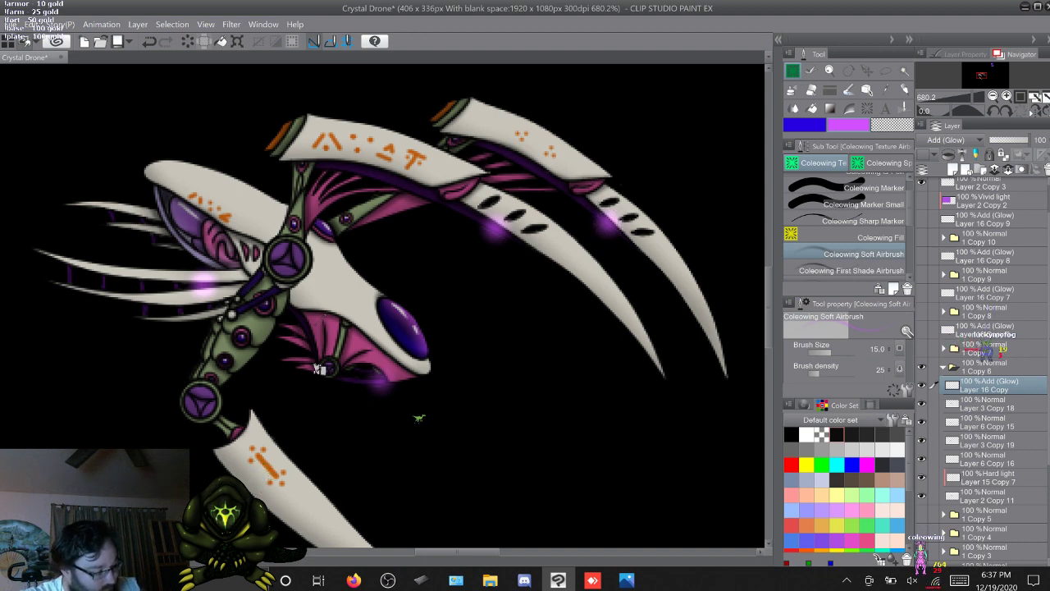
Paint blue size 9 First Shade Airbrush cores inside the purple glow spots on frame 1 Copy 6's arms, jaw and rear fin
key(period)
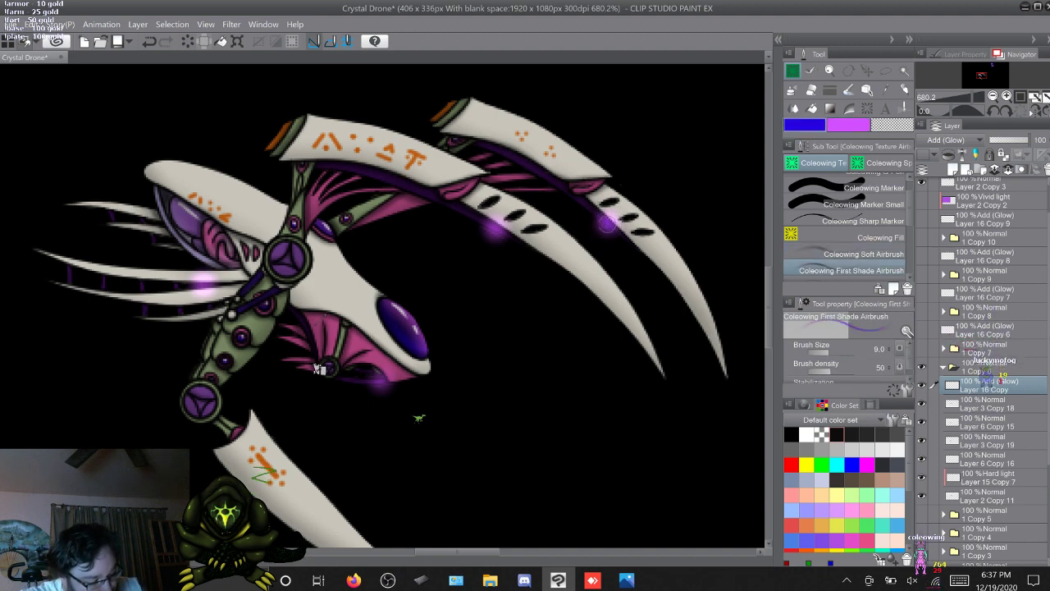
click(494, 228)
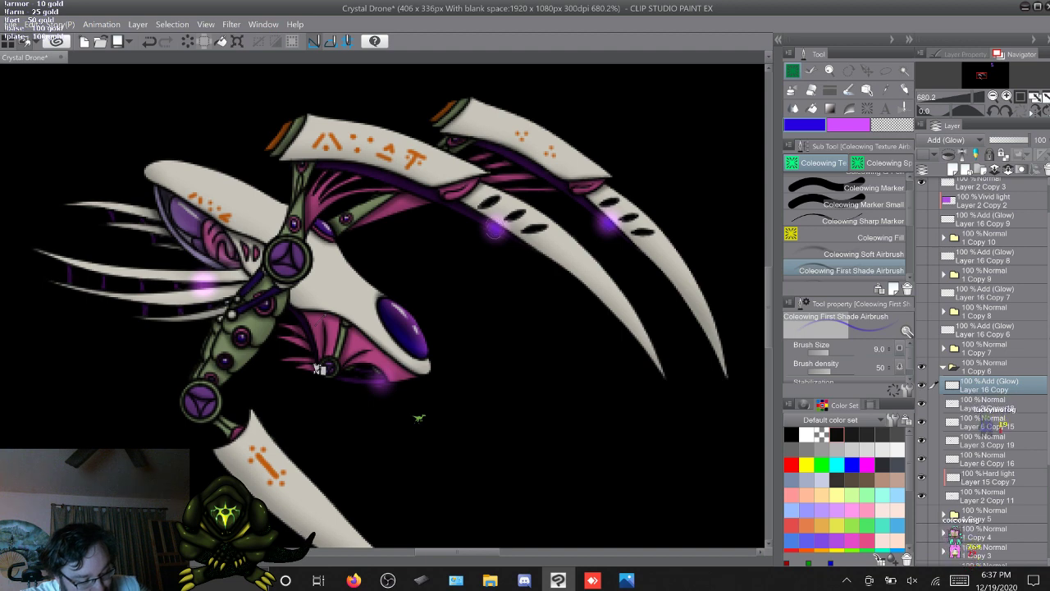
click(378, 381)
click(204, 282)
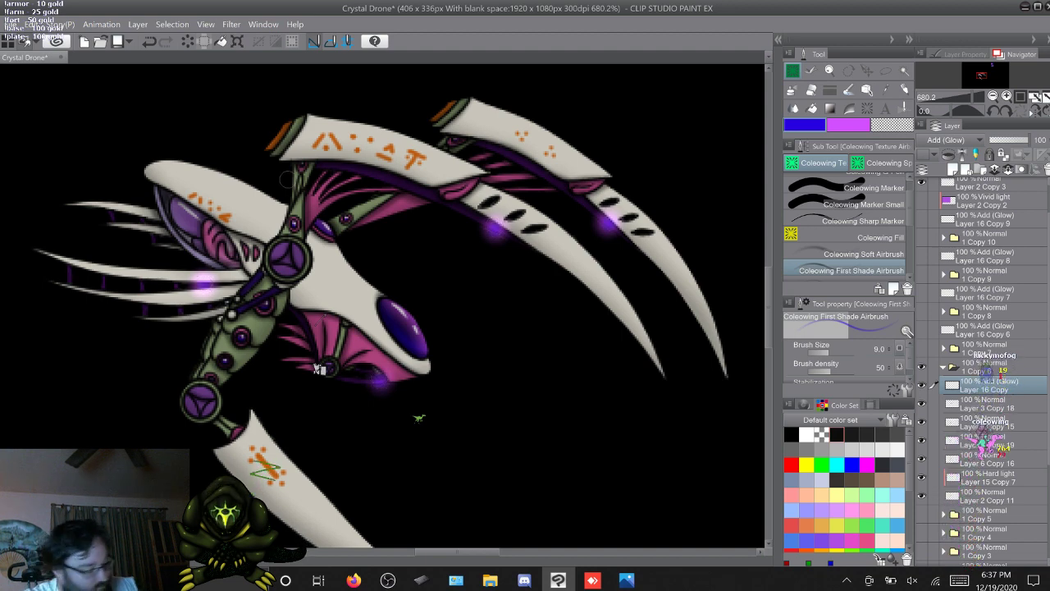
Hide frame 1 Copy 6, show 1 Copy 7 with Layer 16 Copy 6, and move that glow layer to the top inside folder 1 Copy 7
click(944, 367)
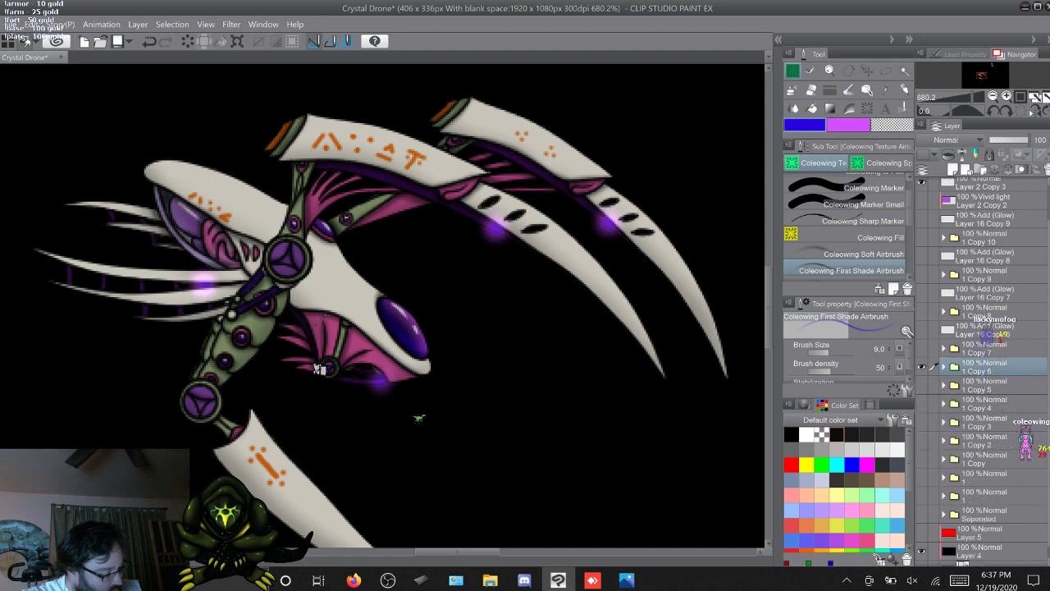
click(922, 367)
click(921, 349)
click(922, 330)
click(944, 349)
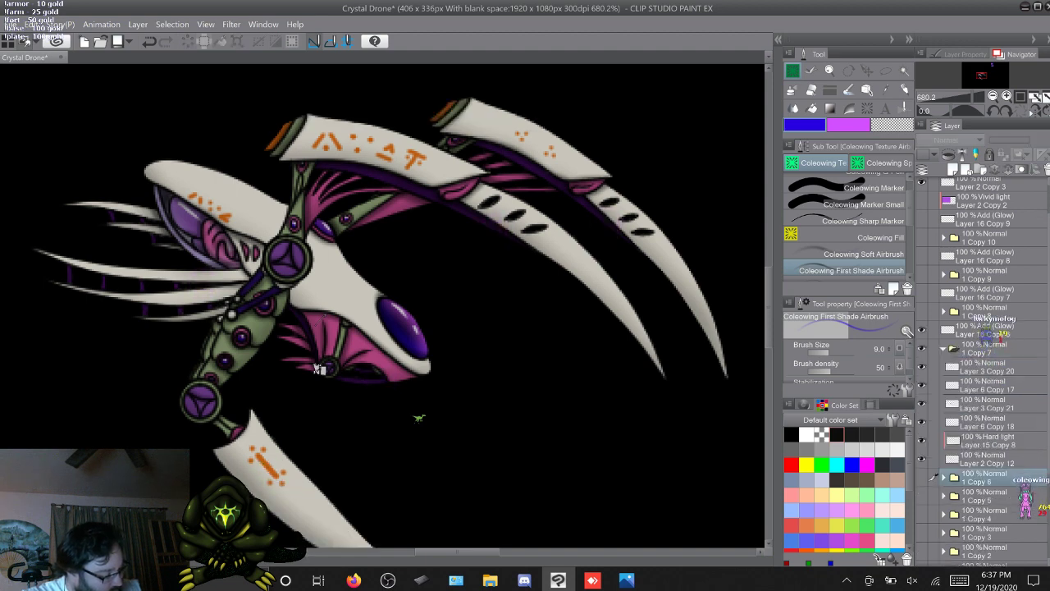
click(985, 331)
drag(984, 331, 985, 354)
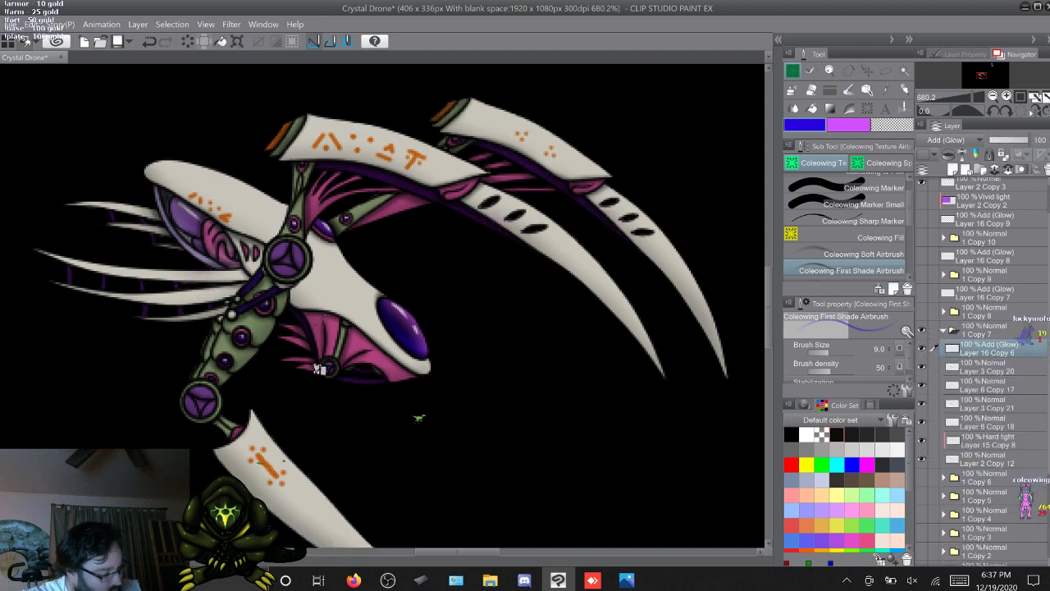
In frame 1 Copy 7, paint purple size 15 Soft Airbrush glow spots on both arms, jaw and lower rear fins, with blue size 9 First Shade Airbrush cores
click(849, 126)
click(853, 254)
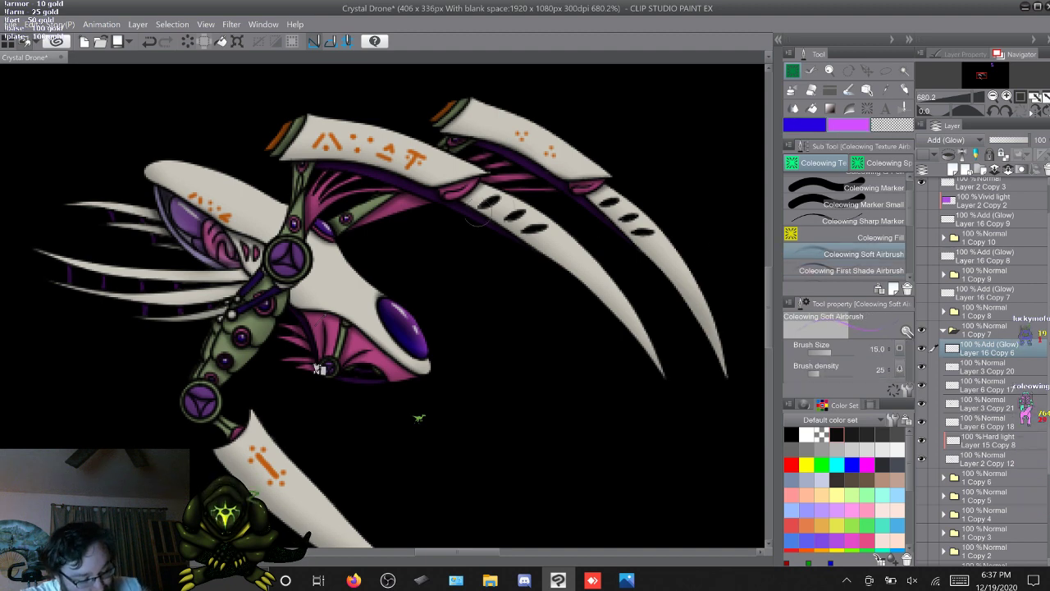
click(463, 212)
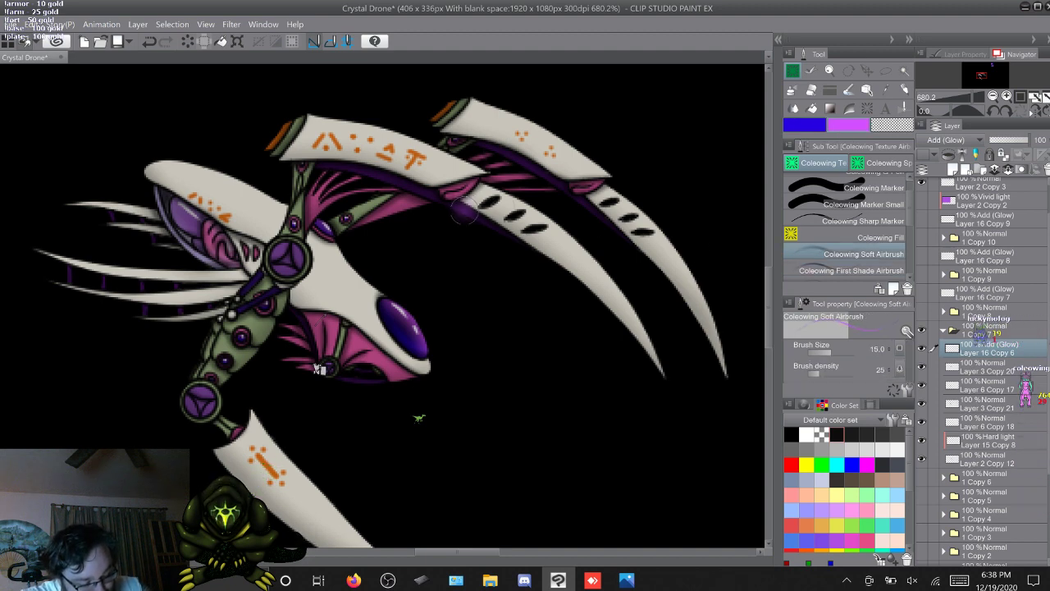
drag(574, 194, 586, 202)
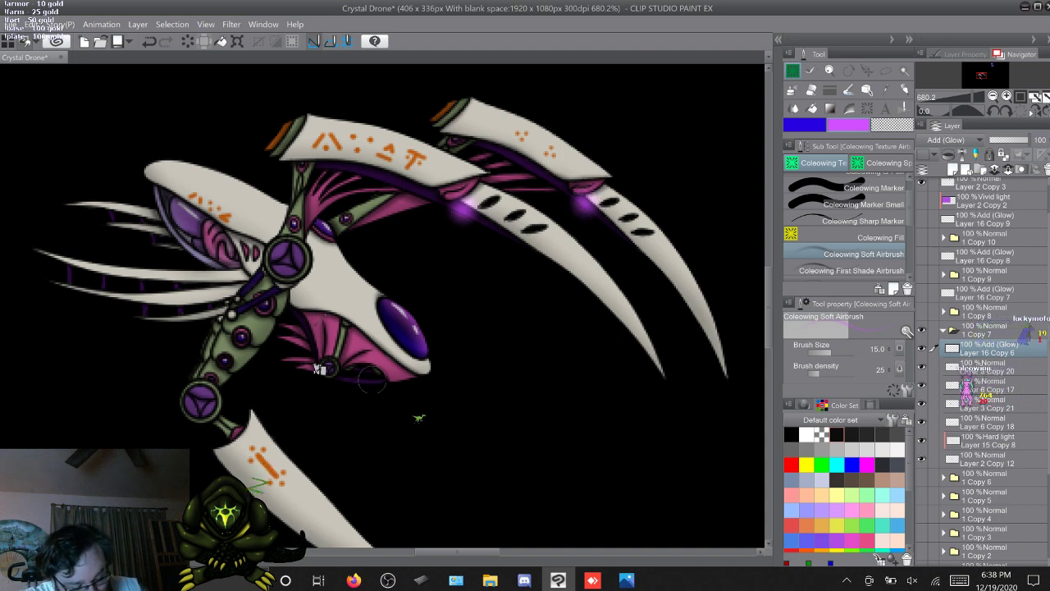
drag(374, 383, 371, 379)
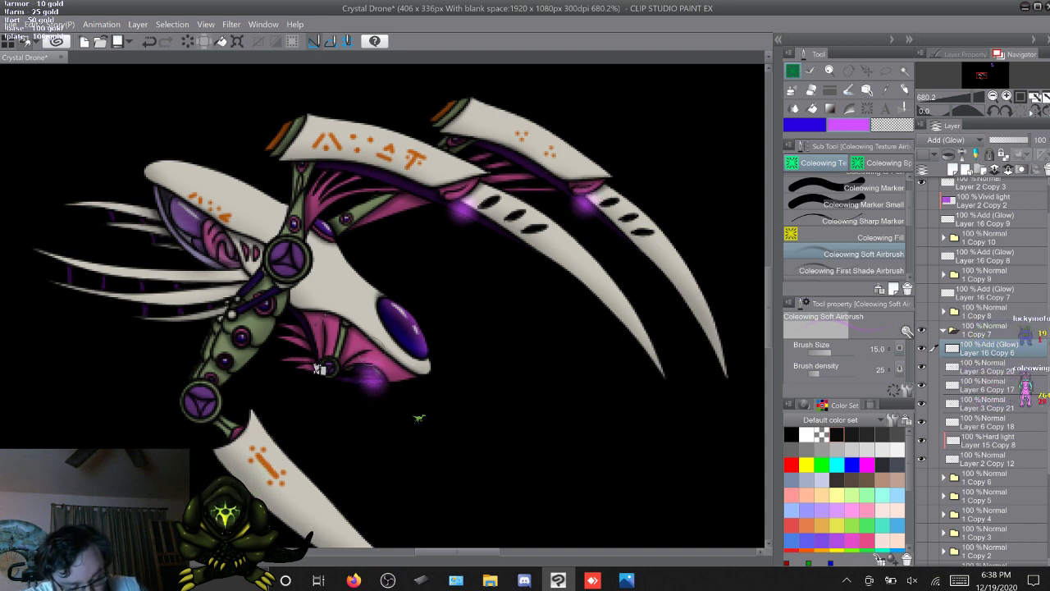
click(174, 283)
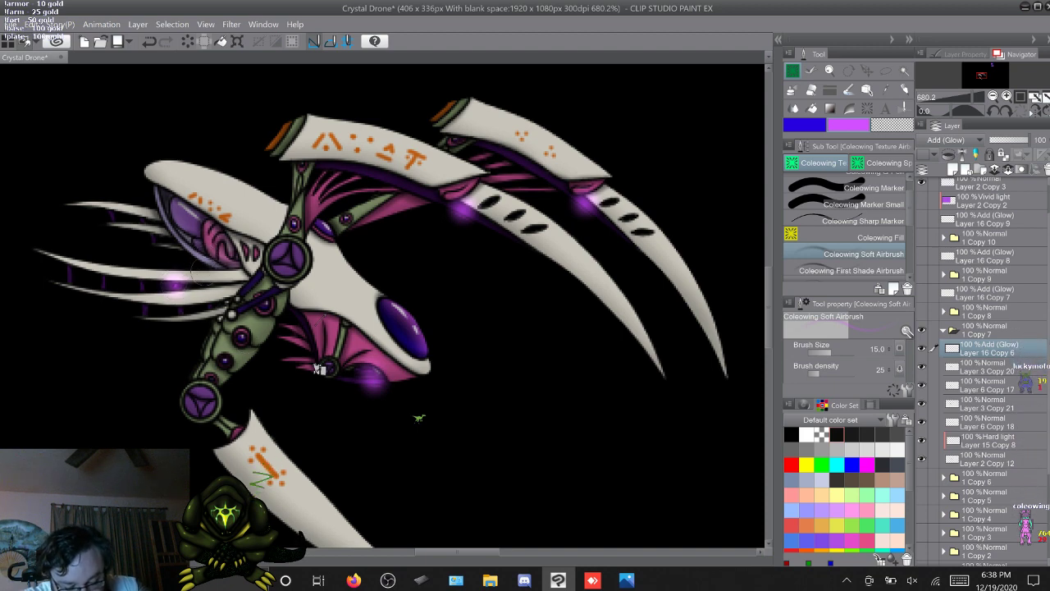
drag(231, 305, 233, 295)
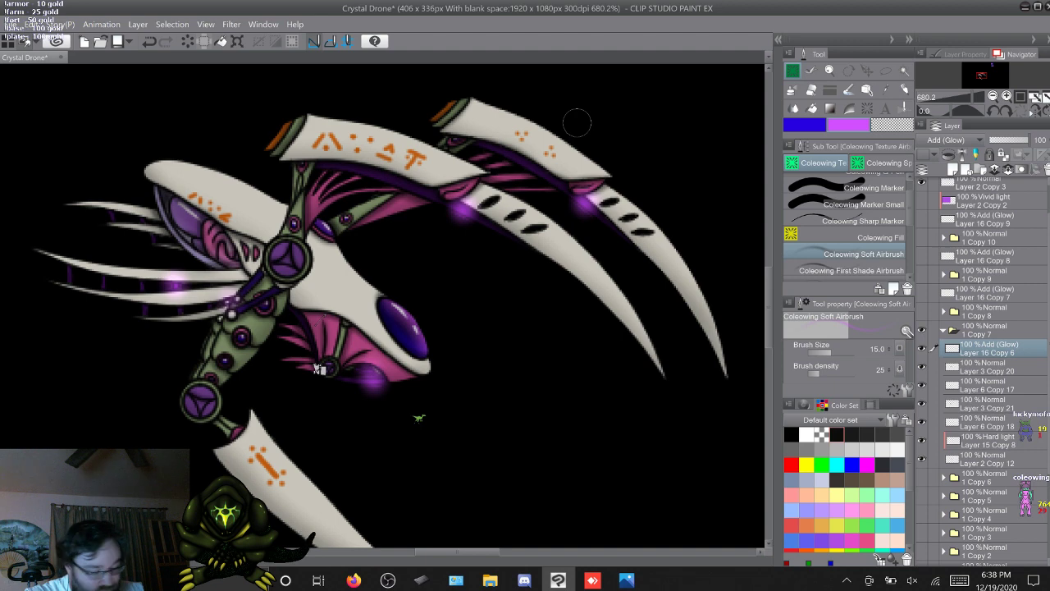
click(852, 270)
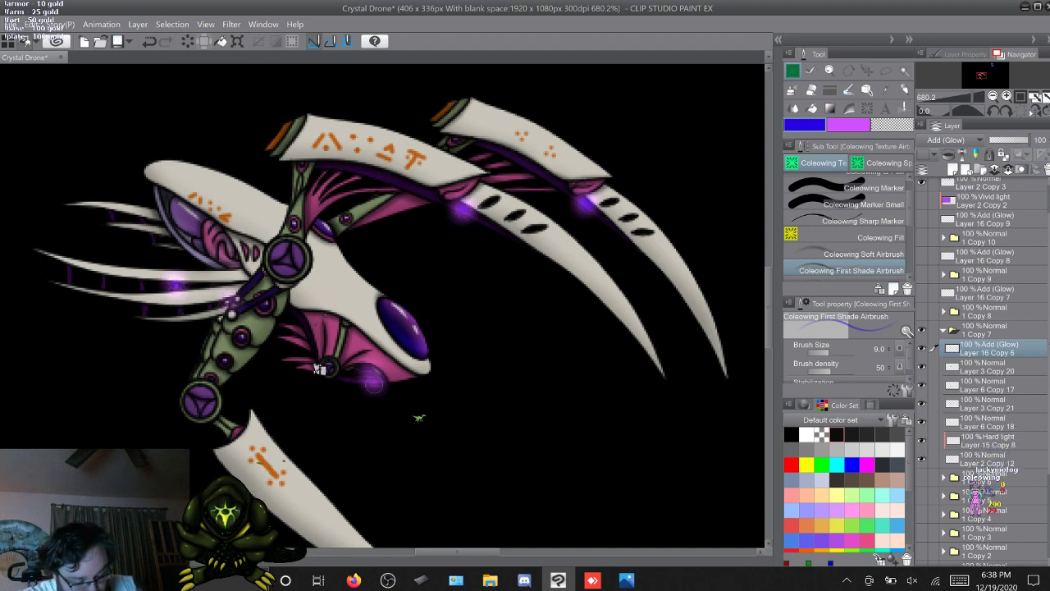
drag(374, 384, 373, 373)
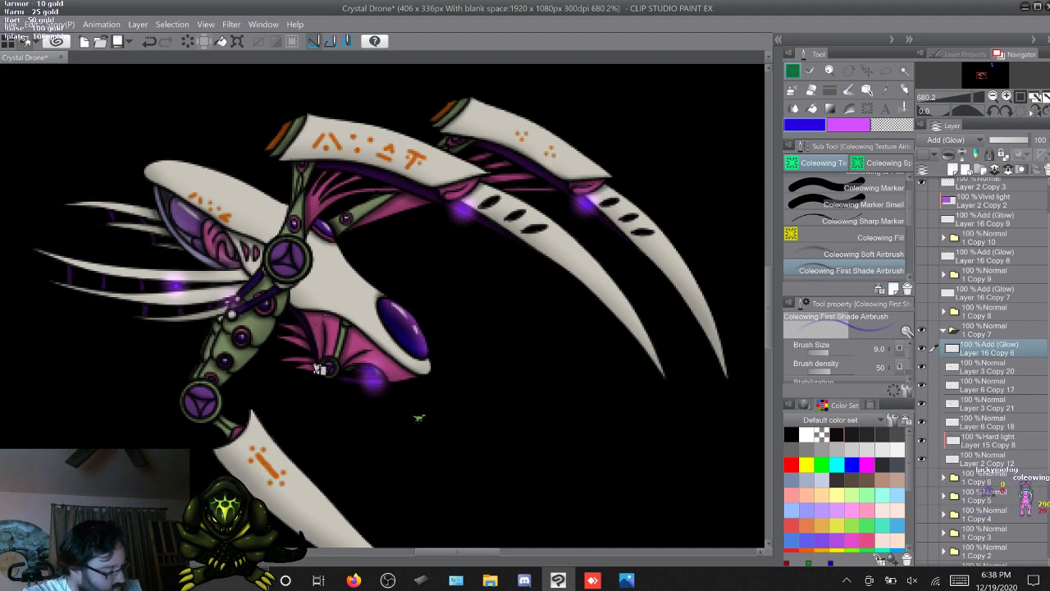
Hide frame 1 Copy 7, show 1 Copy 8 with Layer 16 Copy 7, and move that glow layer to the top inside folder 1 Copy 8
click(944, 331)
click(922, 335)
click(921, 317)
click(921, 298)
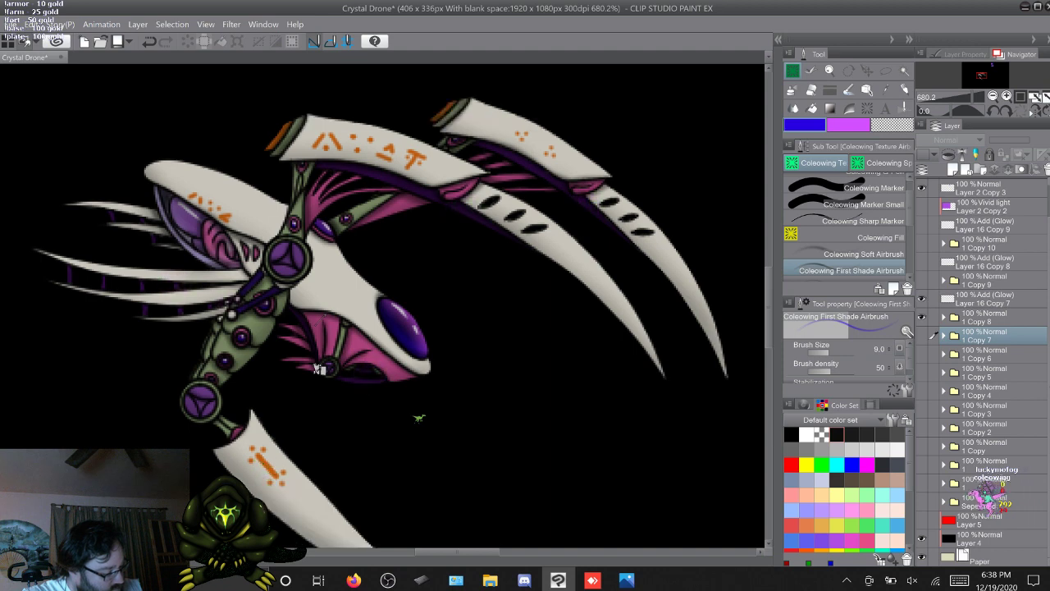
click(943, 317)
click(985, 298)
drag(985, 299, 984, 320)
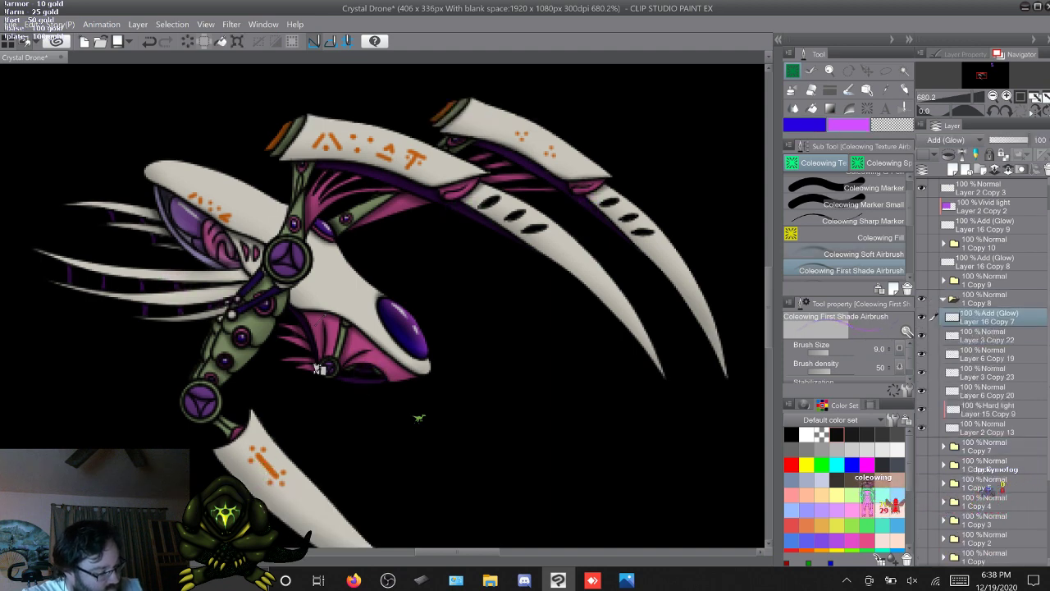
In frame 1 Copy 8, paint purple size 15 Soft Airbrush spots on the lower rear fins, both arms and jaw, with blue size 9 First Shade Airbrush cores
click(853, 254)
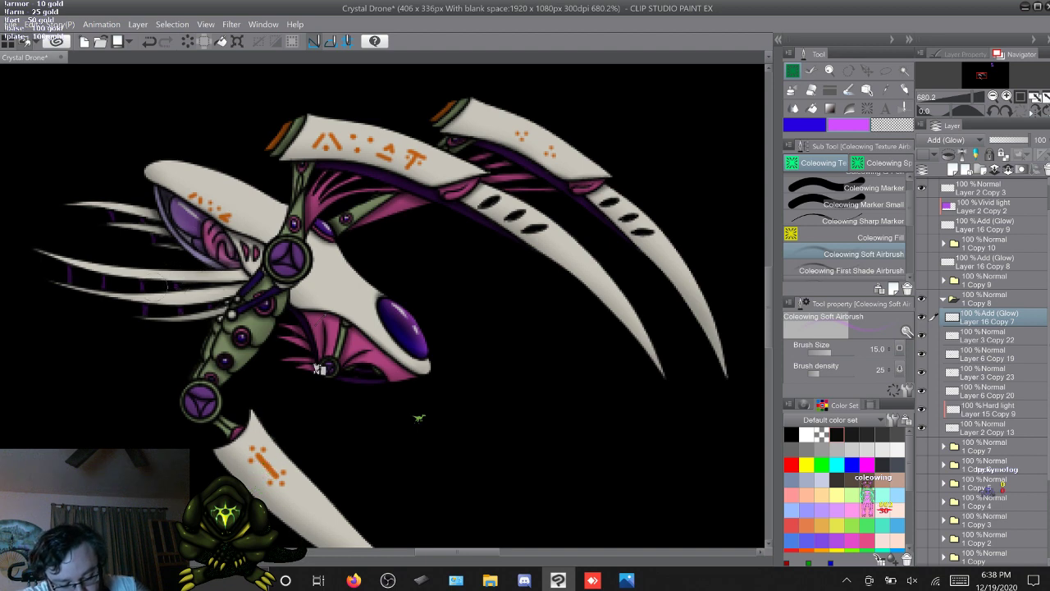
drag(141, 286, 140, 283)
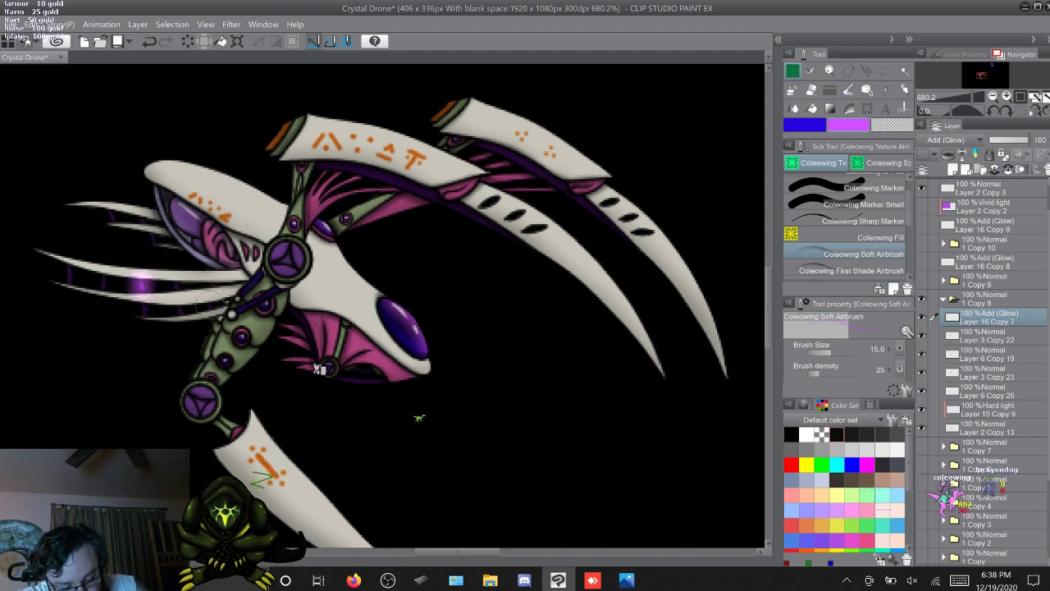
drag(208, 304, 208, 304)
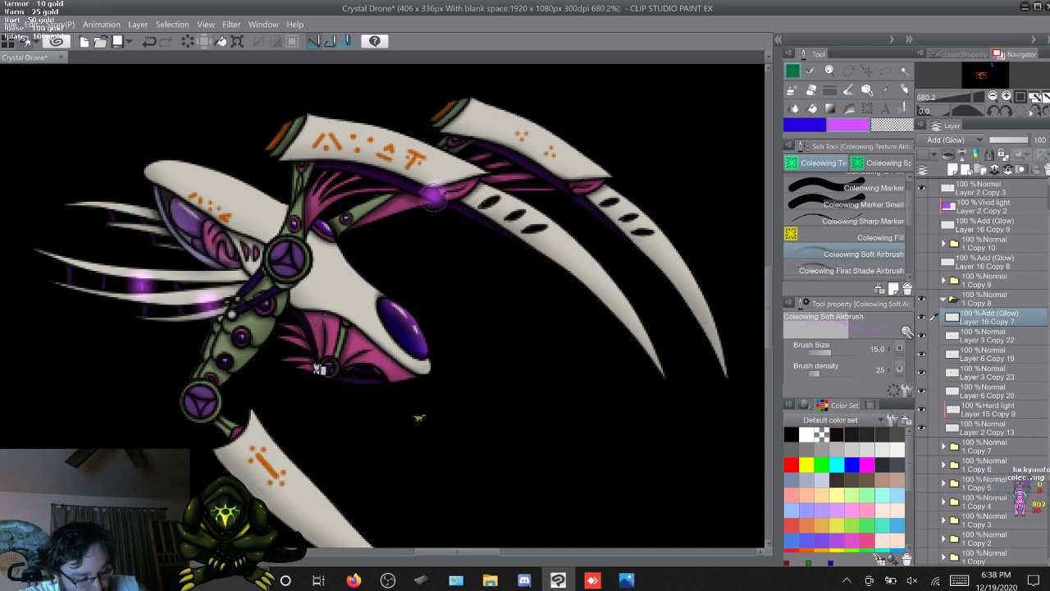
drag(562, 189, 563, 179)
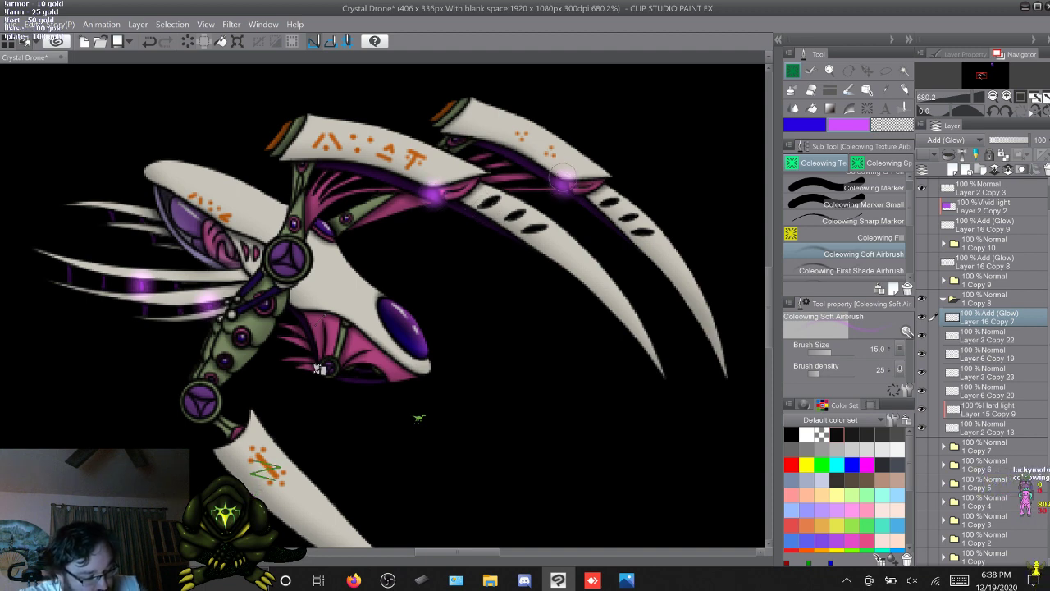
drag(365, 379, 364, 371)
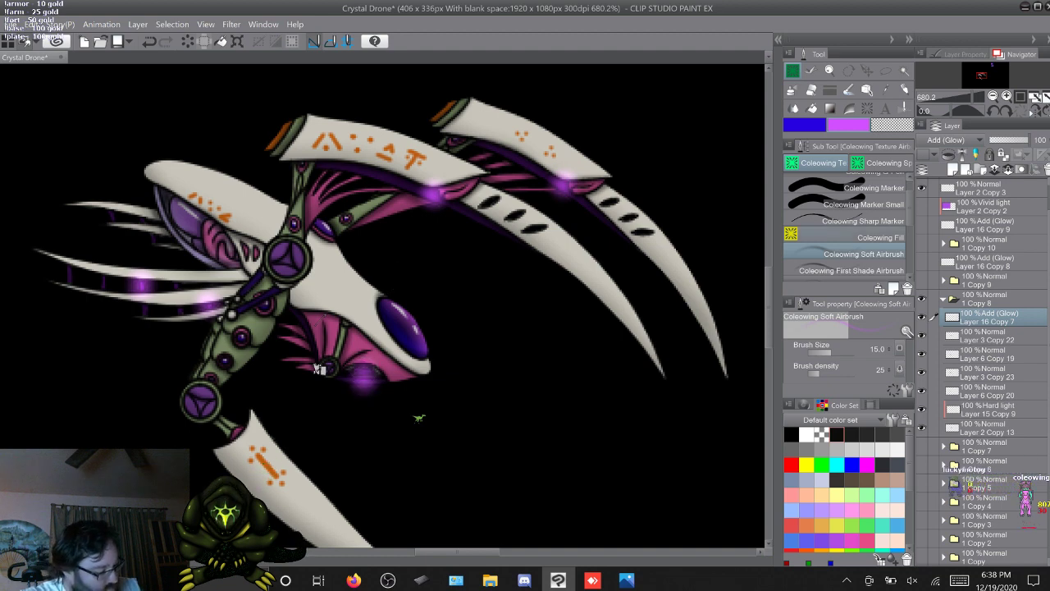
click(850, 270)
click(805, 125)
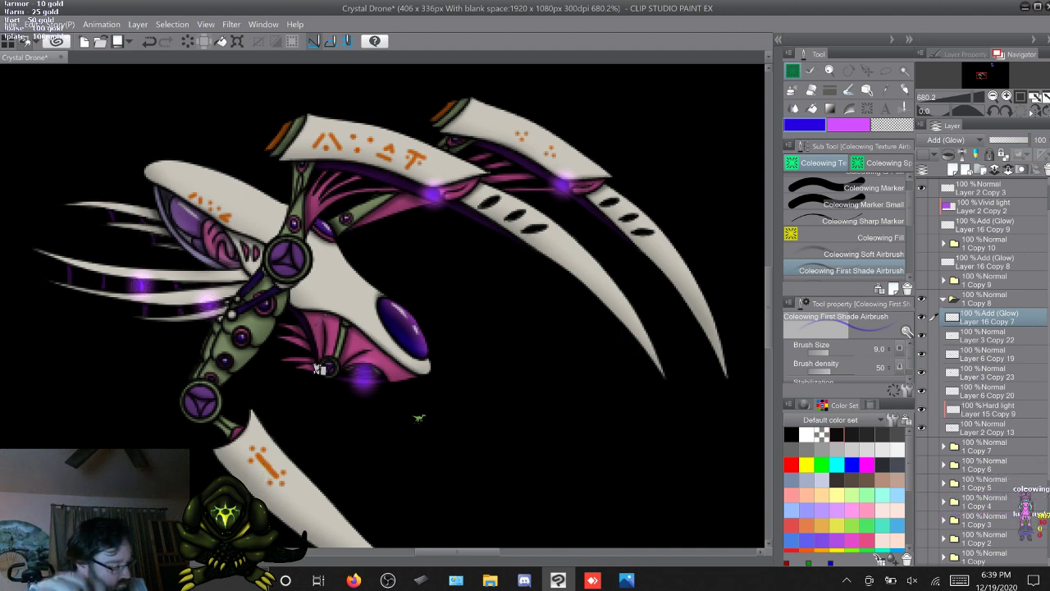
Hide frame 1 Copy 8, show 1 Copy 9 with Layer 16 Copy 8, and move that glow layer to the top inside folder 1 Copy 9
click(943, 299)
click(921, 299)
click(921, 280)
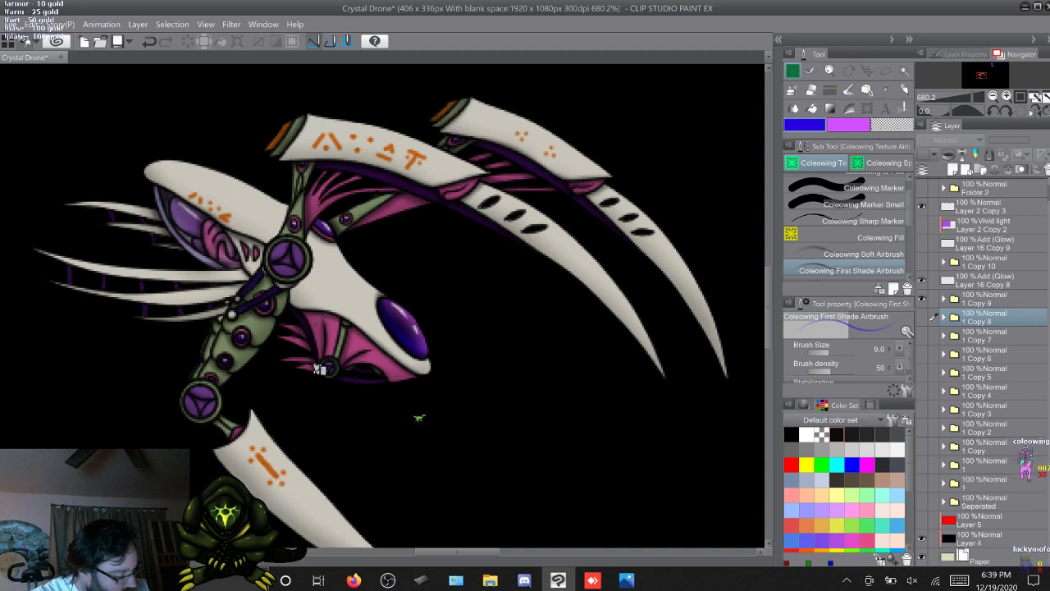
click(944, 299)
drag(989, 281, 989, 307)
In frame 1 Copy 9, paint purple size 15 Soft Airbrush spots further back on the lower rear fins, arms and jaw, with blue size 9 First Shade Airbrush cores
click(852, 254)
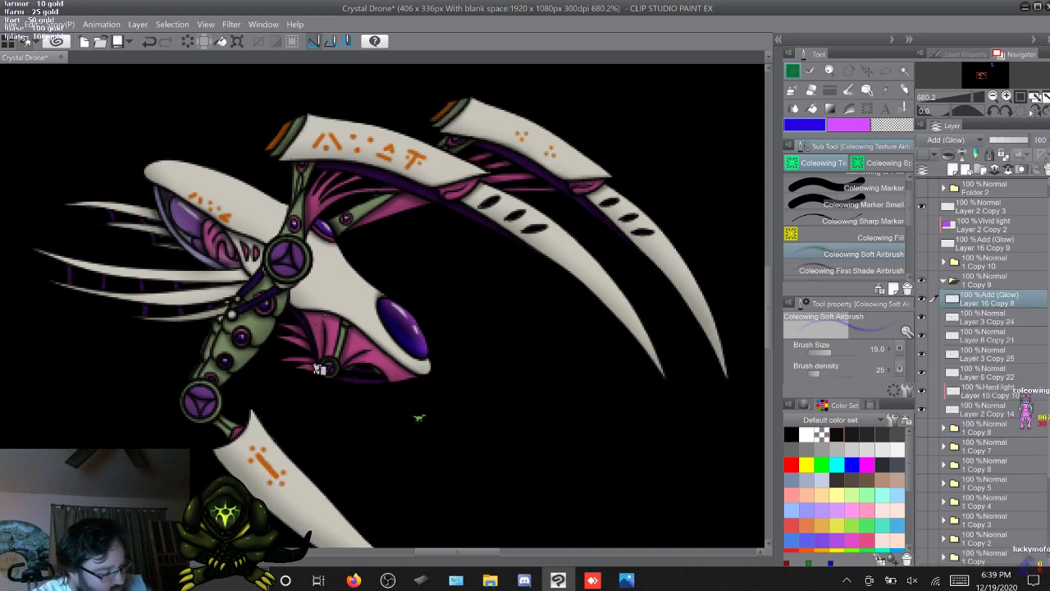
drag(102, 280, 102, 280)
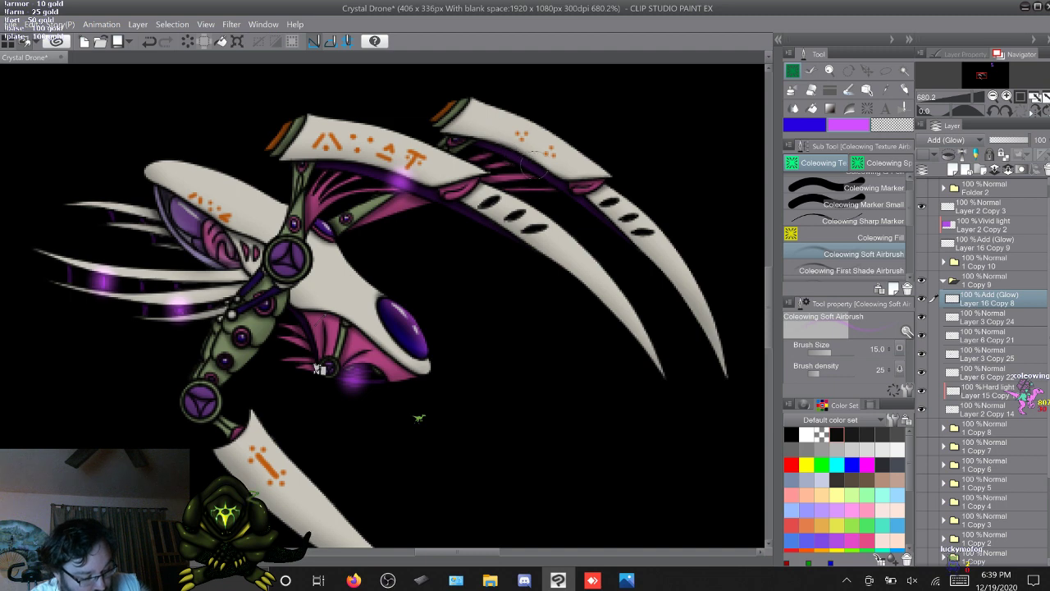
drag(545, 174, 544, 170)
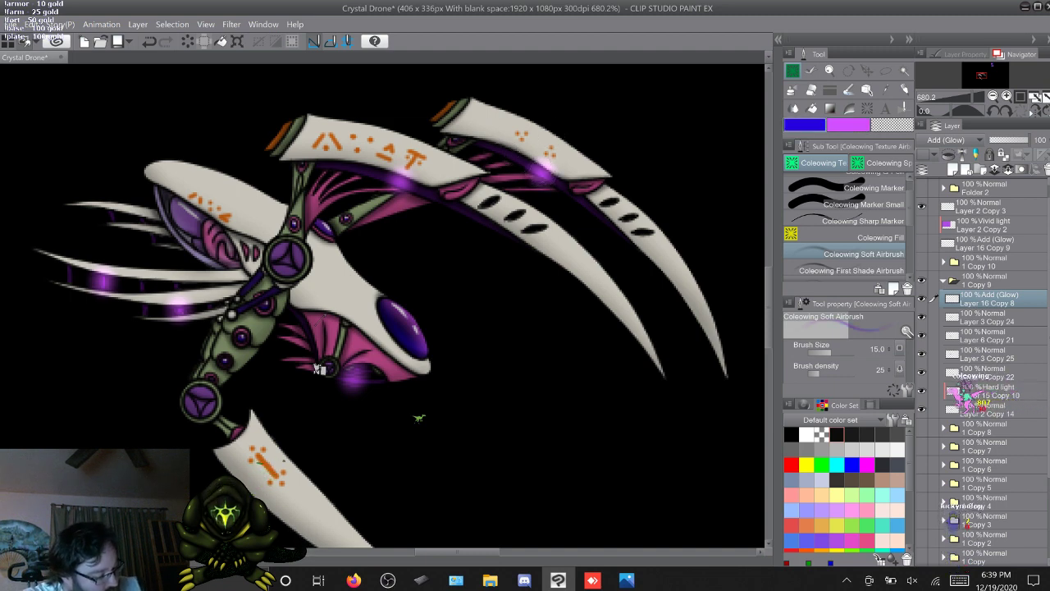
click(861, 270)
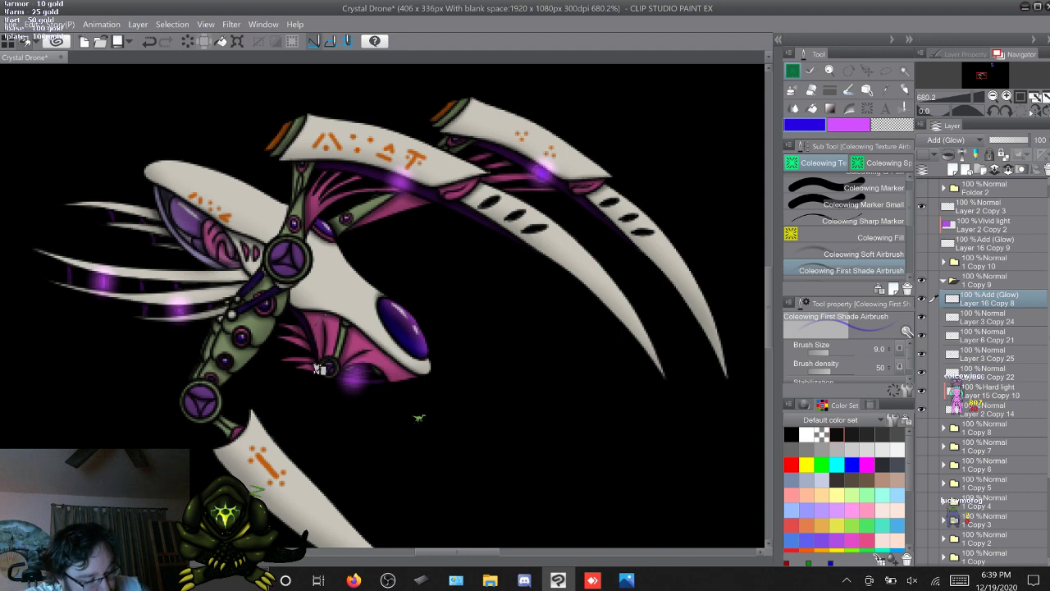
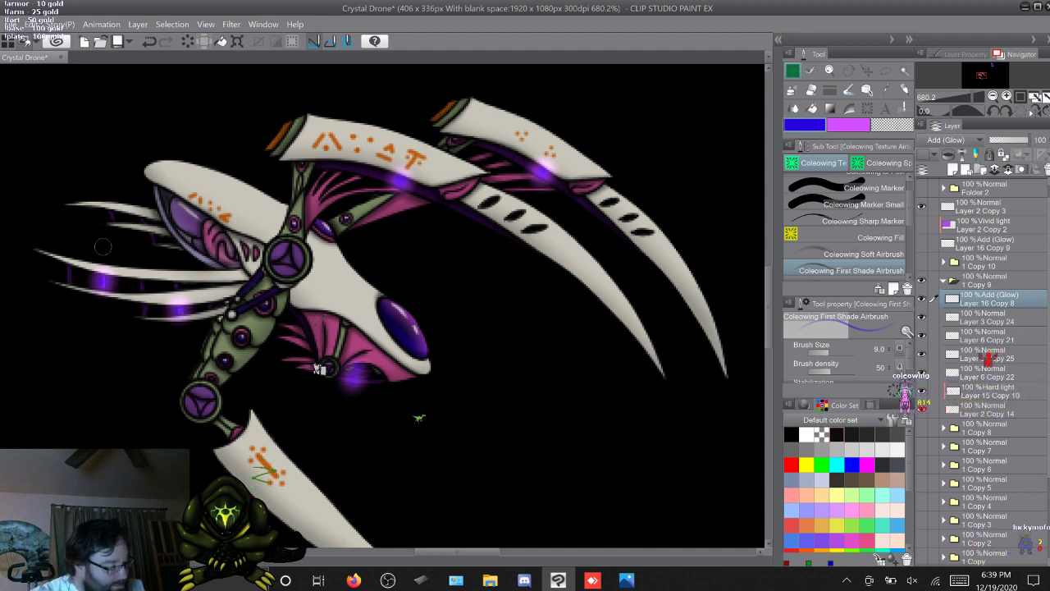
Hide frame 1 Copy 9, show 1 Copy 10 with Layer 16 Copy 9, and move that glow layer to the top inside folder 1 Copy 10
click(943, 281)
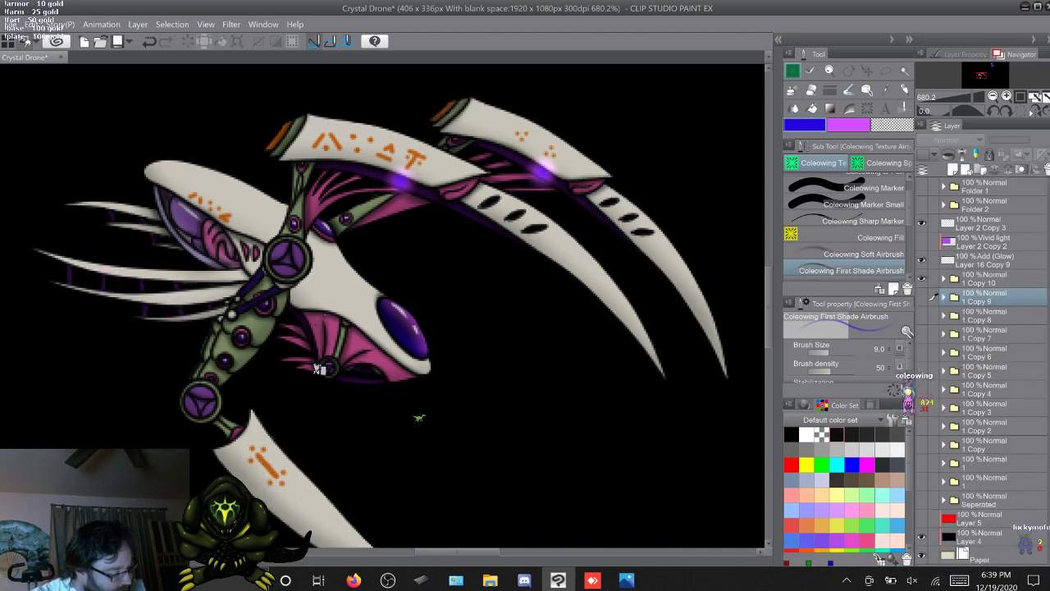
click(944, 279)
drag(987, 260, 994, 288)
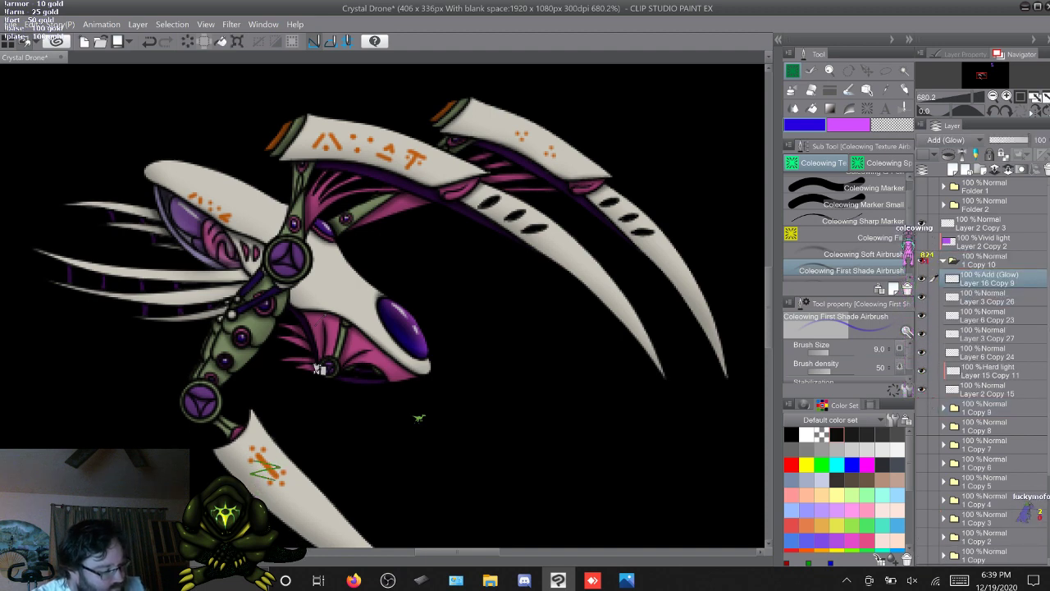
In frame 1 Copy 10, paint purple size 15 Soft Airbrush spots near the lower rear fin tips, arm bases and jaw, with blue size 9 First Shade Airbrush cores
click(854, 255)
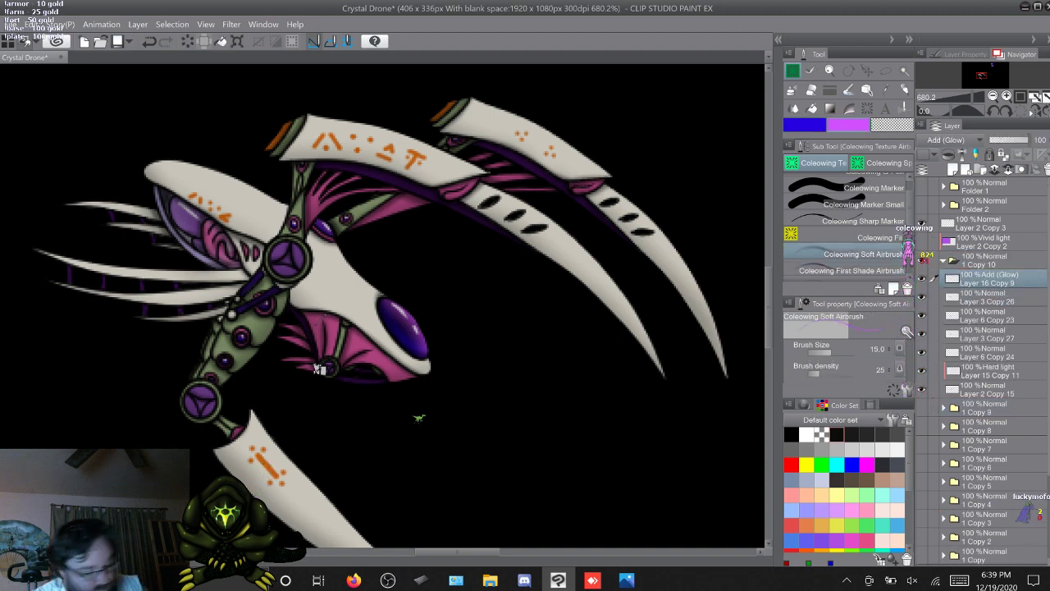
click(68, 273)
click(145, 311)
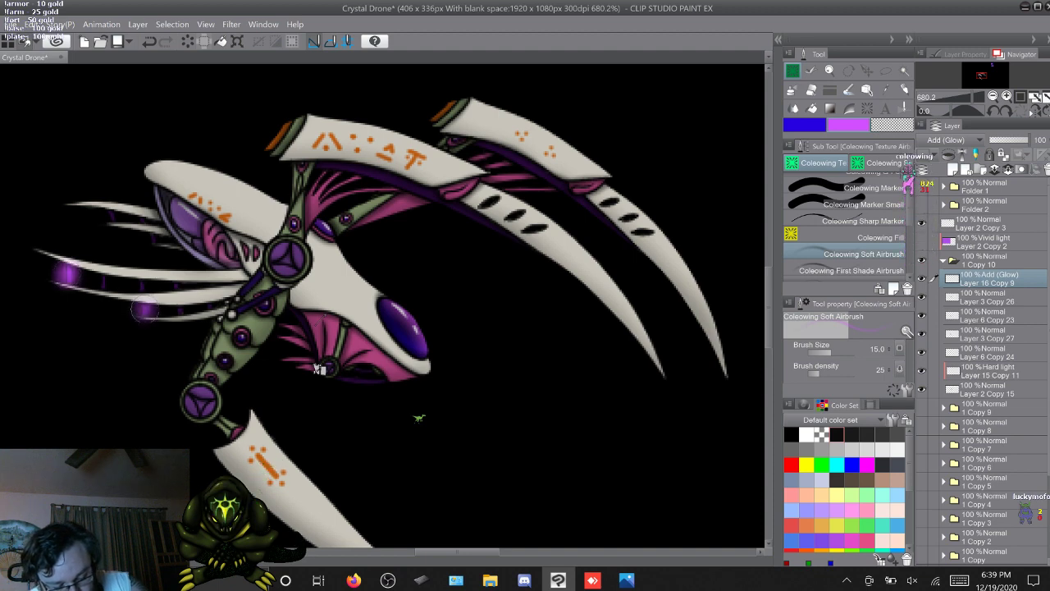
click(339, 166)
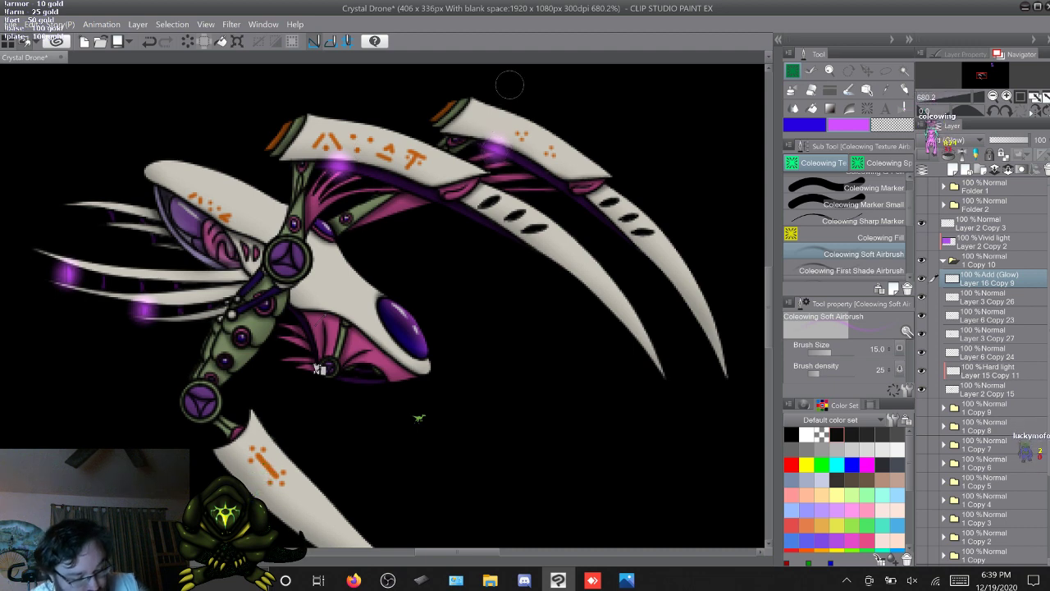
click(343, 375)
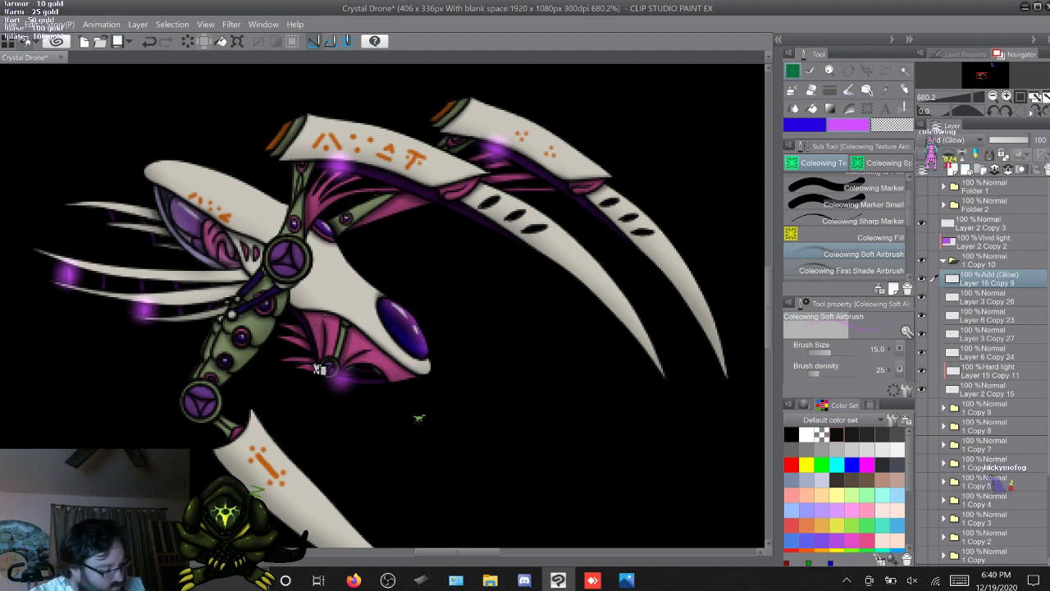
click(851, 269)
click(805, 125)
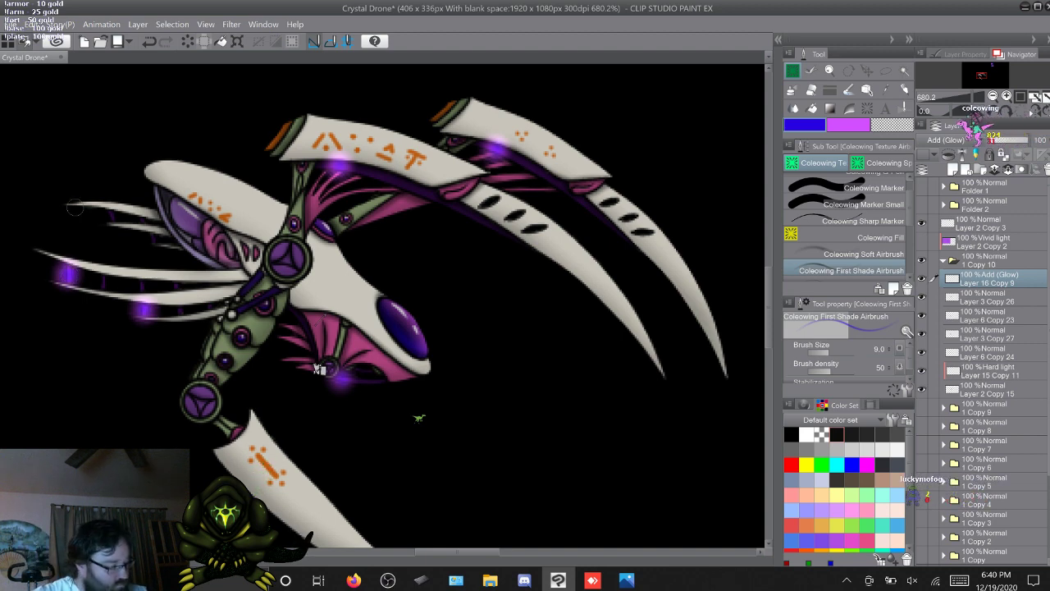
Add purple size 15 Soft Airbrush glow spots to the upper rear fins in frame 1 Copy 10 and switch the drawing colour back to blue
click(849, 125)
click(847, 254)
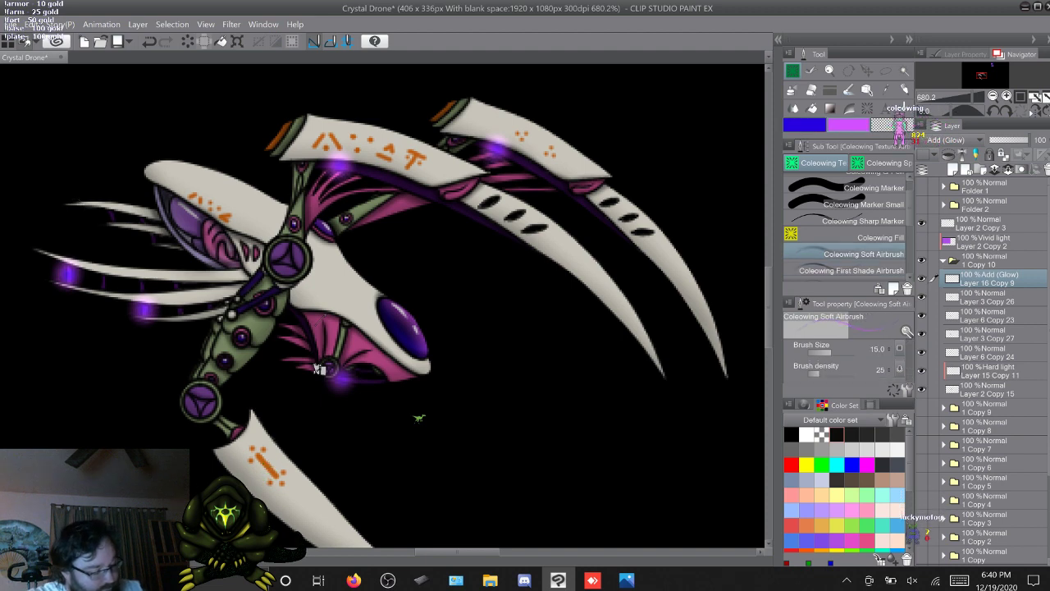
drag(112, 212, 110, 216)
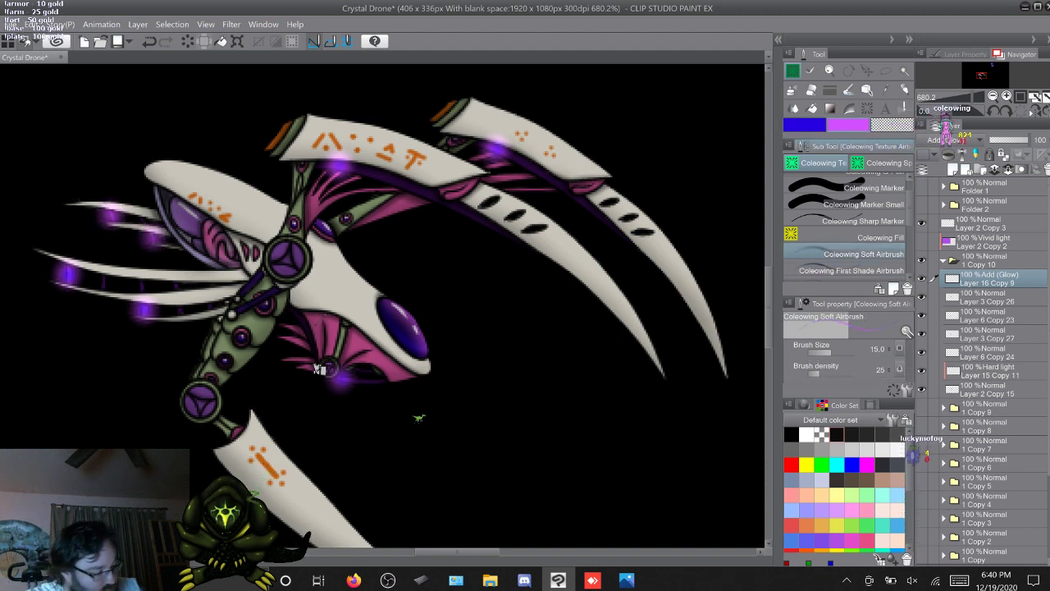
double_click(805, 125)
key(Escape)
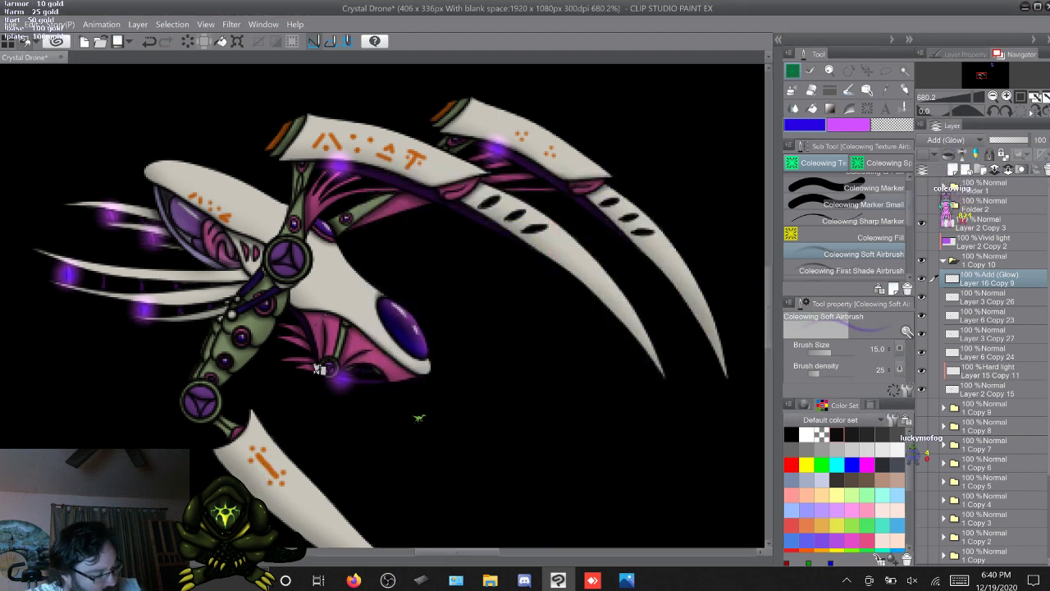
Hide frame 1 Copy 10, show frame 1 Copy 9 and make its Add (Glow) layer, Layer 16 Copy 8, active
click(851, 270)
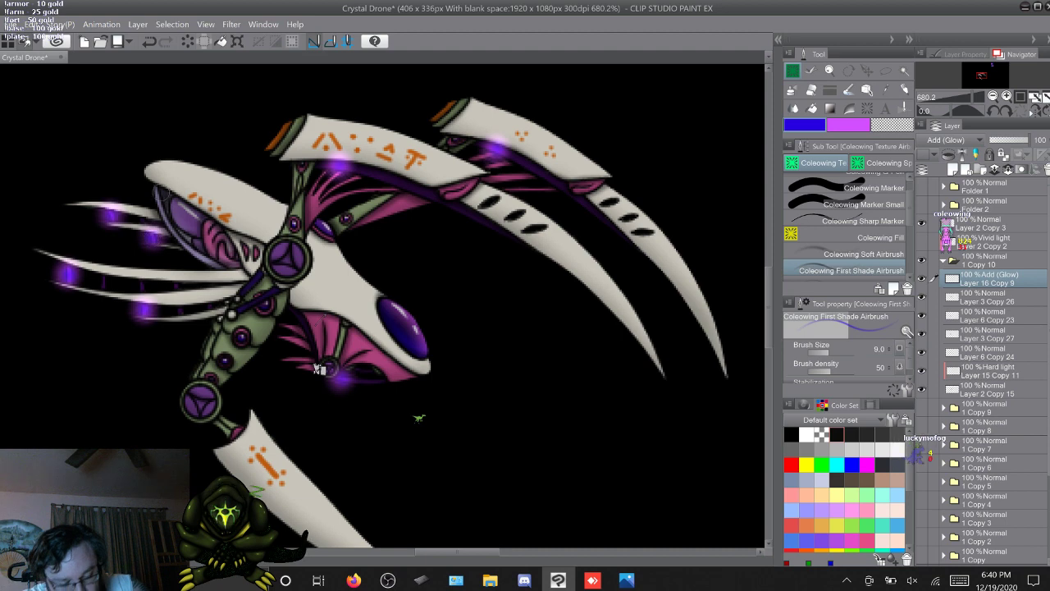
click(944, 260)
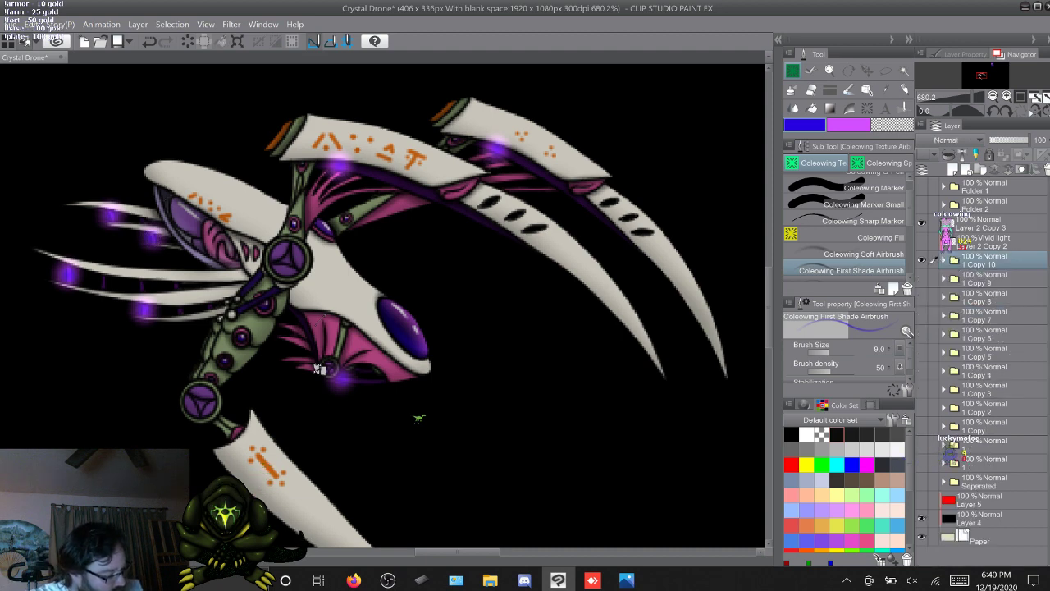
click(921, 260)
click(922, 279)
click(943, 279)
click(988, 297)
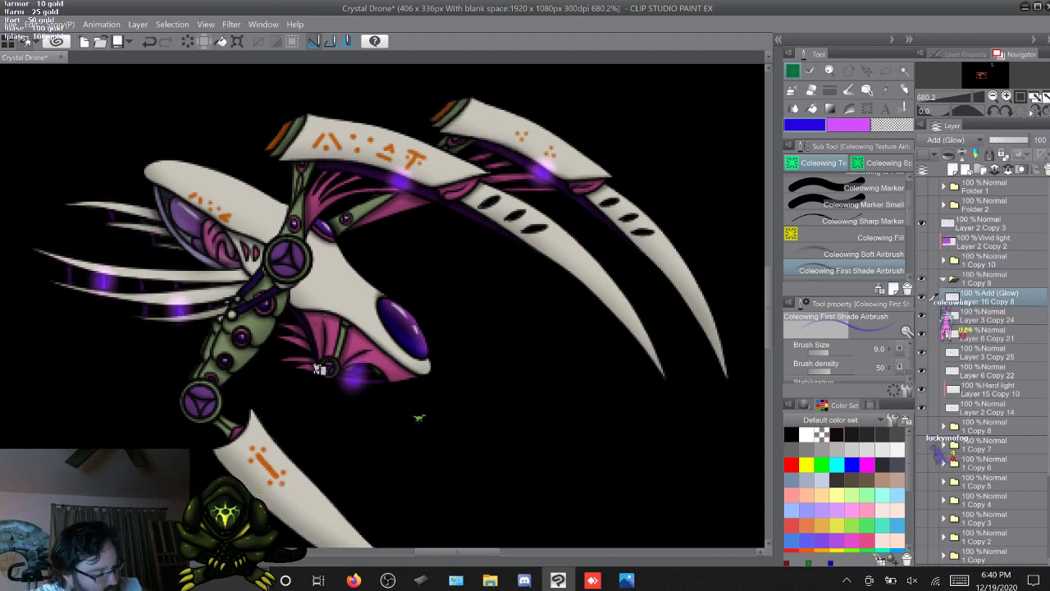
Add purple size 15 Soft Airbrush glow spots to the upper rear fins in frame 1 Copy 9, and switch to the blue size 9 First Shade Airbrush
click(861, 254)
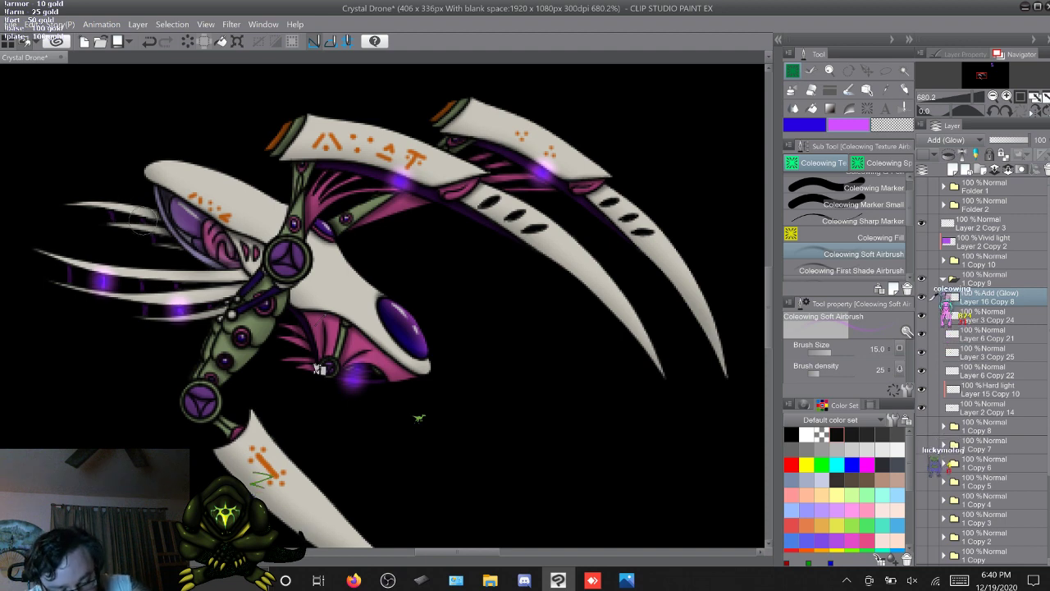
drag(144, 218, 141, 220)
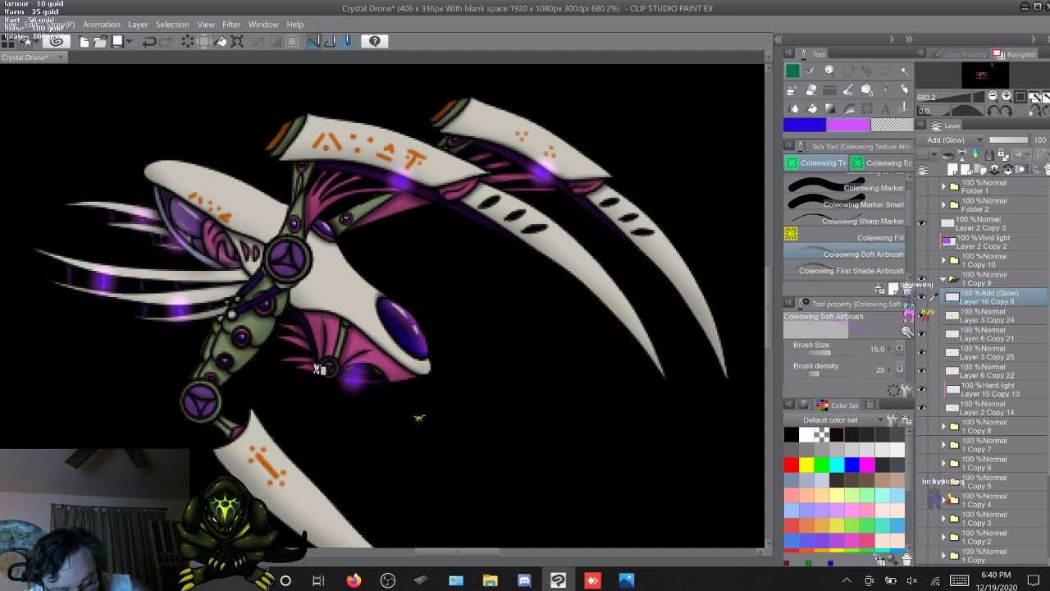
click(805, 126)
click(853, 271)
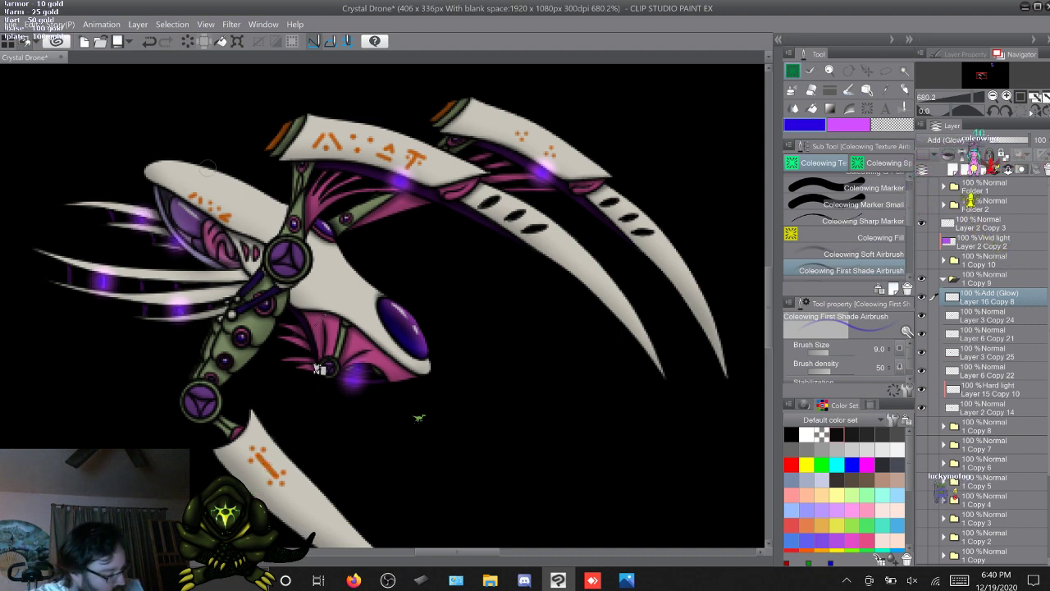
Hide frame 1 Copy 9, show frame 1 Copy 8 and make its Add (Glow) layer, Layer 16 Copy 7, active
click(944, 279)
click(921, 279)
click(922, 297)
click(944, 298)
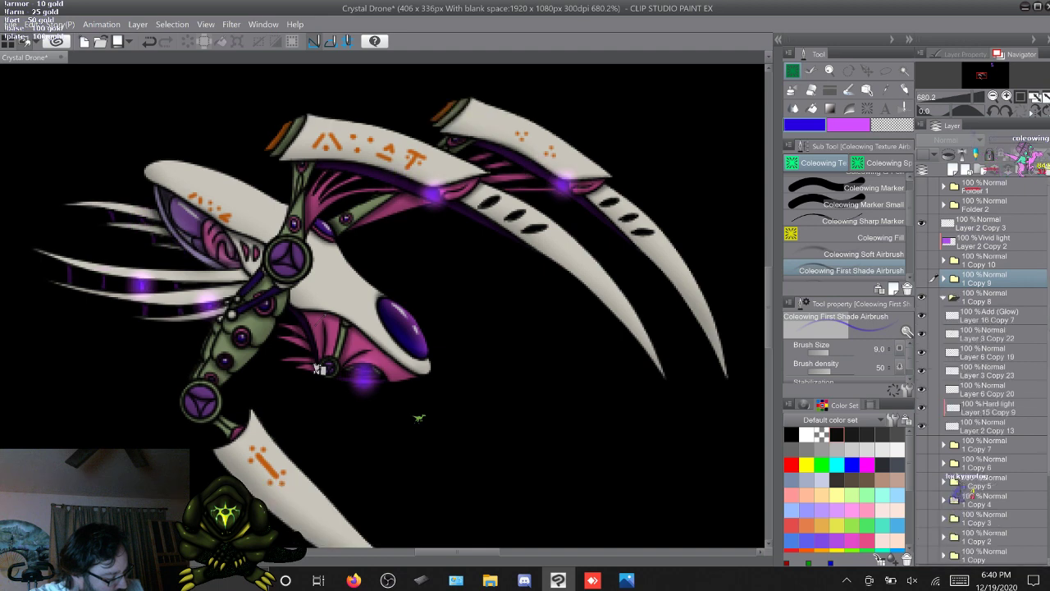
click(989, 316)
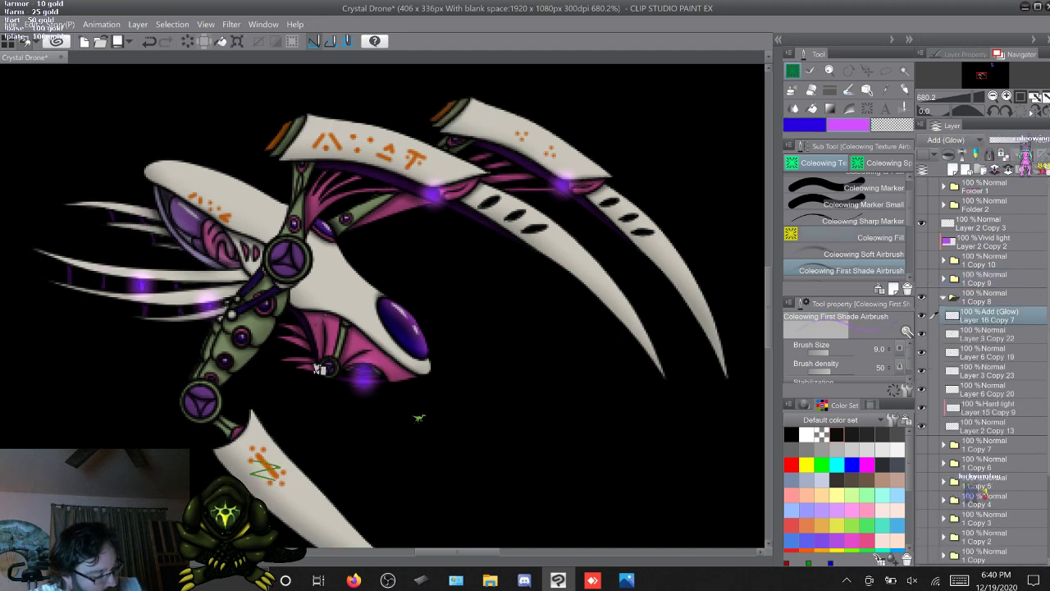
Add a purple size 15 Soft Airbrush glow at the base of the upper rear fins in frame 1 Copy 8, and collapse its folder
click(863, 254)
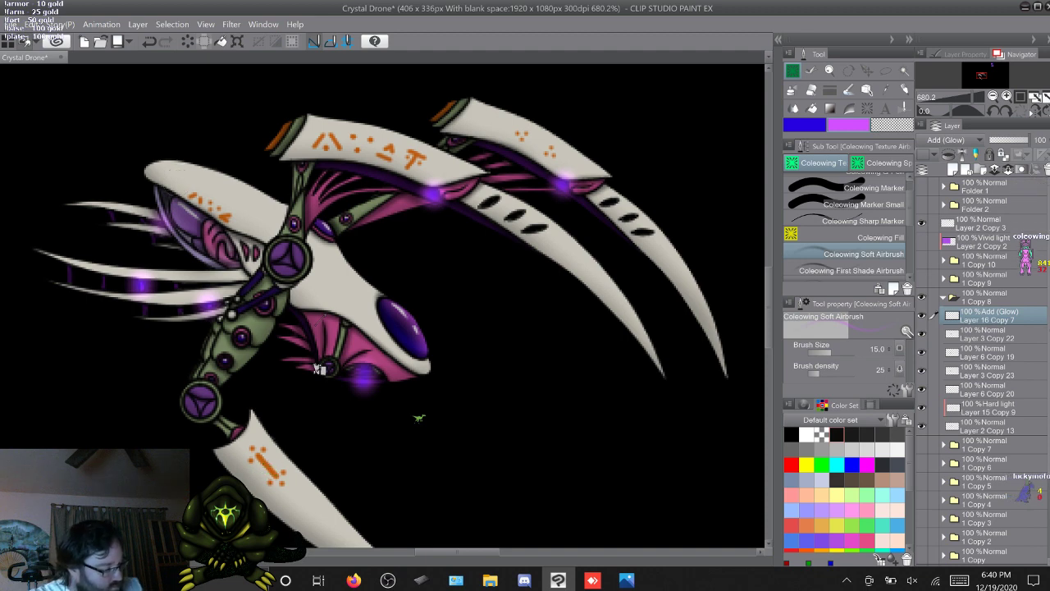
click(851, 270)
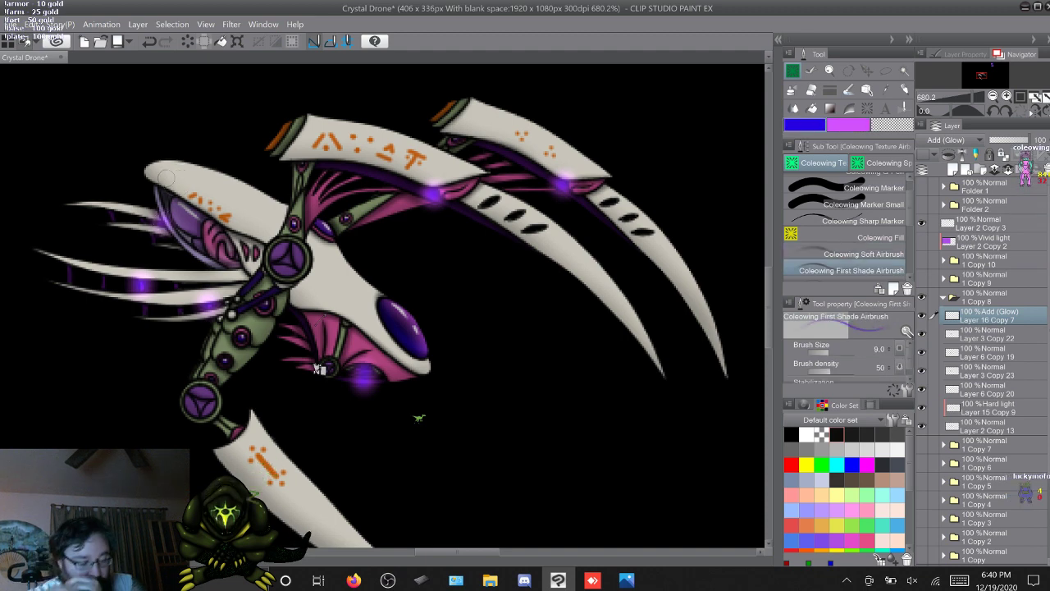
key(XF86TouchpadToggle)
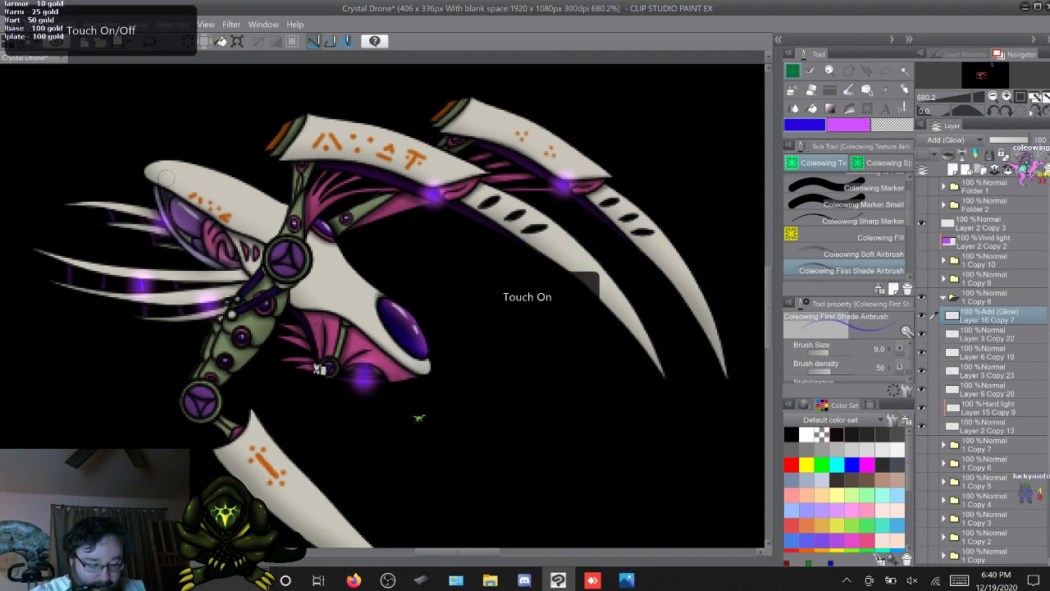
scroll(382, 328, down, 5)
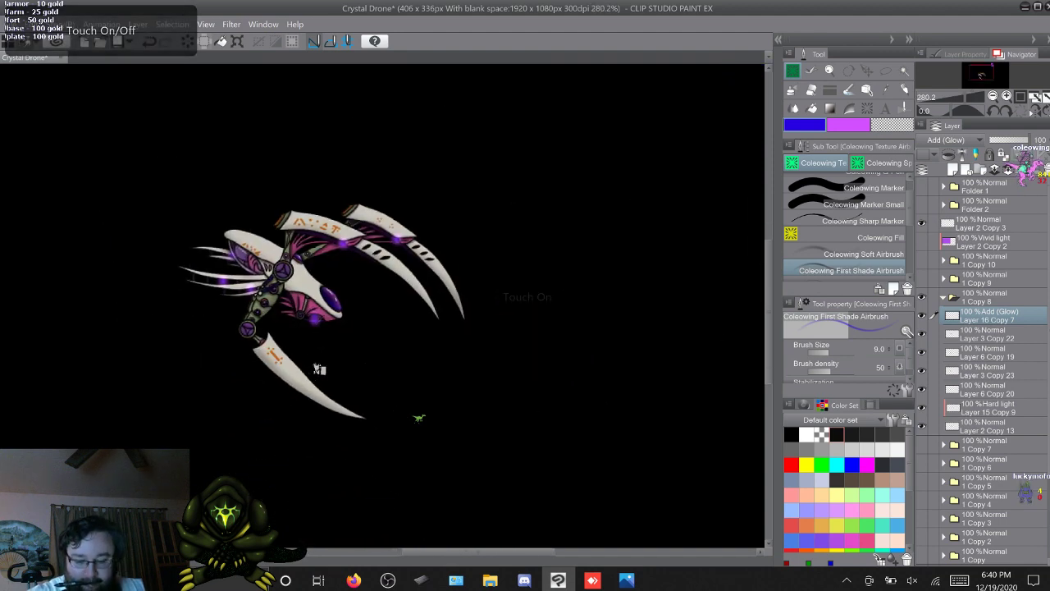
key(XF86TouchpadToggle)
click(944, 297)
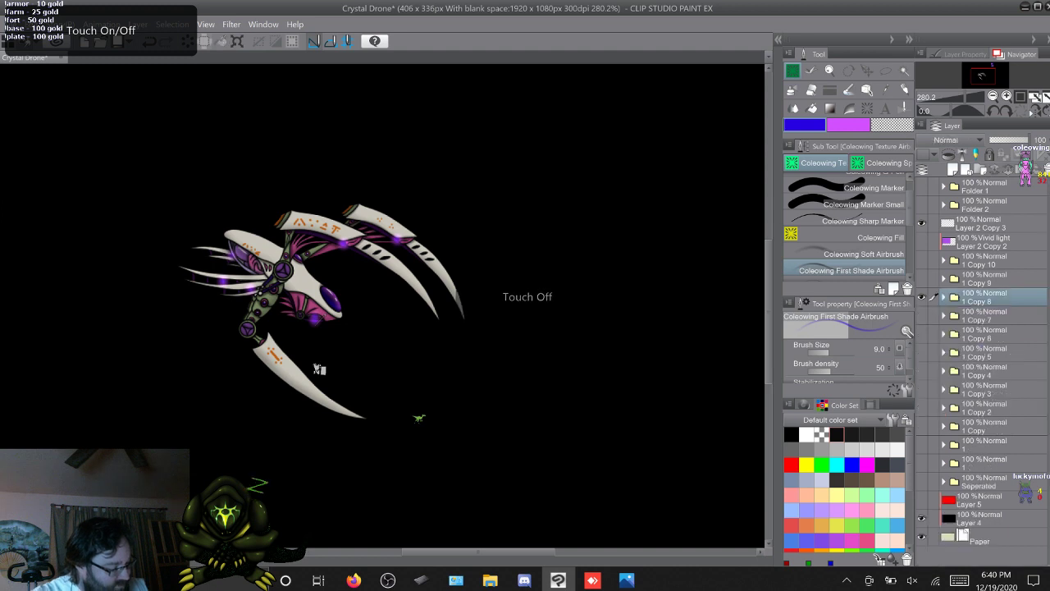
Hide the black Layer 4, show the upper frame folder 1 and merge that folder into a single layer
click(921, 519)
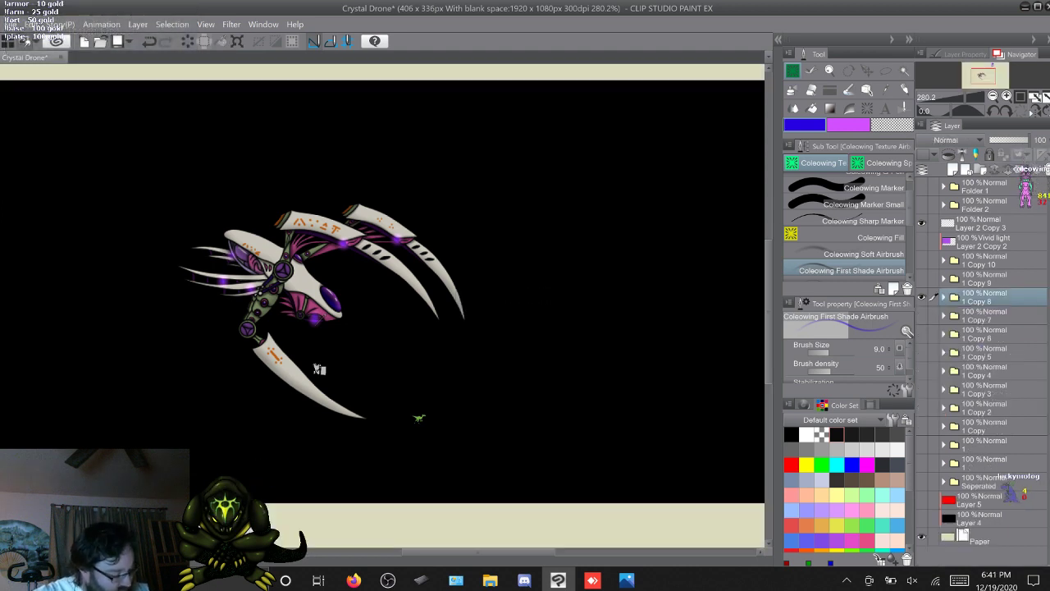
click(985, 444)
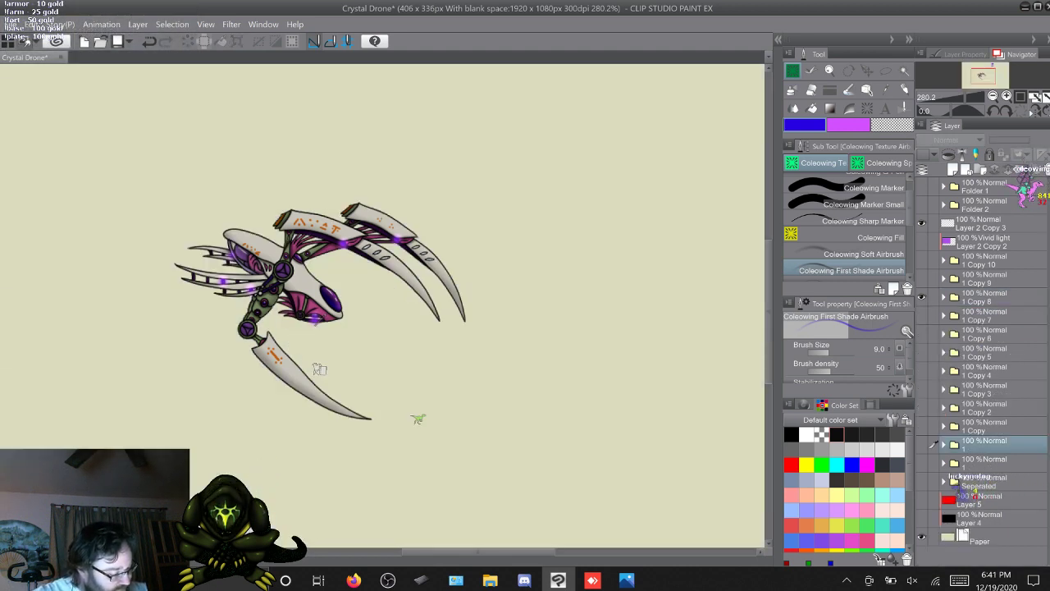
right_click(985, 445)
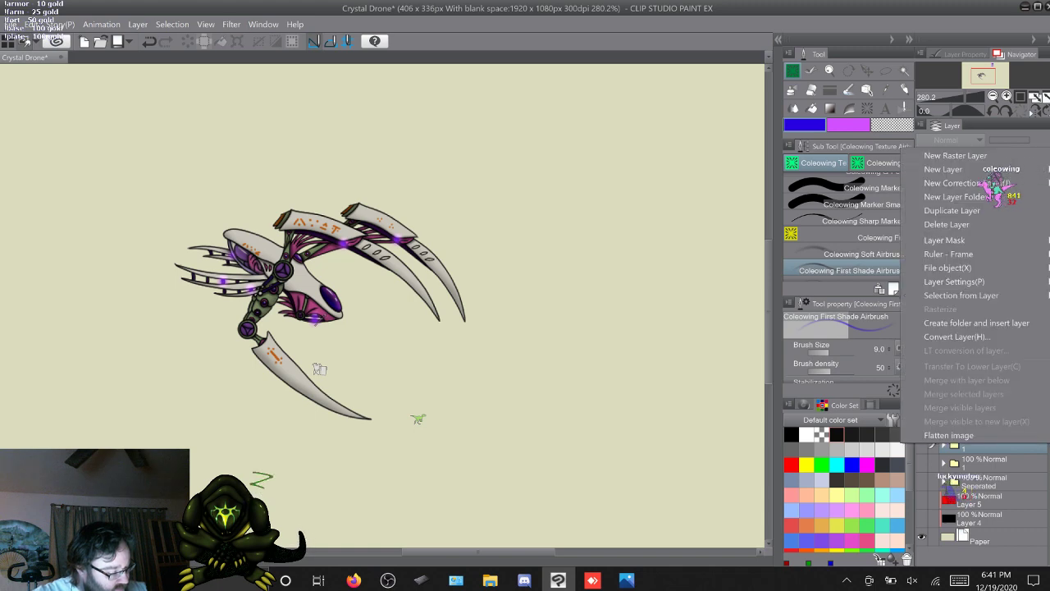
click(954, 211)
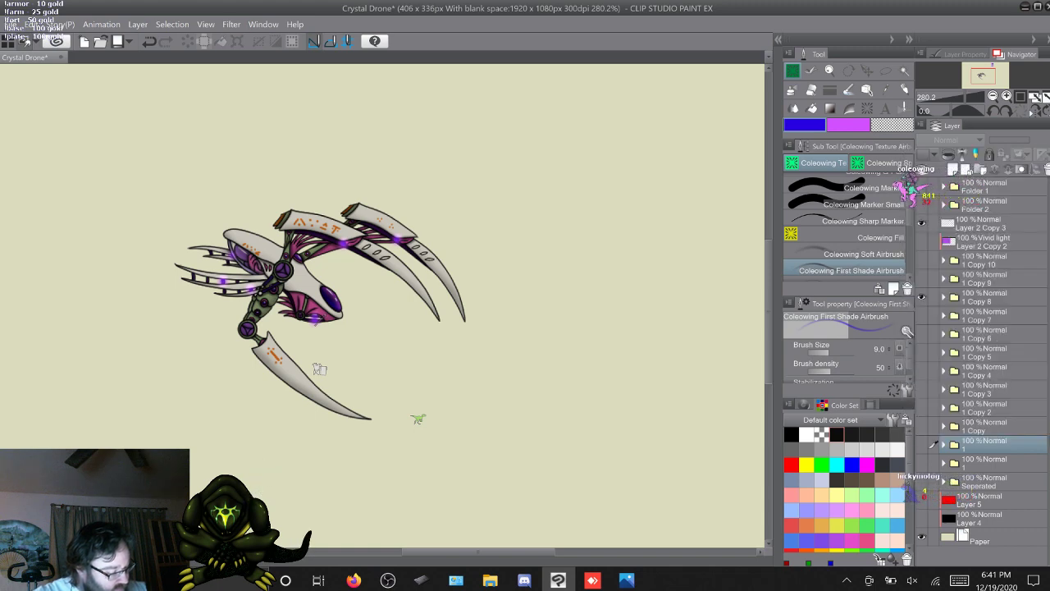
right_click(985, 446)
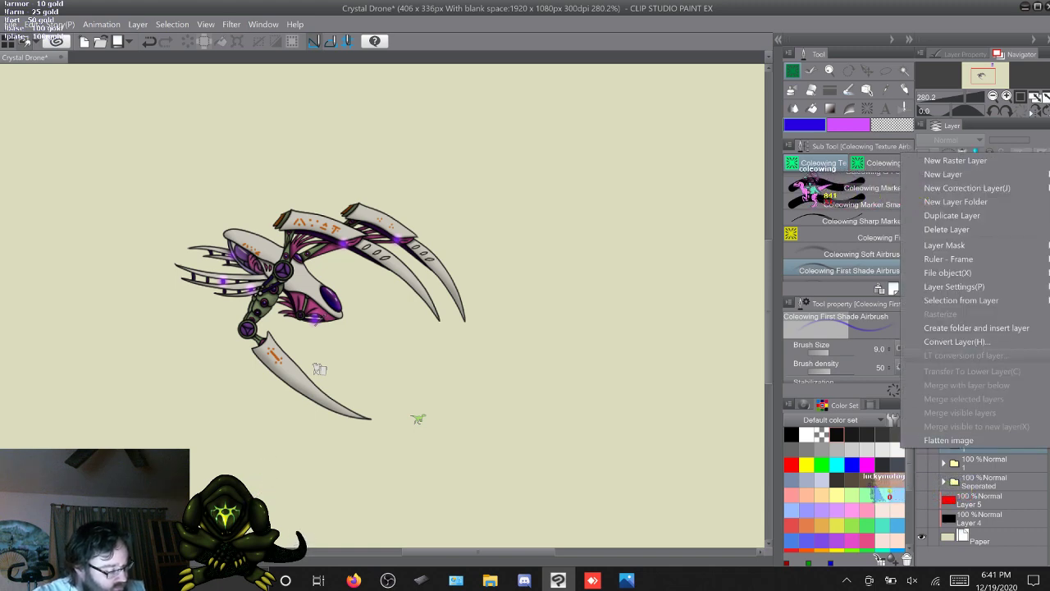
click(952, 216)
click(921, 445)
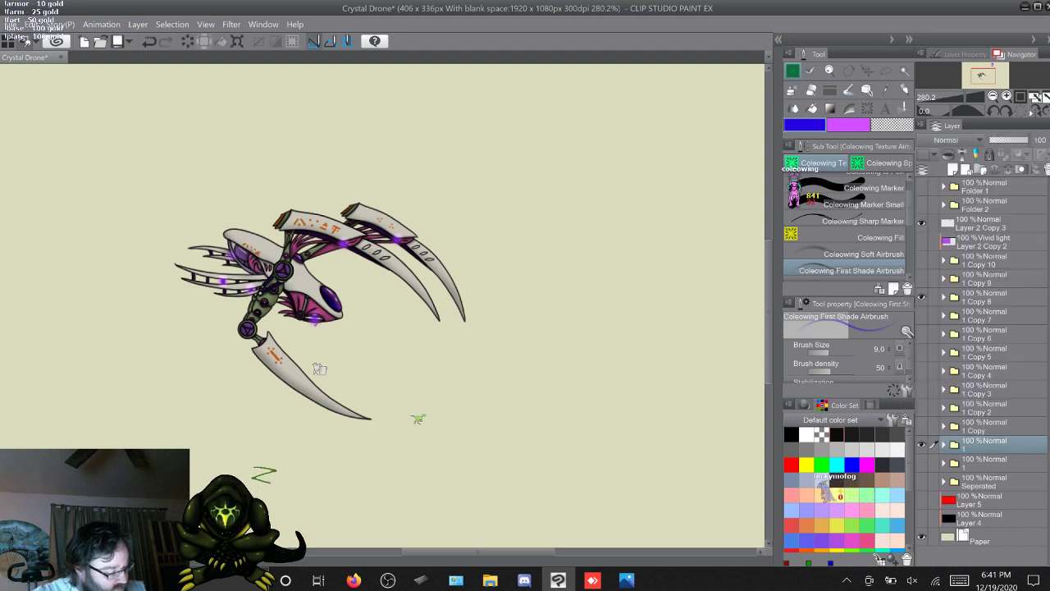
click(944, 445)
click(943, 445)
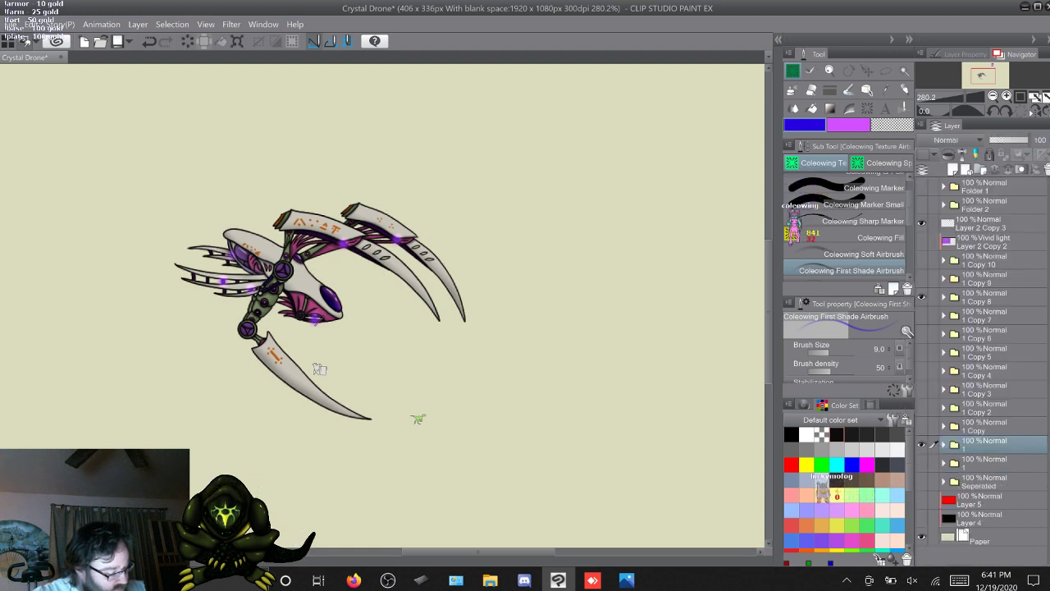
right_click(985, 446)
click(955, 395)
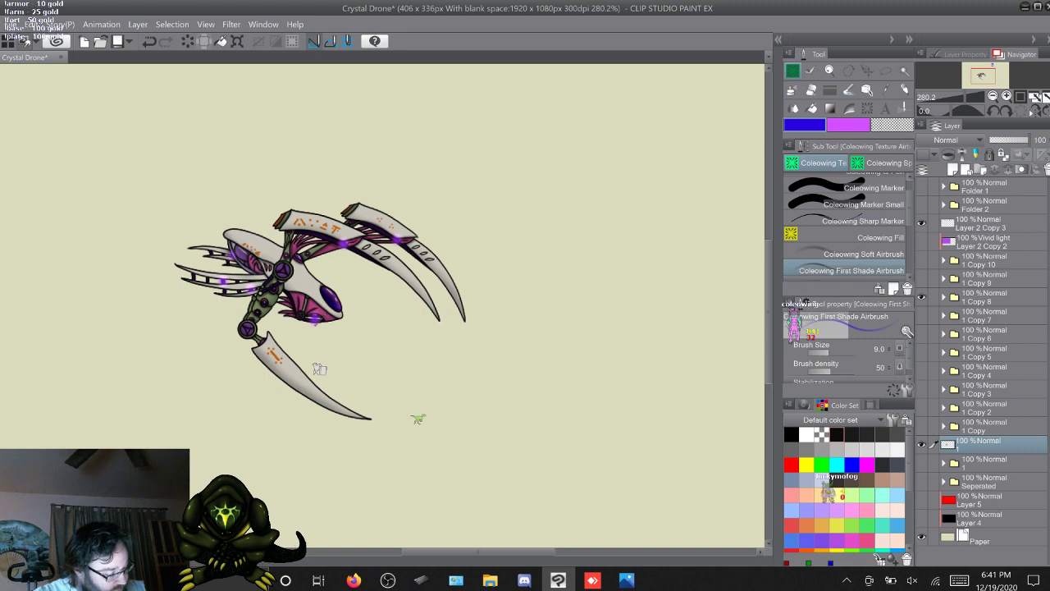
Show the frame folder 1 Copy and merge it into a single layer
click(921, 426)
click(944, 426)
click(984, 426)
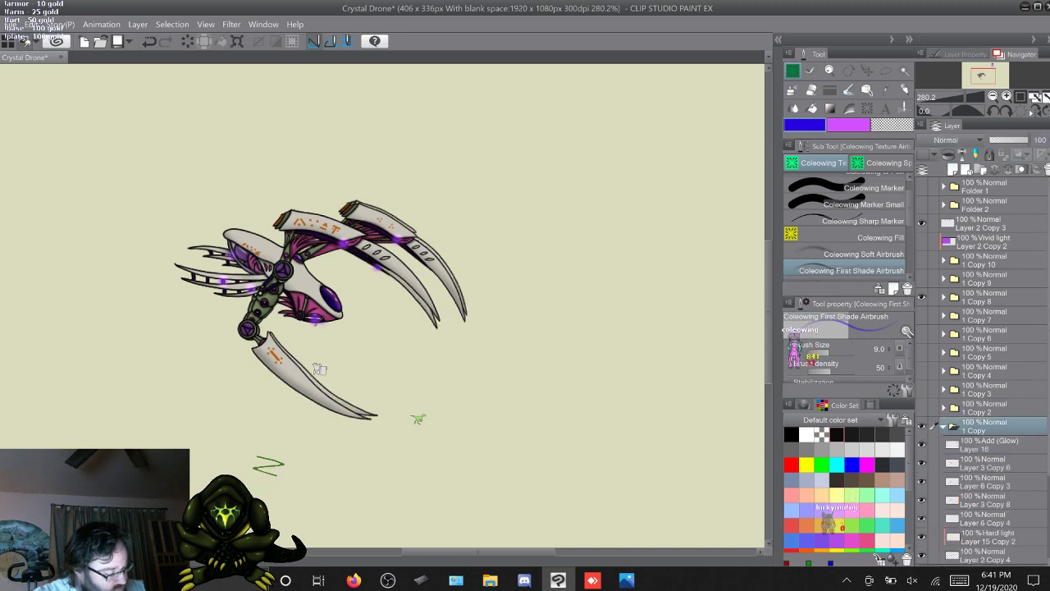
right_click(985, 426)
click(955, 386)
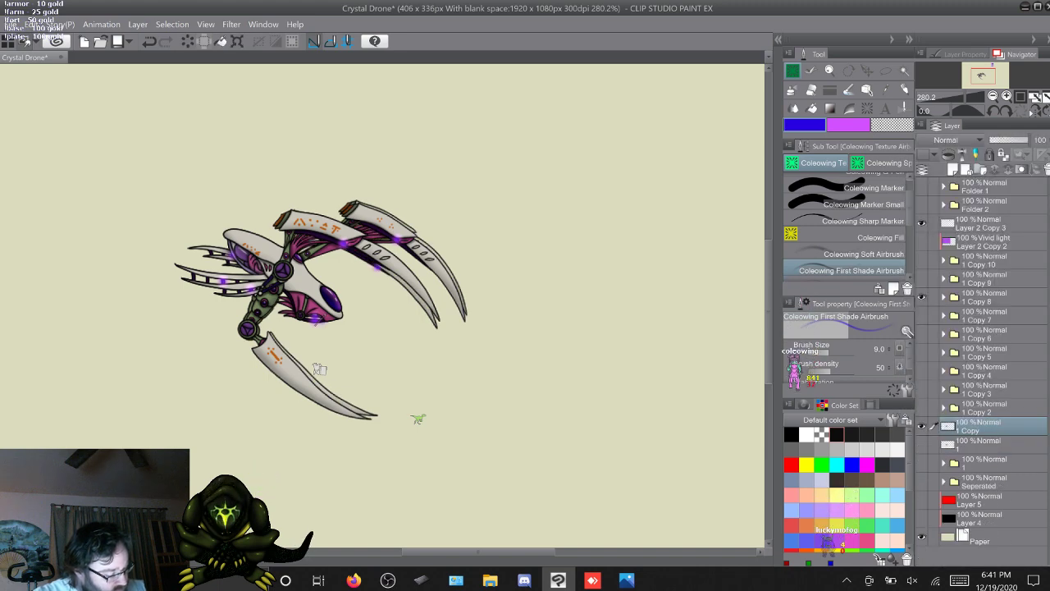
Show the frame folder 1 Copy 2 and merge it into a single layer
click(922, 408)
click(944, 408)
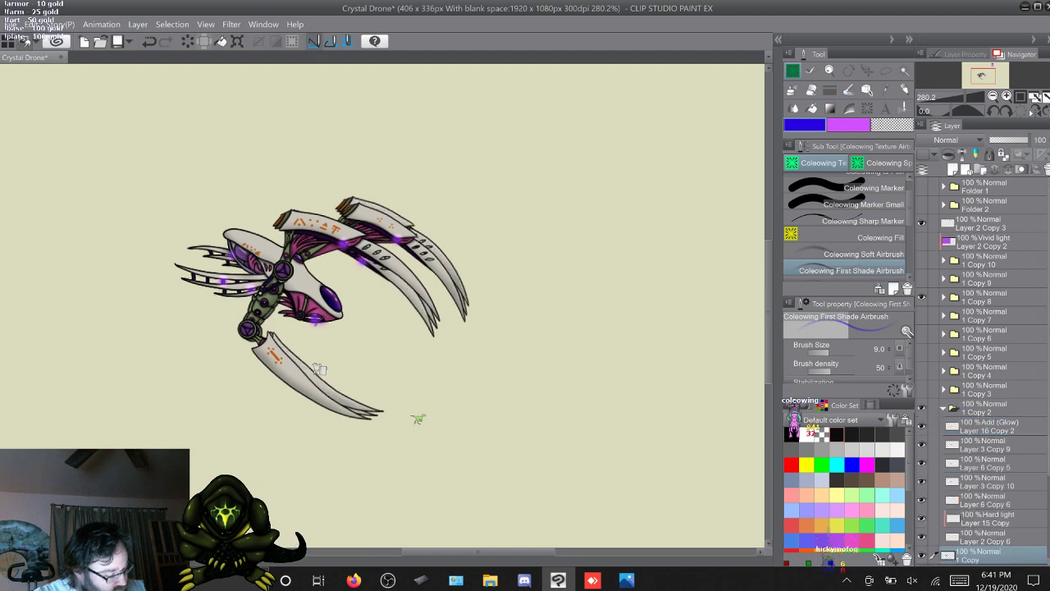
click(985, 408)
right_click(985, 408)
click(956, 369)
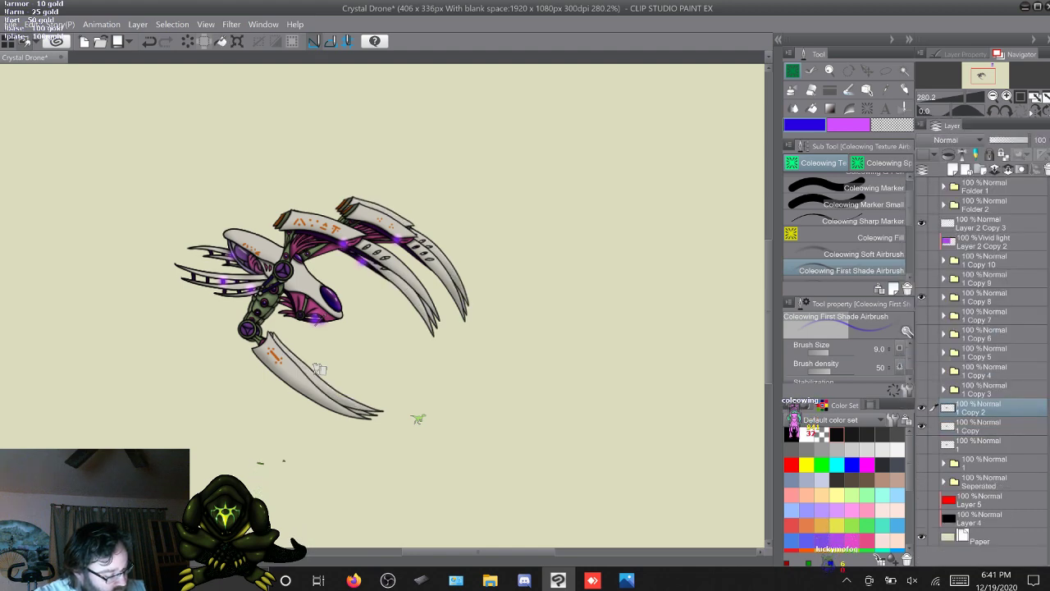
Show the frame folders 1 Copy 3 and 1 Copy 4 and merge each into its own single layer
click(944, 389)
click(985, 389)
right_click(984, 389)
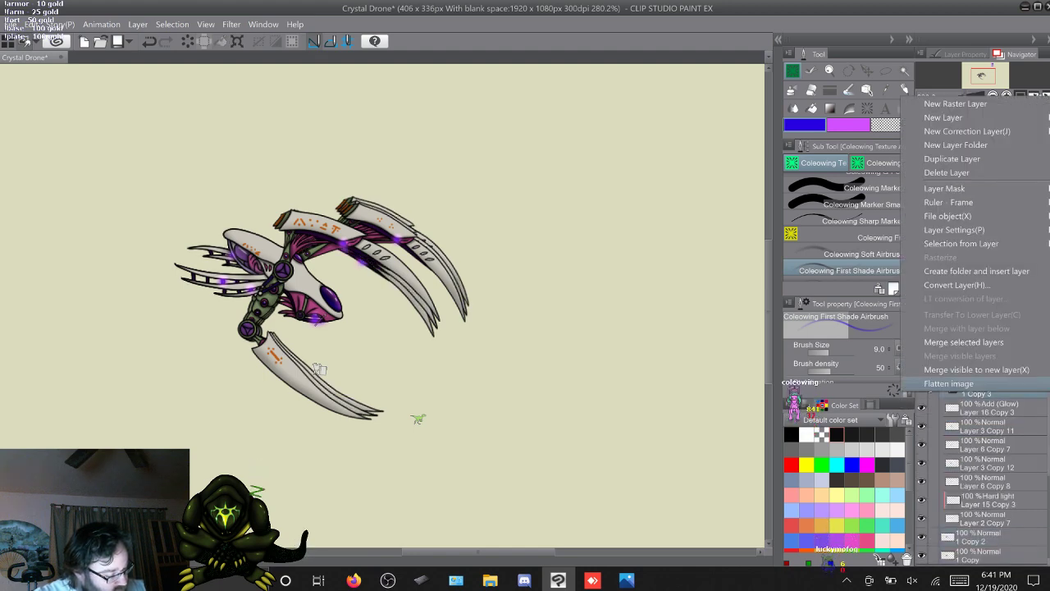
click(956, 346)
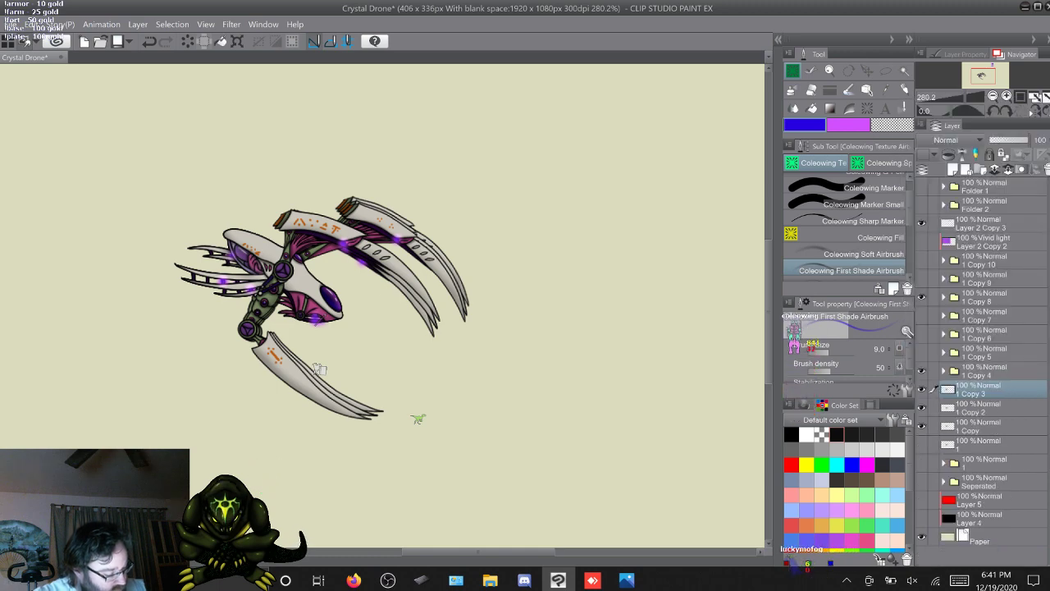
click(944, 371)
click(984, 371)
right_click(985, 371)
click(964, 320)
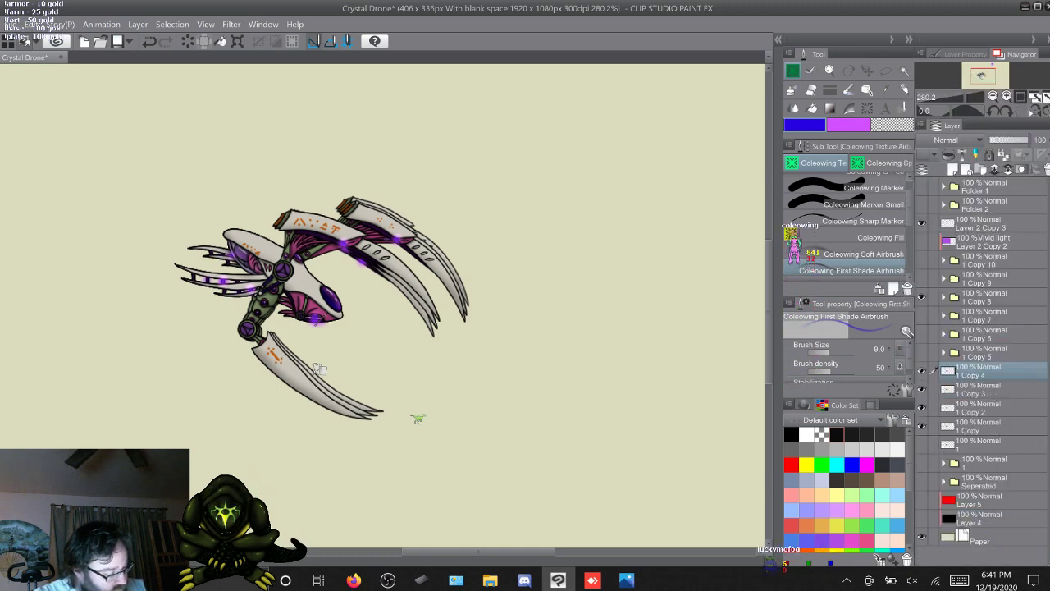
Show the frame folders 1 Copy 5 and 1 Copy 6 and merge each into its own single layer
click(943, 353)
right_click(985, 353)
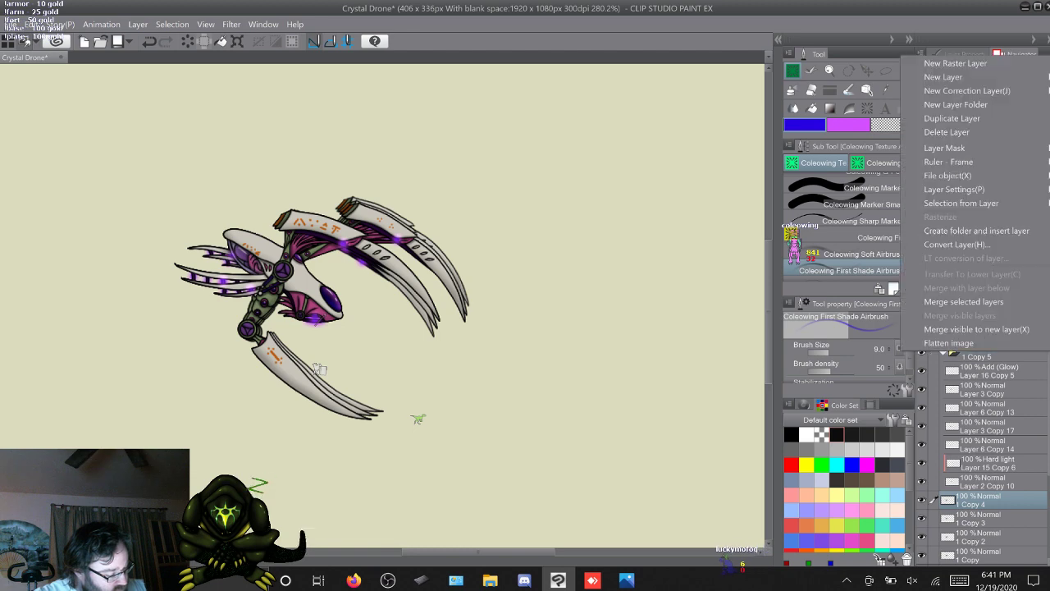
click(964, 300)
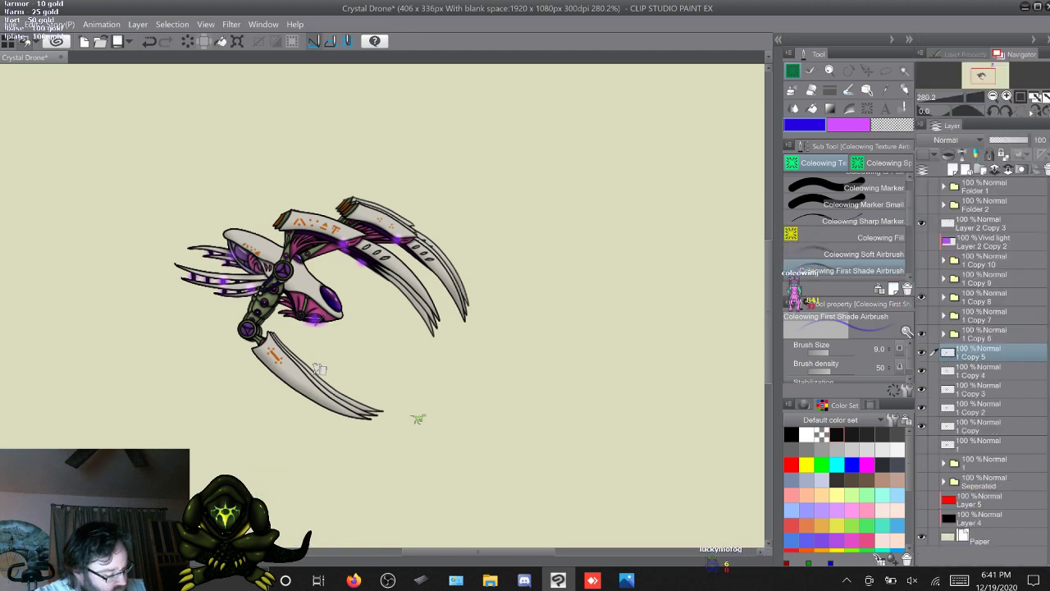
click(944, 333)
right_click(985, 333)
click(965, 283)
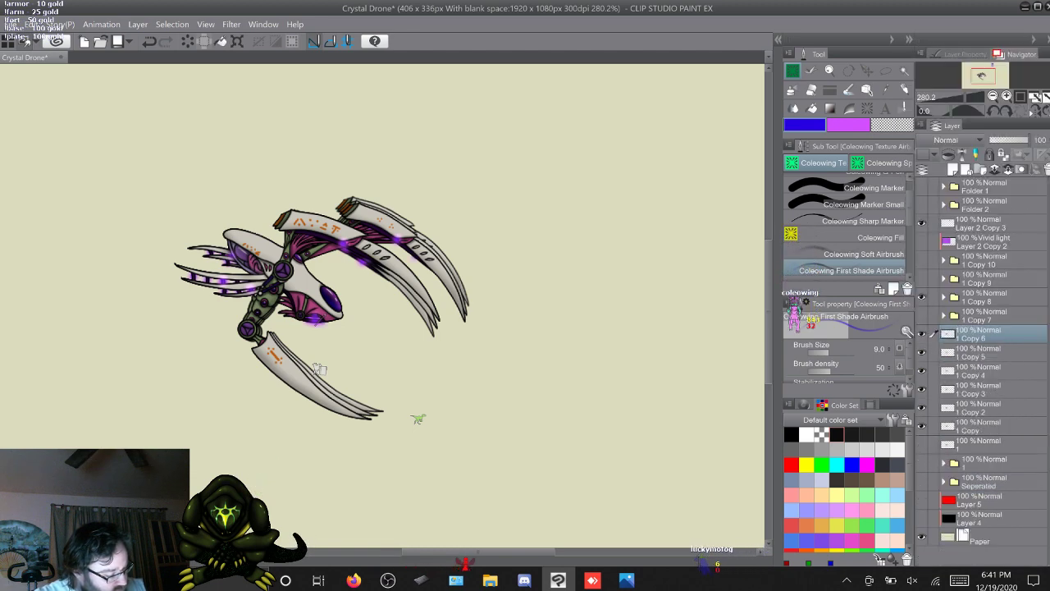
Merge the frame folders 1 Copy 7 and 1 Copy 8, each into its own single layer
click(943, 315)
right_click(985, 315)
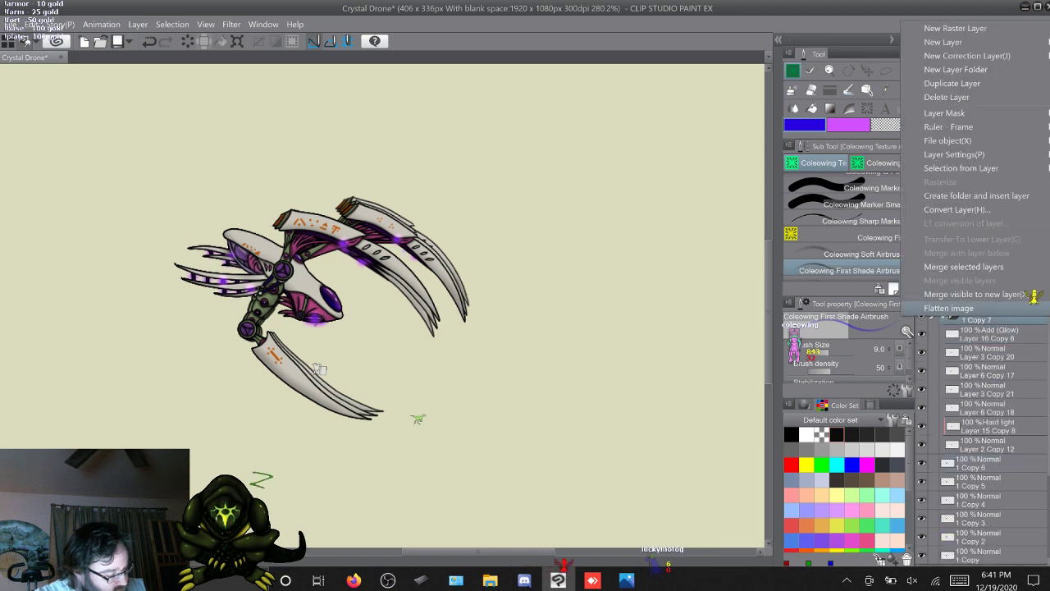
click(964, 265)
click(944, 297)
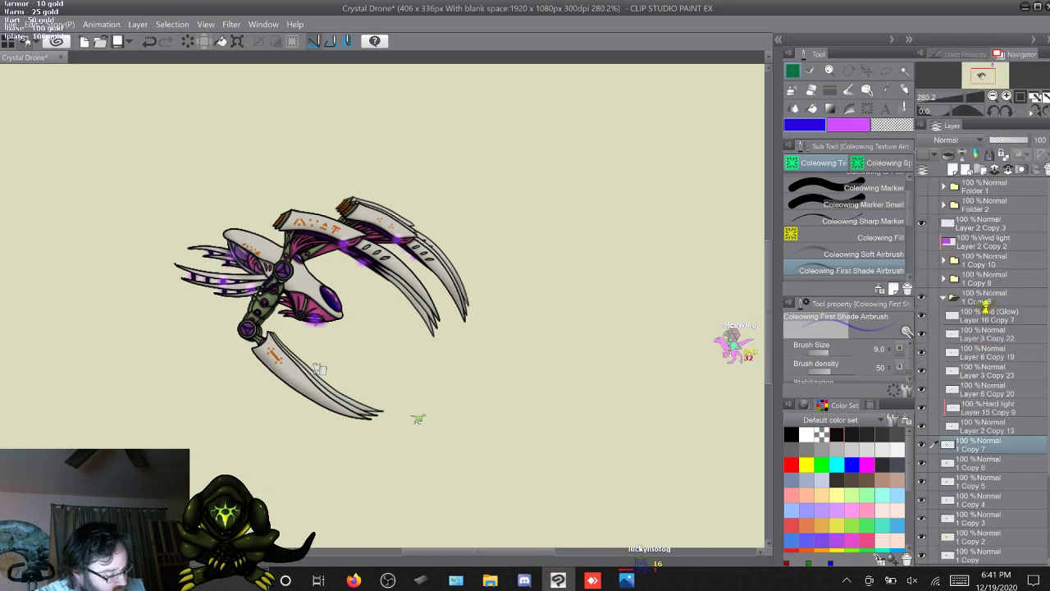
right_click(980, 307)
click(964, 247)
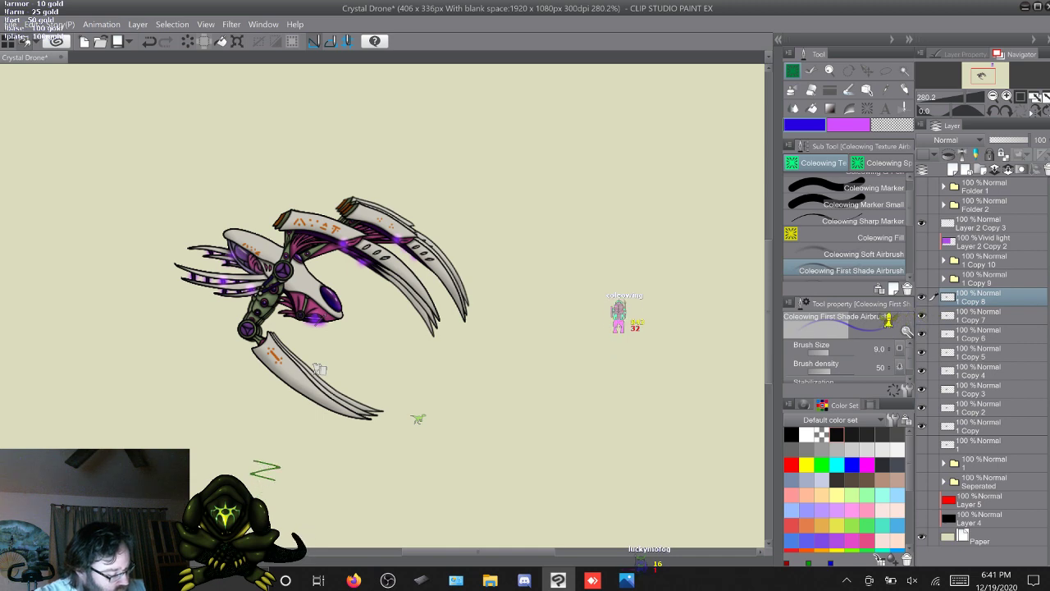
Rename the frame layer 1 Copy to 2 and the frame layer 1 Copy 2 to 3
double_click(969, 430)
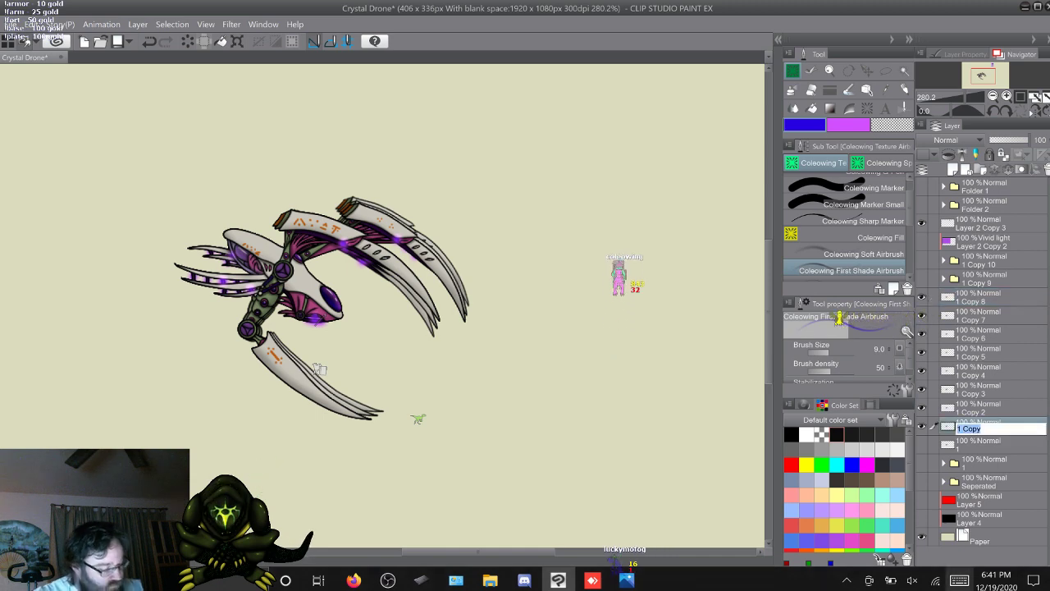
click(960, 580)
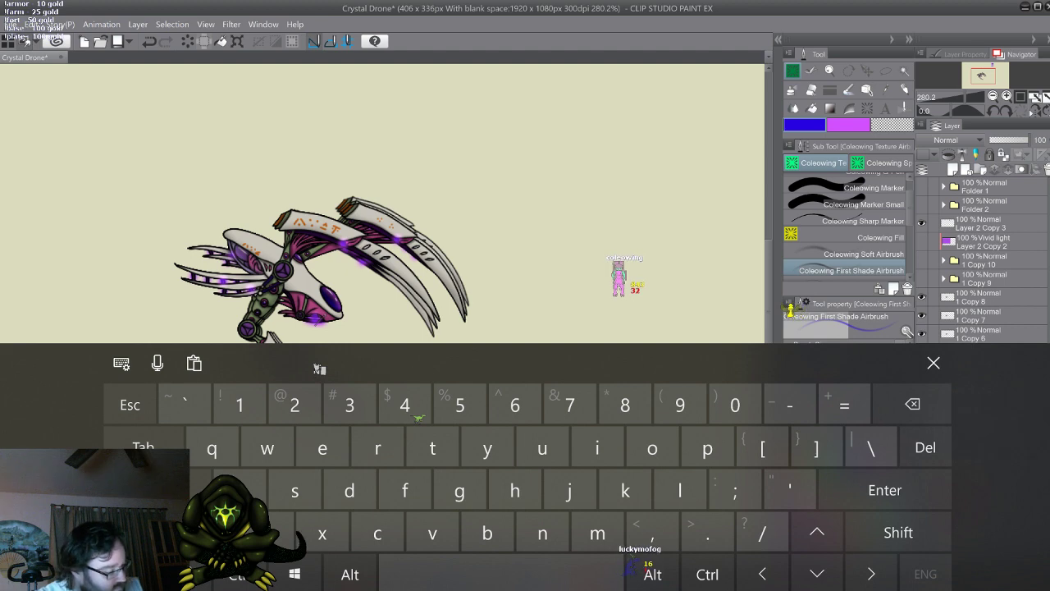
scroll(985, 259, down, 5)
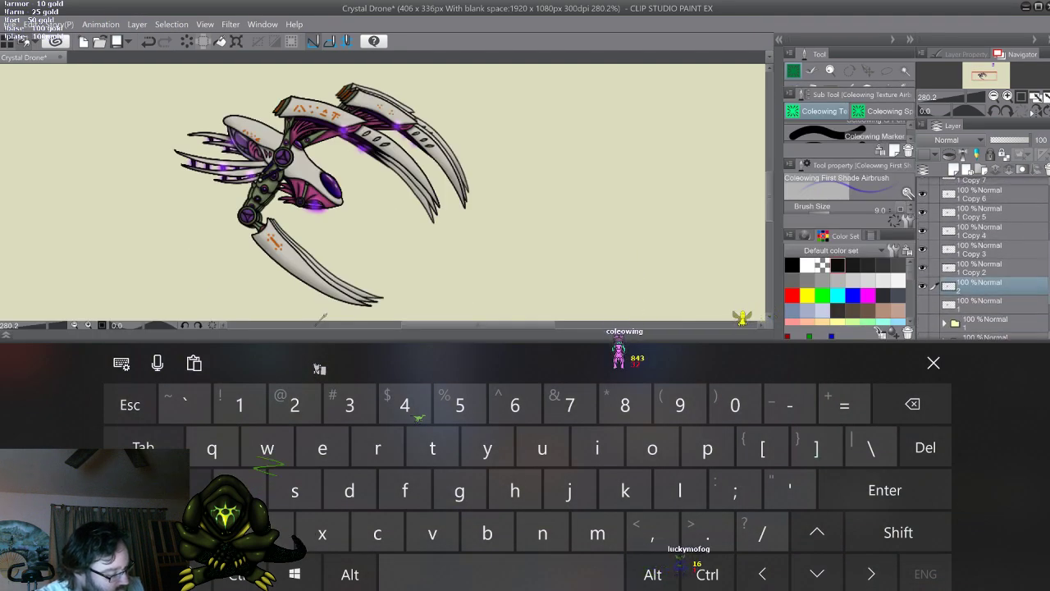
click(982, 268)
text(3)
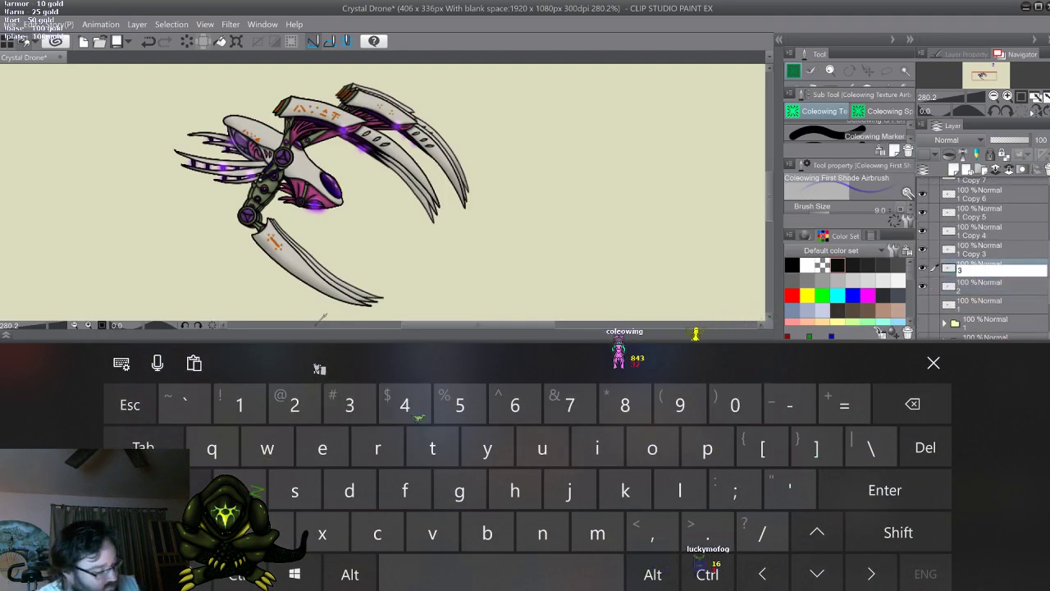
Rename the frame layers 1 Copy 3, 1 Copy 4 and 1 Copy 5 to 4, 5 and 6
double_click(973, 253)
text(4)
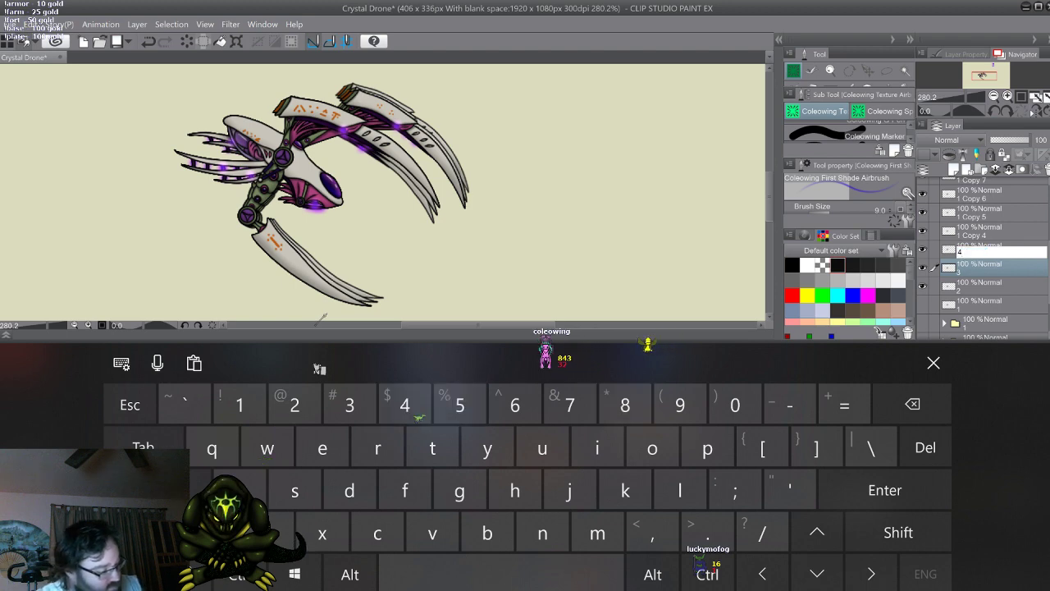
double_click(974, 234)
text(5)
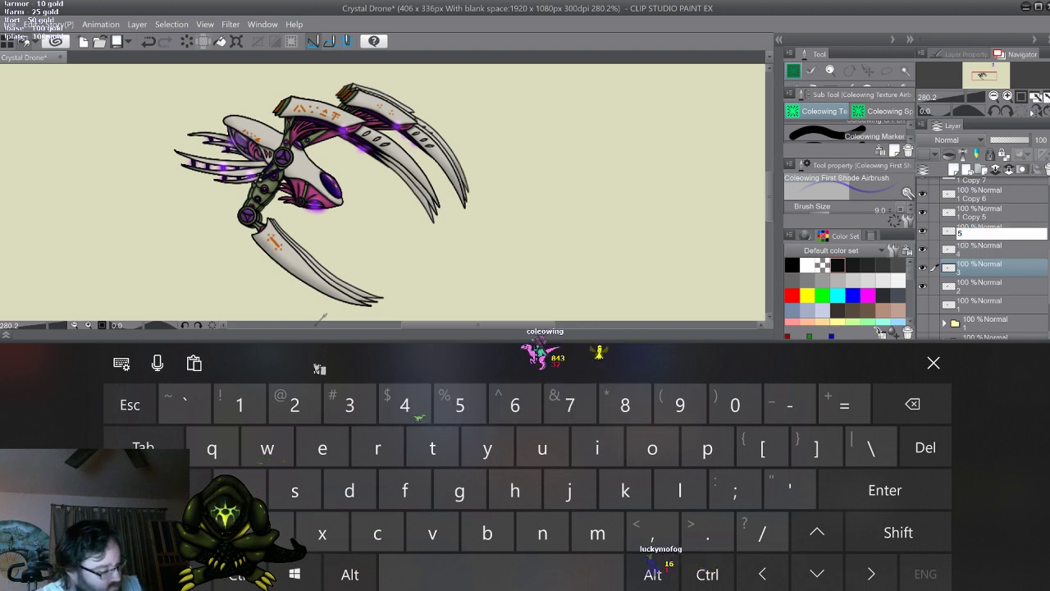
double_click(973, 215)
text(6)
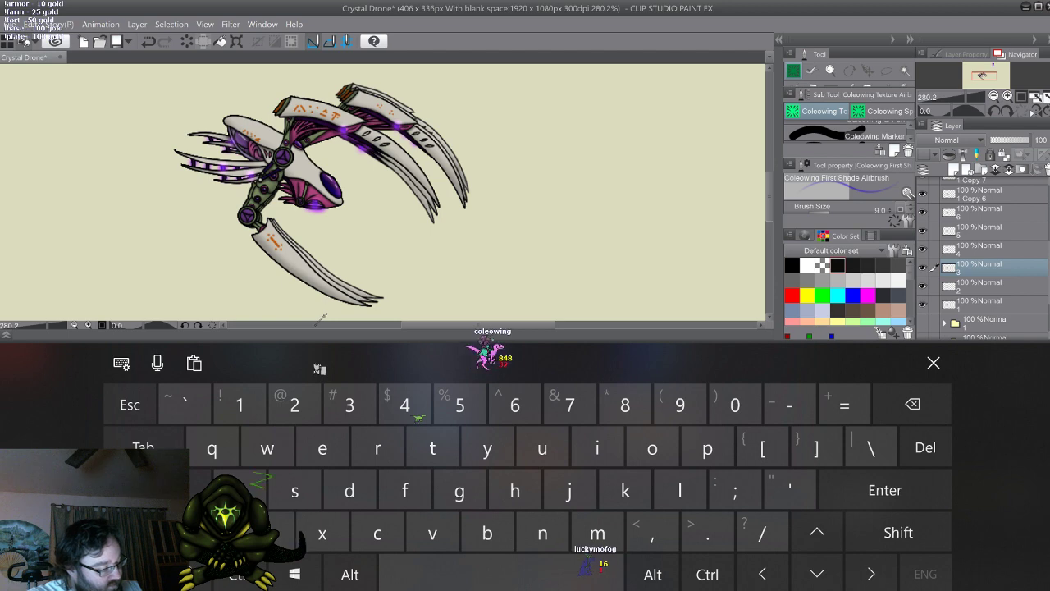
Show frame layer 1, duplicate it and move the copy directly above frame layer 6
click(979, 304)
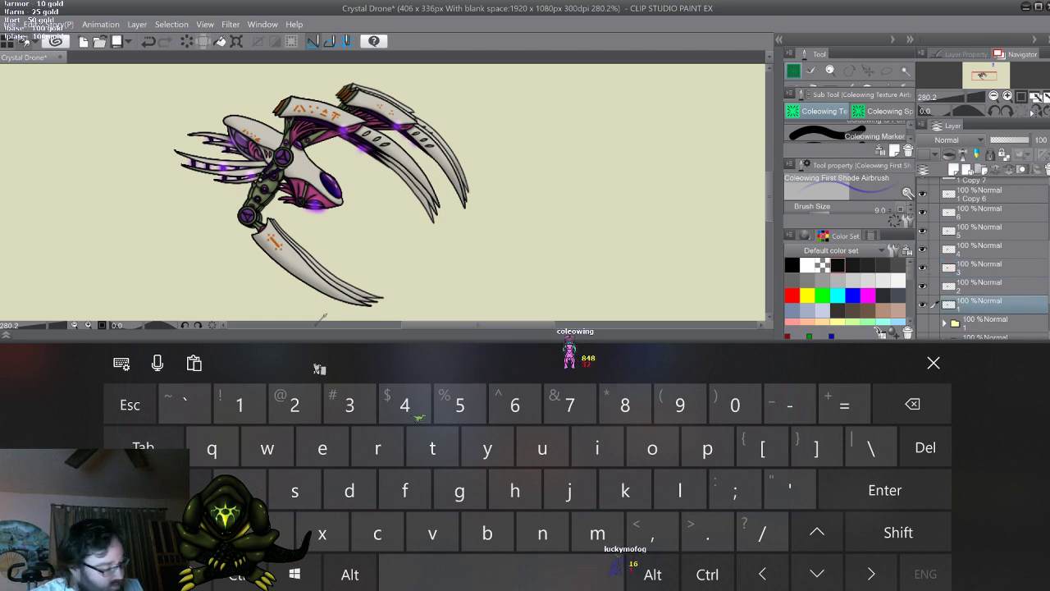
click(934, 362)
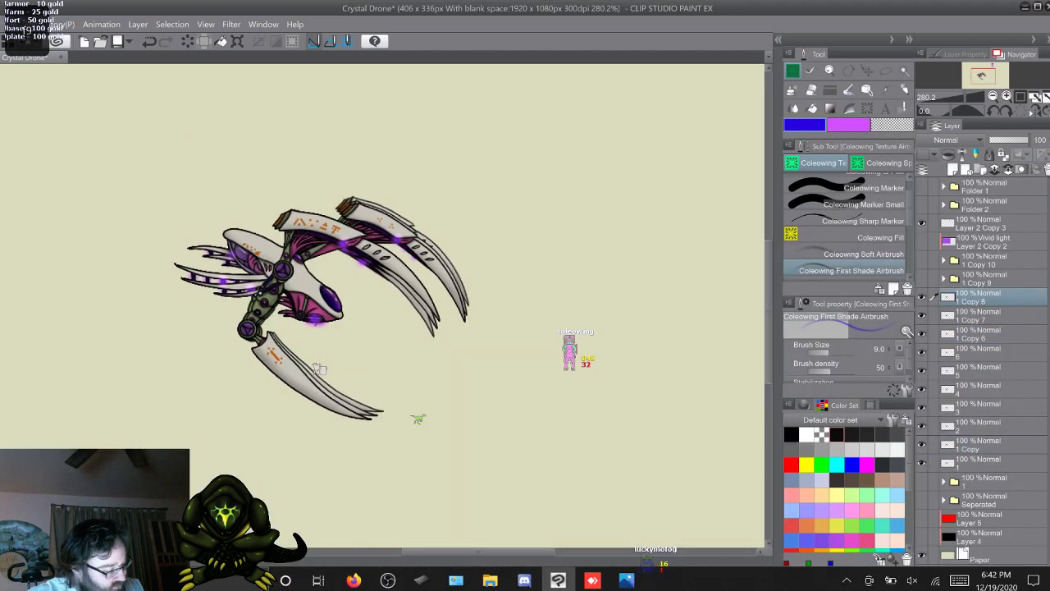
click(980, 445)
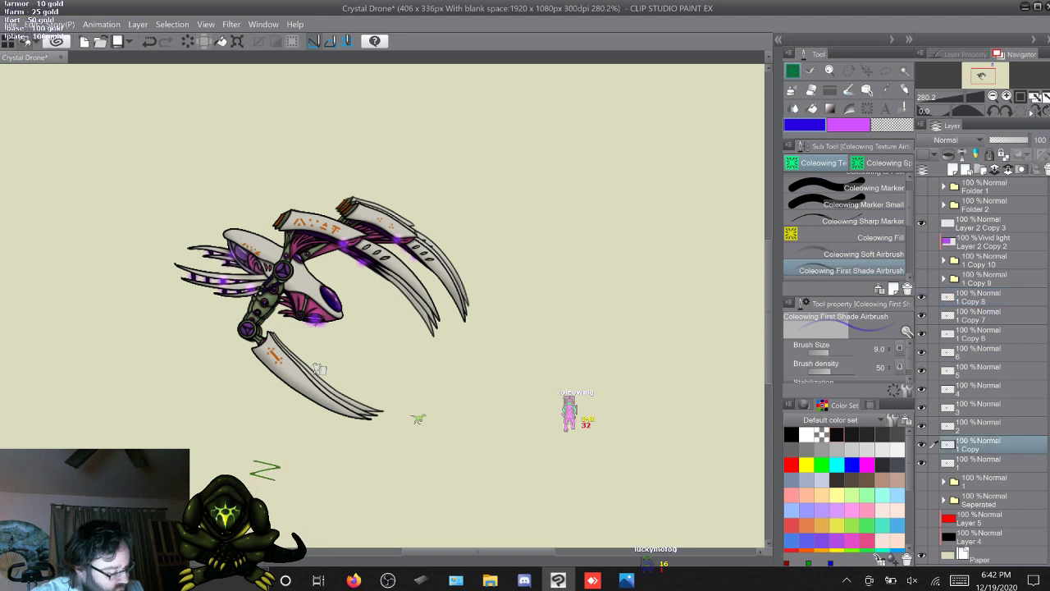
drag(980, 444, 980, 353)
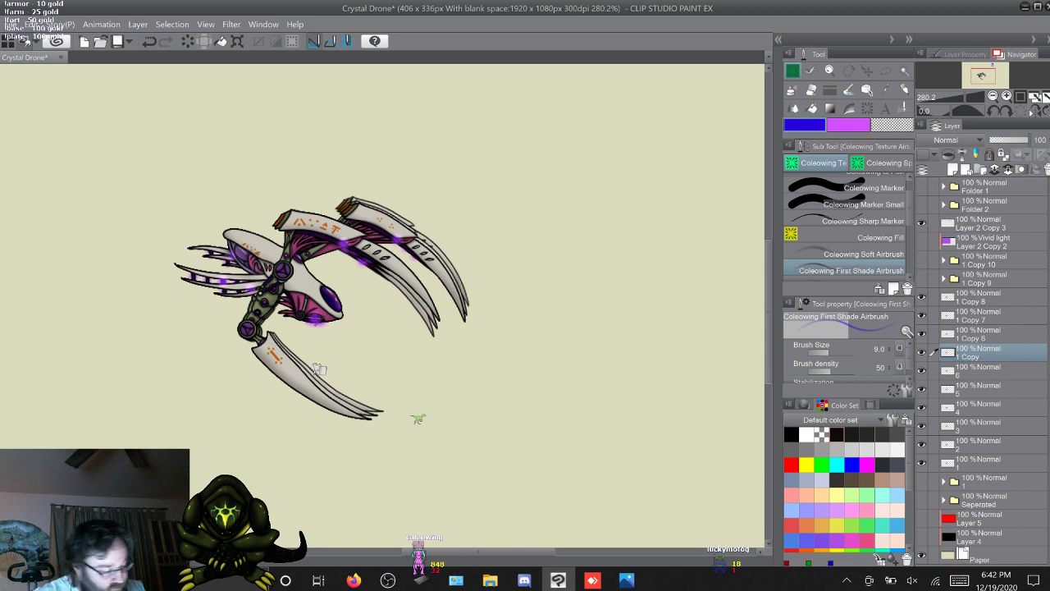
Hide the frame layers and show them one after another, from 1 up to 1 Copy 9, to review the glow sequence
drag(922, 297, 921, 463)
click(922, 463)
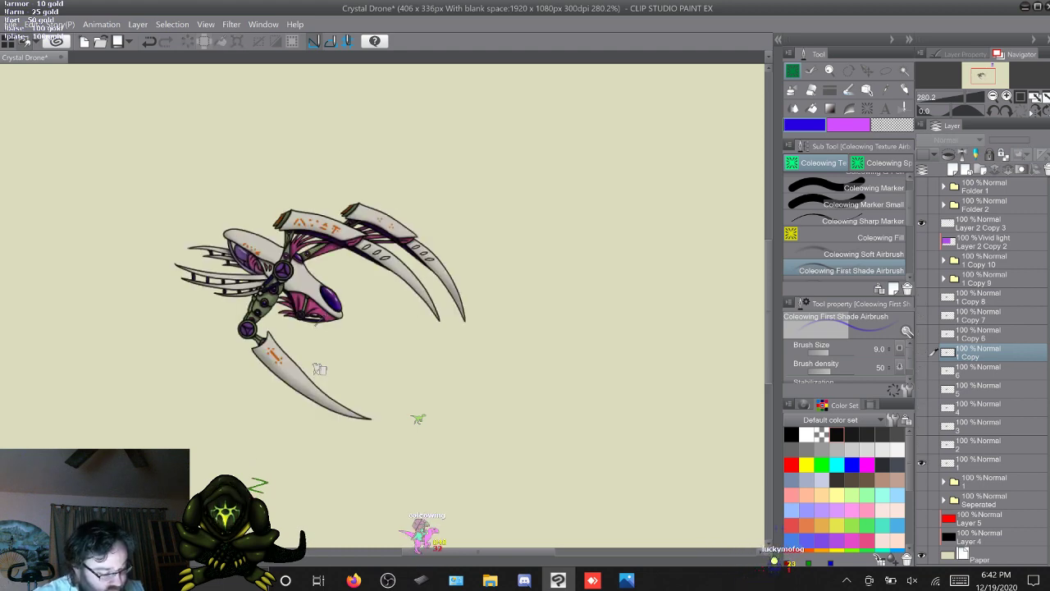
click(922, 444)
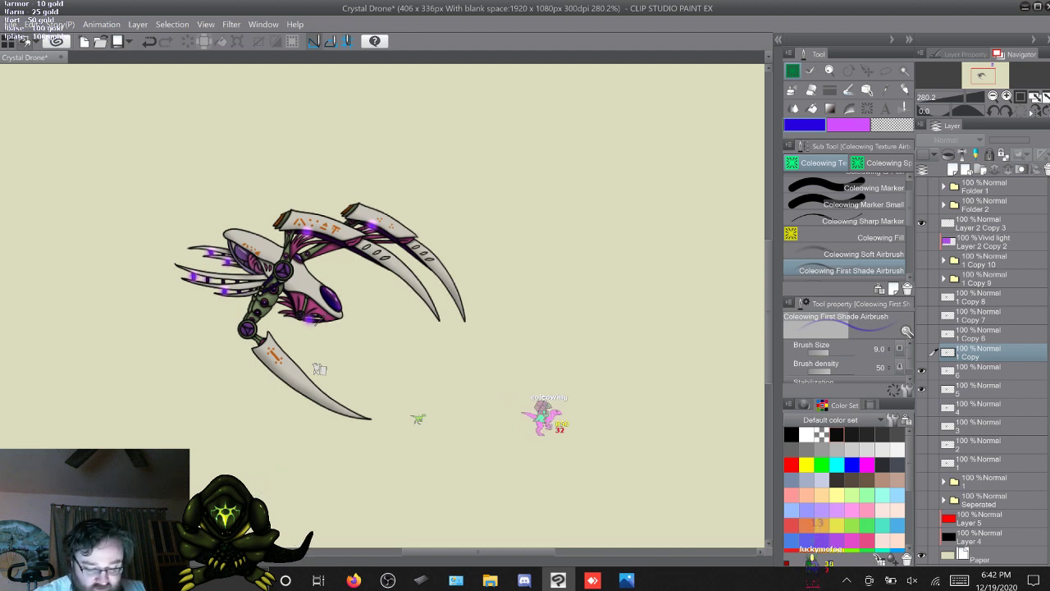
key(ctrl+z)
key(ctrl+z)
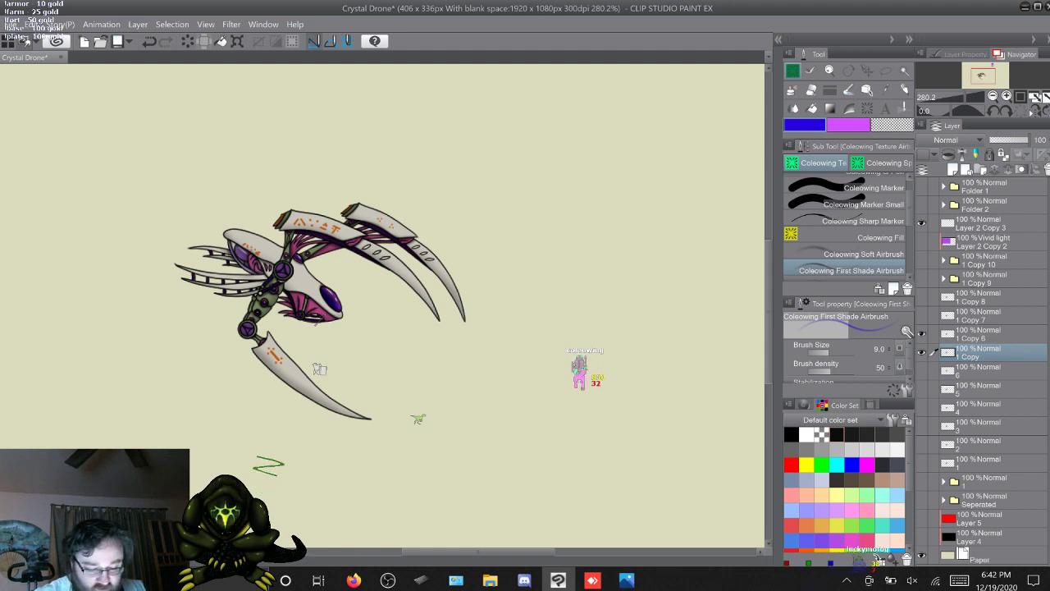
key(ctrl+z)
key(ctrl+z)
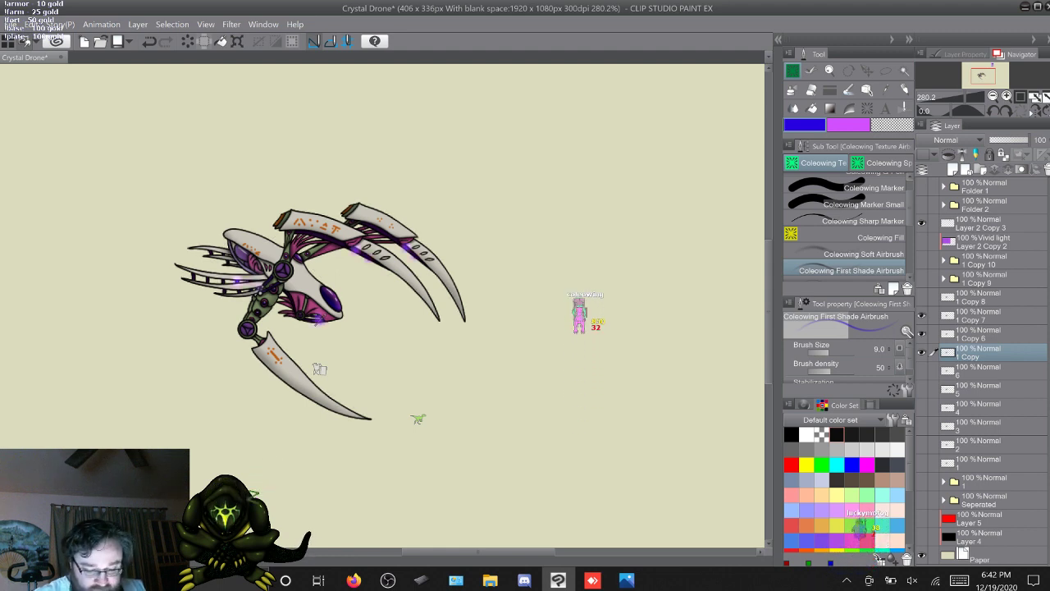
key(ctrl+z)
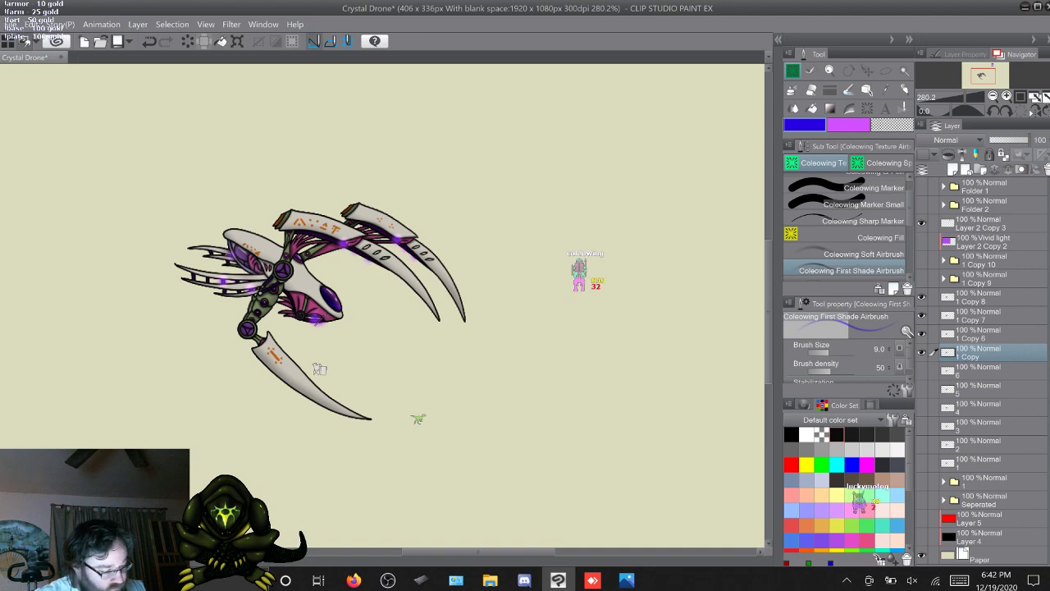
key(ctrl+z)
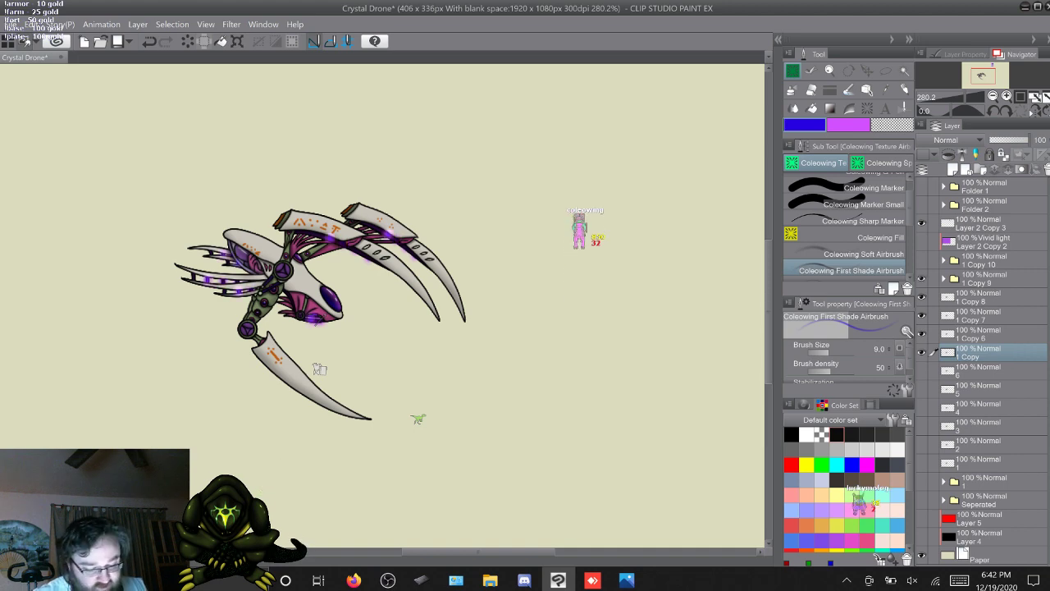
Merge the frame folders 1 Copy 9 and 1 Copy 10, each into its own single layer
click(945, 279)
click(975, 279)
right_click(962, 278)
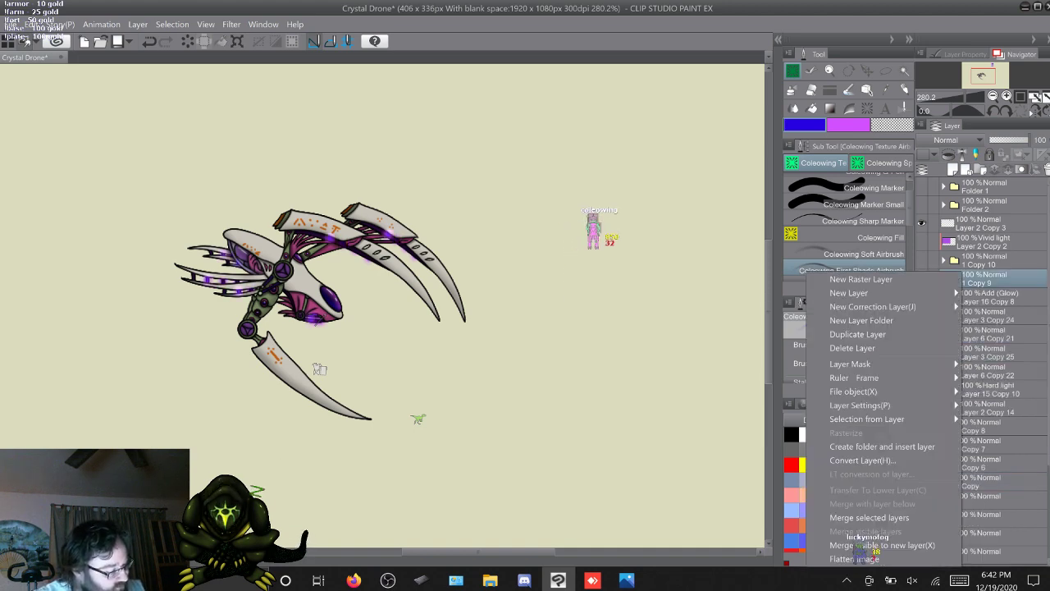
click(869, 517)
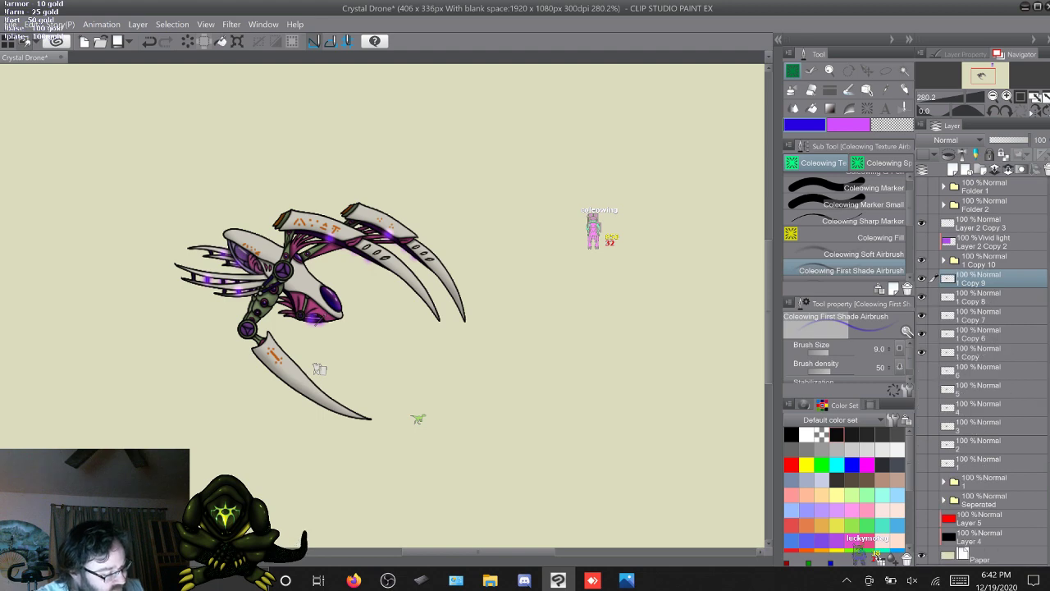
click(945, 260)
click(977, 258)
right_click(968, 258)
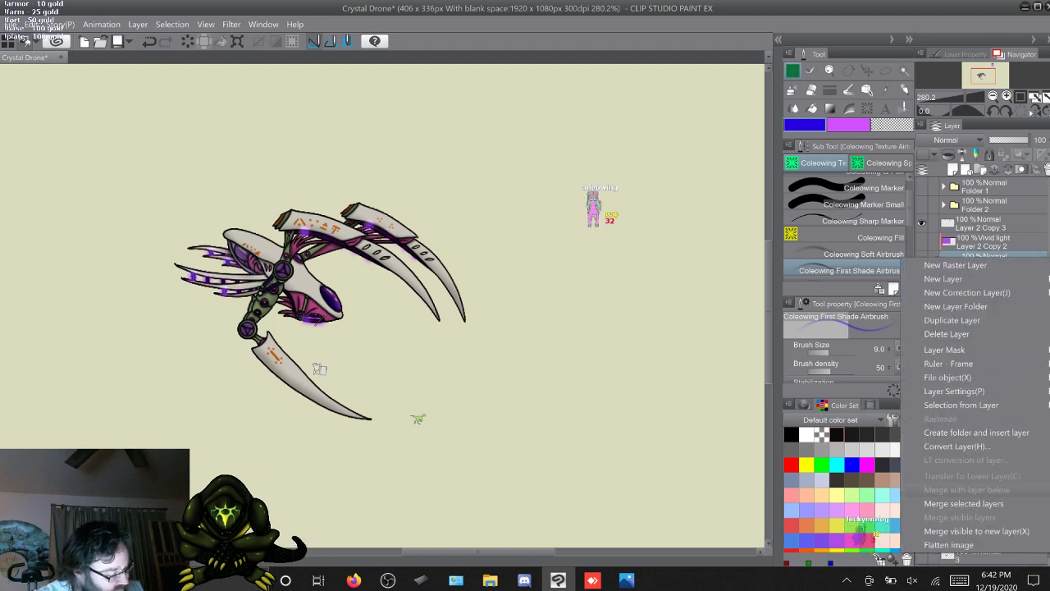
click(943, 503)
Rename the frame layer 1 Copy to 1 and the frame layer 1 Copy 6 to 2
double_click(972, 354)
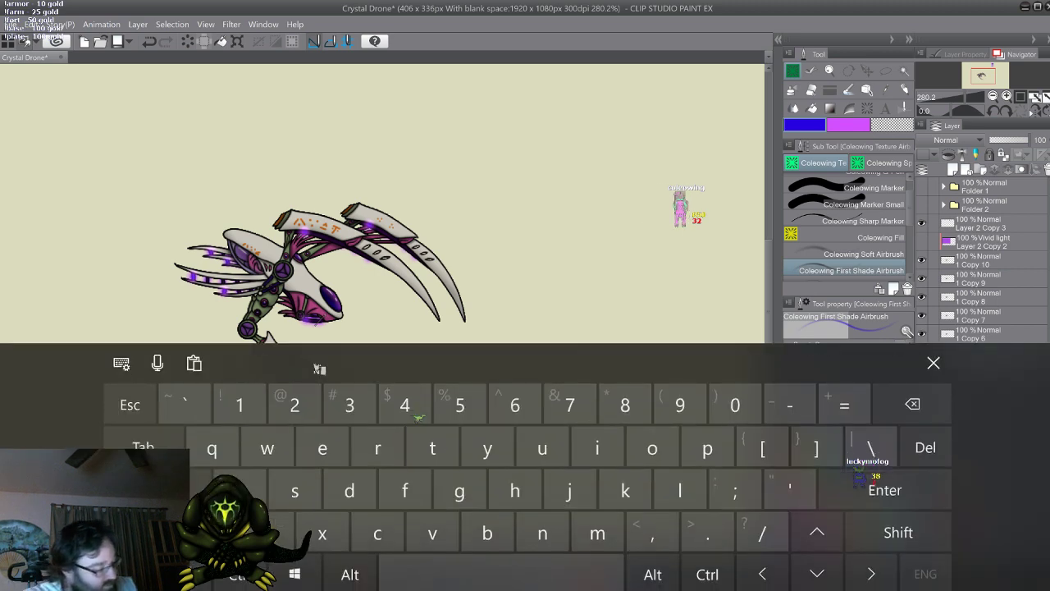
scroll(983, 258, down, 1)
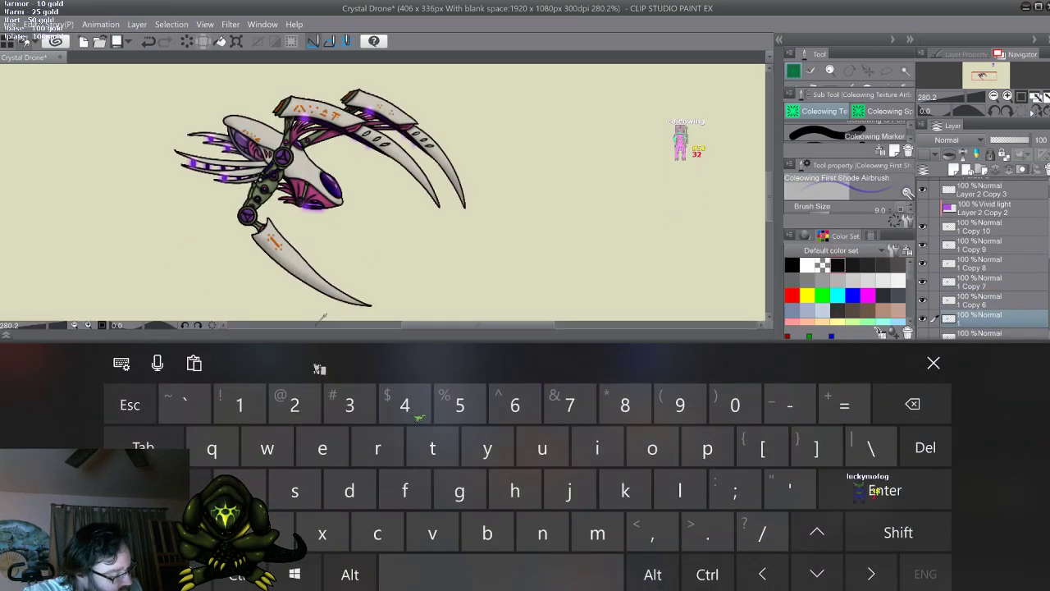
double_click(974, 303)
click(680, 405)
click(295, 405)
click(294, 404)
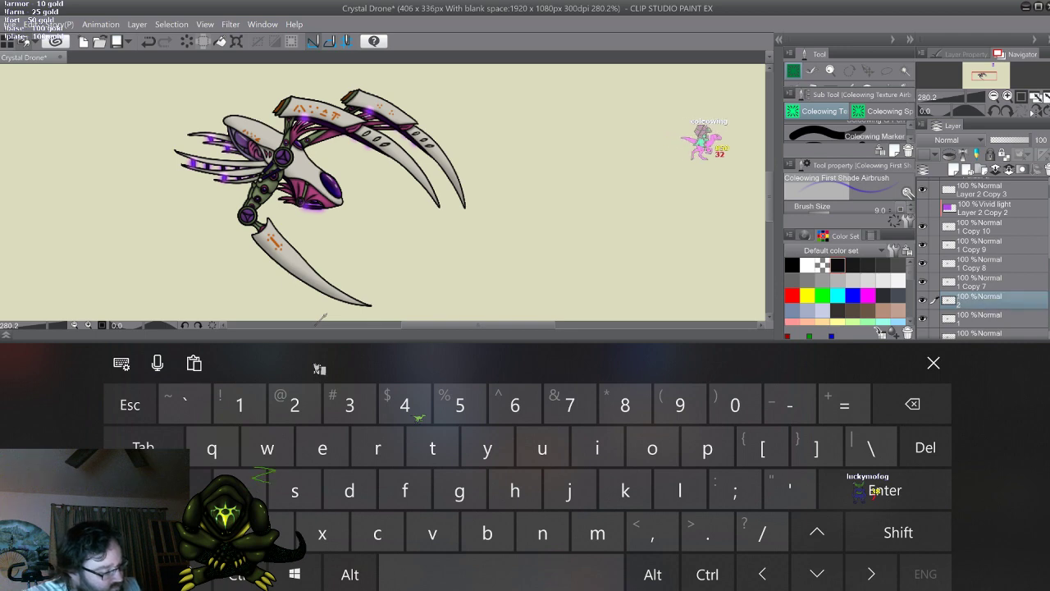
Rename the frame layer 1 Copy 7 to 3 and the frame layer 1 Copy 8 to 4
double_click(973, 284)
click(350, 404)
click(885, 490)
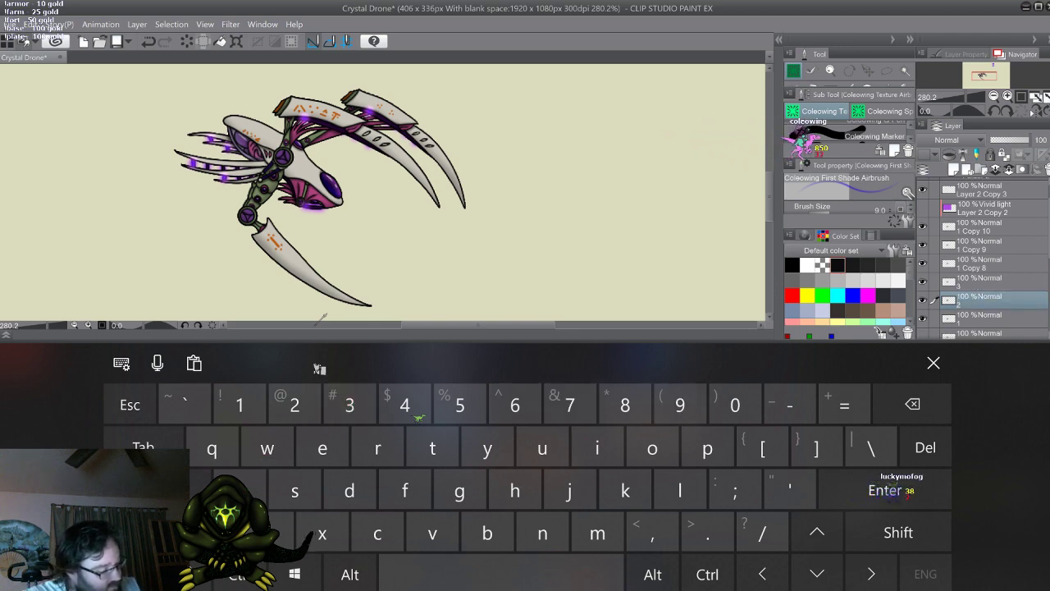
double_click(973, 266)
click(405, 405)
Rename the frame layer 1 Copy 9 to 5 and the frame layer 1 Copy 10 to 6
double_click(974, 249)
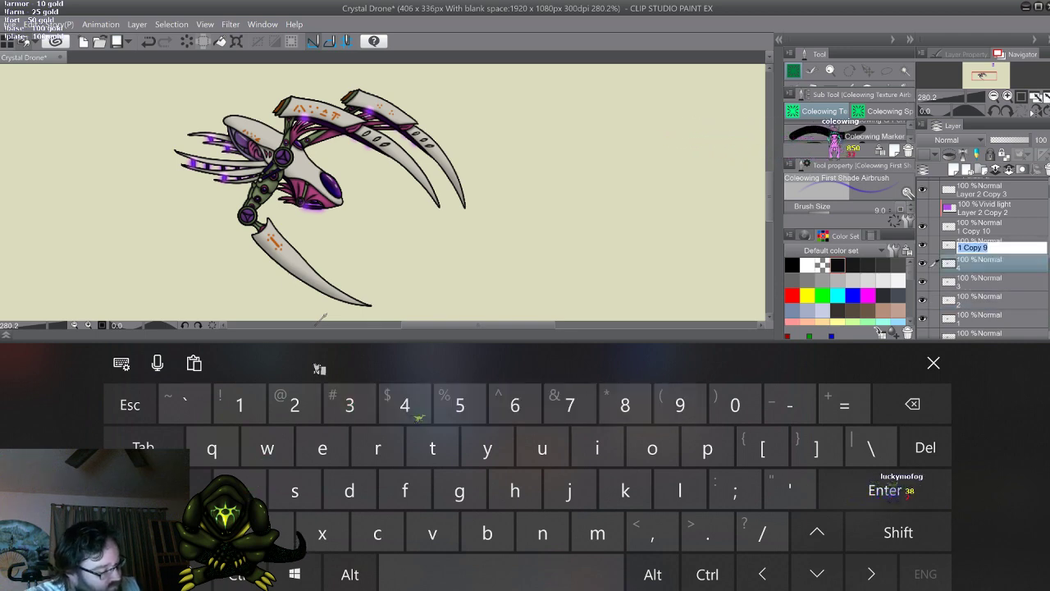
click(460, 404)
double_click(973, 231)
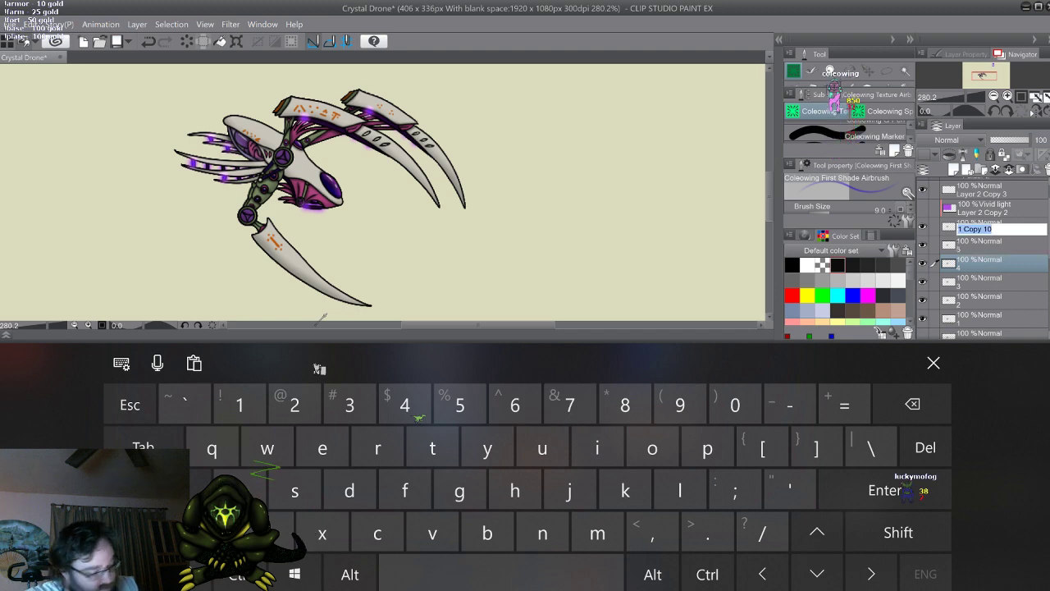
click(515, 405)
click(885, 490)
click(934, 362)
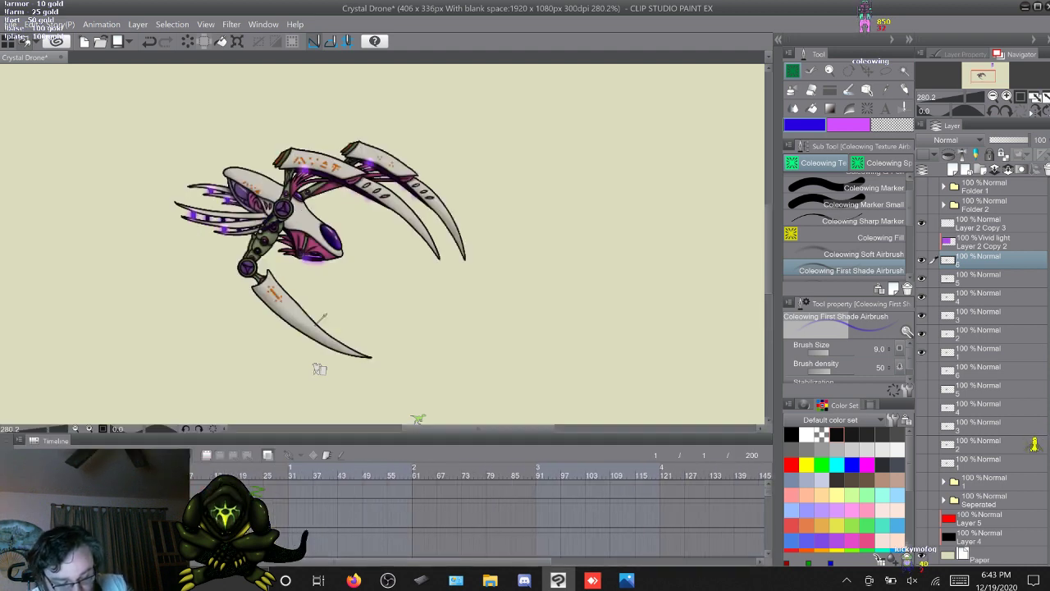
Create an animation folder with six blank cels numbered 1 to 6 above the merged frame layers
key(ctrl+g)
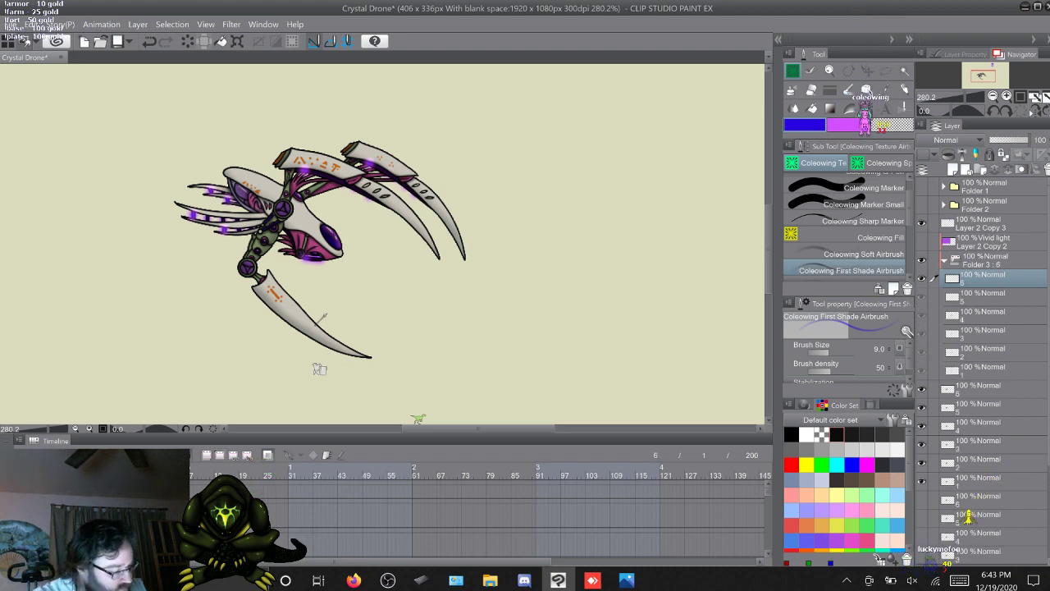
key(alt+bracketright)
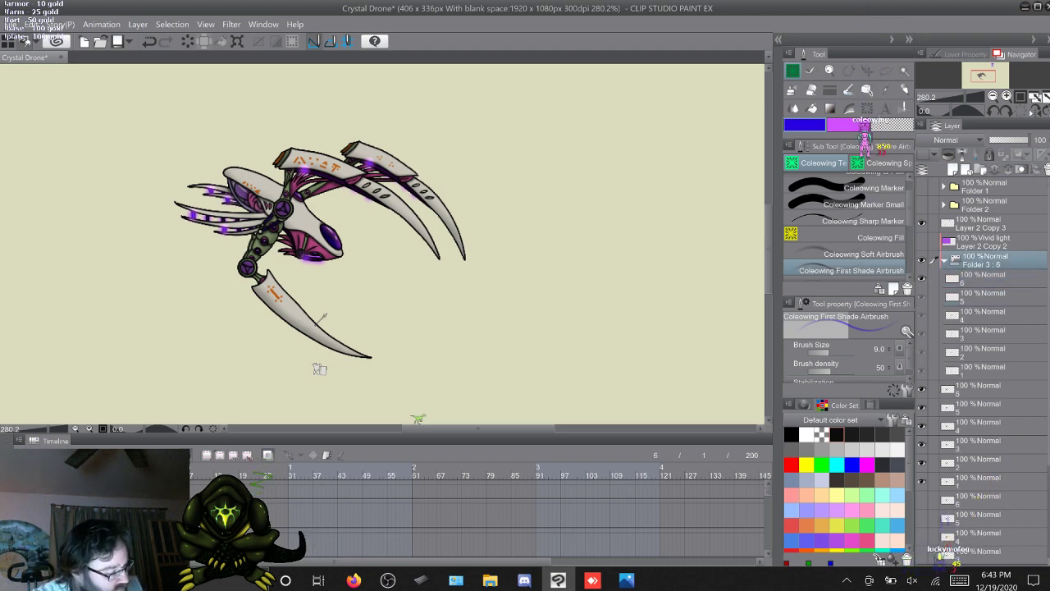
key(alt+bracketleft)
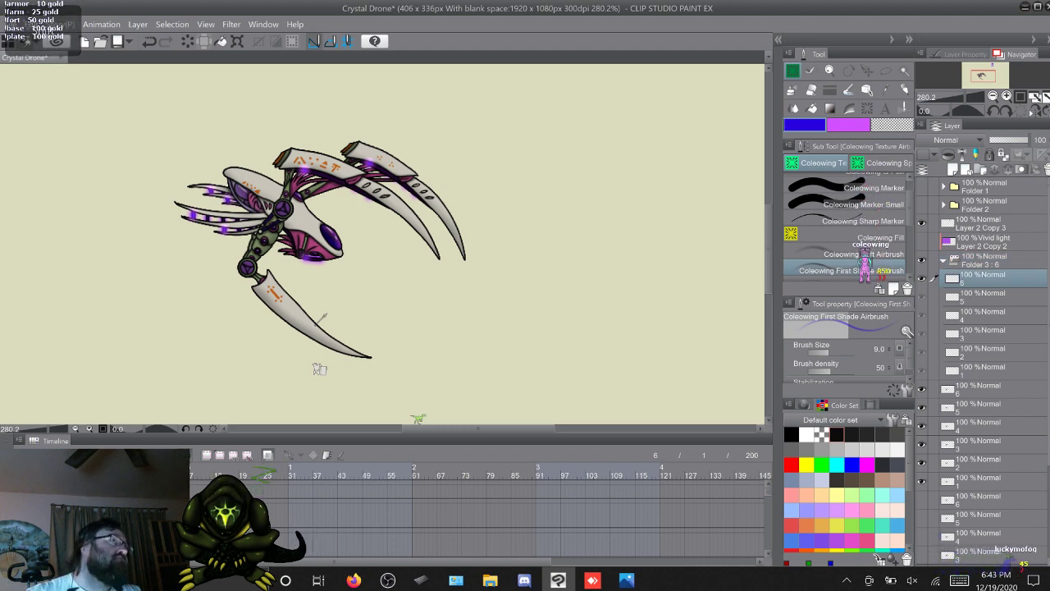
Collapse the new animation folder and duplicate it twice
click(943, 260)
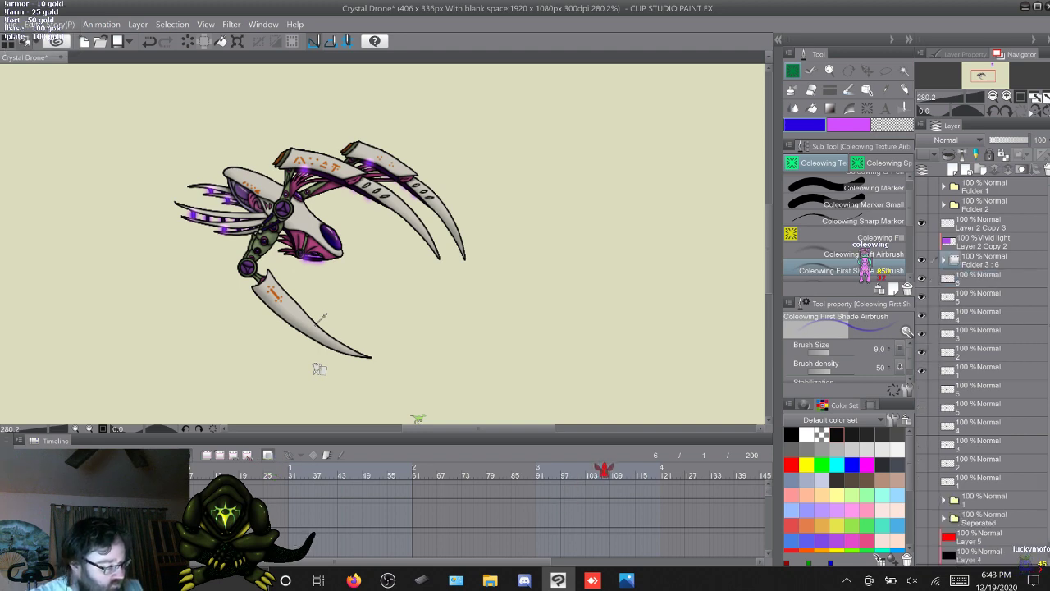
click(995, 260)
key(ctrl+c)
key(ctrl+v)
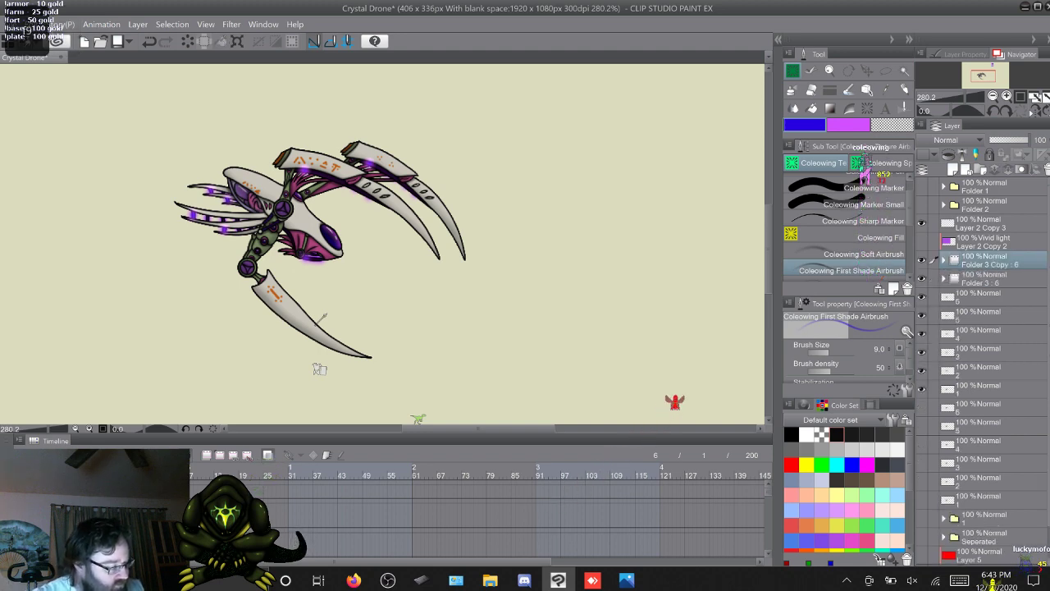
key(ctrl+v)
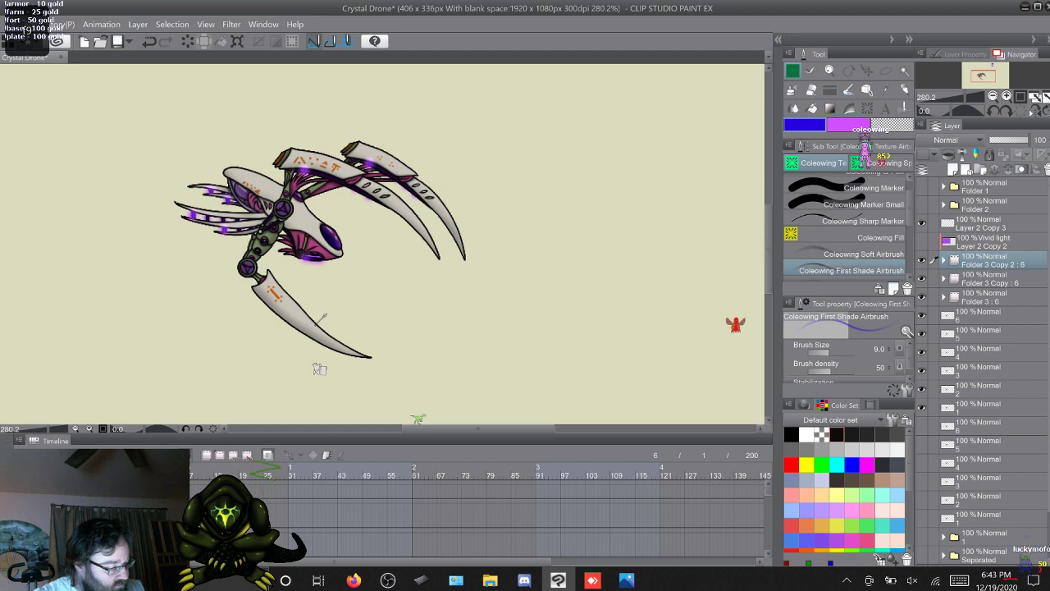
Expand the Folder 3 animation folder and delete its six blank cels, numbered 1 to 6
click(944, 297)
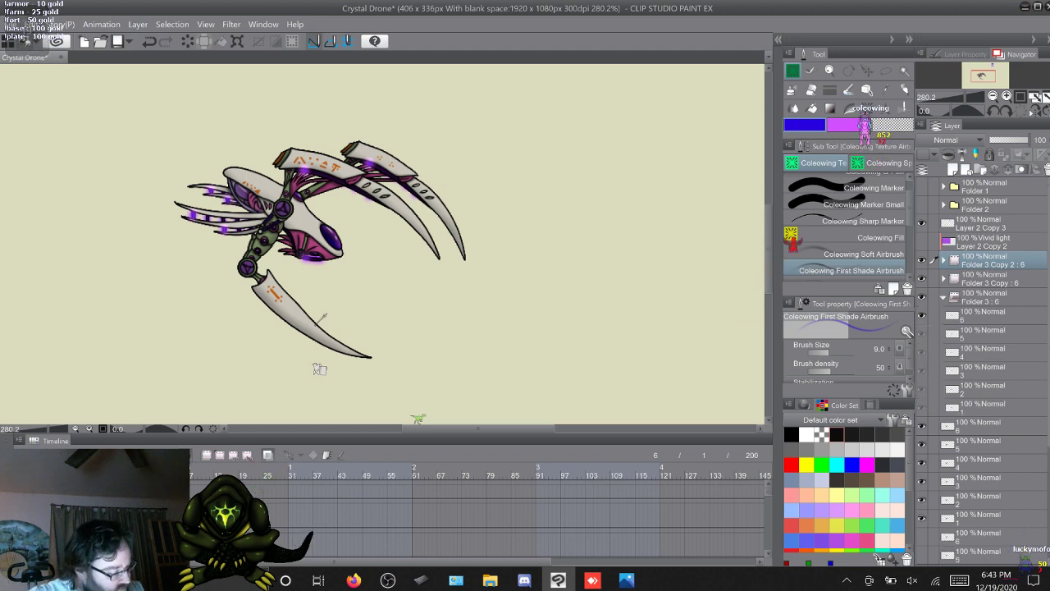
click(993, 315)
shift+click(989, 408)
right_click(989, 351)
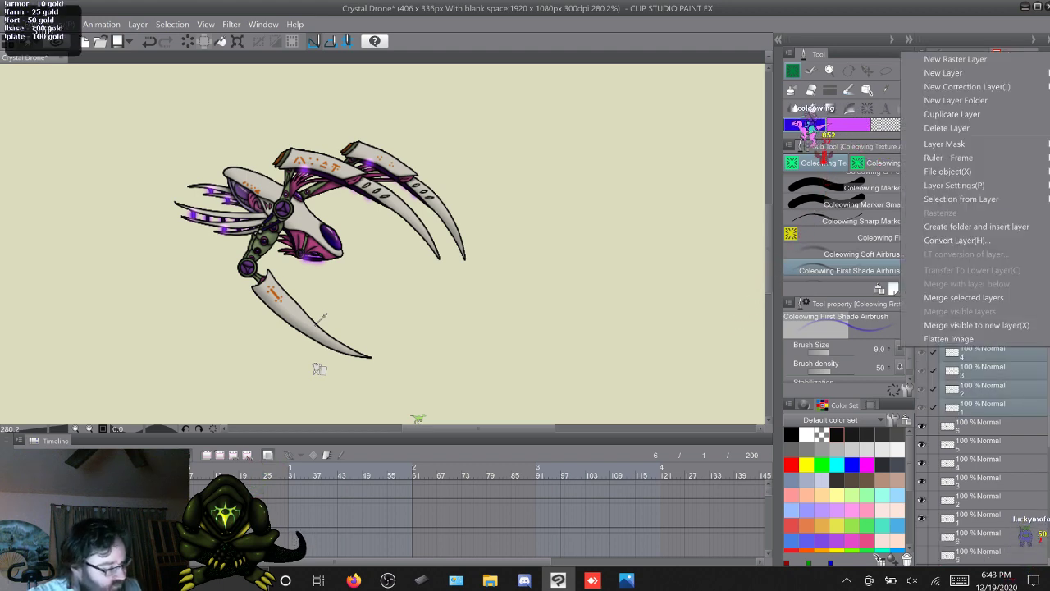
click(956, 127)
Move the nearest set of six merged frame layers, 1 to 6, into Folder 3 and collapse the folder
click(992, 316)
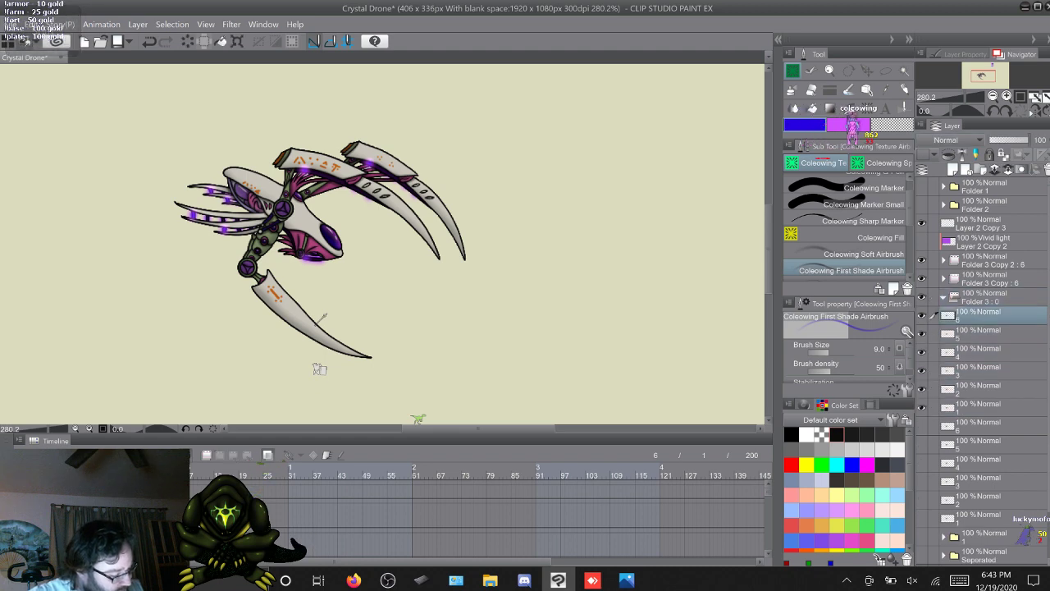
shift+click(989, 408)
drag(991, 351, 992, 298)
click(944, 298)
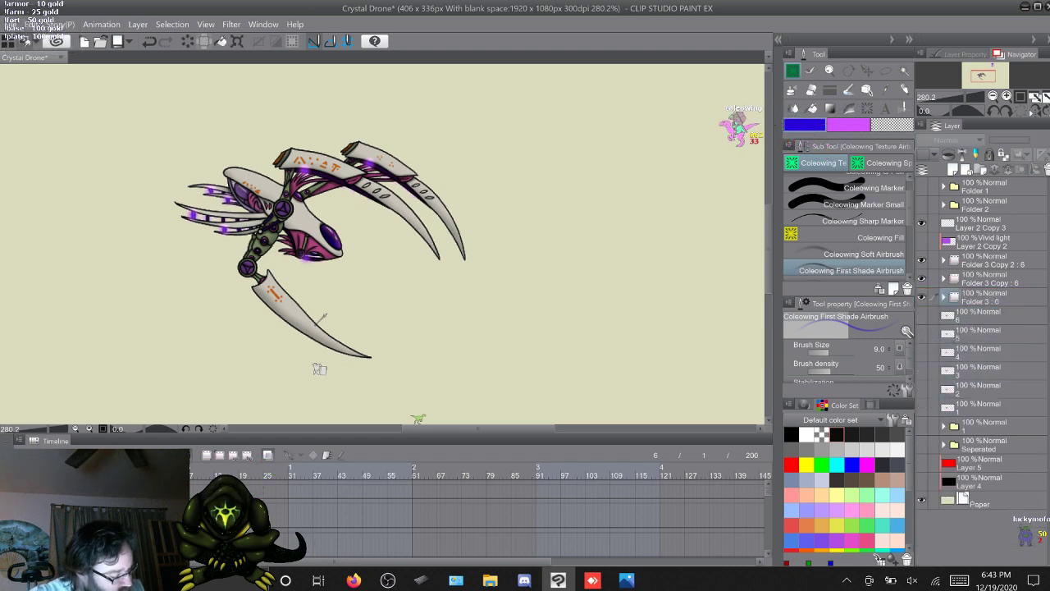
Expand Folder 3 Copy and delete its six blank cels, numbered 1 to 6
click(943, 278)
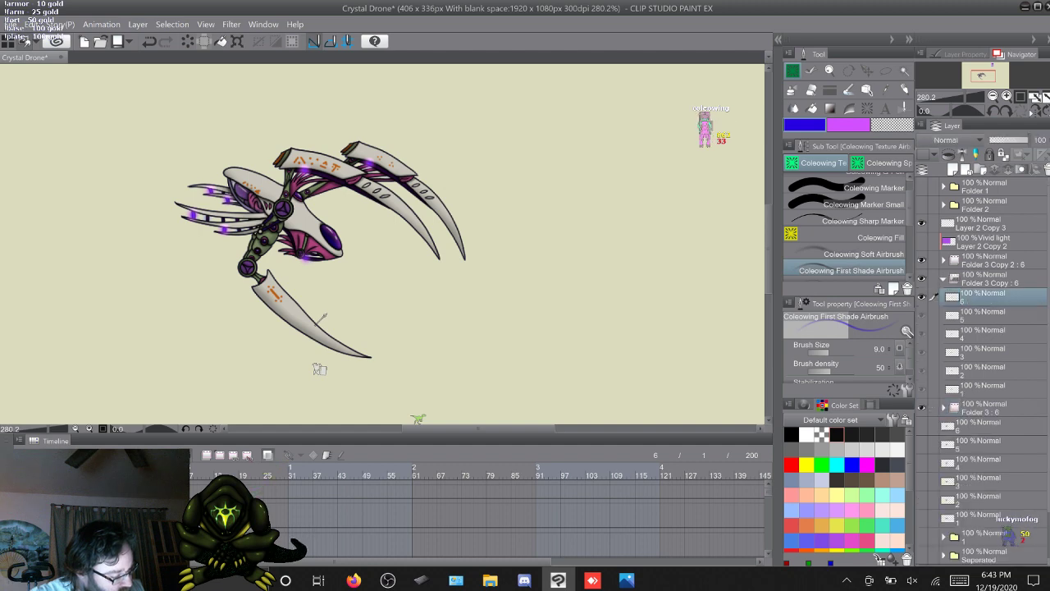
right_click(991, 302)
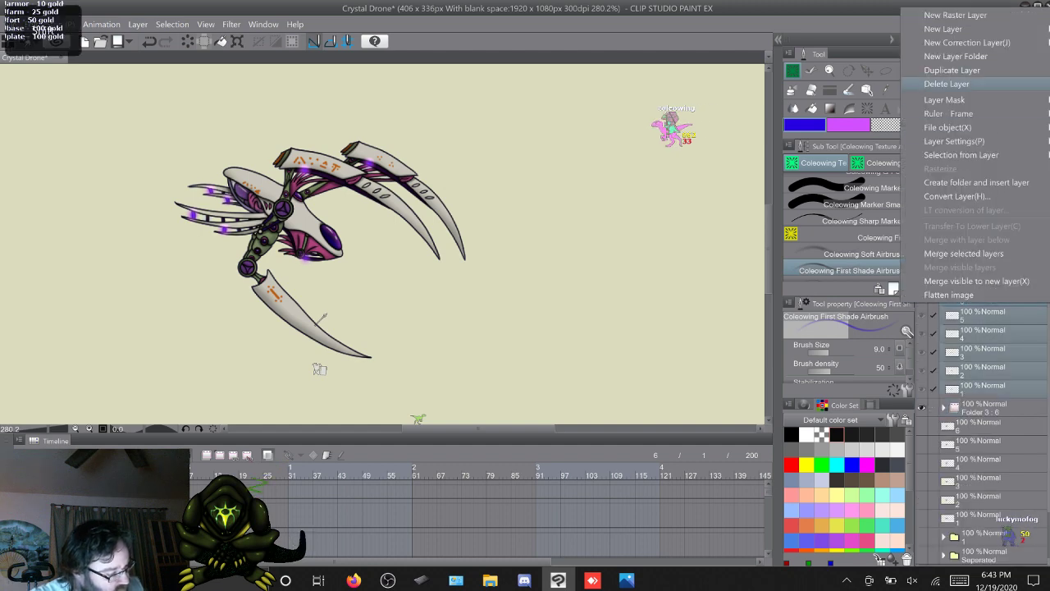
click(968, 84)
Move the remaining six merged frame layers, 1 to 6, into Folder 3 Copy and leave both animation folders collapsed
click(991, 316)
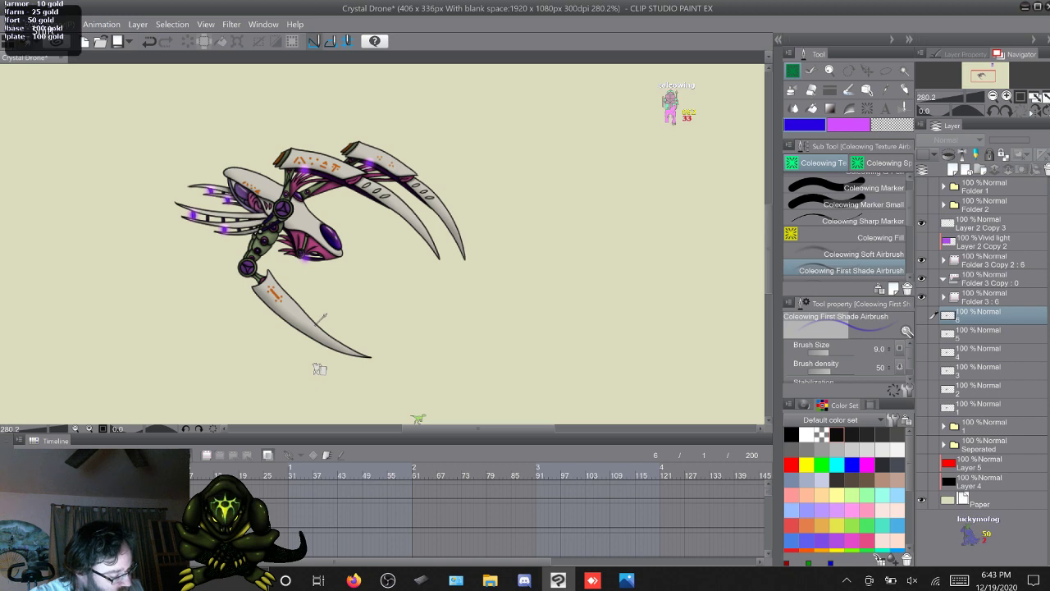
shift+click(992, 407)
drag(991, 407, 991, 397)
drag(991, 307, 991, 280)
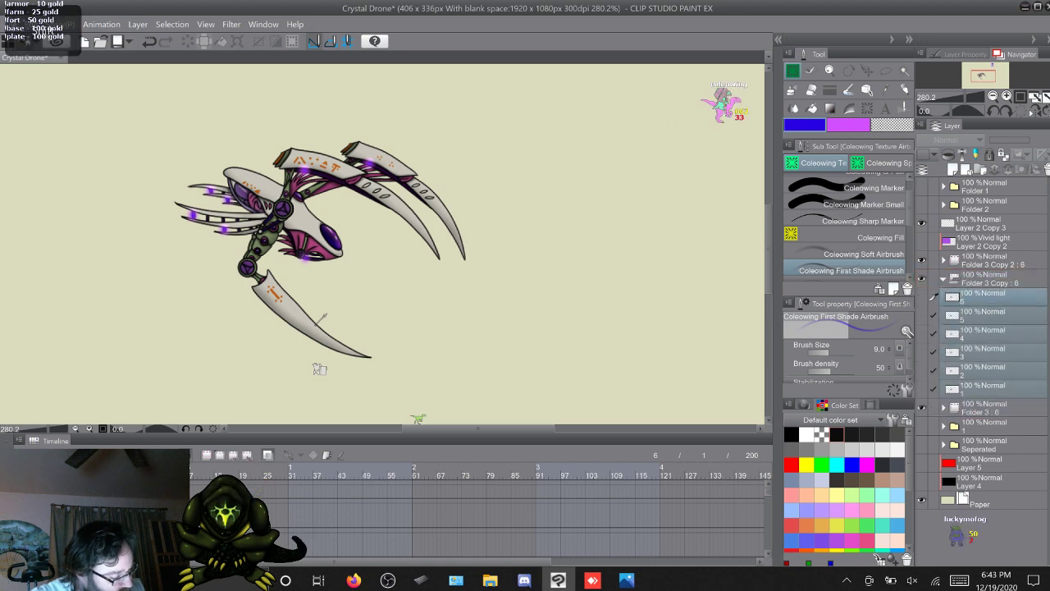
click(944, 278)
click(944, 278)
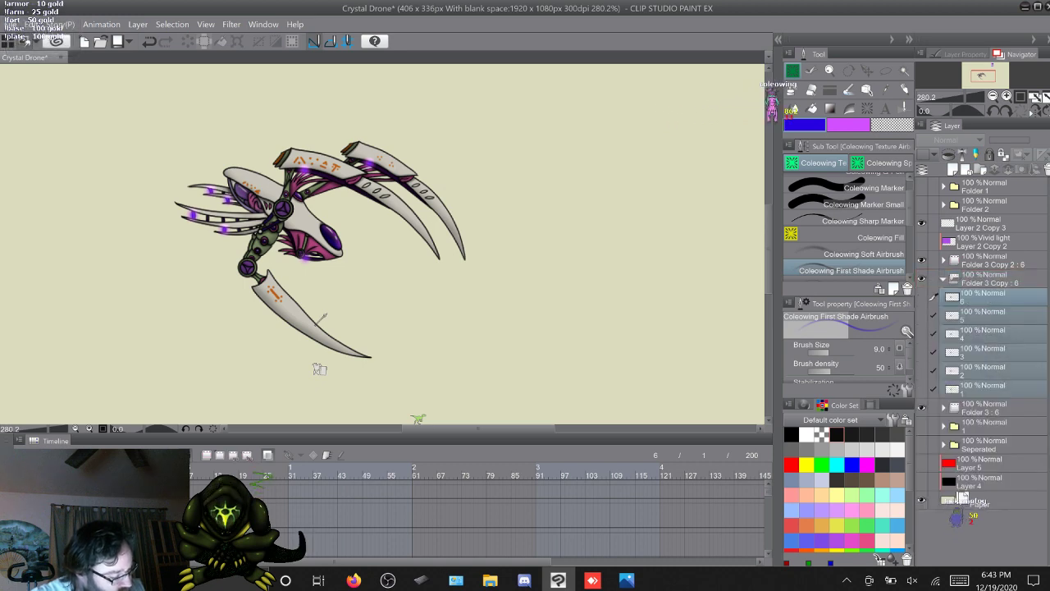
click(944, 407)
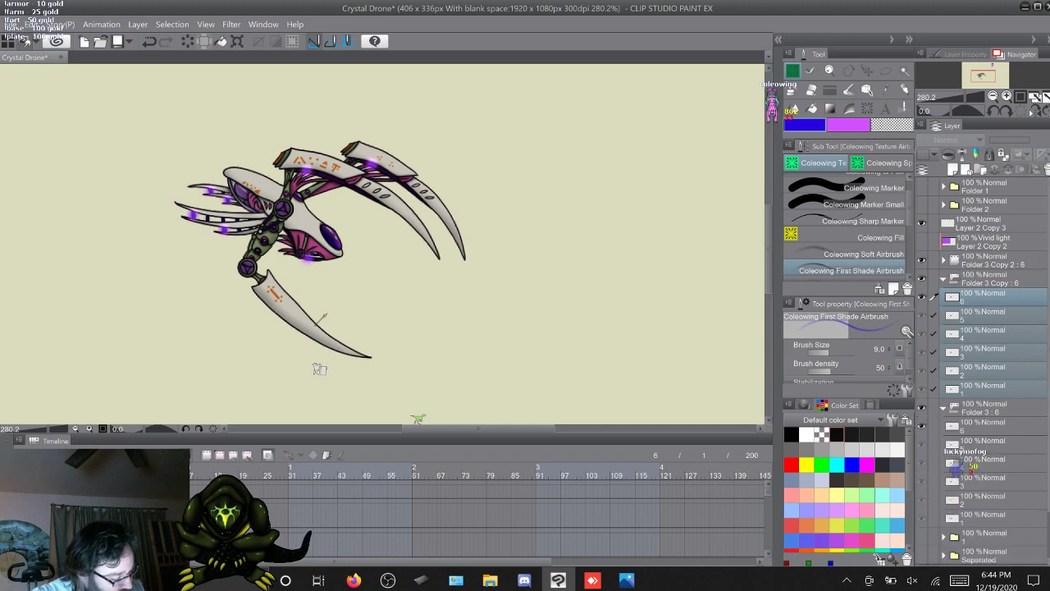
click(943, 279)
click(944, 297)
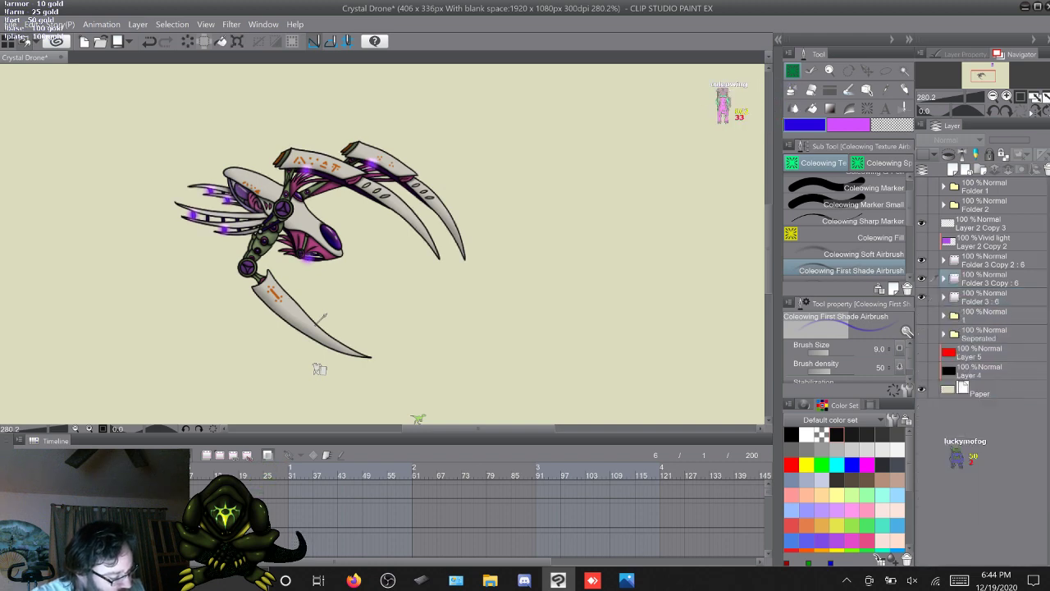
Hide Folder 3 Copy and Folder 3 Copy 2, and show the black Layer 4 as the backdrop
click(921, 278)
click(985, 297)
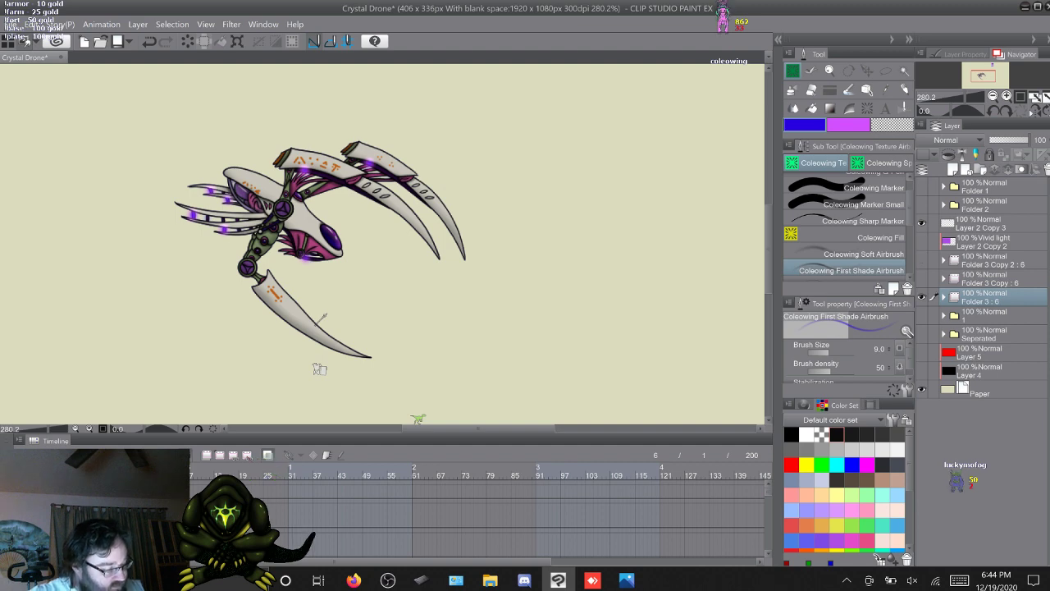
click(922, 371)
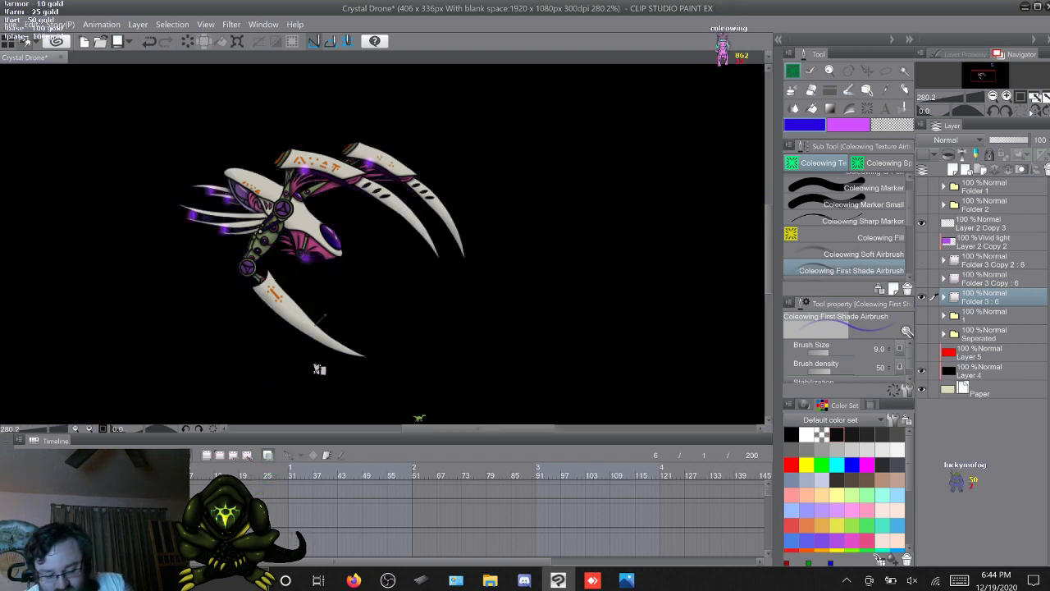
Shorten the timeline's playback range to end at frame 6
click(6, 441)
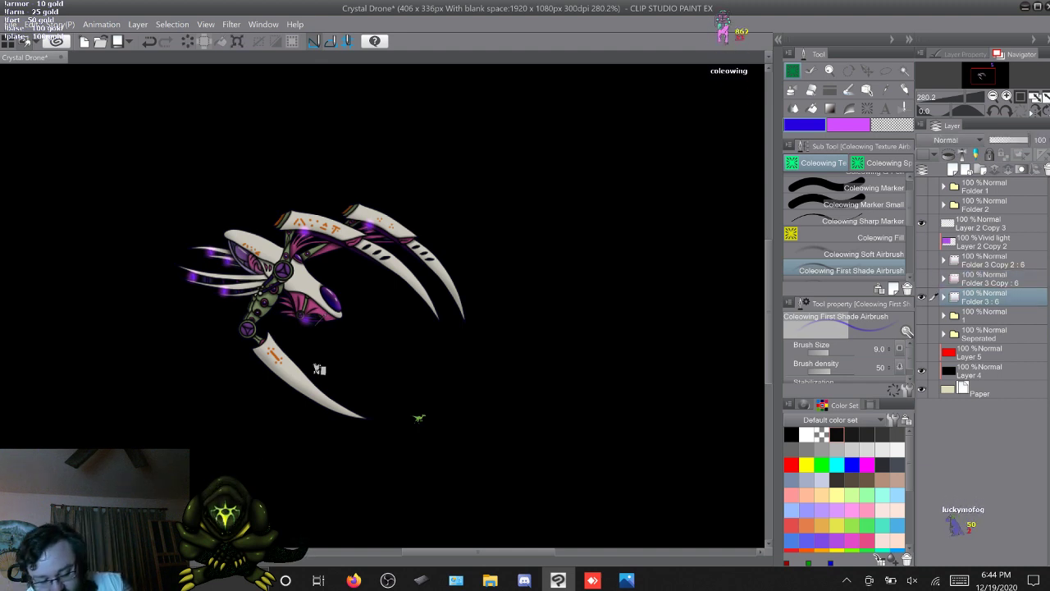
click(7, 561)
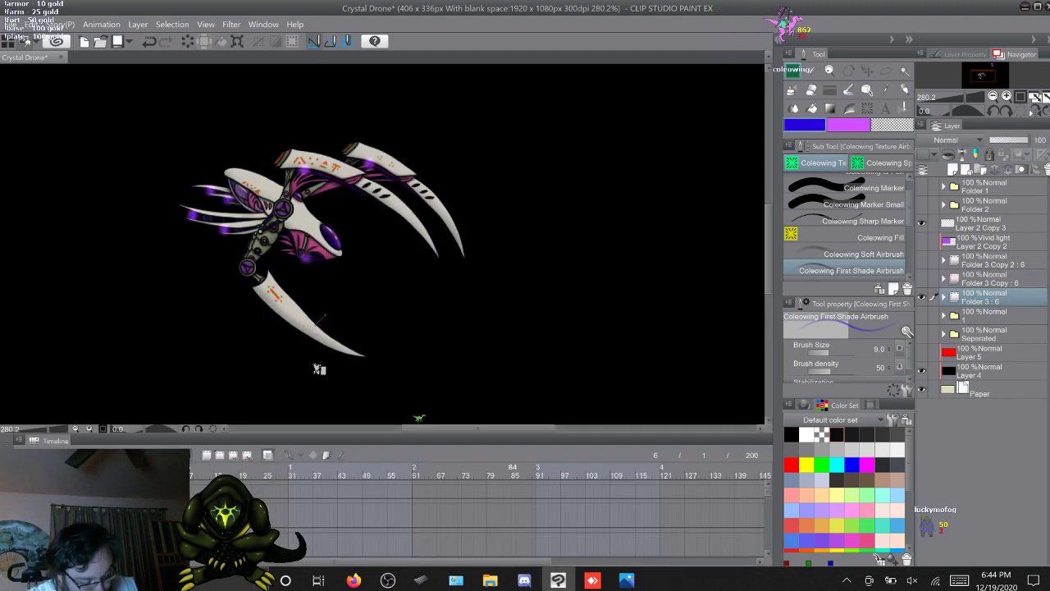
drag(512, 562, 708, 561)
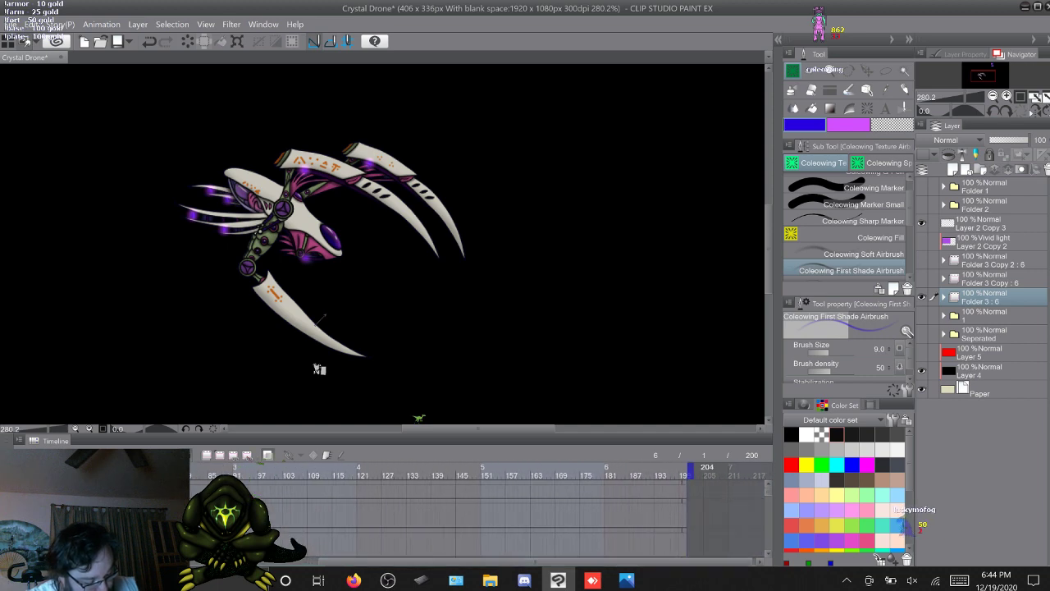
drag(691, 471, 115, 470)
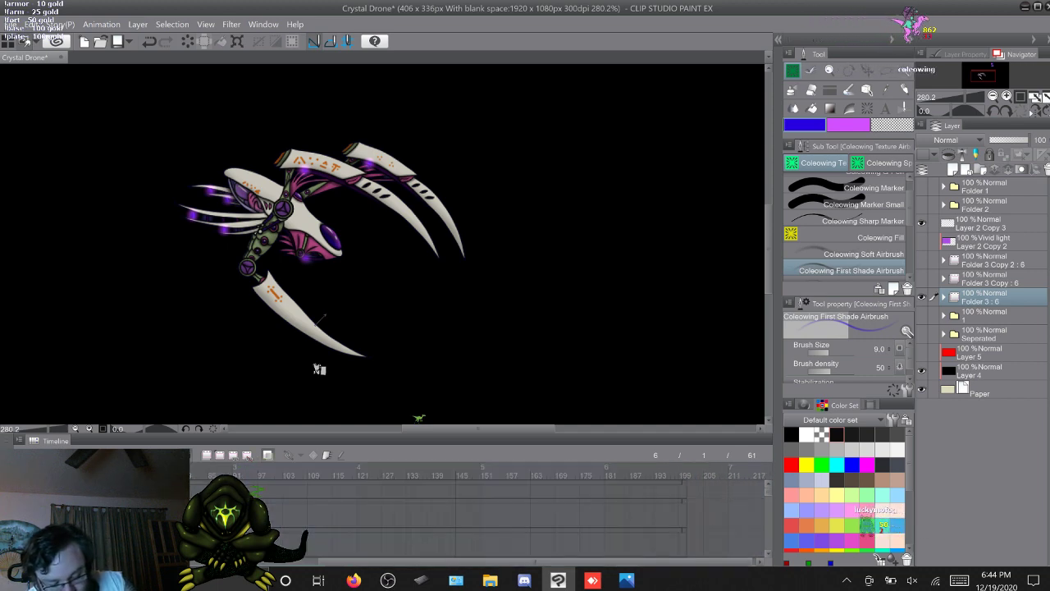
drag(535, 561, 335, 561)
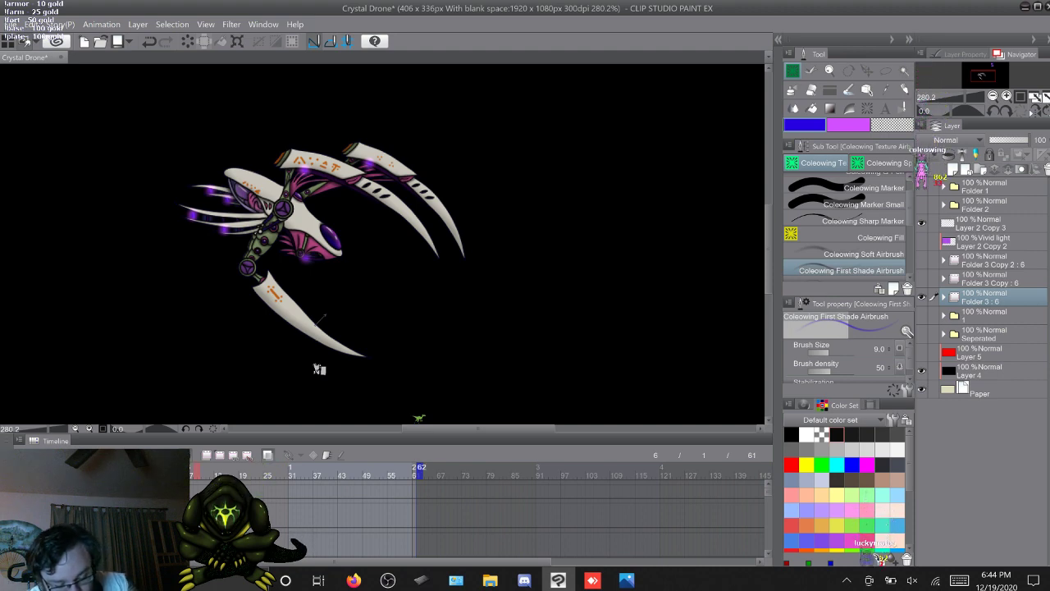
drag(420, 471, 193, 470)
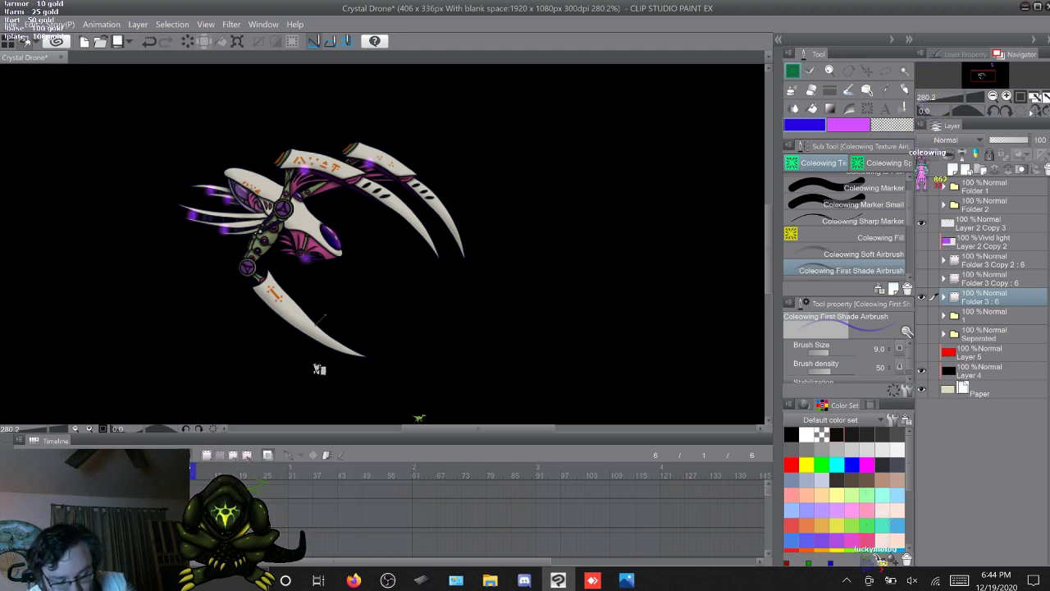
Play the animation loop with Folder 3 and with Folder 3 Copy shown in turn to compare the two frame sets
key(space)
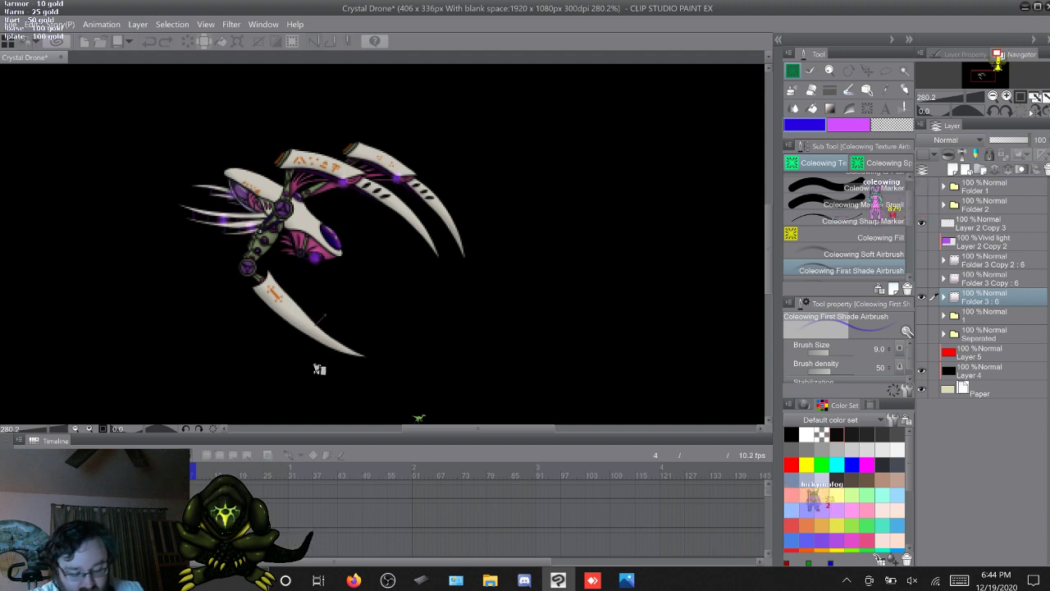
key(space)
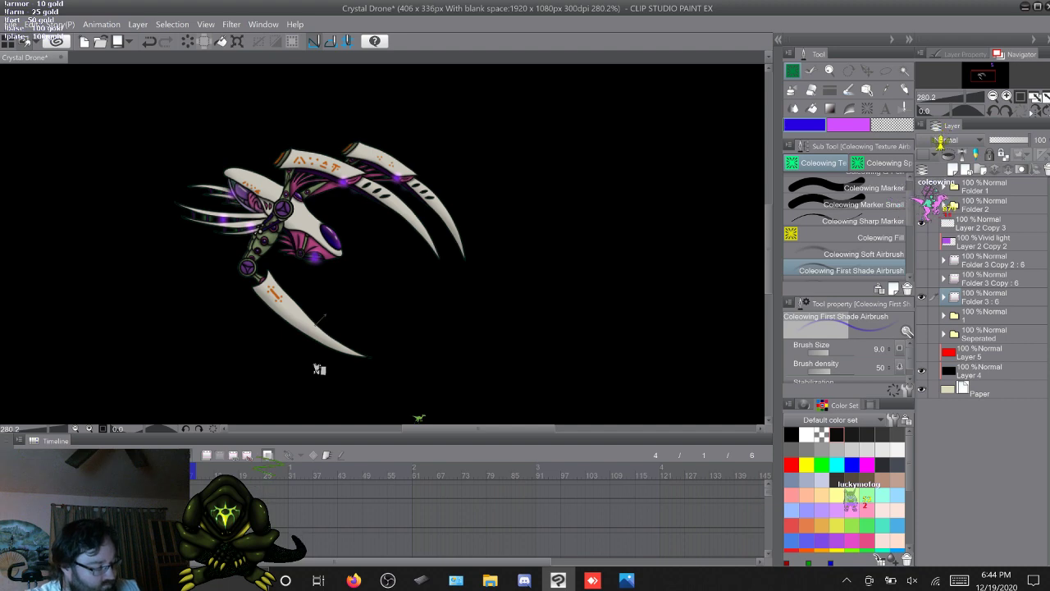
click(990, 279)
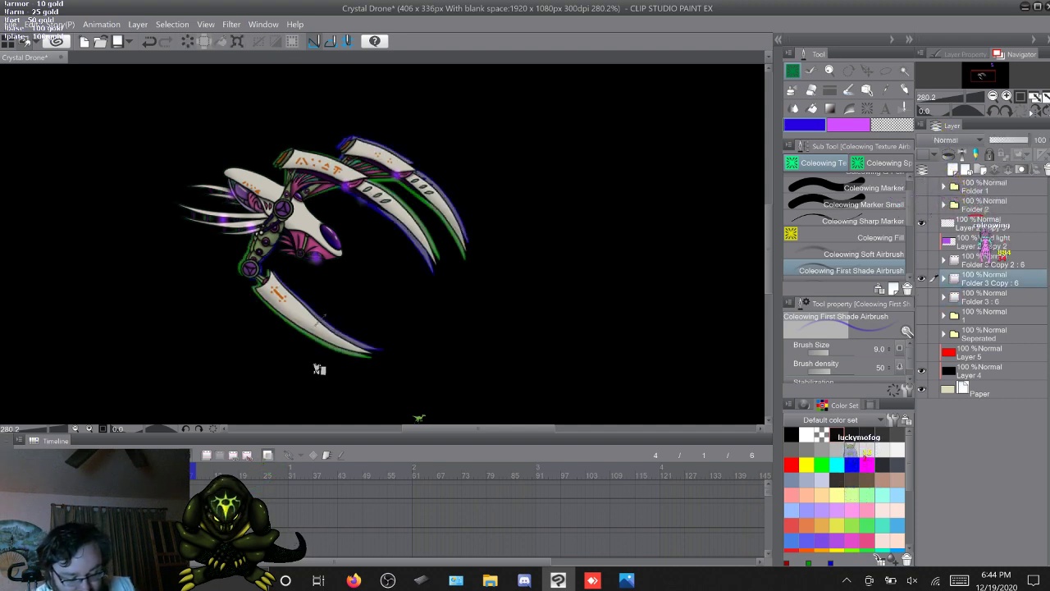
key(space)
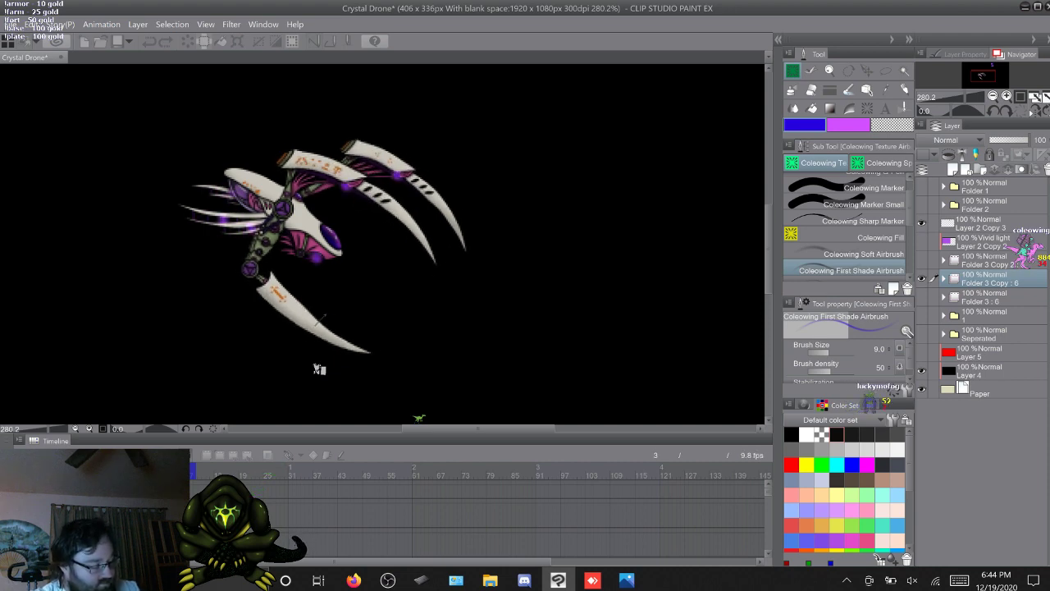
key(space)
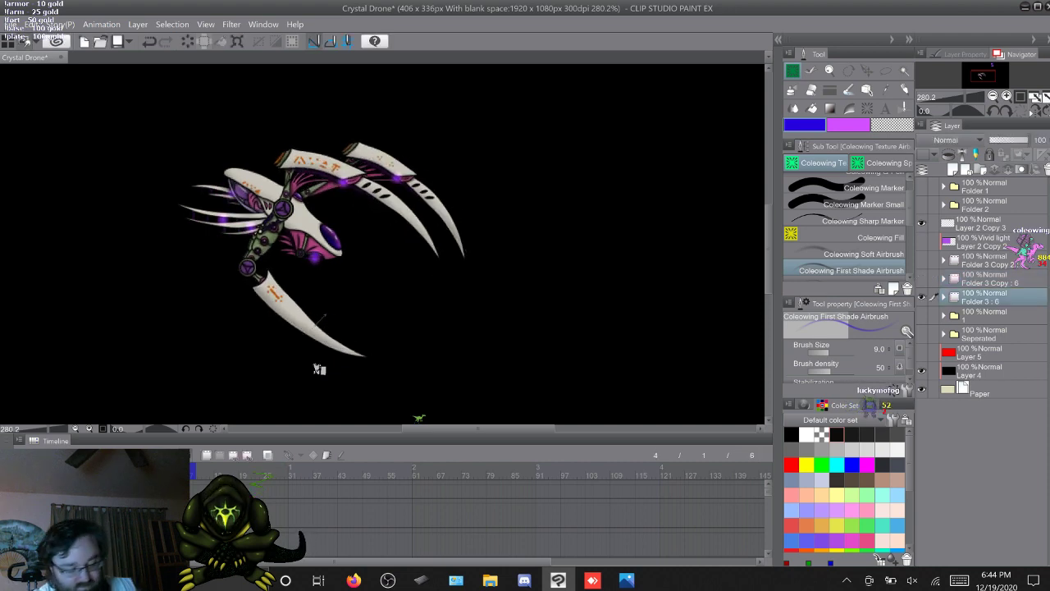
key(space)
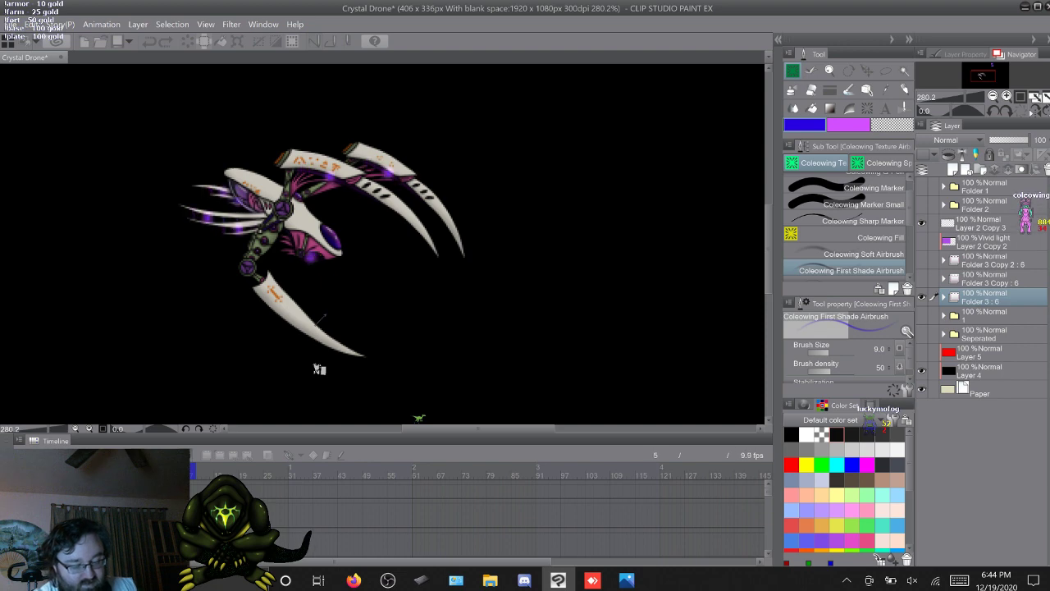
key(space)
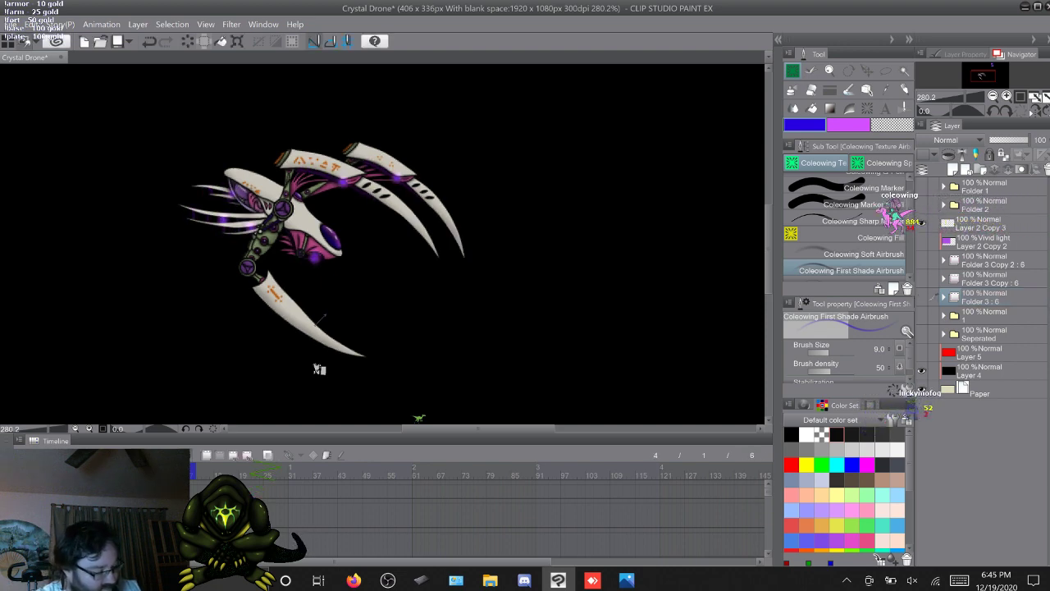
Undo the switch to Folder 3 so Folder 3 Copy is shown, and replay the loop repeatedly to check its frames
key(ctrl+z)
key(ctrl+z)
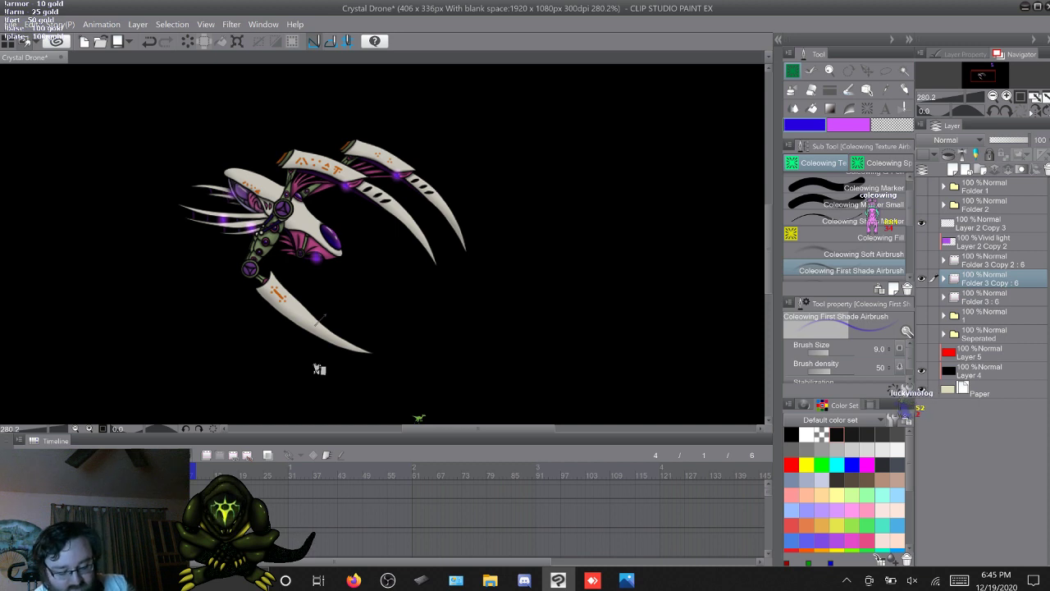
key(space)
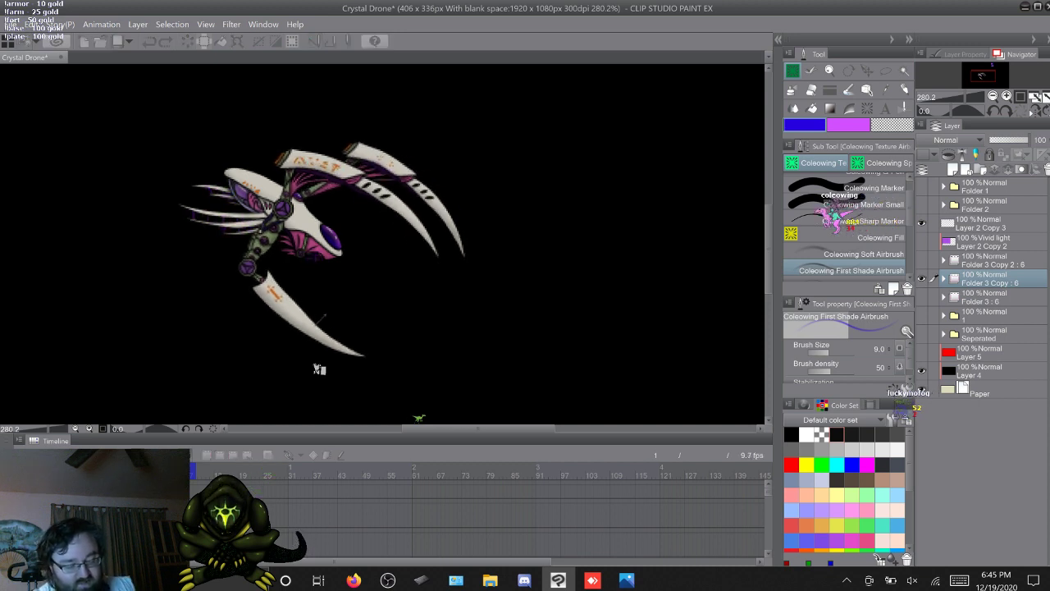
key(space)
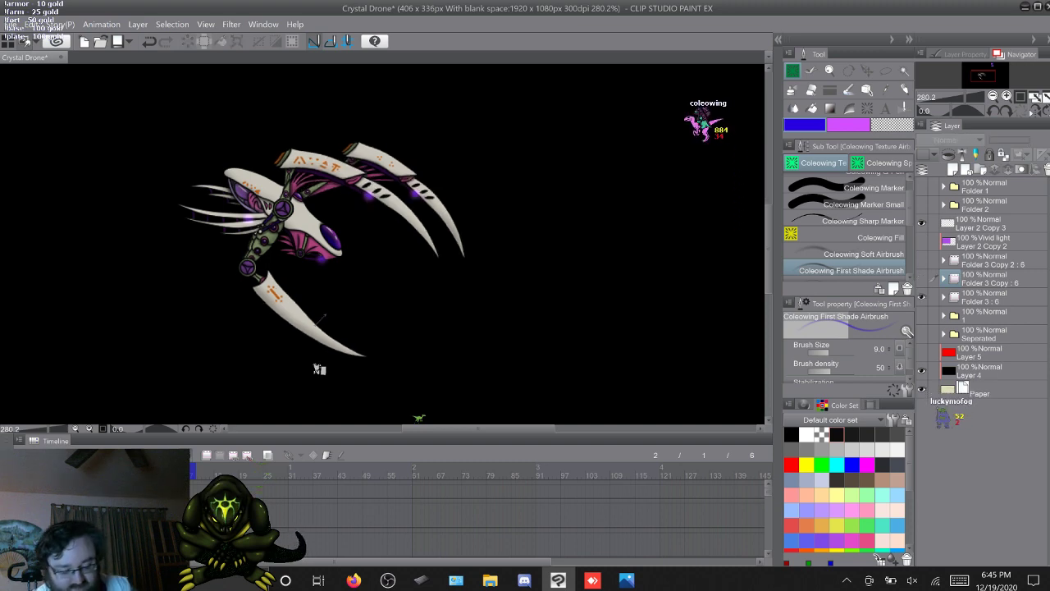
key(space)
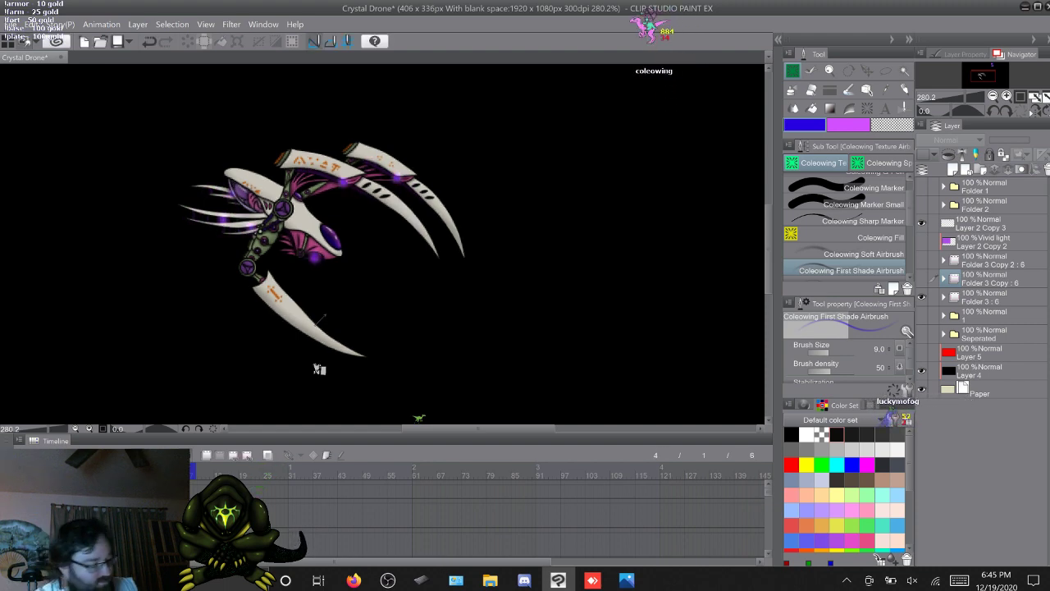
key(space)
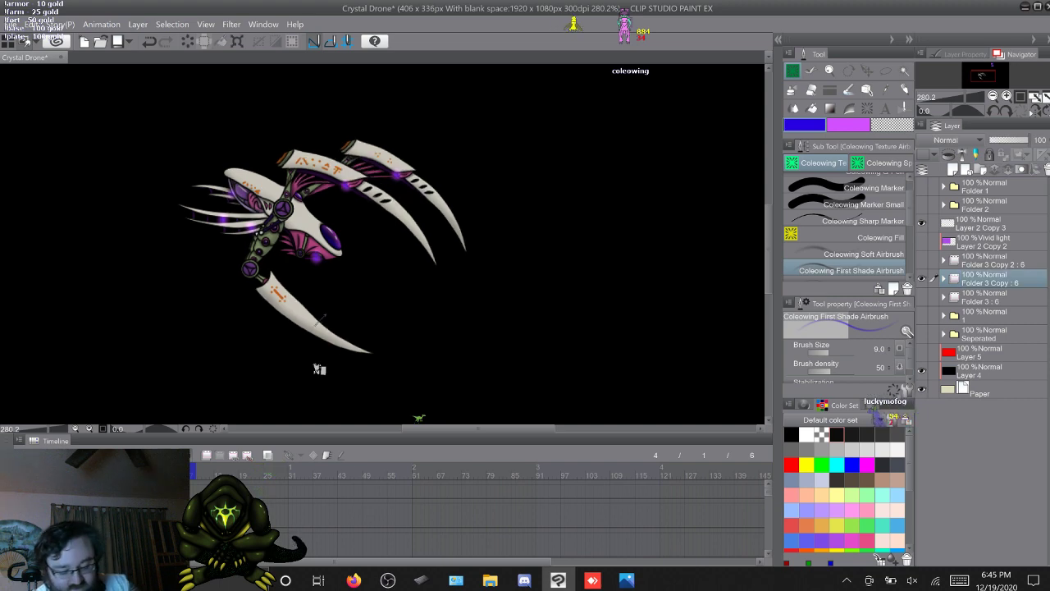
key(space)
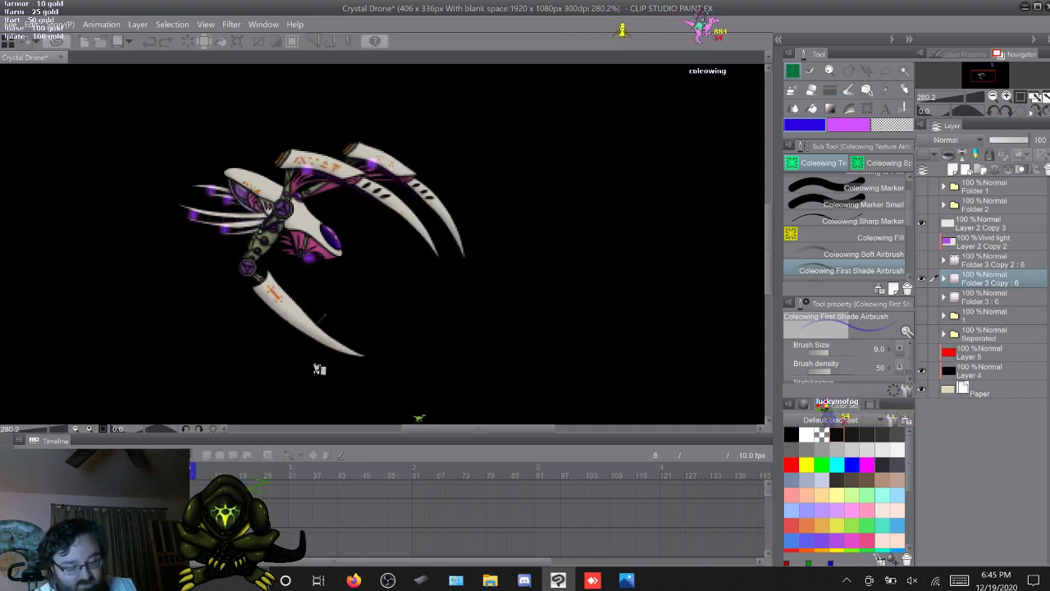
key(space)
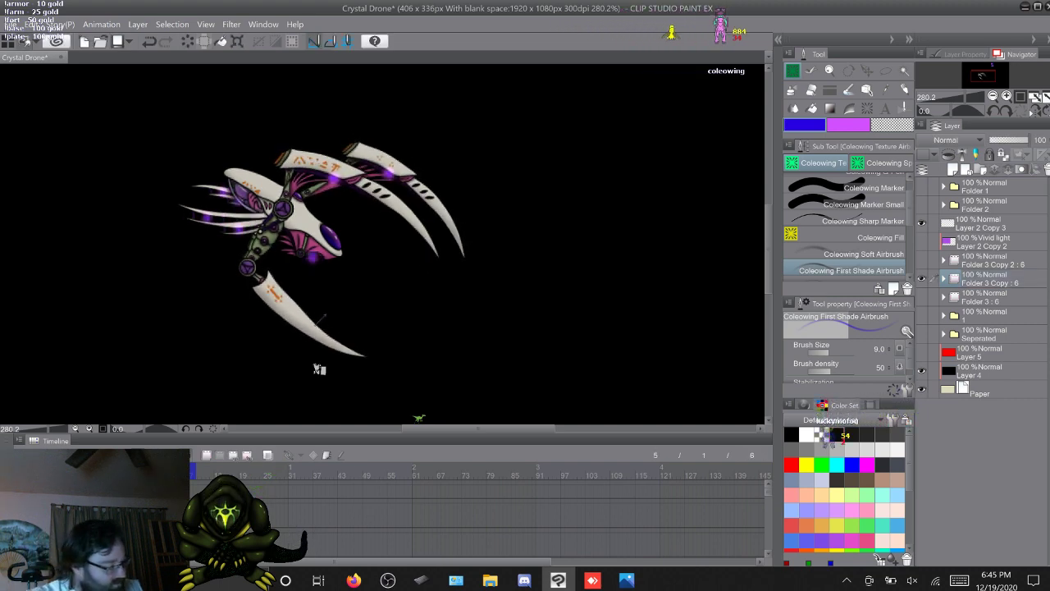
key(space)
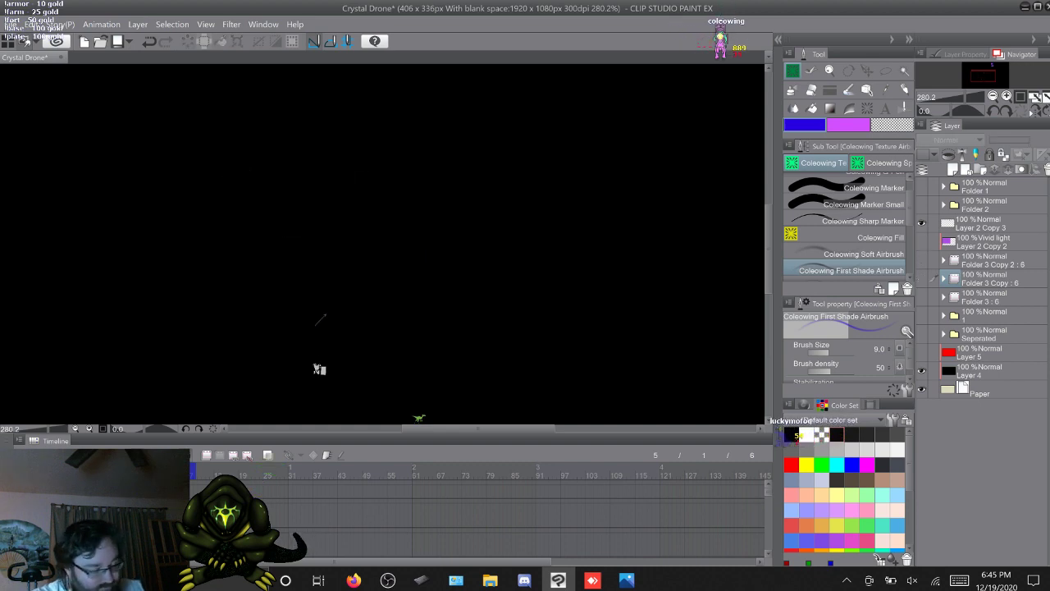
key(space)
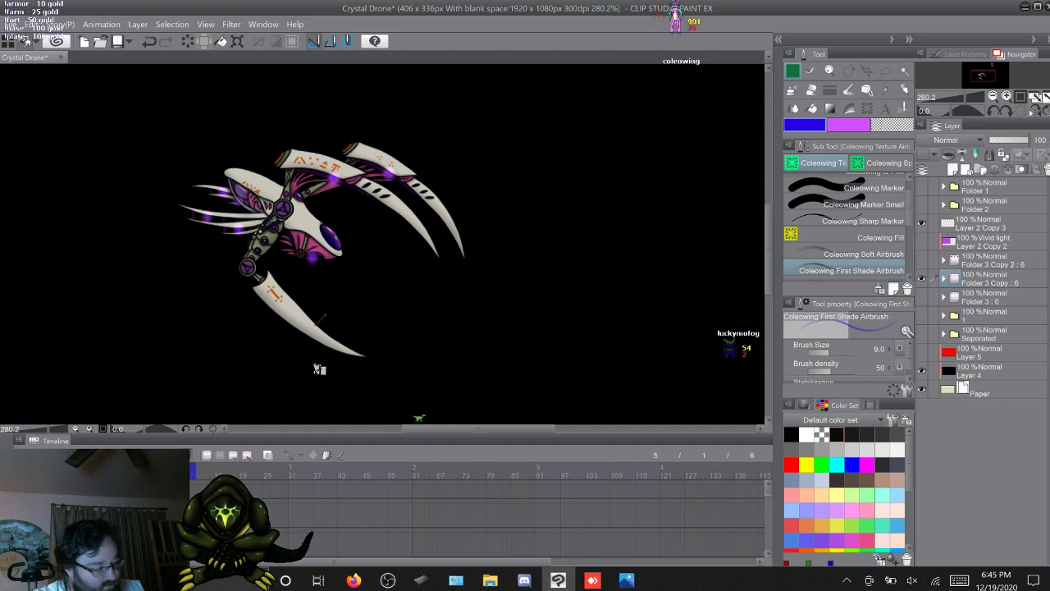
Show Folder 3 Copy 2 and then folder 1 in place of Folder 3 Copy to examine their layers
click(922, 279)
click(922, 260)
click(993, 261)
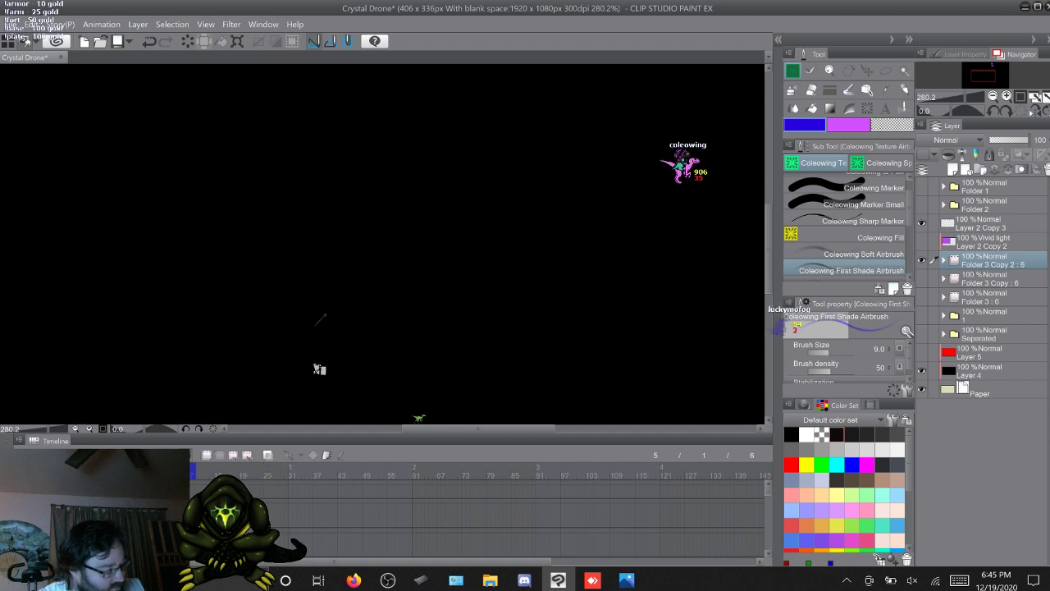
click(921, 260)
click(922, 315)
click(944, 316)
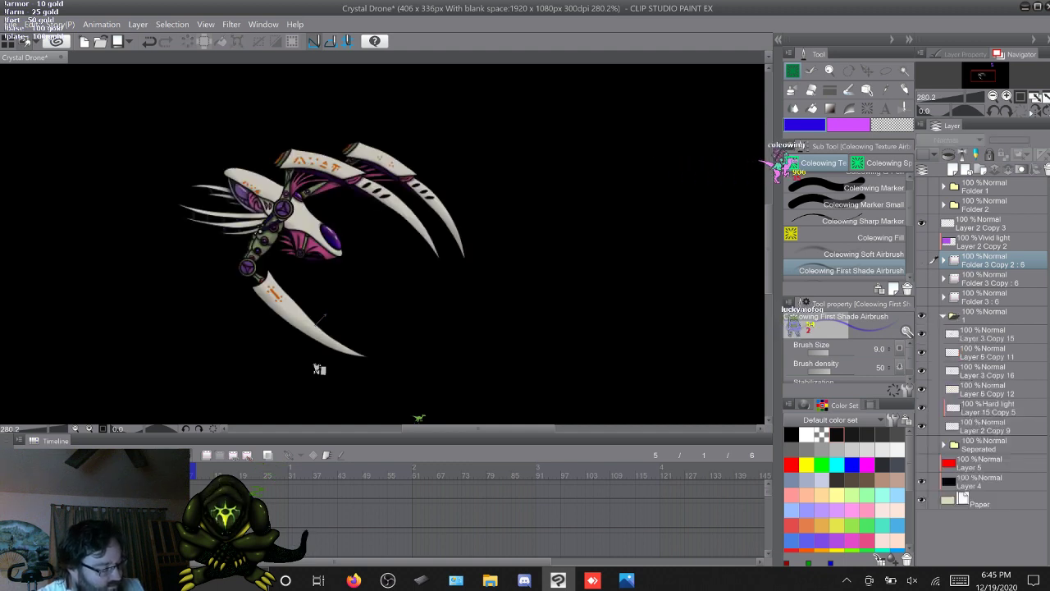
click(987, 426)
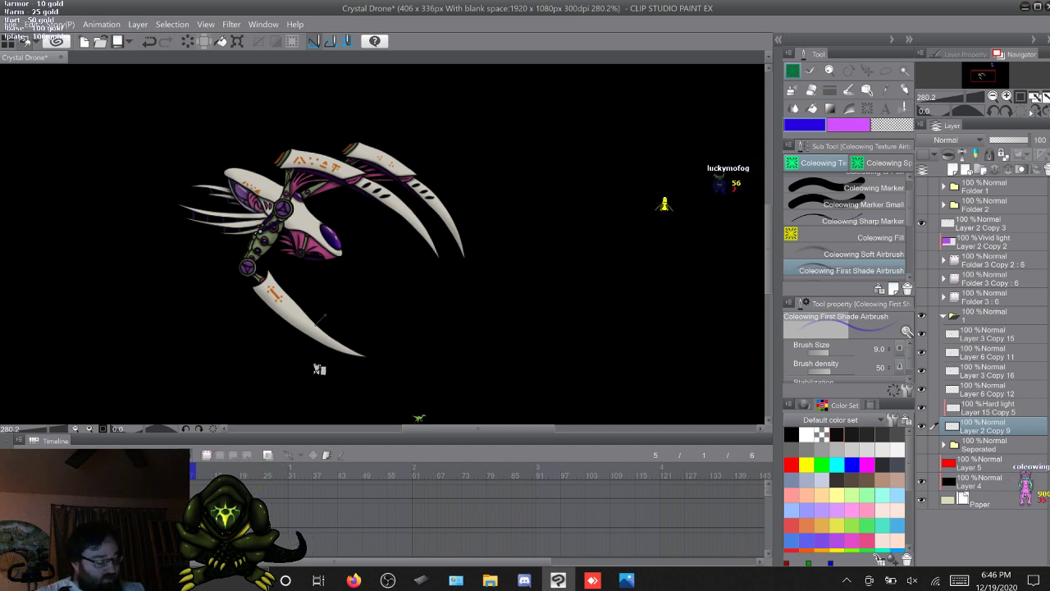
click(985, 316)
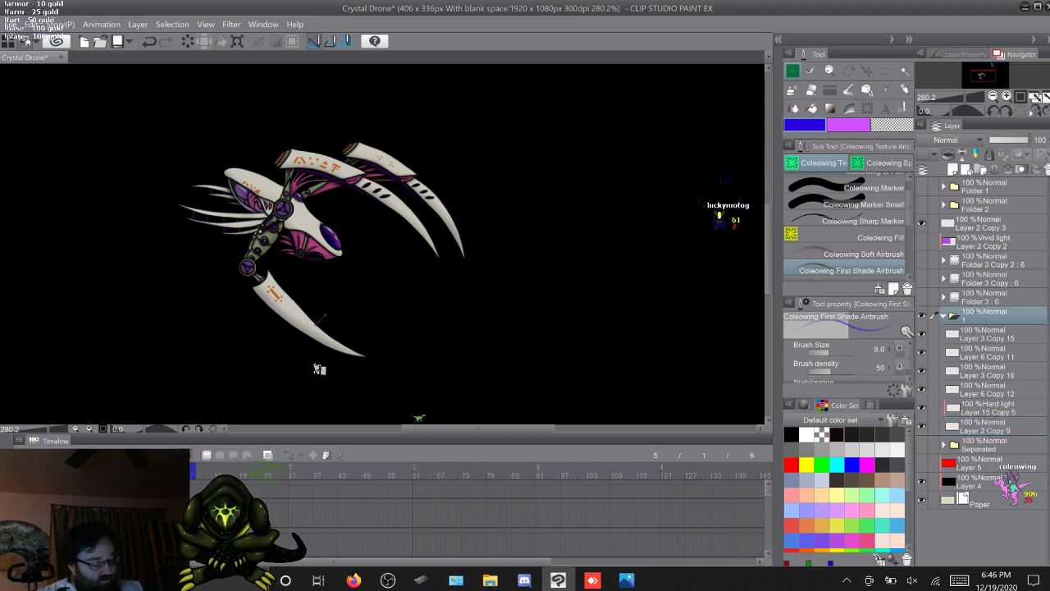
click(944, 316)
Show Folder 3 in place of folder 1 and play its animation loop to review the frames
click(985, 298)
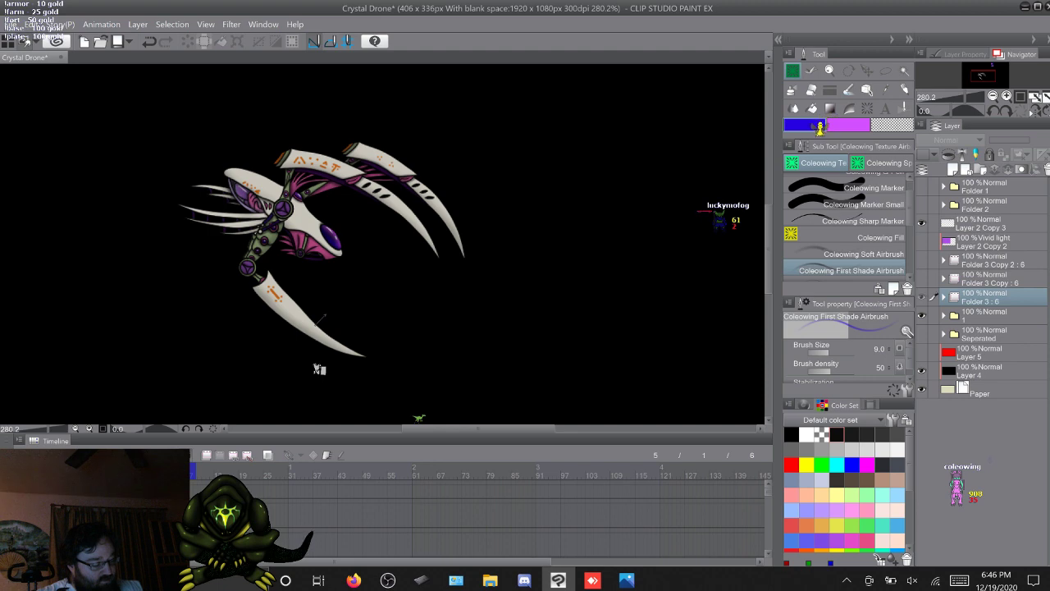
click(922, 297)
click(922, 316)
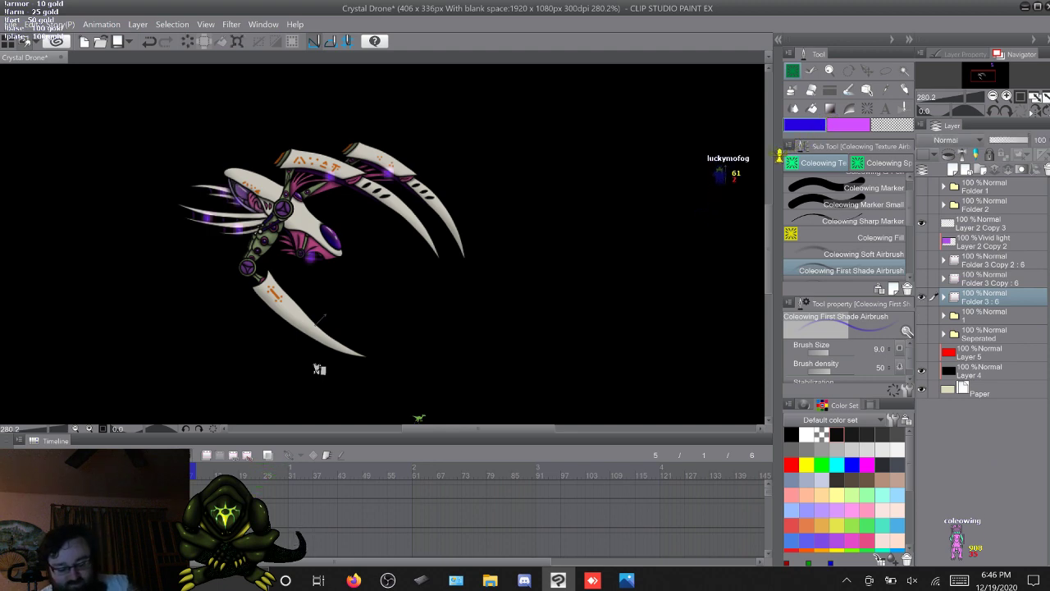
key(space)
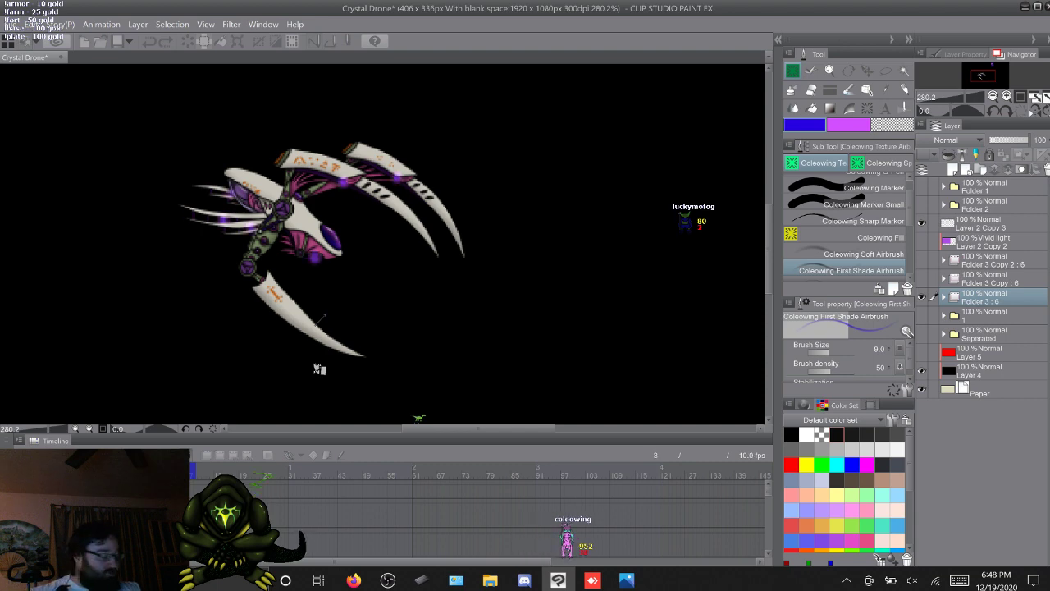
key(space)
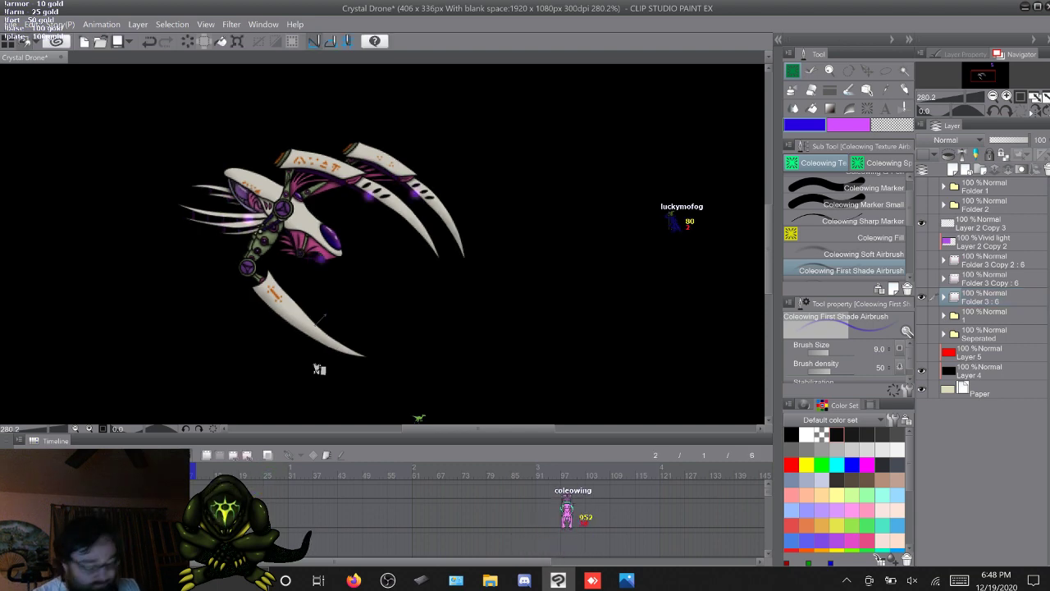
Collapse the timeline and hide the black Layer 4 backdrop
click(7, 441)
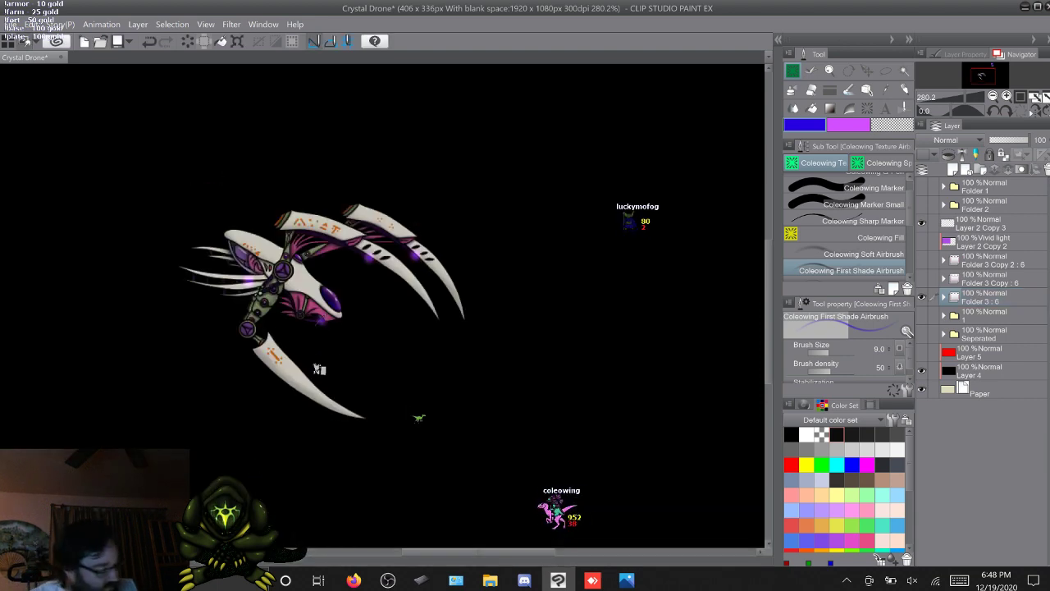
click(922, 370)
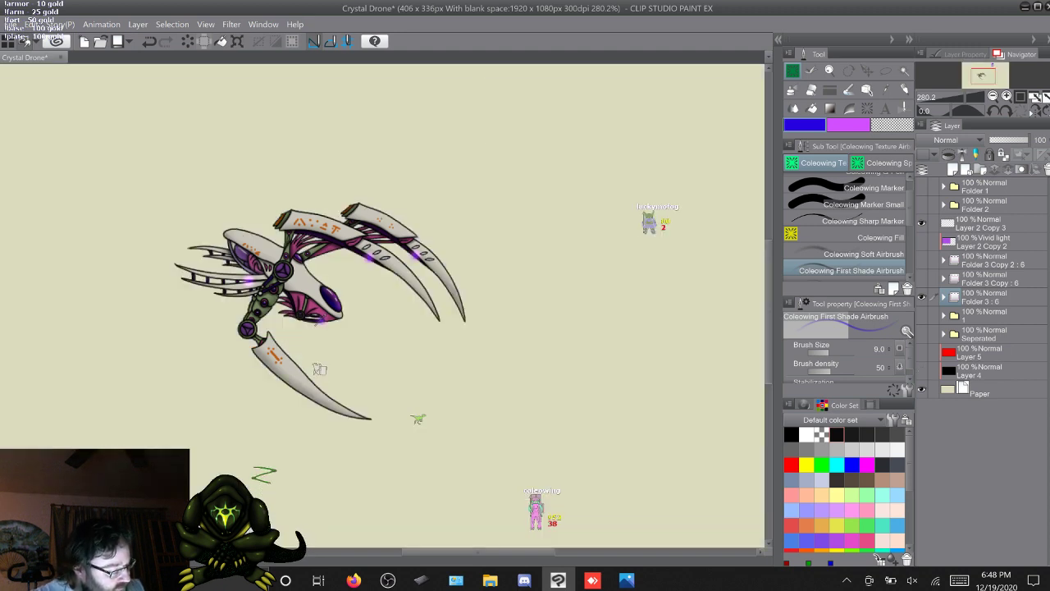
Rename the Folder 3 animation folder as Idle
double_click(978, 301)
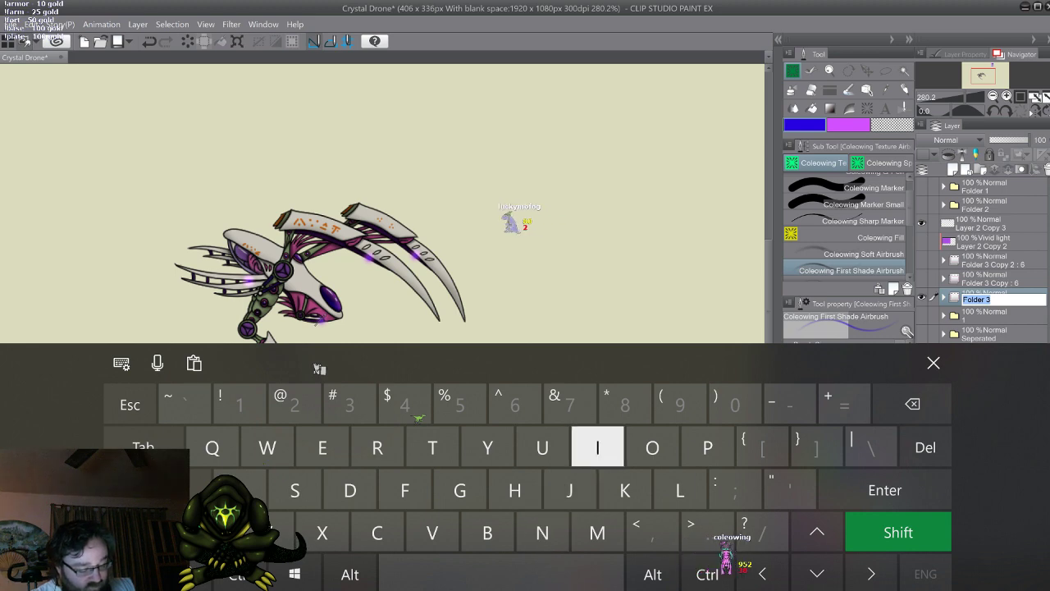
text(Idl)
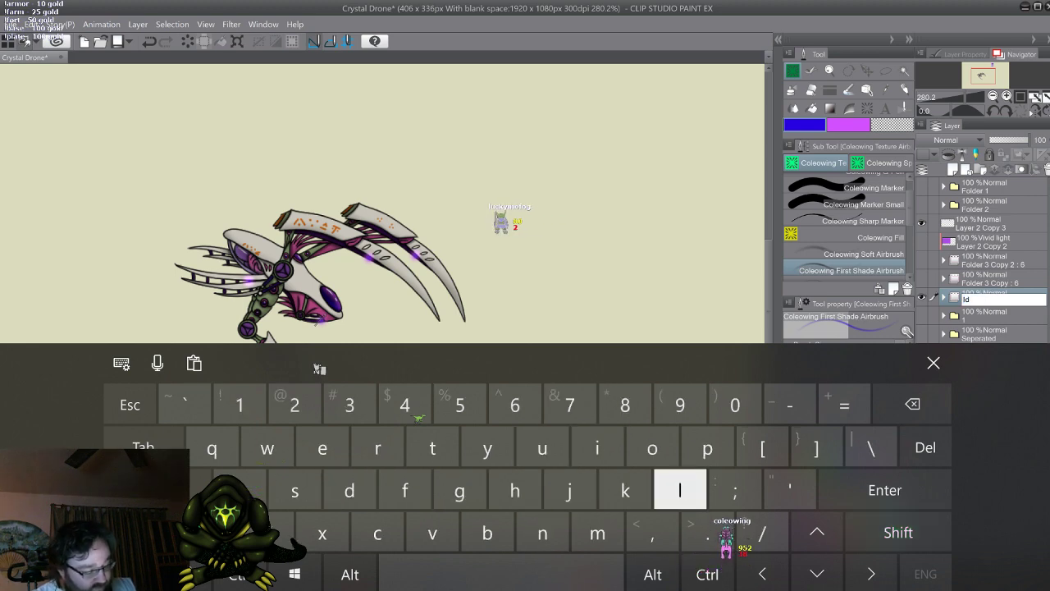
text(e)
key(Return)
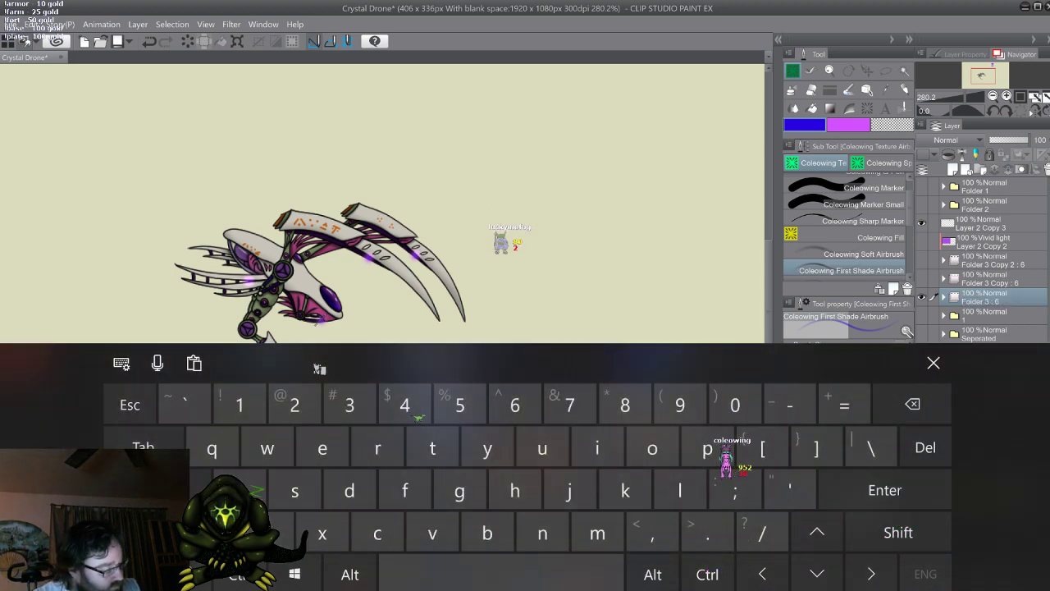
Rename the Folder 3 Copy animation folder as Idle Twitch
double_click(988, 283)
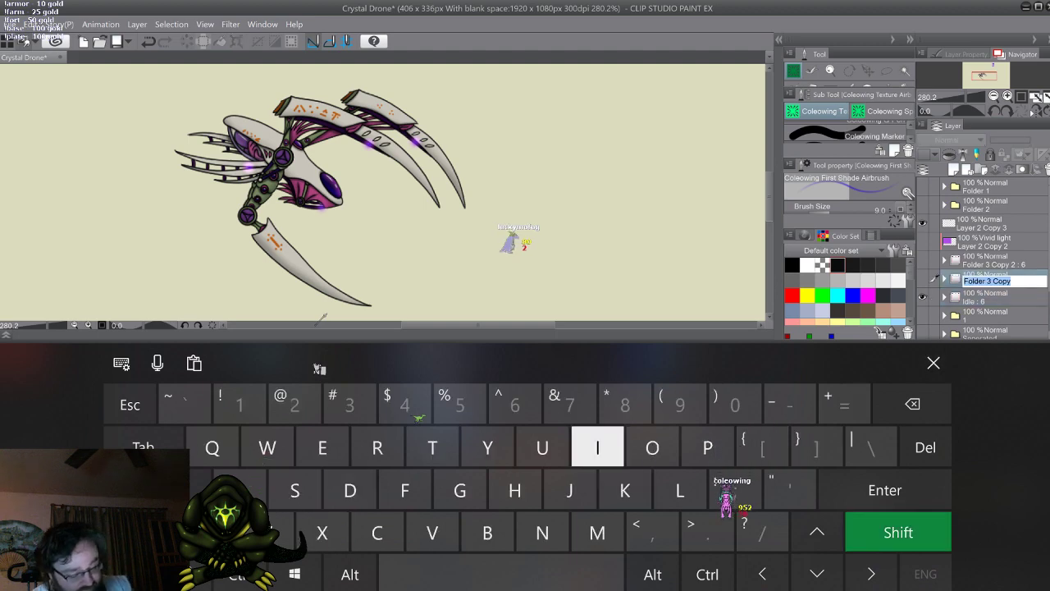
text(Idle)
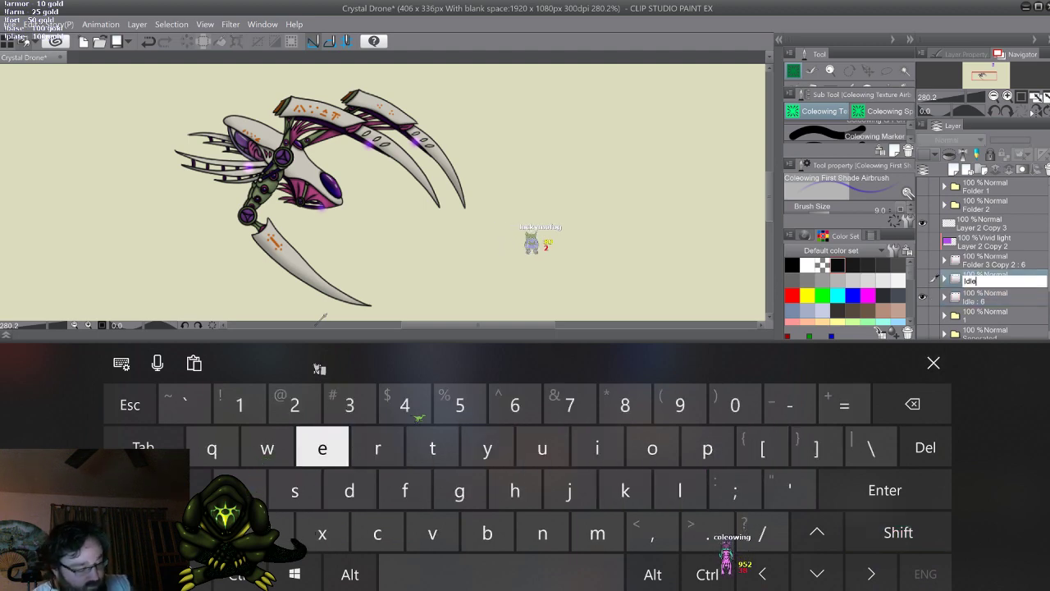
text( T)
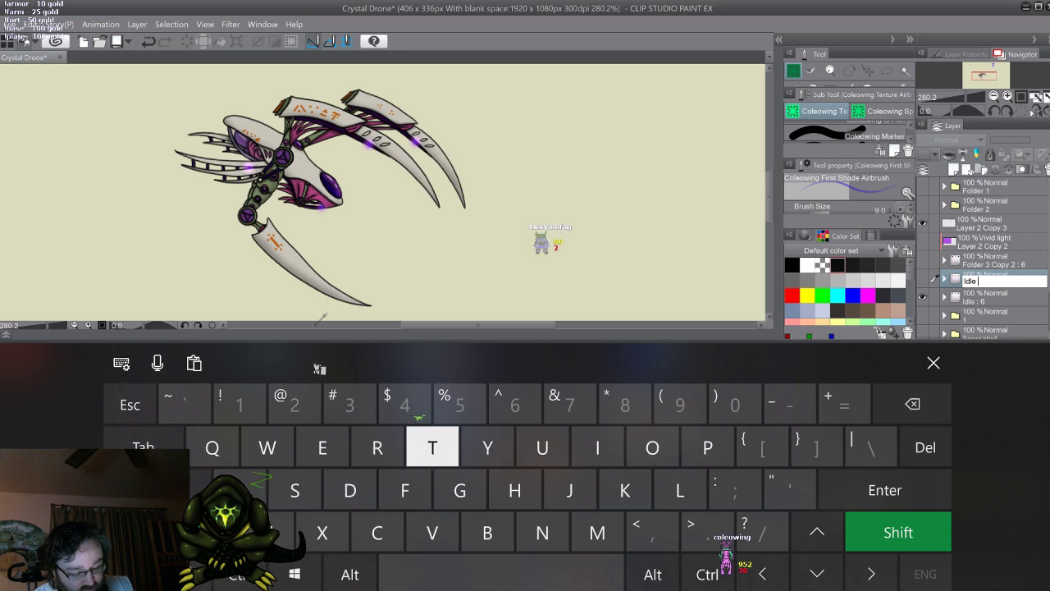
text(wit)
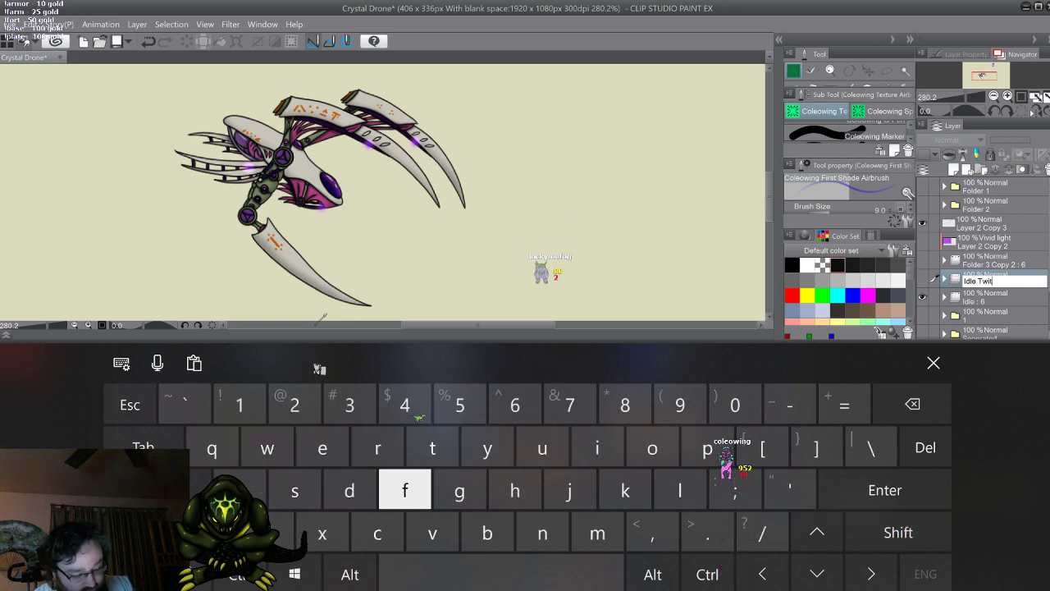
text(ch : 6)
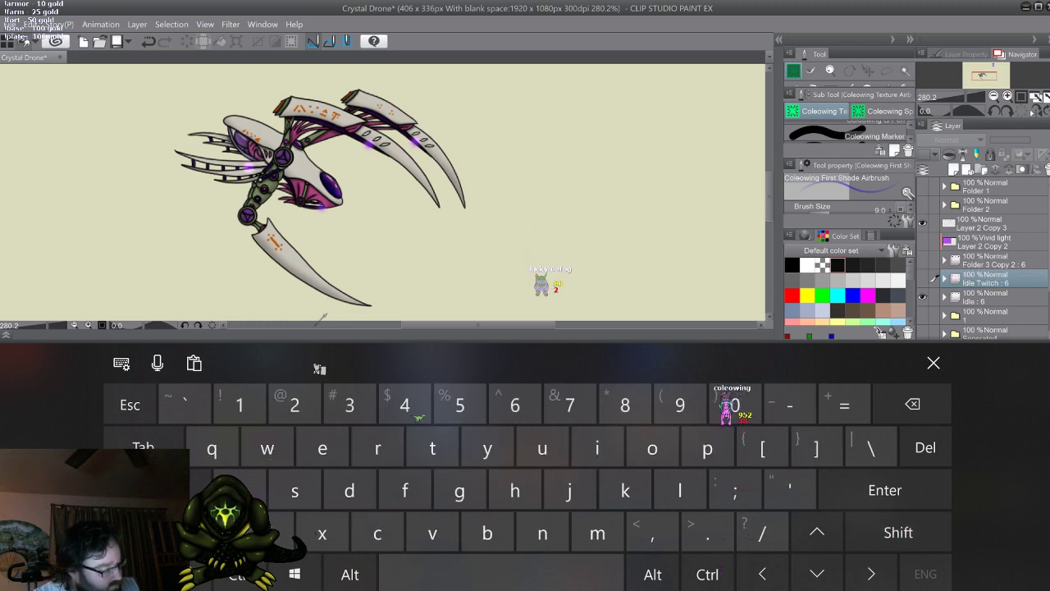
click(934, 362)
Duplicate the Folder 3 Copy 2 animation folder and rename the original as Closing
click(993, 260)
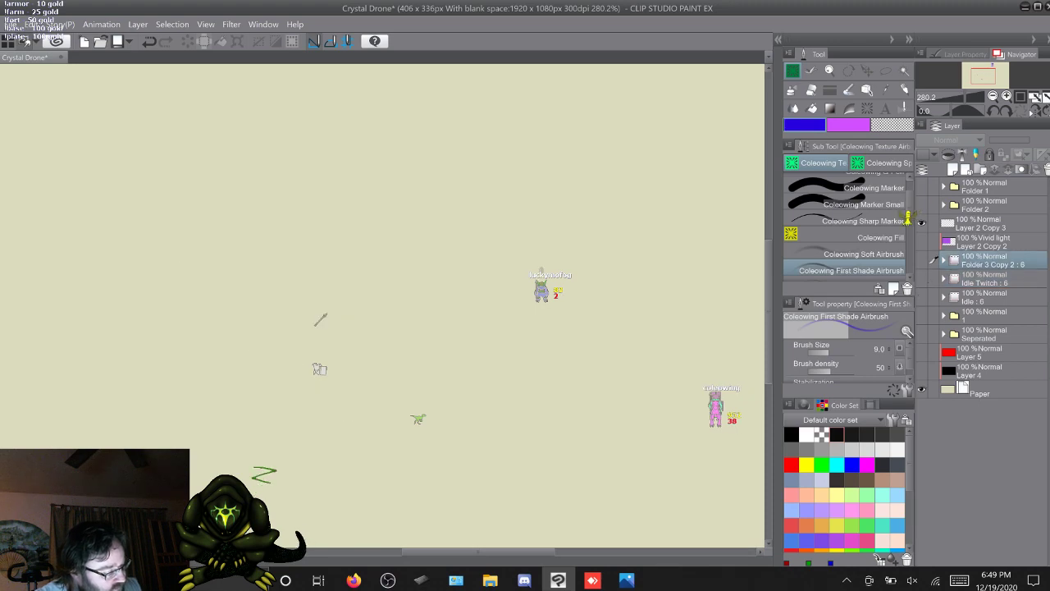
key(F9)
double_click(993, 283)
click(958, 580)
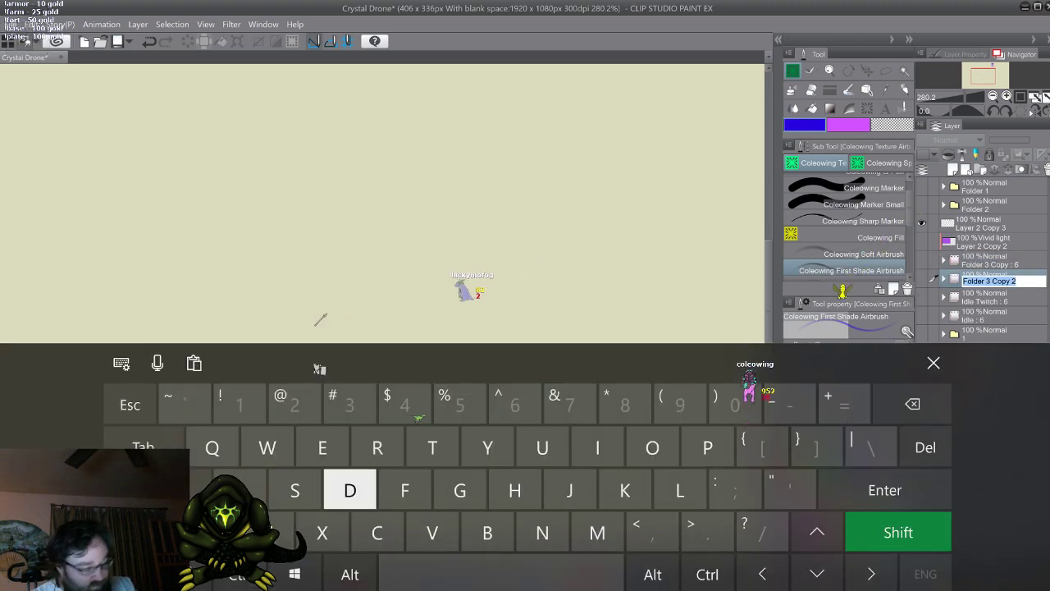
text(Clo)
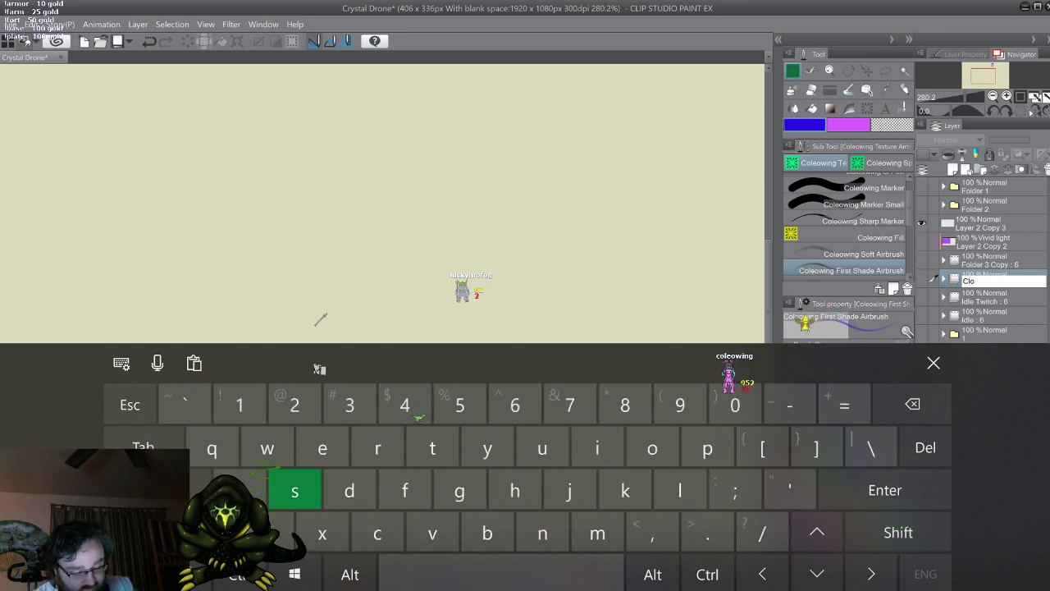
text(sing)
key(Return)
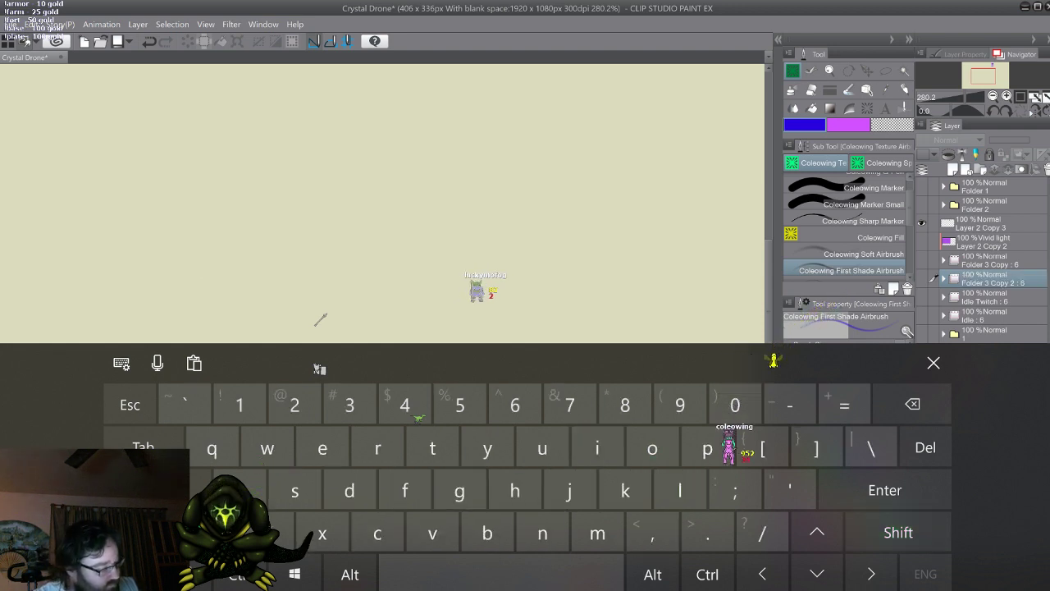
Rename the newly duplicated animation folder above Closing as Charging
click(985, 260)
double_click(985, 260)
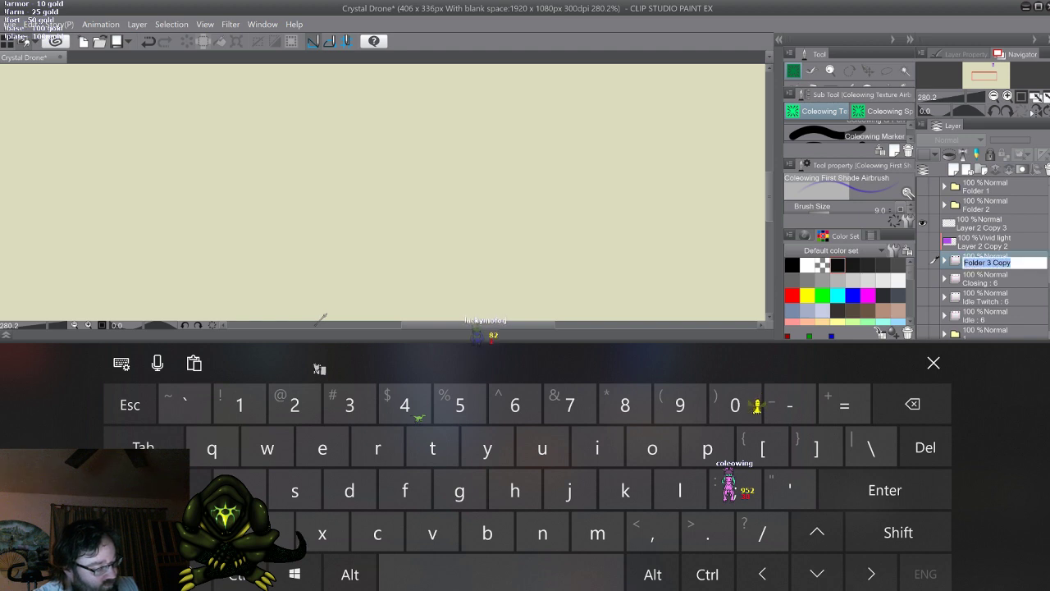
click(898, 533)
text(Ch)
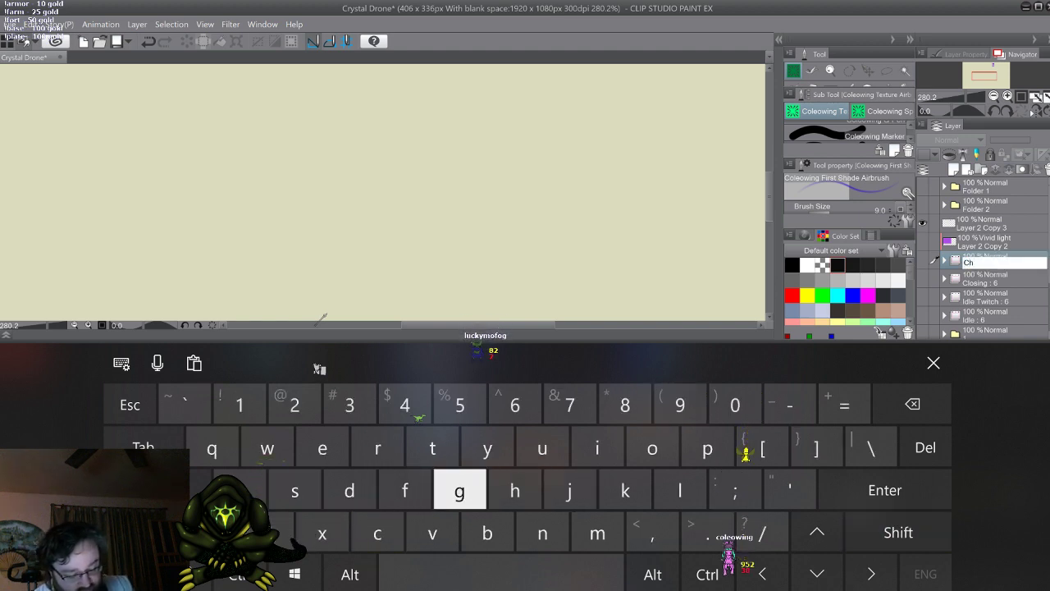
text(arging)
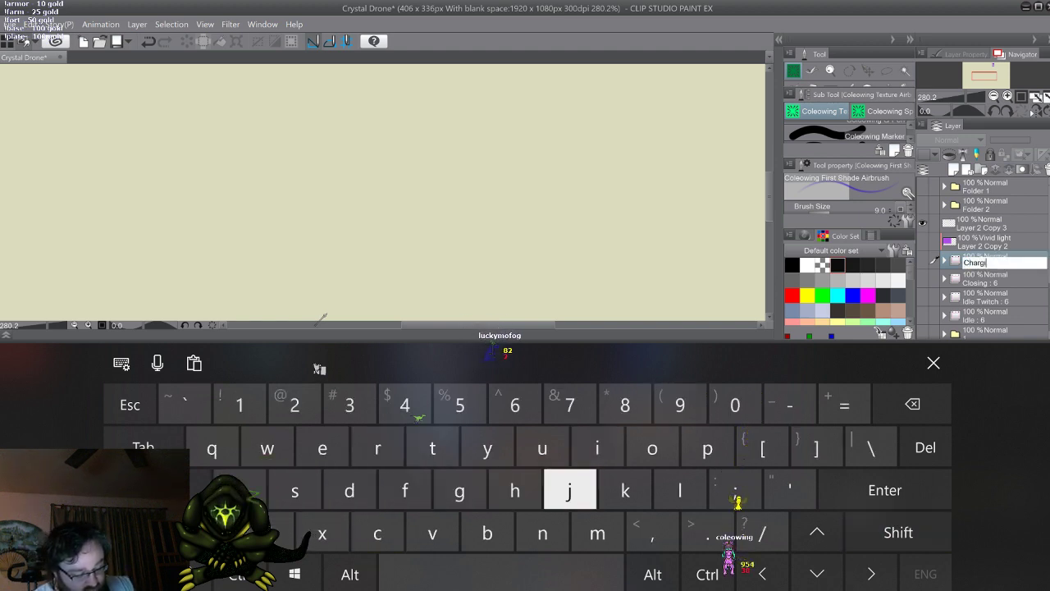
text(')
key(BackSpace)
click(934, 362)
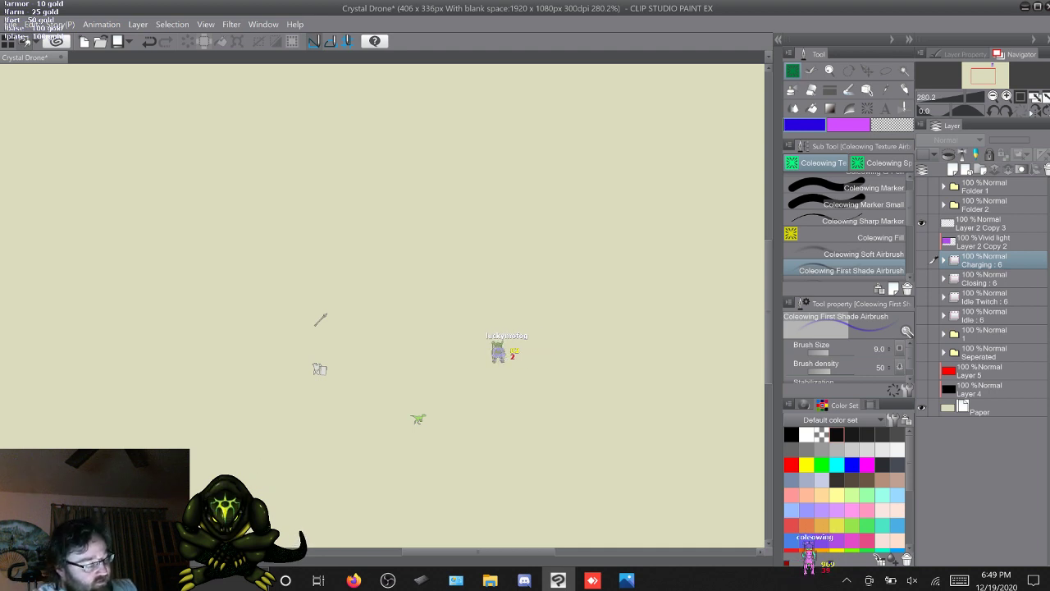
Check the Charging folder's content by toggling its visibility, and show the Idle folder instead
click(922, 260)
click(921, 260)
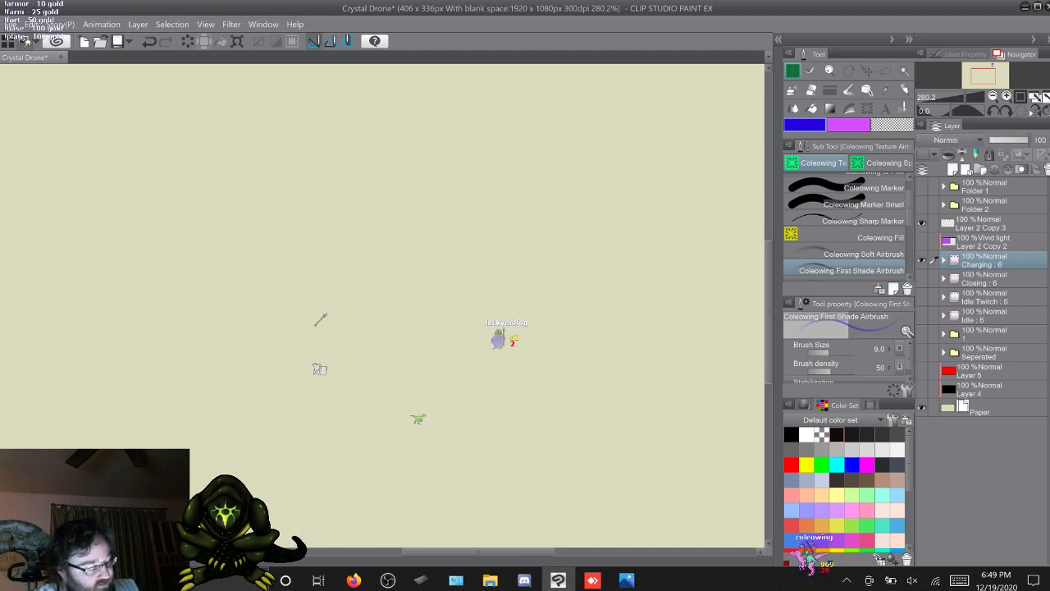
click(921, 260)
click(922, 315)
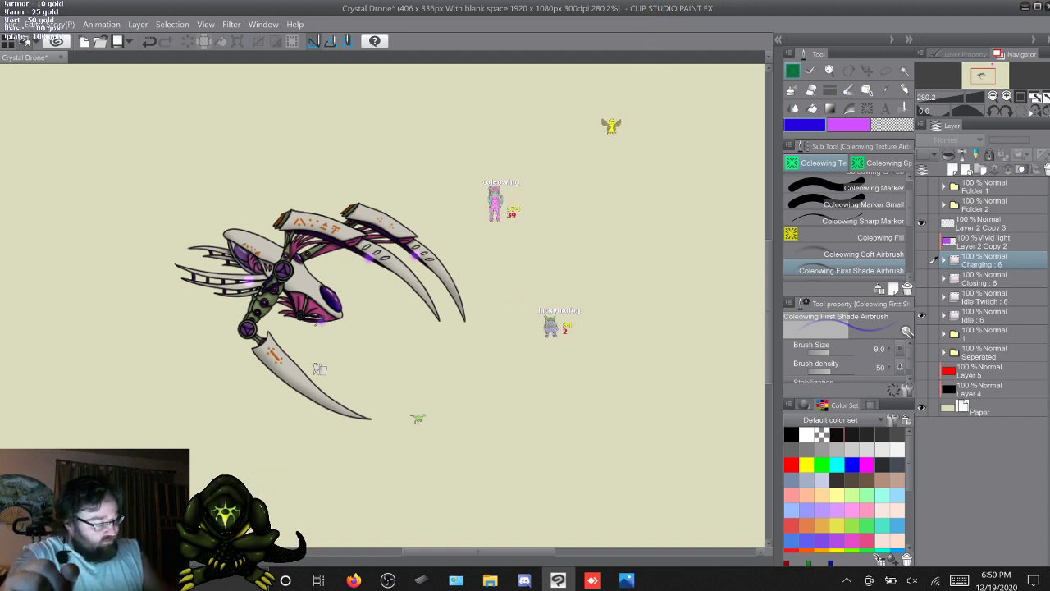
Duplicate folder 1, the drone's base layer folder beneath Idle
key(alt+bracketright)
key(alt+bracketleft)
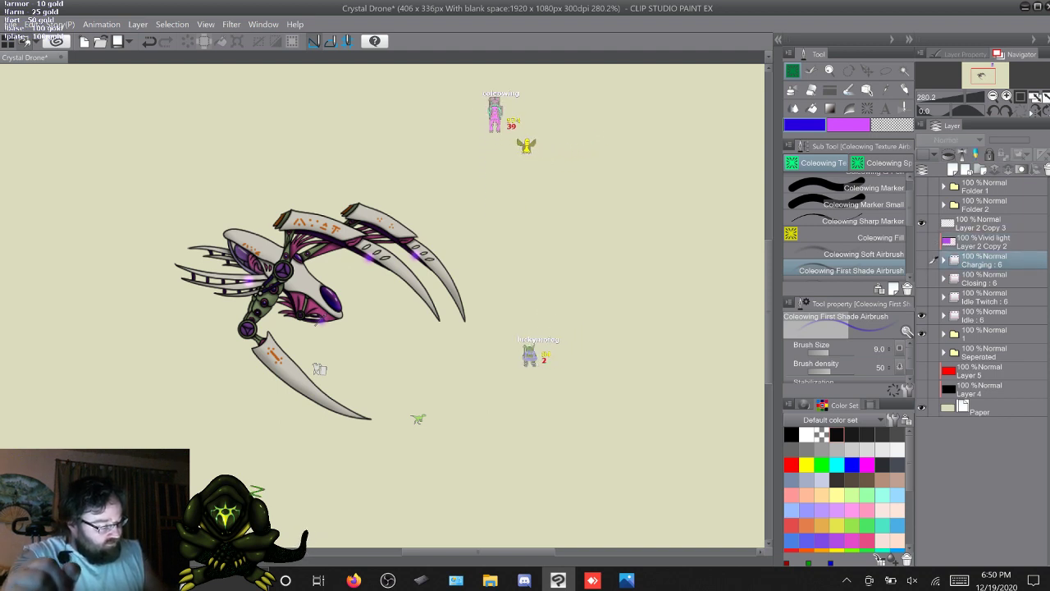
key(alt+bracketleft)
key(alt+bracketleft)
key(alt+bracketleft)
key(alt+bracketleft)
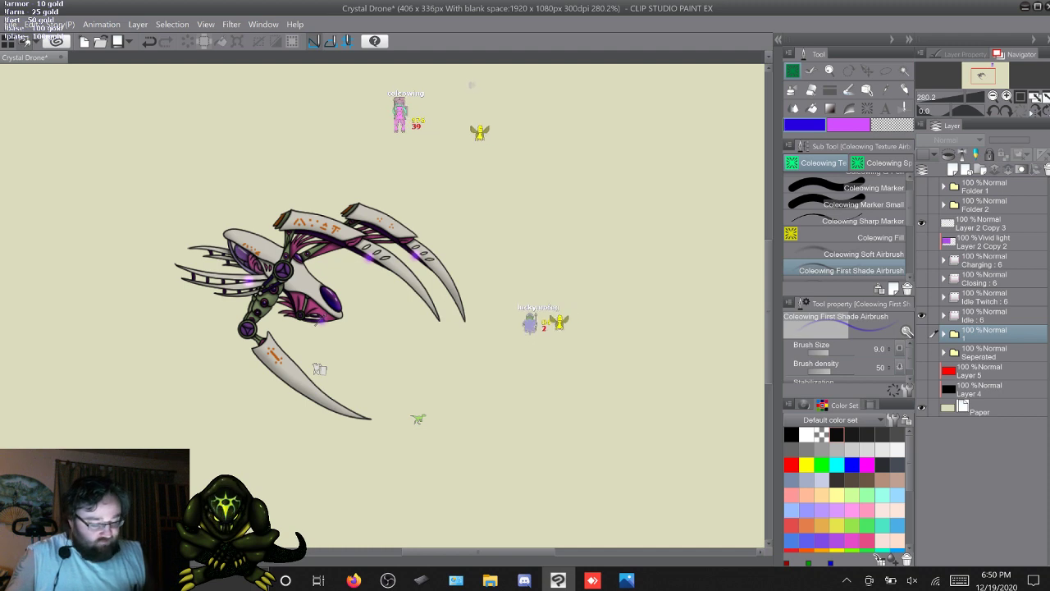
key(ctrl+j)
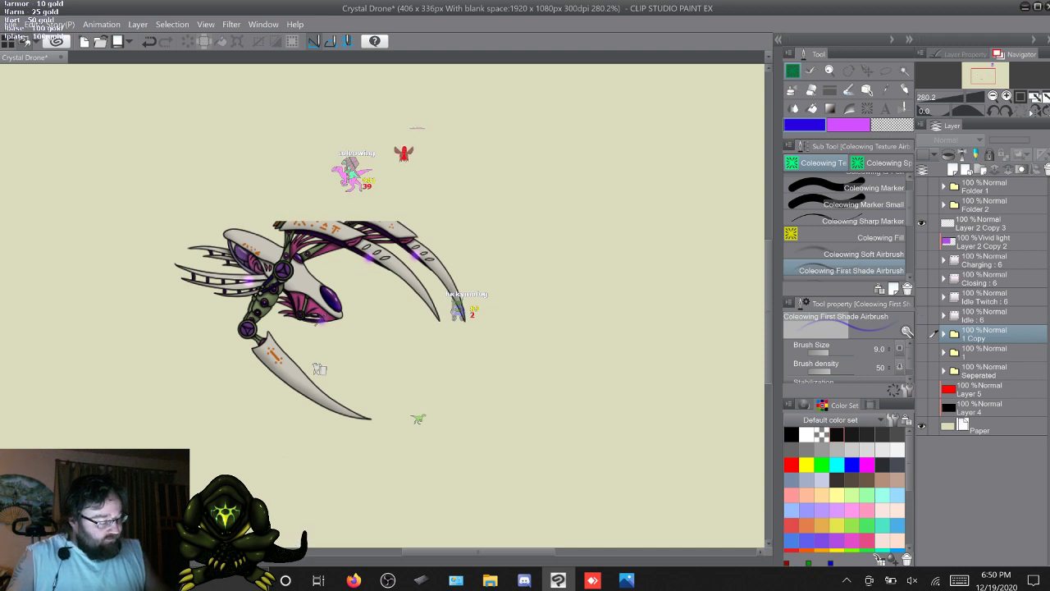
Show the 1 Copy folder in place of Idle and select Layer 3 Copy inside it
click(922, 315)
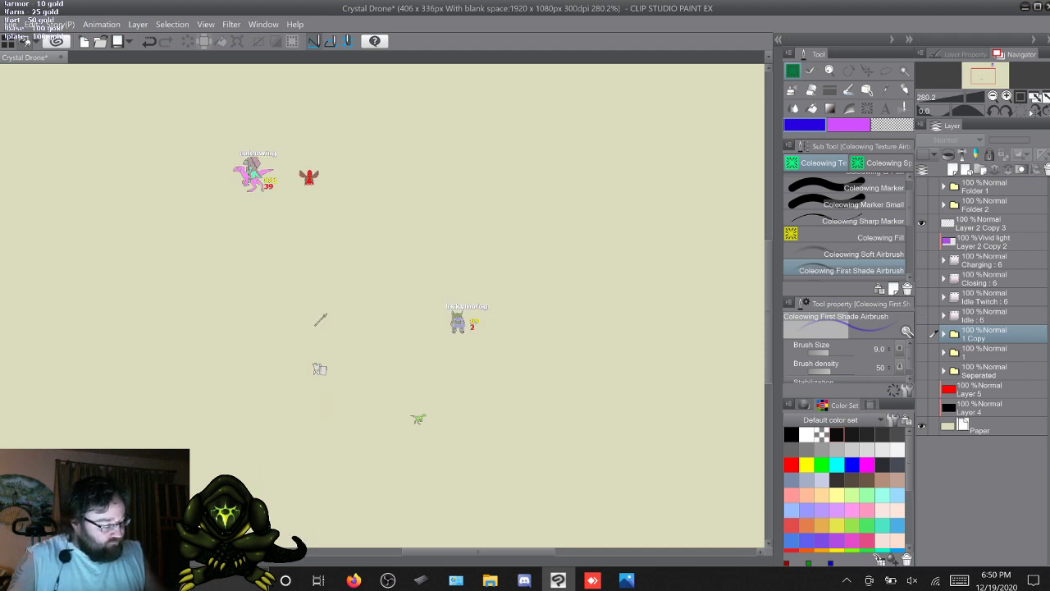
click(922, 333)
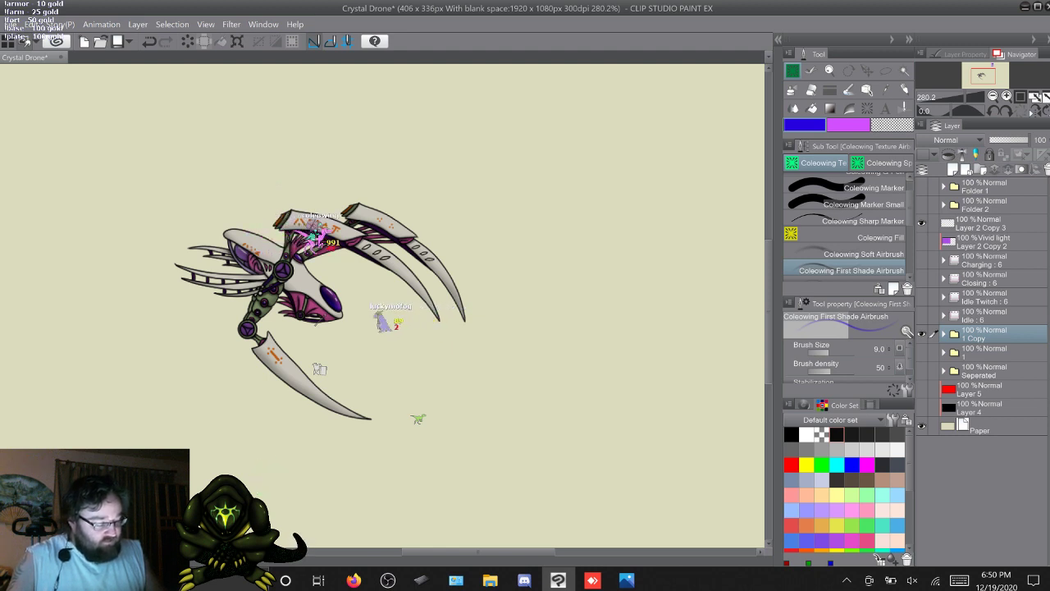
click(944, 334)
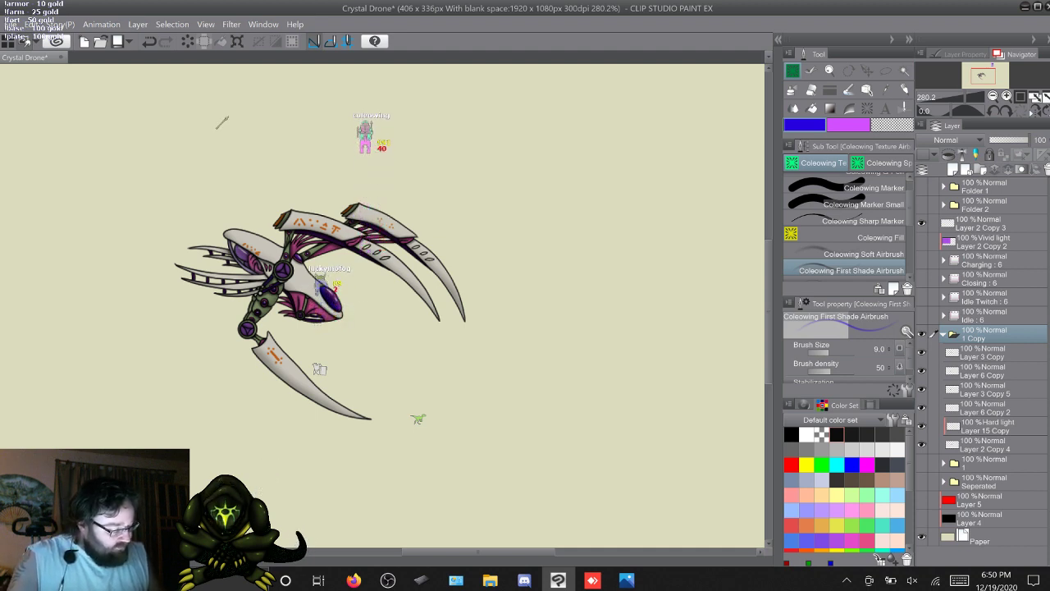
click(985, 353)
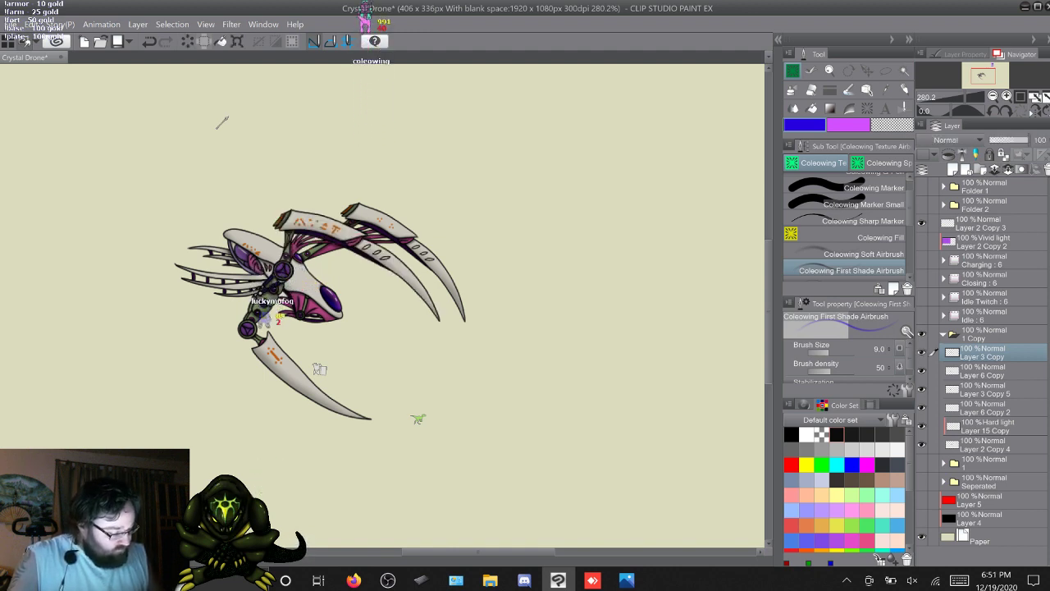
Add a new layer above Layer 3 Copy in the 1 Copy folder and set its blending mode to Add (Glow)
click(988, 427)
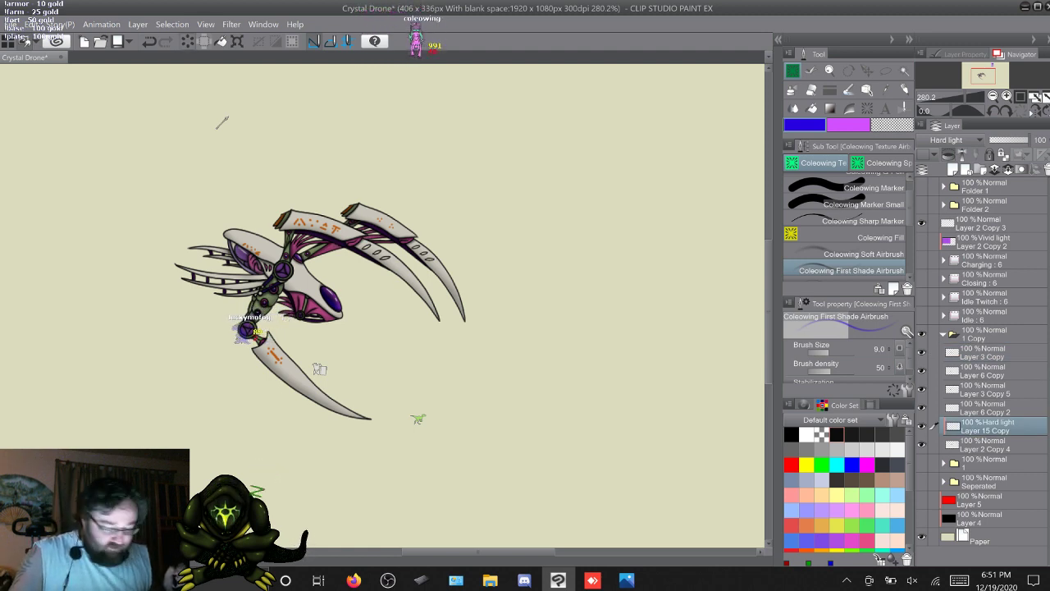
click(987, 353)
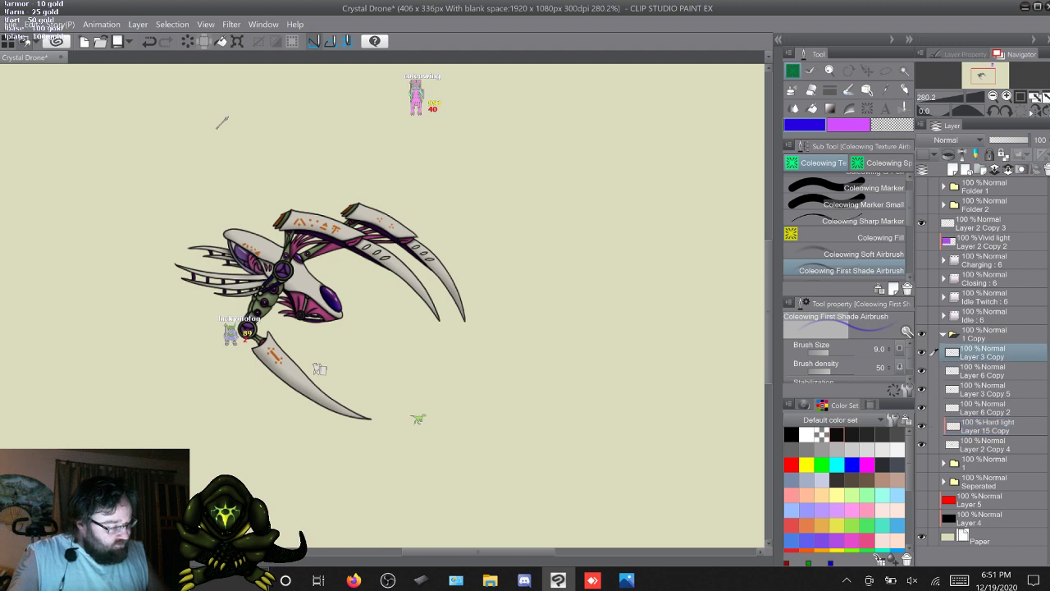
key(ctrl+shift+n)
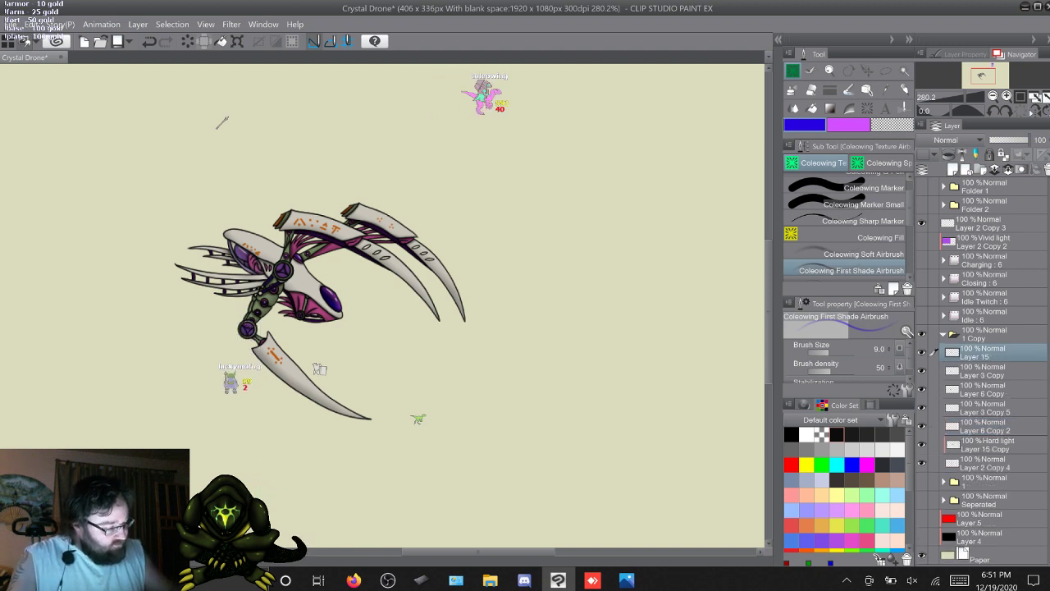
click(955, 141)
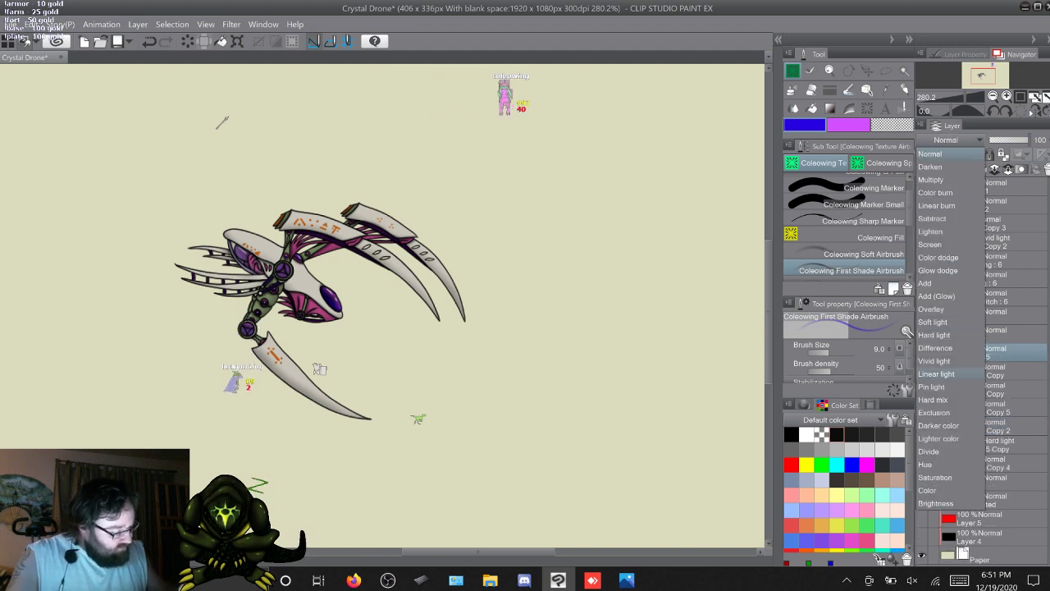
click(937, 295)
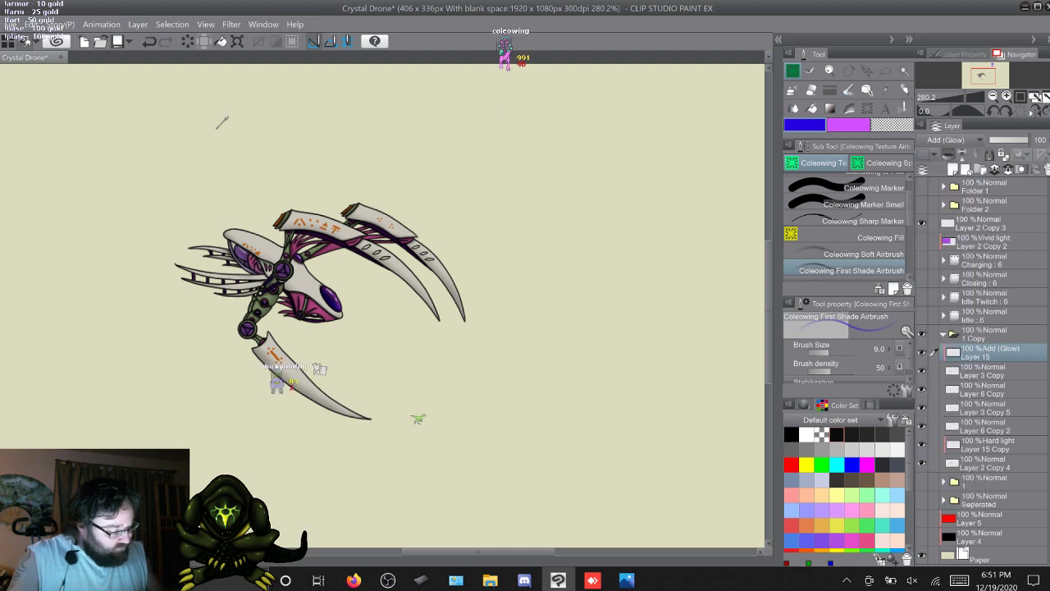
click(989, 353)
click(949, 154)
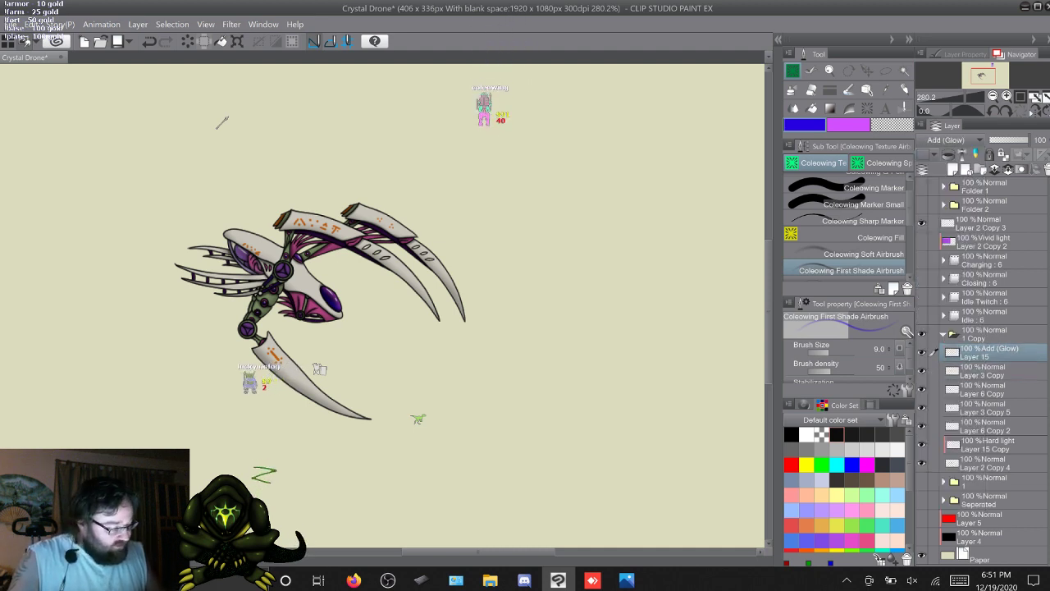
click(989, 334)
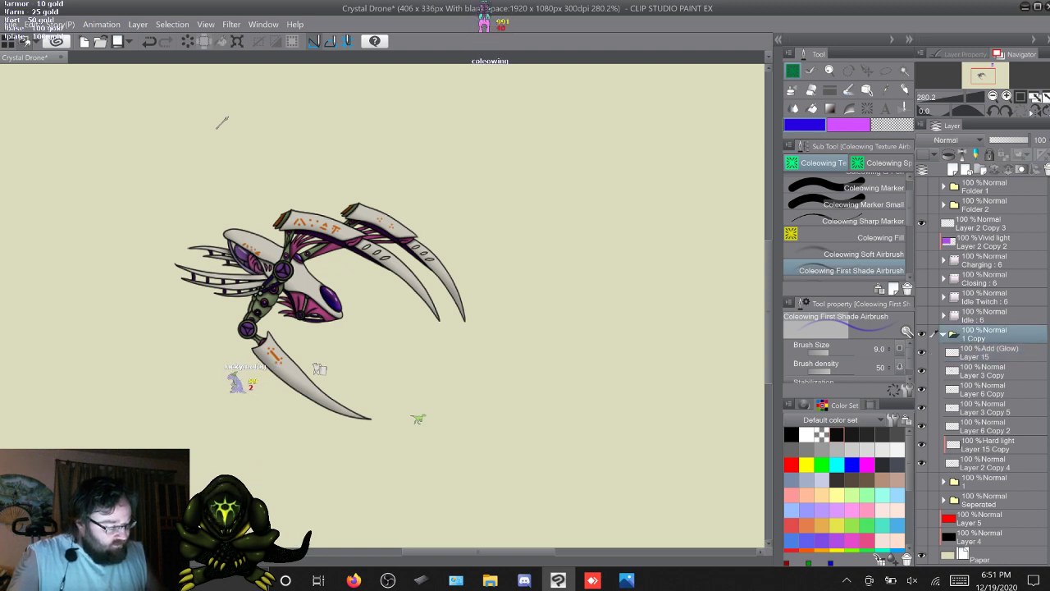
Lasso the front upper scythe arm on Layer 3 Copy and rotate it a few degrees clockwise
click(989, 371)
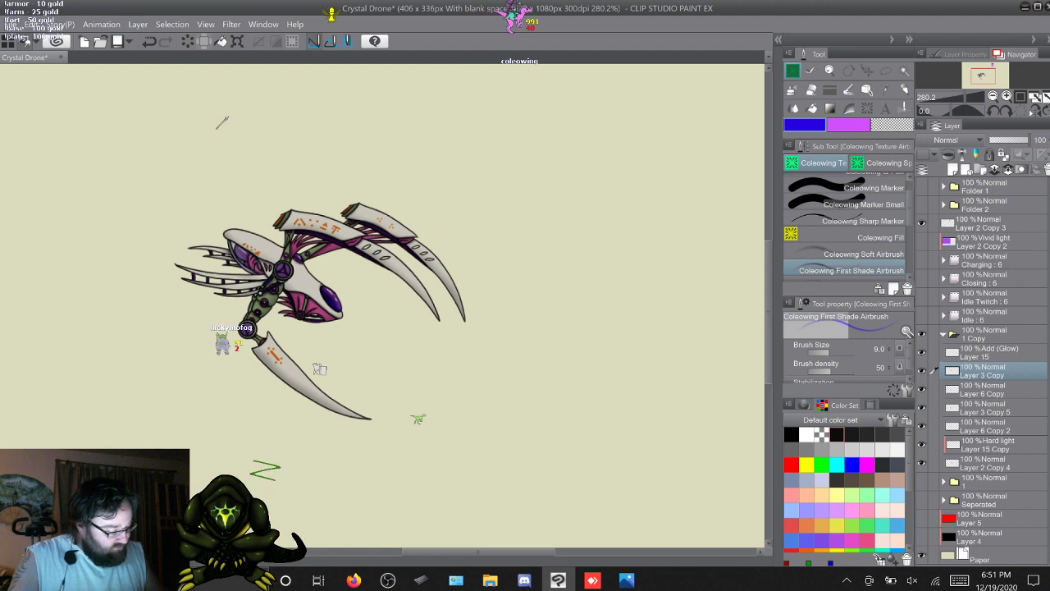
key(m)
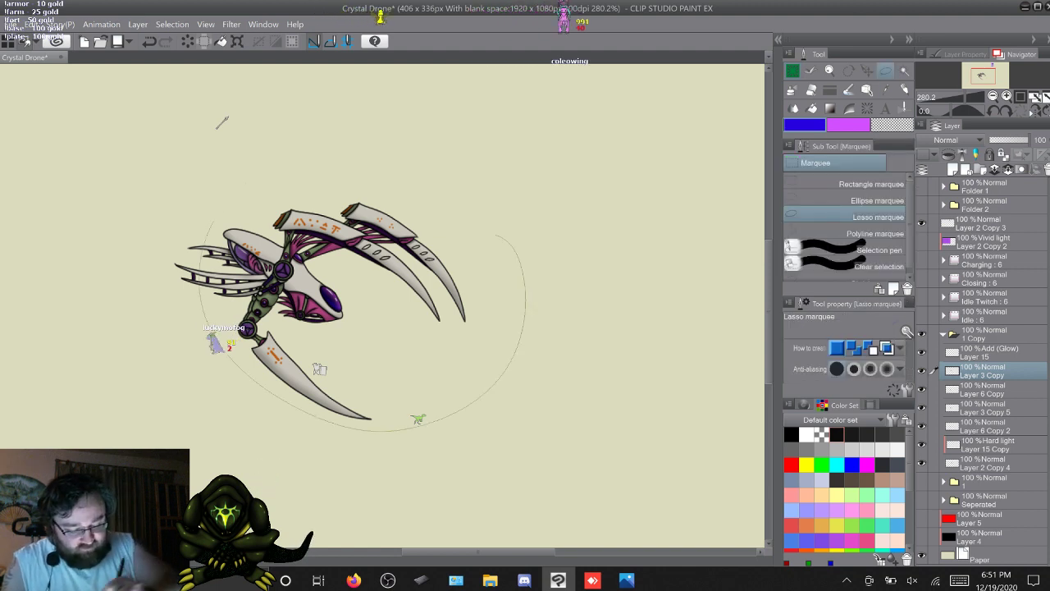
drag(497, 234, 212, 226)
key(ctrl+t)
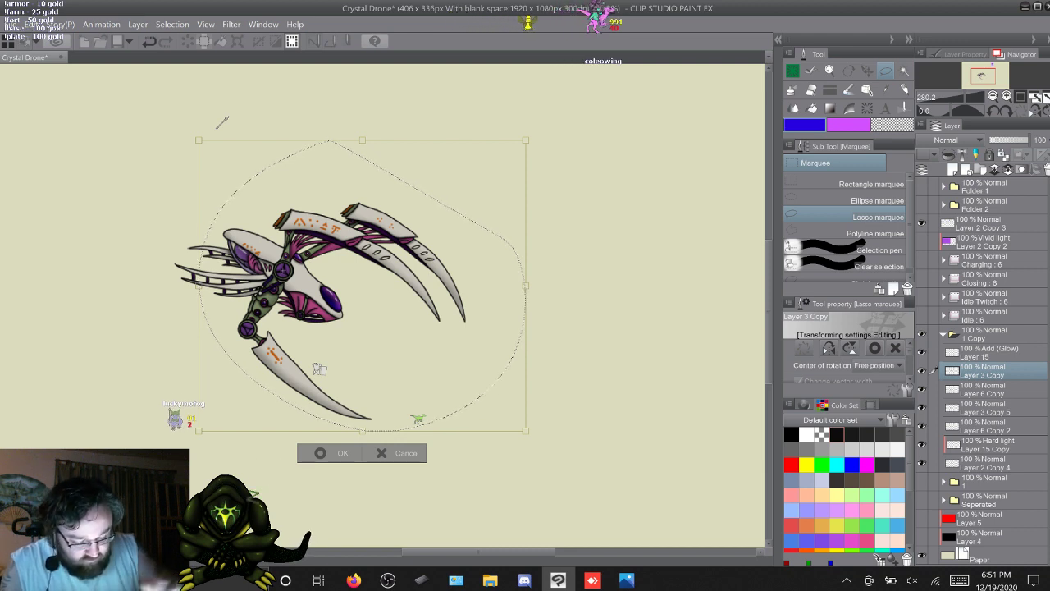
drag(223, 119, 224, 119)
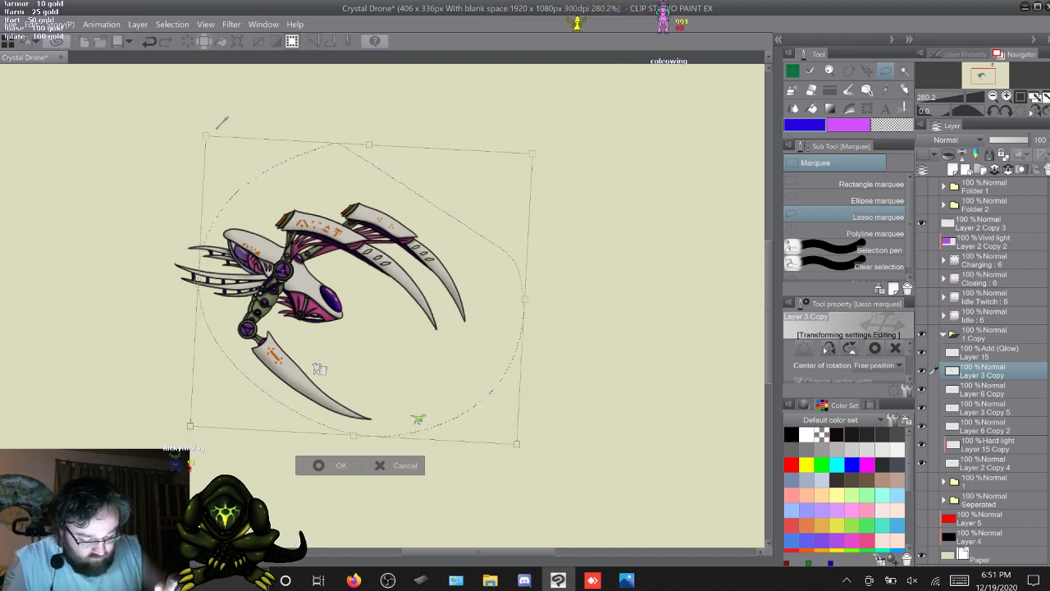
key(Return)
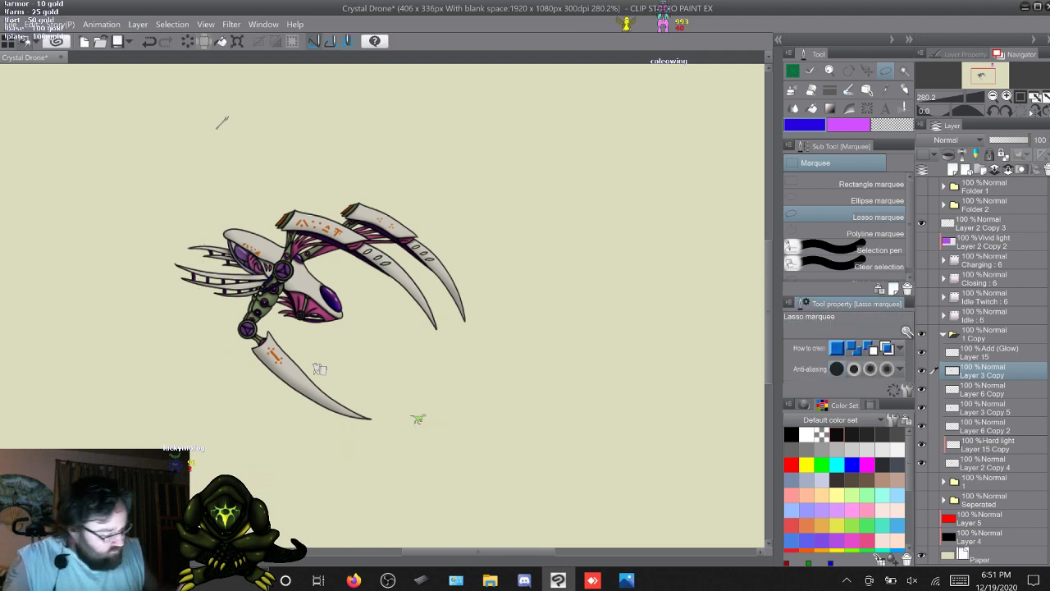
Lasso the area around the lower blade arm on Layer 6 Copy and begin transforming it
click(983, 390)
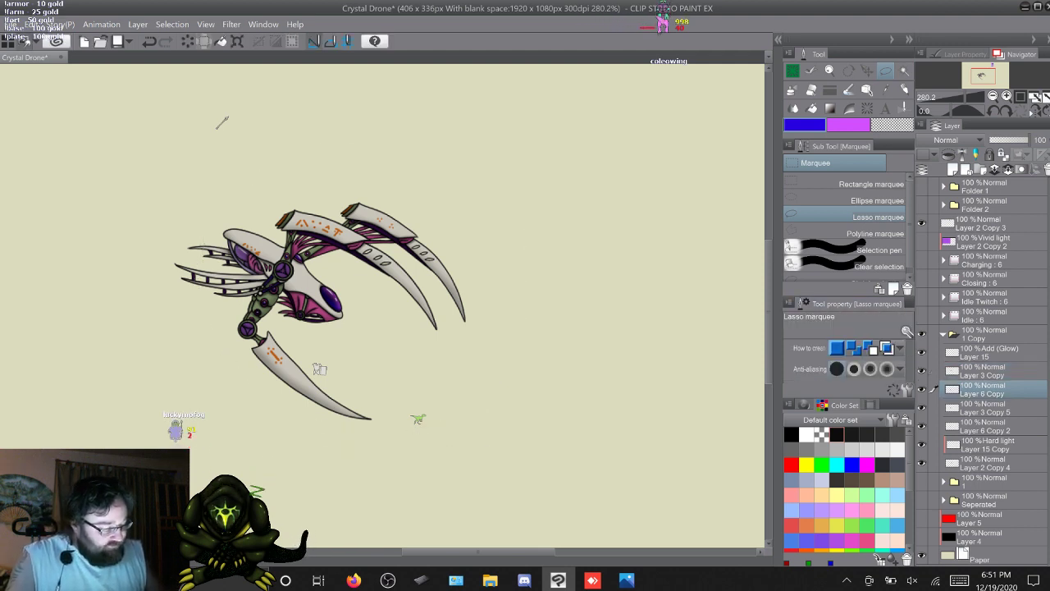
drag(404, 362, 283, 218)
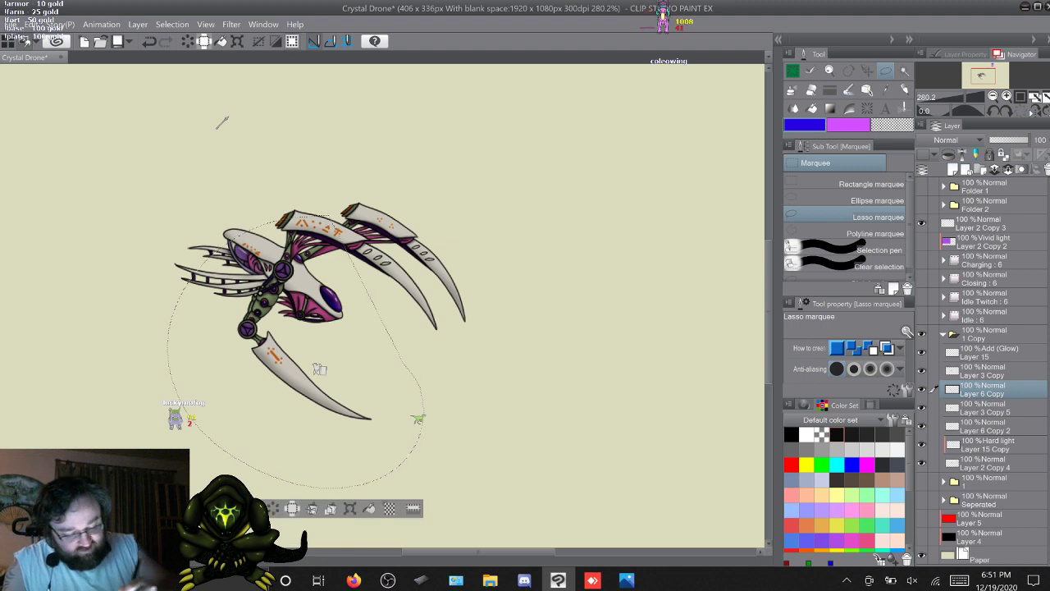
key(ctrl+t)
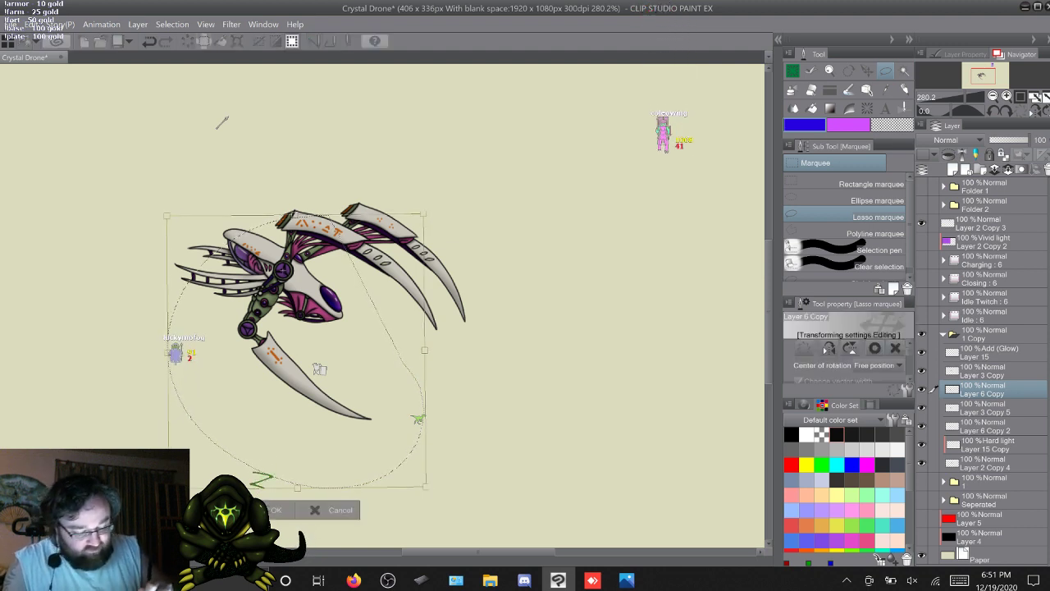
Try to rotate the lower claw arm counter-clockwise on Layer 6 Copy and outline an area on Layer 2 Copy 4
drag(460, 410, 478, 383)
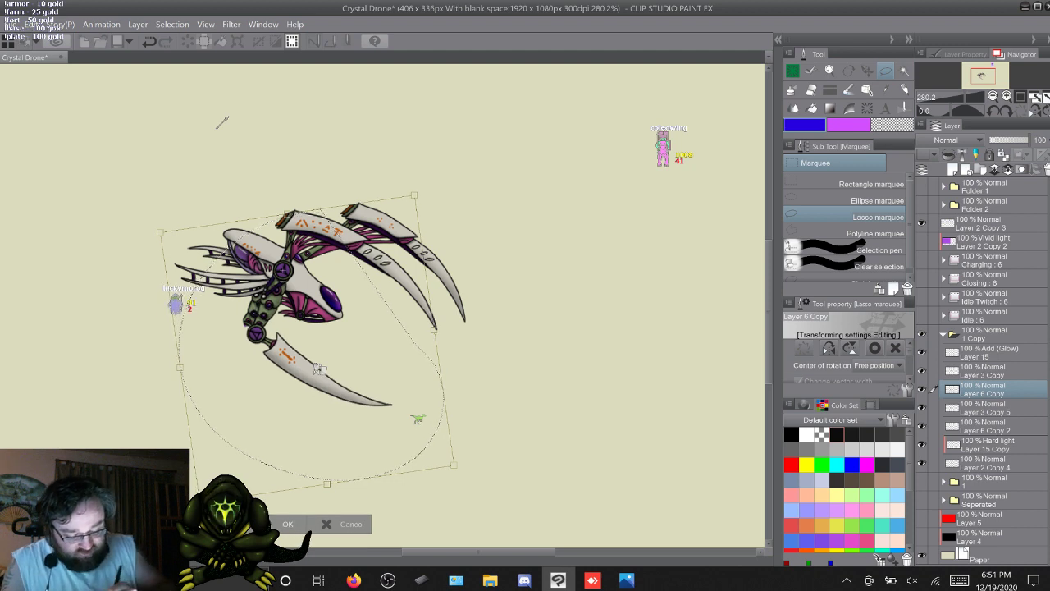
key(Return)
key(ctrl+d)
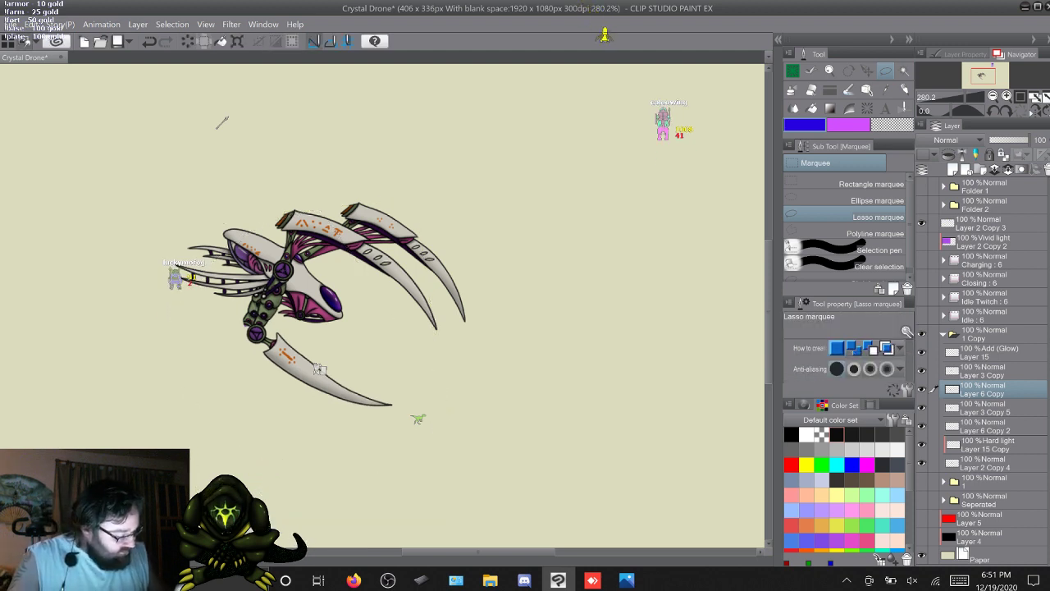
click(986, 463)
mouse_move(238, 304)
mouse_down()
mouse_move(510, 271)
mouse_move(224, 287)
mouse_up()
key(ctrl+d)
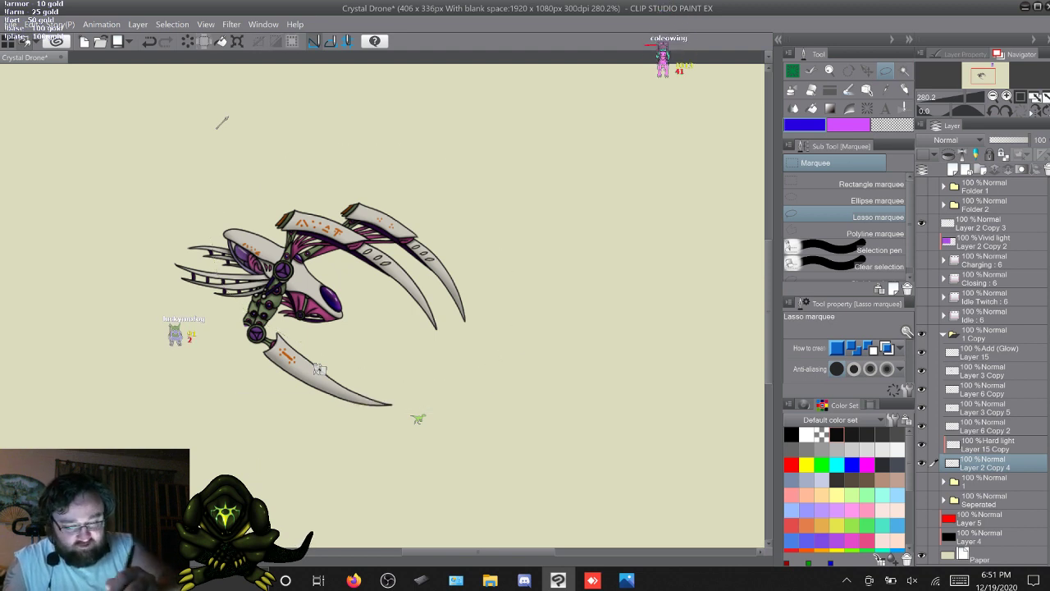
Undo the lower claw arm's rotation and the following selection changes, keeping the lasso selection around the arm
key(ctrl+z)
key(ctrl+z)
key(ctrl+z)
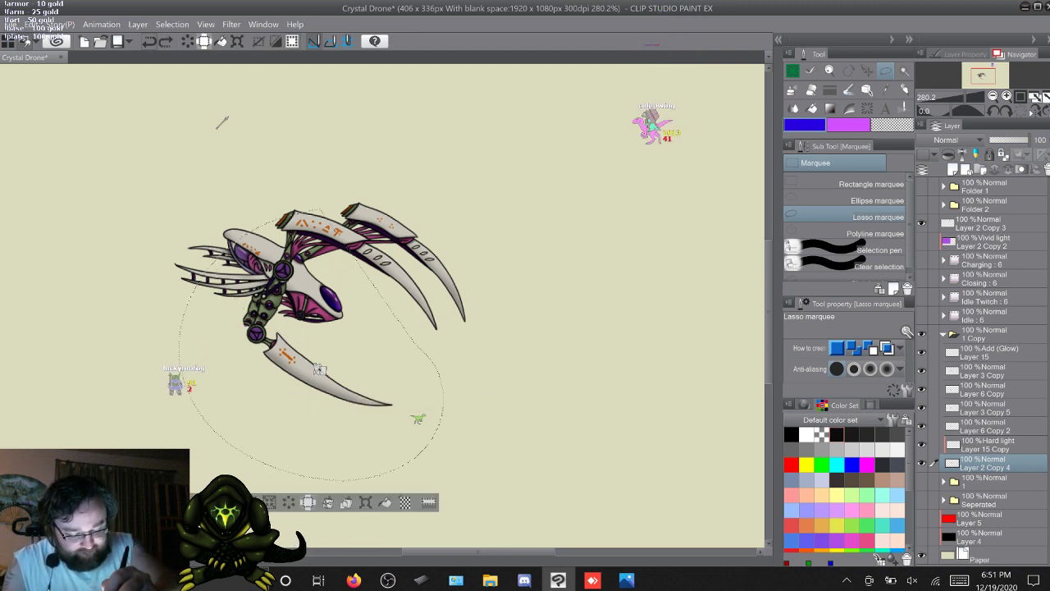
key(ctrl+z)
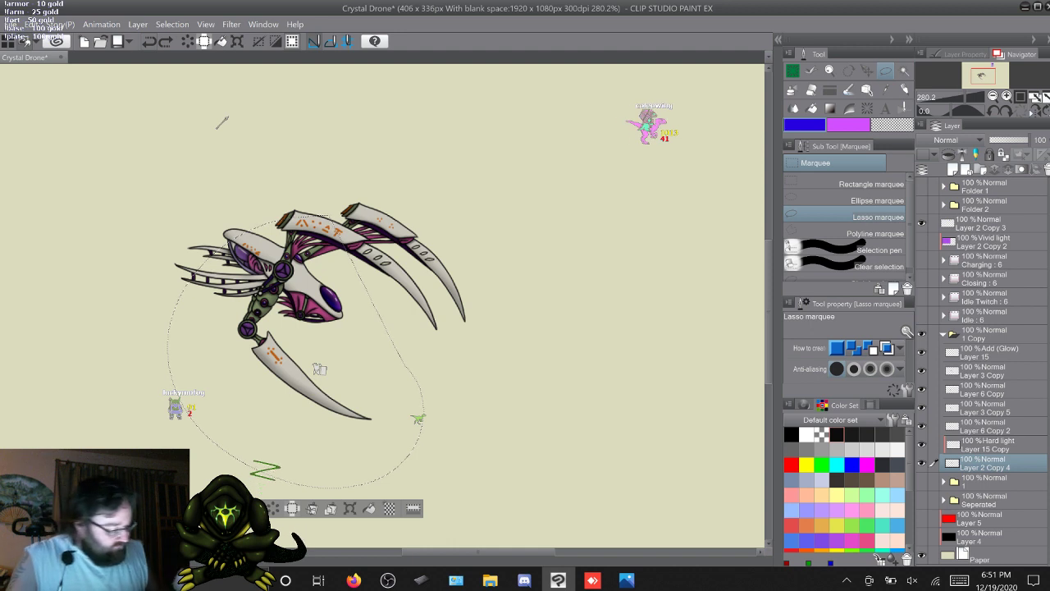
Rotate the lasso-selected lower claw arm slightly counter-clockwise on Layer 6 Copy and Layer 6 Copy 2 together
click(985, 390)
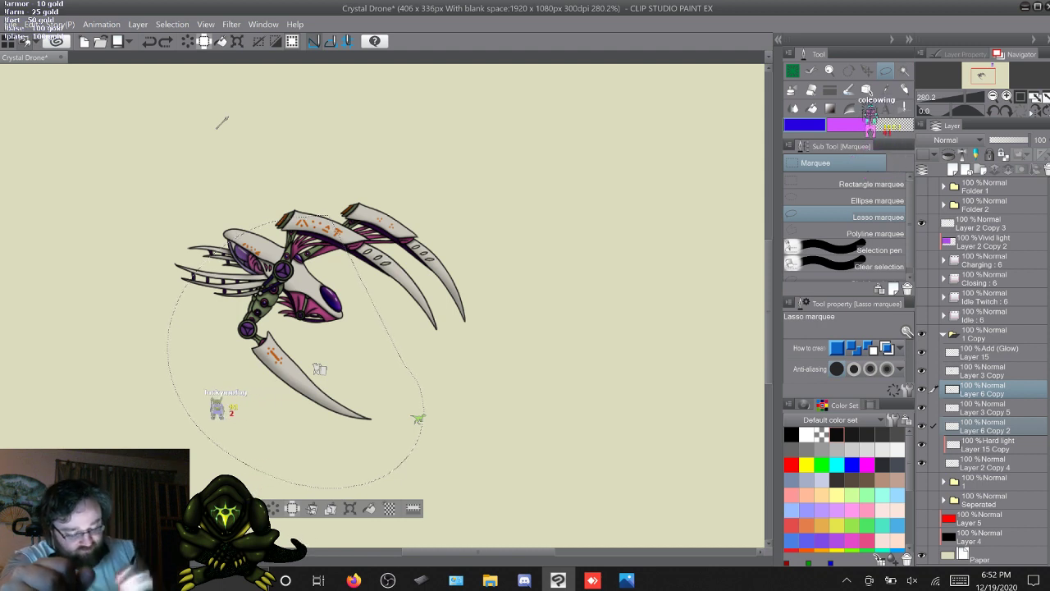
key(ctrl+t)
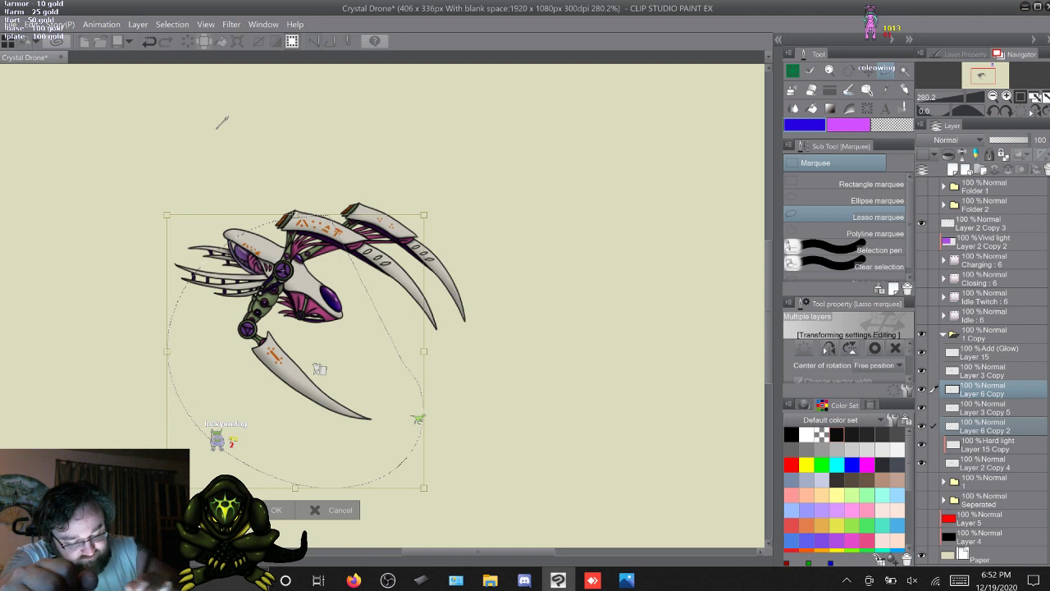
drag(435, 497, 458, 480)
key(Return)
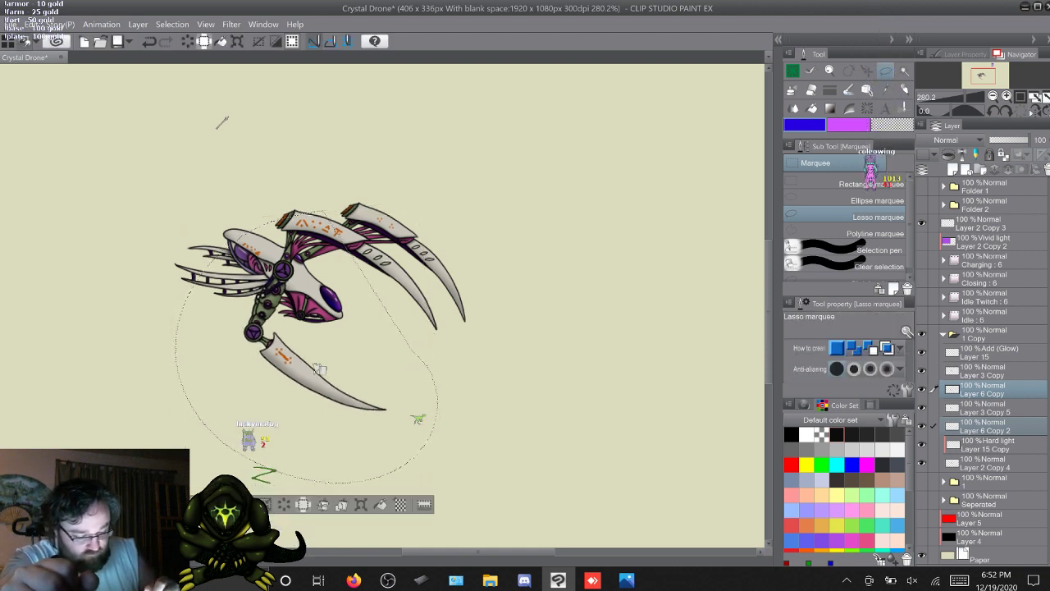
Lasso the rear upper claw on Layer 2 Copy 4, rotate it slightly clockwise, and clear the selection
click(983, 463)
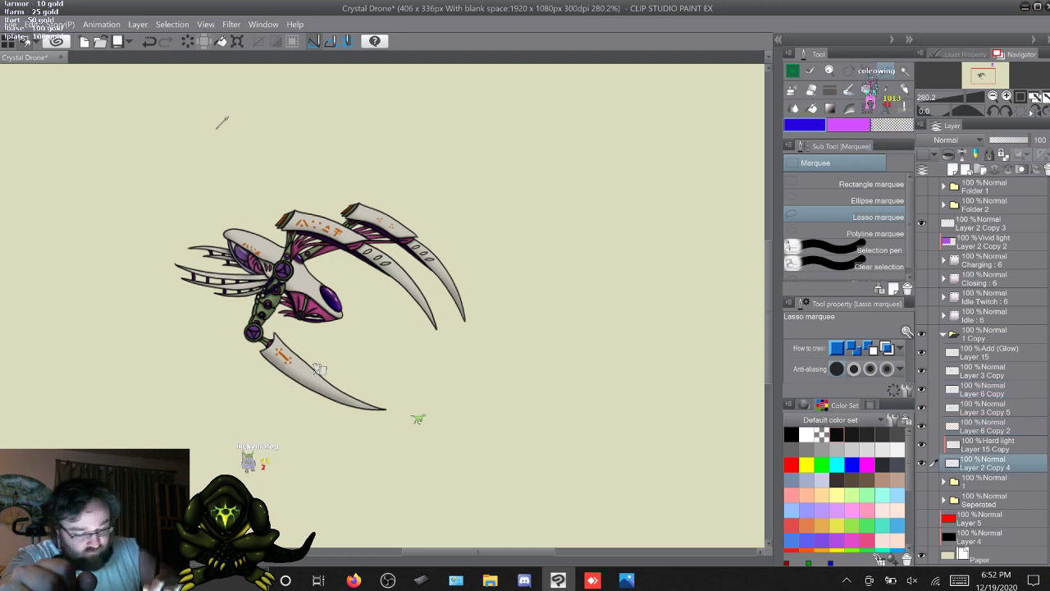
mouse_move(493, 238)
mouse_down()
mouse_move(508, 365)
mouse_move(402, 160)
mouse_up()
key(ctrl+t)
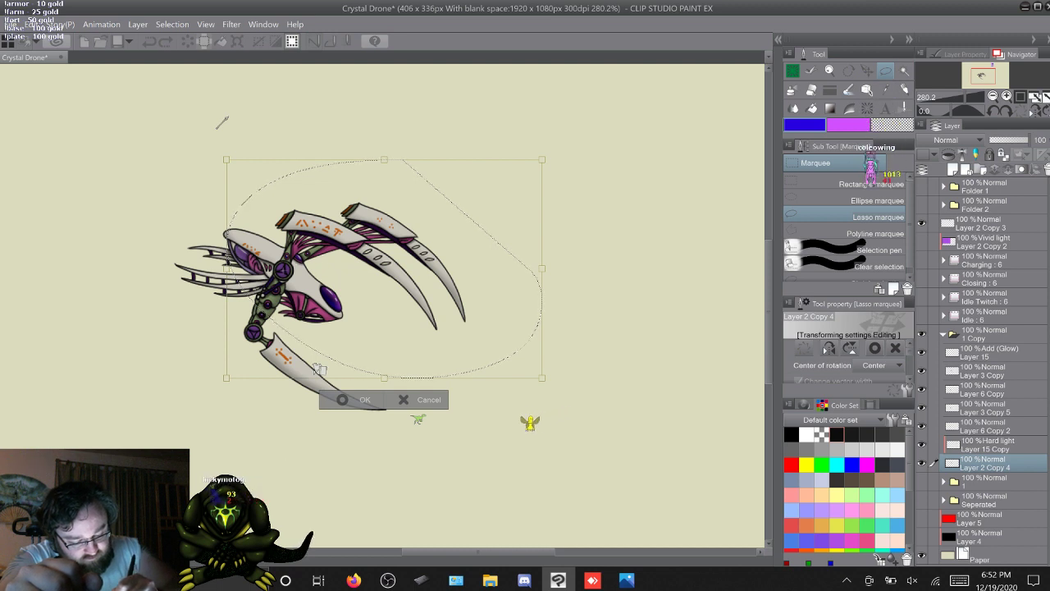
drag(559, 385, 551, 406)
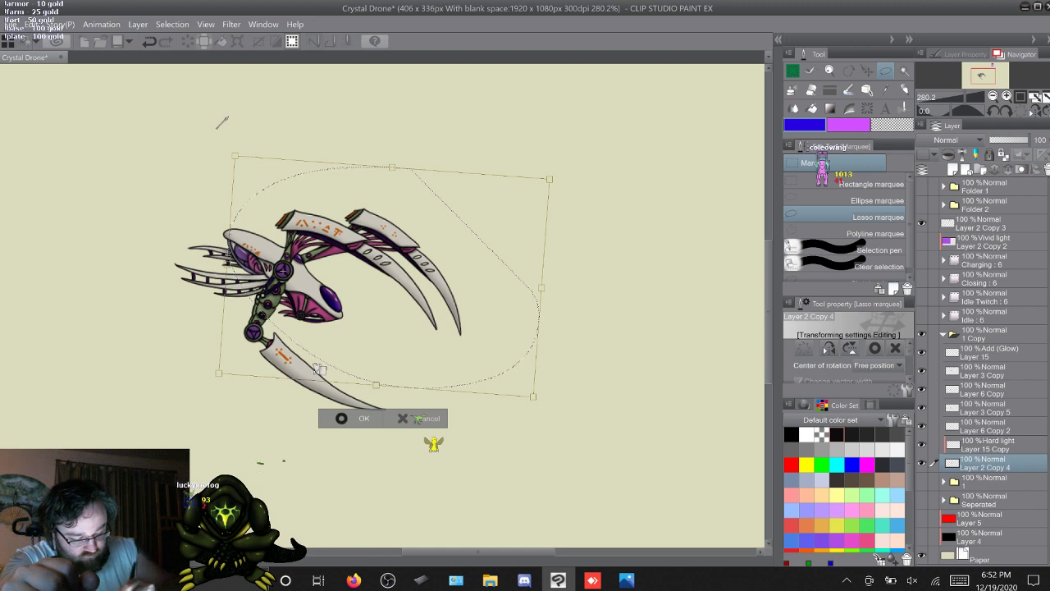
key(Return)
key(ctrl+d)
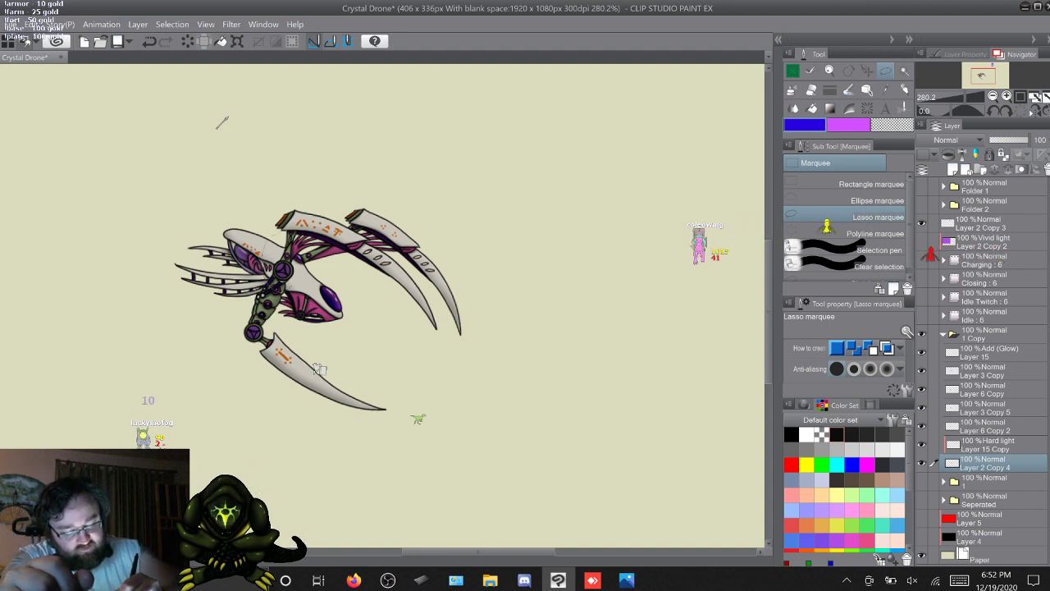
mouse_move(263, 250)
mouse_down()
mouse_move(283, 297)
mouse_move(303, 246)
mouse_up()
mouse_move(261, 200)
mouse_down()
mouse_move(259, 221)
mouse_move(376, 282)
mouse_up()
mouse_move(442, 331)
mouse_down()
mouse_move(329, 205)
mouse_move(263, 200)
mouse_up()
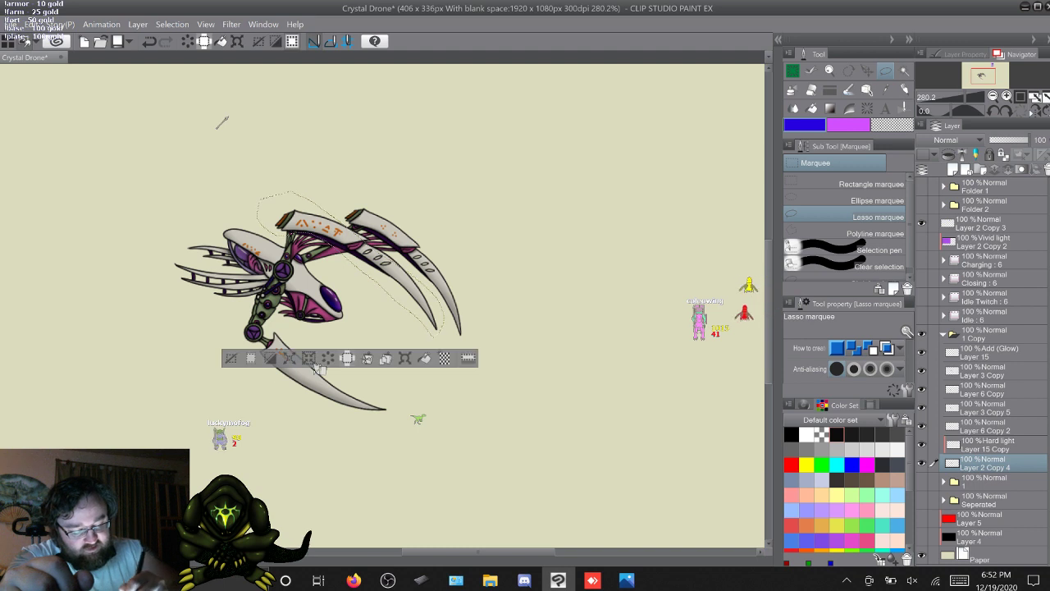
key(ctrl+d)
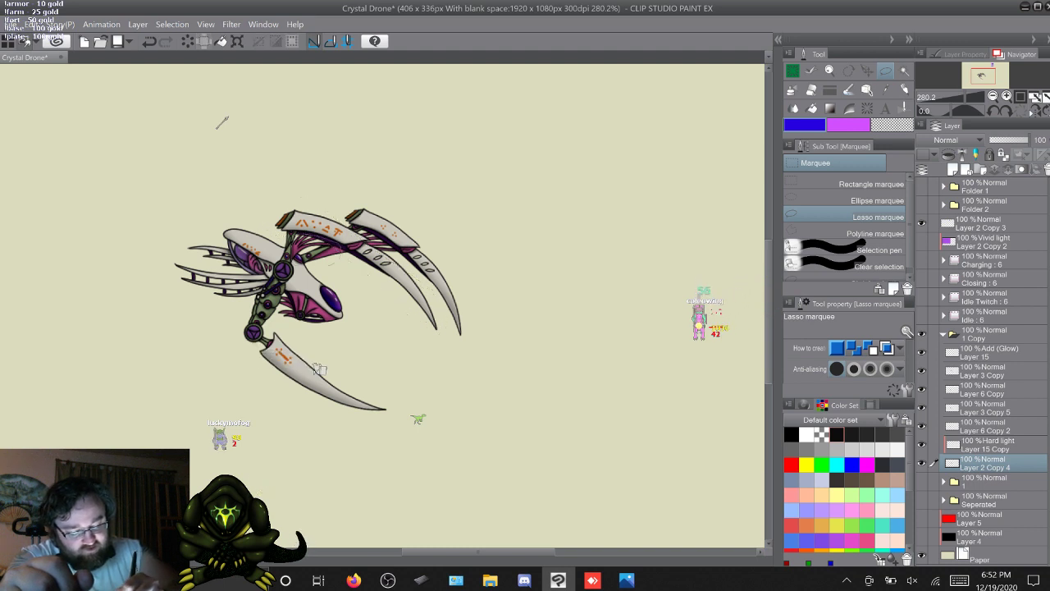
key(ctrl+z)
key(ctrl+z)
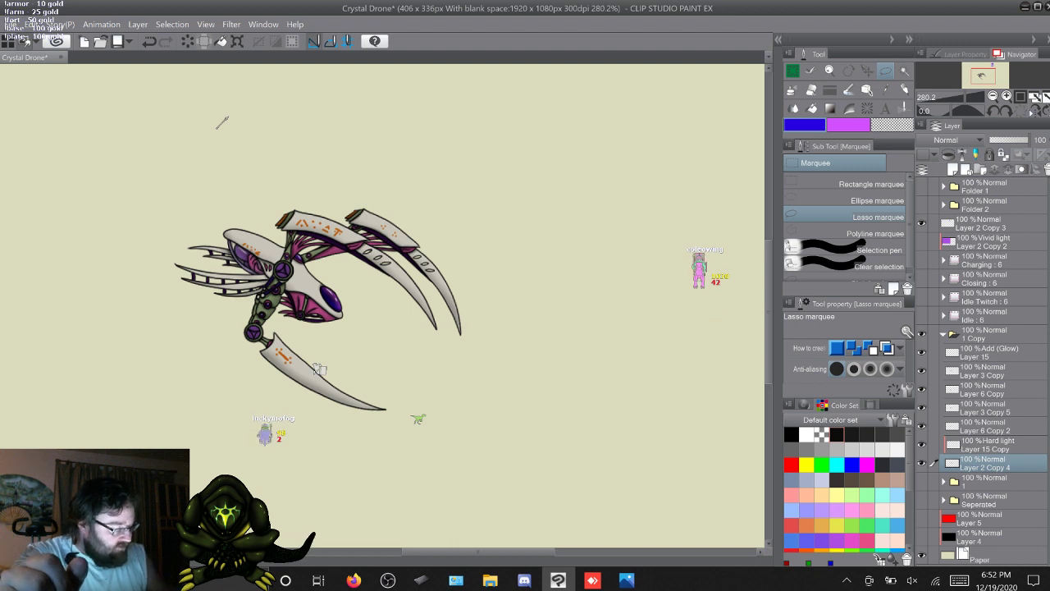
Duplicate the 1 Copy layer folder, hide the original, and expand the duplicate
click(944, 334)
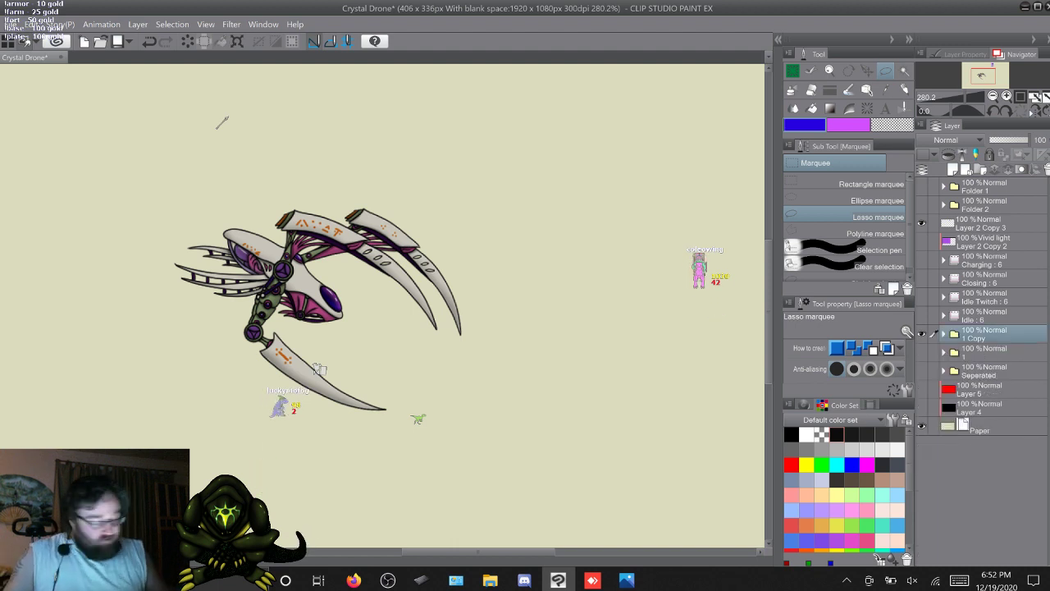
key(F9)
click(944, 334)
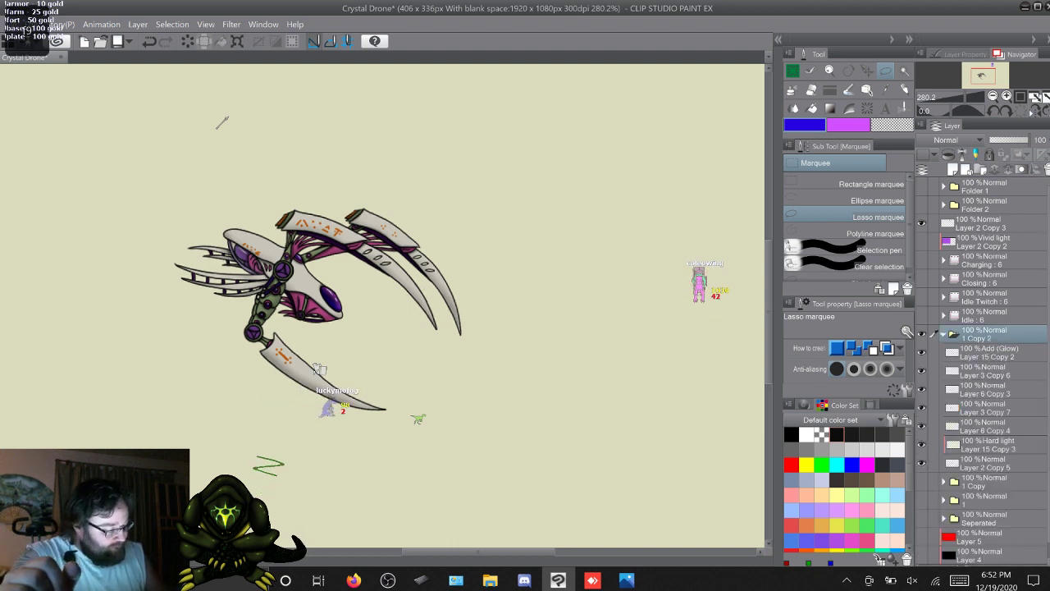
Lasso the front upper claw on Layer 3 Copy 6, rotate it slightly clockwise about the shoulder joint, and deselect
click(989, 352)
click(987, 371)
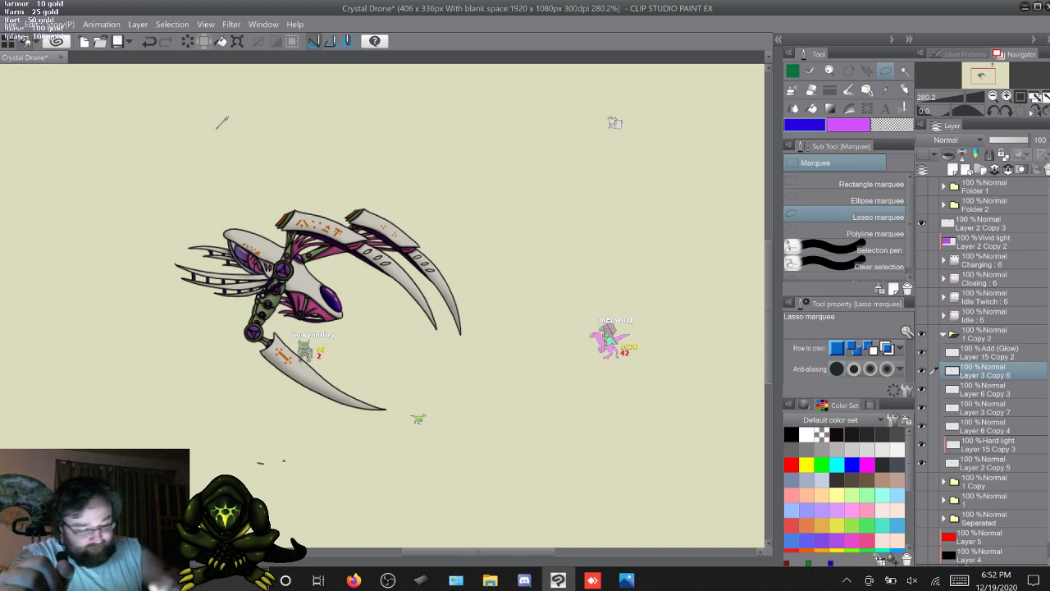
mouse_move(486, 220)
mouse_down()
mouse_move(213, 283)
mouse_move(328, 149)
mouse_up()
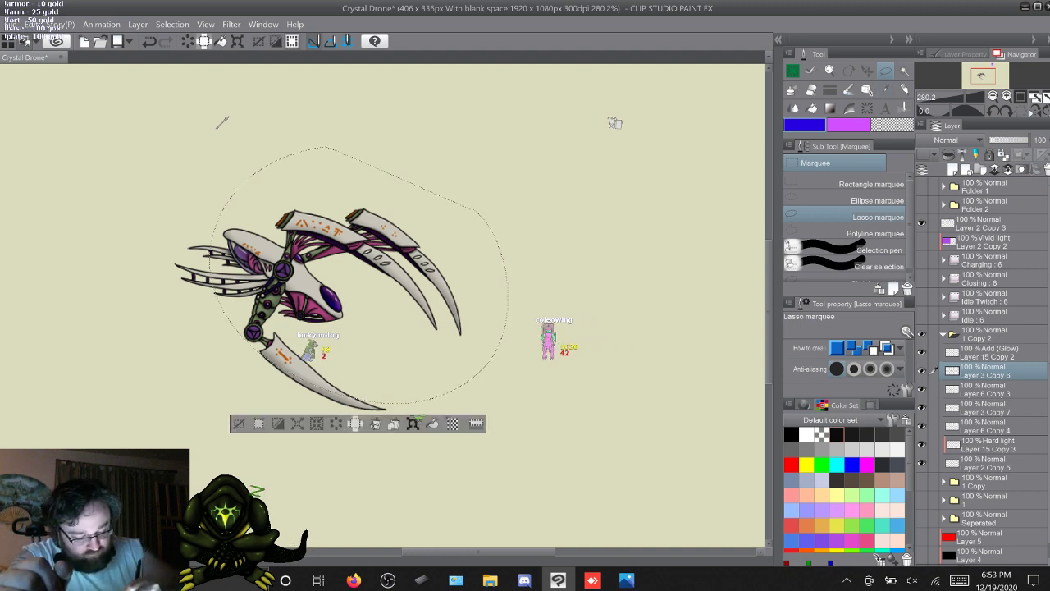
key(ctrl+t)
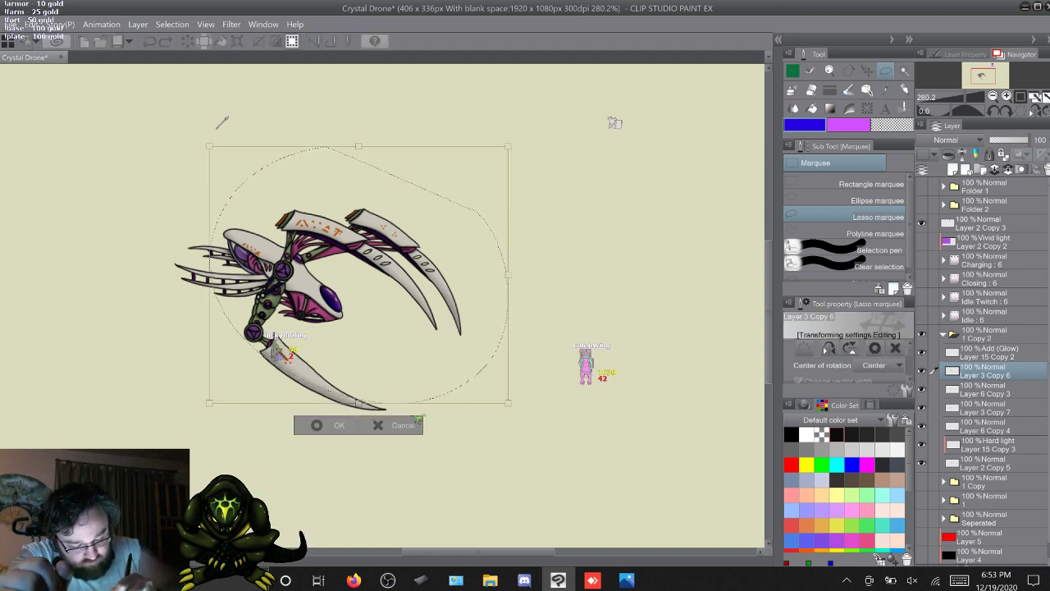
drag(359, 275, 283, 270)
drag(533, 328, 528, 346)
key(Return)
key(ctrl+d)
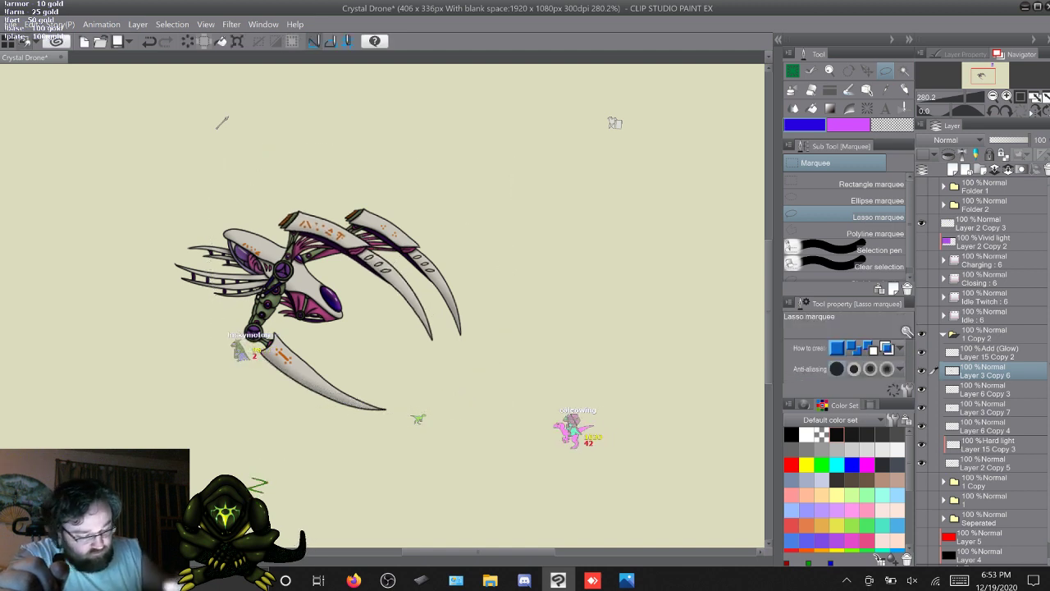
Lasso the lower claw arm on Layer 6 Copy 3 and Layer 6 Copy 4 and rotate it slightly counter-clockwise about the shoulder joint
click(989, 390)
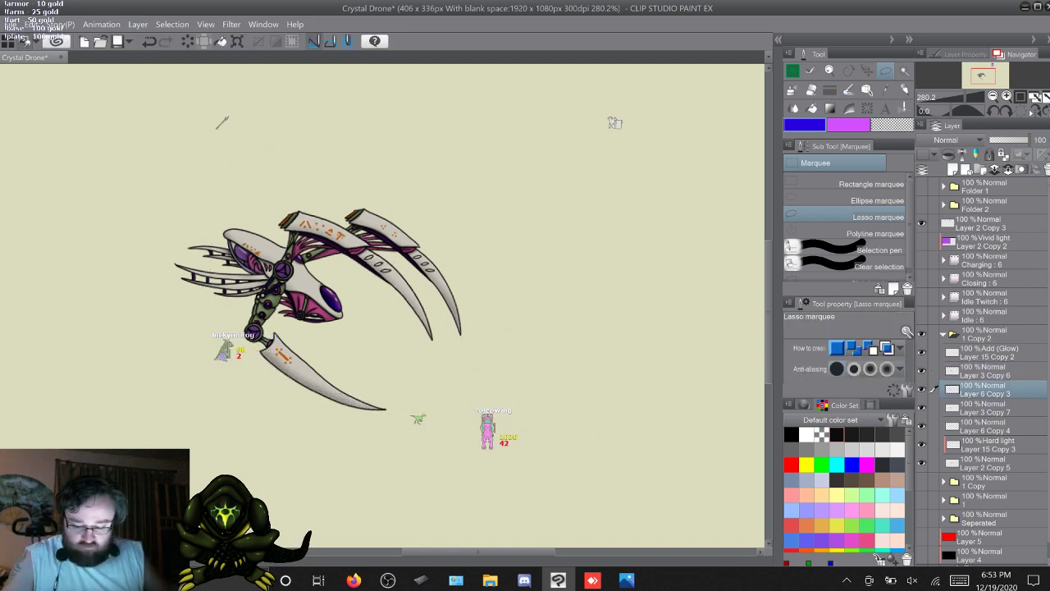
key(ctrl+a)
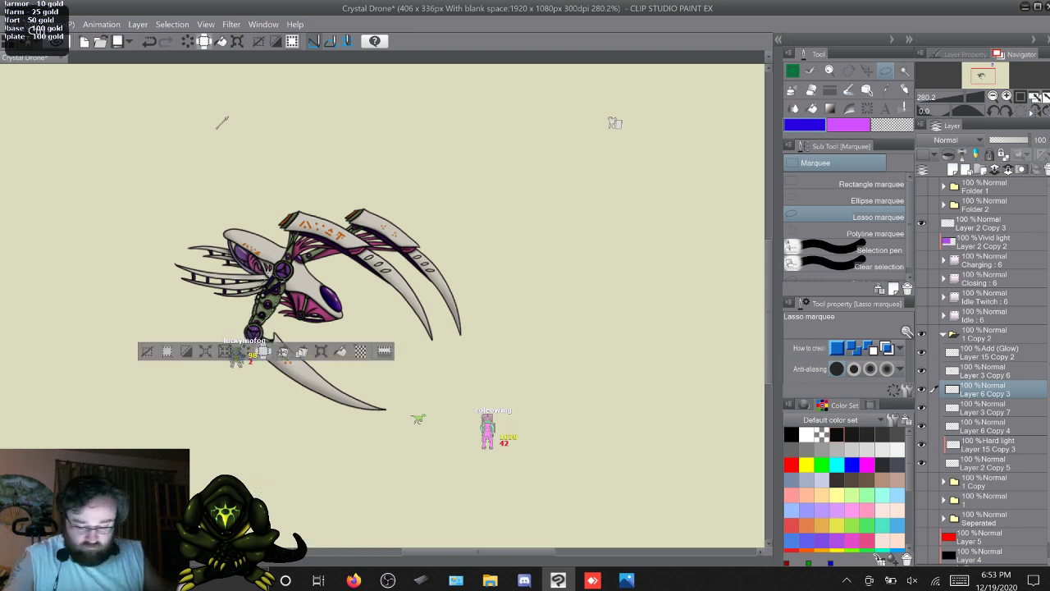
key(ctrl+d)
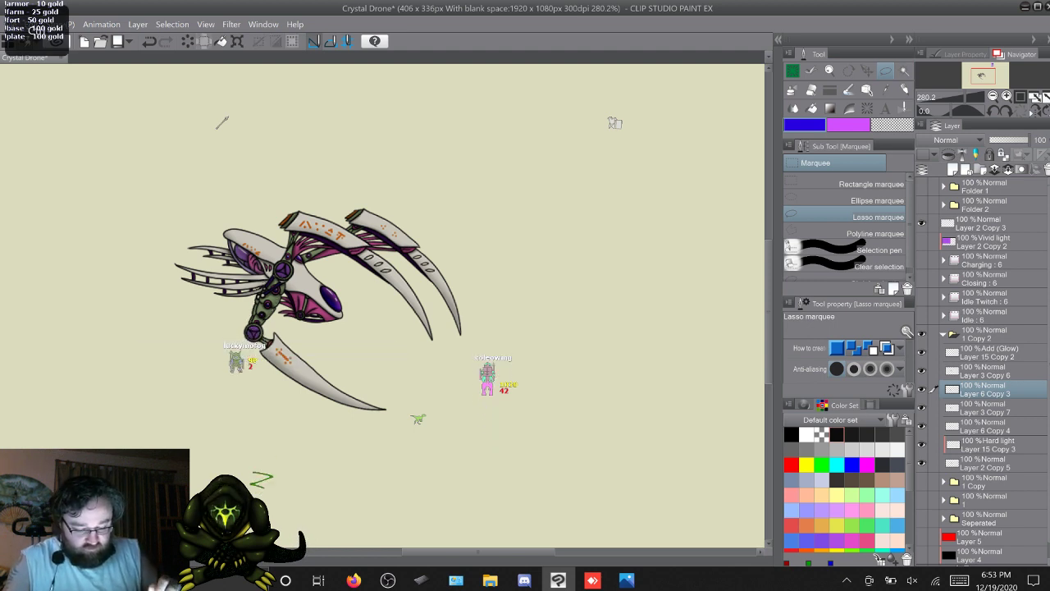
ctrl+click(989, 427)
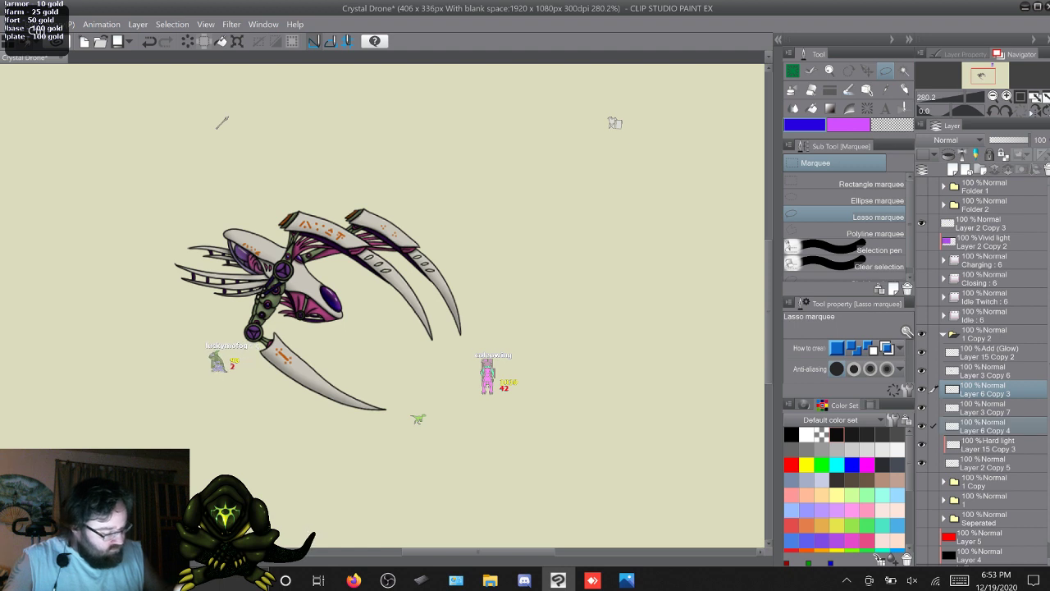
mouse_move(235, 223)
mouse_down()
mouse_move(416, 439)
mouse_move(185, 267)
mouse_move(233, 223)
mouse_up()
click(347, 530)
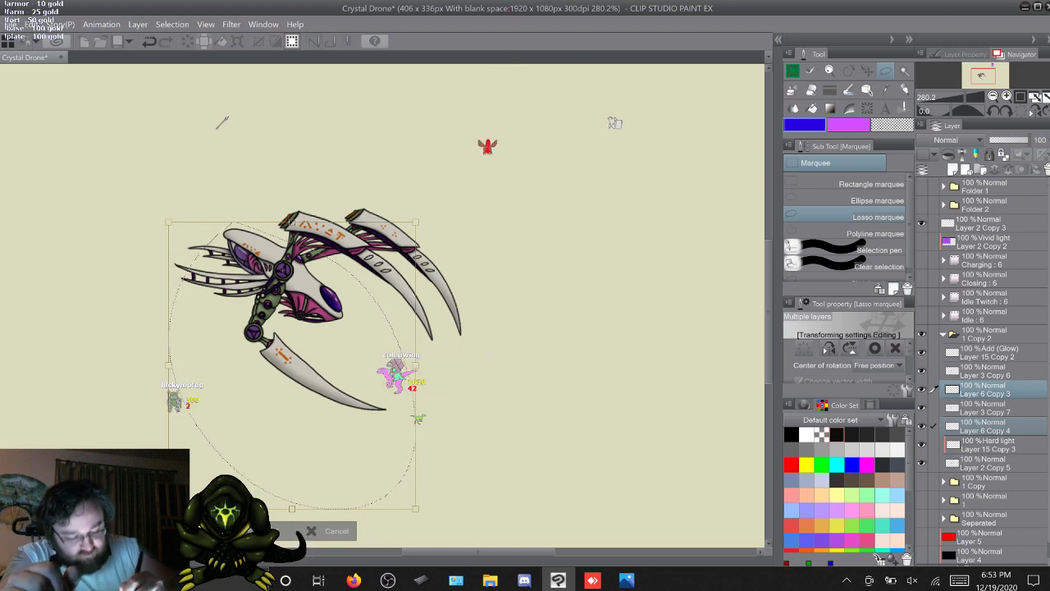
drag(292, 365, 253, 332)
drag(443, 484, 466, 463)
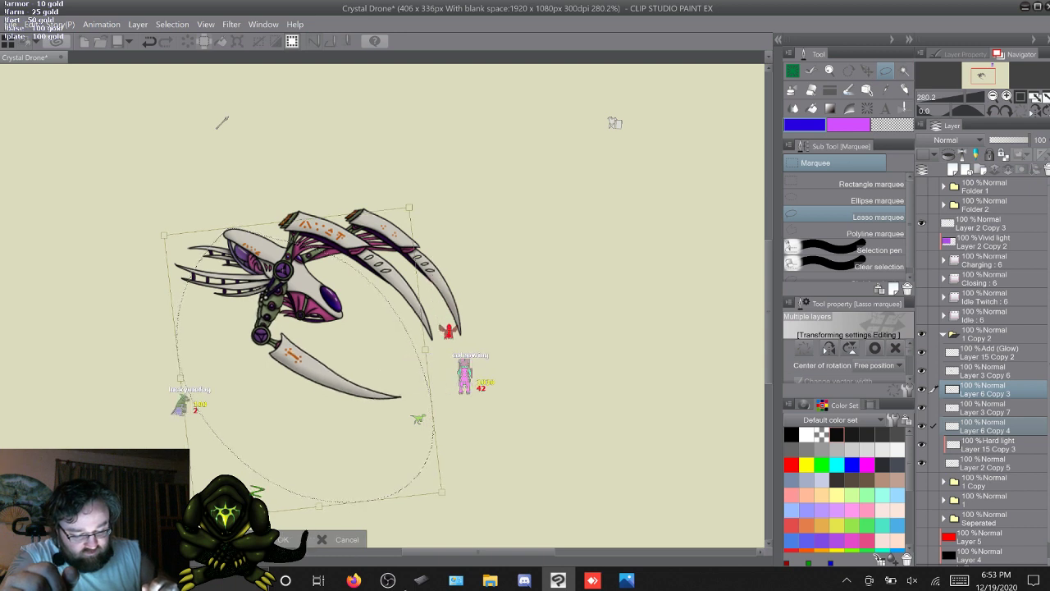
key(Return)
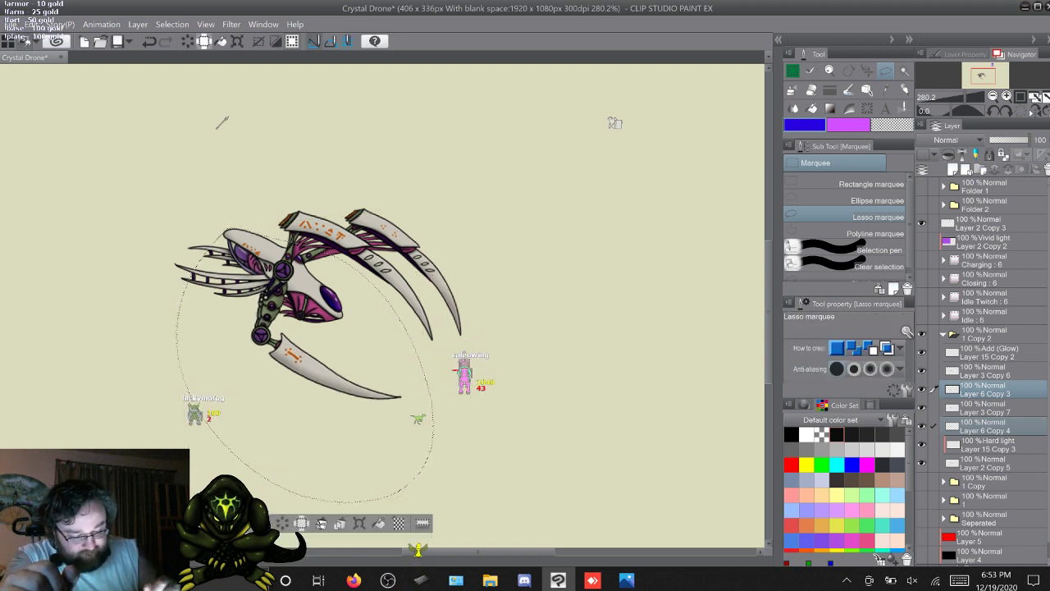
Lasso the rear upper claw on Layer 2 Copy 5, rotate it slightly clockwise about the shoulder joint, and deselect
click(986, 464)
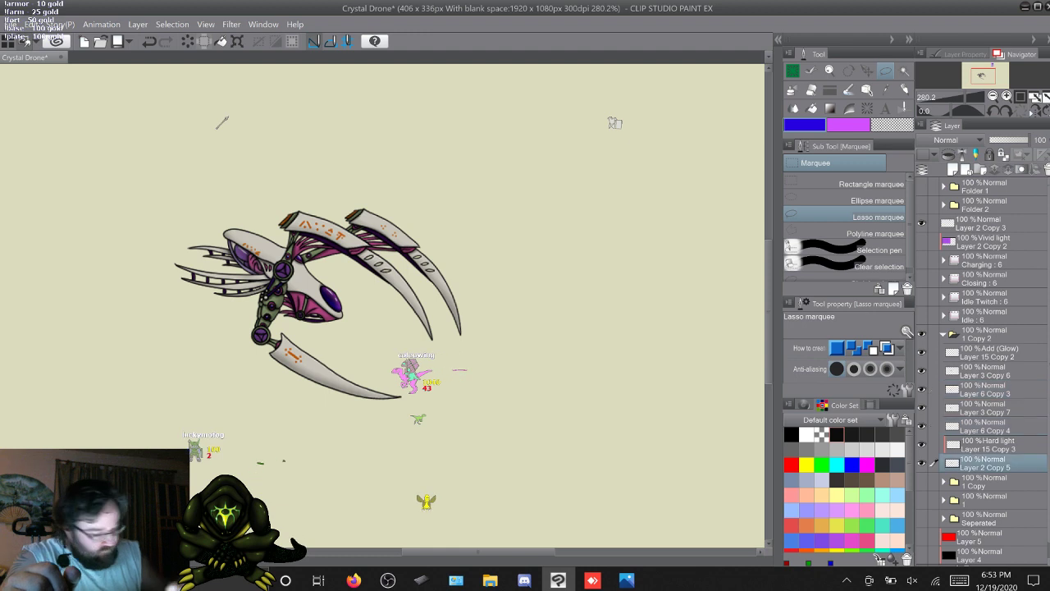
mouse_move(495, 267)
mouse_down()
mouse_move(505, 343)
mouse_move(291, 172)
mouse_move(382, 158)
mouse_up()
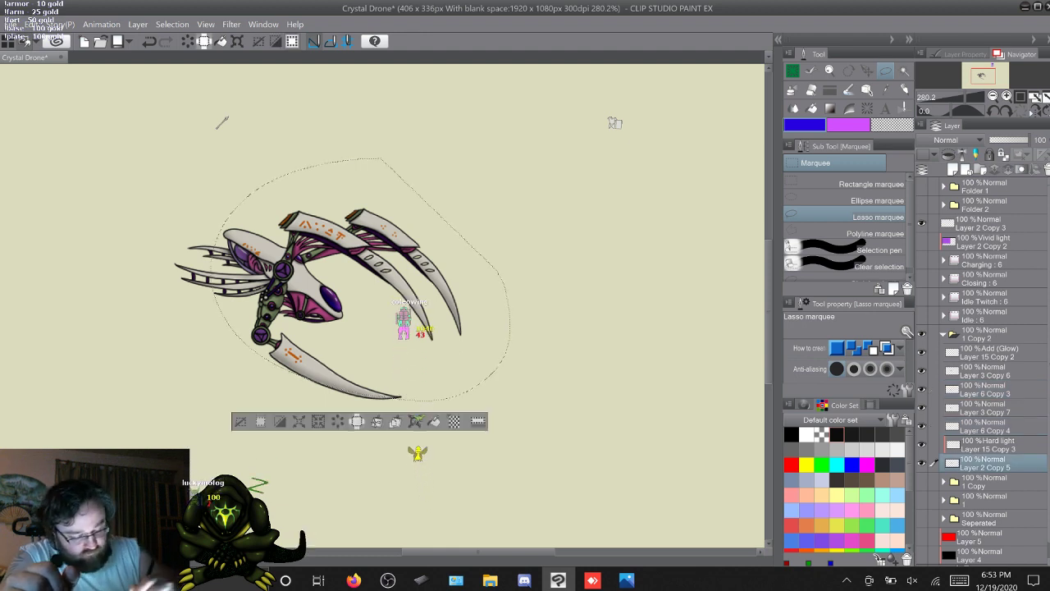
click(416, 425)
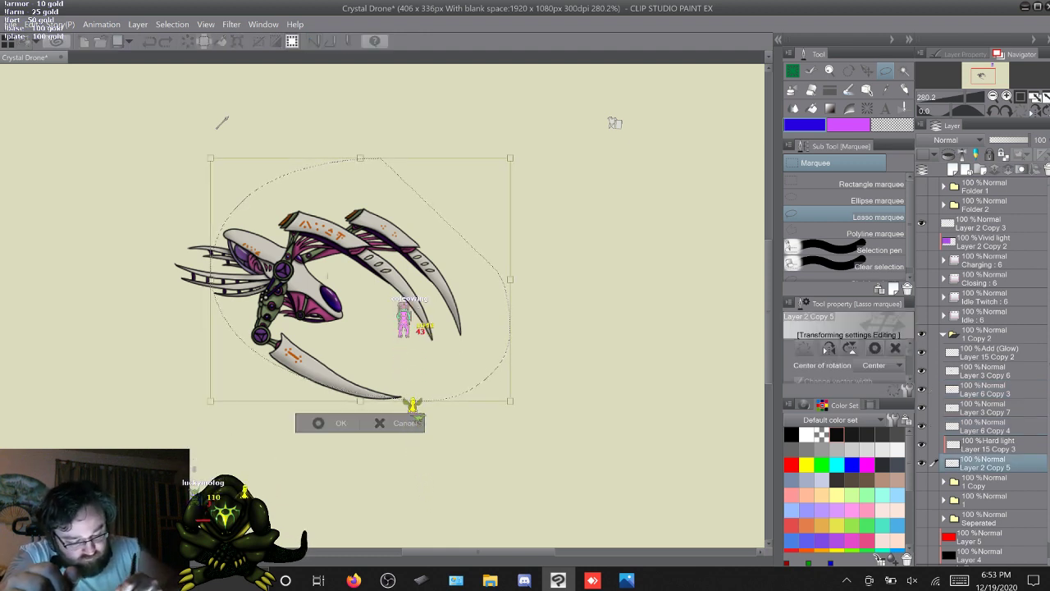
drag(361, 280, 284, 269)
drag(525, 410, 512, 431)
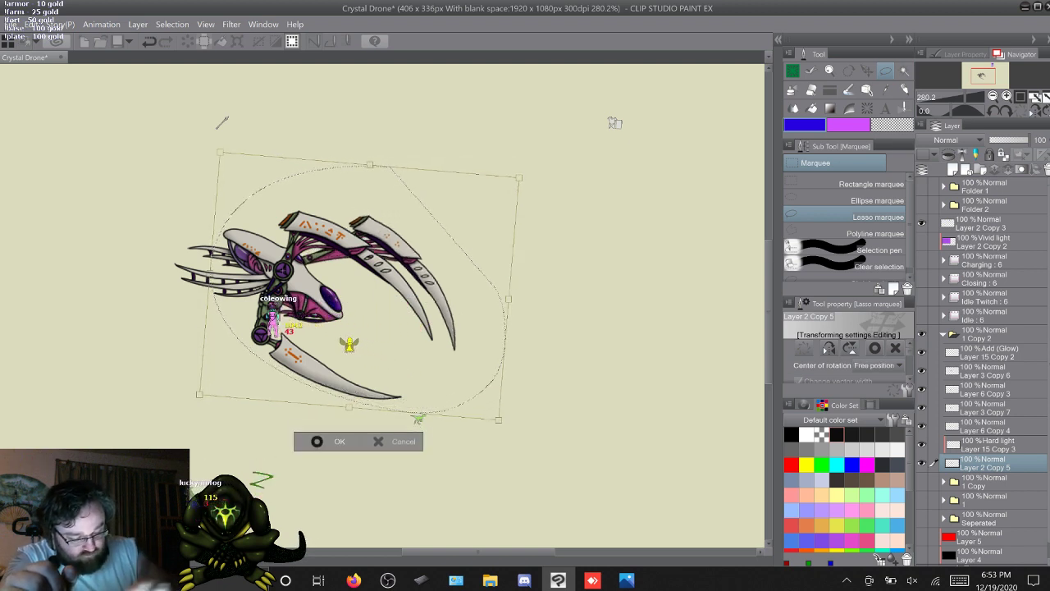
key(Return)
key(ctrl+d)
Duplicate the 1 Copy 2 layer folder, hide the original, and expand the duplicate
click(944, 334)
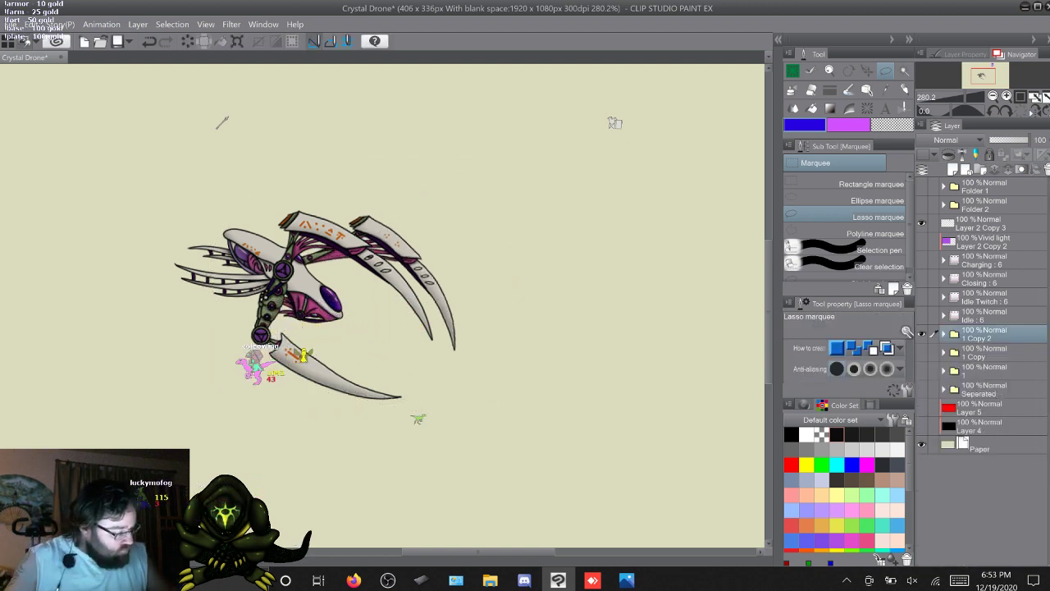
key(F9)
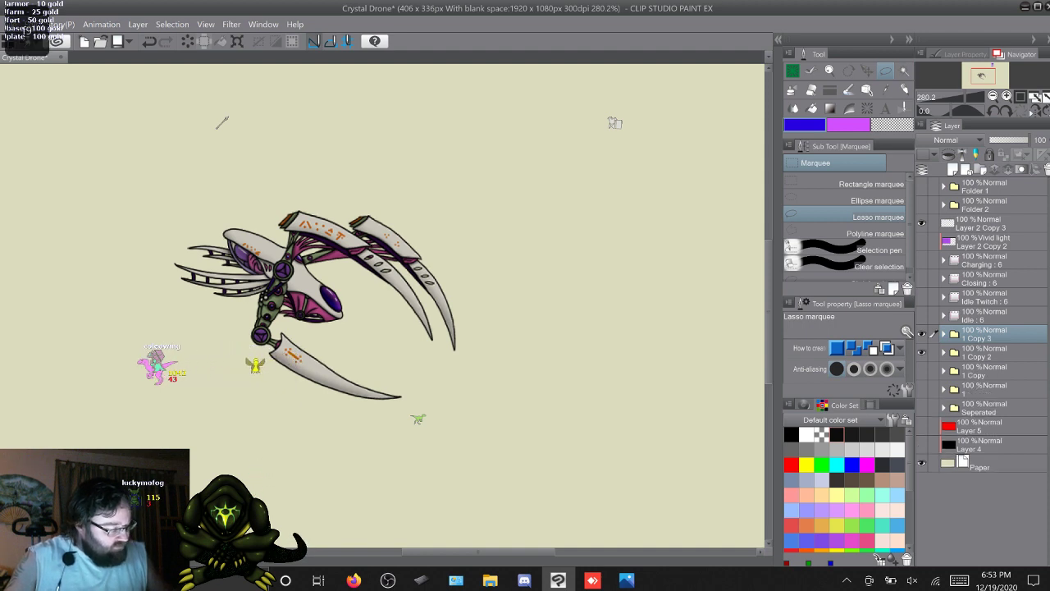
click(943, 334)
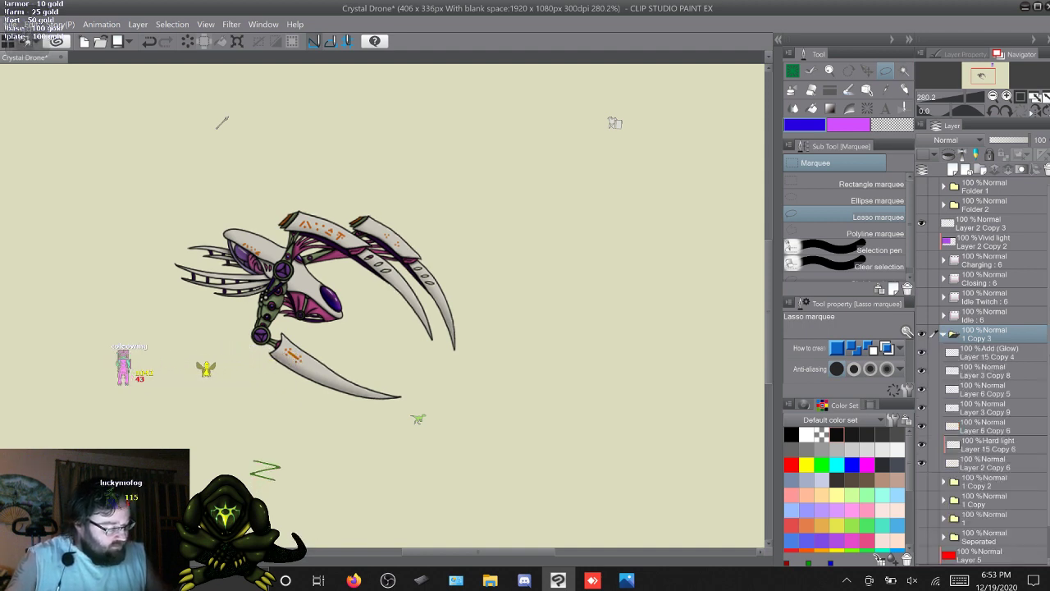
Lasso the front upper claw on Layer 3 Copy 8, rotate it slightly clockwise about the shoulder joint, and deselect
click(987, 371)
mouse_move(519, 246)
mouse_down()
mouse_move(382, 436)
mouse_move(212, 279)
mouse_move(515, 236)
mouse_up()
key(ctrl+t)
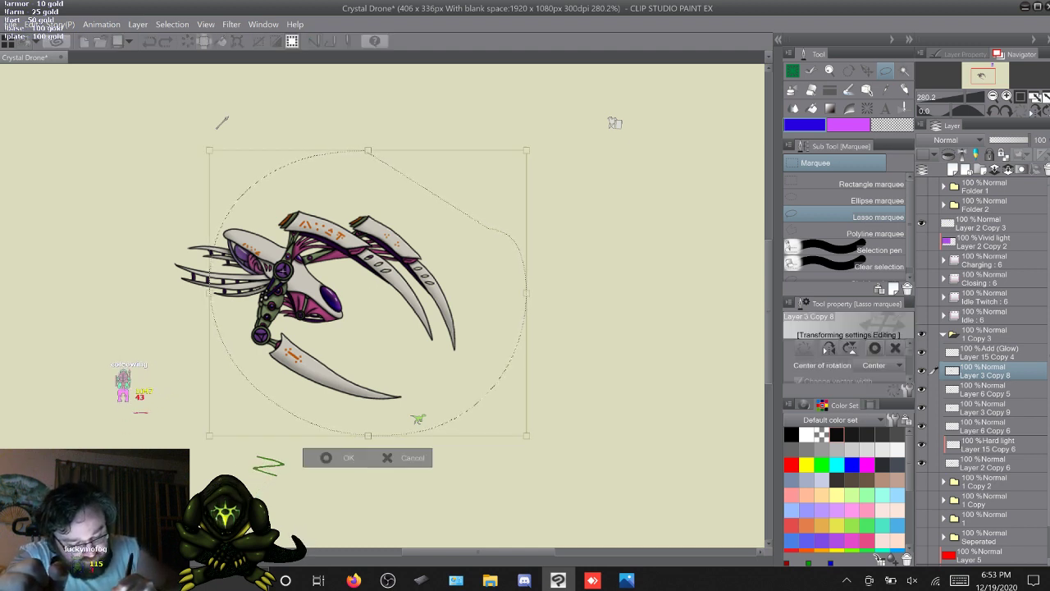
drag(566, 246, 566, 270)
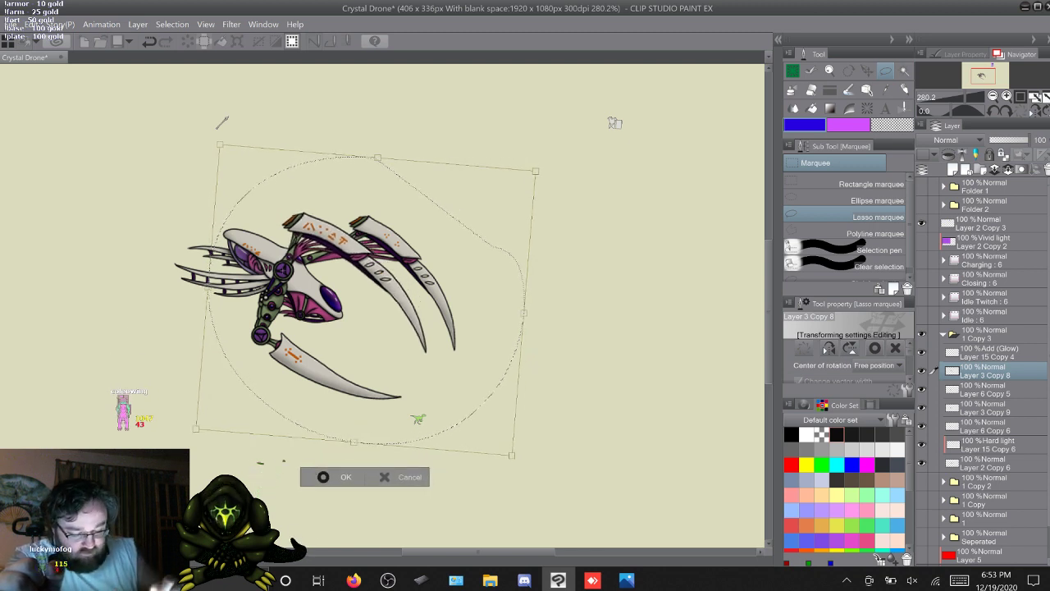
key(Return)
key(ctrl+d)
Lasso the lower claw arm on Layer 6 Copy 5 and Layer 6 Copy 6, rotate it slightly counter-clockwise about the shoulder joint, and deselect
click(987, 390)
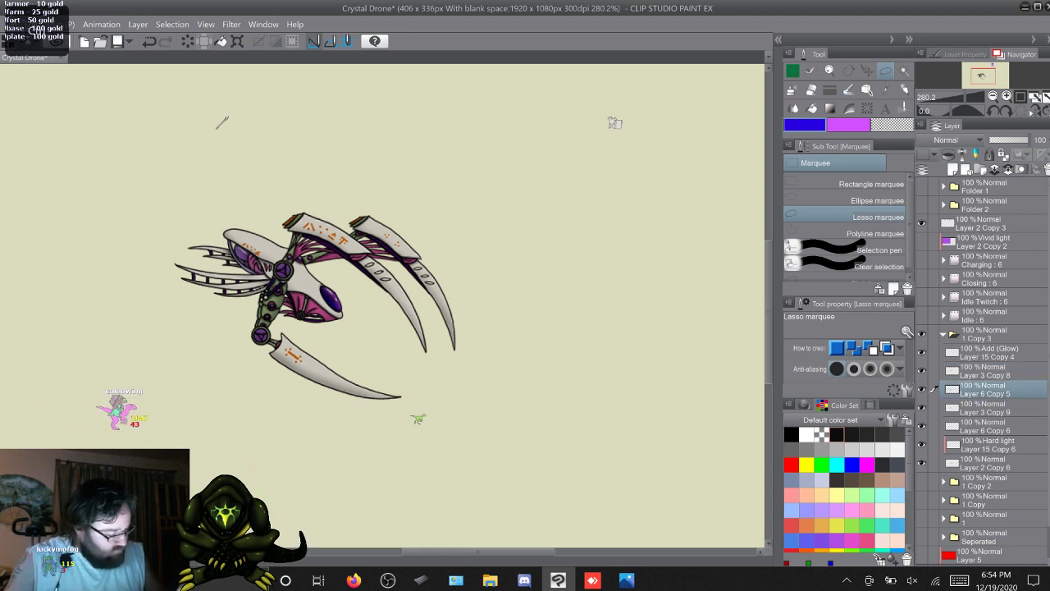
ctrl+click(987, 426)
drag(210, 349, 291, 199)
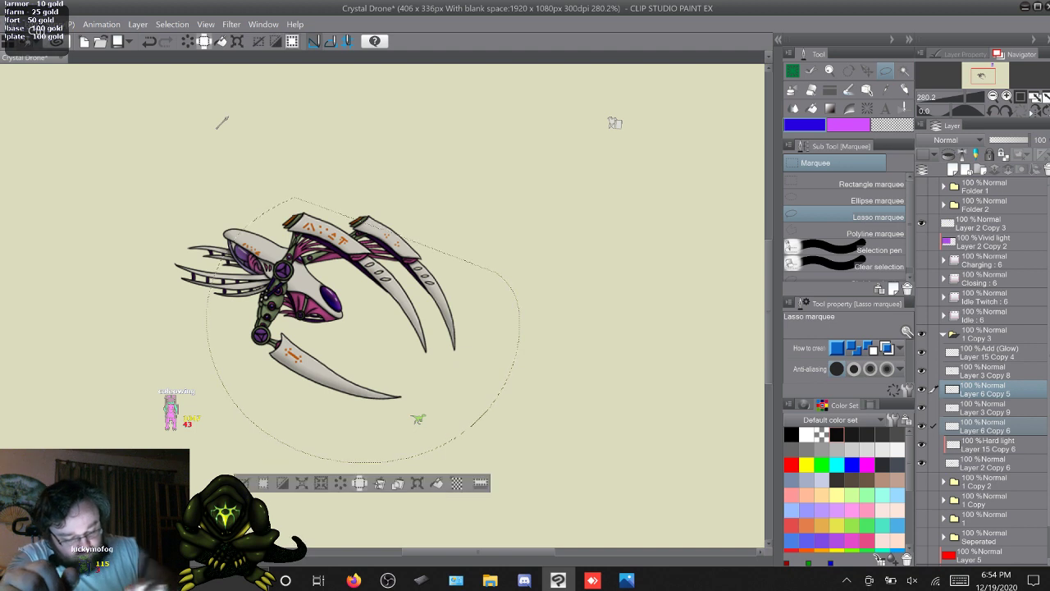
key(ctrl+t)
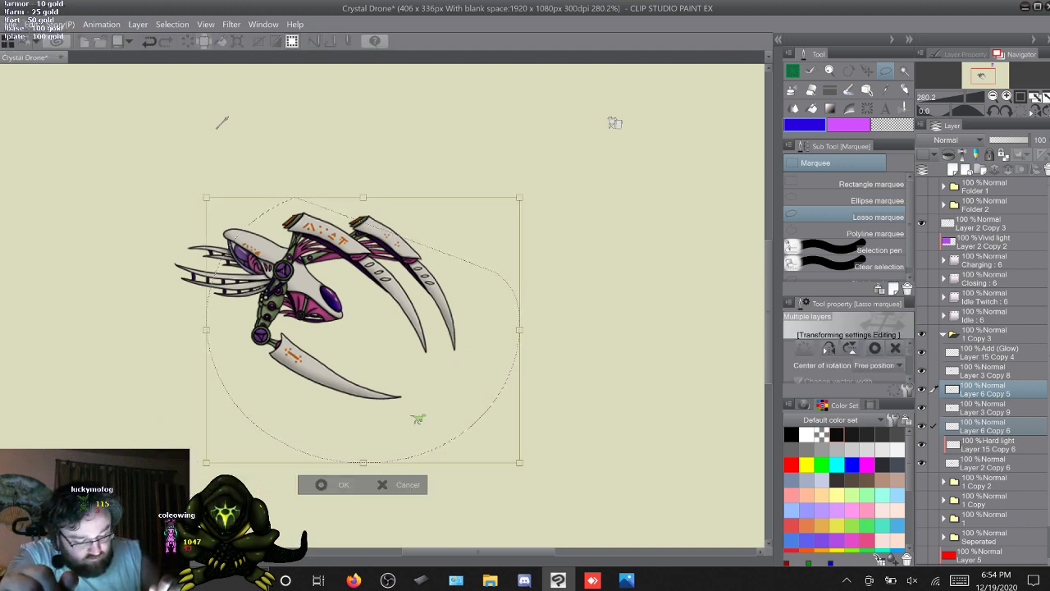
drag(542, 476, 558, 456)
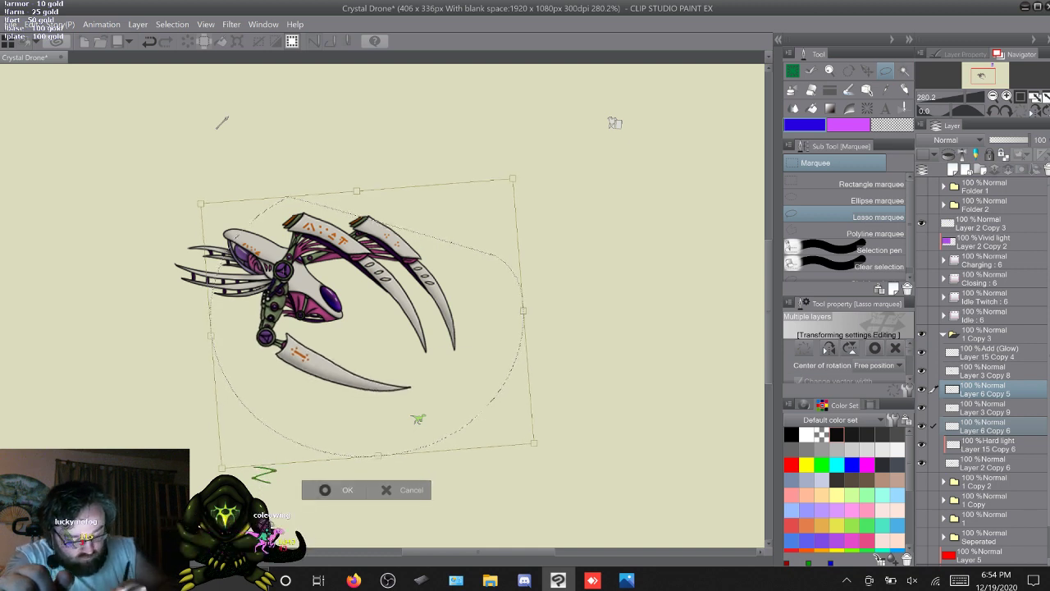
key(Return)
key(ctrl+d)
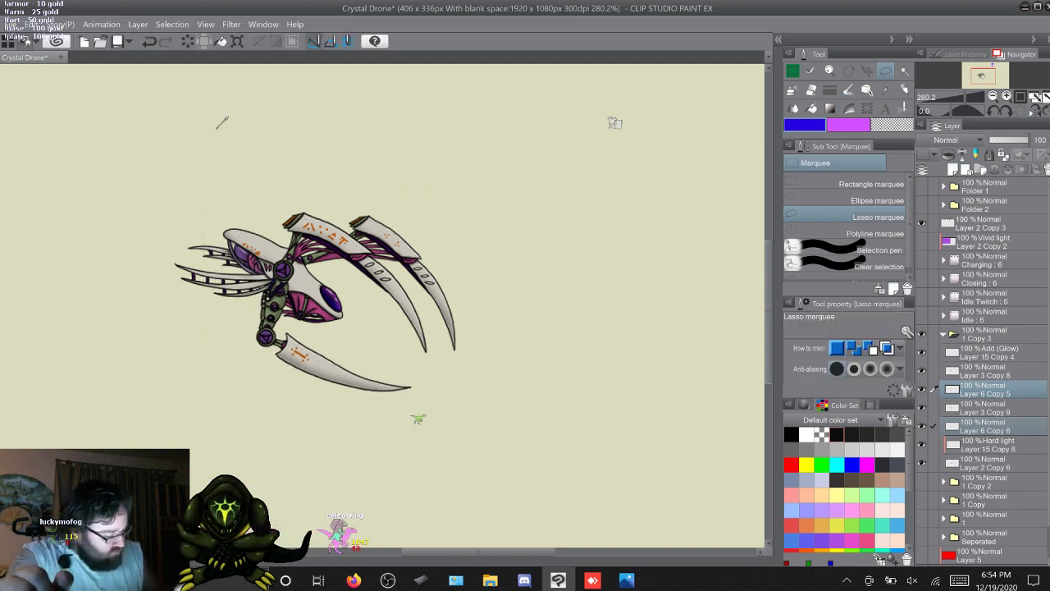
Lasso the rear upper claw on Layer 2 Copy 6, rotate it slightly clockwise about the shoulder joint, and deselect
click(987, 463)
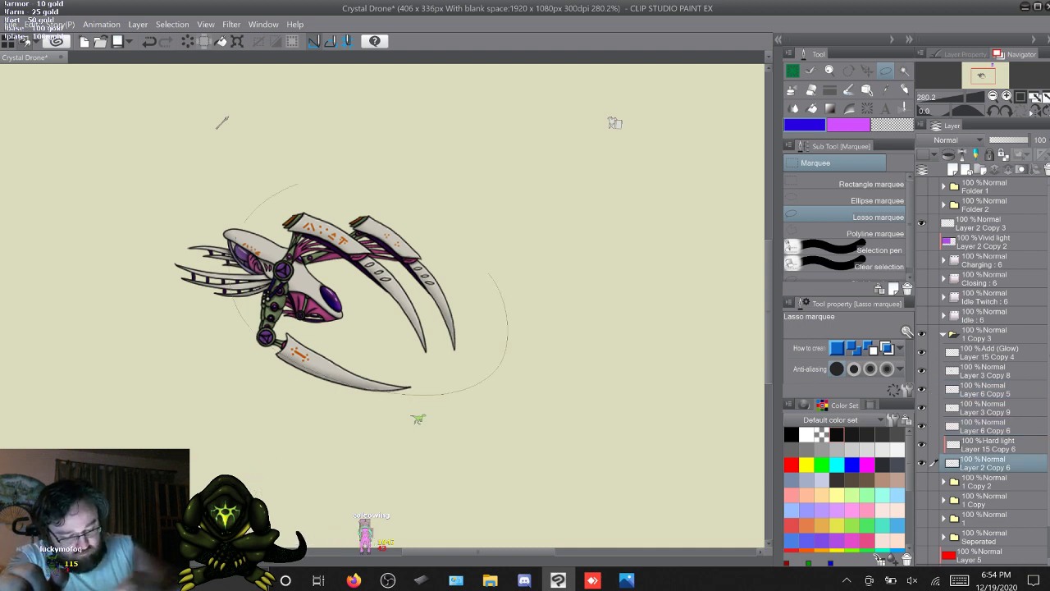
drag(418, 419, 419, 416)
click(421, 415)
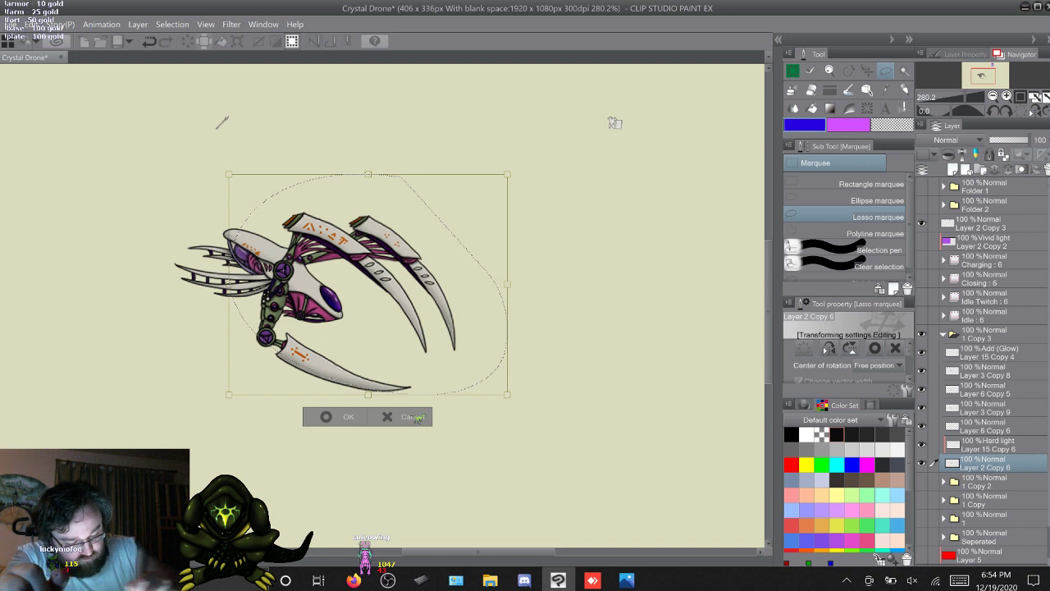
drag(534, 296, 531, 313)
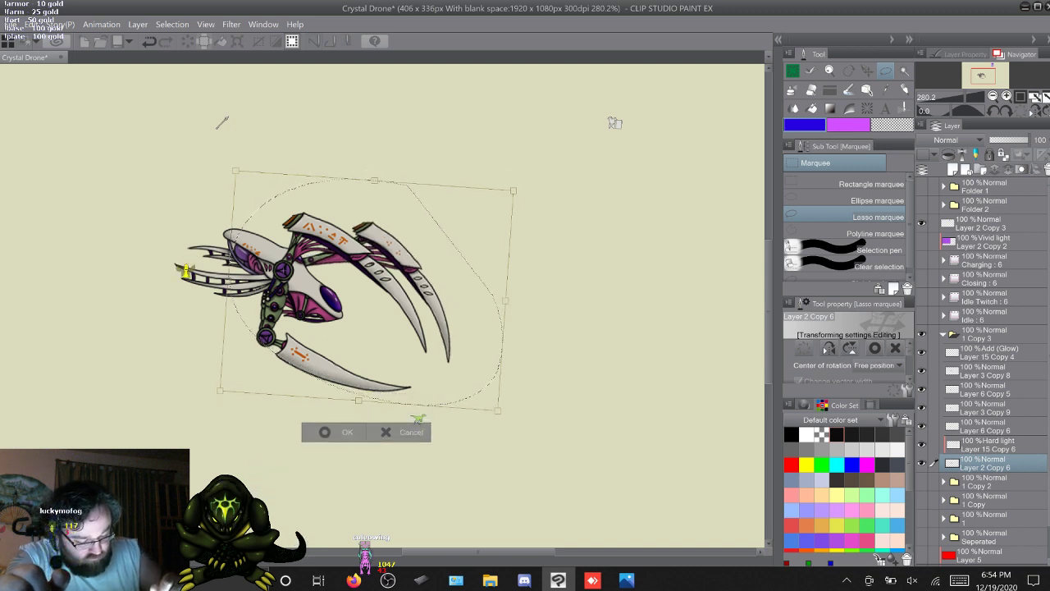
key(Return)
key(ctrl+d)
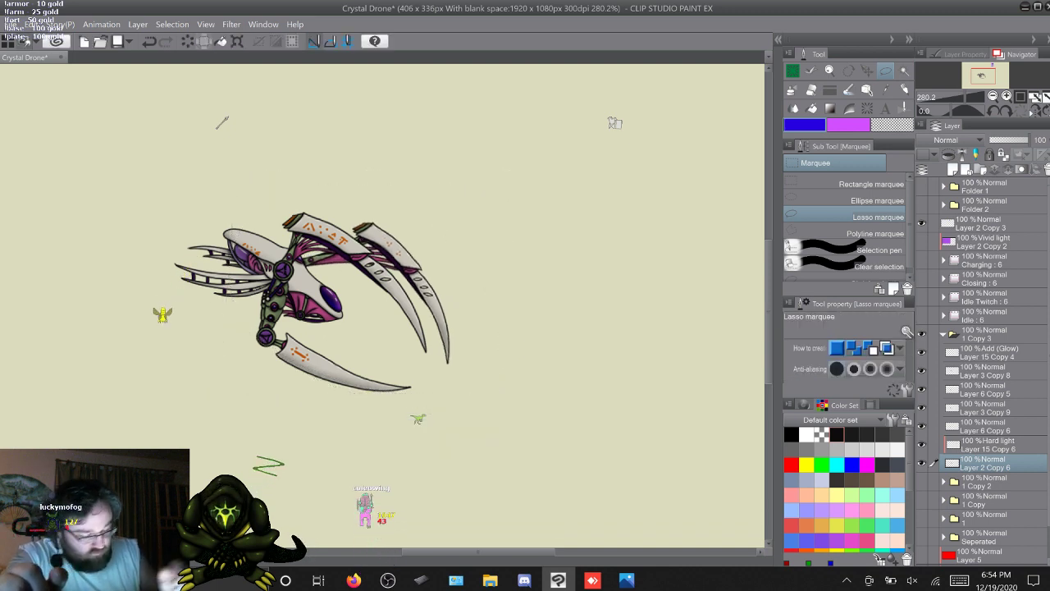
Collapse and duplicate the 1 Copy 3 layer folder, hide the original, and expand the duplicate
click(944, 335)
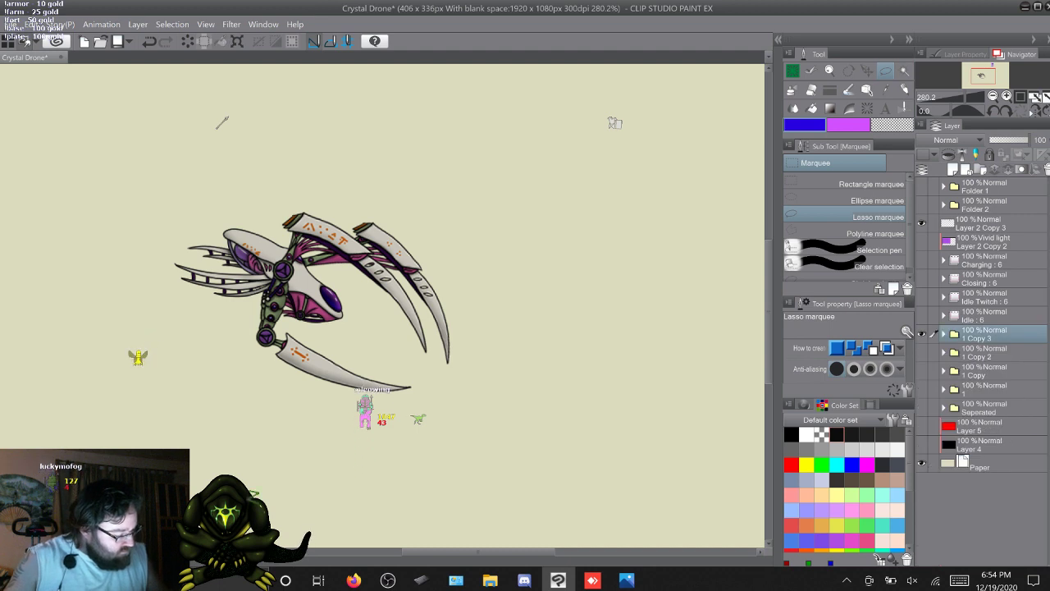
key(F9)
click(943, 334)
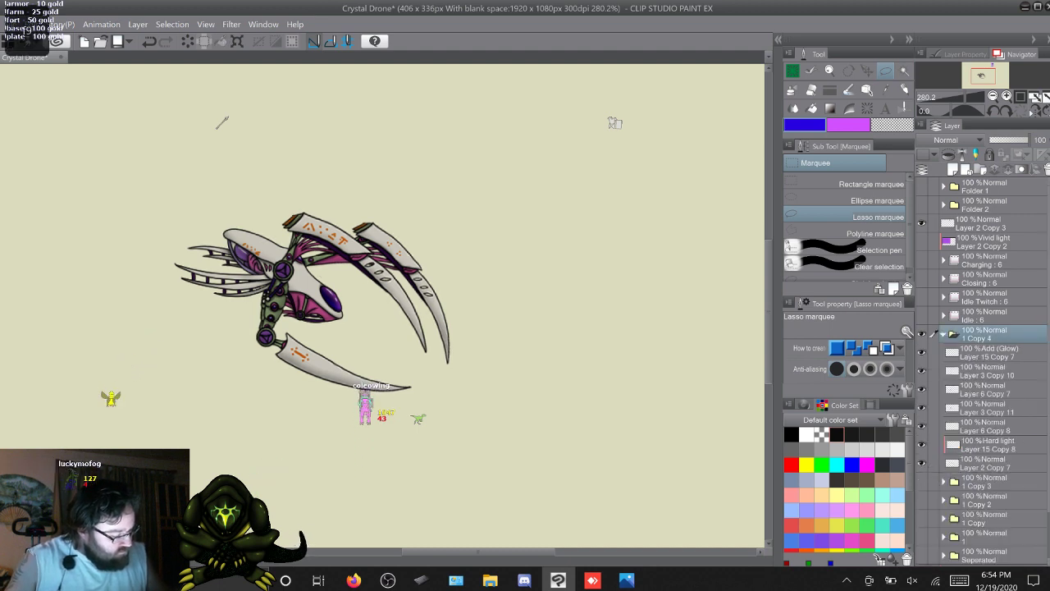
Lasso the front upper claw on Layer 3 Copy 10, rotate it slightly clockwise about the shoulder joint, and deselect
click(988, 371)
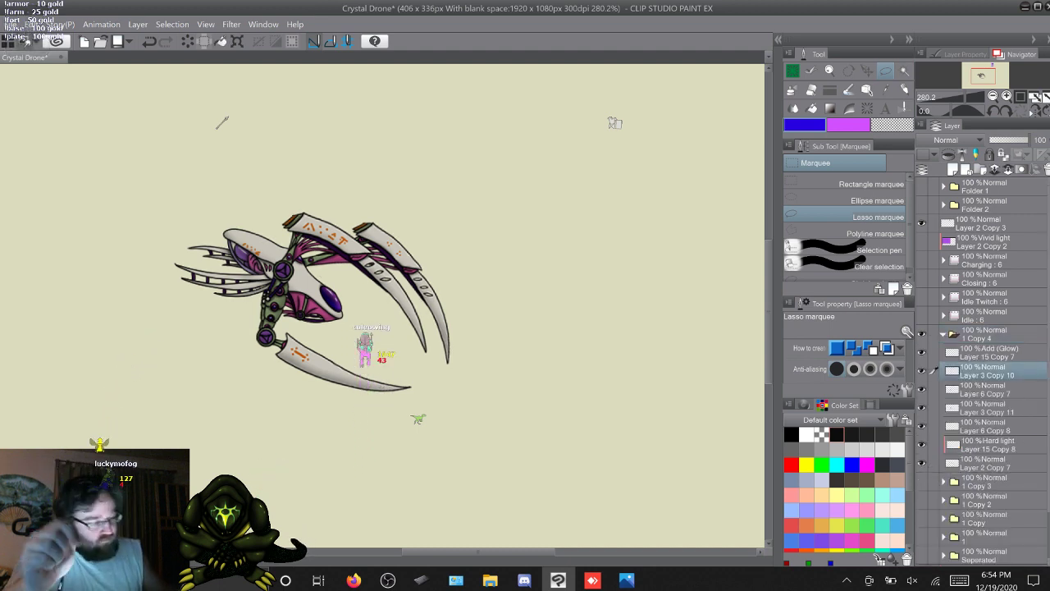
mouse_move(501, 262)
mouse_down()
mouse_move(336, 443)
mouse_move(394, 174)
mouse_up()
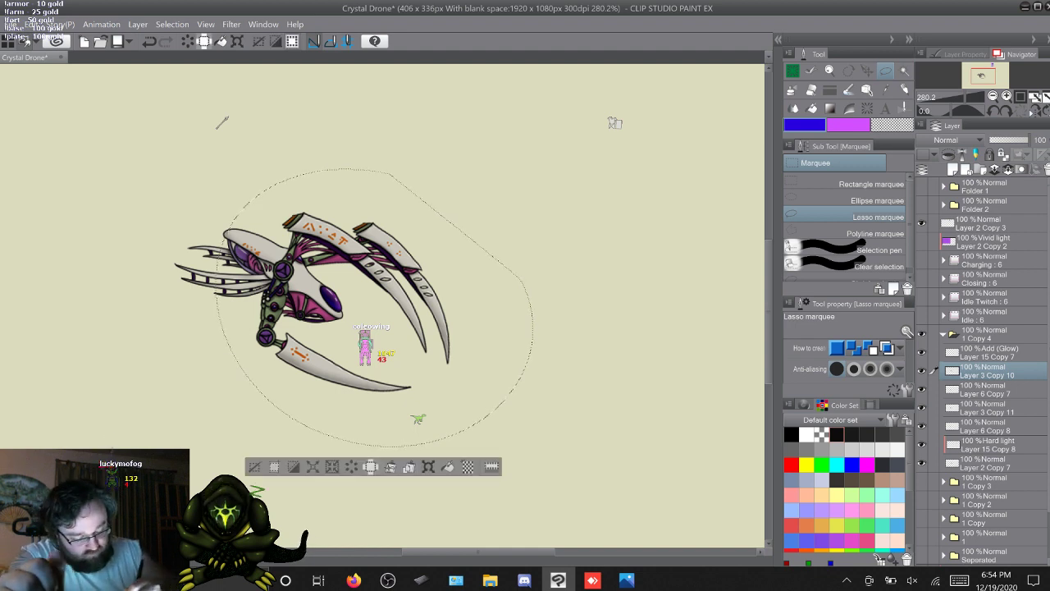
key(ctrl+t)
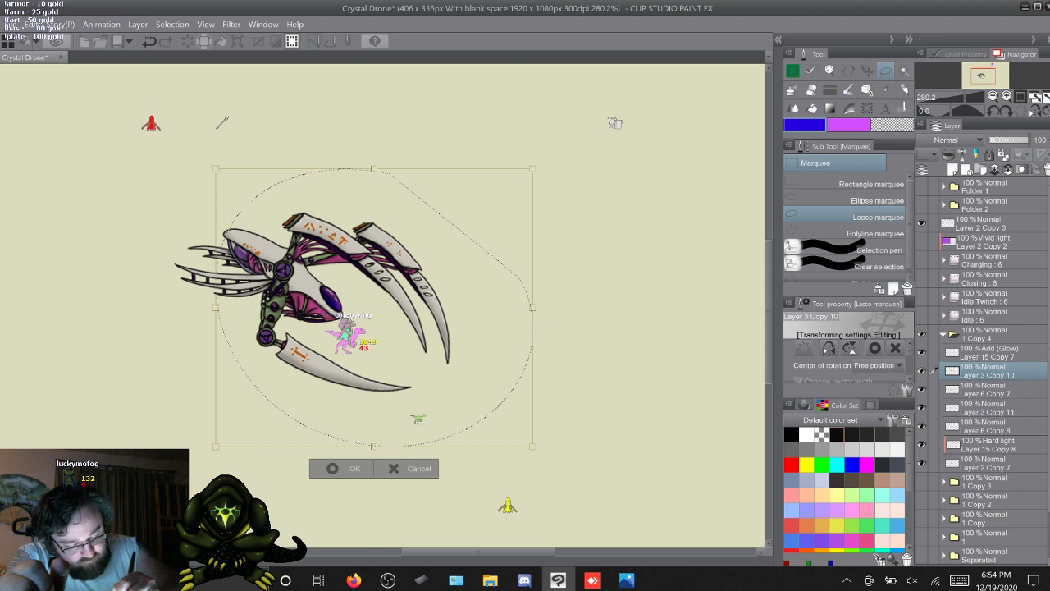
drag(558, 328, 554, 345)
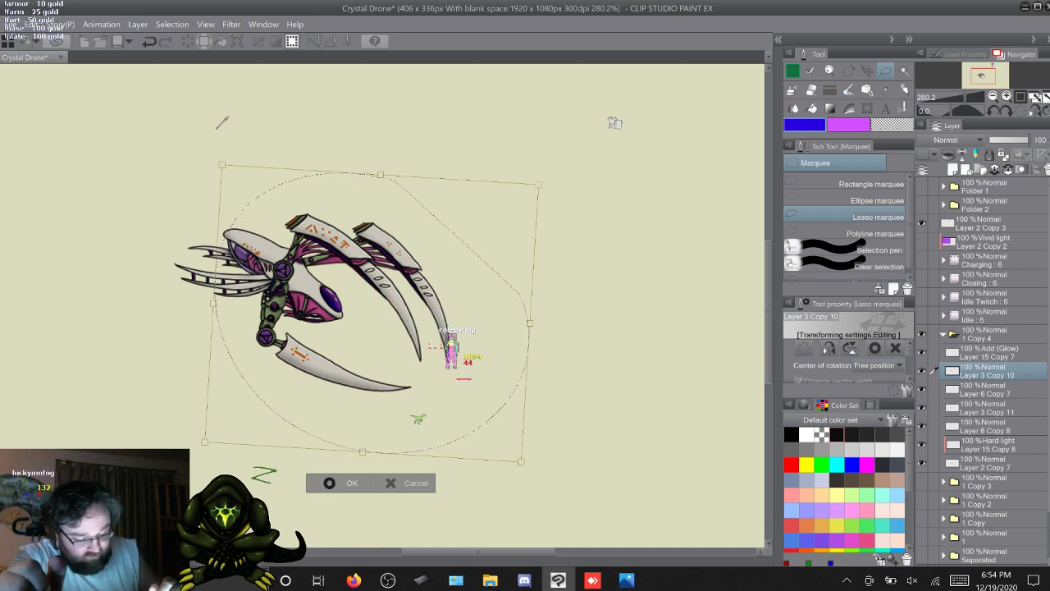
key(Return)
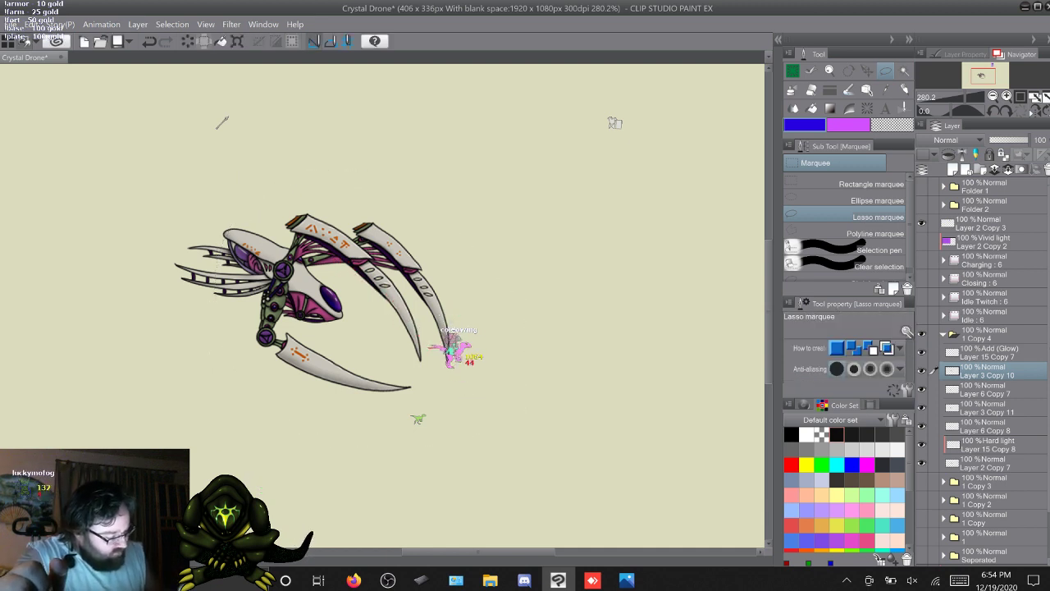
Lasso the lower claw arm on Layer 6 Copy 7 and Layer 6 Copy 8, rotate it slightly counter-clockwise about the shoulder joint, and deselect
click(987, 390)
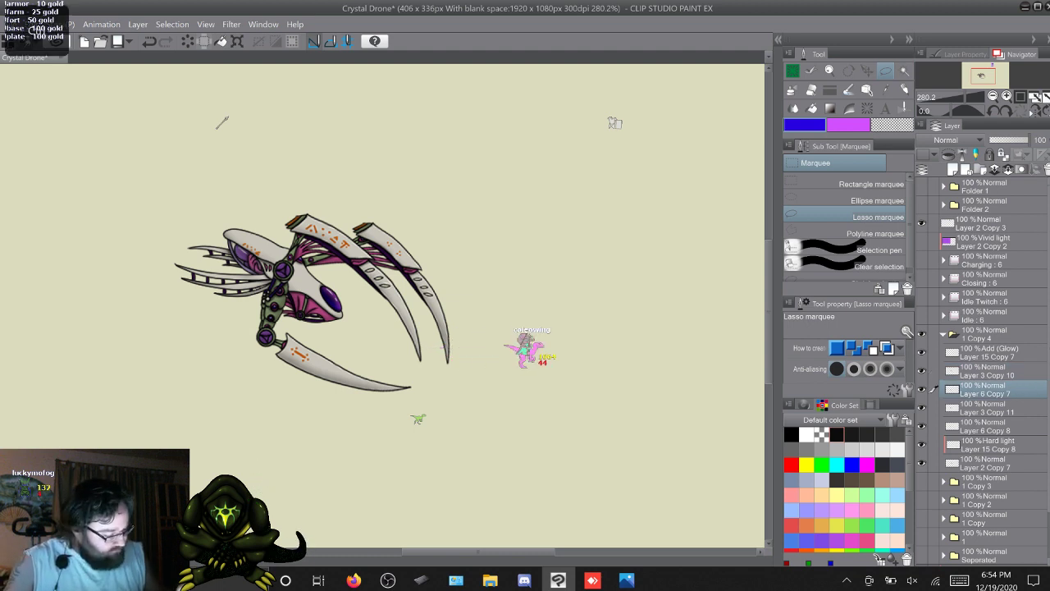
mouse_move(501, 401)
mouse_down()
mouse_move(232, 395)
mouse_move(360, 154)
mouse_up()
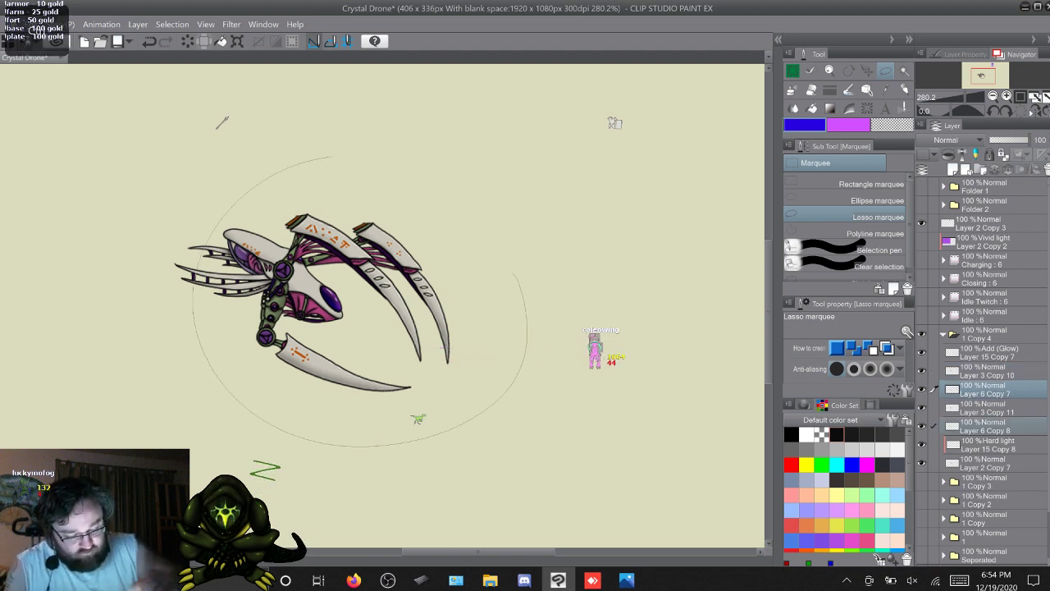
key(ctrl+t)
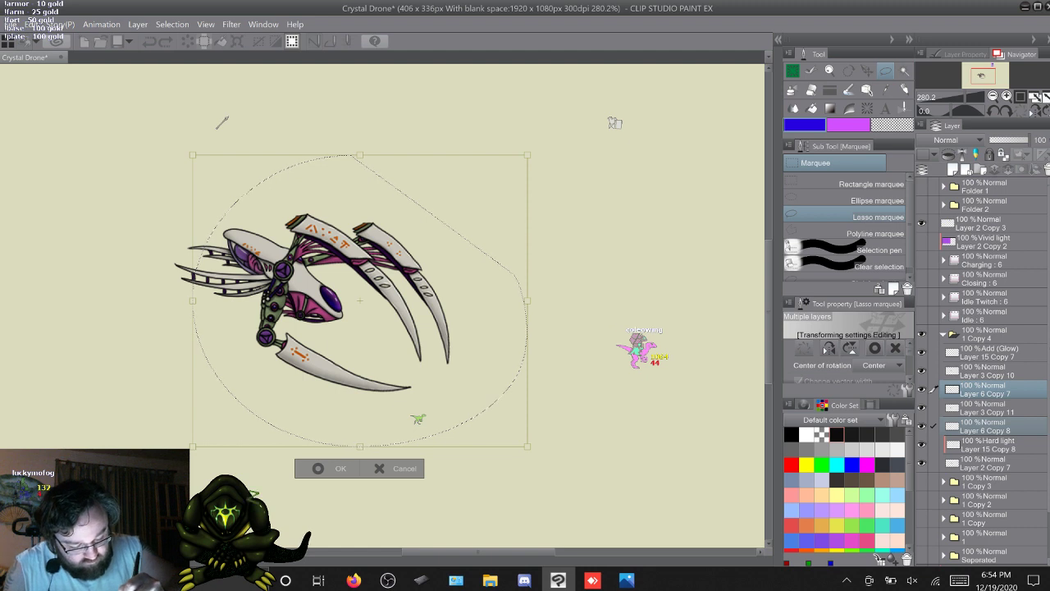
drag(360, 300, 283, 270)
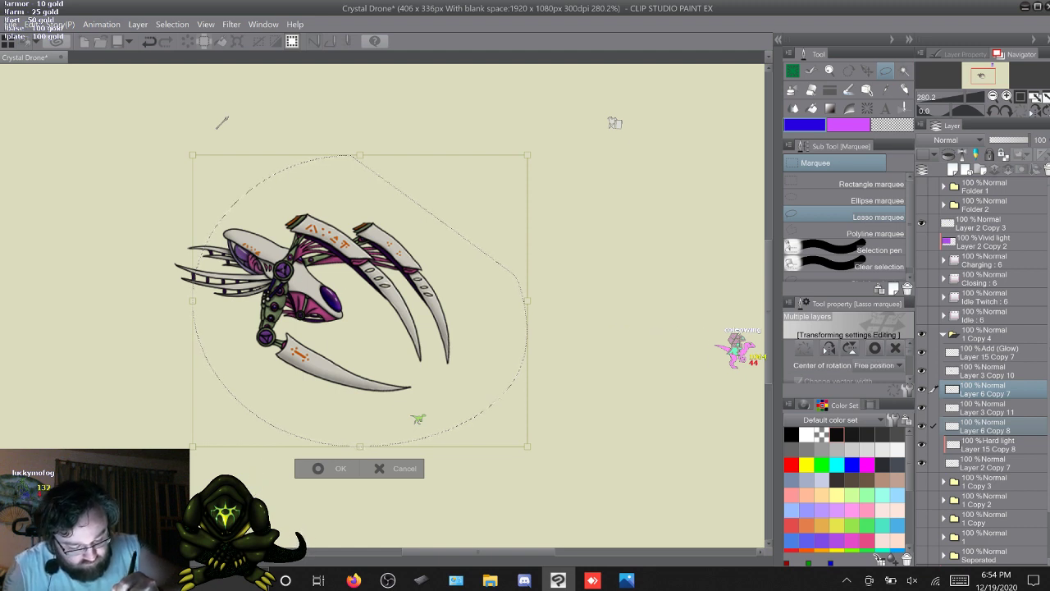
drag(546, 459, 566, 426)
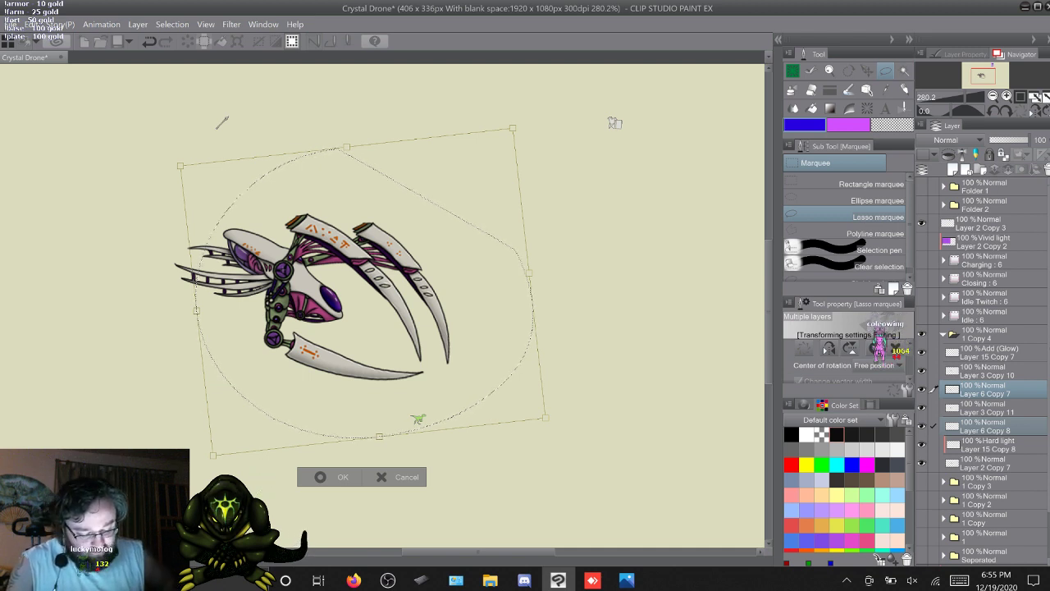
key(Return)
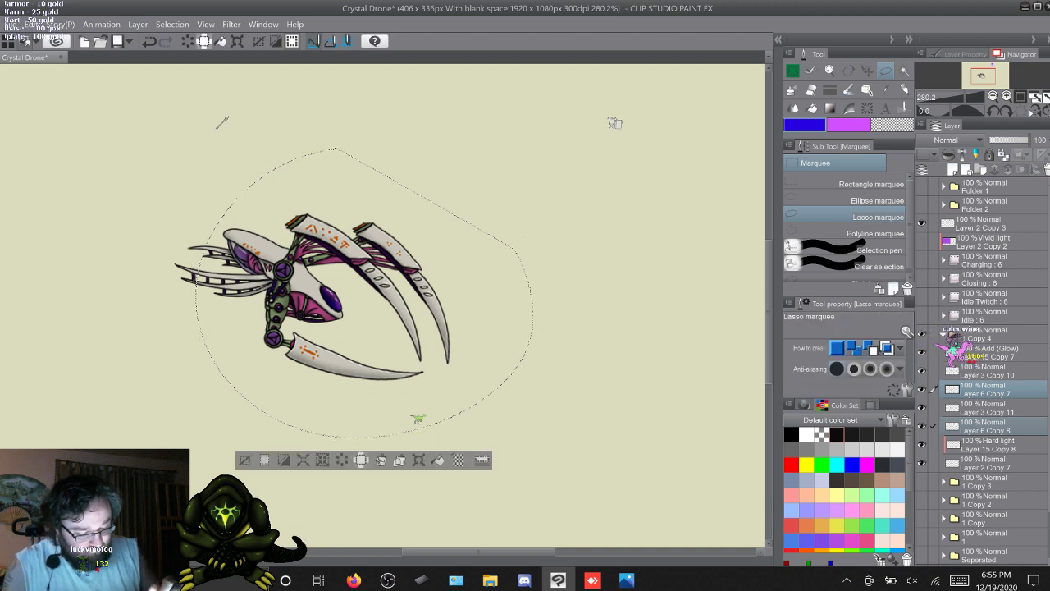
key(ctrl+d)
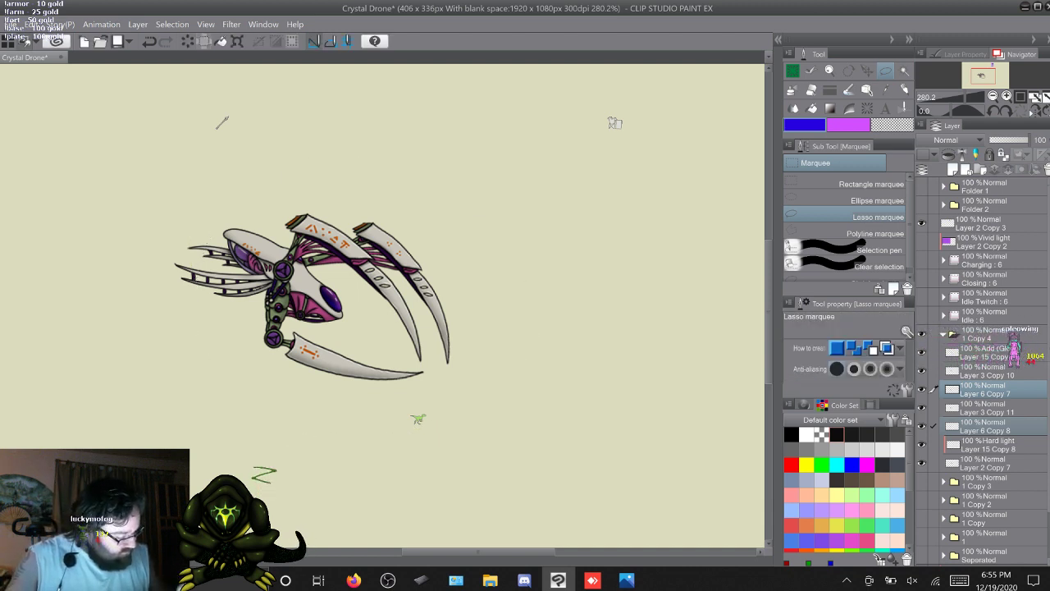
Lasso the rear upper claw on Layer 2 Copy 7 and rotate it slightly clockwise about the shoulder joint
click(989, 445)
click(989, 464)
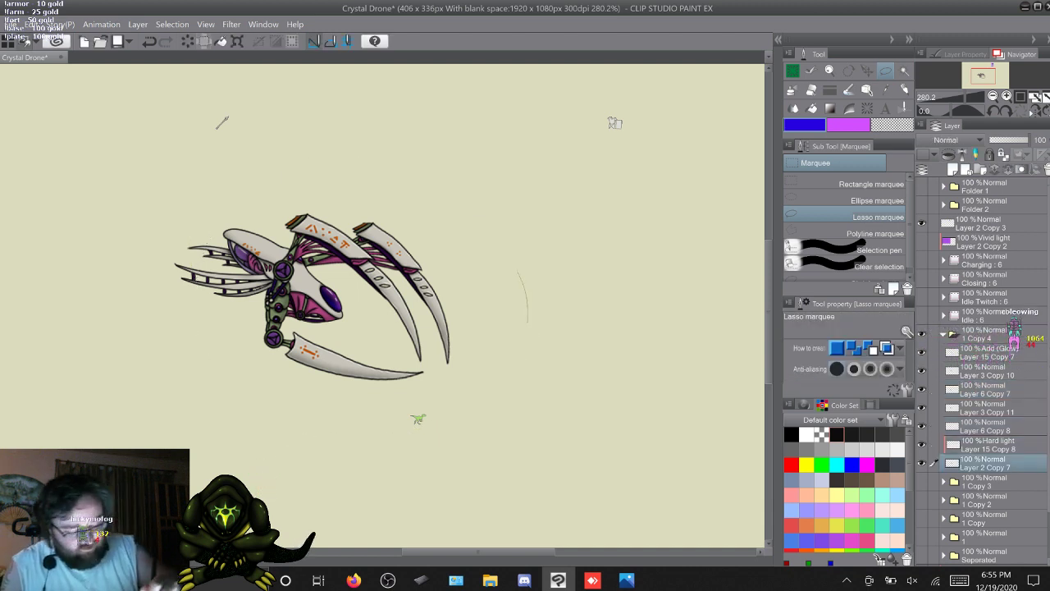
mouse_move(526, 322)
mouse_down()
mouse_move(373, 425)
mouse_move(223, 208)
mouse_move(394, 174)
mouse_up()
key(ctrl+t)
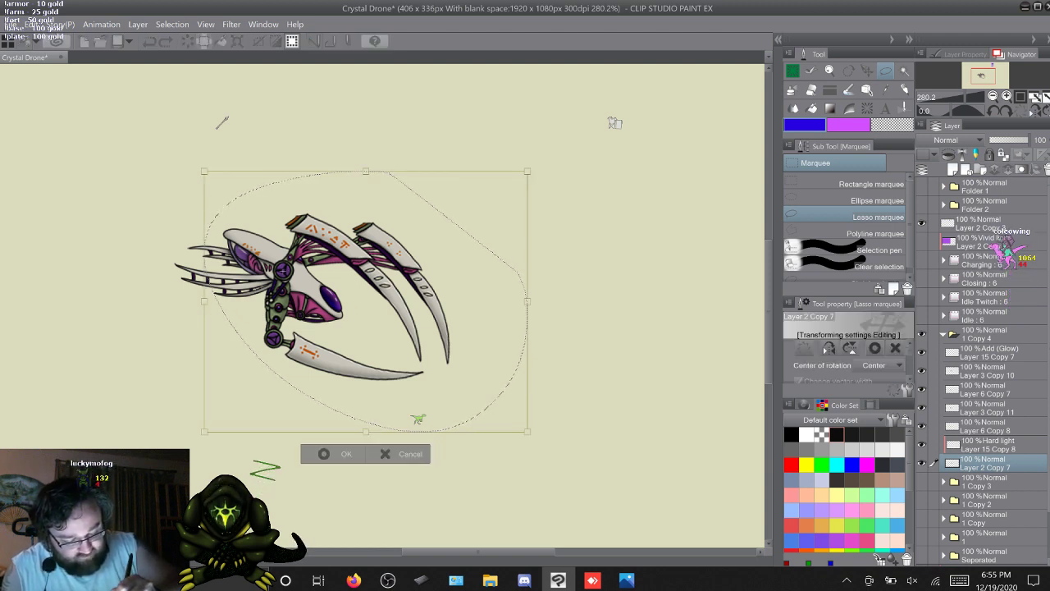
drag(366, 301, 284, 269)
drag(552, 344, 547, 356)
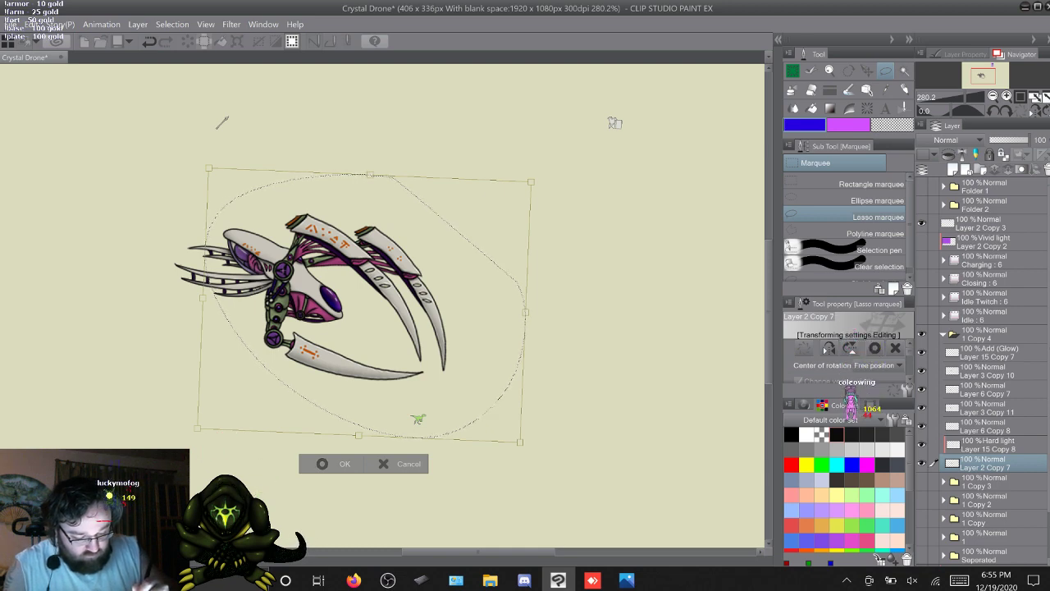
key(Return)
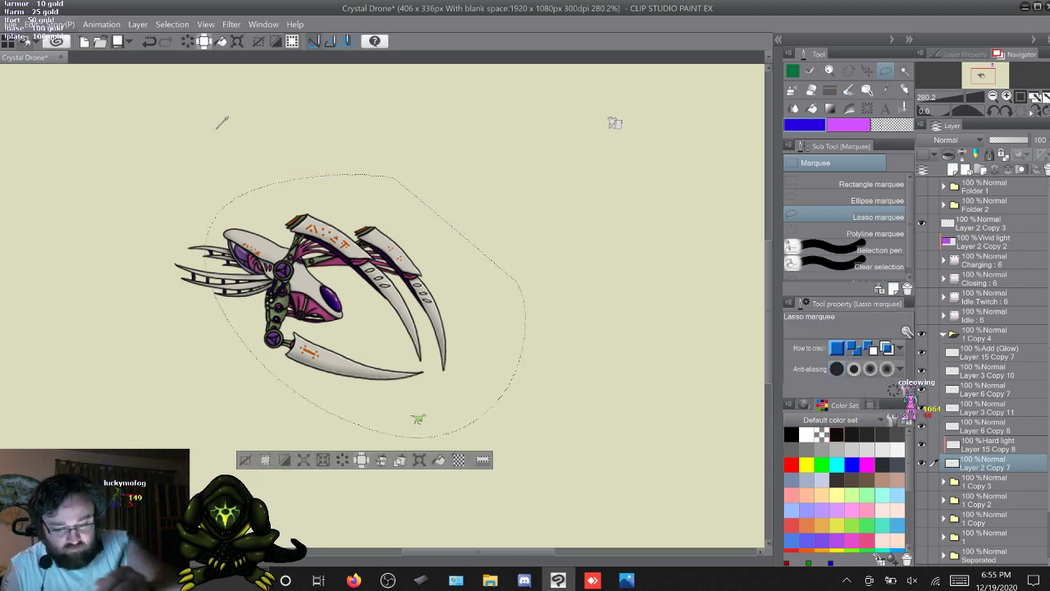
Apply a mesh transformation to the rear upper claw on Layer 2 Copy 7, bending its tip slightly inward toward the front claw
key(alt+e)
key(Right)
mouse_move(32, 24)
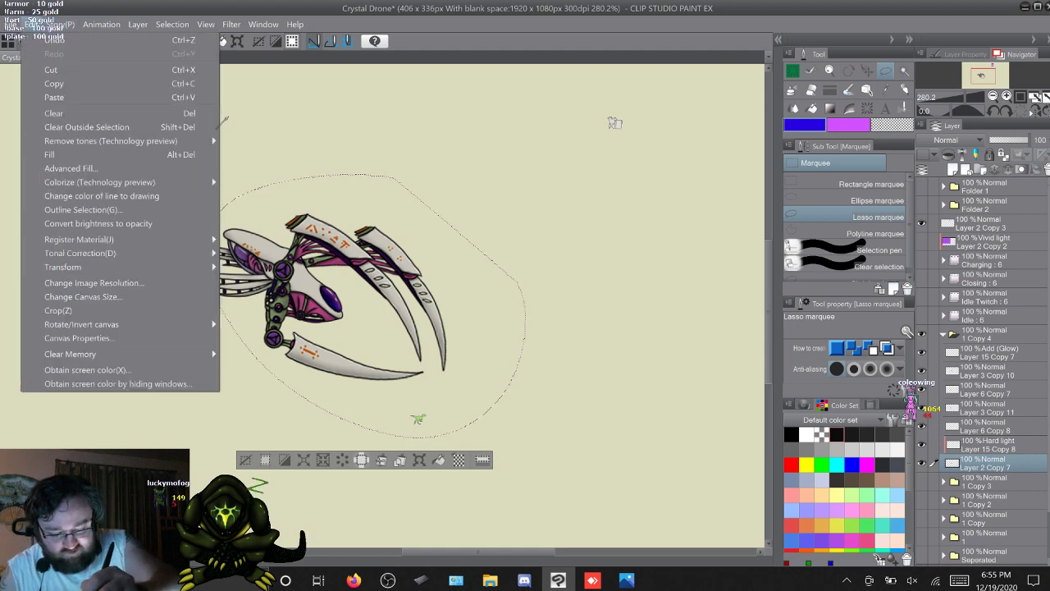
key(Right)
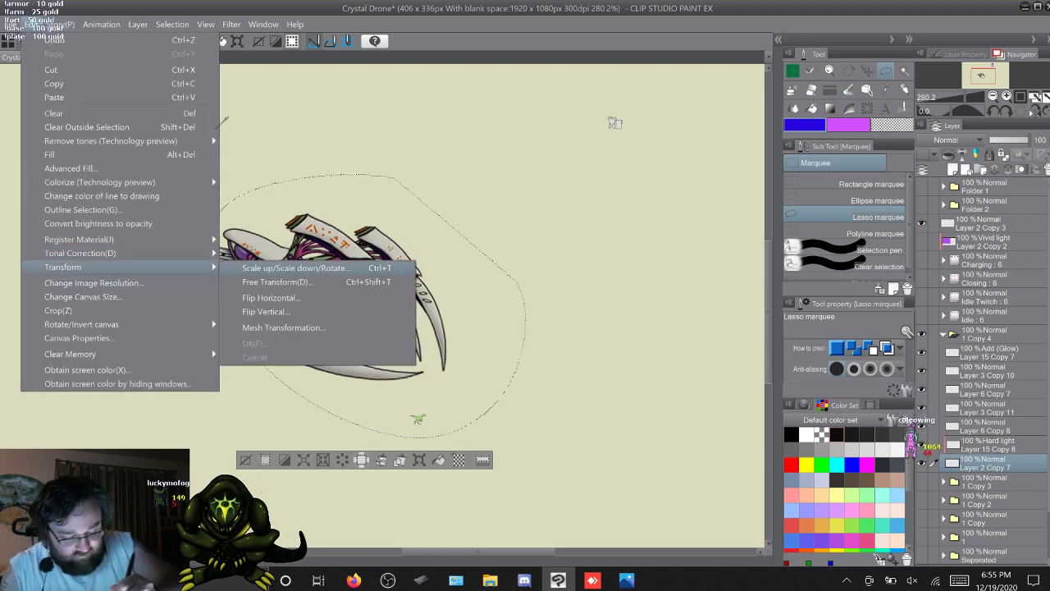
key(Down)
key(Down)
key(Down)
key(Down)
key(Return)
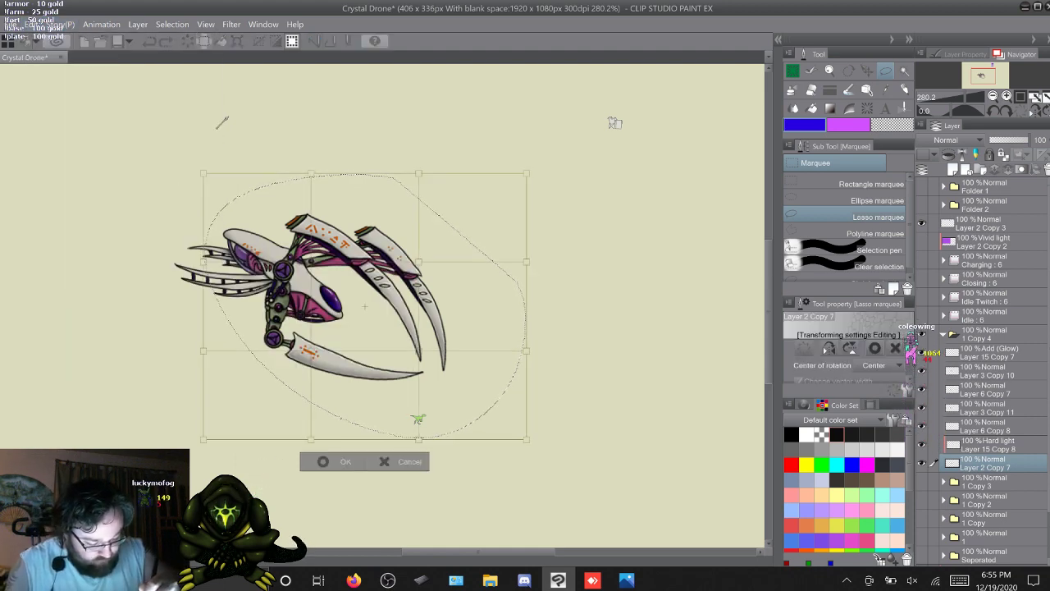
drag(506, 349, 504, 349)
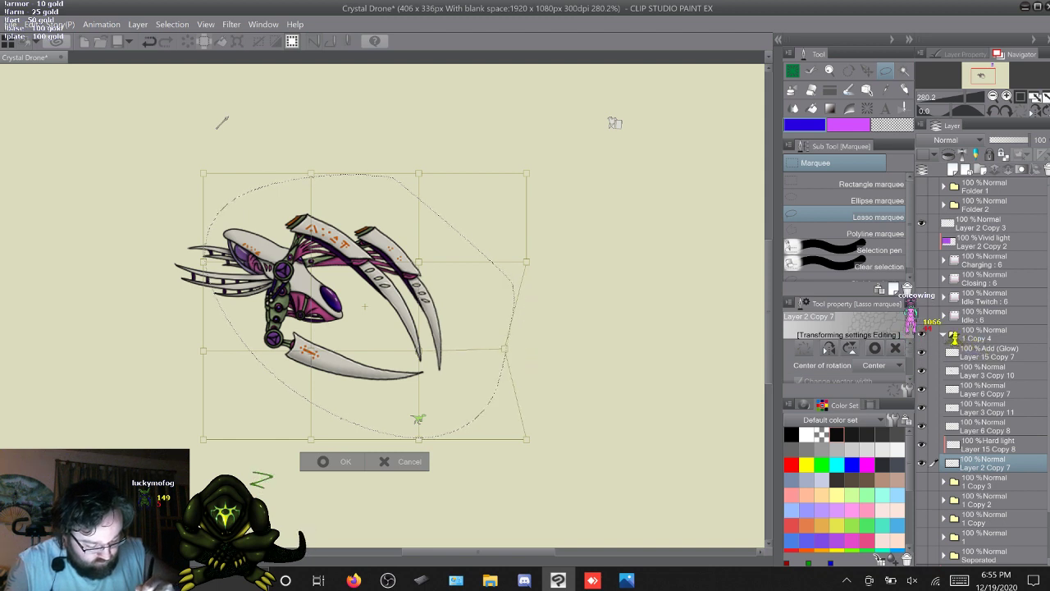
drag(526, 262, 507, 259)
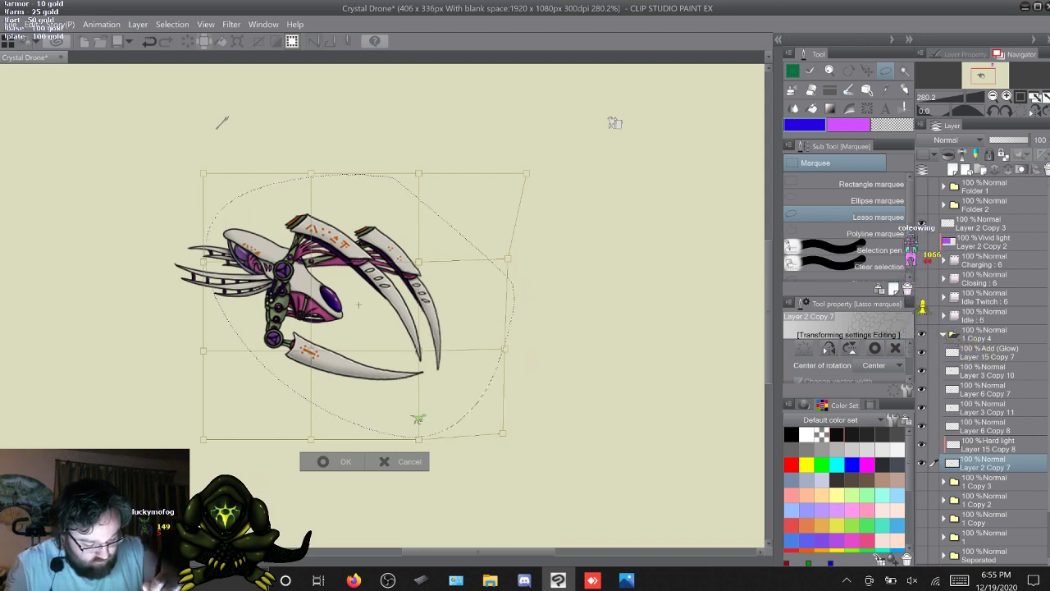
drag(502, 432, 485, 419)
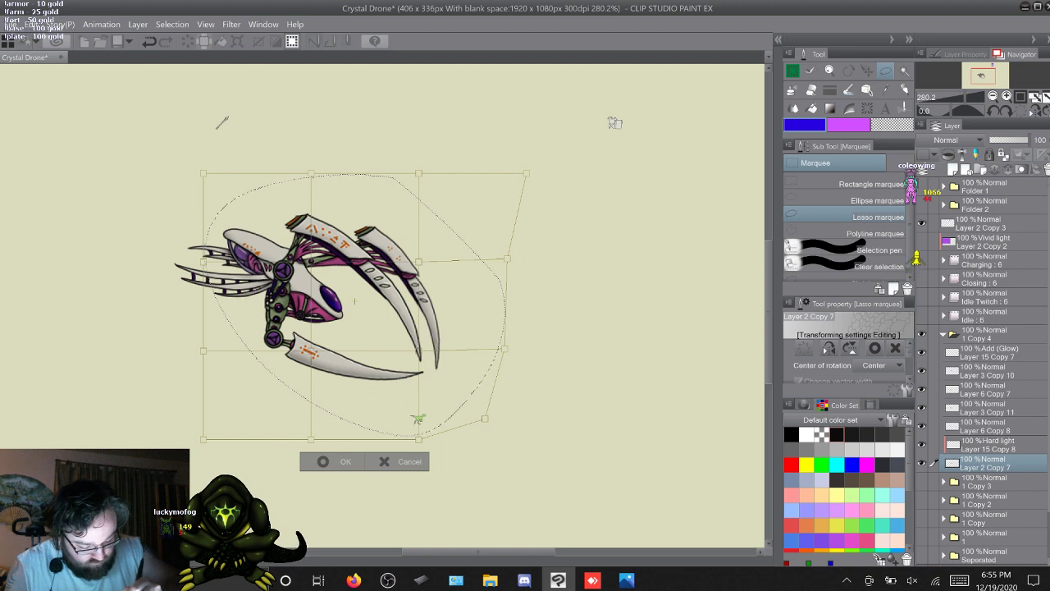
drag(418, 439, 413, 423)
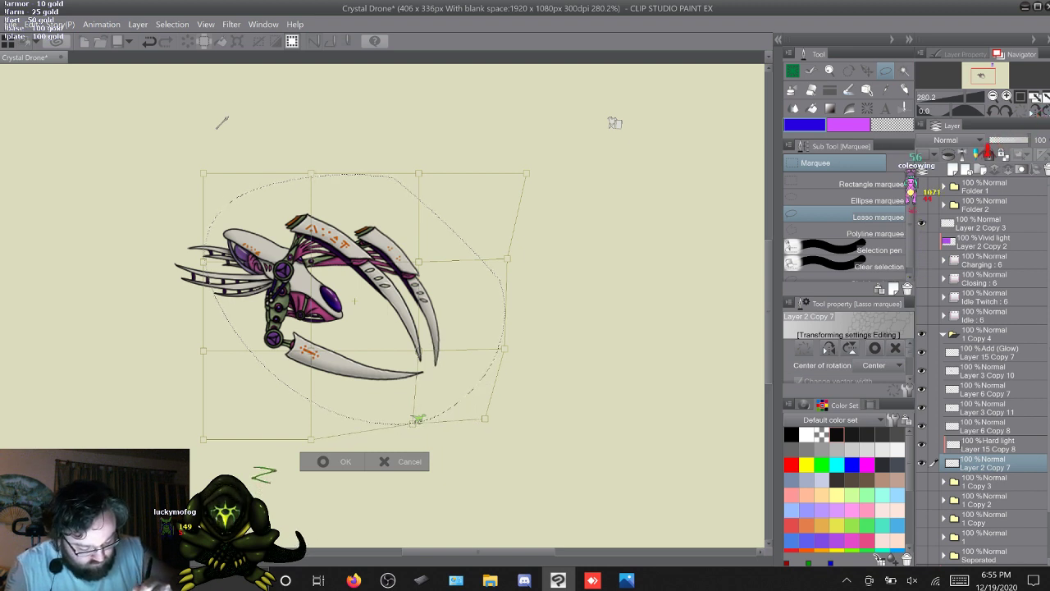
drag(485, 419, 476, 418)
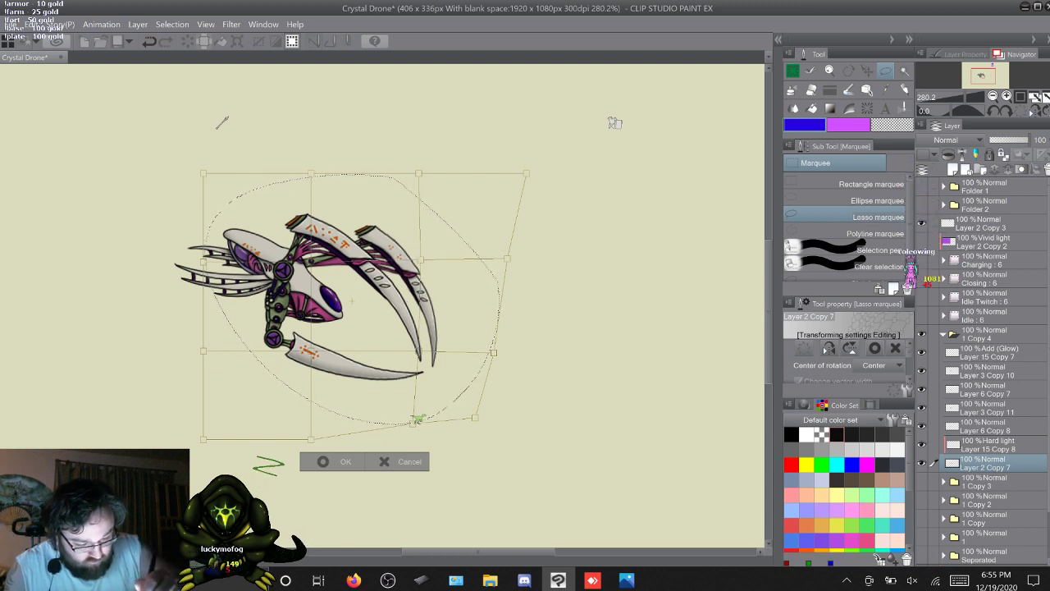
drag(418, 173, 411, 185)
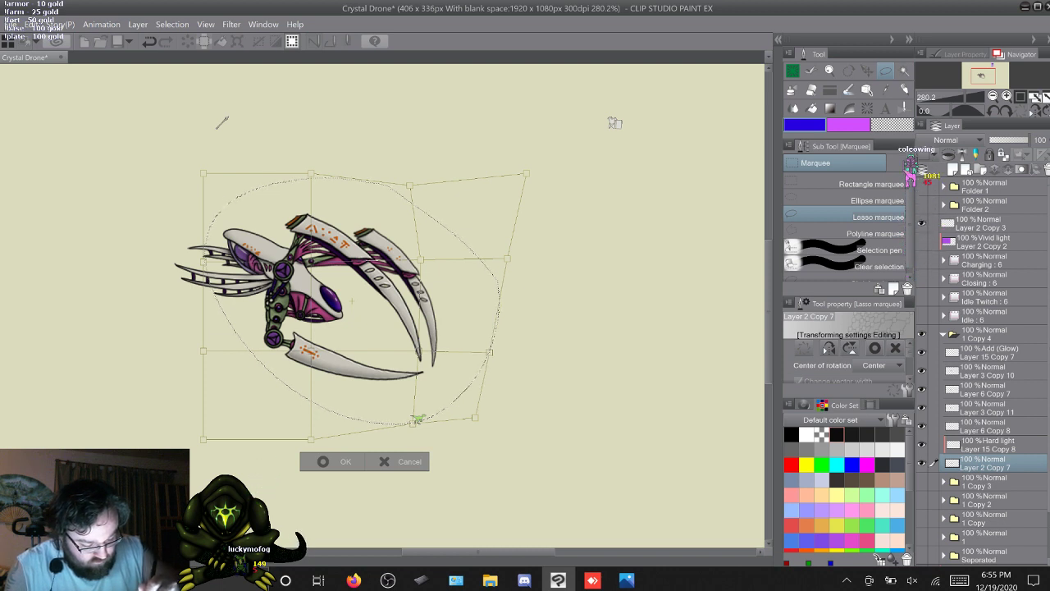
drag(526, 173, 502, 187)
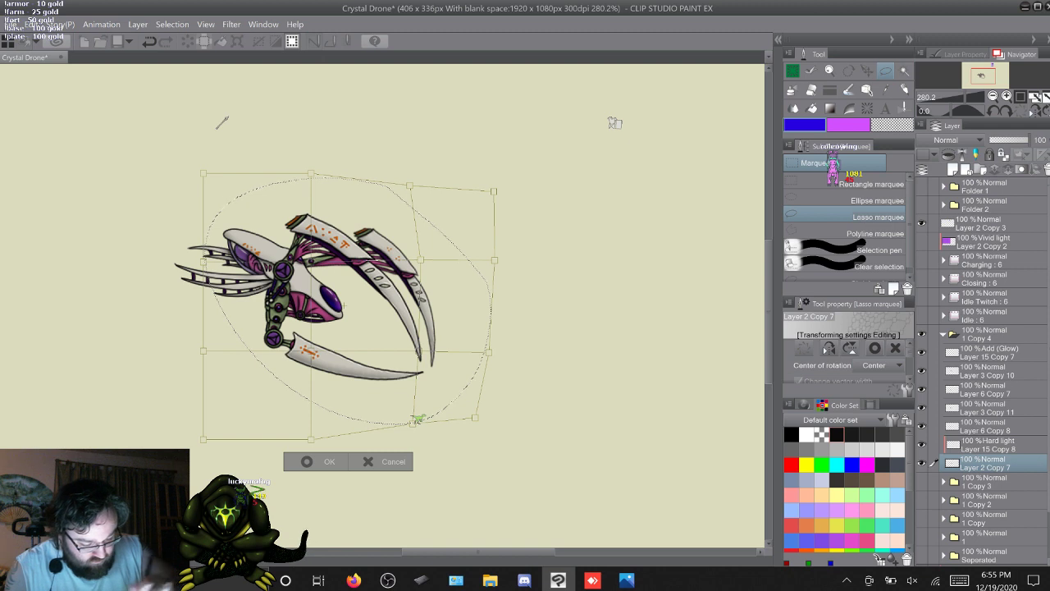
key(Return)
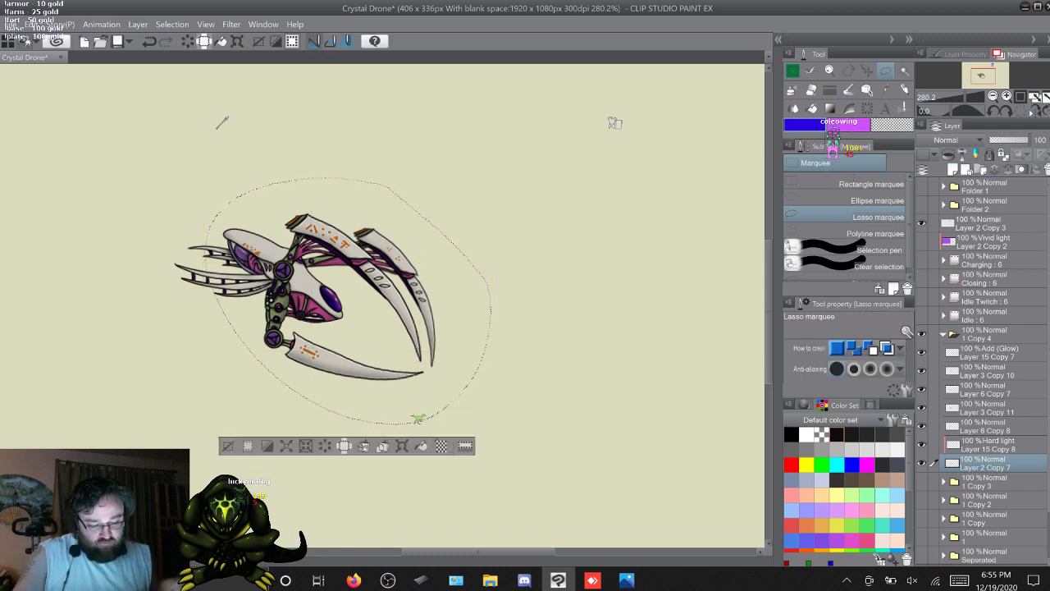
Collapse the 1 Copy 4 folder and alternate its visibility with 1 Copy 3 to compare the claw positions between the two frames
click(944, 335)
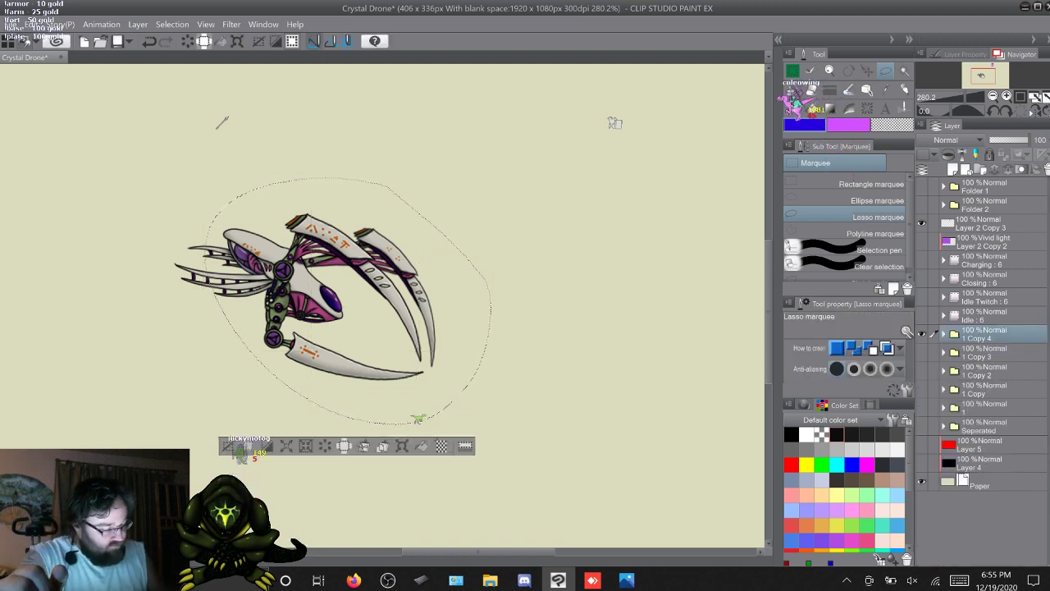
click(922, 335)
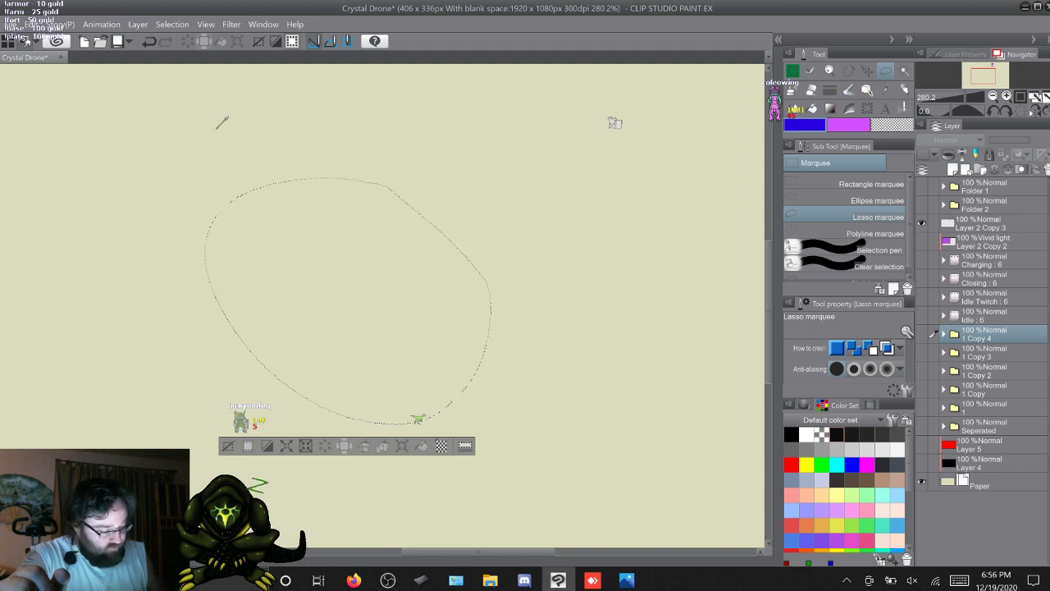
click(921, 353)
click(922, 353)
click(922, 335)
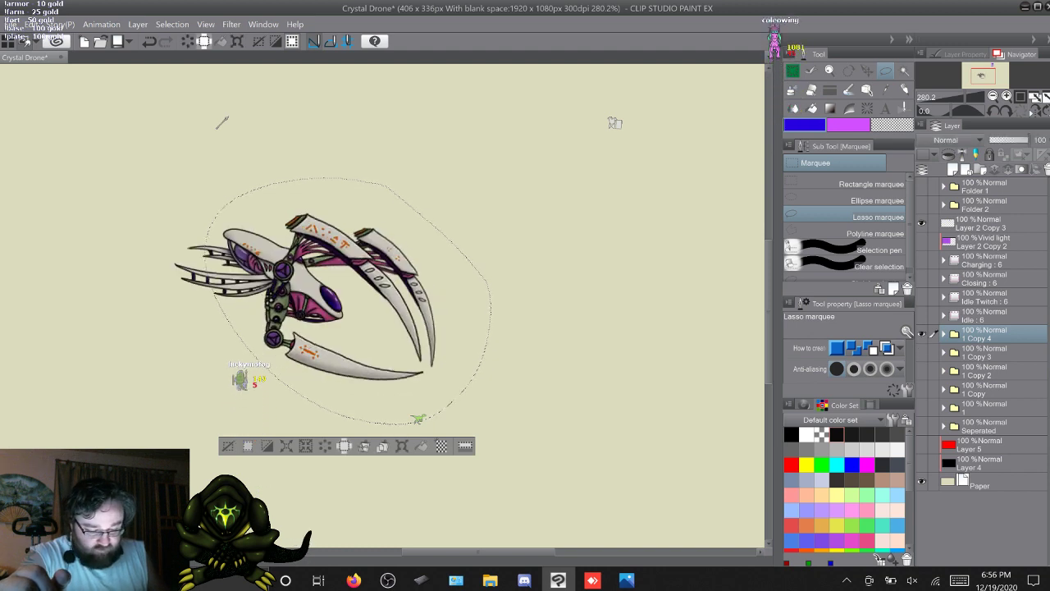
click(922, 335)
click(921, 353)
click(922, 353)
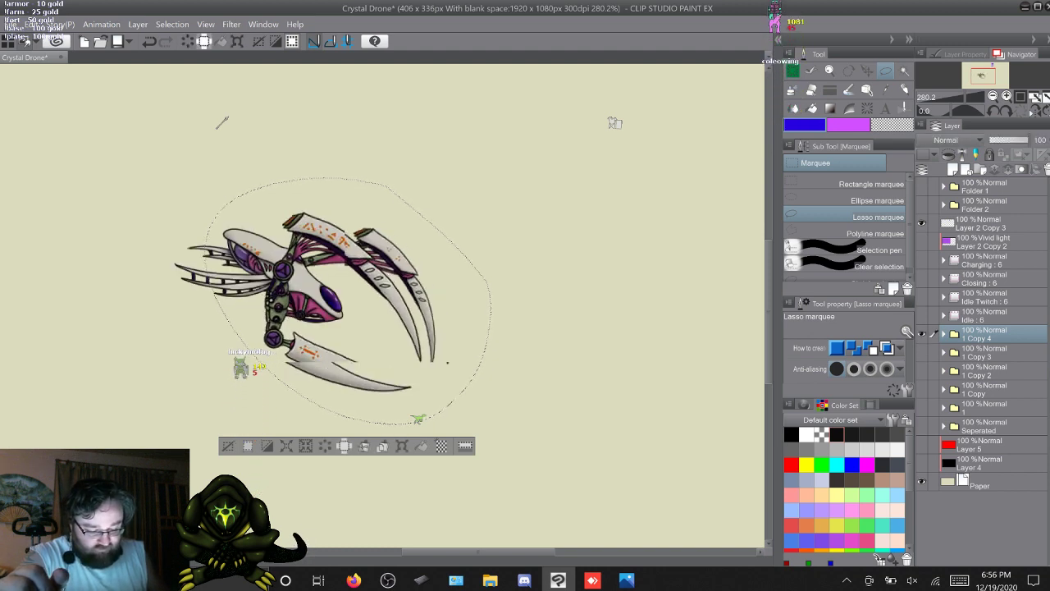
click(922, 335)
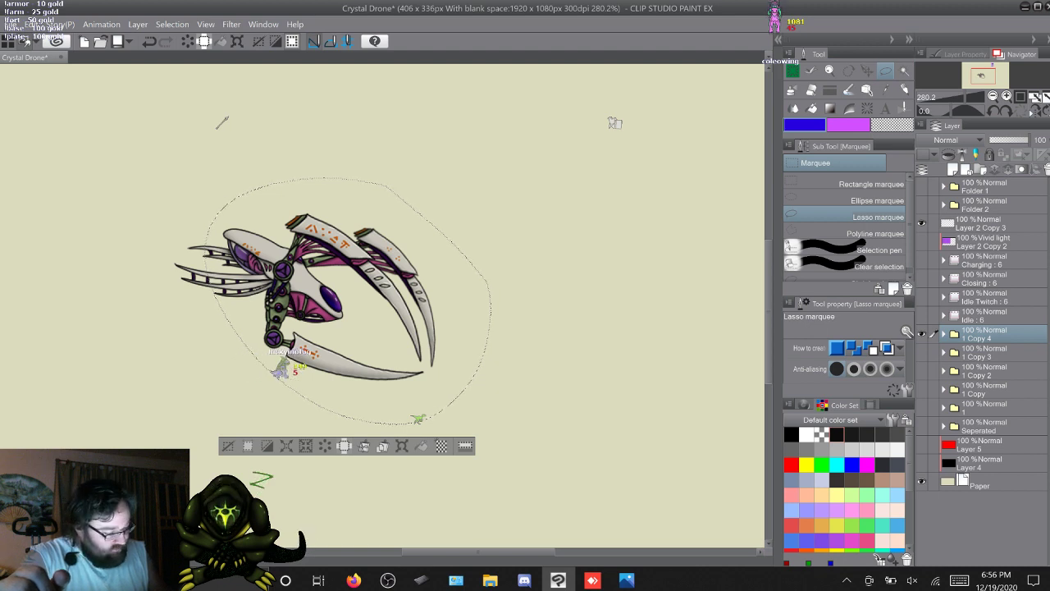
Expand the 1 Copy 4 folder, make Layer 6 Copy 7 the active layer, and clear the existing selection
click(944, 334)
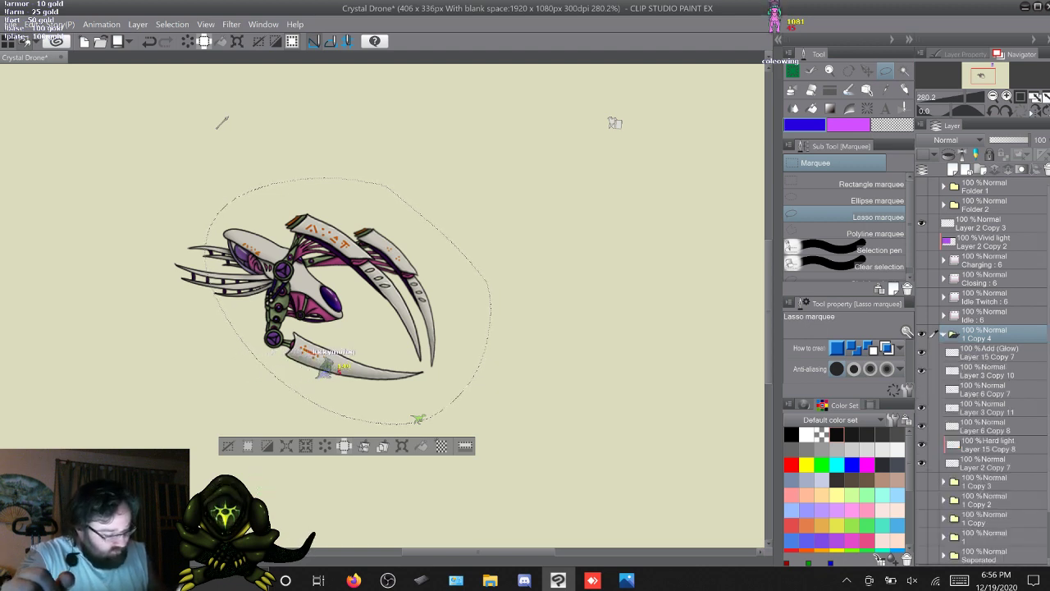
click(921, 389)
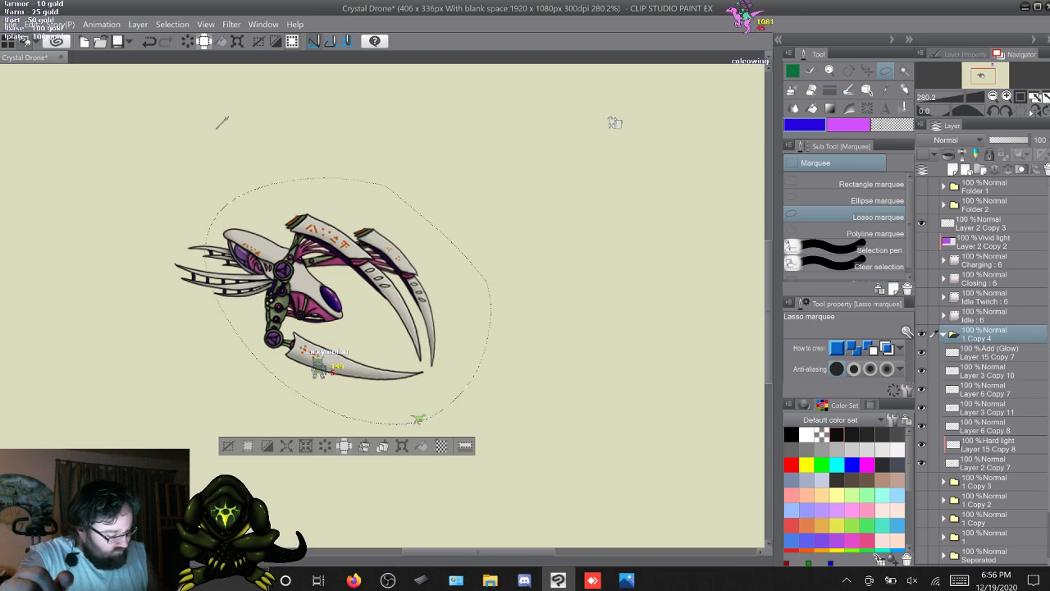
click(987, 390)
key(ctrl+d)
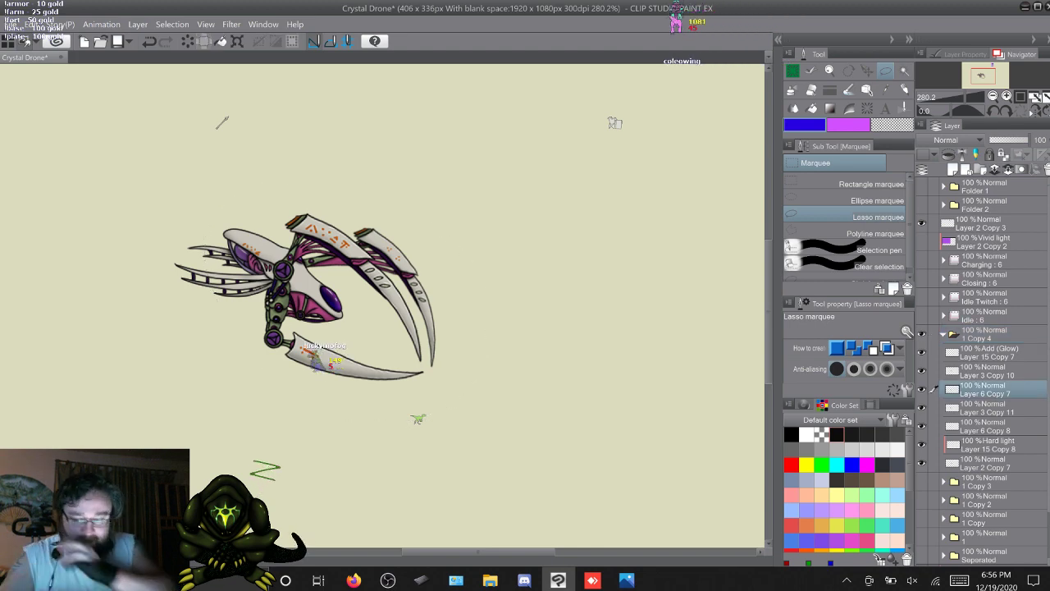
Lasso the lower claw blade on Layer 6 Copy 7, rotate it slightly counter-clockwise about its base joint, nudge it toward the joint, and deselect
scroll(333, 446, up, 5)
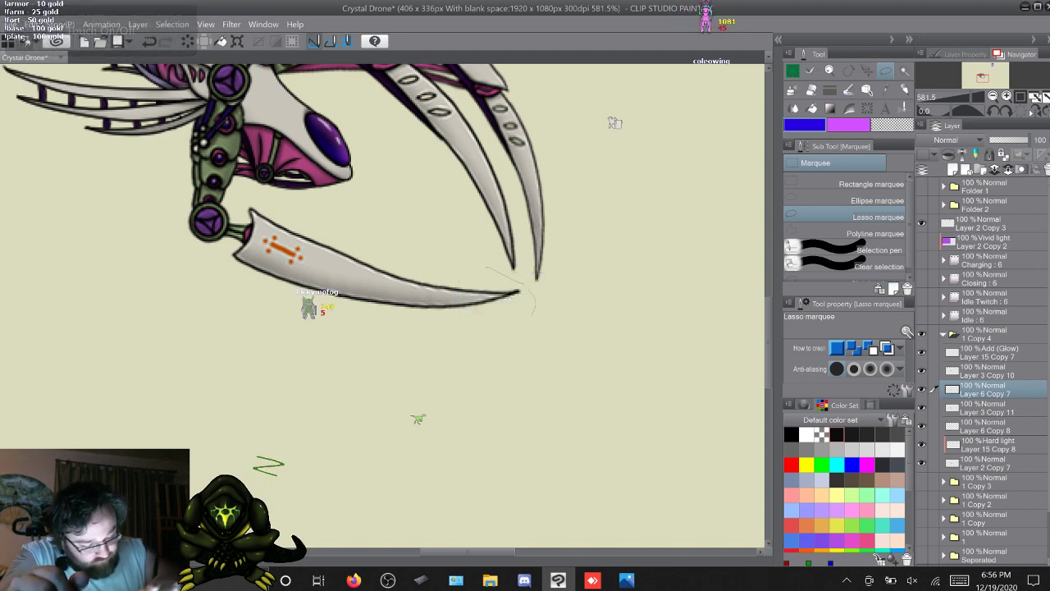
drag(486, 266, 234, 295)
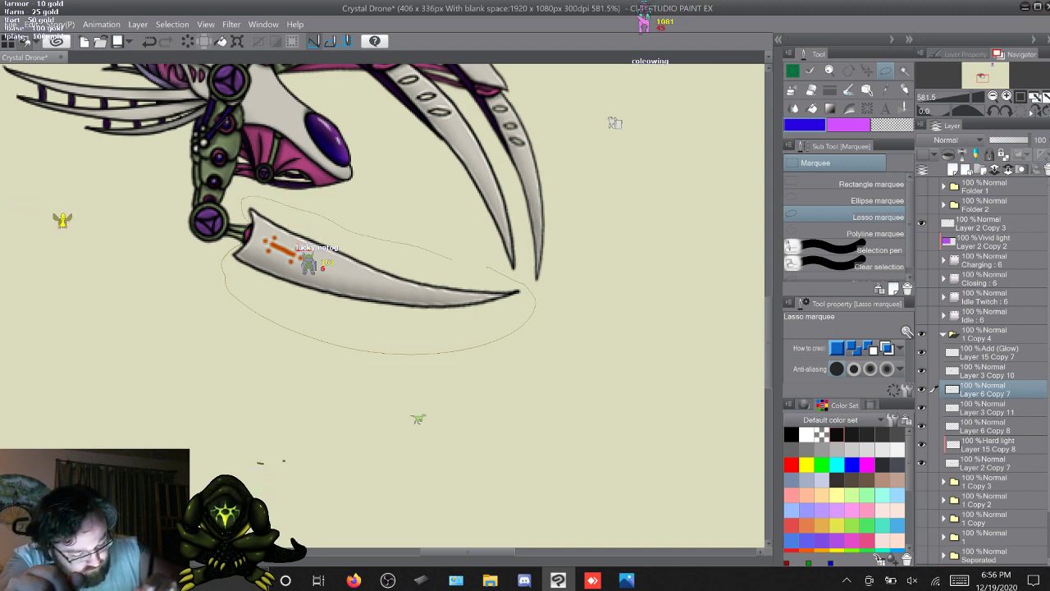
drag(451, 259, 483, 266)
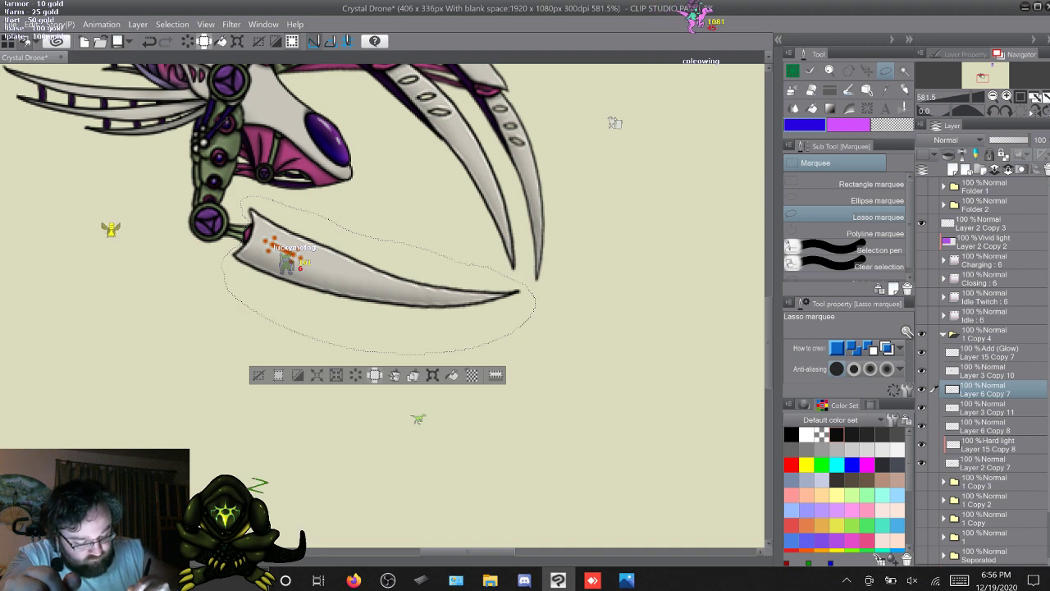
key(ctrl+t)
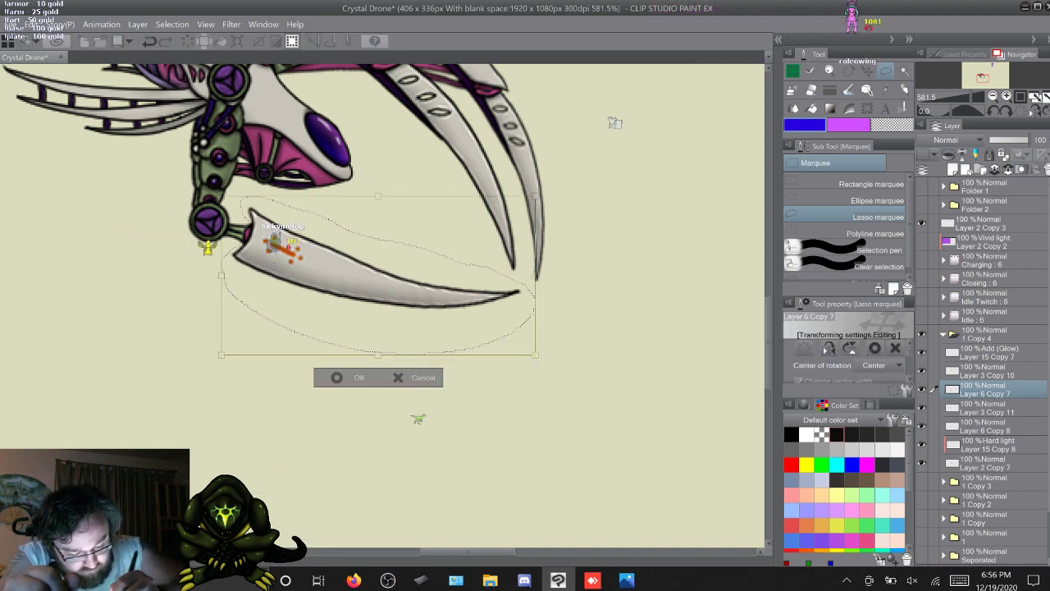
drag(378, 276, 238, 239)
drag(567, 305, 568, 293)
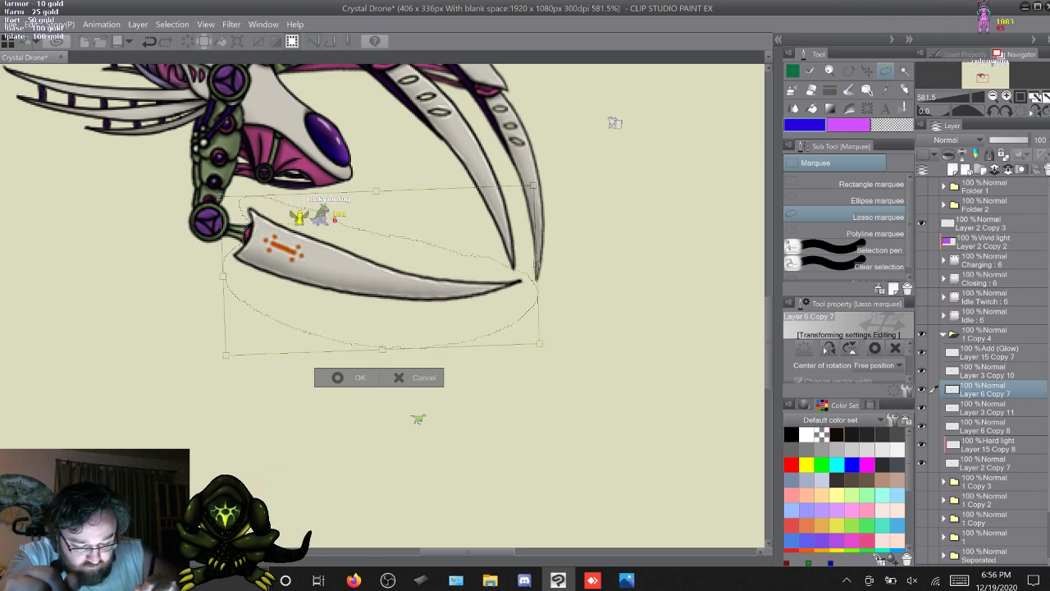
key(Left)
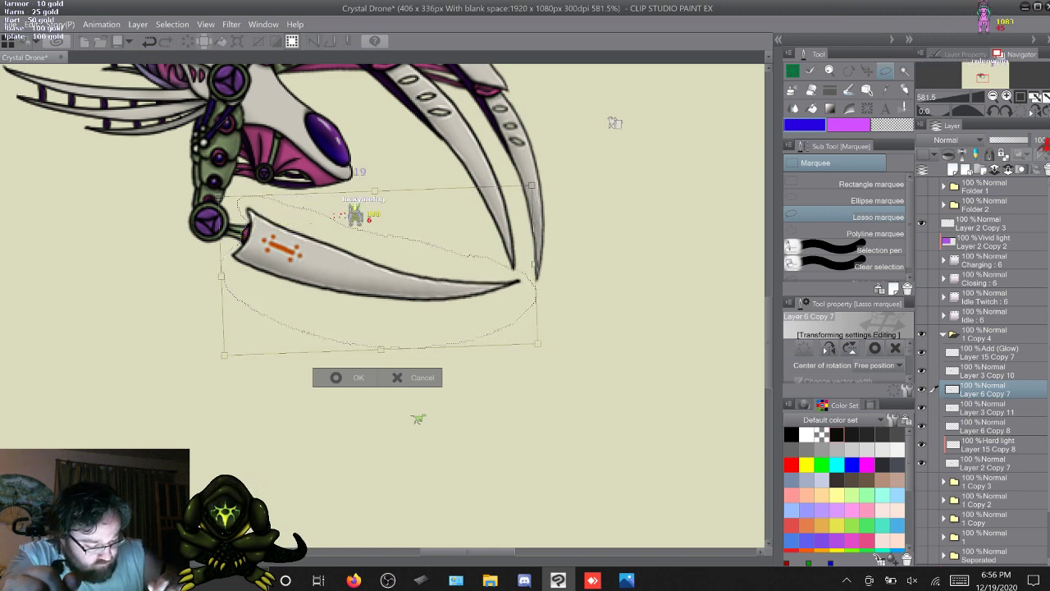
drag(568, 293, 569, 287)
key(Return)
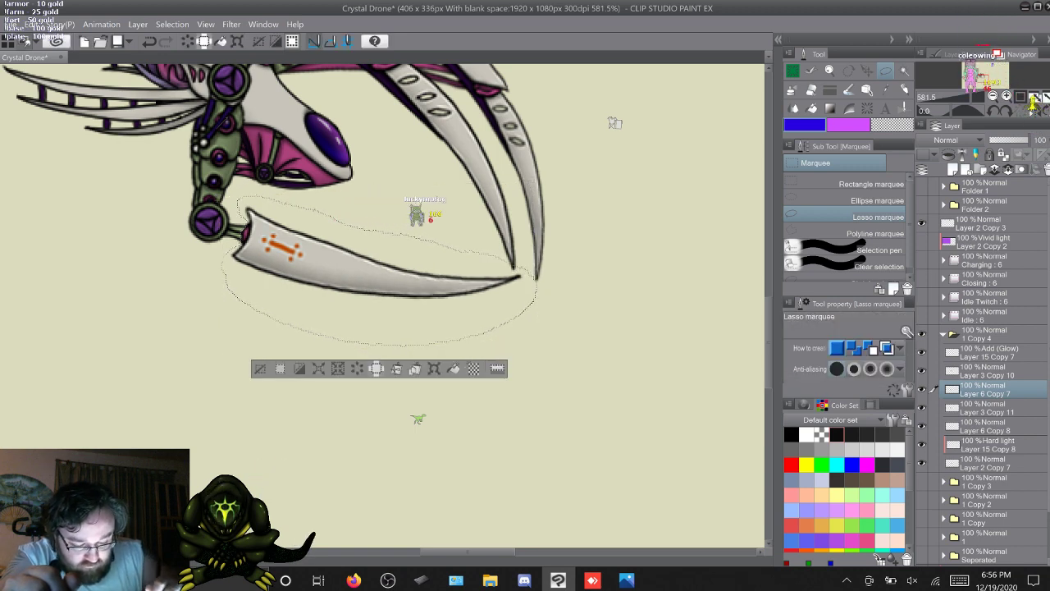
key(ctrl+d)
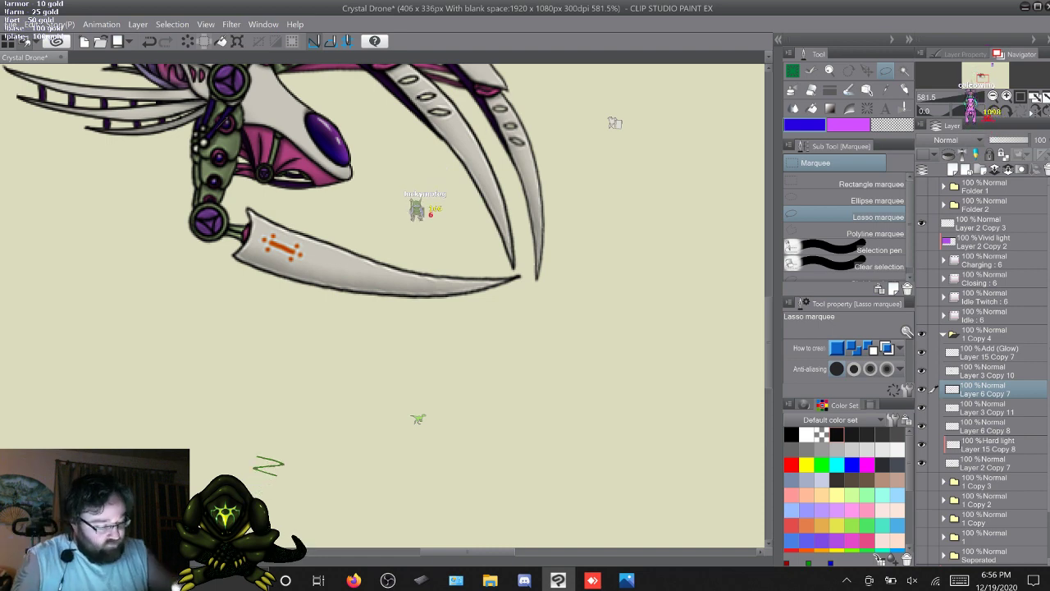
Make Layer 3 Copy 10 the active layer and lasso loosely around the front upper claw
drag(769, 342, 768, 322)
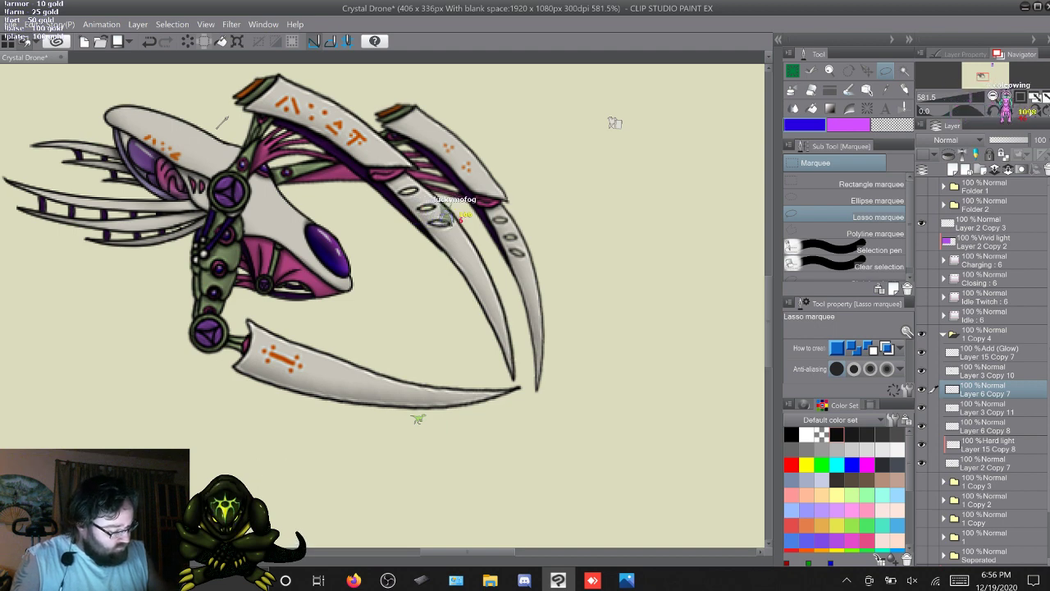
click(988, 353)
click(989, 371)
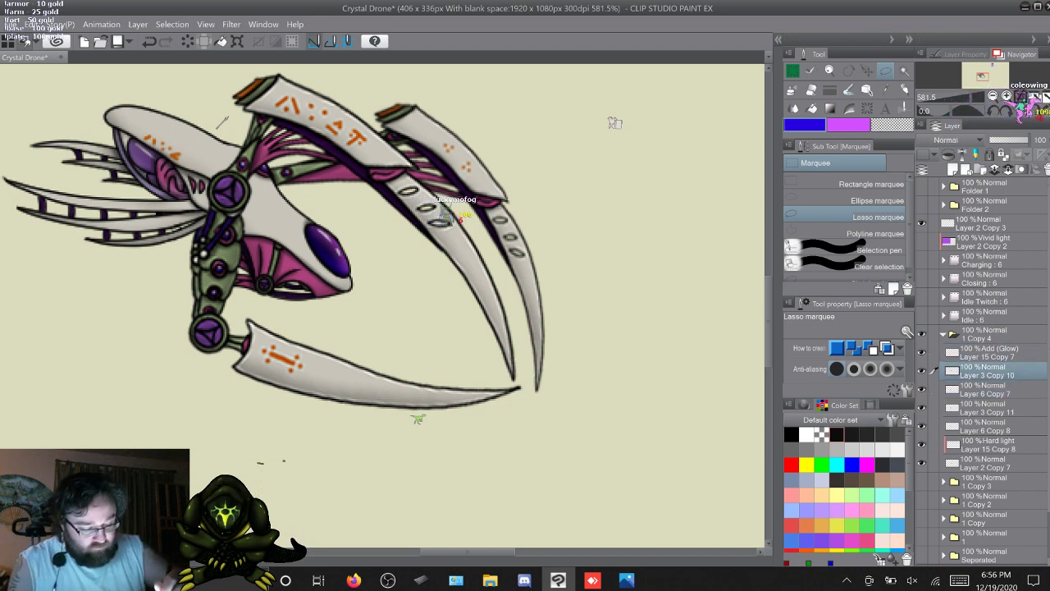
mouse_move(167, 128)
mouse_down()
mouse_move(294, 67)
mouse_move(328, 64)
mouse_up()
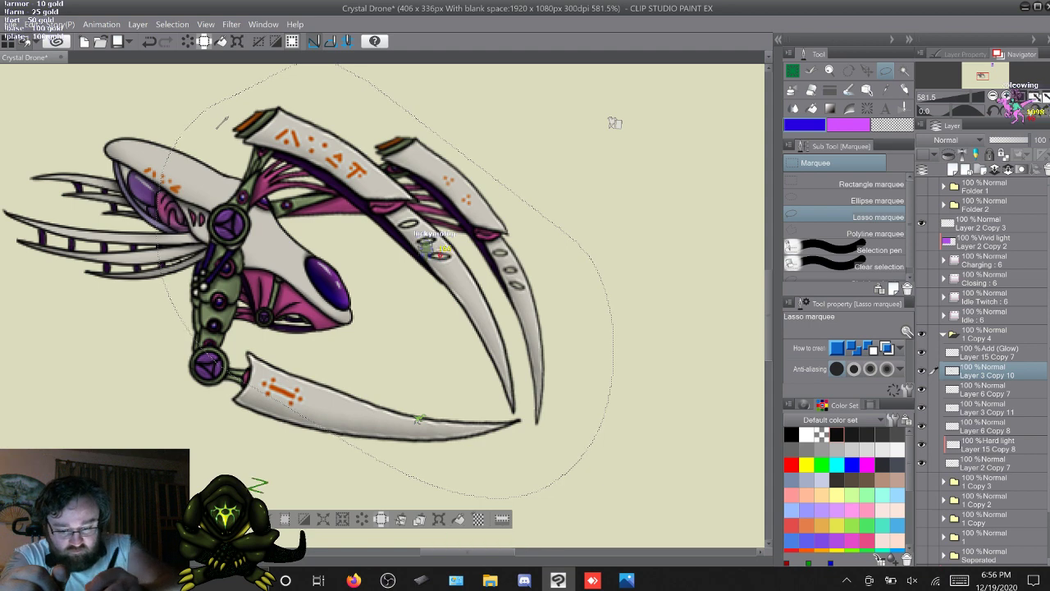
Apply a mesh transformation to the front upper claw on Layer 3 Copy 10, bending its tip slightly toward the lower claw's tip, and deselect
click(32, 25)
mouse_move(124, 267)
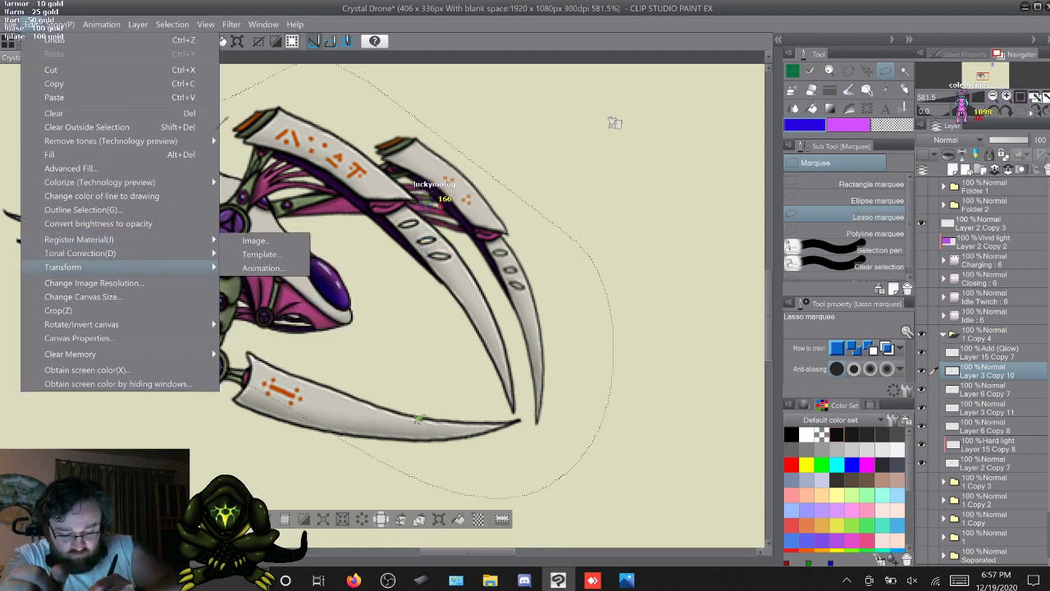
click(283, 327)
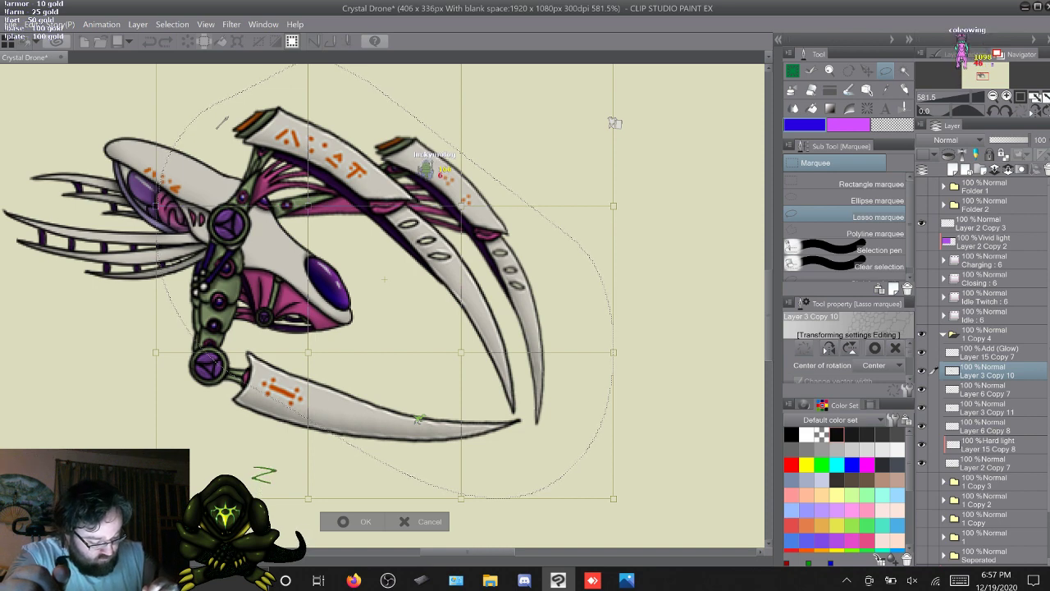
drag(461, 498, 468, 500)
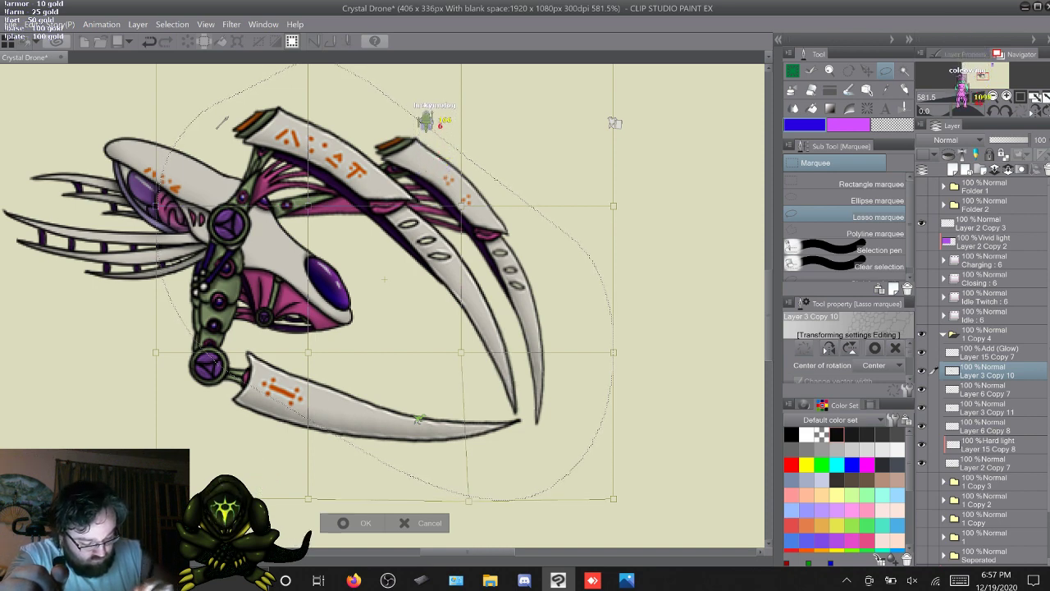
drag(462, 352, 469, 359)
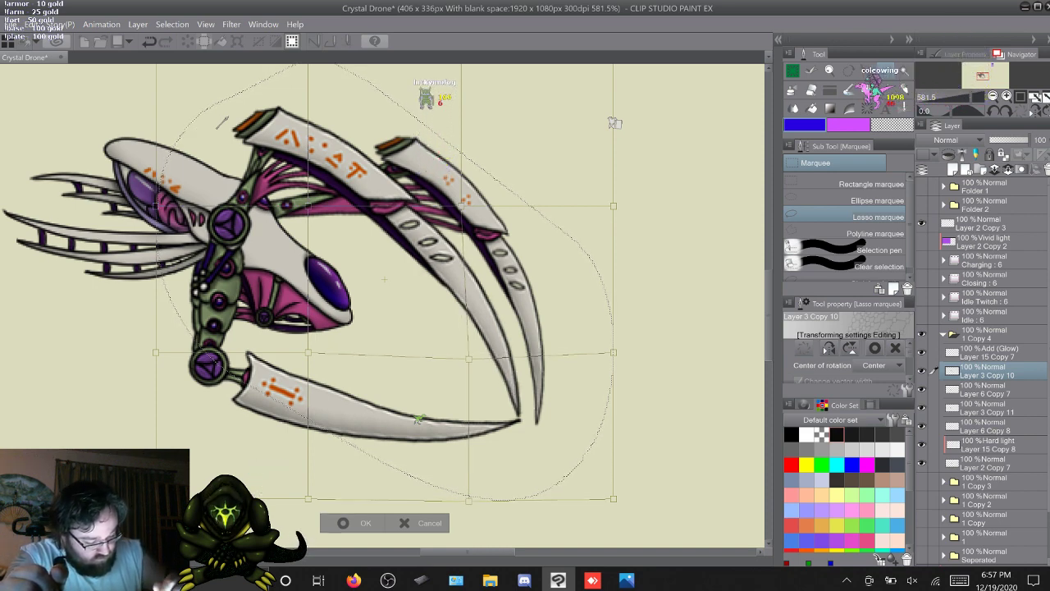
drag(608, 498, 600, 494)
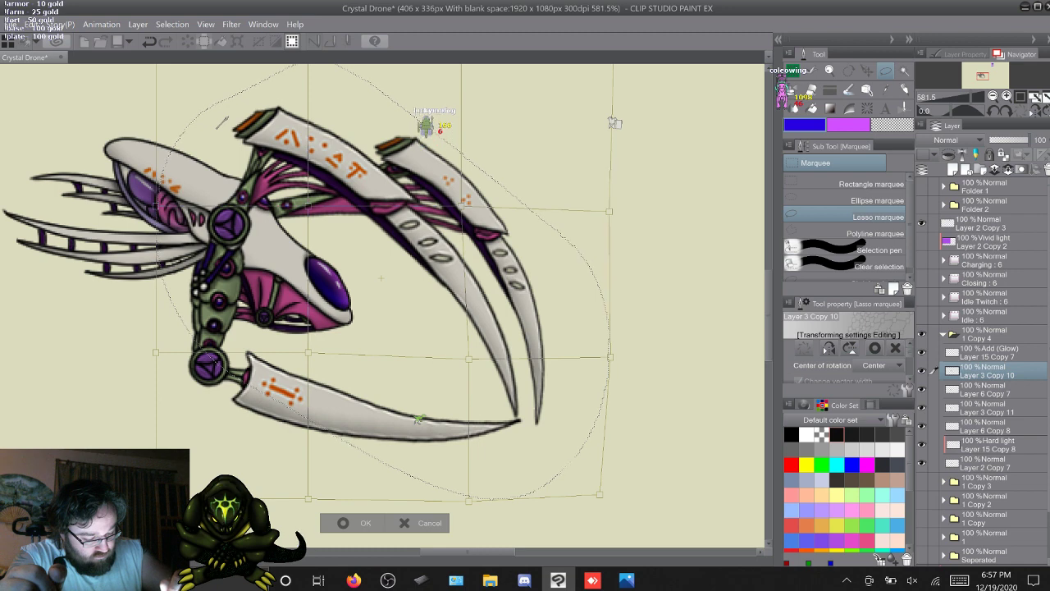
key(Return)
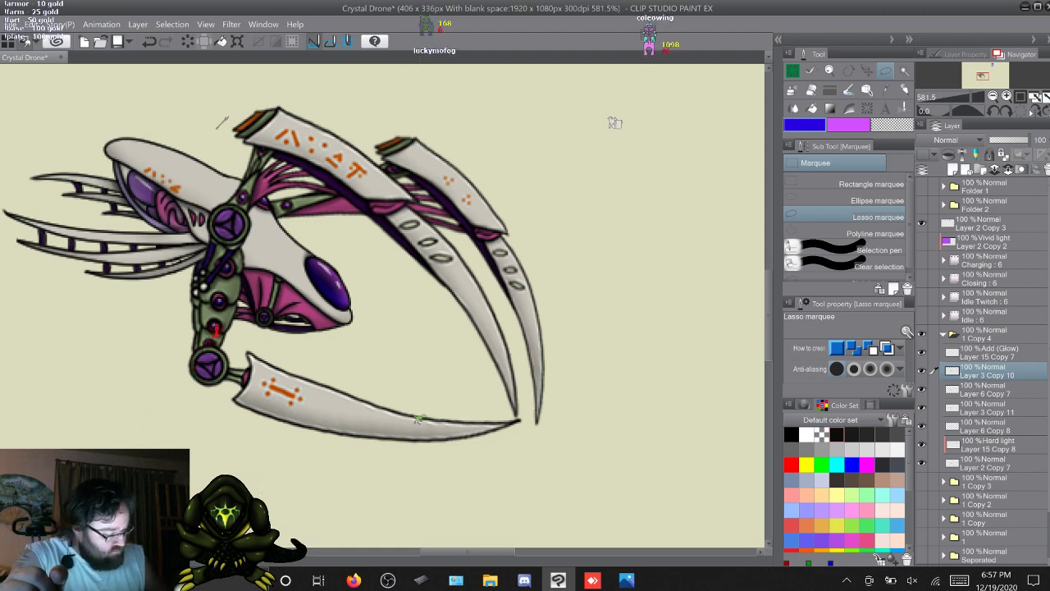
Make Layer 2 Copy 7 active and nudge the rear upper claw left and slightly up, closer to the front claw
click(988, 463)
key(k)
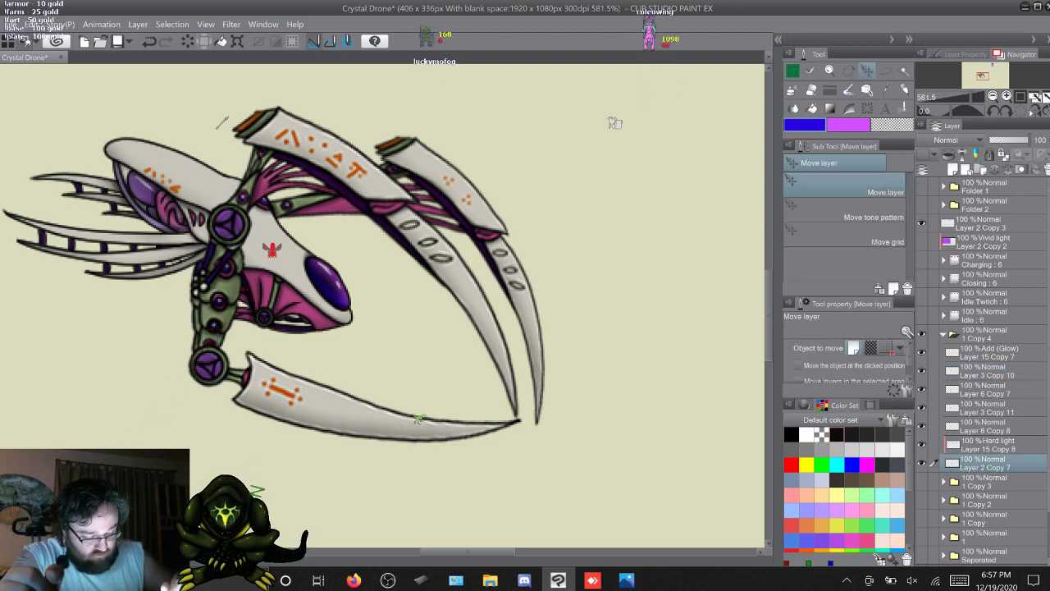
key(Left)
key(Left)
key(Left)
key(Left)
key(Up)
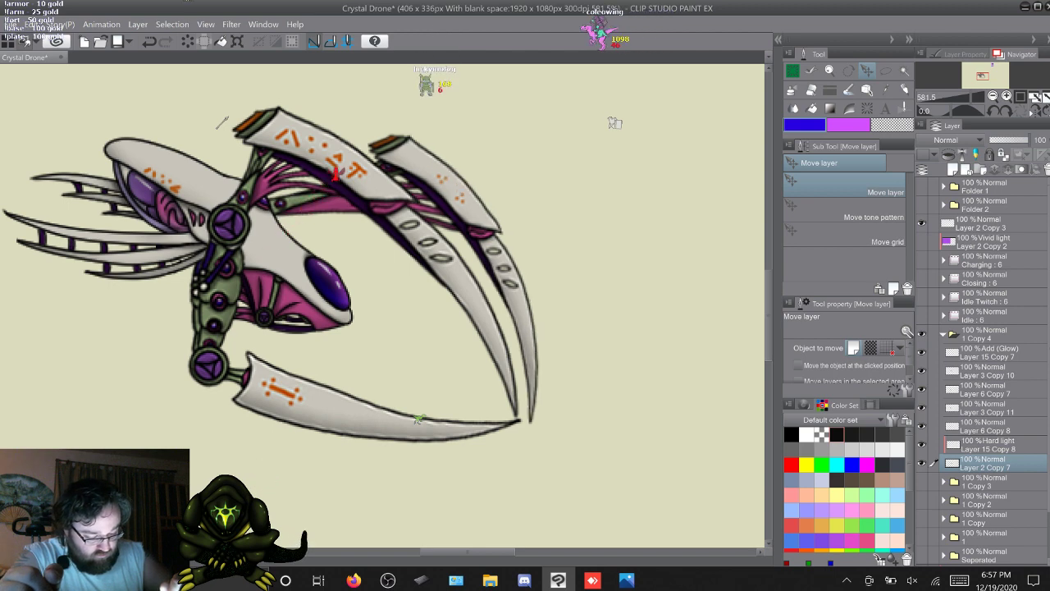
key(Left)
key(Left)
key(Up)
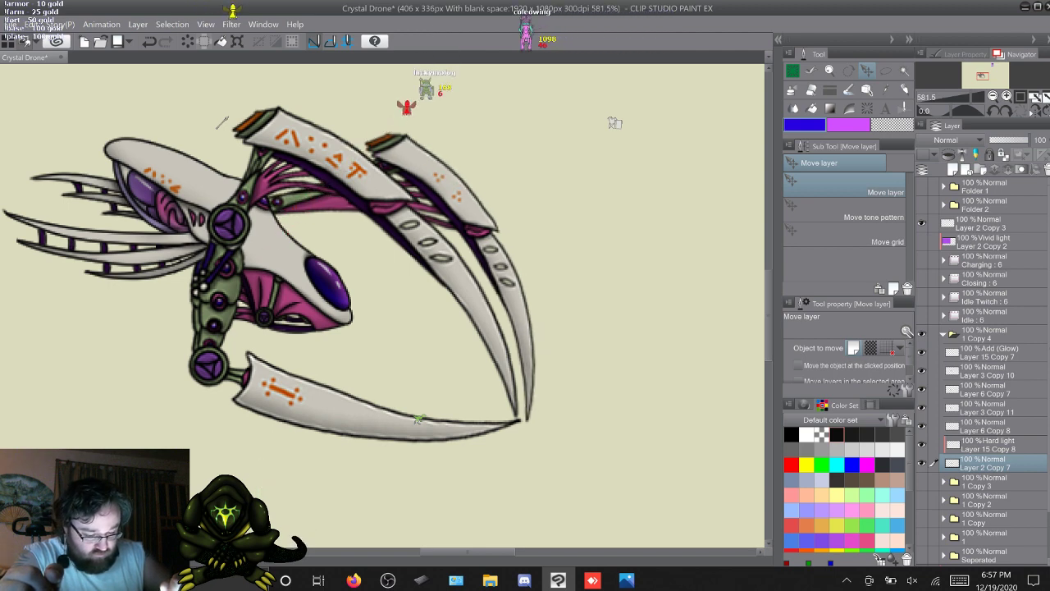
key(Up)
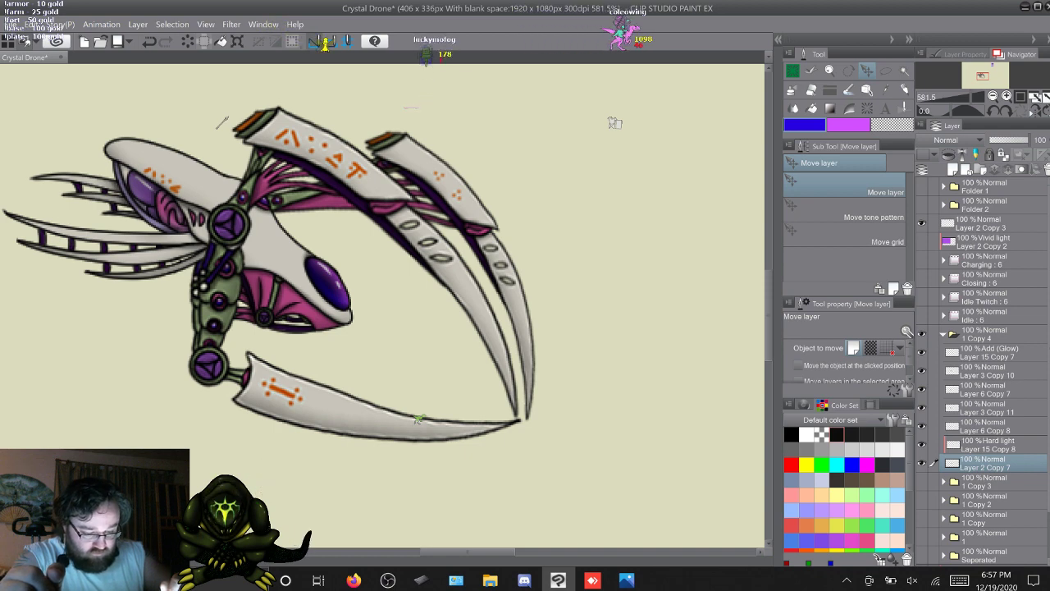
Collapse the 1 Copy 4 folder and alternate its visibility with 1 Copy 3 to compare the two frames
click(375, 45)
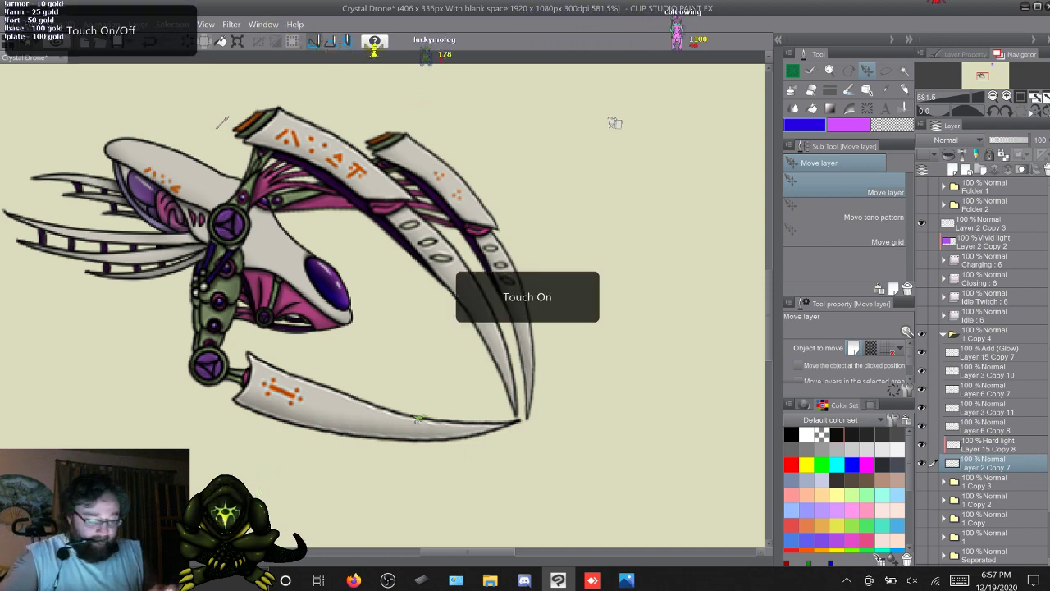
scroll(382, 305, down, 5)
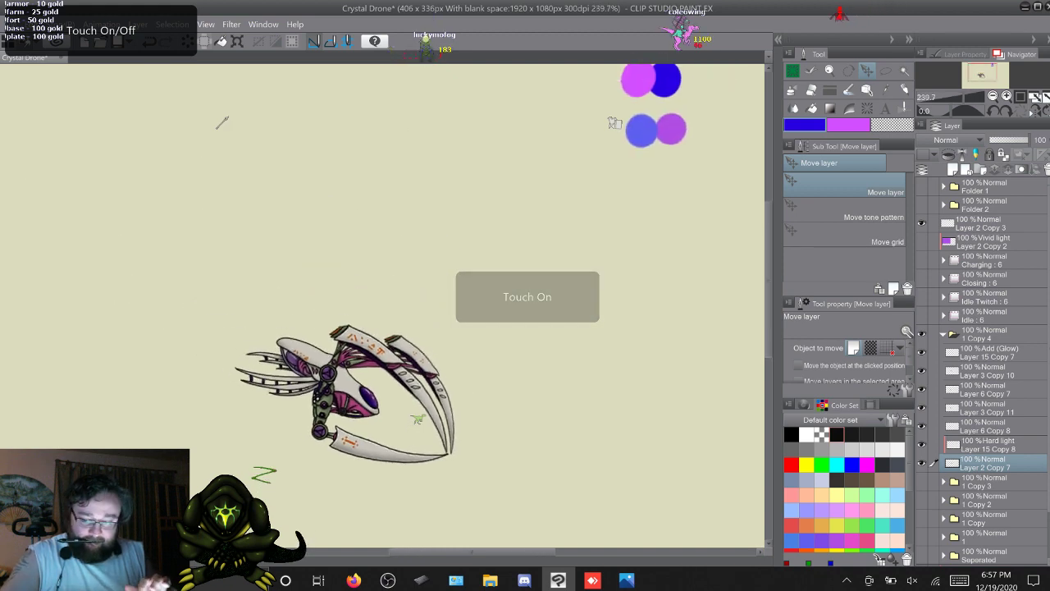
click(944, 335)
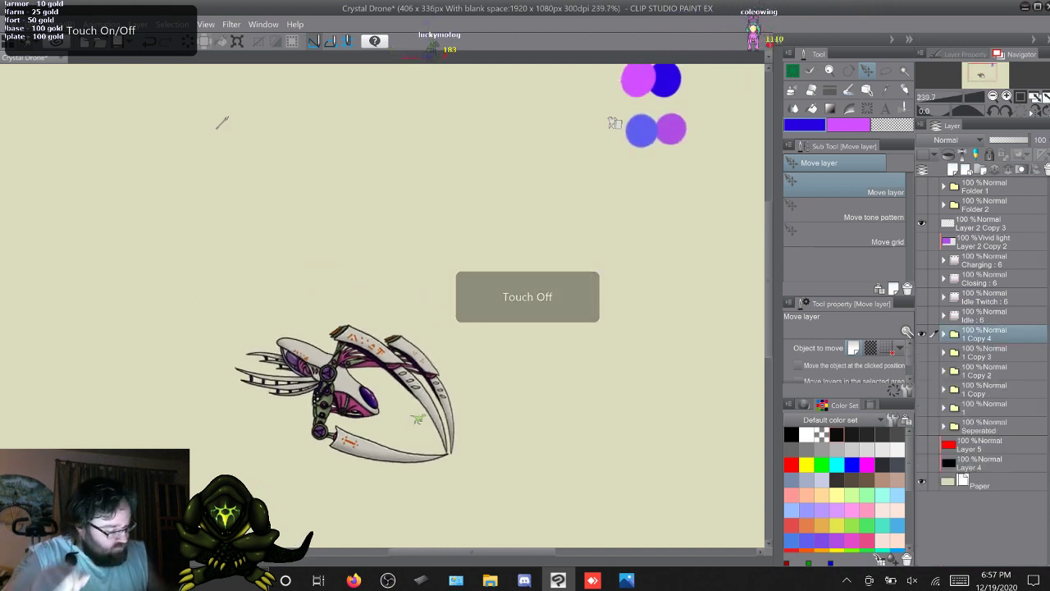
click(922, 335)
click(922, 353)
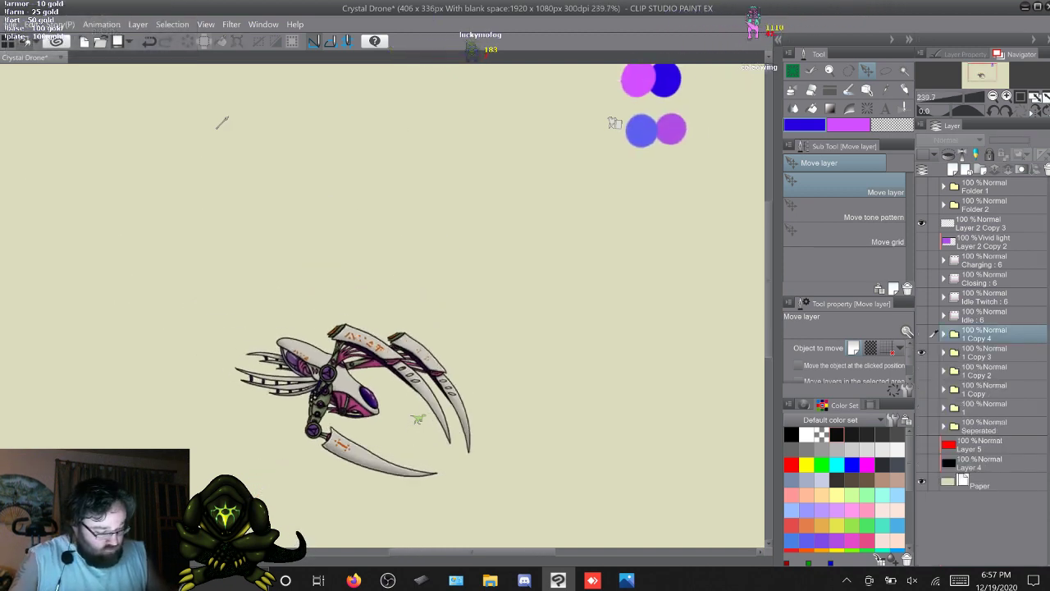
click(921, 353)
click(921, 335)
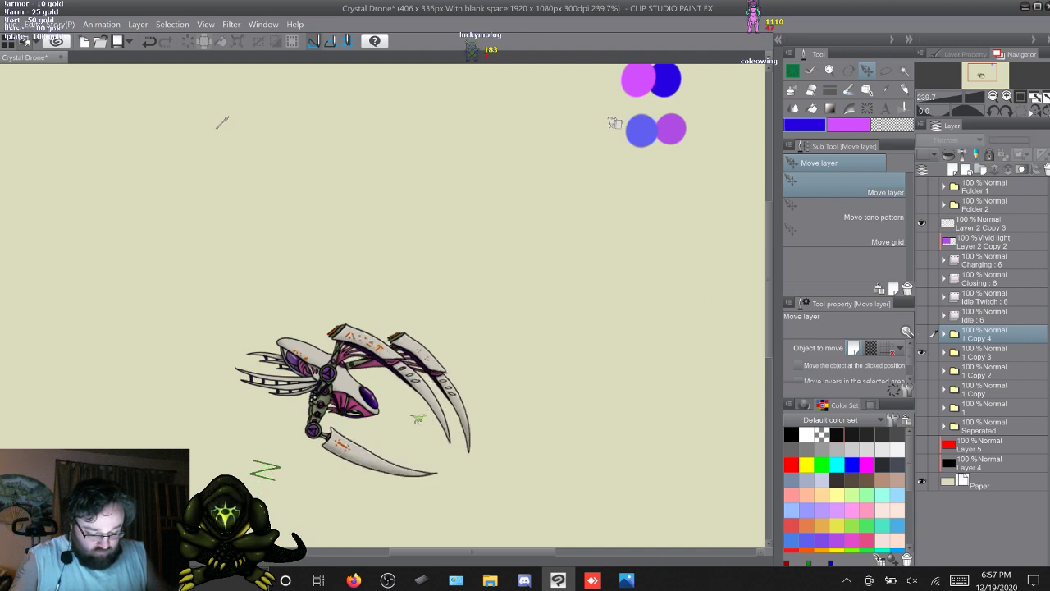
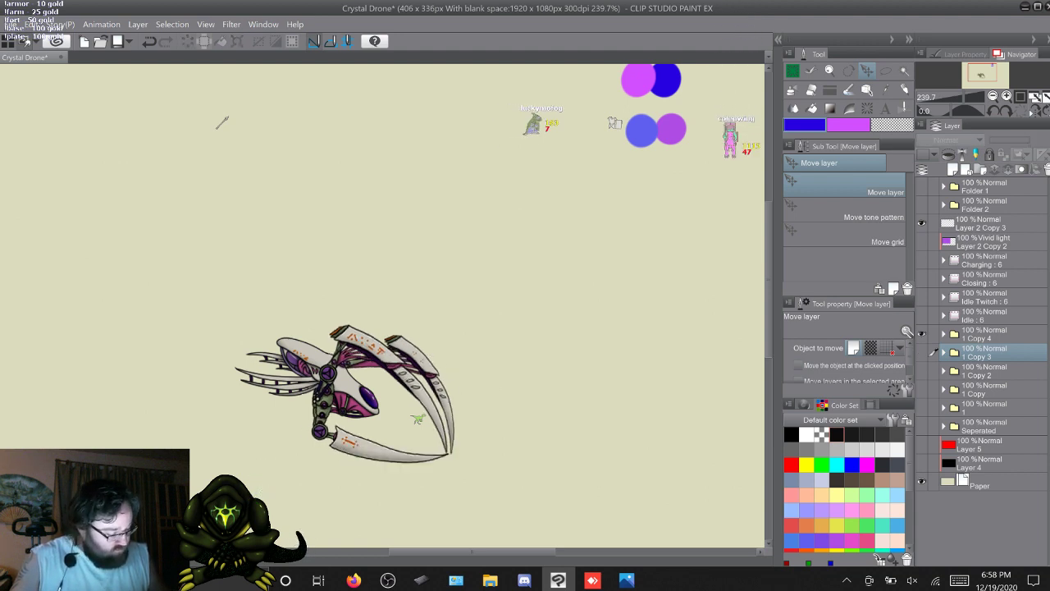
Try duplicating the 1 Copy 4 folder and overlaying the earlier frame folders to compare the claw positions
key(alt+bracketright)
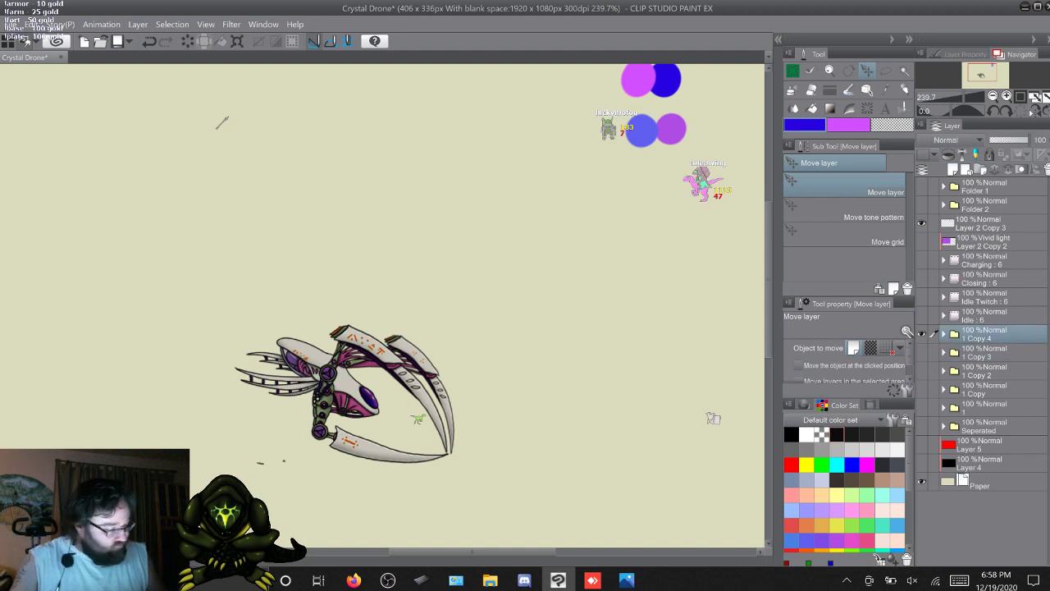
key(F9)
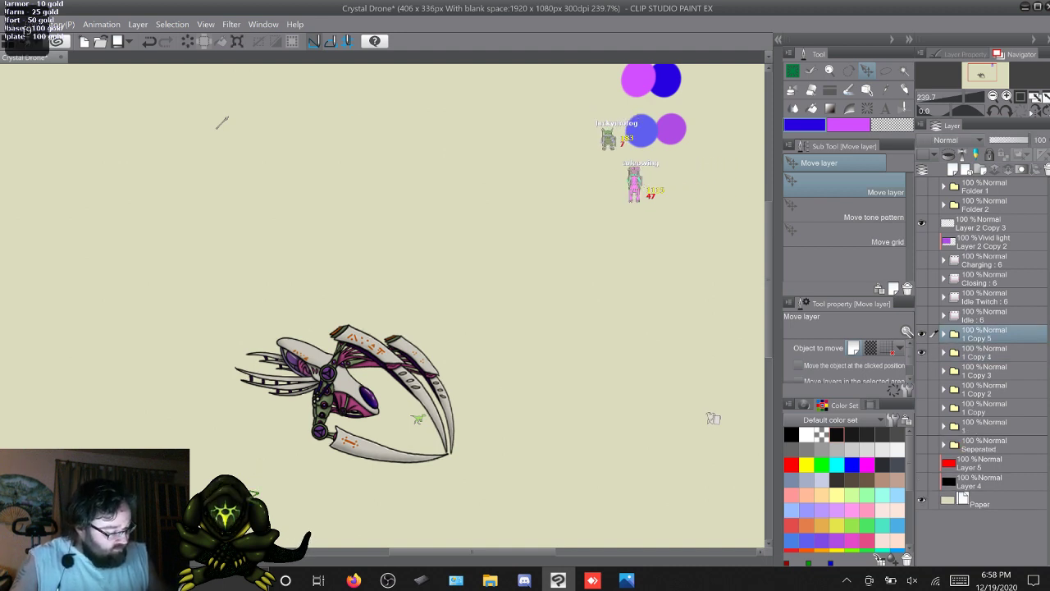
click(922, 371)
click(921, 390)
click(922, 408)
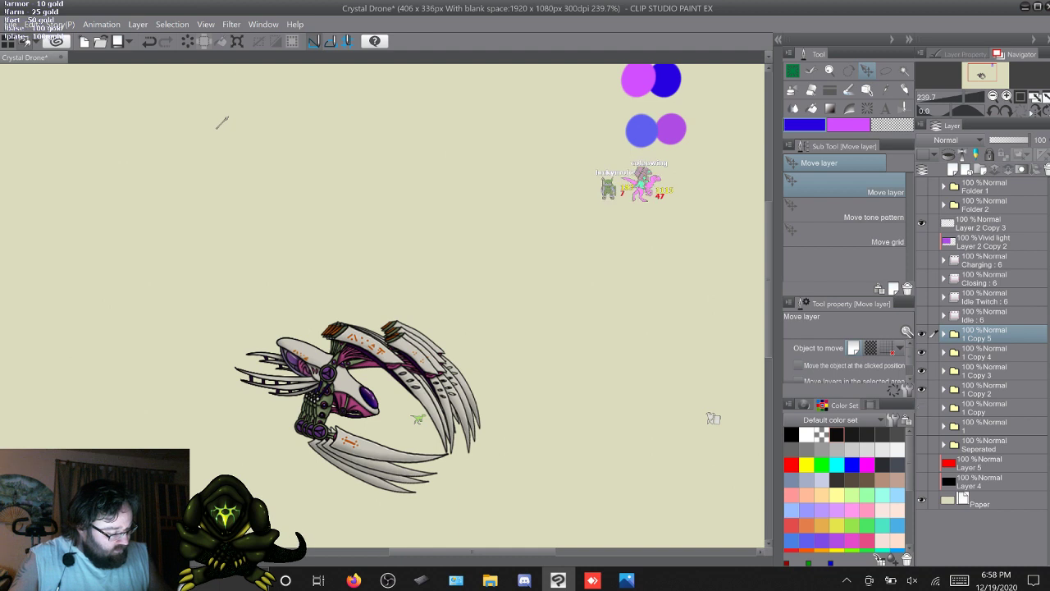
click(922, 408)
click(922, 389)
click(922, 371)
click(921, 352)
right_click(923, 334)
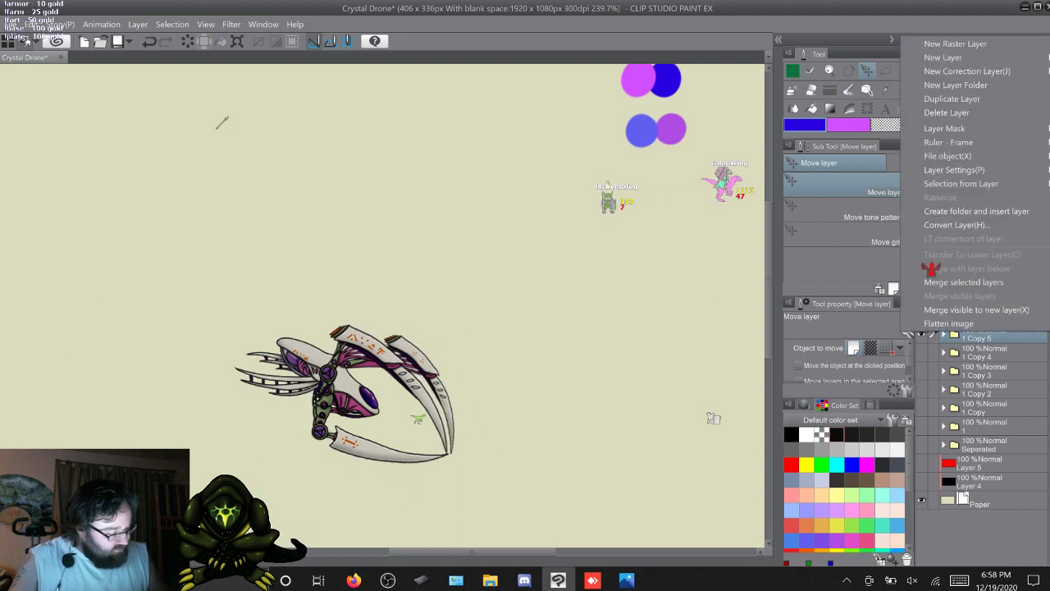
click(946, 113)
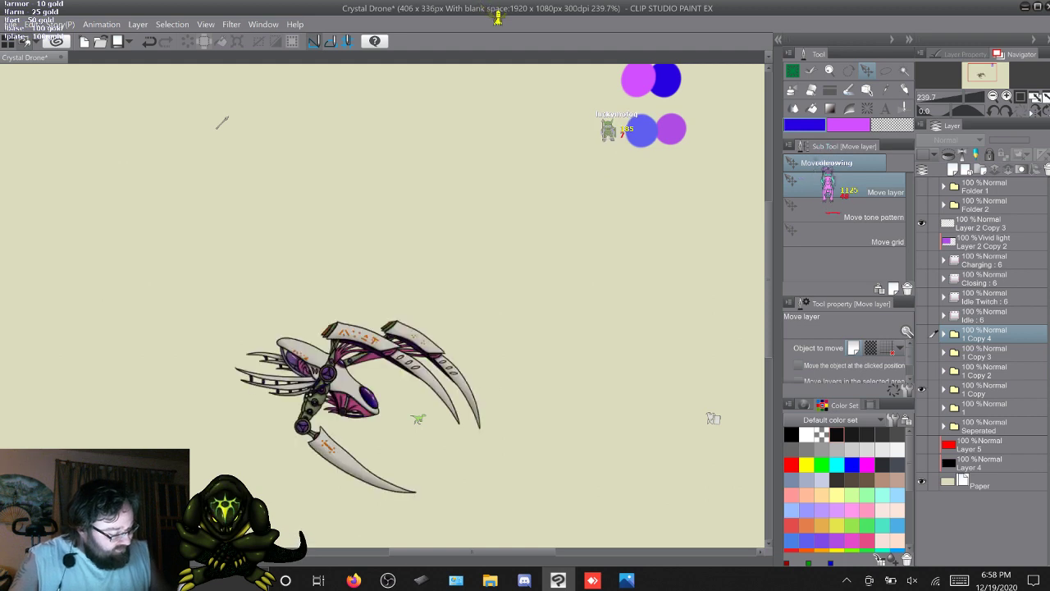
Make the Hard light layer, Layer 15 Copy, active in the 1 Copy folder and choose the Coleowing First Shade Airbrush with near-black
click(988, 500)
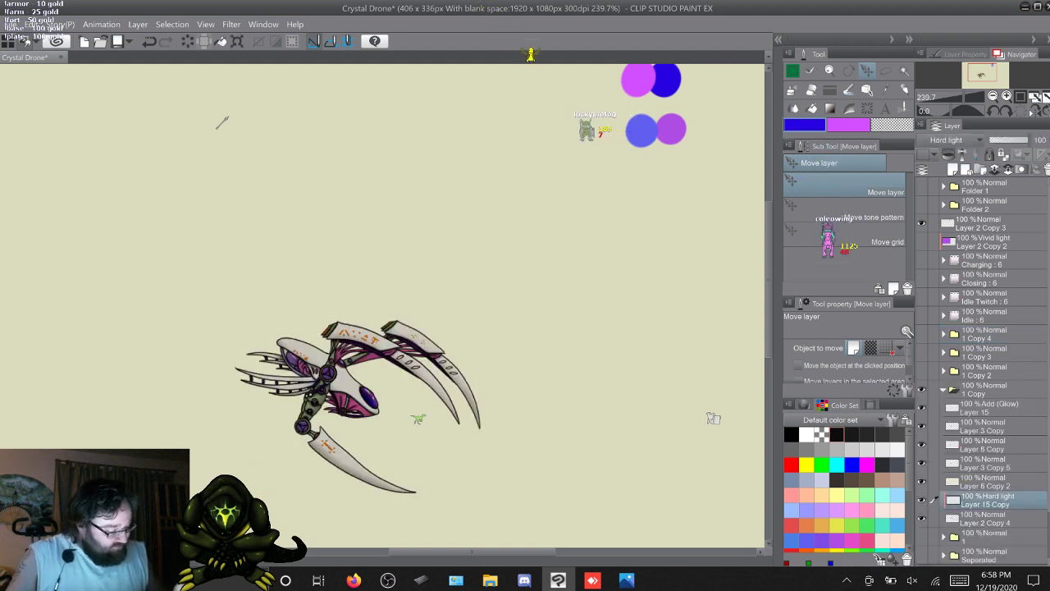
click(792, 71)
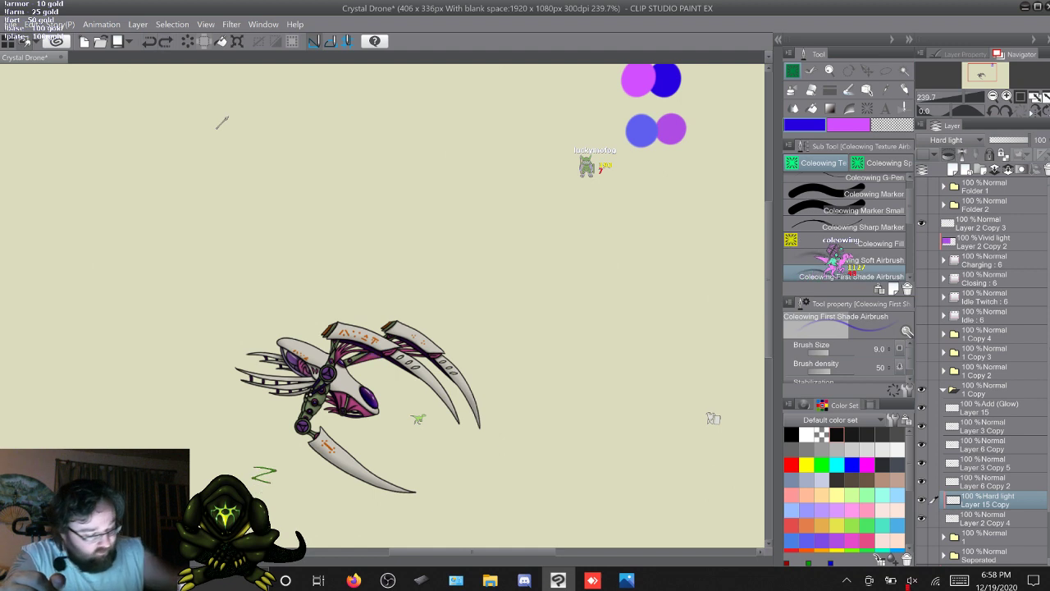
click(837, 435)
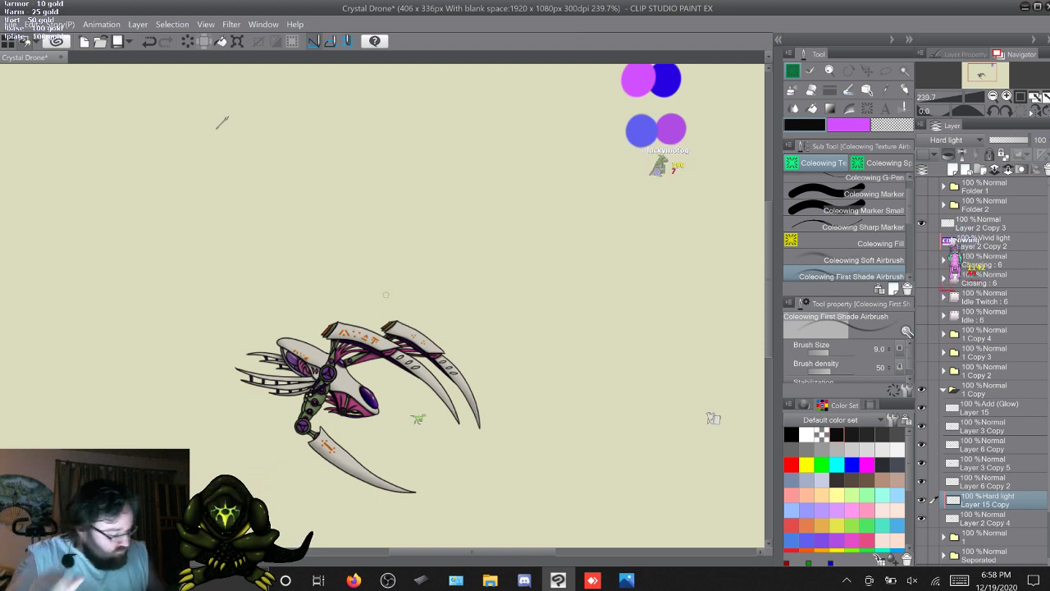
Switch the displayed frame from 1 Copy to 1 Copy 2 and access its Hard light layer, Layer 15 Copy 3, collapsing each folder when done
click(944, 390)
click(922, 390)
click(921, 371)
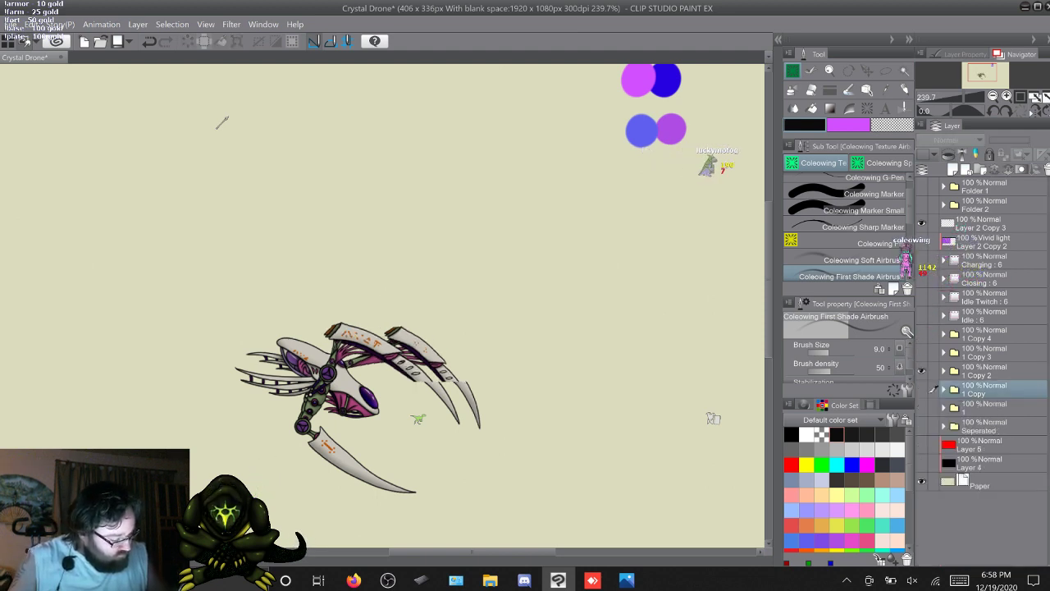
click(944, 370)
click(988, 481)
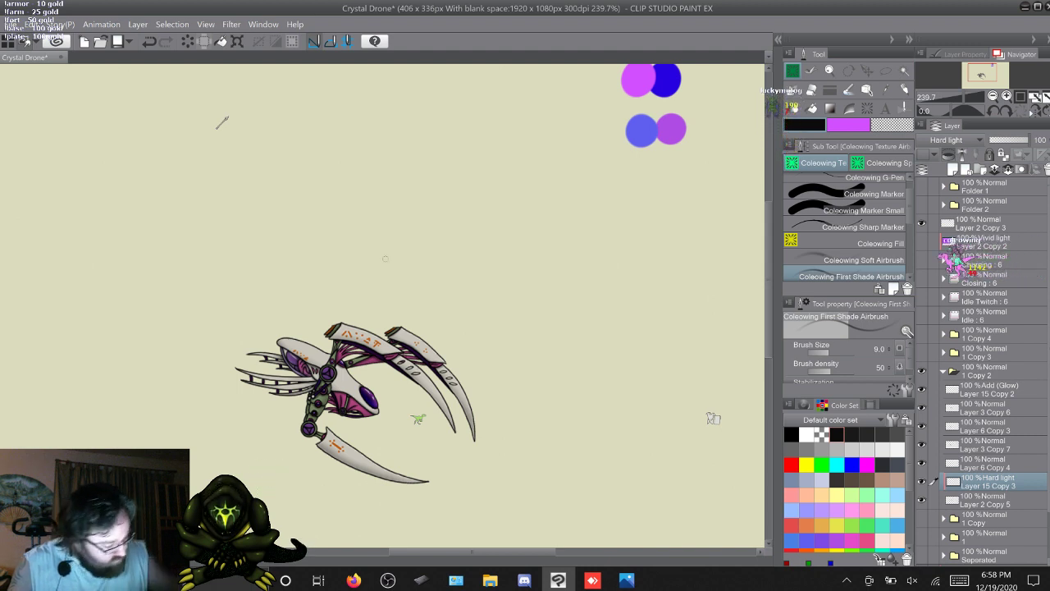
click(944, 371)
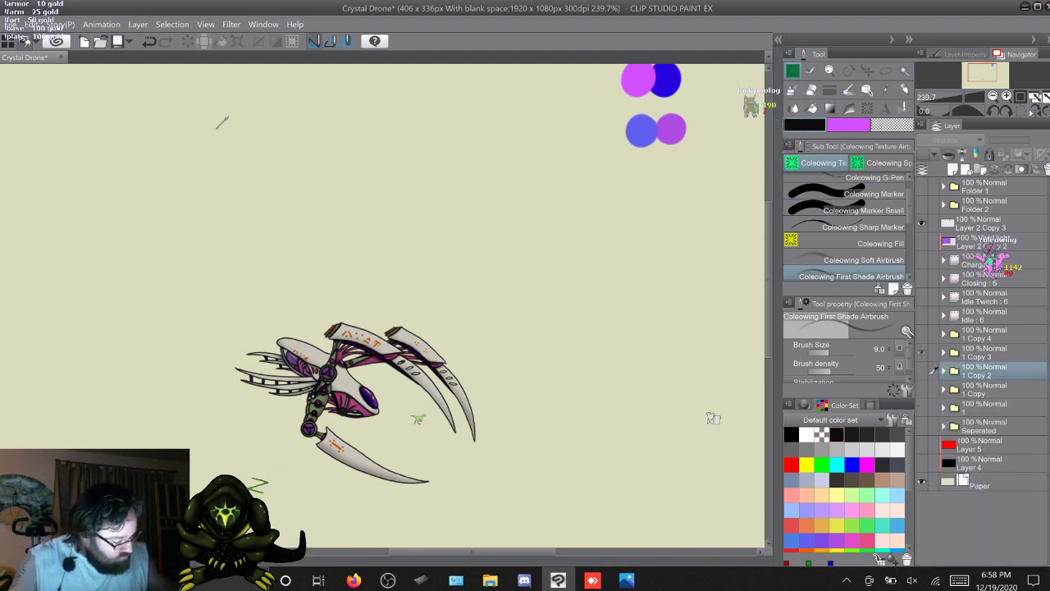
Switch the displayed frame to 1 Copy 3, access its Hard light layer, Layer 15 Copy 6, and collapse the folder
click(921, 371)
click(921, 352)
click(984, 353)
click(944, 352)
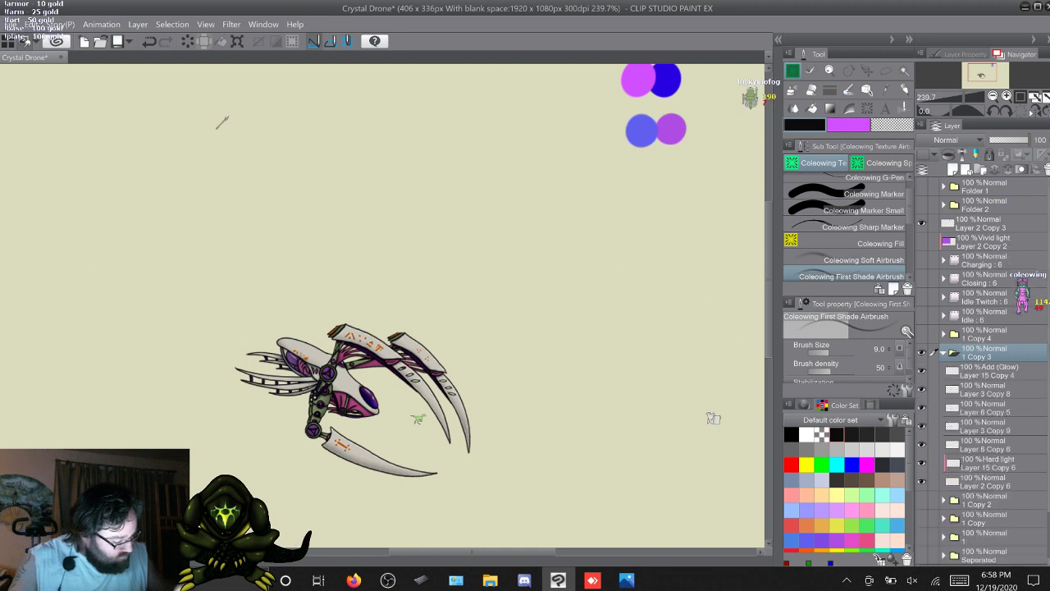
click(984, 463)
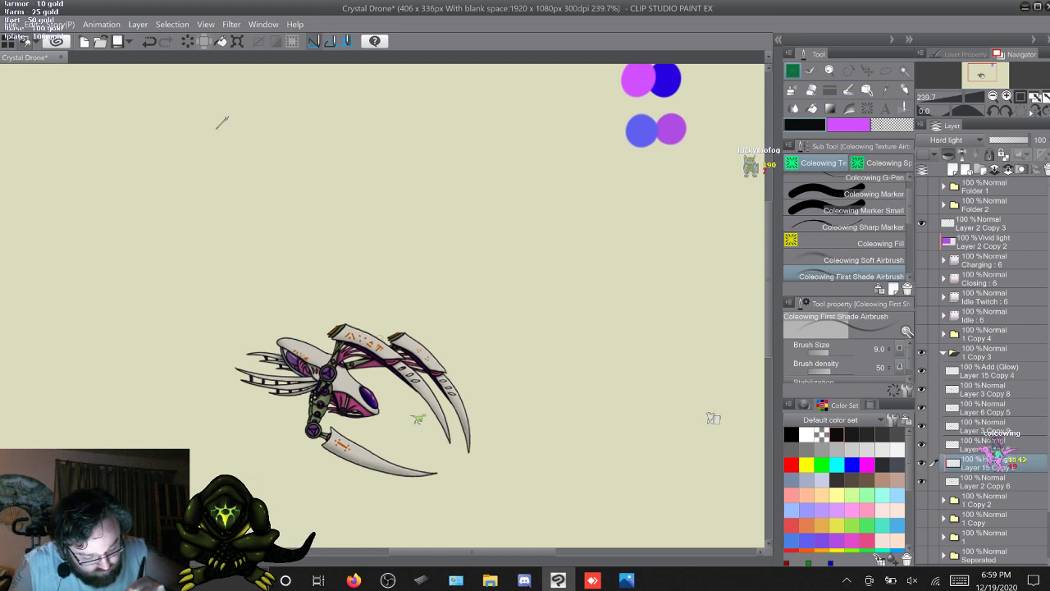
click(944, 353)
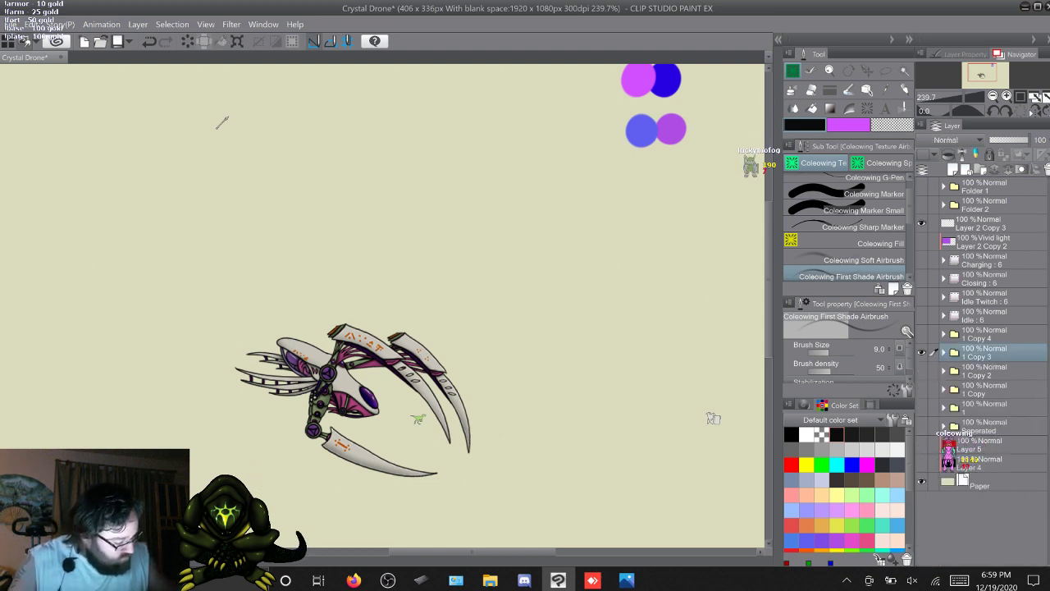
Switch the displayed frame to 1 Copy 4, access its Hard light layer, Layer 15 Copy 8, and collapse the folder
click(921, 353)
click(921, 334)
click(944, 334)
click(989, 445)
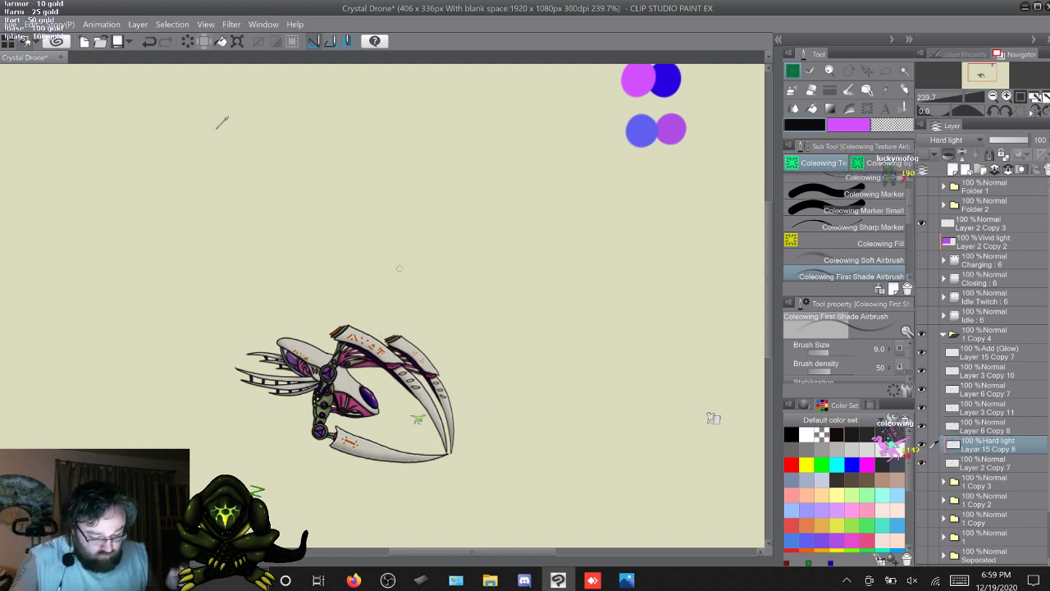
click(944, 334)
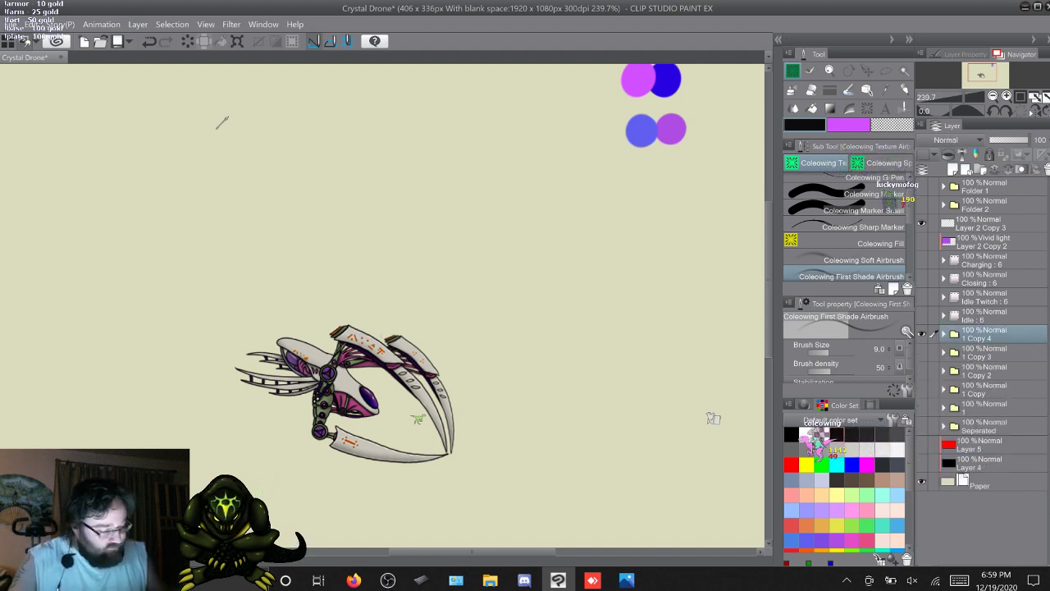
Duplicate the 1 Copy 4 folder and rename the frame folders, from 1 Copy up to the new copy, as 1, 2, 3, 4 and 5
key(F9)
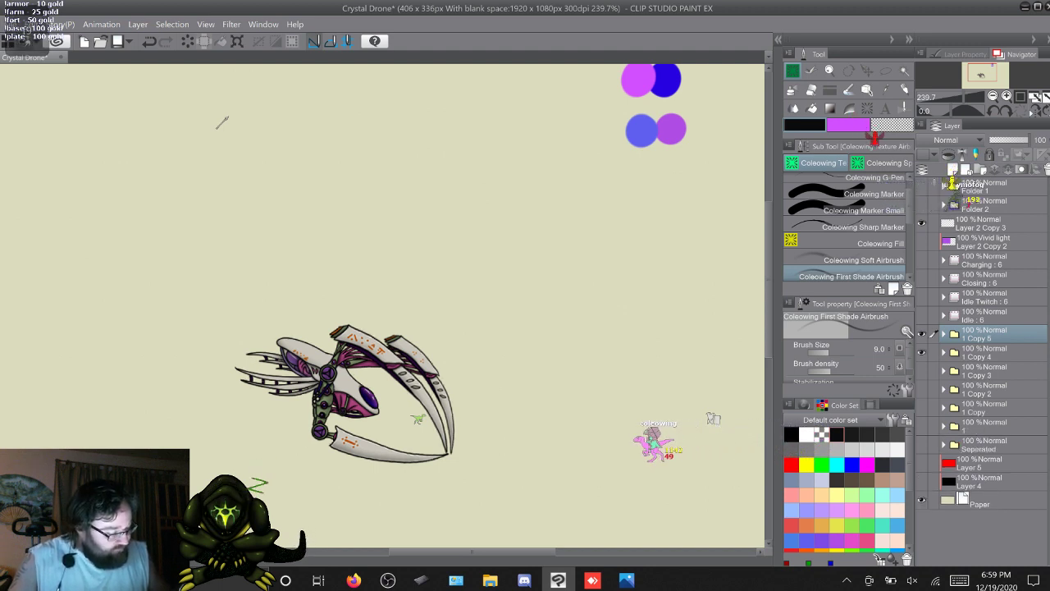
drag(921, 371, 921, 408)
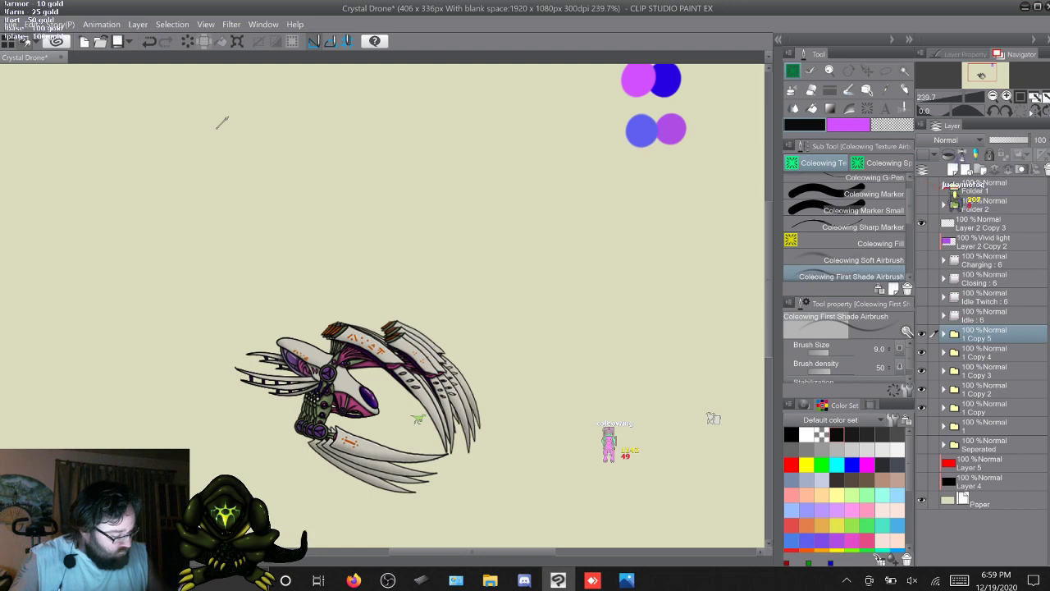
click(985, 408)
double_click(985, 408)
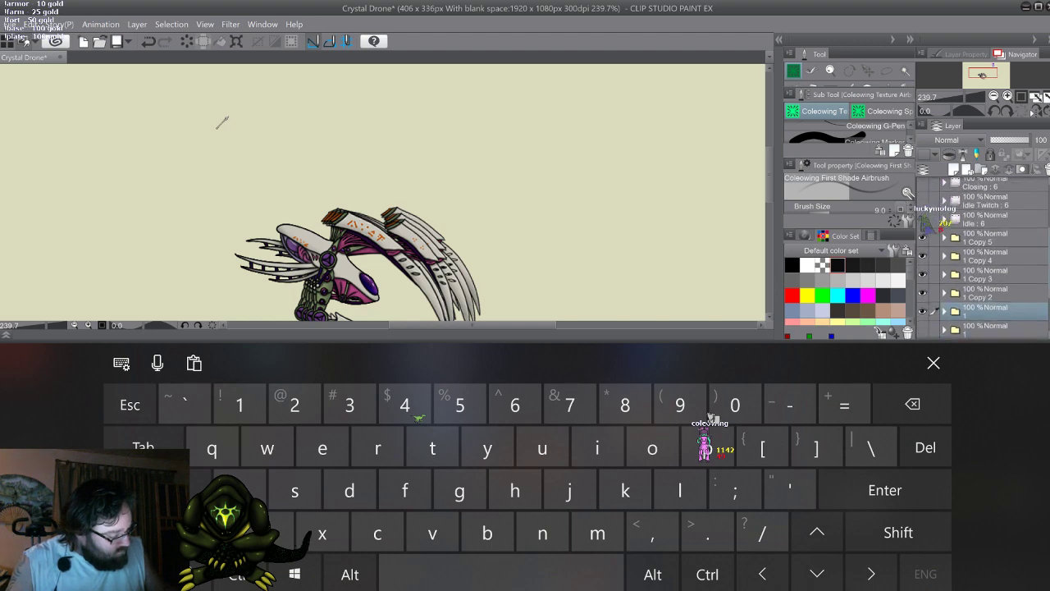
double_click(978, 296)
click(294, 405)
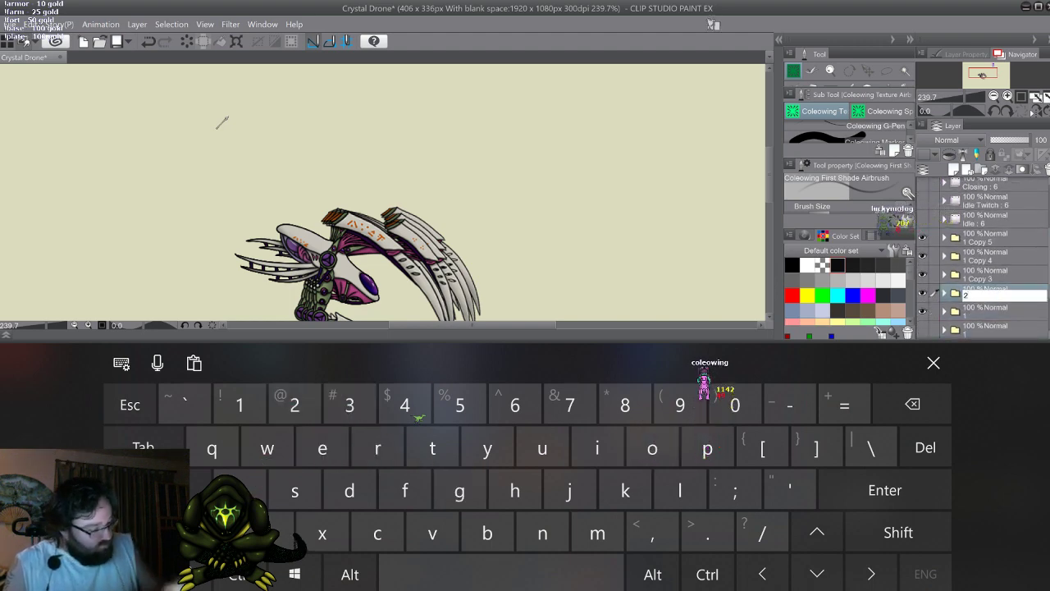
click(350, 404)
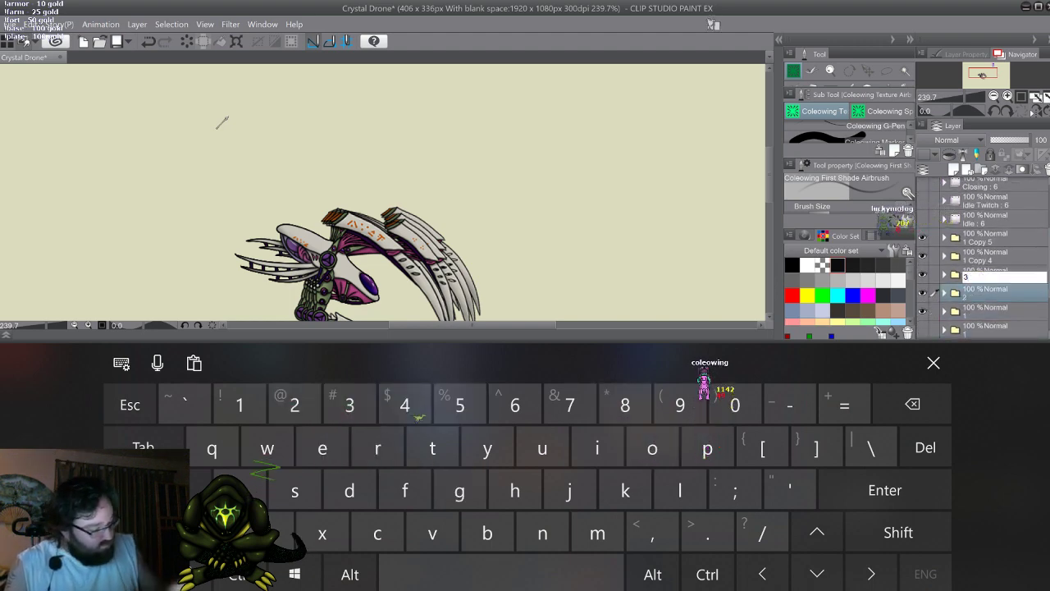
double_click(978, 257)
click(405, 404)
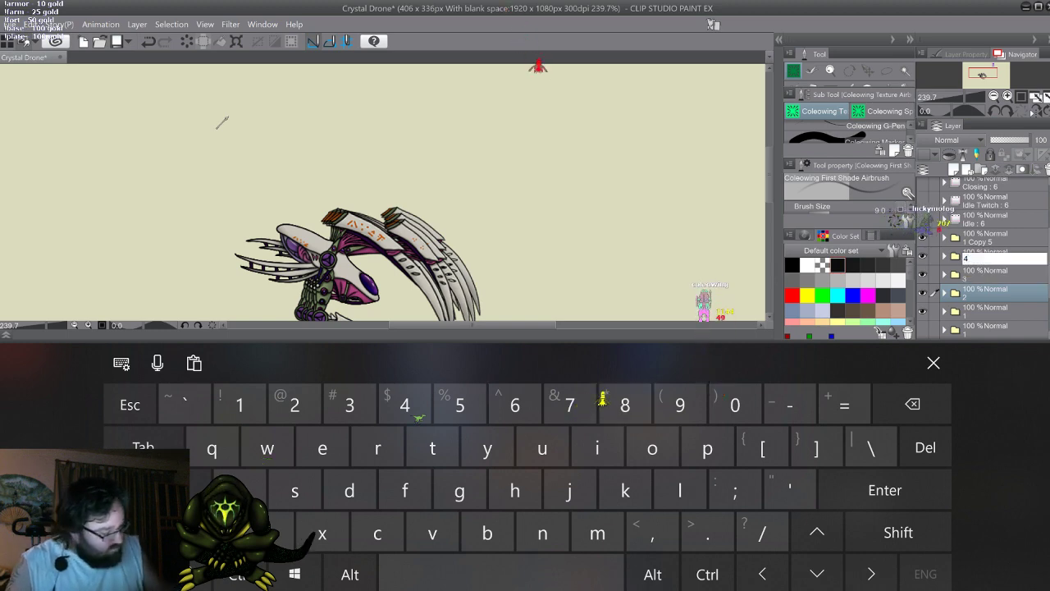
double_click(978, 240)
click(514, 404)
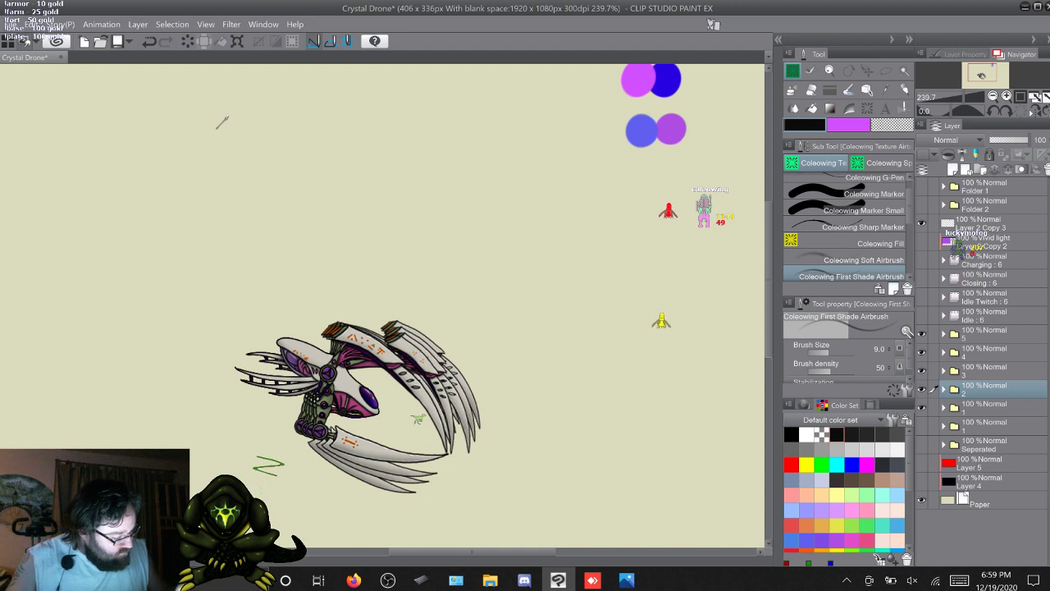
Hide folders 2 to 5 and airbrush purple glow spots on folder 1's Add (Glow) layer, Layer 15, with the Coleowing Soft Airbrush
click(990, 426)
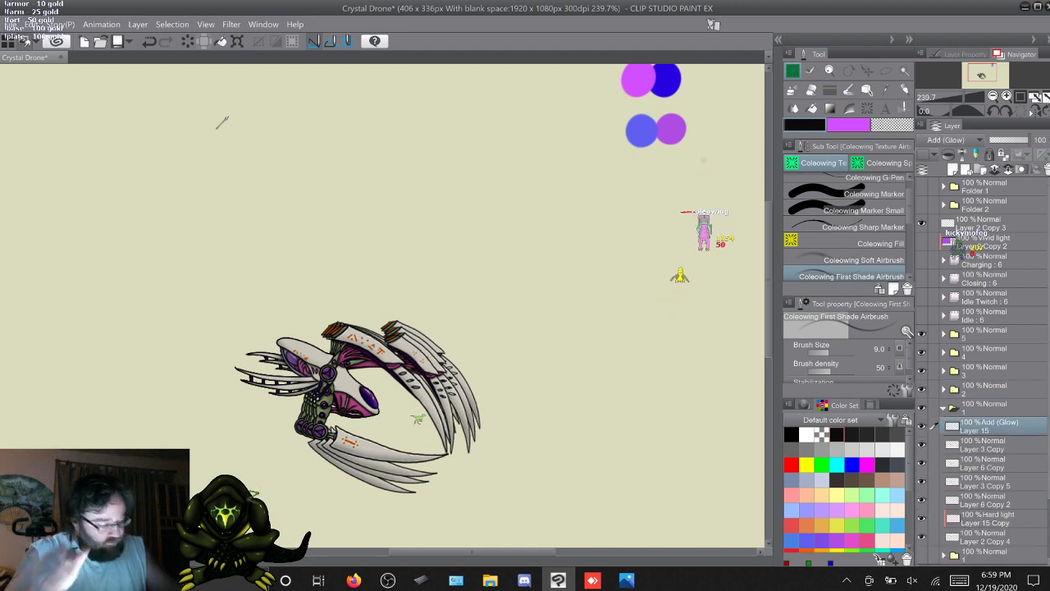
right_click(668, 79)
click(864, 261)
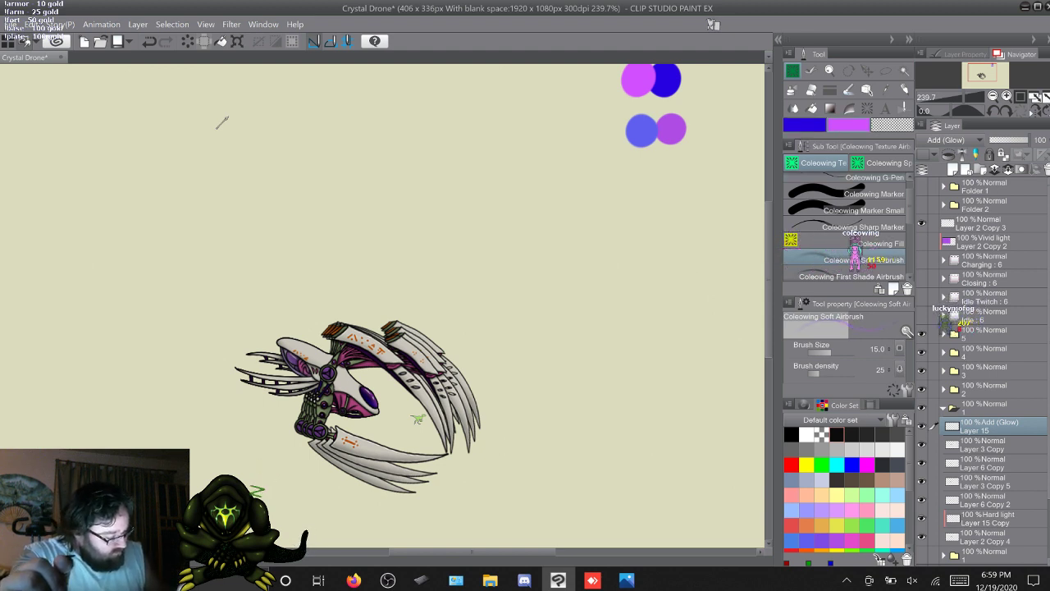
drag(921, 371, 921, 334)
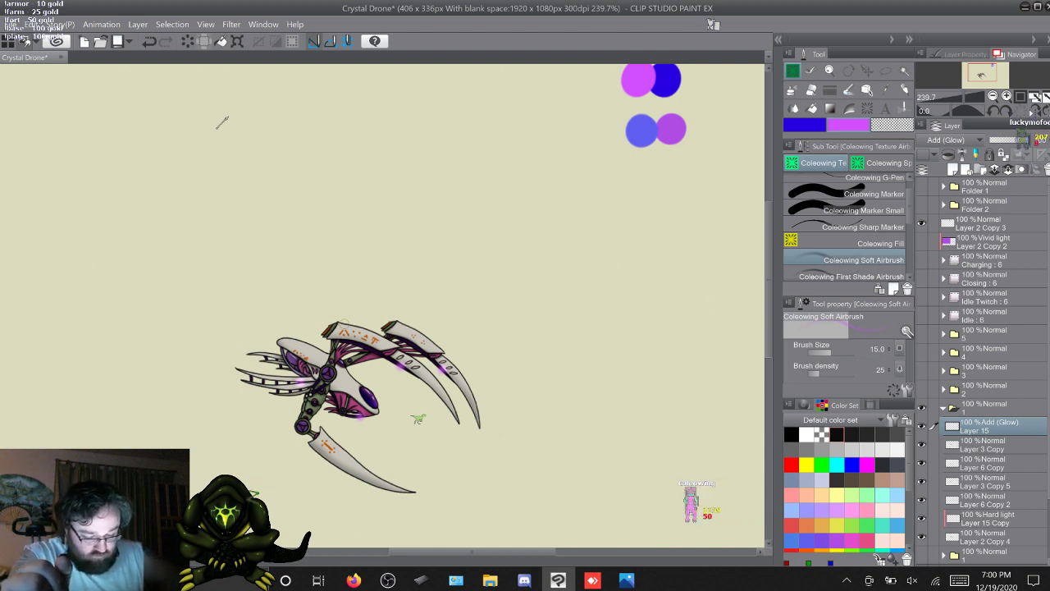
Show black Layer 4 as the backdrop and tint frame 1's glow spots blue with the Coleowing First Shade Airbrush
click(852, 276)
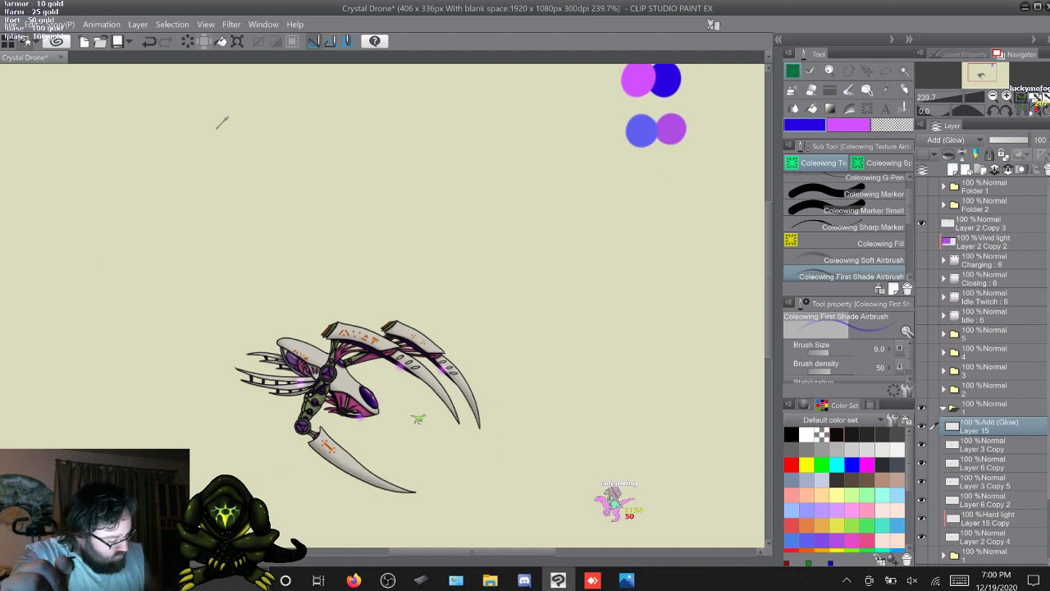
scroll(983, 369, down, 3)
scroll(983, 370, down, 1)
click(922, 539)
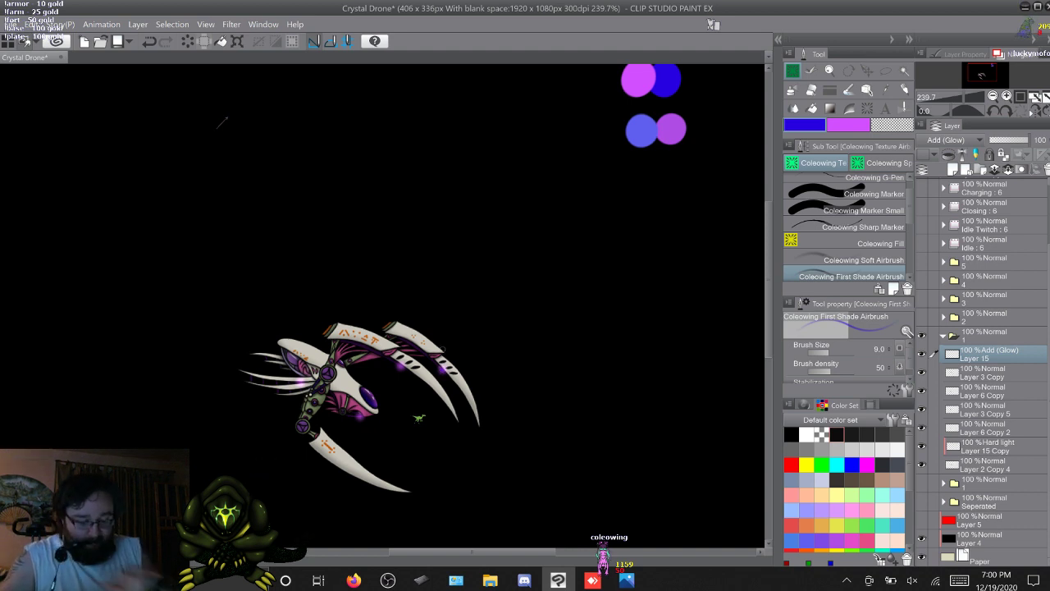
scroll(443, 350, up, 4)
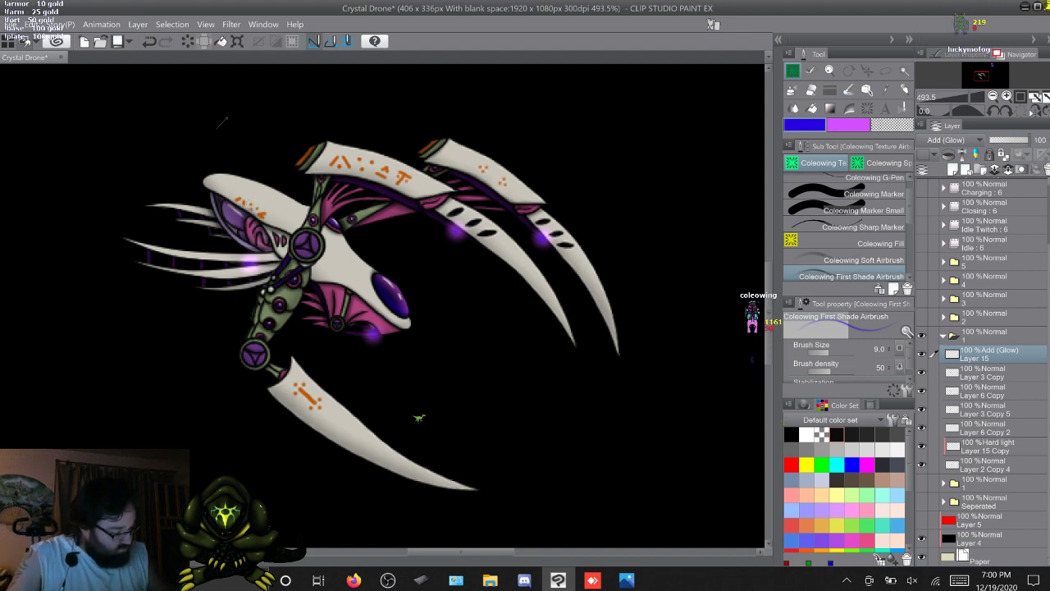
Switch the displayed frame from folder 1 to folder 2 and activate its Add (Glow) layer, Layer 15 Copy 2
click(944, 336)
click(922, 389)
click(921, 408)
click(943, 389)
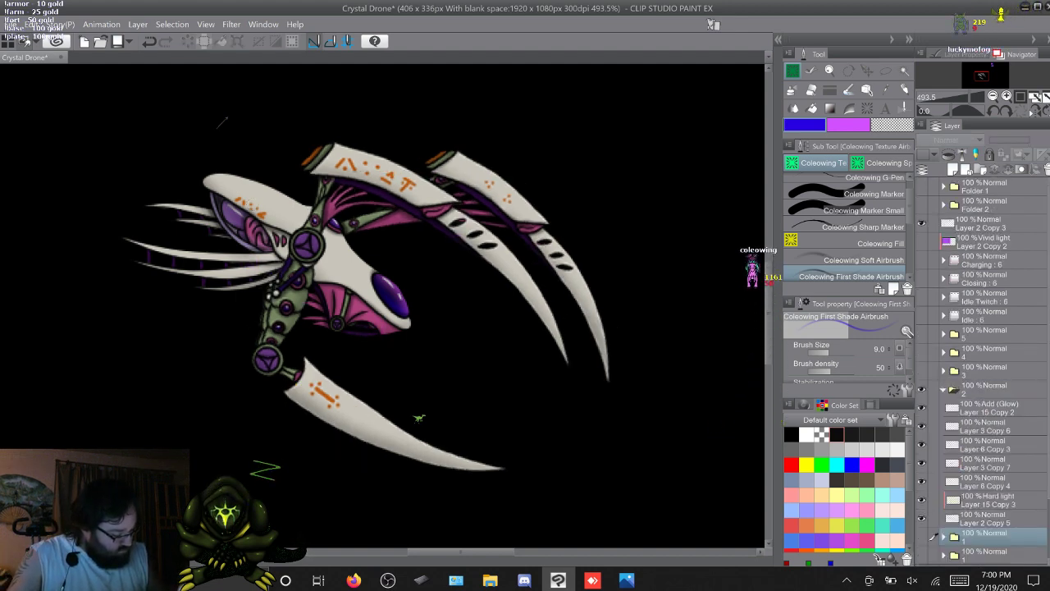
click(989, 408)
Soft-airbrush purple glow spots on frame 2's upper claws, underside membrane and tail spines, then deepen them in blue with the Coleowing First Shade Airbrush
click(849, 125)
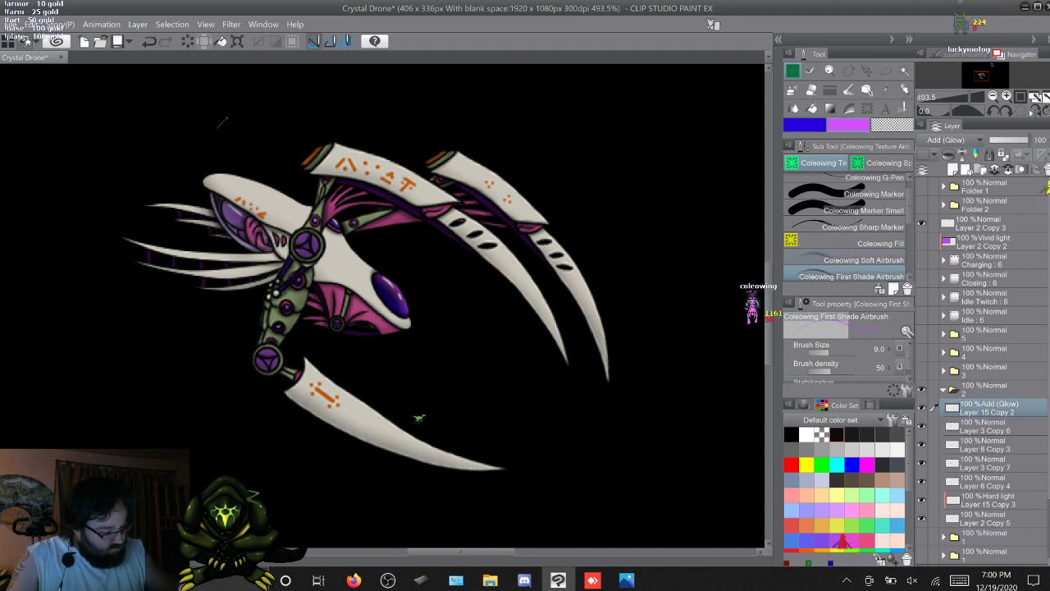
click(862, 259)
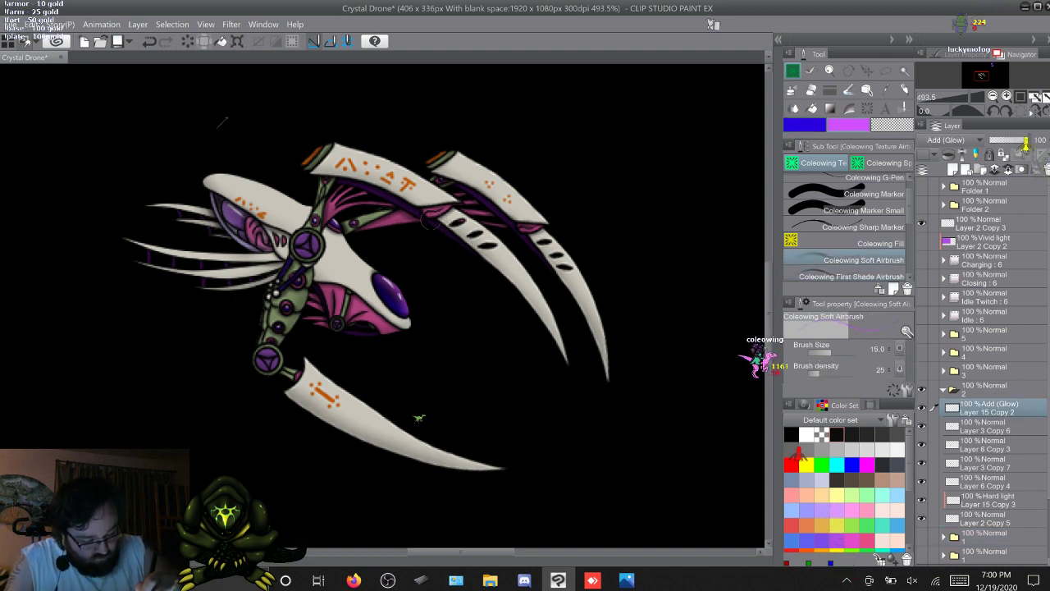
drag(441, 228, 439, 226)
click(527, 239)
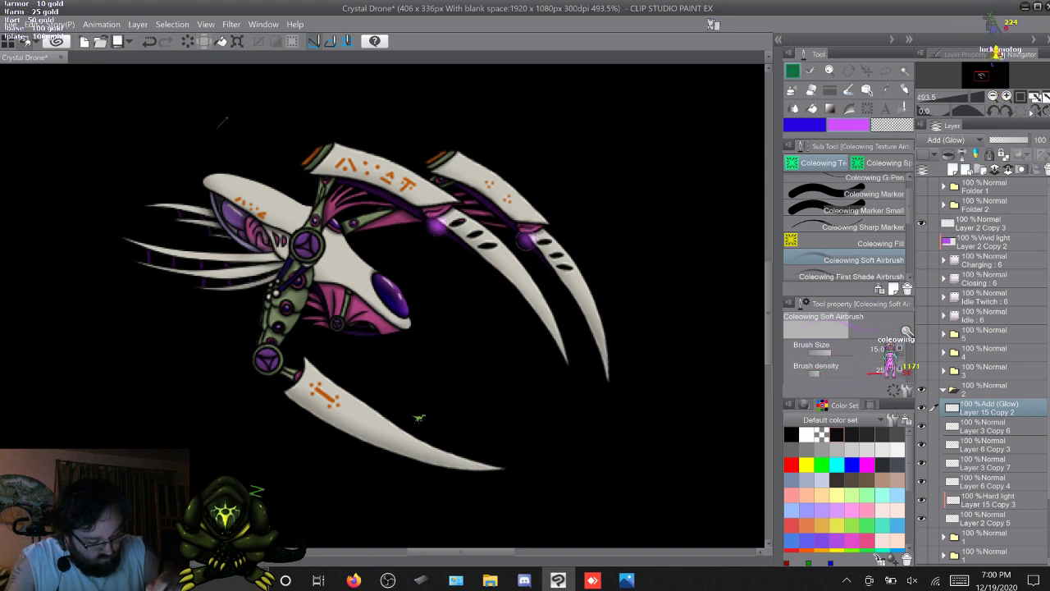
click(367, 331)
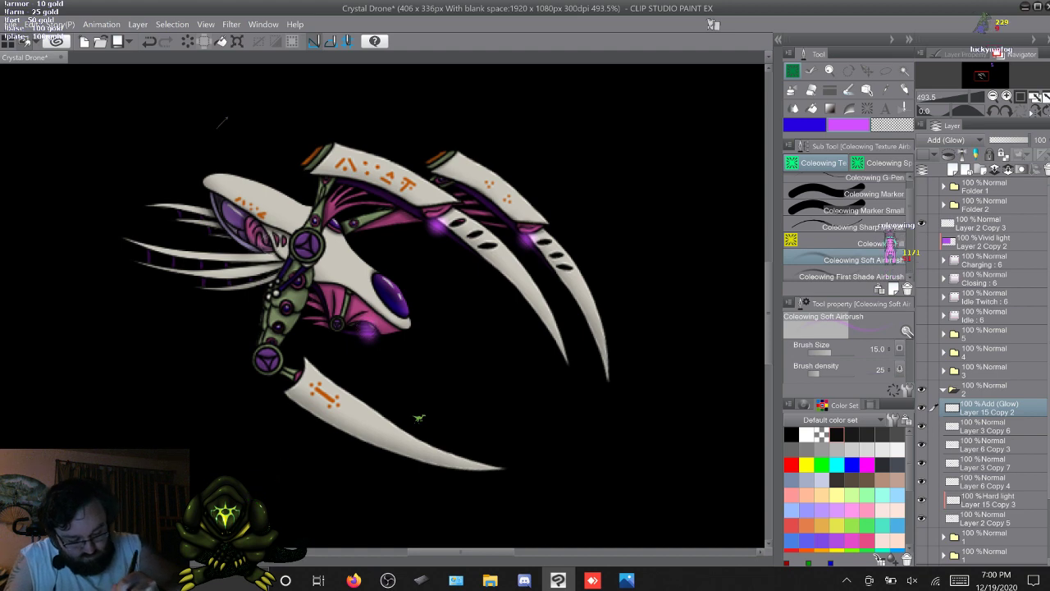
click(226, 263)
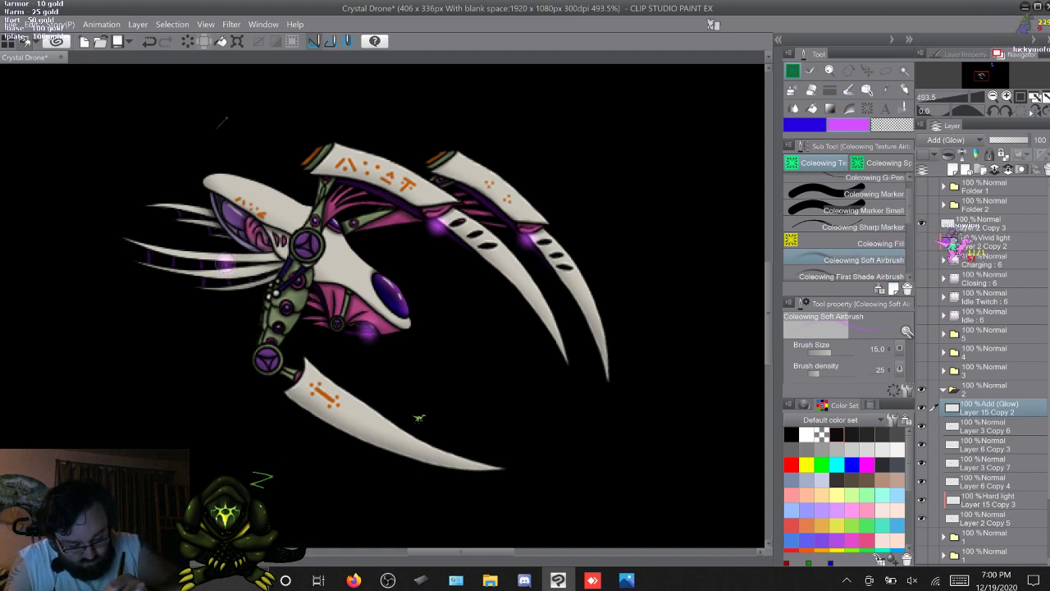
click(269, 273)
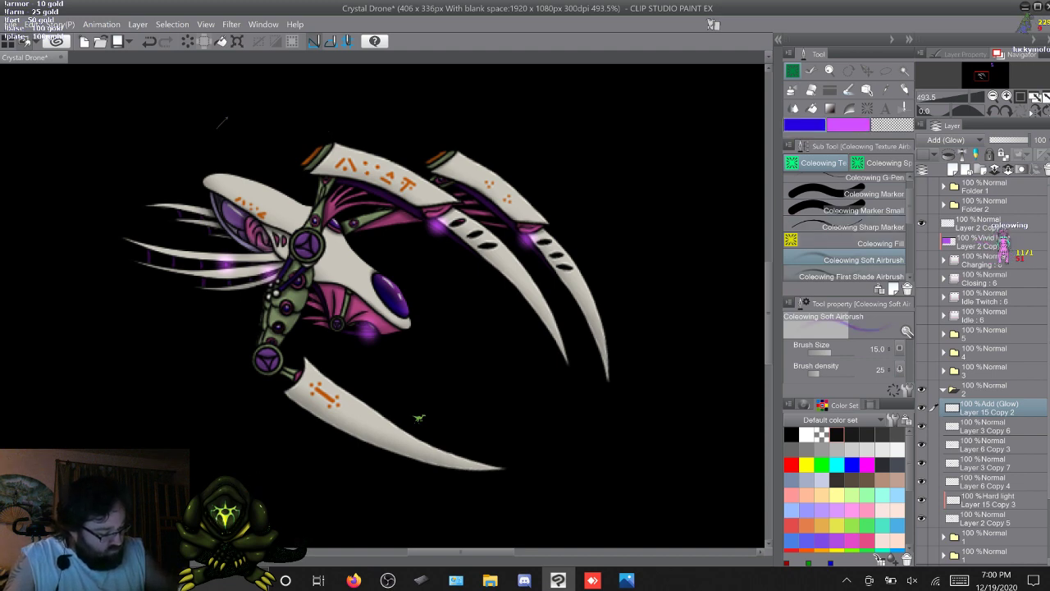
click(863, 276)
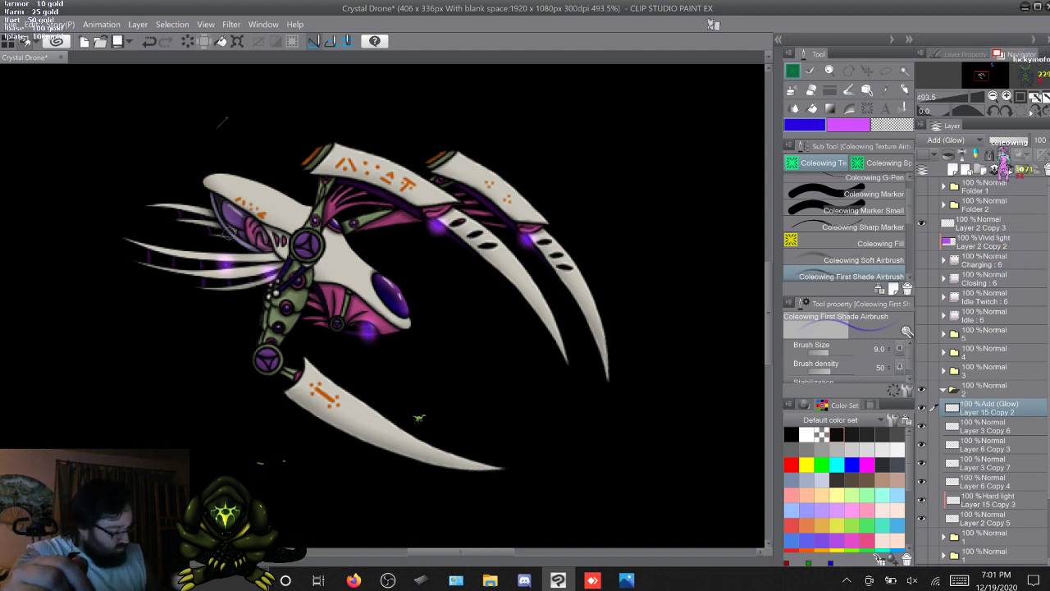
Collapse folder 2, switch the displayed frame to folder 3 and activate its Add (Glow) layer, Layer 15 Copy 4
click(944, 390)
click(922, 390)
click(922, 371)
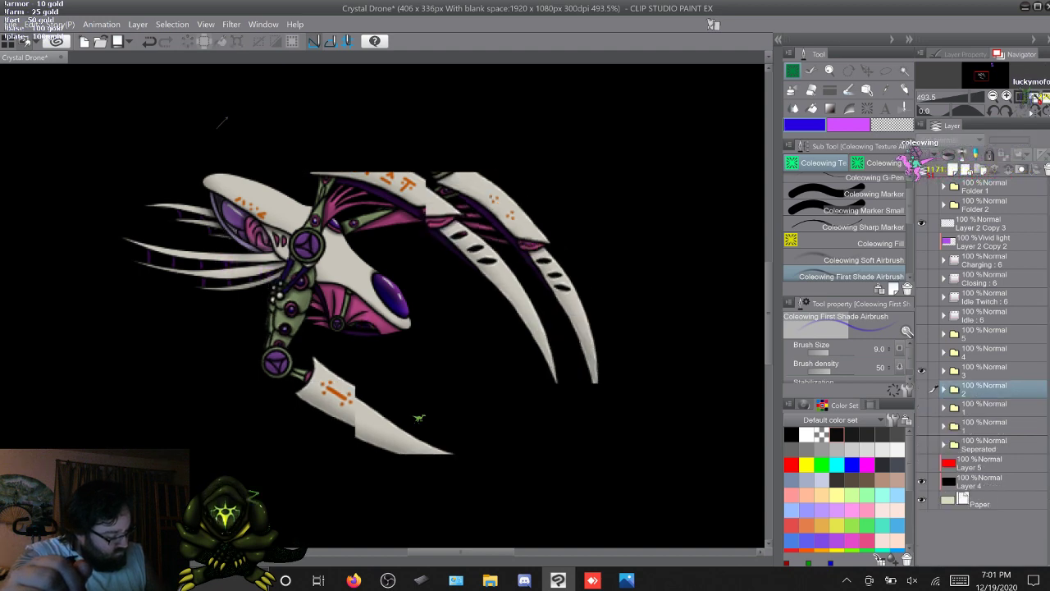
click(944, 371)
click(989, 389)
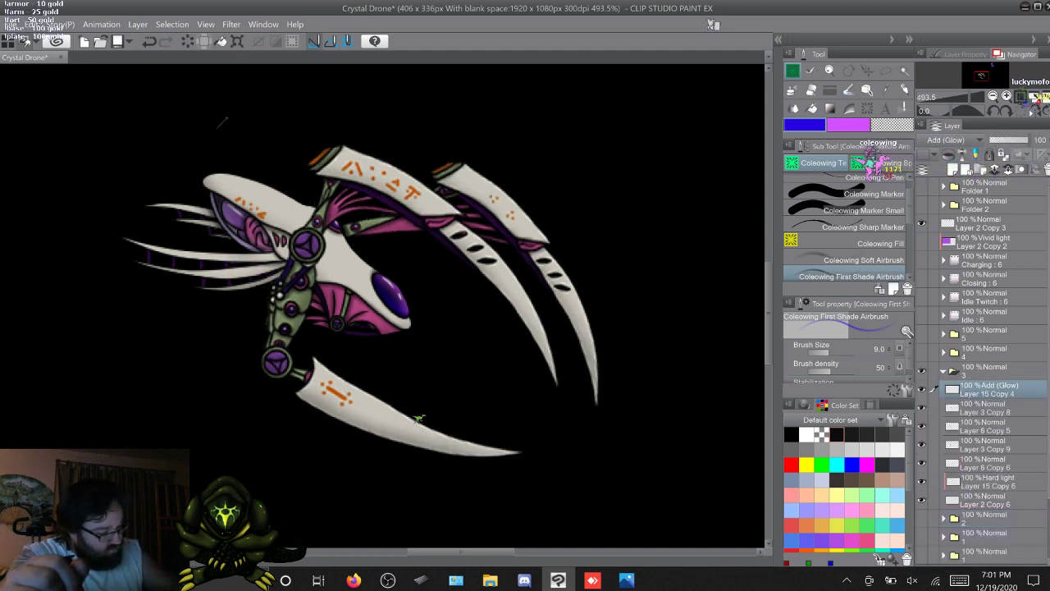
Soft-airbrush purple glow spots on frame 3's upper claws, underside membrane and tail spines, adding blue with the Coleowing First Shade Airbrush
click(854, 260)
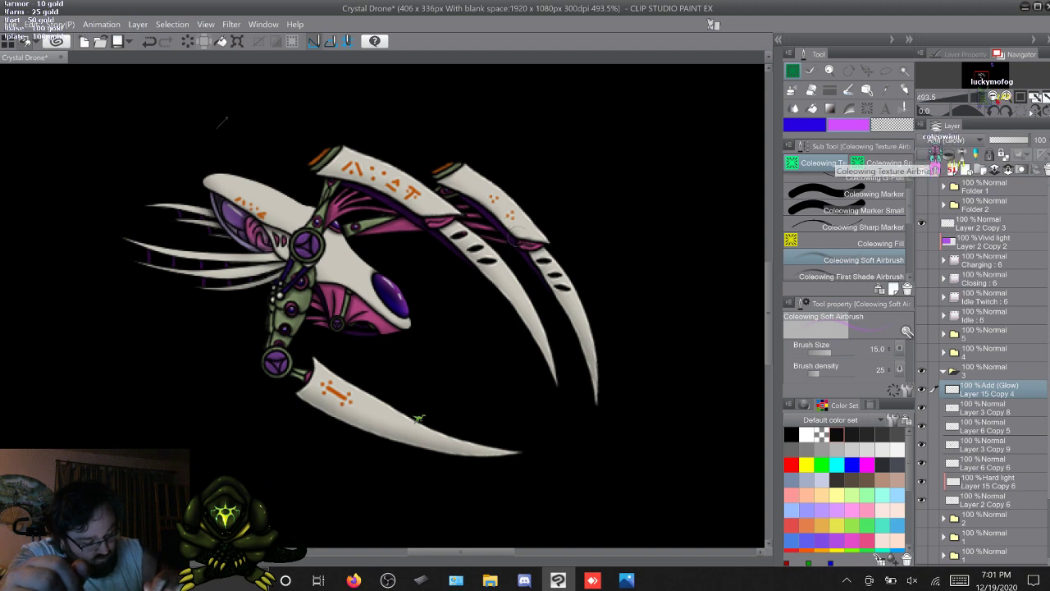
click(515, 241)
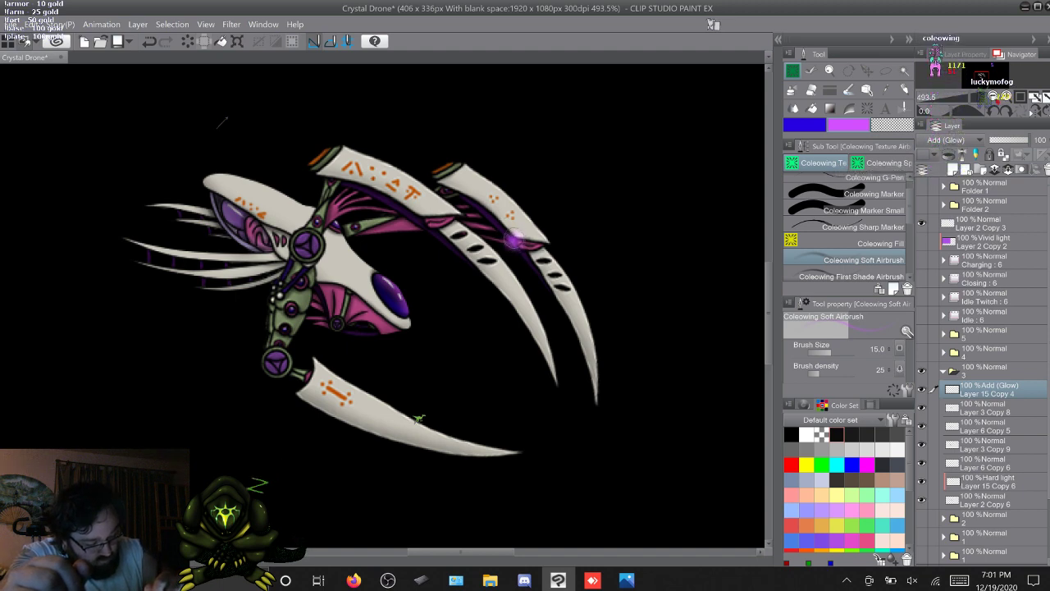
click(422, 216)
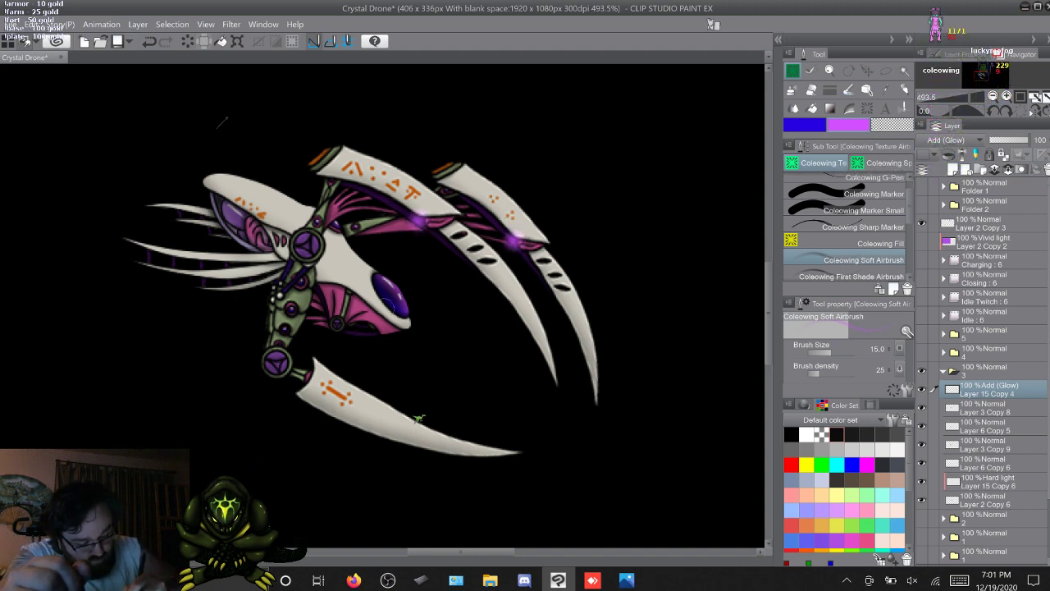
click(362, 333)
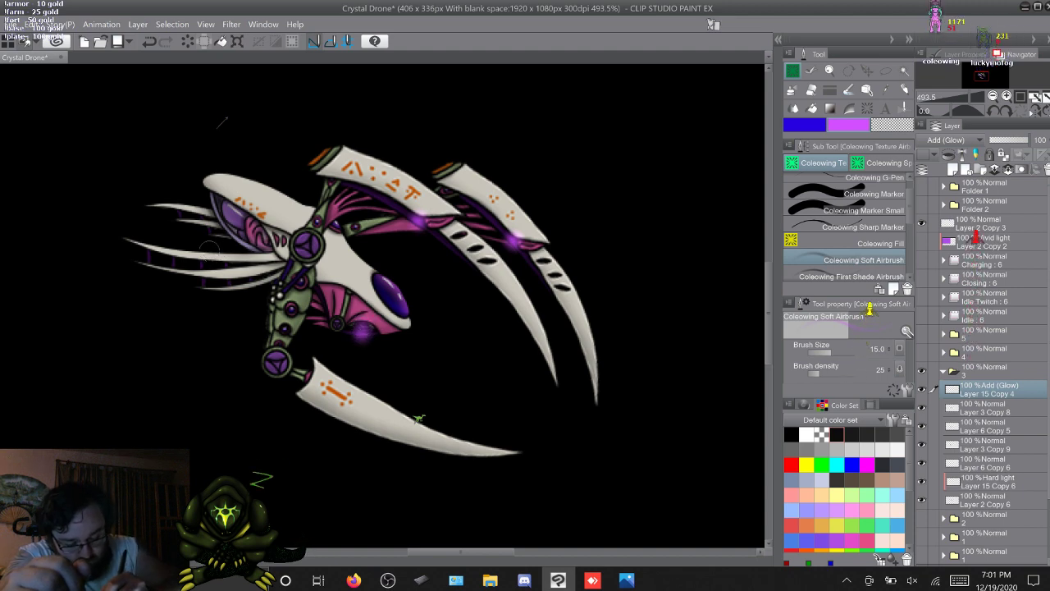
click(202, 263)
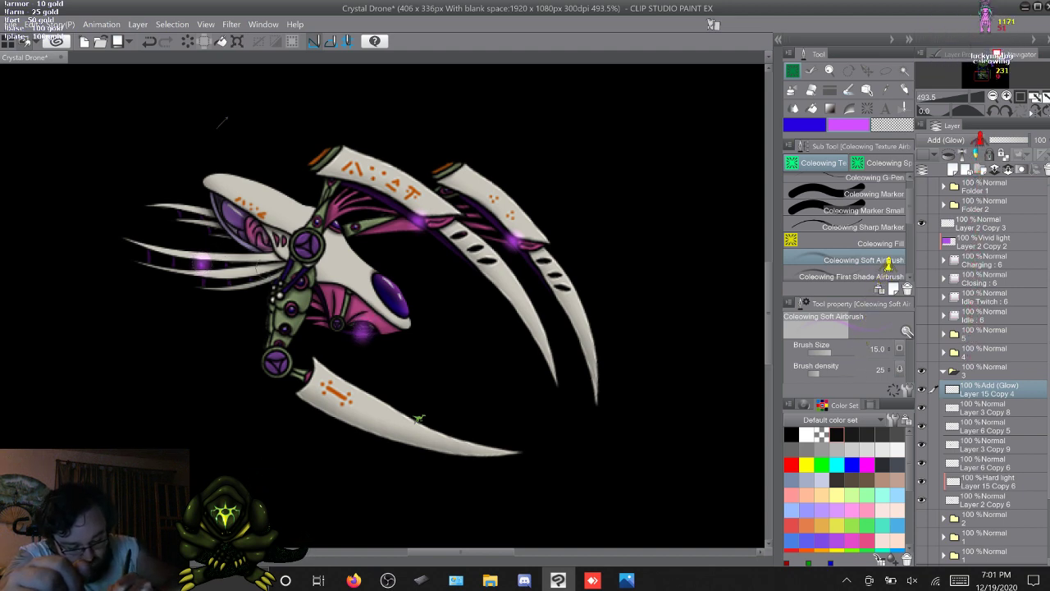
click(250, 278)
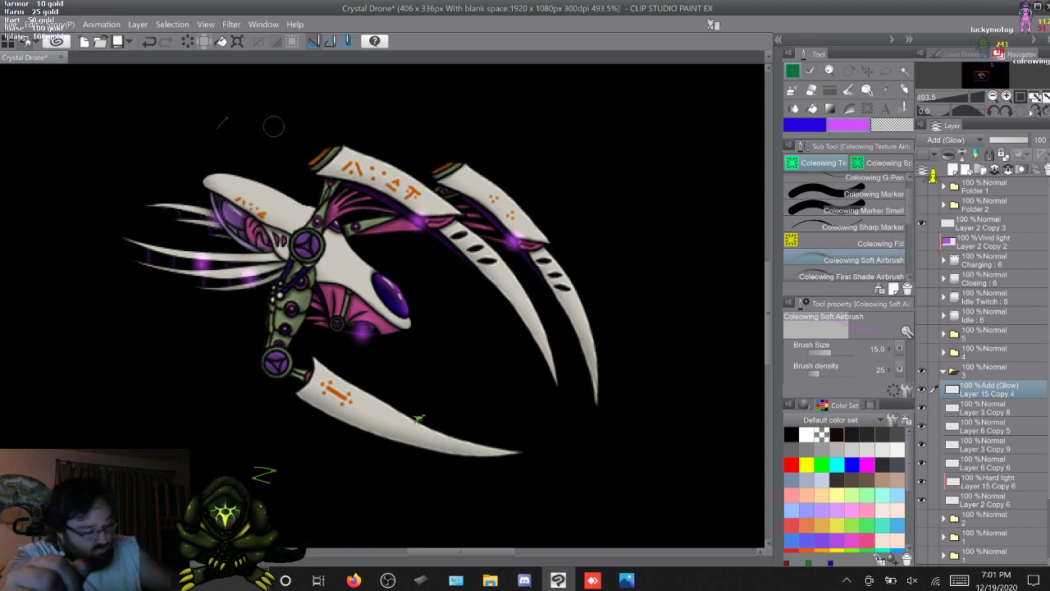
click(864, 275)
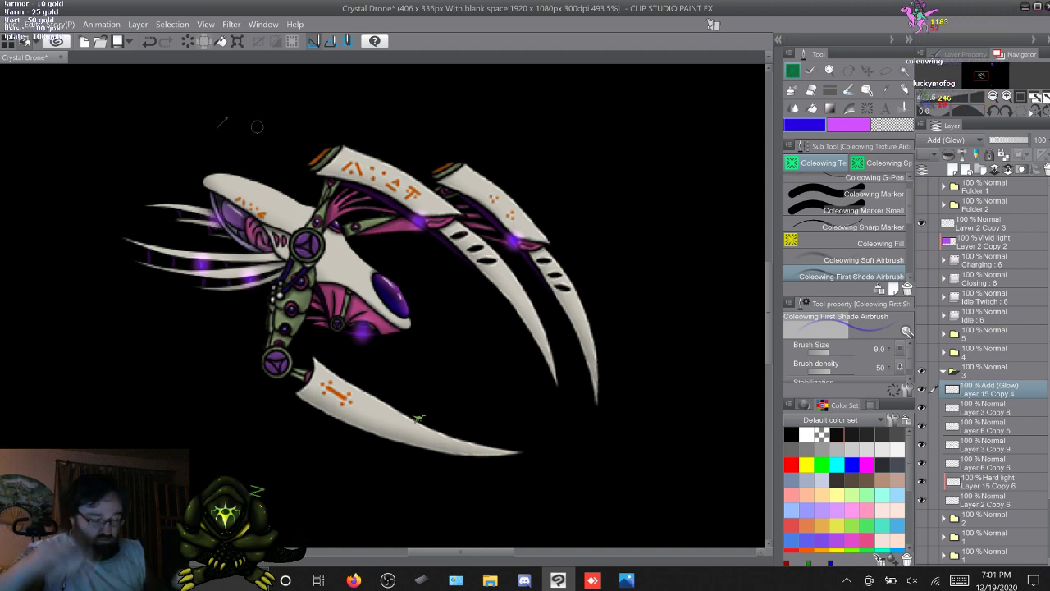
Collapse folder 3, switch the displayed frame to folder 4 and activate its Add (Glow) layer, Layer 15 Copy 7
click(943, 371)
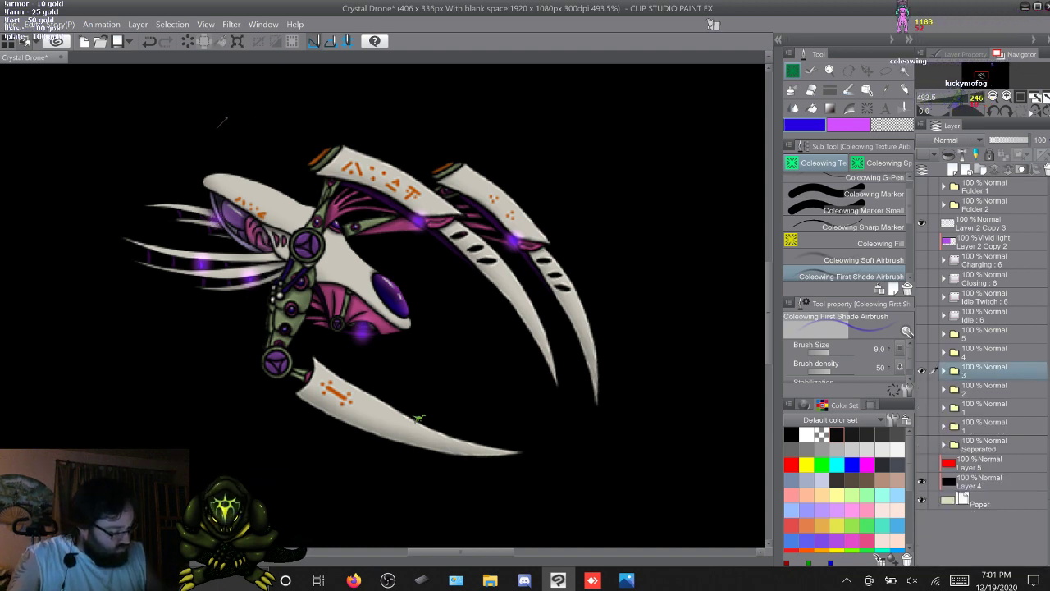
click(921, 371)
click(921, 353)
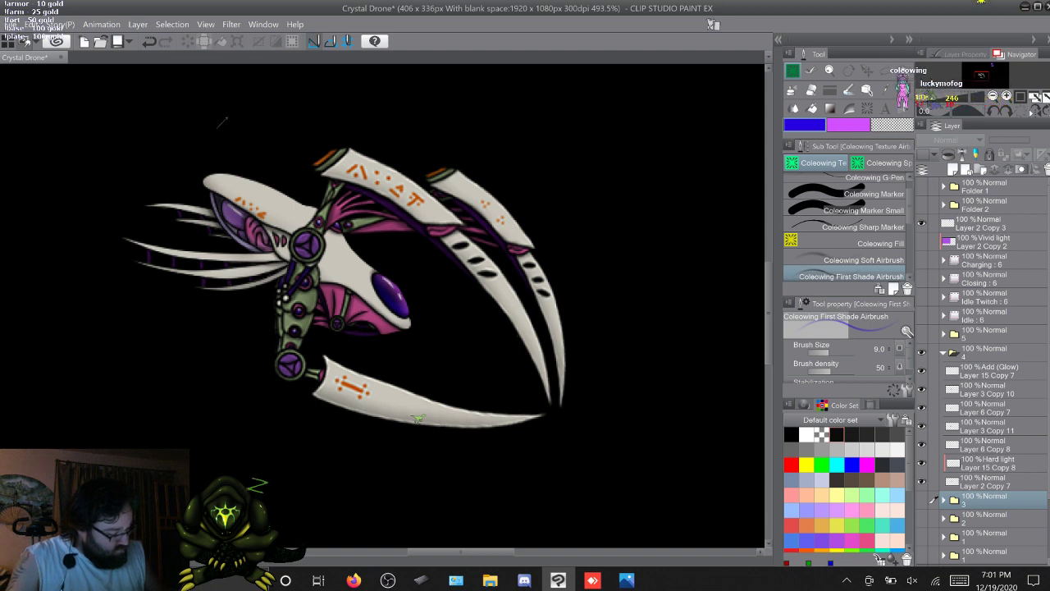
click(991, 389)
click(992, 371)
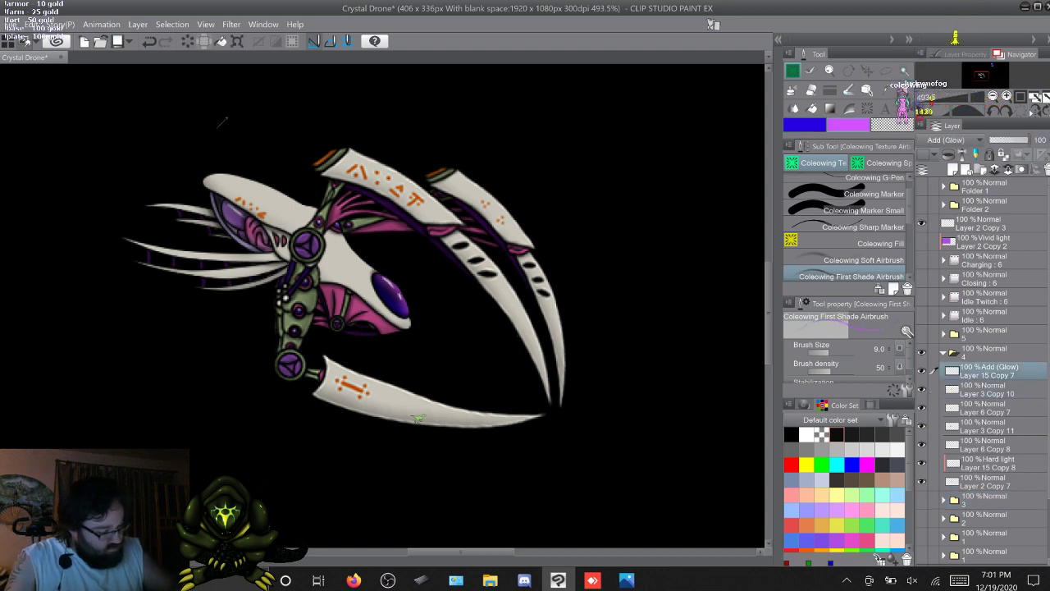
Soft-airbrush purple glow spots on frame 4's upper claws, underside membrane and tail spines, adding blue with the Coleowing First Shade Airbrush
click(863, 260)
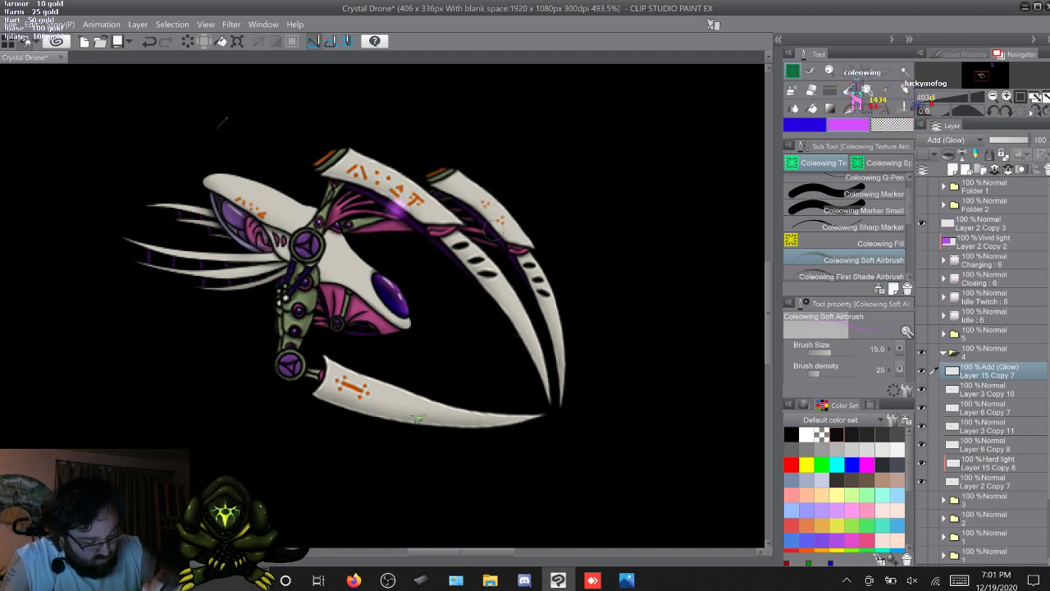
drag(490, 229, 491, 229)
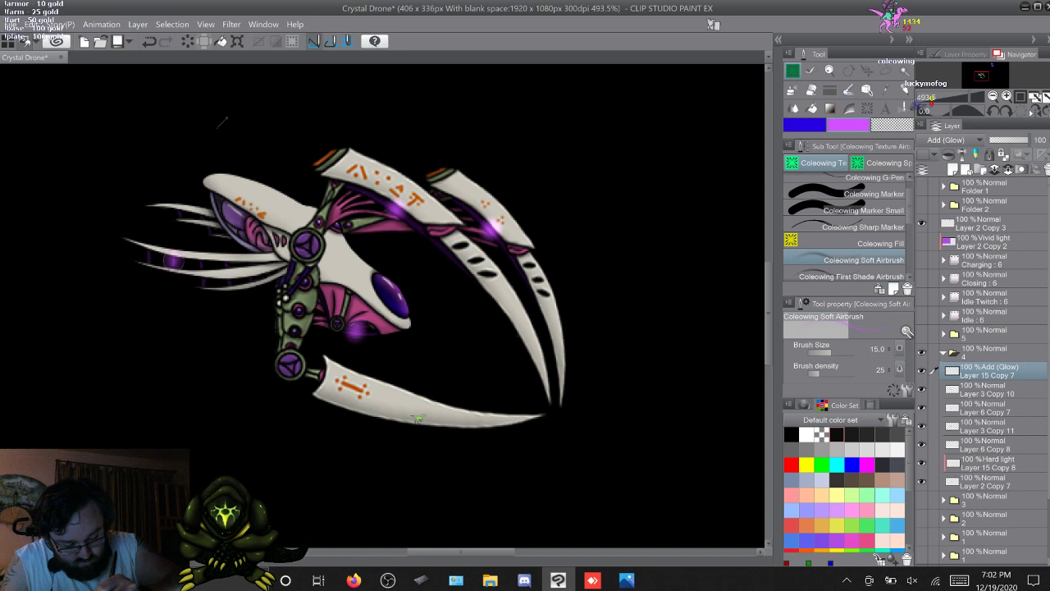
click(171, 261)
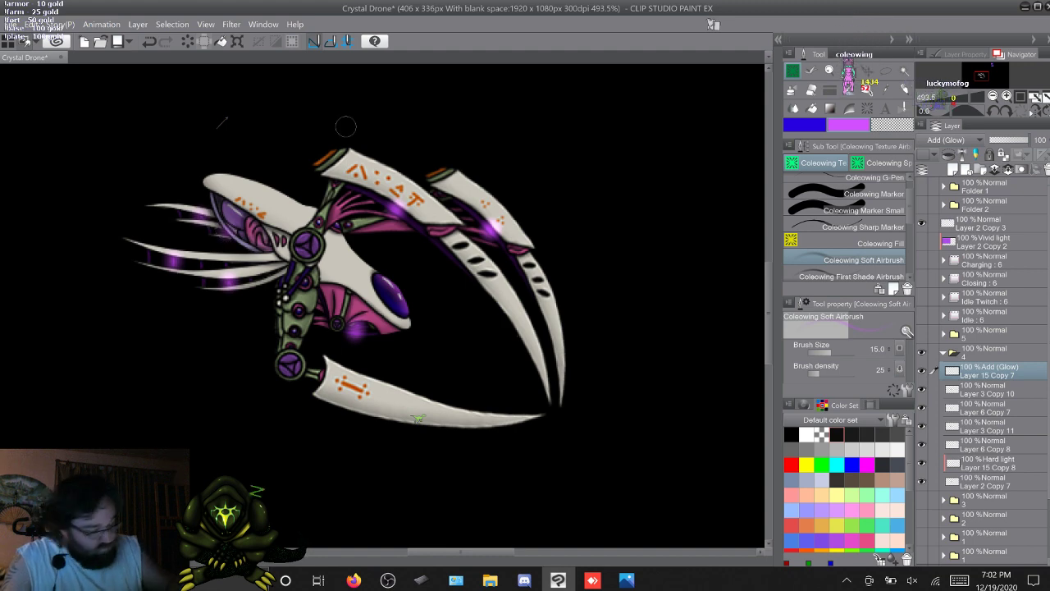
click(861, 275)
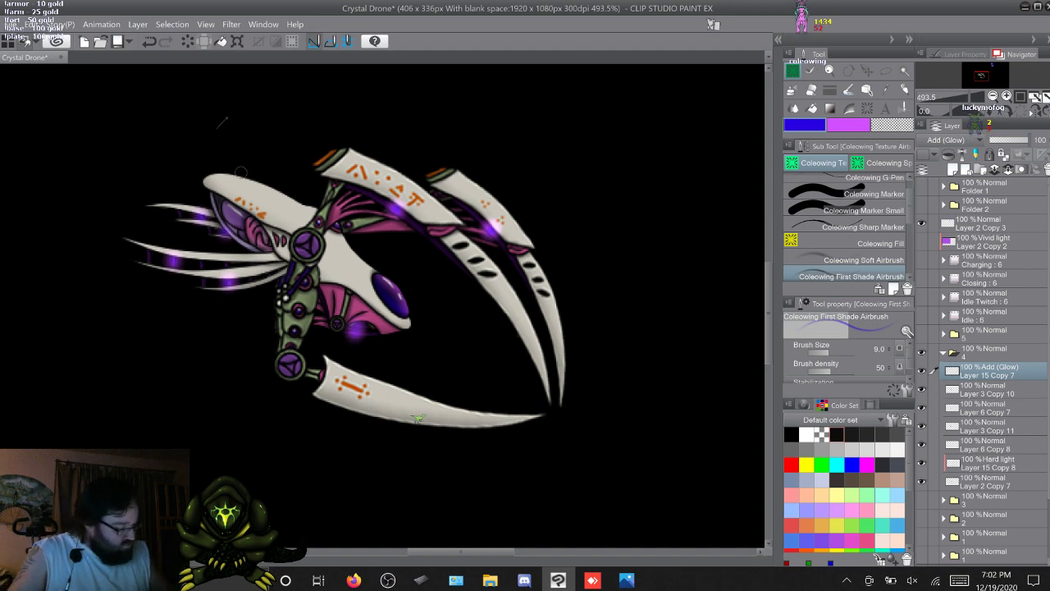
Collapse folder 4, switch the displayed frame to folder 5 and activate its Add (Glow) layer, Layer 15 Copy 9
click(943, 353)
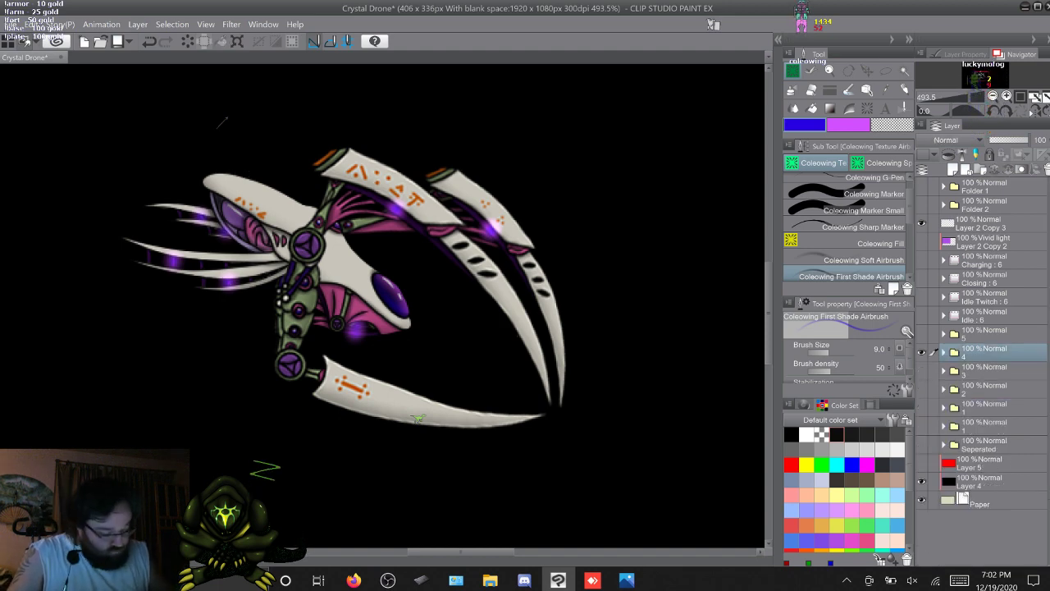
click(922, 334)
click(944, 334)
click(989, 353)
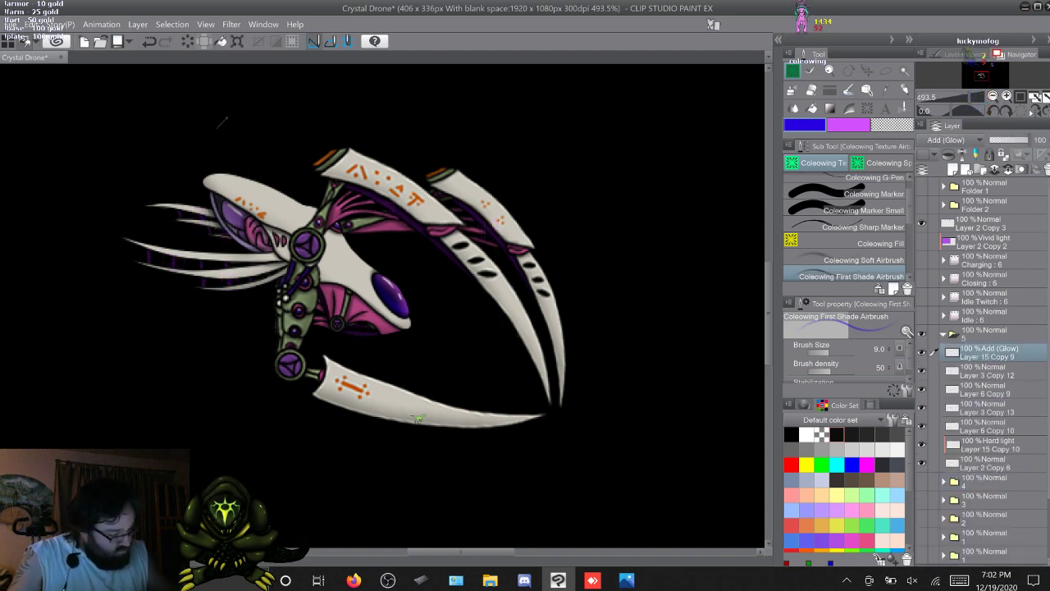
Soft-airbrush purple glow spots on frame 5's upper claws, membrane and tail spines, then deepen them in blue with the Coleowing First Shade Airbrush
click(862, 260)
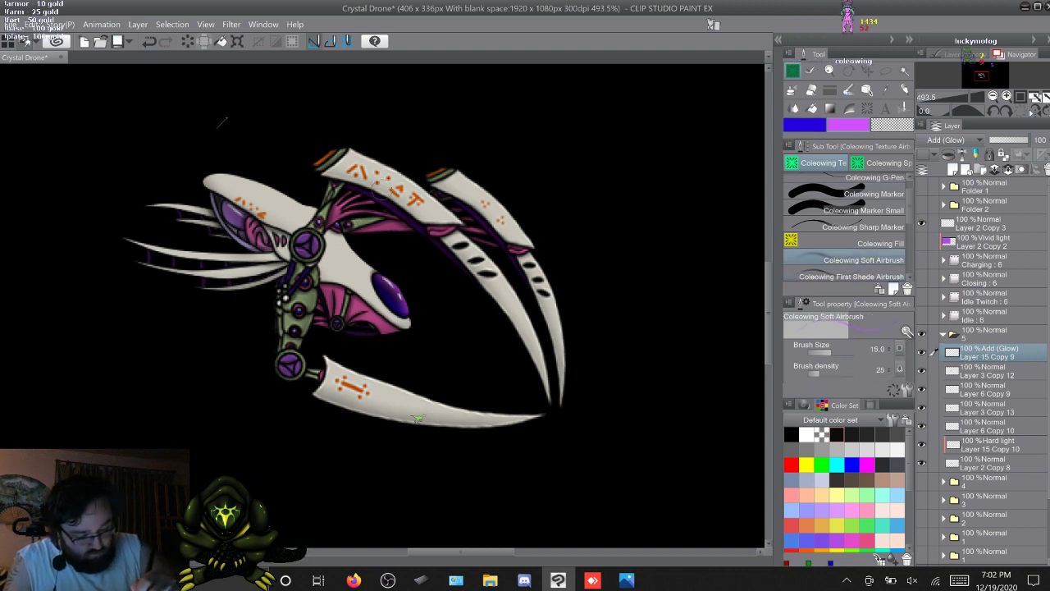
click(366, 190)
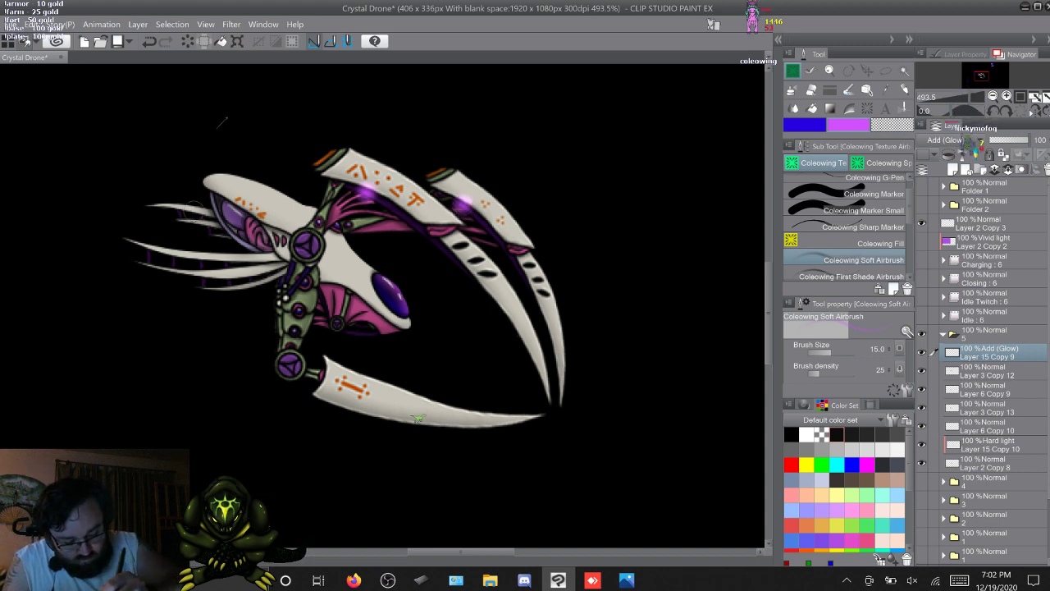
click(178, 215)
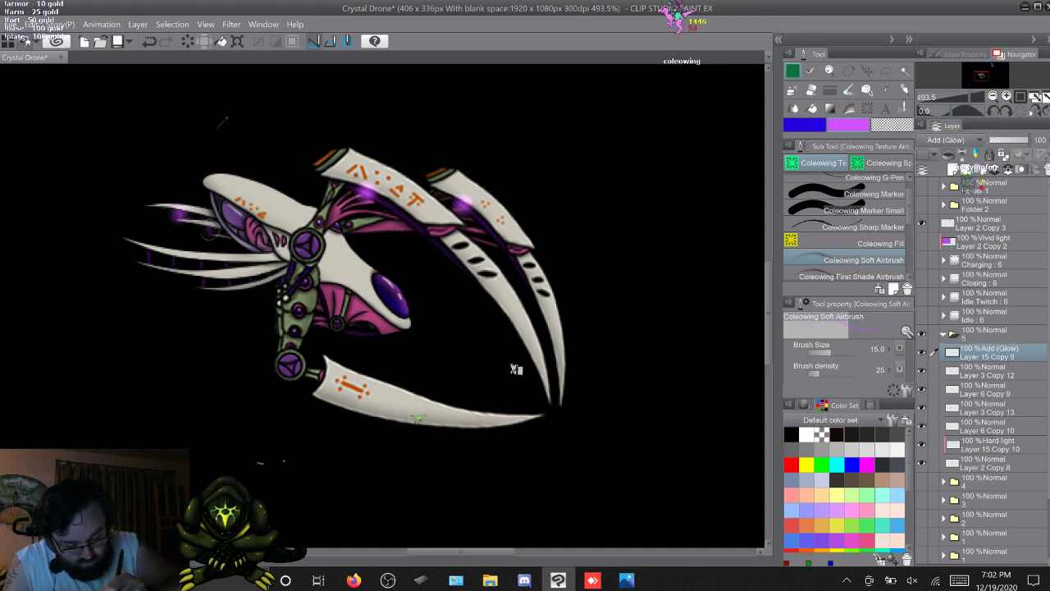
click(208, 228)
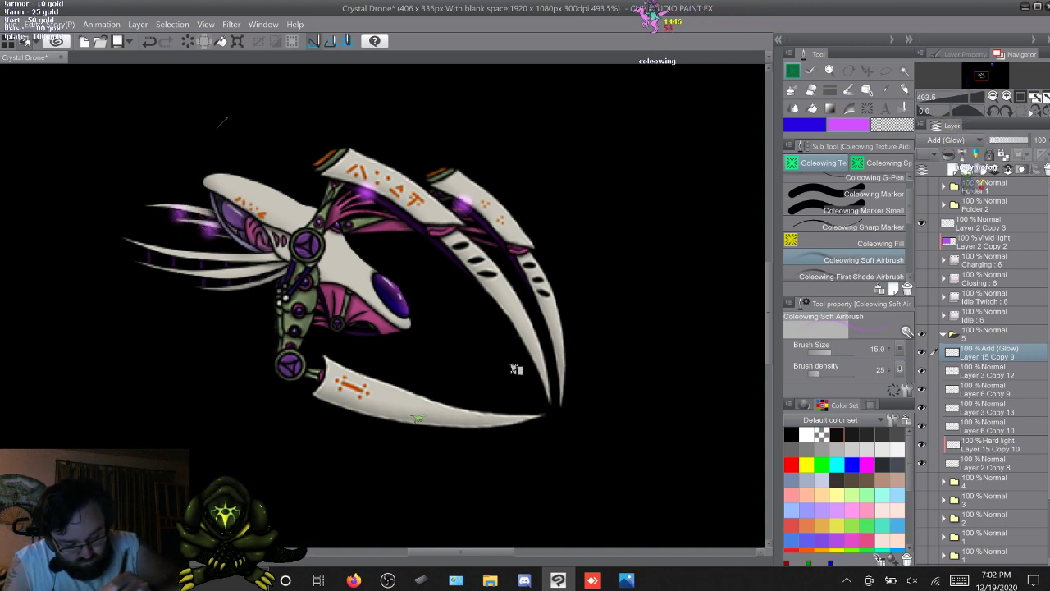
click(204, 282)
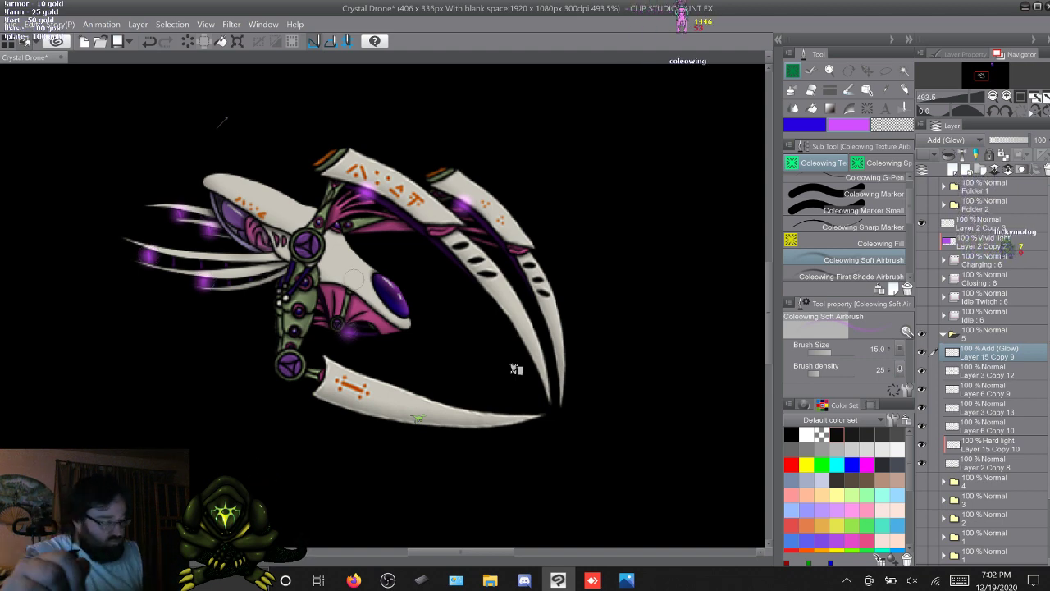
click(860, 276)
click(805, 125)
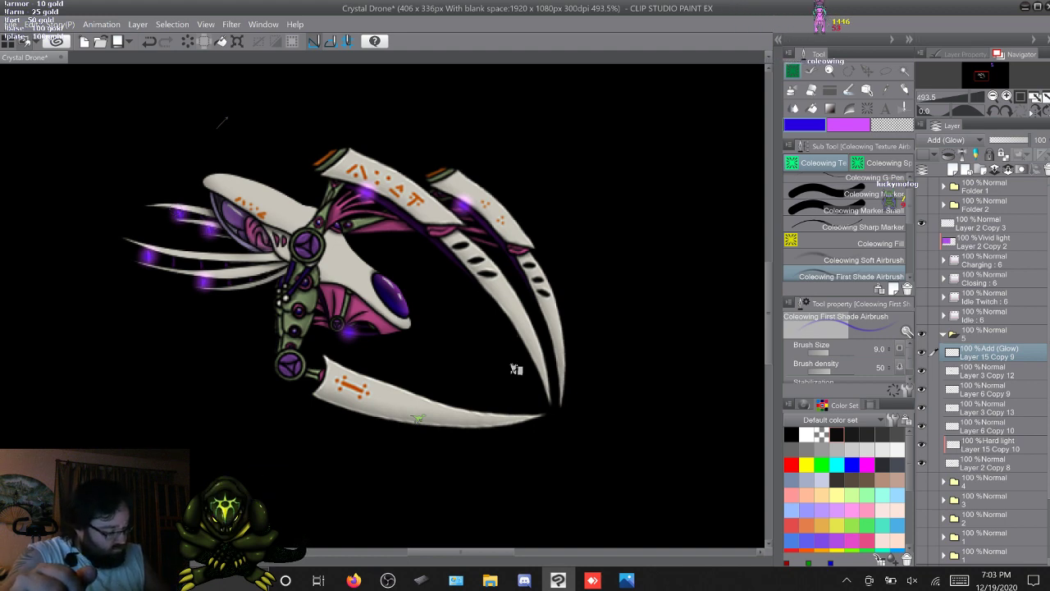
Collapse folder 5 and show frames 1 to 5 one at a time to review the claw-closing and glow motion
click(944, 334)
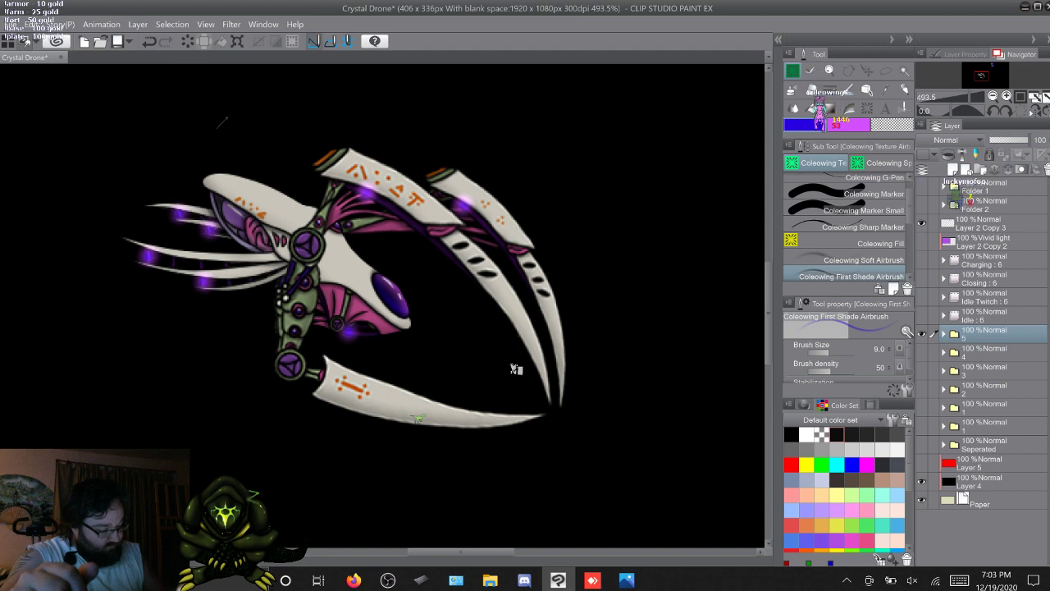
click(921, 334)
click(921, 408)
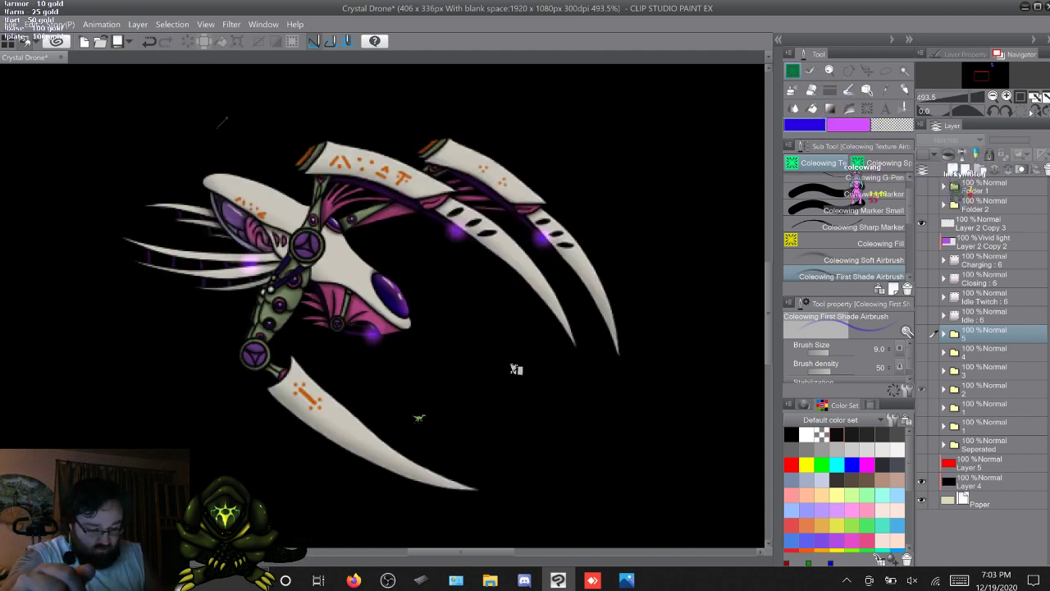
click(922, 408)
click(921, 389)
click(921, 389)
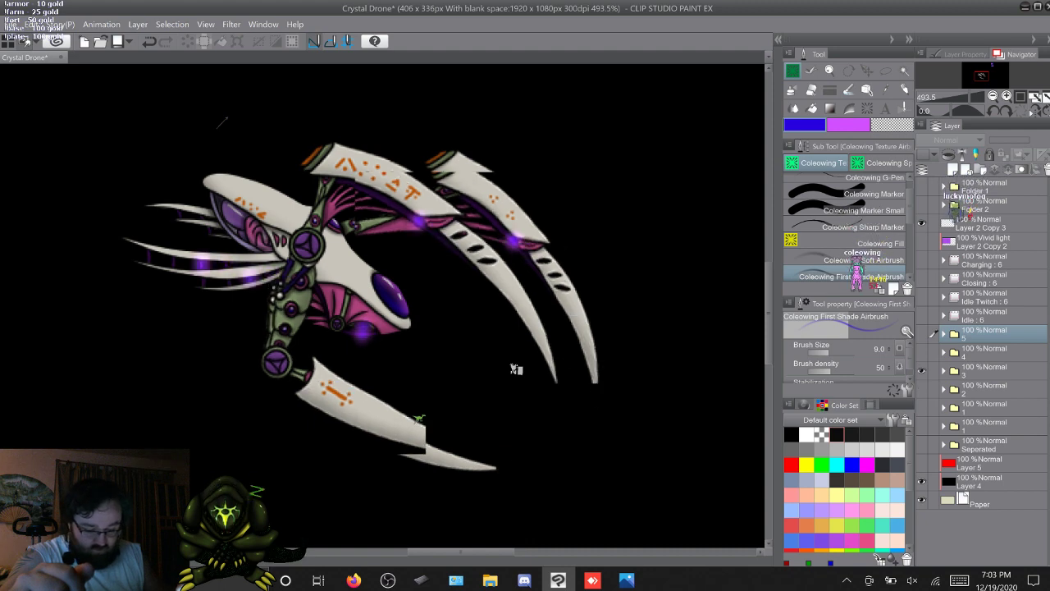
click(922, 370)
click(922, 370)
click(921, 352)
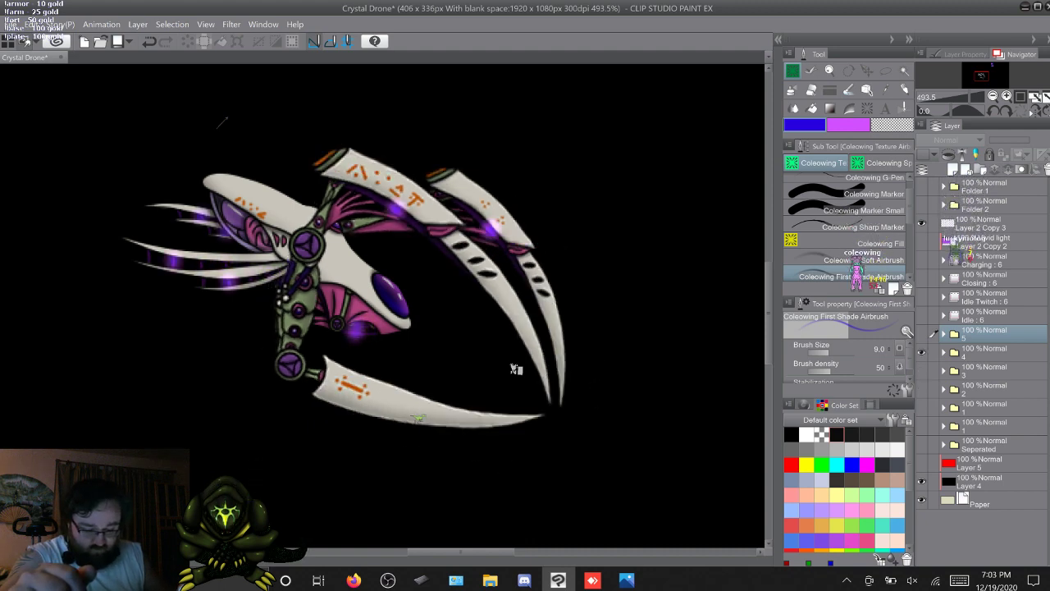
click(922, 352)
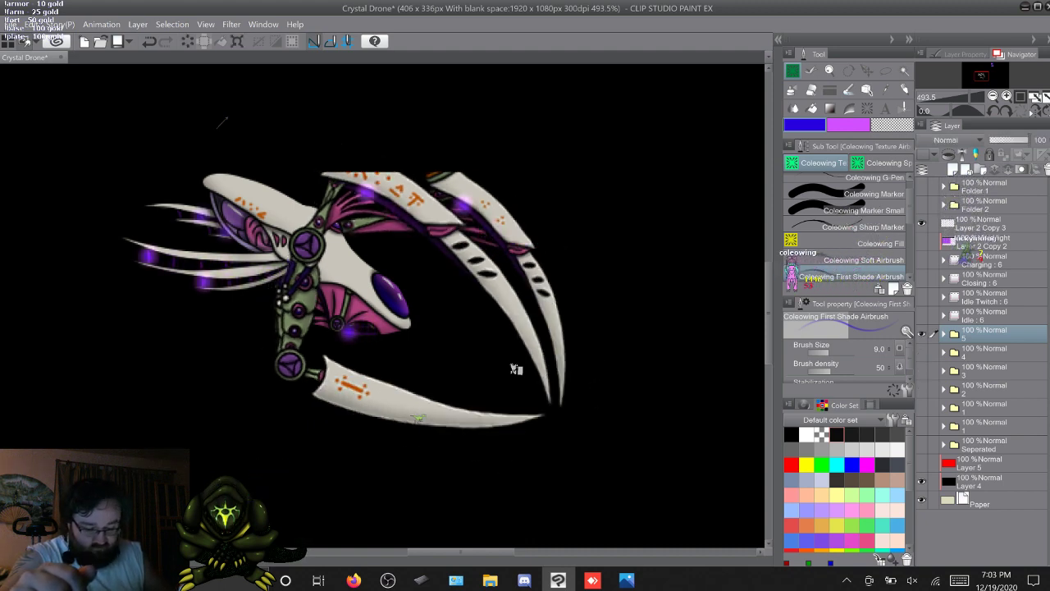
click(921, 333)
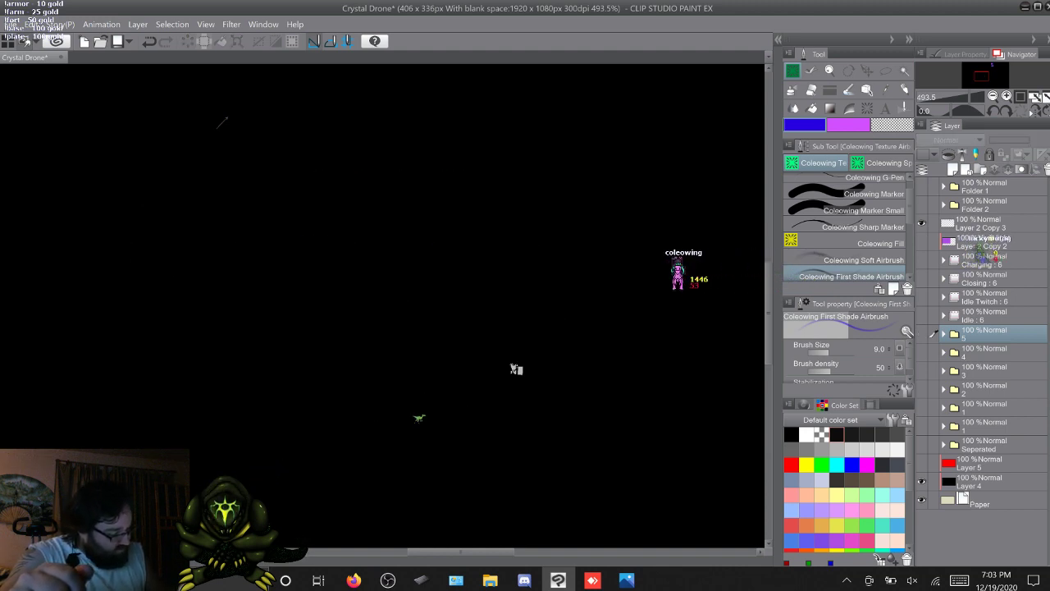
Make frame folders 1 to 5 visible, then merge frame folder 1 and folder 2 each into a single layer
click(988, 408)
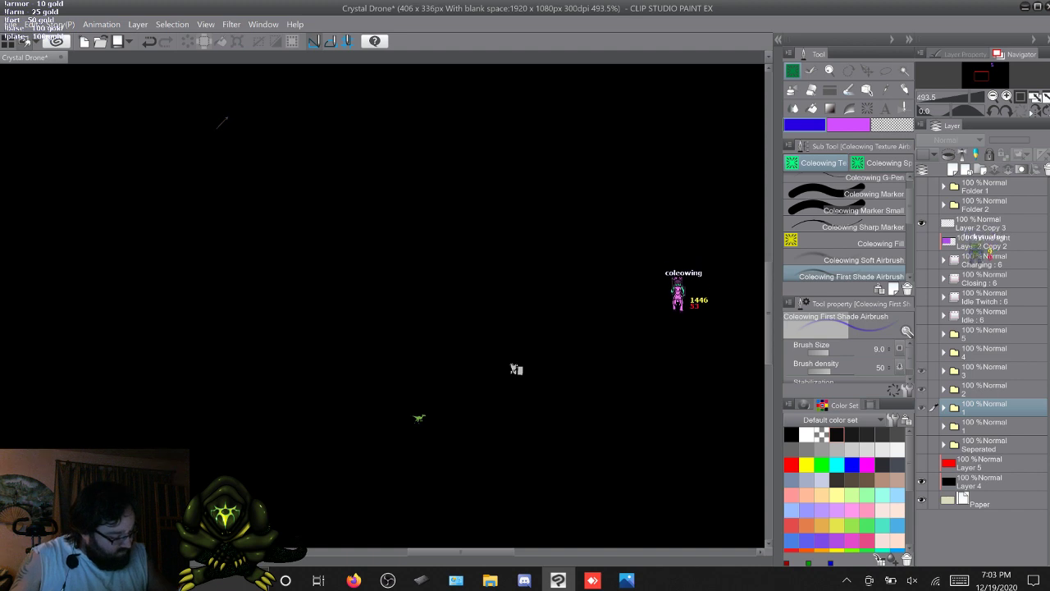
key(ctrl+z)
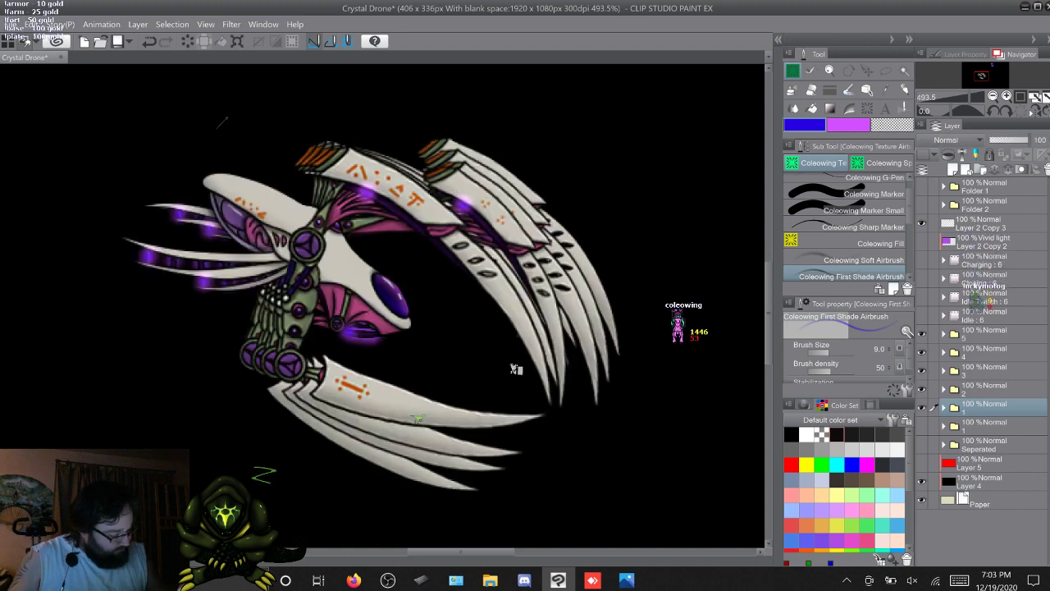
right_click(989, 407)
click(943, 358)
click(989, 389)
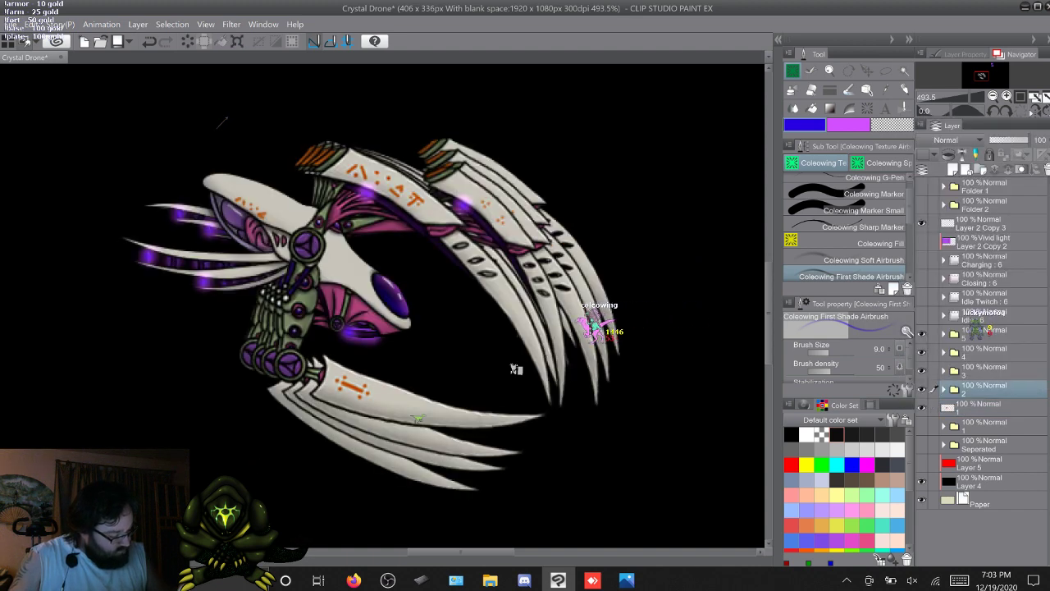
right_click(988, 389)
click(965, 340)
Merge frame folder 3 and frame folder 4 each into a single layer
click(989, 371)
right_click(989, 371)
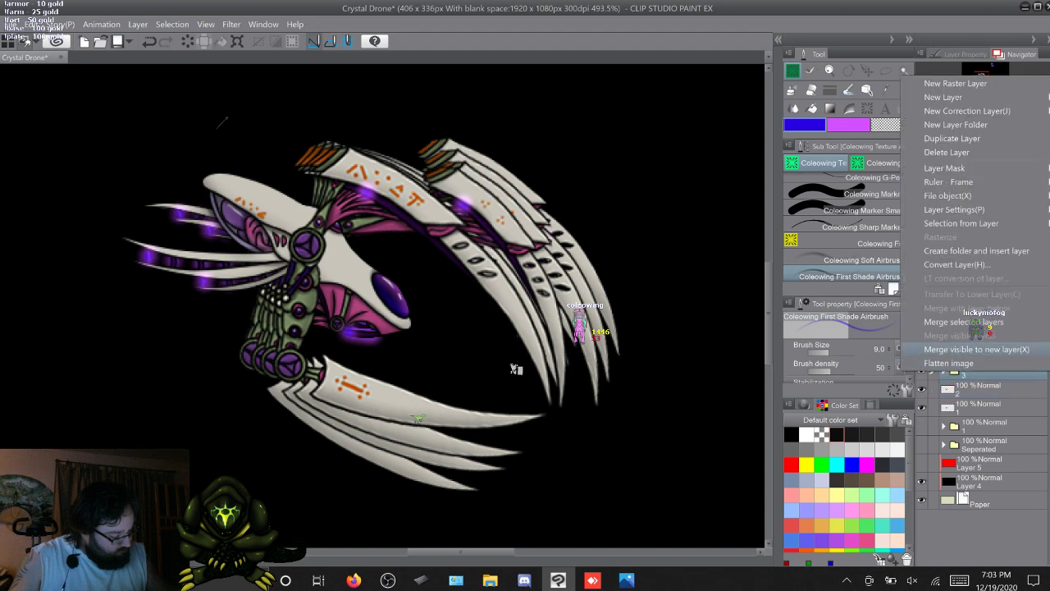
click(965, 322)
click(989, 352)
right_click(989, 353)
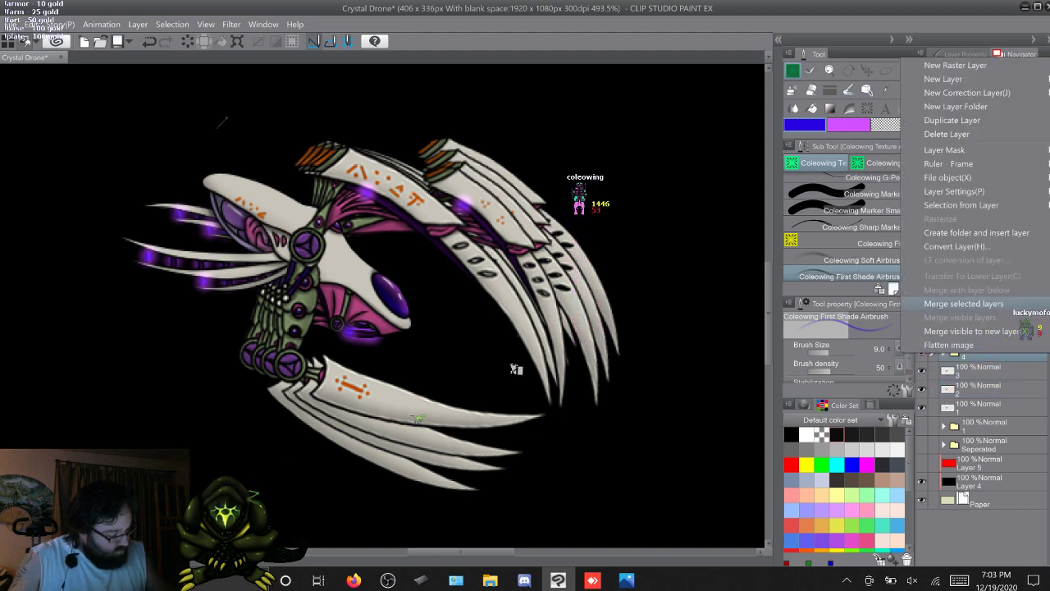
click(964, 304)
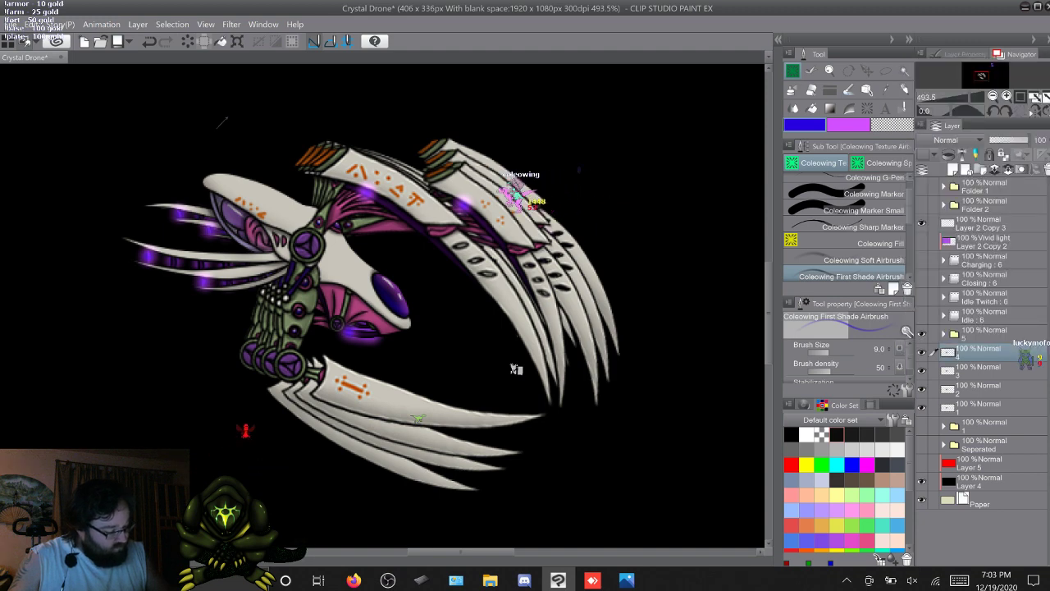
Duplicate folder 5 as a hidden layered backup, then merge the original folder 5 into a single layer
click(989, 334)
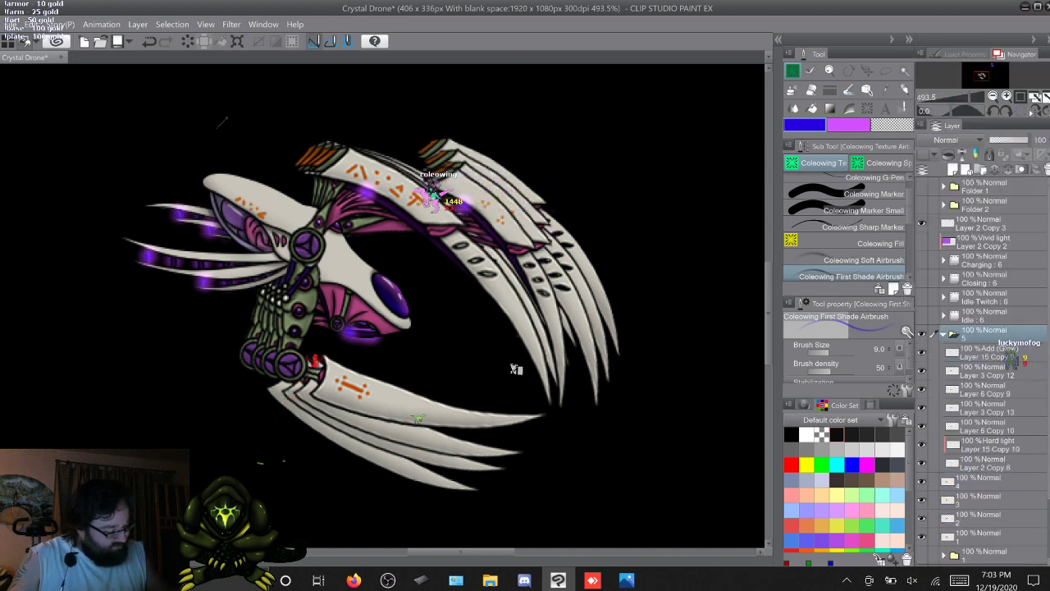
click(944, 334)
key(F9)
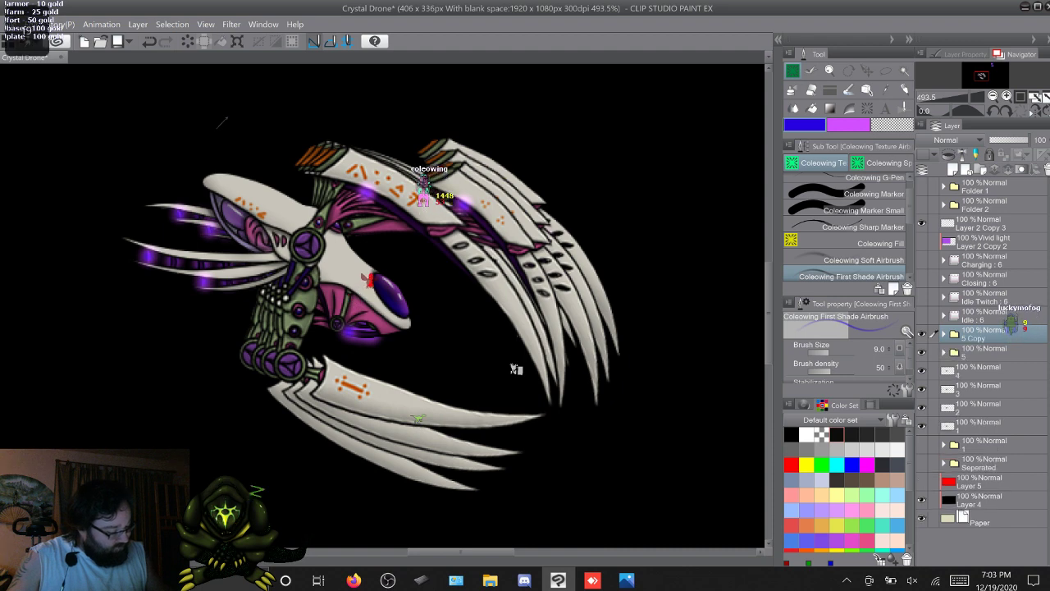
click(922, 334)
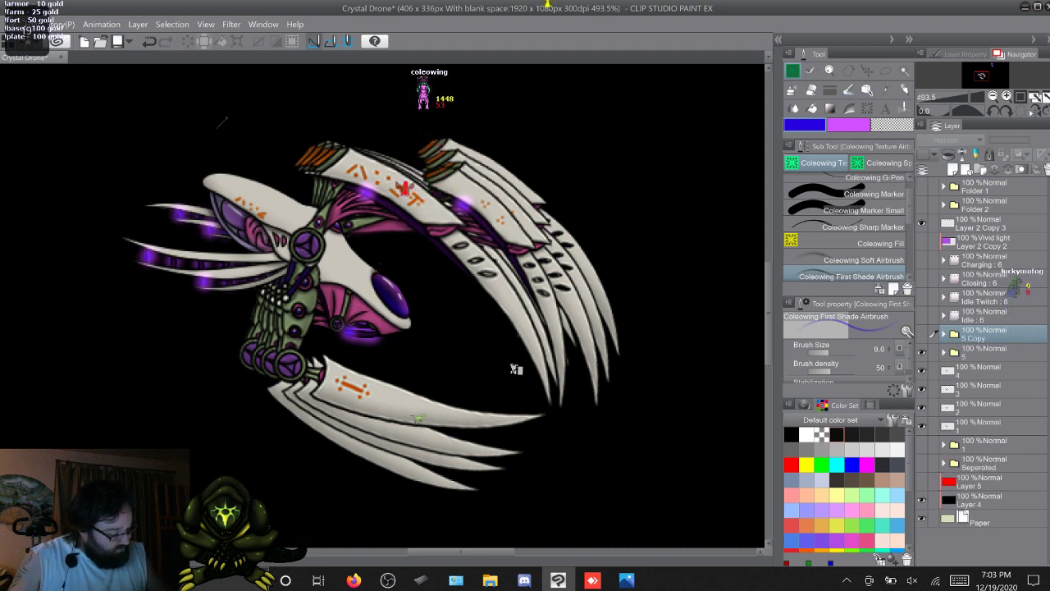
click(989, 353)
right_click(989, 353)
click(969, 303)
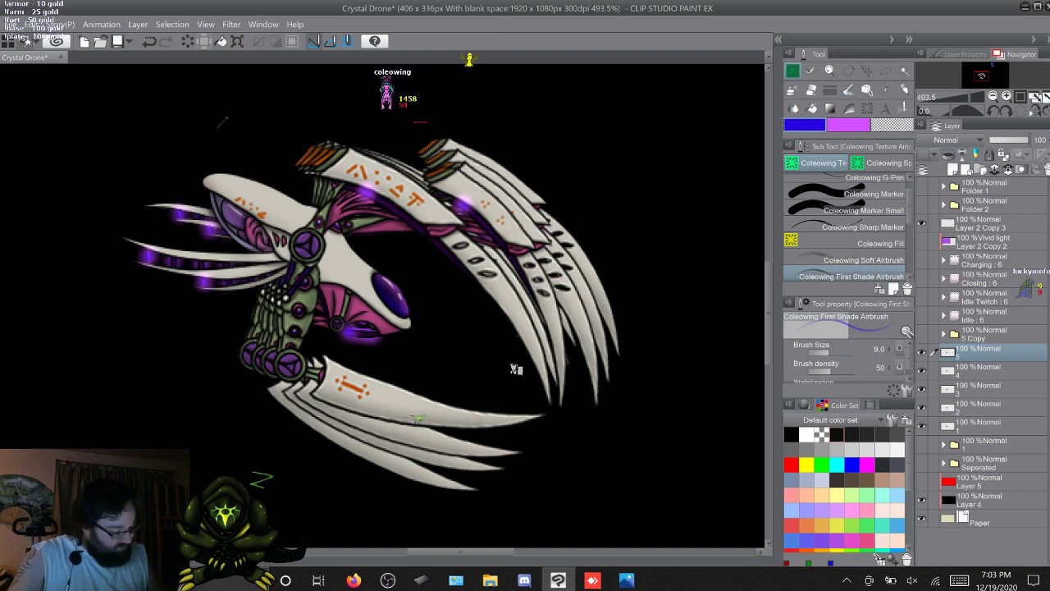
Delete the old Closing animation folder
click(989, 279)
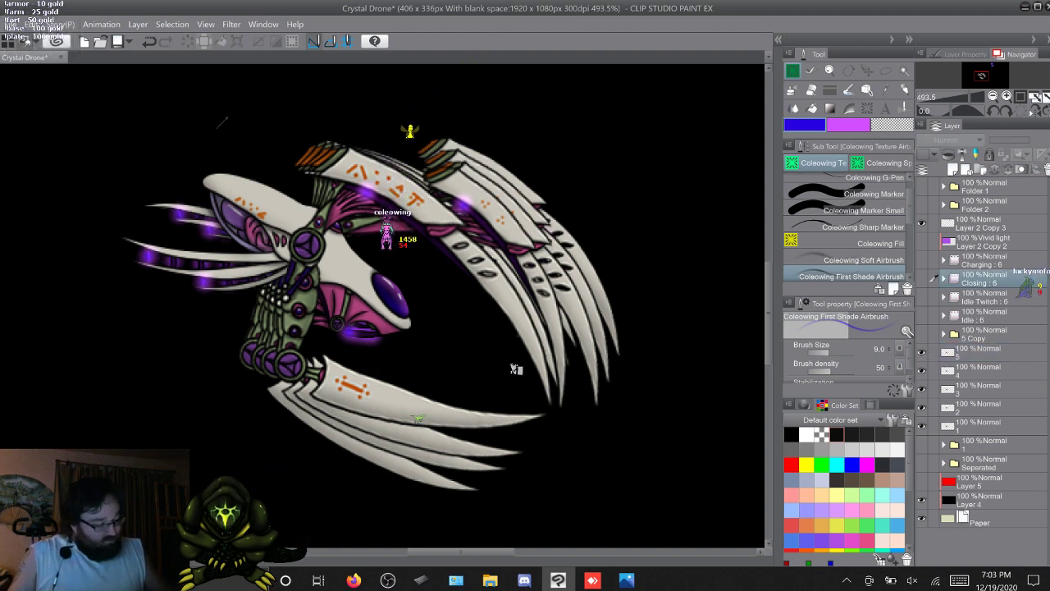
right_click(968, 277)
click(985, 279)
right_click(972, 278)
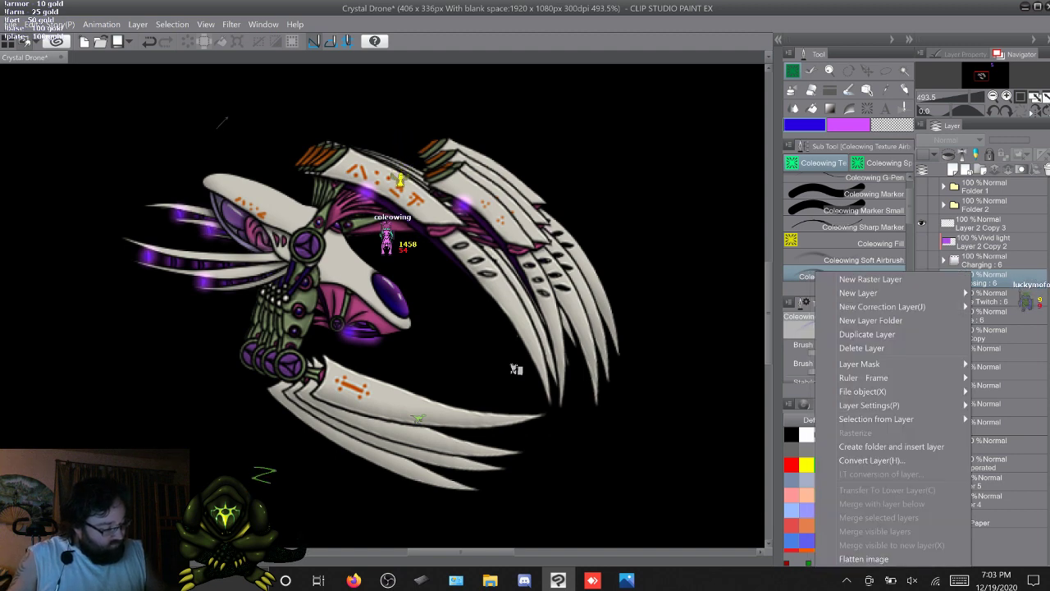
click(857, 348)
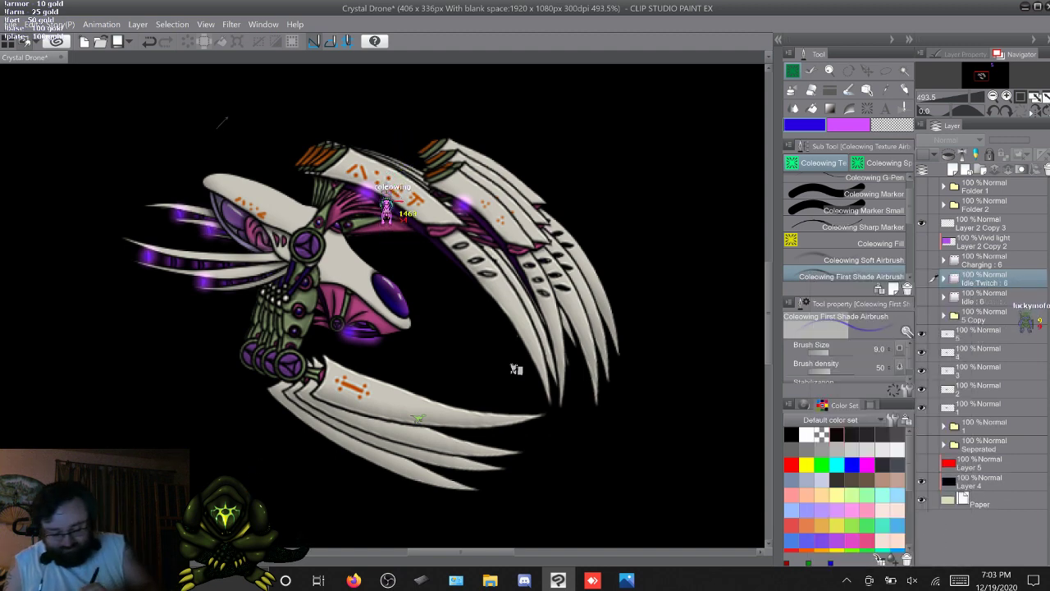
Create a new animation folder above Idle Twitch and add five blank cels to it
key(Tab)
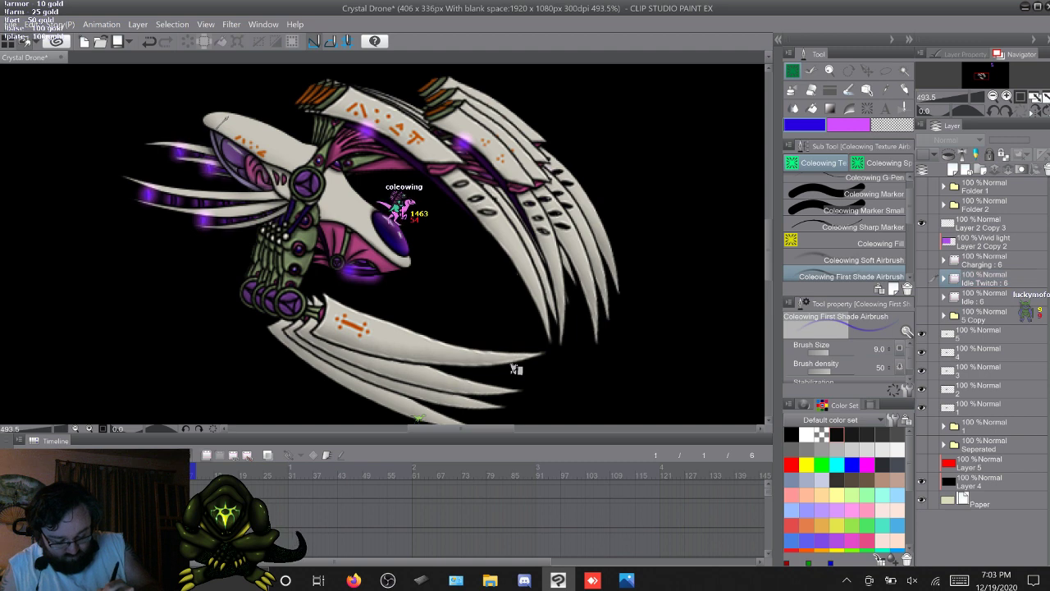
key(ctrl+alt+n)
key(ctrl+shift+n)
key(ctrl+shift+n)
key(ctrl+shift+n)
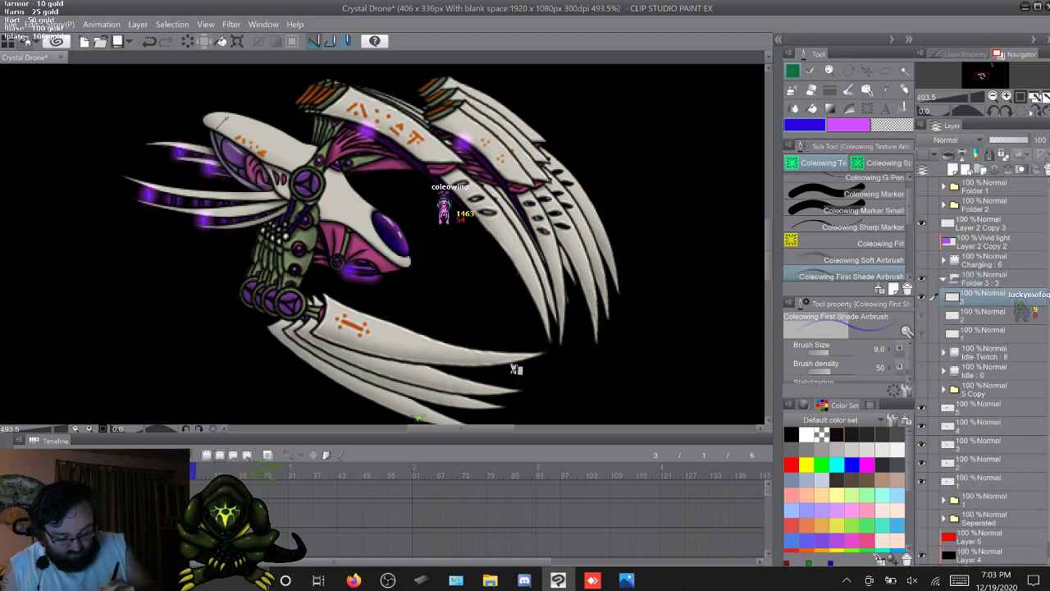
key(ctrl+shift+n)
key(ctrl+shift+n)
key(Tab)
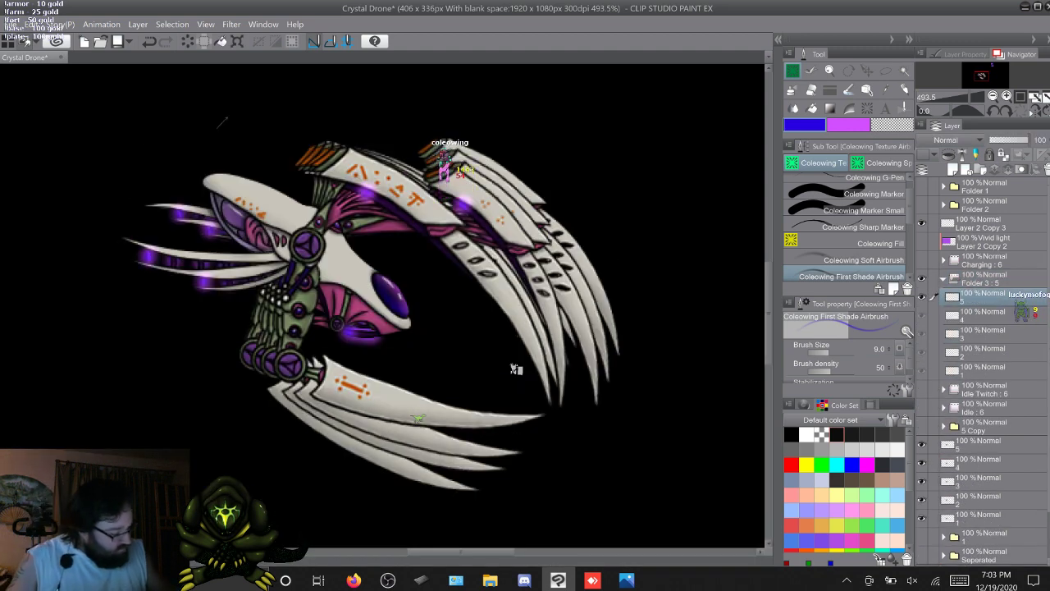
Delete the five blank cels from the new animation folder and move the merged frame layers 1 to 5 into it
shift+click(985, 371)
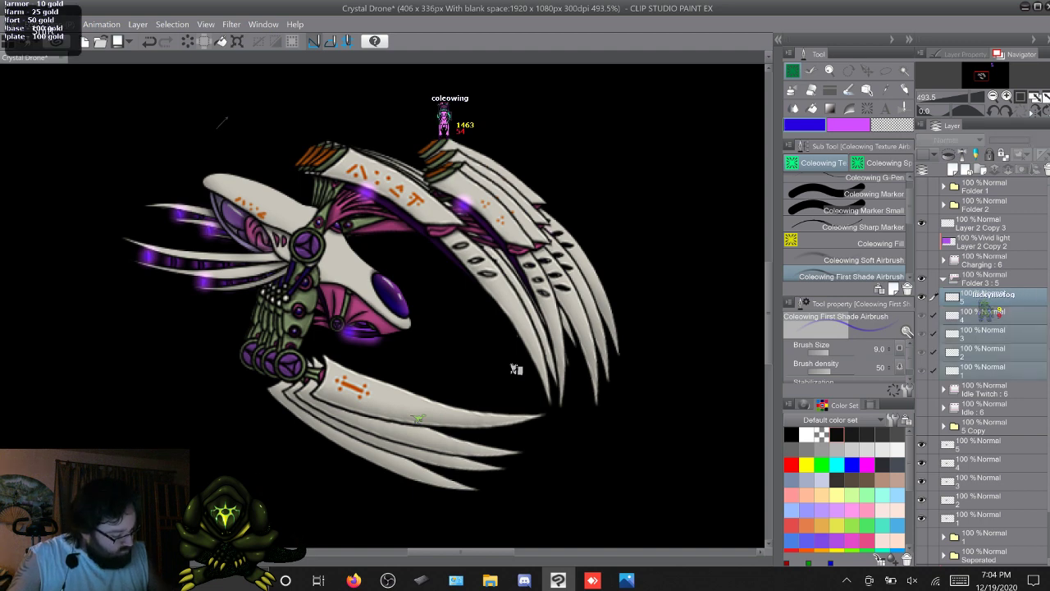
right_click(981, 308)
click(943, 108)
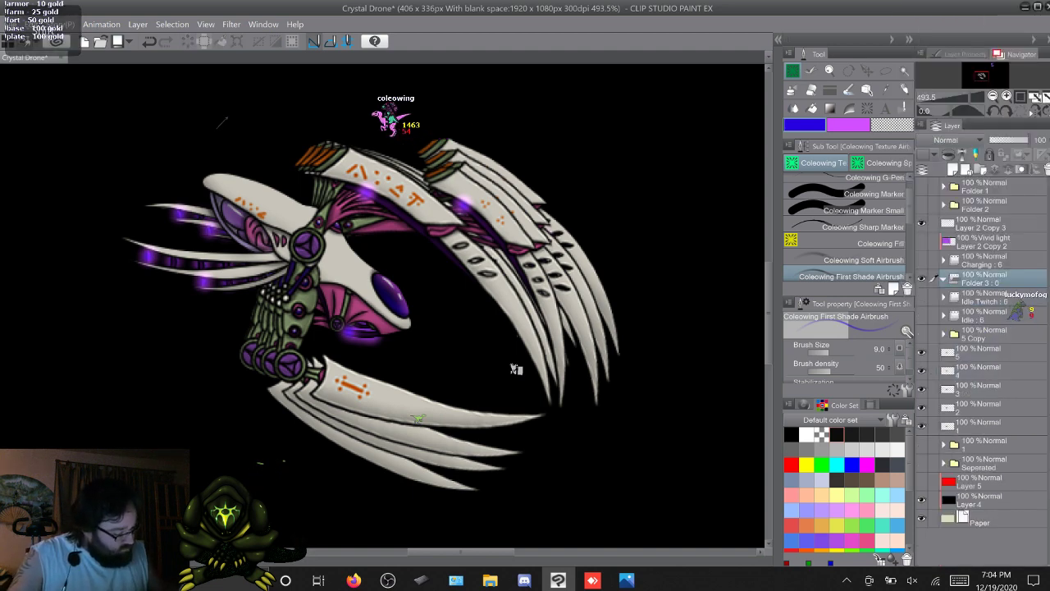
click(984, 352)
shift+click(985, 426)
drag(984, 362, 984, 280)
Rename the new animation folder Closing
double_click(979, 281)
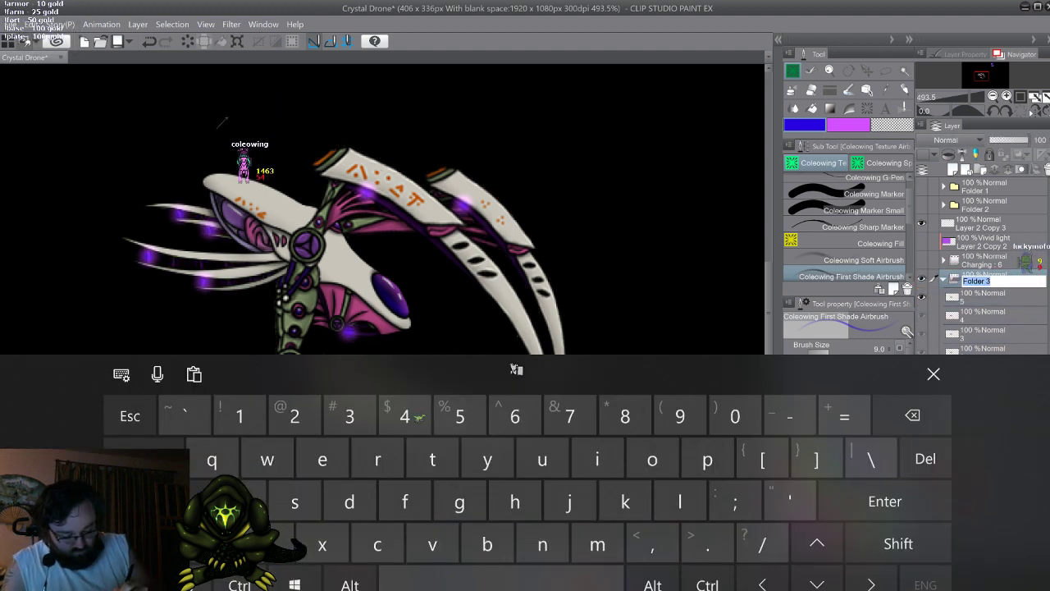
text(Clos)
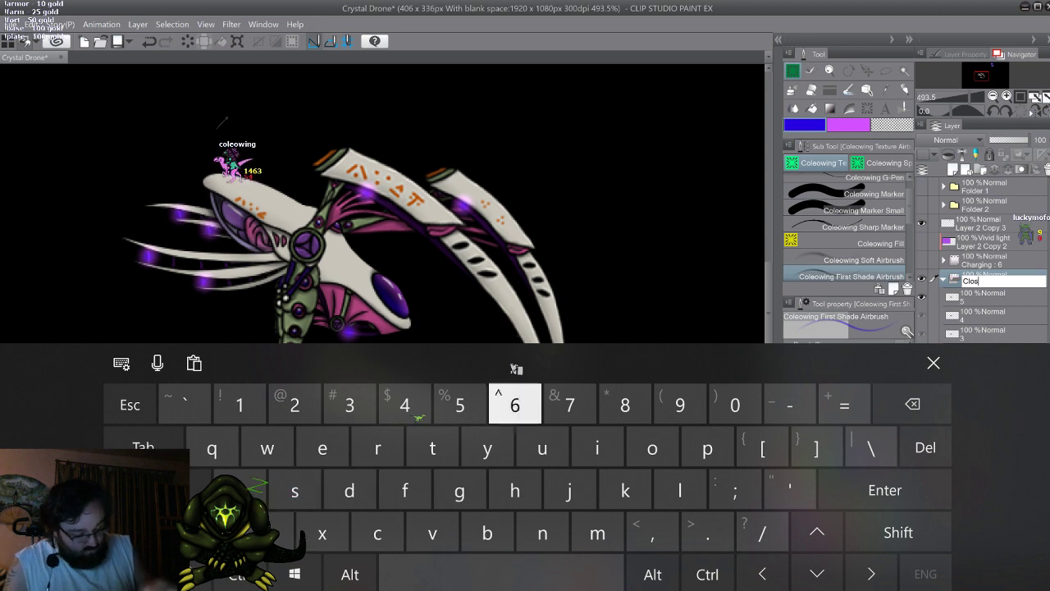
text(ing)
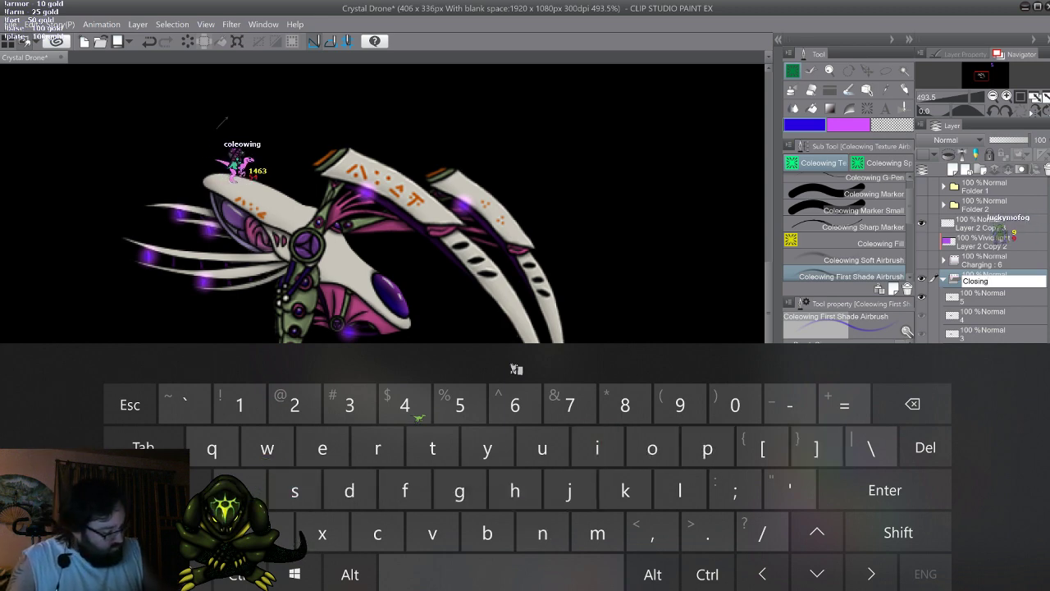
key(Return)
Step repeatedly through the Closing folder's five frames, starting from cel 1, to check the claw-closing motion and glow
click(983, 371)
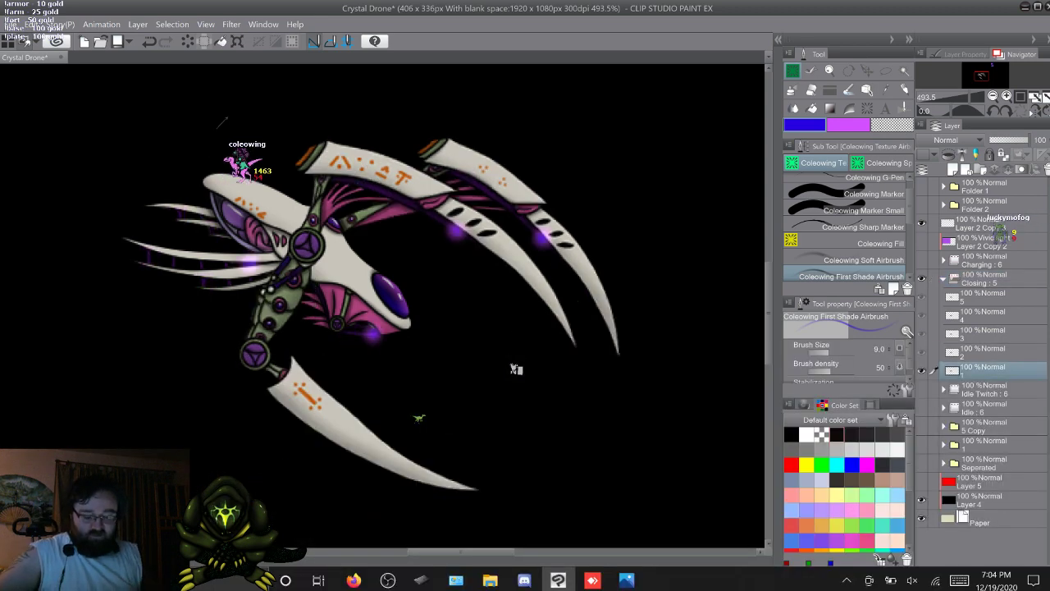
key(w)
key(w)
key(w)
key(w)
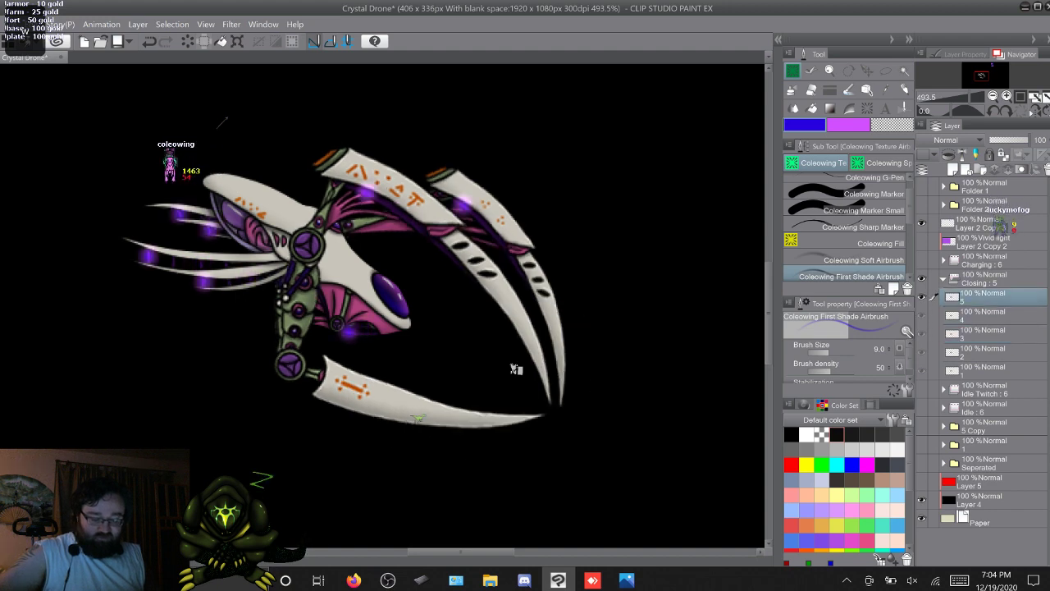
key(w)
key(w)
key(w)
key(w)
key(w)
key(w)
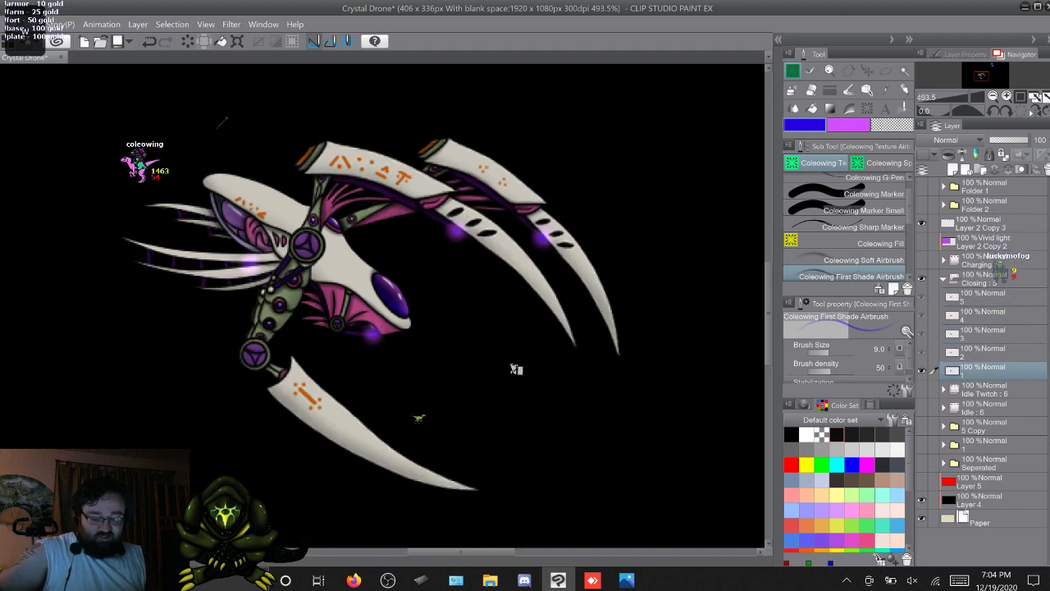
key(w)
key(w)
key(w)
key(w)
key(w)
key(w)
key(w)
key(w)
key(w)
key(w)
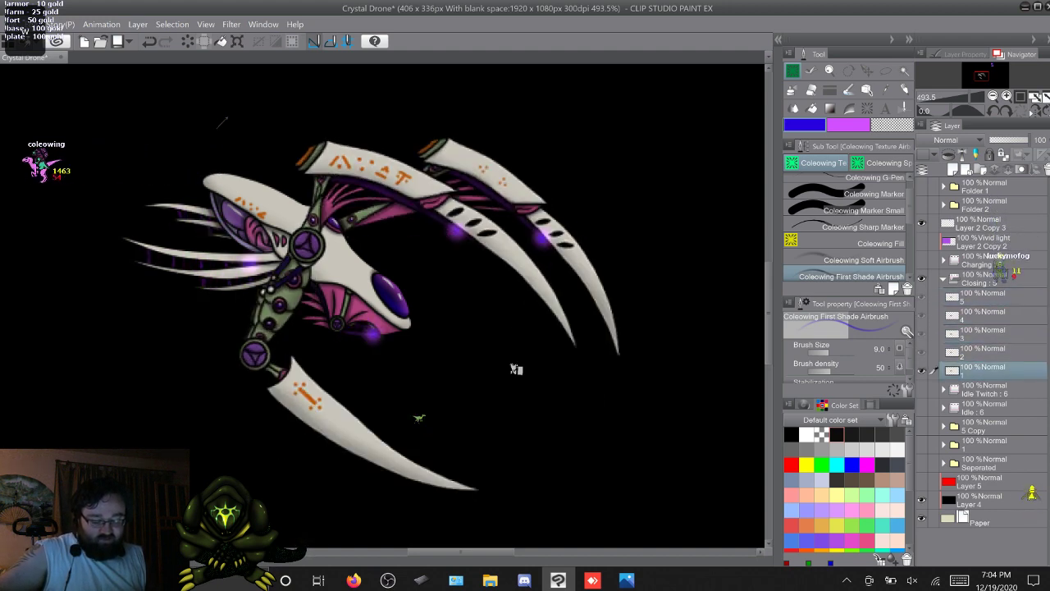
key(w)
key(w)
key(w)
key(w)
key(w)
key(w)
key(w)
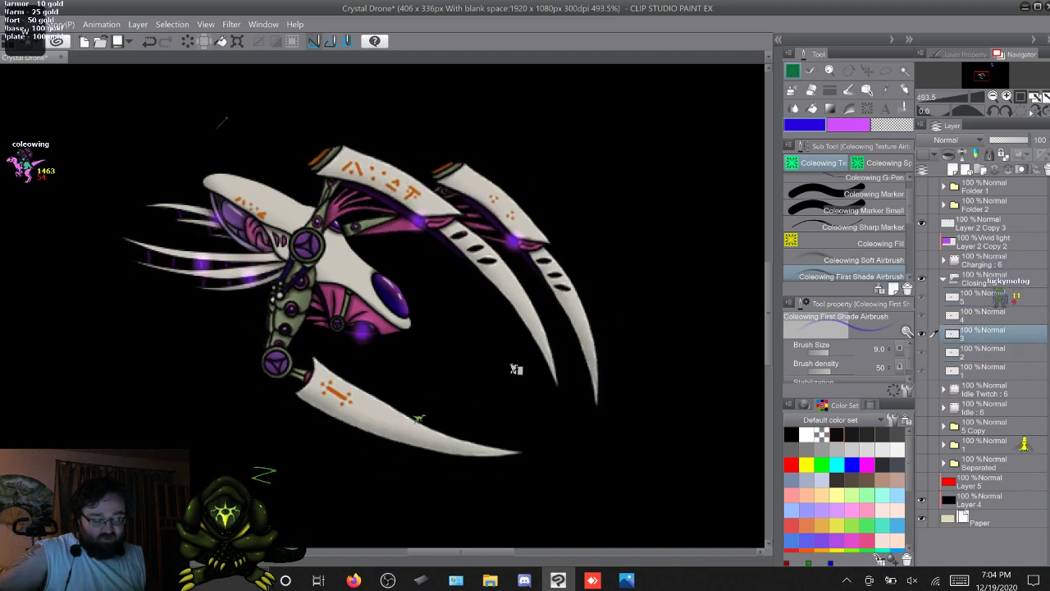
key(w)
key(w)
key(w)
key(w)
key(w)
key(w)
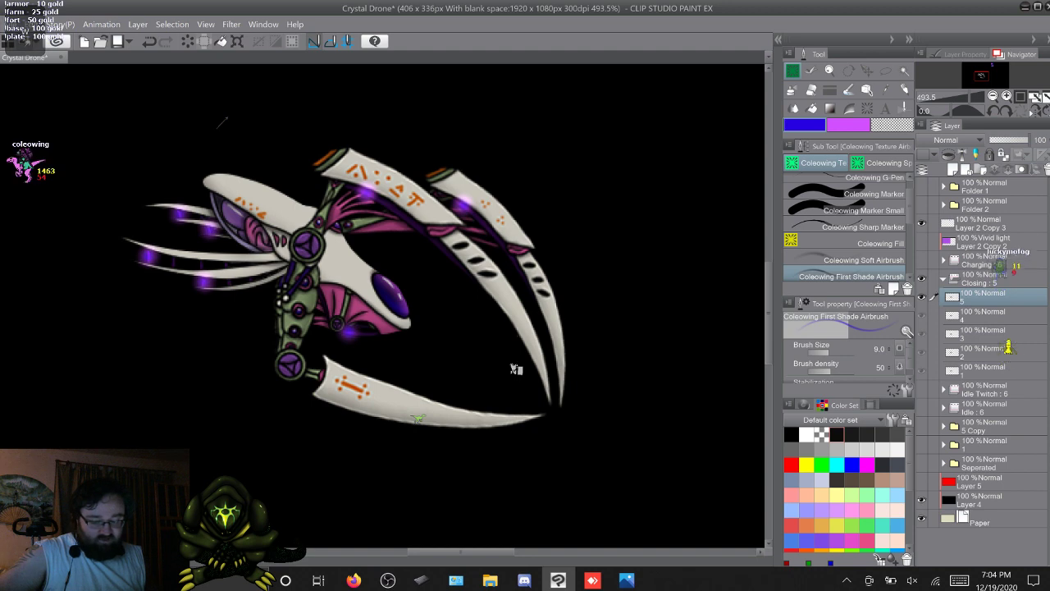
Collapse and hide the Closing folder, and show and expand the Charging animation folder
key(alt+])
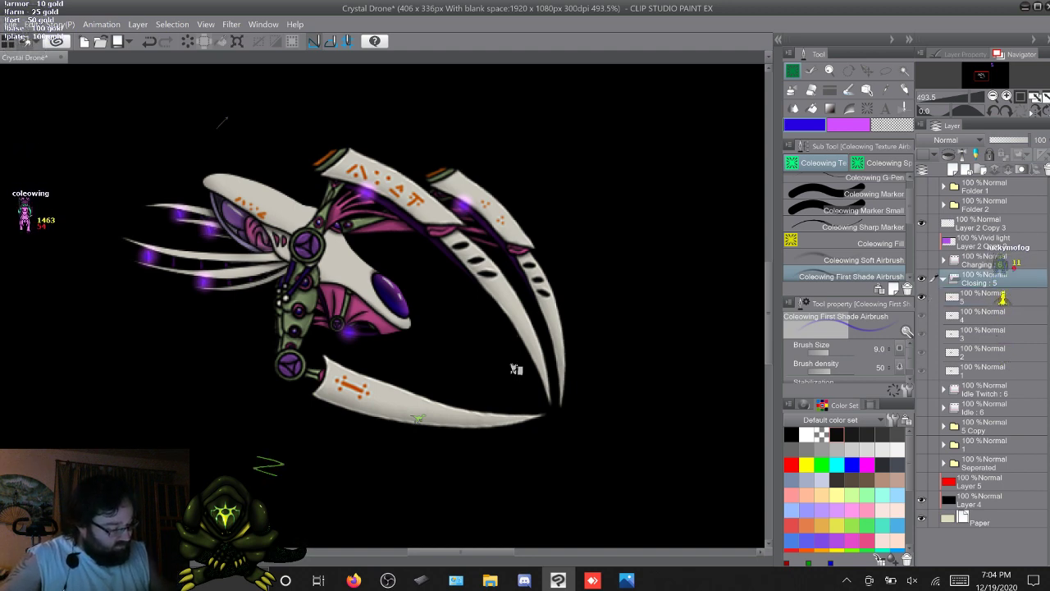
click(944, 279)
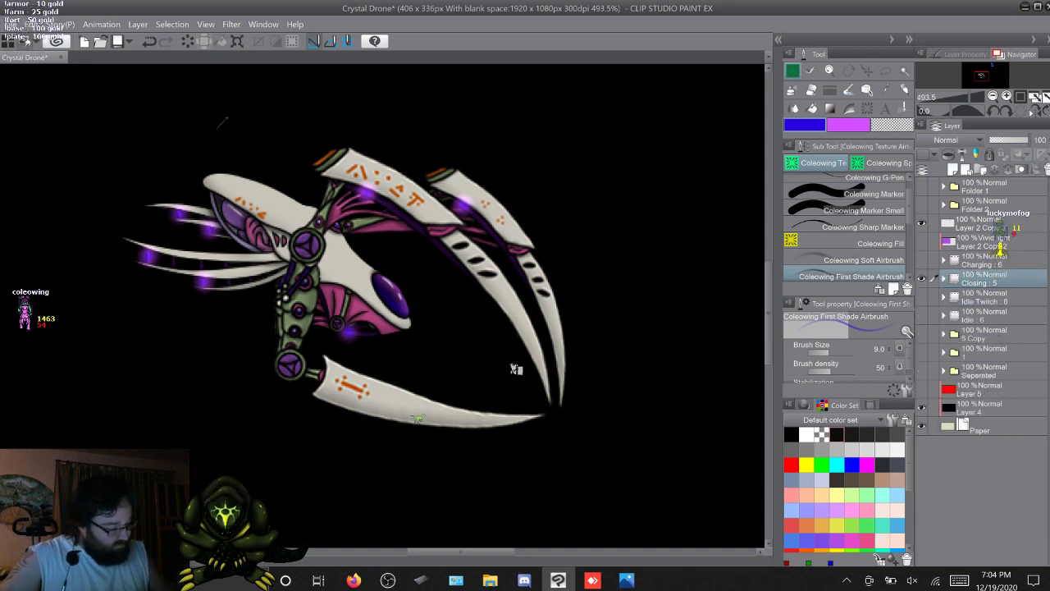
click(922, 279)
click(922, 260)
click(944, 260)
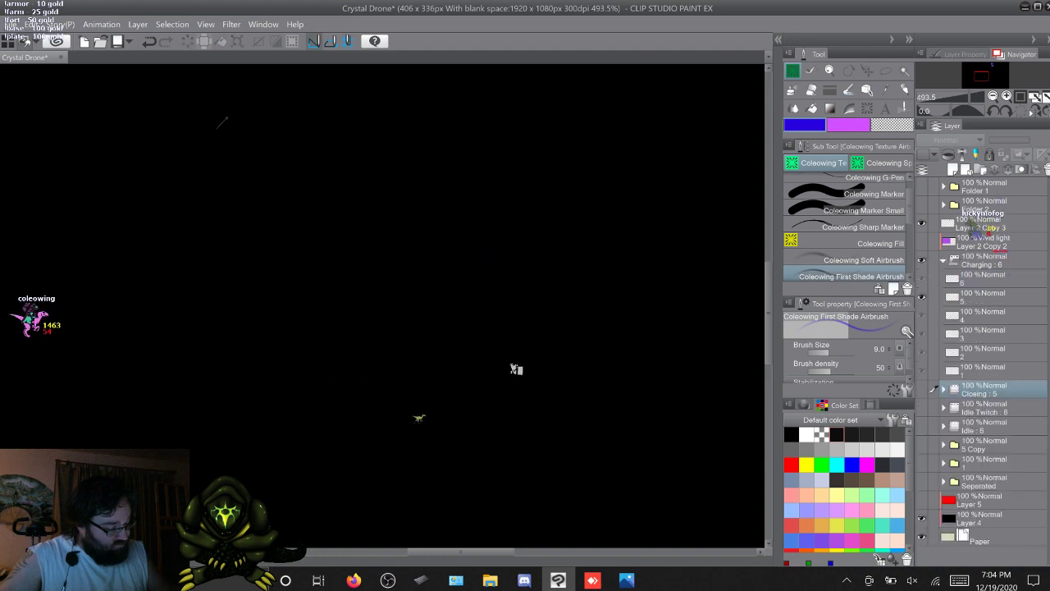
click(983, 279)
shift+click(984, 371)
right_click(983, 300)
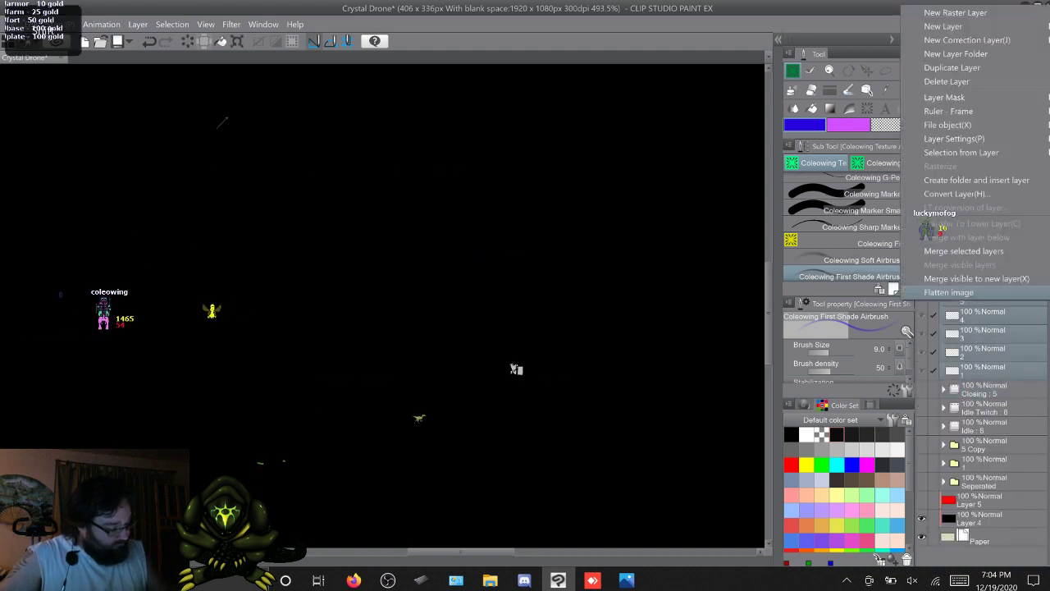
click(947, 81)
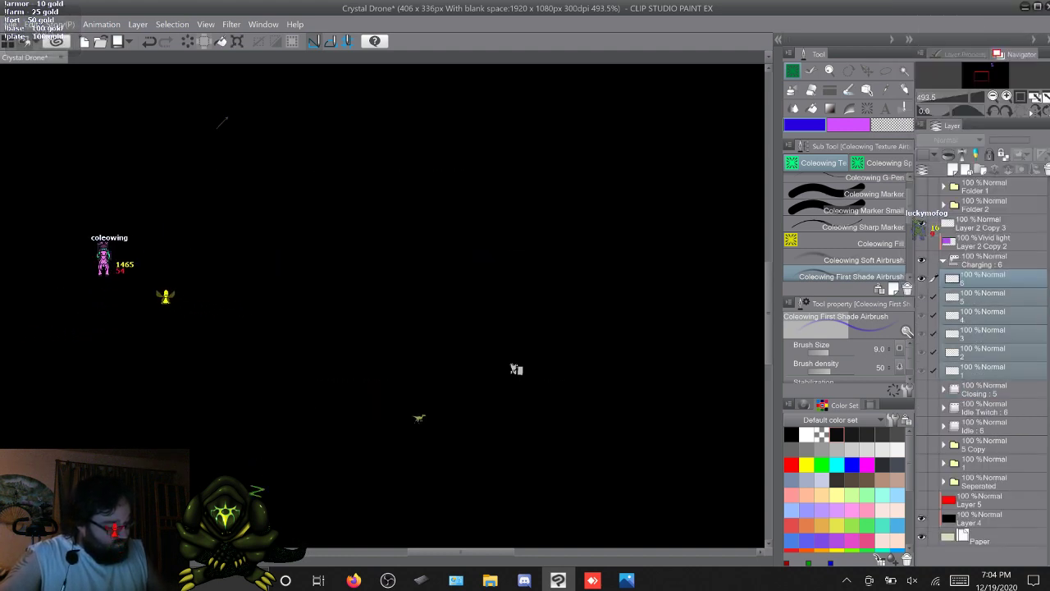
Duplicate the Charging animation folder as a backup, then delete all six cels from the original
click(983, 260)
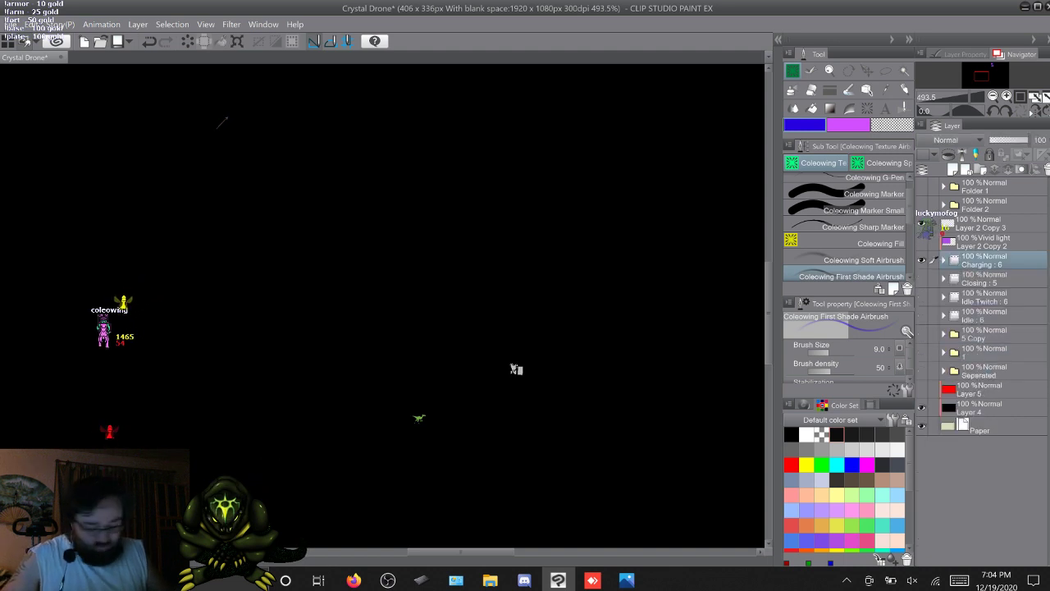
key(F9)
click(944, 279)
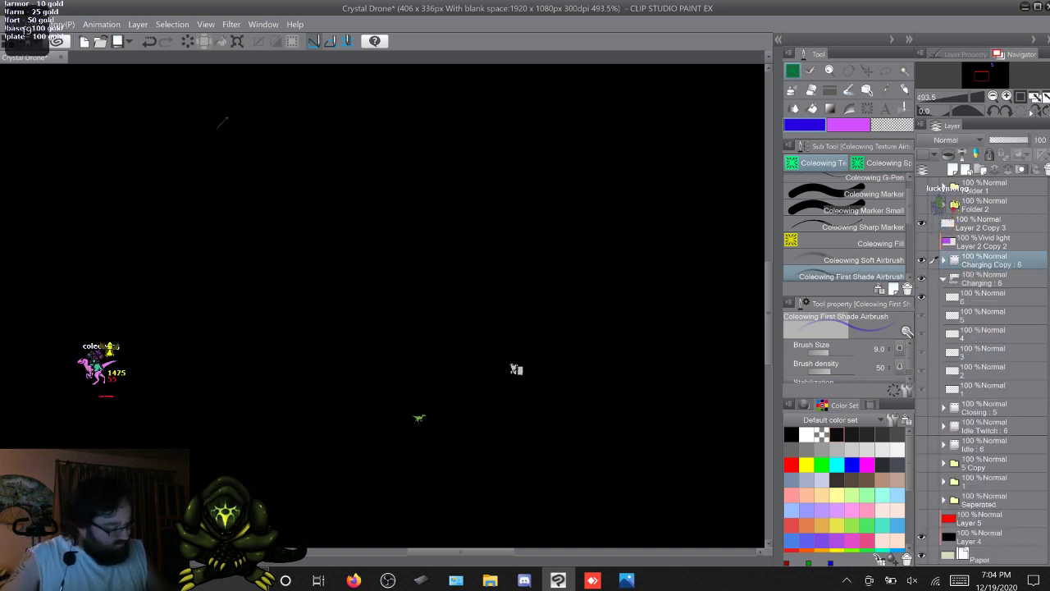
click(983, 297)
shift+click(983, 389)
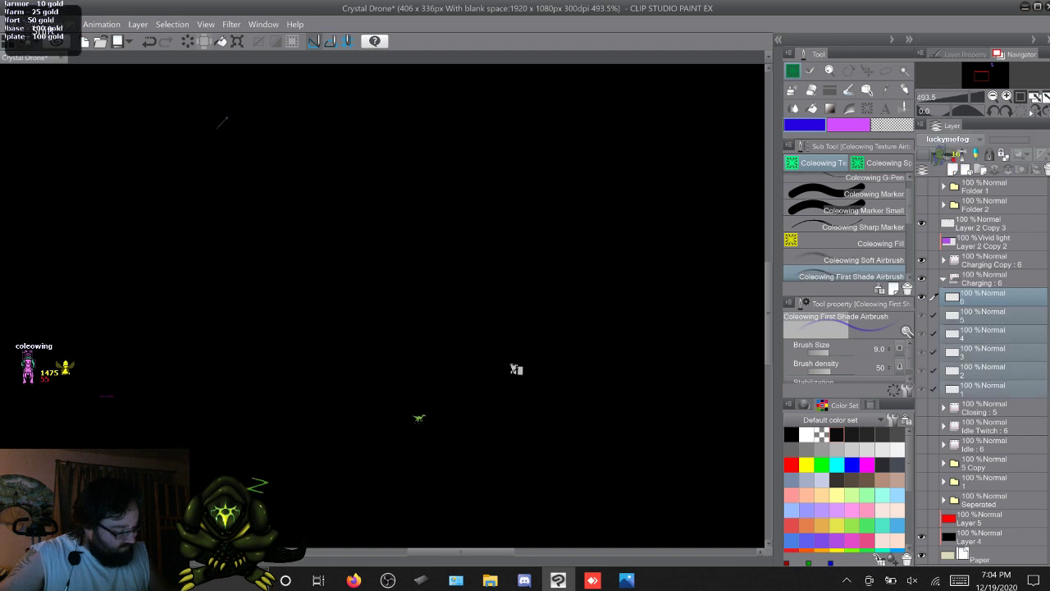
right_click(983, 312)
click(946, 92)
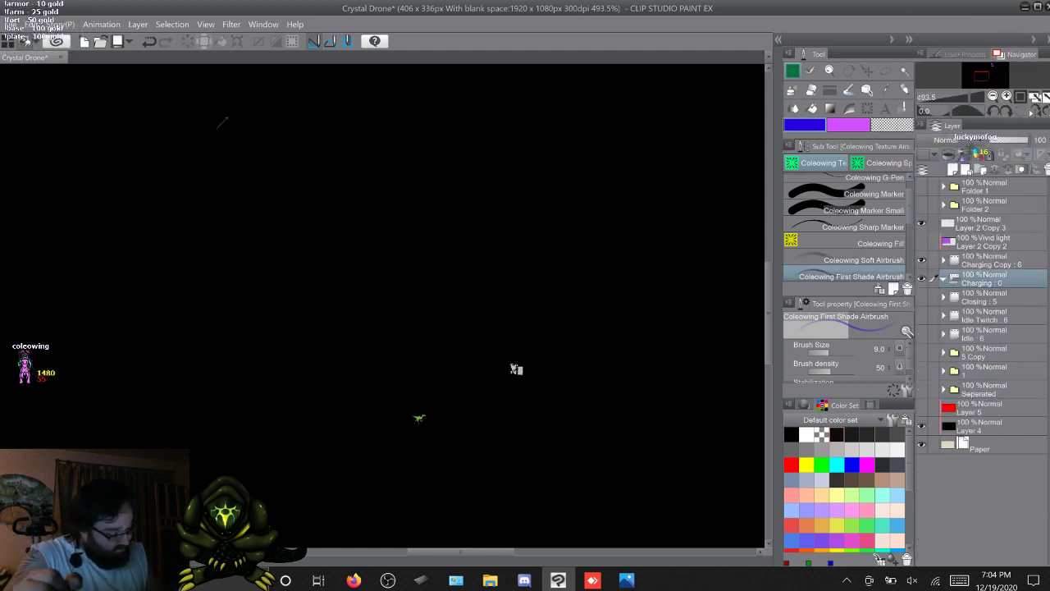
Show the layered 5 Copy folder with folder 1 hidden, and check which layers it contains
click(922, 371)
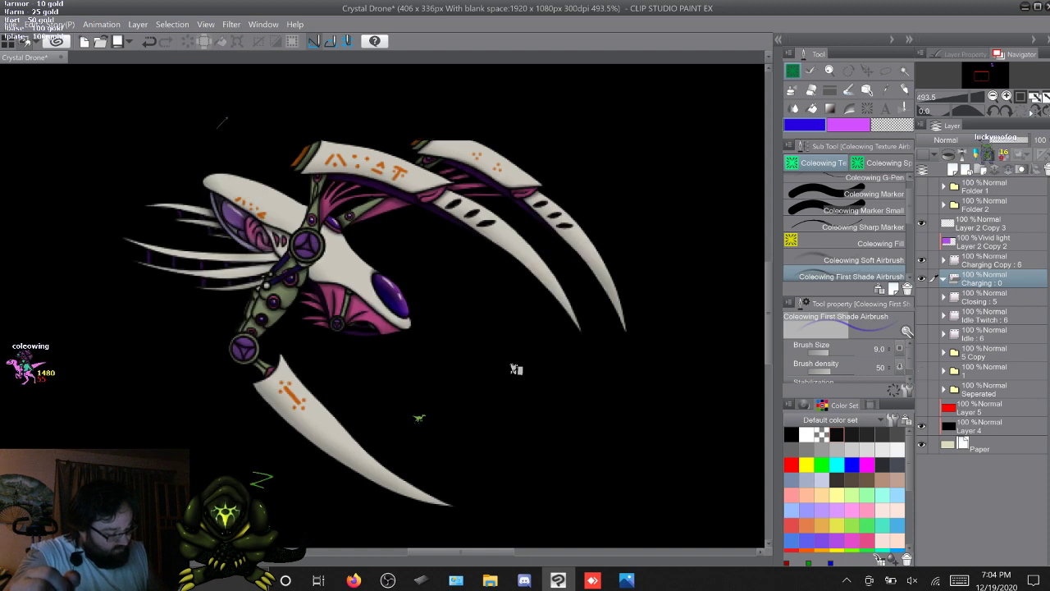
click(922, 353)
click(987, 353)
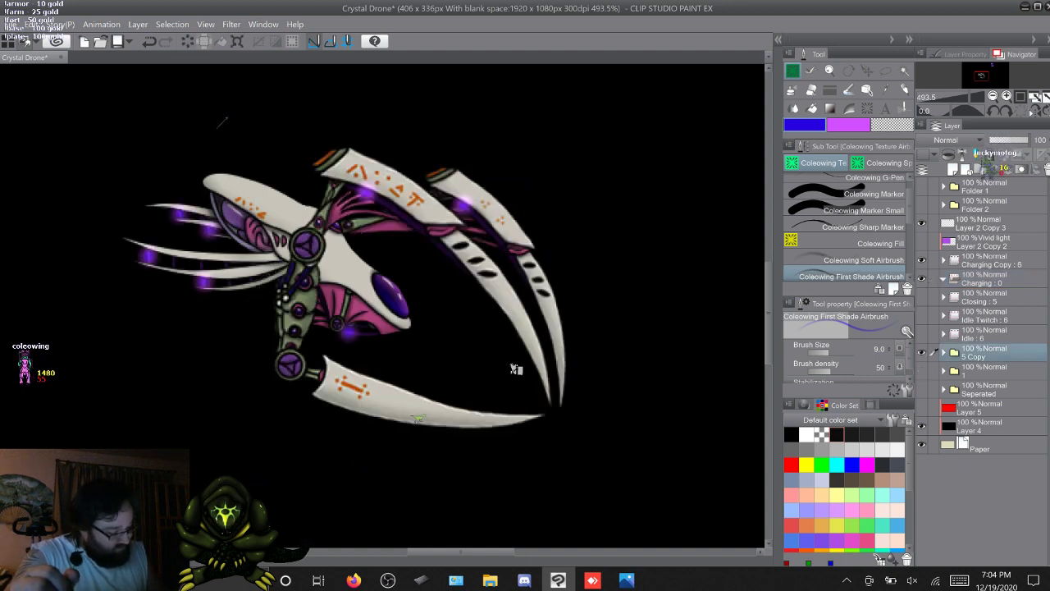
click(943, 353)
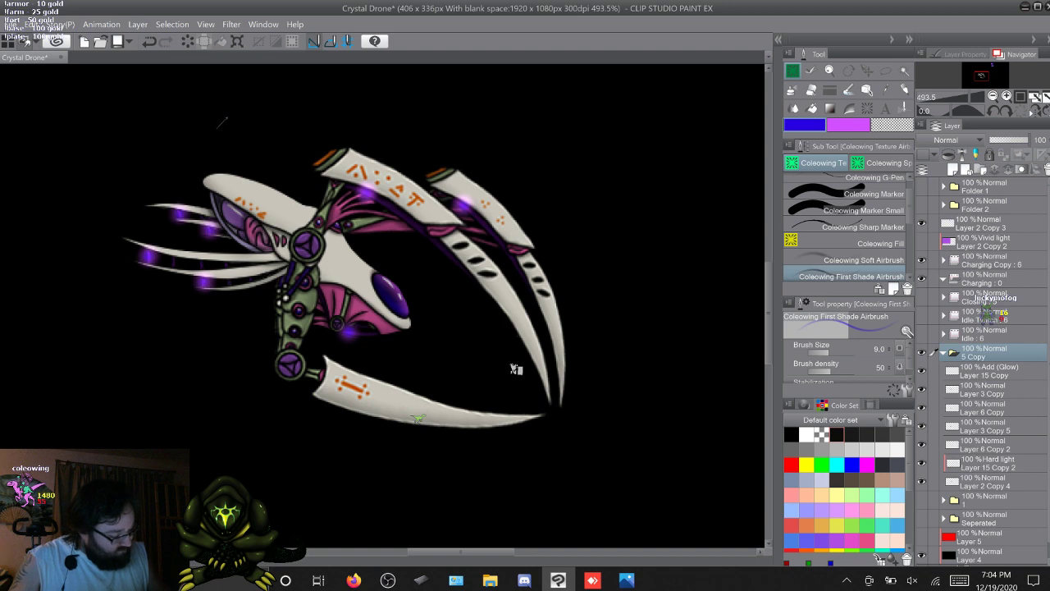
click(944, 353)
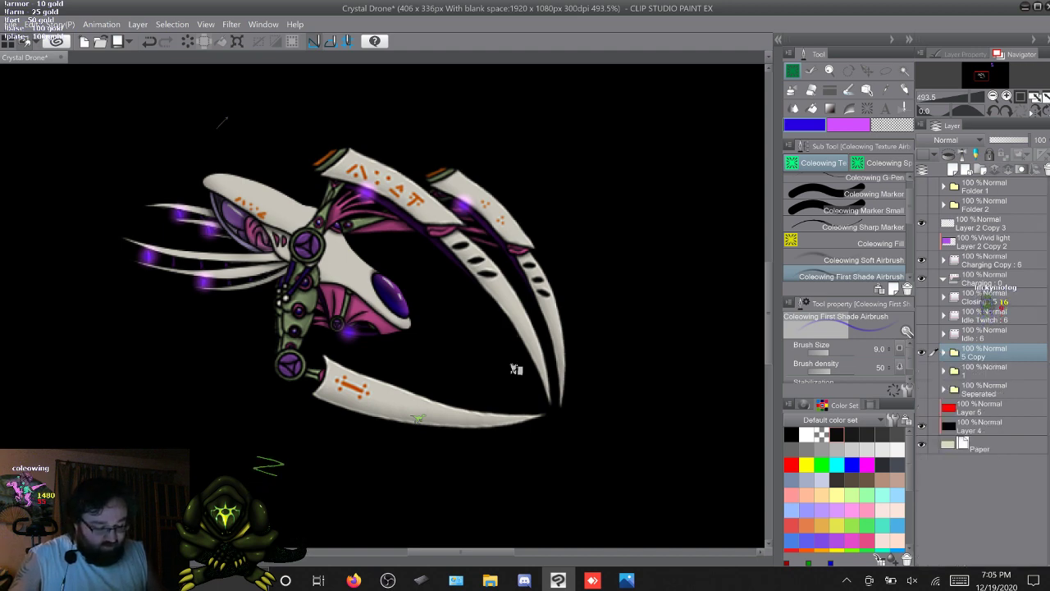
Duplicate the 5 Copy folder and rename the original folder 1
key(F9)
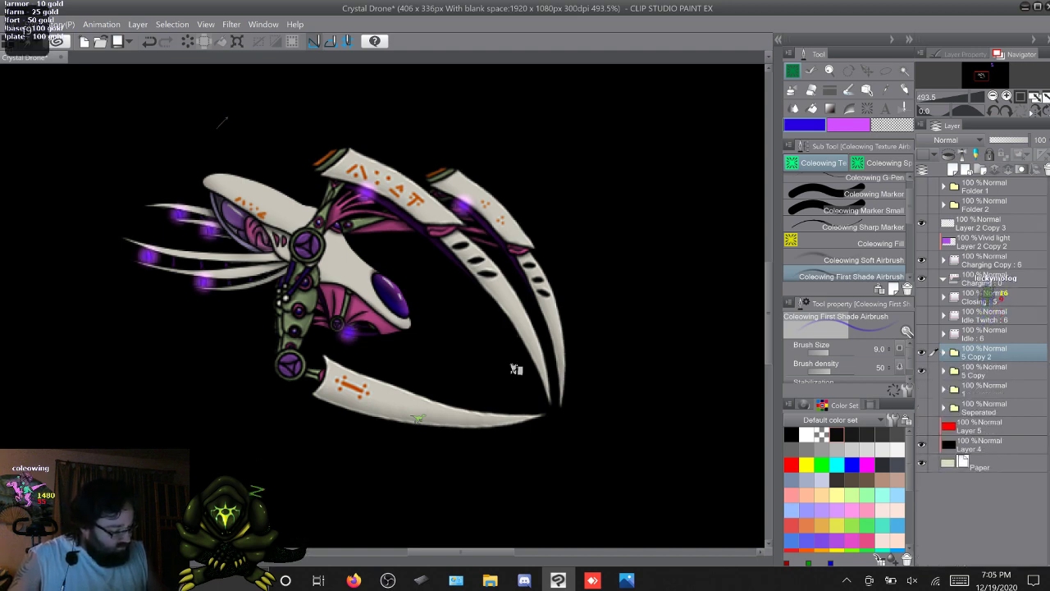
double_click(977, 375)
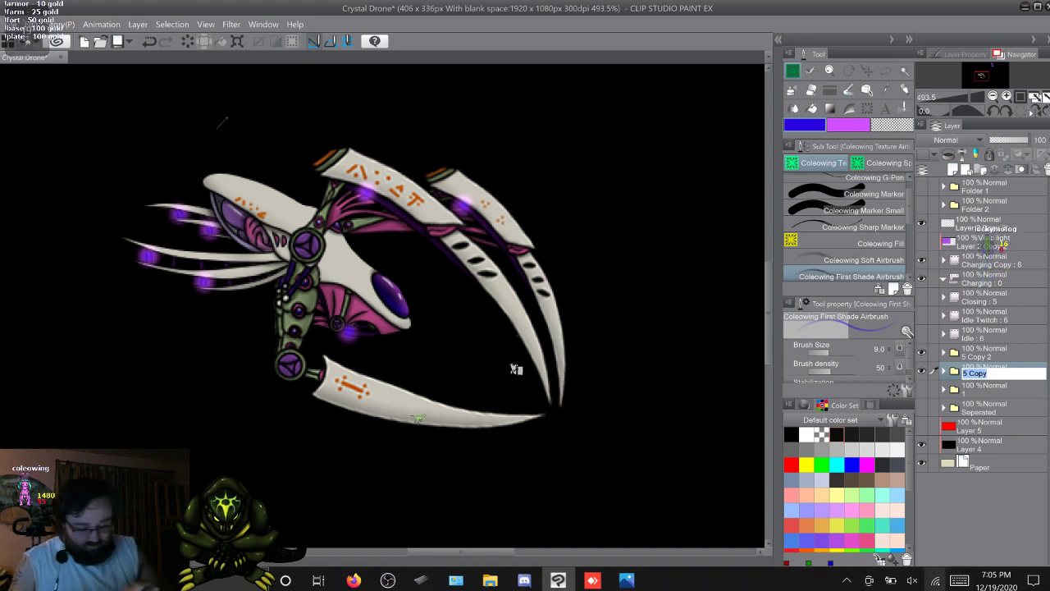
text(1)
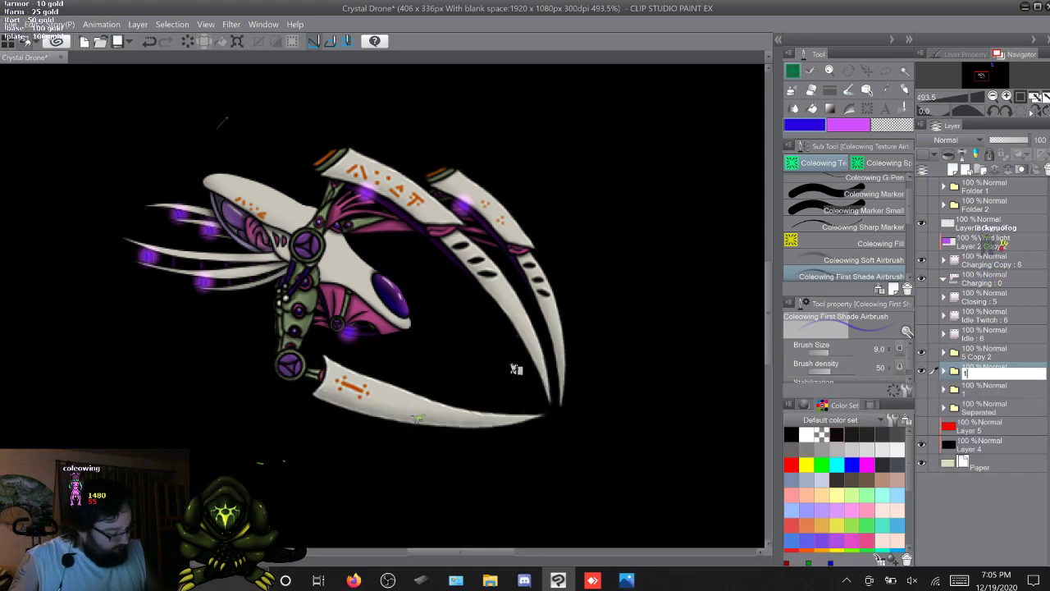
Clear the contents of the Add (Glow) layer in the 5 Copy 2 folder and collapse the folder
click(985, 353)
click(944, 353)
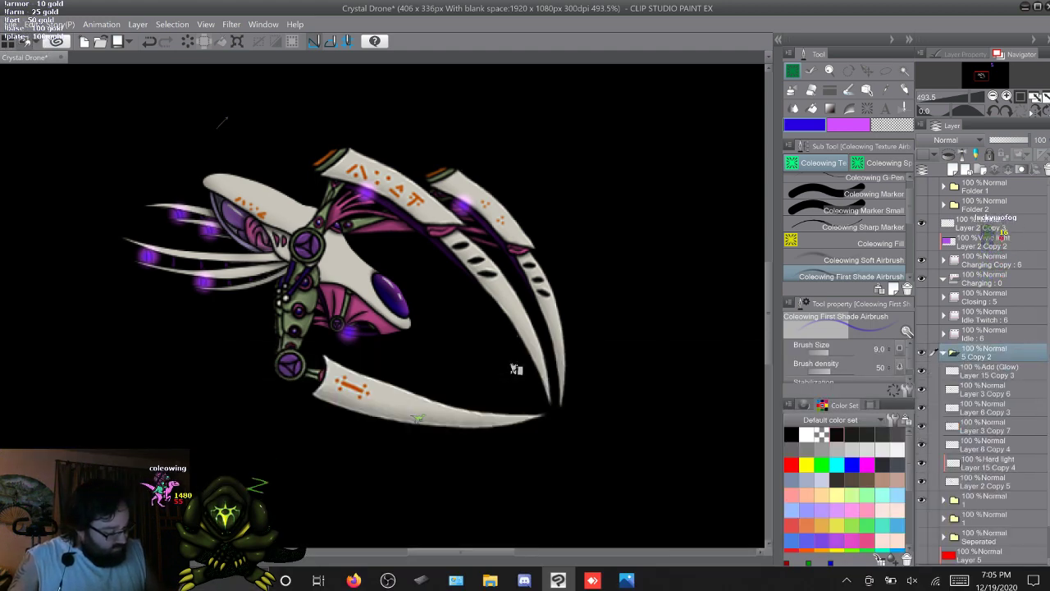
click(988, 371)
key(Delete)
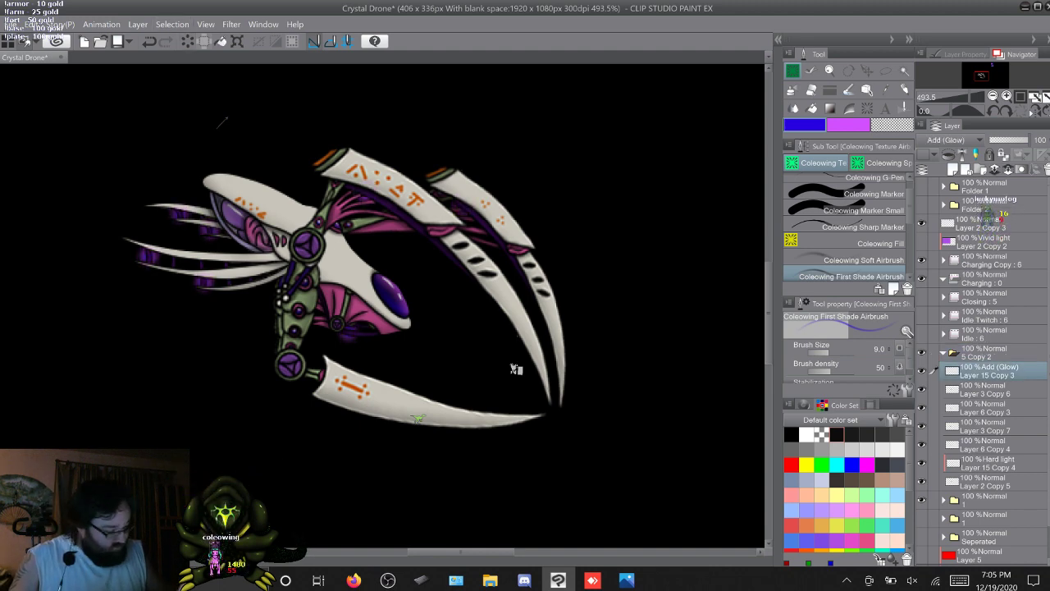
click(944, 353)
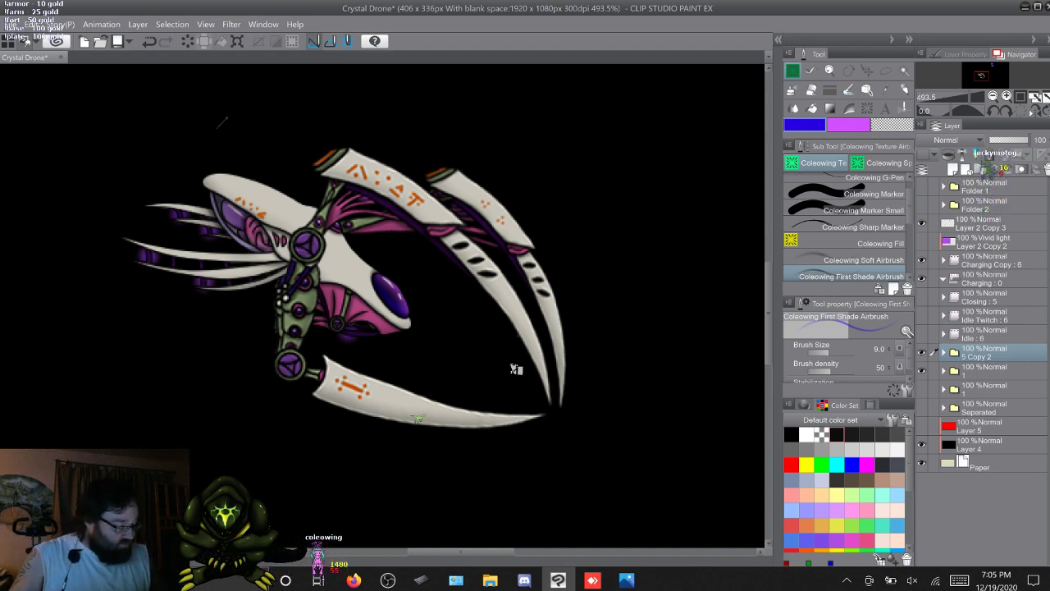
Duplicate the glow-free 5 Copy 2 folder four times
key(F9)
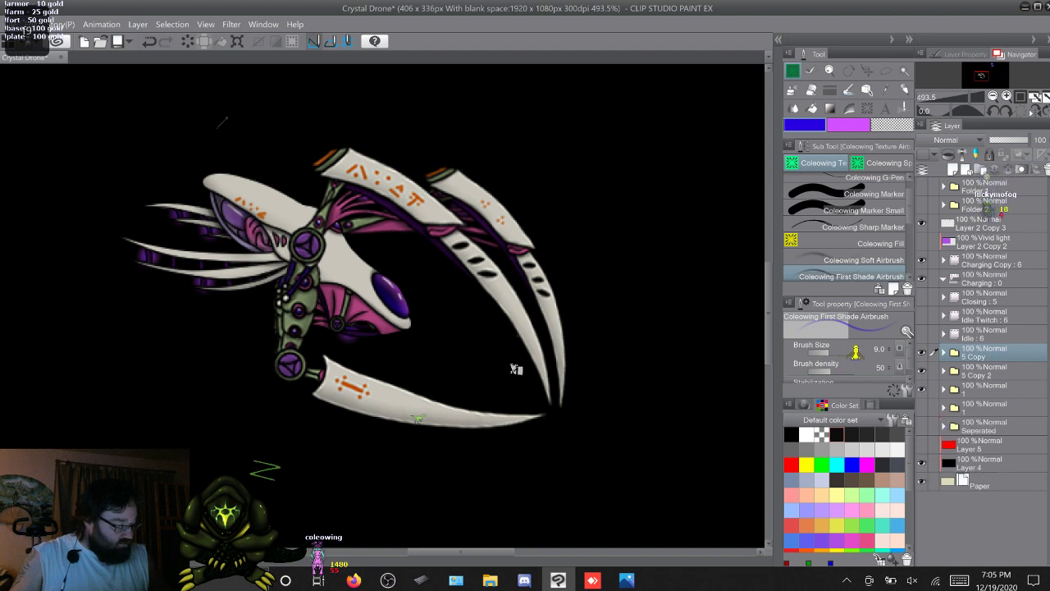
key(F9)
key(F9)
key(F9)
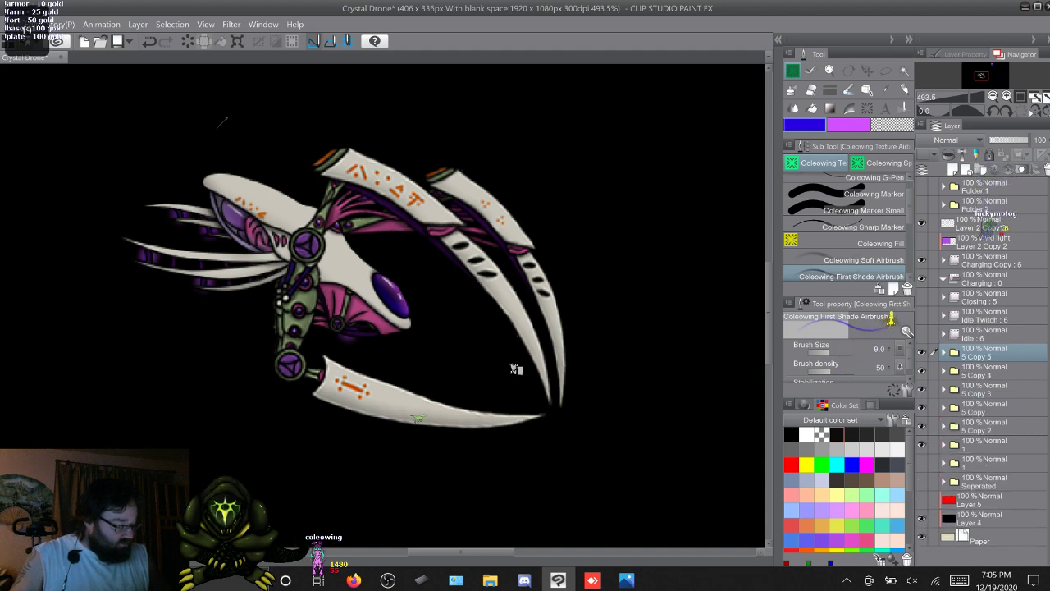
Rename the five duplicated frame folders, from lowest to highest in the stack, as 2, 3, 4, 5 and 6
double_click(977, 430)
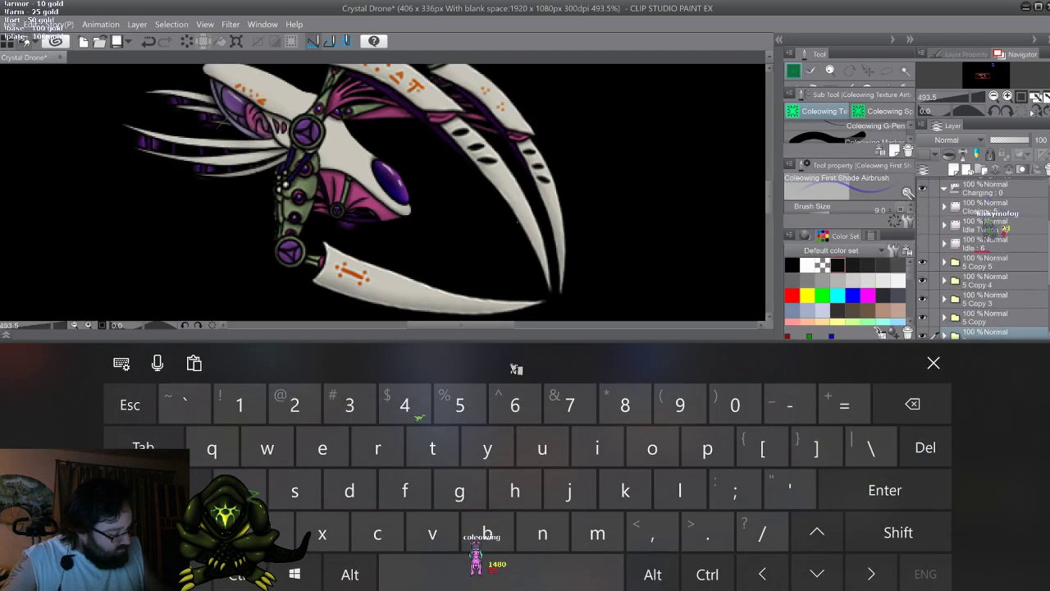
double_click(977, 322)
text(3)
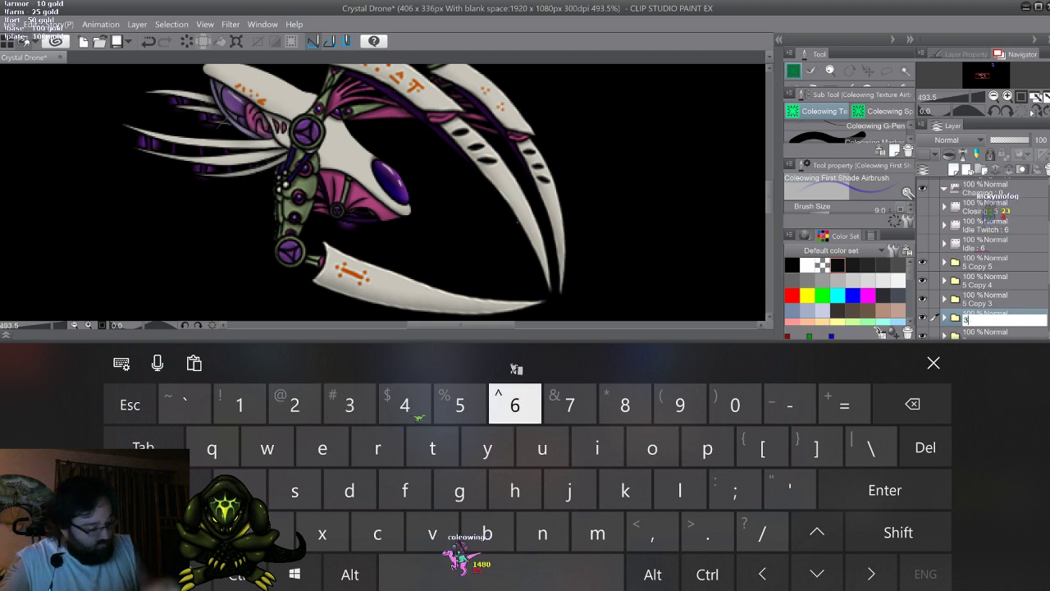
double_click(977, 304)
text(4)
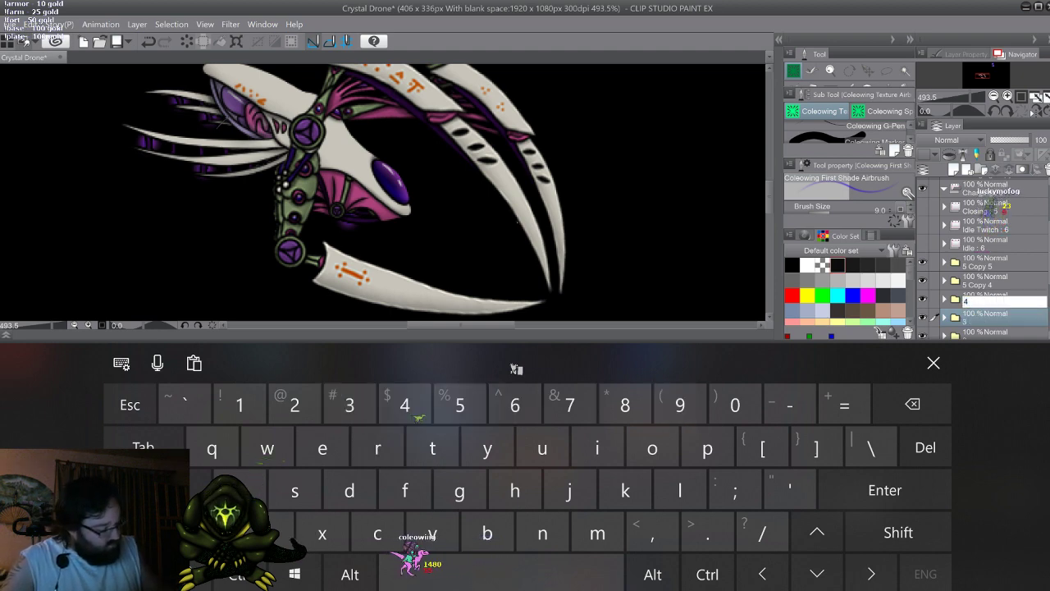
click(976, 285)
double_click(976, 284)
text(5)
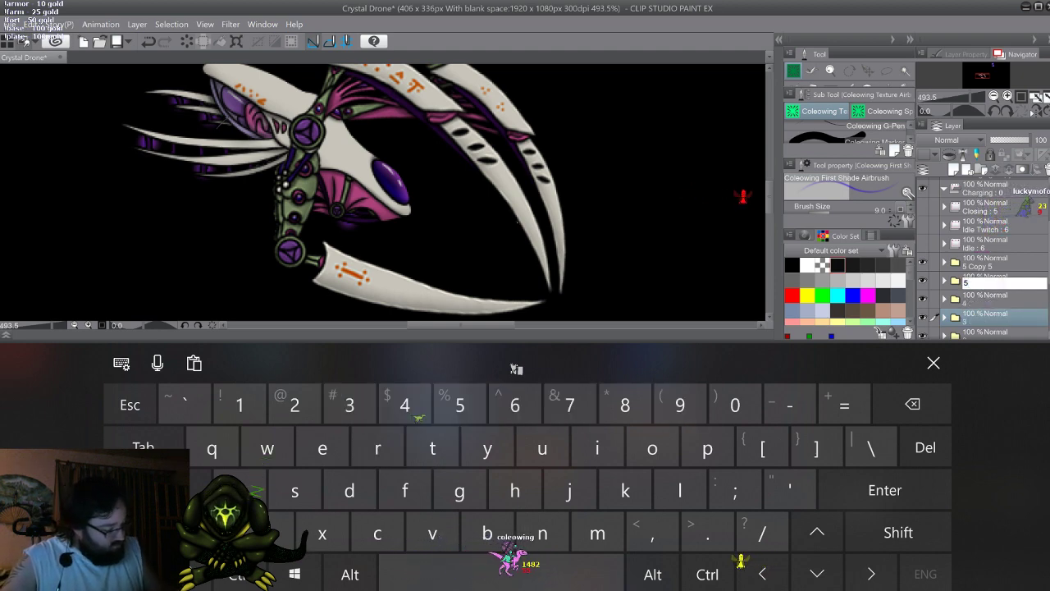
double_click(978, 265)
text(6)
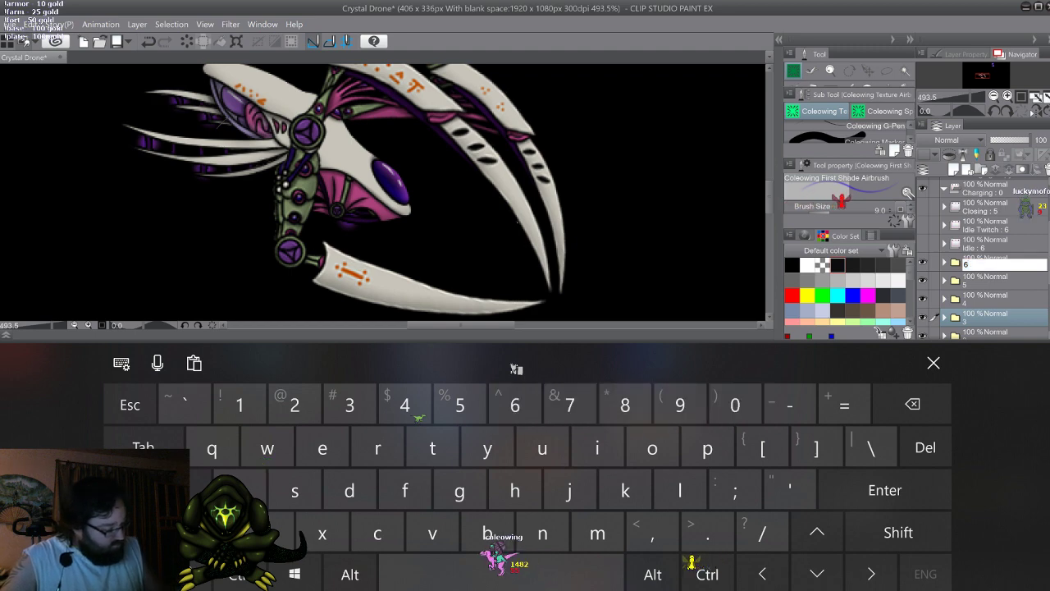
click(865, 199)
click(934, 363)
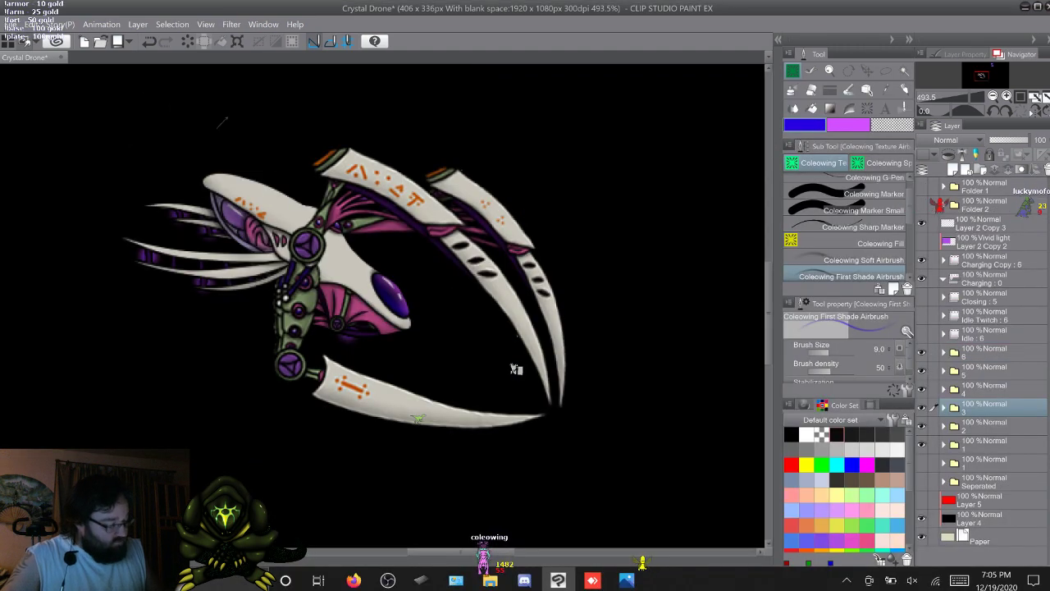
Airbrush violet glows with blue shading on folder 2's Add (Glow) layer, across the tail blades, lower body and claw undersides, with folder 1 hidden
key(alt+bracketleft)
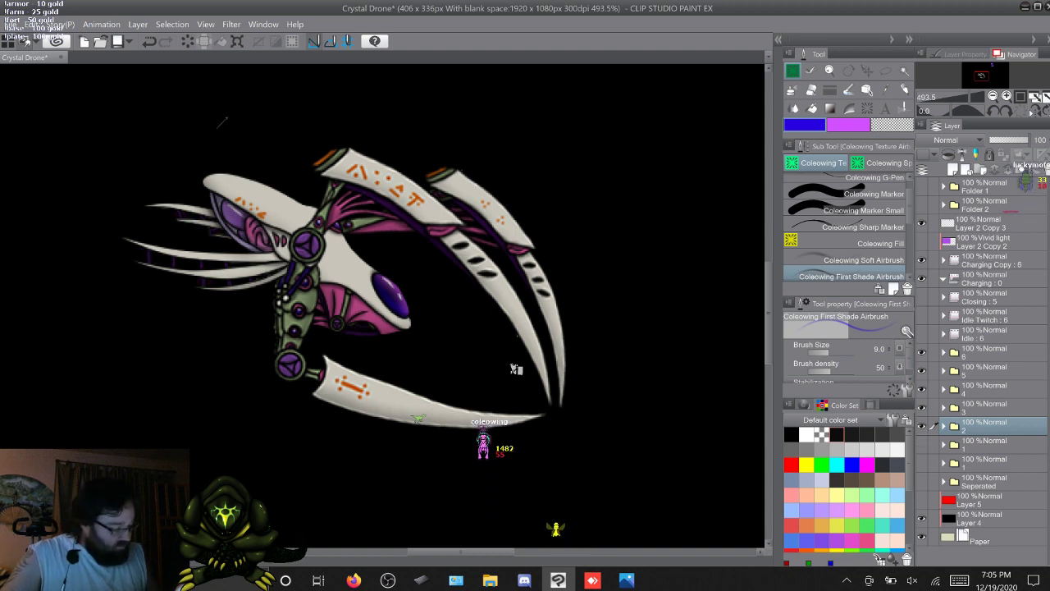
key(alt+bracketleft)
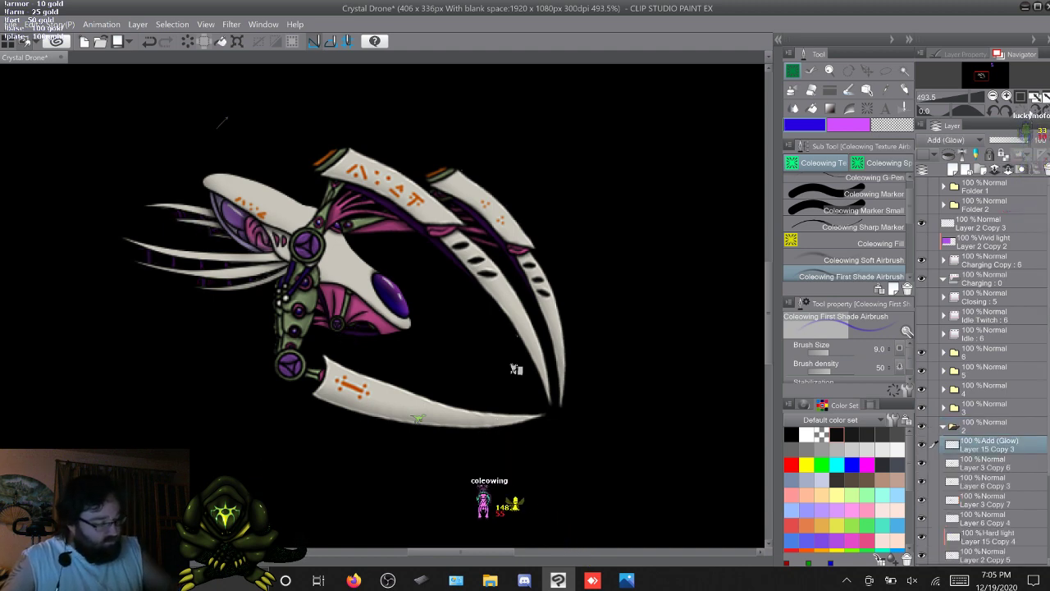
key(comma)
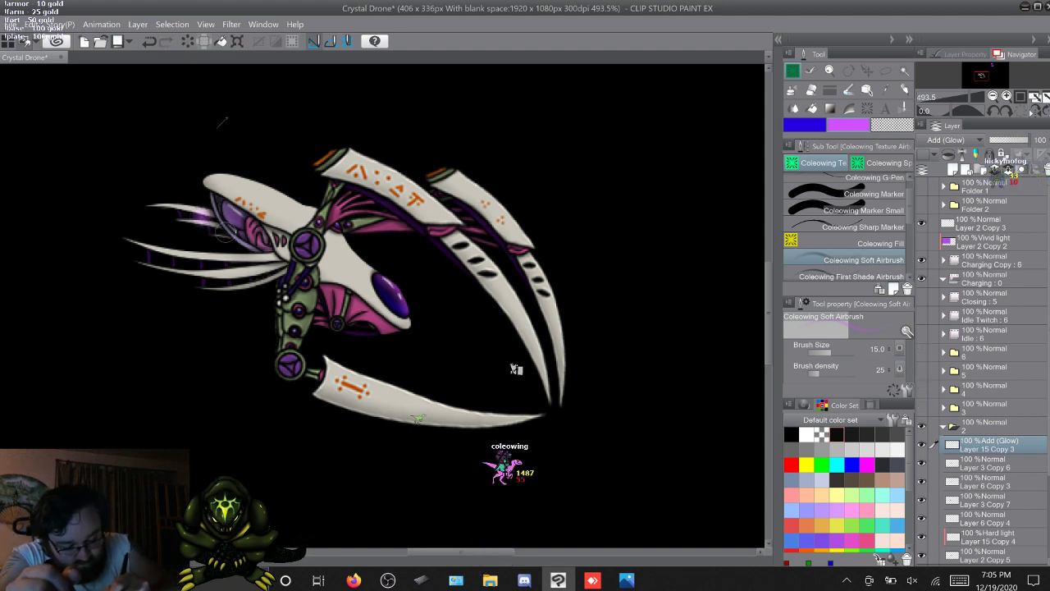
click(174, 263)
click(173, 262)
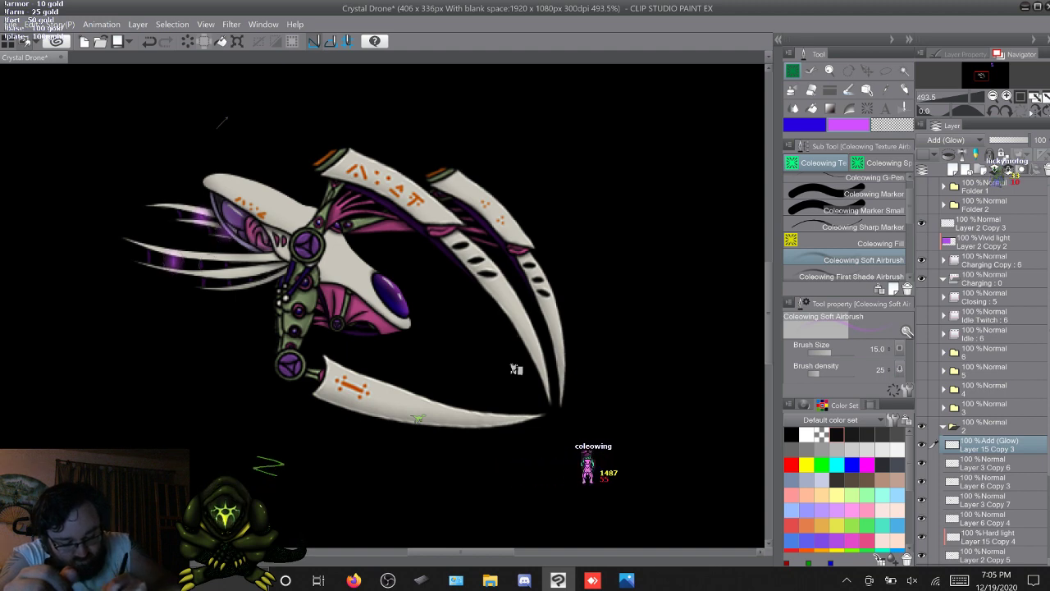
click(229, 281)
click(229, 281)
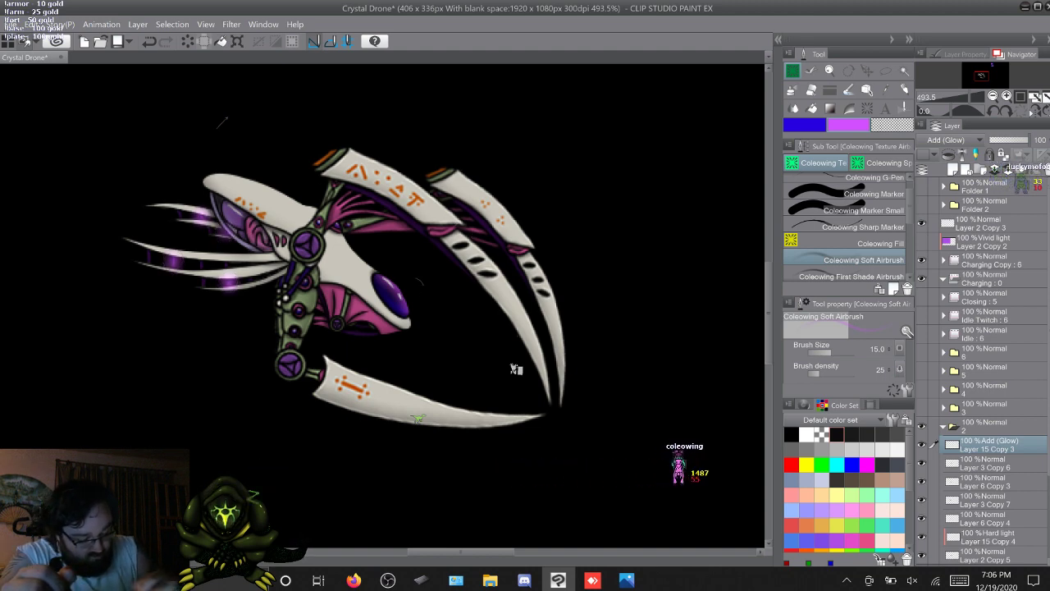
click(353, 331)
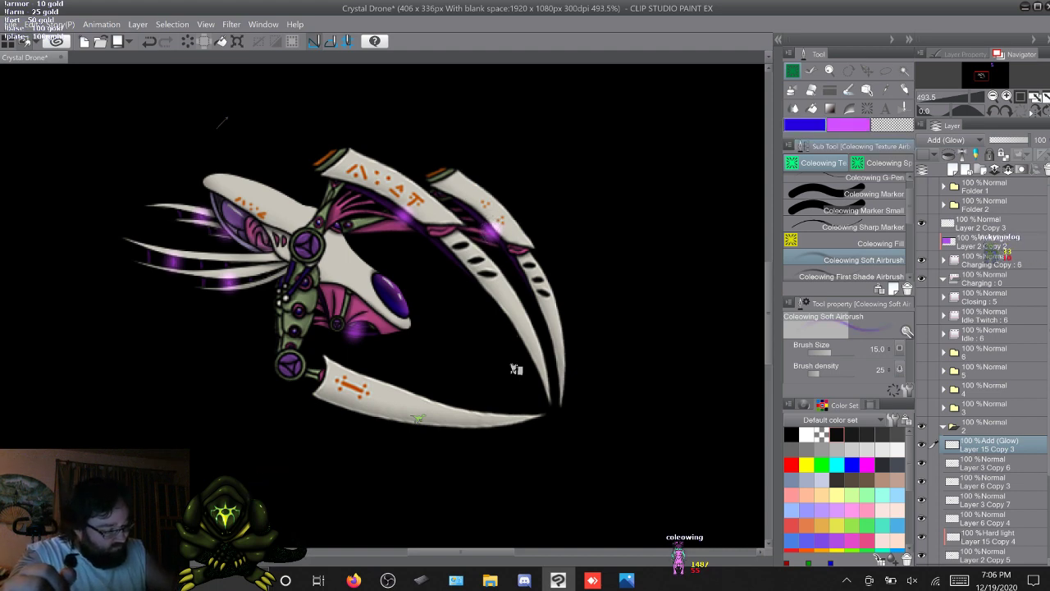
key(period)
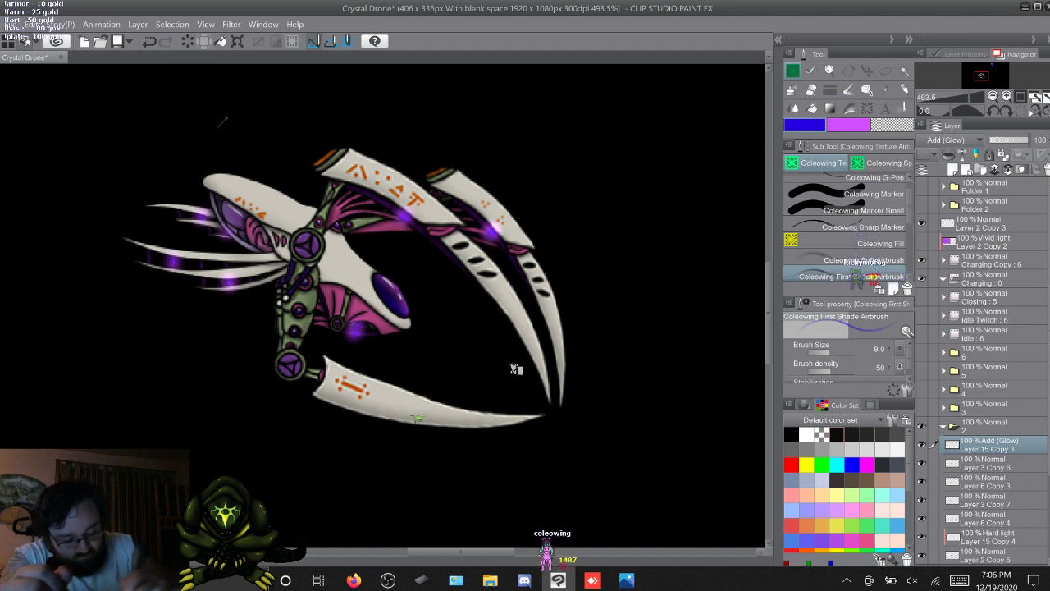
click(944, 427)
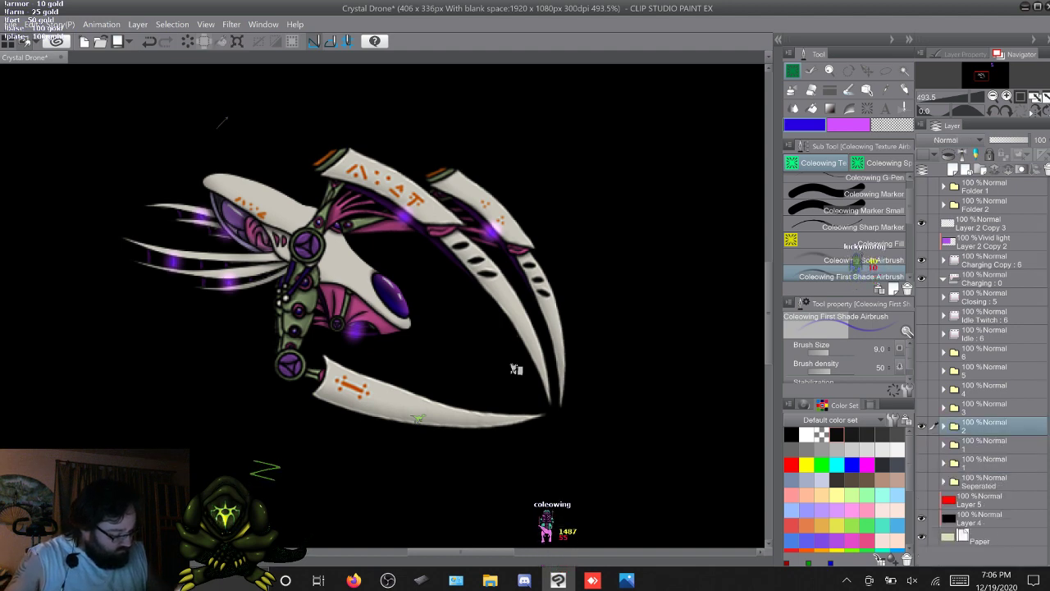
Show folder 3 instead of 2 and airbrush violet-blue glows on its Add (Glow) layer, shifted further along the tail blades and claws
click(921, 427)
click(921, 408)
click(943, 408)
click(990, 427)
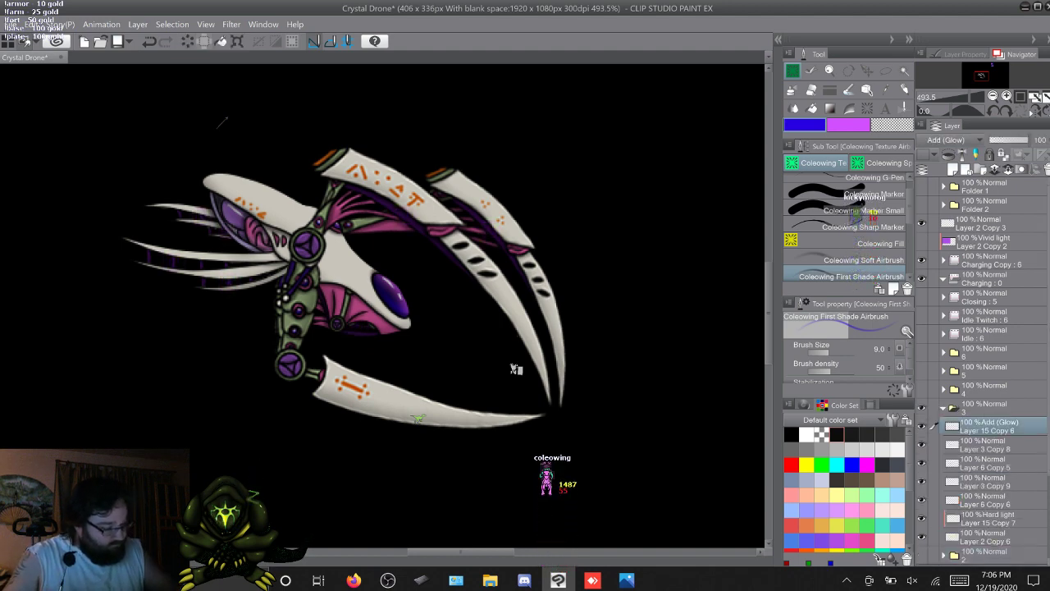
click(862, 260)
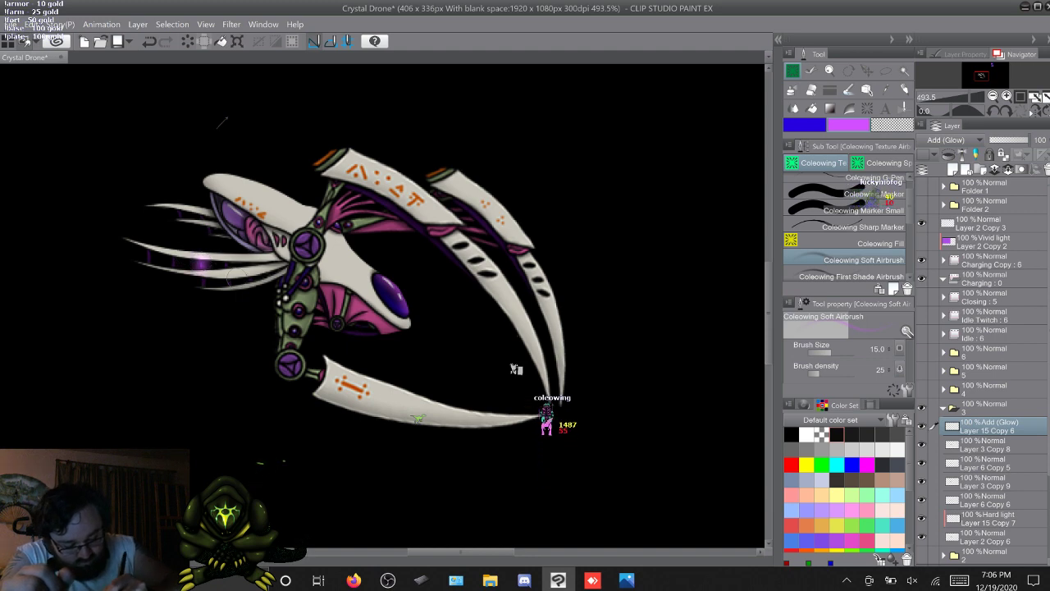
click(249, 276)
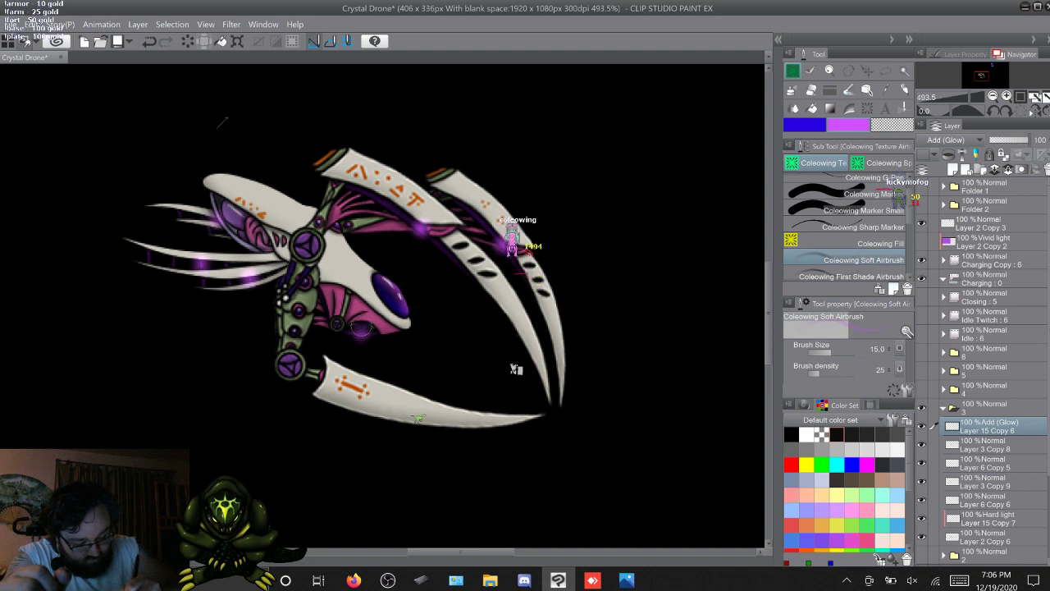
key(x)
key(period)
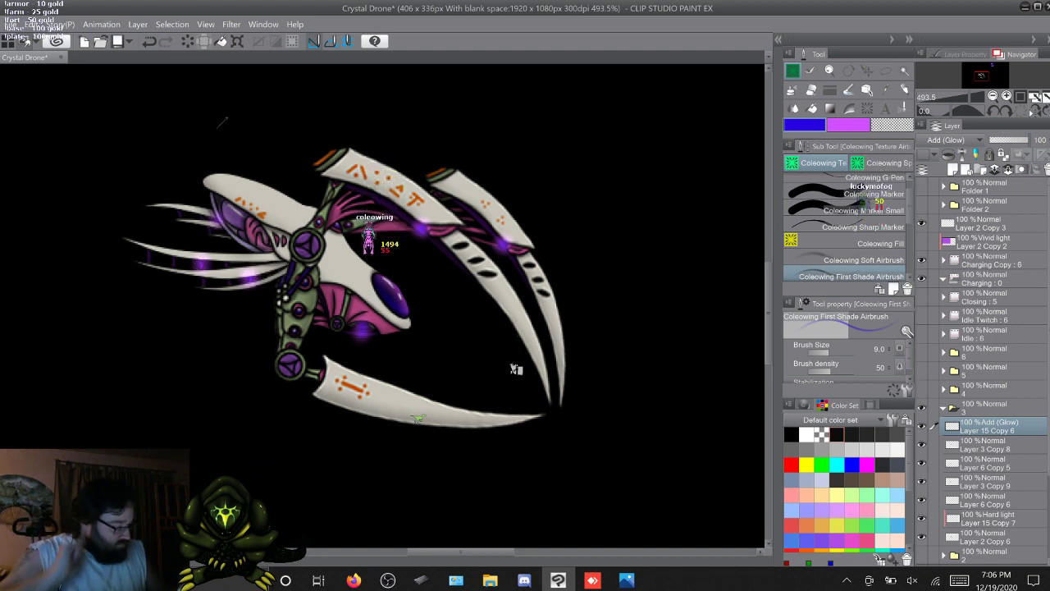
Show folder 4 instead of 3 and airbrush violet-blue glows on its Add (Glow) layer near the tail blade bases, claw joints and lower body
key(Right)
key(Right)
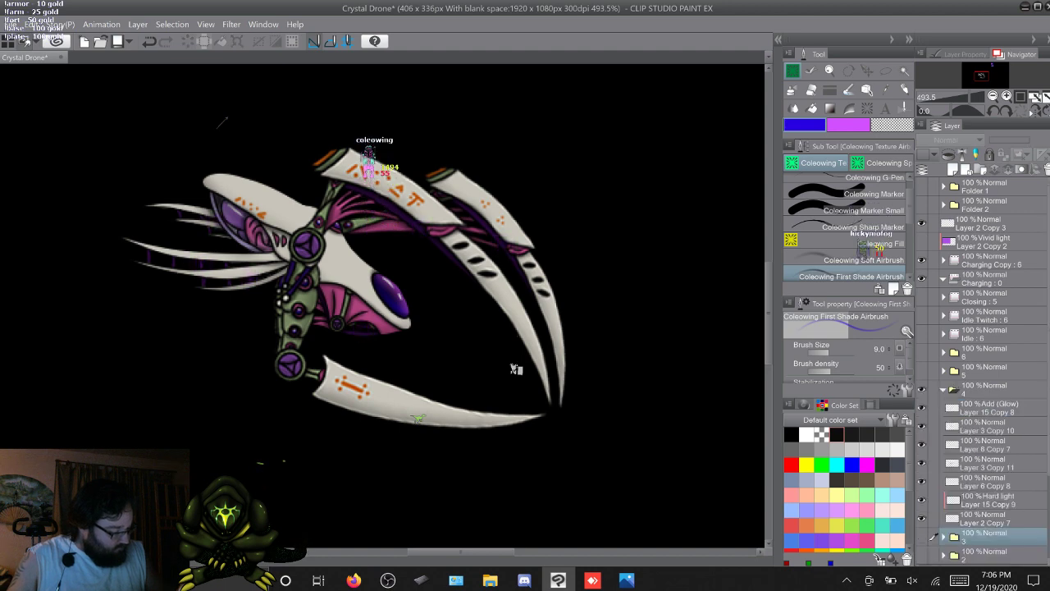
click(990, 408)
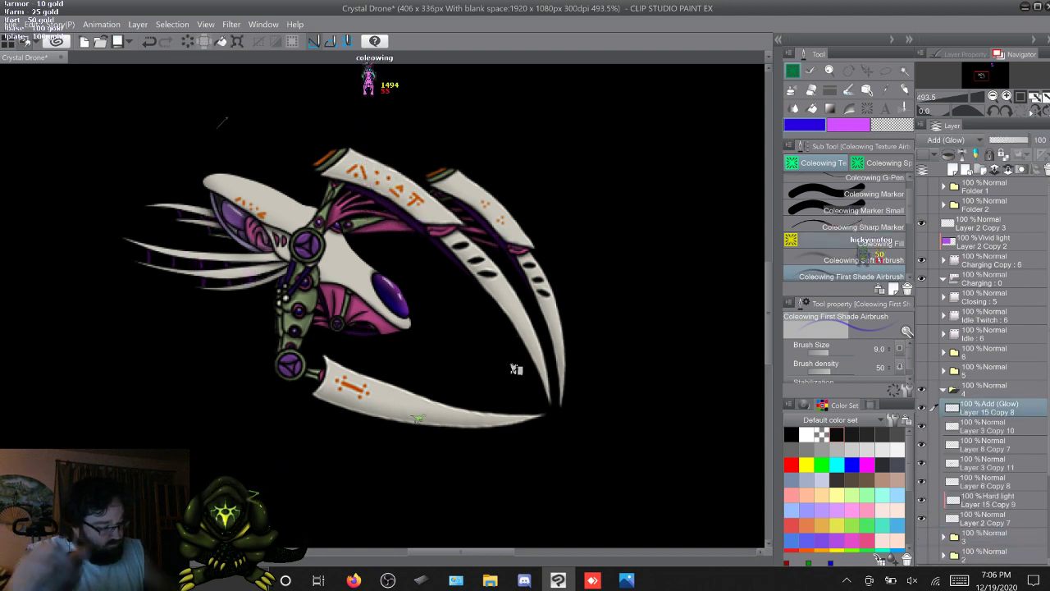
click(864, 260)
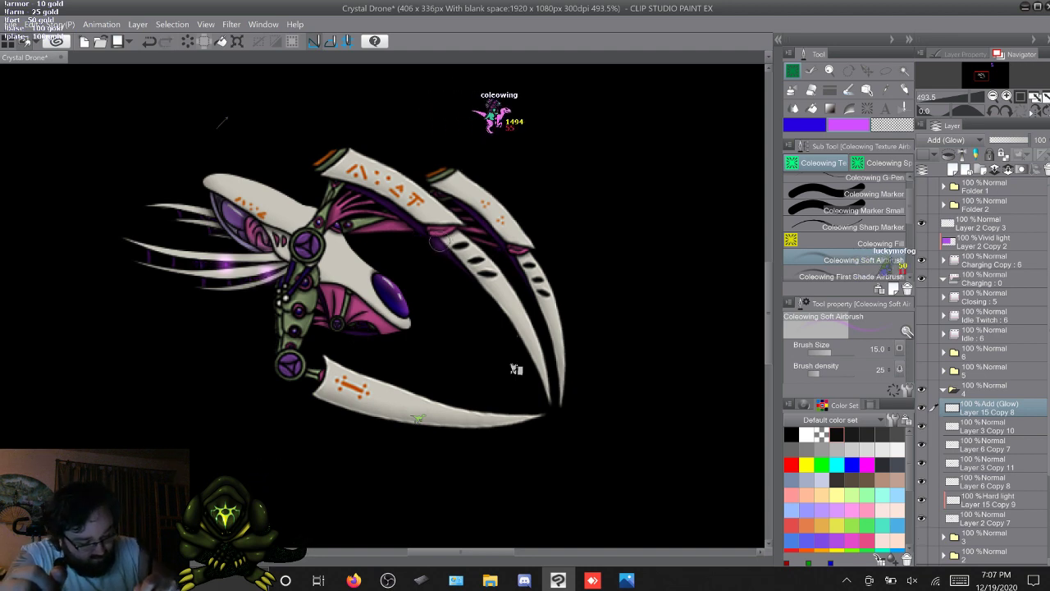
drag(515, 263, 515, 263)
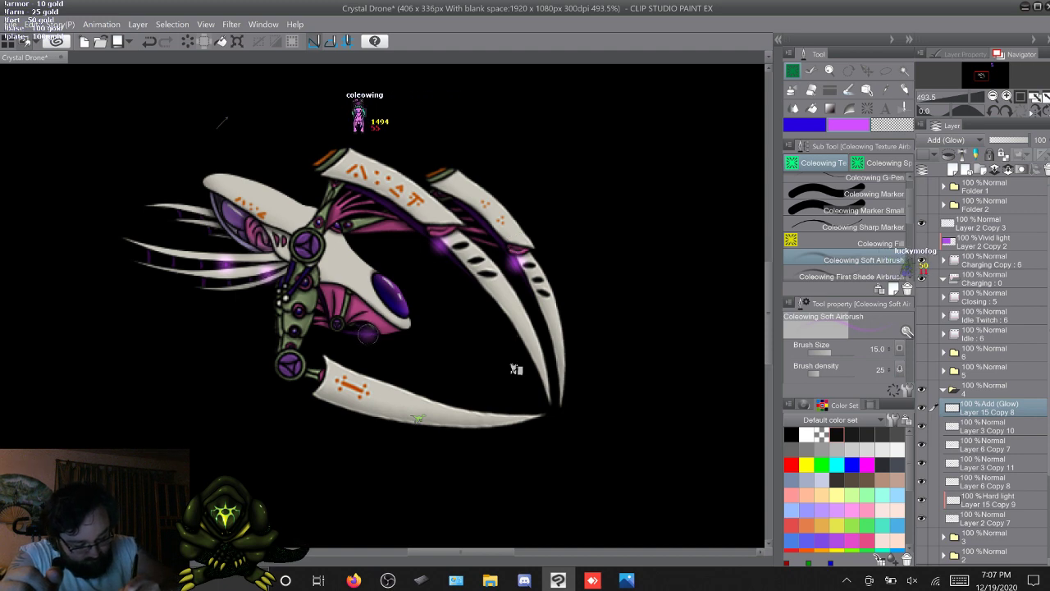
drag(366, 328, 366, 331)
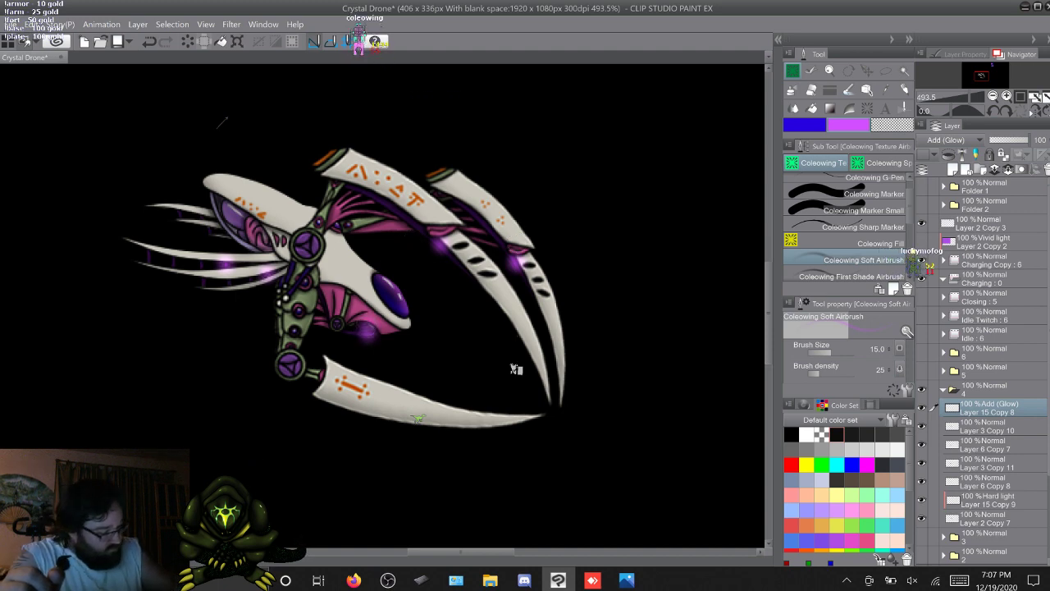
key(x)
key(period)
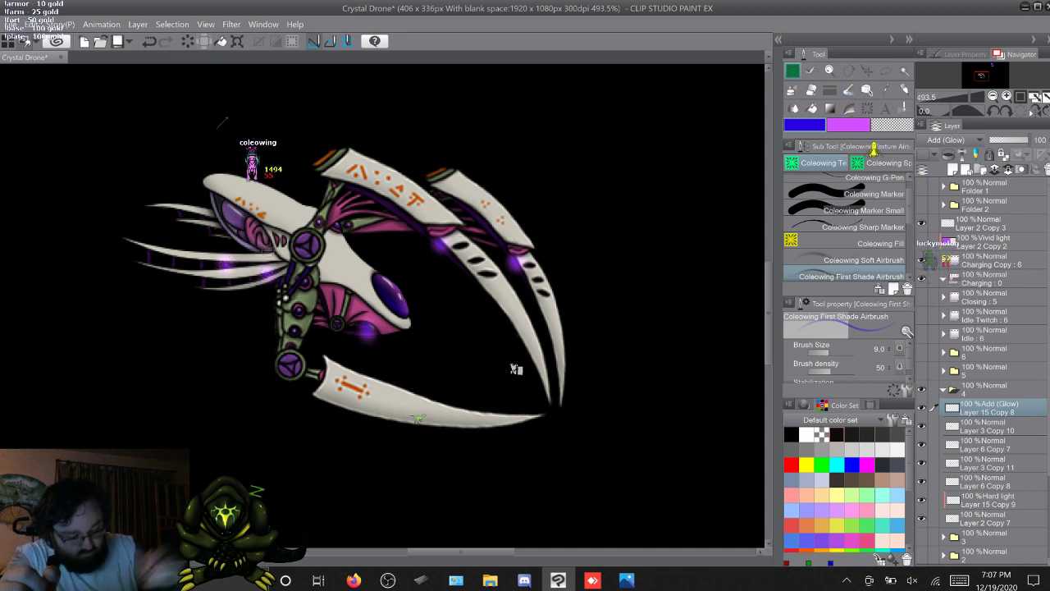
click(944, 390)
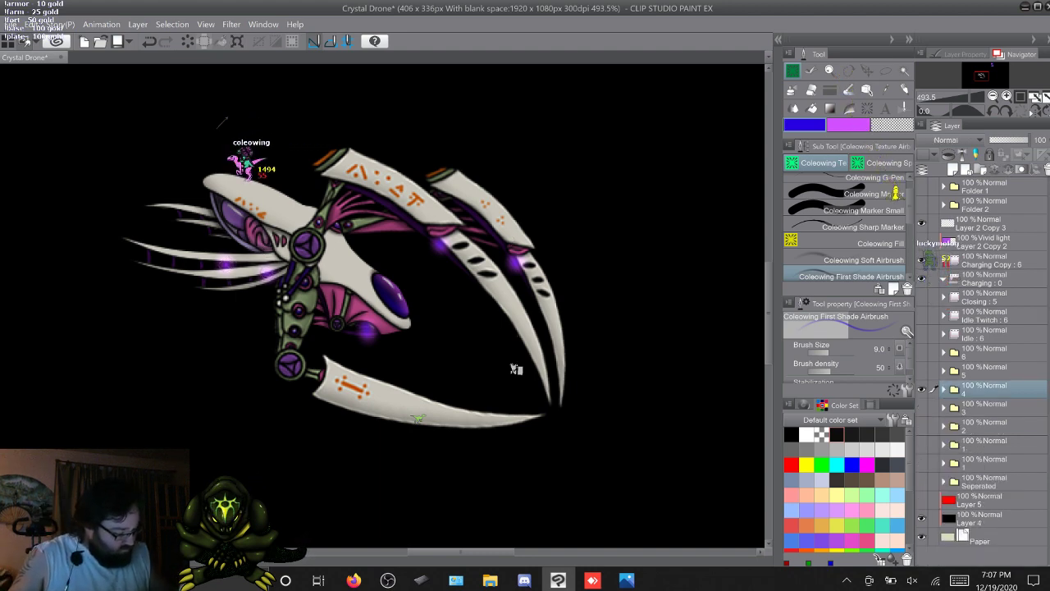
Show folder 5 instead of 4 and airbrush violet-blue glows on its Add (Glow) layer by the tail blade roots, inner claws and lower body
click(922, 371)
click(943, 371)
click(990, 390)
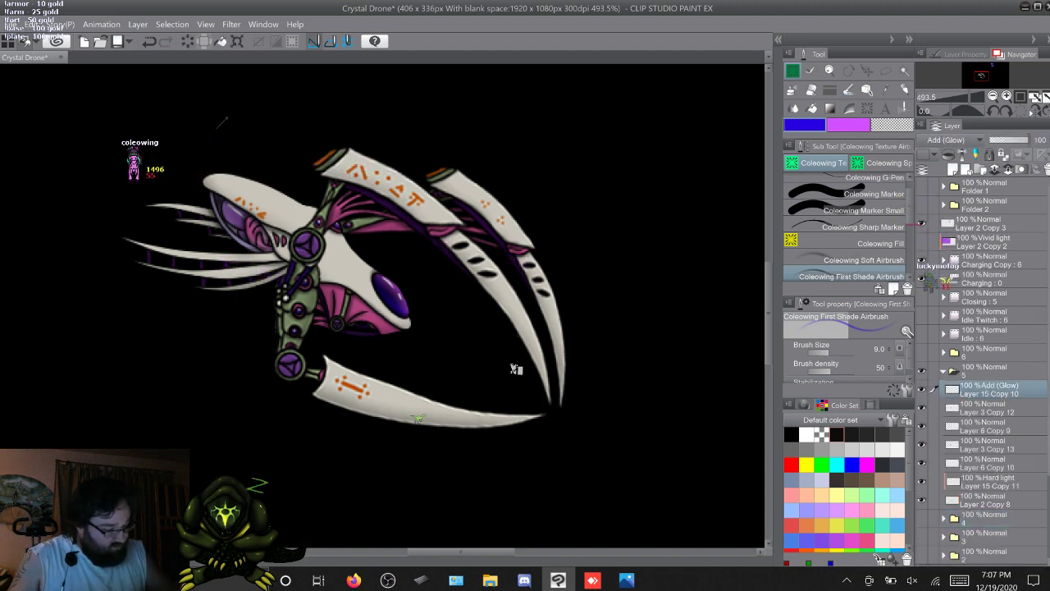
click(849, 124)
click(863, 260)
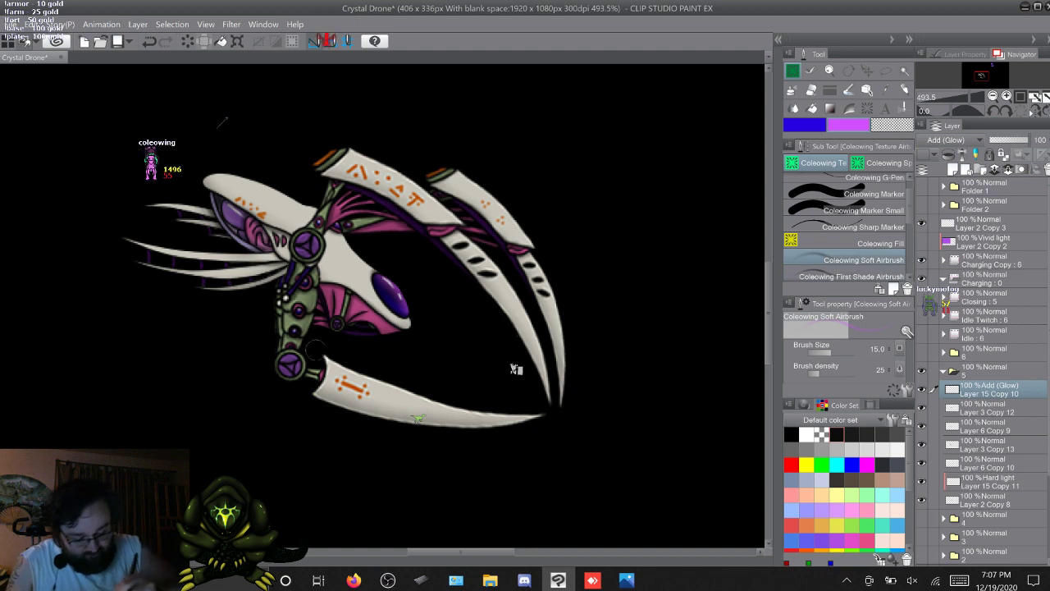
click(249, 263)
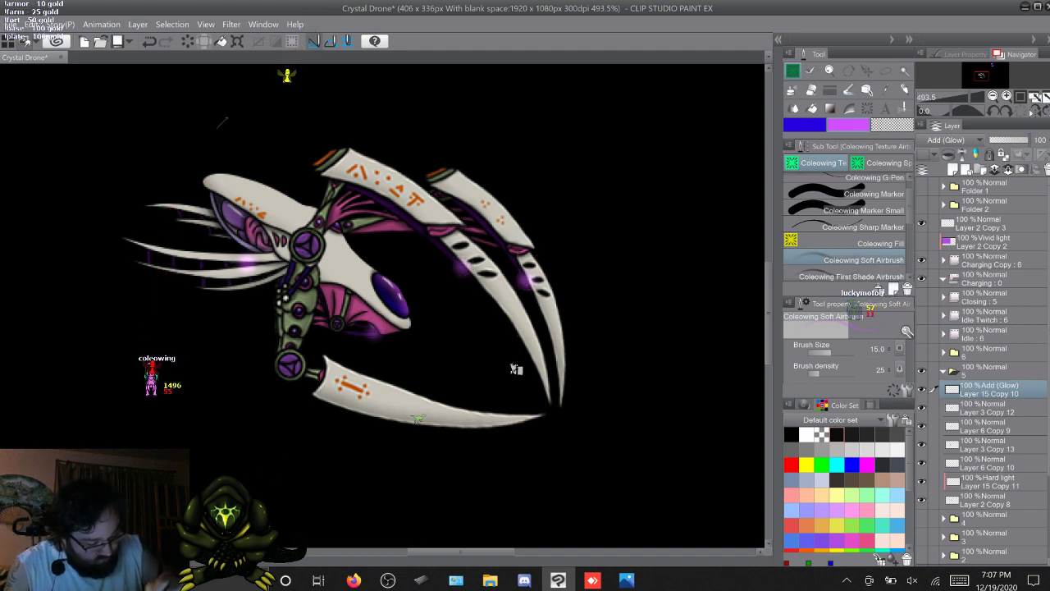
click(861, 276)
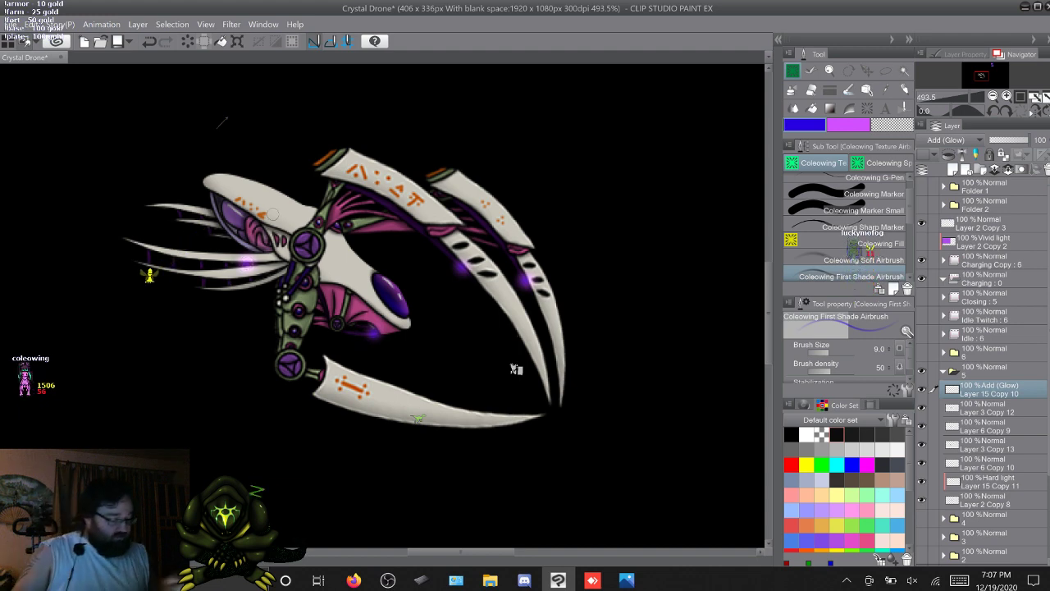
Make frame folders 1 through 6 visible, keeping the older folder 1 beneath them hidden
key(space)
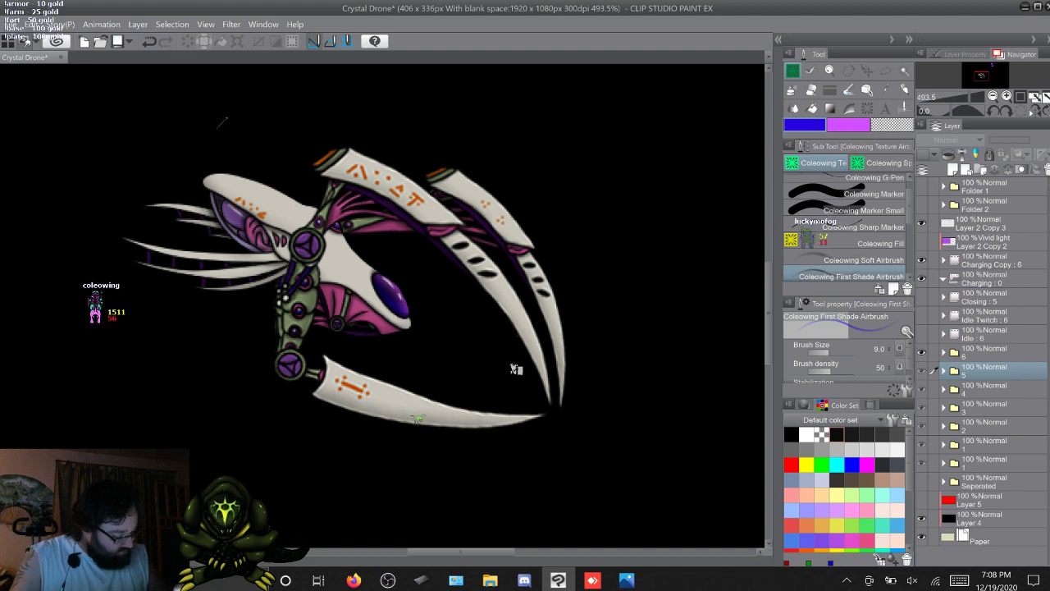
key(ctrl+z)
click(922, 463)
click(985, 445)
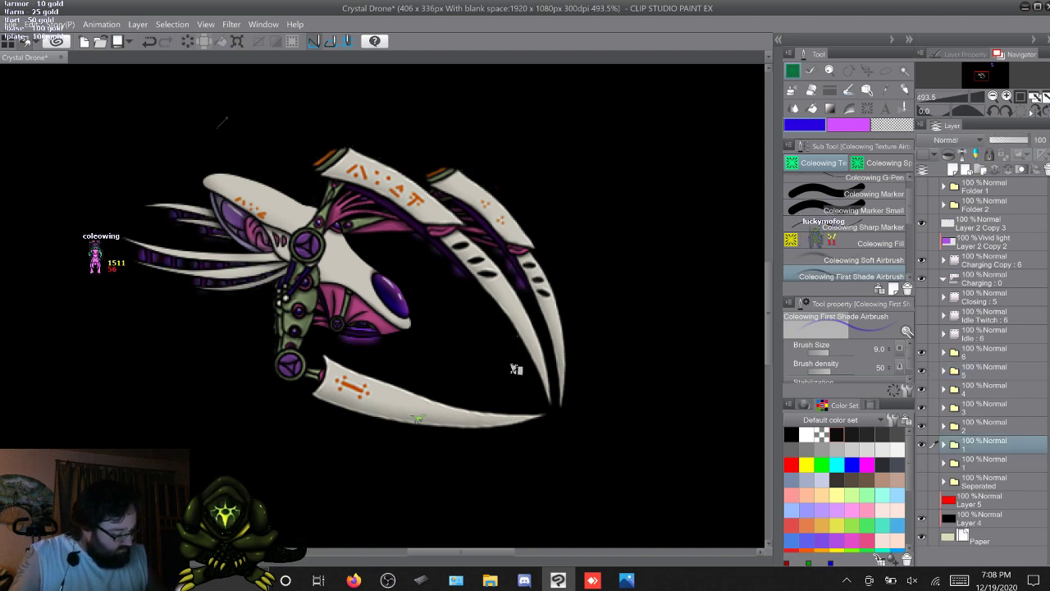
Merge frame folders 1, 2 and 3 each into a single layer
right_click(985, 445)
click(965, 393)
click(985, 427)
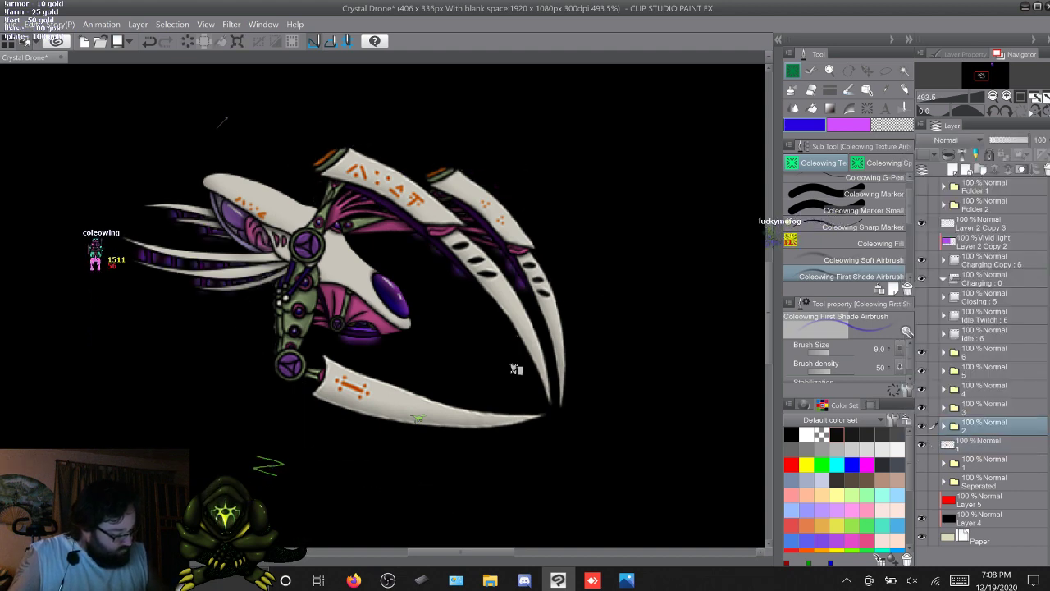
right_click(985, 427)
click(964, 377)
click(985, 409)
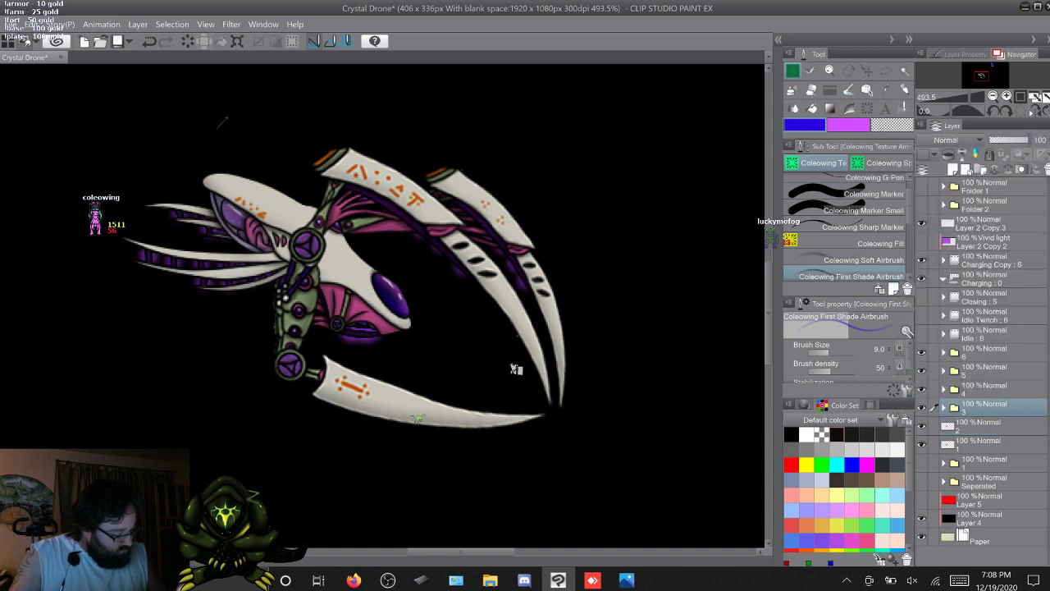
right_click(985, 409)
click(964, 357)
Merge frame folders 4, 5 and 6 each into a single layer
click(984, 389)
right_click(985, 390)
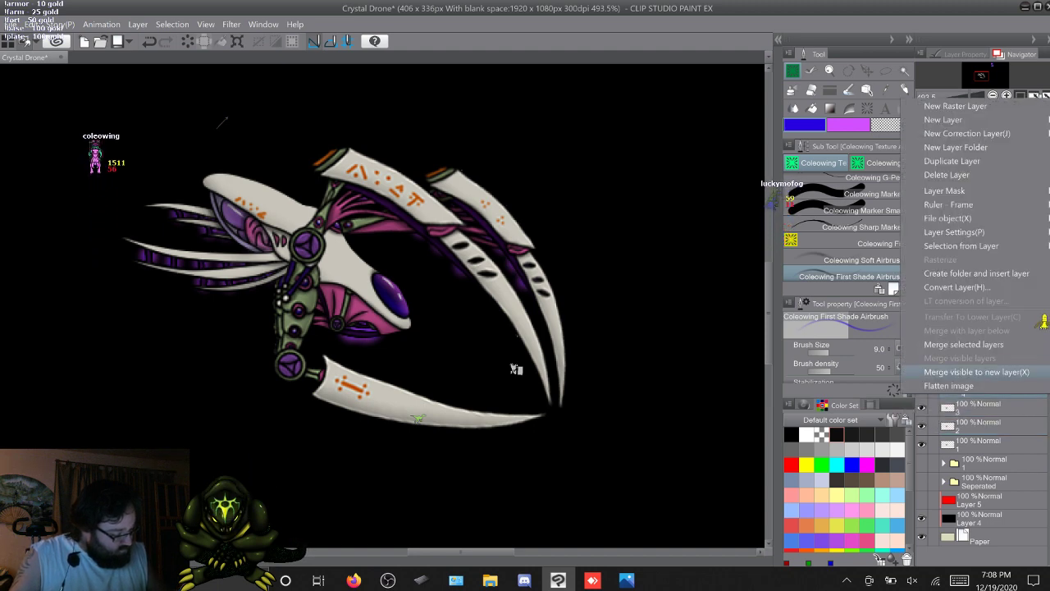
click(964, 343)
click(985, 371)
click(964, 326)
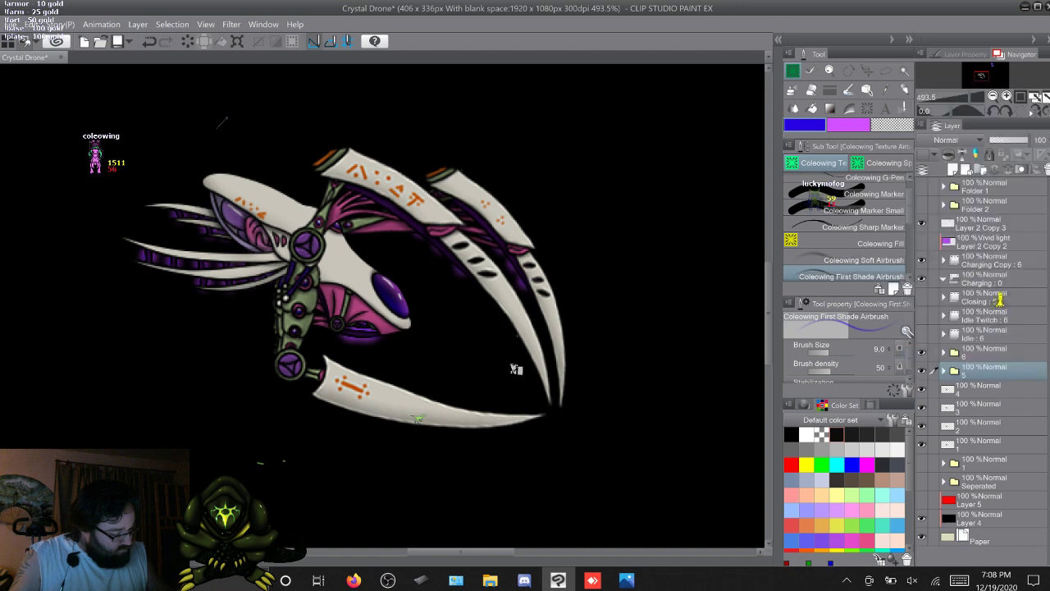
click(978, 354)
right_click(979, 356)
click(964, 307)
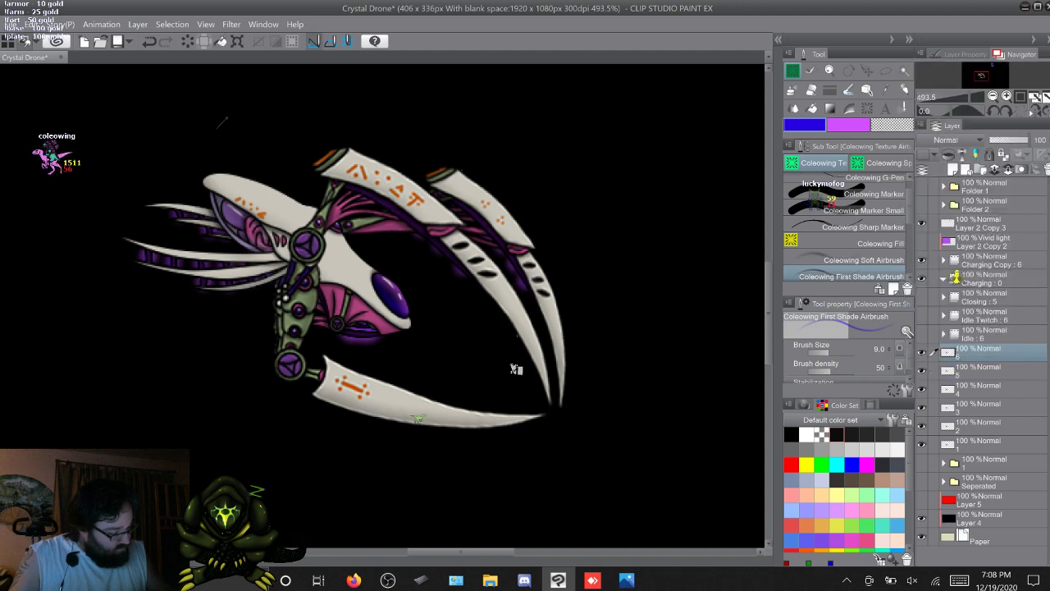
Move the merged layers 1 through 6 together into the empty Charging animation folder and collapse it
shift+click(979, 445)
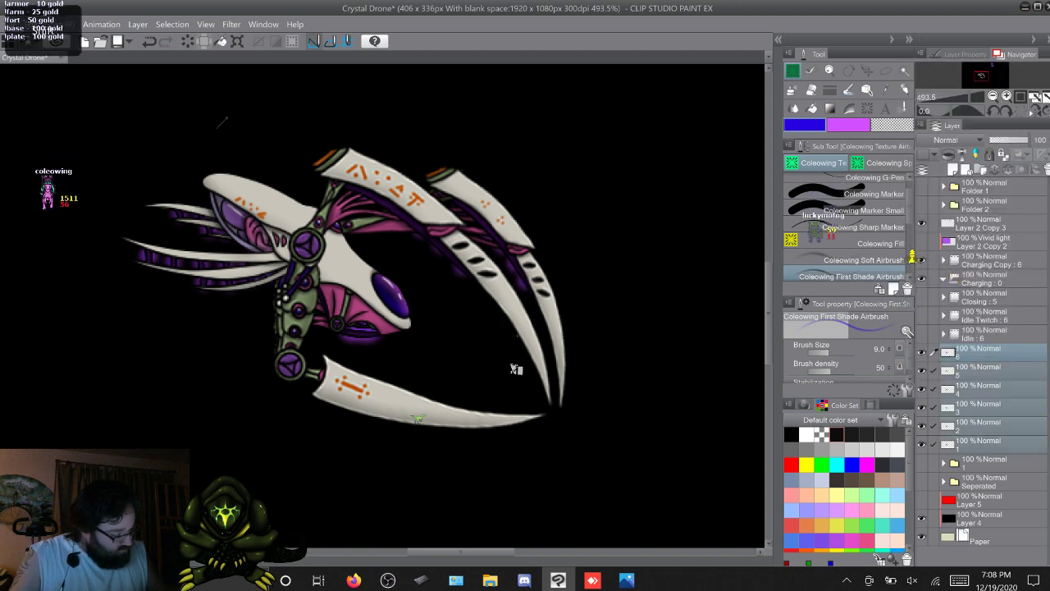
drag(978, 355, 978, 280)
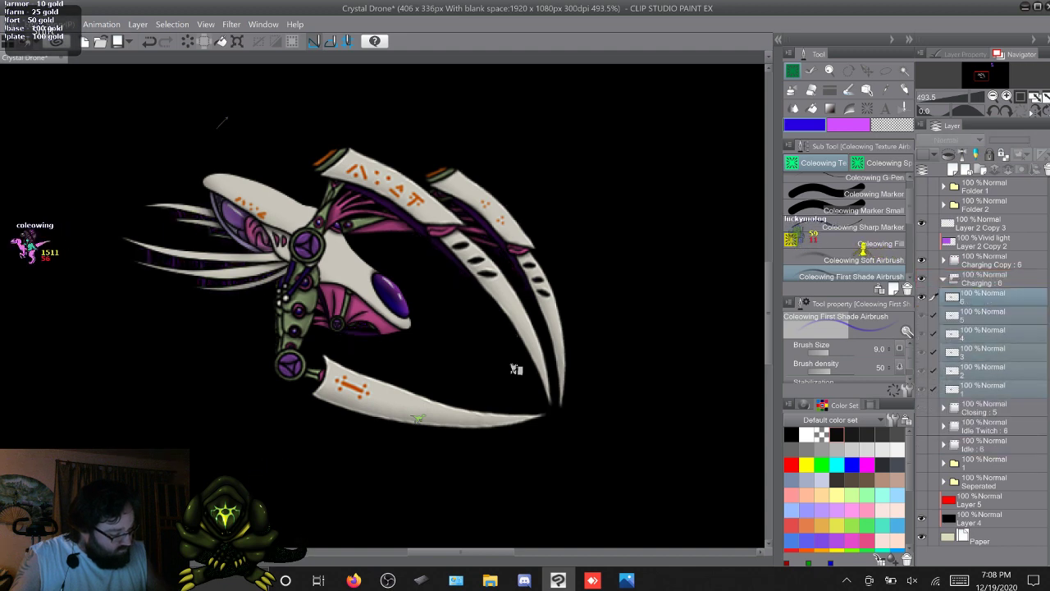
click(944, 279)
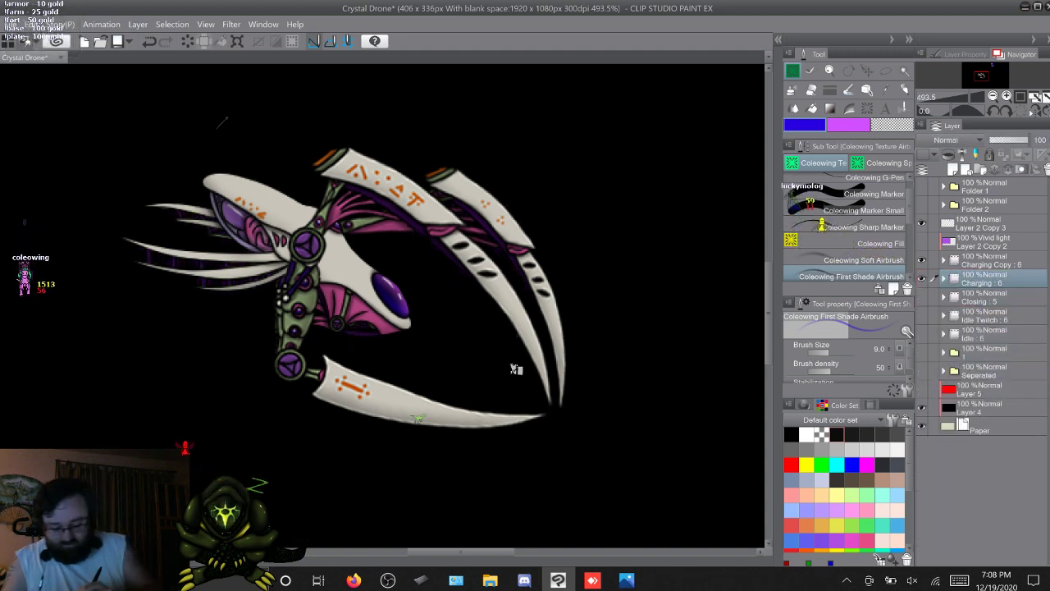
Play back the rebuilt Charging animation to check how the glows move, and stop it
key(Tab)
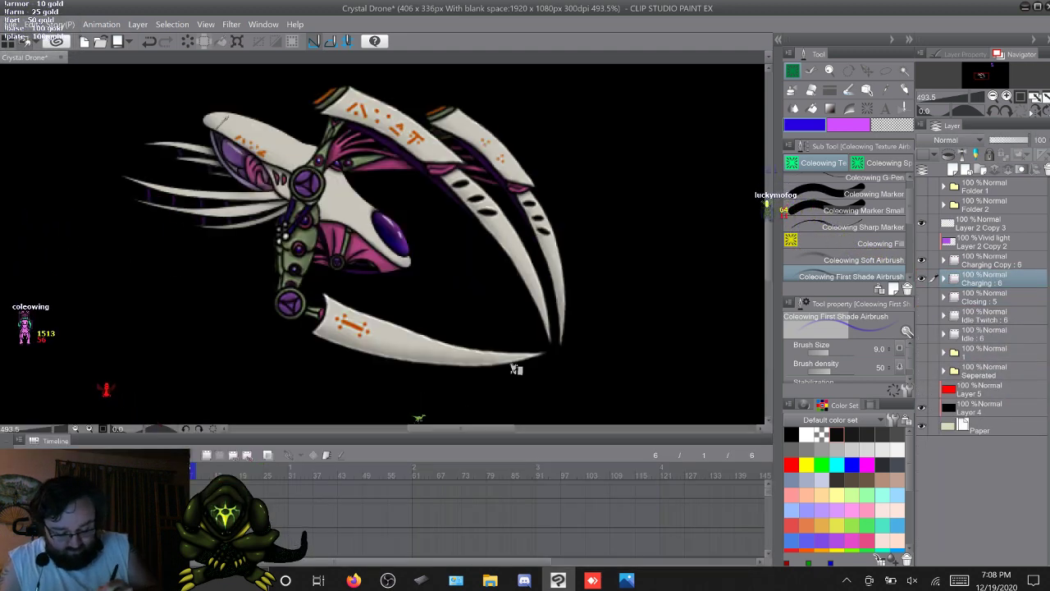
key(space)
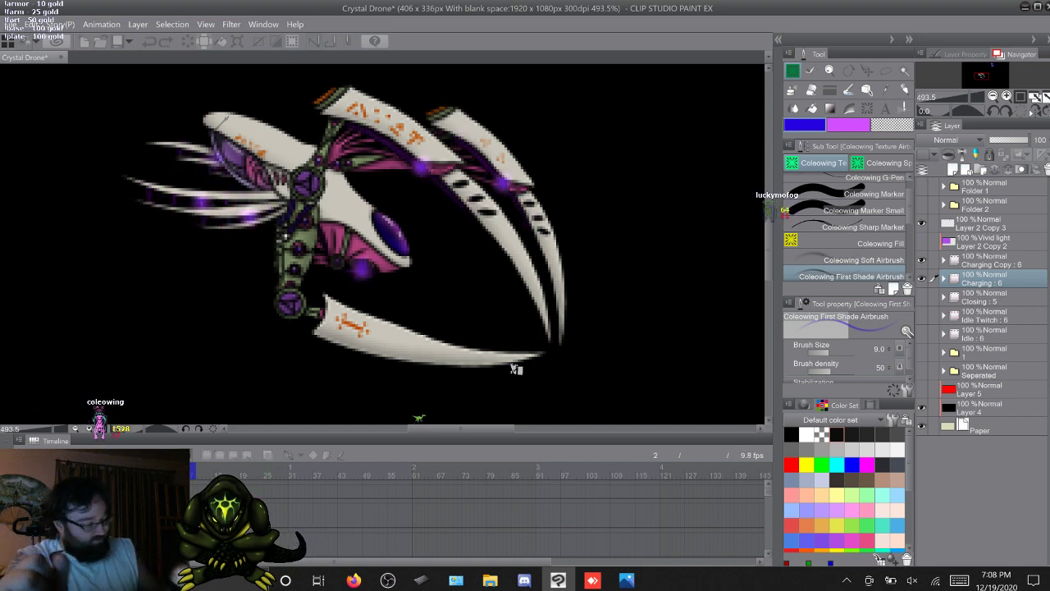
key(space)
key(F8)
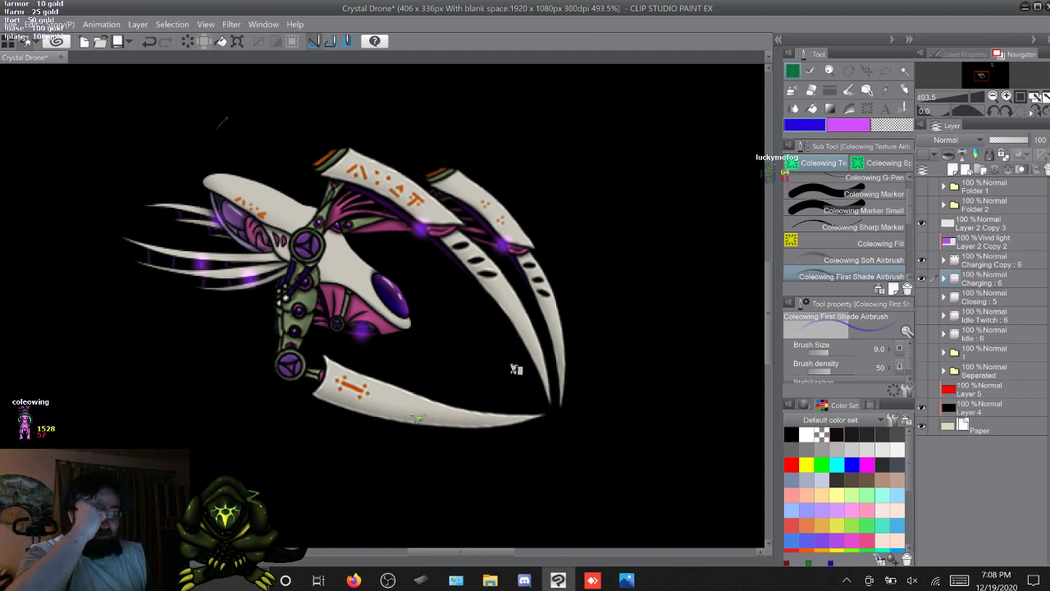
Expand the Charging Copy folder and duplicate it with its six frames
click(944, 260)
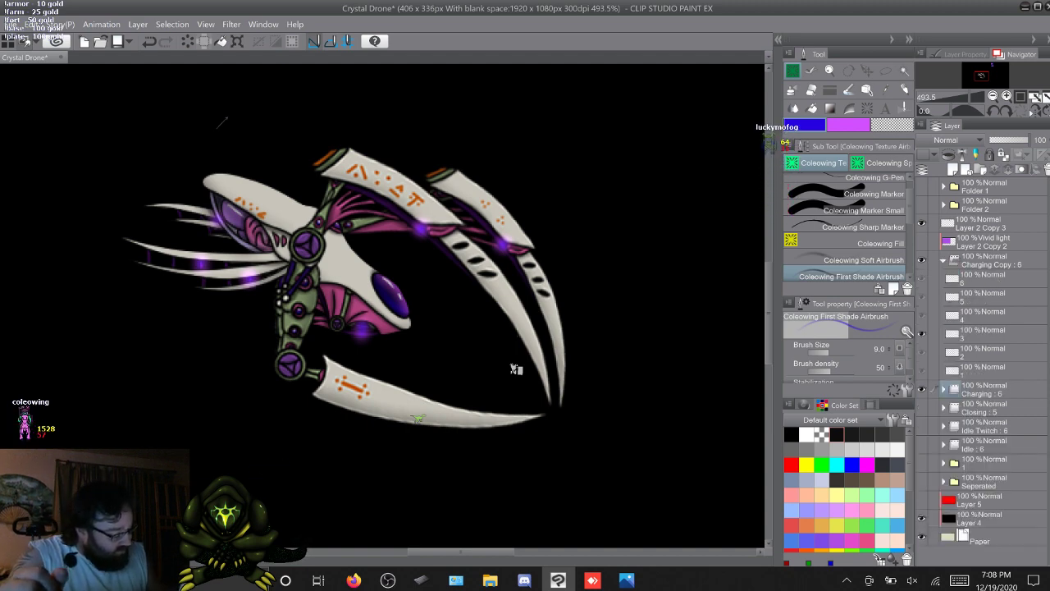
click(993, 371)
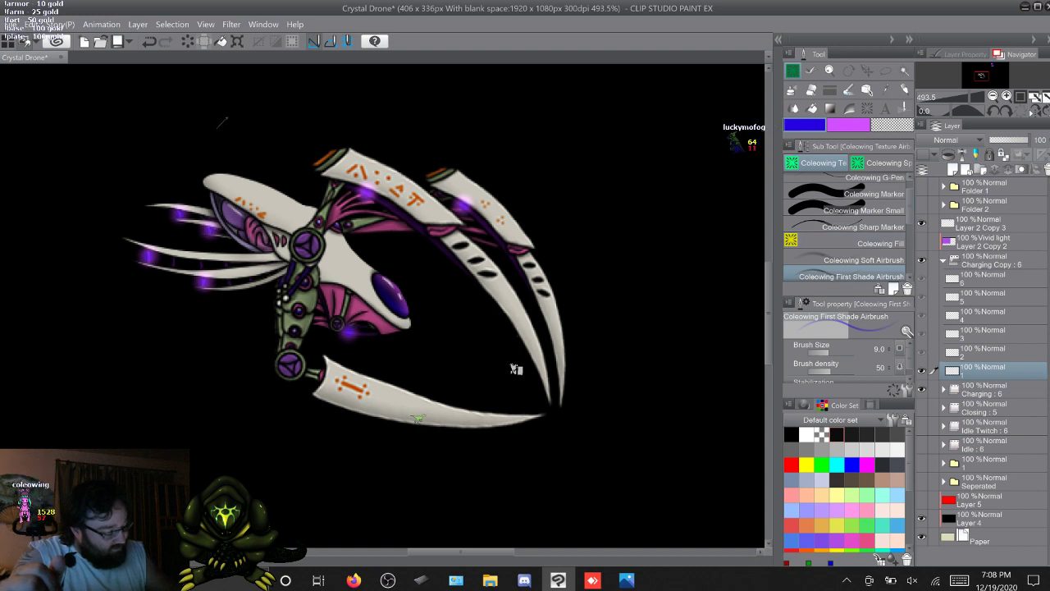
drag(909, 205, 910, 197)
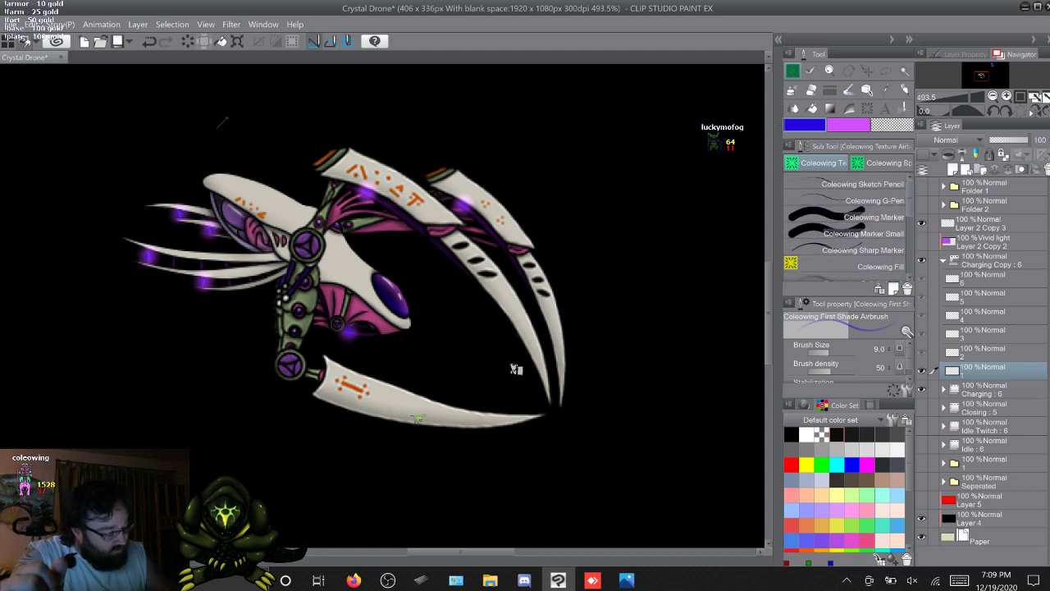
click(867, 200)
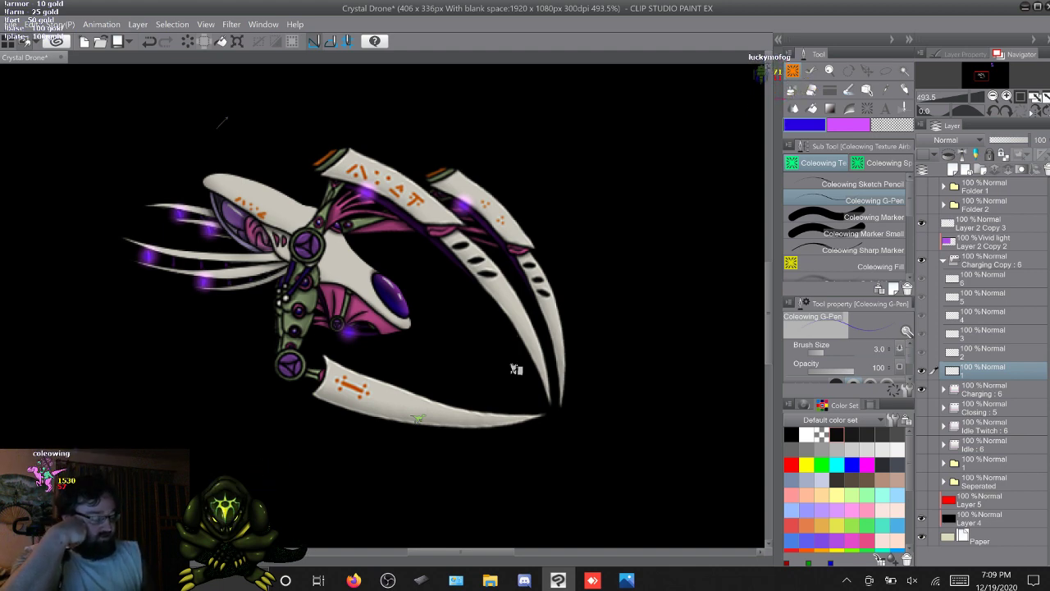
click(991, 260)
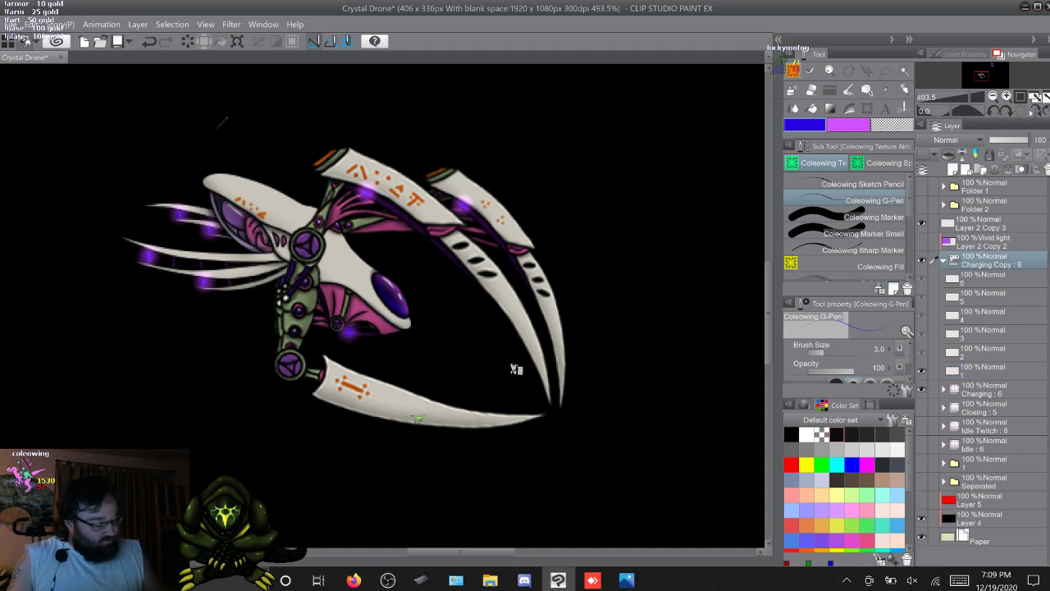
key(F9)
click(991, 500)
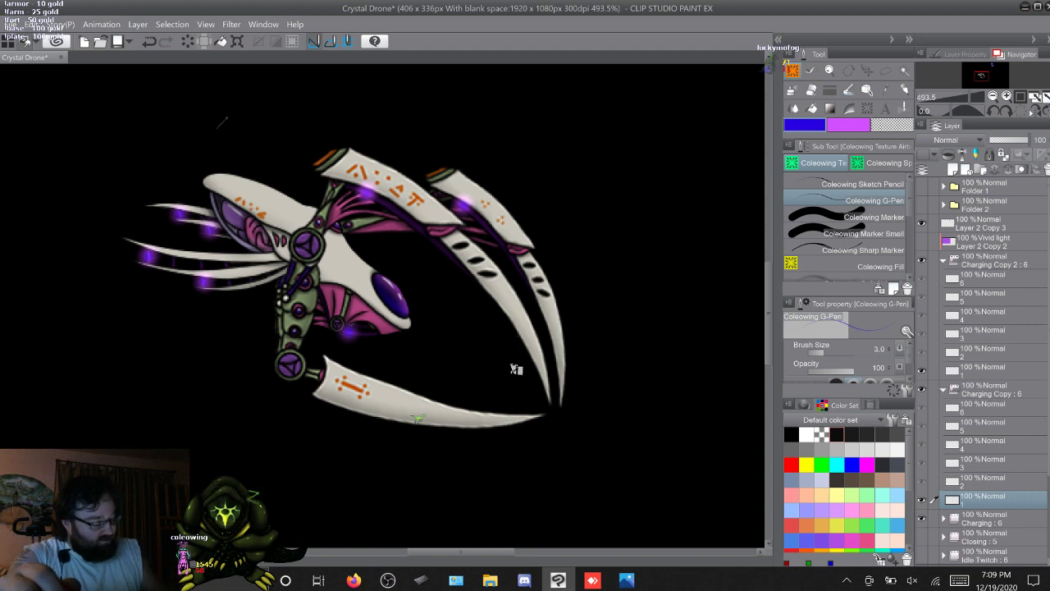
click(995, 261)
right_click(995, 261)
mouse_move(960, 406)
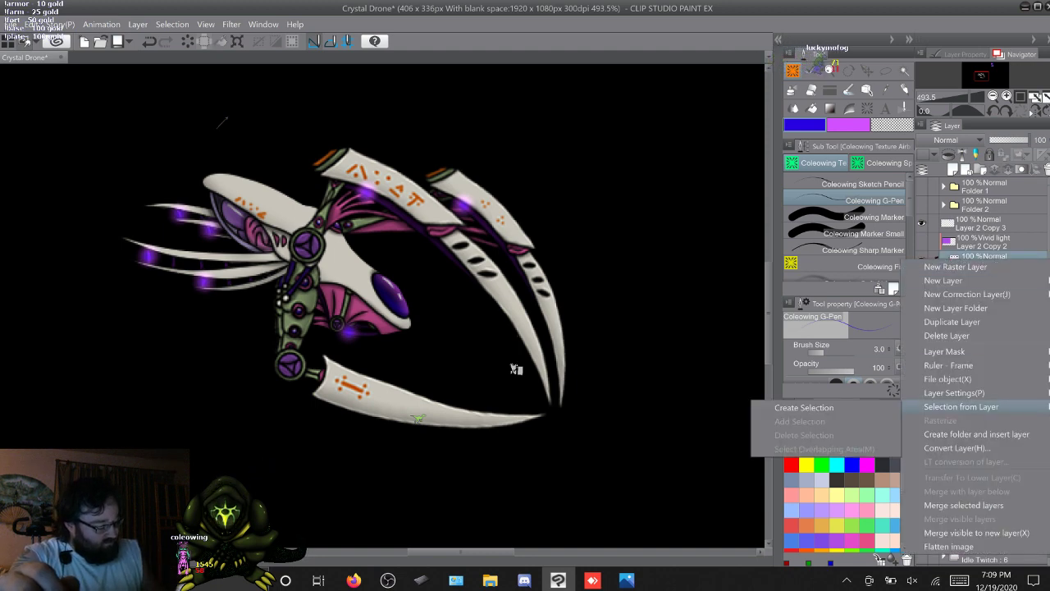
key(Escape)
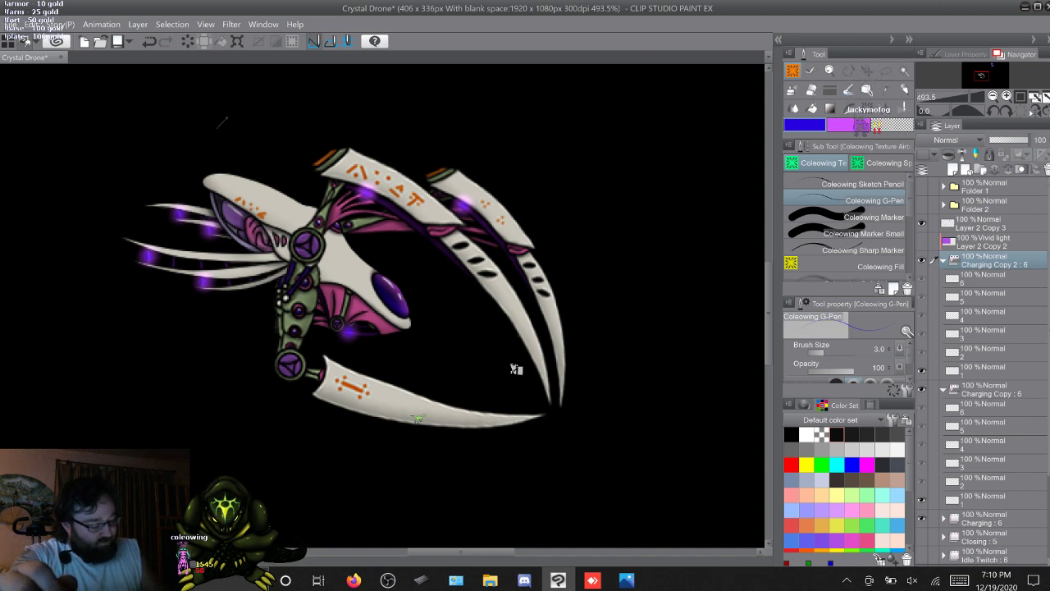
Hide the black background Layer 4 and paint a black disc over the claw tips on Charging Copy 2's frame 1 with the 134 Coleowing Marker
click(989, 371)
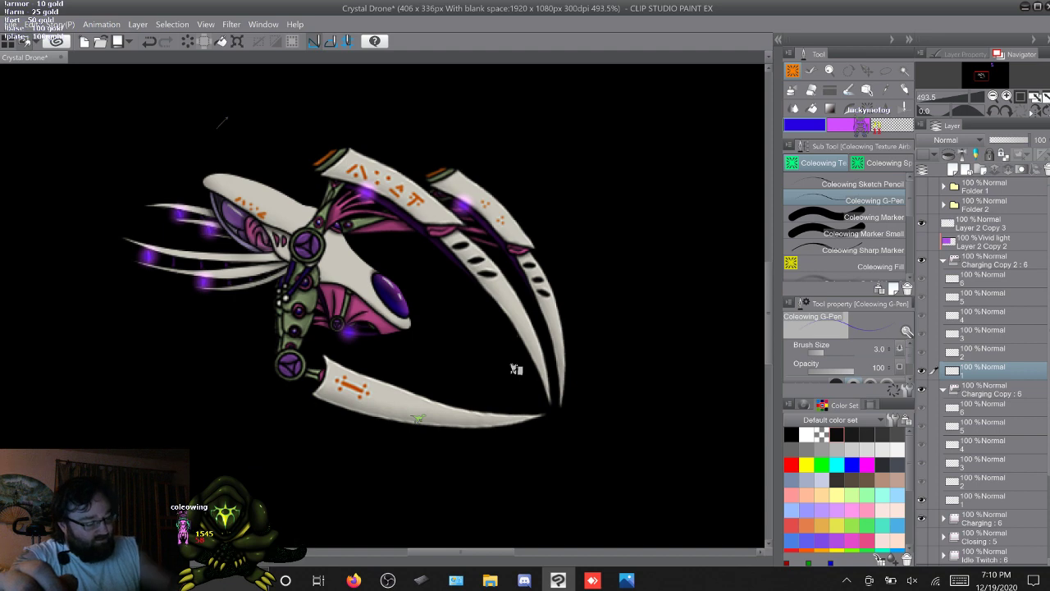
click(872, 217)
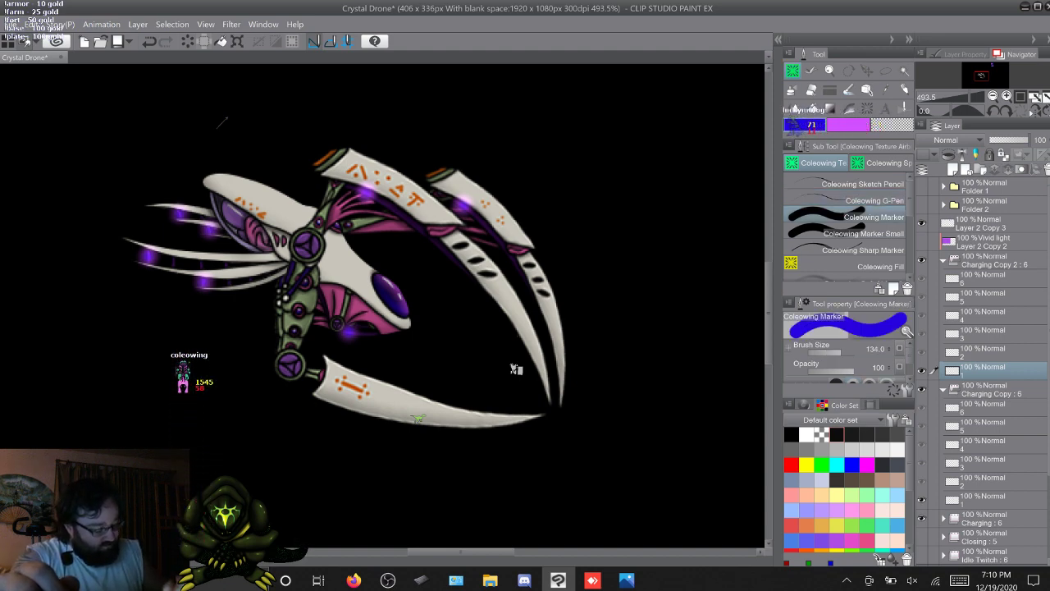
click(792, 435)
scroll(982, 369, down, 3)
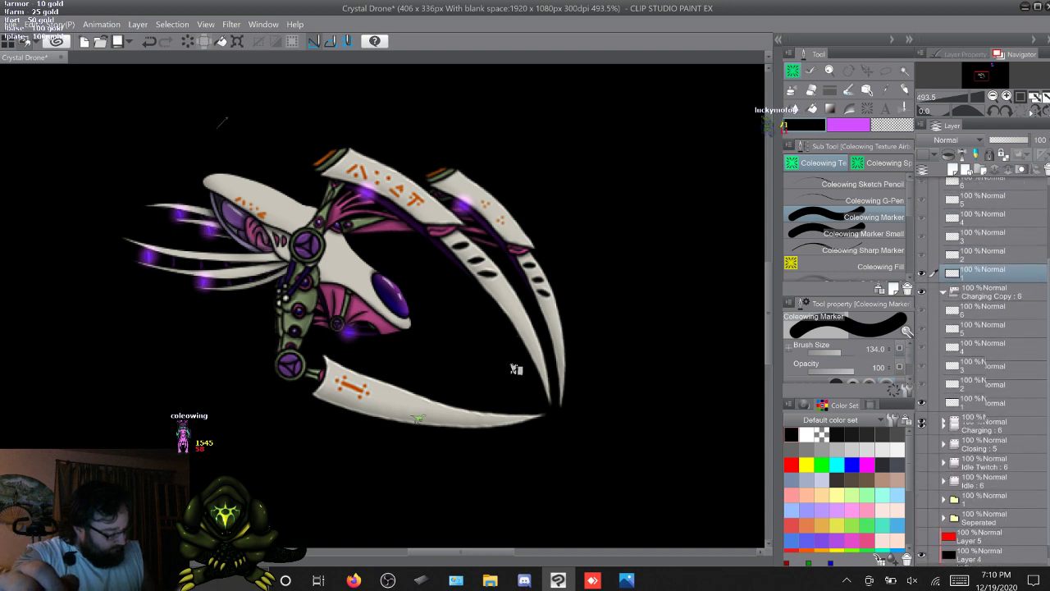
click(921, 545)
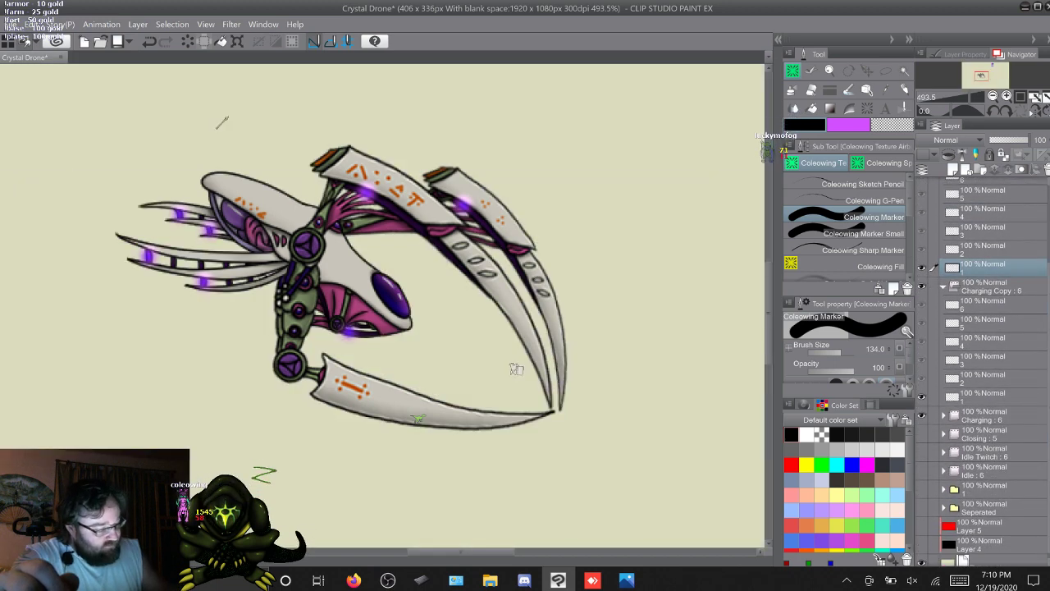
click(556, 412)
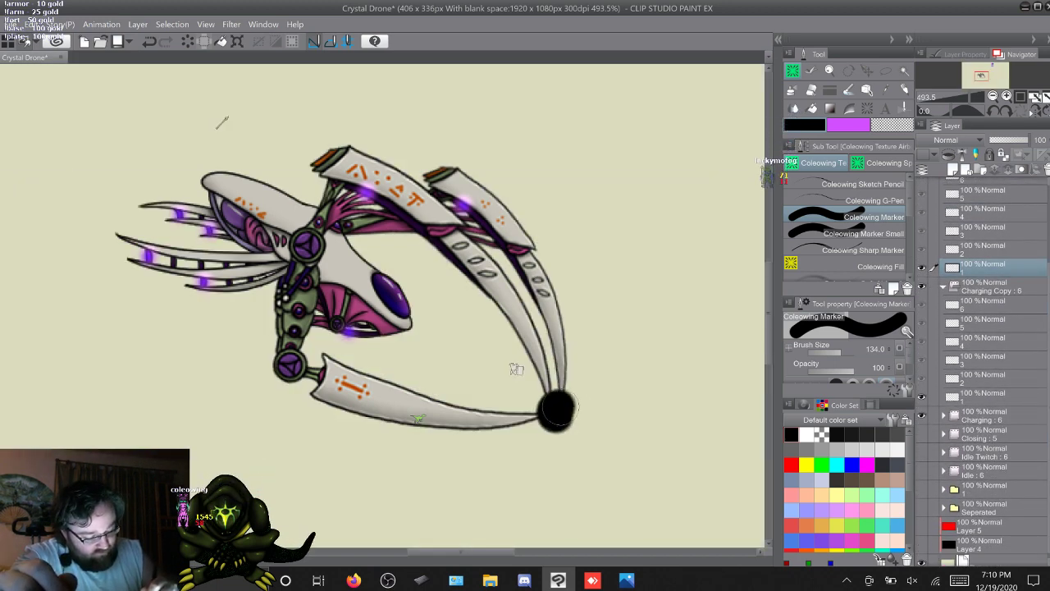
drag(556, 411, 560, 412)
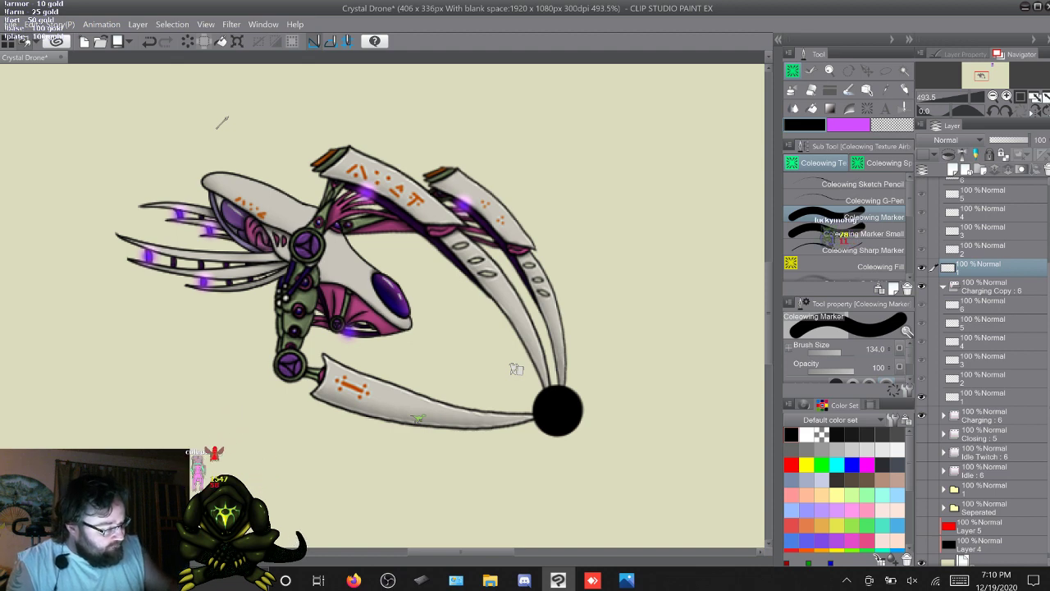
Pick the dark blue as the drawing colour and discard a newly added blank layer above frame 1
key(ctrl+shift+n)
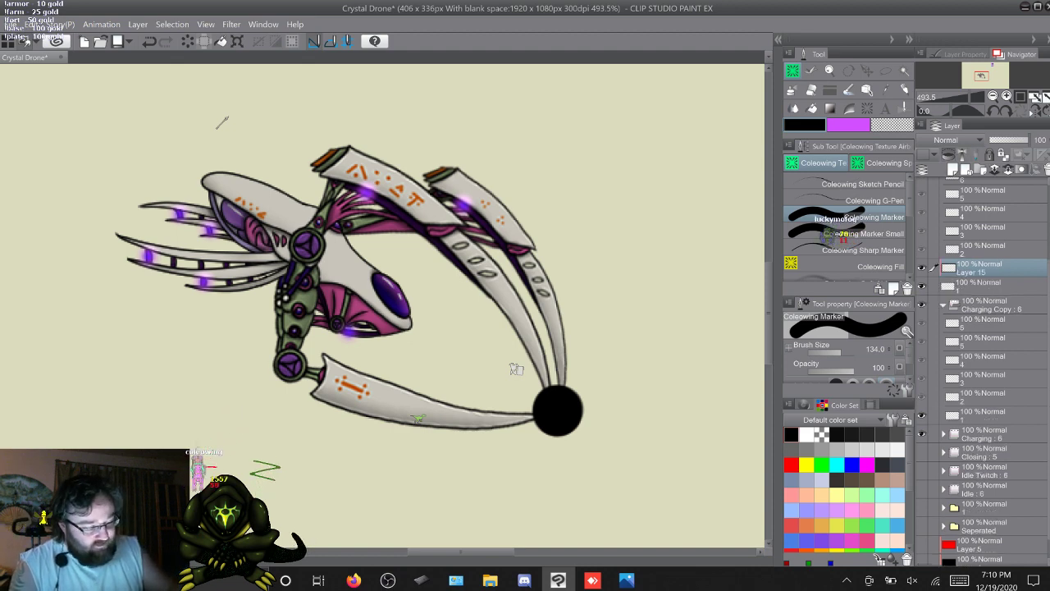
drag(994, 69, 984, 76)
alt+click(384, 125)
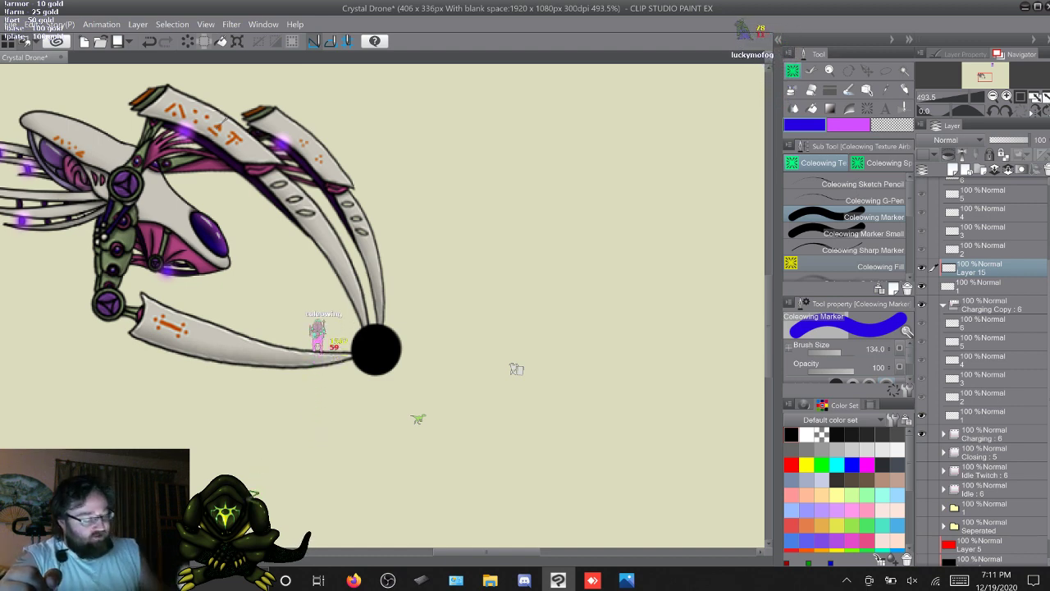
right_click(981, 267)
click(948, 345)
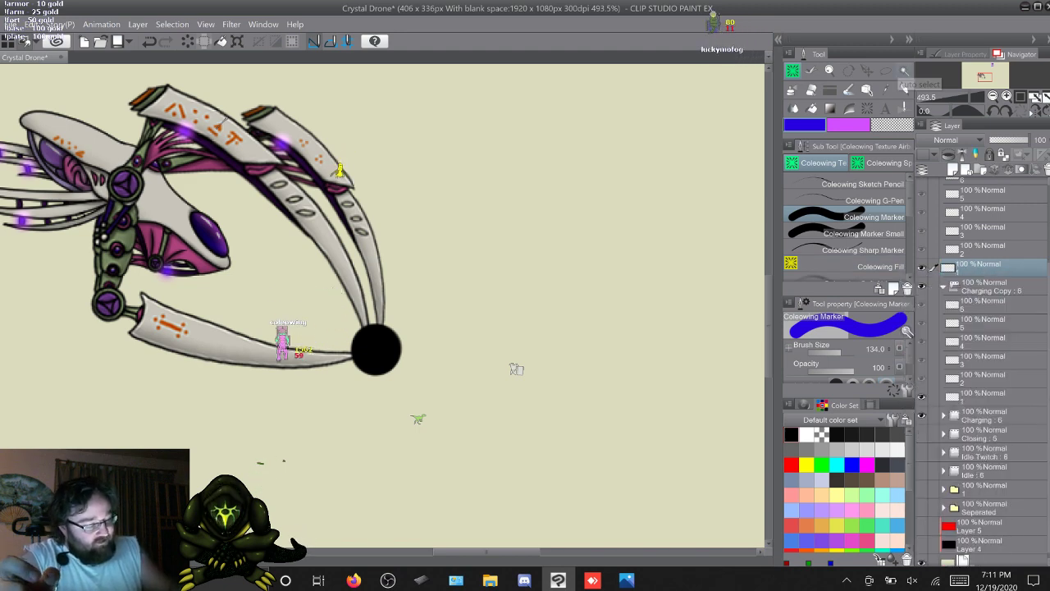
Auto-select the black disc at the claw tips and expand the selection by 1 px
key(w)
click(377, 350)
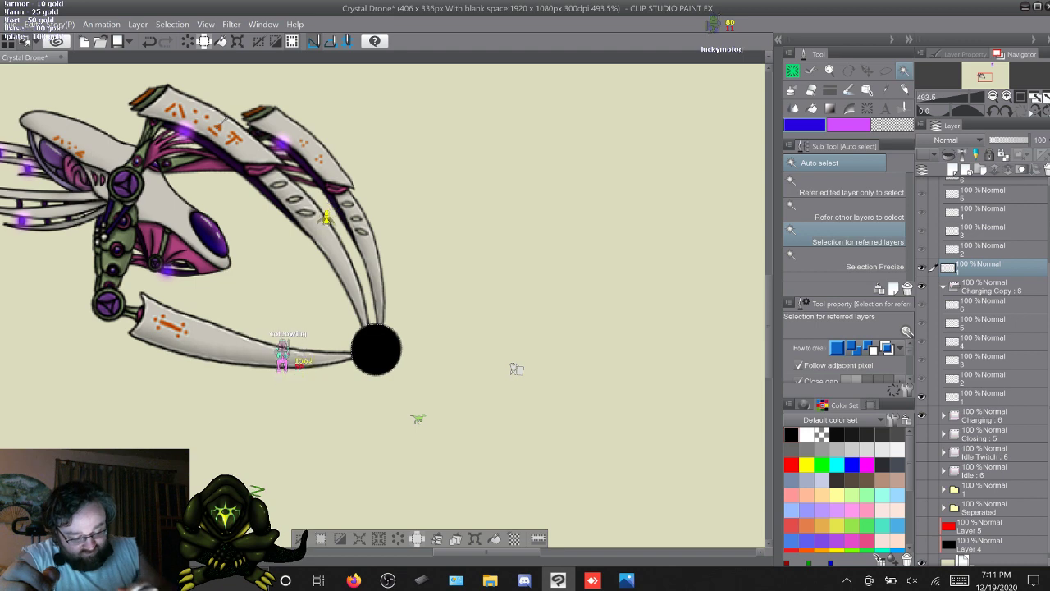
click(359, 539)
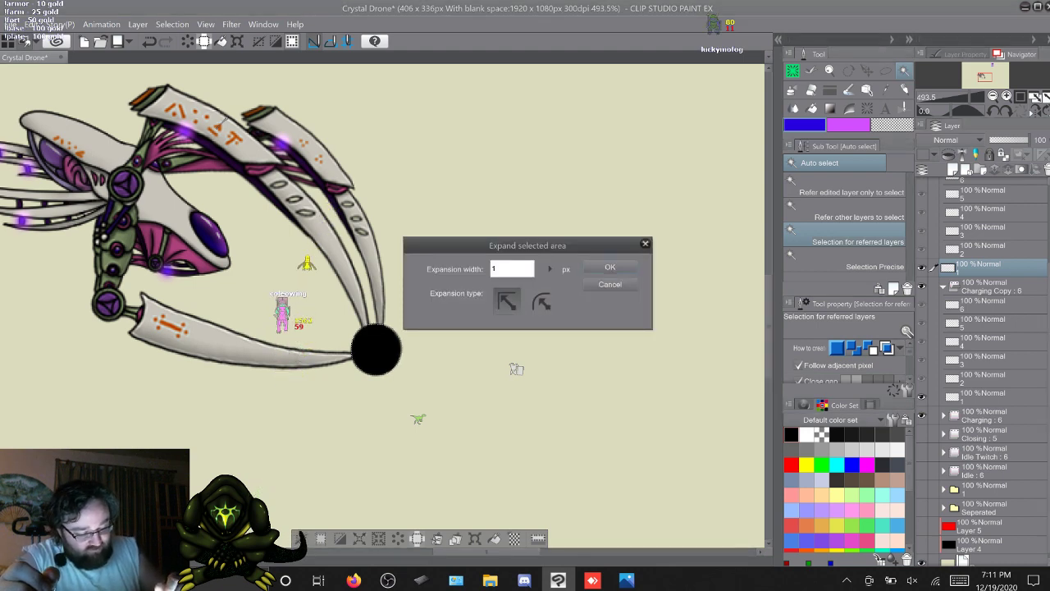
key(Return)
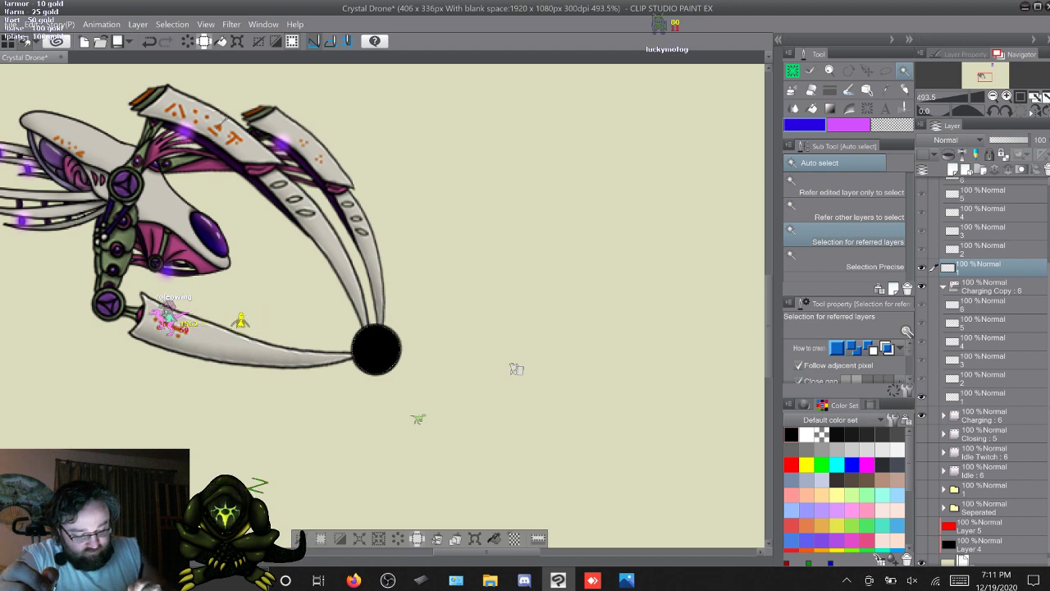
Fill the expanded selection with dark blue on a new layer above frame 1 to rim the black disc, and clear the selection
key(alt+BackSpace)
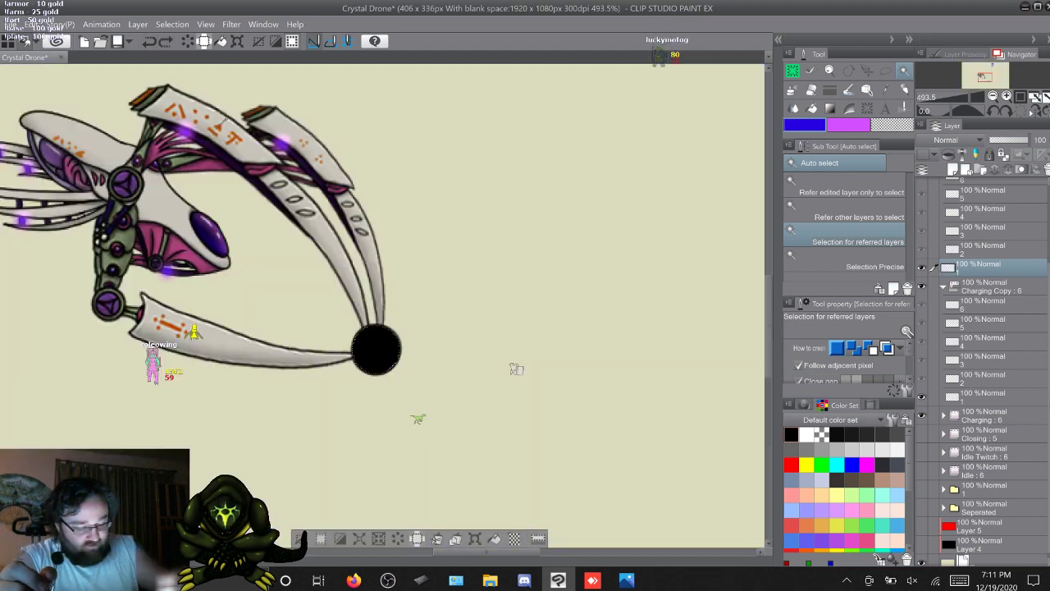
key(ctrl+z)
key(ctrl+shift+n)
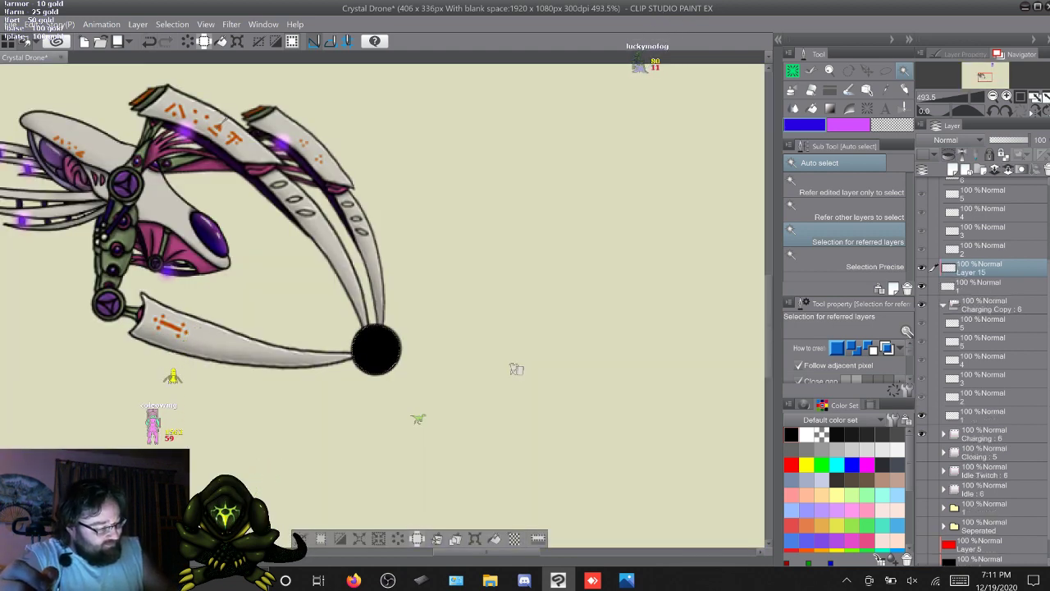
key(alt+BackSpace)
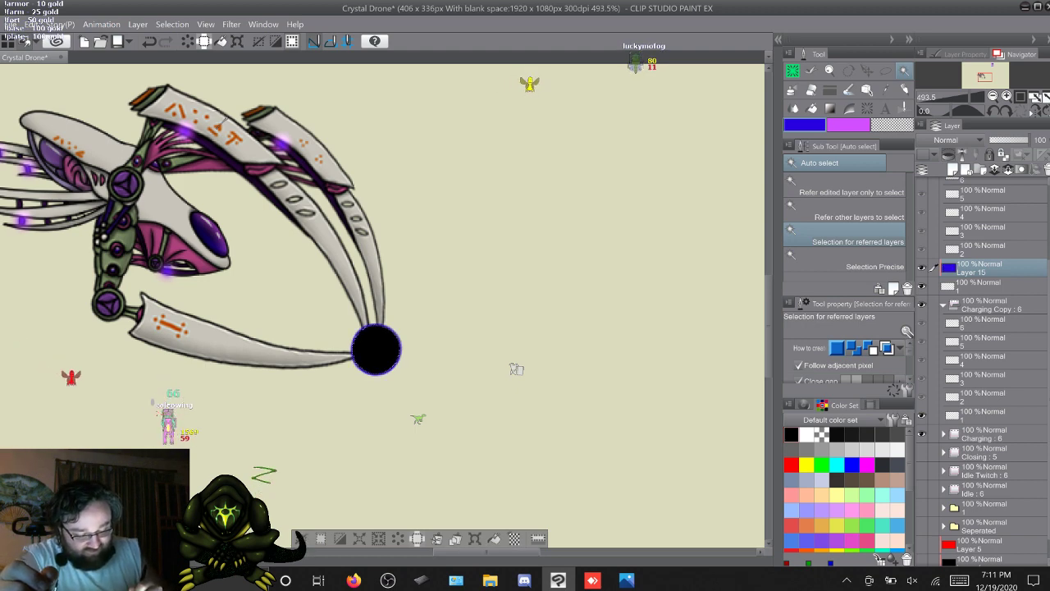
key(ctrl+d)
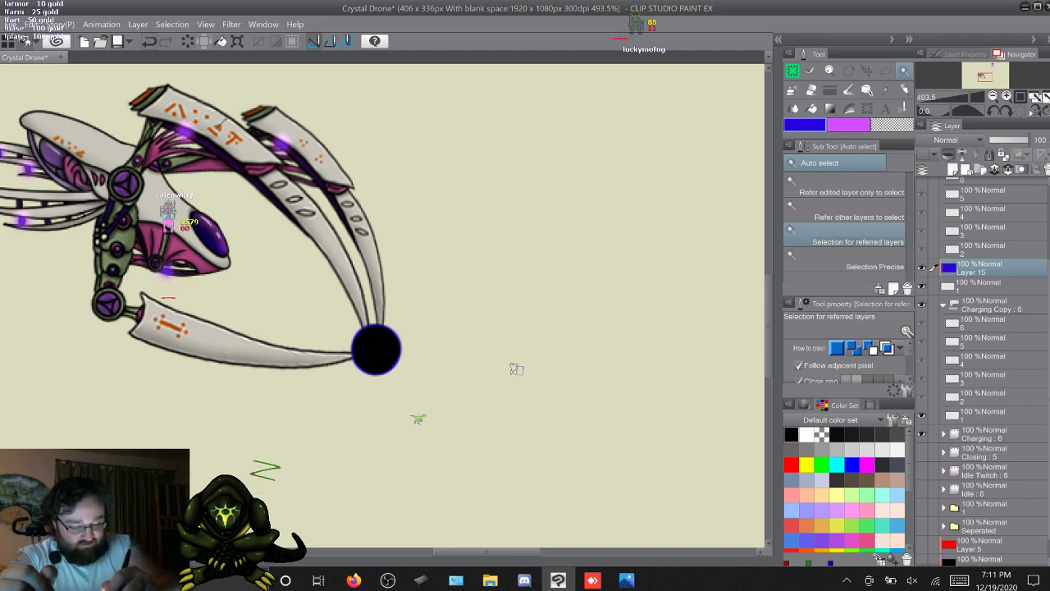
Undo the dark blue fill, expand the disc's selection further, and refill it with dark blue on Layer 15 for a thicker rim, then deselect
key(ctrl+z)
key(ctrl+z)
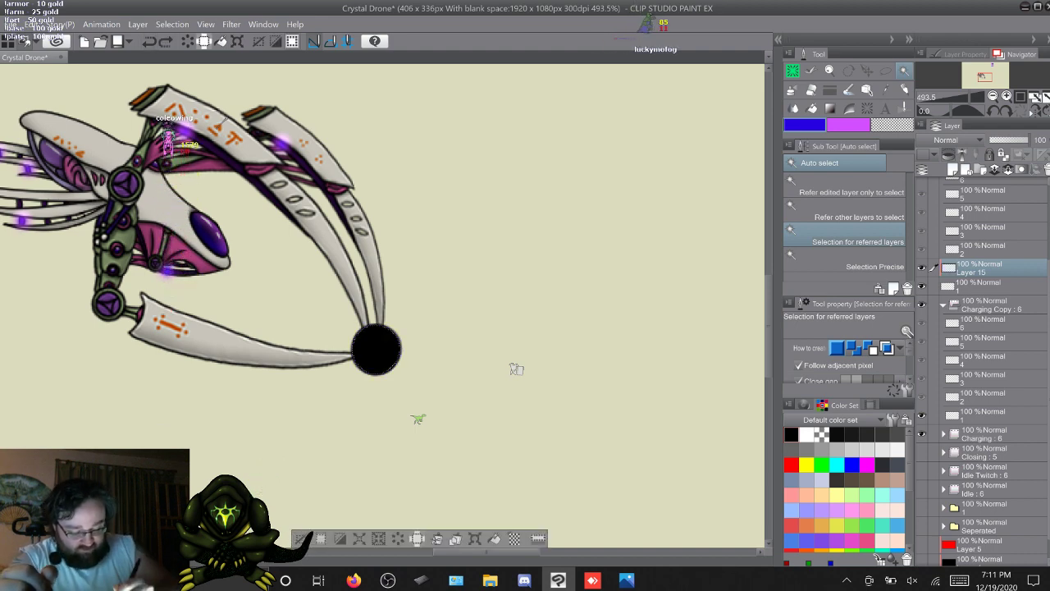
click(360, 539)
key(Return)
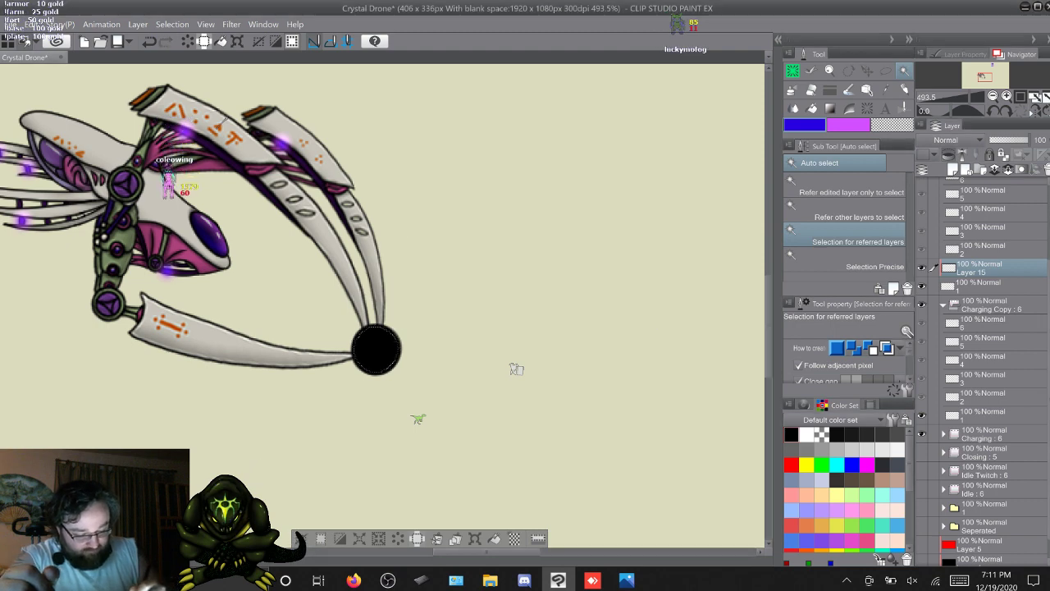
key(alt+Delete)
key(ctrl+d)
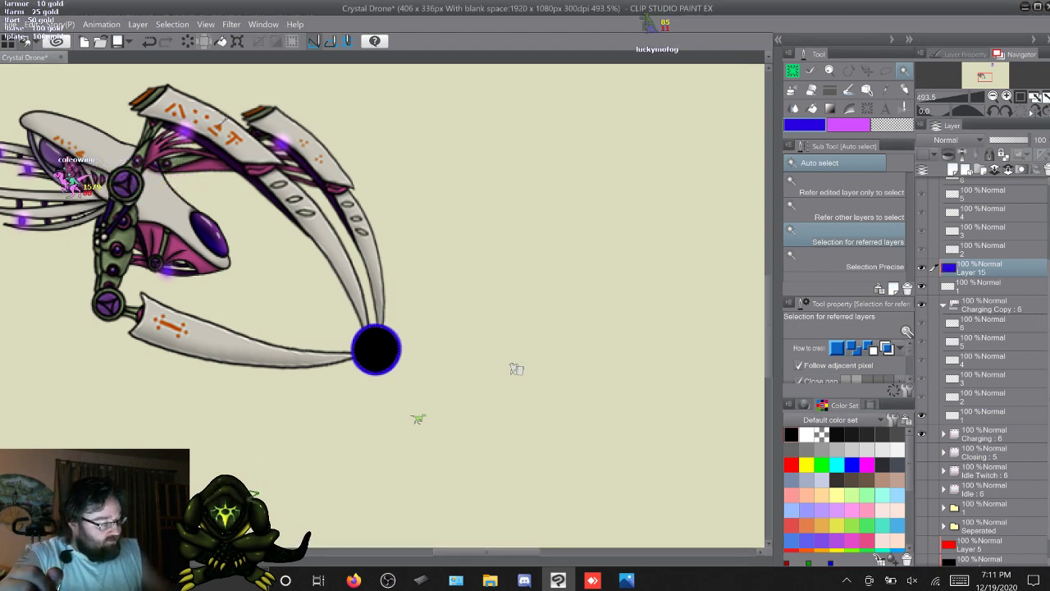
Add a layer above the blue rim, select the black disc from frame 1, fill its rim with purple on the new layer, and deselect
key(ctrl+shift+n)
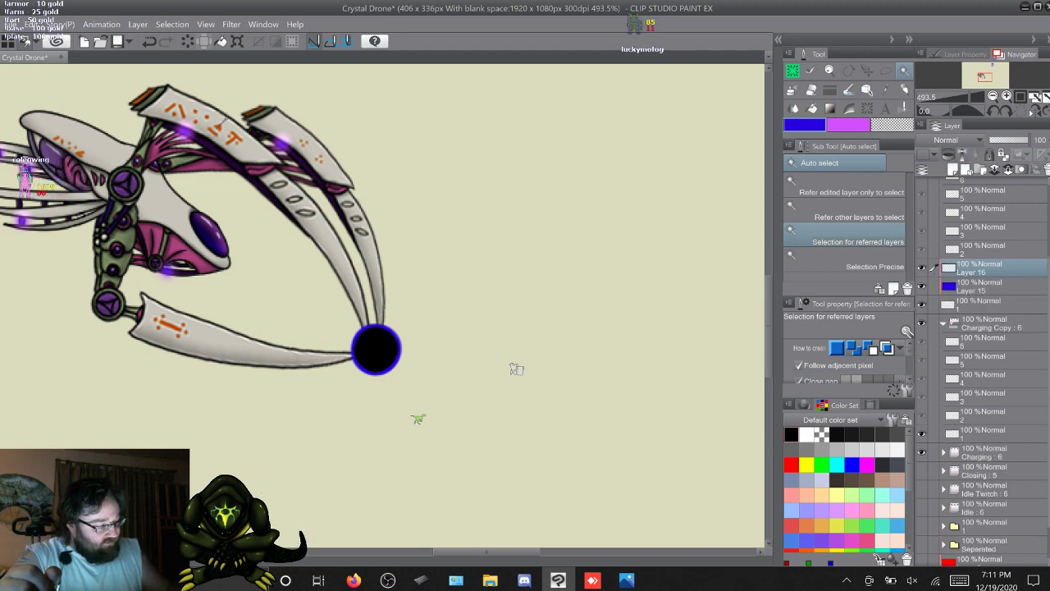
key(ctrl+a)
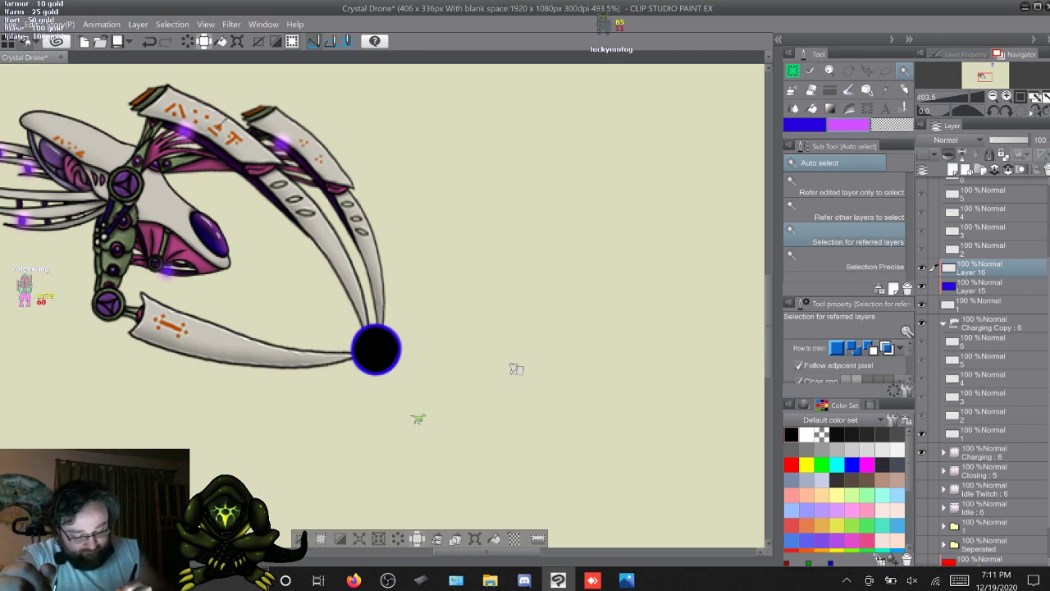
click(985, 305)
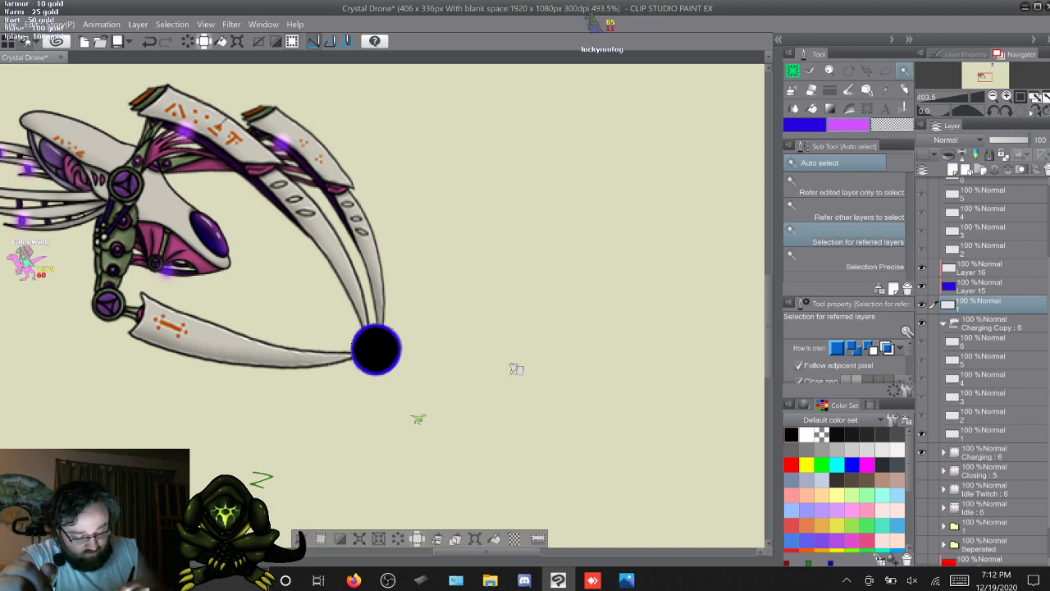
key(ctrl+shift+e)
key(Escape)
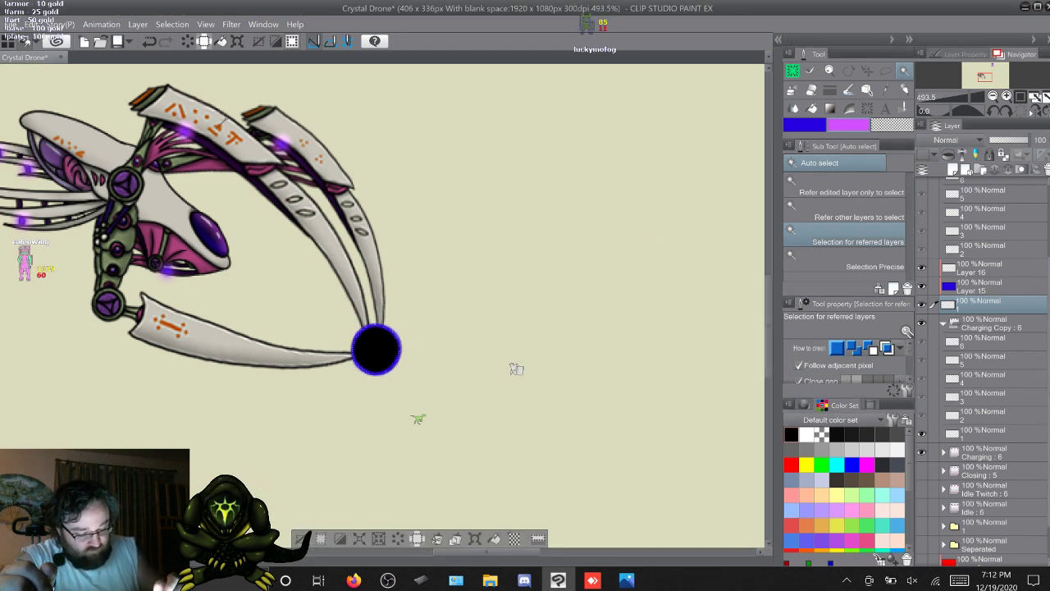
click(981, 268)
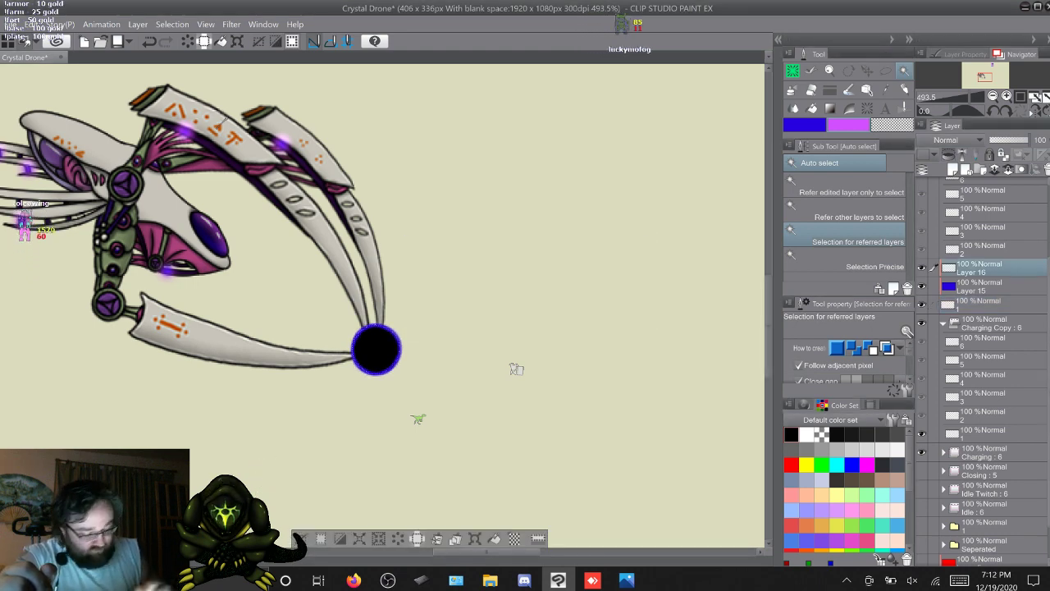
key(alt+Delete)
key(ctrl+d)
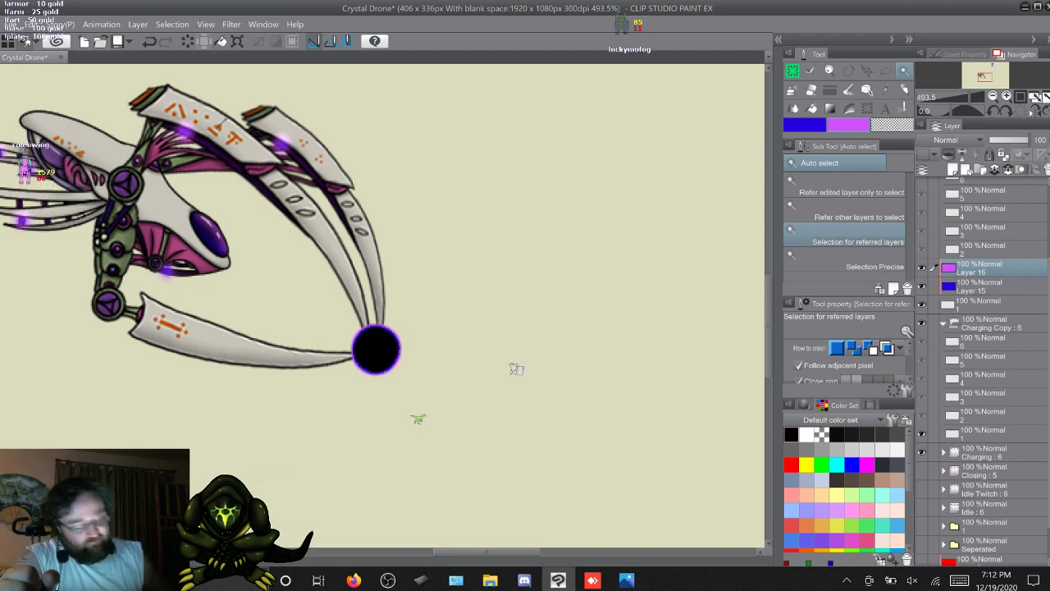
Compare the orb's purple and dark blue rims by repeatedly hiding and showing Layers 16 and 15
click(922, 268)
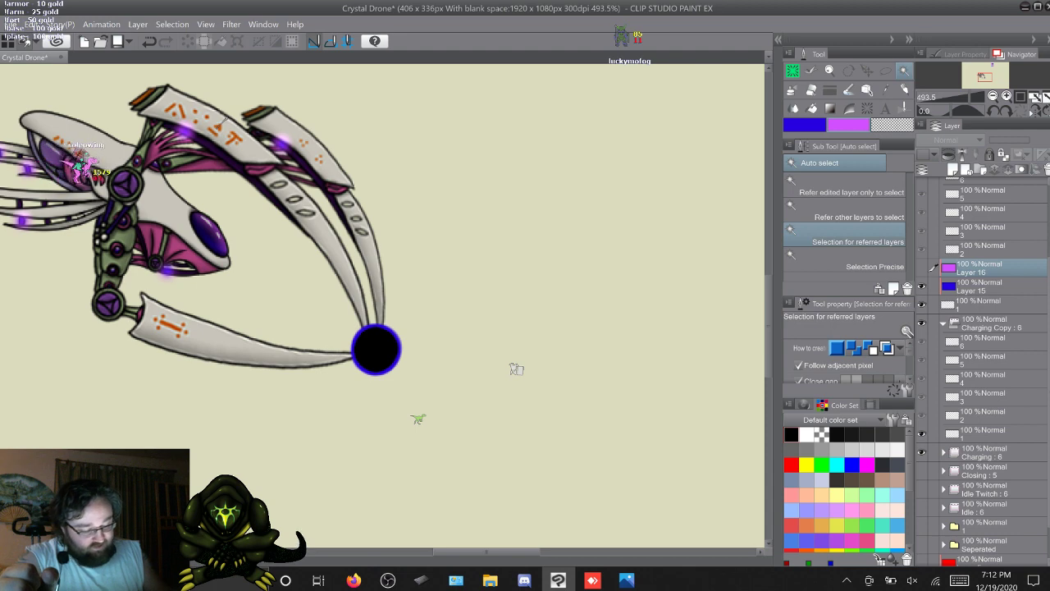
click(922, 269)
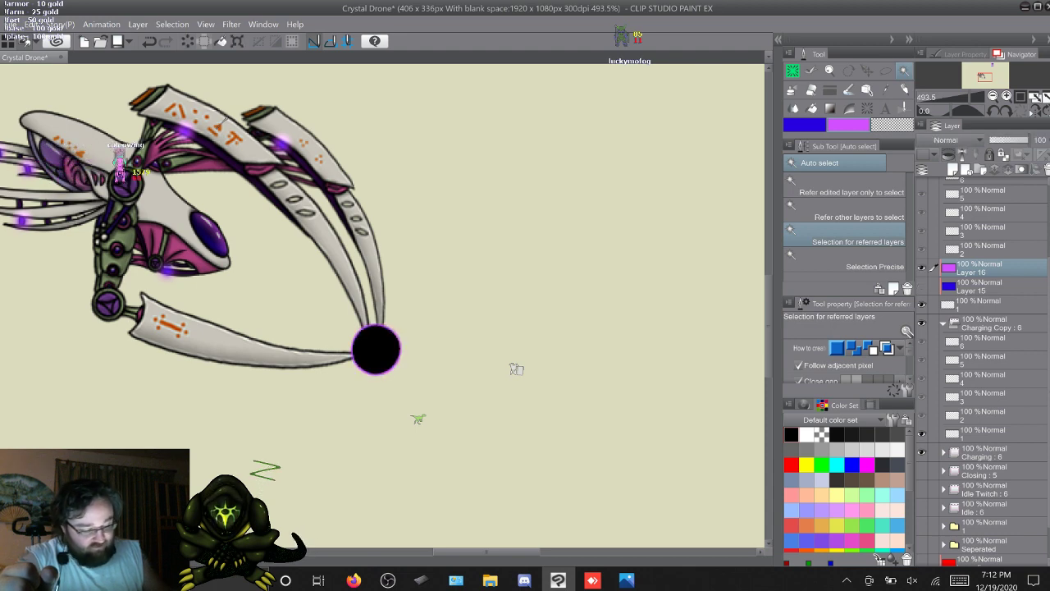
click(921, 287)
click(921, 268)
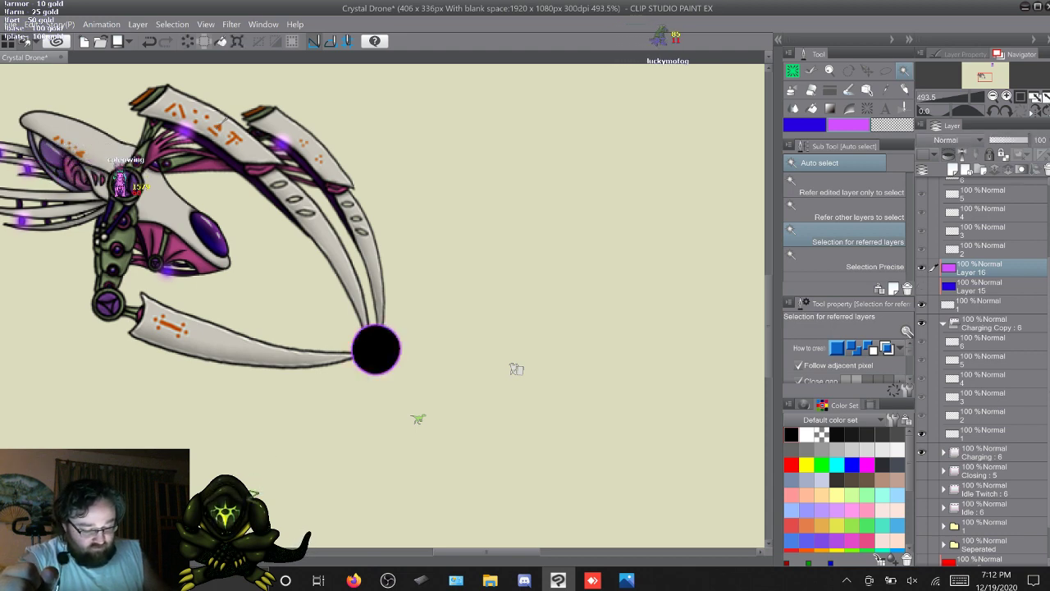
click(922, 286)
click(922, 268)
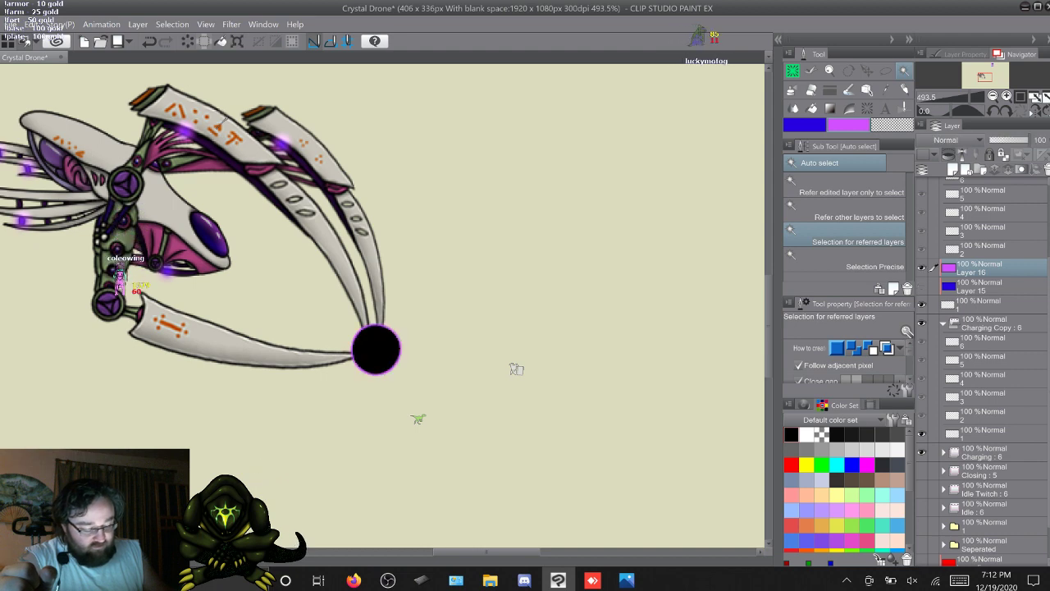
click(921, 269)
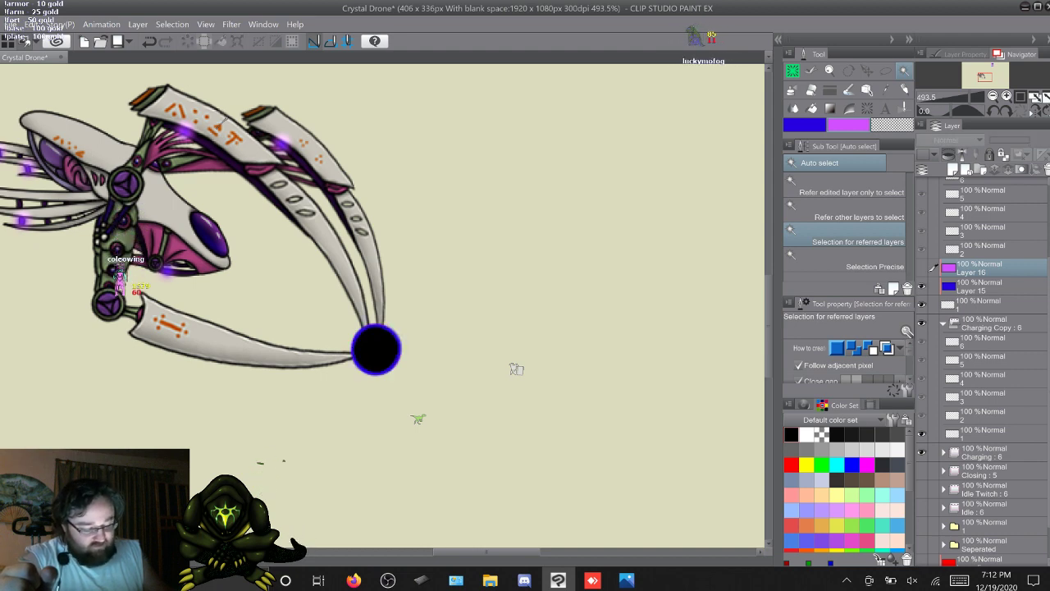
click(922, 269)
click(922, 268)
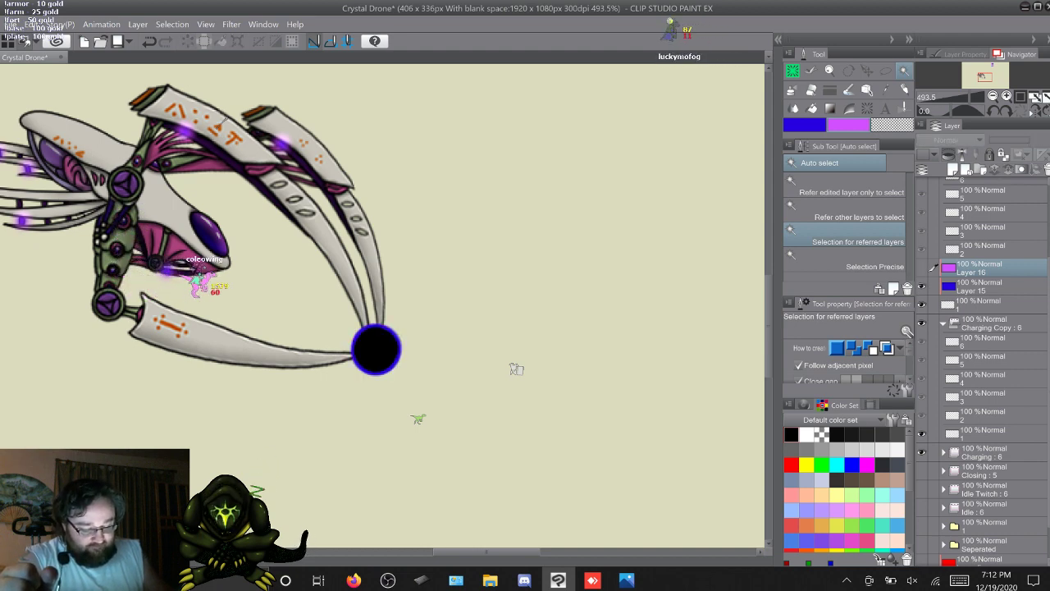
click(921, 268)
click(921, 268)
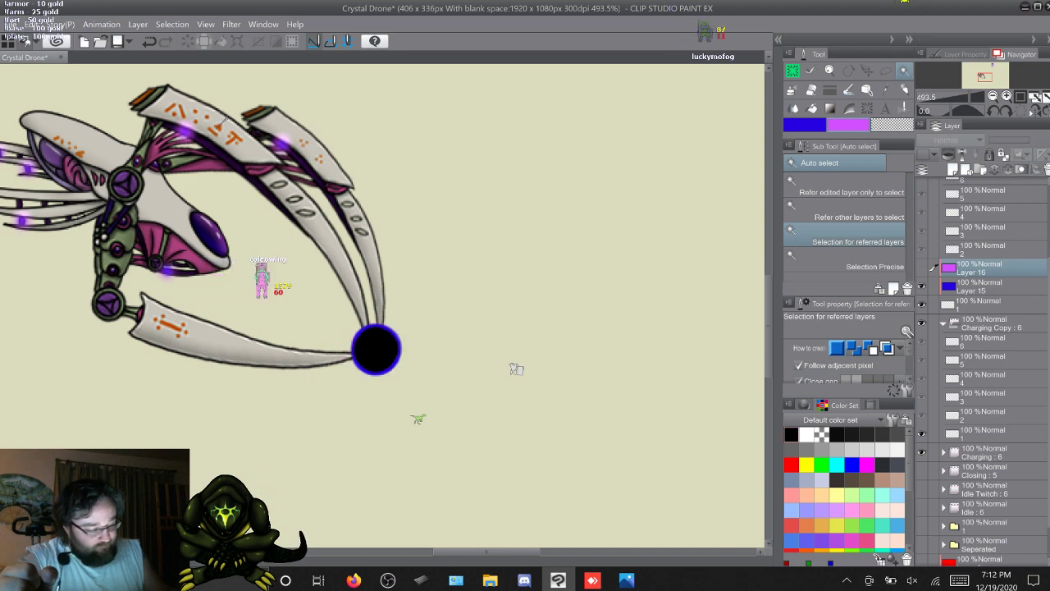
click(922, 269)
click(921, 268)
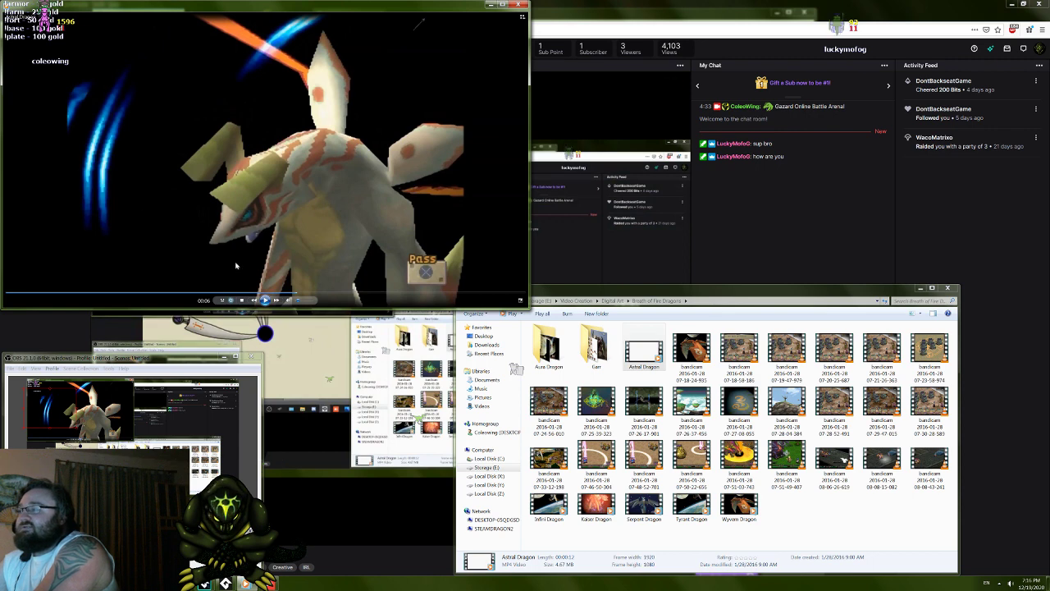
Switch to the media player and step through the Astral Dragon clip to examine its energy-charging effect
click(265, 301)
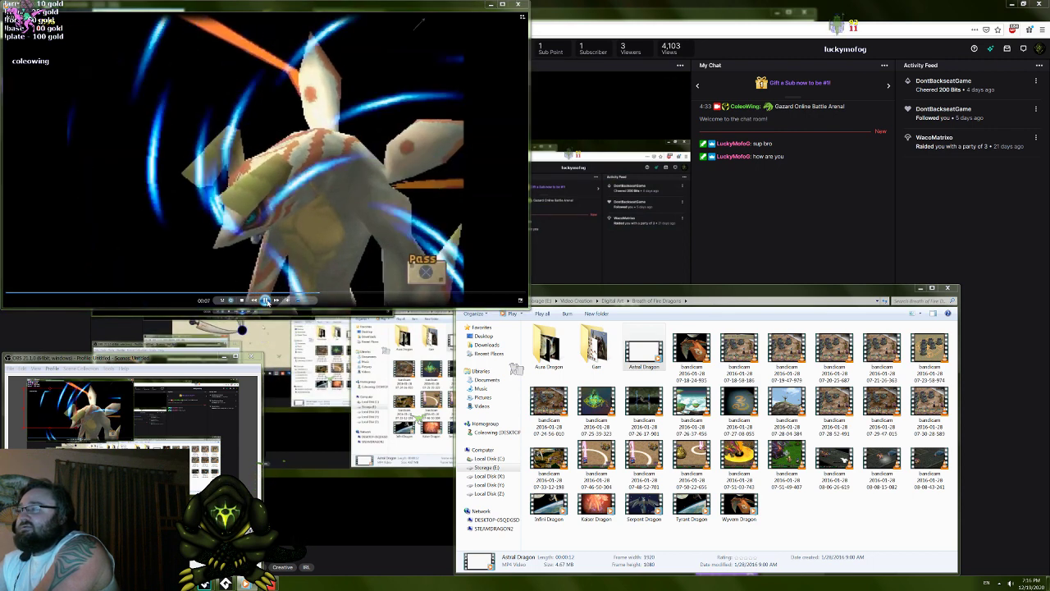
click(267, 302)
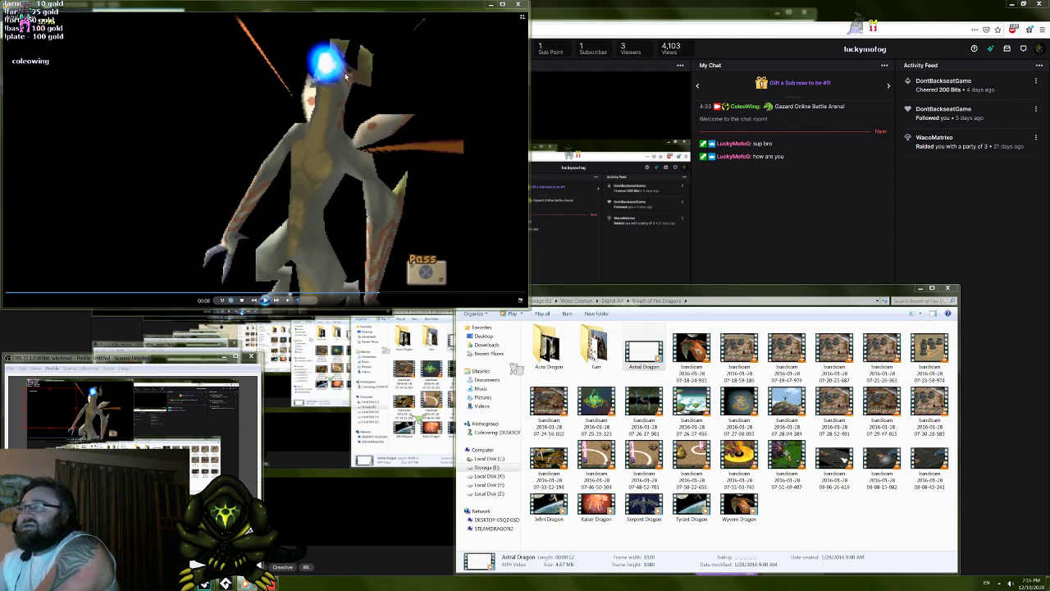
click(265, 301)
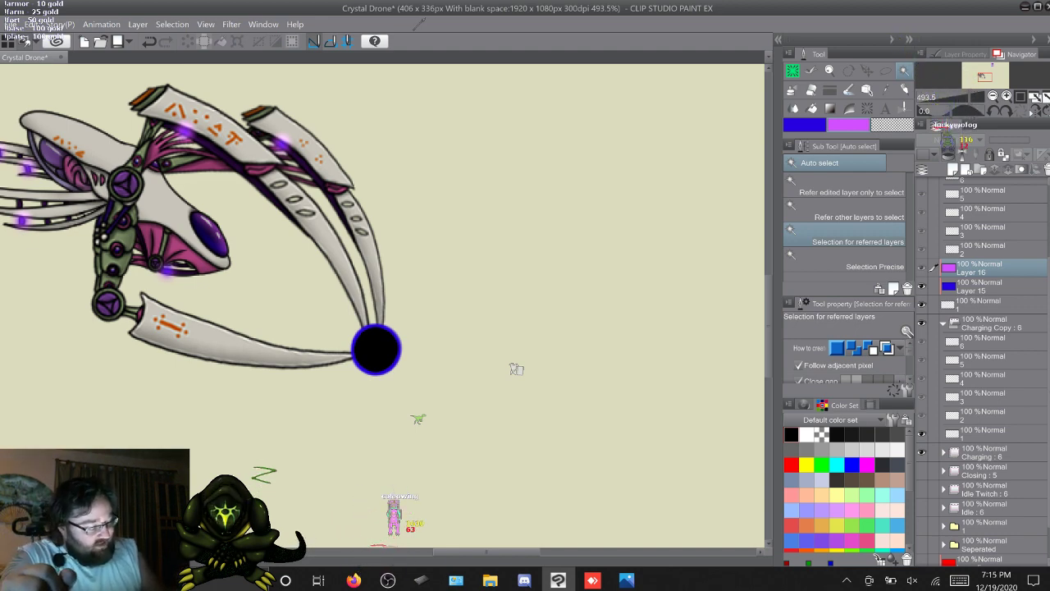
Auto-select the black disc from Charging Copy 2's frame 1 and expand the selection by 1 px twice
click(516, 370)
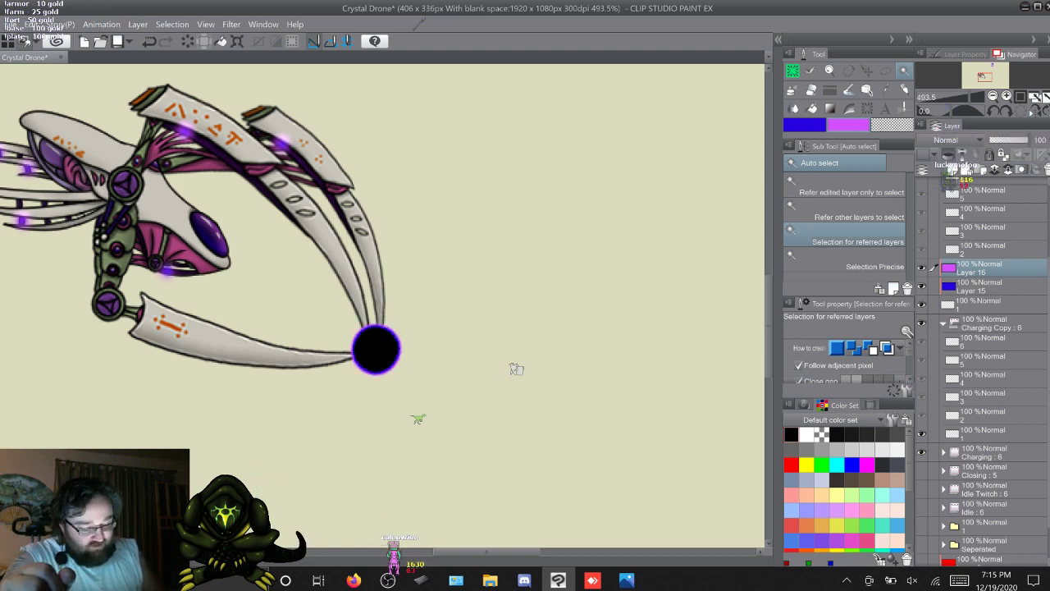
key(alt+bracketleft)
key(alt+bracketleft)
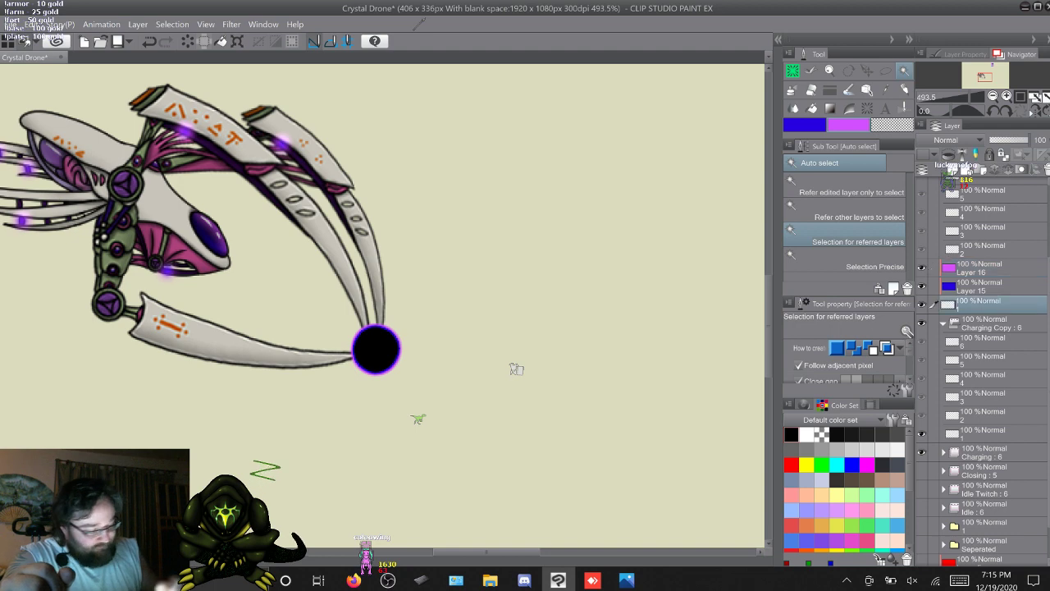
click(516, 369)
key(ctrl+alt+e)
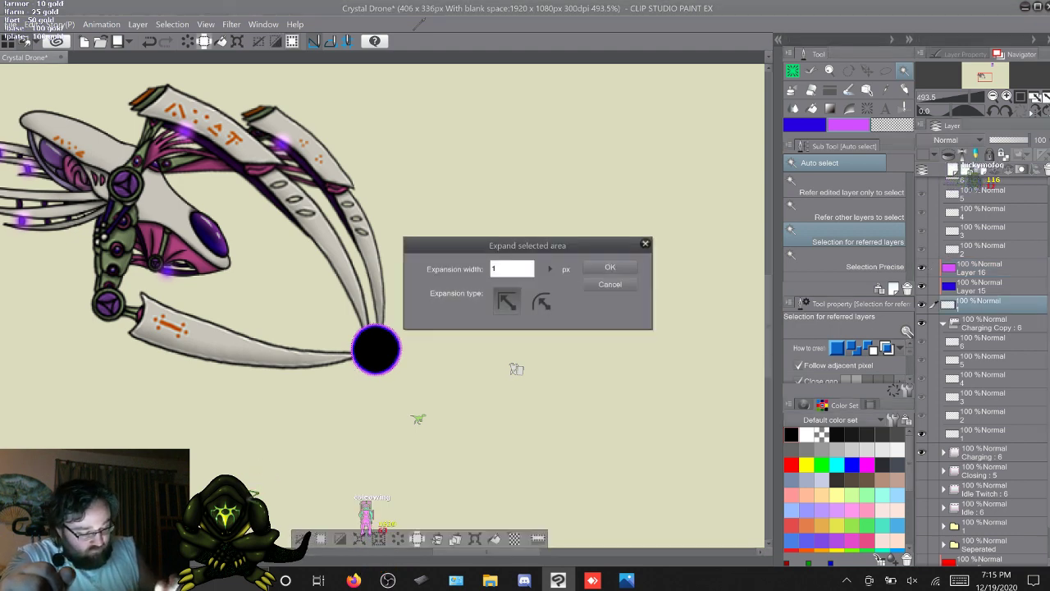
key(Return)
key(ctrl+alt+e)
key(Return)
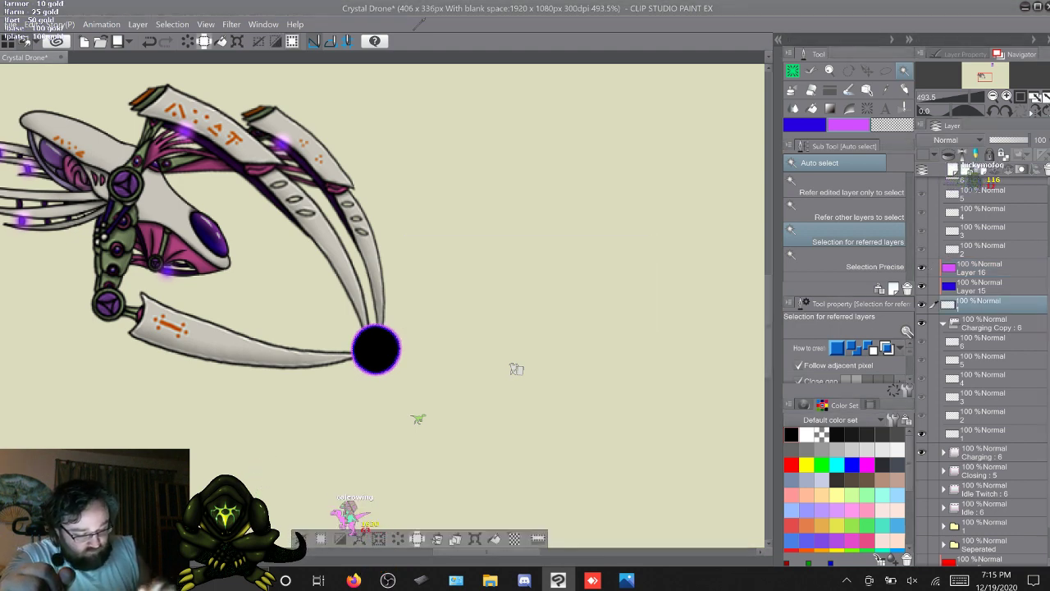
key(ctrl+d)
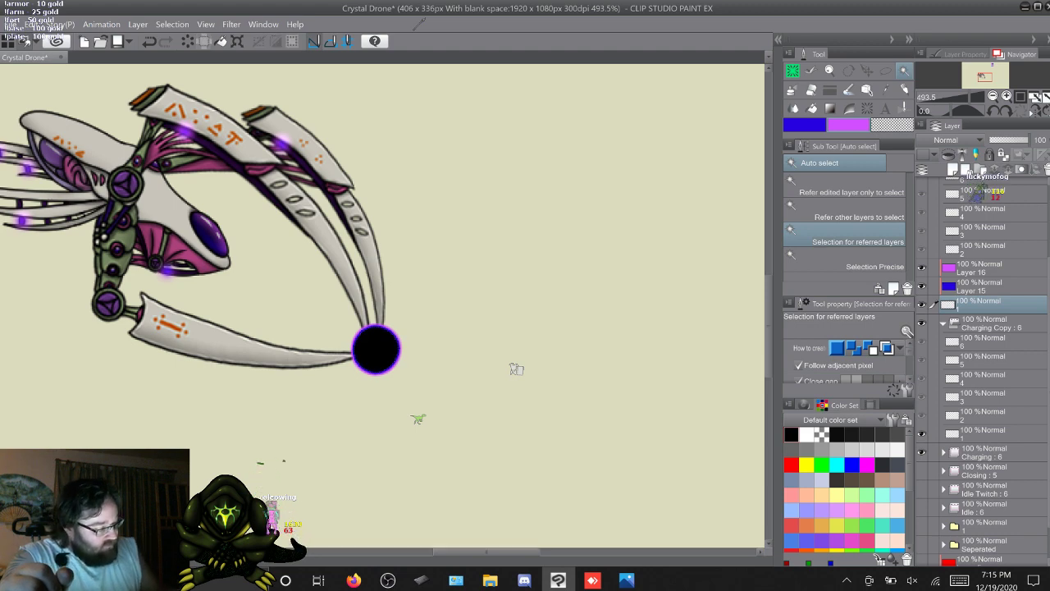
Restore the expanded disc selection, fill it with purple on Layer 16 to thicken the orb's rim, and clear the selection
key(alt+bracketright)
key(alt+bracketright)
key(alt+bracketleft)
key(alt+bracketleft)
key(alt+bracketright)
key(alt+bracketright)
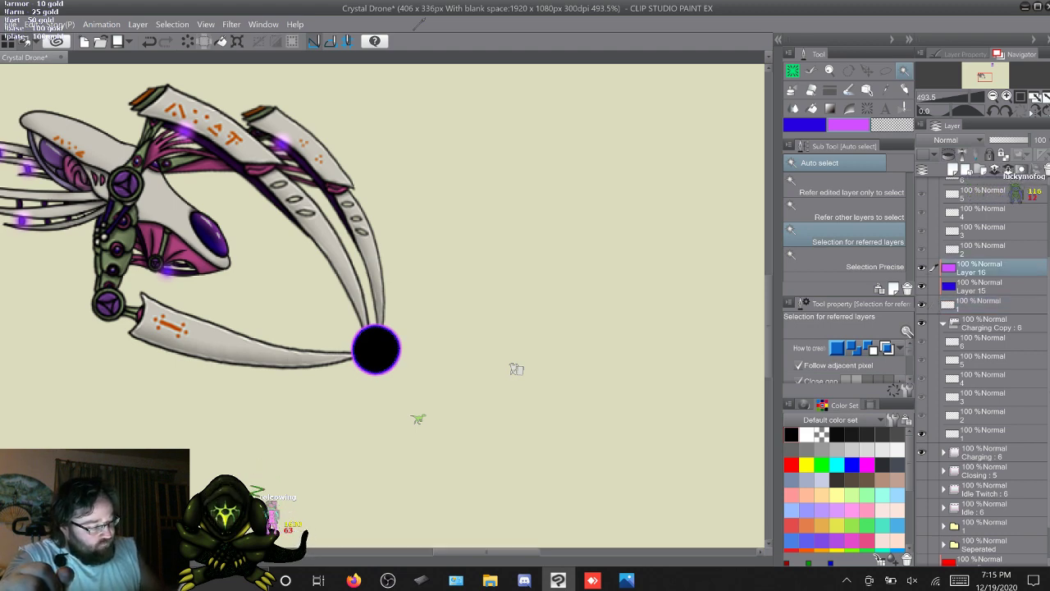
key(ctrl+a)
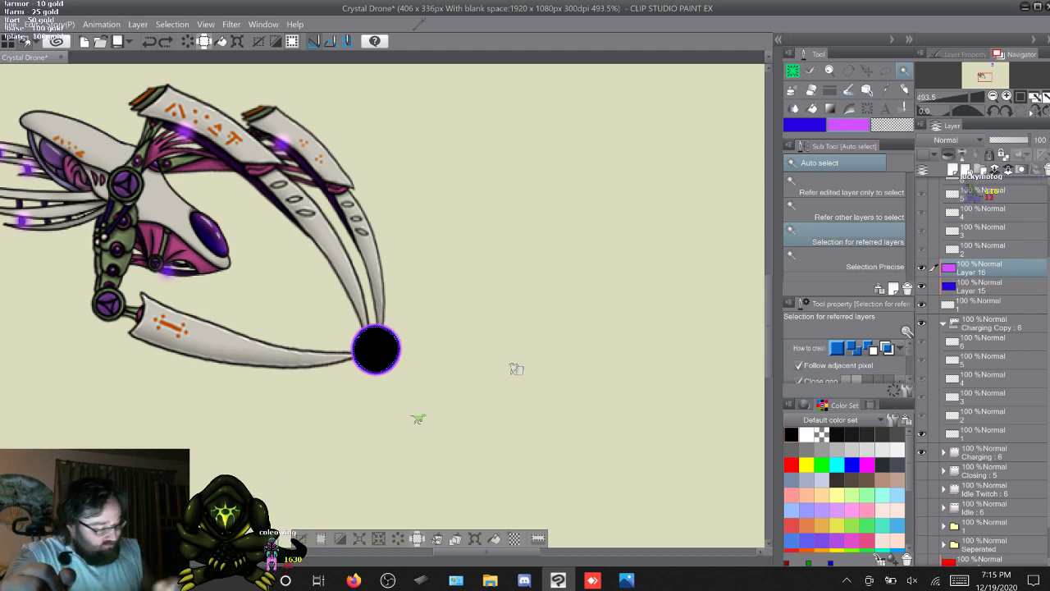
key(ctrl+d)
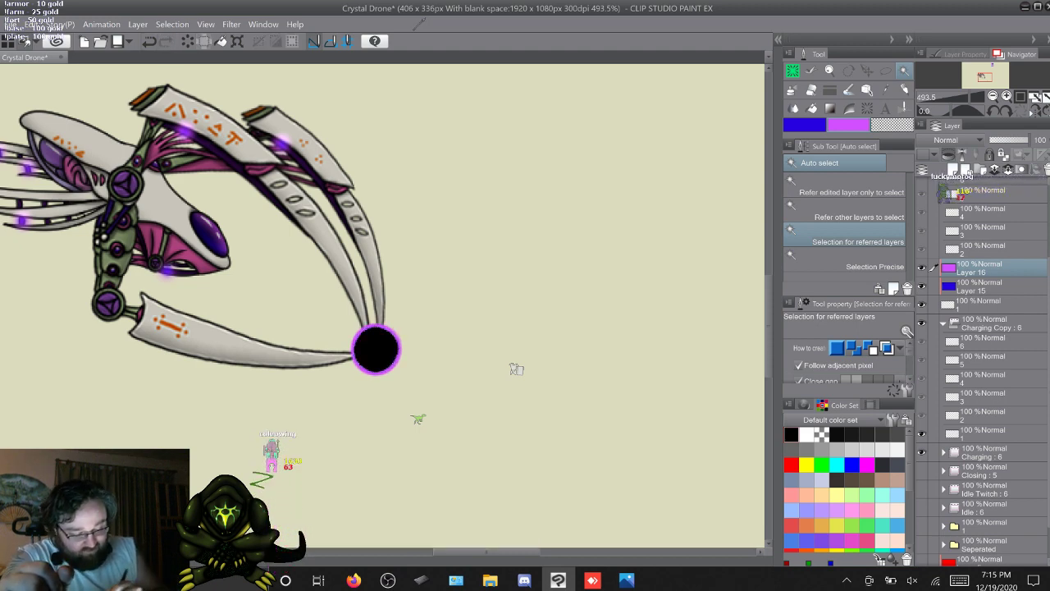
key(ctrl+z)
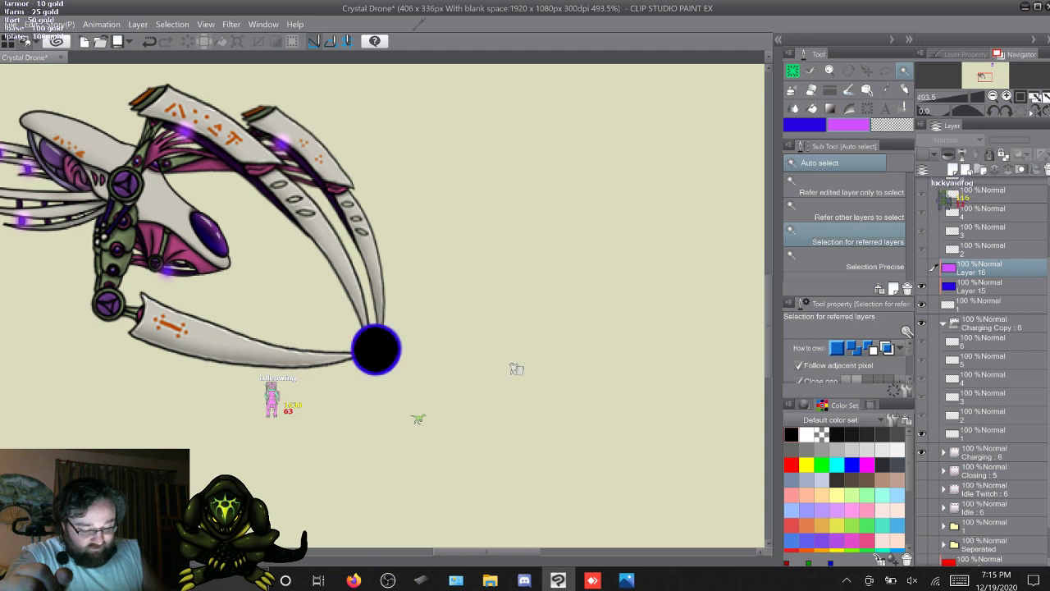
key(ctrl+y)
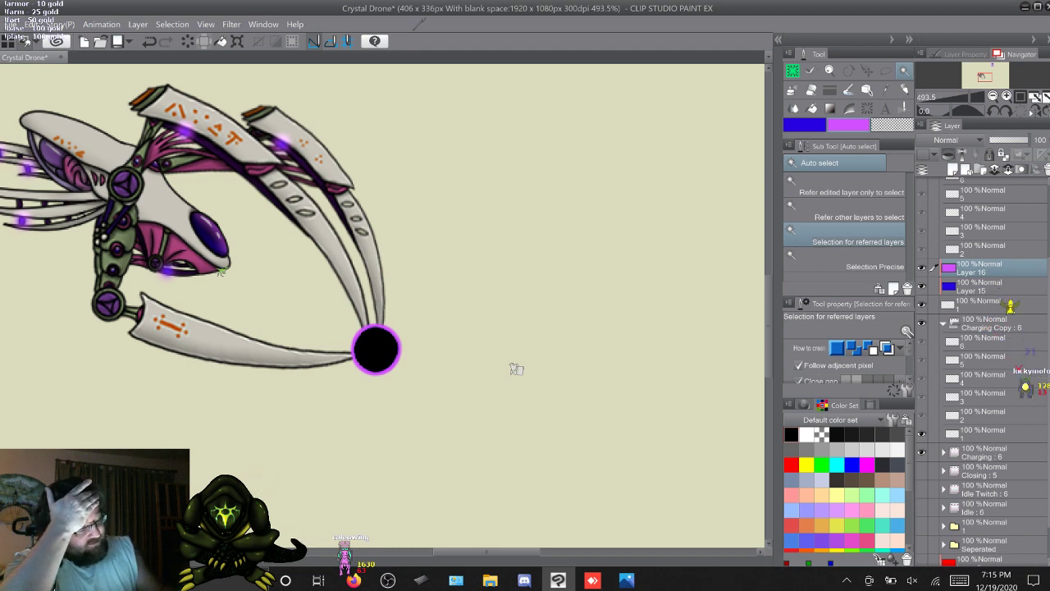
Browse the Color pattern materials and place the Cold wind texture on the canvas
click(516, 369)
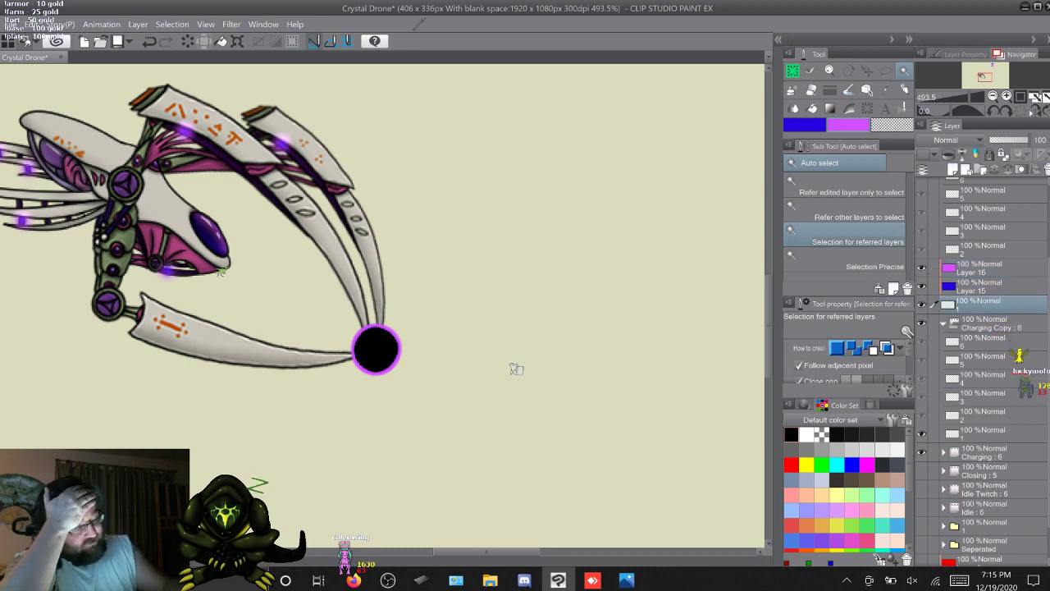
click(778, 39)
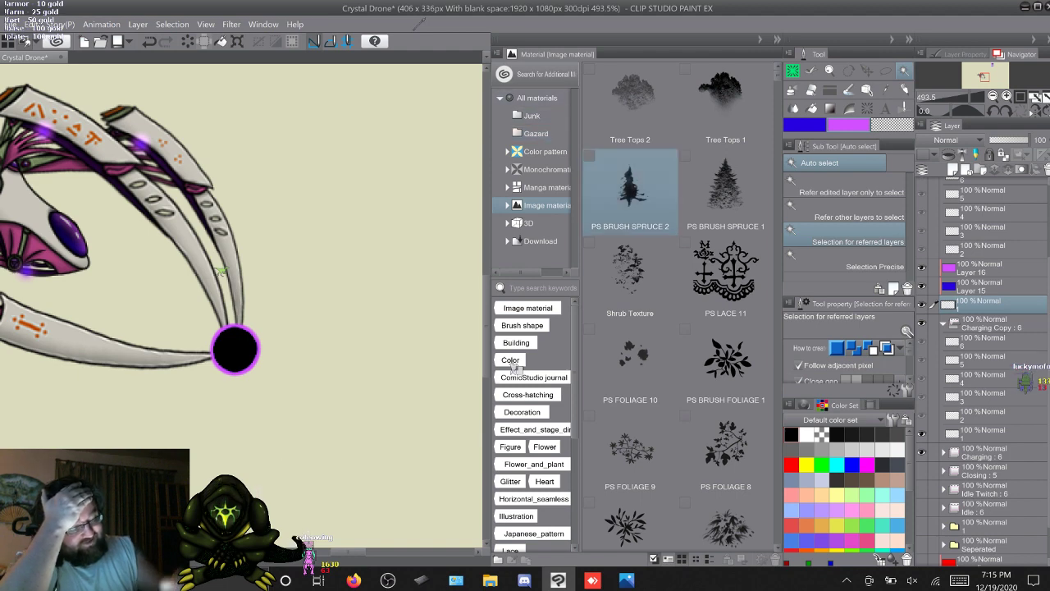
click(545, 151)
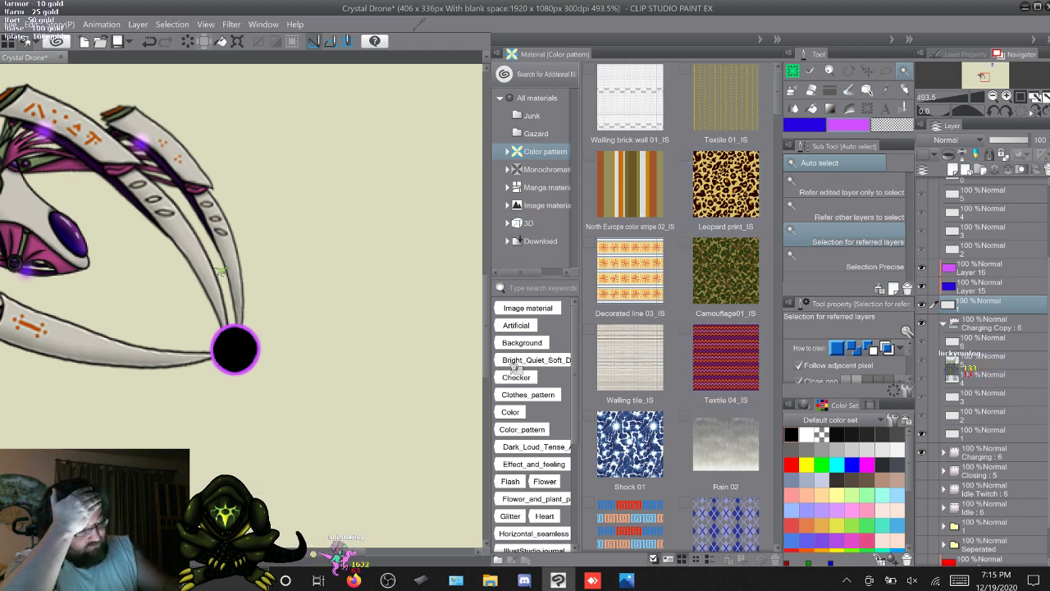
scroll(677, 304, down, 5)
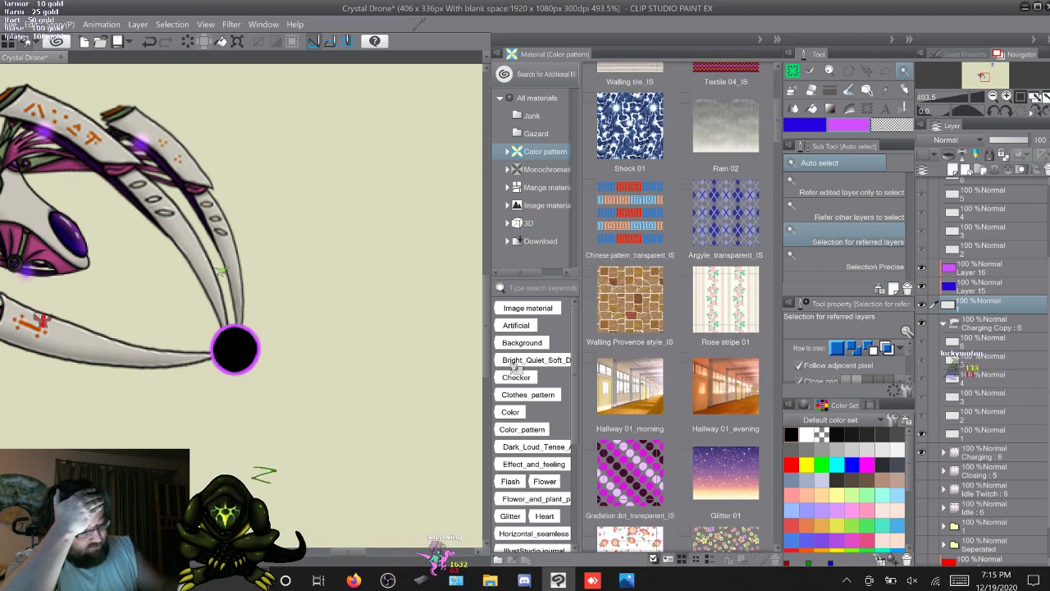
scroll(678, 304, down, 3)
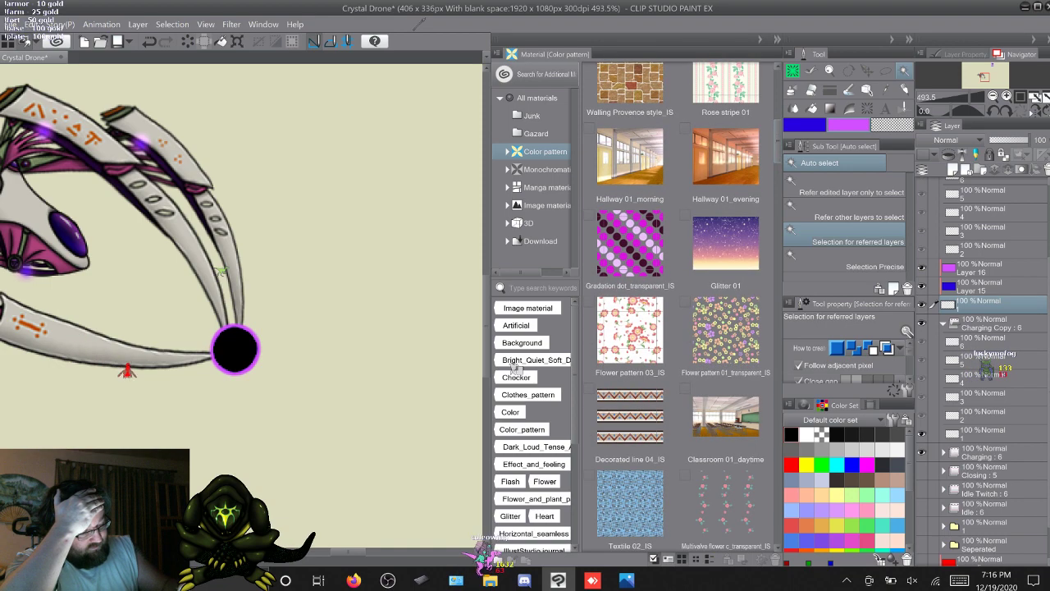
scroll(678, 303, down, 8)
scroll(678, 303, down, 8)
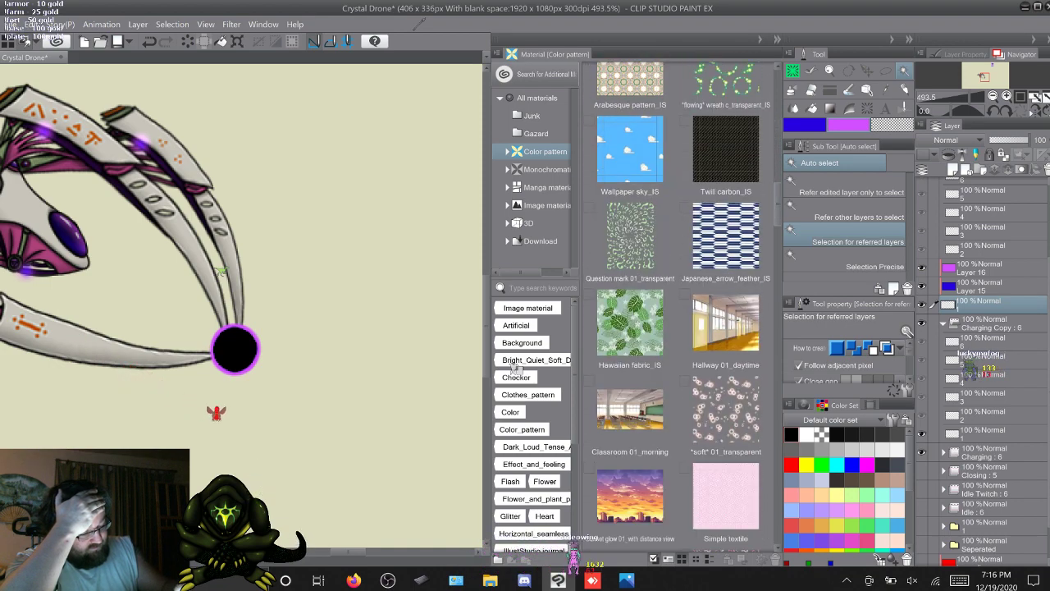
scroll(678, 303, down, 8)
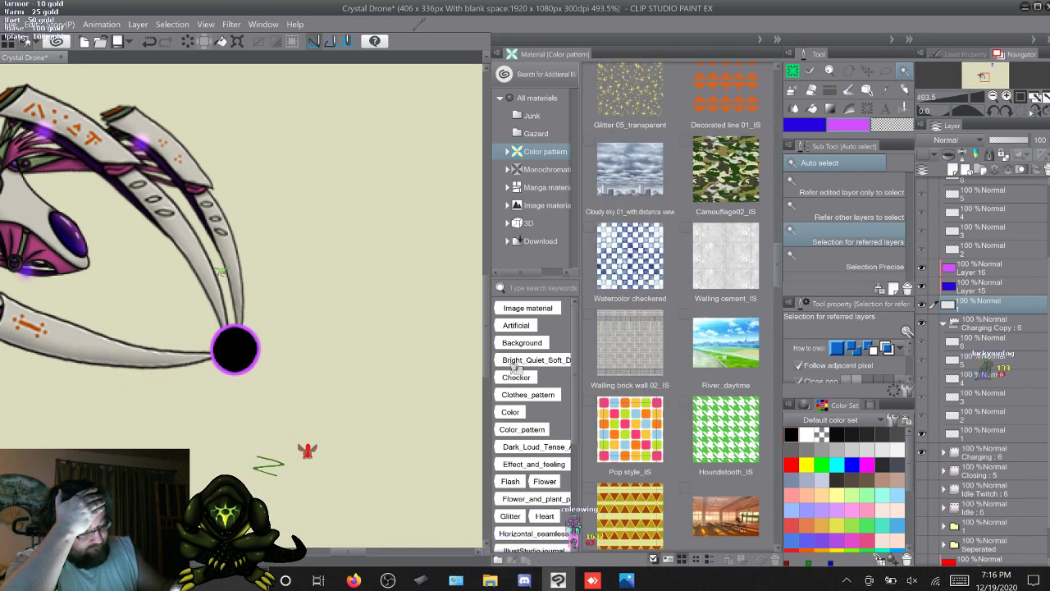
scroll(678, 304, down, 5)
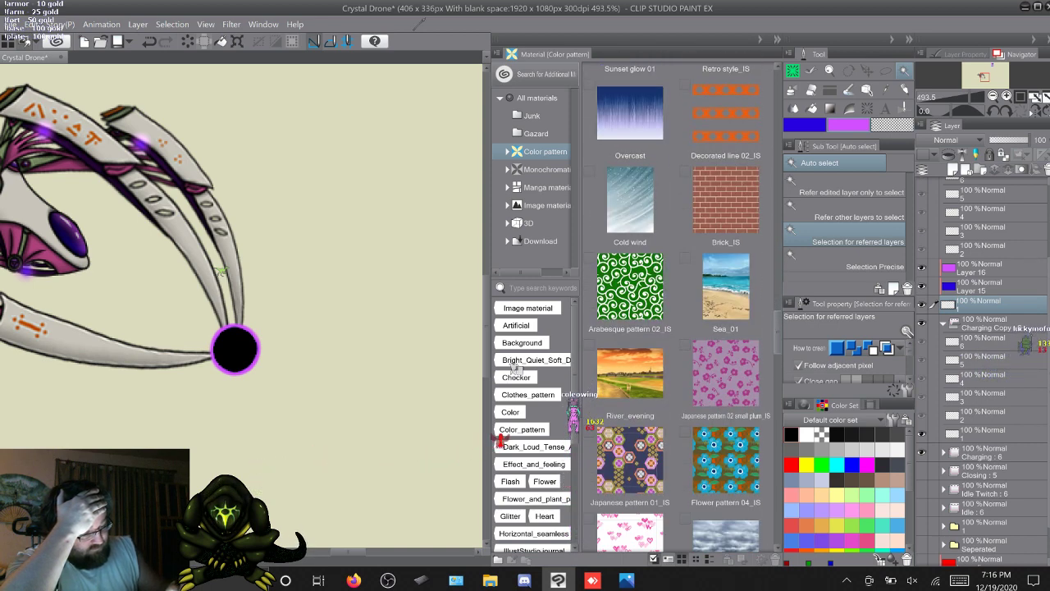
scroll(678, 304, down, 1)
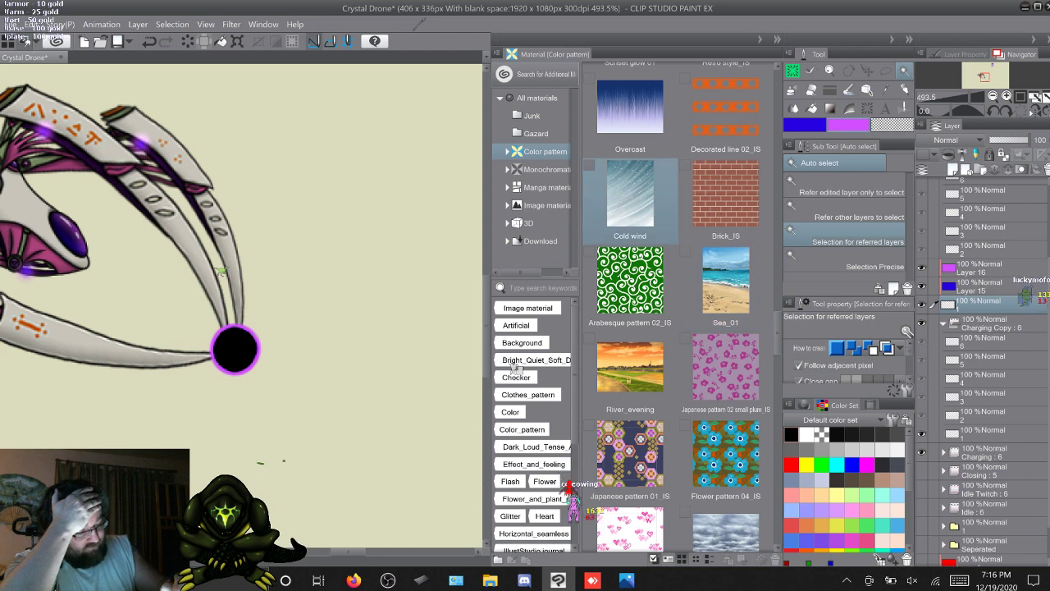
click(631, 200)
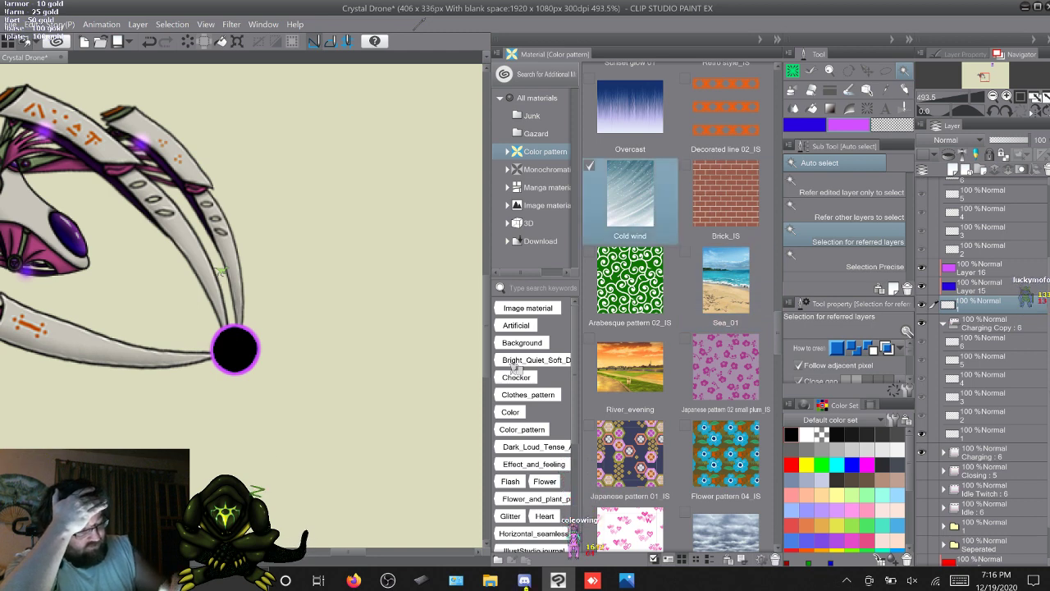
drag(631, 200, 394, 209)
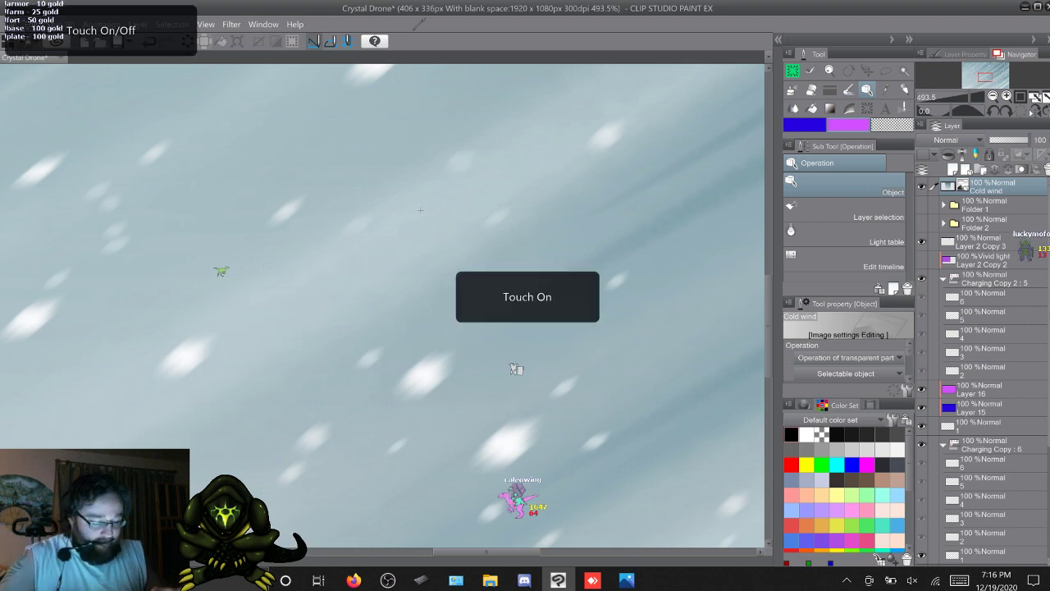
Shrink the Cold wind image to a small upright rectangle and position it over the orb at the claw tips
scroll(516, 370, down, 5)
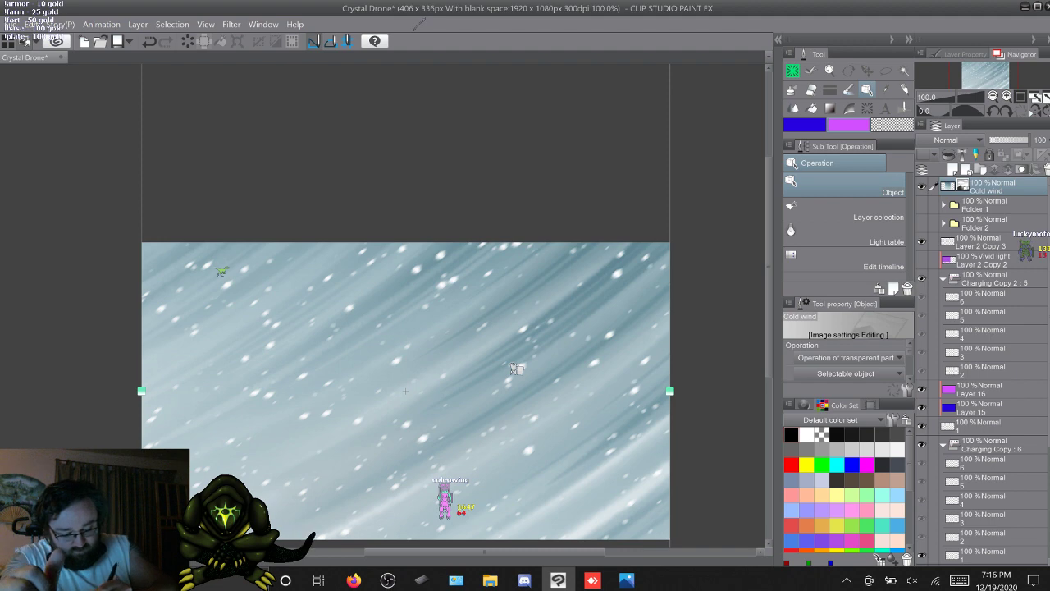
mouse_move(141, 391)
mouse_down()
mouse_move(550, 391)
mouse_move(342, 410)
mouse_move(422, 411)
mouse_up()
mouse_move(441, 411)
mouse_down()
mouse_move(452, 411)
mouse_move(436, 400)
mouse_move(399, 425)
mouse_up()
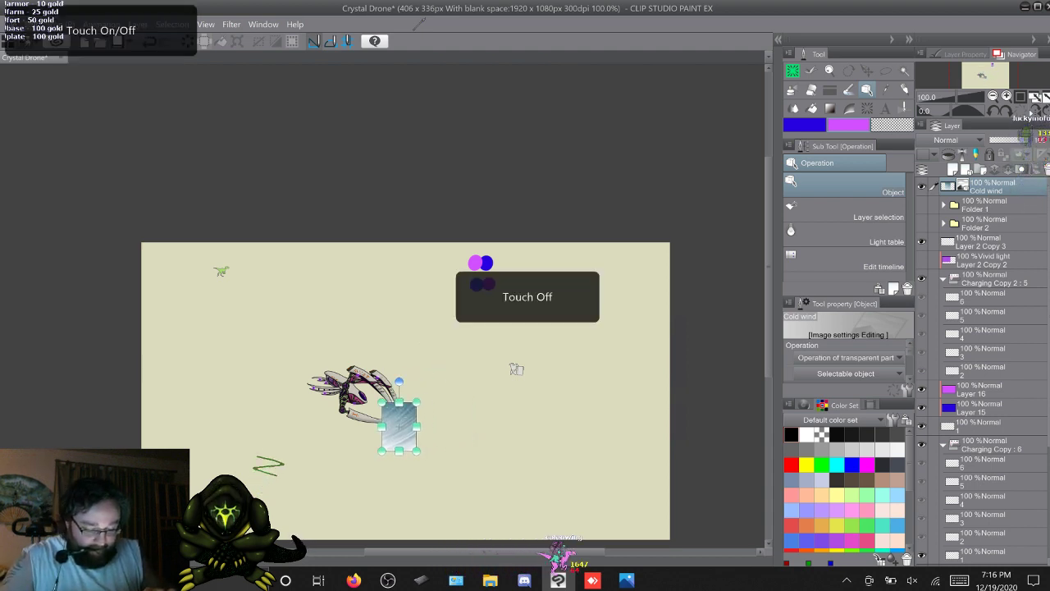
scroll(399, 427, up, 6)
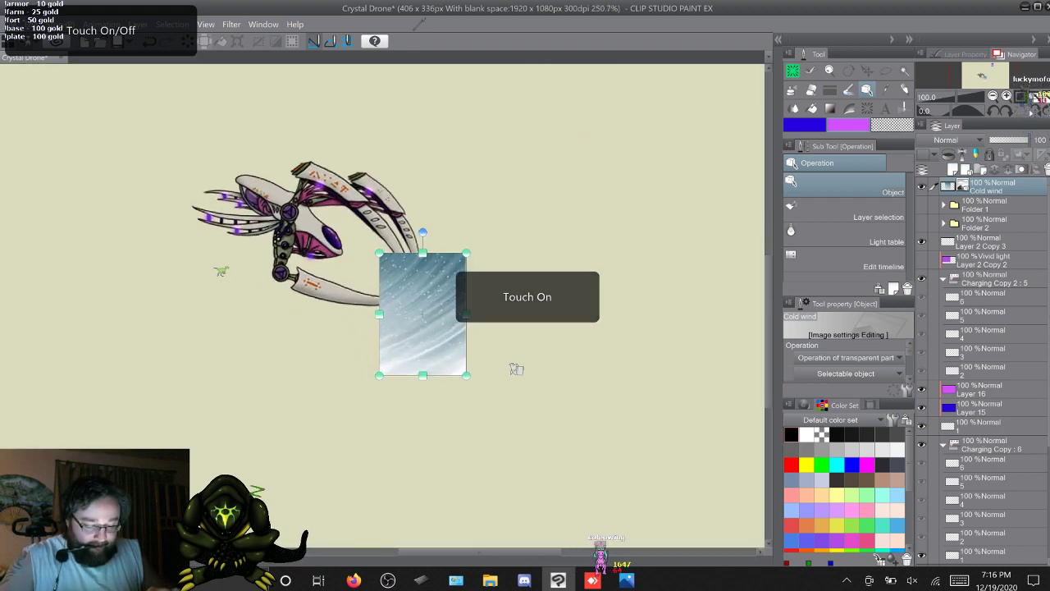
scroll(516, 369, up, 2)
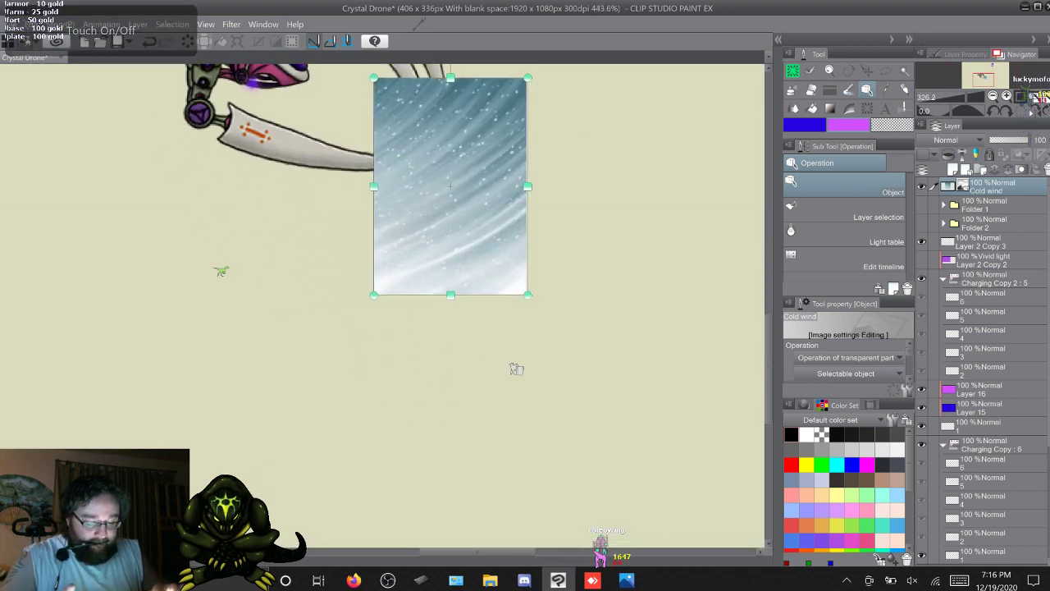
scroll(516, 369, up, 1)
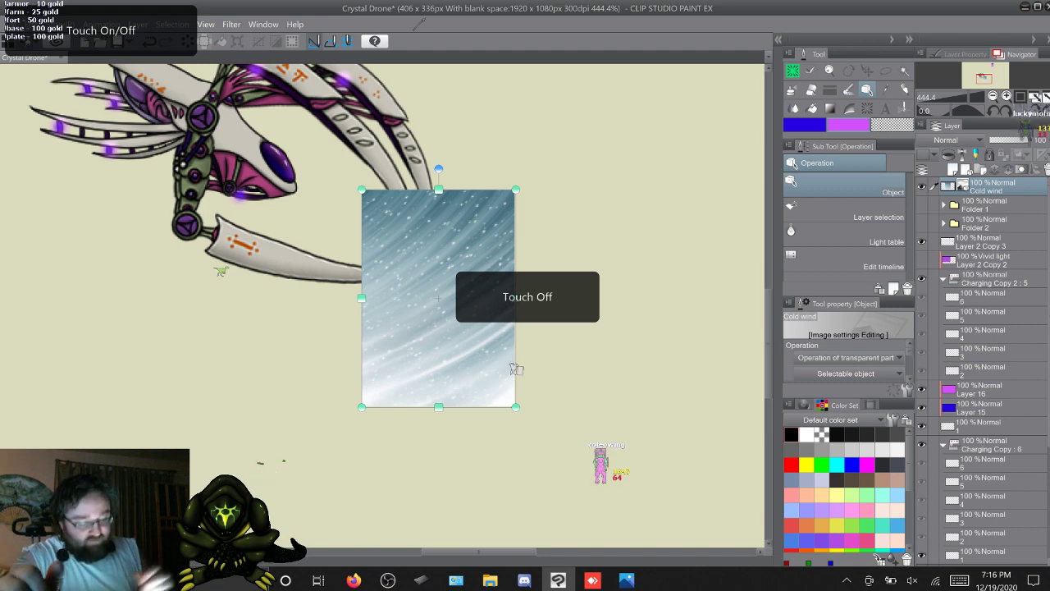
mouse_move(362, 189)
mouse_down()
mouse_move(407, 256)
mouse_move(391, 229)
mouse_up()
mouse_move(453, 319)
mouse_down()
mouse_move(497, 202)
mouse_move(471, 290)
mouse_move(413, 294)
mouse_up()
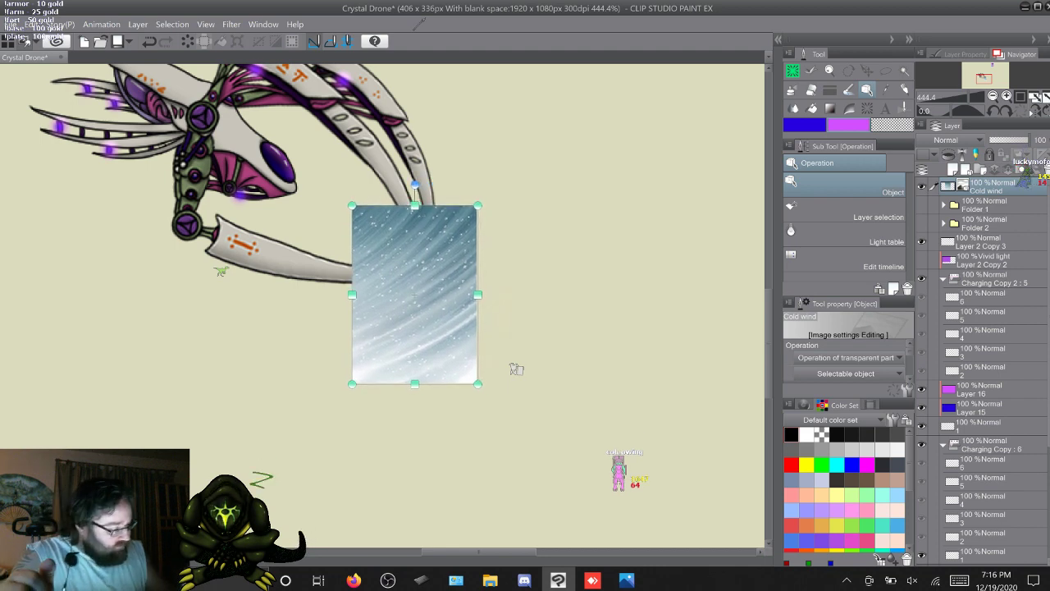
Rasterize the Cold wind layer and move it into Charging Copy 2 between Layer 15 and frame 1
right_click(988, 183)
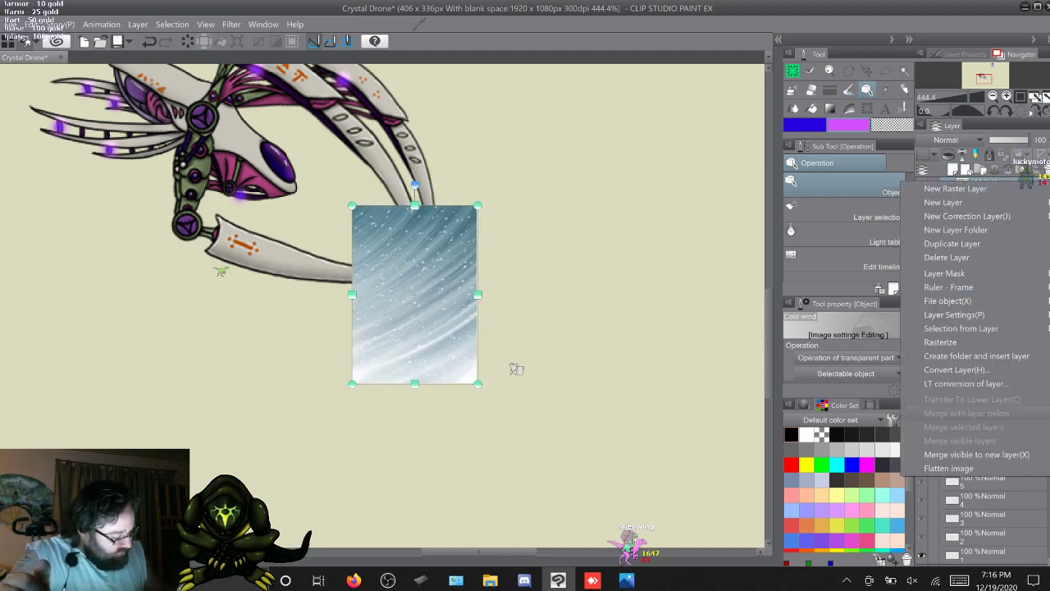
click(943, 341)
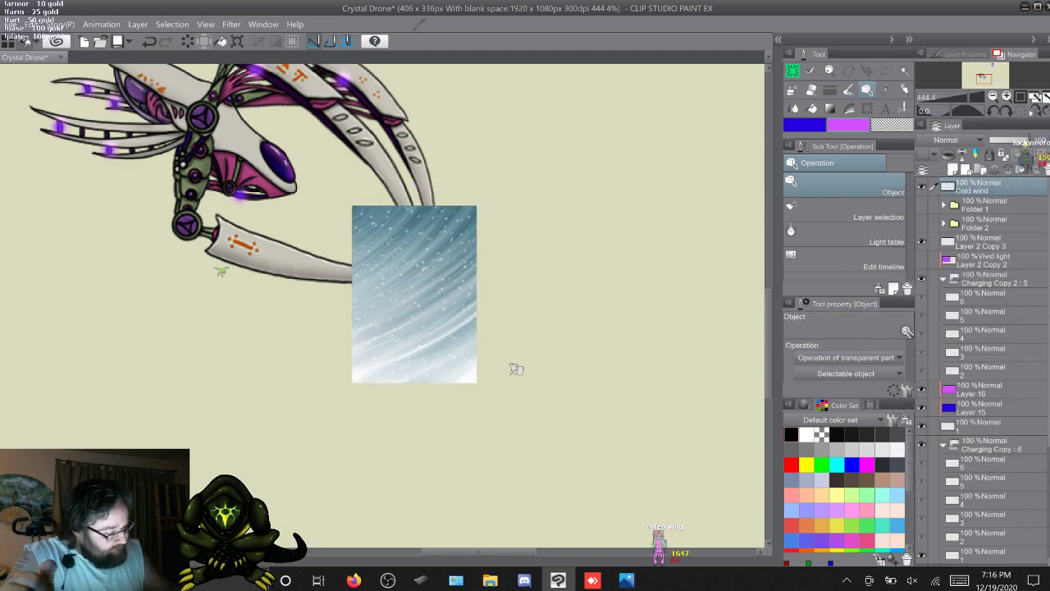
drag(981, 267, 981, 408)
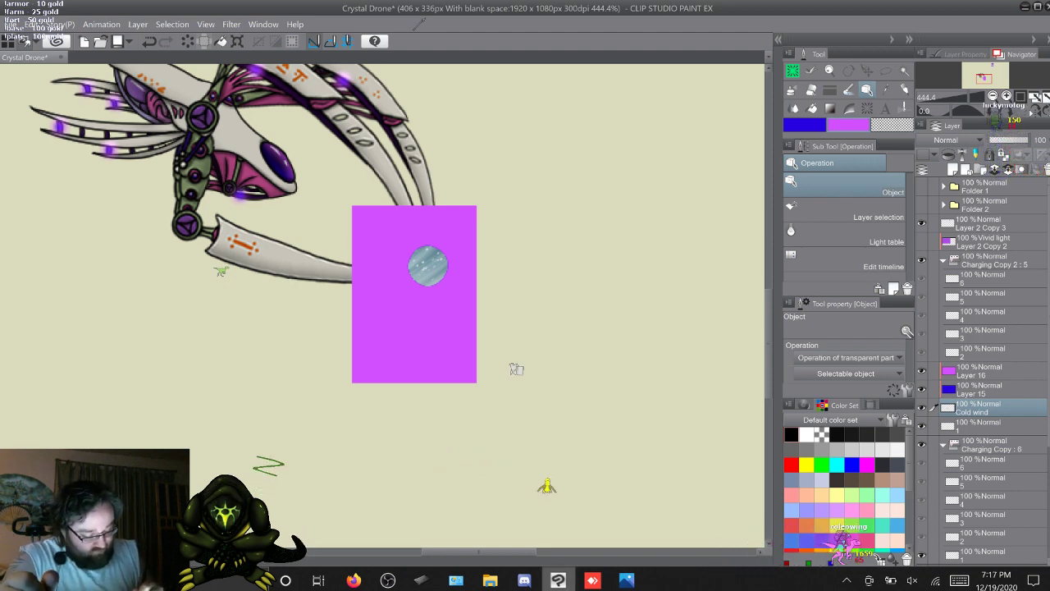
Close the crystal creature reference photo and open the Demon Cultist drawing from the desktop
click(1025, 7)
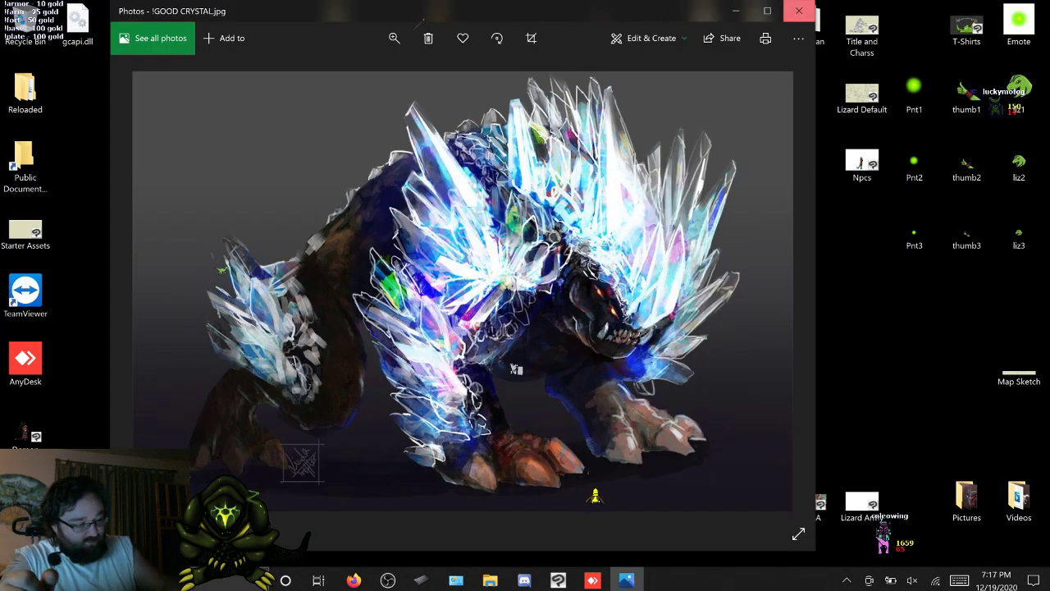
click(799, 11)
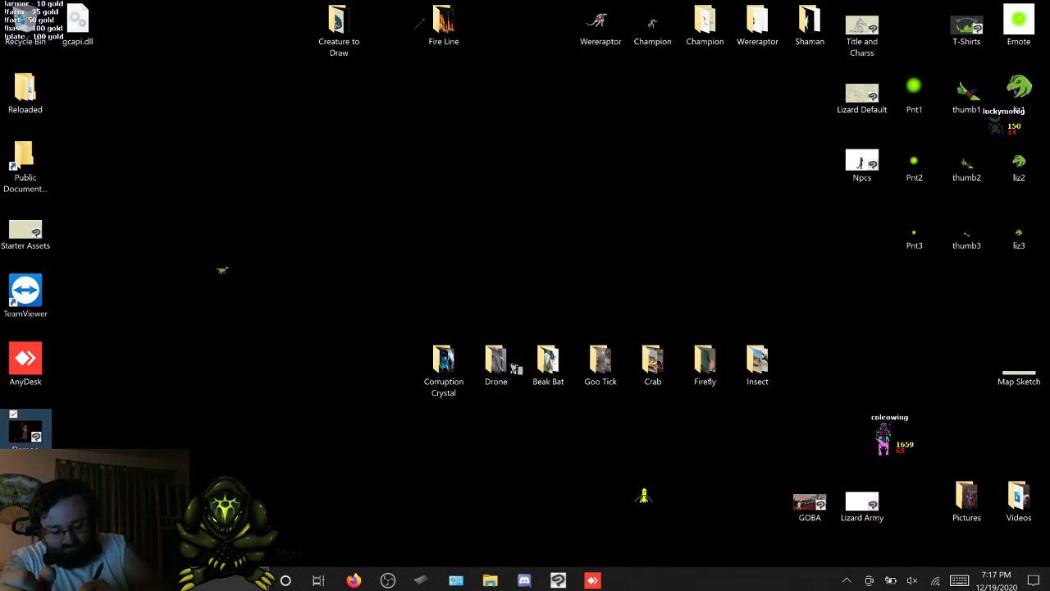
click(558, 580)
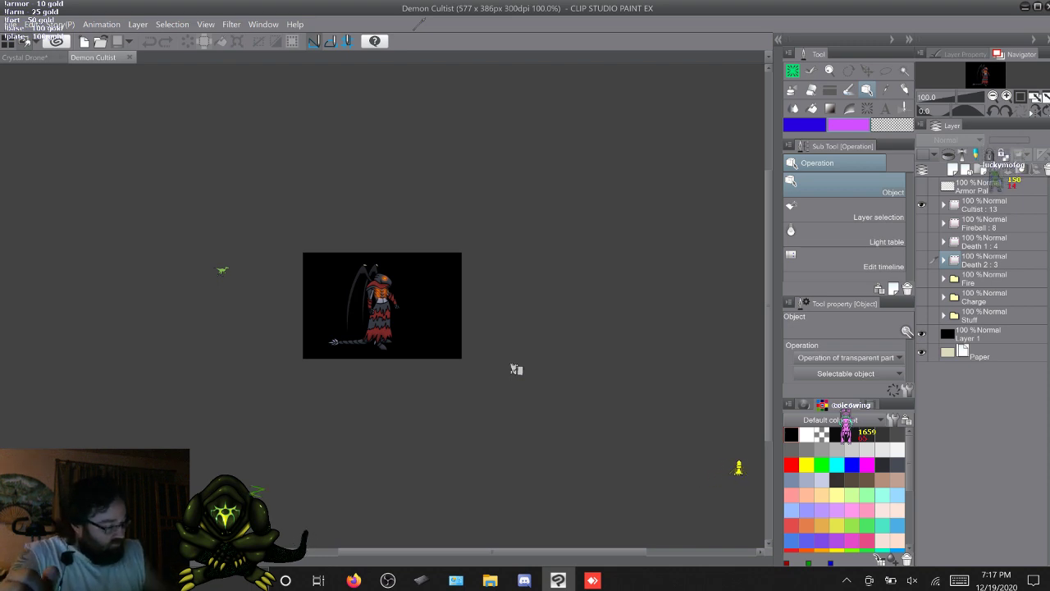
Hide the Cultist folder, check the Charge and Stuff folders, and examine Death 2's fiery outline up close
click(921, 205)
click(922, 278)
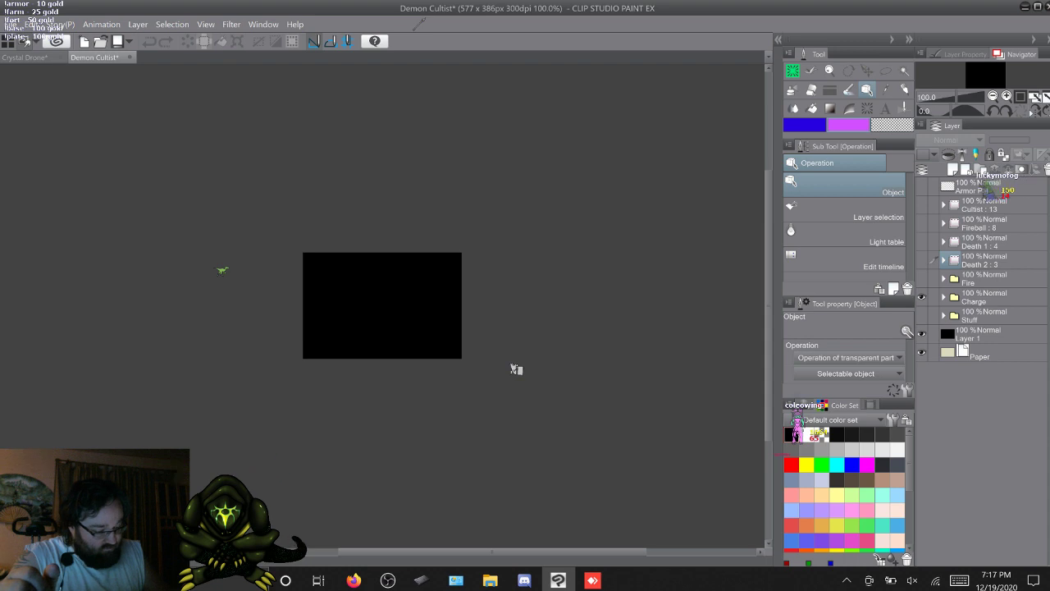
click(921, 297)
click(922, 316)
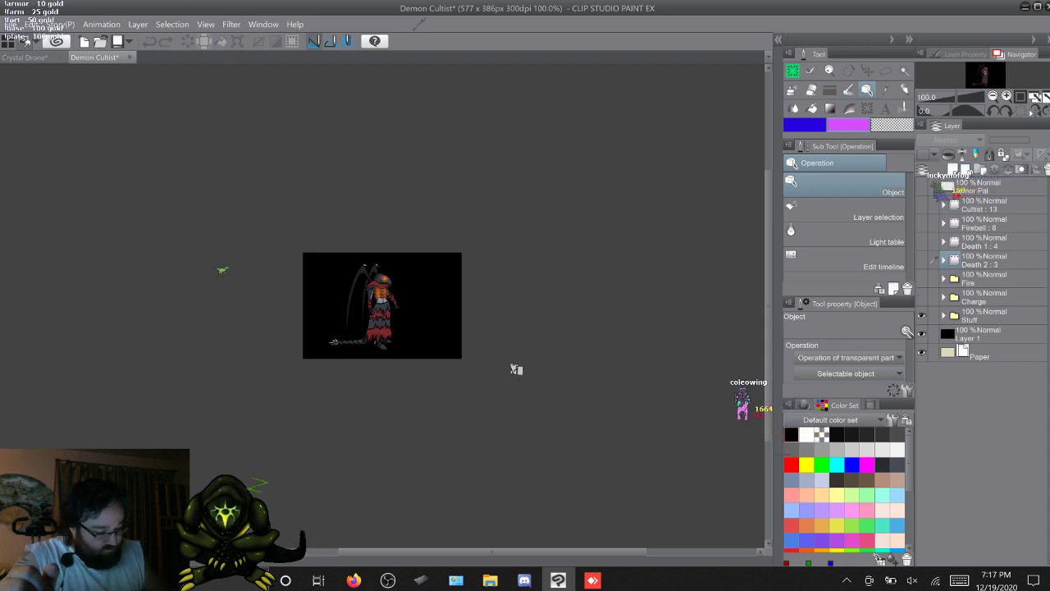
click(922, 316)
click(922, 259)
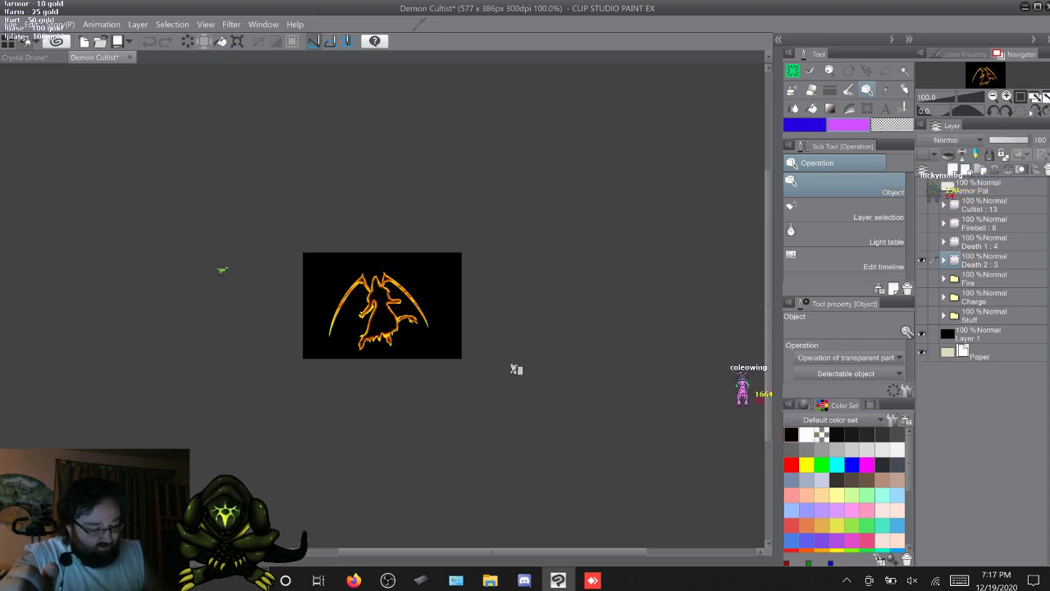
click(944, 260)
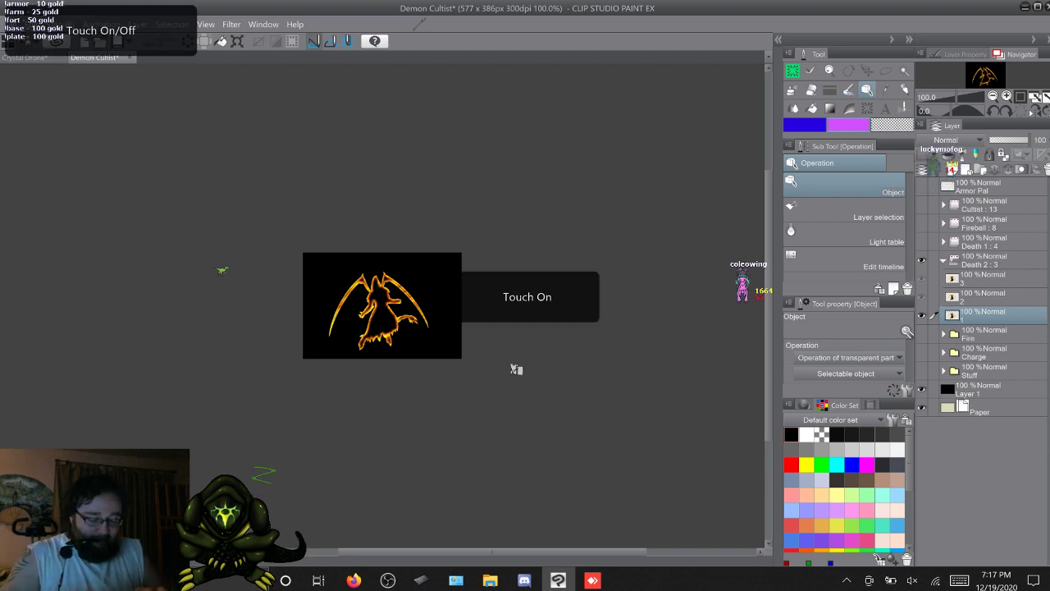
scroll(512, 367, up, 5)
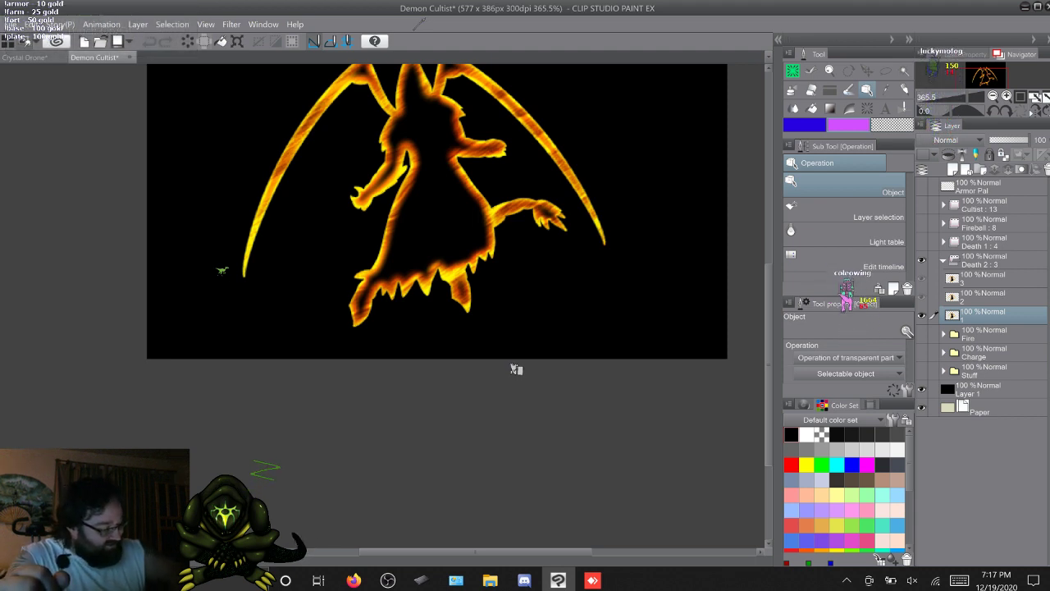
Inspect the Fire, Charge and Stuff folders one at a time, then show only Death 2 again to study its texture
click(943, 260)
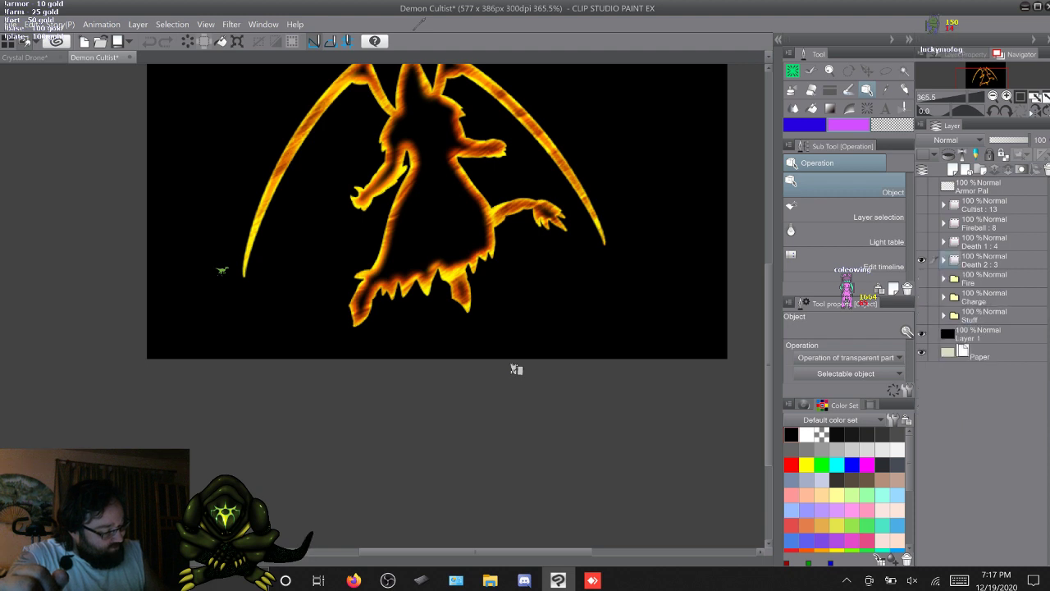
click(922, 279)
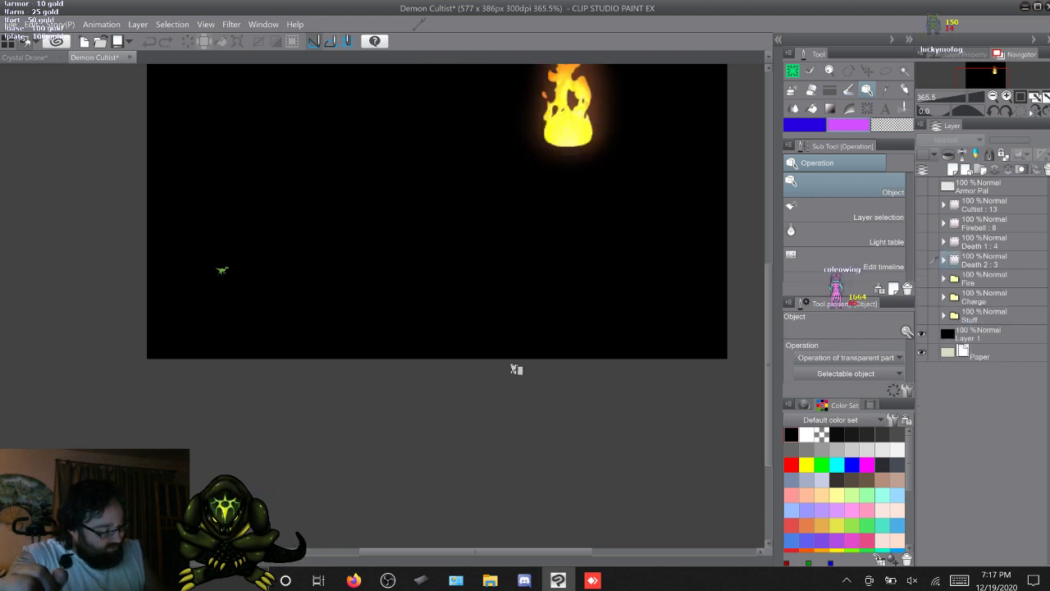
click(922, 297)
click(944, 297)
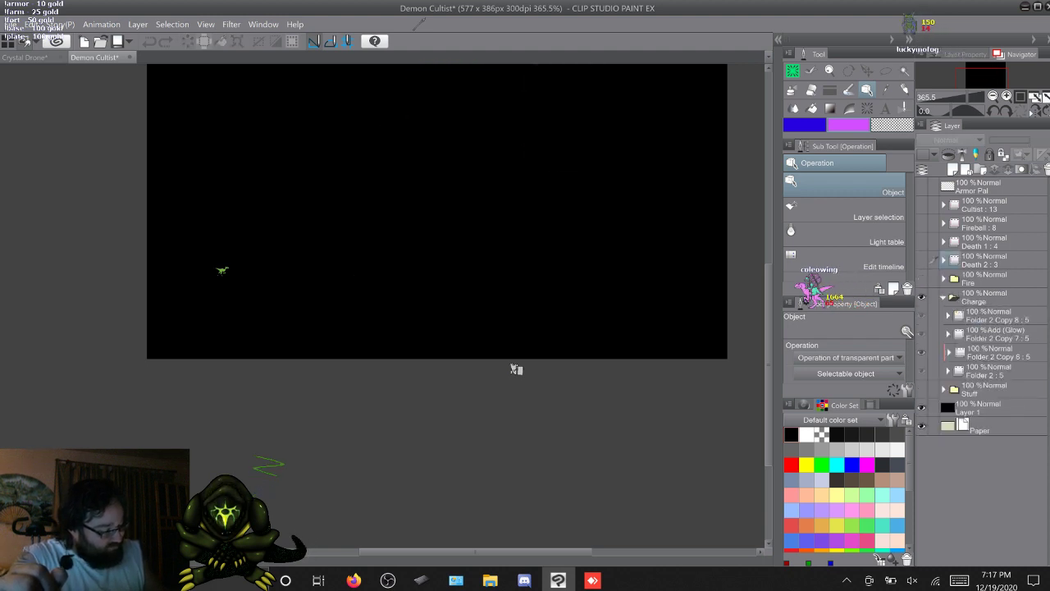
click(944, 297)
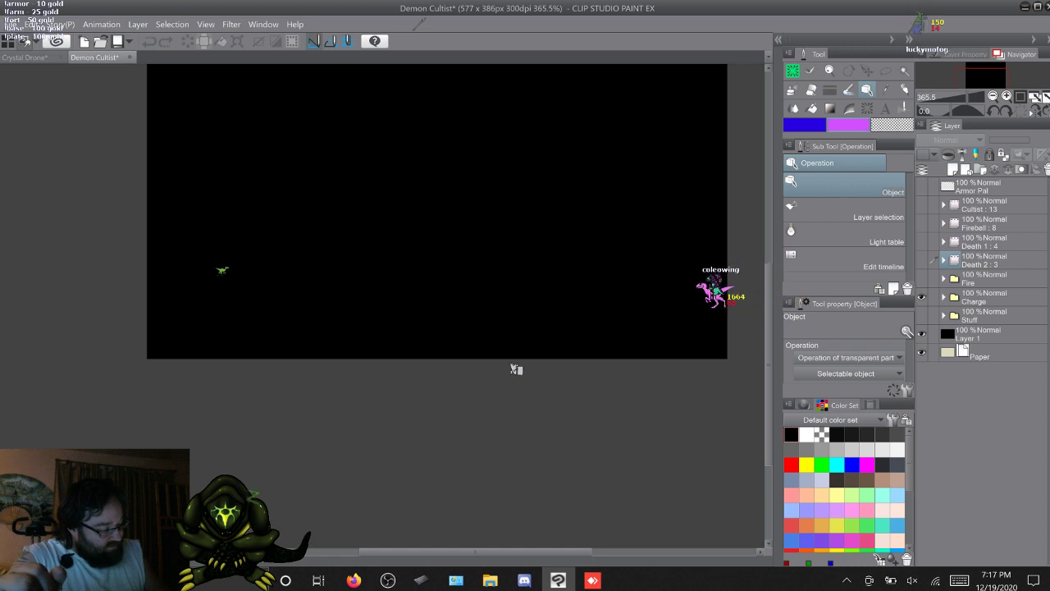
click(922, 315)
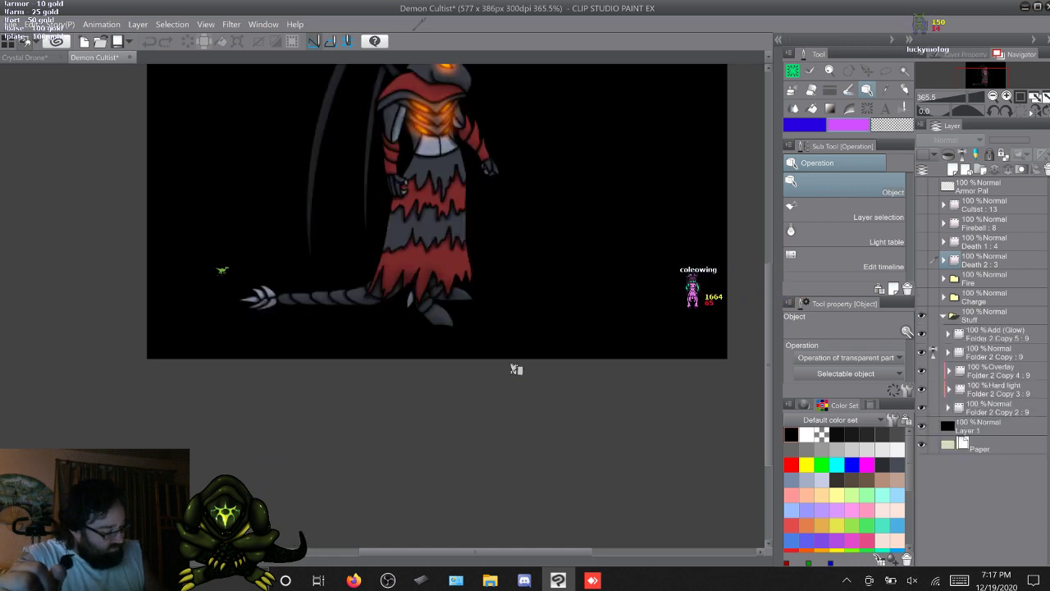
click(921, 315)
click(921, 261)
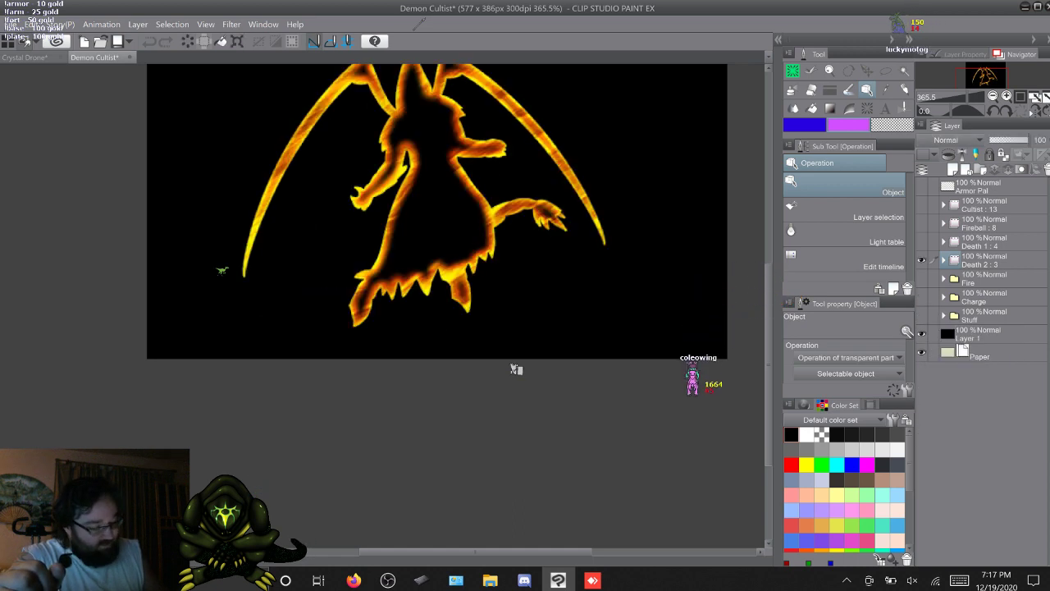
scroll(515, 369, up, 3)
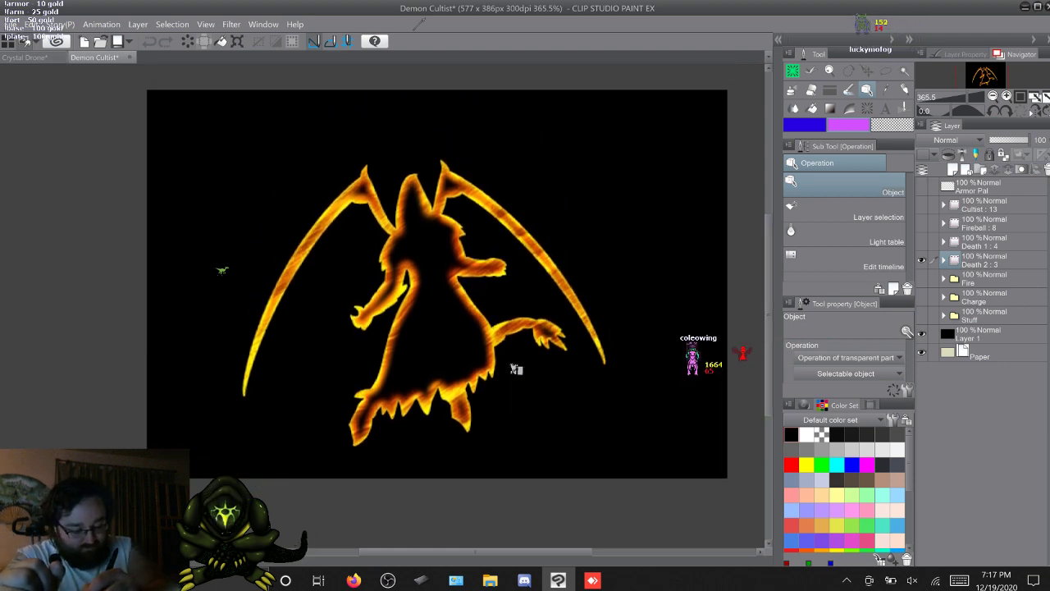
Return to the Crystal Drone document and move the Cold wind layer above Layer 16 in Charging Copy 2
key(ctrl+Tab)
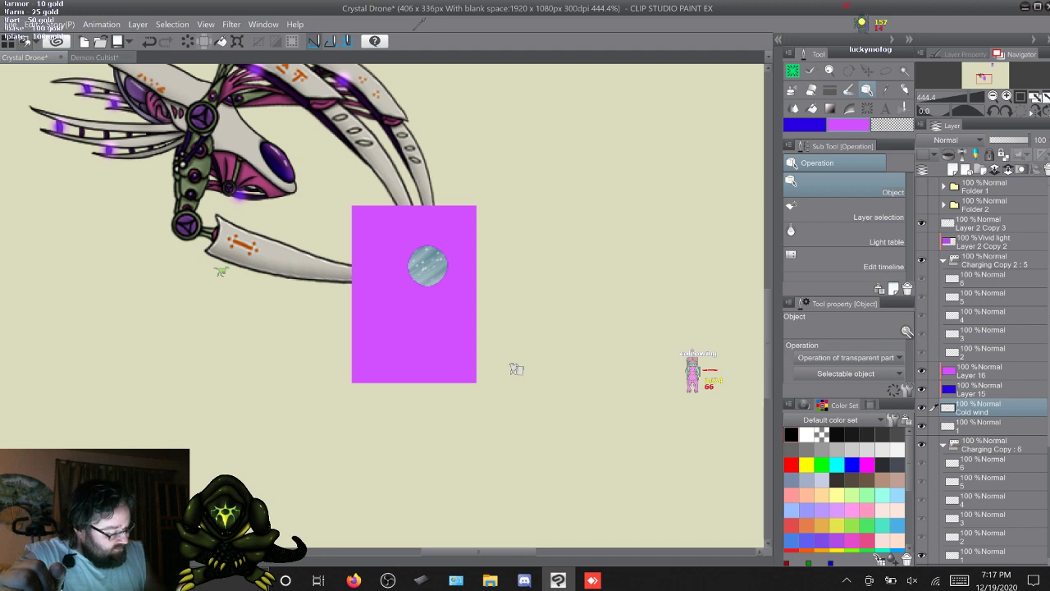
key(alt+bracketright)
key(alt+bracketright)
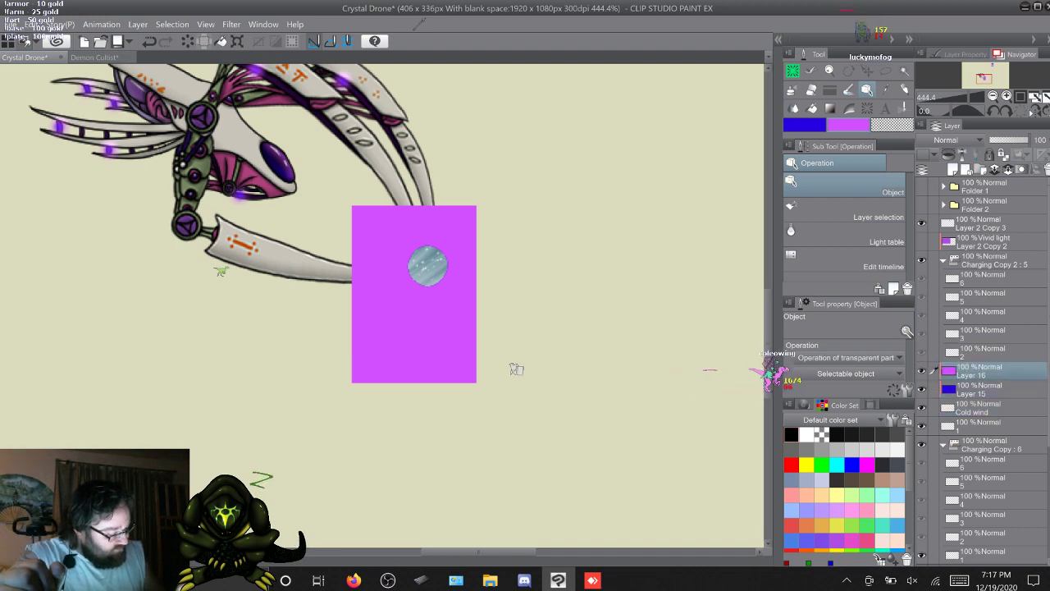
key(alt+bracketleft)
key(alt+bracketleft)
key(ctrl+bracketright)
key(ctrl+bracketright)
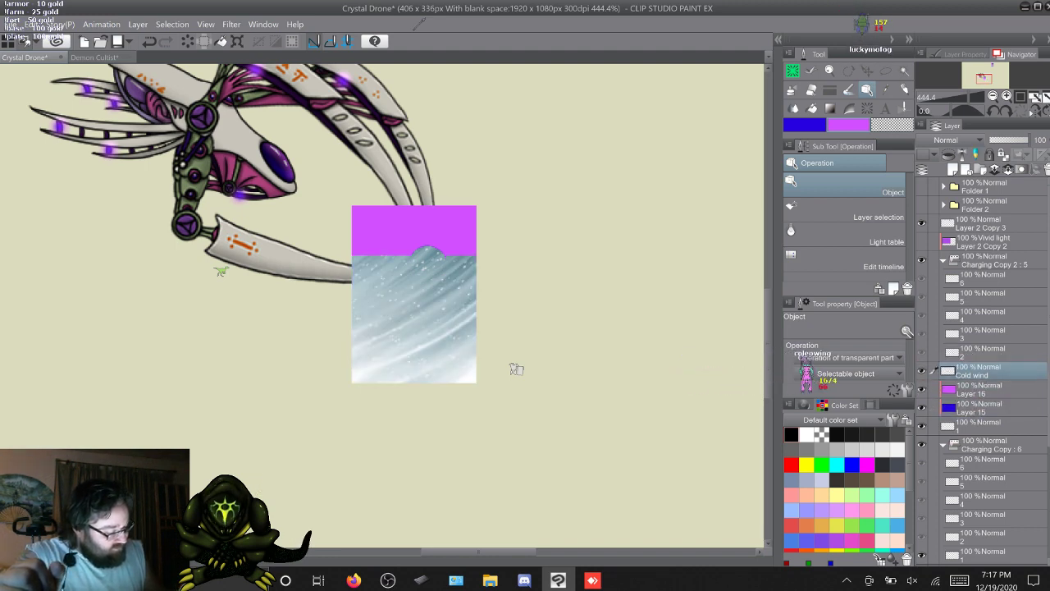
Try the Darken, Multiply and Color burn blending modes on Cold wind and clip it to the layer below
click(957, 140)
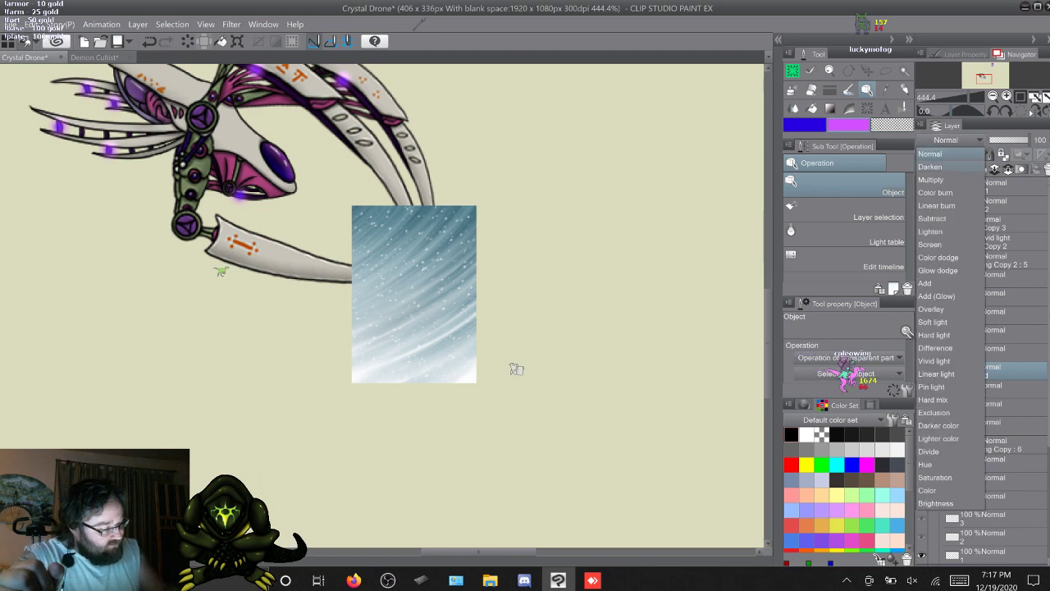
click(930, 167)
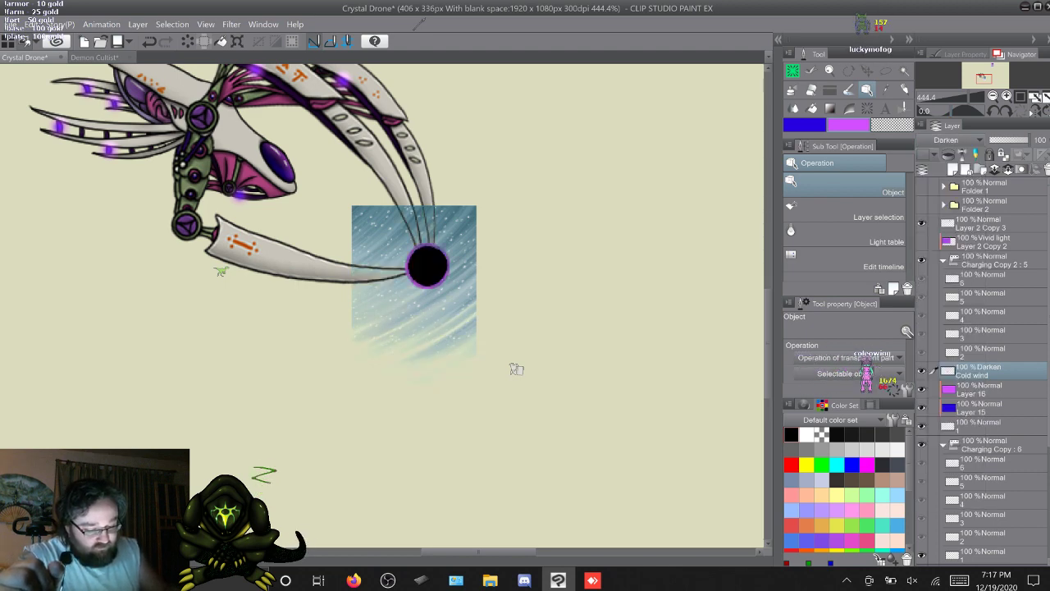
click(957, 140)
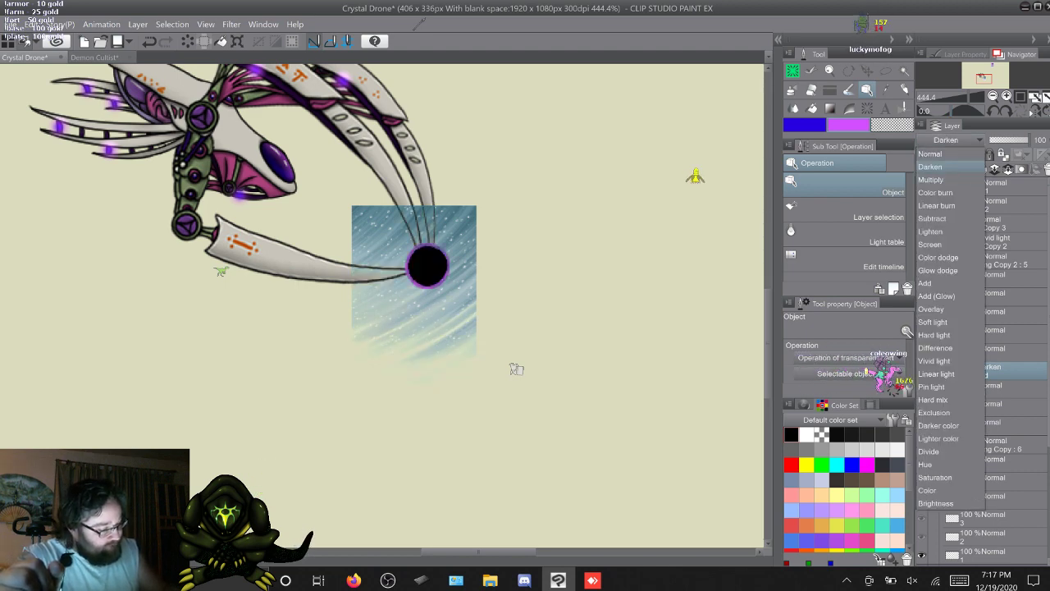
click(930, 180)
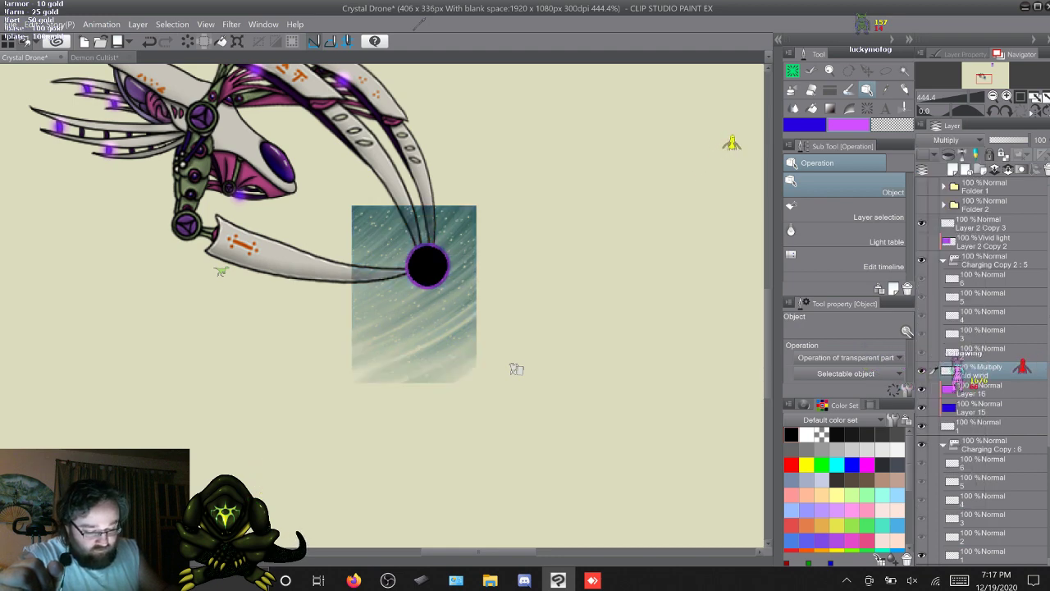
click(957, 140)
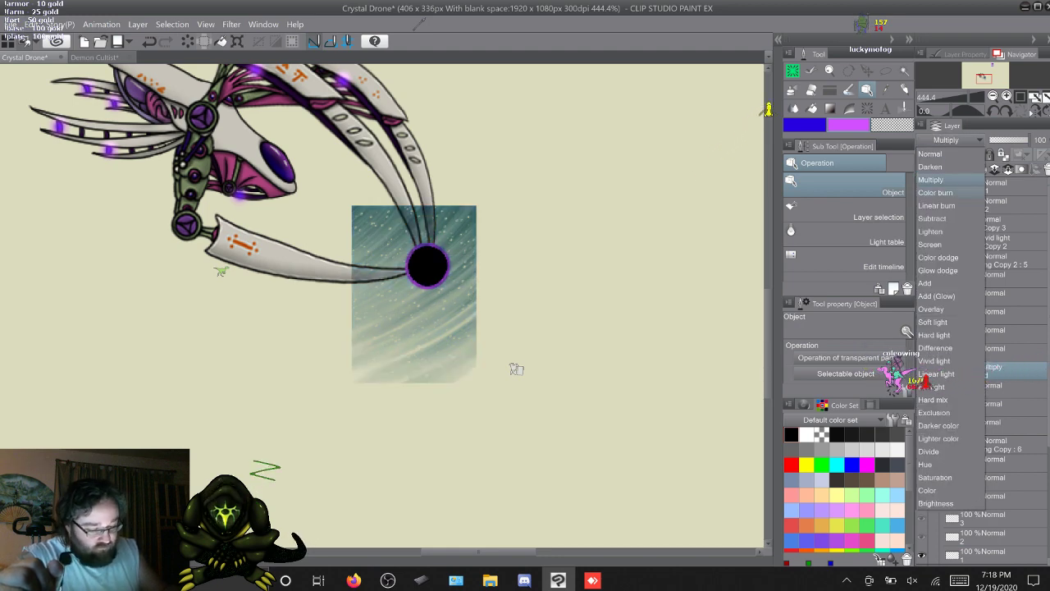
click(936, 192)
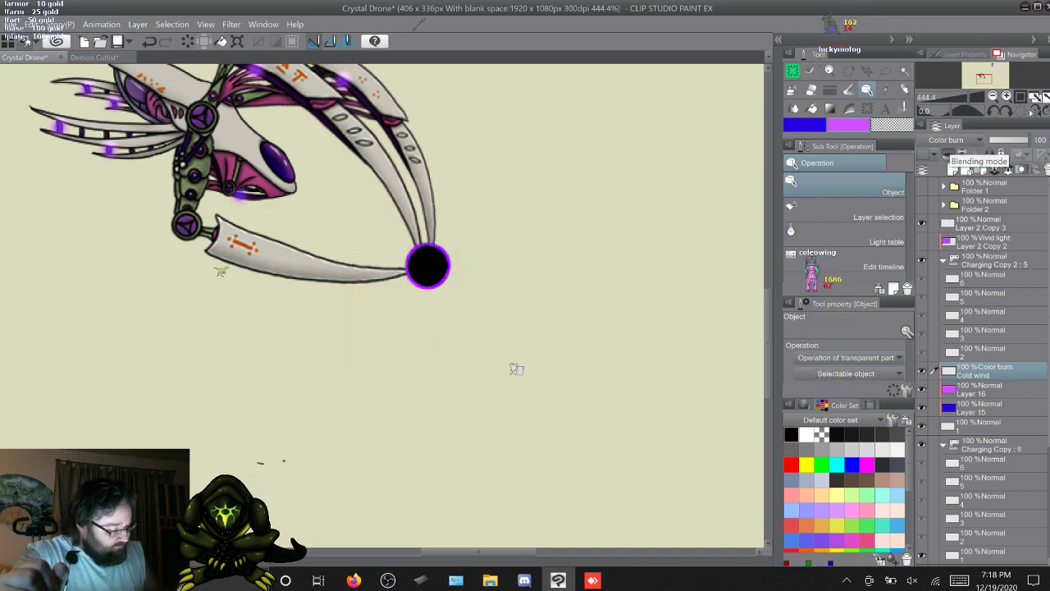
Duplicate layer 1 of Charging Copy 2 and place the copy between Layer 15 and Layer 16
click(985, 426)
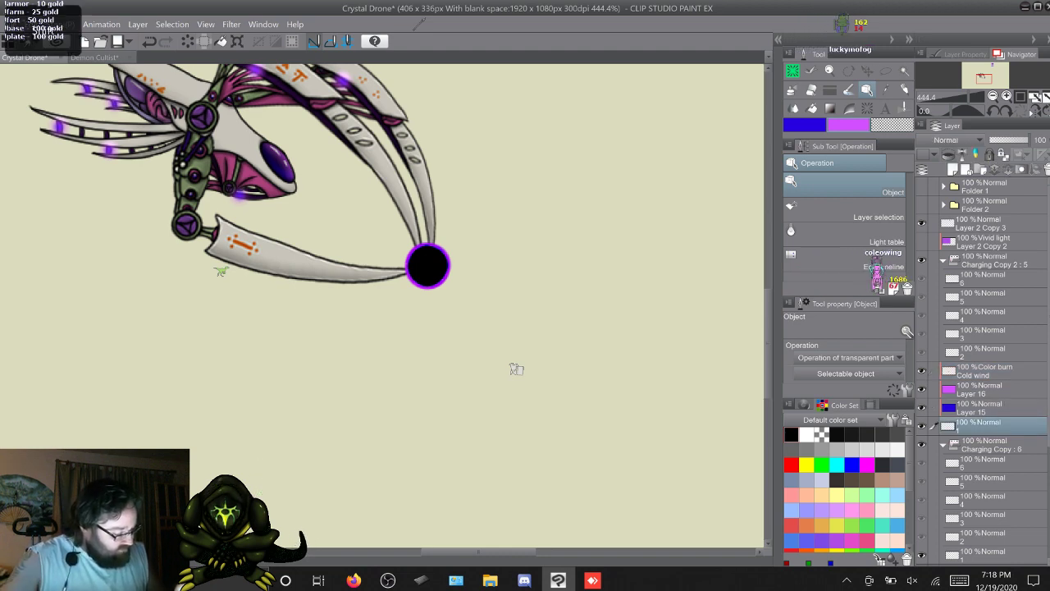
key(ctrl+v)
drag(985, 426, 985, 399)
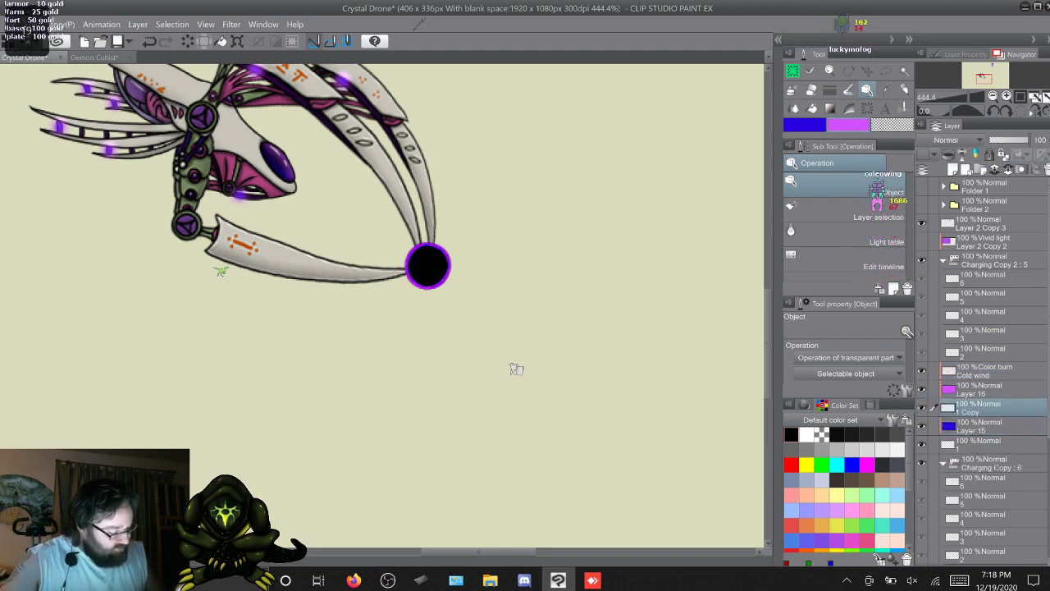
Merge Layer 15 into layer 1, and merge Layer 16 into 1 Copy
click(985, 426)
shift+click(985, 444)
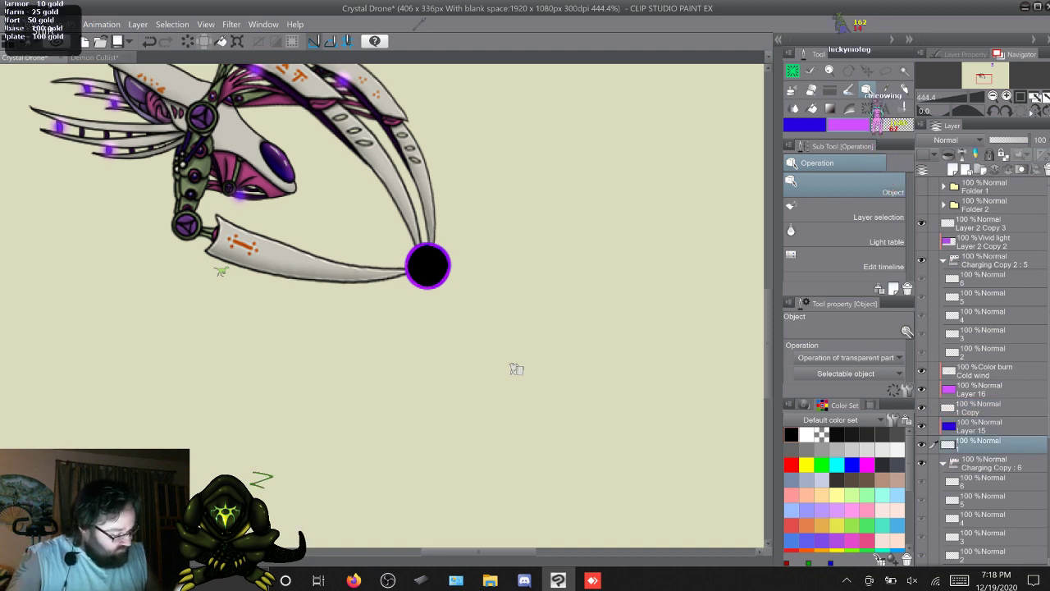
right_click(985, 426)
click(976, 371)
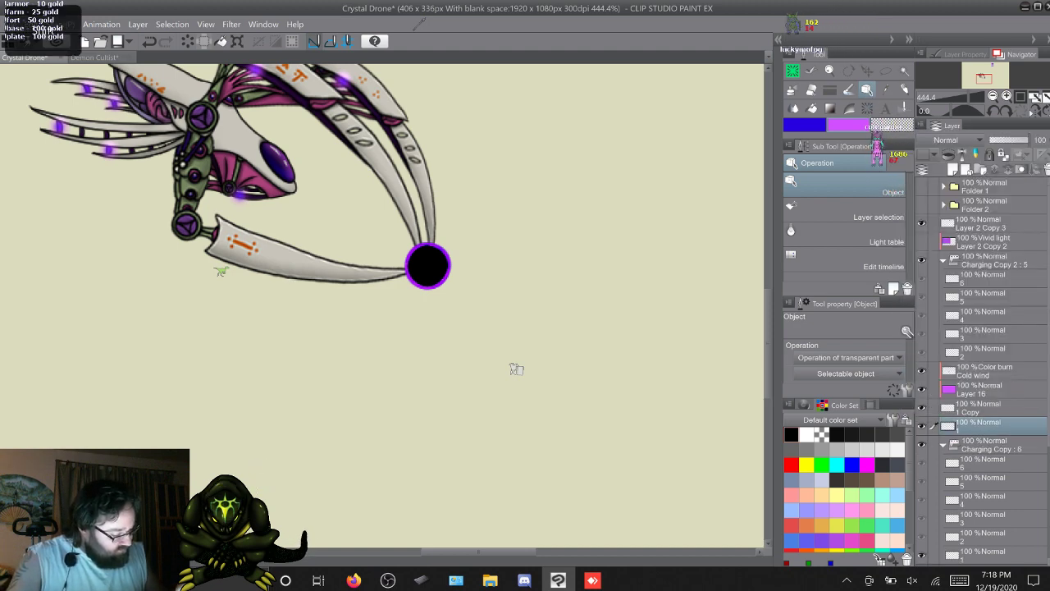
click(985, 408)
shift+click(985, 389)
right_click(985, 390)
click(976, 335)
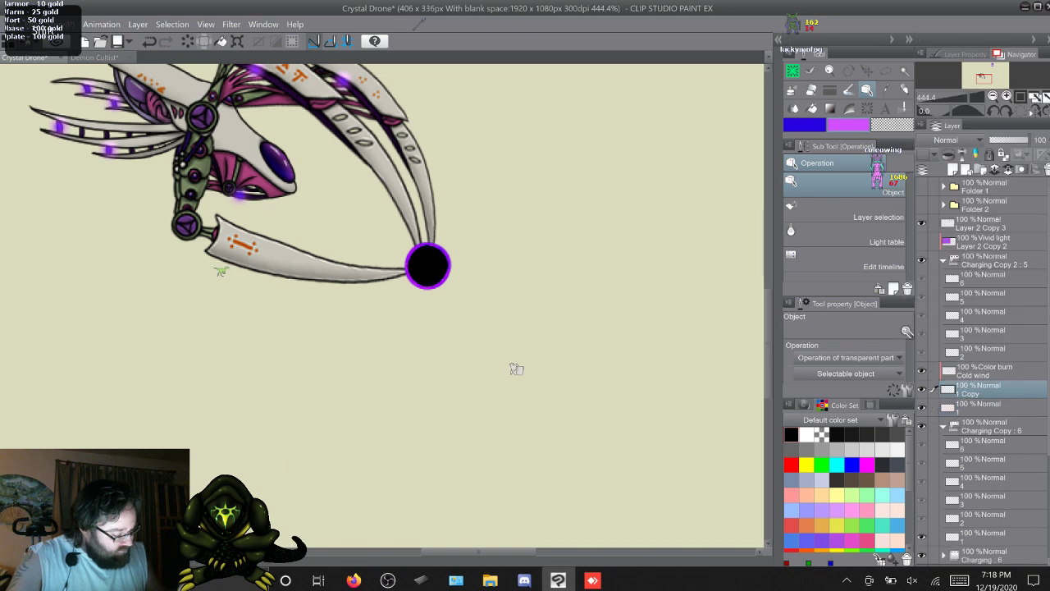
Try the Darken and Multiply blending modes on the Cold wind layer above the merged orb layers
click(985, 371)
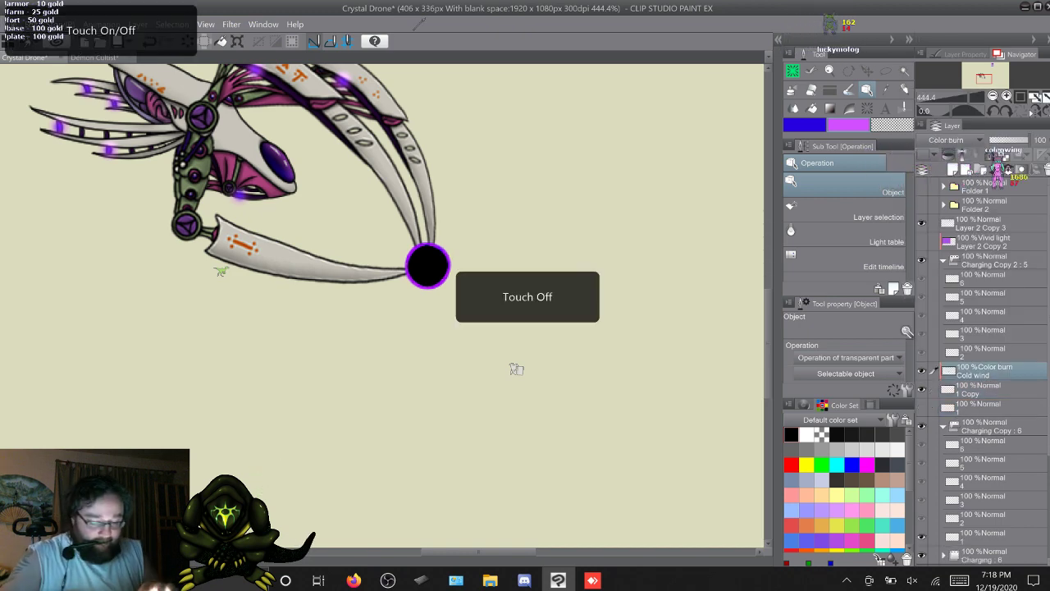
scroll(516, 370, up, 3)
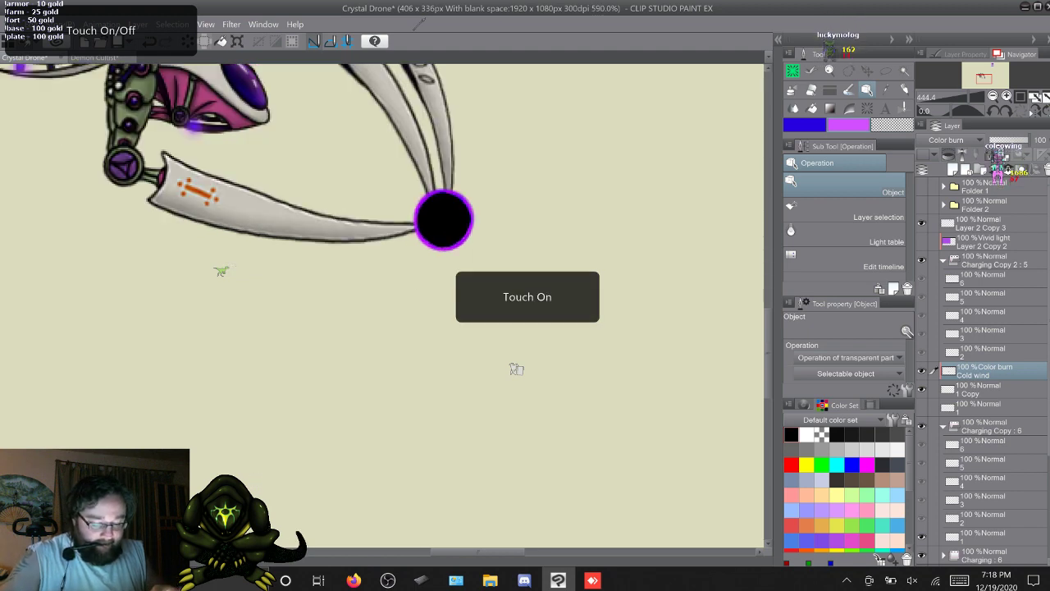
scroll(516, 369, up, 2)
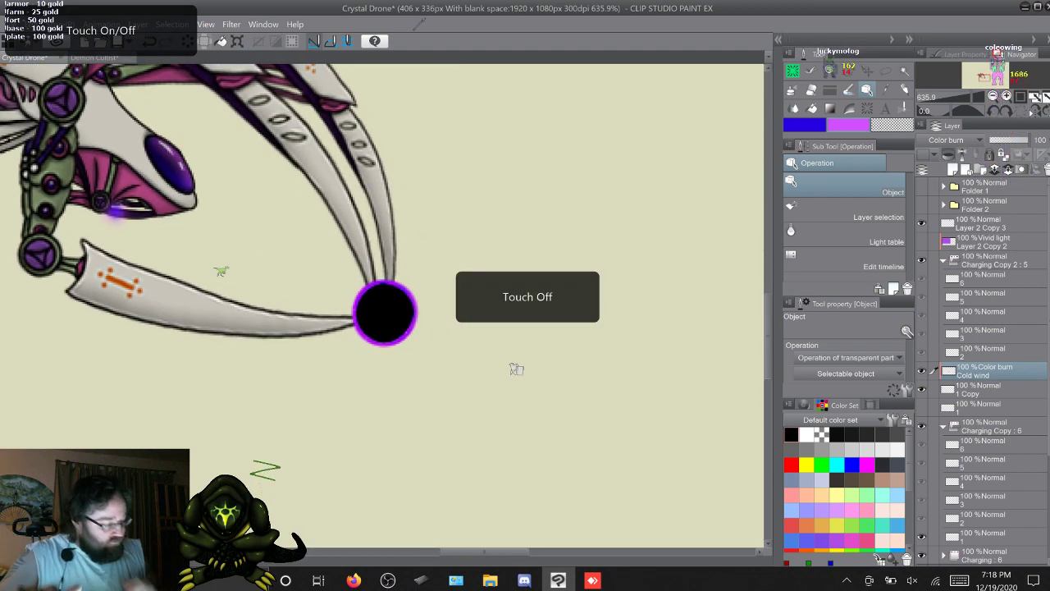
key(alt+bracketleft)
click(989, 371)
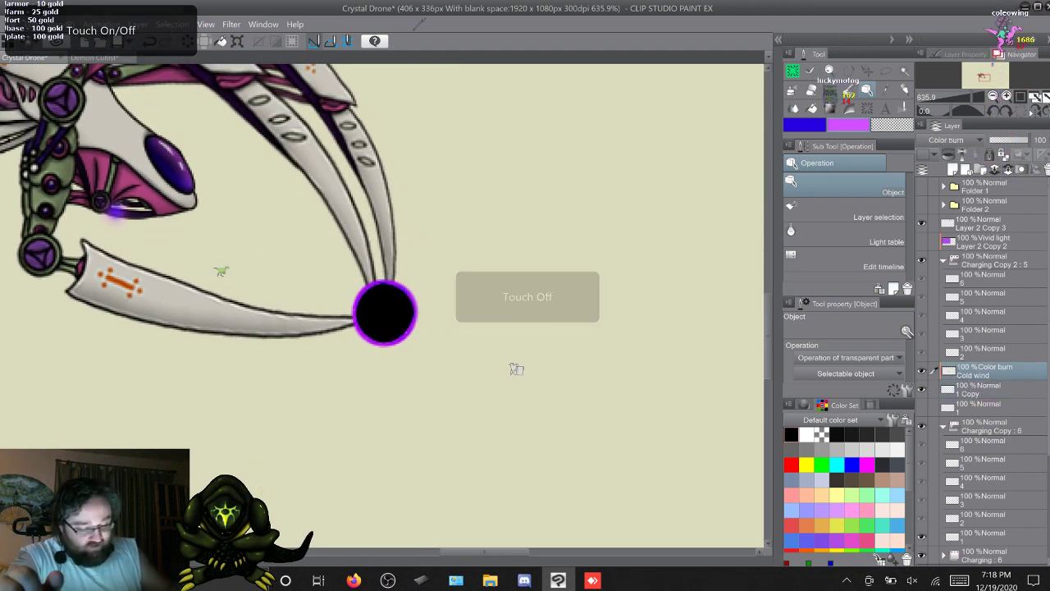
click(954, 141)
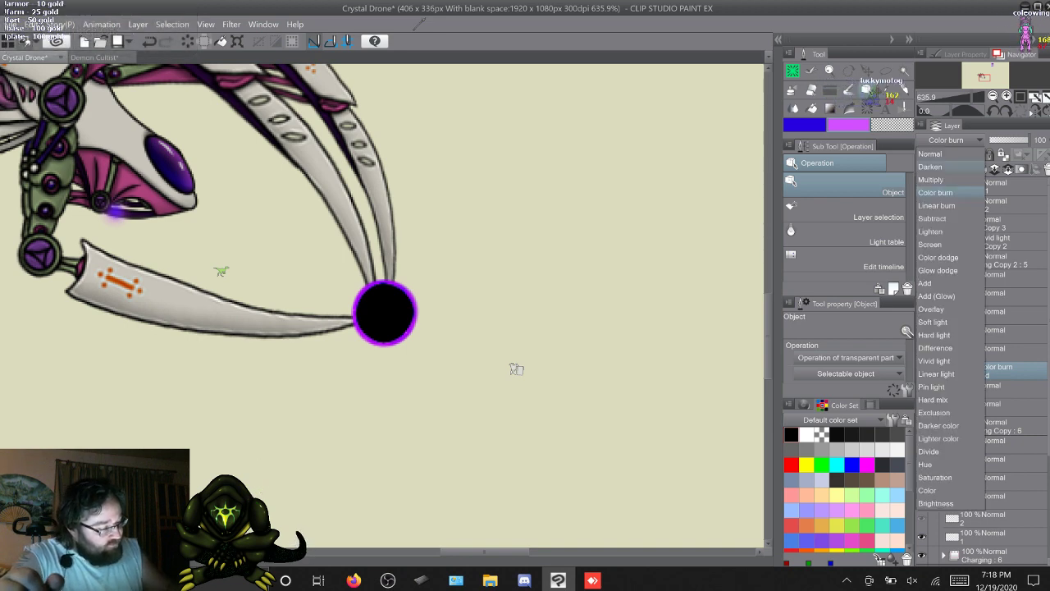
key(Up)
key(Up)
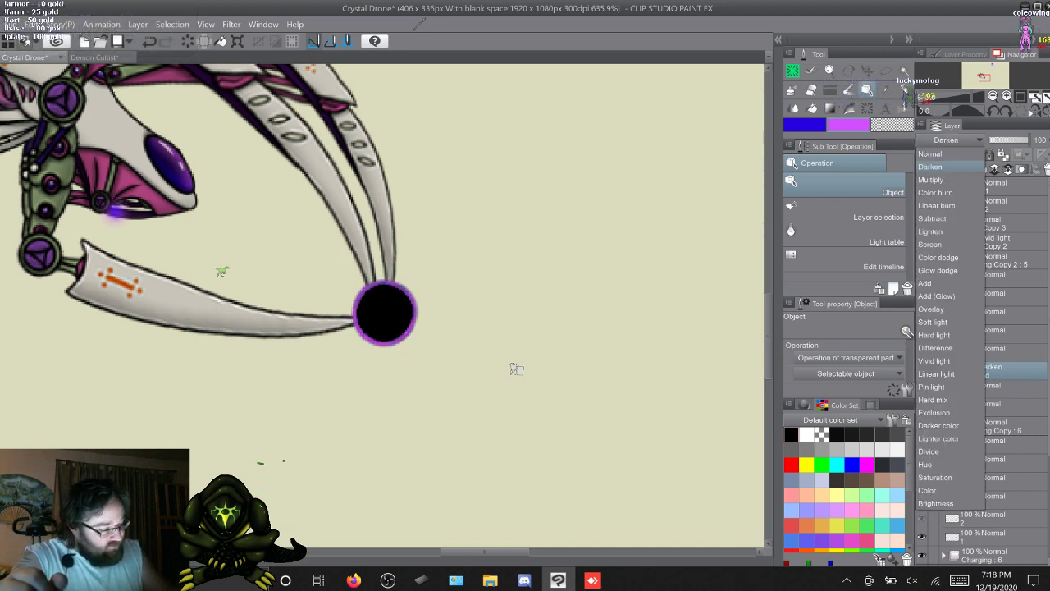
key(Down)
key(Return)
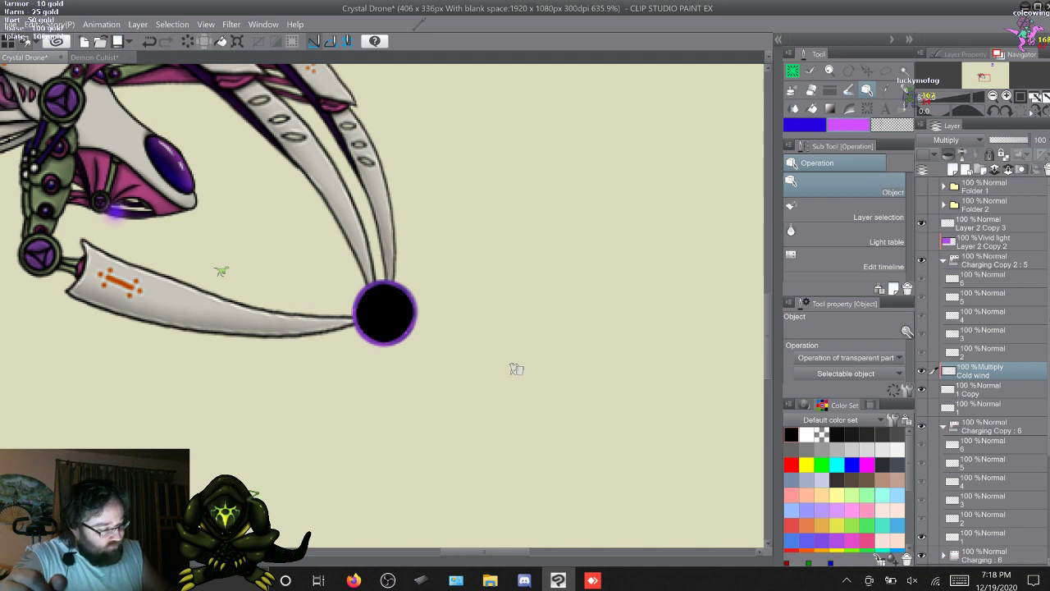
Try the Color burn, Linear burn and Subtract blending modes on the Cold wind layer
click(954, 140)
click(938, 192)
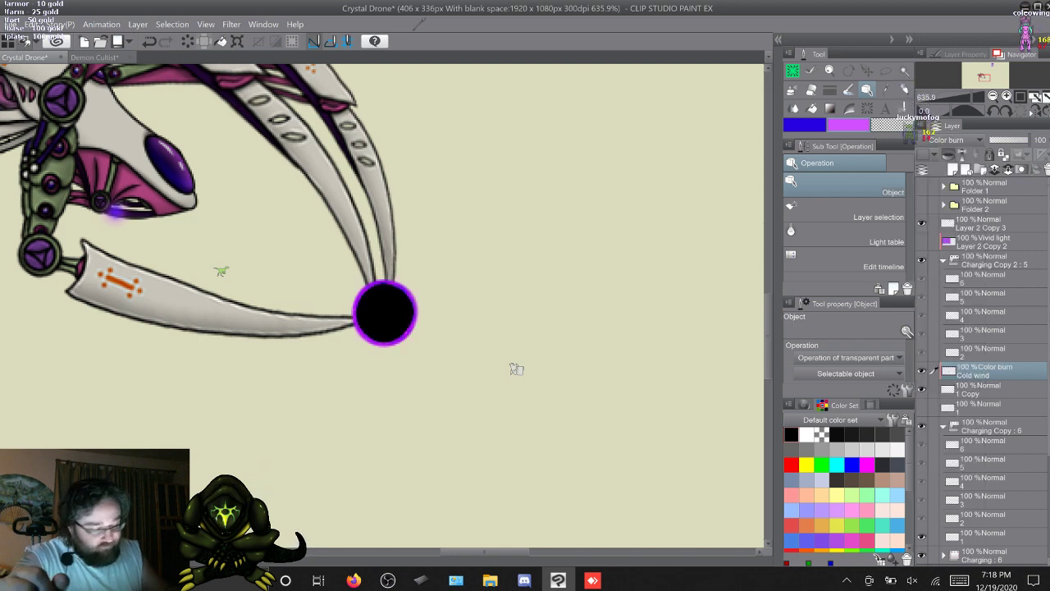
click(954, 141)
click(939, 205)
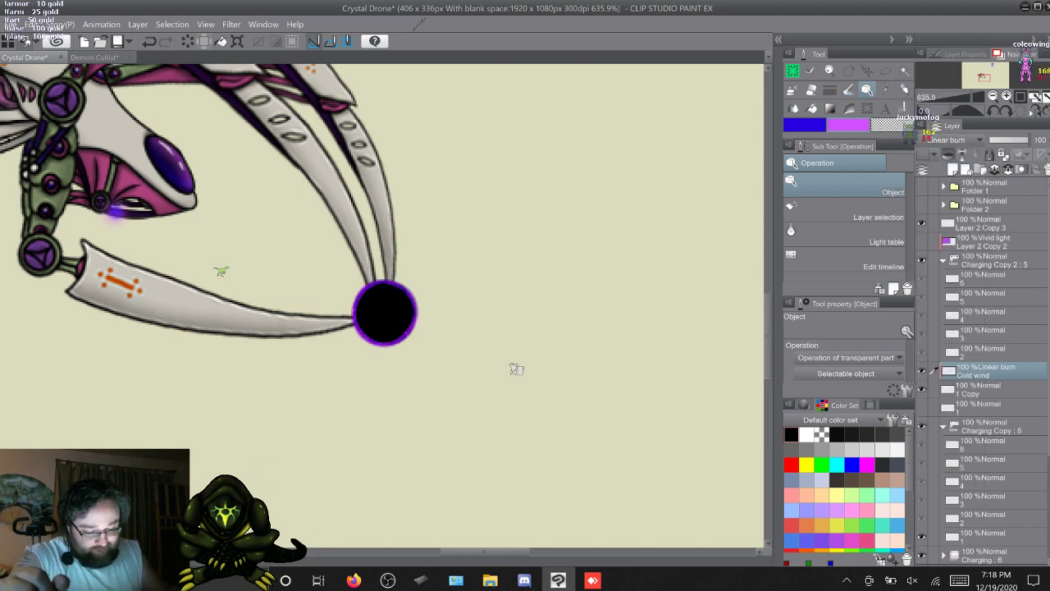
click(955, 140)
click(932, 218)
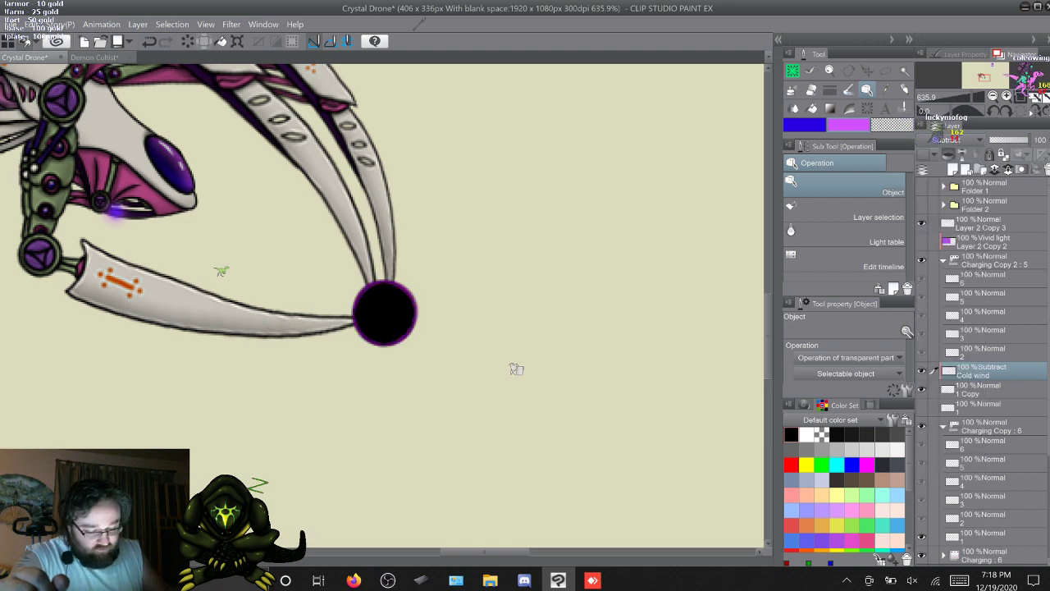
Try the Lighten, Screen and Color dodge blending modes on the Cold wind layer
click(955, 141)
click(931, 231)
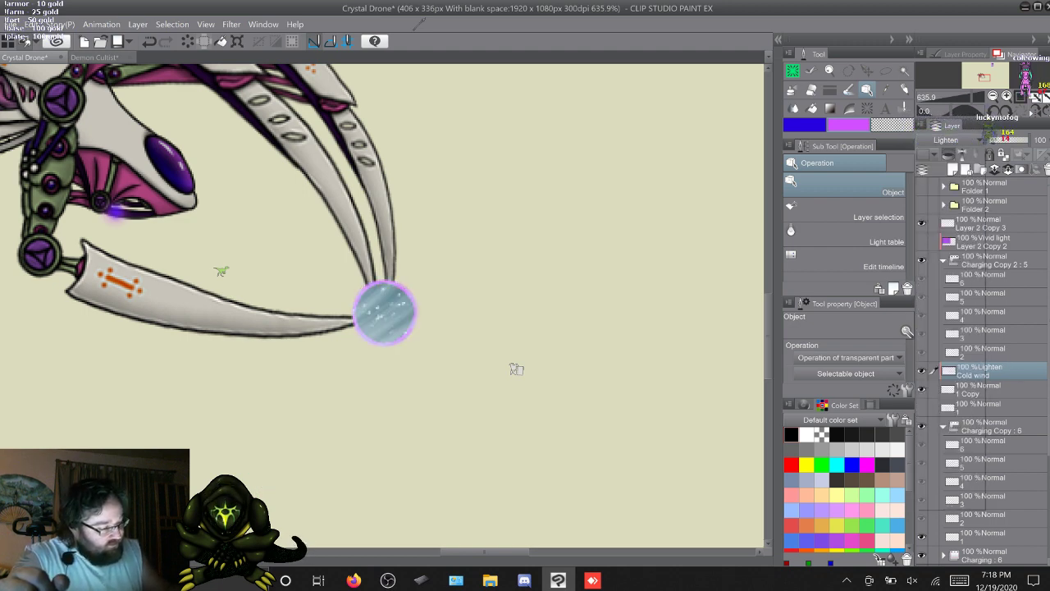
click(955, 140)
click(931, 244)
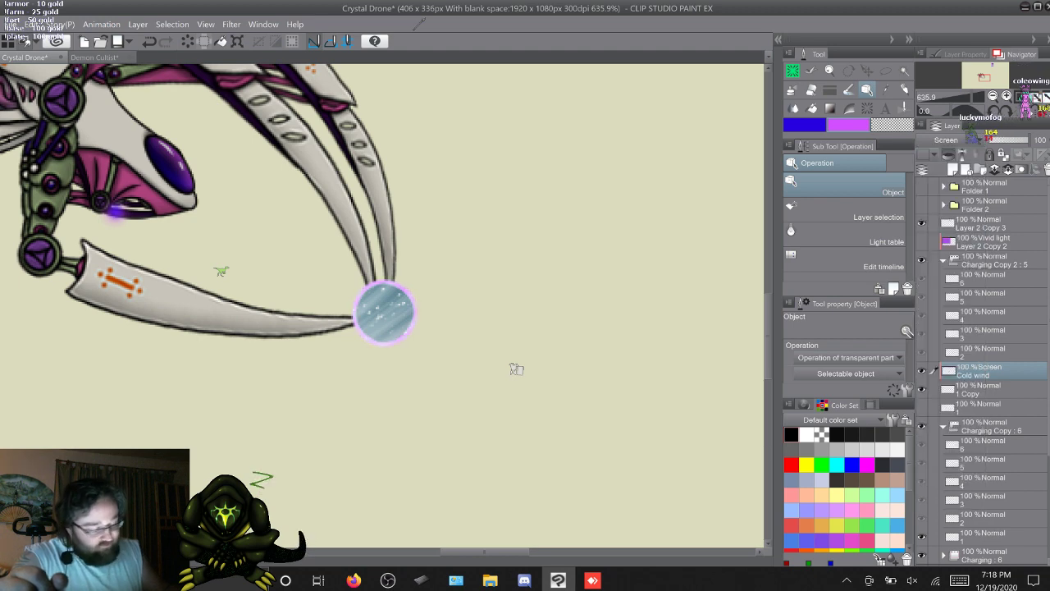
click(954, 140)
click(931, 257)
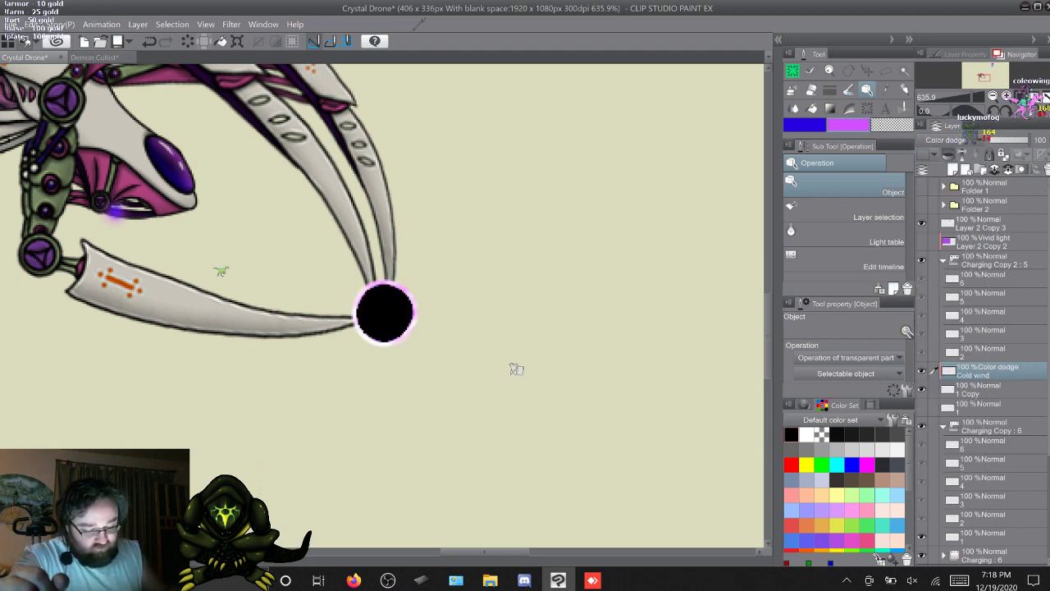
Try the Glow dodge, Add and Add (Glow) blending modes on the Cold wind layer
click(955, 140)
click(938, 270)
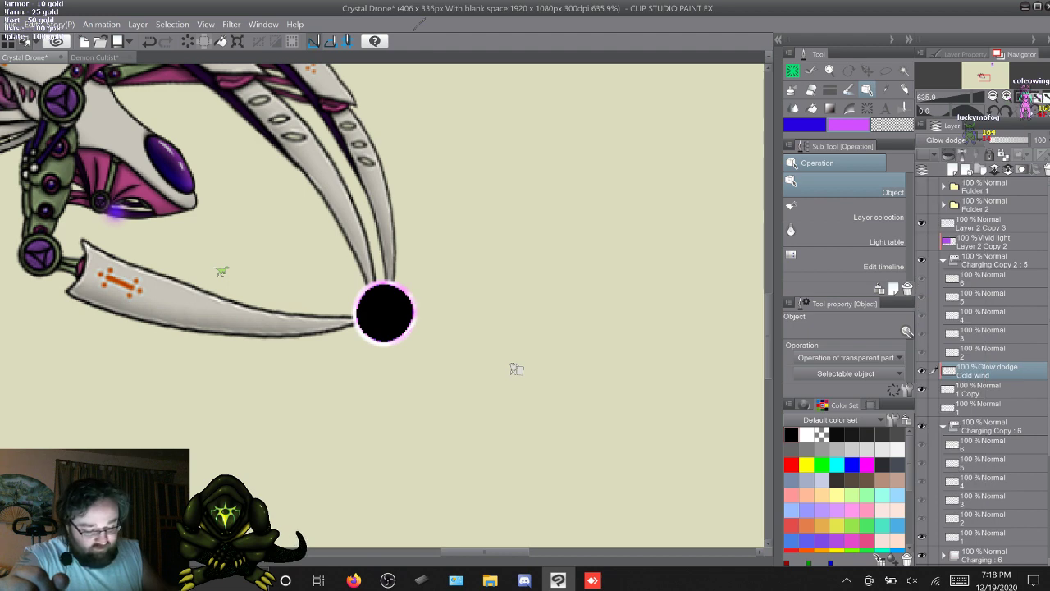
click(954, 141)
click(925, 282)
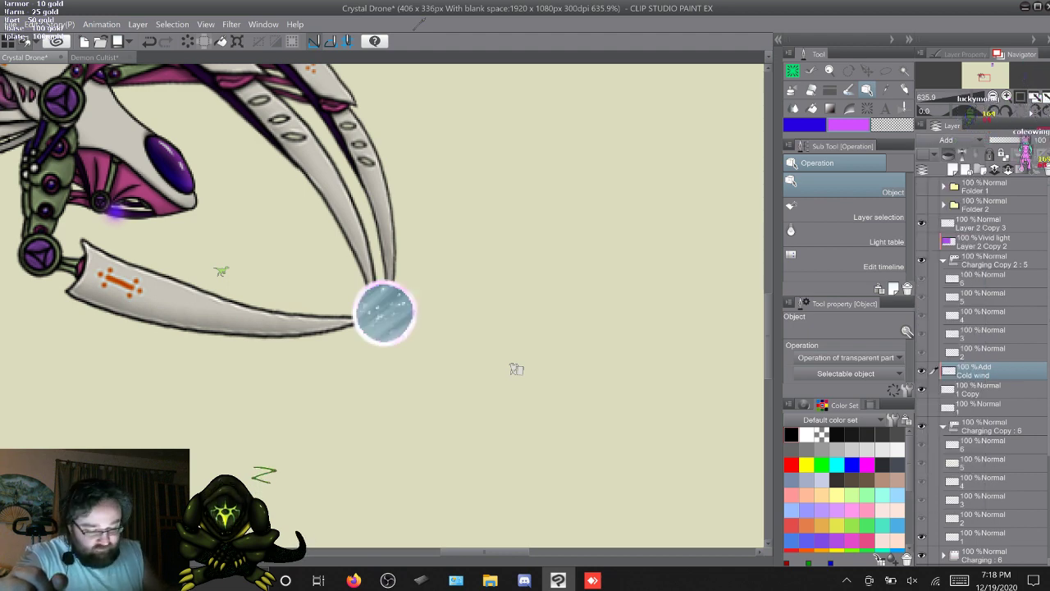
click(955, 140)
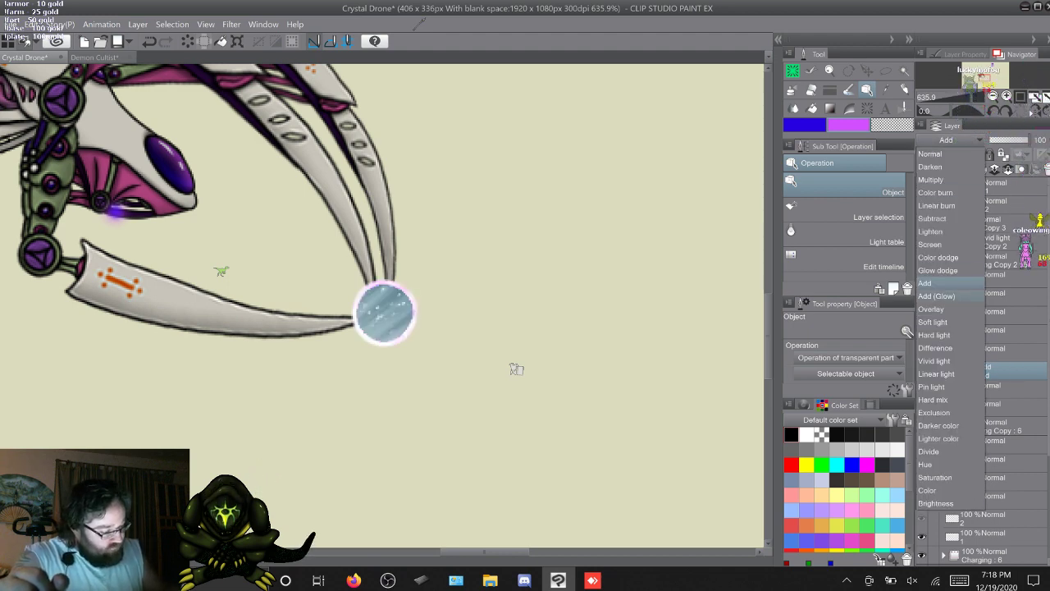
click(936, 296)
Try the Overlay and Soft light blending modes on the Cold wind layer
click(955, 141)
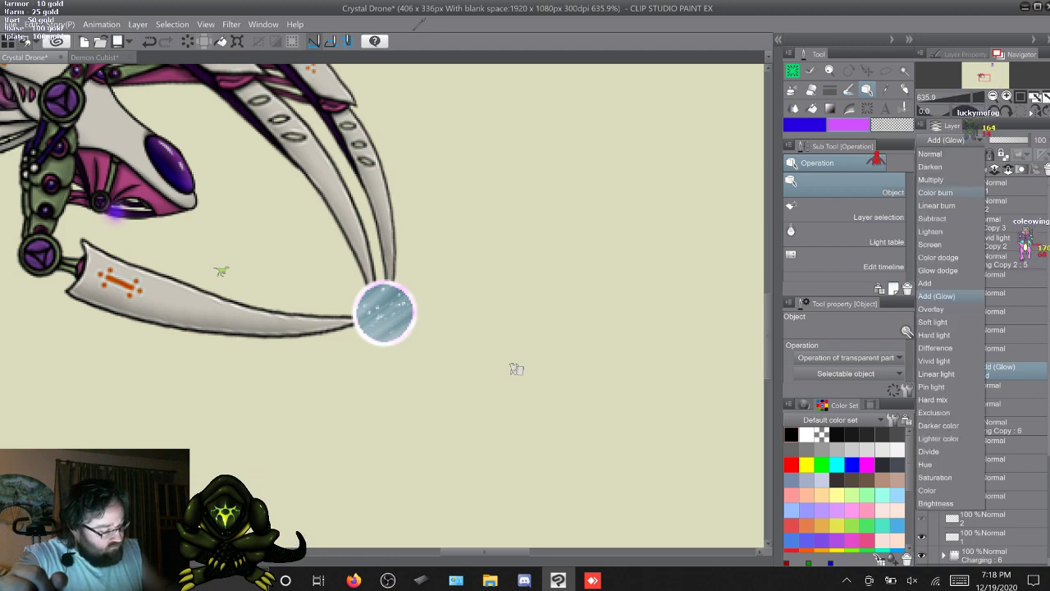
click(936, 321)
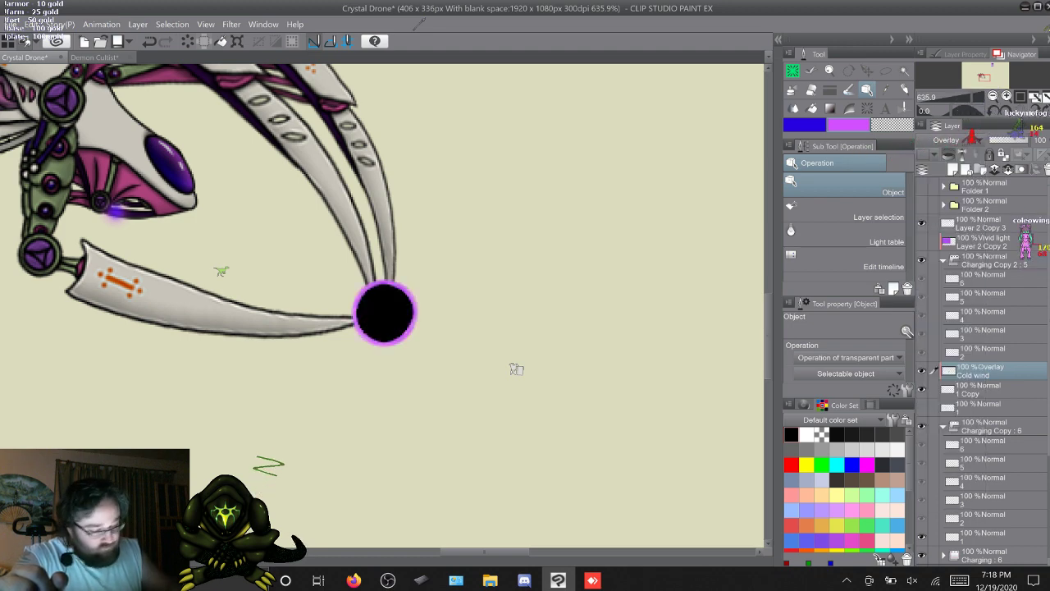
click(955, 141)
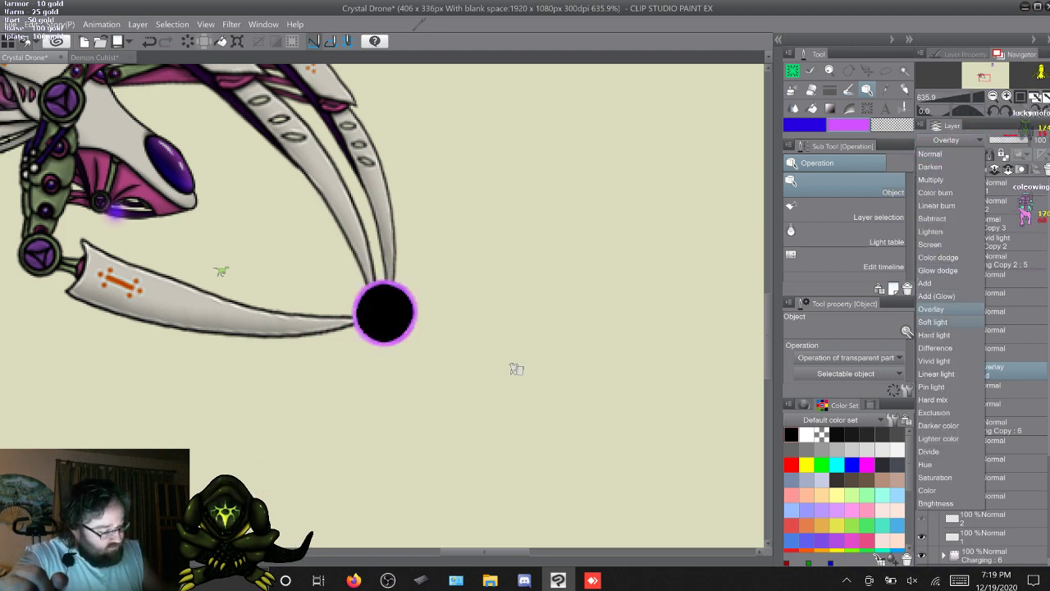
click(937, 334)
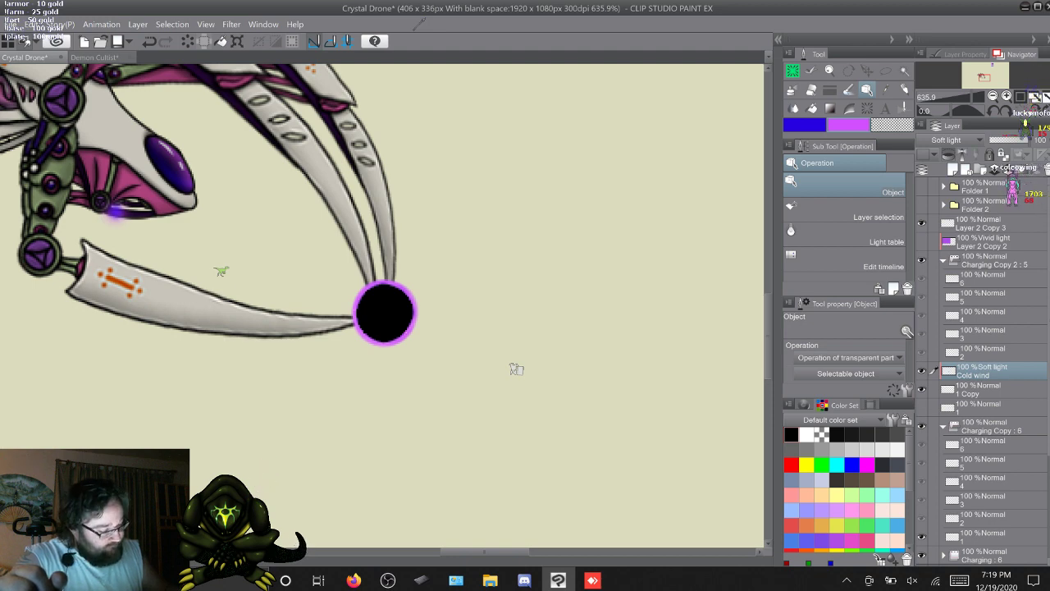
click(954, 141)
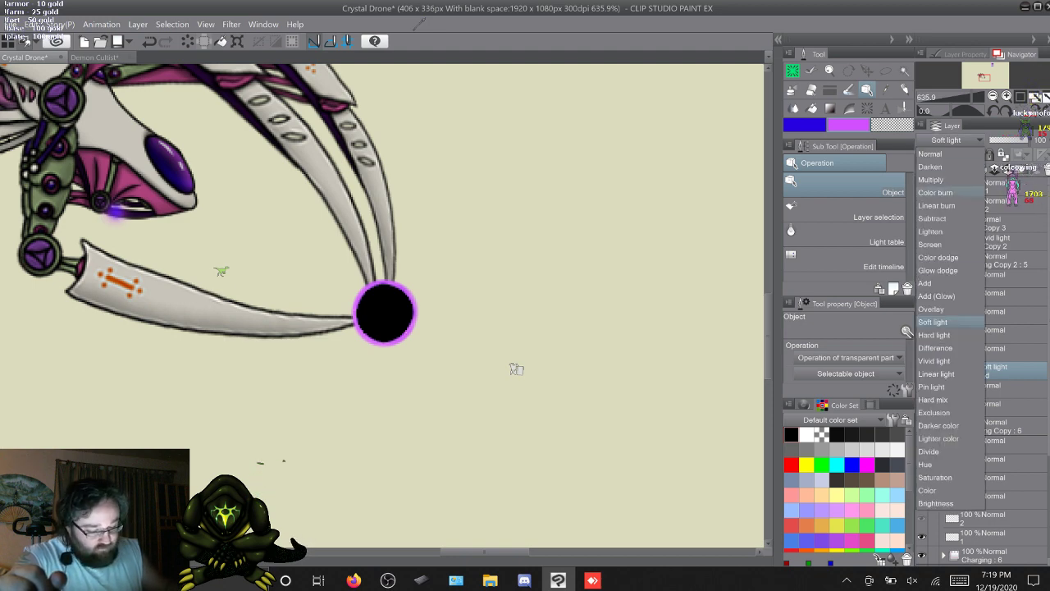
Try the Hard light, Difference, Vivid light and Linear light blending modes on the Cold wind layer over the orb
click(936, 335)
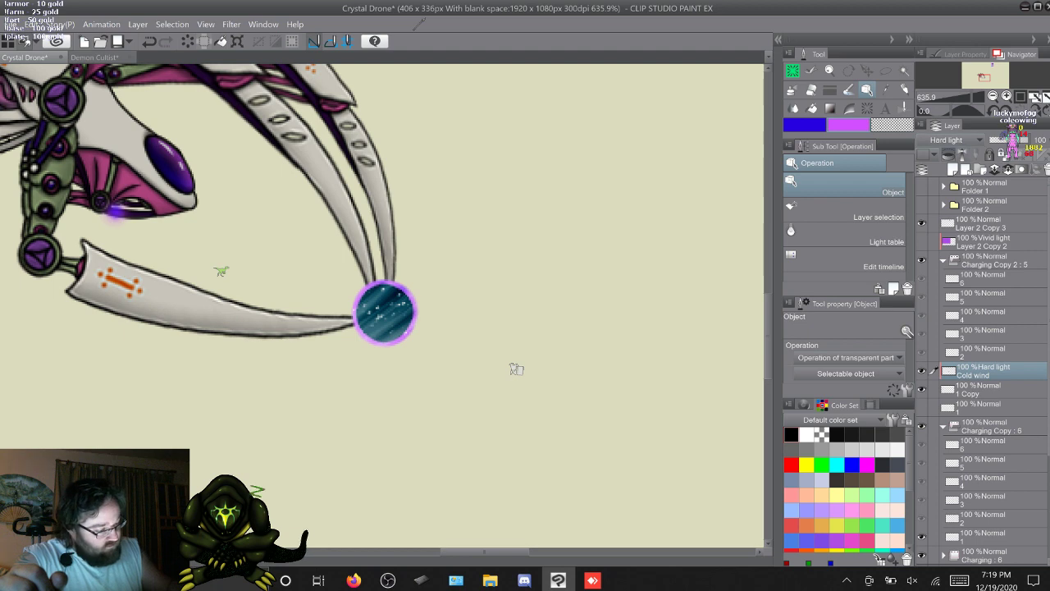
click(955, 141)
click(937, 348)
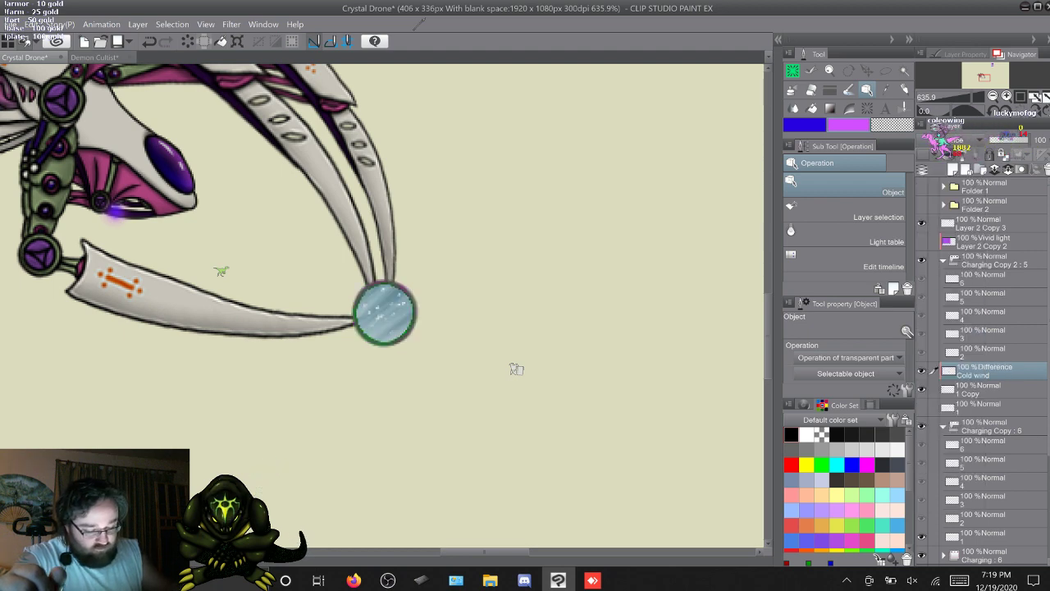
click(955, 140)
click(937, 362)
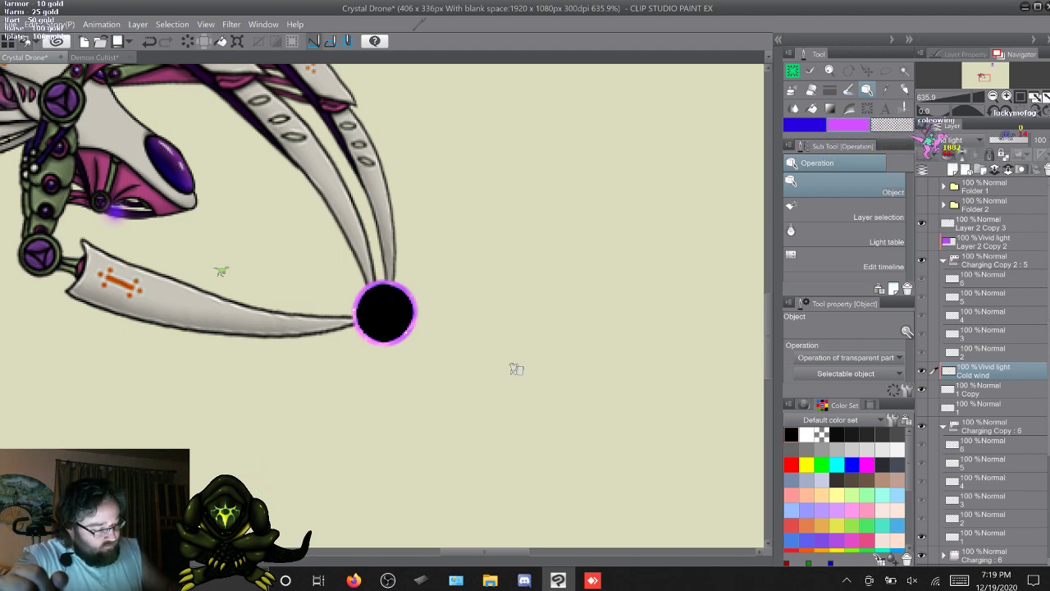
click(955, 140)
click(937, 374)
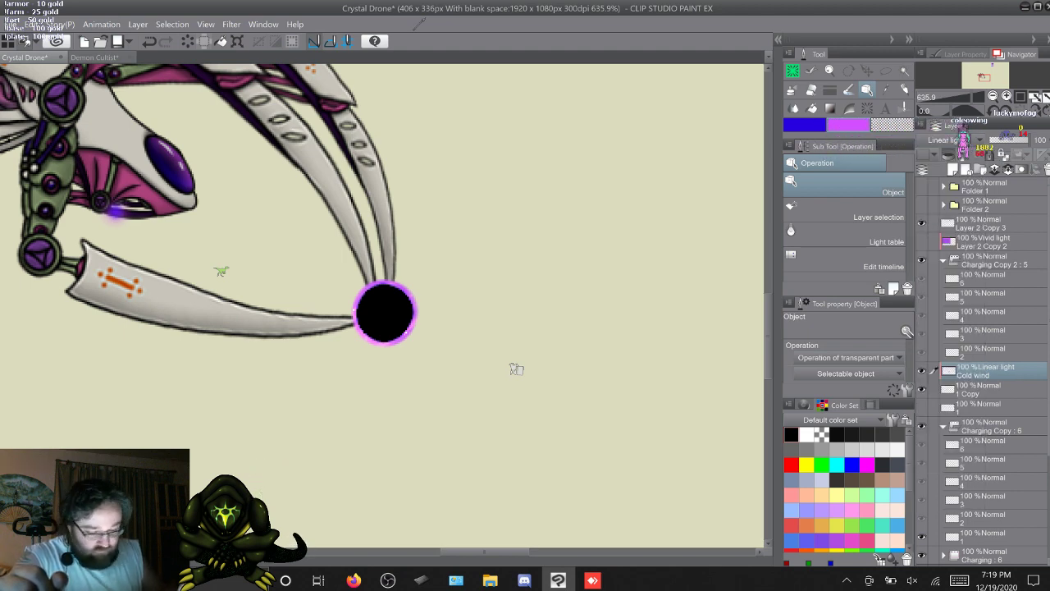
Compare the Pin light, Hard mix, Exclusion, Darker color and Lighter color blending modes on the Cold wind layer
click(955, 140)
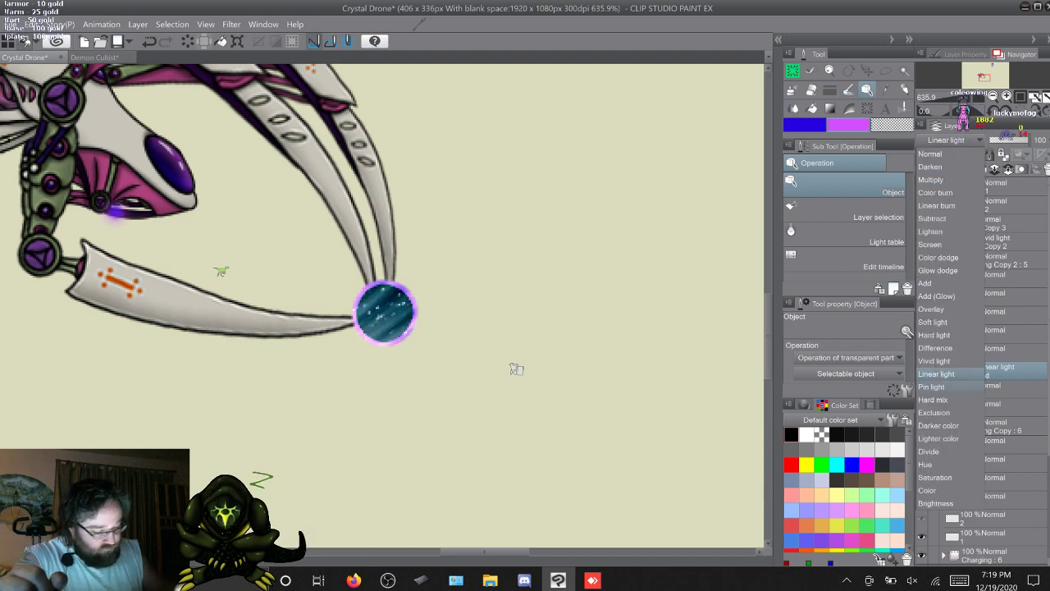
click(936, 386)
click(954, 140)
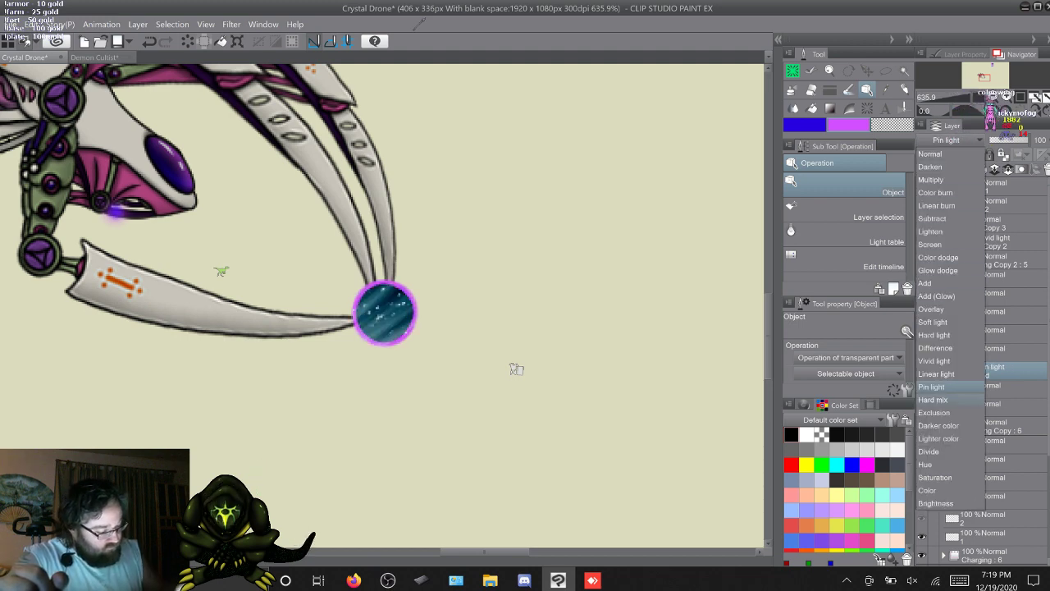
click(937, 400)
click(955, 140)
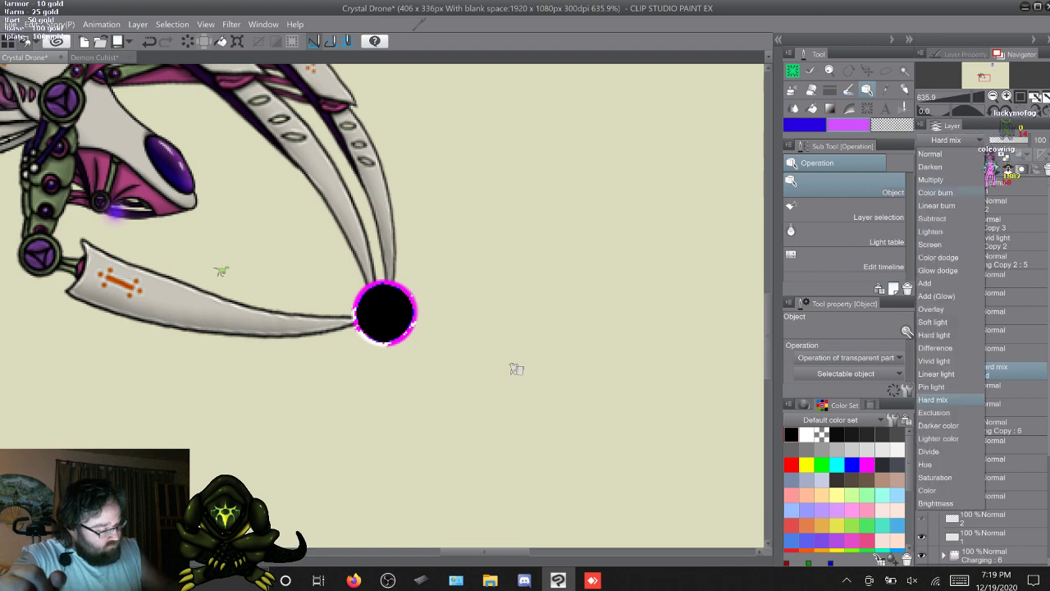
click(936, 426)
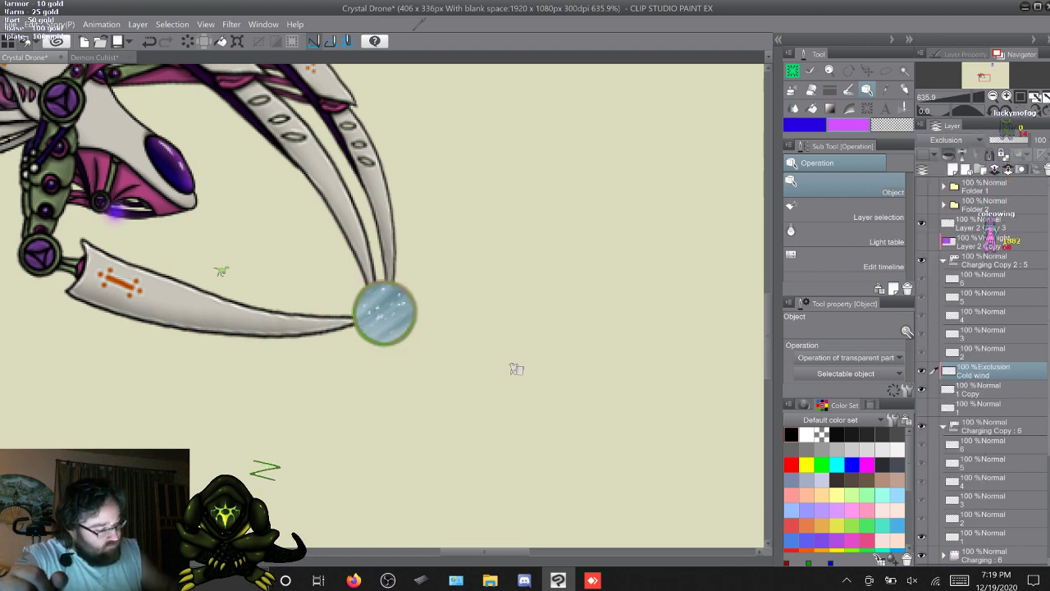
click(954, 140)
click(939, 425)
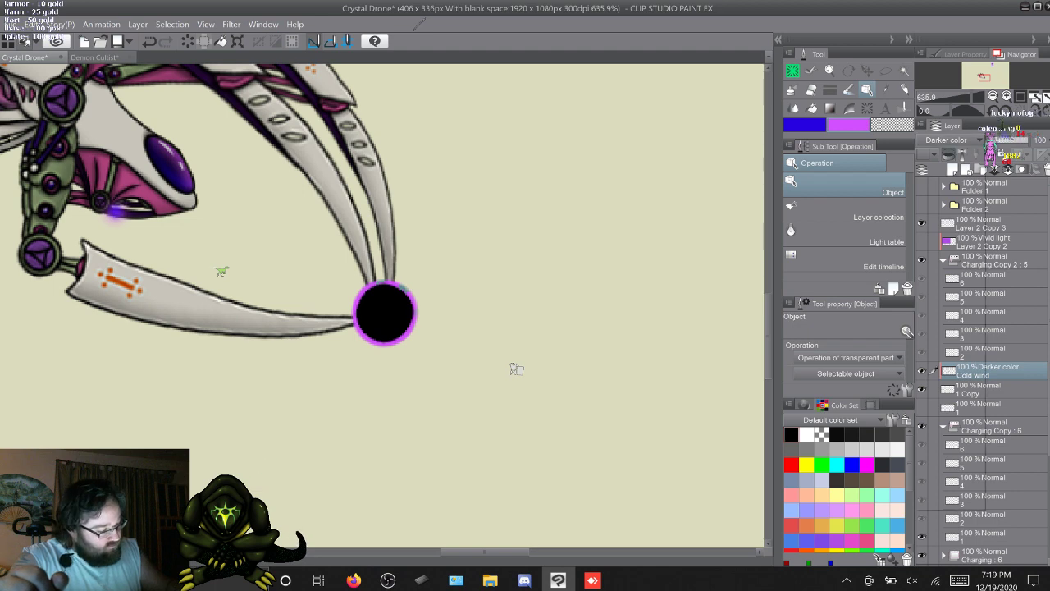
click(954, 140)
click(939, 438)
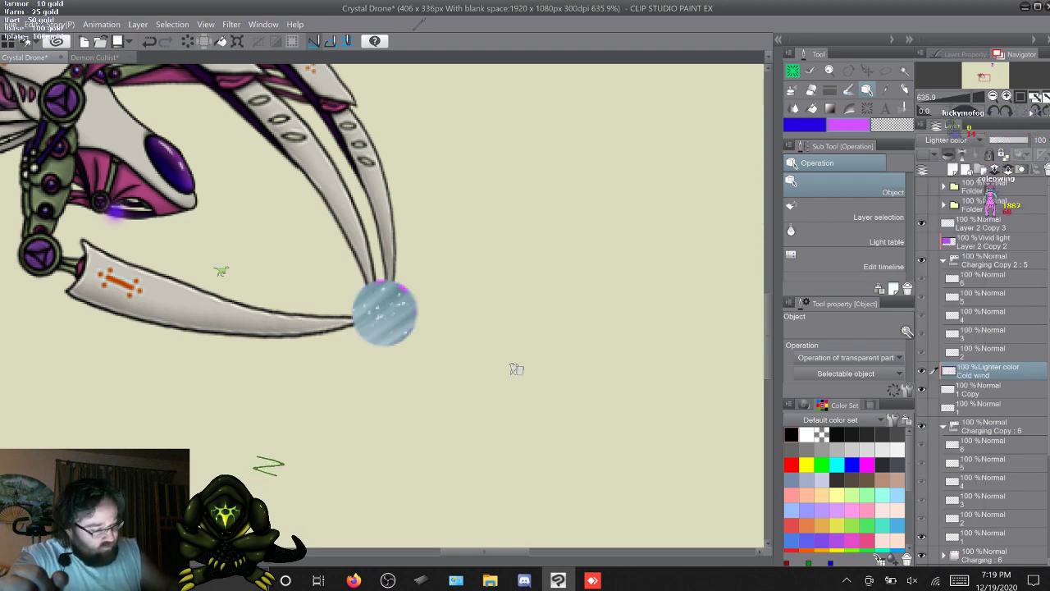
Set the Cold wind layer to Vivid light blending and place a duplicate of it directly below the 1 Copy layer
click(954, 140)
click(935, 361)
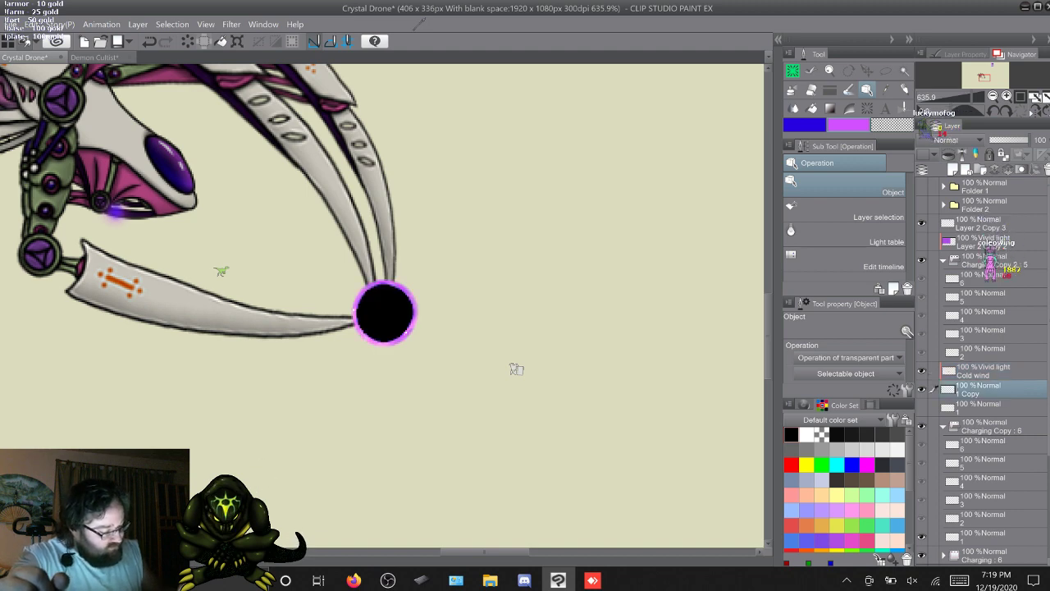
key(k)
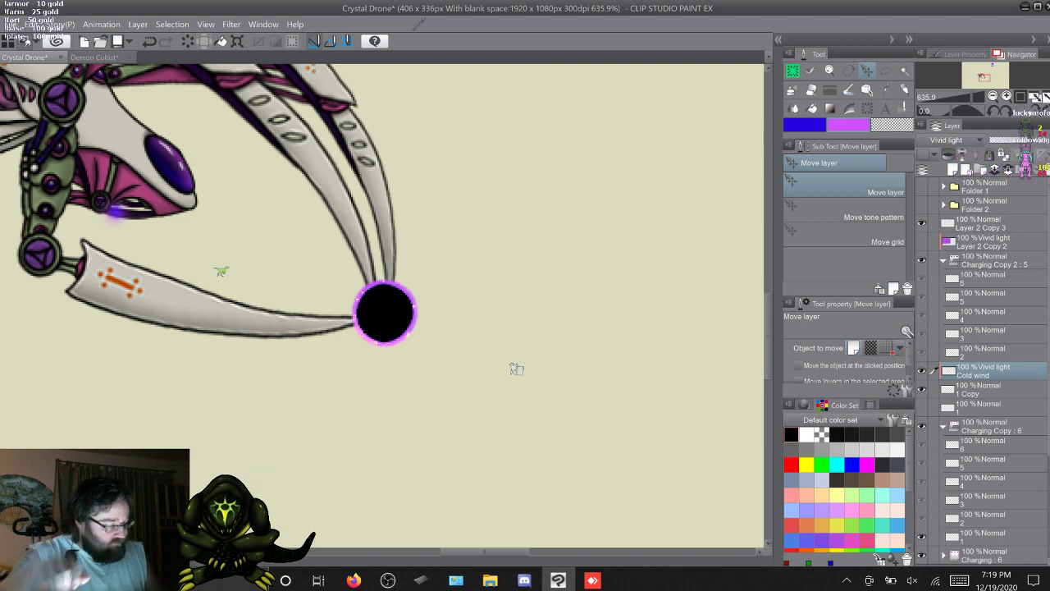
key(F9)
drag(985, 372, 985, 416)
Merge the original Cold wind layer with the 1 Copy layer beneath it
key(alt+bracketright)
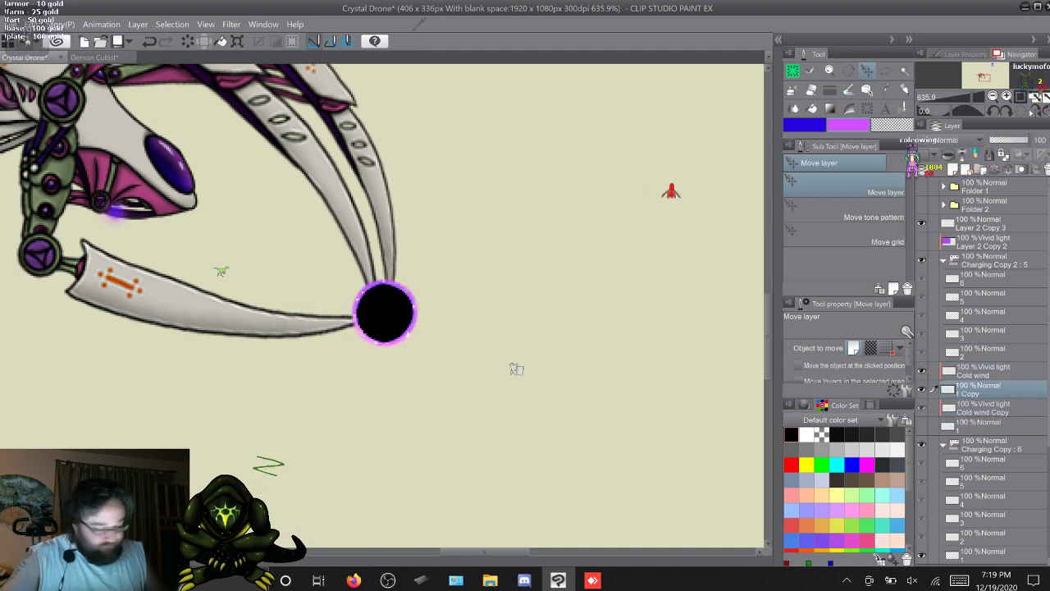
right_click(984, 371)
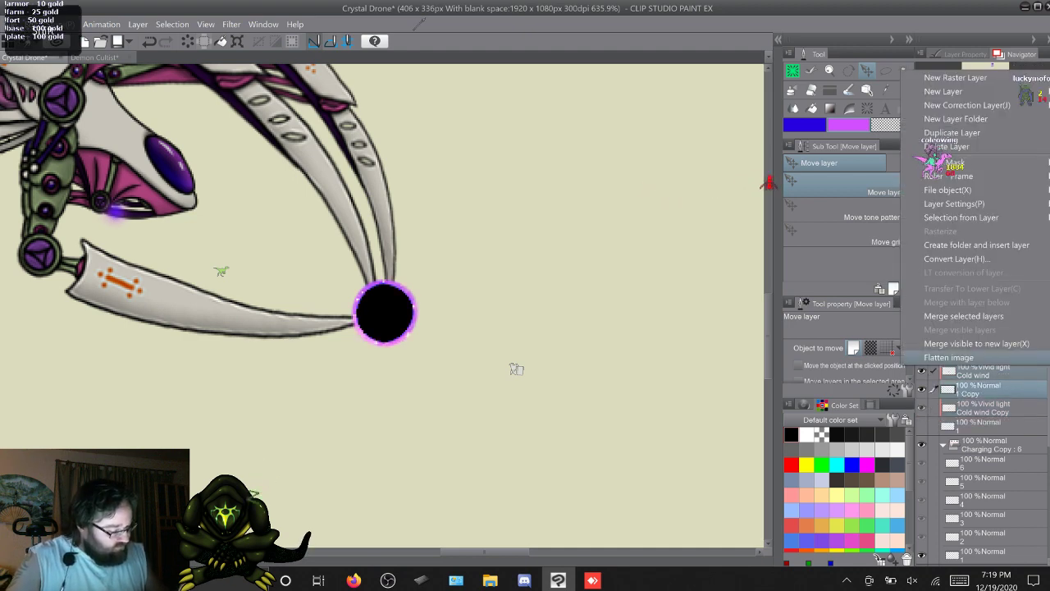
click(984, 315)
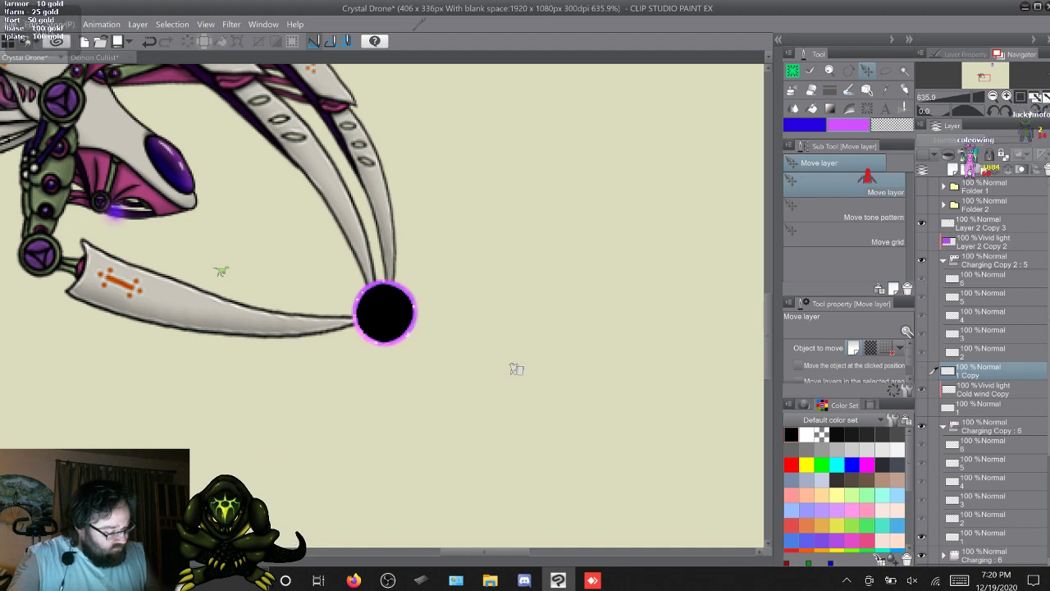
Merge the Cold wind Copy layer with layer 1 directly beneath it
key(alt+bracketleft)
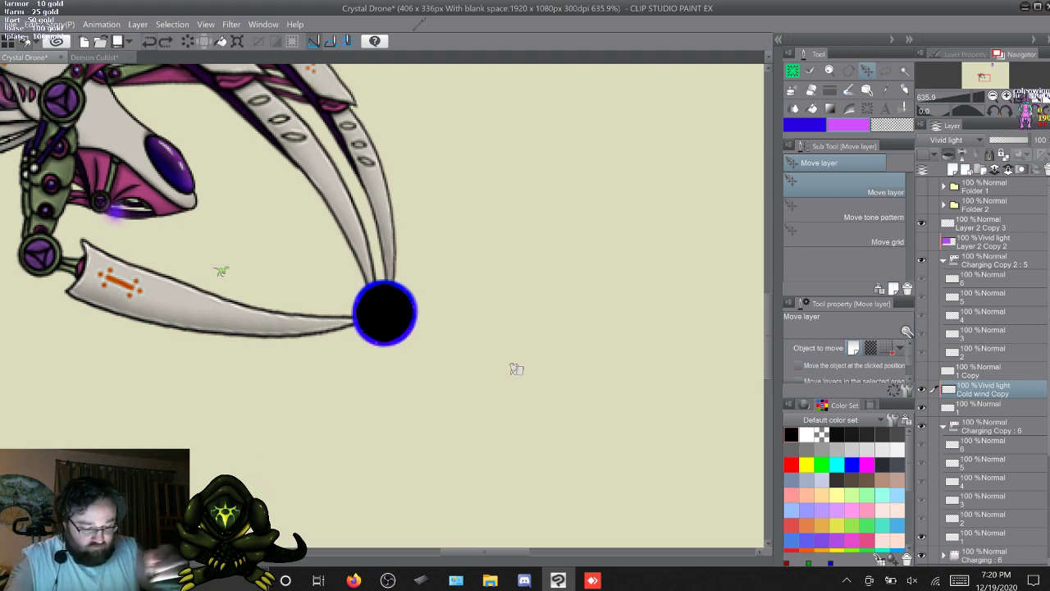
shift+click(985, 408)
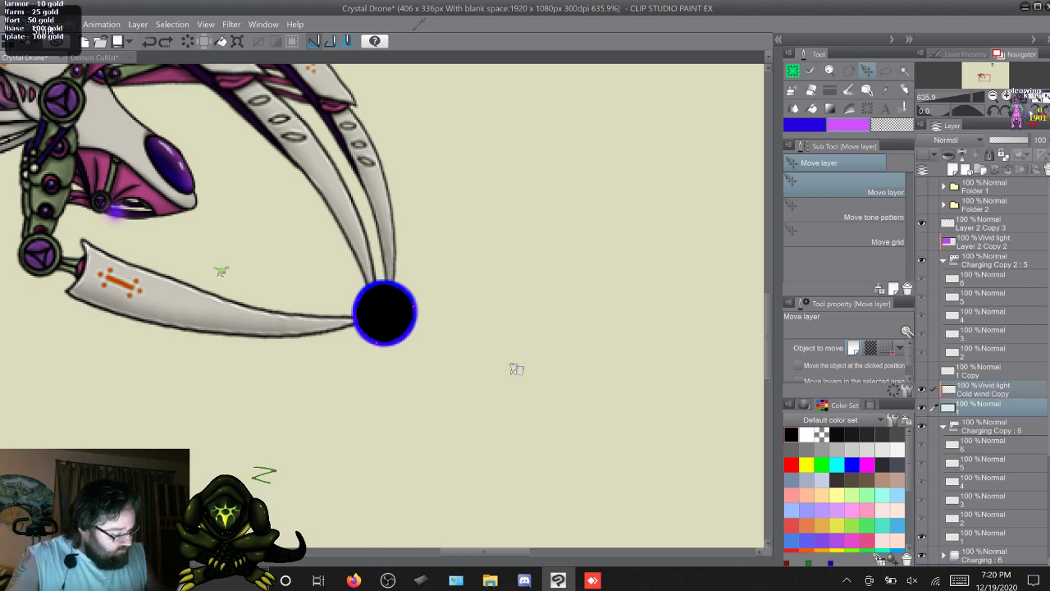
right_click(985, 390)
click(963, 339)
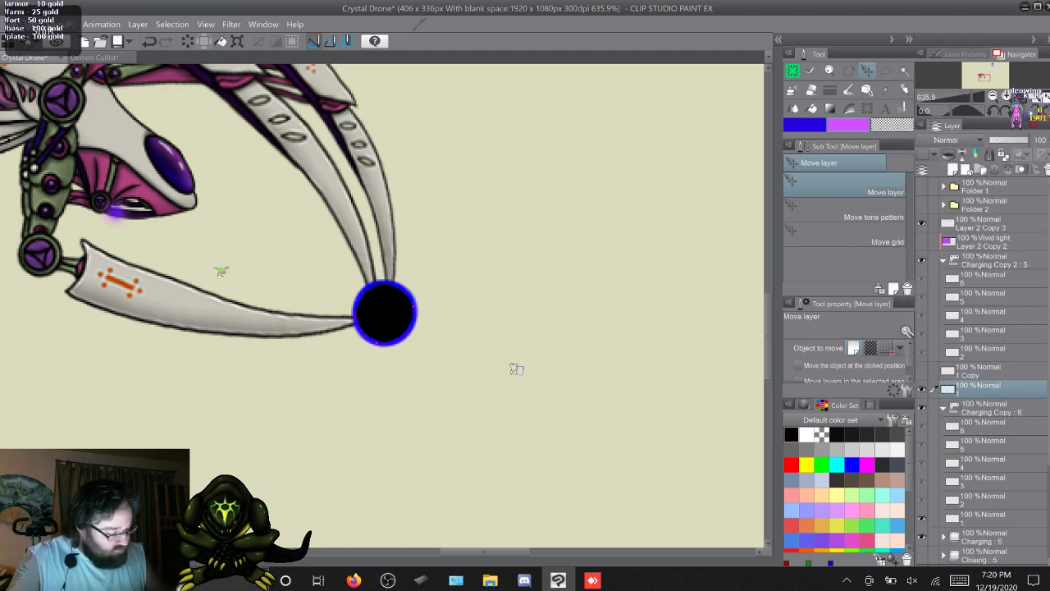
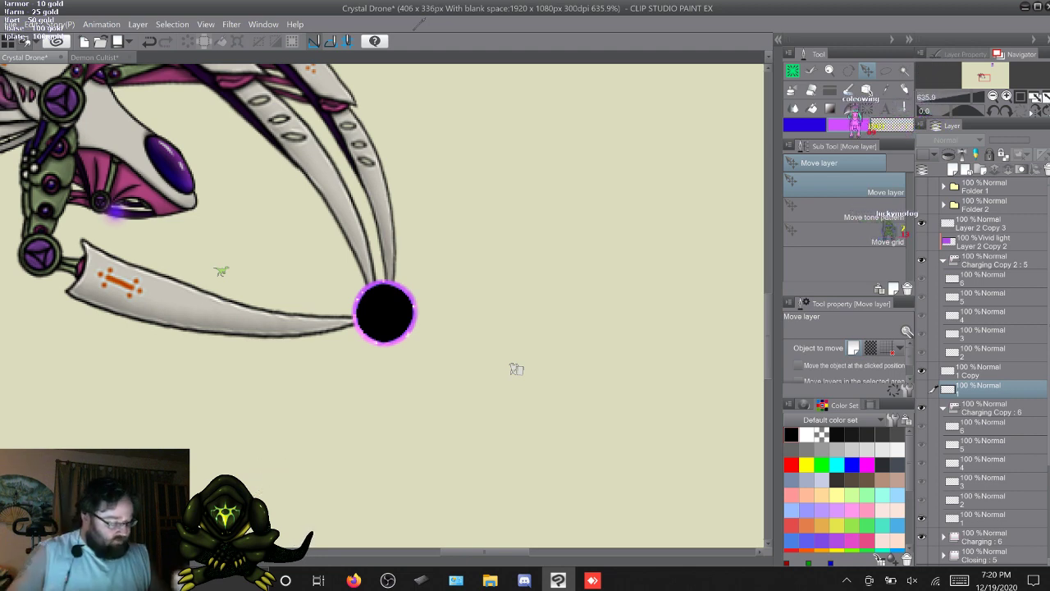
Duplicate the merged layer 1, place the copy below it, and show that copy while hiding 1 Copy
key(F9)
drag(984, 389, 985, 413)
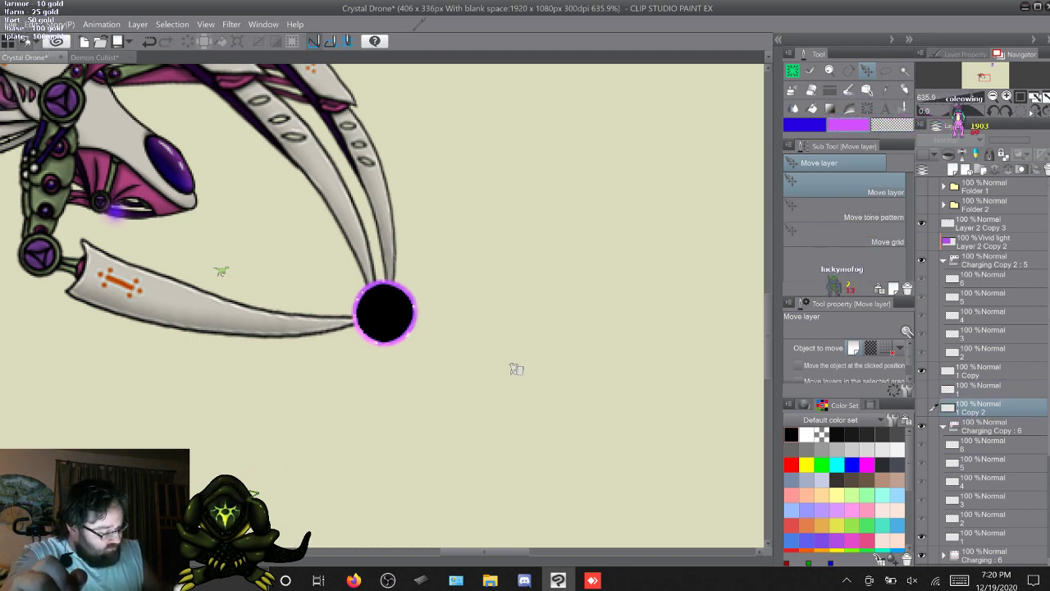
click(921, 408)
click(922, 371)
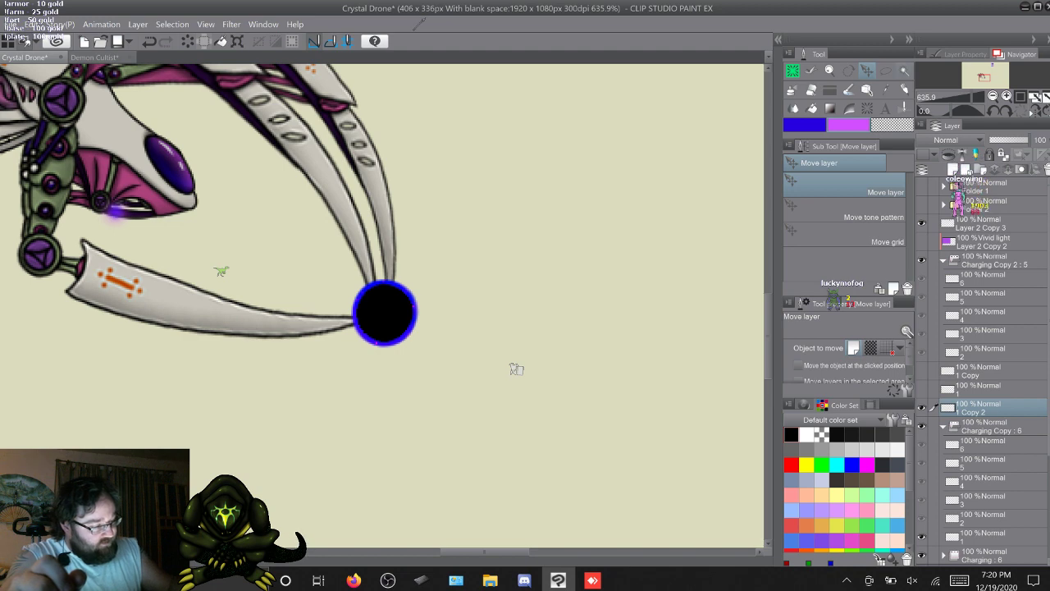
Add a raster layer above 1 Copy 2 and fill the orb's circle on it with black using Coleowing Fill
click(905, 72)
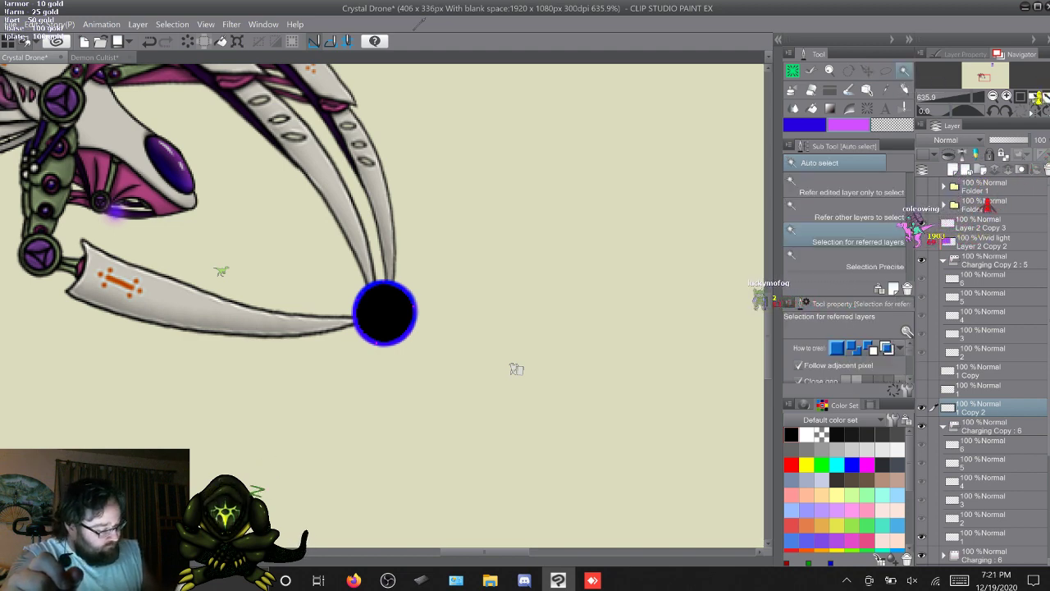
key(ctrl+shift+n)
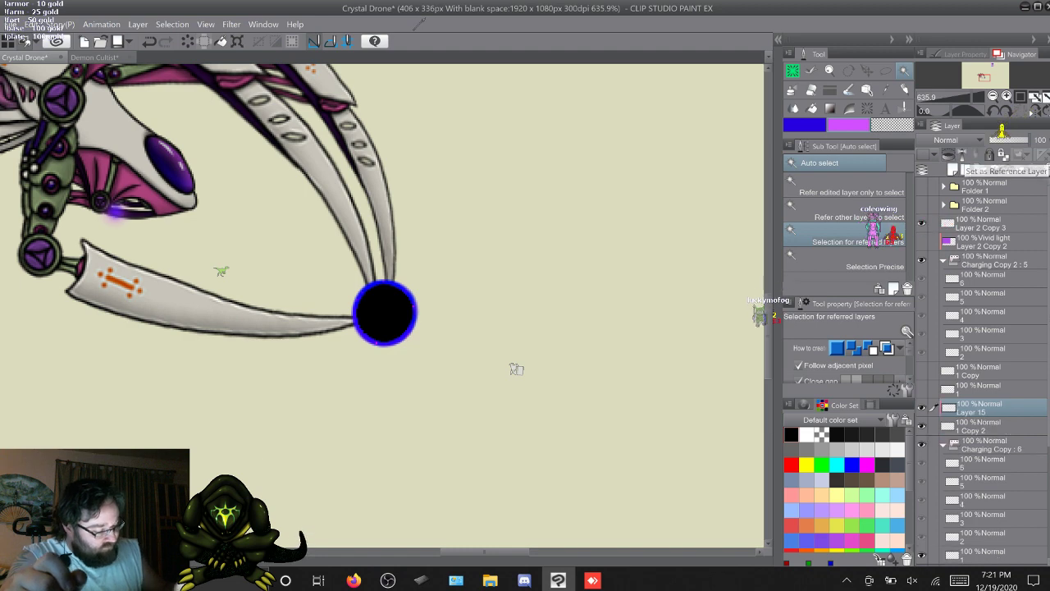
click(792, 71)
click(862, 264)
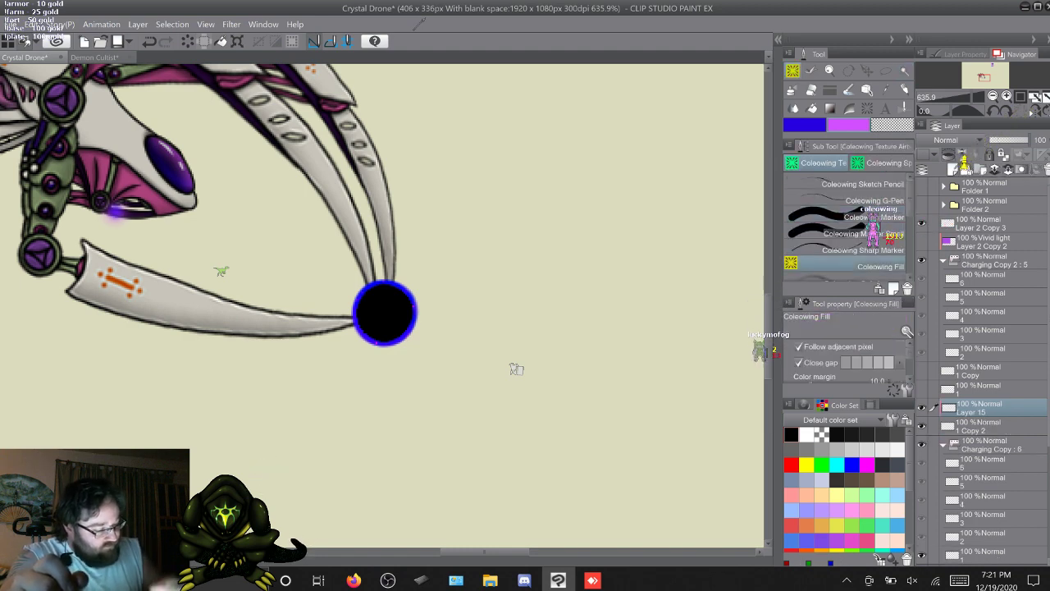
click(385, 313)
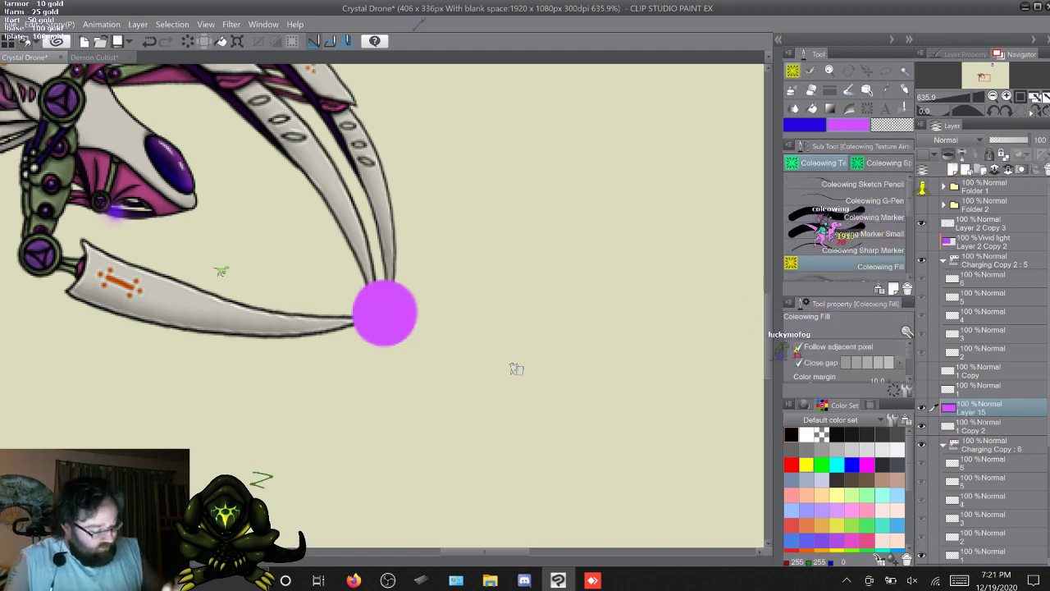
click(792, 435)
click(385, 314)
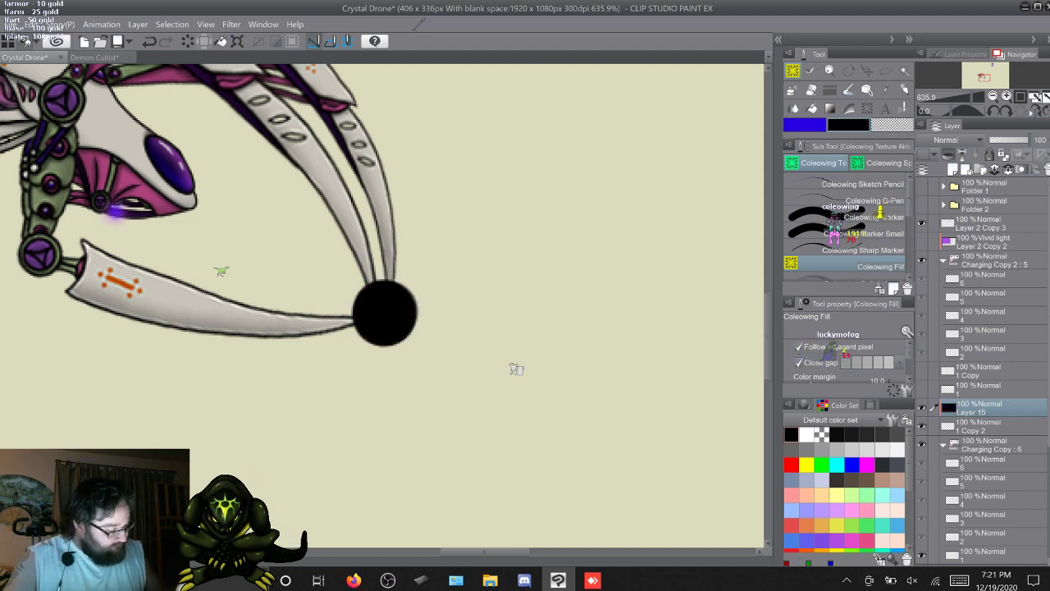
Merge the black-filled Layer 15 with the 1 Copy 2 layer
key(alt+bracketleft)
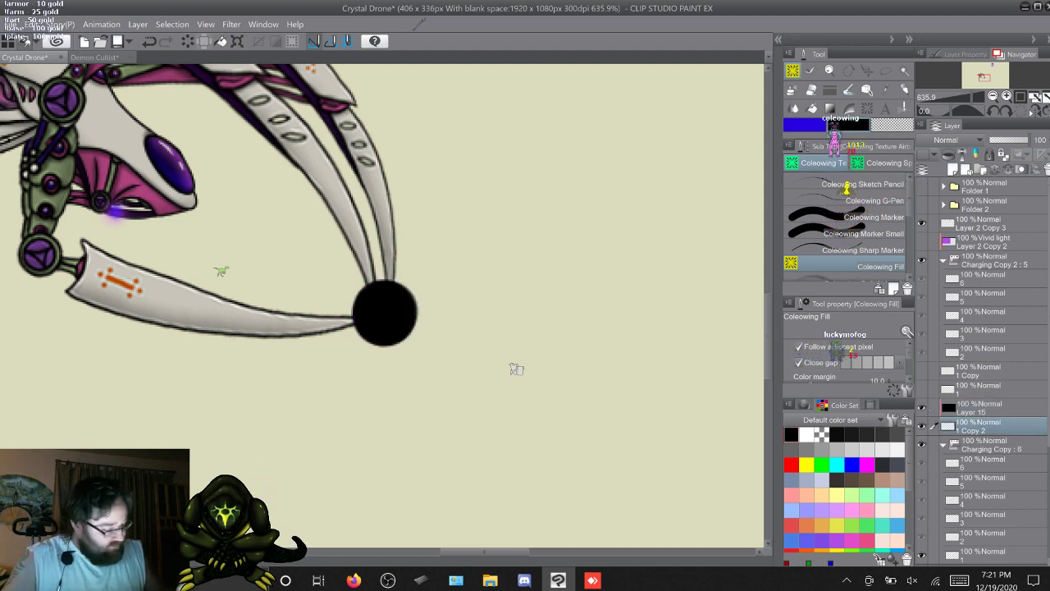
ctrl+click(1005, 408)
right_click(1006, 408)
click(964, 358)
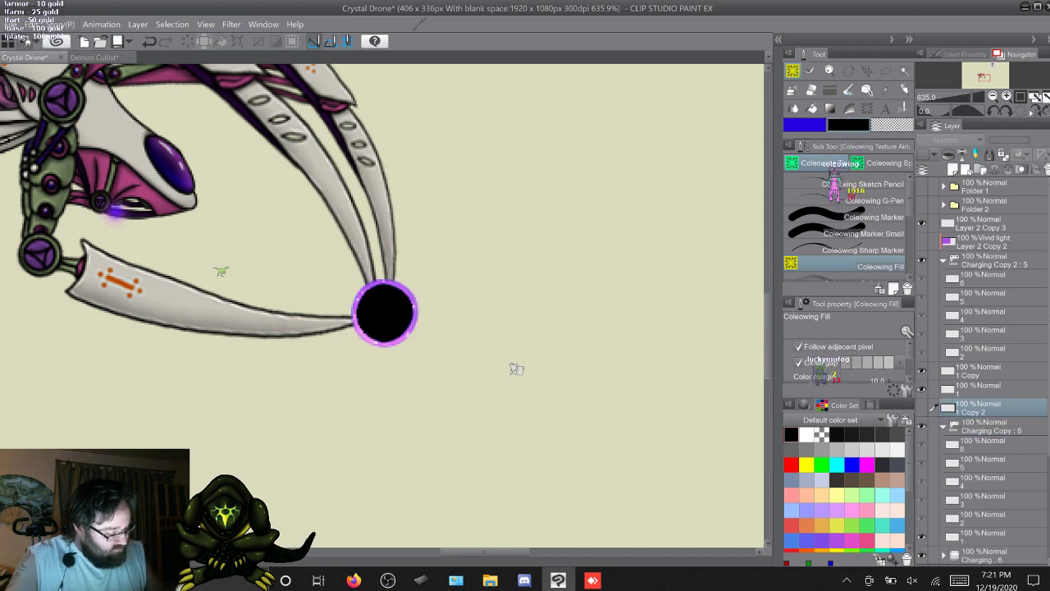
Make the 1 Copy layer active and sample the bright pink-purple from the color circles painted on the canvas
key(alt+bracketright)
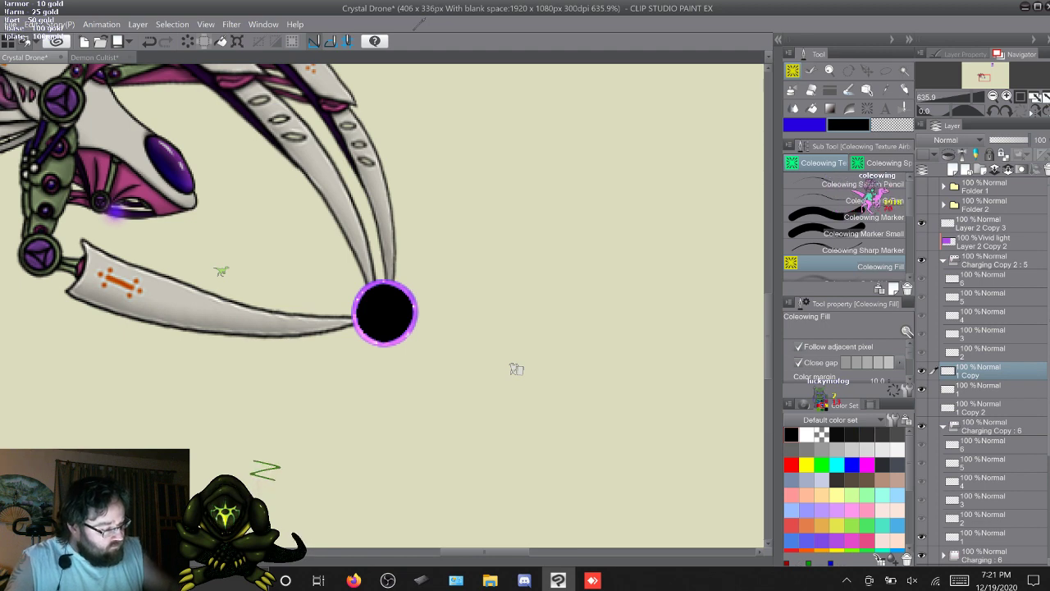
click(995, 66)
alt+click(180, 197)
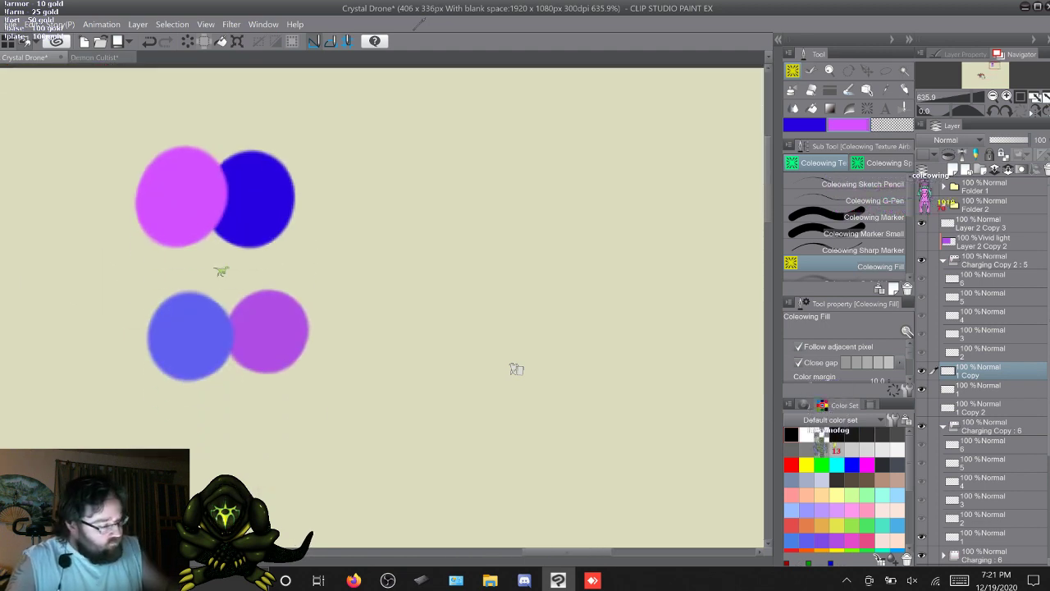
drag(986, 73, 982, 78)
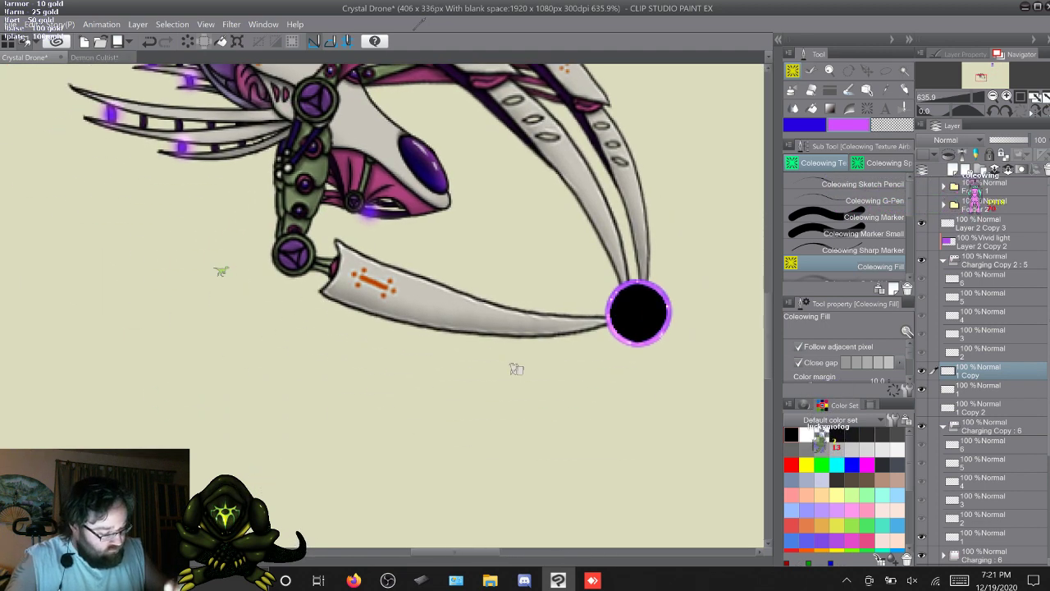
drag(455, 552, 480, 553)
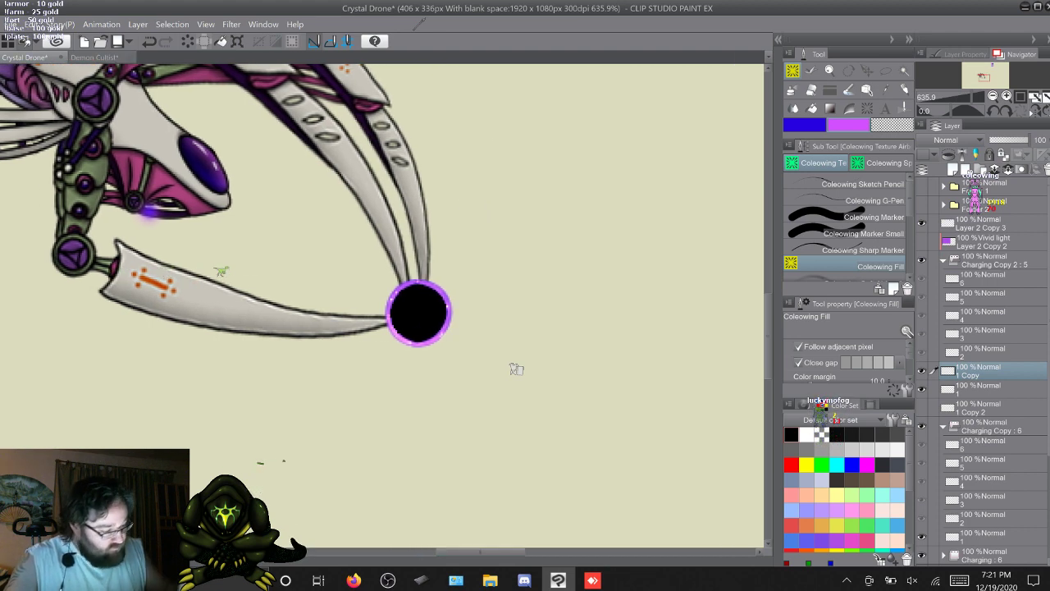
Paint soft purple glow spots inside the orb's black center with the Coleowing Soft Airbrush
drag(911, 213, 911, 230)
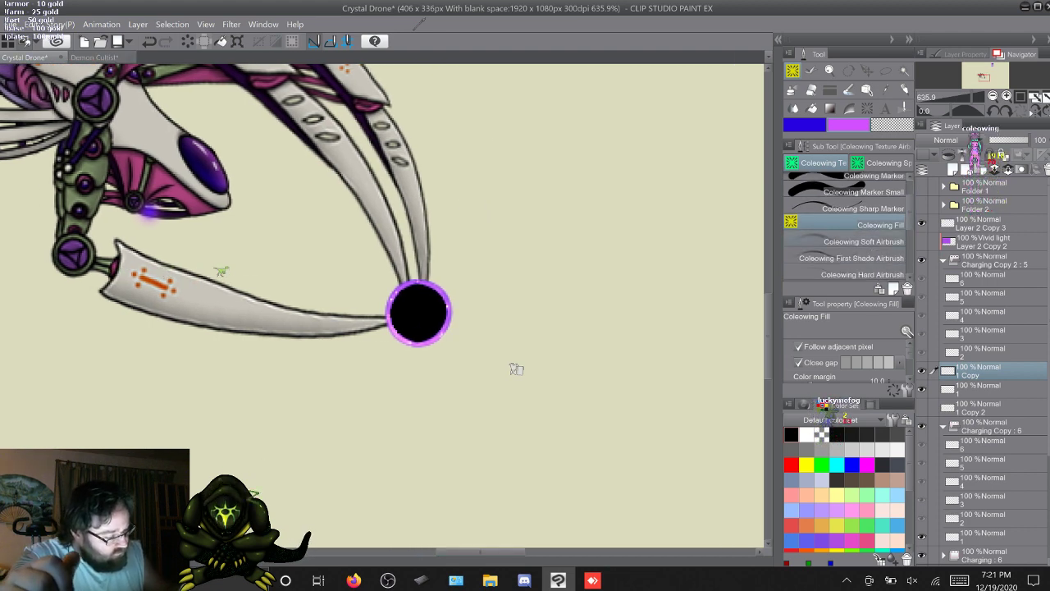
click(861, 242)
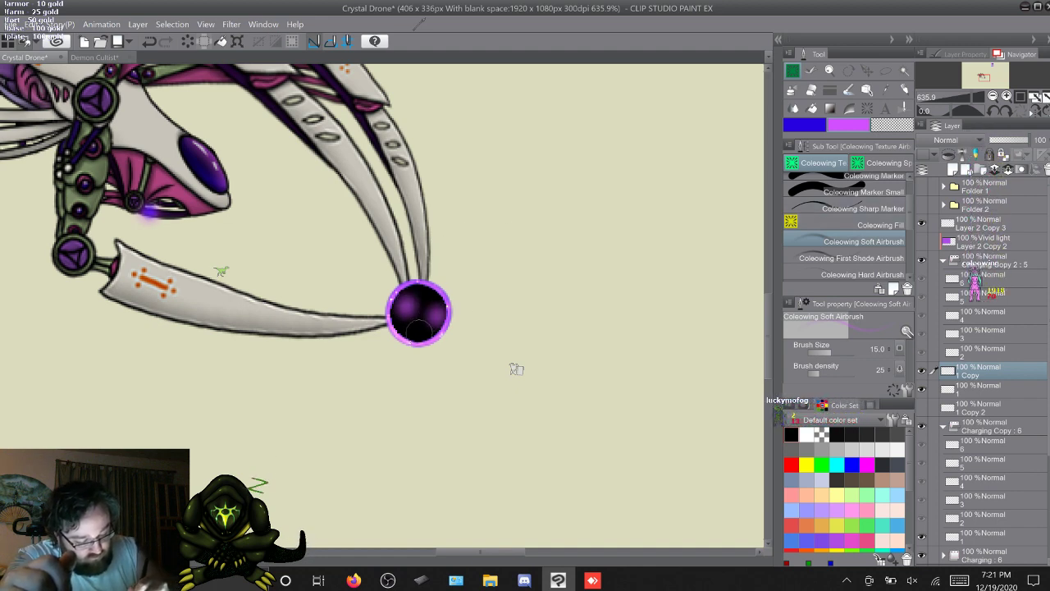
drag(412, 330, 416, 328)
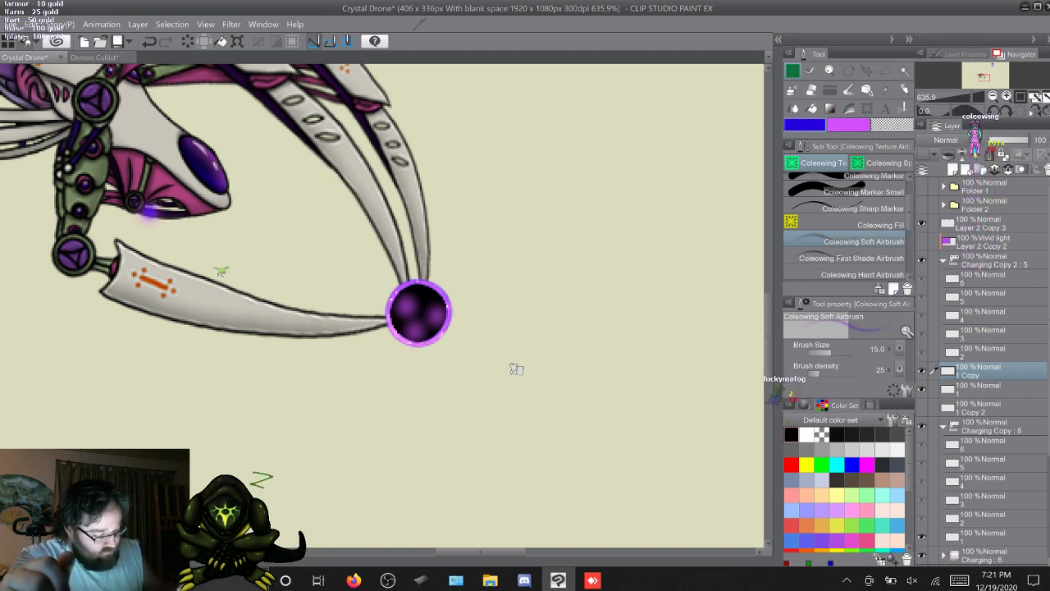
Make layer 1 active and dab a soft glow inside the orb's dark center with the Coleowing Soft Airbrush
key(ctrl+bracketleft)
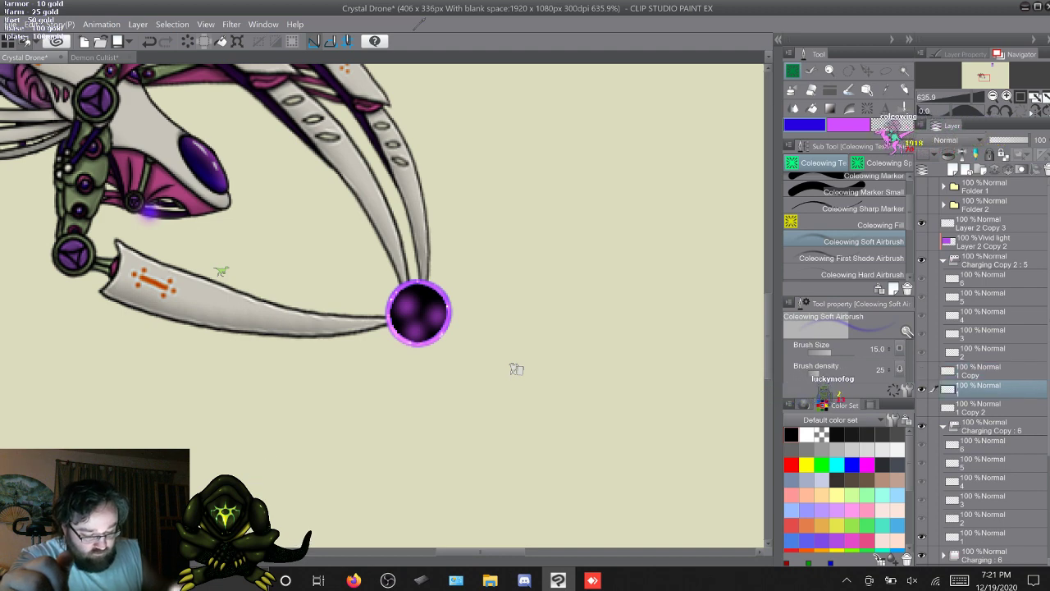
click(406, 309)
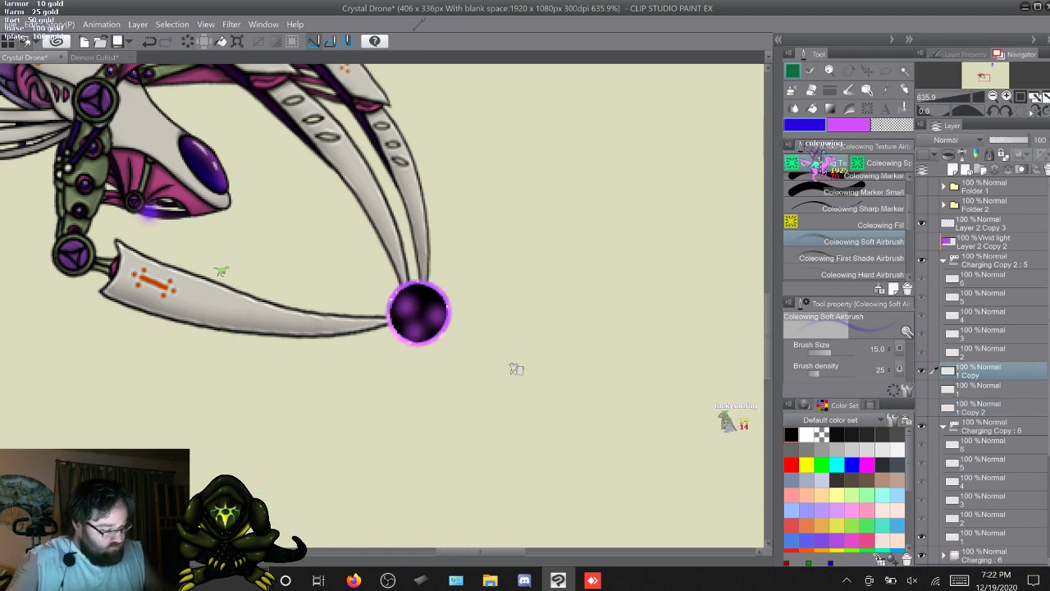
Set the drawing color to white with the Coleowing First Shade Airbrush, and show and activate layer 1 for highlighting the orb
click(807, 435)
click(862, 258)
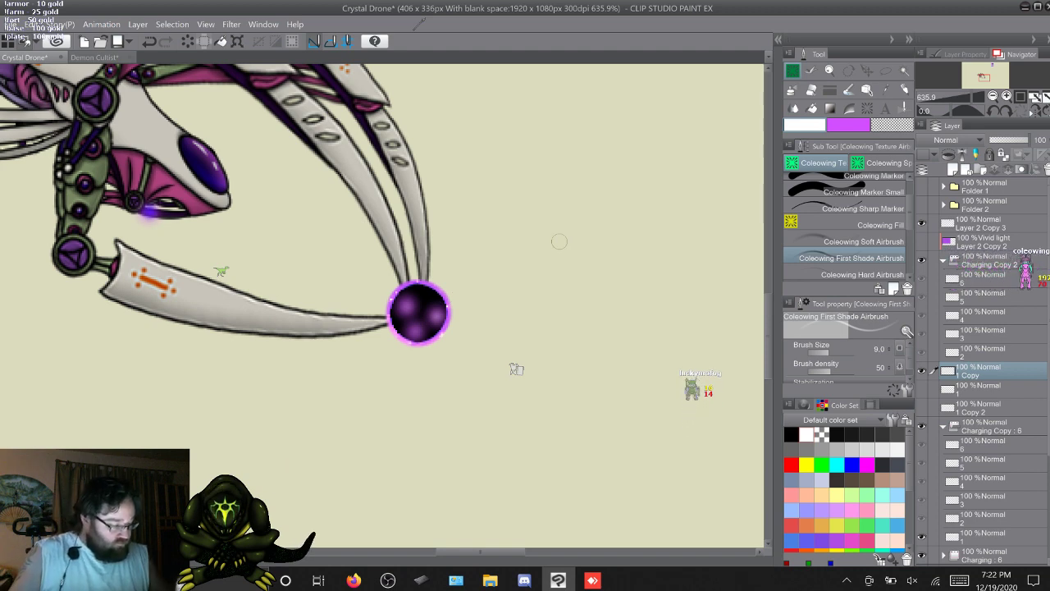
click(921, 389)
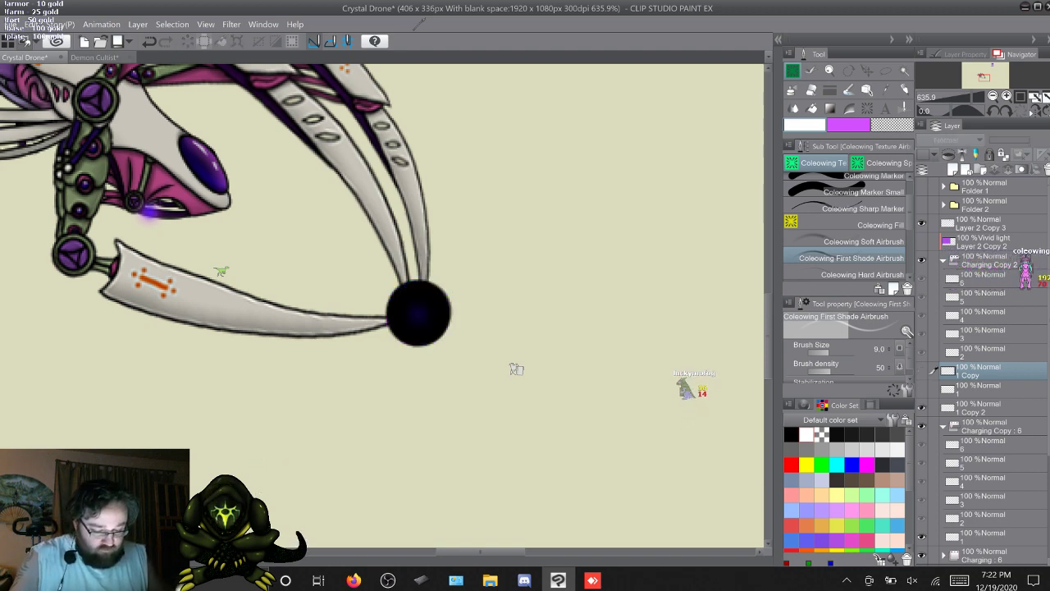
click(922, 390)
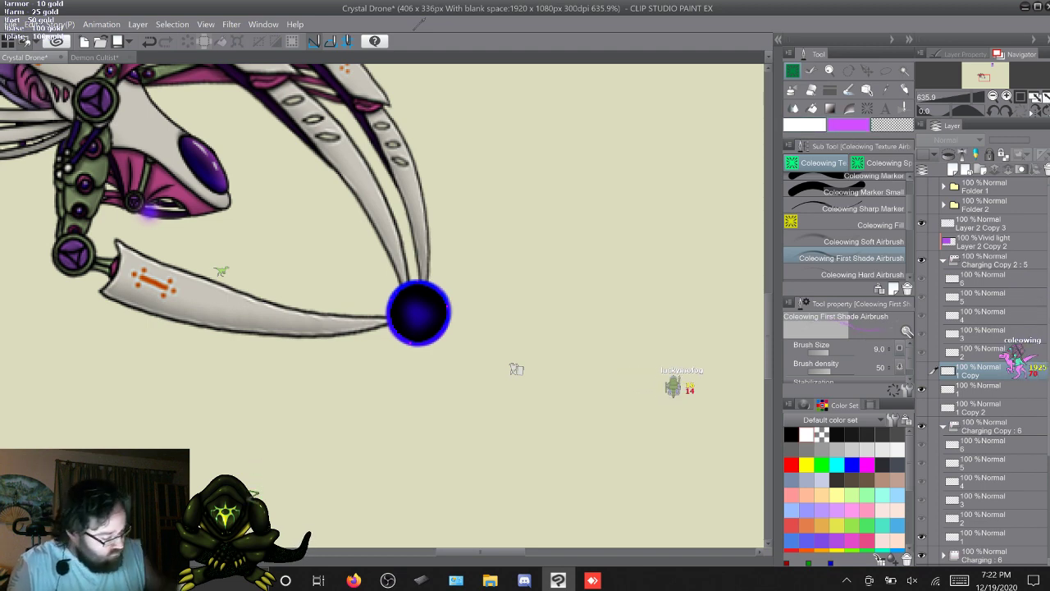
click(979, 390)
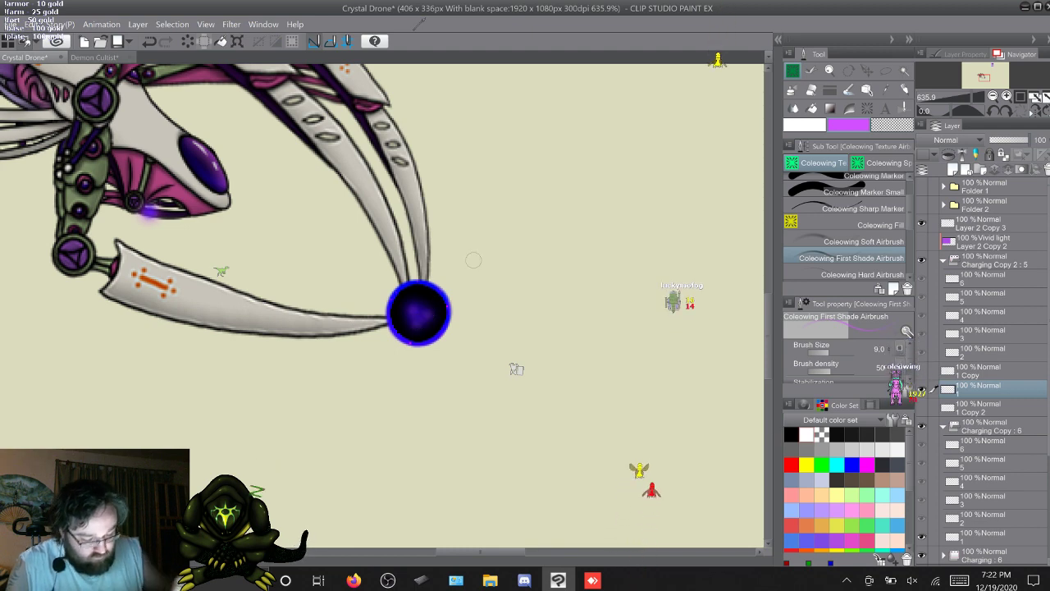
Compare the orb's glow phases by toggling the visibility of layers 1 Copy, 1 and 1 Copy 2, finishing with all three shown
click(921, 390)
click(921, 407)
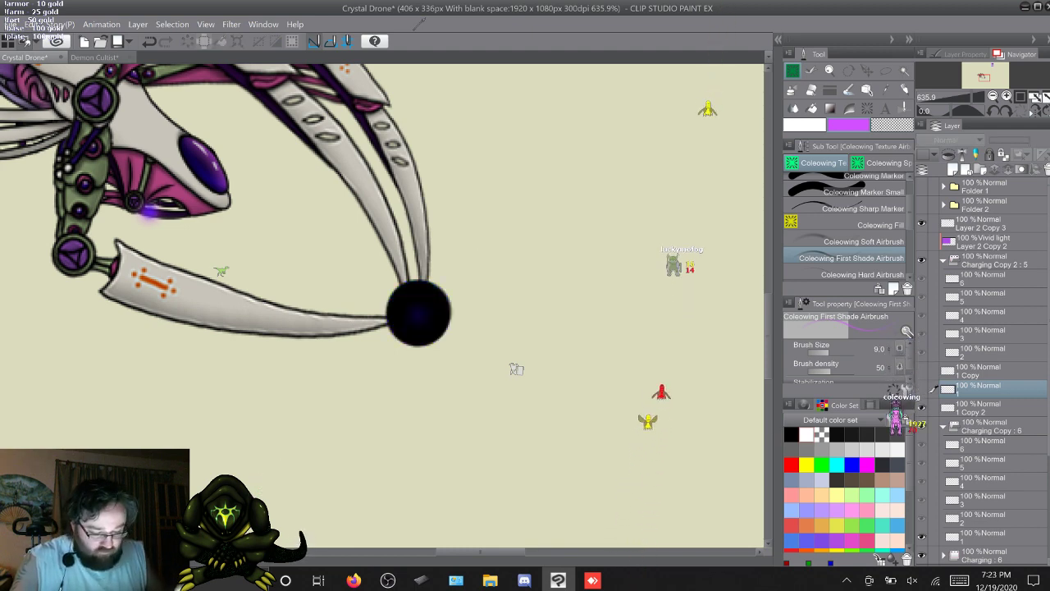
click(921, 371)
click(921, 390)
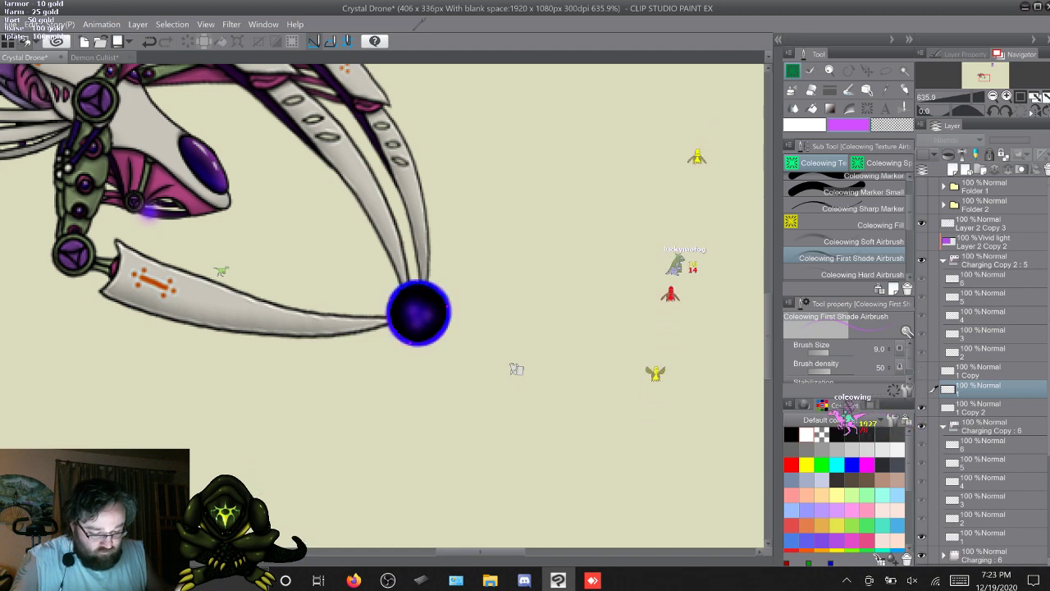
click(921, 390)
click(922, 408)
click(922, 408)
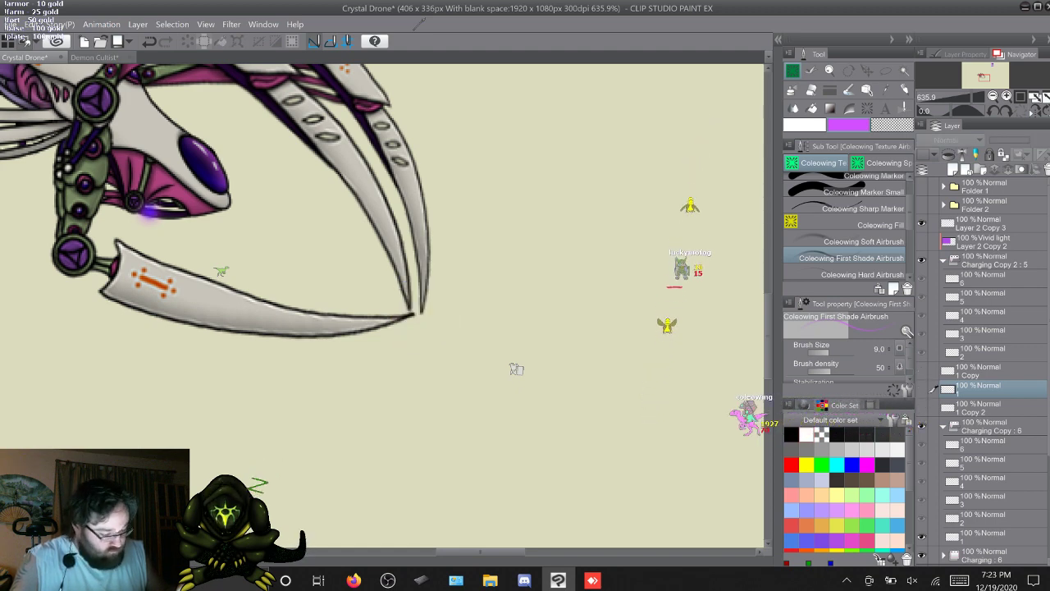
click(922, 371)
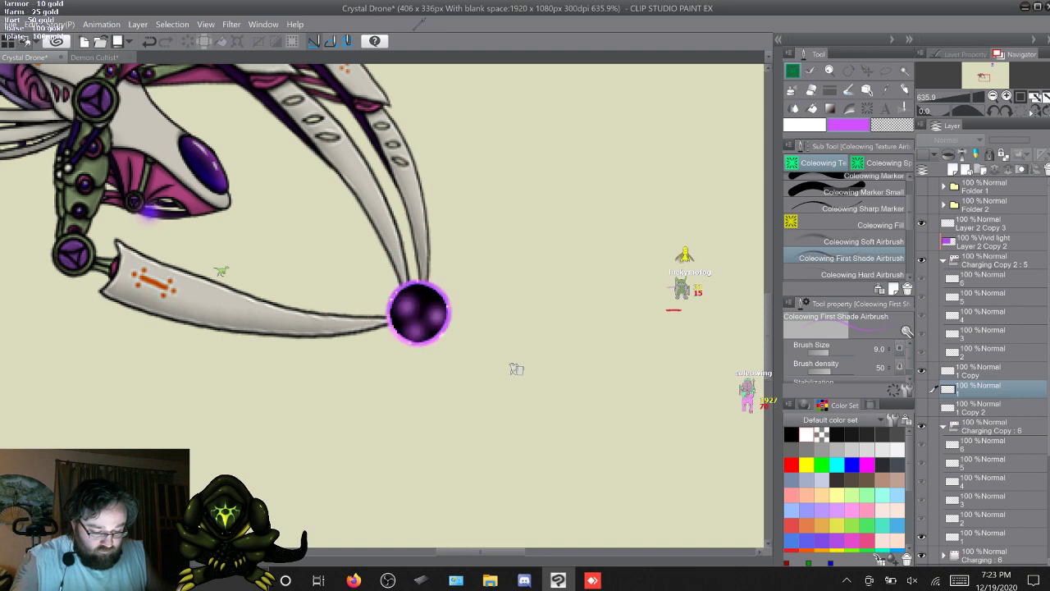
click(922, 390)
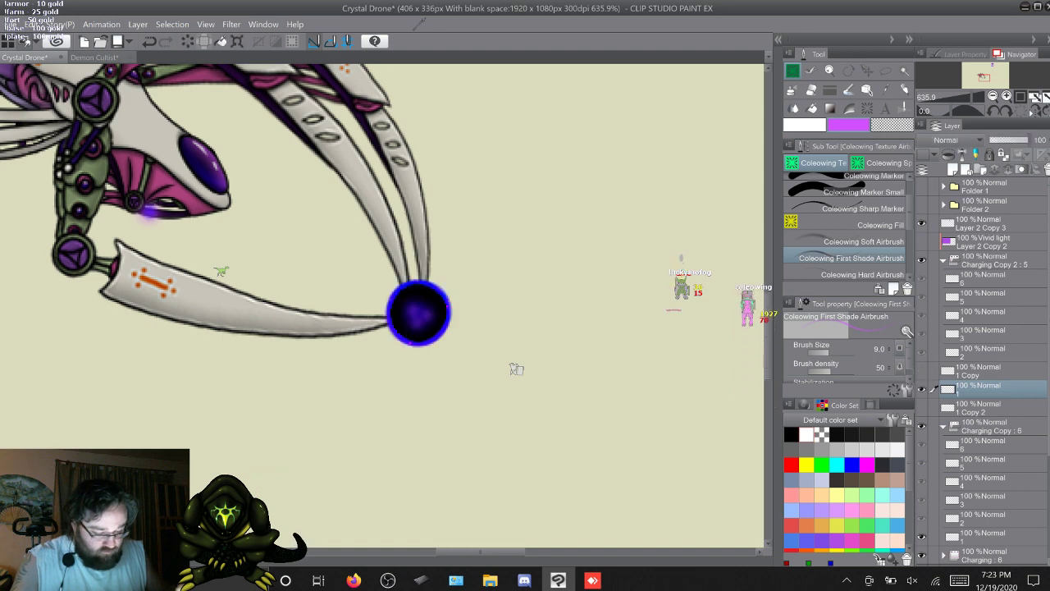
click(921, 408)
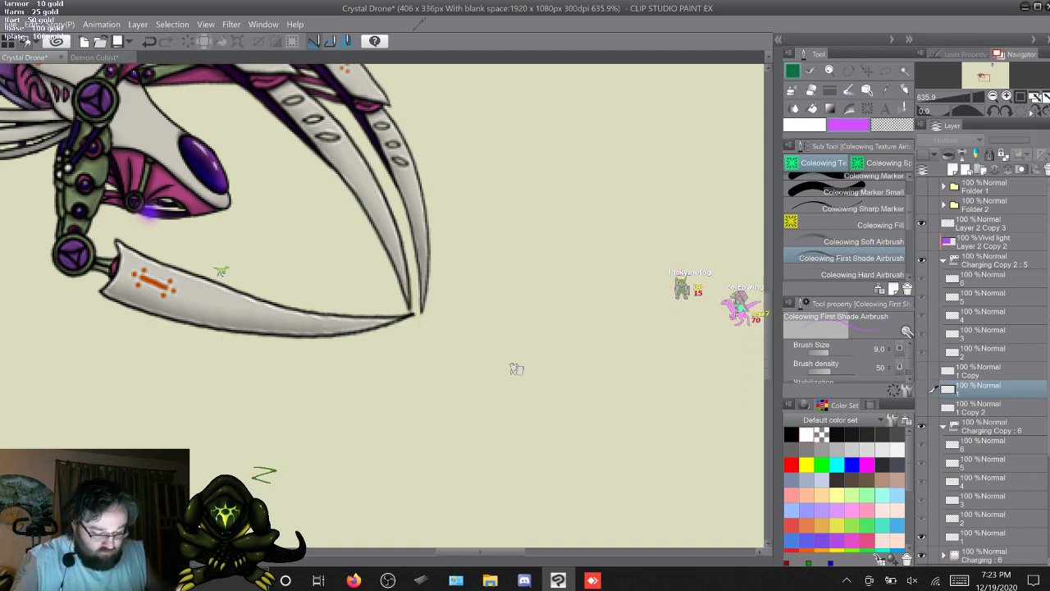
click(921, 371)
click(922, 371)
click(922, 390)
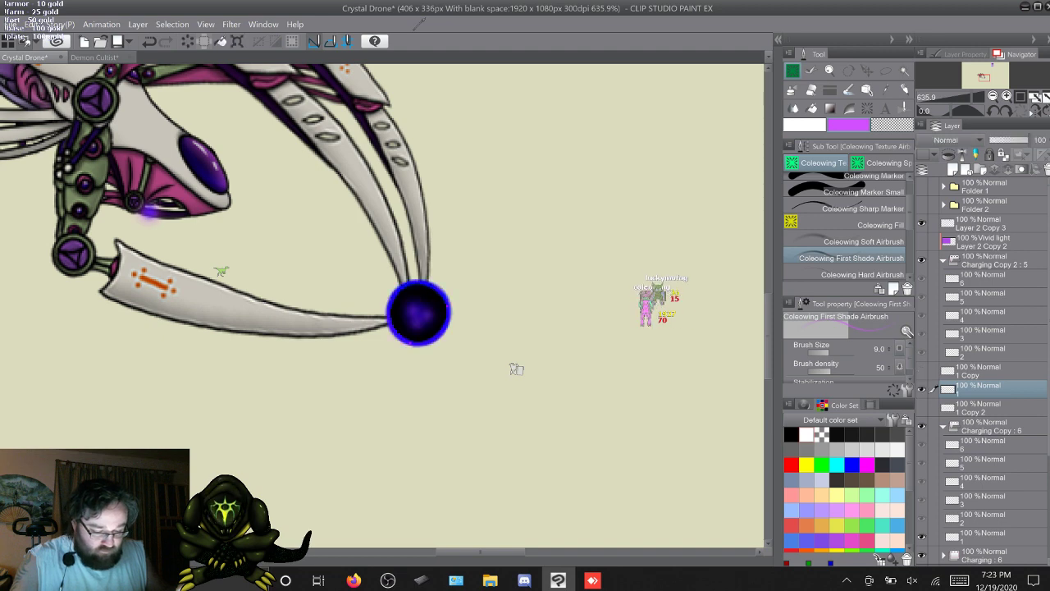
click(921, 408)
click(921, 371)
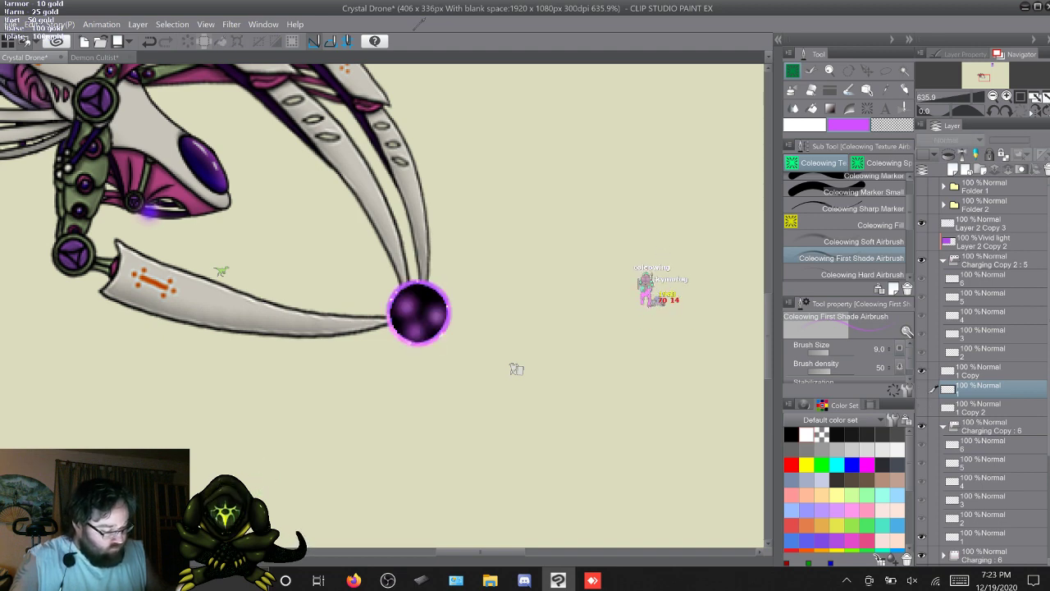
click(922, 390)
click(922, 371)
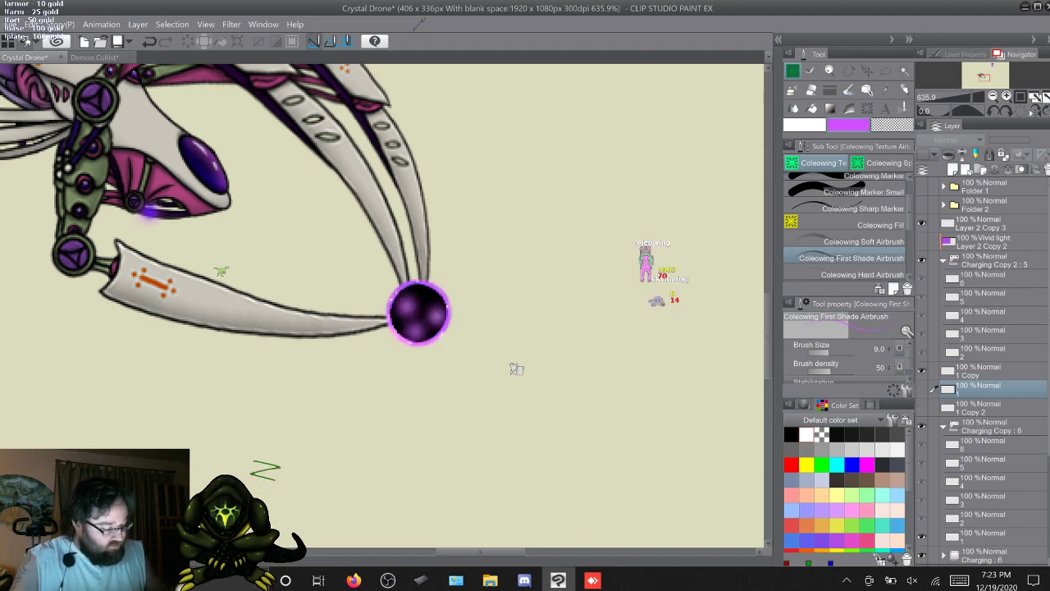
drag(921, 390, 921, 408)
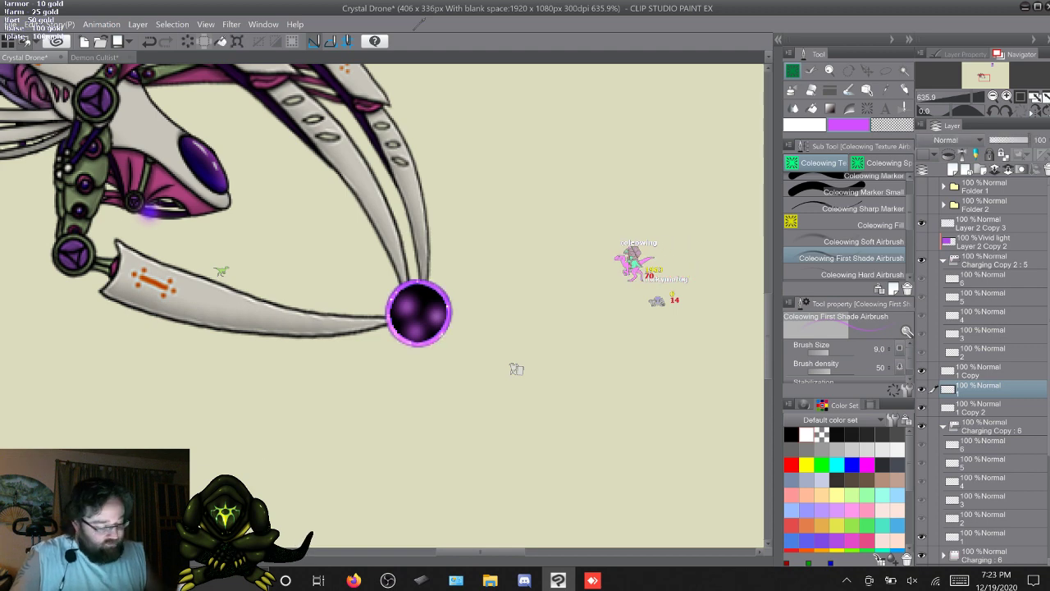
Rename the orb layers 1 Copy 2, 1 and 1 Copy as 1, 2 and 3 respectively
double_click(969, 412)
click(958, 580)
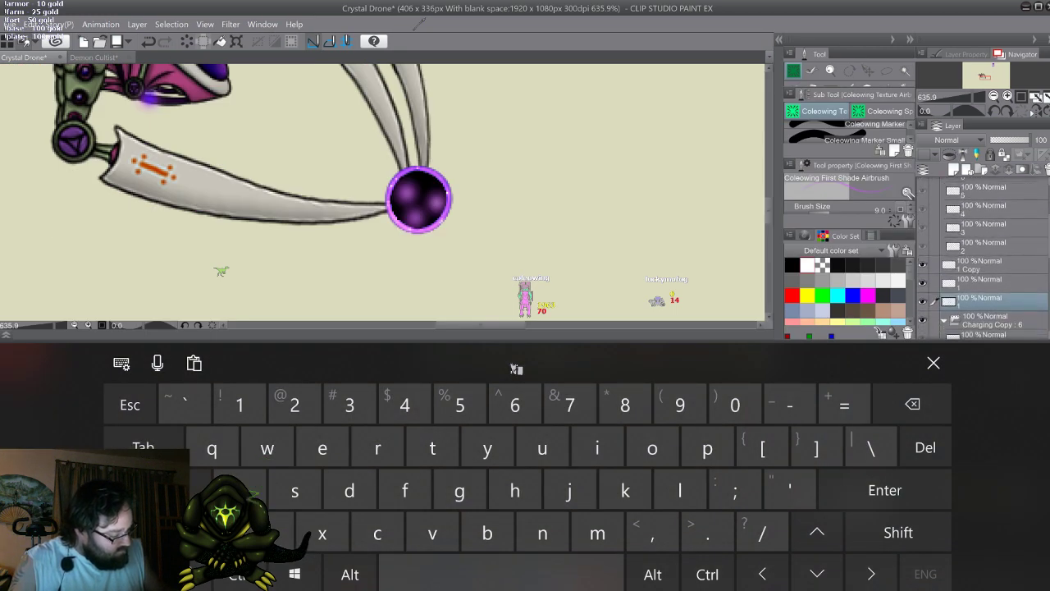
text(1)
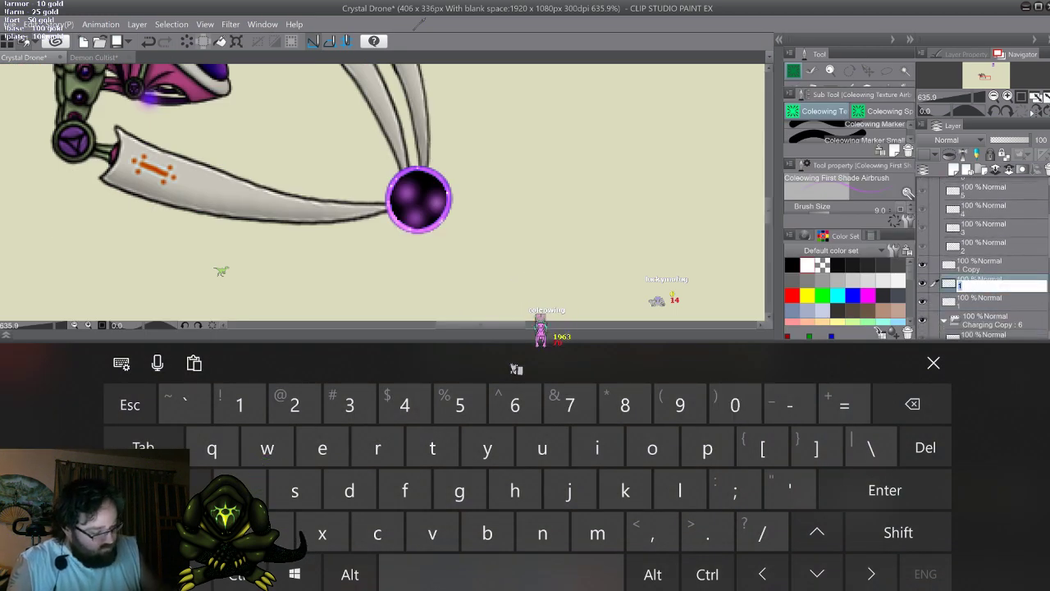
text(2)
double_click(970, 269)
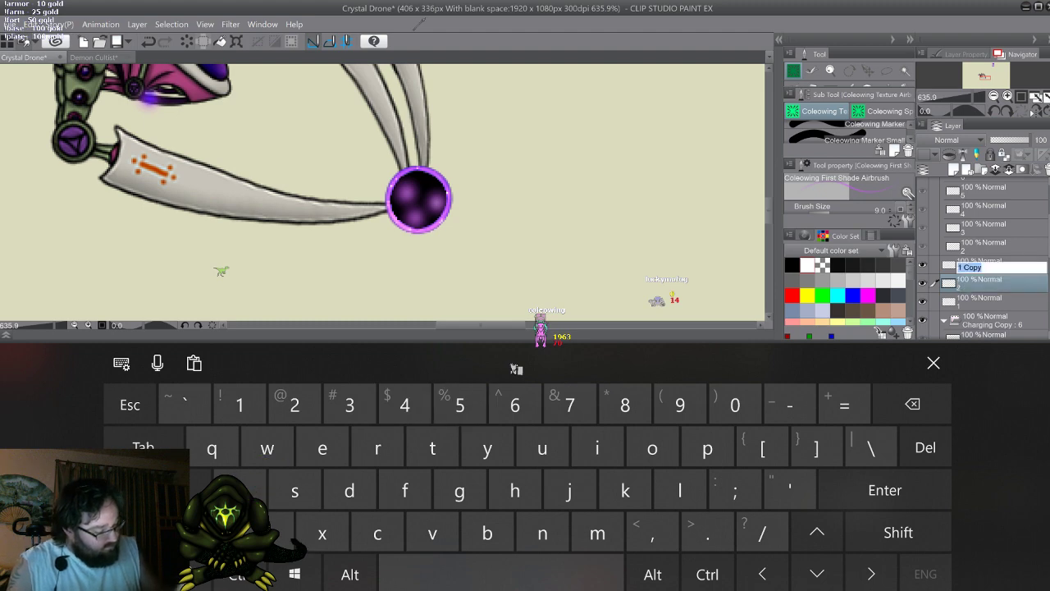
text(3)
key(Return)
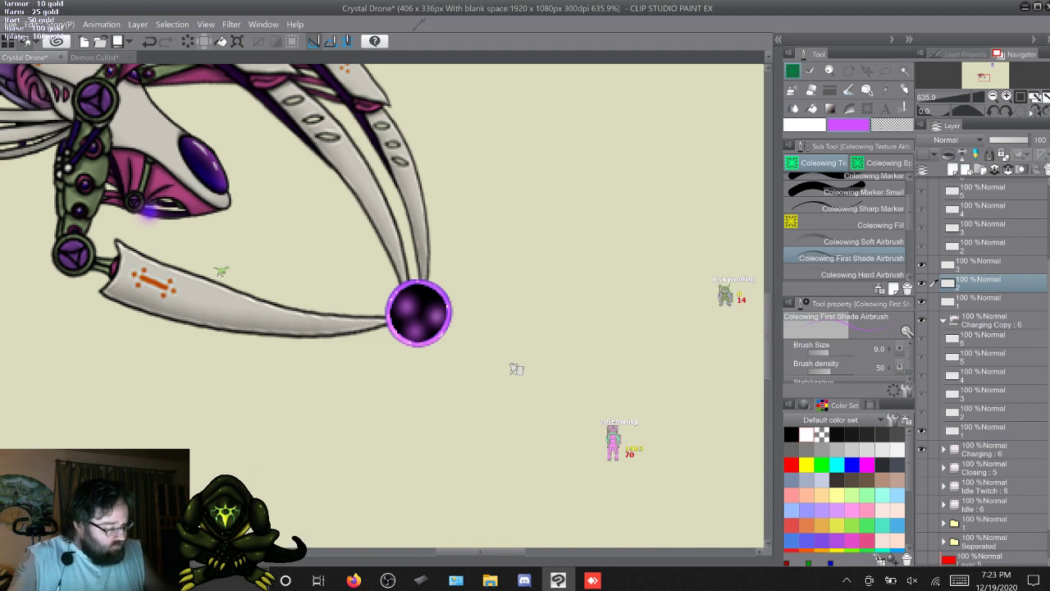
Reverse the stacking order of the three orb layers and rename the lowest one 1 and the uppermost one 3
click(985, 265)
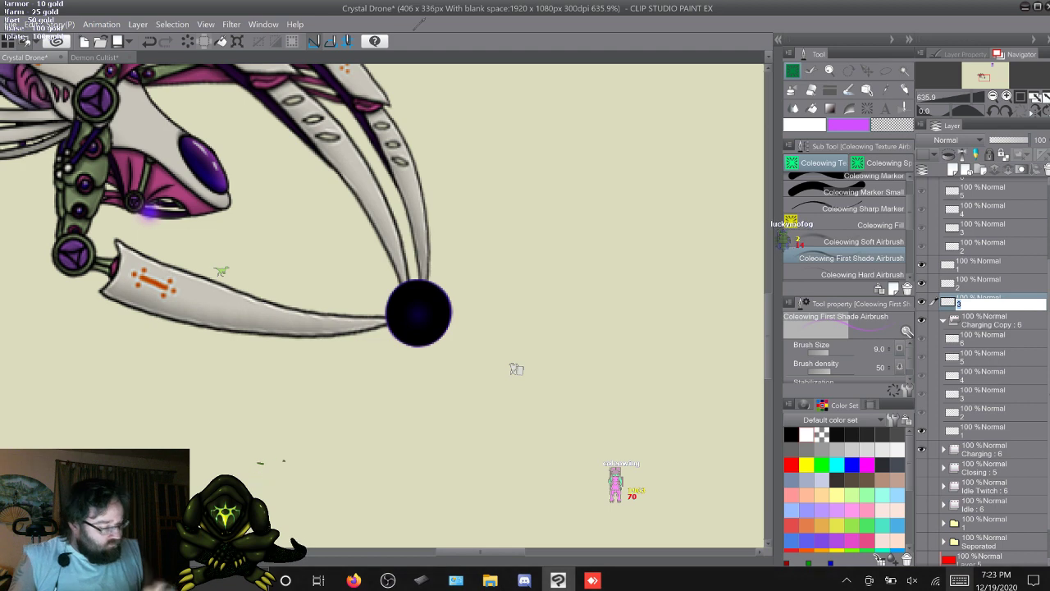
text(1)
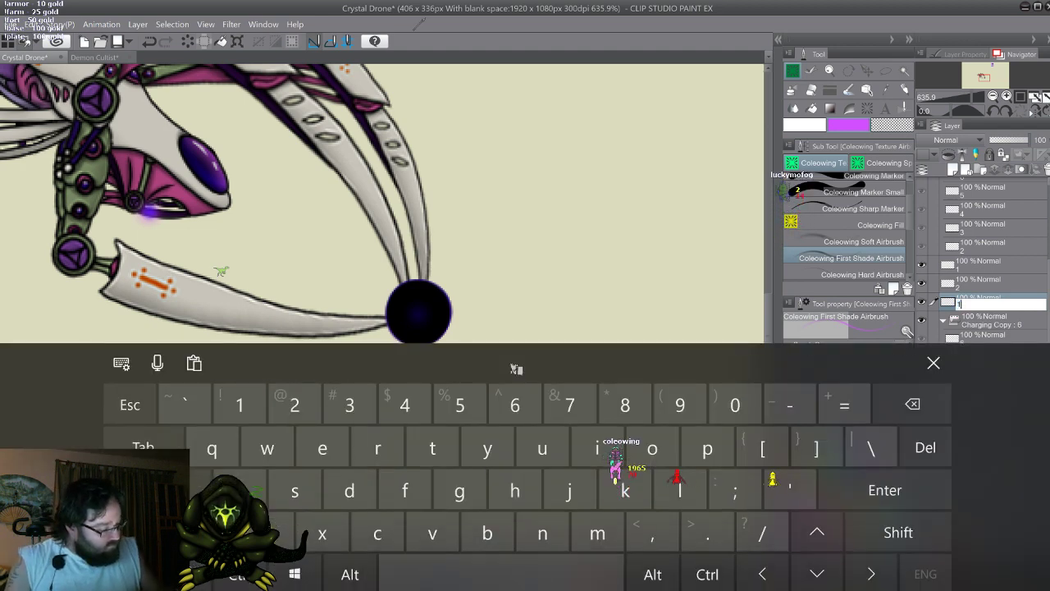
double_click(977, 269)
text(3)
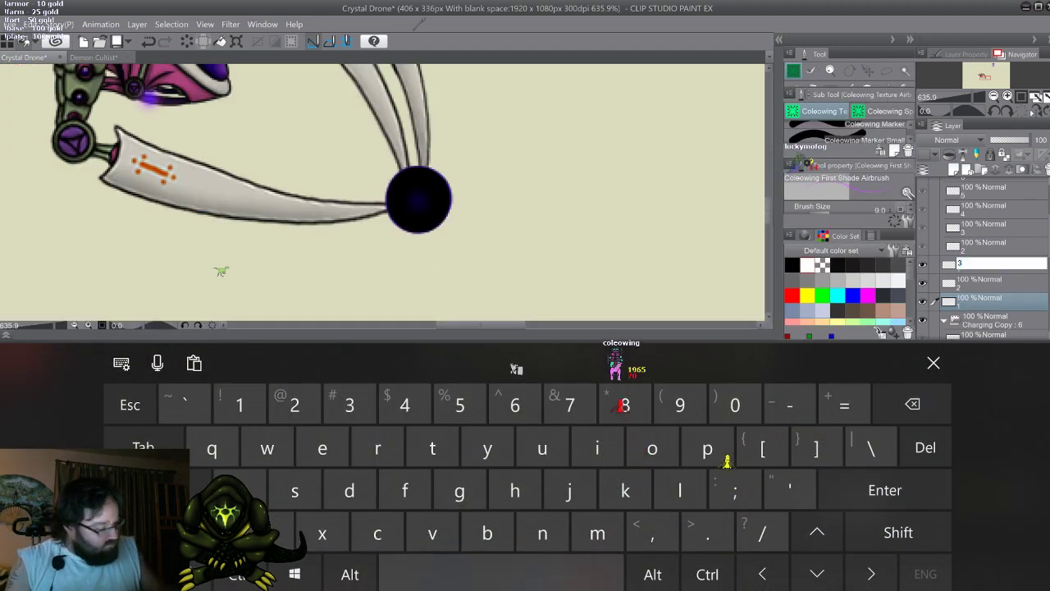
key(Return)
click(933, 362)
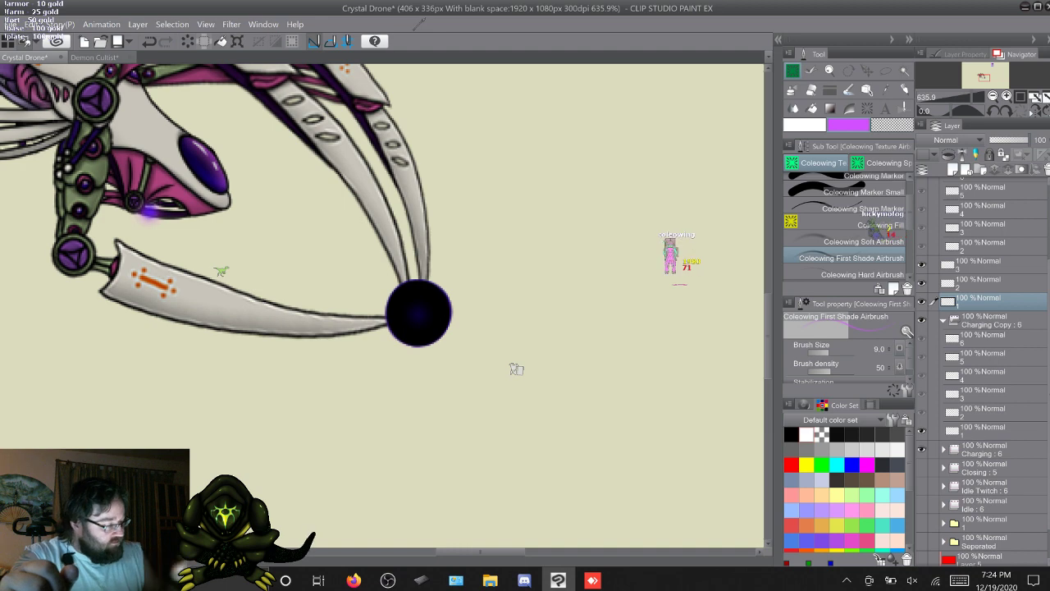
Replace the old frames 2 and 3 in the Charging Copy 2 folder with the new orb layers 1, 2 and 3
scroll(984, 371, up, 3)
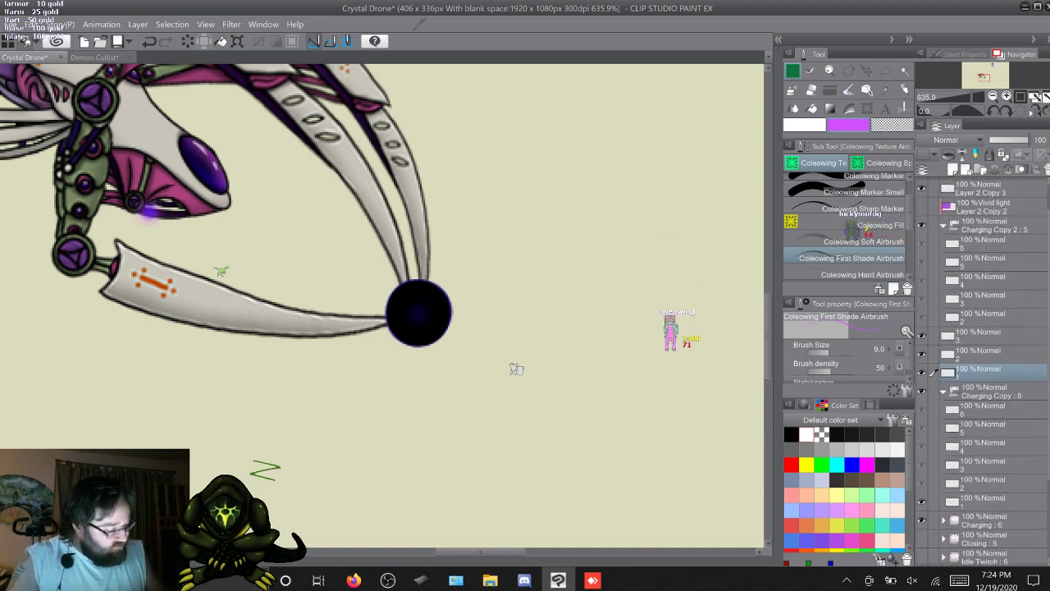
click(983, 317)
shift+click(983, 298)
right_click(983, 297)
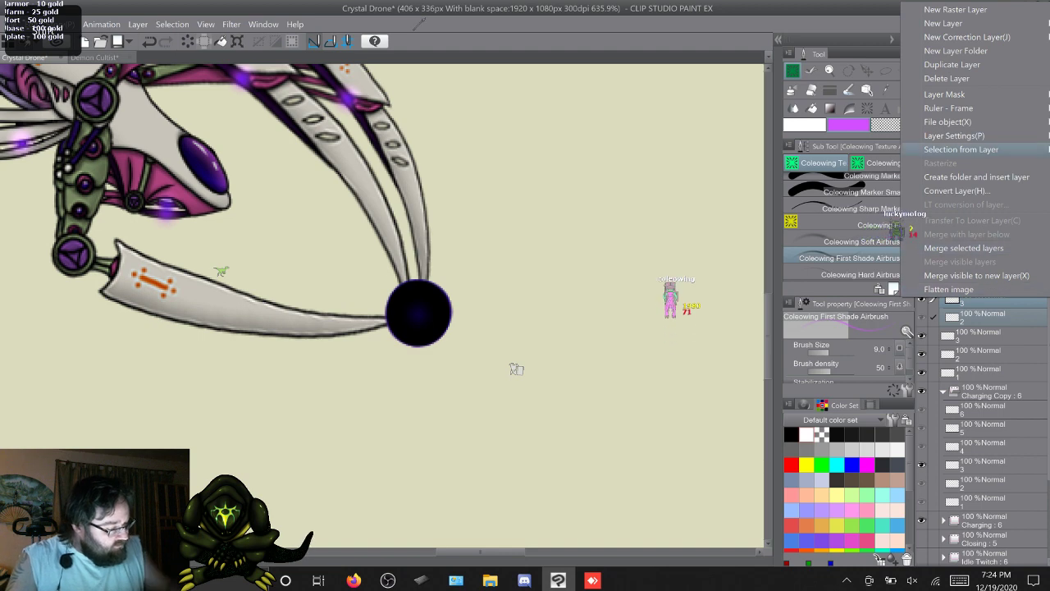
click(947, 78)
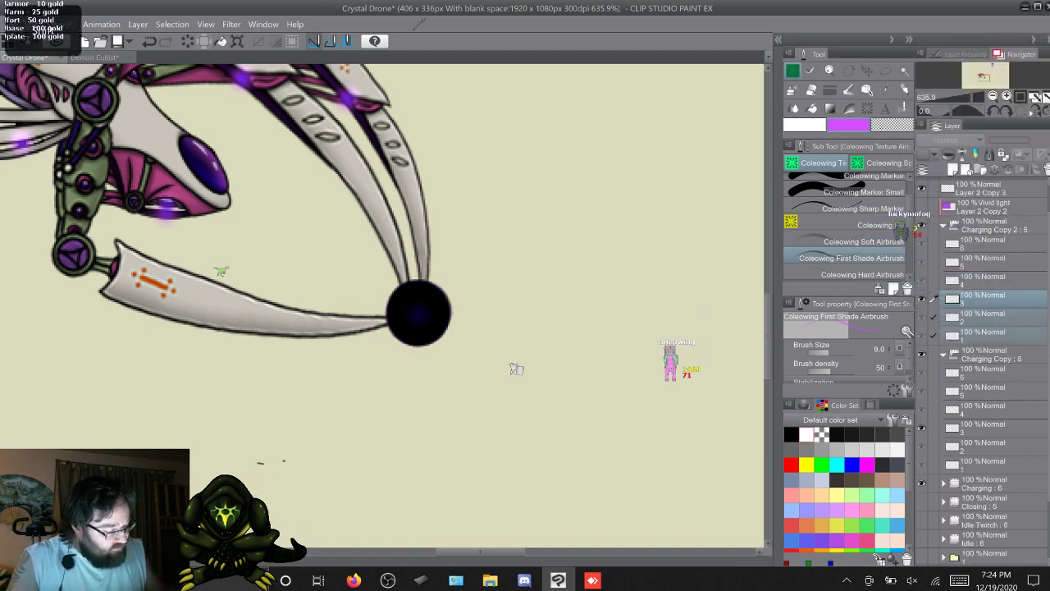
Flip back and forth through frames 1 to 3 of the charging animation to examine the orb's glow changes
click(983, 334)
key(w)
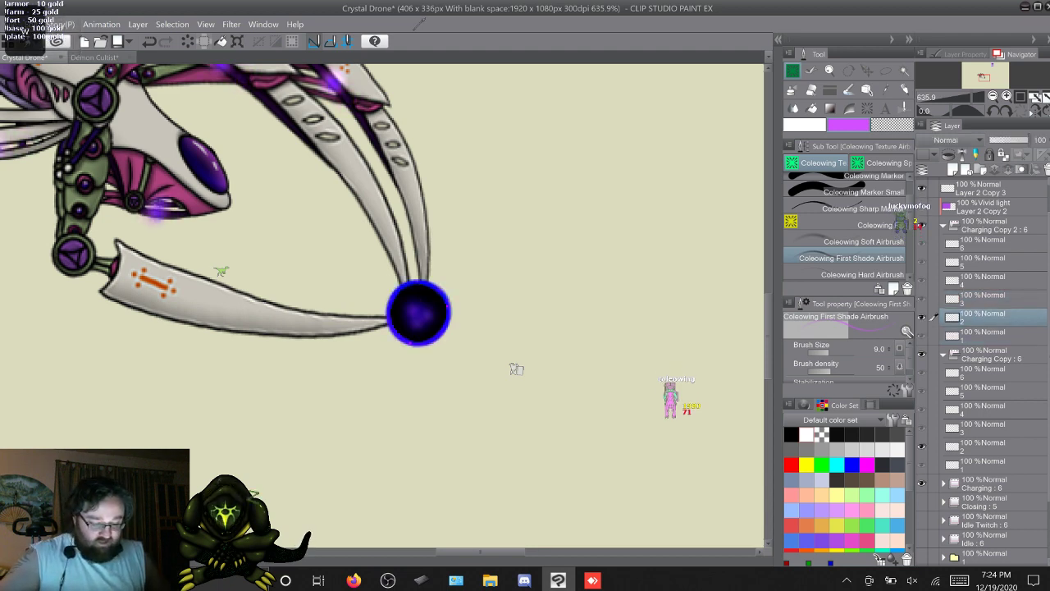
key(w)
key(q)
key(q)
key(q)
key(w)
key(w)
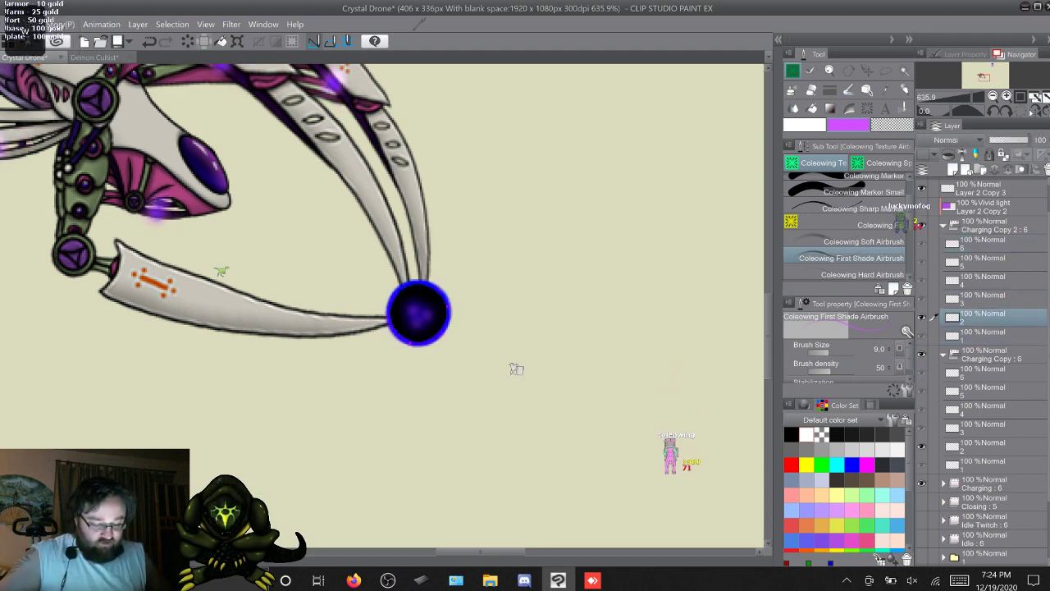
key(w)
key(w)
key(q)
key(q)
key(q)
key(q)
key(w)
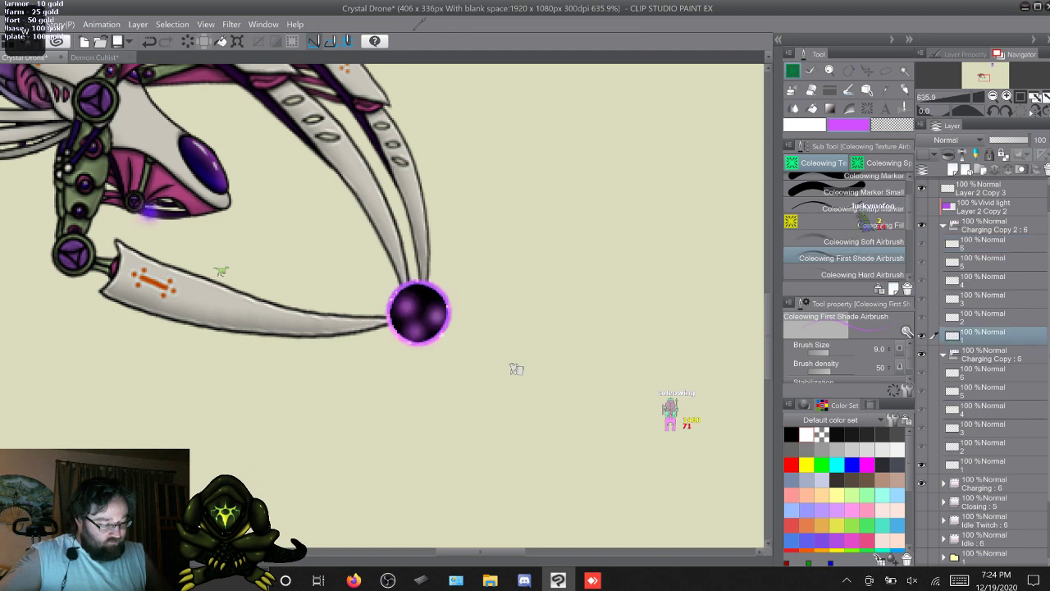
key(w)
key(w)
key(q)
key(q)
key(w)
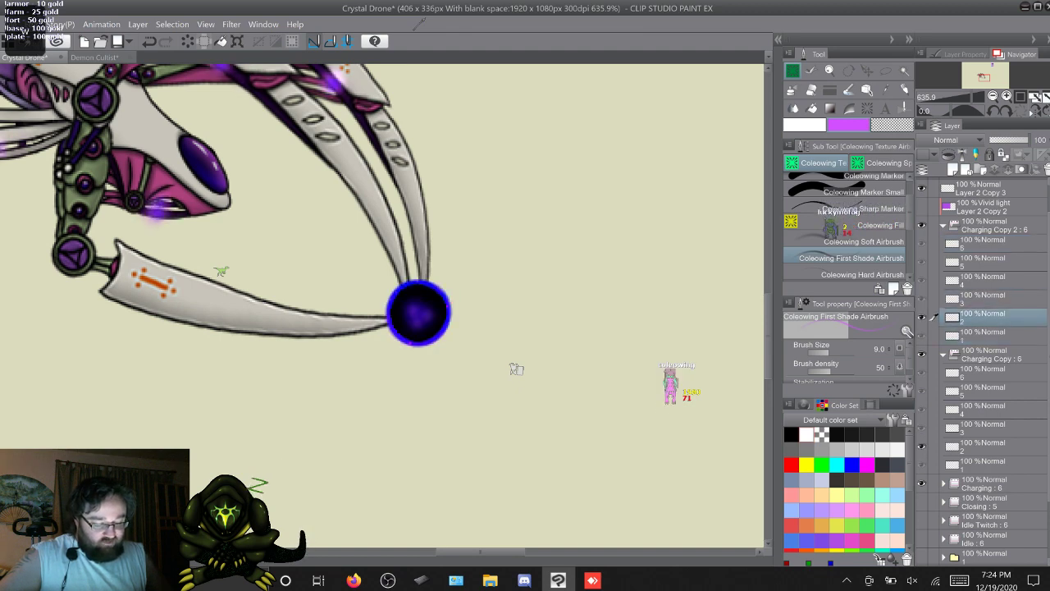
key(w)
key(w)
key(q)
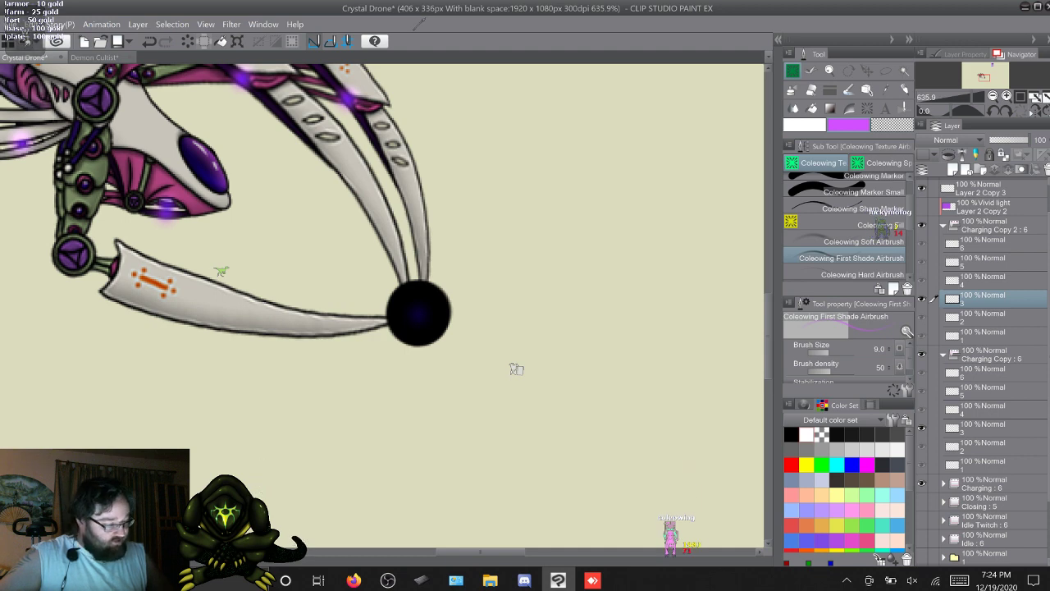
Step through the charging frames beyond frame 3 and return to it to check which ones still lack the orb
key(w)
key(w)
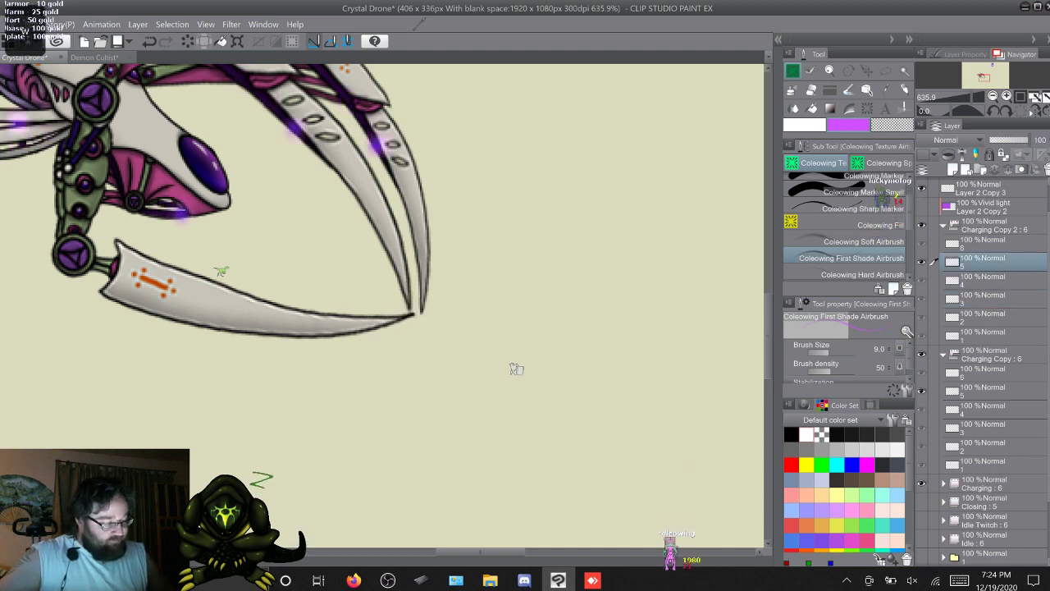
key(w)
key(q)
key(q)
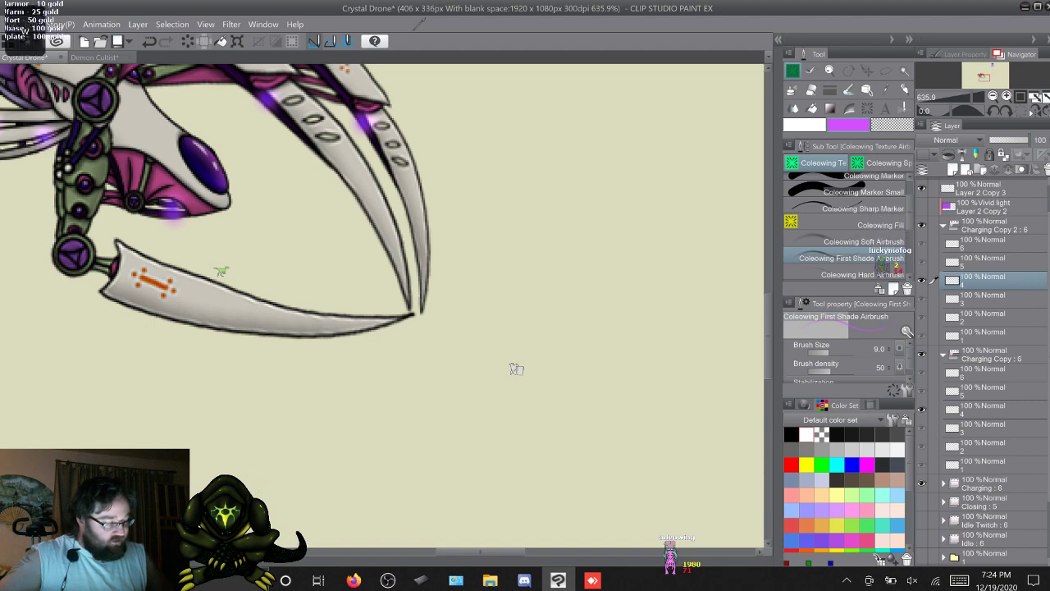
key(w)
key(w)
key(q)
key(q)
key(q)
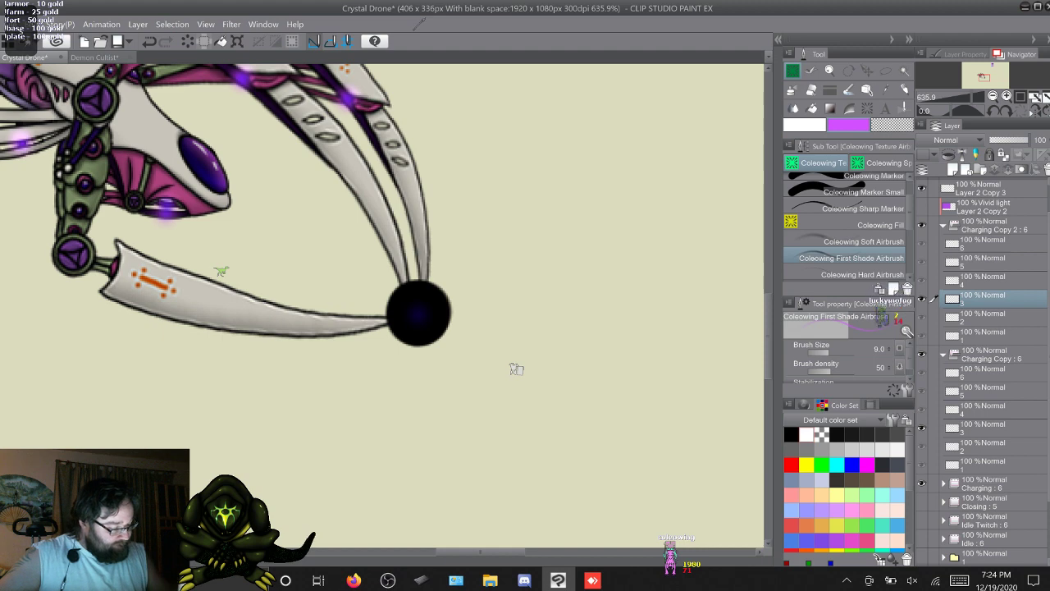
Collapse the Charging Copy folder and flip through the charging frames, stopping on frame 4 of Charging Copy 2
click(944, 355)
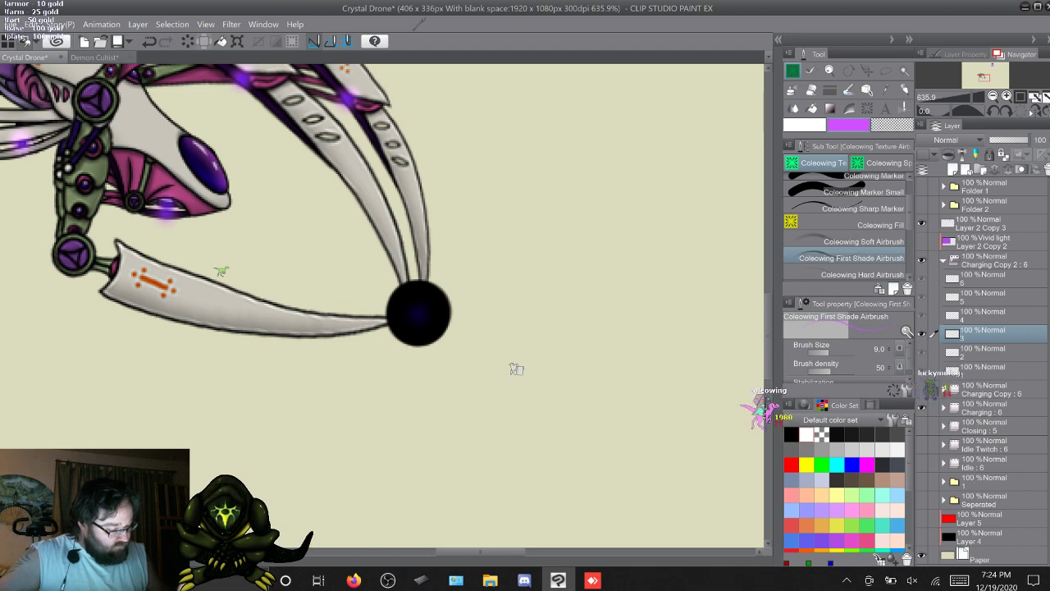
key(period)
key(comma)
key(comma)
key(comma)
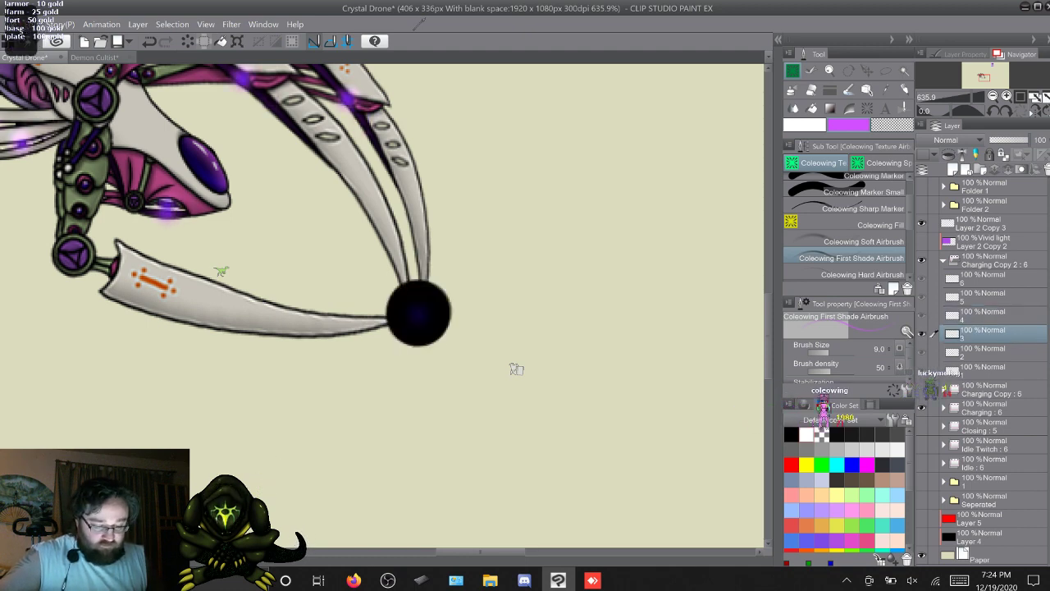
key(period)
key(period)
key(period)
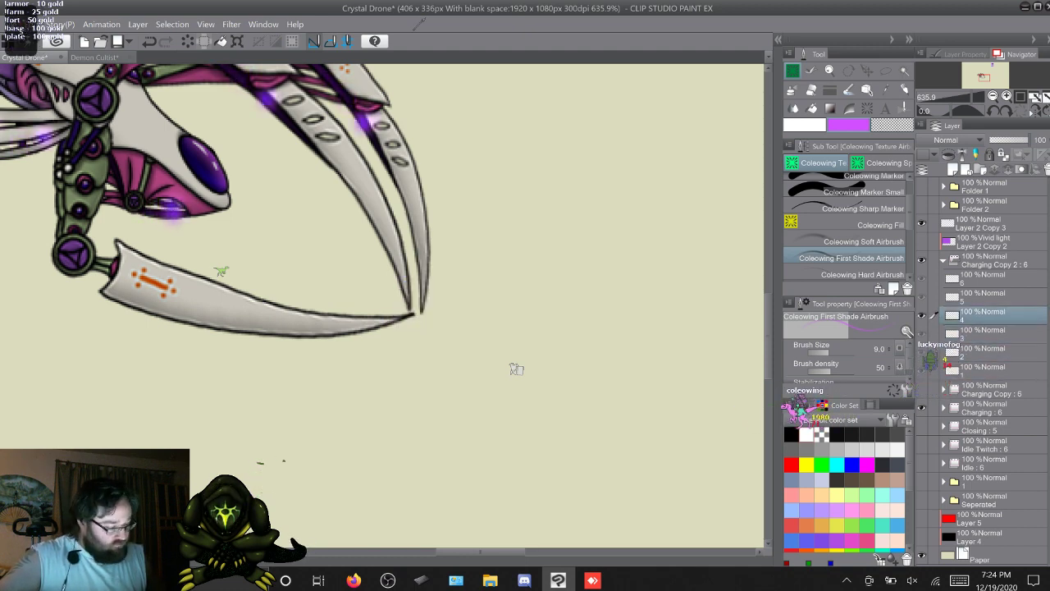
key(comma)
key(period)
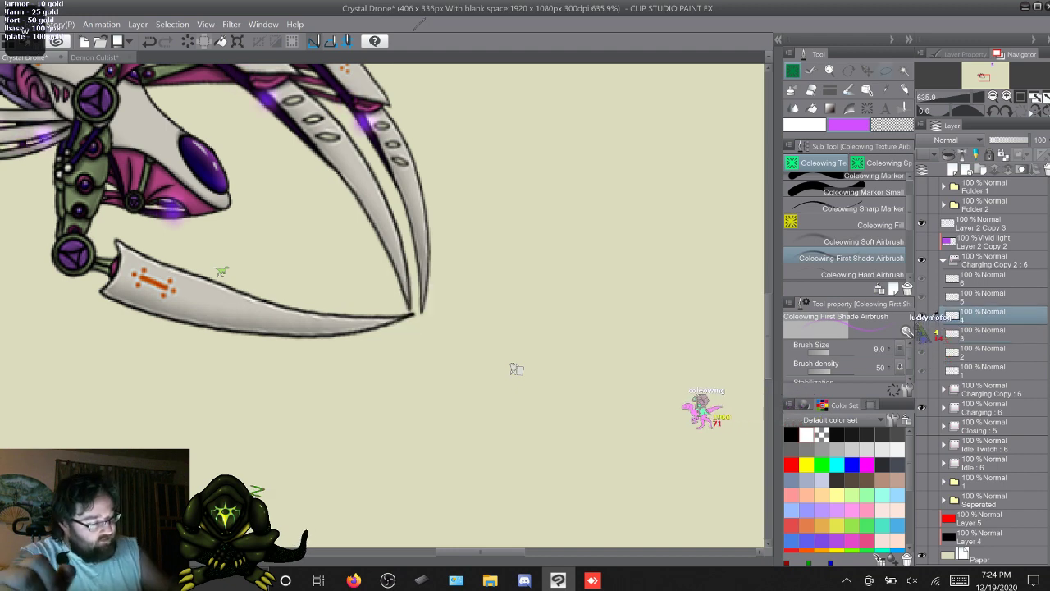
key(m)
key(comma)
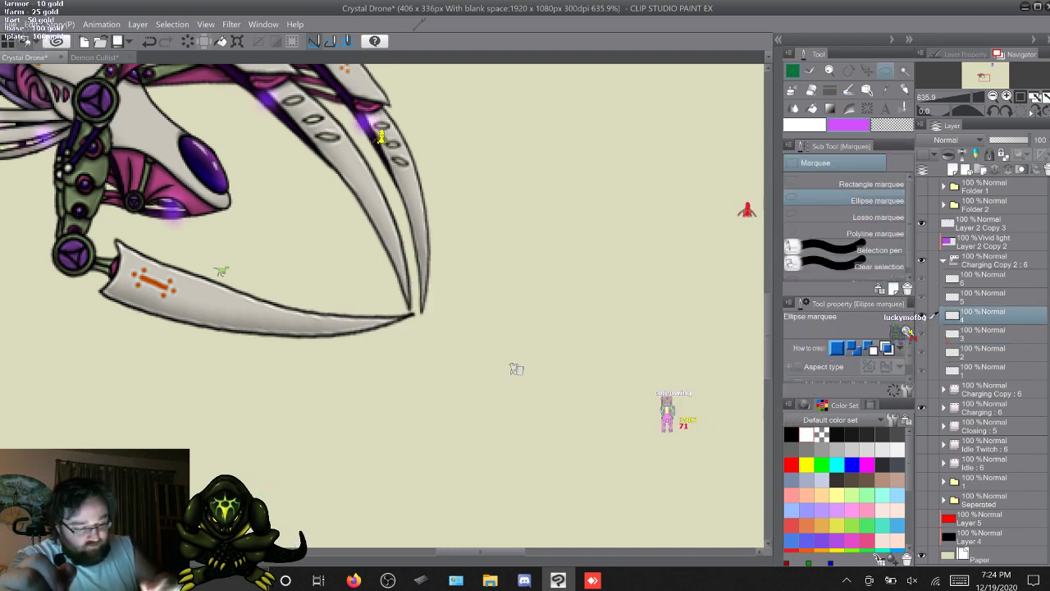
mouse_move(396, 210)
mouse_down()
mouse_move(456, 425)
mouse_move(490, 438)
mouse_up()
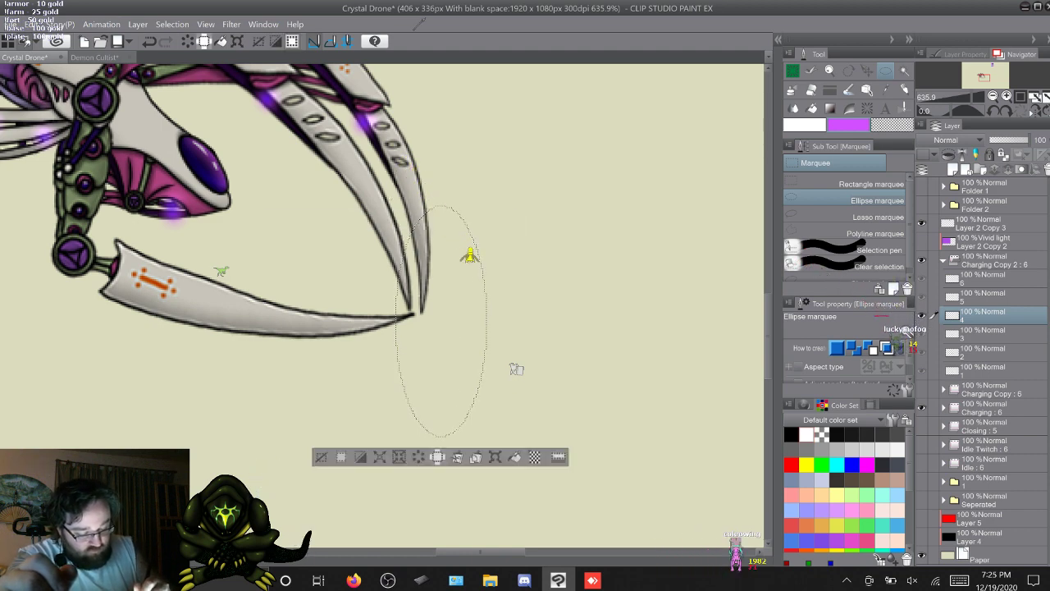
drag(441, 320, 413, 315)
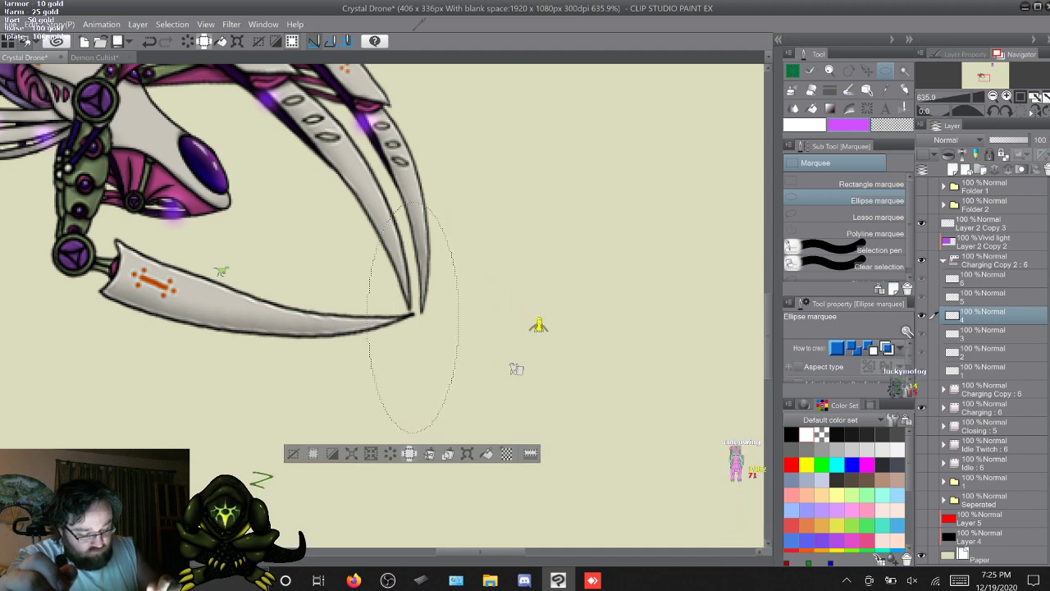
key(ctrl+d)
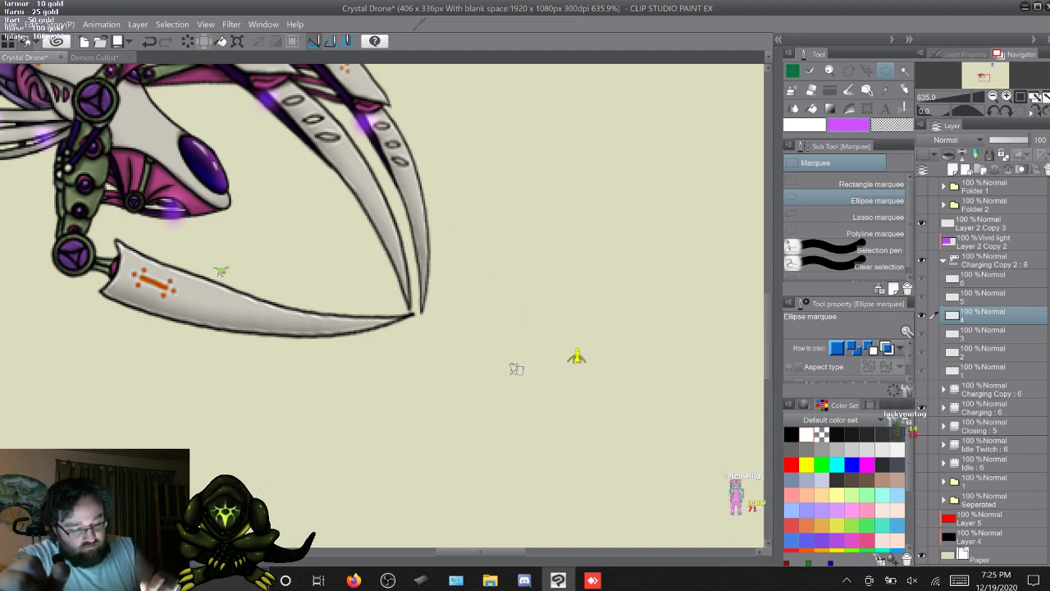
drag(443, 152, 516, 420)
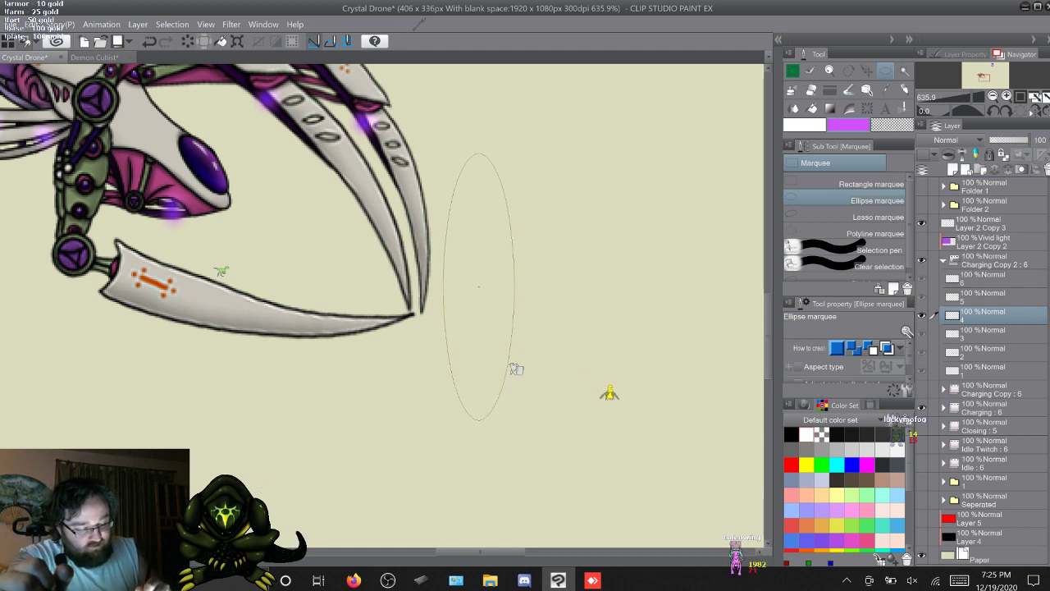
drag(514, 369, 514, 368)
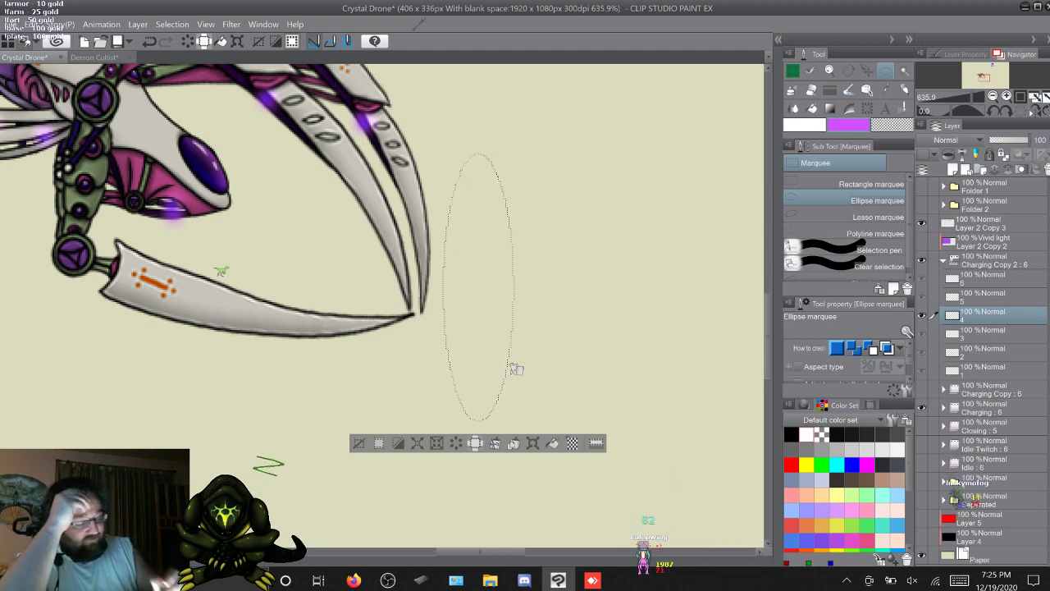
key(ctrl+d)
With the canvas rotated to -45°, select a tall, narrow ellipse around the claw tips and sample the dark blue swatch as drawing color
key(minus)
key(minus)
key(minus)
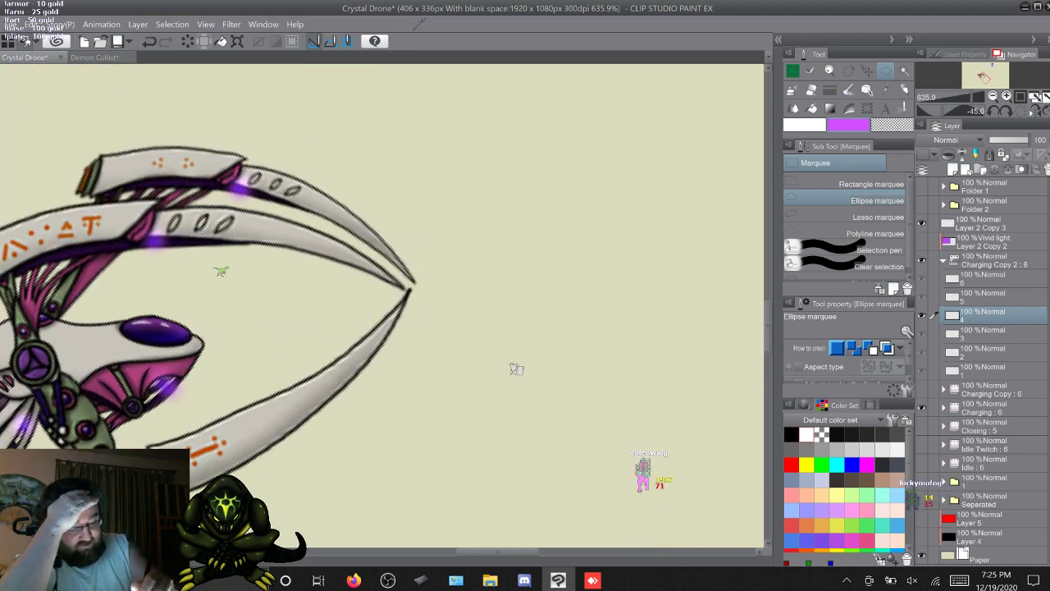
drag(368, 142, 456, 423)
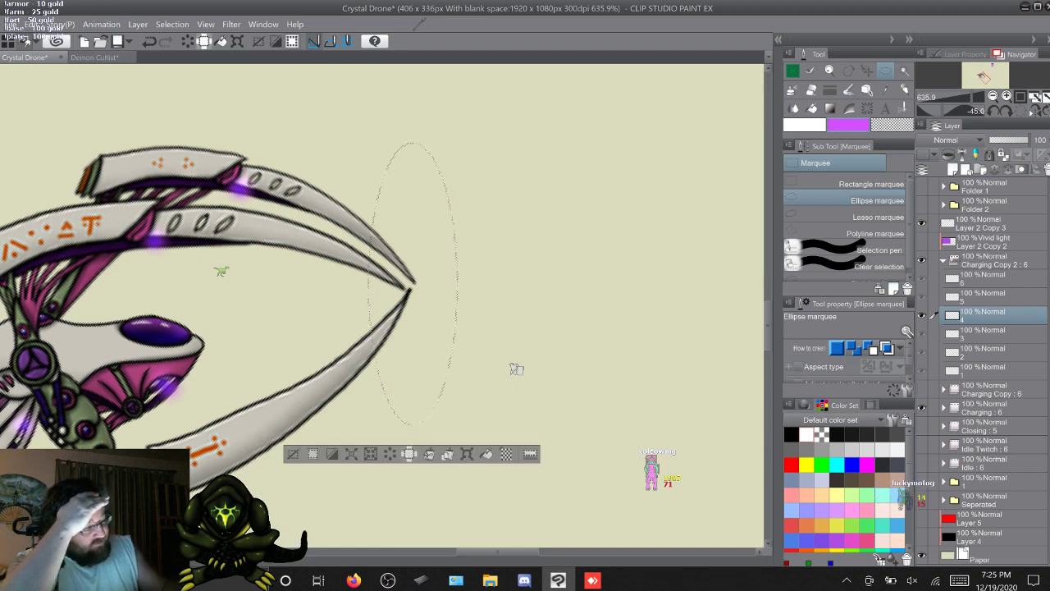
drag(328, 246, 451, 386)
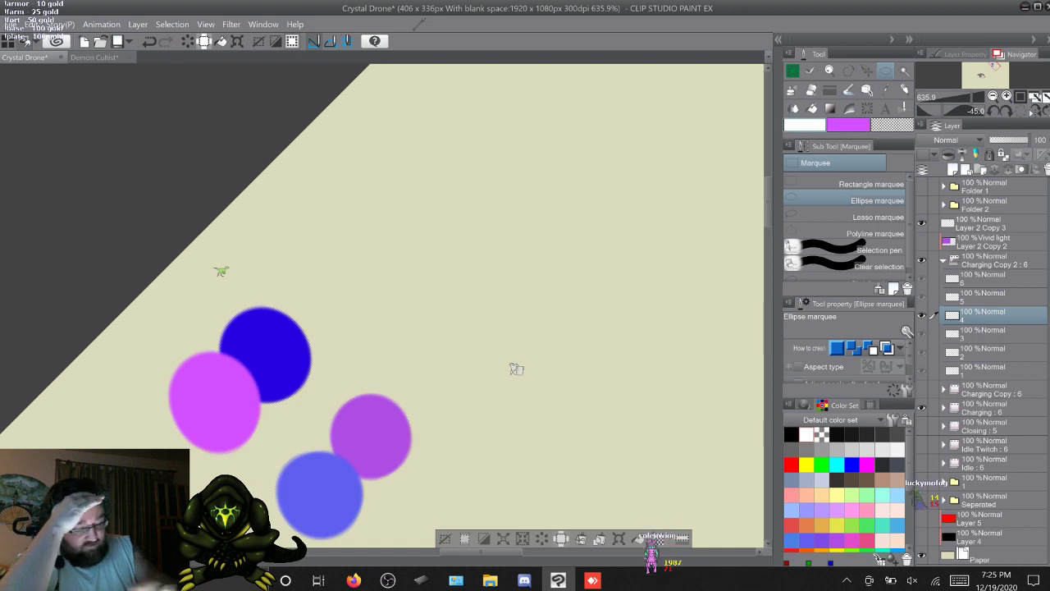
drag(986, 75, 984, 78)
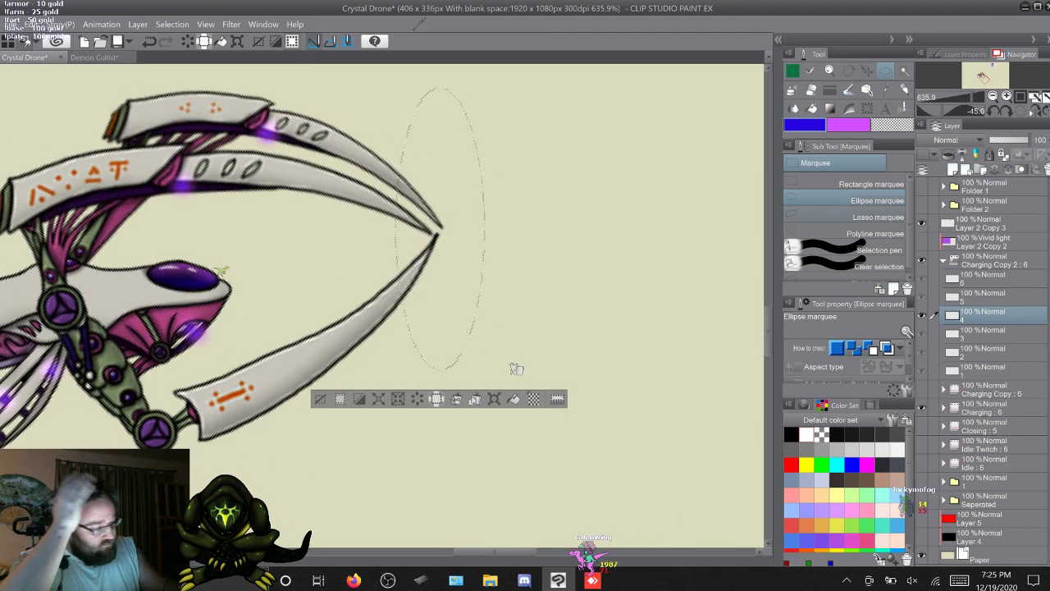
Show the black Layer 4 backdrop and paint a blue glow inside the selection's edge on frame 4 with Coleowing Soft Airbrush at size 30
click(793, 72)
click(861, 259)
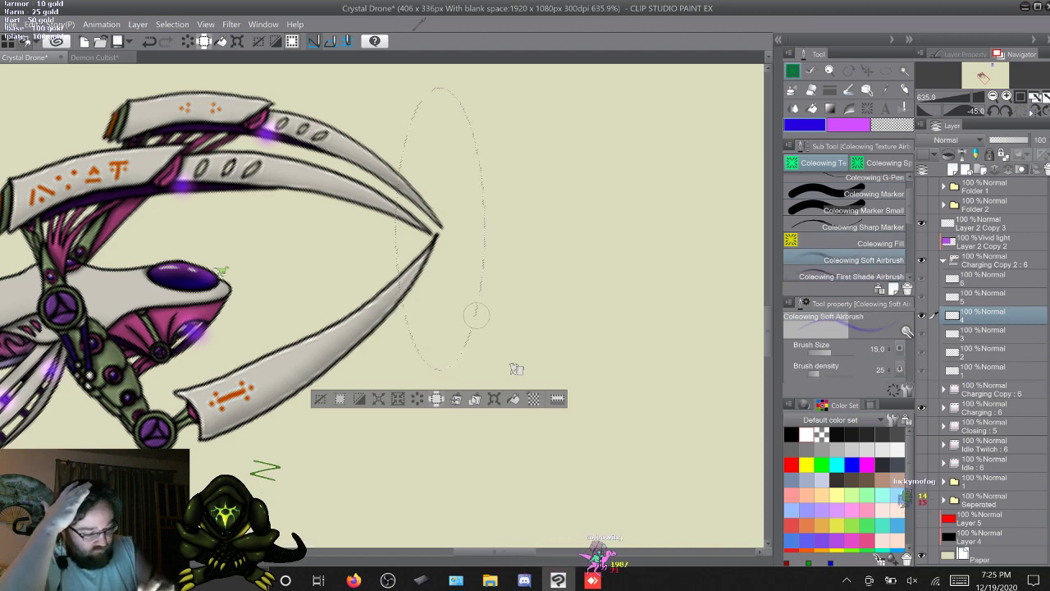
click(832, 353)
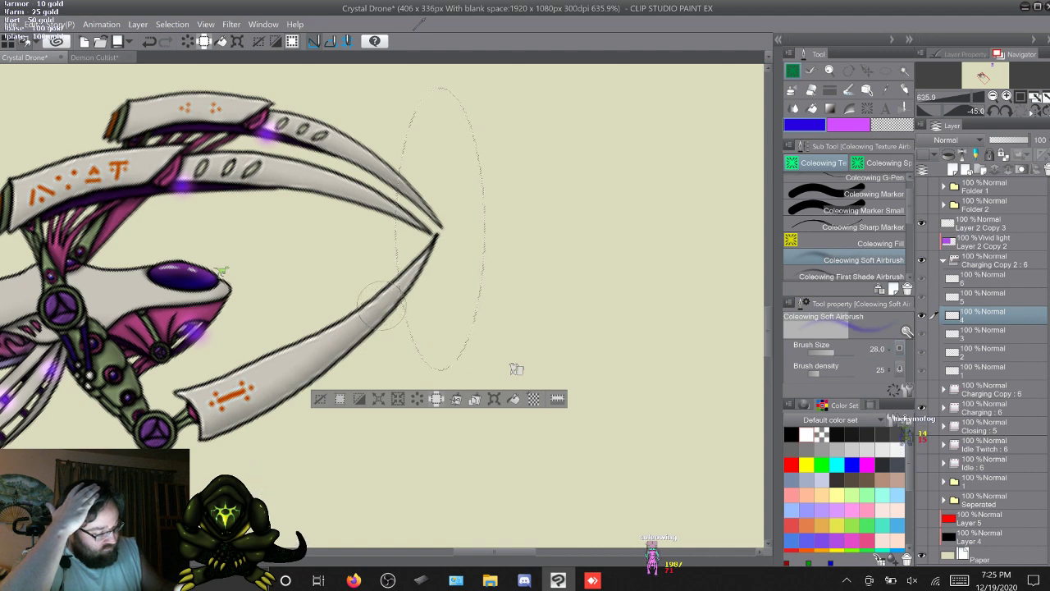
key(period)
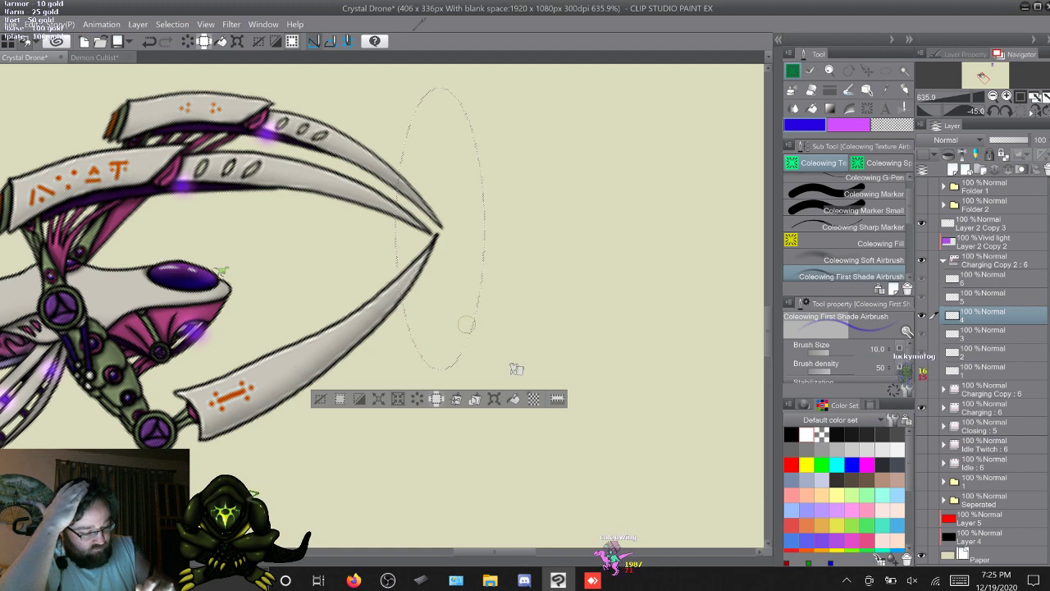
key(comma)
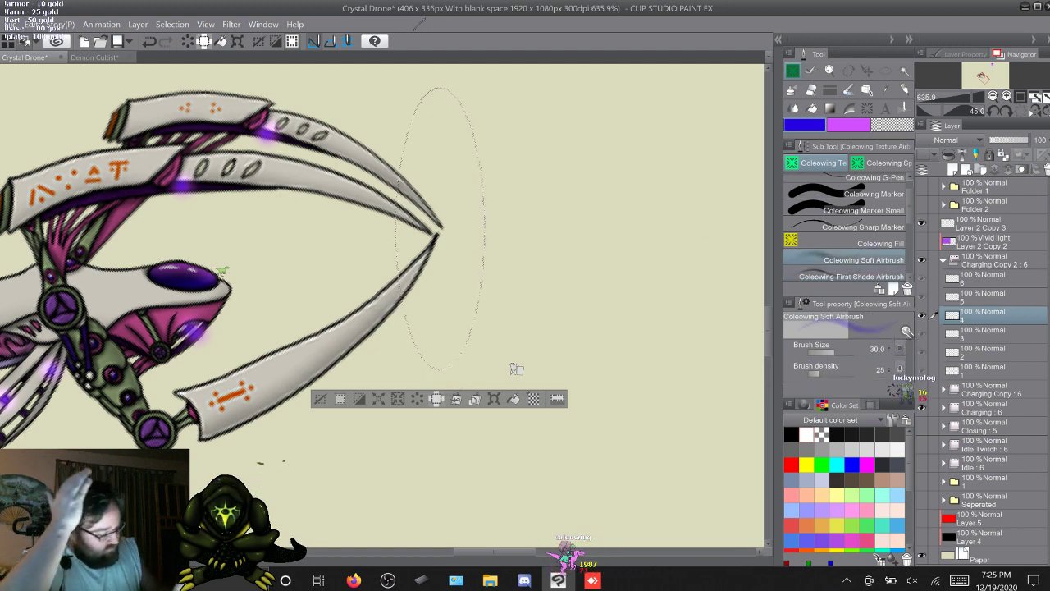
click(922, 538)
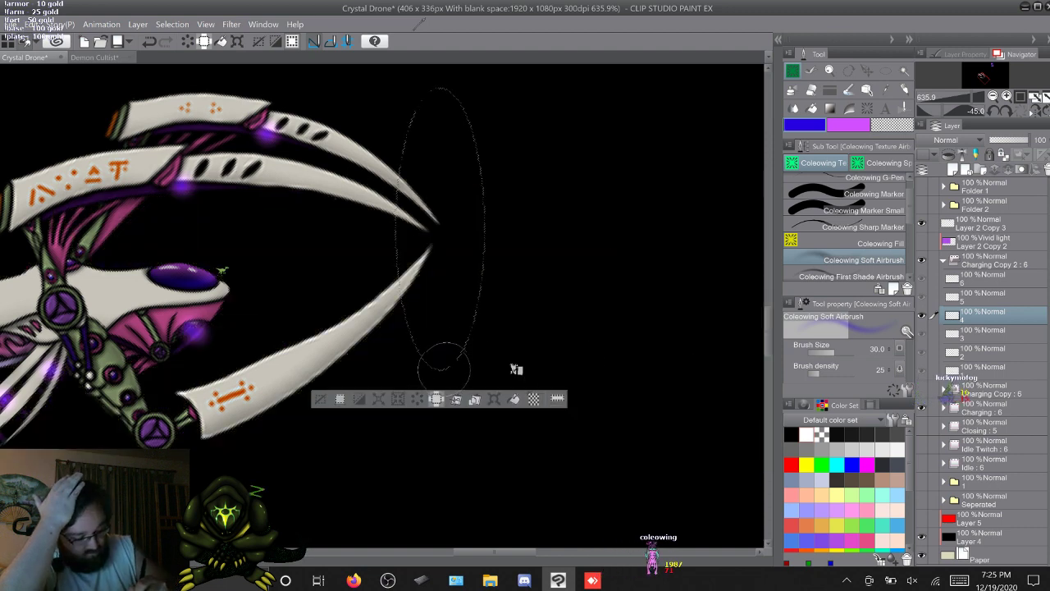
mouse_move(446, 364)
mouse_down()
mouse_move(485, 298)
mouse_move(472, 147)
mouse_move(451, 98)
mouse_move(429, 83)
mouse_move(393, 175)
mouse_move(422, 352)
mouse_up()
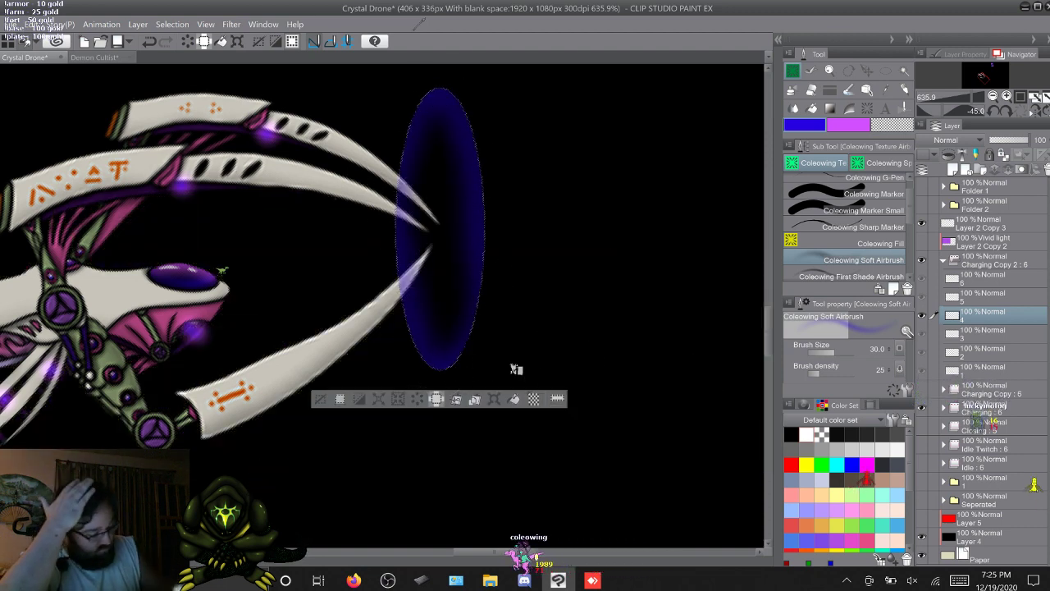
Paint a purple rim around frame 4's ellipse with Coleowing First Shade Airbrush at size 10, and clear the selection
click(857, 276)
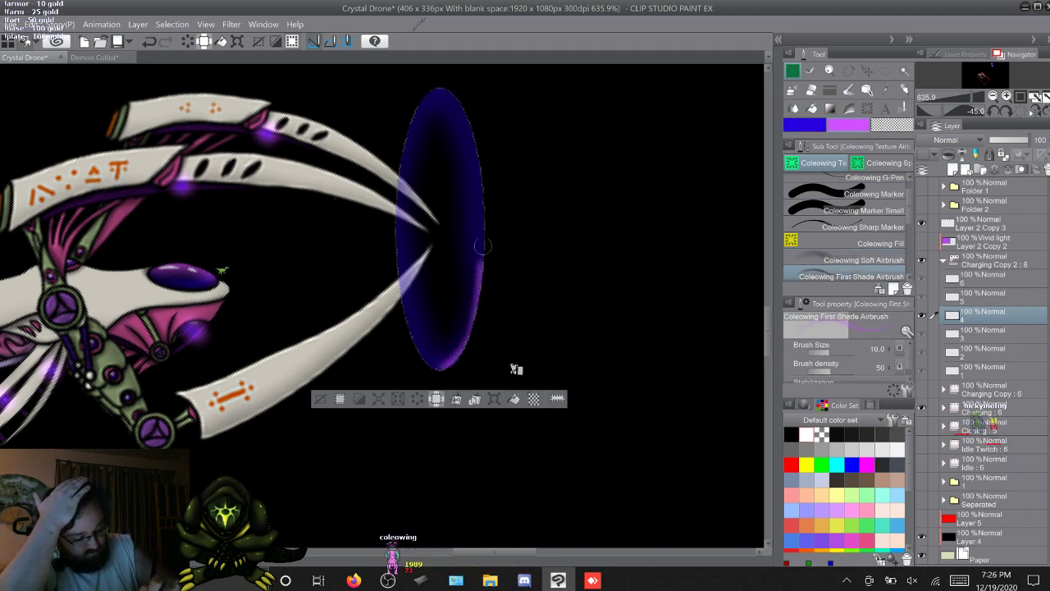
mouse_move(481, 169)
mouse_down()
mouse_move(462, 100)
mouse_move(429, 87)
mouse_move(409, 120)
mouse_move(396, 203)
mouse_up()
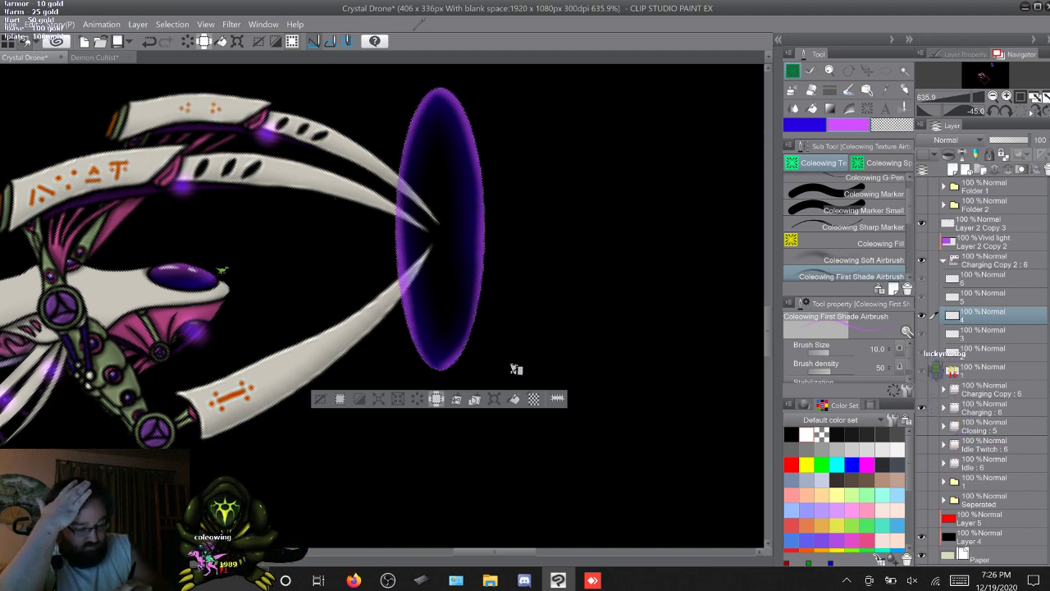
key(ctrl+d)
Select a larger ellipse surrounding frame 4's glowing ring and switch to frame 5 with that selection active
key(Right)
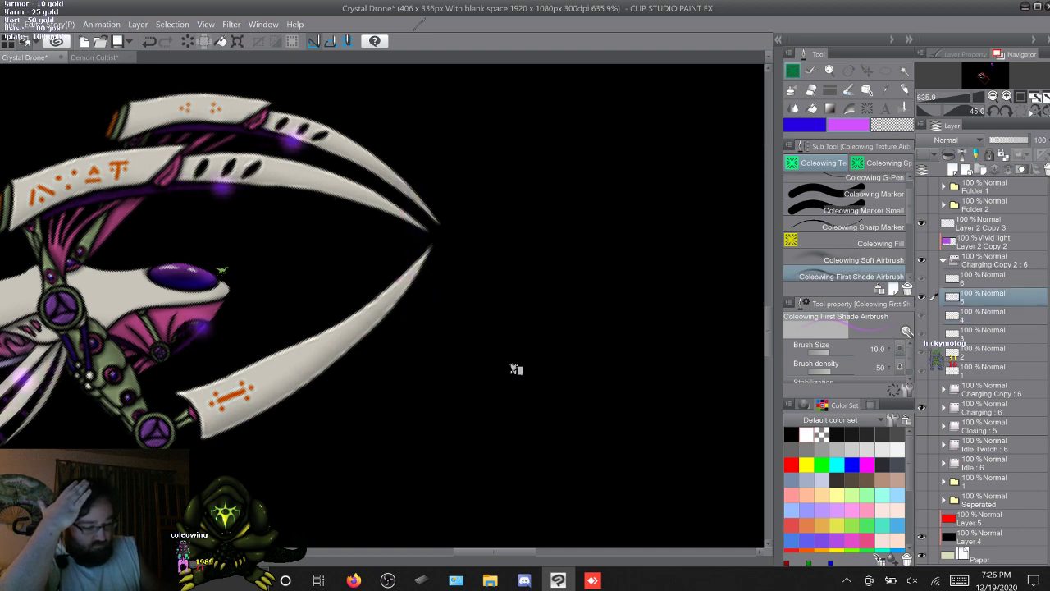
key(m)
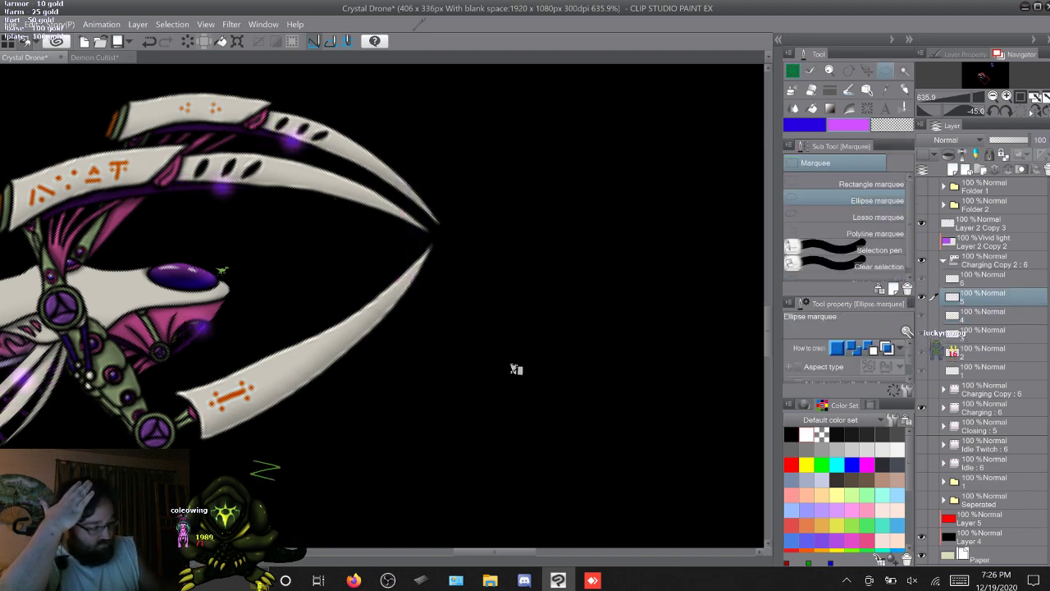
key(Left)
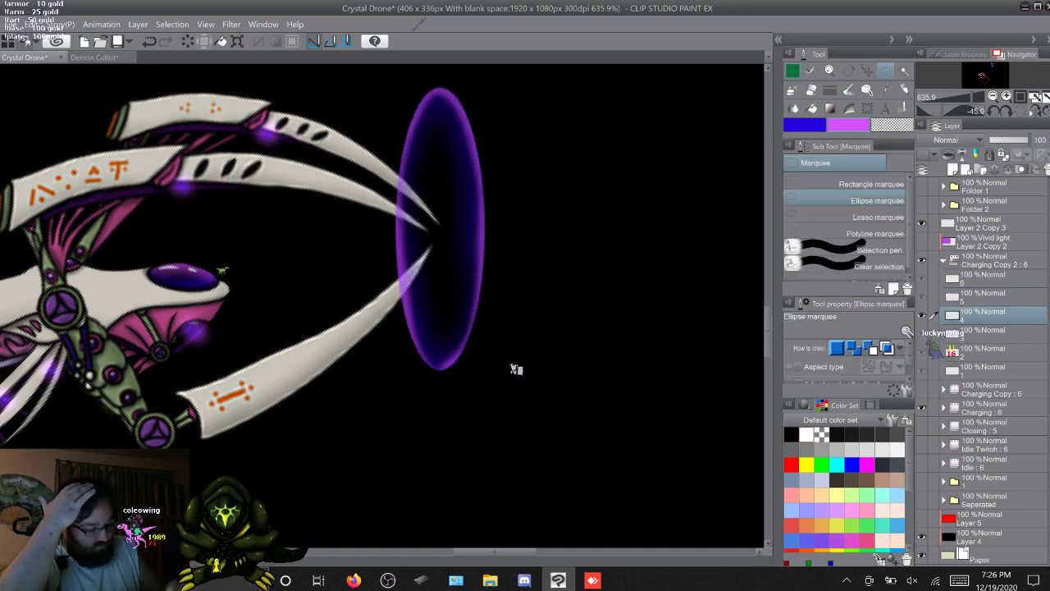
scroll(515, 369, up, 3)
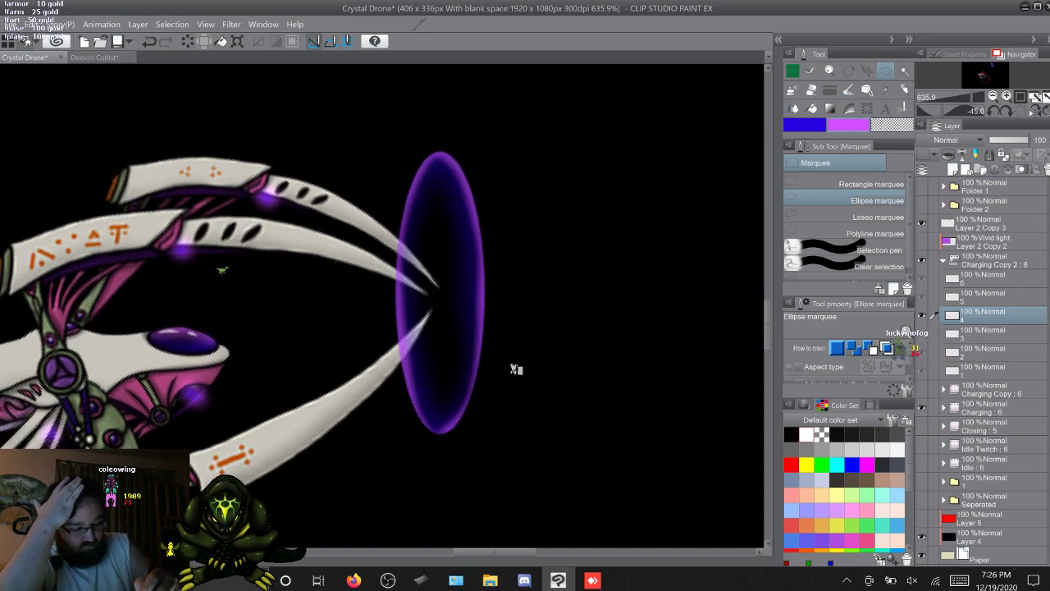
mouse_move(372, 108)
mouse_down()
mouse_move(496, 470)
mouse_move(510, 484)
mouse_up()
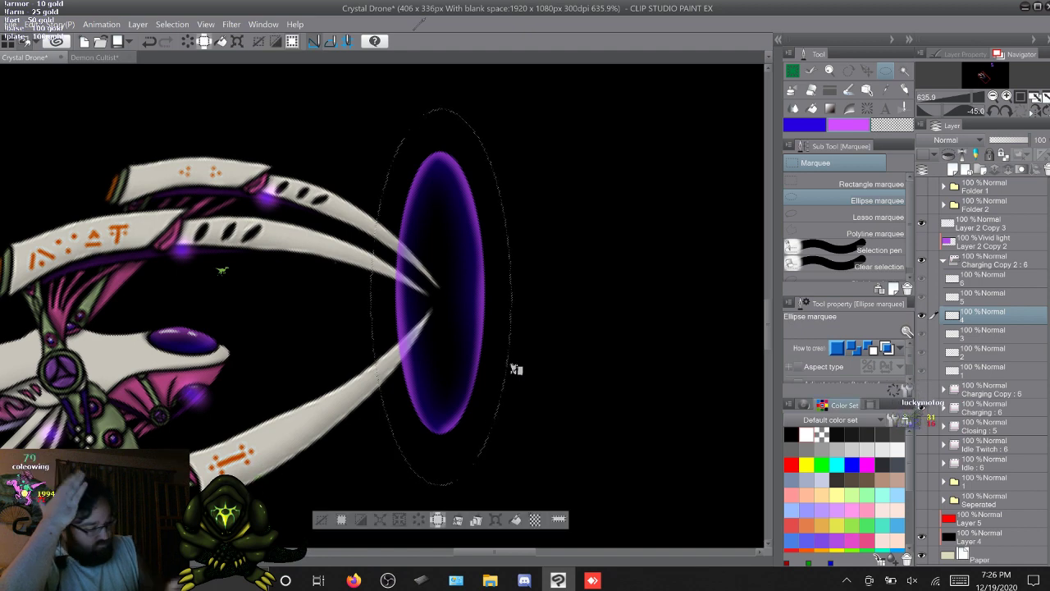
key(Right)
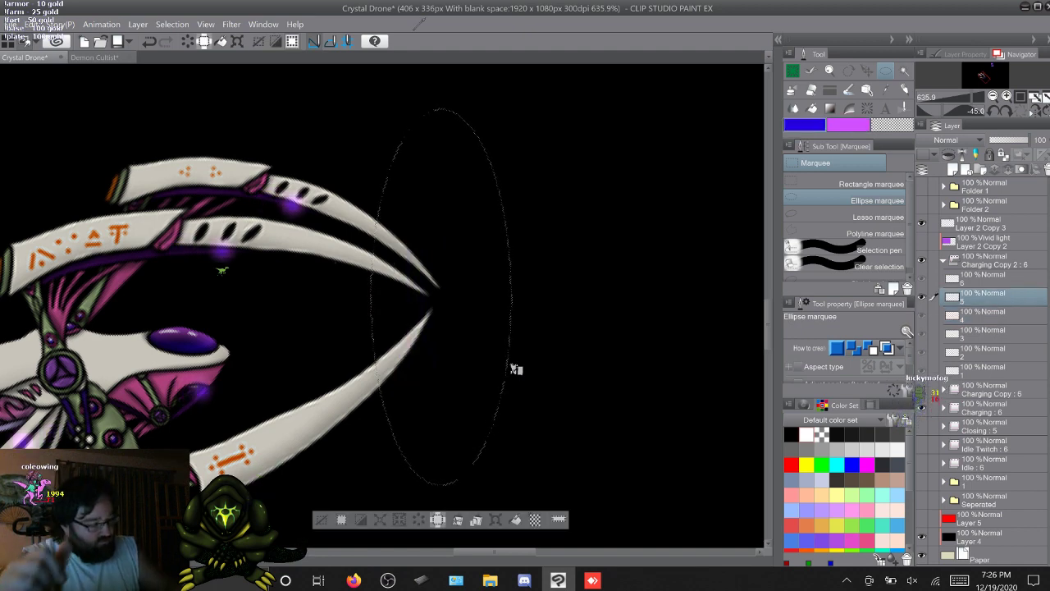
Paint a soft blue glow around the inside of the larger elliptical selection on frame 5 with Coleowing Soft Airbrush at size 30
key(b)
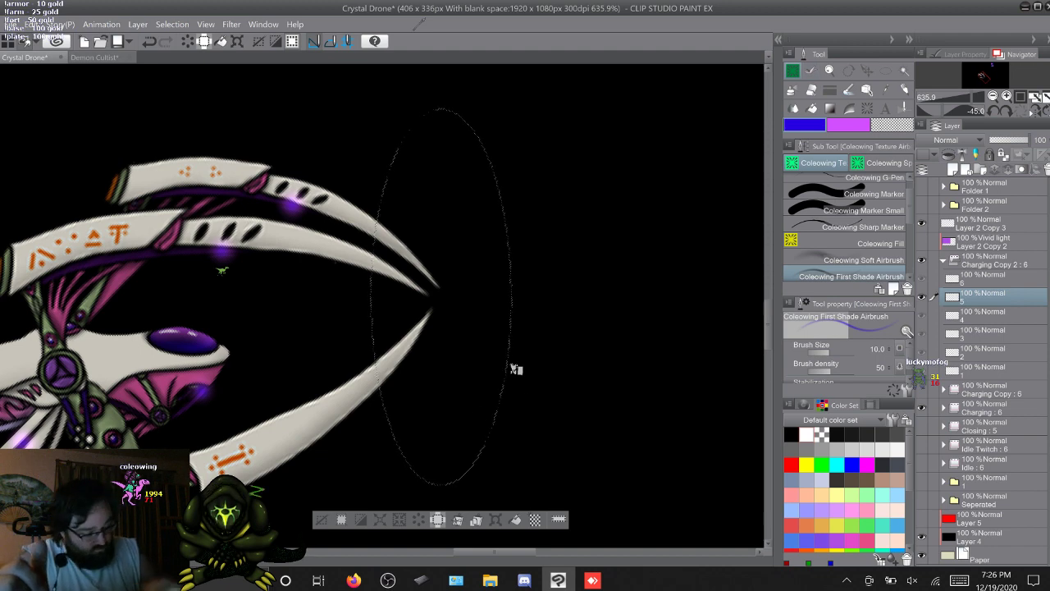
key(comma)
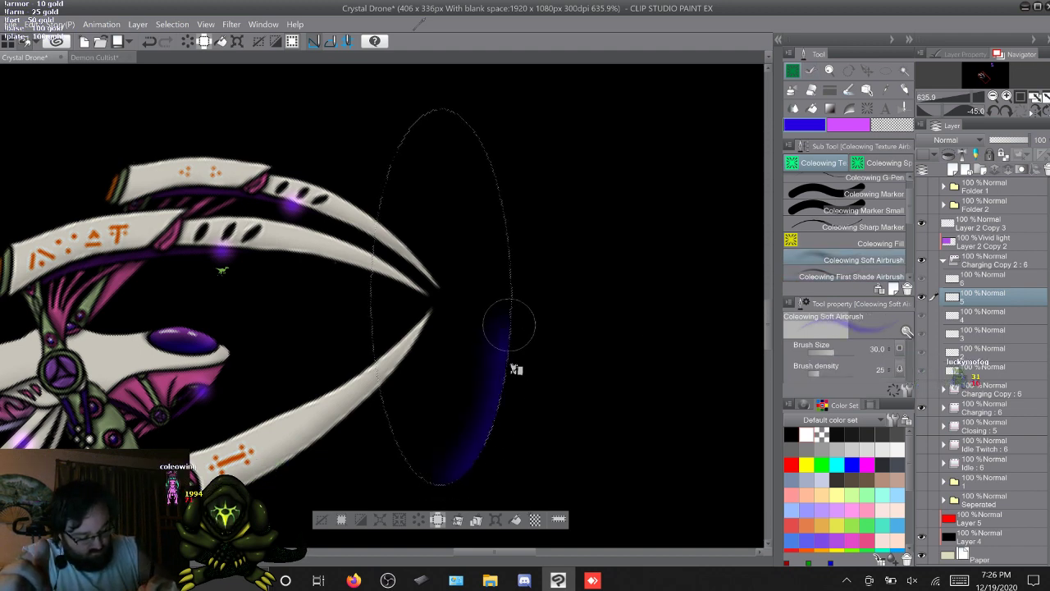
mouse_move(509, 326)
mouse_down()
mouse_move(498, 198)
mouse_move(464, 123)
mouse_move(435, 112)
mouse_up()
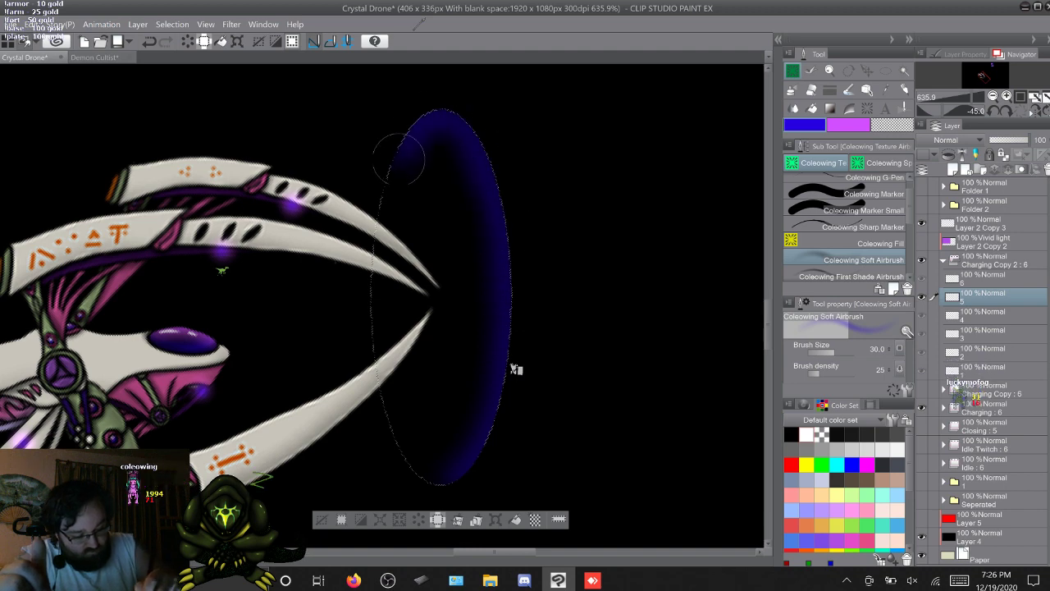
mouse_move(382, 359)
mouse_down()
mouse_move(406, 462)
mouse_move(443, 493)
mouse_up()
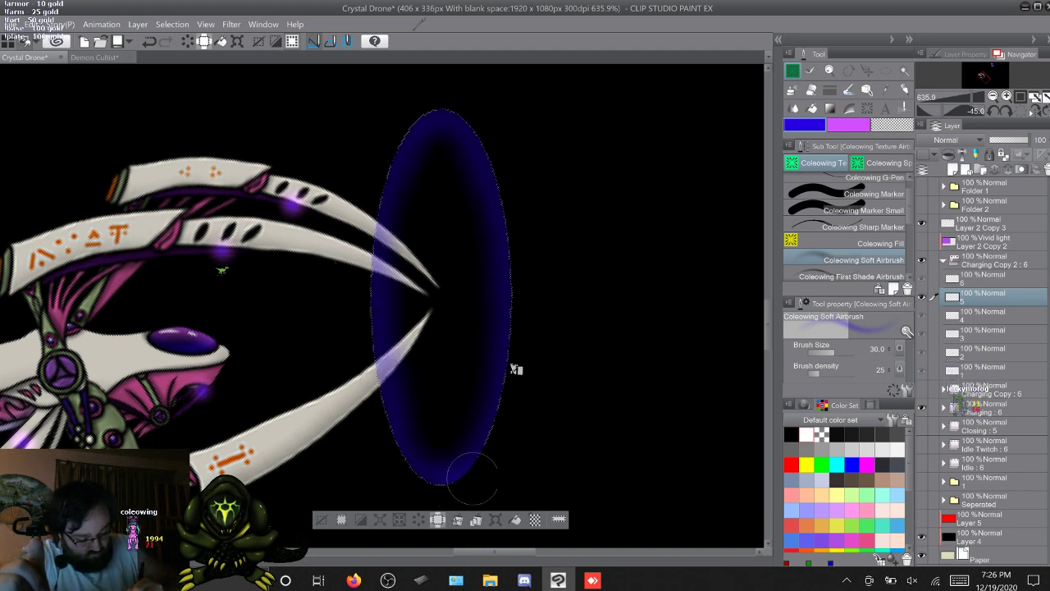
Add a purple rim to frame 5's ellipse with Coleowing First Shade Airbrush at size 10 and compare it with frame 6
click(863, 275)
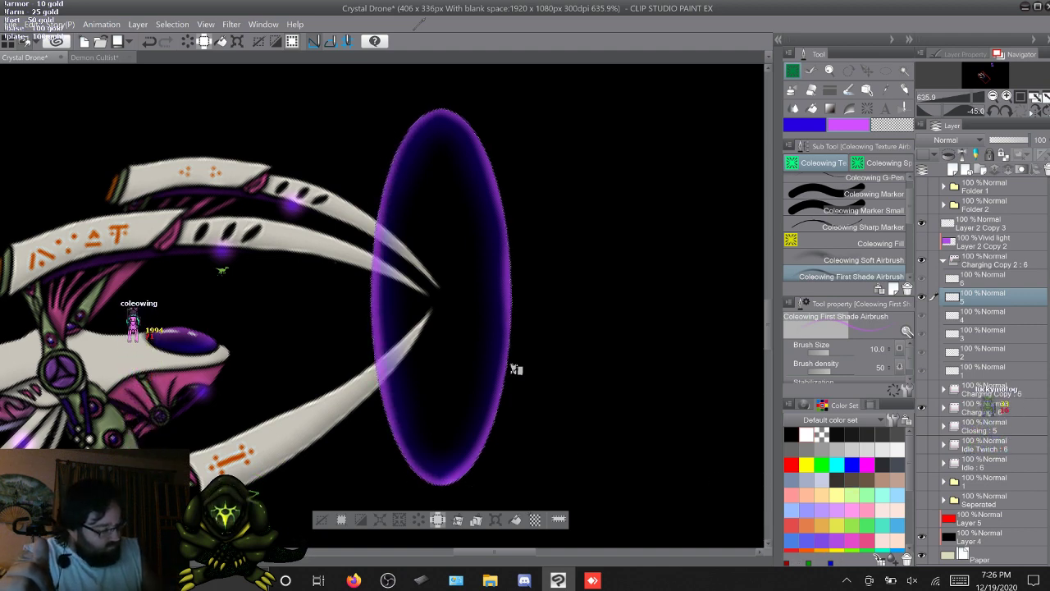
key(ctrl+z)
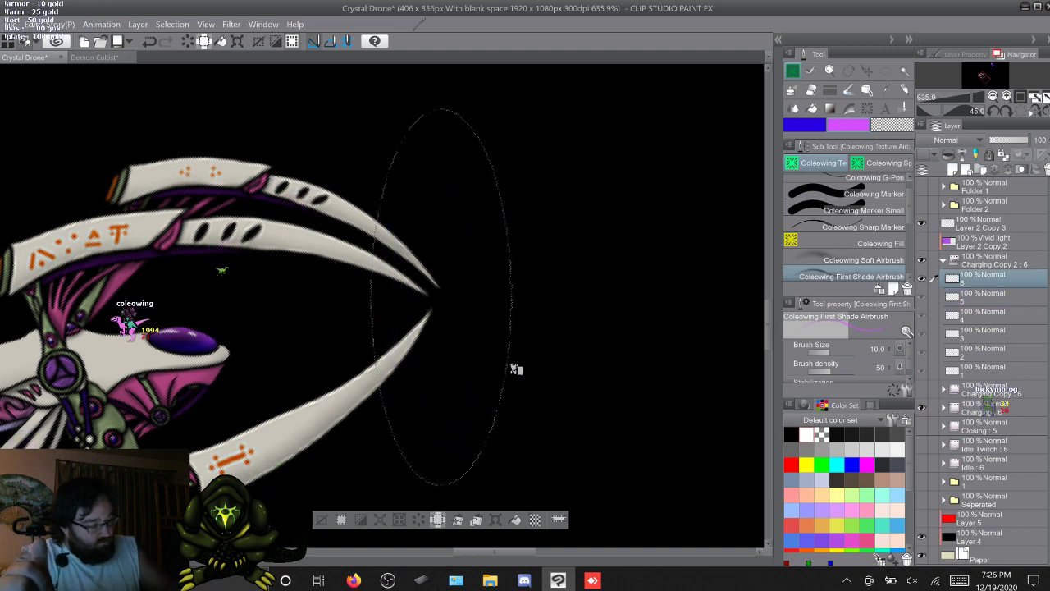
key(ctrl+y)
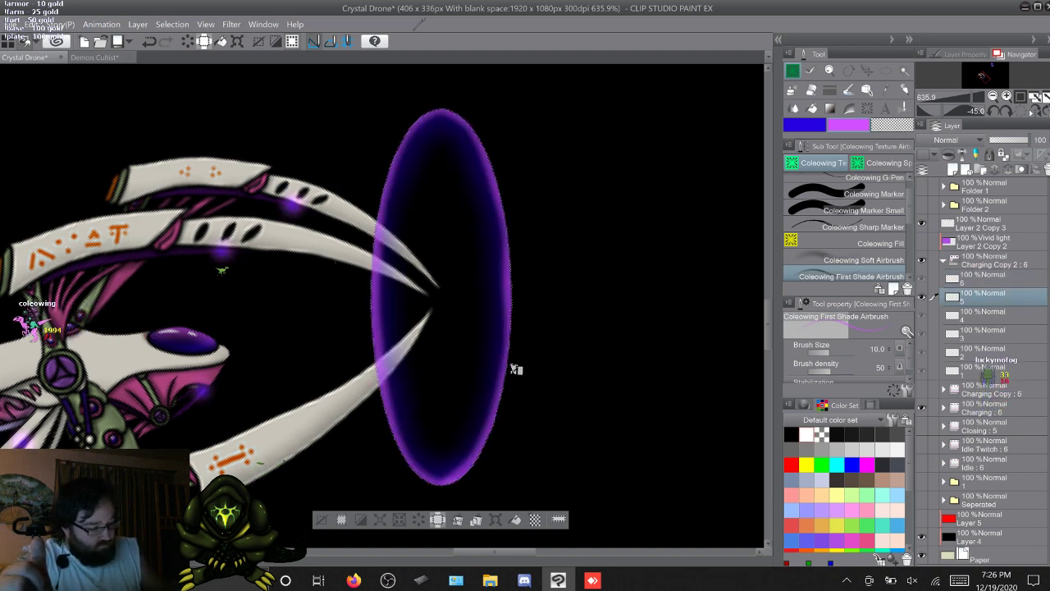
Select a larger ellipse surrounding frame 5's glowing ring and switch to frame 6 with that selection active
key(m)
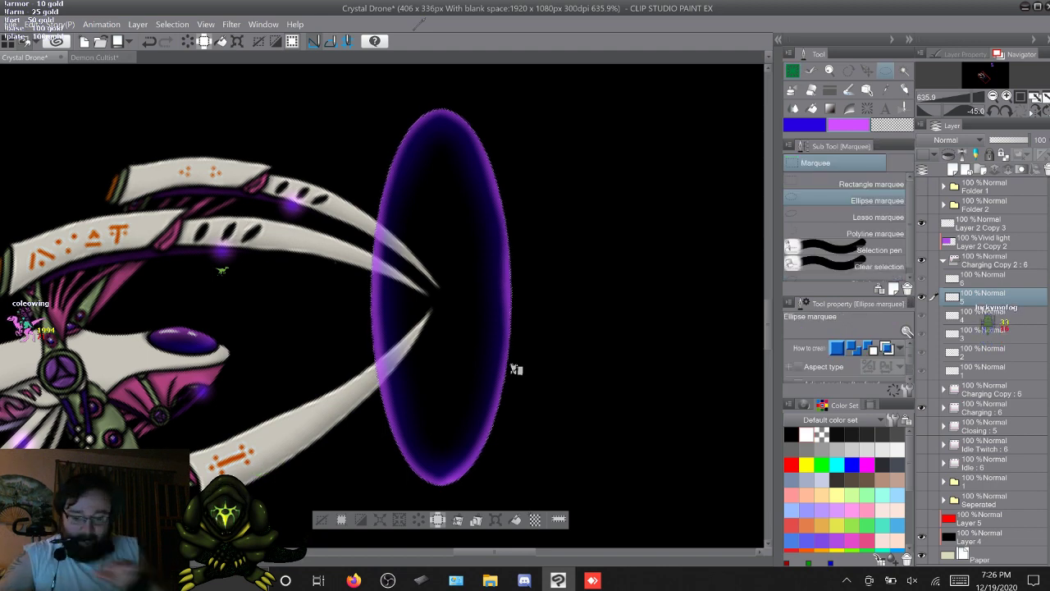
scroll(516, 369, down, 3)
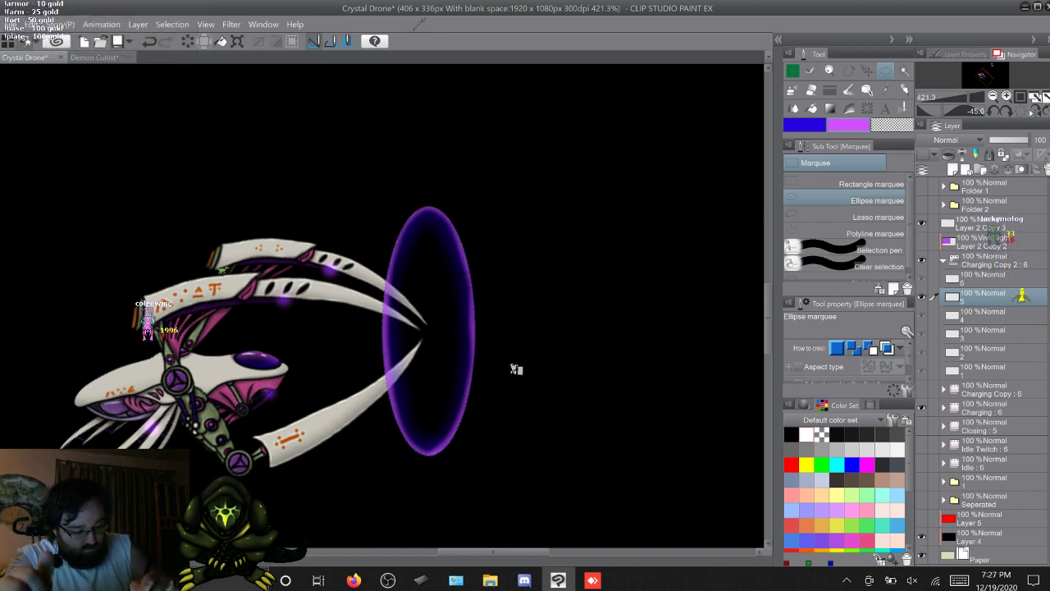
drag(356, 154, 504, 504)
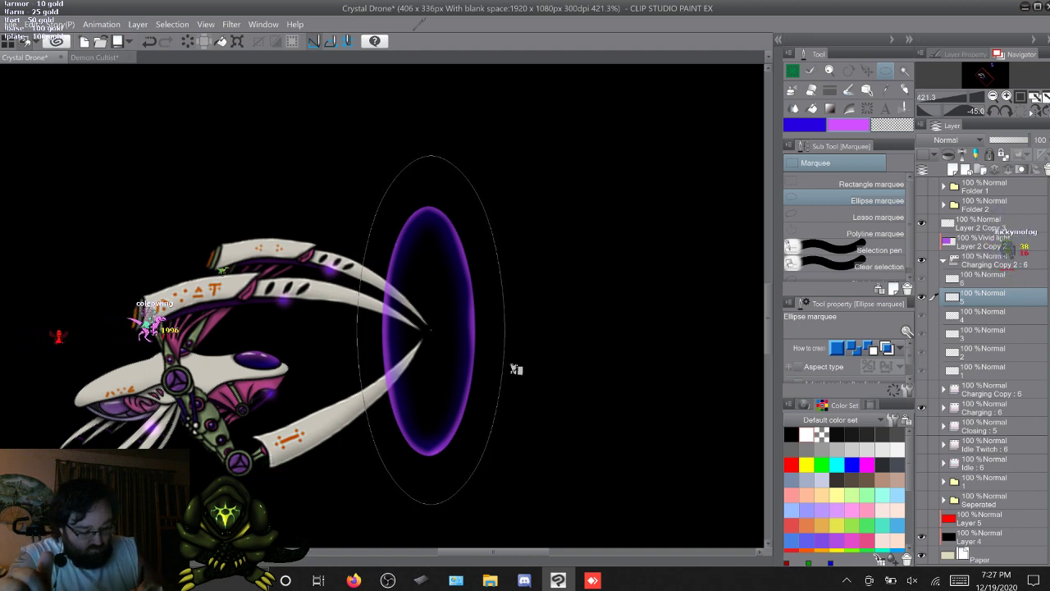
drag(517, 370, 517, 369)
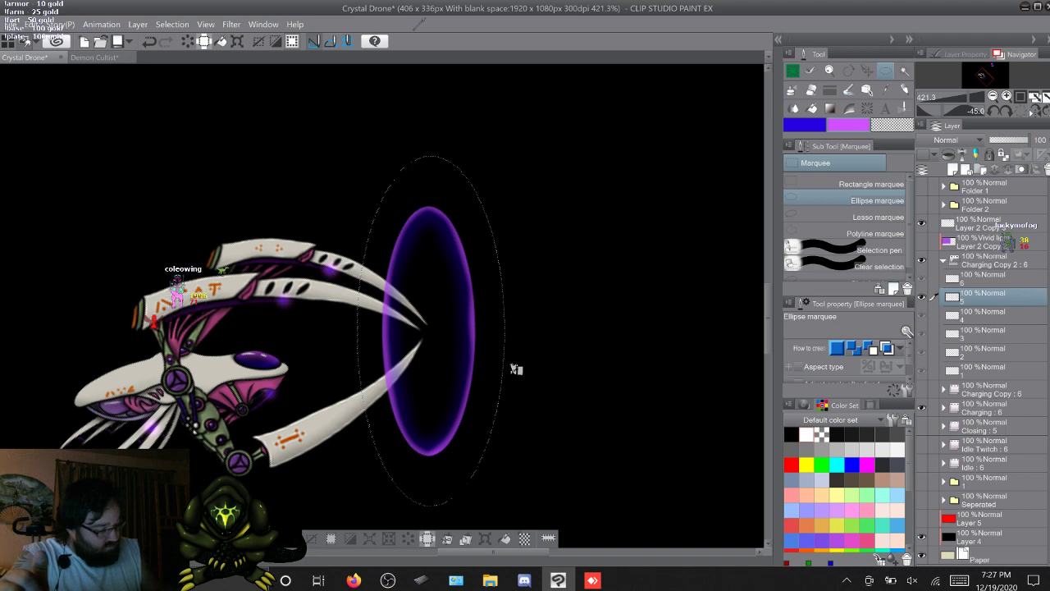
key(alt+])
Paint a soft blue glow around the inside of the larger elliptical selection on frame 6 with Coleowing Soft Airbrush at size 30
key(b)
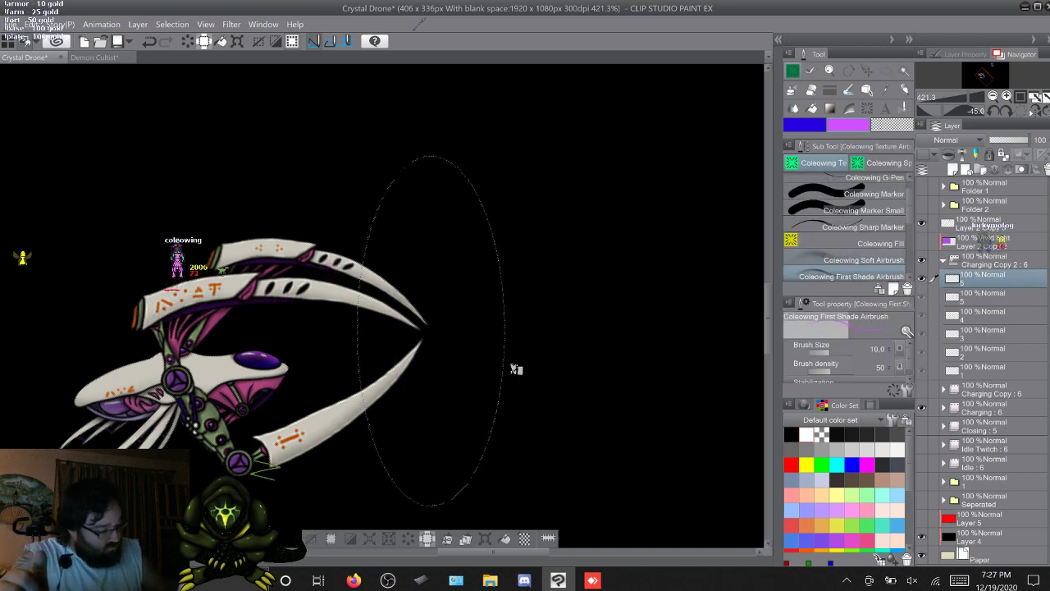
key(comma)
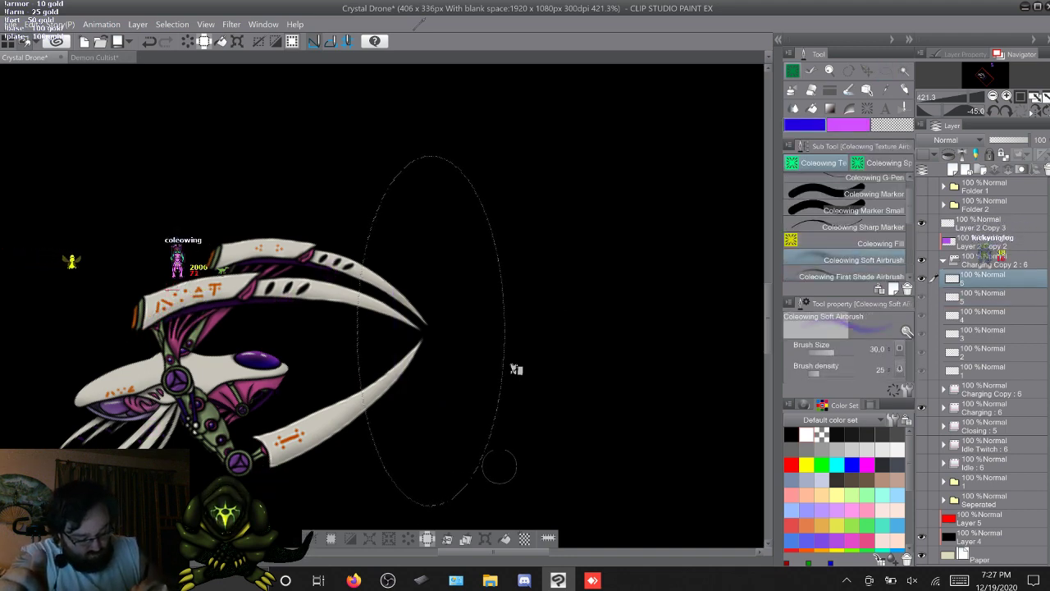
mouse_move(490, 462)
mouse_down()
mouse_move(476, 488)
mouse_move(422, 508)
mouse_move(402, 498)
mouse_move(367, 437)
mouse_up()
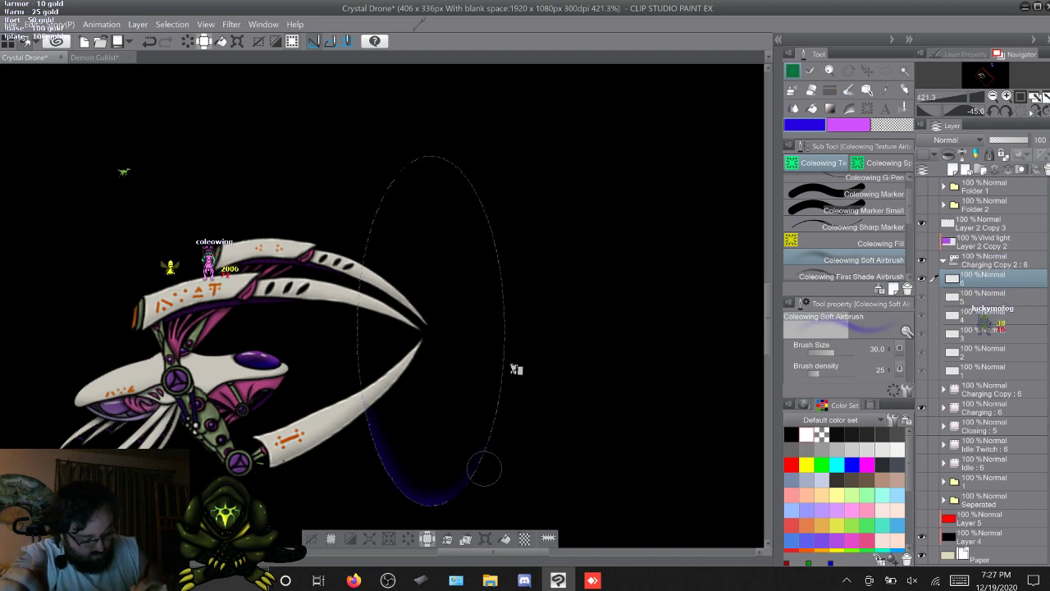
key(ctrl+z)
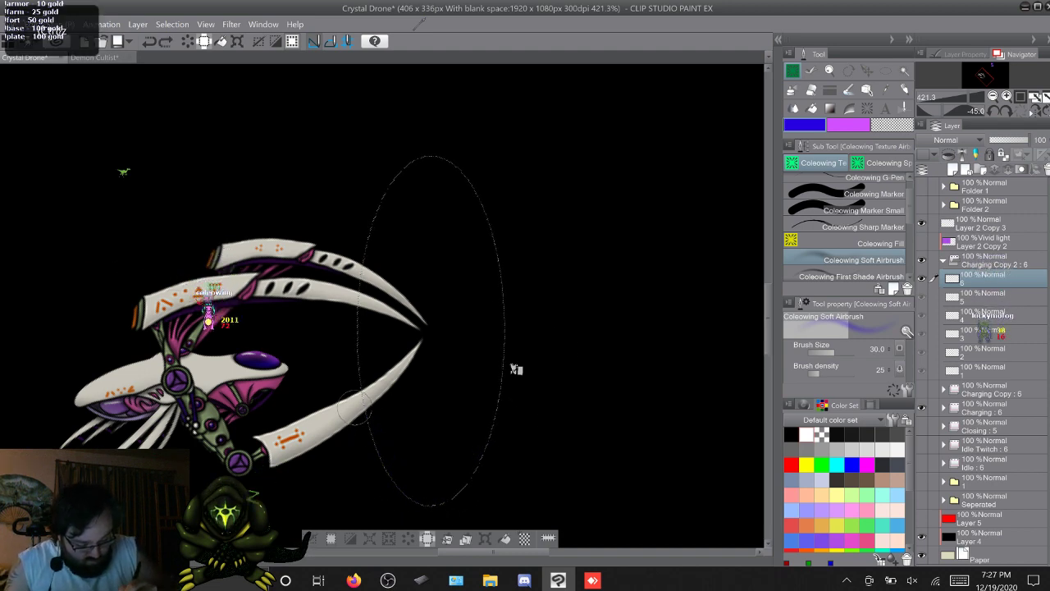
mouse_move(349, 404)
mouse_down()
mouse_move(385, 472)
mouse_move(416, 501)
mouse_move(455, 495)
mouse_move(503, 420)
mouse_up()
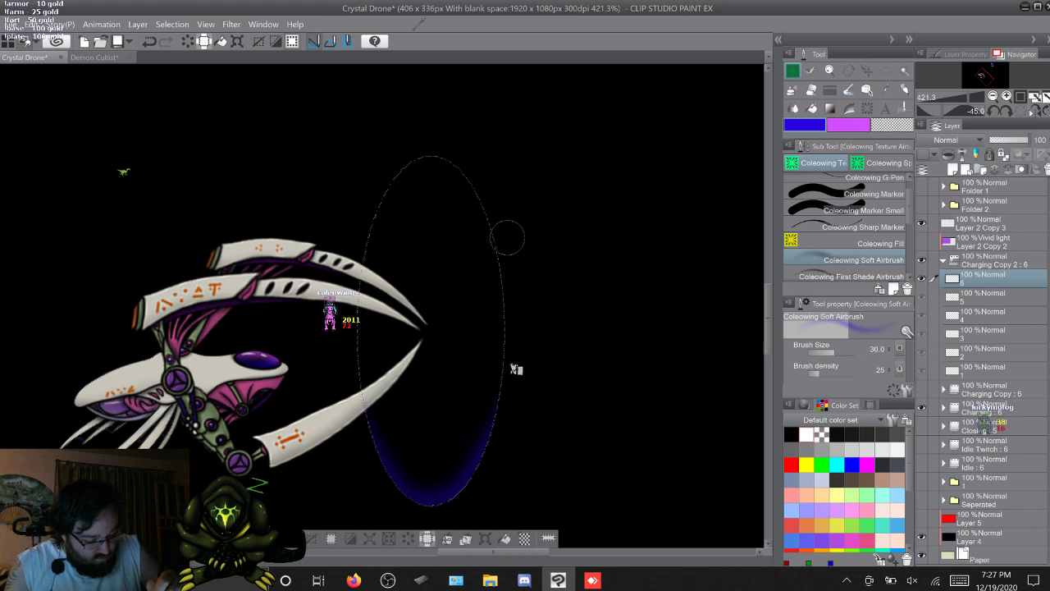
mouse_move(497, 215)
mouse_down()
mouse_move(469, 176)
mouse_move(438, 159)
mouse_move(400, 172)
mouse_up()
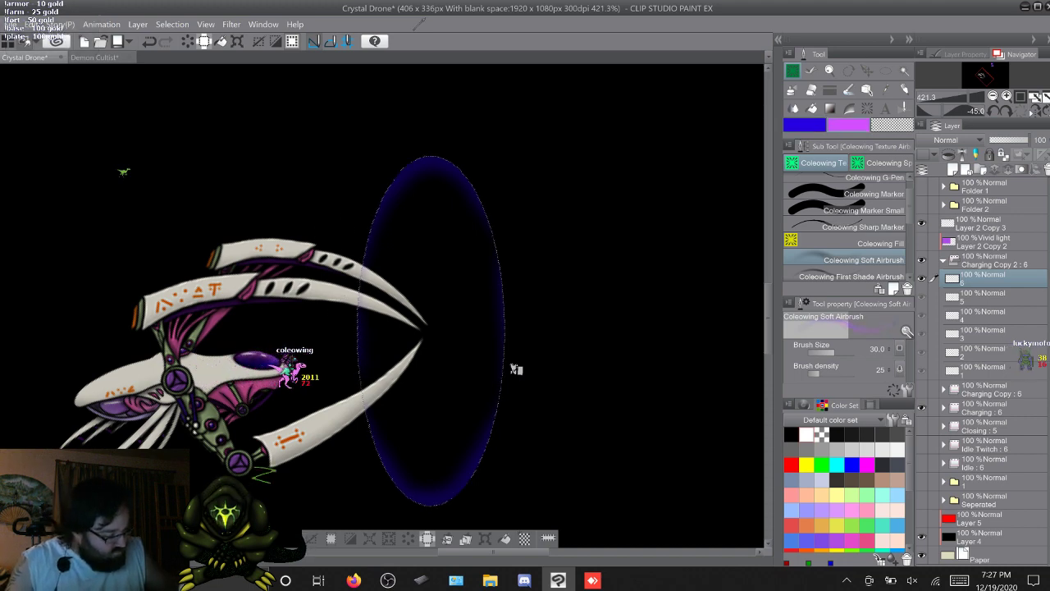
Add faint purple edges to frame 6's ellipse with Coleowing First Shade Airbrush at size 10, and clear the selection
click(863, 275)
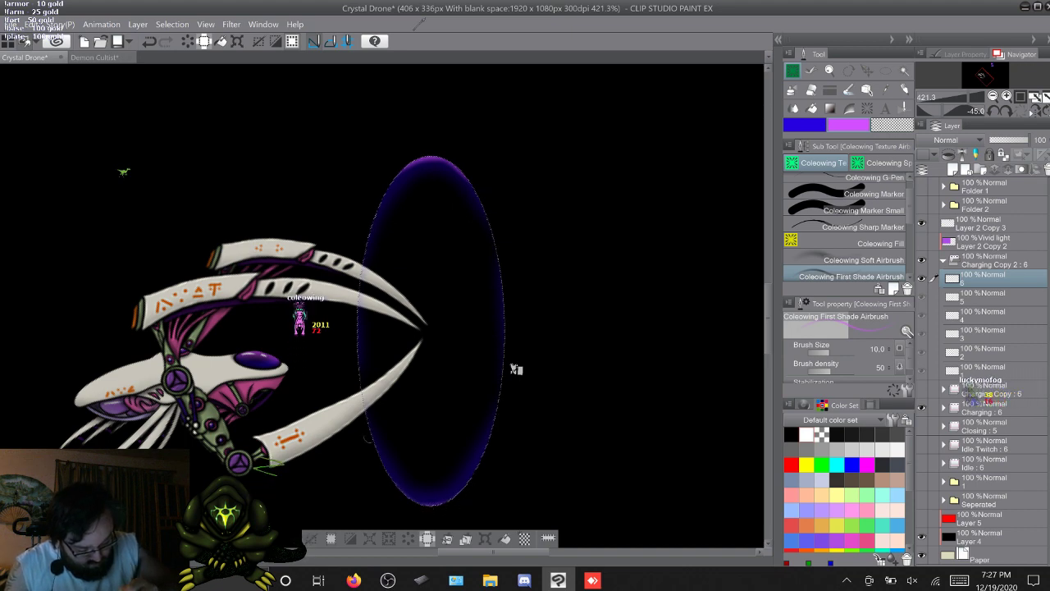
mouse_move(369, 438)
mouse_down()
mouse_move(440, 467)
mouse_move(397, 494)
mouse_move(416, 507)
mouse_move(446, 508)
mouse_move(465, 492)
mouse_up()
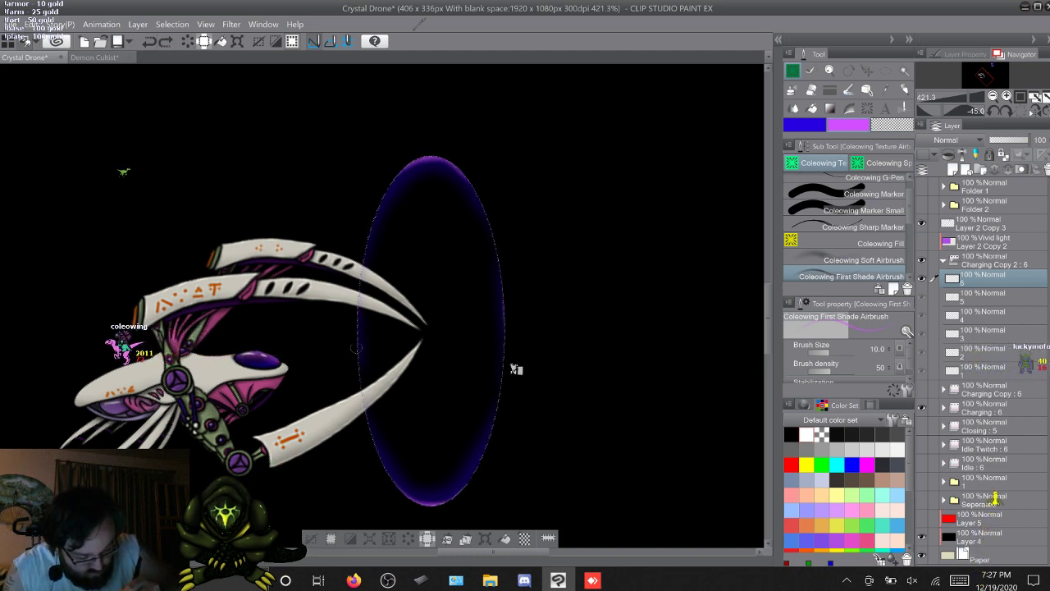
key(ctrl+d)
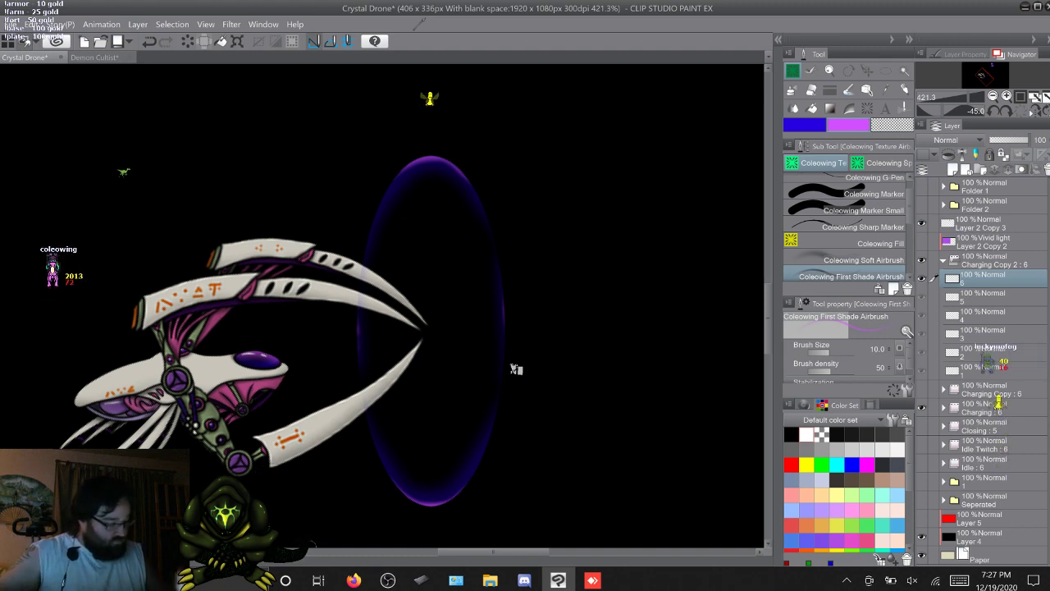
Flip repeatedly through the six charging frames to examine how the orb expands into the elliptical rings
key(Right)
key(Right)
key(Right)
key(Right)
key(Right)
key(Right)
key(Right)
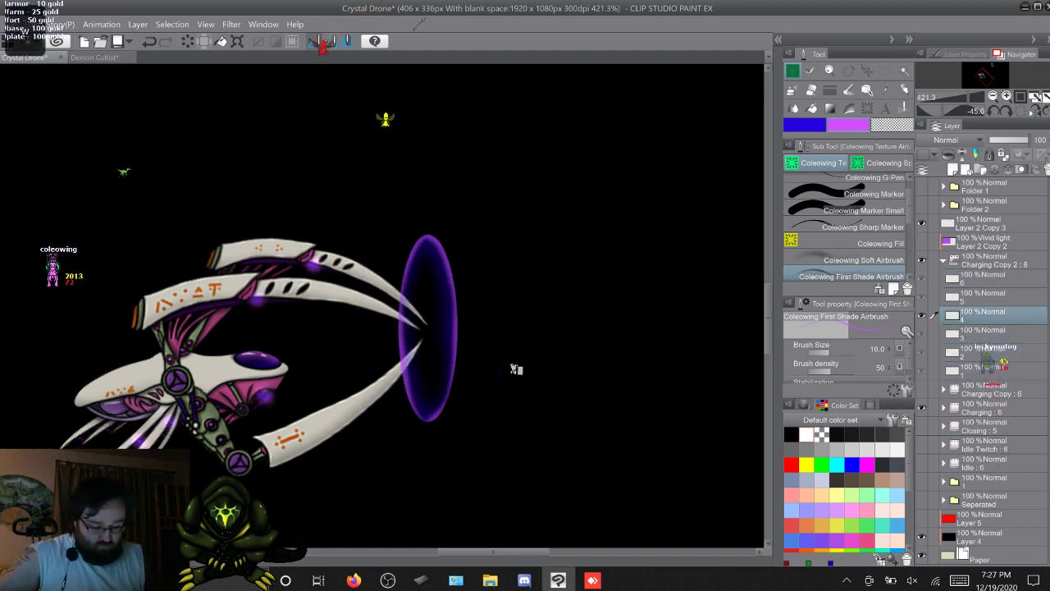
key(Right)
key(Right)
key(Right)
key(Right)
key(Right)
key(Right)
key(Right)
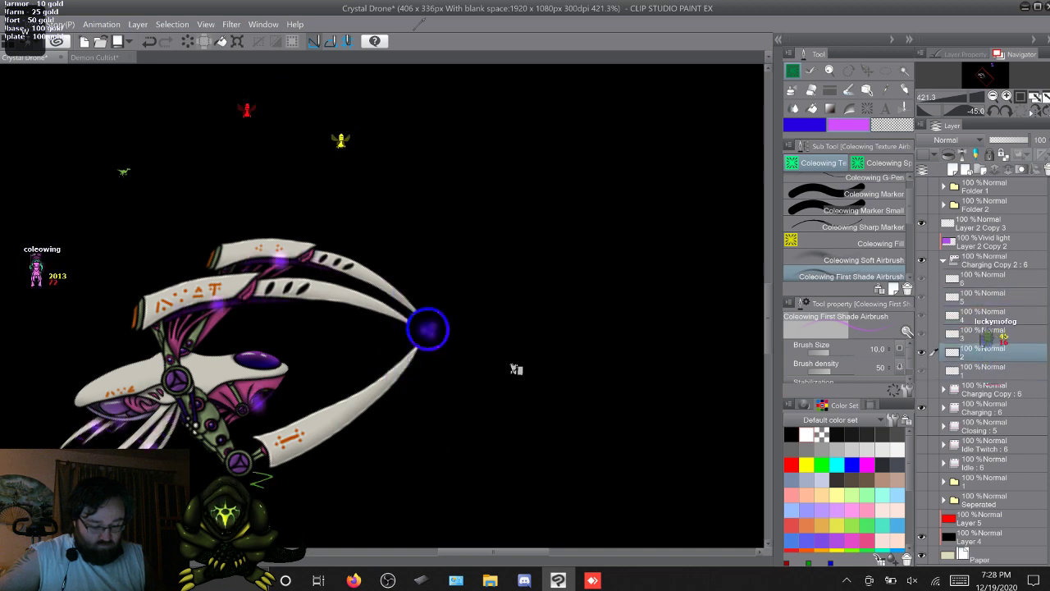
key(Right)
key(Right)
key(Right)
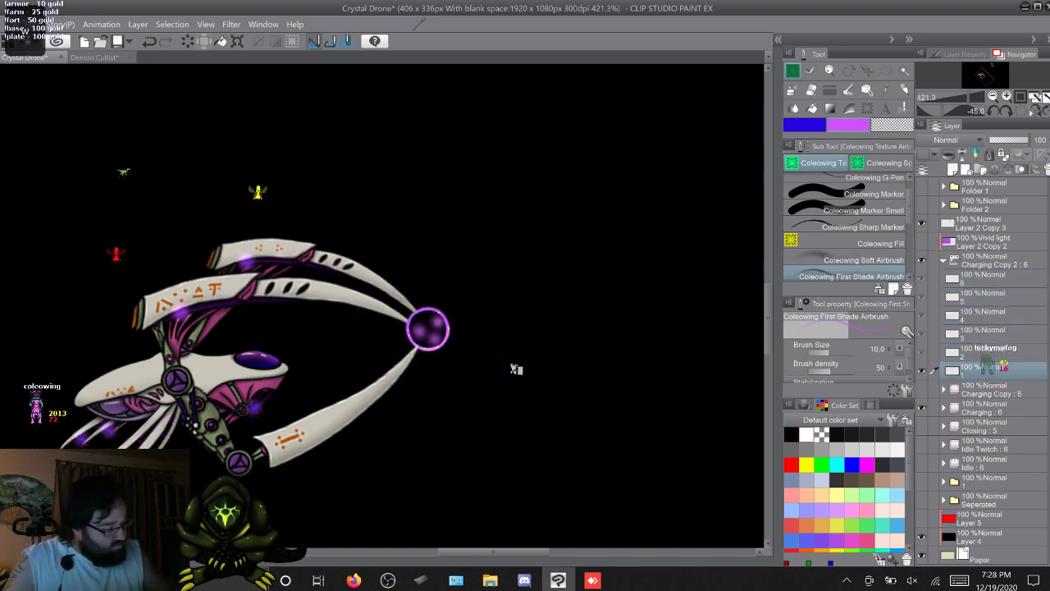
Paint blue flares inside frame 4's ellipse, radiating from the claw tips, with Coleowing Fire Brush at size 23.5
key(b)
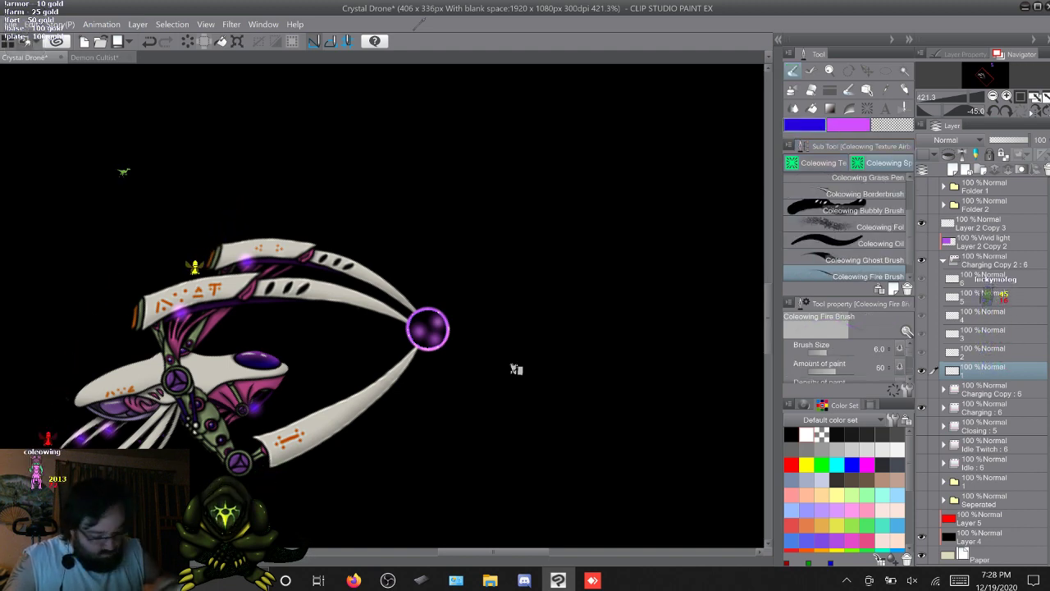
key(w)
key(w)
key(w)
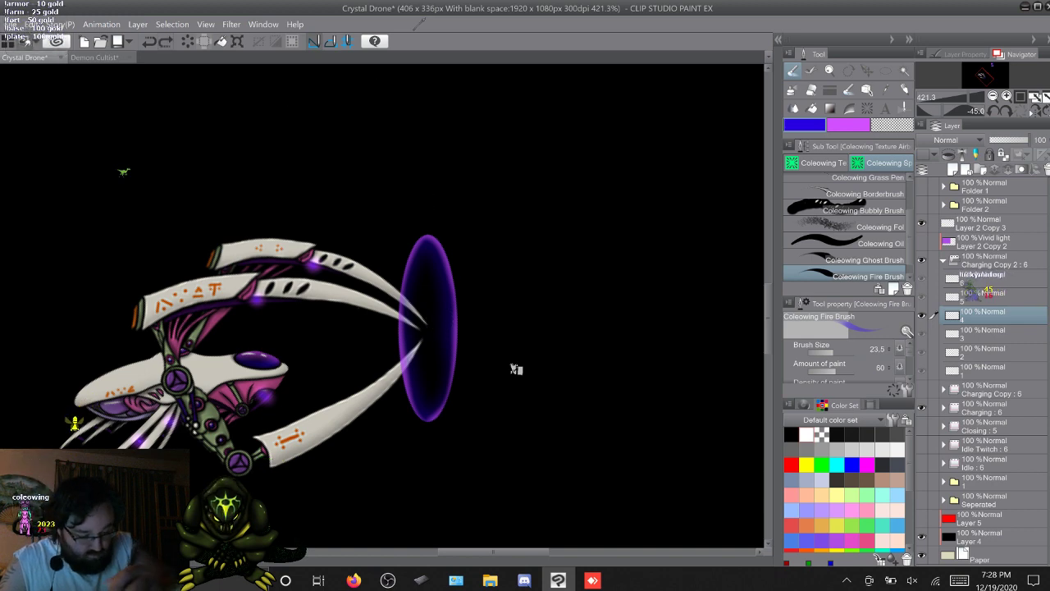
mouse_move(427, 244)
mouse_down()
mouse_move(429, 316)
mouse_move(444, 335)
mouse_up()
key(ctrl+z)
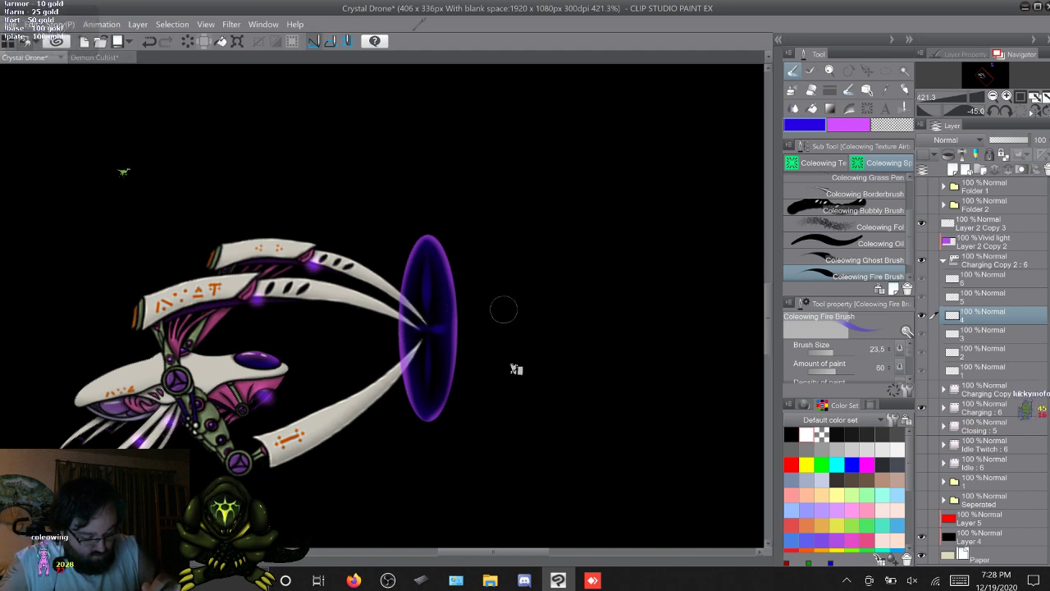
Paint matching blue flares inside the ellipses on frames 5 and 6 with Coleowing Fire Brush at size 23.5
key(w)
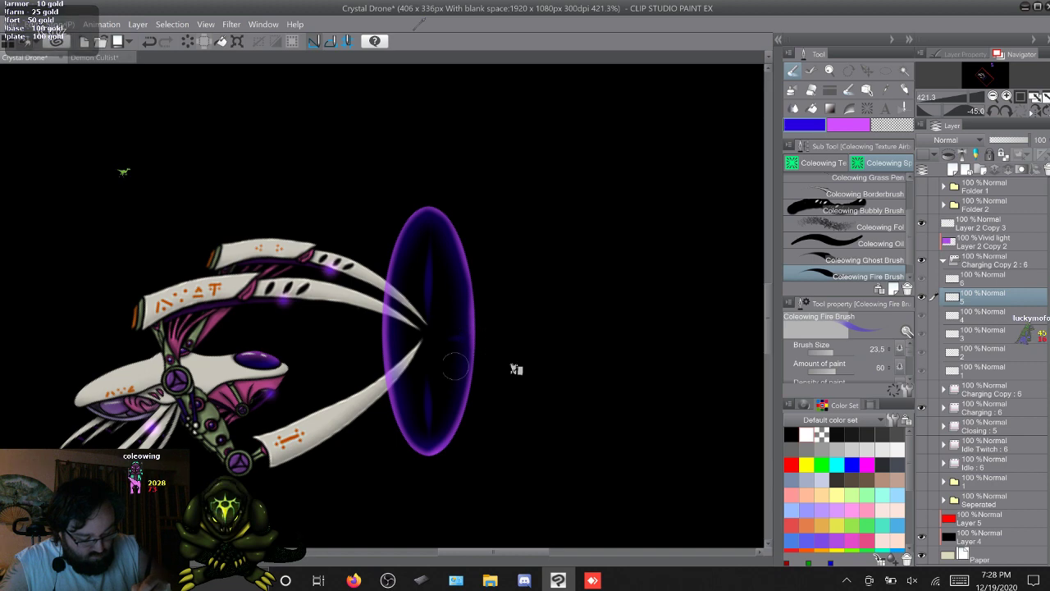
key(w)
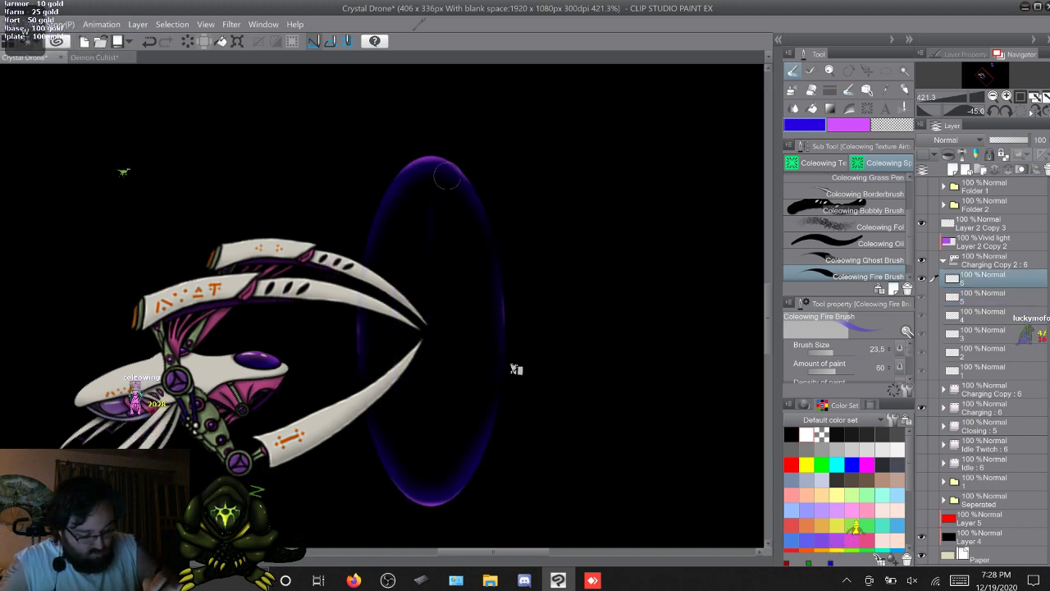
drag(428, 261, 436, 160)
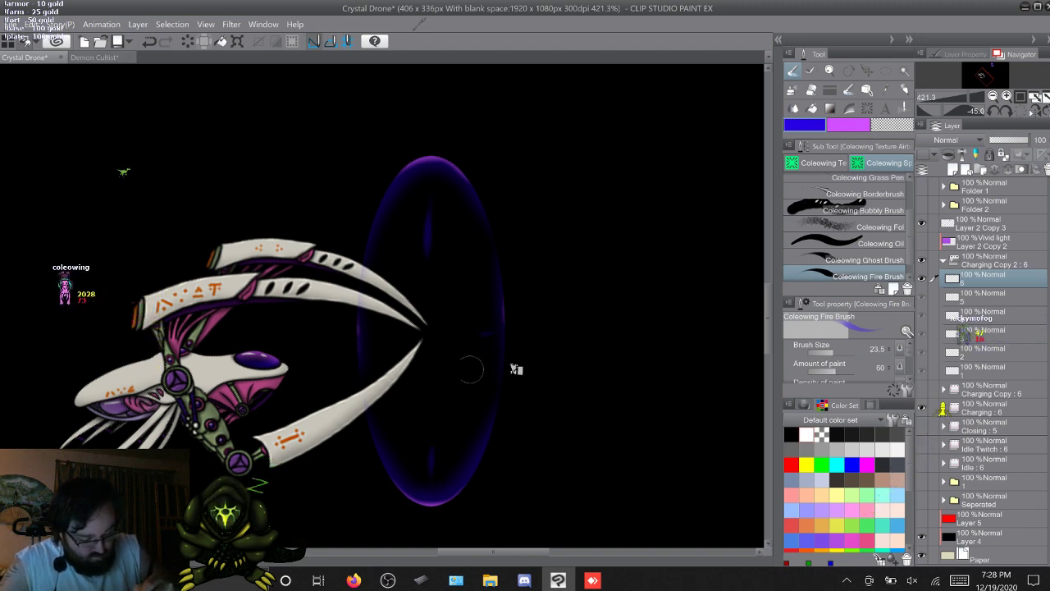
key(Return)
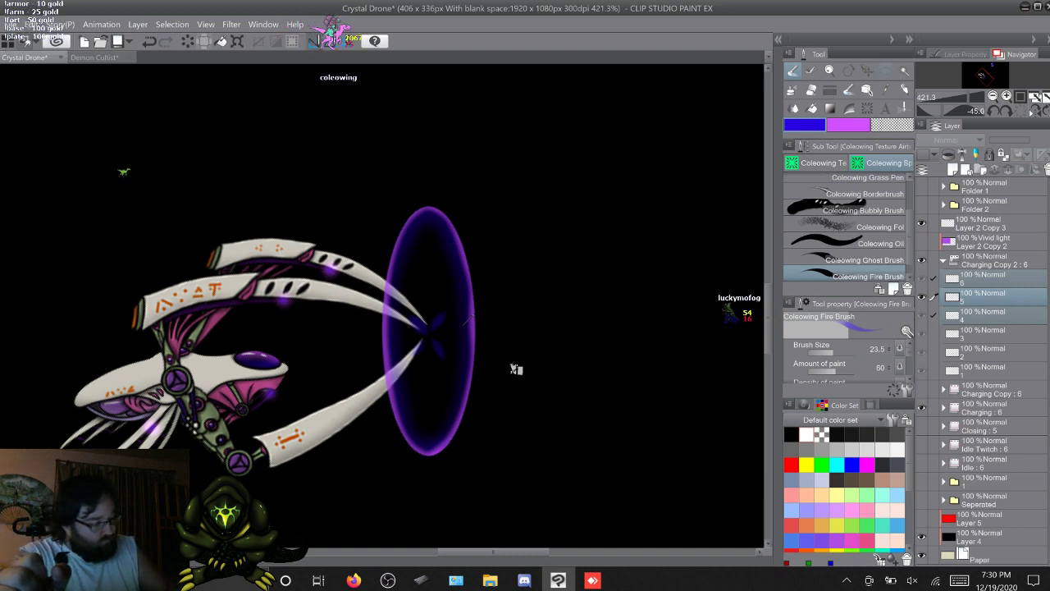
key(m)
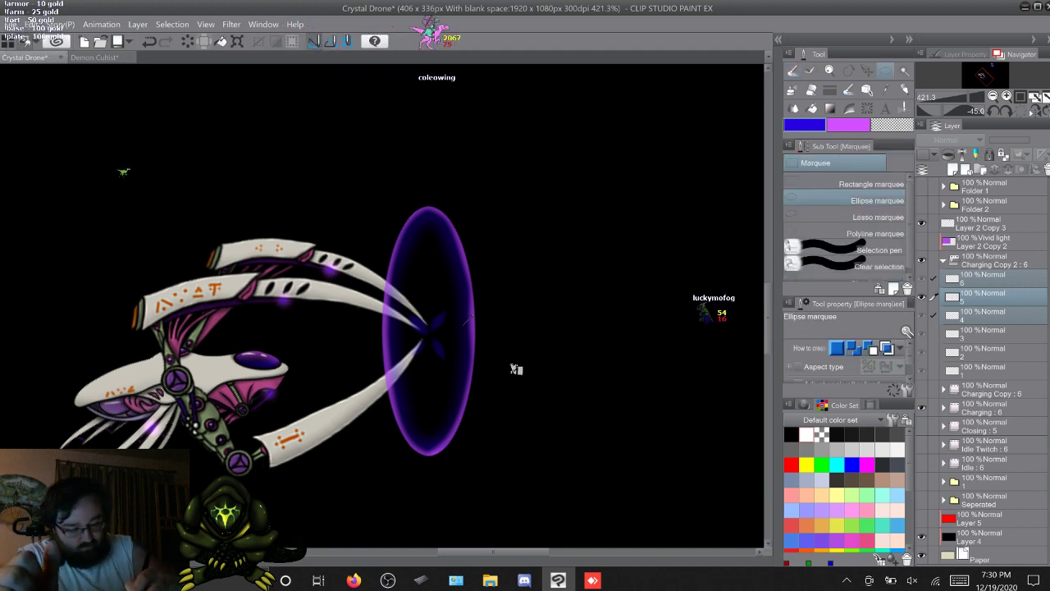
drag(299, 69, 612, 500)
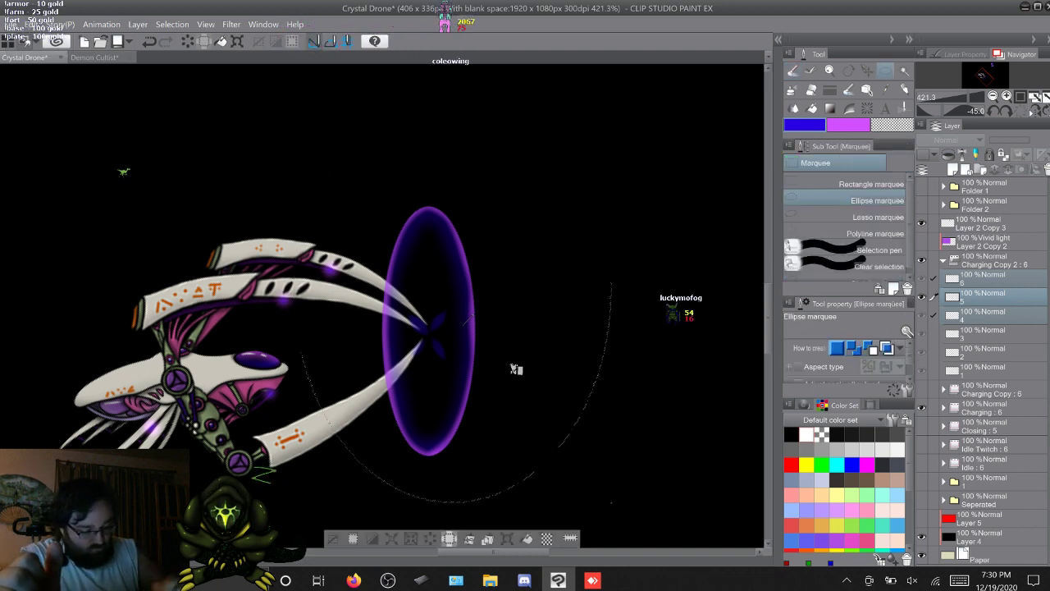
key(ctrl+d)
Lasso the area around the ring with frames 4, 5 and 6 selected, rotate it slightly counterclockwise, and clear the selection
key(m)
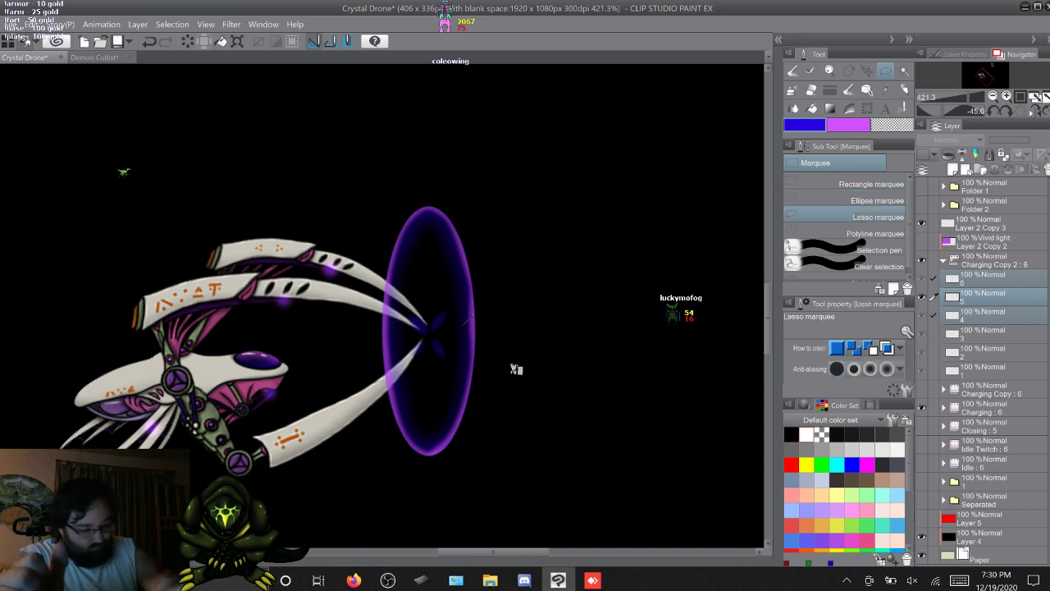
mouse_move(279, 78)
mouse_down()
mouse_move(333, 65)
mouse_move(579, 108)
mouse_up()
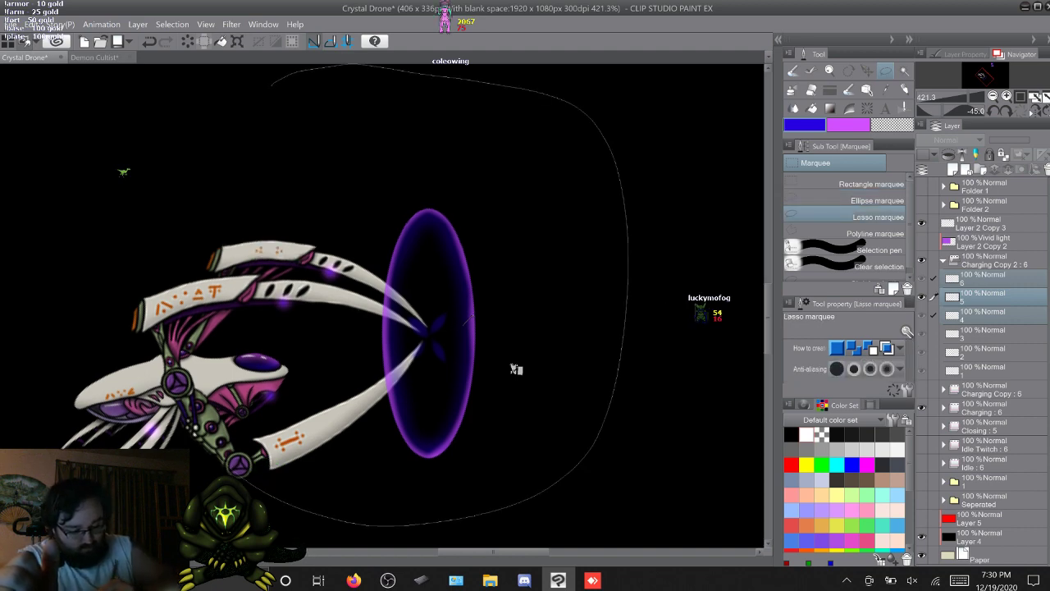
drag(193, 493, 172, 206)
key(ctrl+t)
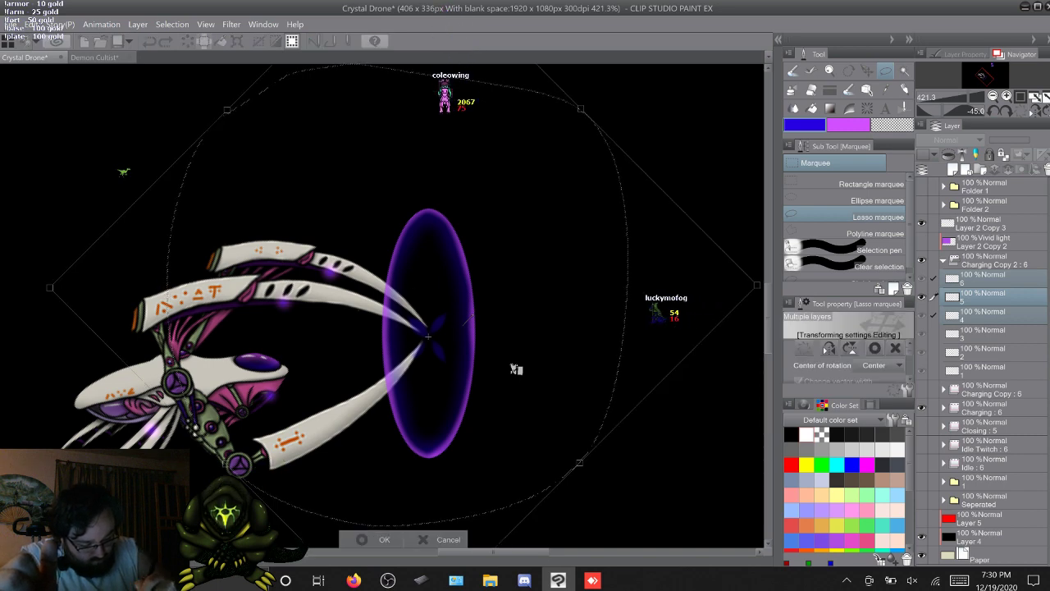
drag(757, 285, 746, 237)
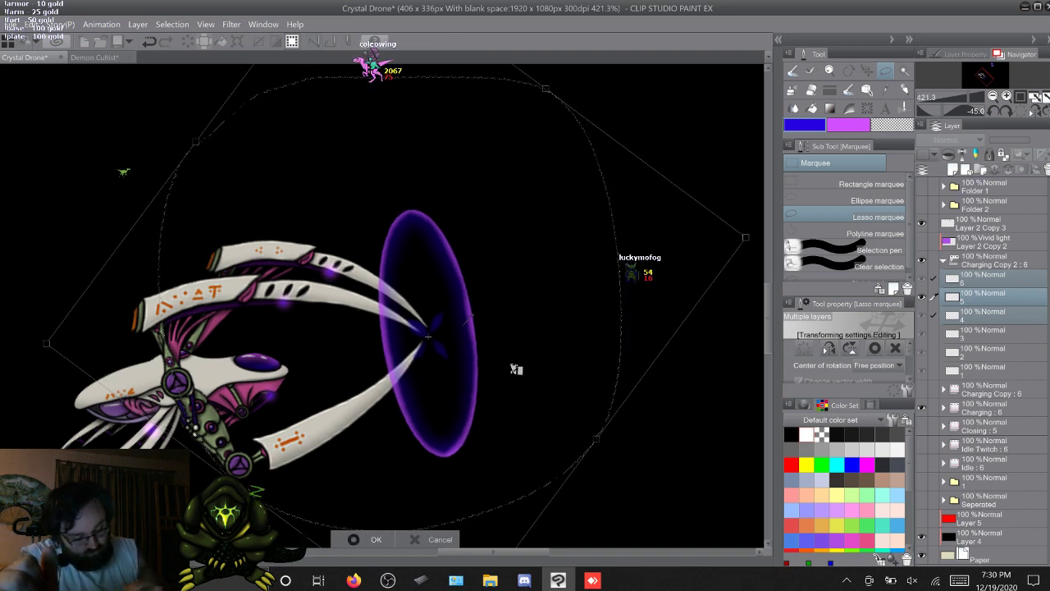
key(Return)
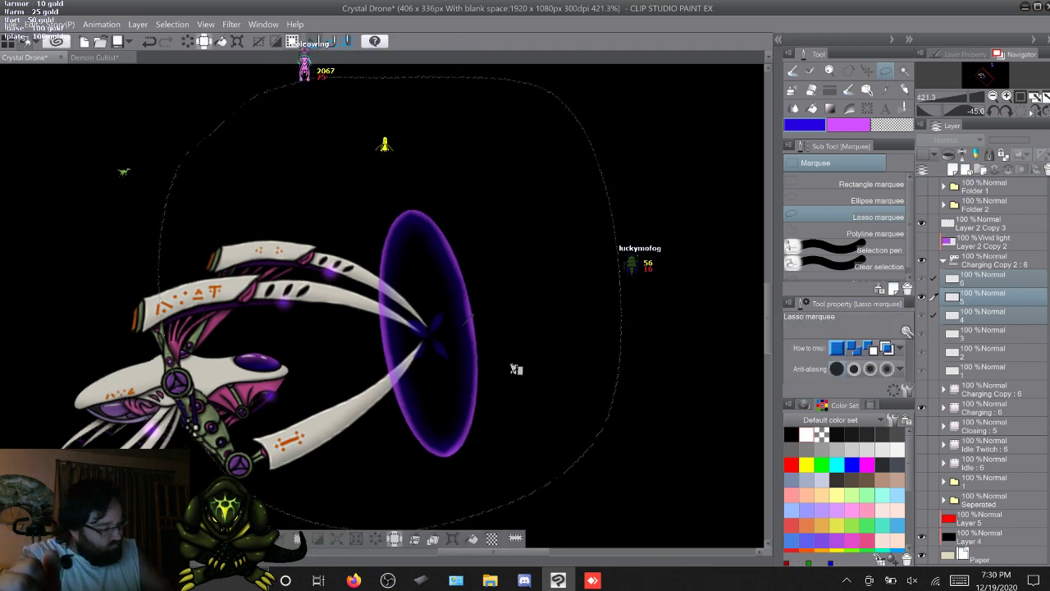
key(asciicircum)
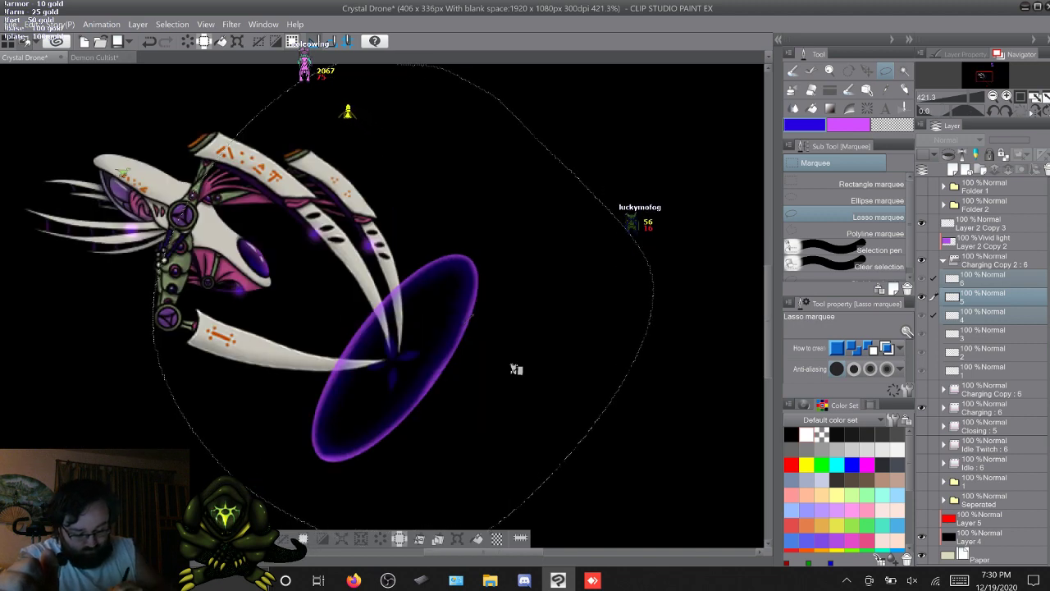
key(ctrl+d)
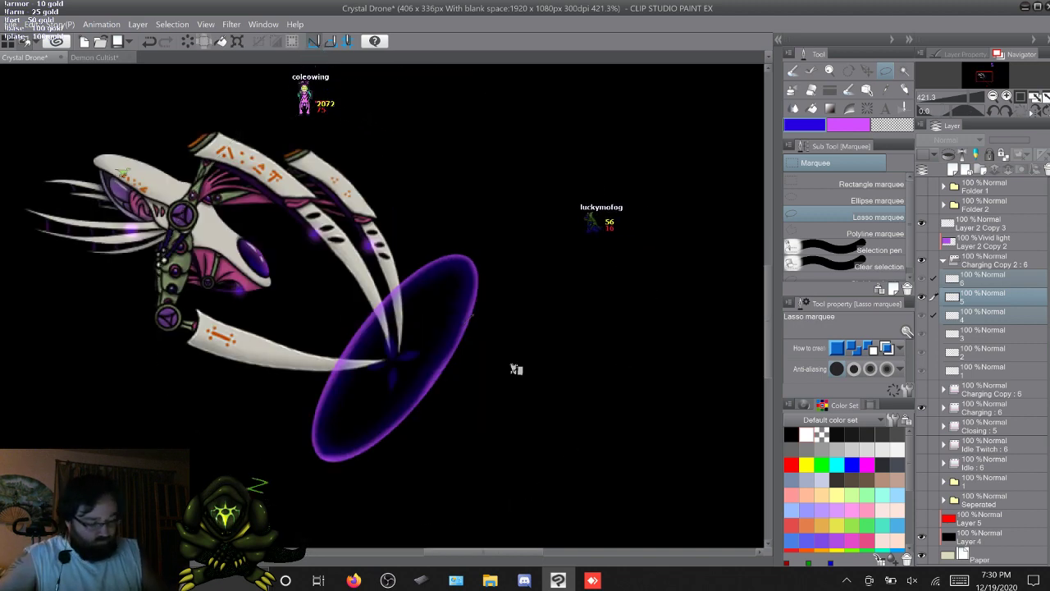
Collapse the Charging Copy 2 folder, hide Charging Copy 2 and Charging, and show Charging Copy
key(space)
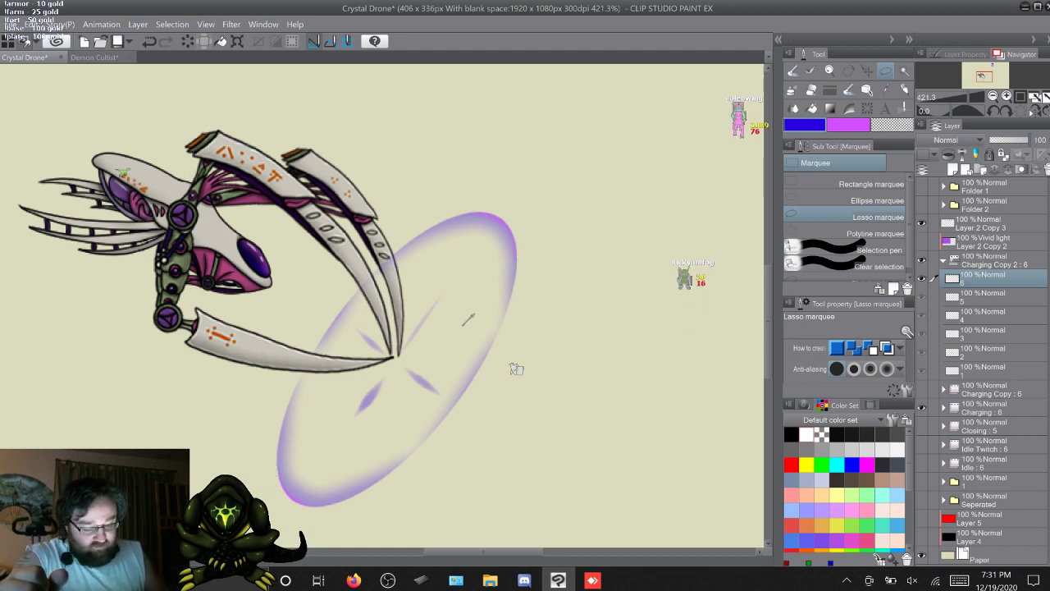
click(944, 260)
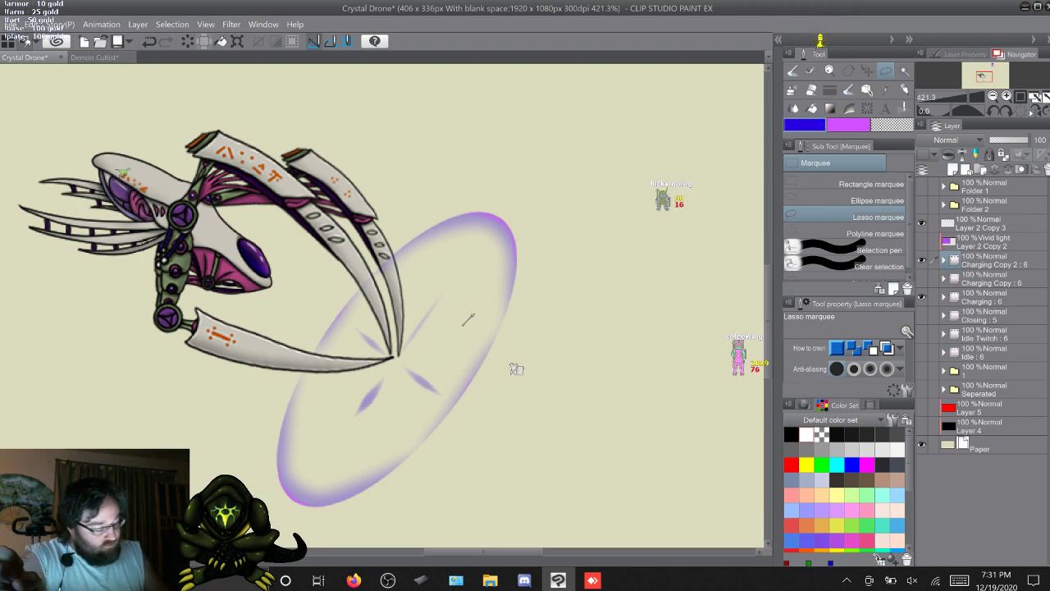
drag(921, 261, 922, 296)
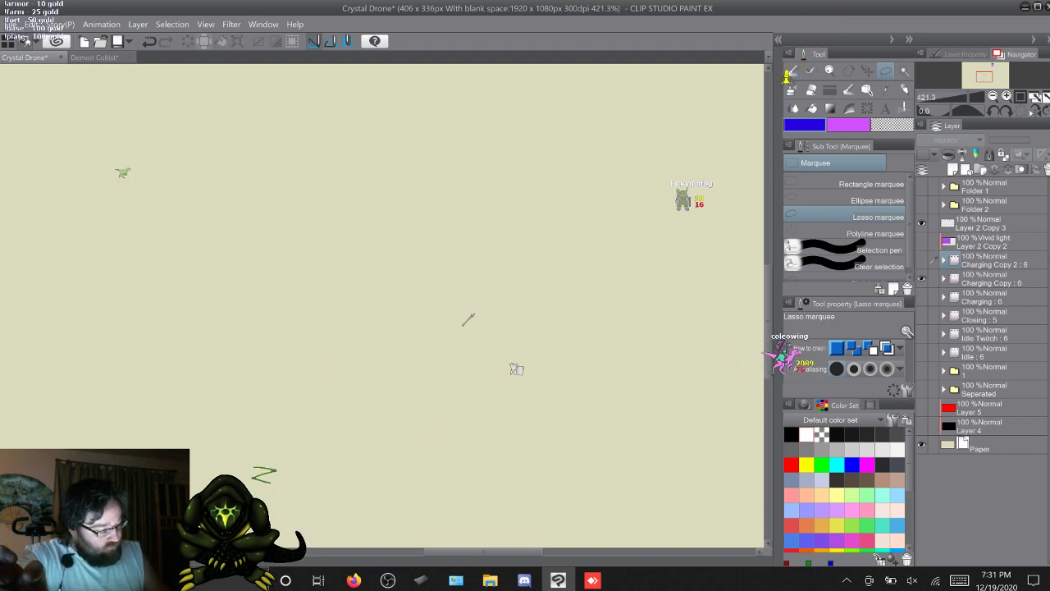
Delete the Charging Copy animation folder from the layer stack
click(922, 260)
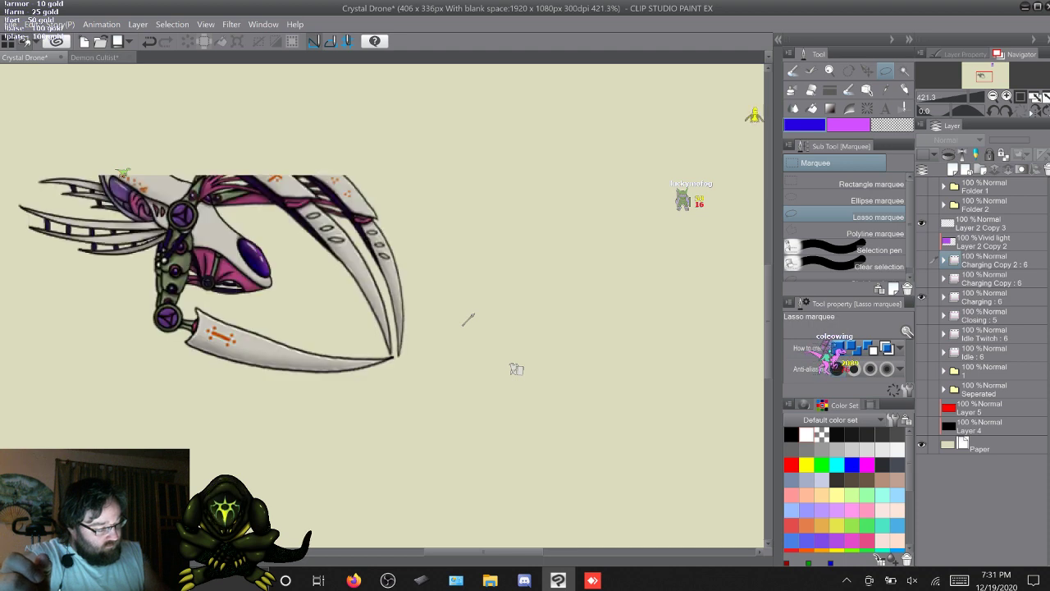
click(922, 260)
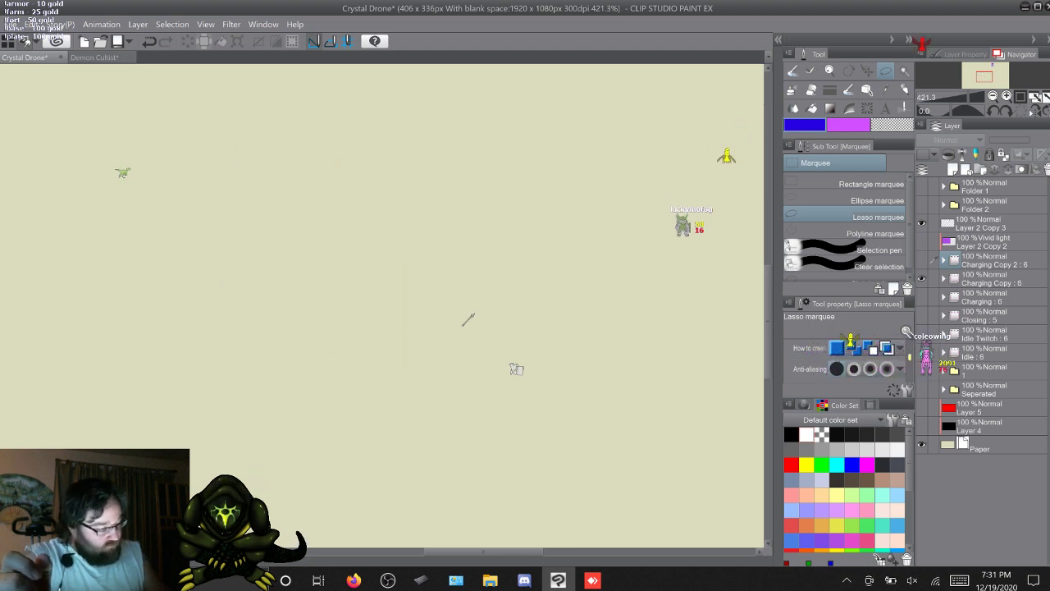
click(992, 279)
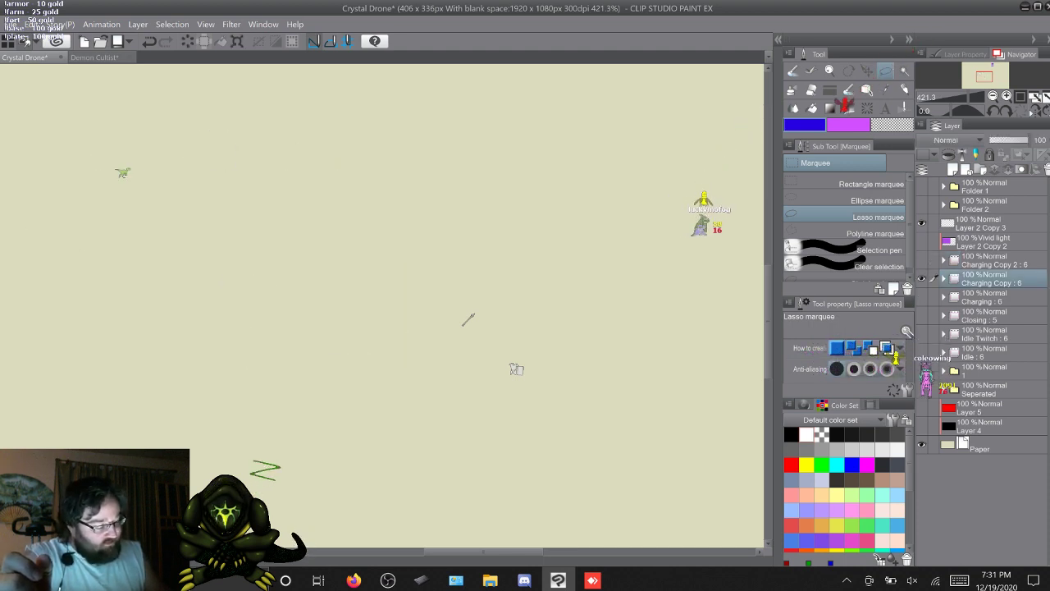
right_click(964, 279)
click(895, 348)
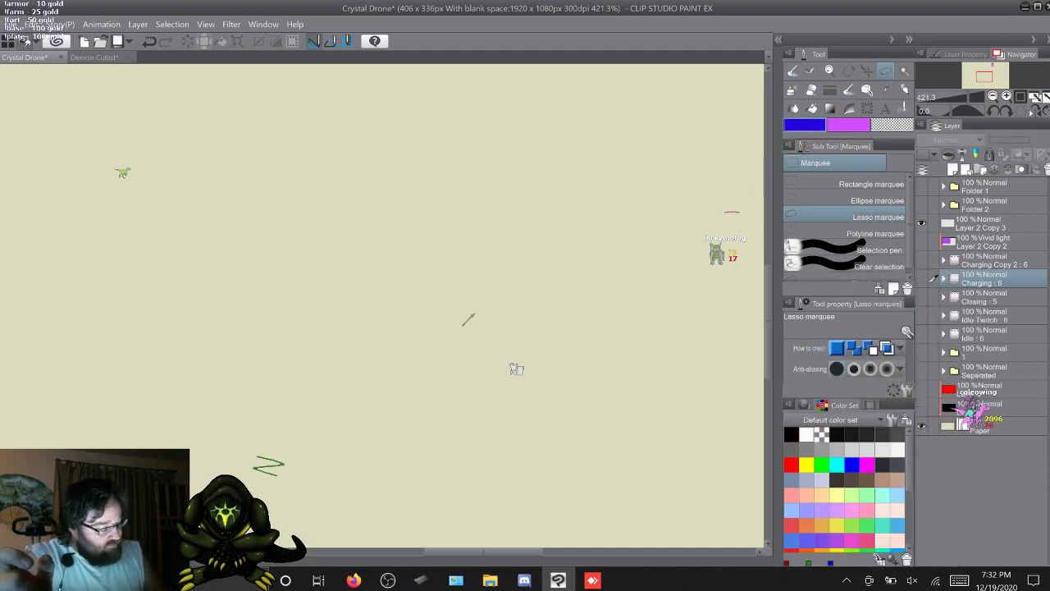
Show the Charging Copy 2 animation folder and rename it Laser Charge
click(922, 278)
click(922, 261)
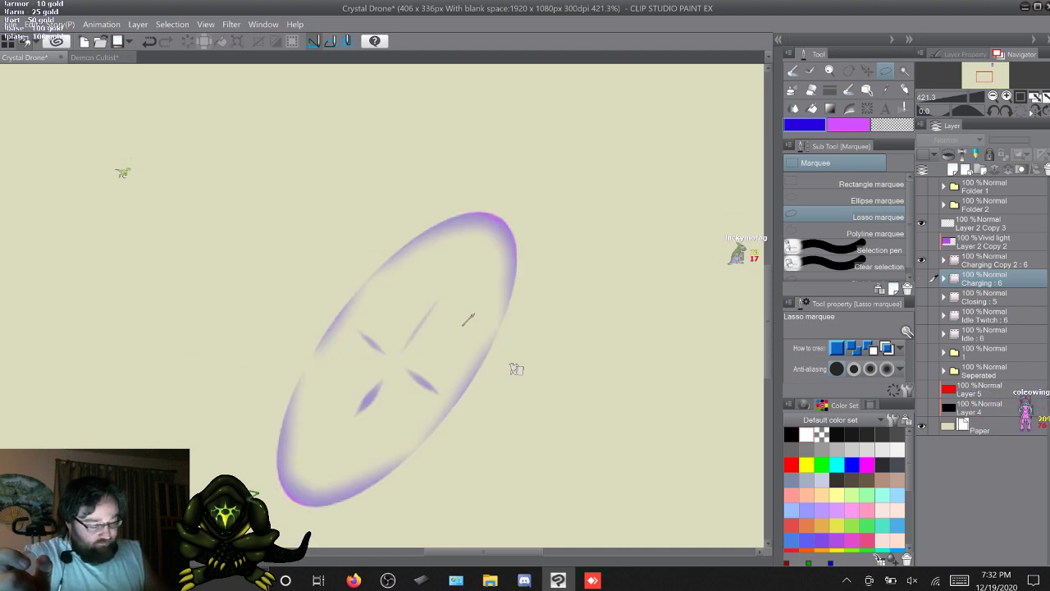
double_click(985, 256)
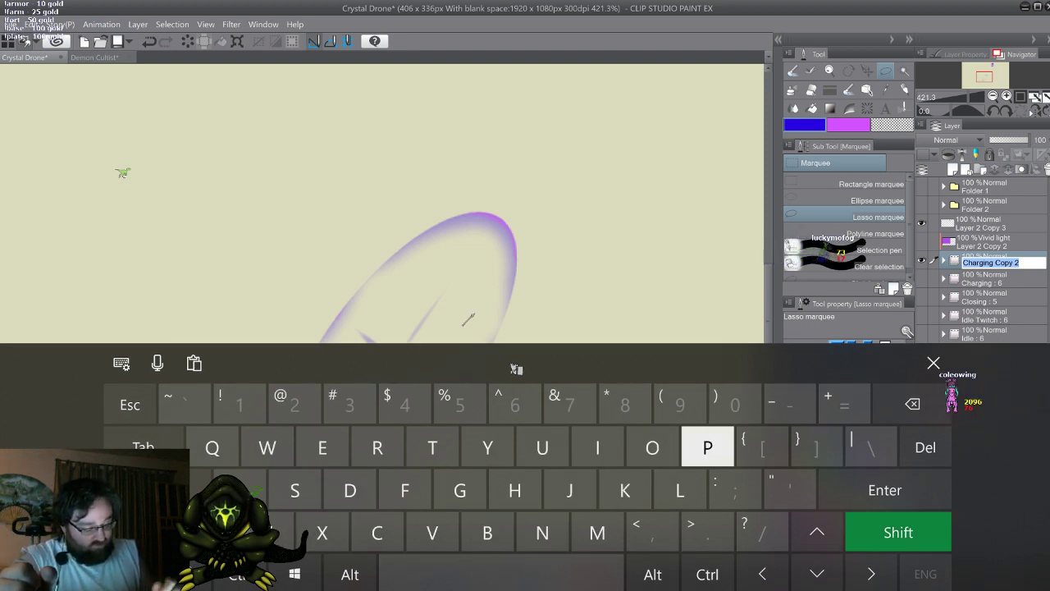
text(Lase)
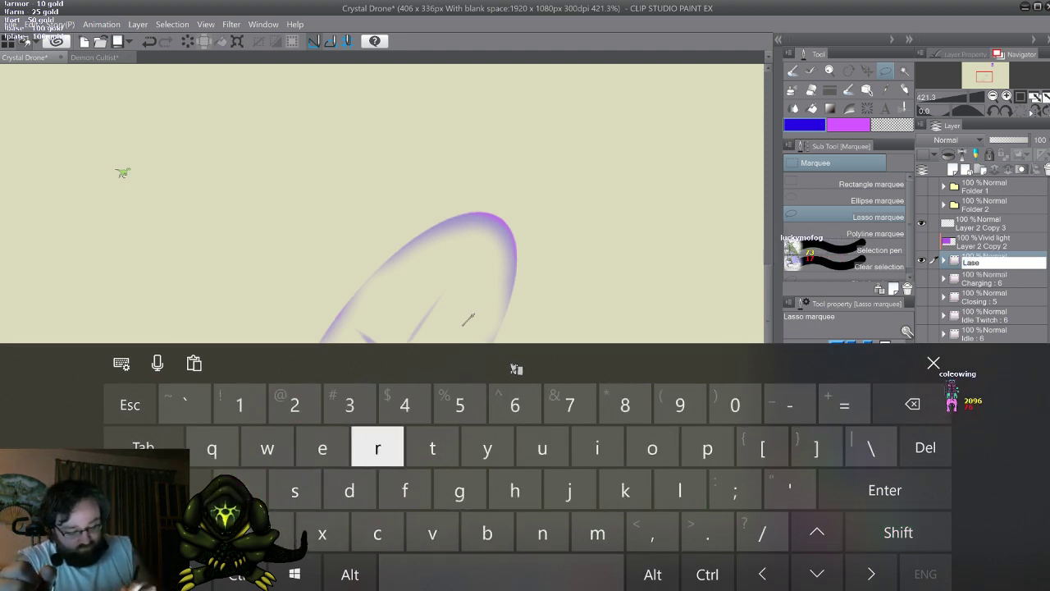
text(r C)
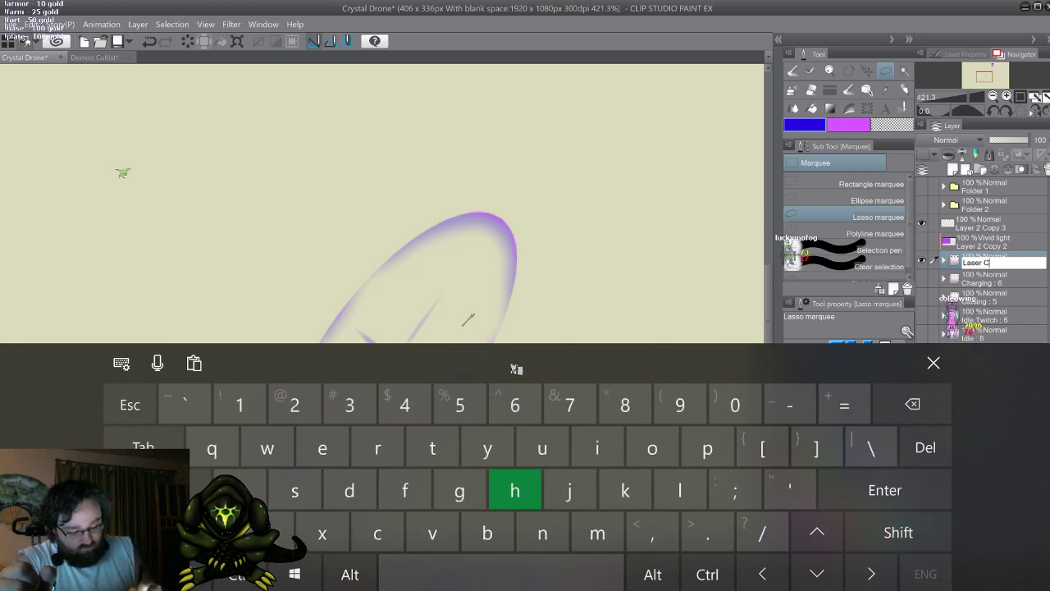
text(hae)
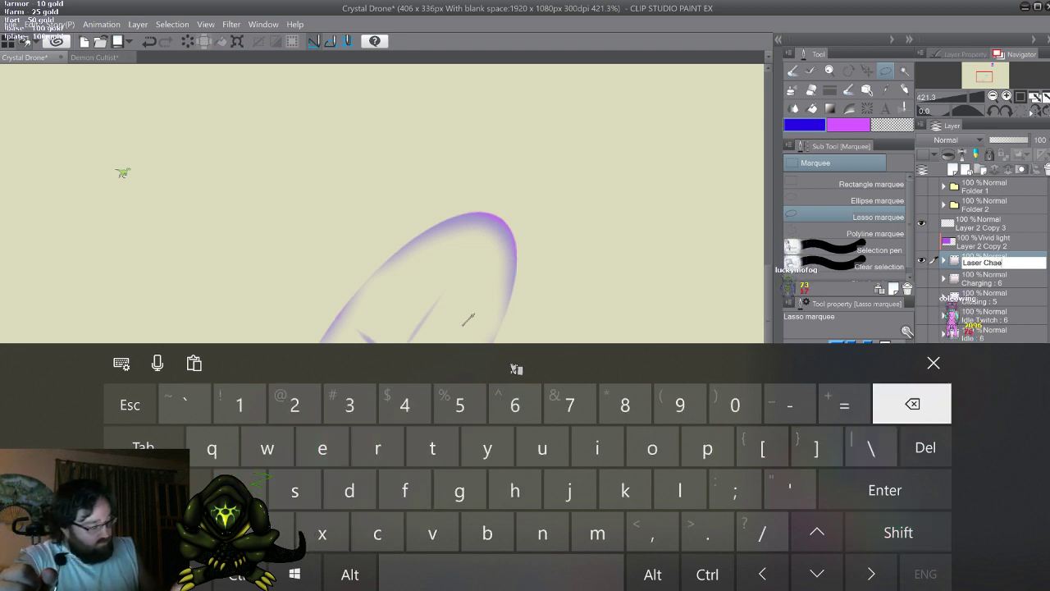
key(BackSpace)
text(rge)
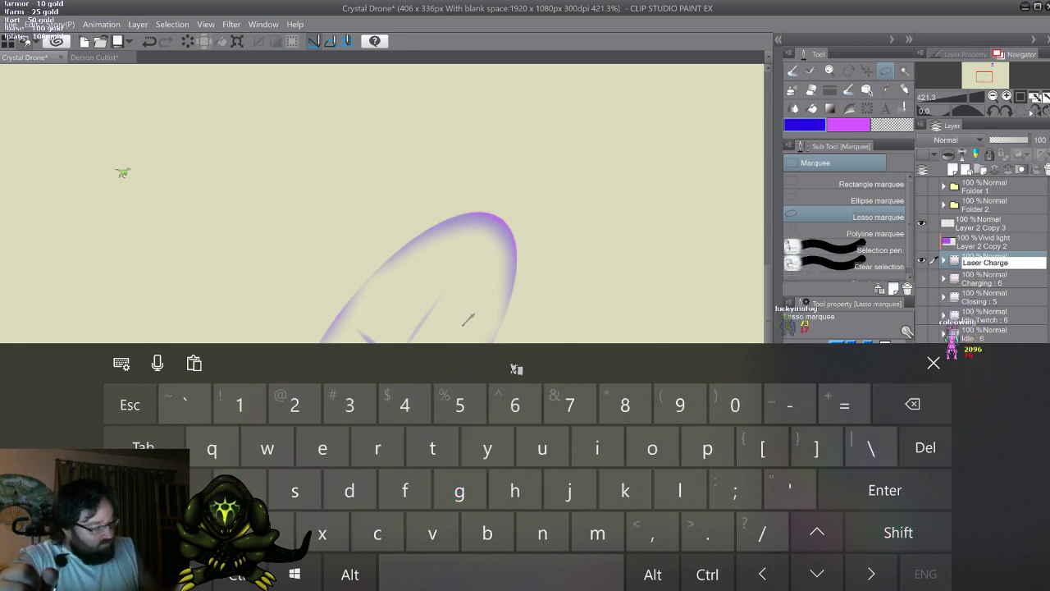
key(Return)
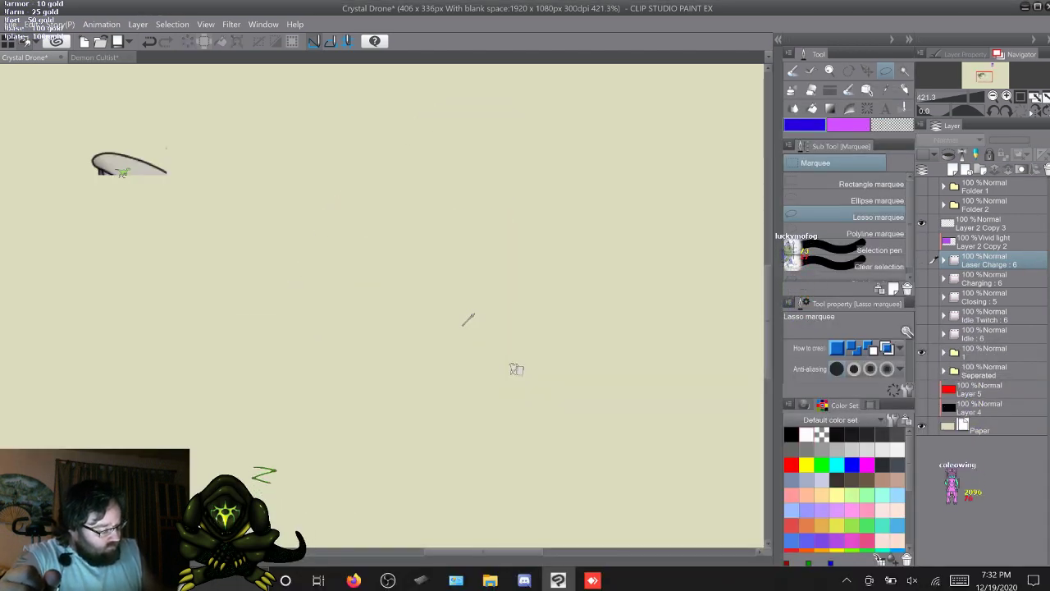
Place a copy of folder 1 above Laser Charge, with the original folder hidden and the Charging animation shown
click(989, 353)
key(F9)
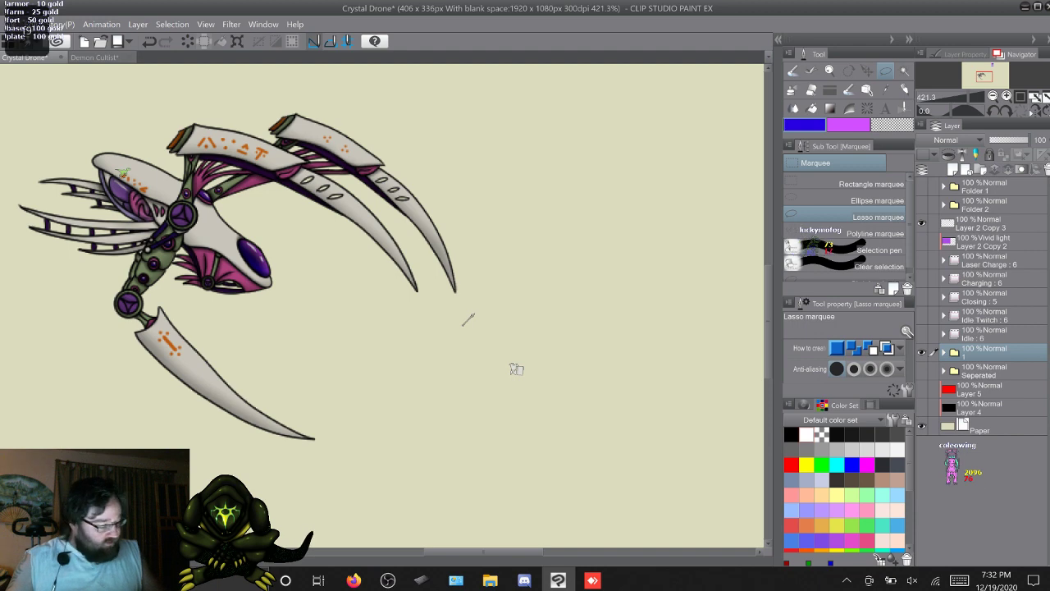
drag(989, 353, 989, 261)
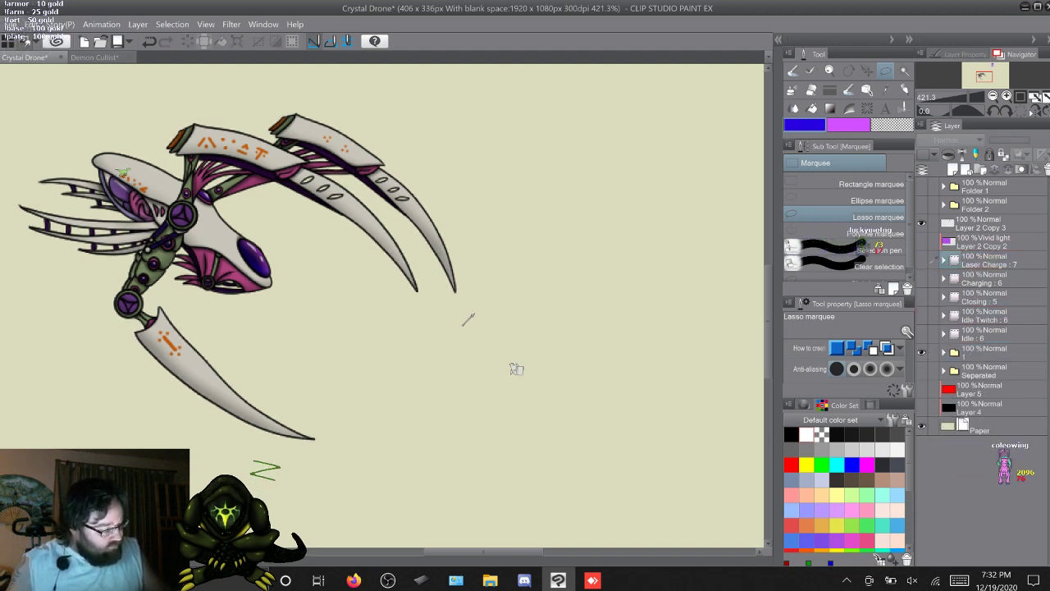
click(944, 260)
drag(997, 389, 997, 271)
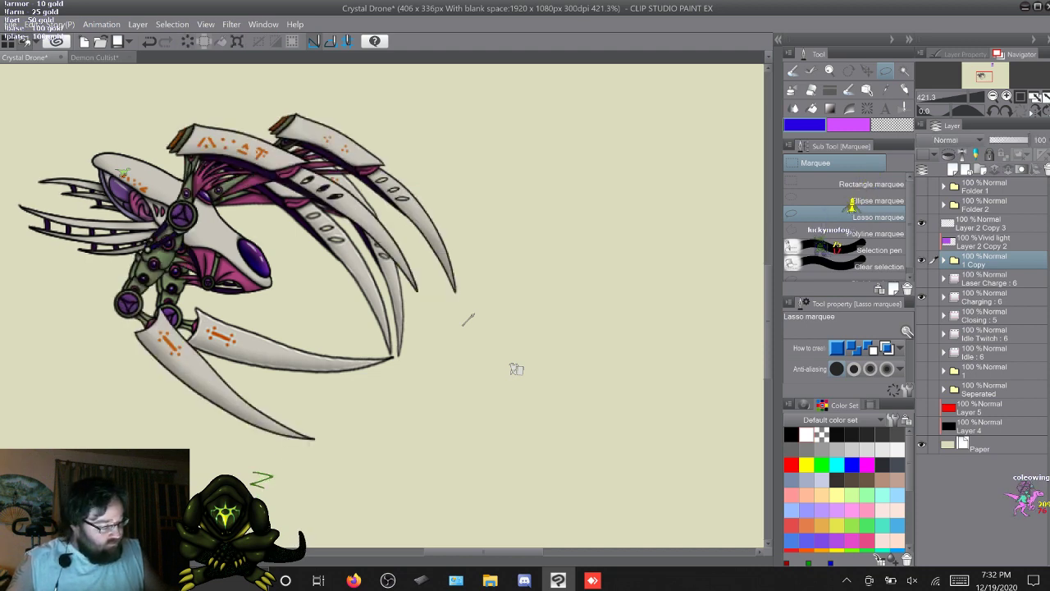
click(944, 260)
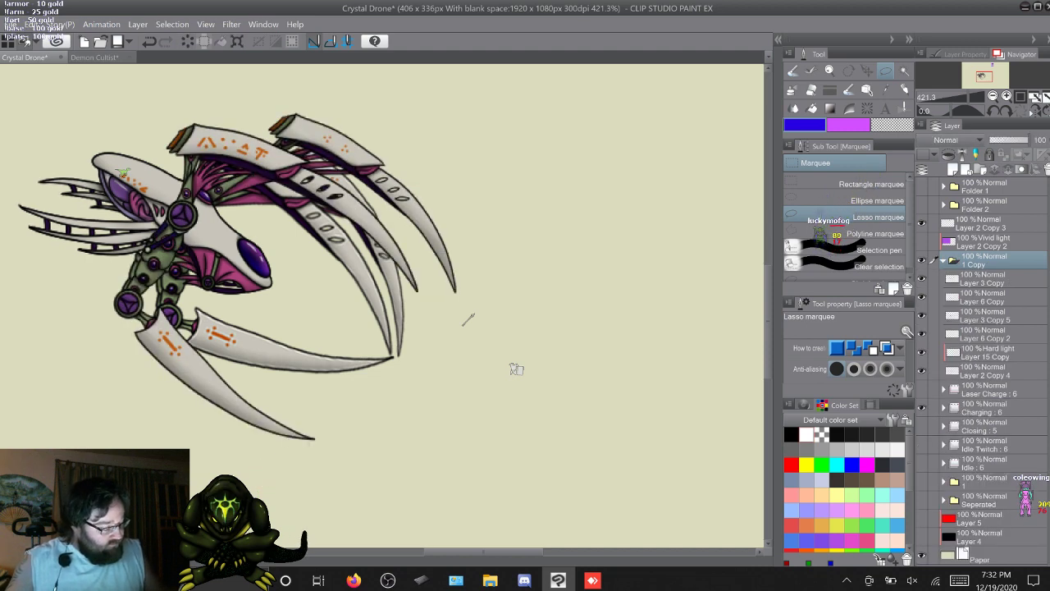
click(985, 279)
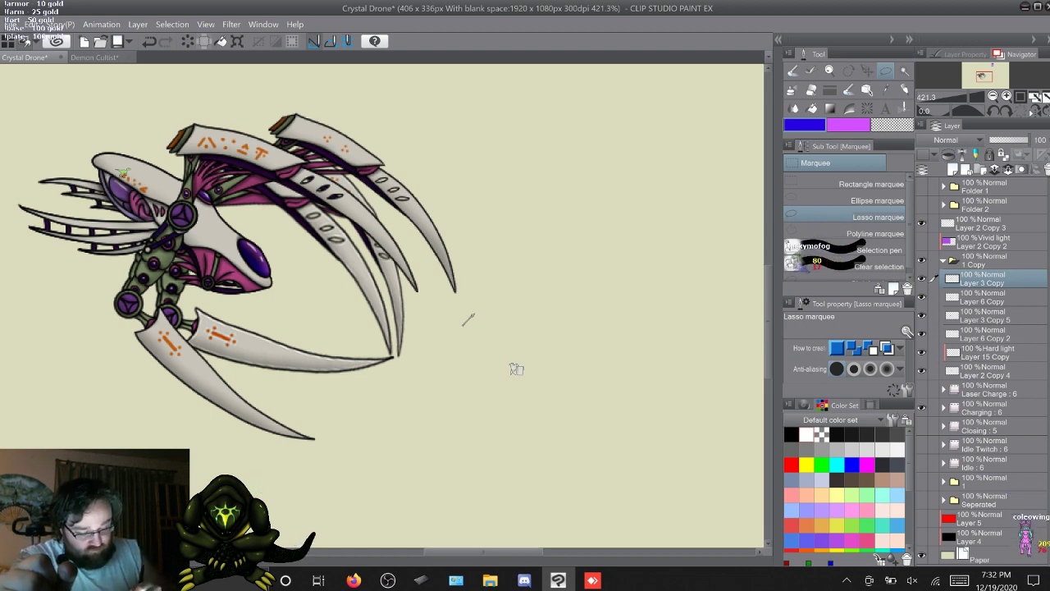
drag(484, 552, 460, 552)
scroll(515, 369, up, 3)
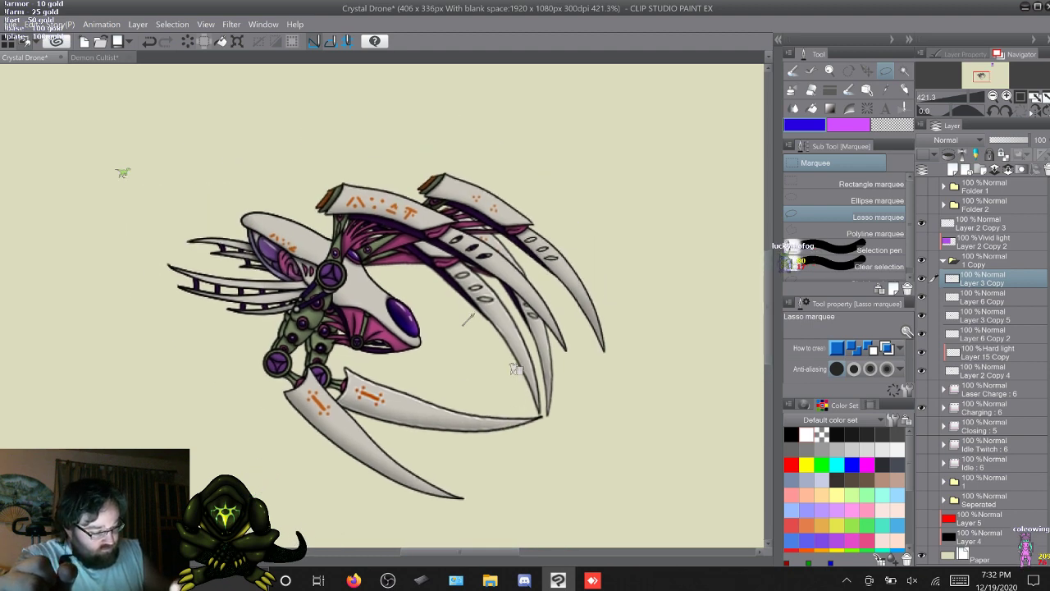
click(985, 261)
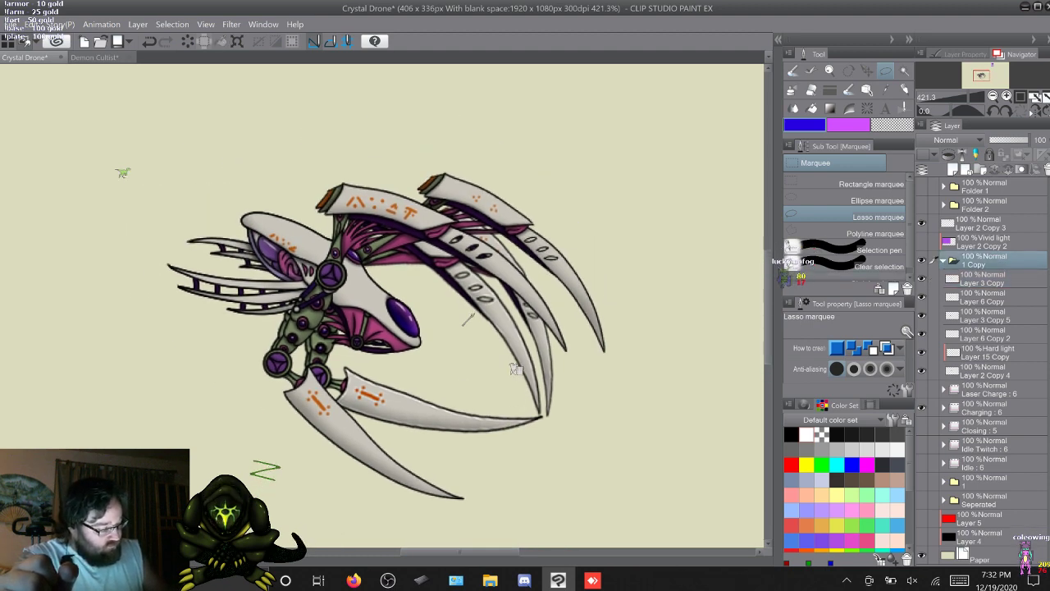
click(943, 260)
click(989, 279)
Lasso the whole drone in folder 1 Copy, rotate it slightly counterclockwise about its round shoulder joint, and clear the selection
click(985, 261)
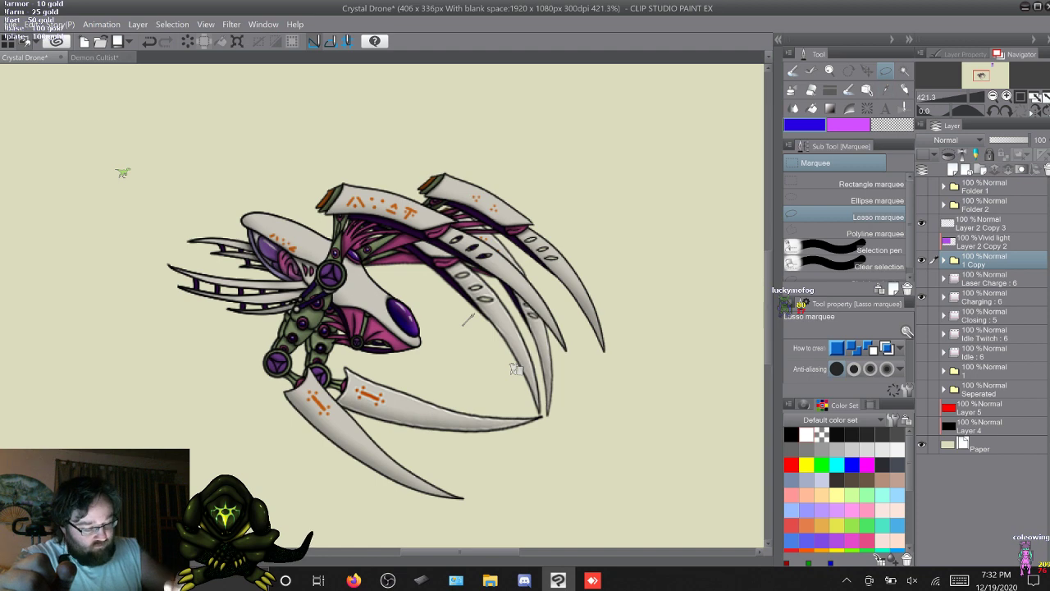
mouse_move(131, 339)
mouse_down()
mouse_move(505, 147)
mouse_move(678, 203)
mouse_up()
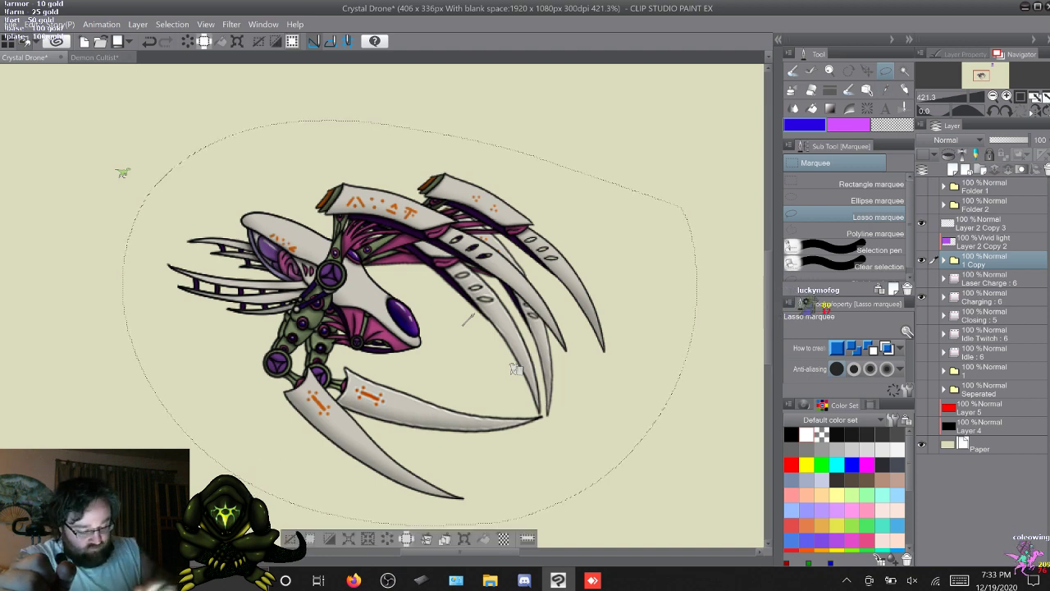
key(ctrl+t)
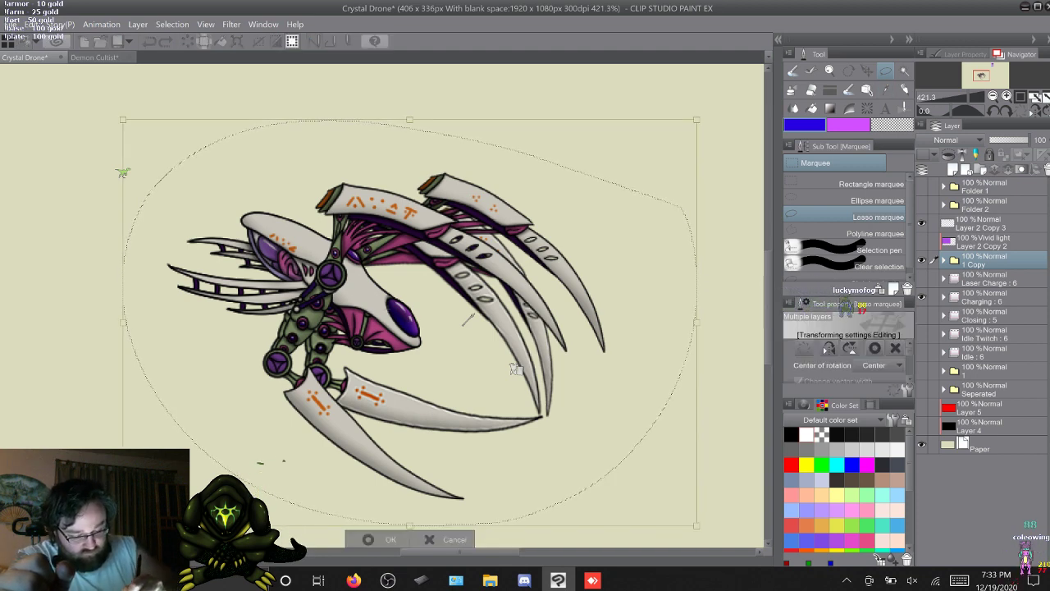
drag(410, 323, 331, 275)
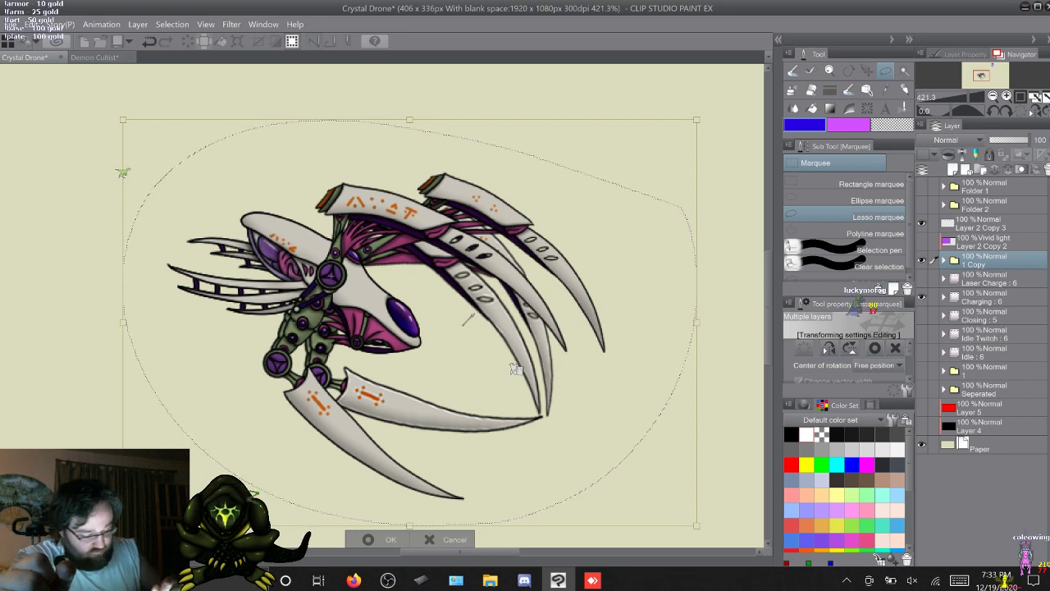
drag(714, 525, 737, 485)
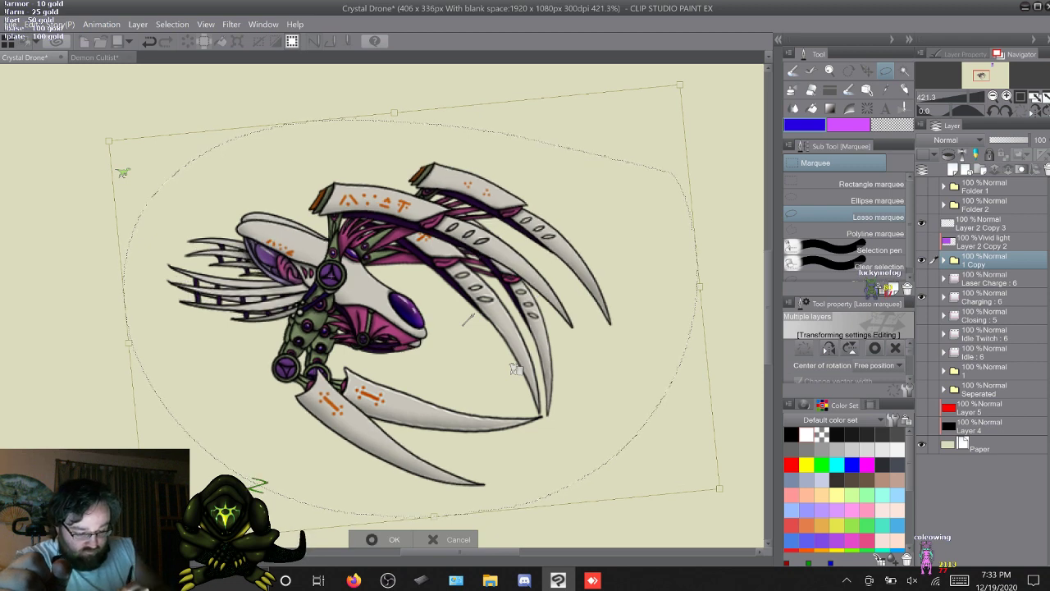
key(Return)
key(ctrl+d)
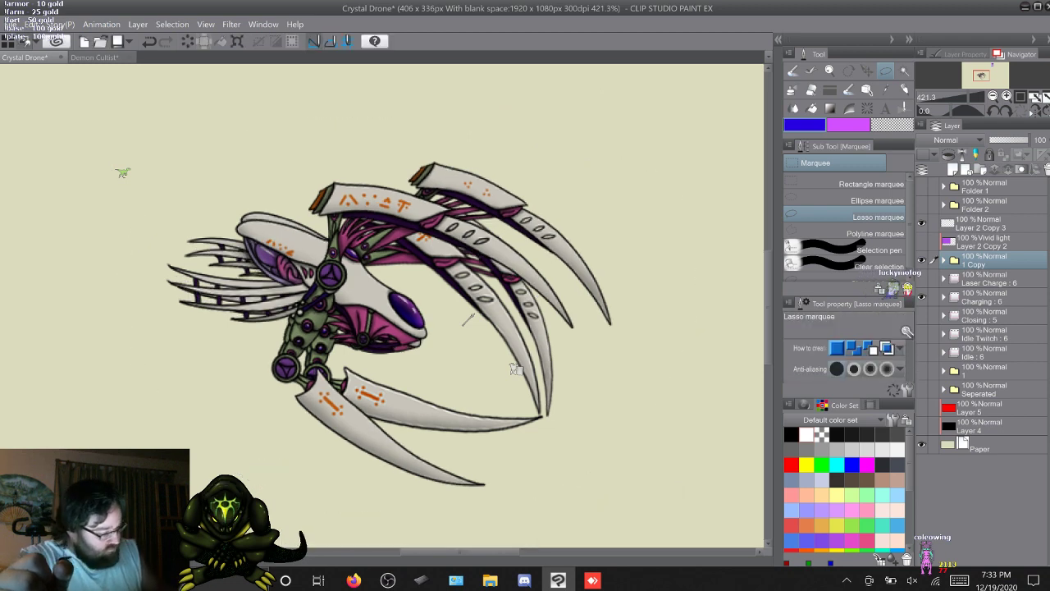
Lasso the upper claw on Layer 3 Copy, rotate it counterclockwise about the round shoulder joint, and clear the selection
click(944, 260)
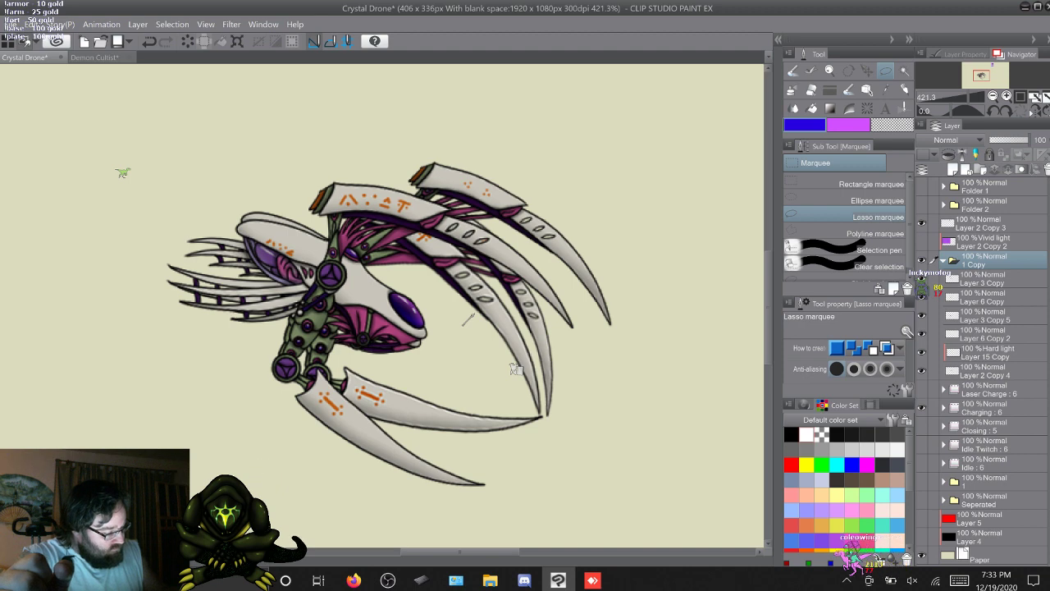
click(983, 280)
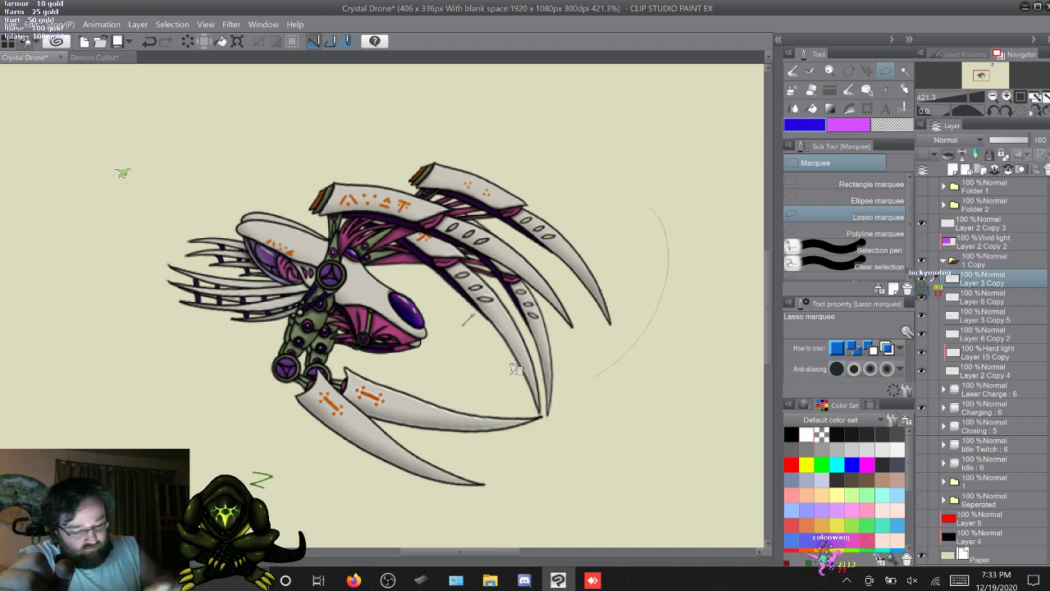
mouse_move(594, 378)
mouse_down()
mouse_move(398, 413)
mouse_move(448, 117)
mouse_up()
key(ctrl+t)
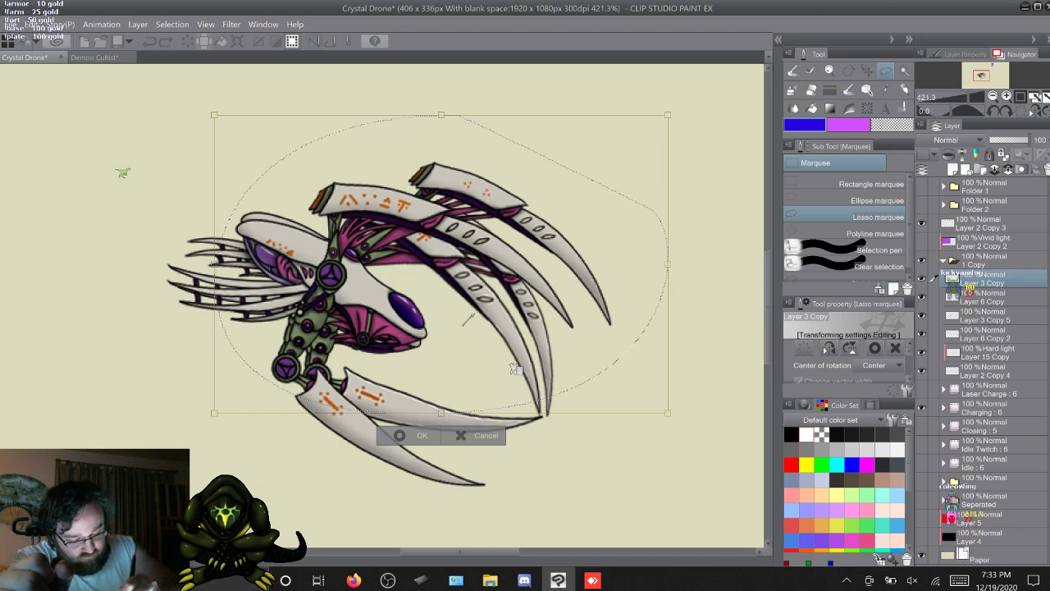
click(516, 369)
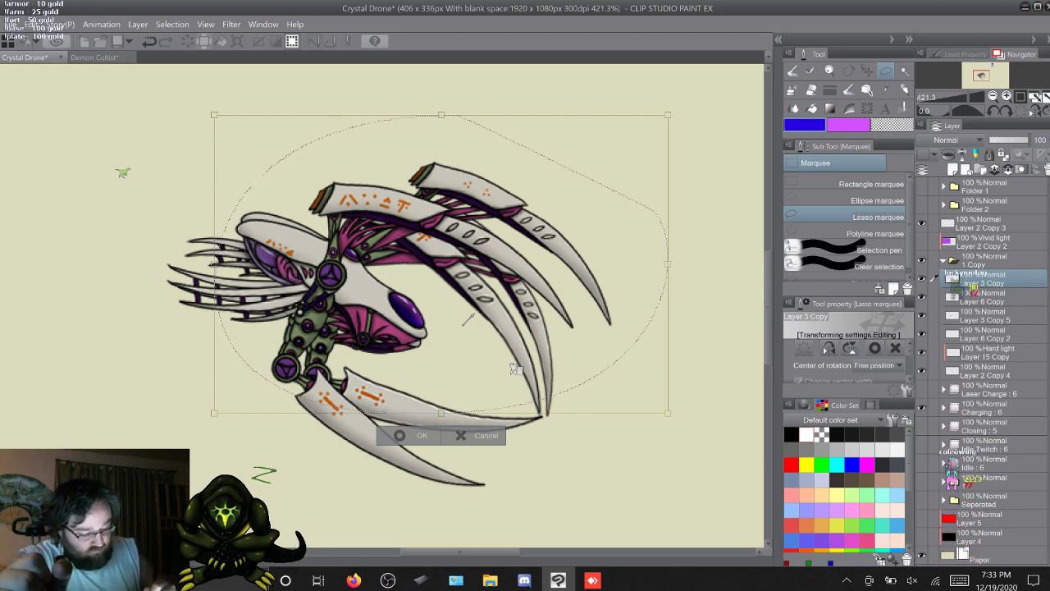
drag(683, 421, 711, 315)
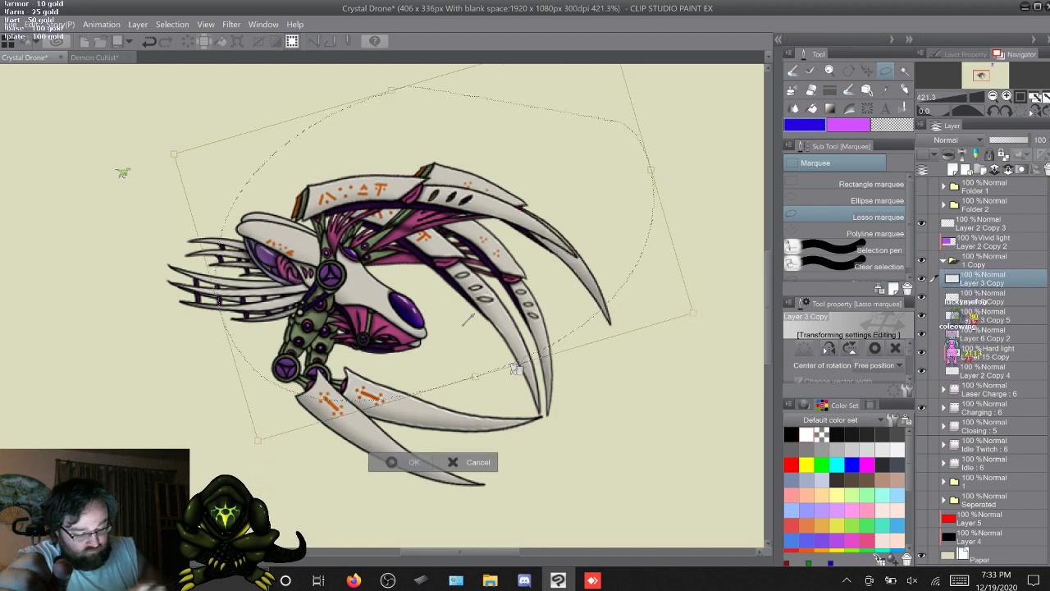
key(Return)
key(ctrl+d)
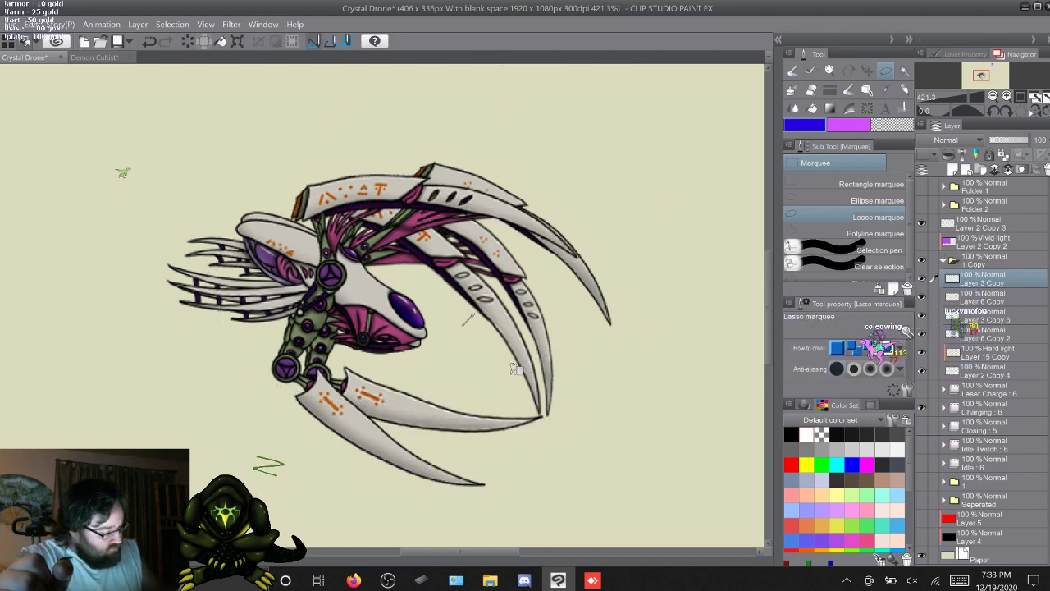
Rotate the lower claw on Layer 6 Copy and Layer 6 Copy 2 clockwise about the round shoulder joint, and select Layer 2 Copy 4
click(983, 297)
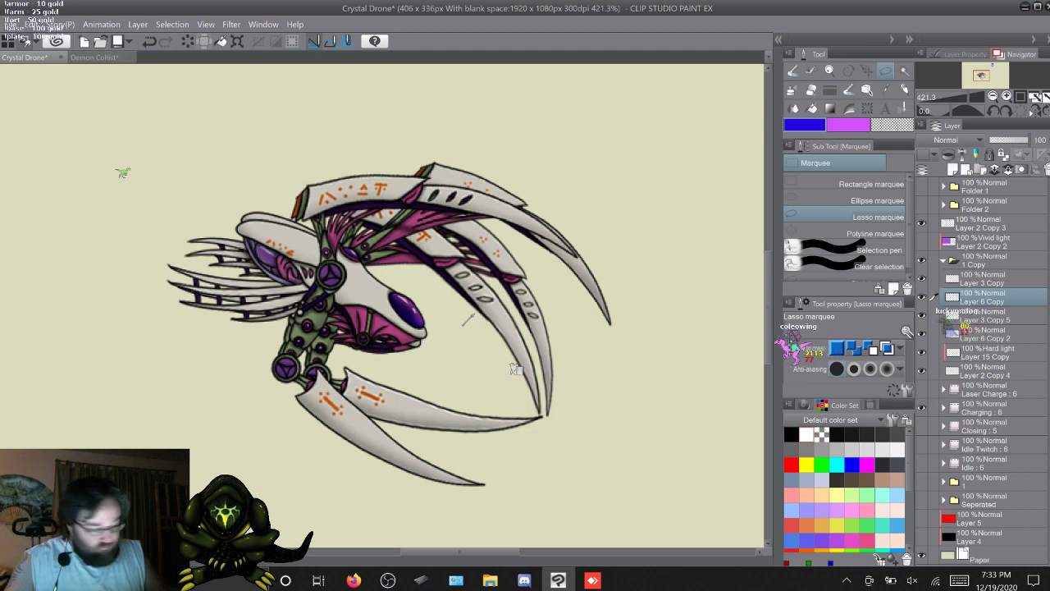
mouse_move(640, 279)
mouse_down()
mouse_move(650, 300)
mouse_move(636, 394)
mouse_move(435, 510)
mouse_move(226, 312)
mouse_move(262, 234)
mouse_move(459, 228)
mouse_up()
key(ctrl+t)
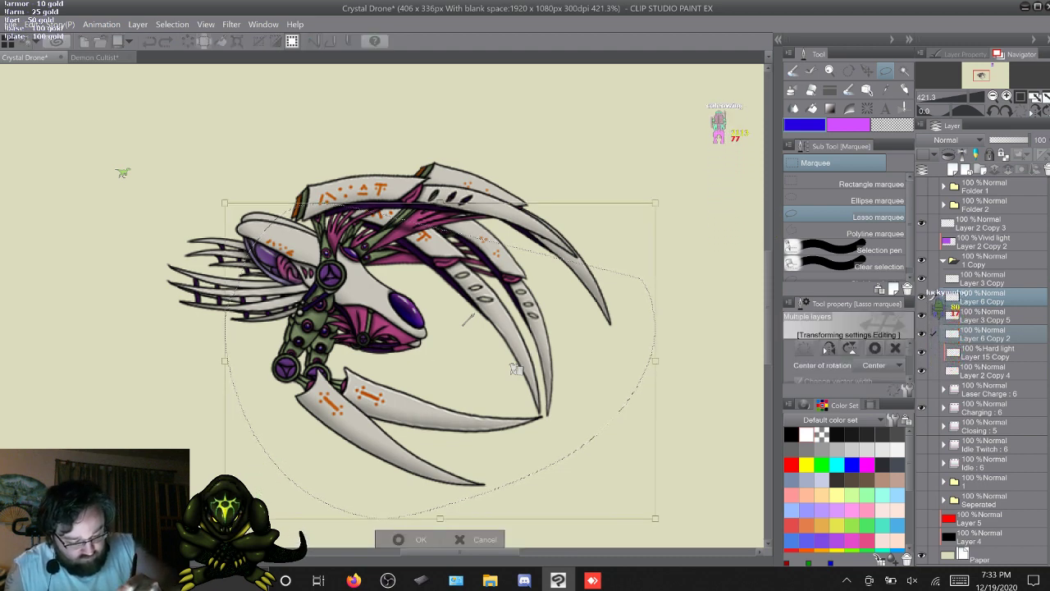
drag(439, 361, 319, 374)
drag(666, 195, 676, 263)
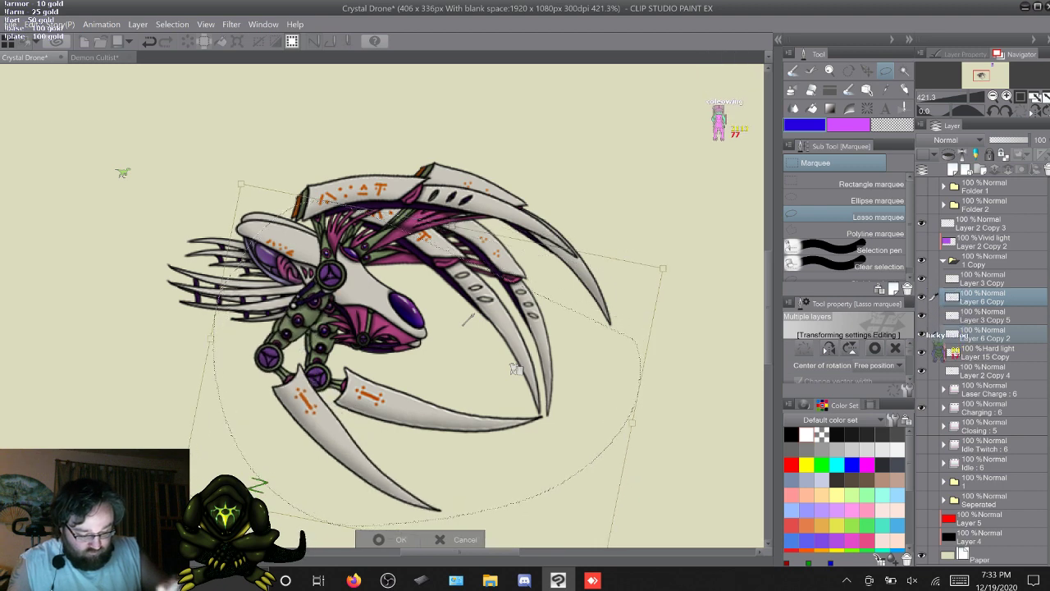
key(Return)
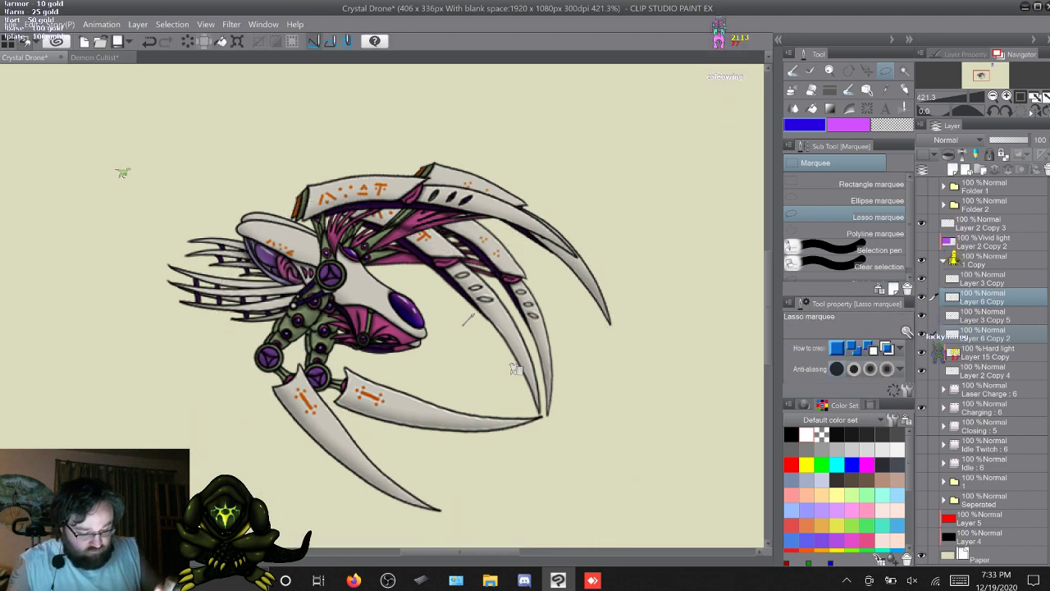
ctrl+shift+click(512, 366)
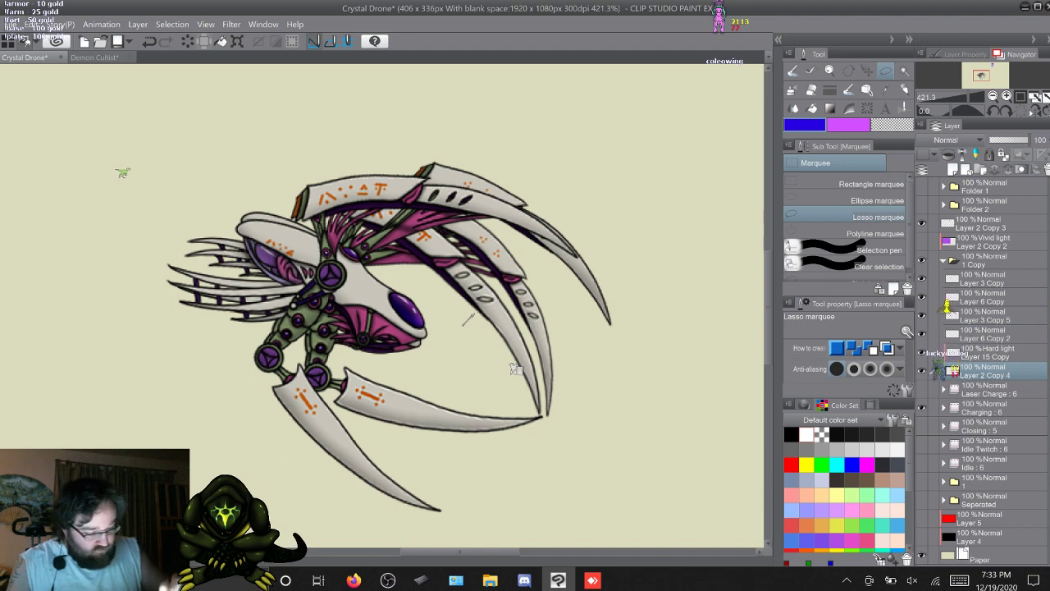
Lasso the upper far claw on Layer 2 Copy 4, rotate it counterclockwise about the round shoulder joint, and clear the selection
mouse_move(514, 369)
mouse_down()
mouse_move(574, 443)
mouse_move(692, 312)
mouse_move(525, 115)
mouse_move(218, 247)
mouse_up()
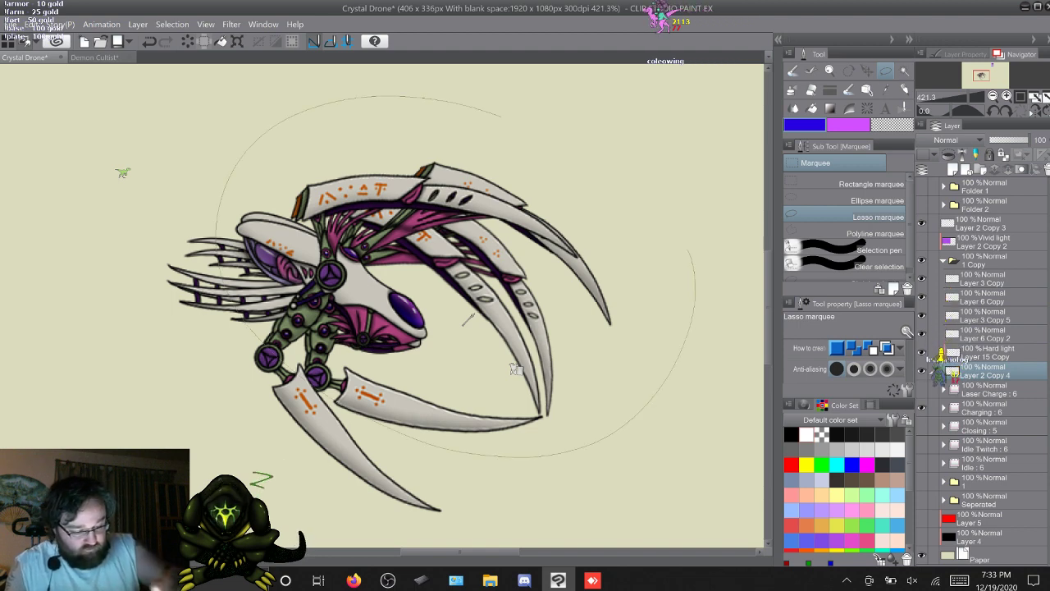
drag(501, 117, 559, 142)
key(ctrl+t)
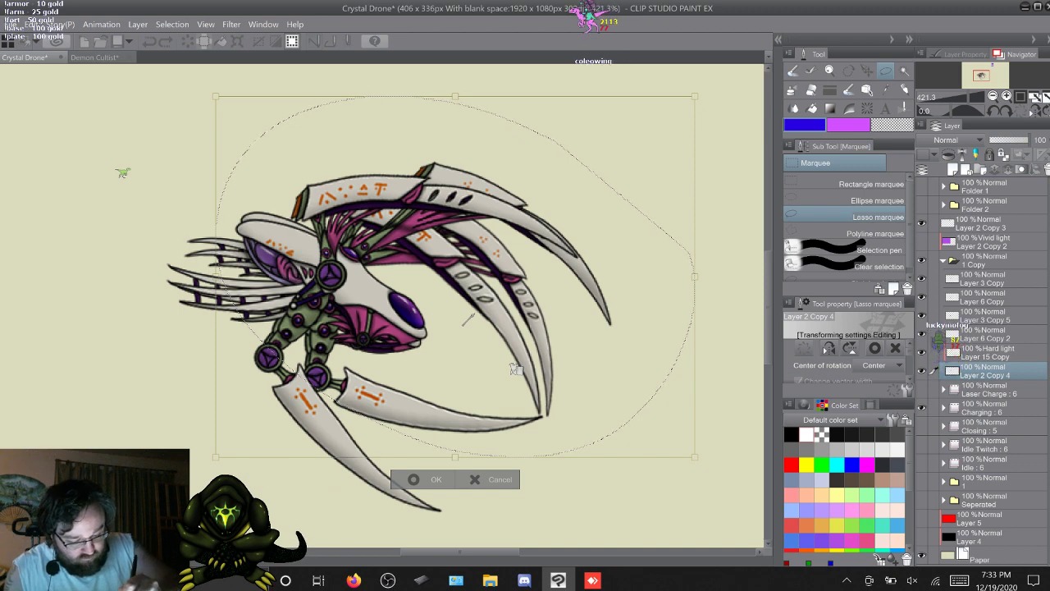
drag(456, 276, 330, 275)
drag(726, 279, 714, 181)
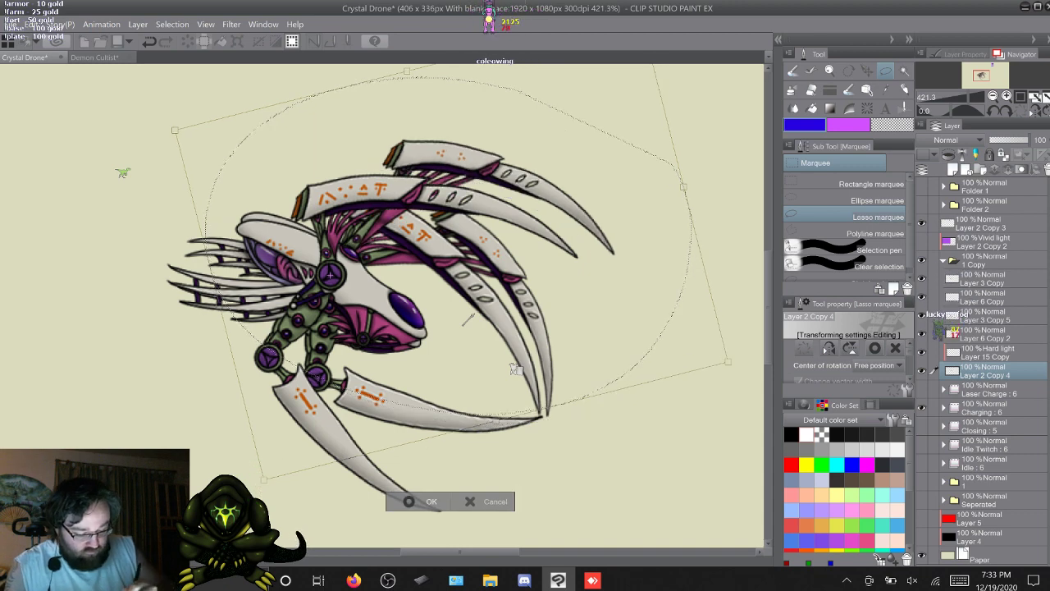
key(Return)
key(ctrl+d)
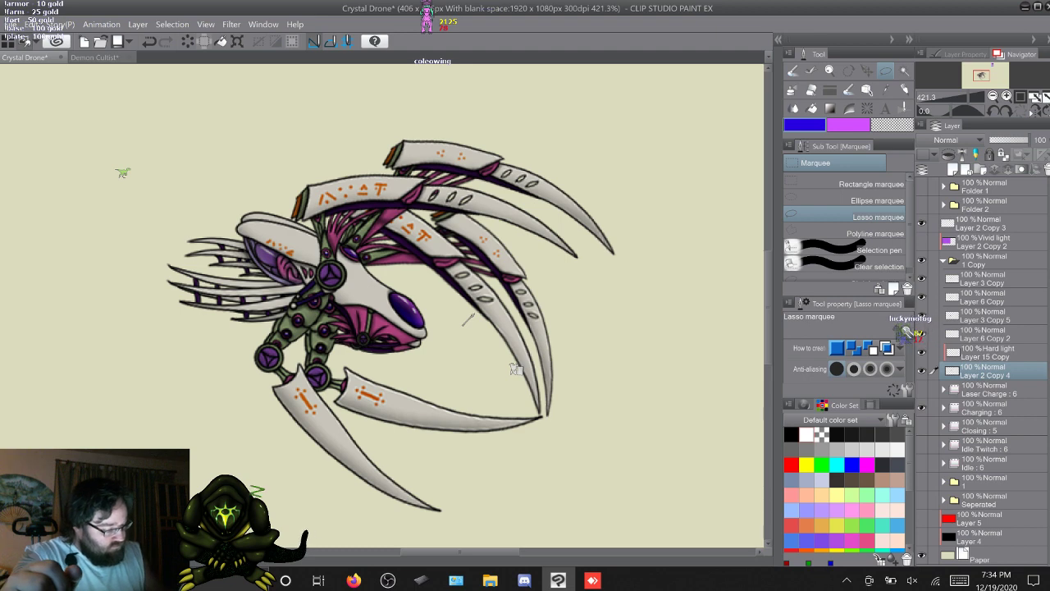
Select Layer 15 Copy, hide the Charging animation, and ready the Coleowing First Shade Airbrush in near-black
key(alt+bracketright)
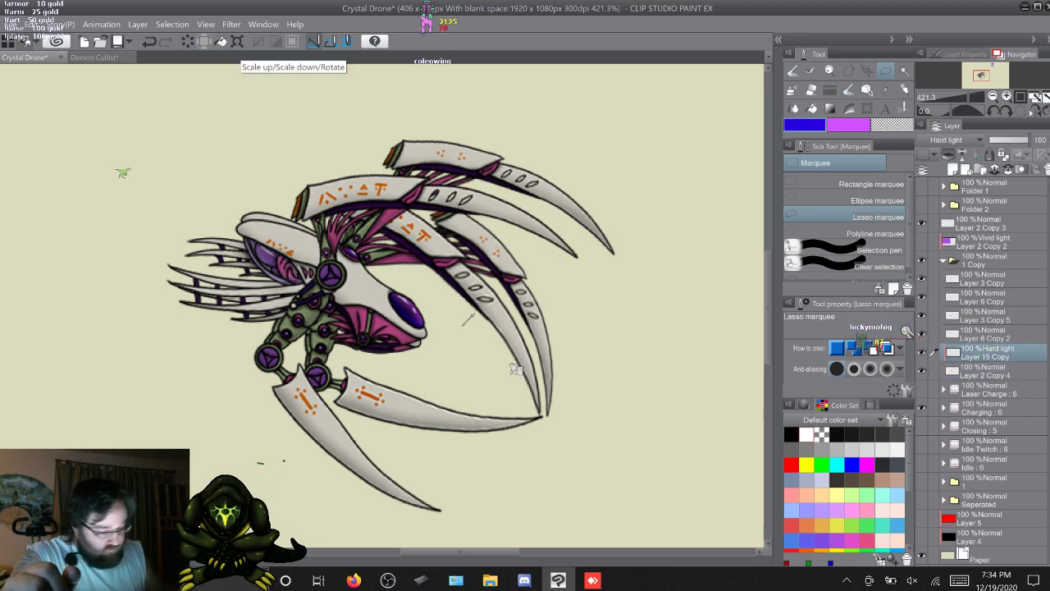
click(922, 408)
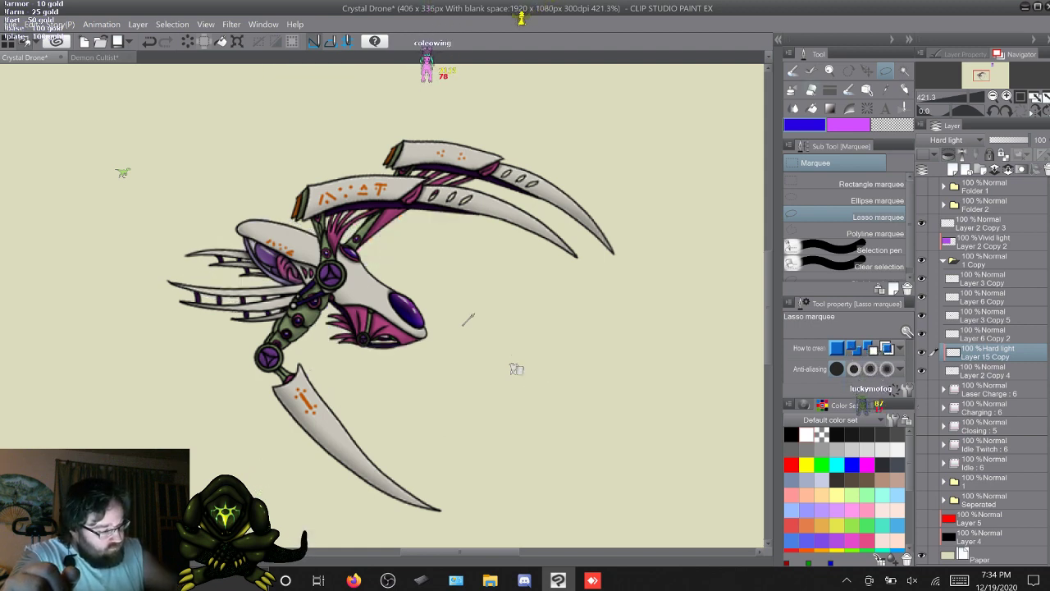
key(b)
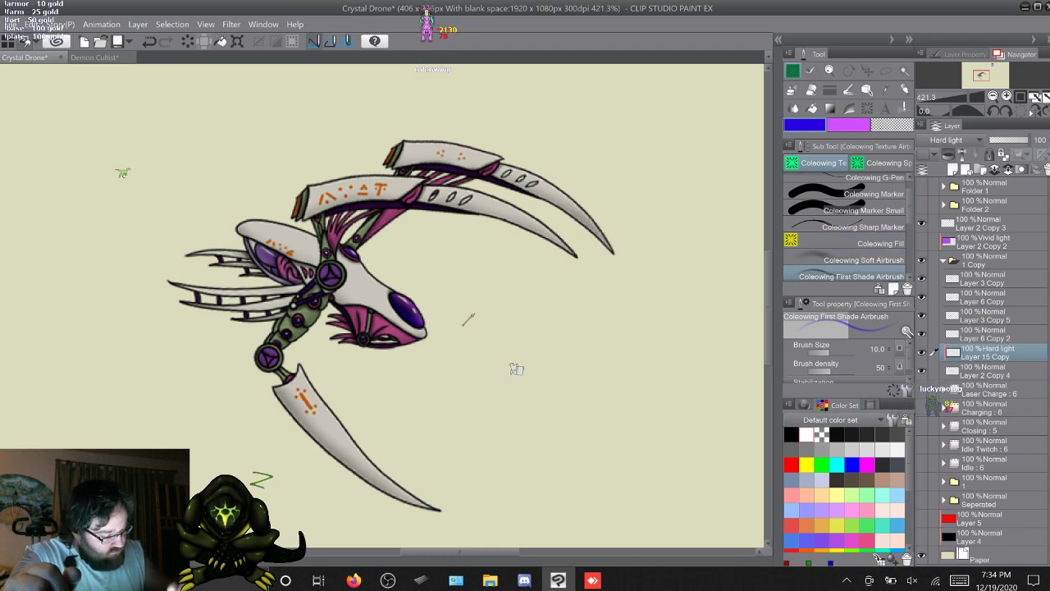
click(837, 435)
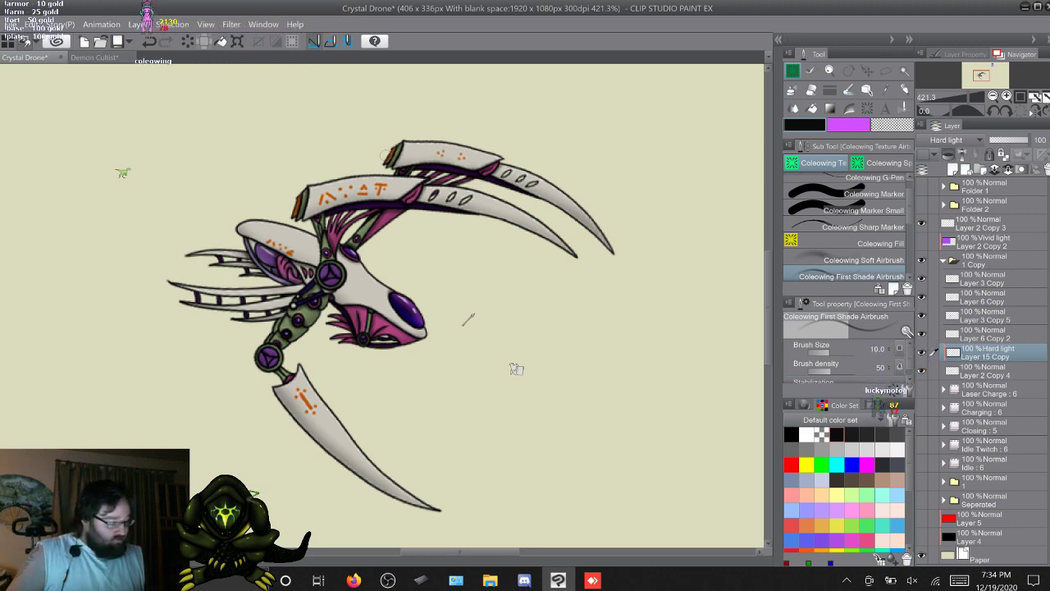
Collapse the folder 1 Copy and merge its contents into a single layer
click(944, 260)
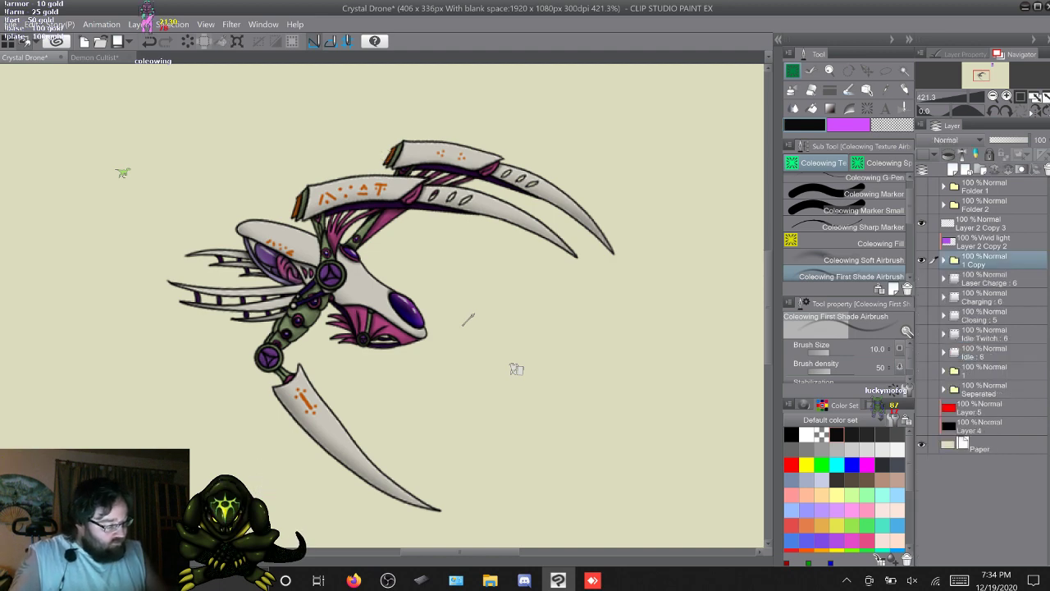
right_click(943, 260)
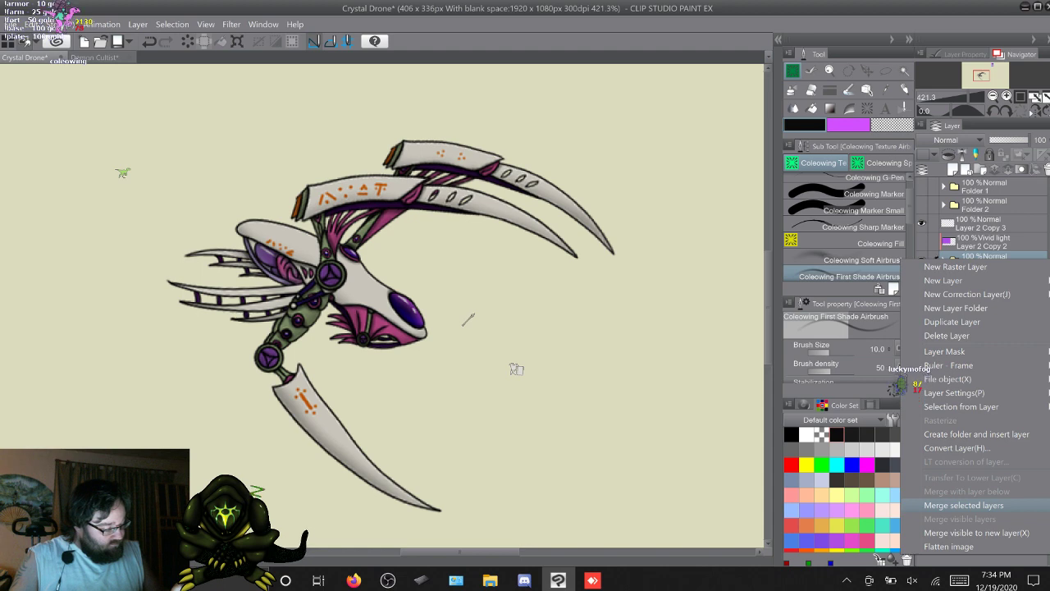
click(963, 504)
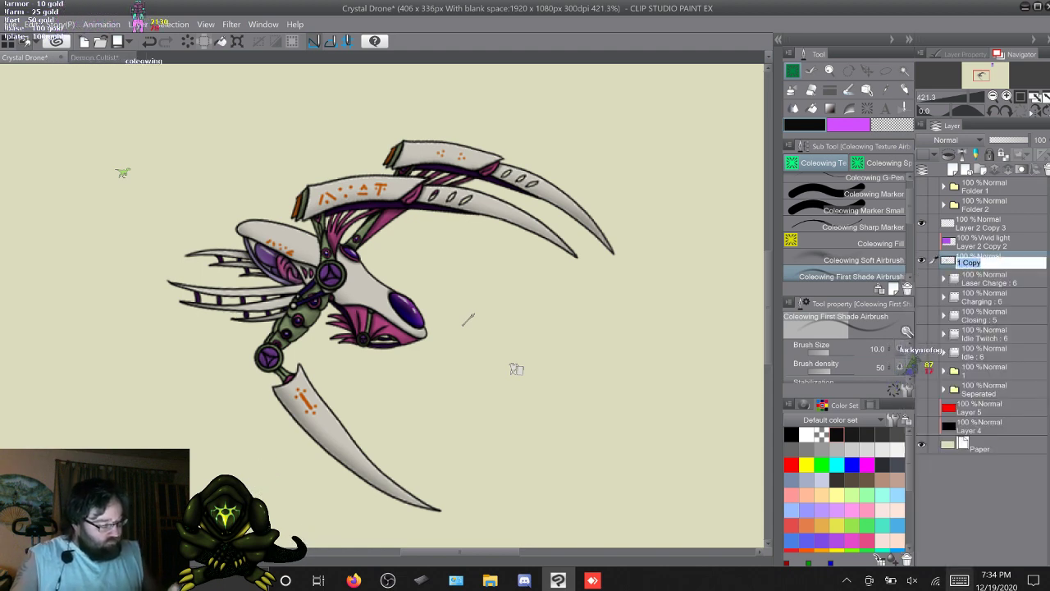
Rename the merged drone layer as Laser Recoil
click(960, 580)
click(899, 532)
click(460, 490)
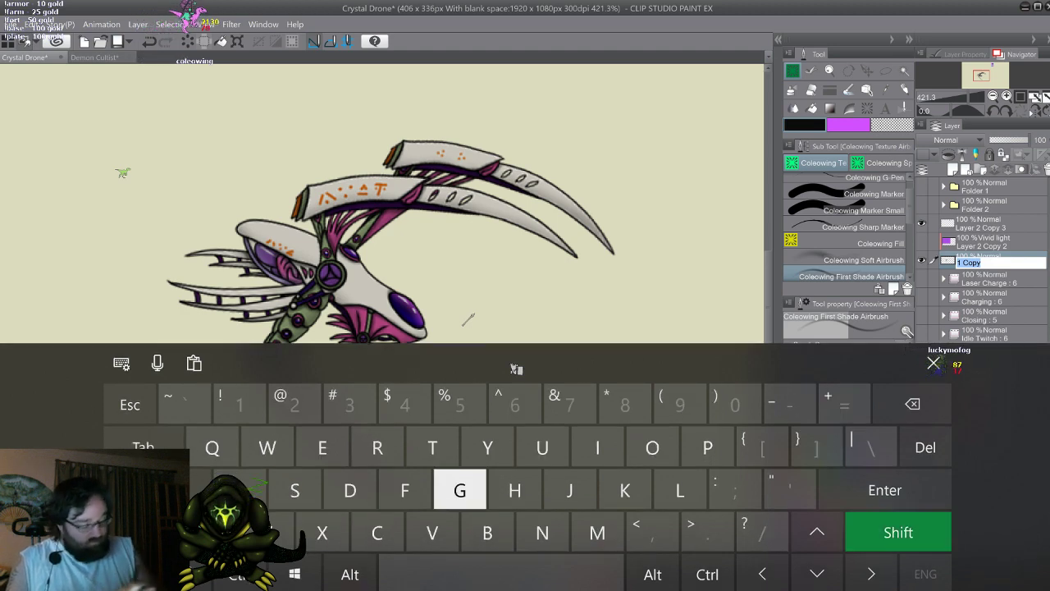
click(679, 489)
click(239, 490)
click(295, 490)
click(323, 448)
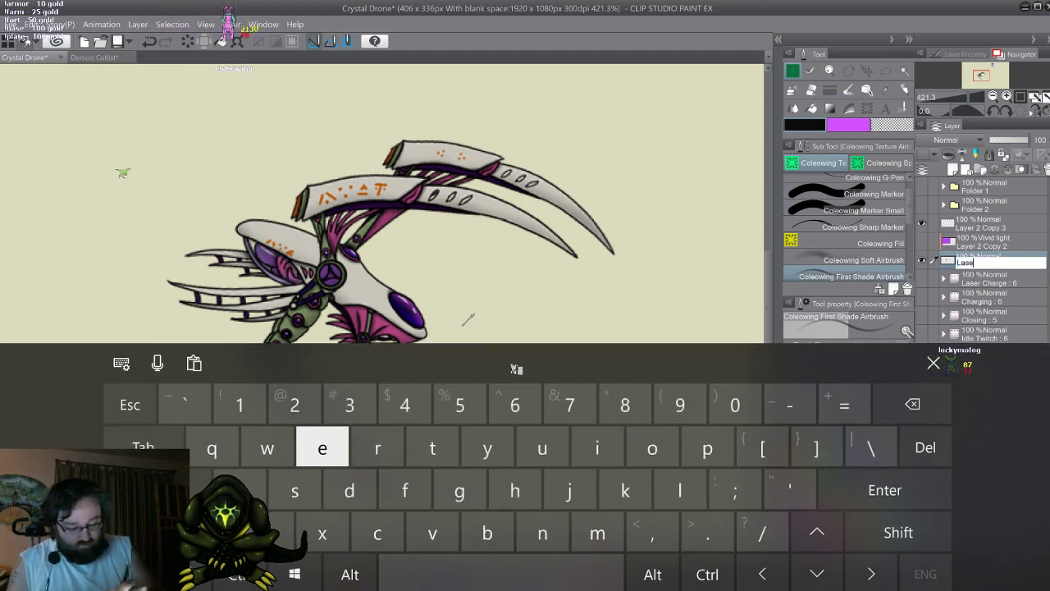
click(378, 448)
click(502, 574)
click(898, 531)
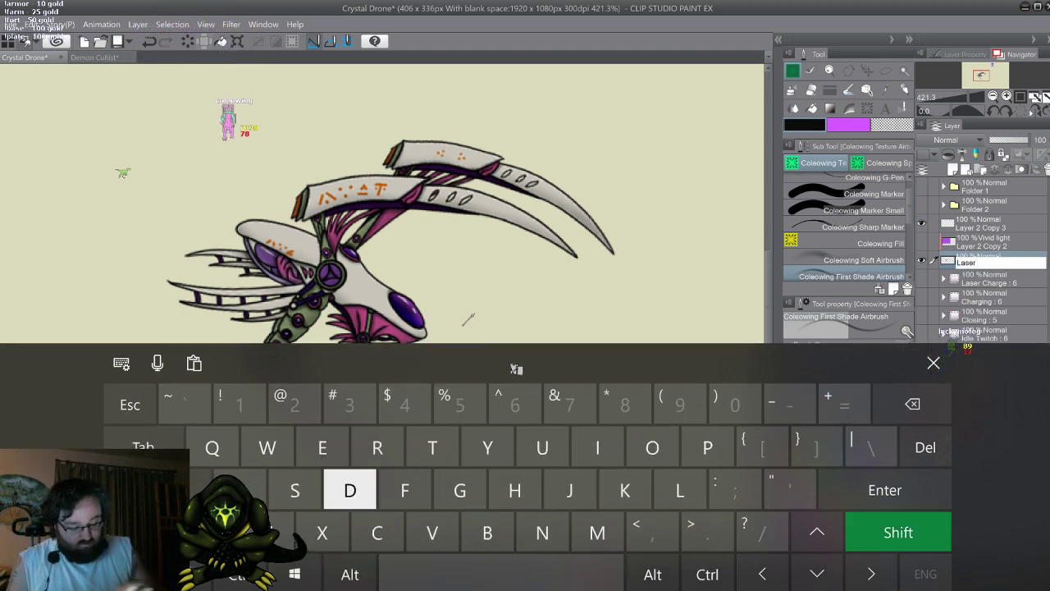
click(378, 449)
click(322, 448)
click(377, 533)
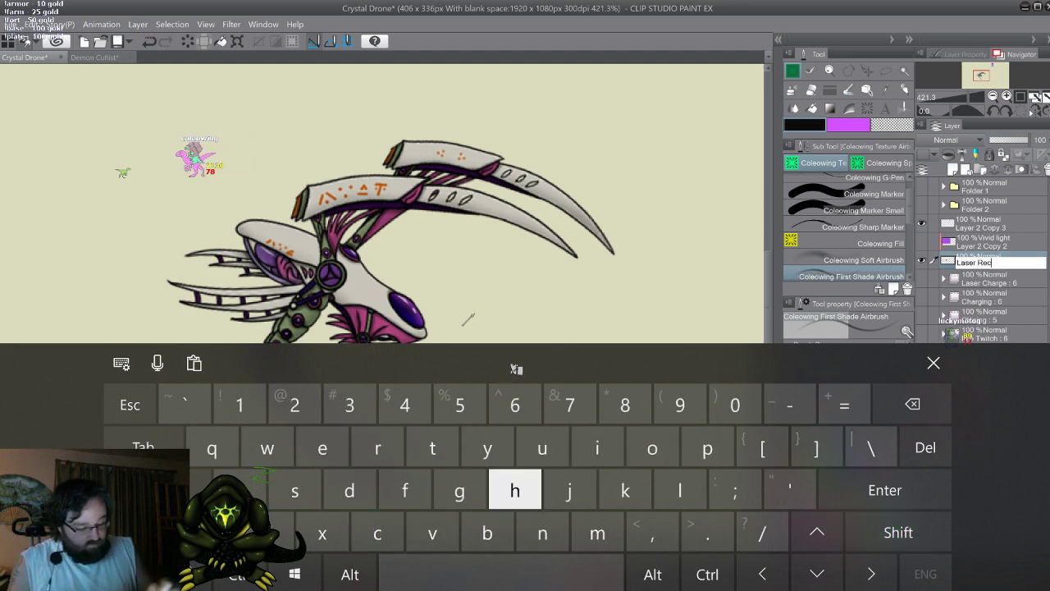
click(653, 448)
click(597, 448)
click(679, 489)
click(872, 448)
click(913, 404)
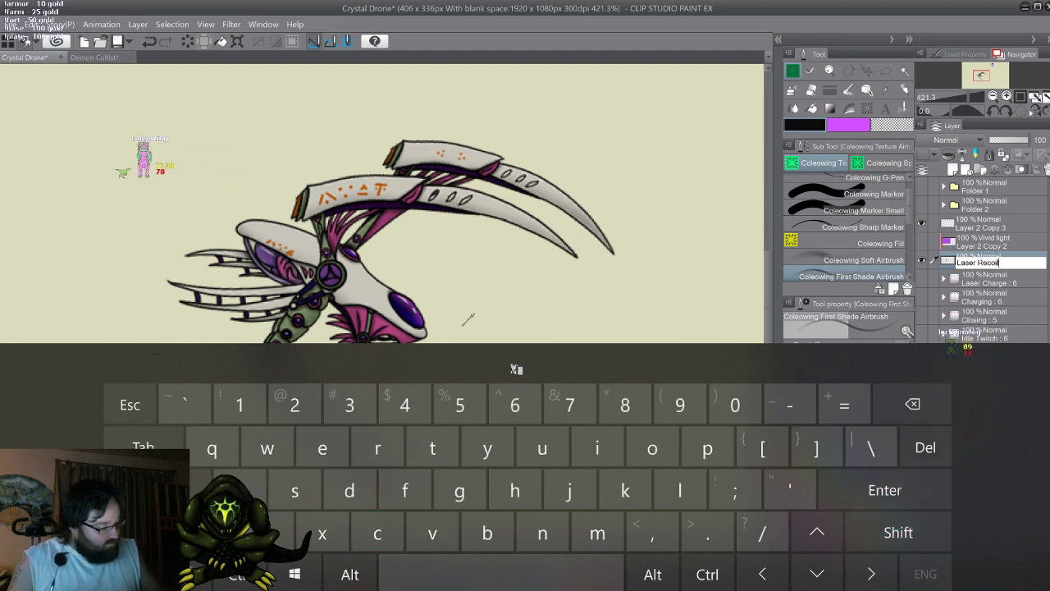
click(885, 490)
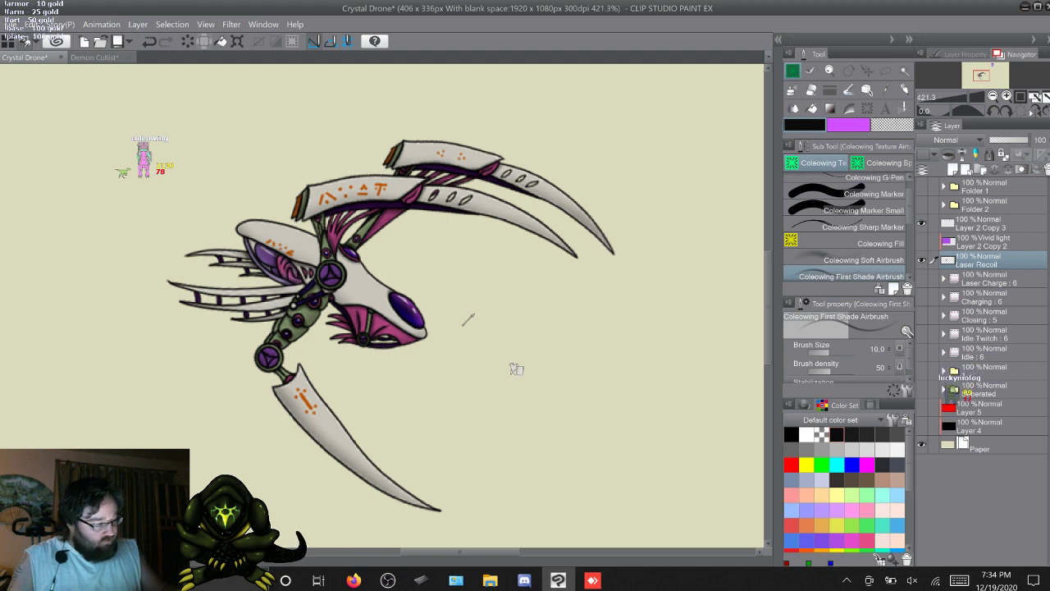
Hide Laser Recoil and review the Laser Charge and Closing animations on the canvas
click(922, 260)
click(922, 279)
click(922, 315)
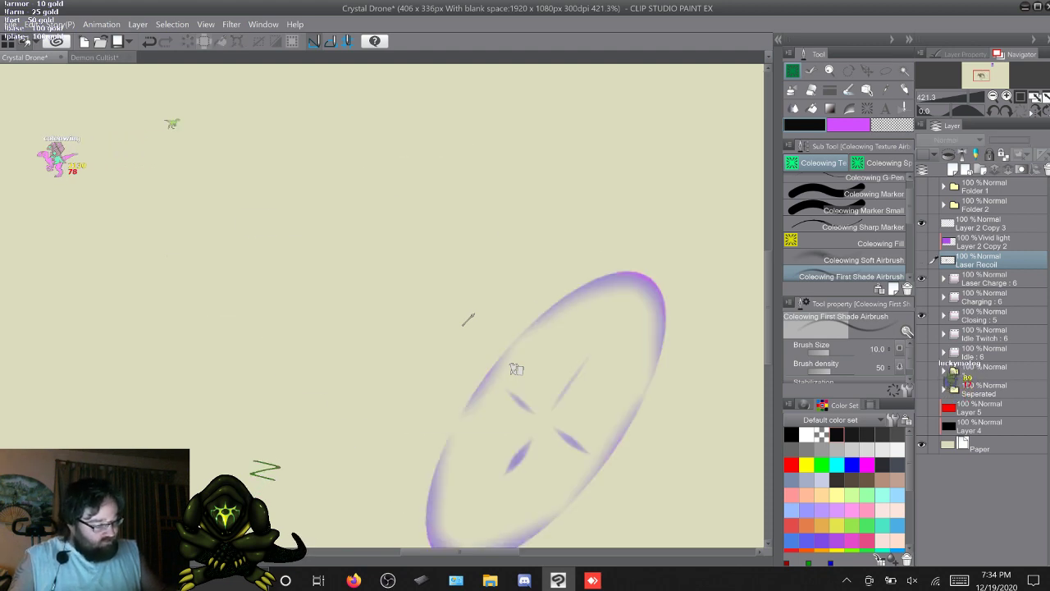
click(985, 316)
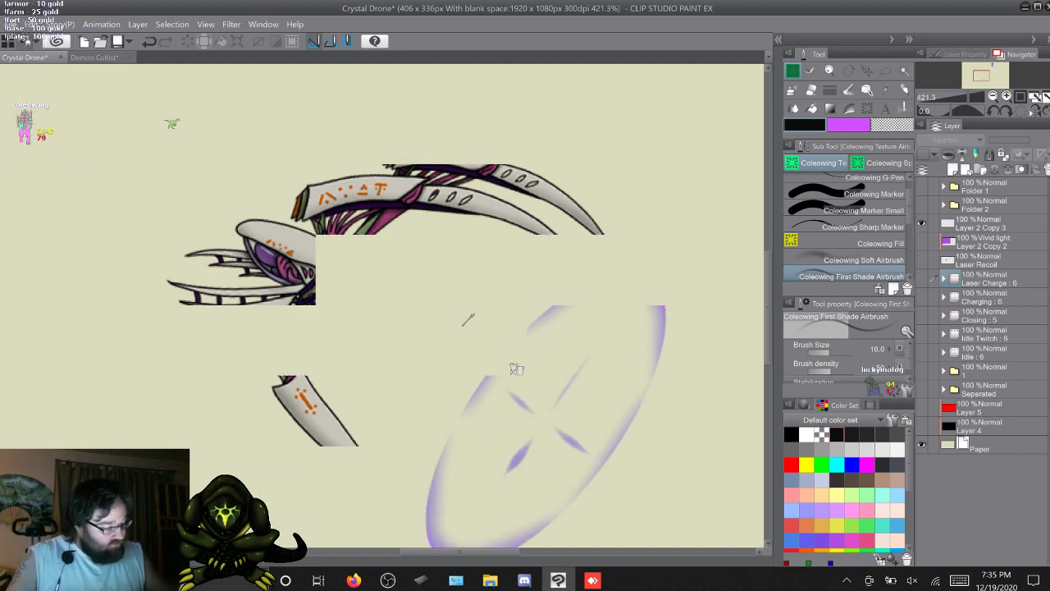
click(988, 353)
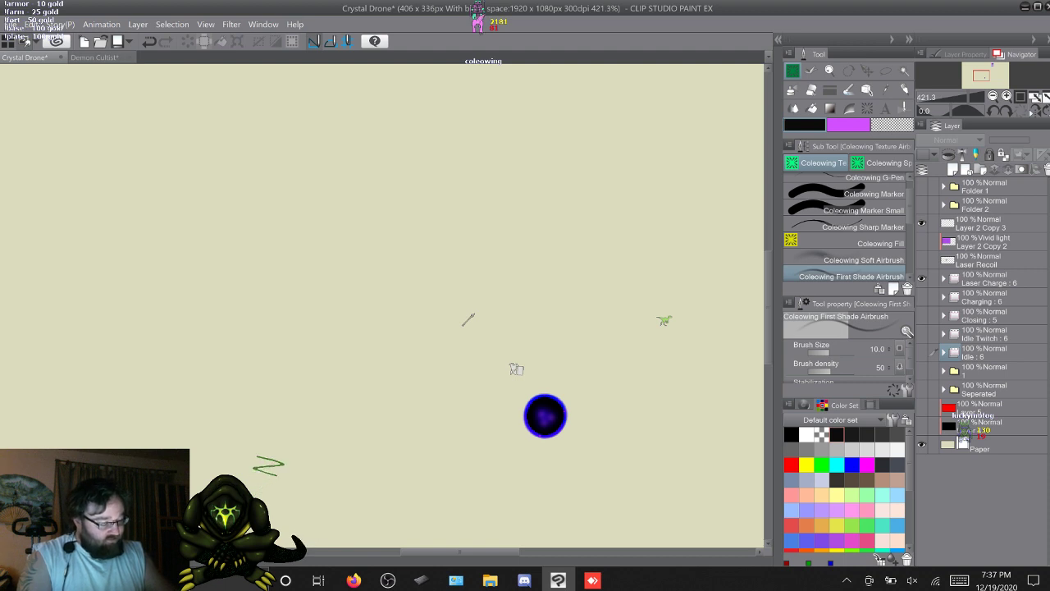
Show Laser Recoil together with Idle, lasso the whole drone on Laser Recoil, rotate it slightly clockwise about the round shoulder joint, and clear the selection
click(922, 260)
click(921, 353)
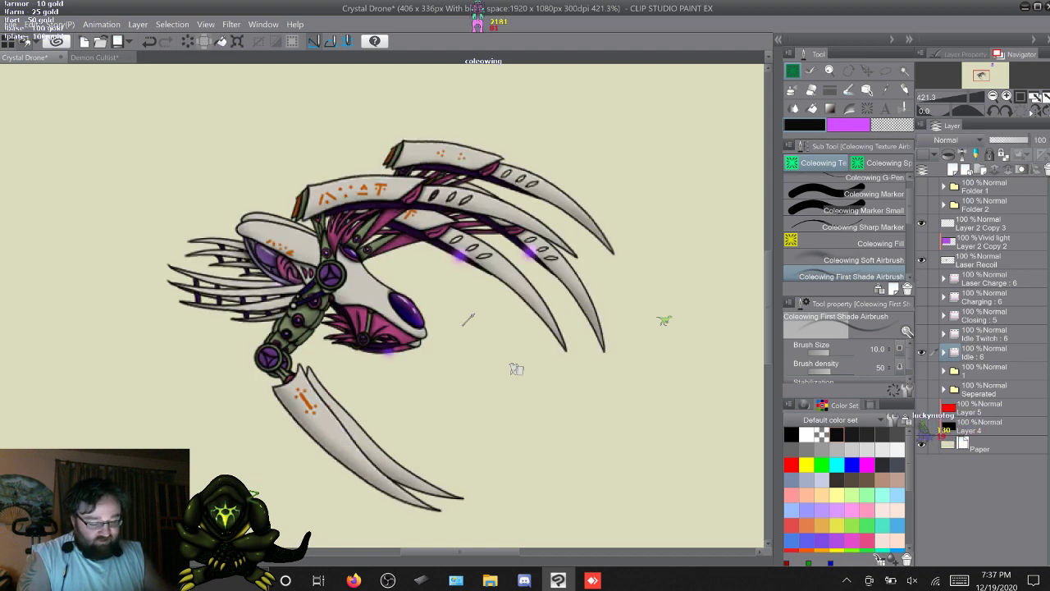
click(981, 260)
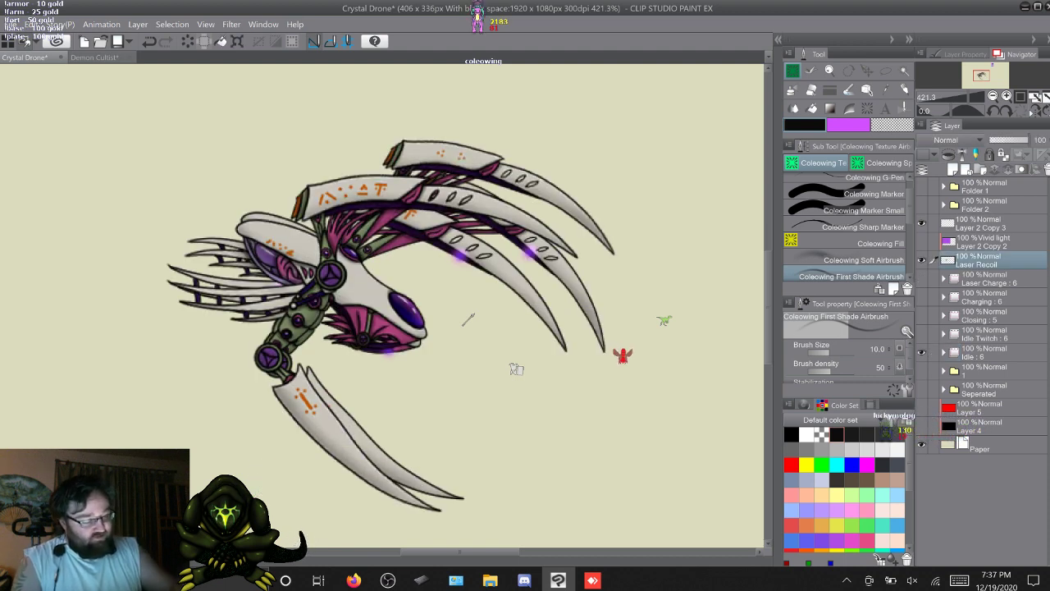
key(m)
mouse_move(686, 191)
mouse_down()
mouse_move(698, 361)
mouse_move(574, 459)
mouse_move(99, 386)
mouse_move(443, 75)
mouse_move(517, 78)
mouse_up()
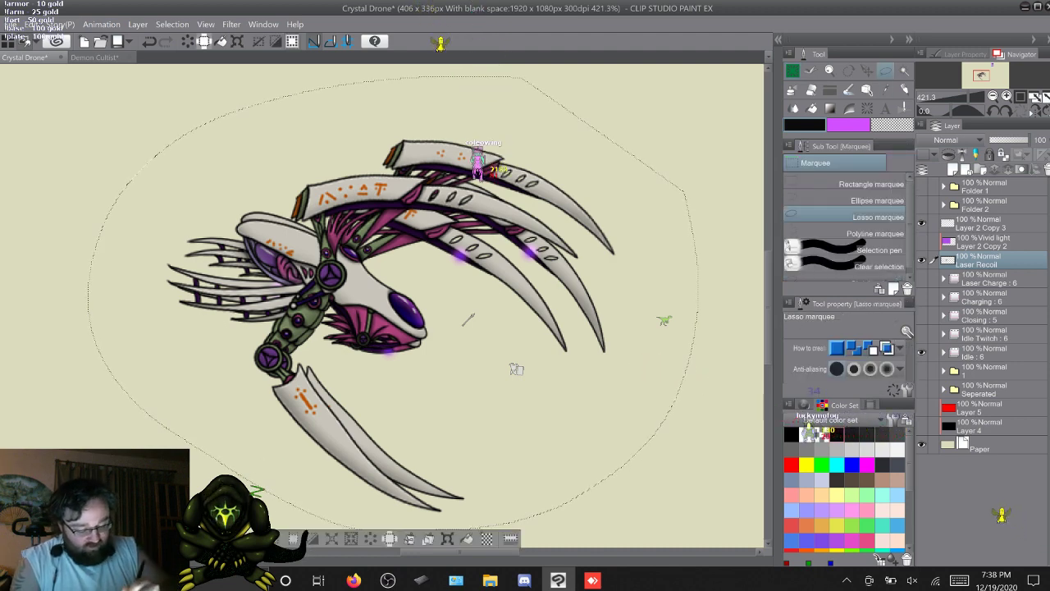
key(ctrl+t)
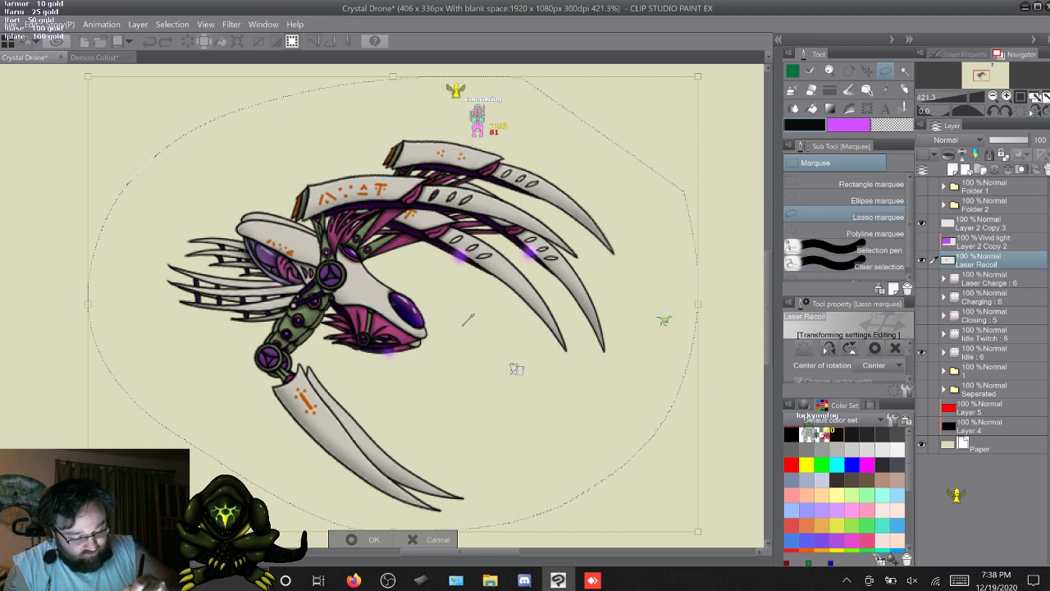
drag(334, 276, 330, 275)
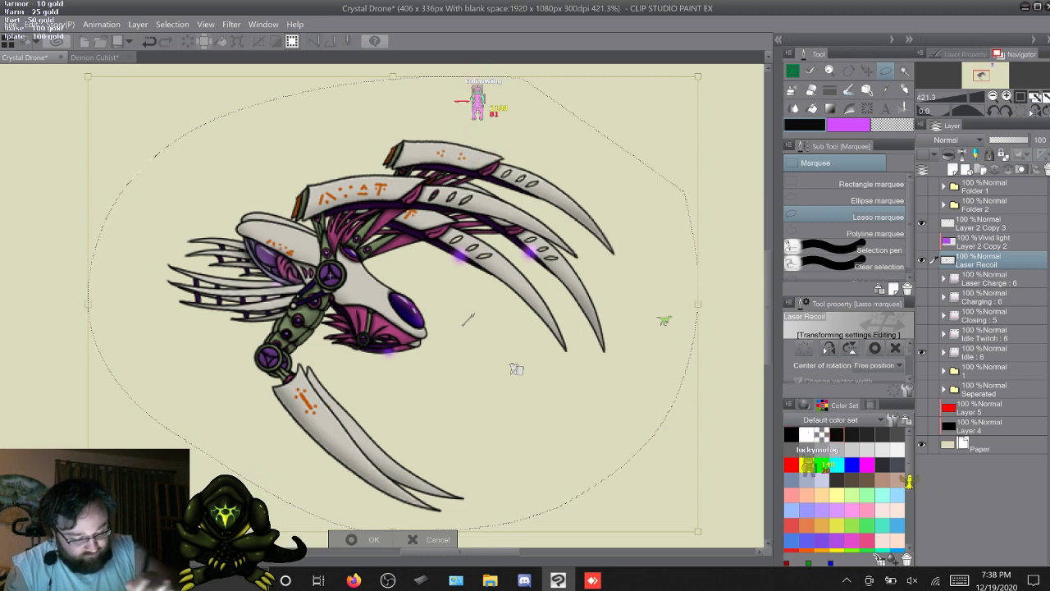
drag(711, 73, 728, 108)
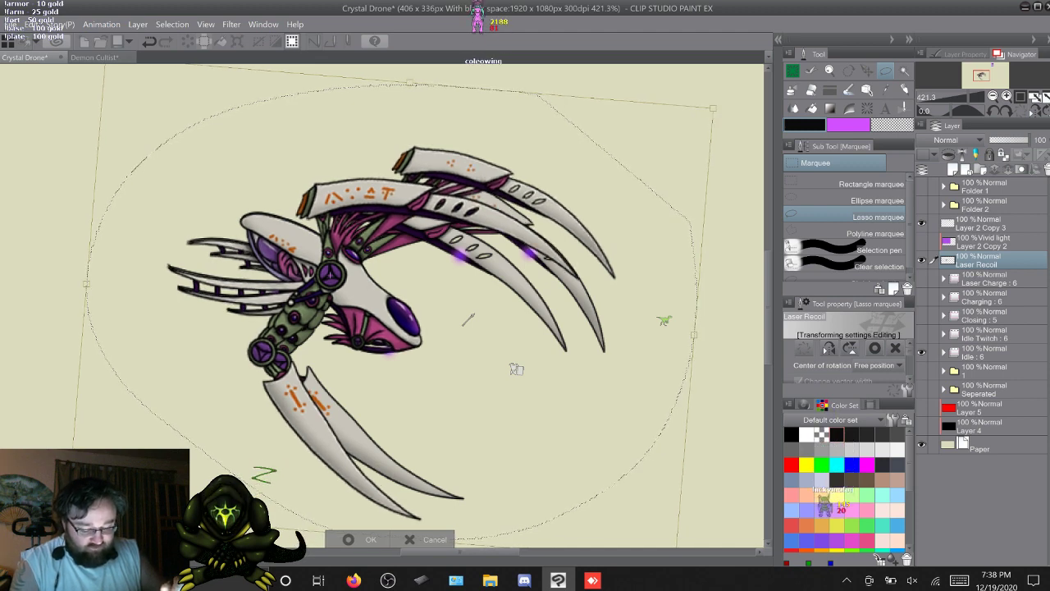
key(Return)
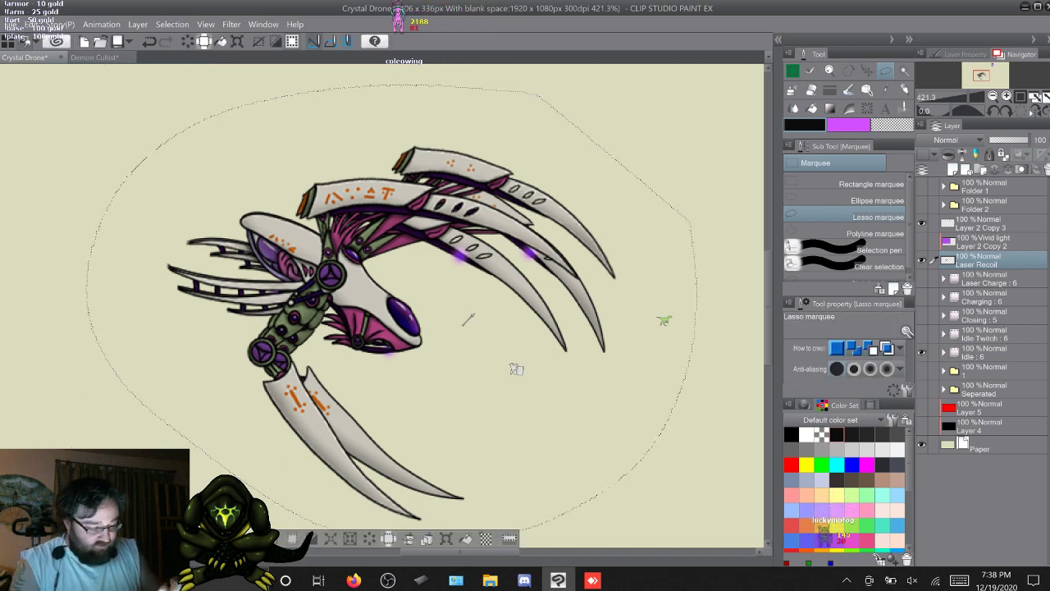
key(ctrl+d)
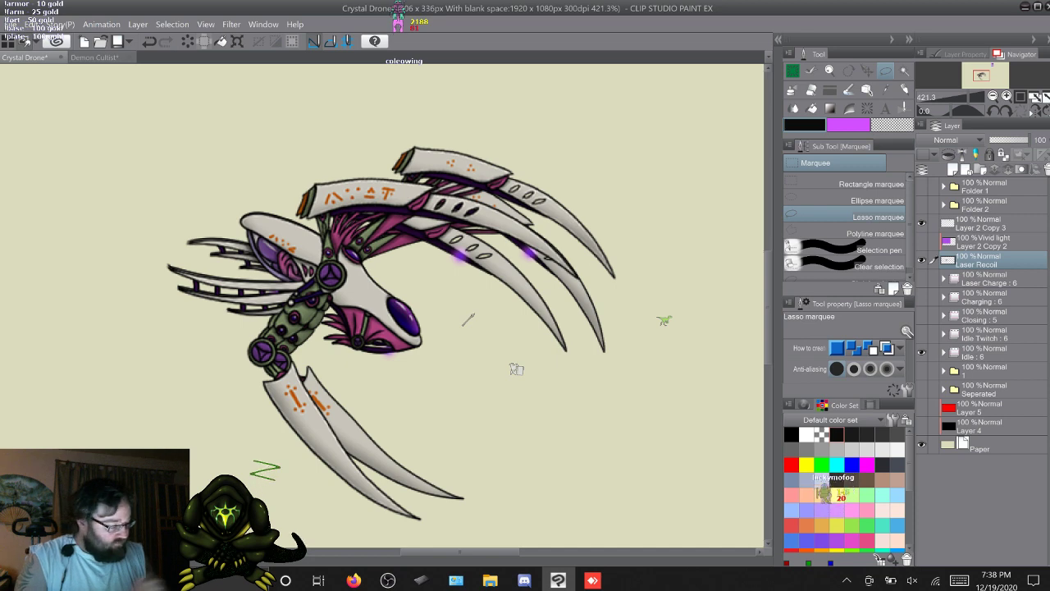
Compare the rotated Laser Recoil pose with the Idle frame by toggling layer visibility
click(921, 261)
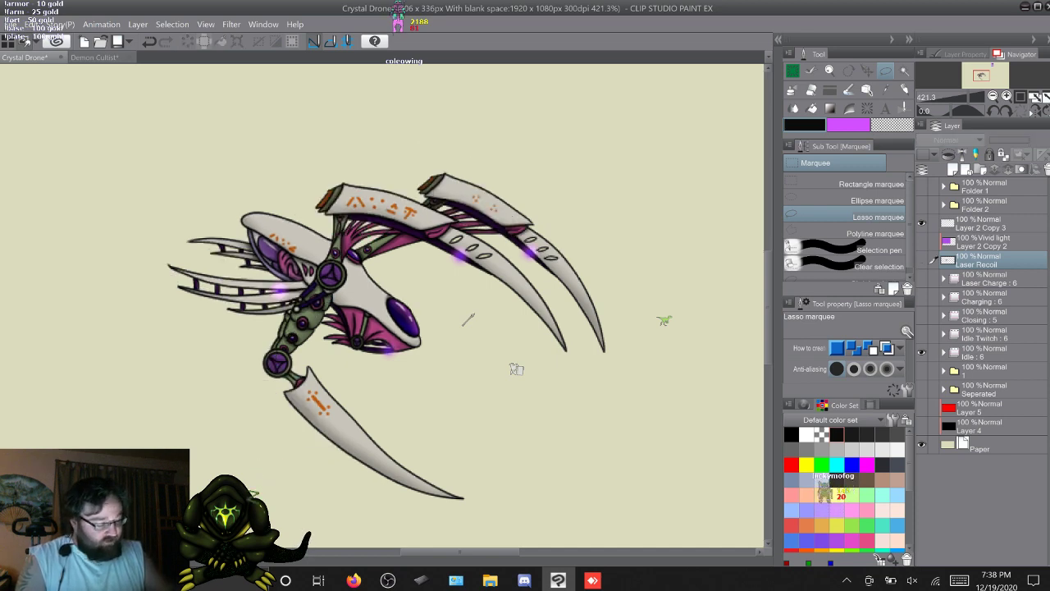
click(922, 260)
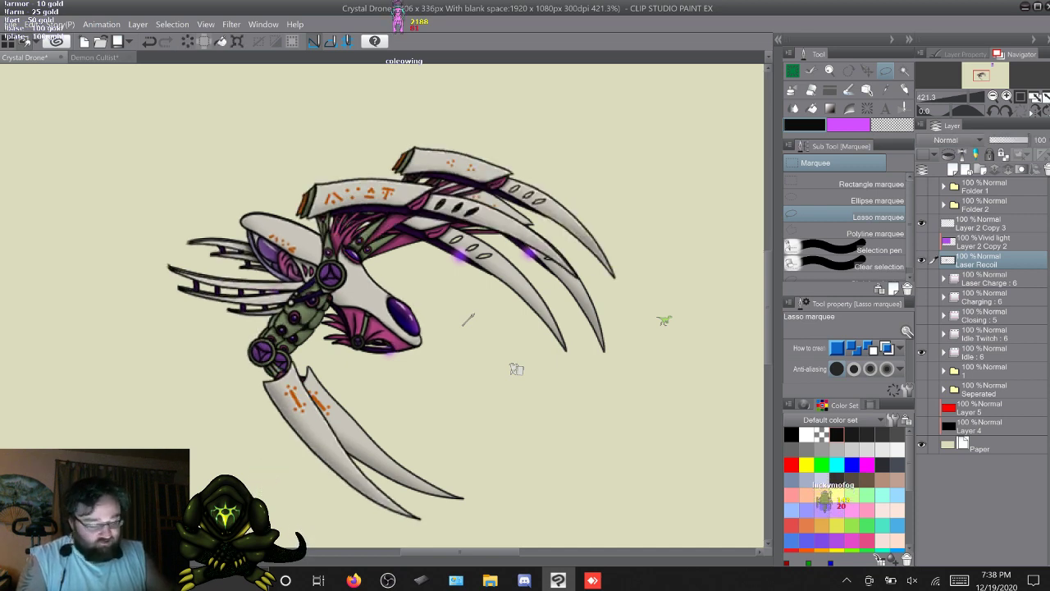
click(921, 260)
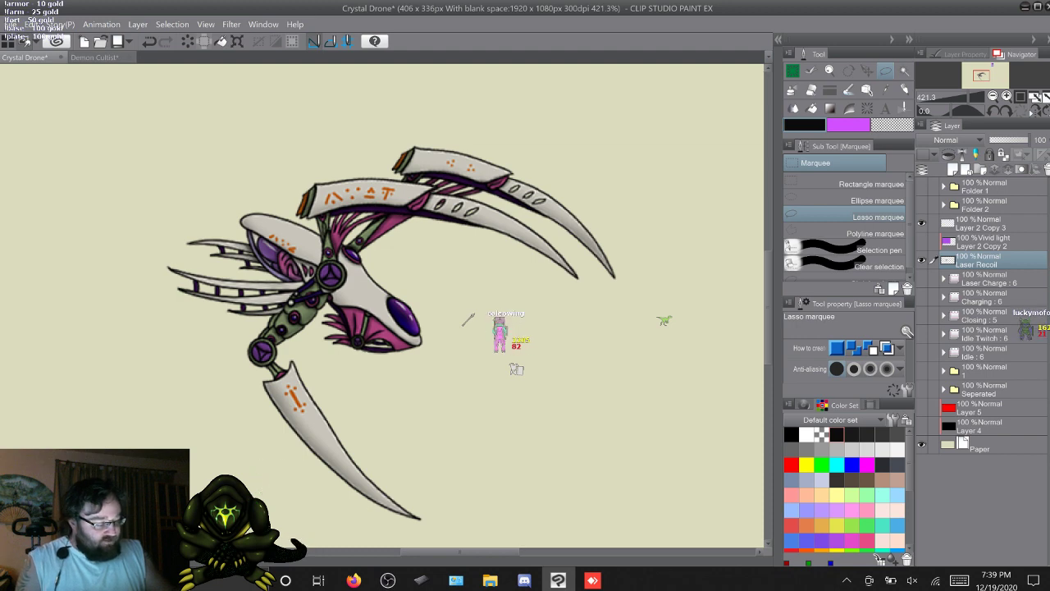
Hide Laser Recoil and show Folder 1, Folder 2, Layer 2 Copy 3 and Layer 2 Copy 2
click(921, 261)
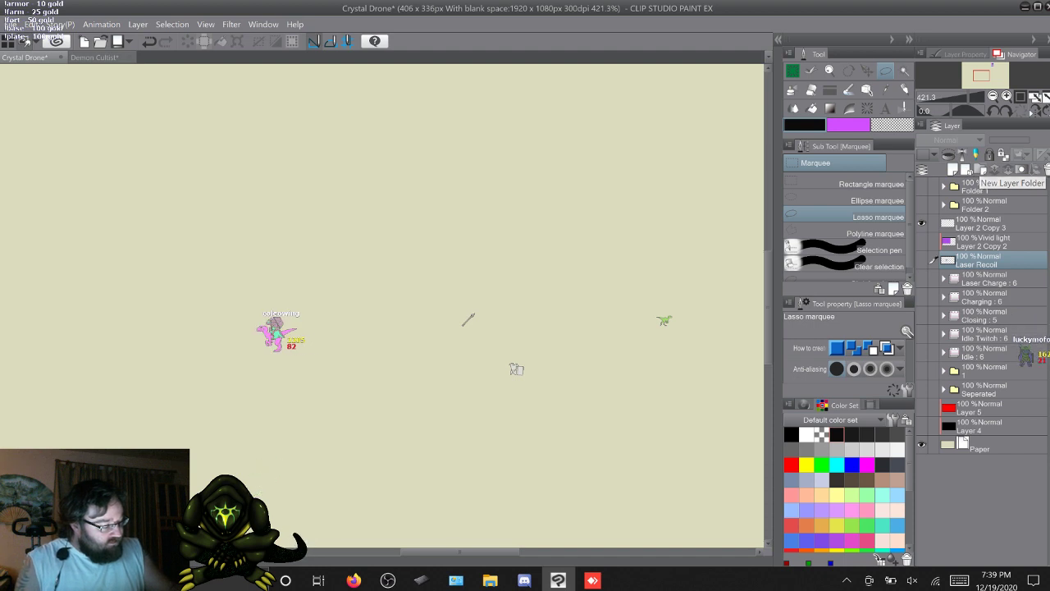
click(922, 223)
drag(921, 241, 921, 205)
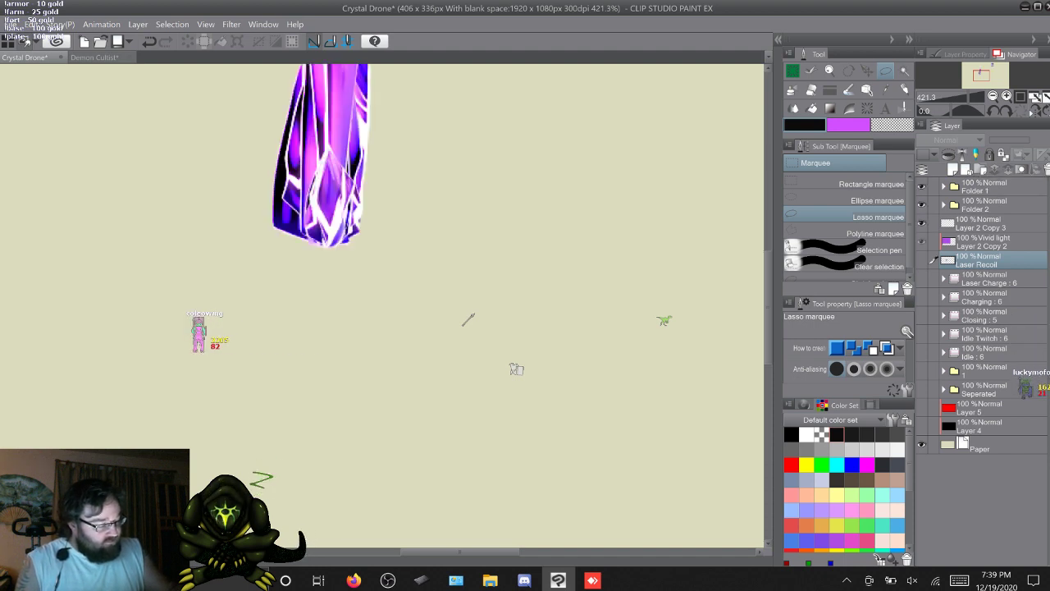
Create a layer folder above Folder 1 and move Folder 1, Folder 2, Layer 2 Copy 3 and Layer 2 Copy 2 into it
click(984, 187)
click(980, 170)
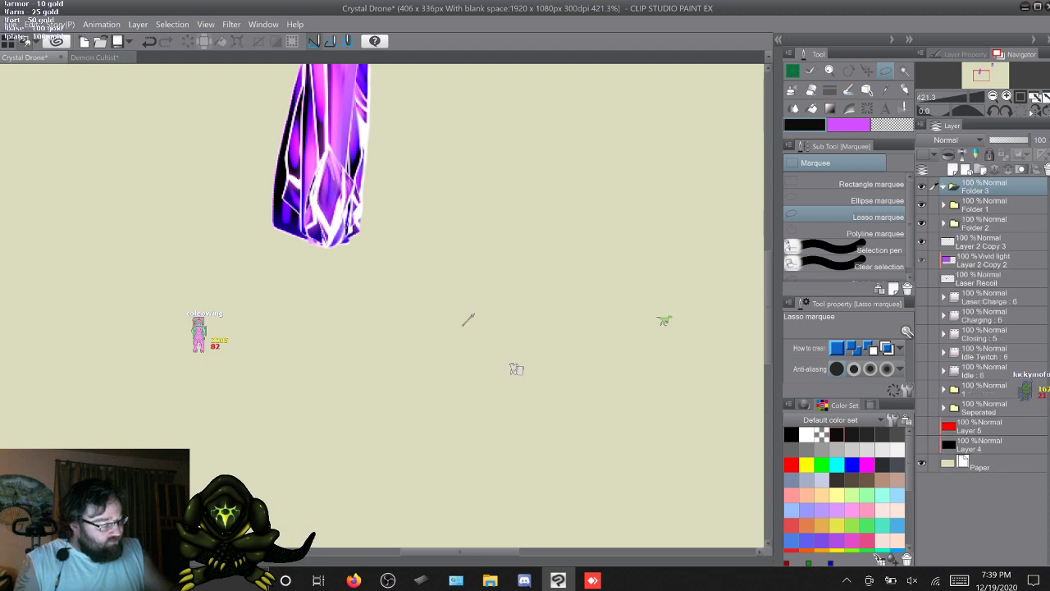
click(993, 260)
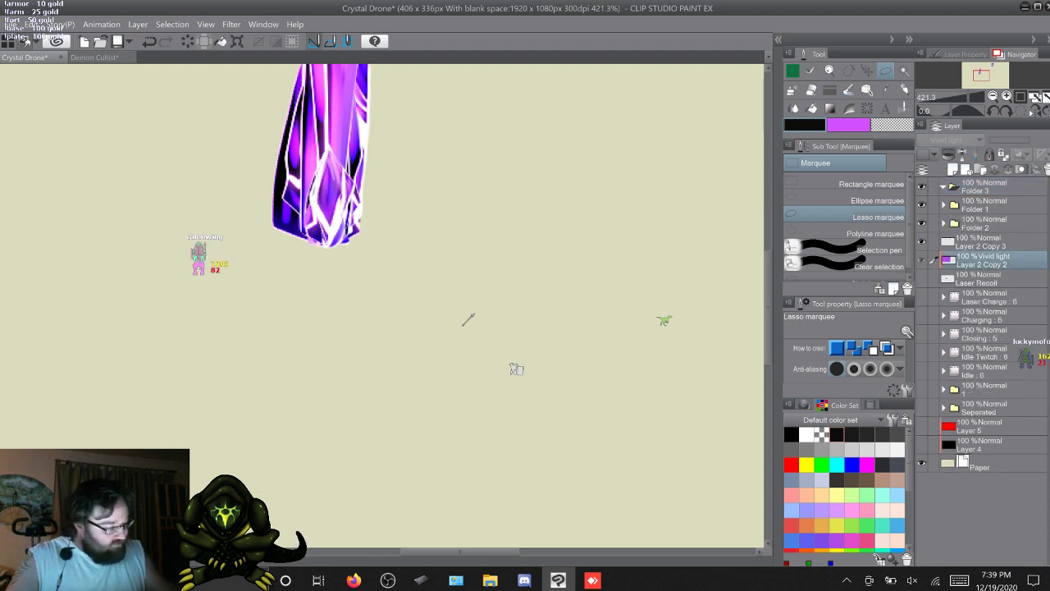
shift+click(993, 205)
drag(993, 205, 986, 188)
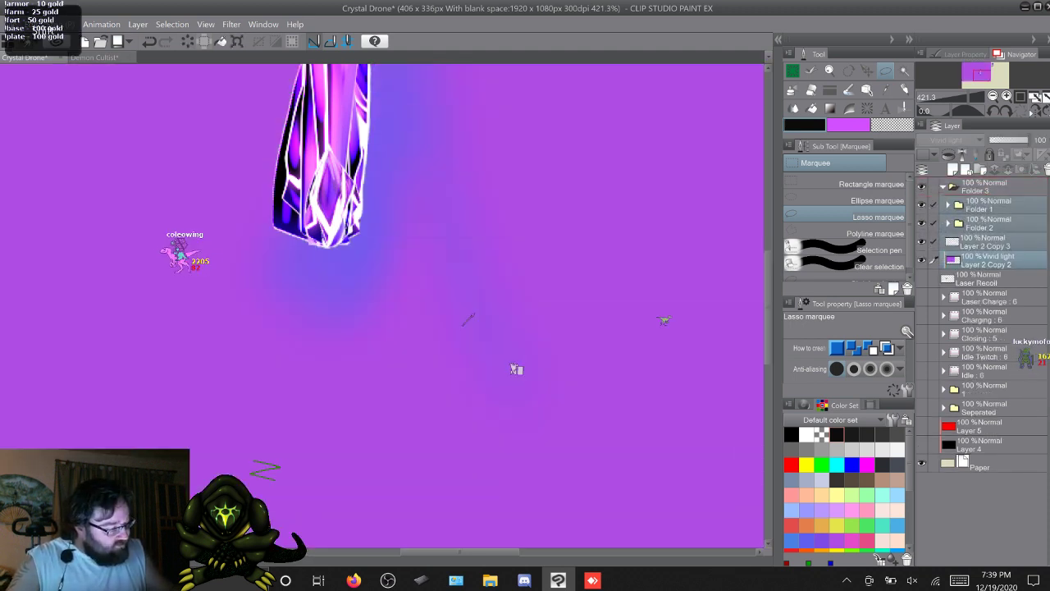
click(943, 187)
click(944, 187)
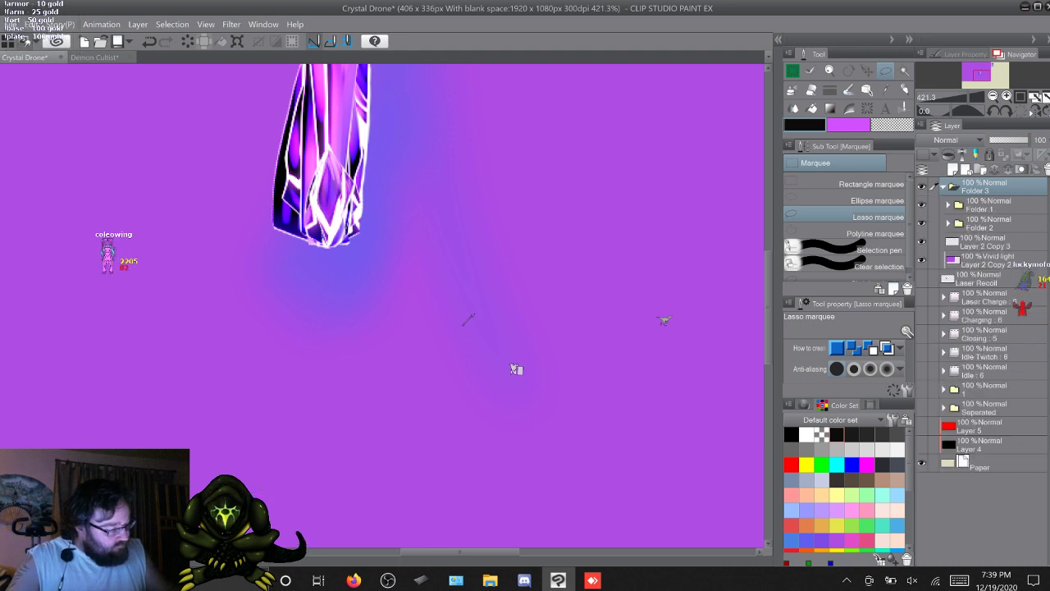
Collapse and hide the new folder holding the crystal layers, and rename it as Crystal
click(943, 187)
click(921, 187)
double_click(977, 190)
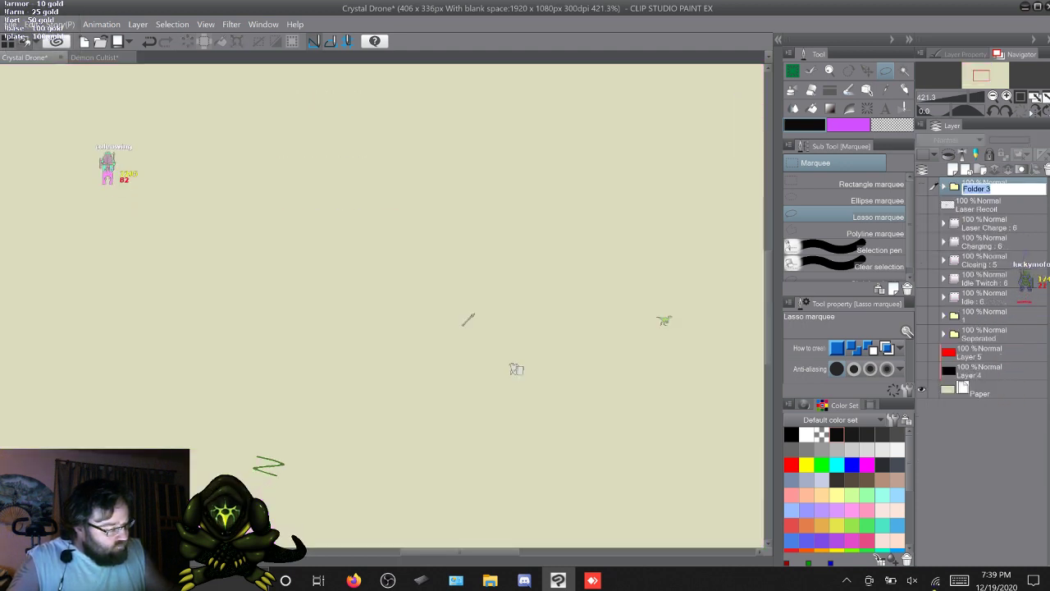
click(959, 581)
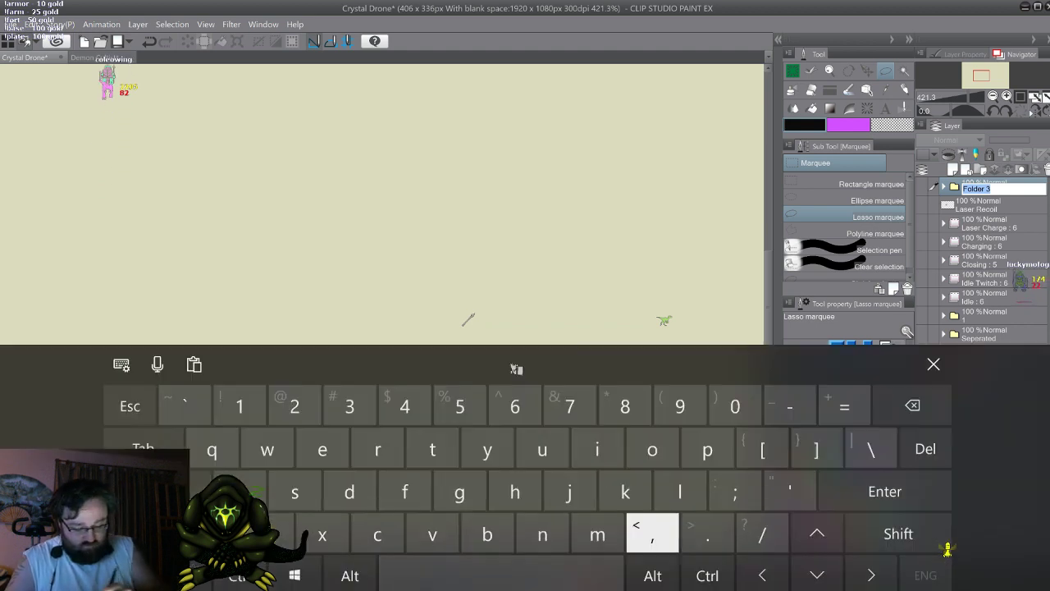
click(944, 535)
text(Crys)
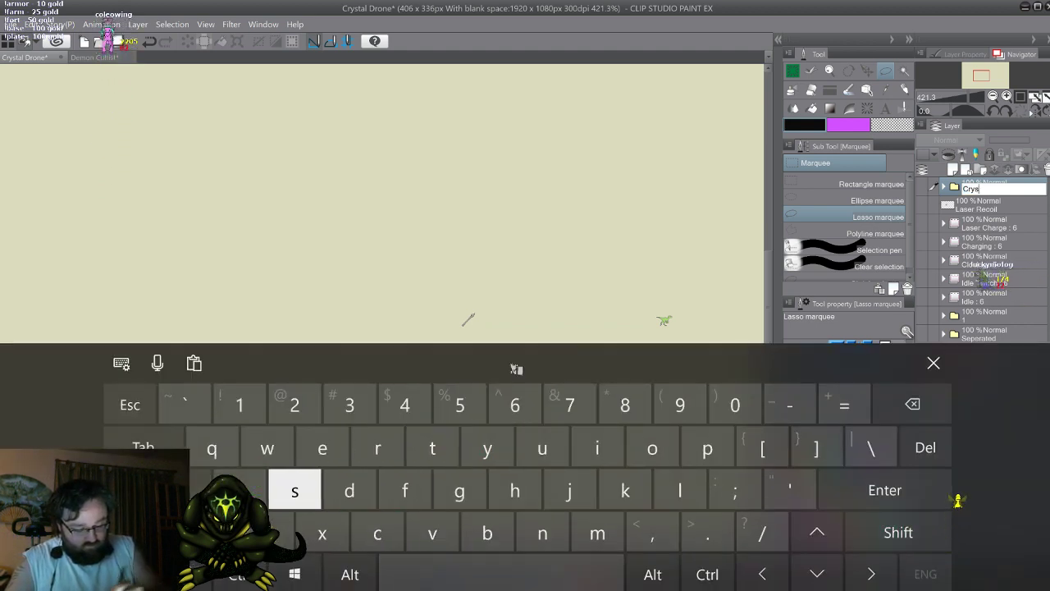
text(tal)
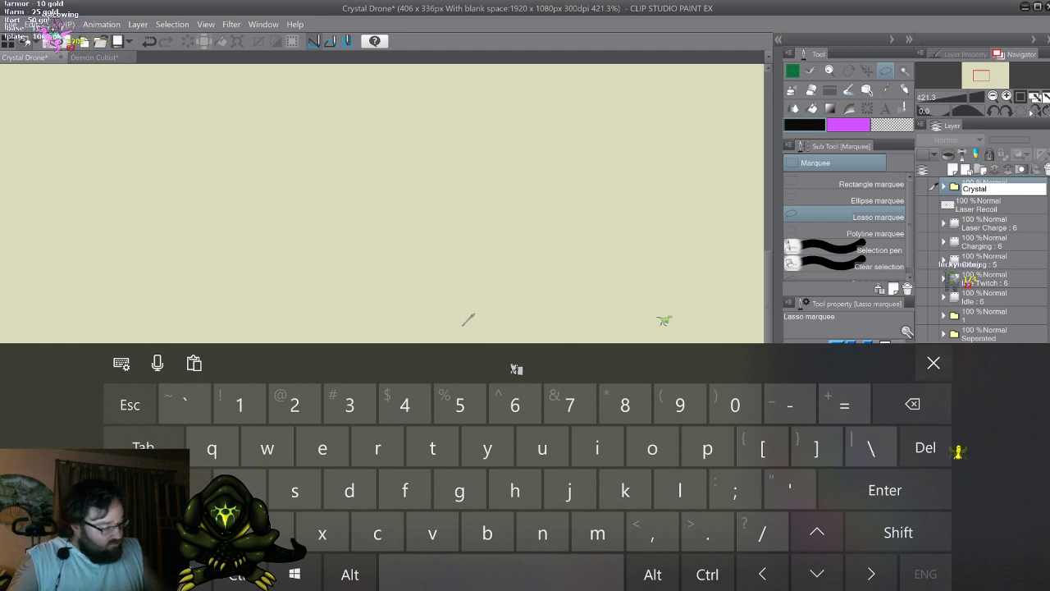
key(Return)
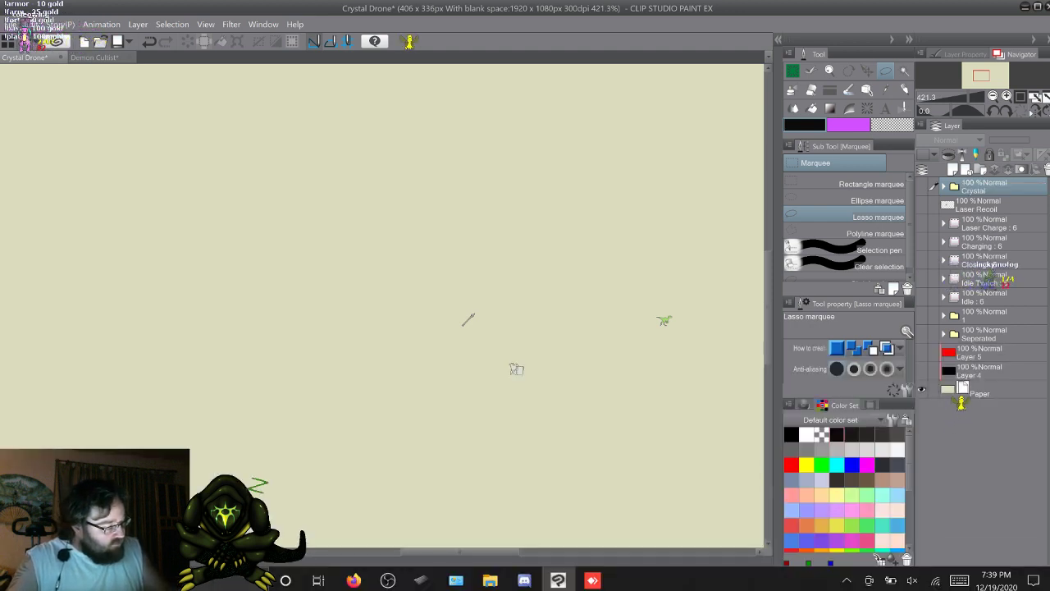
Show and expand folder 1, and delete its Hard light layer, Layer 15 Copy 5
click(987, 316)
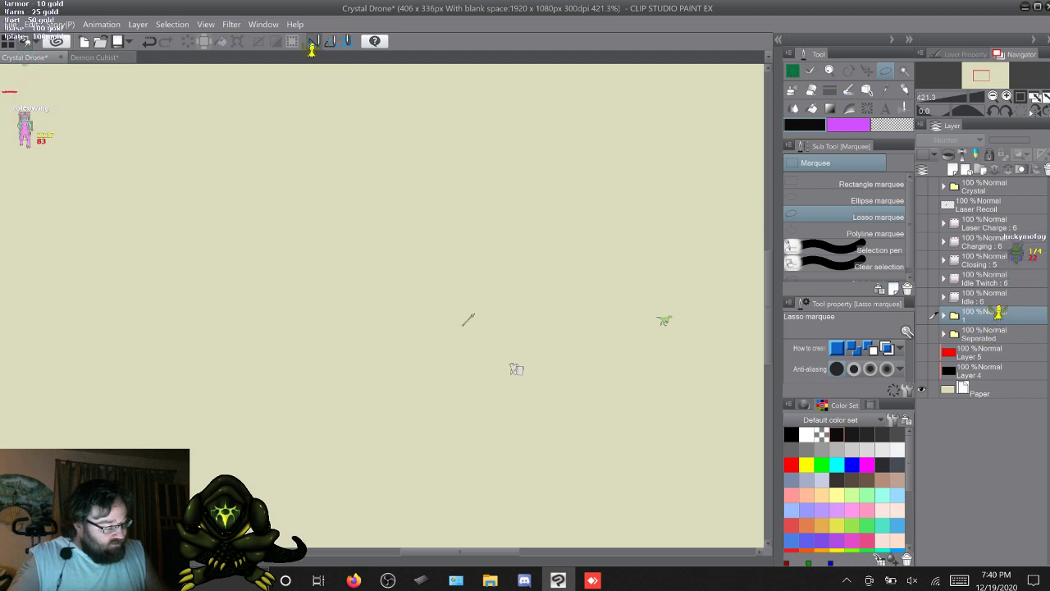
click(921, 316)
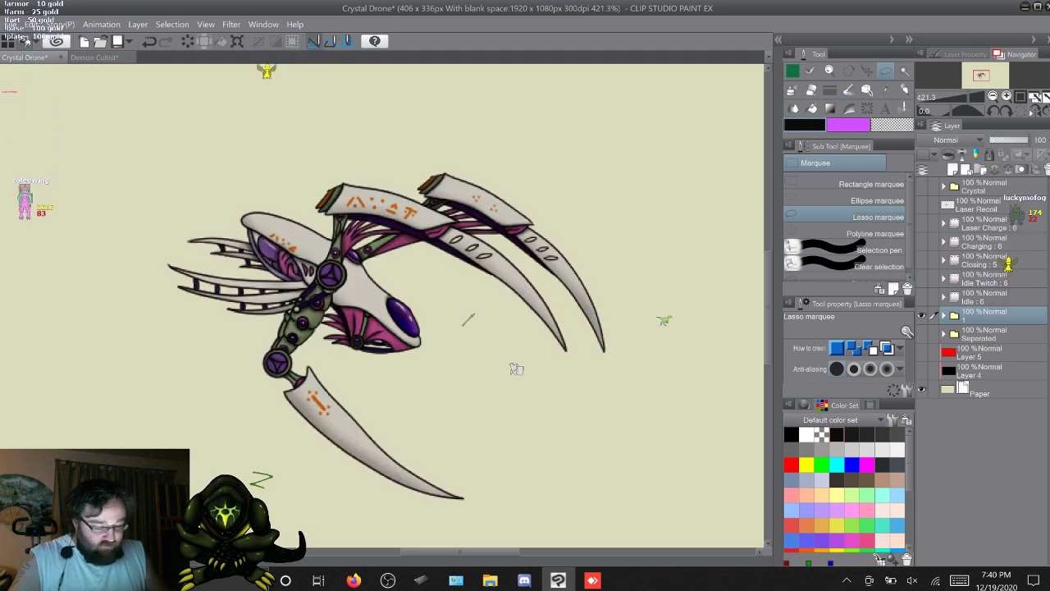
click(987, 334)
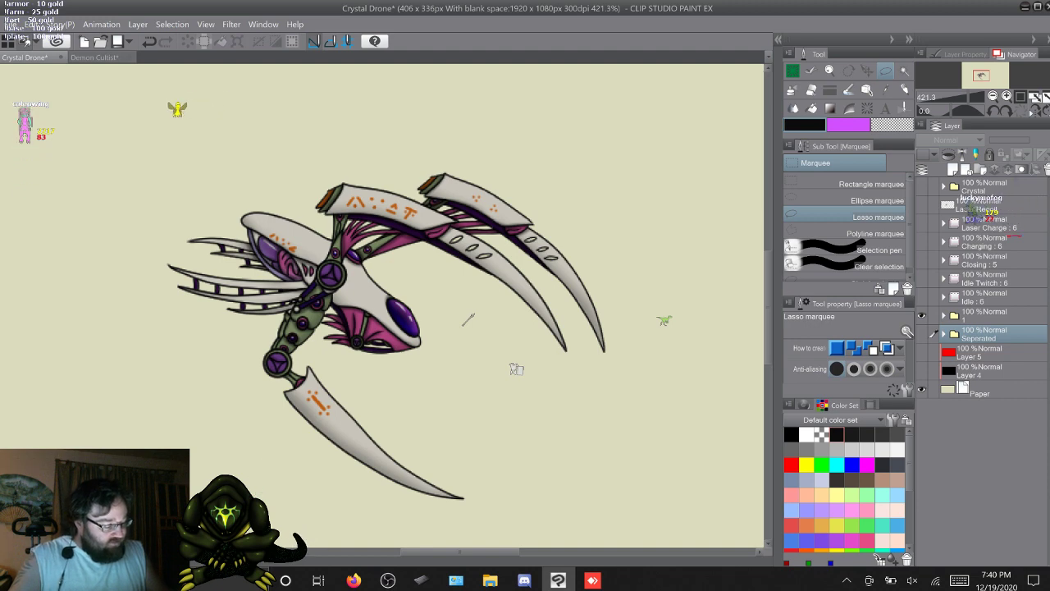
click(944, 316)
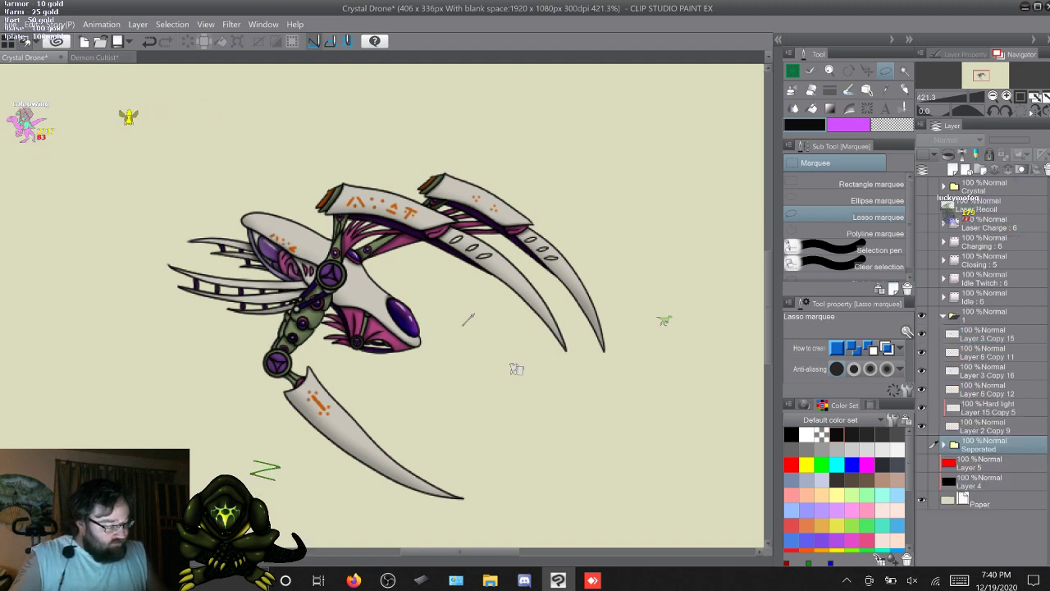
click(988, 408)
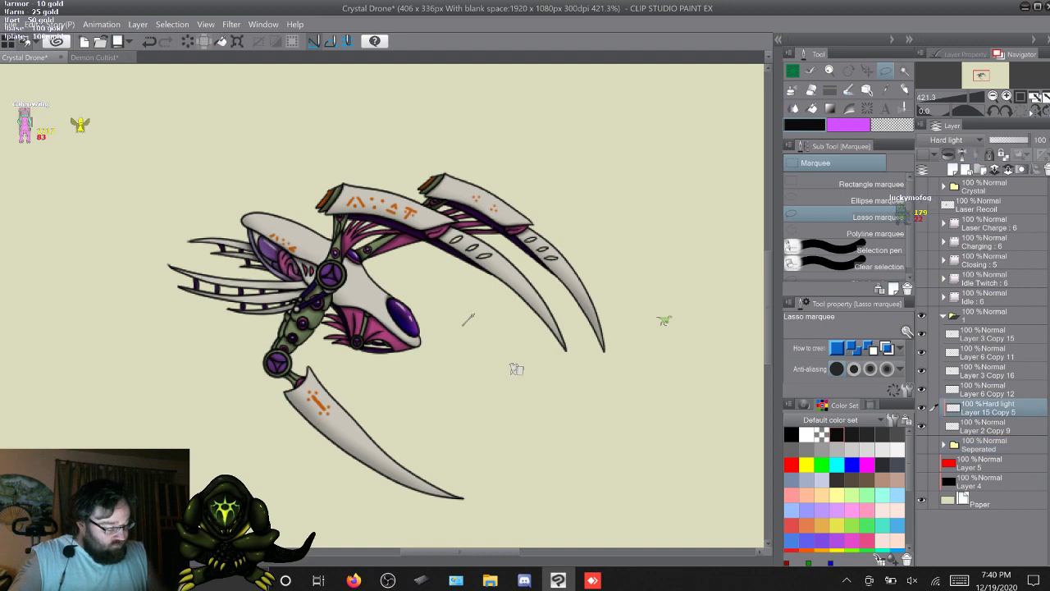
right_click(988, 408)
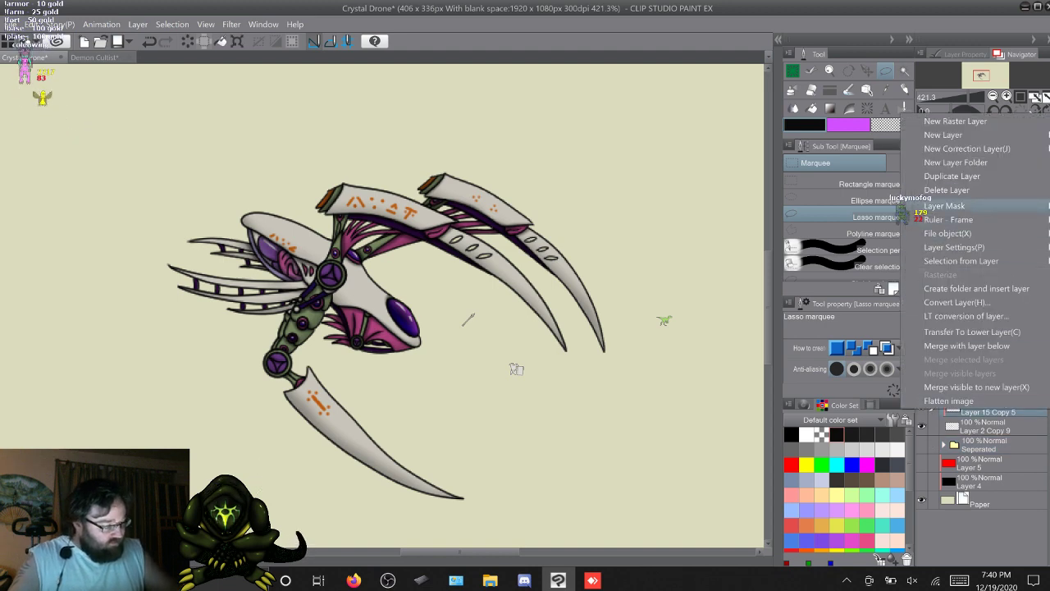
click(956, 189)
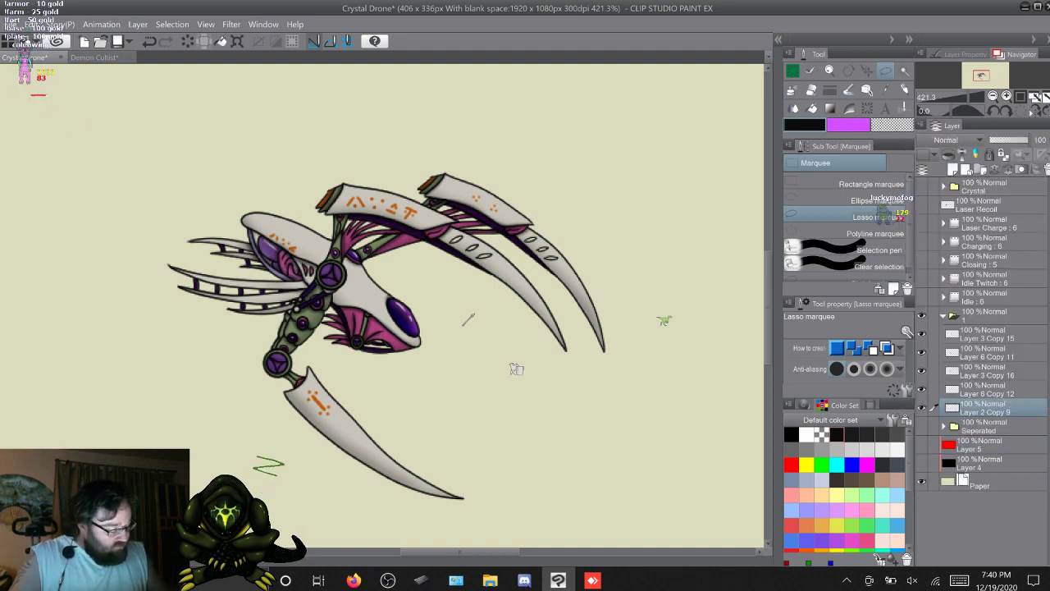
Check the remaining body part layers in folder 1 and delete Layer 6 Copy 12
key(Delete)
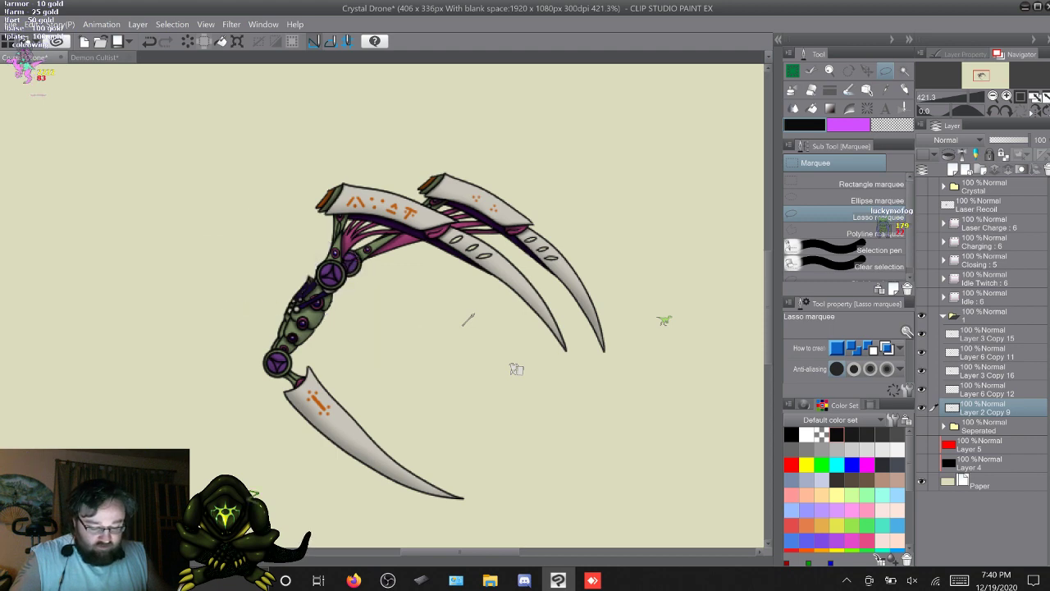
key(ctrl+z)
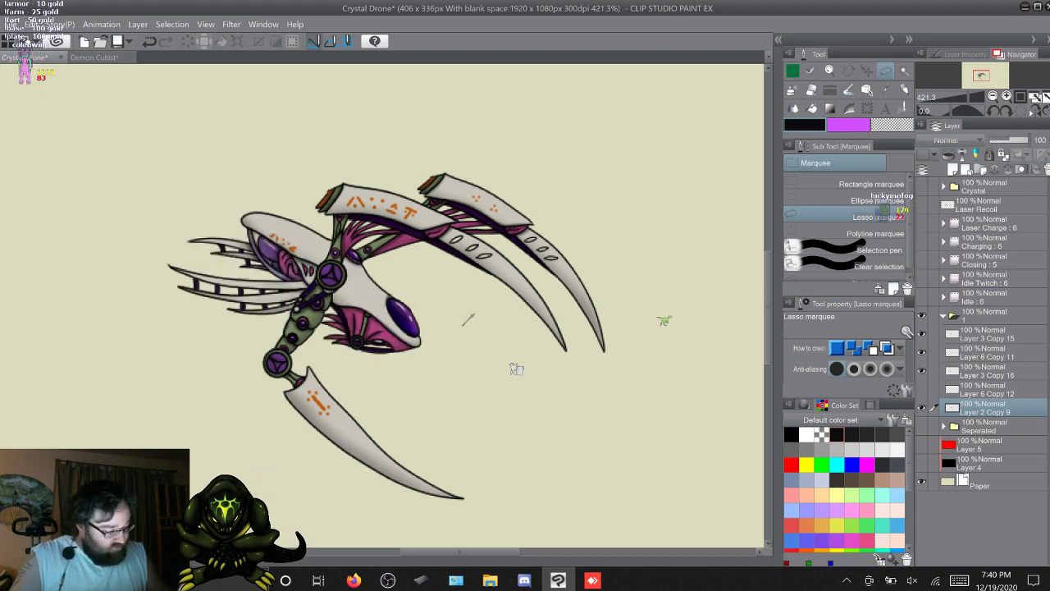
right_click(988, 408)
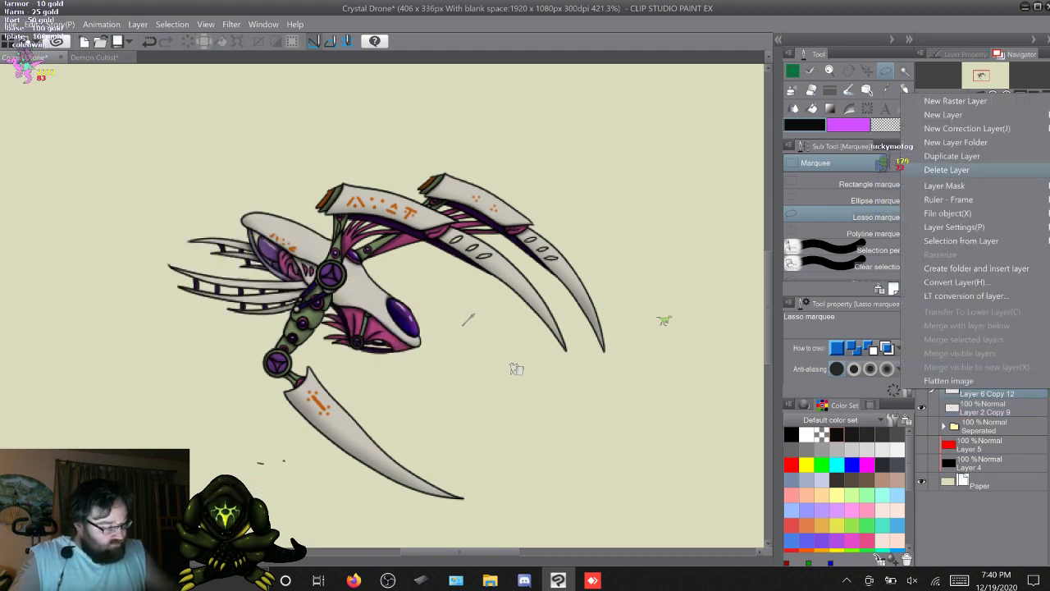
click(946, 170)
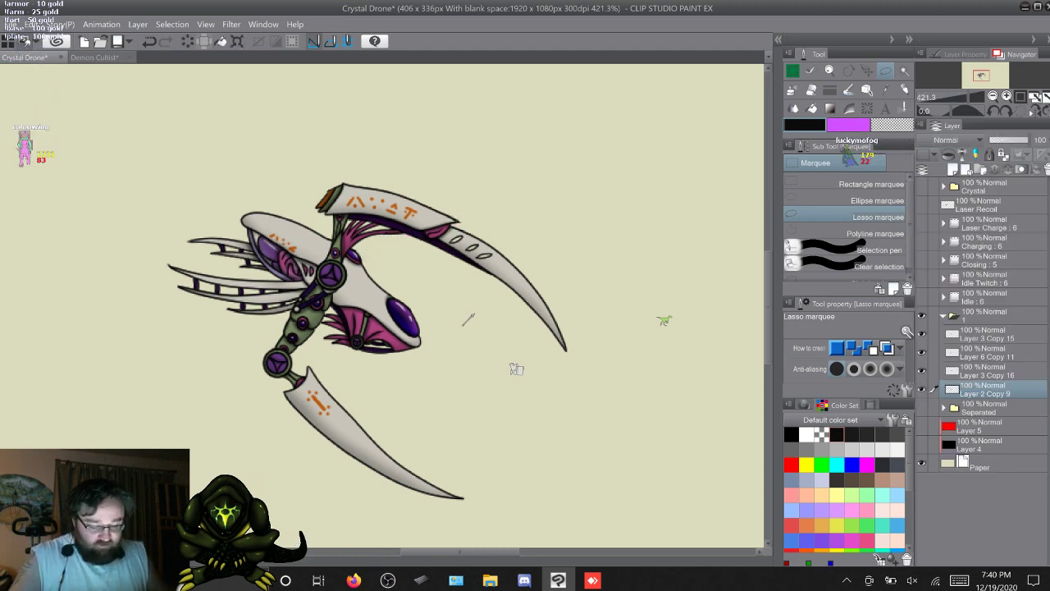
Move the drone's near upper arm, on Layer 3 Copy 15, left and slightly down over the body with the Move layer tool
click(988, 334)
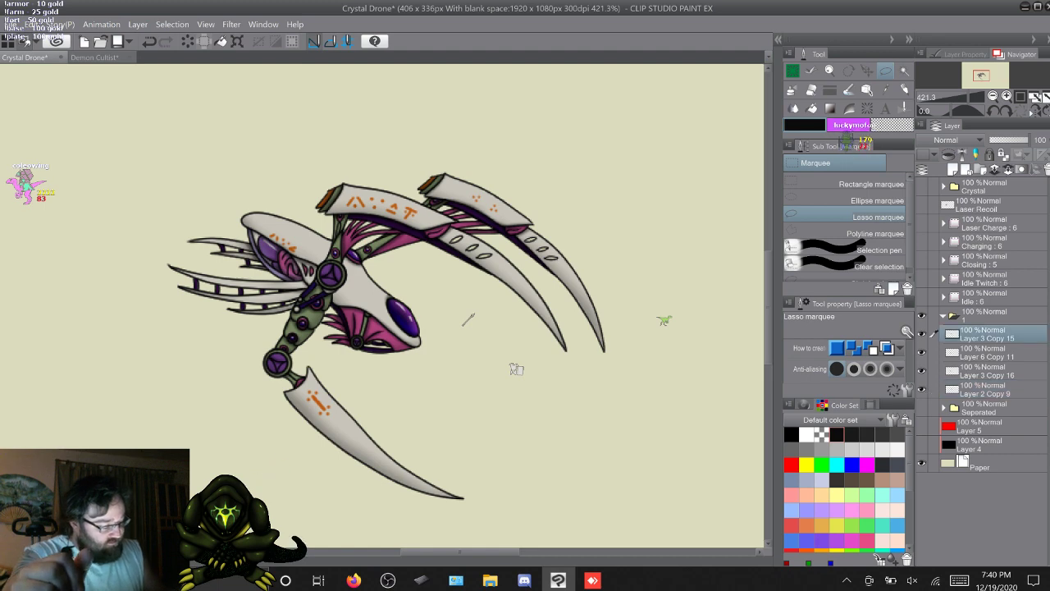
key(k)
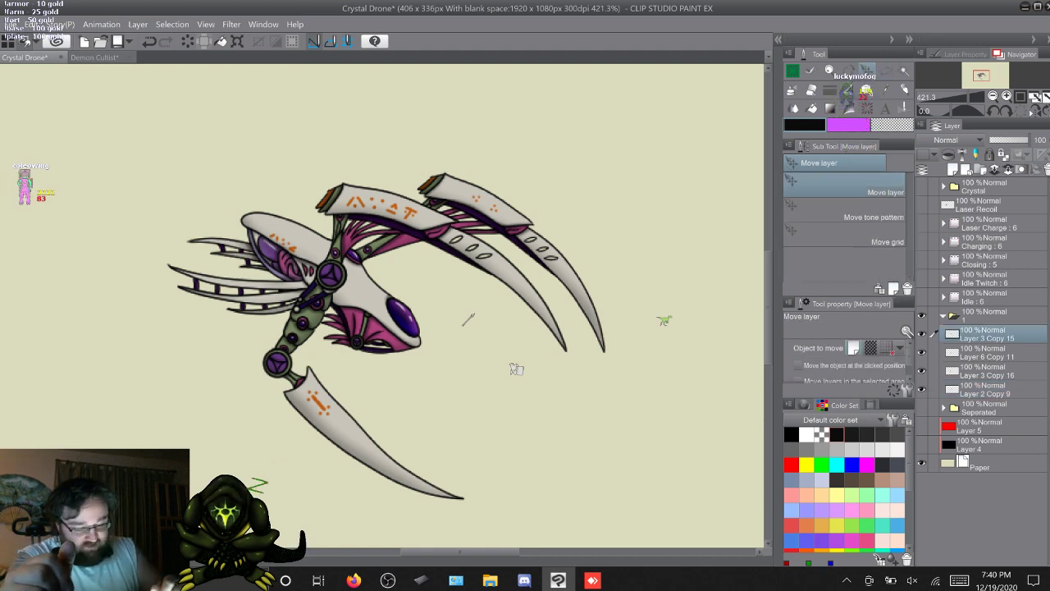
drag(394, 215, 281, 249)
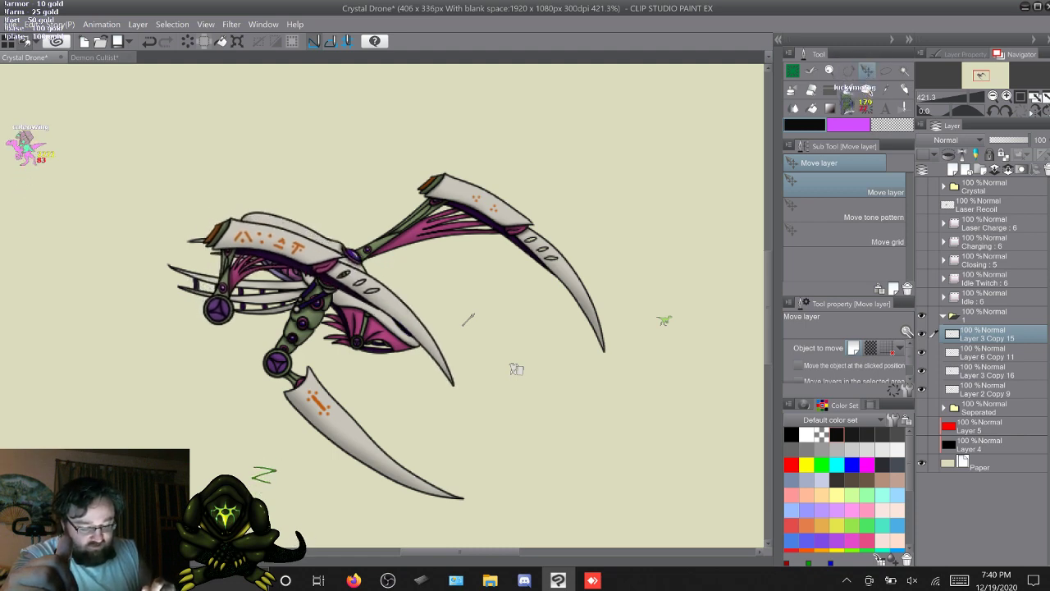
Move the lower arm on Layer 6 Copy 11 up over the body and the far upper arm on Layer 2 Copy 9 left and slightly down
click(987, 353)
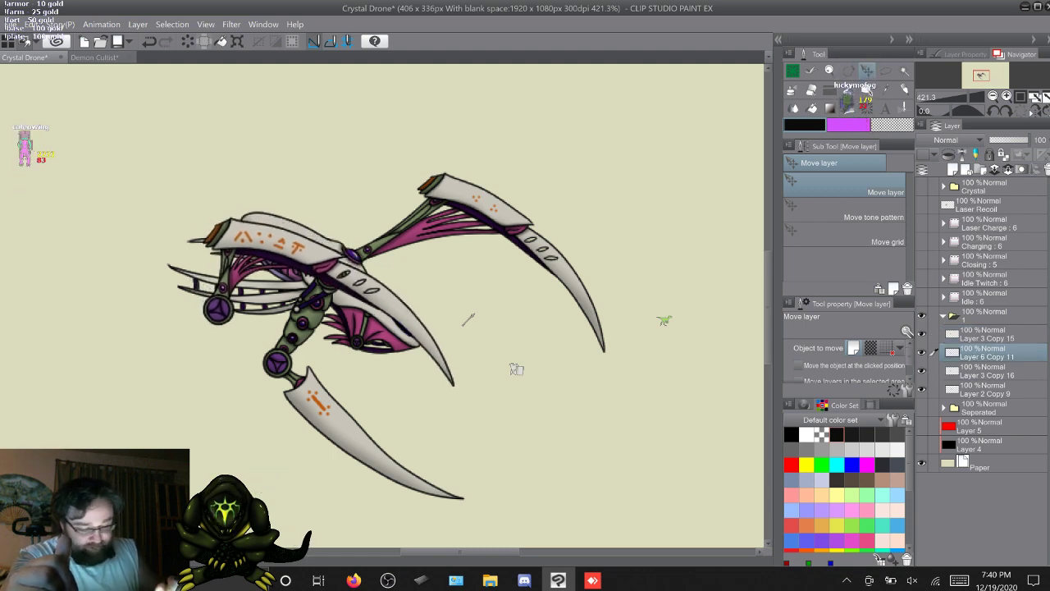
click(987, 372)
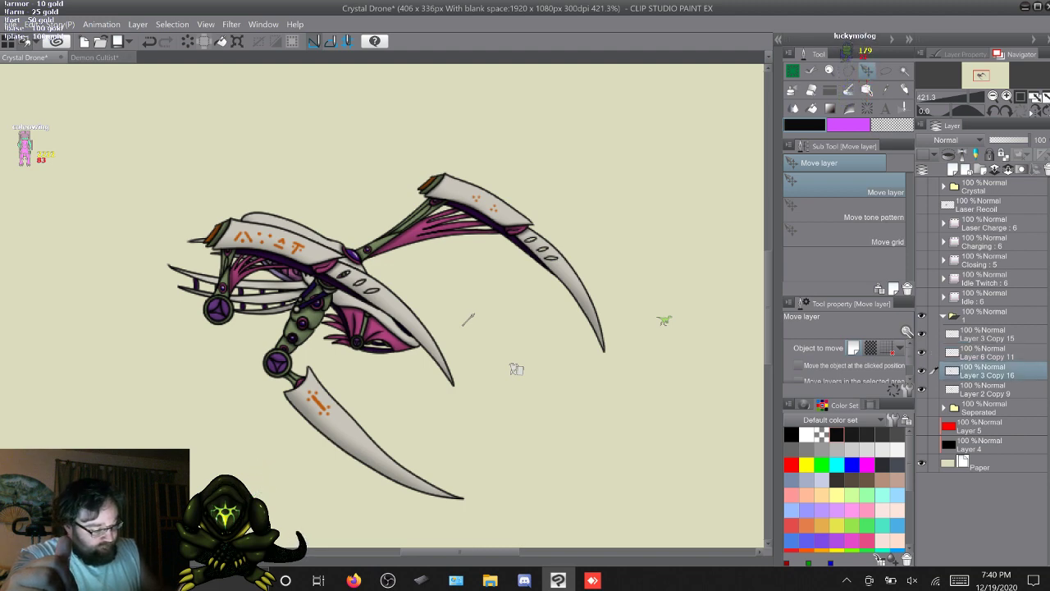
click(987, 353)
drag(299, 328, 282, 251)
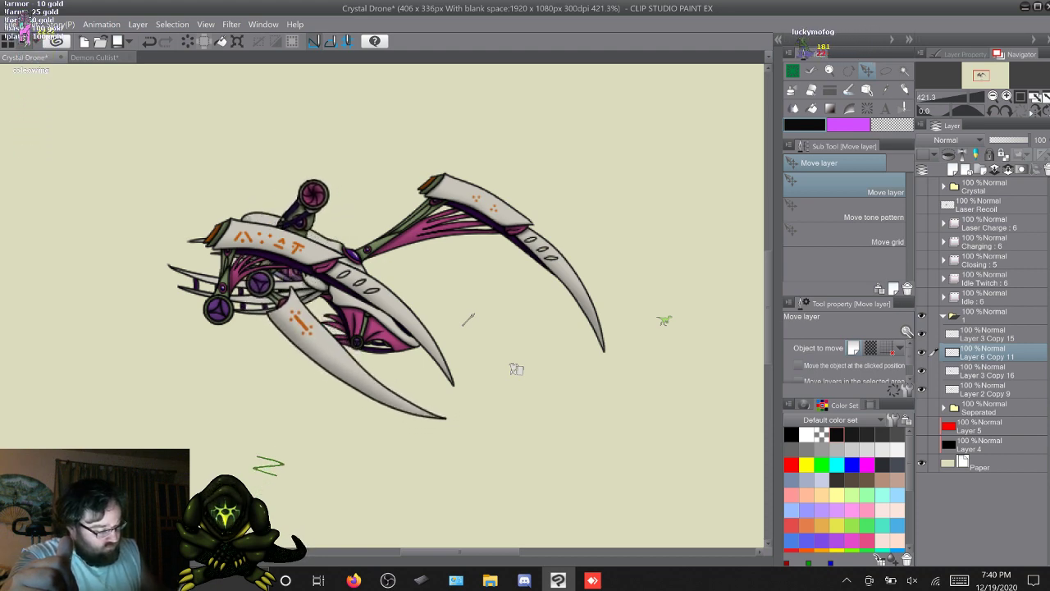
click(986, 389)
drag(484, 238, 335, 278)
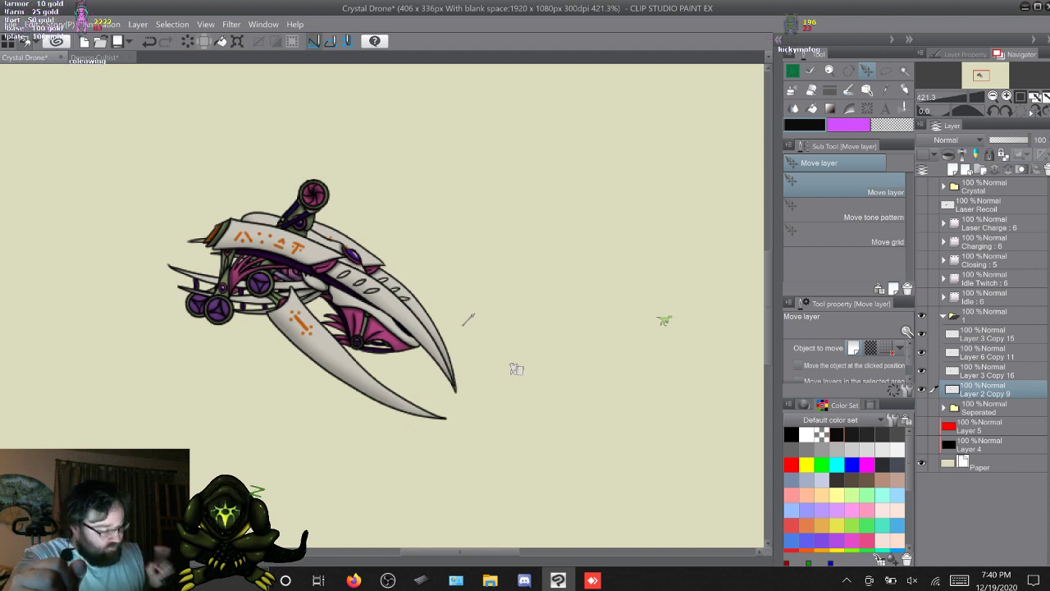
Hide the three arm layers in folder 1, leaving only the body layer, Layer 3 Copy 16, shown and selected
click(922, 371)
click(922, 390)
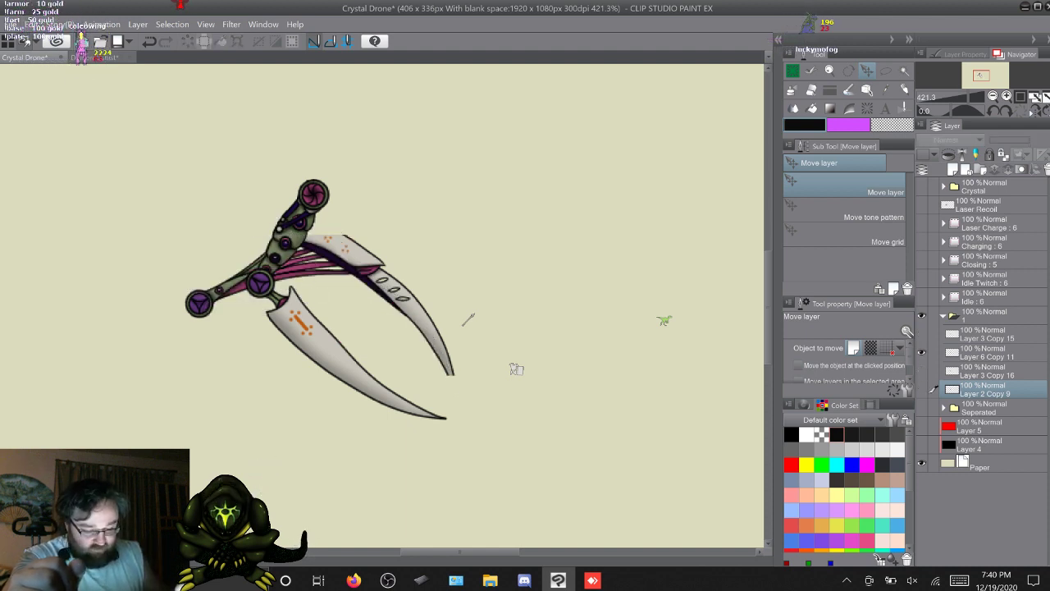
click(922, 352)
click(921, 371)
click(987, 371)
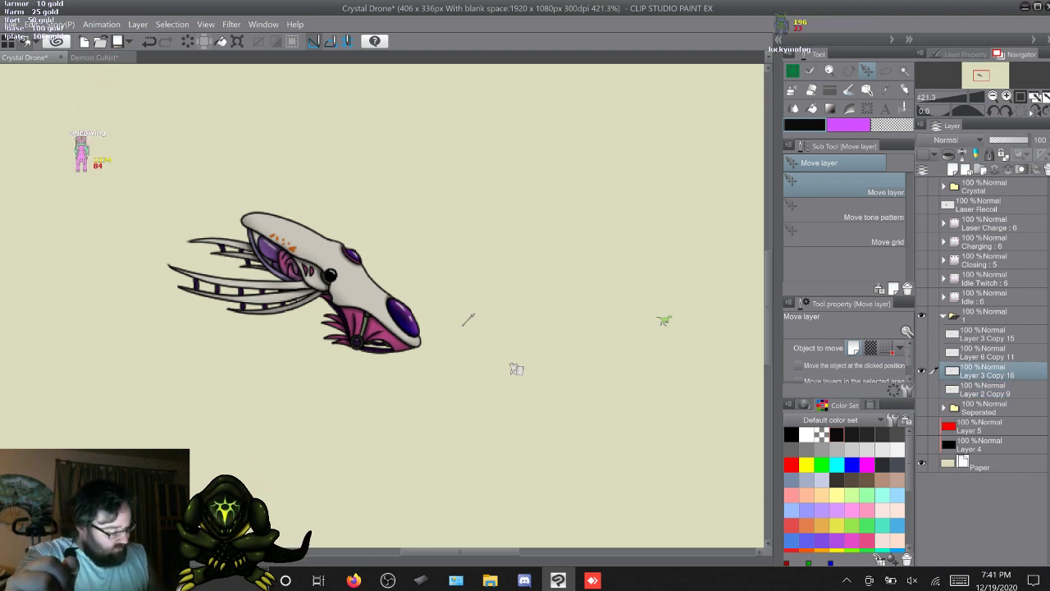
Duplicate the Seperated folder's body layers, Layer 3 Copy 2 through Layer 1, and place the copies in folder 1 below Layer 3 Copy 16
click(944, 408)
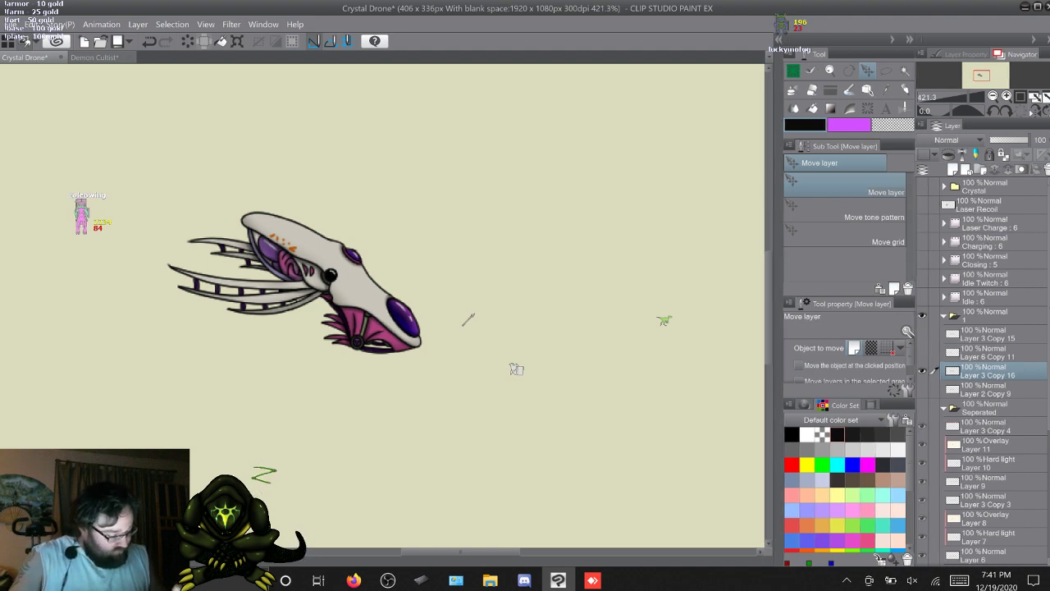
scroll(985, 369, down, 3)
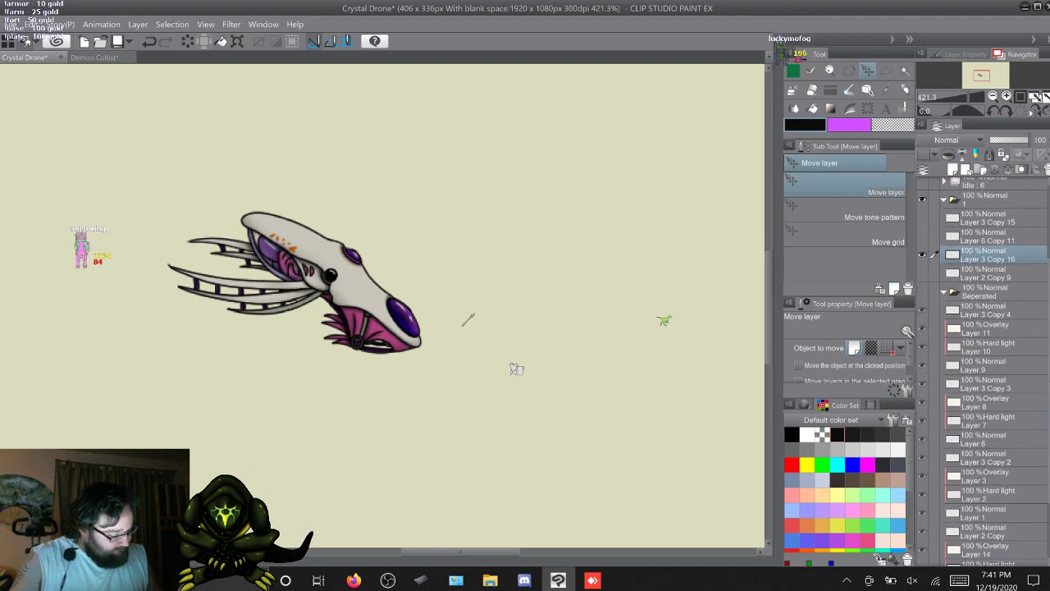
click(987, 458)
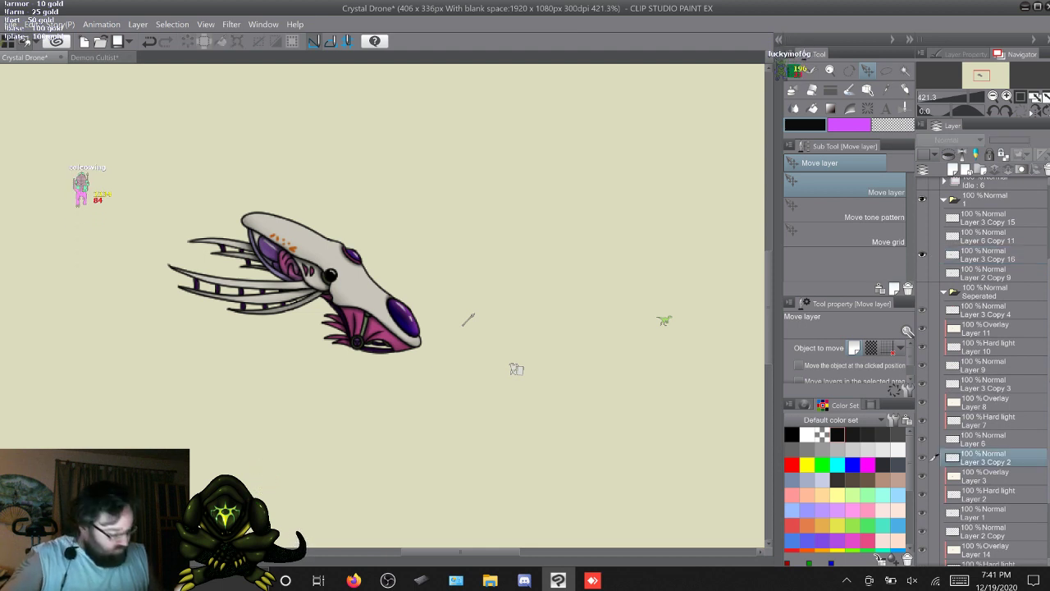
shift+click(987, 512)
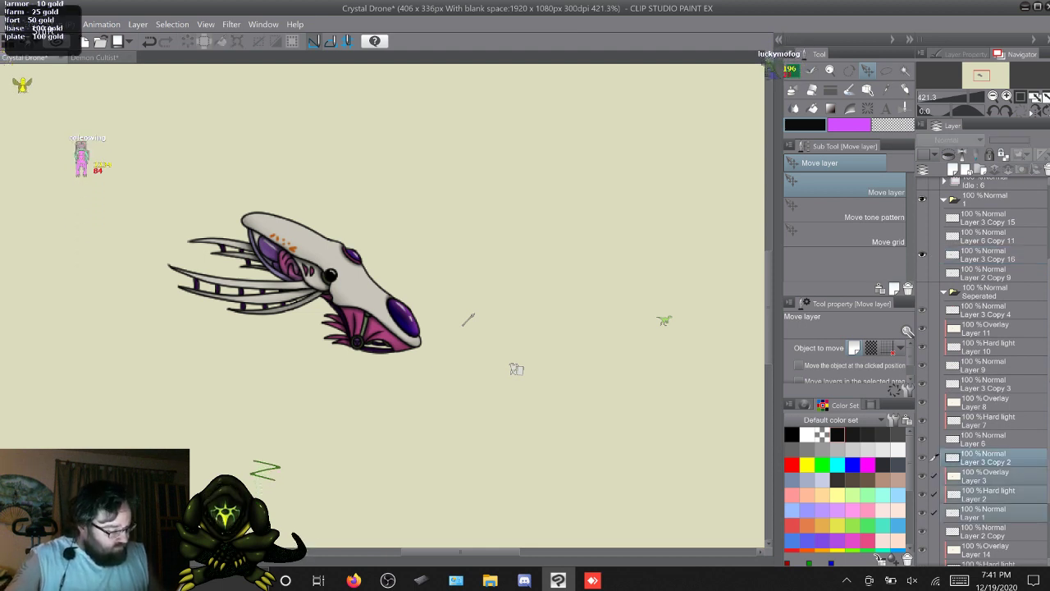
key(F9)
drag(987, 490, 987, 265)
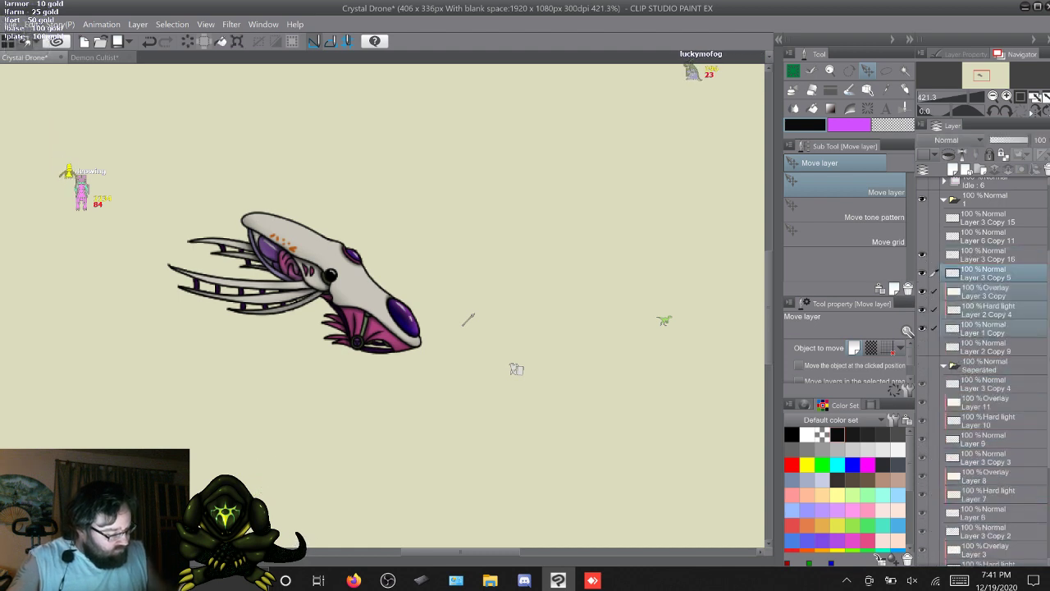
click(945, 366)
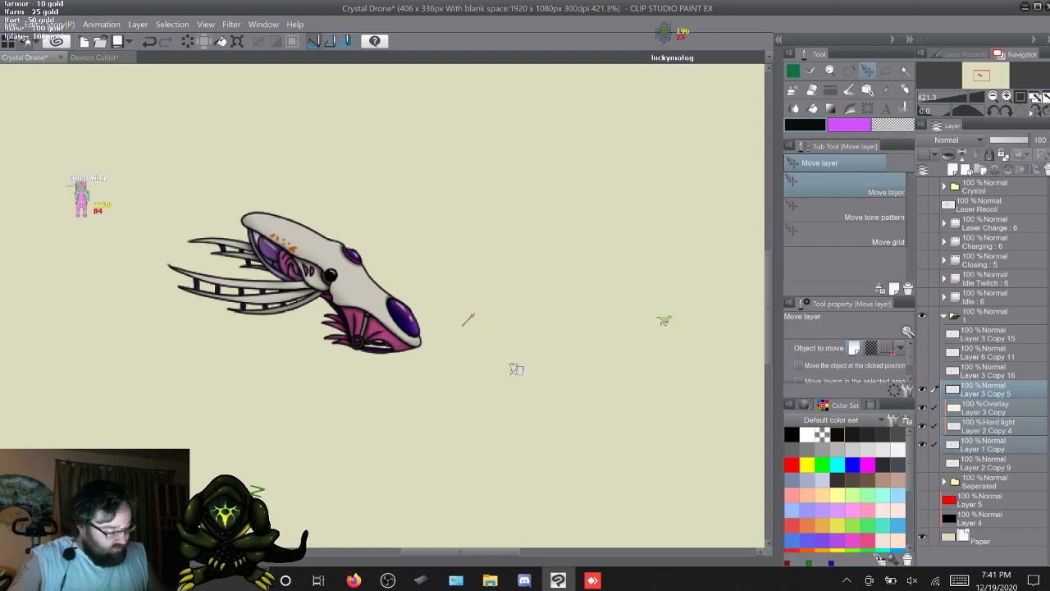
Compare Layer 3 Copy 16 in folder 1 with the duplicated body layers and delete it
click(988, 371)
click(923, 371)
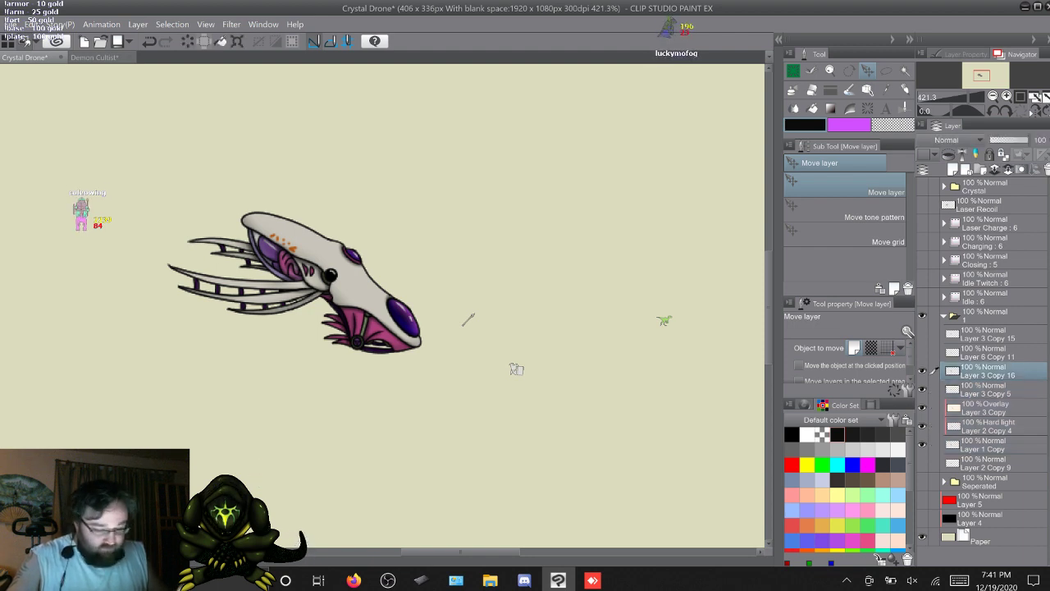
click(922, 371)
right_click(988, 373)
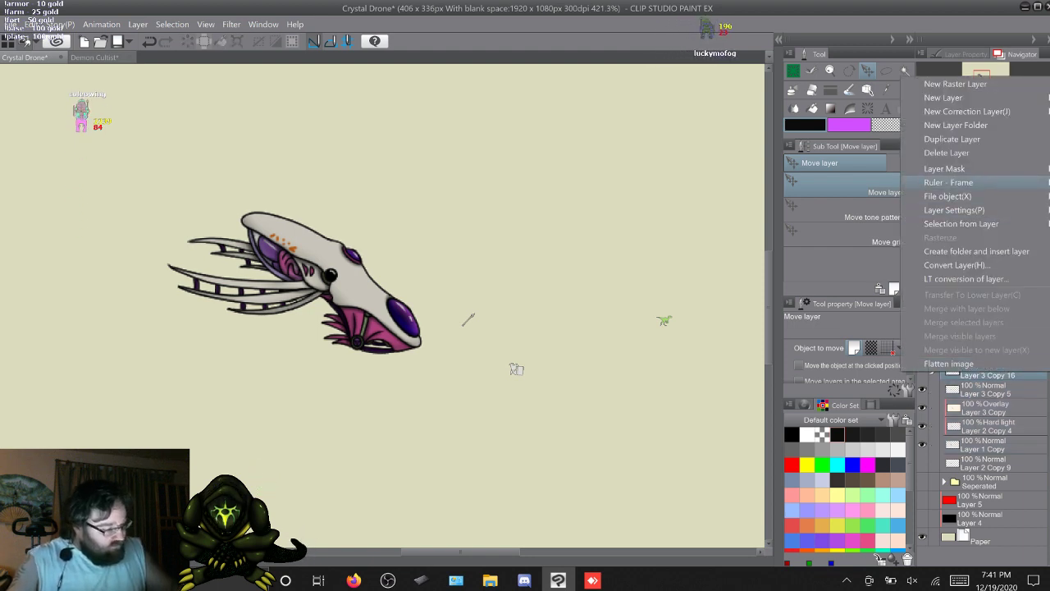
click(969, 153)
Hide the duplicated Overlay, Hard light and Layer 1 Copy layers, leaving only the line art on Layer 3 Copy 5 shown and selected
click(988, 426)
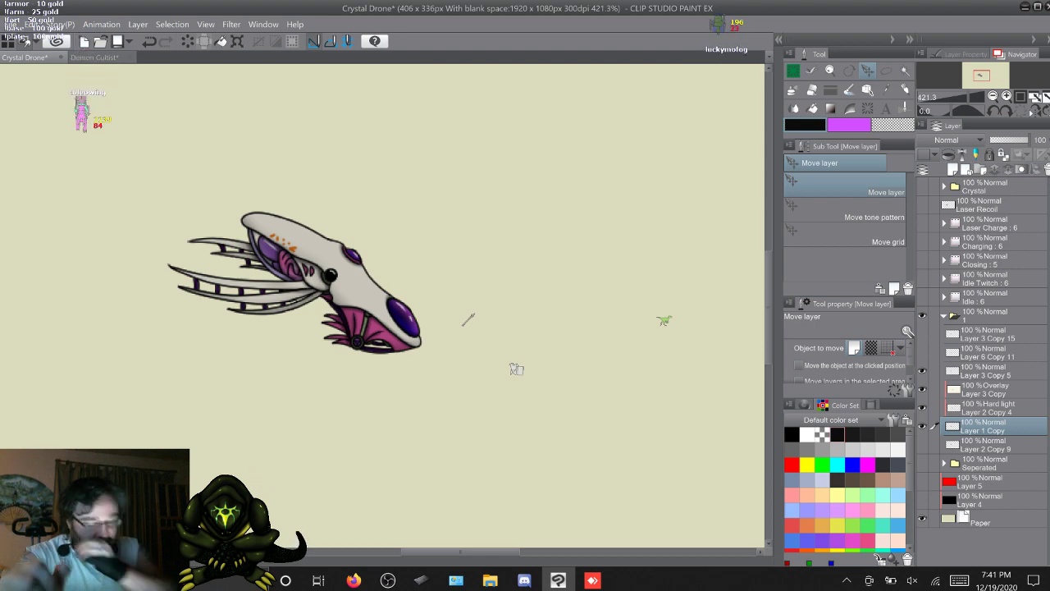
scroll(383, 306, up, 5)
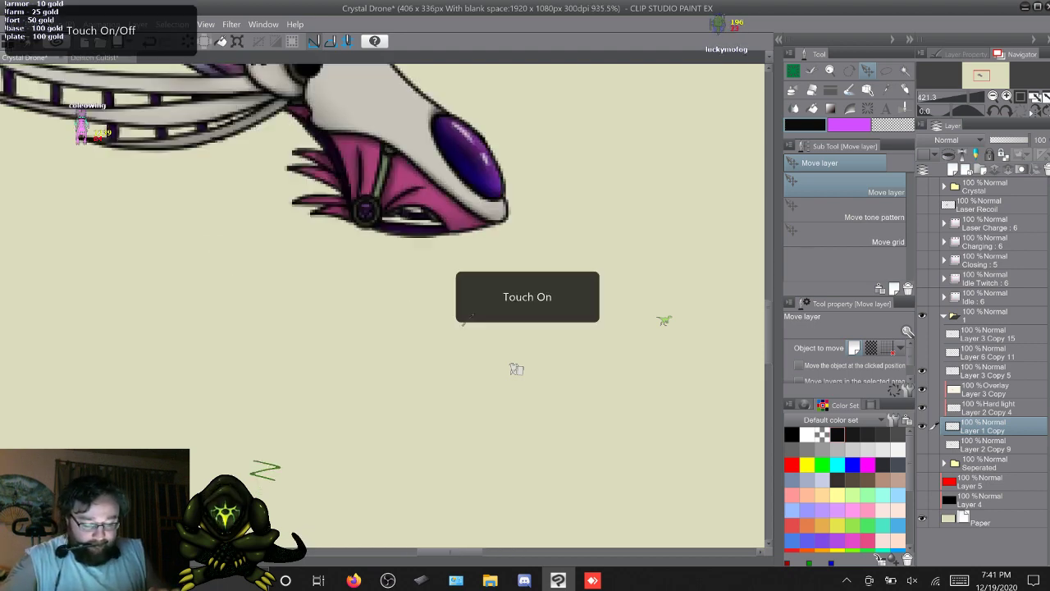
scroll(516, 369, up, 5)
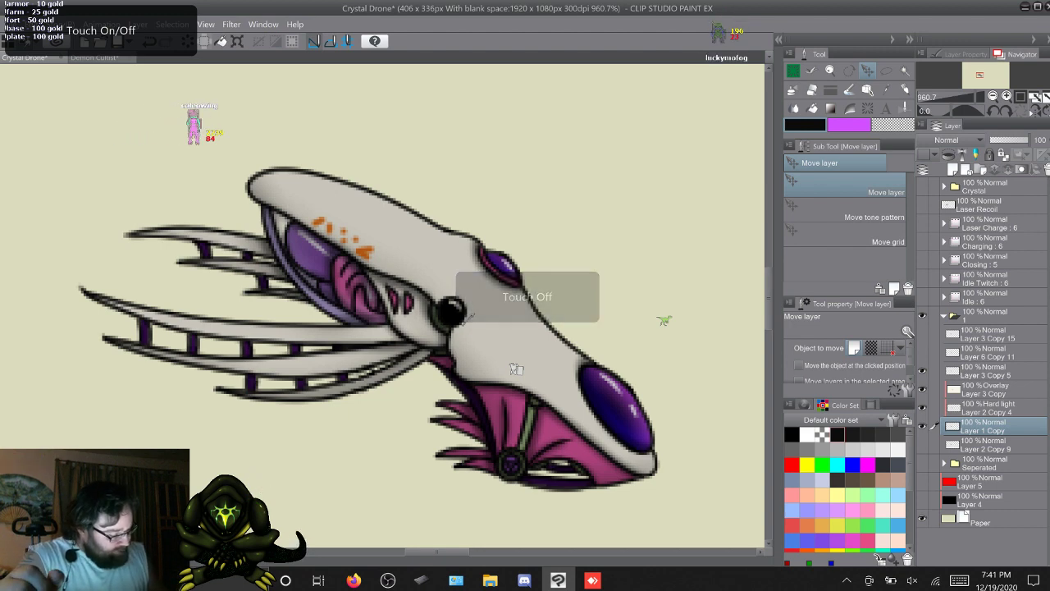
key(ctrl+z)
key(ctrl+y)
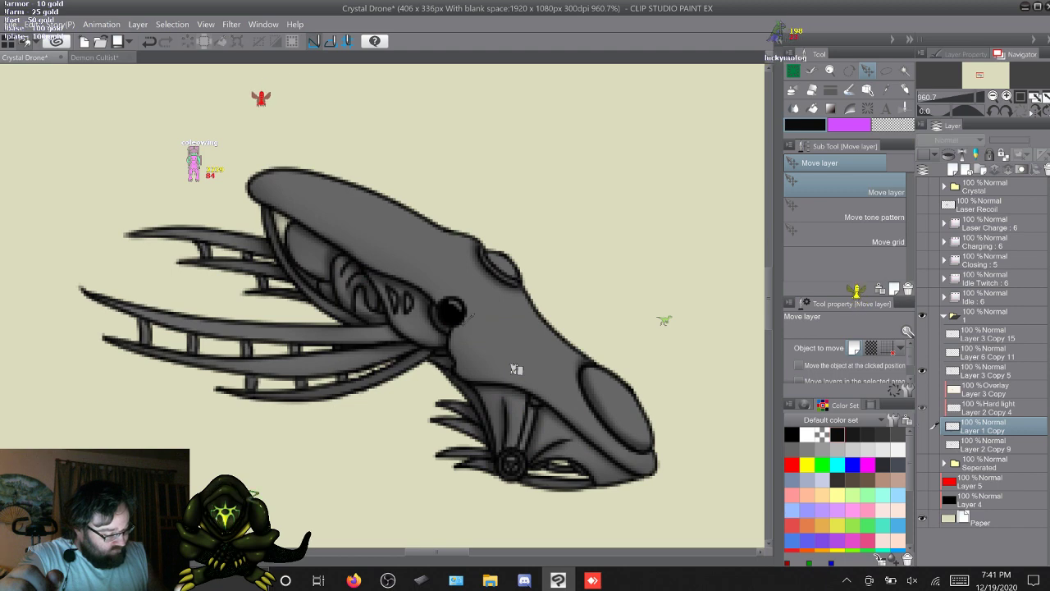
click(922, 408)
click(922, 426)
click(987, 371)
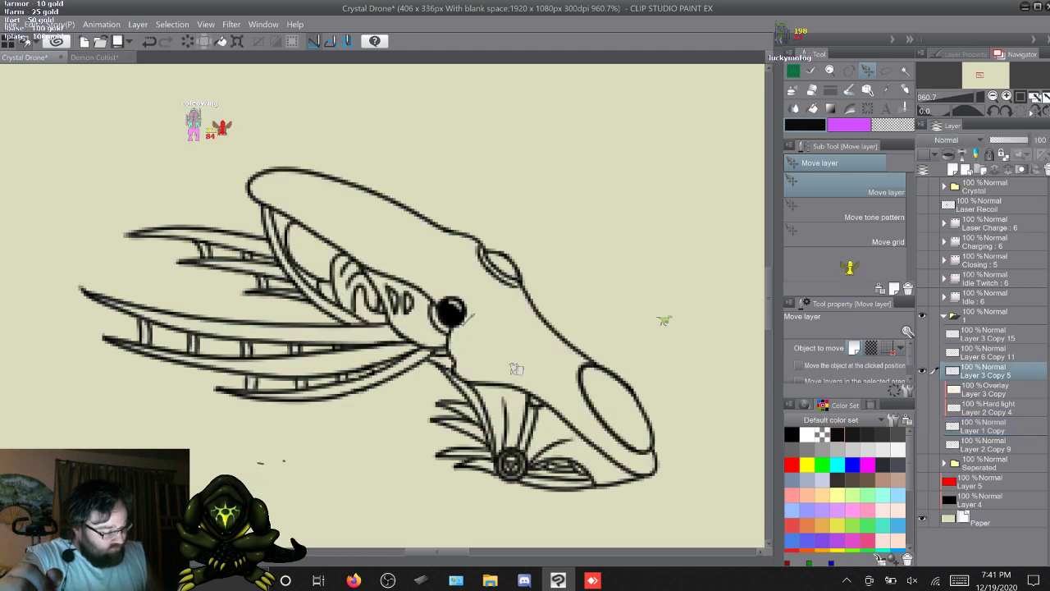
Erase the line art inside the drone's mouth on Layer 3 Copy 5 with the Coleowing Marker brushes, reducing the Marker size to 38.5
key(b)
click(837, 224)
click(830, 182)
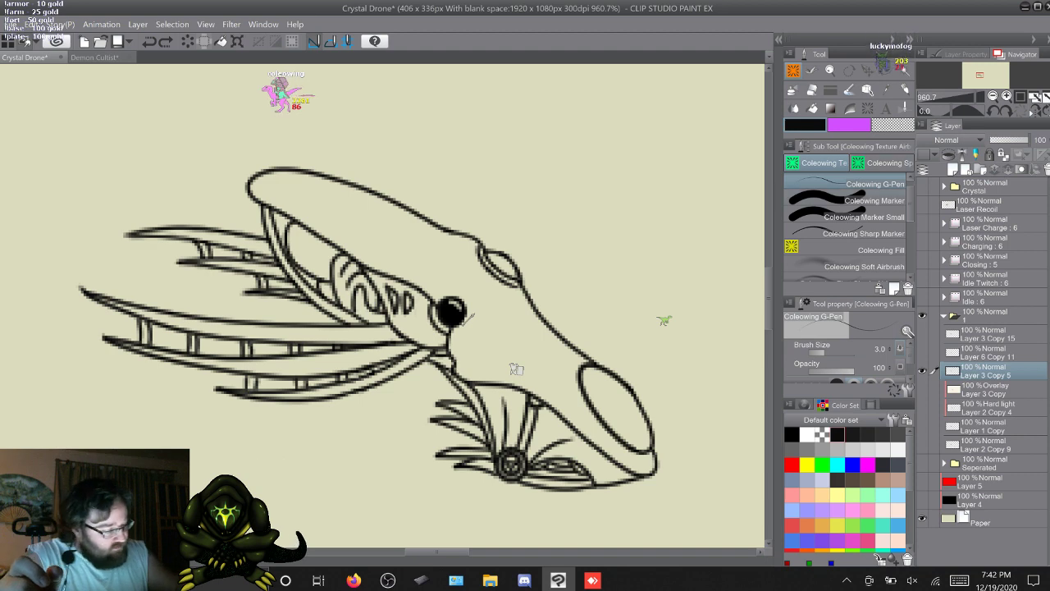
click(860, 200)
click(860, 217)
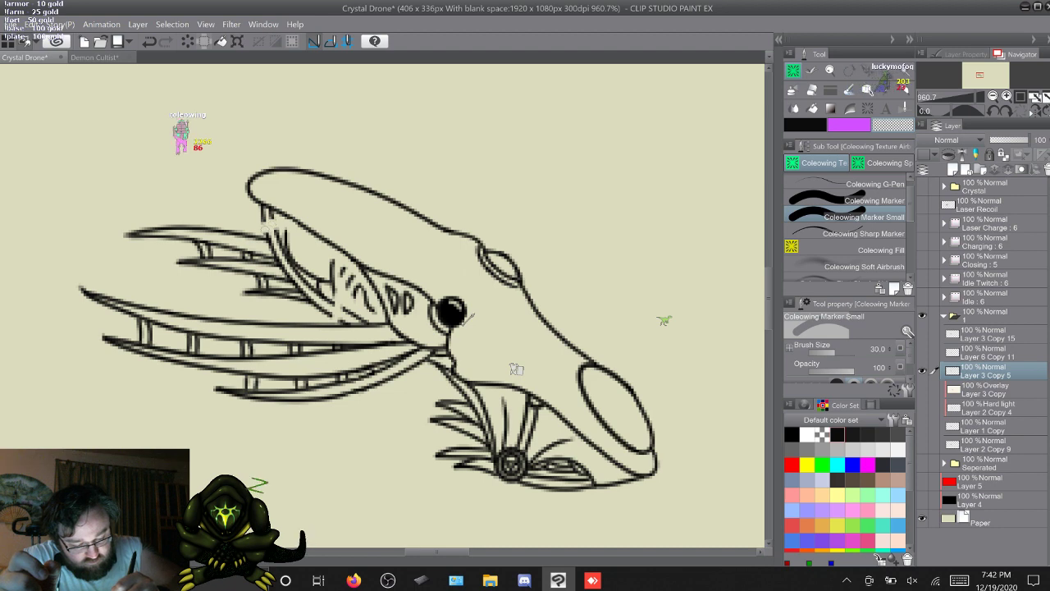
key(comma)
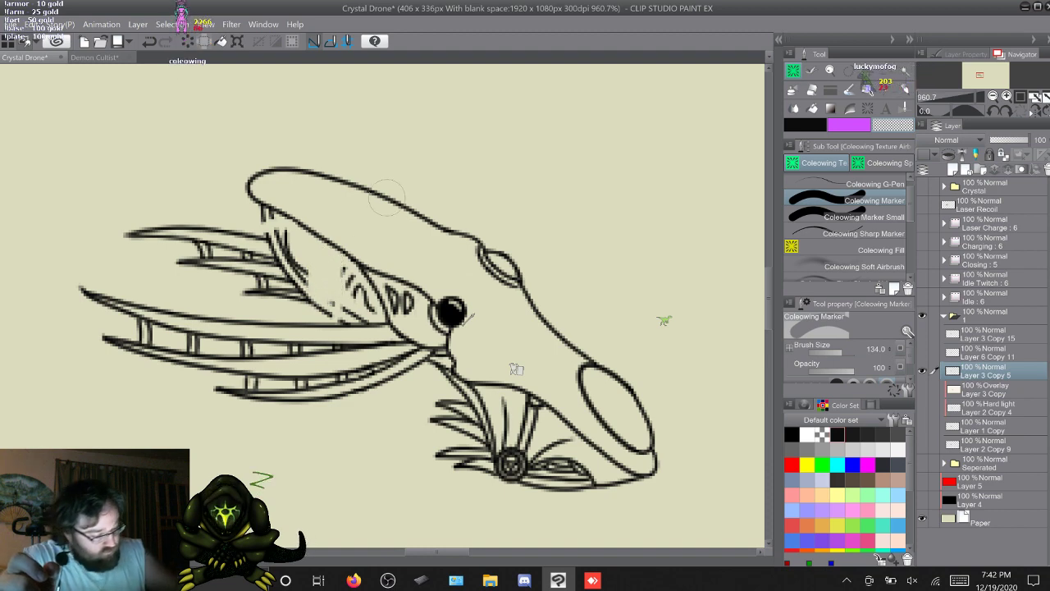
key(period)
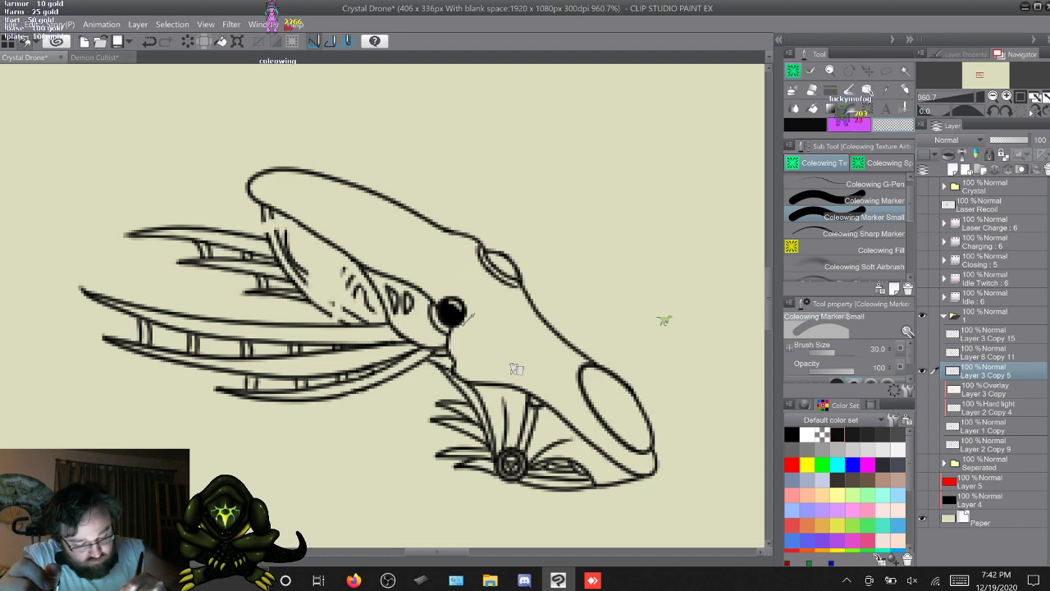
key(comma)
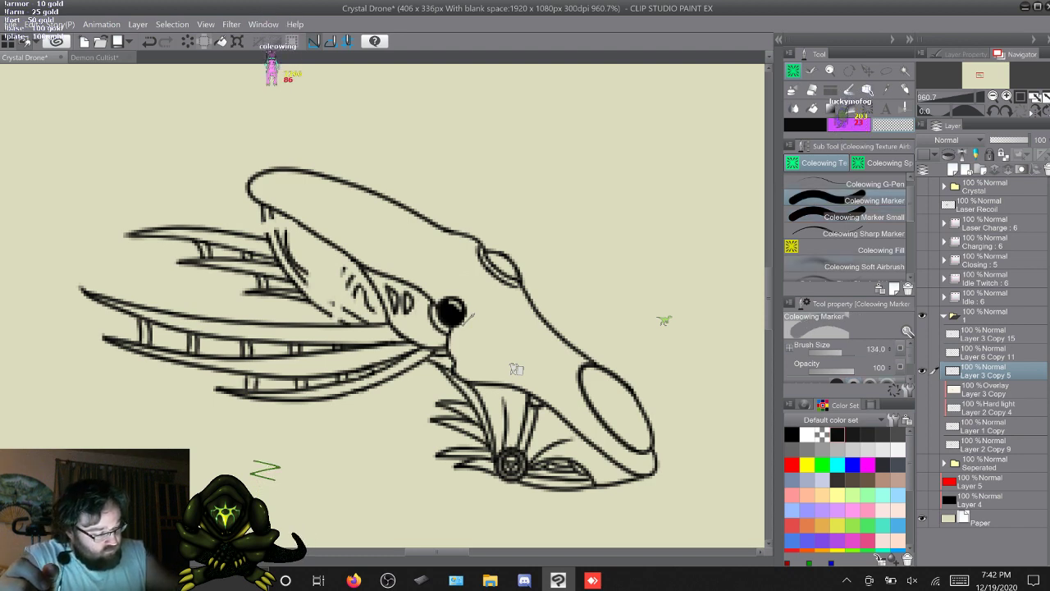
click(836, 351)
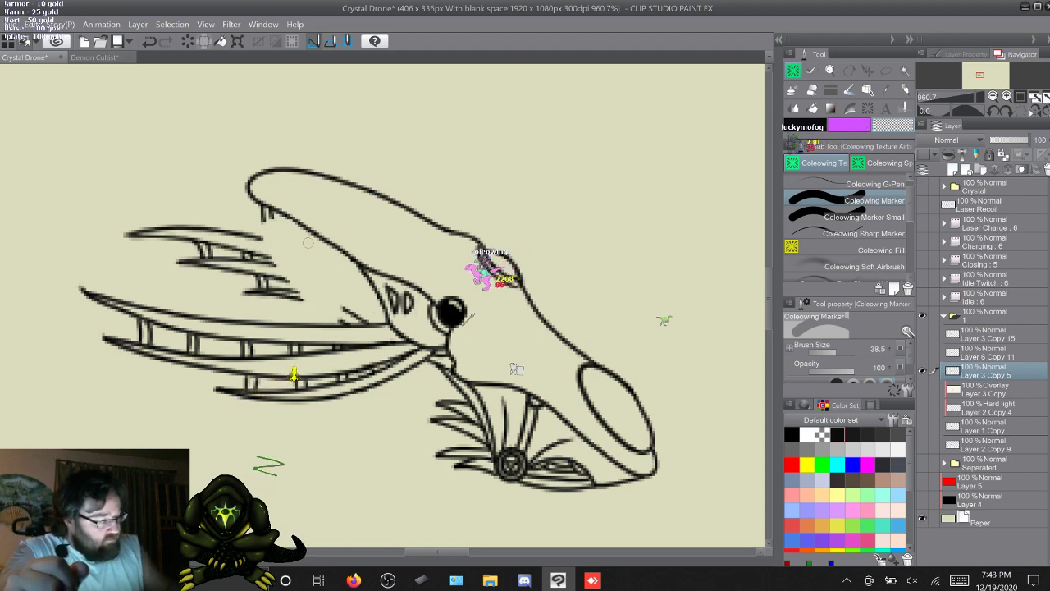
Draw a jagged row of teeth along the inside of the upper jaw with the Coleowing G-Pen at size 3.0
click(875, 184)
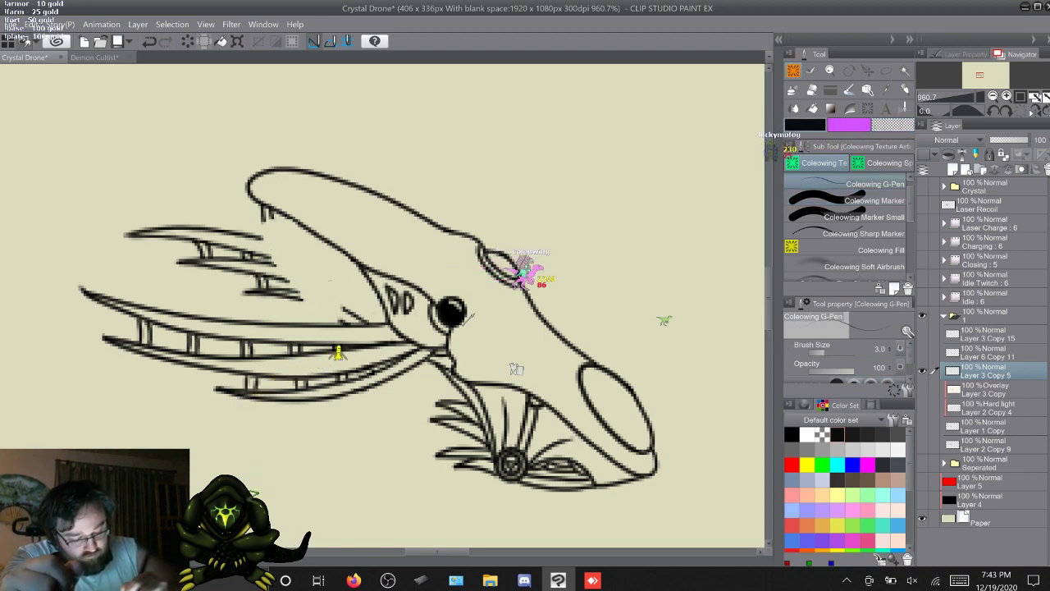
mouse_move(343, 309)
mouse_down()
mouse_move(358, 287)
mouse_move(330, 279)
mouse_move(340, 270)
mouse_move(296, 234)
mouse_up()
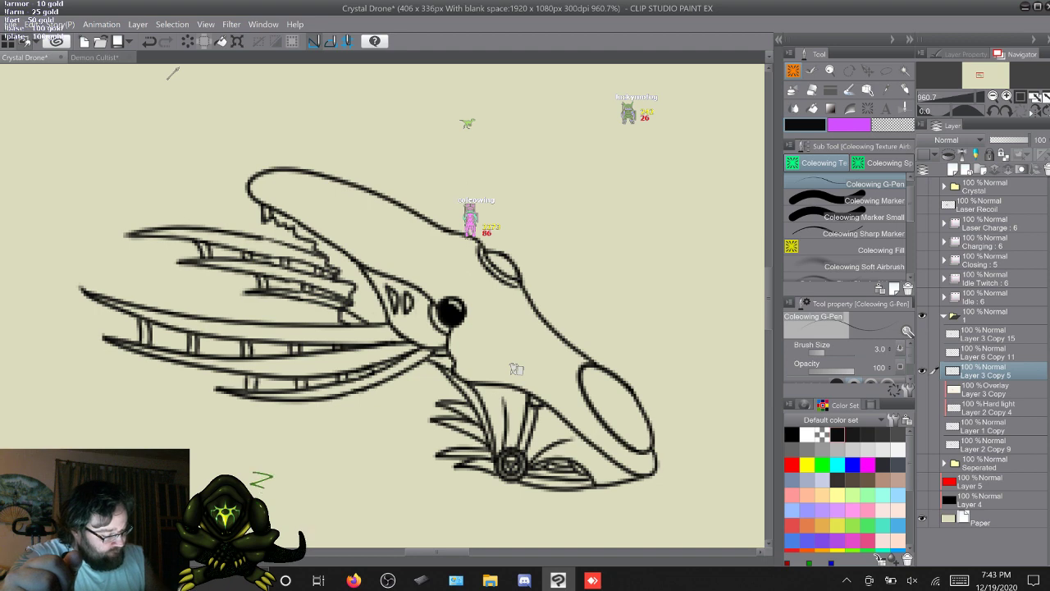
Show Layer 1 Copy and erase its grey fill outside the new teeth outline with Coleowing Marker Small in transparent colour
click(517, 369)
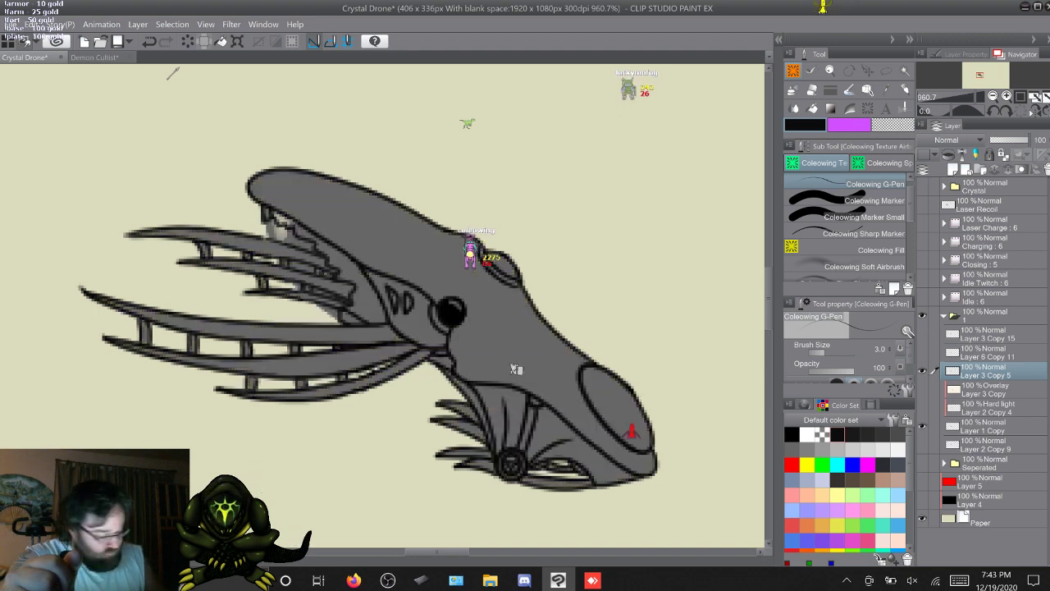
click(983, 426)
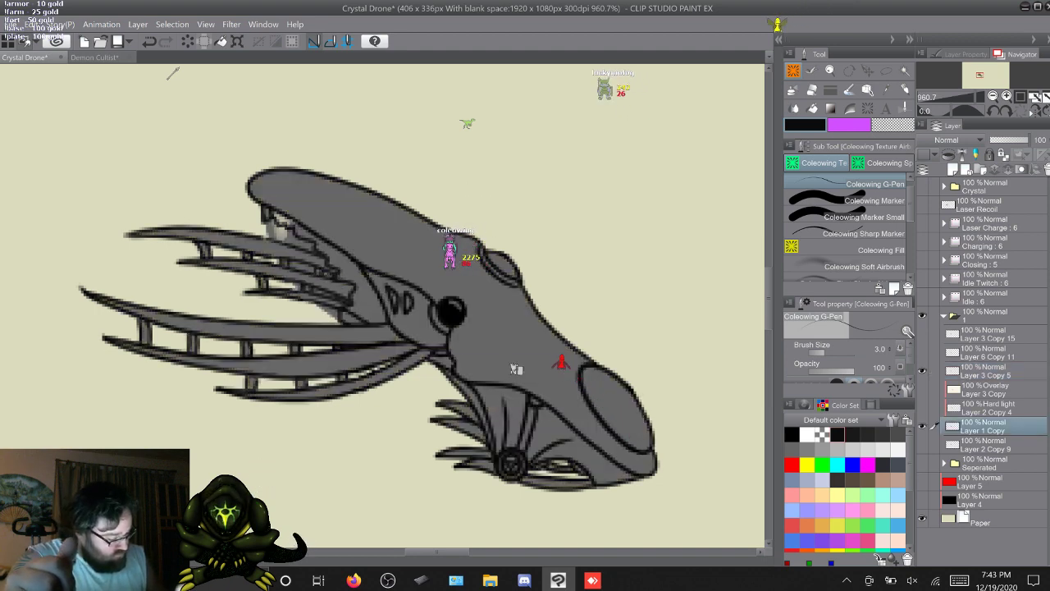
click(863, 217)
click(893, 125)
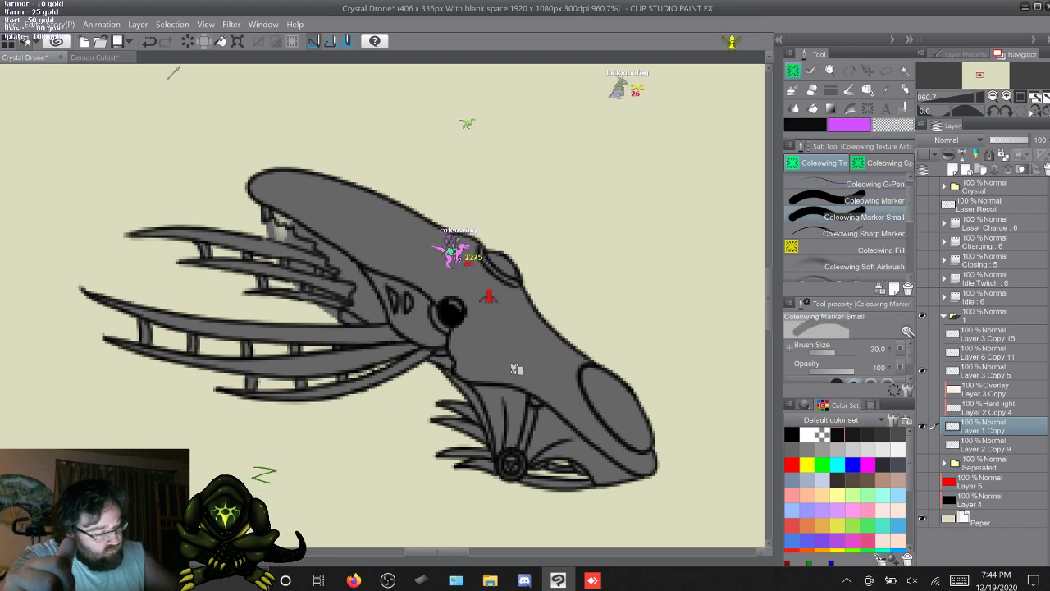
drag(320, 307, 334, 317)
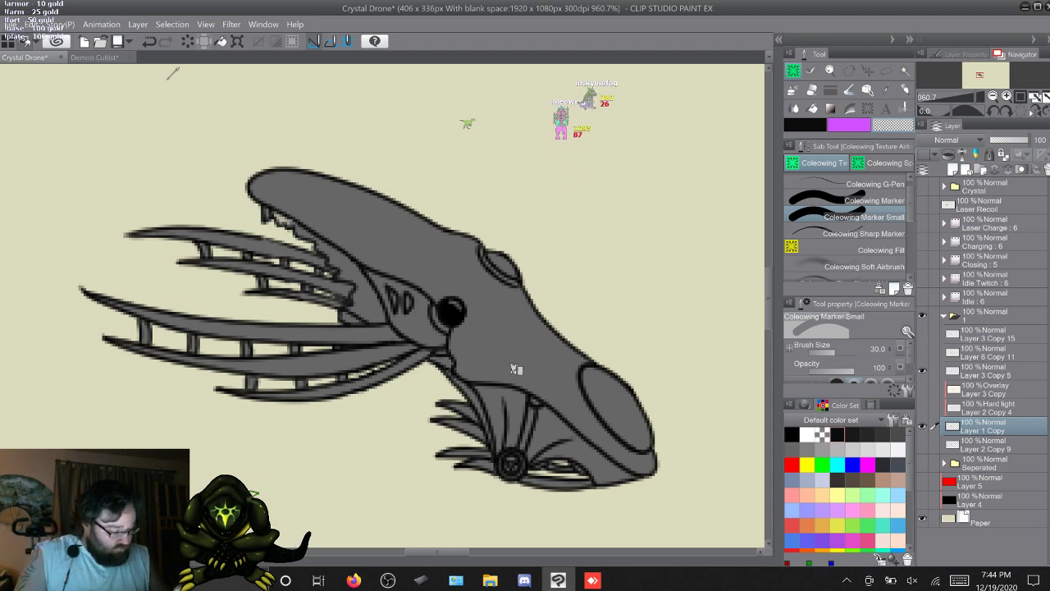
Show the black Layer 4 and red Layer 5 and place them clipped above Layer 1 Copy to check the fill's coverage
click(923, 500)
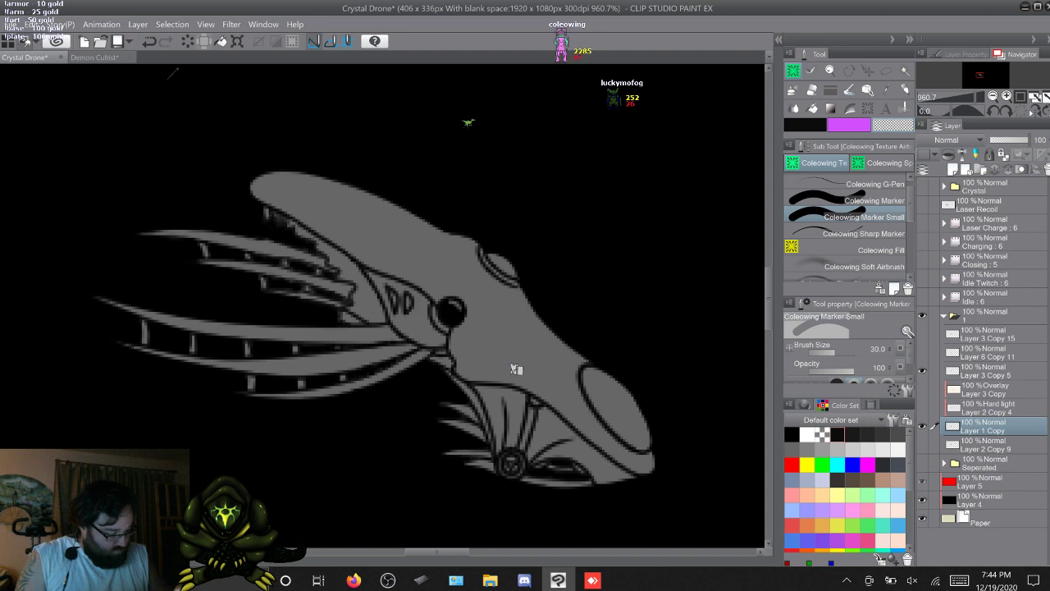
click(922, 482)
drag(985, 483, 985, 417)
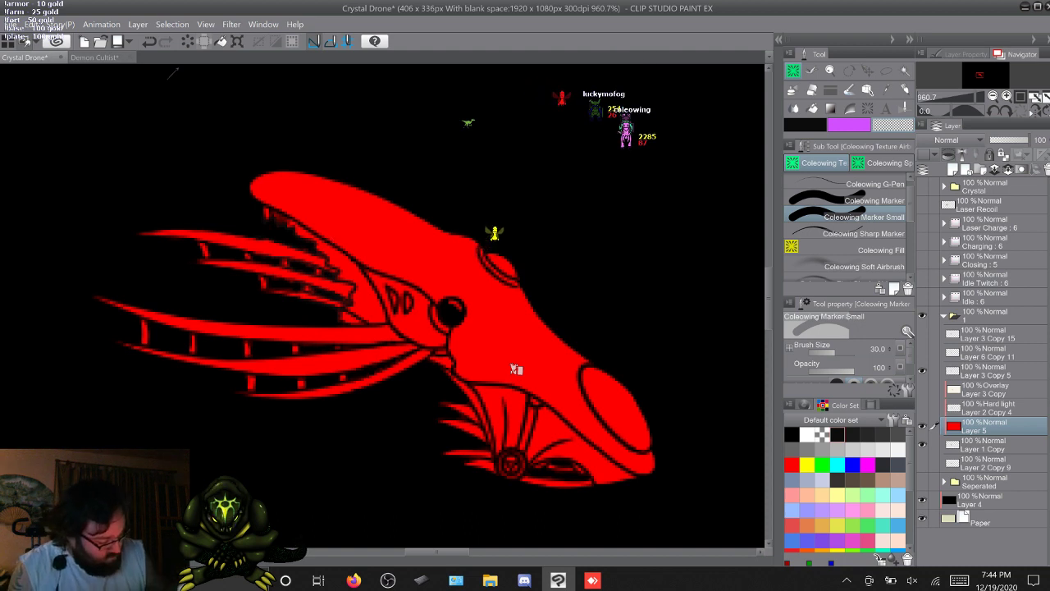
click(985, 445)
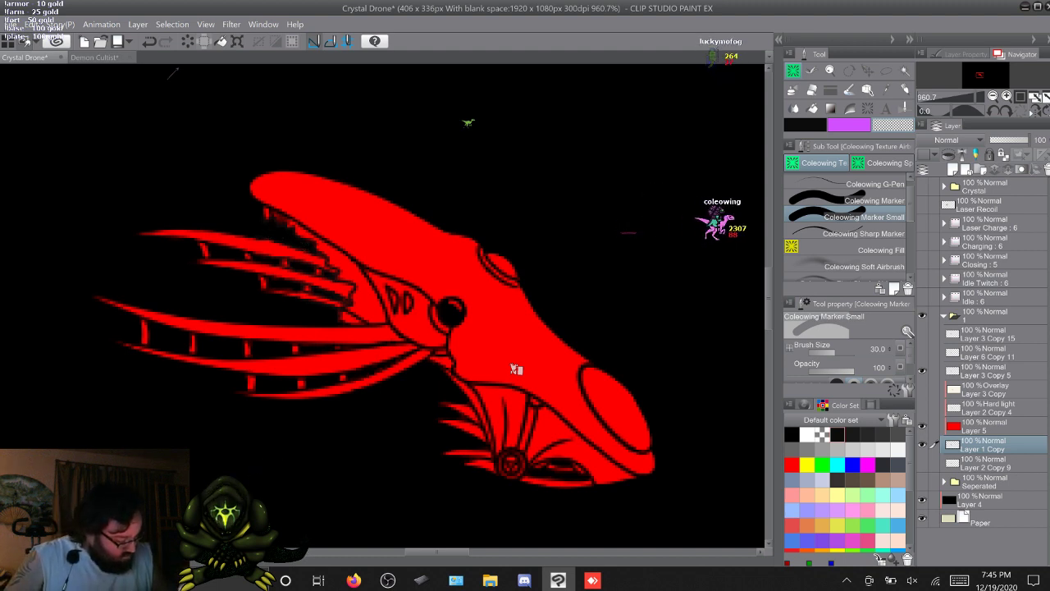
key(alt+bracketright)
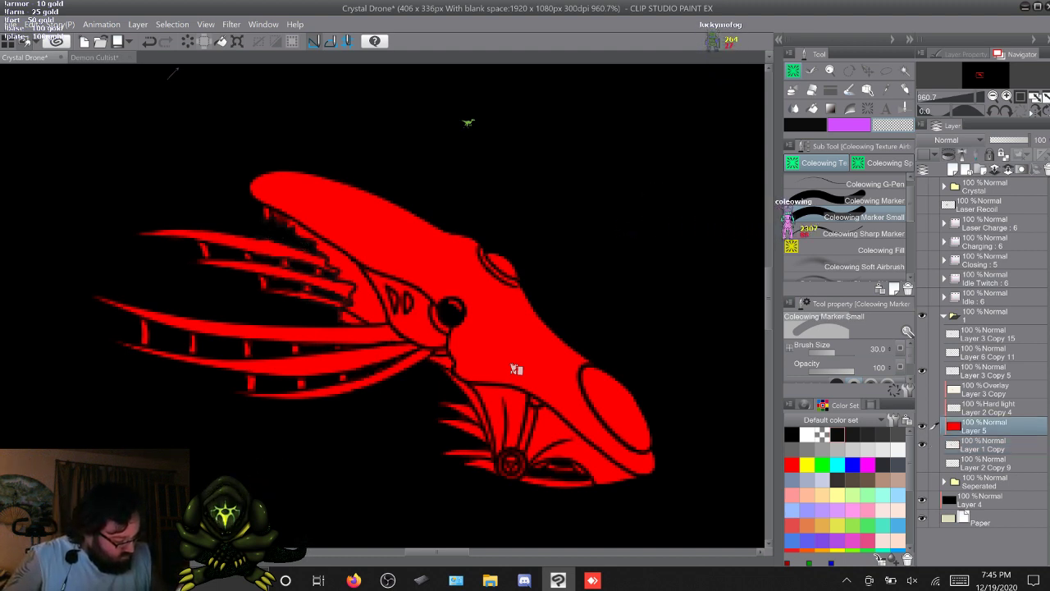
drag(983, 499, 981, 418)
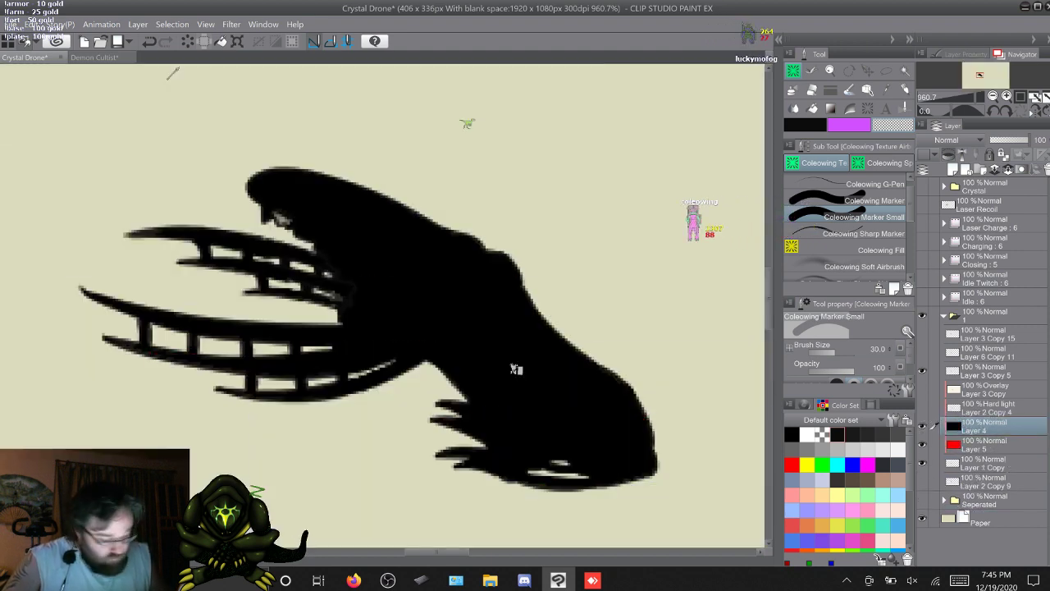
Hide Layer 5 and fill the gaps around the teeth on Layer 1 Copy with dark grey, using Coleowing Marker Small
key(alt+bracketleft)
key(alt+bracketleft)
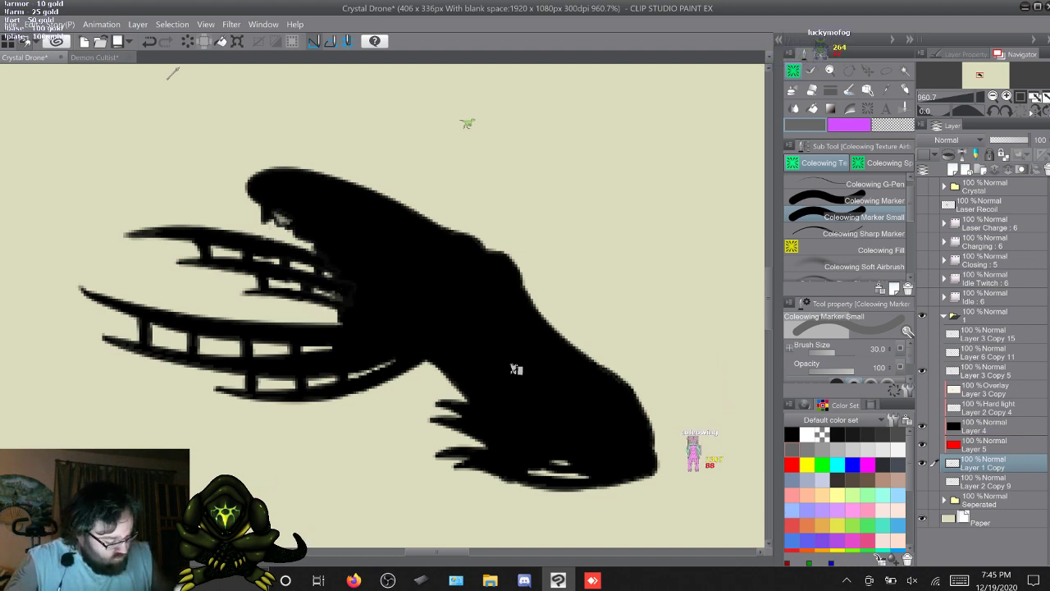
click(922, 445)
click(922, 427)
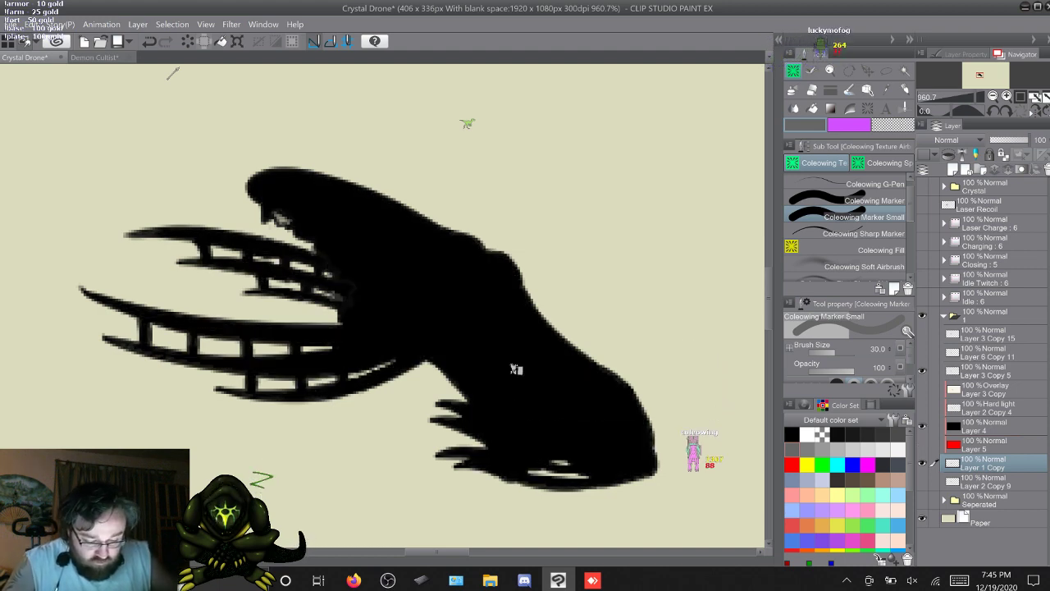
click(922, 427)
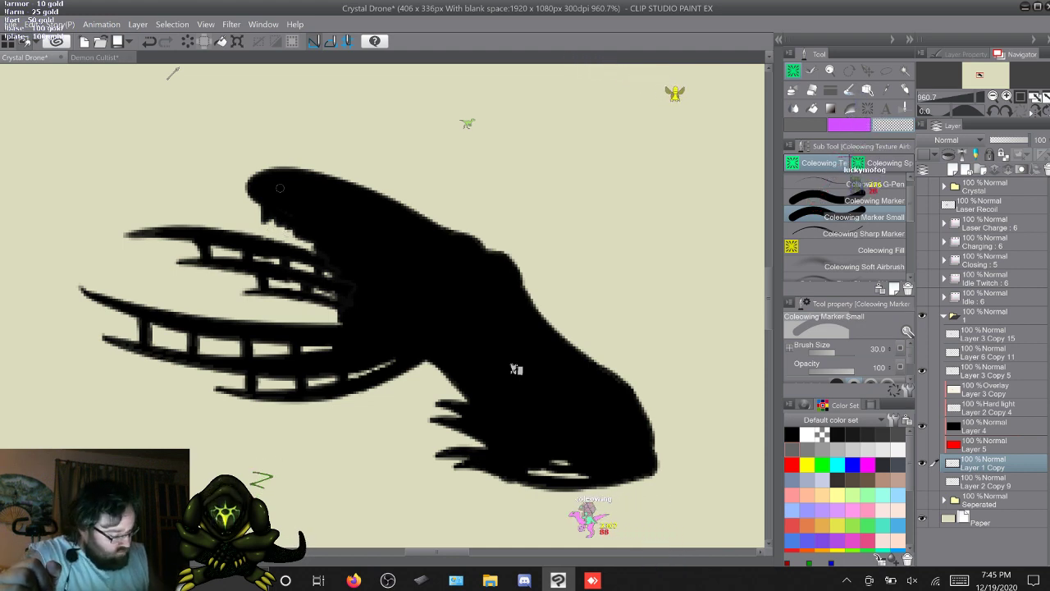
Hide Layer 4 and move Layer 4 and Layer 5 back below the Seperated folder
click(923, 426)
click(985, 427)
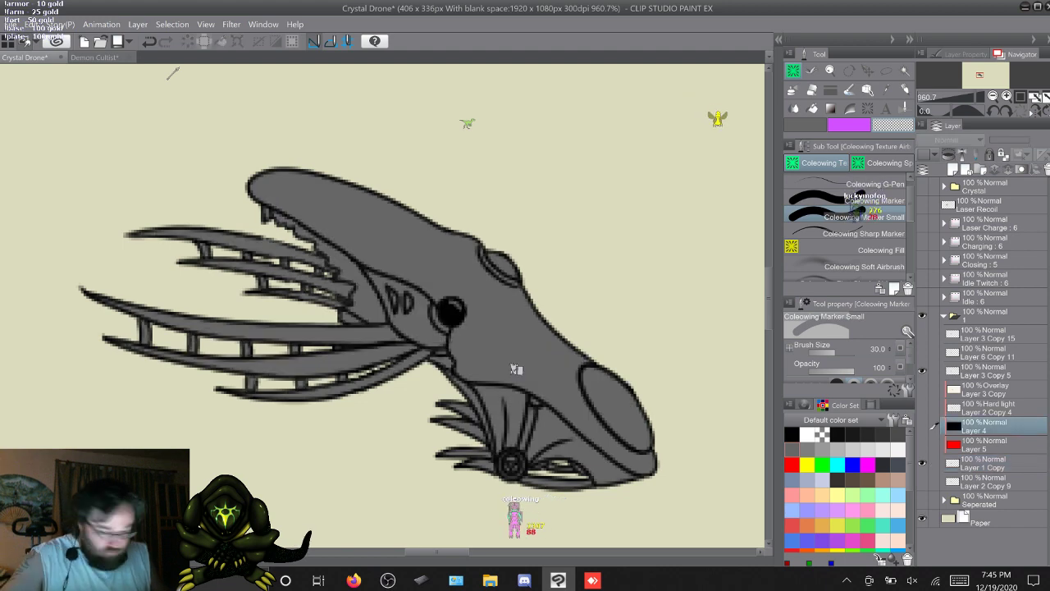
shift+click(985, 445)
drag(985, 444, 984, 509)
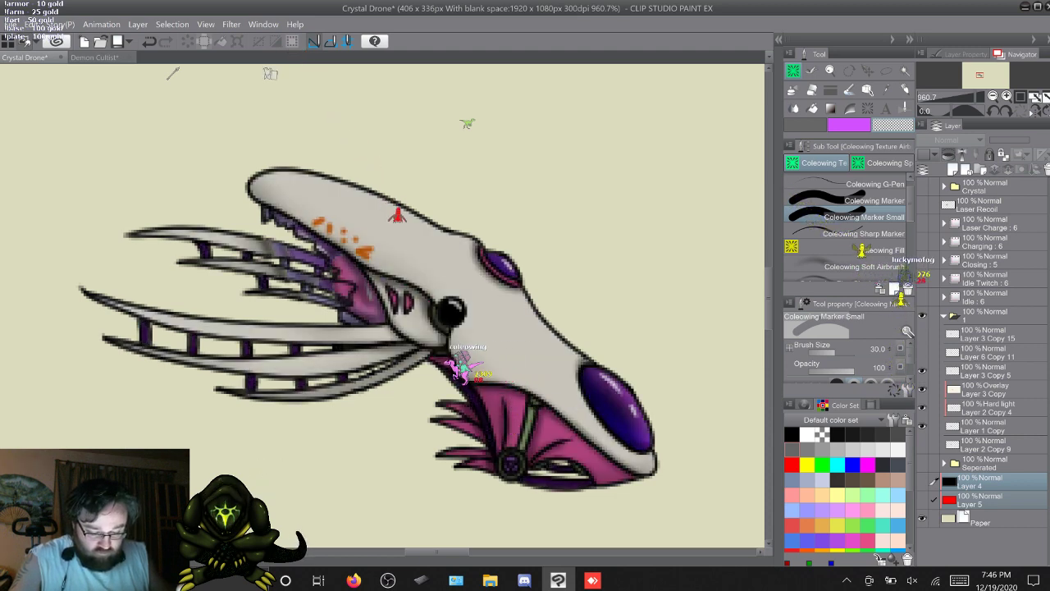
Hide the overlay Layer 3 Copy and clean up the old shading around the mouth on Layer 2 Copy 4 using Coleowing Soft Airbrush at size 15.9
click(922, 389)
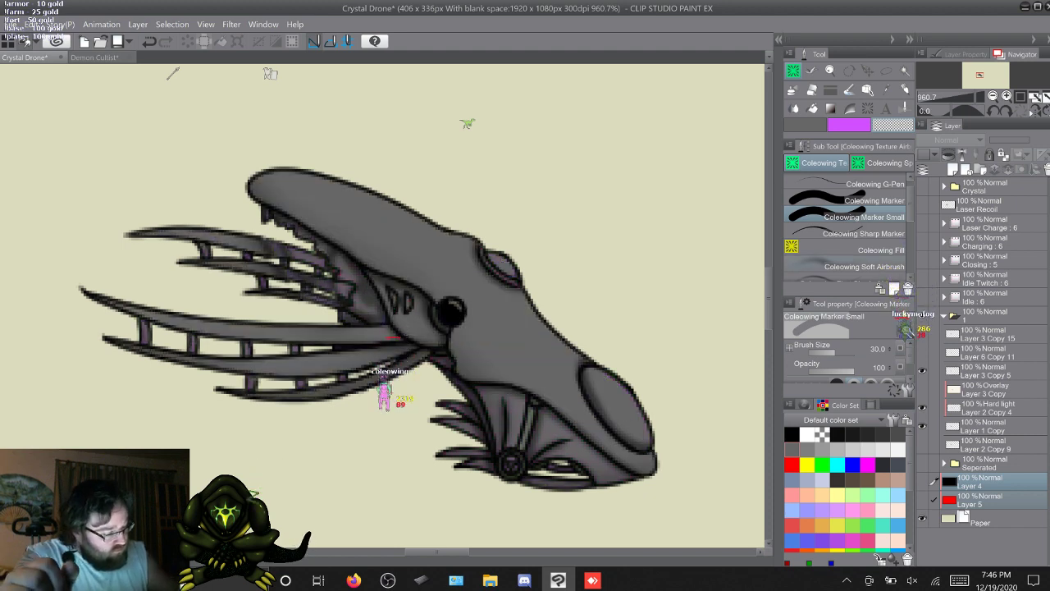
click(854, 266)
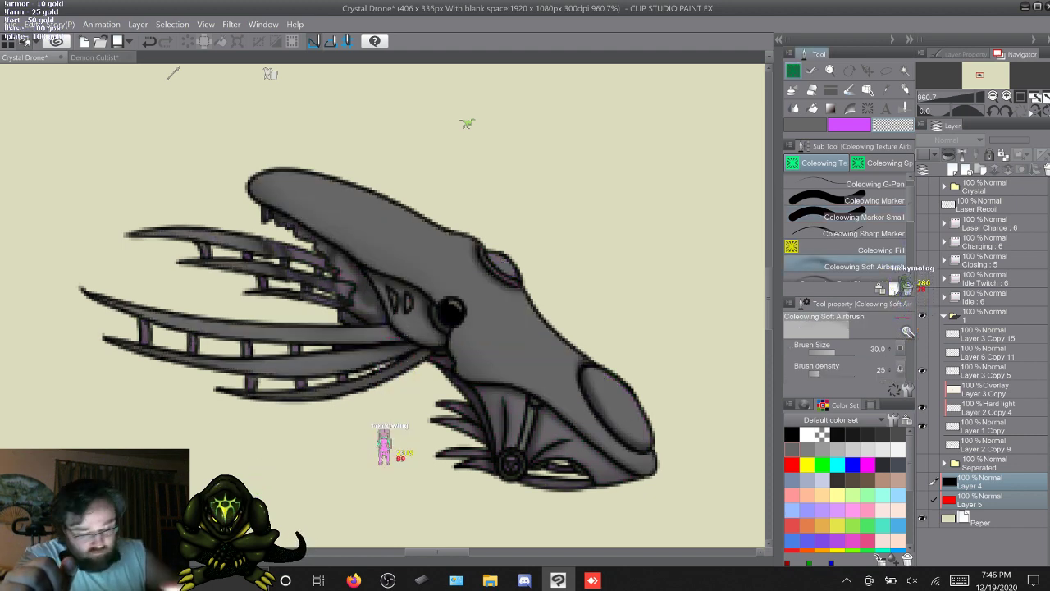
click(989, 408)
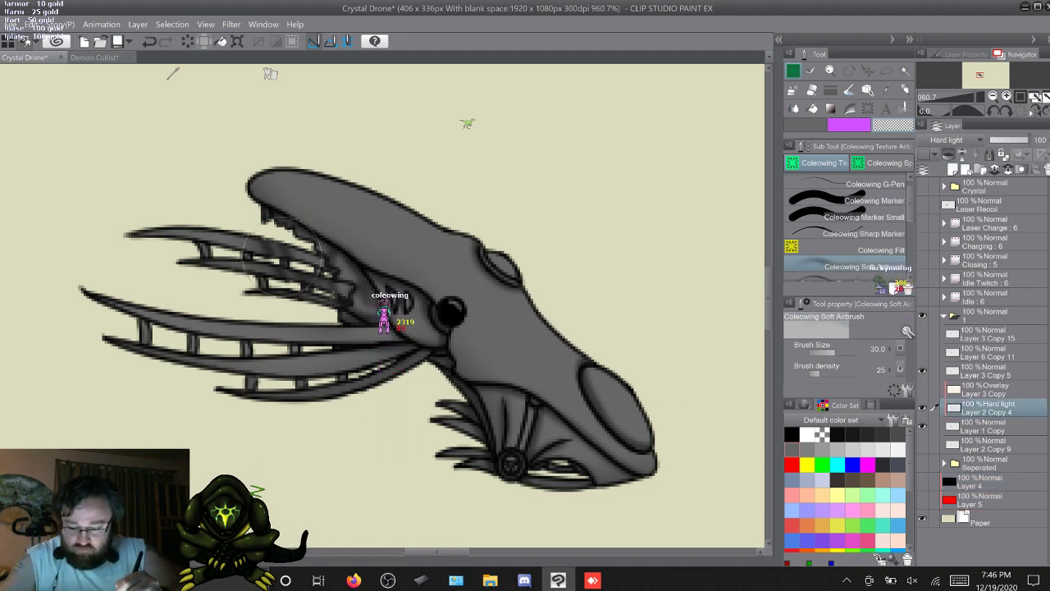
key([)
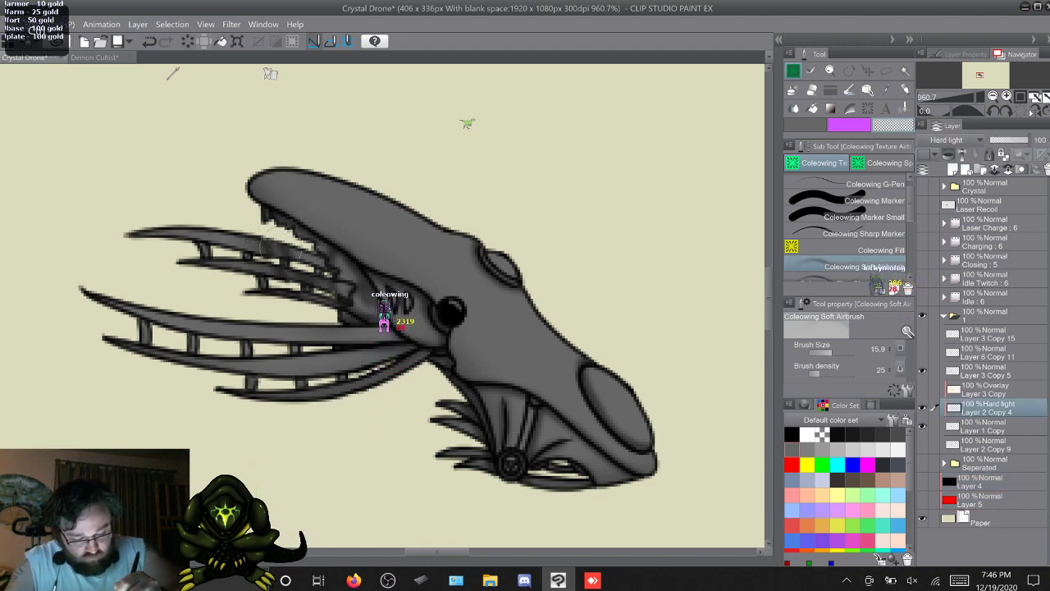
drag(267, 246, 284, 252)
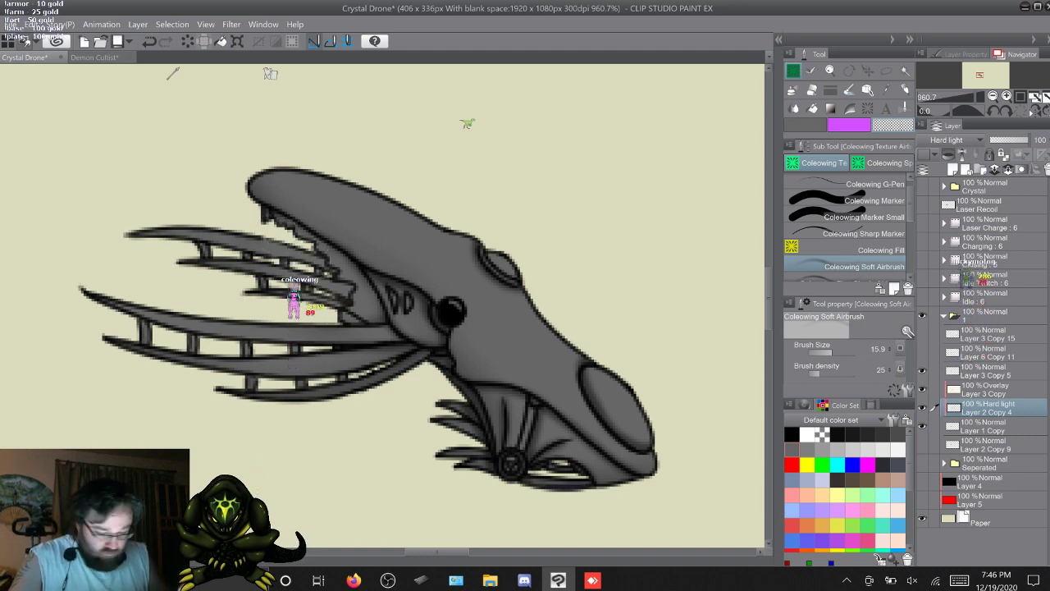
key(ctrl+z)
Paint out the purple spill outside the teeth on Layer 3 Copy with Coleowing Marker in off-white from the Gazard Set
click(988, 390)
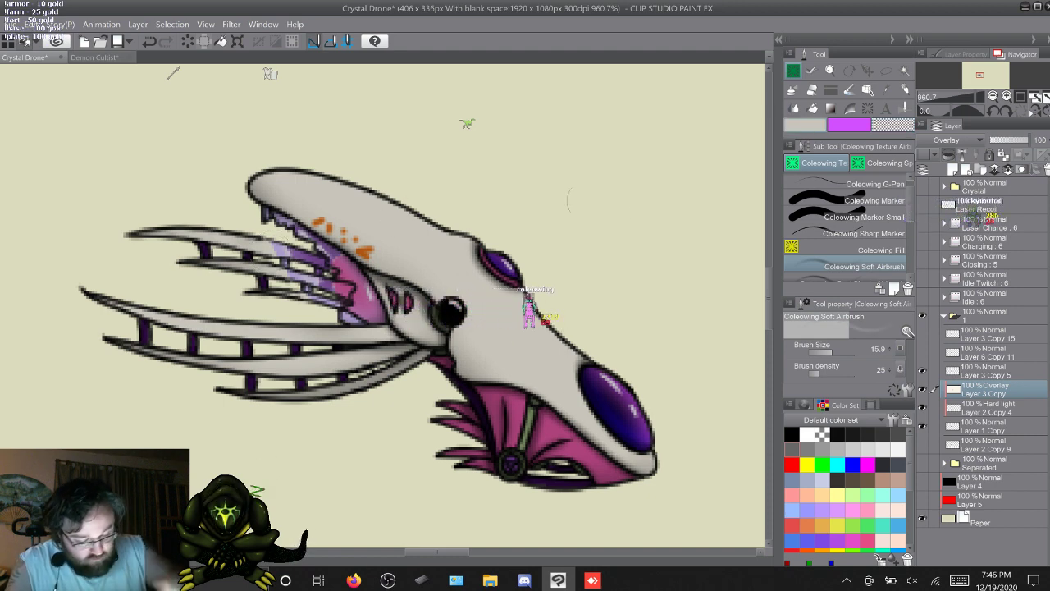
click(853, 200)
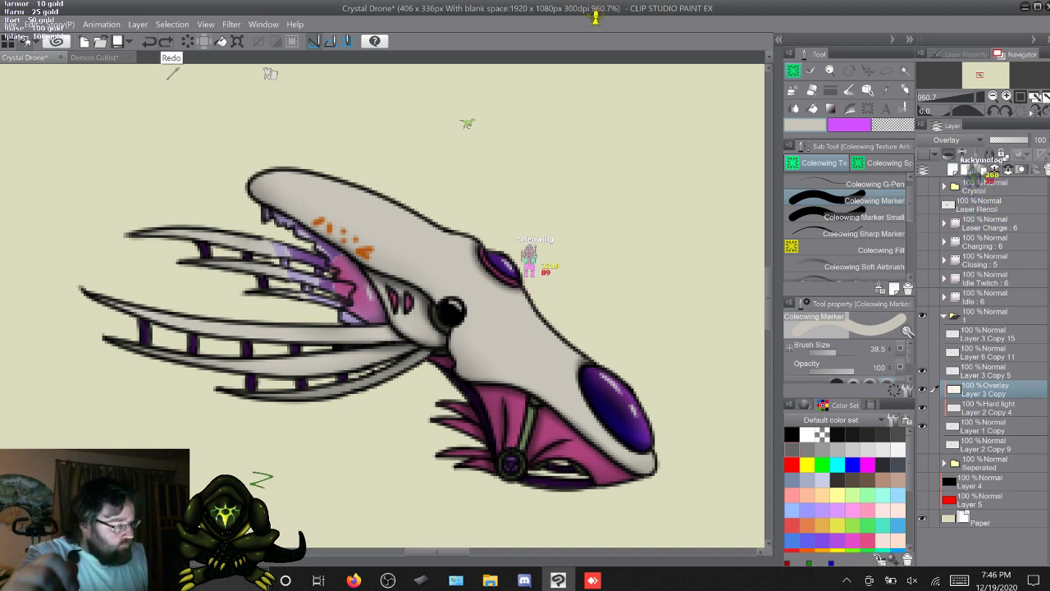
click(831, 420)
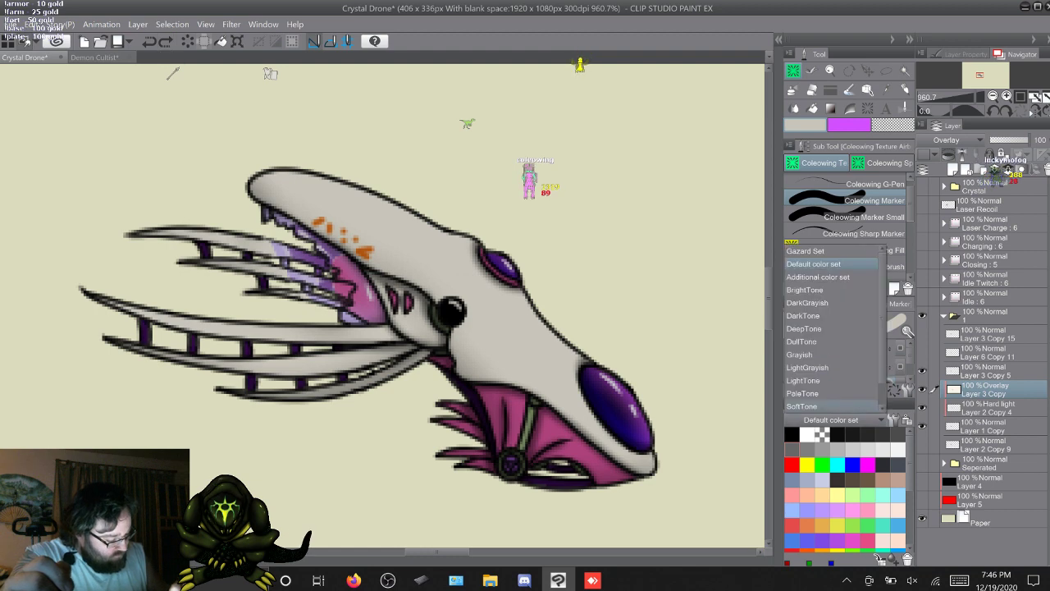
click(808, 250)
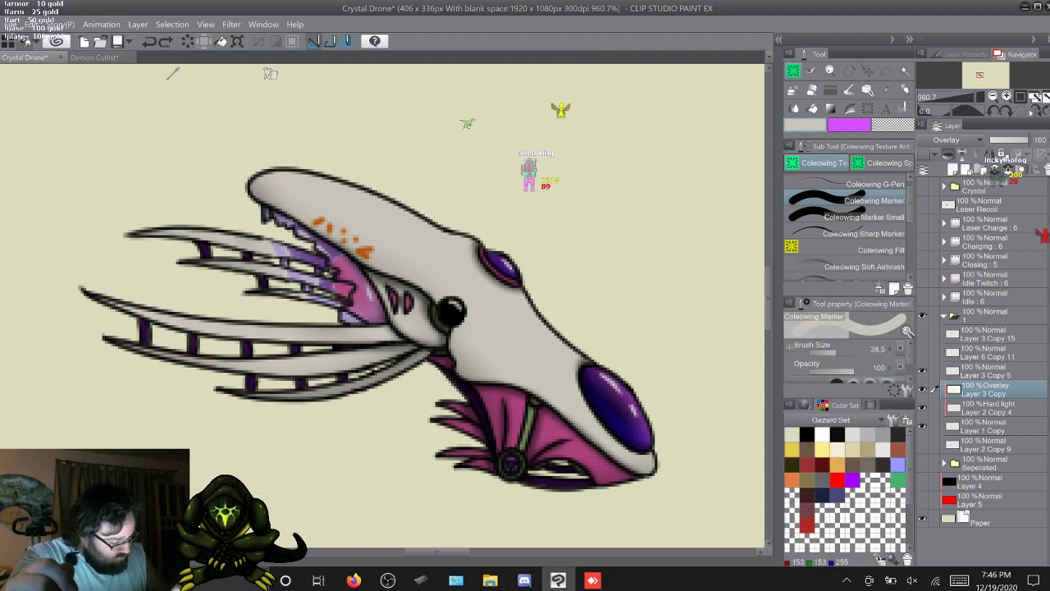
scroll(846, 489, down, 3)
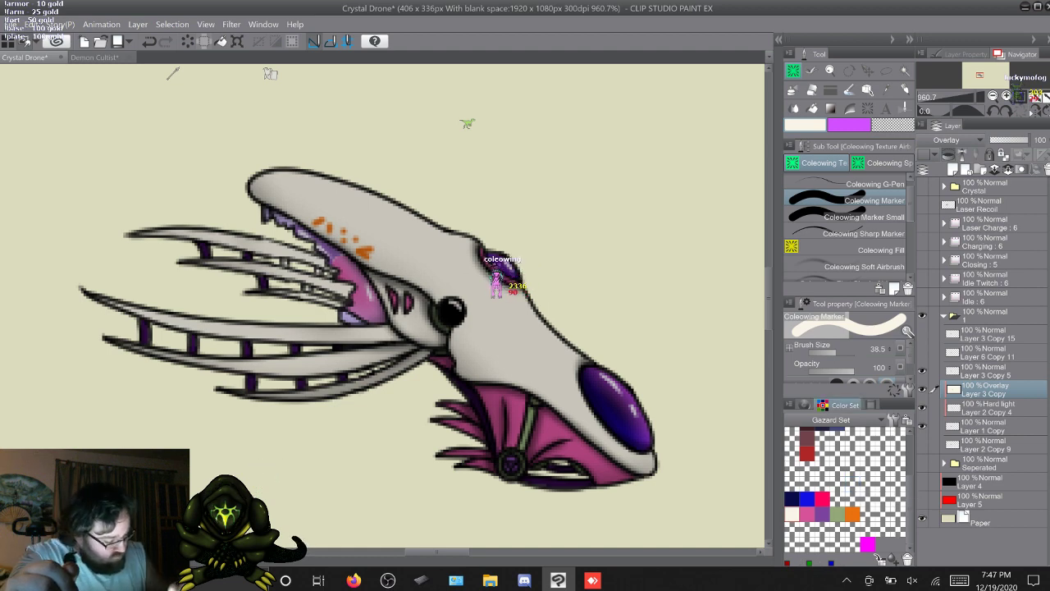
Recolour the mouth interior on Layer 3 Copy pale lilac (H 259, S 25, V 100) with Coleowing Marker at size 38.5
click(805, 404)
click(862, 405)
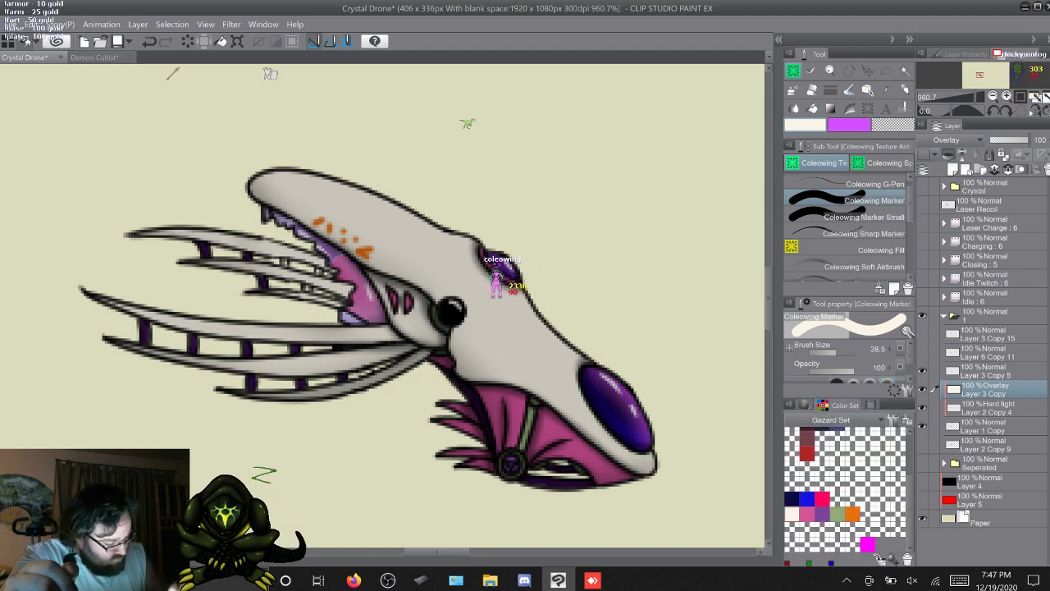
click(837, 420)
click(821, 263)
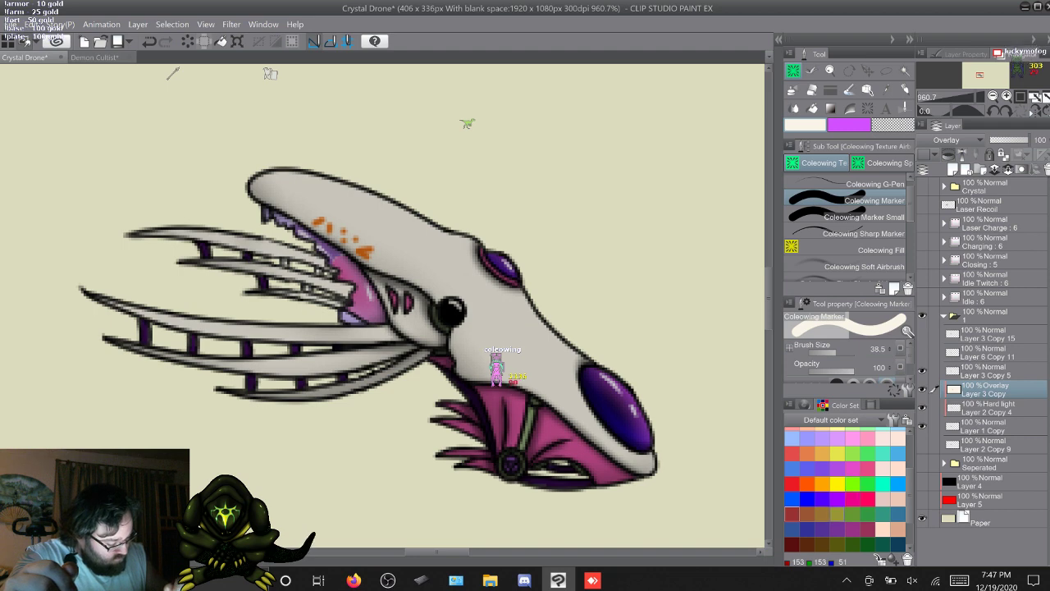
click(821, 514)
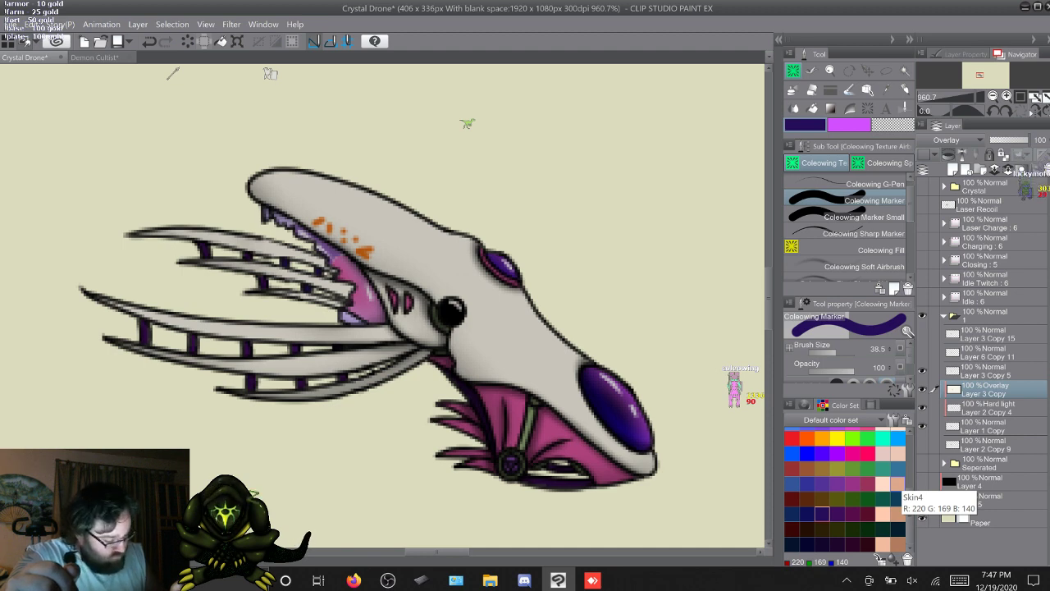
scroll(895, 486, up, 1)
scroll(845, 488, up, 4)
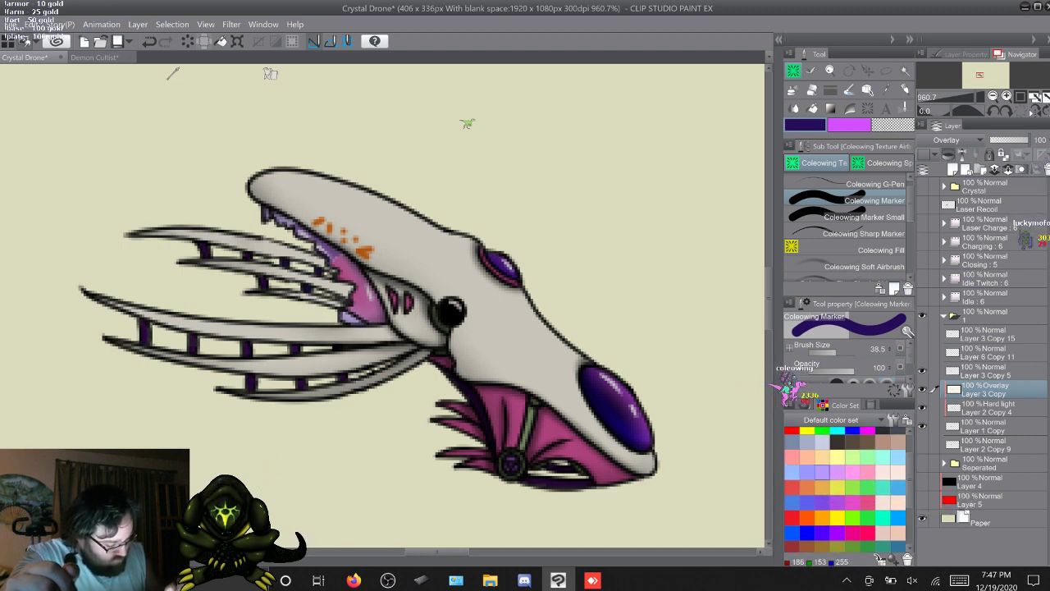
click(822, 473)
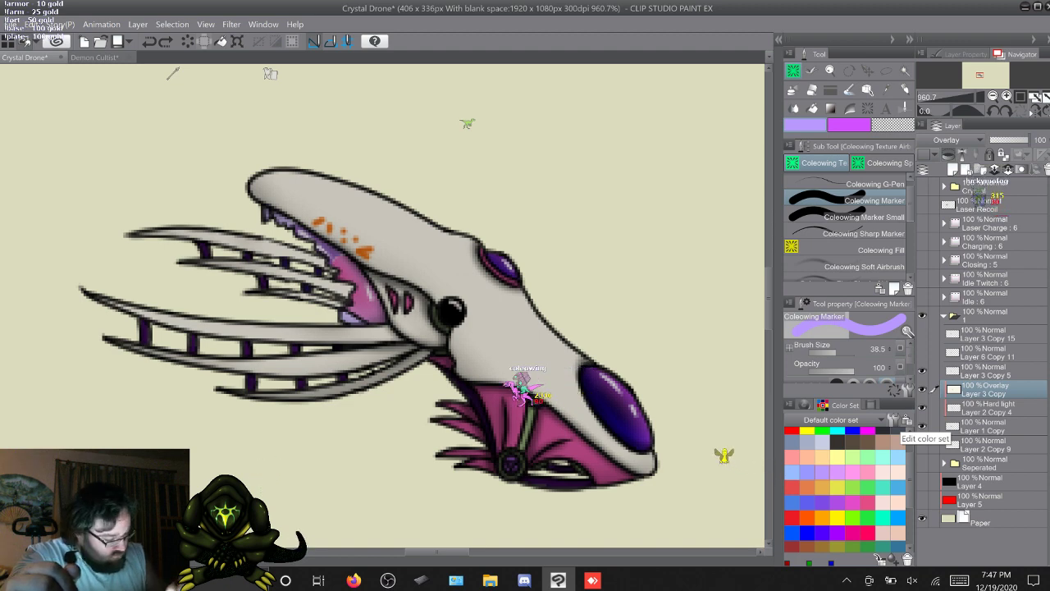
click(805, 405)
click(832, 451)
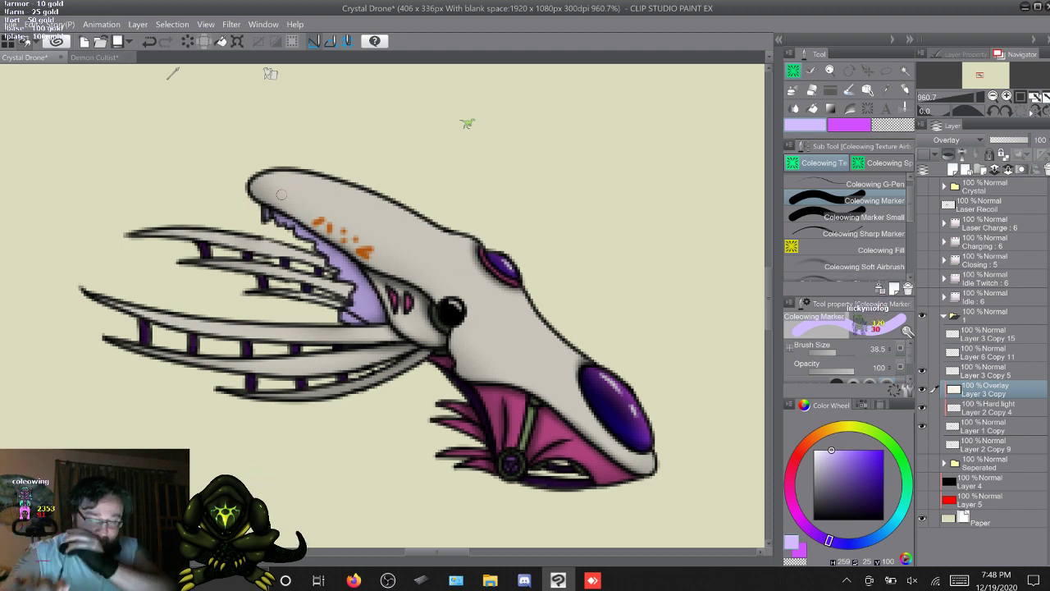
scroll(406, 490, down, 5)
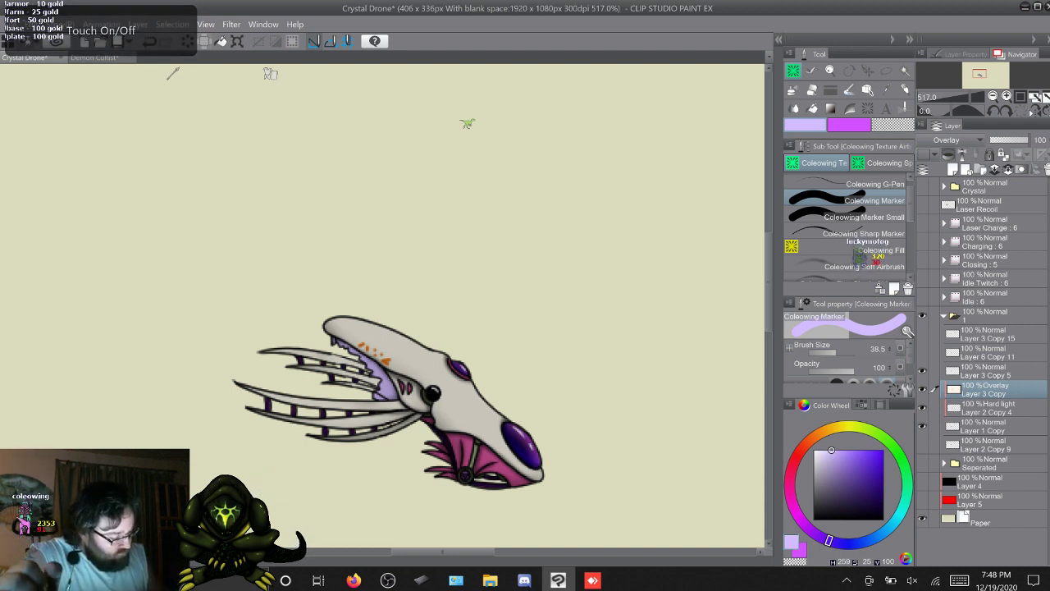
Add black detail lines to the purple gems on the head on Layer 2 Copy 4, using Coleowing G-Pen at size 3.0
click(988, 408)
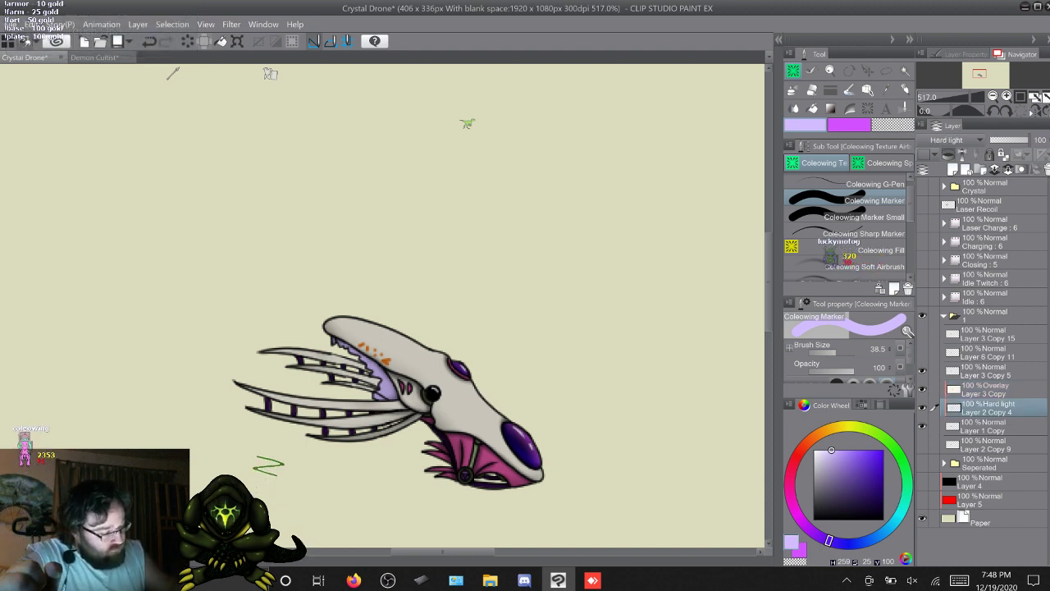
scroll(847, 226, up, 1)
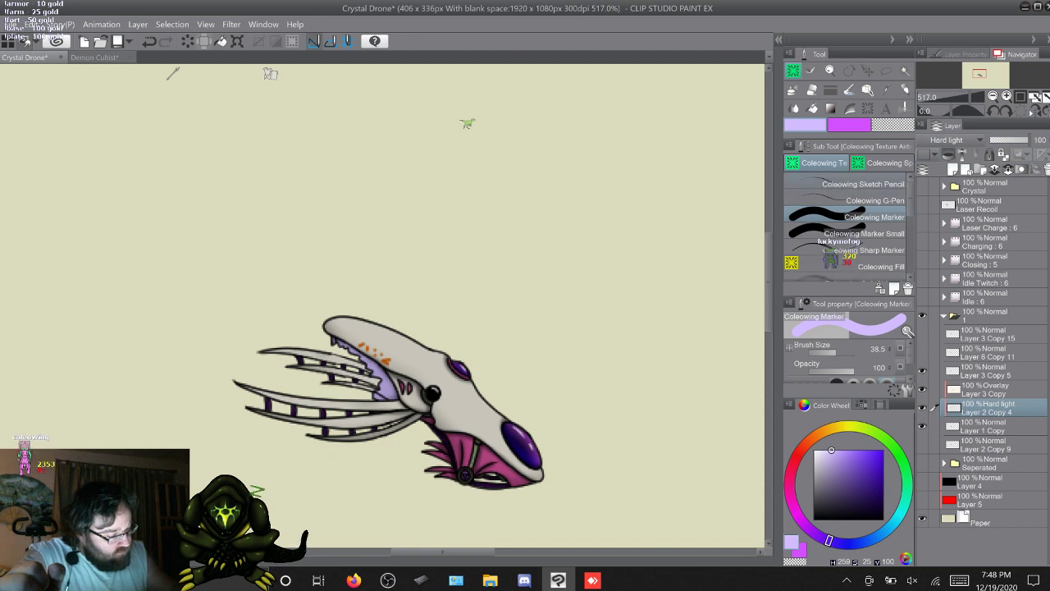
click(862, 201)
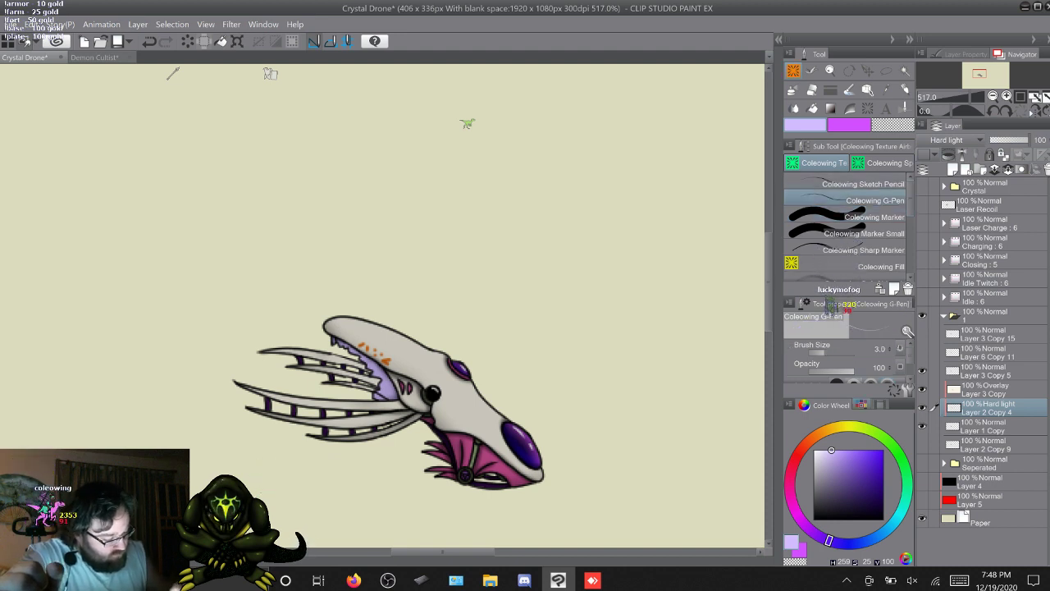
click(861, 404)
scroll(847, 490, up, 4)
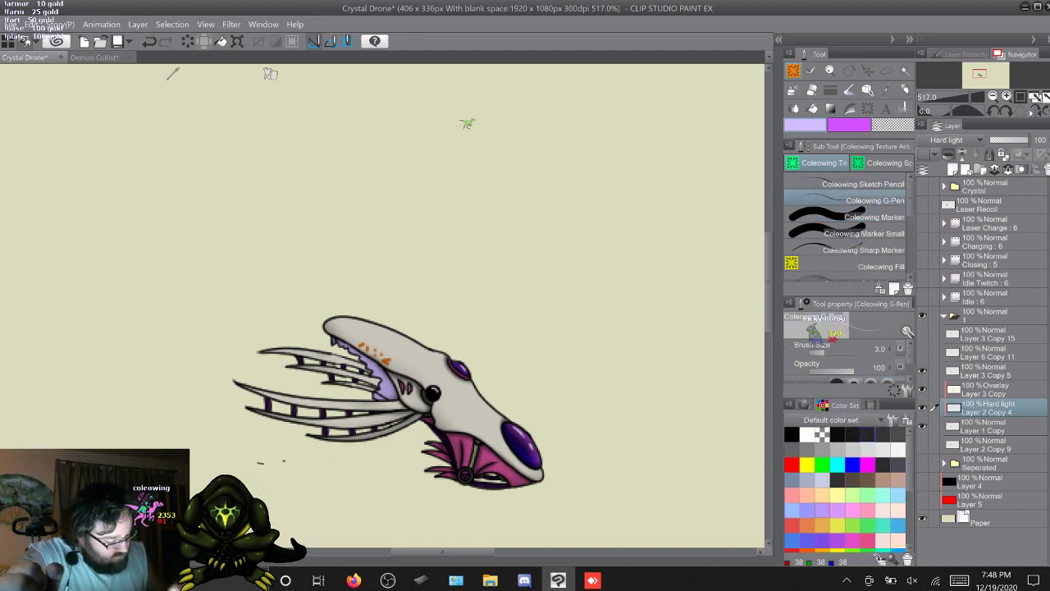
click(793, 435)
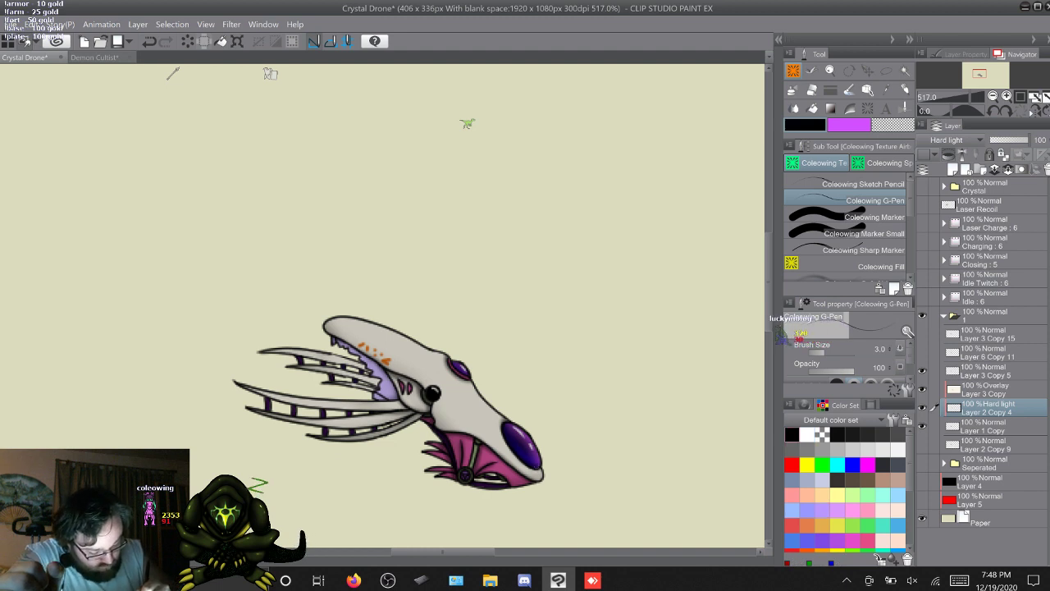
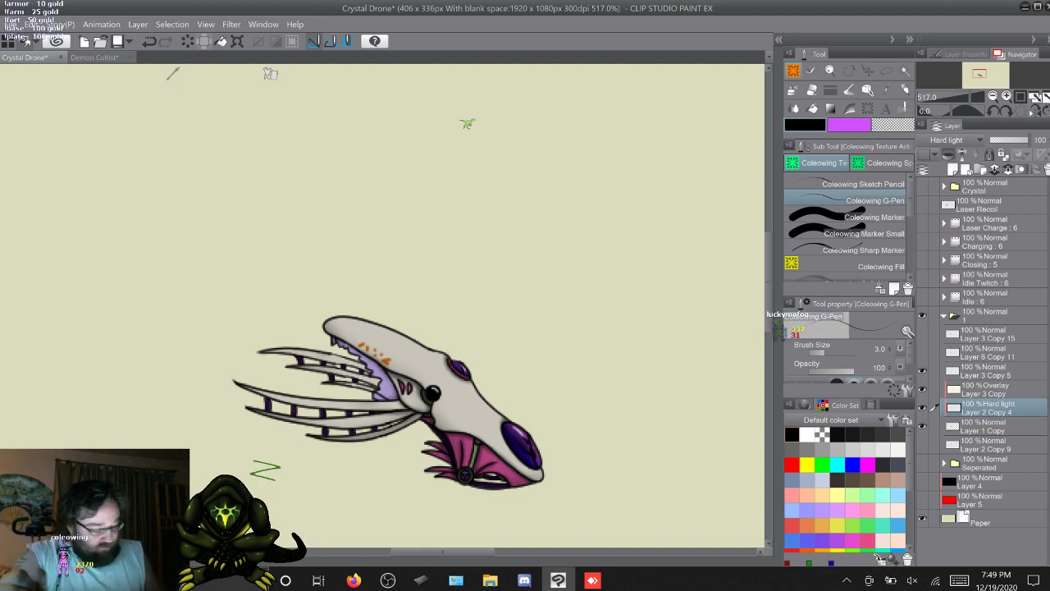
Merge Layer 3 Copy 5, Layer 3 Copy, Layer 2 Copy 4 and Layer 1 Copy into one layer and hide it
click(988, 371)
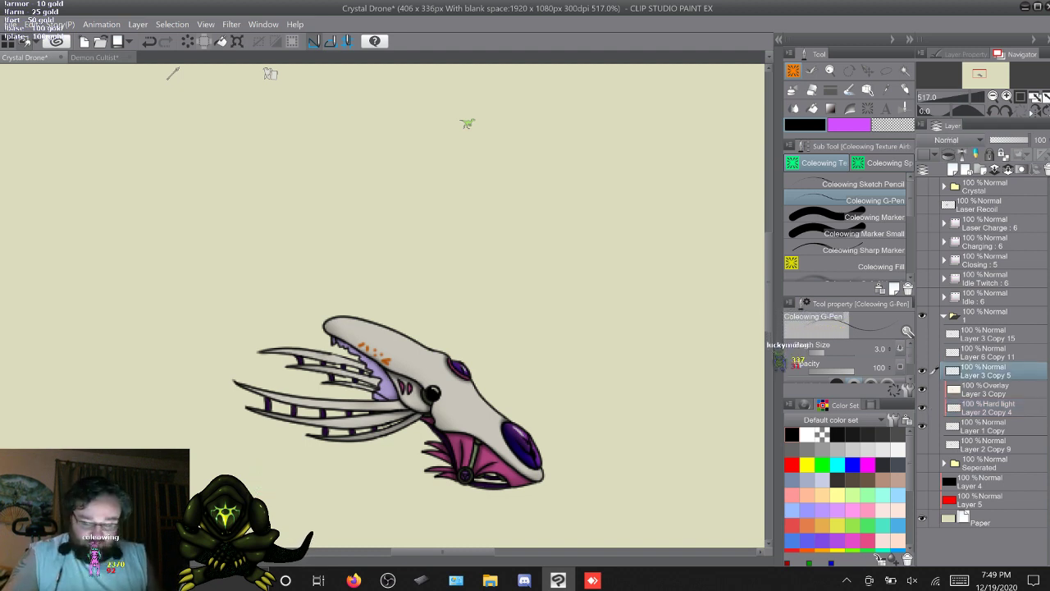
shift+click(988, 426)
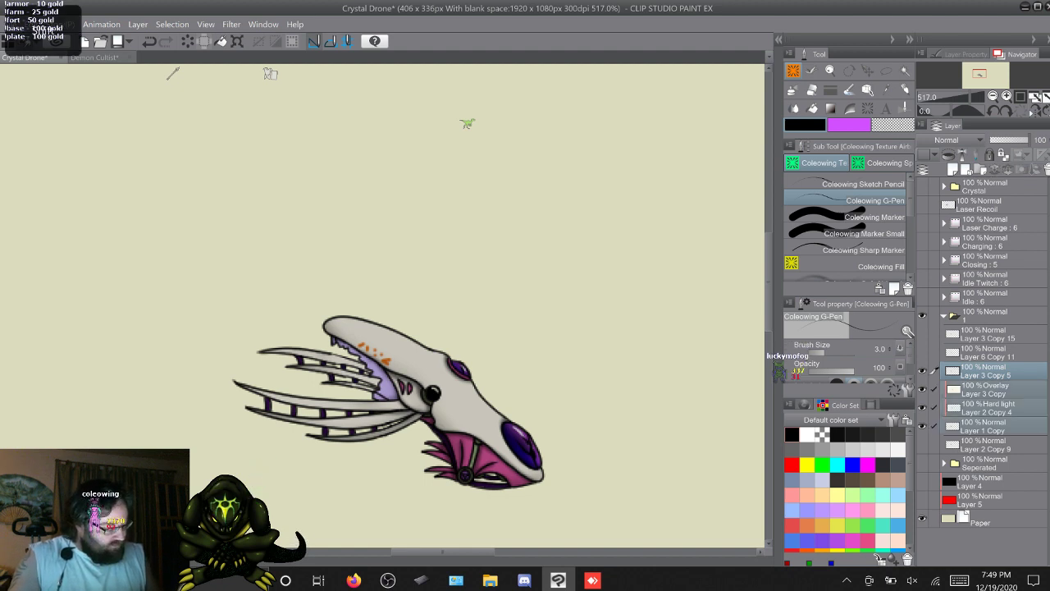
right_click(988, 371)
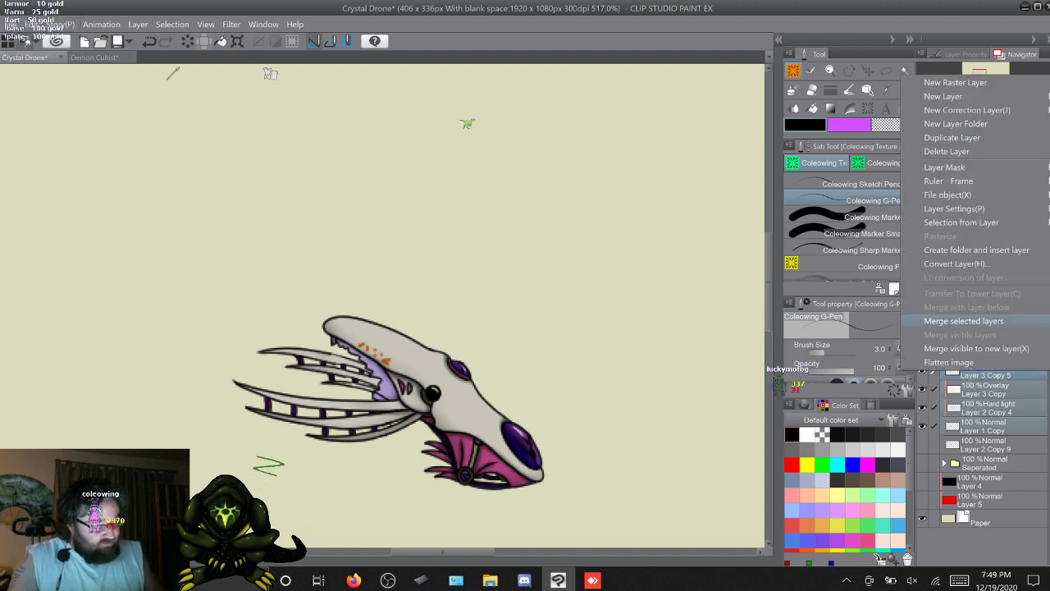
click(964, 321)
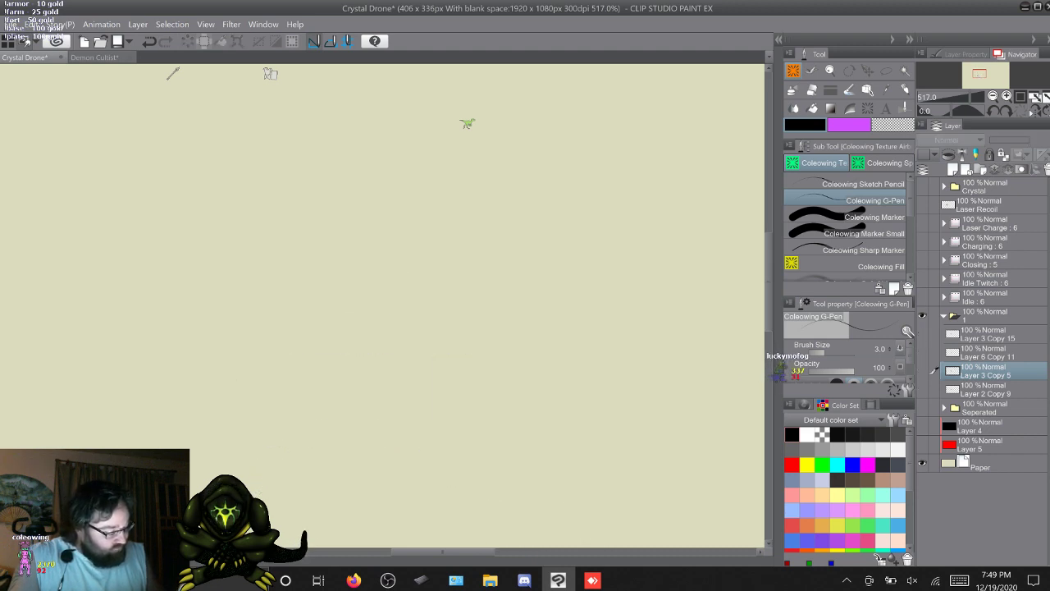
Create a new layer above Layer 3 Copy 5, show the Idle folder, and sketch a small segmented oval shape in black above the head
key(ctrl+shift+n)
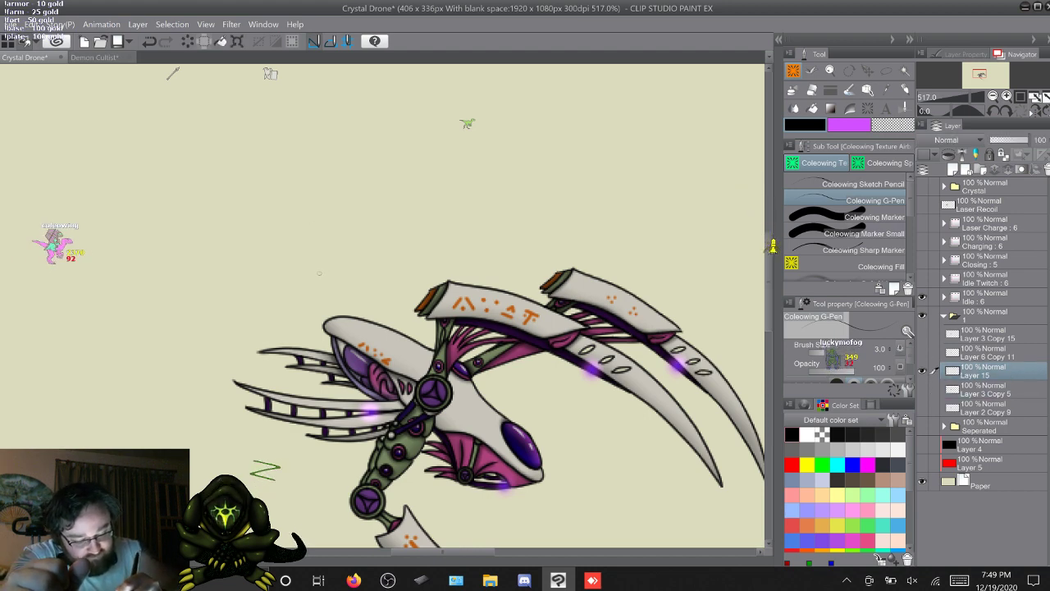
mouse_move(317, 272)
mouse_down()
mouse_move(313, 252)
mouse_move(328, 236)
mouse_move(348, 244)
mouse_move(333, 240)
mouse_up()
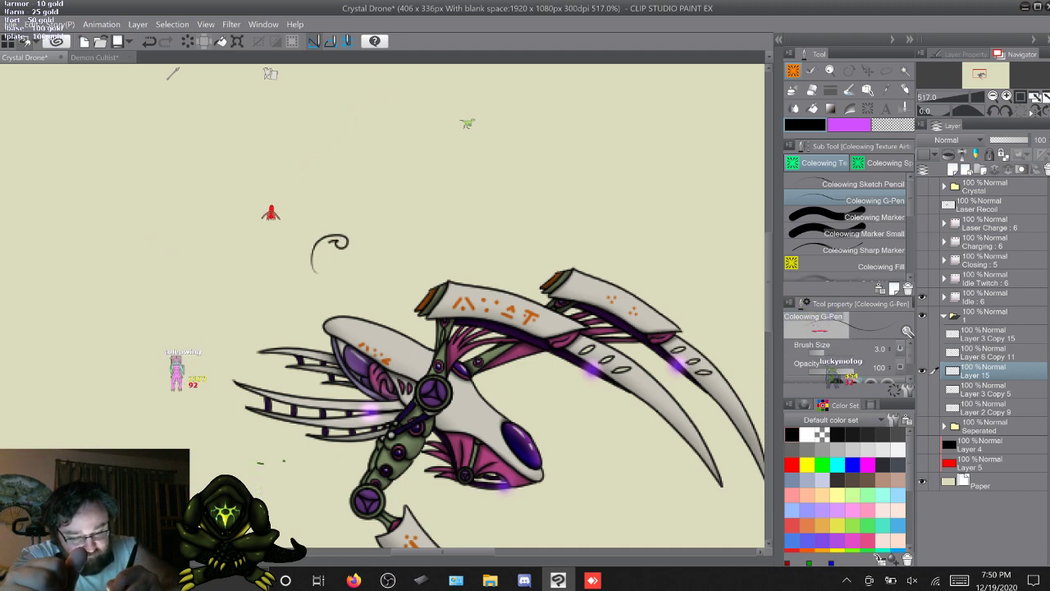
key(ctrl+z)
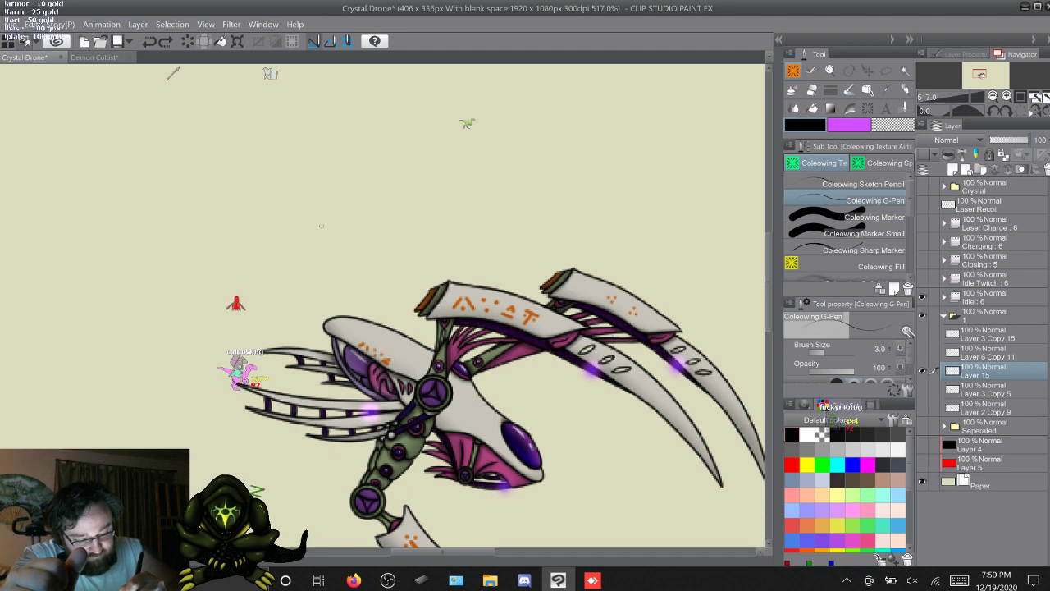
mouse_move(320, 222)
mouse_down()
mouse_move(323, 247)
mouse_move(339, 222)
mouse_move(333, 208)
mouse_move(318, 207)
mouse_move(306, 226)
mouse_move(325, 249)
mouse_up()
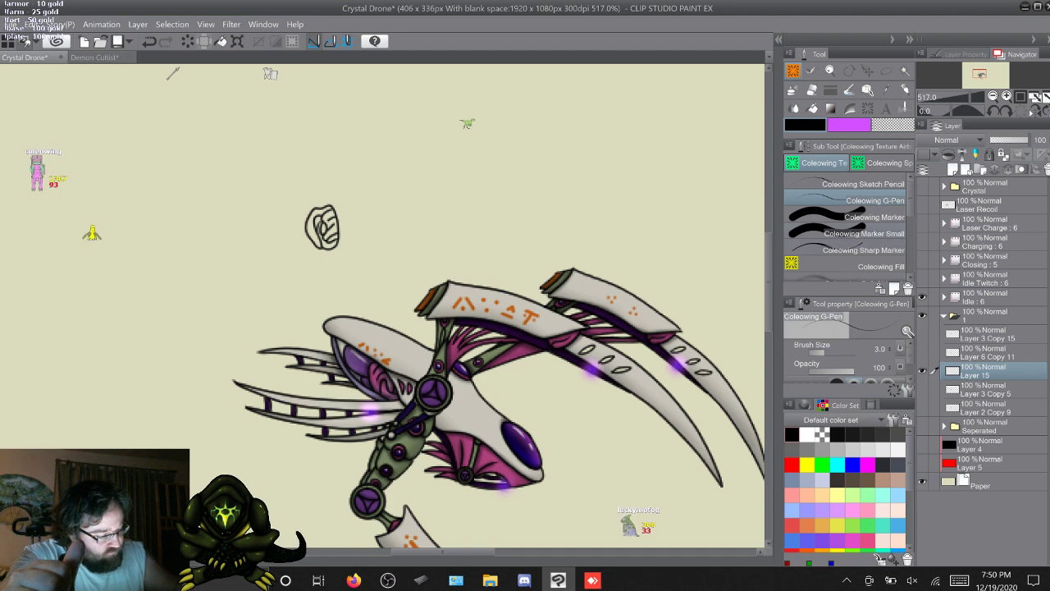
Add a curved outline along the left side of the small segmented oval on Layer 15, using Coleowing G-Pen at size 3.0
click(862, 234)
key(c)
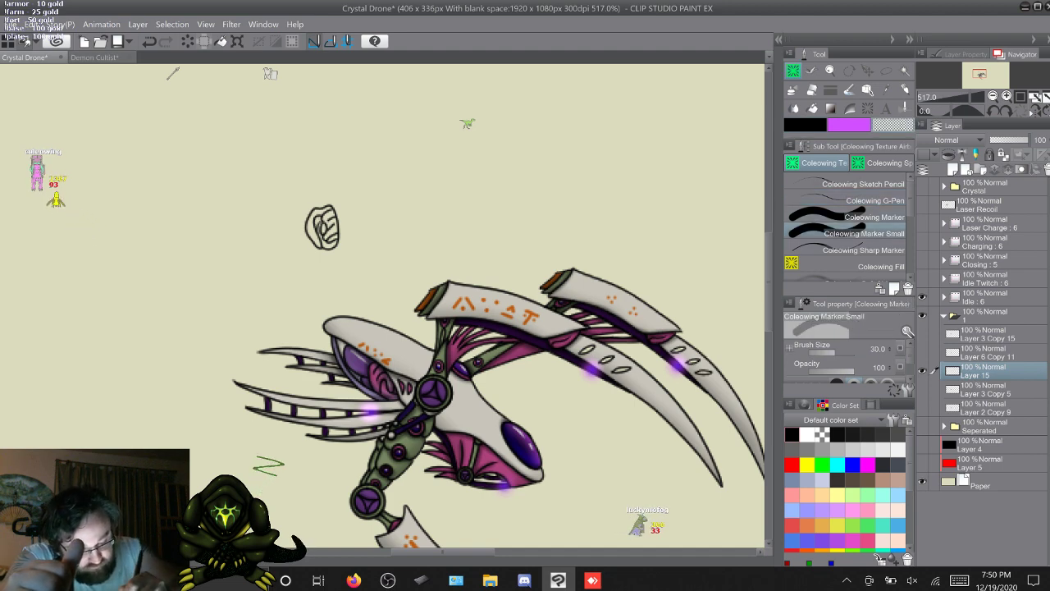
click(862, 250)
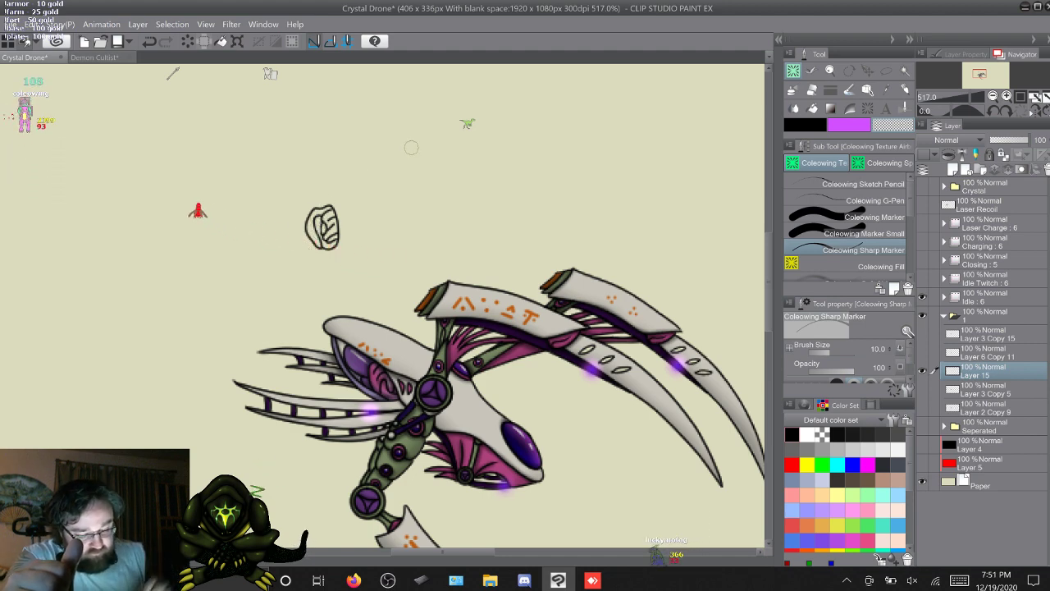
click(854, 199)
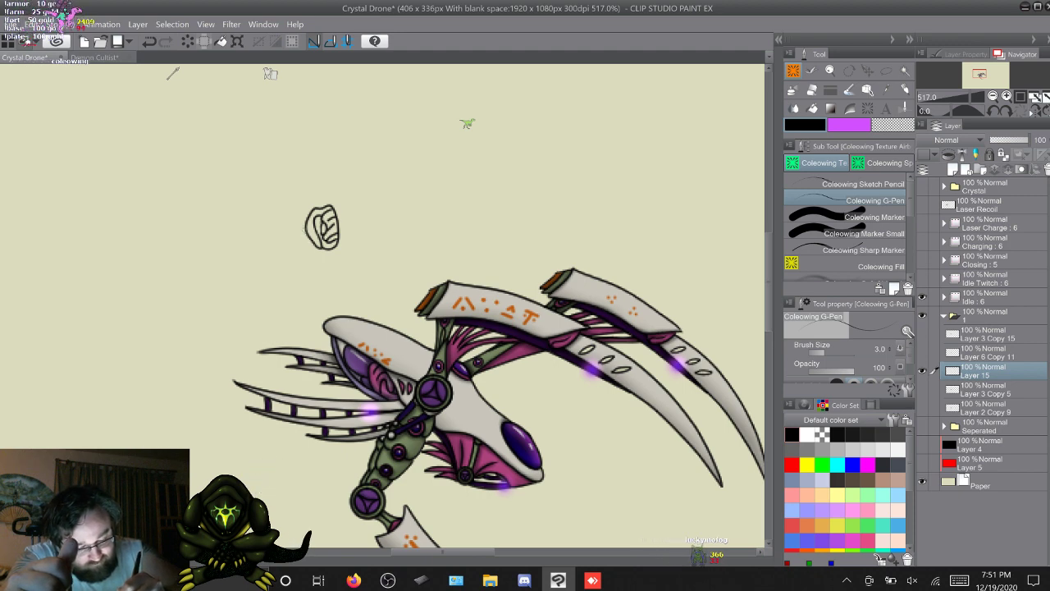
drag(304, 211, 304, 227)
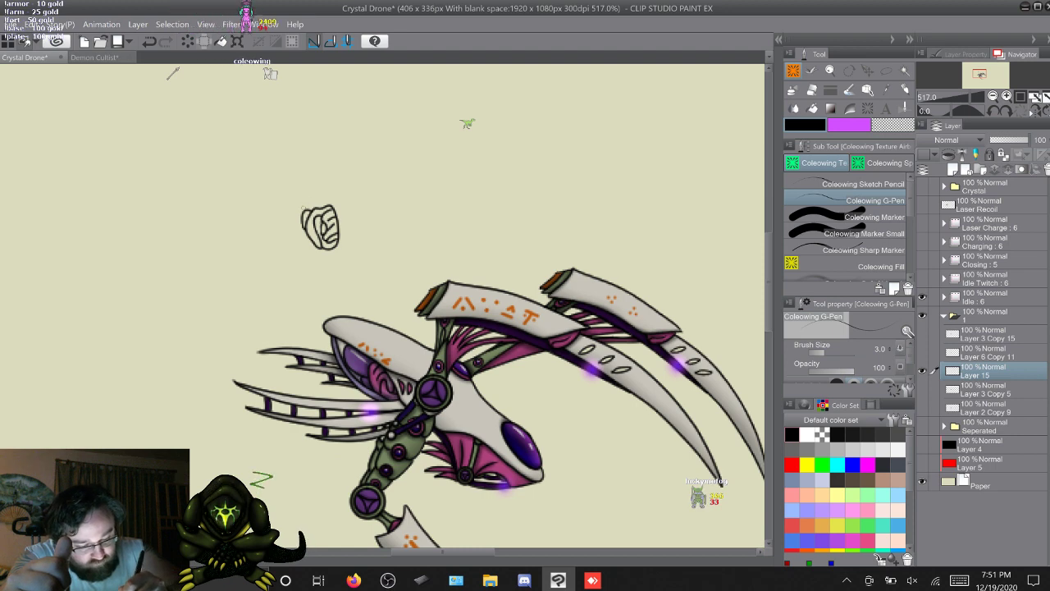
mouse_move(302, 212)
mouse_down()
mouse_move(316, 166)
mouse_move(336, 199)
mouse_up()
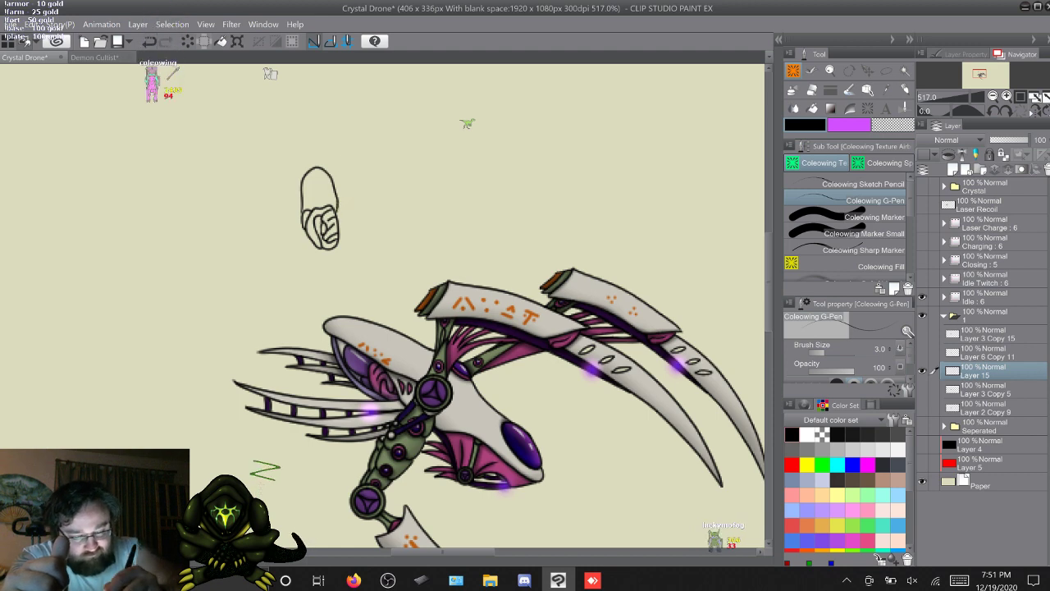
key(ctrl+z)
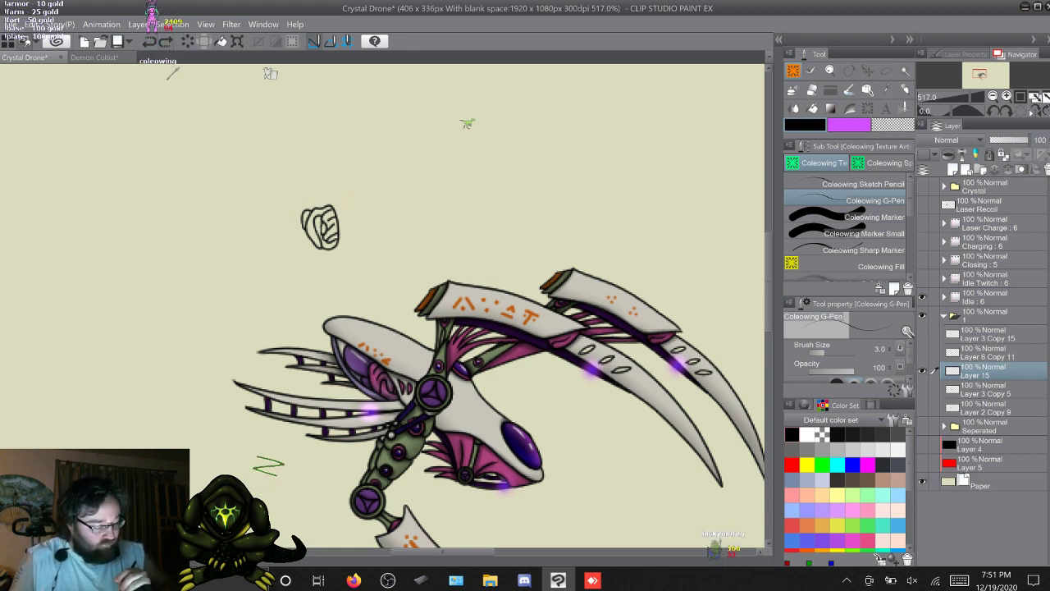
Duplicate Layer 15, draw a tall rounded loop above the segmented oval on Layer 15, and a left-leaning loop on Layer 15 Copy
key(F9)
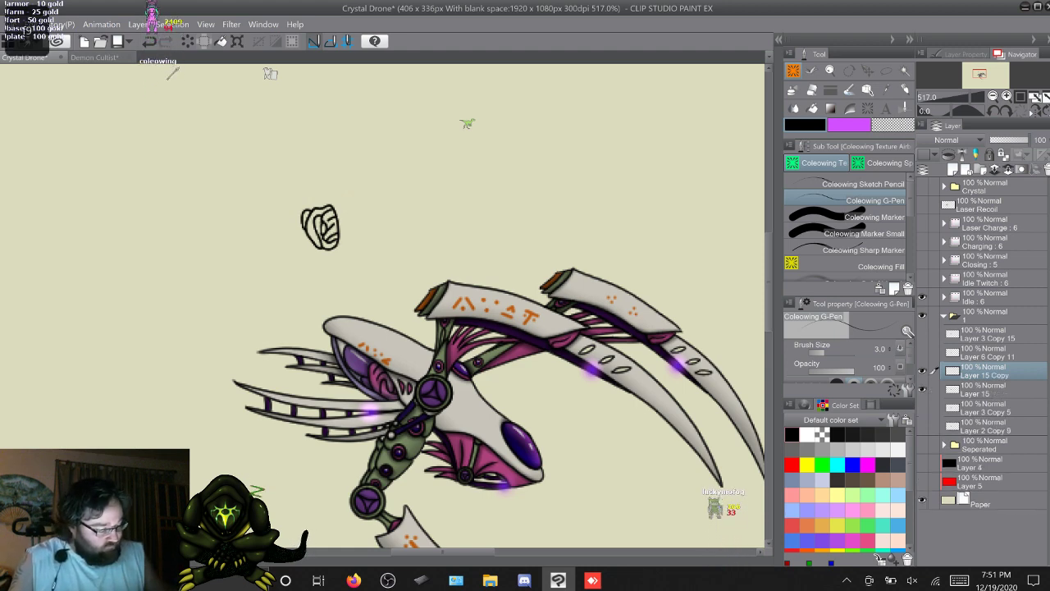
key(alt+bracketleft)
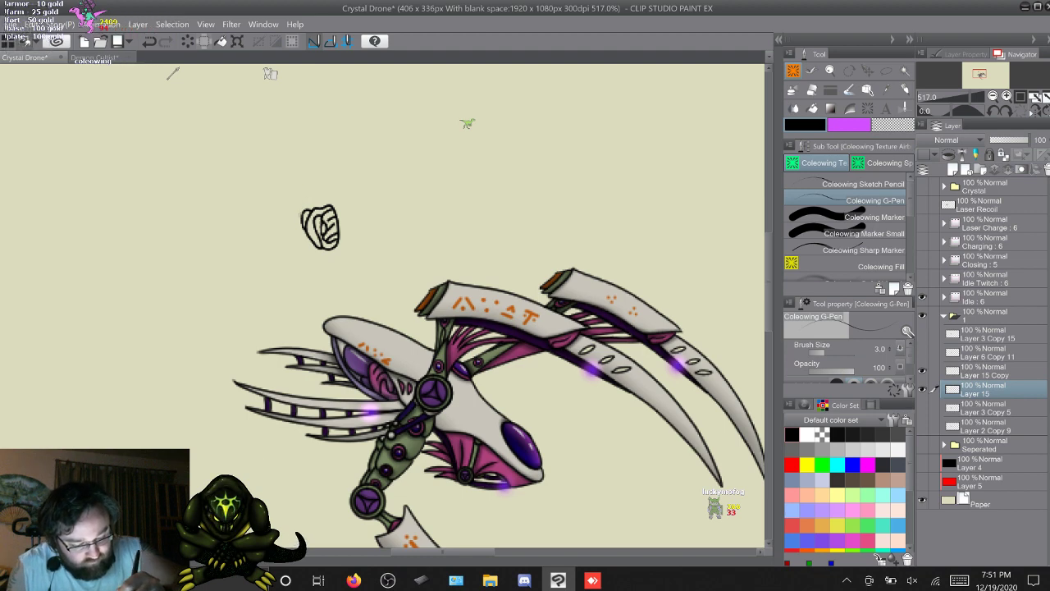
drag(305, 210, 322, 164)
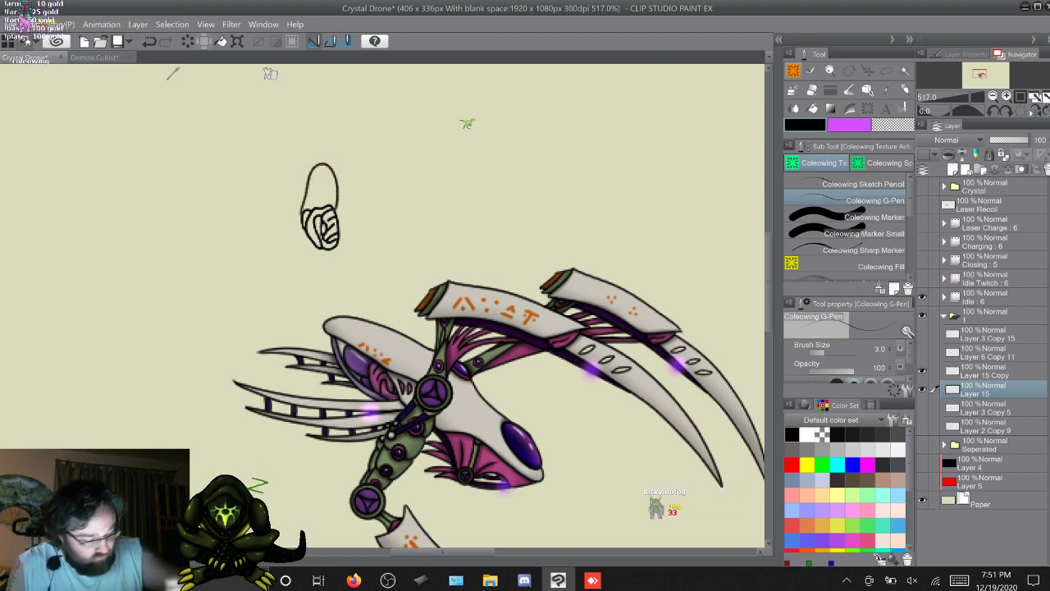
key(alt+bracketright)
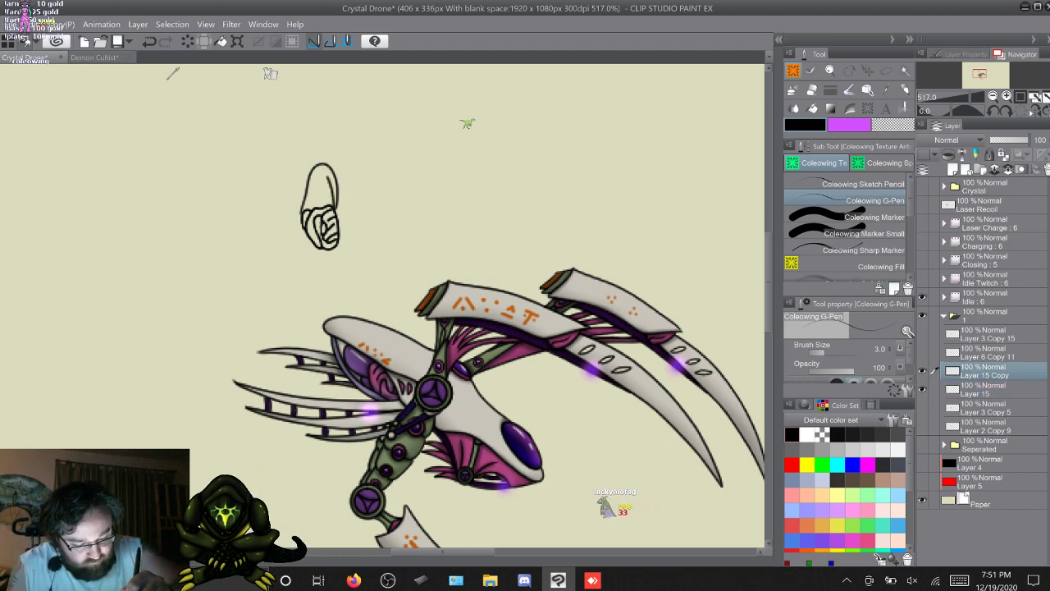
mouse_move(327, 176)
mouse_down()
mouse_move(302, 164)
mouse_move(296, 202)
mouse_up()
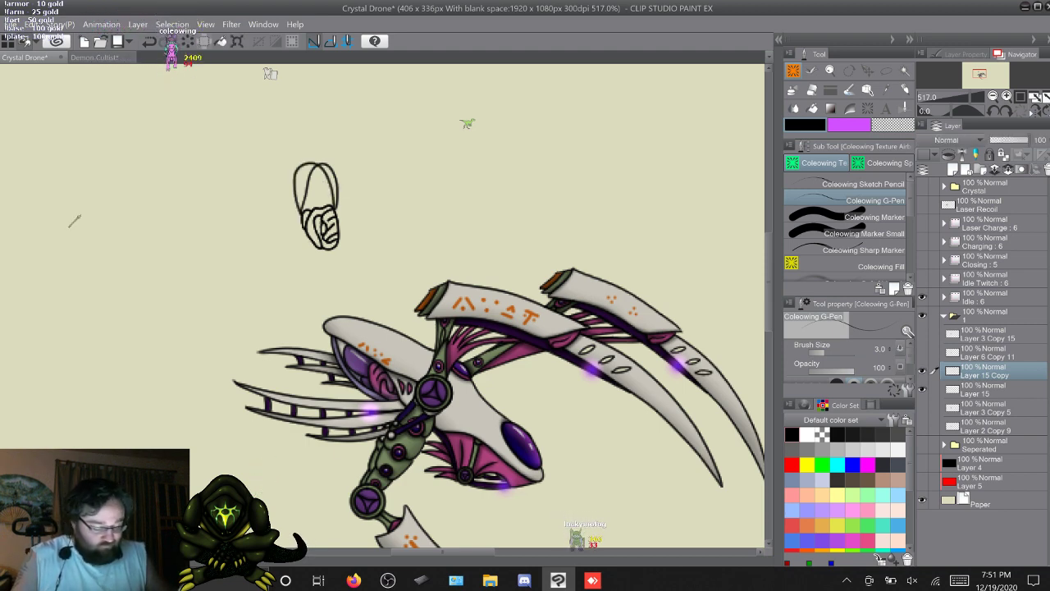
click(922, 389)
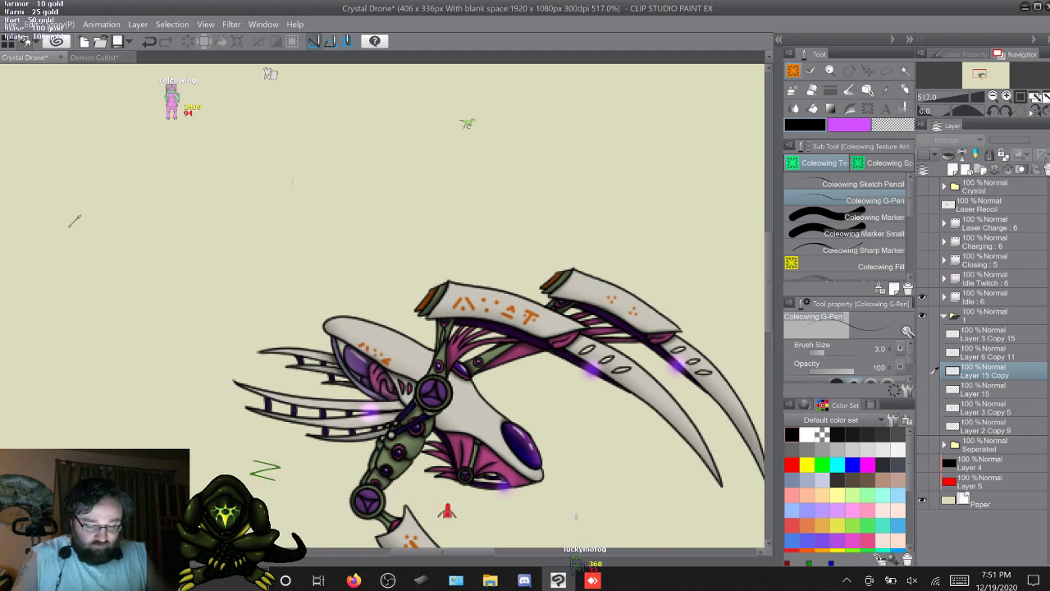
click(923, 371)
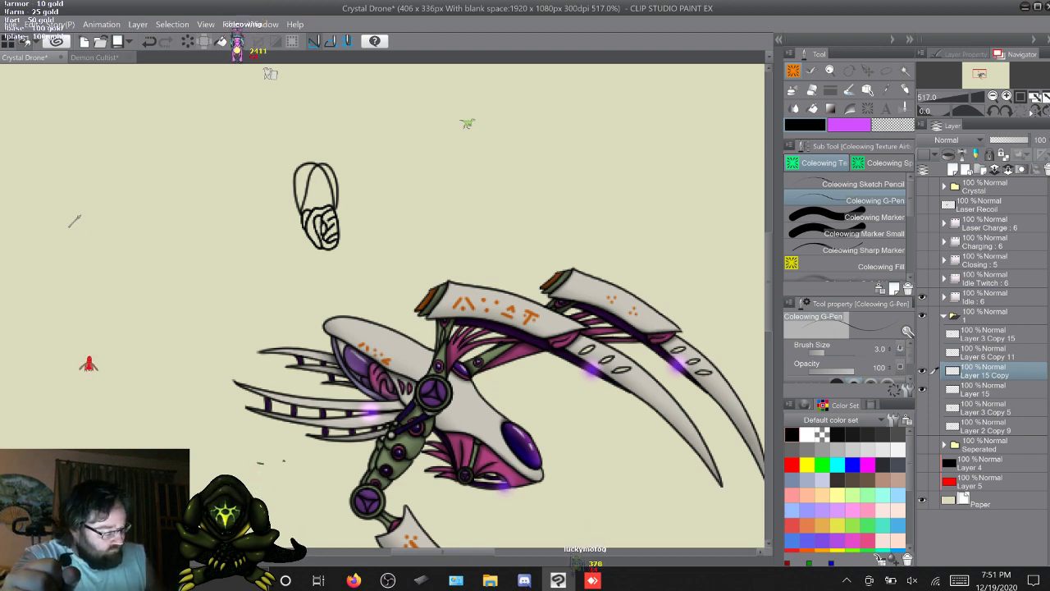
click(985, 390)
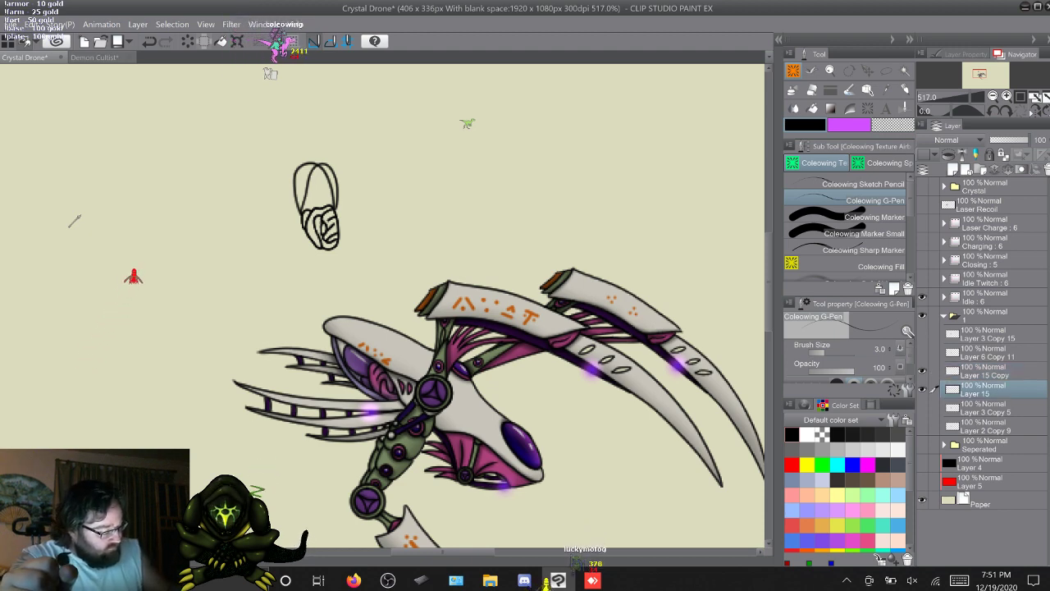
key(ctrl+shift+n)
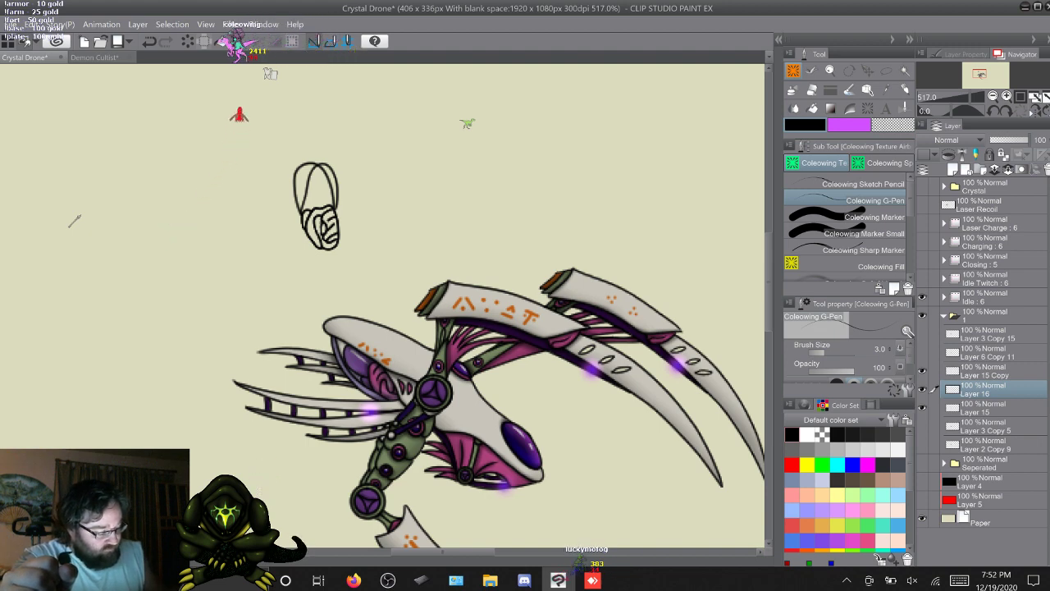
right_click(977, 389)
click(944, 166)
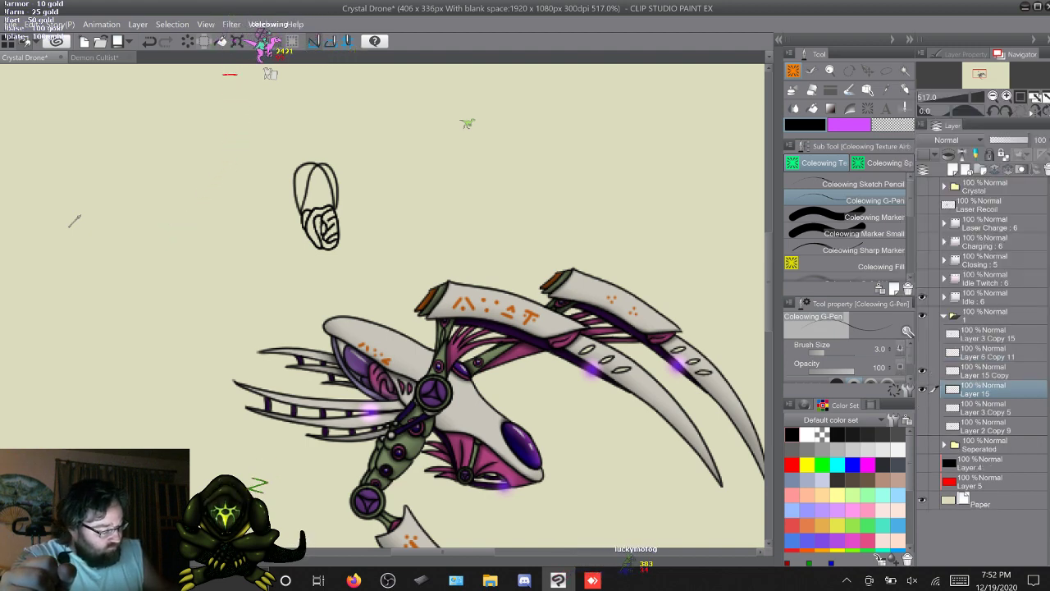
Duplicate Layer 15 as Layer 15 Copy 2 and place the copy directly below Layer 15
key(ctrl+c)
key(ctrl+v)
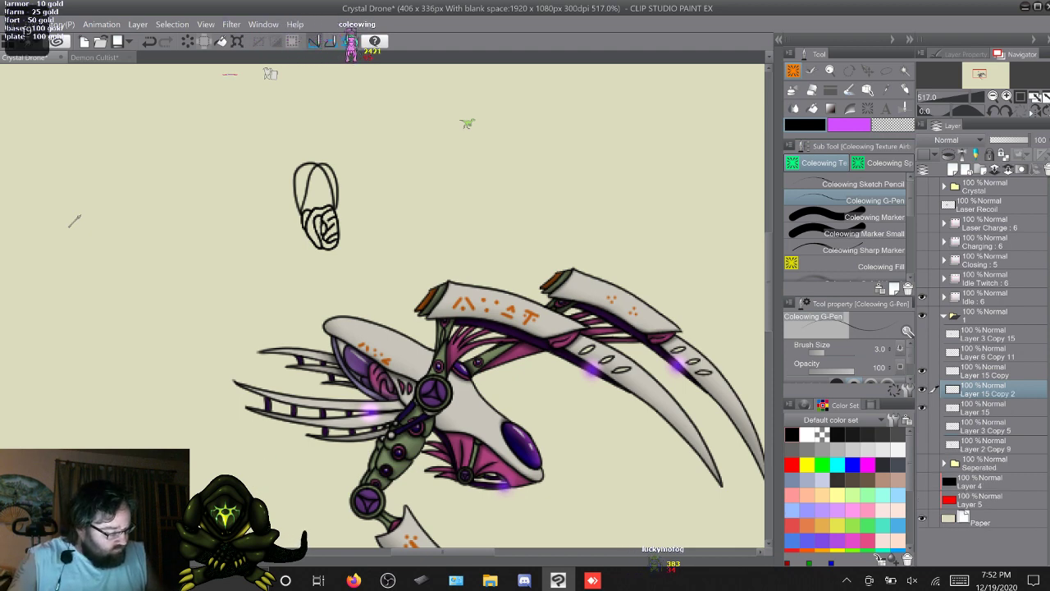
drag(989, 390, 986, 416)
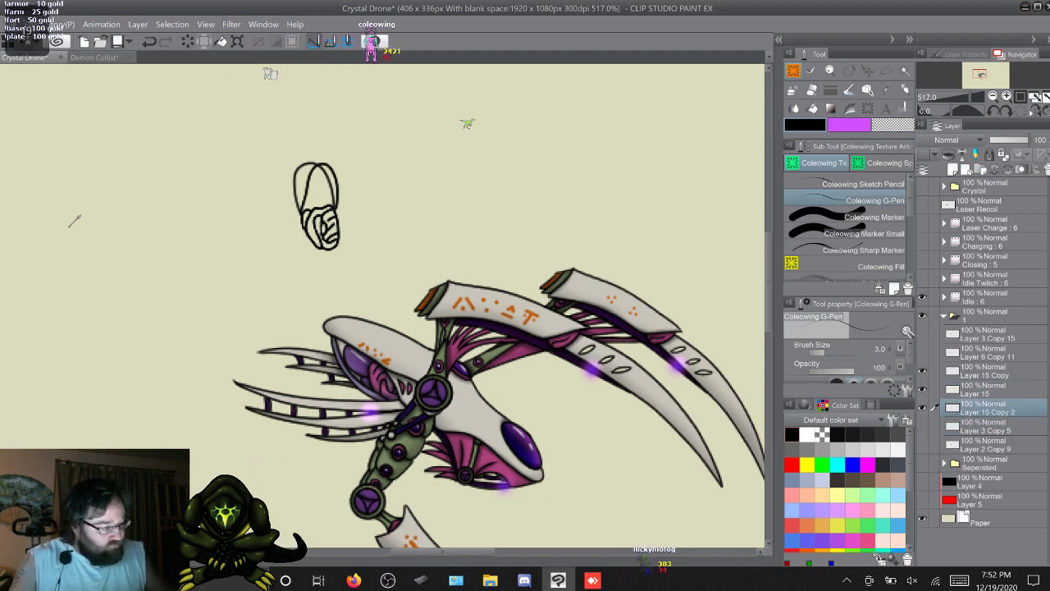
Rotate the shape on Layer 15 Copy 2 about 90° counterclockwise and place it across the segmented part of the upright shape
key(m)
mouse_move(328, 100)
mouse_down()
mouse_move(386, 283)
mouse_move(329, 102)
mouse_up()
key(ctrl+t)
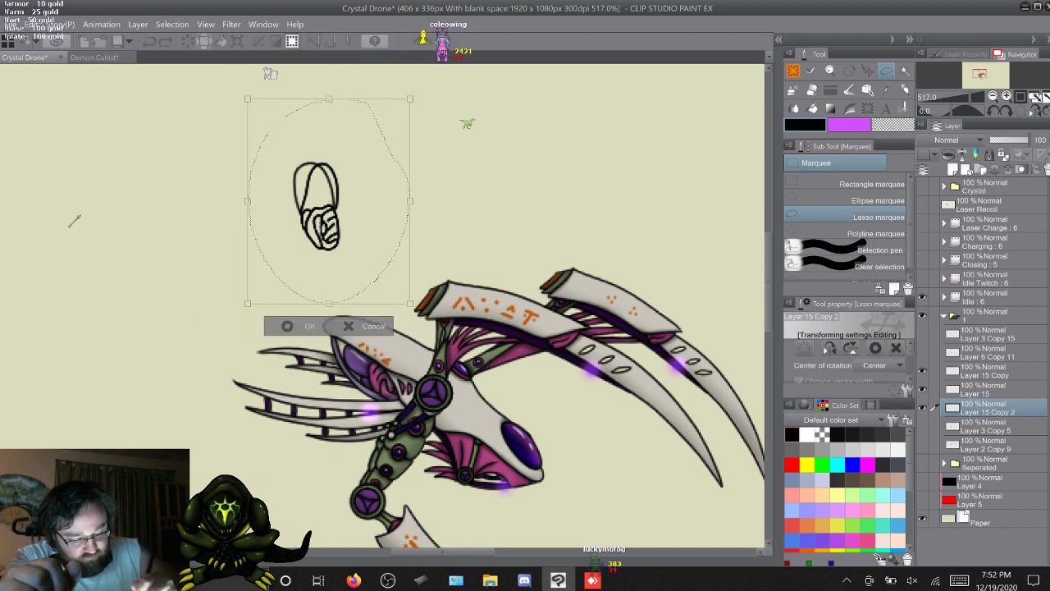
mouse_move(435, 287)
mouse_down()
mouse_move(464, 179)
mouse_move(435, 116)
mouse_up()
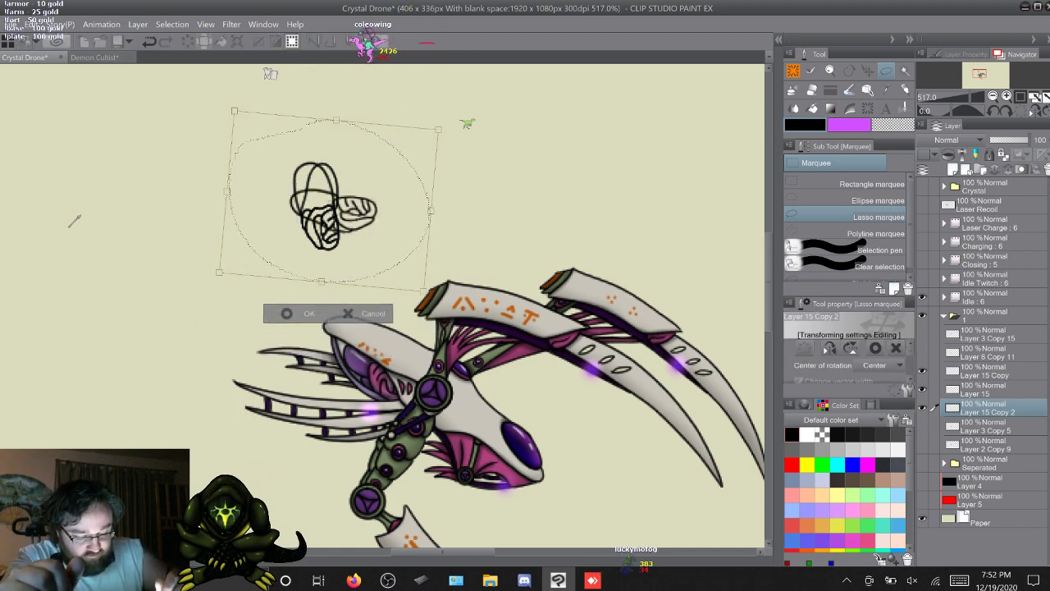
key(ctrl+z)
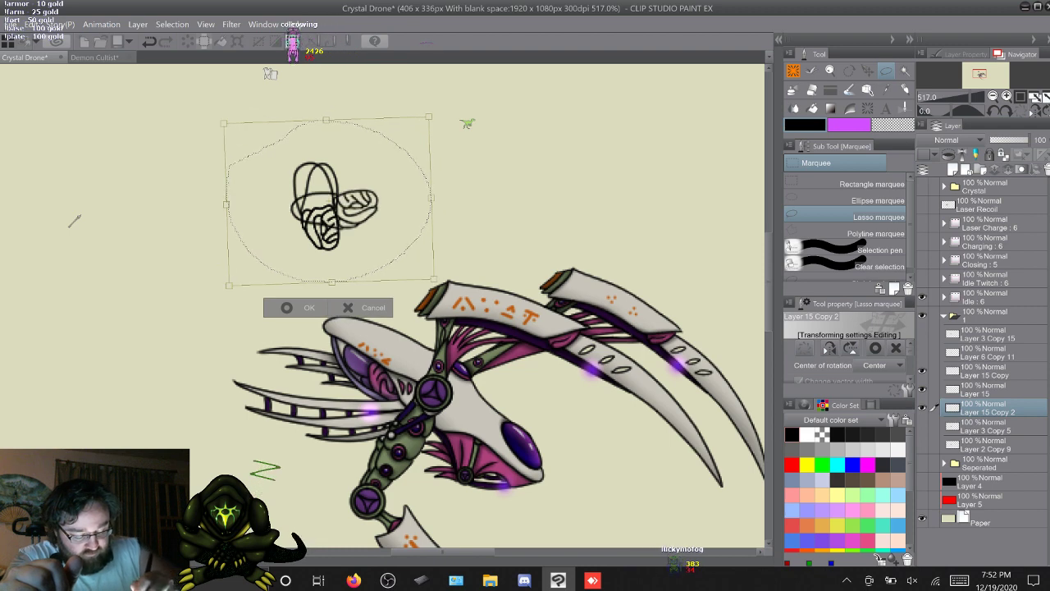
mouse_move(330, 202)
mouse_down()
mouse_move(311, 234)
mouse_move(312, 223)
mouse_up()
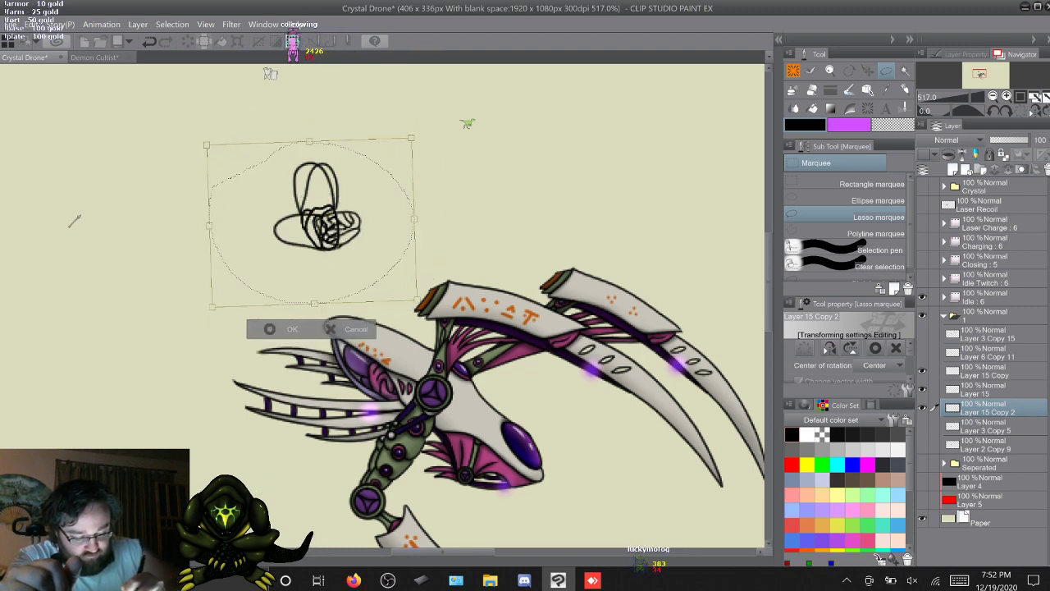
key(Return)
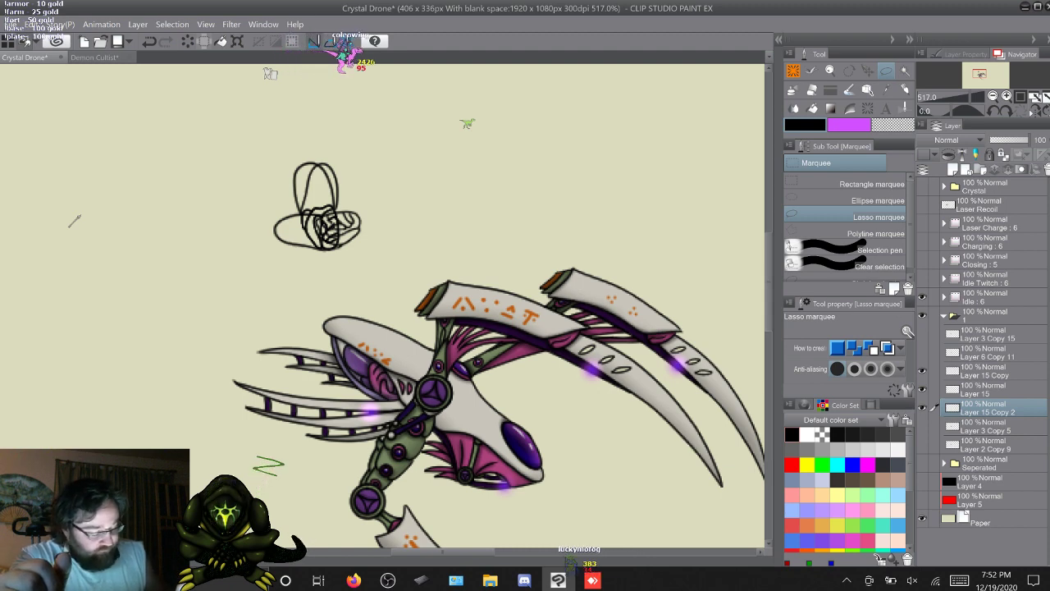
Hide Layer 15 Copy and Layer 15, and move the horizontal shape on Layer 15 Copy 2 straight up to free space beneath it
key(ctrl+z)
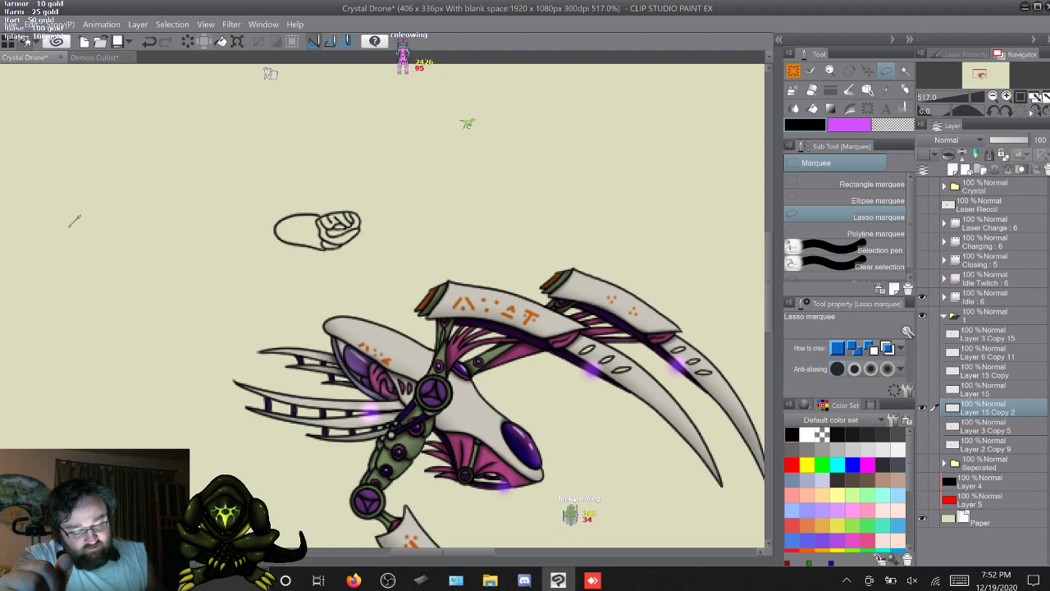
key(k)
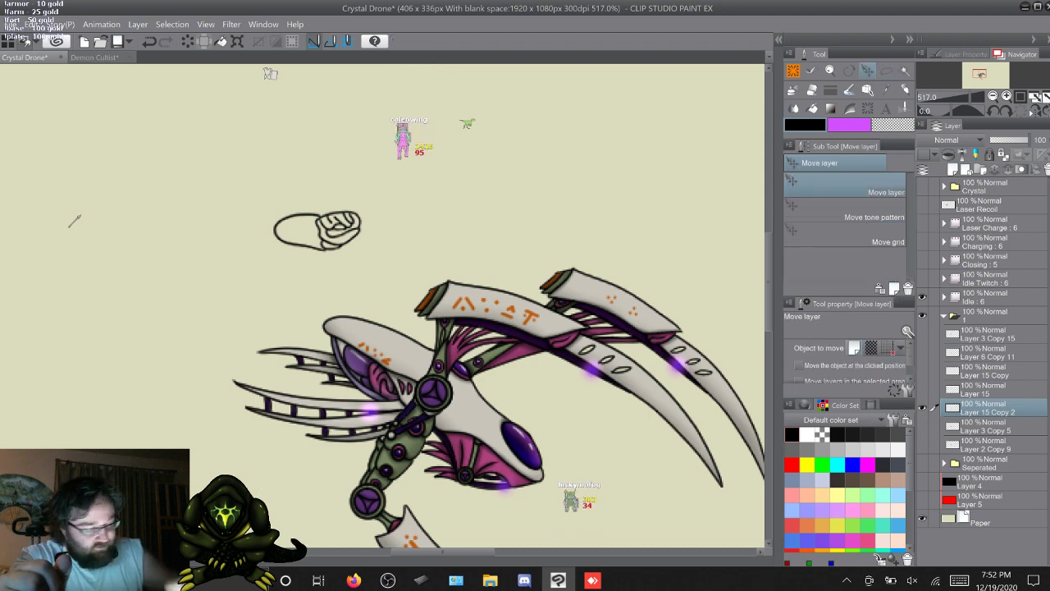
mouse_move(318, 232)
mouse_down()
mouse_move(325, 149)
mouse_move(311, 158)
mouse_up()
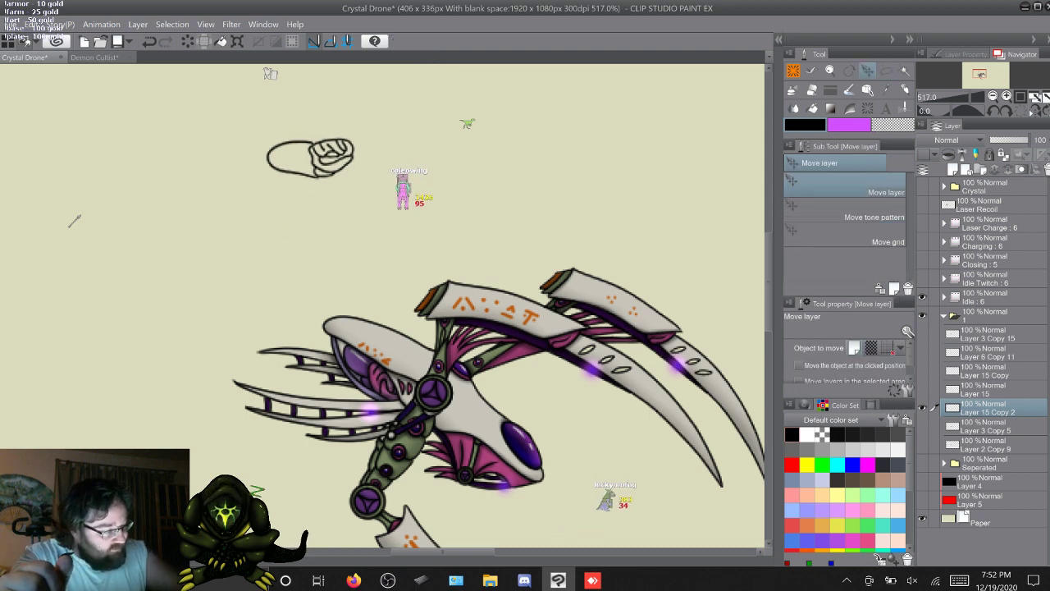
Sketch a flatter side view below the horizontal shape, with a segmented raised end and a ragged underside, using Coleowing G-Pen at size 3.0
key(p)
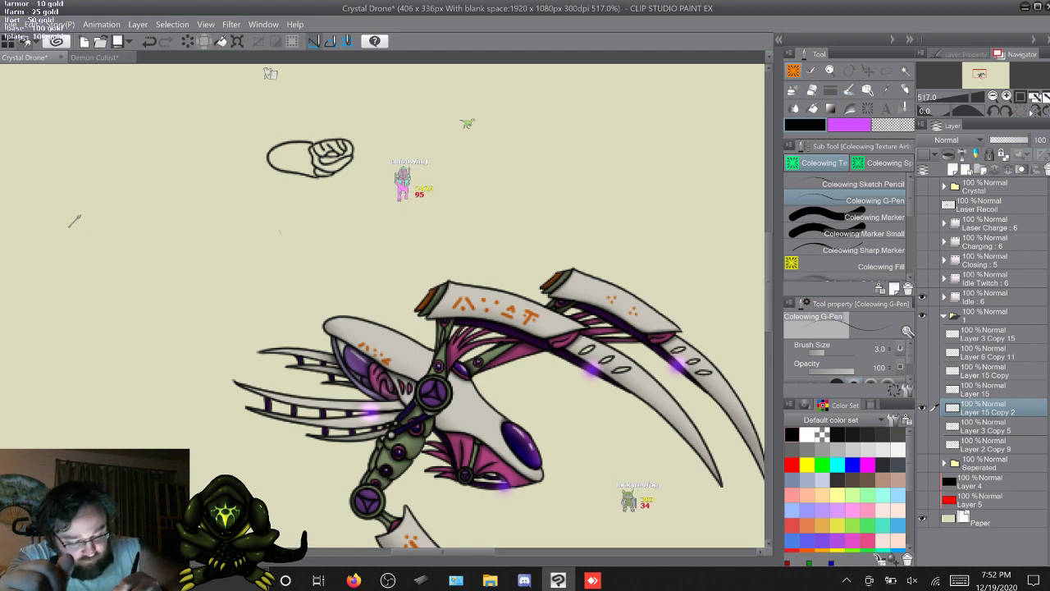
drag(268, 238, 370, 239)
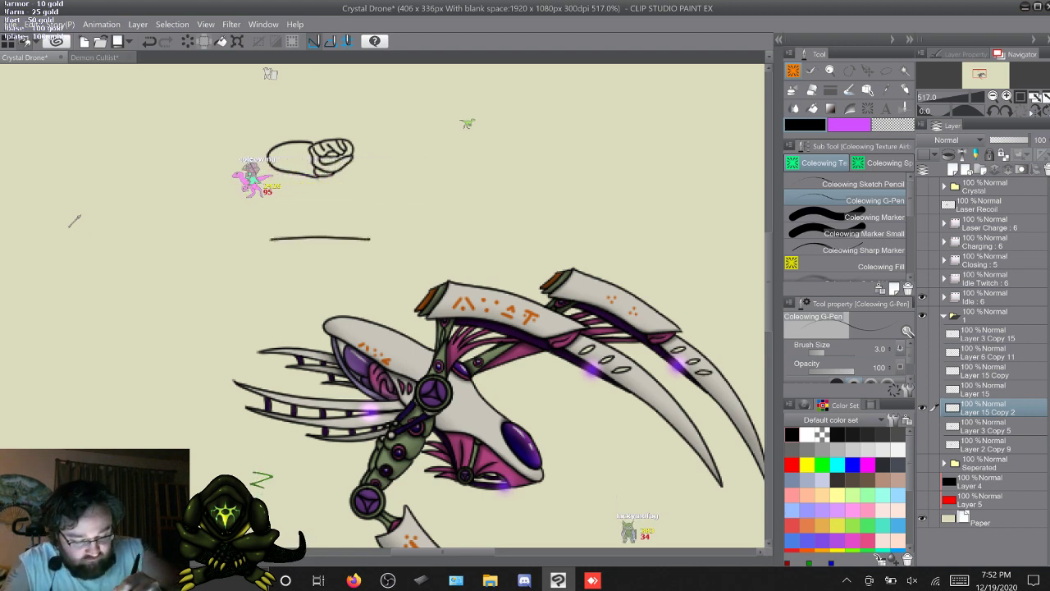
key(ctrl+z)
drag(301, 238, 365, 238)
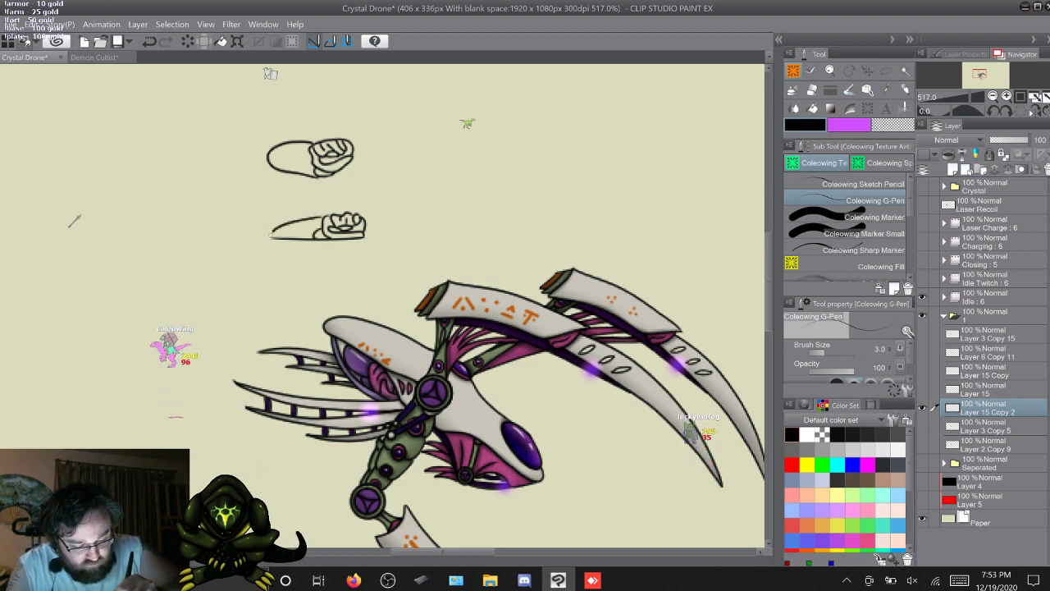
key(ctrl+z)
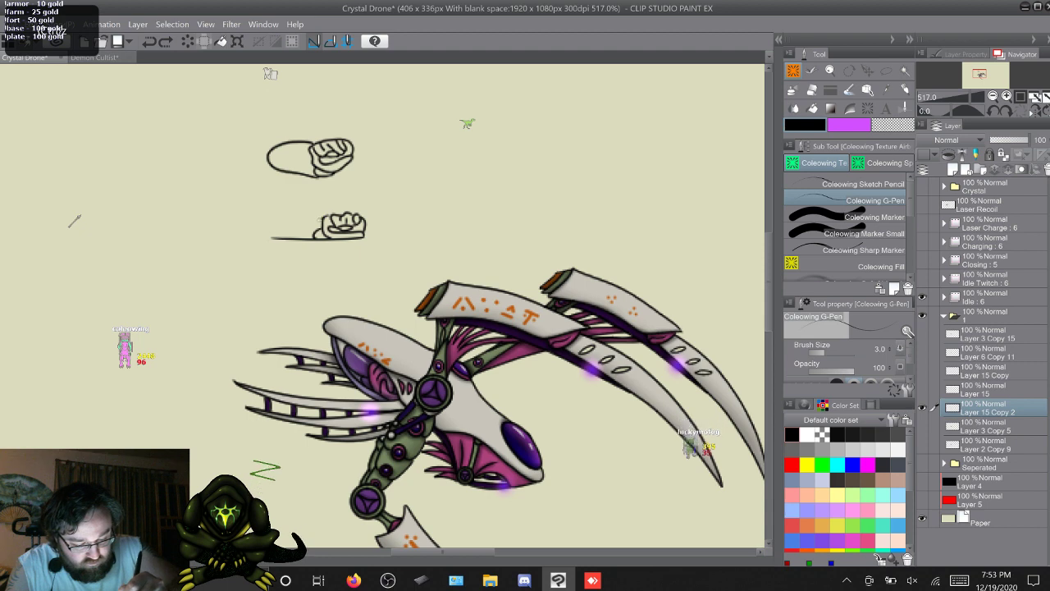
key(ctrl+y)
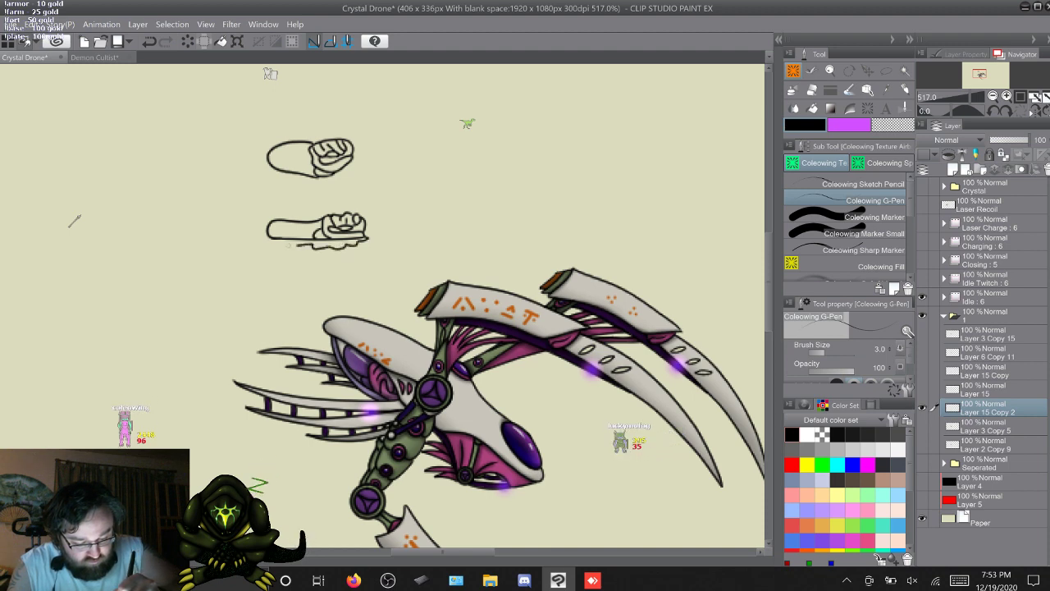
drag(281, 246, 265, 238)
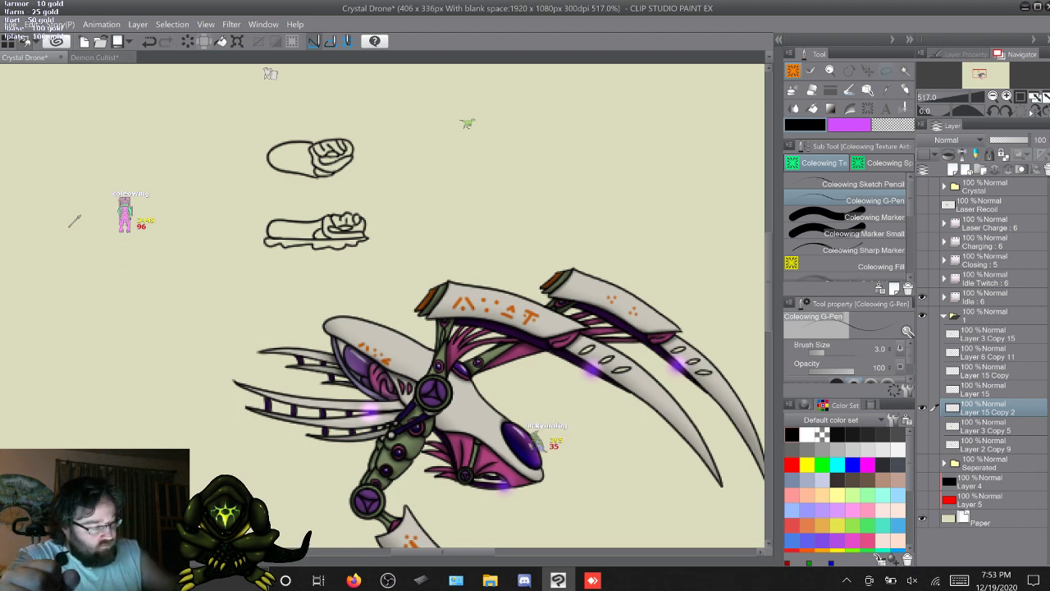
Erase the upper horizontal shape from Layer 15 Copy 2, then hide that layer and show Layer 15
key(m)
mouse_move(389, 170)
mouse_down()
mouse_move(353, 111)
mouse_move(380, 128)
mouse_up()
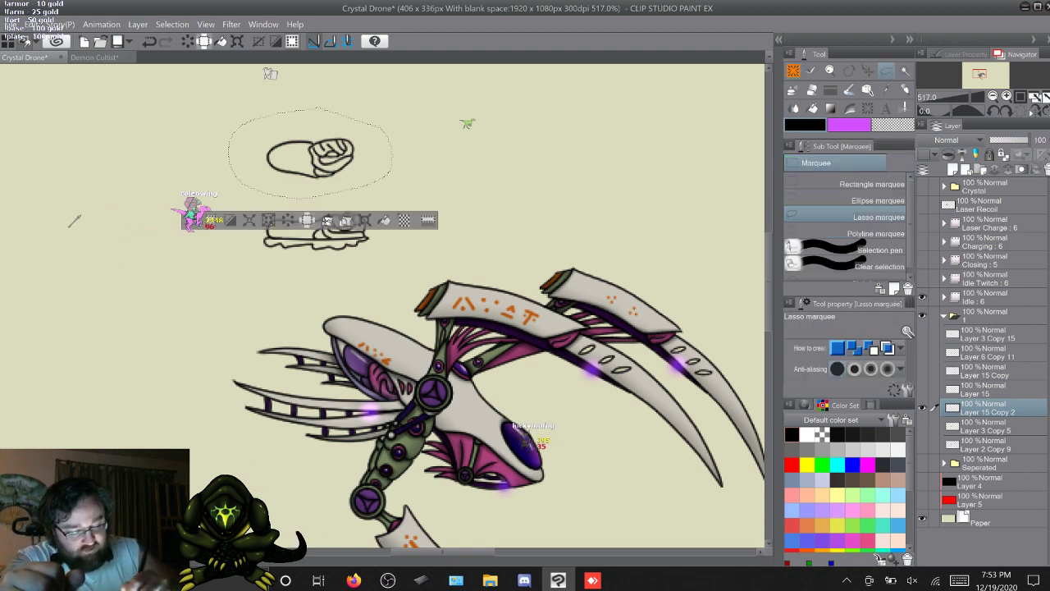
key(ctrl+d)
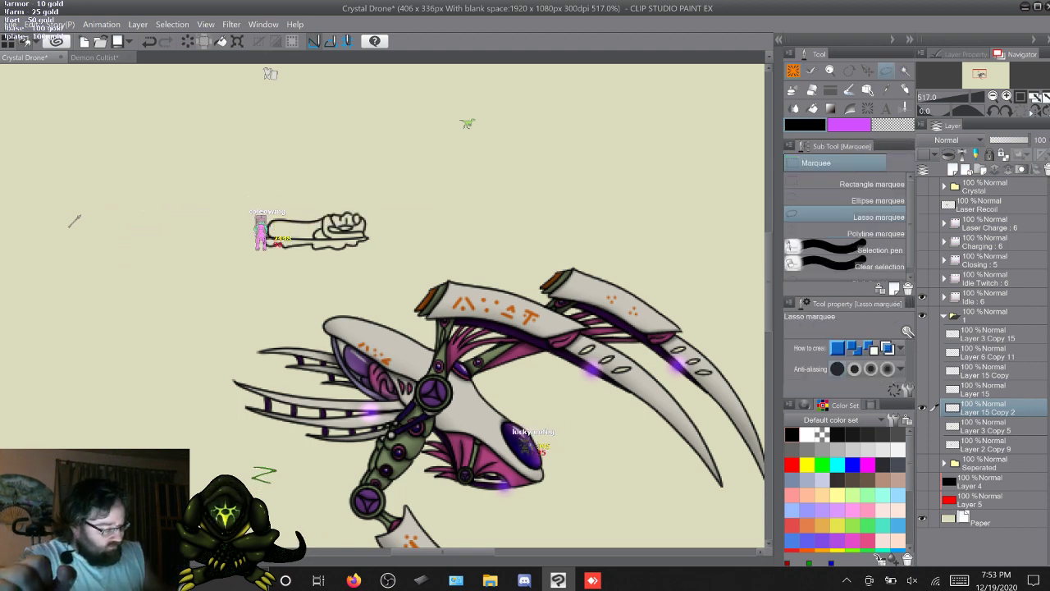
key(ctrl+z)
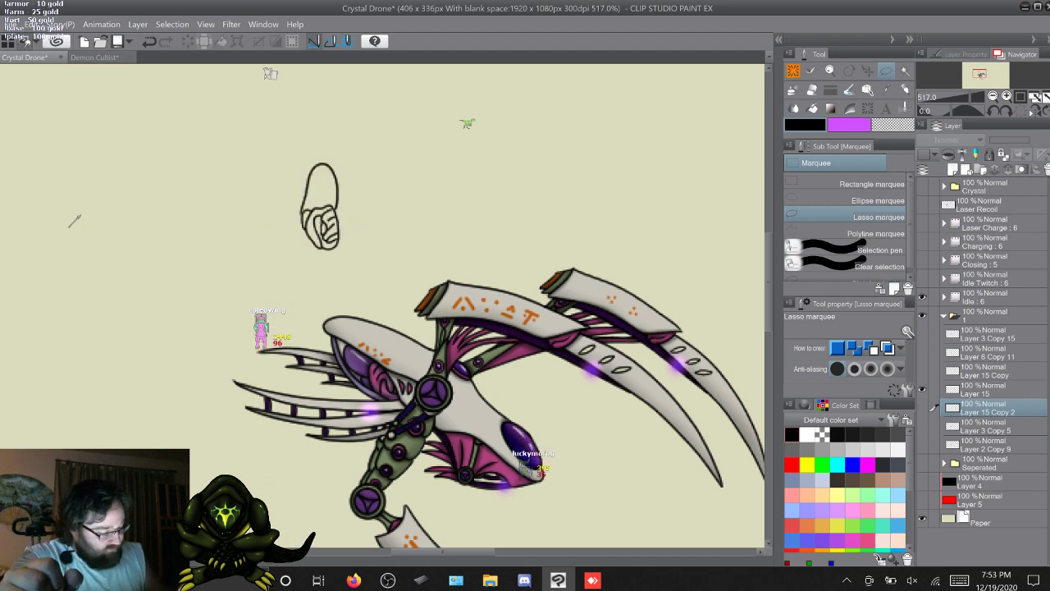
Compare the two upright sketches by switching between Layer 15 and Layer 15 Copy, then show only the horizontal sketch on Layer 15 Copy 2
key(ctrl+z)
key(ctrl+z)
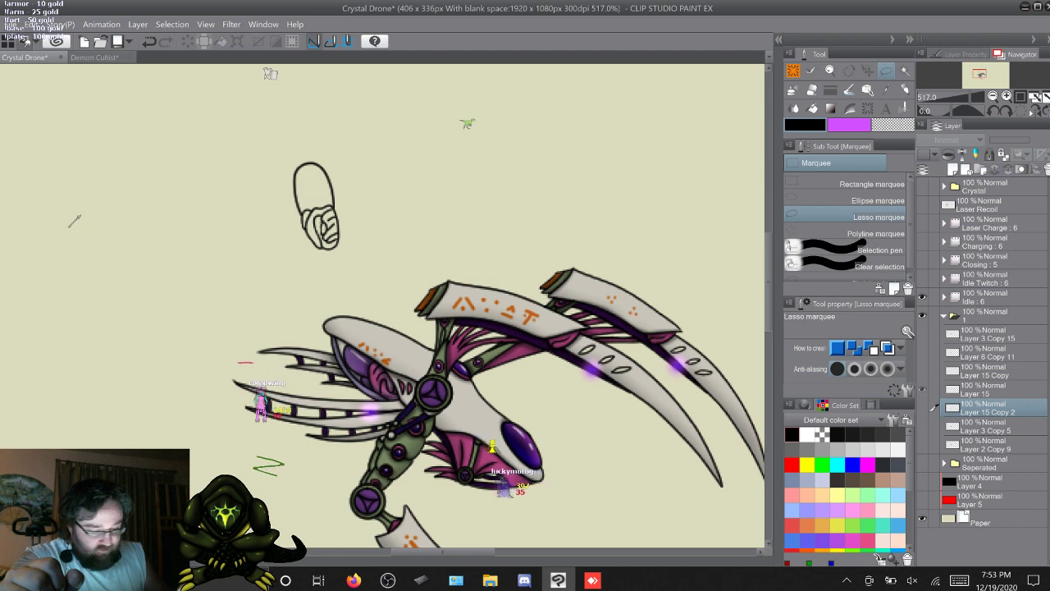
click(922, 389)
click(922, 371)
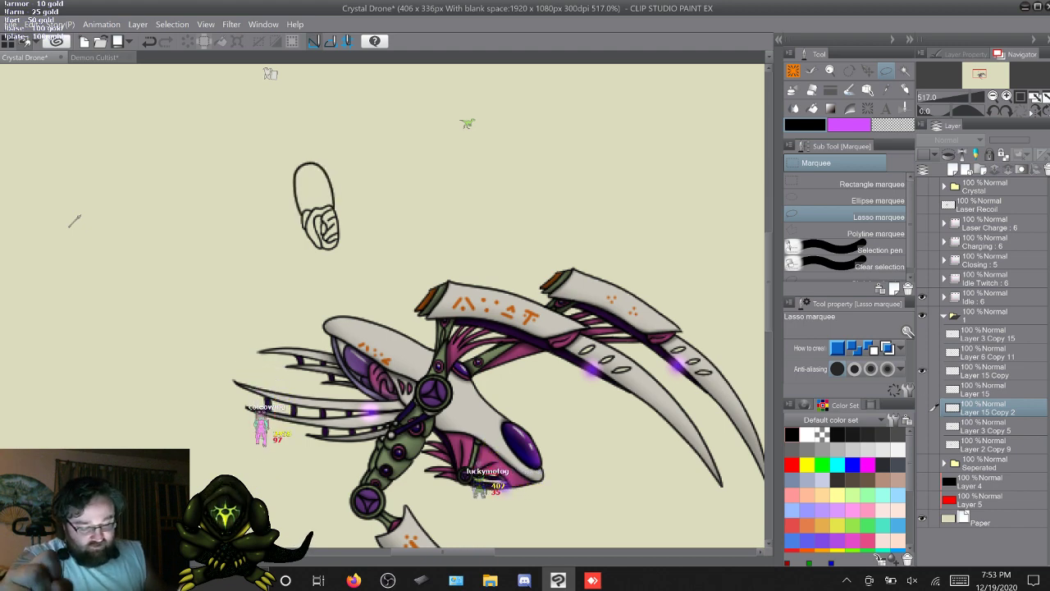
click(922, 371)
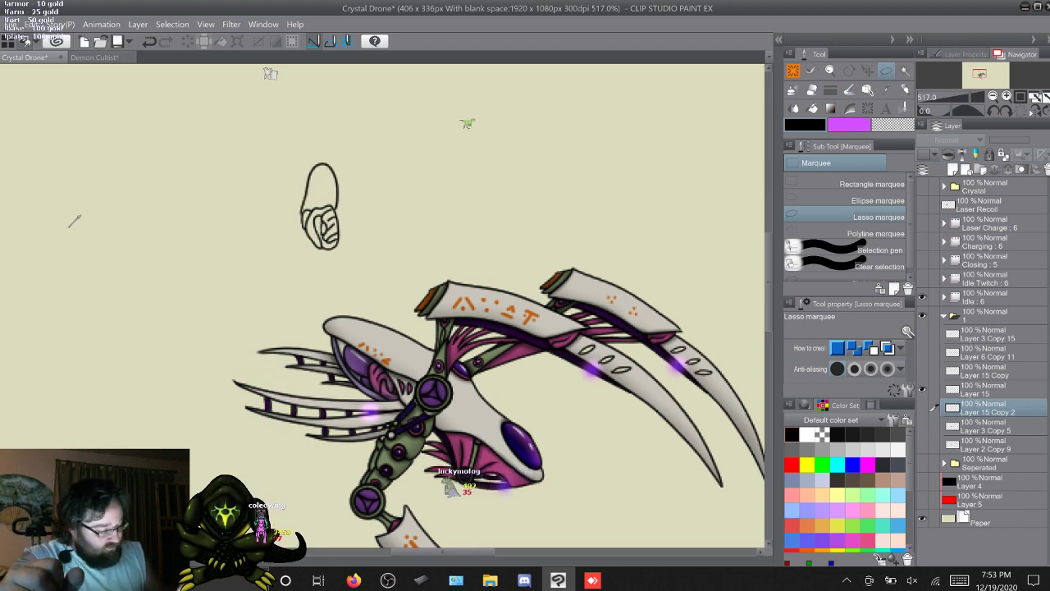
click(923, 371)
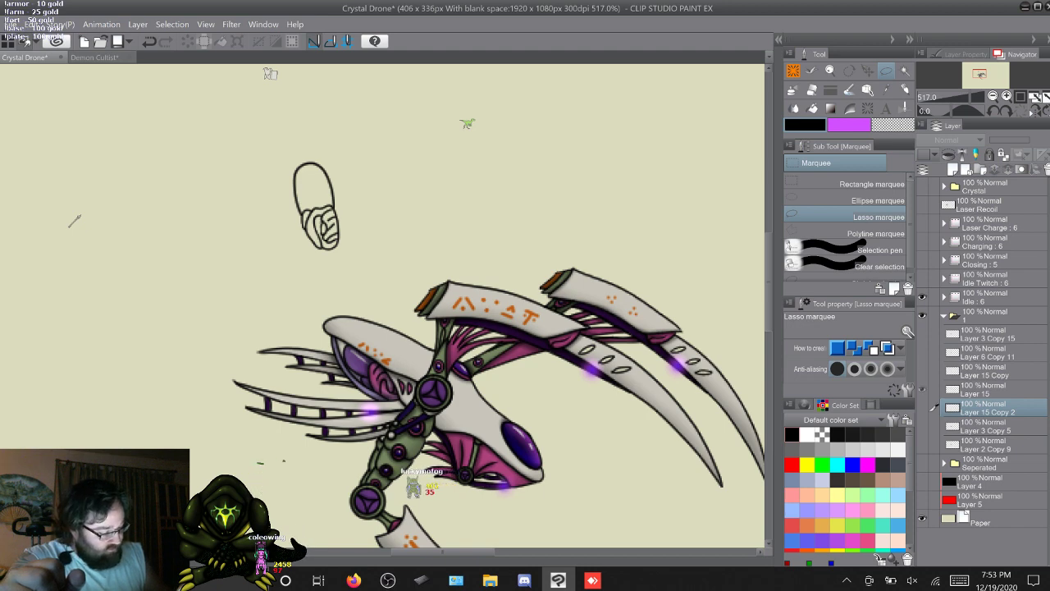
click(922, 408)
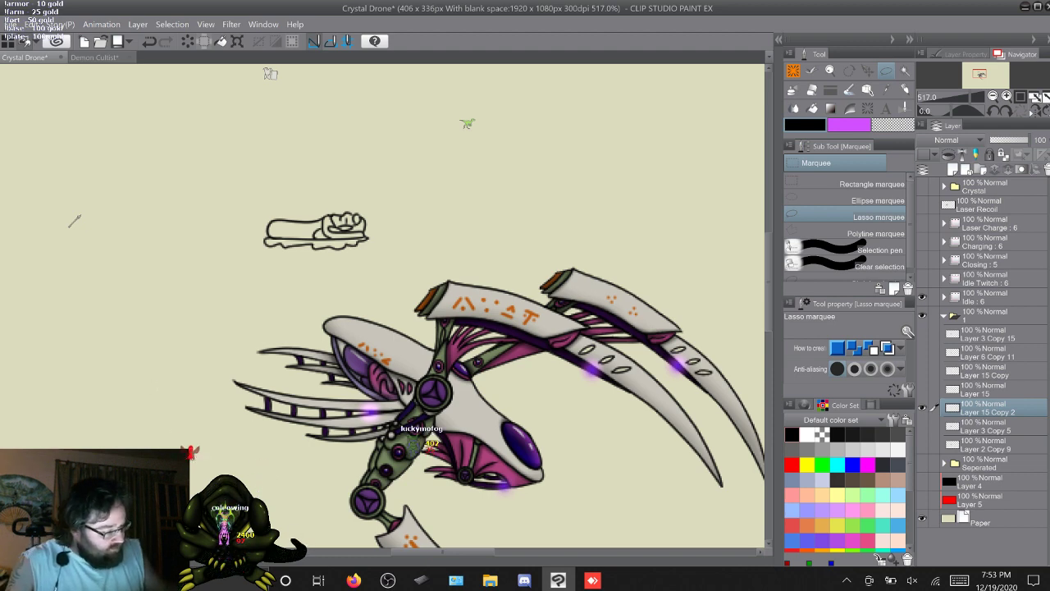
Add three new layers beneath Layer 15 Copy 2 and clip the topmost new one to the layer below
key(ctrl+shift+n)
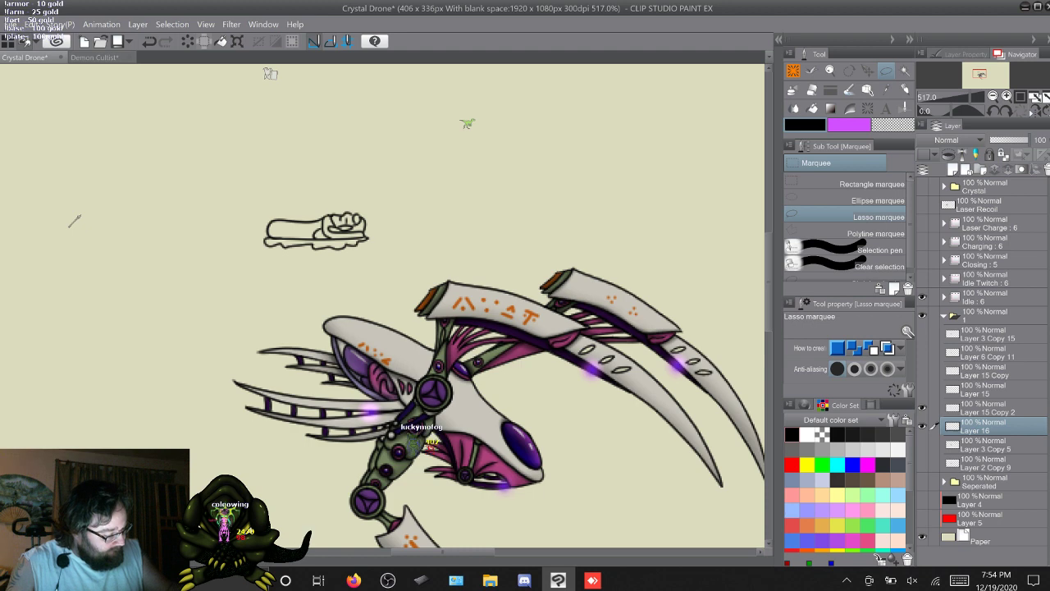
key(ctrl+shift+n)
key(ctrl+shift+n)
key(ctrl+alt+g)
Set the blending mode of Layer 17 to Hard light and of Layer 18 to Overlay
click(985, 445)
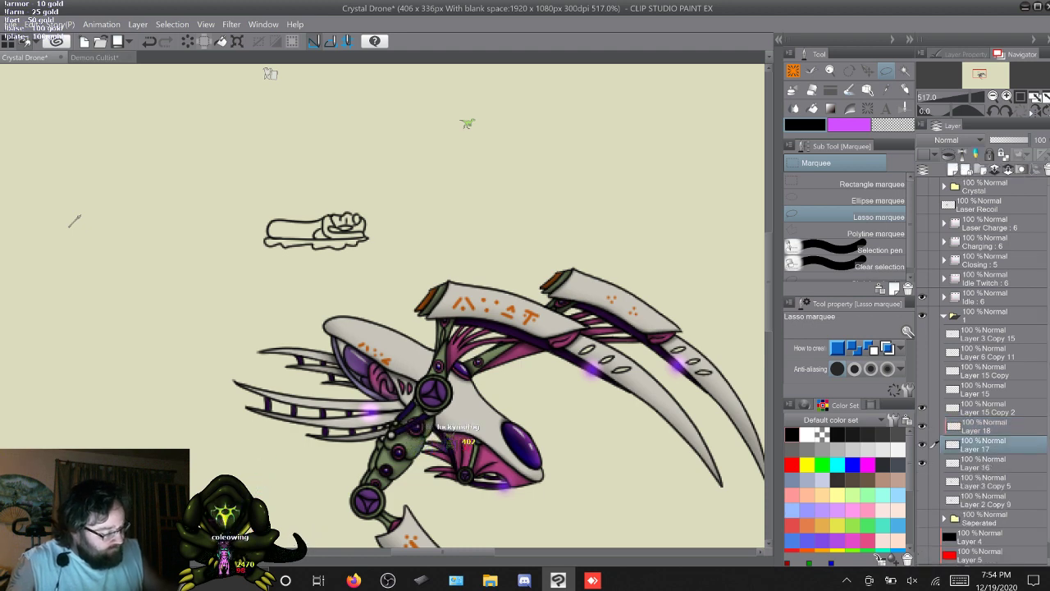
click(947, 139)
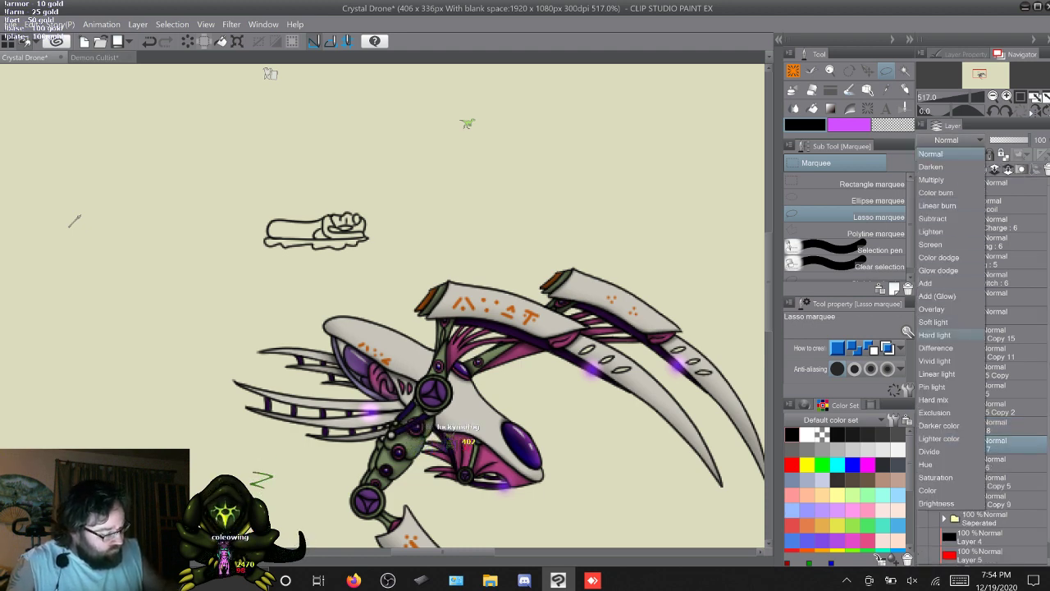
click(934, 335)
click(985, 426)
click(947, 140)
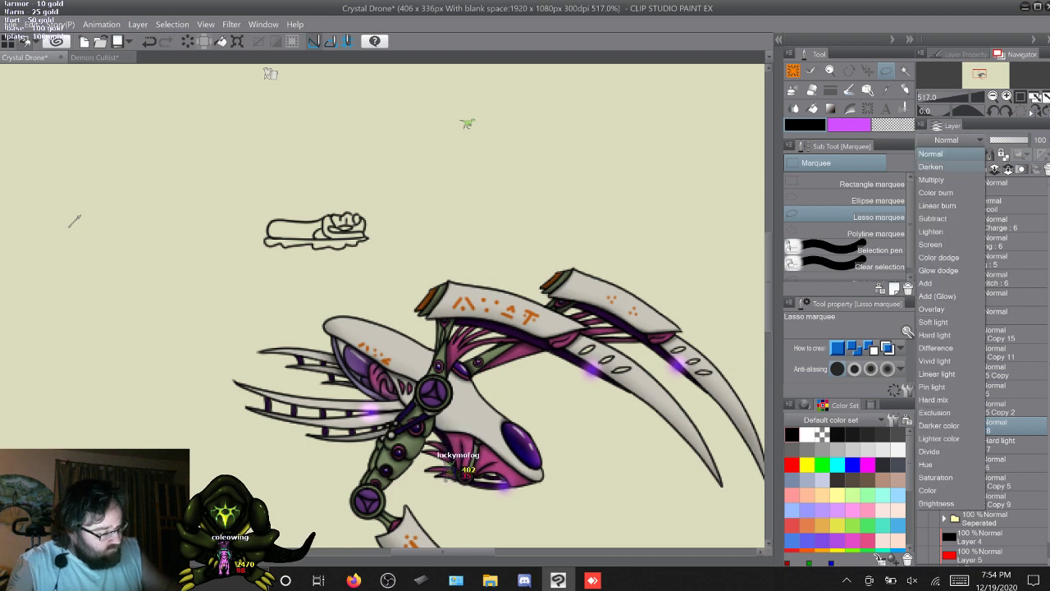
click(931, 309)
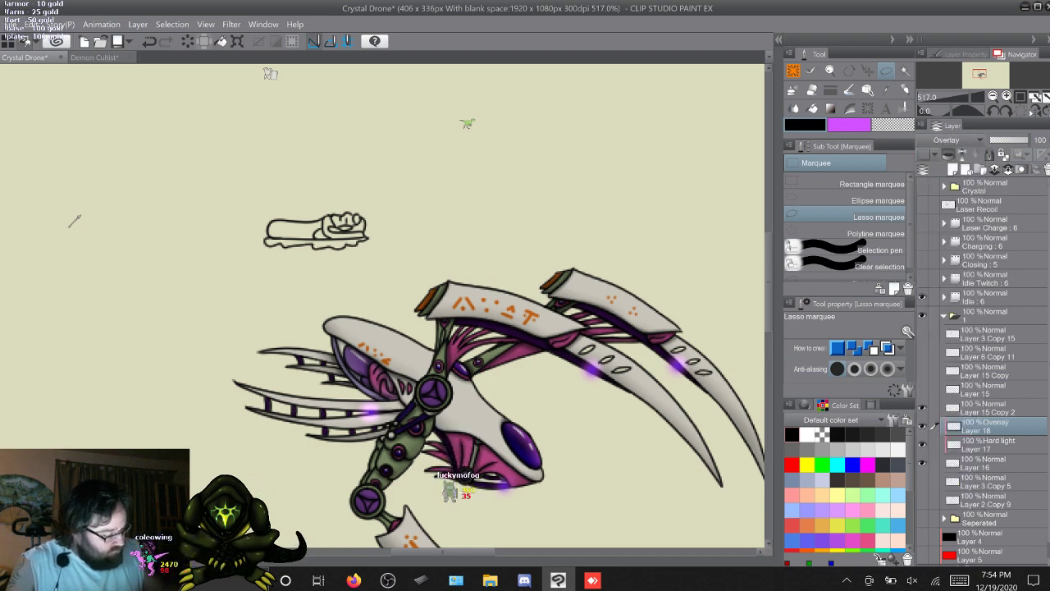
Duplicate Layers 16, 17 and 18 twice, placing one set beneath Layer 15 and the other beneath Layer 15 Copy
click(988, 445)
click(985, 464)
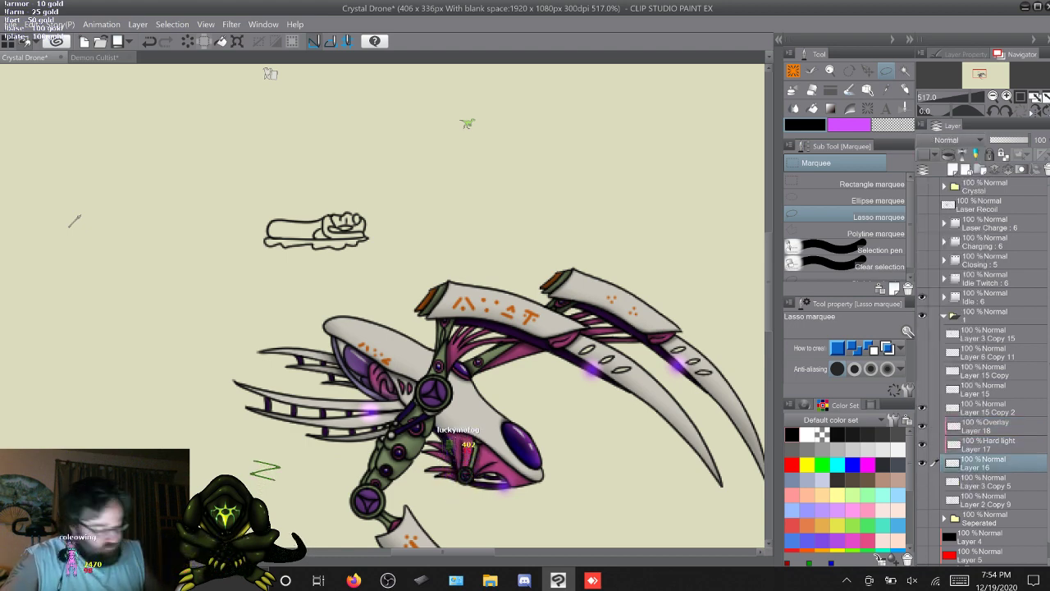
shift+click(988, 426)
right_click(988, 428)
click(965, 376)
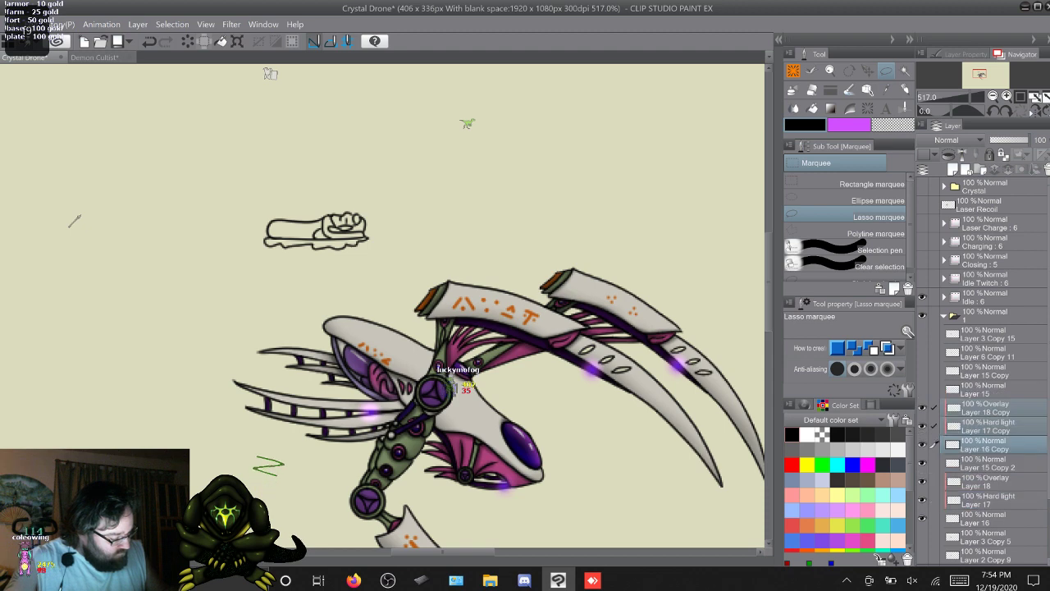
key(ctrl+v)
drag(995, 444, 995, 380)
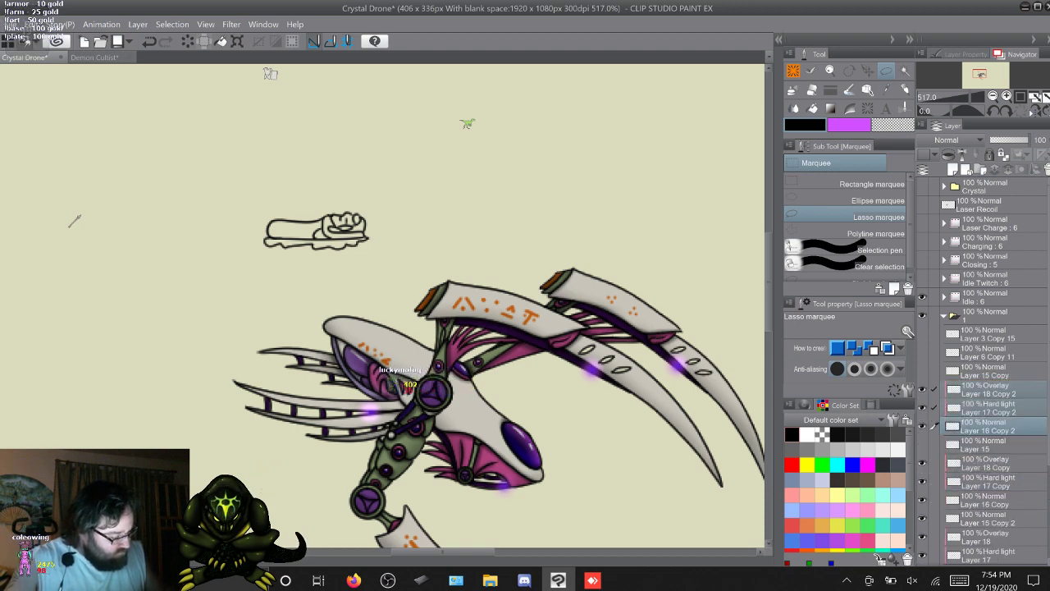
scroll(984, 373, down, 2)
scroll(985, 373, down, 2)
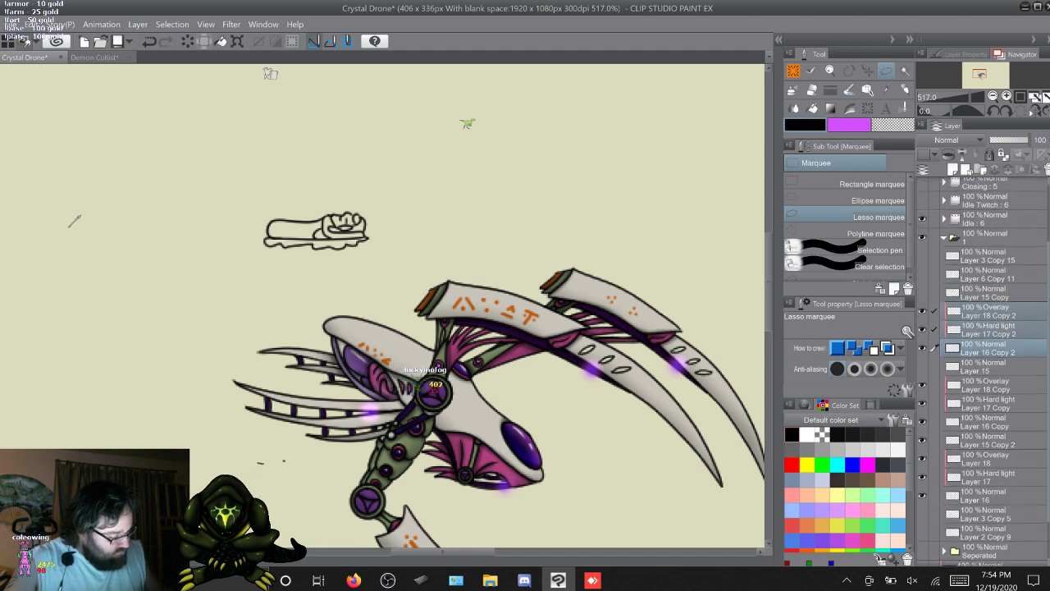
Set Layer 15 Copy 2 as reference layer, then on Layer 16 auto-select the area around the horizontal sketch and expand the selection
click(989, 425)
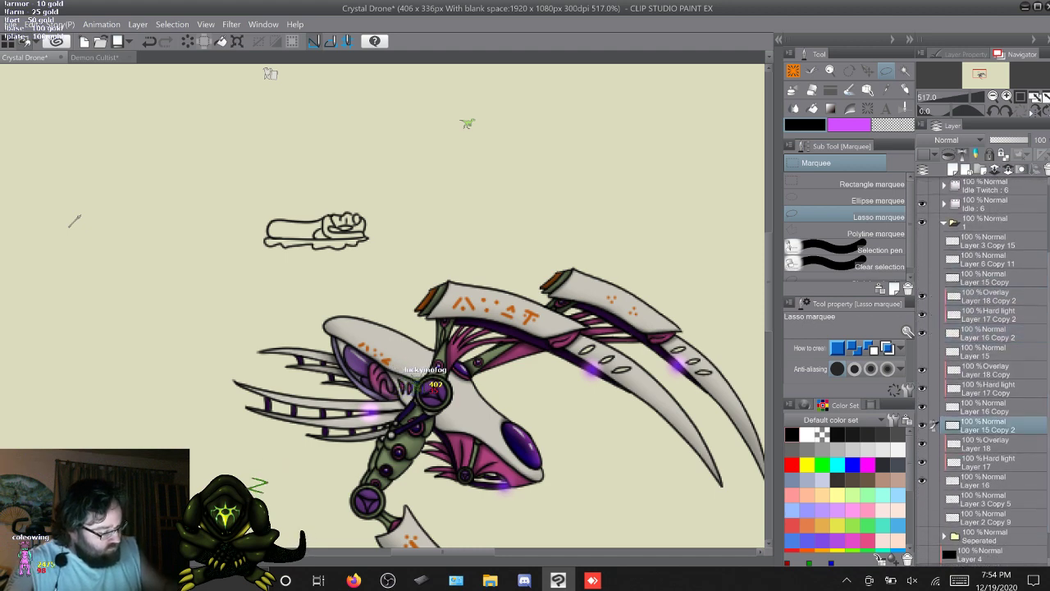
click(989, 482)
key(w)
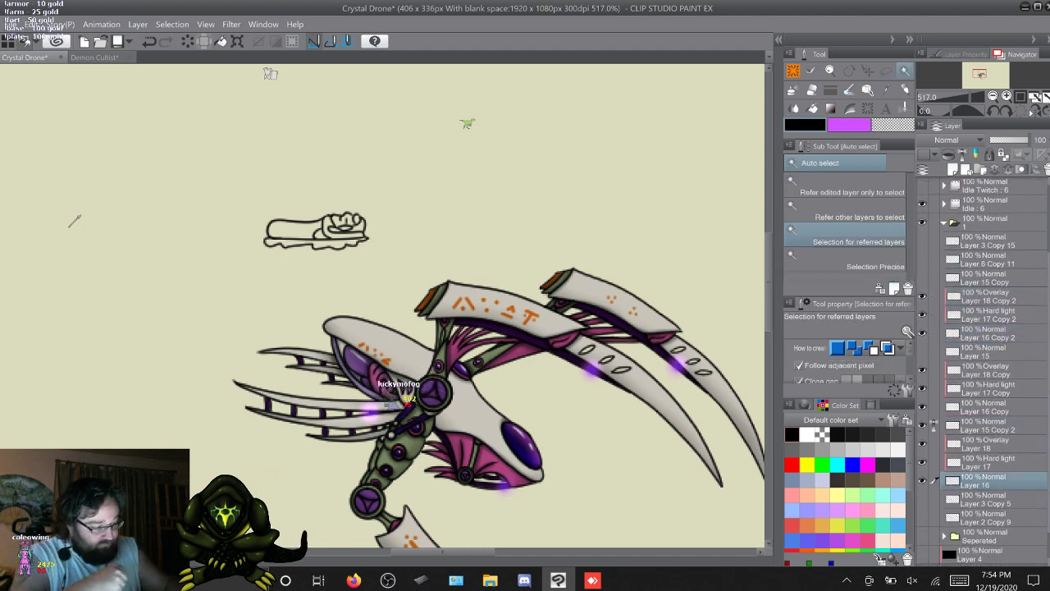
click(74, 220)
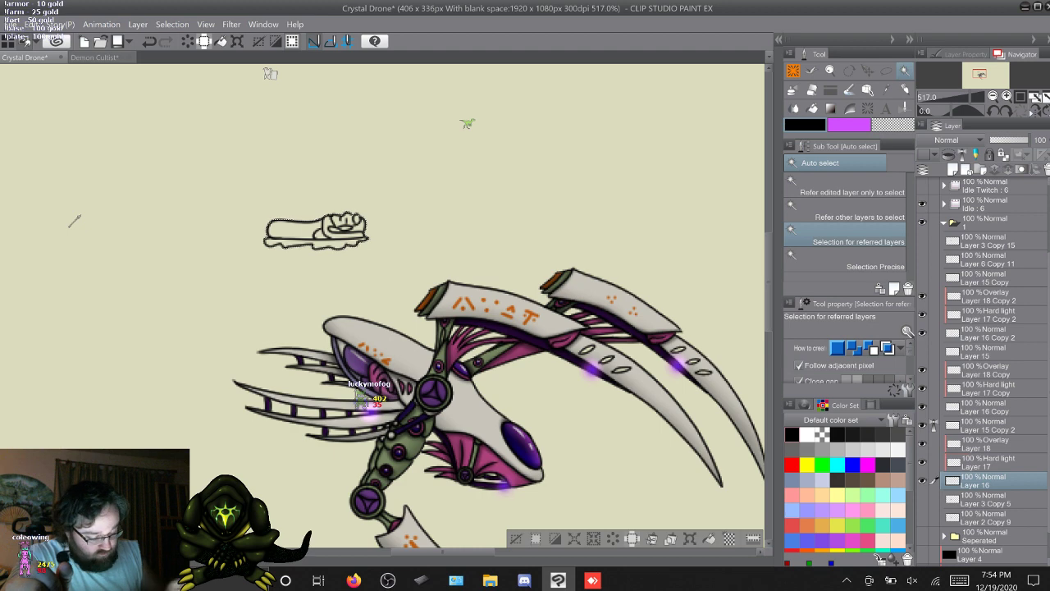
key(alt+e)
key(Return)
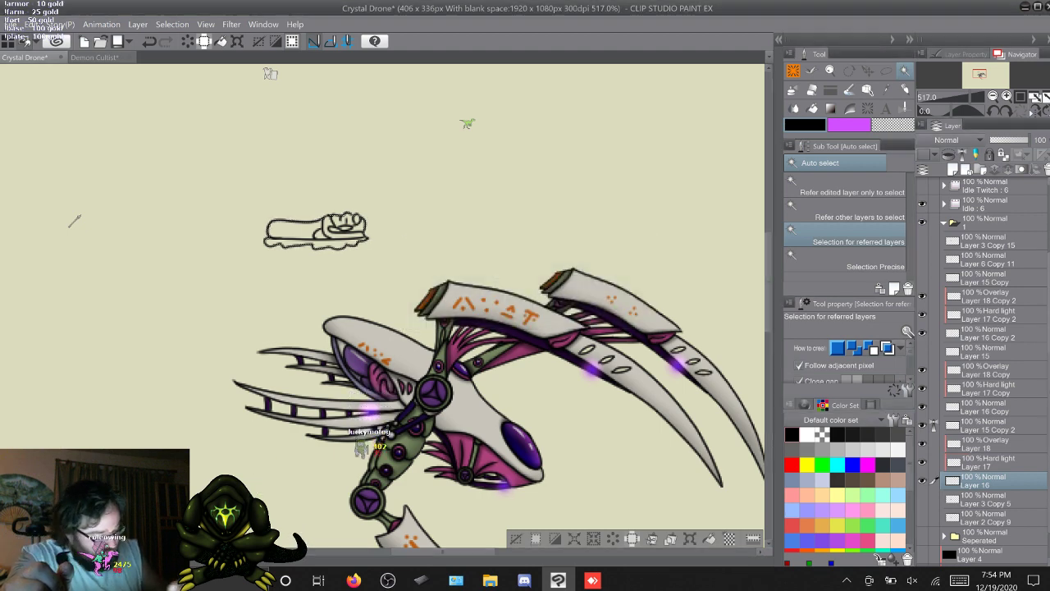
Invert the selection, fill the horizontal sketch's silhouette on Layer 16 with dark gray, and deselect
click(792, 450)
key(alt+BackSpace)
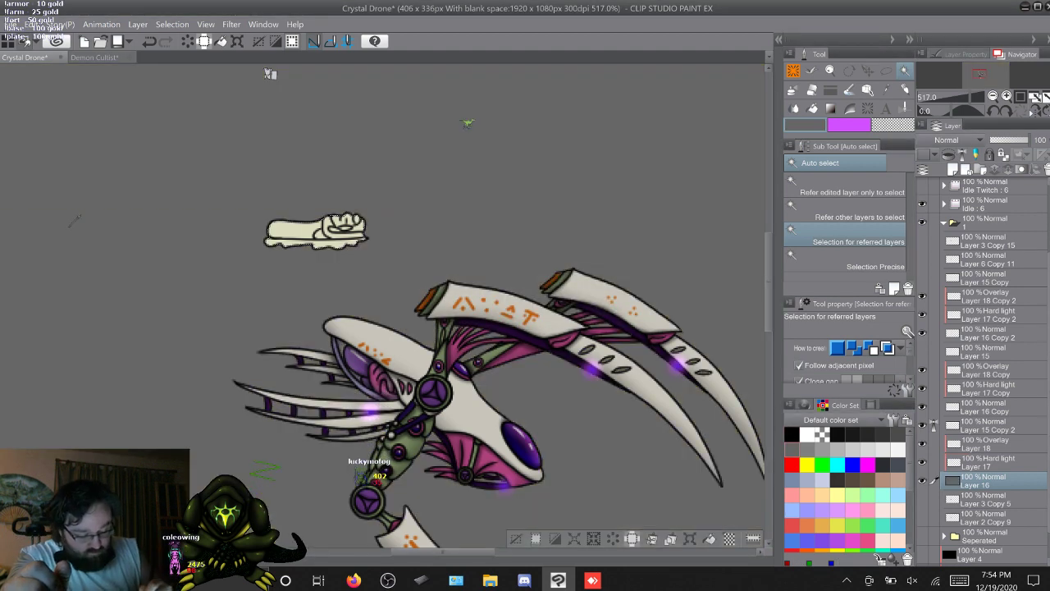
key(ctrl+z)
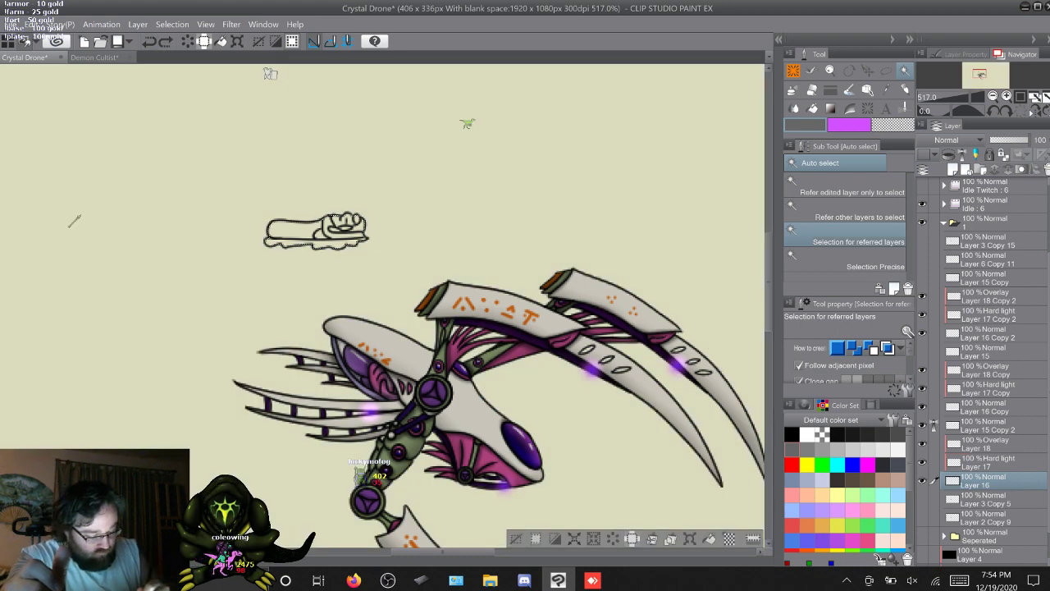
key(ctrl+z)
key(alt+BackSpace)
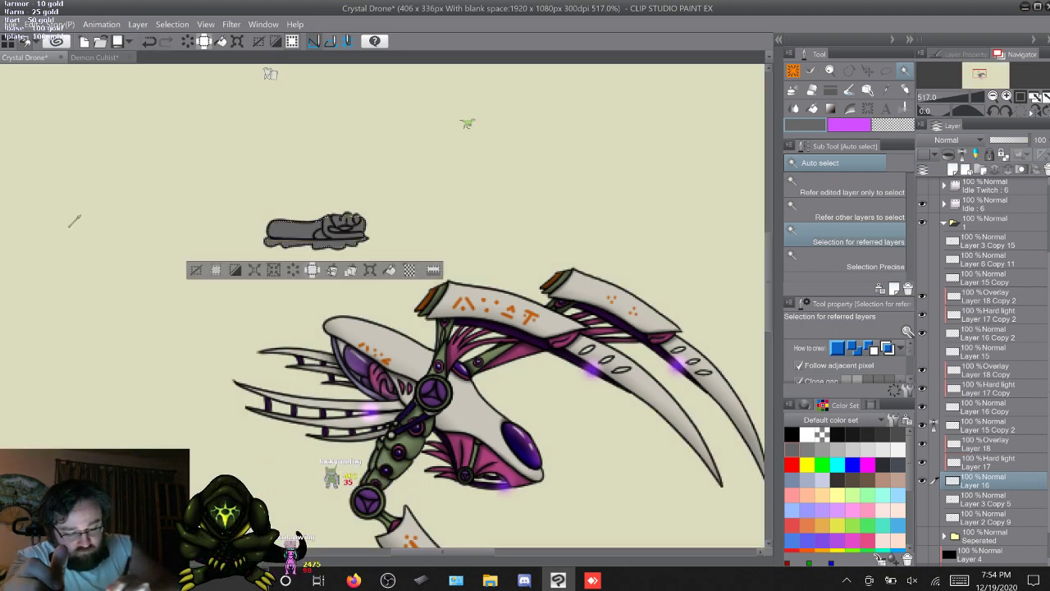
key(ctrl+d)
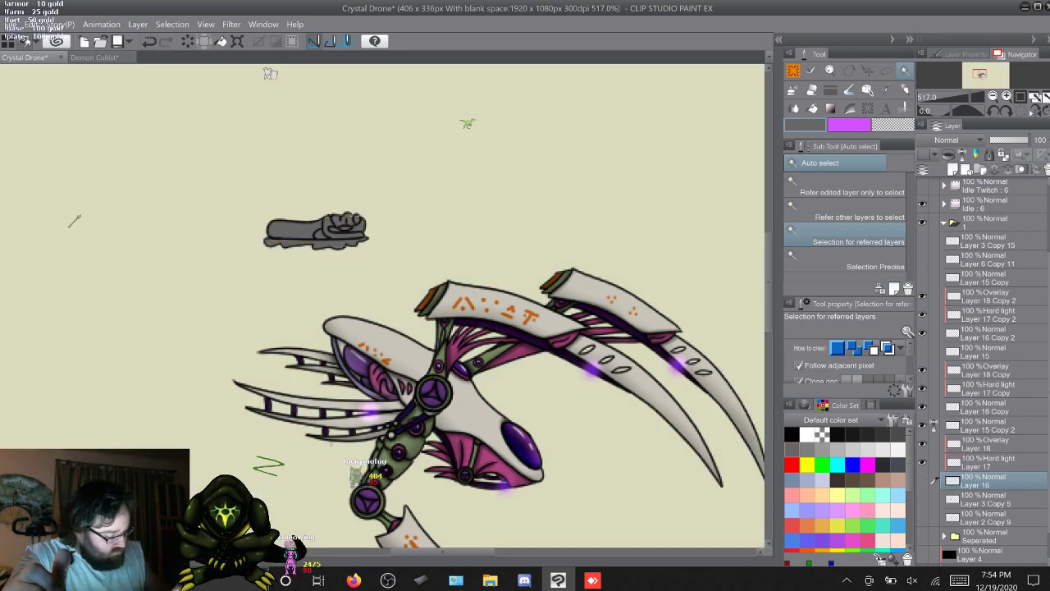
Hide the horizontal sketch and its color layers, show Layer 15 as reference layer, and make Layer 16 Copy active
drag(922, 481, 922, 425)
click(988, 351)
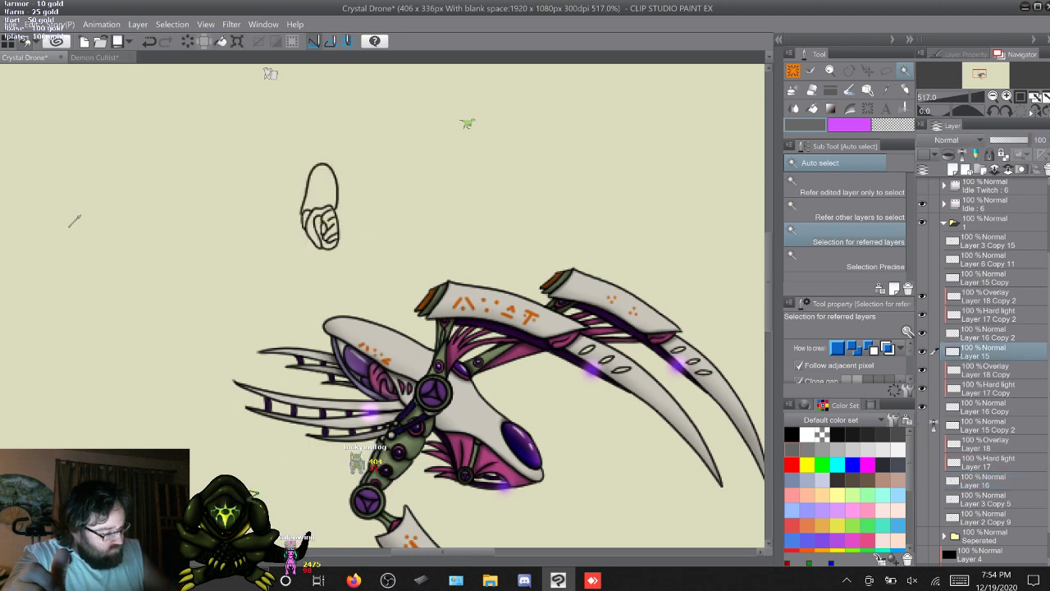
click(988, 407)
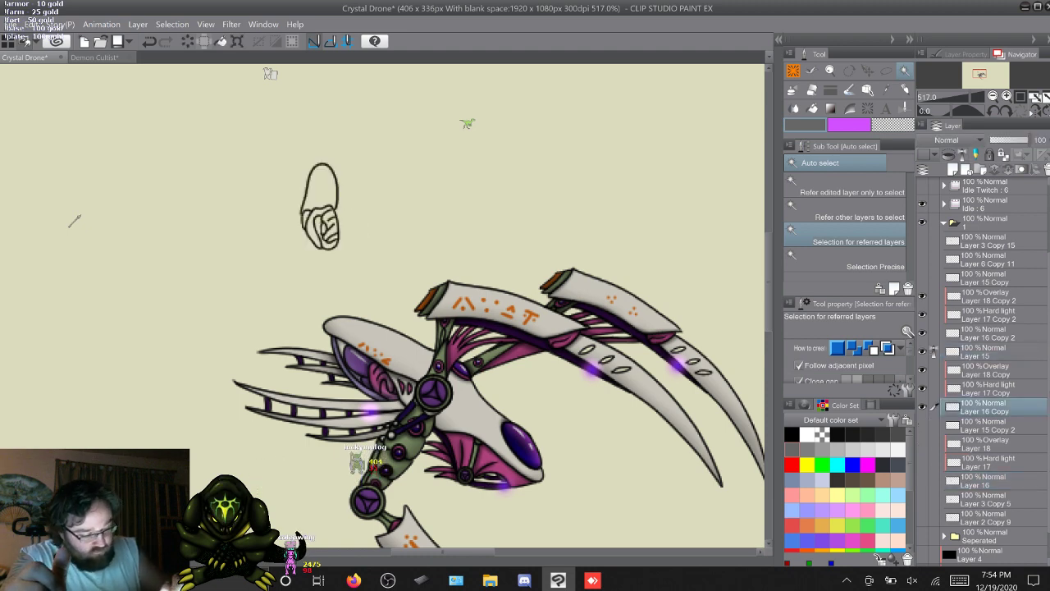
Select around the upright Layer 15 sketch, expand by 1 px, invert, and fill its silhouette with dark gray on Layer 16 Copy
click(389, 206)
key(ctrl+shift+e)
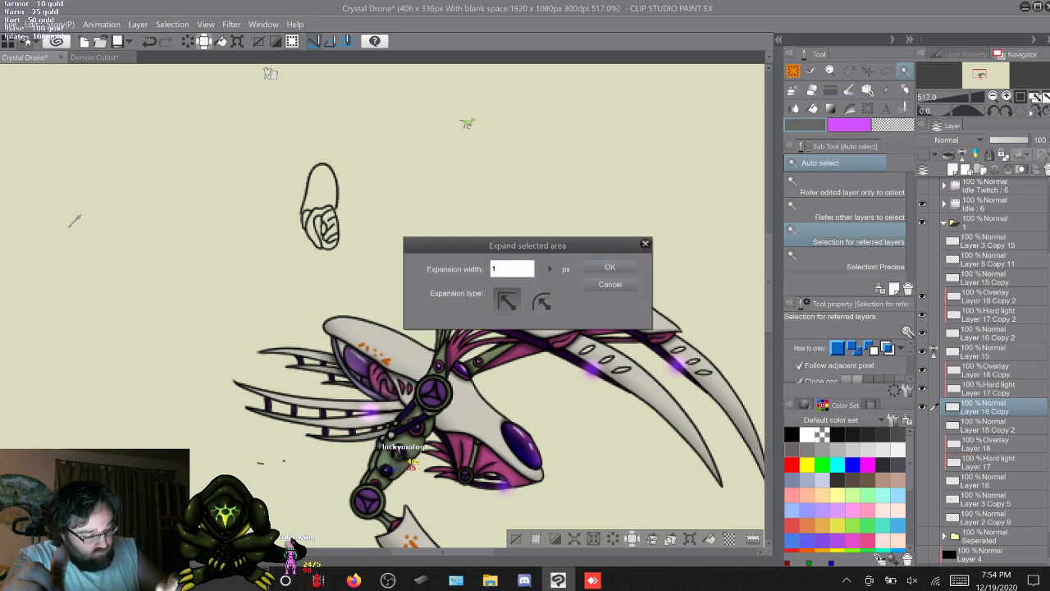
key(Return)
key(ctrl+shift+i)
key(alt+BackSpace)
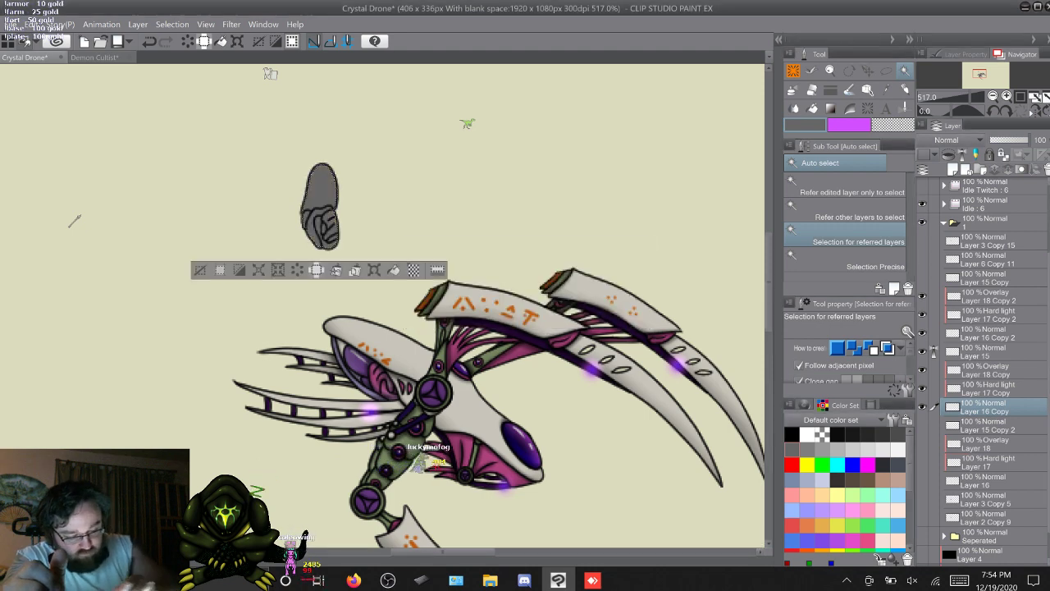
key(ctrl+d)
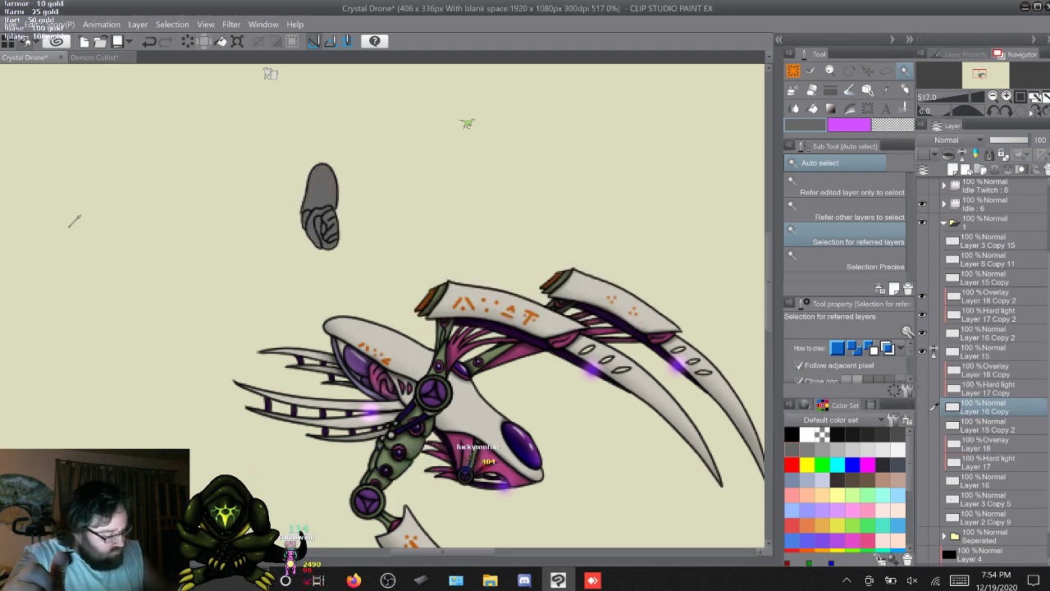
Hide Layer 15 and its color layers, show Layer 15 Copy as reference layer, and make Layer 16 Copy 2 active
drag(922, 407, 922, 351)
click(987, 279)
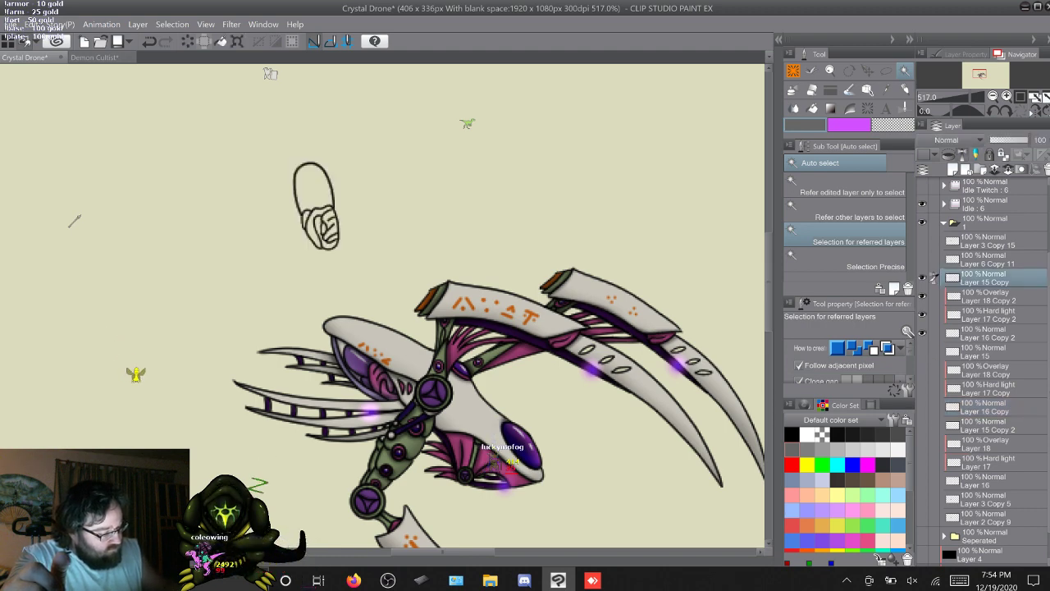
click(934, 332)
Select around the Layer 15 Copy sketch, expand and invert the selection, and fill its silhouette with dark gray on Layer 16 Copy 2
click(386, 197)
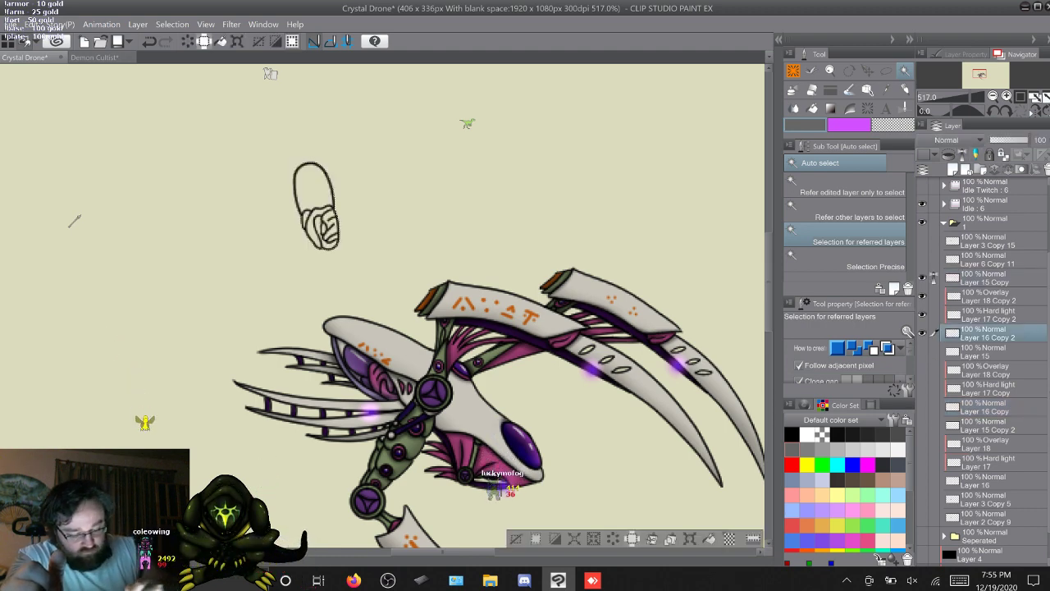
click(574, 538)
key(Return)
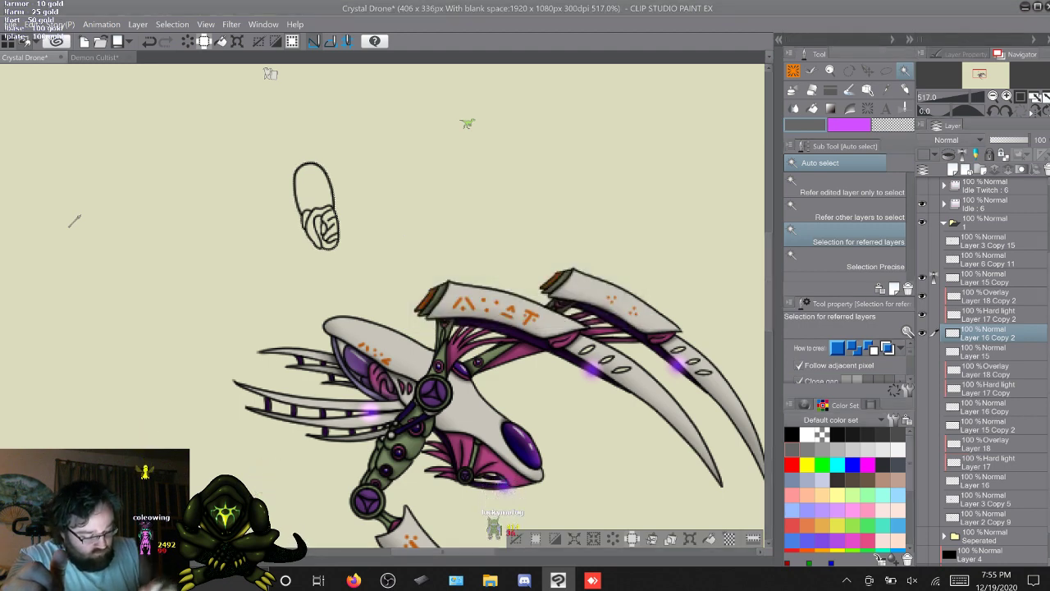
click(391, 270)
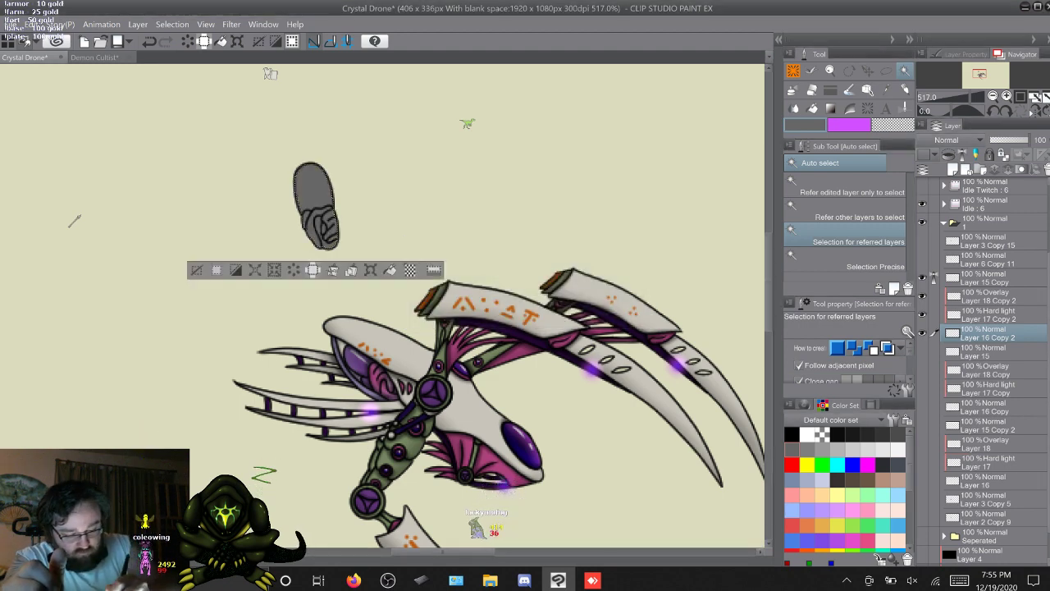
key(ctrl+d)
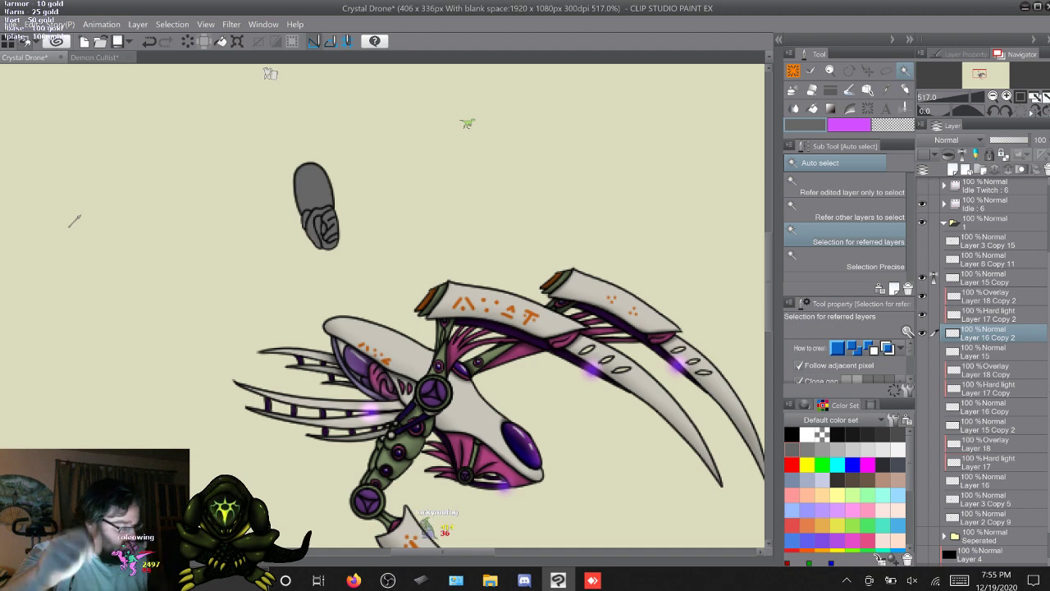
Move the black Layer 4 and red Layer 5 into folder 1, directly beneath Layer 16
click(933, 556)
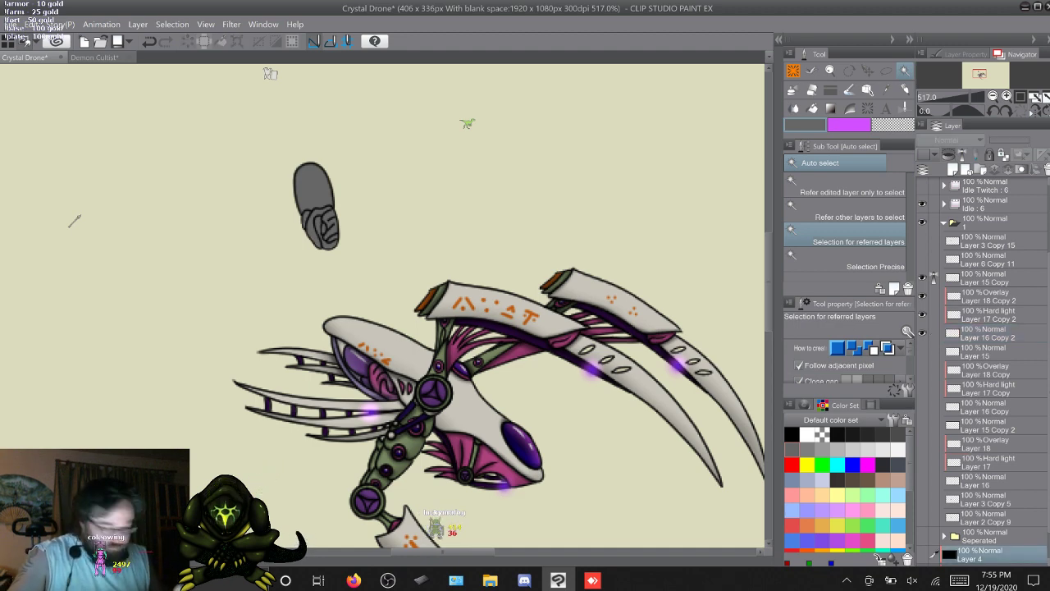
scroll(989, 492, down, 2)
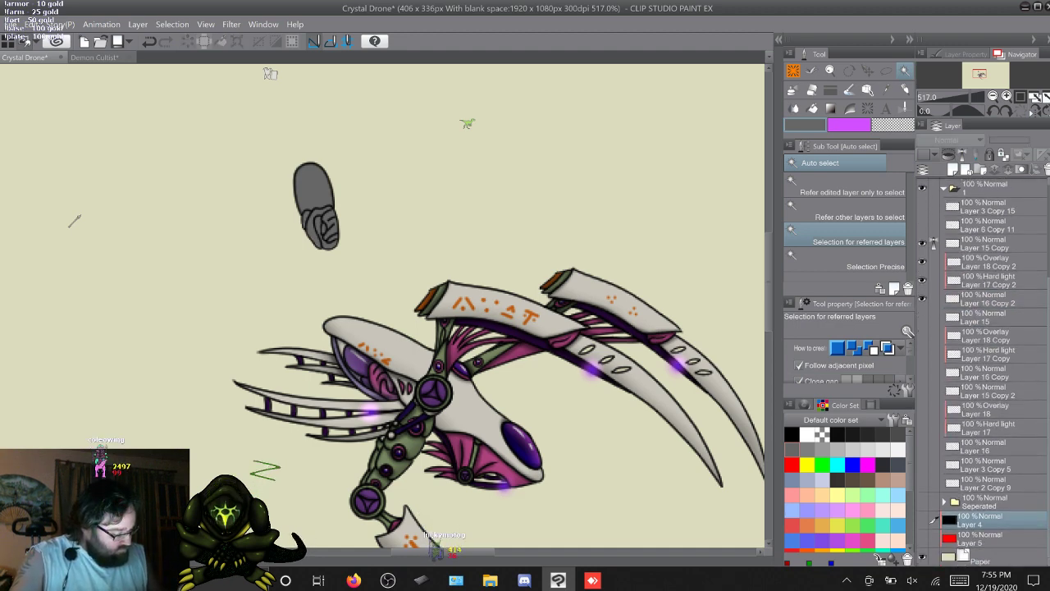
shift+click(993, 539)
drag(992, 522, 991, 456)
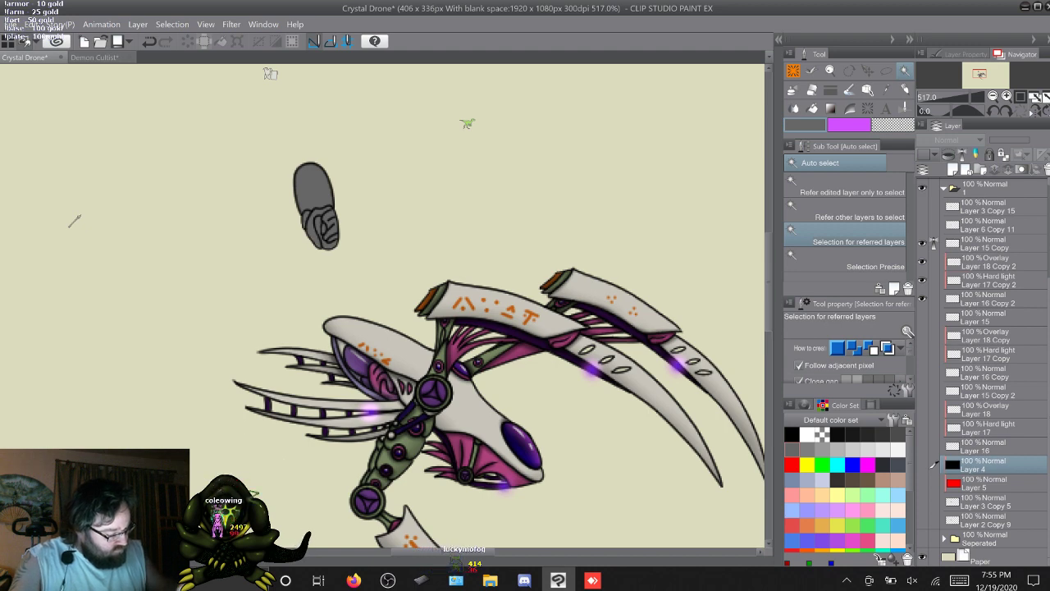
Show the black Layer 4 and red Layer 5, placing Layer 5 directly above Layer 16 Copy 2 to check its silhouette fill
click(923, 465)
drag(991, 483, 991, 299)
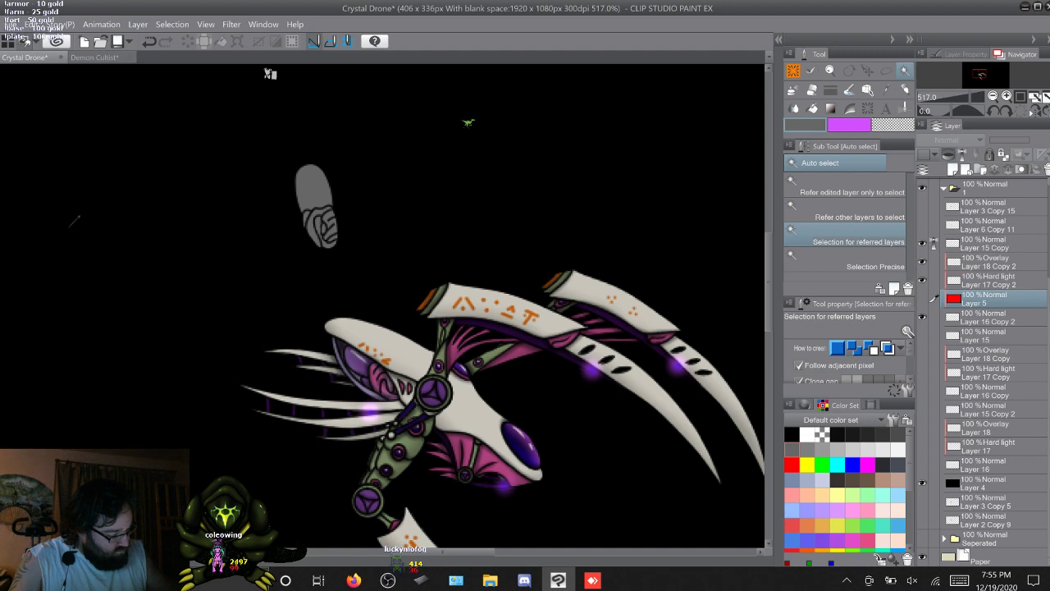
click(922, 299)
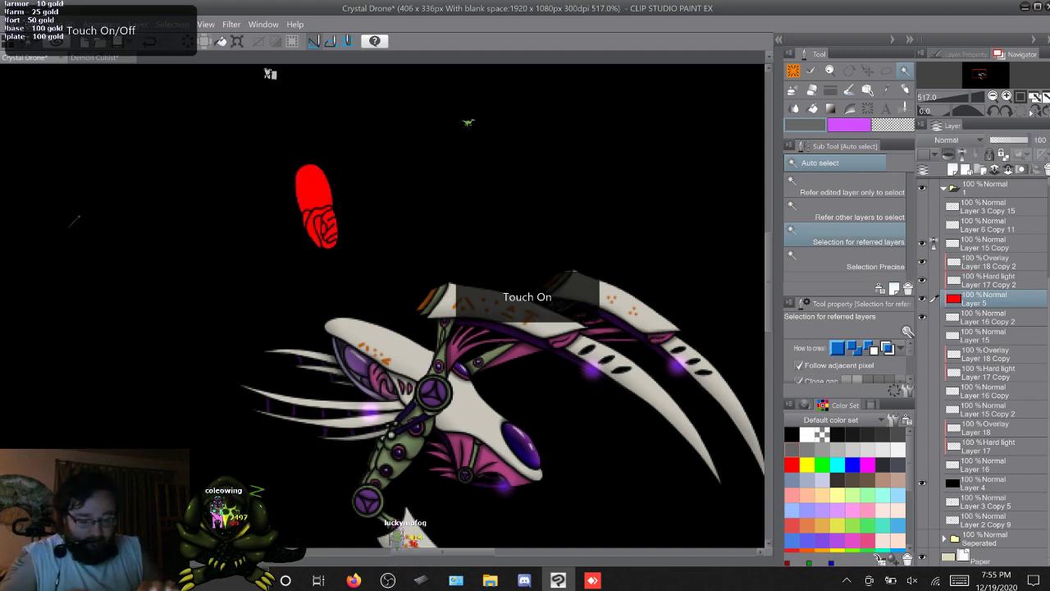
scroll(357, 292, up, 3)
drag(358, 292, 405, 446)
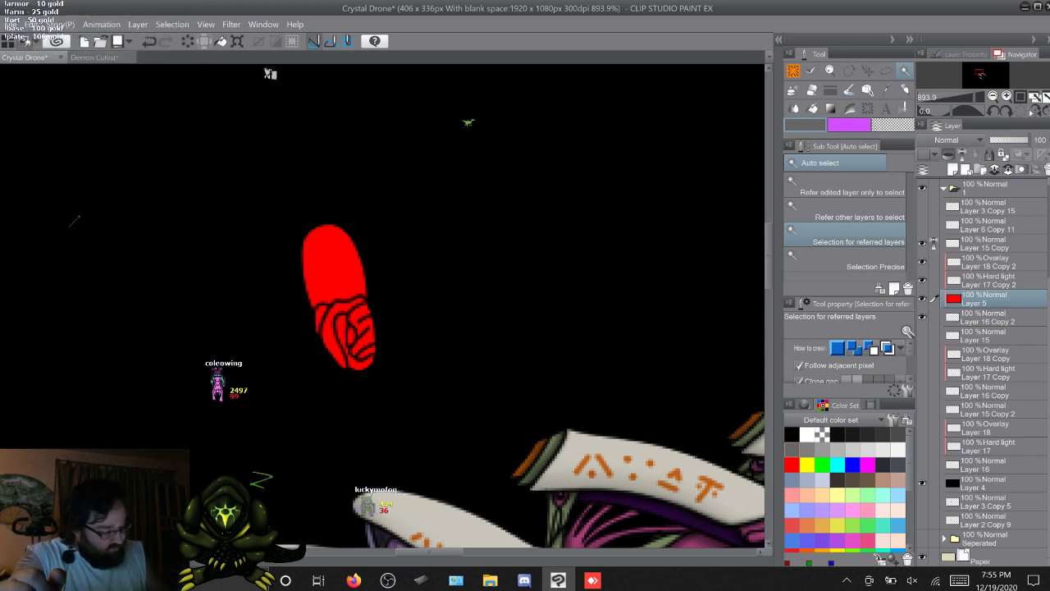
Check the other two silhouettes by placing red Layer 5 above Layer 16 Copy and Layer 16 in turn, showing each one's matching layers
drag(985, 299, 985, 384)
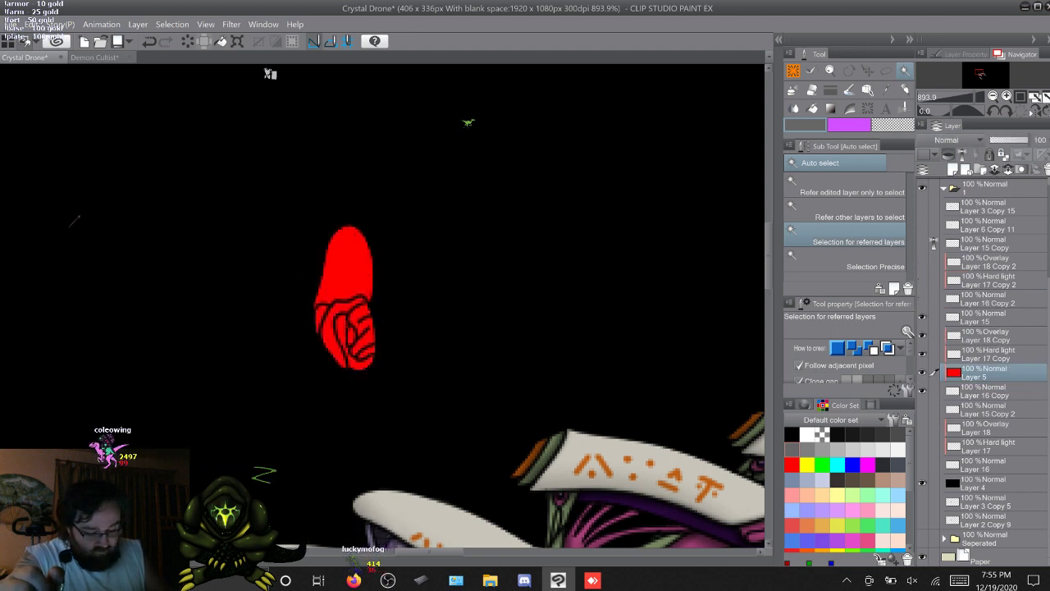
drag(984, 373, 984, 447)
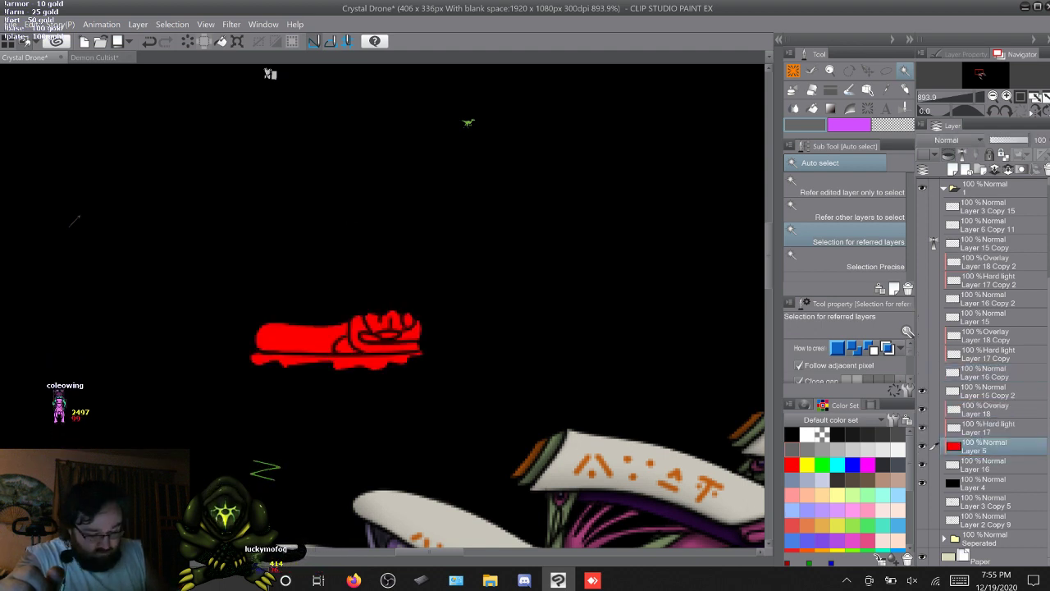
Place black Layer 4 above Layer 16 and move red Layer 5 out of folder 1 to just above the Paper layer
click(984, 484)
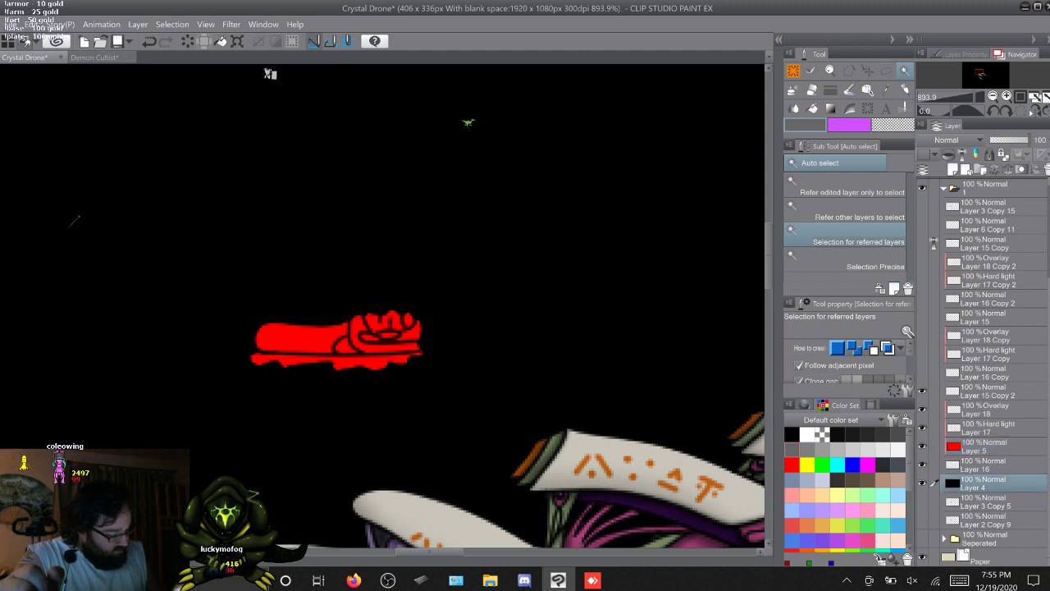
drag(985, 484, 985, 439)
click(922, 465)
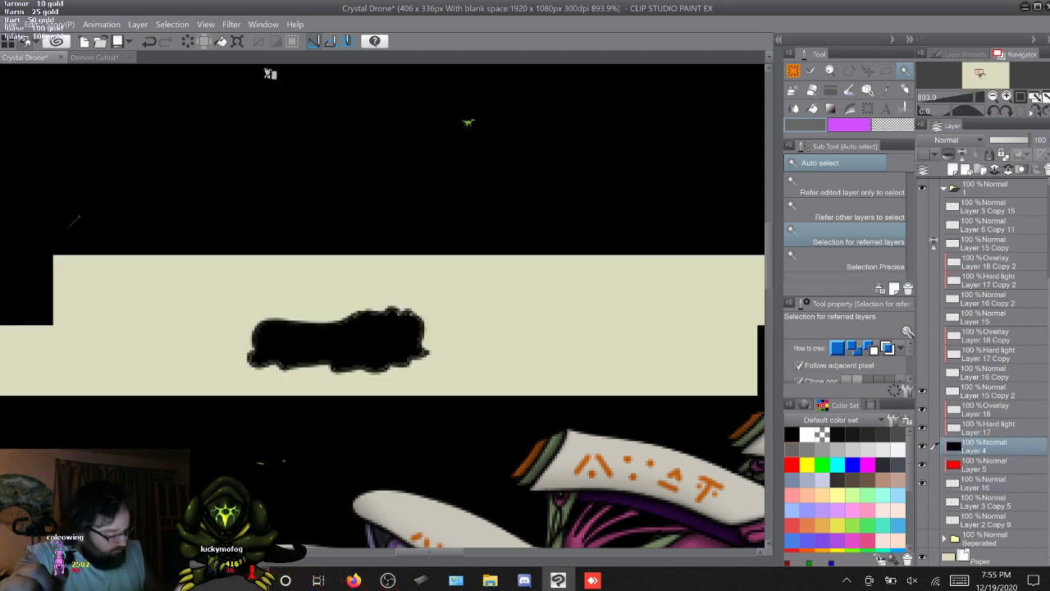
click(985, 465)
drag(985, 465, 985, 538)
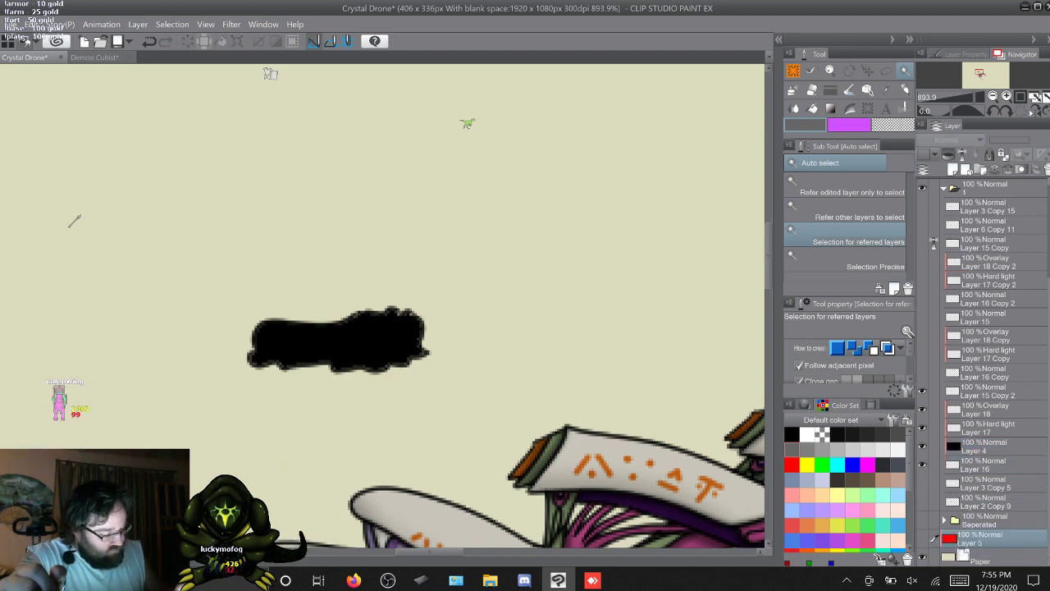
Choose the Coleowing Marker Small brush at size 30 and make Layer 16 active
key(p)
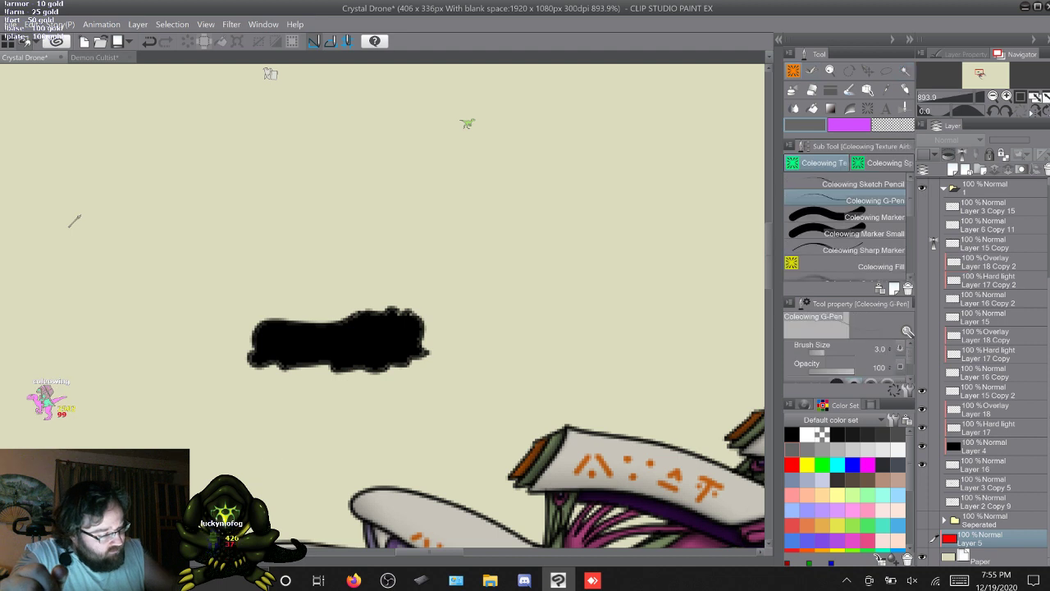
key(p)
click(985, 465)
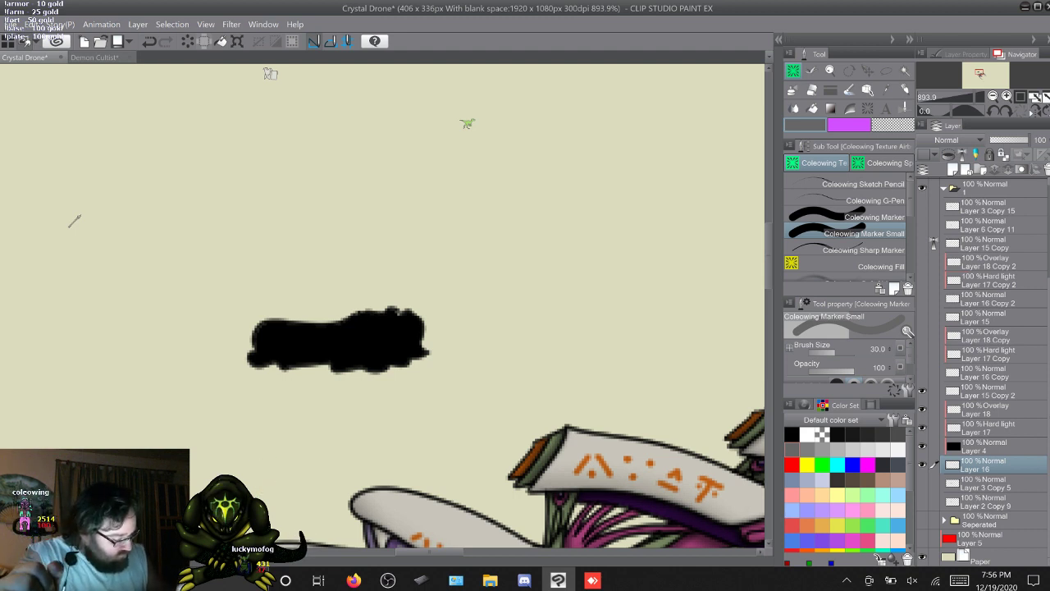
Move Layer 4 directly above Layer 16 Copy, hide the Layer 15 Copy 2 sketch with its color layers, and show Layer 15
drag(985, 447, 985, 364)
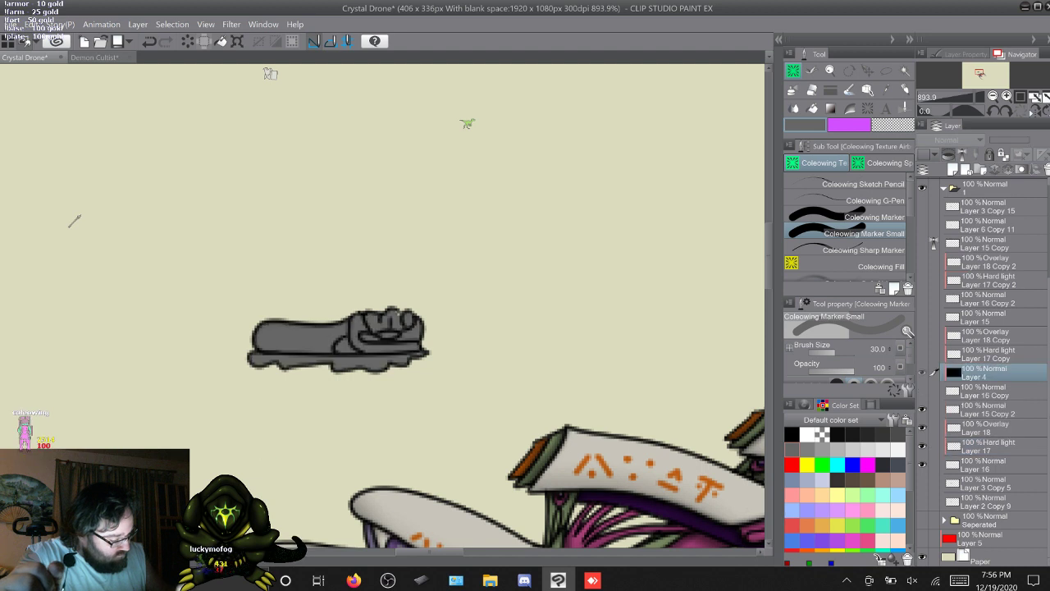
drag(923, 446, 923, 464)
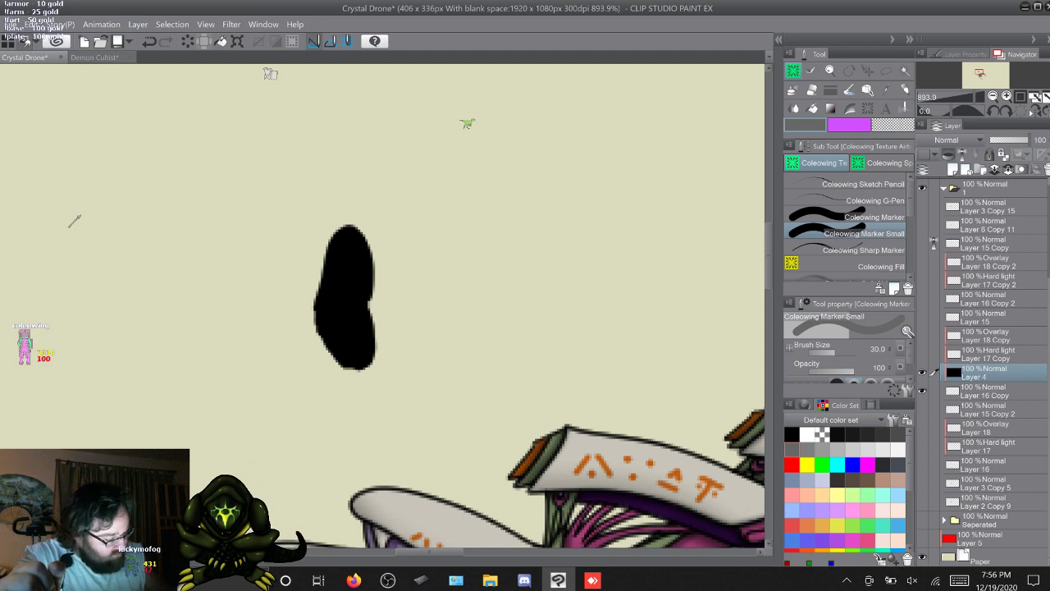
click(922, 317)
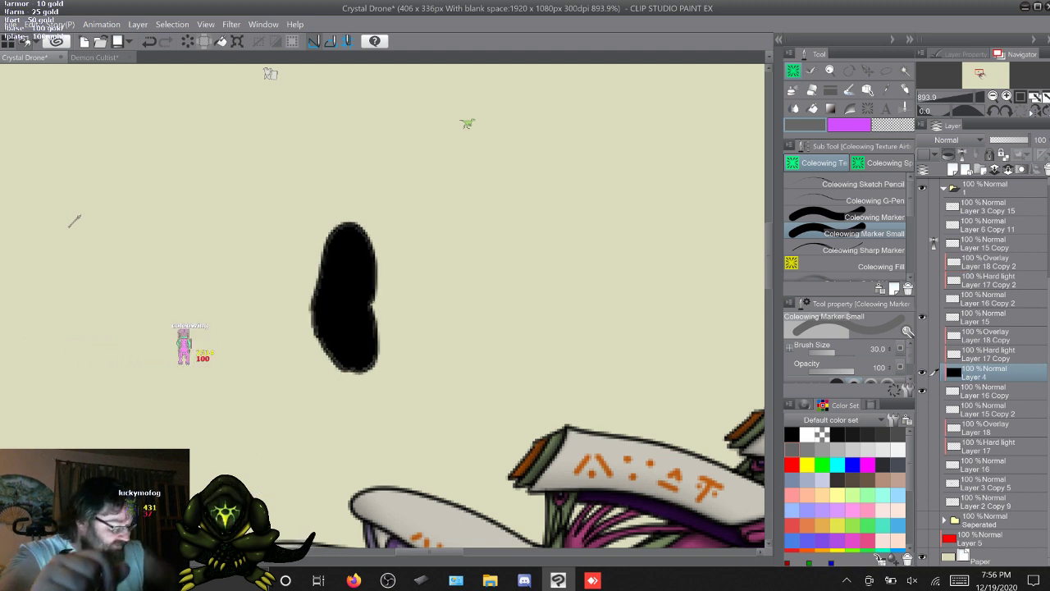
Lasso the lower folded part of the upright silhouette, try clearing it from black Layer 4, and undo the deletion
key(m)
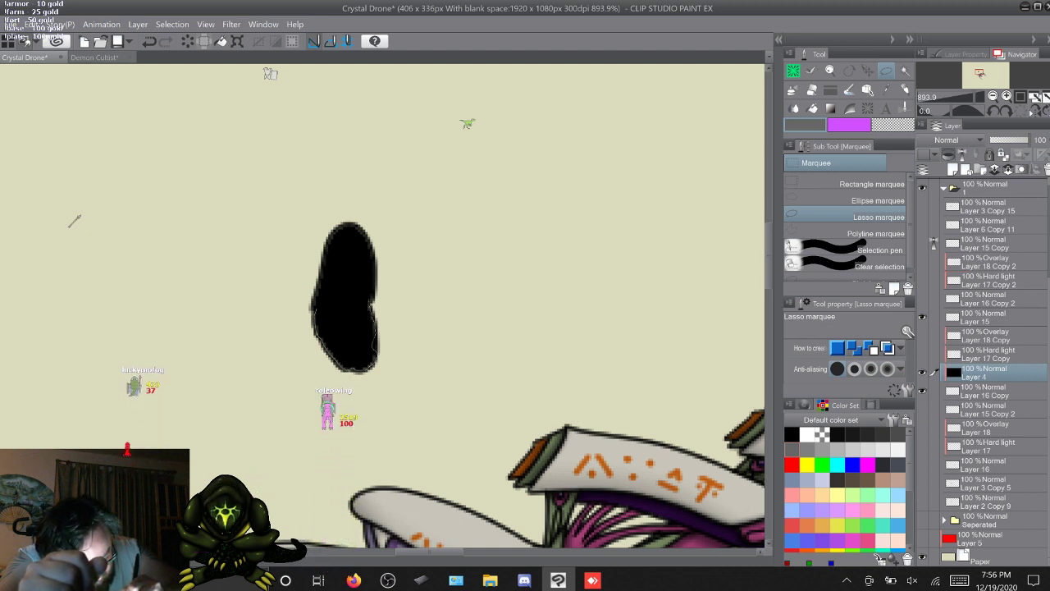
drag(359, 311, 318, 309)
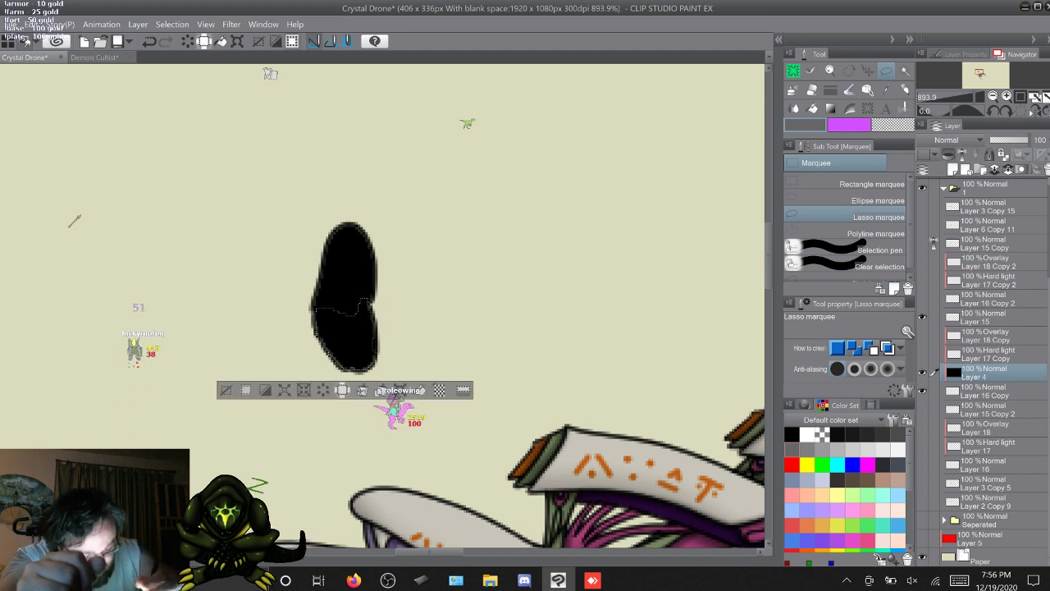
key(Delete)
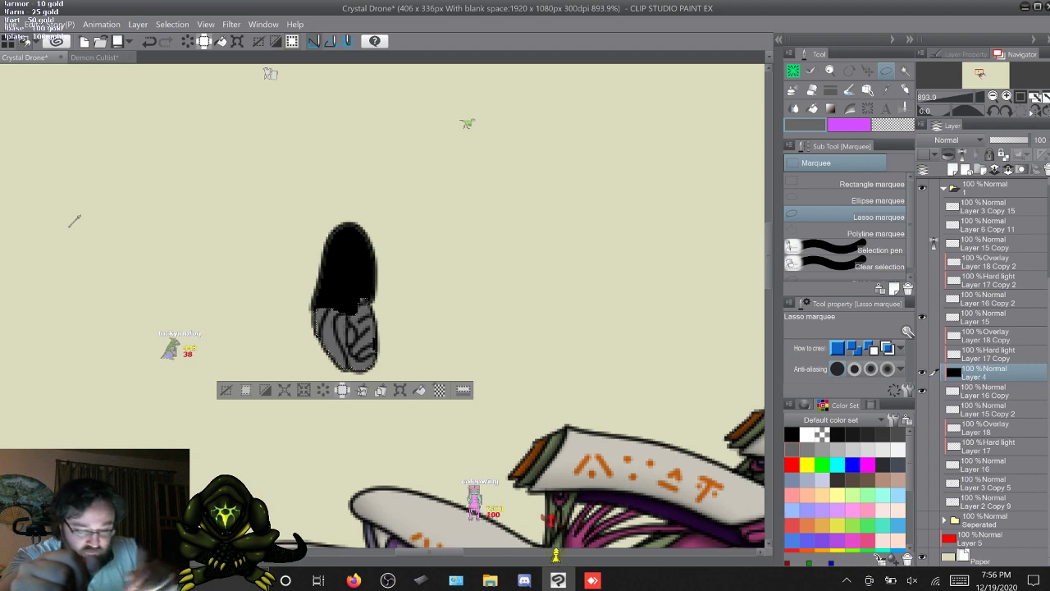
click(150, 41)
Make Layer 16 Copy 2 visible and active, keeping the lasso selection around the lower part
click(987, 391)
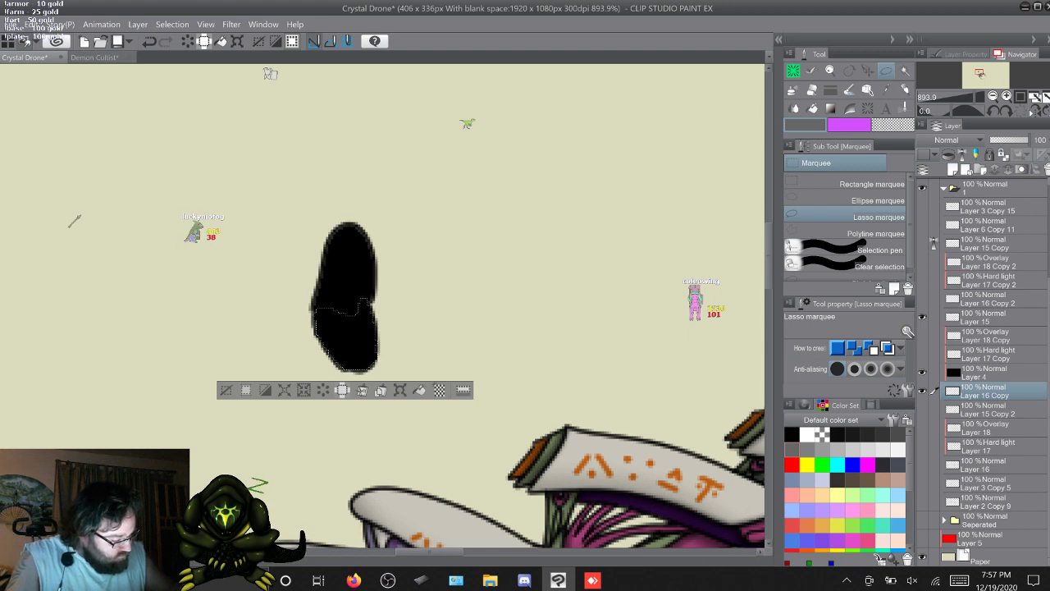
key(ctrl+z)
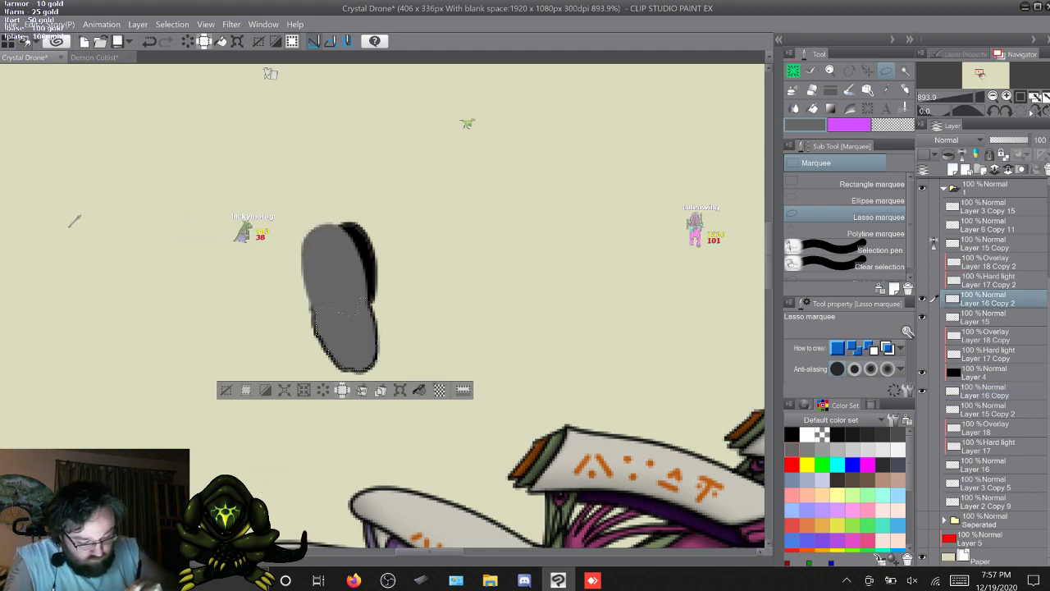
Clear the selection and paint the dark grey base of the upright forearm on Layer 16 Copy with Coleowing Marker Small
key(ctrl+d)
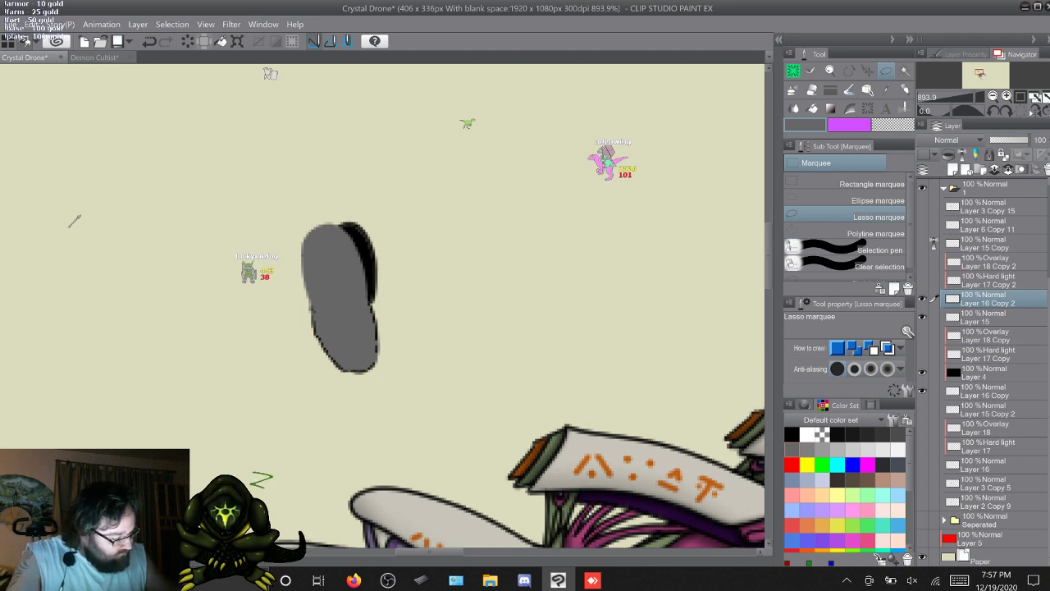
key(ctrl+z)
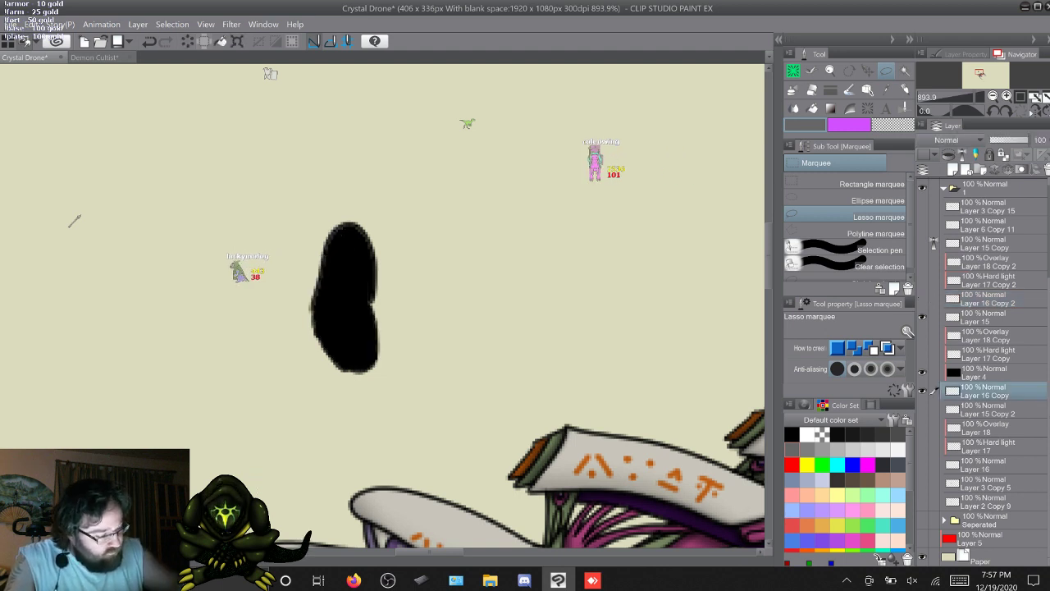
key(p)
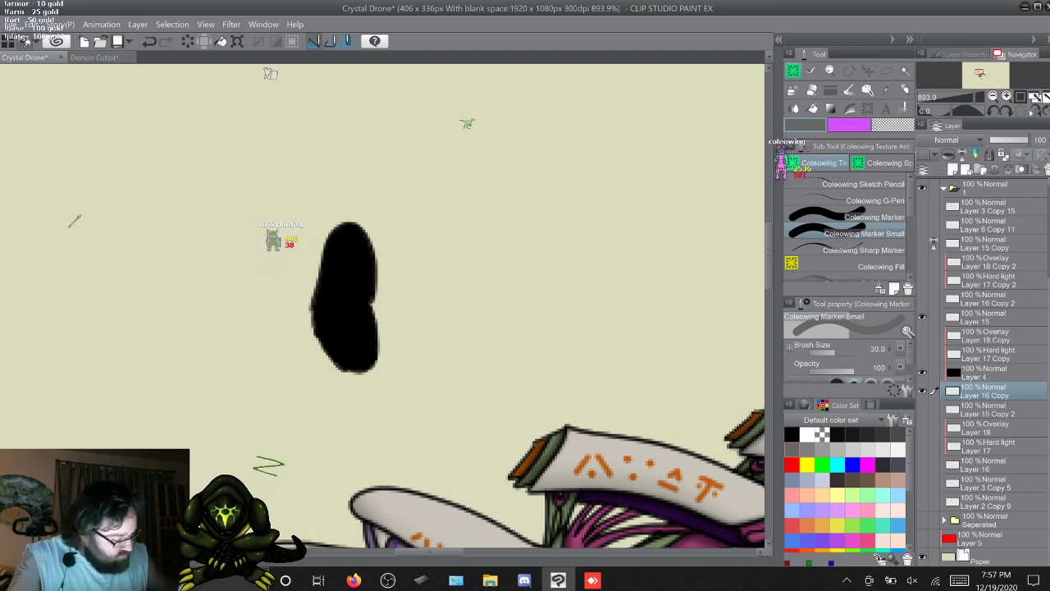
drag(348, 185, 347, 316)
Check the silhouette of Layer 16 Copy 2 with black Layer 4 clipped above it, and return Layer 4 beneath the Seperated folder
drag(995, 373, 995, 298)
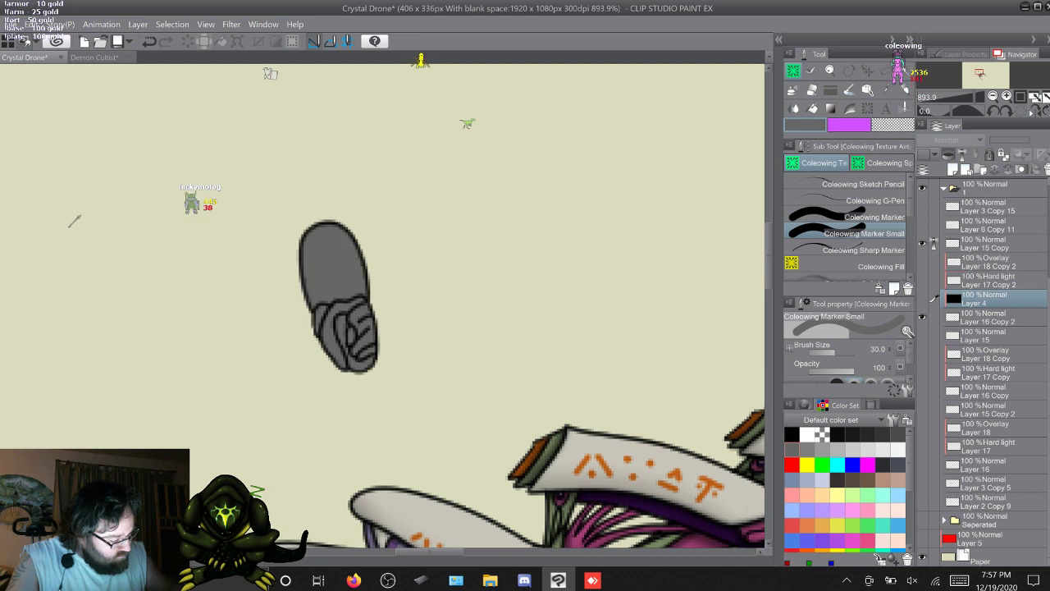
click(922, 298)
click(988, 317)
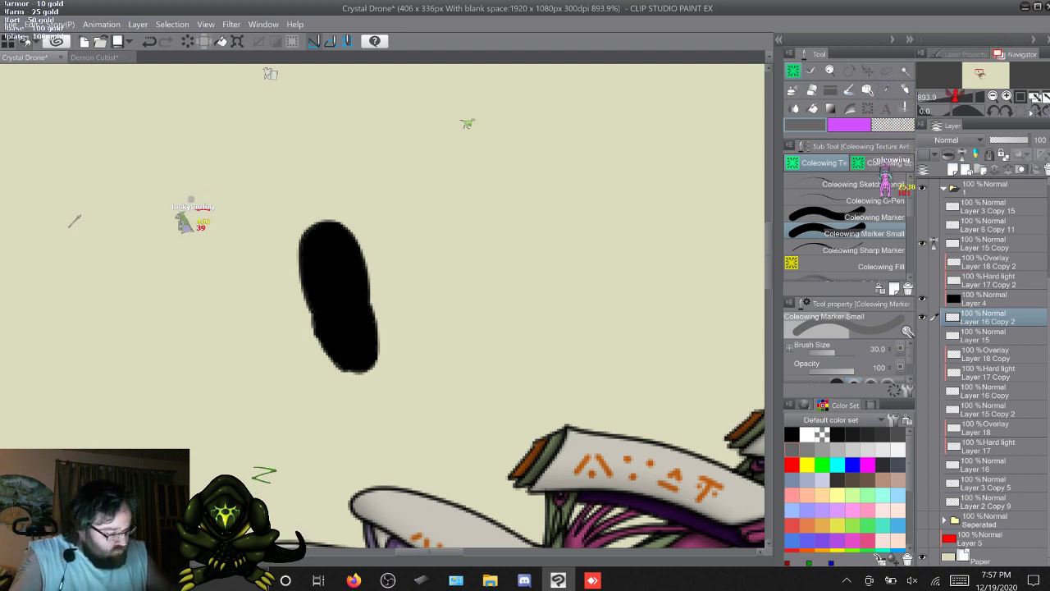
click(923, 299)
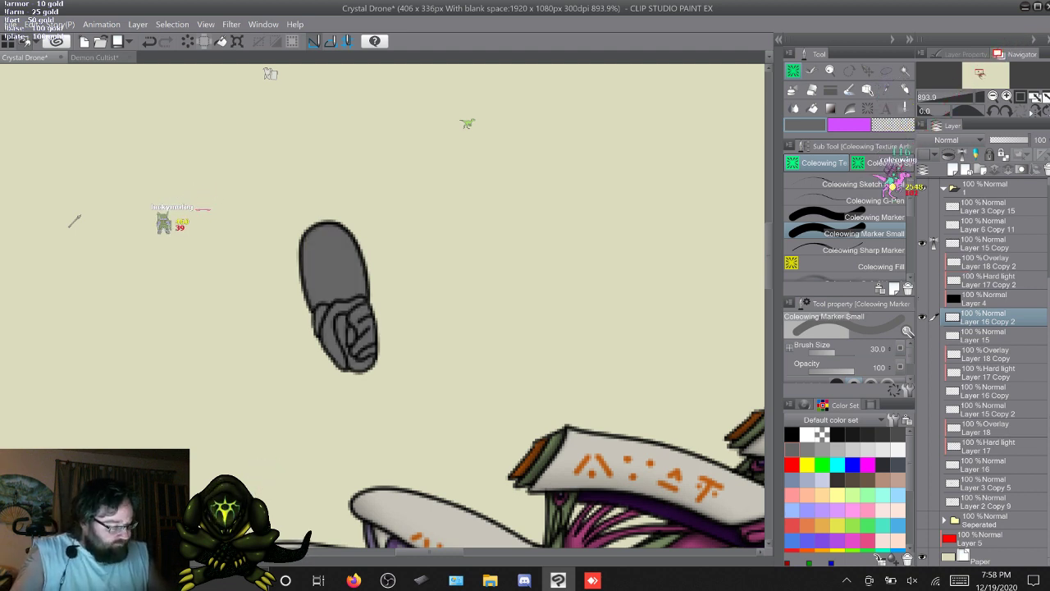
drag(989, 300, 988, 531)
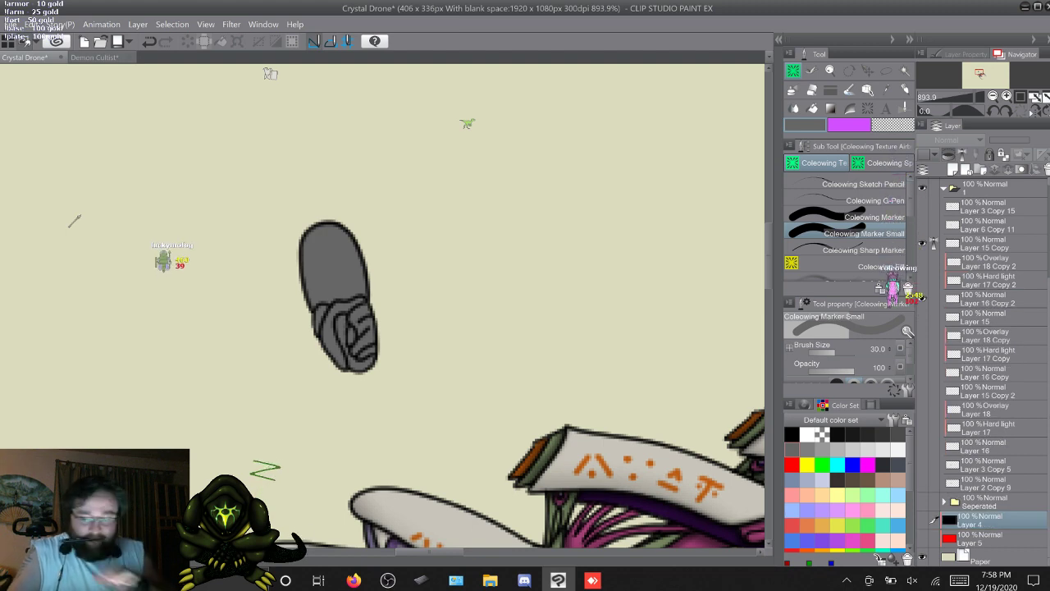
Shade the tilted forearm in black on Layer 17 Copy 2 using Coleowing First Shade Airbrush at size 7 and Coleowing Soft Airbrush
scroll(393, 378, down, 1)
scroll(397, 377, down, 3)
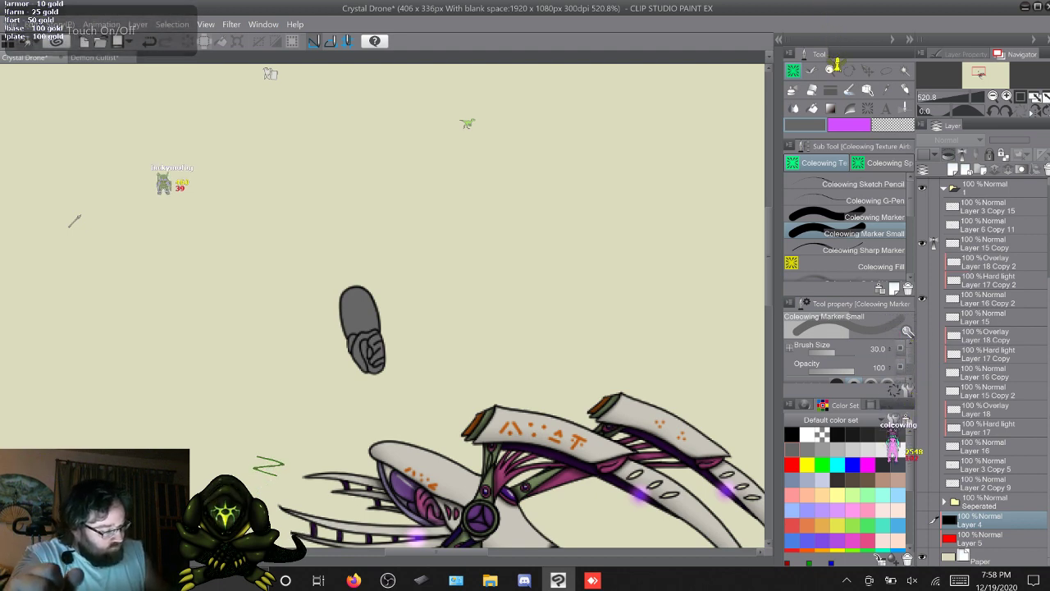
click(989, 281)
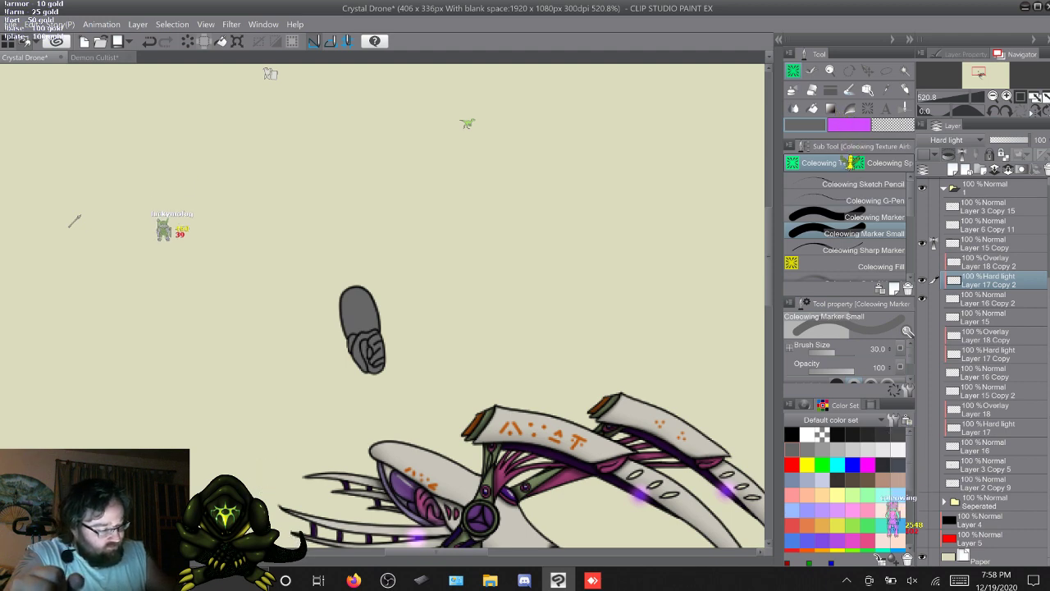
scroll(852, 205, down, 2)
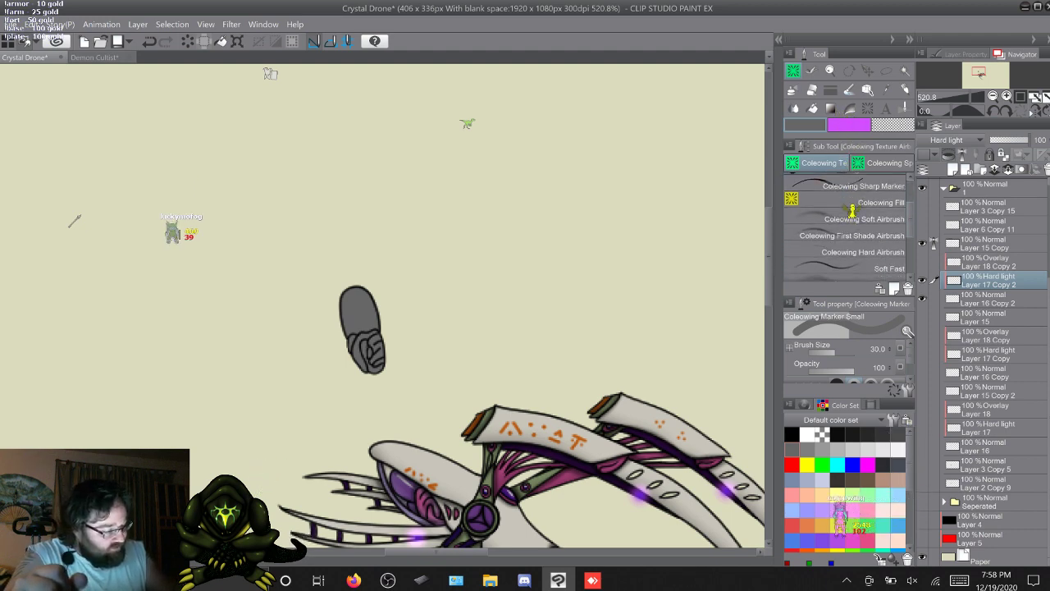
click(851, 236)
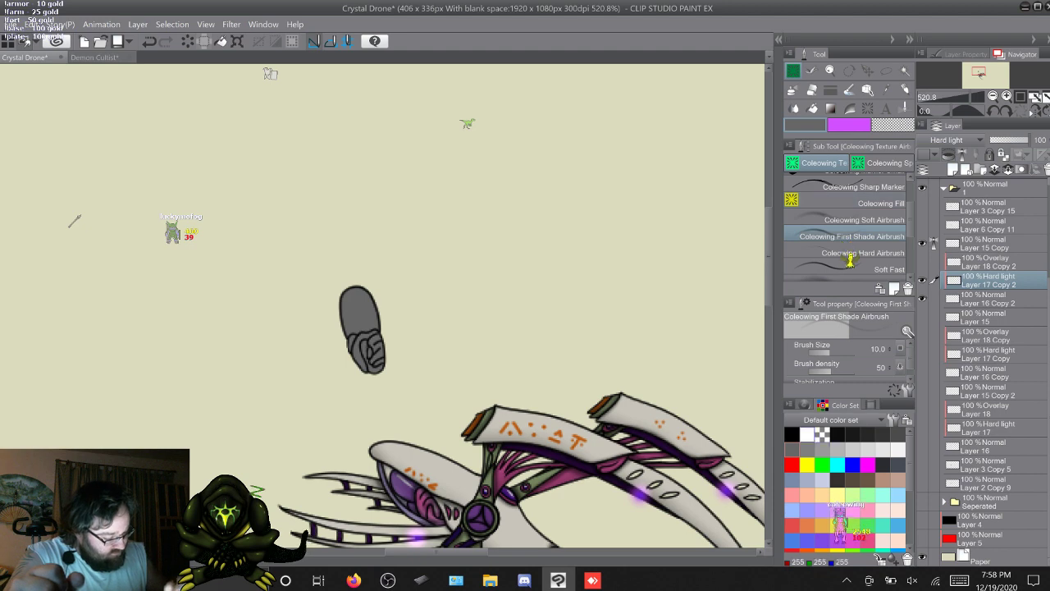
click(838, 435)
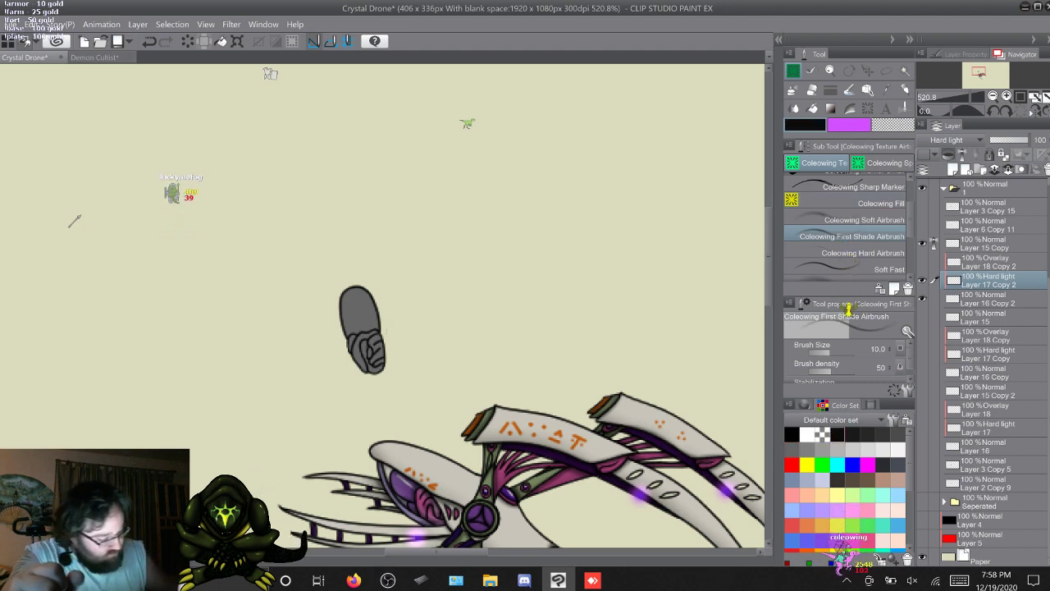
click(854, 348)
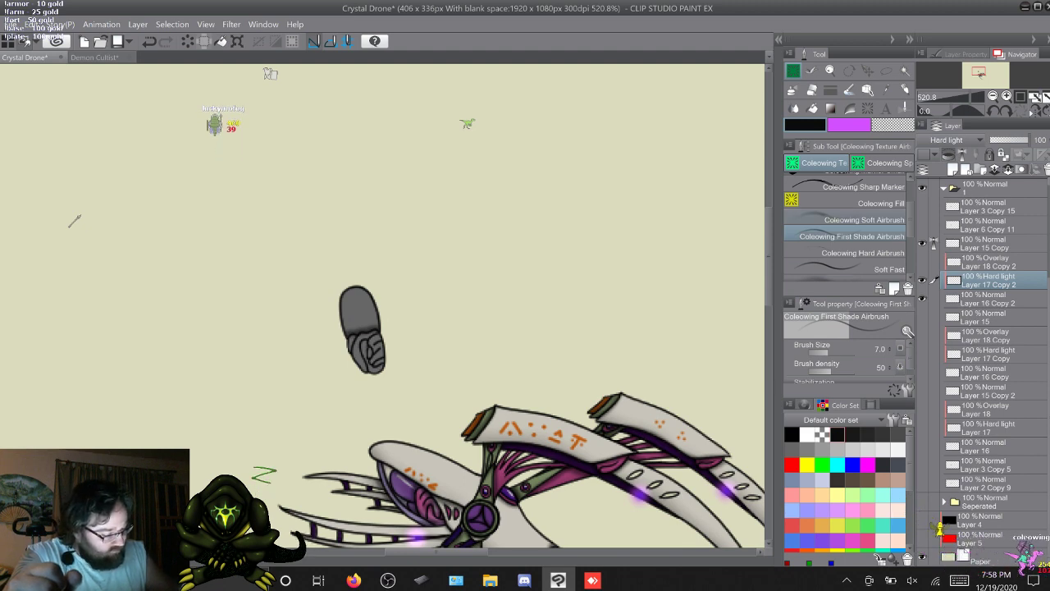
click(864, 220)
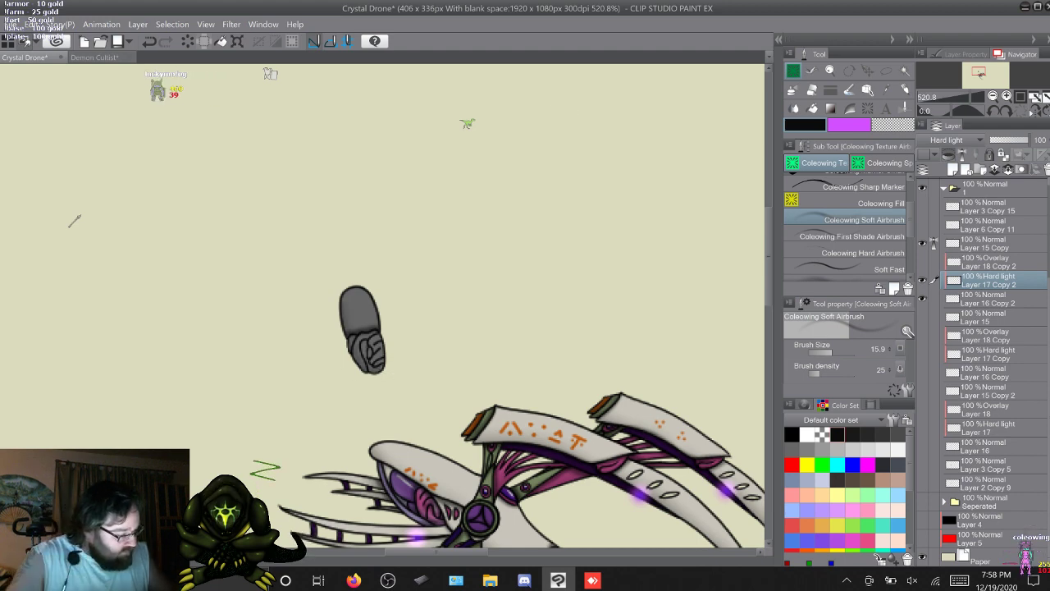
Display only the upright forearm's layers and shade it on Layer 17 Copy with Coleowing First Shade Airbrush and Coleowing Soft Airbrush
click(922, 280)
click(923, 299)
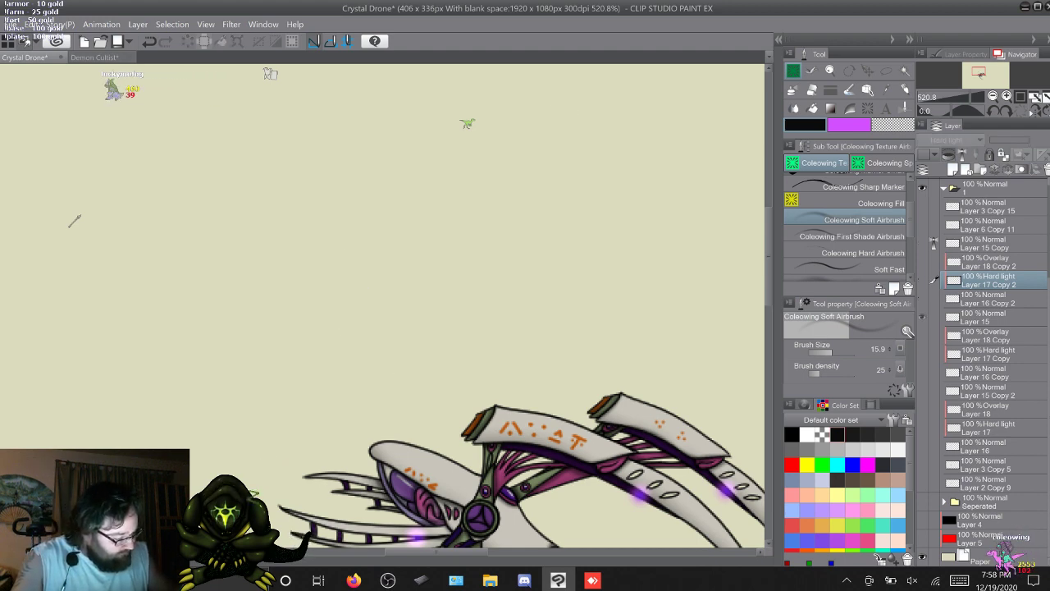
click(923, 317)
click(922, 354)
click(922, 373)
click(989, 355)
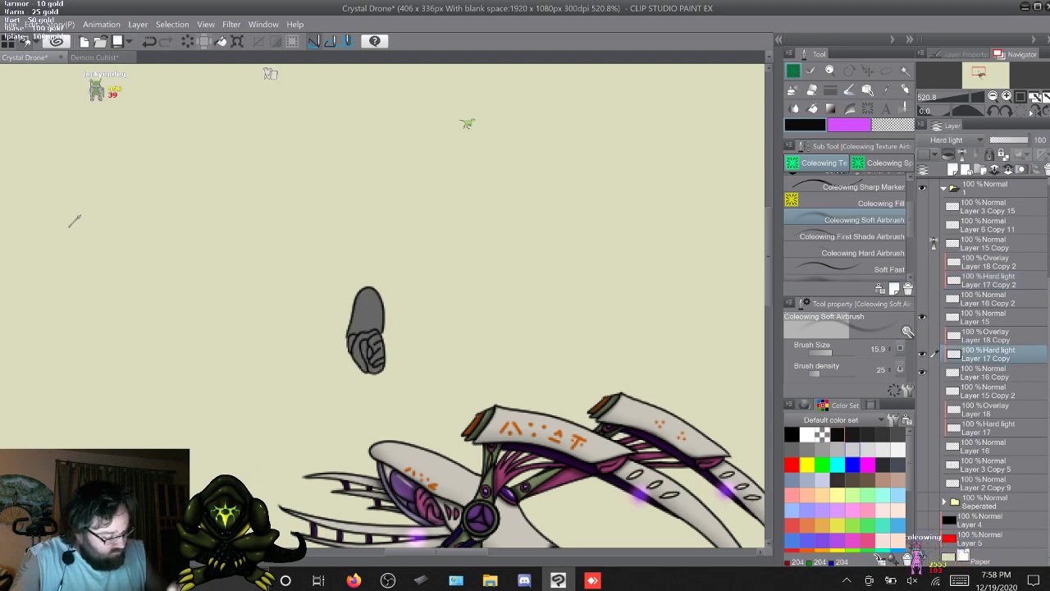
click(852, 236)
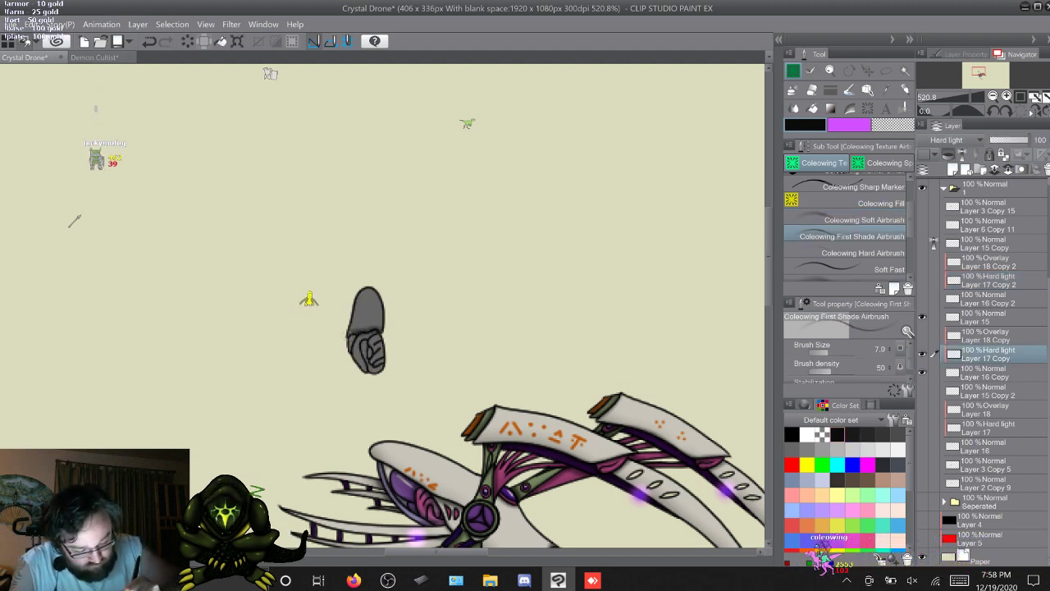
click(852, 220)
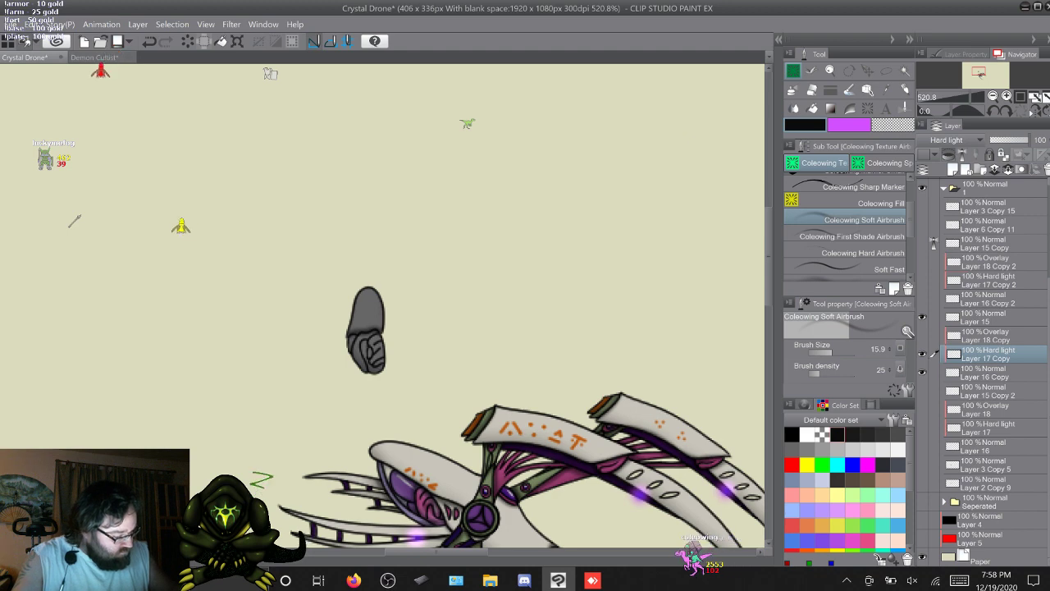
Display only the horizontal forearm's layers and shade it on Layer 17 with Coleowing First Shade Airbrush and Coleowing Soft Airbrush
drag(923, 317, 923, 447)
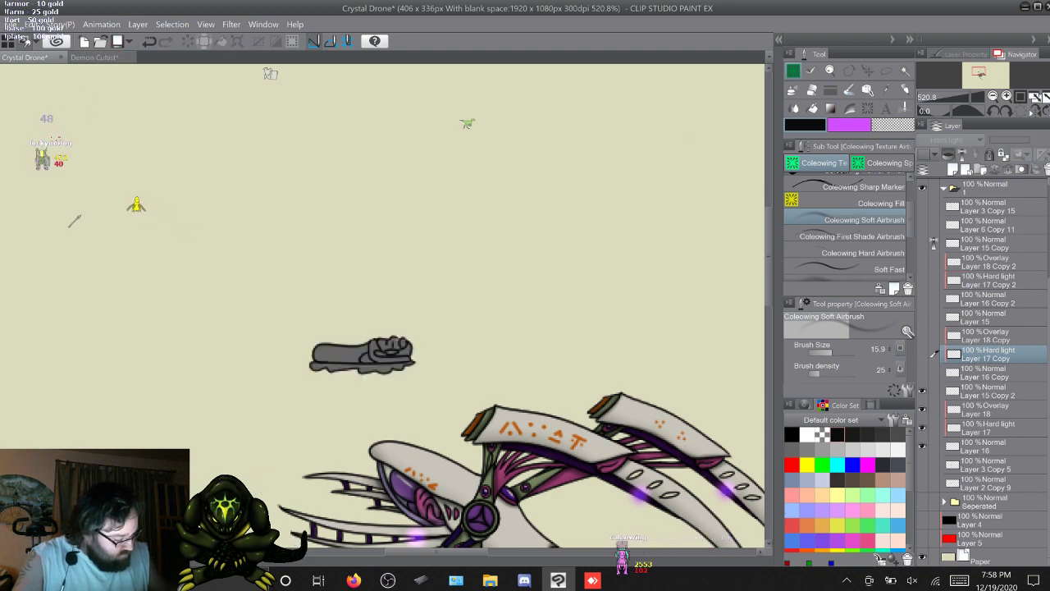
click(988, 428)
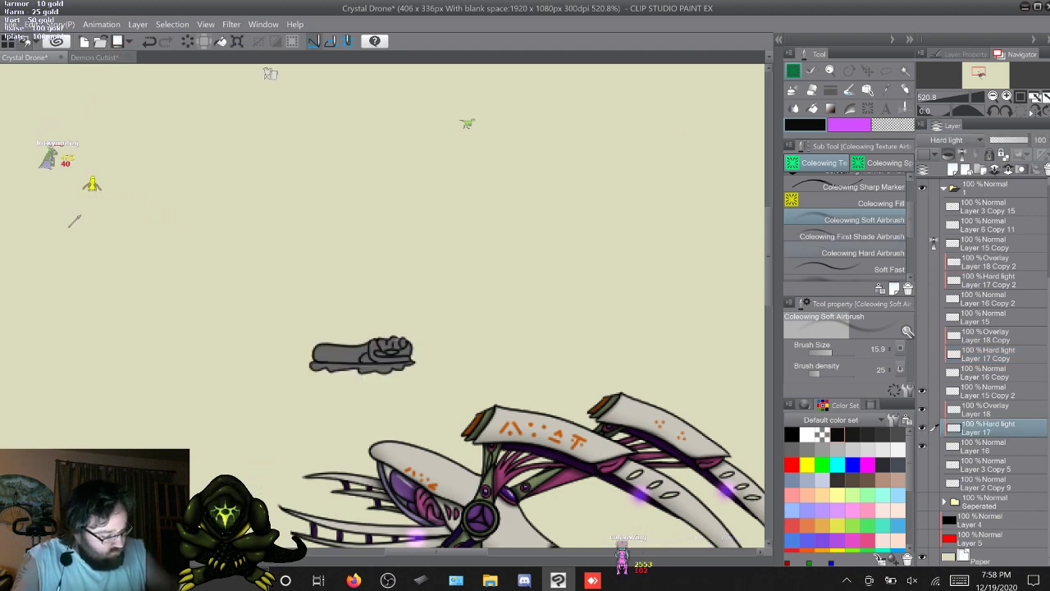
click(853, 236)
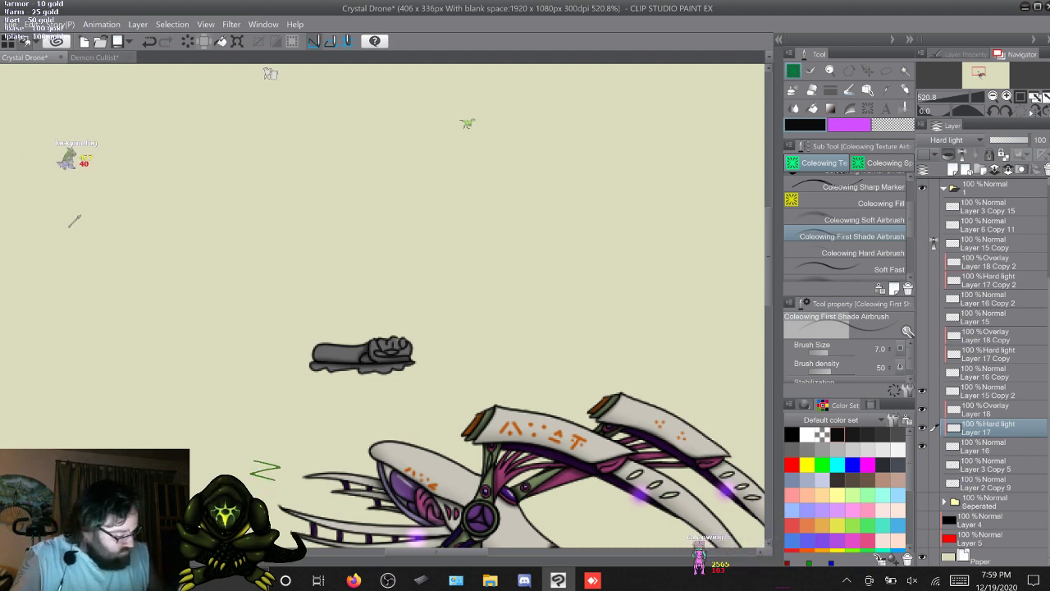
click(854, 219)
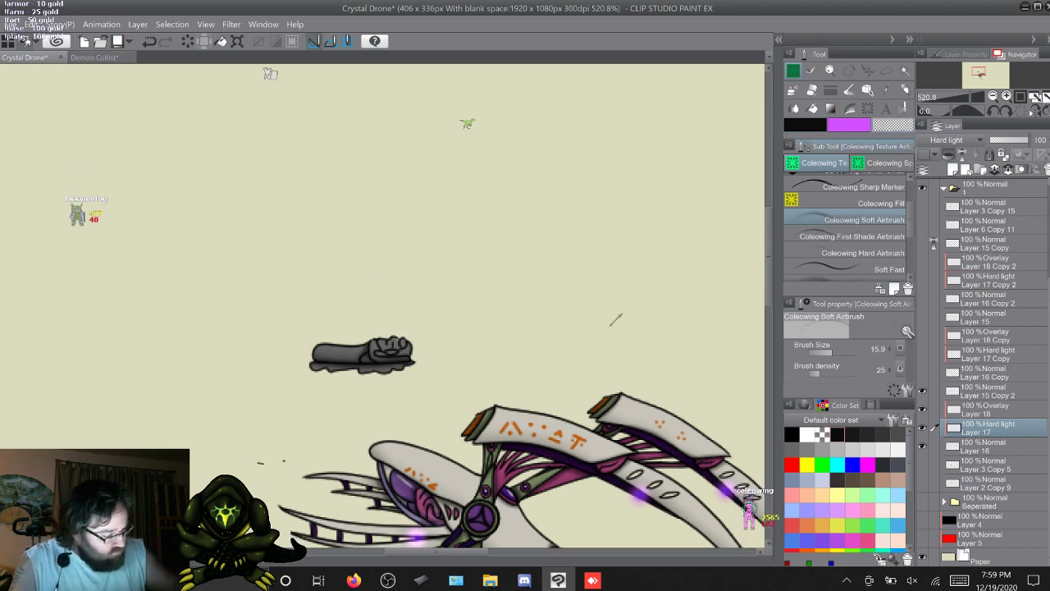
click(853, 236)
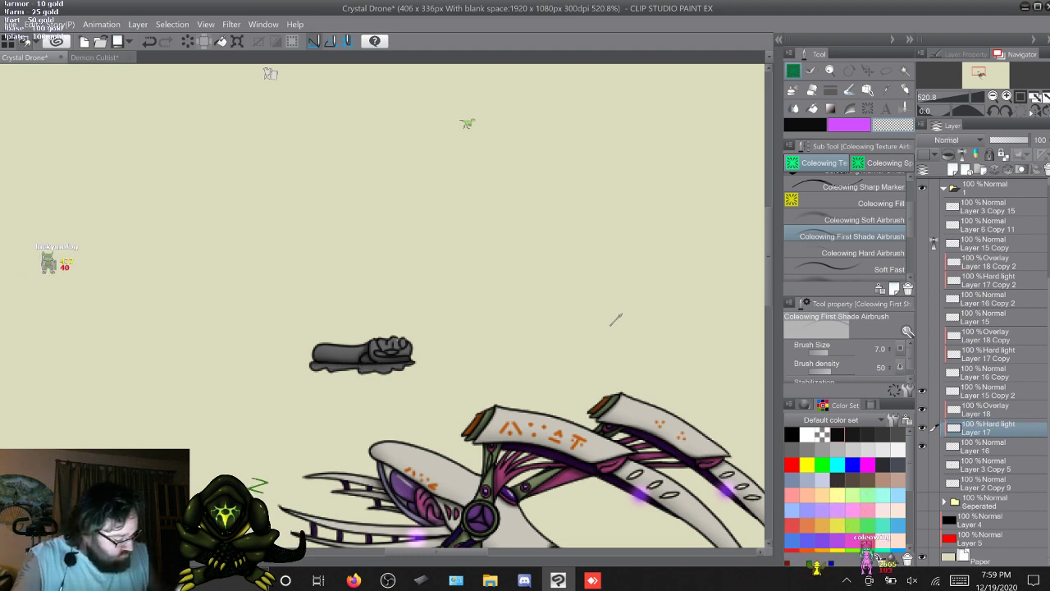
Set up Coleowing Marker Small on overlay Layer 18 and load the Gazard Set colour palette
key(alt+bracketleft)
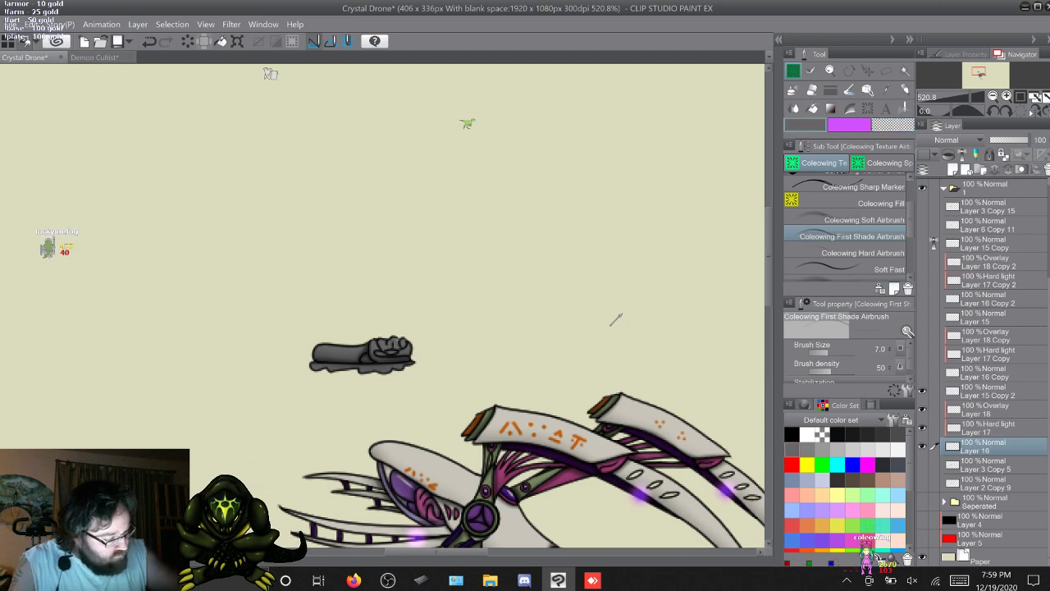
scroll(847, 226, up, 2)
click(853, 210)
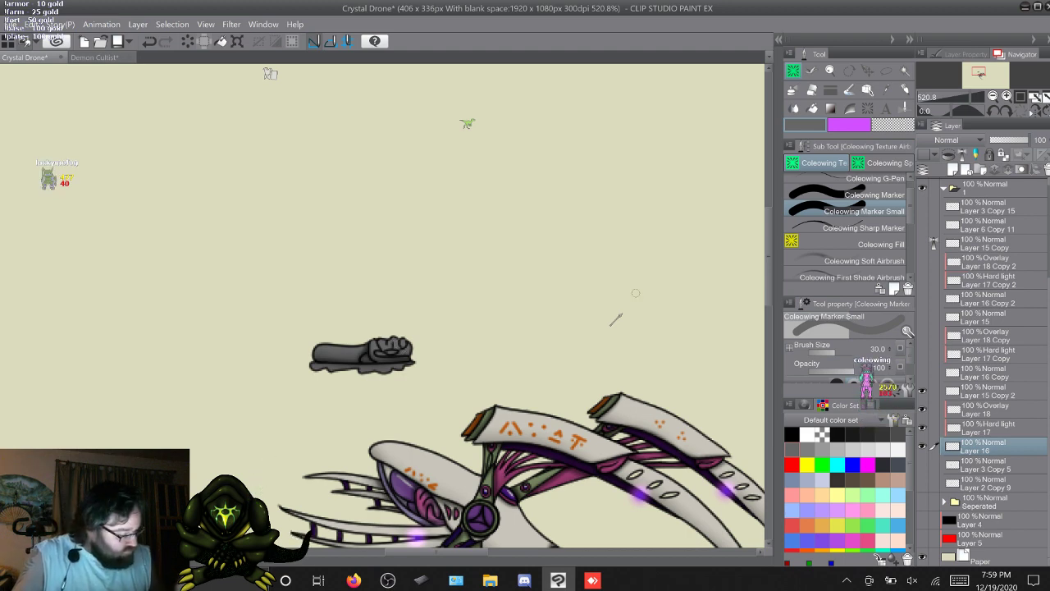
key(alt+bracketright)
key(alt+bracketright)
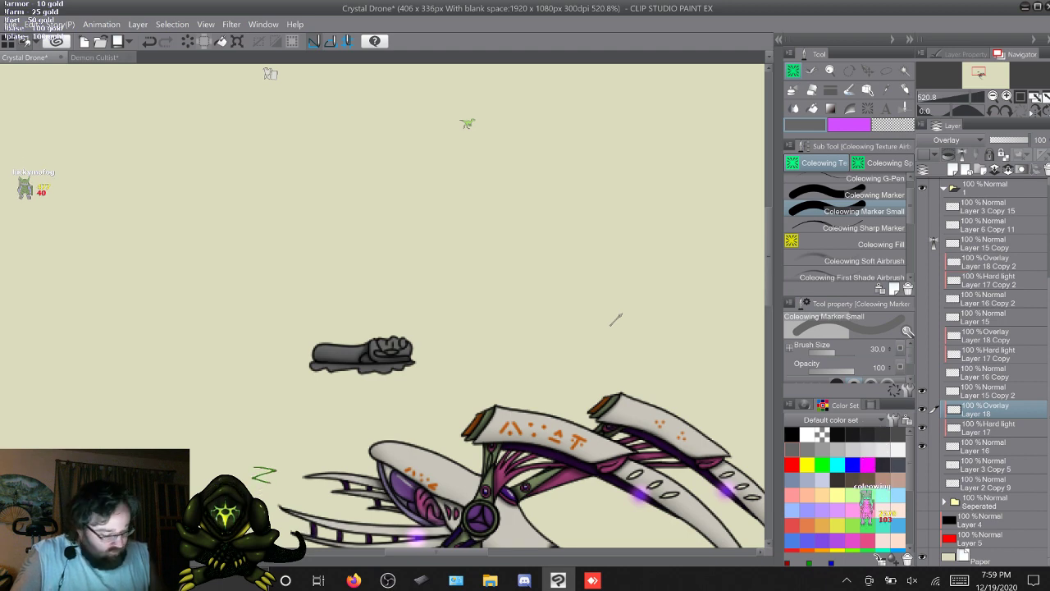
click(843, 420)
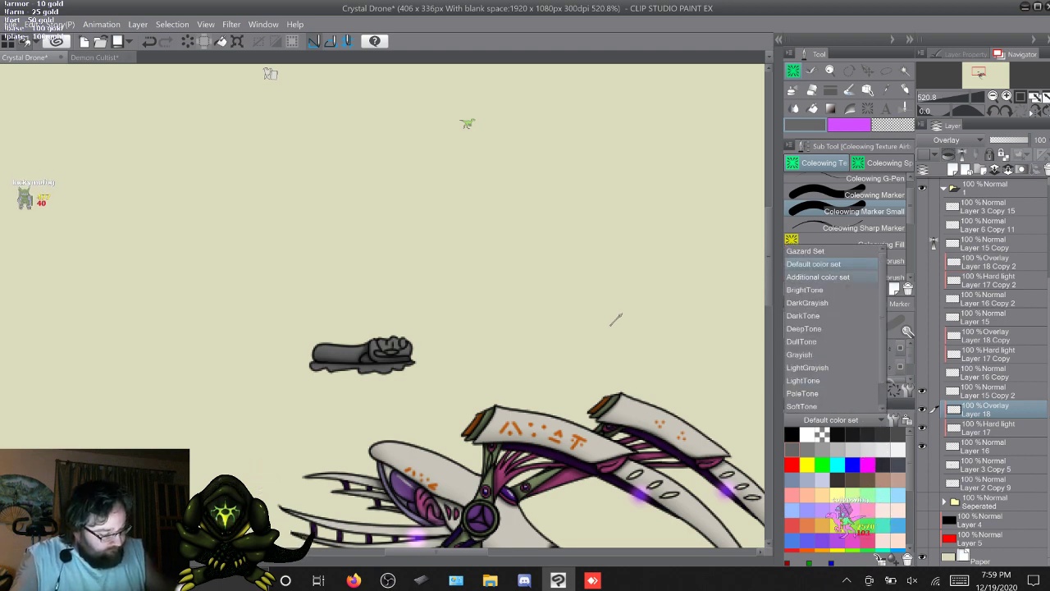
click(808, 251)
scroll(846, 490, down, 3)
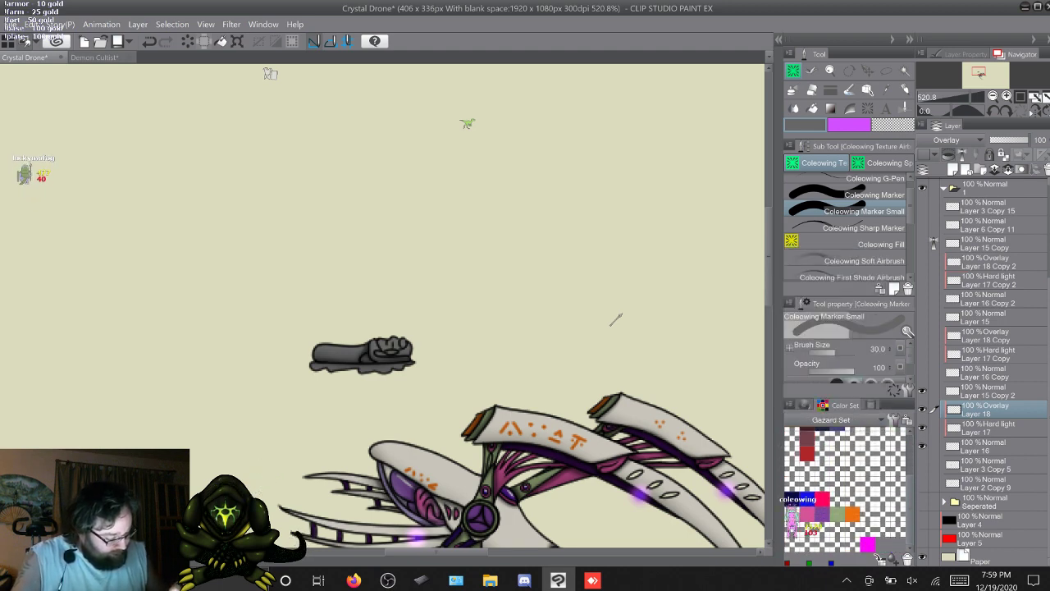
Paint the horizontal forearm's fist pink on overlay Layer 18
click(808, 514)
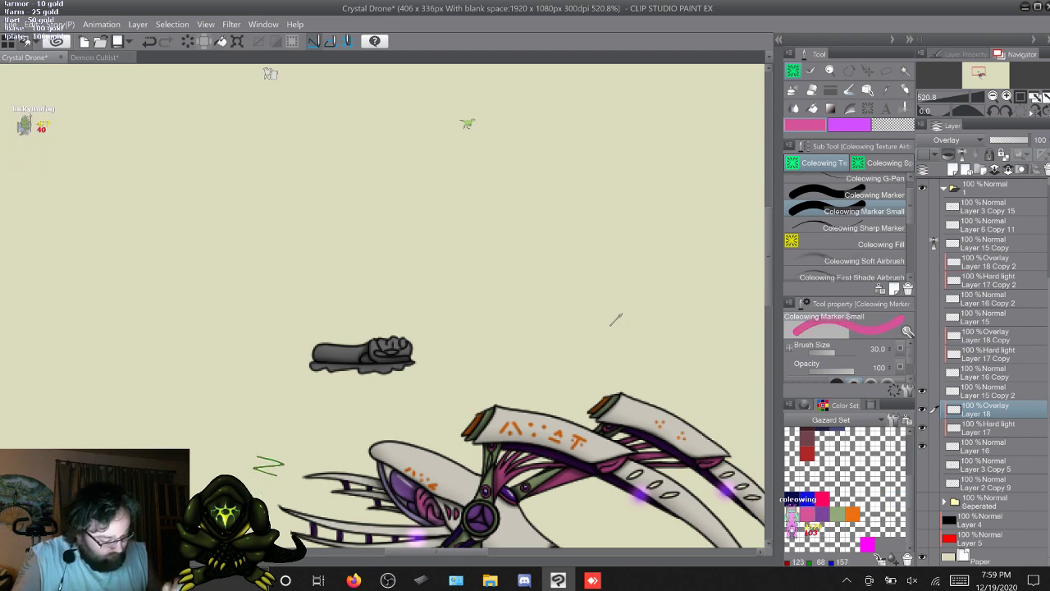
click(866, 195)
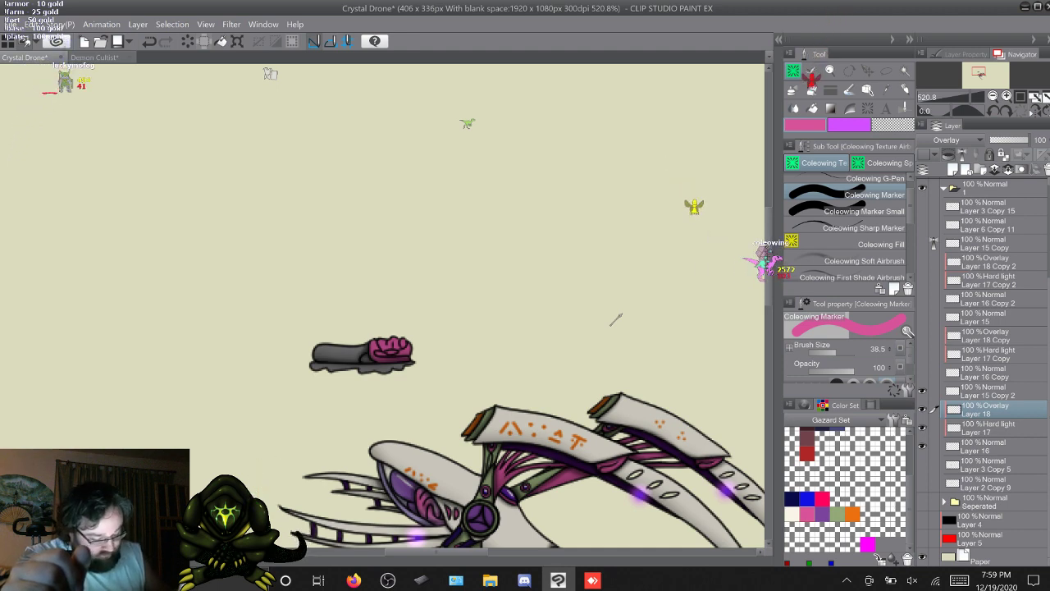
Fill the horizontal forearm's overlay Layer 18 with the Gazard Set purple using Coleowing Fill
click(823, 515)
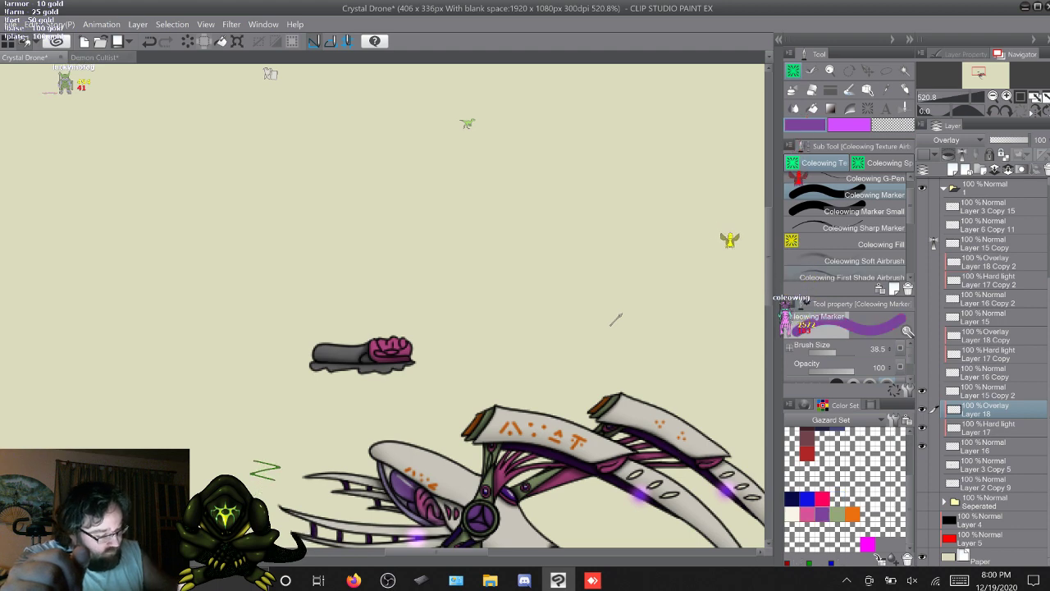
click(853, 244)
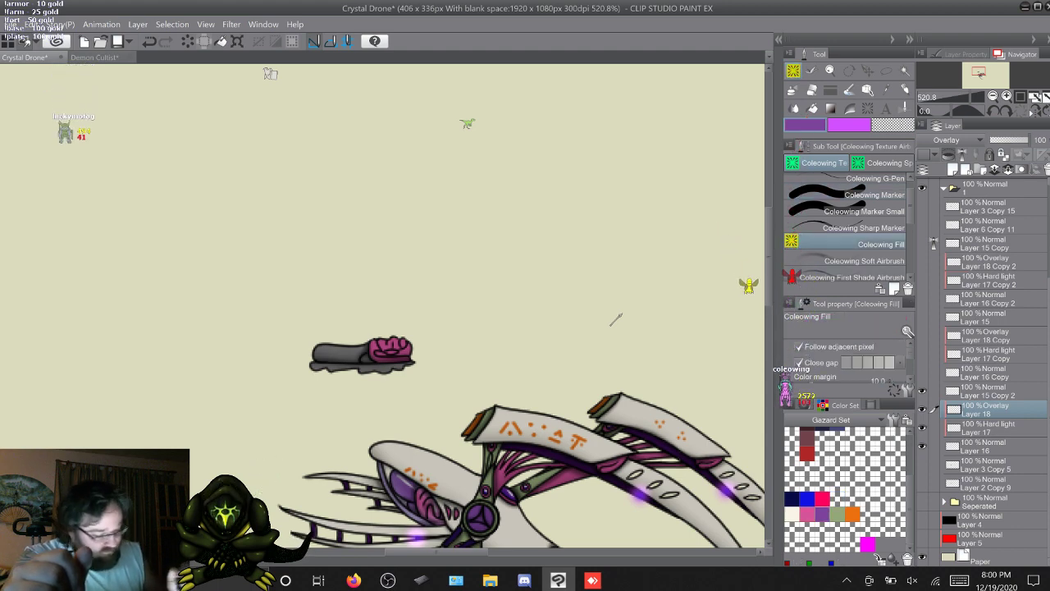
click(348, 354)
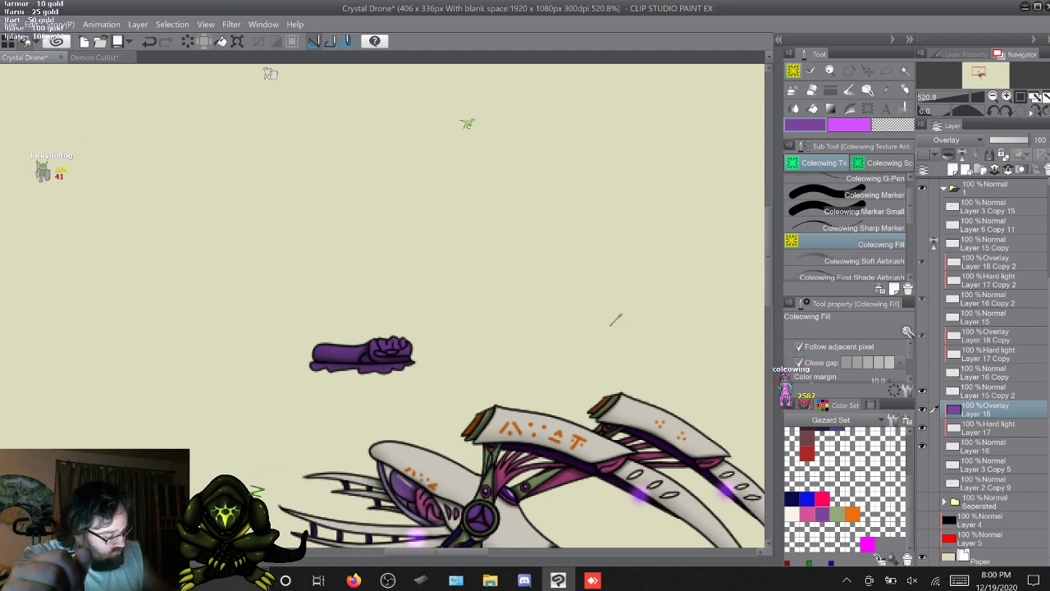
Show the other two forearms' base and overlay layers and fill Layer 18 Copy 2 and Layer 18 Copy with the same purple
click(923, 373)
click(989, 298)
click(989, 262)
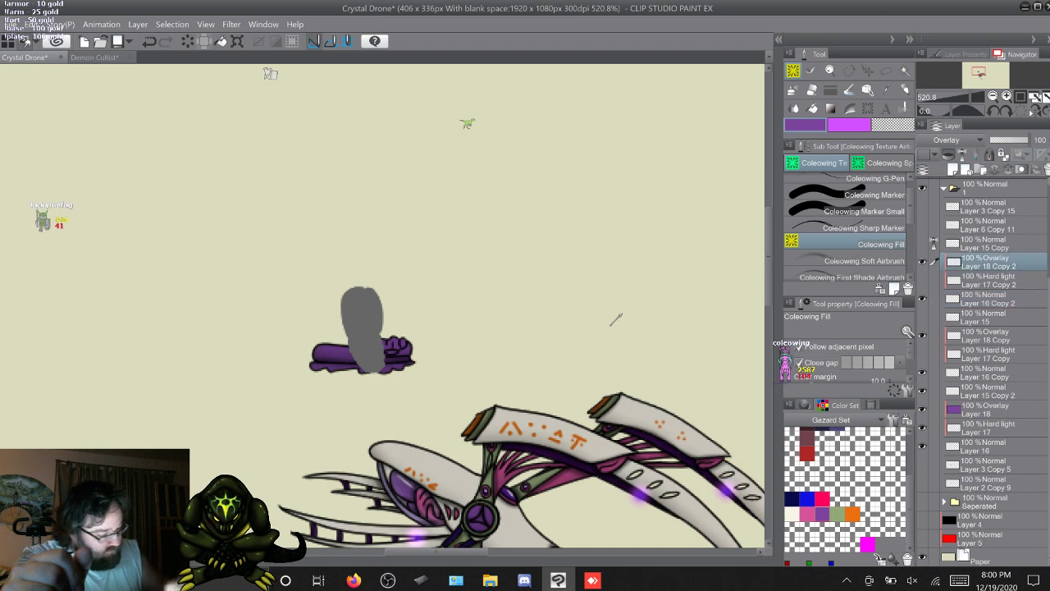
click(362, 332)
click(989, 335)
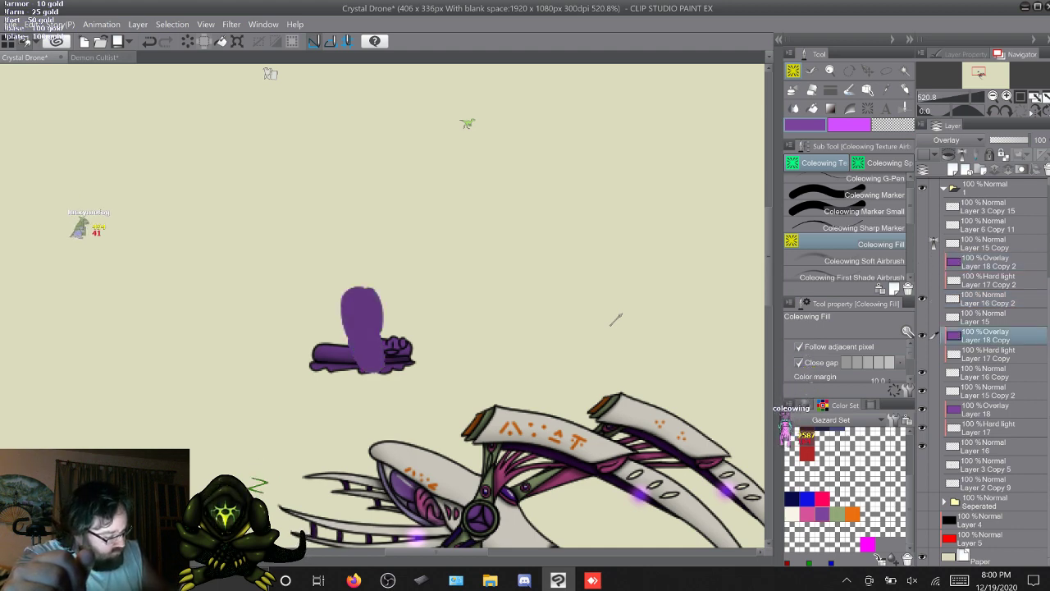
Hide the other forearms' layers and paint the horizontal forearm's fist pink on overlay Layer 18 with Coleowing Marker
click(922, 336)
click(988, 410)
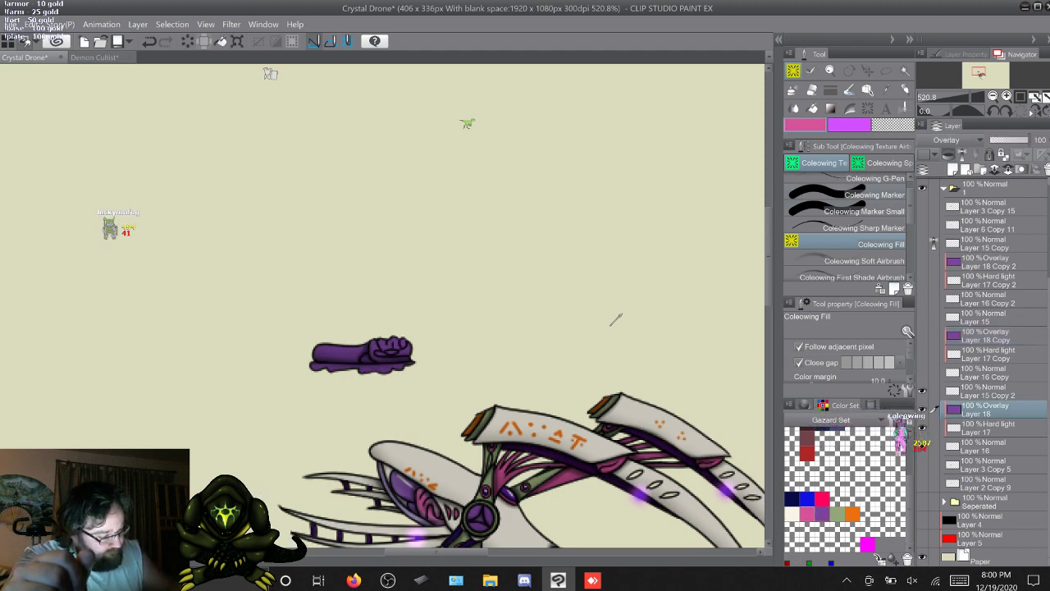
key(p)
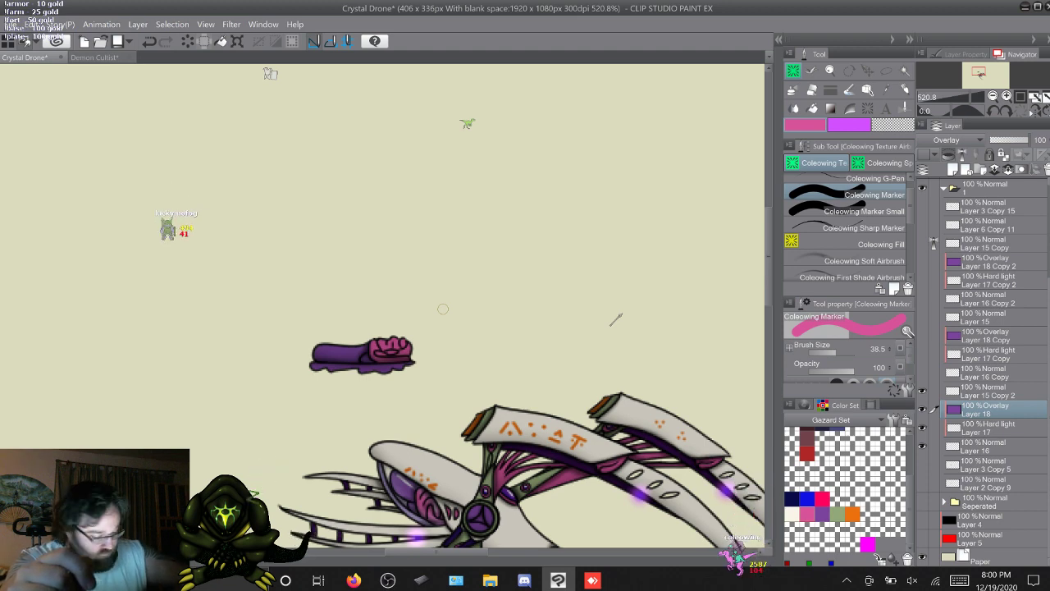
Paint the ragged lower edge of the horizontal forearm light purple (H 277, S 43, V 88) on overlay Layer 18
click(823, 514)
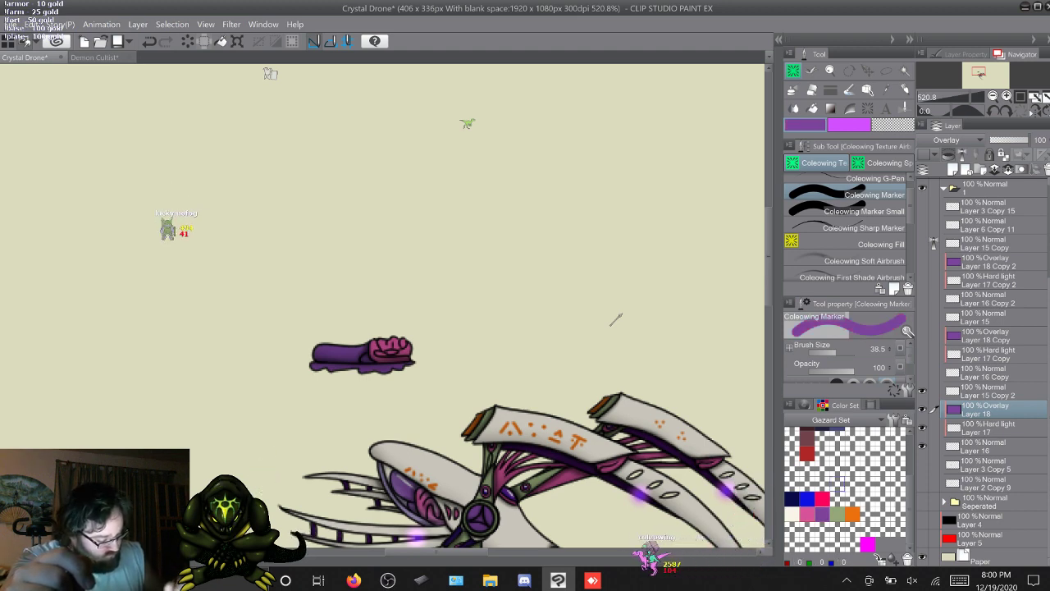
click(805, 404)
click(848, 459)
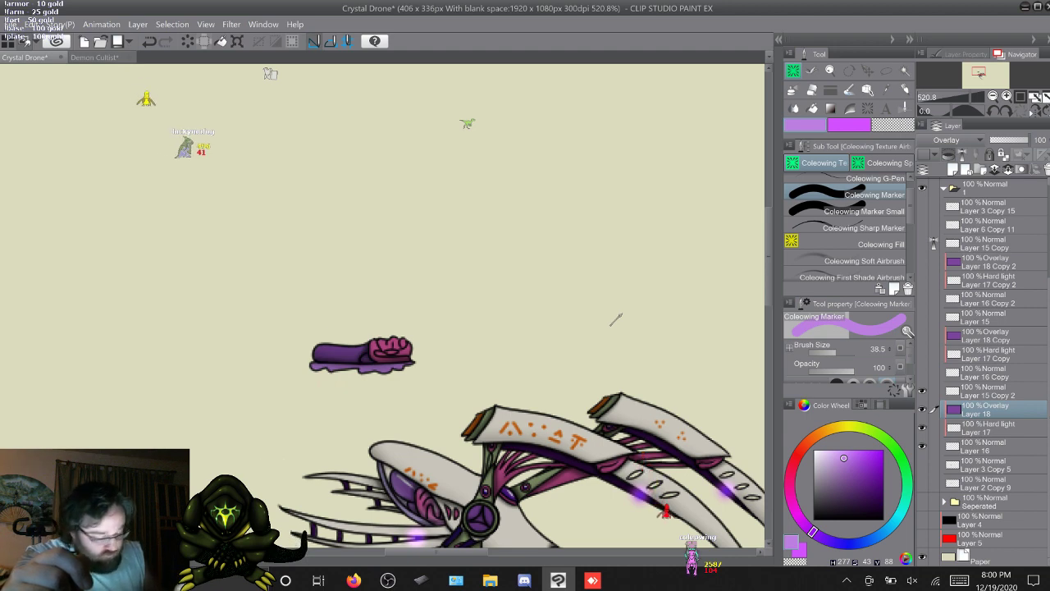
Draw white highlights on the horizontal forearm and its lower edge on hard light Layer 17 with Coleowing G-Pen
key(alt+bracketleft)
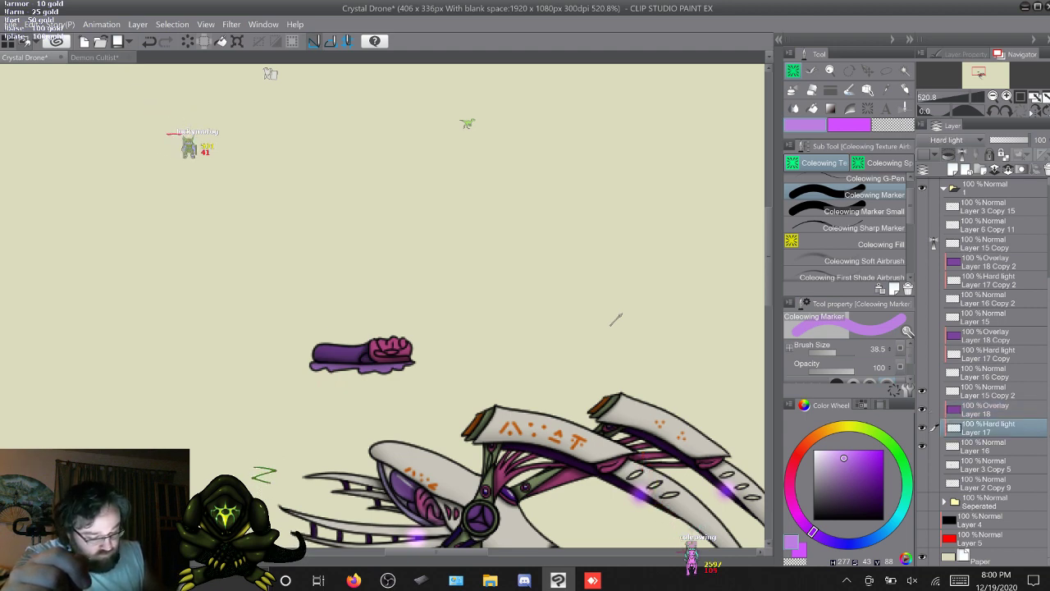
click(870, 179)
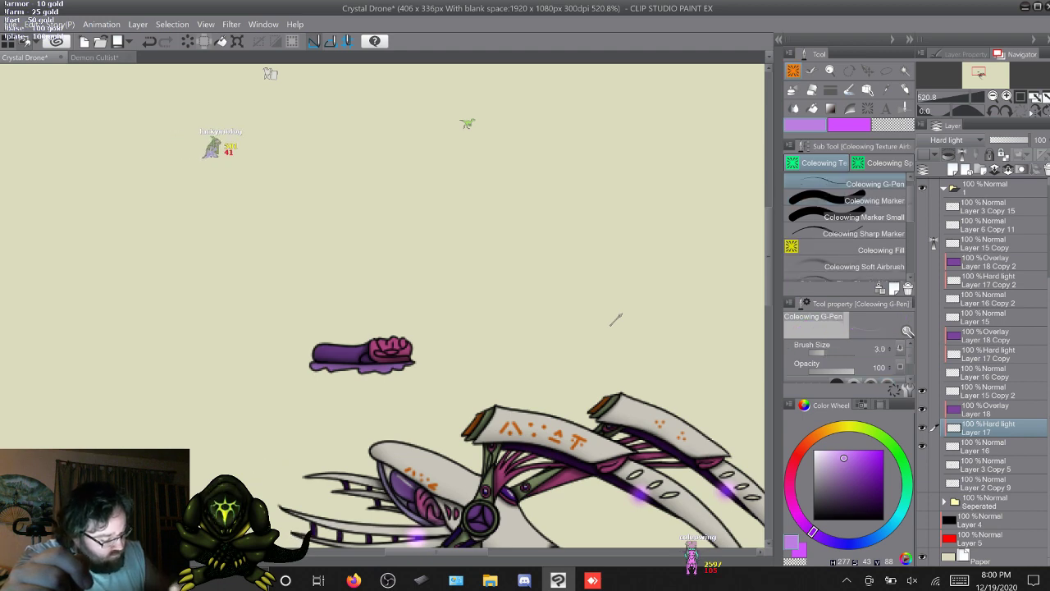
click(861, 405)
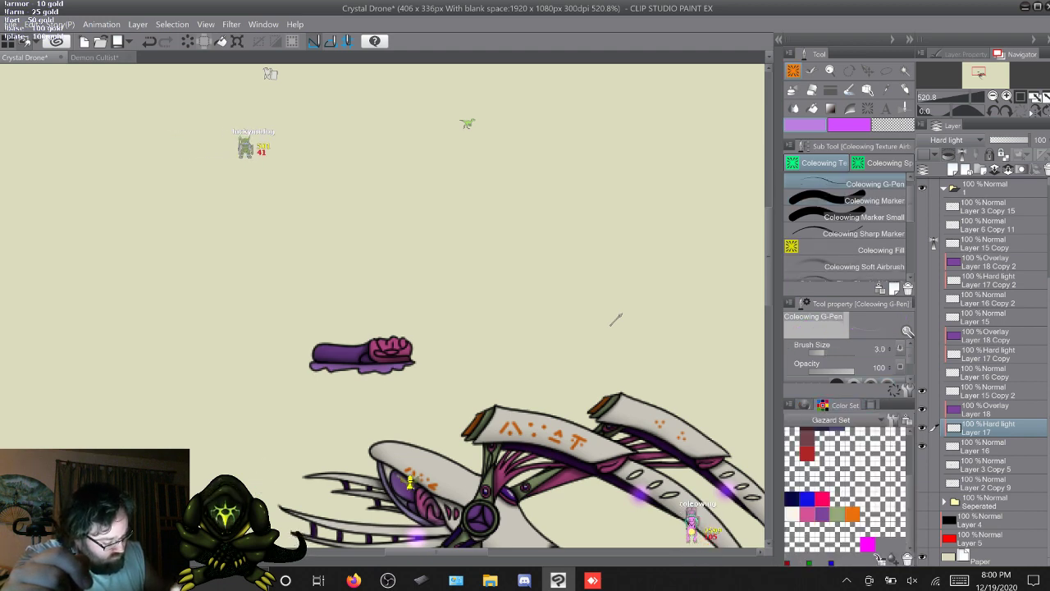
scroll(845, 489, up, 3)
click(822, 434)
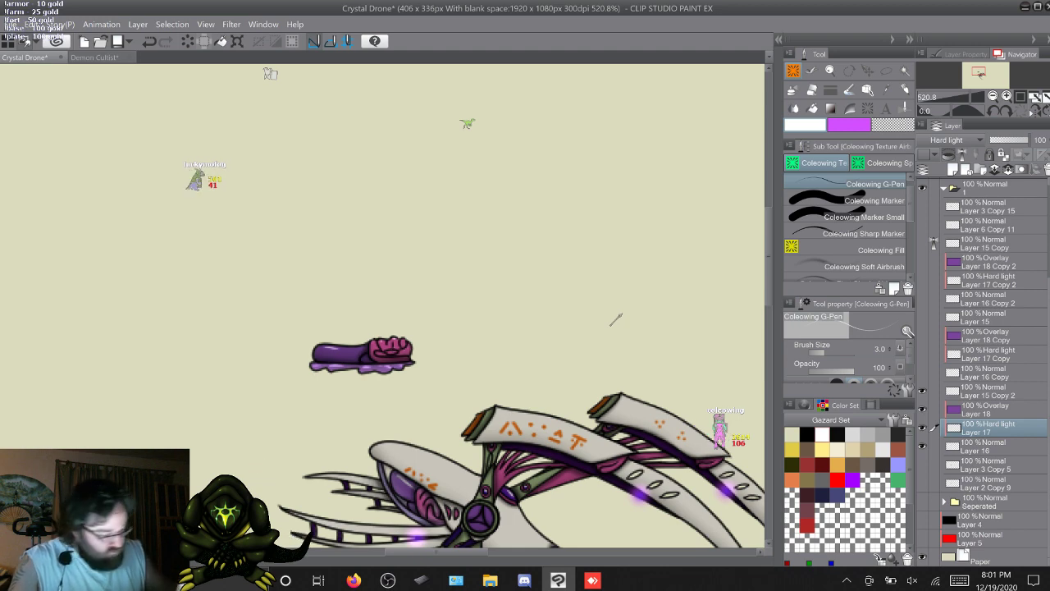
Merge the horizontal forearm's layers, from Layer 15 Copy 2 down to Layer 16, into one layer
click(922, 446)
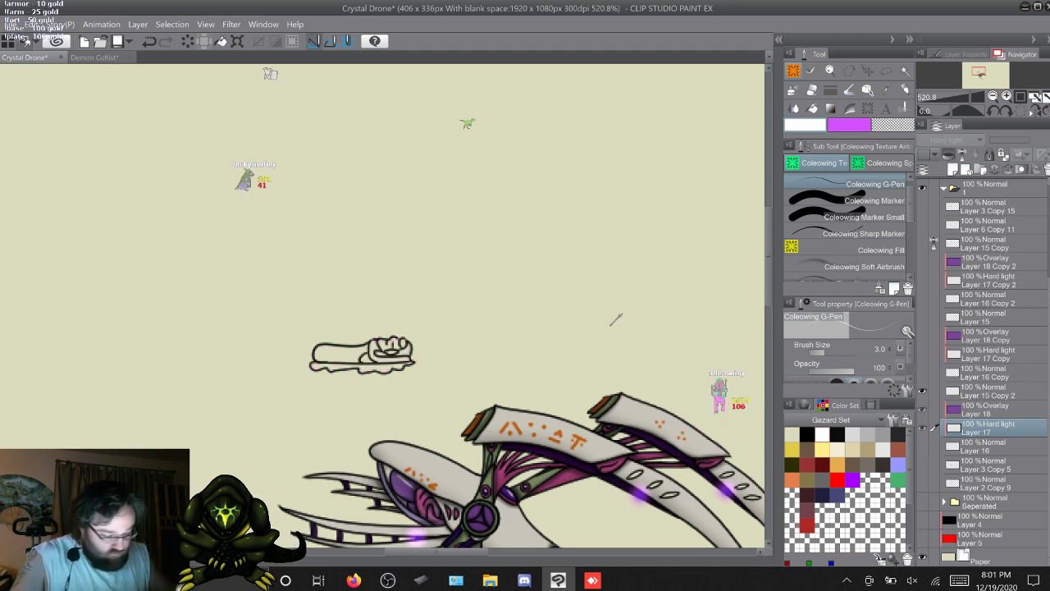
click(923, 446)
click(988, 446)
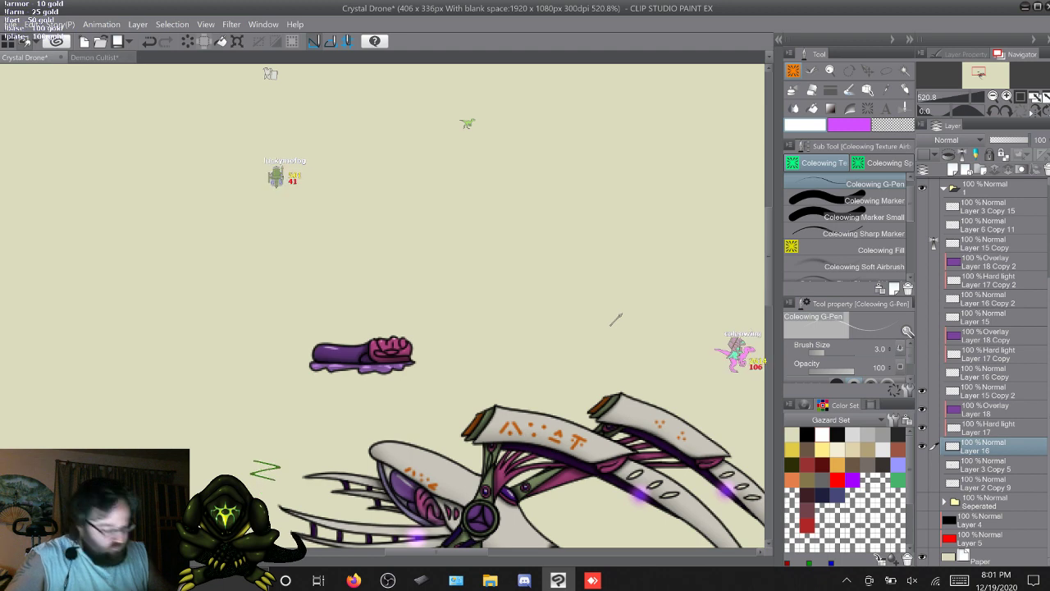
shift+click(988, 392)
right_click(988, 390)
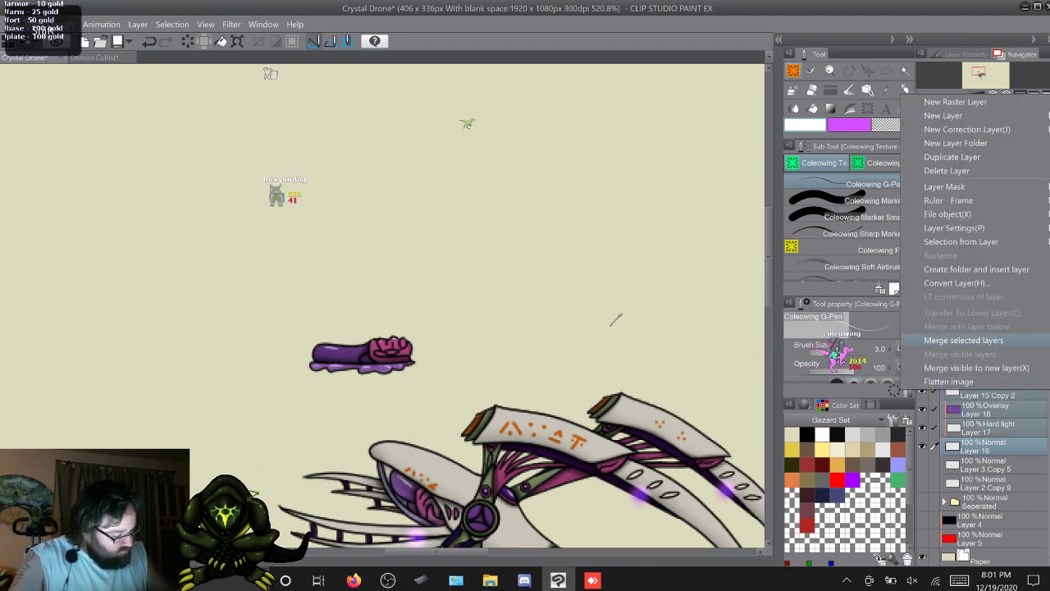
click(963, 340)
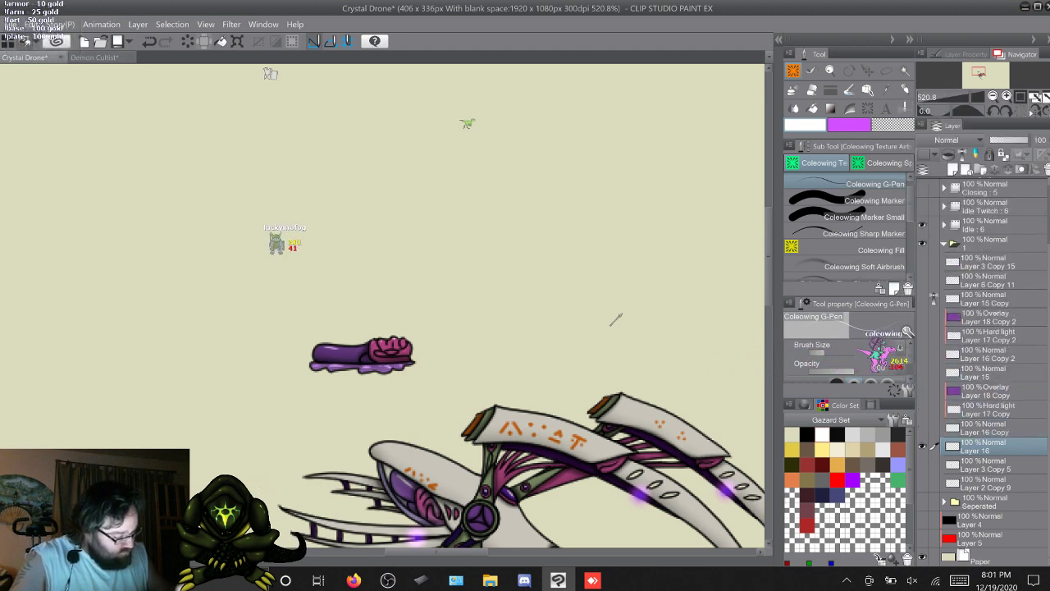
Show only the downward forearm of Layer 15 and paint its fist pink on overlay Layer 18 Copy with Coleowing Marker
click(922, 445)
drag(922, 428, 922, 372)
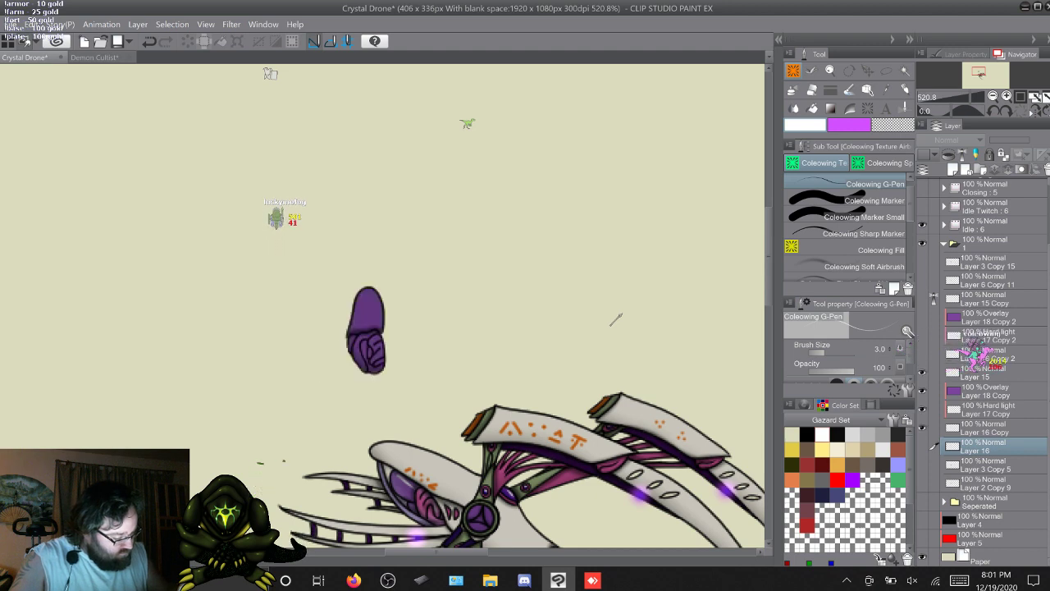
click(988, 391)
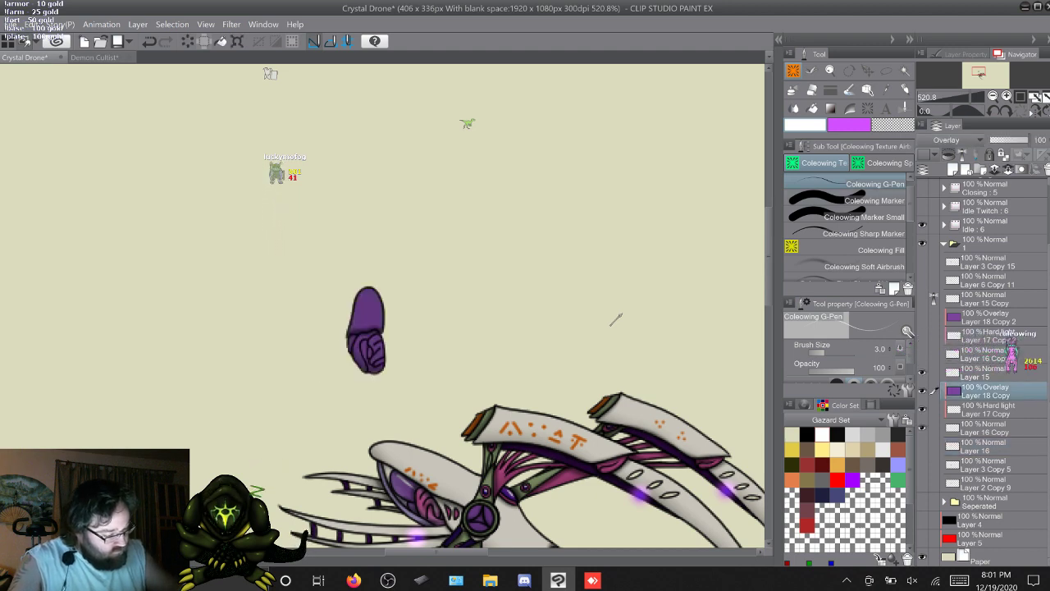
click(849, 200)
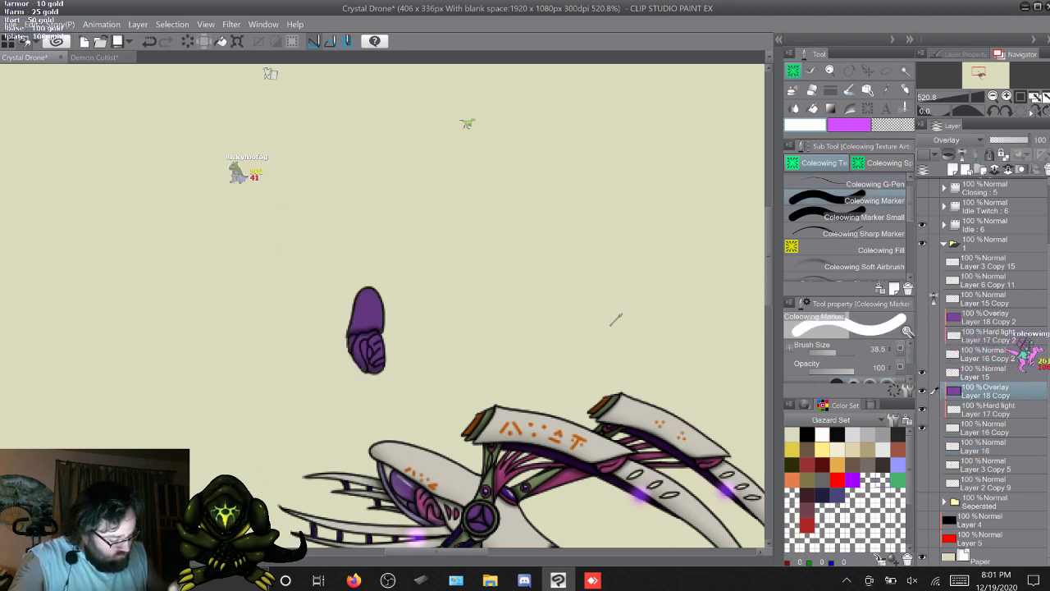
scroll(846, 490, down, 3)
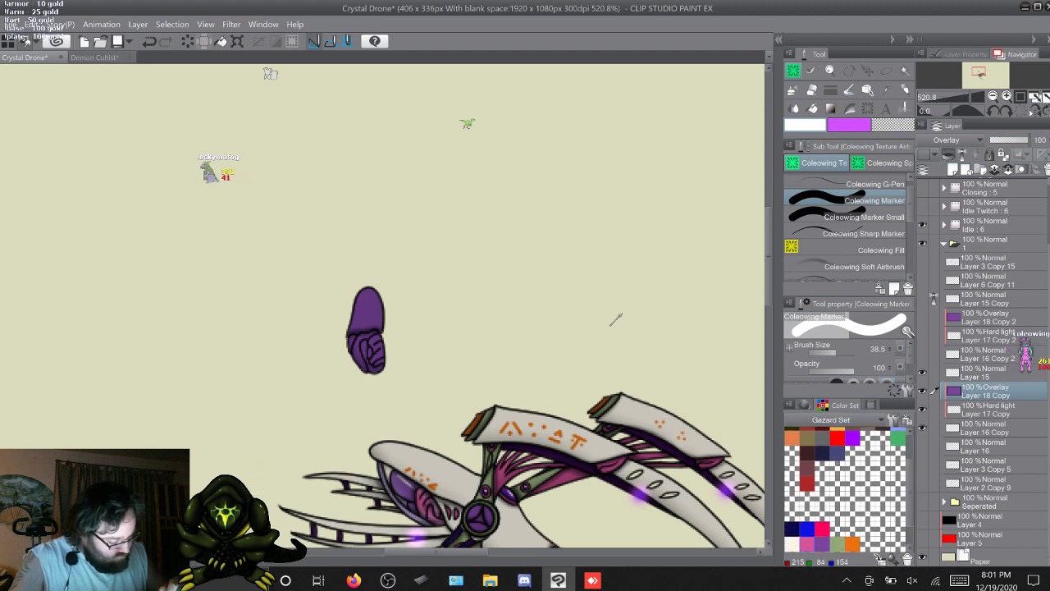
click(807, 544)
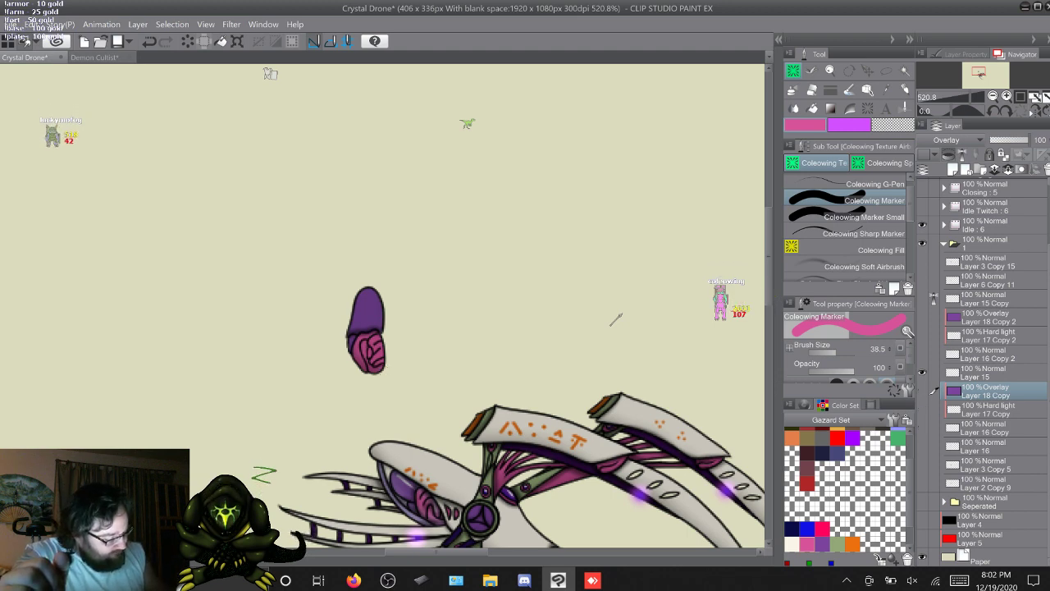
Make the downward forearm's layers visible and merge them, from Layer 15 down to Layer 16 Copy
drag(923, 391, 923, 428)
click(988, 373)
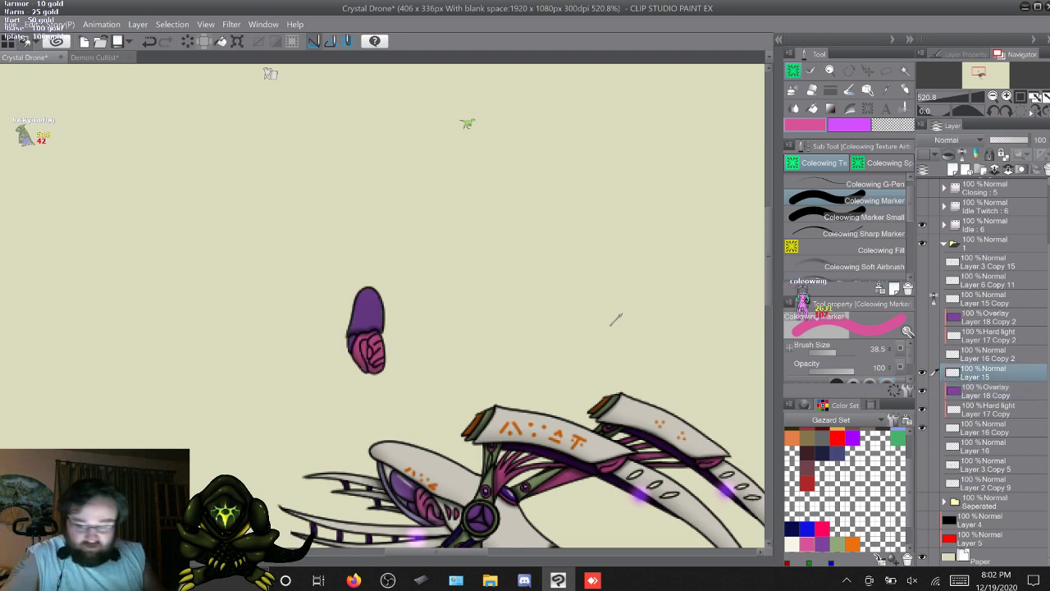
shift+click(988, 428)
right_click(988, 374)
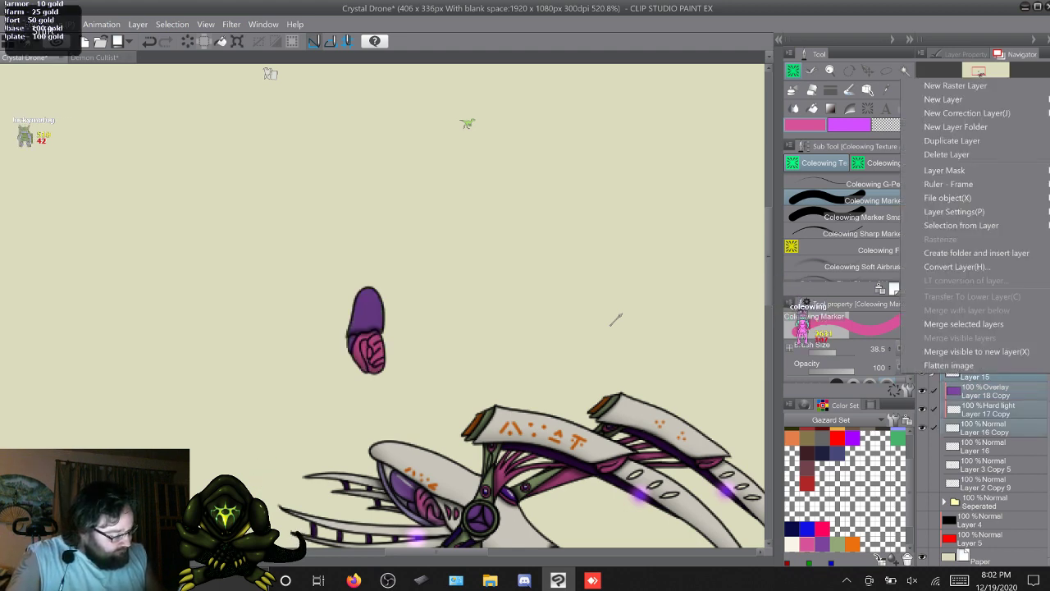
click(965, 324)
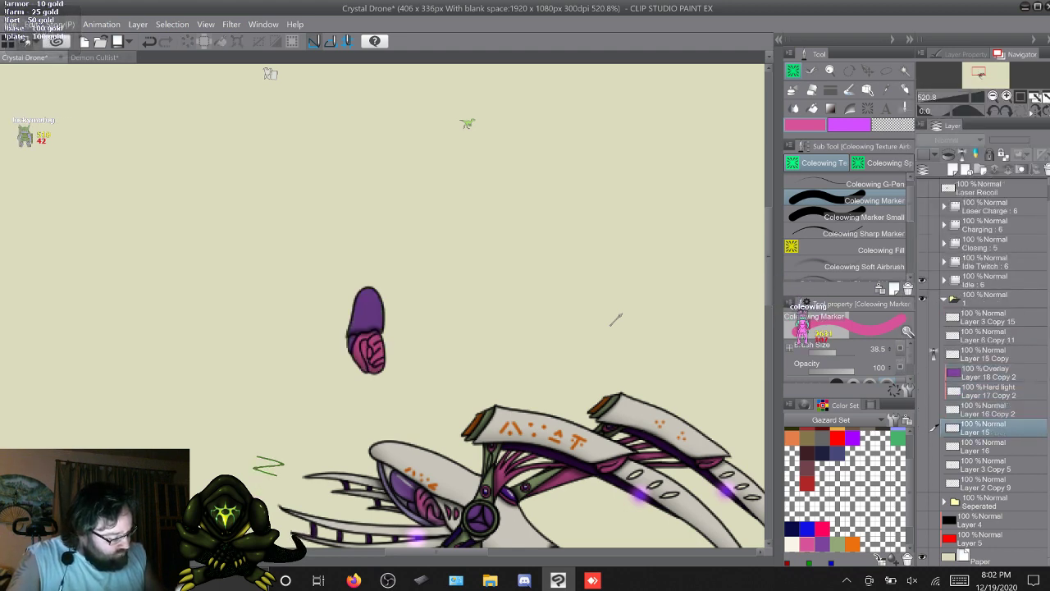
Paint the remaining forearm's fist pink on overlay Layer 18 Copy 2 and merge Layer 15 Copy through Layer 16 Copy 2
key(ctrl+z)
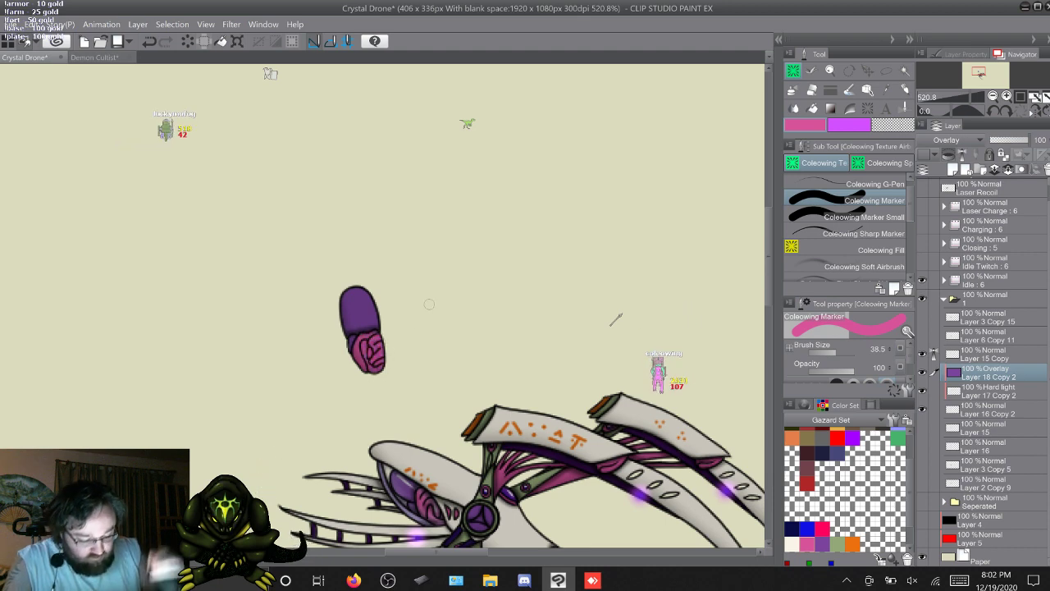
click(985, 354)
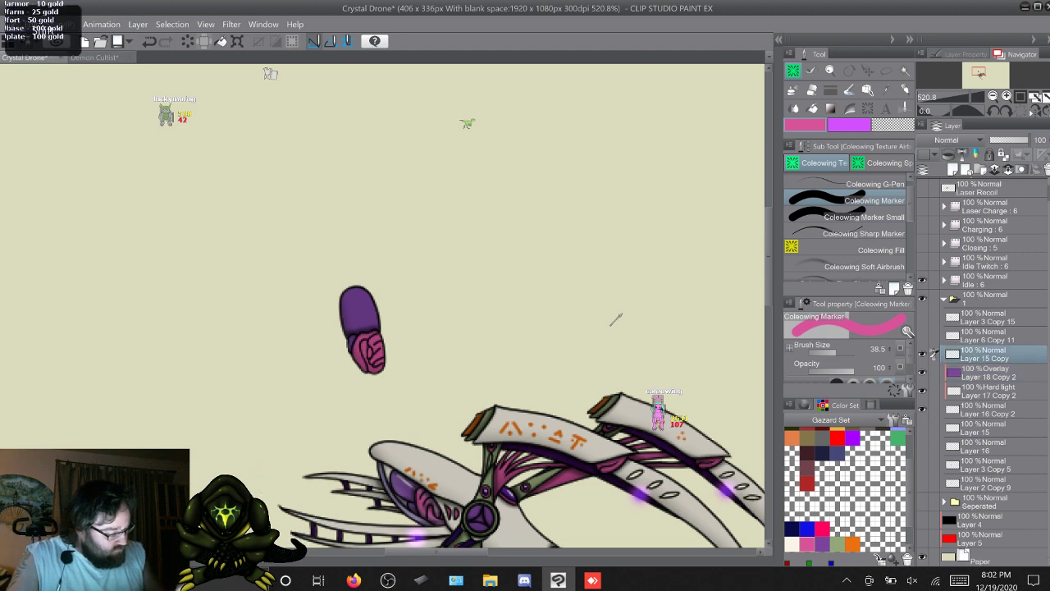
shift+click(989, 409)
right_click(986, 355)
click(964, 304)
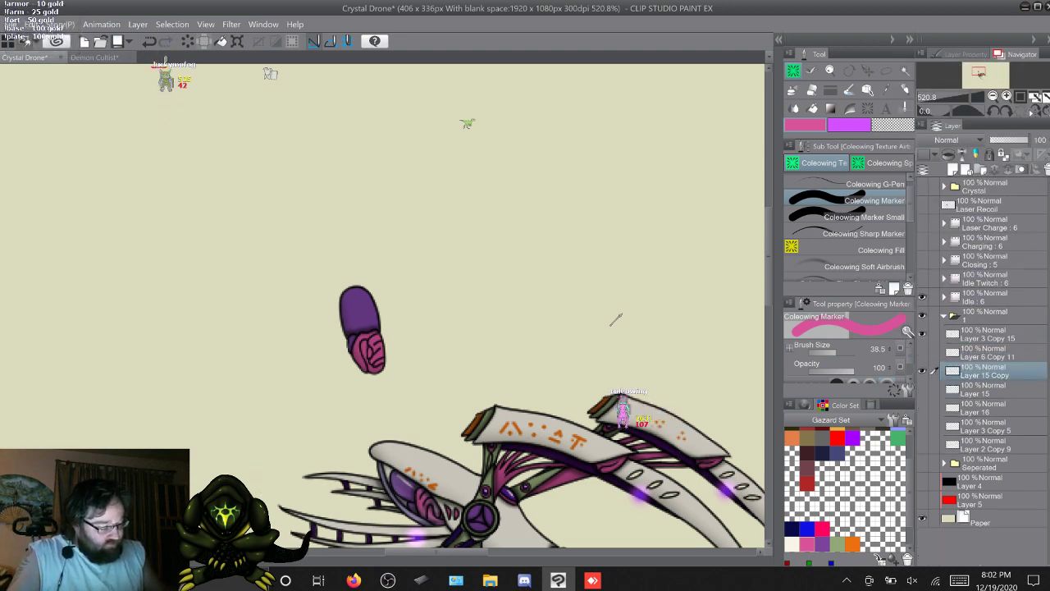
Hide the Idle folder to isolate Layer 3 Copy 15 and rename that layer as Front Claw
scroll(615, 318, down, 3)
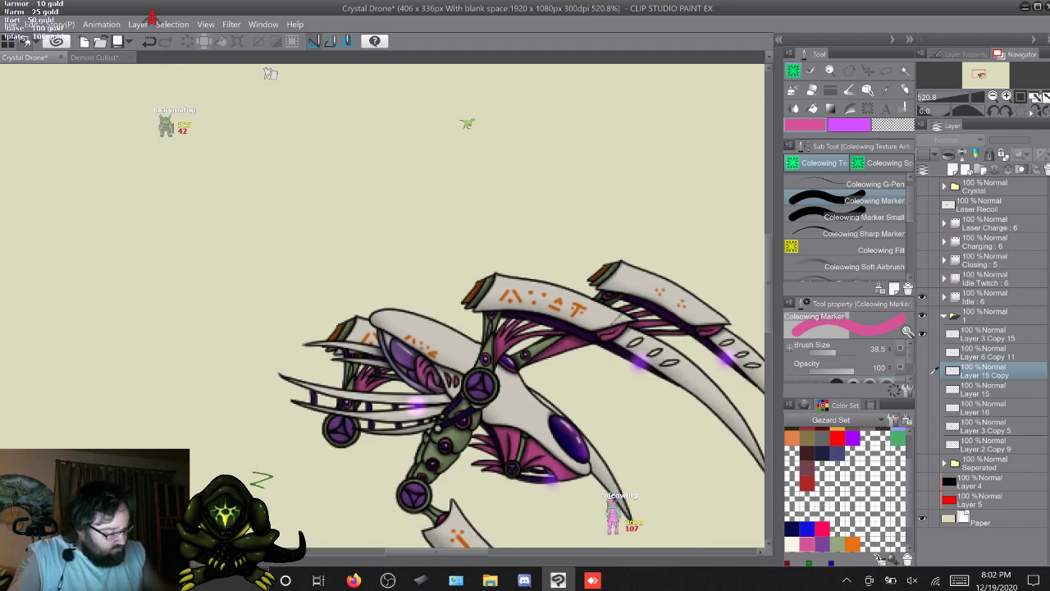
click(922, 298)
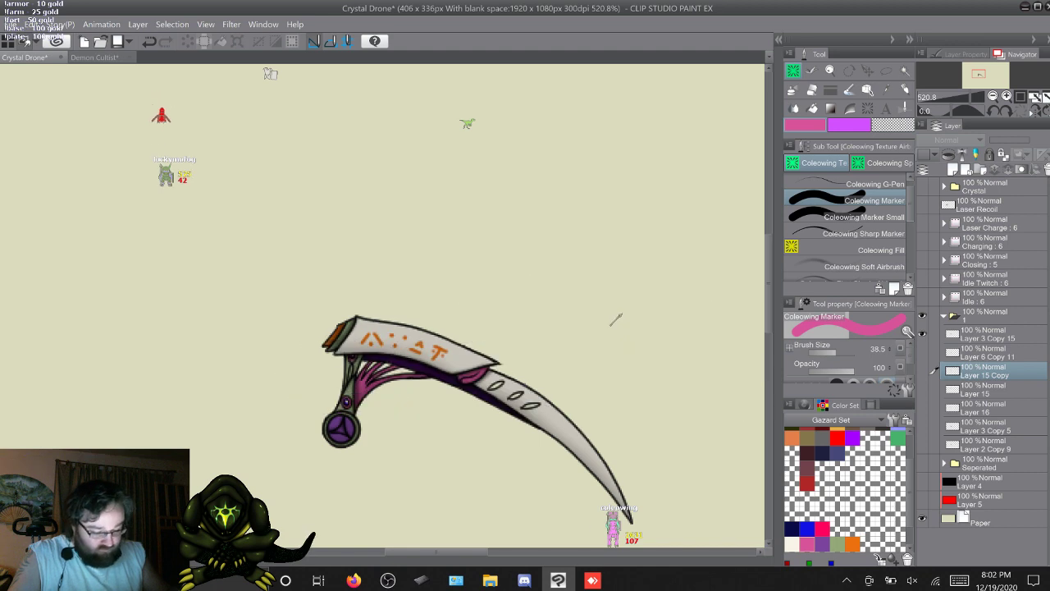
click(987, 334)
double_click(989, 336)
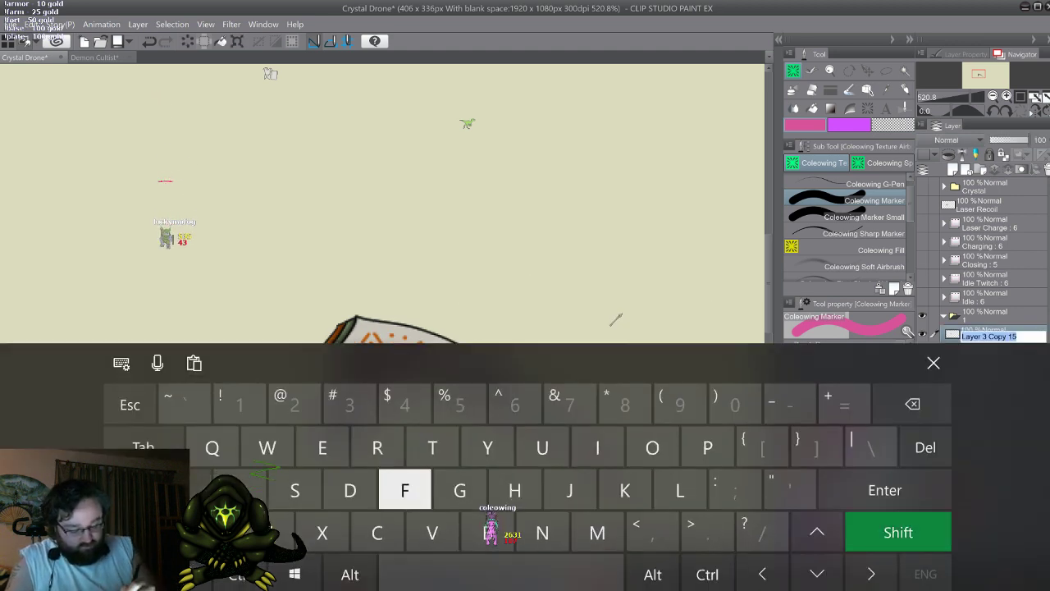
text(Front)
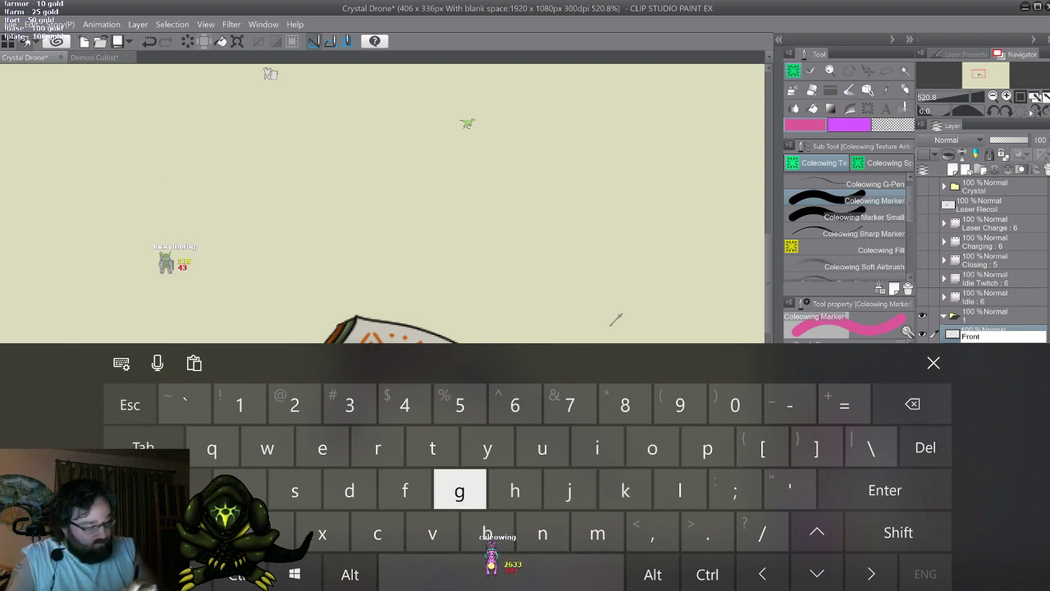
click(899, 532)
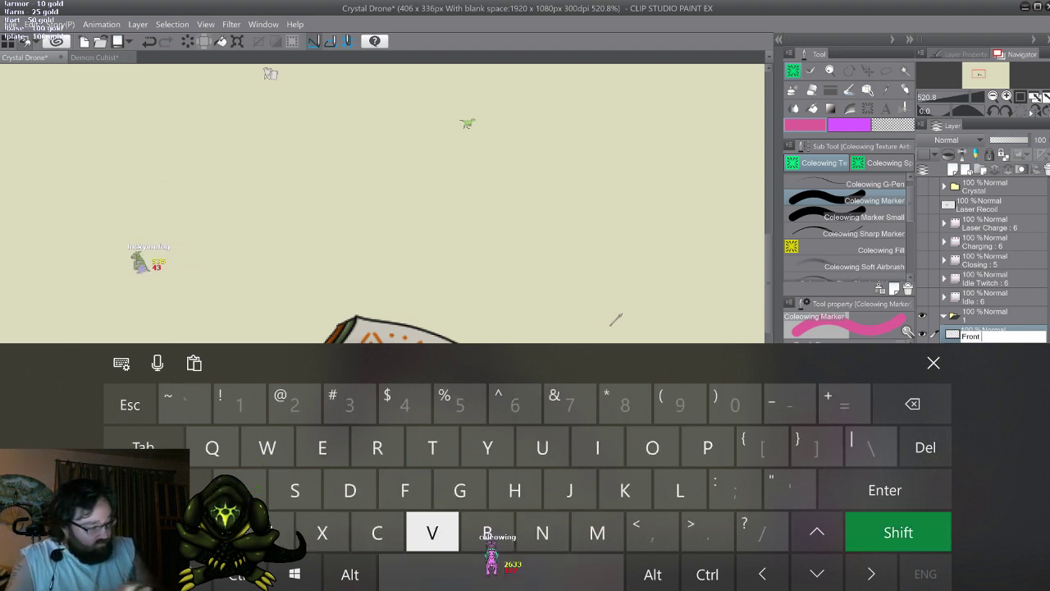
text(Cl)
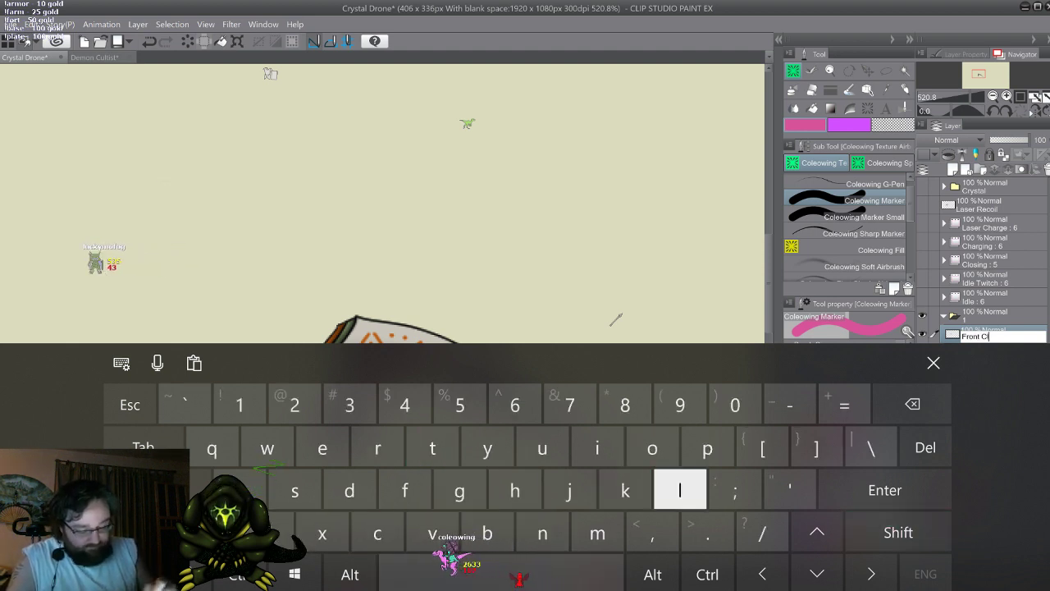
text(aw)
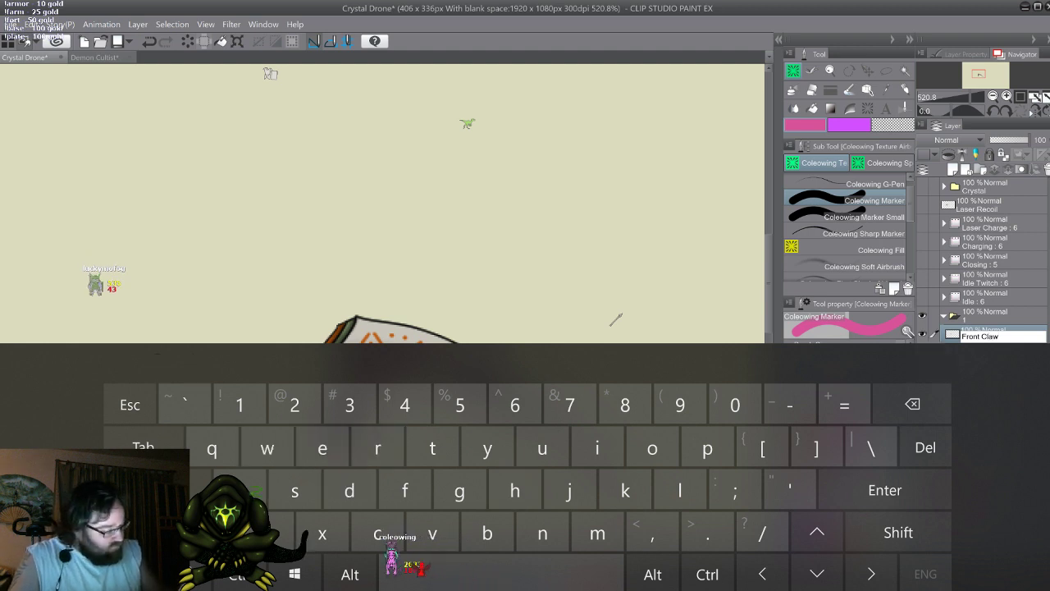
key(Return)
Show Layer 6 Copy 11 on its own and rename it as Bottom Claw
click(922, 353)
click(988, 353)
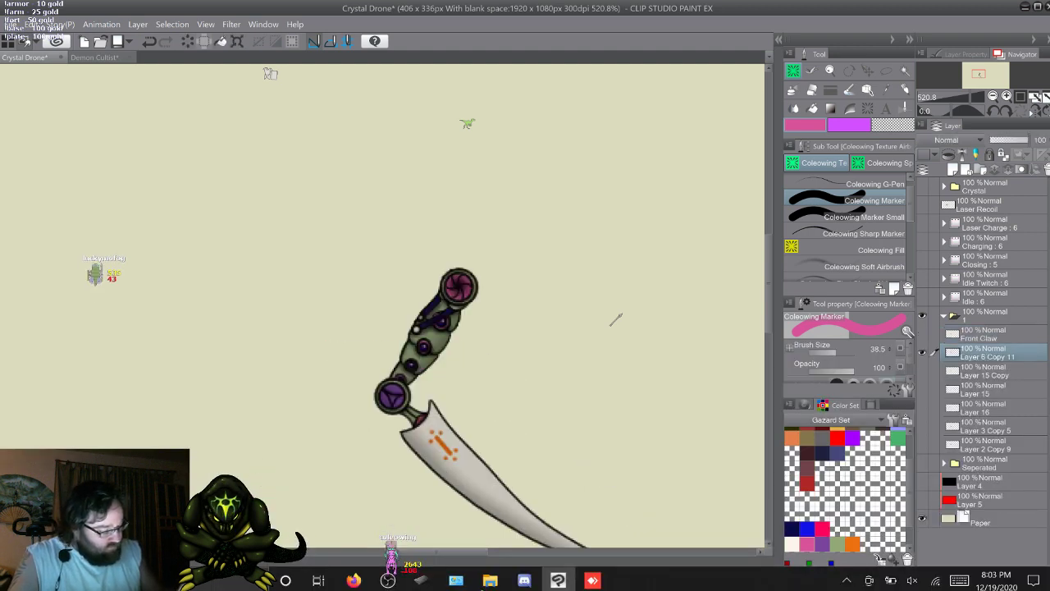
double_click(988, 354)
click(960, 580)
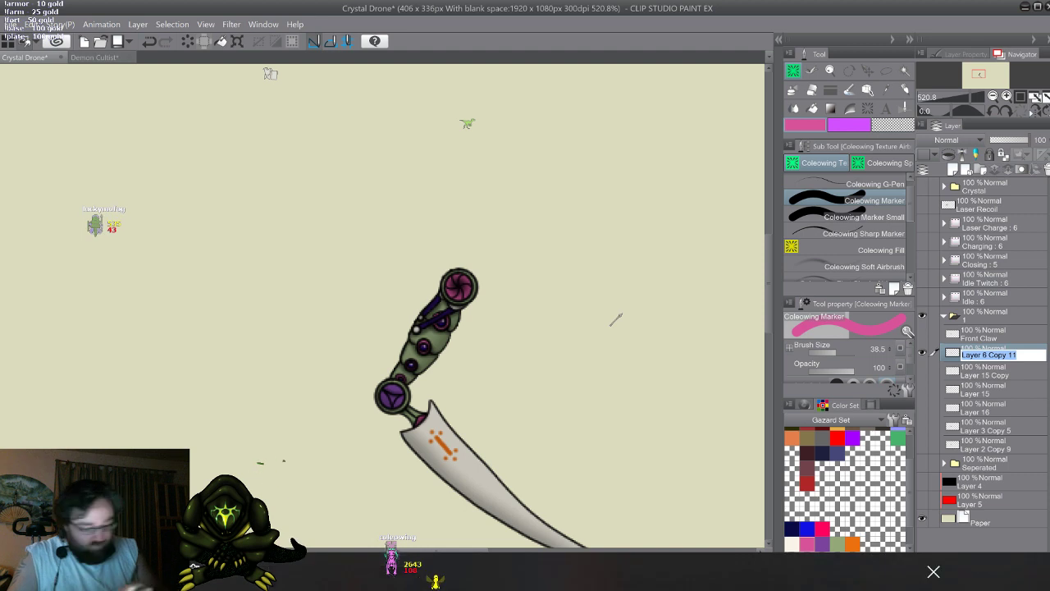
text(Bottom)
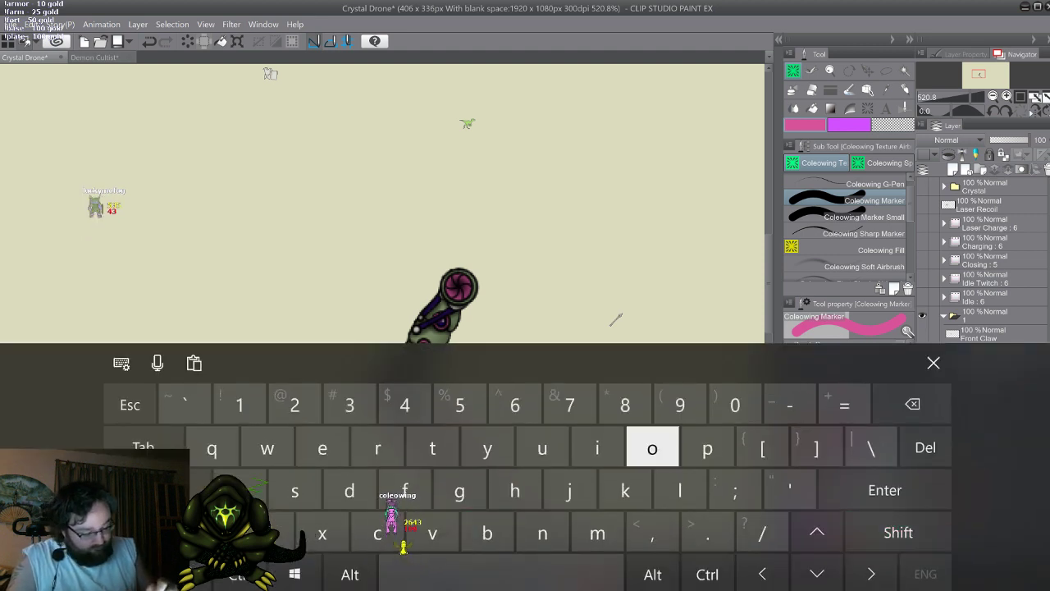
text( Cl)
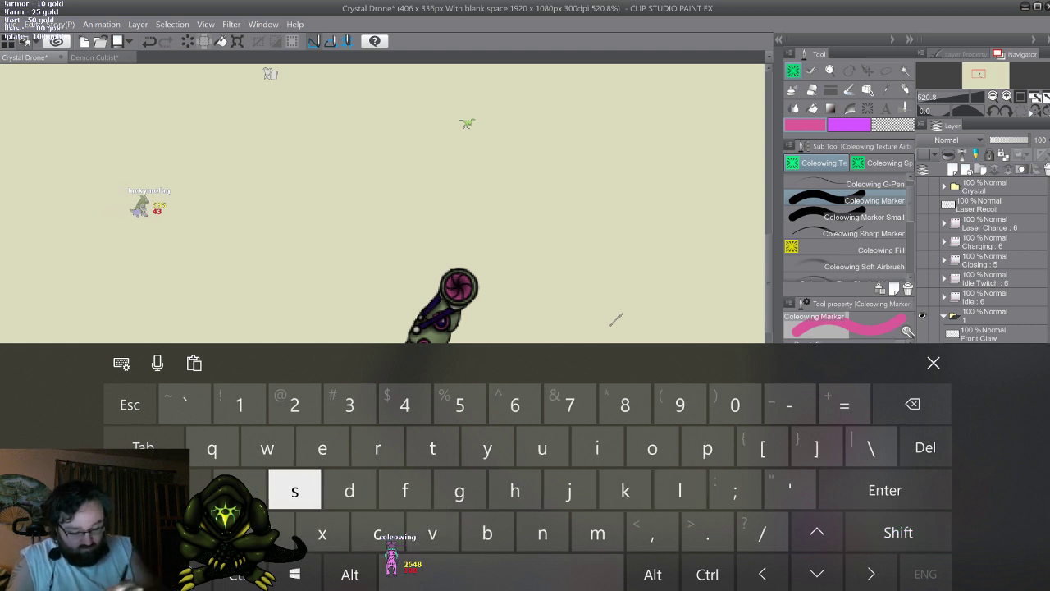
text(aw)
click(934, 362)
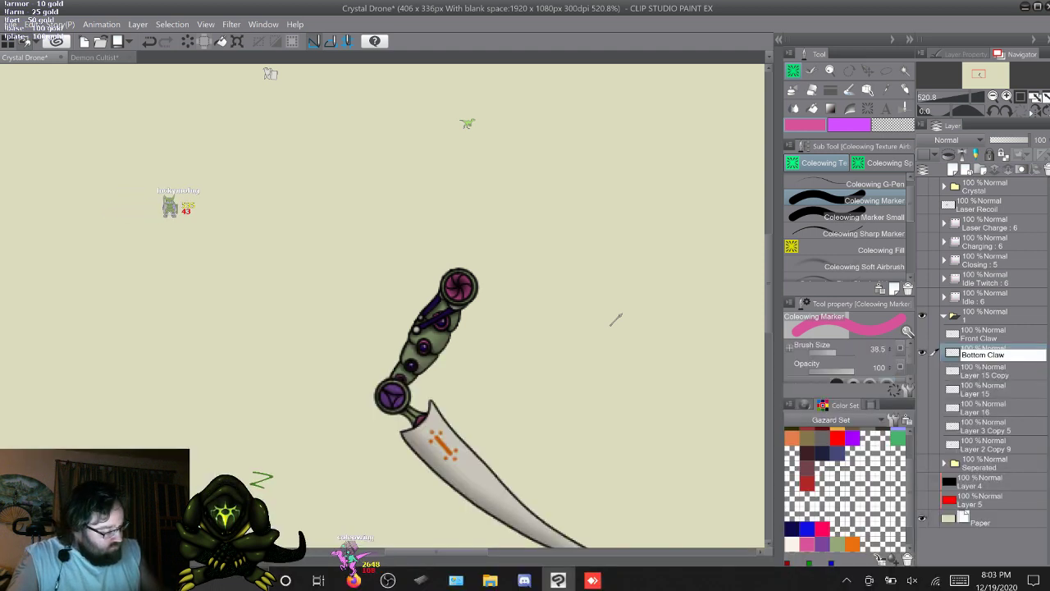
Show Layer 15 Copy on its own and rename it as Organ 1
key(alt+bracketleft)
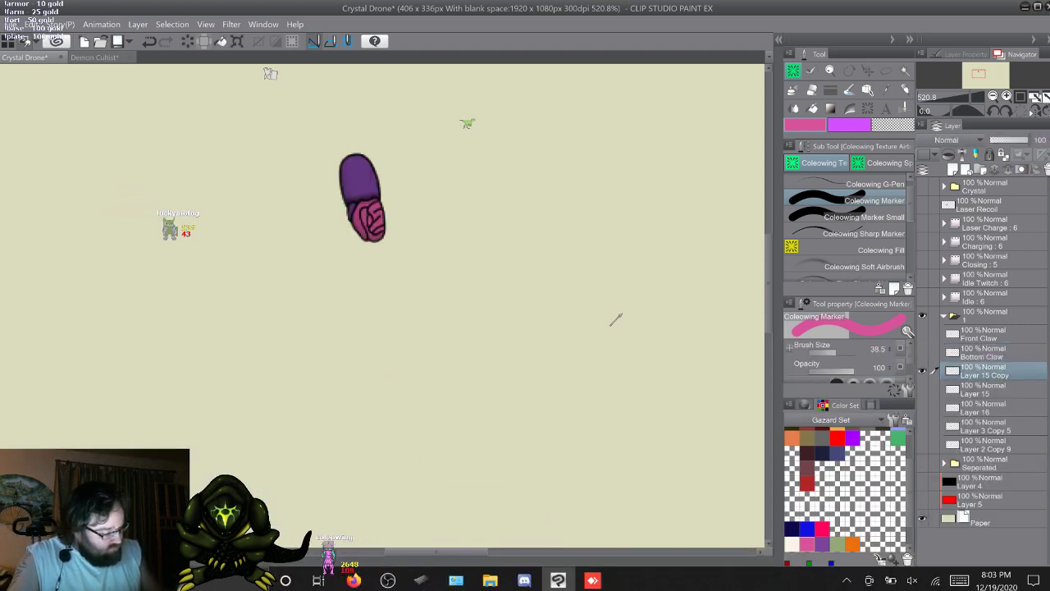
double_click(986, 375)
click(959, 580)
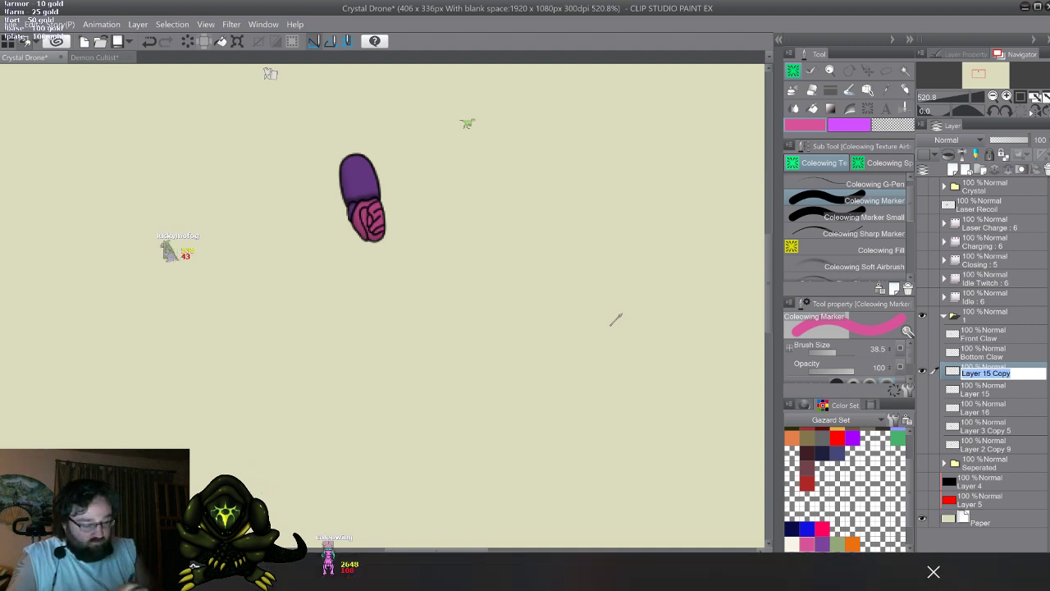
click(171, 531)
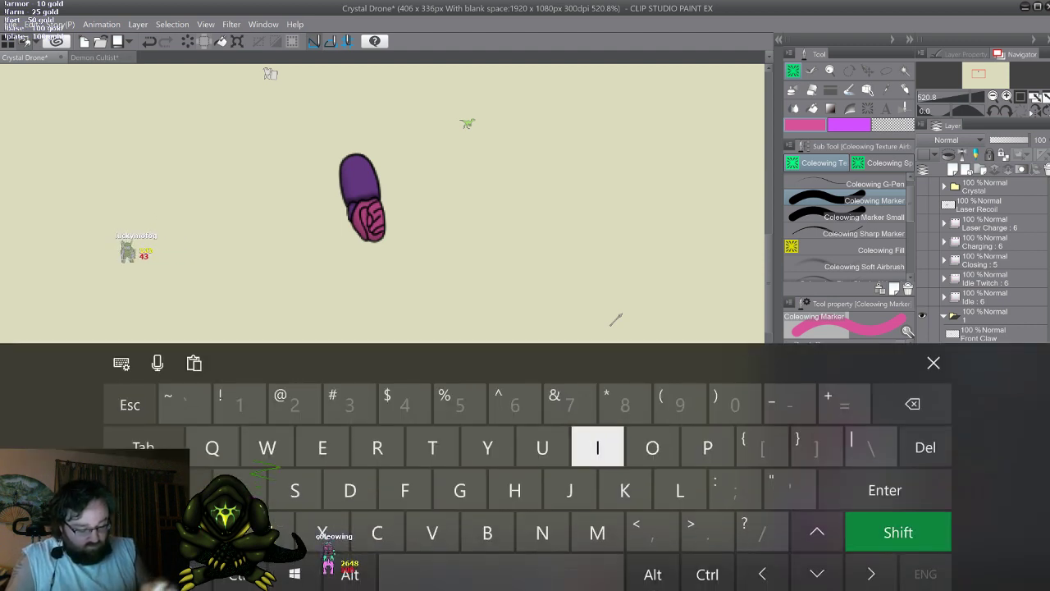
click(597, 447)
click(542, 533)
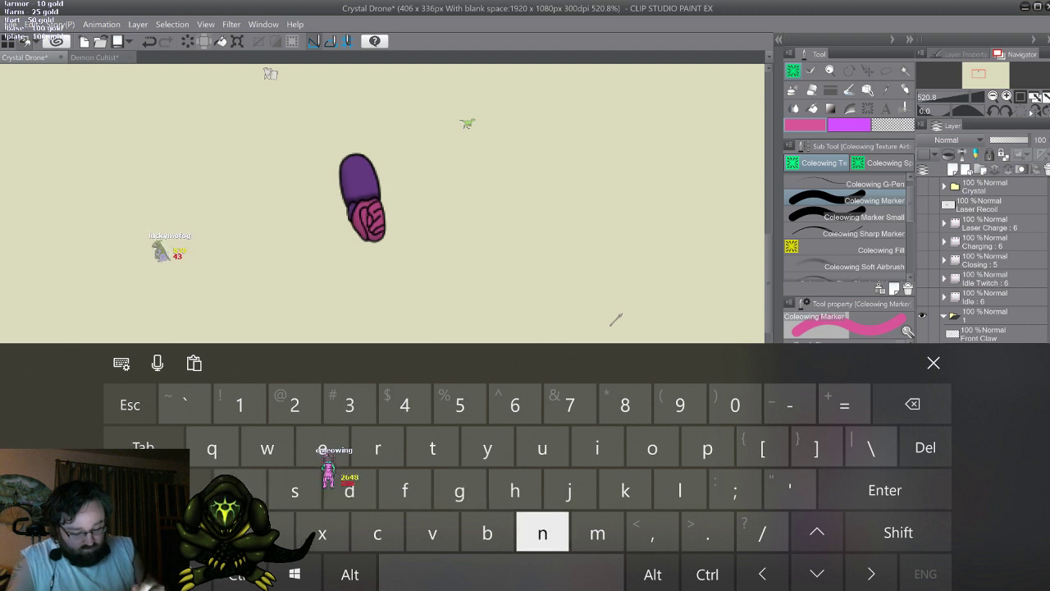
click(322, 449)
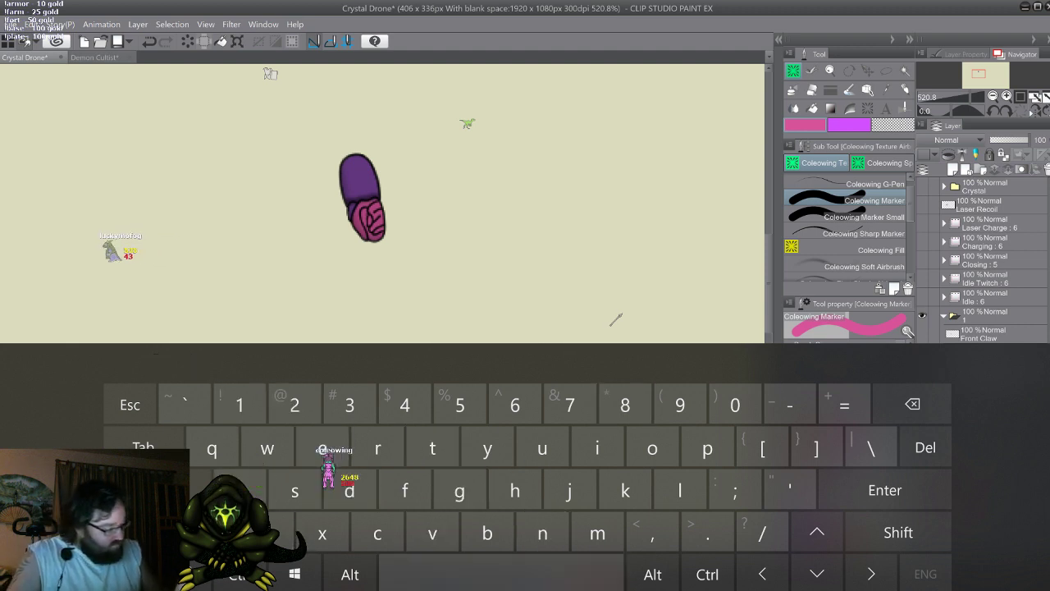
click(933, 363)
Show Layer 15 on its own and rename it as Organ 2
click(983, 390)
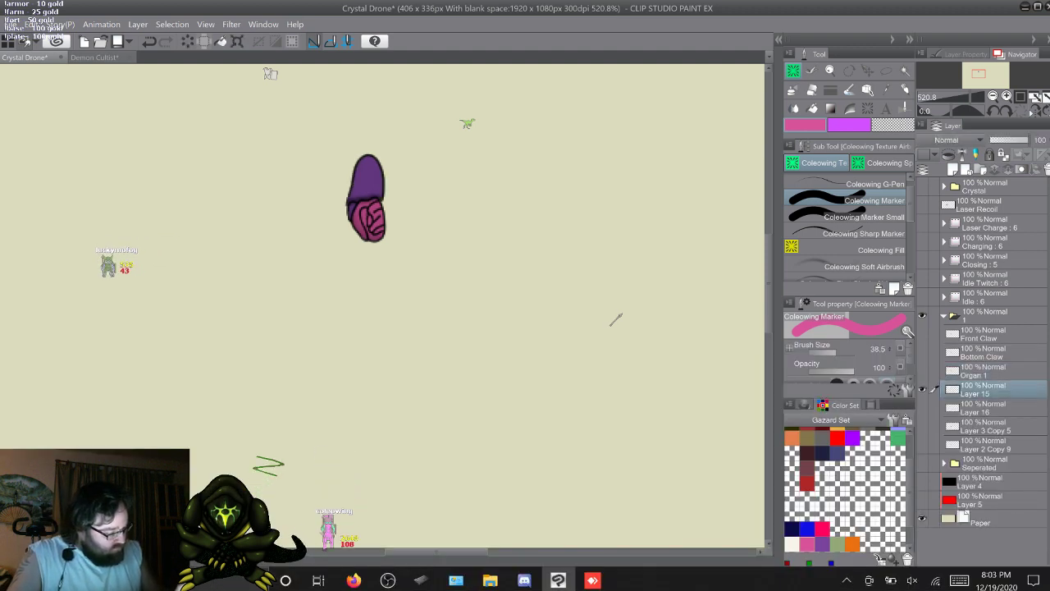
click(959, 580)
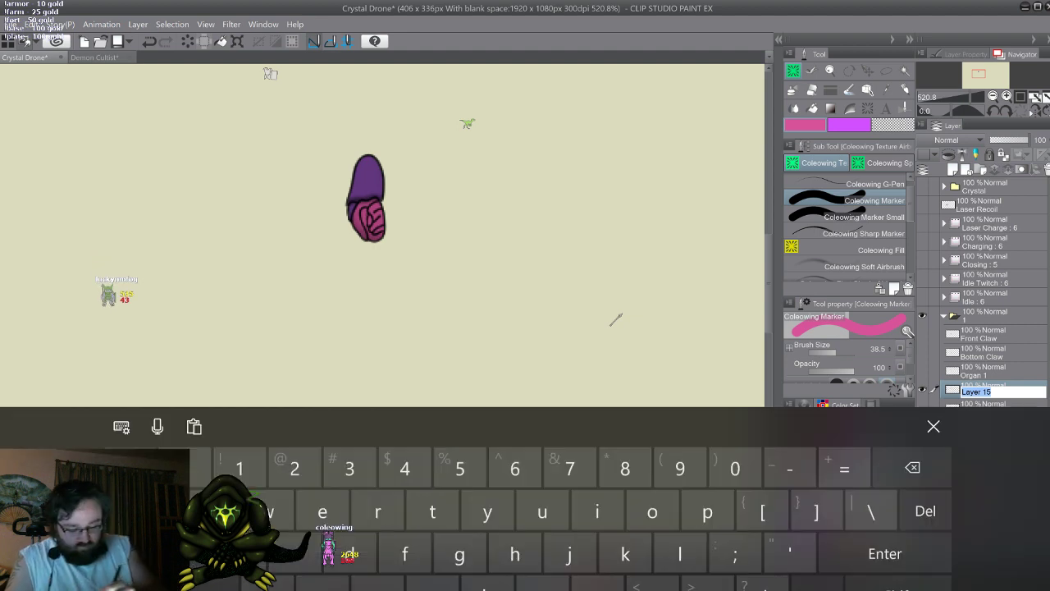
click(899, 533)
click(652, 448)
click(378, 448)
click(459, 490)
click(239, 490)
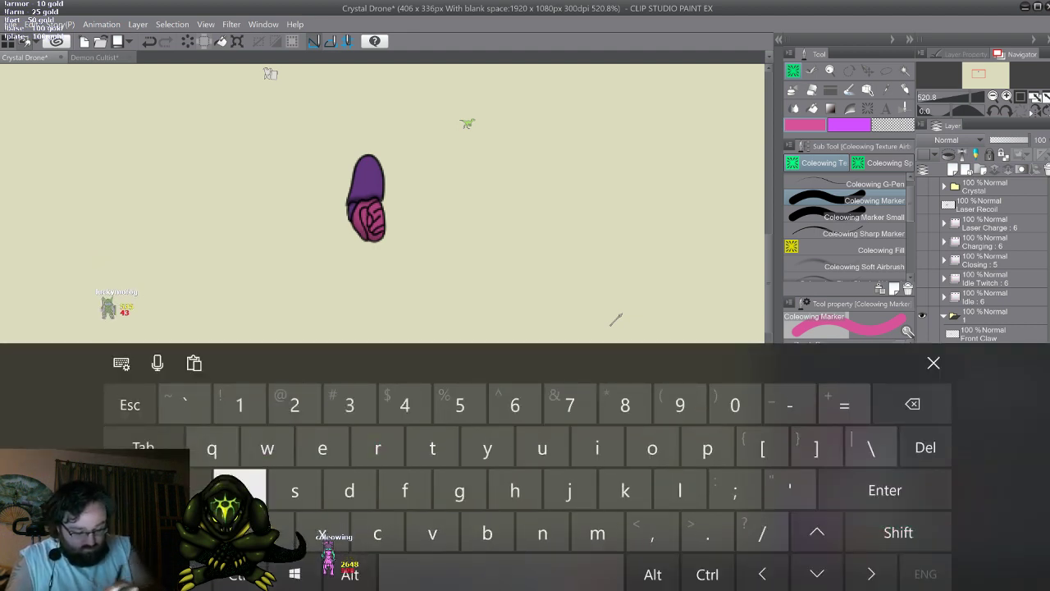
click(542, 533)
click(503, 574)
click(294, 404)
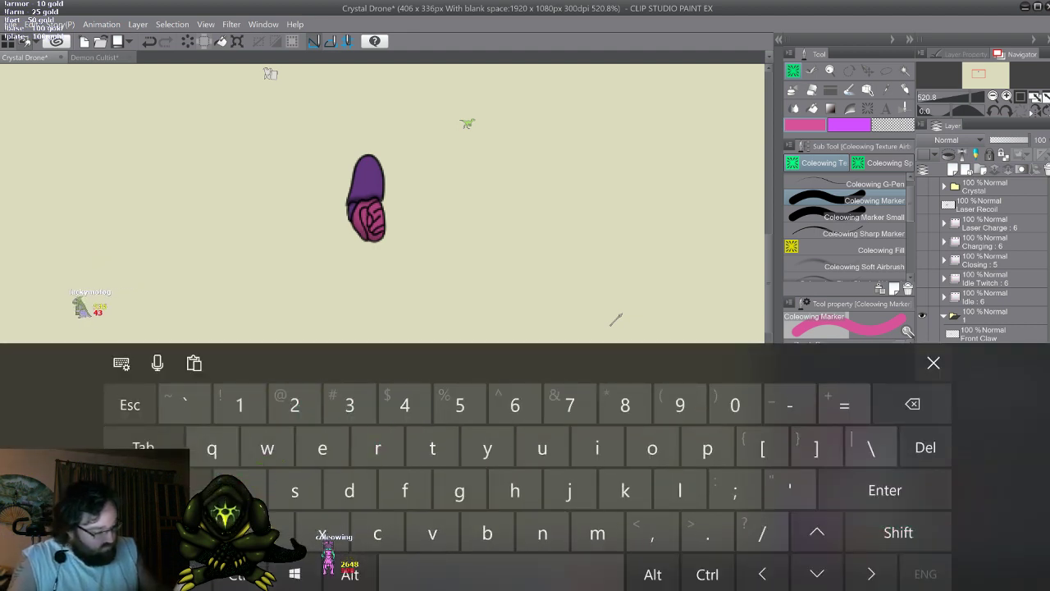
click(884, 490)
Show Layer 16 with the horizontal forearm on its own and rename it as Organ Splat
click(922, 408)
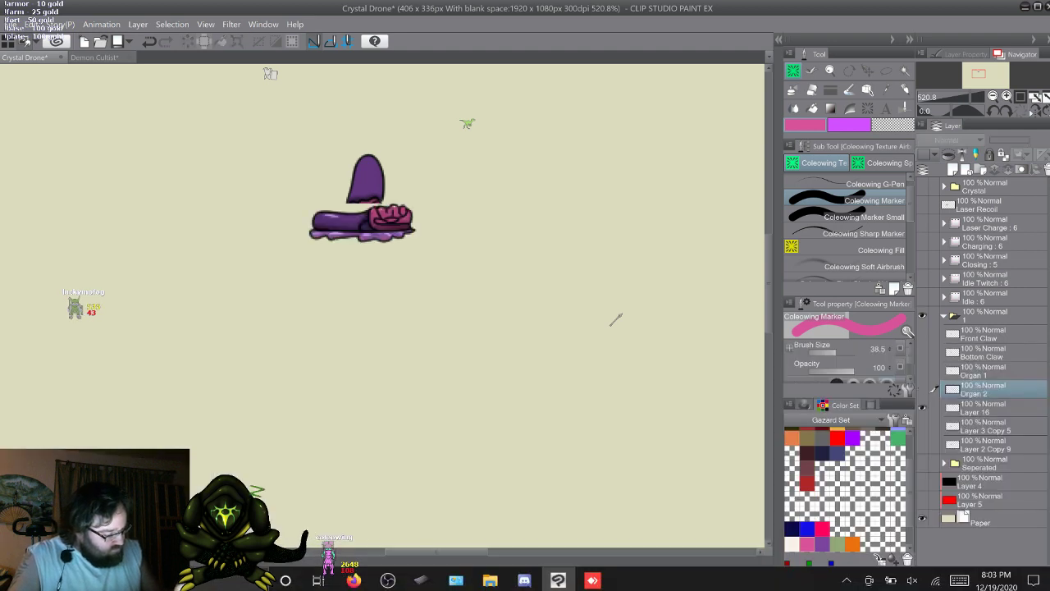
click(923, 390)
double_click(977, 412)
click(959, 580)
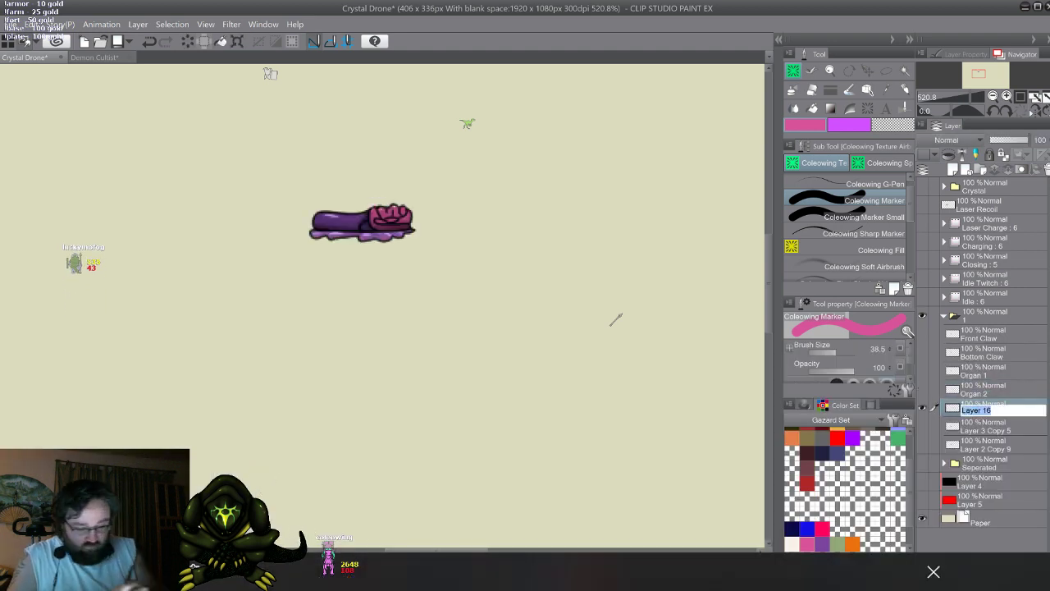
text(Organ x)
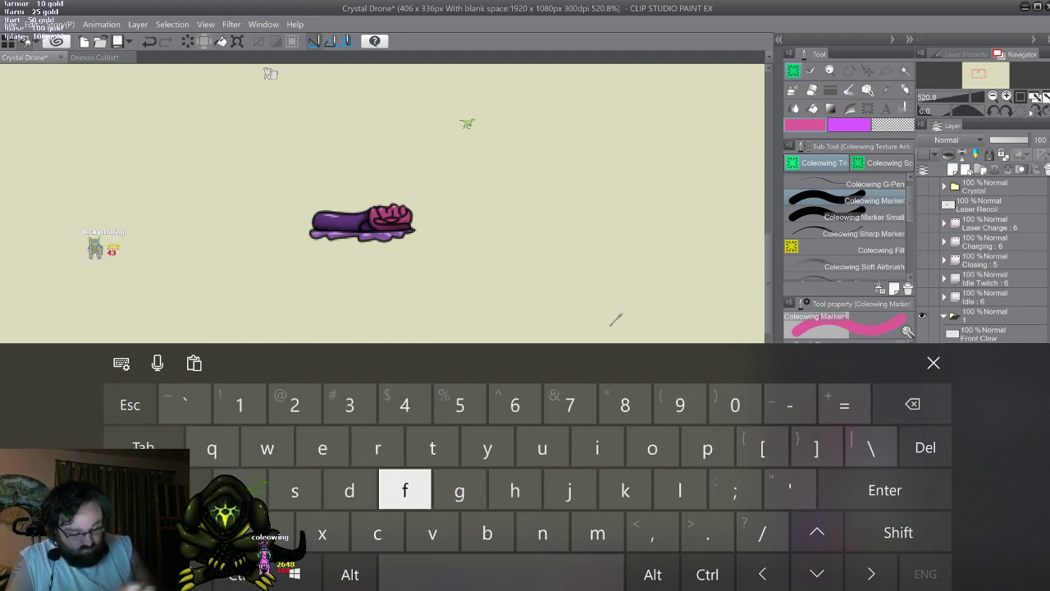
text(pt)
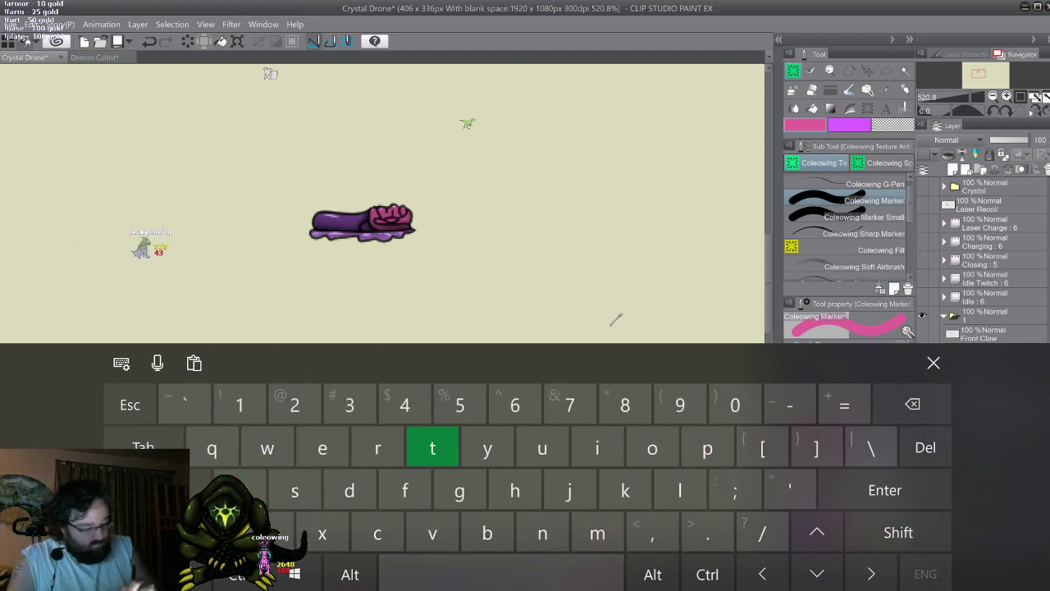
click(934, 363)
key(Return)
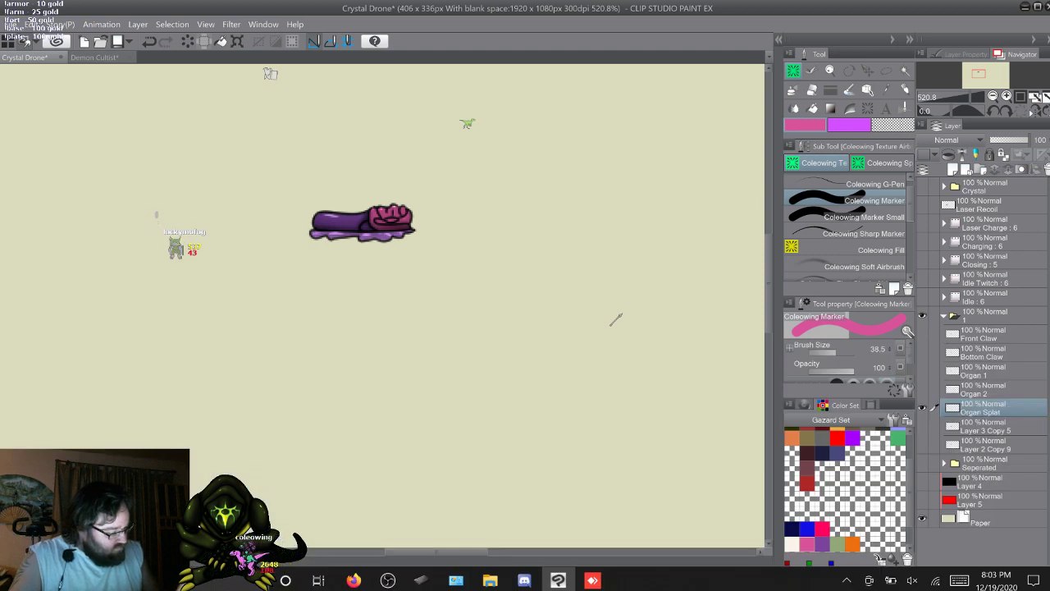
Show Layer 3 Copy 5 on its own and rename it as Body
double_click(987, 429)
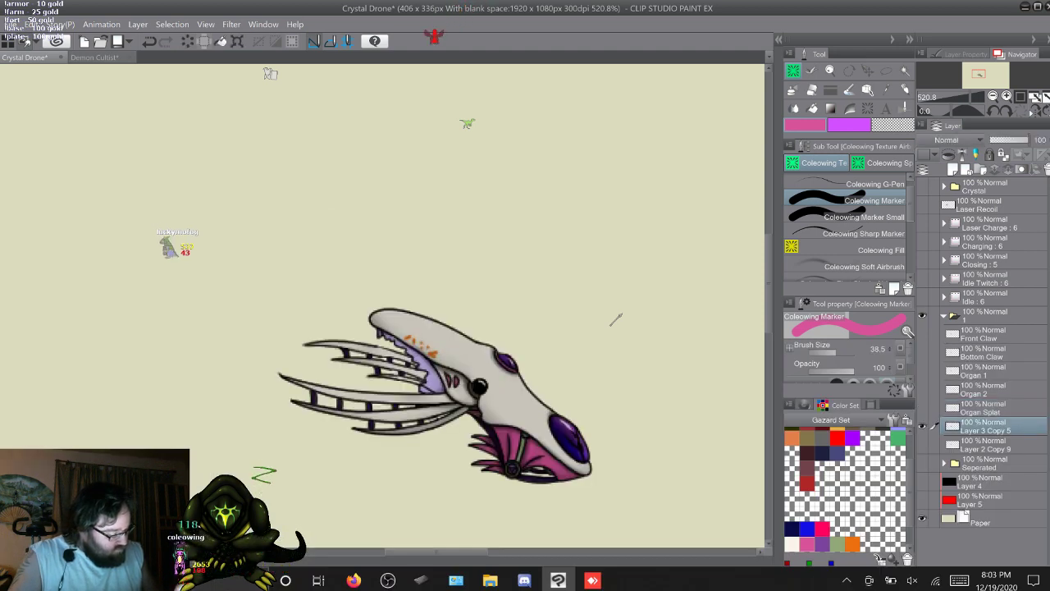
click(959, 581)
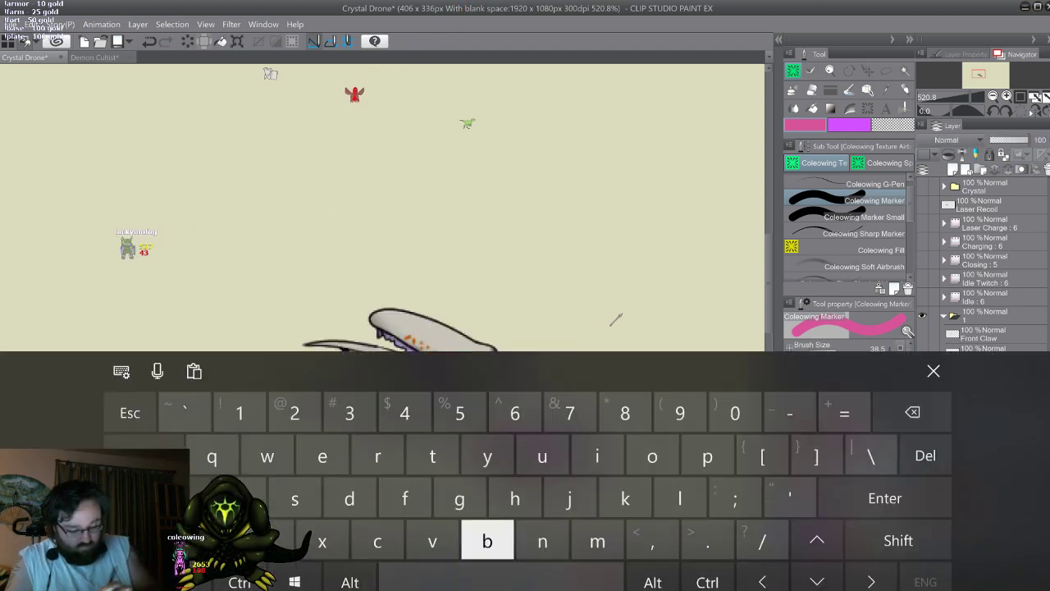
text(Body=)
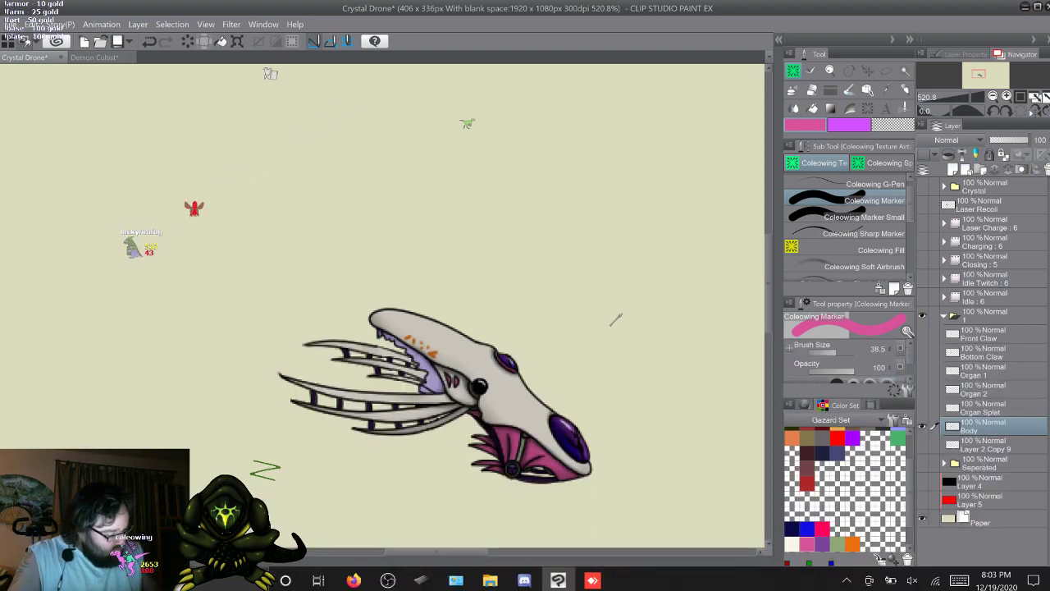
Rename Layer 2 Copy 9 as Back Claw and make all of the drone's part layers visible
double_click(987, 447)
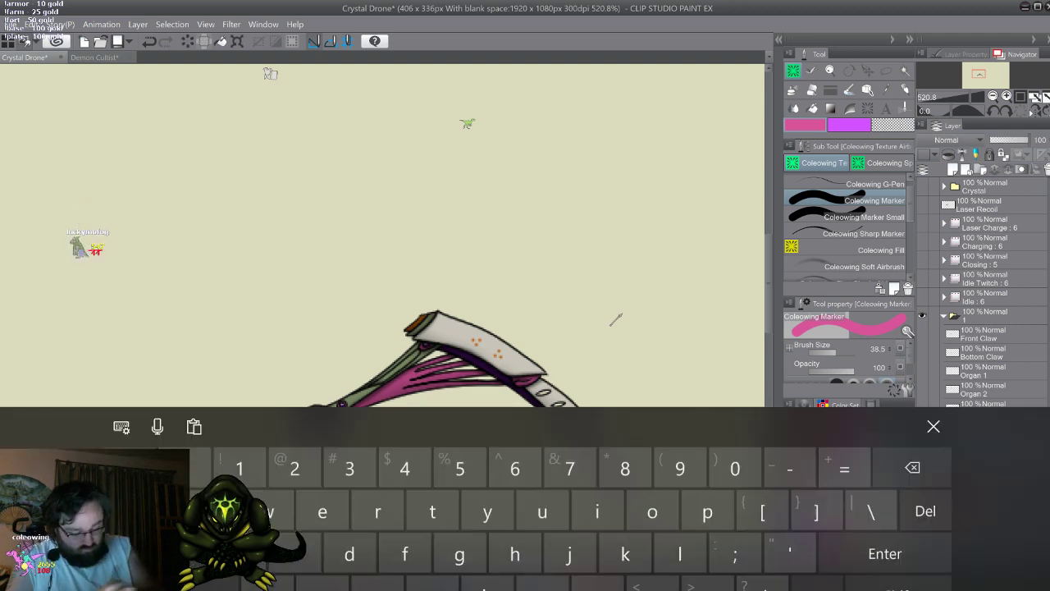
text(Bsck )
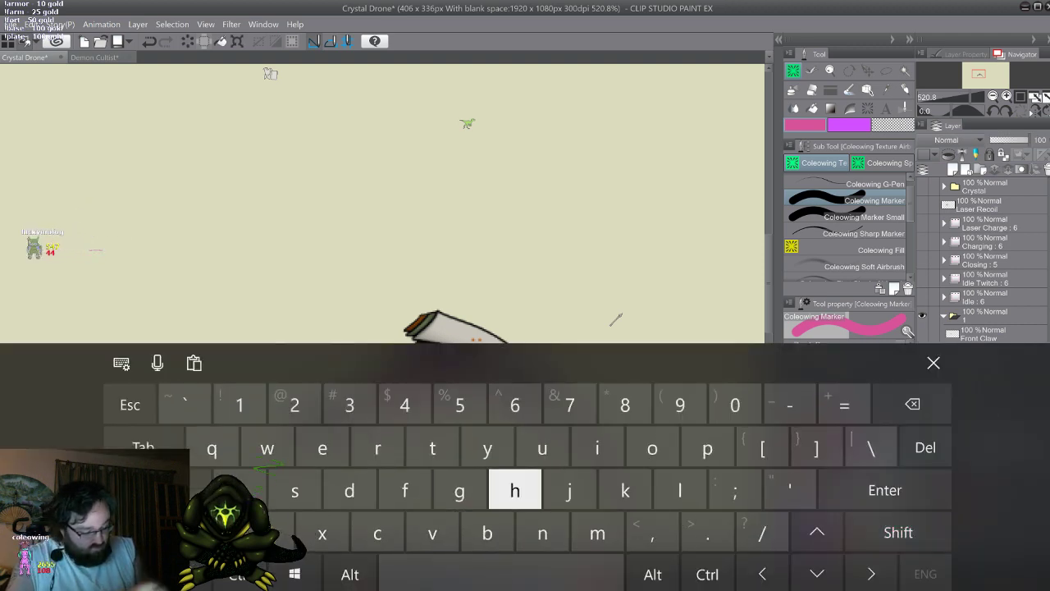
text(Claw)
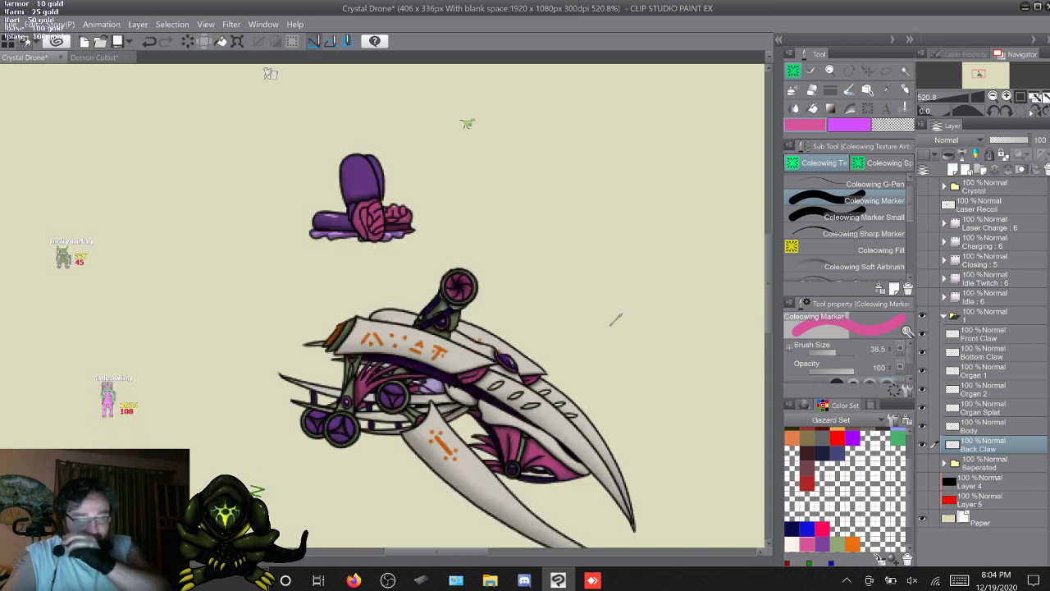
Select Organ 1 through Organ Splat together and move the forearms down onto the middle of the drone's body
scroll(616, 320, down, 3)
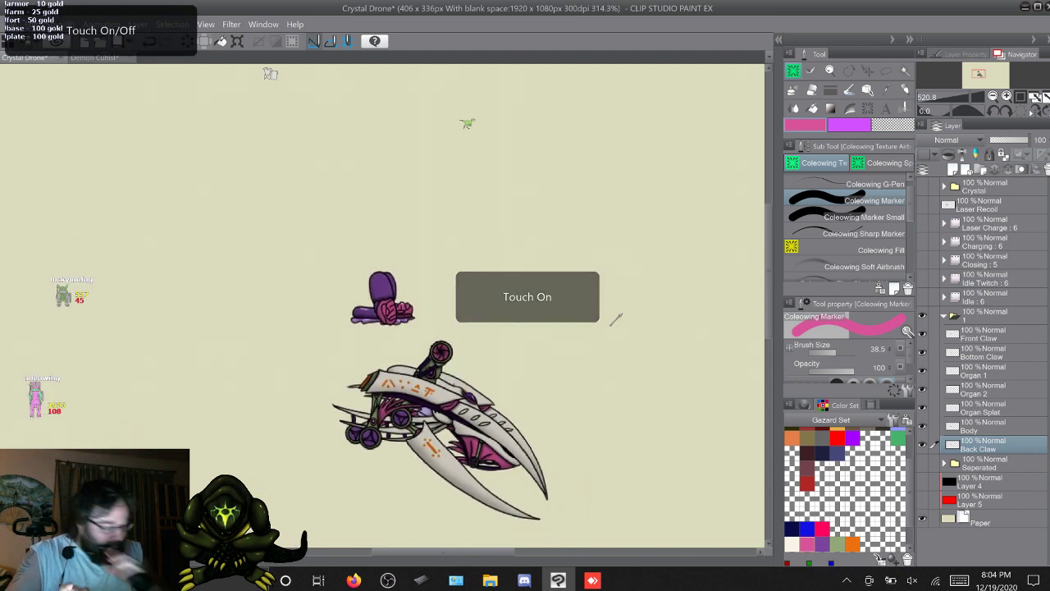
click(983, 371)
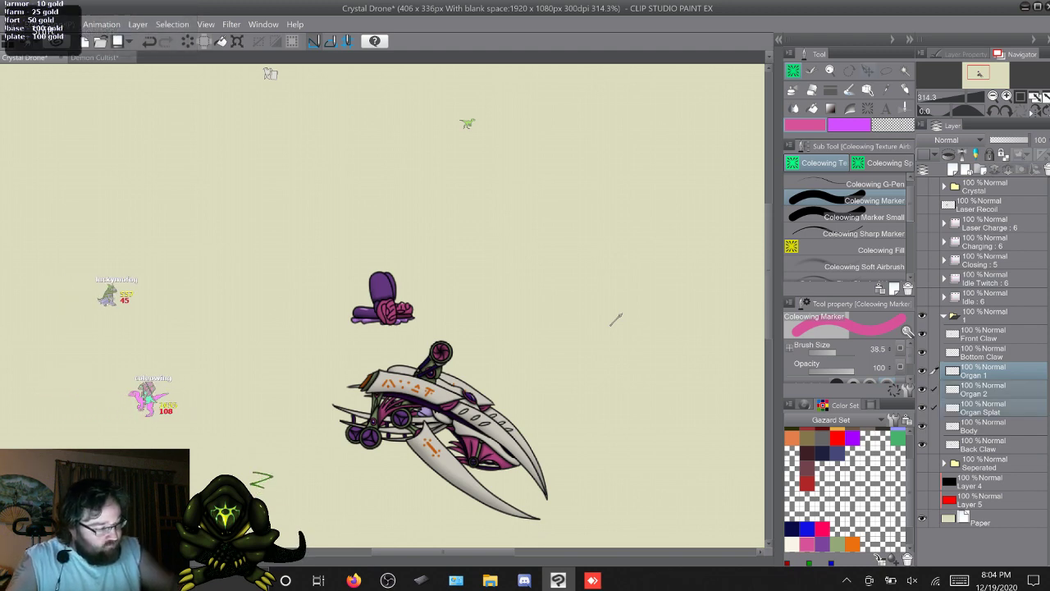
shift+click(983, 407)
key(k)
drag(384, 299, 452, 397)
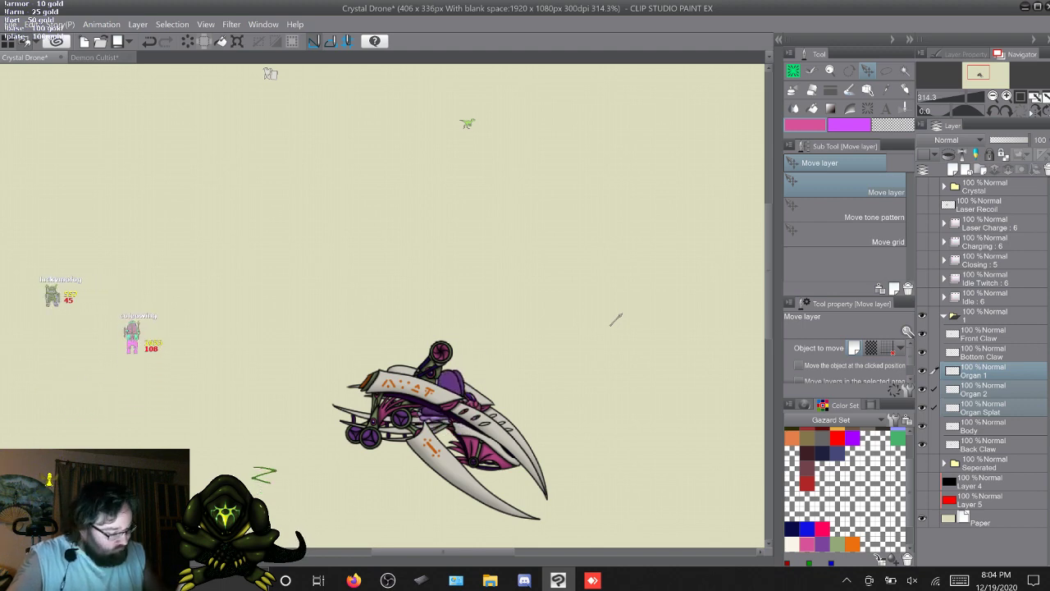
Collapse folder 1 holding the part layers and rename it as Chunks
click(943, 316)
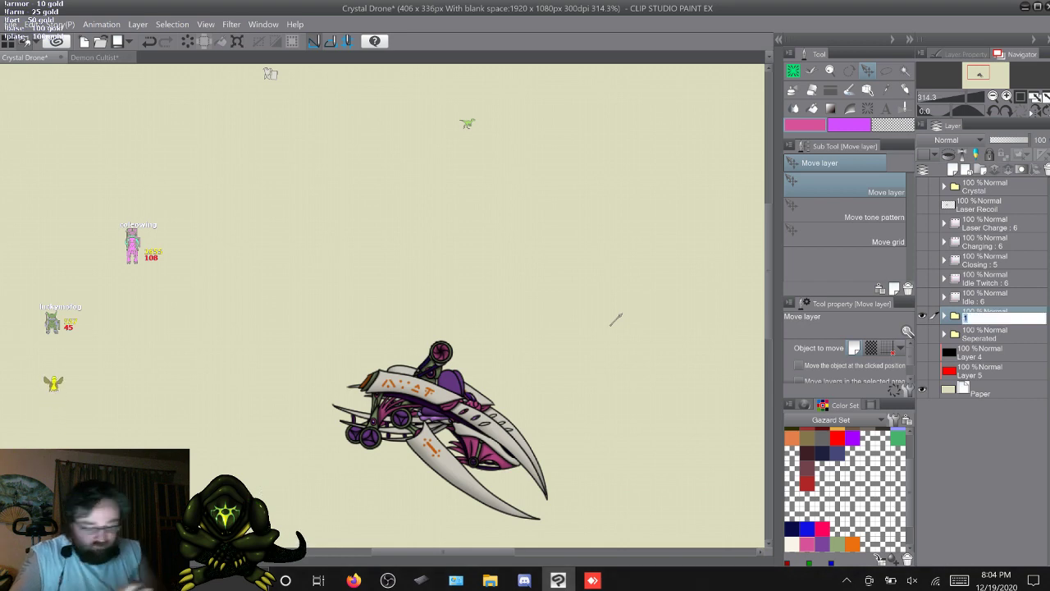
text(Chu)
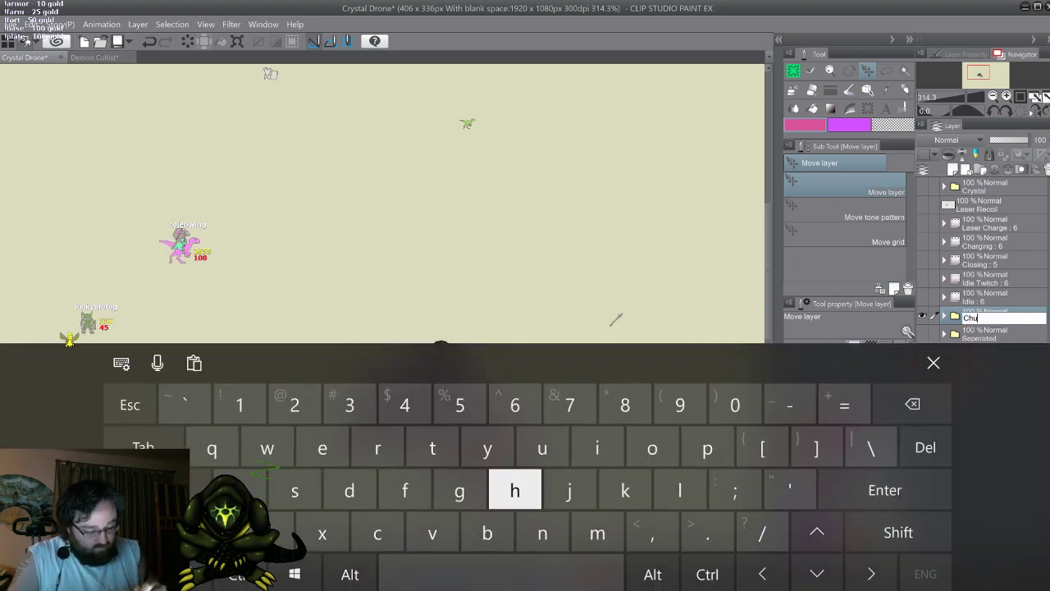
text(nks)
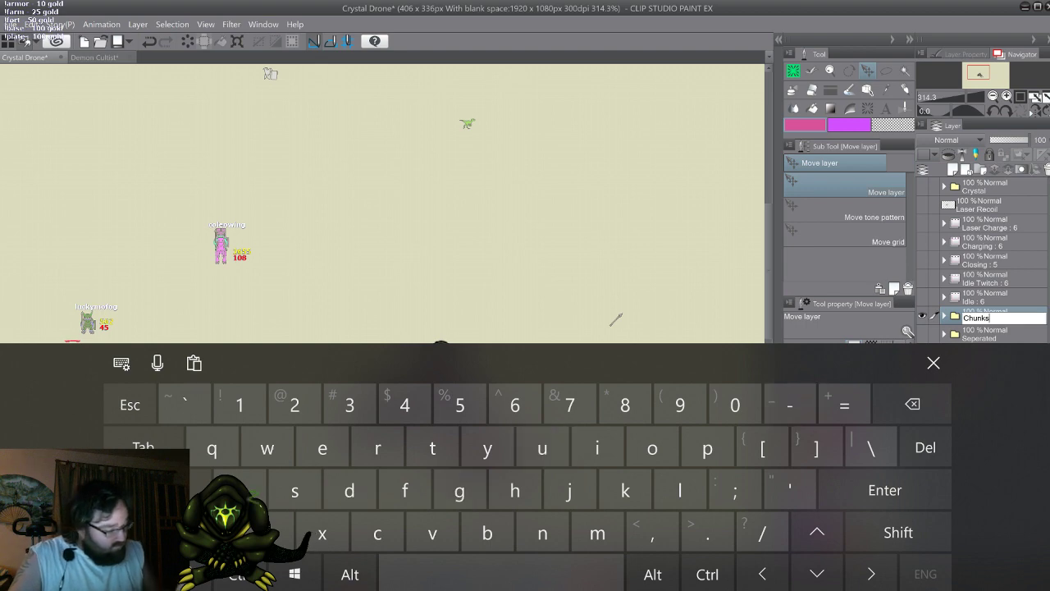
key(Return)
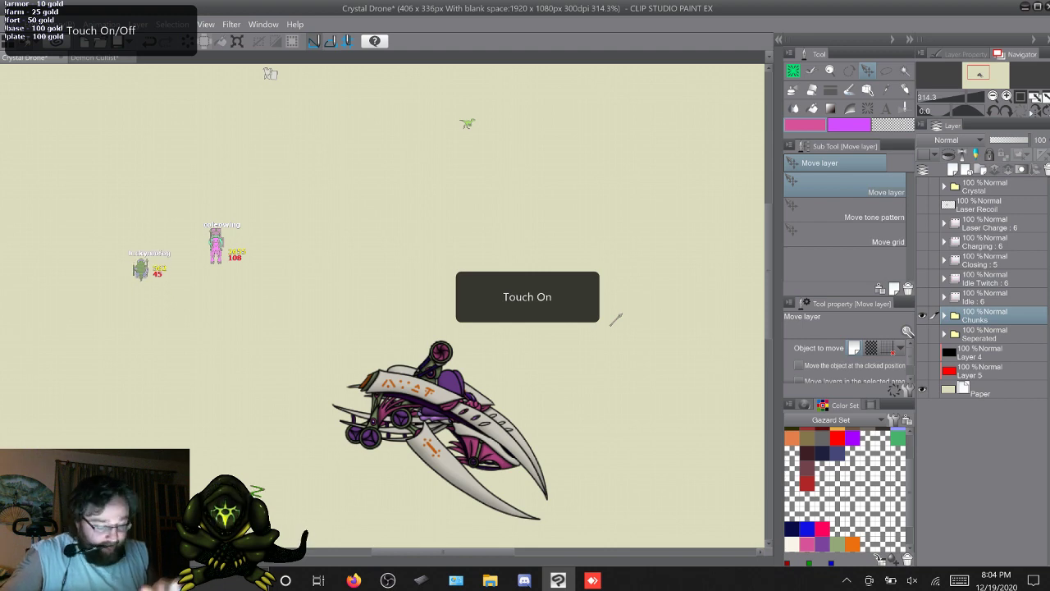
Review the drone's poses by showing Idle, Idle Twitch, Closing, Charging, Laser Charge and Laser Recoil one at a time
scroll(404, 464, down, 4)
drag(424, 445, 314, 366)
scroll(376, 471, down, 2)
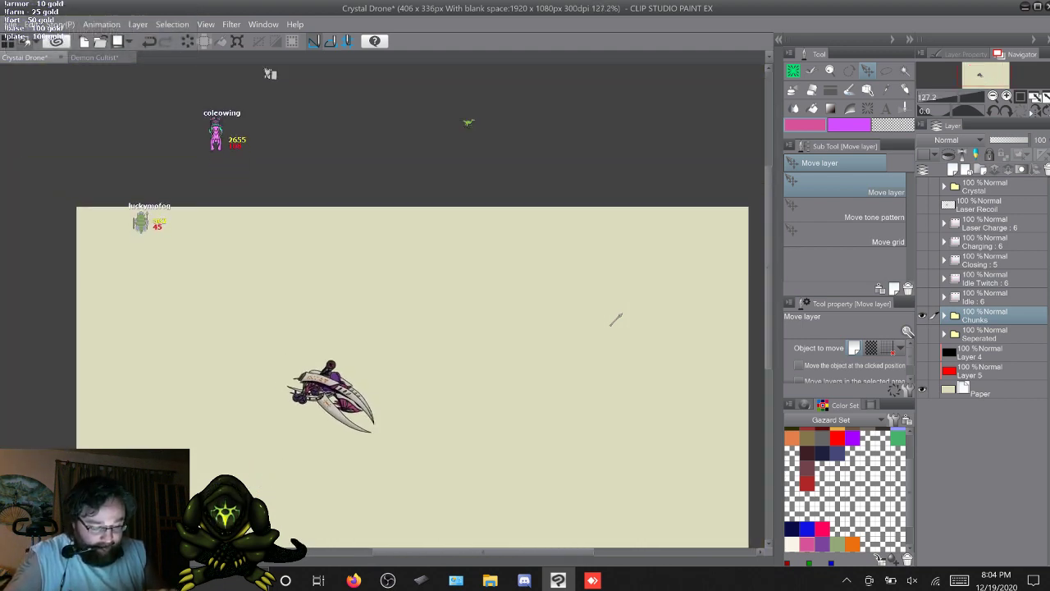
drag(376, 471, 365, 411)
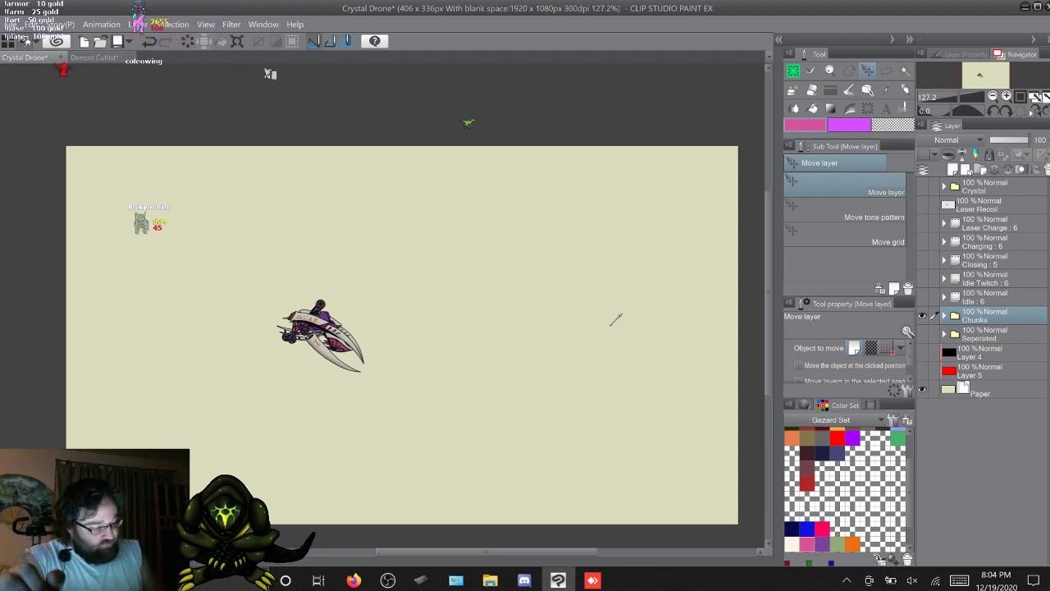
click(985, 297)
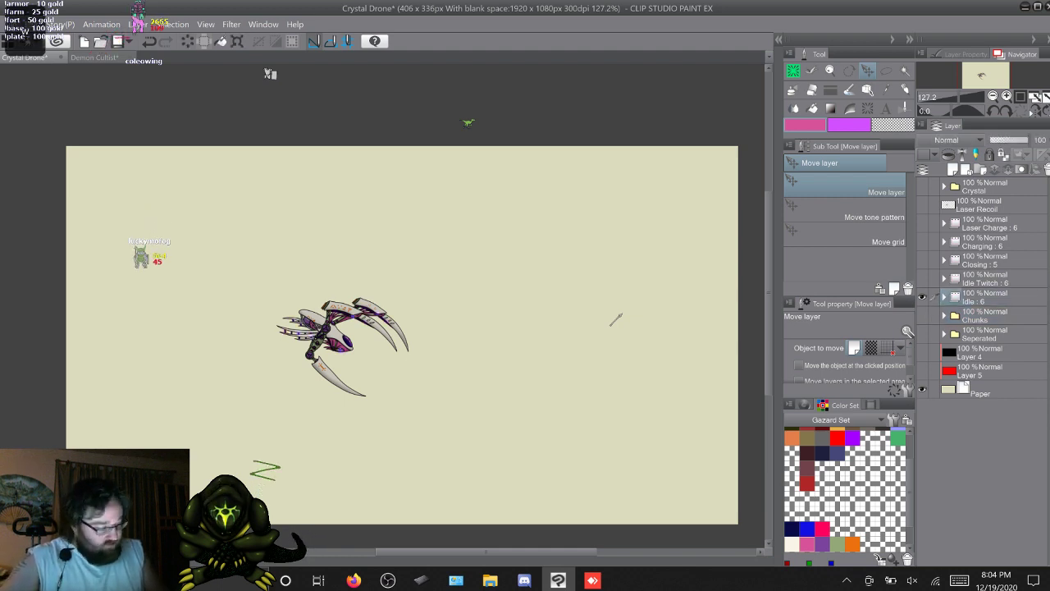
click(986, 279)
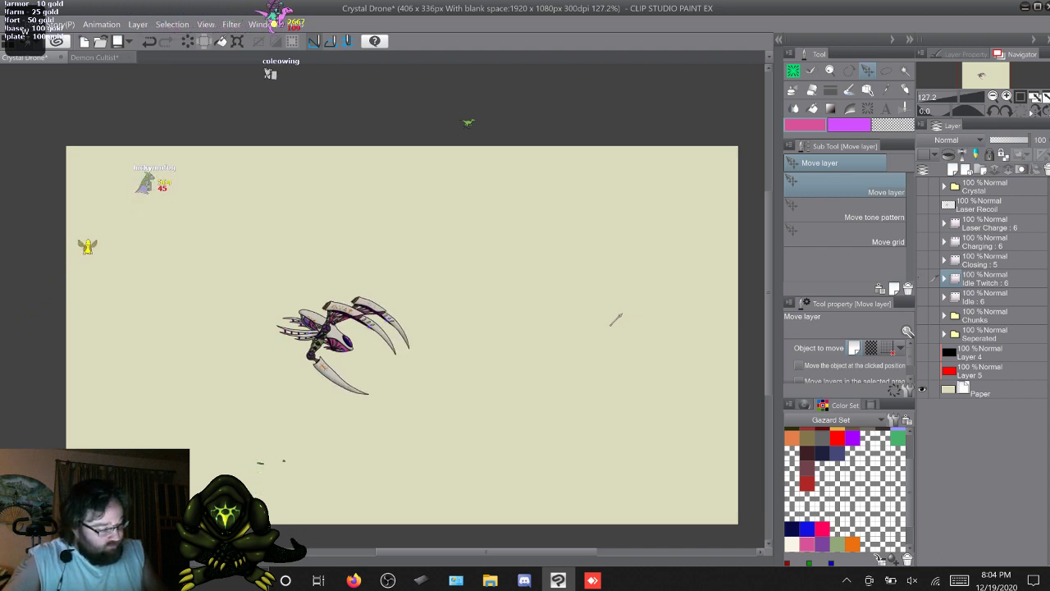
click(986, 260)
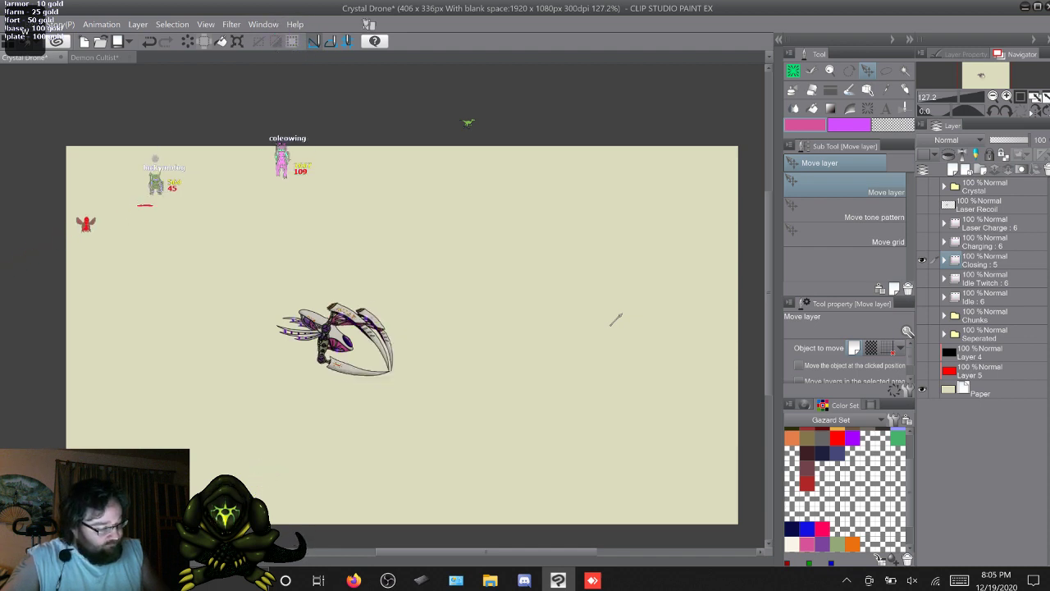
click(987, 242)
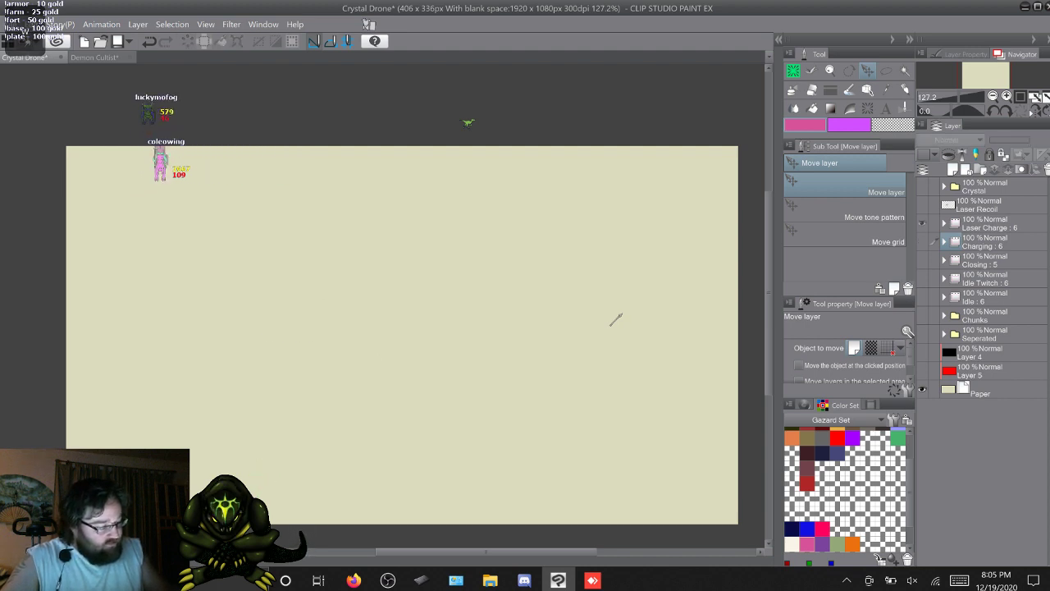
click(923, 223)
click(989, 224)
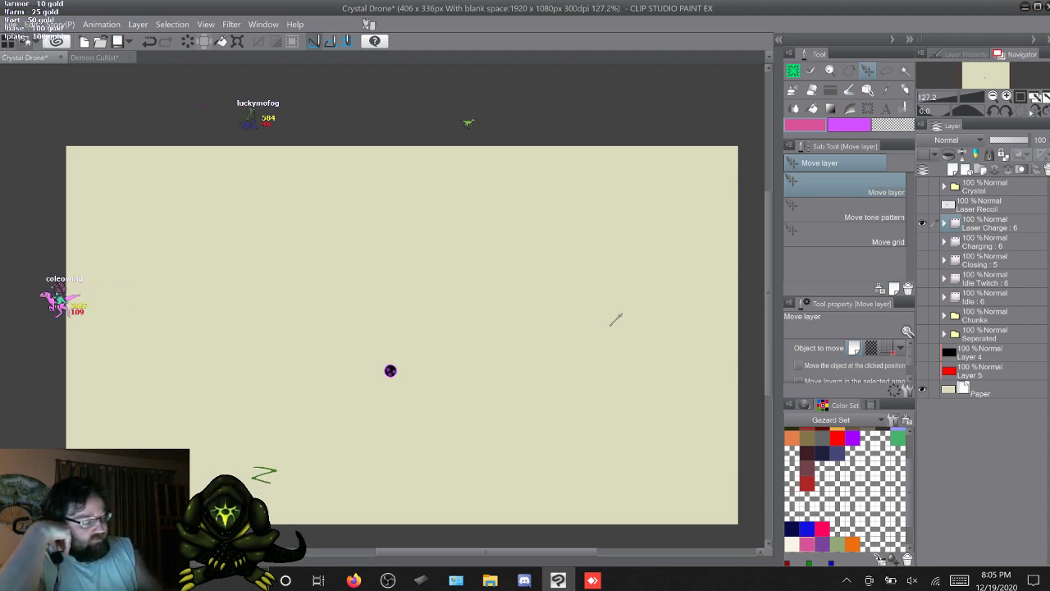
click(978, 205)
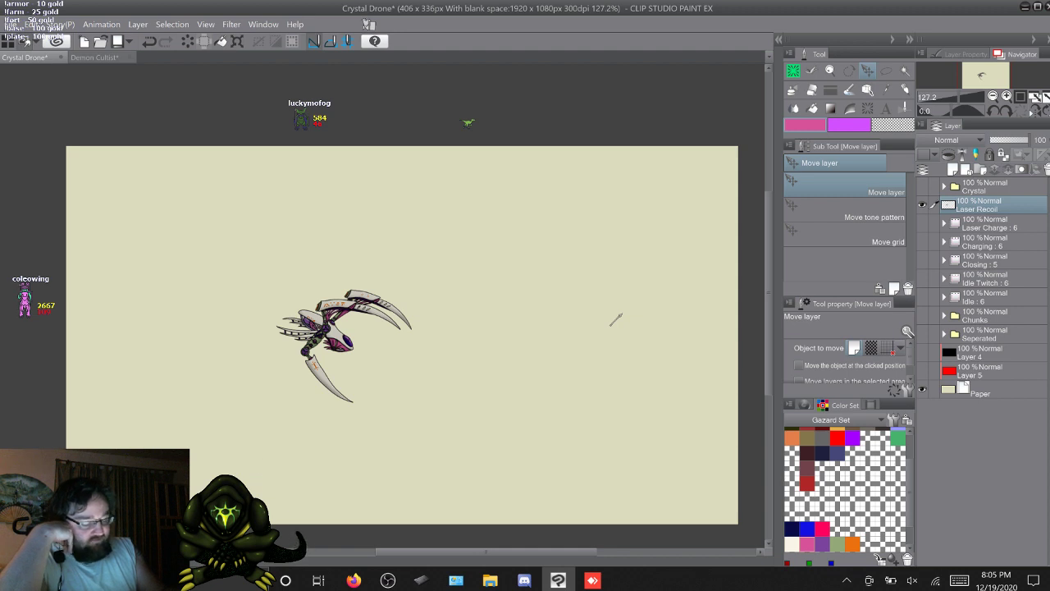
Hide Laser Recoil, show and expand the Crystal folder, and hide its Vivid light layer, Layer 2 Copy 2
click(922, 205)
click(923, 187)
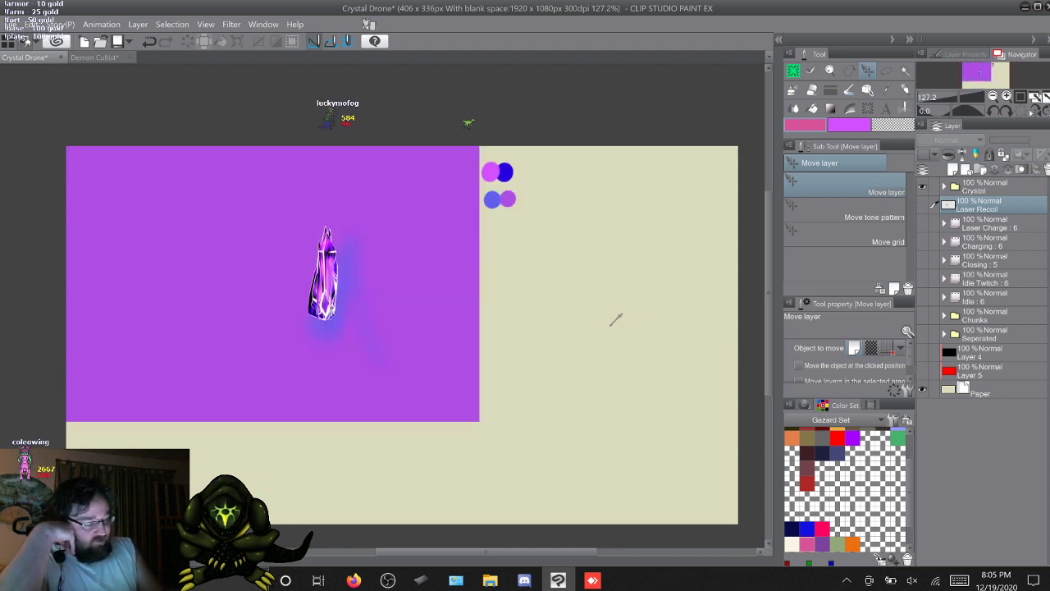
click(978, 187)
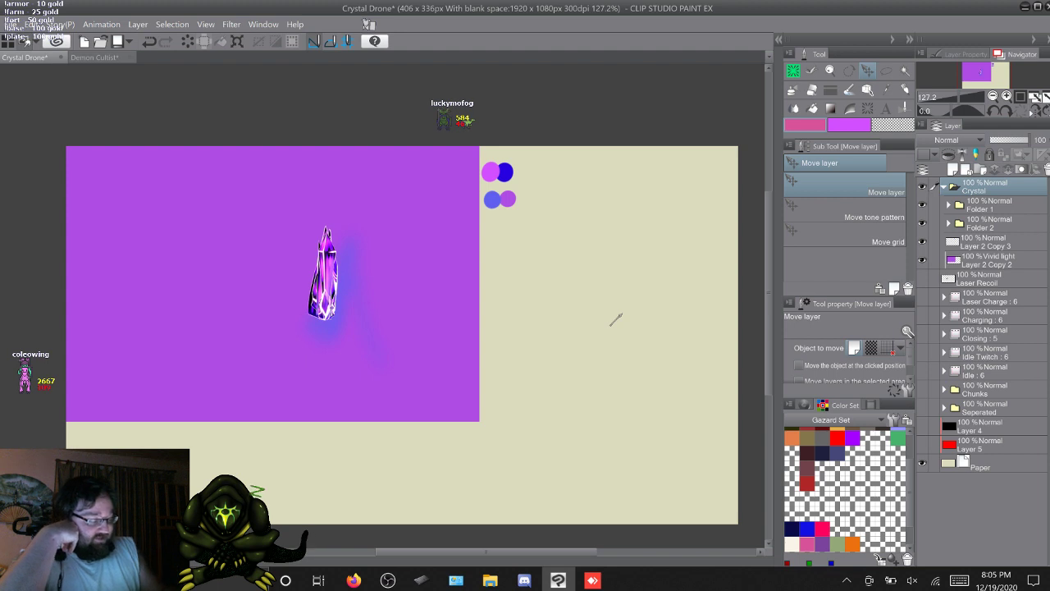
click(988, 260)
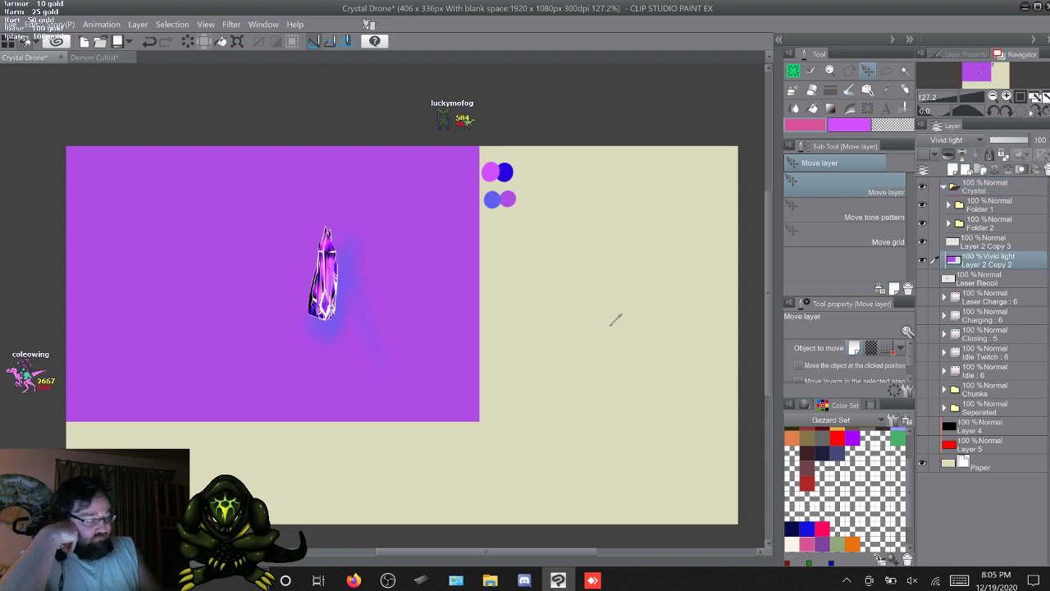
click(922, 260)
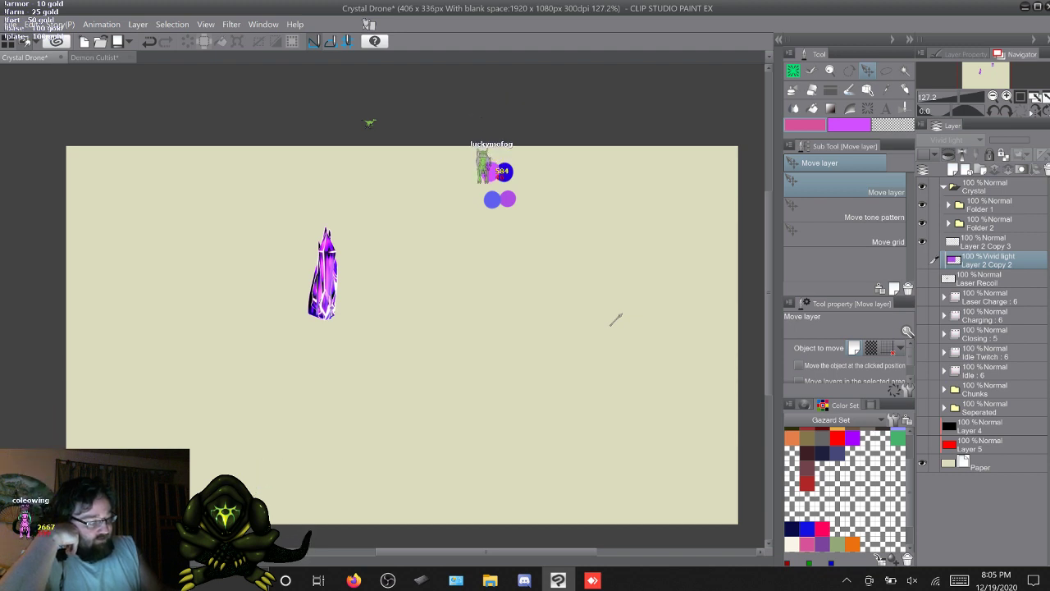
Examine the numbered layers inside the Crystal folder's Folder 2 and Folder 1, briefly toggling Folder 2's visibility
click(949, 223)
click(923, 223)
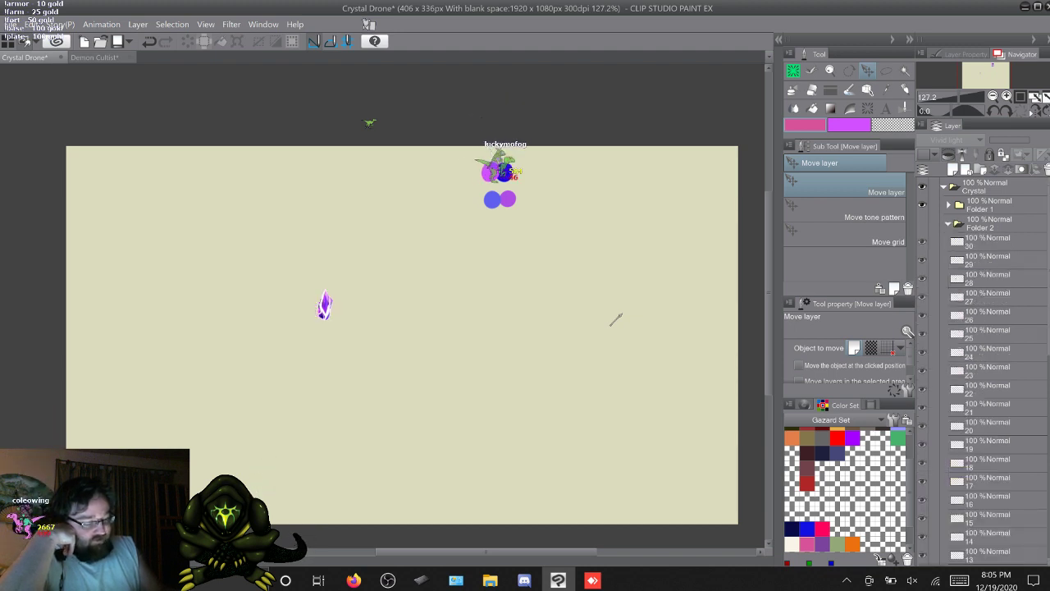
click(922, 223)
click(949, 223)
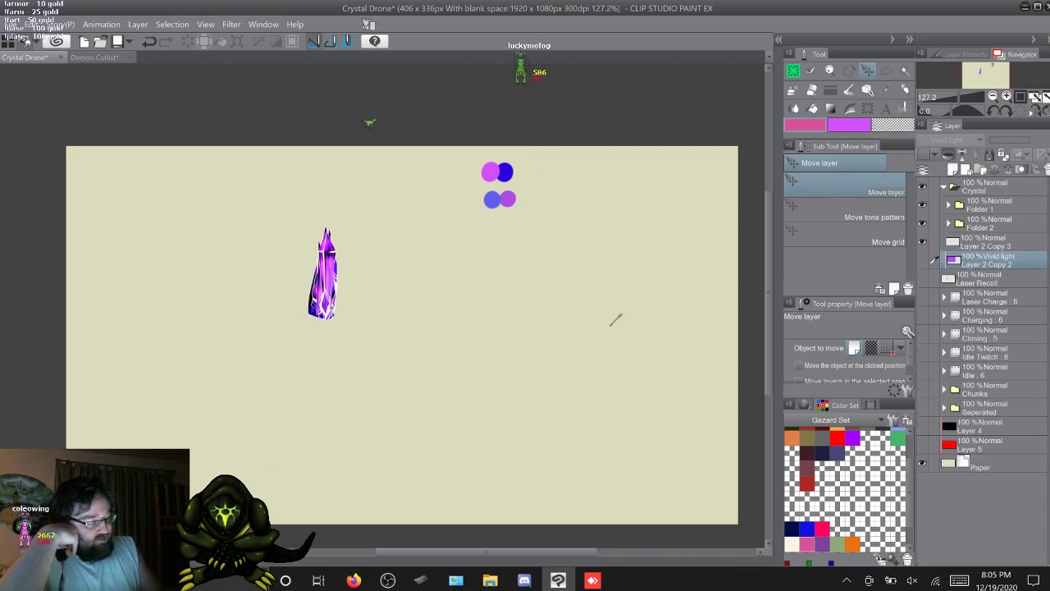
click(949, 204)
click(949, 204)
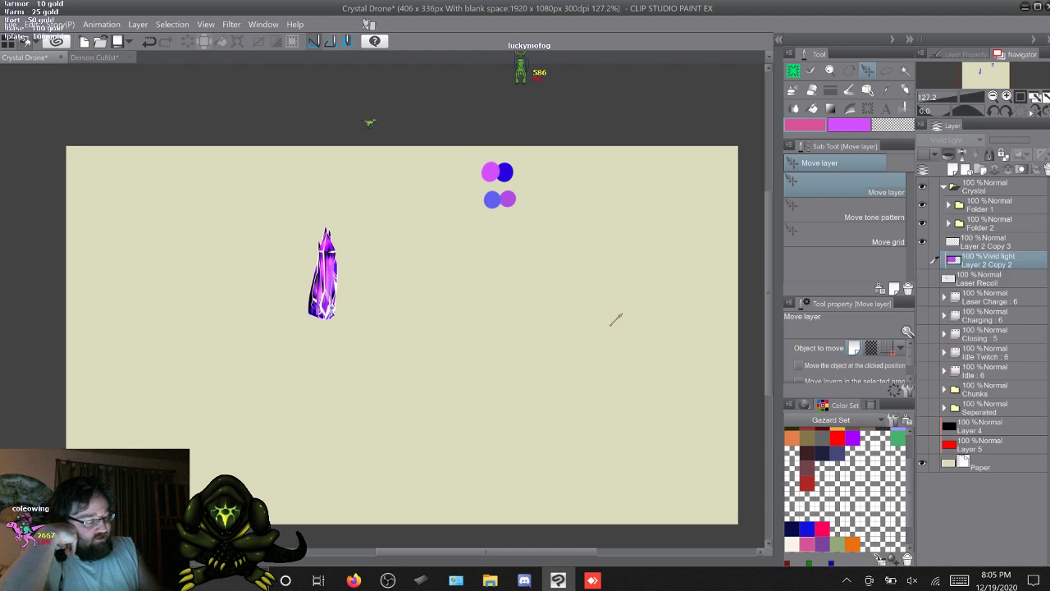
click(949, 205)
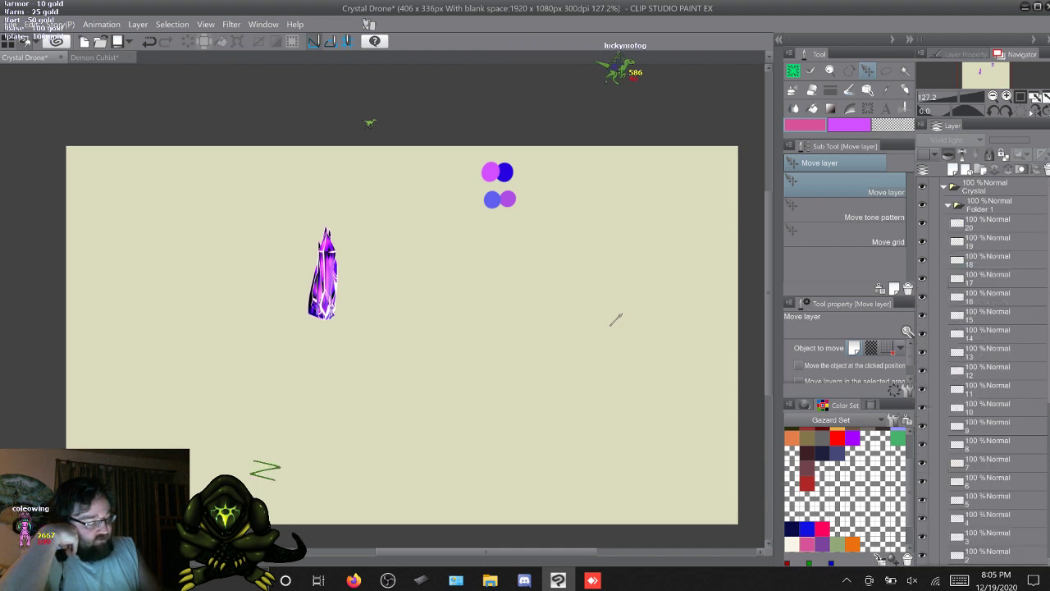
click(950, 204)
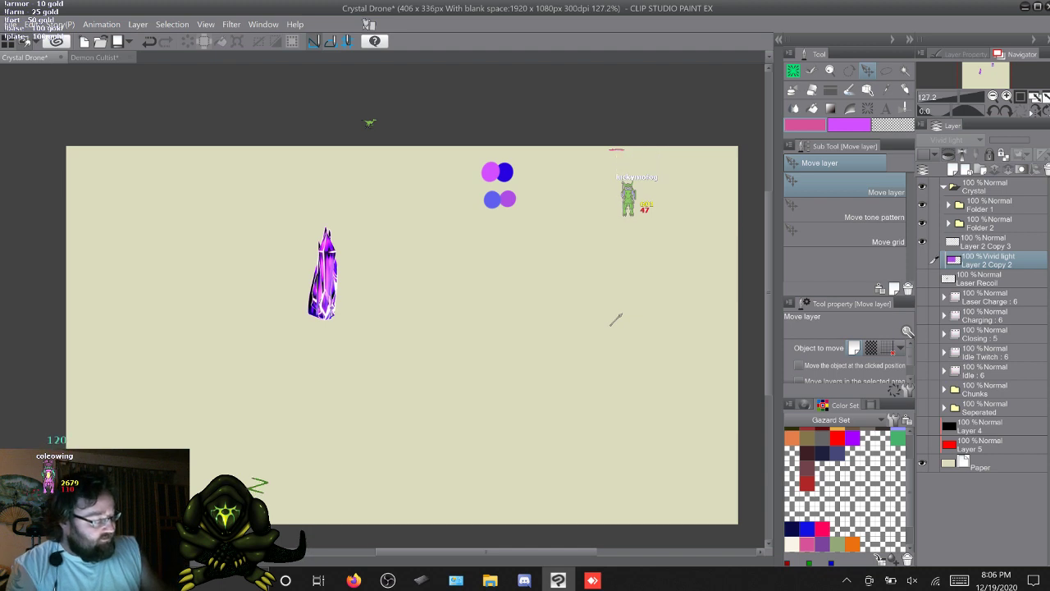
Isolate layer 1 of Folder 2 by hiding Folder 1, Layer 2 Copy 3, the Paper layer and Folder 2's other numbered layers
click(989, 224)
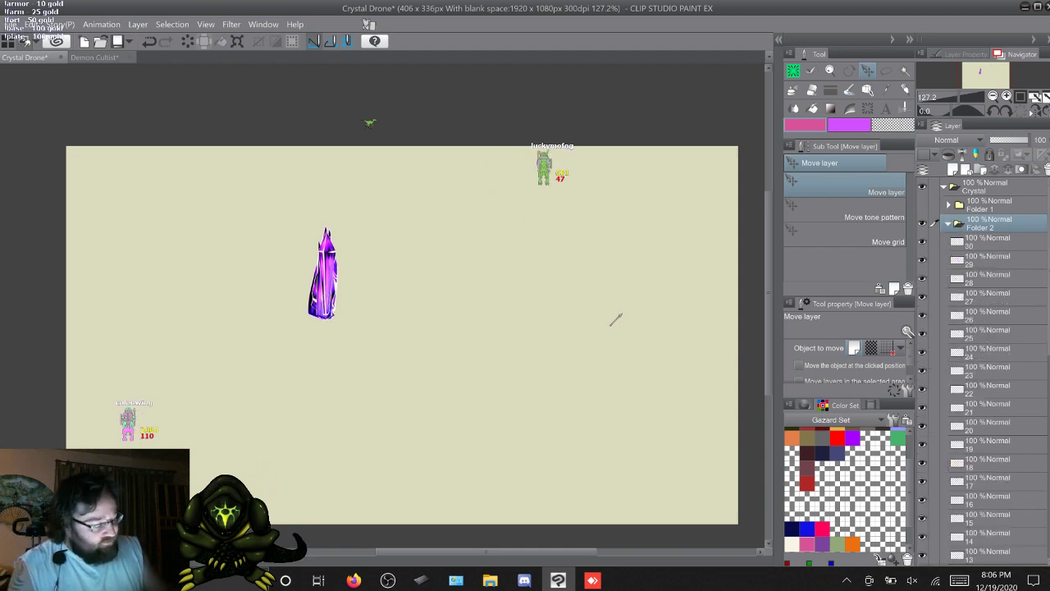
click(923, 464)
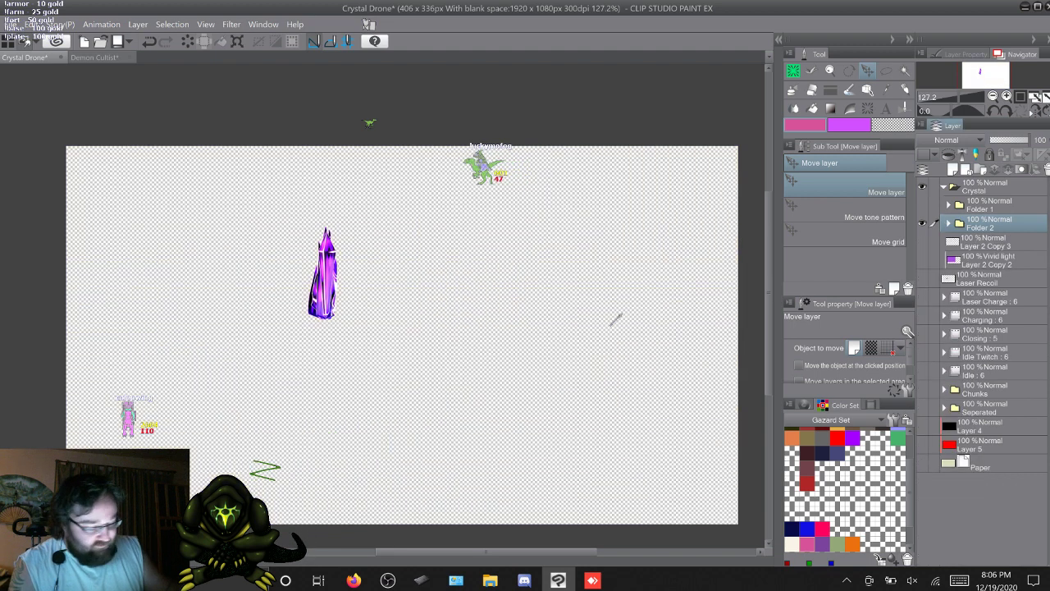
click(949, 223)
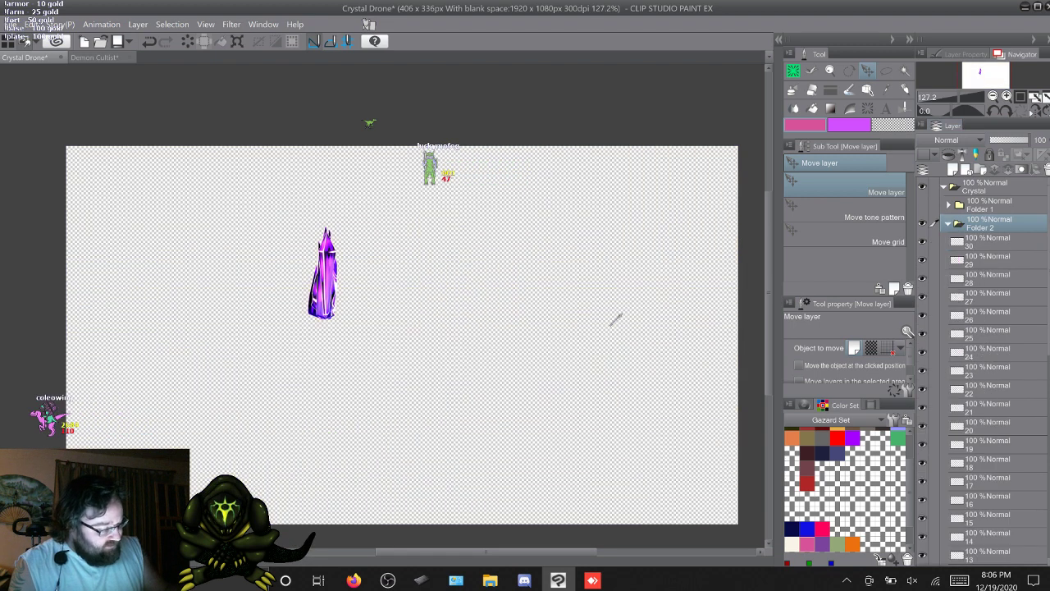
click(989, 242)
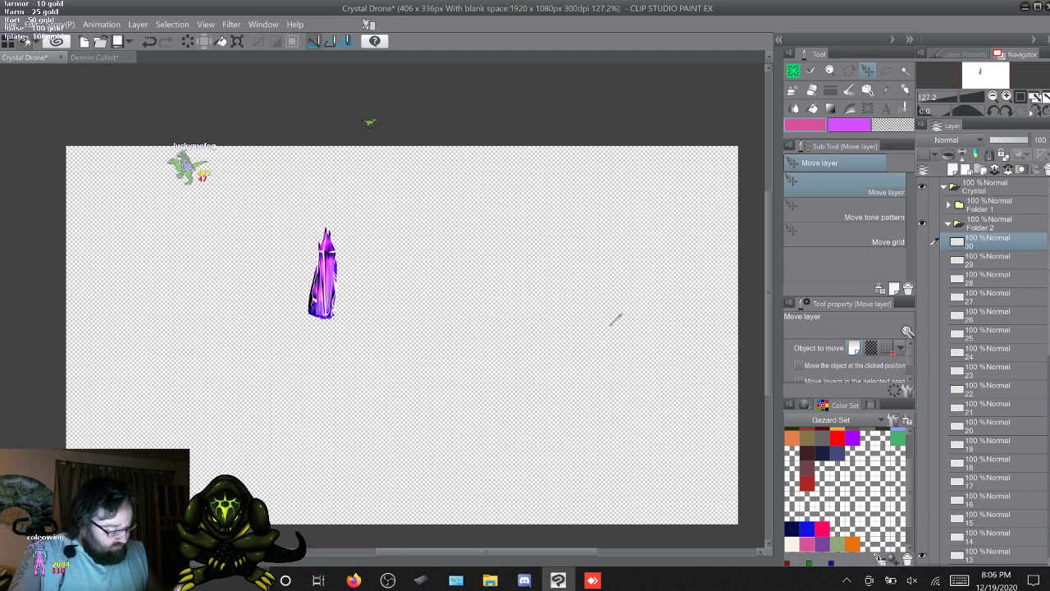
scroll(985, 370, down, 6)
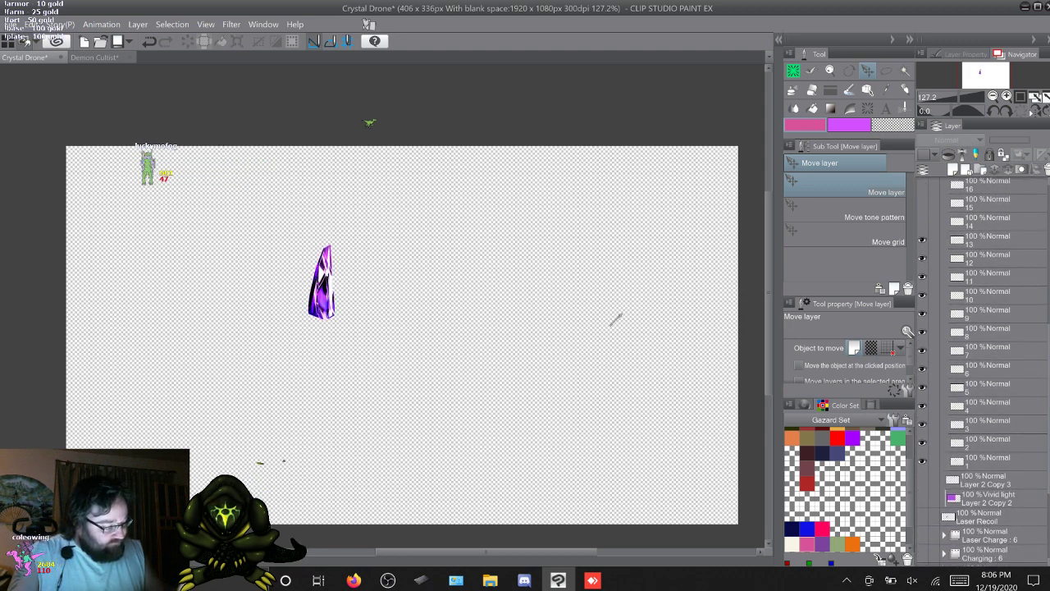
click(985, 460)
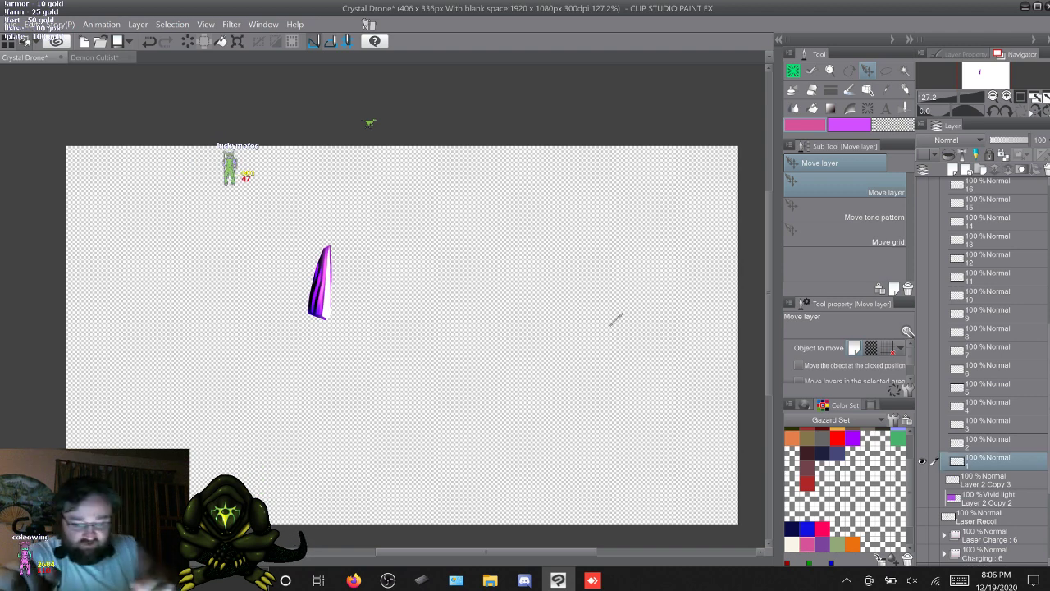
Register layer 1's crystal as an image material named L Crystal 1 in the Gazard material folder
click(31, 24)
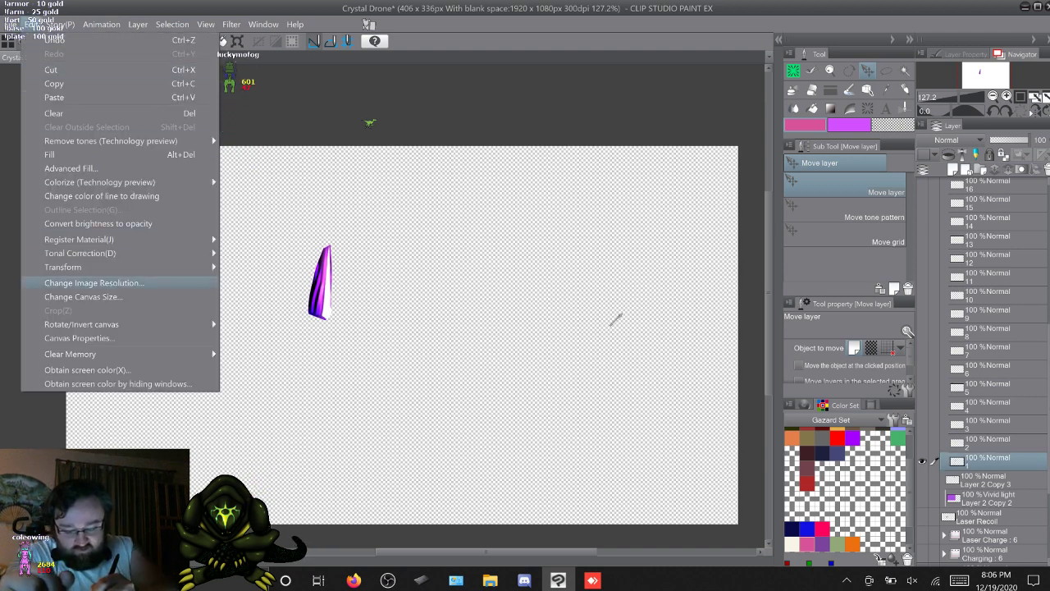
mouse_move(79, 239)
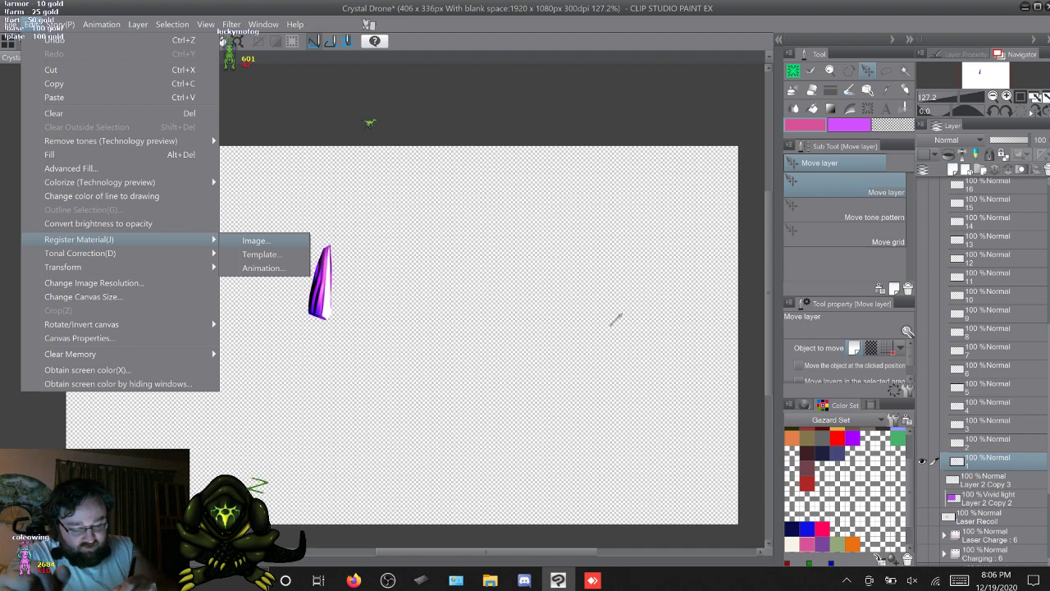
click(255, 241)
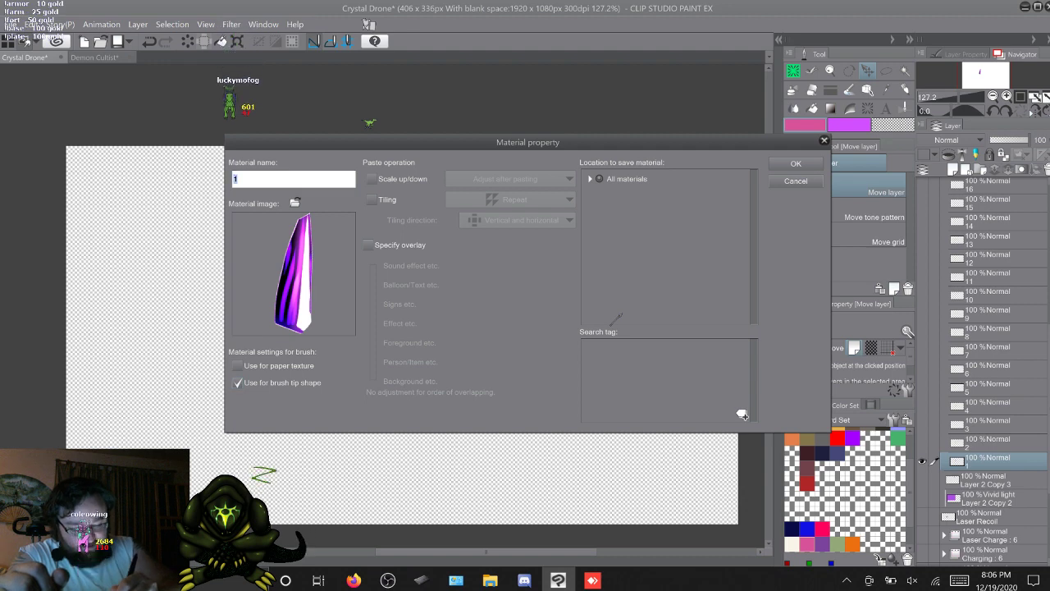
click(959, 580)
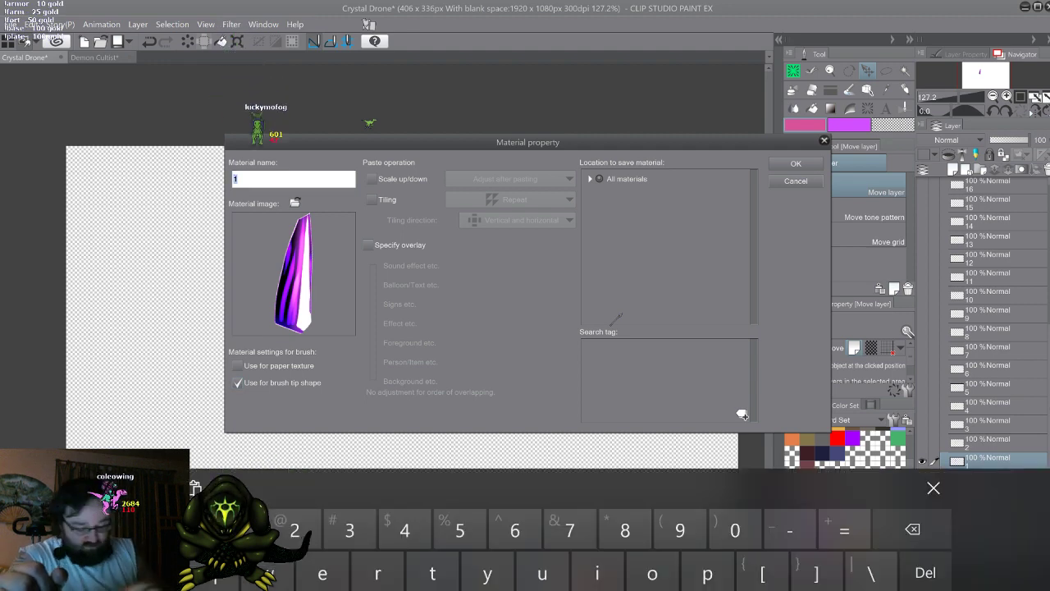
text(L)
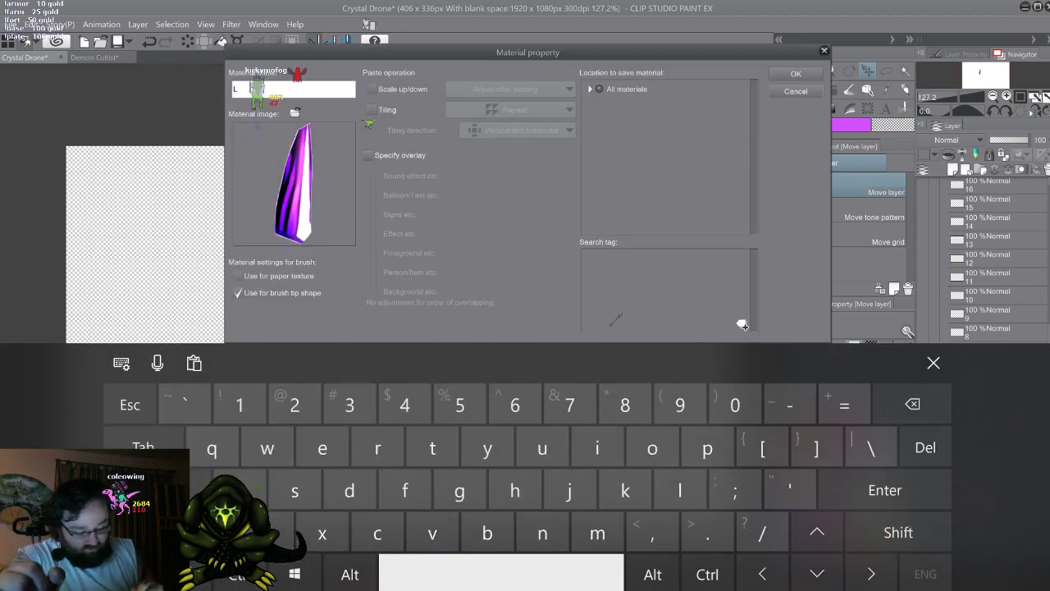
text( Cry)
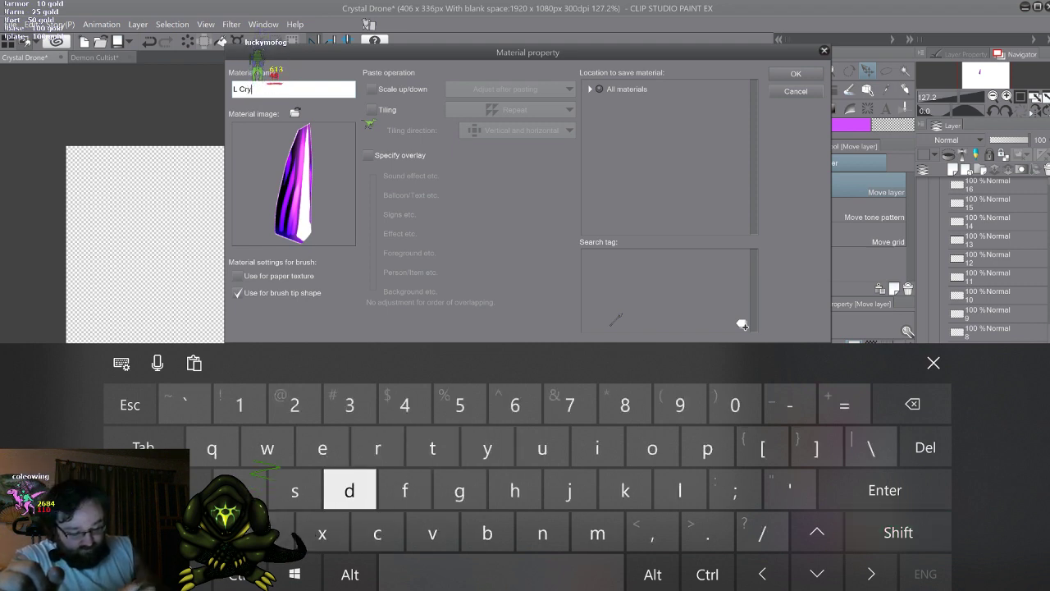
text(stal)
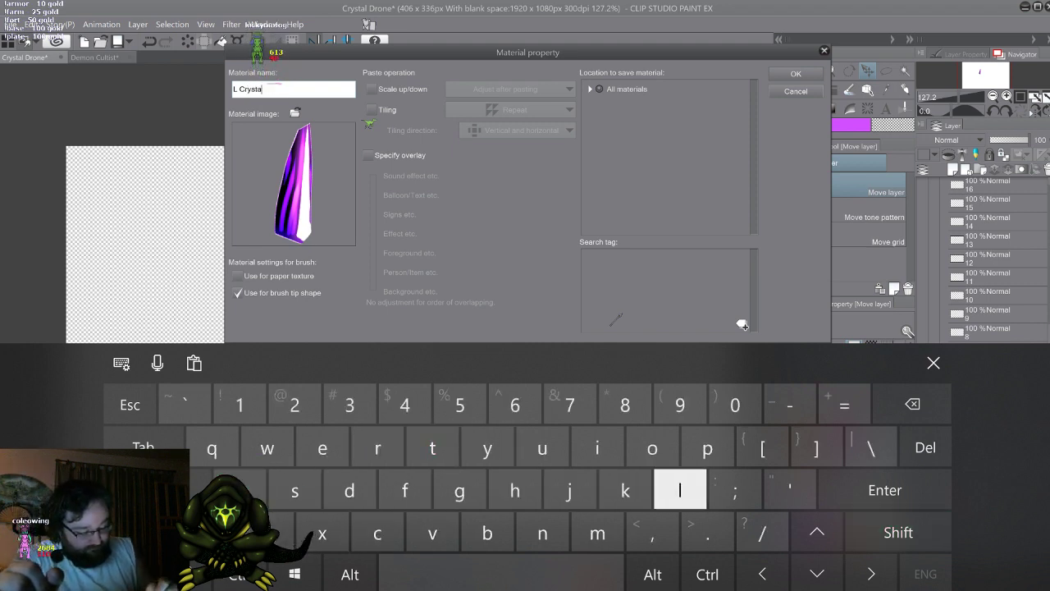
text( 1o)
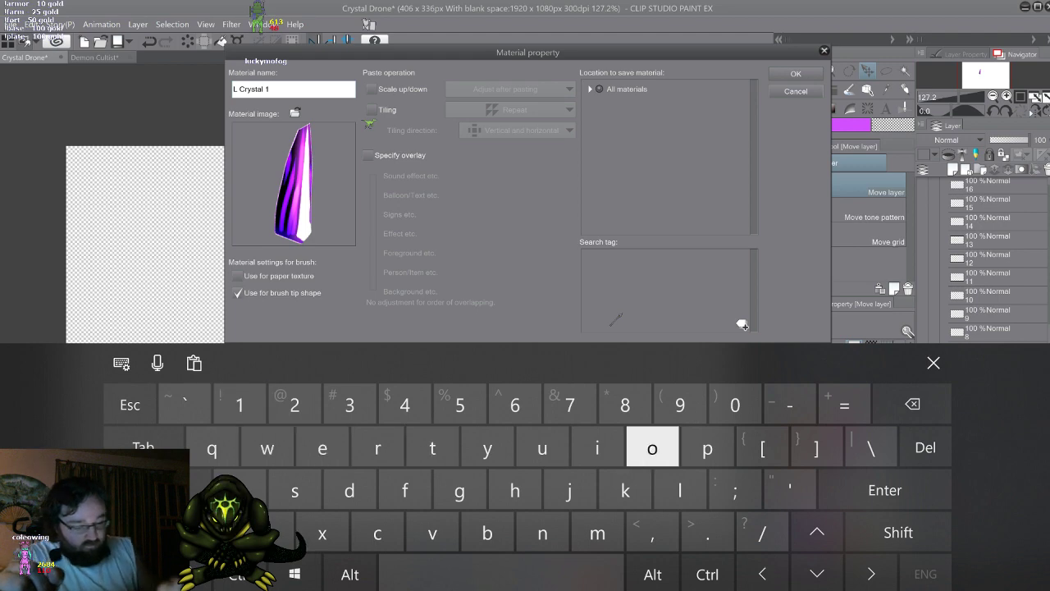
key(BackSpace)
click(934, 363)
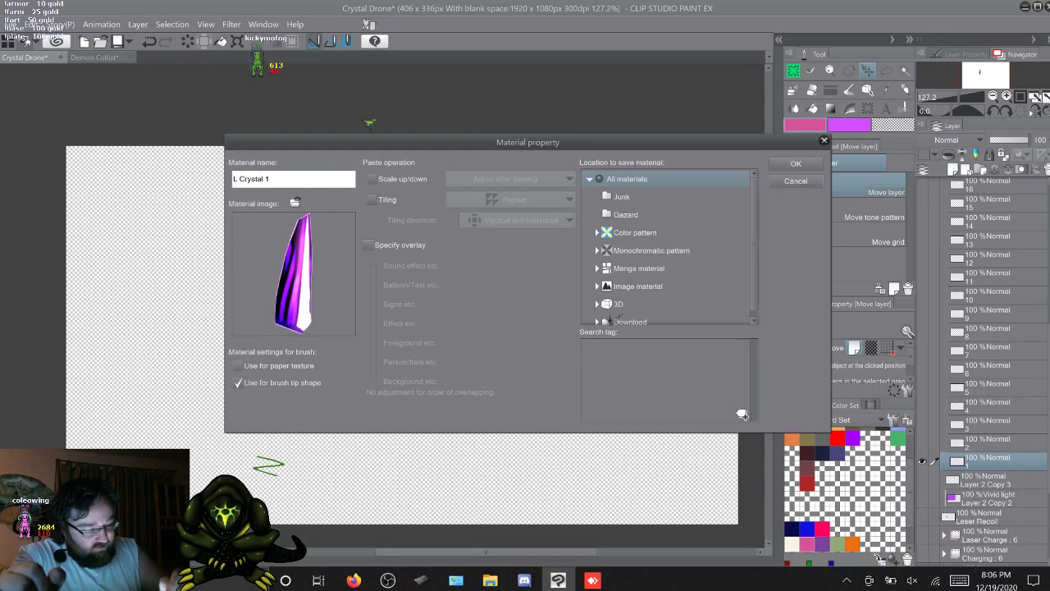
click(626, 215)
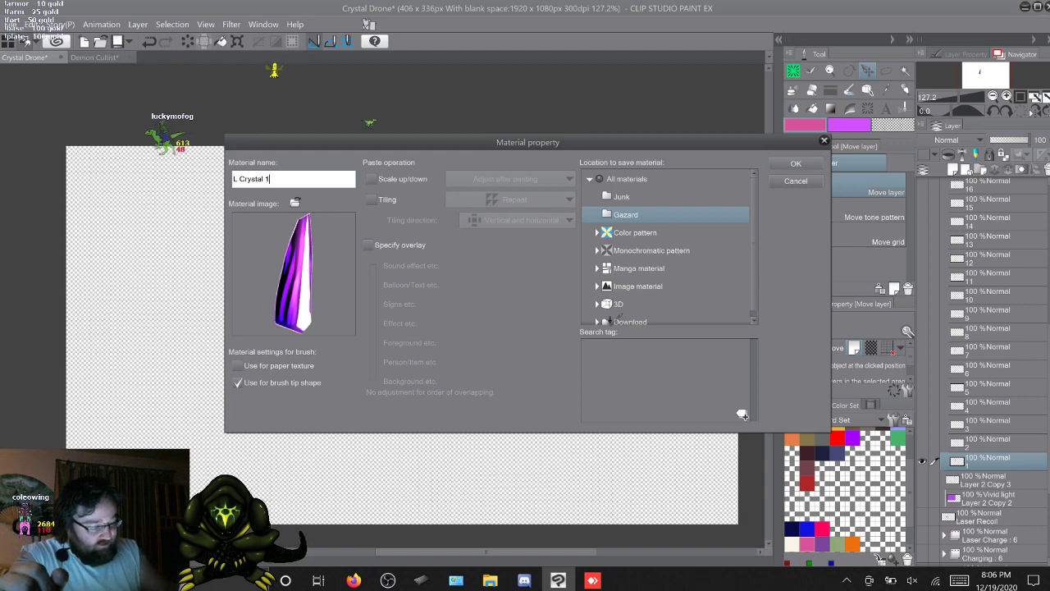
key(Return)
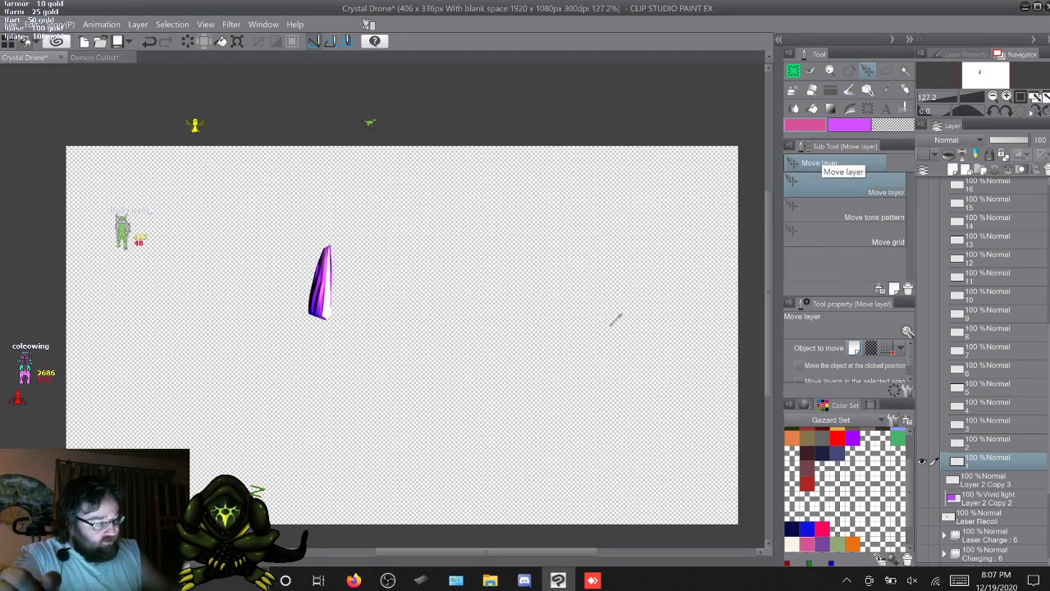
Place the L Crystal 1 and Crystal Texture materials from the Gazard folder onto the canvas
click(778, 39)
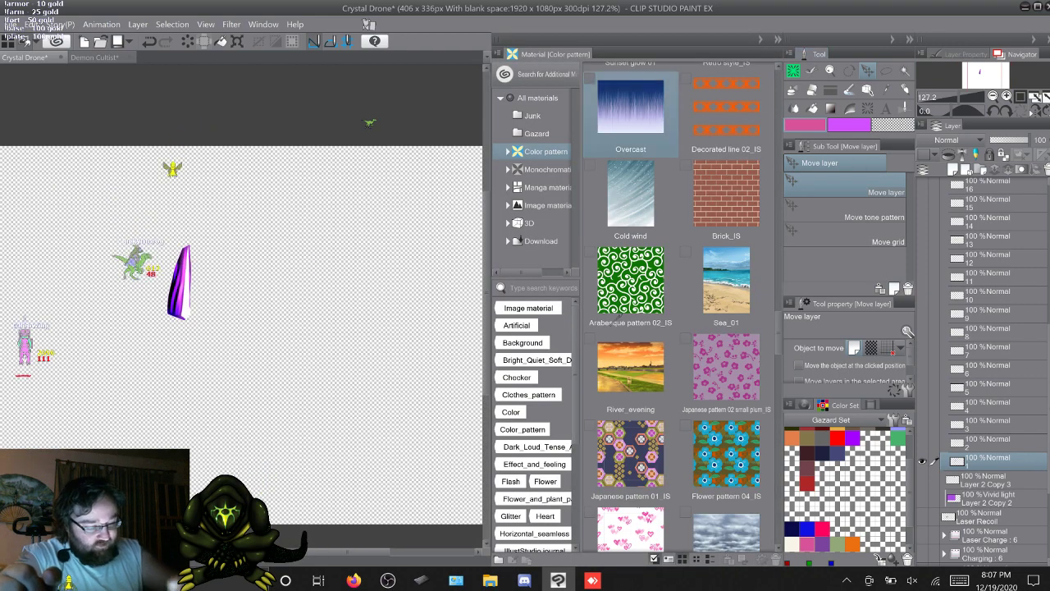
click(537, 133)
click(630, 99)
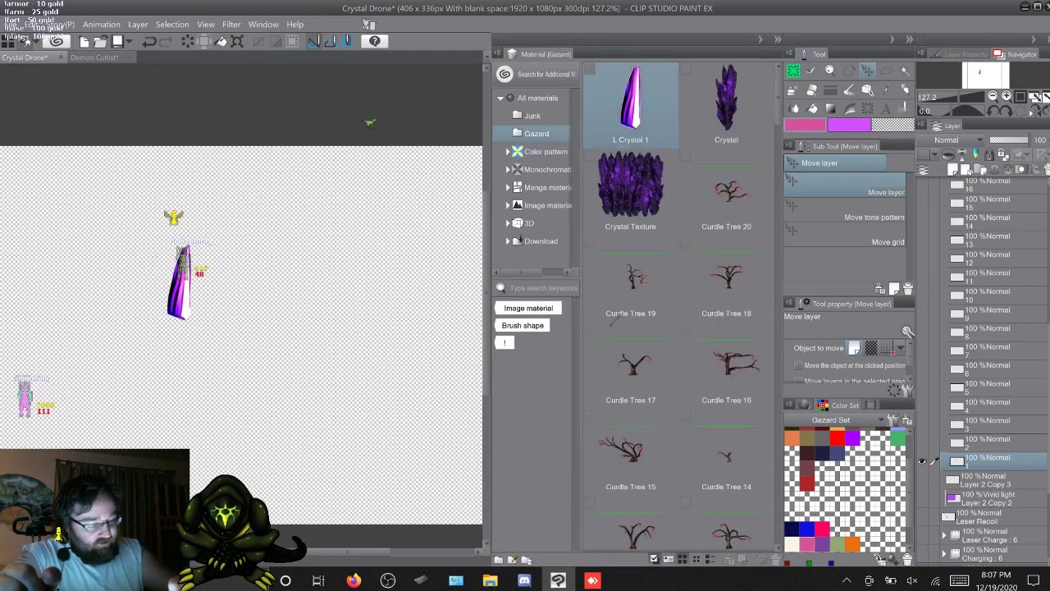
ctrl+click(630, 185)
drag(630, 185, 363, 259)
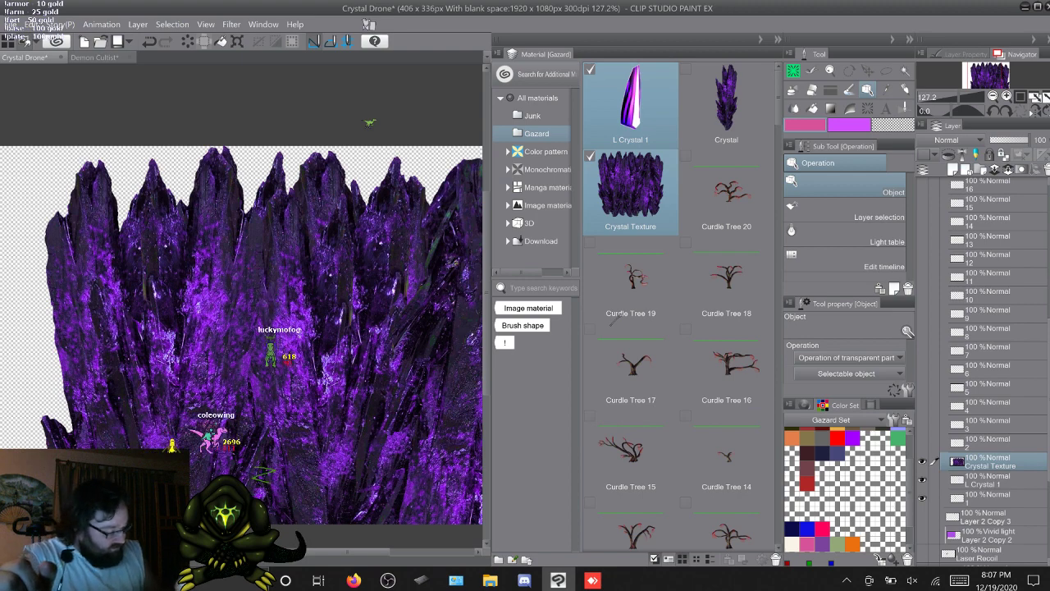
Delete the Crystal Texture layer and collapse the materials library
right_click(989, 462)
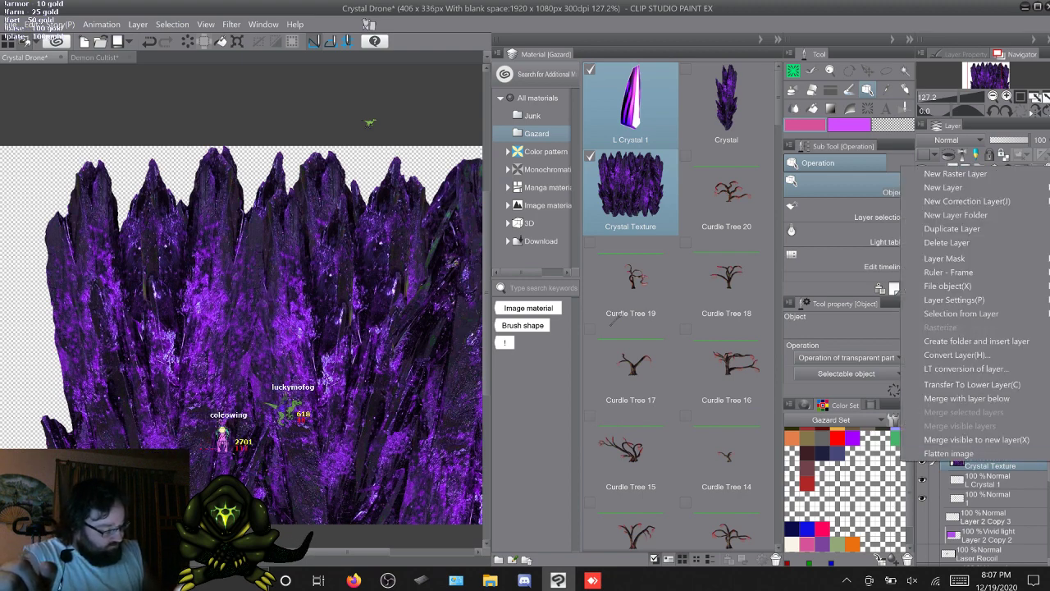
click(976, 241)
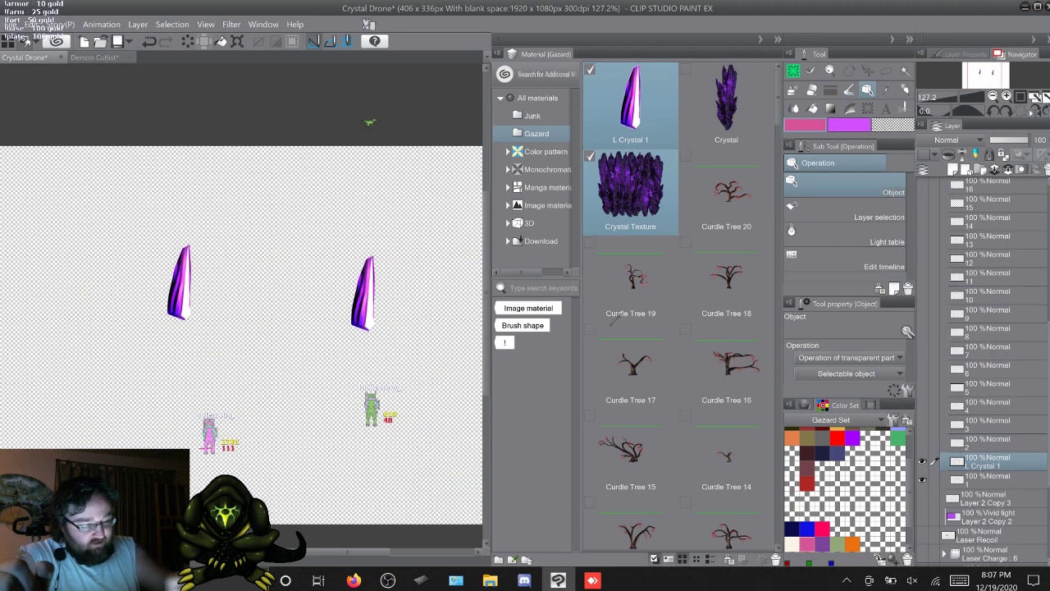
click(778, 39)
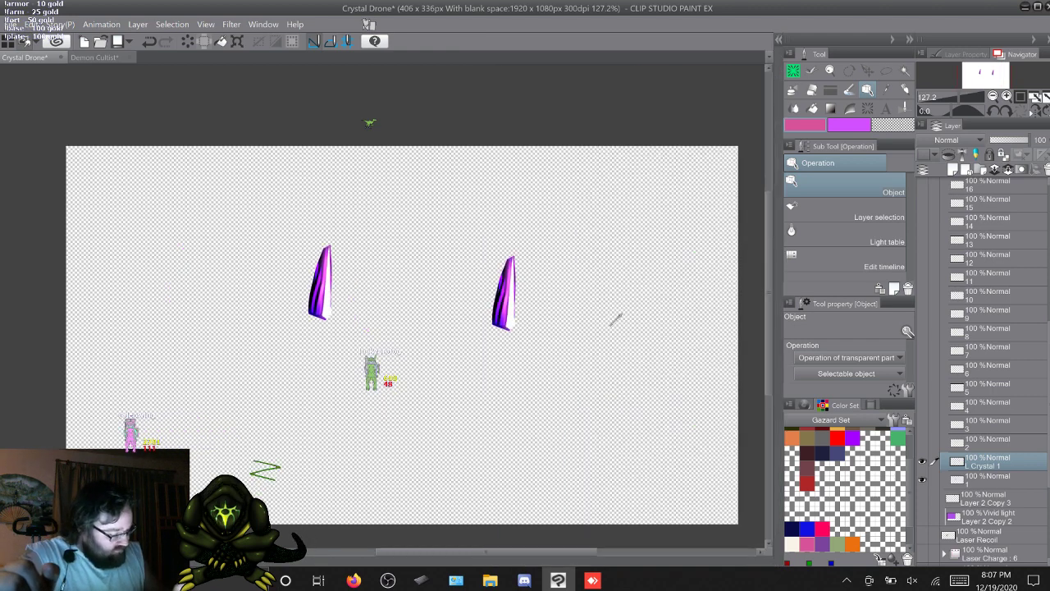
Move the pasted L Crystal 1 layer closer to the original crystal and slightly lower on the canvas
key(k)
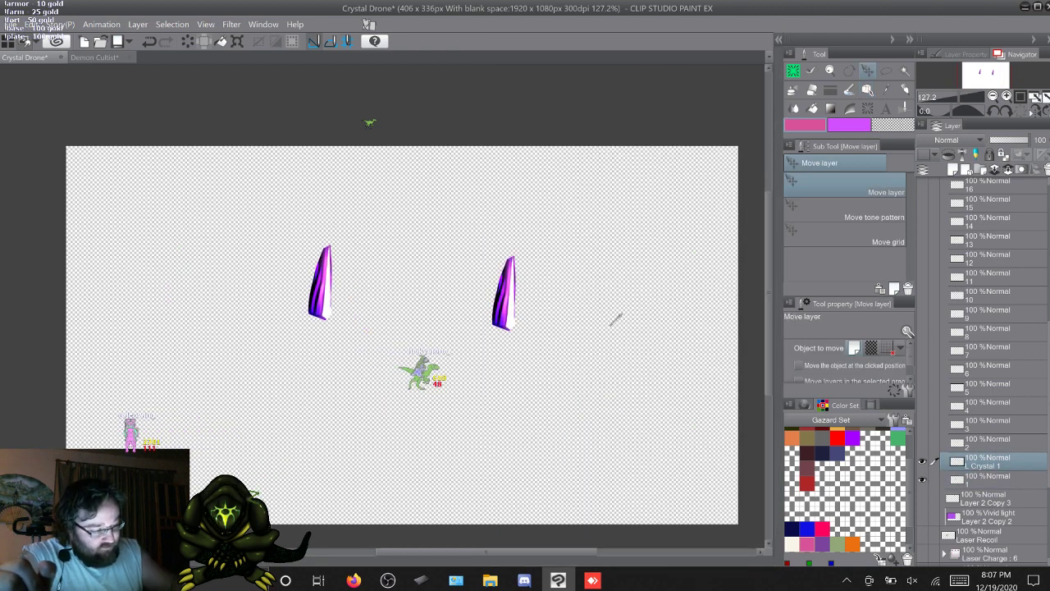
drag(504, 296, 456, 314)
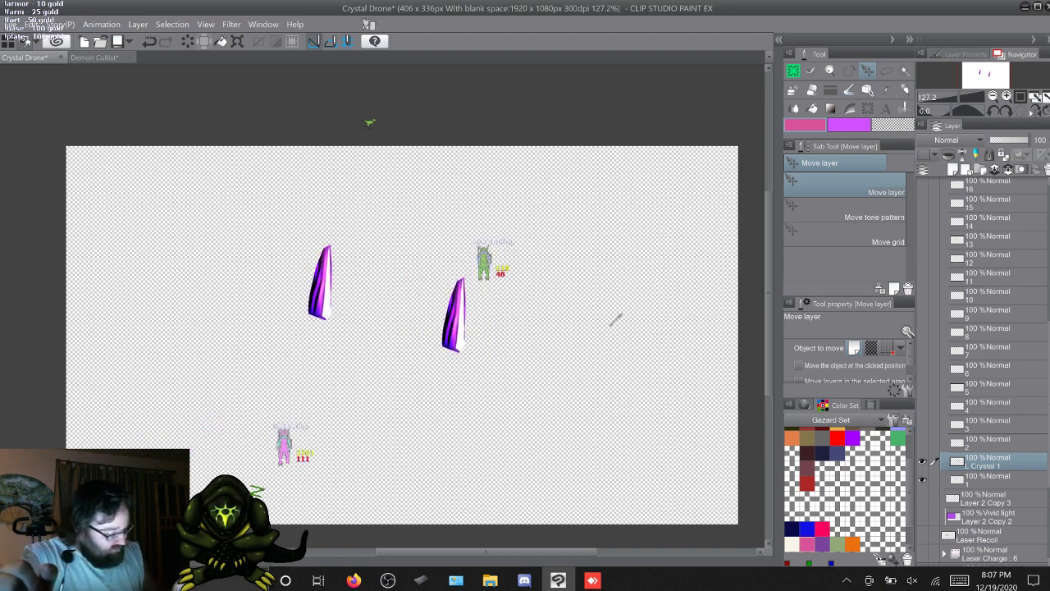
click(922, 461)
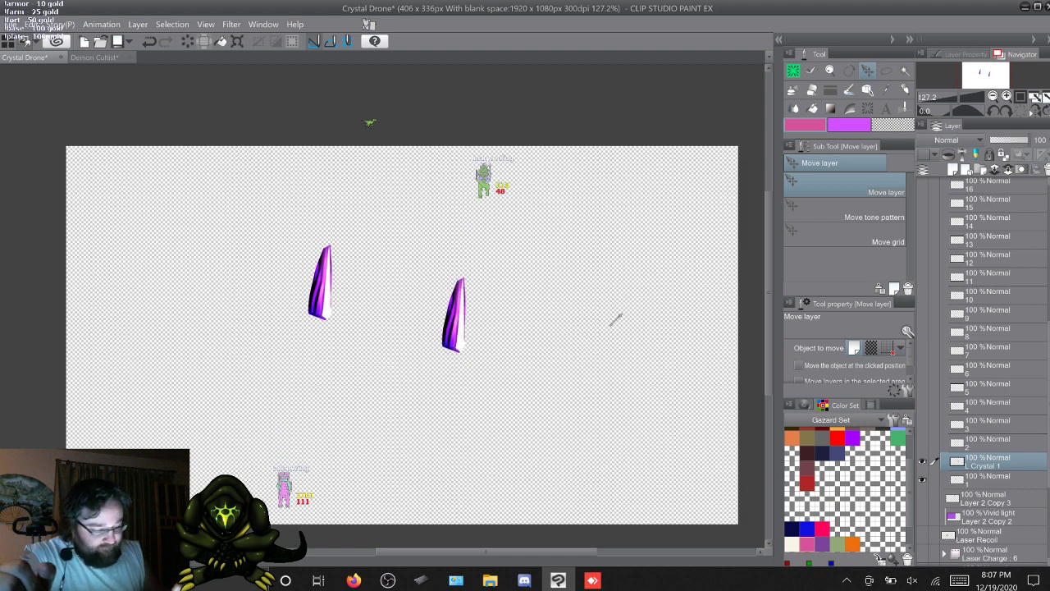
Place the Curdle Tree 20 material from the Gazard folder onto the canvas
click(778, 39)
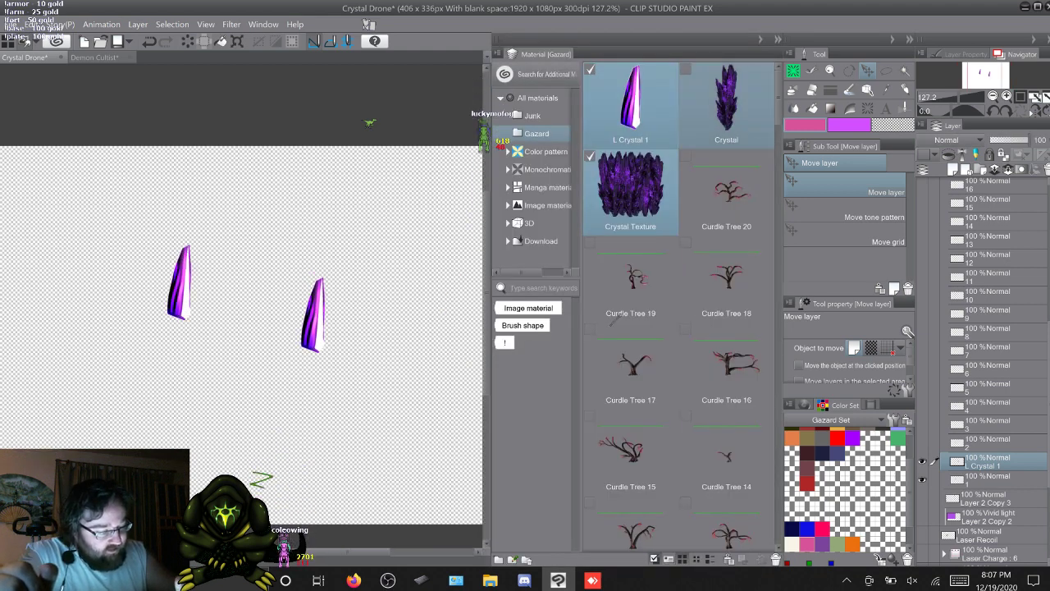
click(726, 105)
click(631, 105)
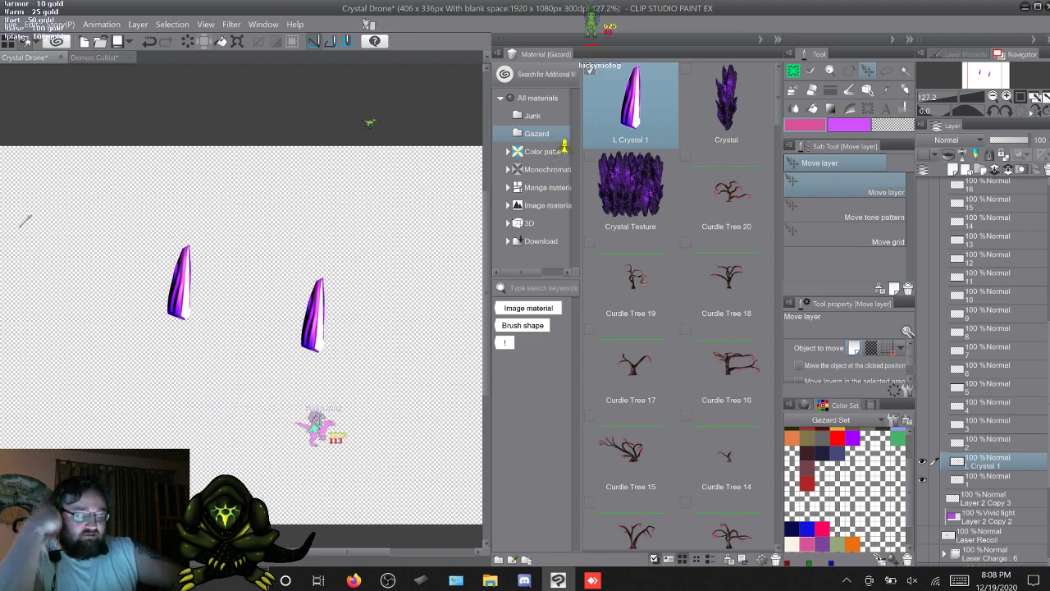
click(727, 192)
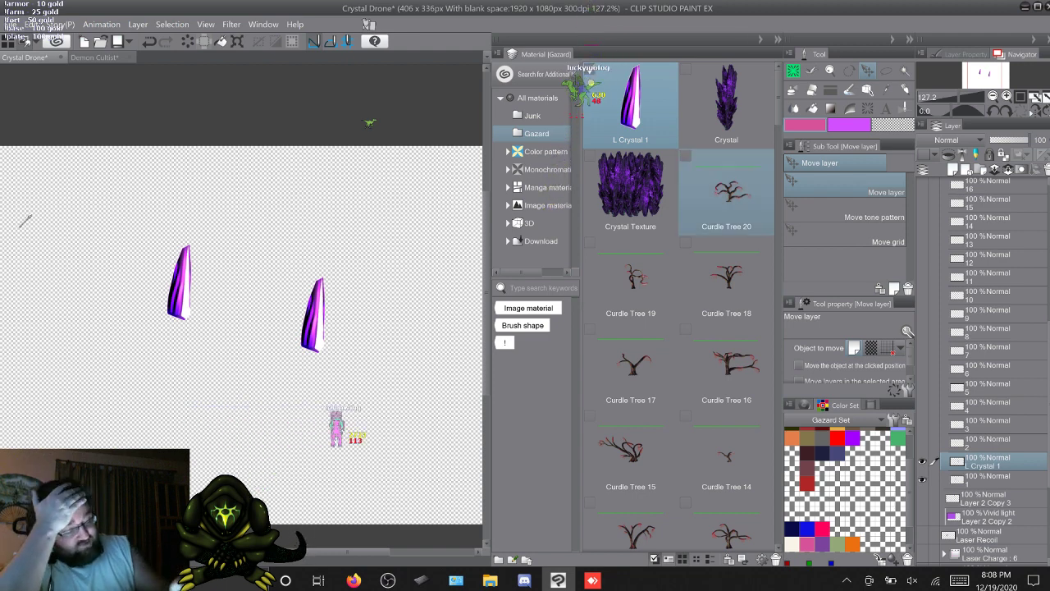
drag(726, 192, 384, 255)
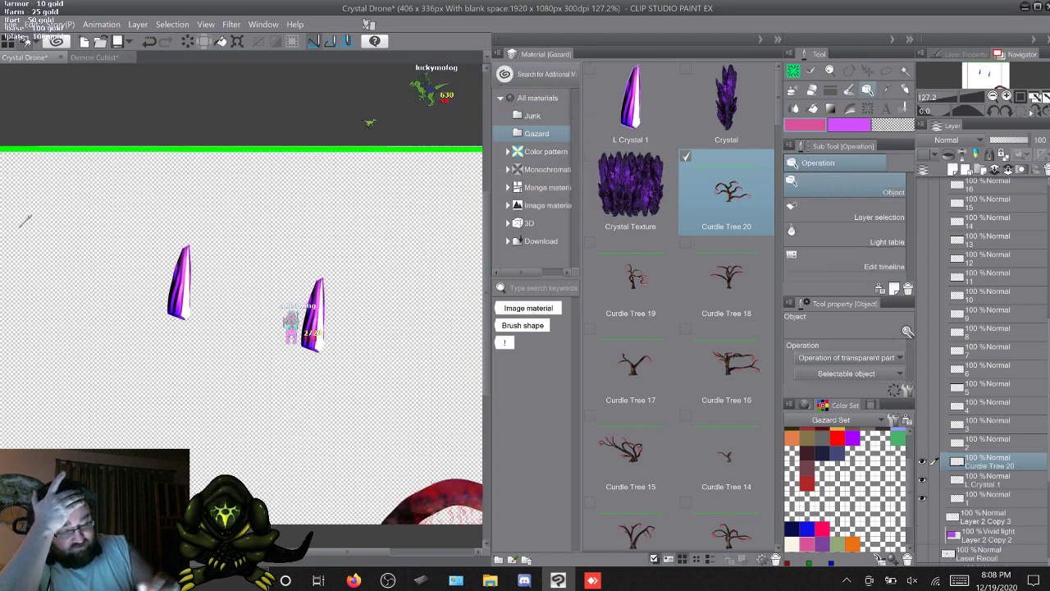
scroll(241, 295, down, 2)
scroll(242, 295, up, 2)
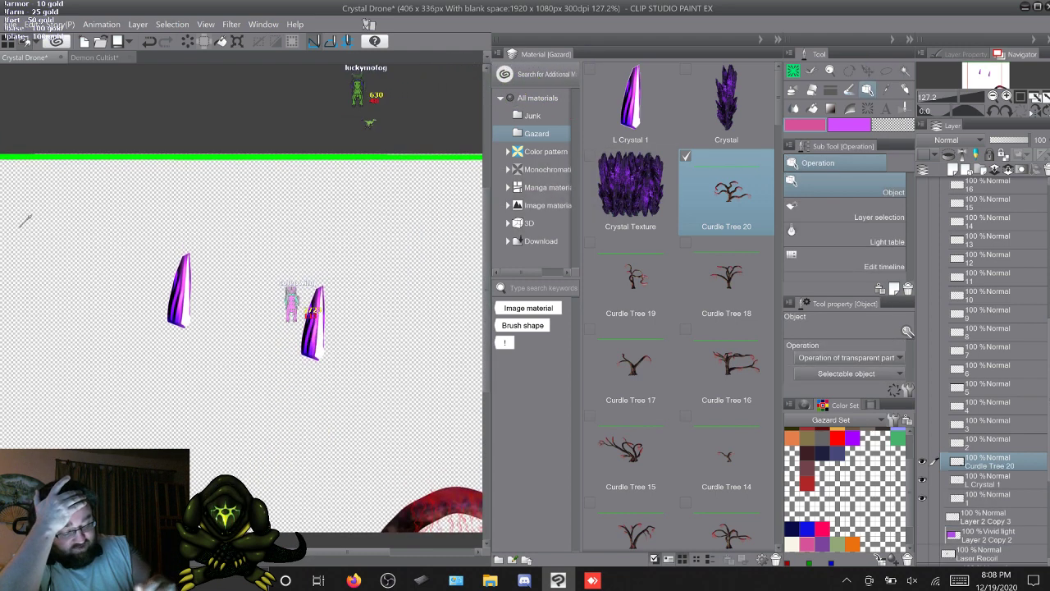
scroll(241, 295, right, 5)
scroll(242, 295, left, 10)
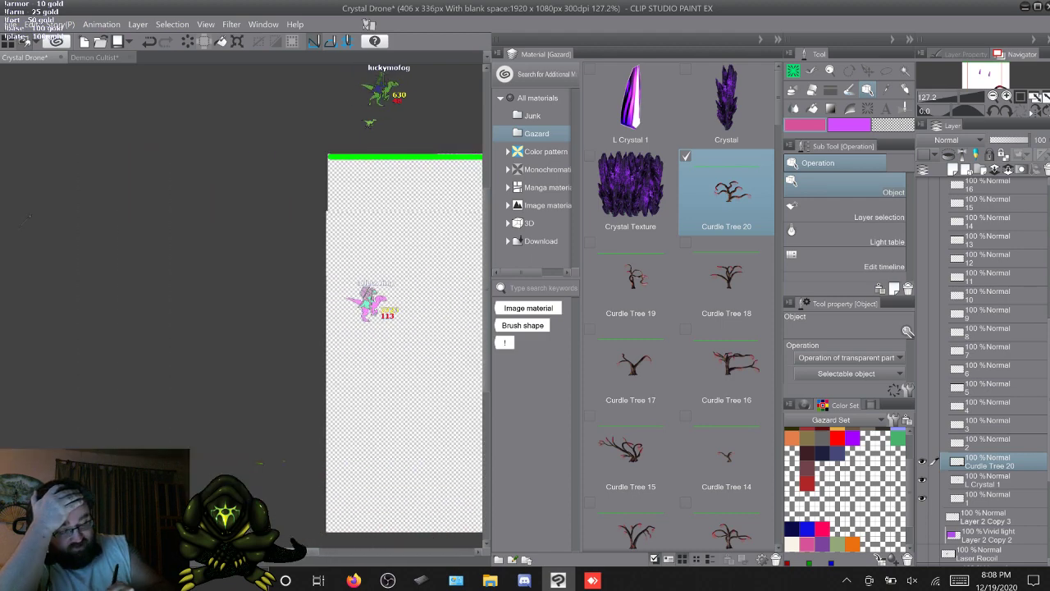
scroll(241, 295, right, 5)
scroll(241, 295, right, 5)
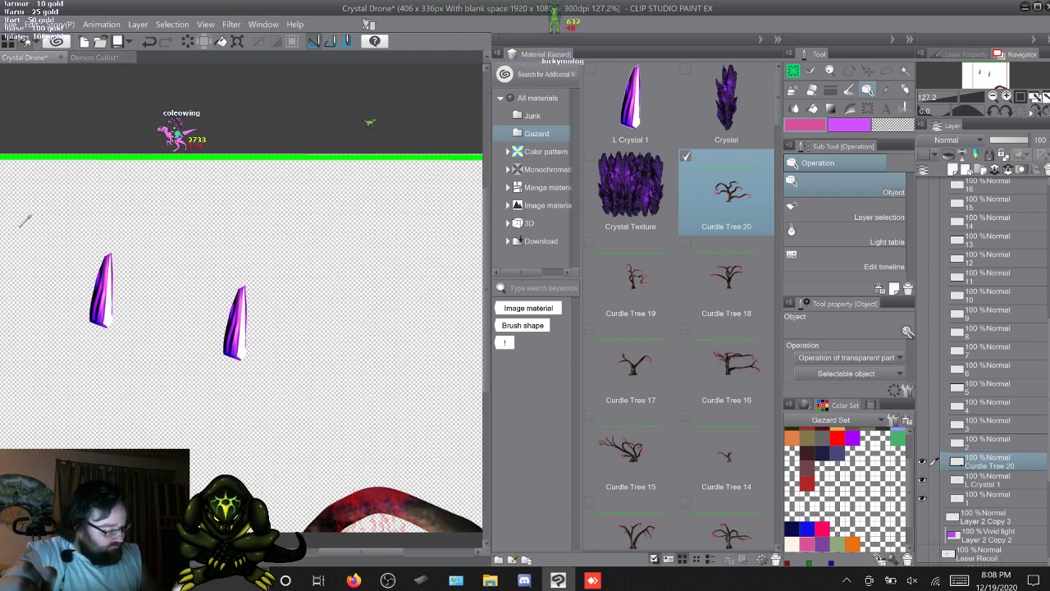
Delete the pasted Curdle Tree 20 and L Crystal 1 layers
right_click(902, 459)
click(944, 241)
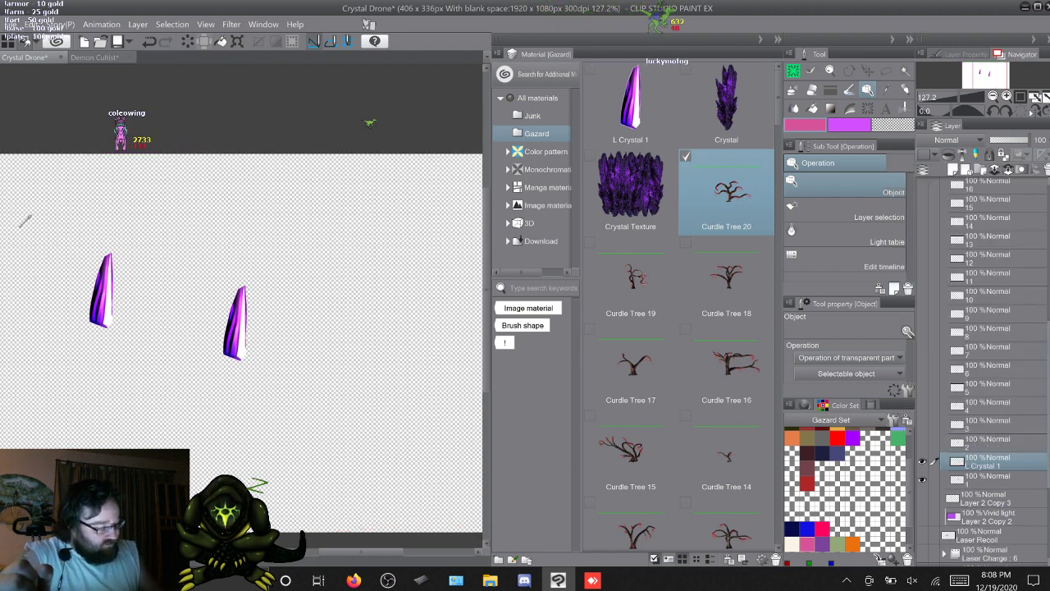
right_click(913, 474)
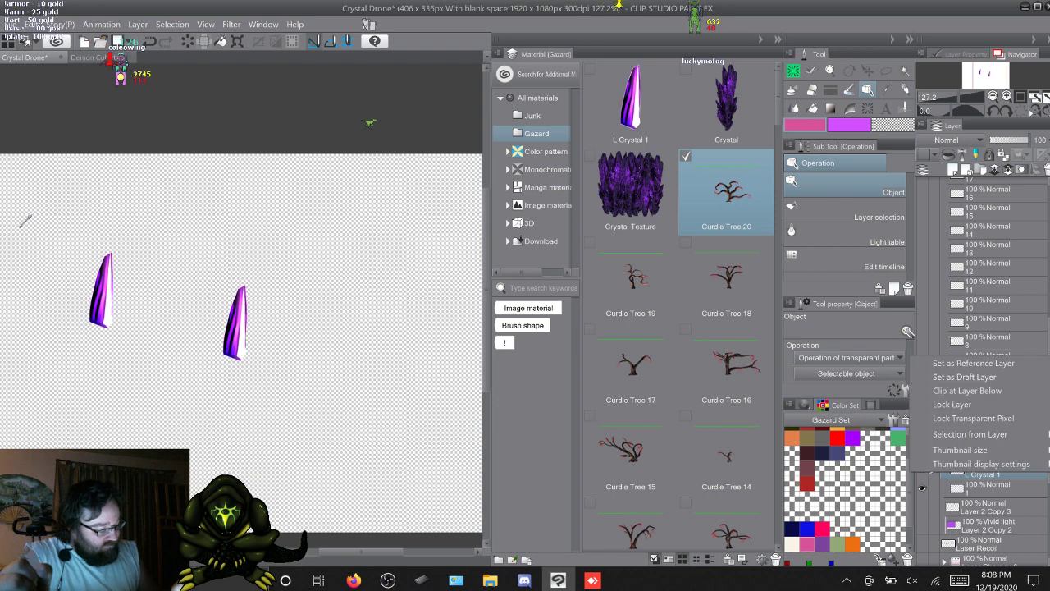
click(965, 377)
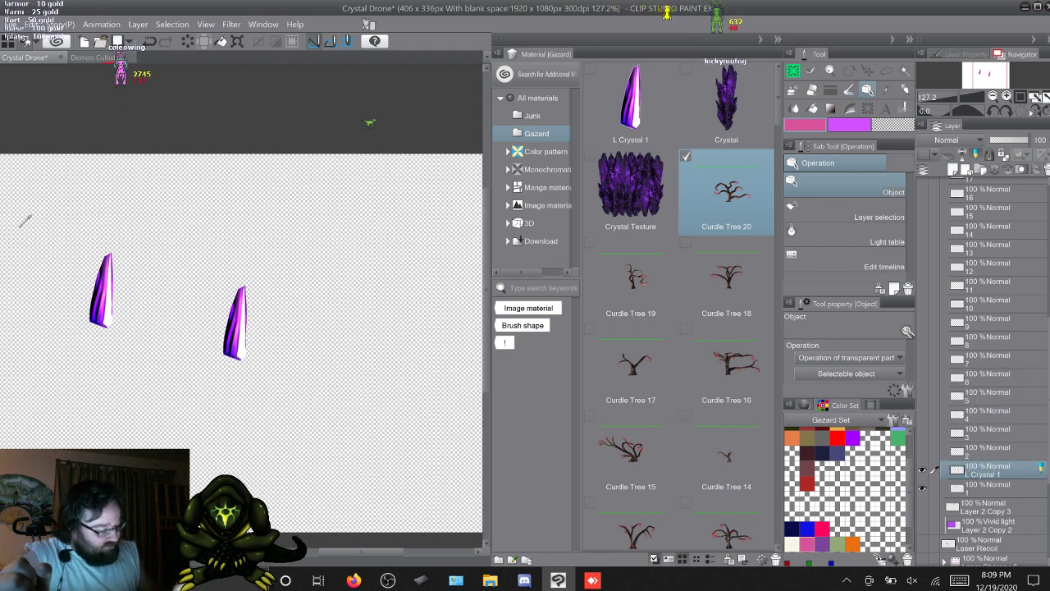
right_click(934, 470)
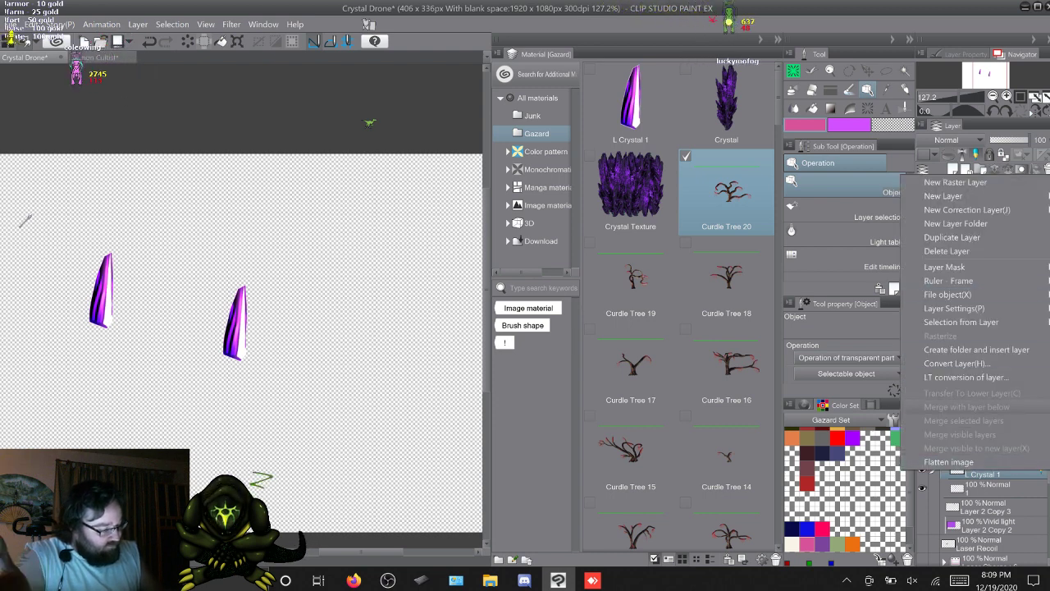
click(947, 251)
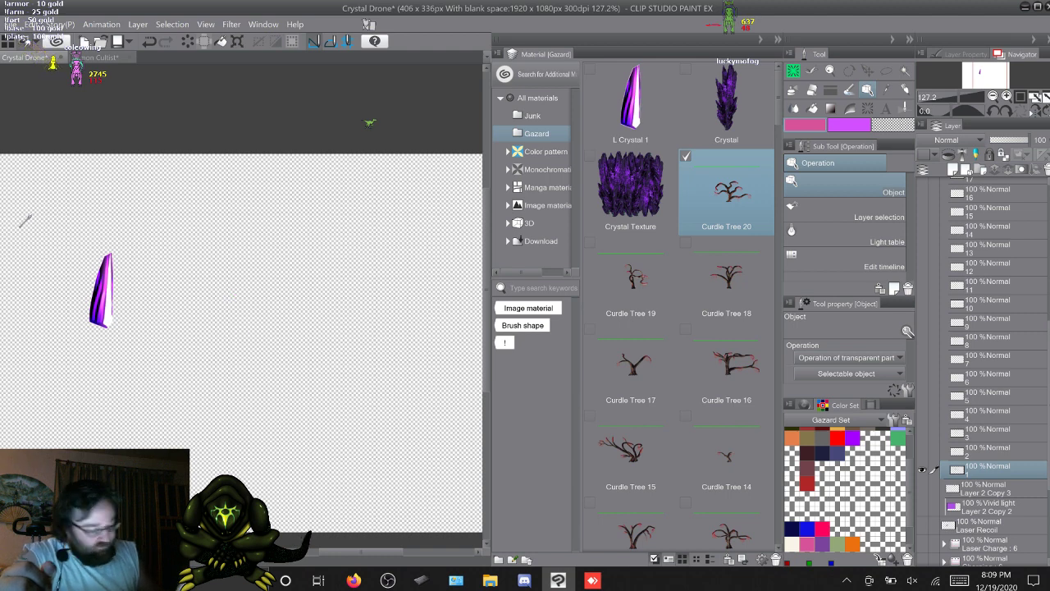
Collapse the materials library, then make layer 28 in Folder 2 visible and select it
scroll(989, 369, up, 6)
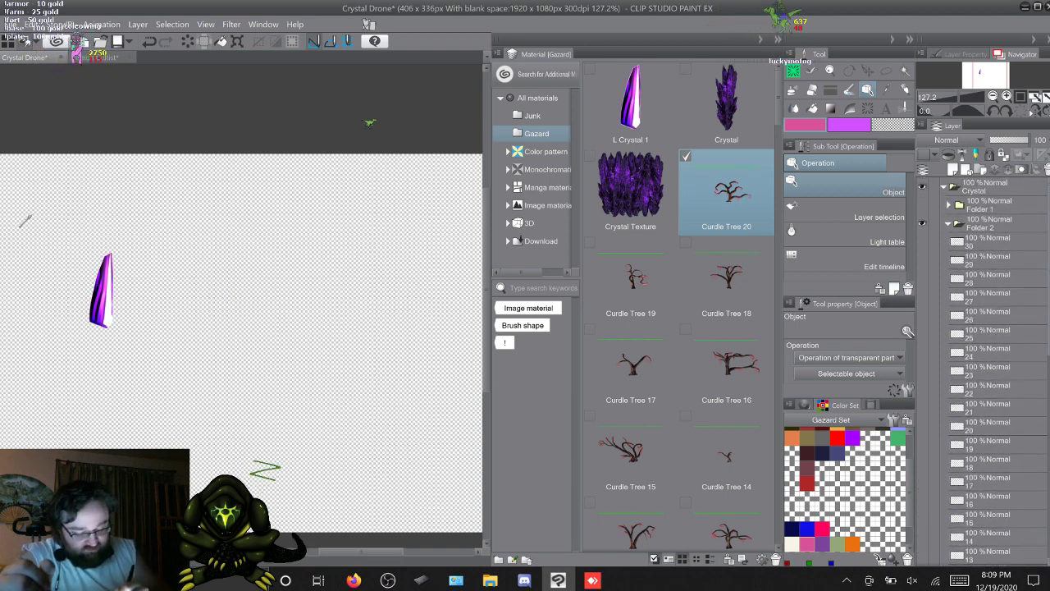
drag(361, 551, 331, 552)
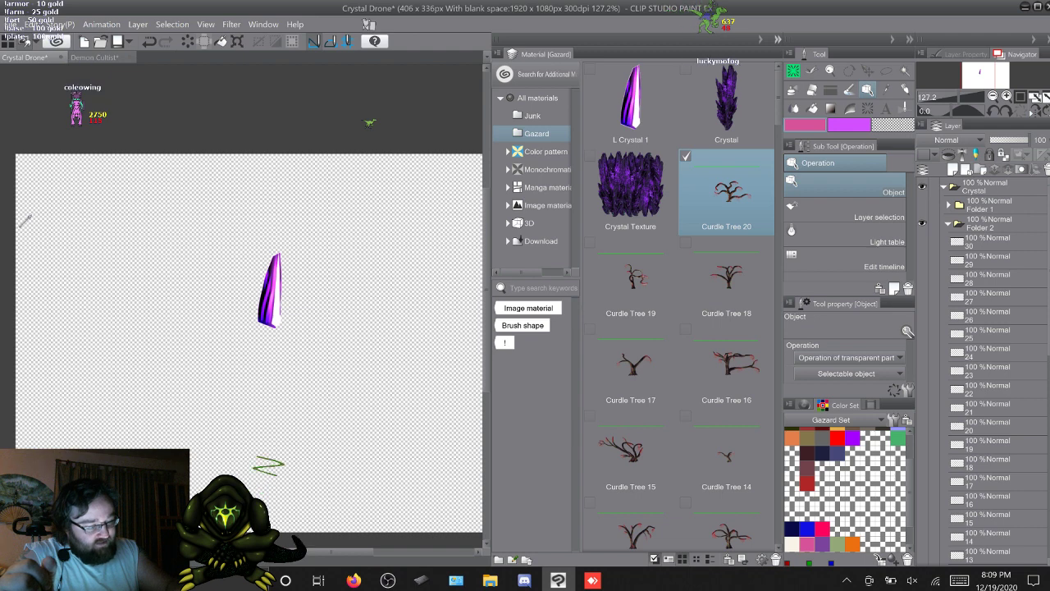
click(778, 39)
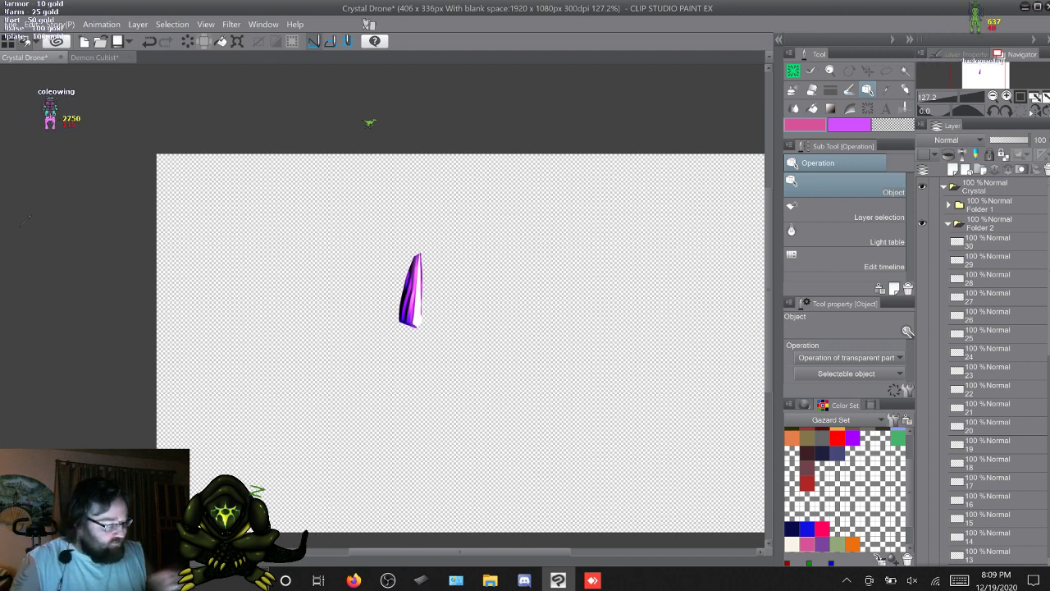
click(988, 242)
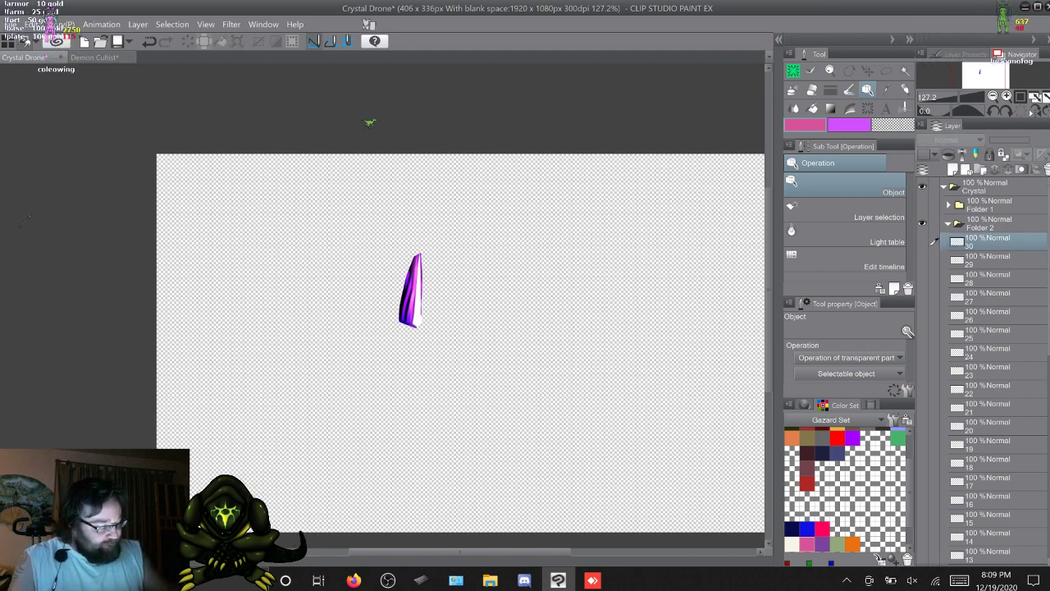
click(922, 242)
click(922, 242)
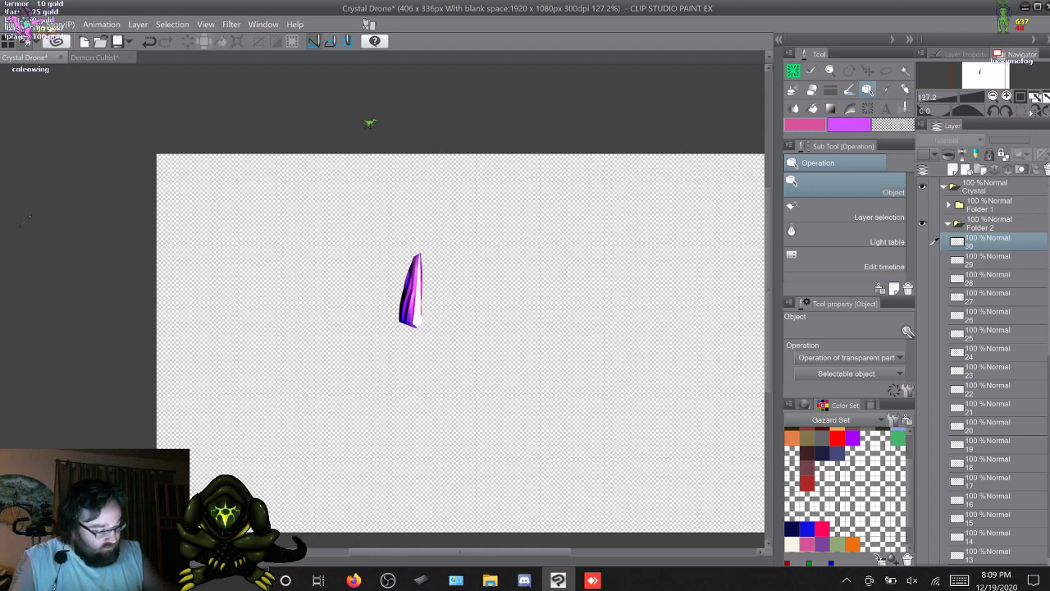
click(923, 260)
click(923, 278)
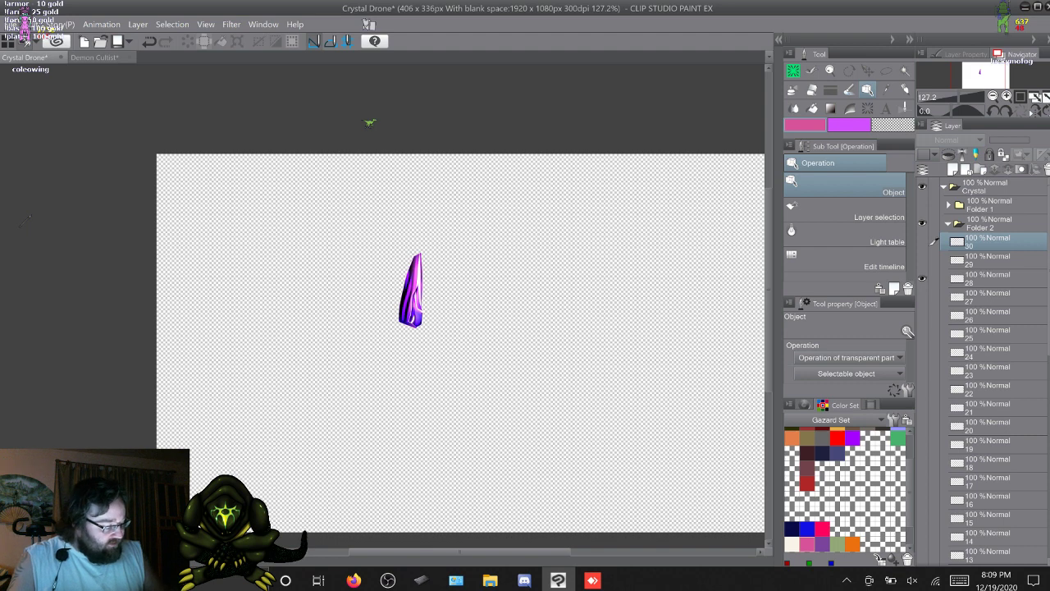
scroll(988, 279, down, 1)
click(989, 253)
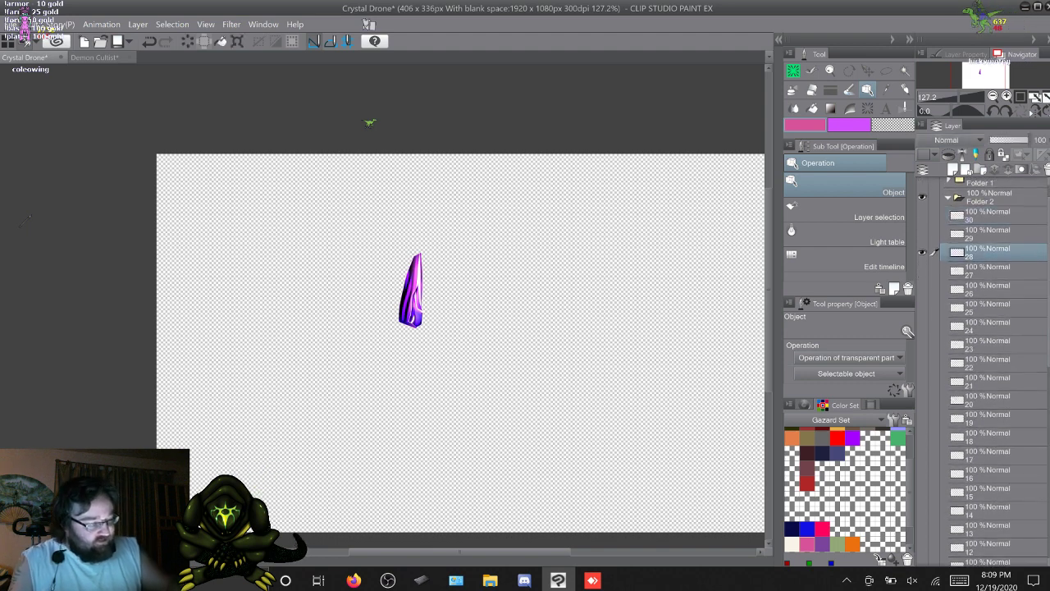
Show the Paper layer and move layer 28's small crystal to just beside the large crystal
key(k)
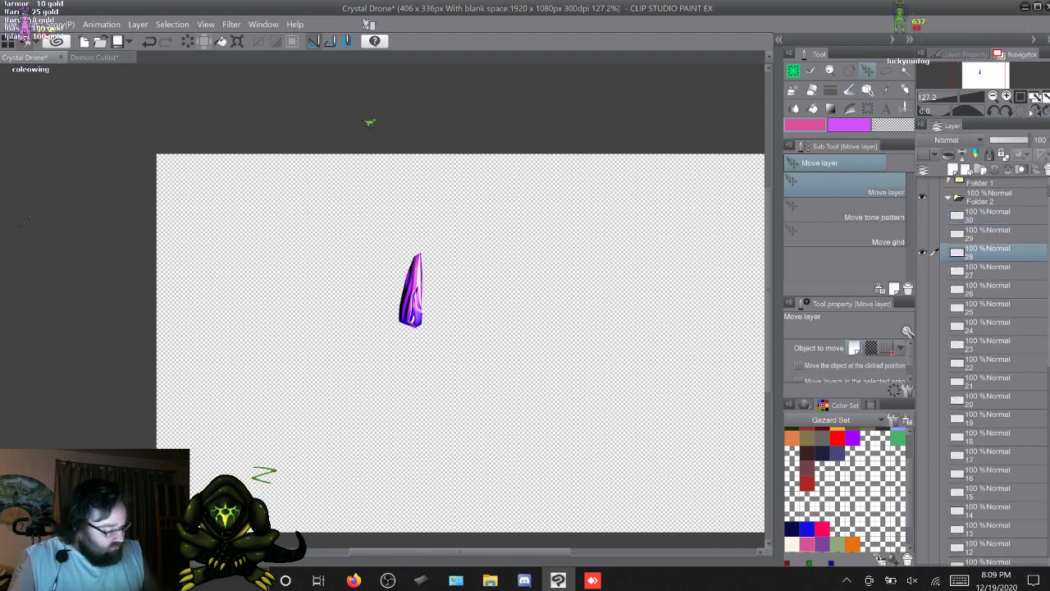
scroll(985, 345, down, 10)
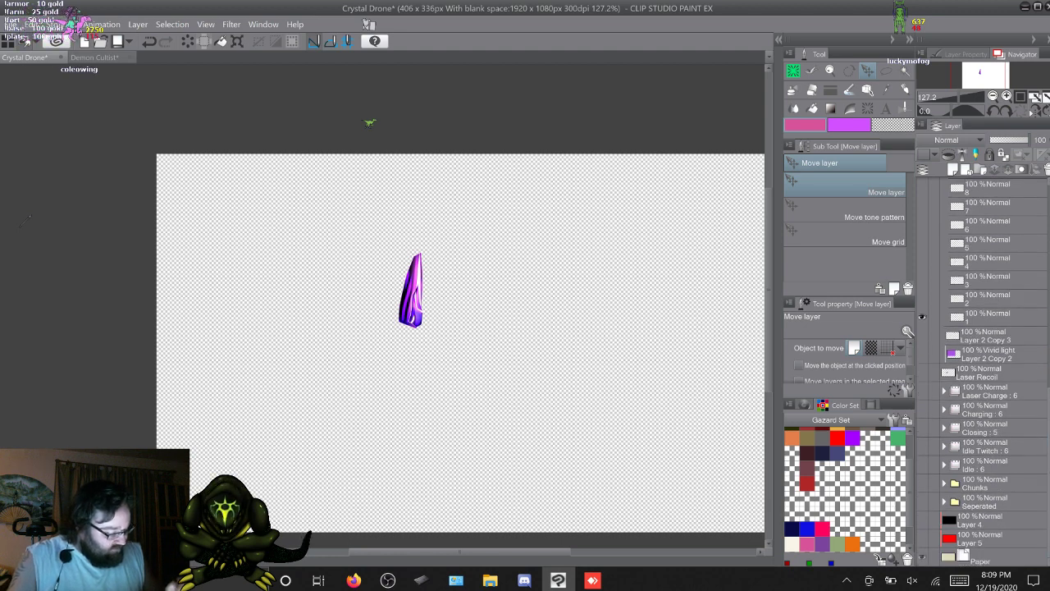
click(922, 557)
scroll(985, 370, up, 8)
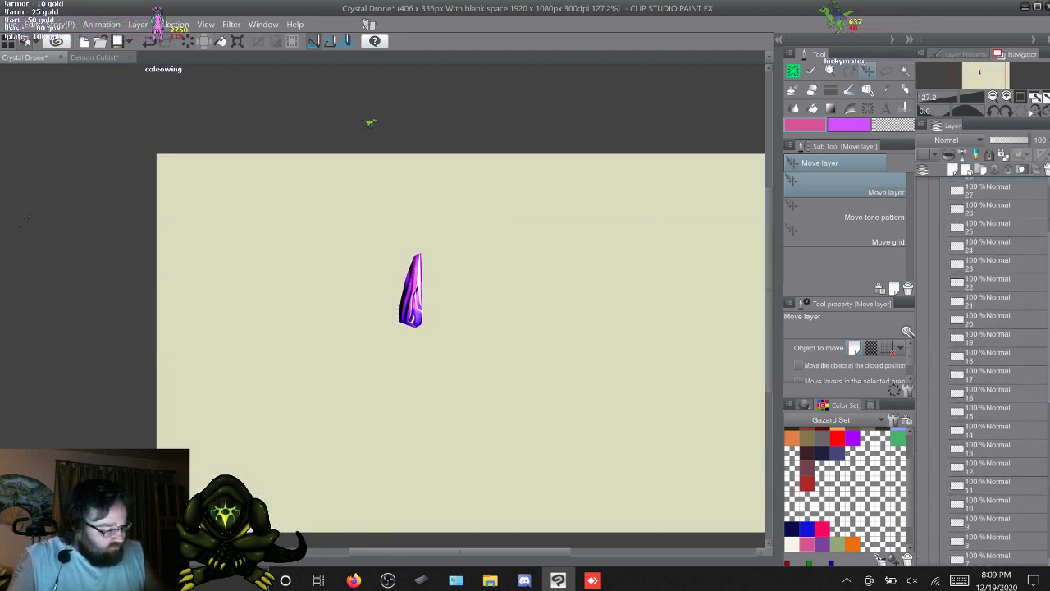
scroll(985, 369, up, 2)
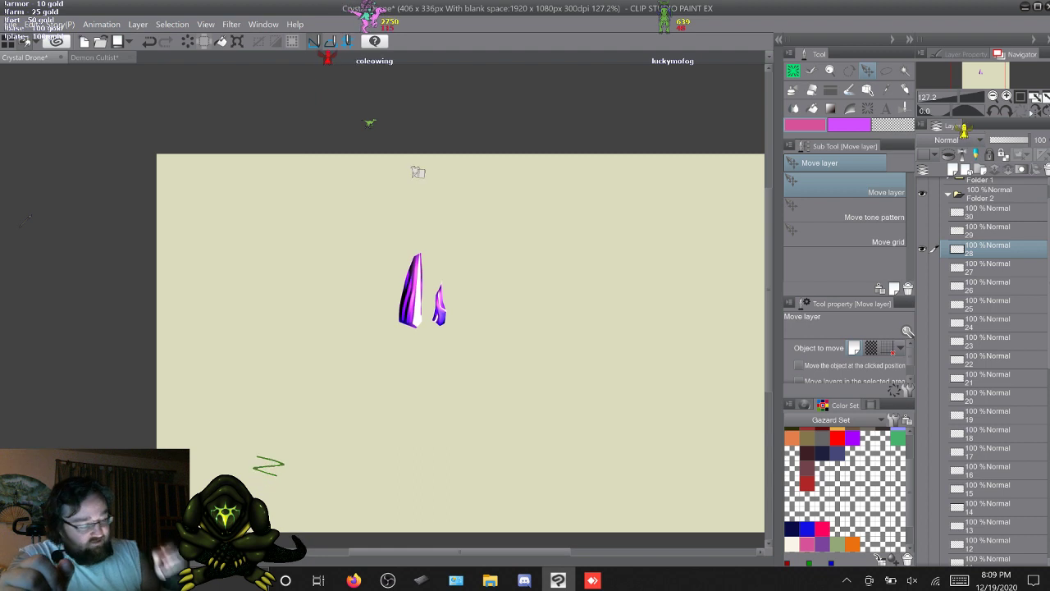
Mark the middle of both crystals and draw a green baseline beneath them on layer 28 with Coleowing Marker Small
key(p)
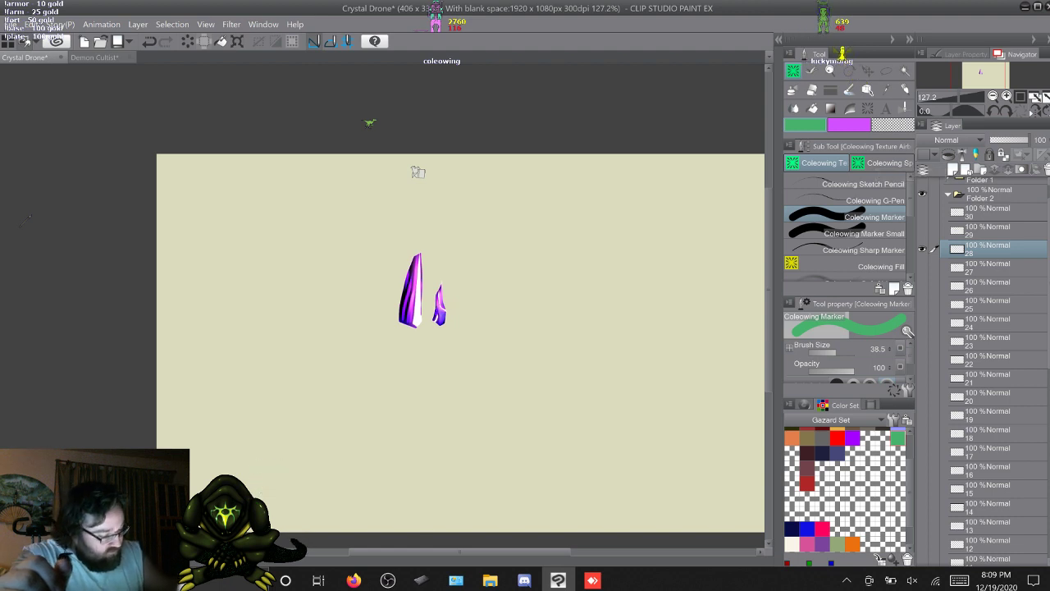
click(848, 234)
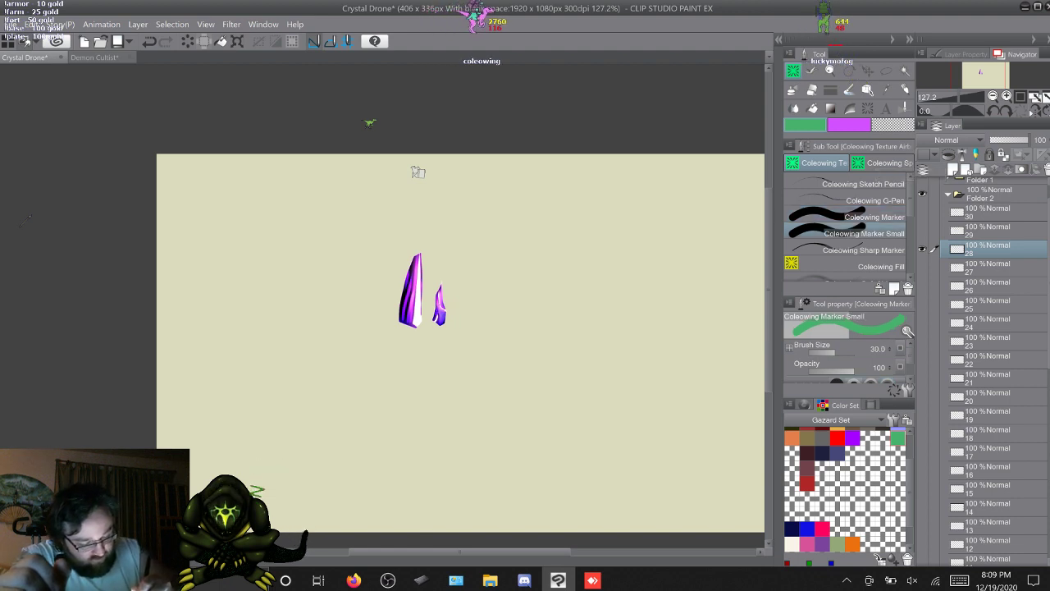
drag(438, 307, 444, 310)
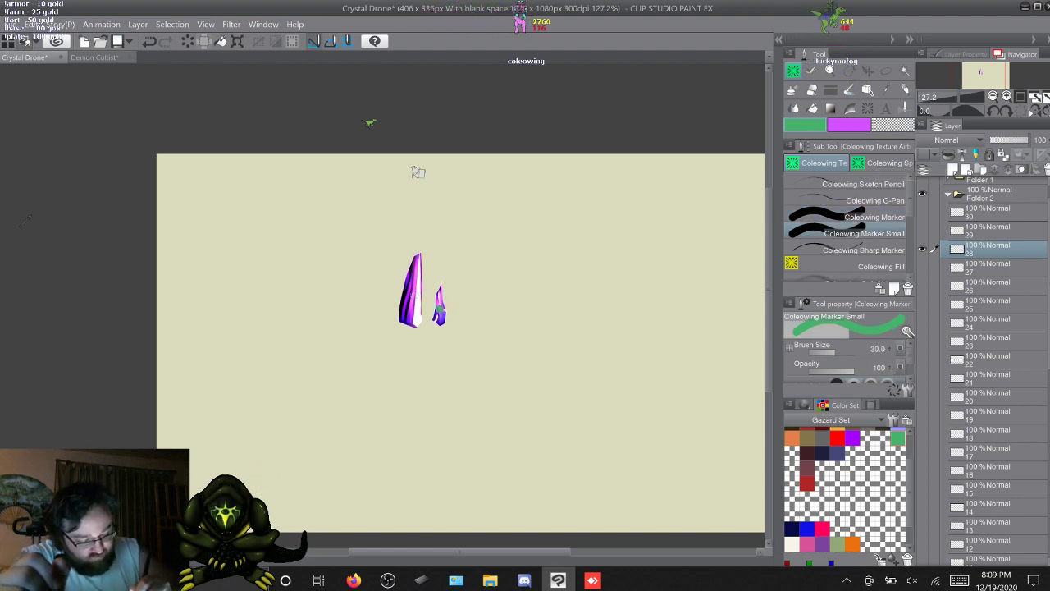
click(412, 293)
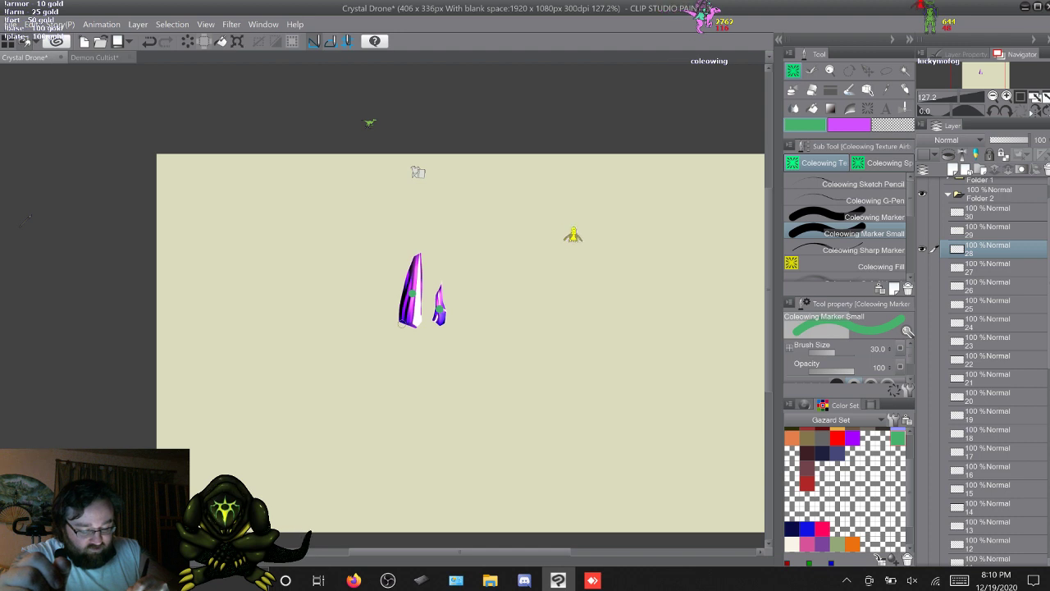
drag(392, 324, 495, 321)
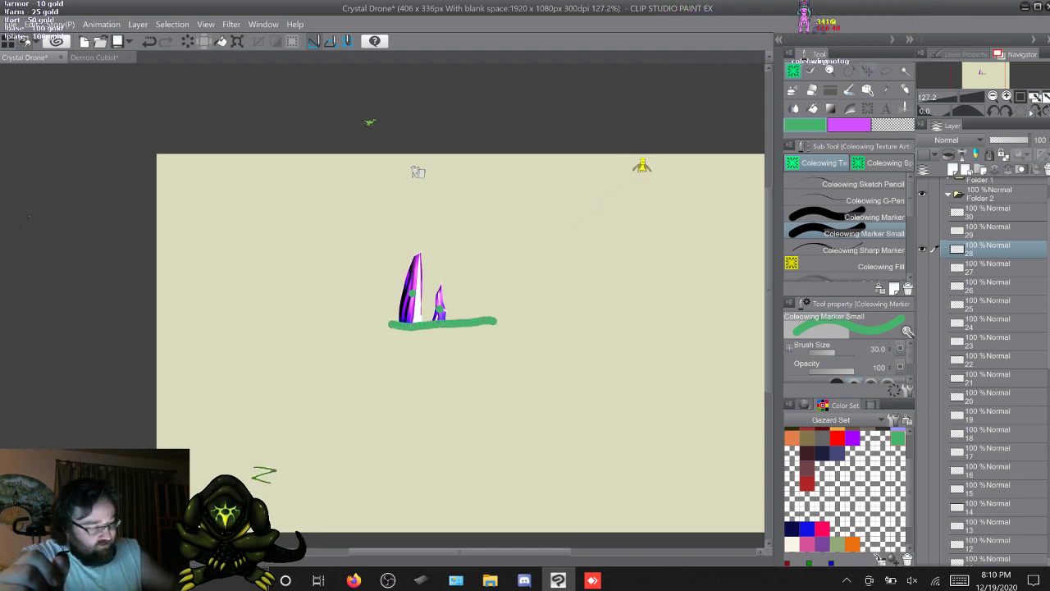
Nudge layer 28 slightly, and undo its moves together with all the green marker strokes
key(k)
mouse_move(442, 309)
mouse_down()
mouse_move(442, 284)
mouse_move(439, 308)
mouse_up()
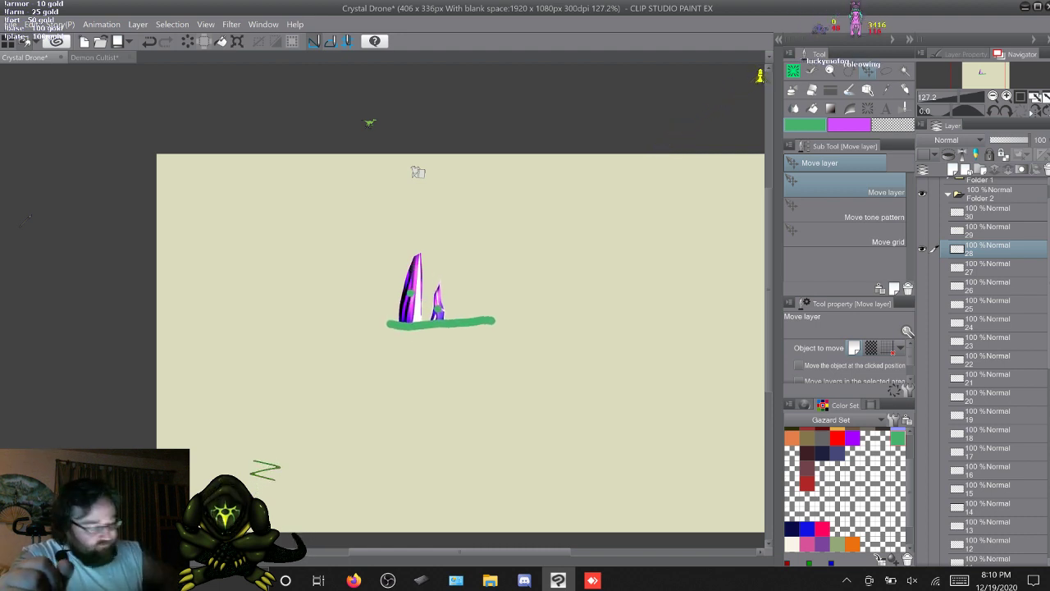
key(p)
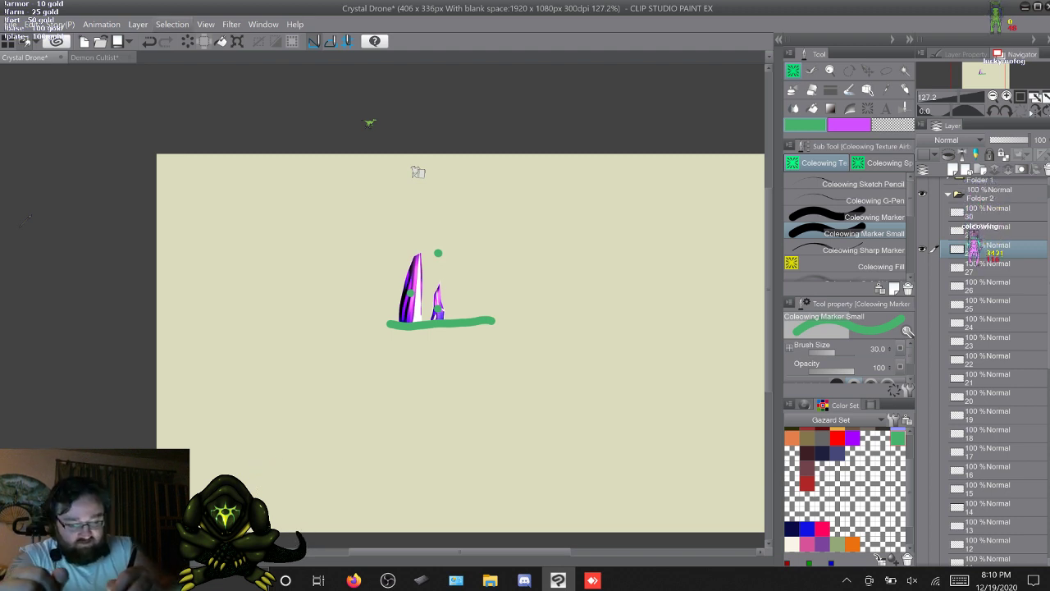
key(ctrl+z)
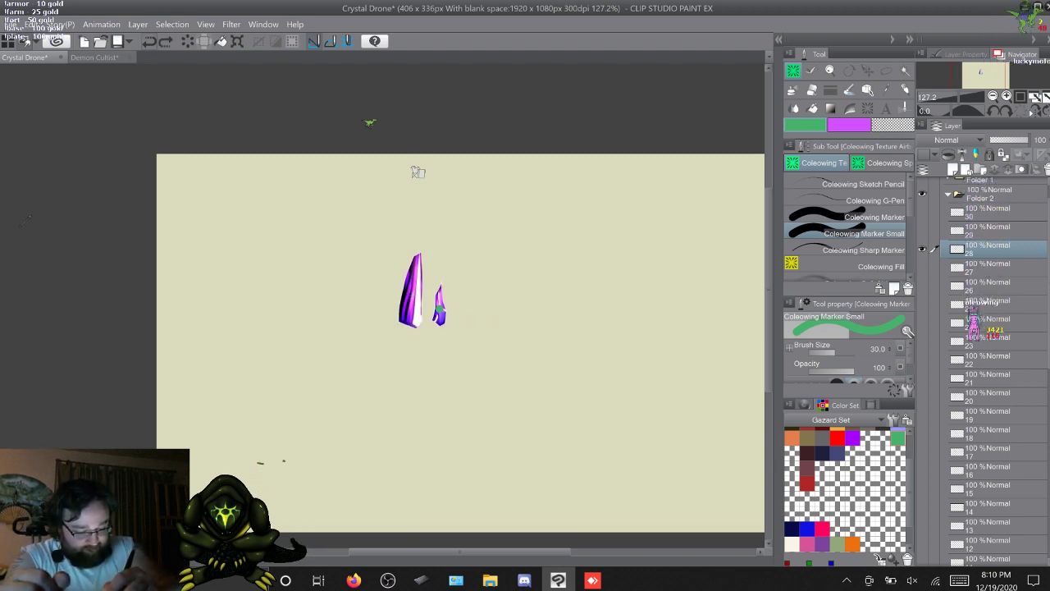
key(ctrl+z)
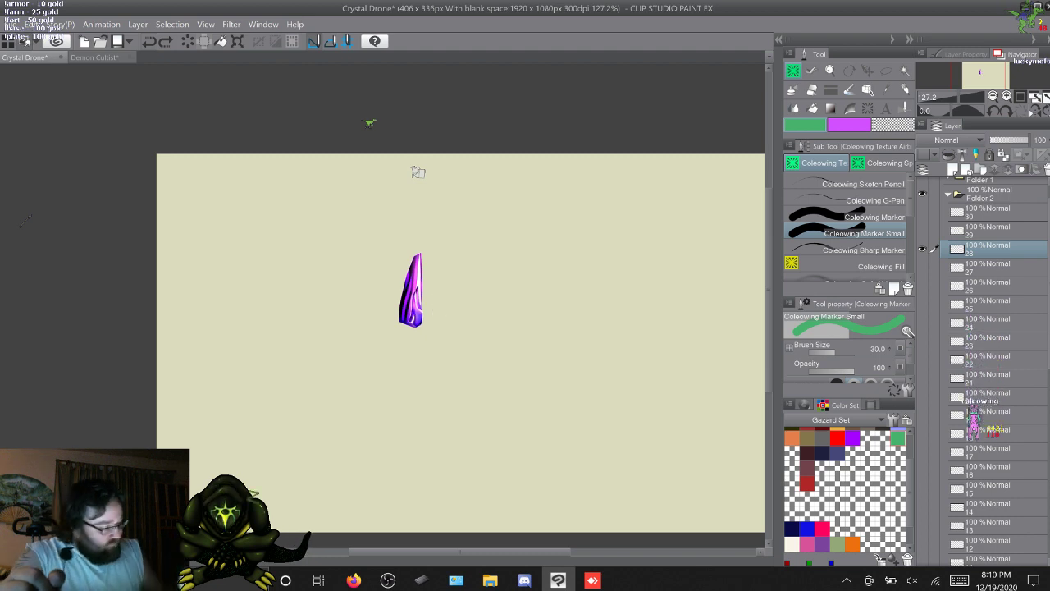
Register layer 28's small crystal as an image material
click(31, 24)
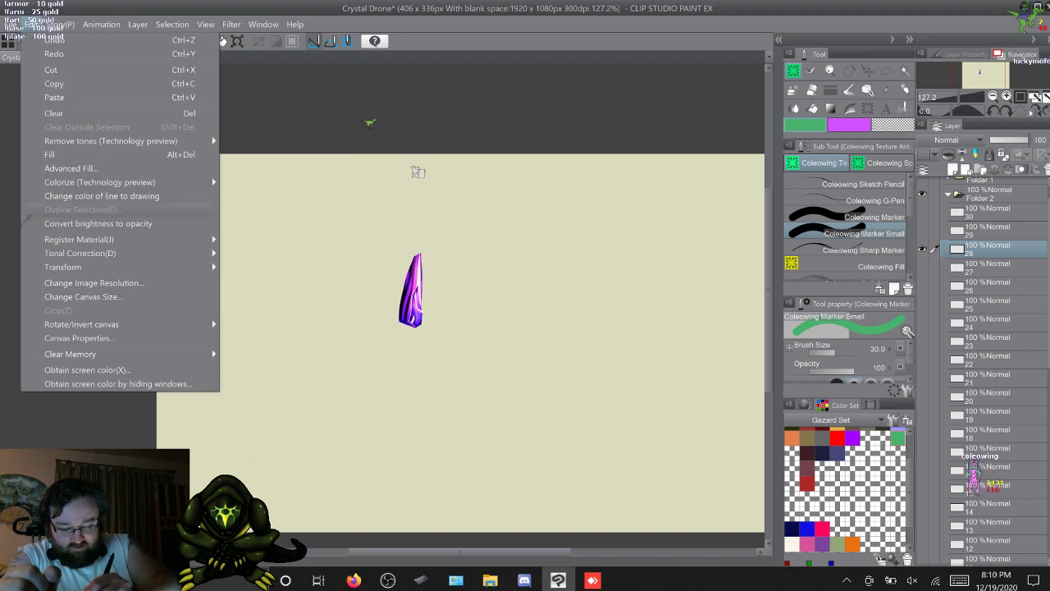
mouse_move(79, 239)
click(255, 241)
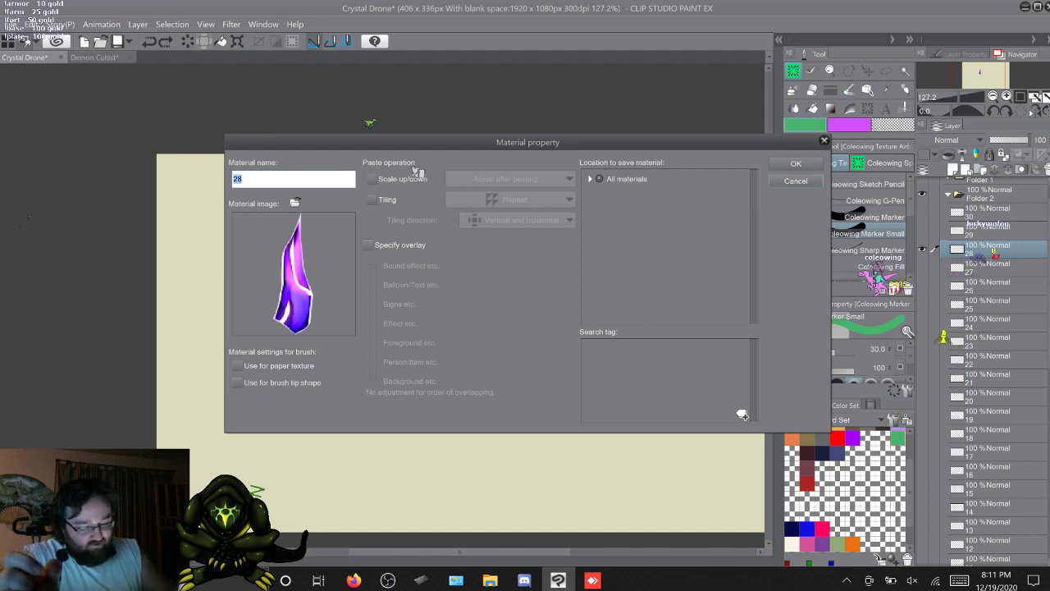
key(Return)
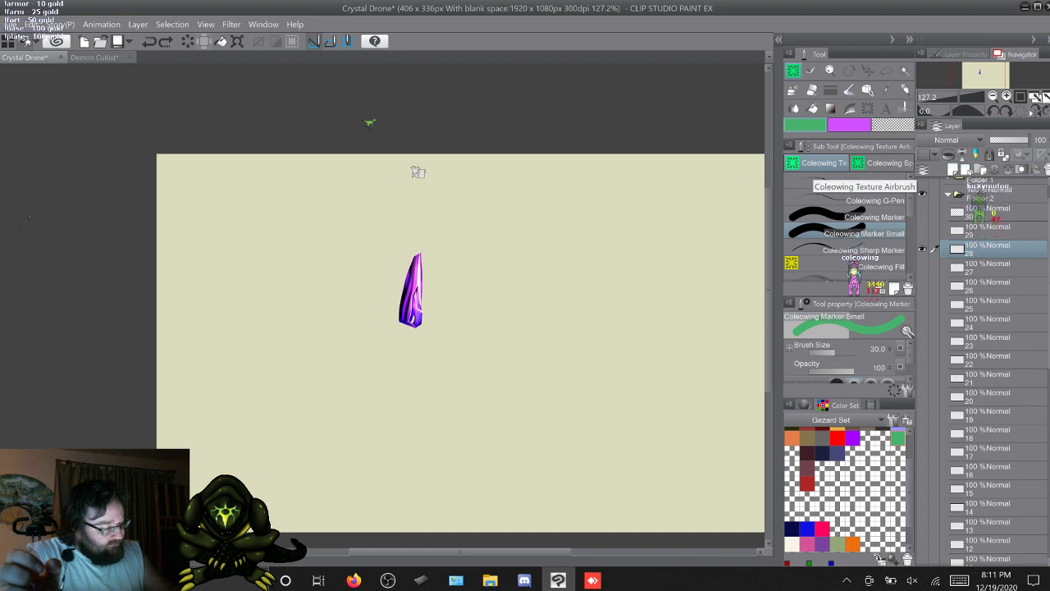
Show layers 30 to 18 in Folder 2 and add a new layer directly above the folder
scroll(988, 369, down, 8)
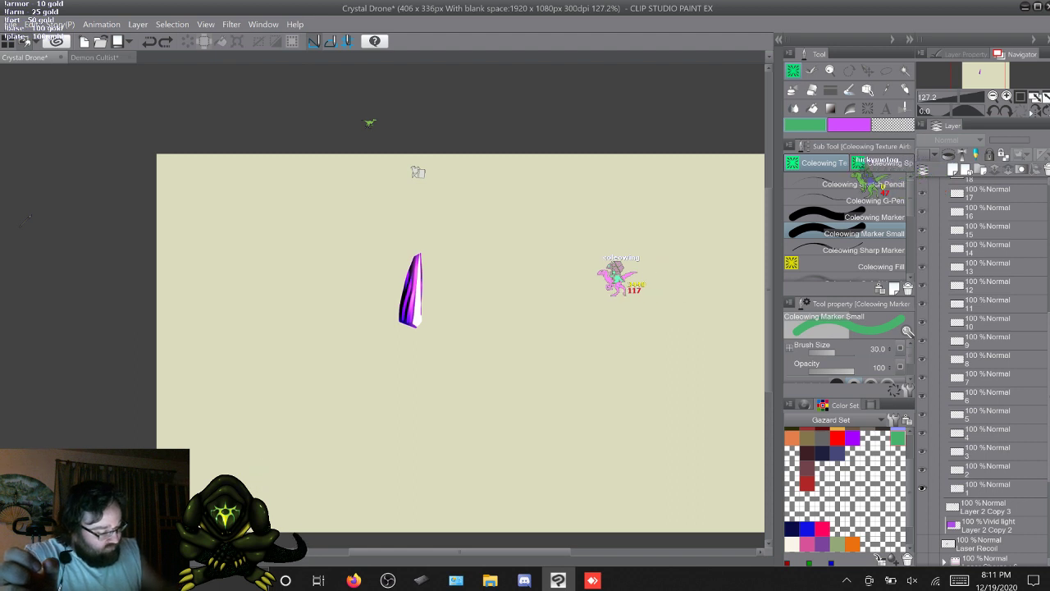
scroll(989, 370, up, 8)
scroll(988, 369, up, 1)
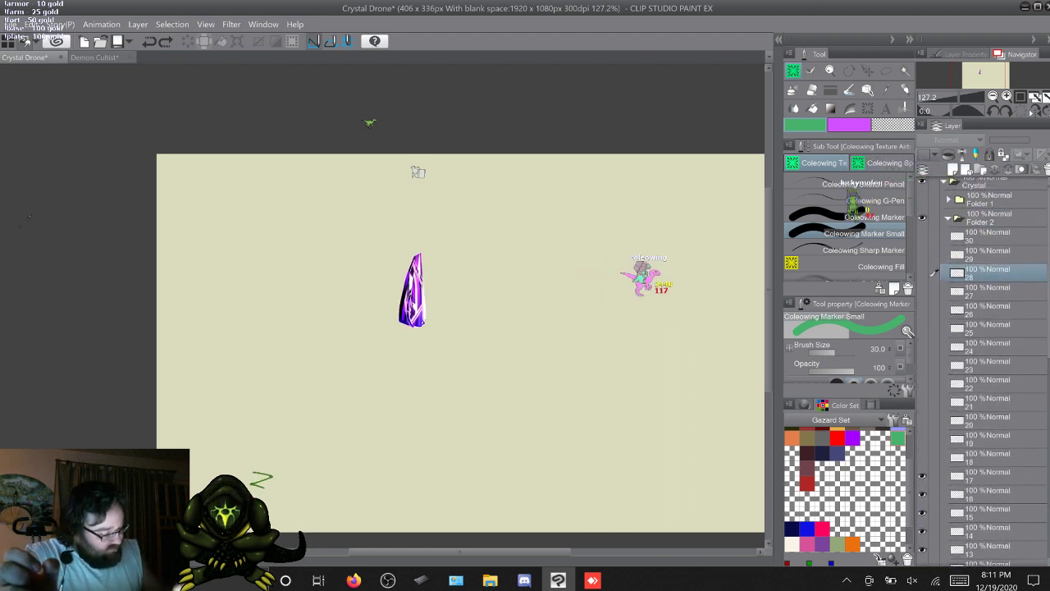
drag(922, 457, 923, 236)
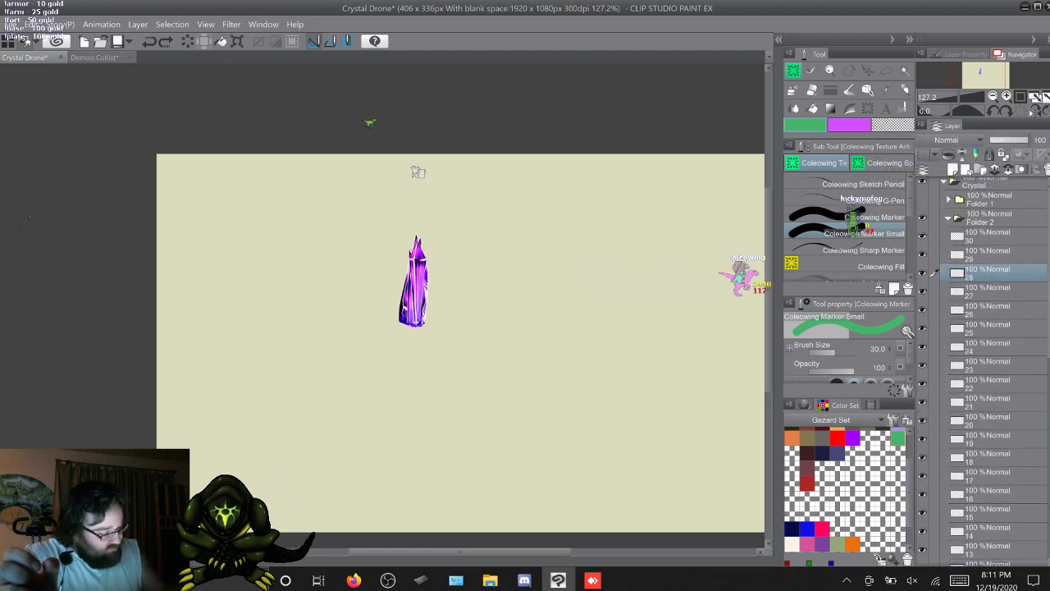
click(989, 219)
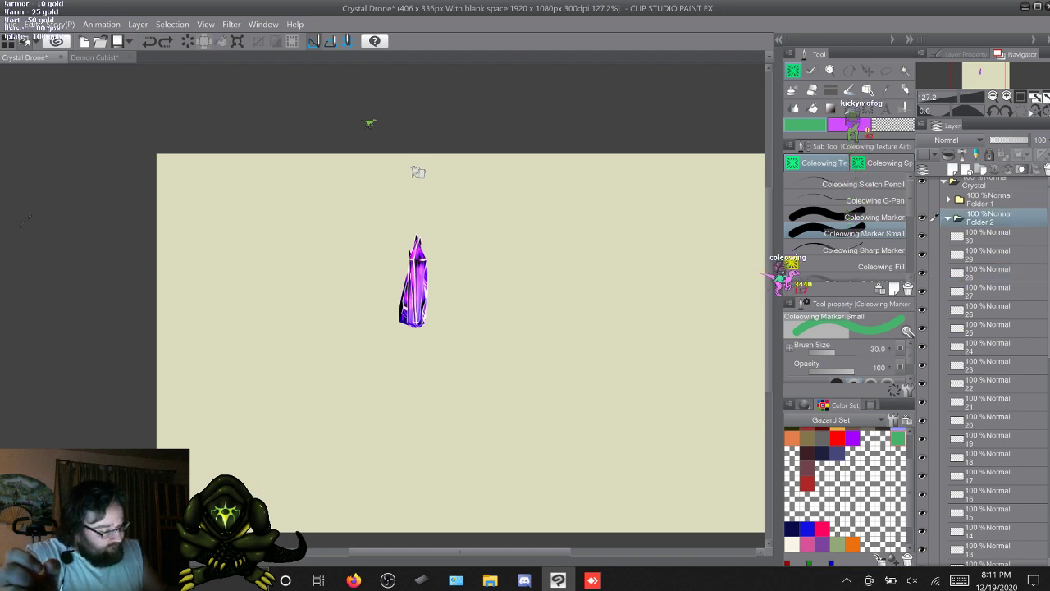
key(ctrl+shift+n)
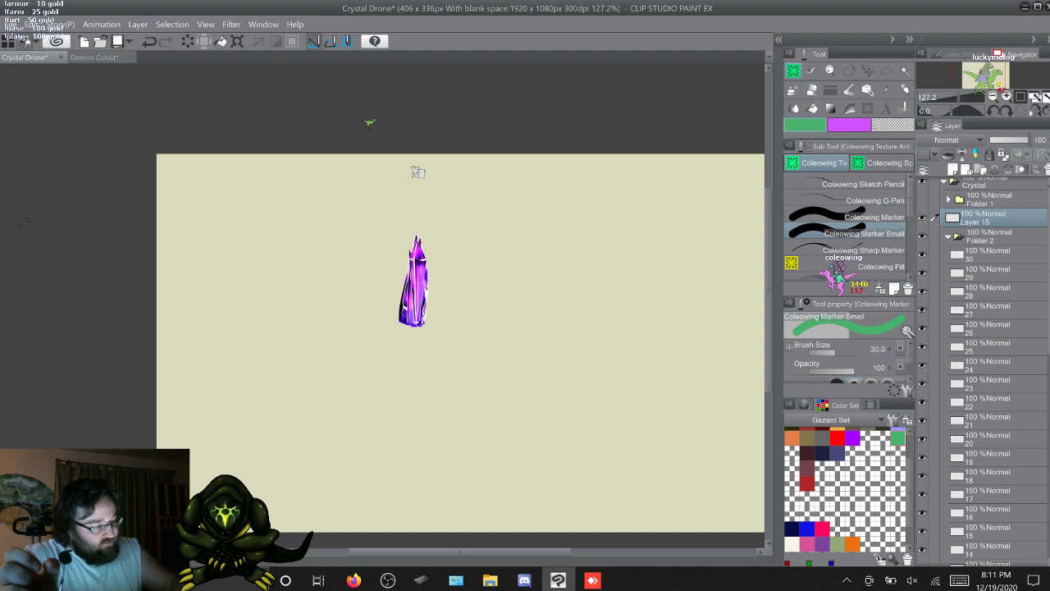
Switch the color palette to the Default color set and pick bright green as the drawing color
scroll(846, 490, up, 3)
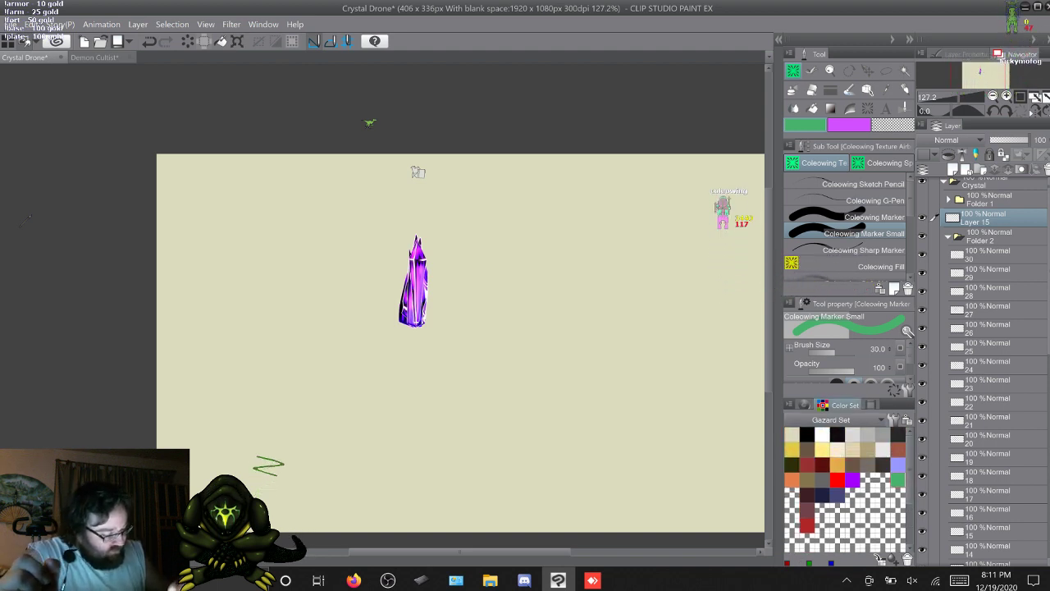
click(805, 405)
click(861, 405)
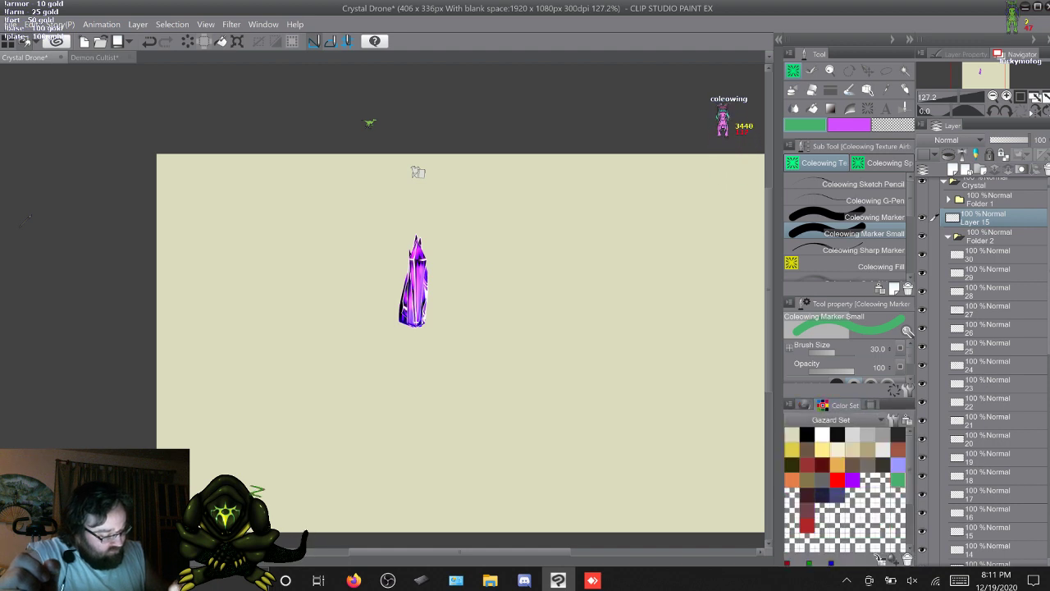
click(845, 419)
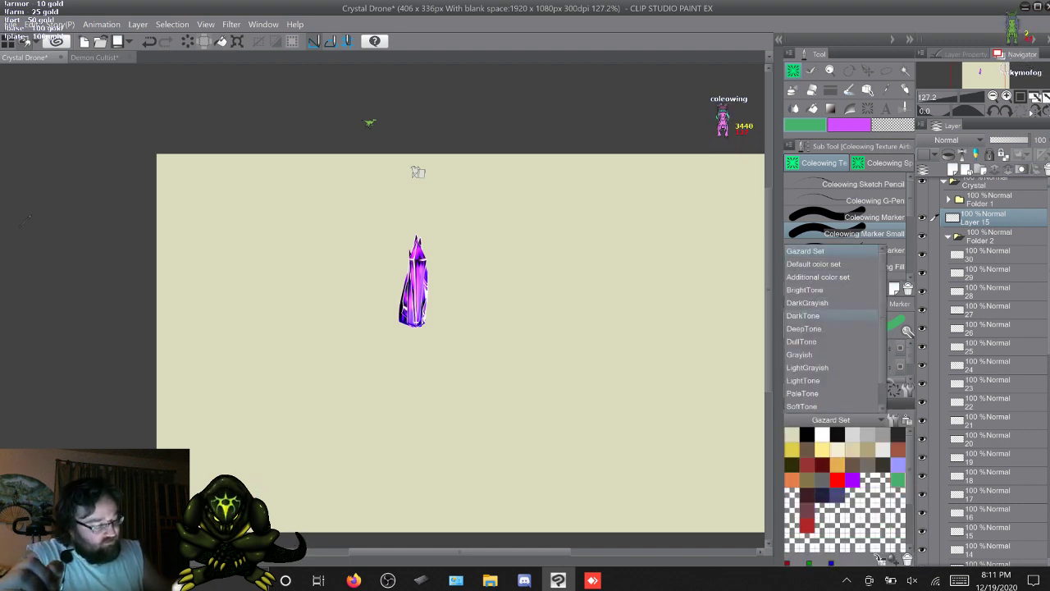
click(813, 263)
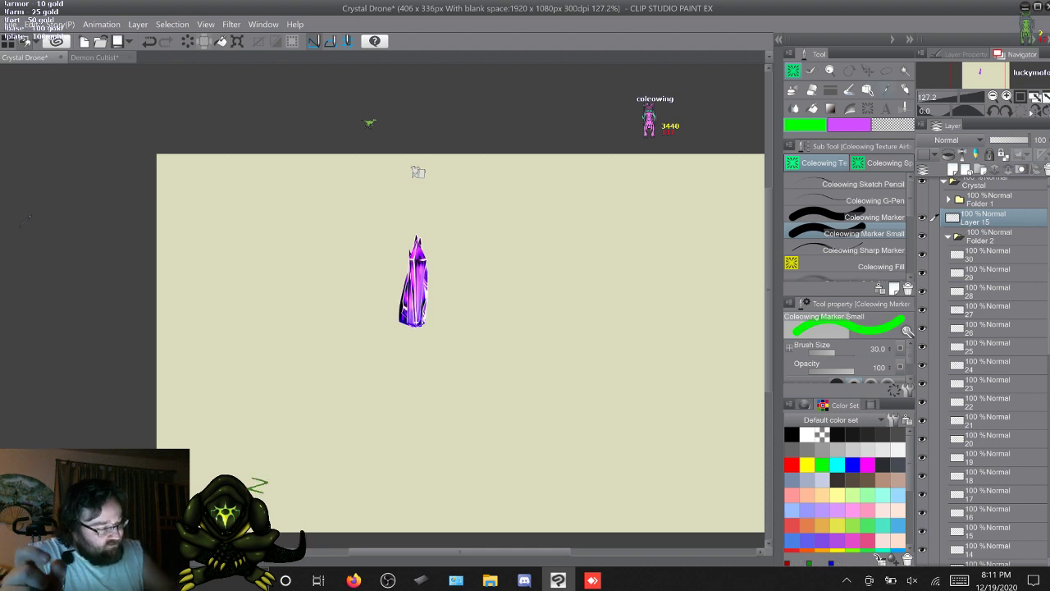
Place a single green dot just above the tip of the crystal on Layer 15 with the Coleowing Pixel Brush
click(889, 162)
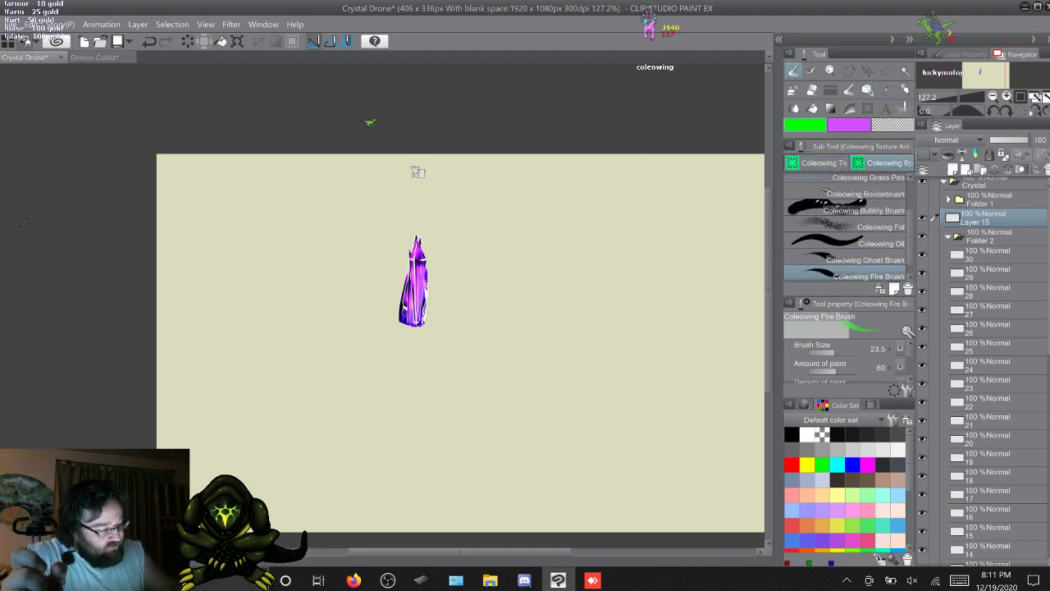
scroll(849, 228, up, 3)
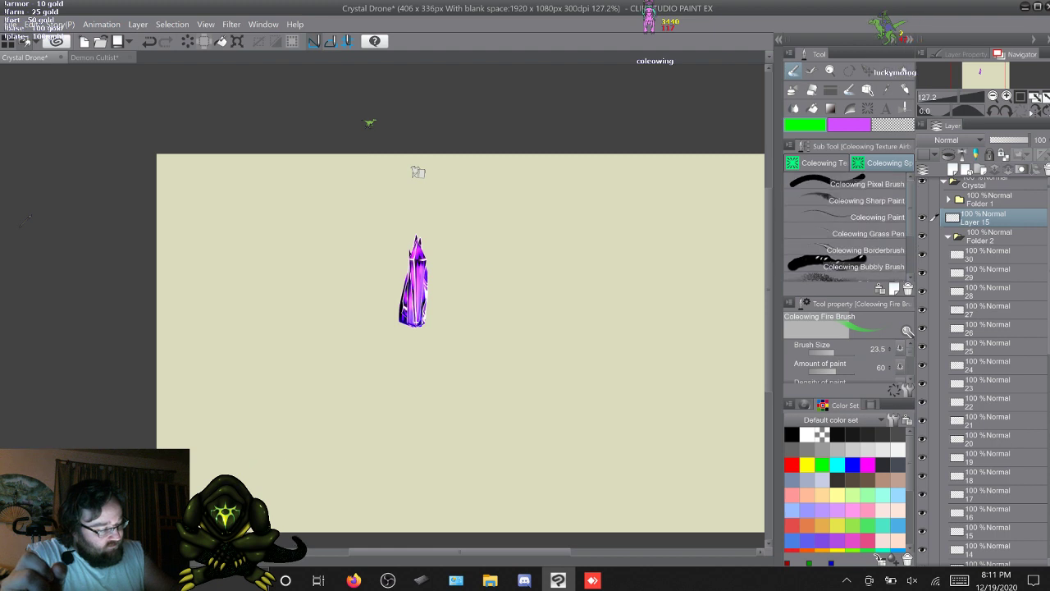
click(869, 182)
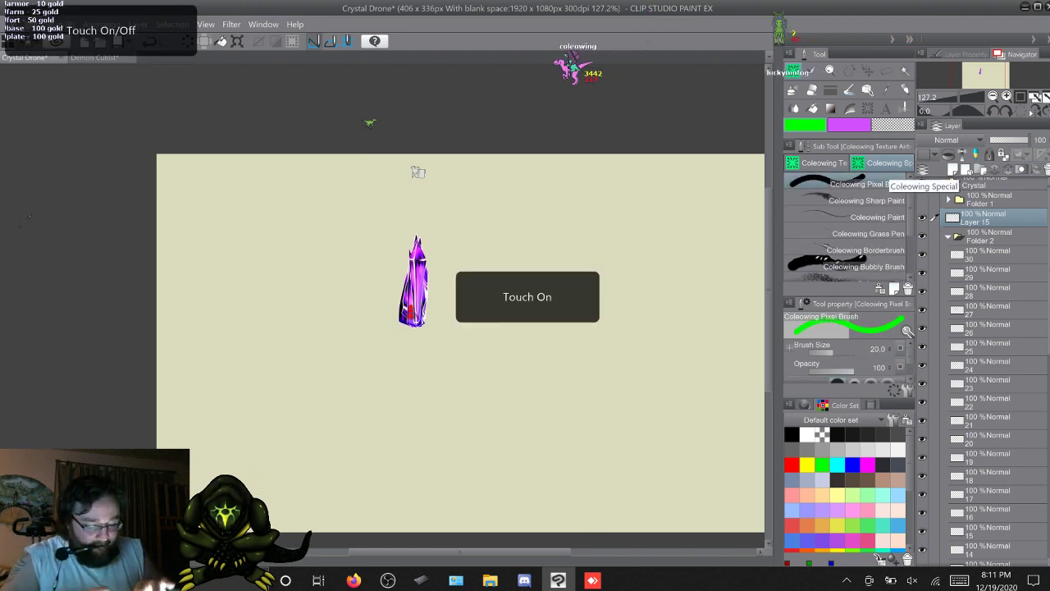
scroll(417, 283, up, 5)
drag(417, 173, 407, 384)
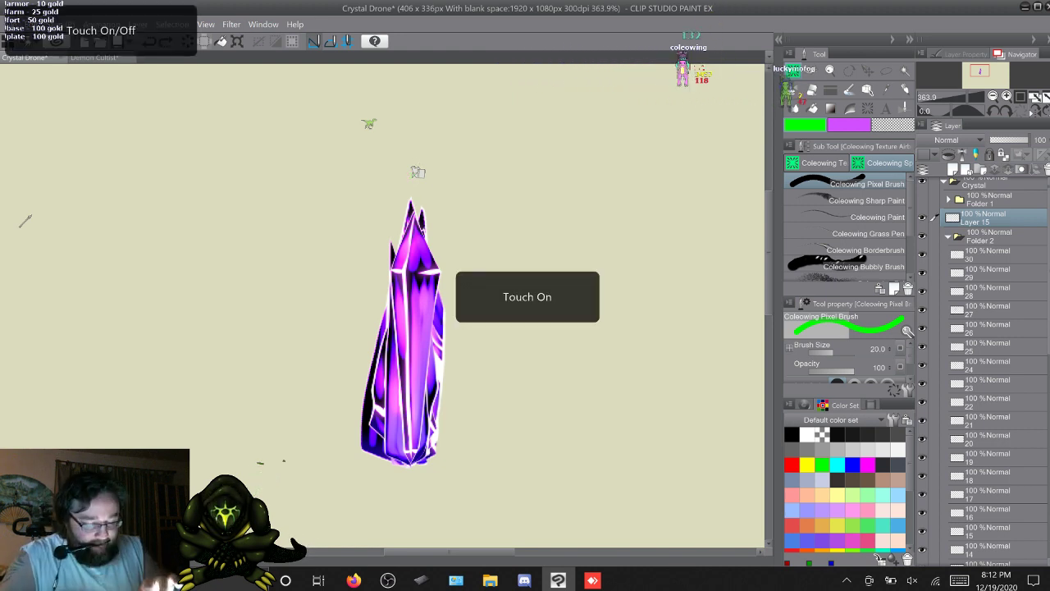
scroll(413, 288, up, 4)
scroll(404, 275, up, 1)
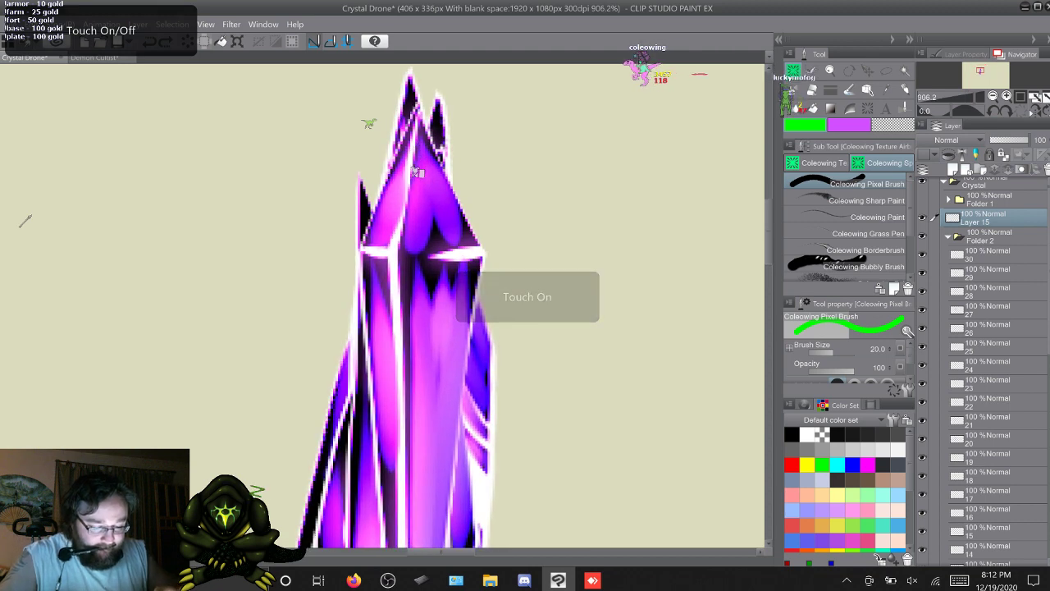
drag(407, 181, 388, 472)
scroll(379, 394, up, 4)
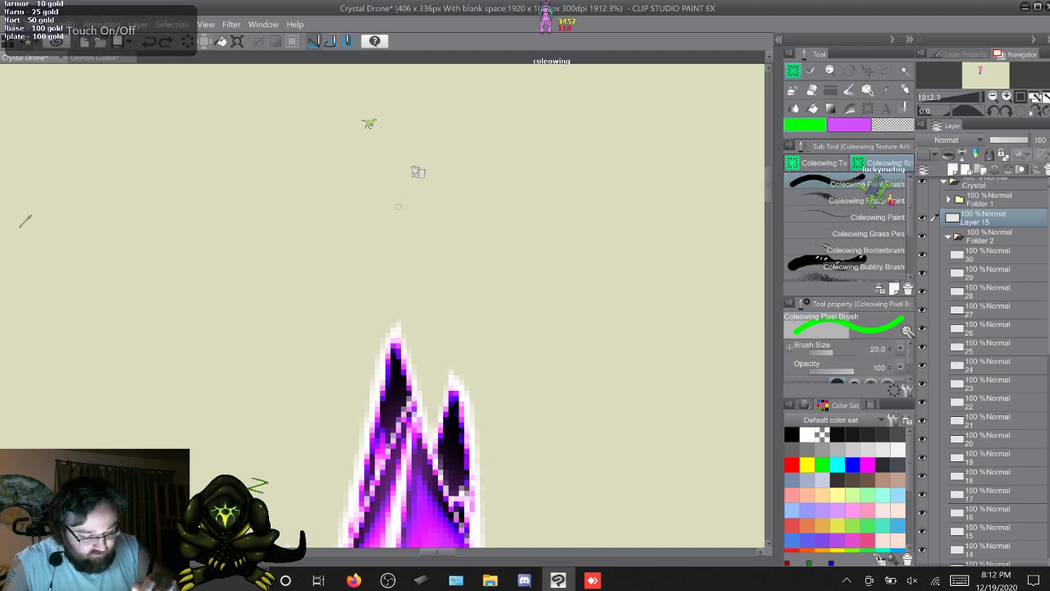
click(398, 208)
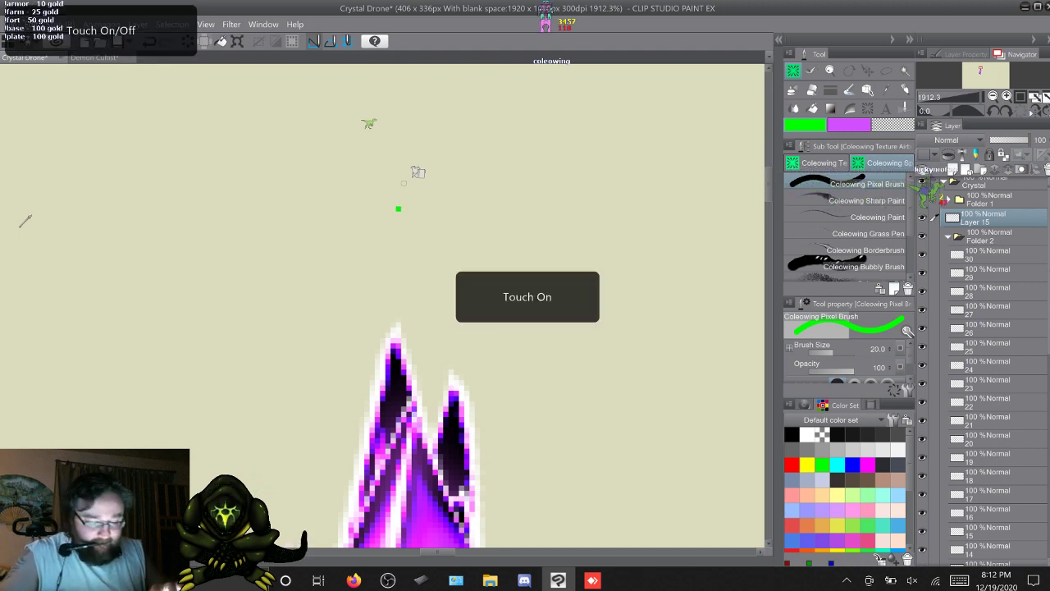
Paint a larger green dot at the center of the crystal's base on Layer 15
scroll(387, 436, down, 5)
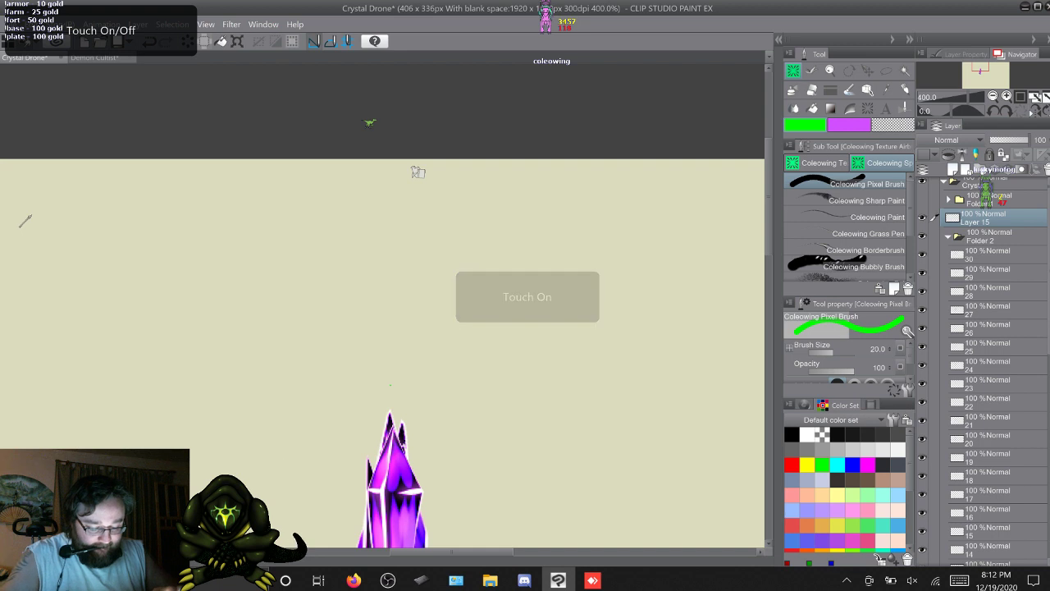
drag(387, 437, 382, 208)
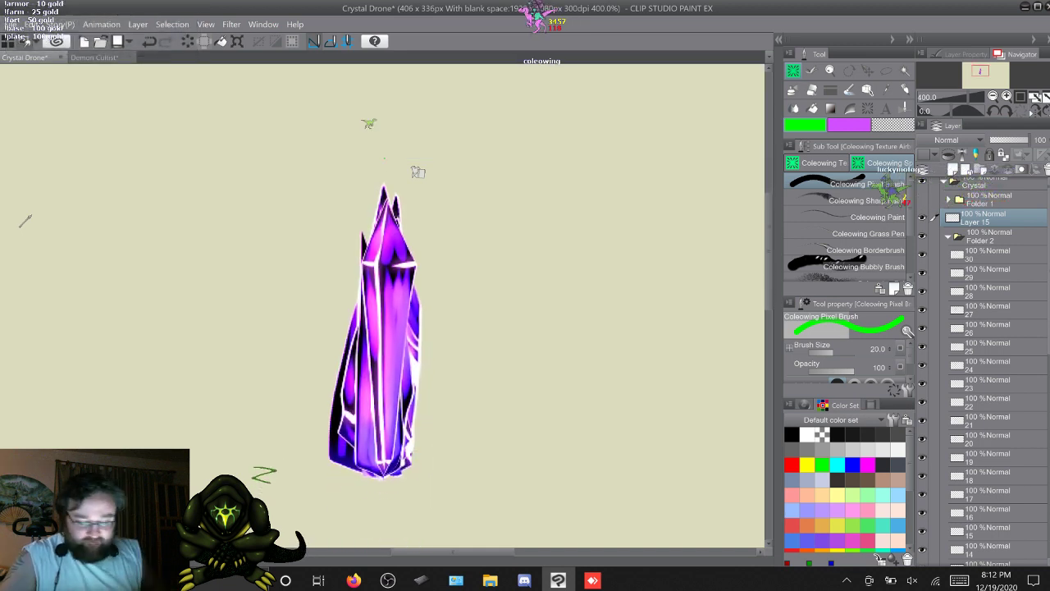
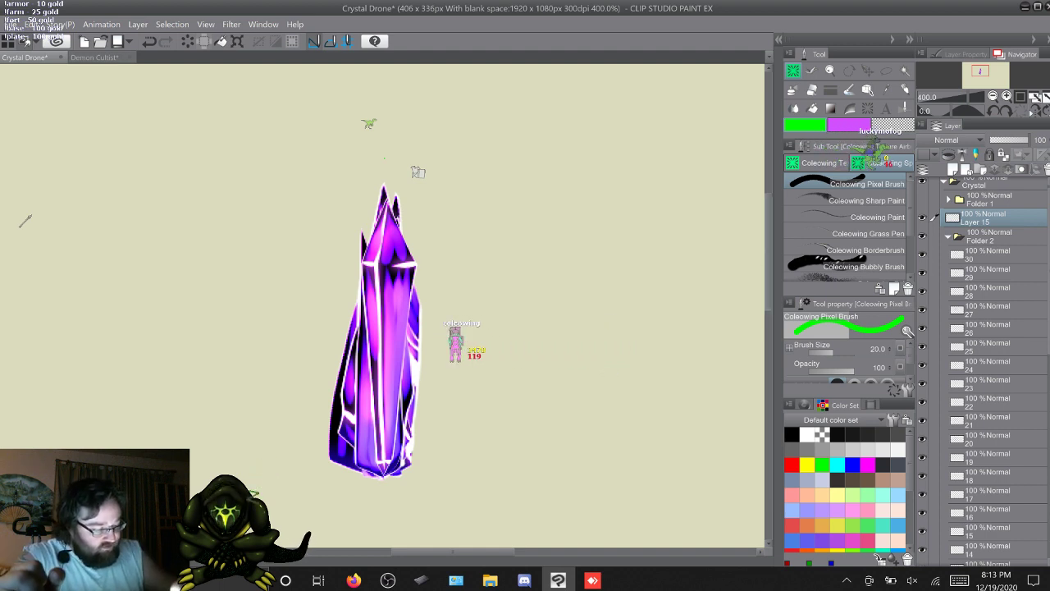
scroll(384, 305, down, 3)
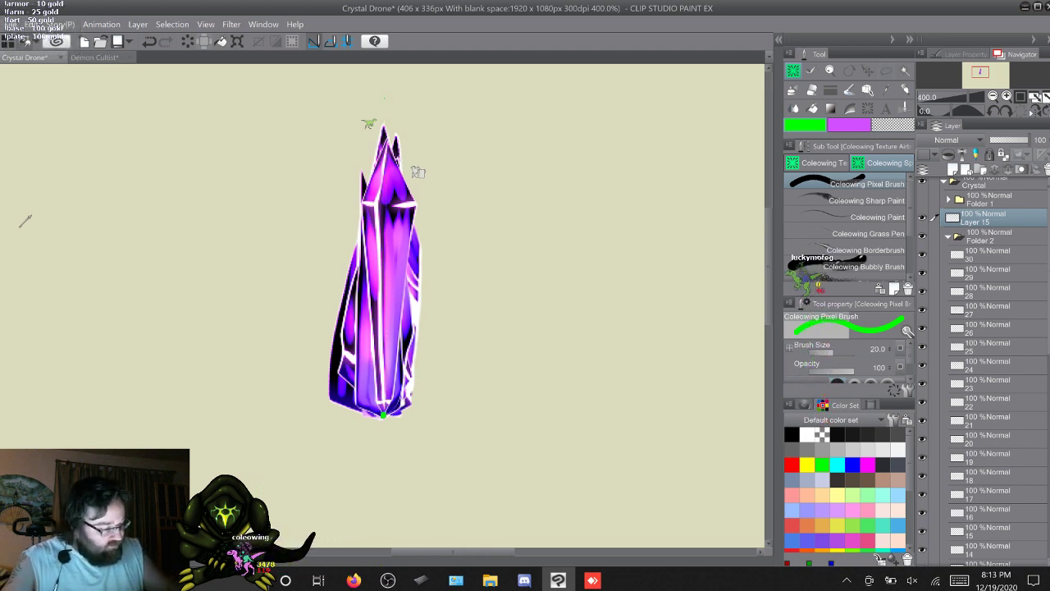
Duplicate Layer 15 with its two green dots and flip the copy vertically
key(F9)
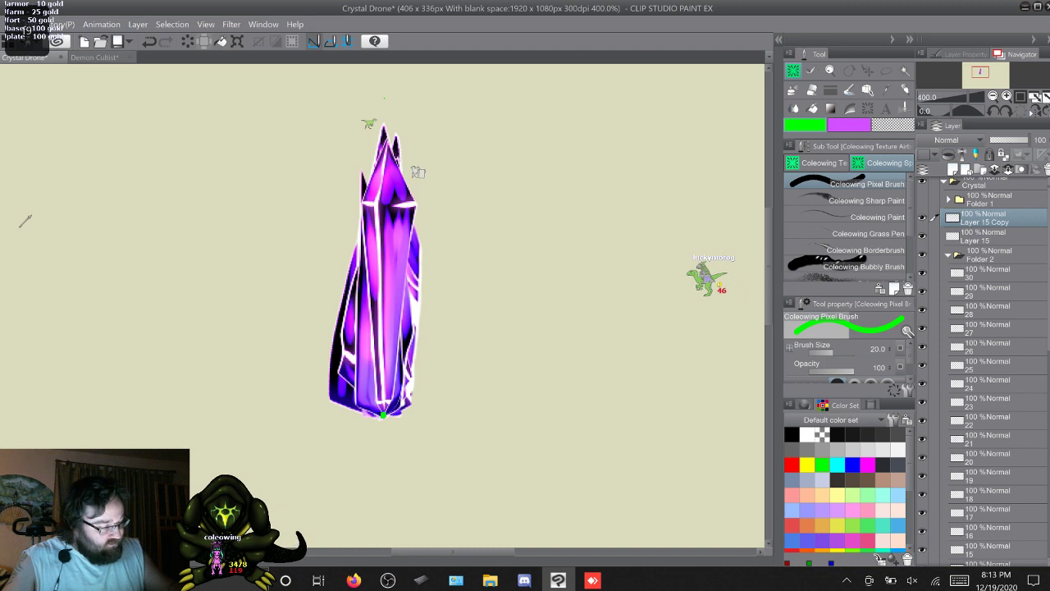
click(32, 25)
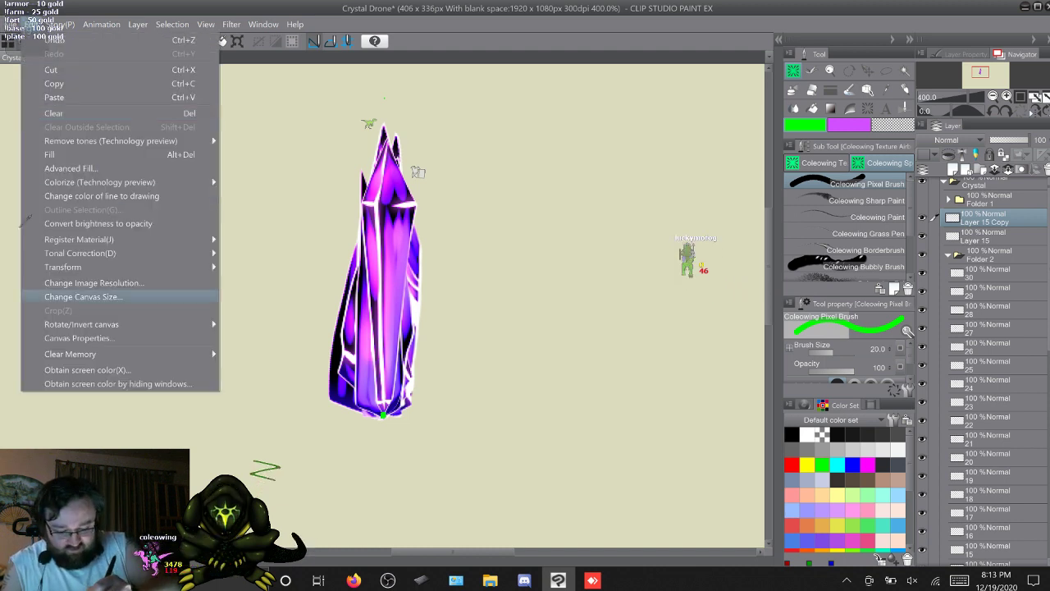
mouse_move(82, 266)
click(266, 310)
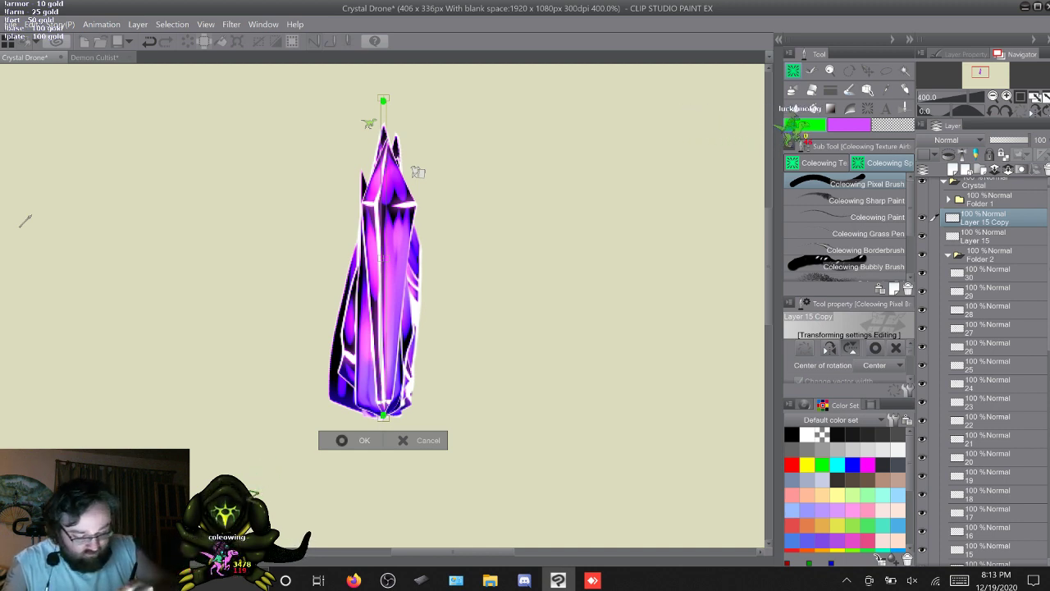
key(Return)
Move the flipped Layer 15 Copy down until its larger green dot lies on the dot at the crystal's base
key(k)
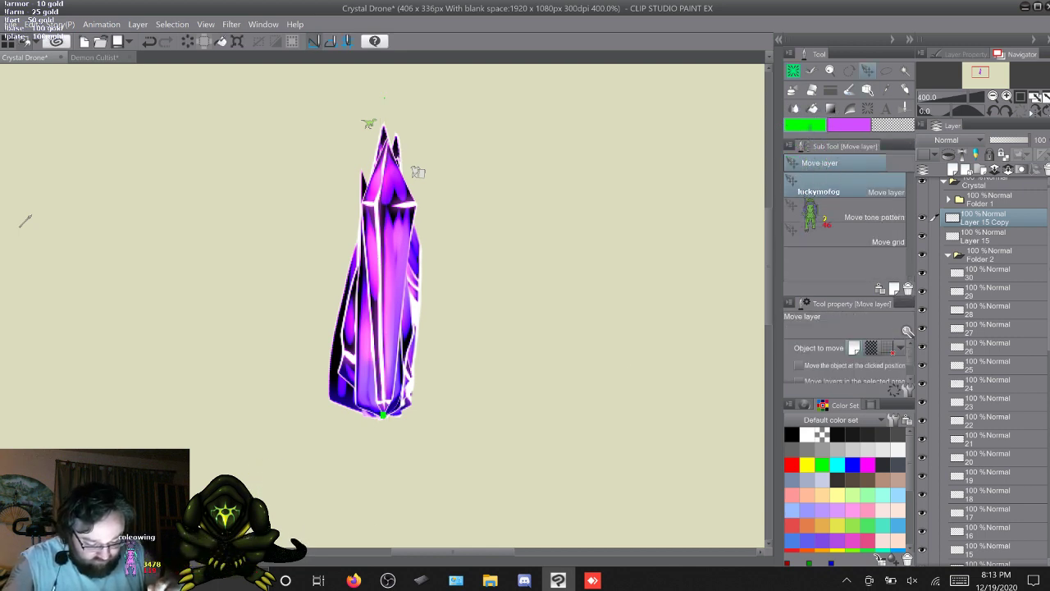
scroll(418, 171, down, 5)
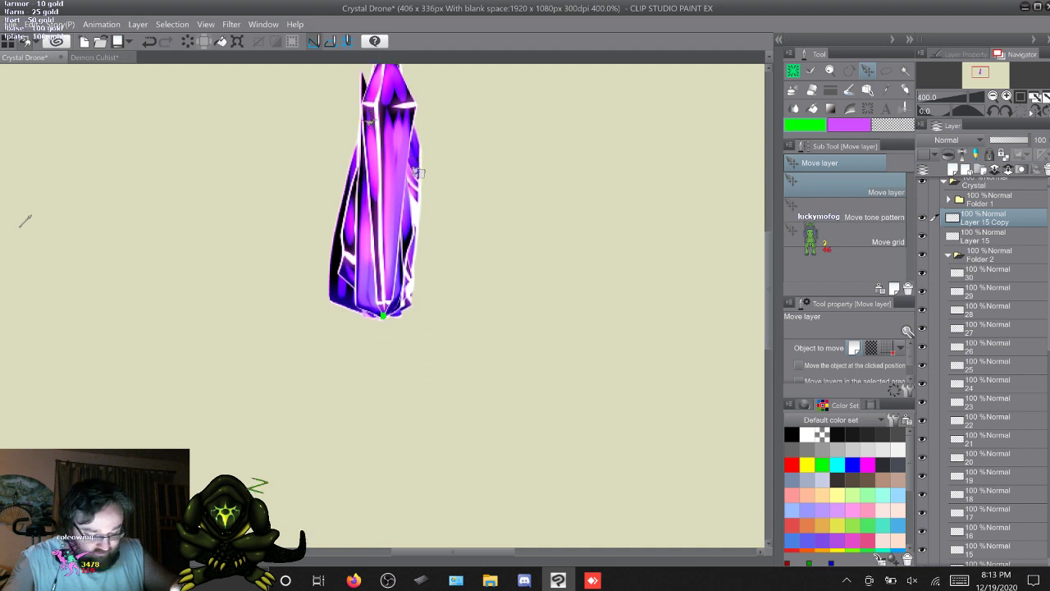
scroll(418, 172, up, 6)
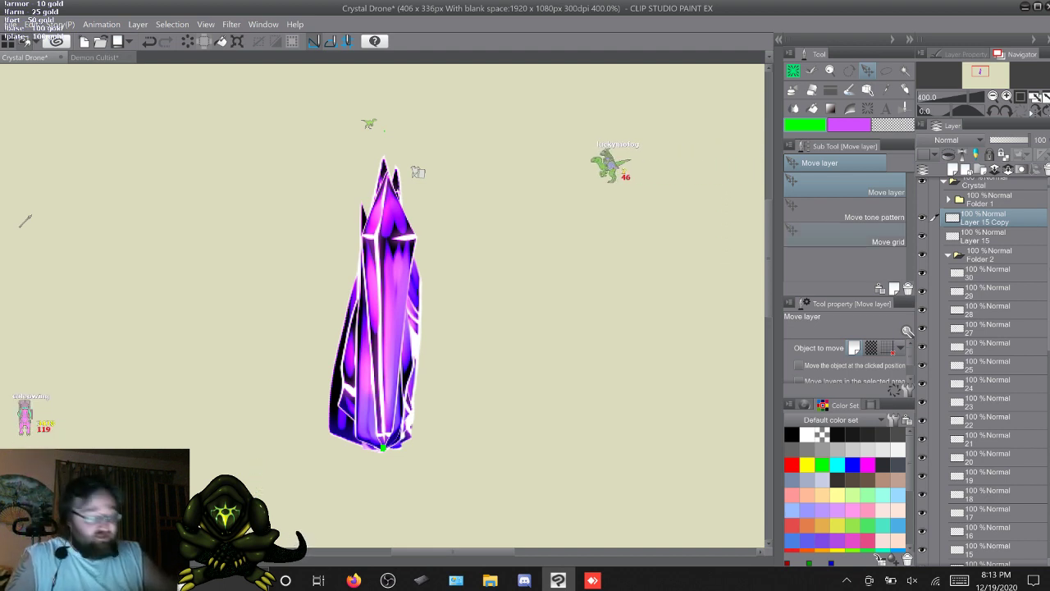
scroll(417, 172, up, 1)
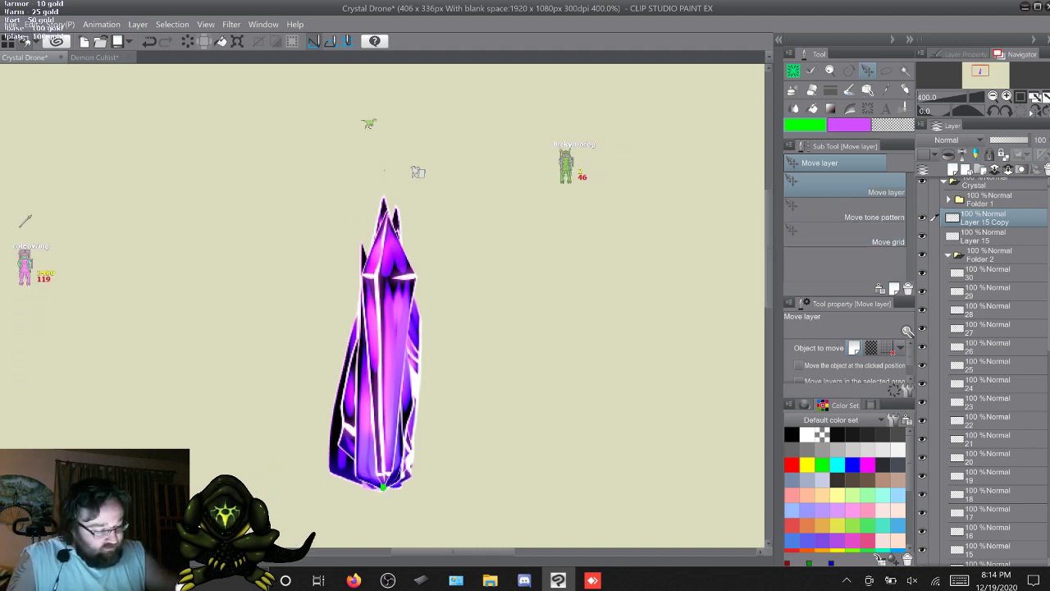
Circle the green markers below, above and at the base of the crystal in purple, and undo the circles
scroll(418, 172, down, 8)
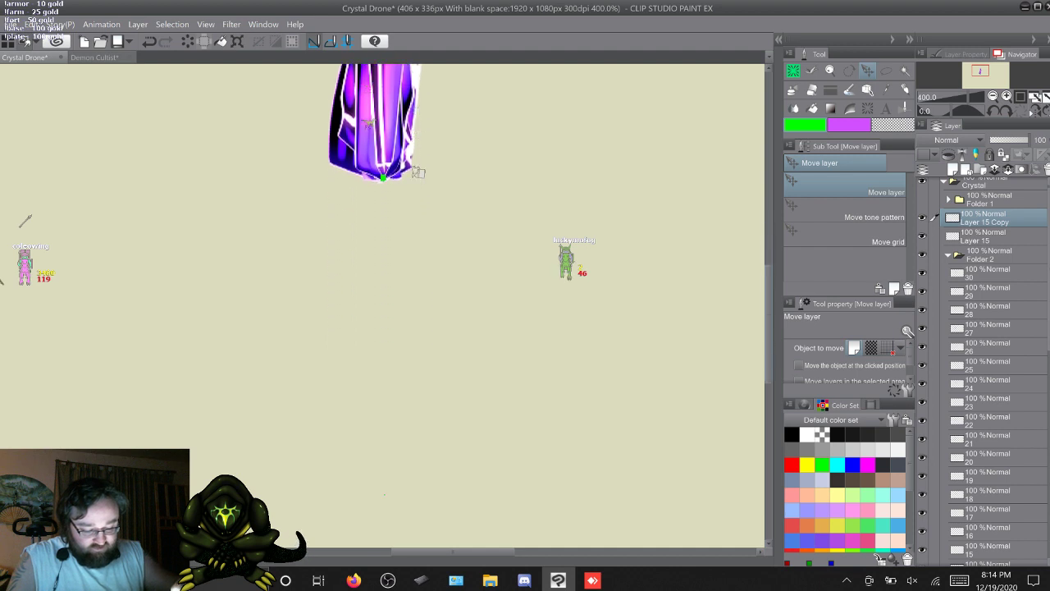
scroll(418, 171, down, 2)
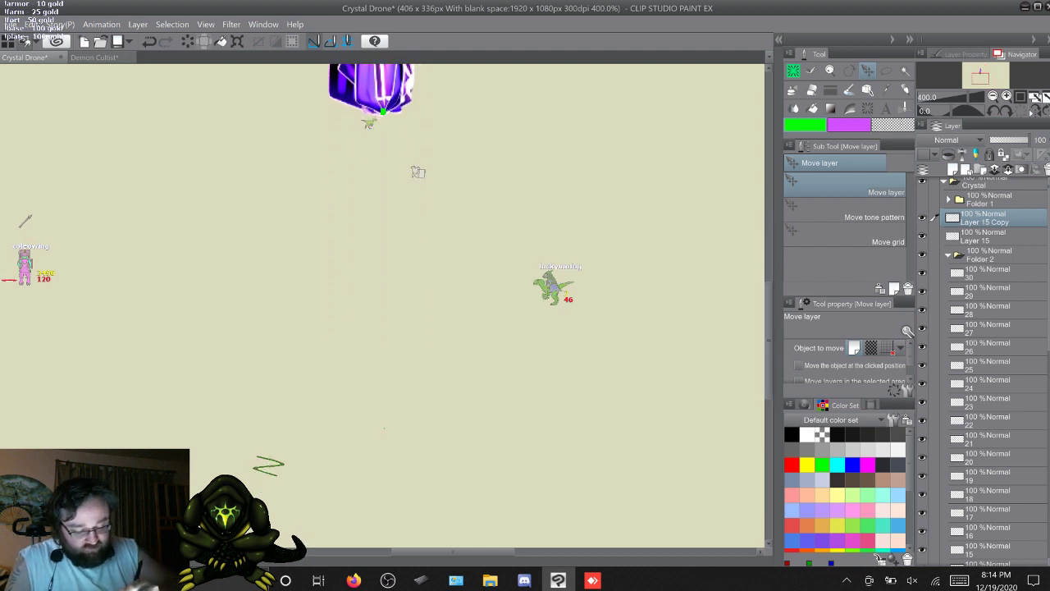
key(b)
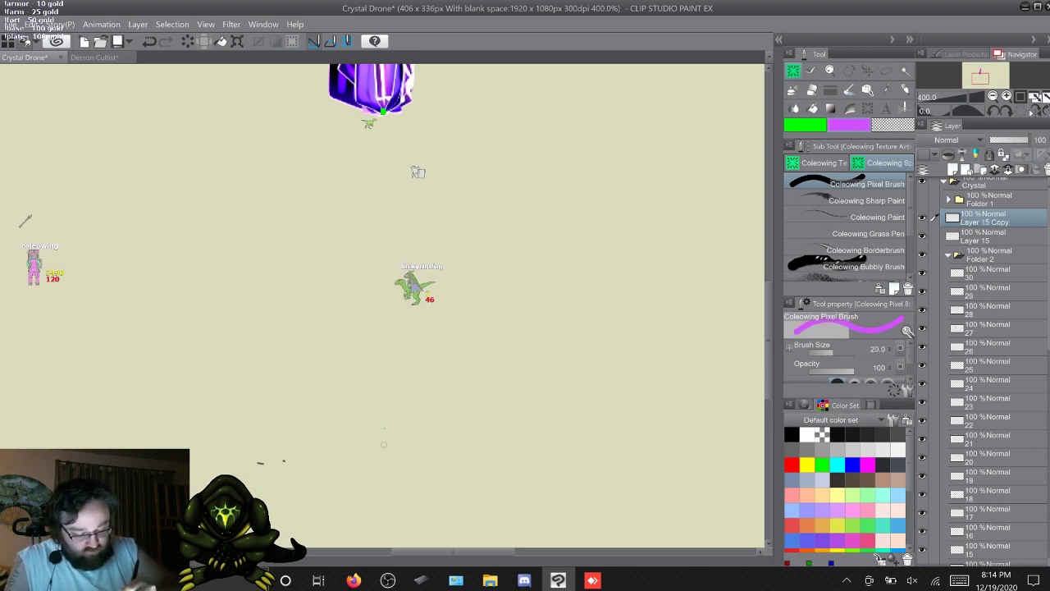
drag(383, 444, 385, 445)
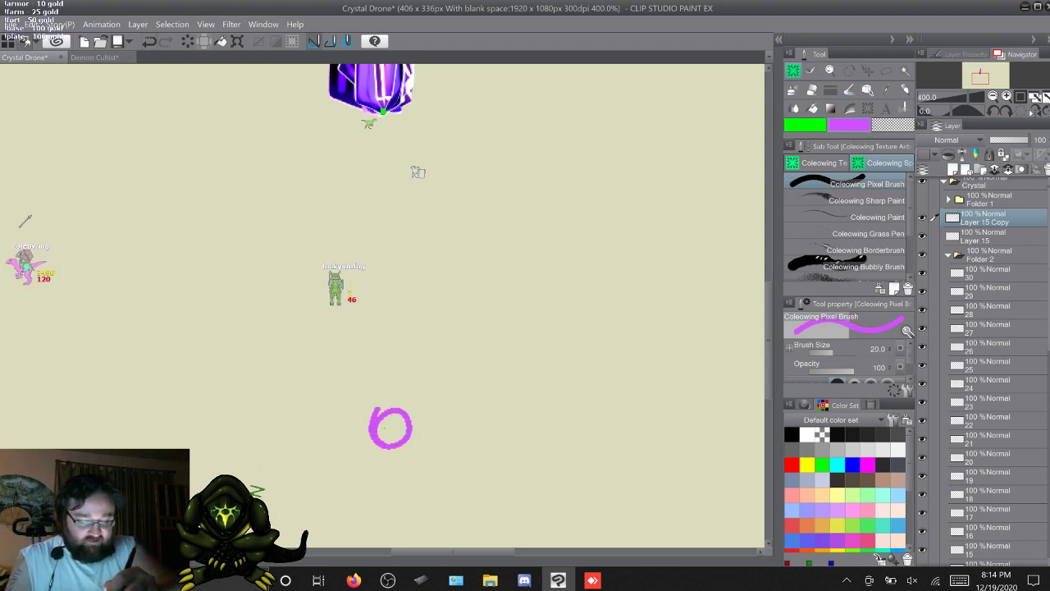
scroll(417, 172, up, 6)
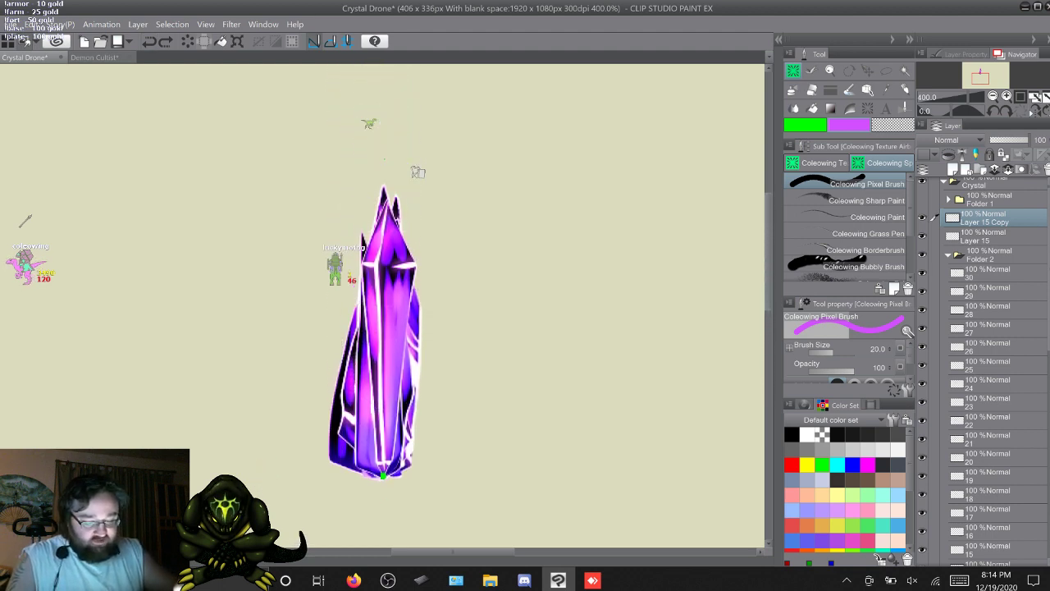
drag(384, 140, 385, 141)
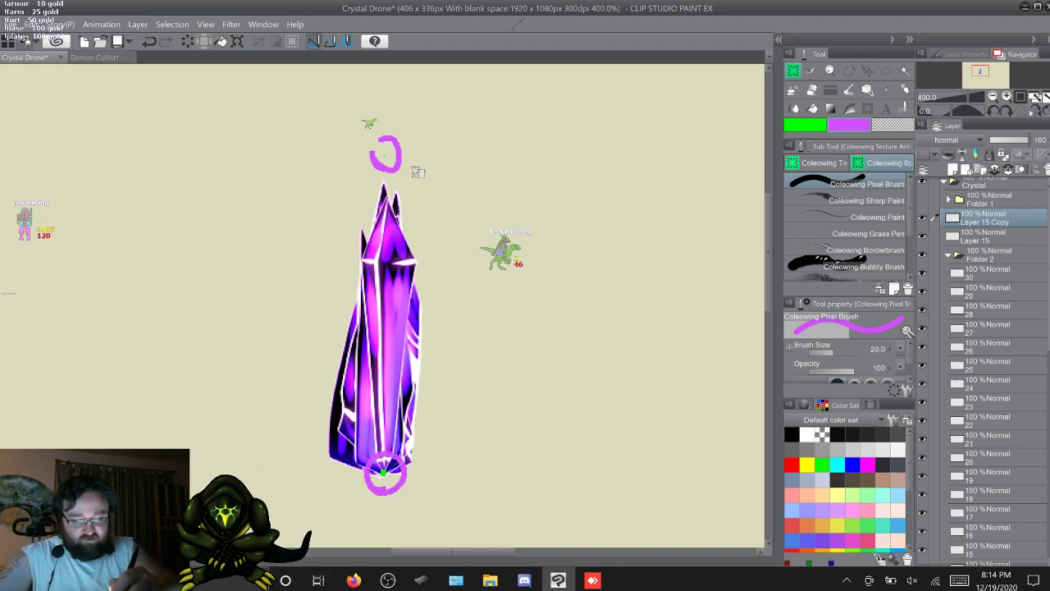
key(ctrl+z)
key(ctrl+z)
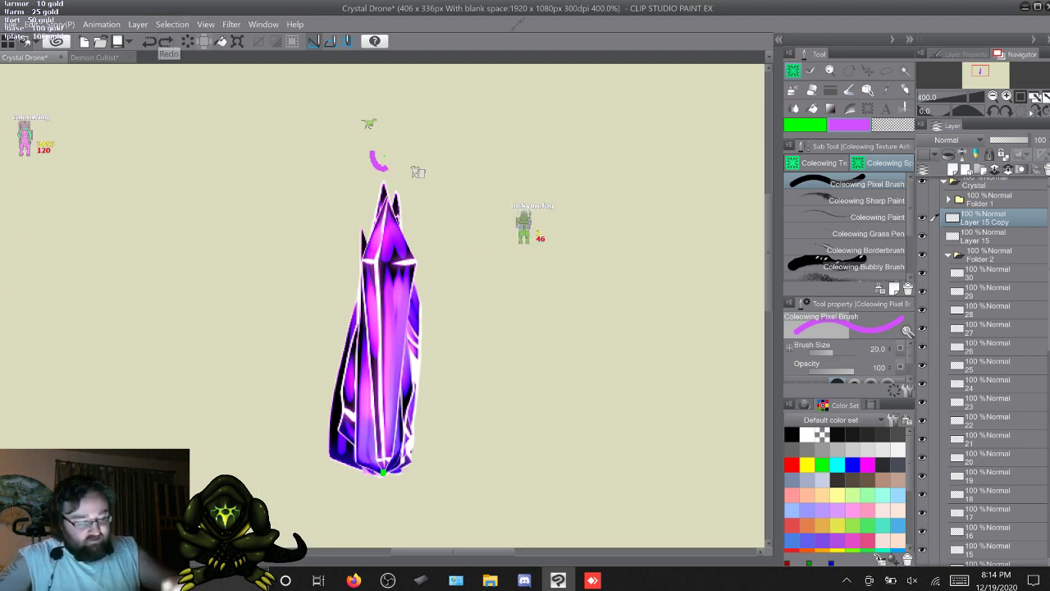
key(ctrl+z)
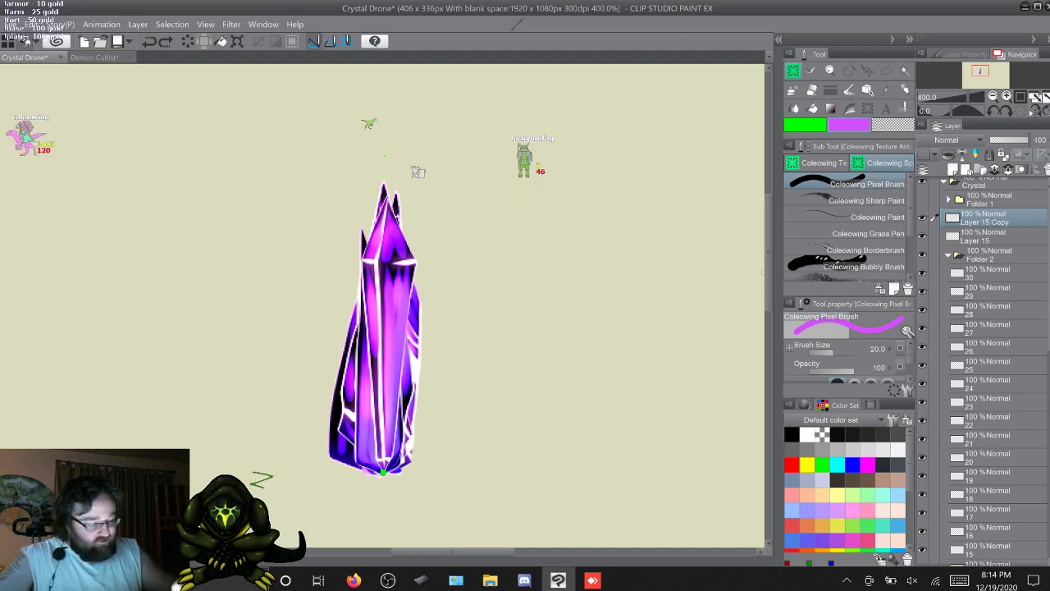
scroll(417, 171, down, 5)
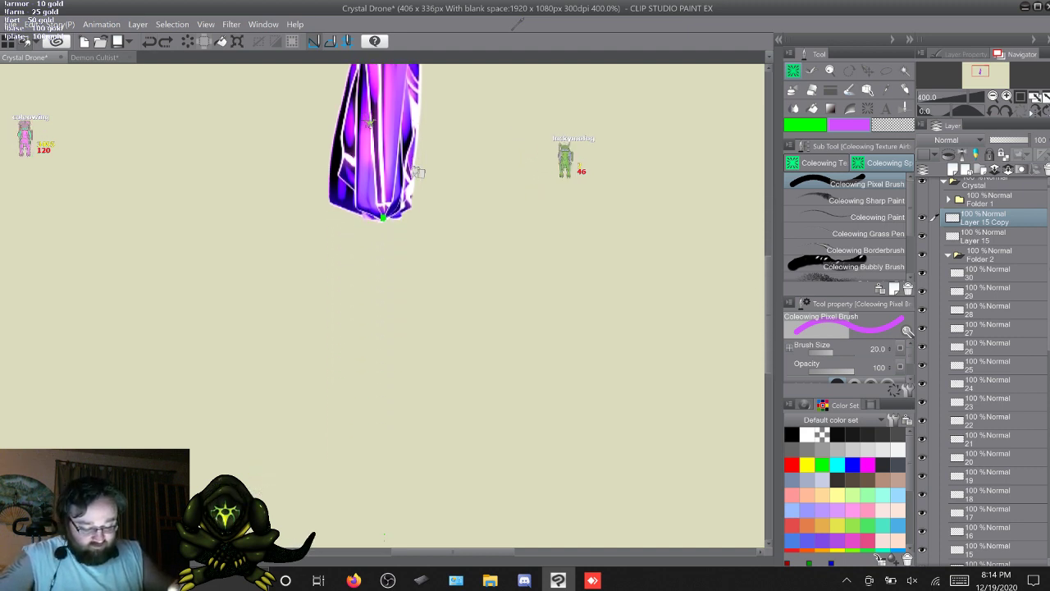
scroll(418, 171, up, 1)
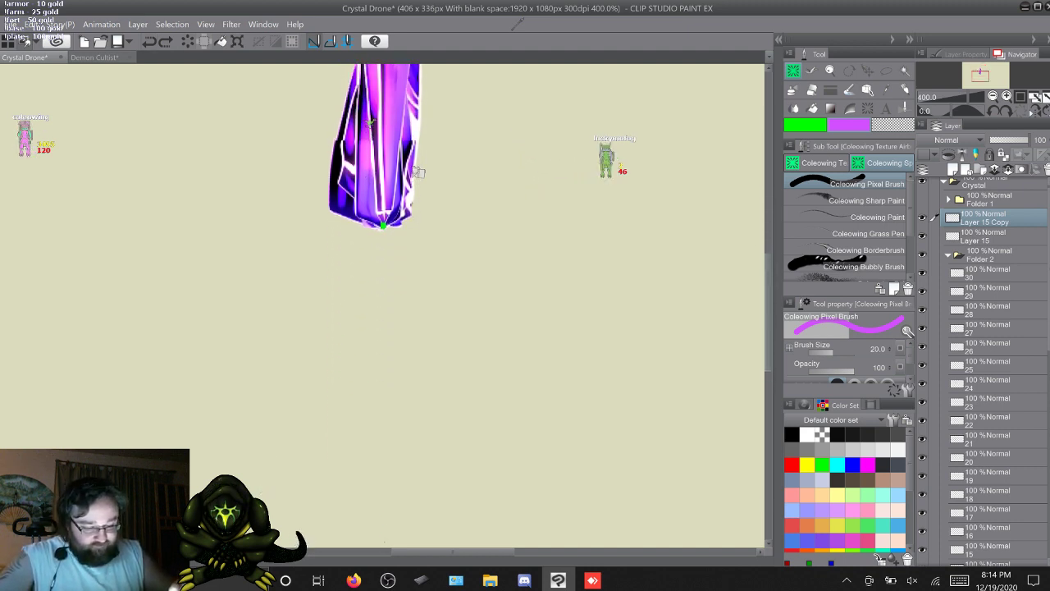
scroll(418, 172, up, 4)
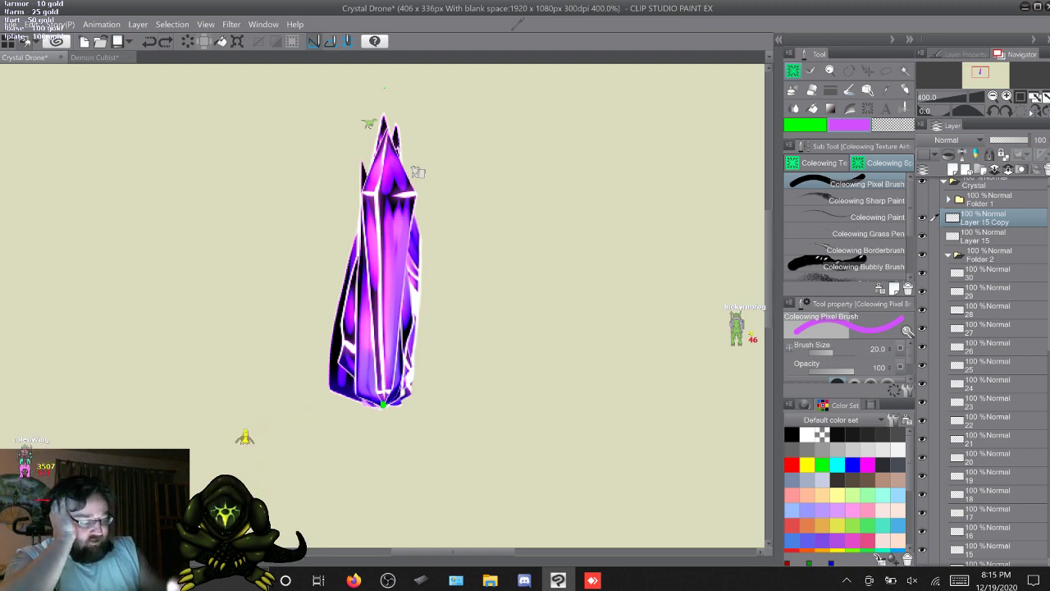
scroll(415, 170, down, 1)
scroll(414, 170, up, 8)
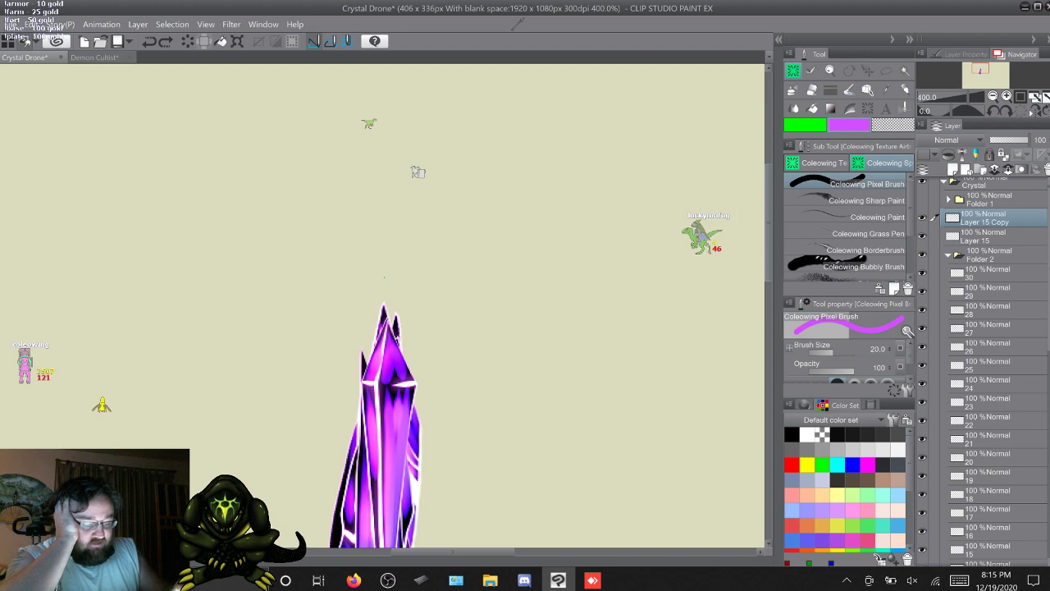
scroll(418, 172, down, 5)
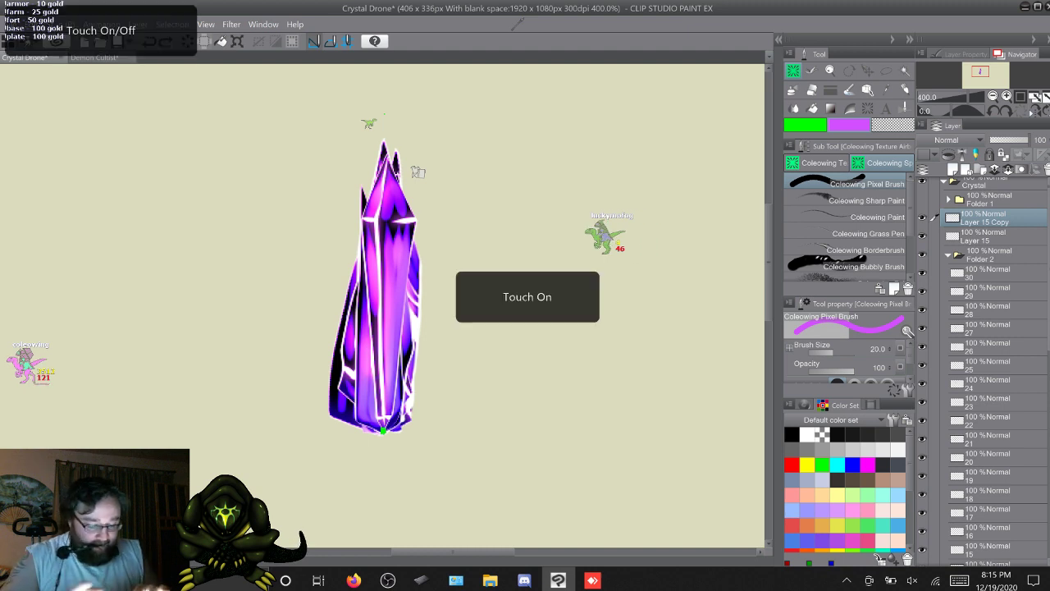
Nudge the crystal on layer 30 with Move layer until its bottom tip sits on the green base marker, and hide the layer
scroll(418, 171, up, 4)
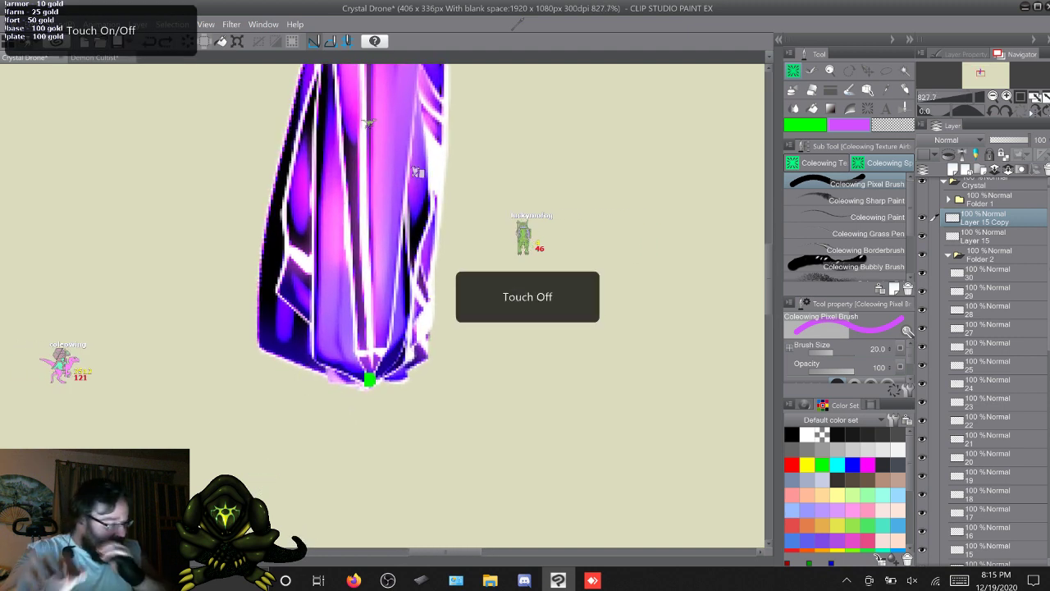
click(990, 273)
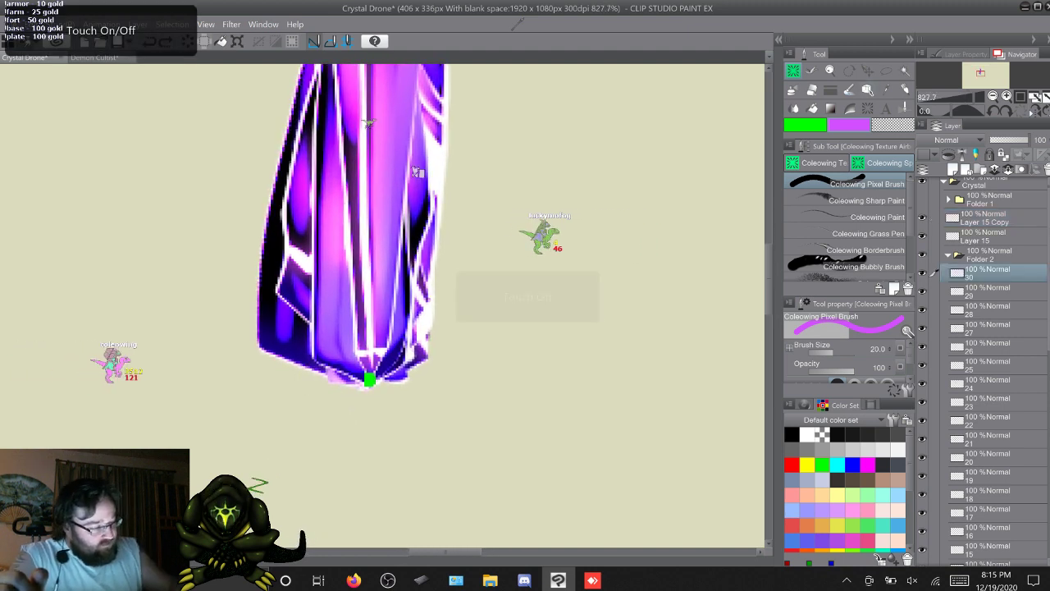
key(k)
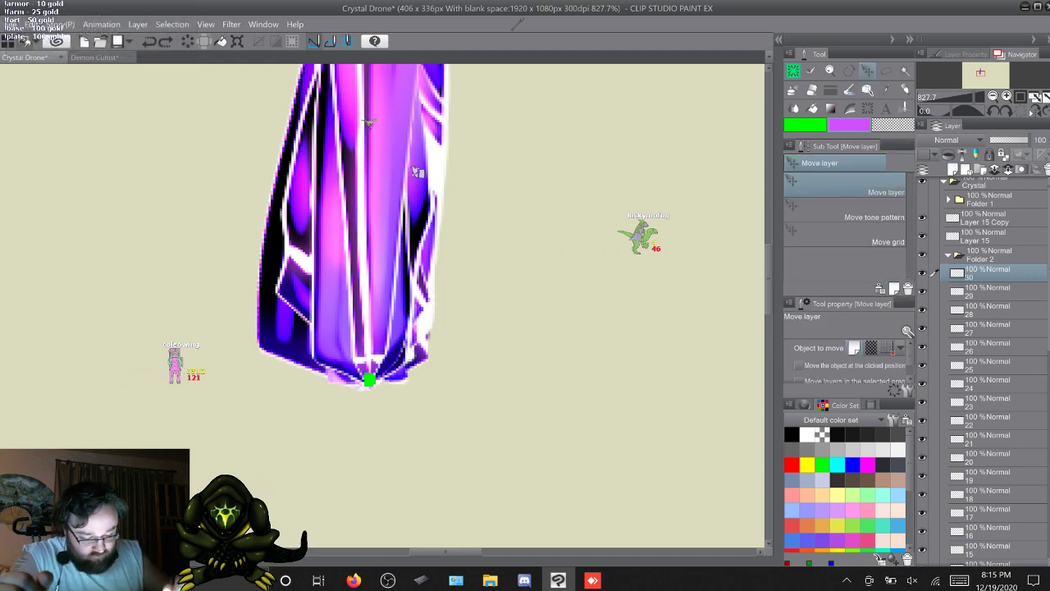
key(Up)
key(Right)
key(Down)
key(Left)
key(Left)
key(Down)
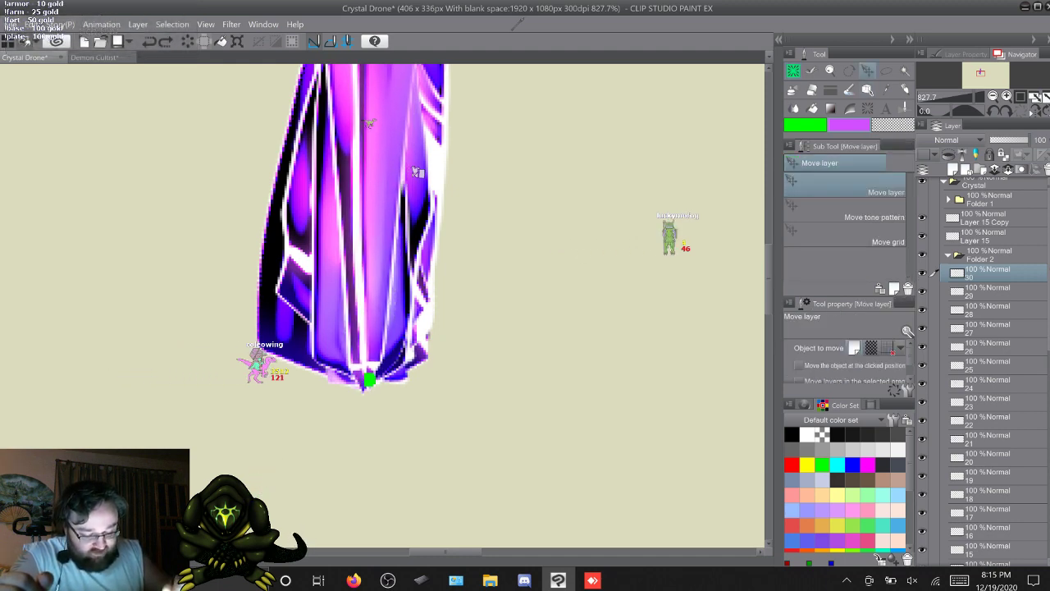
key(Down)
key(Down)
key(Left)
key(Left)
key(Right)
key(Right)
key(Right)
key(Up)
key(Down)
key(Up)
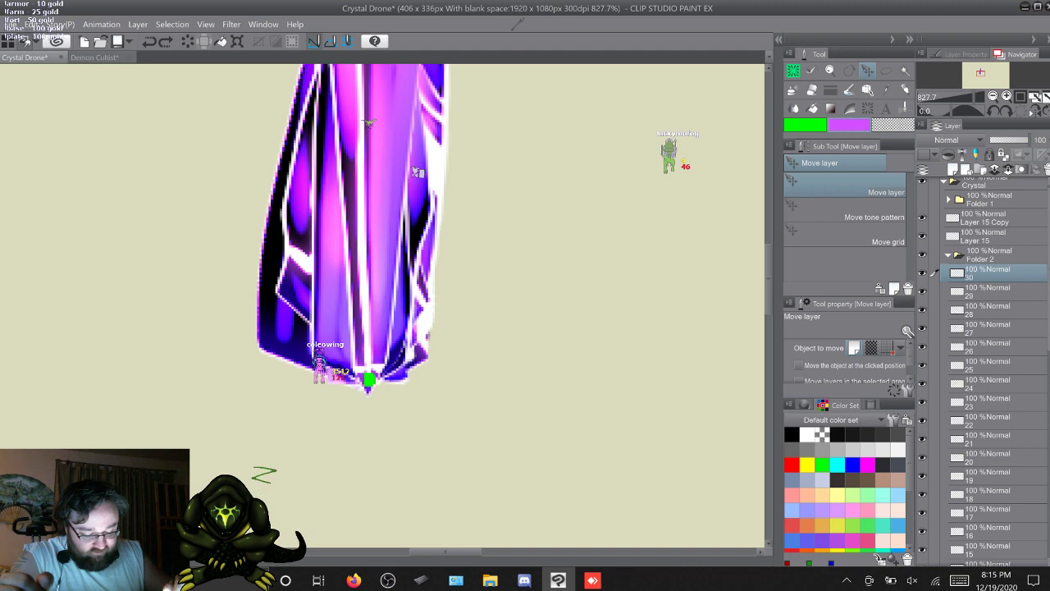
key(Up)
key(Right)
key(Up)
key(Left)
key(Right)
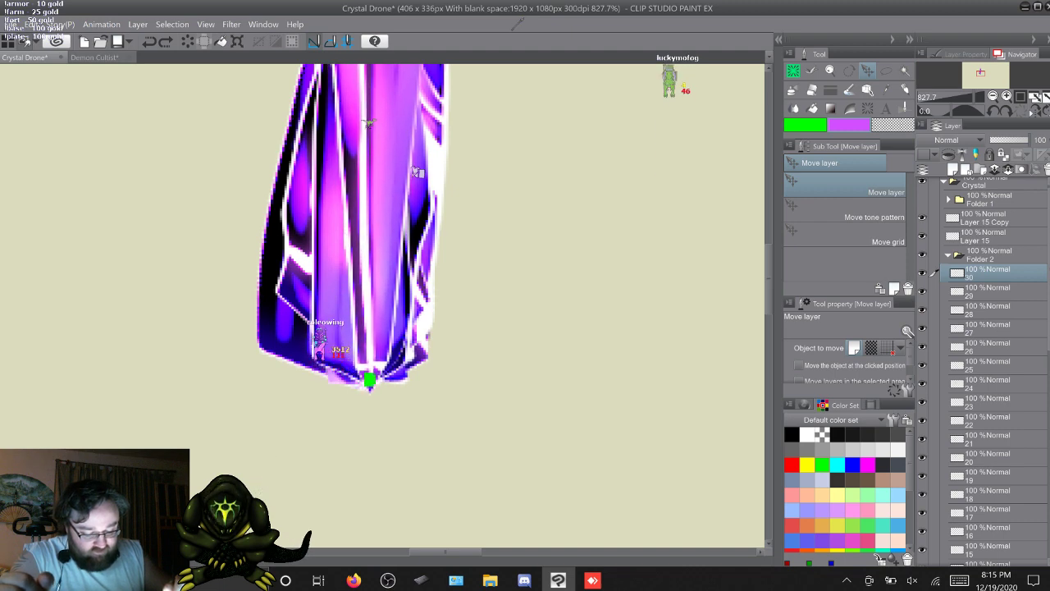
key(Left)
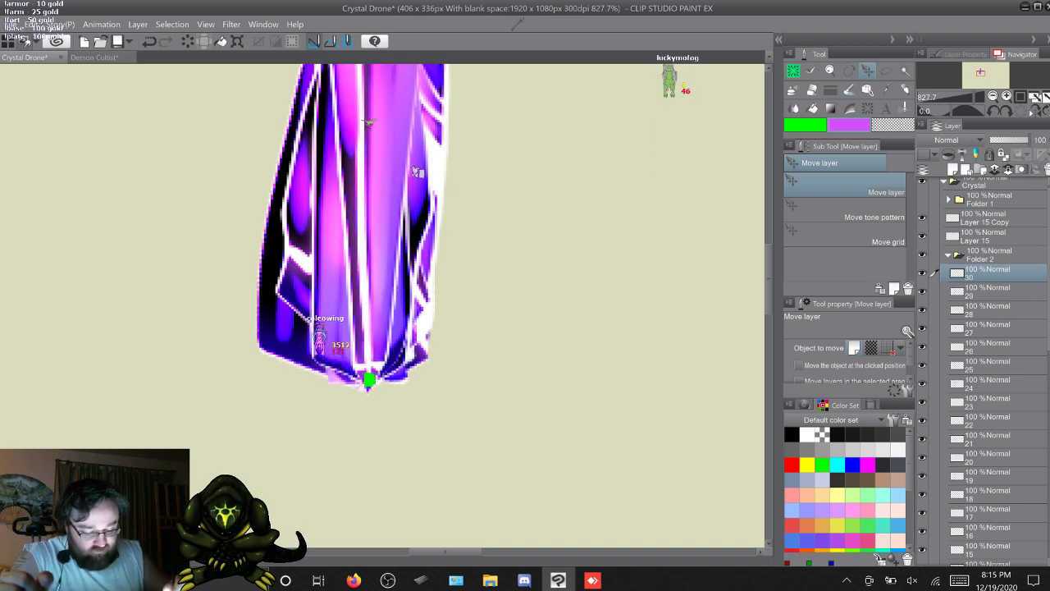
key(Right)
key(Left)
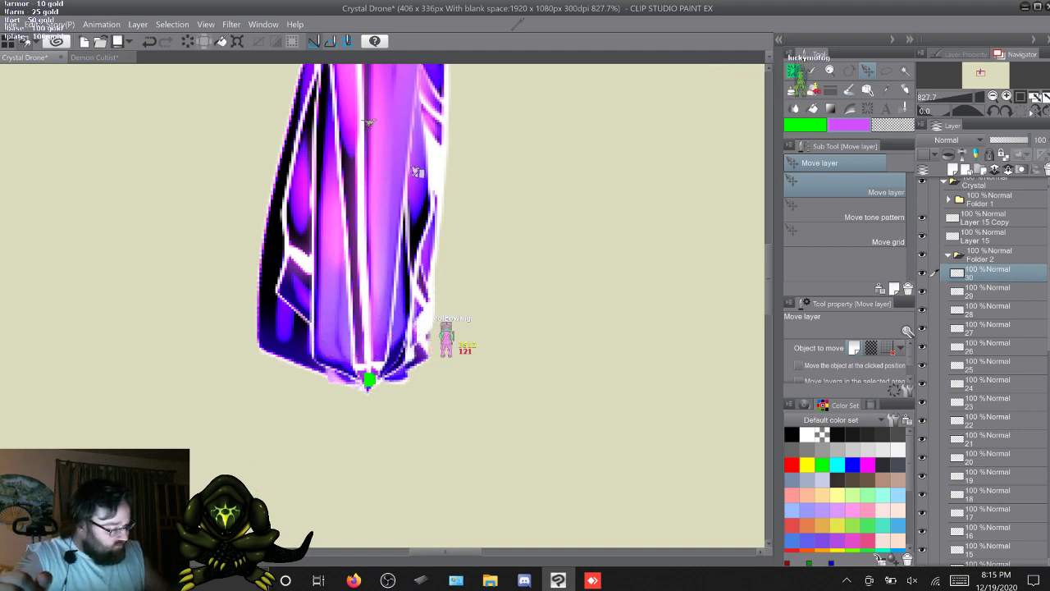
key(ctrl+comma)
Nudge the crystal on layer 29 down and slightly right onto the green base marker, and hide the layer
key(alt+bracketleft)
key(Down)
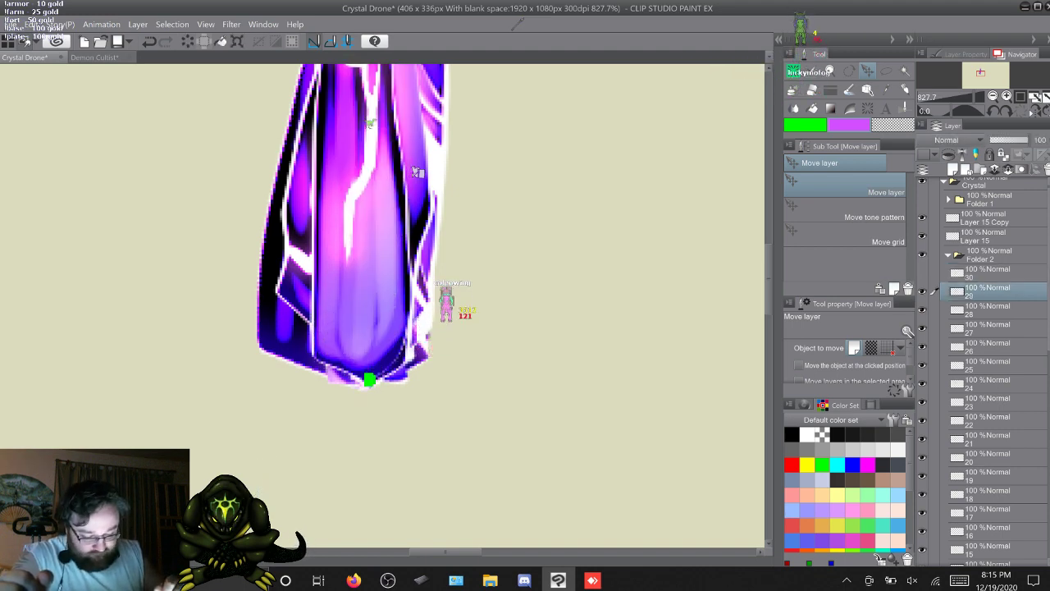
key(Down)
key(Down)
key(Right)
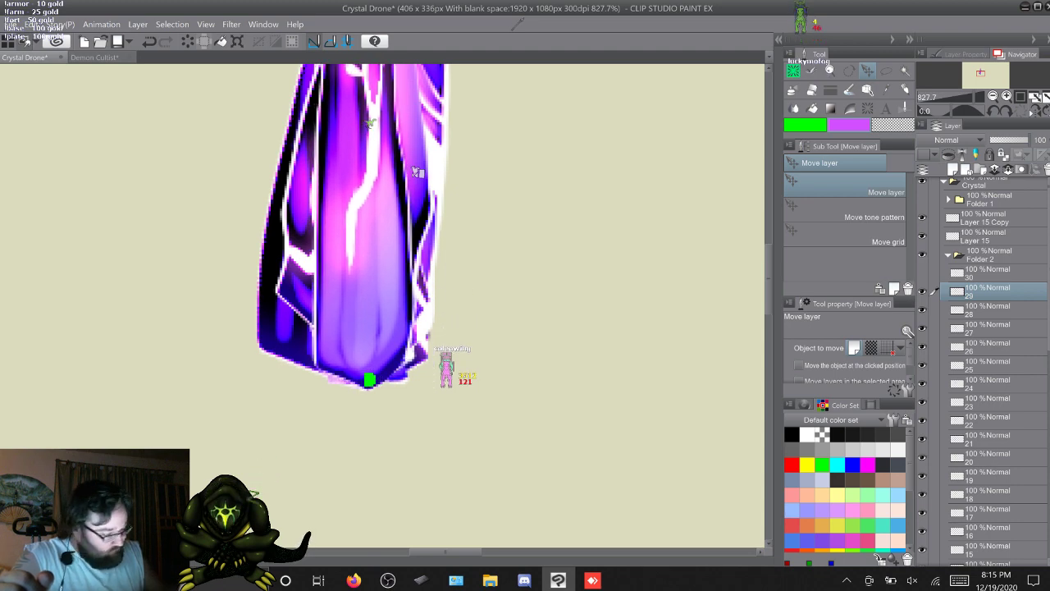
key(ctrl+comma)
Nudge the crystals on layers 28 and 27 down onto the green base marker, hiding each layer once it is aligned
key(alt+bracketleft)
key(Down)
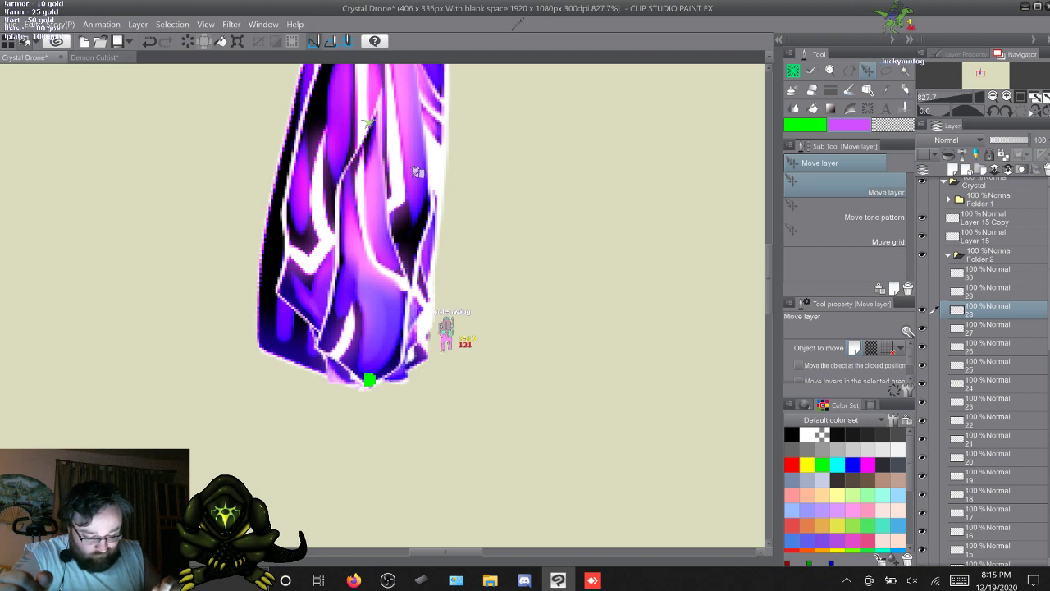
key(Down)
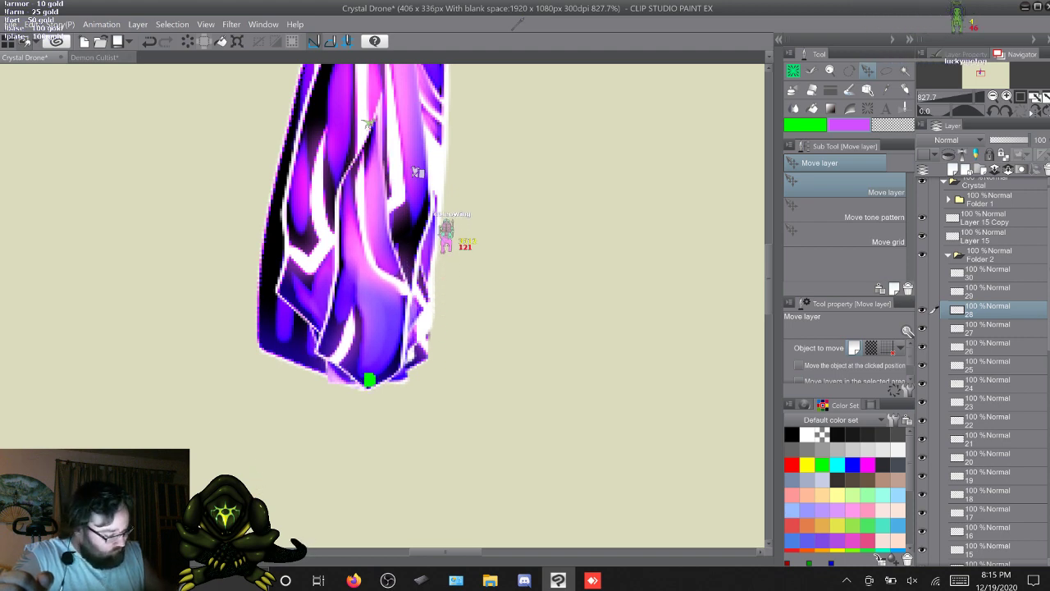
key(ctrl+comma)
key(alt+bracketleft)
key(Down)
key(Down)
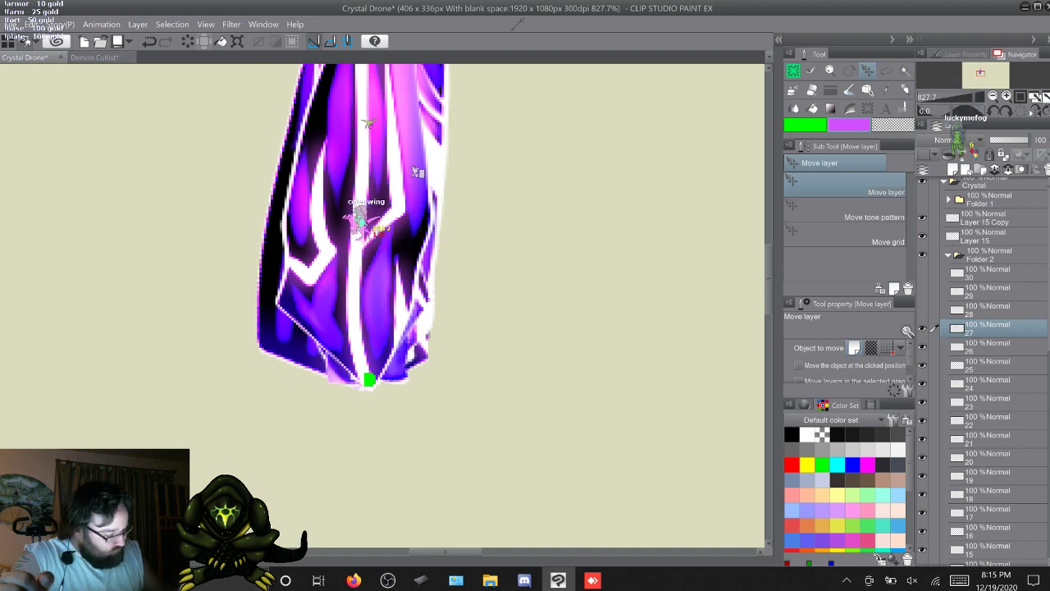
key(ctrl+comma)
Nudge the crystal on layer 26 down and slightly left onto the green base marker, and hide the layer
key(alt+bracketleft)
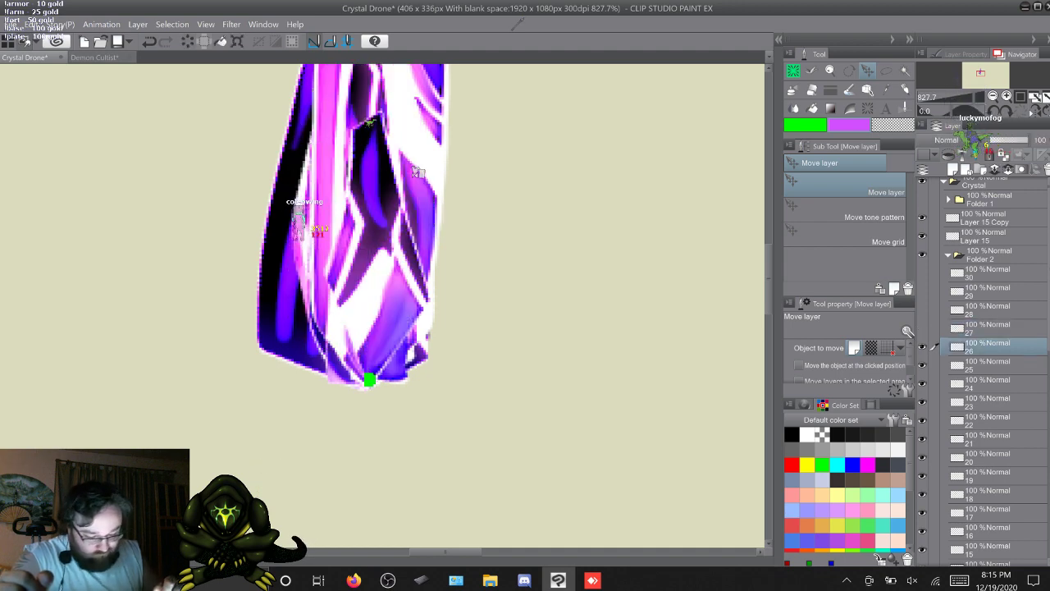
key(Down)
key(Down)
key(Left)
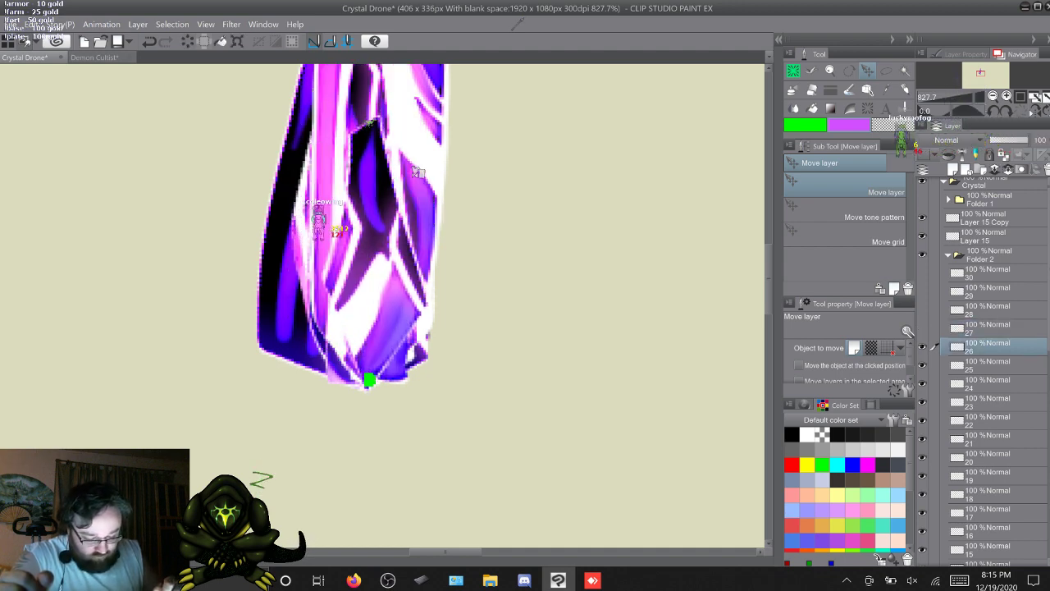
key(ctrl+comma)
Nudge the crystal on layer 25 slightly down so its tip meets the green base marker, and hide the layer
key(alt+bracketleft)
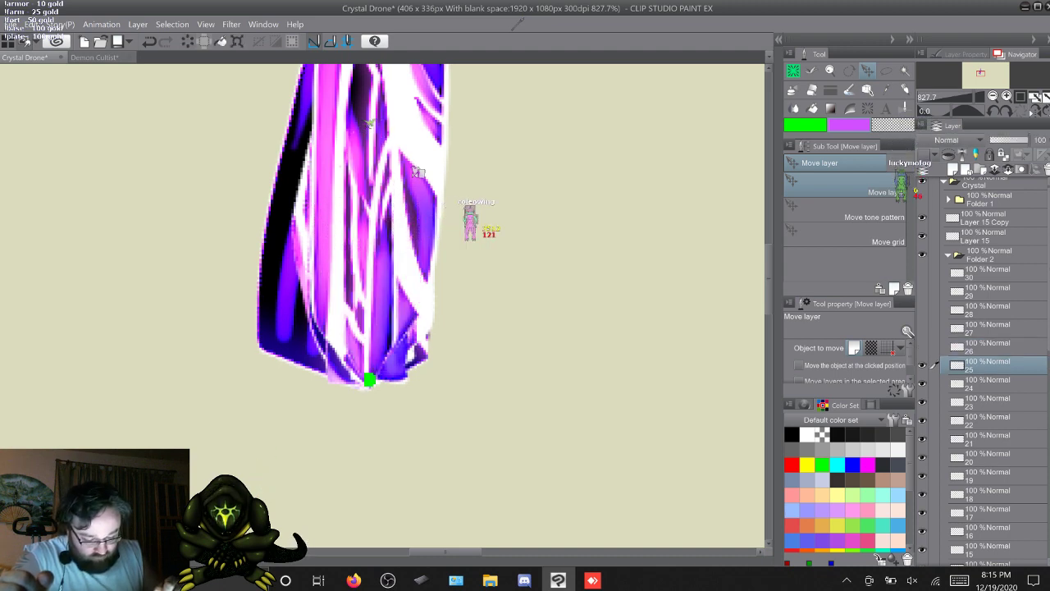
key(Down)
key(Down)
key(Down)
key(Up)
key(Up)
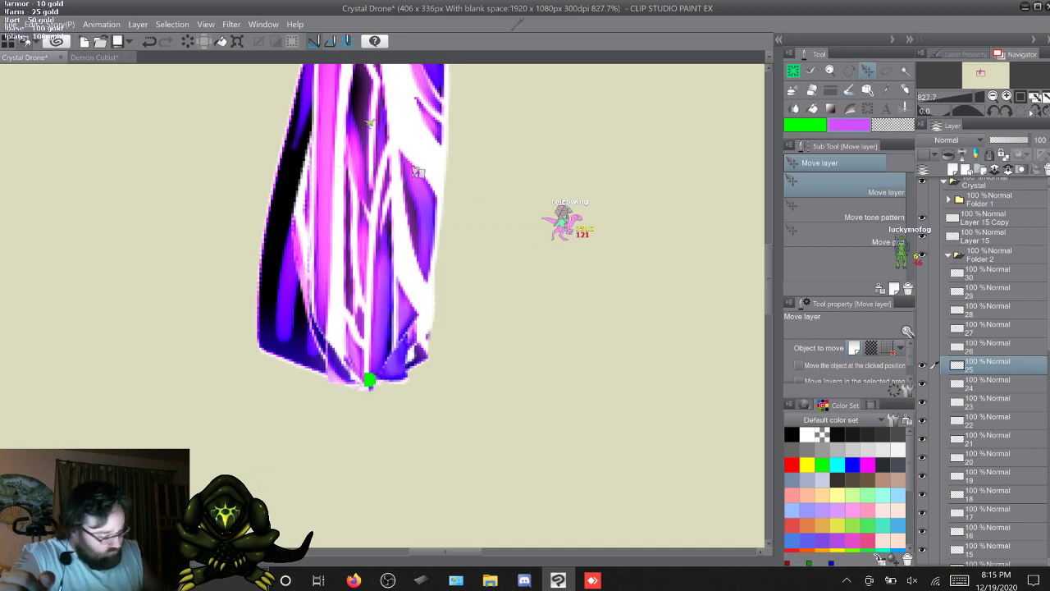
key(ctrl+comma)
Nudge the crystal on layer 24 right and down onto the green base marker, and hide layers 24 and 23
key(alt+bracketleft)
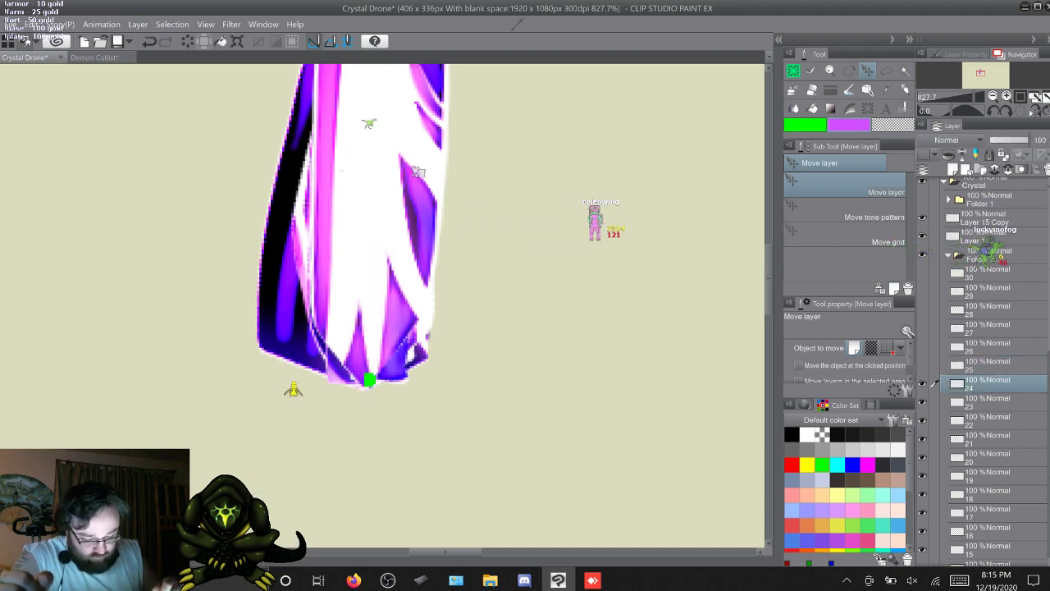
key(Right)
key(Down)
key(Down)
key(Right)
key(Up)
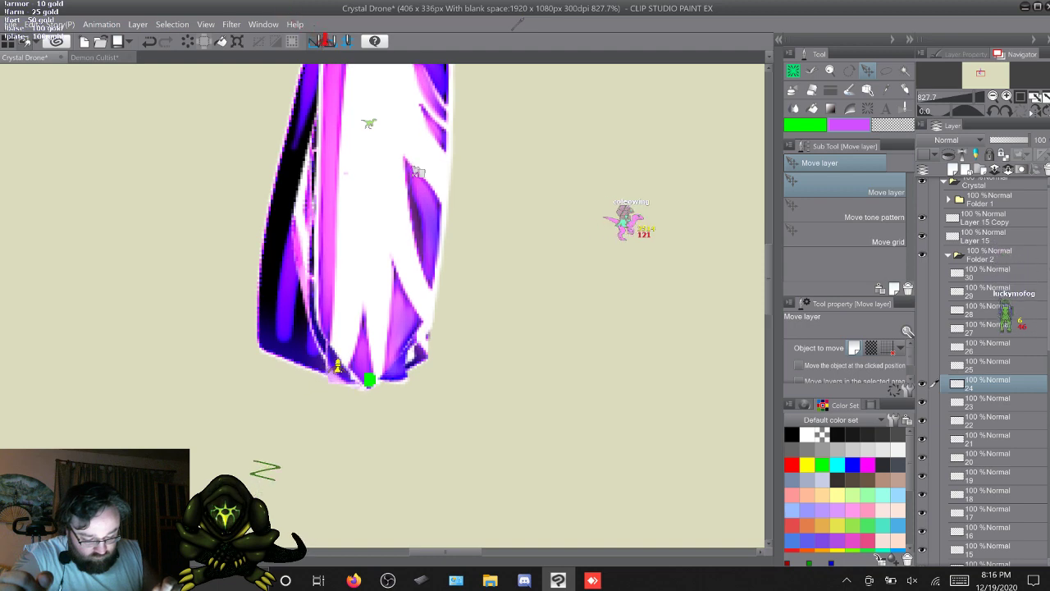
key(Down)
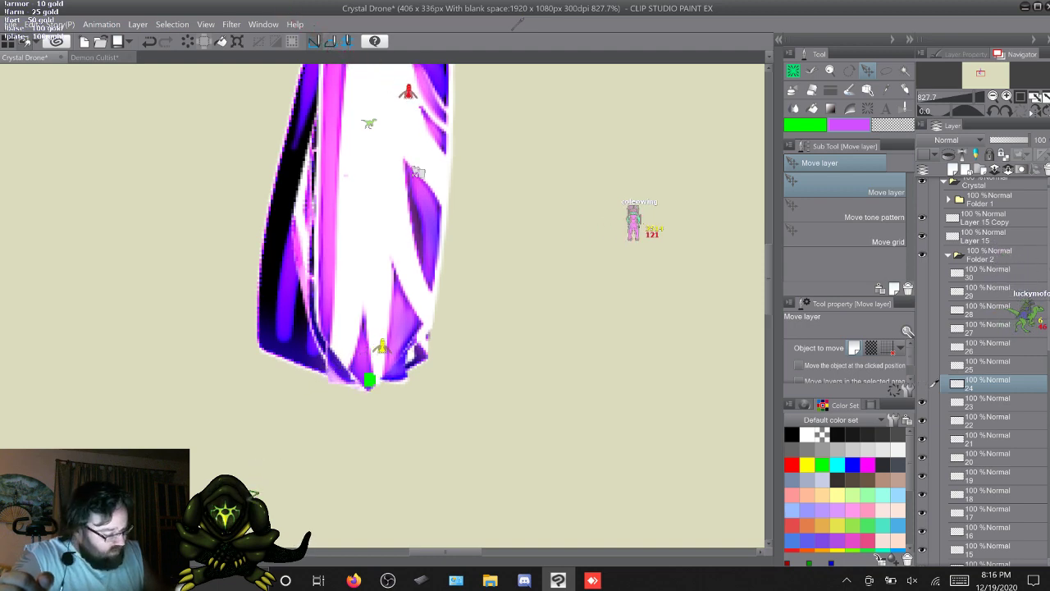
key(ctrl+comma)
key(alt+bracketleft)
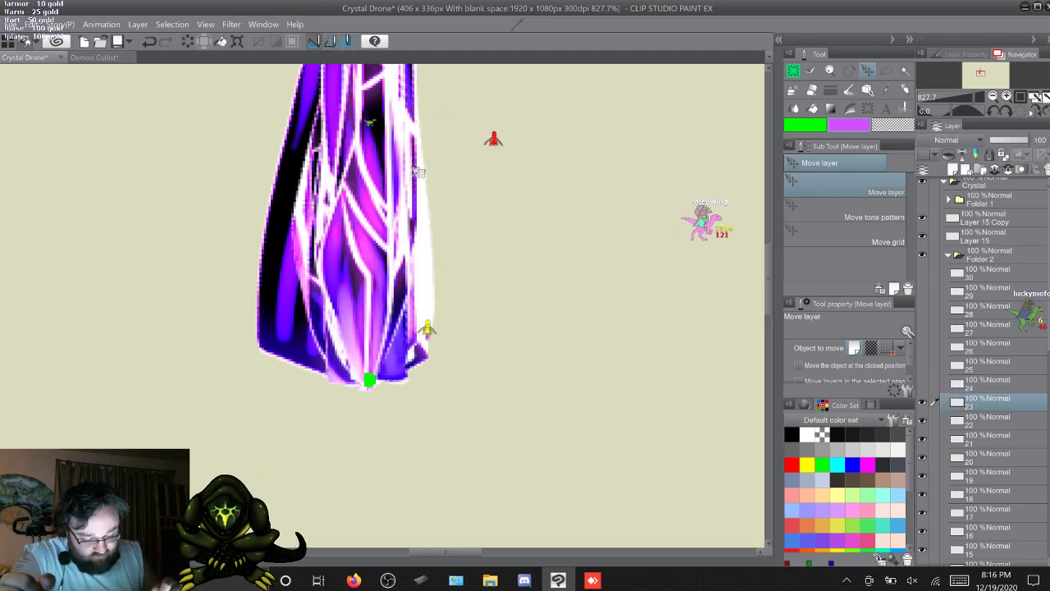
key(ctrl+comma)
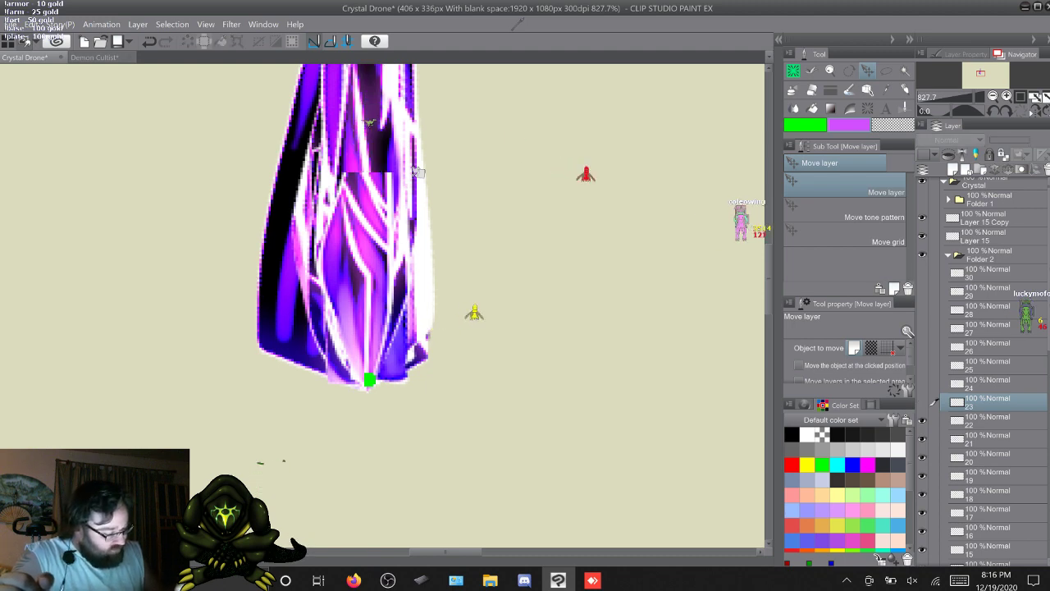
Fine-tune the vertical position of the crystal on layer 22 against the green base marker, and hide the layer
key(alt+bracketleft)
key(Down)
key(Up)
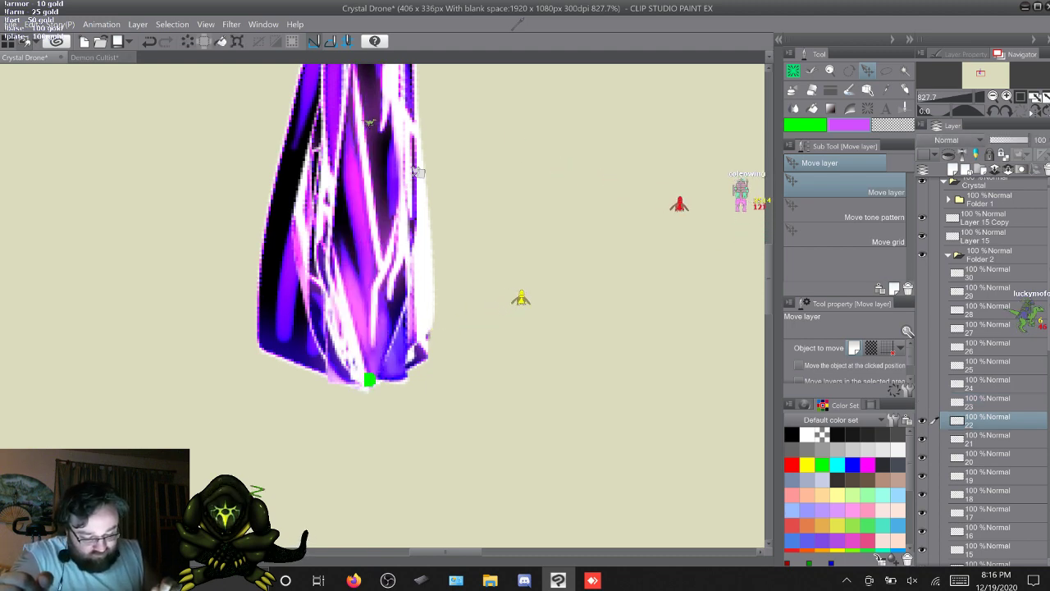
key(Down)
key(Down)
key(Up)
key(Up)
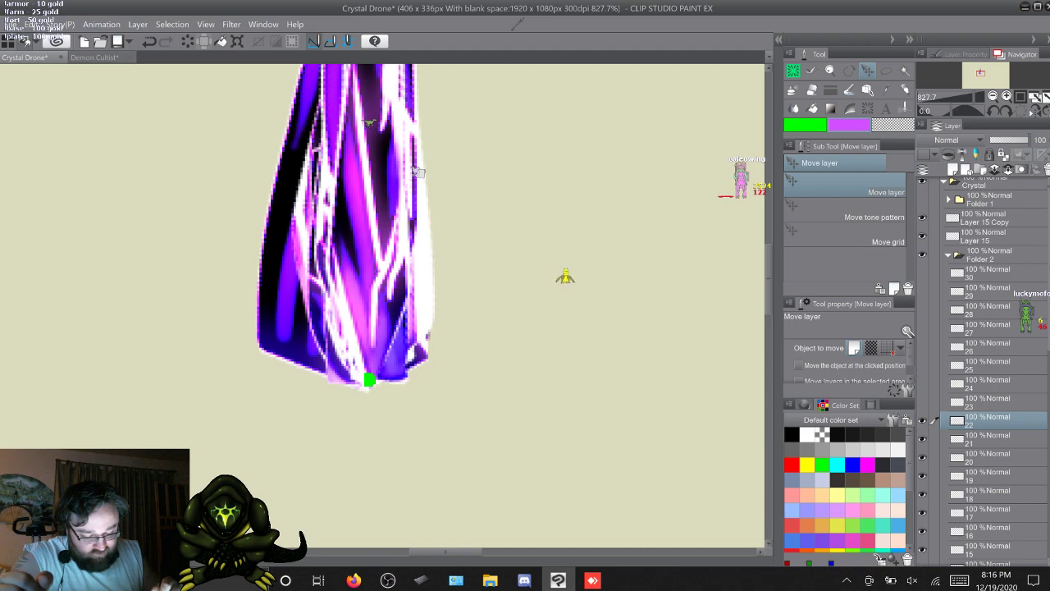
key(ctrl+comma)
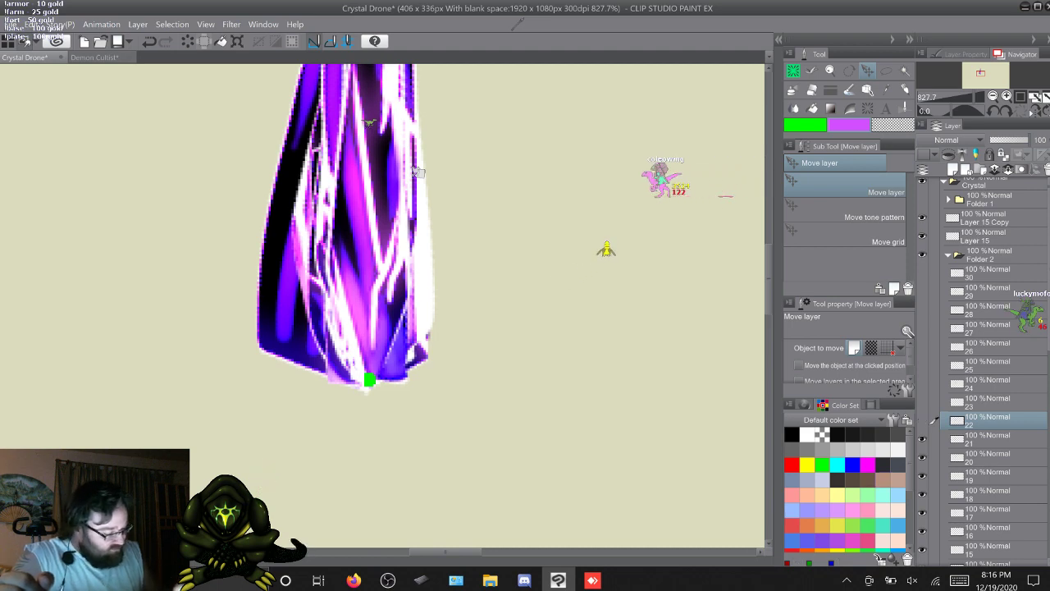
Work down through crystal layers 21 to 1, seating each base on the green marker and hiding every layer except layer 1
key(alt+bracketleft)
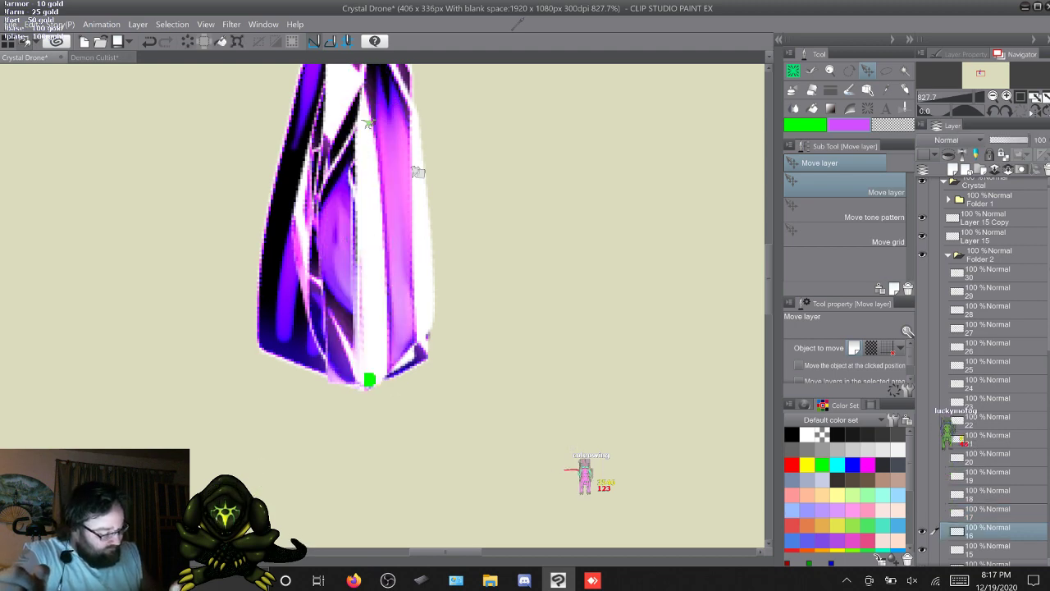
scroll(418, 172, down, 5)
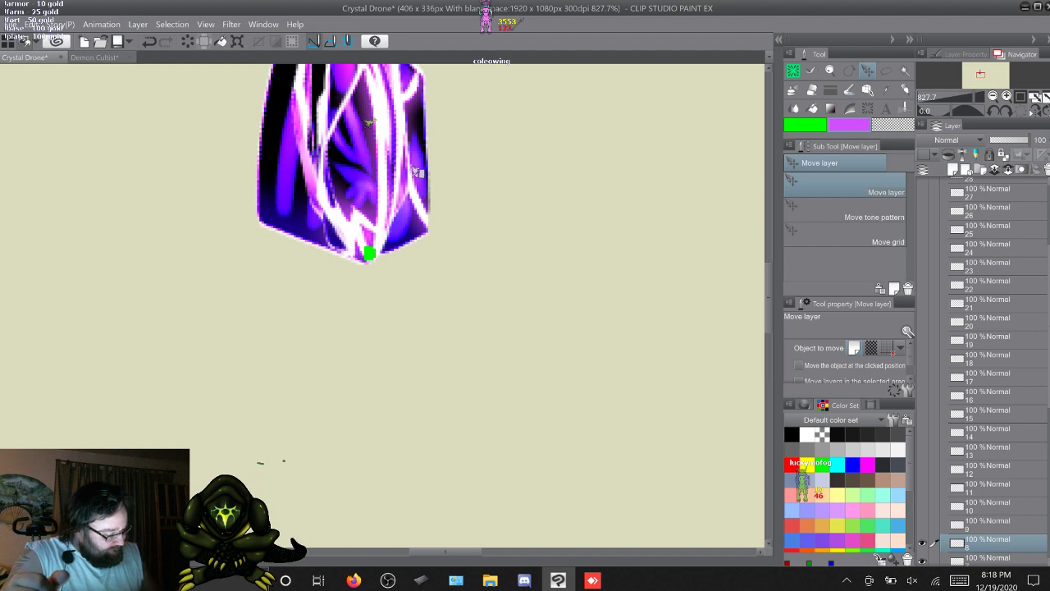
scroll(984, 369, down, 5)
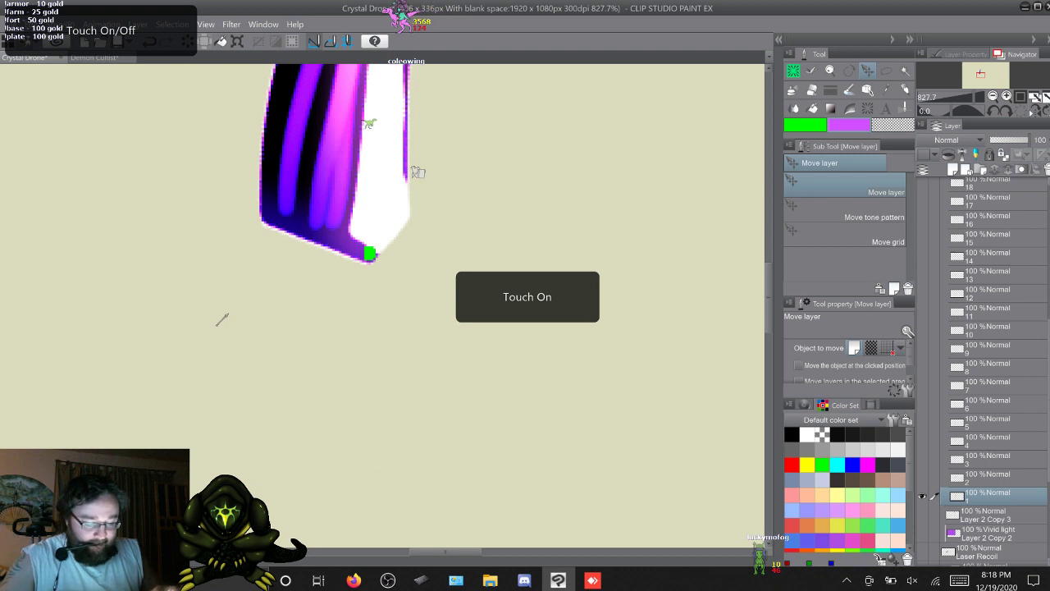
scroll(383, 305, down, 6)
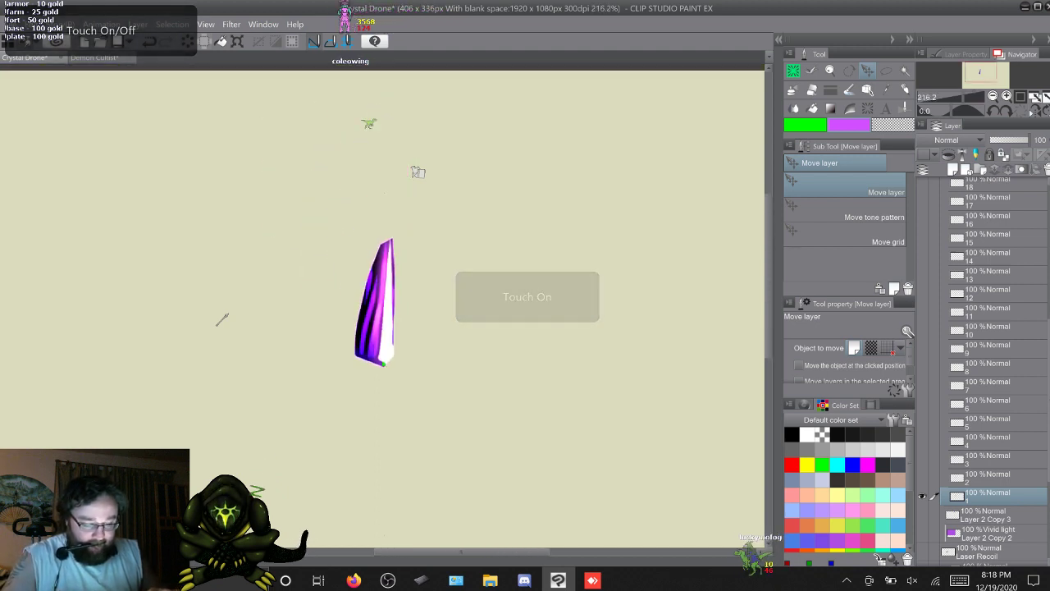
scroll(382, 305, down, 1)
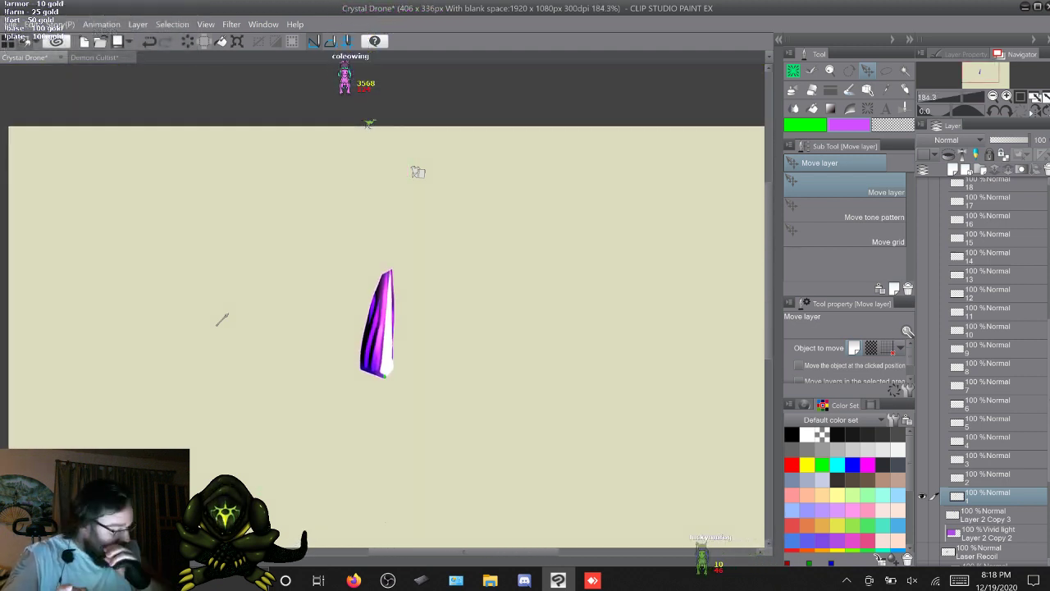
Hide Layer 15 Copy, and lasso and clear the green base marker on Layer 15
scroll(383, 305, down, 3)
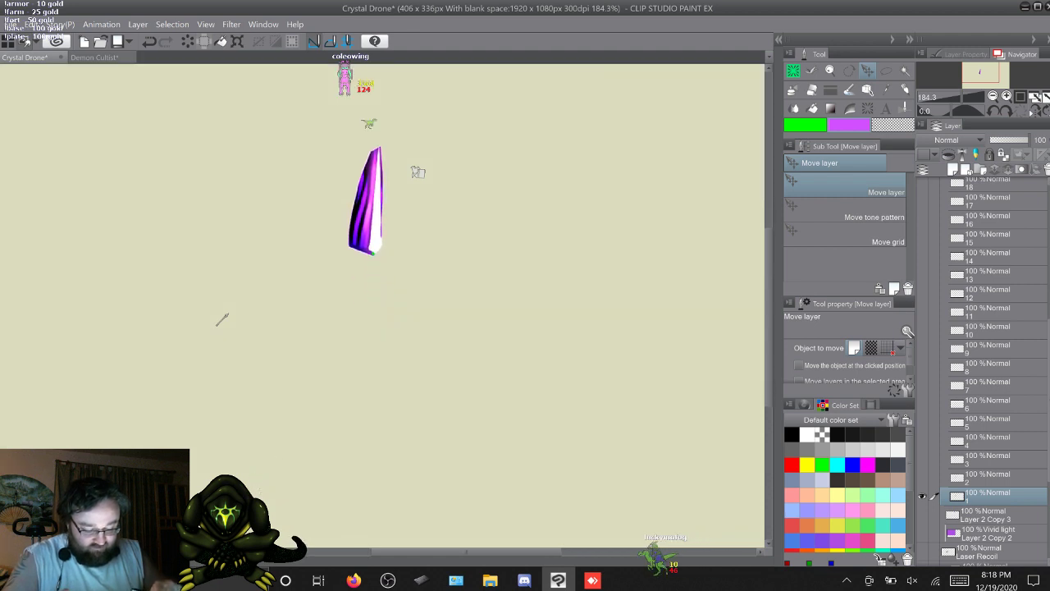
scroll(382, 306, up, 2)
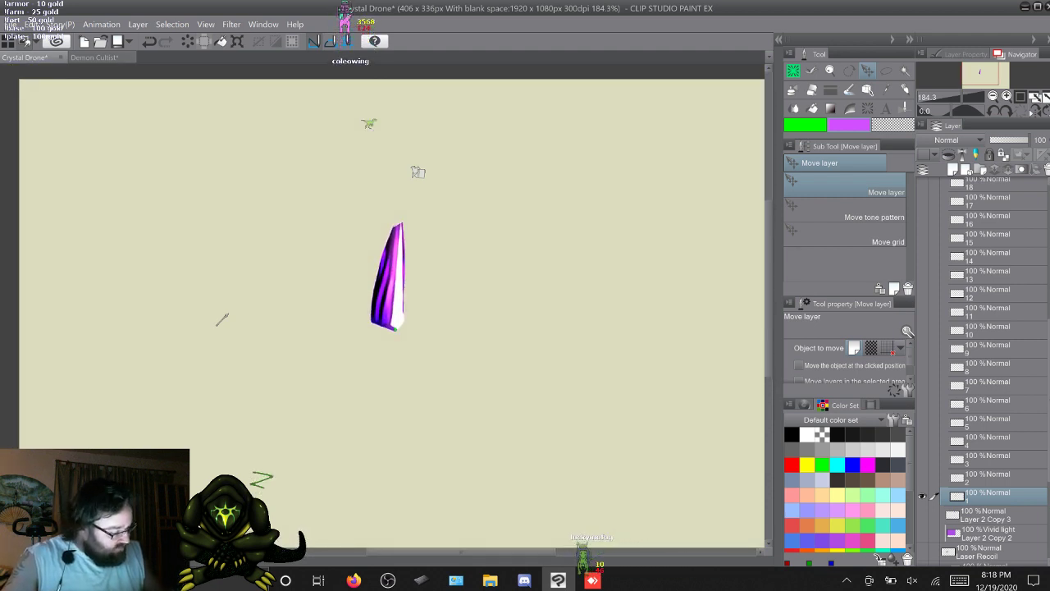
scroll(990, 369, up, 10)
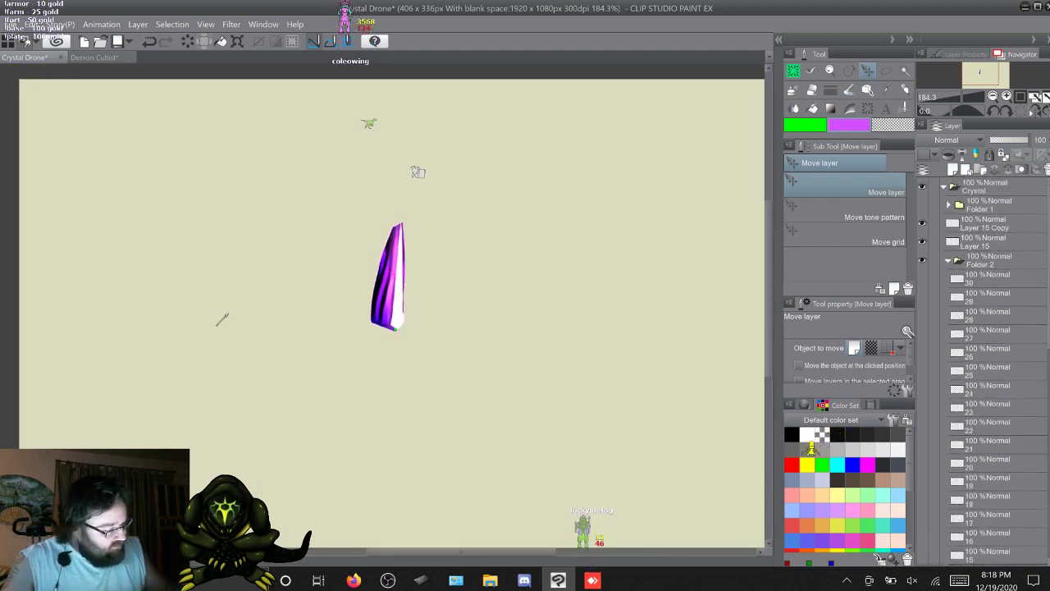
click(981, 242)
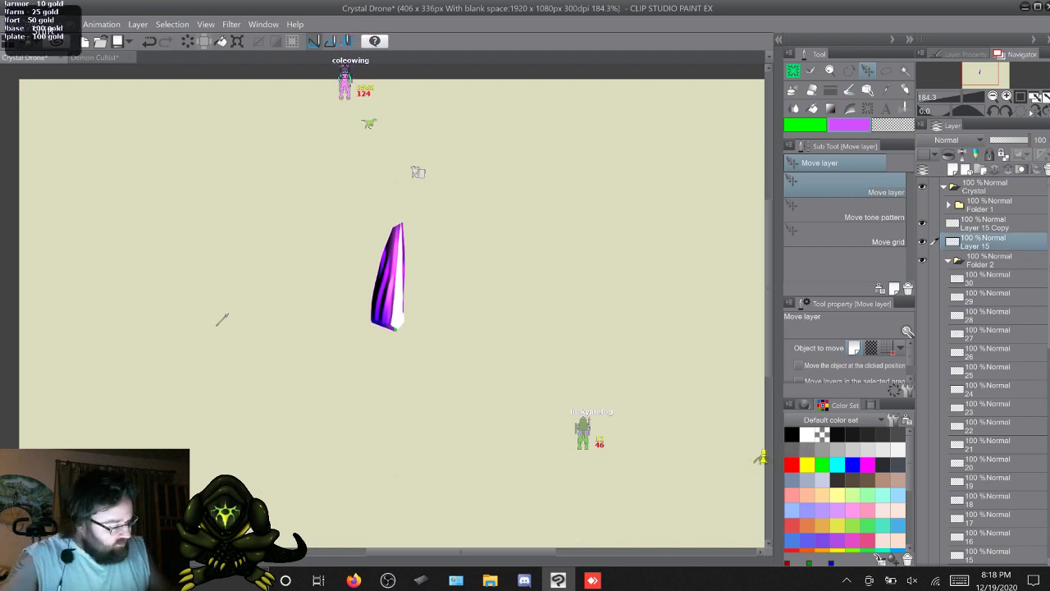
right_click(985, 223)
click(981, 468)
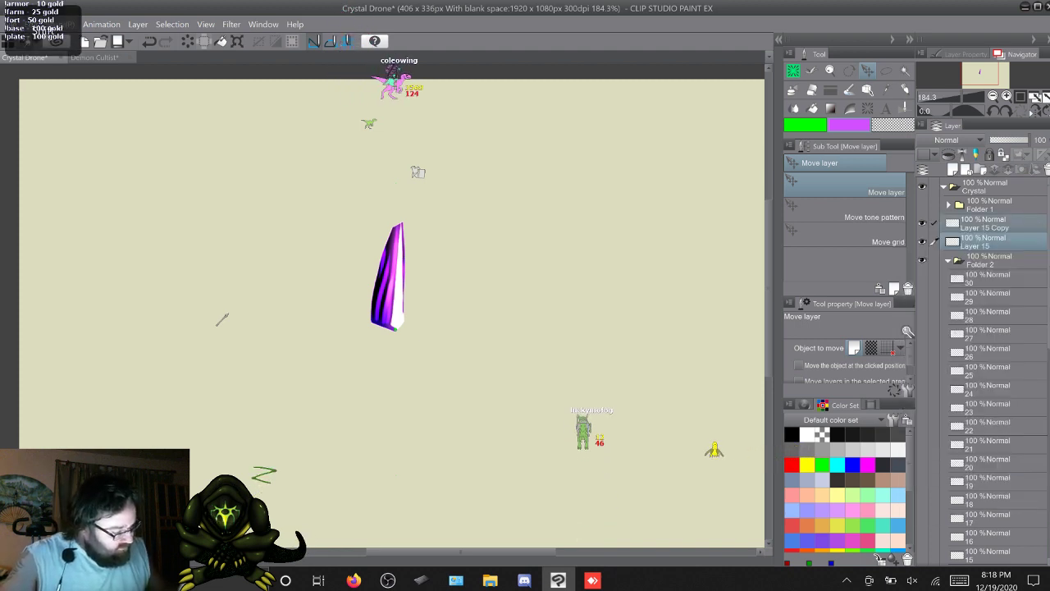
key(ctrl+z)
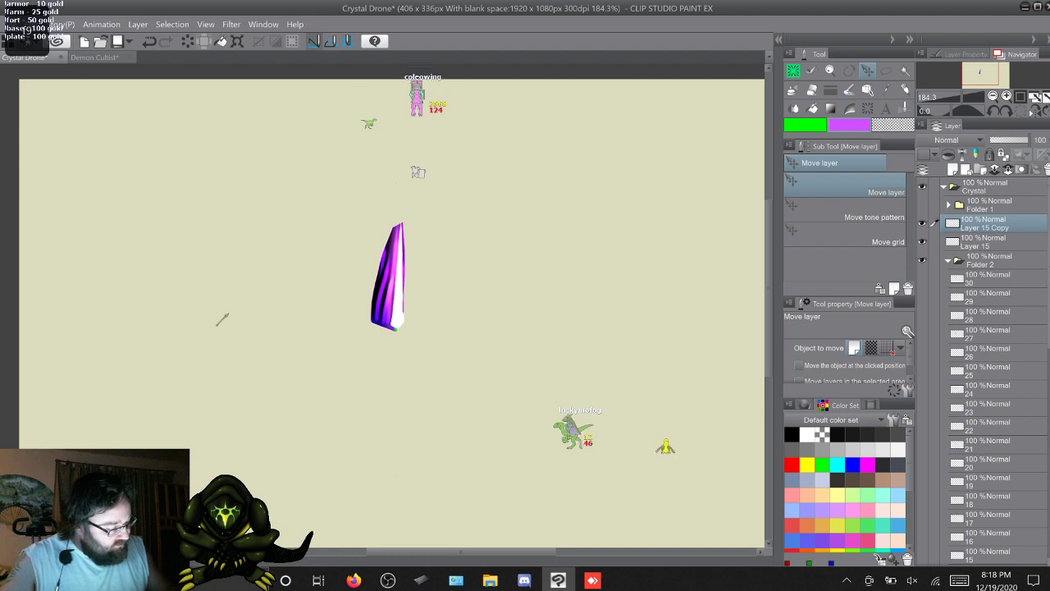
click(981, 241)
key(m)
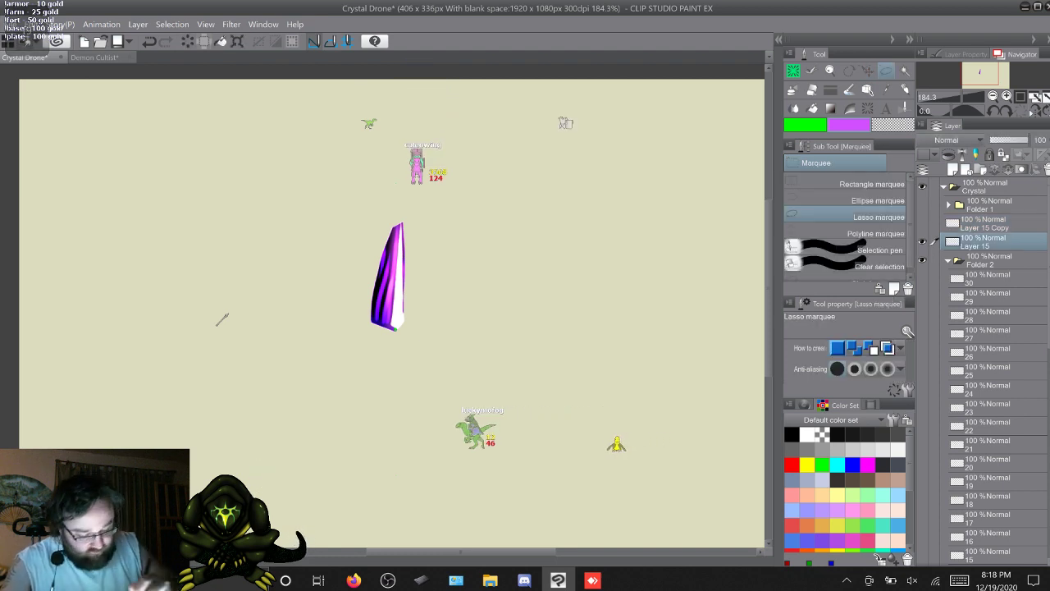
mouse_move(406, 314)
mouse_down()
mouse_move(401, 364)
mouse_move(371, 321)
mouse_up()
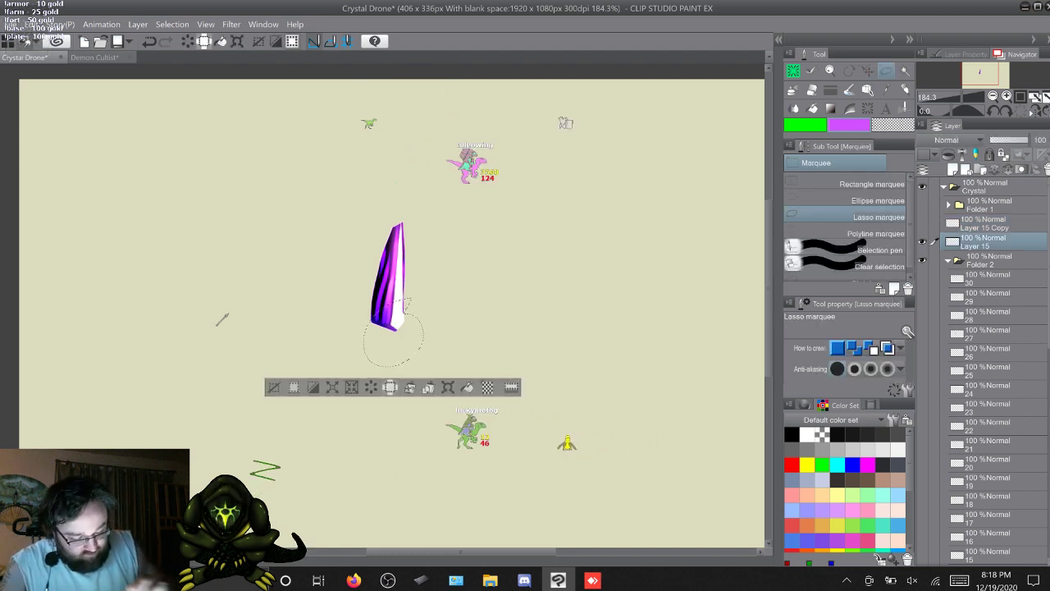
key(ctrl+d)
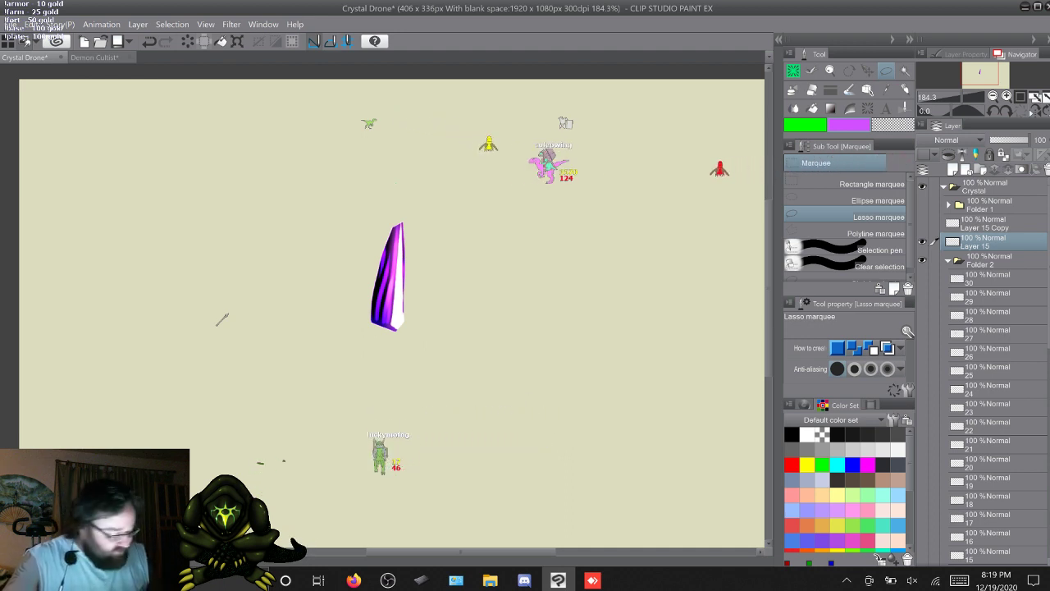
Hide the Paper layer and select crystal layer 1 in Folder 2
scroll(985, 369, down, 9)
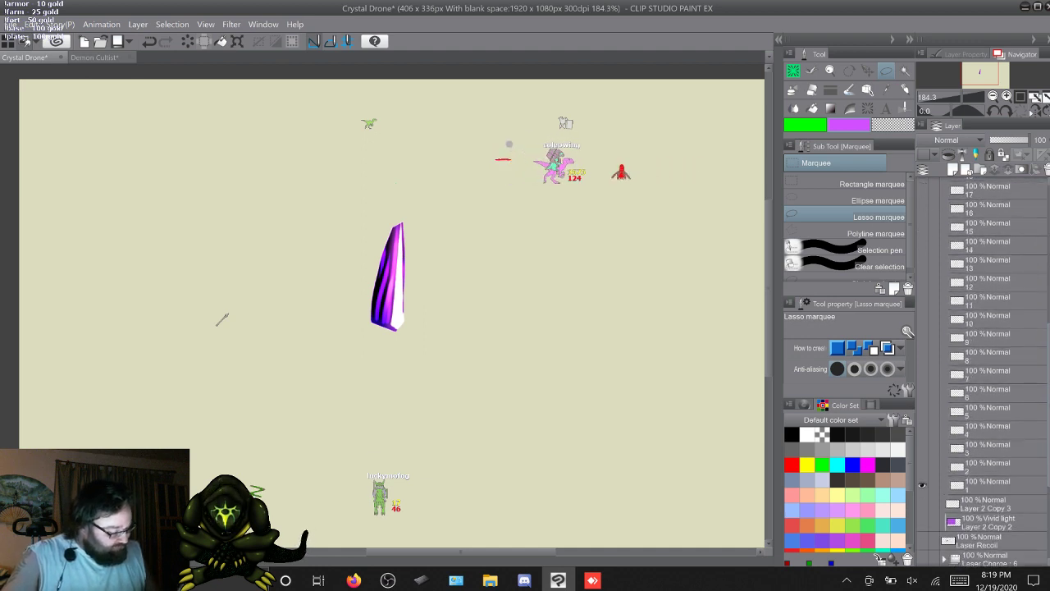
click(923, 557)
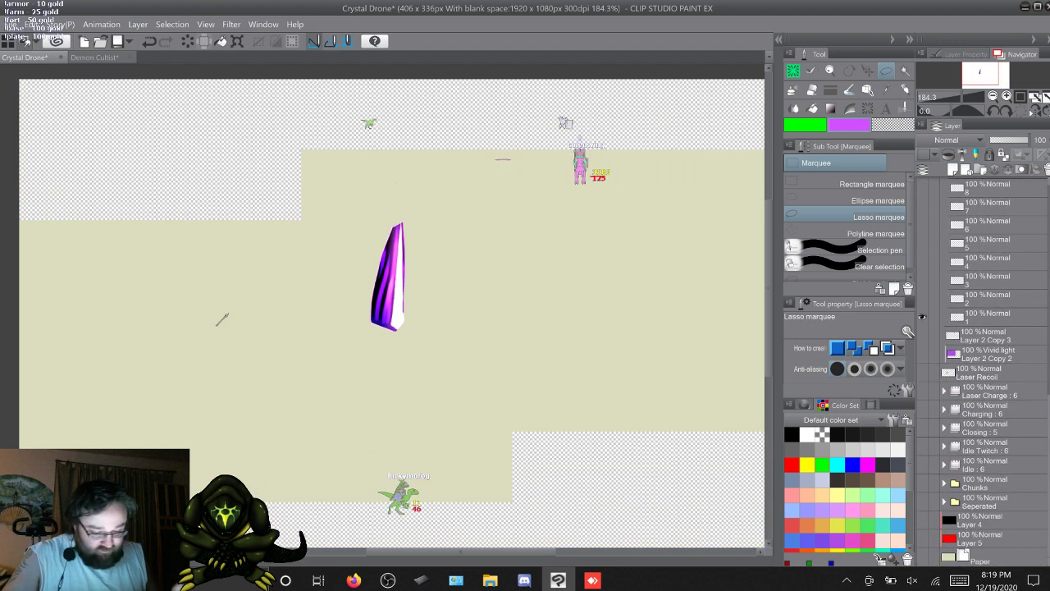
scroll(985, 369, up, 4)
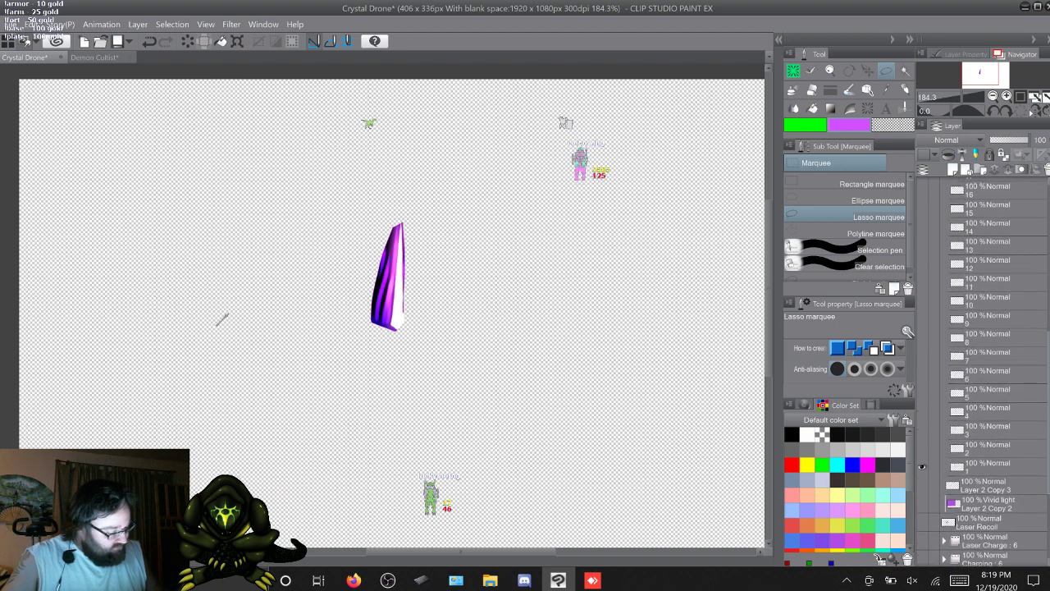
click(923, 466)
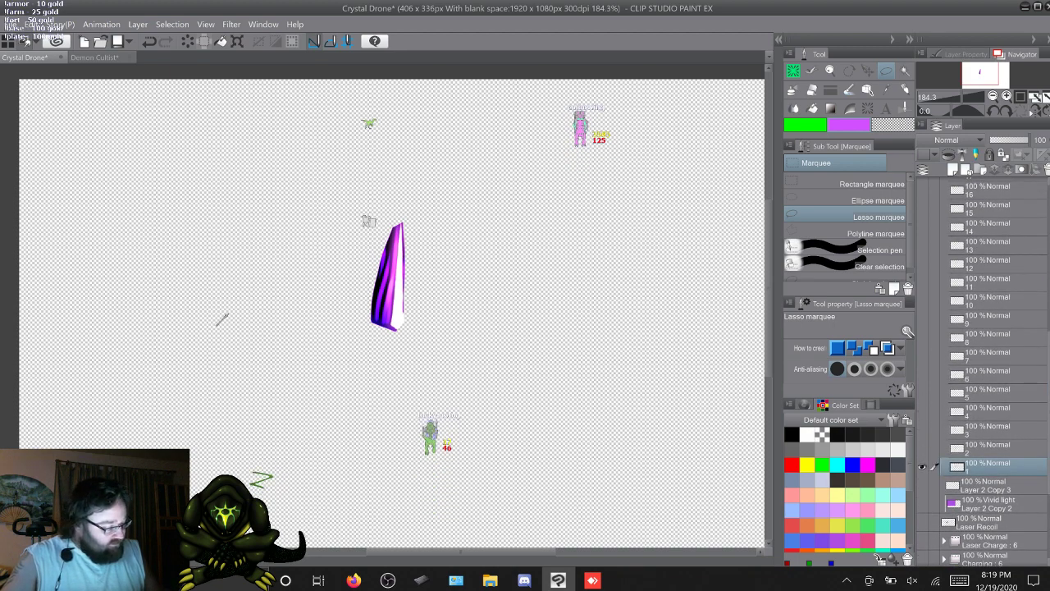
scroll(985, 370, up, 10)
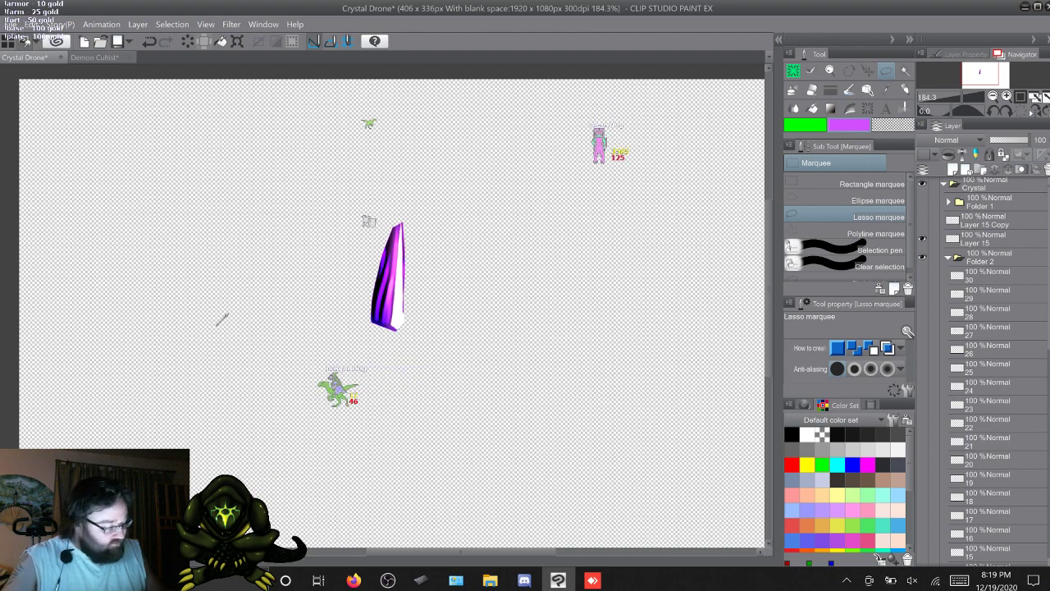
scroll(985, 369, down, 10)
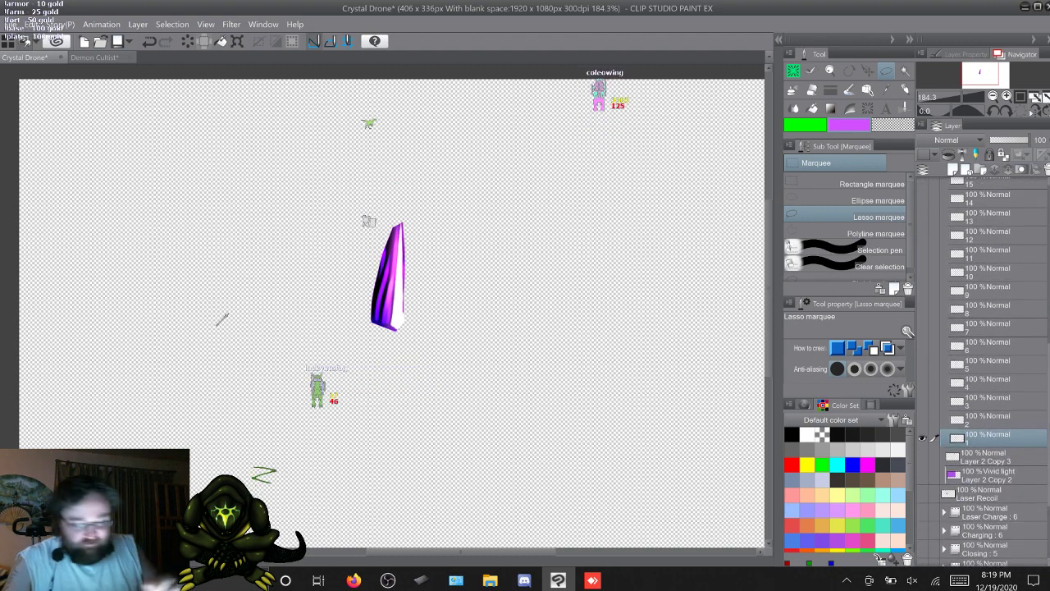
click(31, 25)
mouse_move(91, 355)
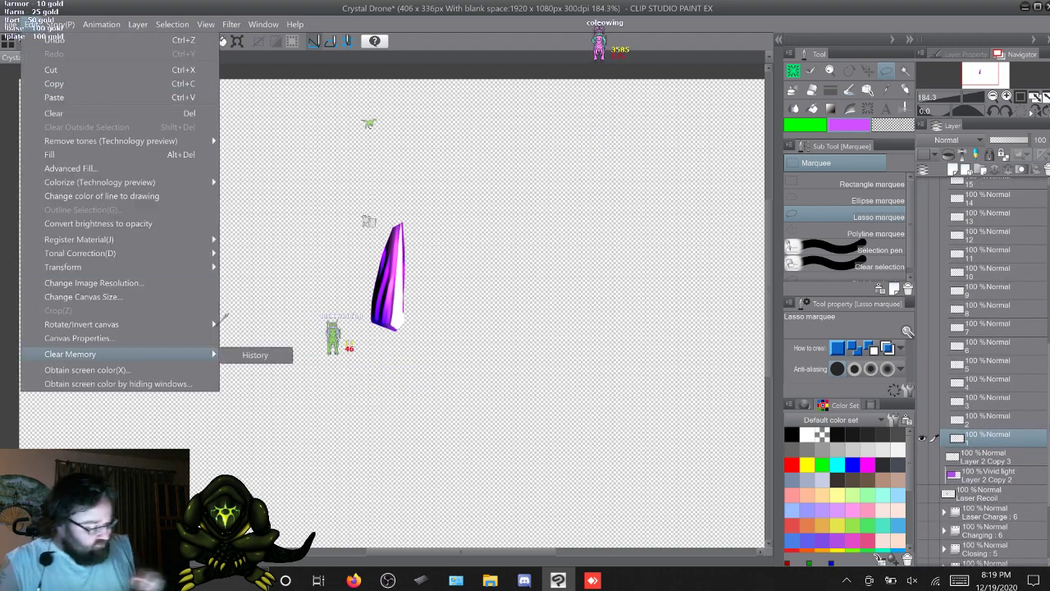
mouse_move(82, 239)
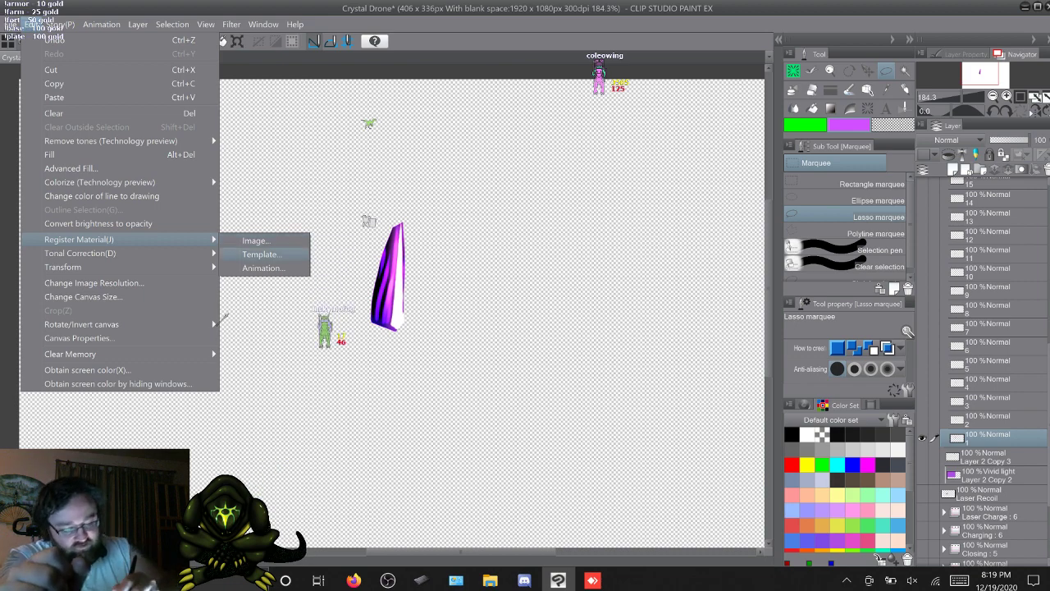
click(254, 241)
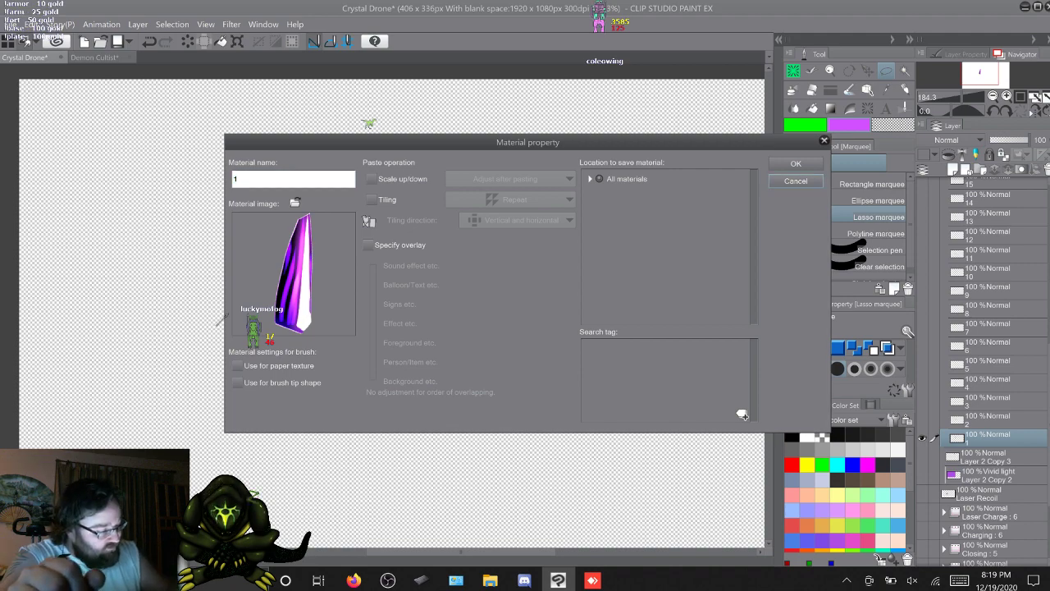
key(Return)
Move Layer 15 into Folder 2 directly above crystal layer 1, and select both layers together
scroll(988, 374, up, 13)
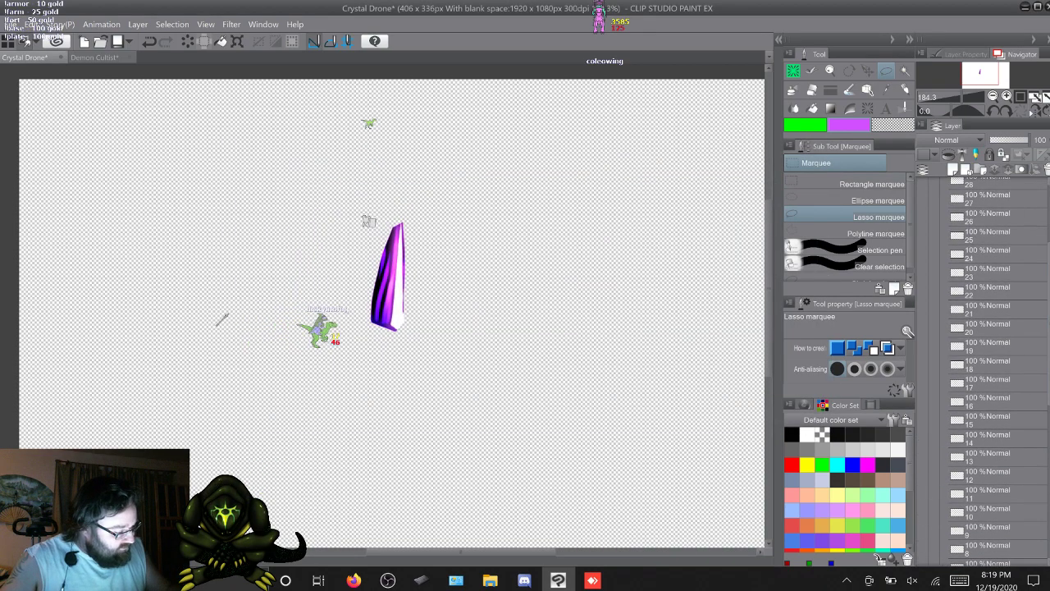
scroll(988, 369, up, 7)
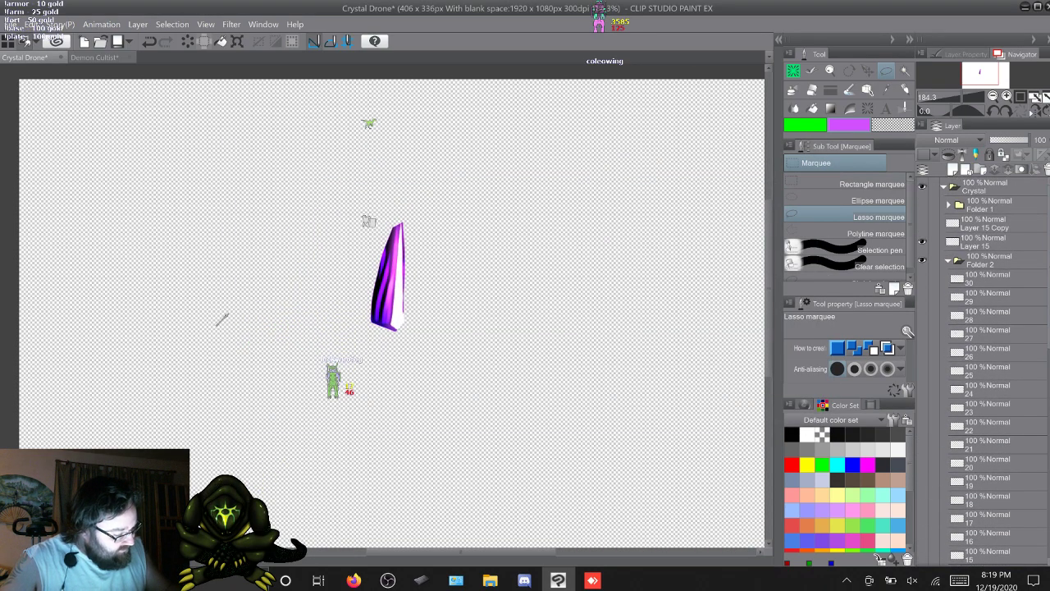
drag(988, 242, 988, 488)
click(988, 504)
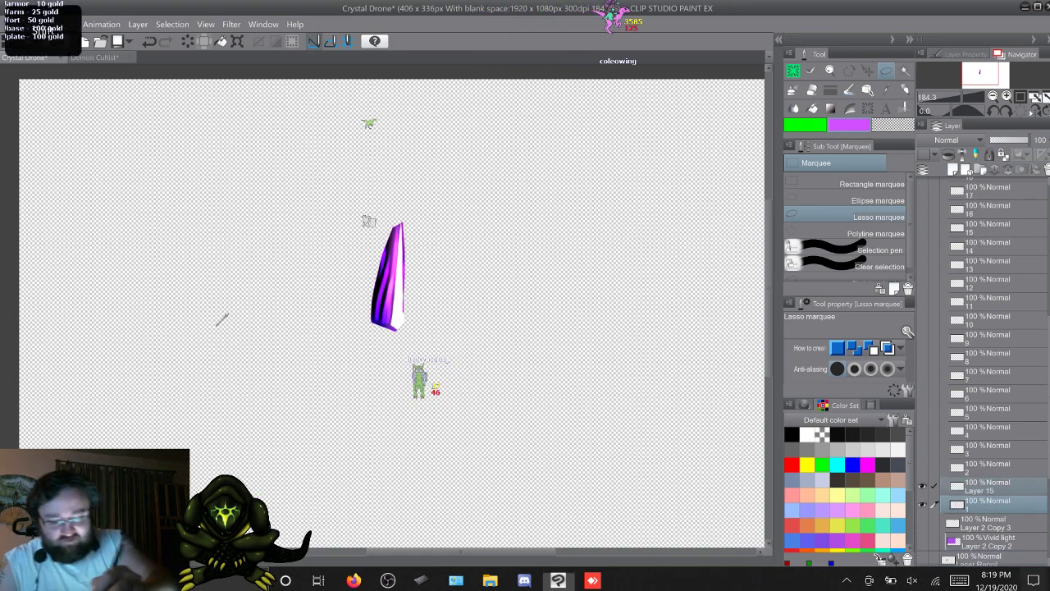
key(super+a)
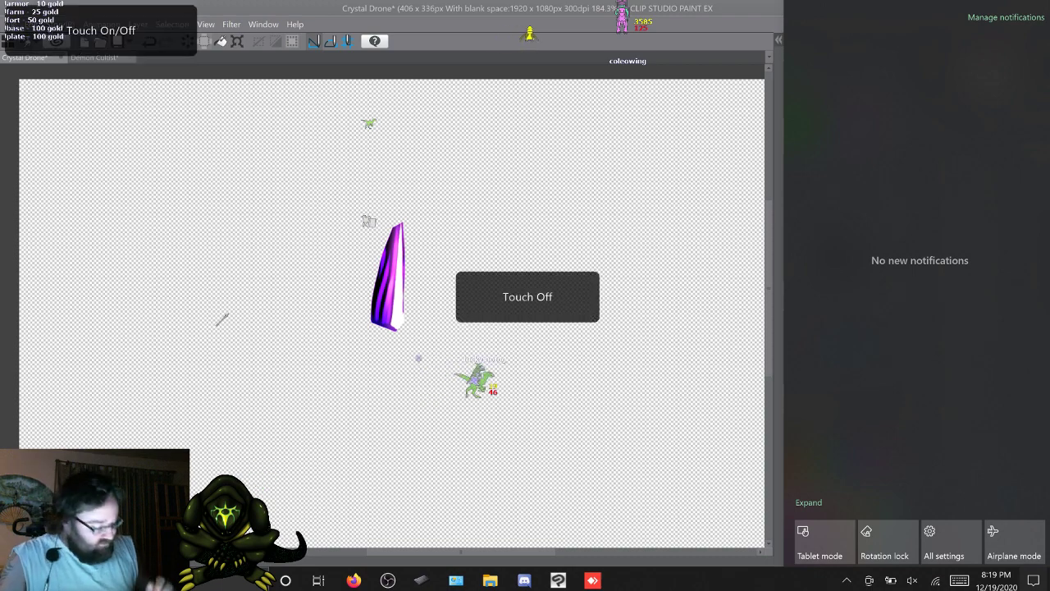
key(Escape)
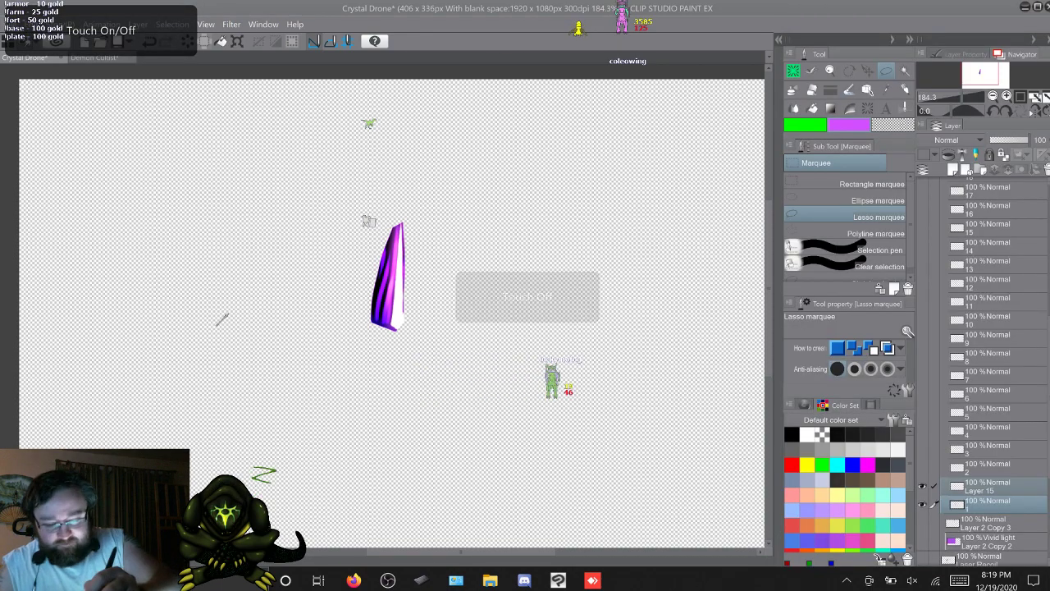
Start registering the two selected layers as an image material, with the Junk folder as its save location
click(32, 25)
click(54, 83)
click(31, 25)
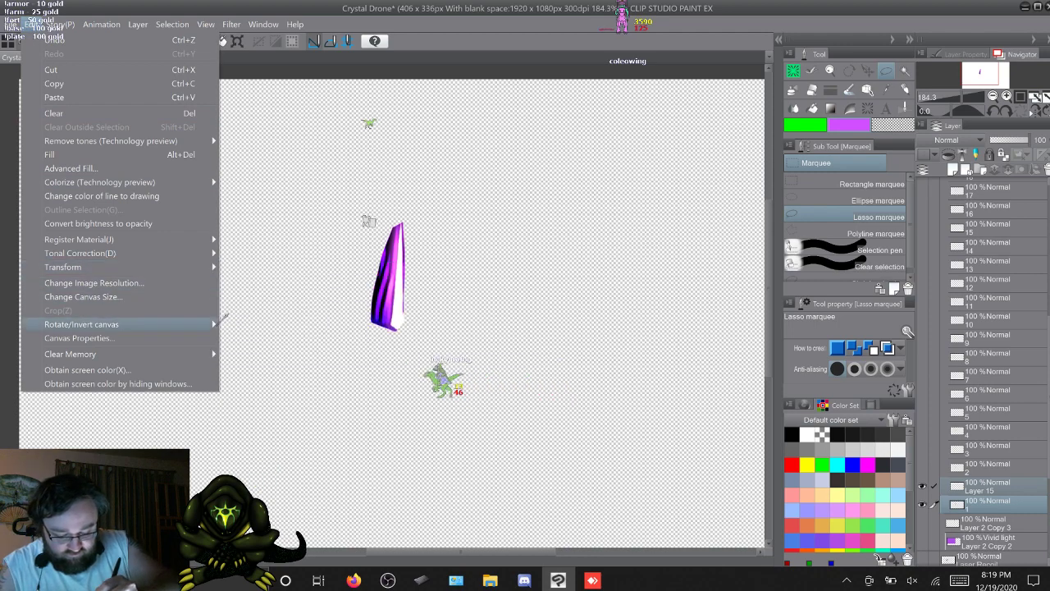
click(254, 241)
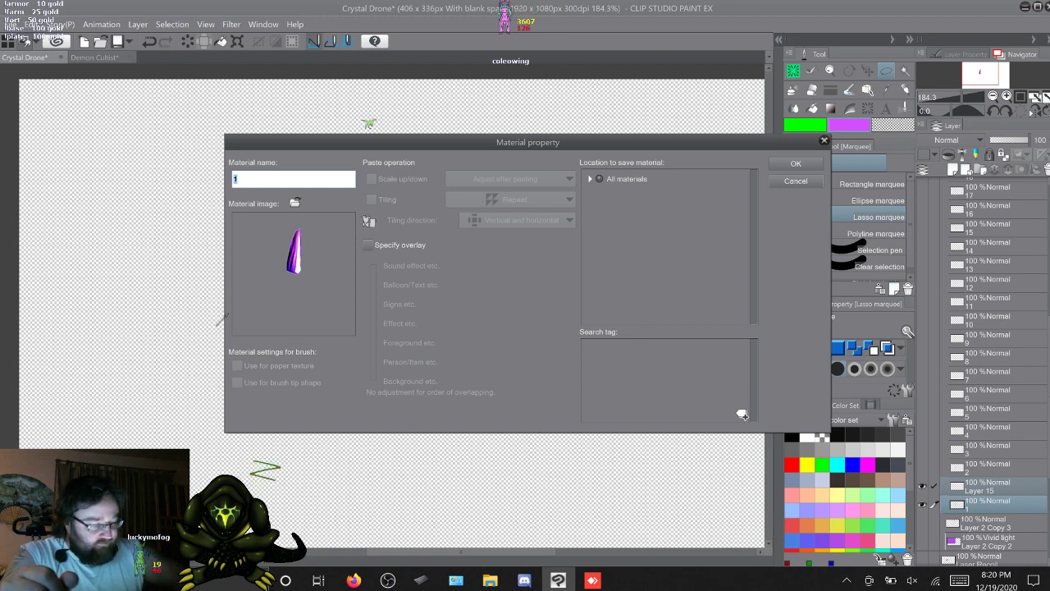
click(590, 179)
click(622, 197)
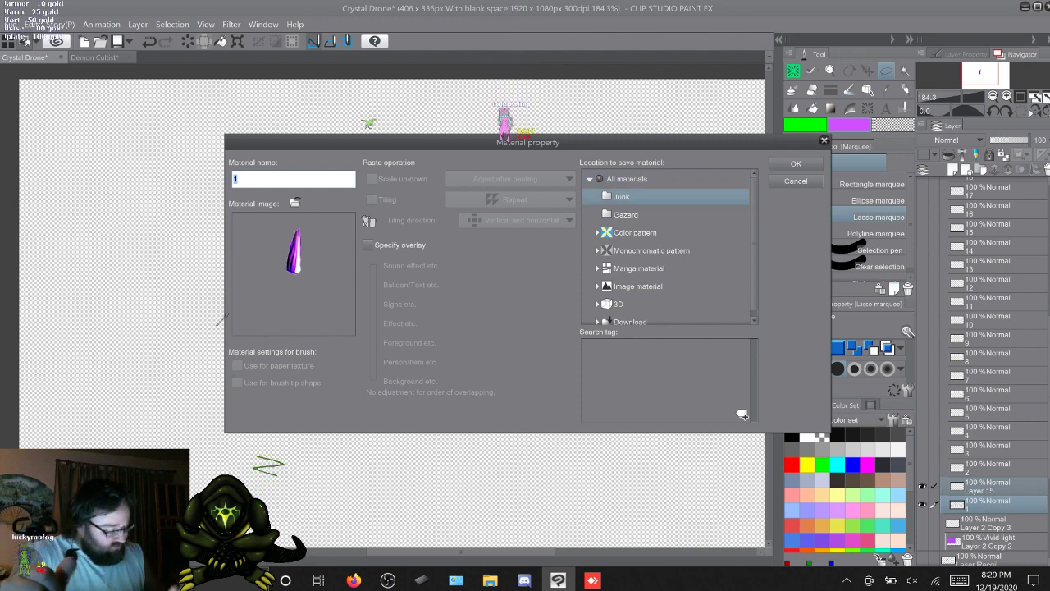
Name the material "L Cs 1" and complete its registration
click(960, 580)
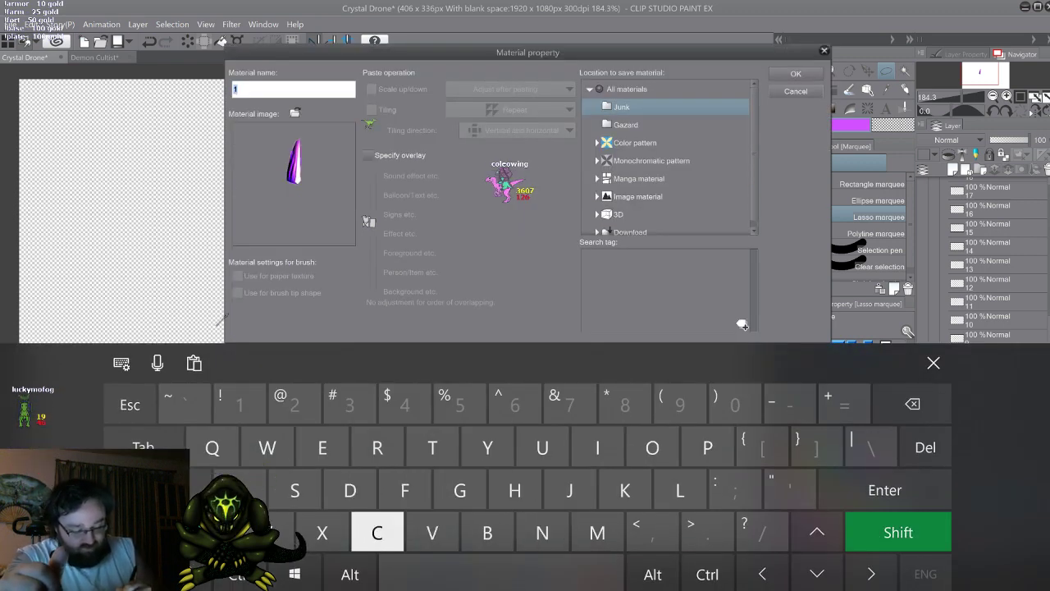
text(L)
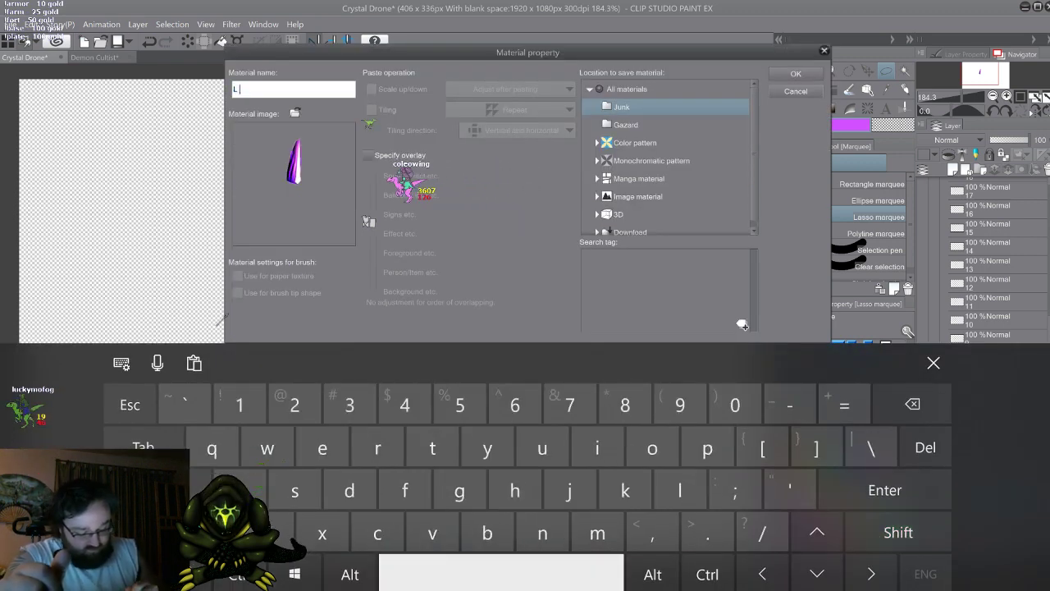
text( Cru)
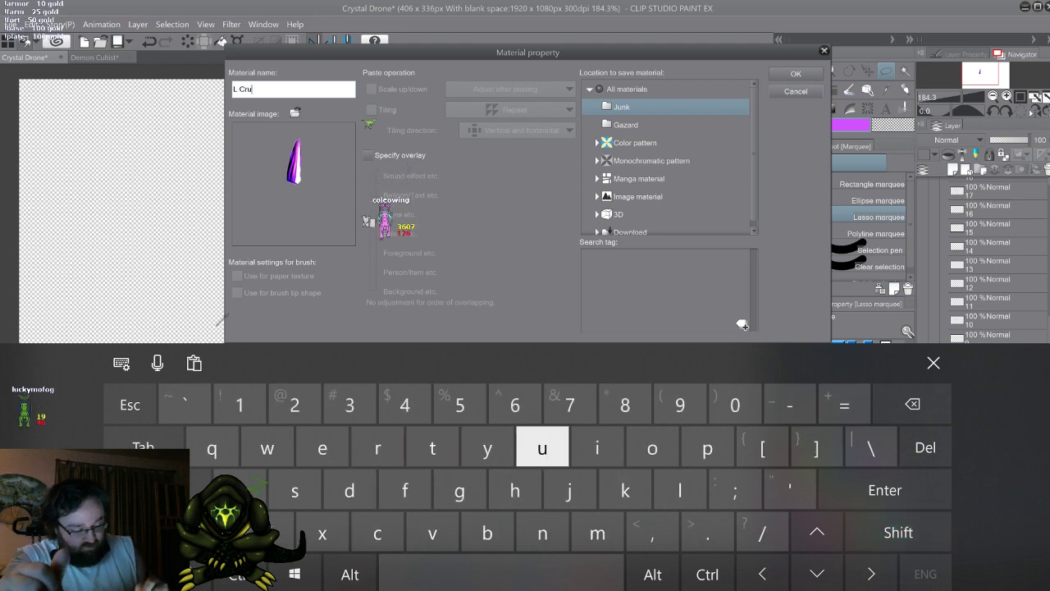
key(BackSpace)
text(t)
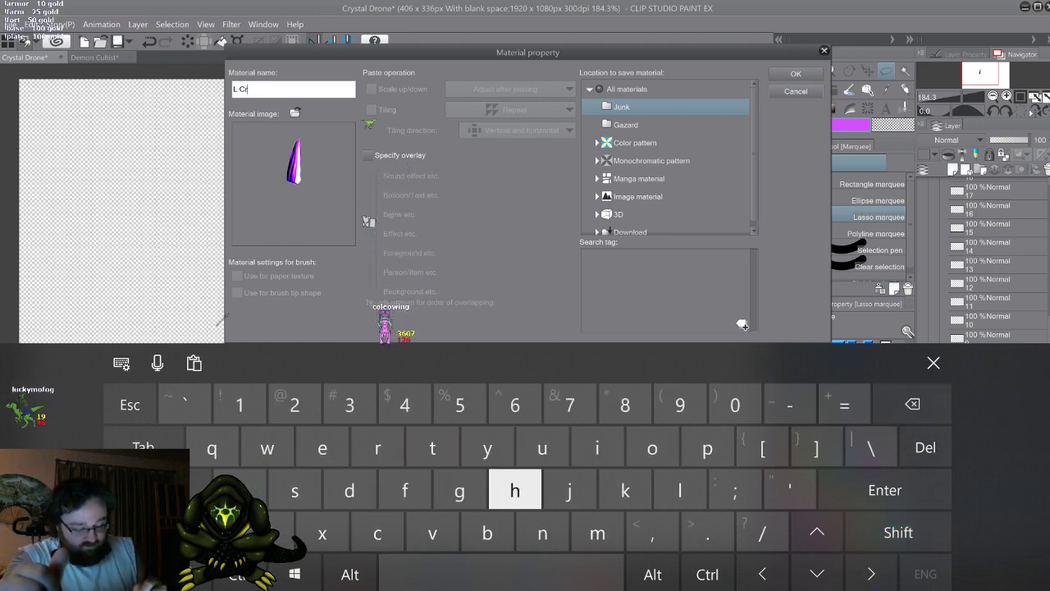
key(BackSpace)
key(BackSpace)
text(s 1)
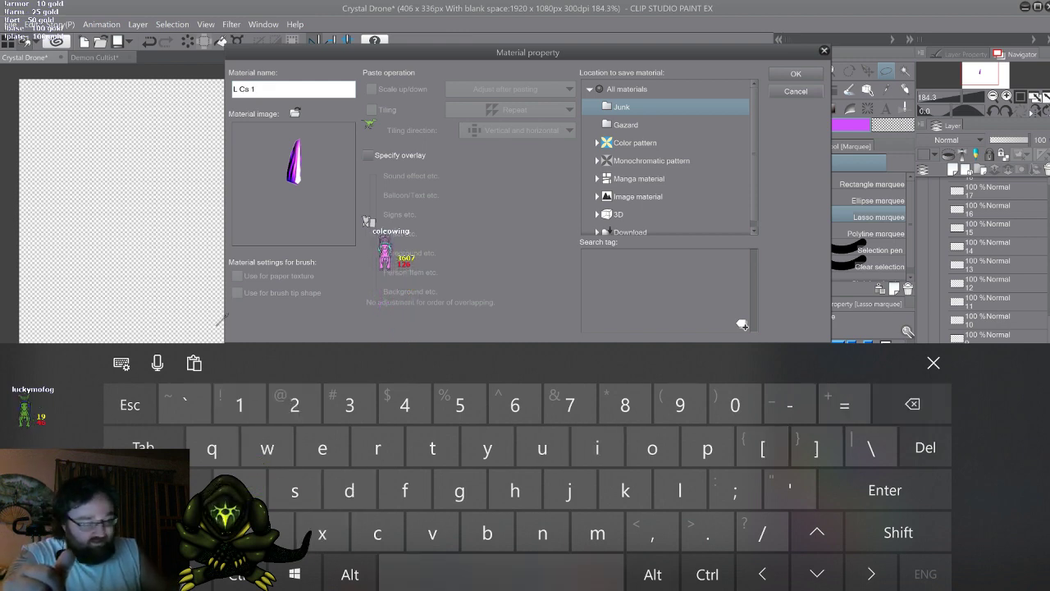
key(Return)
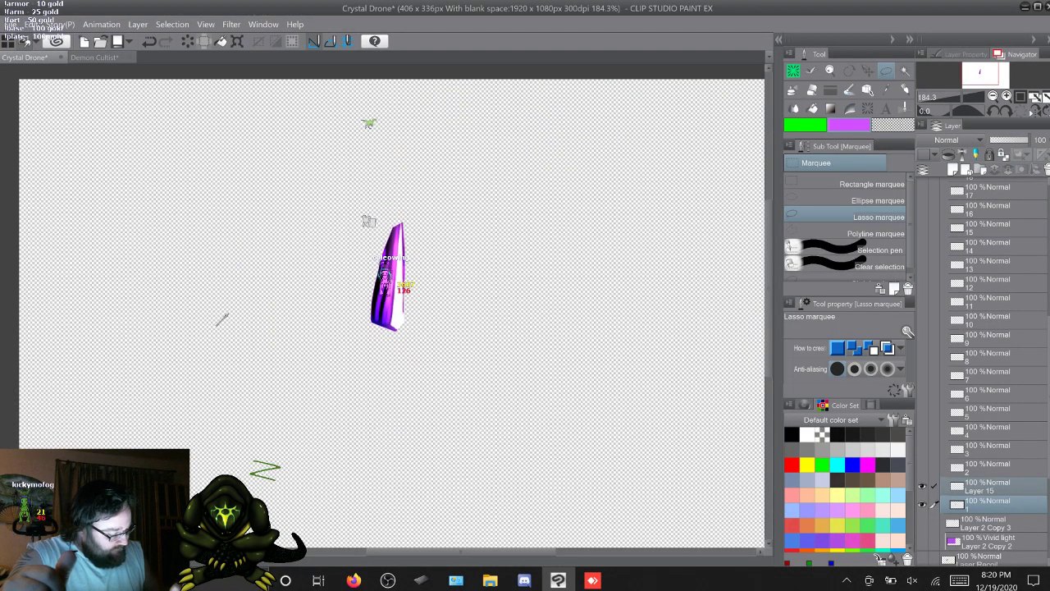
Hide crystal layer 1, show layer 2, and move Layer 15 directly above layer 2
click(922, 504)
click(923, 468)
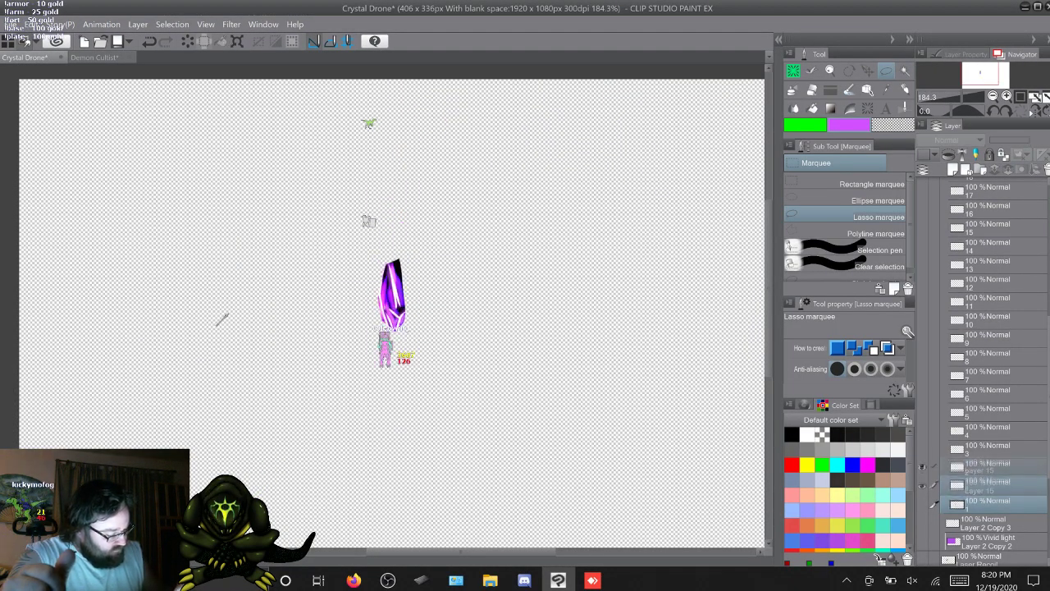
click(988, 487)
drag(988, 486, 988, 459)
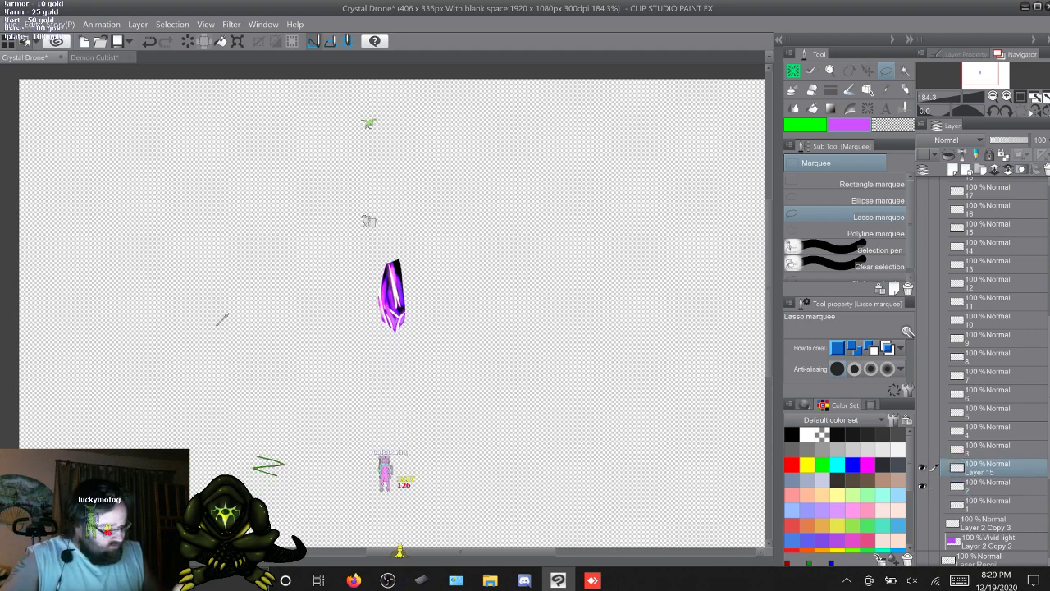
Select crystal layer 2 together with Layer 15 and start registering them as an image material named "L Cs 2"
shift+click(988, 487)
click(32, 25)
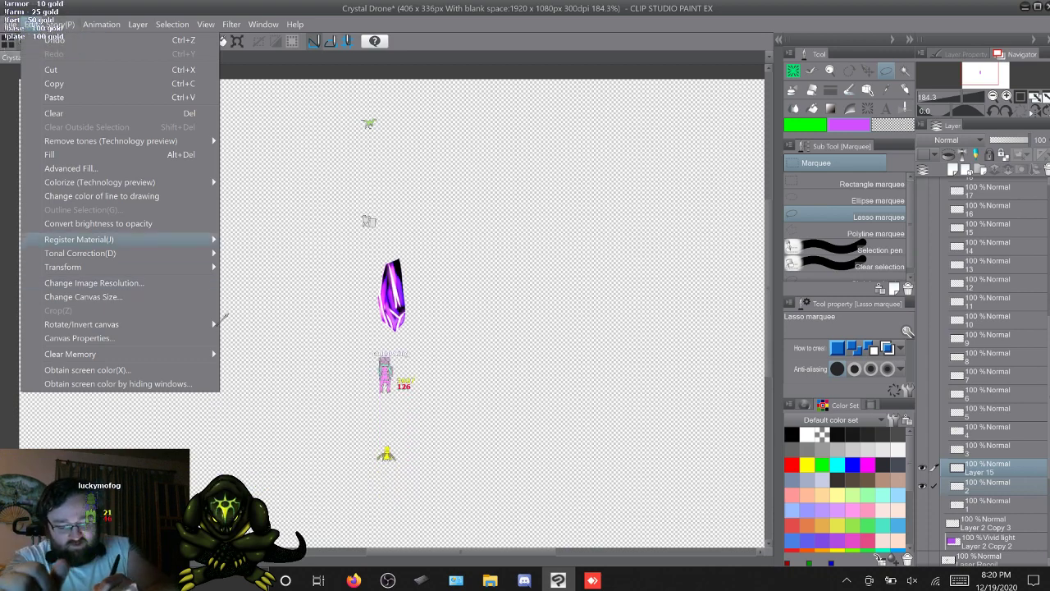
mouse_move(79, 240)
click(256, 239)
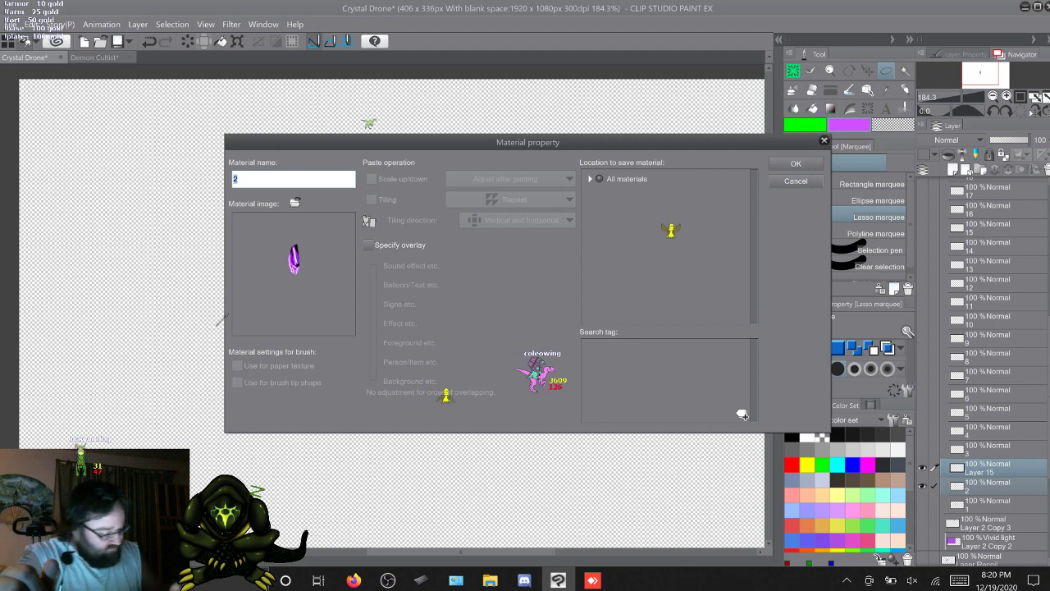
click(959, 580)
text(L)
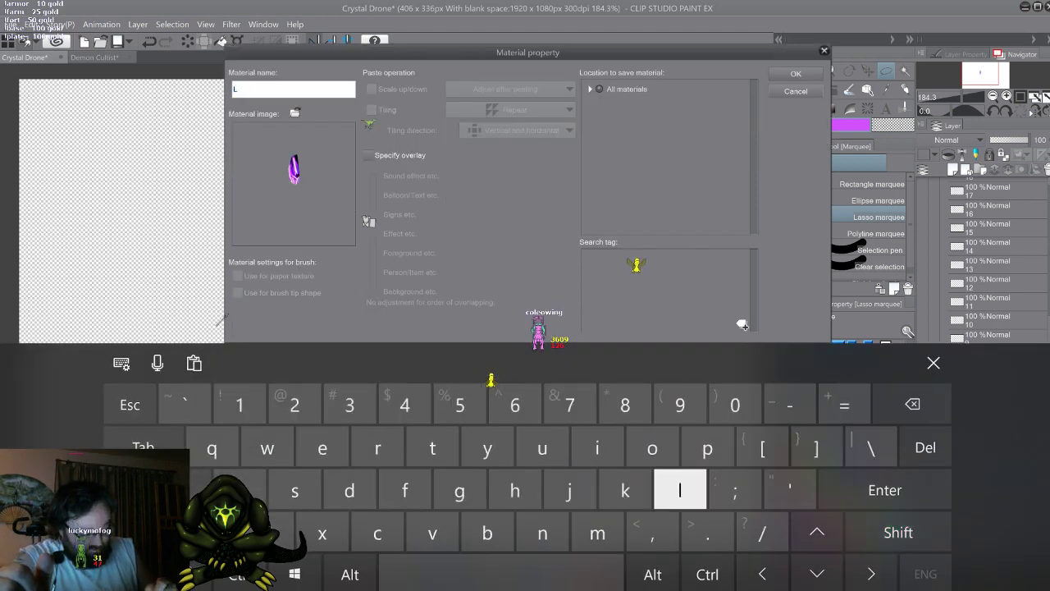
text( Cs 2)
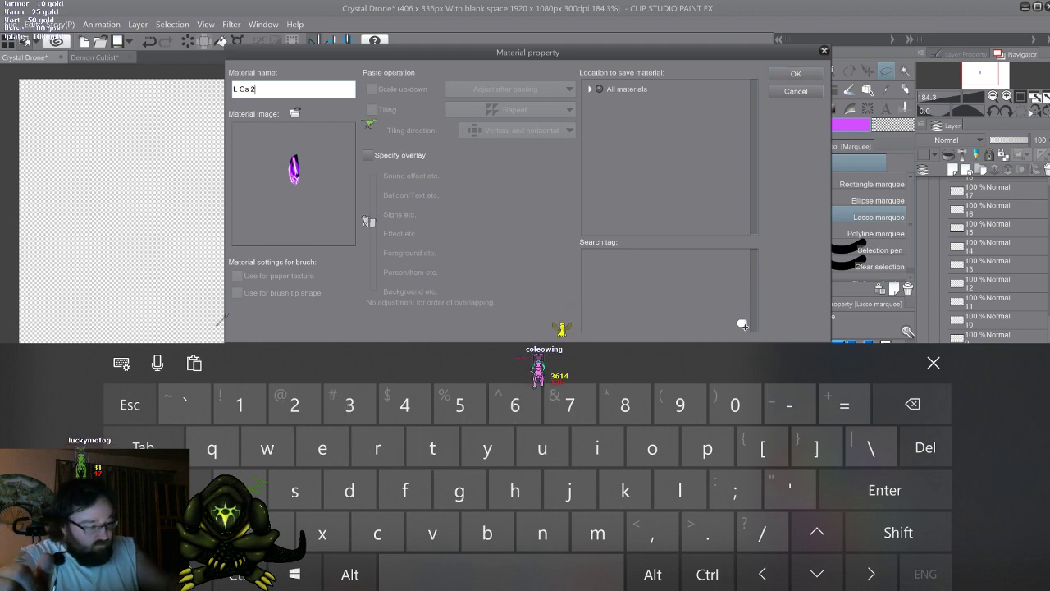
Set the Gazard folder as the save location for "L Cs 2" and complete its registration
click(605, 89)
click(590, 88)
click(626, 125)
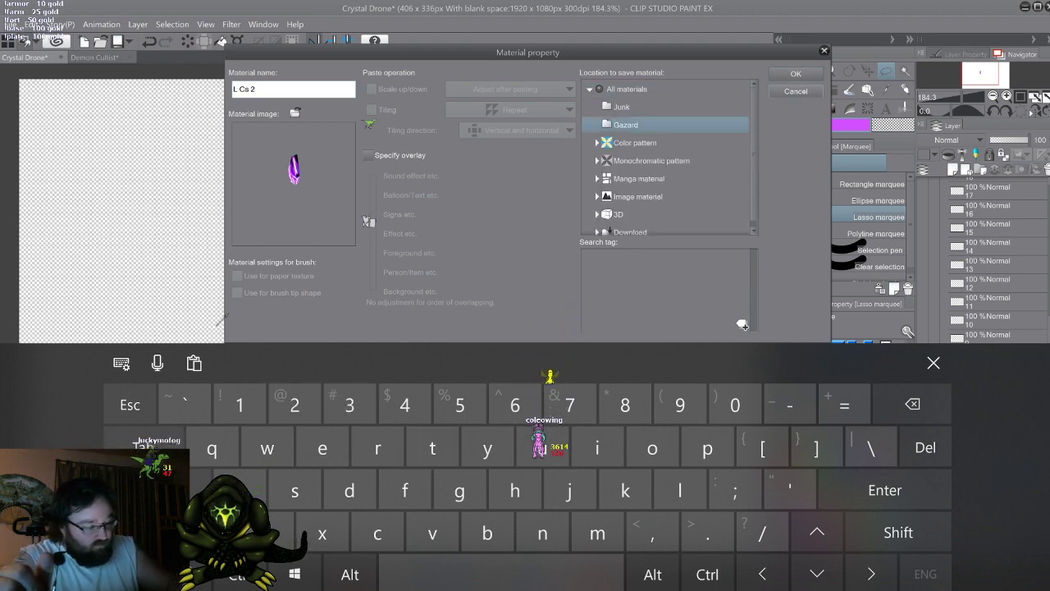
click(796, 73)
click(934, 362)
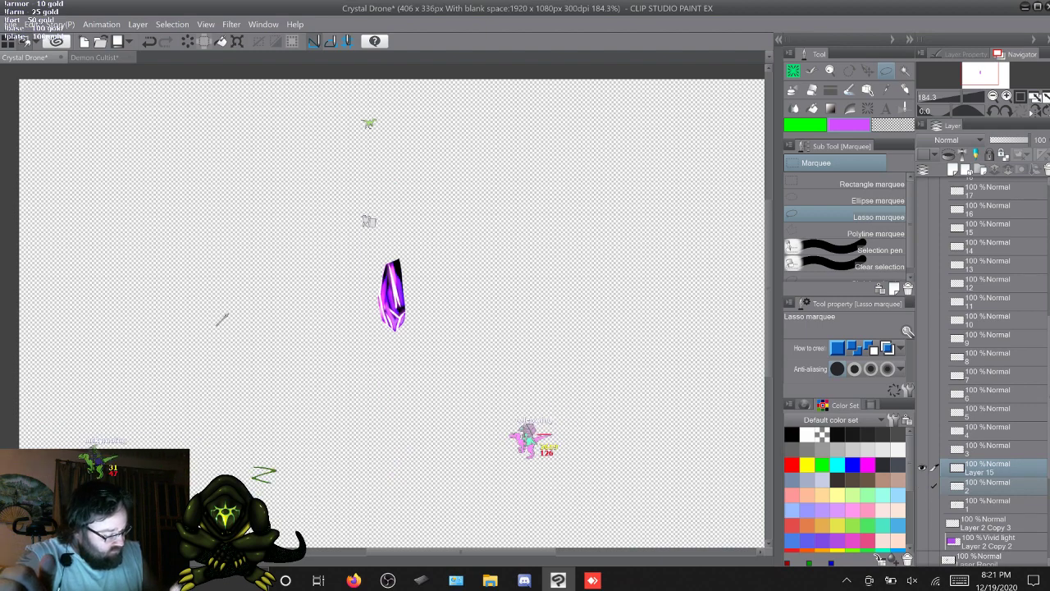
Hide crystal layer 2, show layer 3, move Layer 15 directly above layer 3, and select both
key(ctrl+t)
click(989, 468)
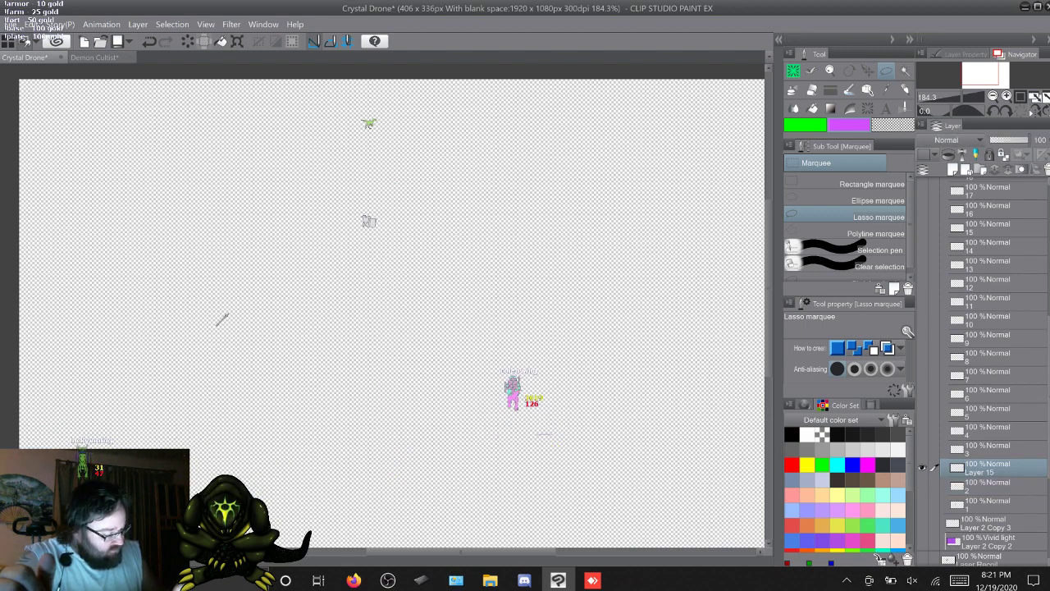
drag(989, 468, 989, 441)
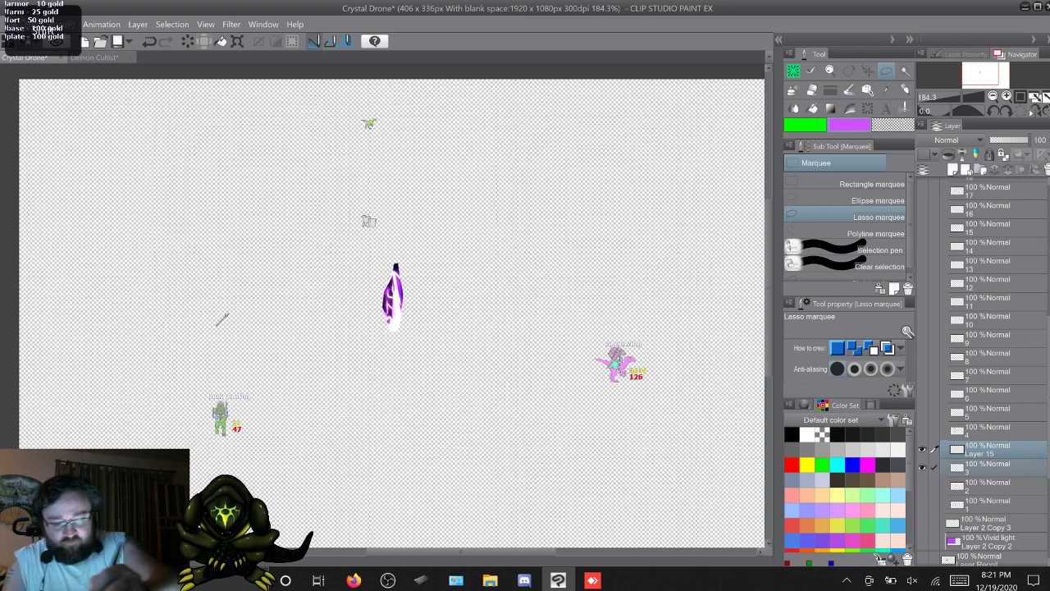
Register the two selected layers as an image material named "L cs 3" in the Gazard folder
key(alt+e)
mouse_move(80, 240)
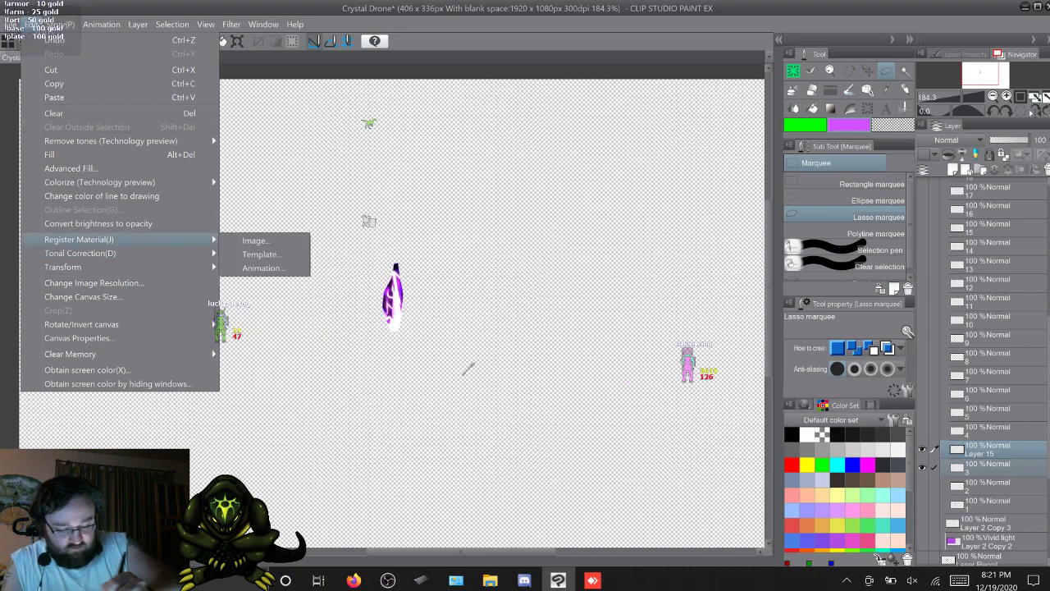
click(256, 241)
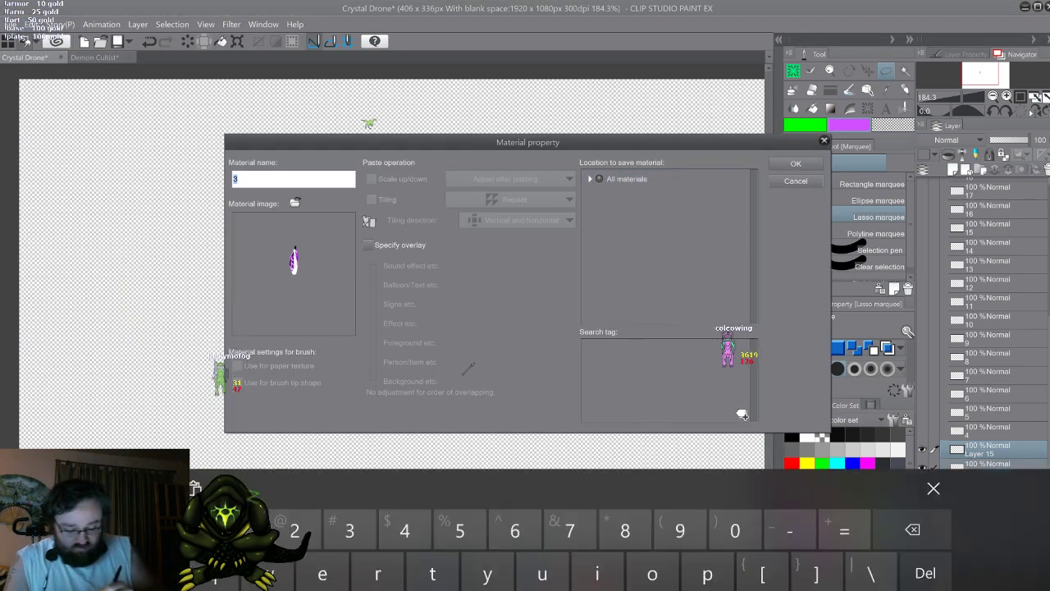
text(L c)
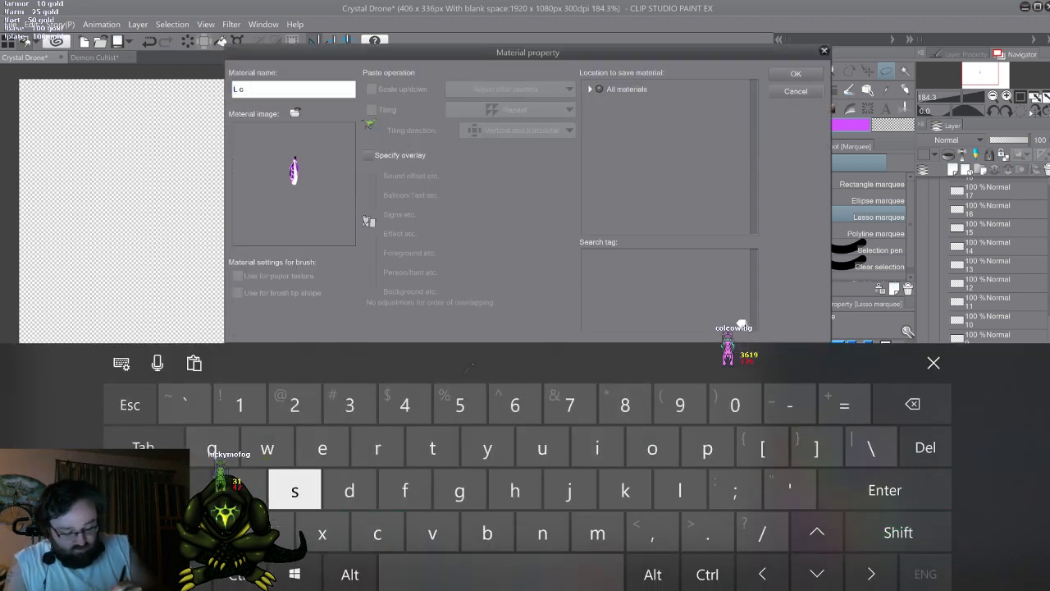
text(s35)
key(BackSpace)
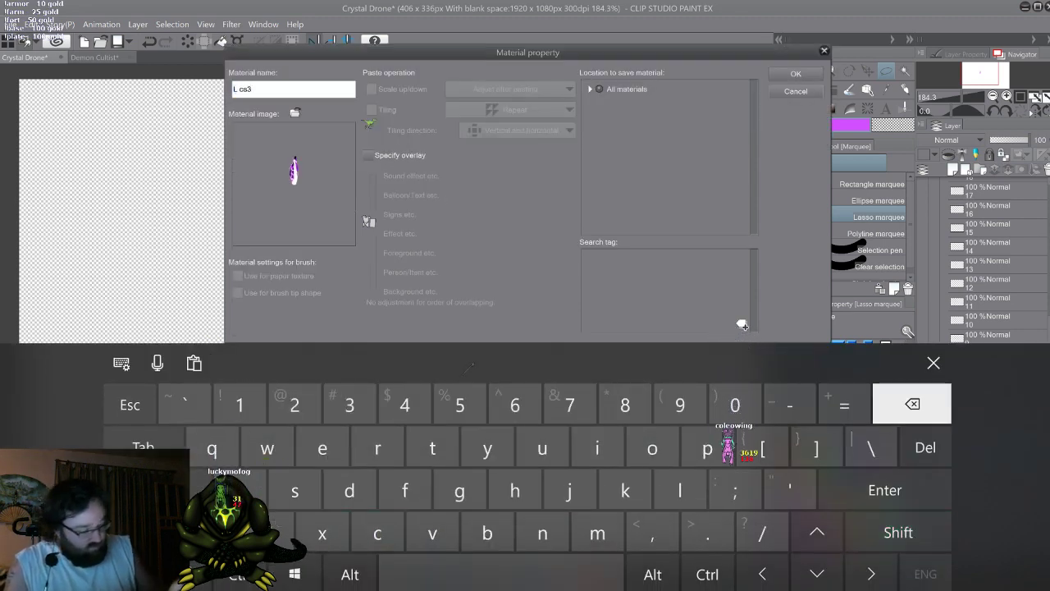
text(3)
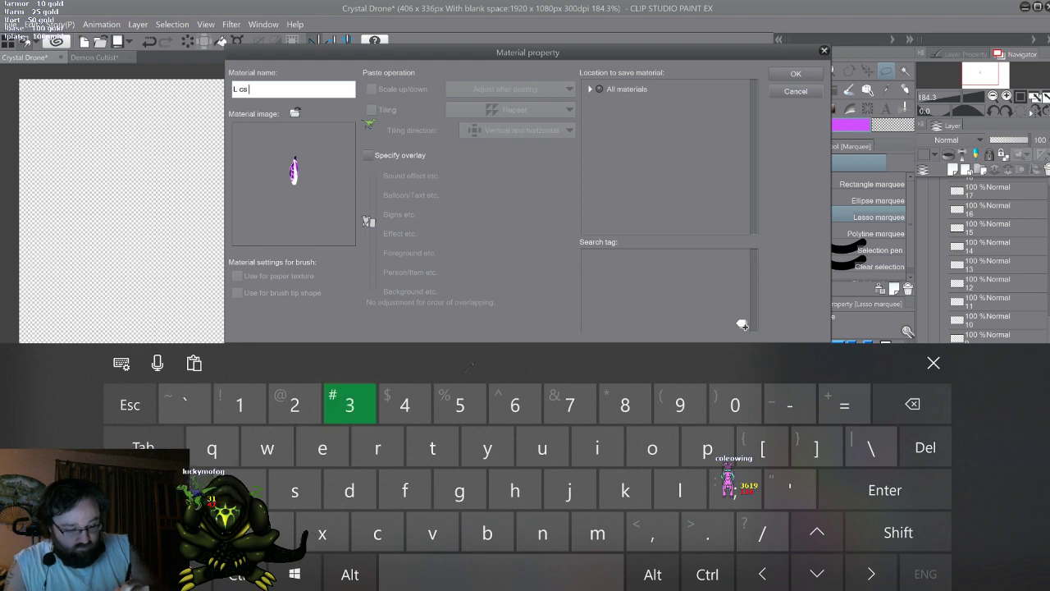
click(590, 88)
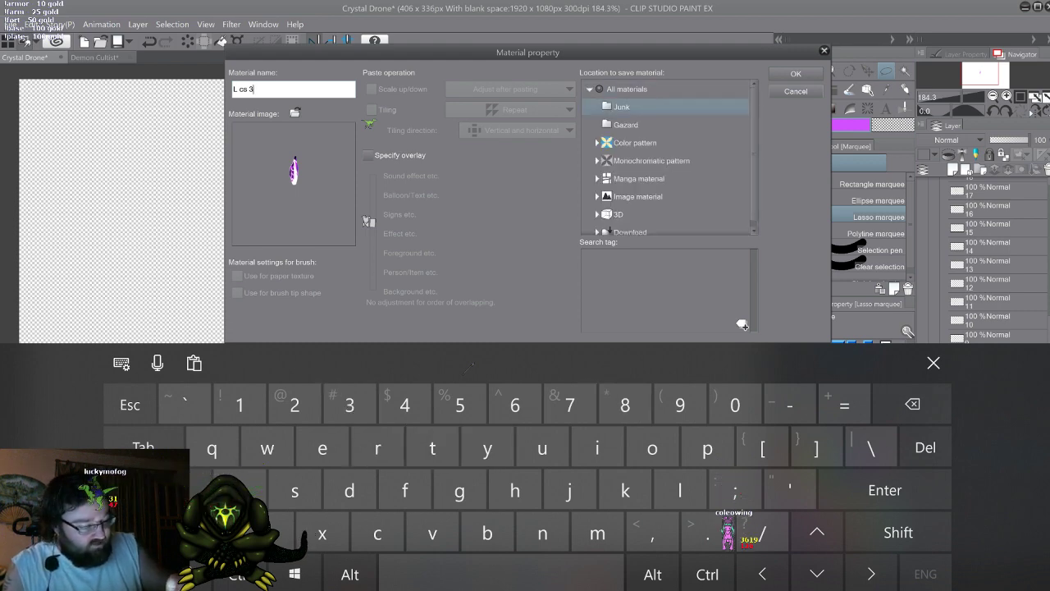
click(626, 125)
key(Return)
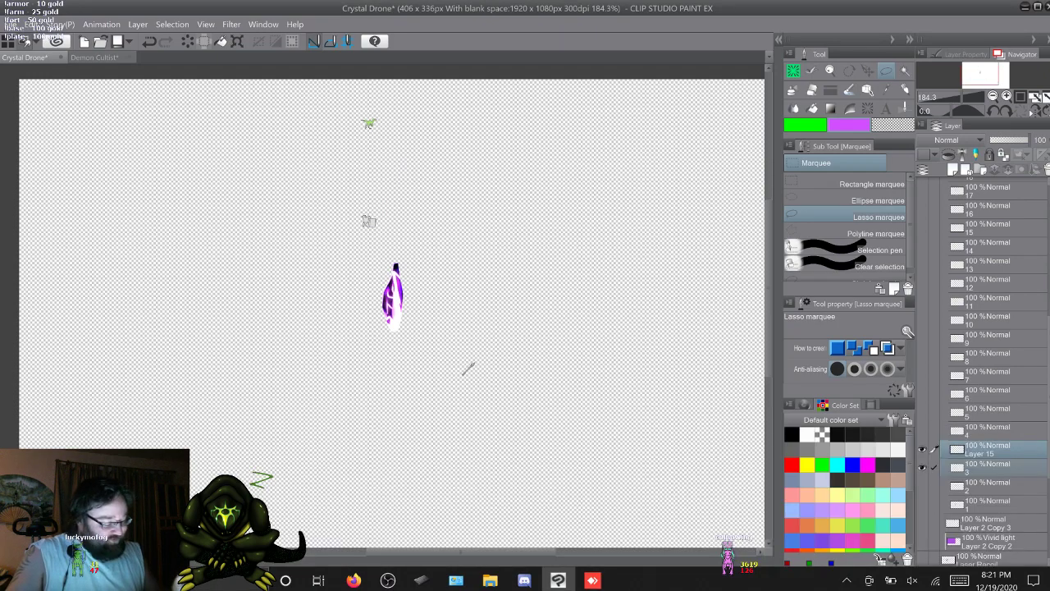
Hide Layer 15 and crystal layer 3, and collapse and hide Folder 2
click(988, 468)
click(921, 450)
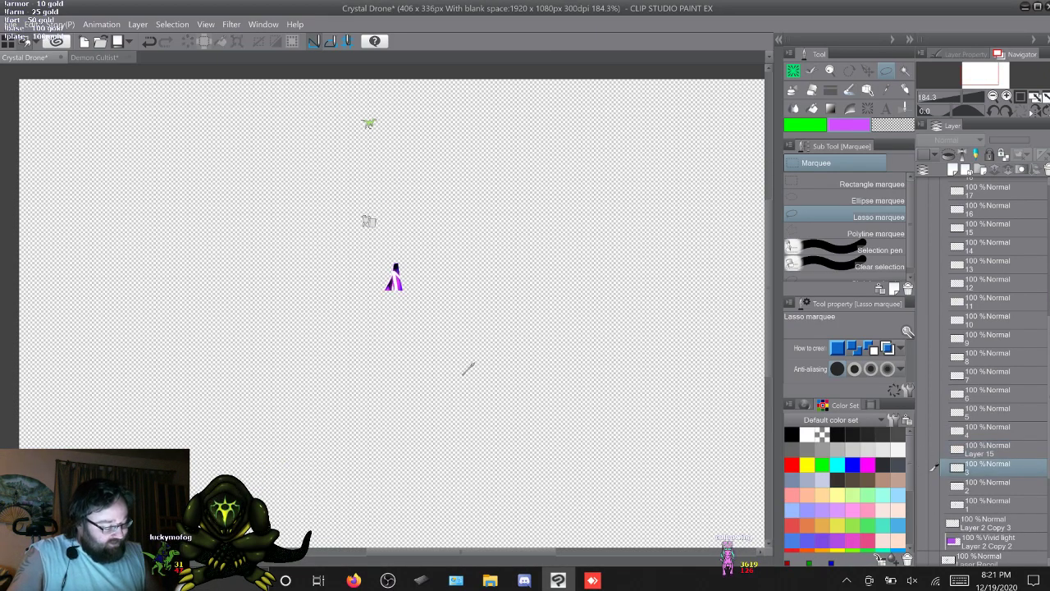
drag(1048, 394, 1048, 250)
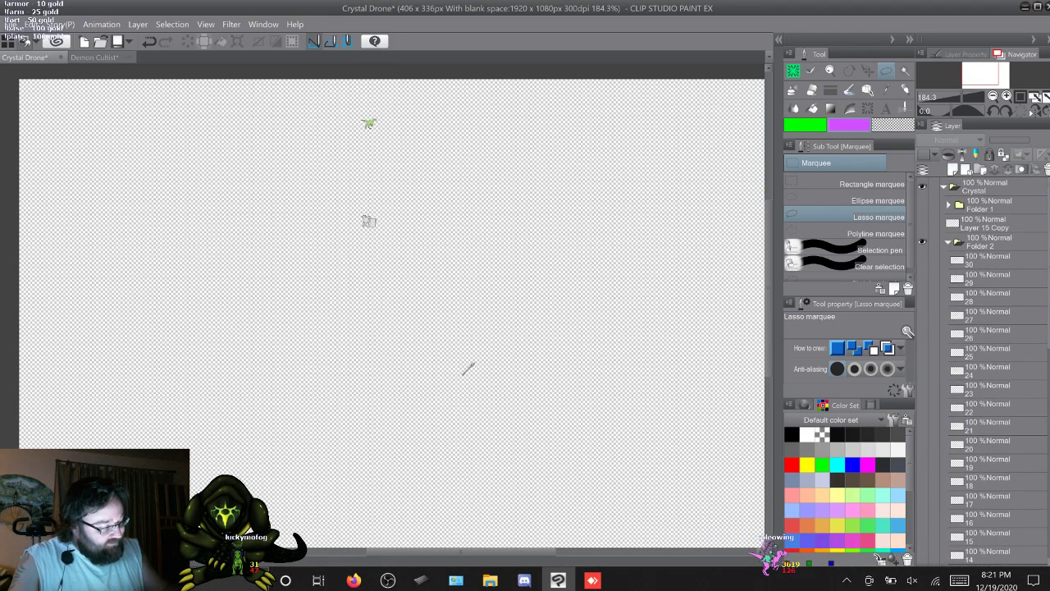
click(949, 242)
click(921, 243)
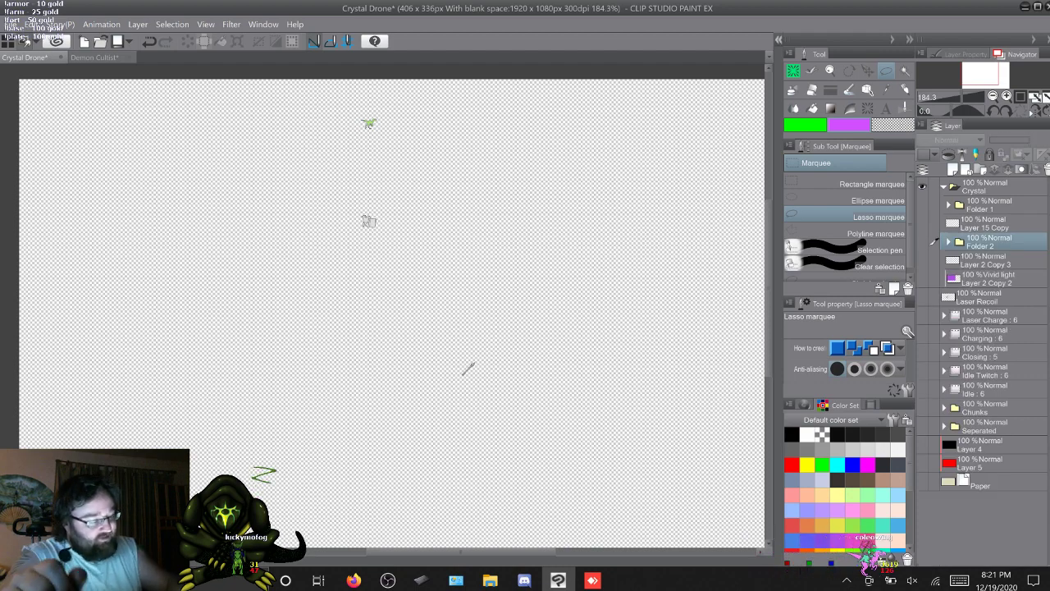
Show the material library and examine the registered crystal materials in the Gazard folder and in All materials
click(778, 39)
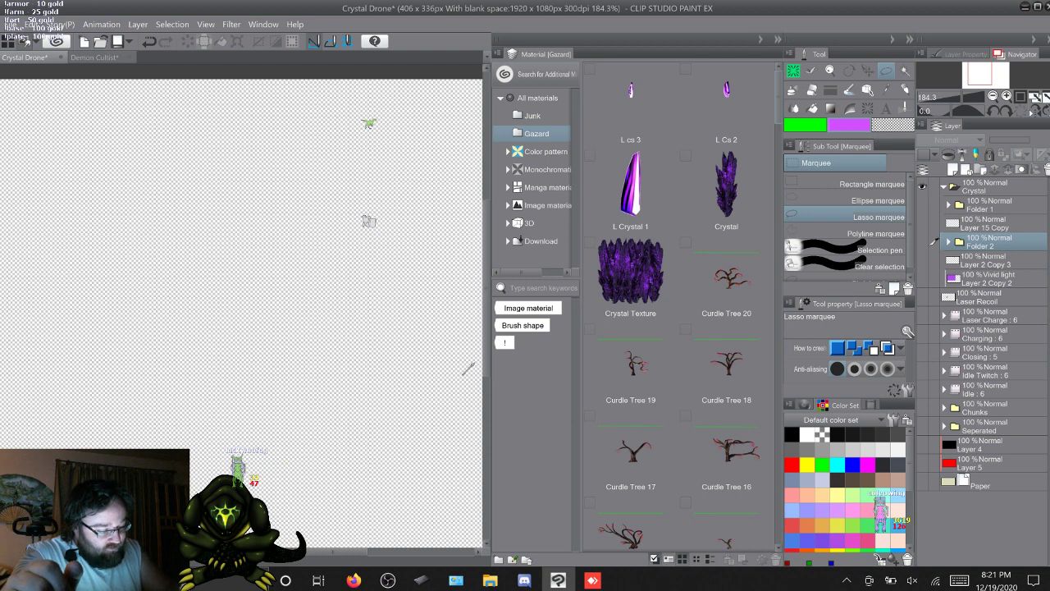
scroll(680, 305, down, 2)
scroll(679, 305, up, 2)
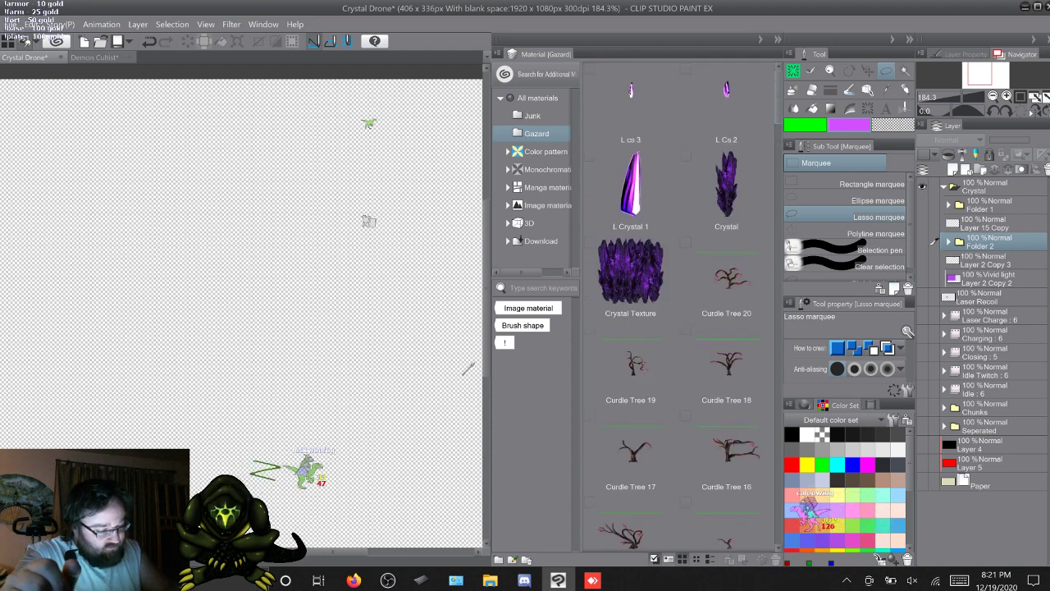
scroll(679, 306, down, 10)
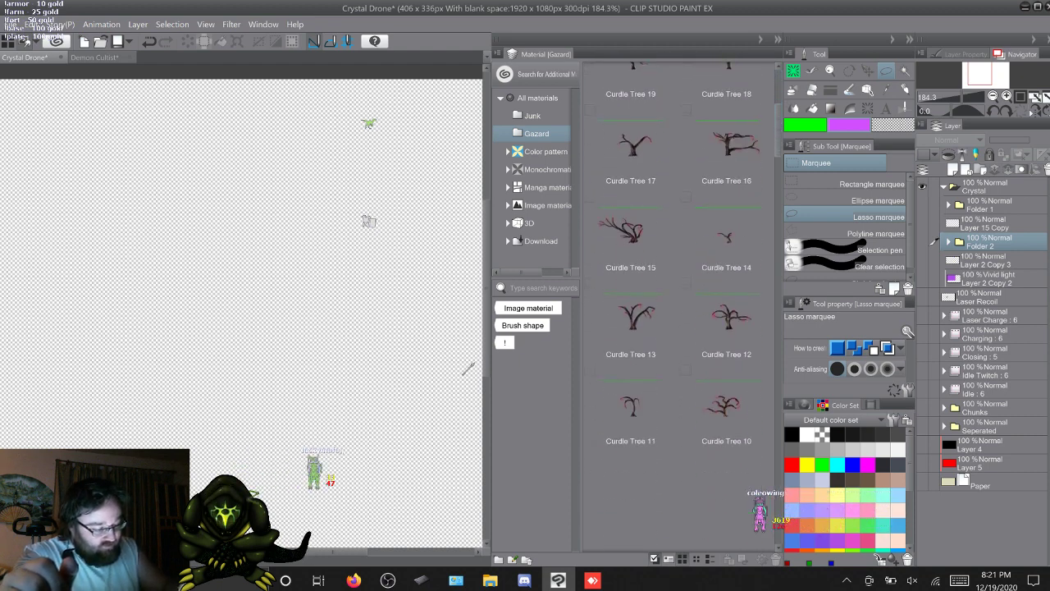
drag(854, 201, 853, 251)
scroll(680, 306, down, 3)
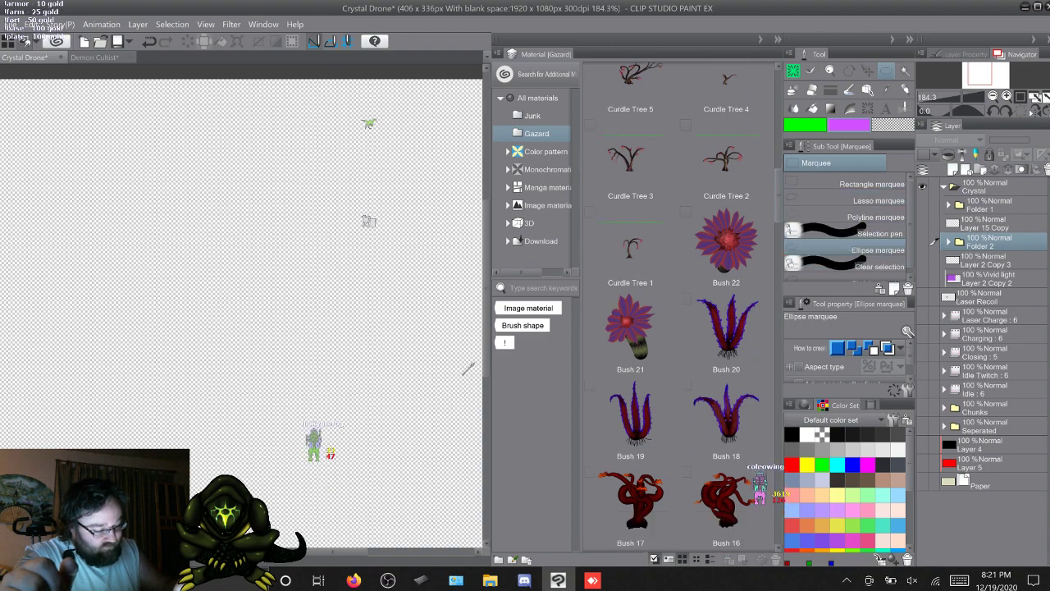
scroll(679, 305, up, 8)
click(631, 103)
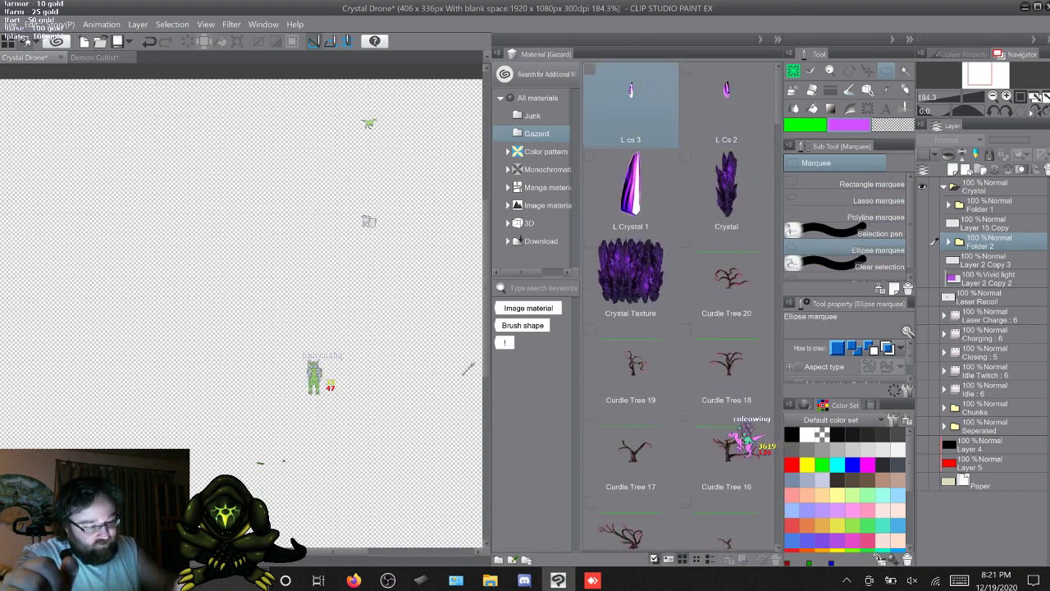
click(537, 98)
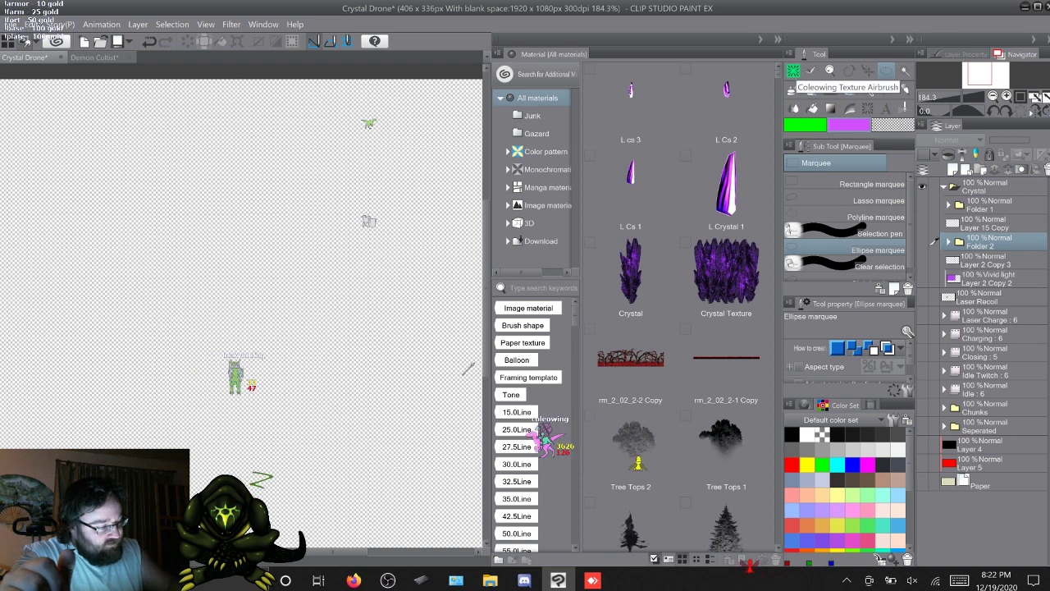
Duplicate the Curdle Tree Brush sub tool as "Crystal Brush Large" and move the copy into the Coleowing Texture Airbrush tool
click(793, 71)
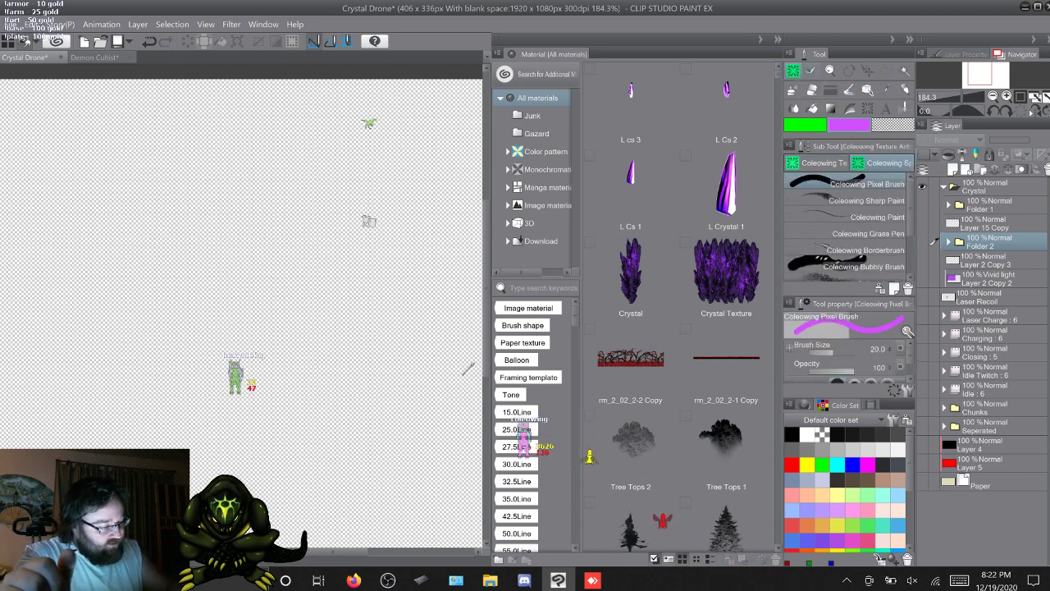
click(811, 71)
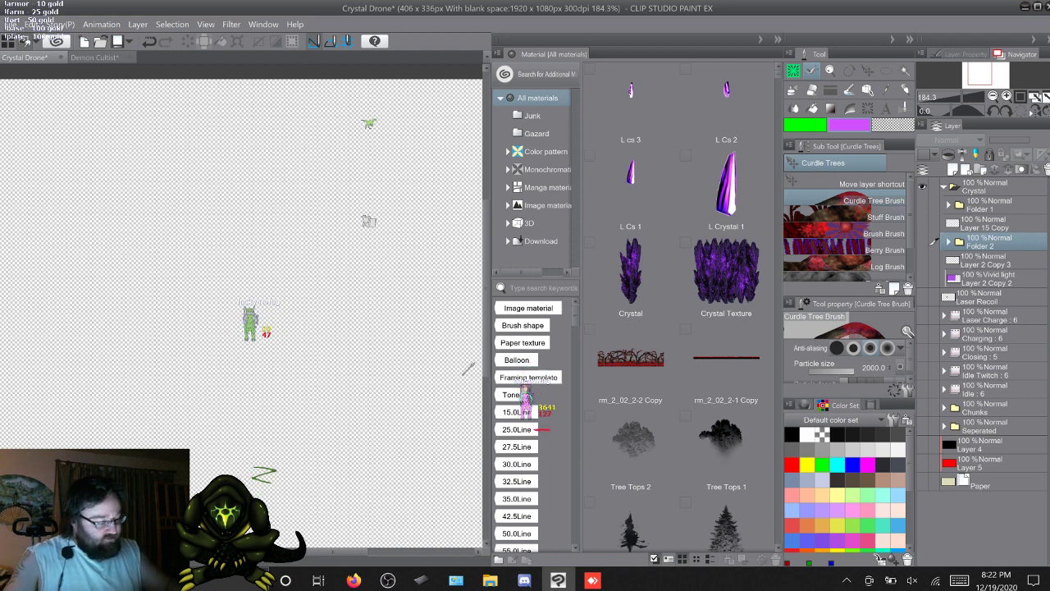
right_click(858, 198)
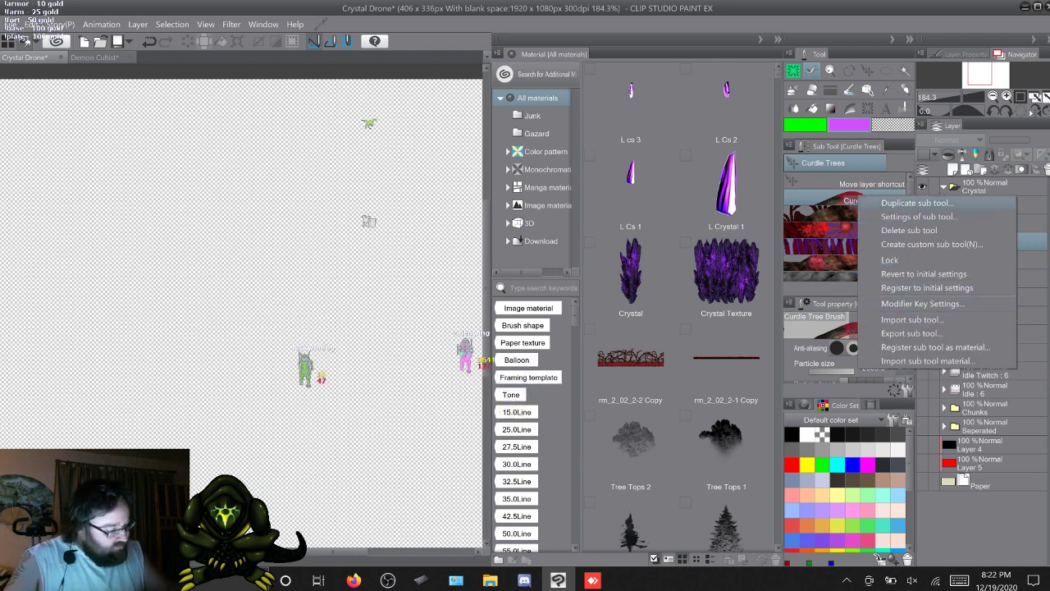
click(915, 203)
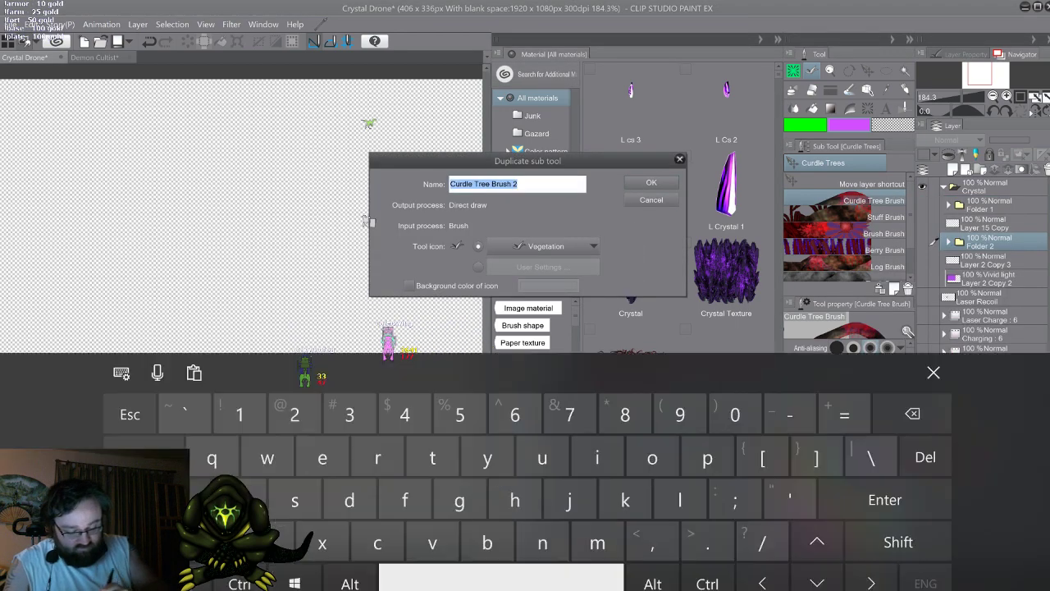
text(Crysta)
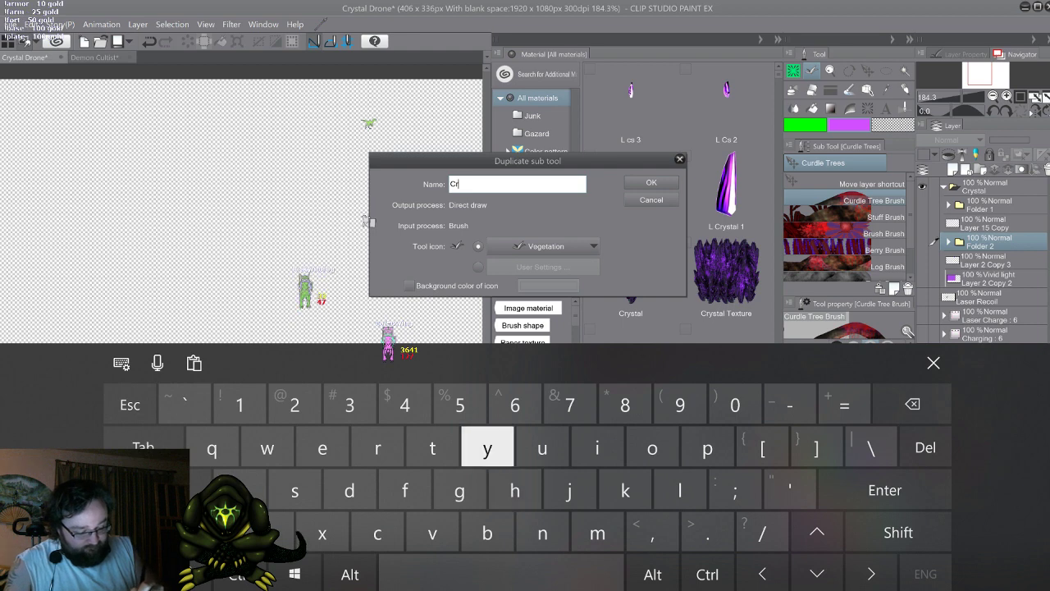
text(l )
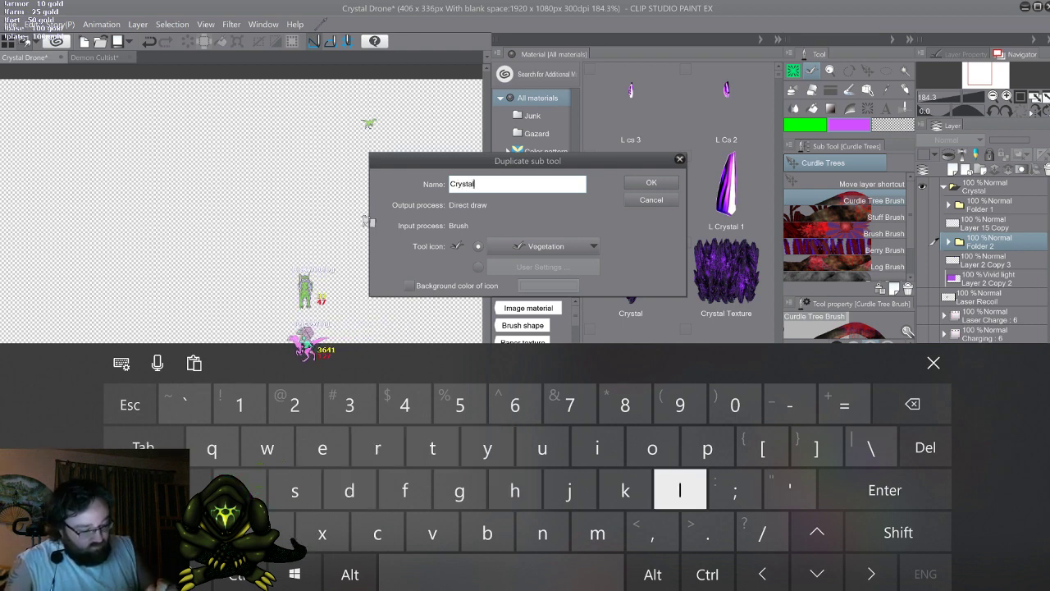
text(B)
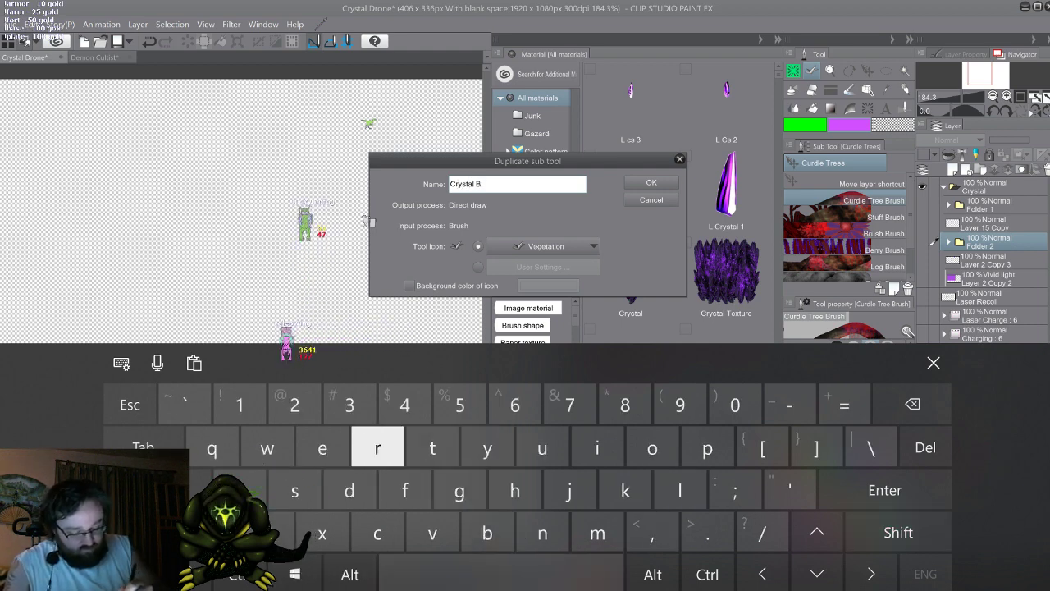
text(rush L)
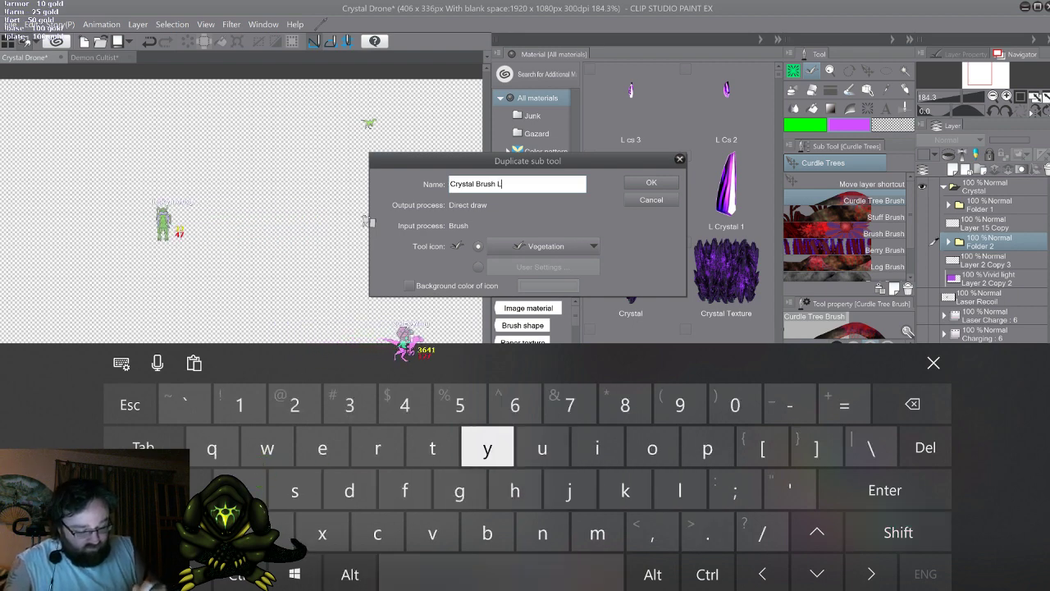
text(arge)
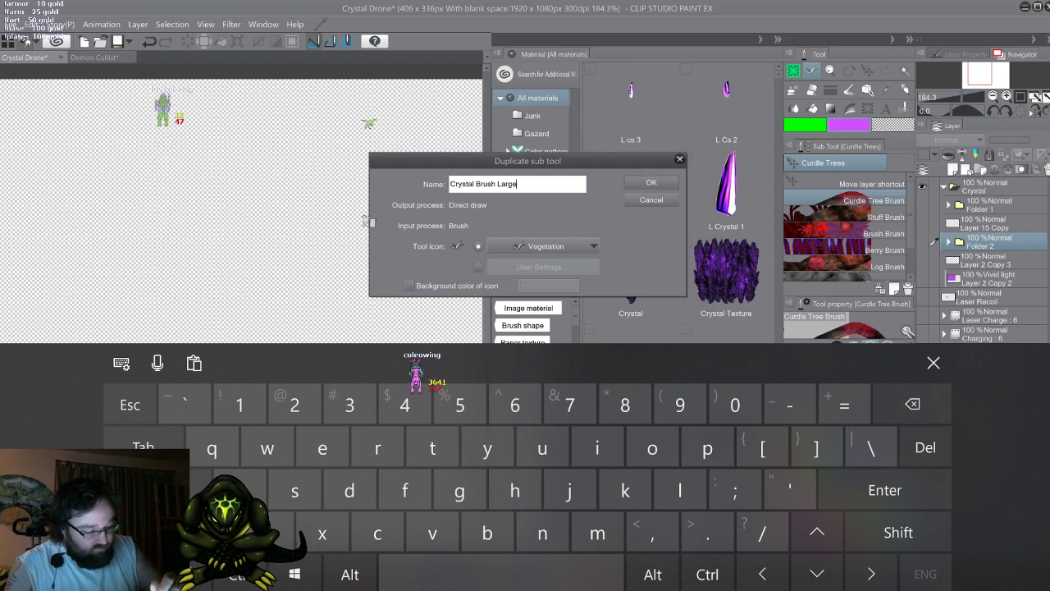
key(Return)
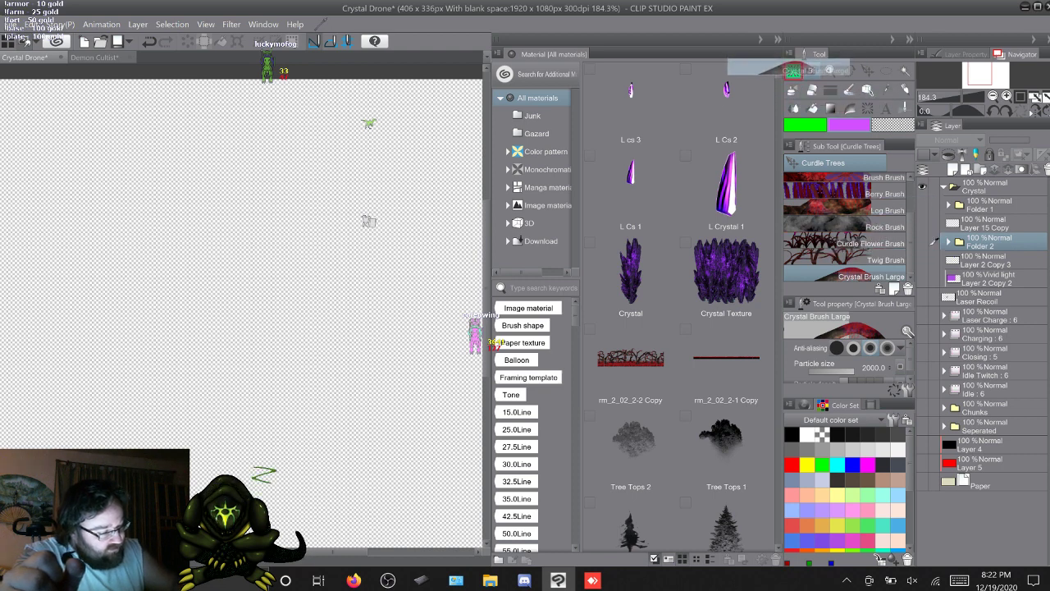
drag(866, 277, 793, 72)
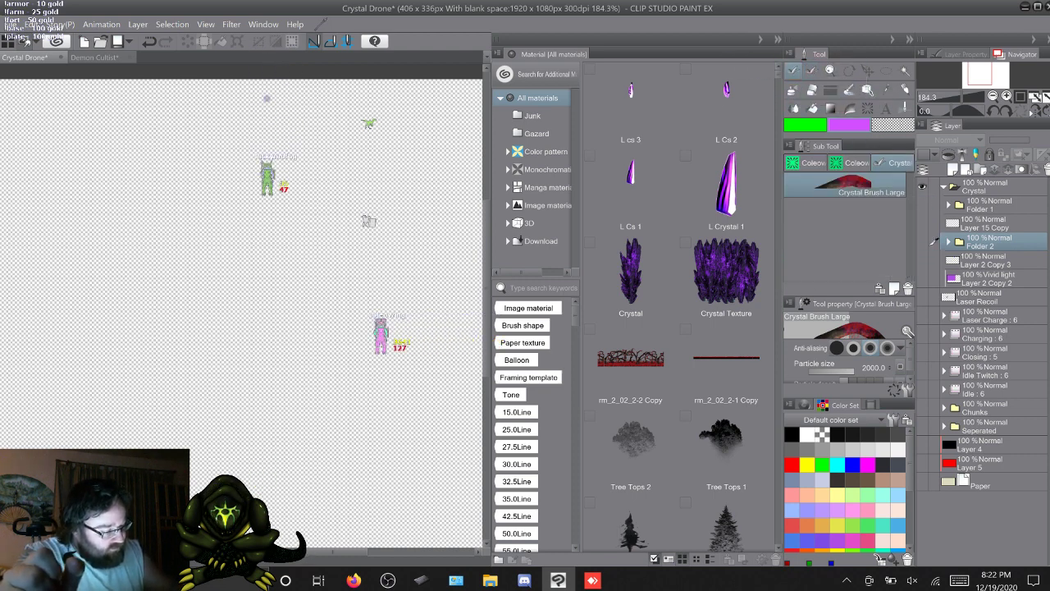
Delete all the curdle tree tip shapes from the brush tip settings of Crystal Brush Large
click(907, 390)
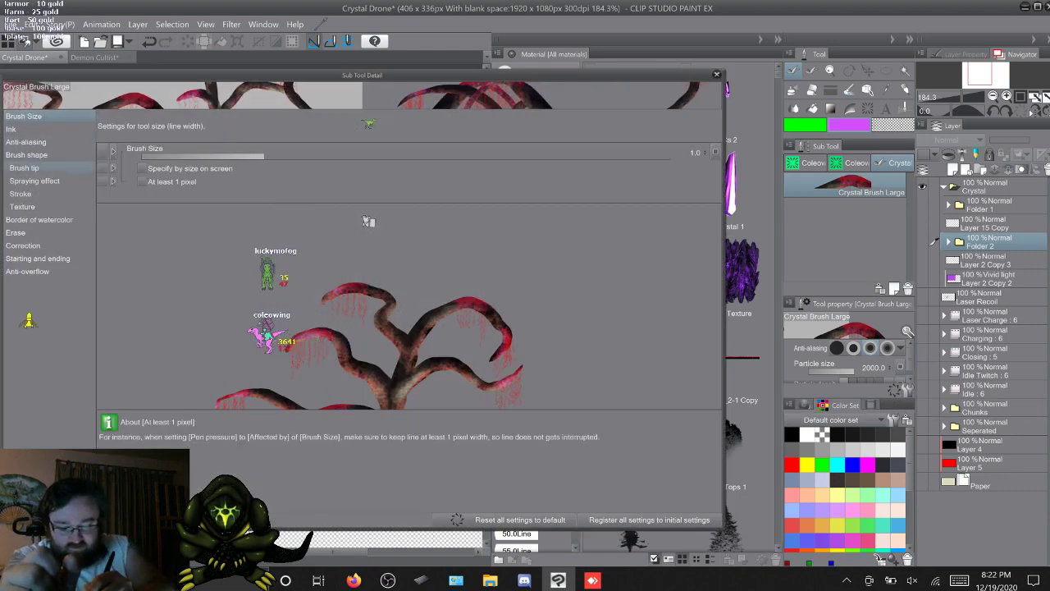
click(34, 180)
click(23, 167)
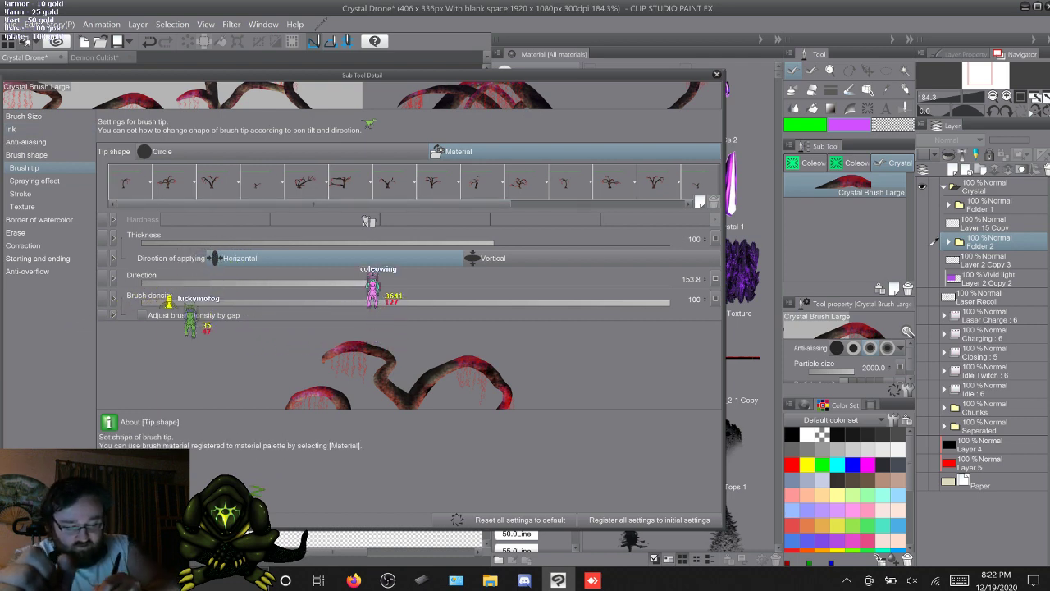
click(127, 183)
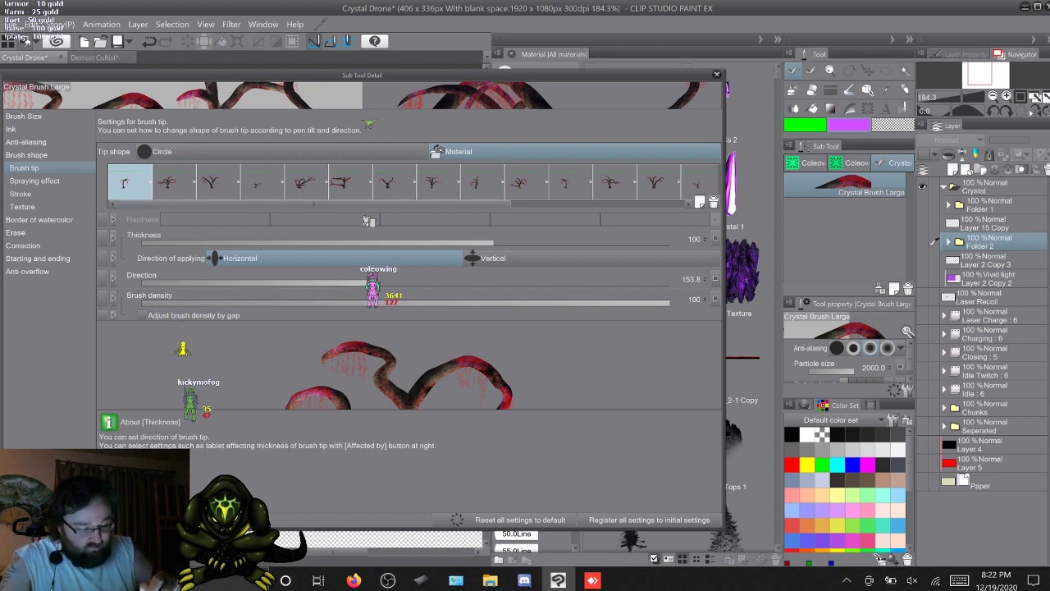
drag(313, 204, 488, 204)
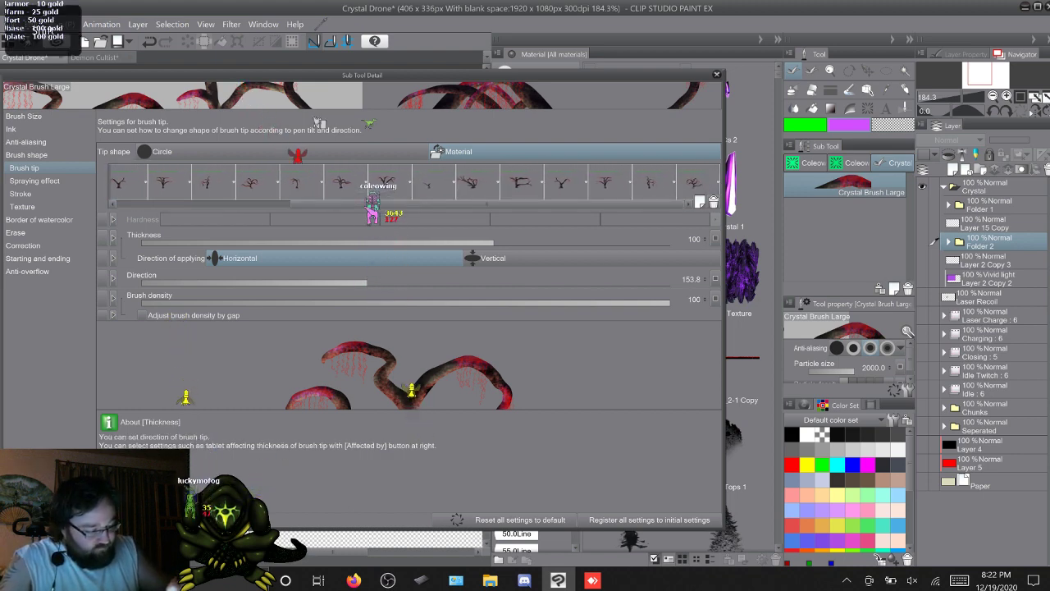
shift+click(693, 183)
click(714, 202)
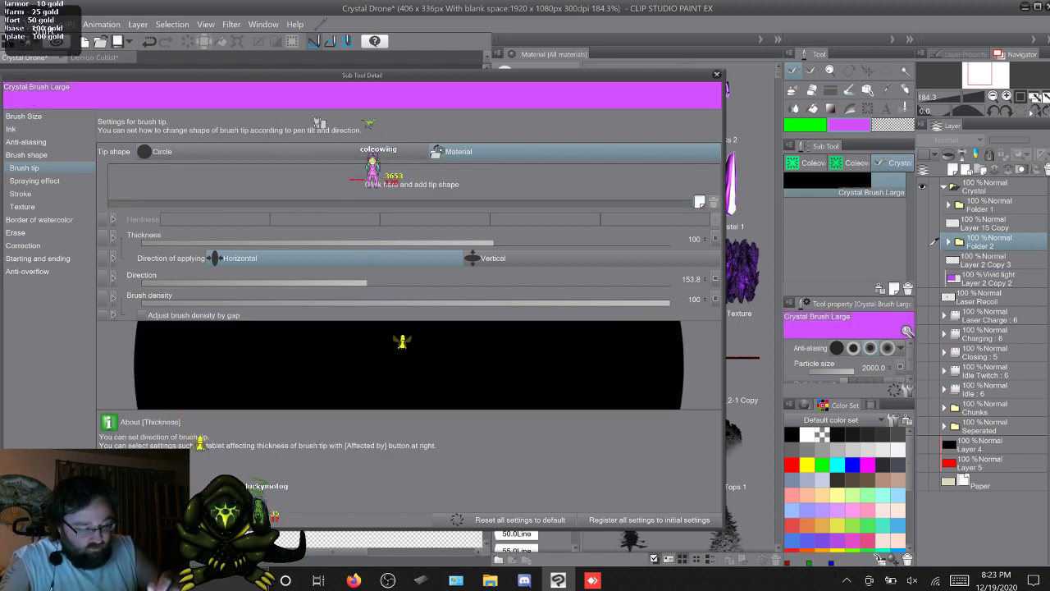
Open the material selection for the brush's tip shape and search the tip materials for "L c"
click(397, 154)
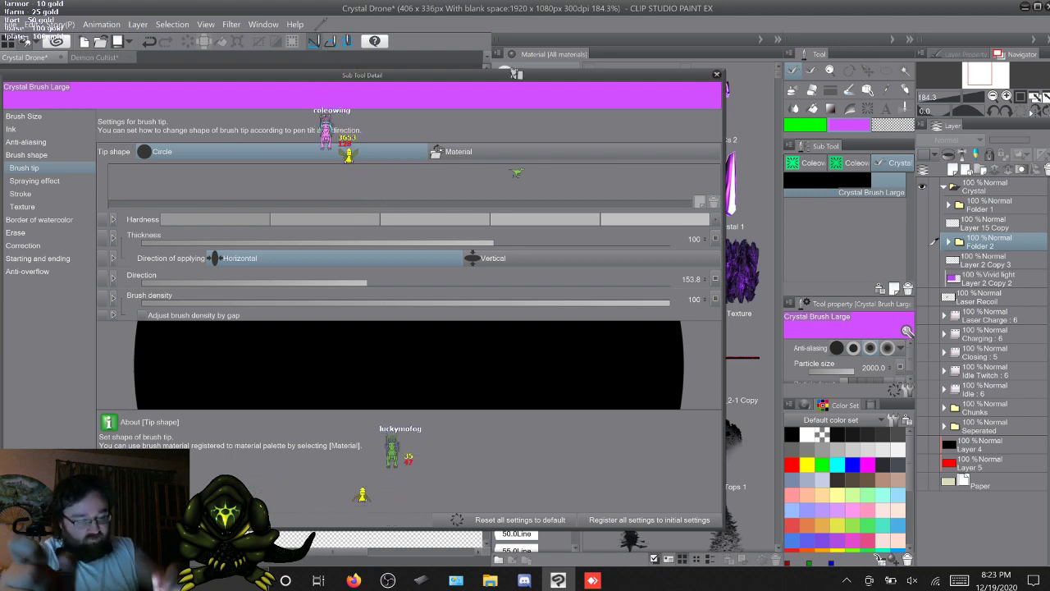
click(460, 151)
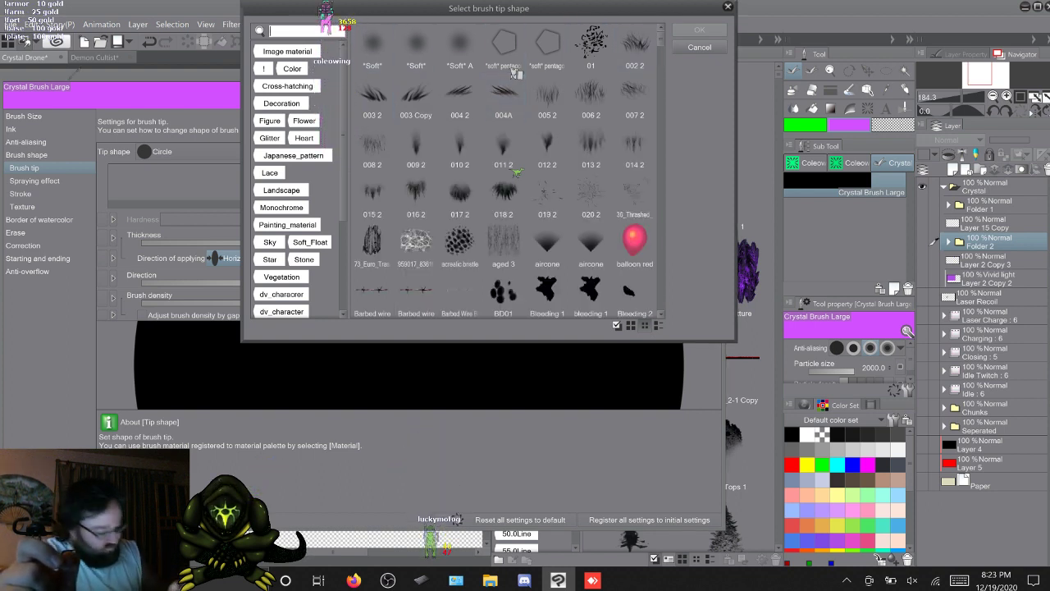
text(c)
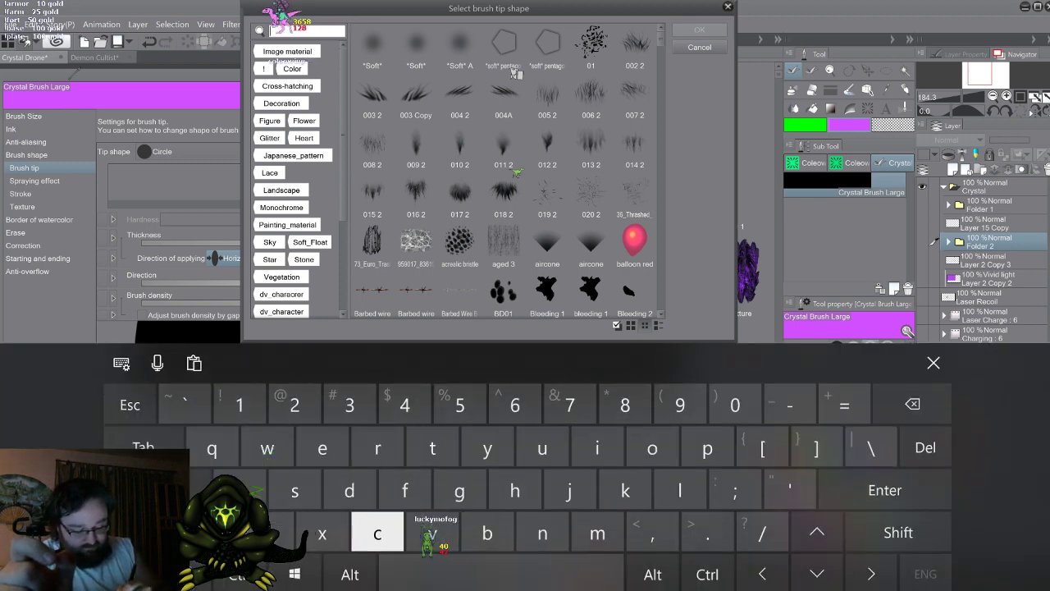
text(l)
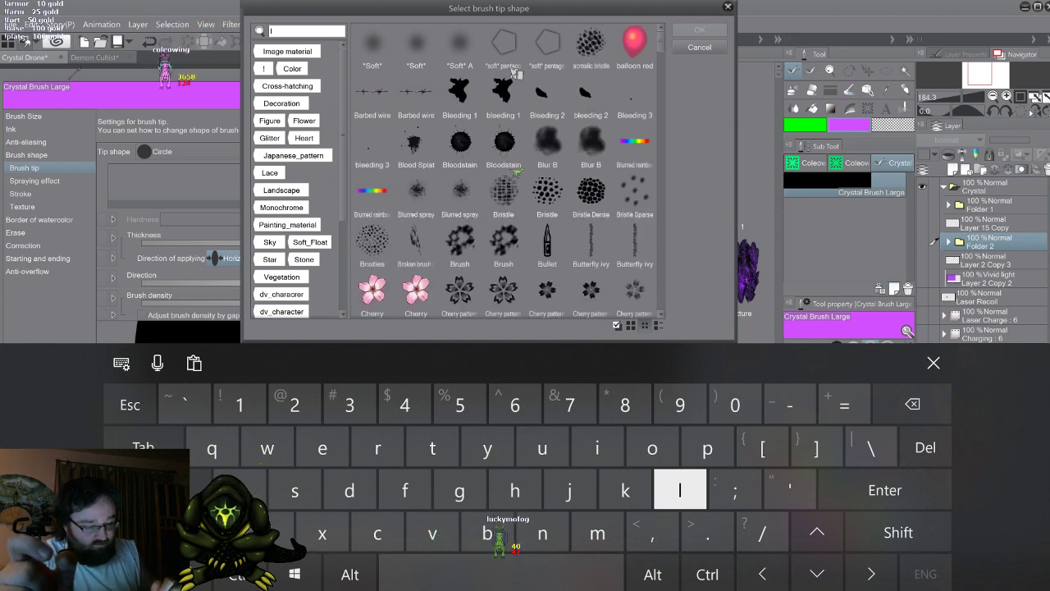
key(BackSpace)
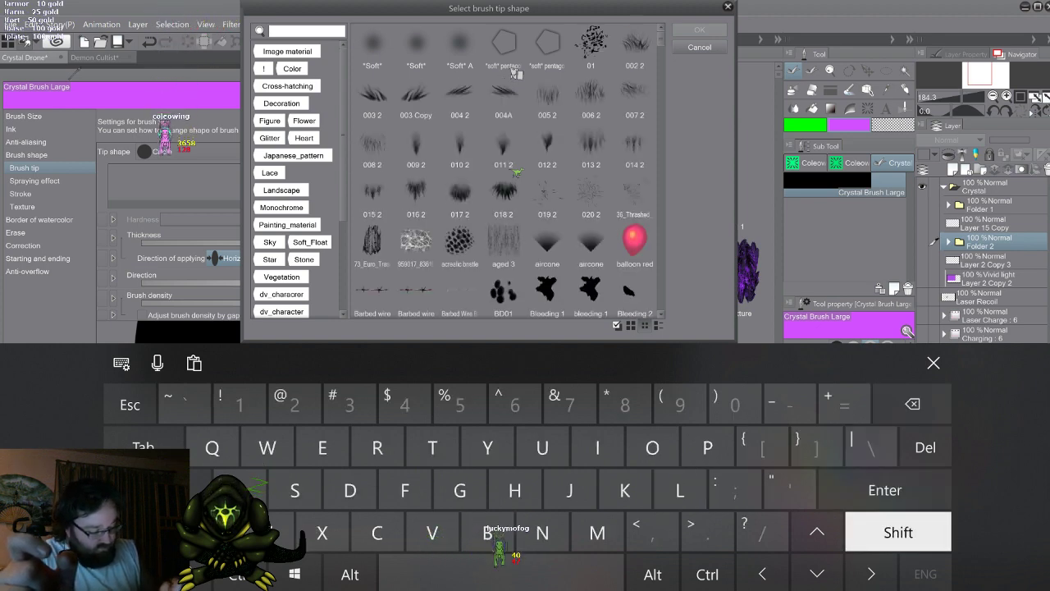
text(L)
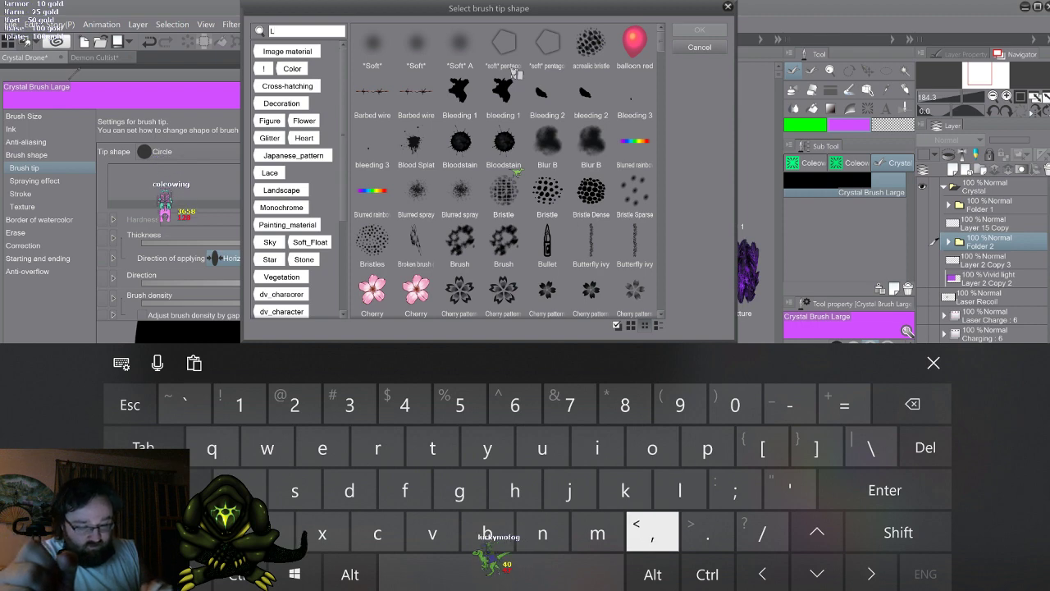
text( c)
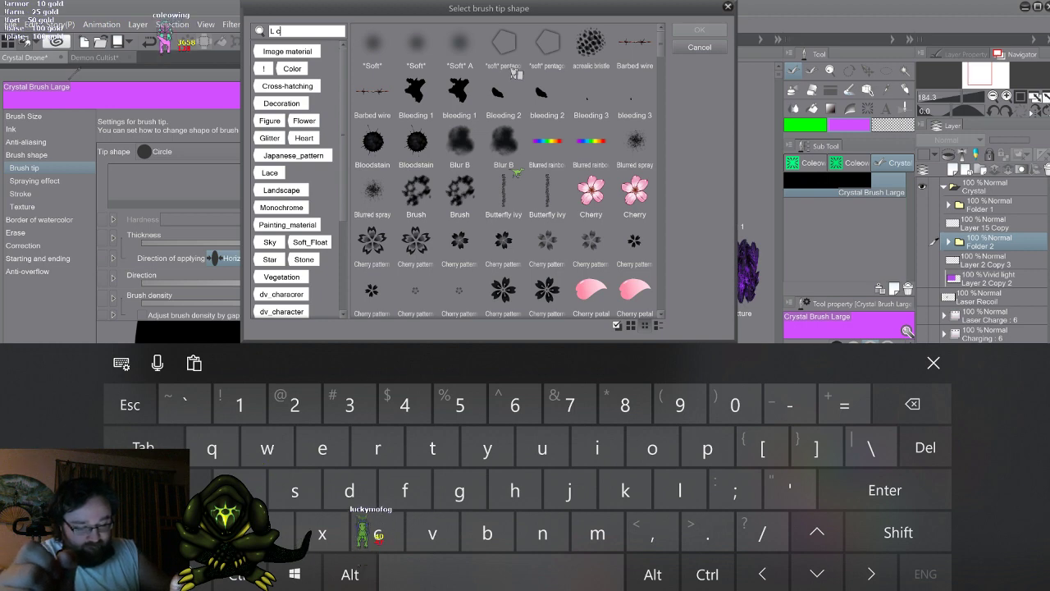
click(934, 363)
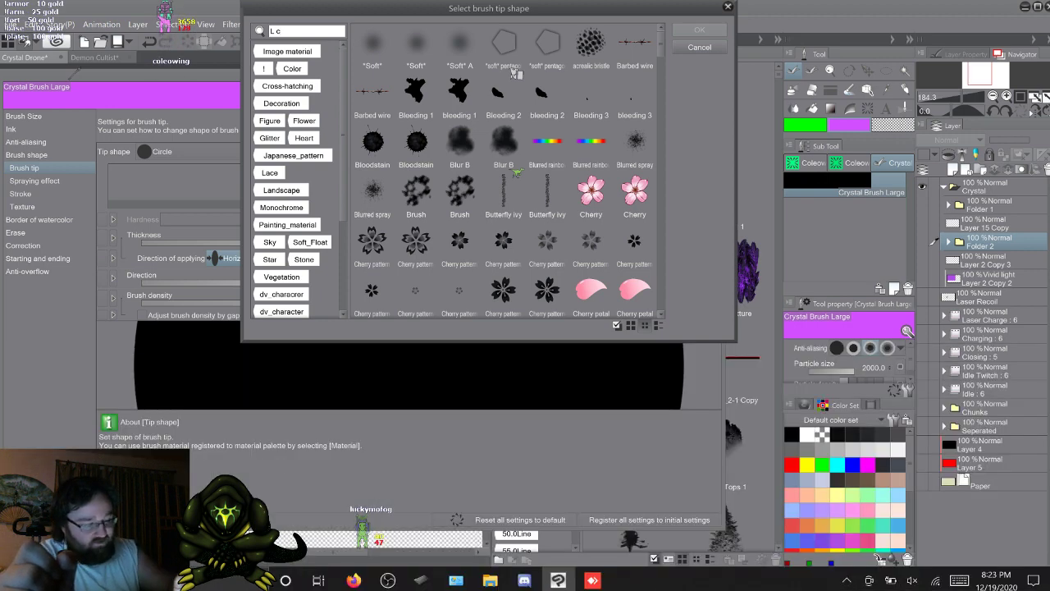
Look through the whole list of "L c" search results and the tag list for the registered crystal materials
scroll(514, 74, down, 10)
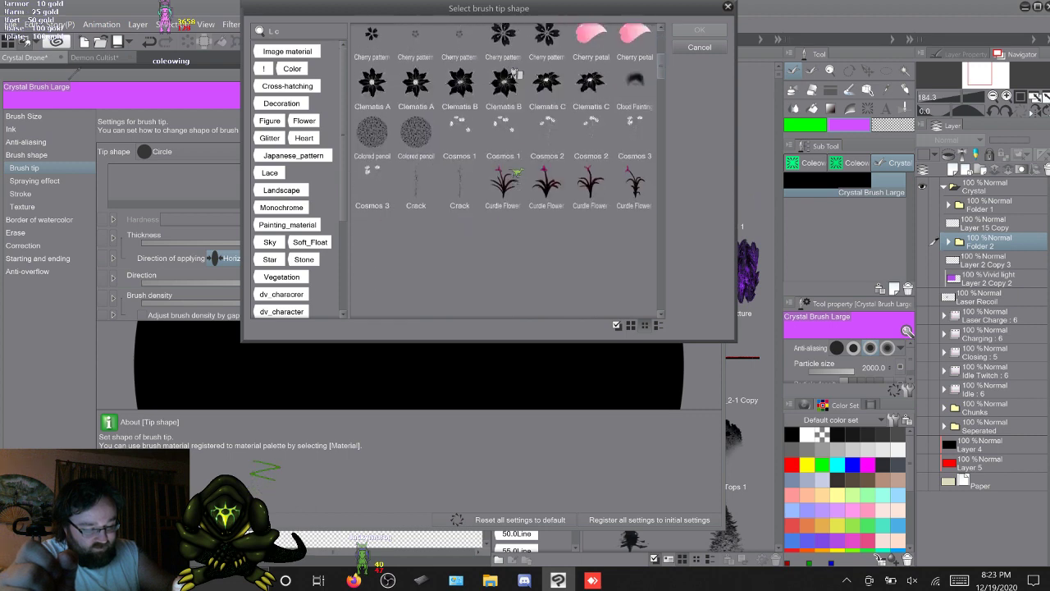
scroll(515, 74, down, 10)
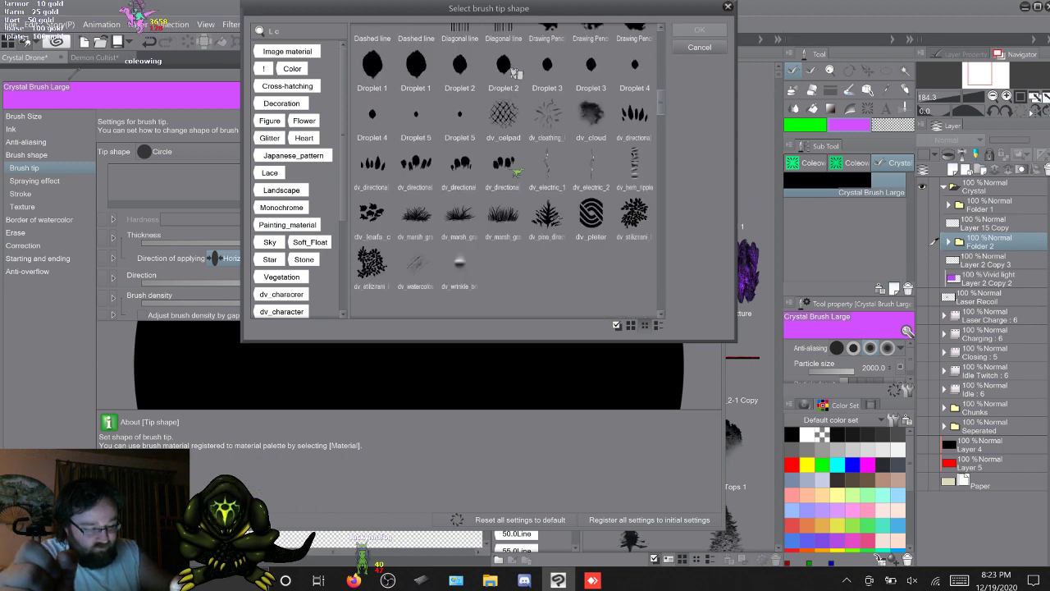
scroll(514, 74, down, 10)
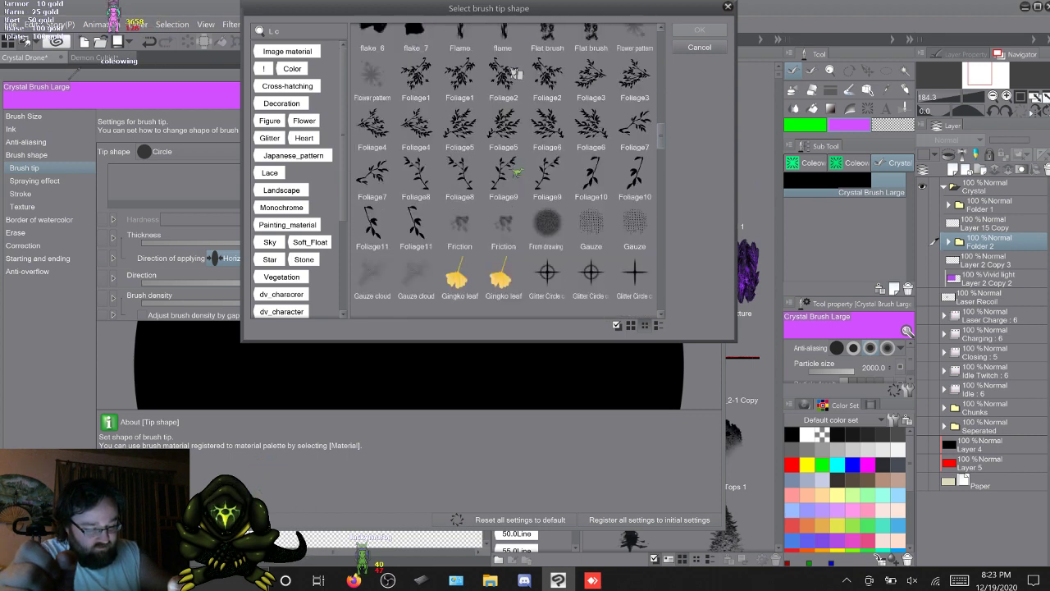
scroll(515, 74, down, 10)
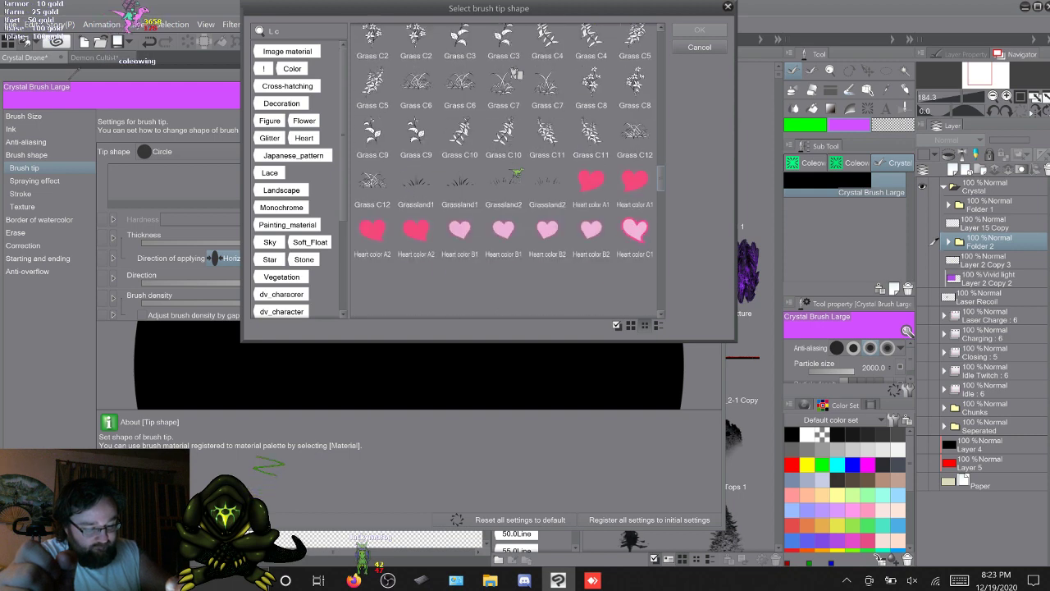
scroll(515, 74, down, 10)
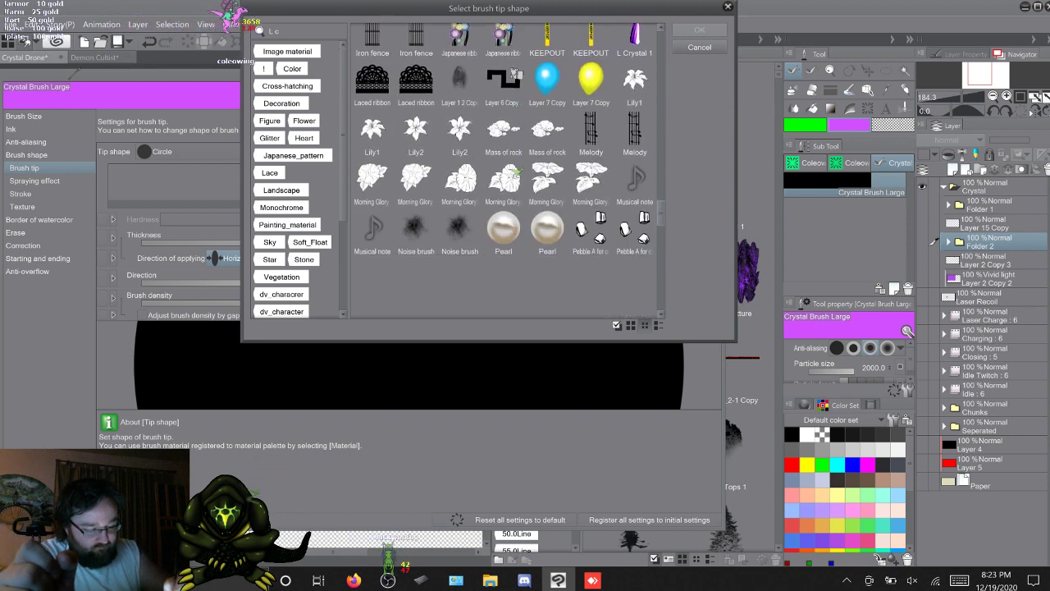
scroll(515, 73, down, 10)
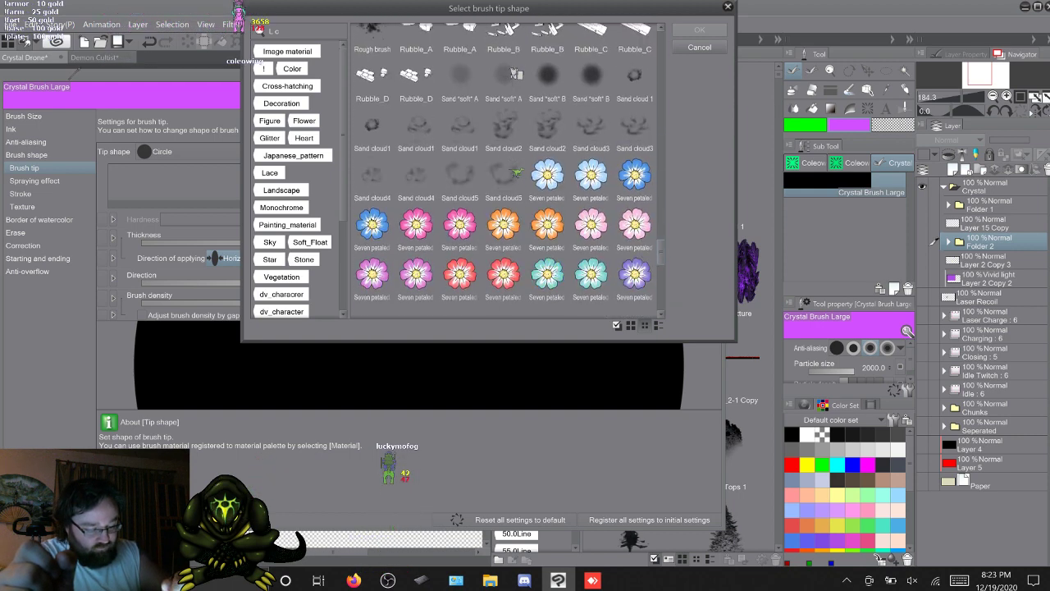
scroll(515, 74, down, 10)
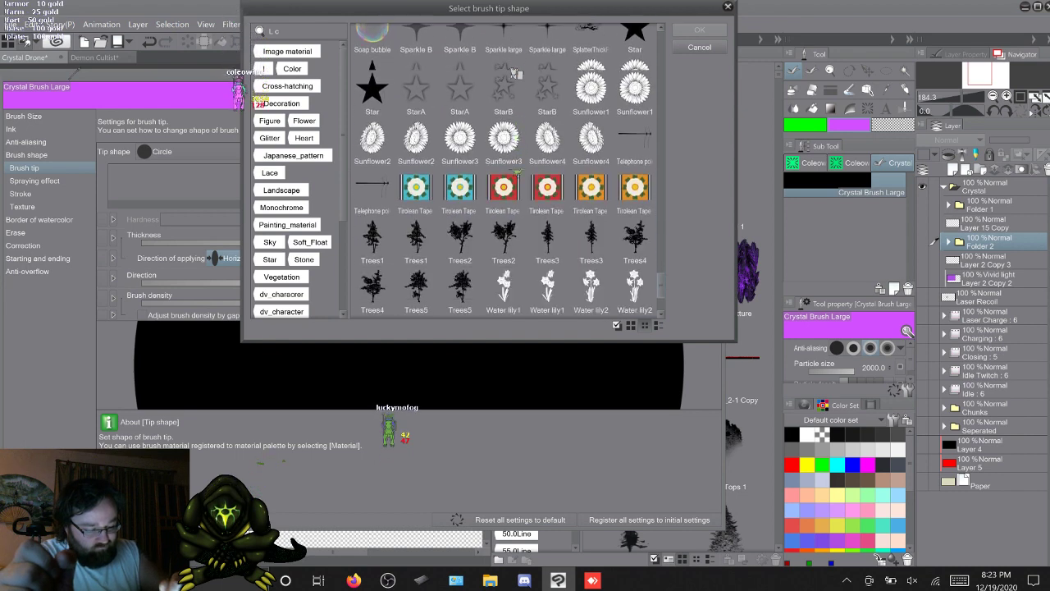
scroll(515, 74, down, 1)
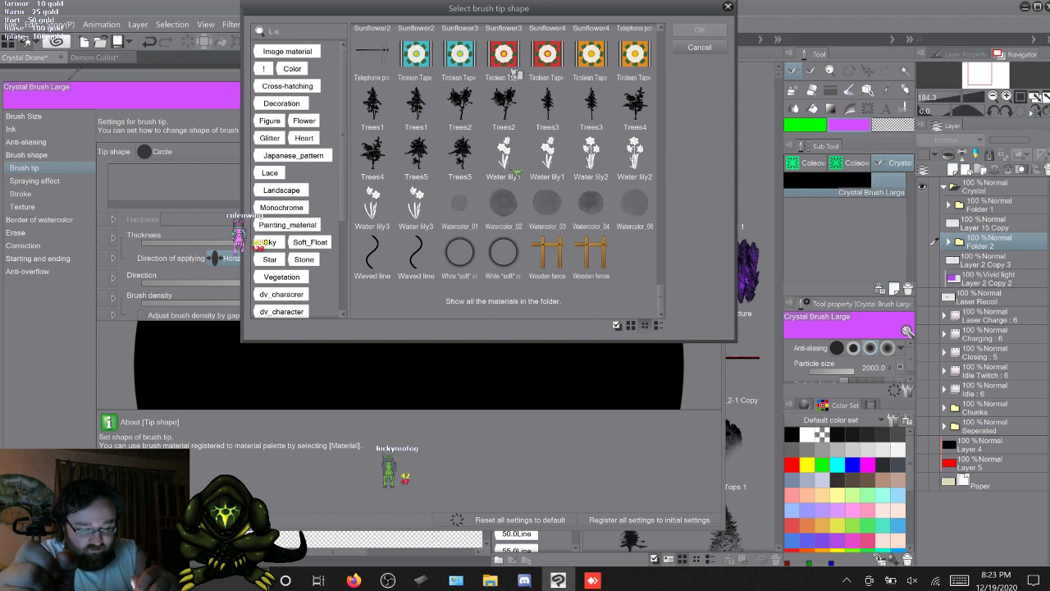
scroll(297, 180, down, 7)
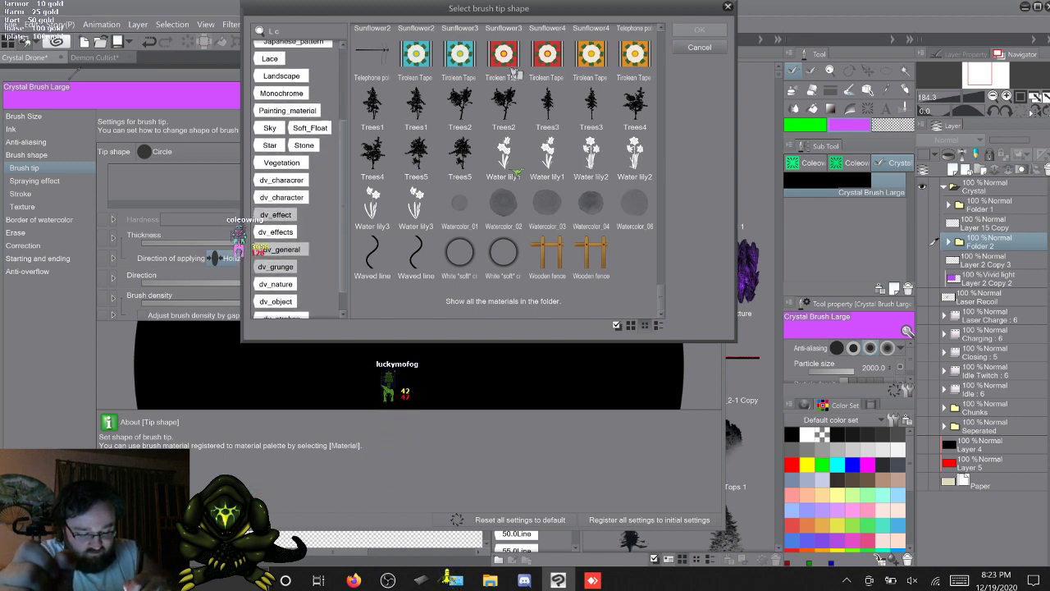
scroll(298, 181, up, 7)
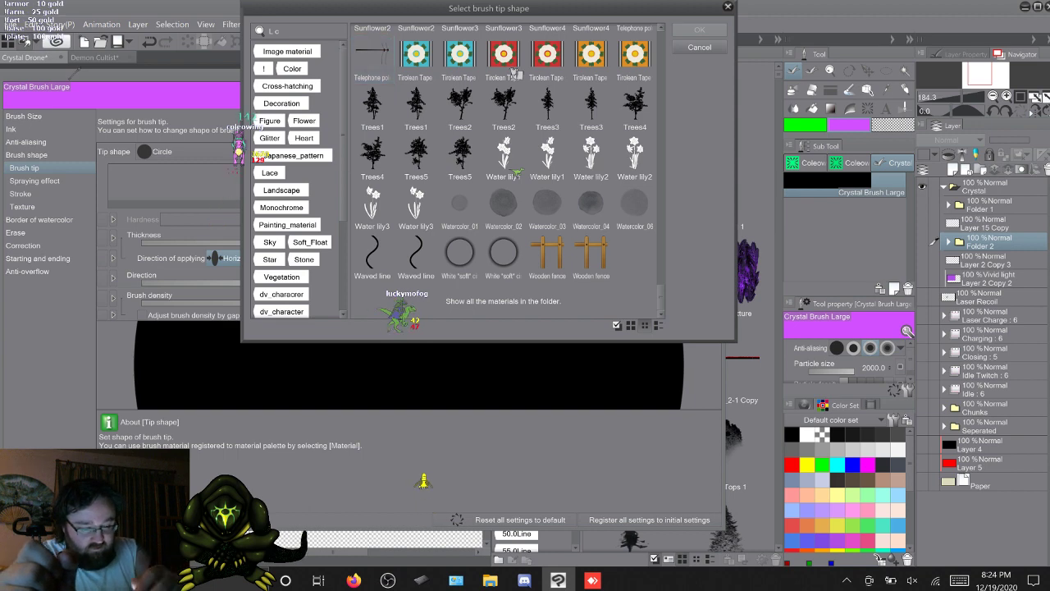
Filter the tip materials by the Image material tag and look through the filtered list for the crystals
click(305, 31)
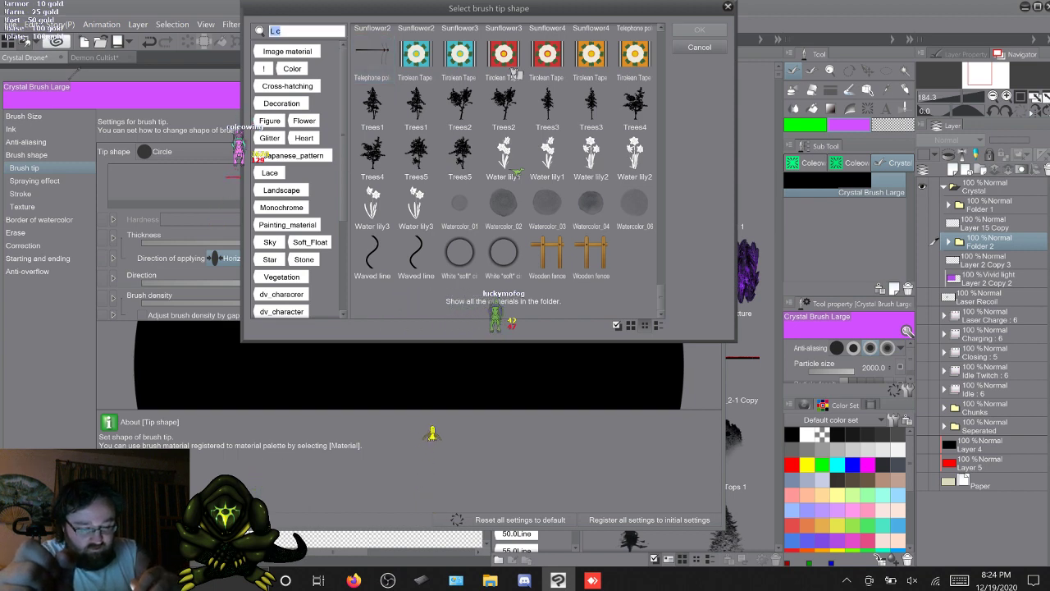
click(287, 51)
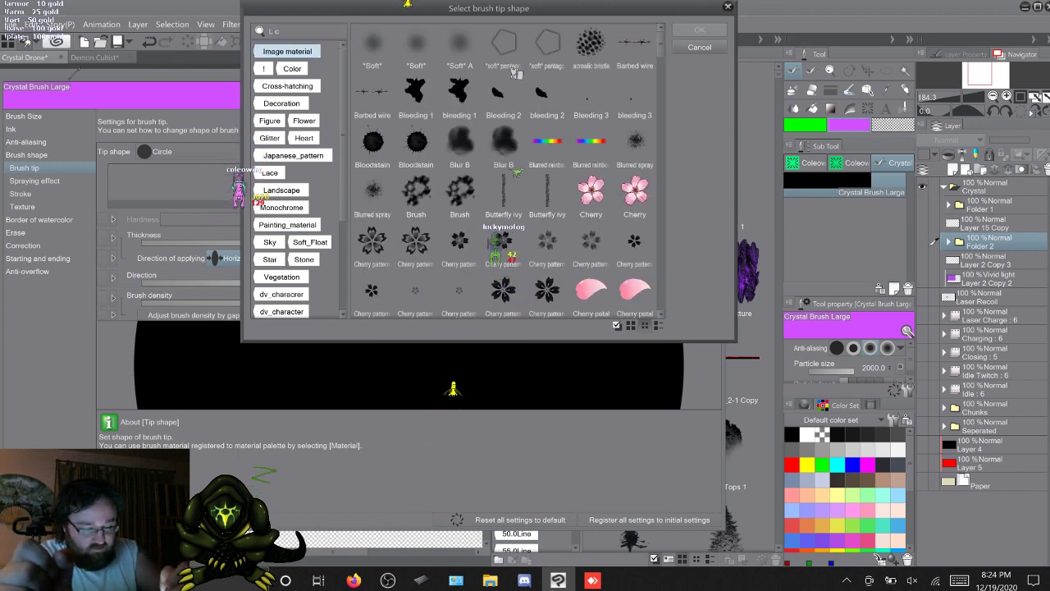
scroll(295, 180, down, 3)
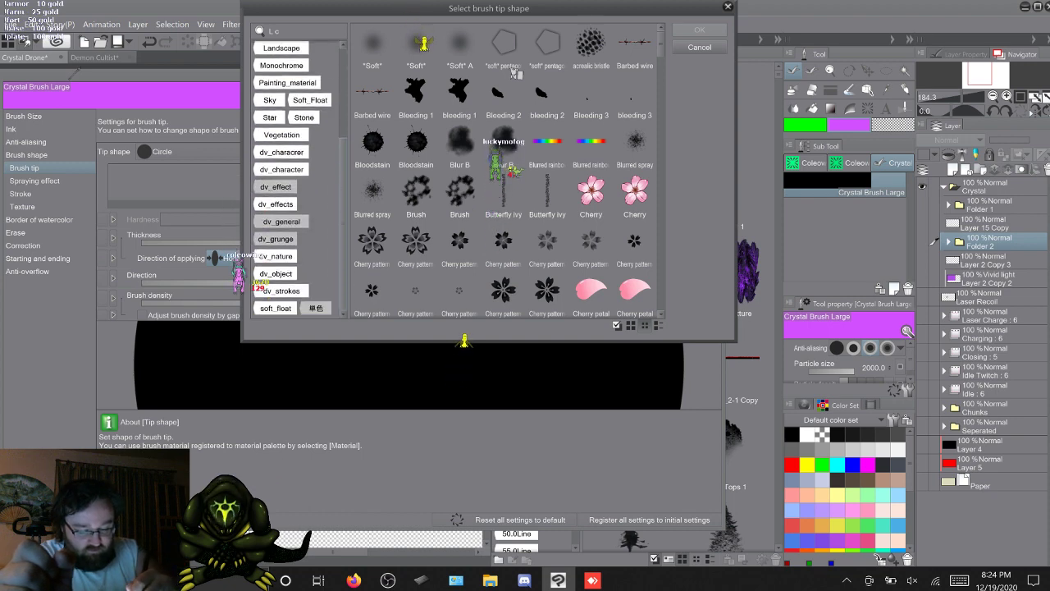
key(Return)
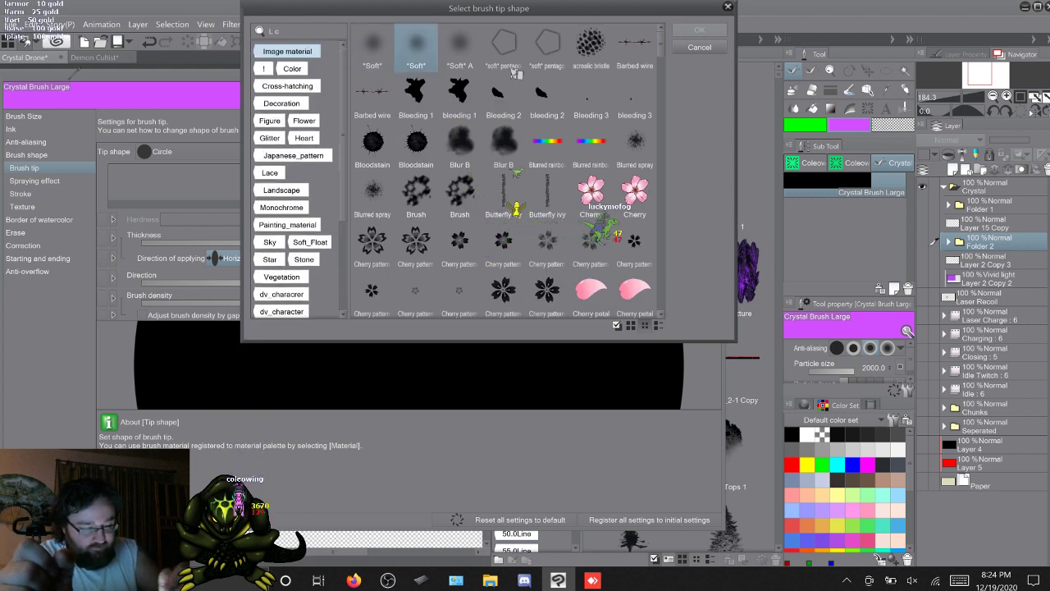
scroll(514, 72, down, 5)
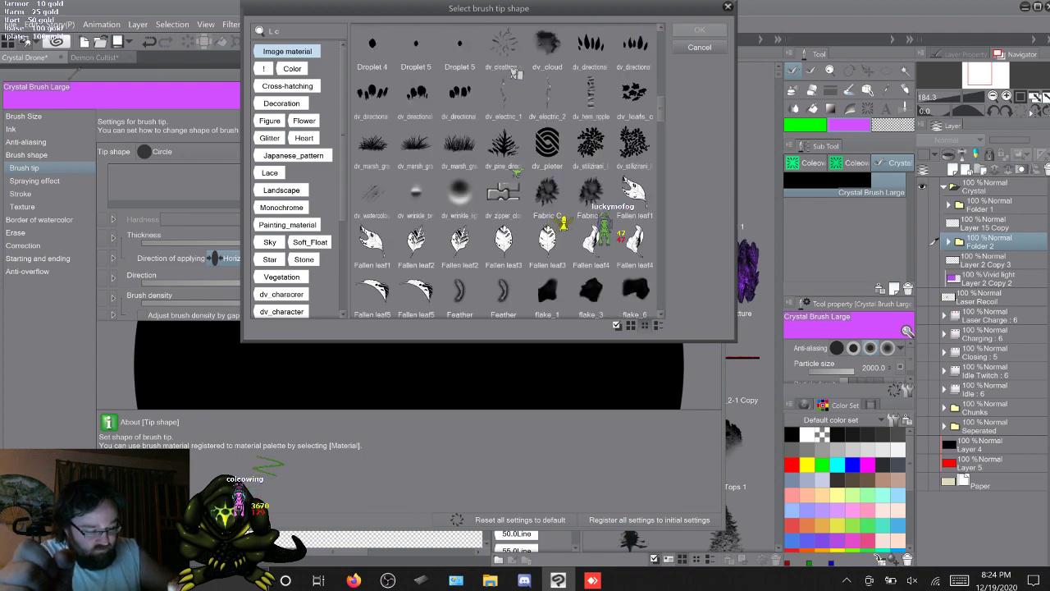
scroll(515, 73, down, 10)
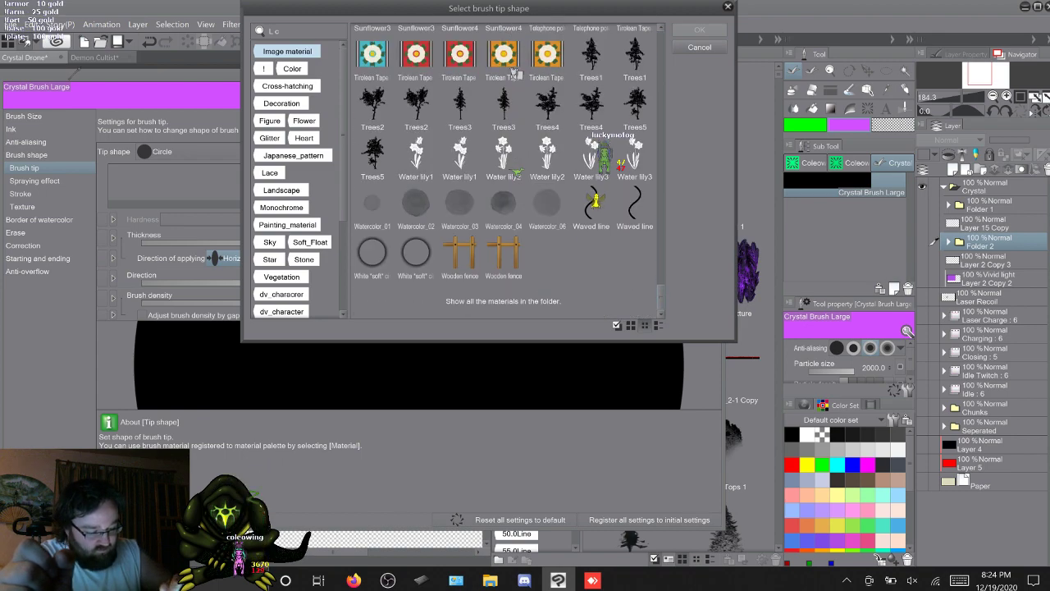
scroll(514, 72, up, 15)
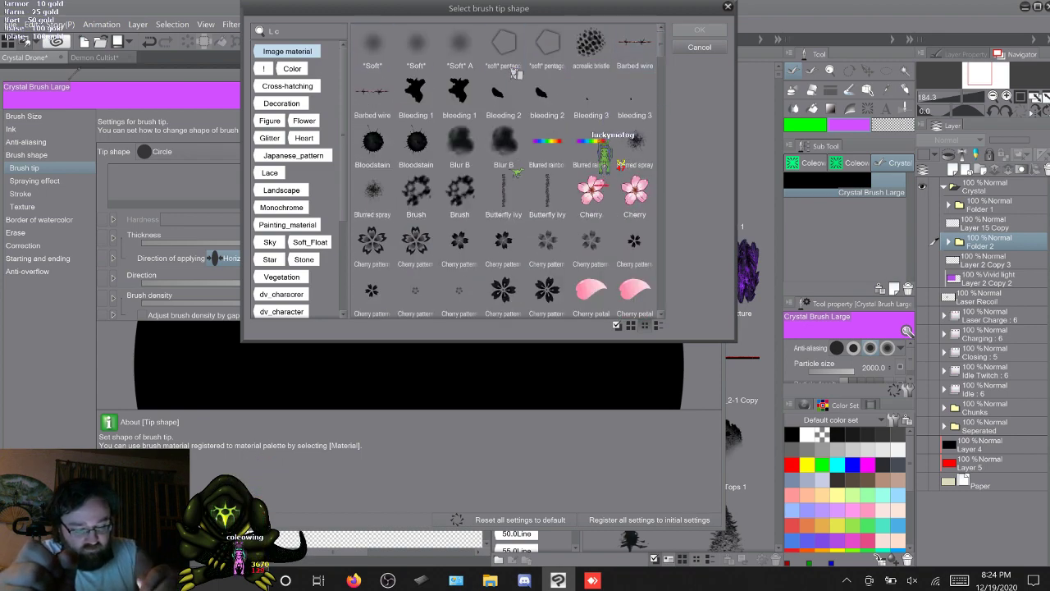
key(Up)
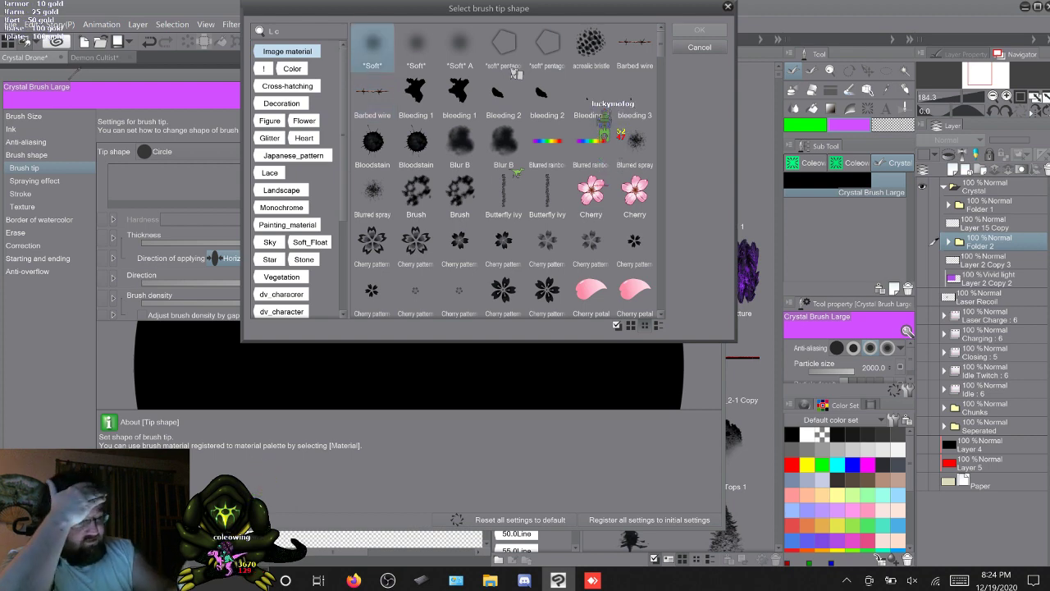
Find the L Crystal 1 material, set it as the brush's tip shape and close the sub tool settings
scroll(514, 72, down, 5)
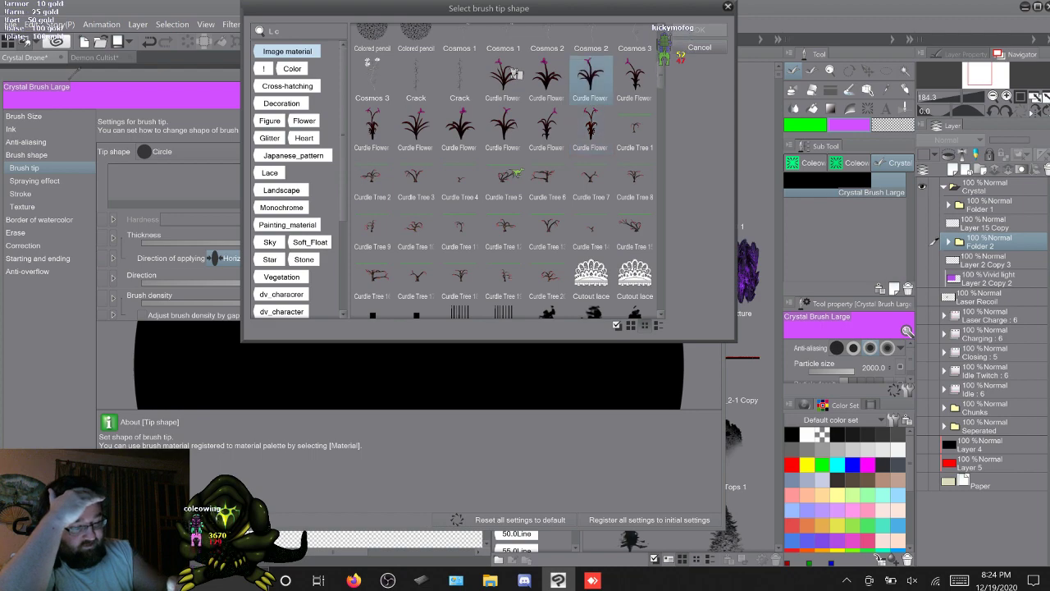
scroll(515, 72, down, 8)
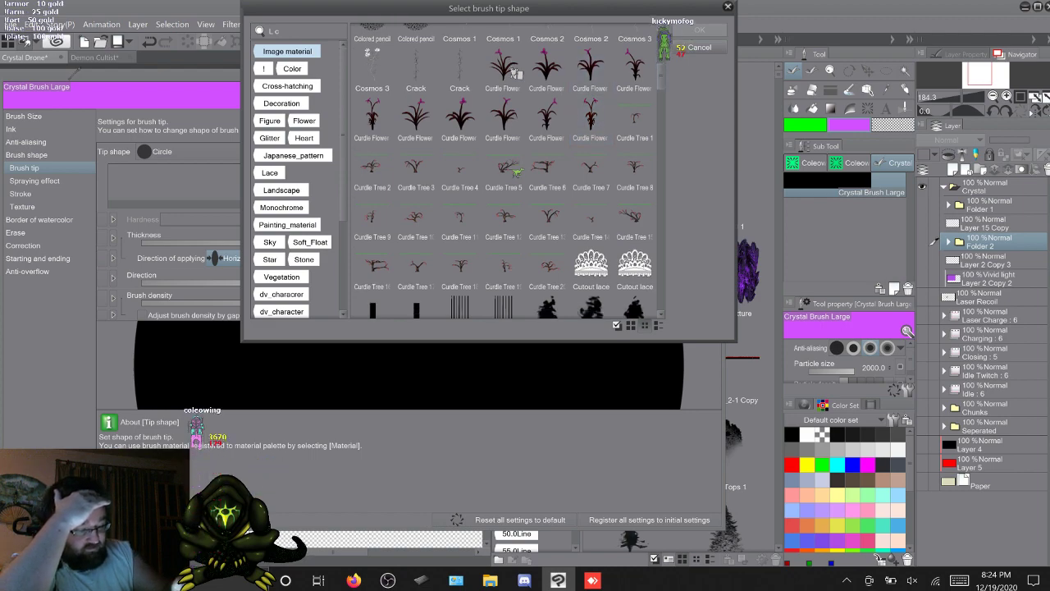
scroll(515, 72, down, 10)
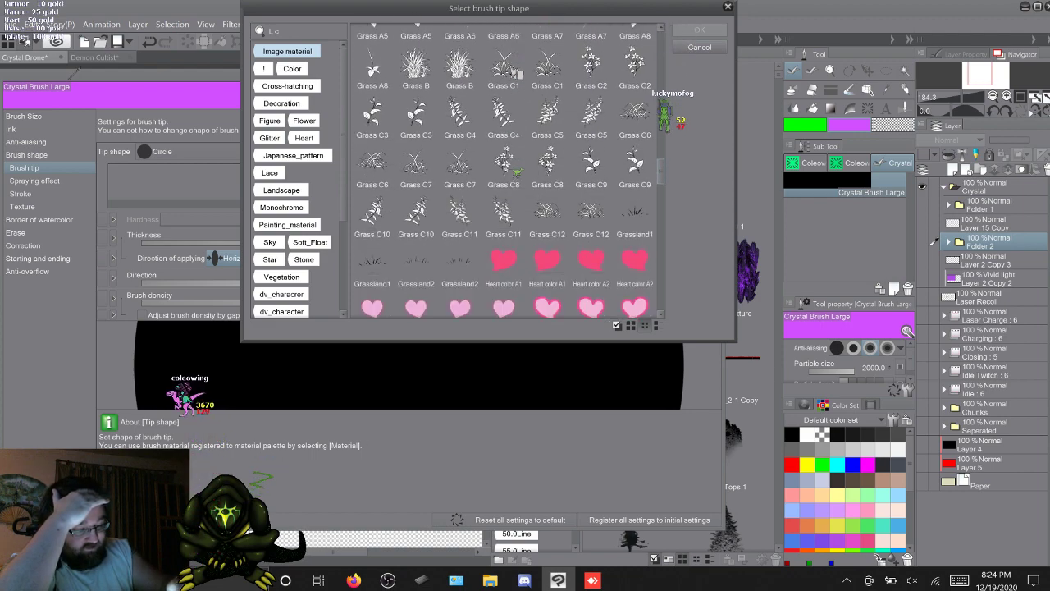
scroll(514, 72, up, 4)
scroll(515, 72, down, 3)
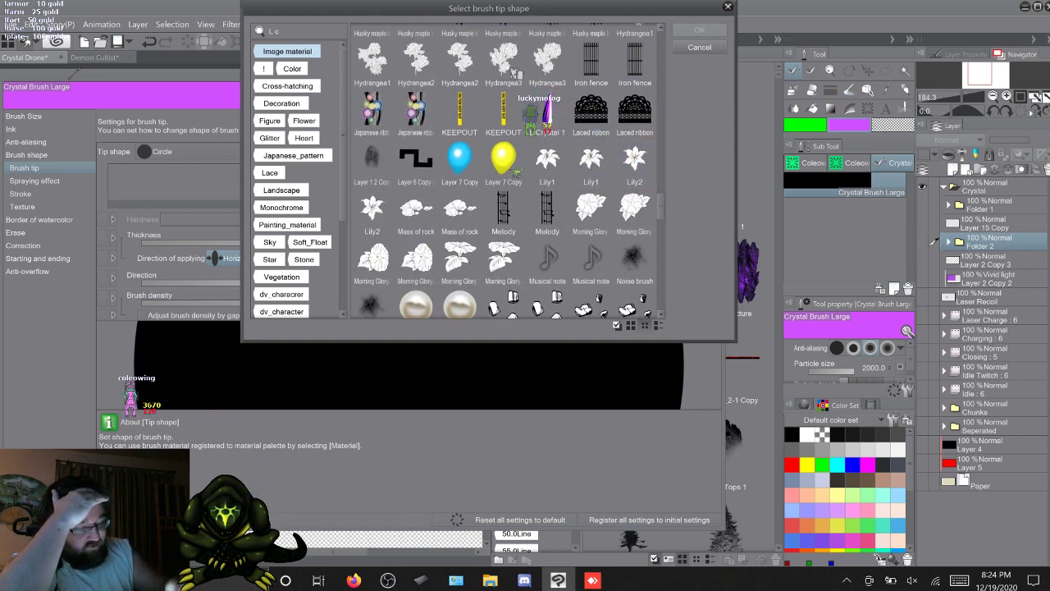
scroll(515, 72, down, 20)
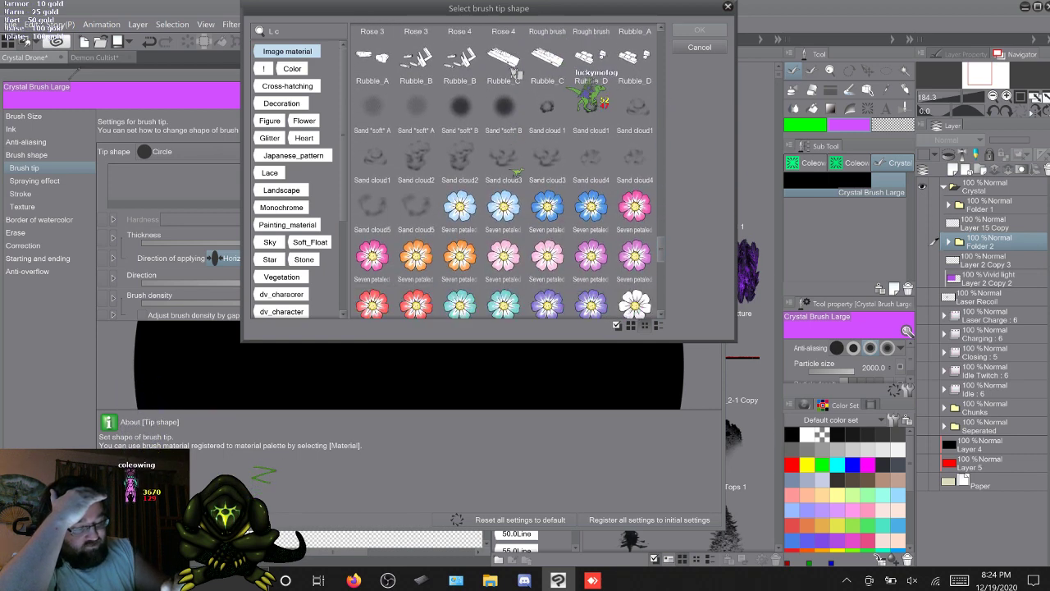
scroll(515, 73, down, 15)
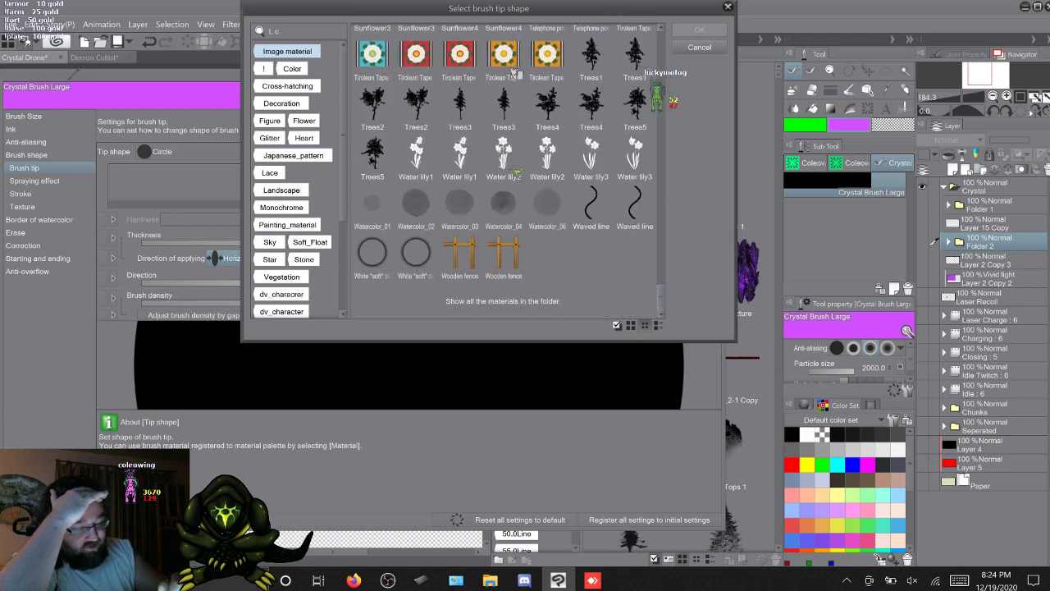
scroll(515, 72, up, 20)
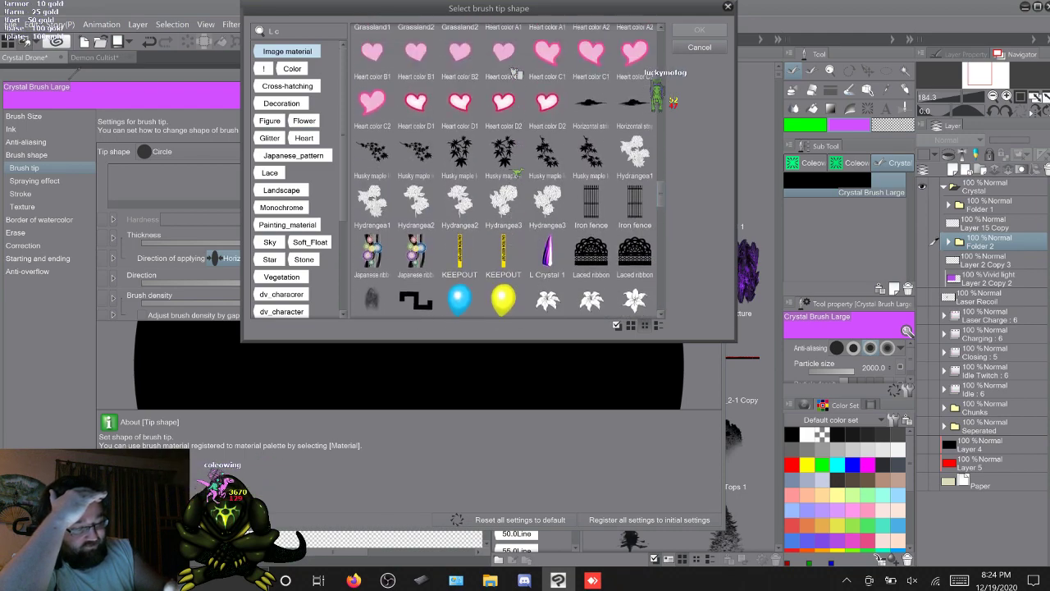
scroll(515, 72, down, 1)
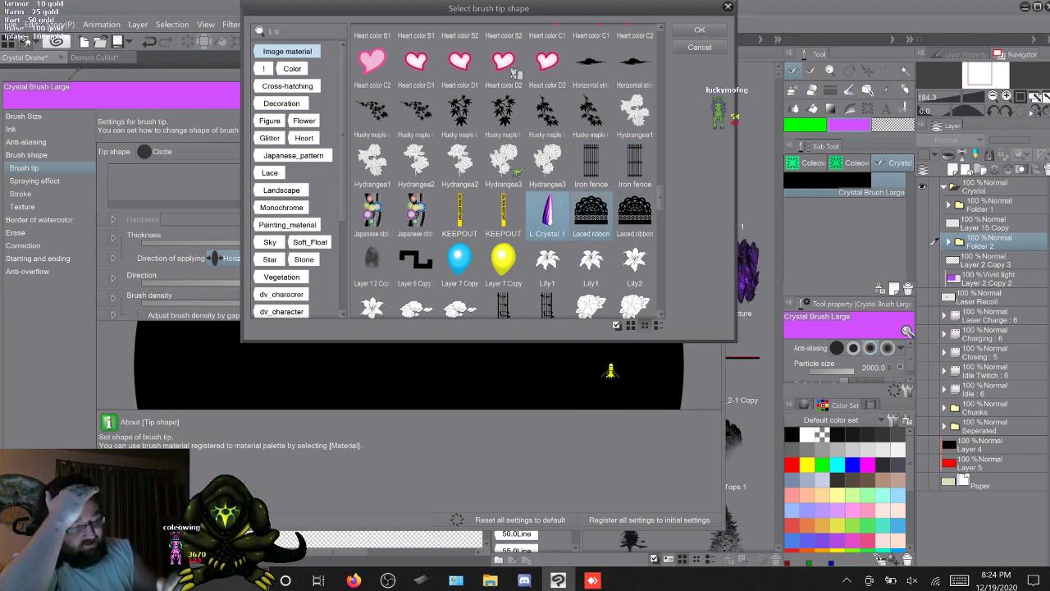
key(Return)
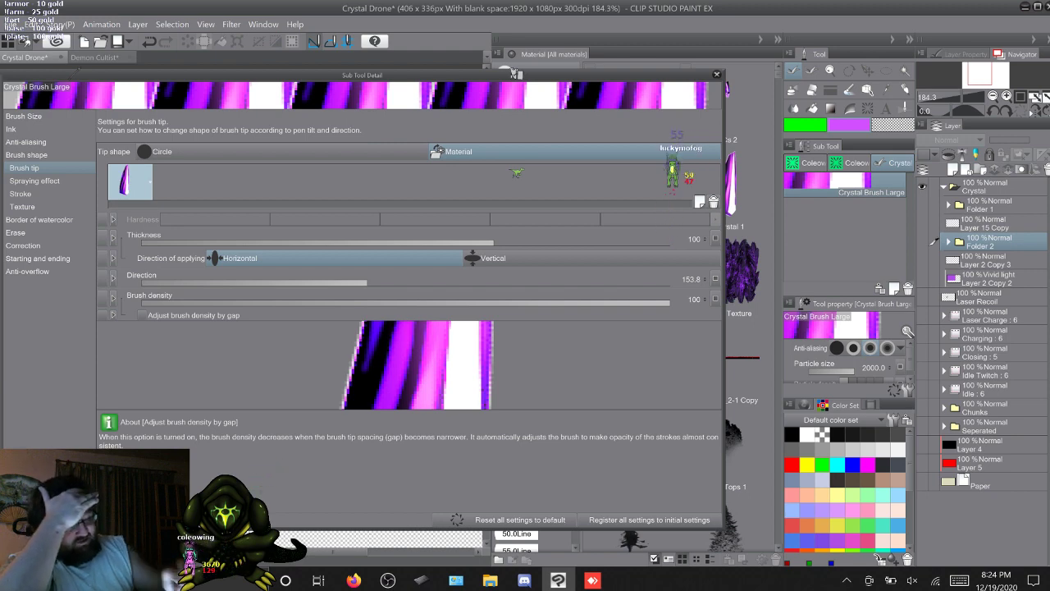
click(716, 74)
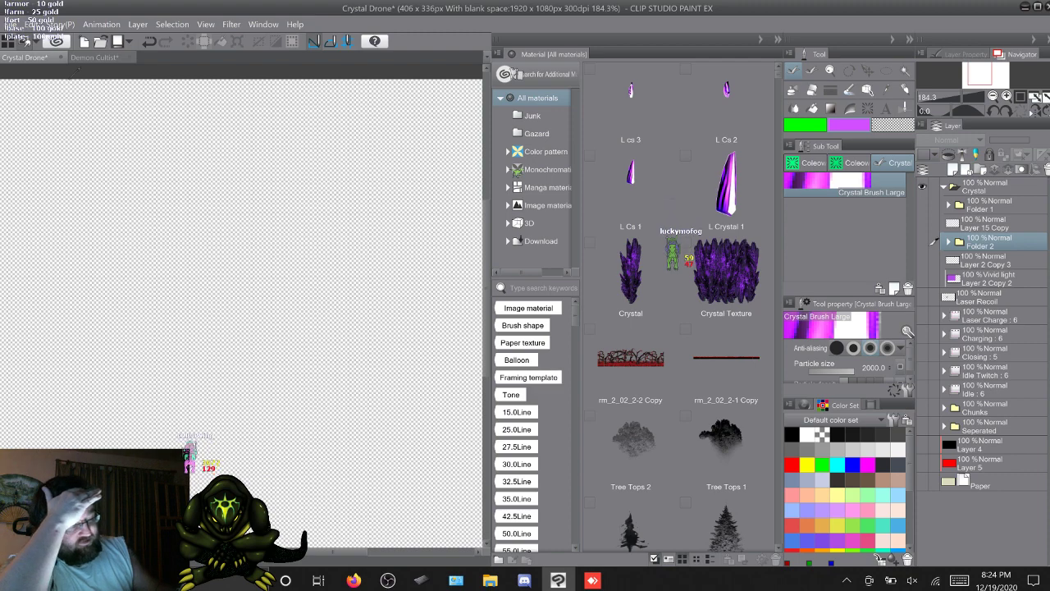
Reduce the particle size of Crystal Brush Large to 11.2
scroll(70, 79, down, 1)
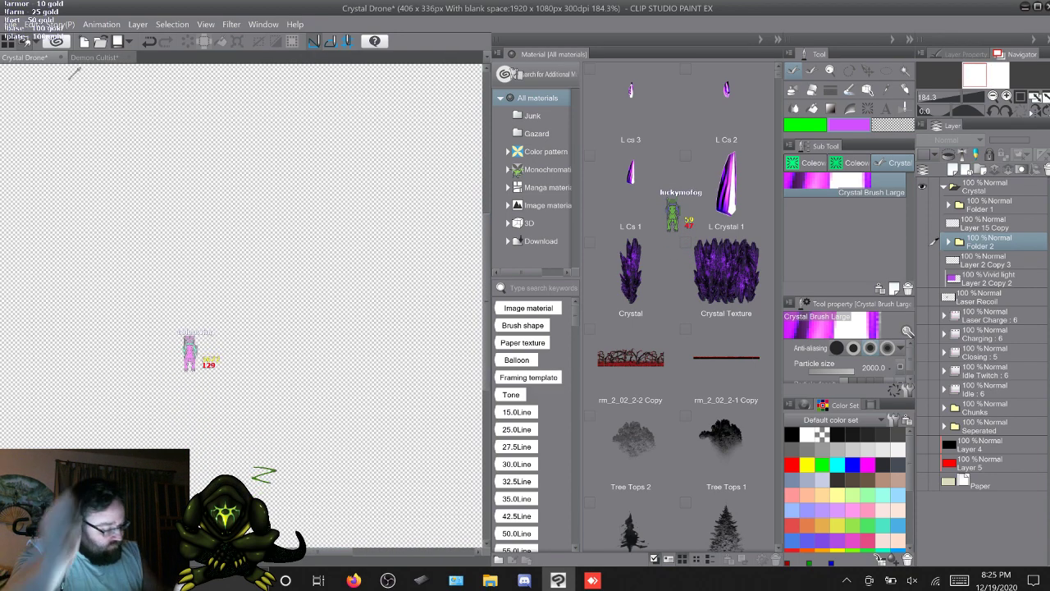
key(bracketleft)
key(bracketleft)
key(bracketleft)
key(bracketleft)
key(bracketleft)
key(bracketleft)
key(bracketleft)
key(bracketleft)
key(bracketleft)
key(bracketleft)
key(bracketleft)
key(bracketleft)
key(bracketleft)
key(bracketleft)
key(bracketleft)
key(bracketleft)
key(bracketleft)
key(bracketleft)
key(bracketleft)
key(bracketleft)
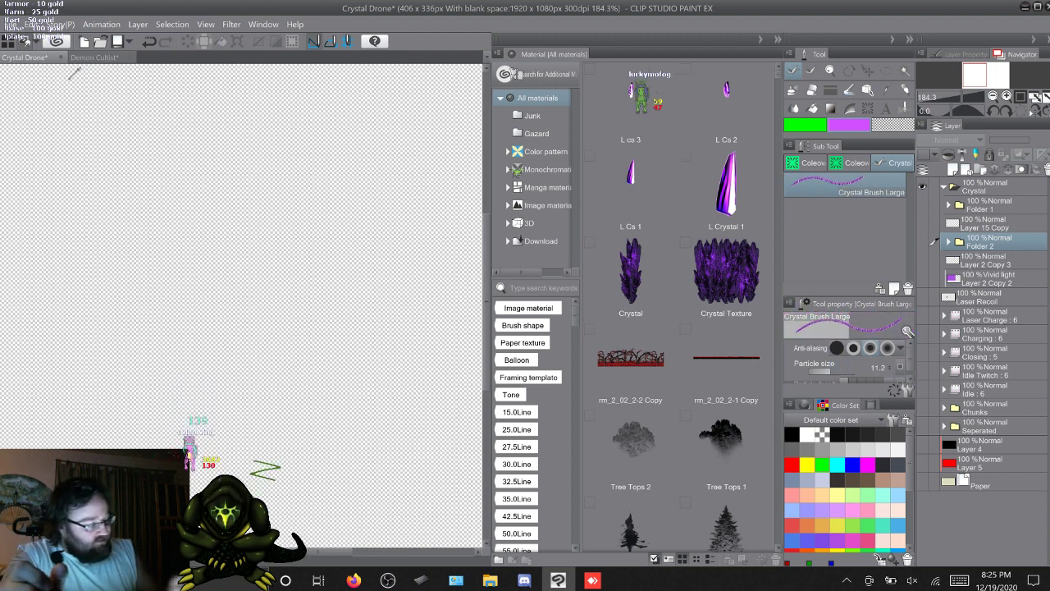
Add a new raster layer at the top of the Crystal folder for testing the brush
click(977, 187)
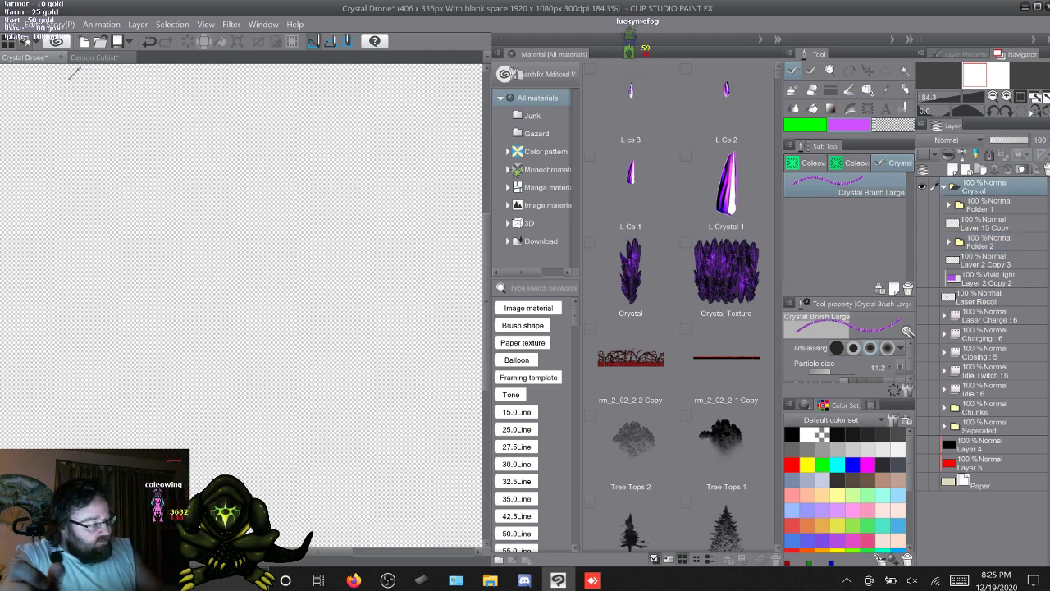
click(953, 169)
click(726, 361)
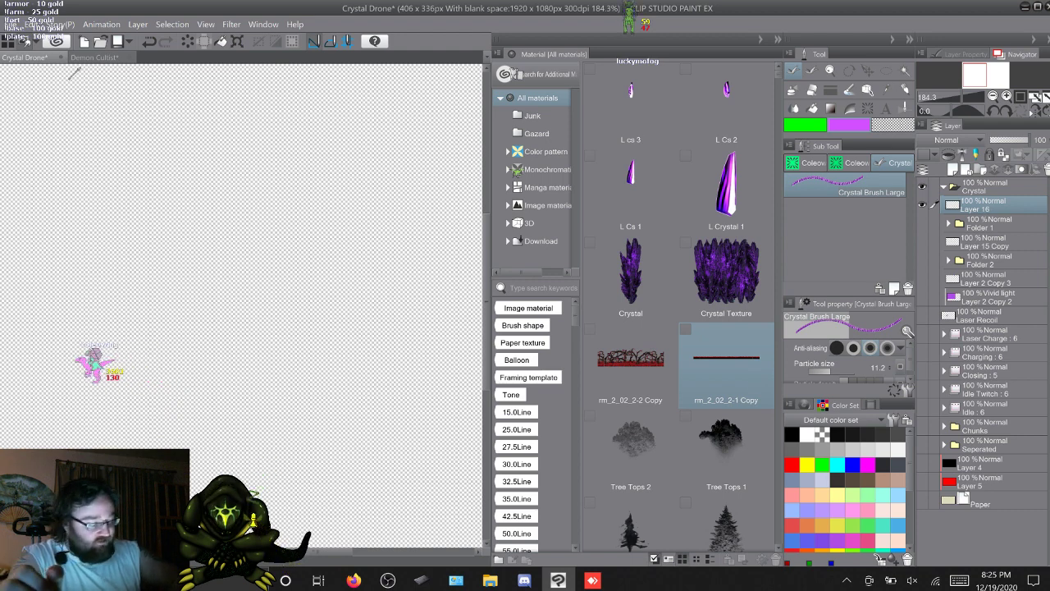
click(670, 417)
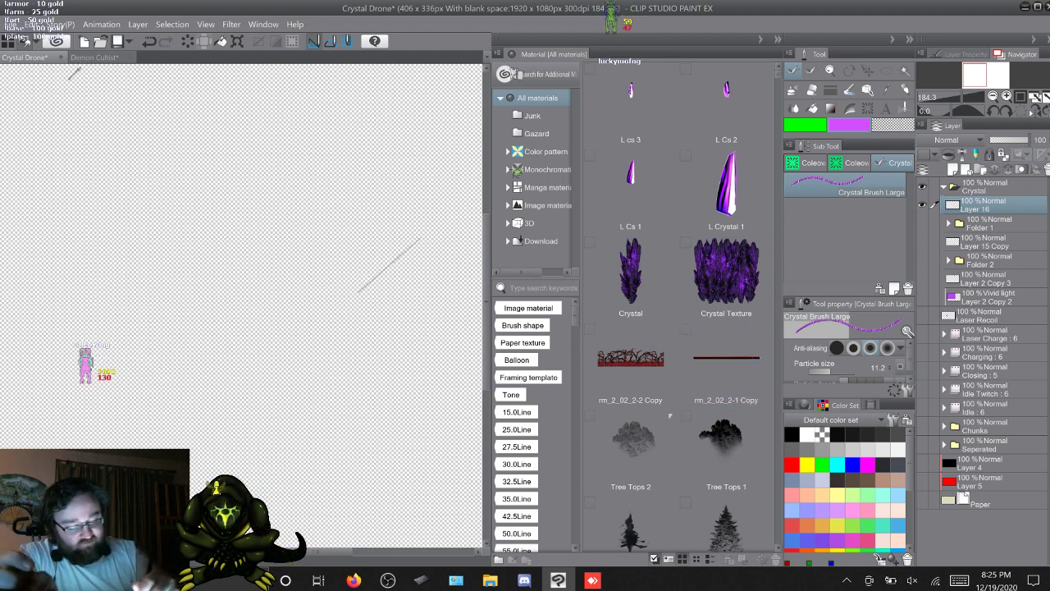
click(727, 189)
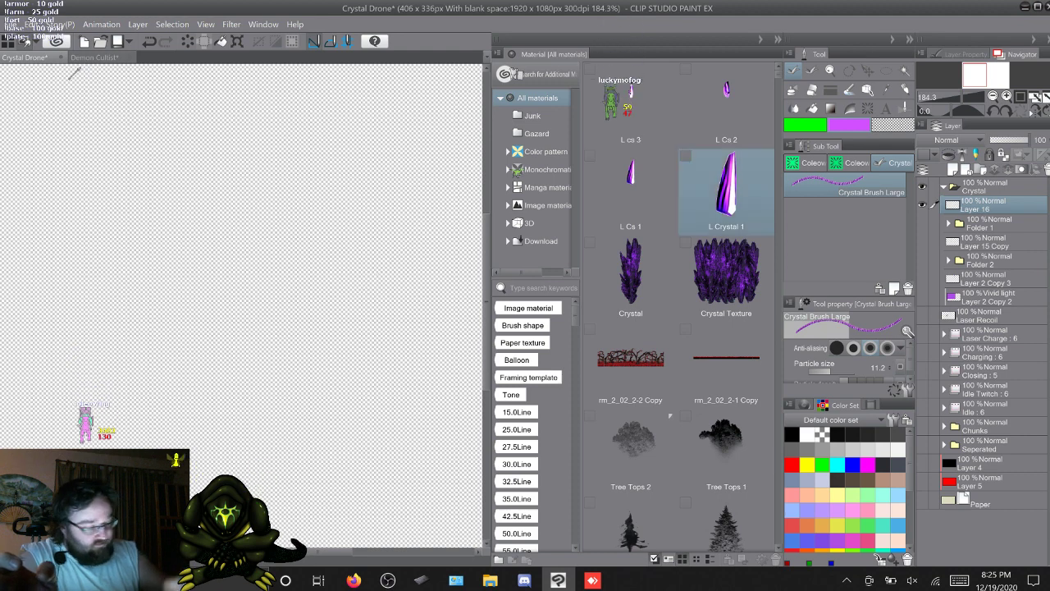
Paint a thin winding test stroke across the canvas with Crystal Brush Large
drag(359, 293, 370, 342)
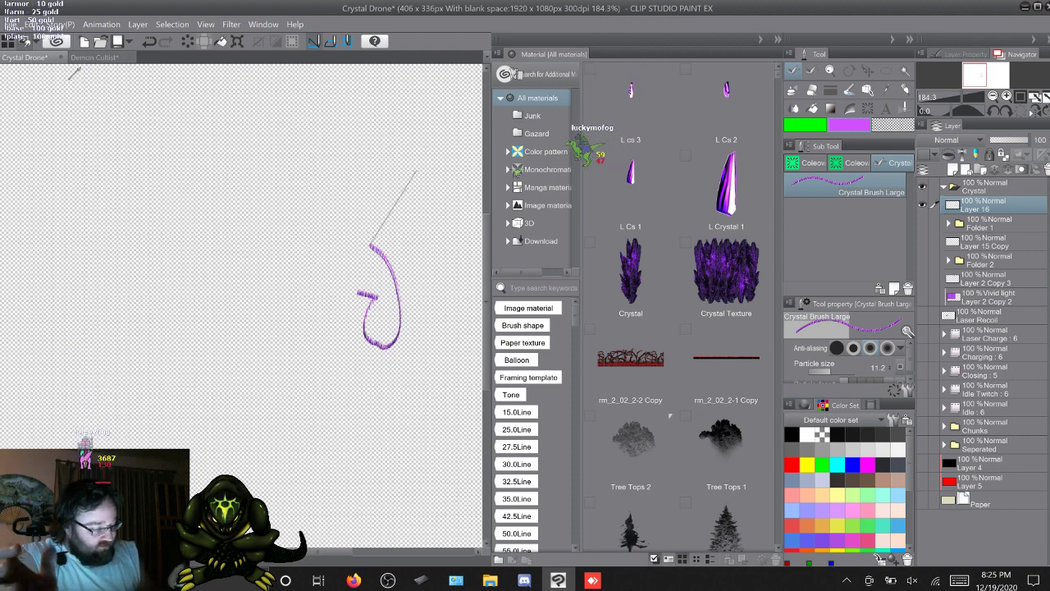
scroll(846, 361, down, 1)
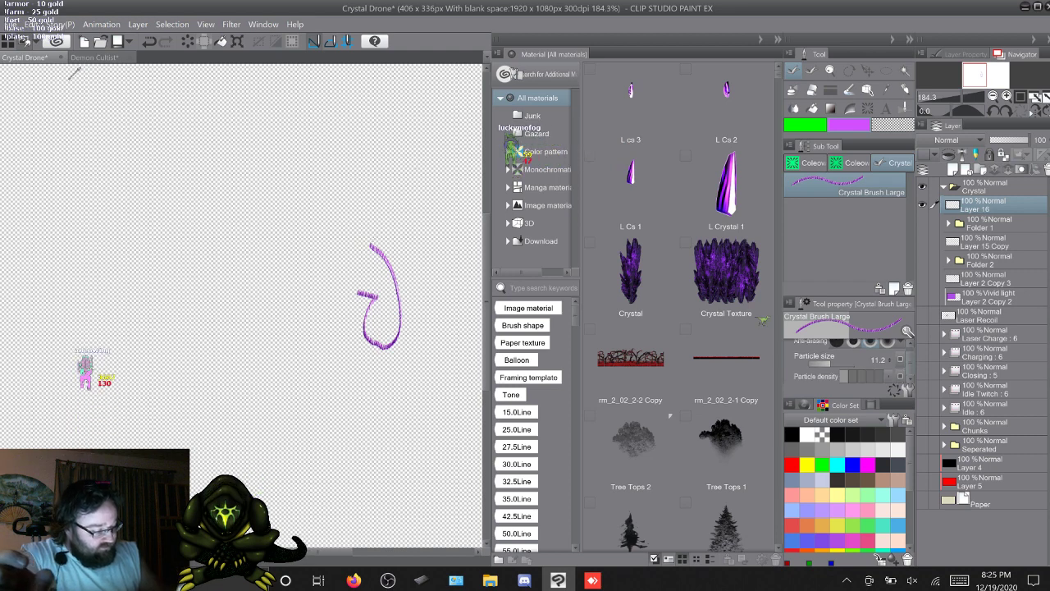
scroll(847, 361, up, 1)
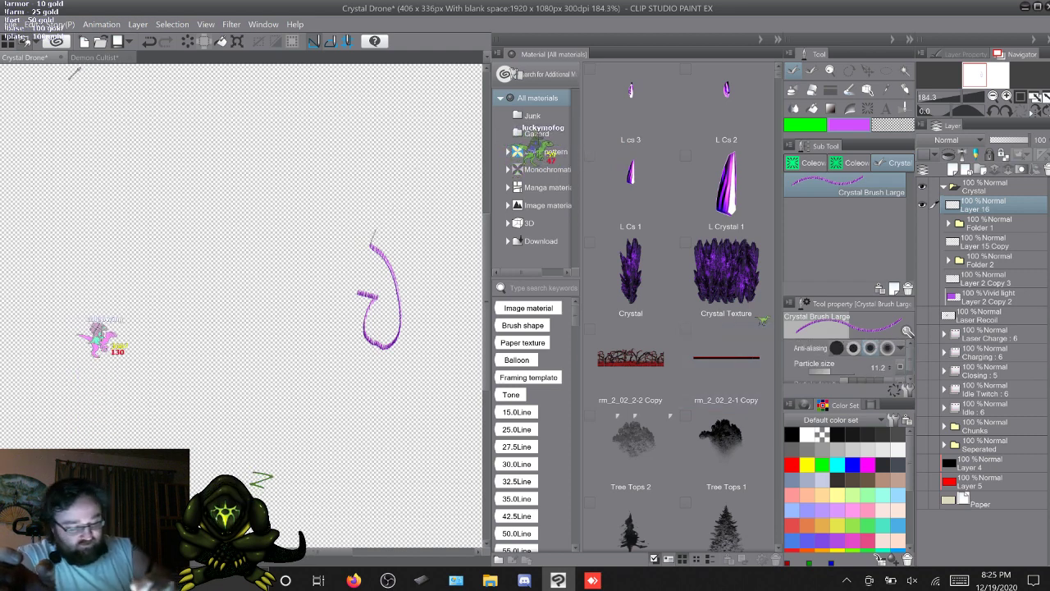
mouse_move(396, 275)
mouse_down()
mouse_move(259, 278)
mouse_move(211, 301)
mouse_move(137, 164)
mouse_move(212, 152)
mouse_up()
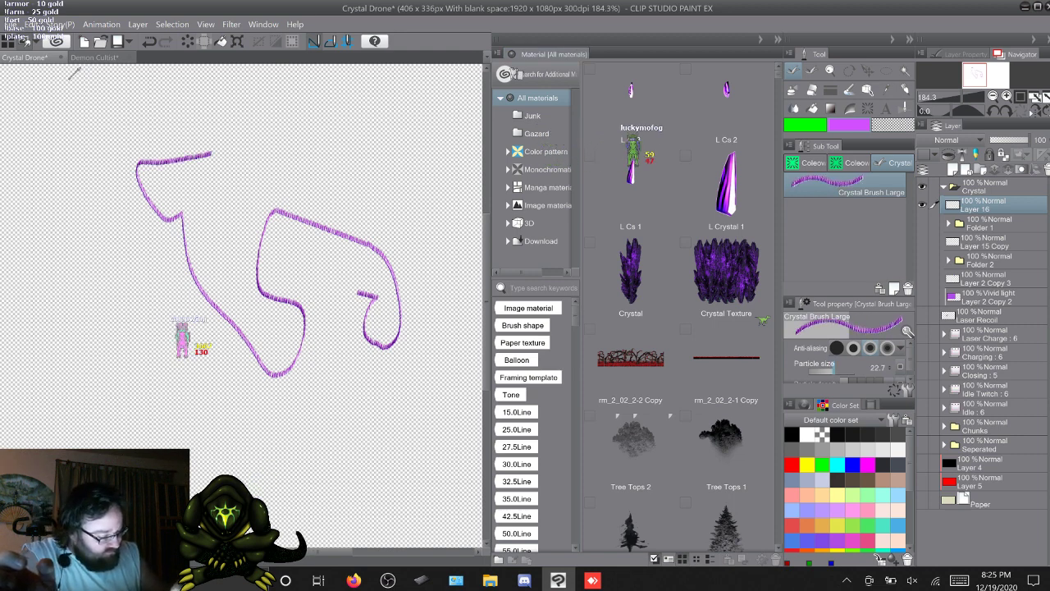
Set the particle size to 58.2, paint an angular test stroke and stamp single crystals around the canvas edges
drag(834, 371, 839, 370)
mouse_move(212, 153)
mouse_down()
mouse_move(406, 238)
mouse_move(420, 102)
mouse_up()
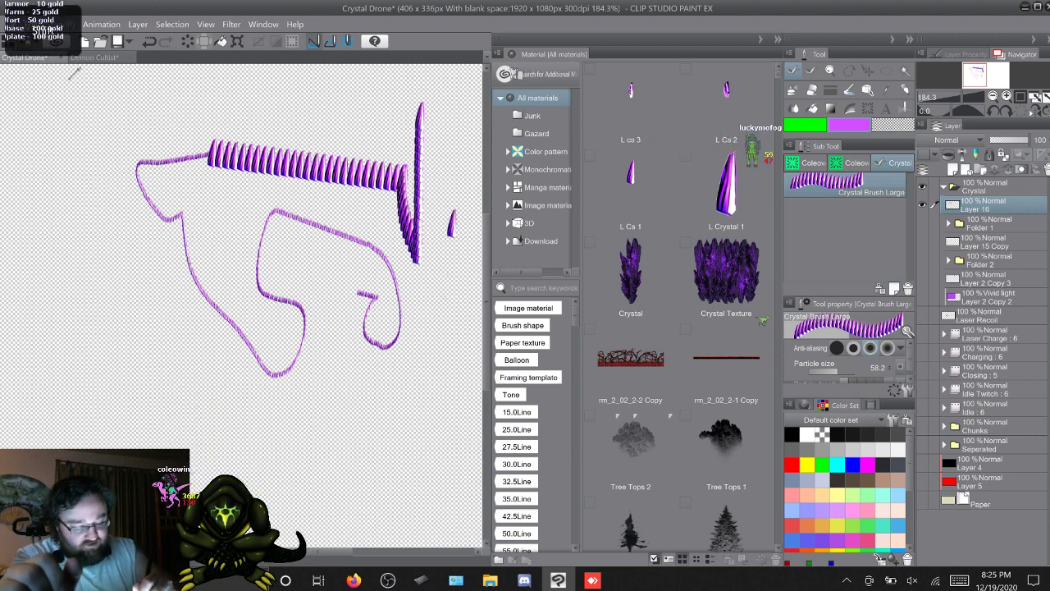
drag(418, 424, 412, 426)
click(190, 399)
click(133, 285)
click(109, 218)
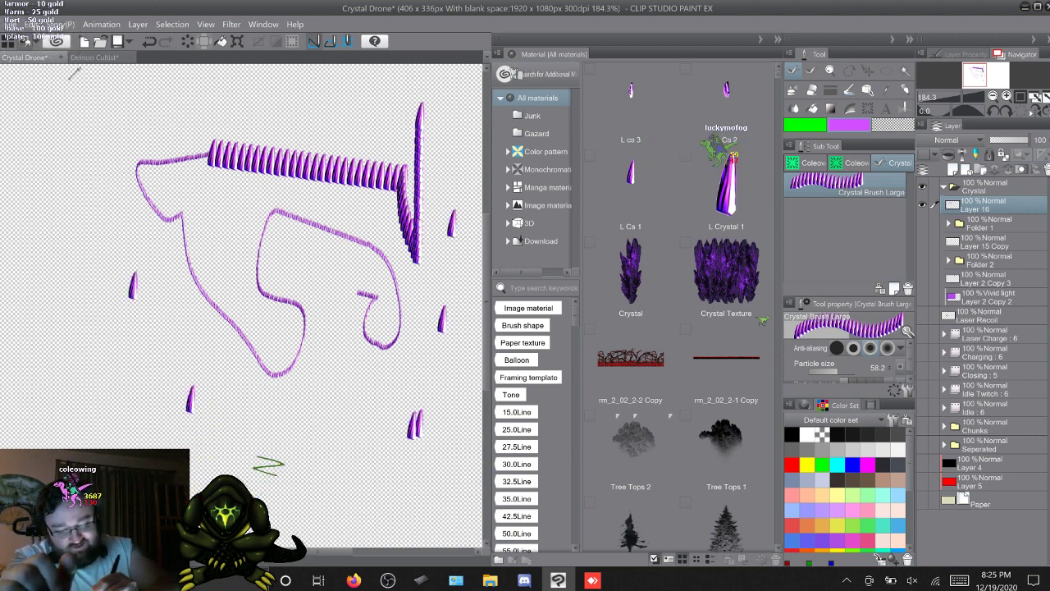
click(121, 142)
click(320, 107)
click(367, 114)
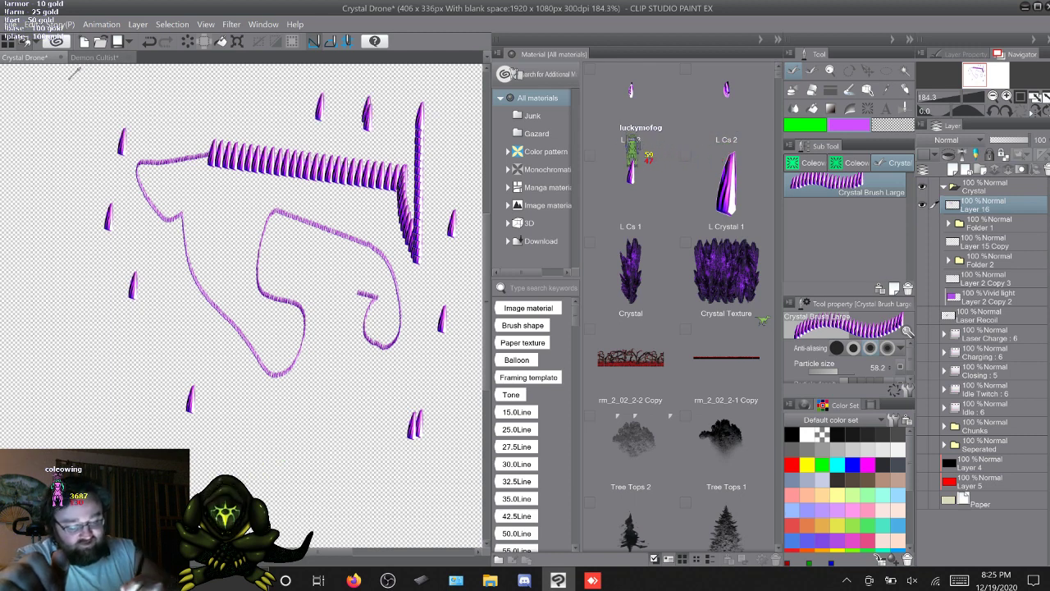
Paint a ring of crystals, a short row and a curved stroke, and stamp more single crystals between them
mouse_move(284, 431)
mouse_down()
mouse_move(381, 361)
mouse_move(330, 497)
mouse_move(305, 383)
mouse_up()
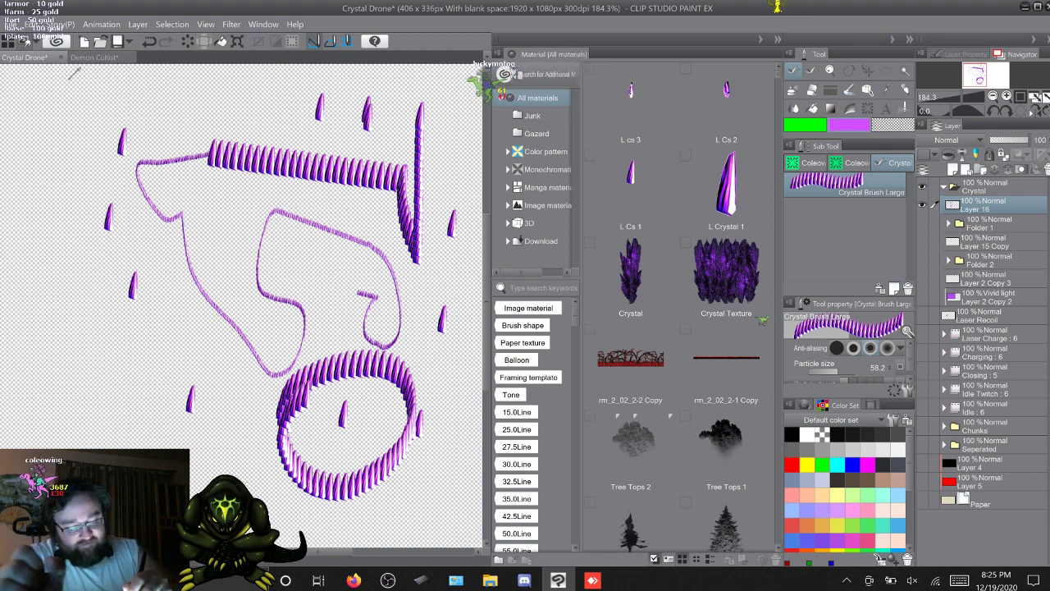
drag(339, 215, 359, 214)
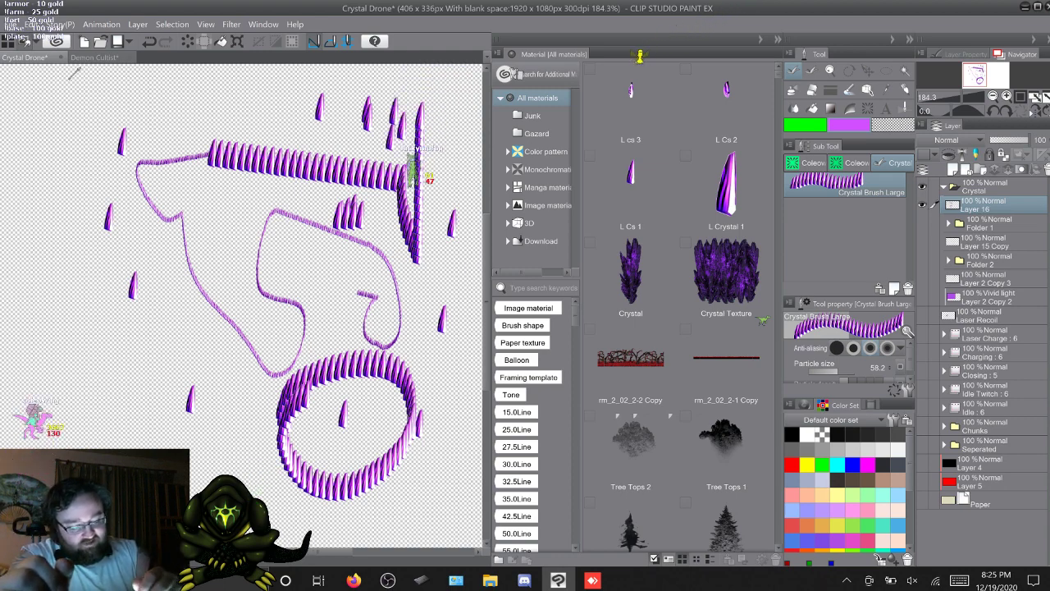
drag(236, 242, 330, 275)
mouse_move(294, 189)
mouse_down()
mouse_move(249, 195)
mouse_move(246, 263)
mouse_up()
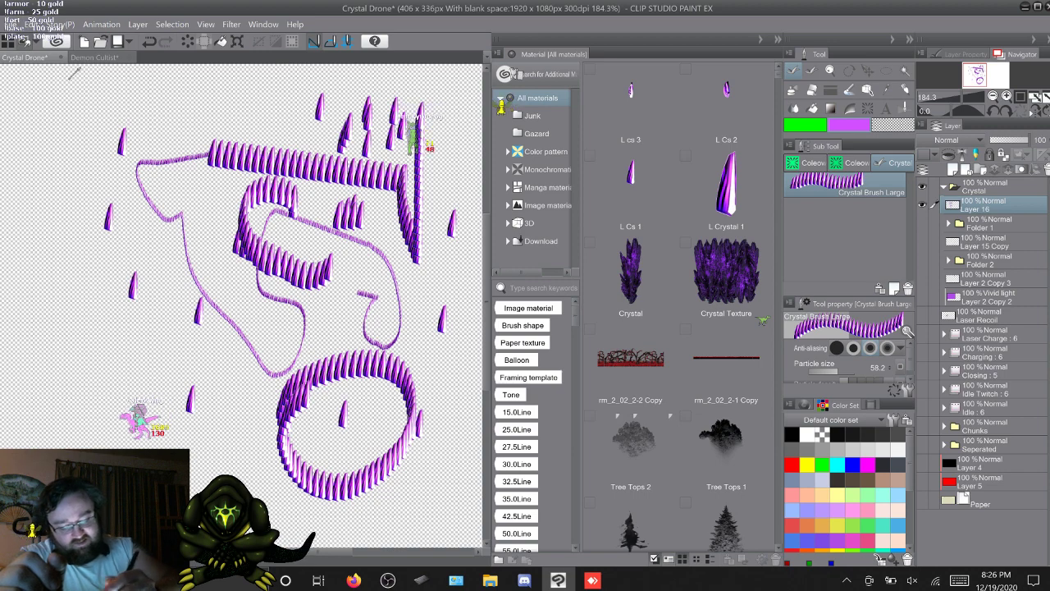
click(211, 216)
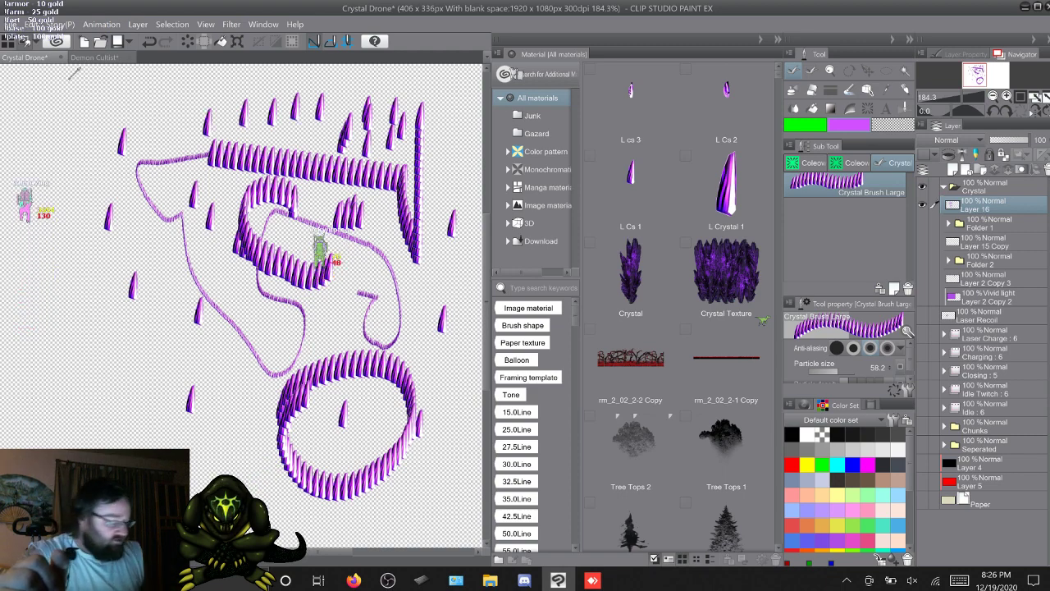
Delete the brush test layer from the Crystal folder
right_click(902, 203)
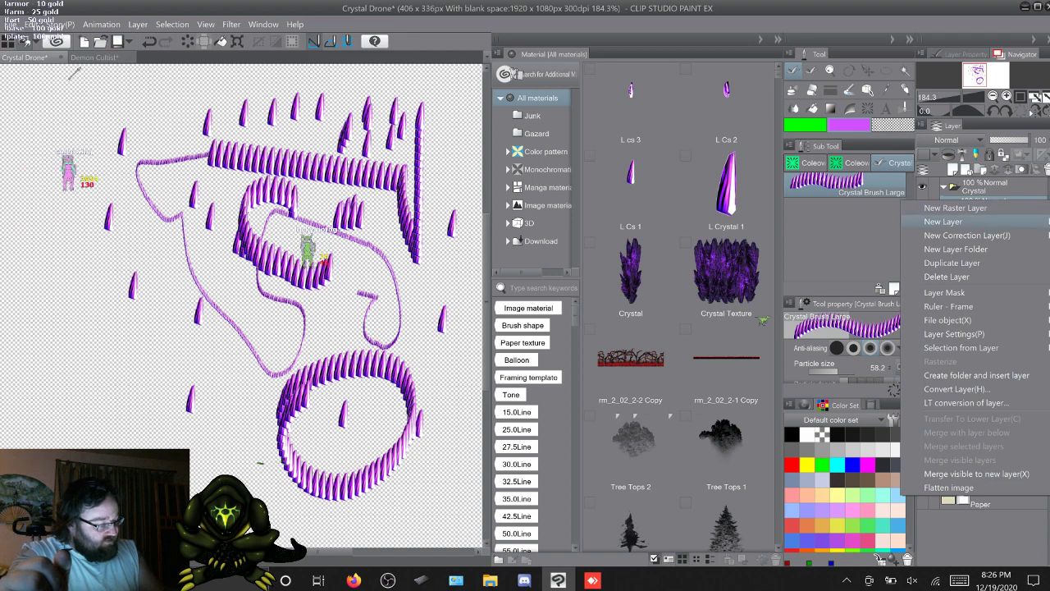
click(946, 277)
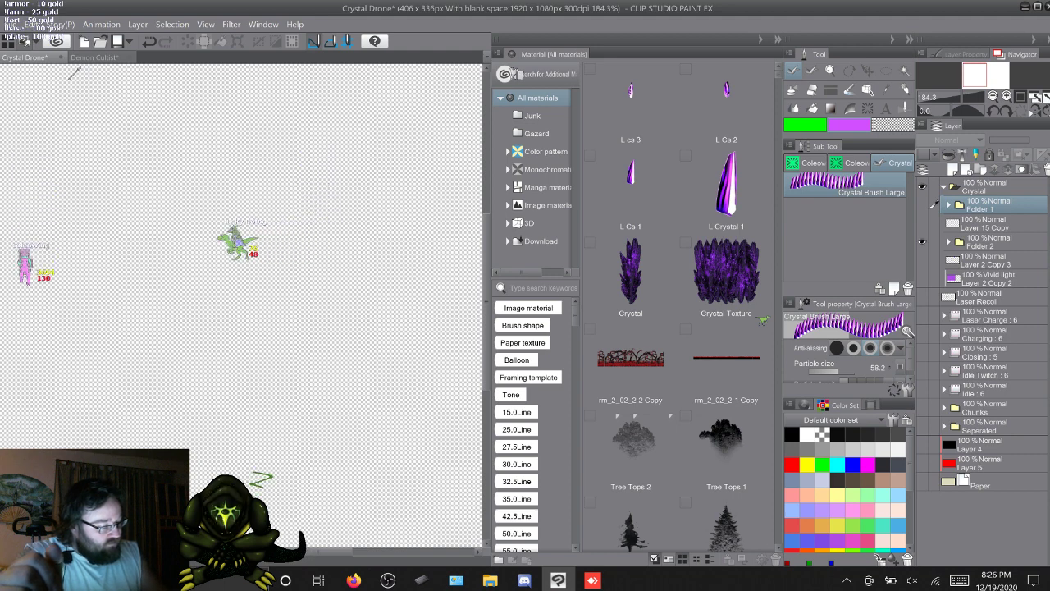
In Folder 2, make Layer 15 visible, move it directly above layer 1, and show layer 1 as well
click(948, 242)
scroll(989, 375, down, 10)
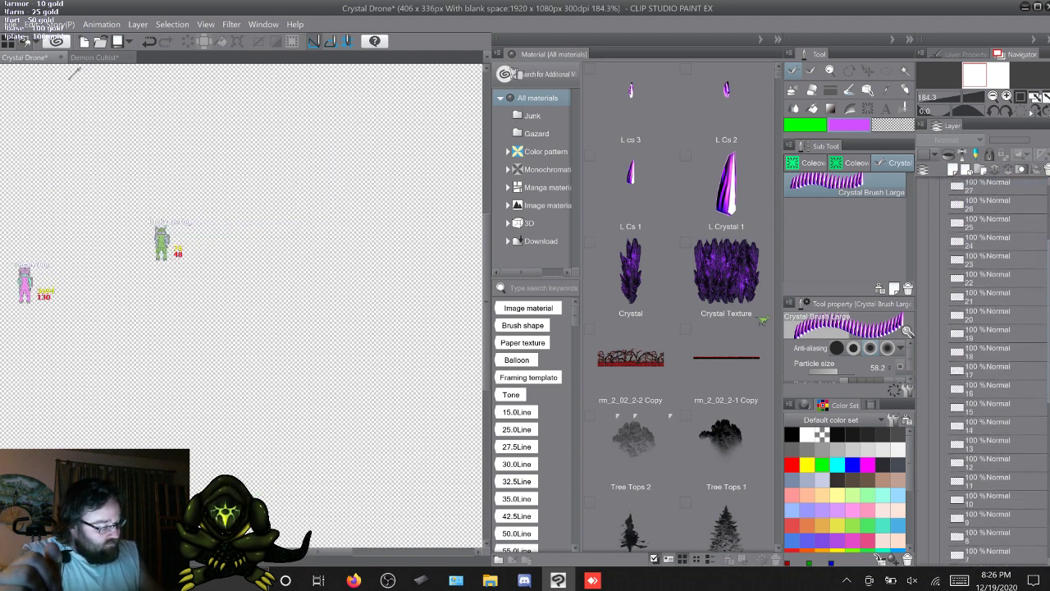
click(988, 375)
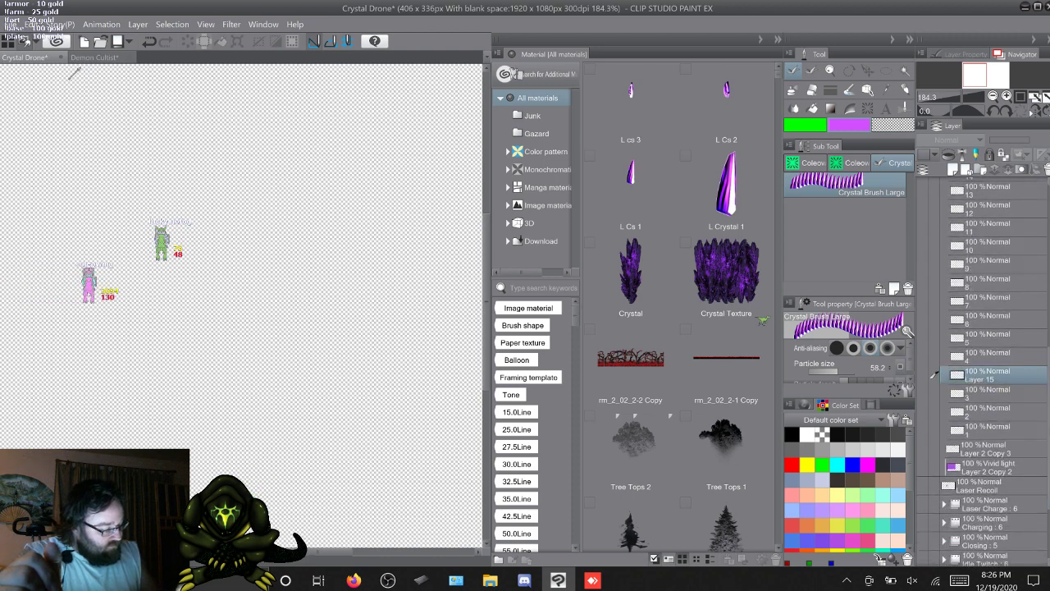
click(922, 375)
drag(985, 375, 984, 413)
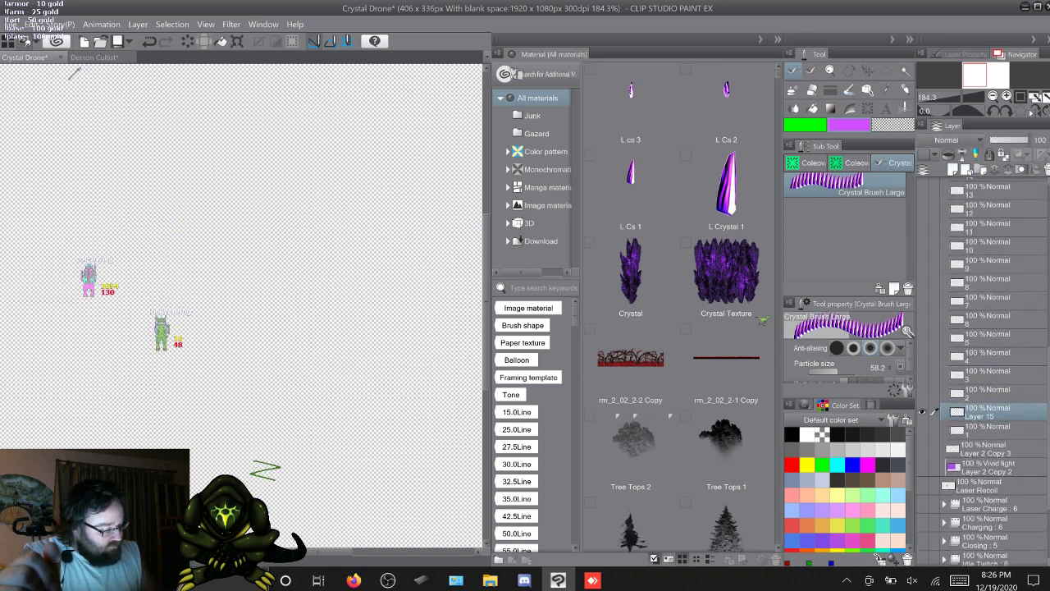
click(351, 240)
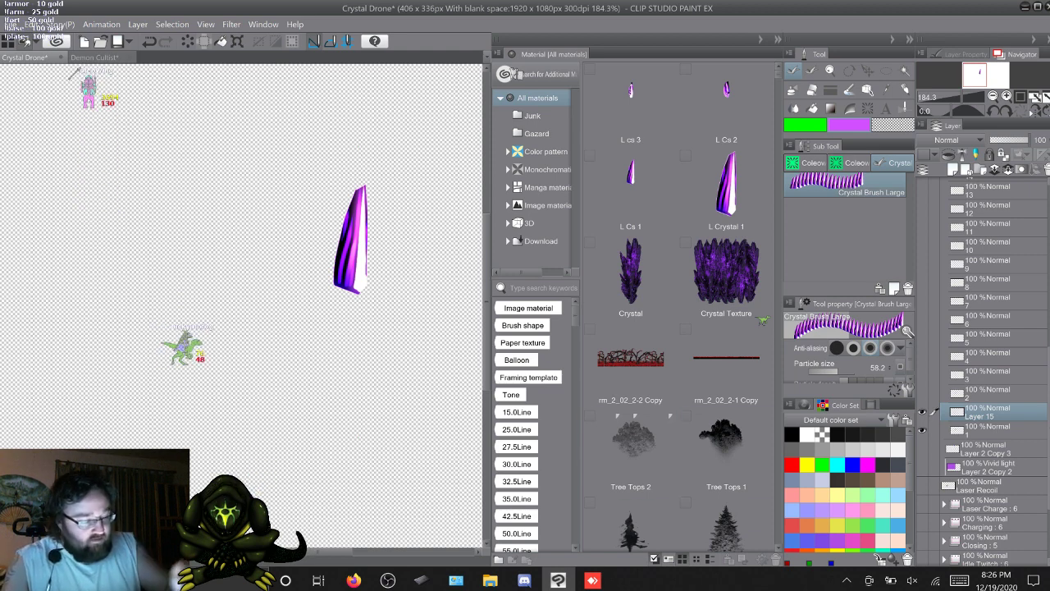
Select the four crystal image materials L Cs 3, L Cs 2, L Cs 1 and L Crystal 1 together, and collapse the material library
click(726, 103)
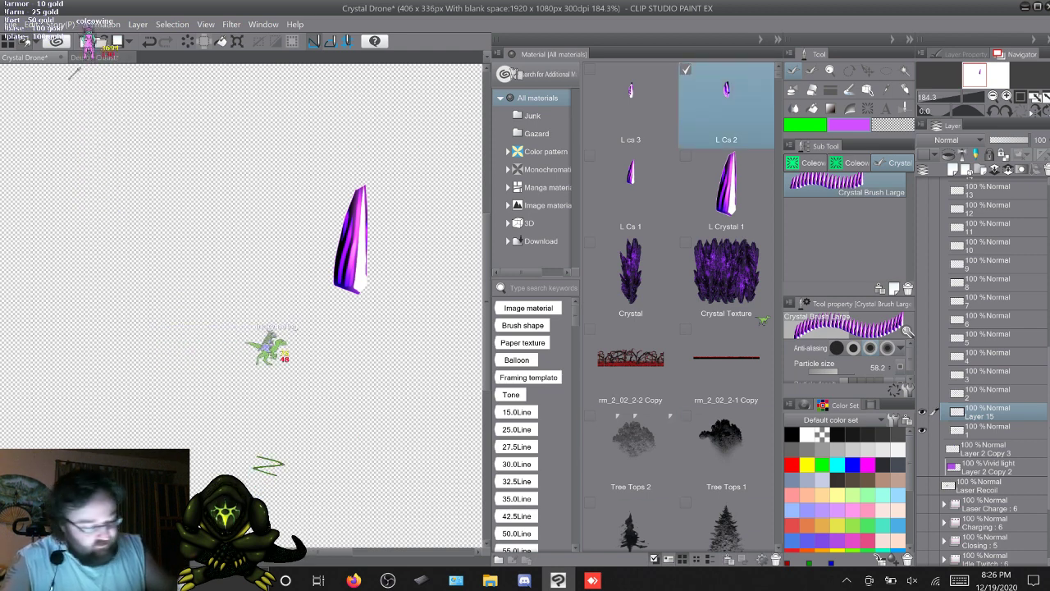
click(631, 103)
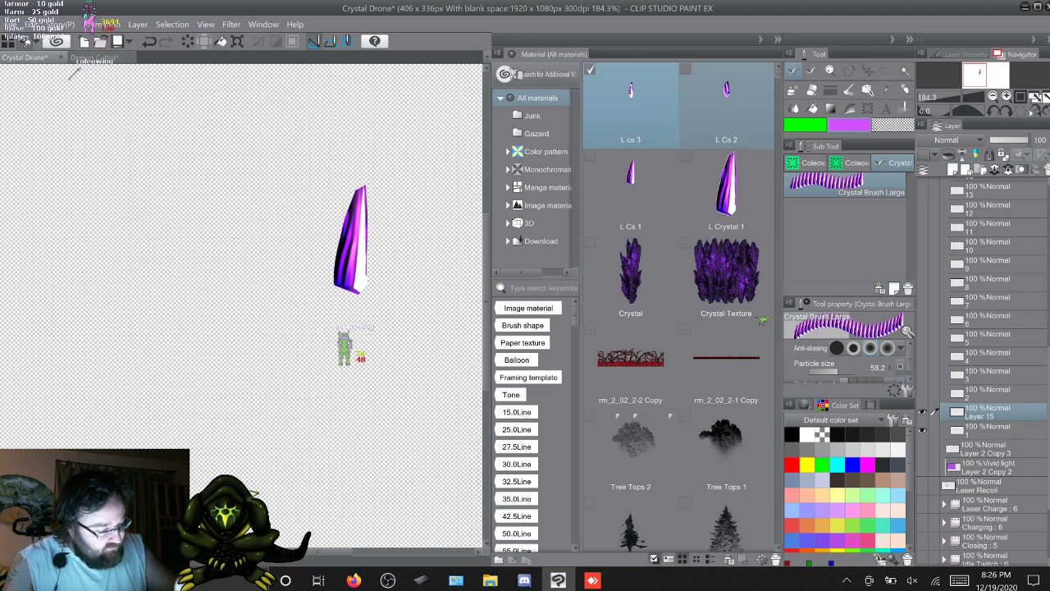
ctrl+click(726, 102)
ctrl+click(630, 188)
ctrl+click(727, 189)
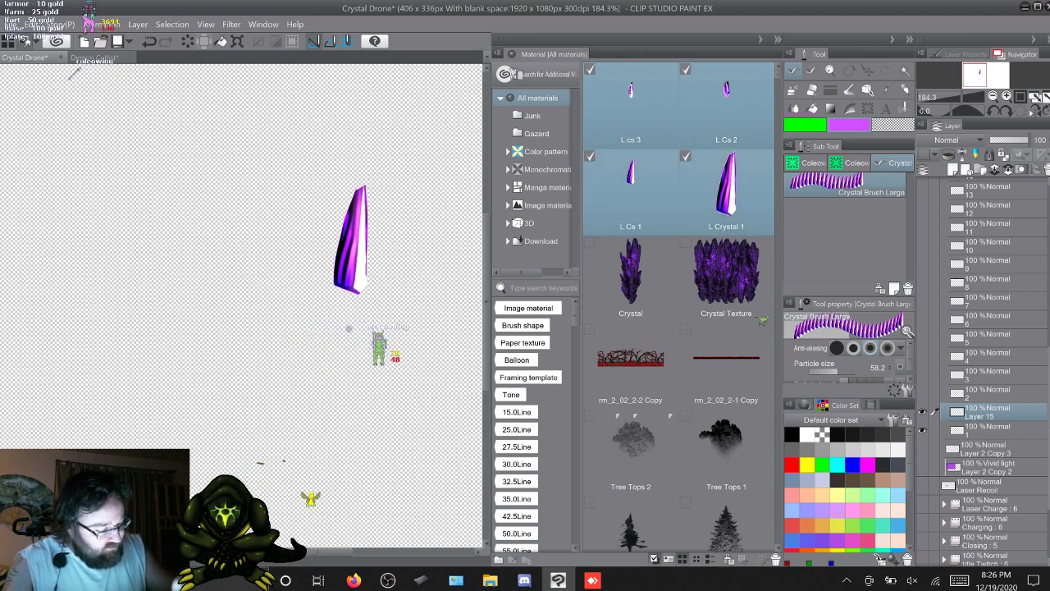
click(727, 189)
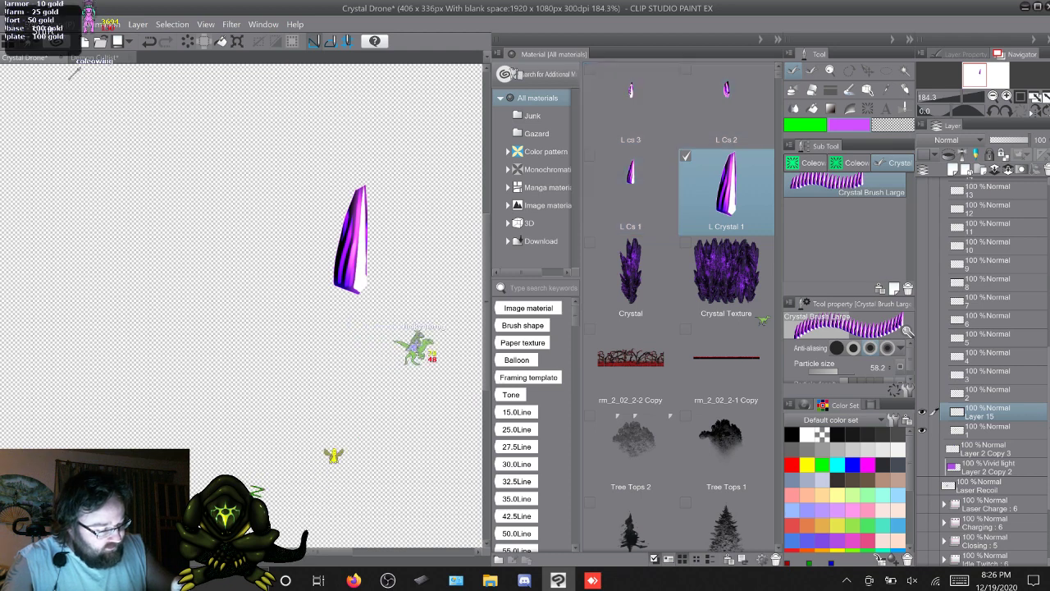
shift+click(631, 102)
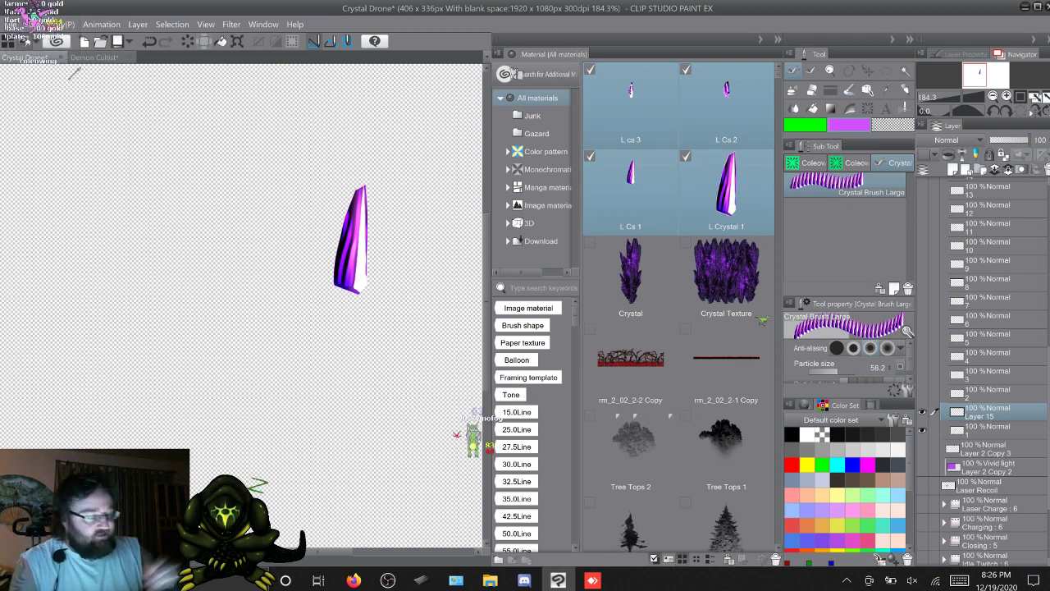
click(778, 39)
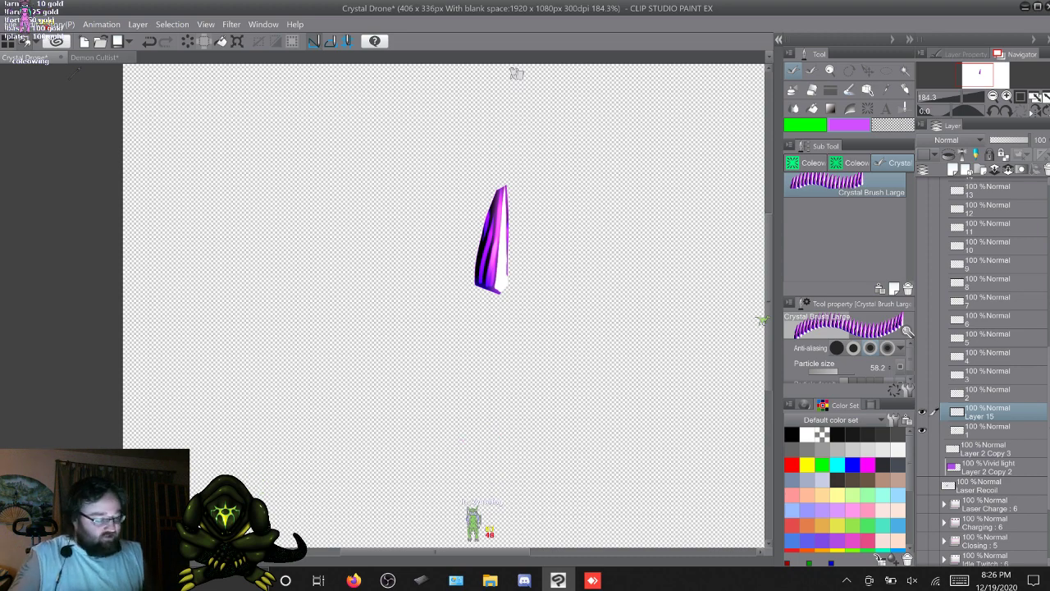
Collapse Folder 2, select Layer 15 Copy and show the Paper layer behind the crystal
scroll(985, 370, up, 8)
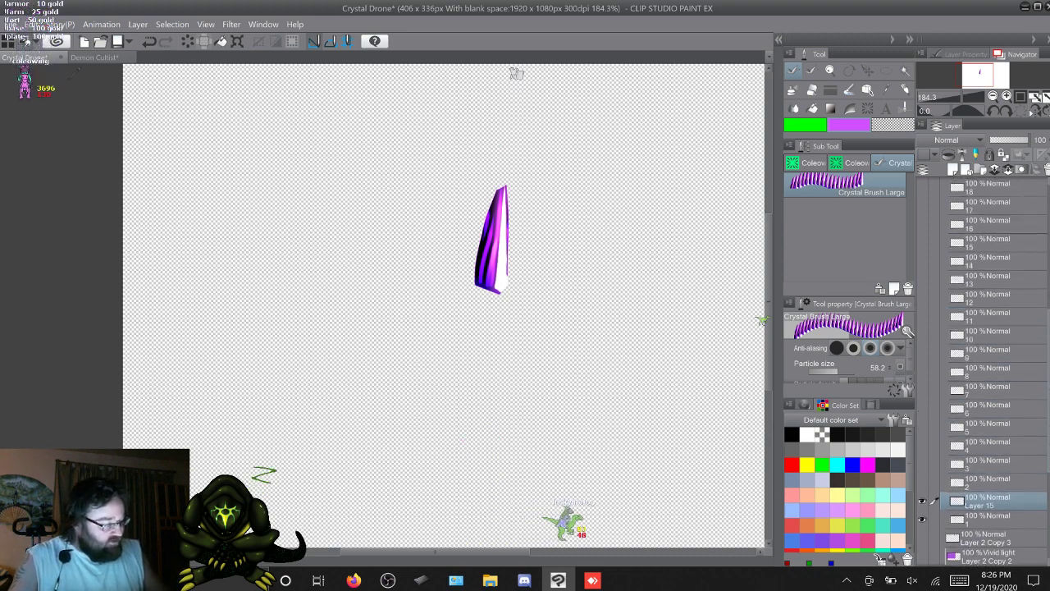
scroll(984, 370, up, 2)
click(949, 242)
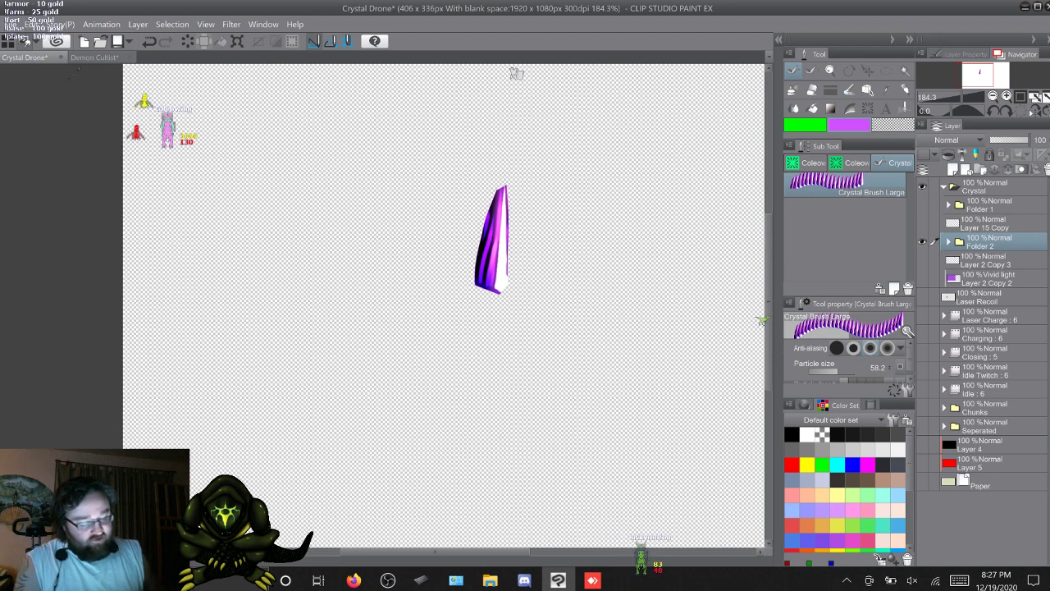
click(987, 224)
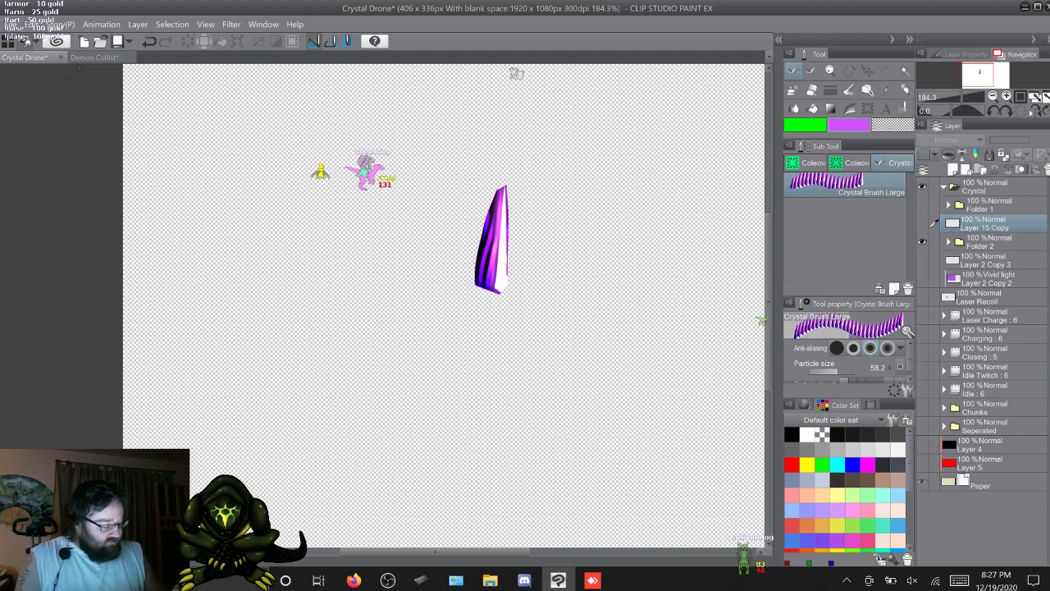
click(923, 481)
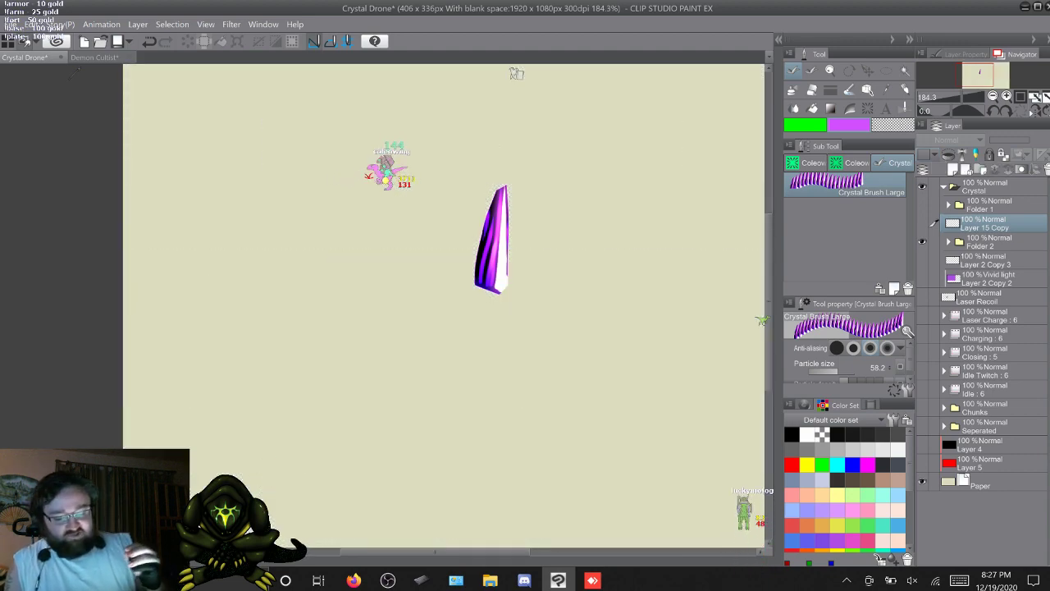
Close the Demon Cultist document without saving its changes and save the Crystal Drone file
click(130, 57)
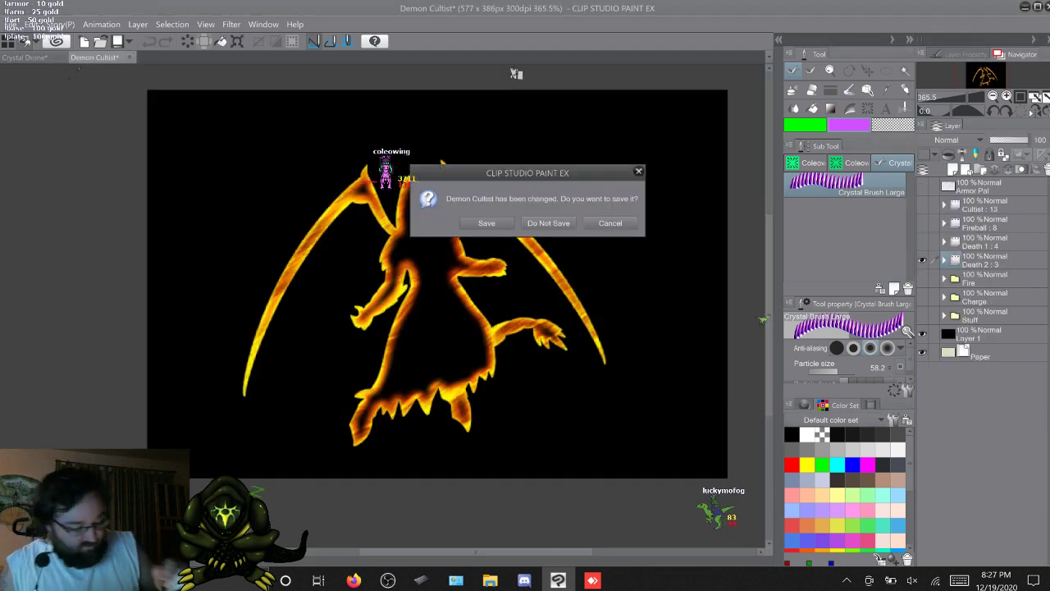
click(549, 223)
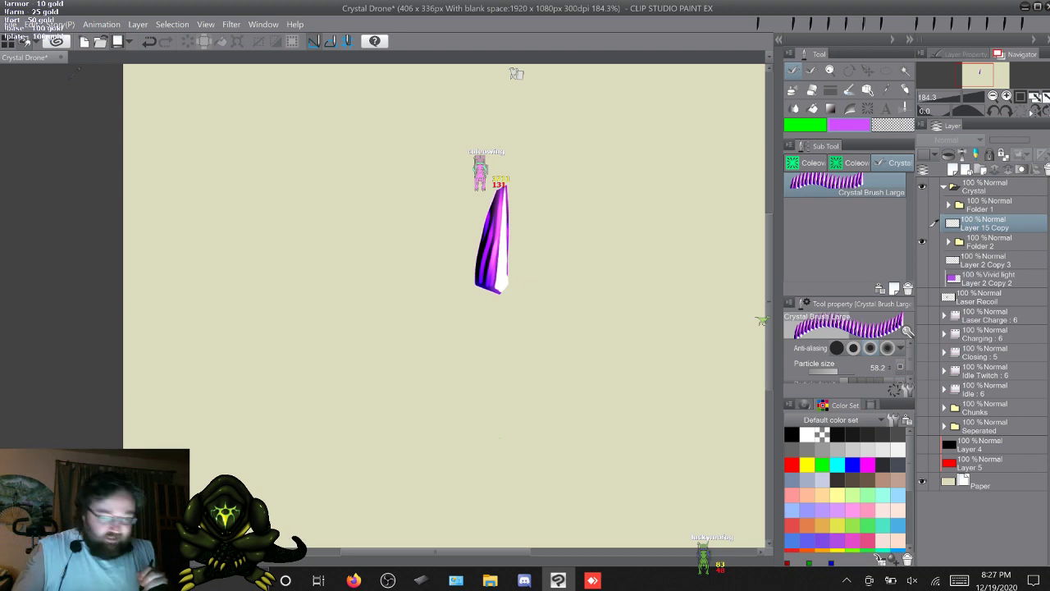
key(ctrl+s)
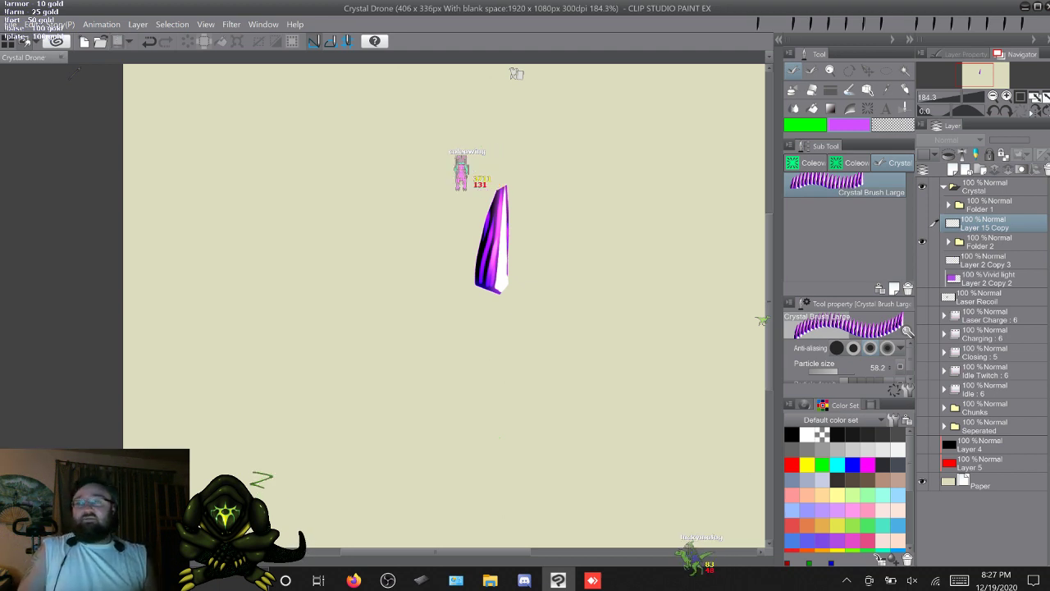